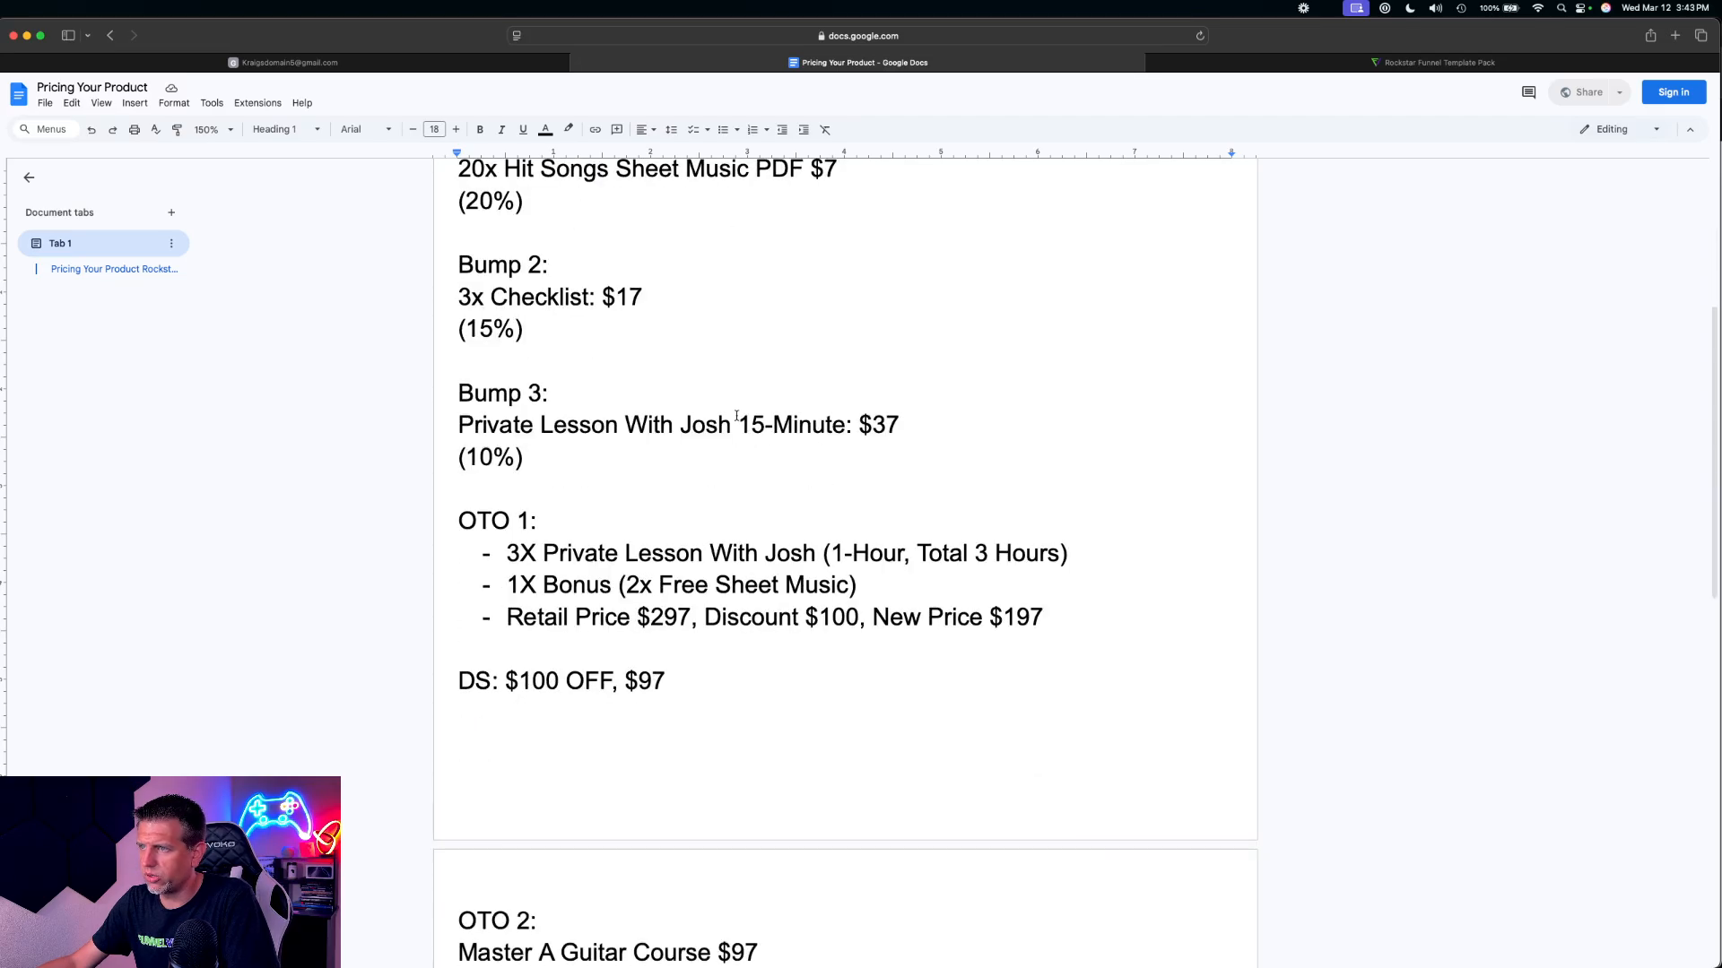
Review the course, bump and OTO prices in the Pricing Your Product document and the step list of the Pro Funnel: Rockstar V2
scroll(715, 447, up, 5)
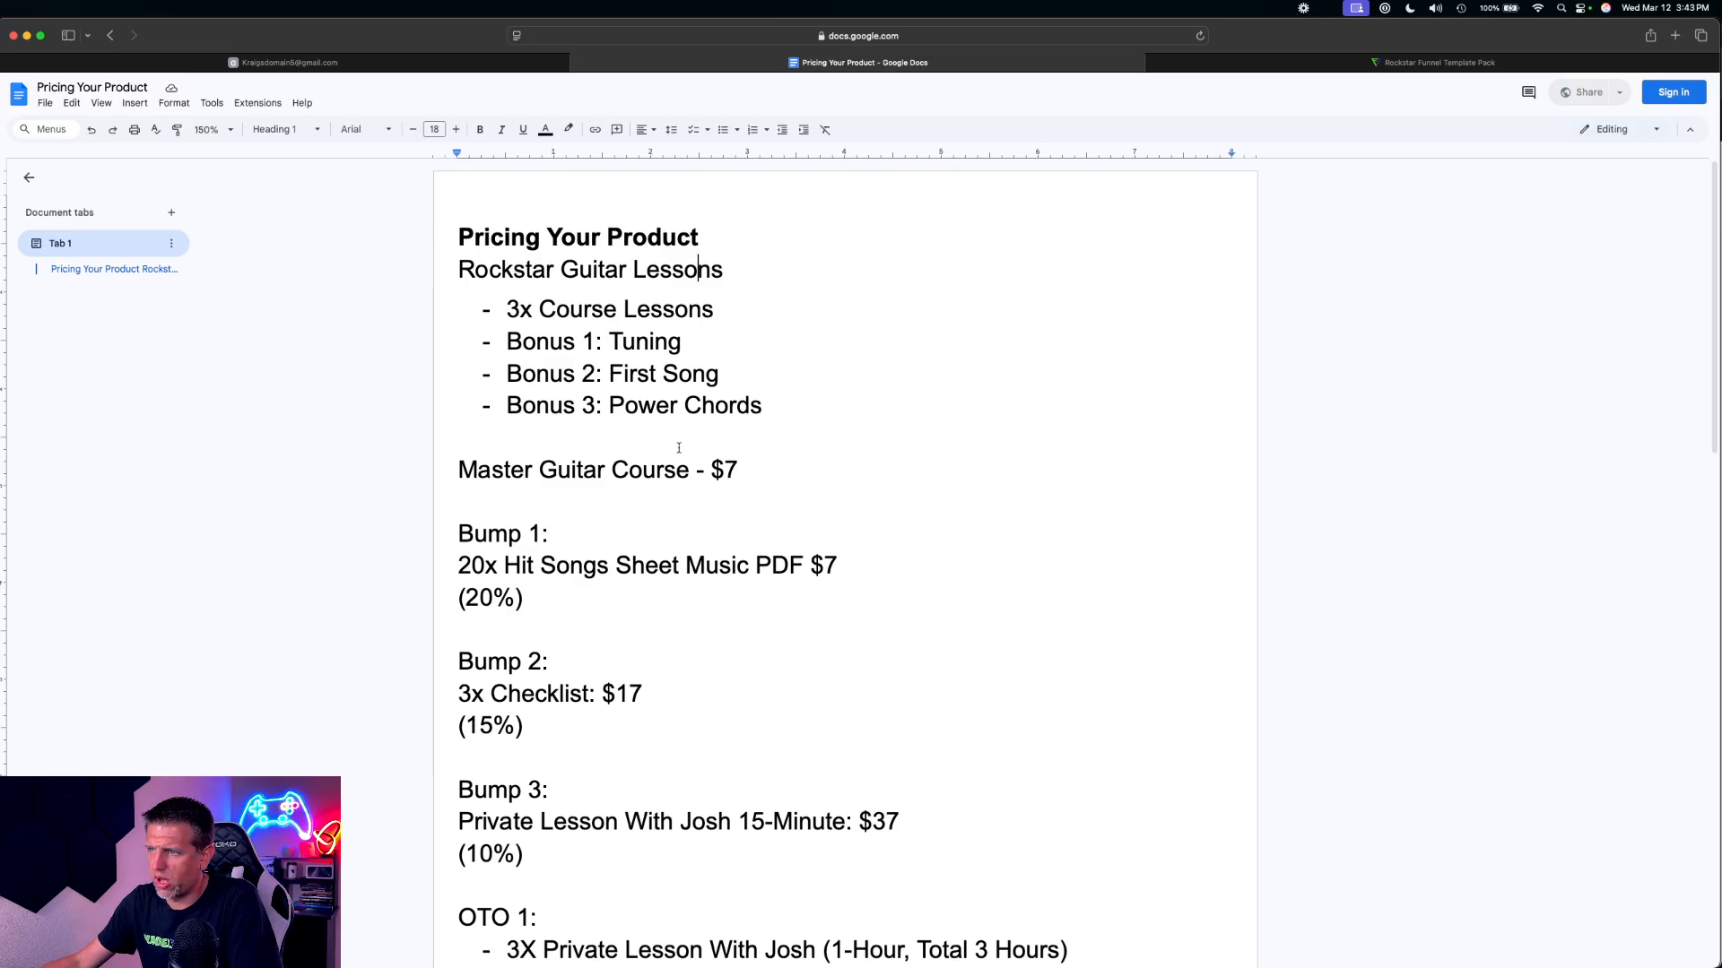
scroll(679, 448, down, 3)
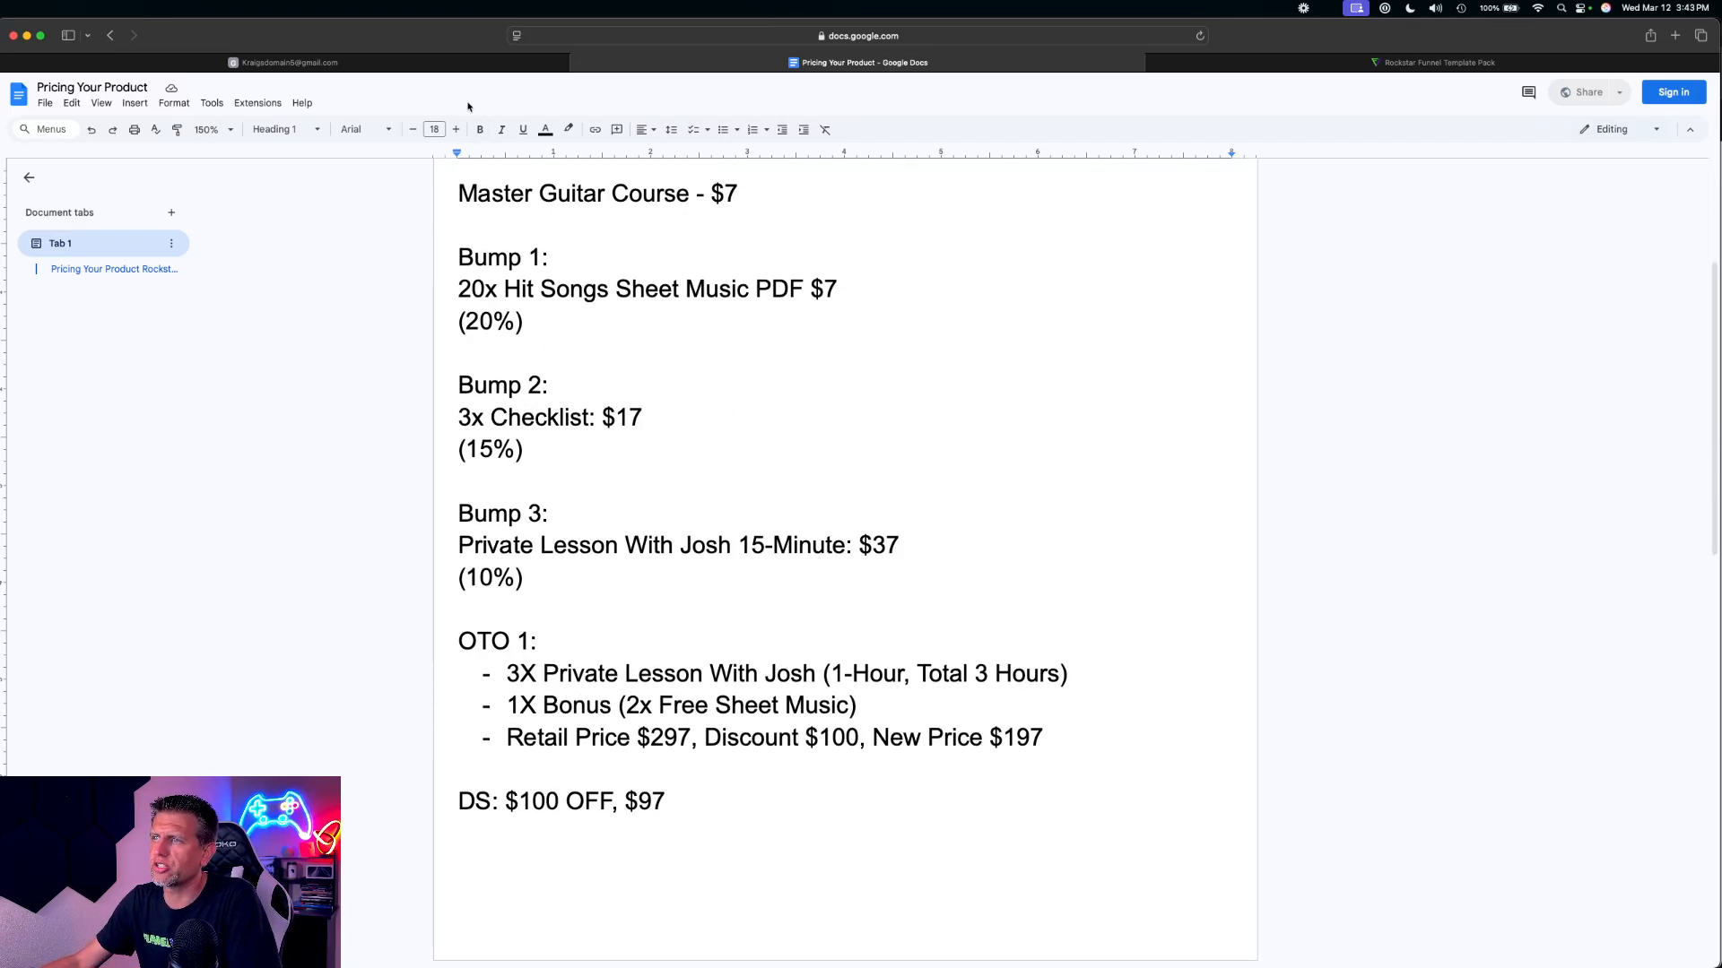
click(458, 68)
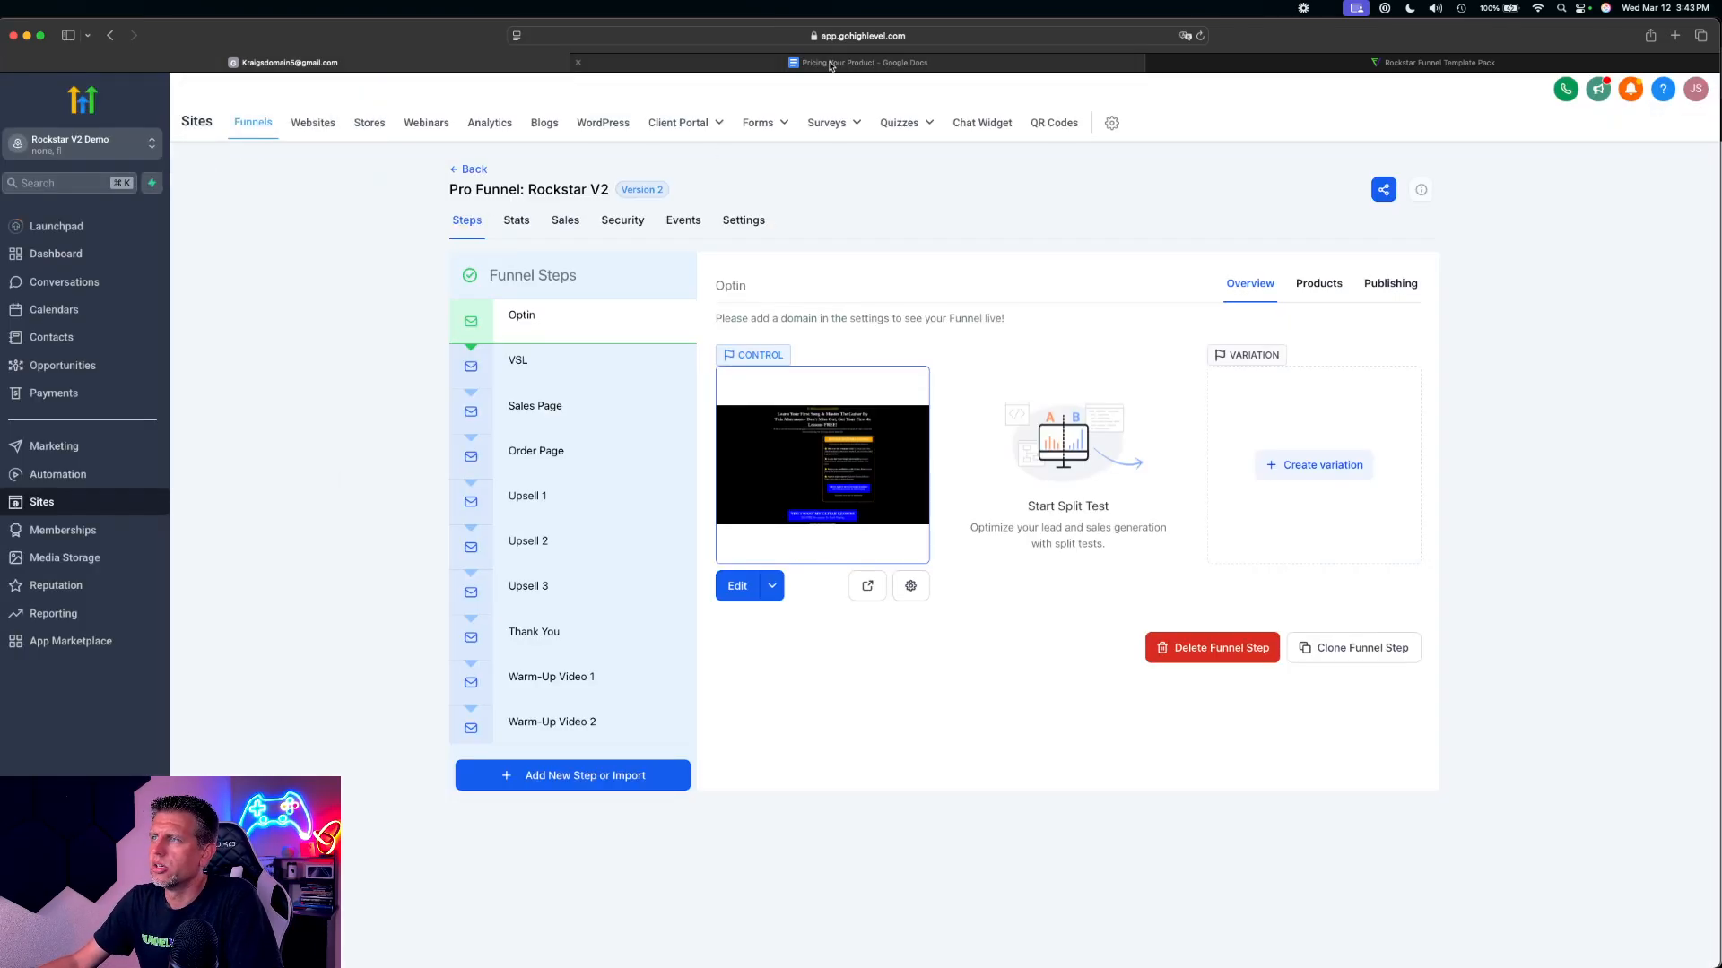
click(803, 64)
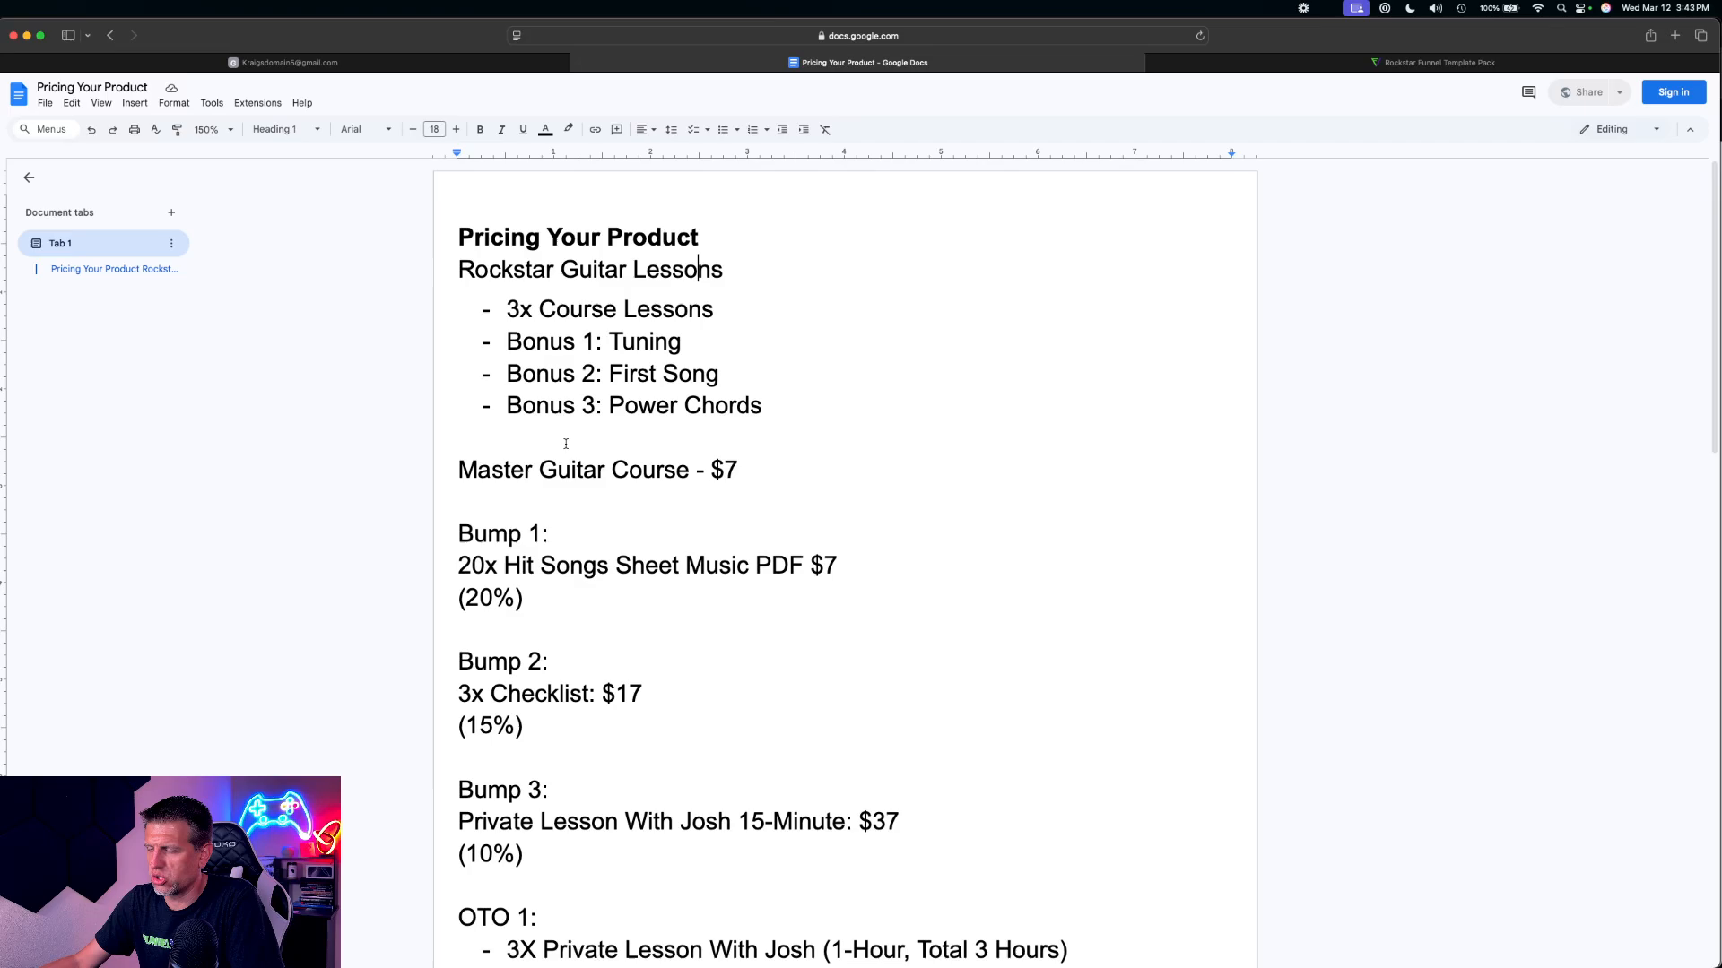
click(369, 65)
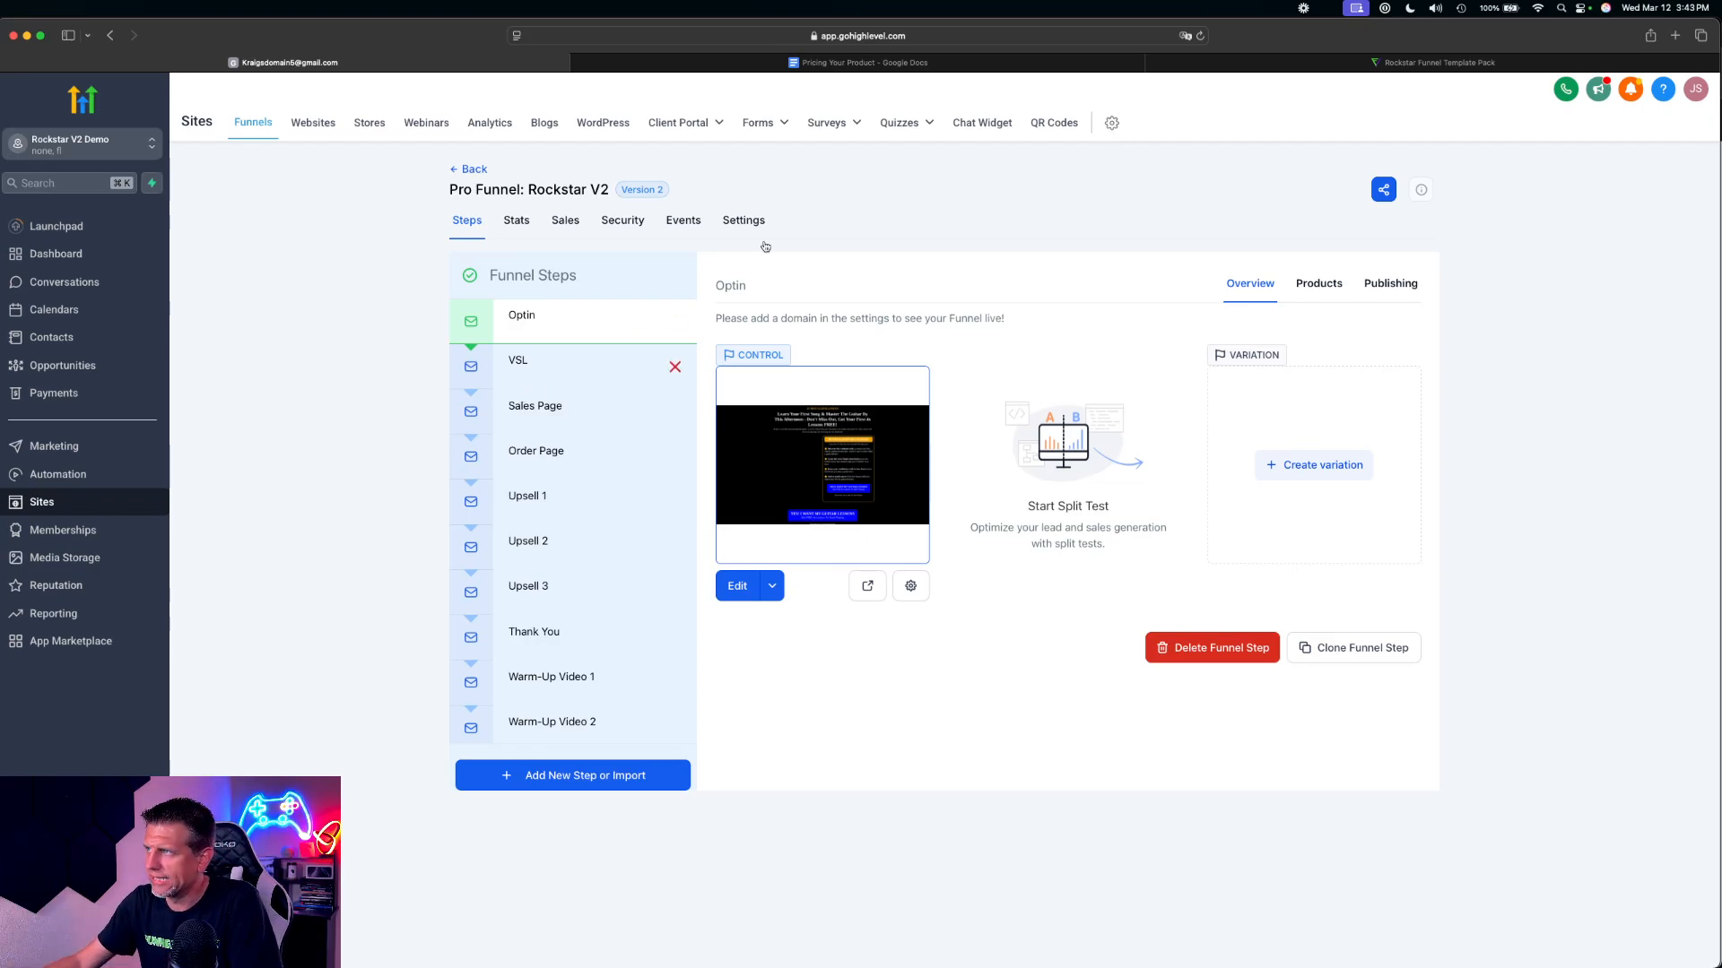
Switch to the Rockstar Funnel Template Pack page and examine which pages the Warmup Pro Funnel includes, down to the optional sales page
click(1439, 62)
scroll(1172, 485, down, 15)
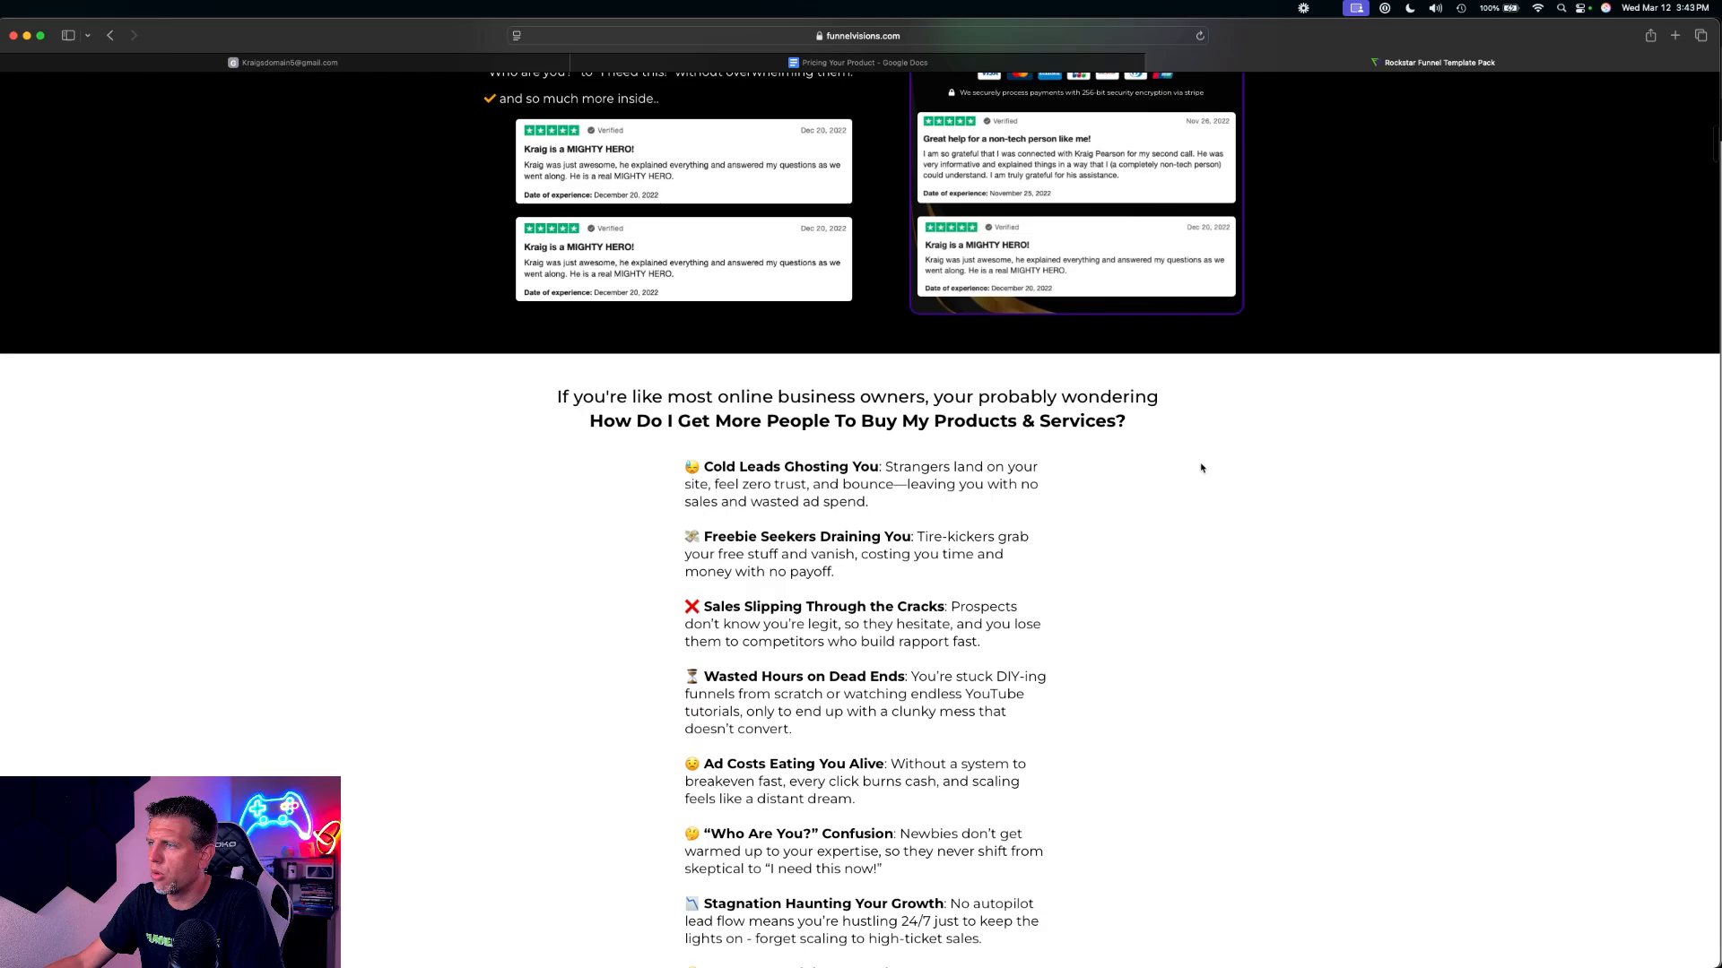
scroll(1172, 485, down, 15)
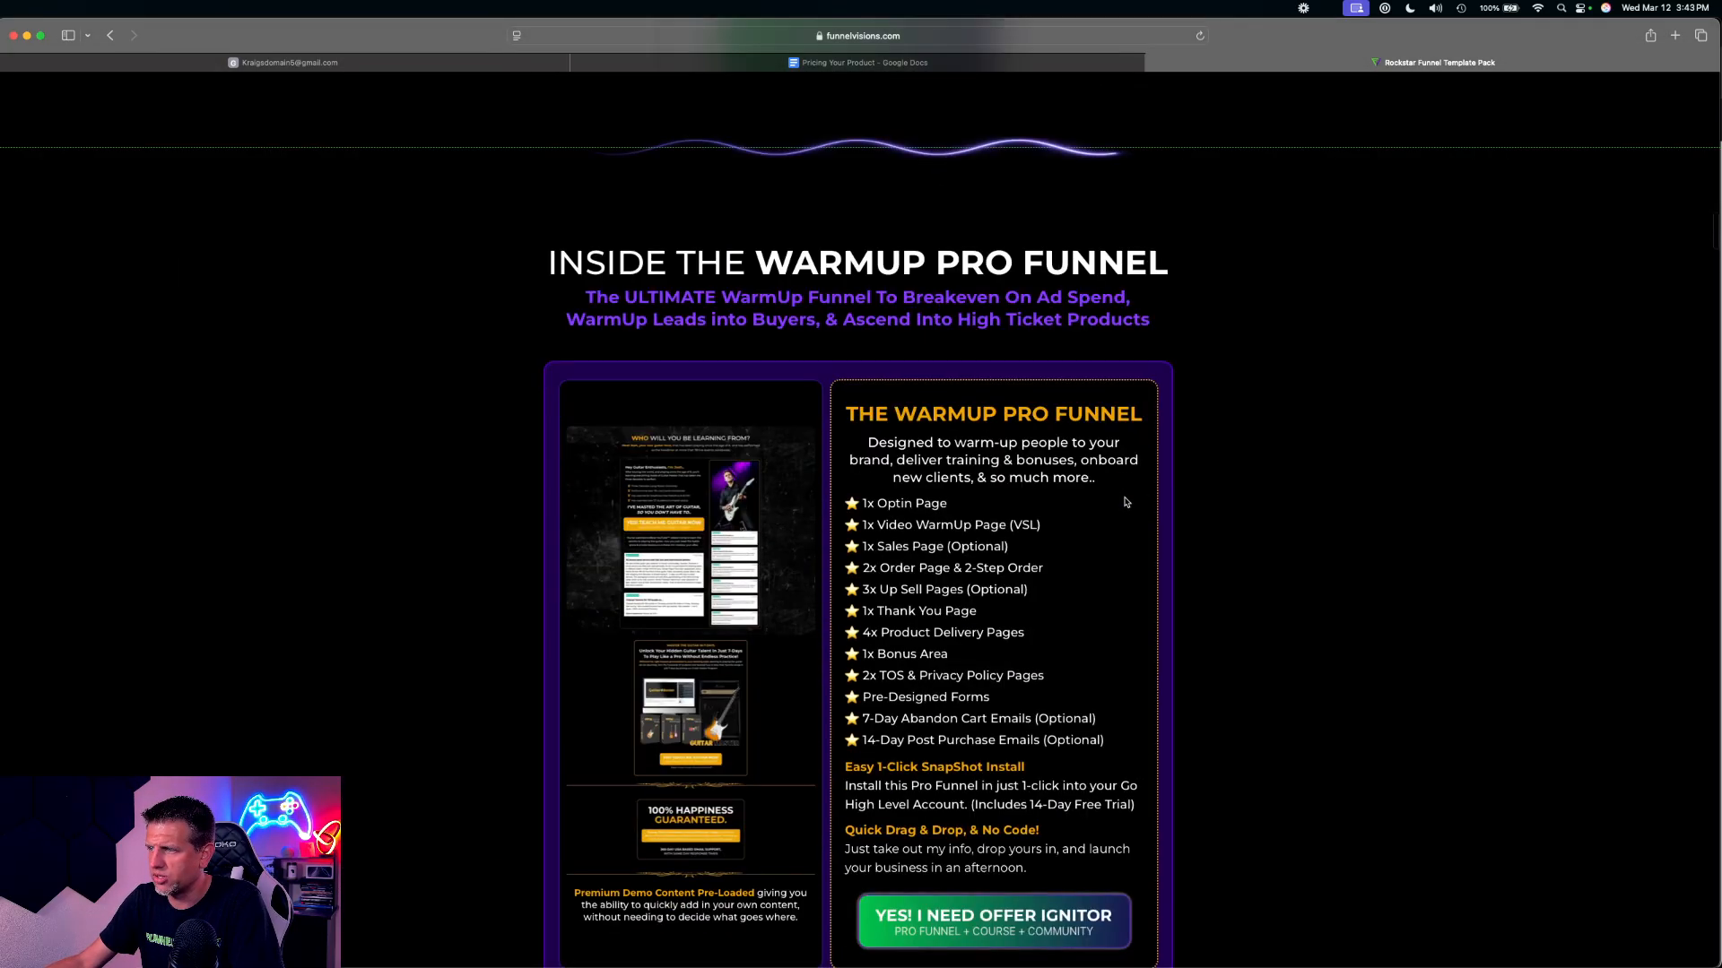
drag(849, 440, 1109, 677)
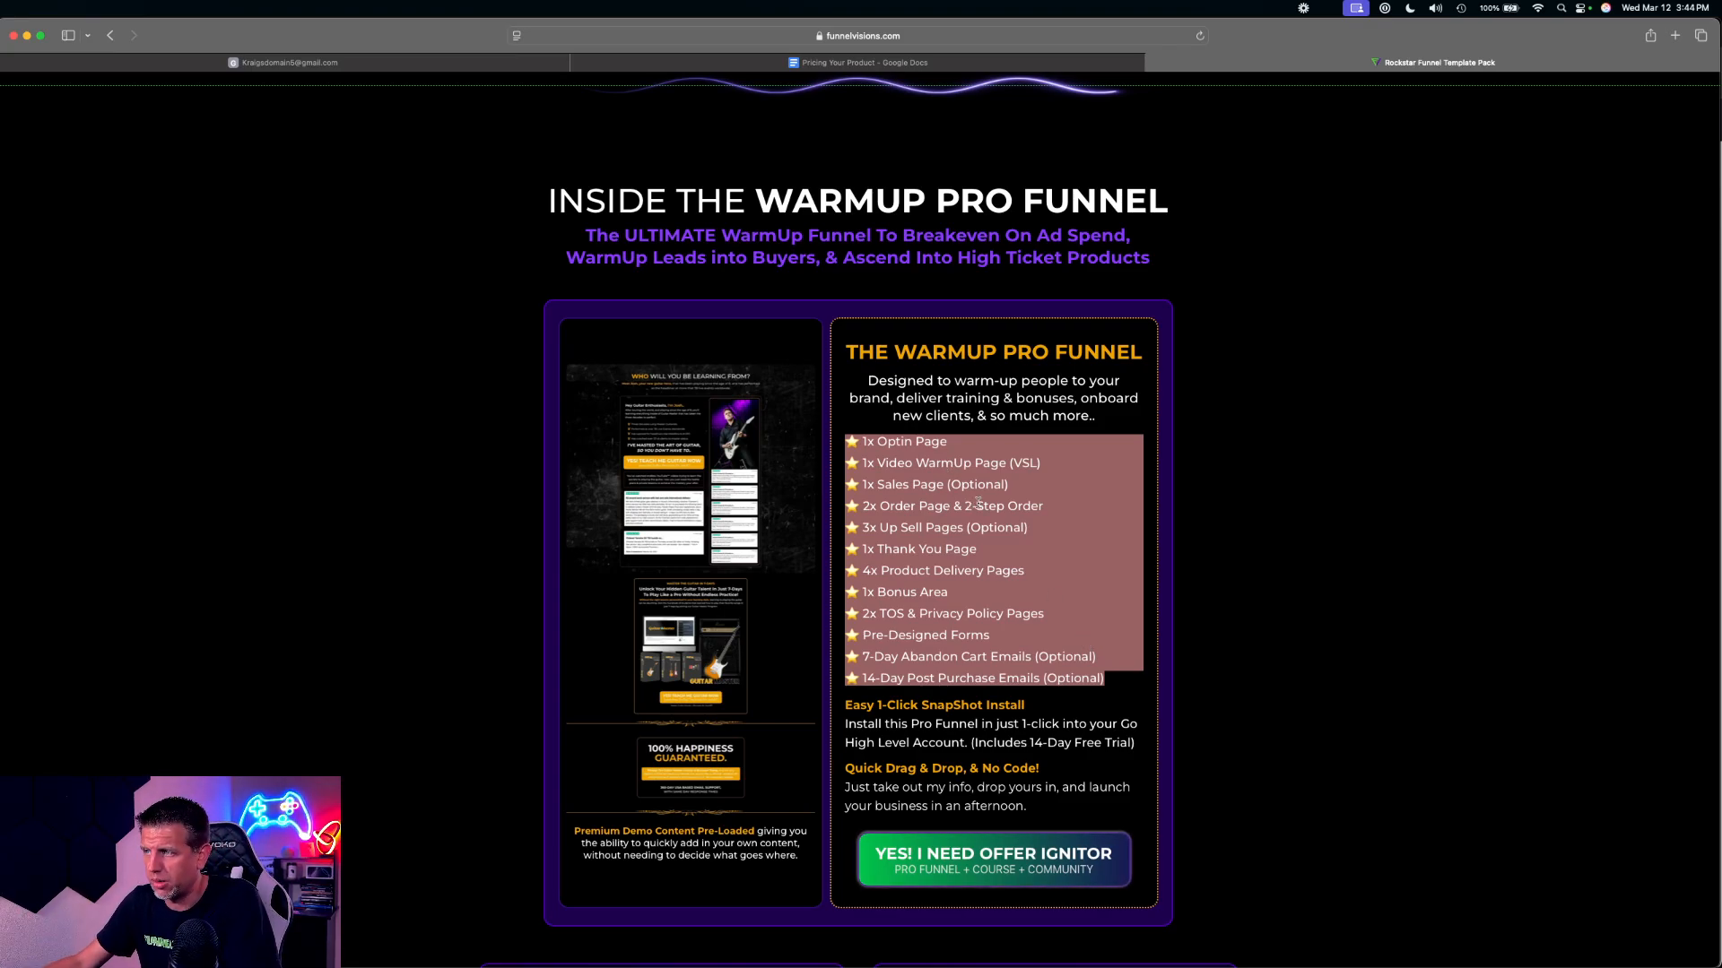
click(935, 472)
drag(849, 439, 1026, 439)
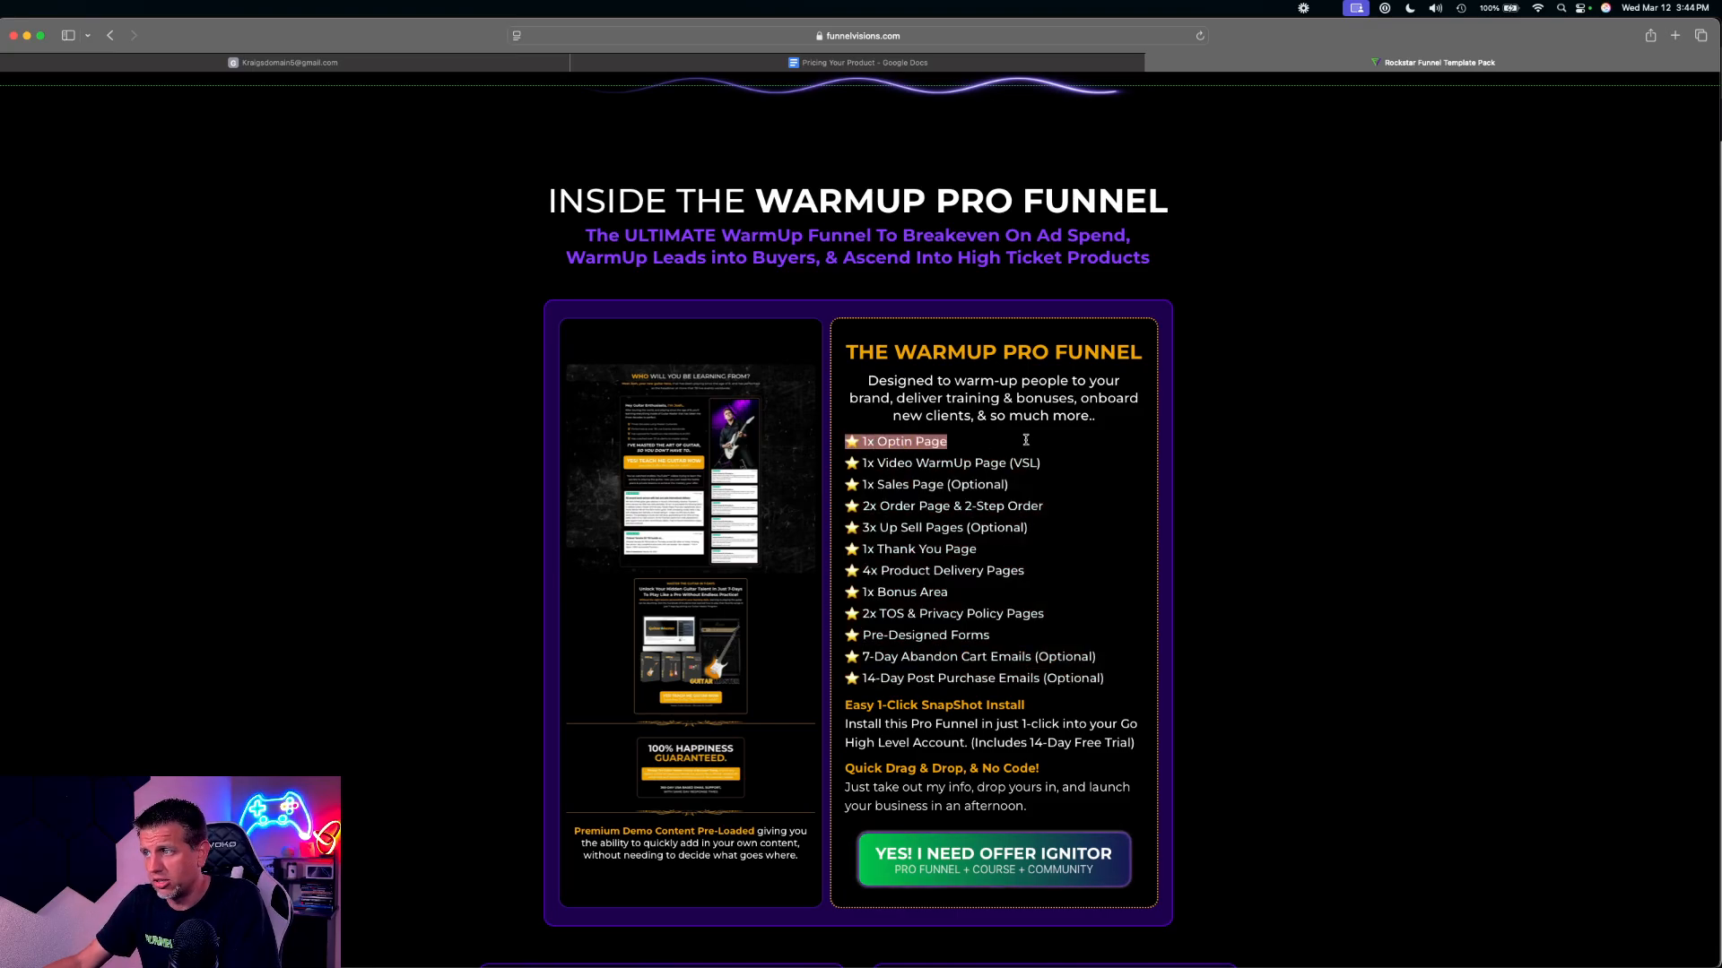
drag(866, 465, 1091, 501)
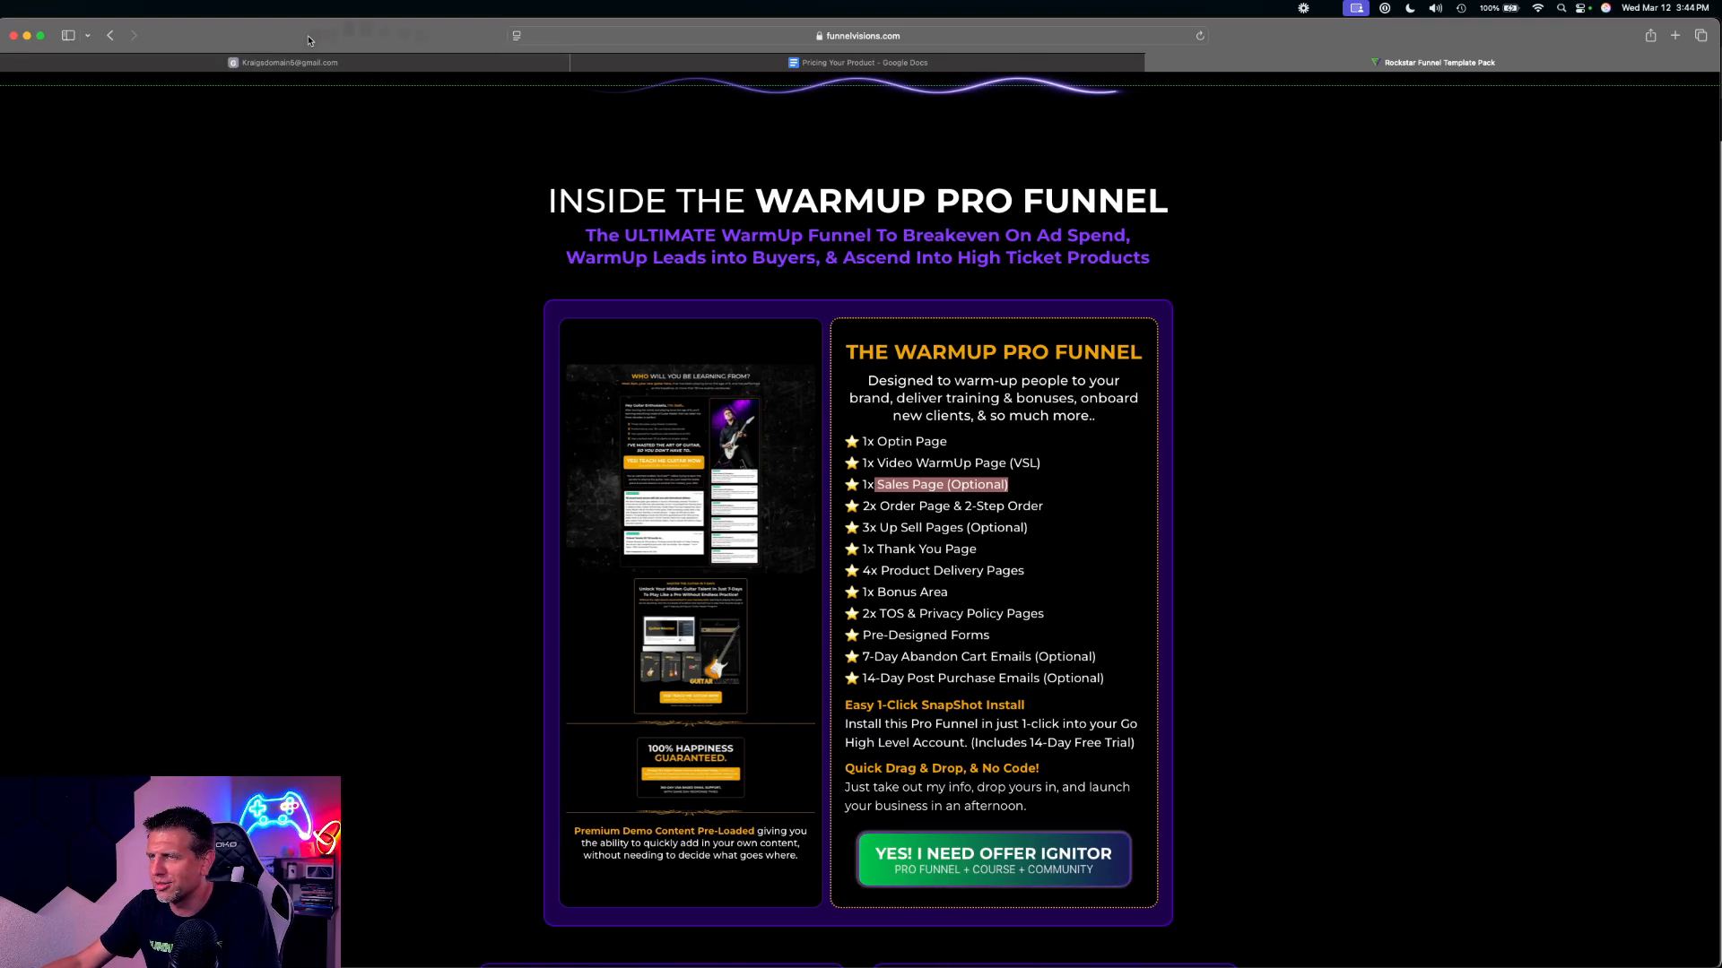
Copy the product name "Master Guitar Course" from the Pricing Your Product document, and open the Payments area in HighLevel
click(363, 64)
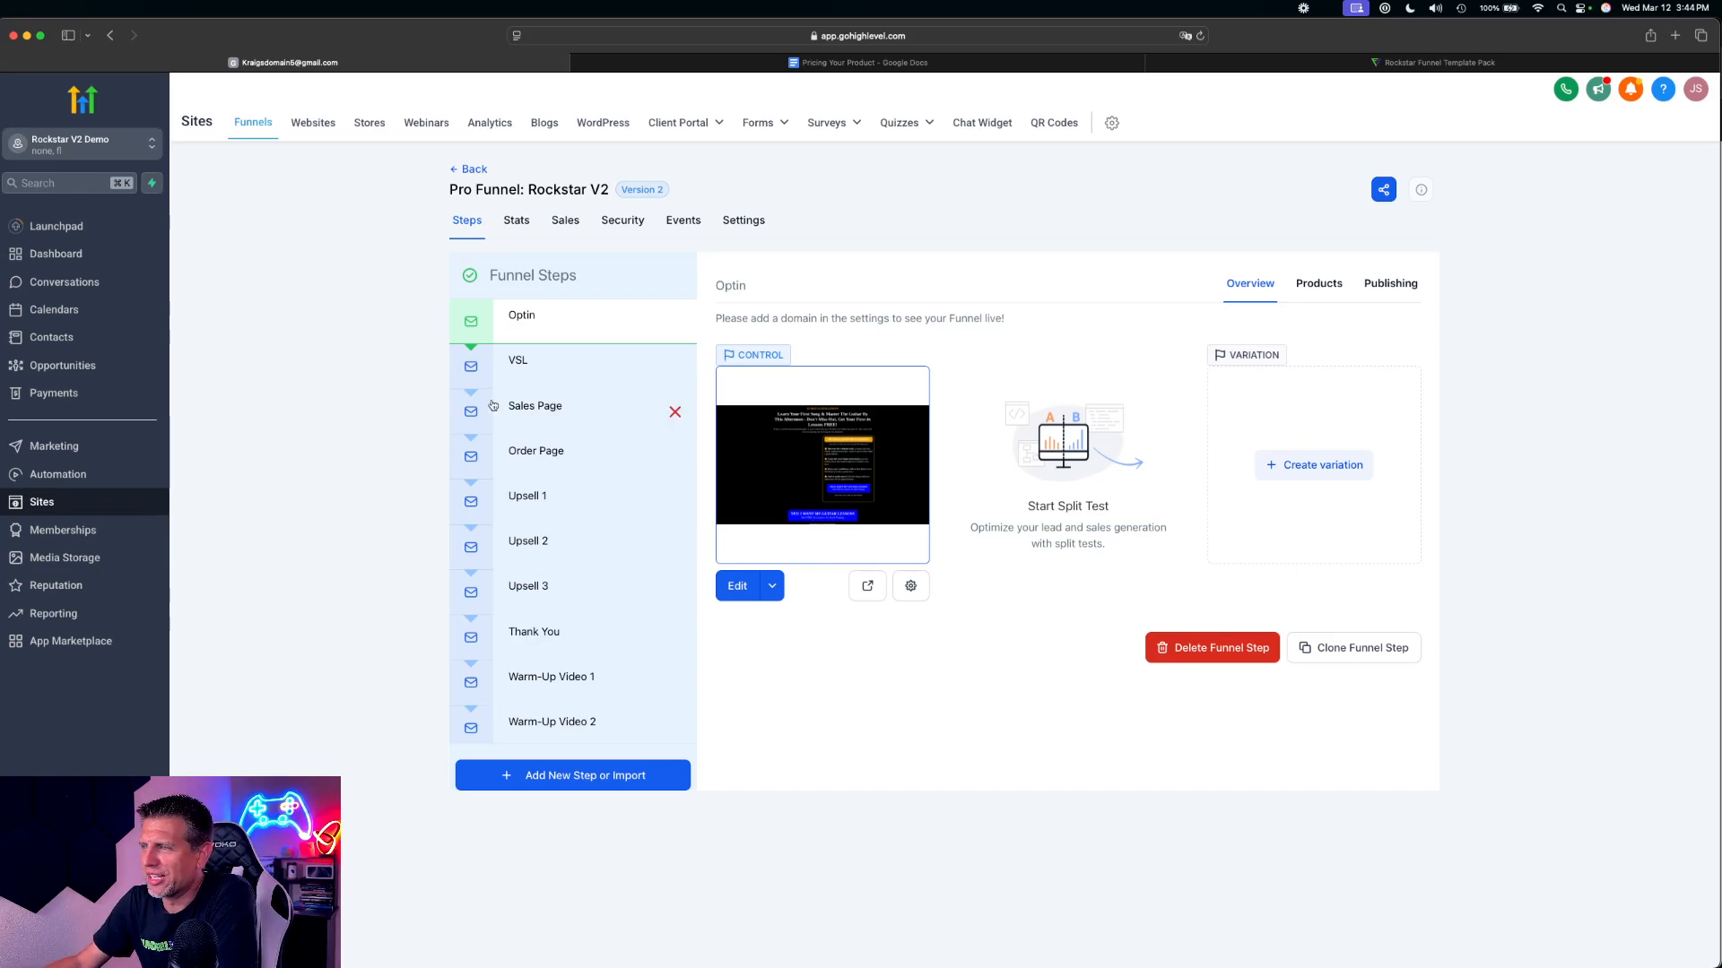
click(760, 65)
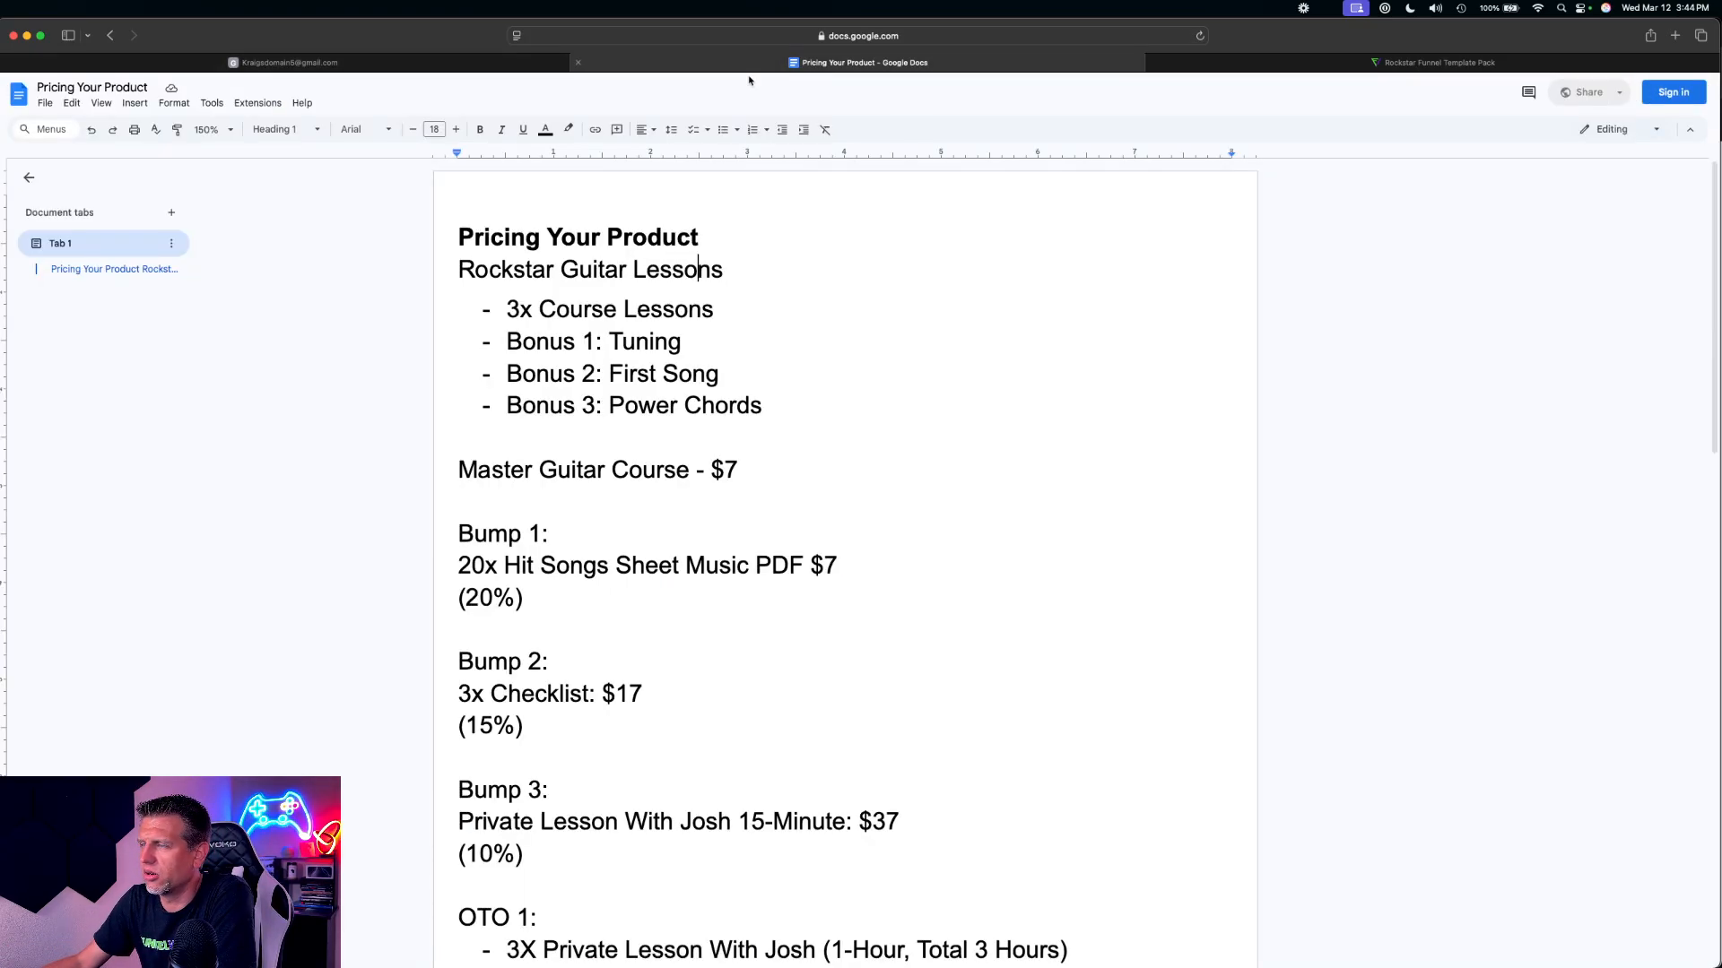
scroll(642, 502, down, 3)
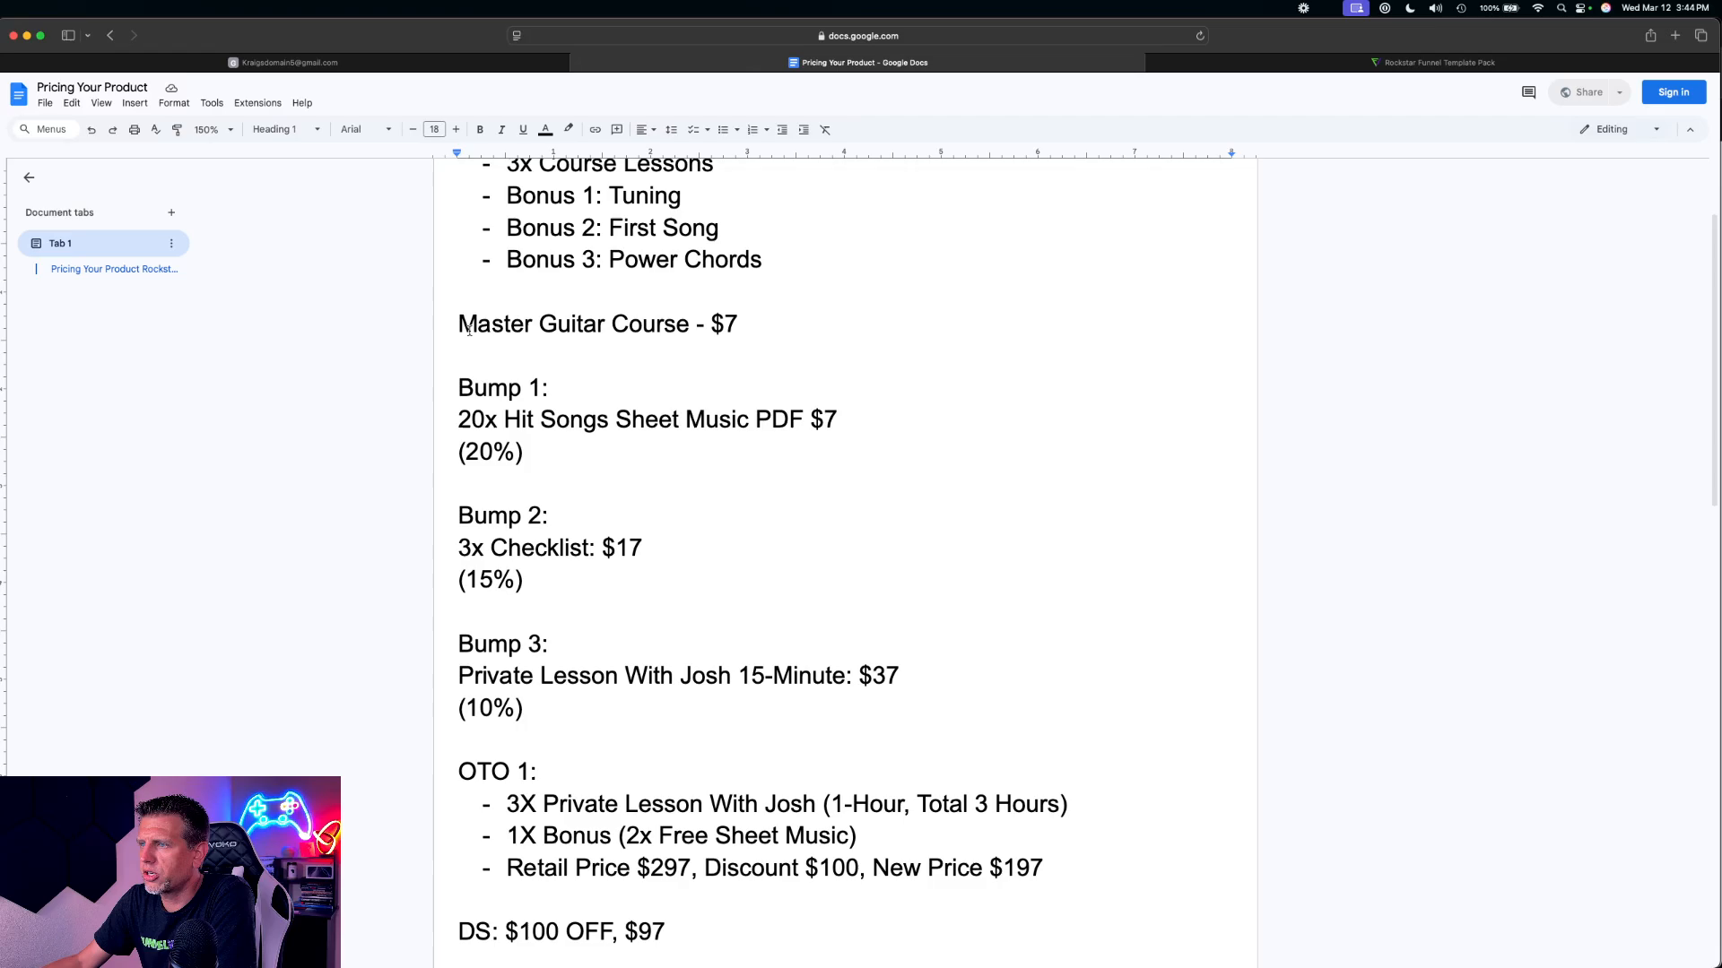
drag(459, 325, 689, 326)
key(super+c)
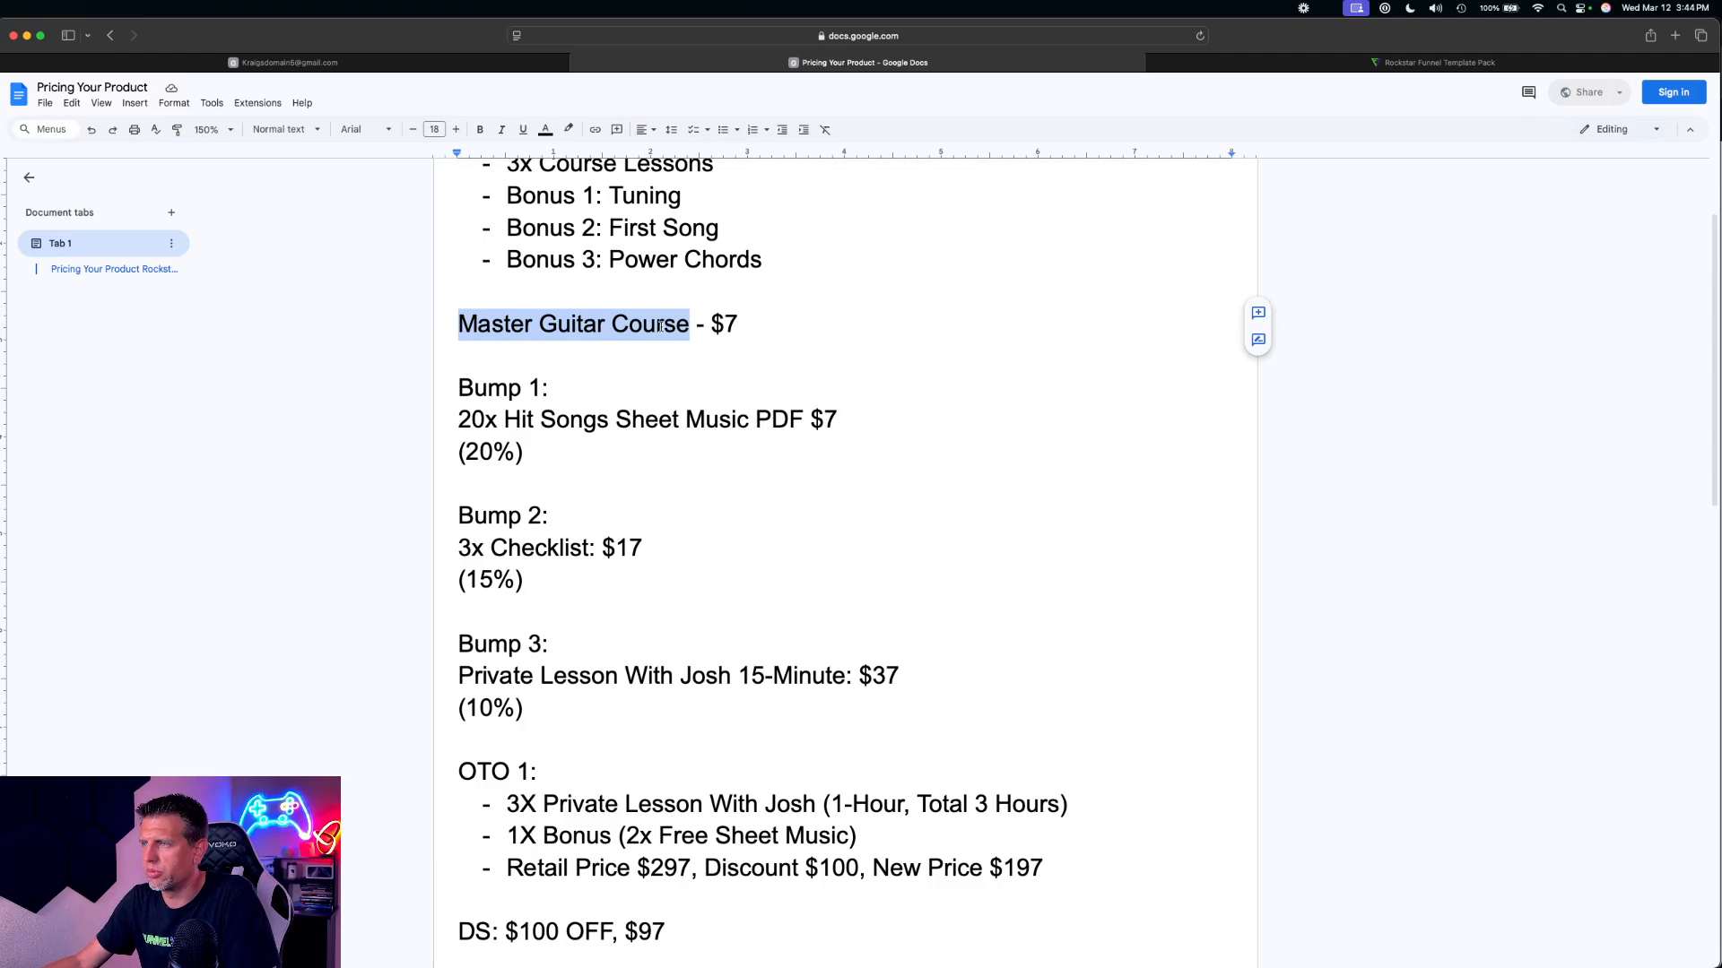
click(376, 63)
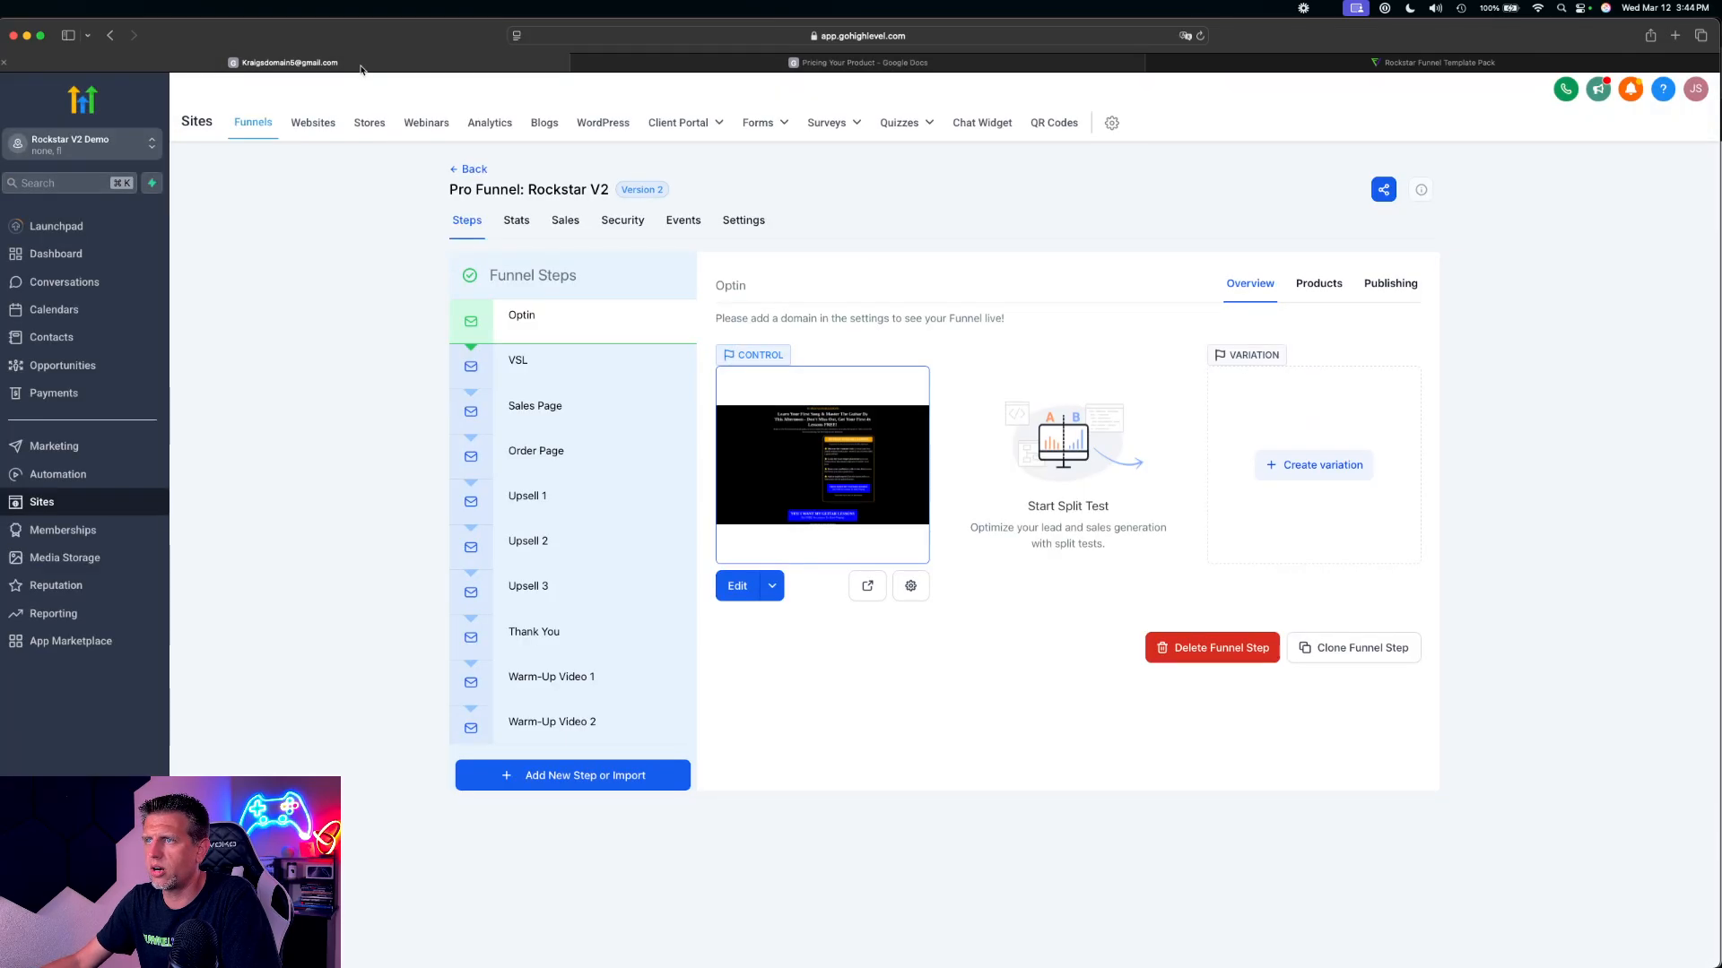
click(69, 399)
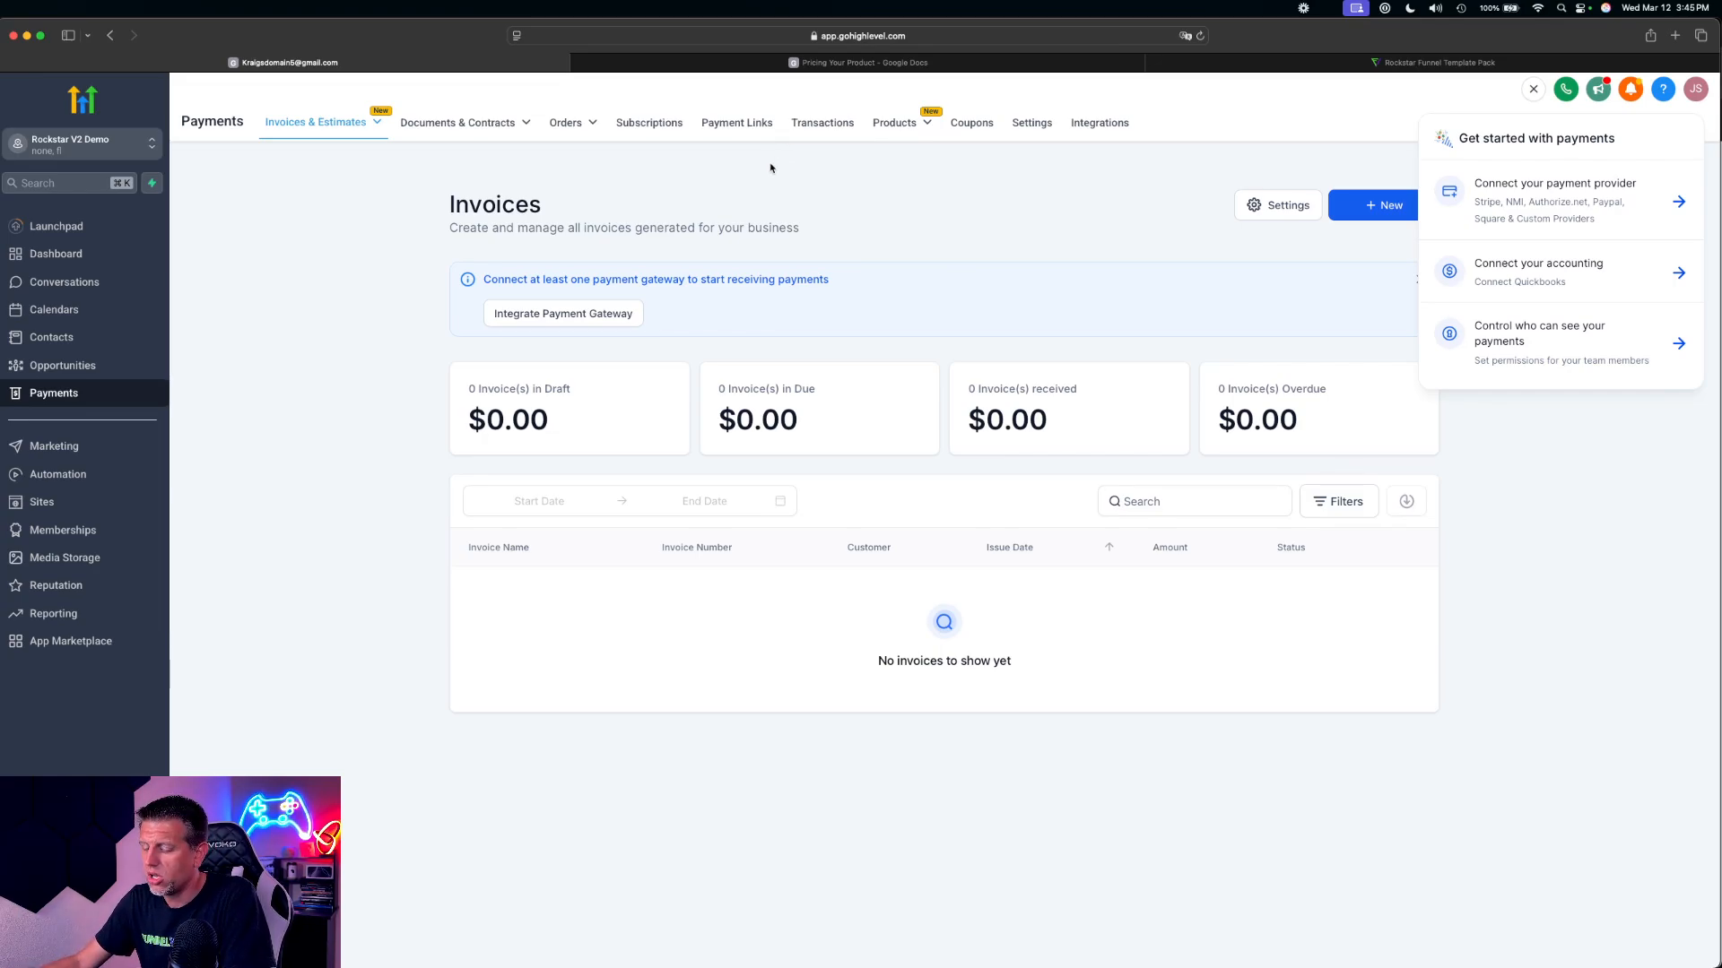
Switch to the Funnel Visions members area, open the Quick Setup Guide: Builder course and look through its lesson list
key(ctrl+Up)
click(516, 538)
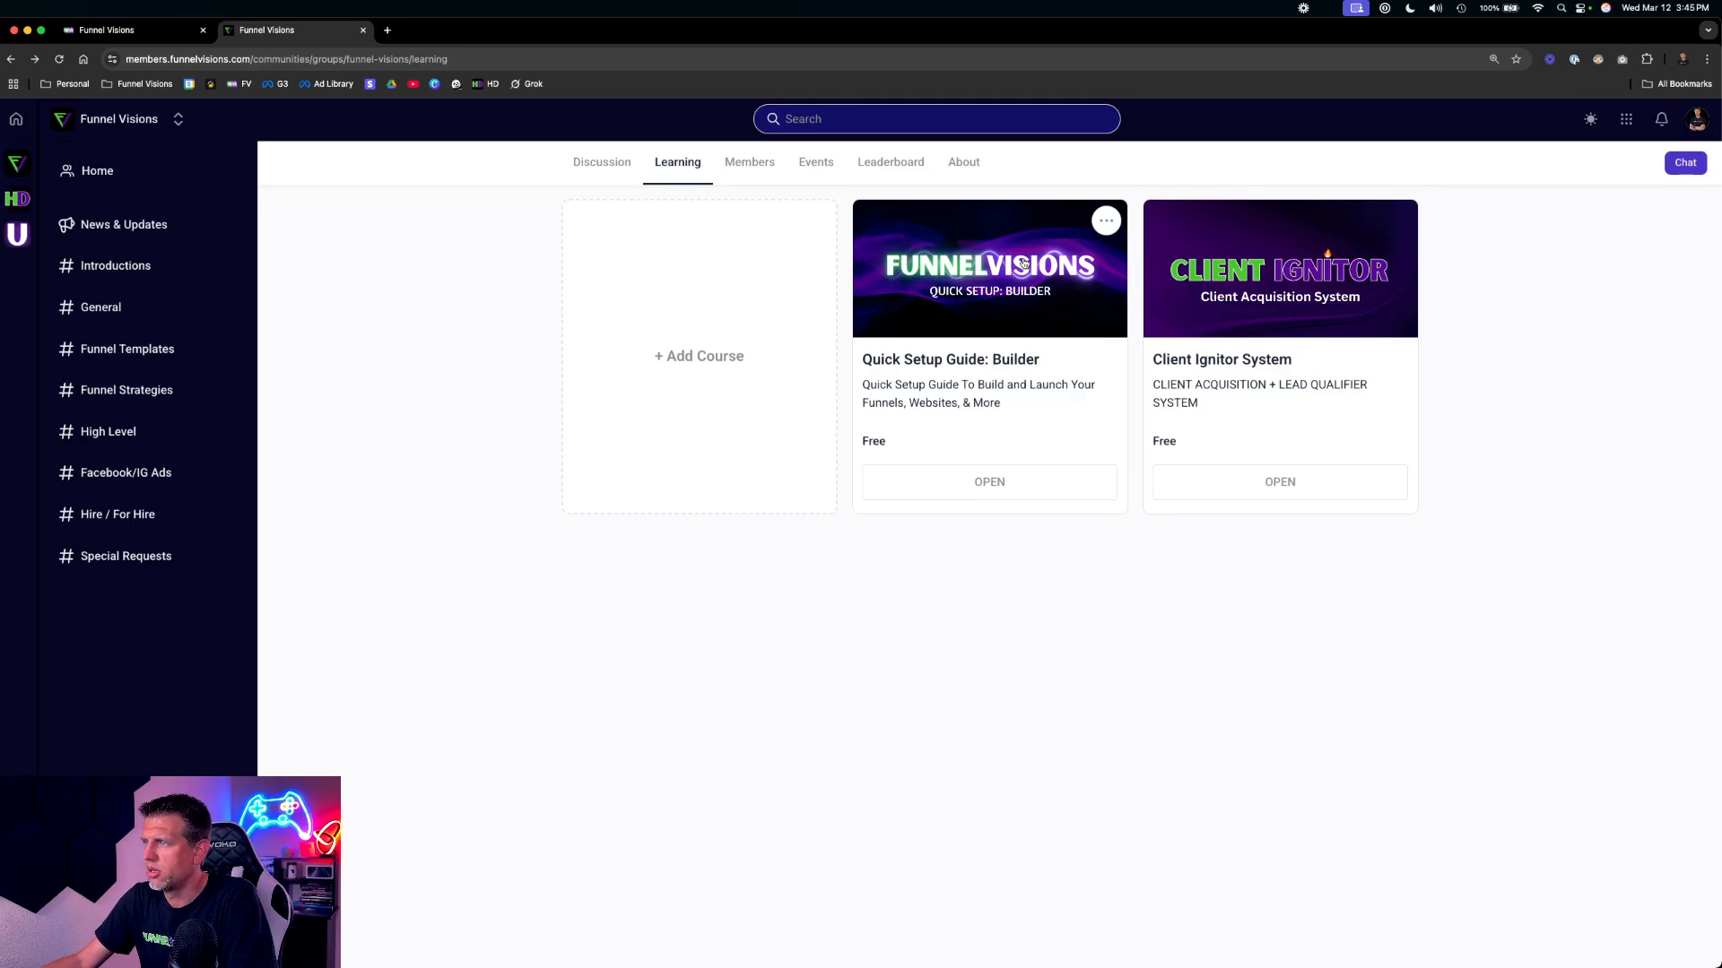
click(1022, 262)
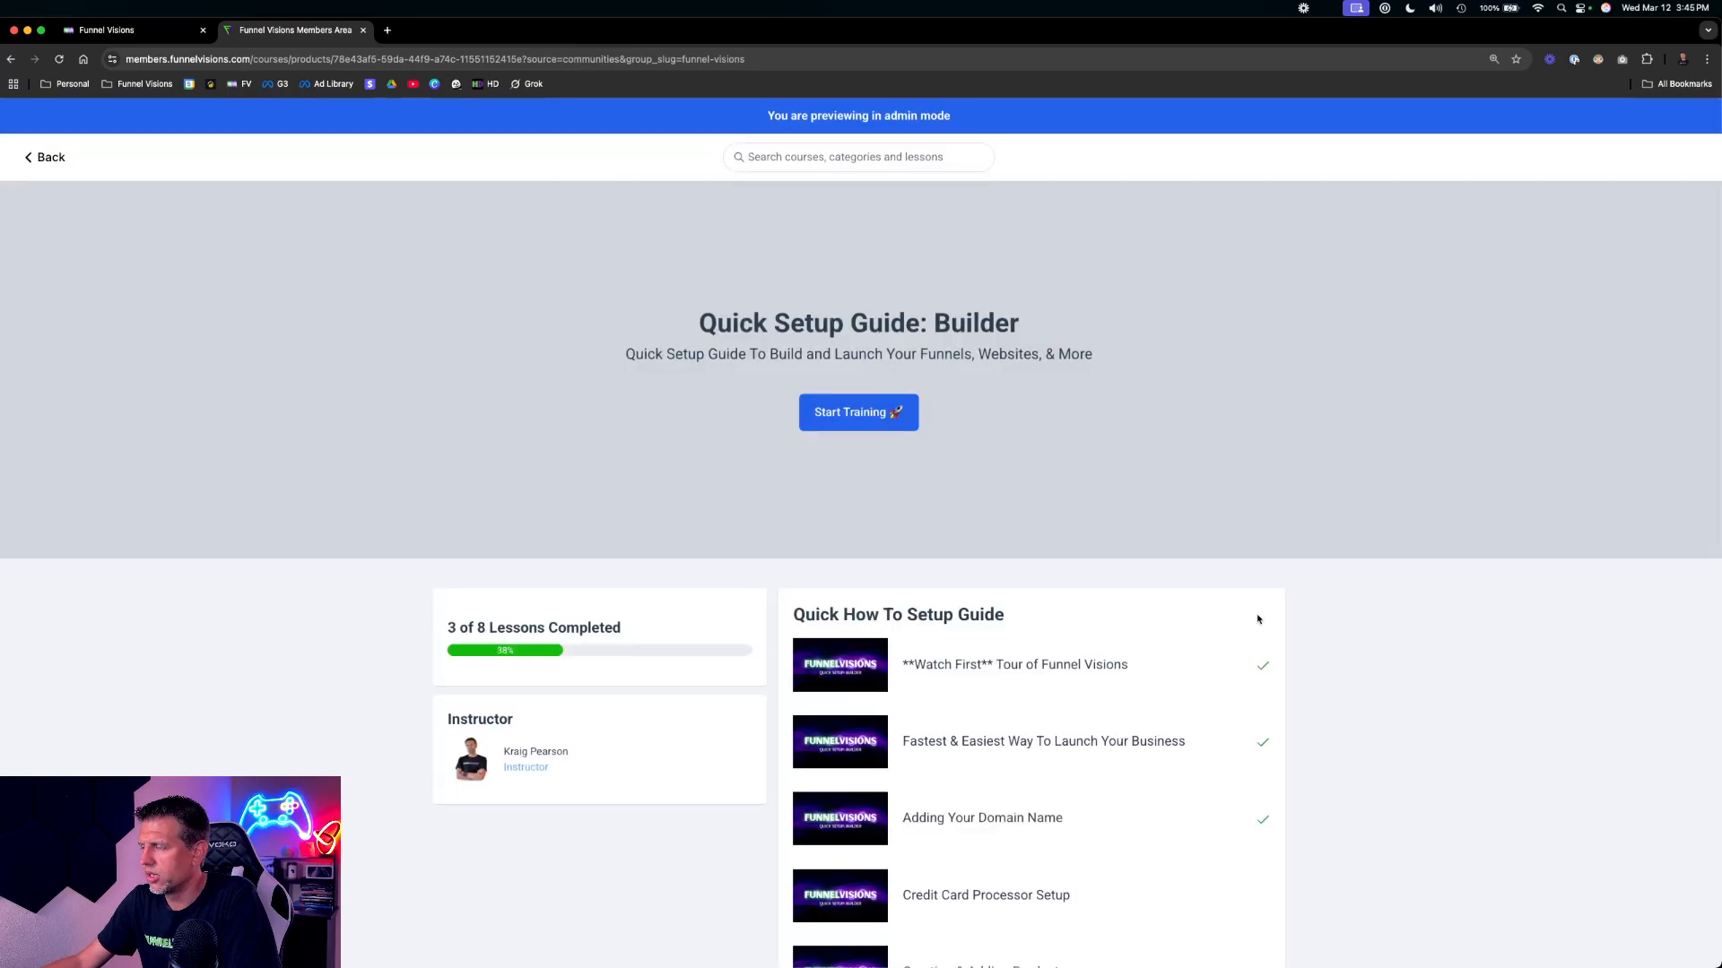
scroll(1387, 420, down, 3)
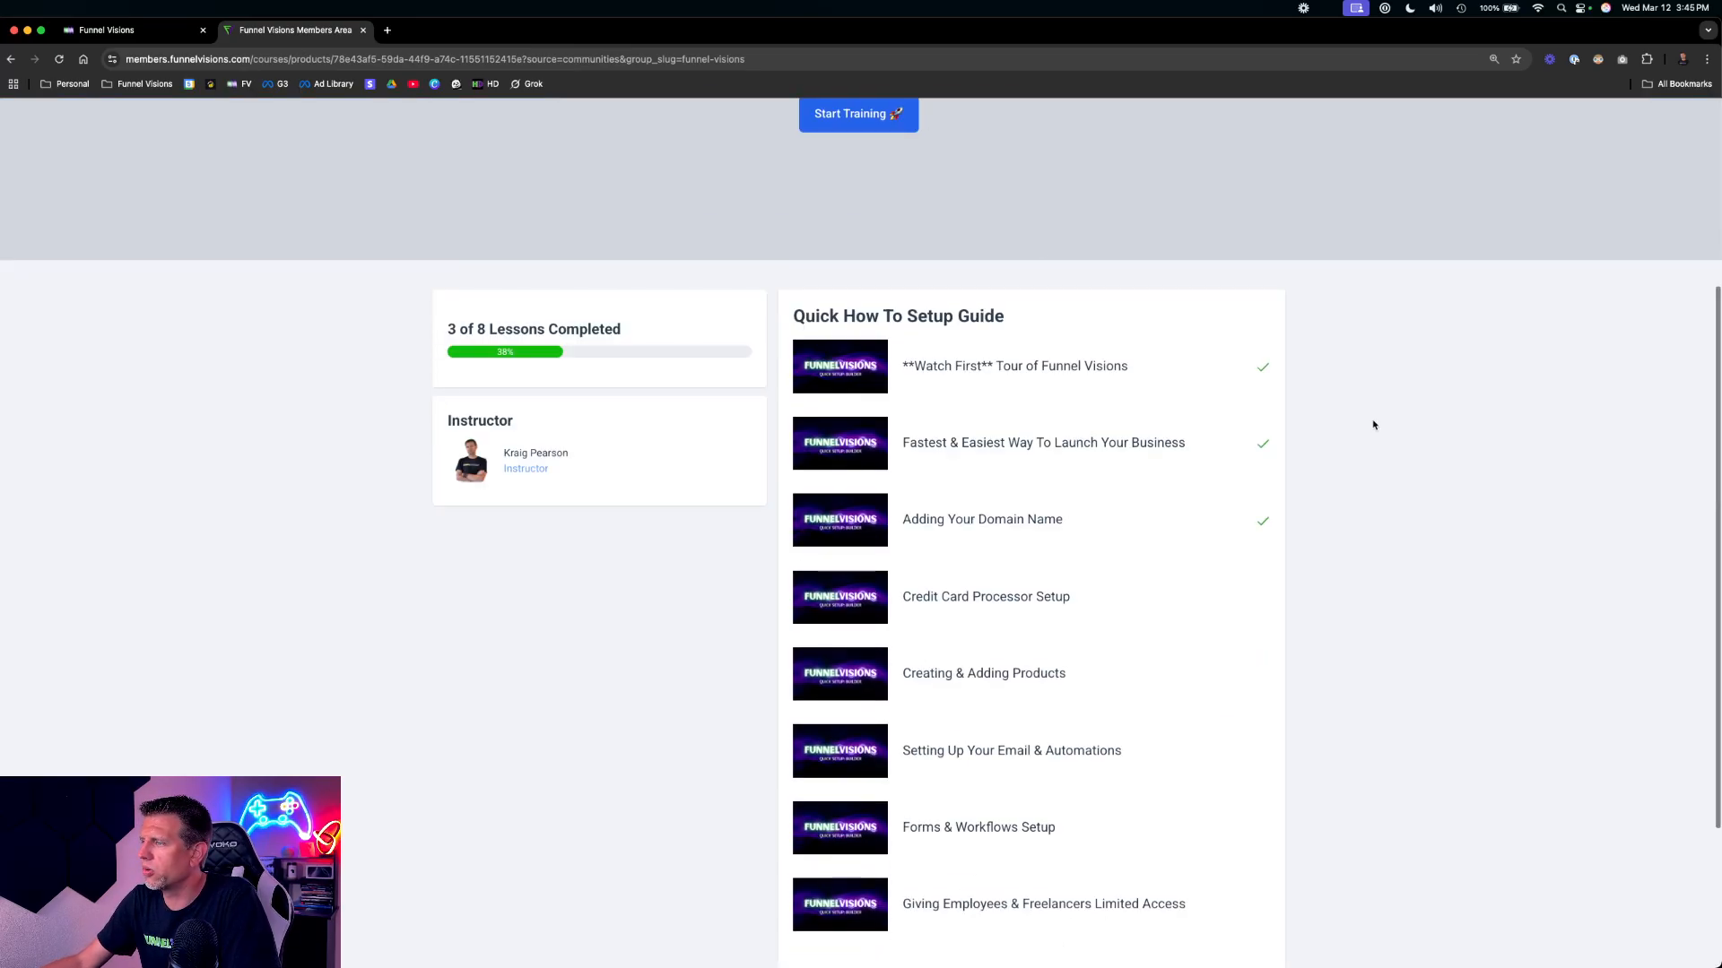
scroll(1372, 422, up, 3)
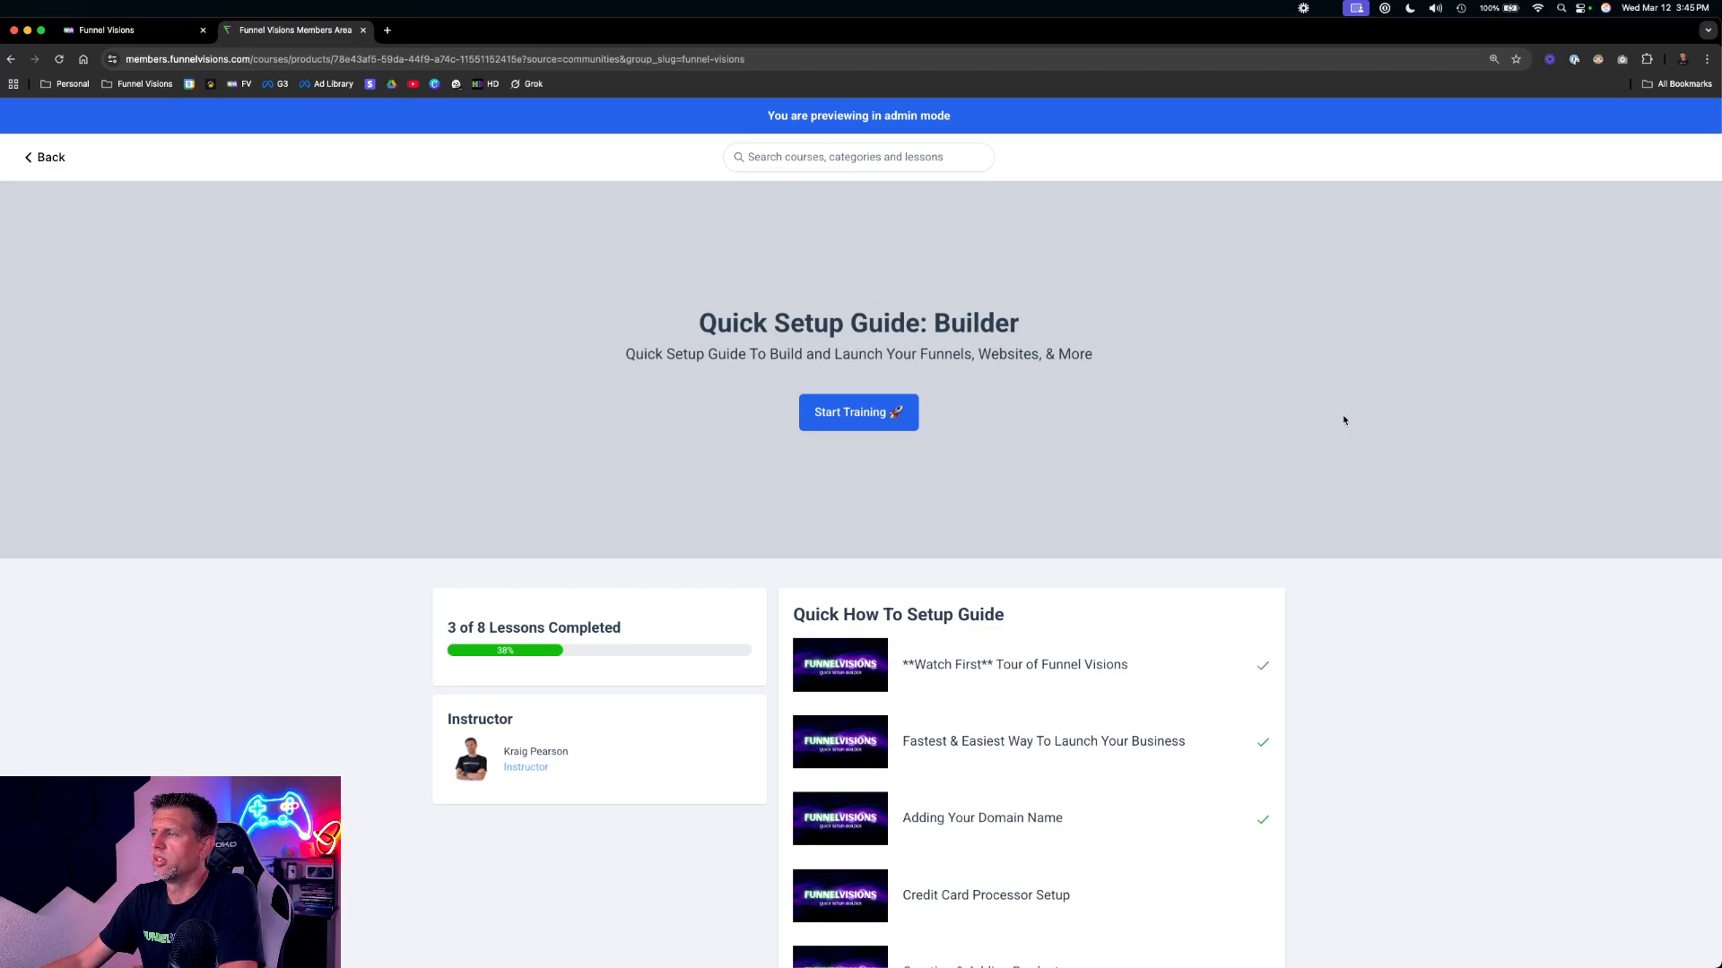
scroll(1078, 664, down, 2)
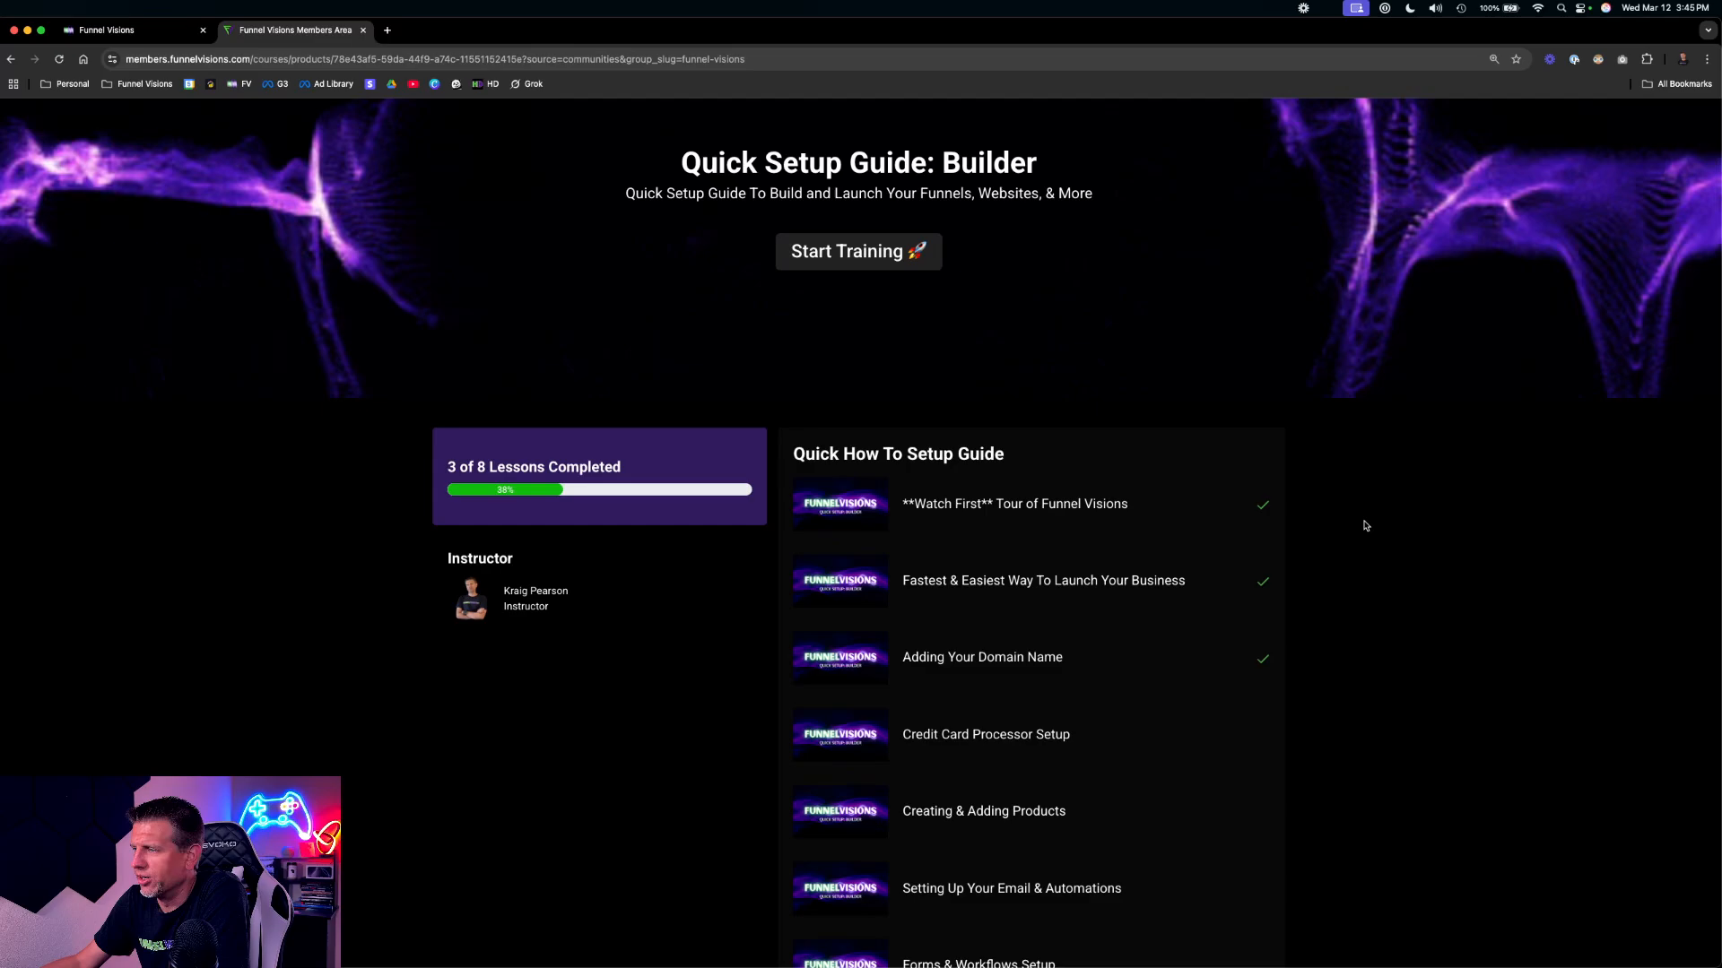
scroll(1364, 526, down, 3)
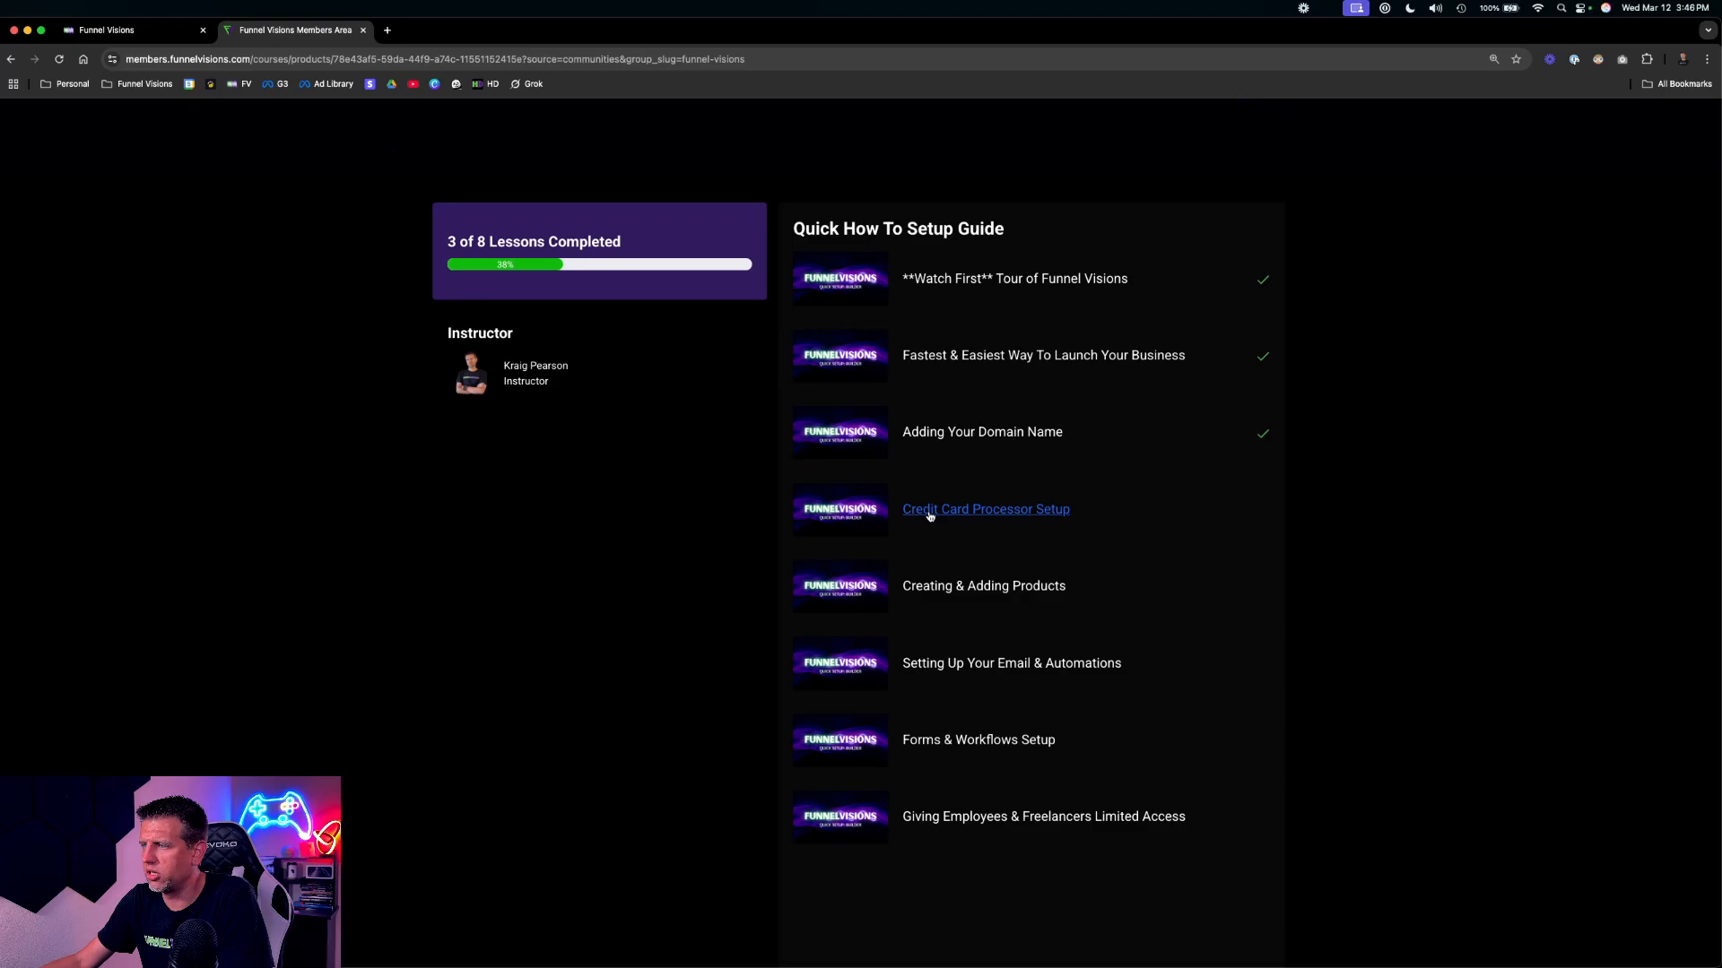
Return to HighLevel's Payments area, dismiss the getting-started pop-up and start creating a new product from the Products list
key(ctrl+Up)
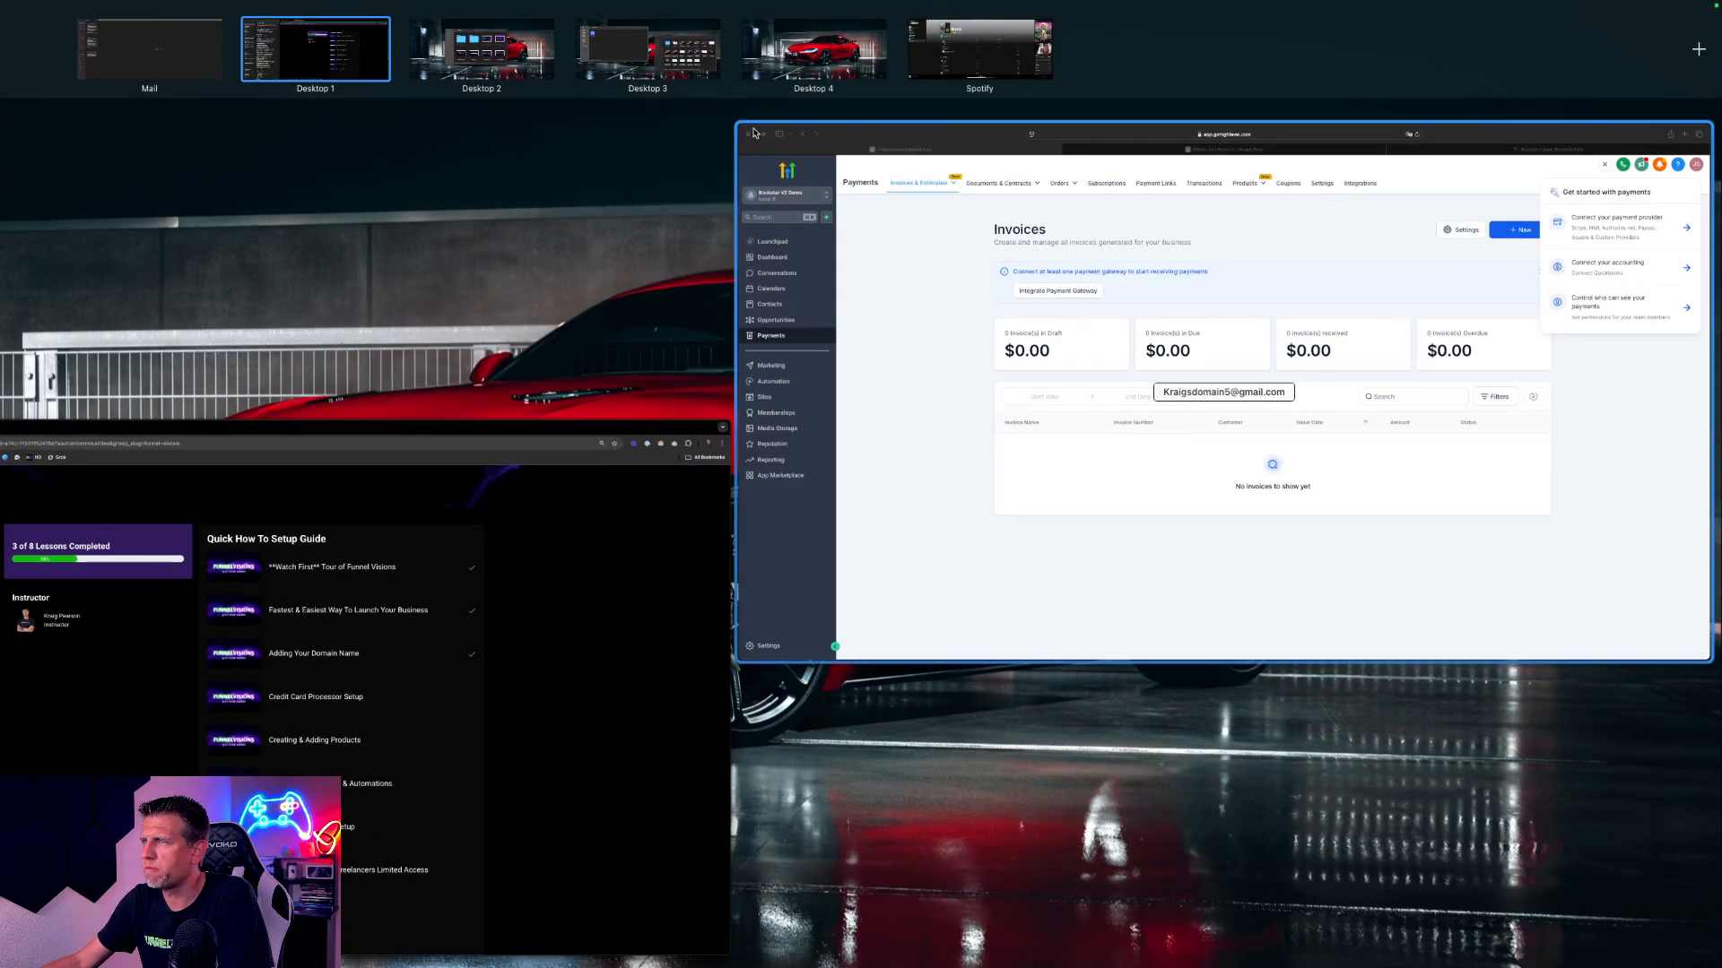
click(1103, 323)
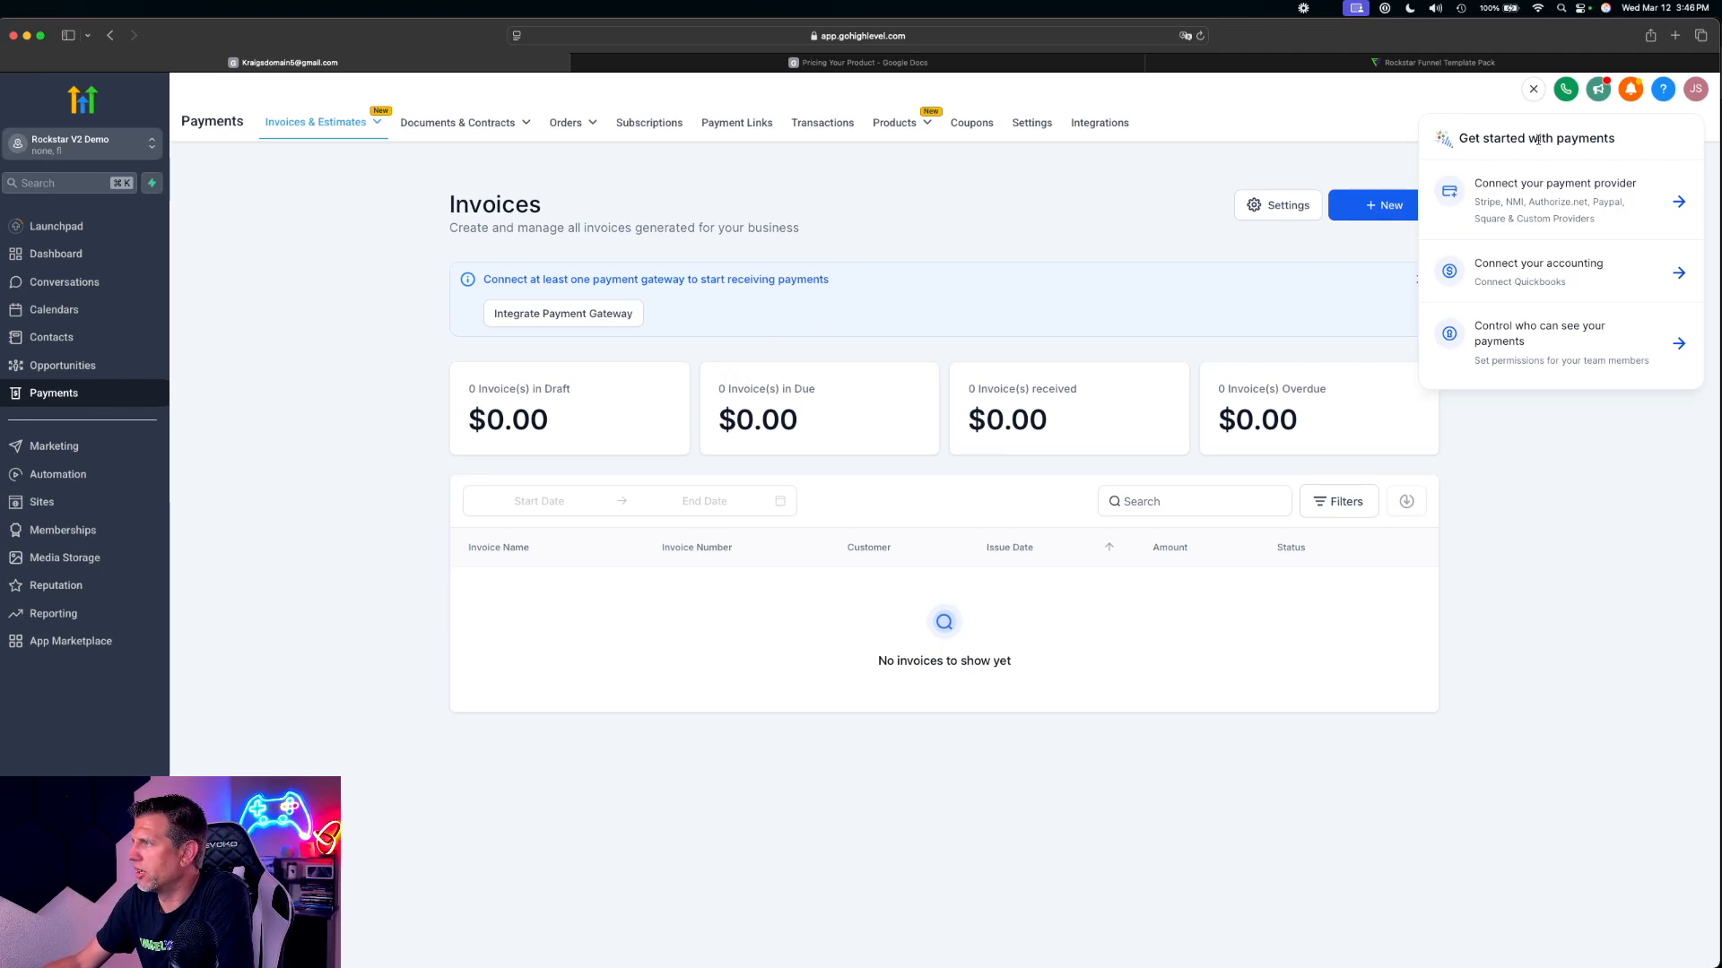
click(1533, 90)
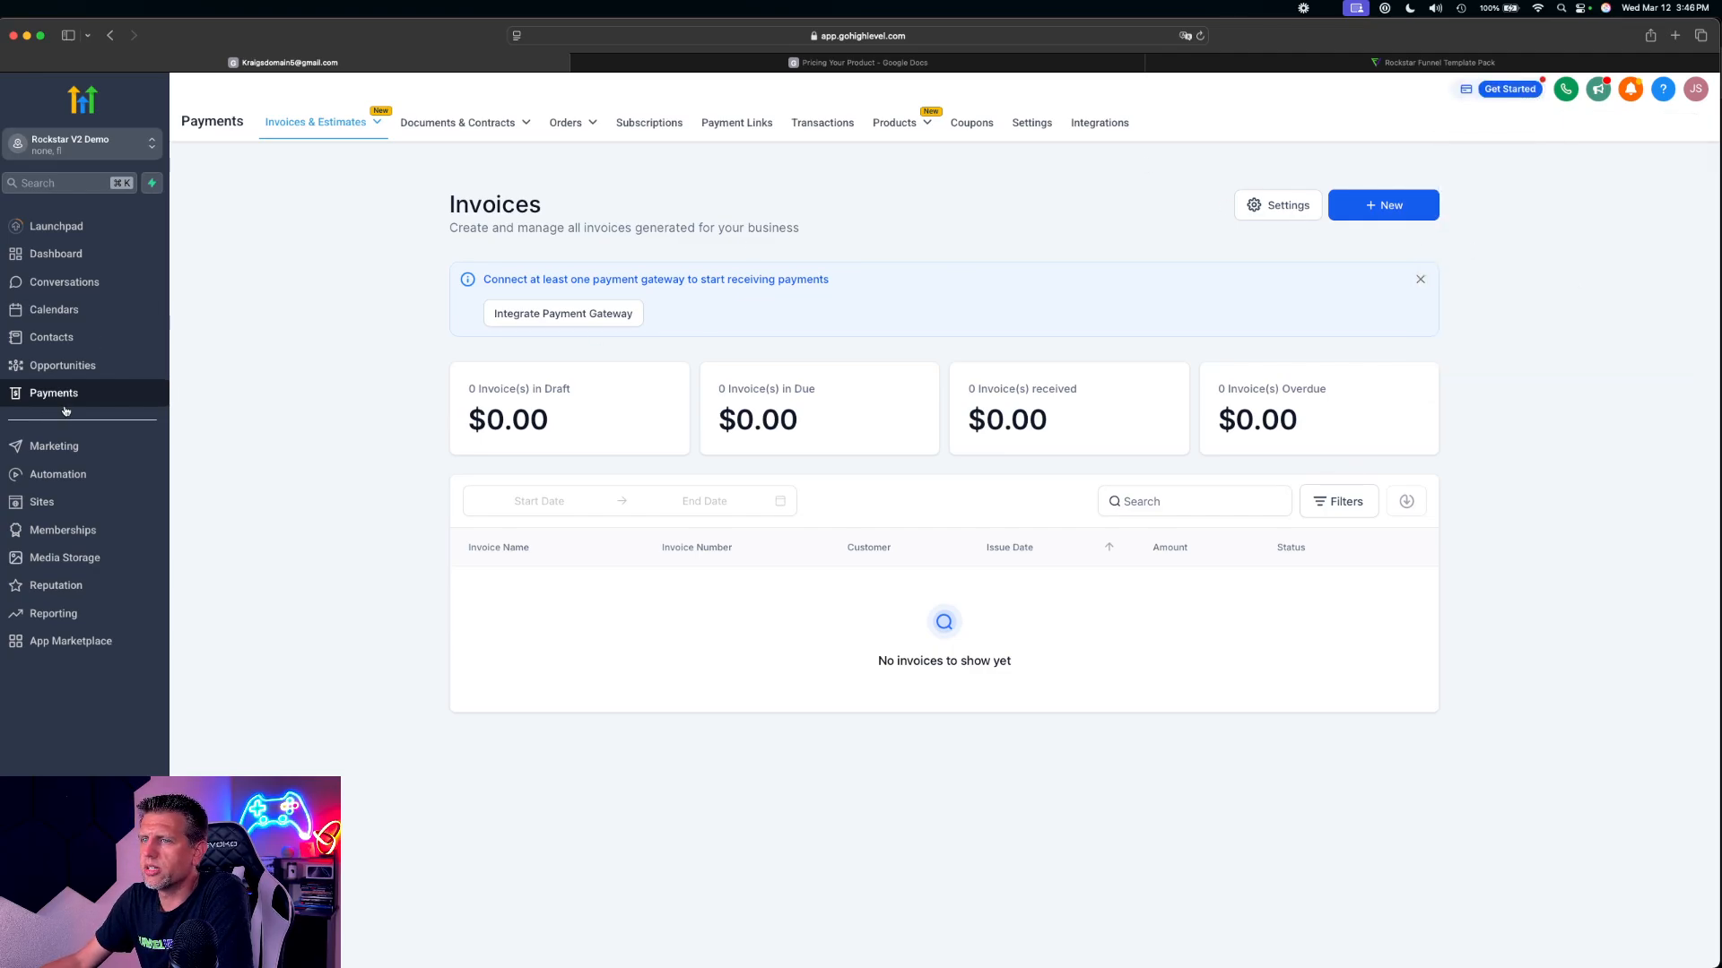
mouse_move(309, 125)
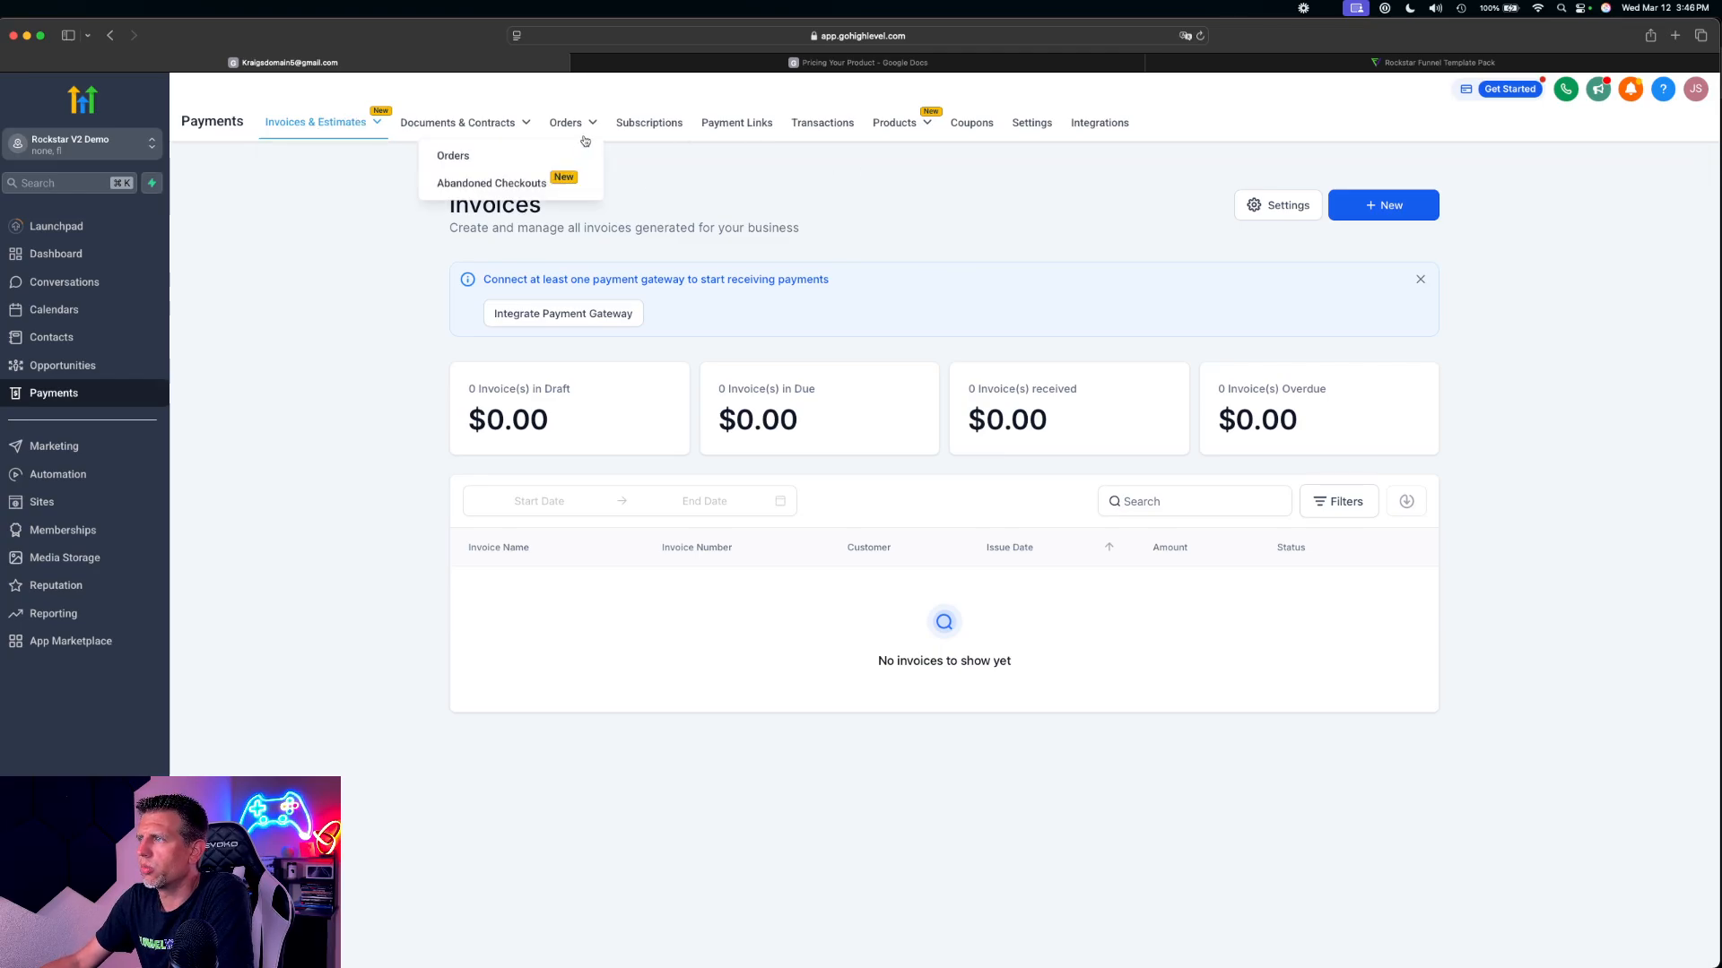
mouse_move(912, 132)
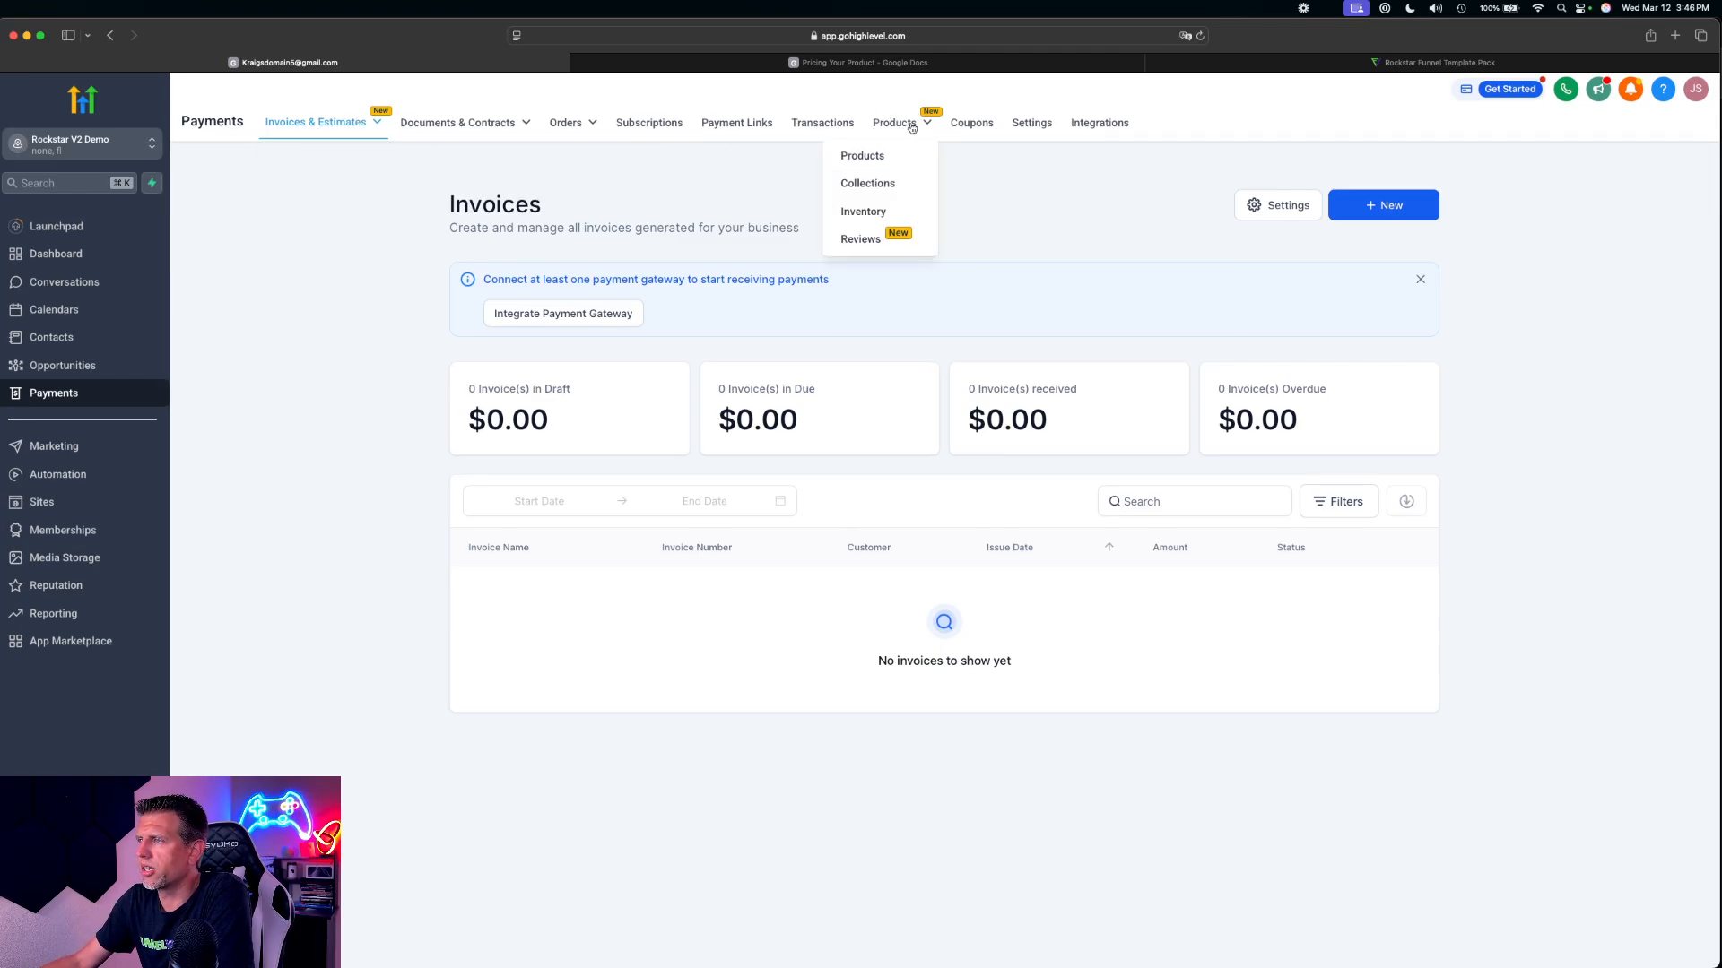
click(860, 156)
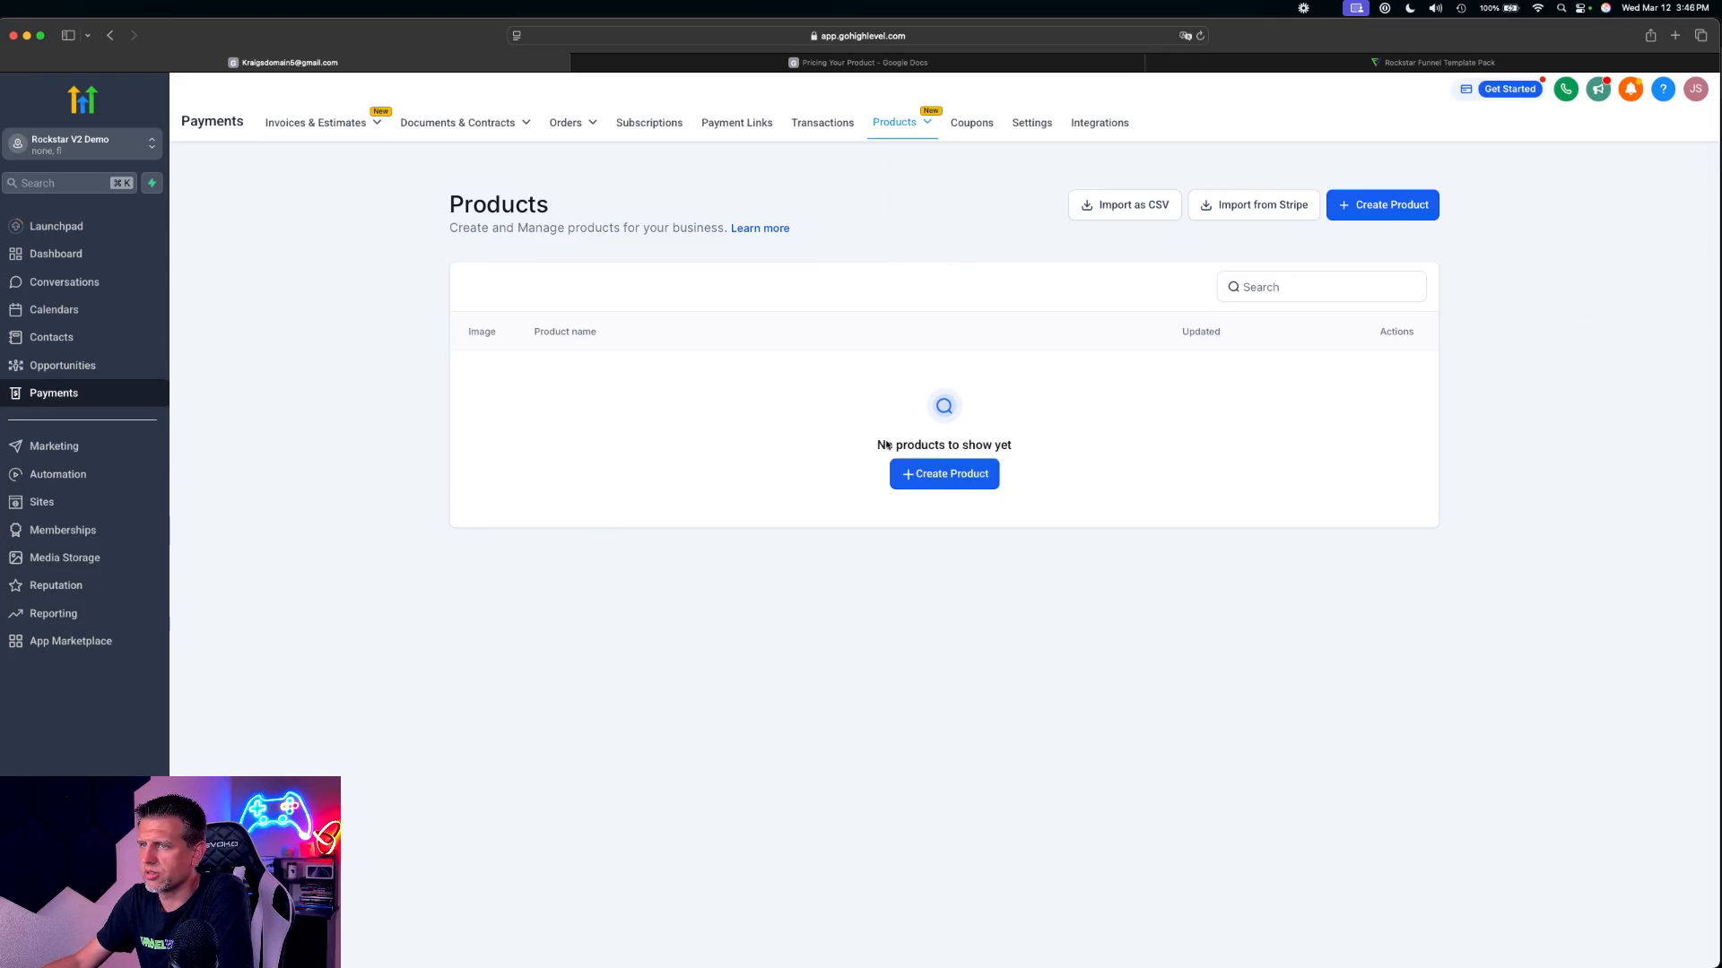
click(1382, 210)
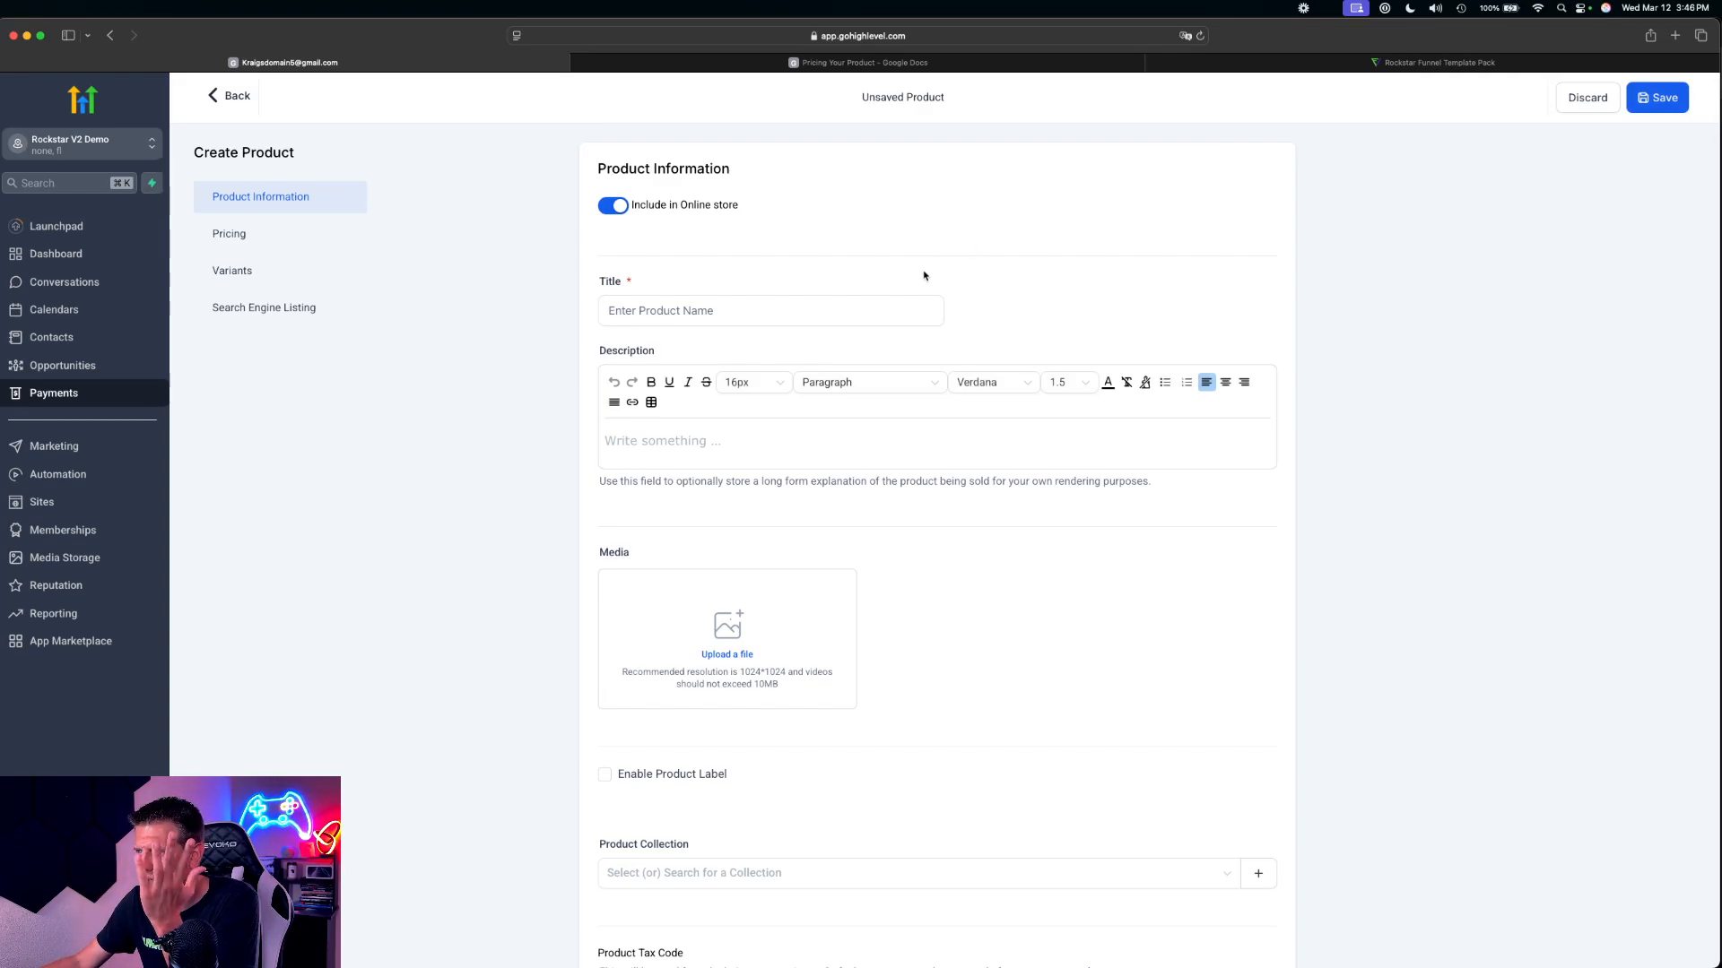
Paste "Master Guitar Course" as the new product's title and look over the remaining product information fields
click(640, 314)
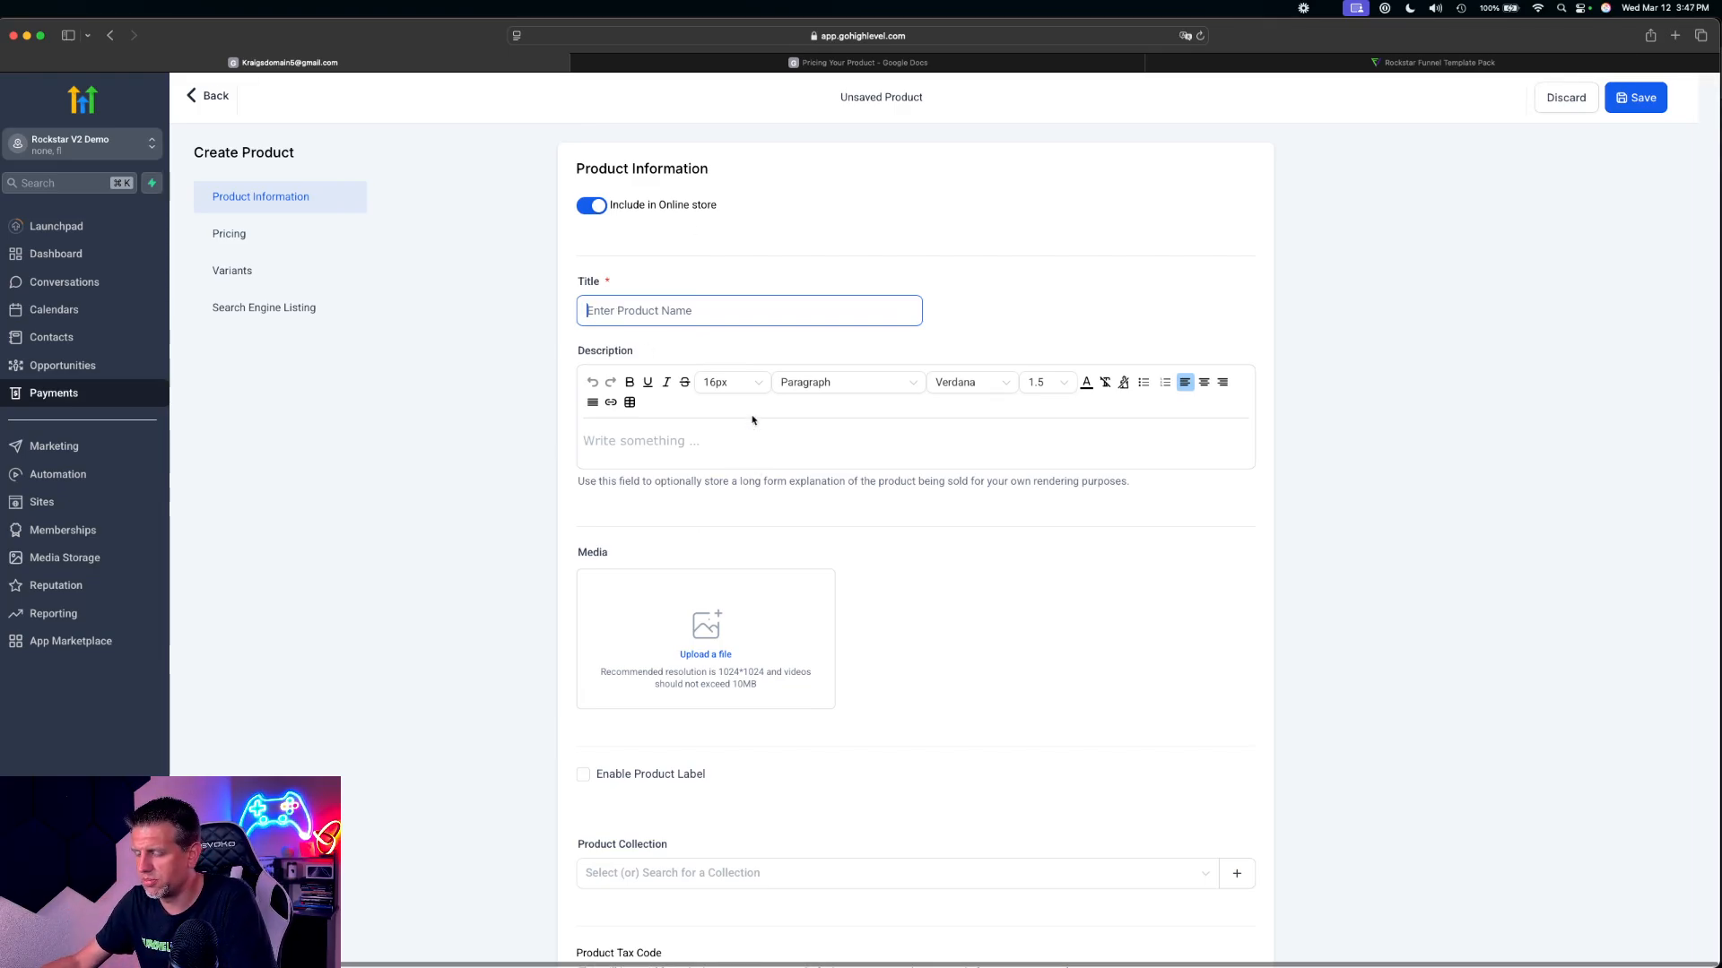
click(688, 63)
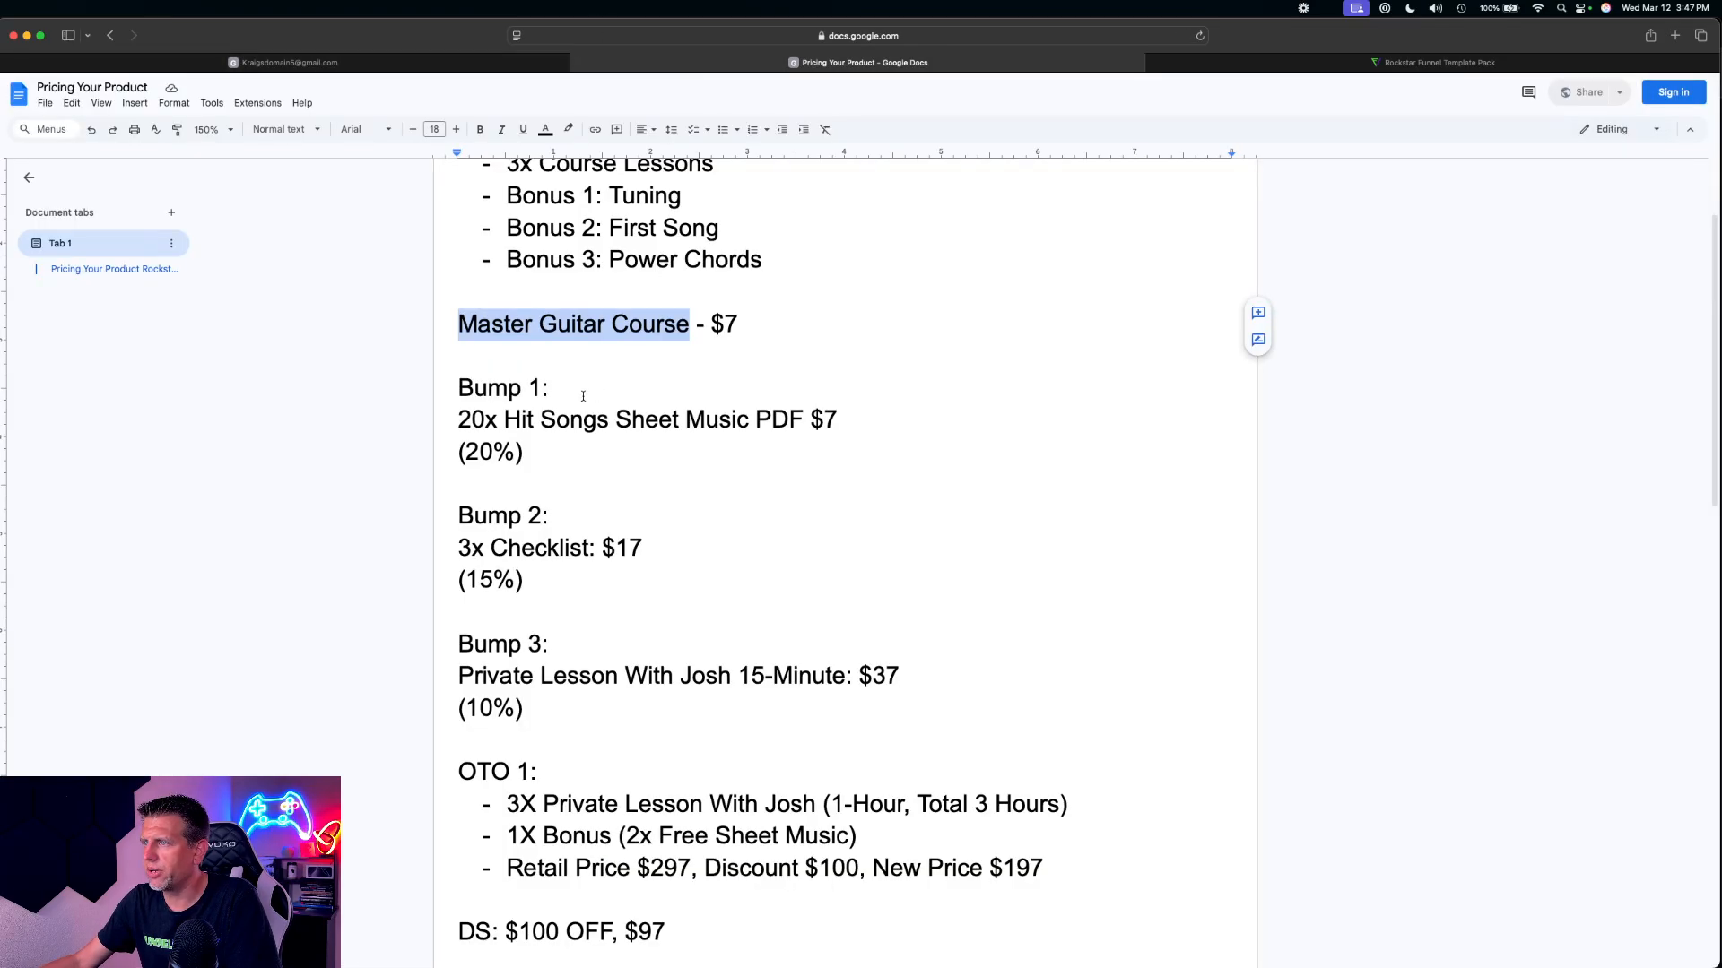
click(327, 63)
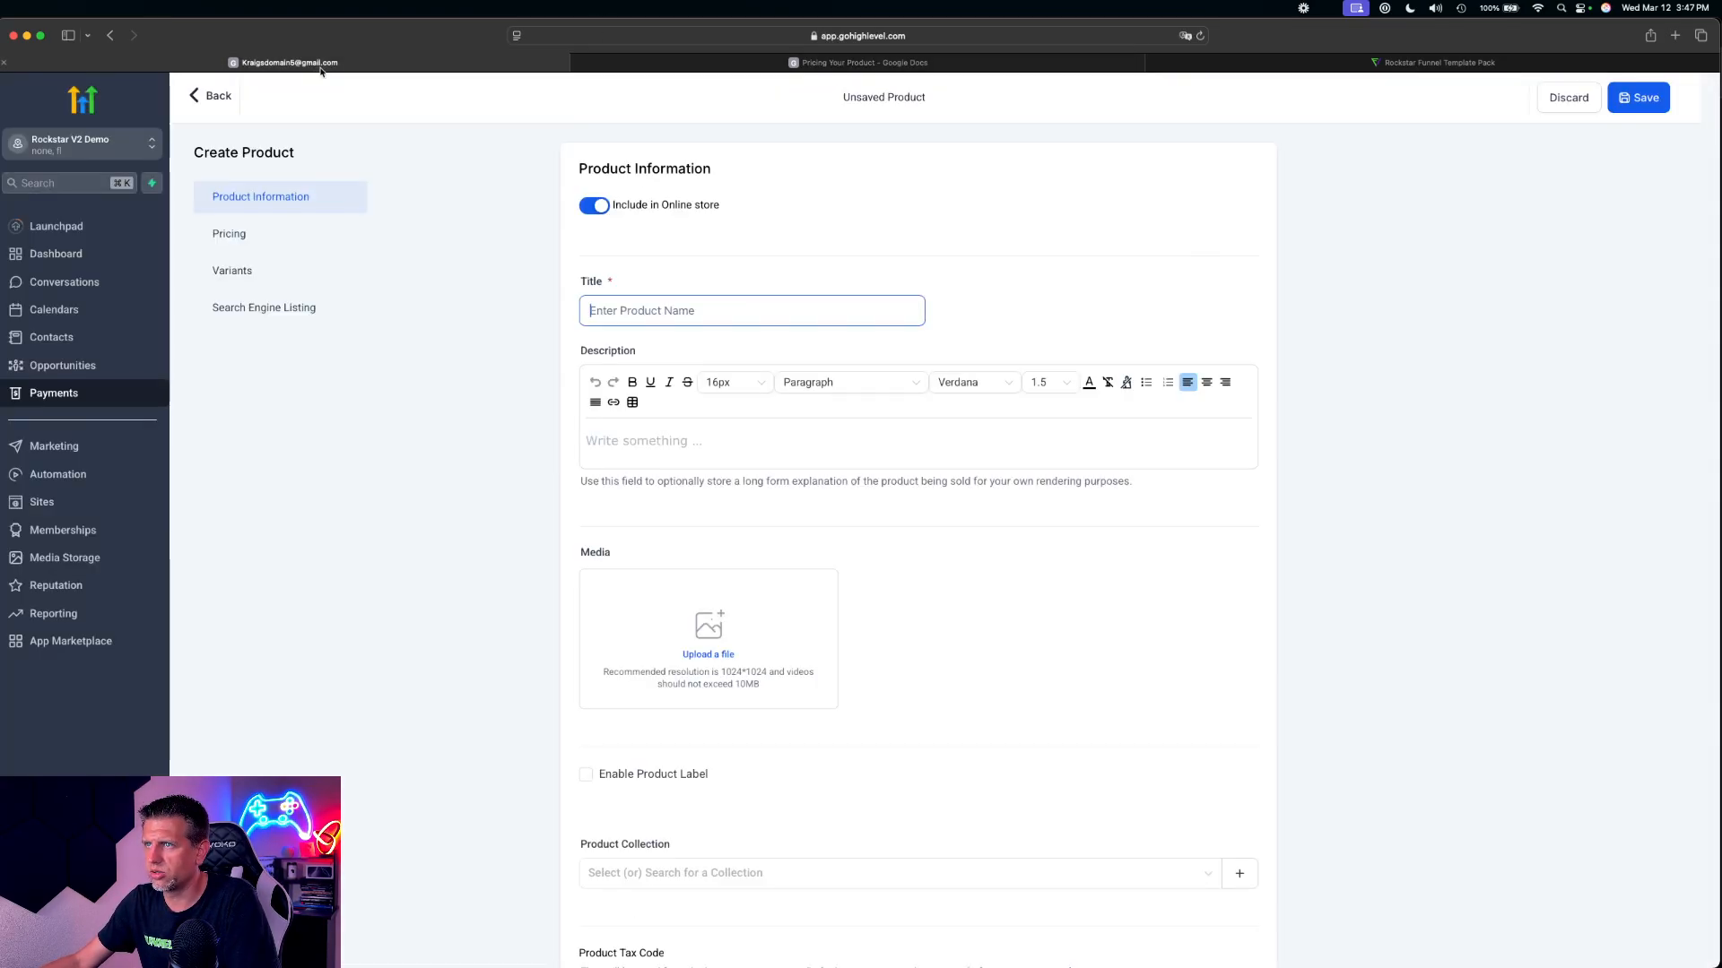
key(super+v)
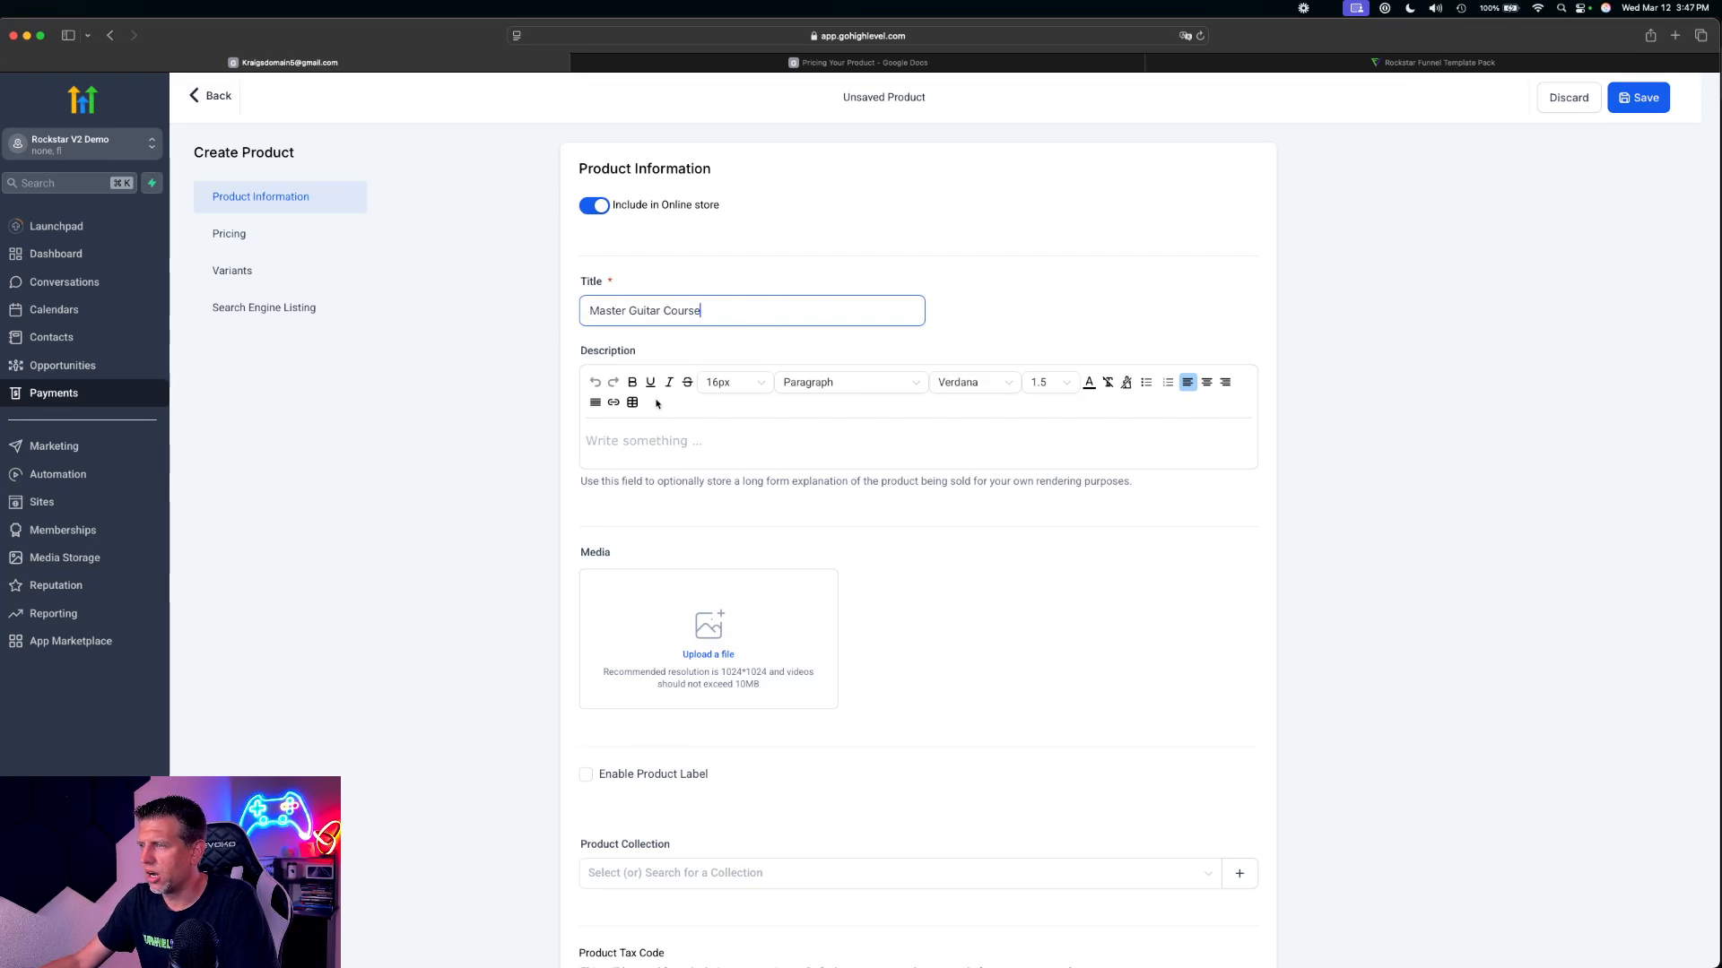
scroll(686, 461, down, 1)
scroll(739, 520, down, 4)
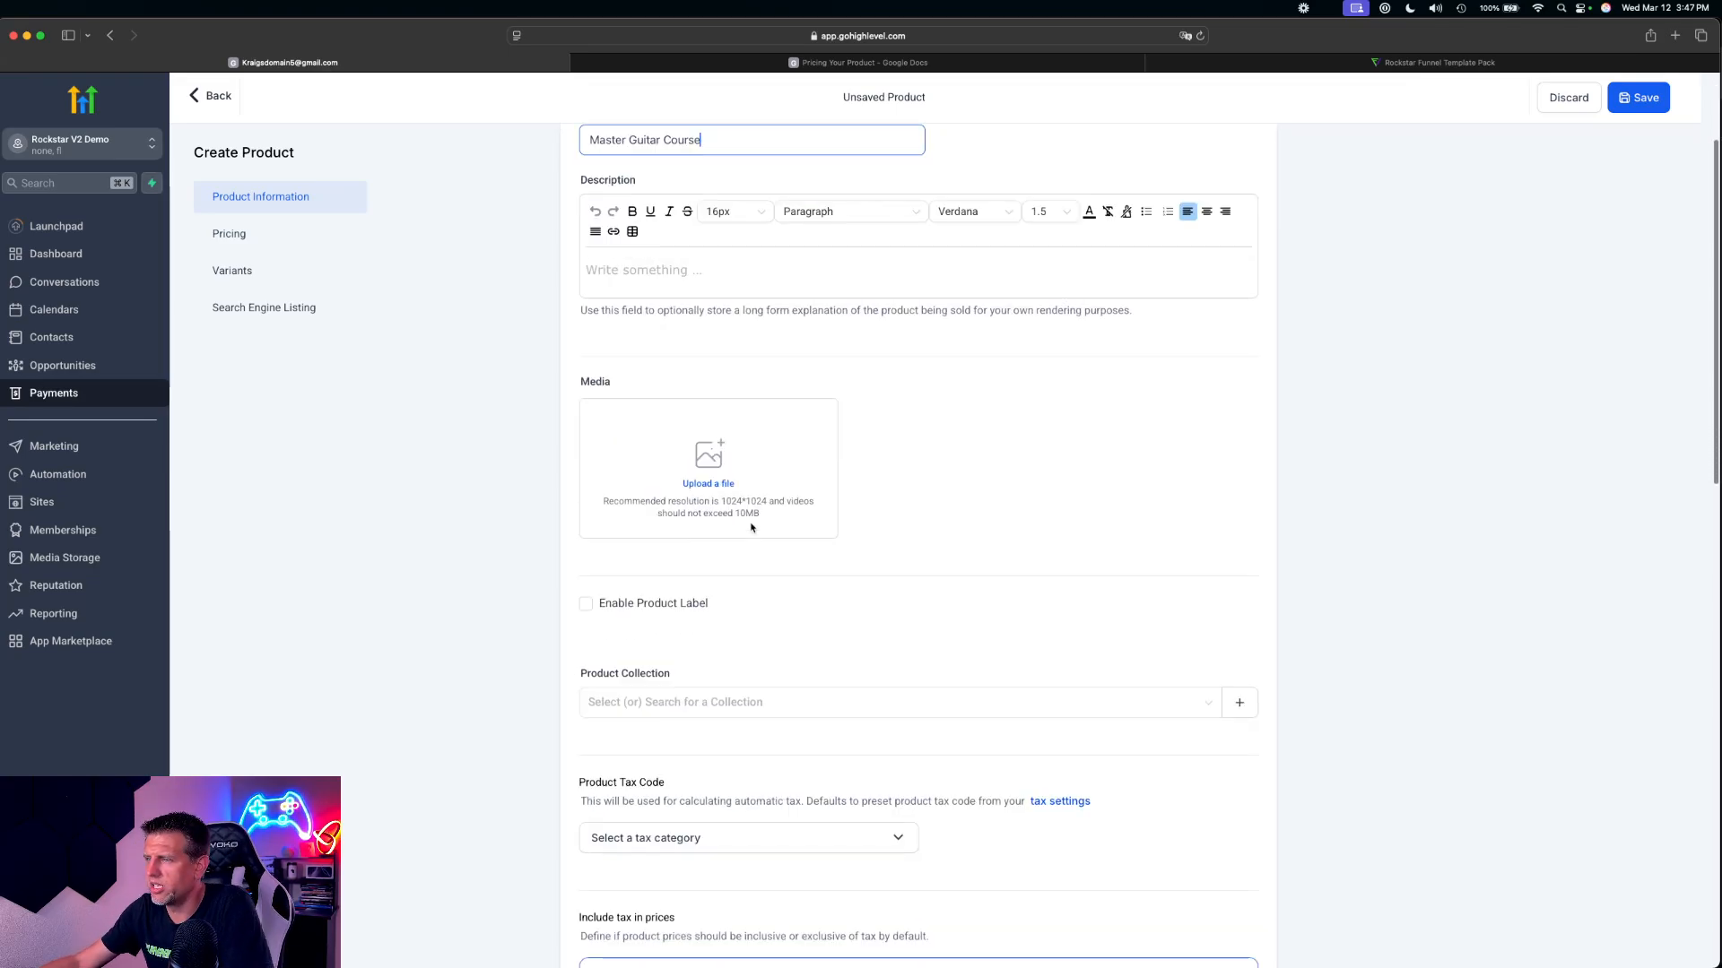
scroll(777, 569, up, 5)
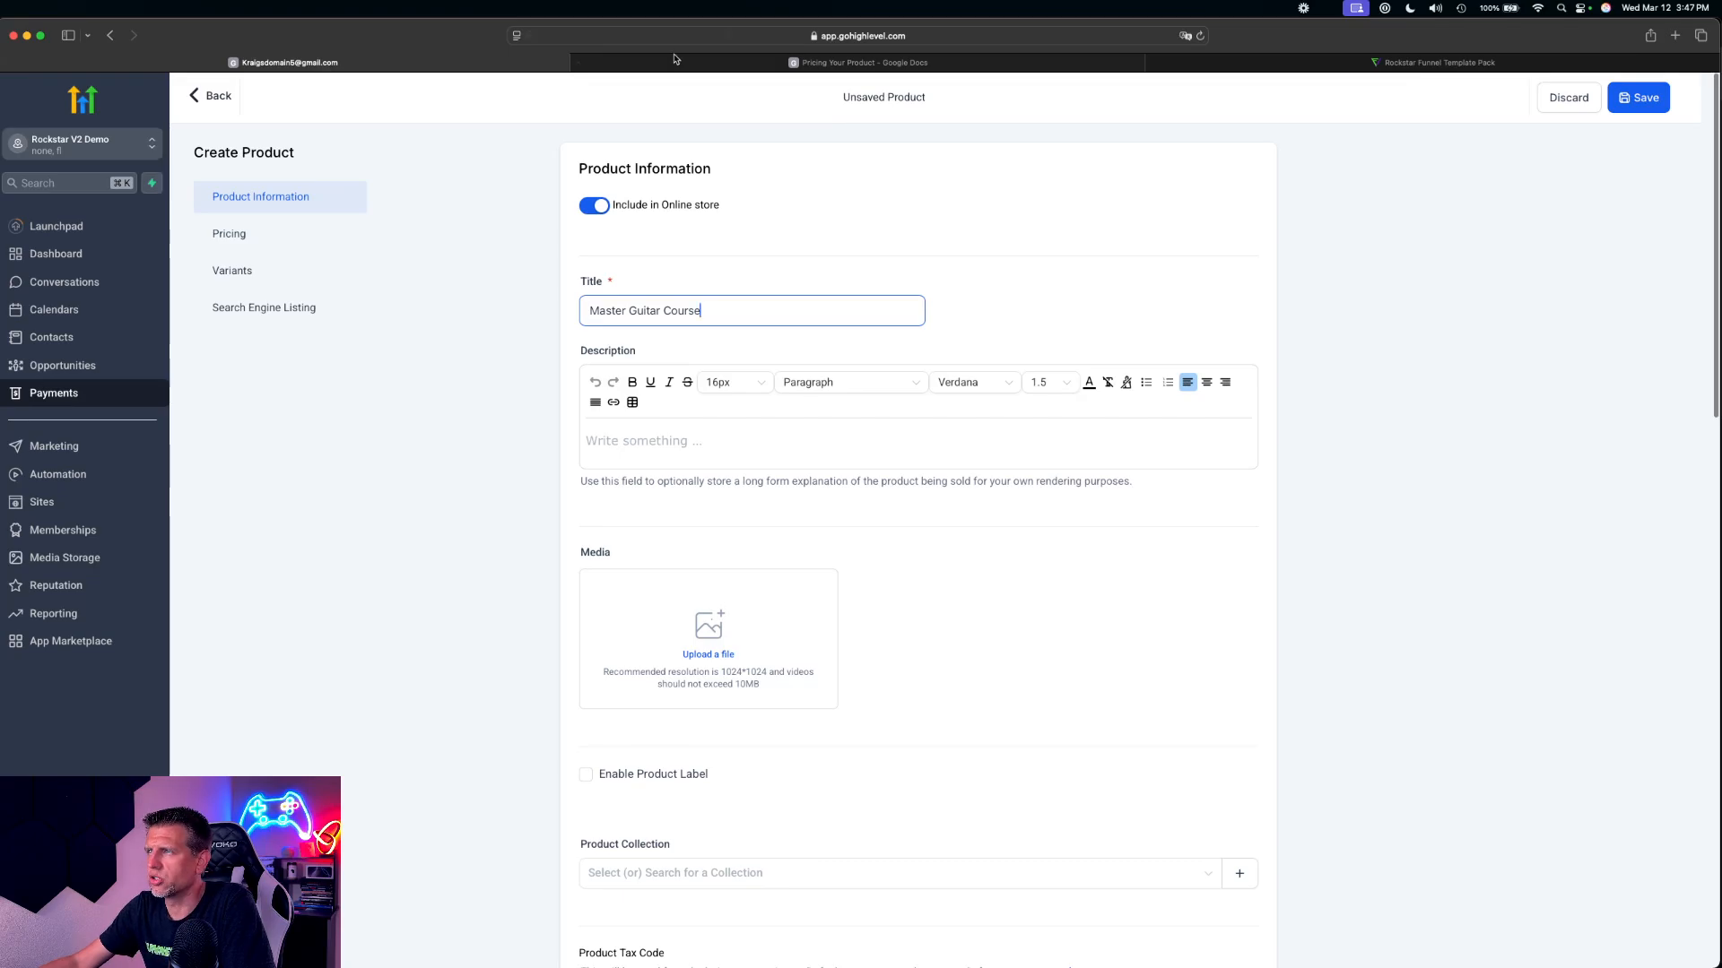
Duplicate the HighLevel browser tab and open the Pro Funnel: Rockstar V2 funnel from Sites in the copy
click(724, 65)
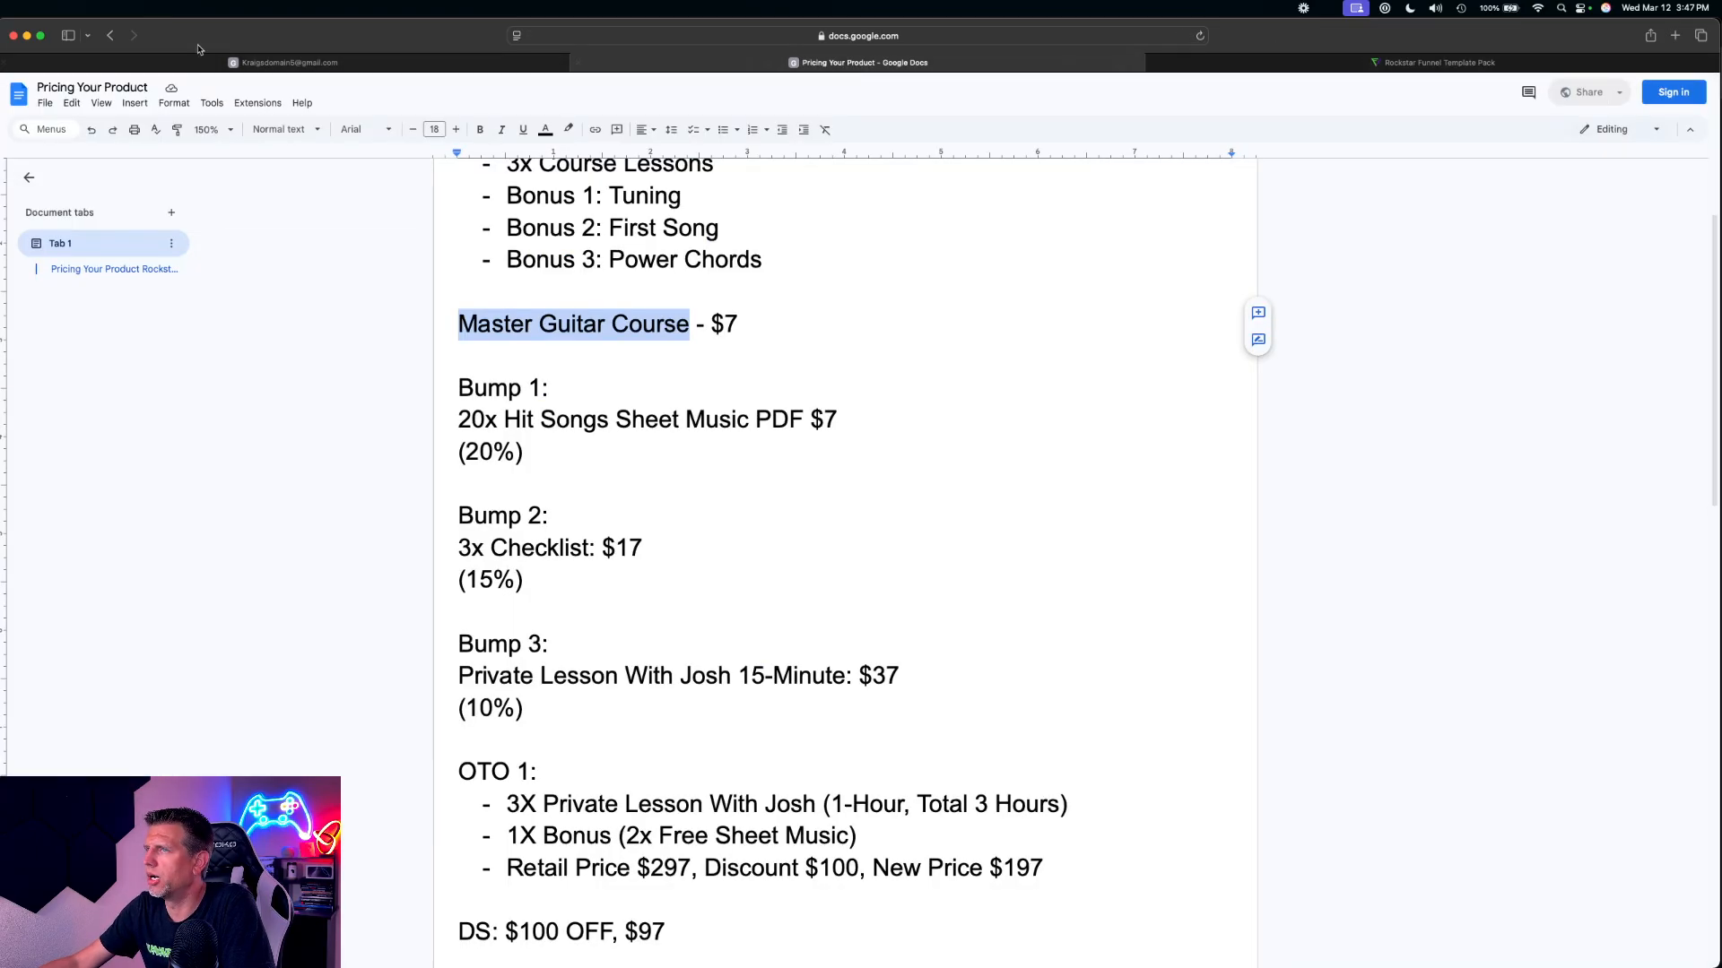
click(334, 66)
right_click(335, 66)
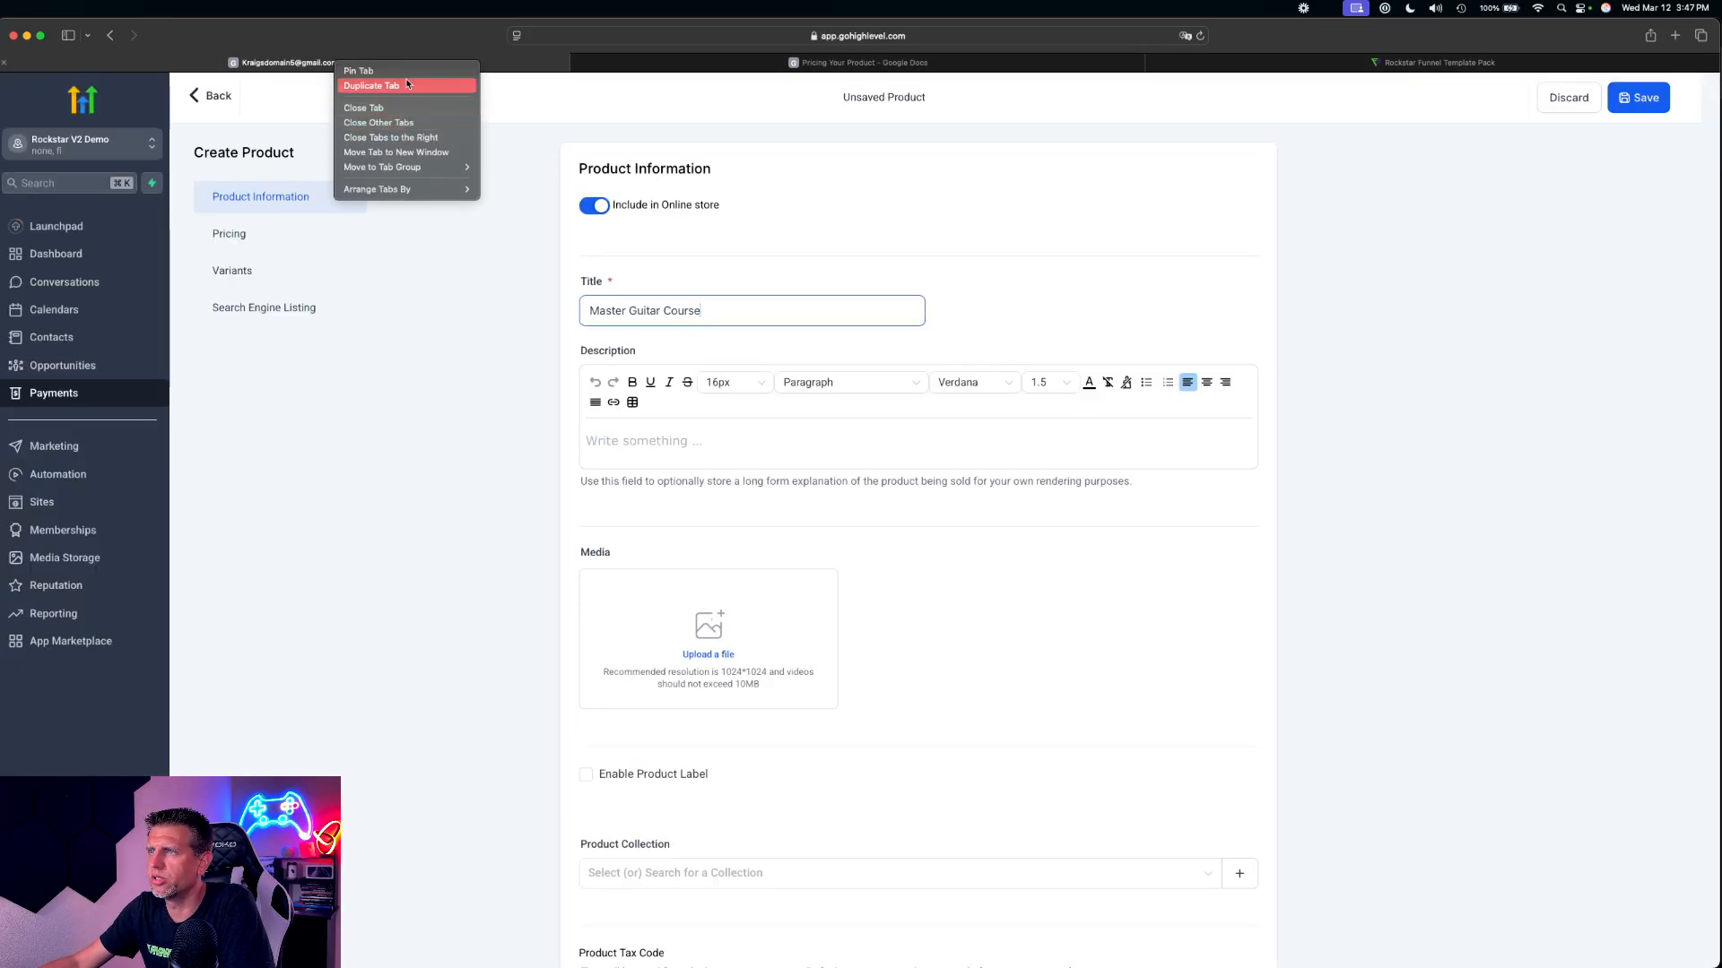
click(408, 86)
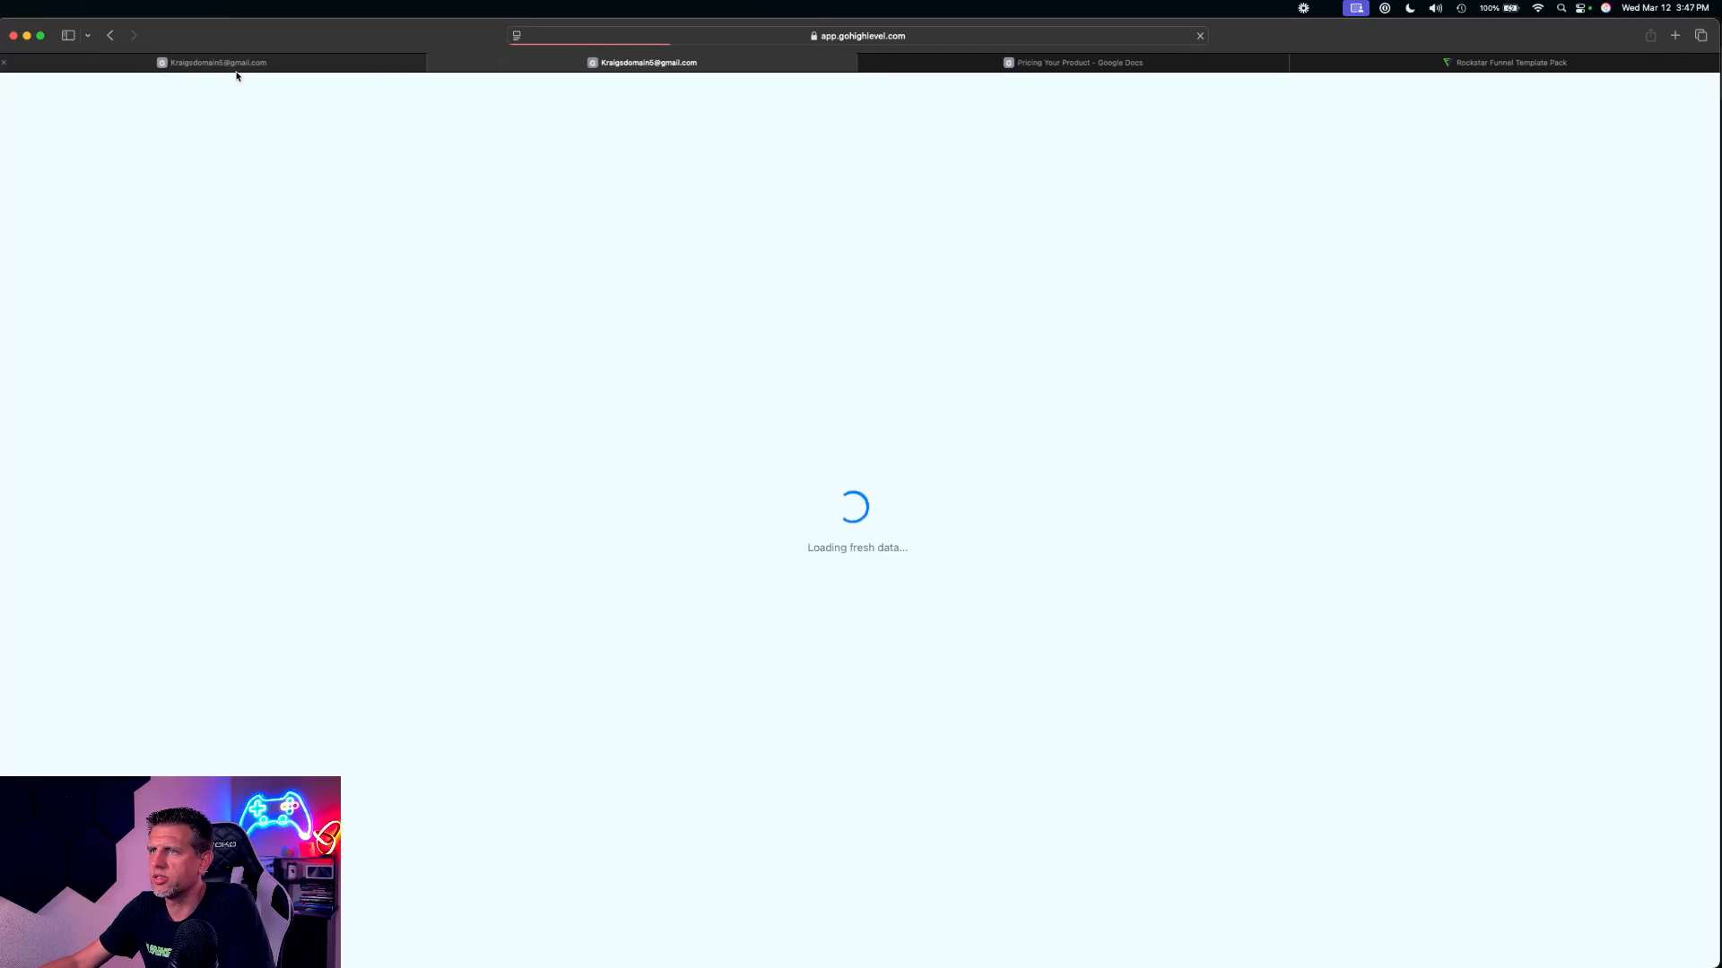
click(312, 64)
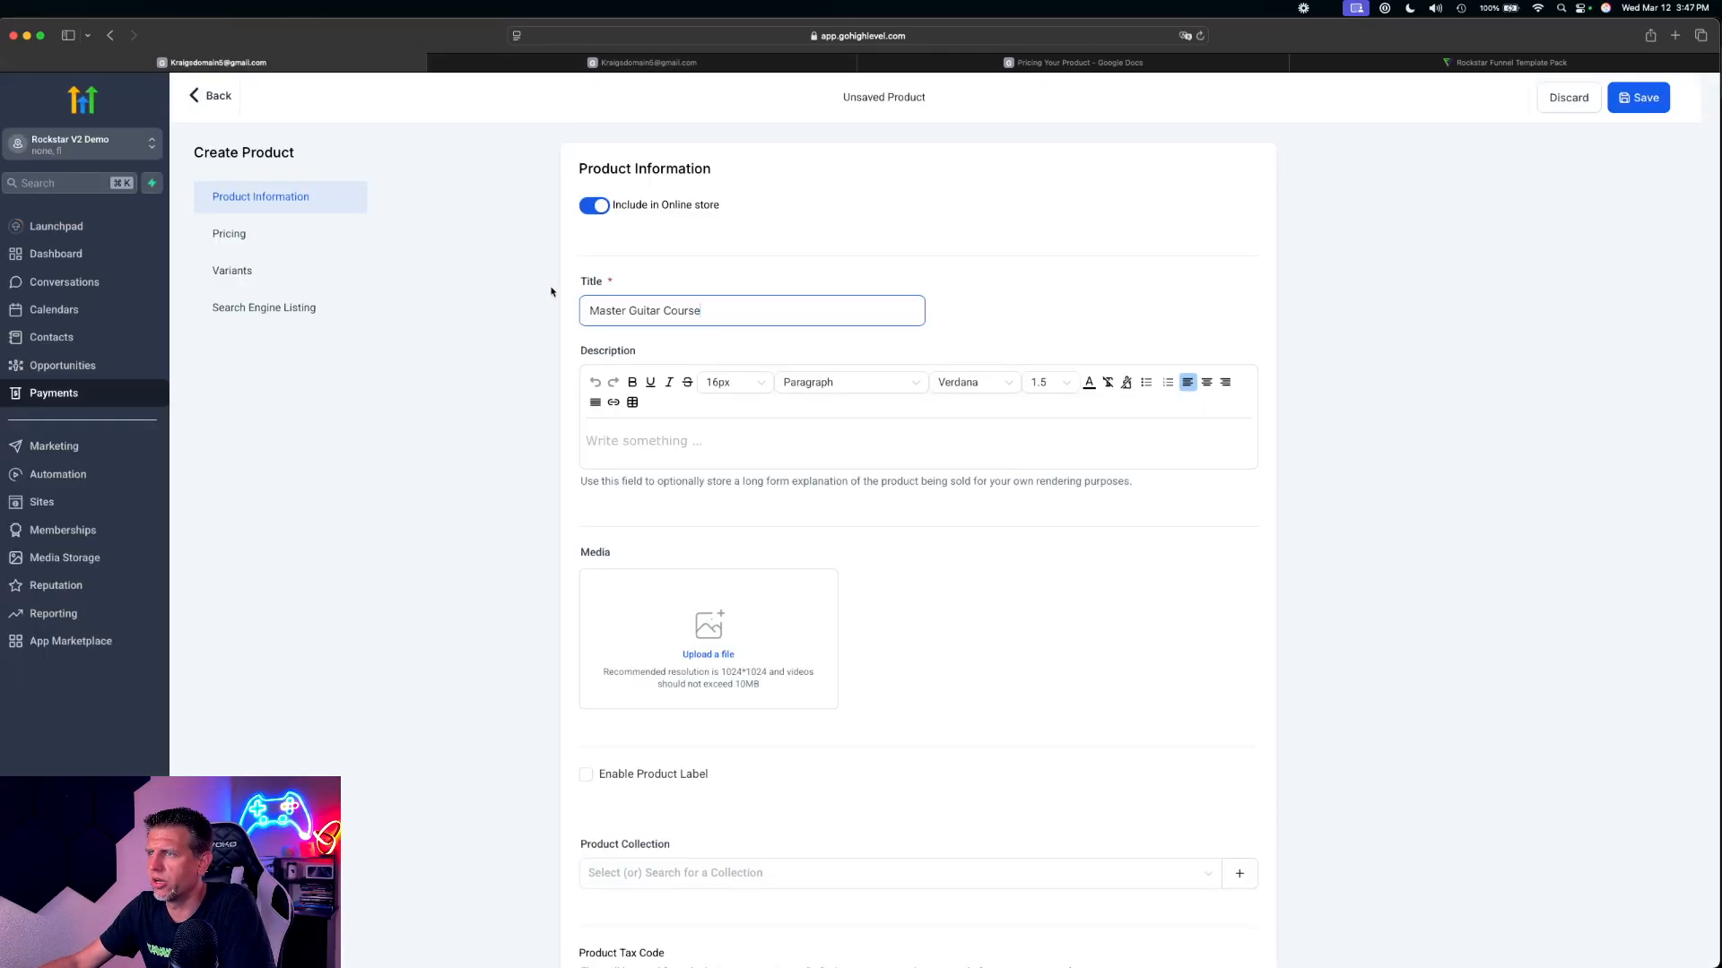
click(623, 62)
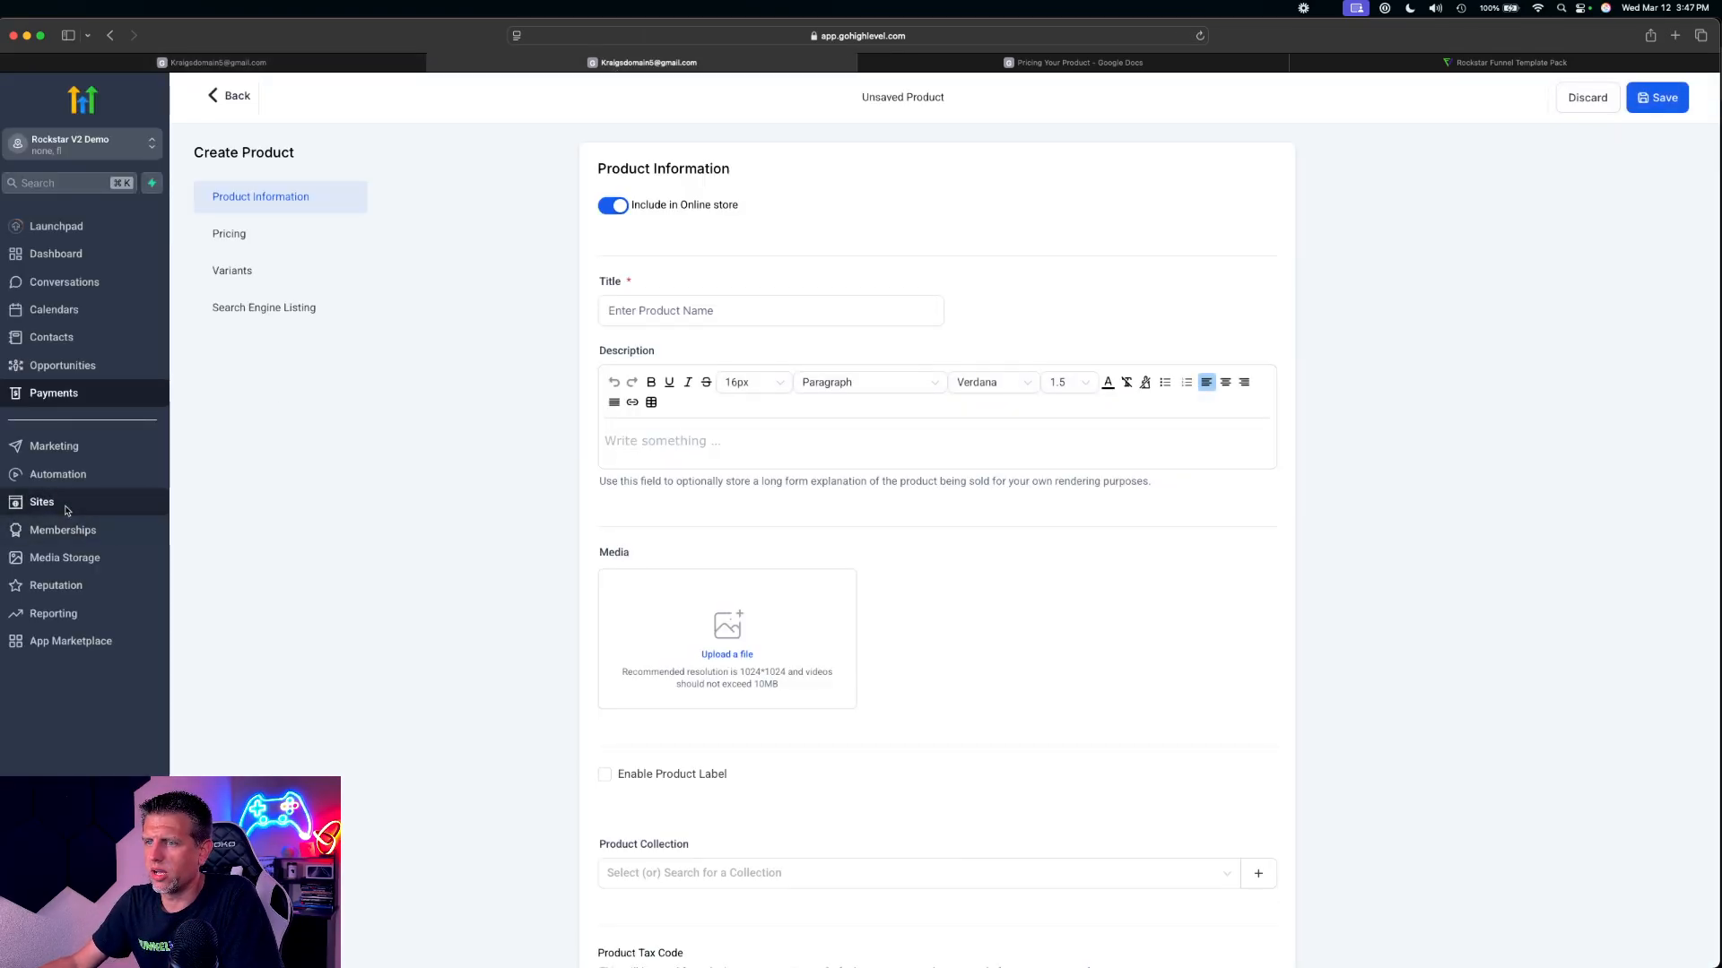
click(56, 508)
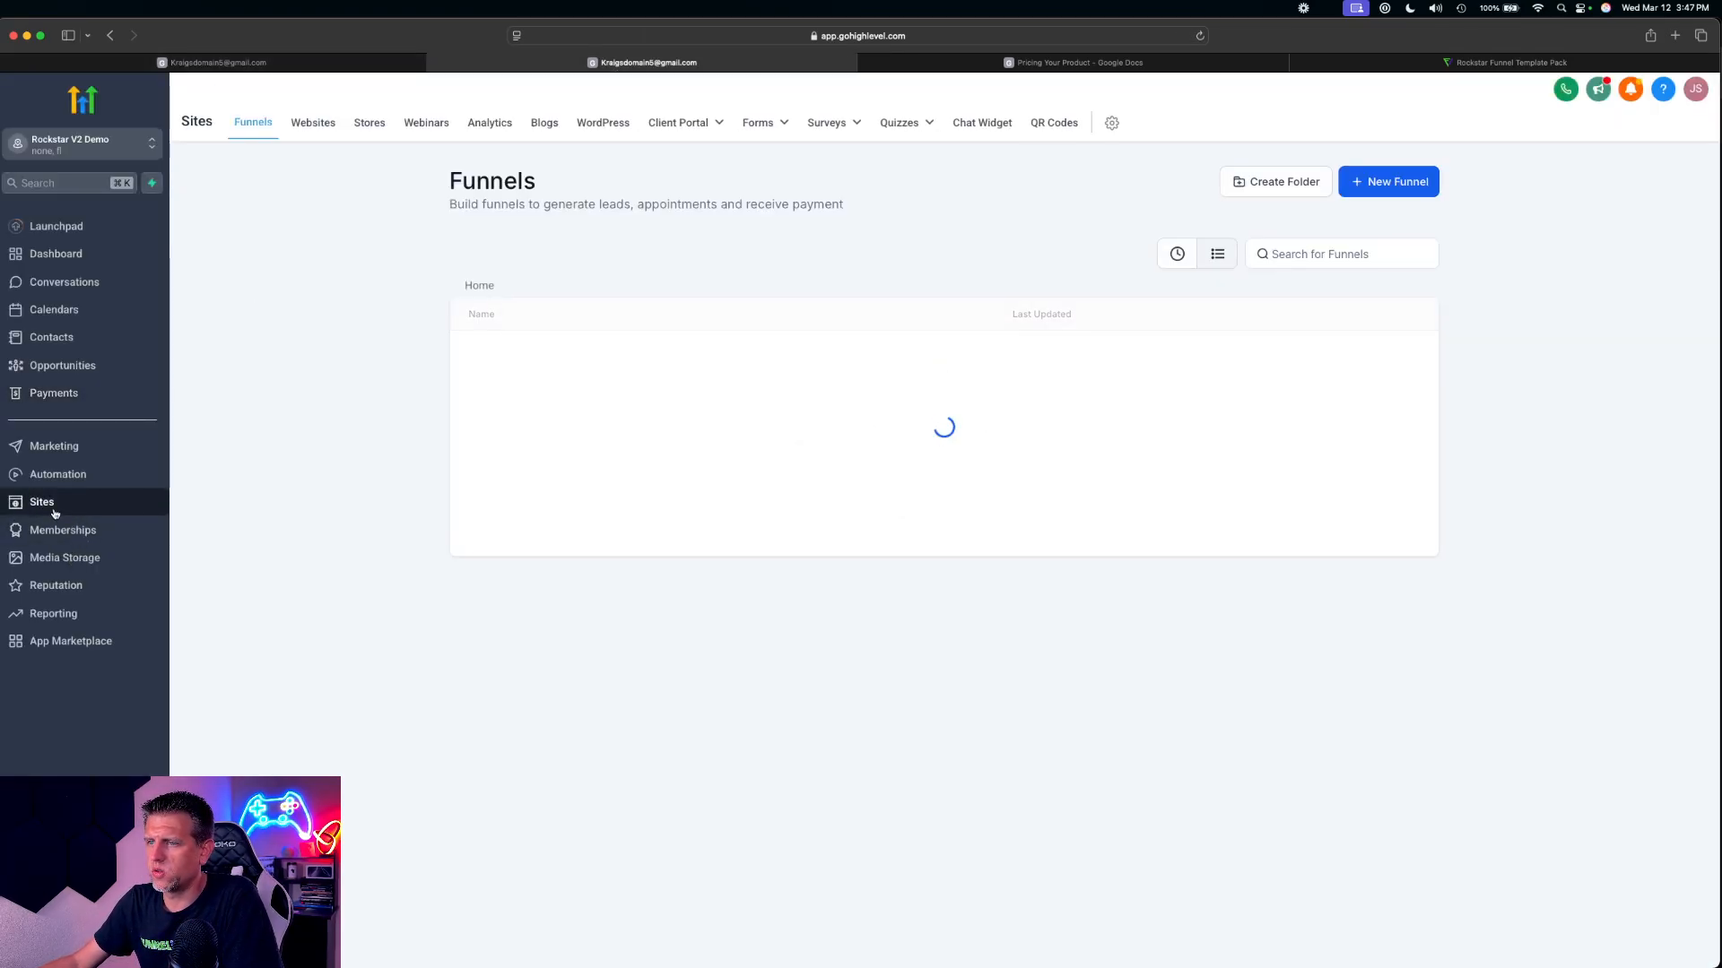
click(1619, 159)
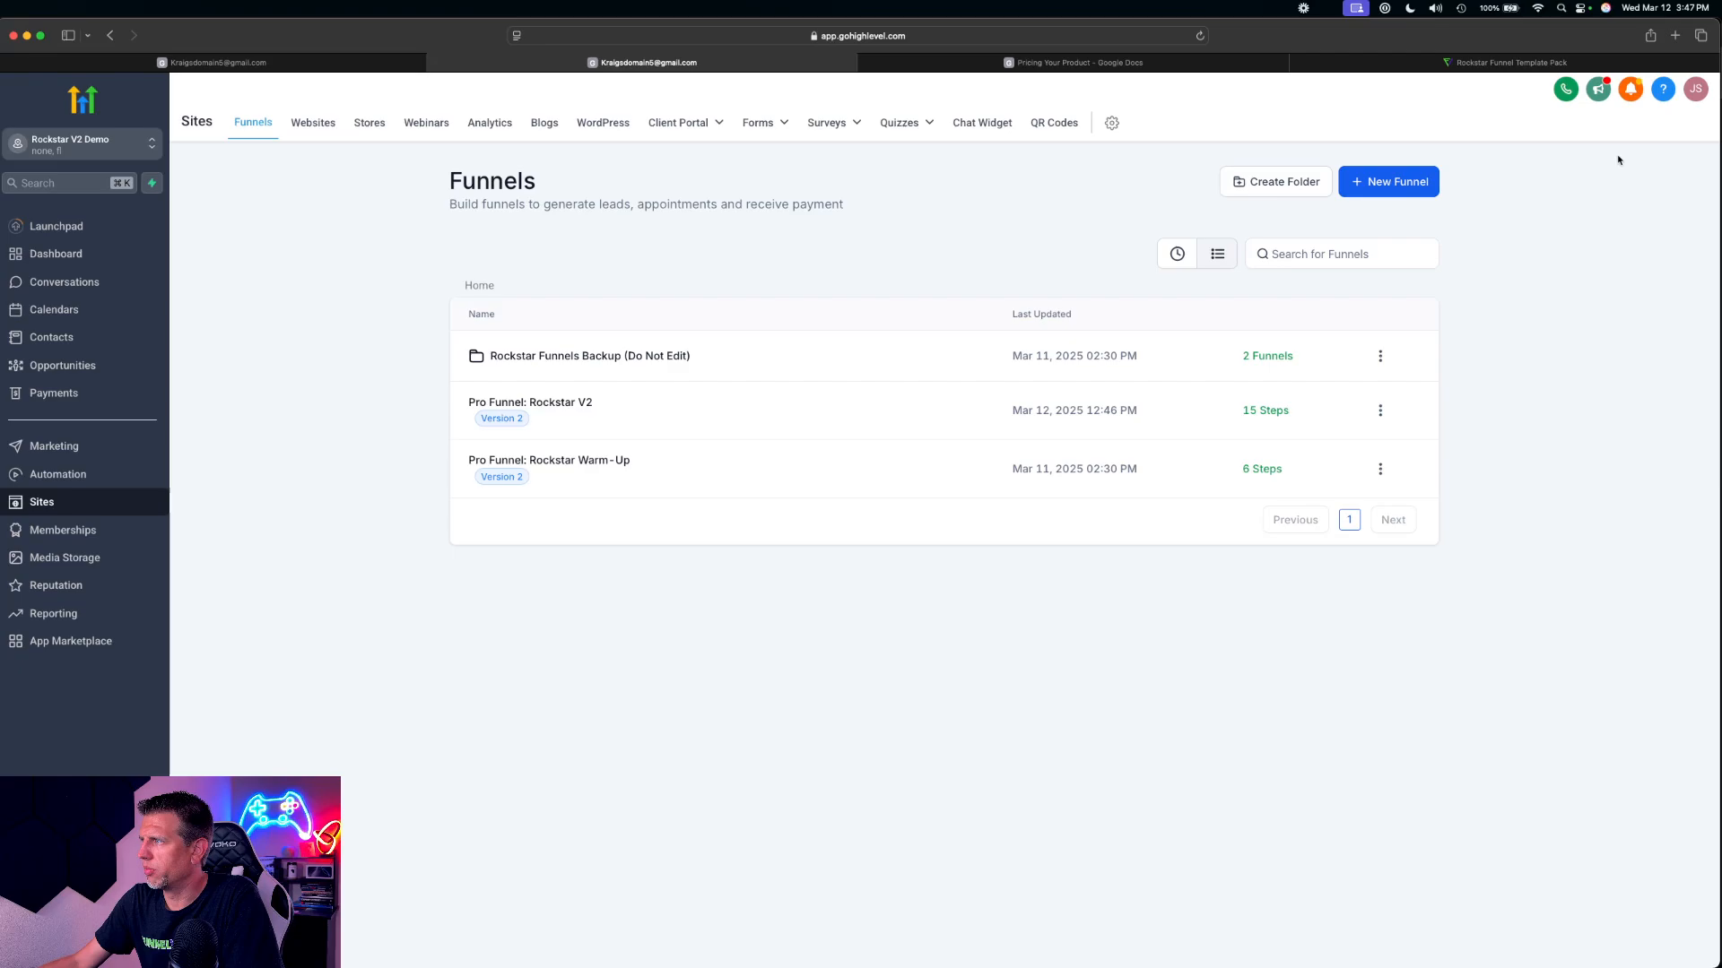
click(576, 401)
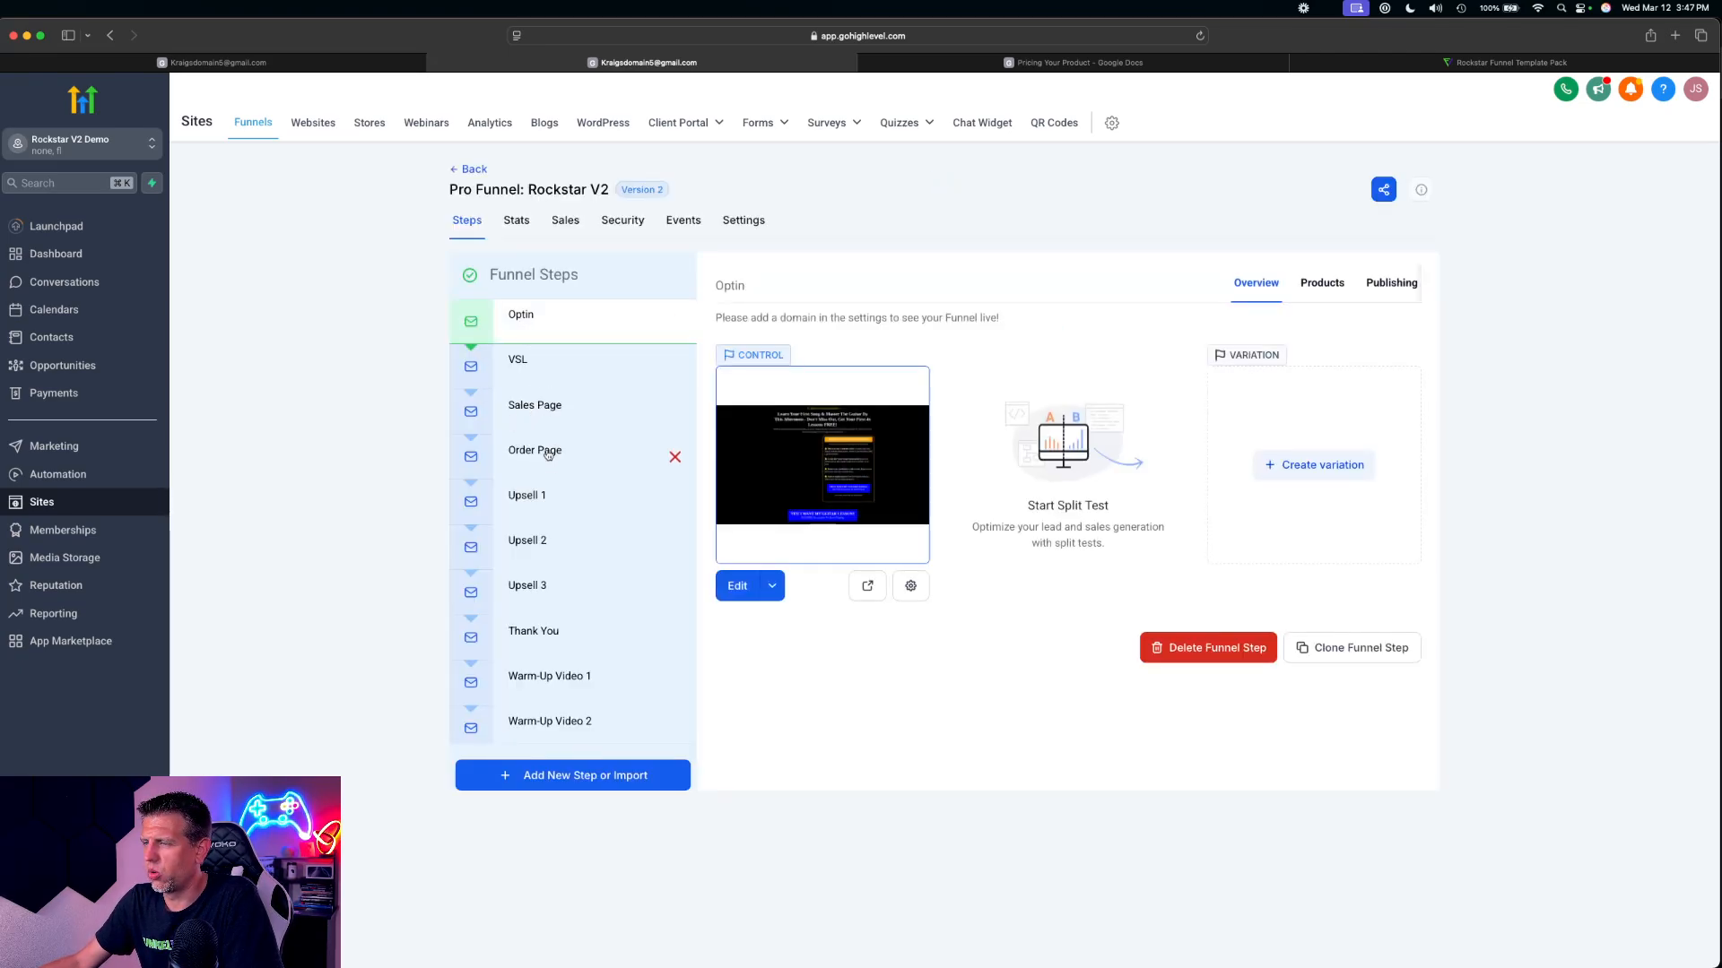
Preview the funnel's Sales Page, look over the Guitar Master offer and open its order pop-up
click(548, 453)
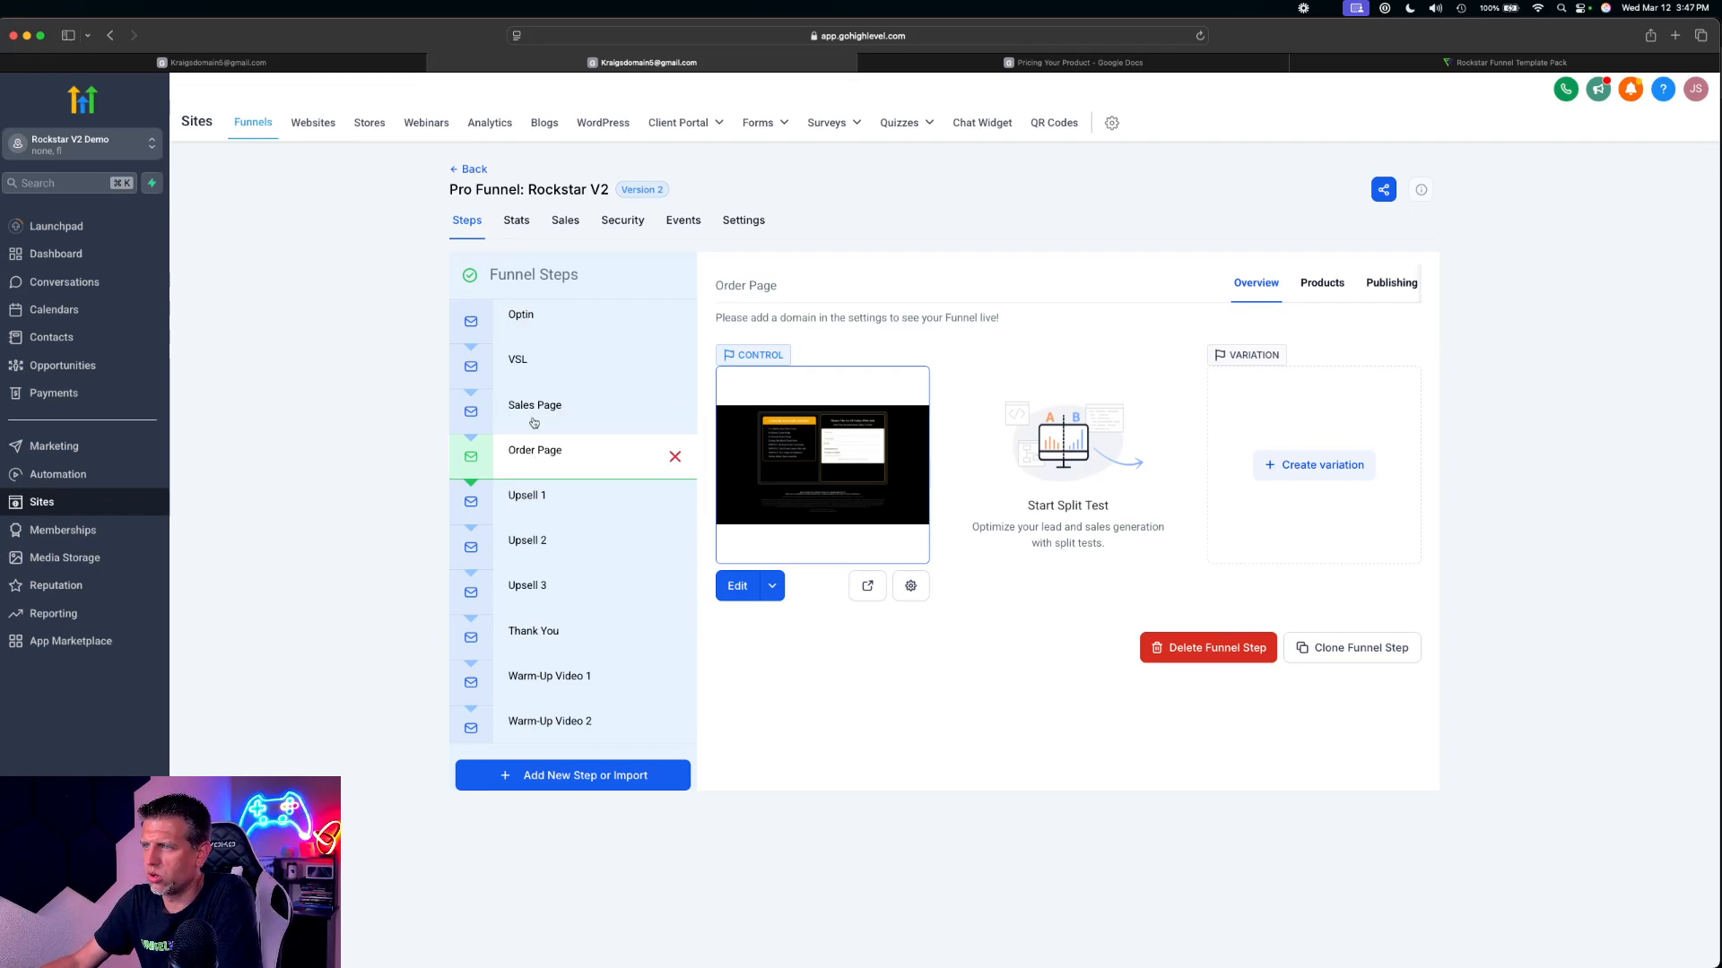
click(531, 416)
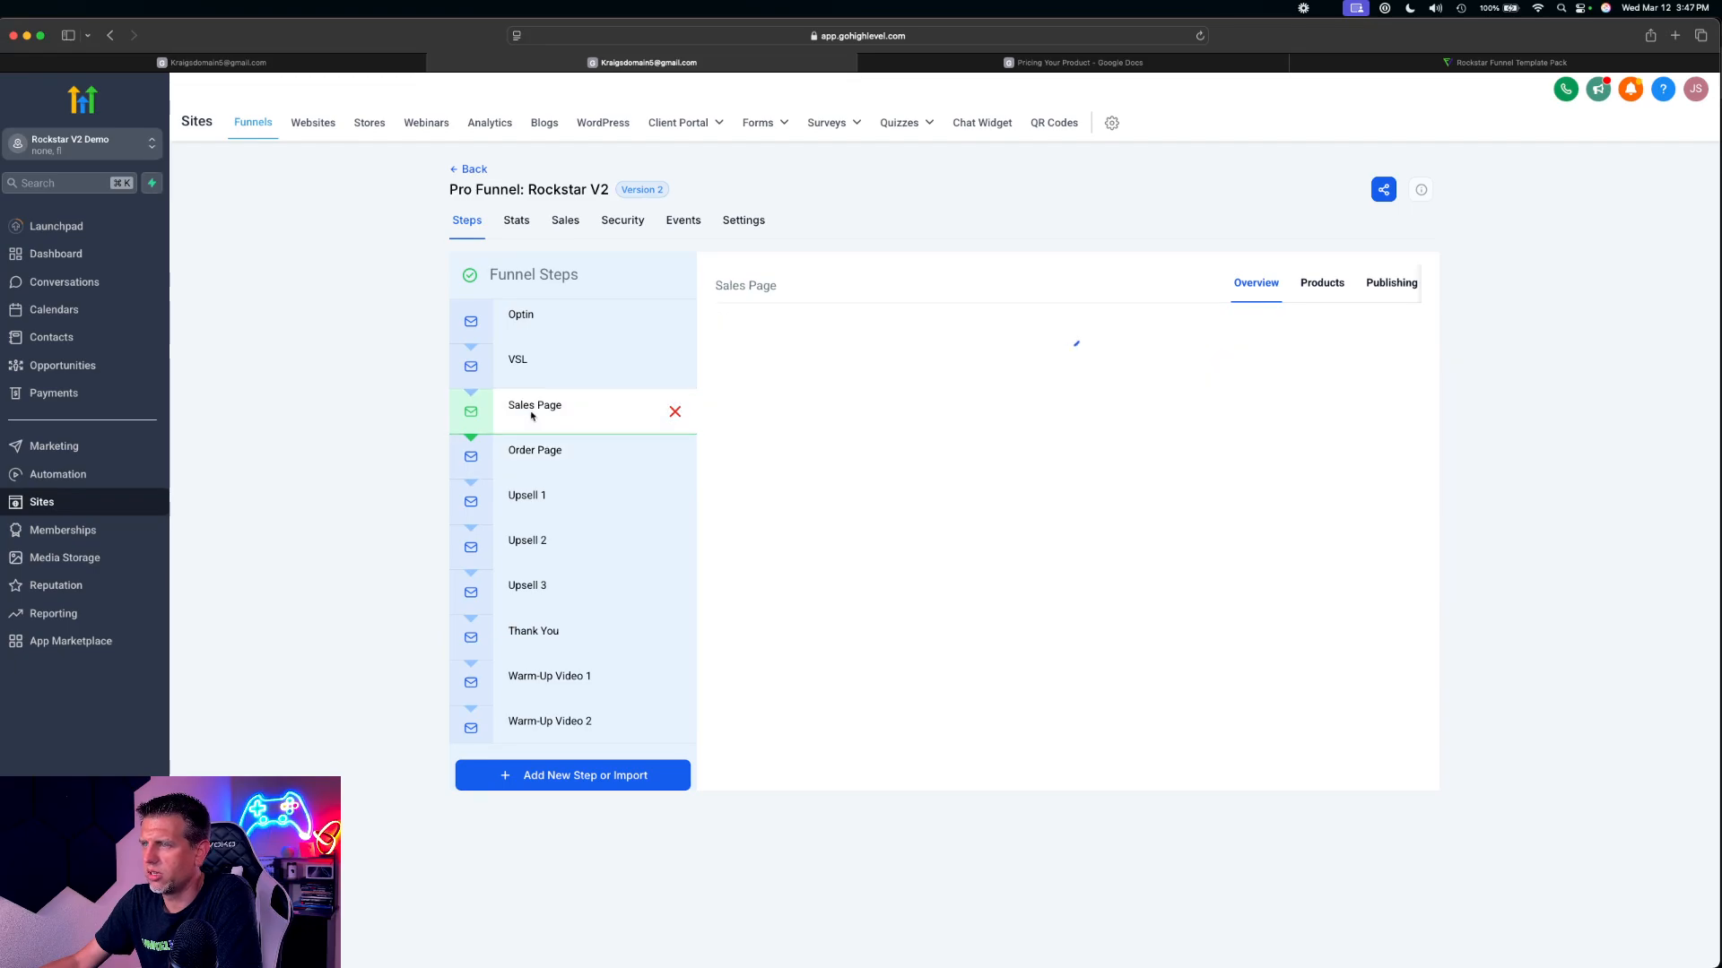
click(868, 588)
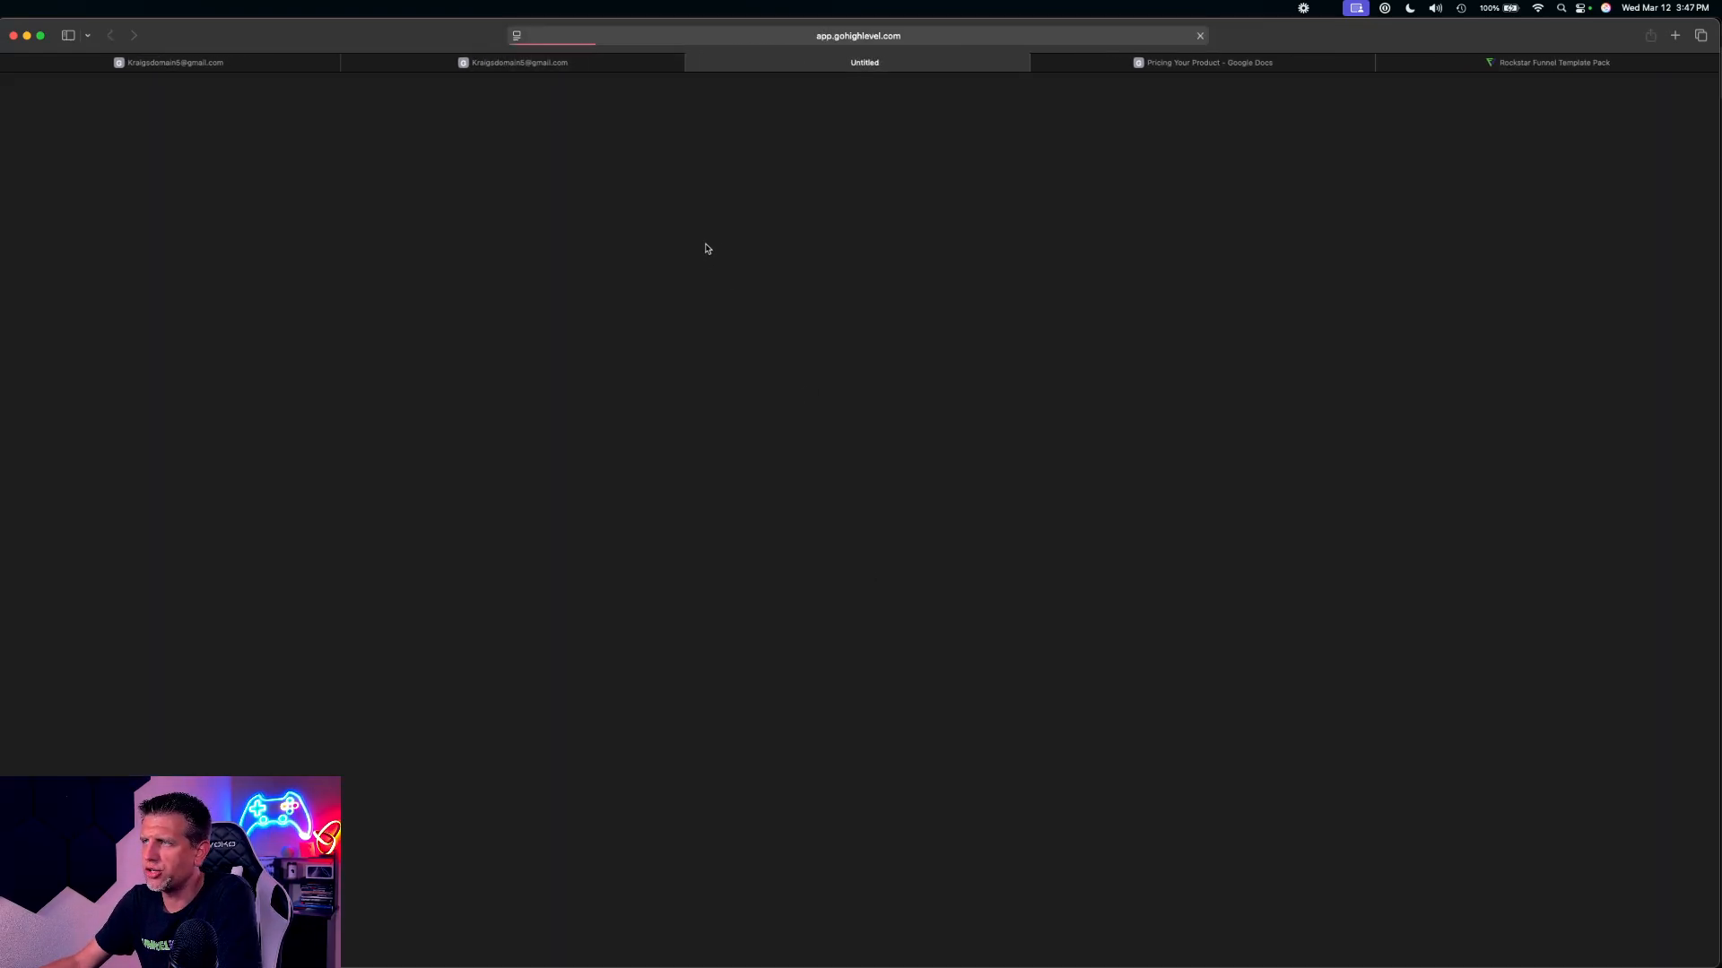
scroll(815, 372, down, 6)
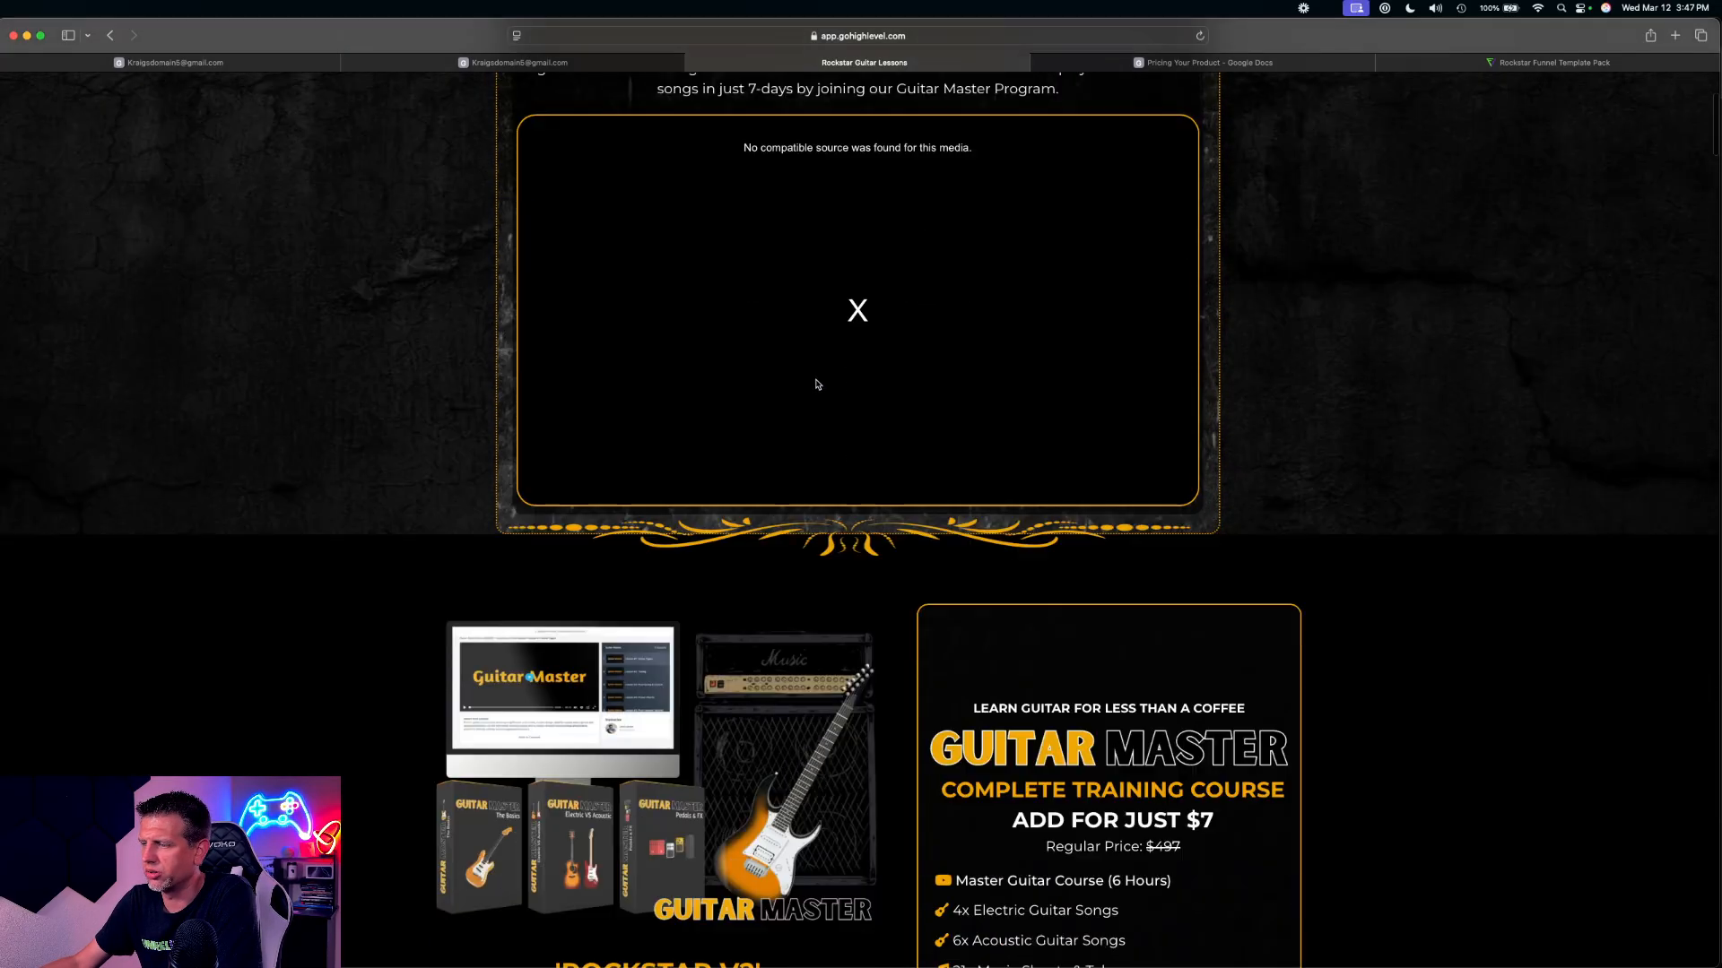
scroll(815, 369, down, 5)
scroll(955, 356, up, 2)
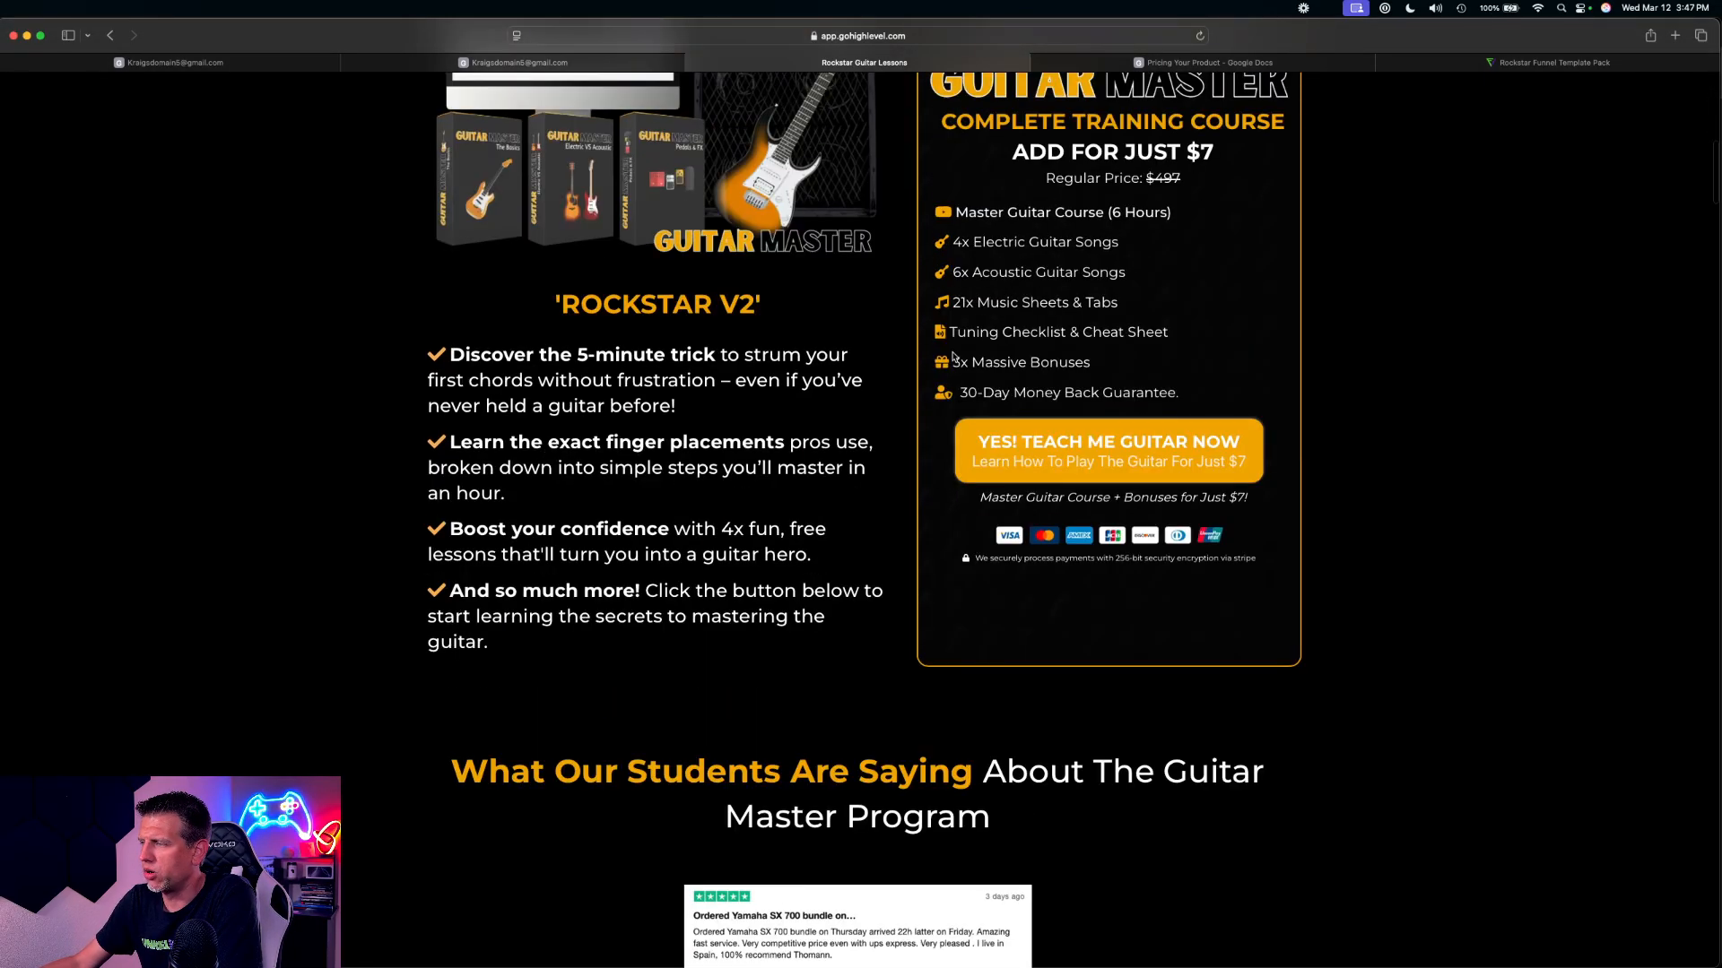
click(1112, 452)
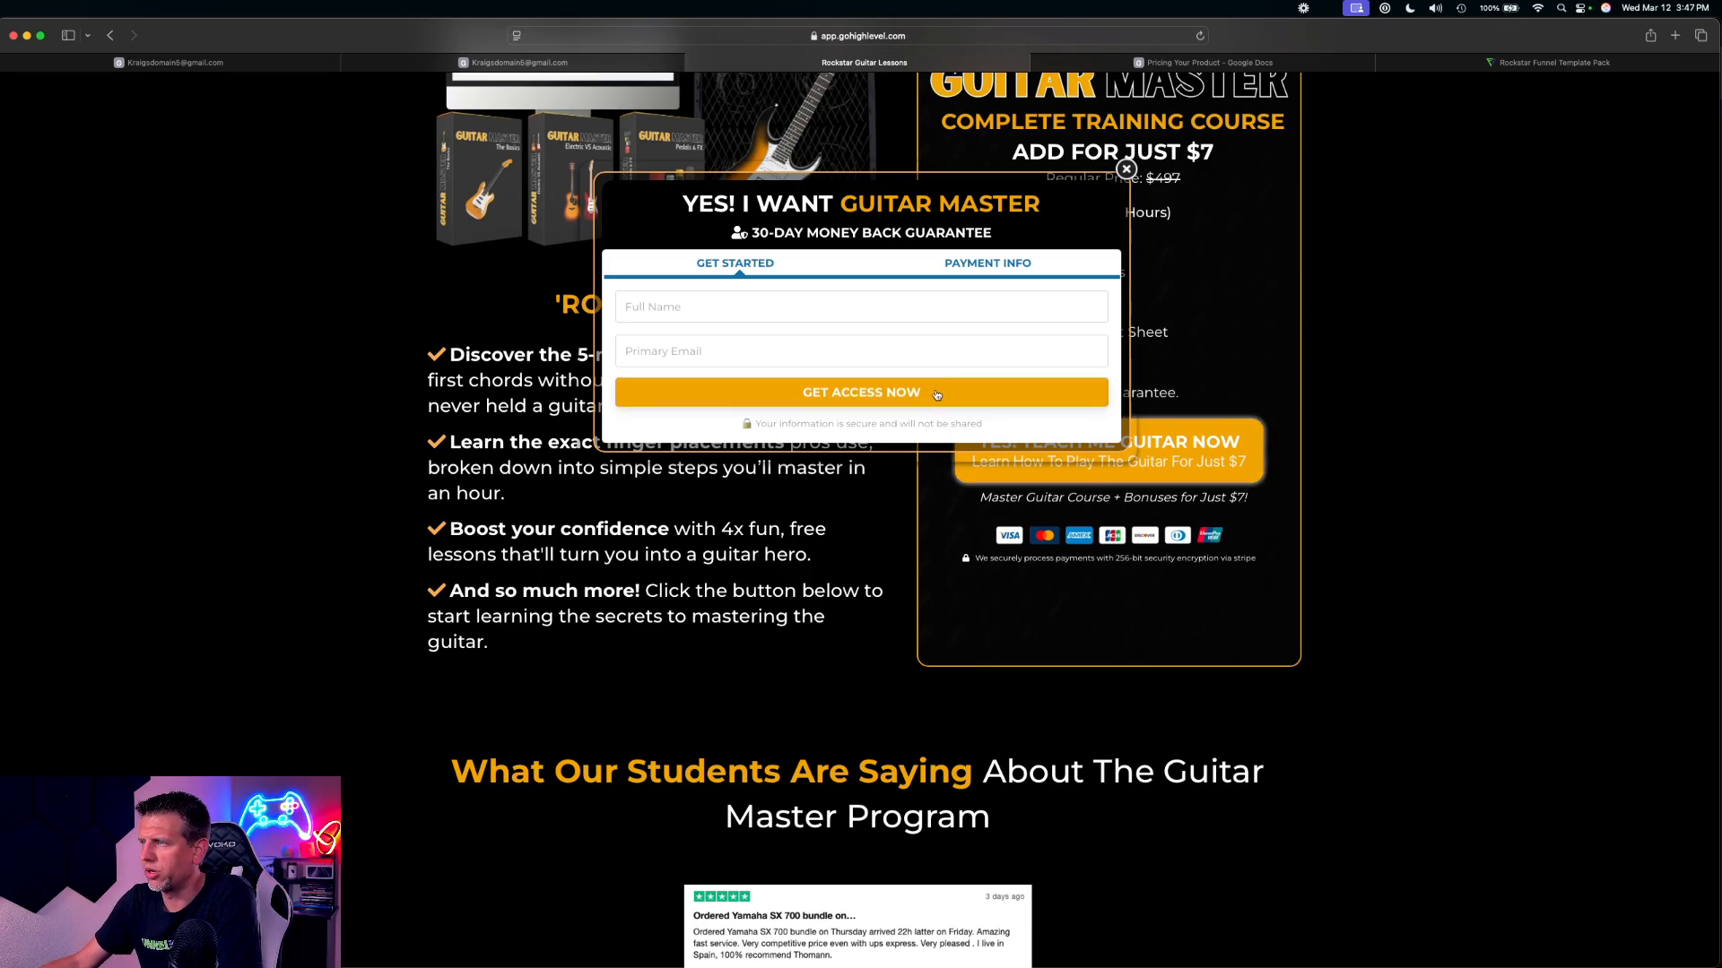
Try out the order pop-up's full name and primary e-mail fields with test details, and clear both
click(742, 299)
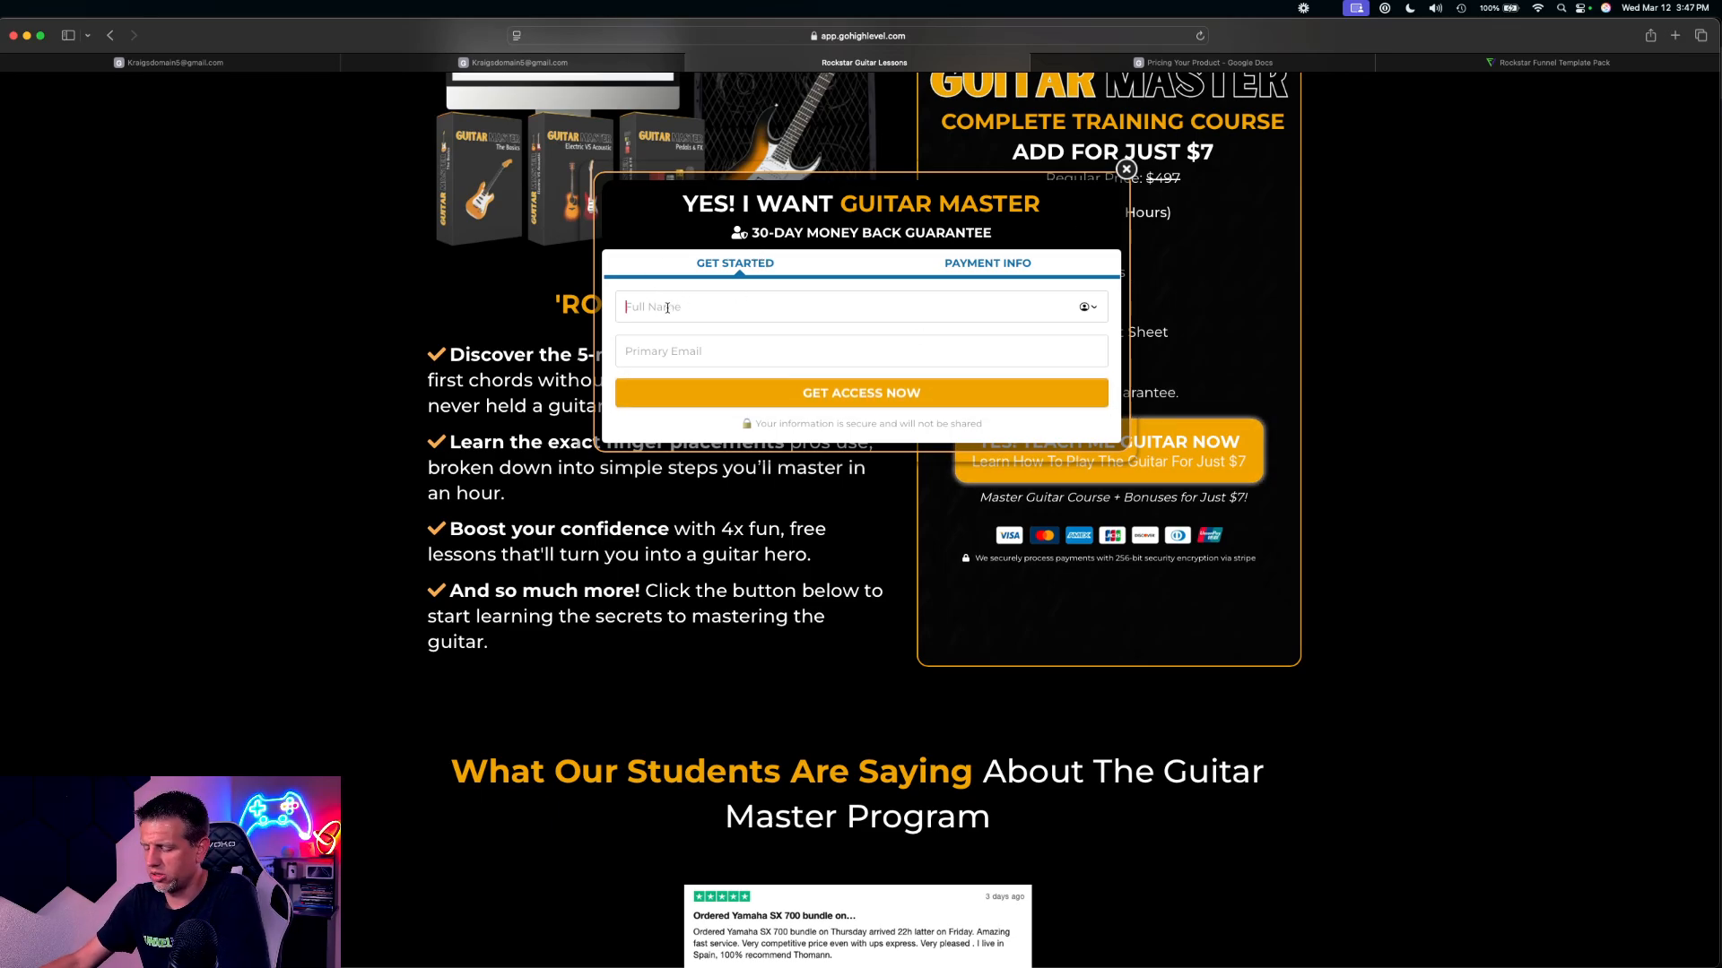
text(Kraig)
key(Tab)
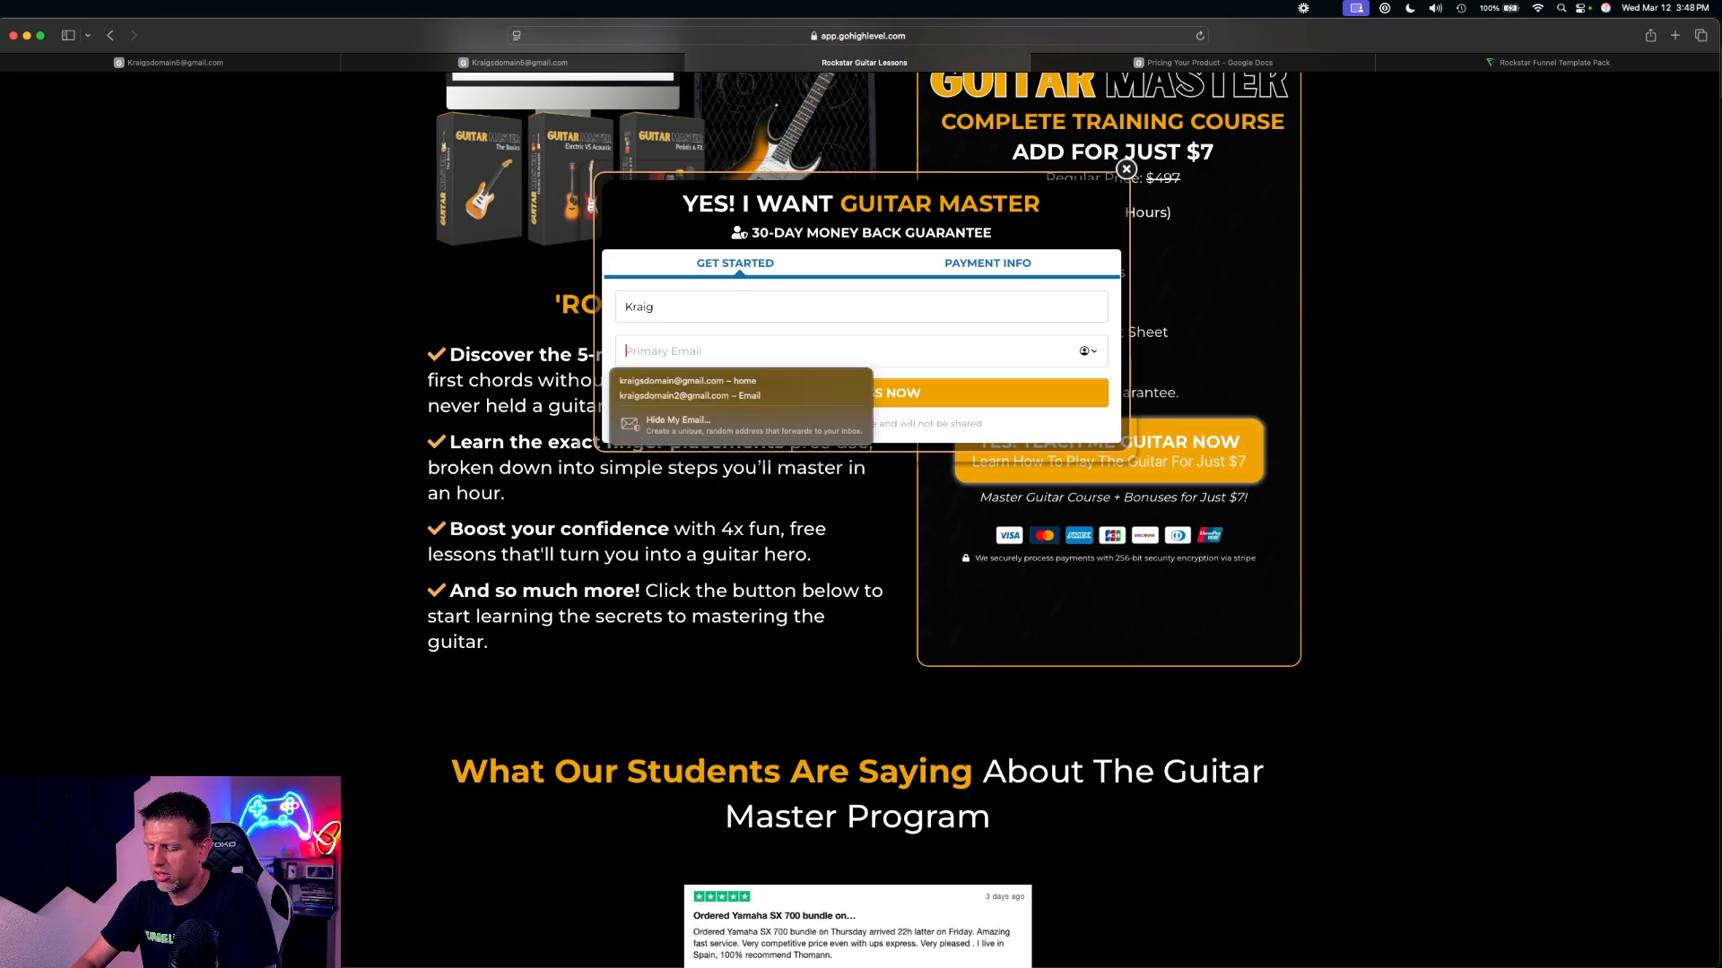
text(vfgbnhjmk,l.;@gmail.com)
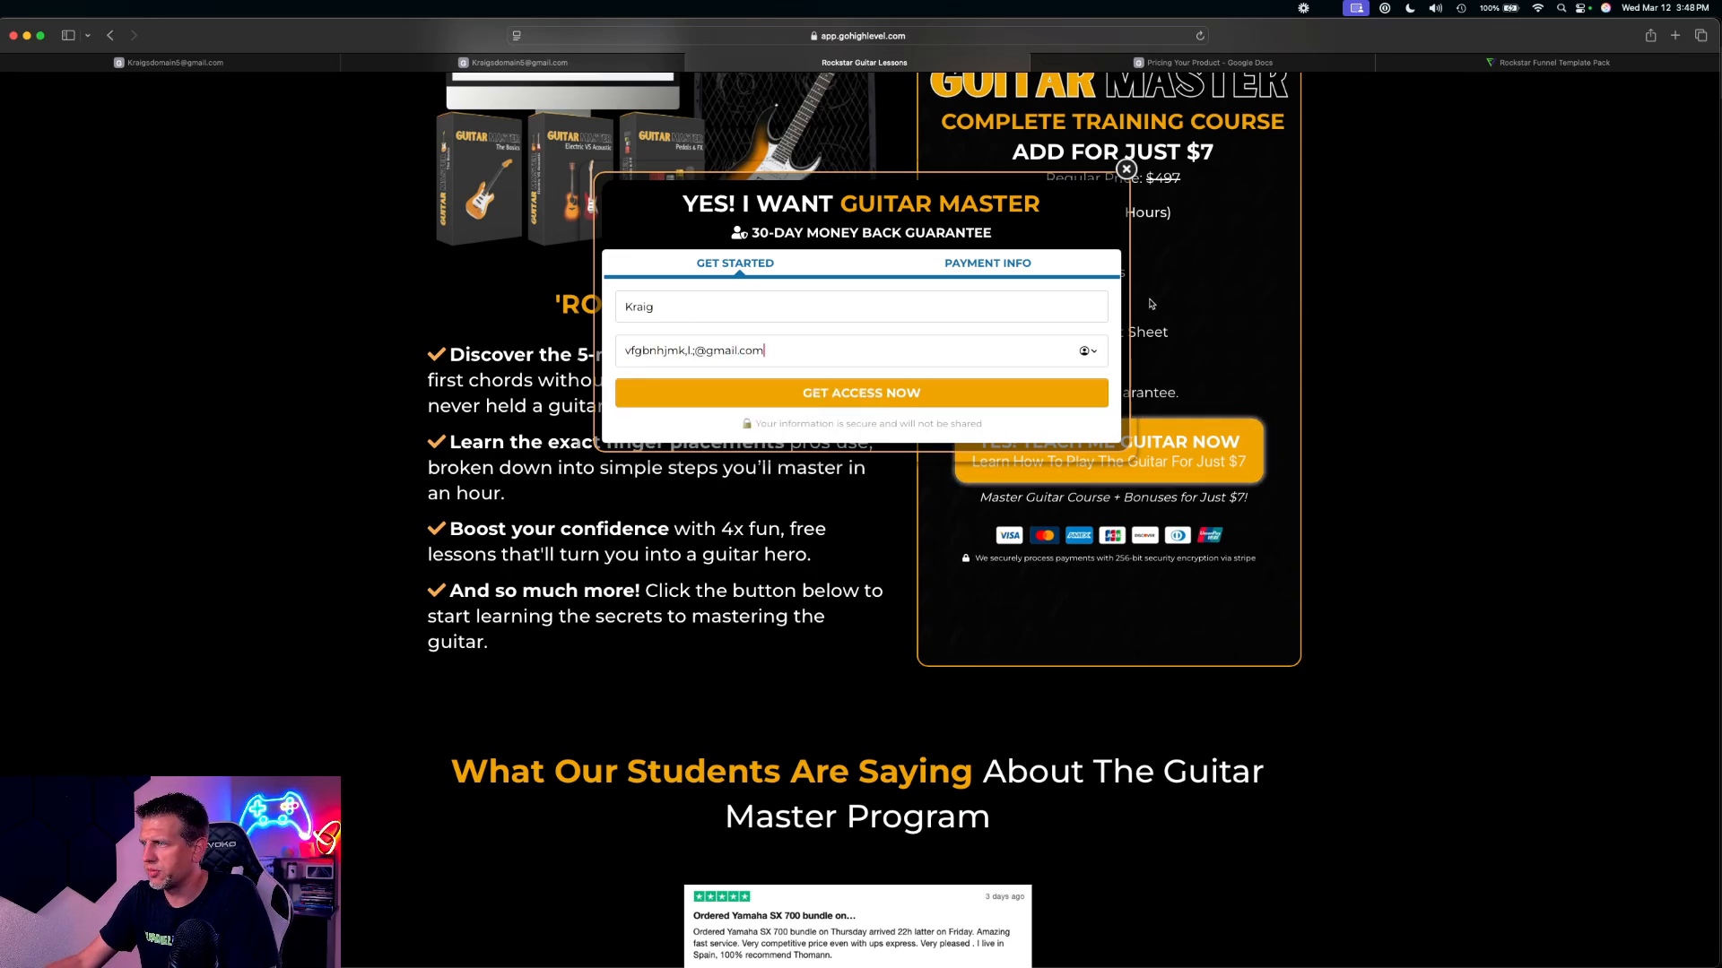
drag(764, 350, 526, 347)
key(BackSpace)
key(shift+Tab)
key(BackSpace)
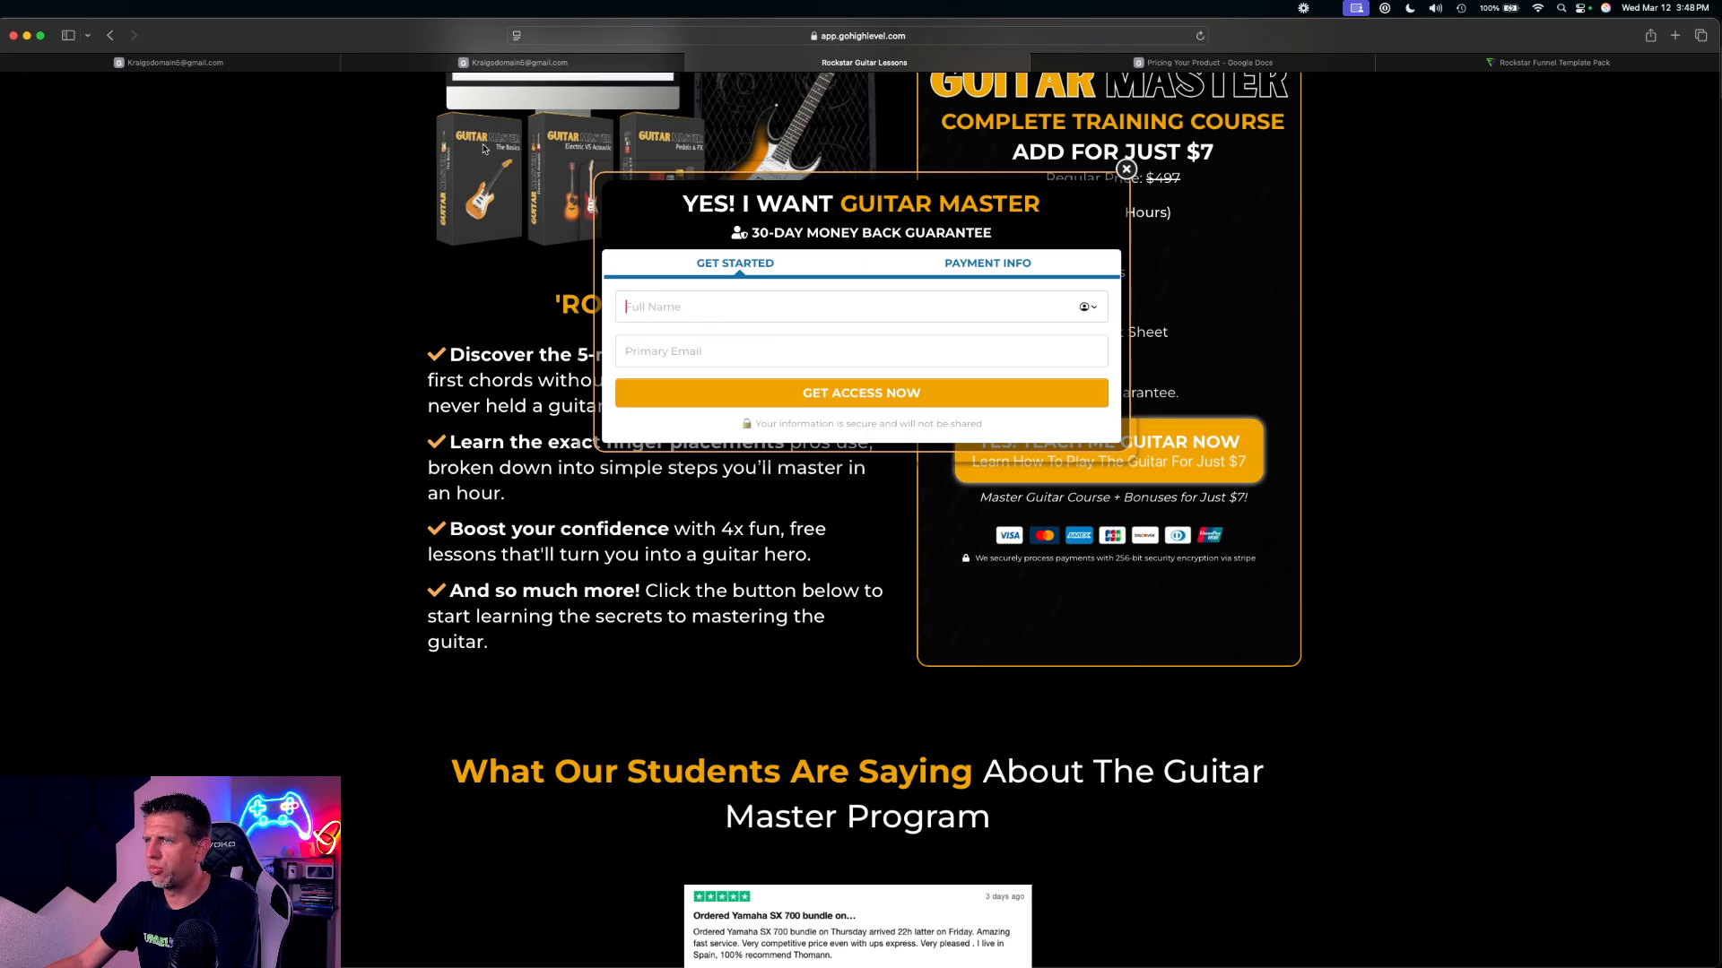
Preview the funnel's Order Page, examine the payment section of its form, and close both preview tabs
click(506, 63)
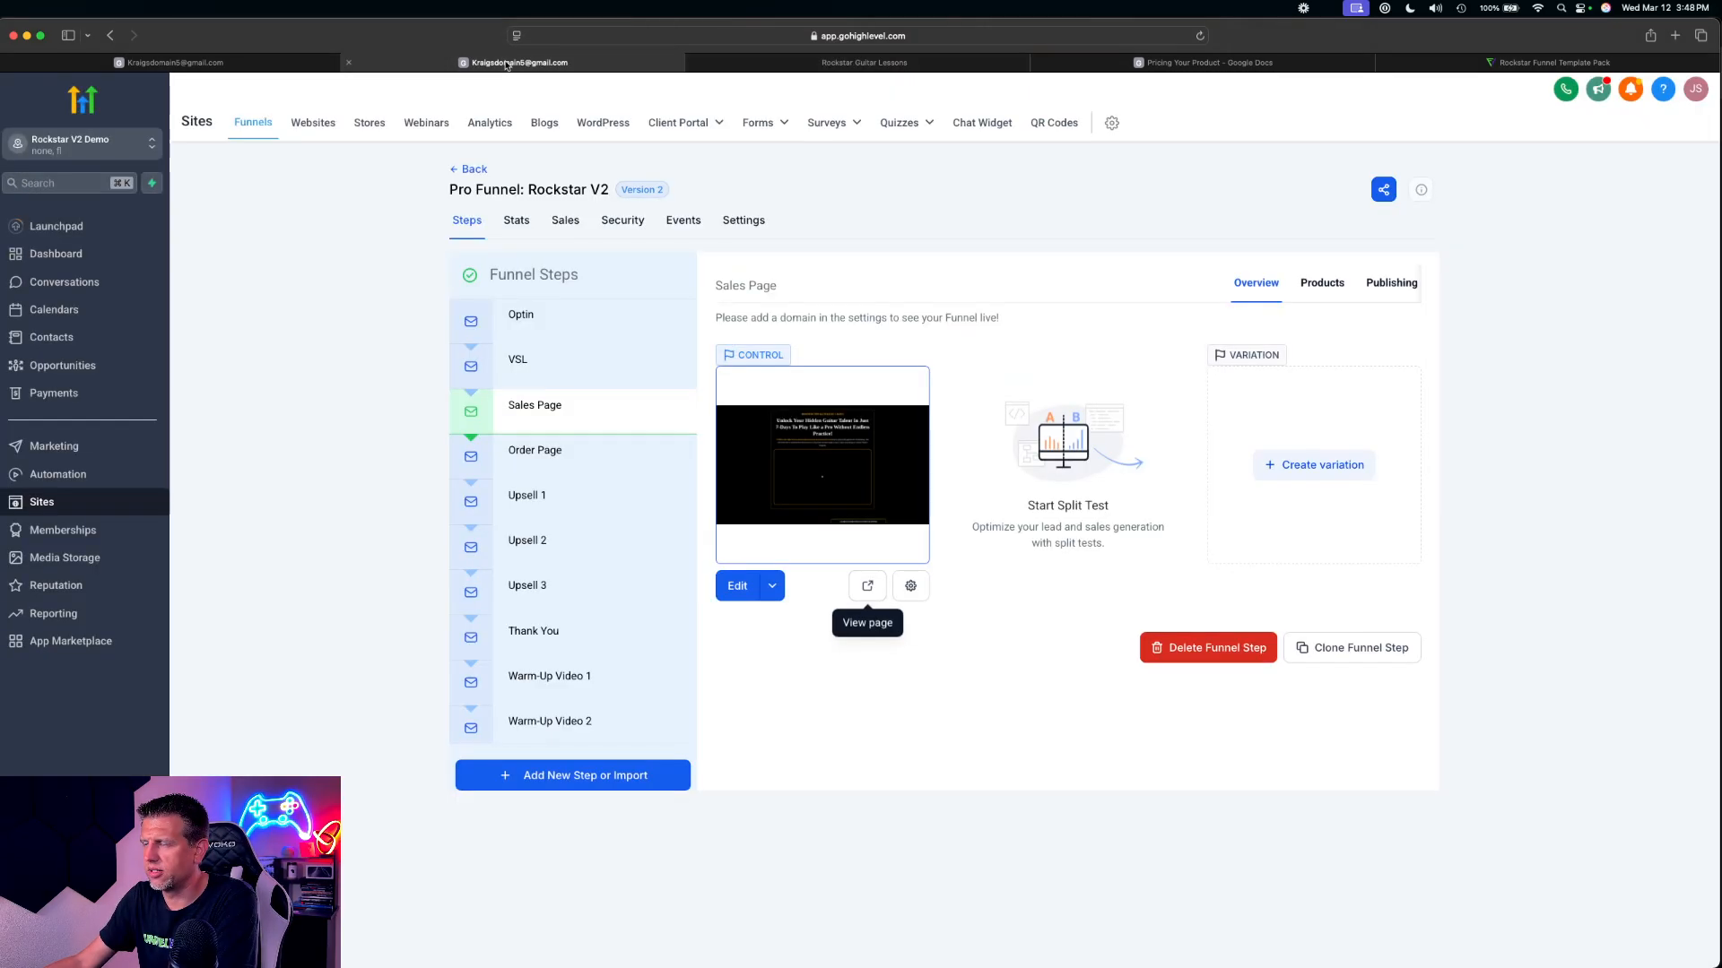
click(536, 453)
click(872, 590)
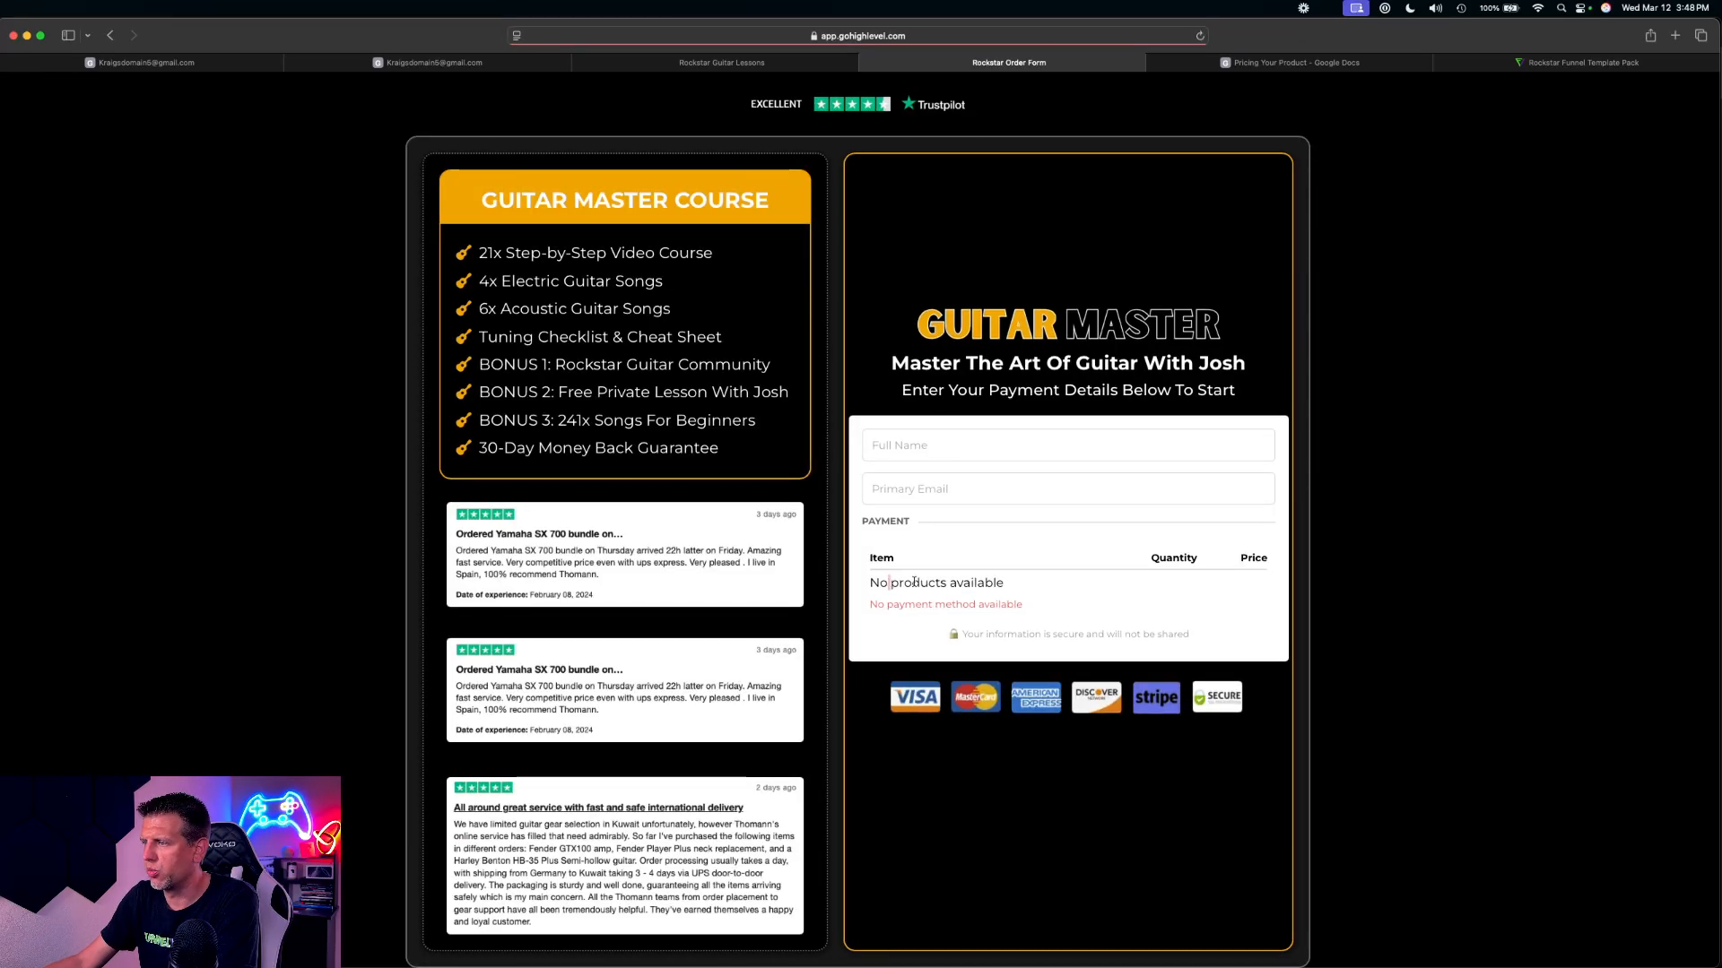
drag(888, 583, 1052, 617)
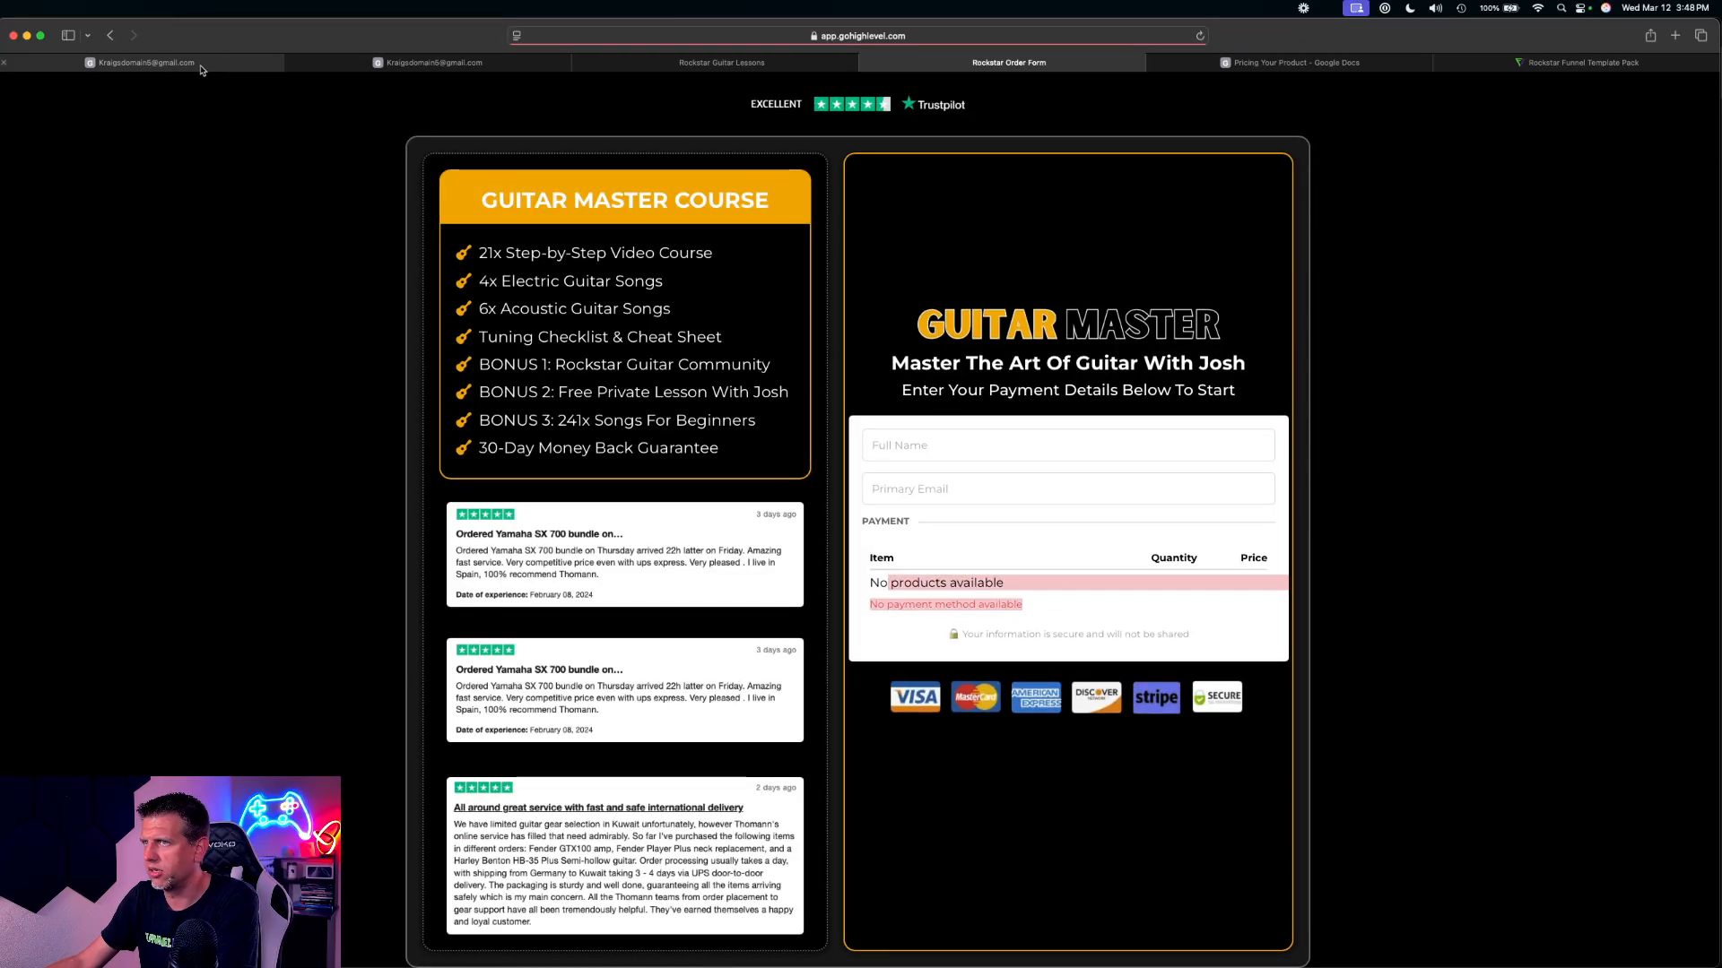
click(579, 63)
click(579, 63)
Return to the unsaved Master Guitar Course product and review its description, media, collection, tax and pricing fields
click(283, 70)
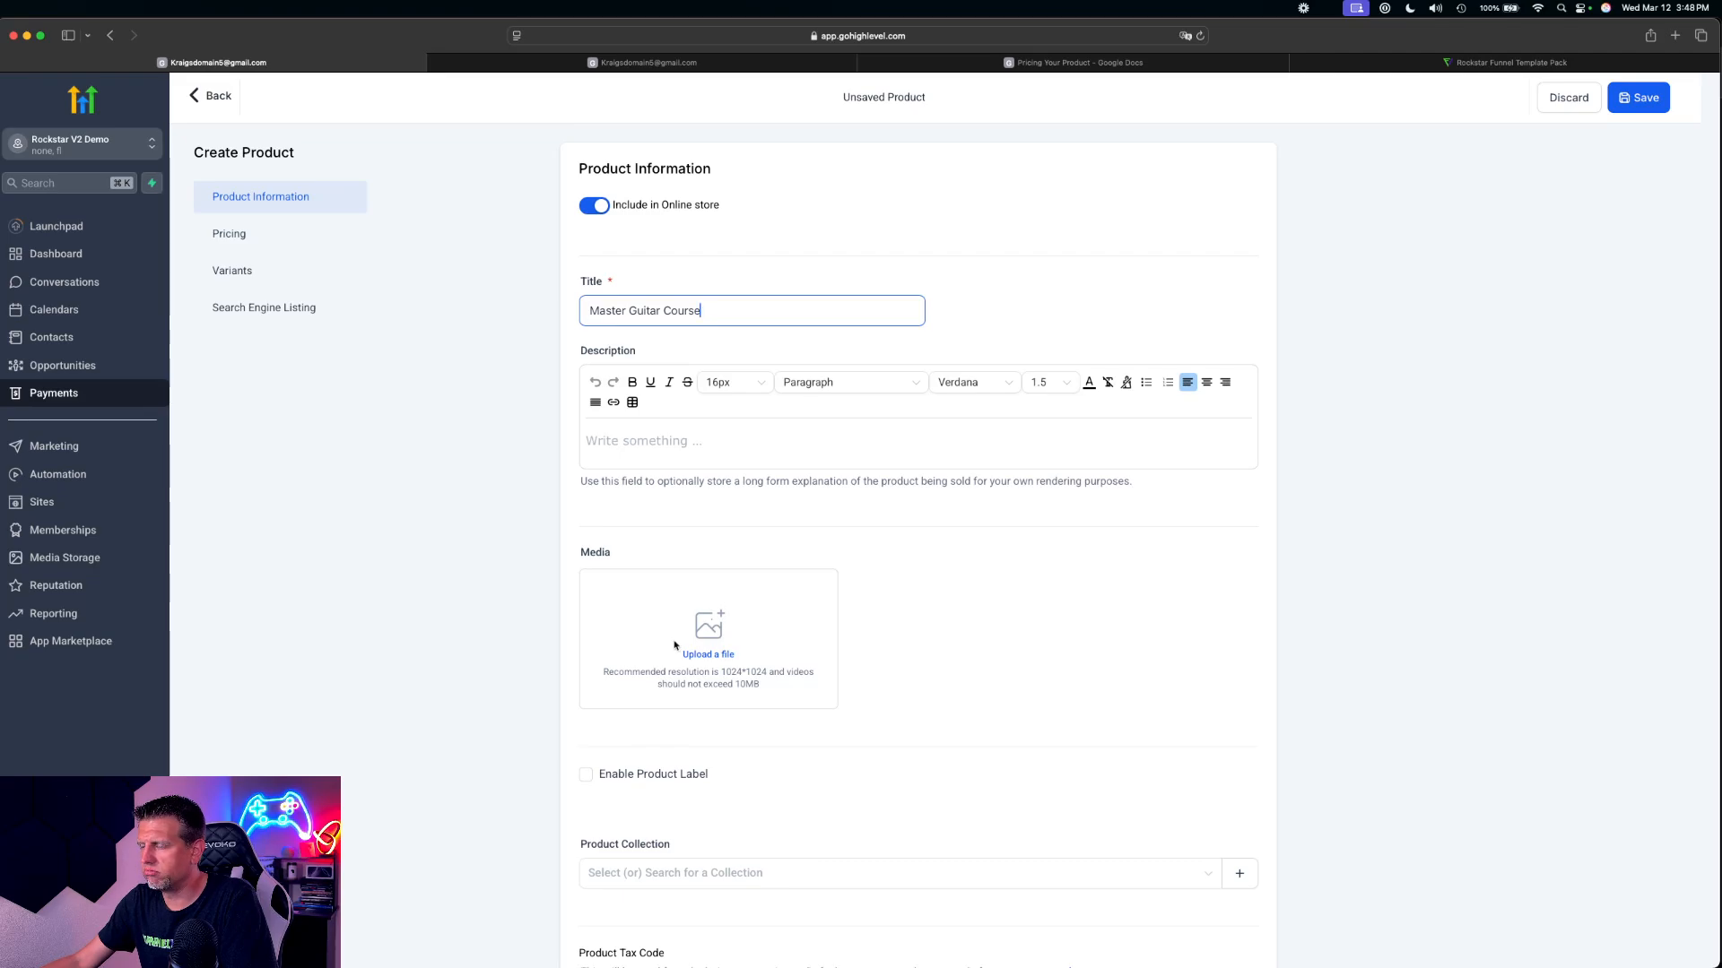
click(666, 443)
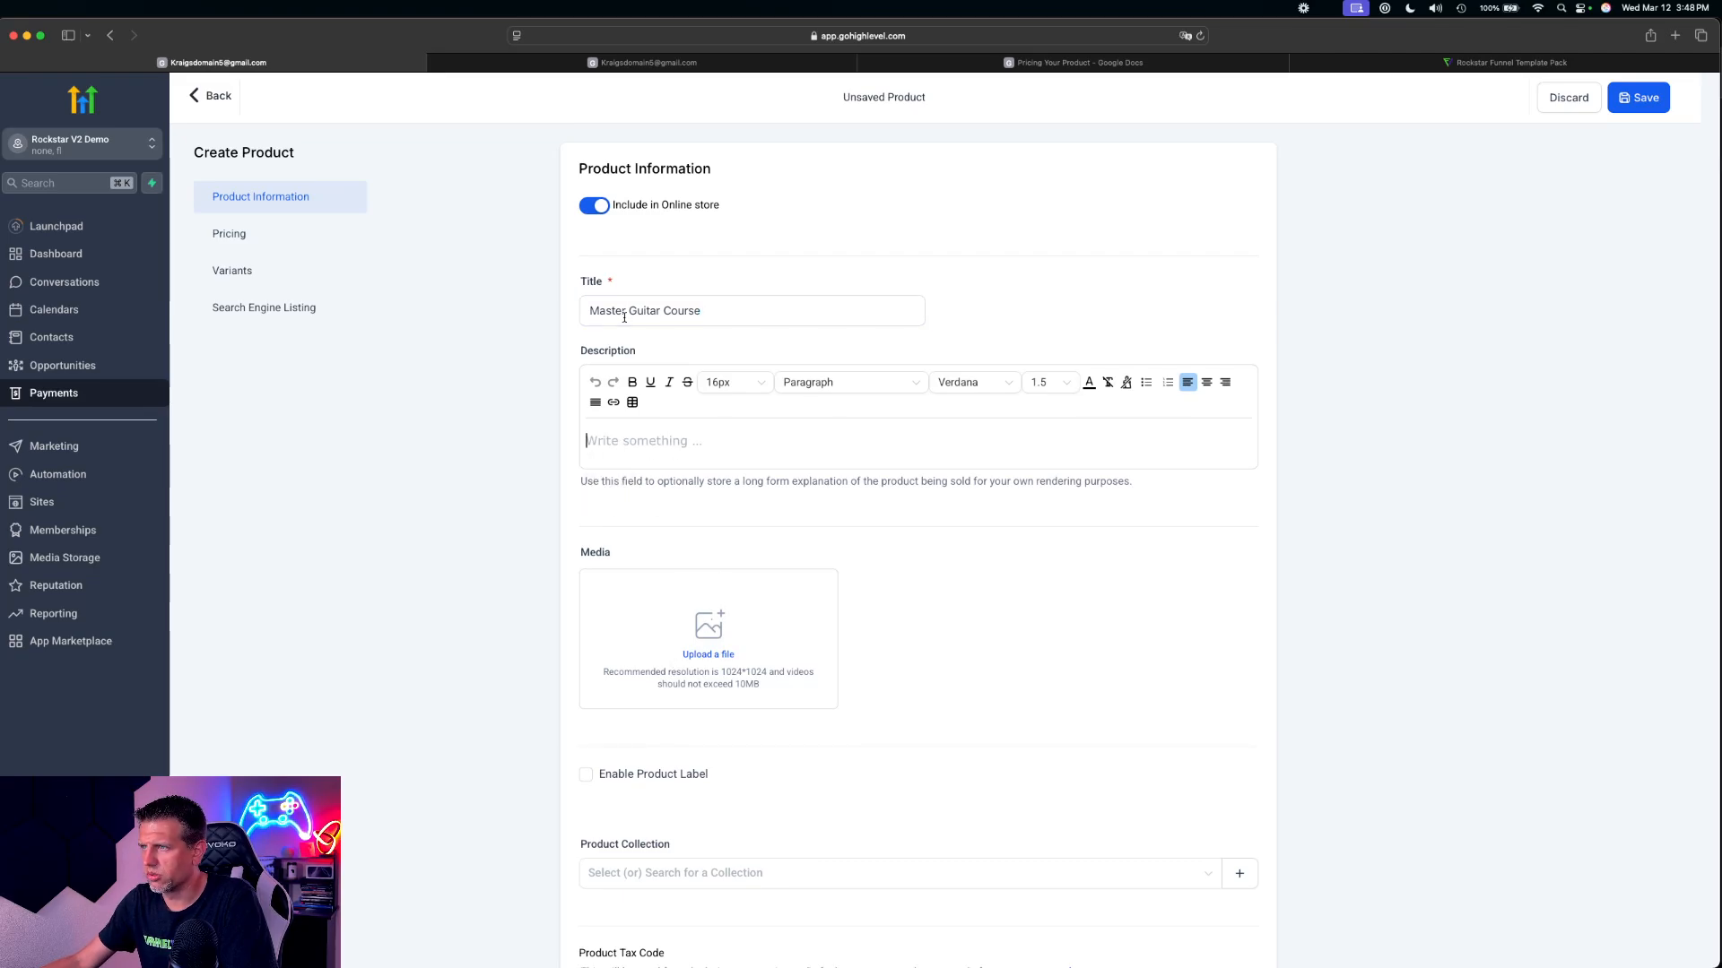
drag(607, 311, 892, 502)
scroll(889, 495, down, 4)
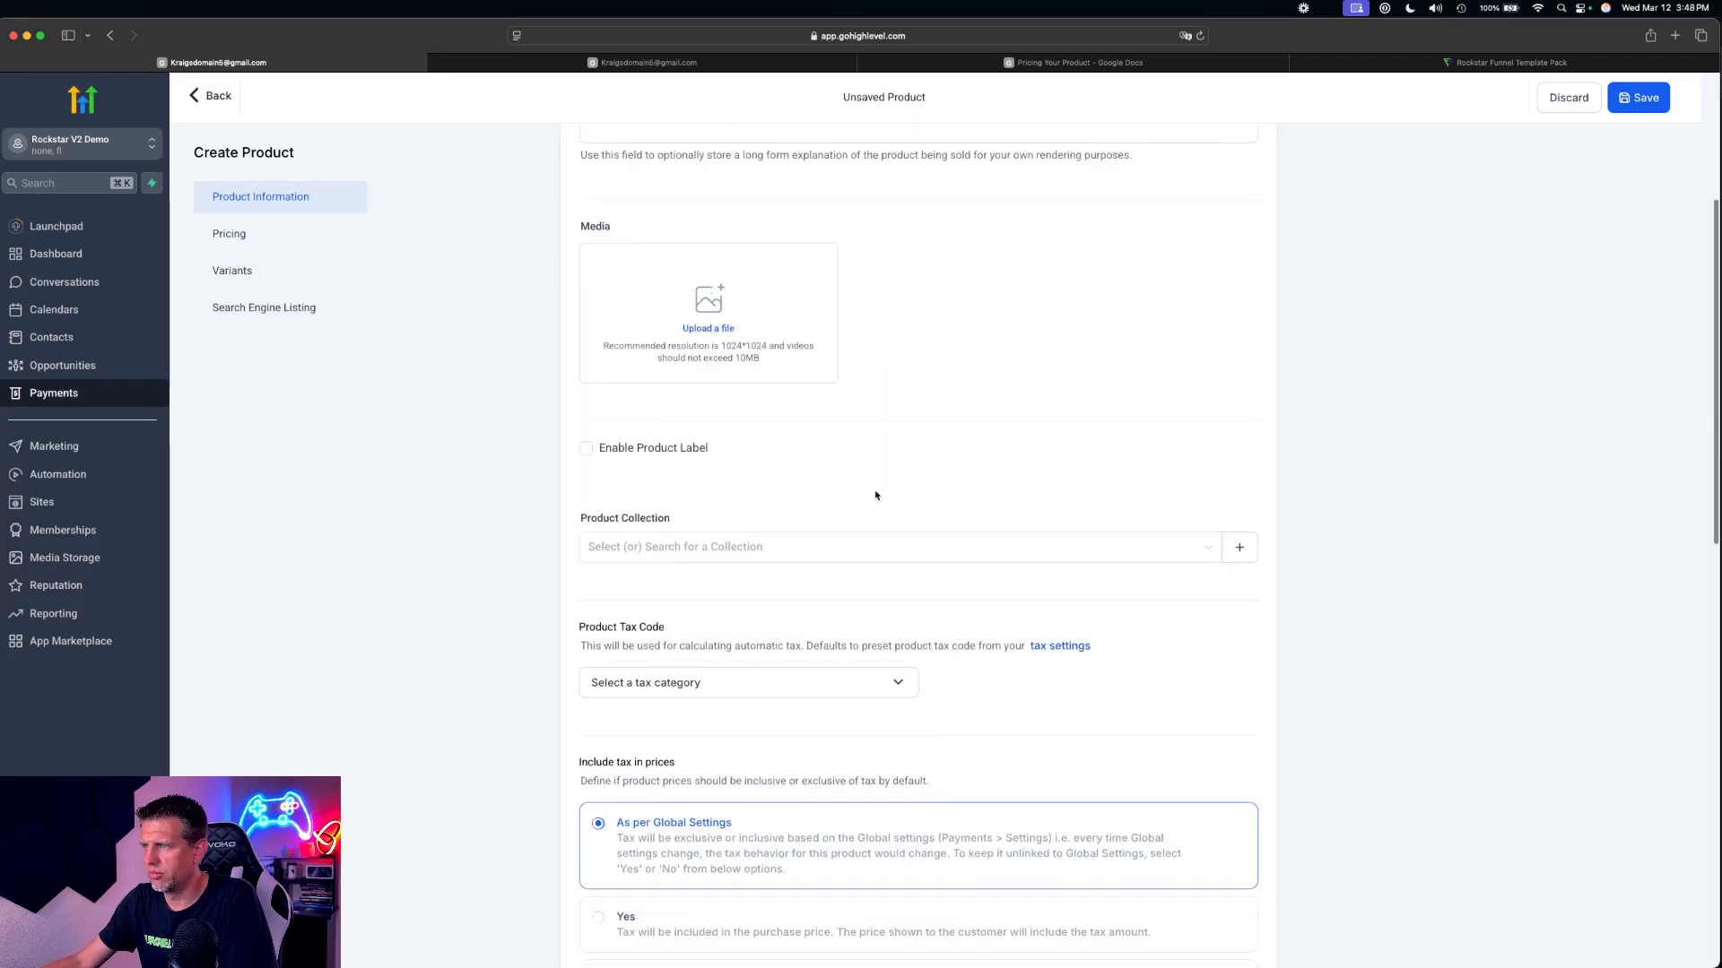
scroll(875, 495, down, 3)
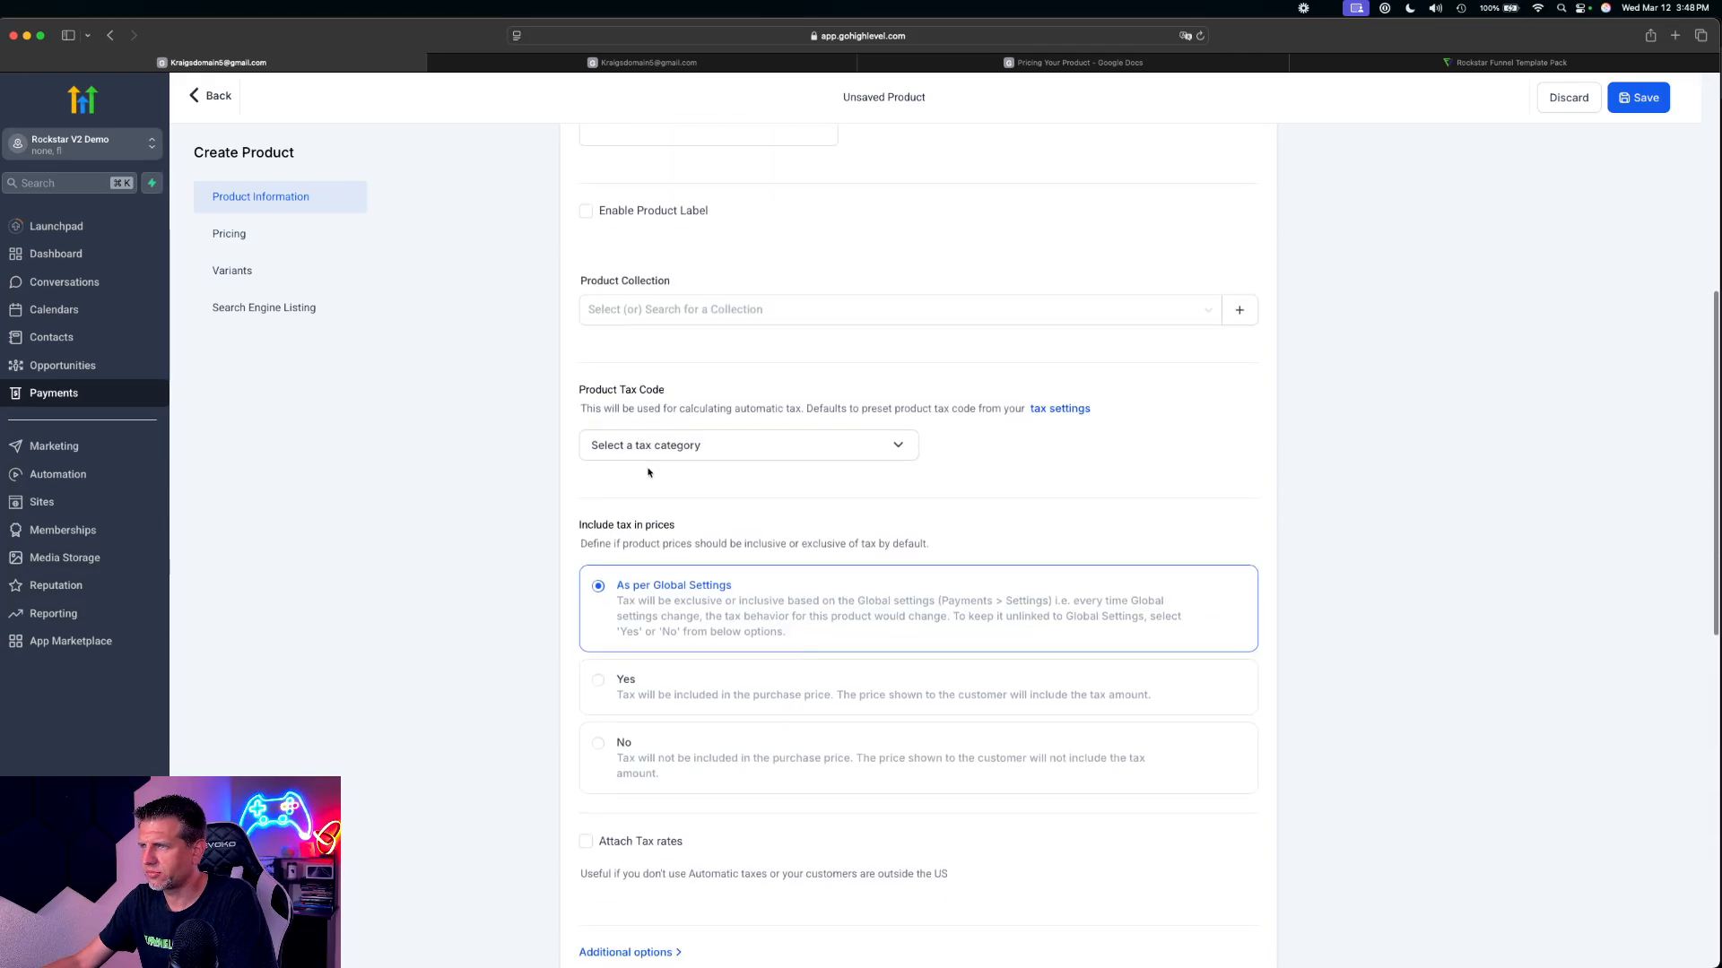
scroll(648, 473, down, 2)
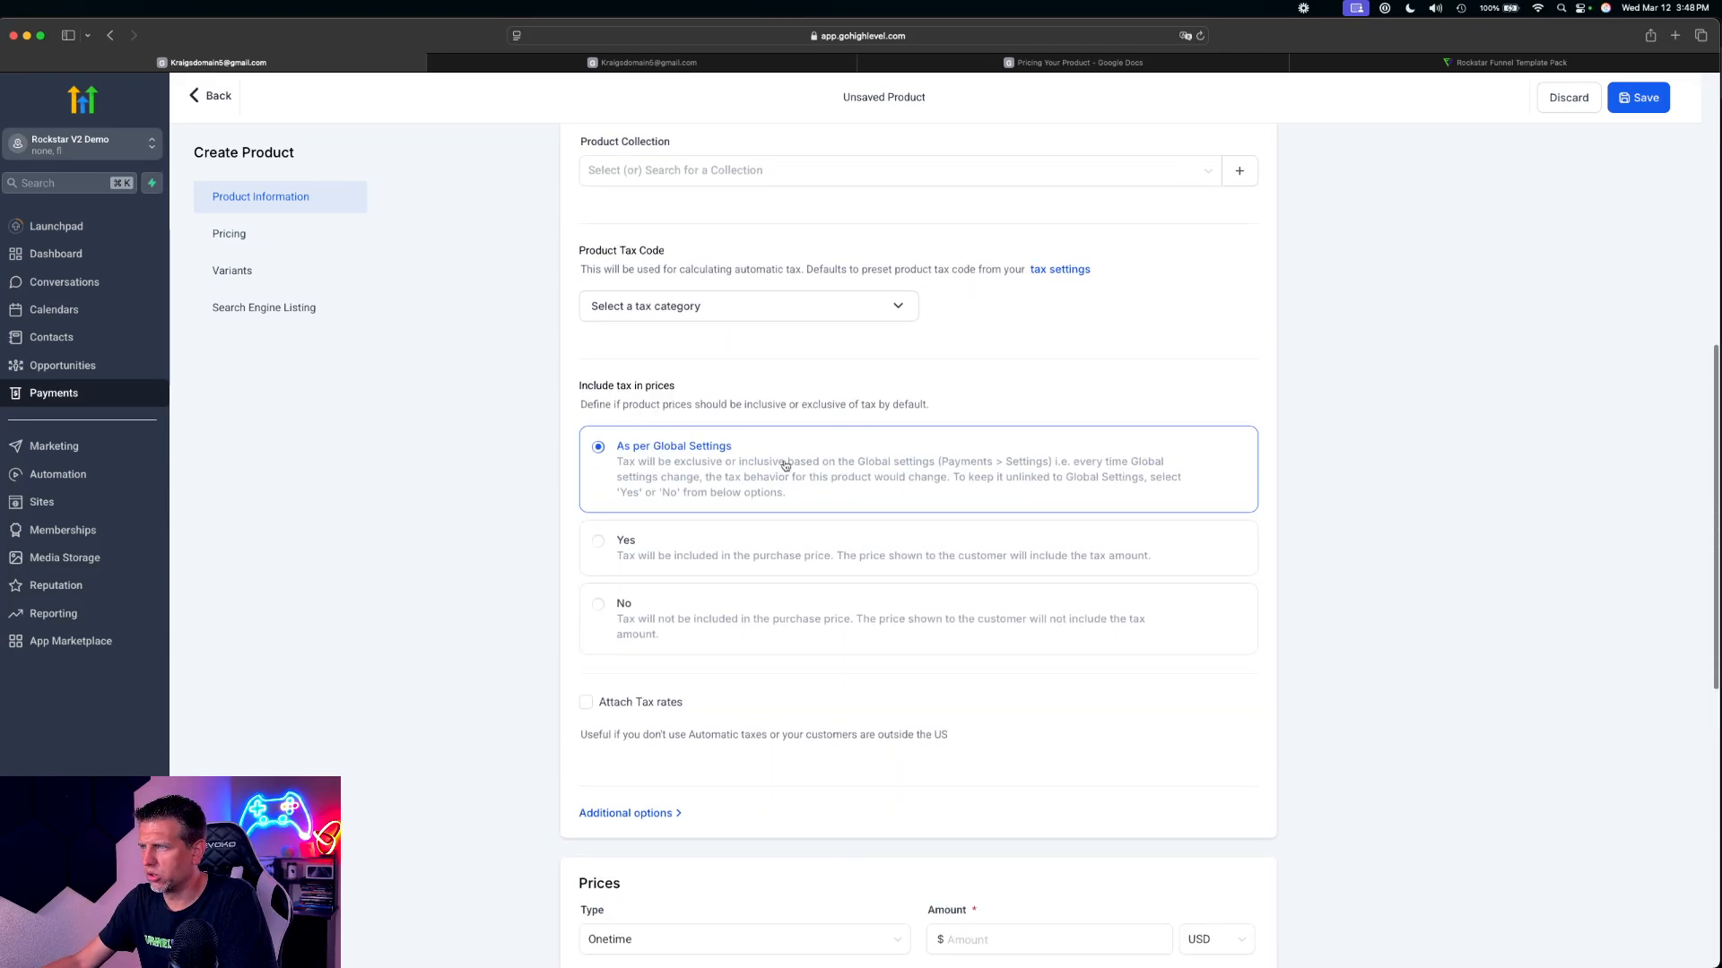
scroll(785, 465, down, 1)
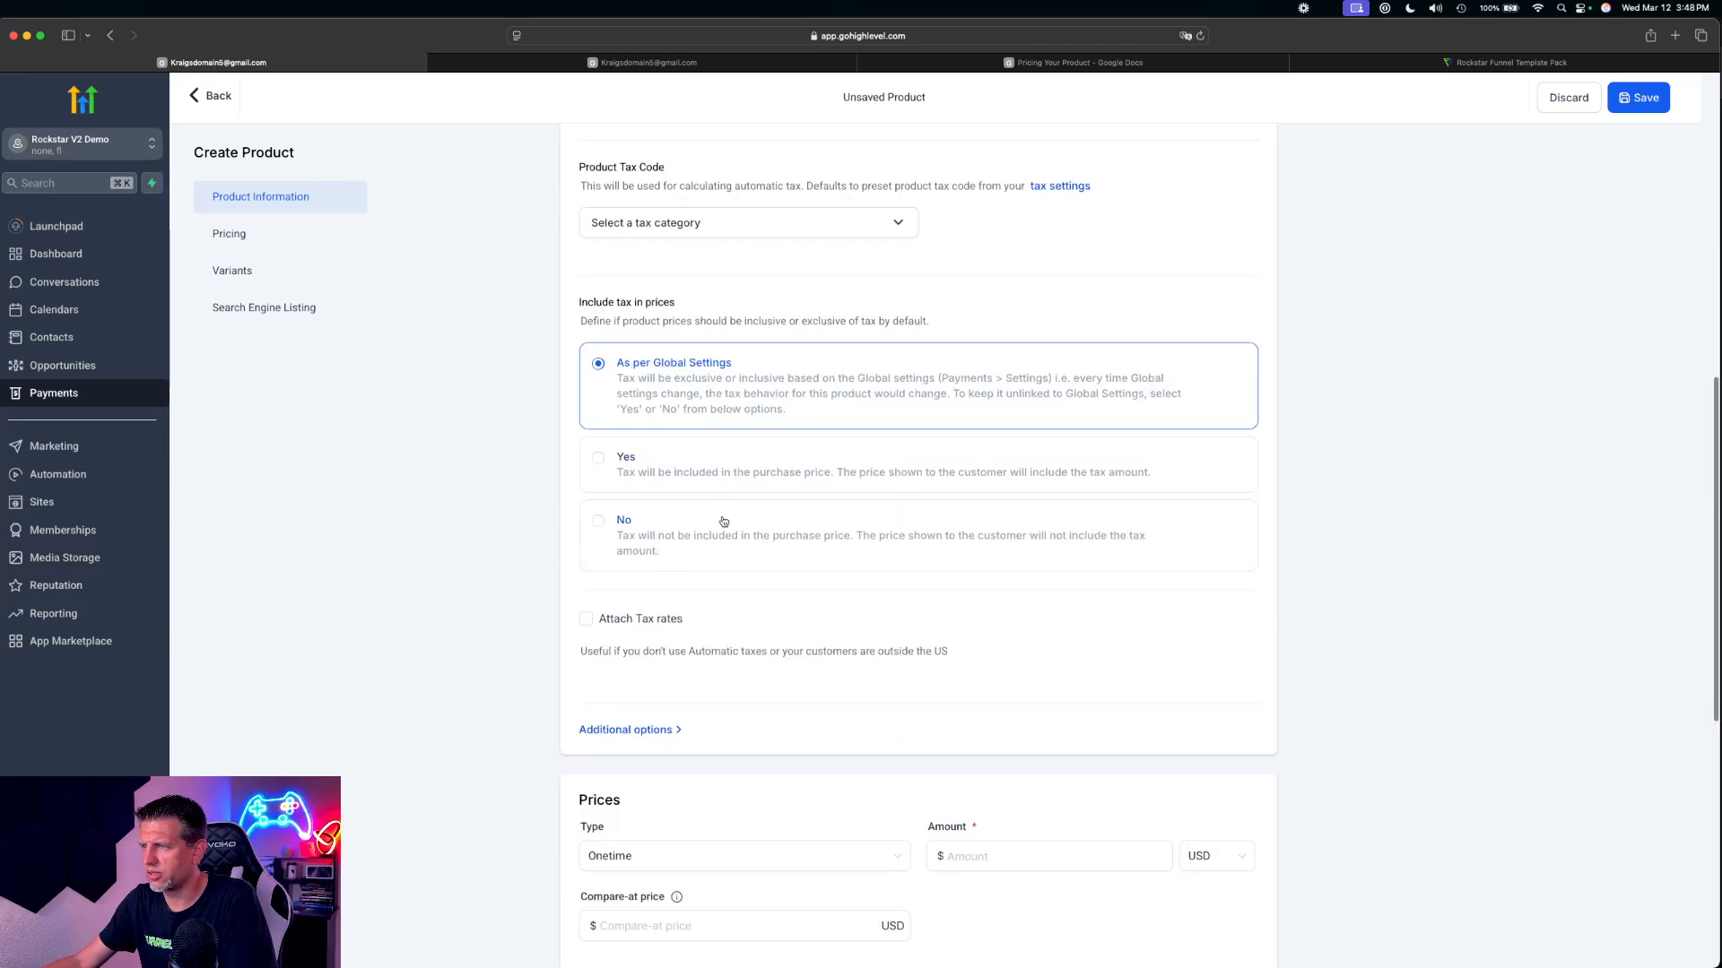
scroll(717, 484, down, 1)
scroll(908, 654, down, 2)
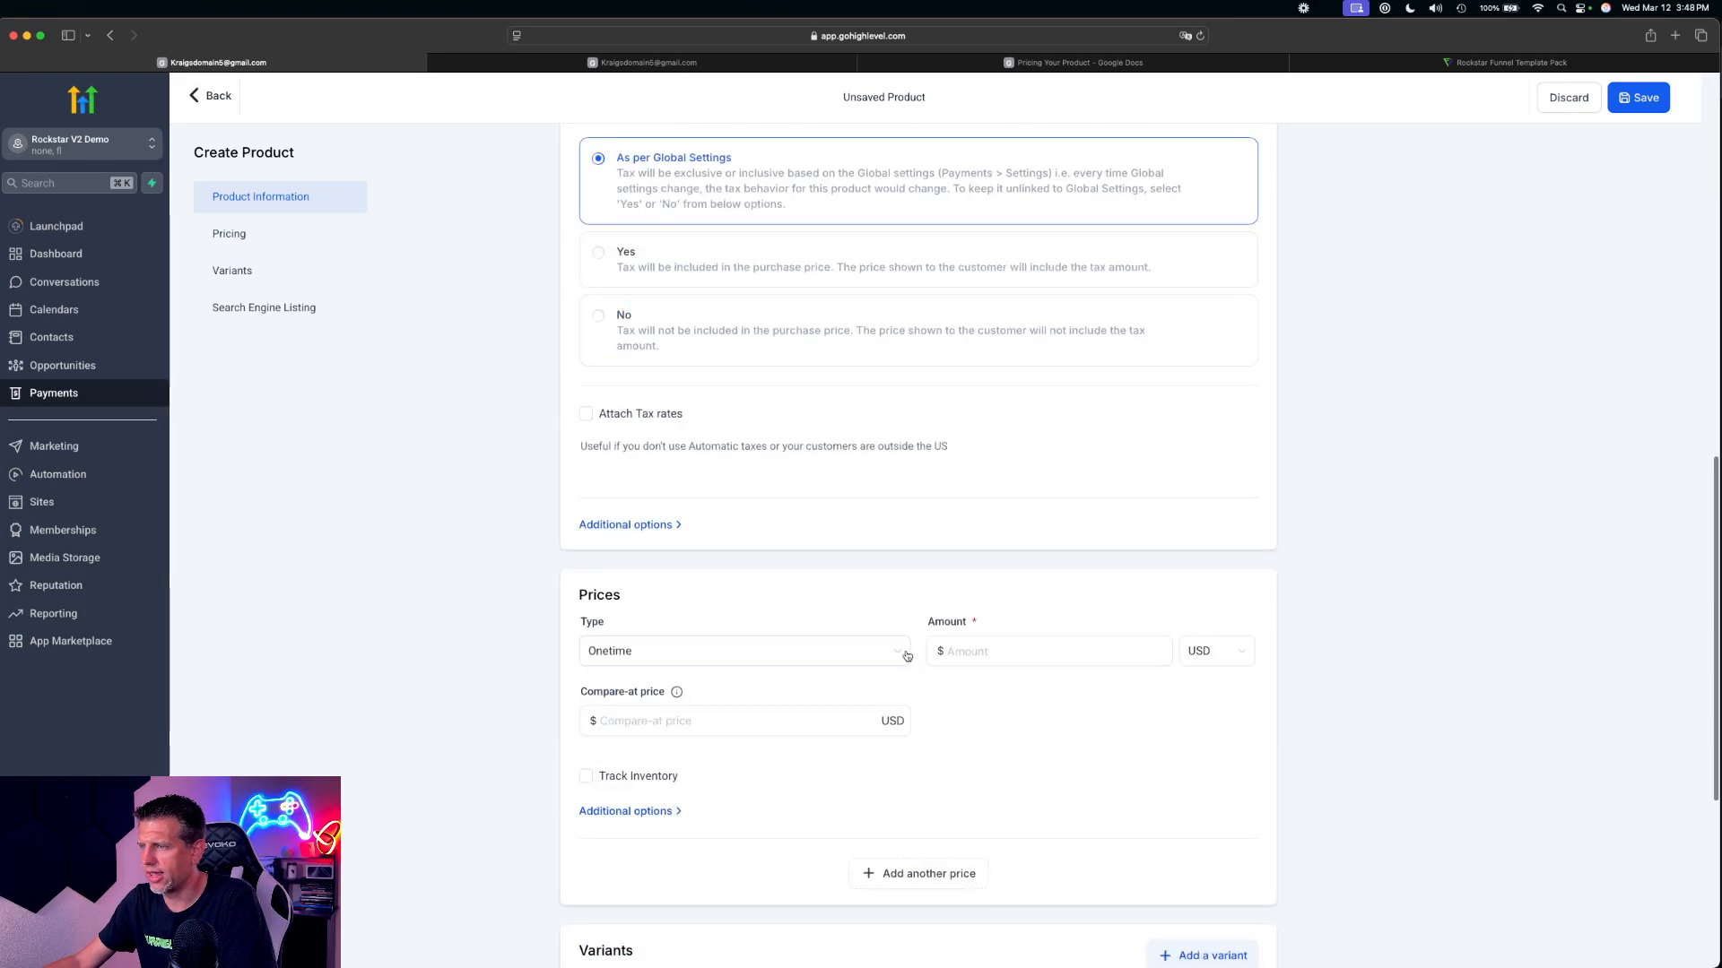
scroll(909, 647, down, 3)
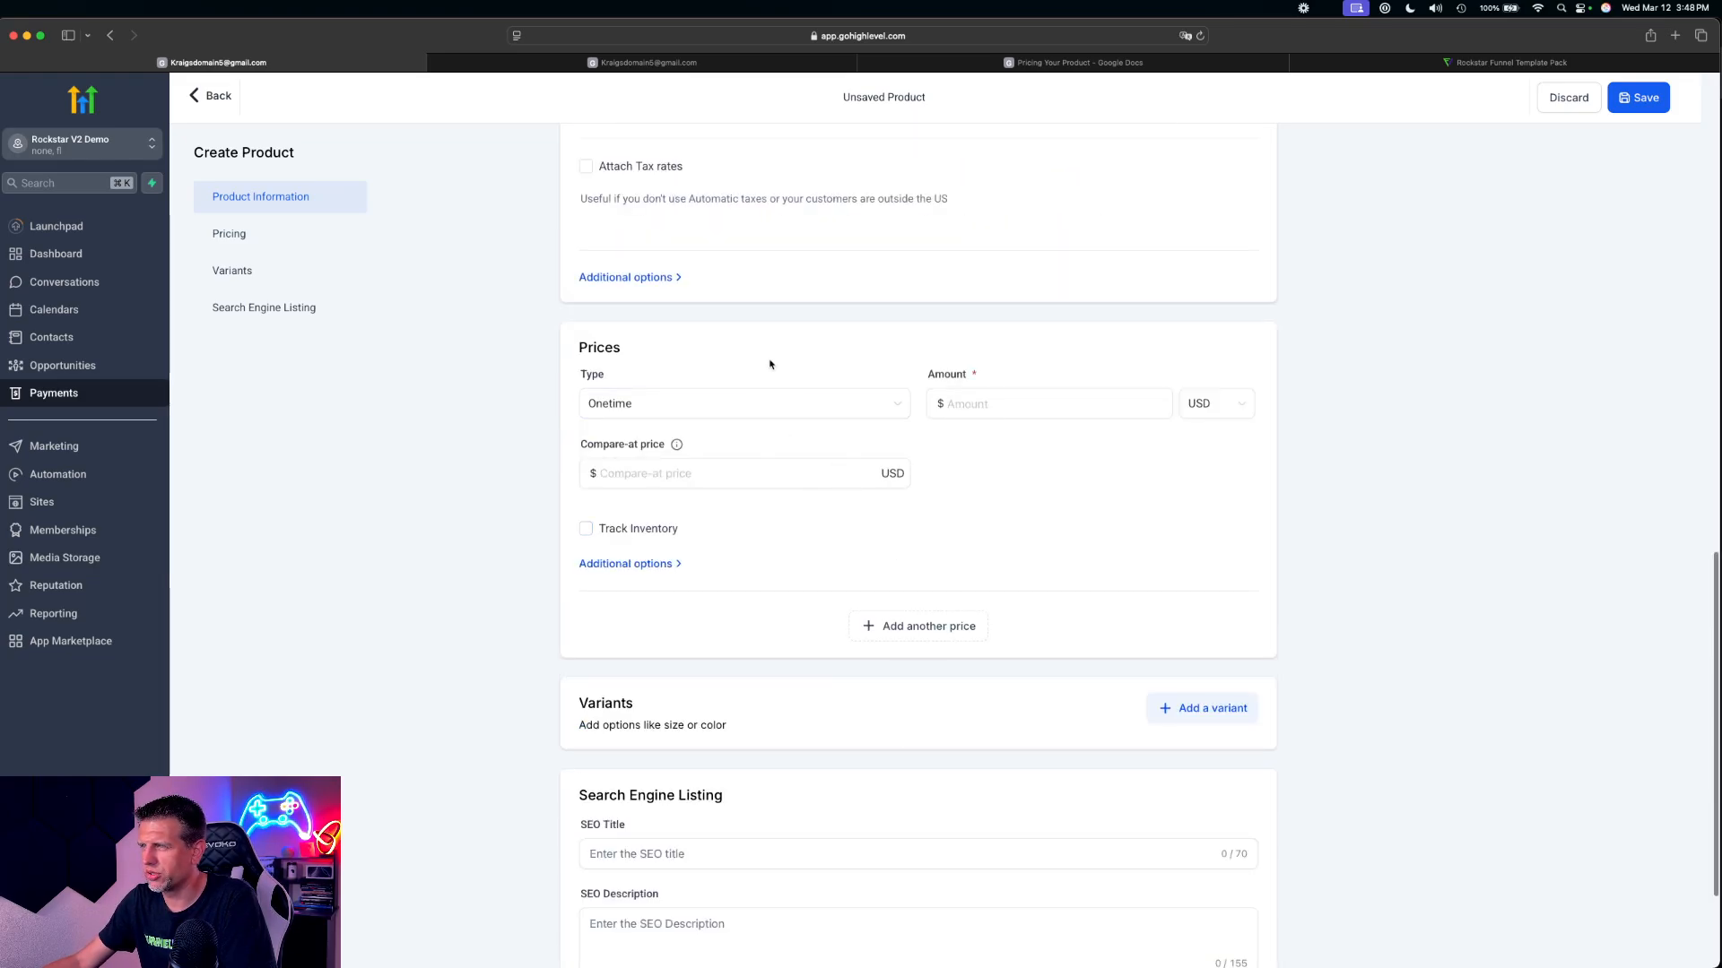
scroll(768, 365, up, 2)
scroll(767, 550, down, 2)
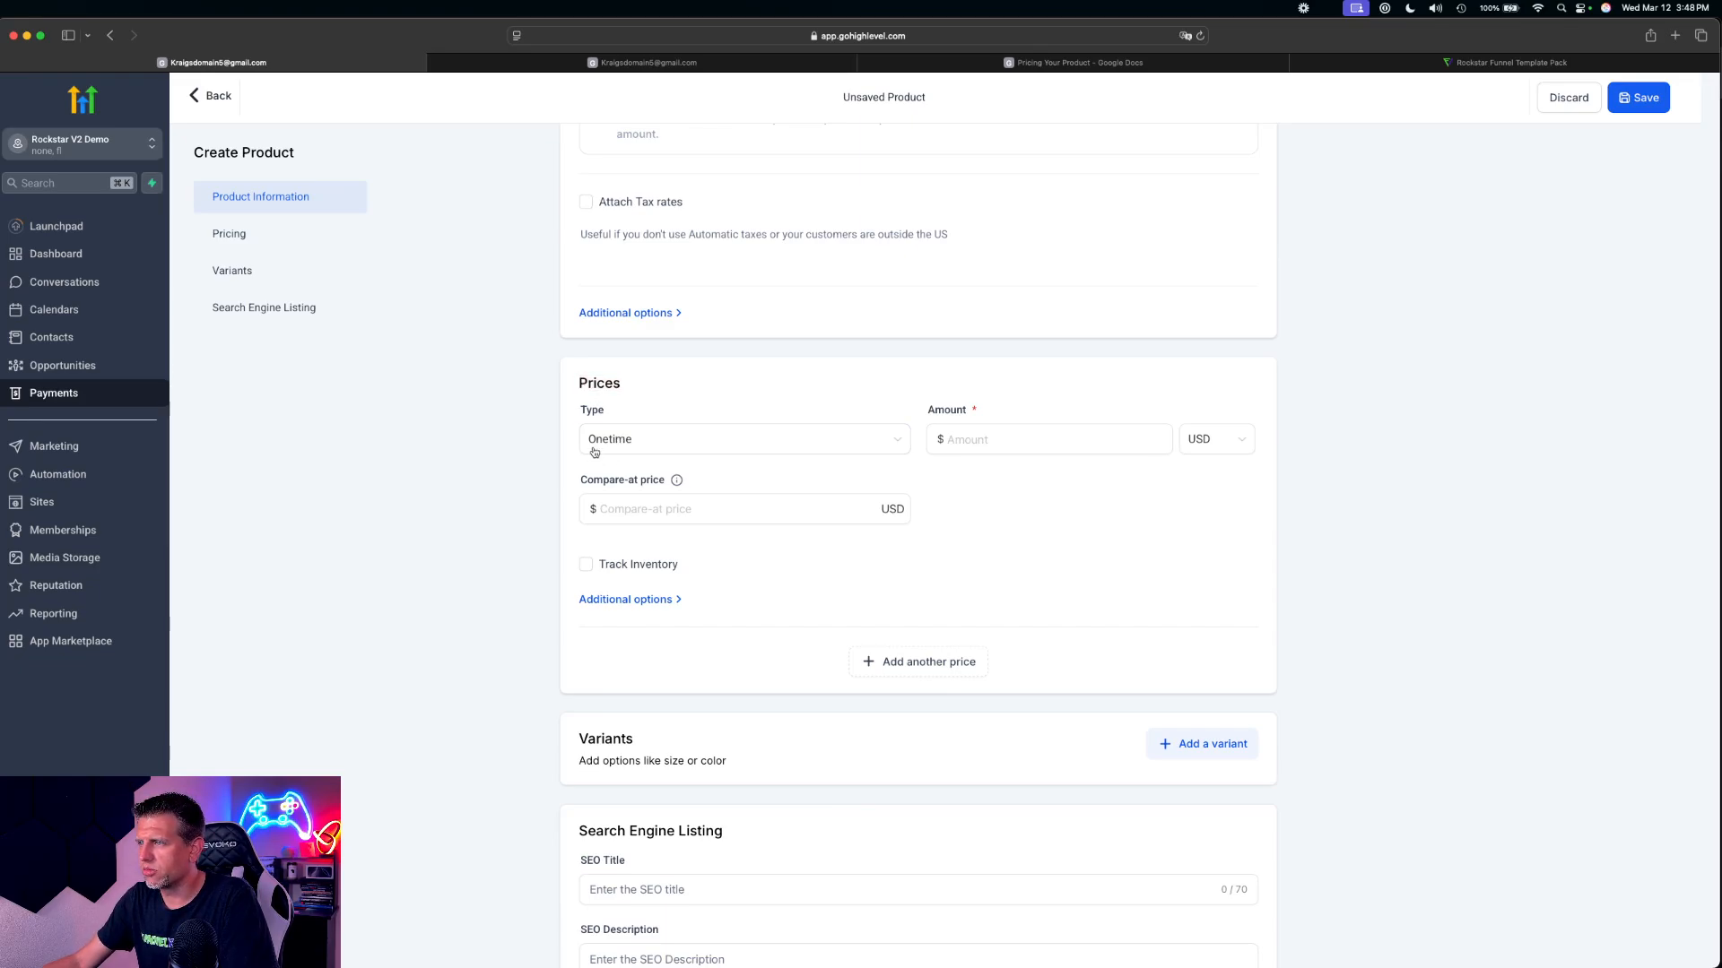
Keep the product's price type as Onetime and set the amount to 7.00 USD
click(646, 446)
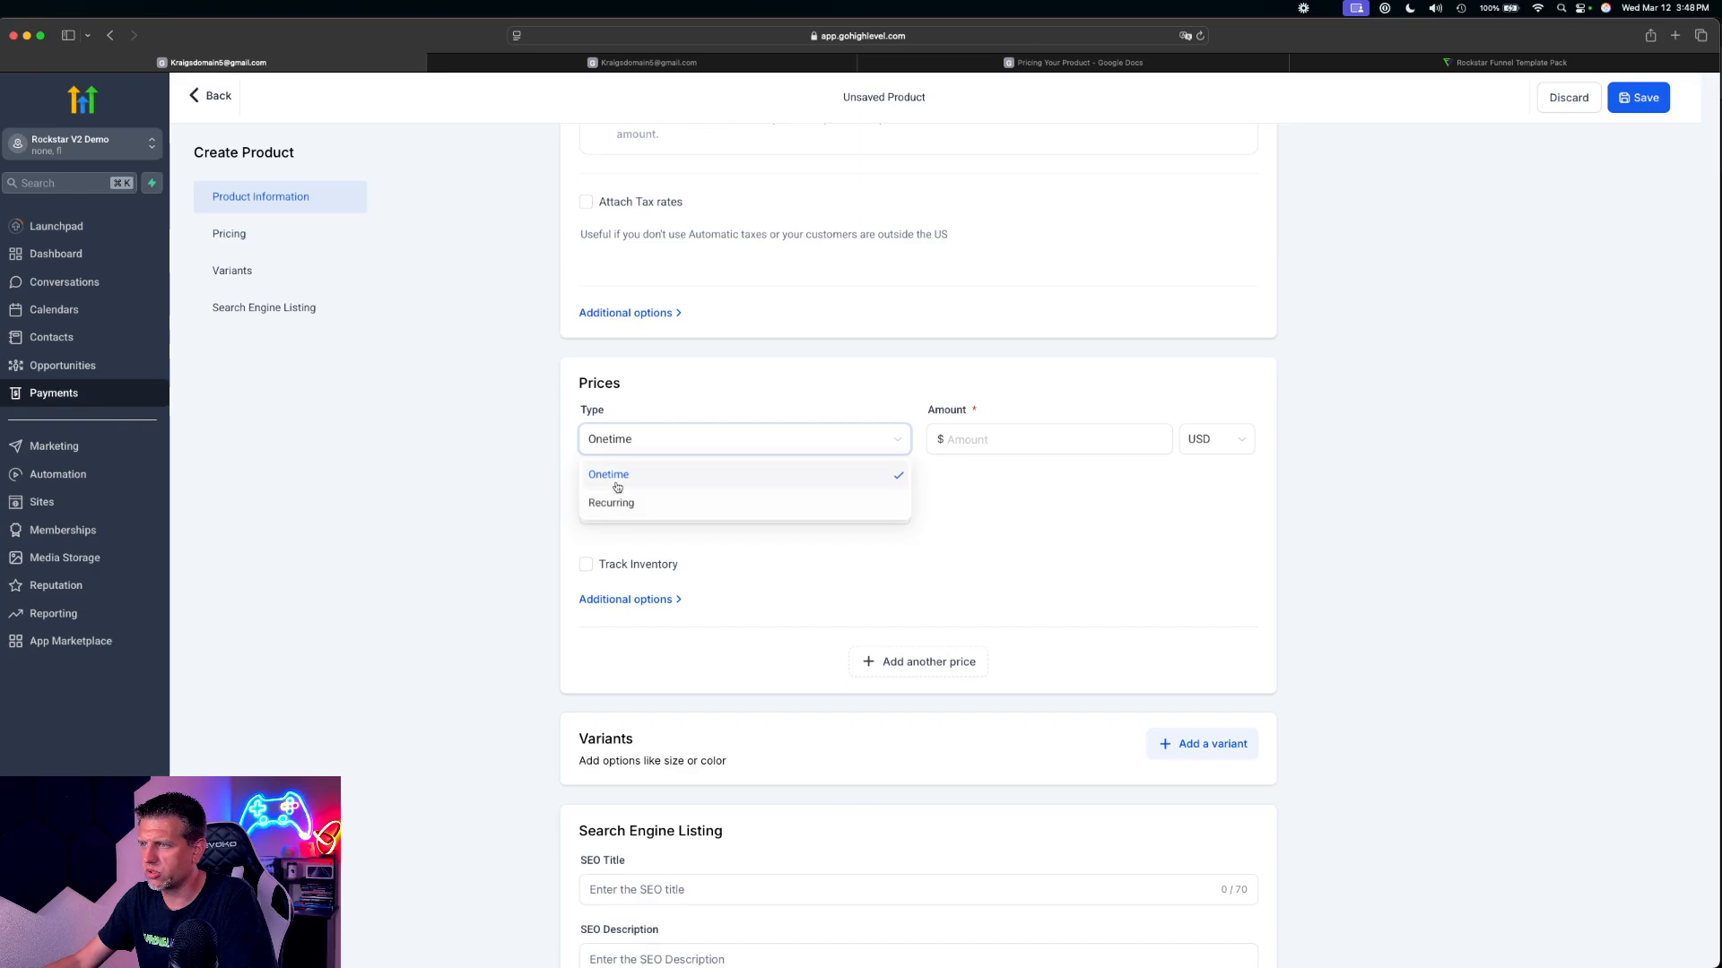
click(515, 446)
click(1006, 441)
text(7)
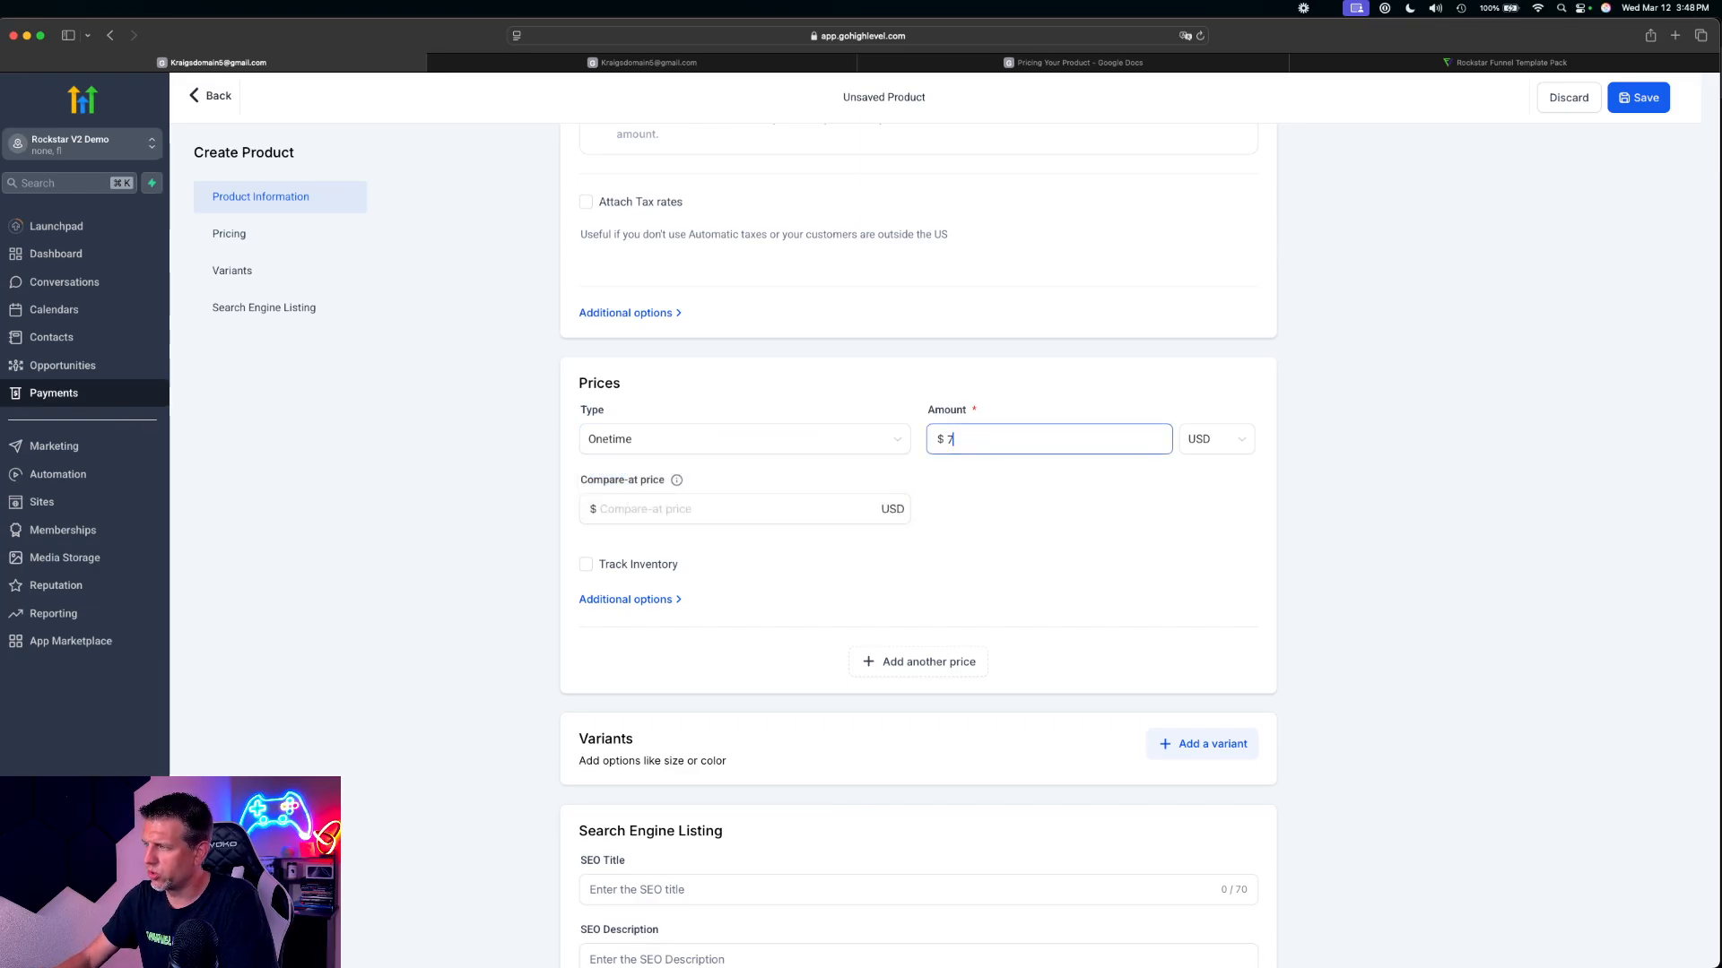
text(.00)
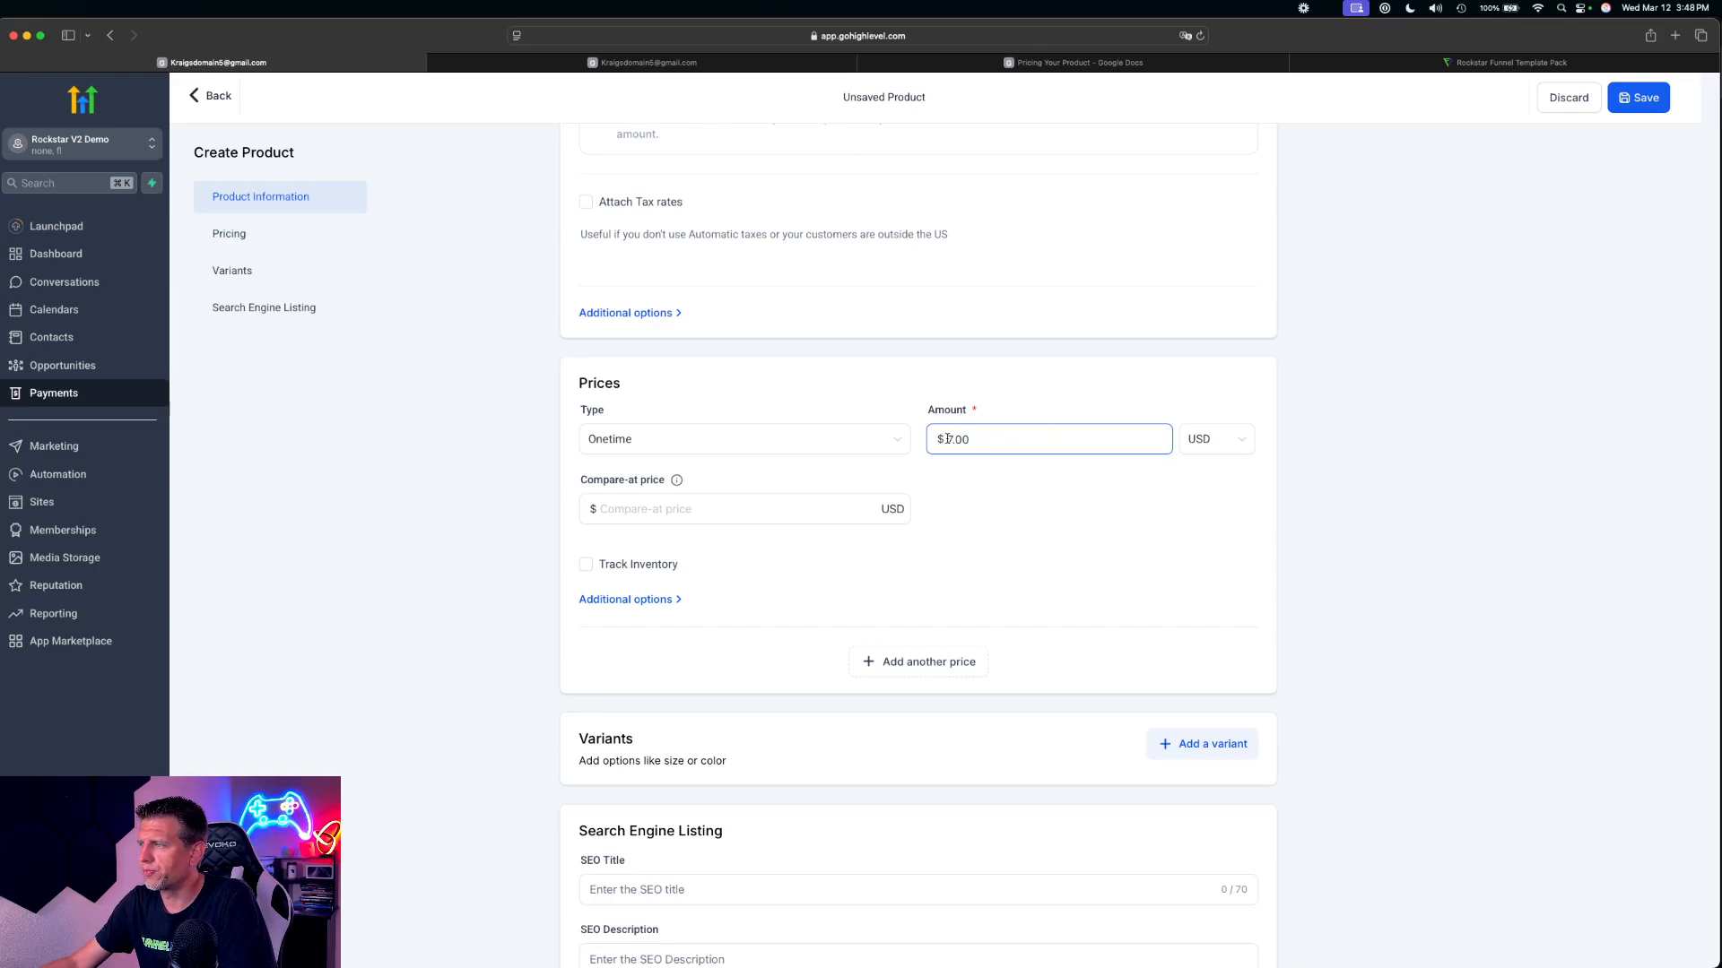
drag(947, 439, 1092, 451)
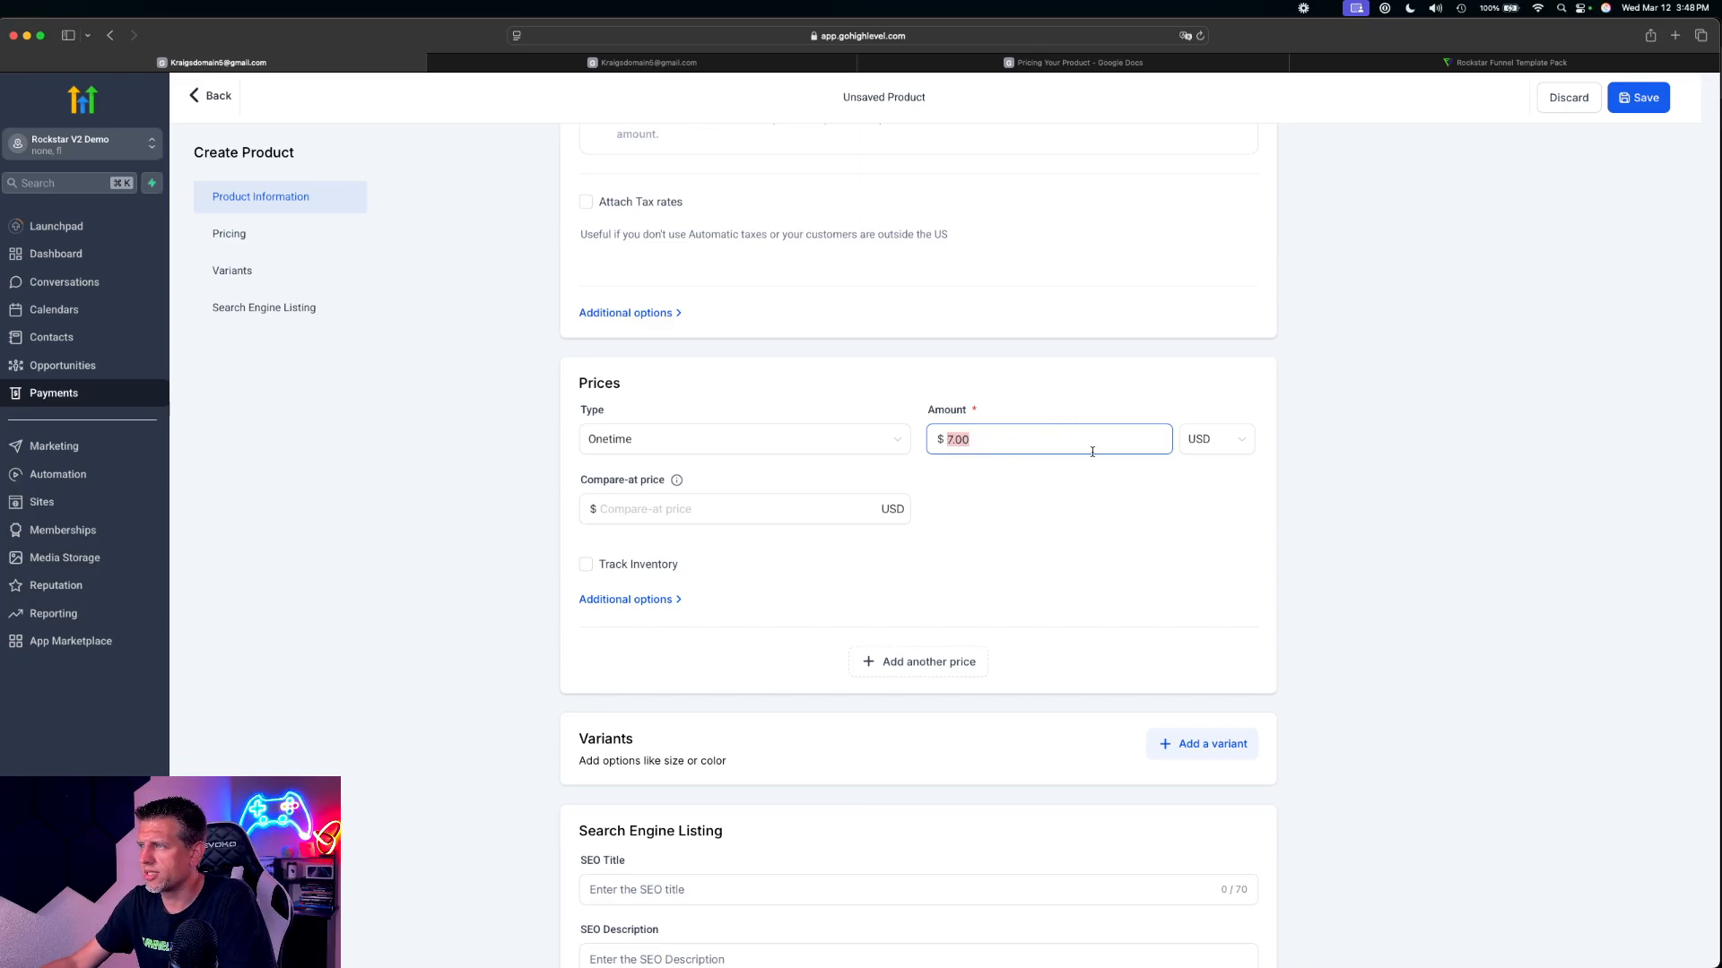
Review the Master Guitar Course price and the bump offers in the pricing document
click(662, 64)
click(1011, 64)
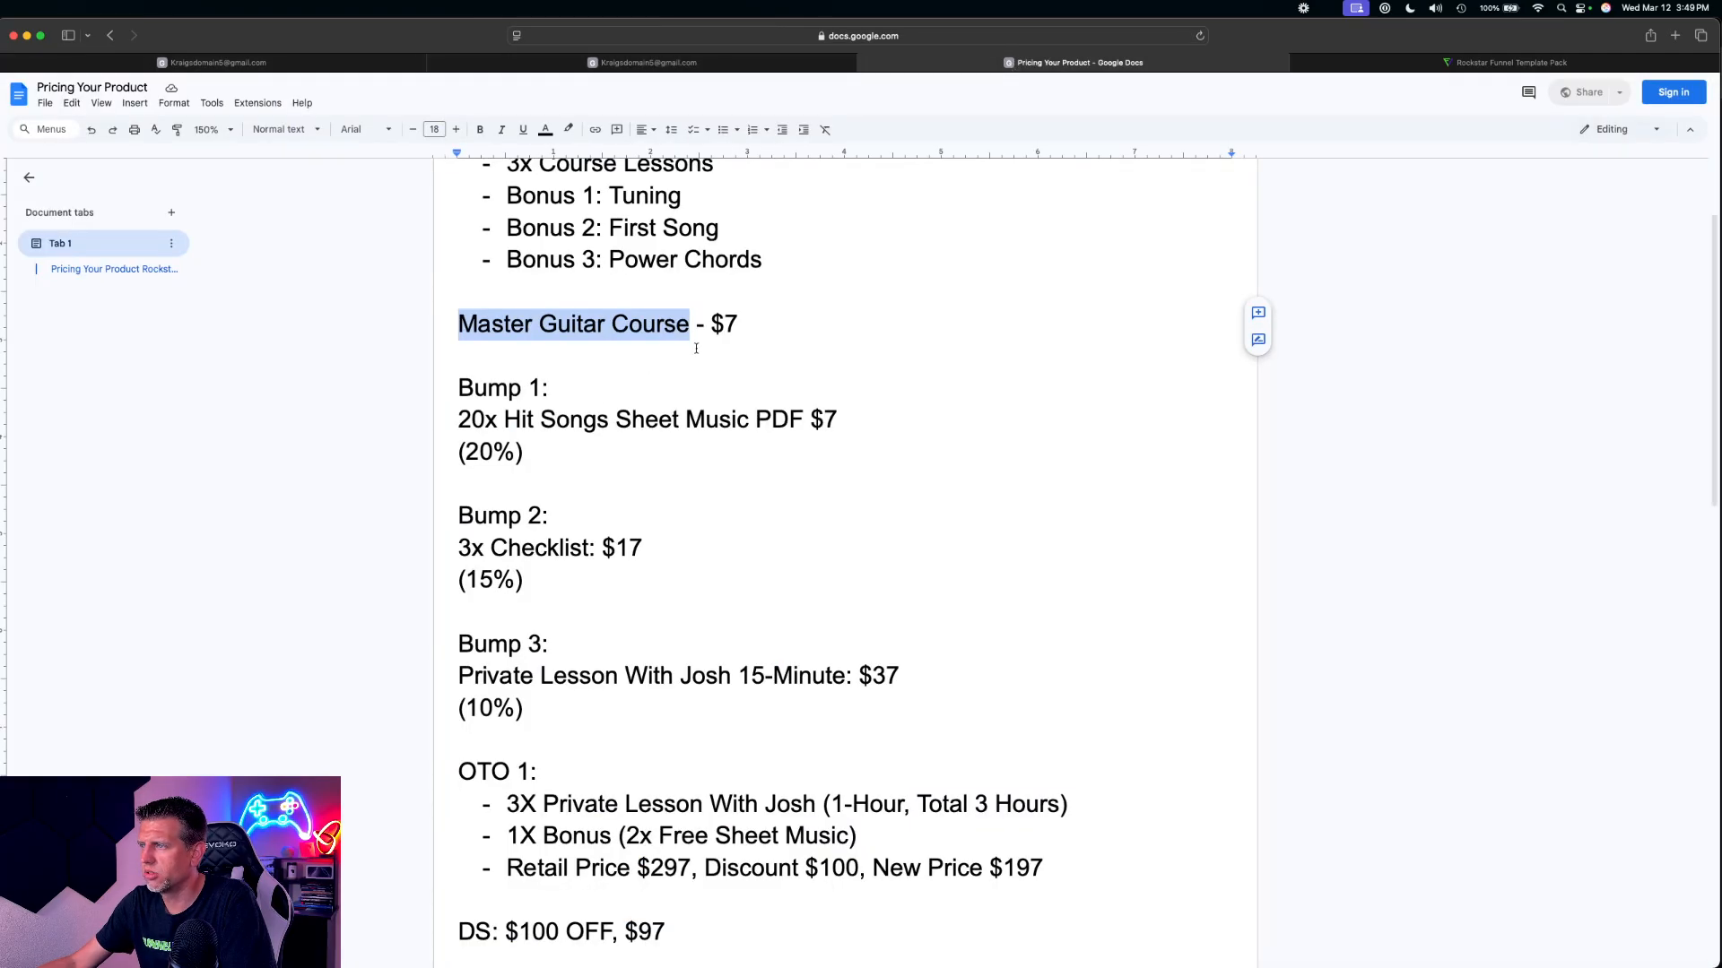
scroll(715, 324, up, 3)
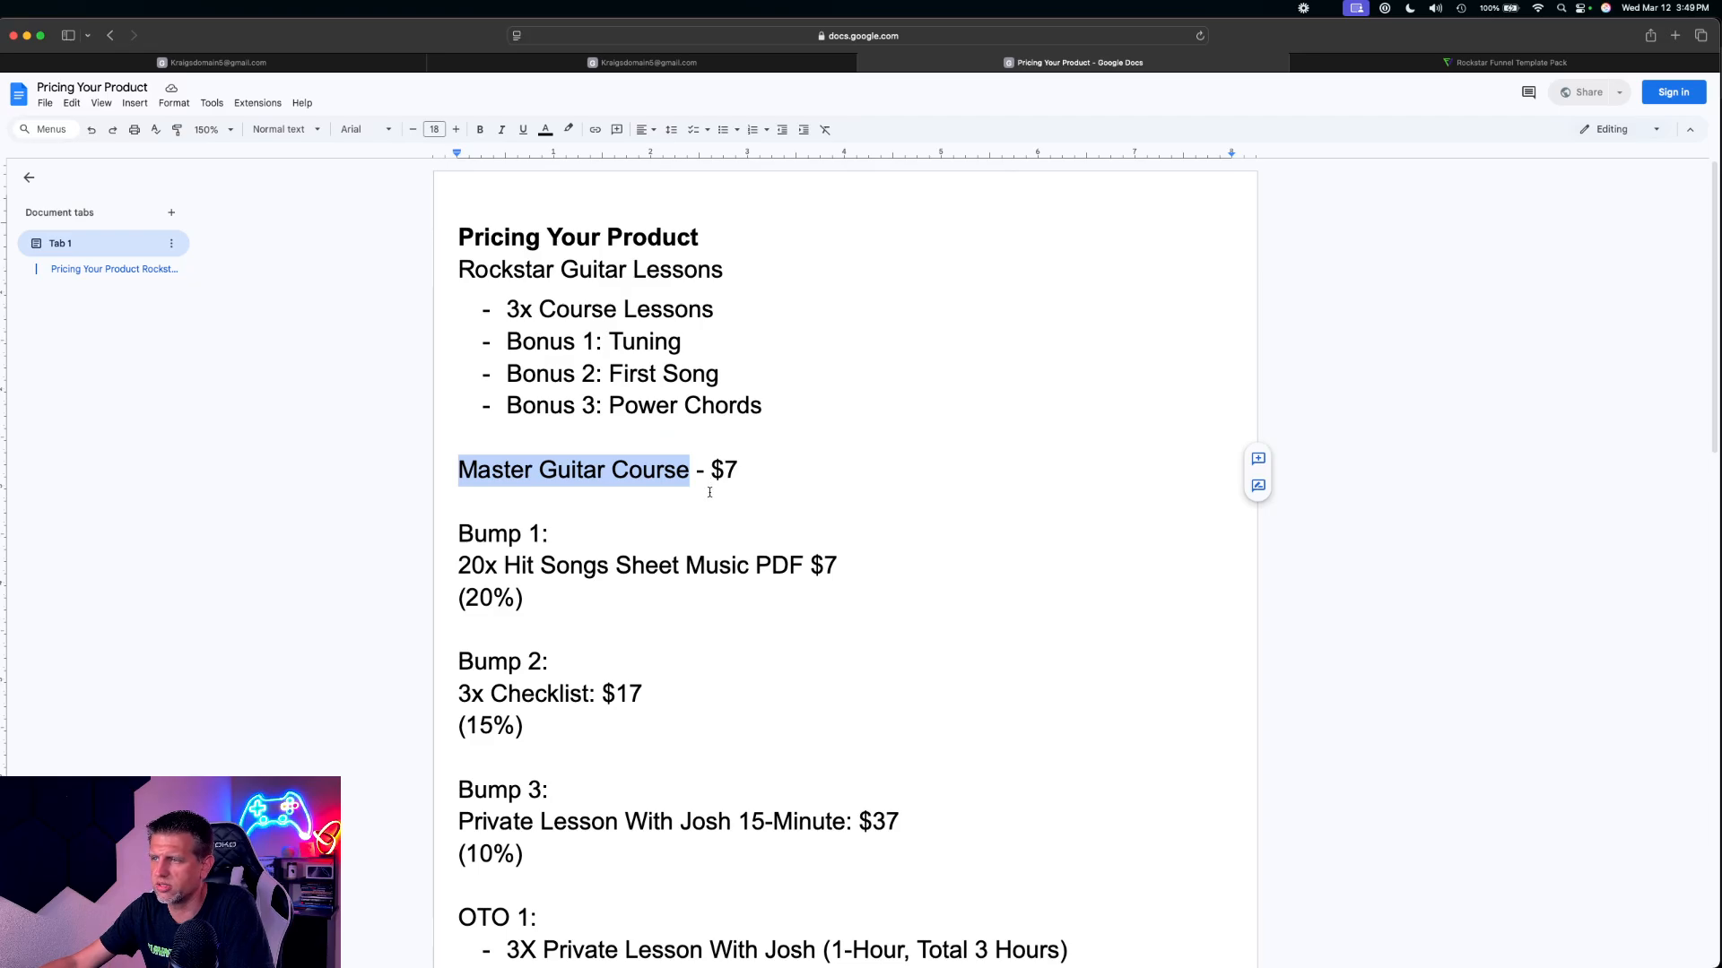
scroll(708, 449, down, 1)
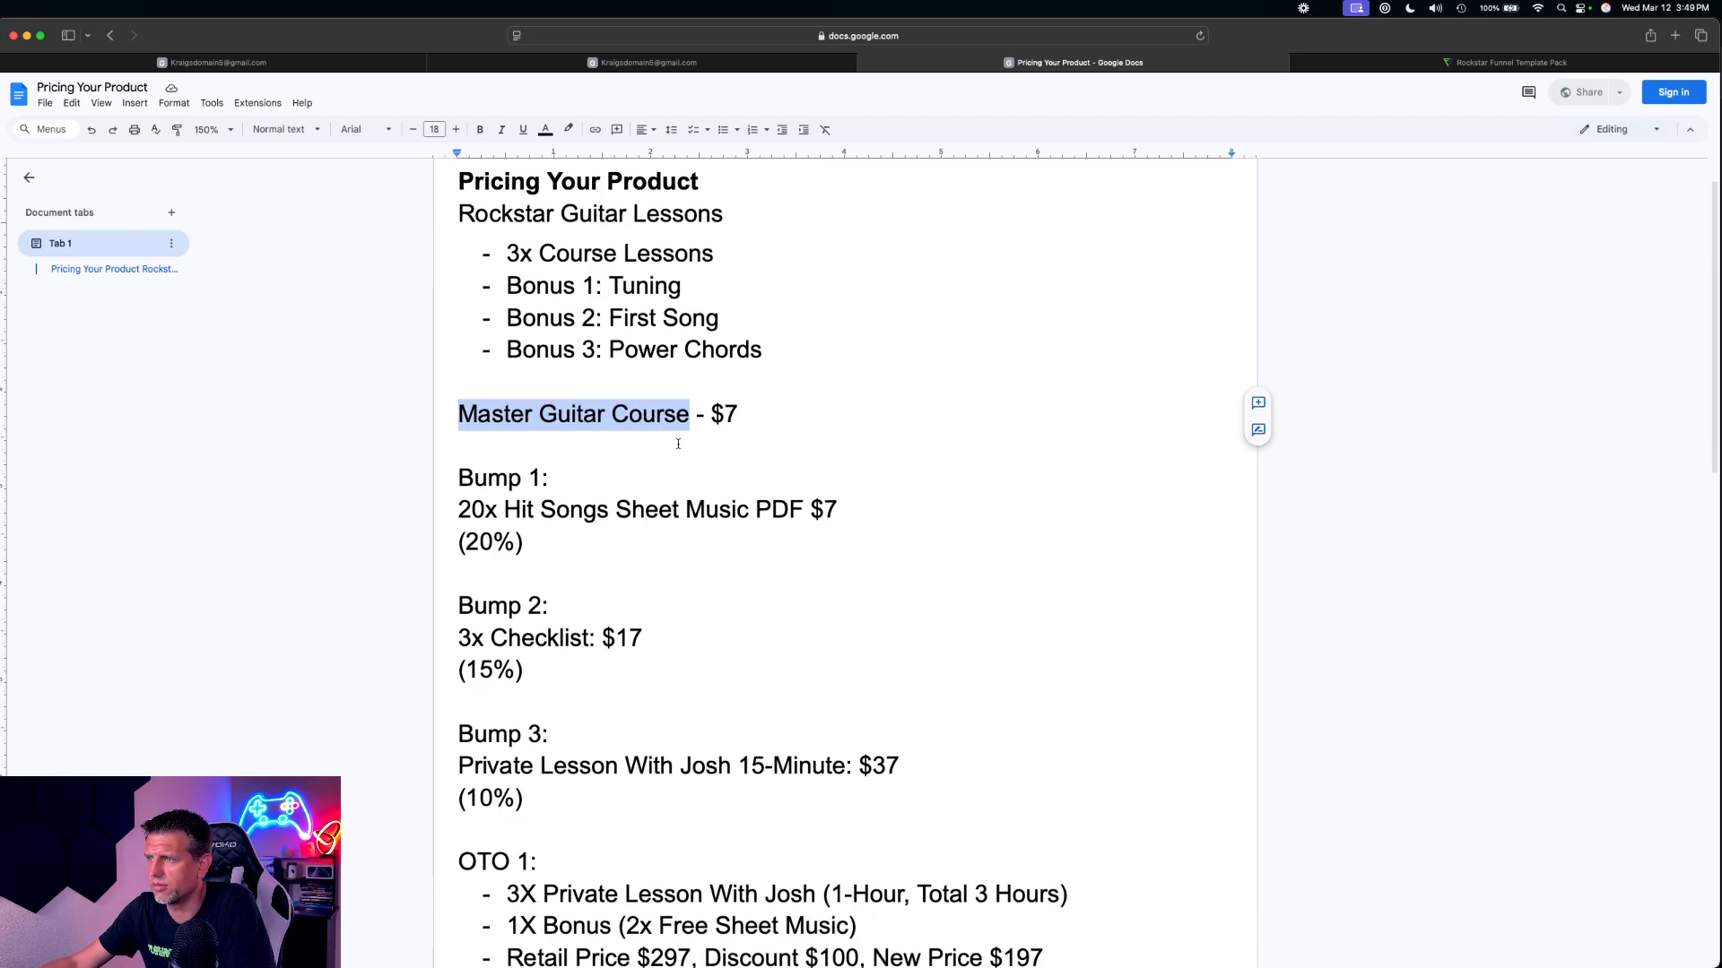
scroll(678, 444, down, 1)
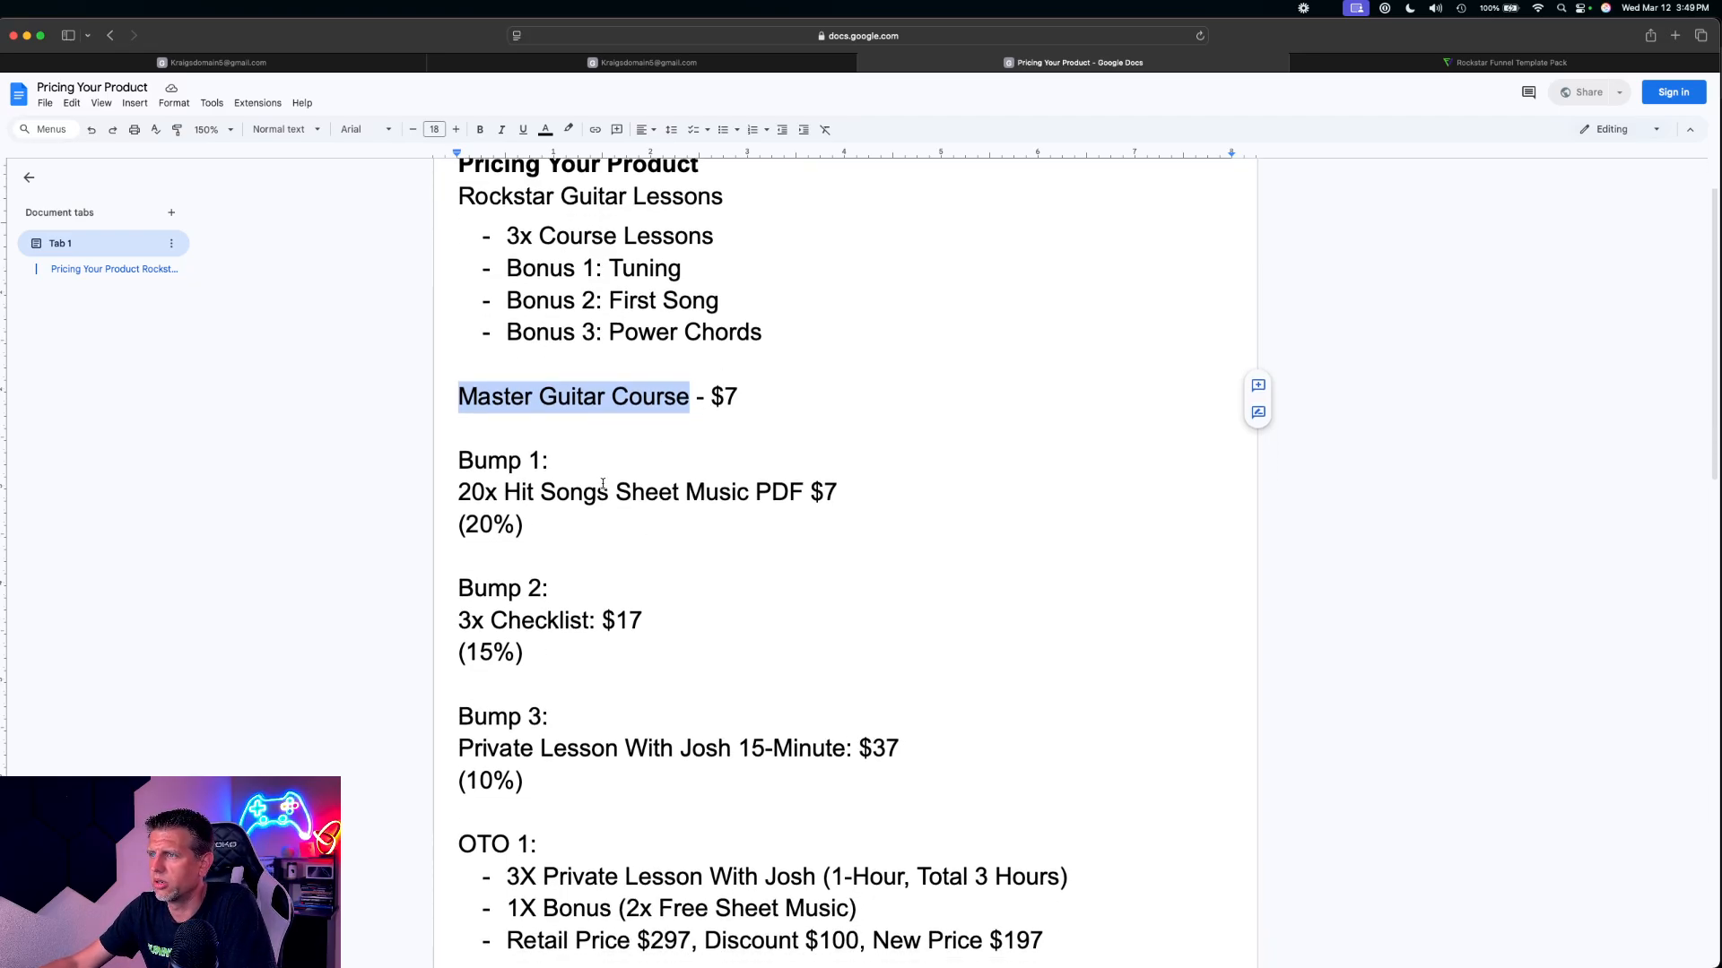
Save the Master Guitar Course product and return to the product list
click(295, 65)
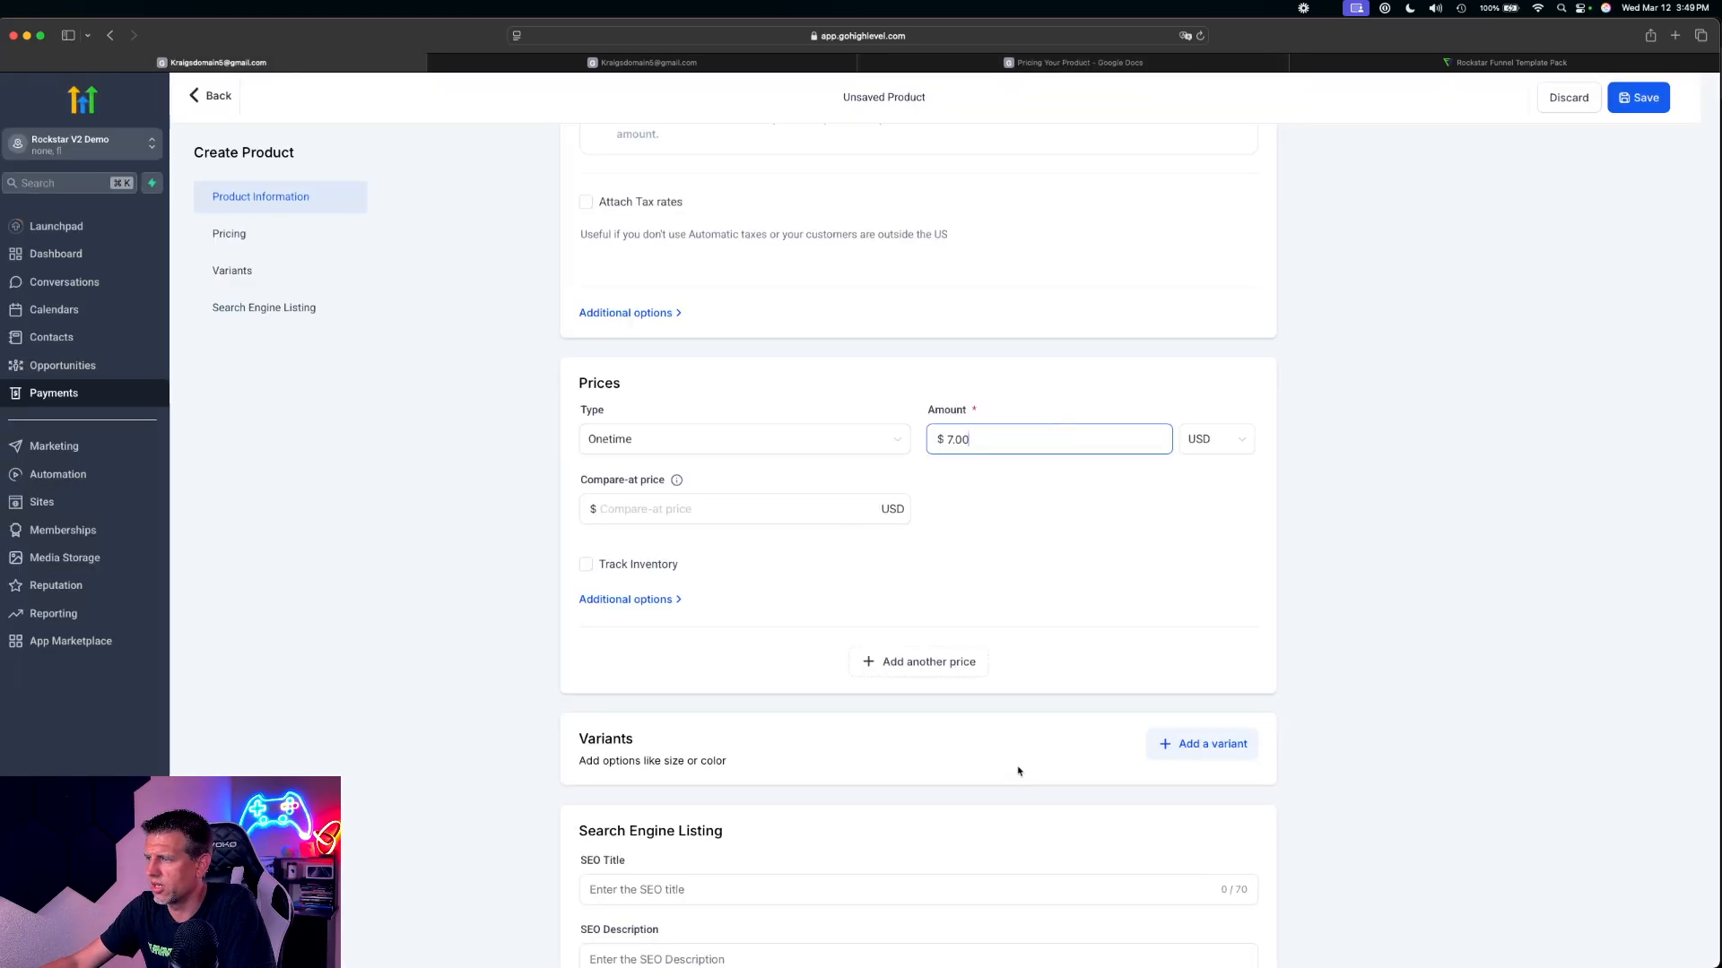
scroll(1018, 771, down, 4)
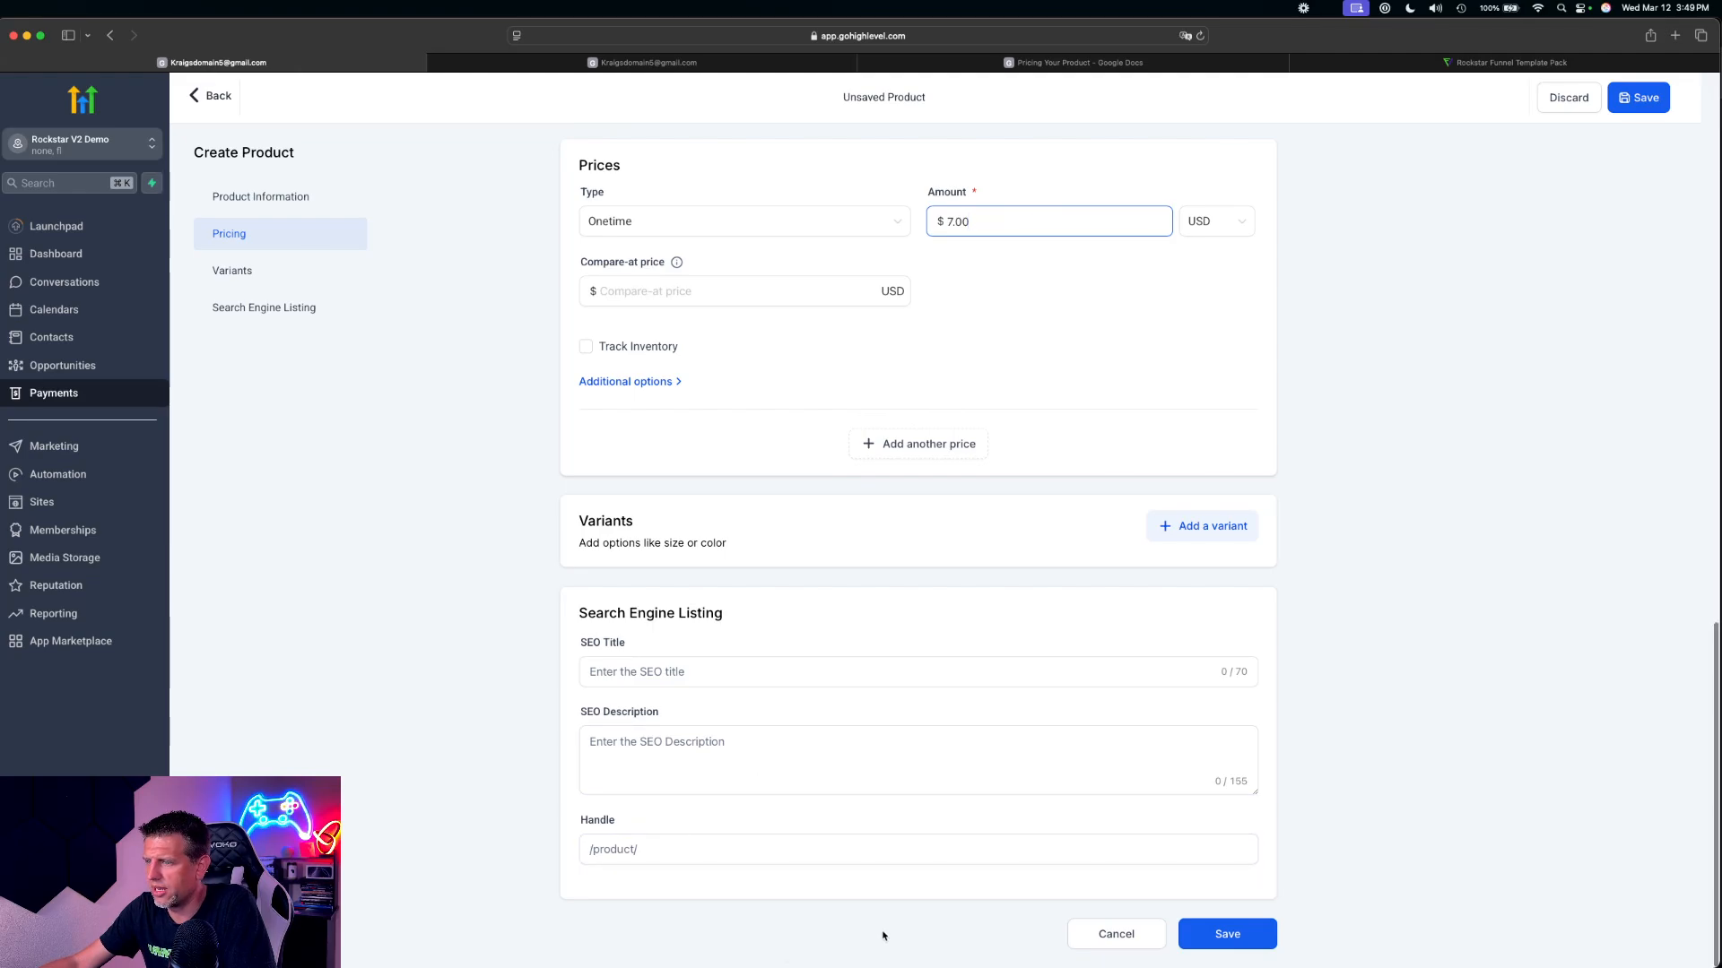
click(1236, 938)
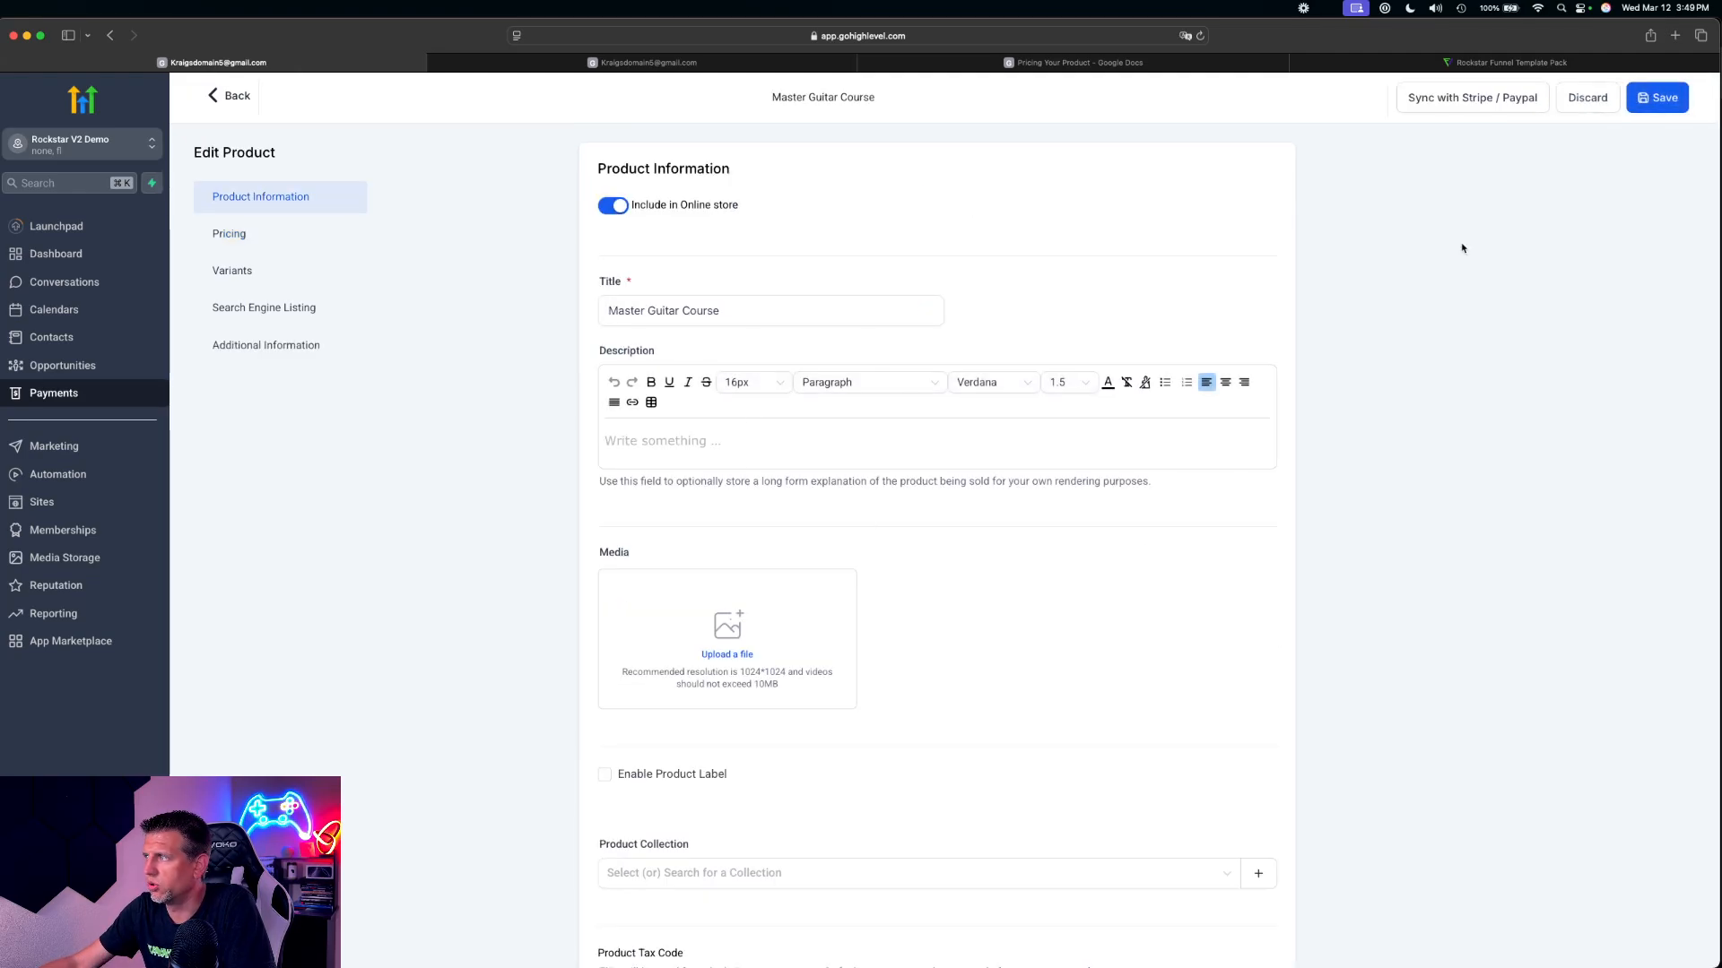
click(1655, 99)
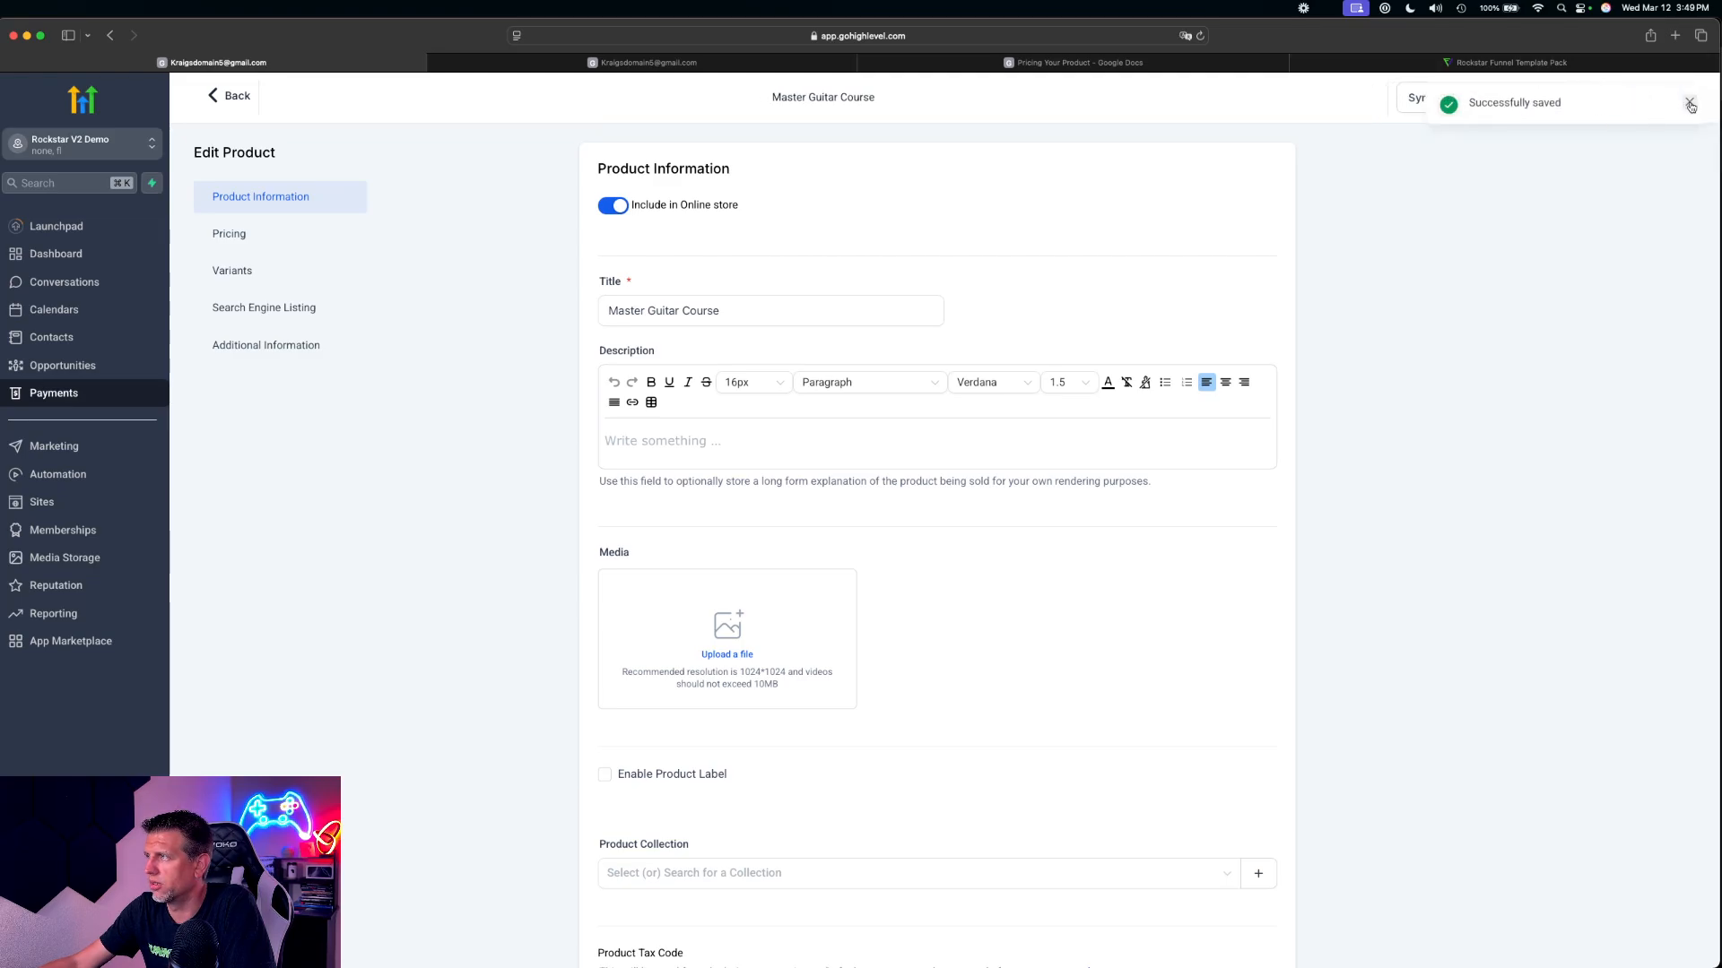
click(1687, 103)
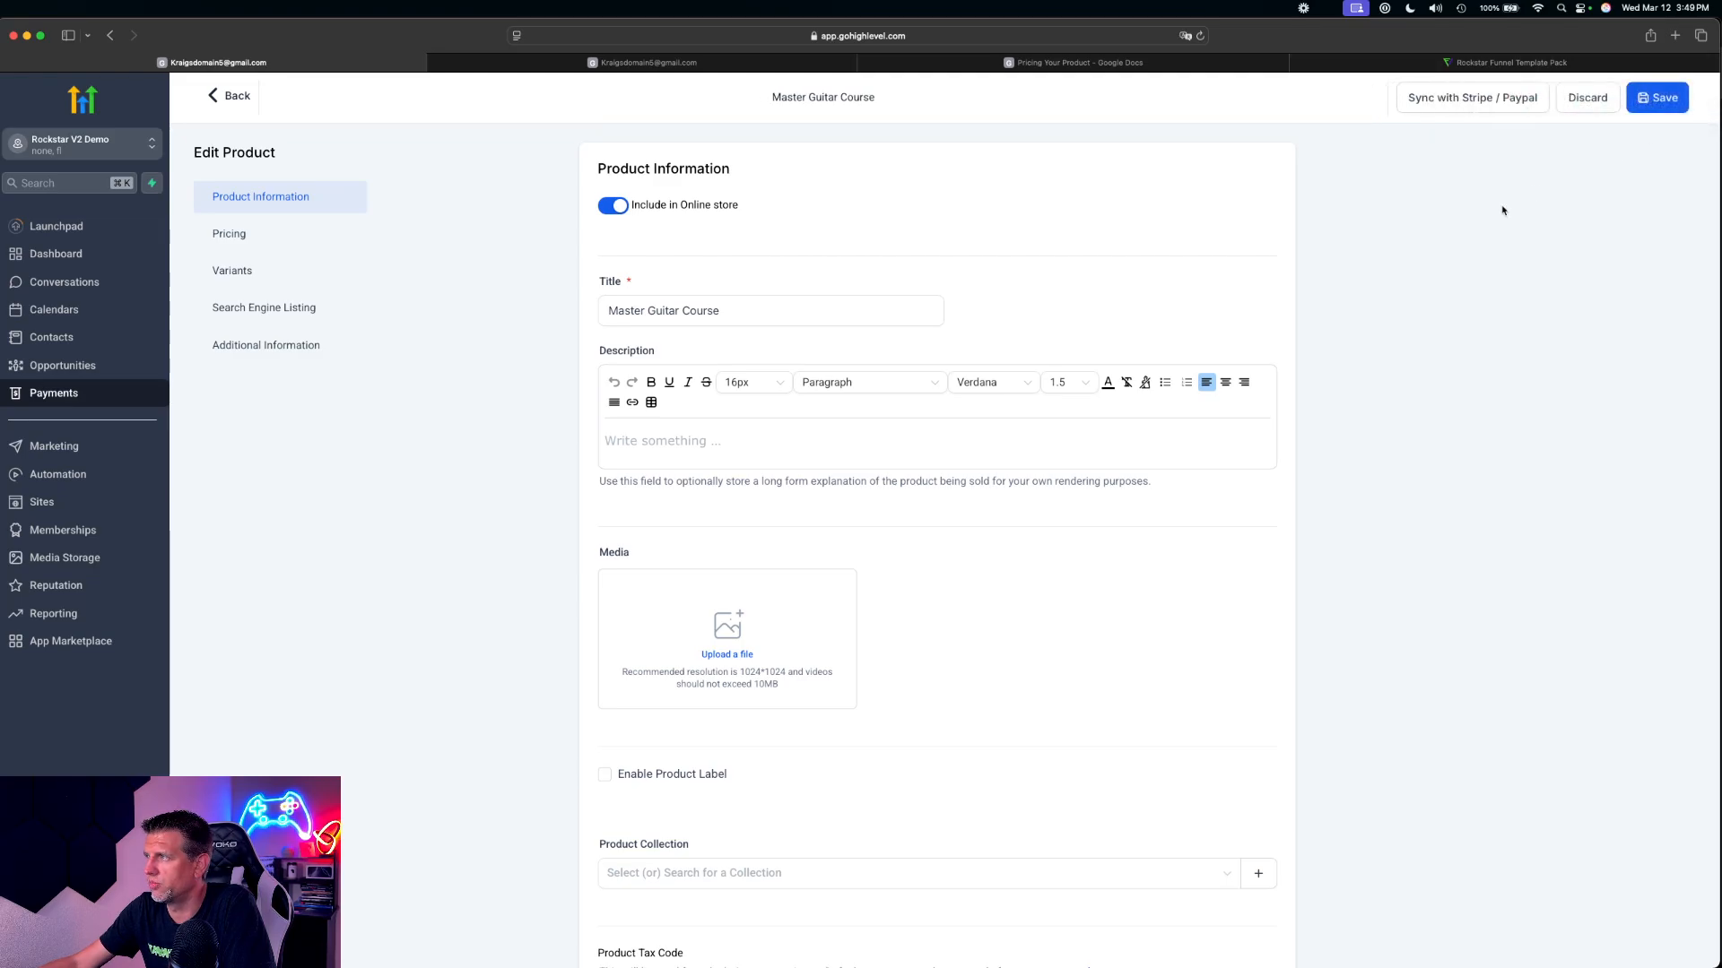
click(232, 98)
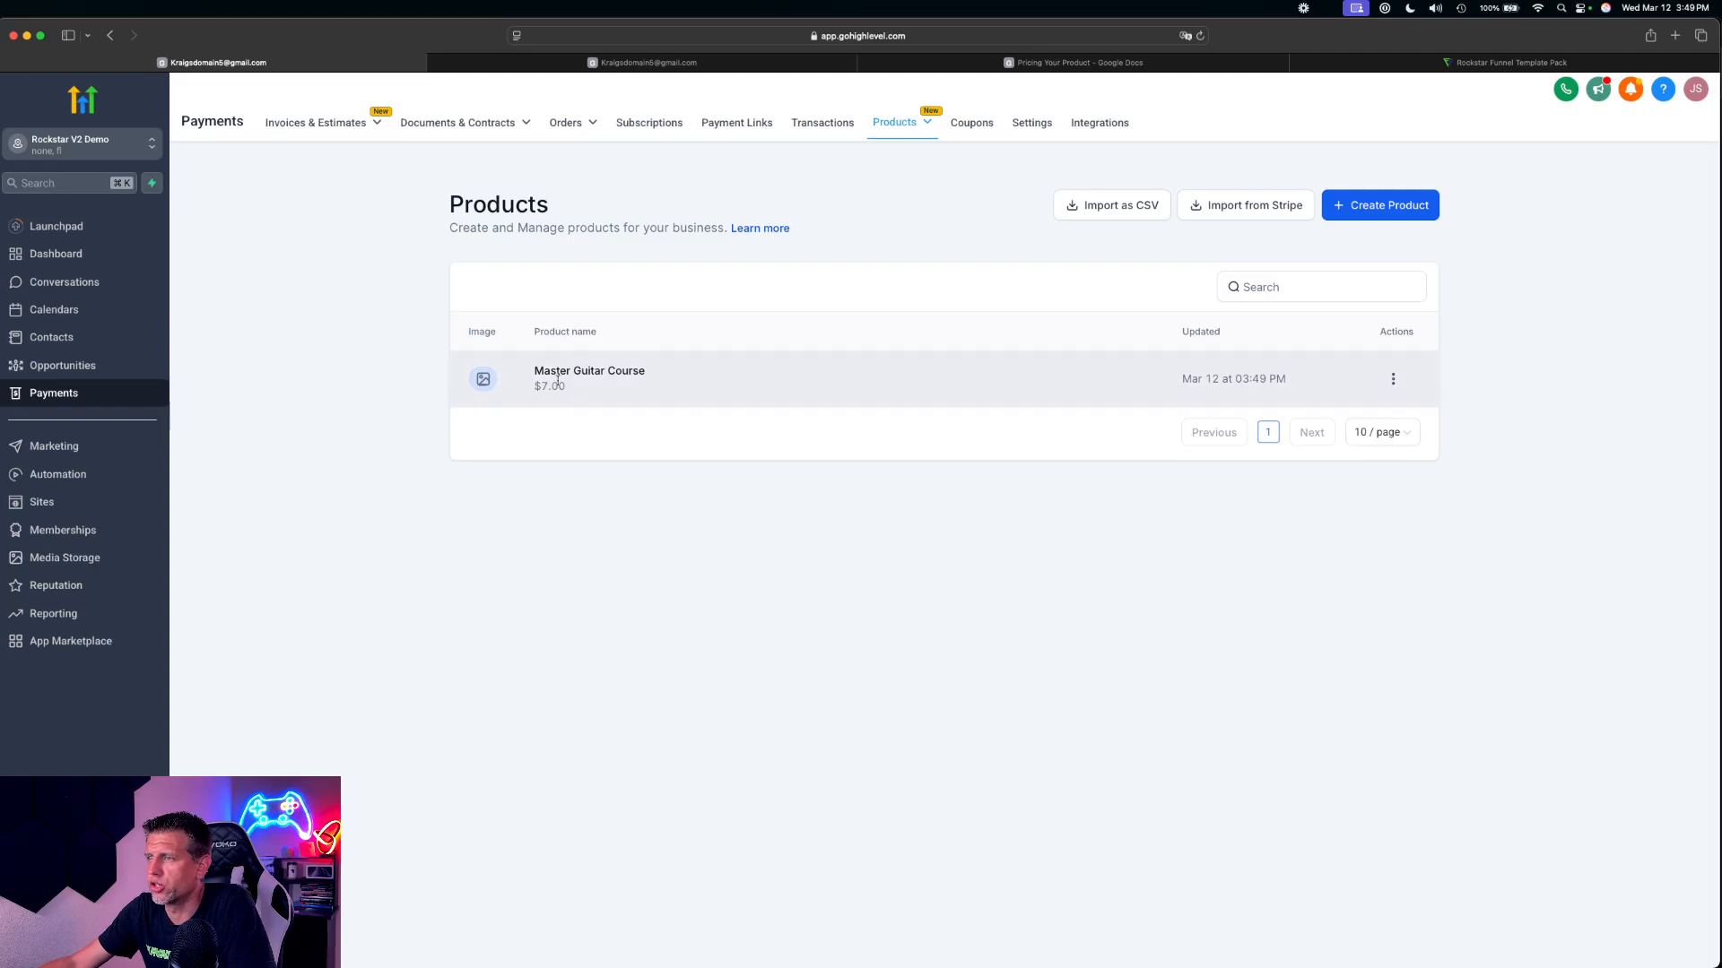
drag(544, 371, 659, 370)
click(661, 444)
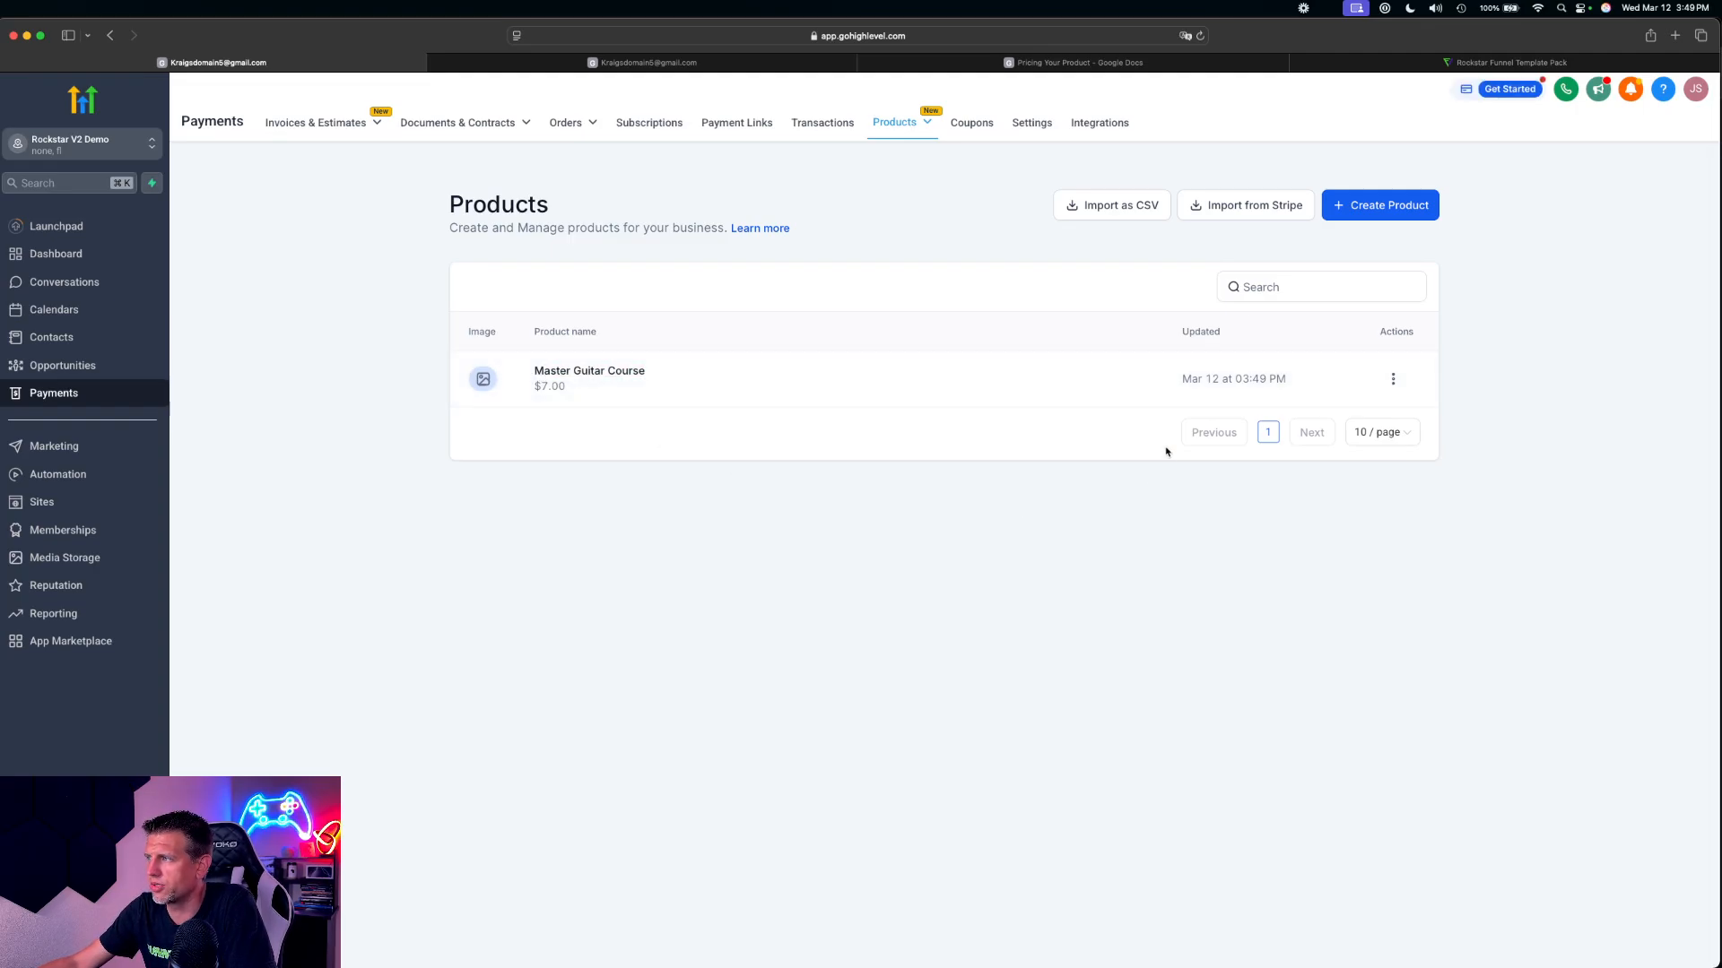
Start a new product, and place the pricing document's tab directly after the product's tab
click(1390, 208)
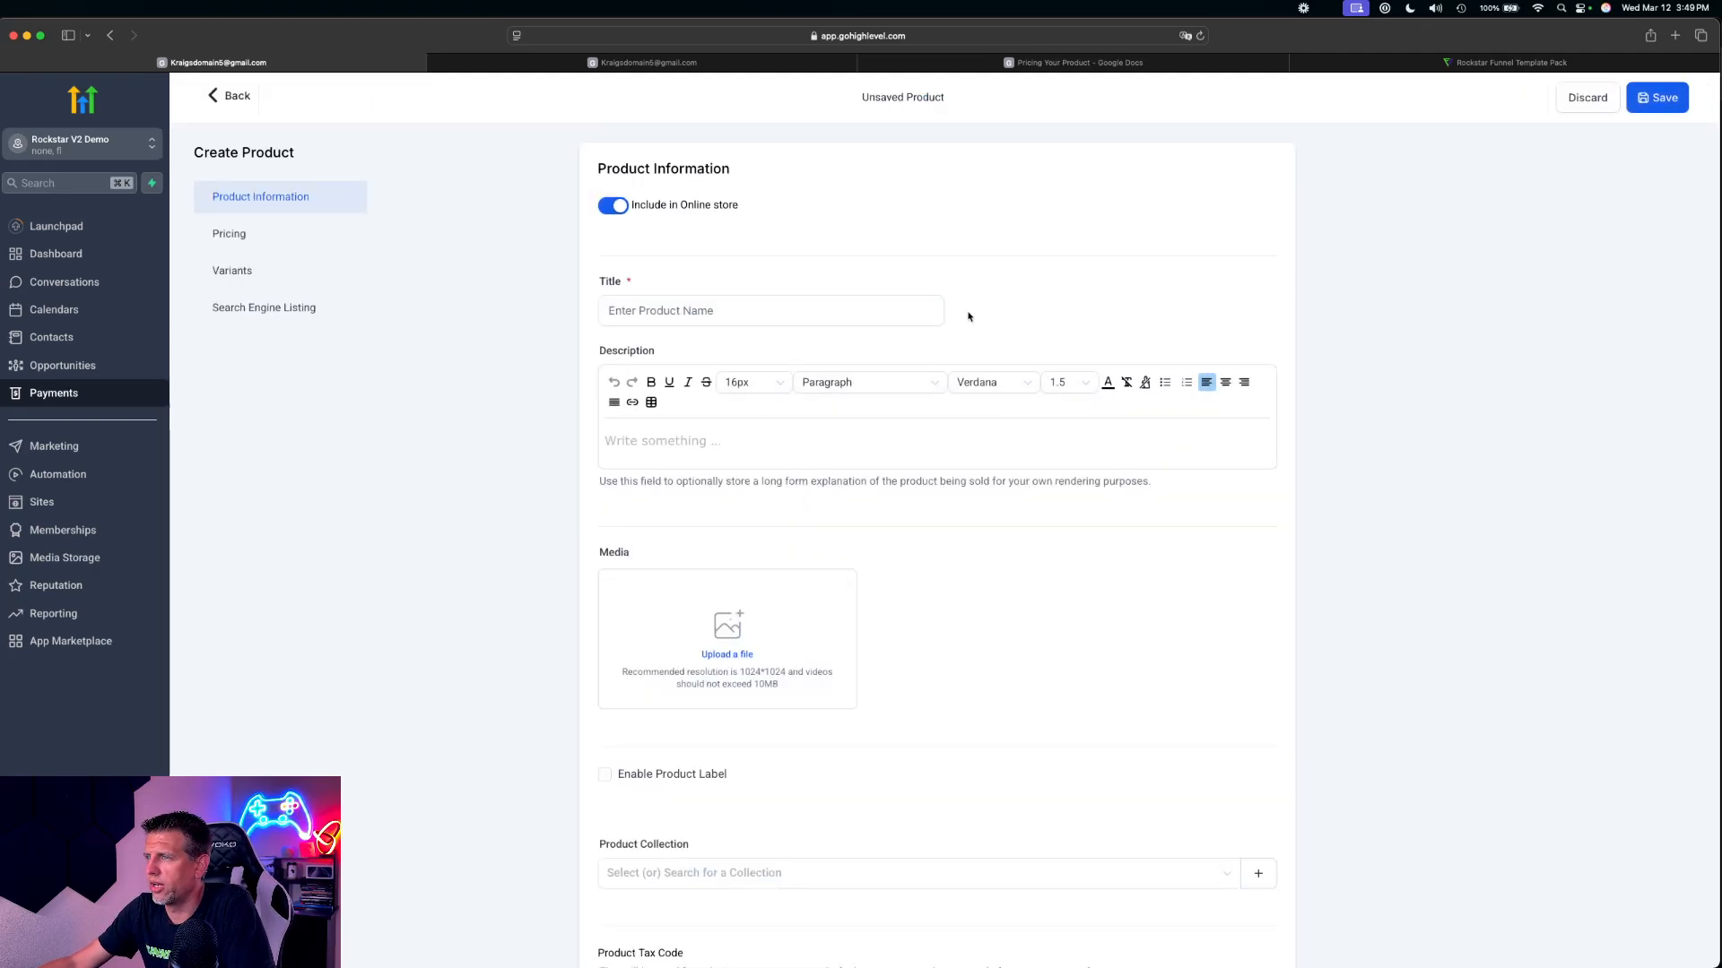
click(538, 65)
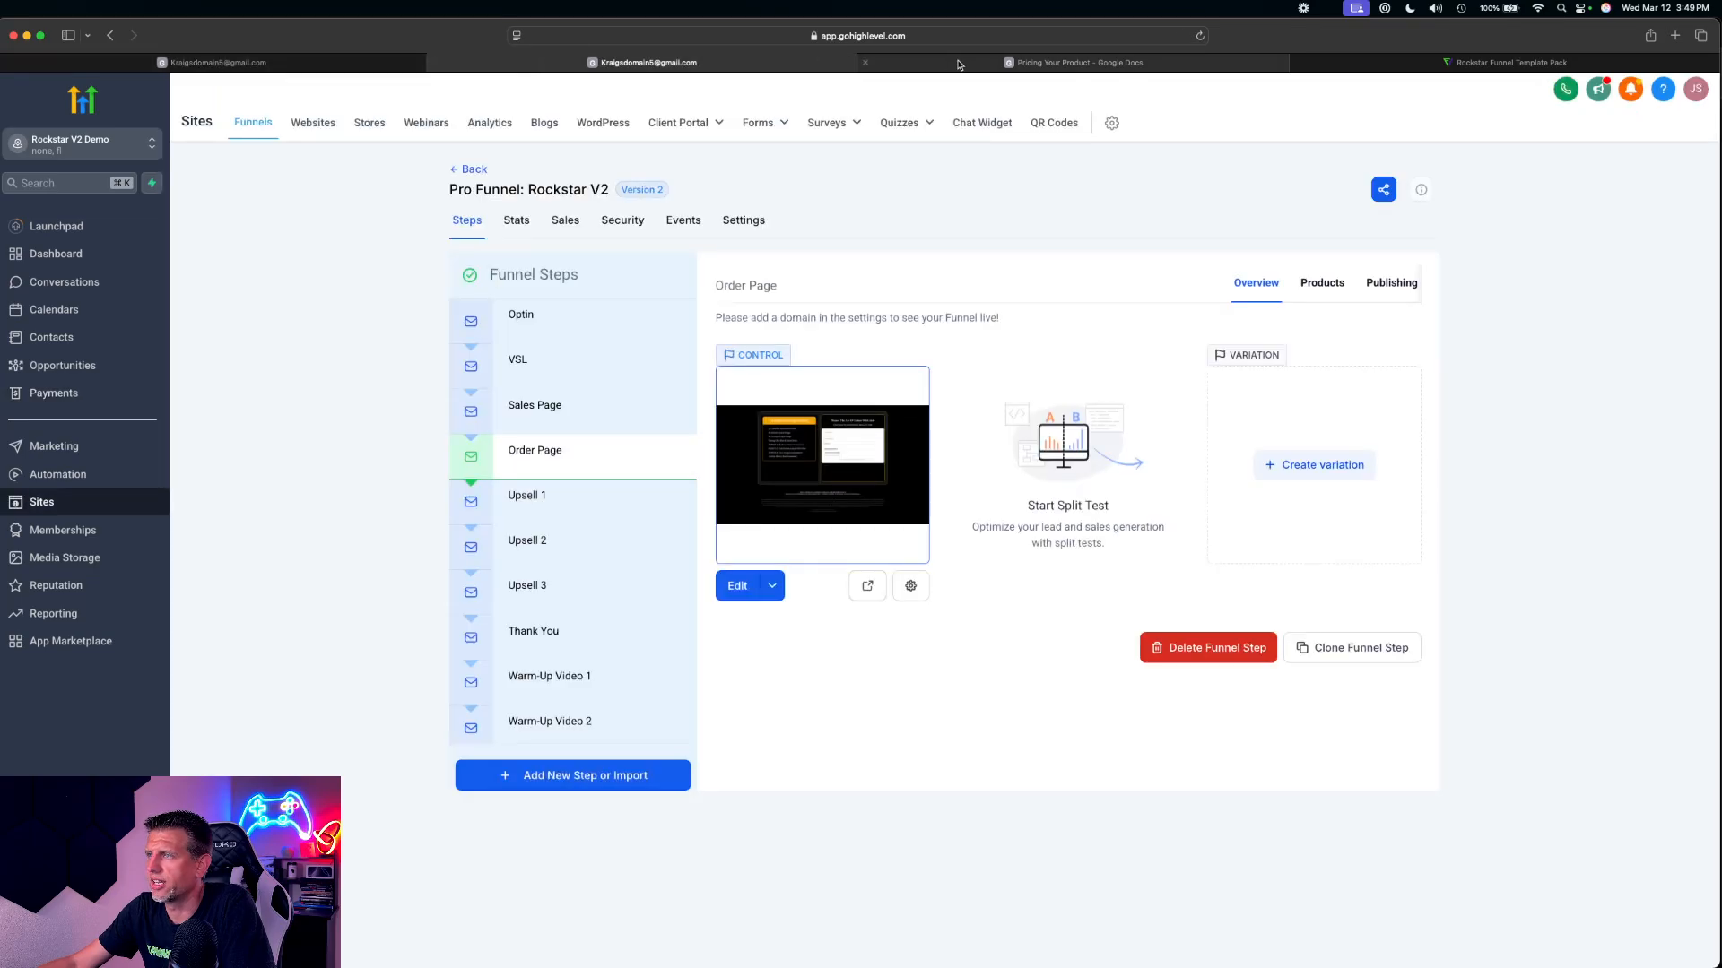
drag(959, 65, 641, 69)
scroll(690, 558, down, 2)
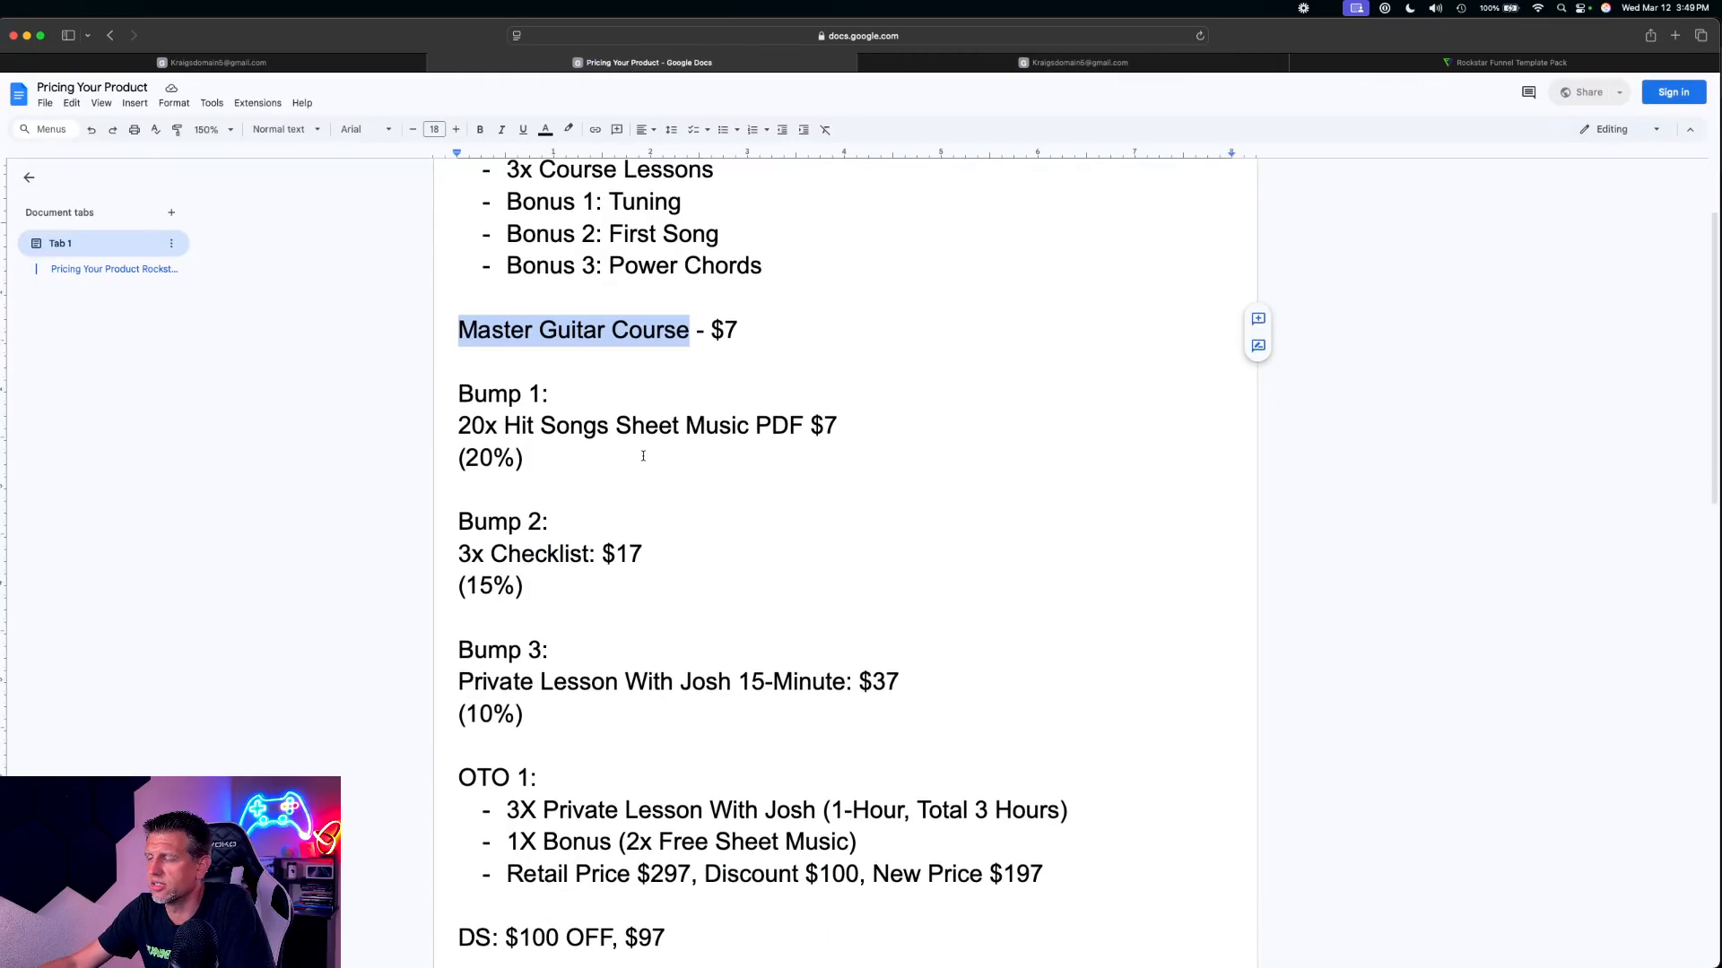
Add the quantity 1x before Master Guitar Course in the pricing document
click(556, 393)
mouse_move(459, 330)
mouse_down()
mouse_move(733, 331)
mouse_move(466, 320)
mouse_up()
click(733, 331)
click(465, 324)
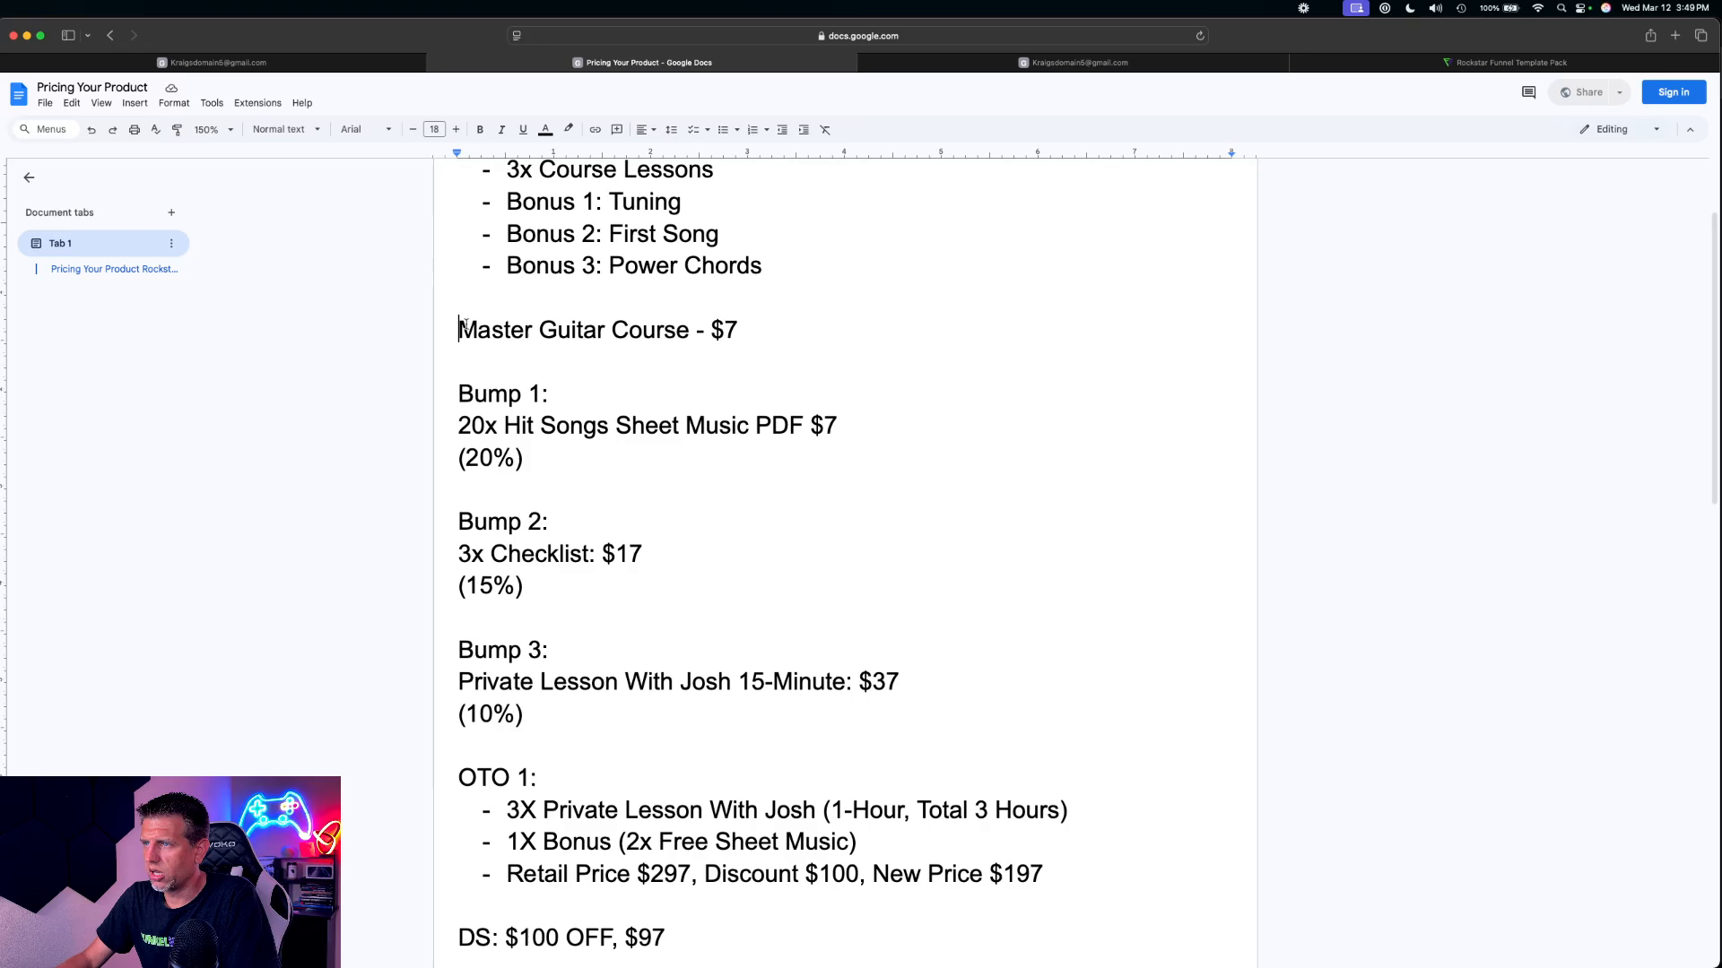
text(1x)
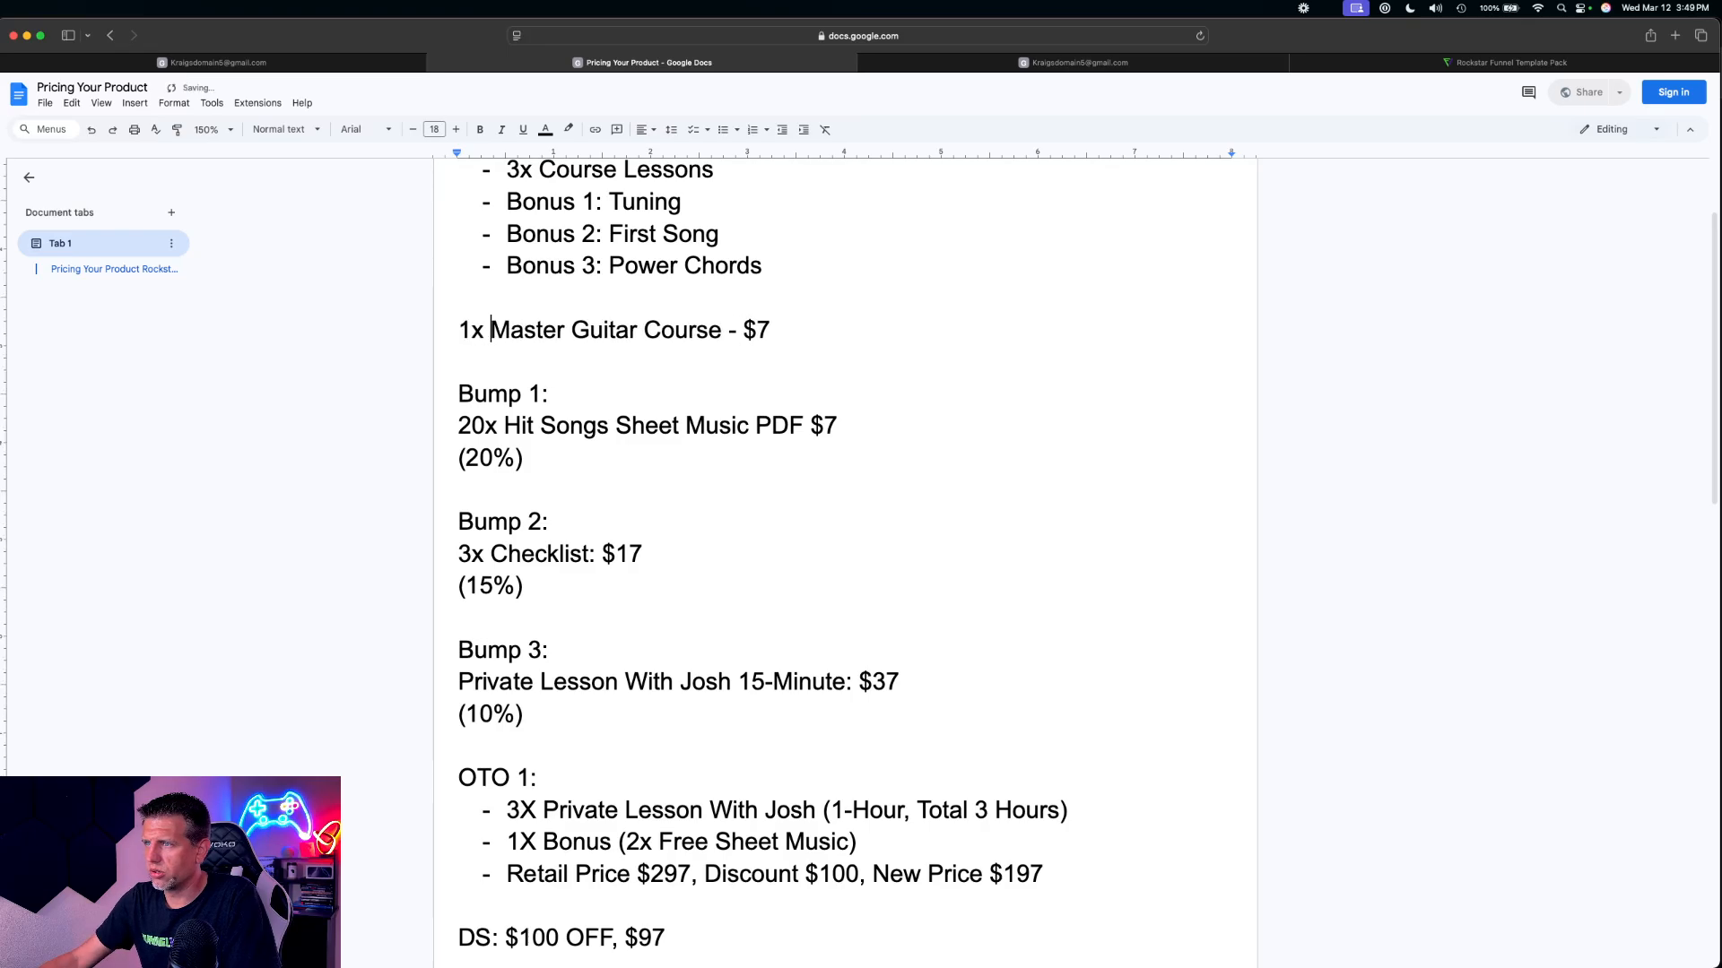
Copy the 1x Master Guitar Course - $7 line and insert two duplicates directly below it
drag(771, 330, 434, 331)
key(super+c)
click(786, 330)
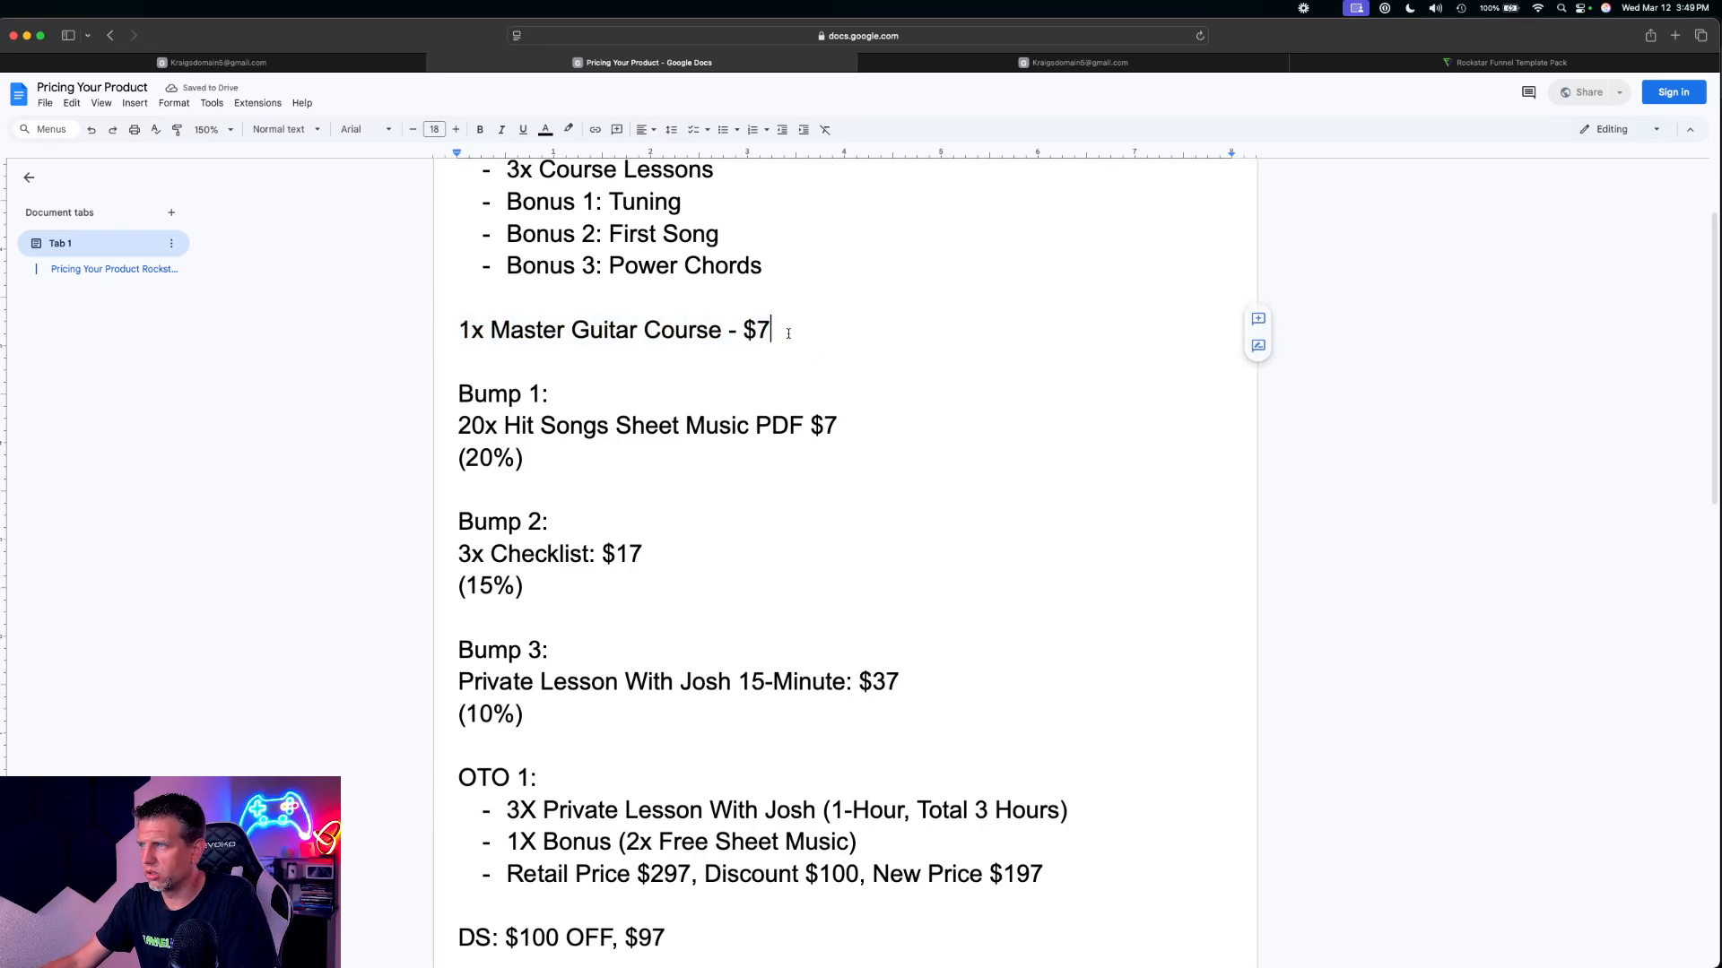
key(Return)
key(super+v)
key(Return)
key(super+v)
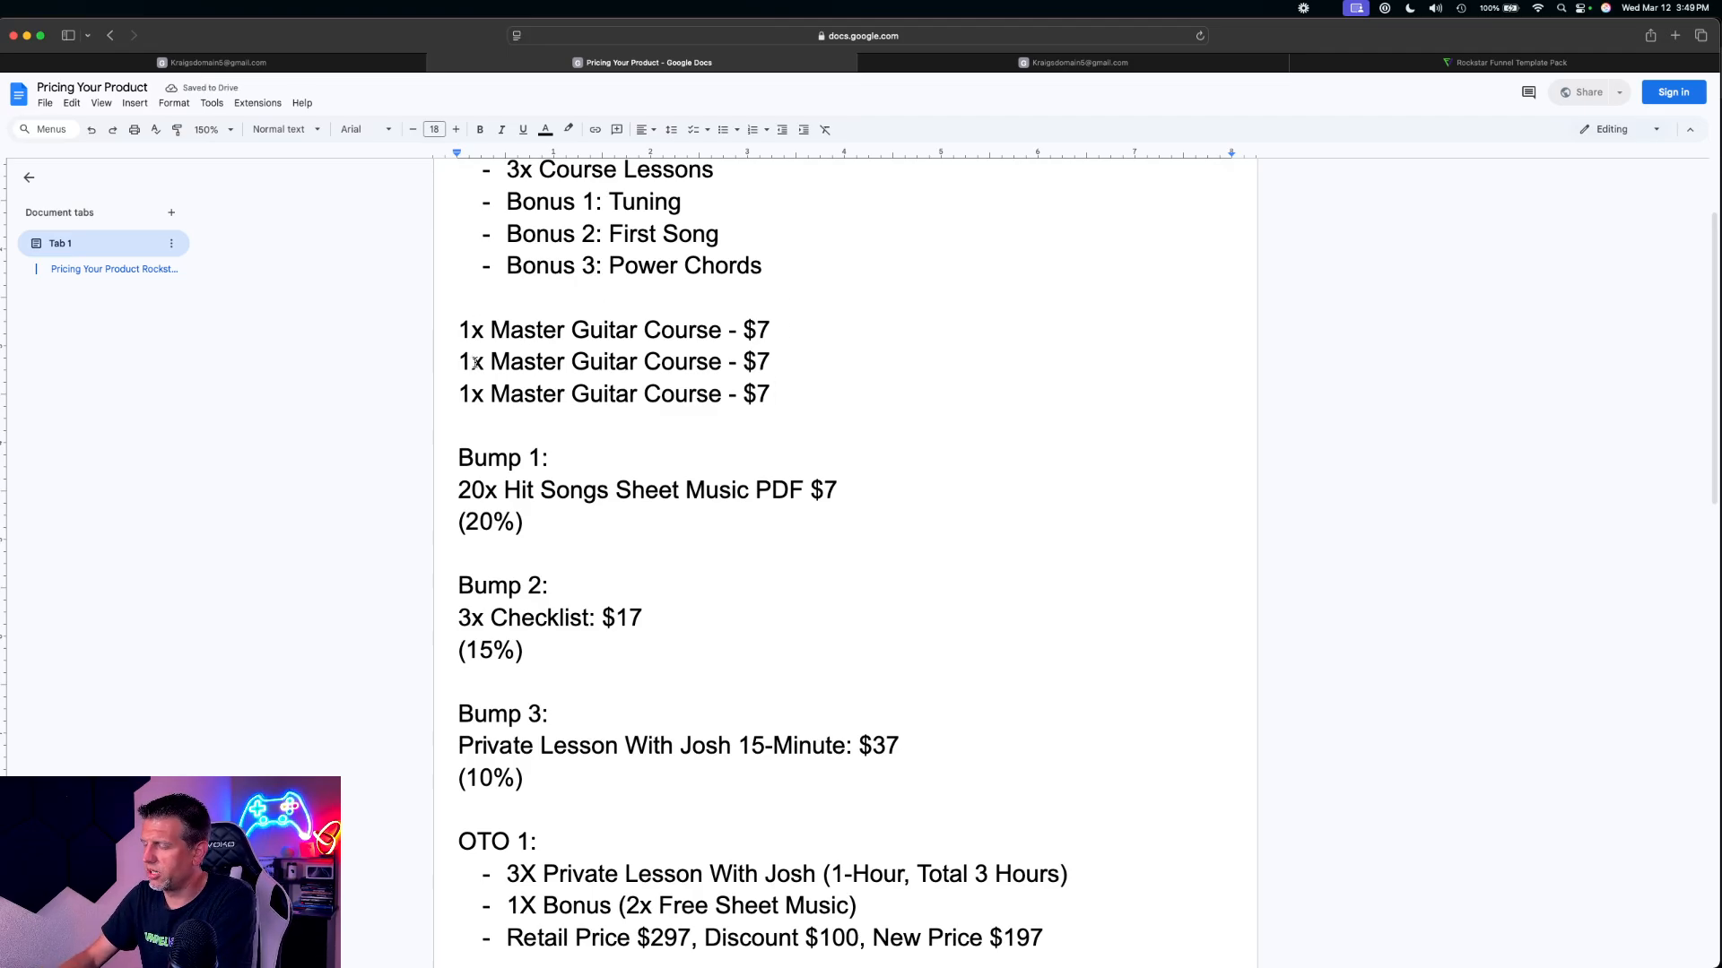
Change the quantities of the two duplicated Master Guitar Course lines to 2x and 4x
click(472, 361)
key(BackSpace)
text(2)
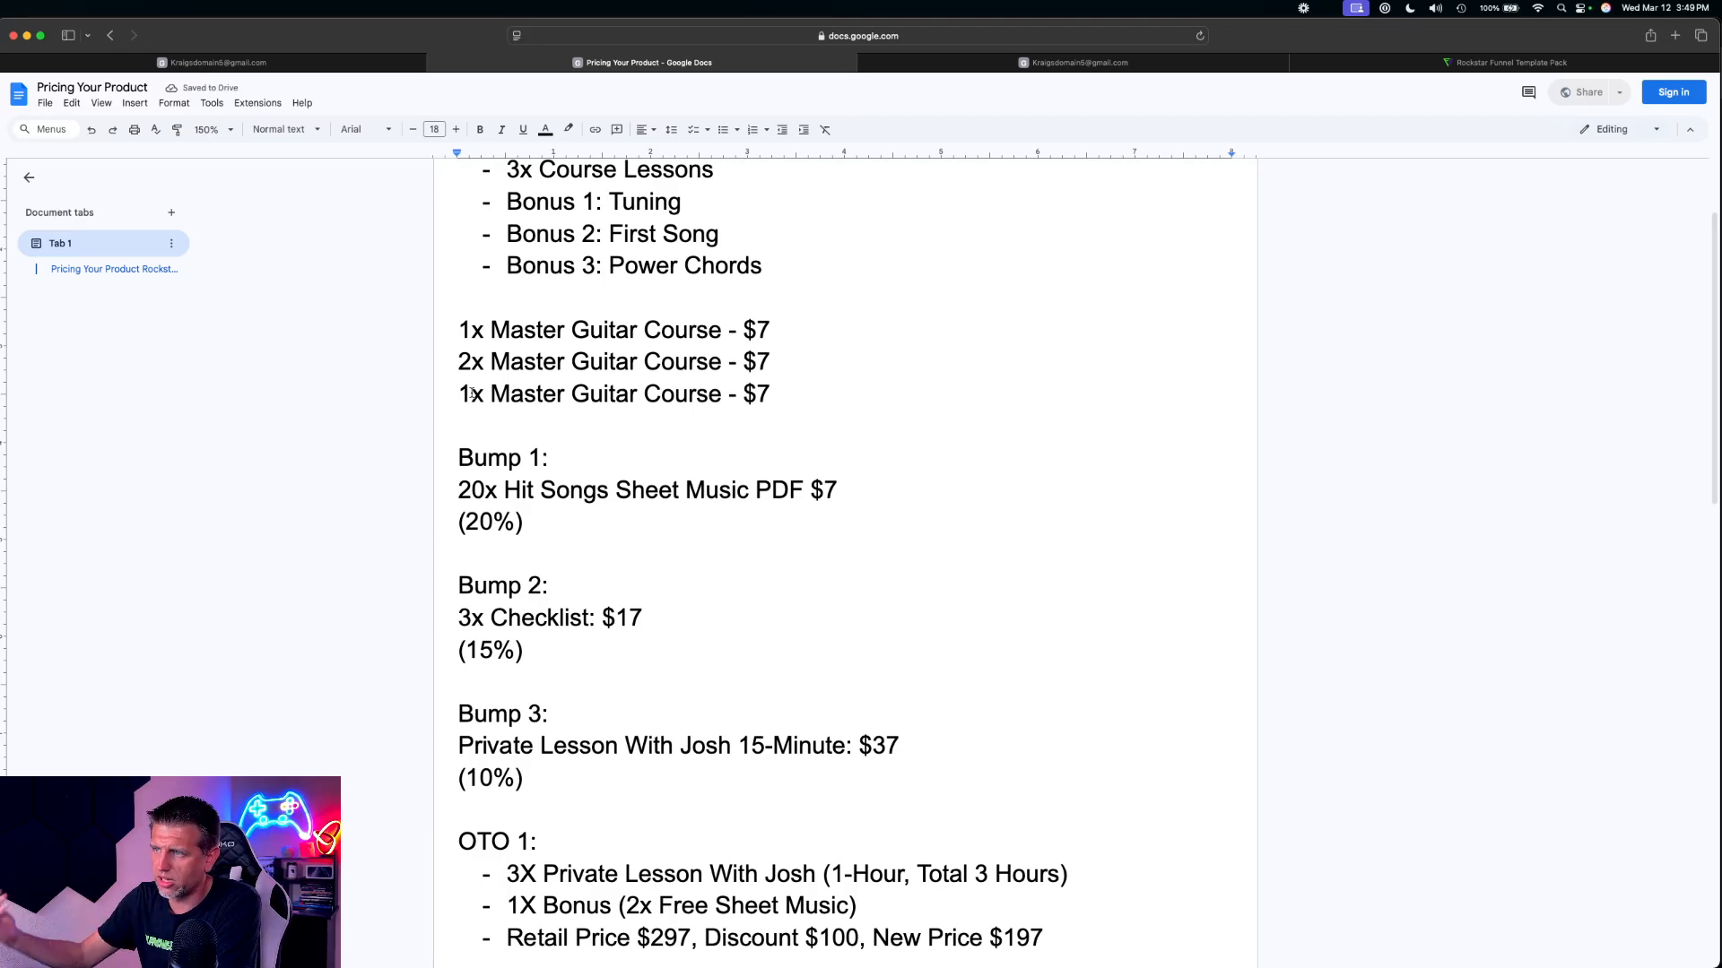
click(470, 394)
key(BackSpace)
text(4)
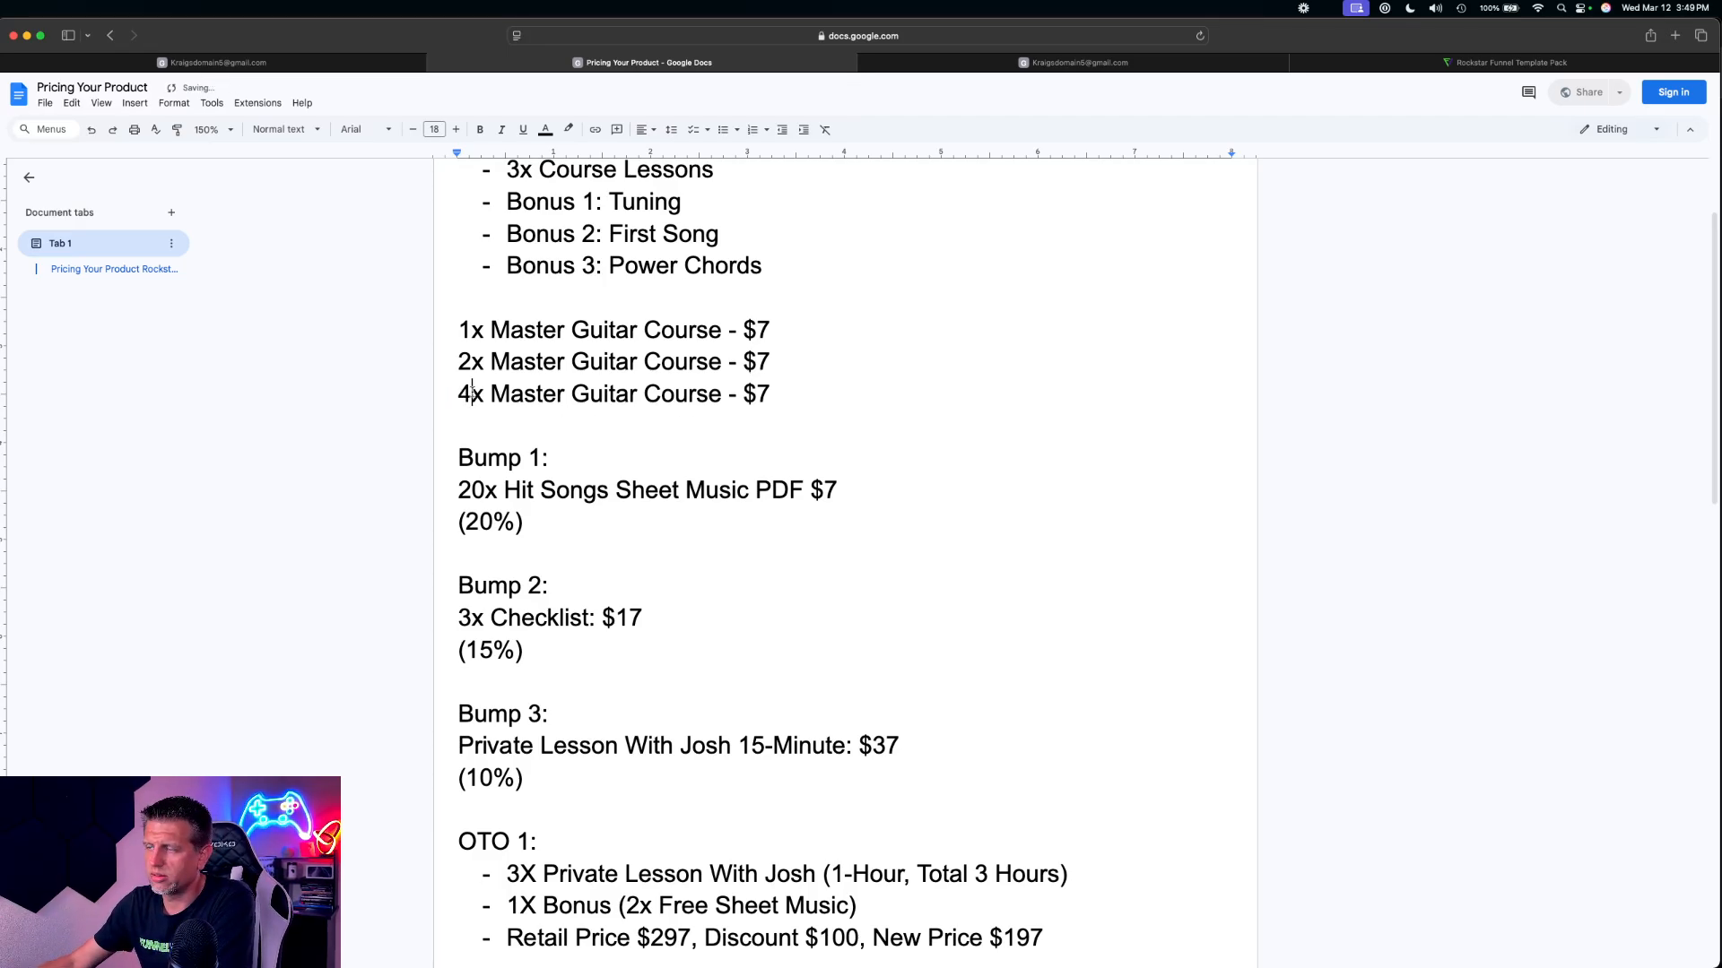
Set the 2x Master Guitar Course price to $14 and the 4x price to $30
mouse_move(458, 330)
mouse_down()
mouse_move(771, 363)
mouse_move(708, 395)
mouse_move(730, 391)
mouse_move(485, 344)
mouse_up()
click(770, 394)
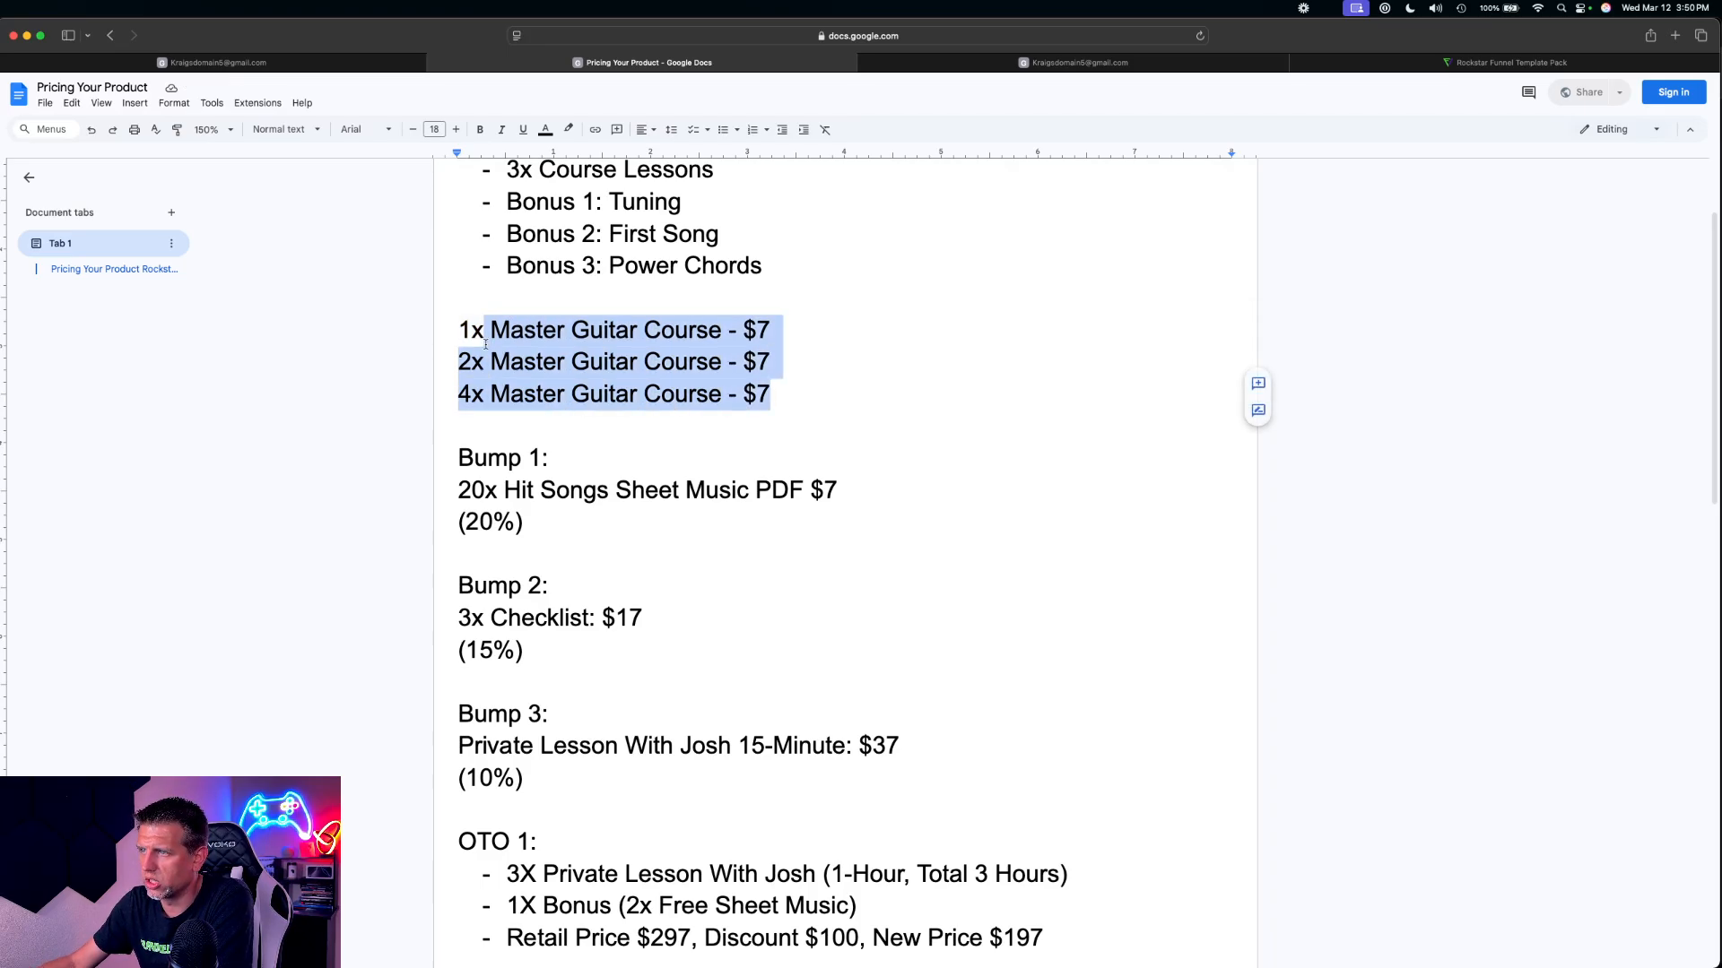
click(794, 365)
key(BackSpace)
text(14)
click(778, 395)
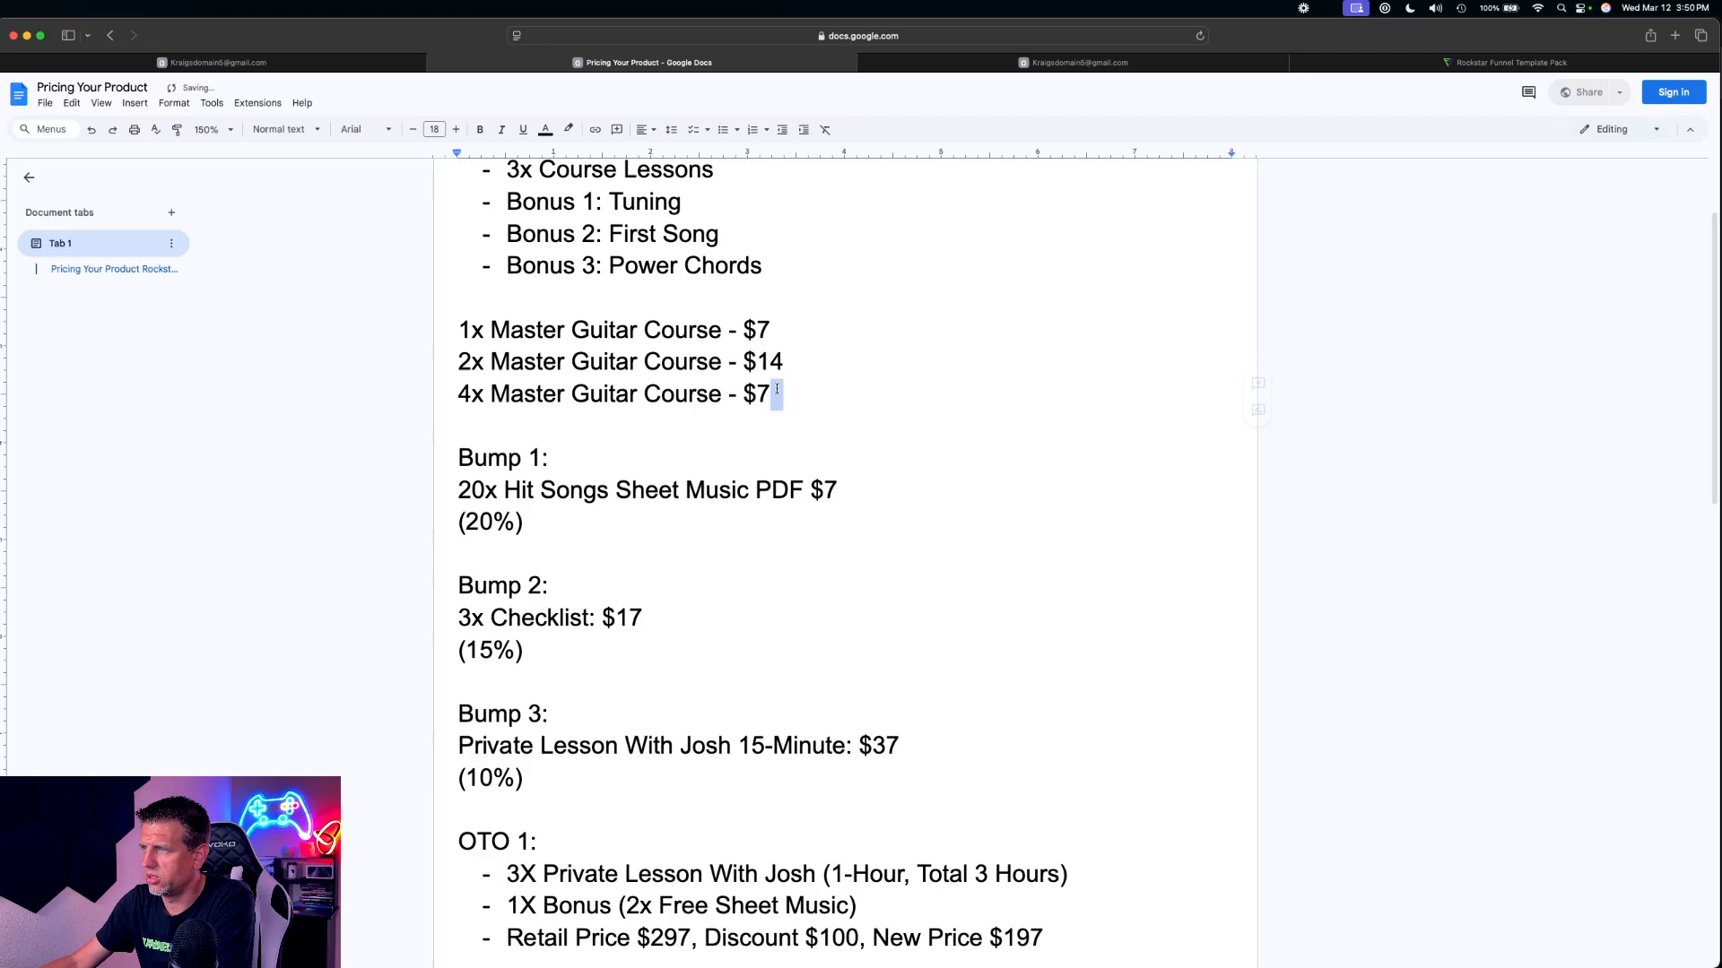
key(Delete)
key(BackSpace)
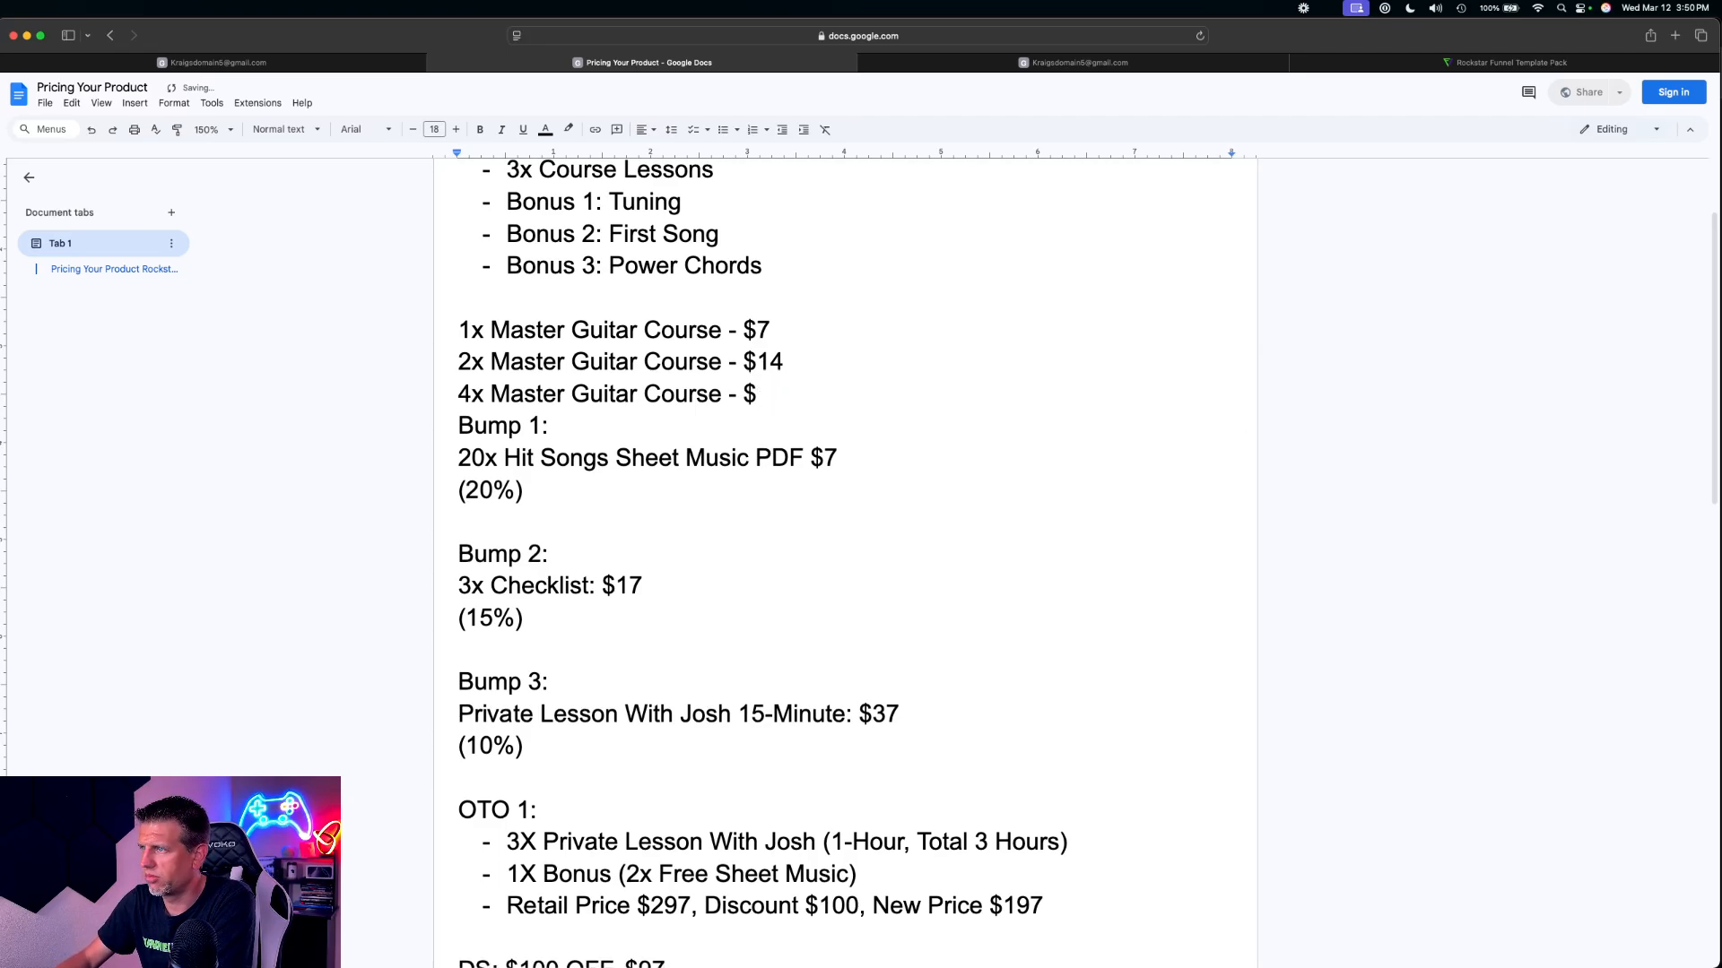
text(30)
Change the 2x Master Guitar Course price to $15 and restore the blank line before Bump 1
click(799, 371)
key(Delete)
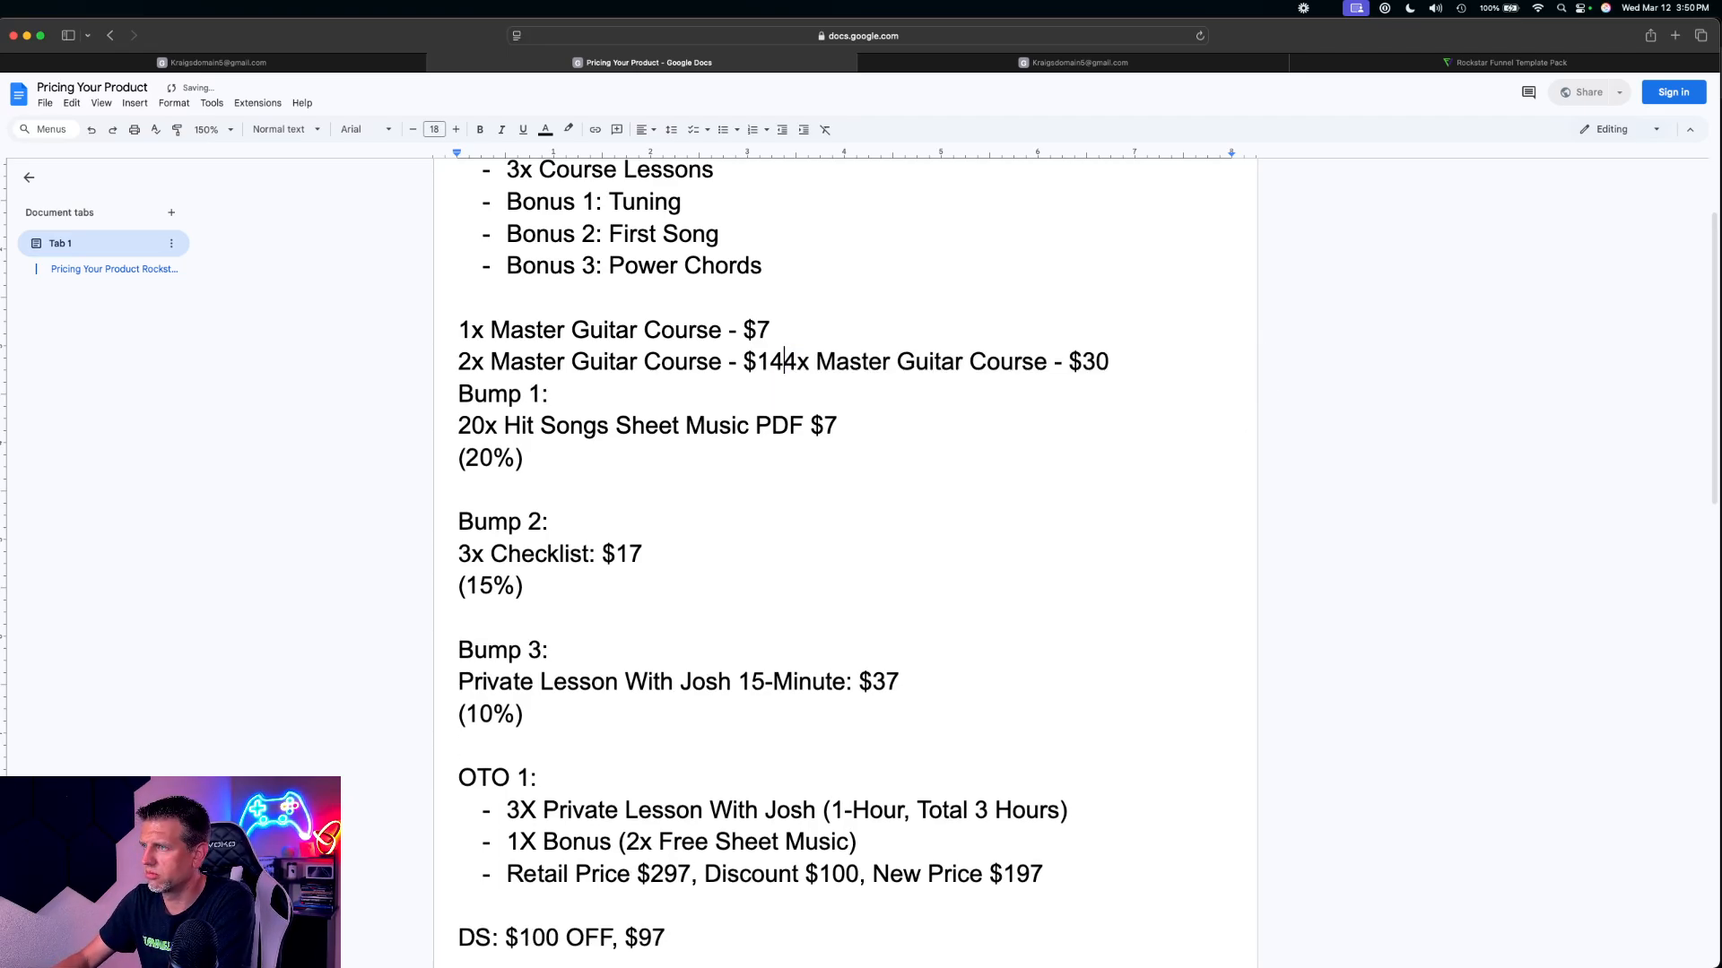
key(BackSpace)
text(5)
key(Return)
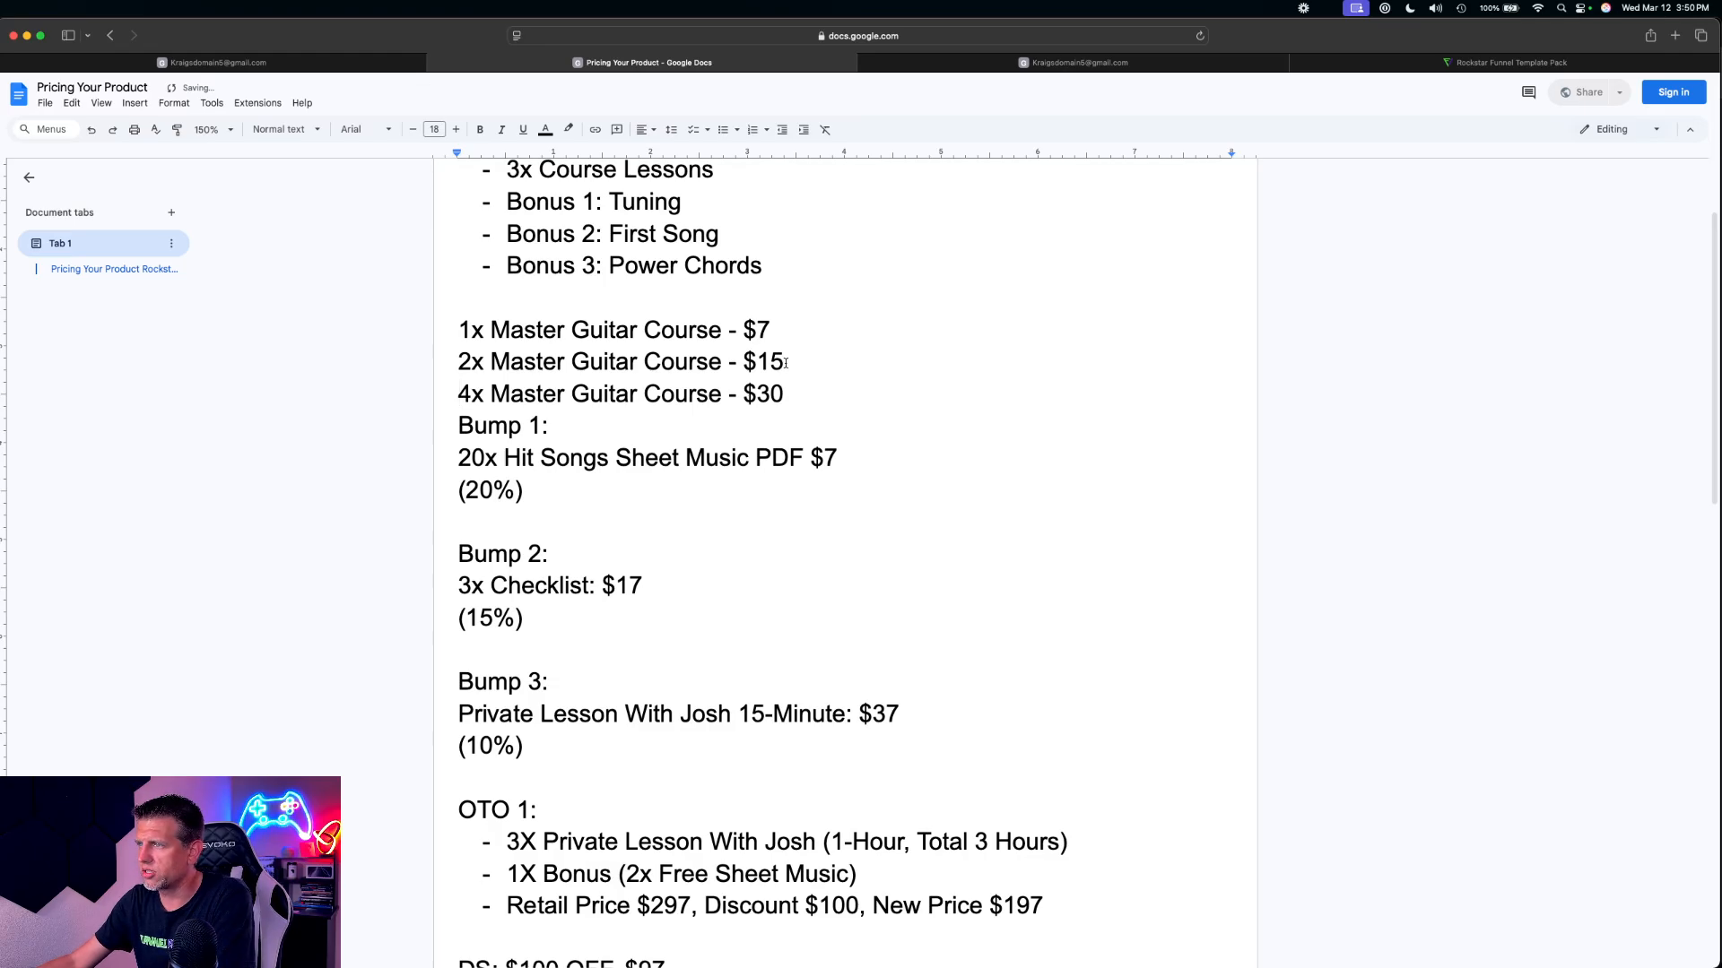
click(791, 394)
key(Return)
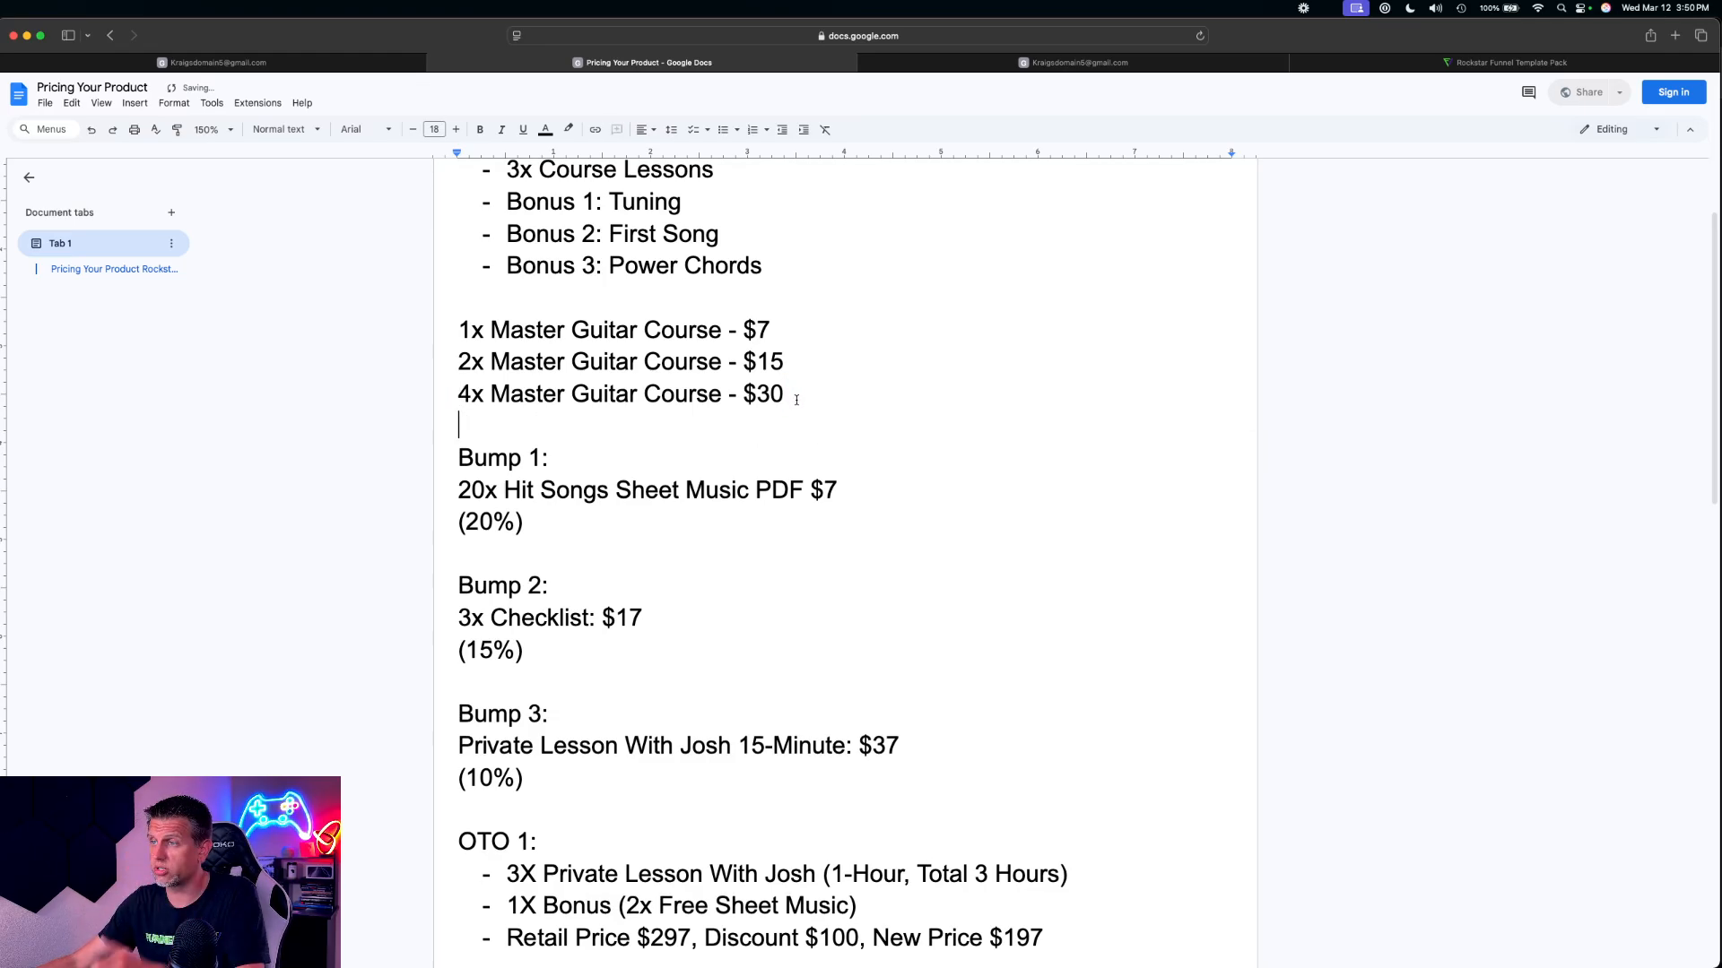
Copy the 2x line from the pricing document and title the new product 2x Master Guitar Course, without the price
drag(785, 363, 448, 351)
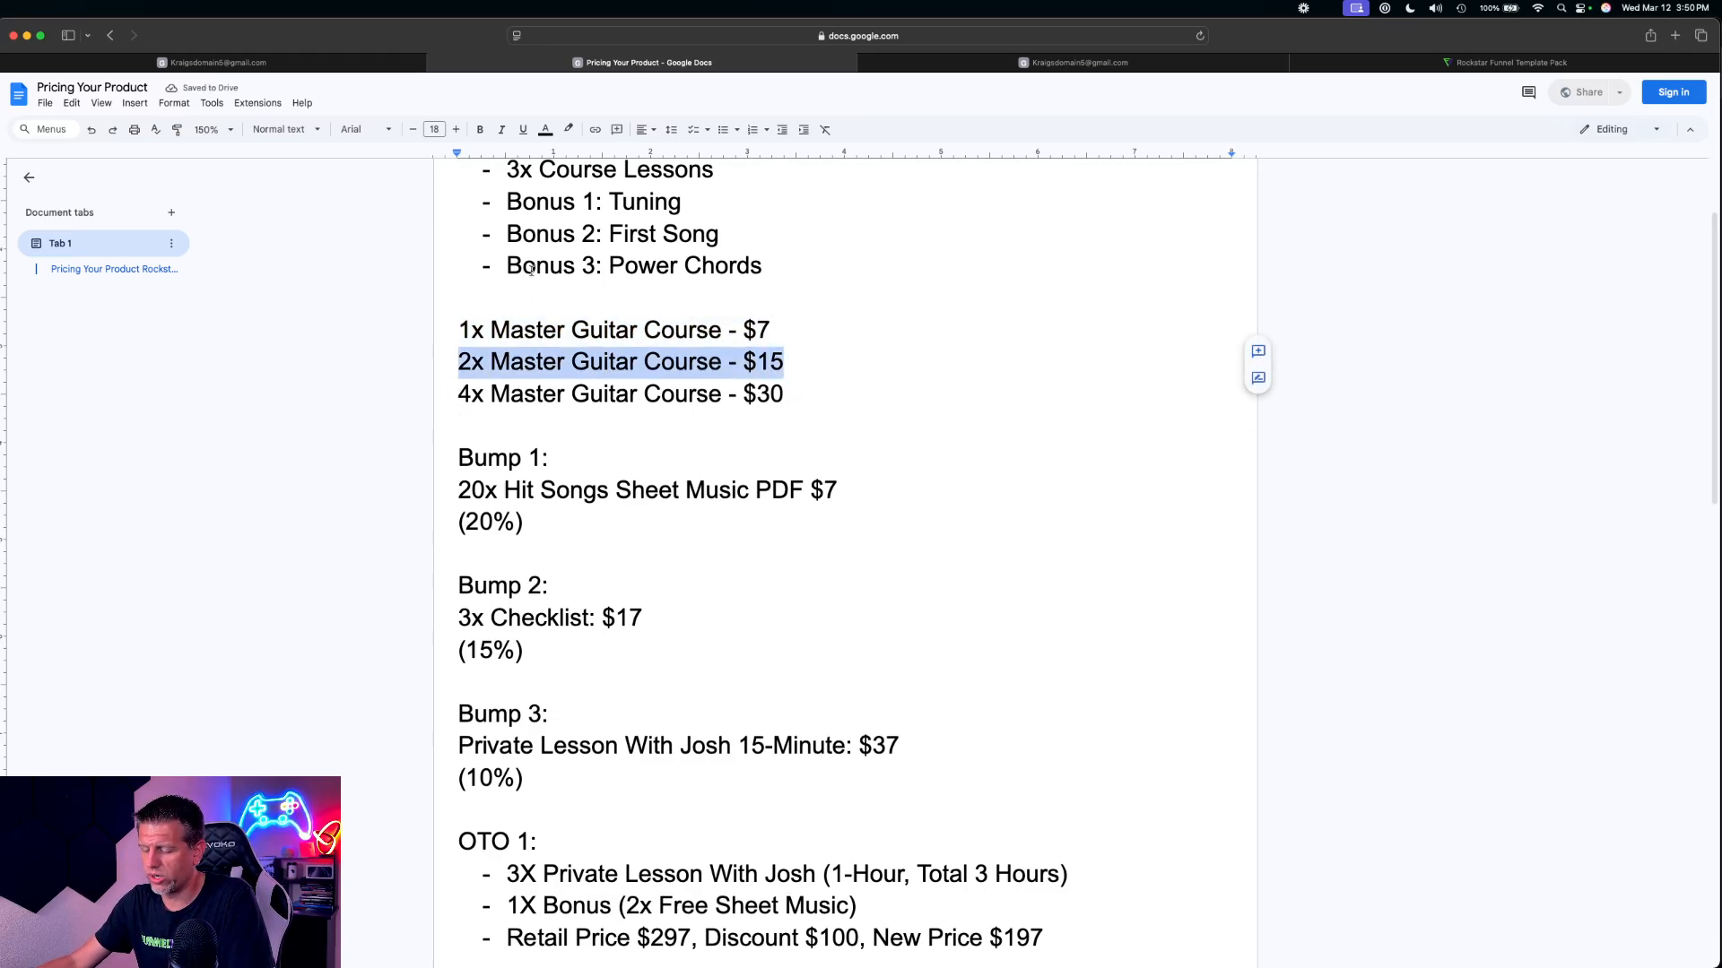
click(216, 61)
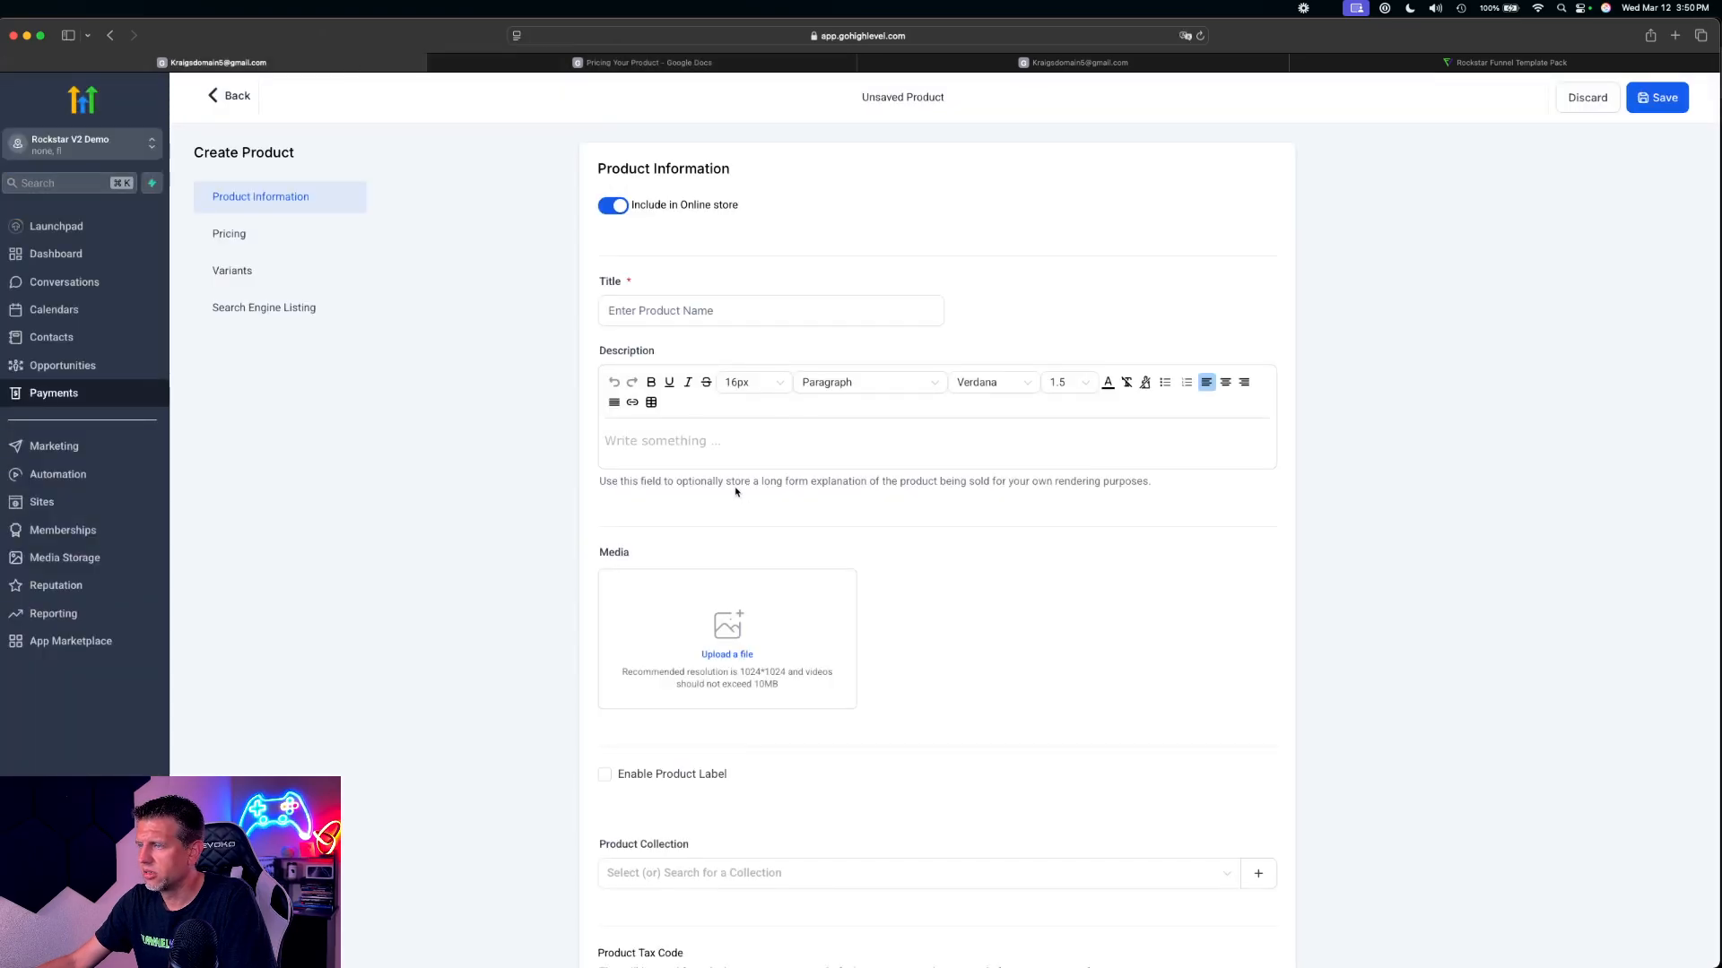
click(656, 309)
key(super+v)
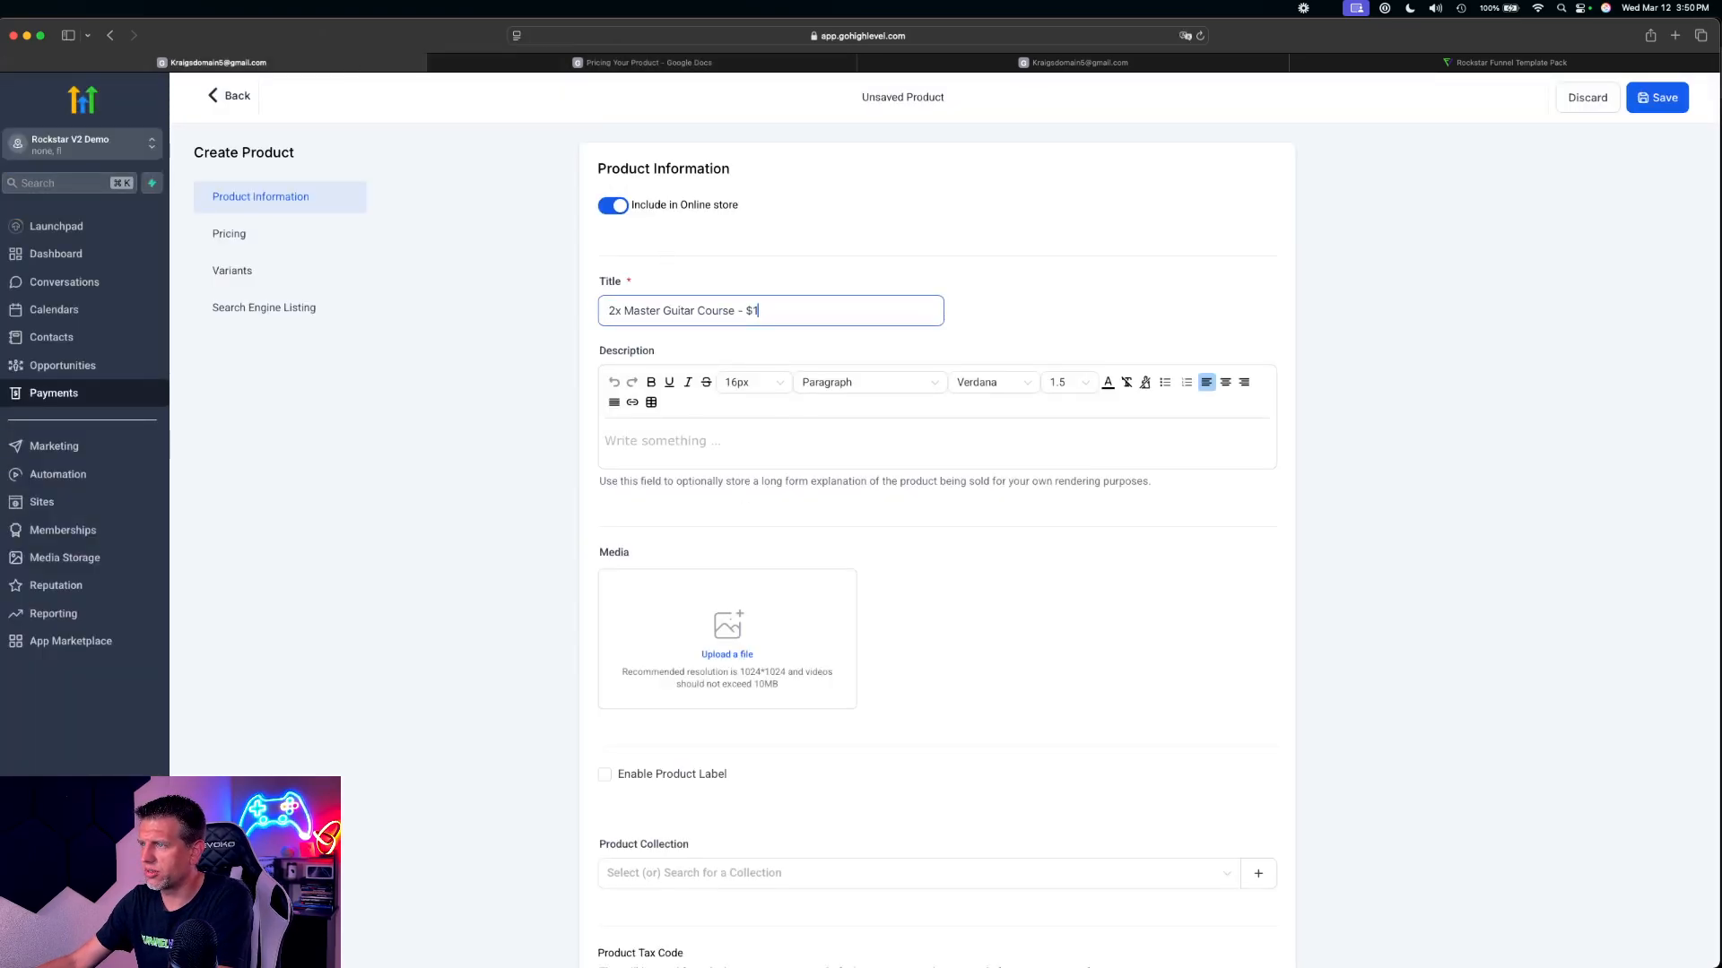
key(BackSpace)
key(BackSpace)
key(BackSpace)
key(BackSpace)
key(BackSpace)
Set the 2x Master Guitar Course product's one-time amount to 15 USD and save the product
scroll(922, 520, down, 10)
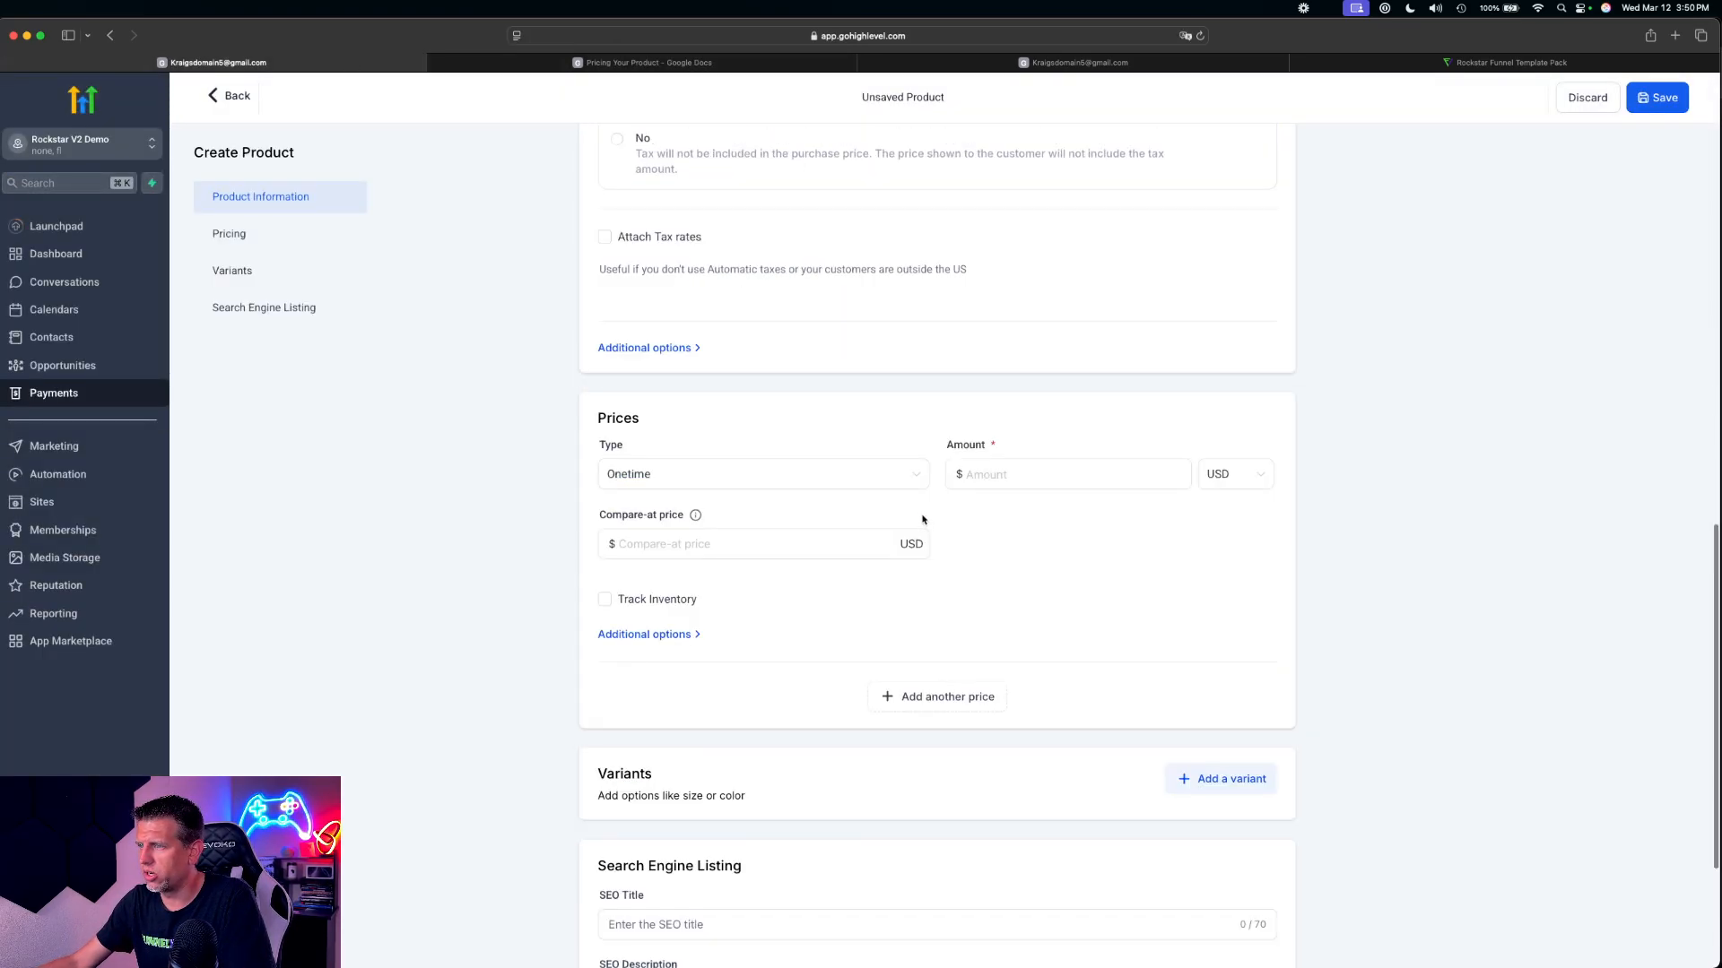
click(1003, 475)
text(15)
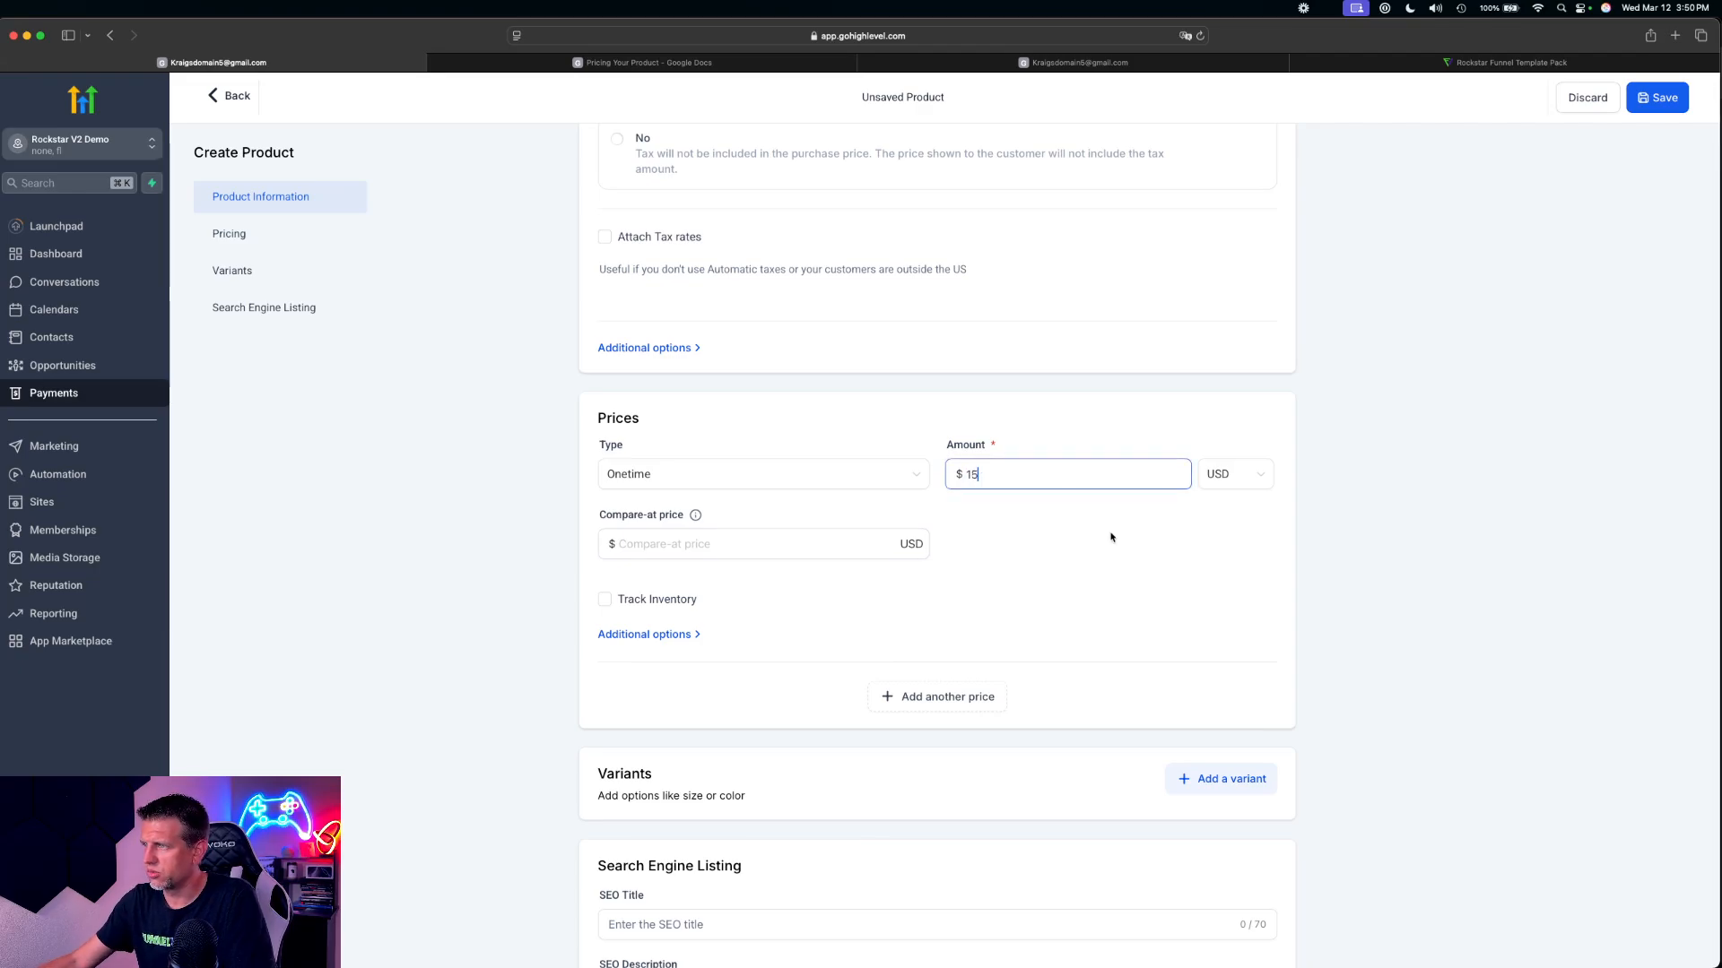
scroll(1111, 537, down, 3)
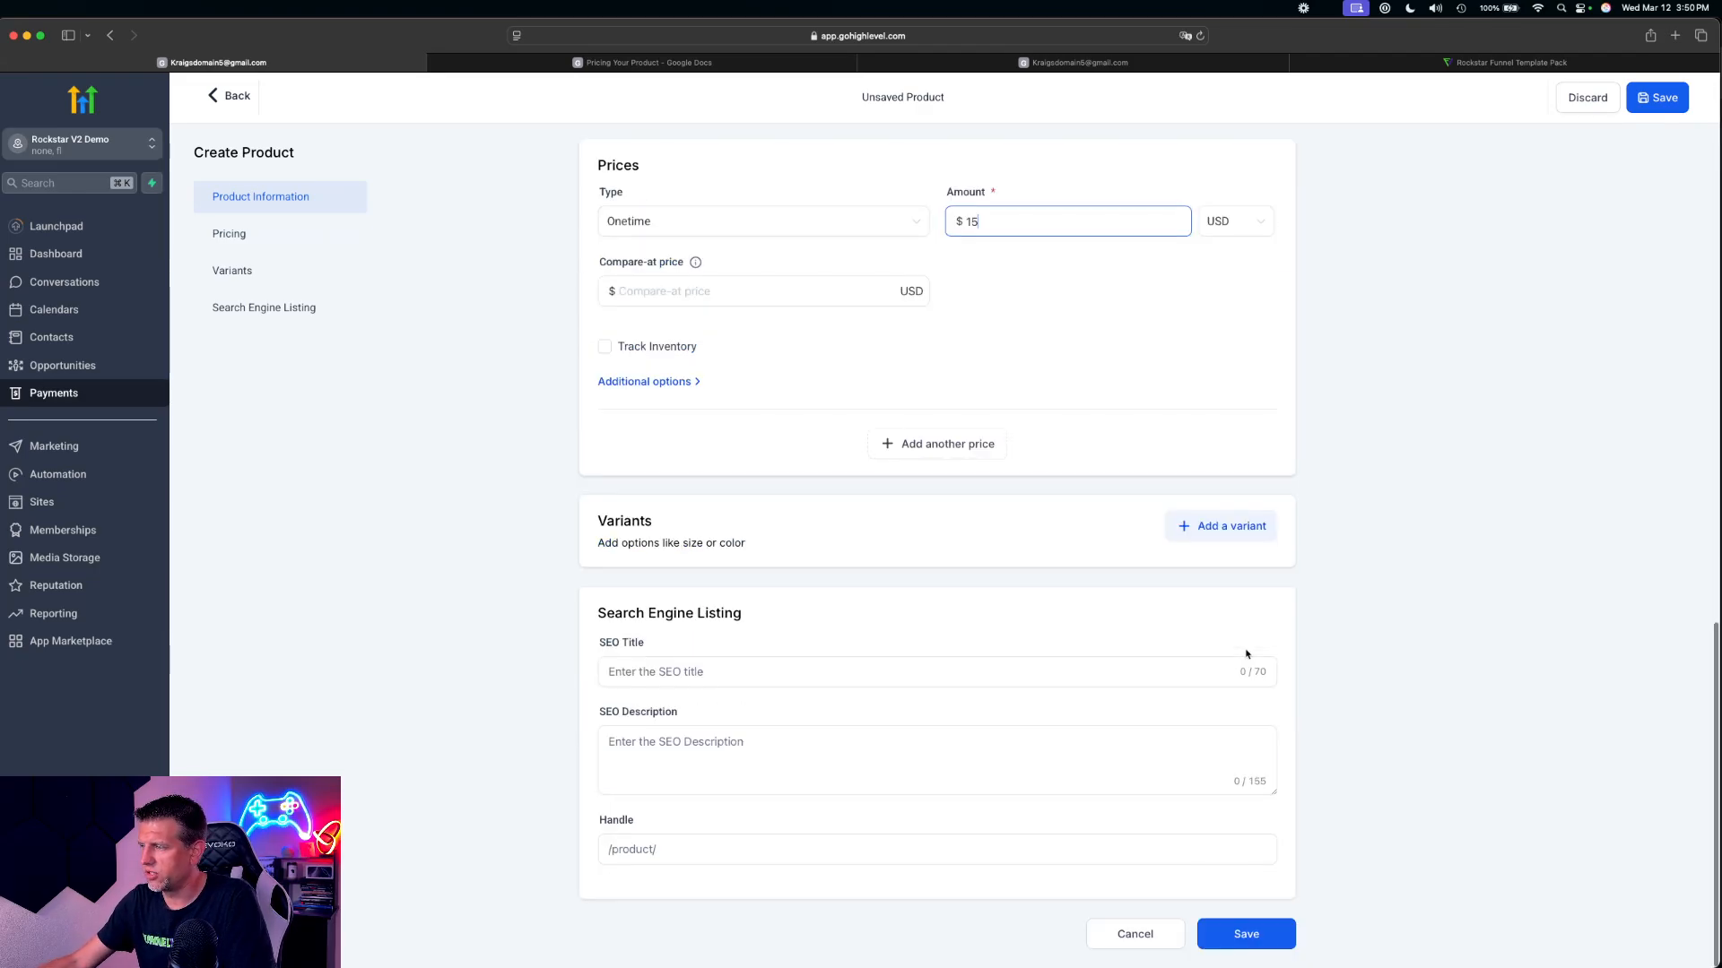
click(1247, 935)
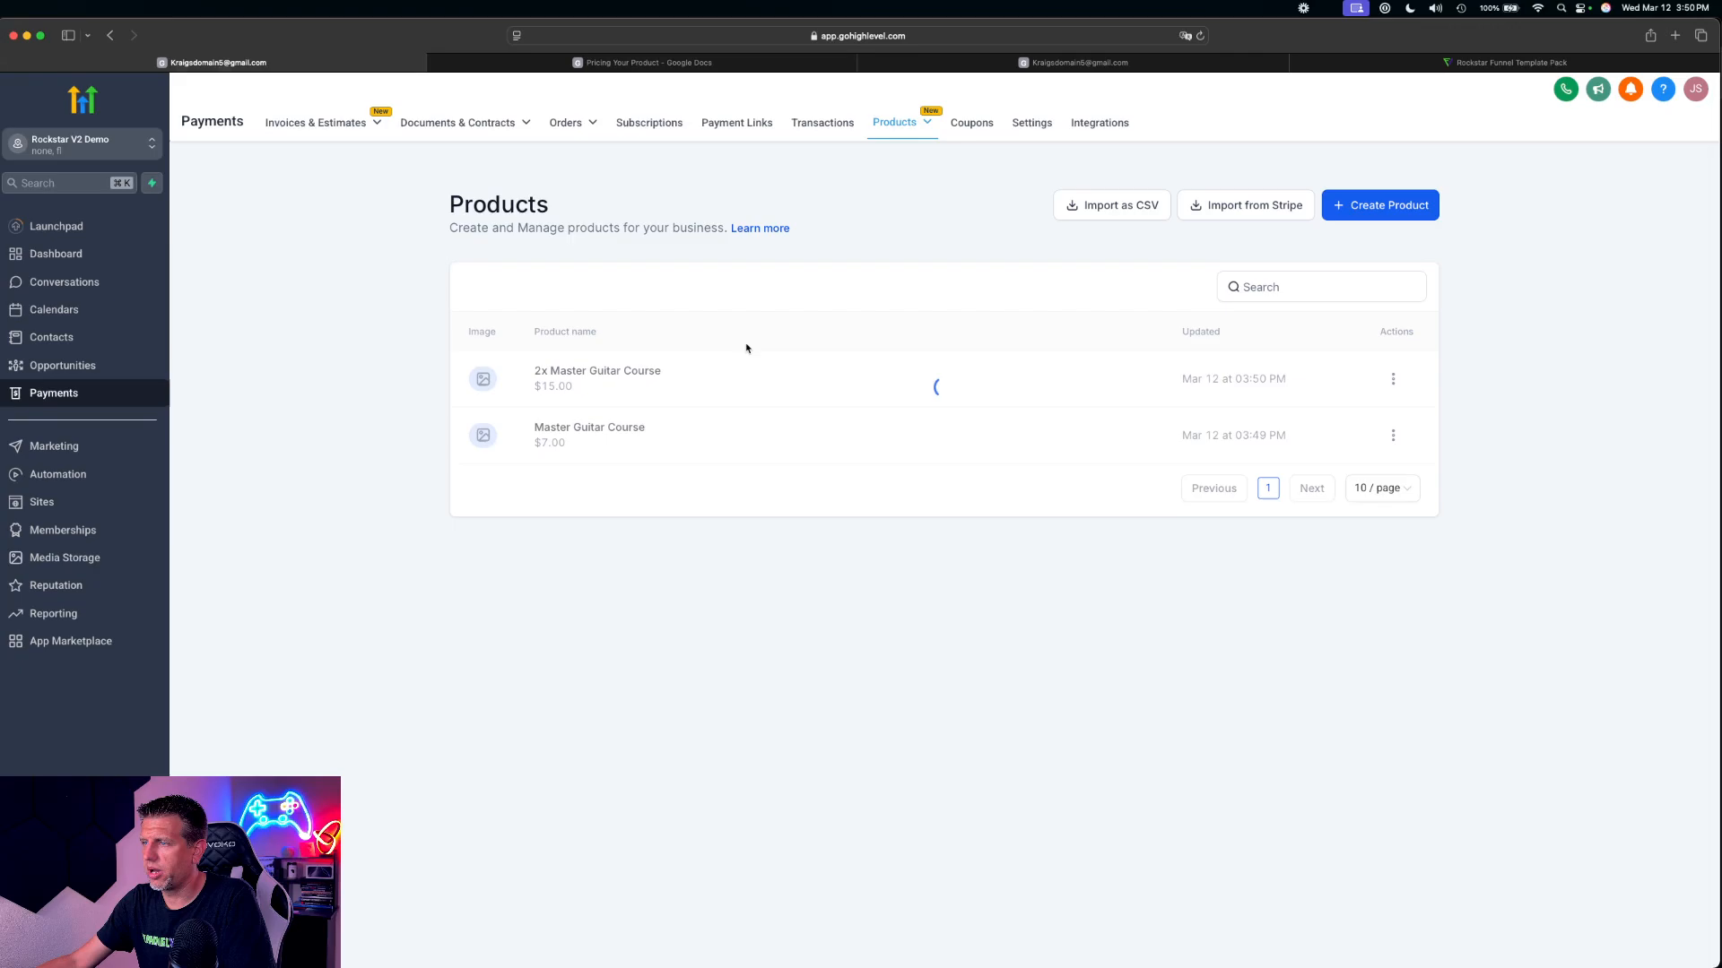
Create a new product titled 4x Master Guitar Course by reusing the copied 2x name without its price
click(1388, 215)
click(727, 314)
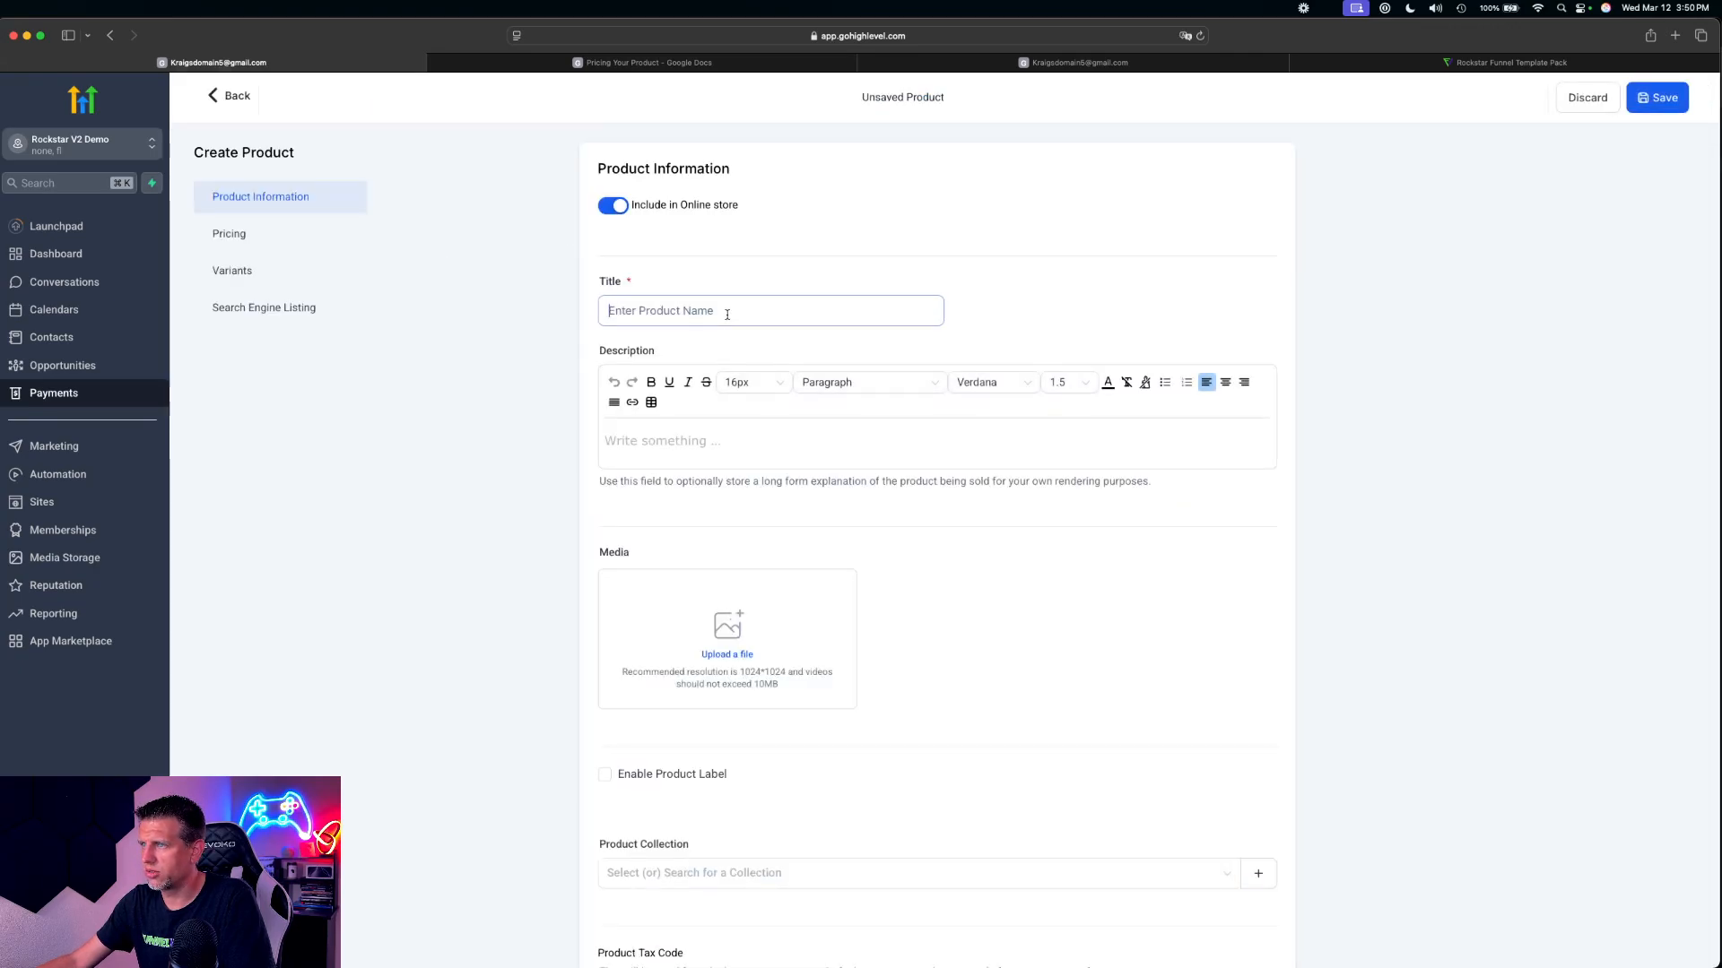
key(super+v)
key(BackSpace)
key(BackSpace)
key(BackSpace)
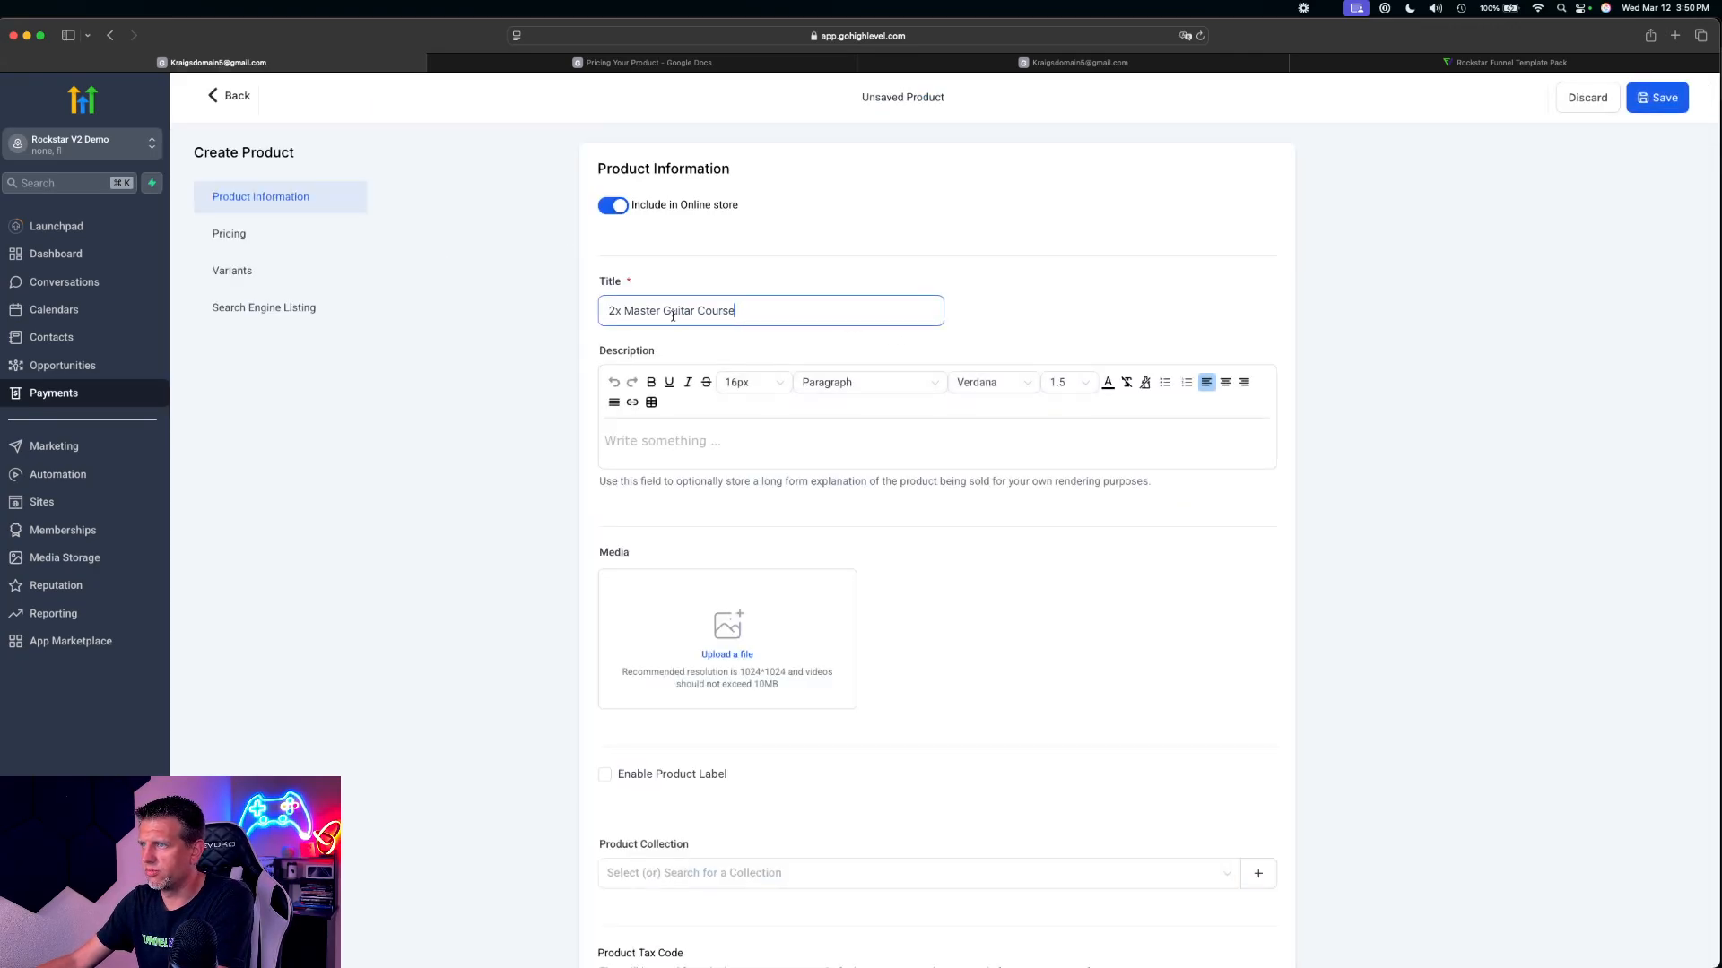
click(616, 311)
key(BackSpace)
text(3)
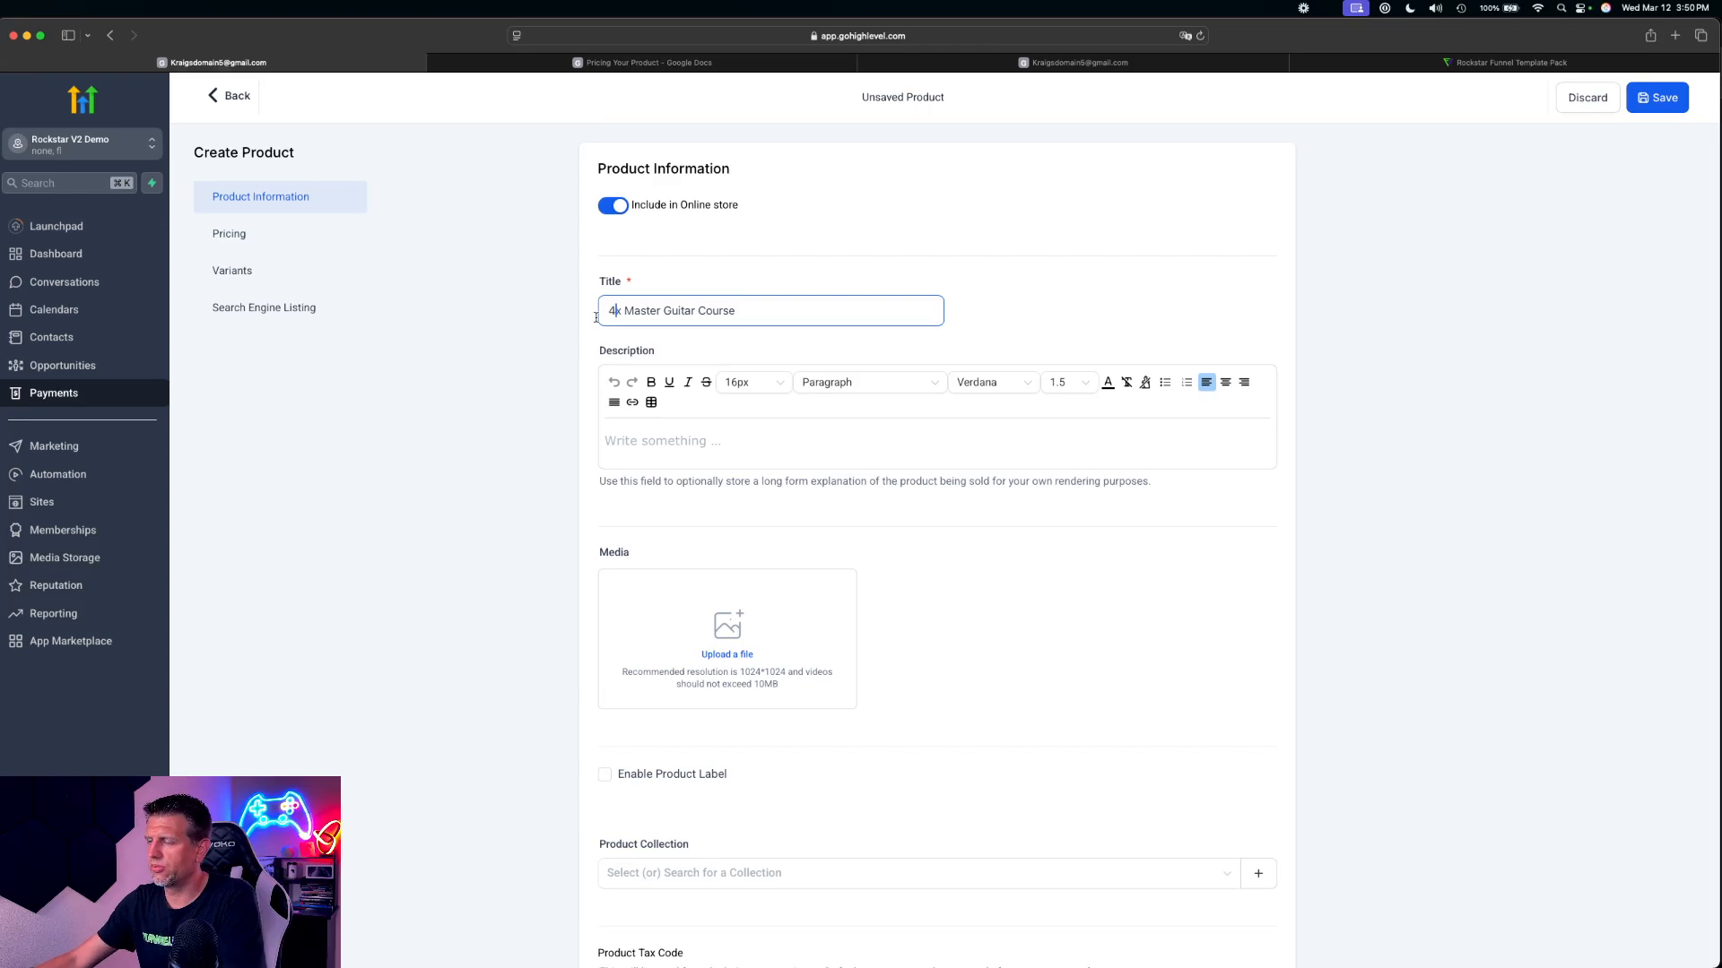
Set the 4x Master Guitar Course product's one-time amount to 30 USD and save the product
scroll(632, 587, down, 14)
click(982, 221)
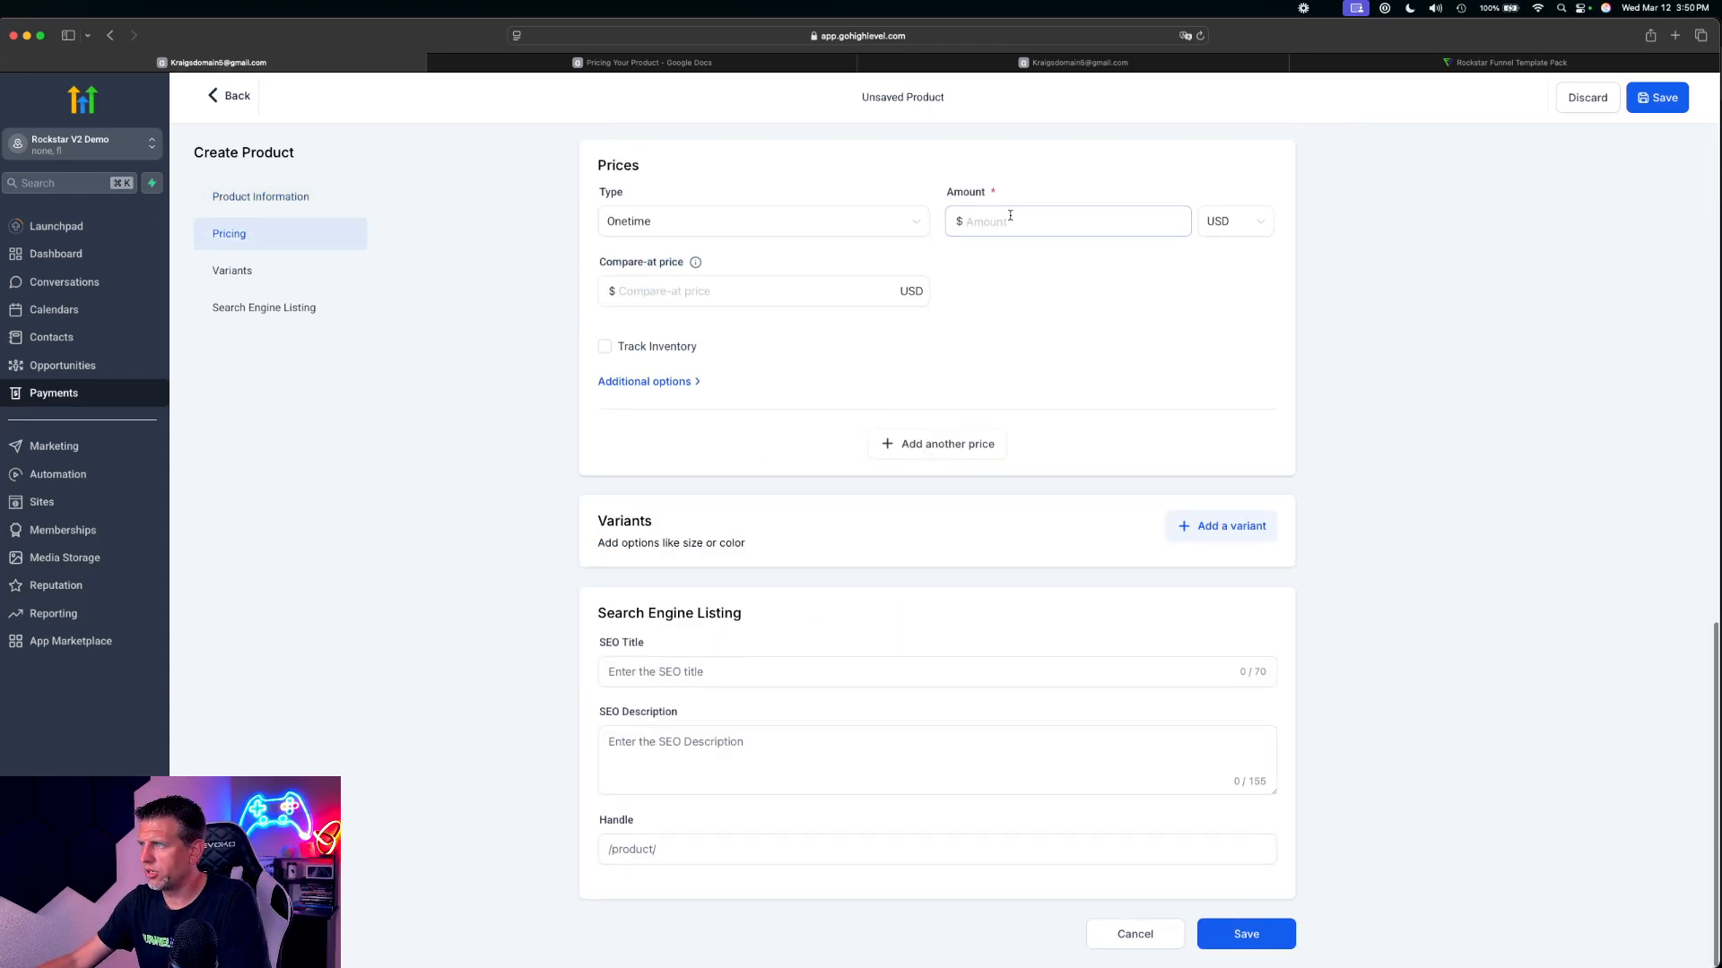
text(30)
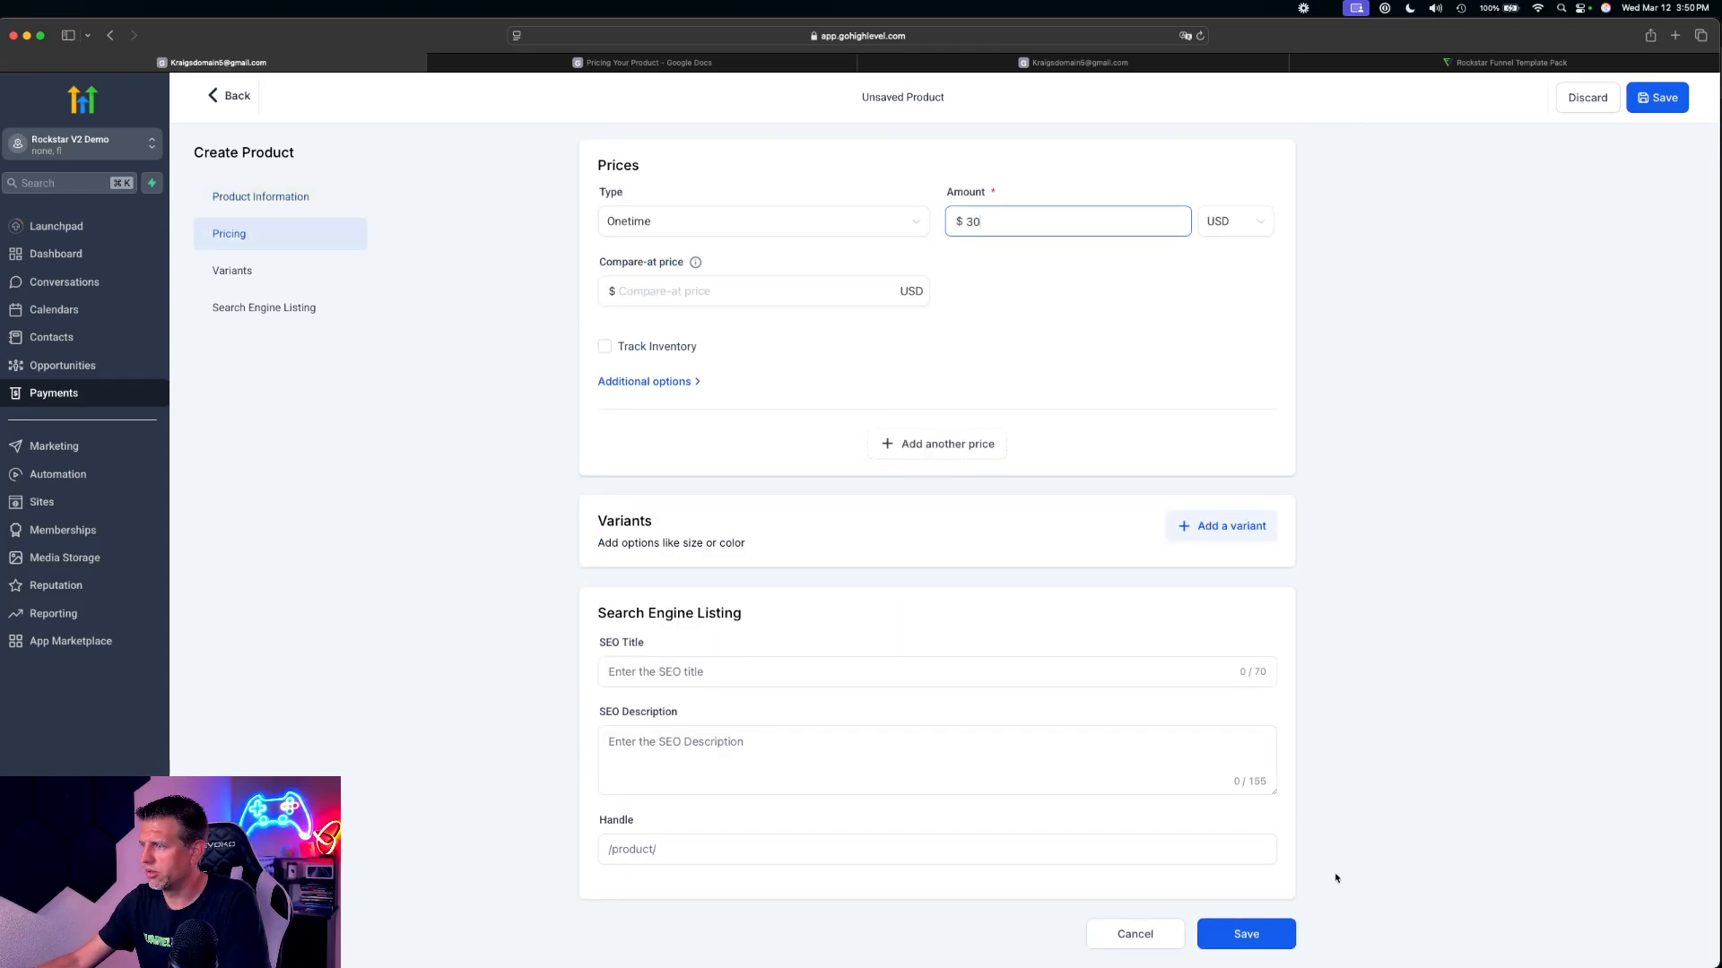
click(1255, 934)
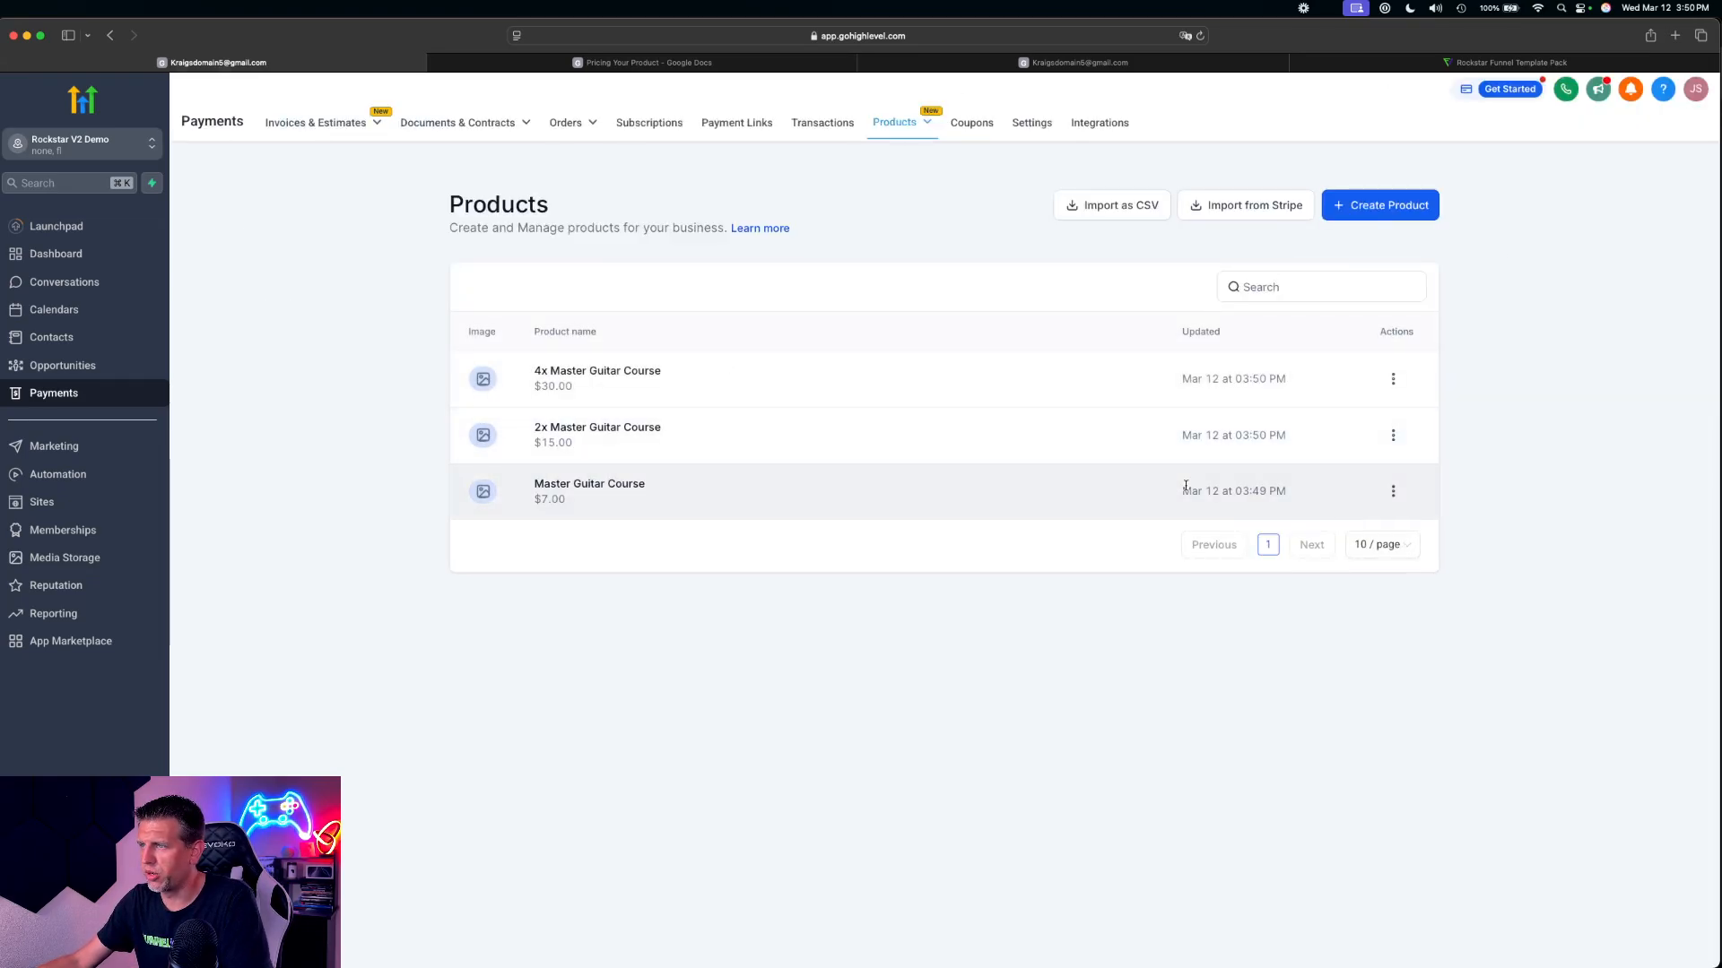
click(1366, 289)
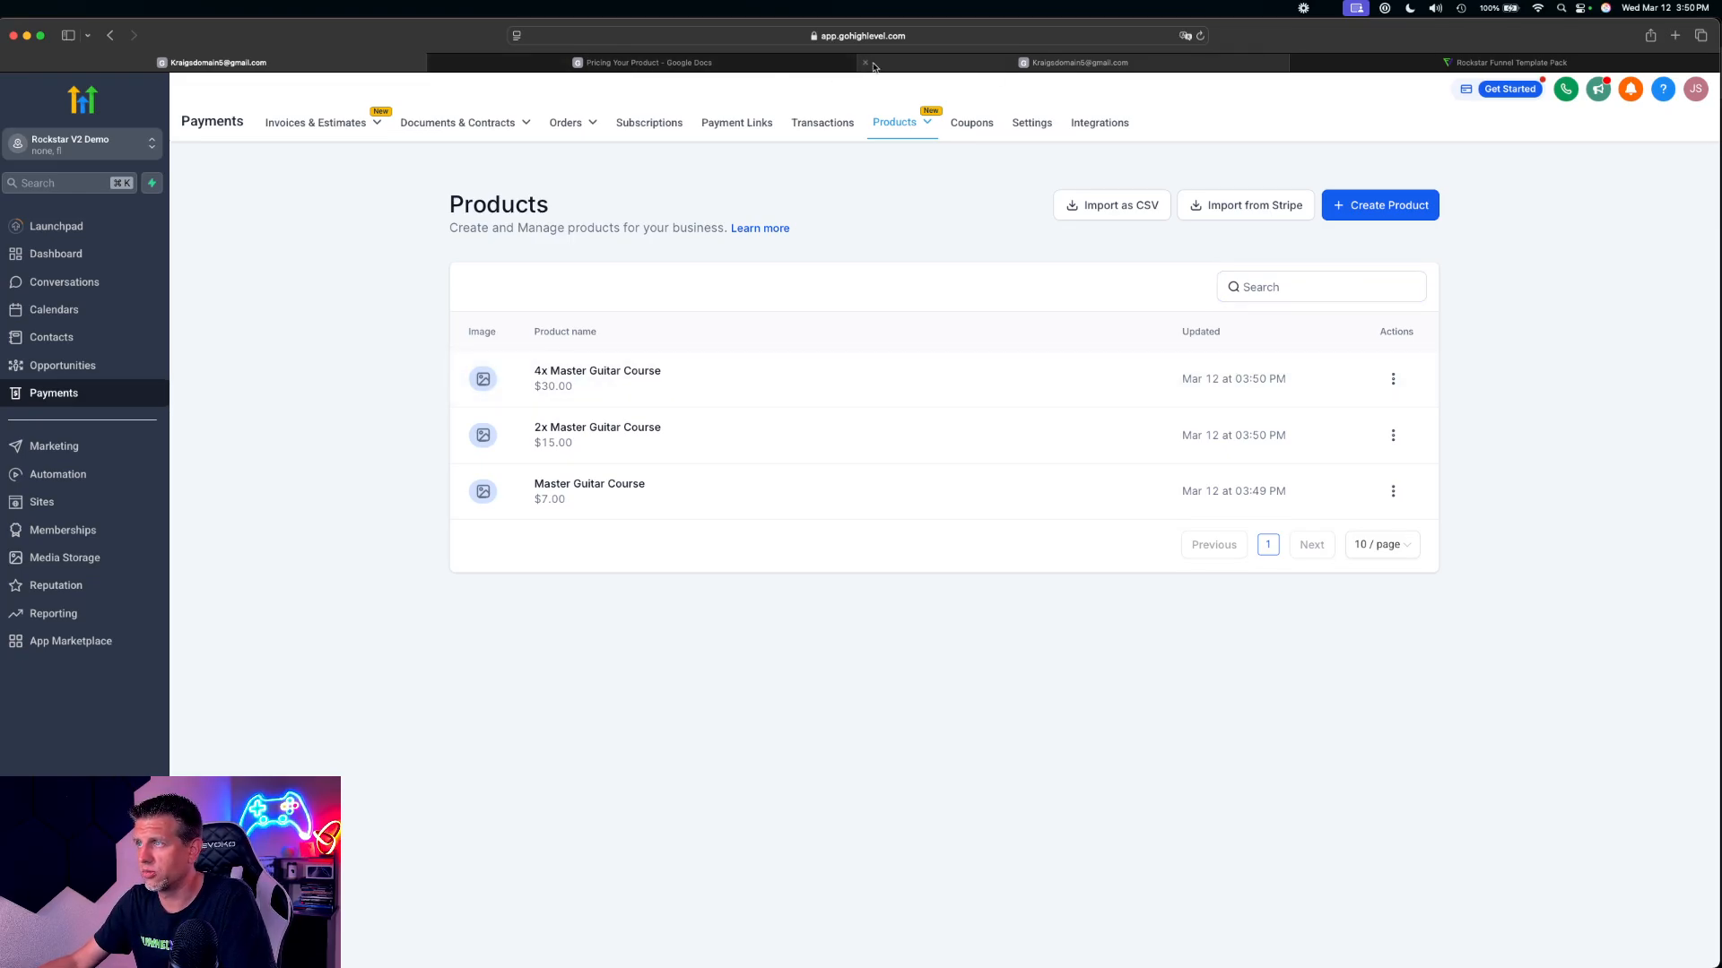
Copy the Bump 1 name from the pricing document and title a new product 20x Hit Songs Sheet Music
click(646, 63)
click(853, 360)
drag(794, 395, 820, 334)
click(521, 491)
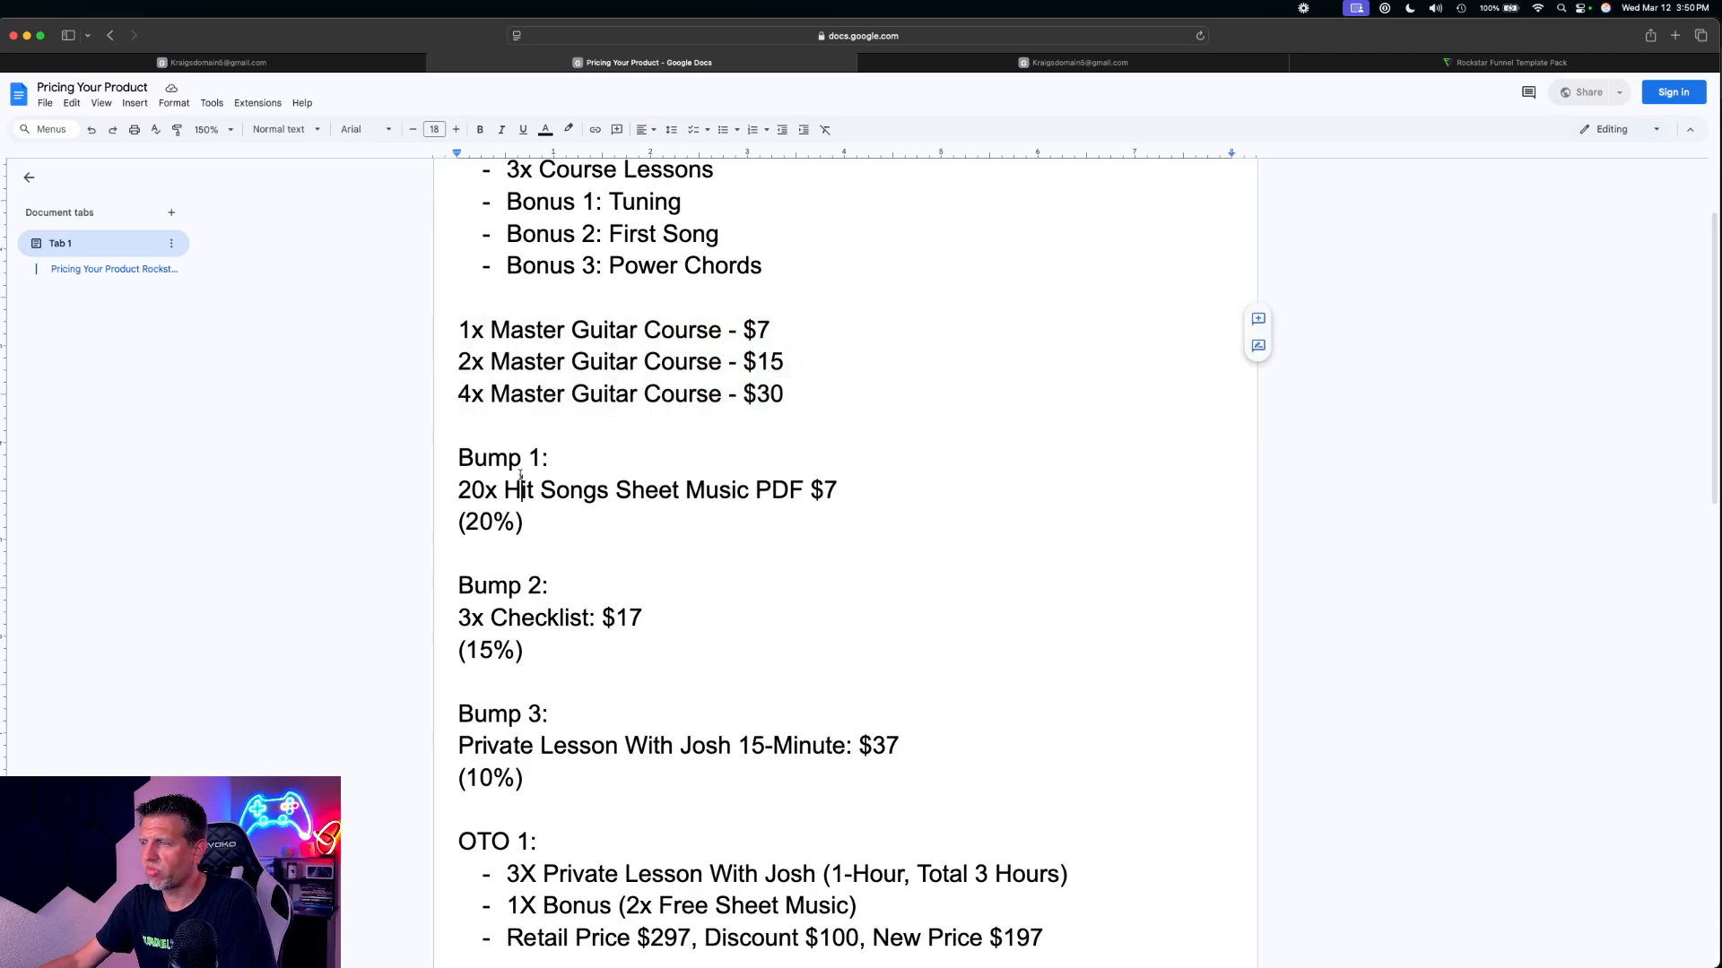
click(462, 490)
drag(474, 491, 749, 491)
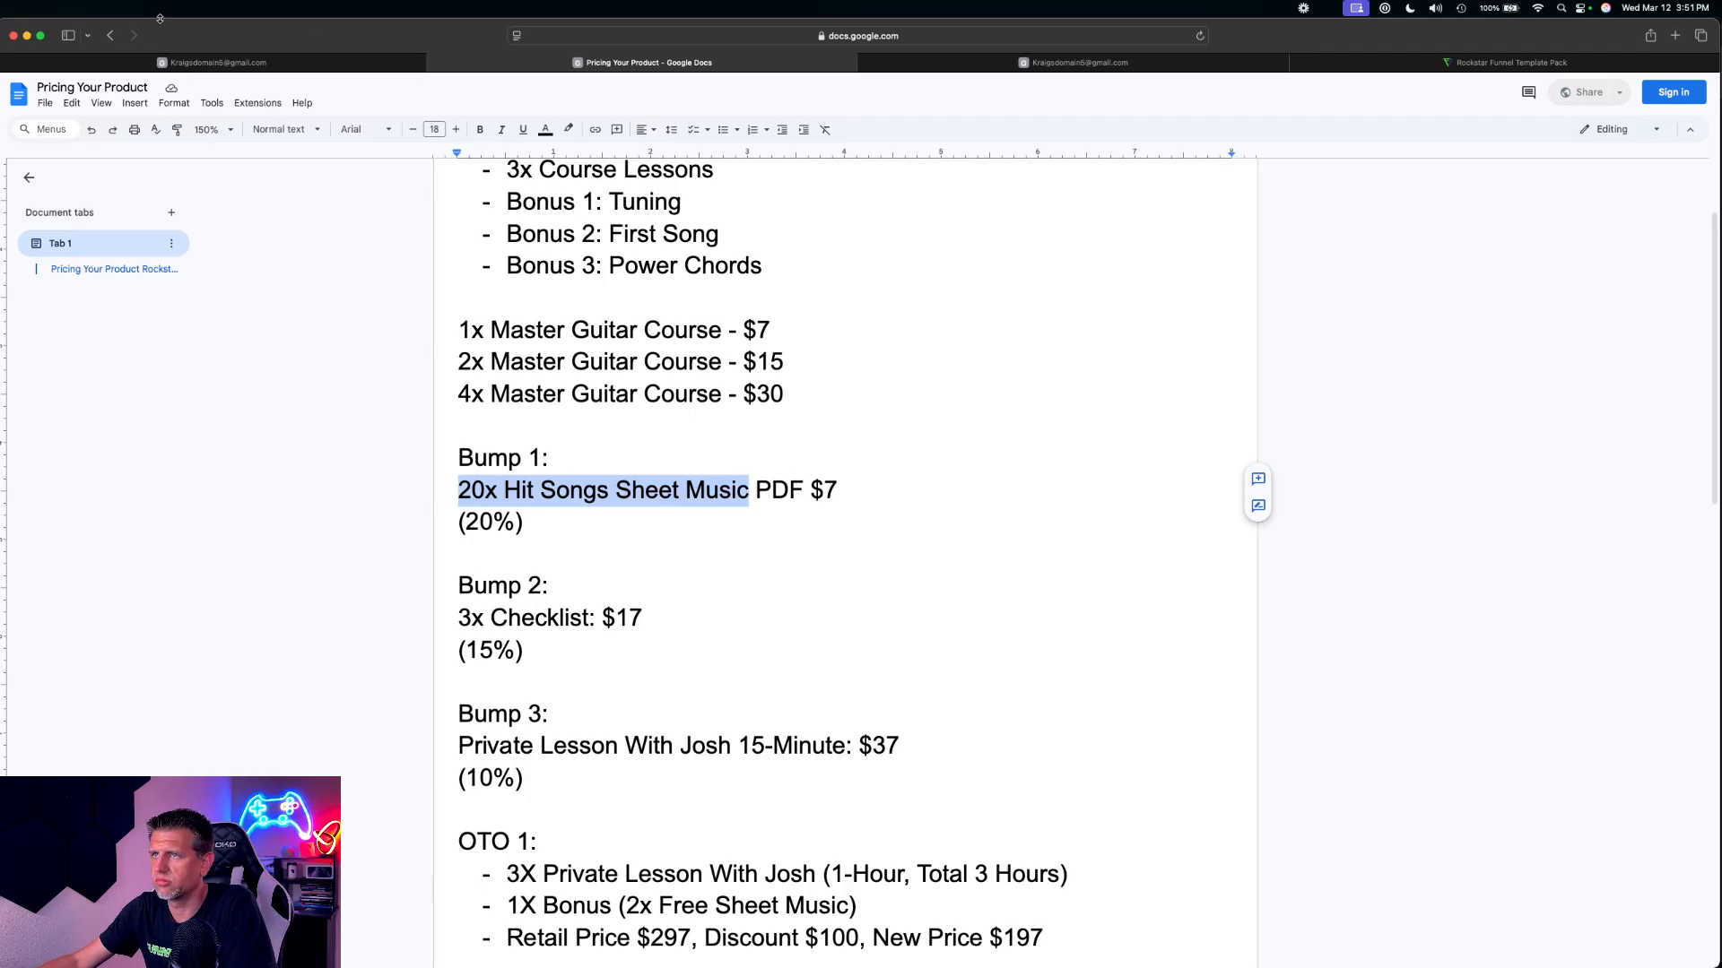
click(260, 62)
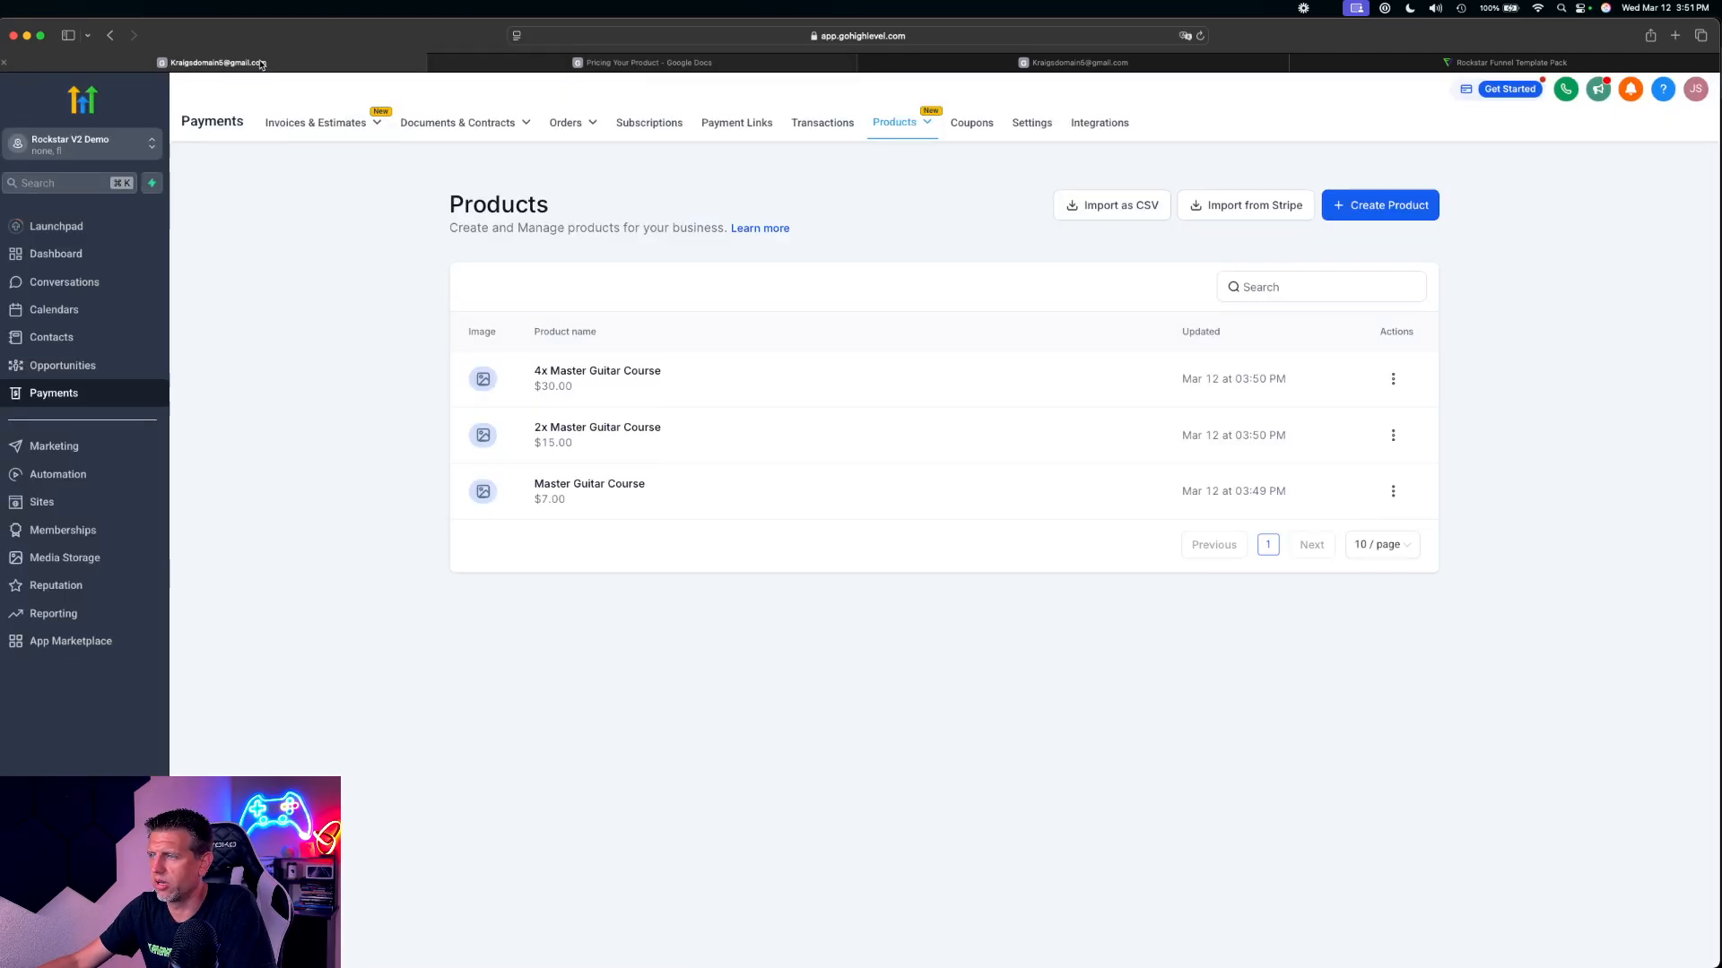
click(1411, 212)
click(755, 315)
key(super+v)
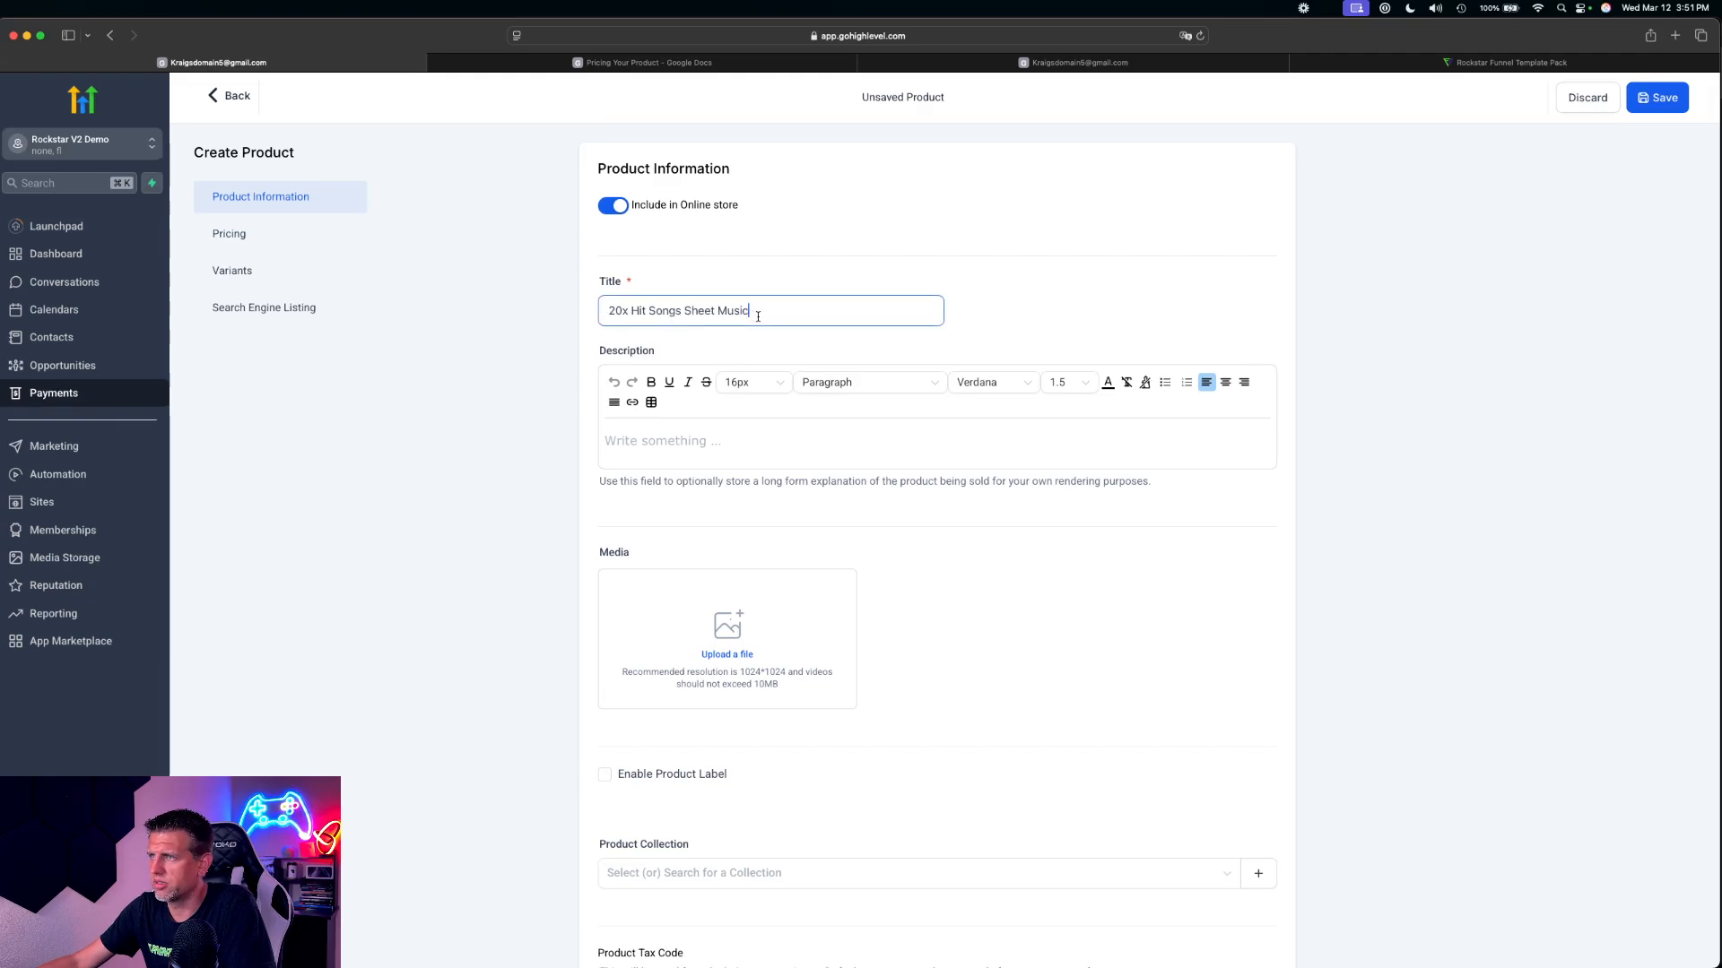
Set the 20x Hit Songs Sheet Music product's one-time amount to 7 USD, save it and return to the product list
scroll(942, 492, down, 15)
scroll(1030, 287, up, 4)
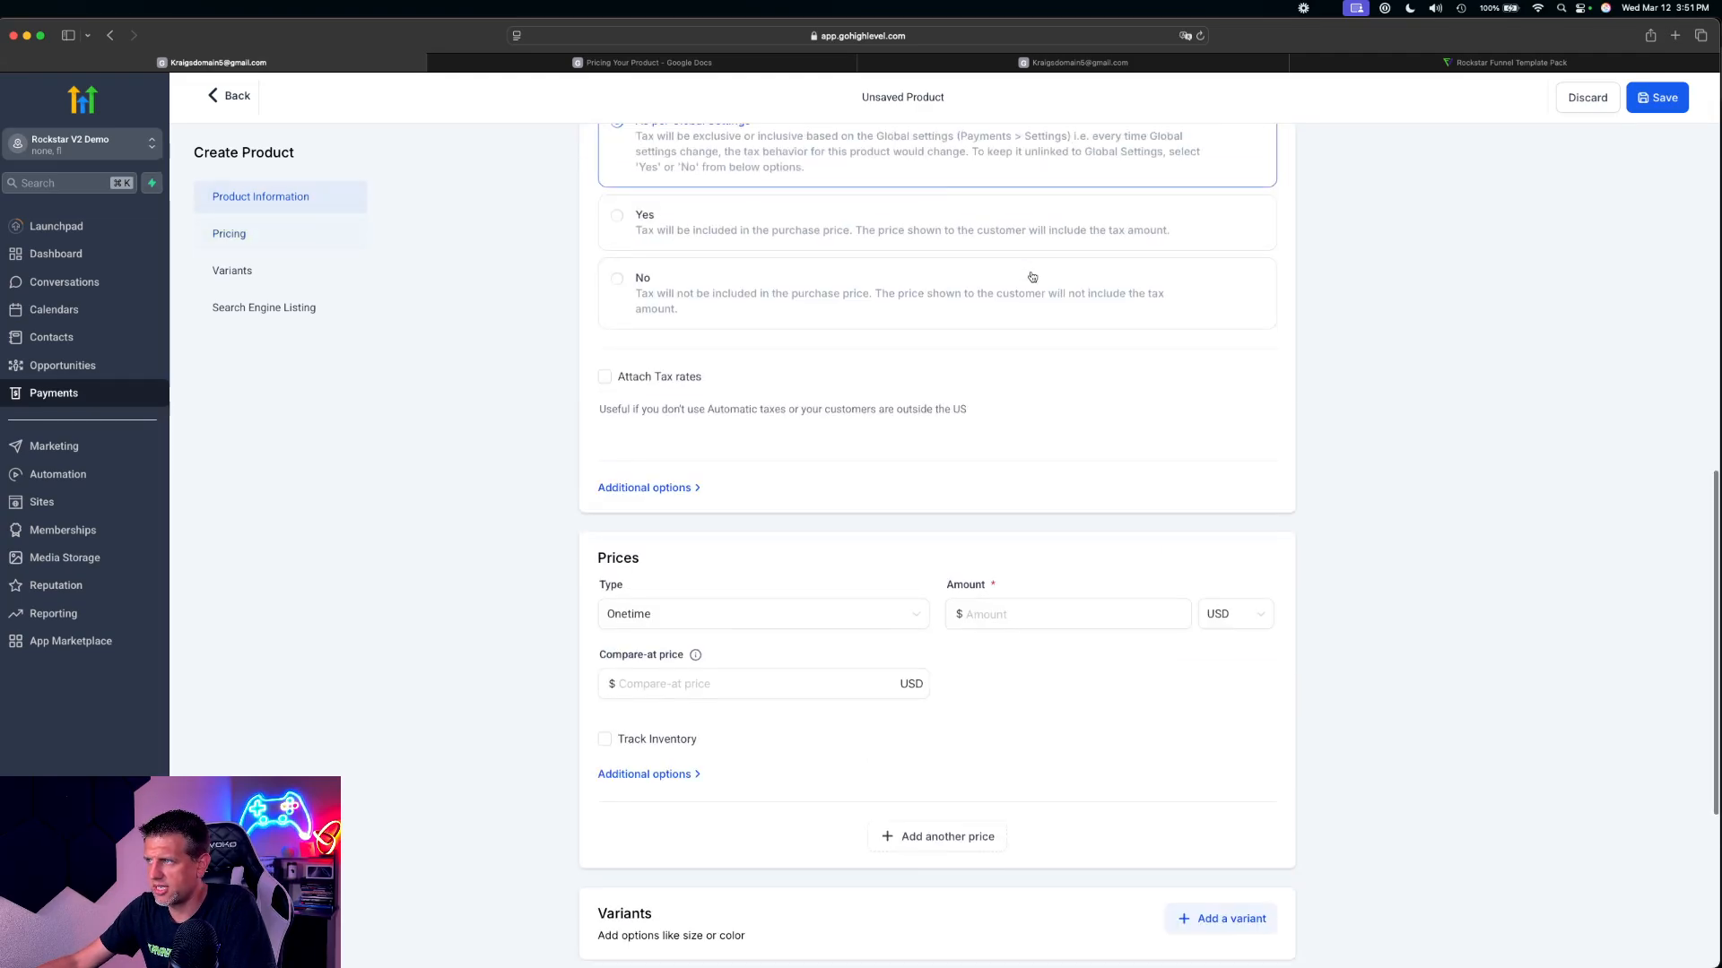
click(997, 621)
text(7.00)
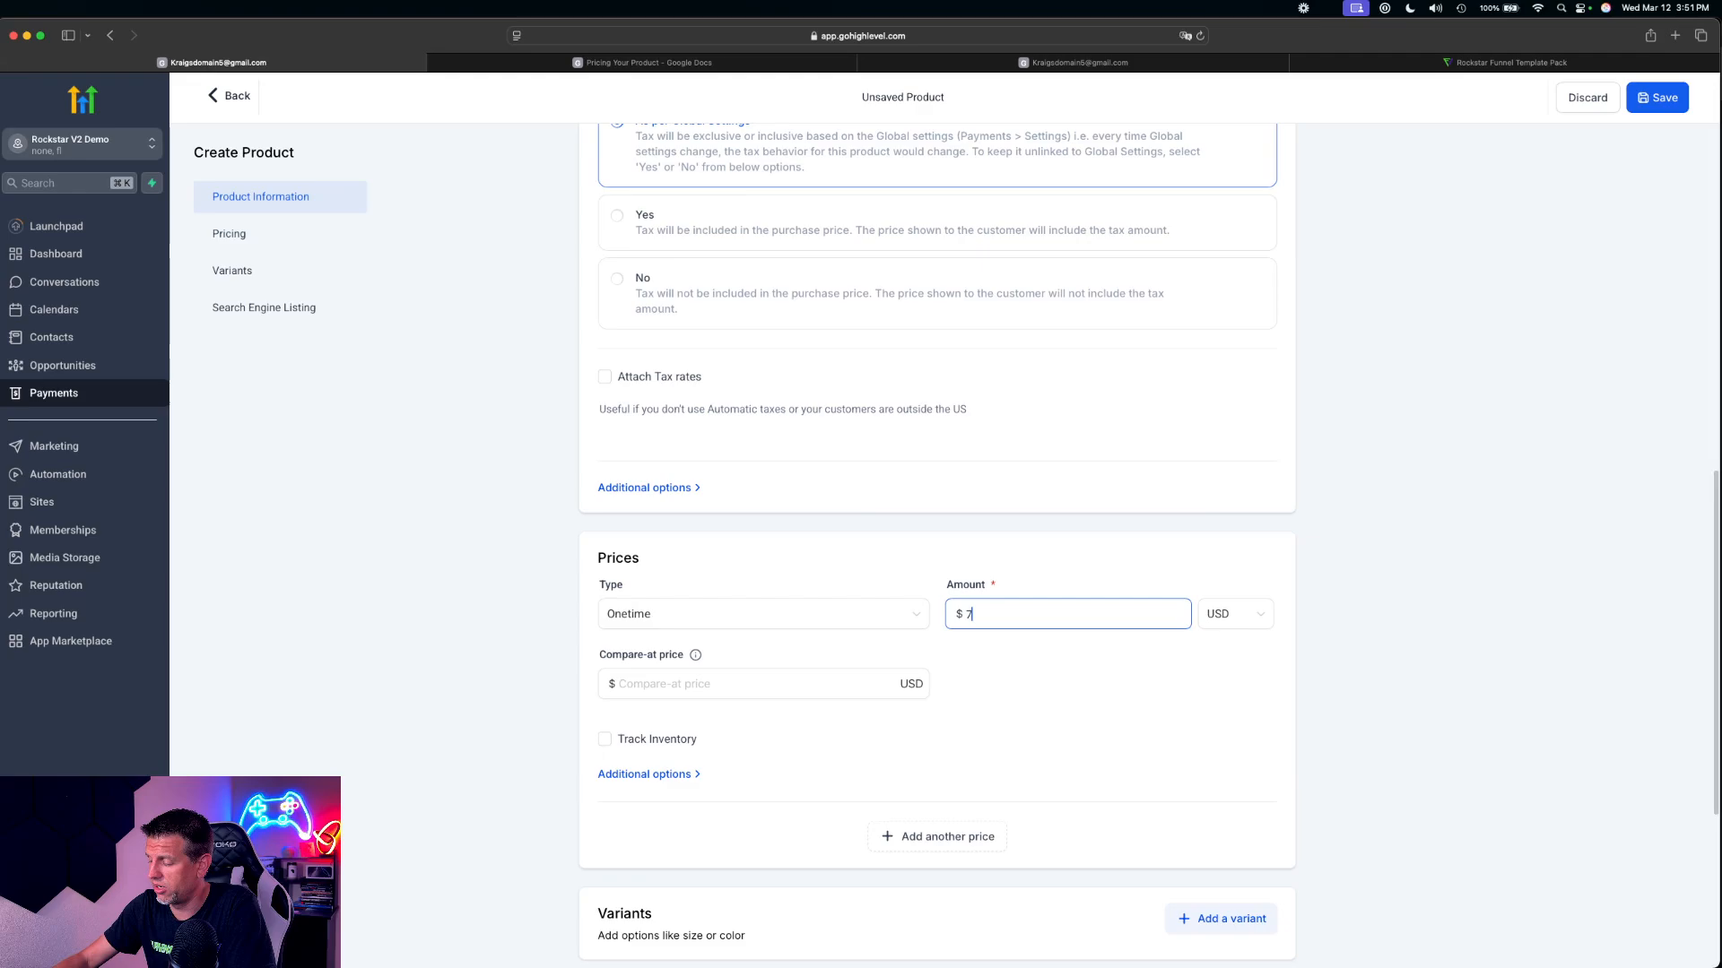
click(1654, 99)
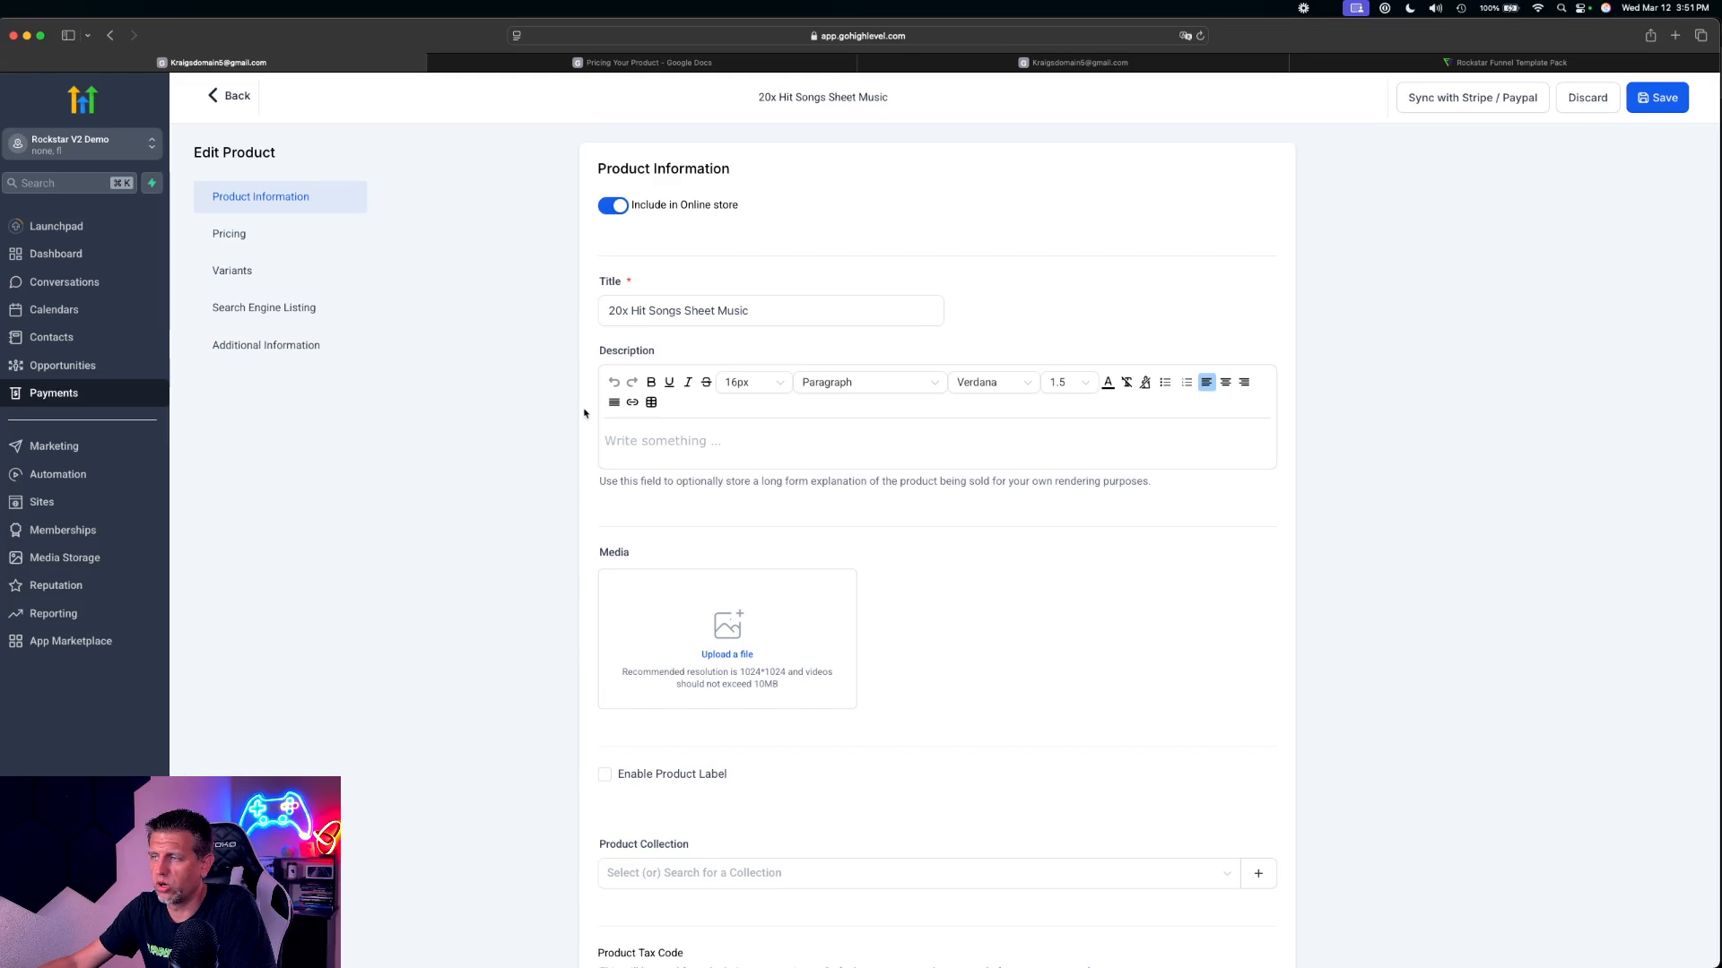
click(231, 98)
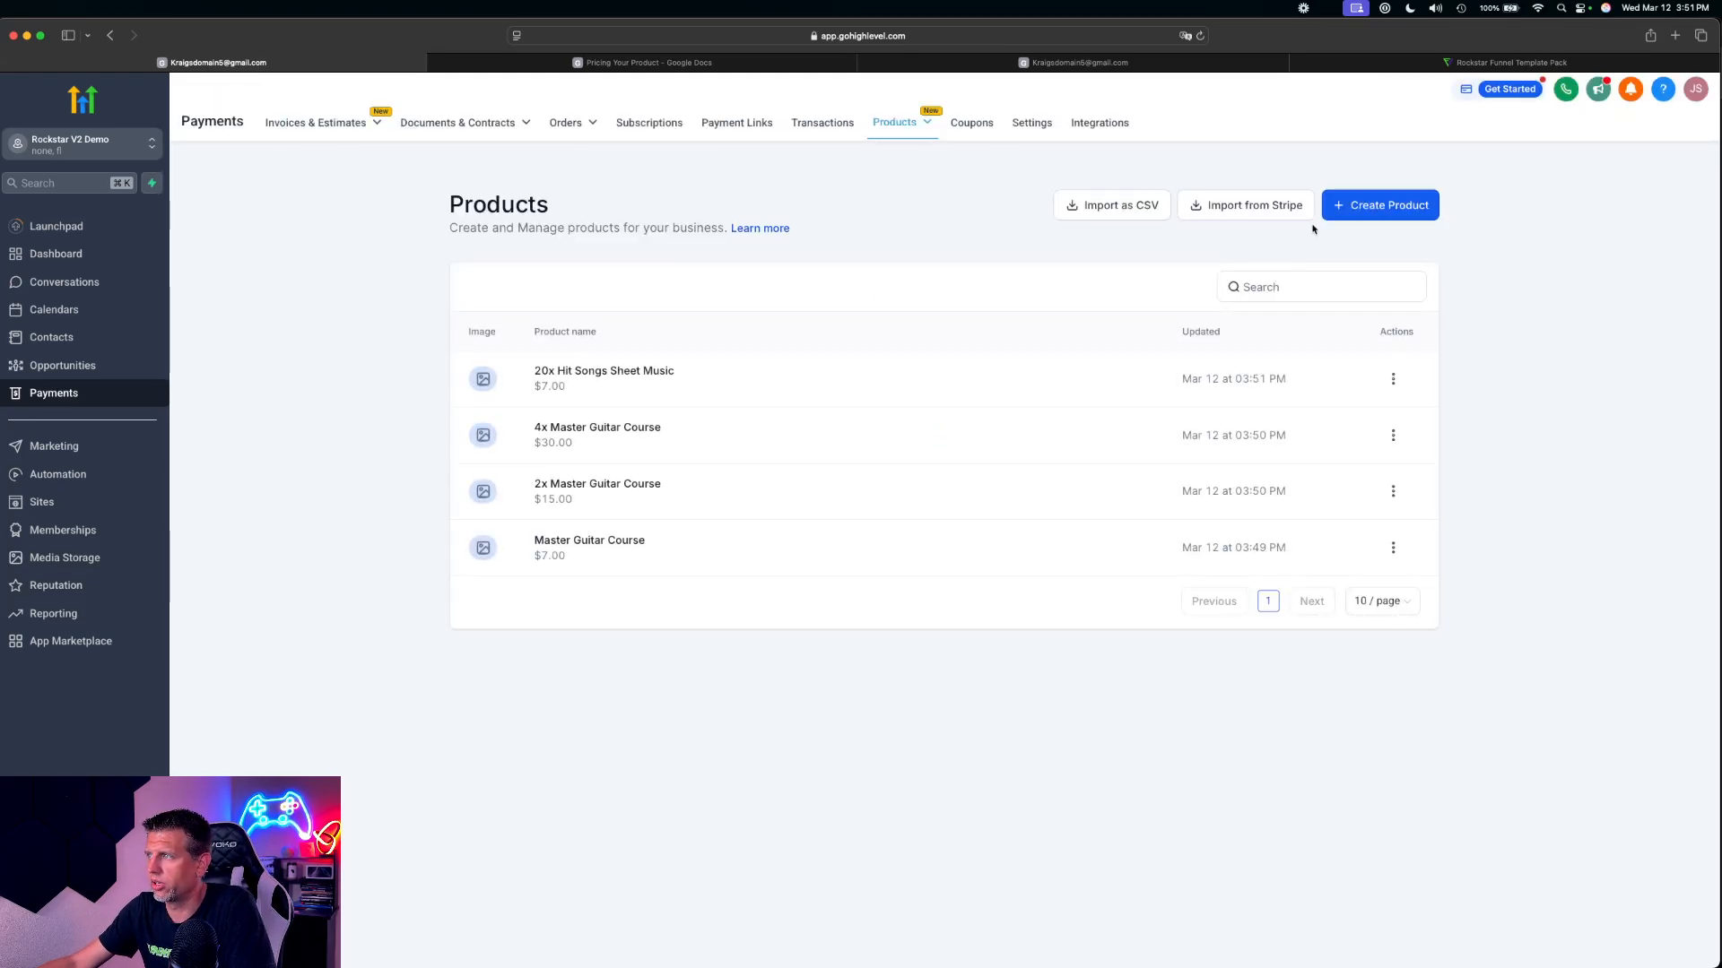
Start another product and title it 3x Checklist, copying the Bump 2 name from the pricing document
click(1379, 206)
click(648, 62)
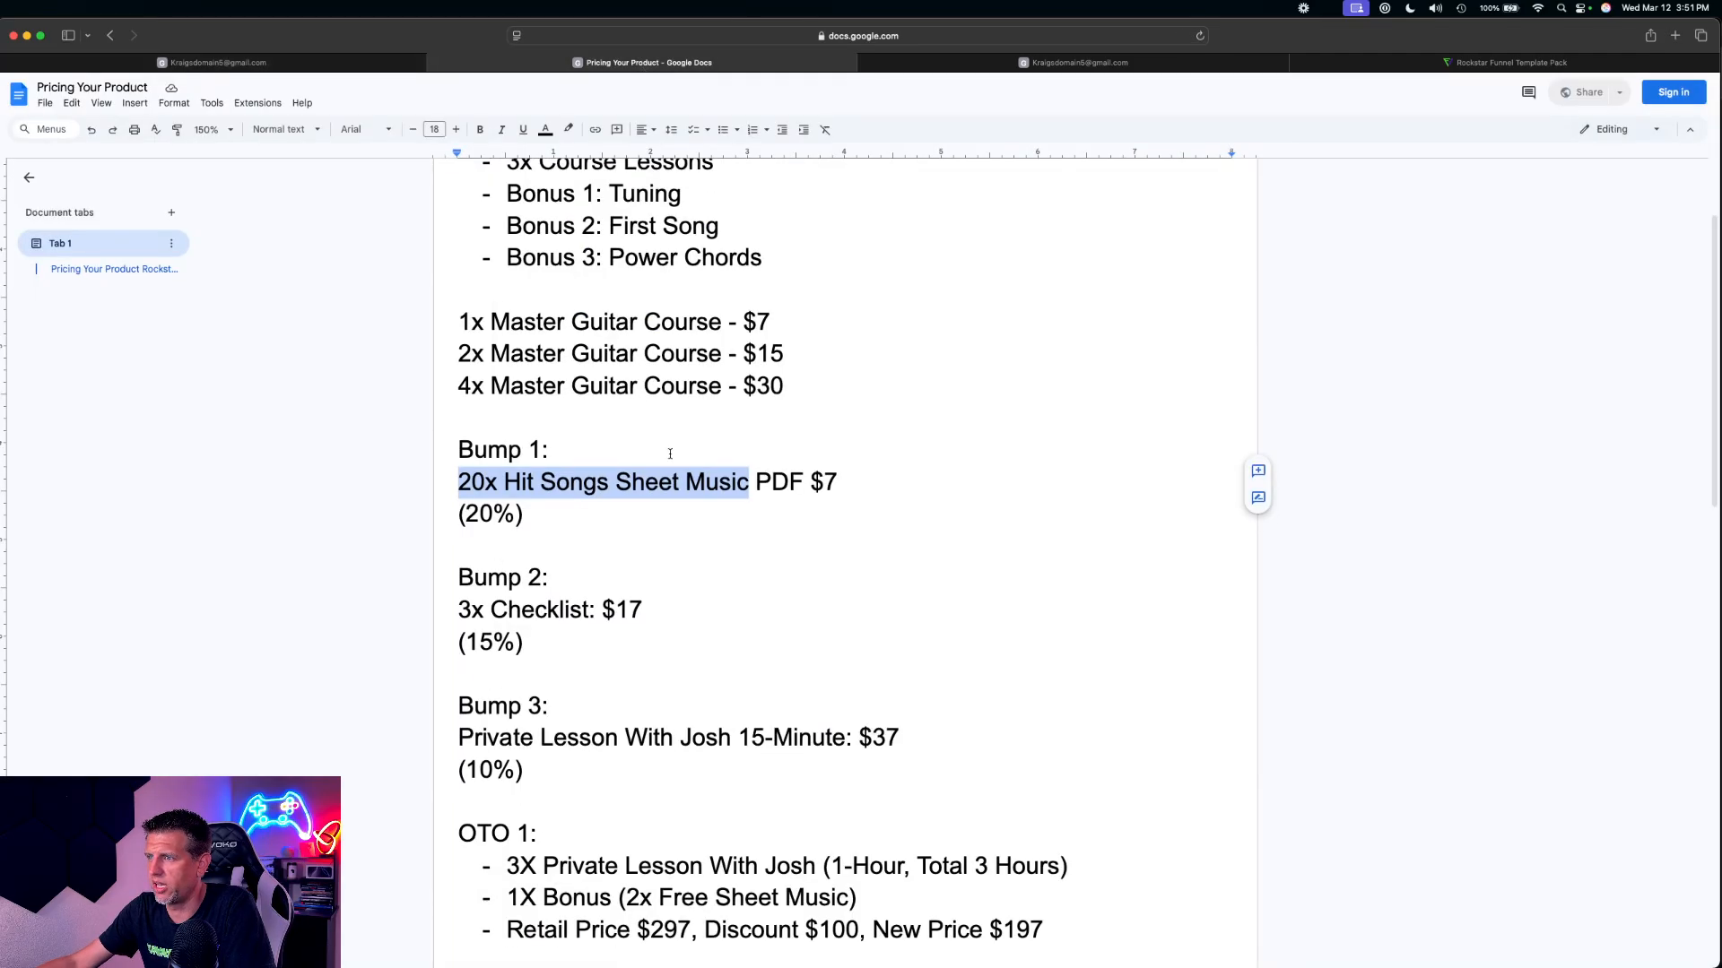
scroll(659, 377, down, 5)
scroll(627, 269, up, 1)
drag(587, 243, 459, 243)
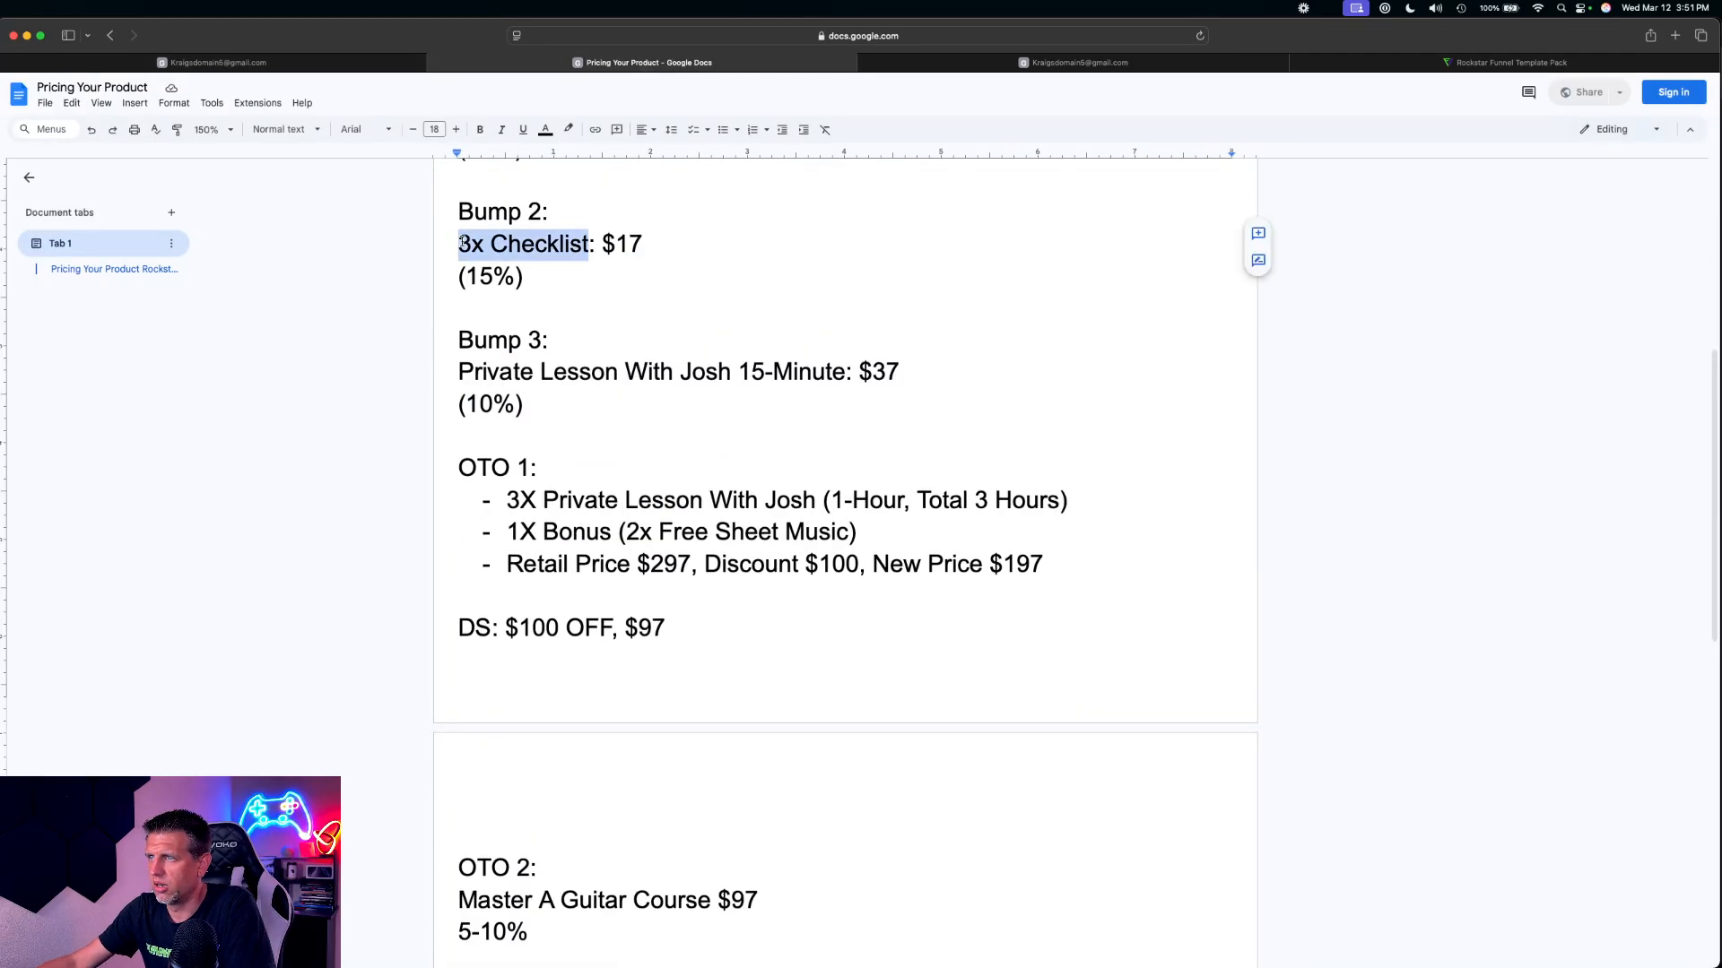
key(super+c)
click(213, 62)
click(700, 311)
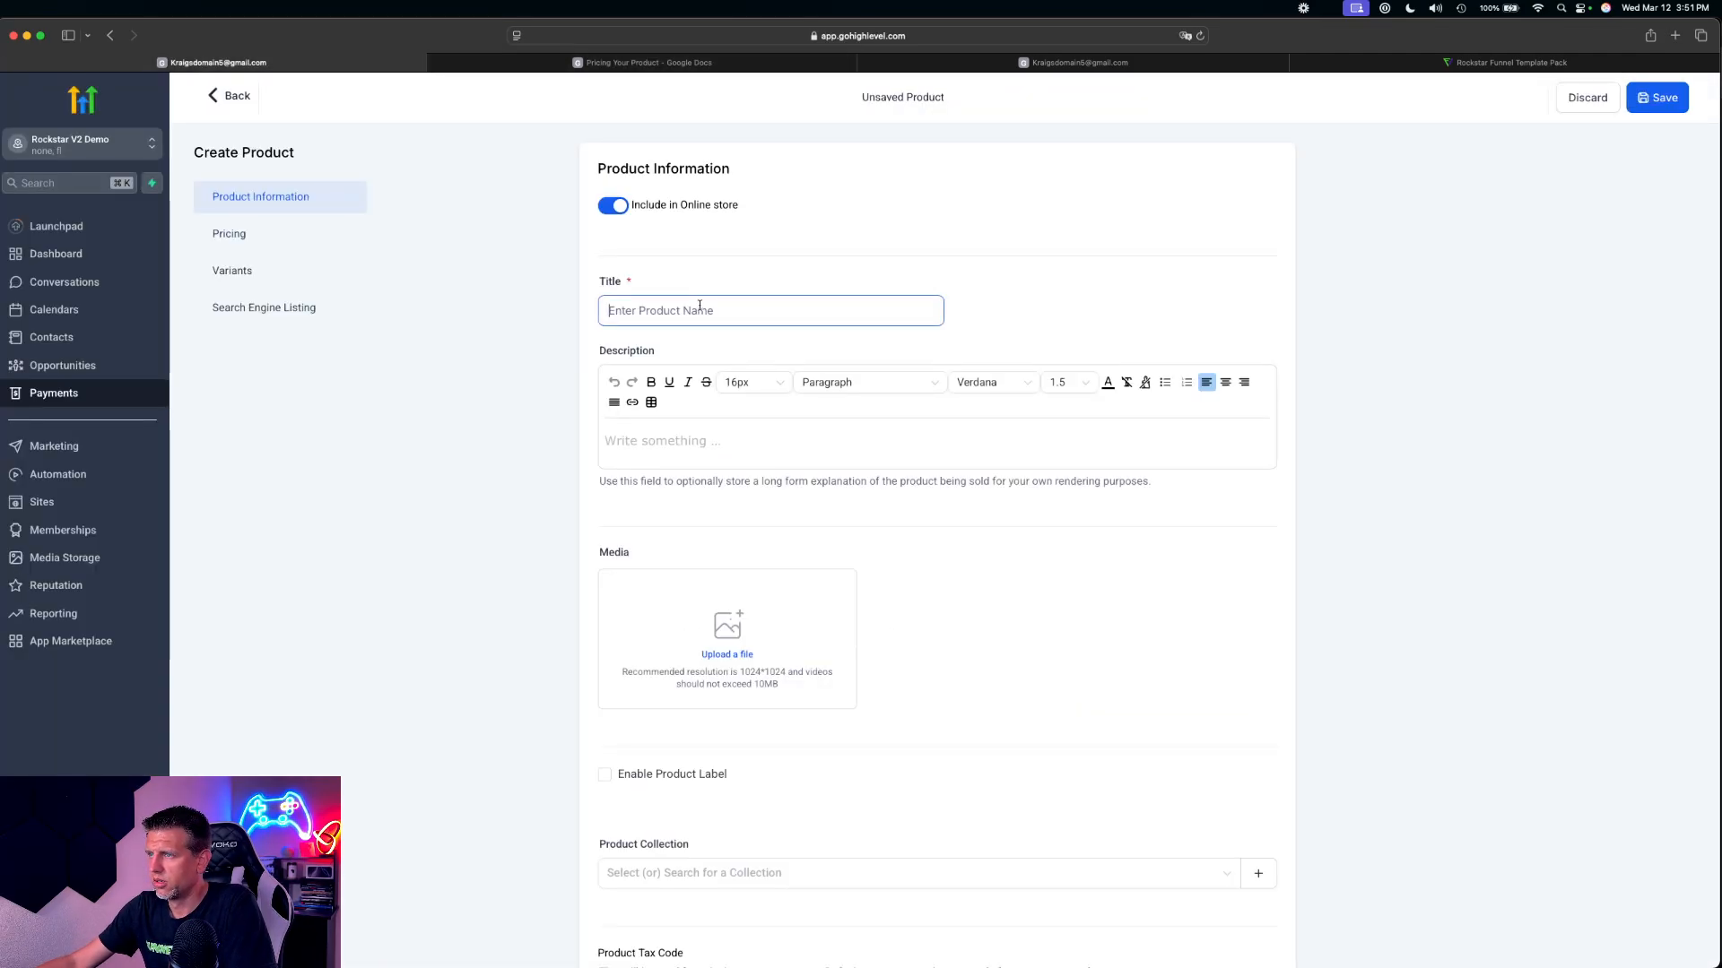
key(super+v)
Set the 3x Checklist product's one-time amount to 17 USD per the pricing document, save it and return to the product list
scroll(953, 503, down, 15)
scroll(1068, 446, up, 3)
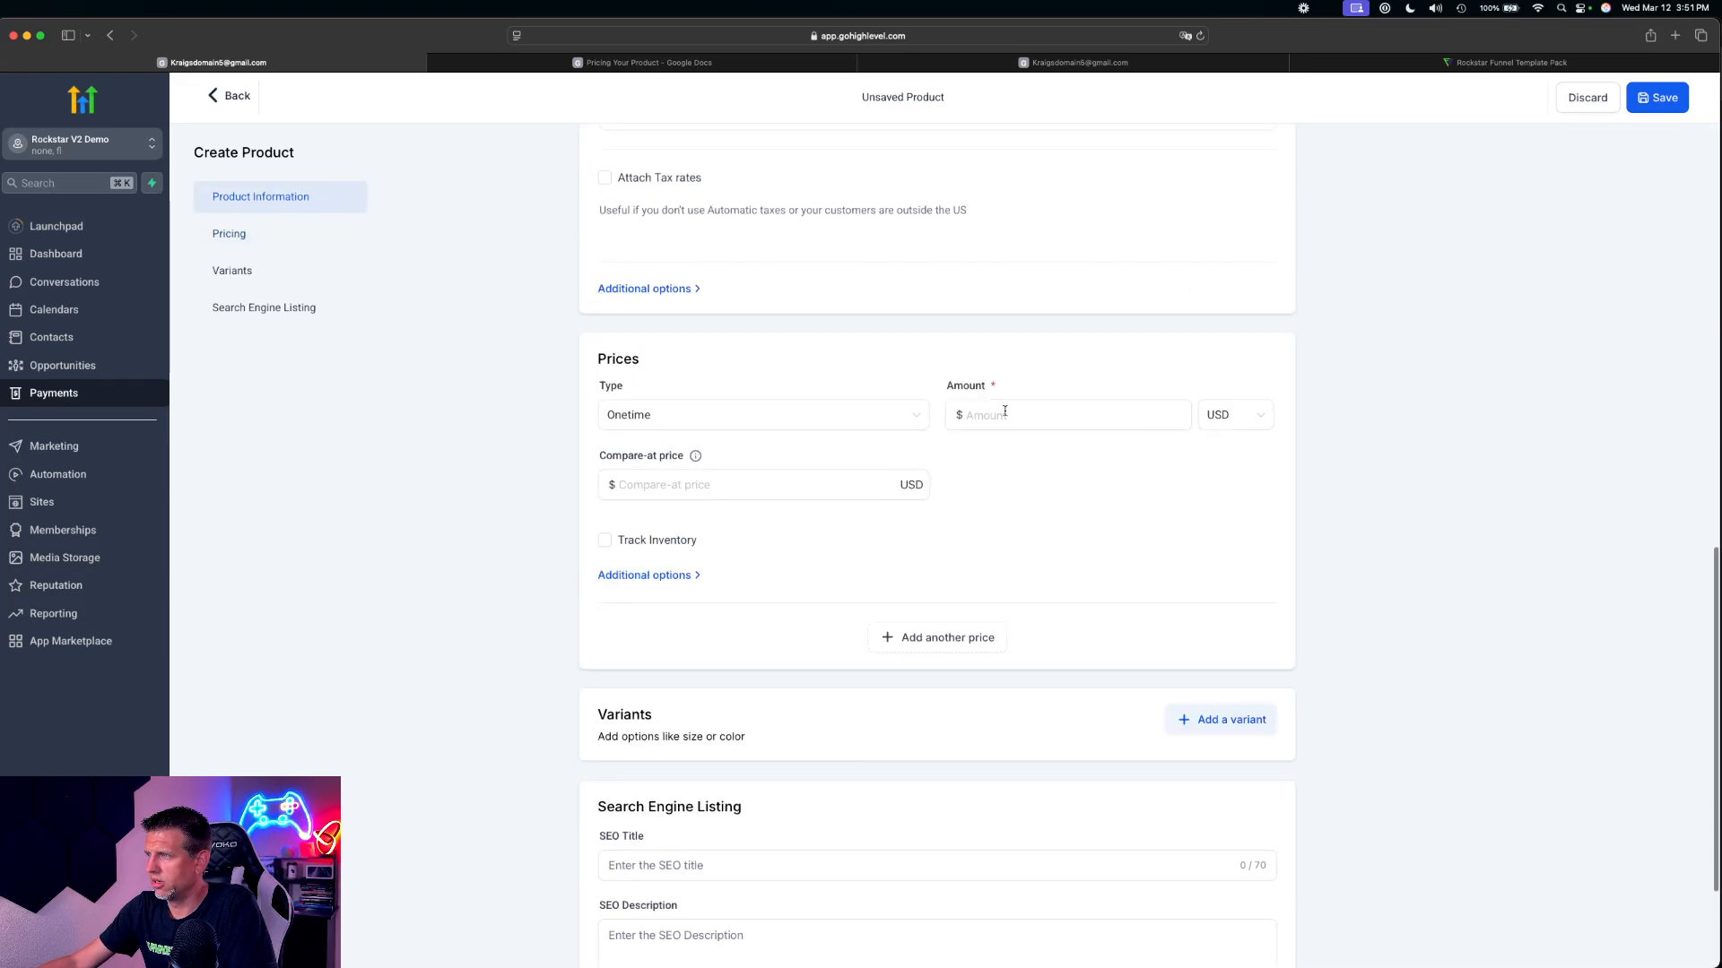
click(1007, 412)
click(642, 62)
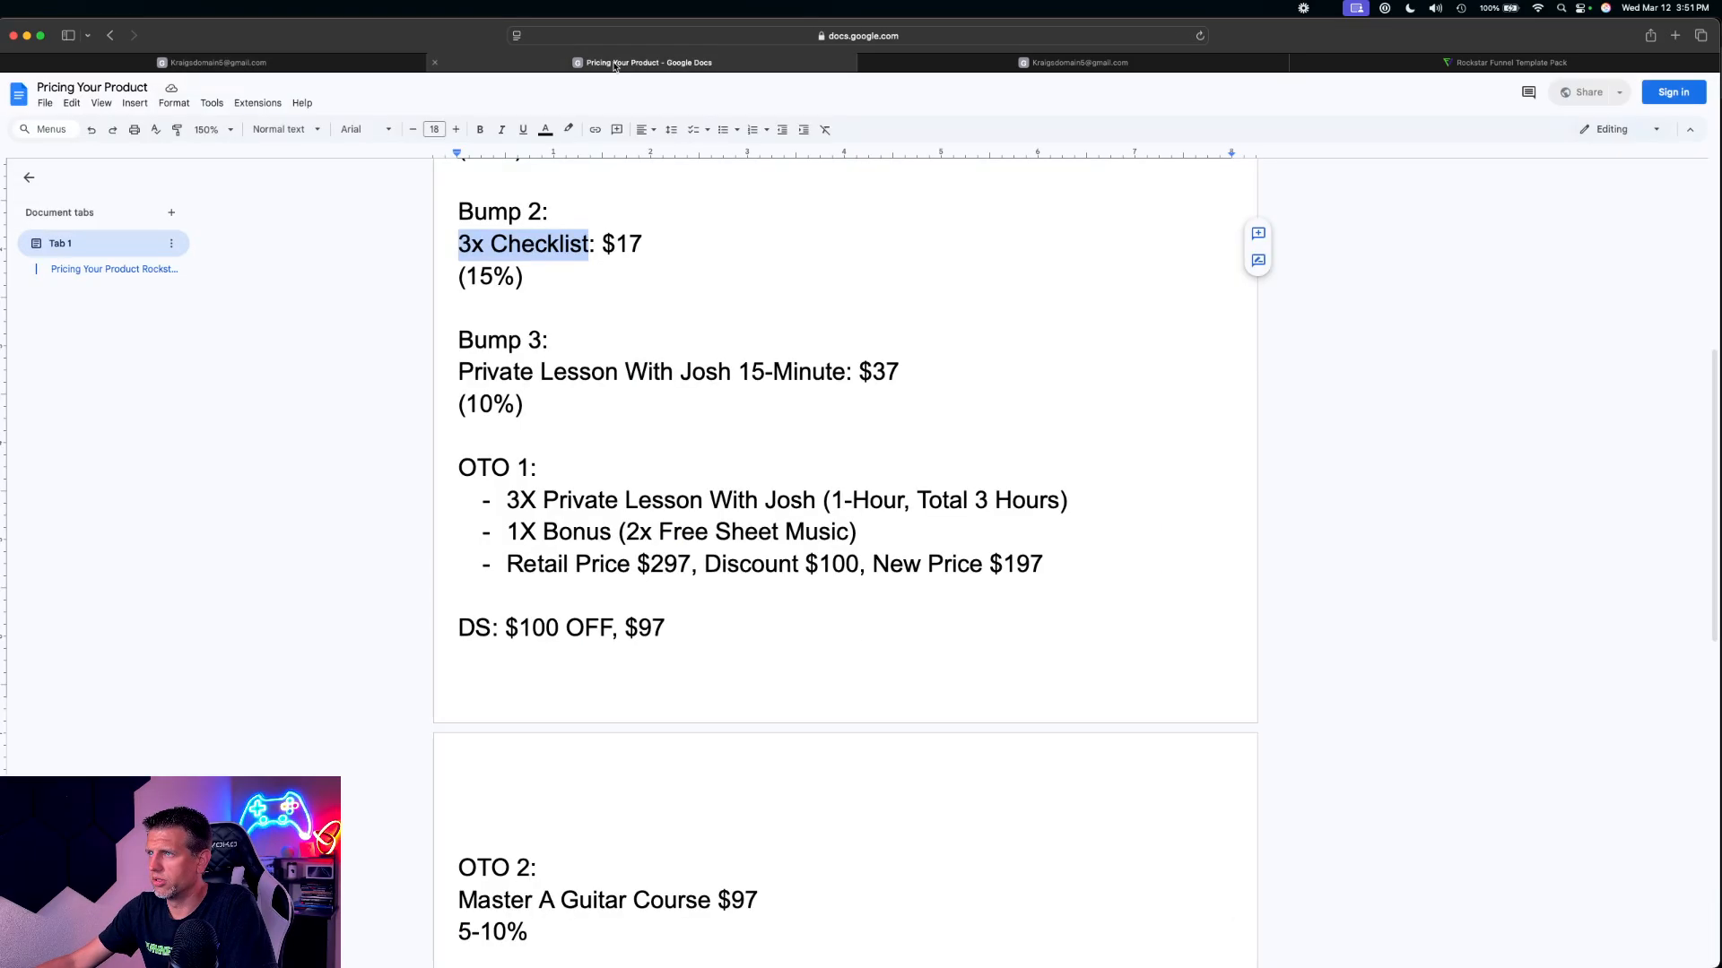
click(354, 66)
text(17)
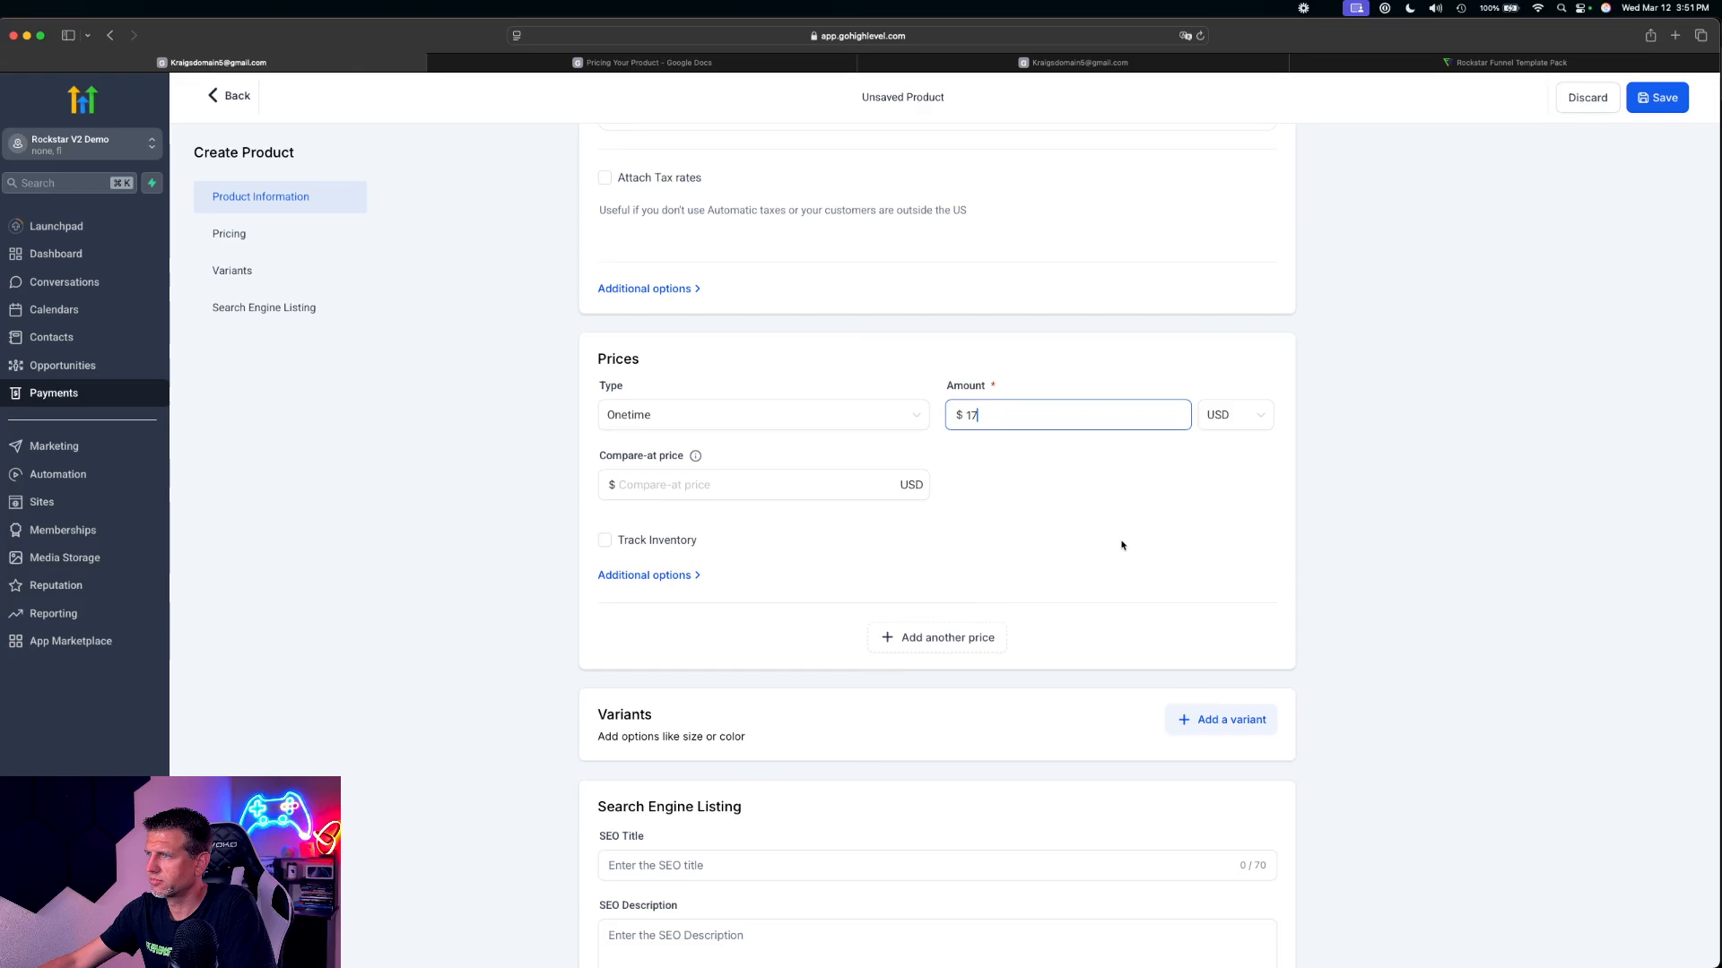
click(1657, 97)
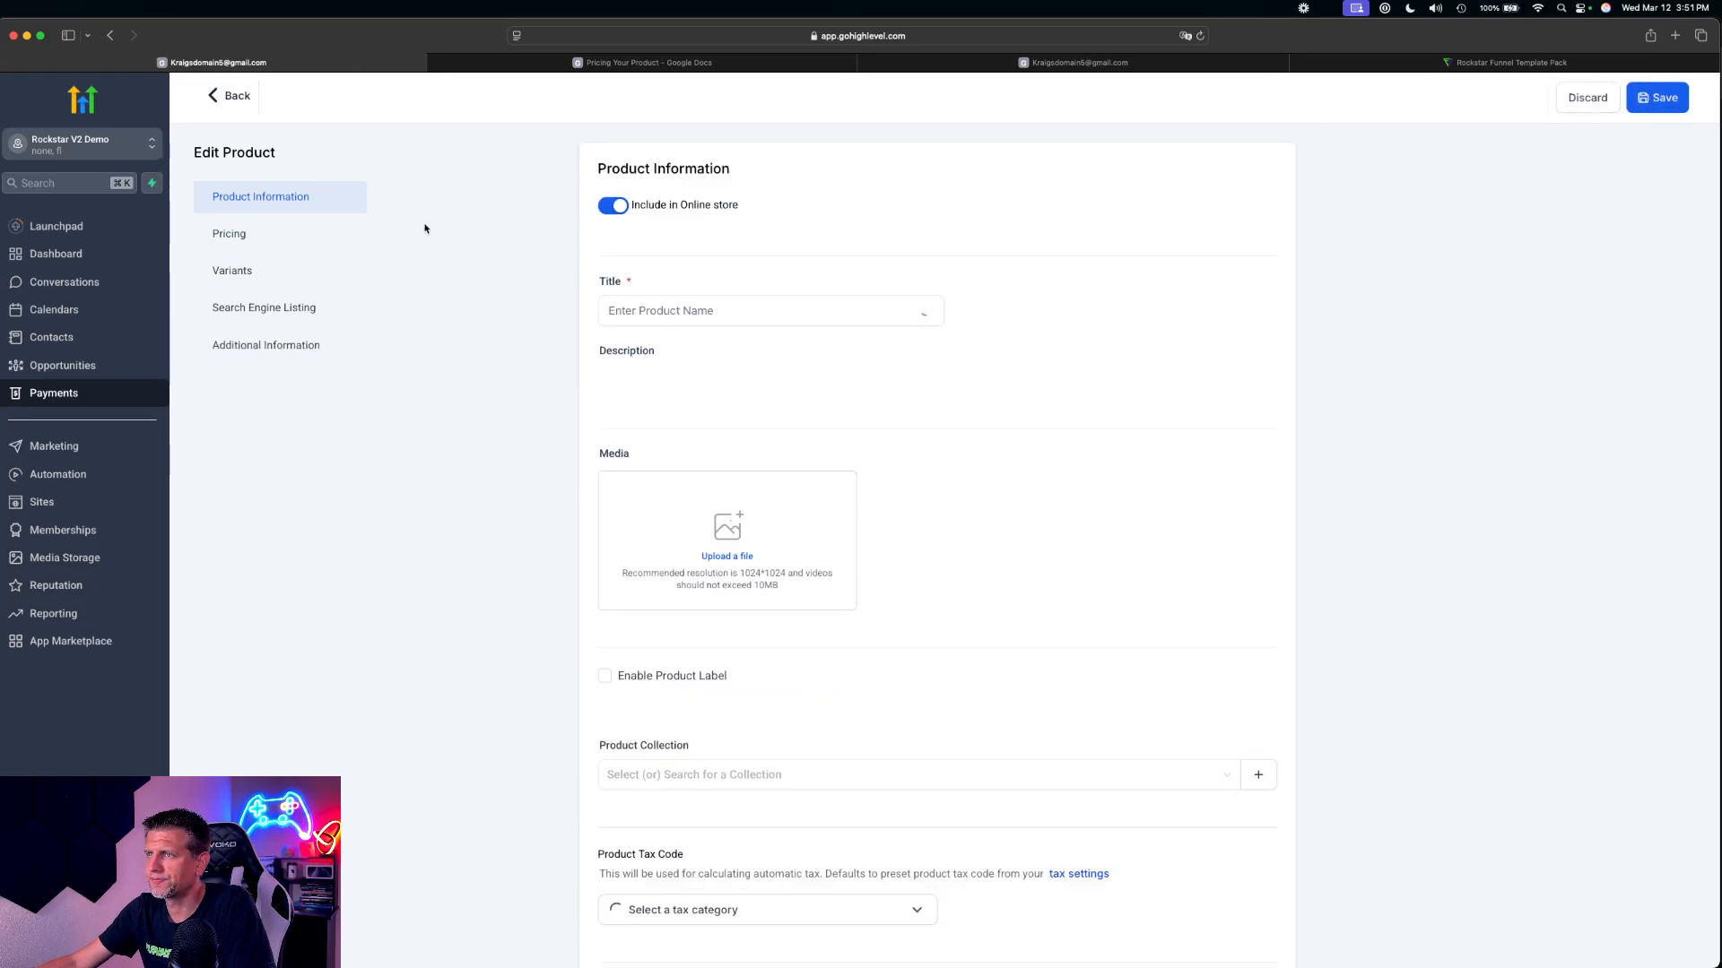
click(235, 96)
Copy the Bump 3 15-minute private lesson name, without the price, from the pricing document and use it as a new product's title
click(642, 63)
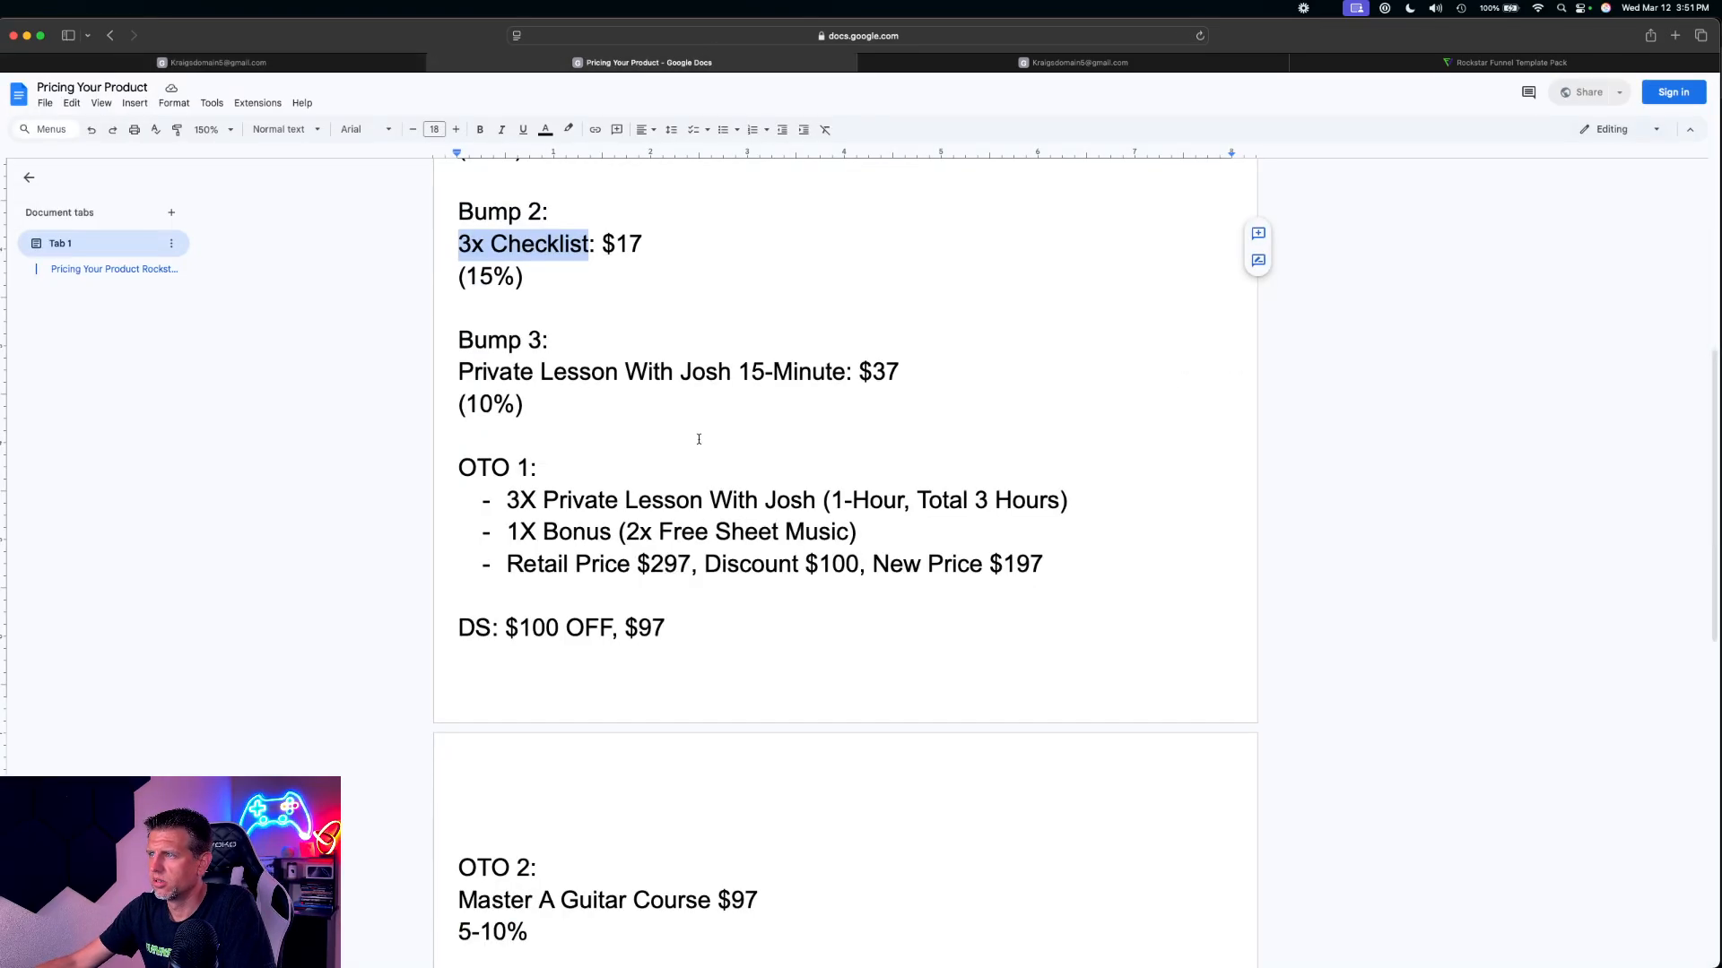
drag(844, 372, 460, 374)
click(269, 62)
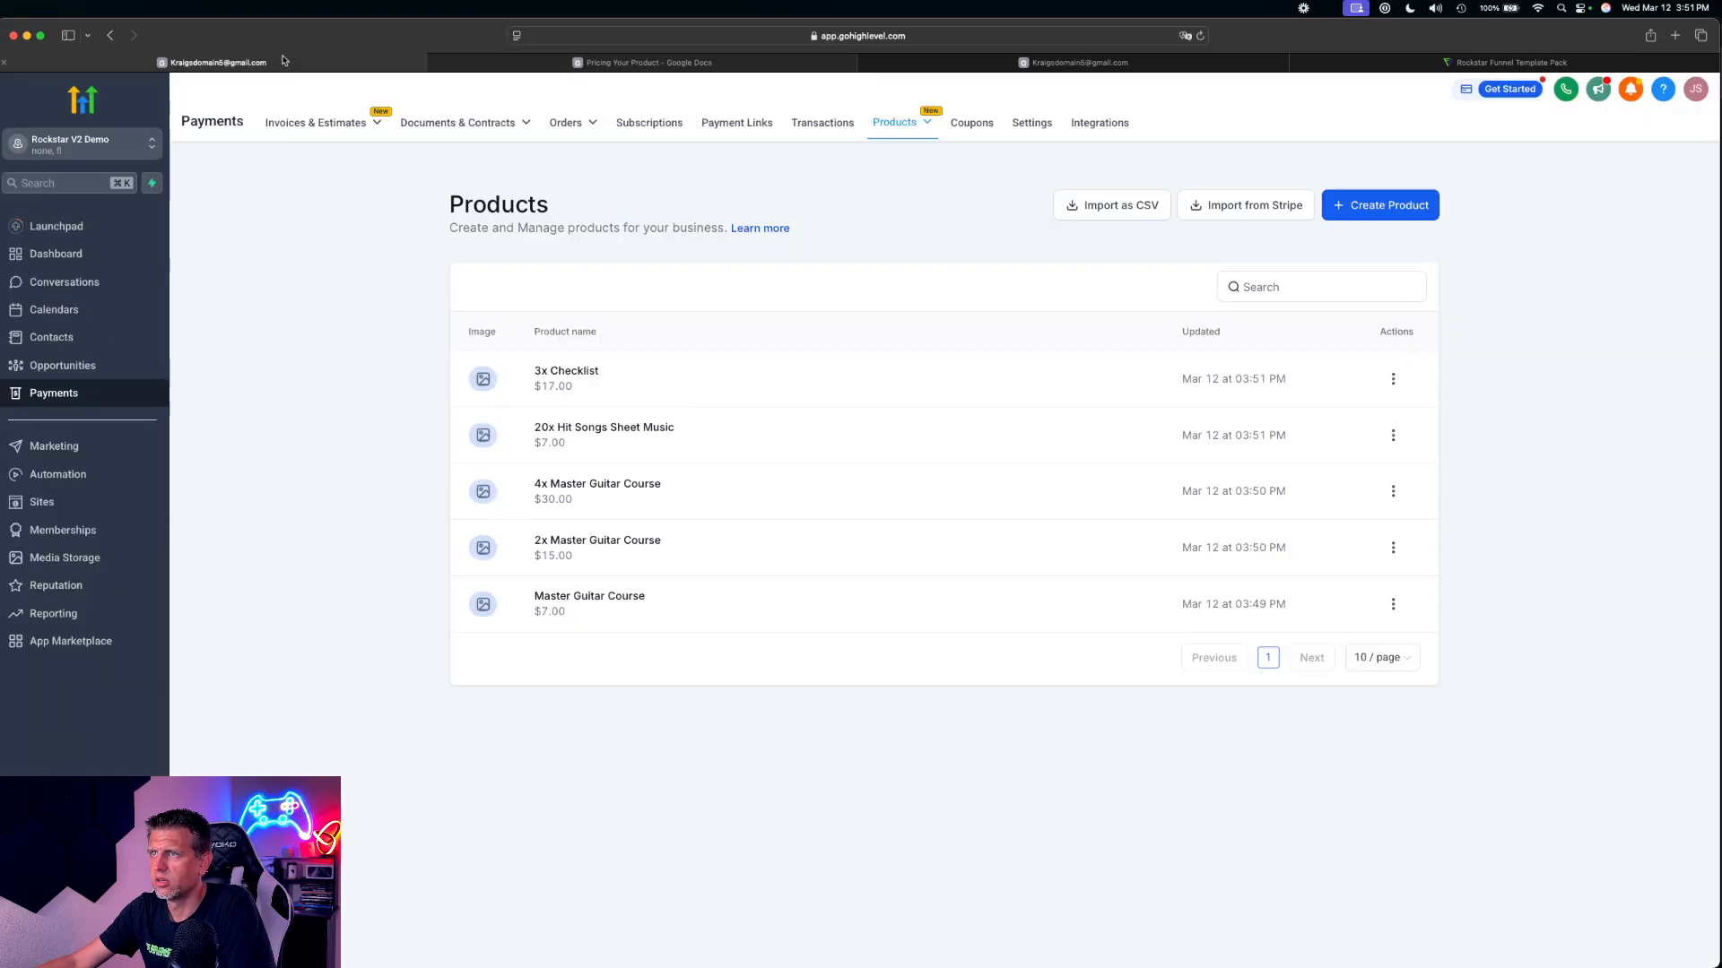
click(1372, 204)
click(650, 316)
key(super+v)
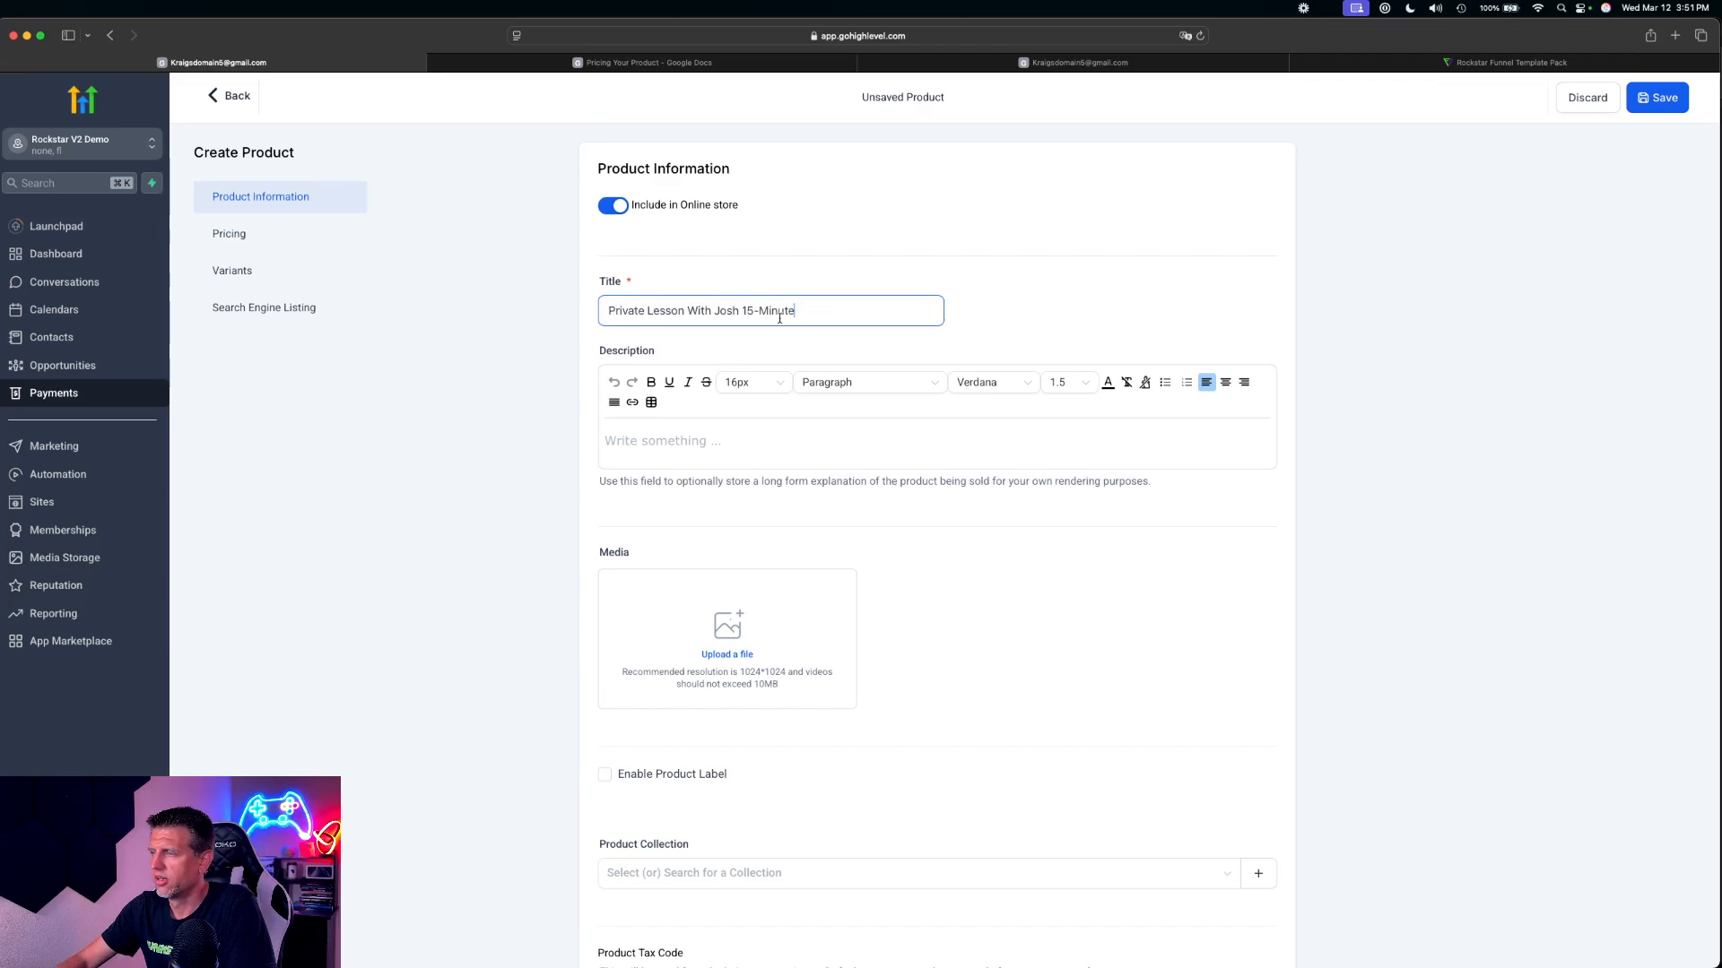
Set the 15-minute private lesson product's one-time amount to 37 USD, save it and return to the product list
scroll(960, 570, down, 15)
click(1044, 562)
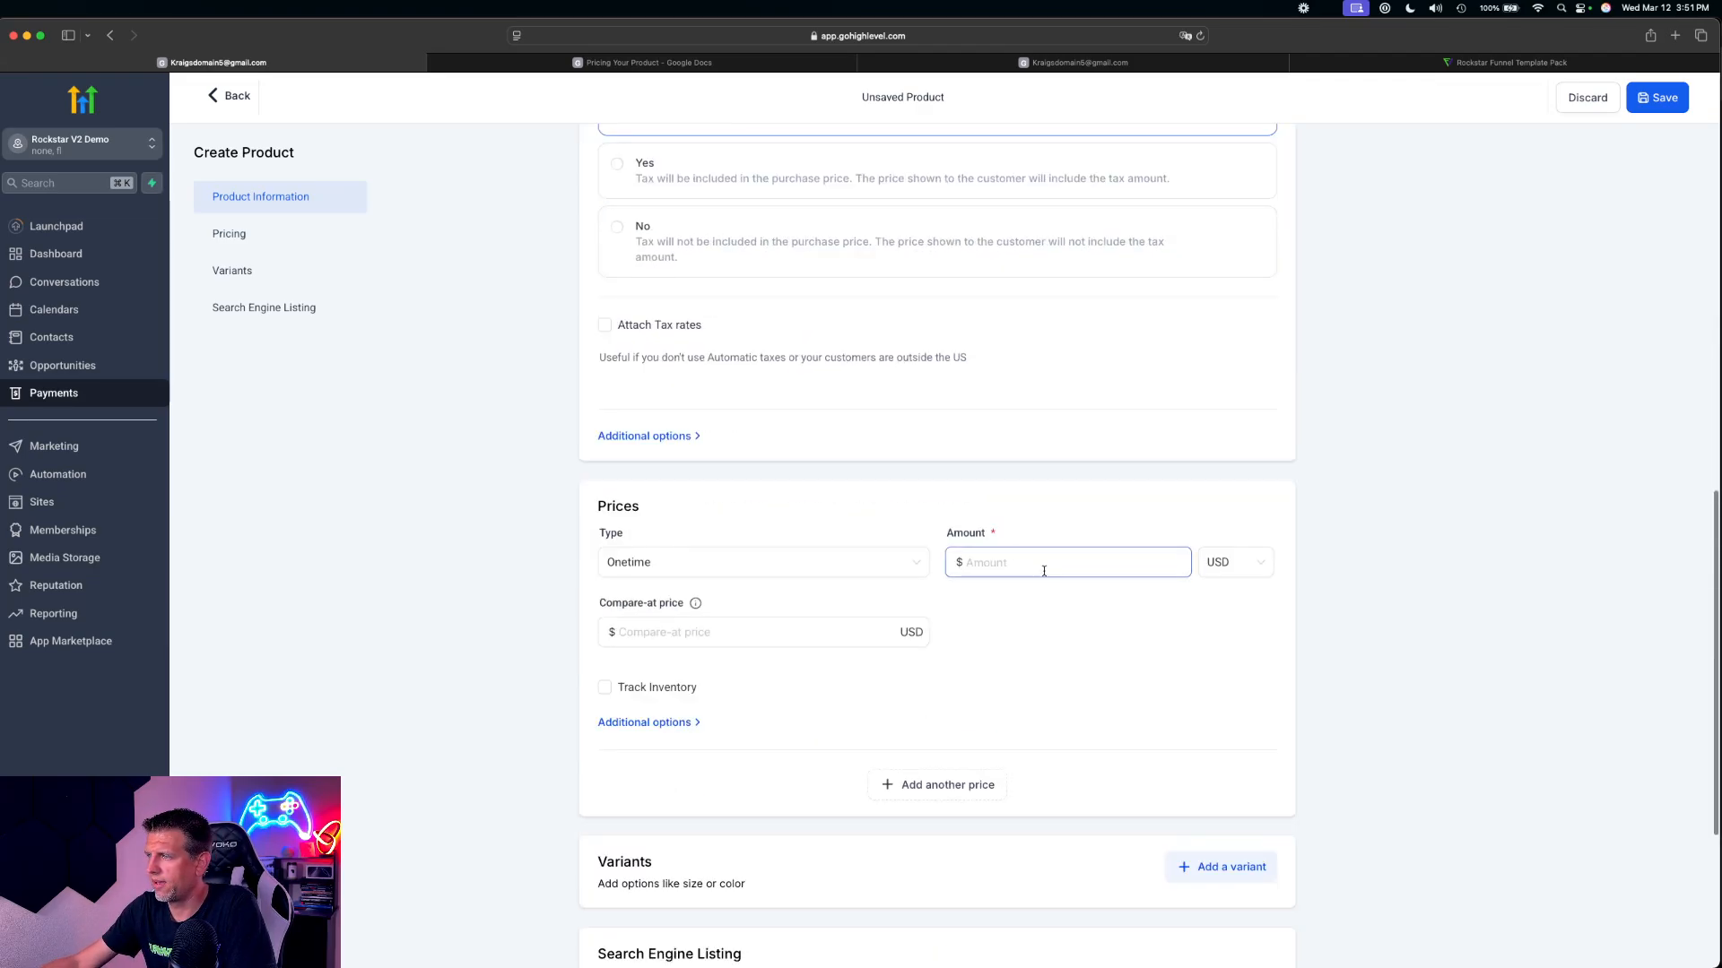
text(37)
click(1313, 467)
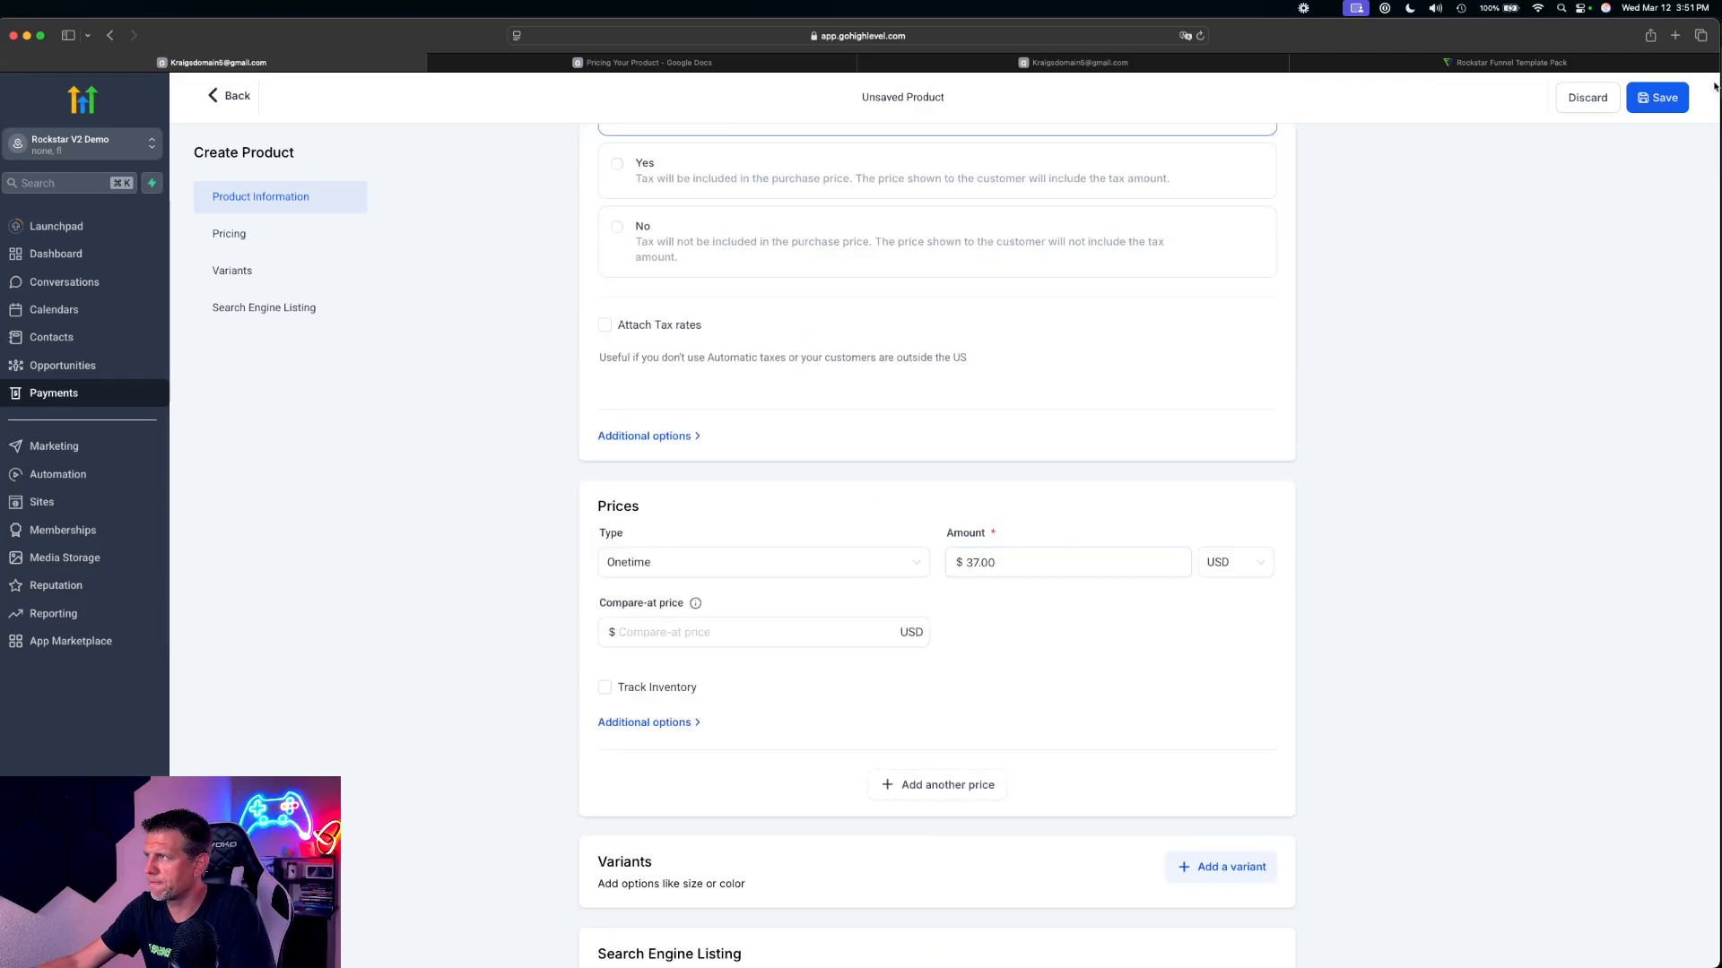
click(1670, 102)
click(233, 100)
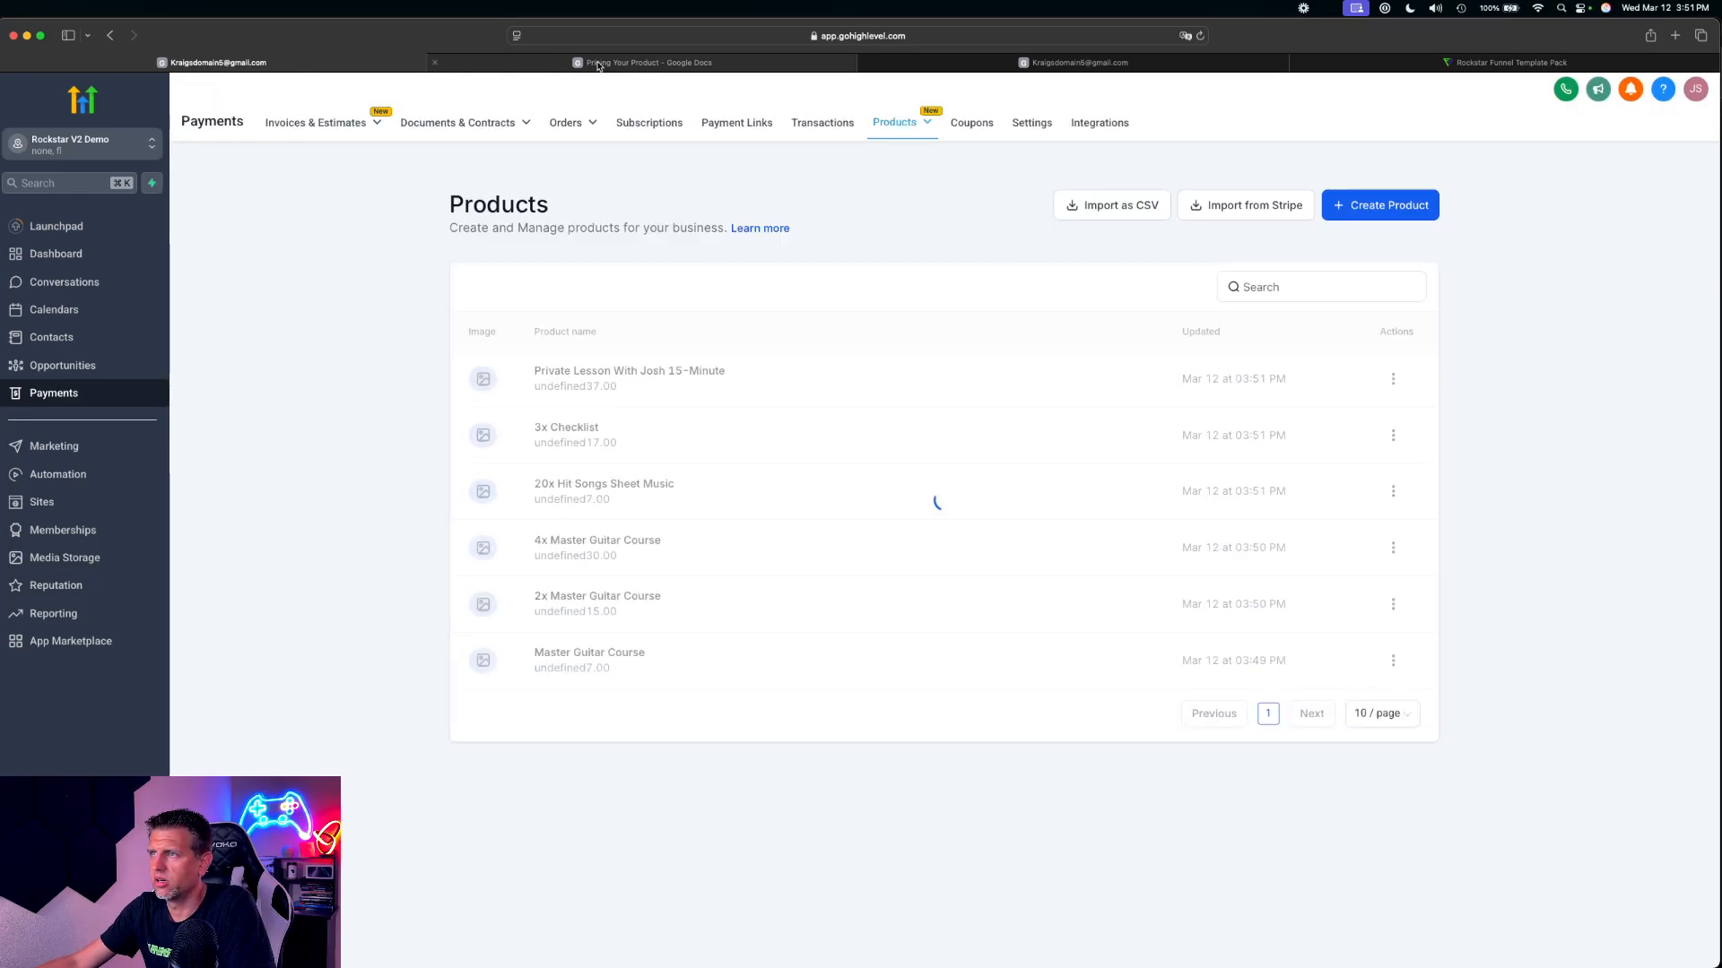
Examine the OTO 1 private lesson offer and the 1x Master Guitar Course line in the pricing document
click(618, 65)
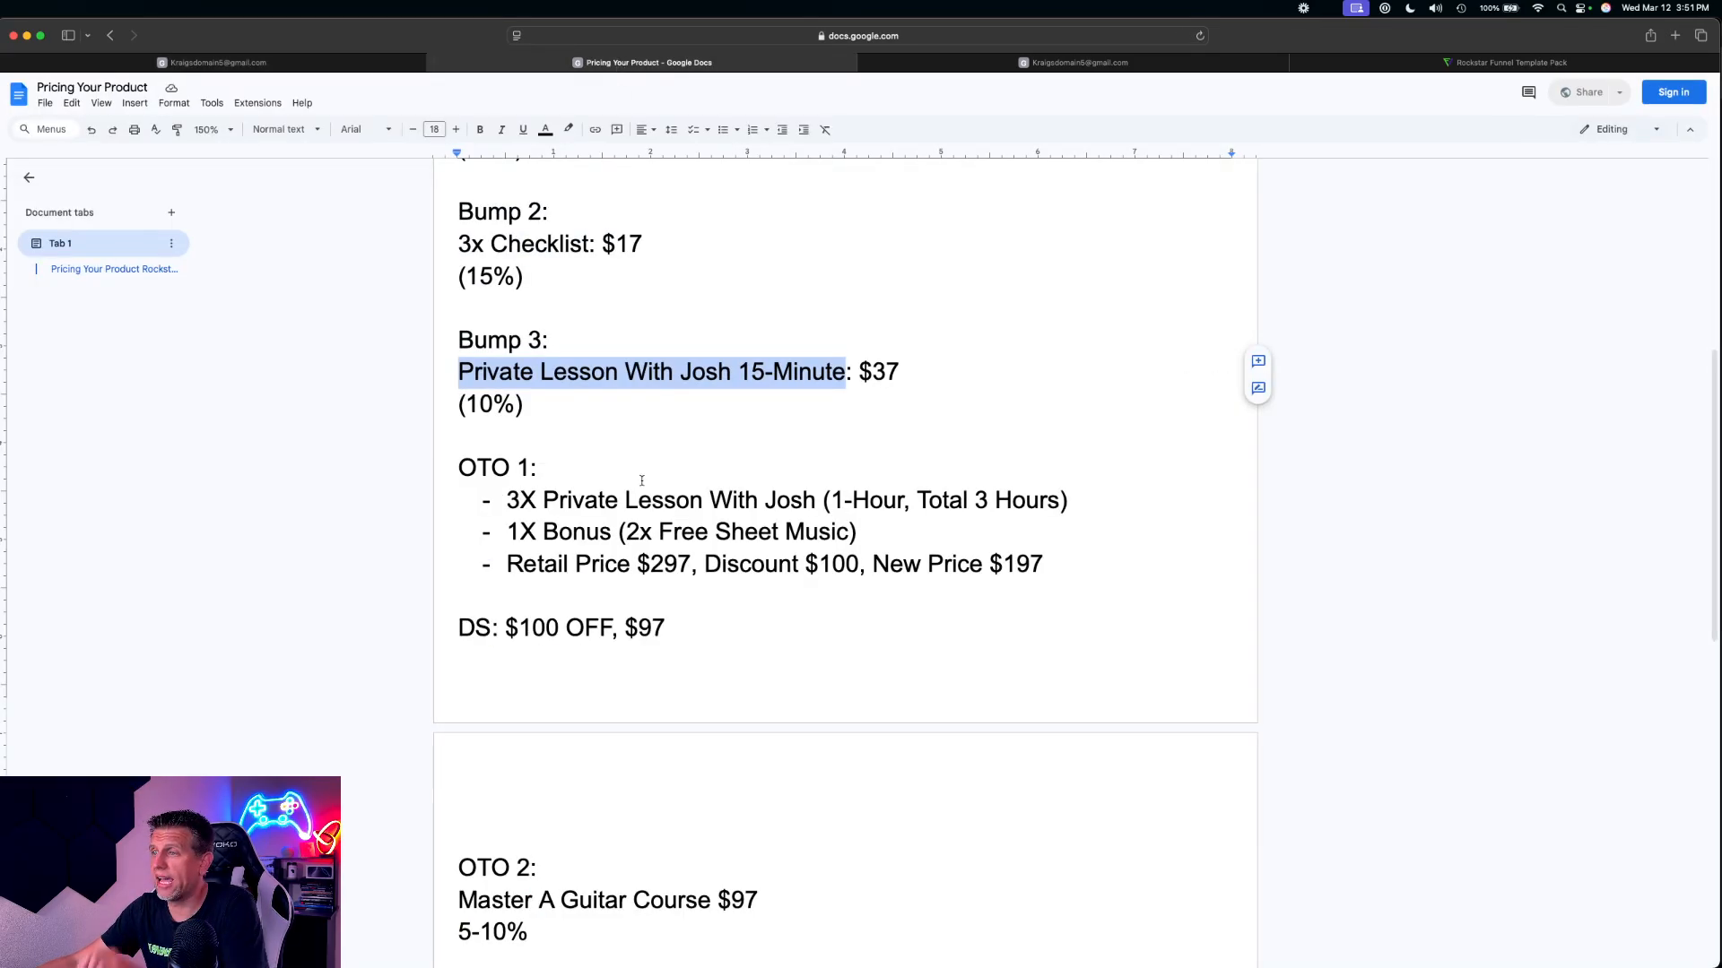
scroll(642, 480, down, 2)
drag(508, 421, 810, 412)
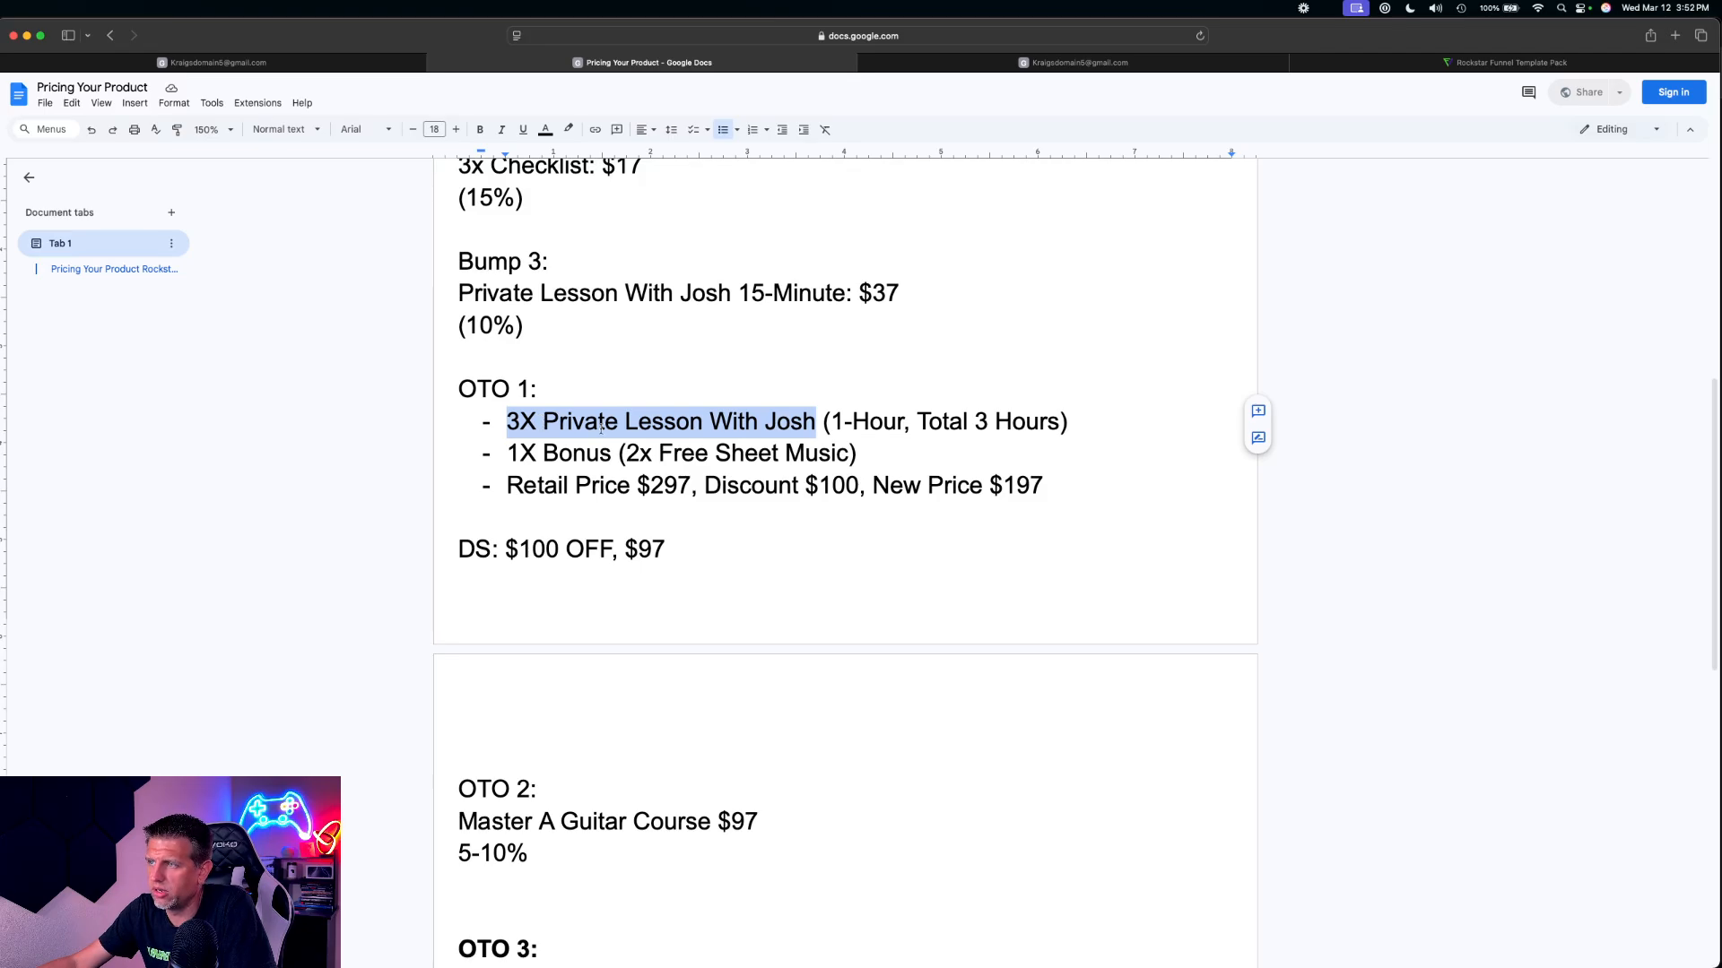
click(766, 422)
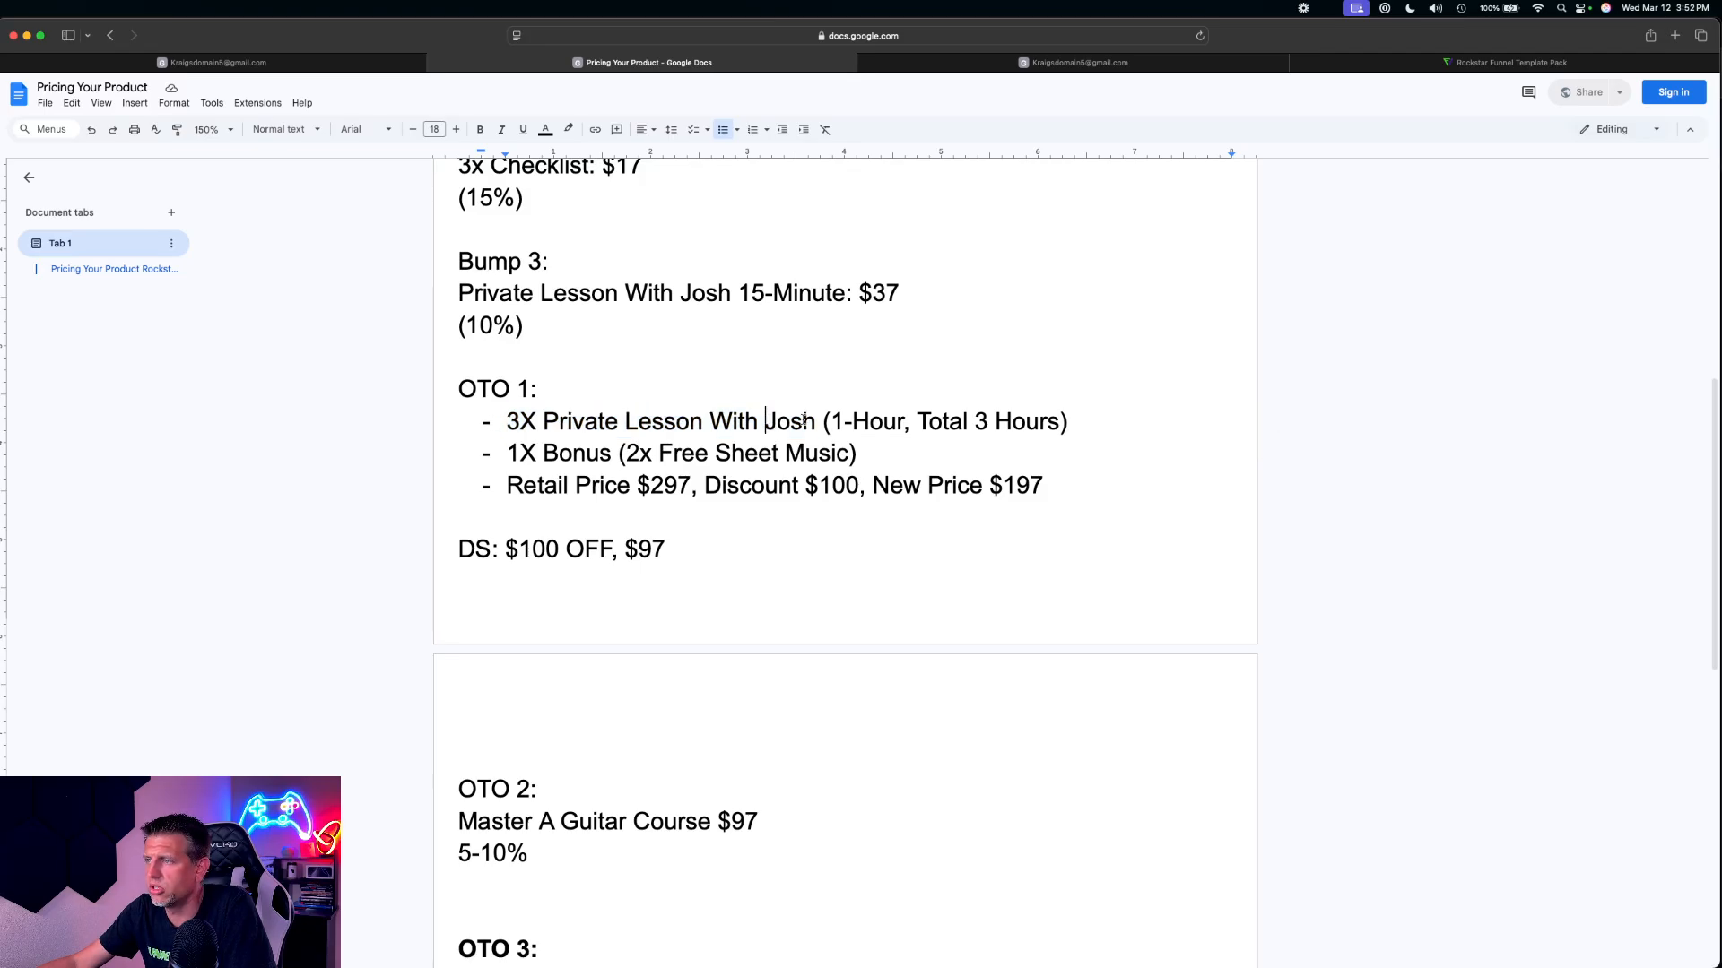
mouse_move(814, 422)
mouse_down()
mouse_move(502, 422)
mouse_move(818, 417)
mouse_up()
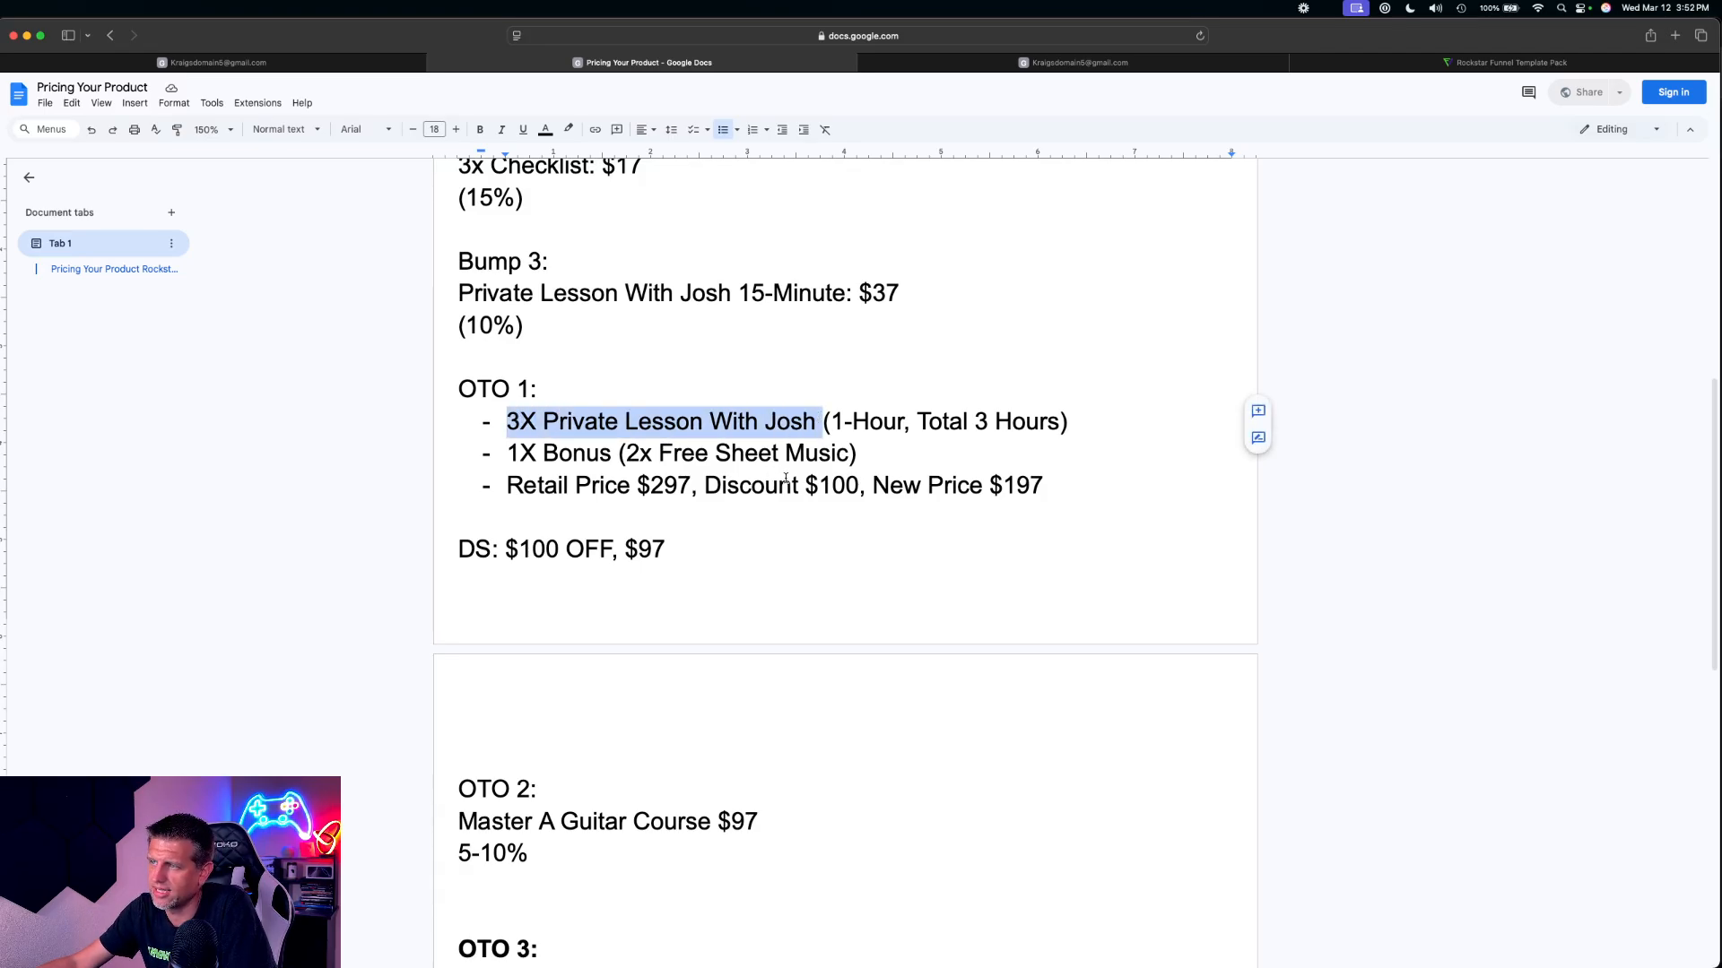
scroll(783, 483, up, 6)
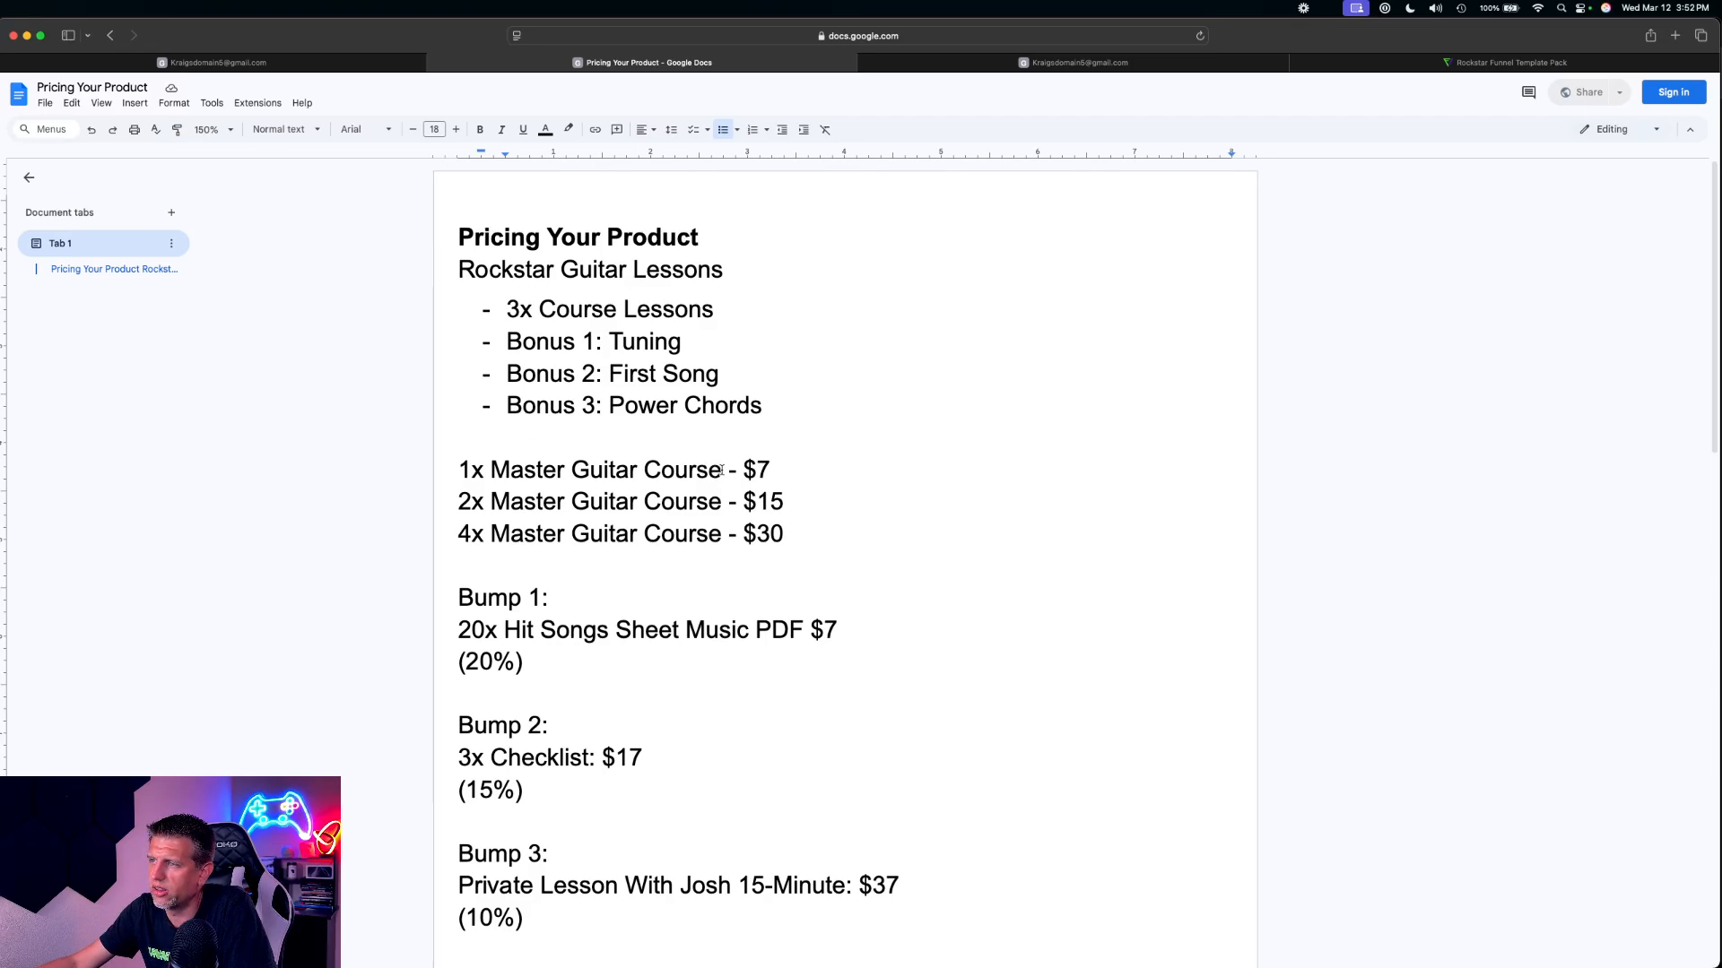
drag(512, 471, 726, 469)
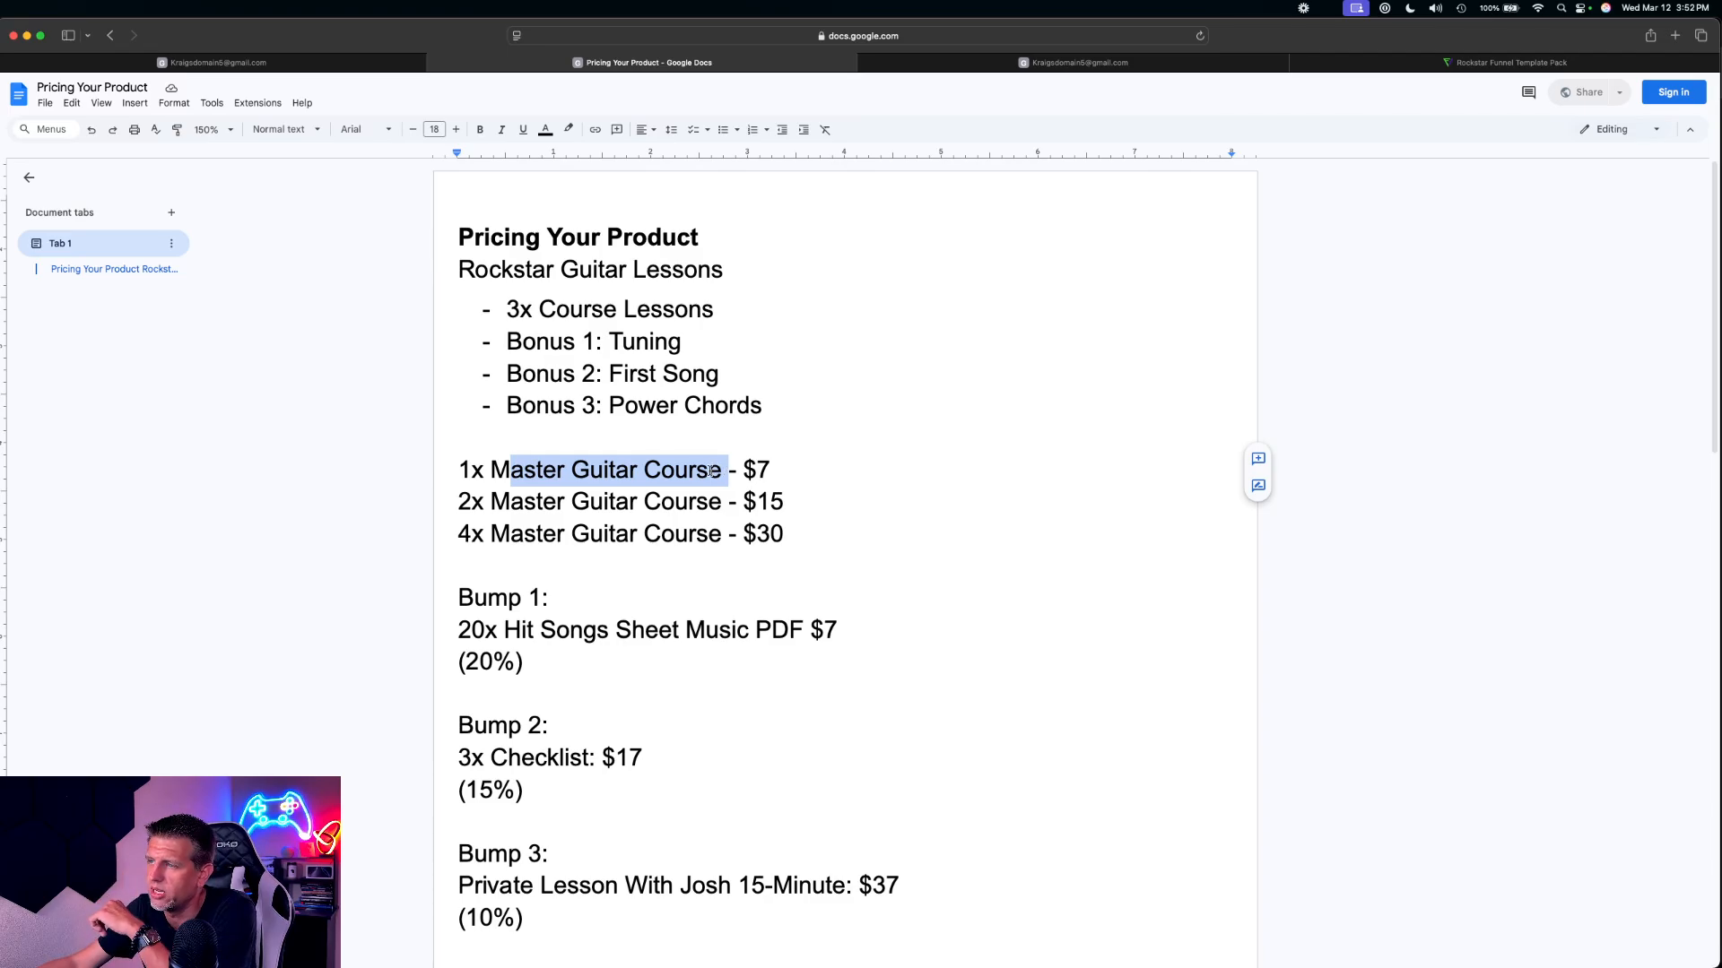
click(712, 472)
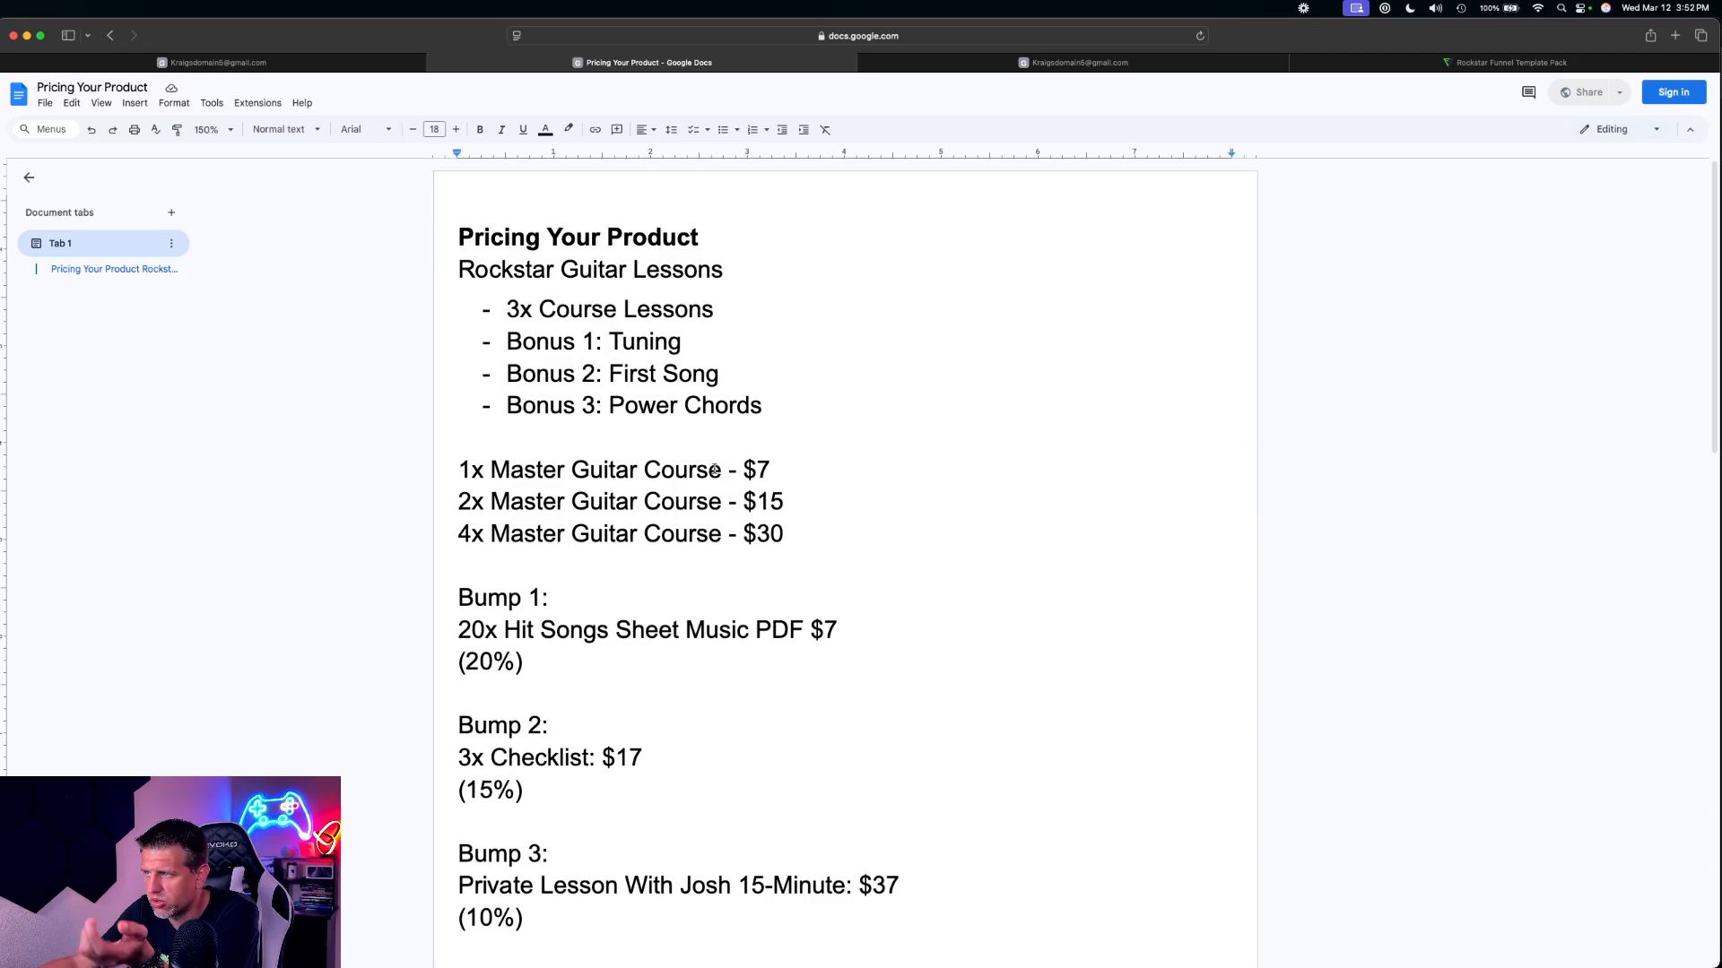
Copy the OTO 1 3X private lesson name, without the duration, from the pricing document and use it as a new product's title
scroll(717, 473, down, 5)
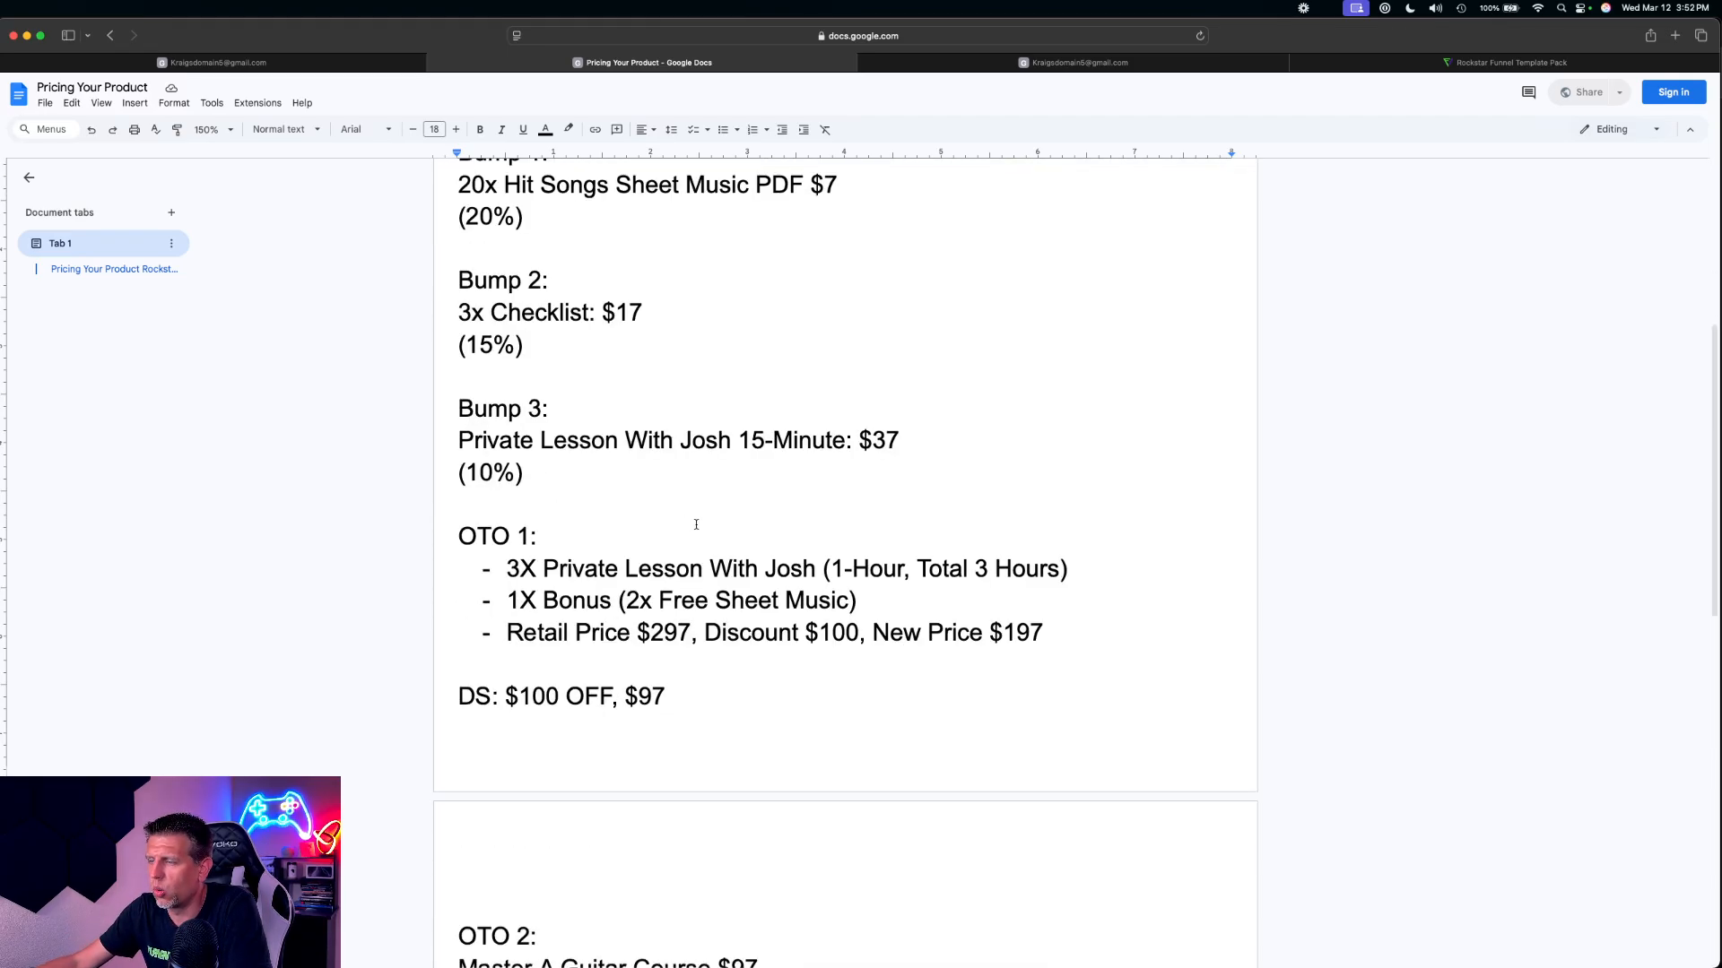
drag(504, 565, 815, 565)
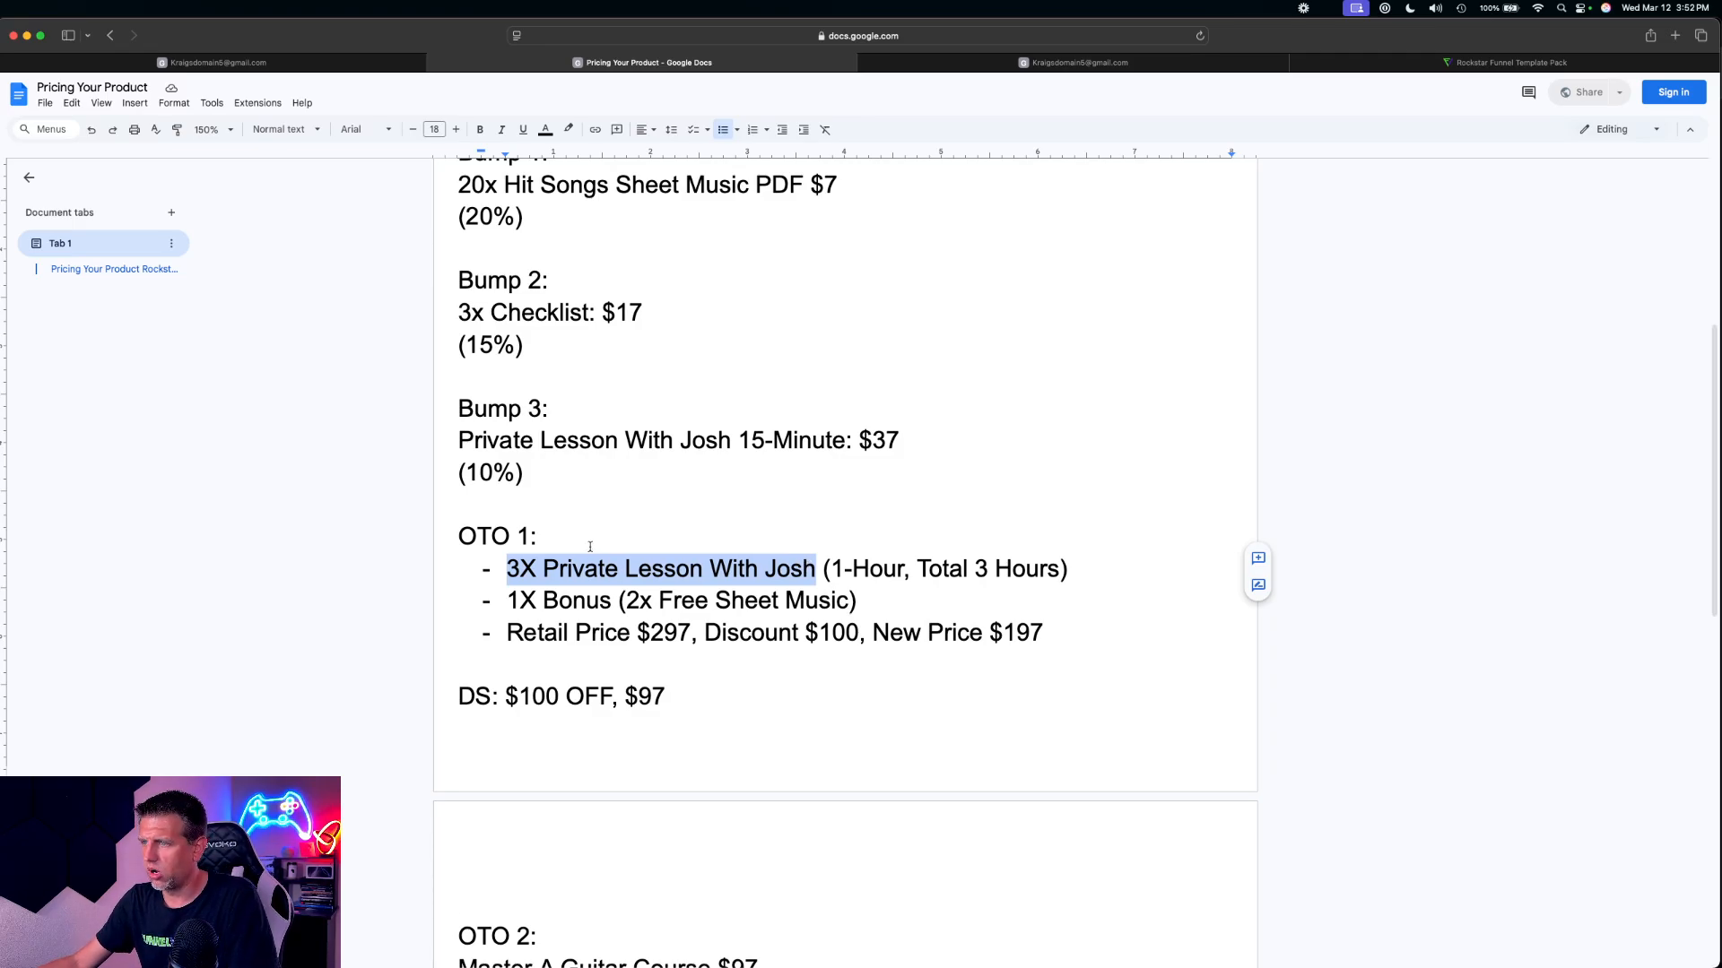
click(218, 63)
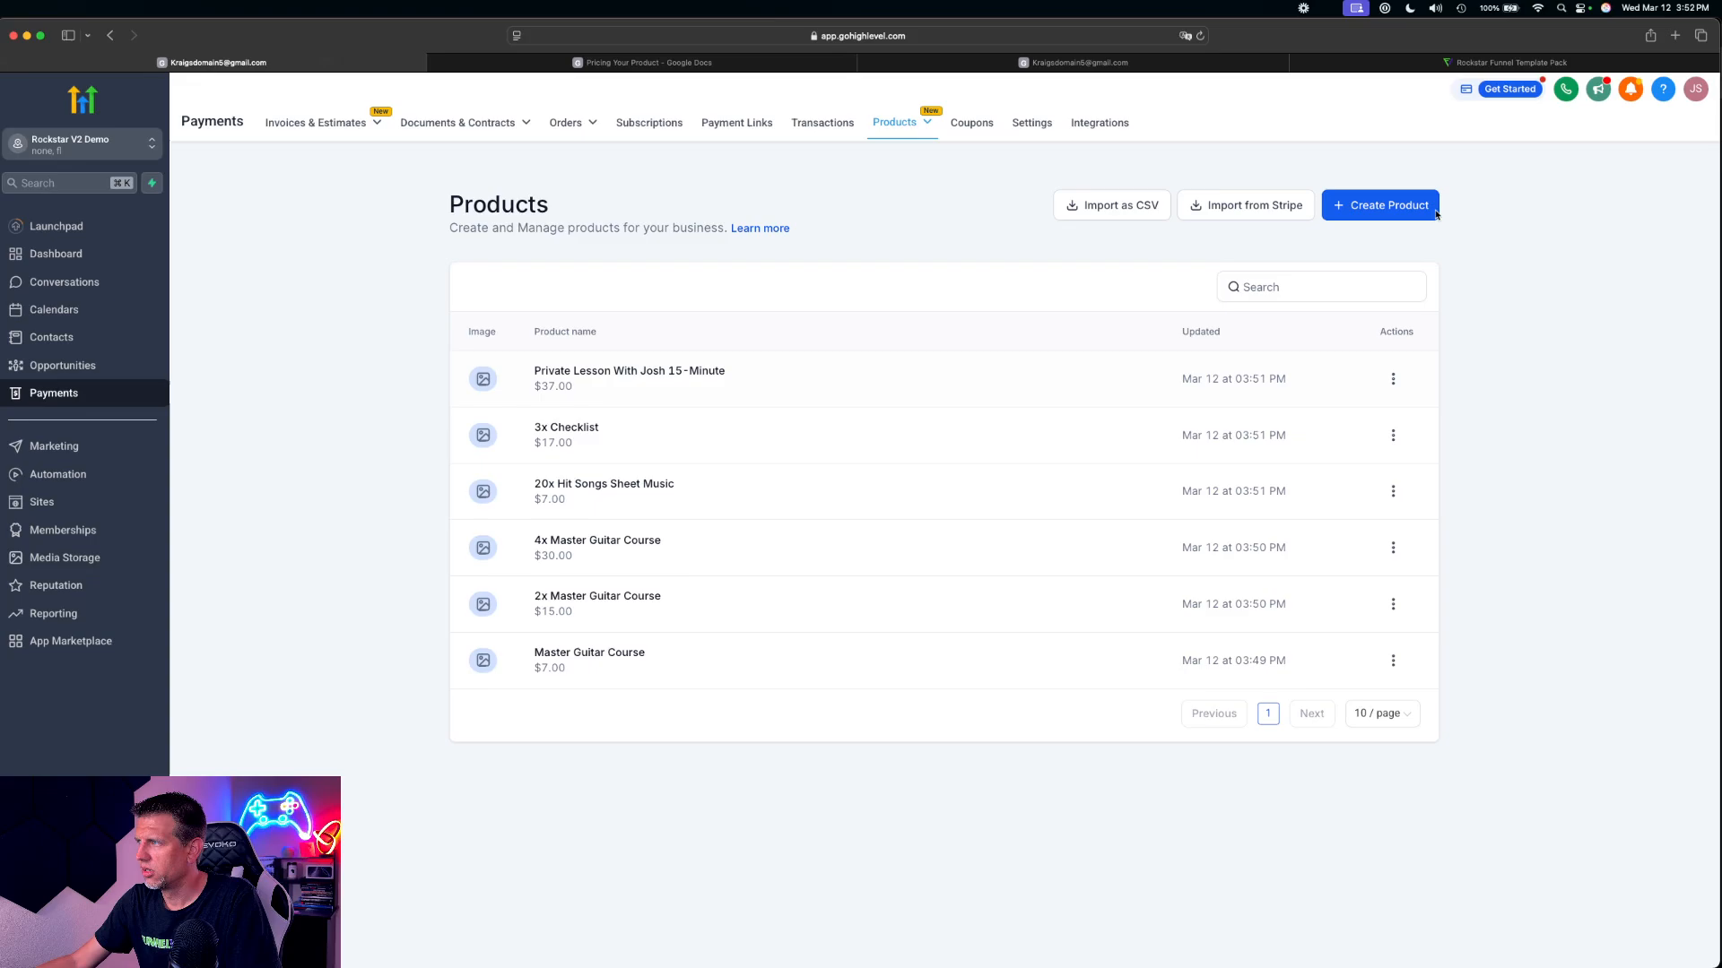
click(1387, 212)
click(733, 315)
key(super+v)
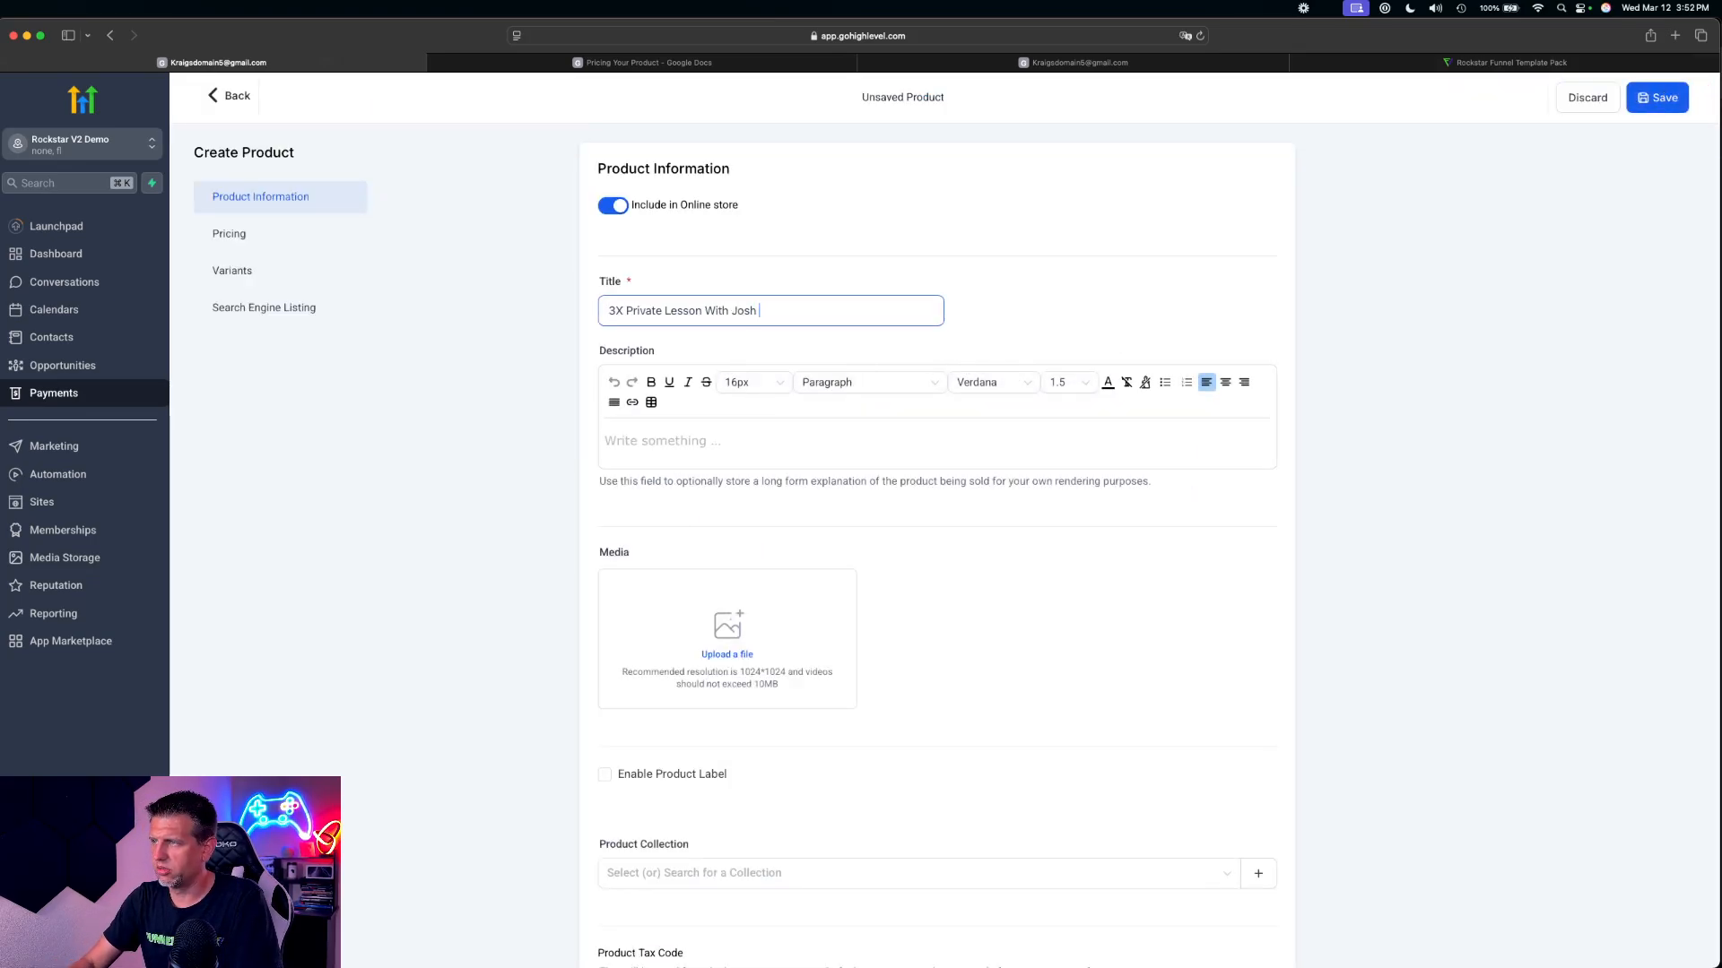
Set the 3X private lesson product's one-time amount to 47 USD and save the product
scroll(1053, 887, down, 15)
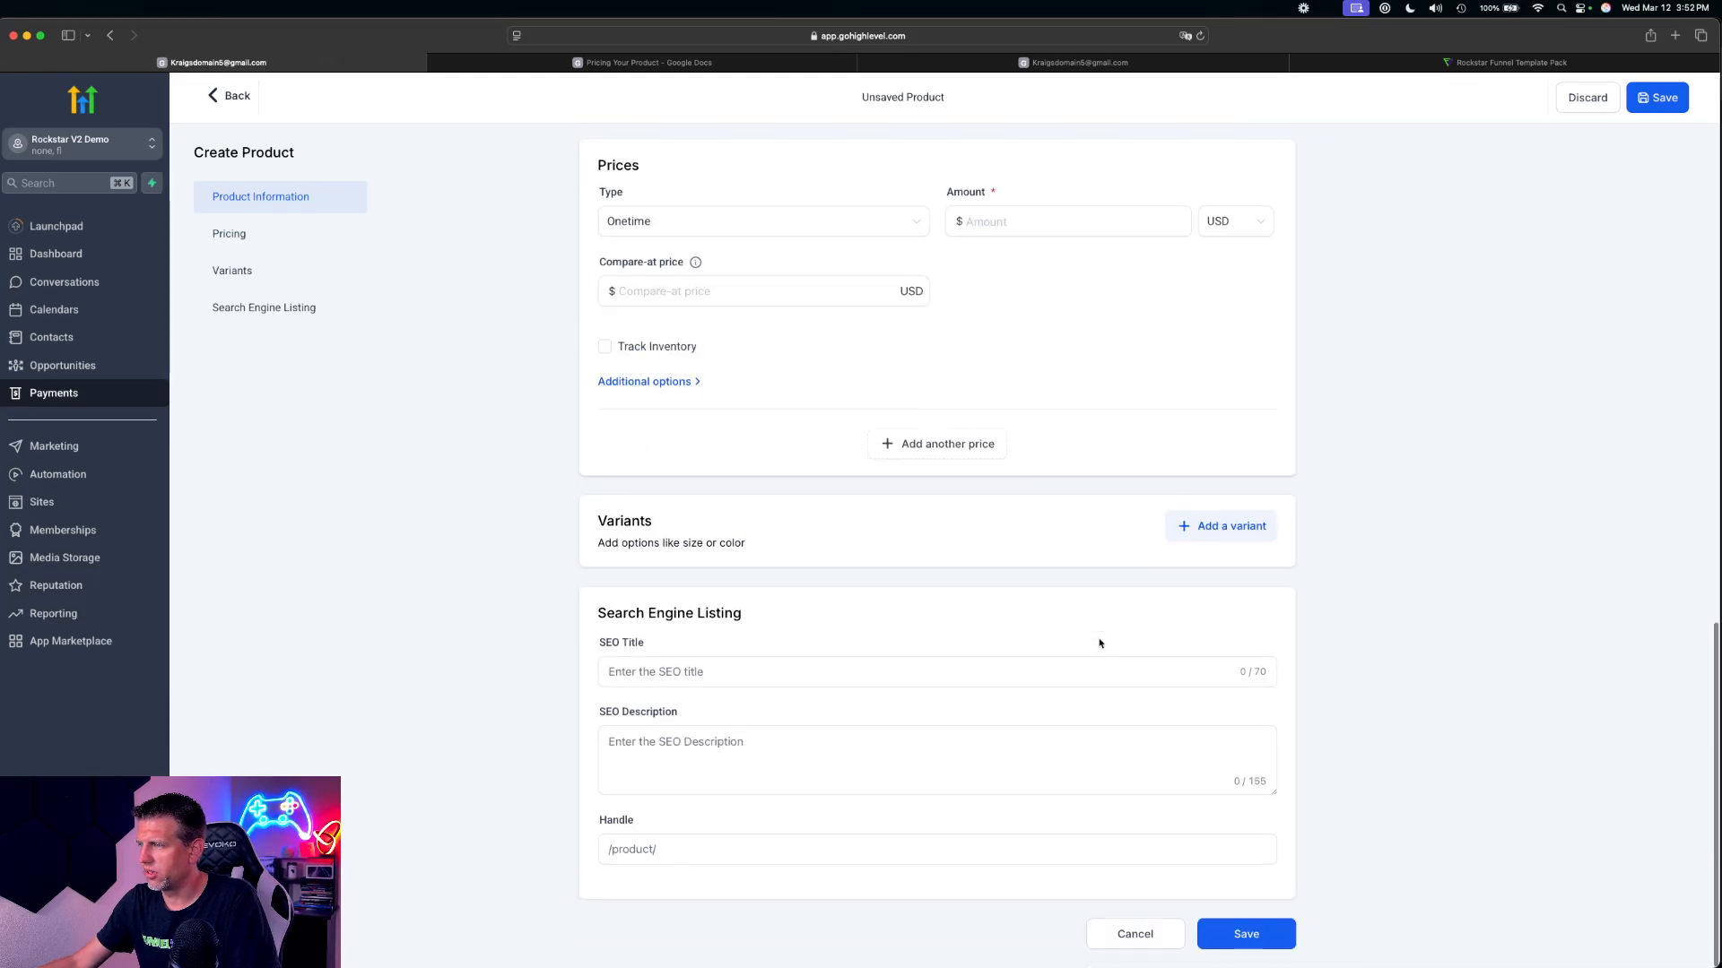
click(1031, 221)
text(47)
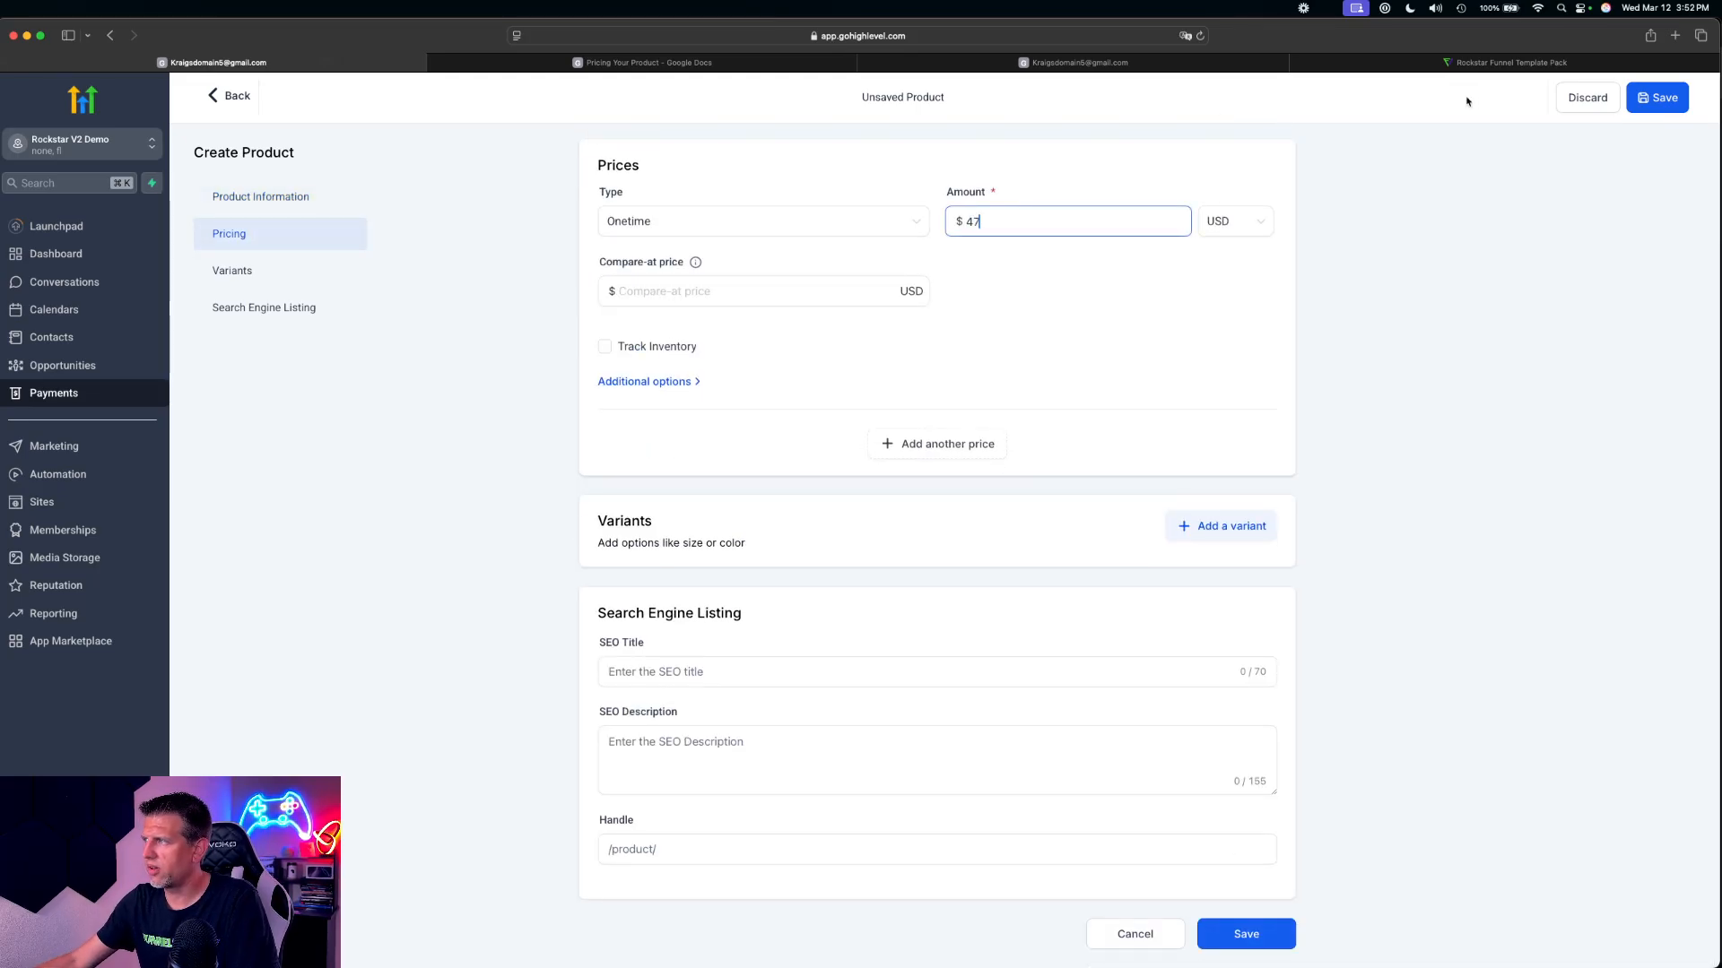
click(1661, 98)
Rename the OTO 2 offer in the pricing document as Master Acoustic Guitar Course and select the name without its price
click(642, 62)
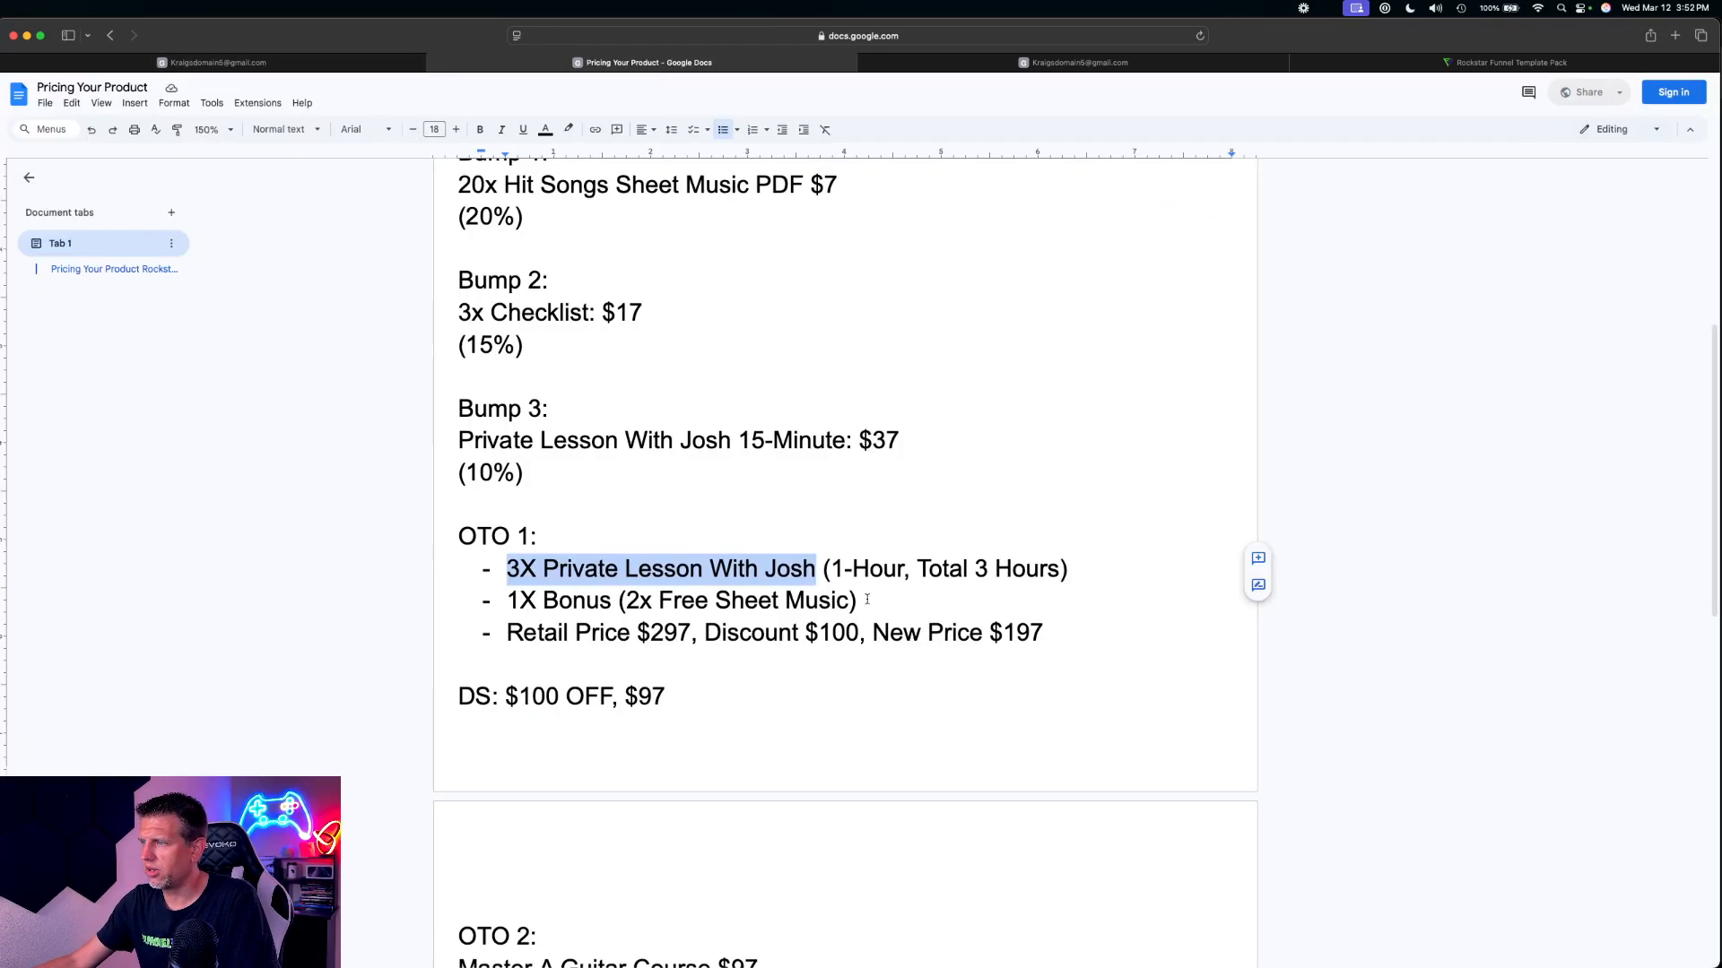
scroll(739, 531, down, 5)
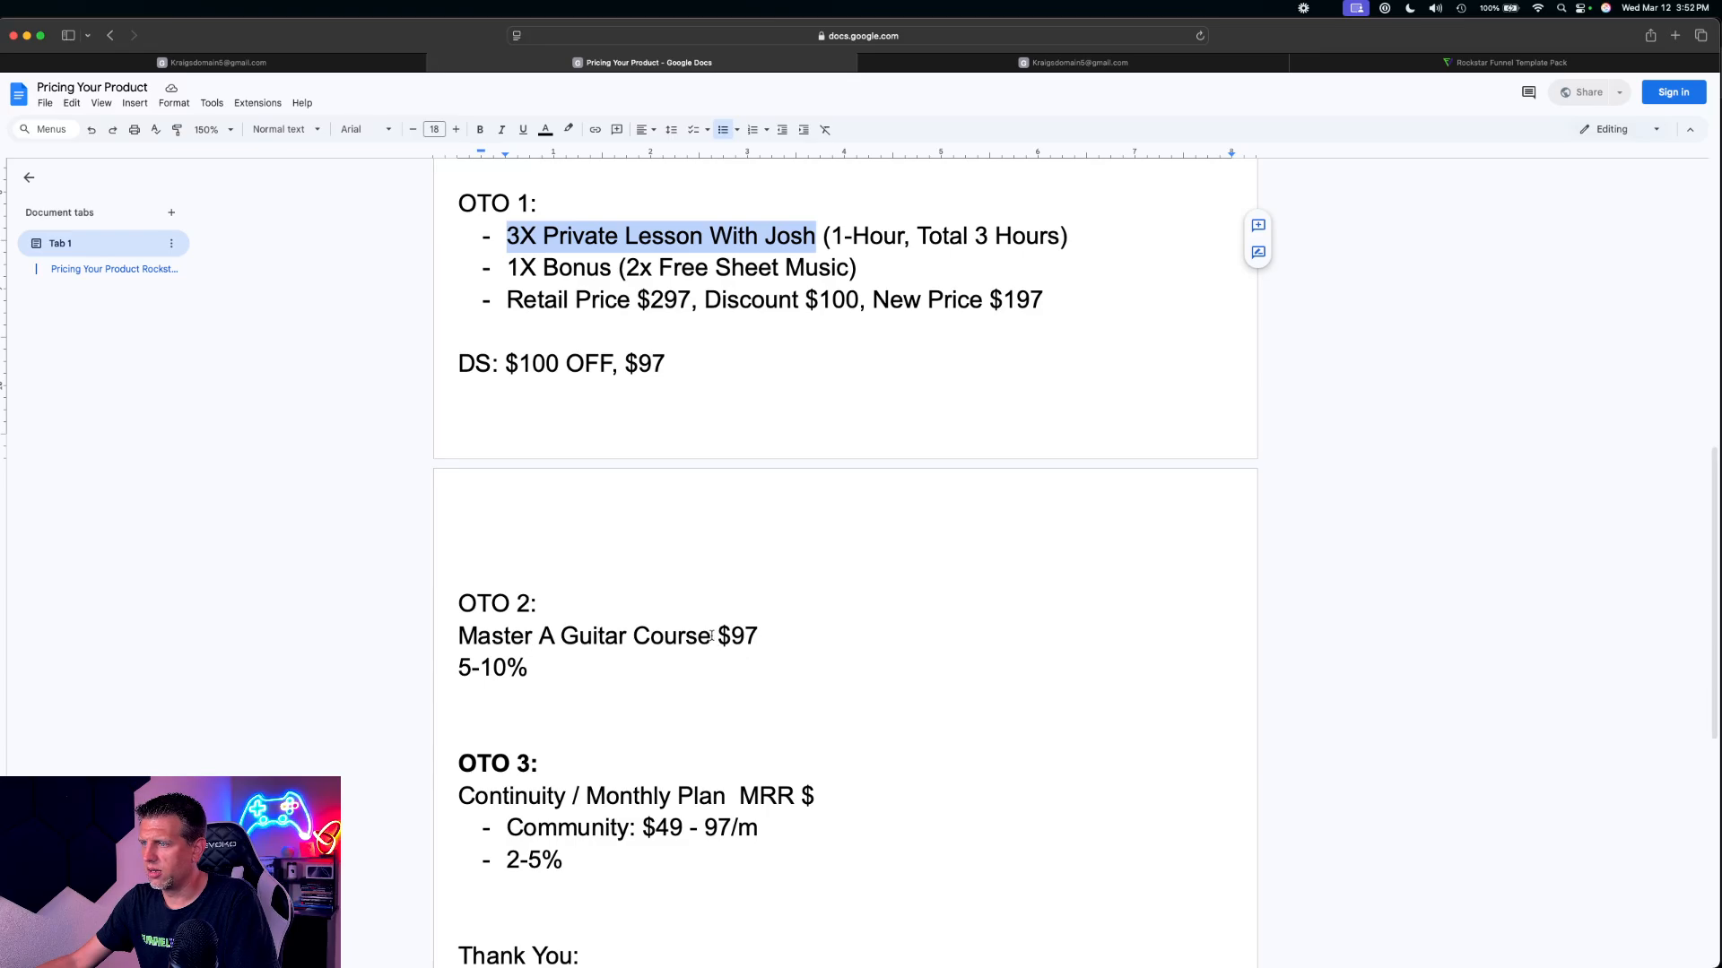
drag(711, 636, 459, 636)
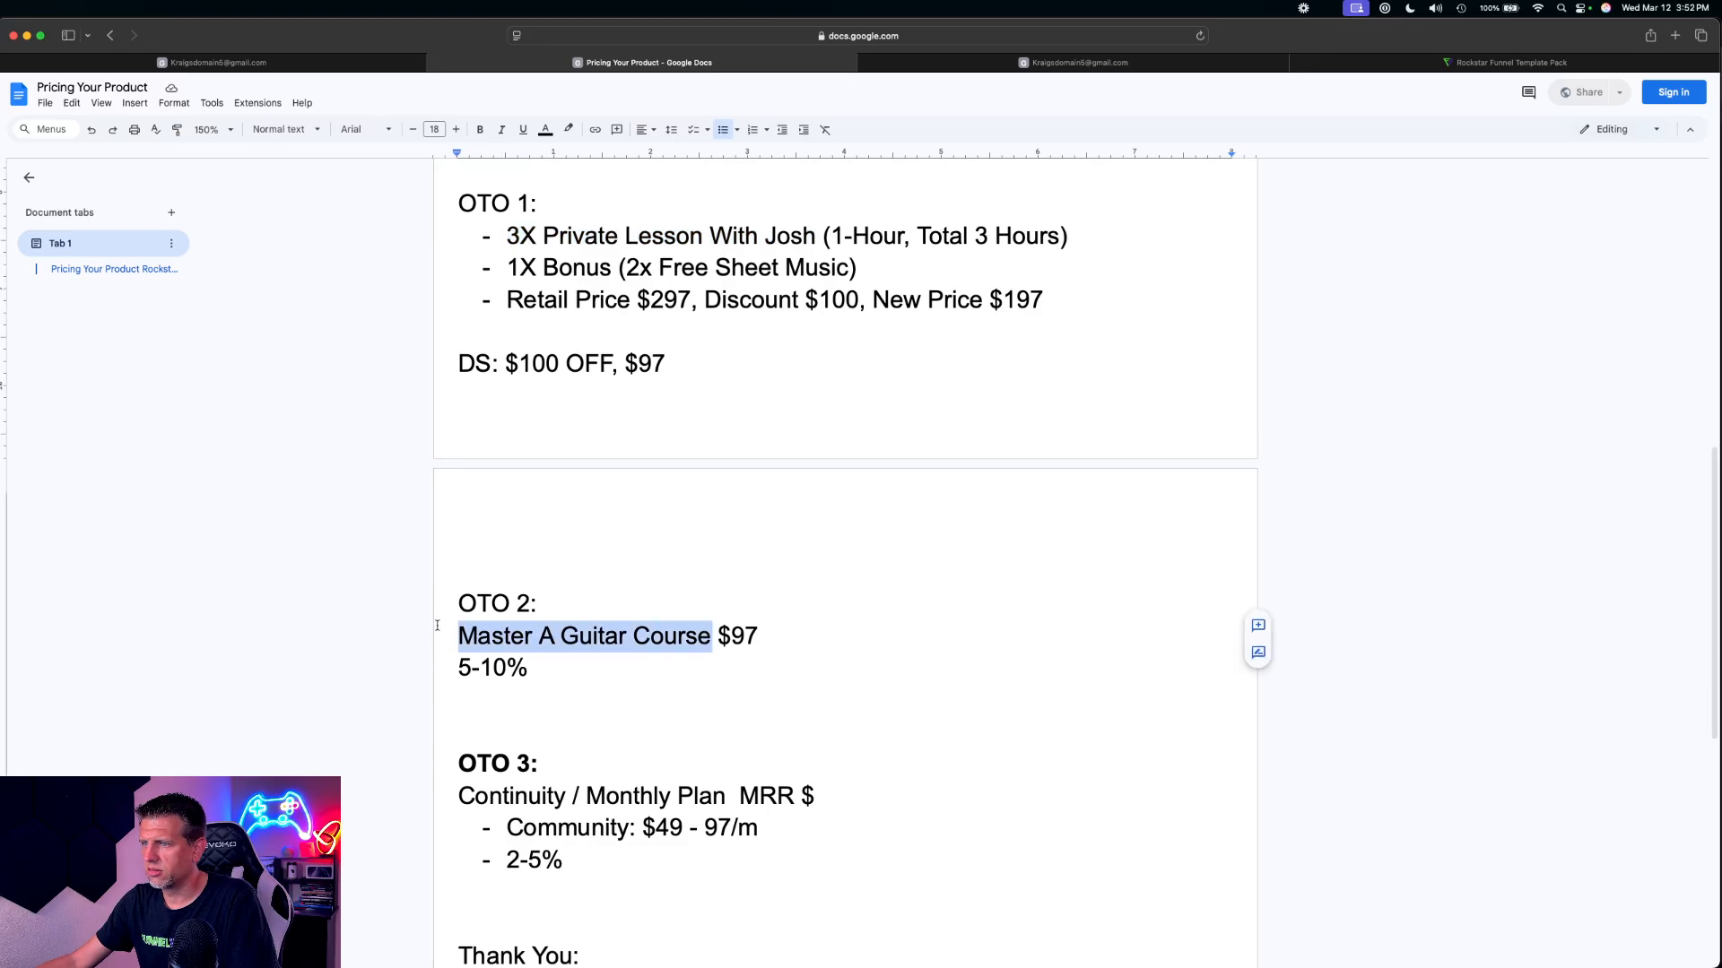
click(557, 636)
key(BackSpace)
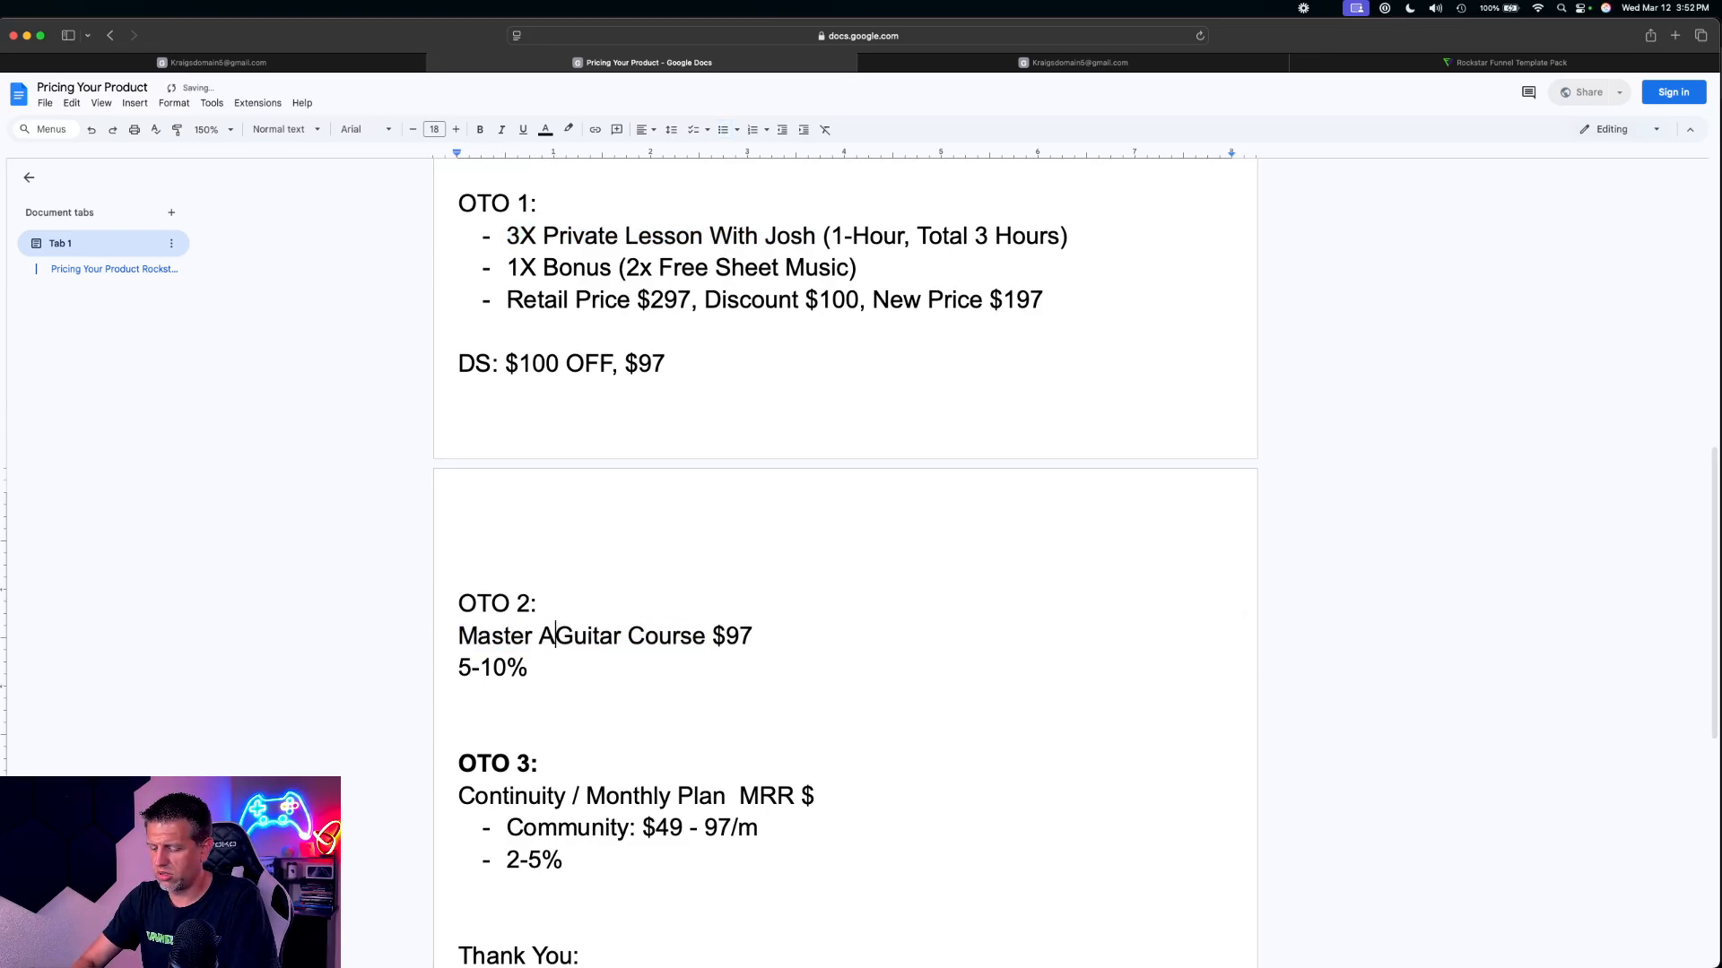
text(cuotstic)
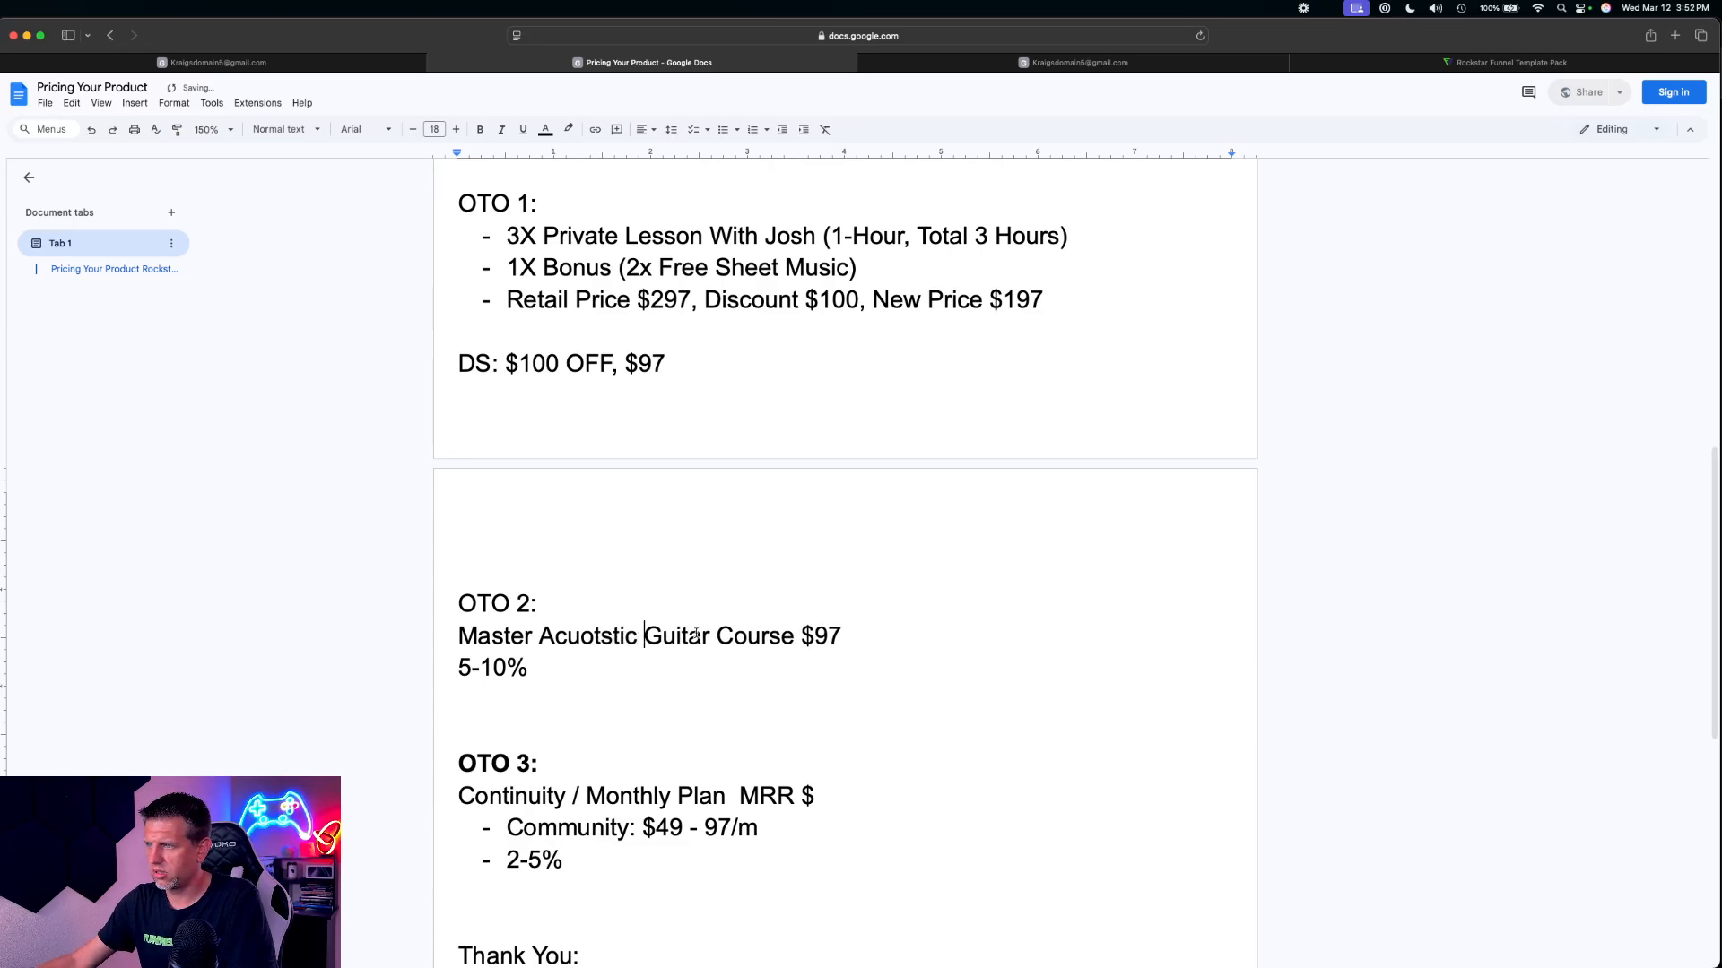
right_click(611, 640)
click(632, 680)
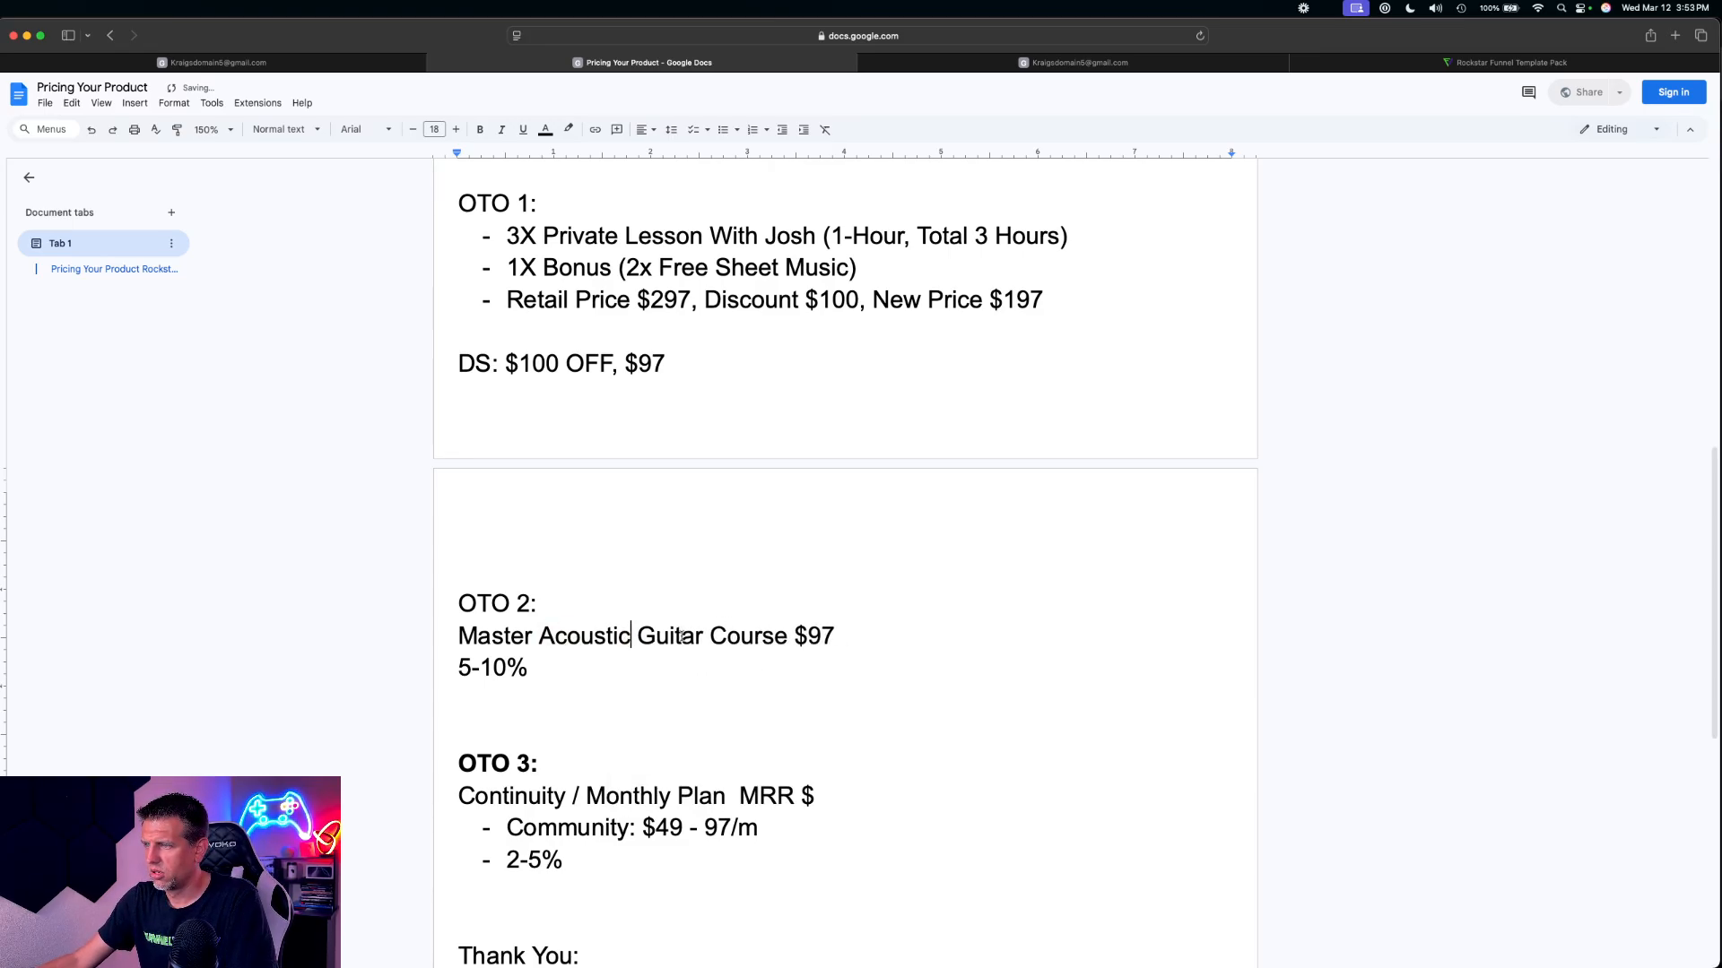
drag(460, 636, 788, 638)
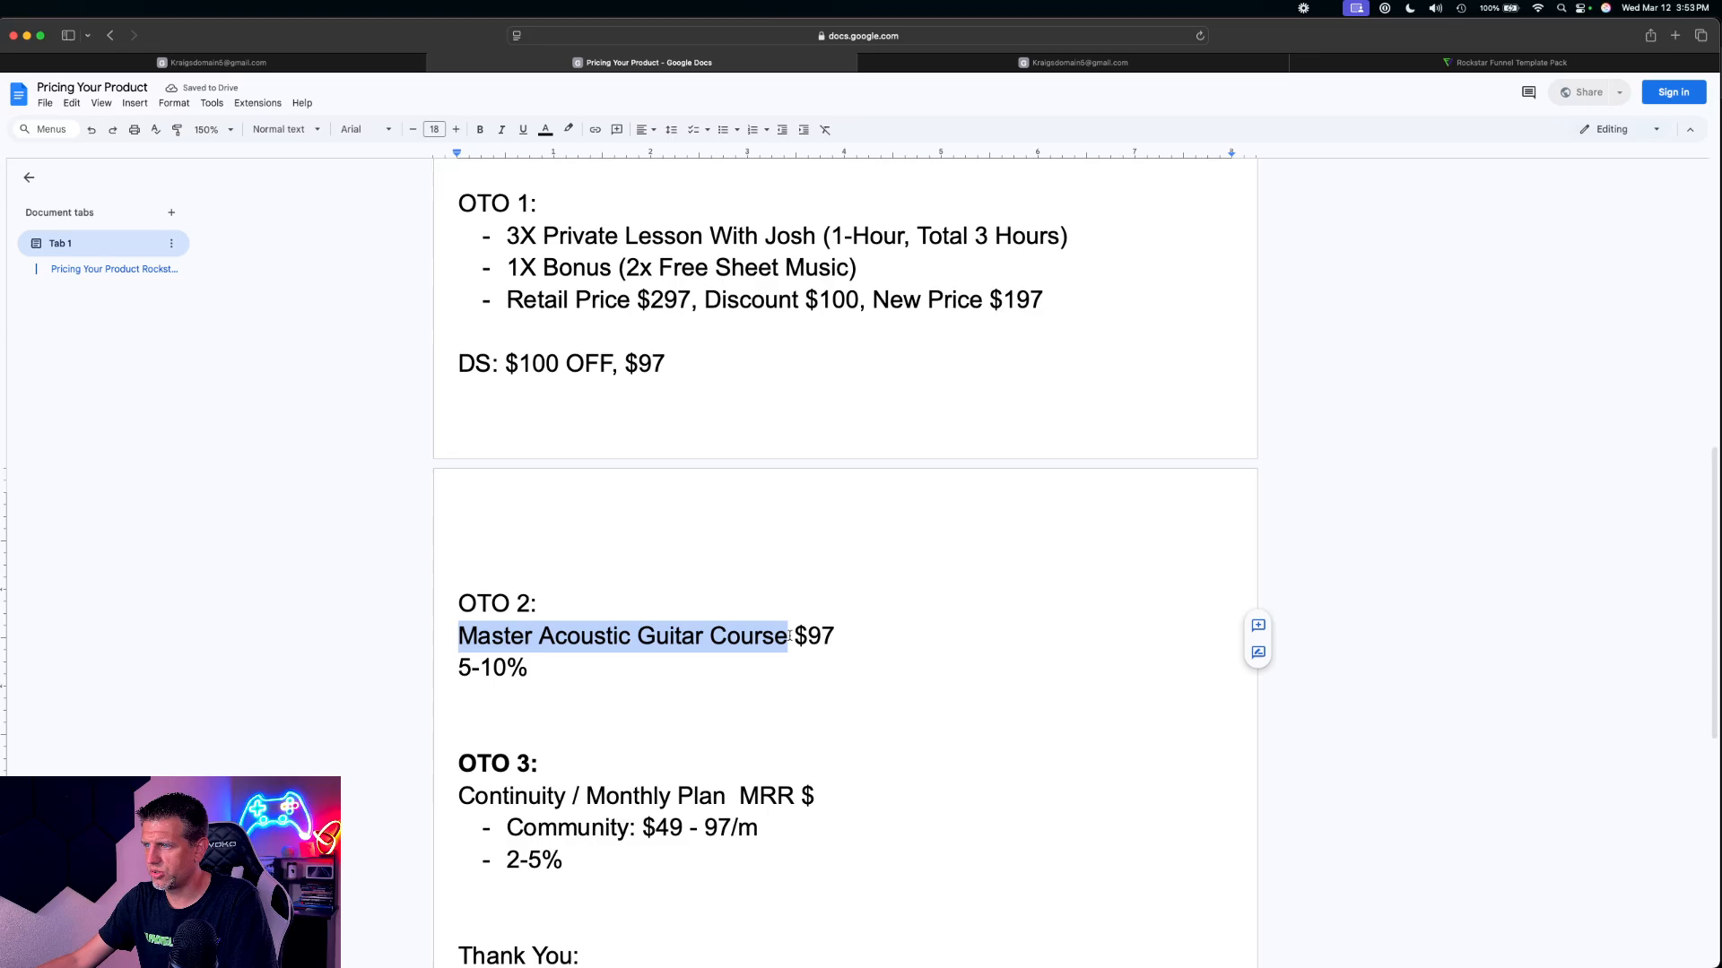
Compare the saved 3X private lesson product with the OTO 1 offer and its DS line in the pricing document
click(173, 60)
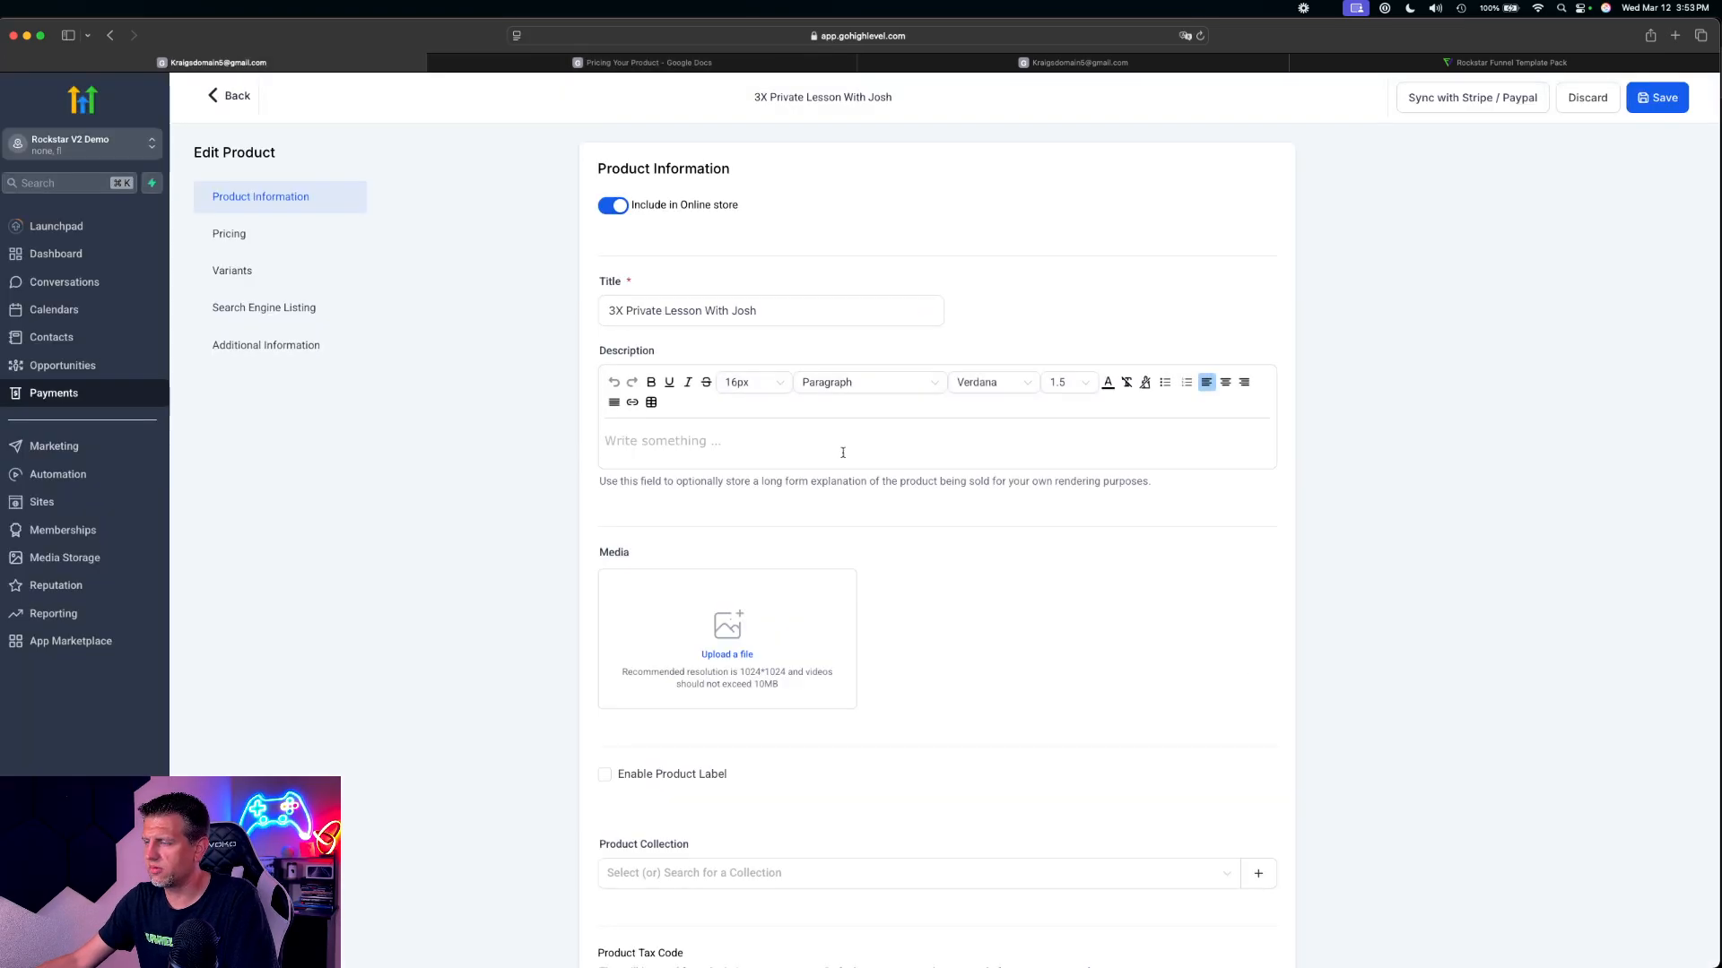
click(642, 62)
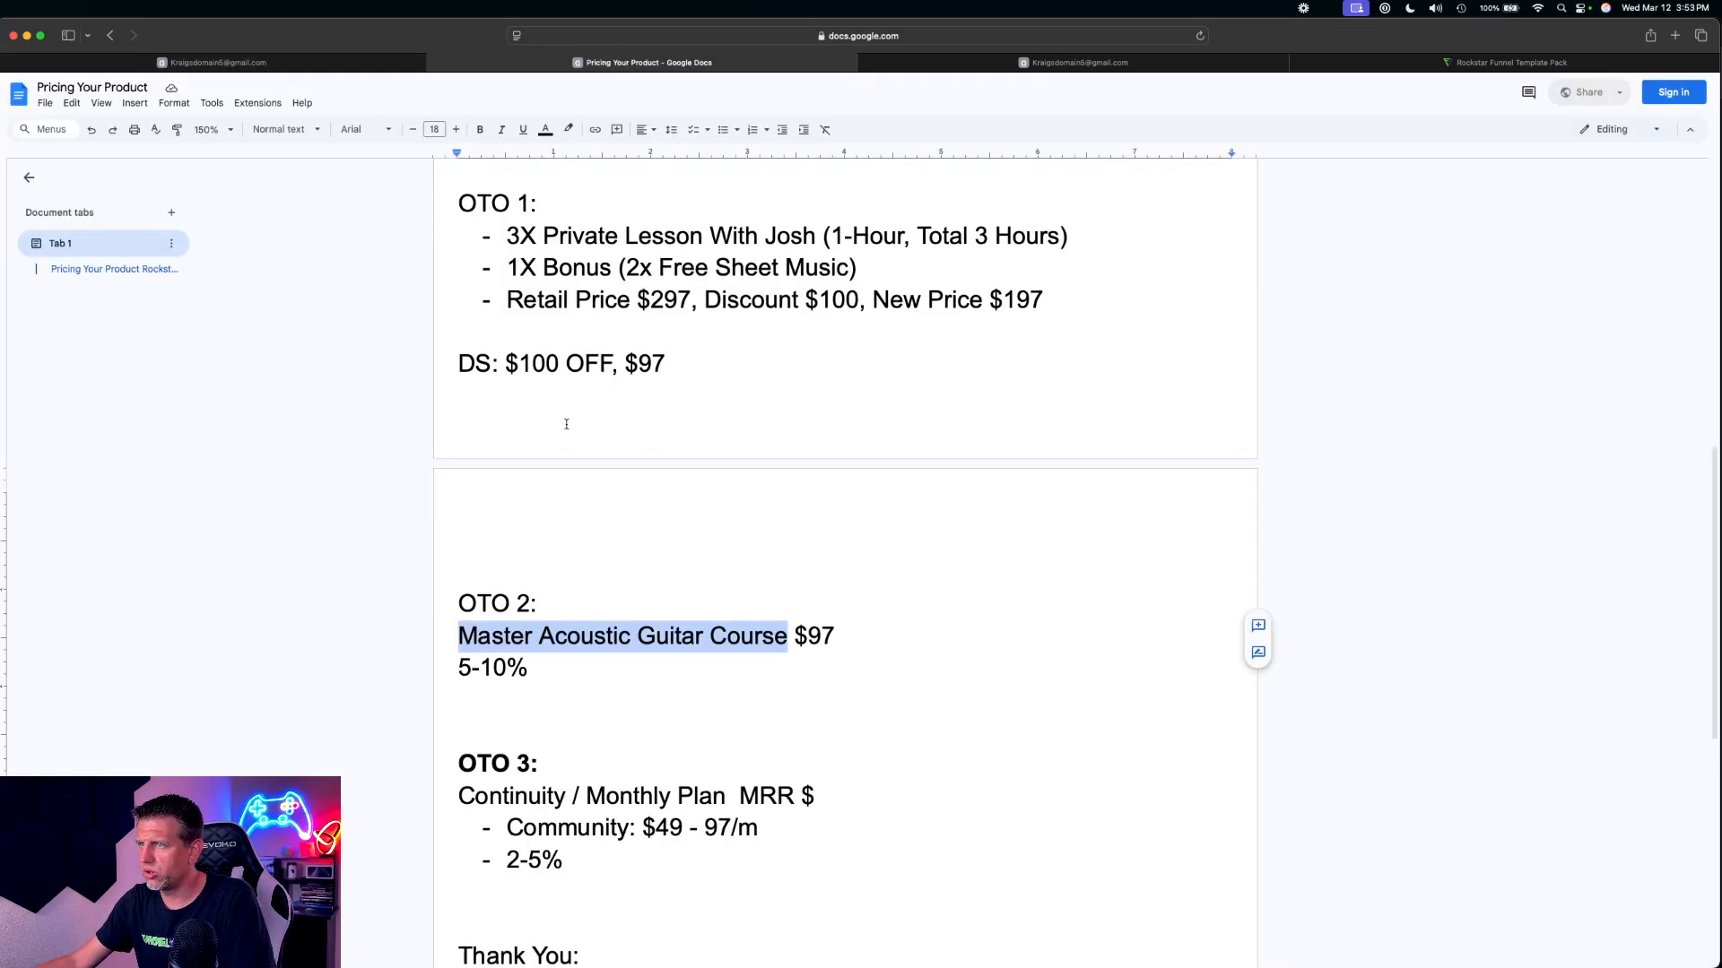
scroll(566, 425, up, 2)
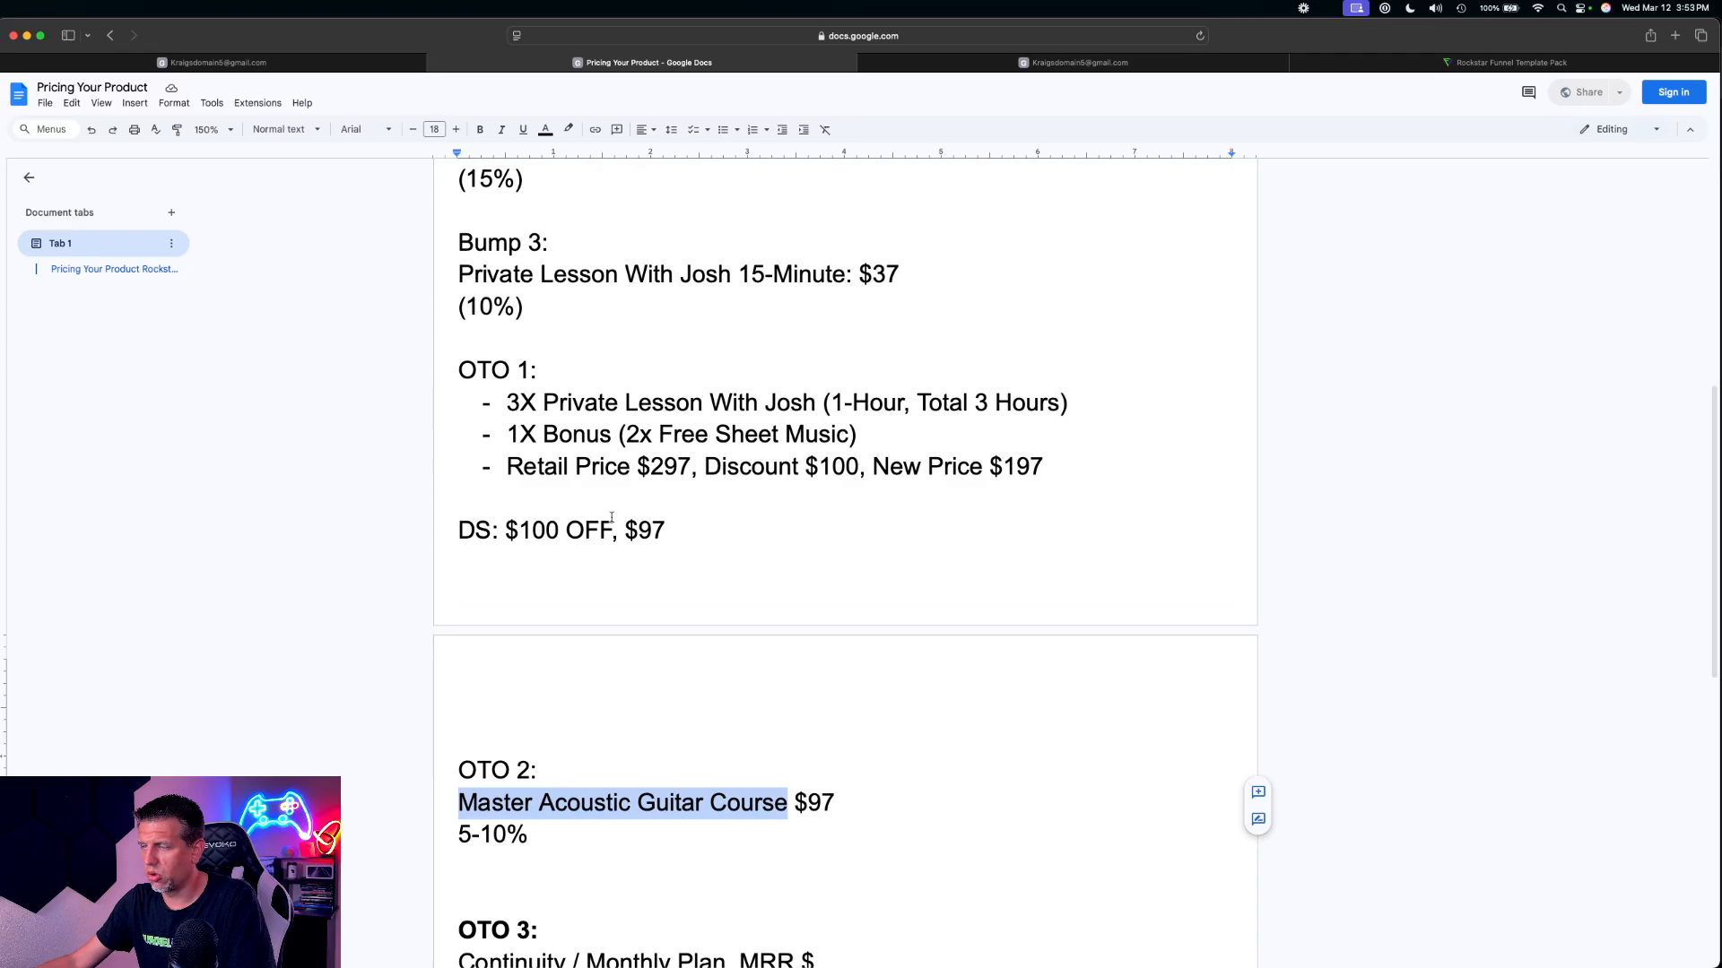
scroll(628, 545, up, 2)
scroll(631, 544, down, 2)
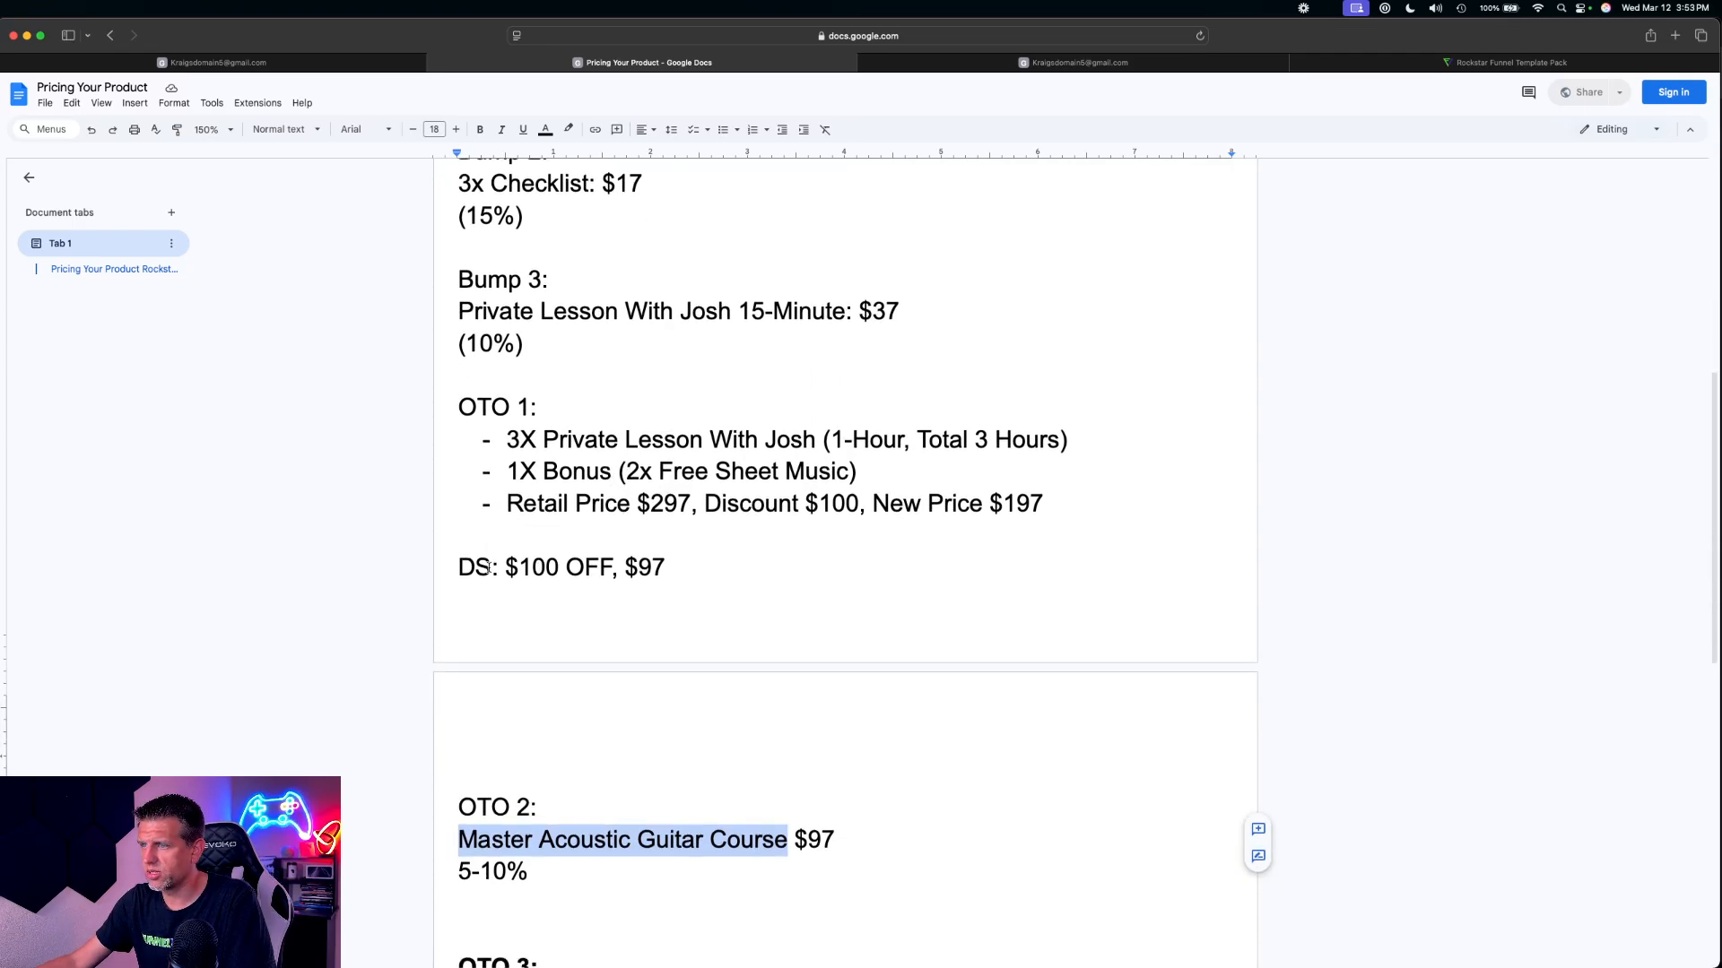
drag(487, 567, 651, 566)
click(649, 565)
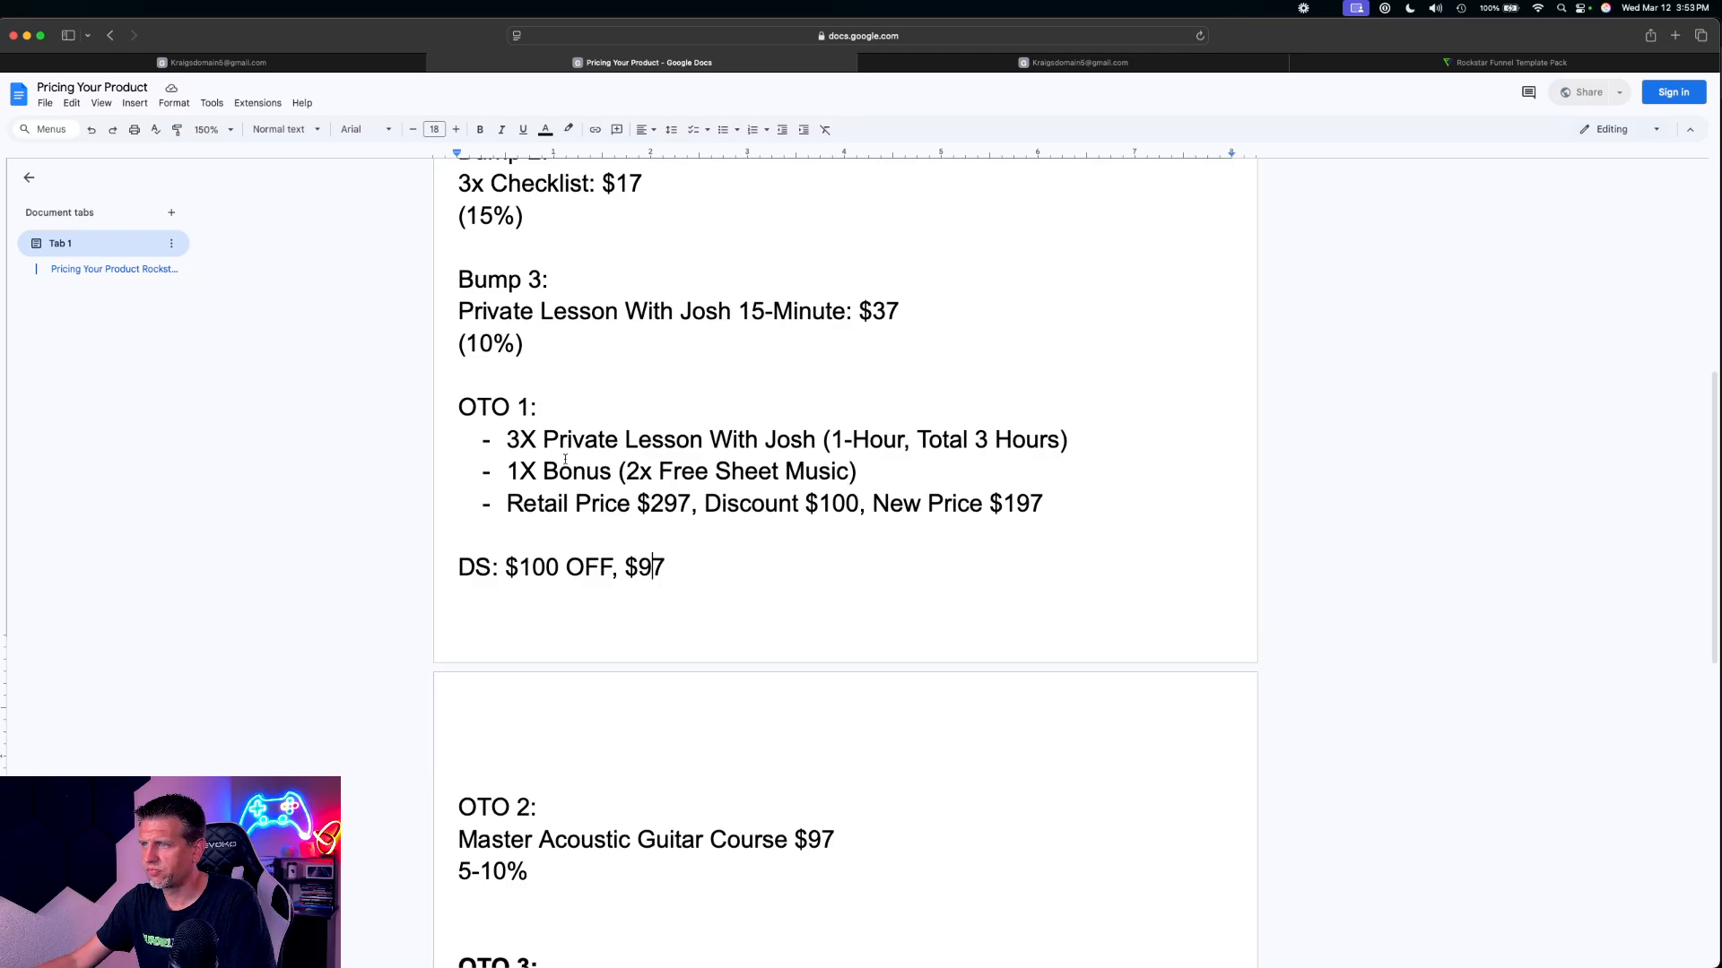
Try to retitle the existing 3X private lesson product by adding (Discount) after its name
drag(508, 439, 806, 429)
key(super+c)
click(324, 64)
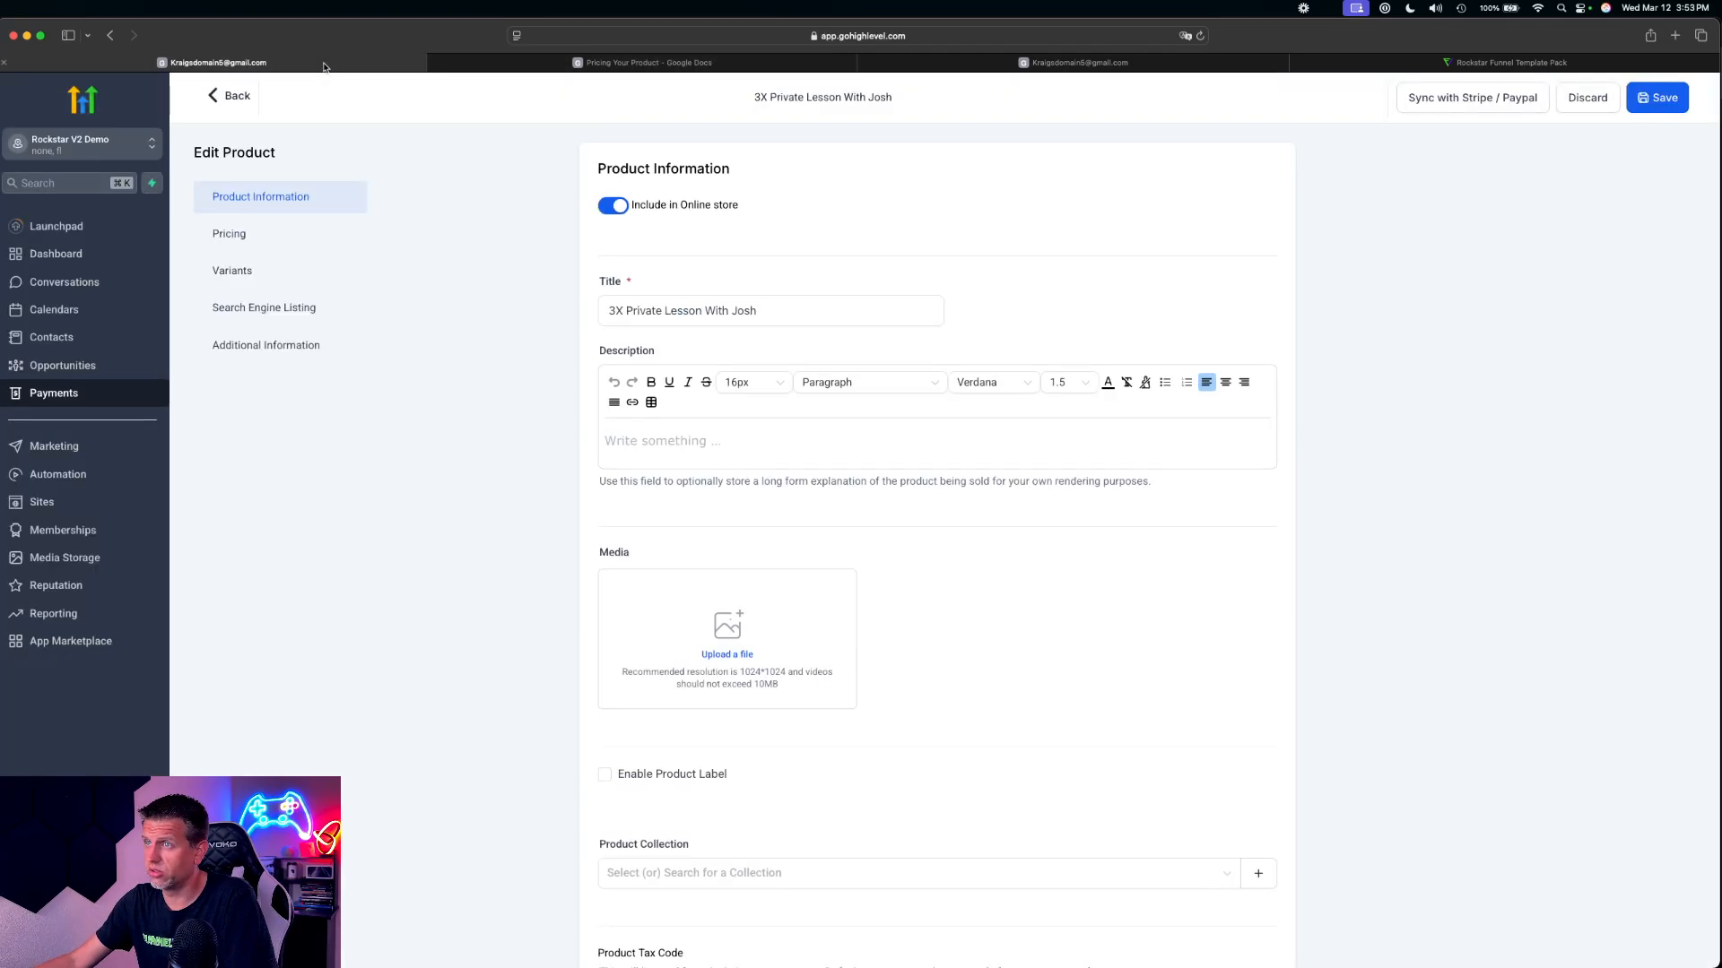
click(784, 315)
key(super+a)
key(super+v)
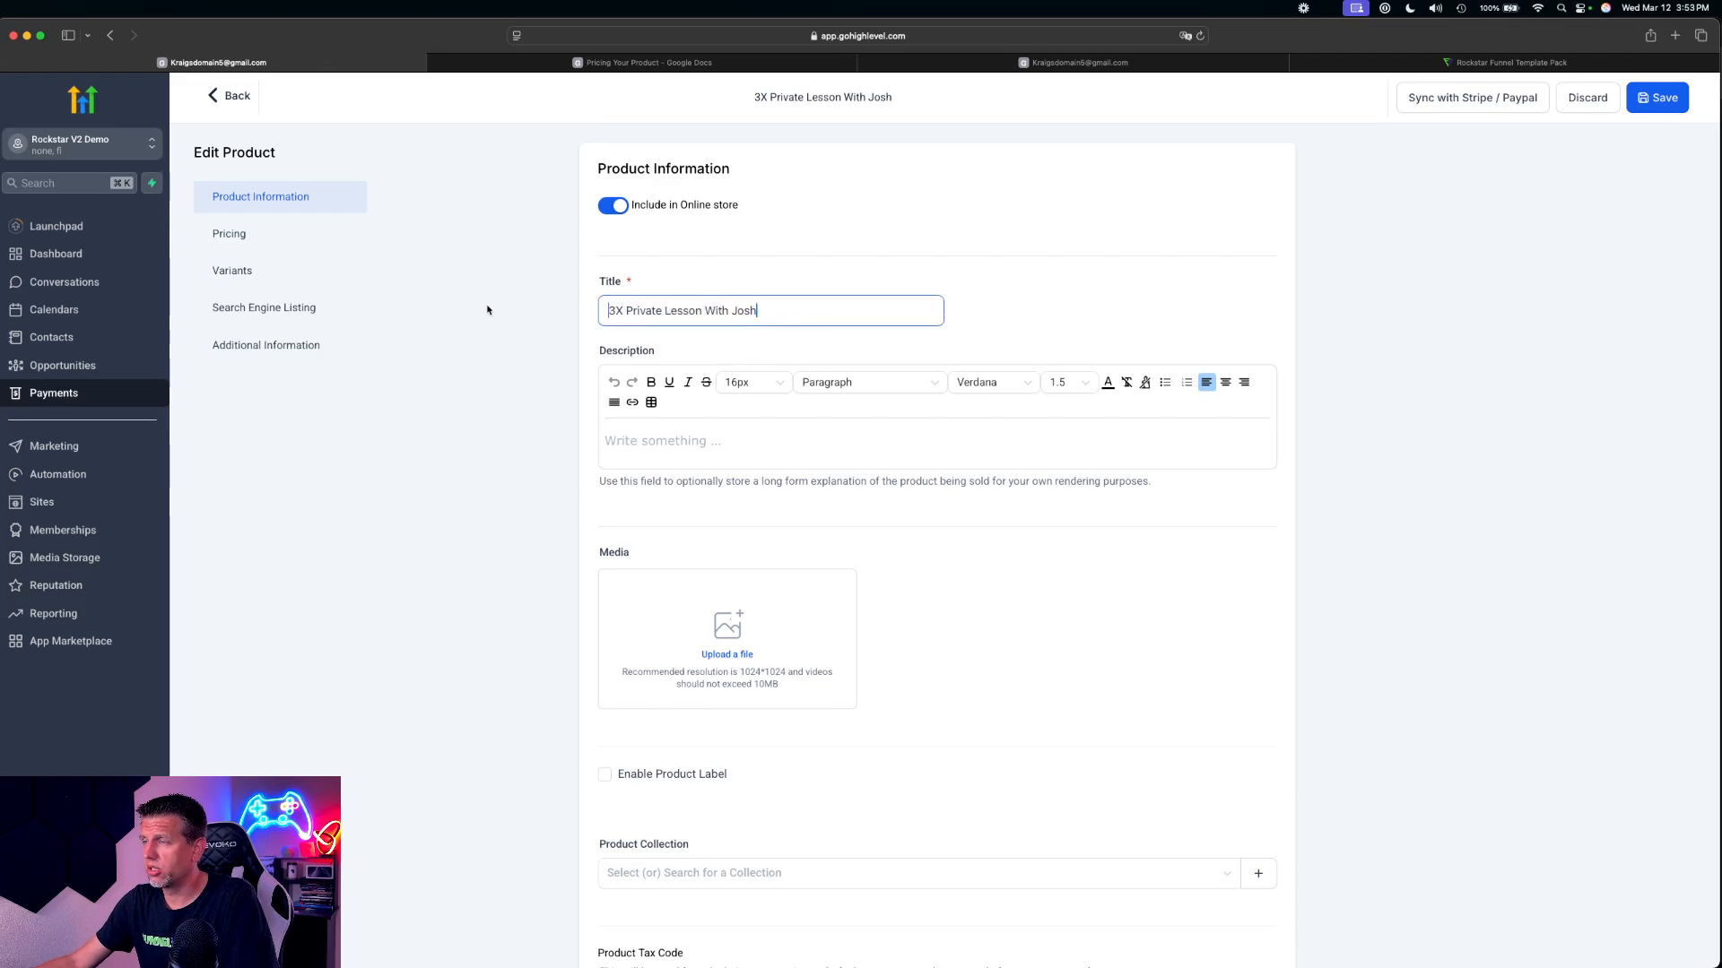
click(638, 66)
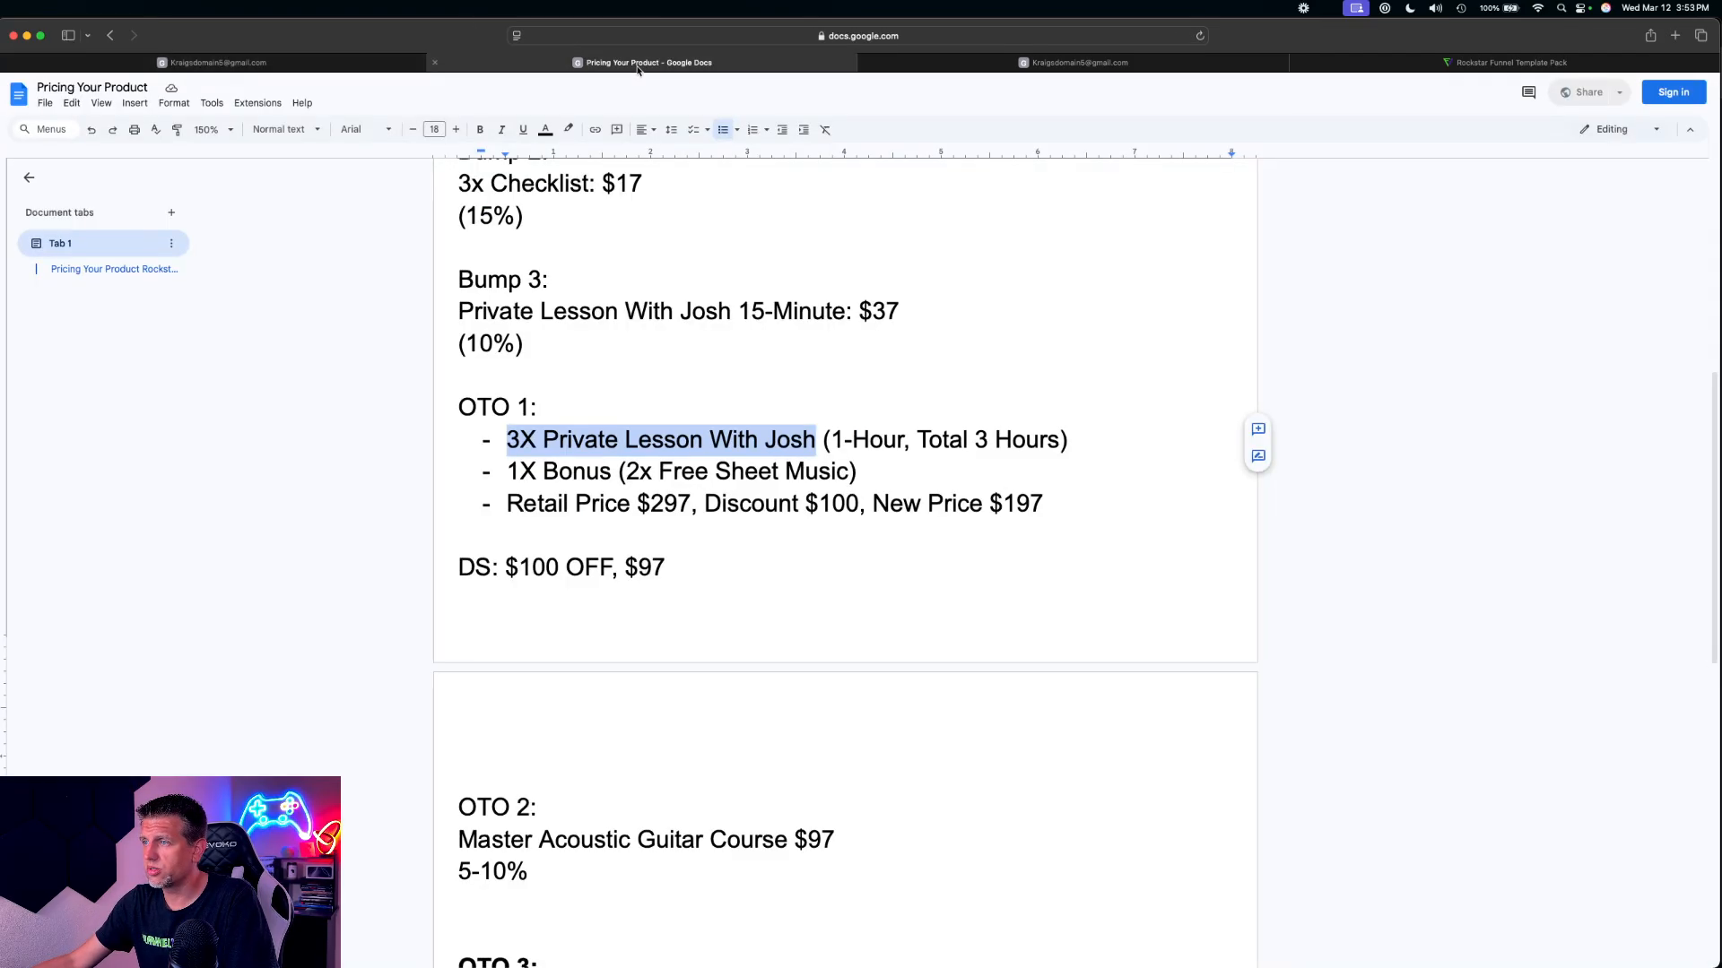
click(323, 65)
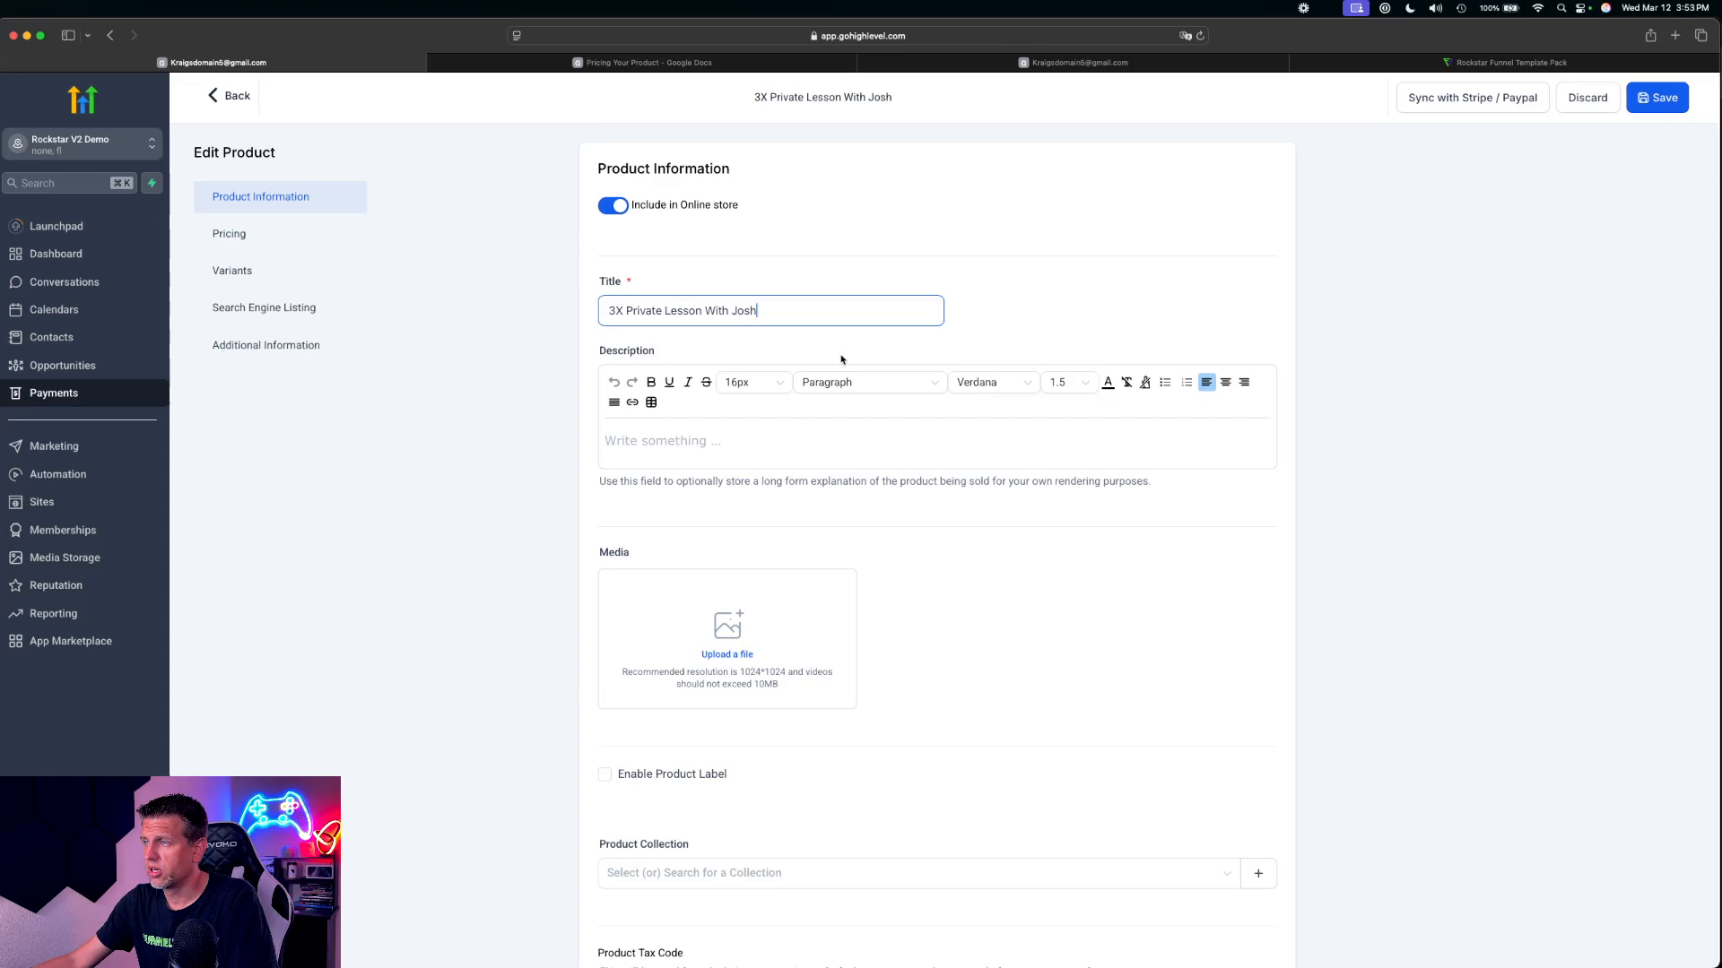
text((Disc)
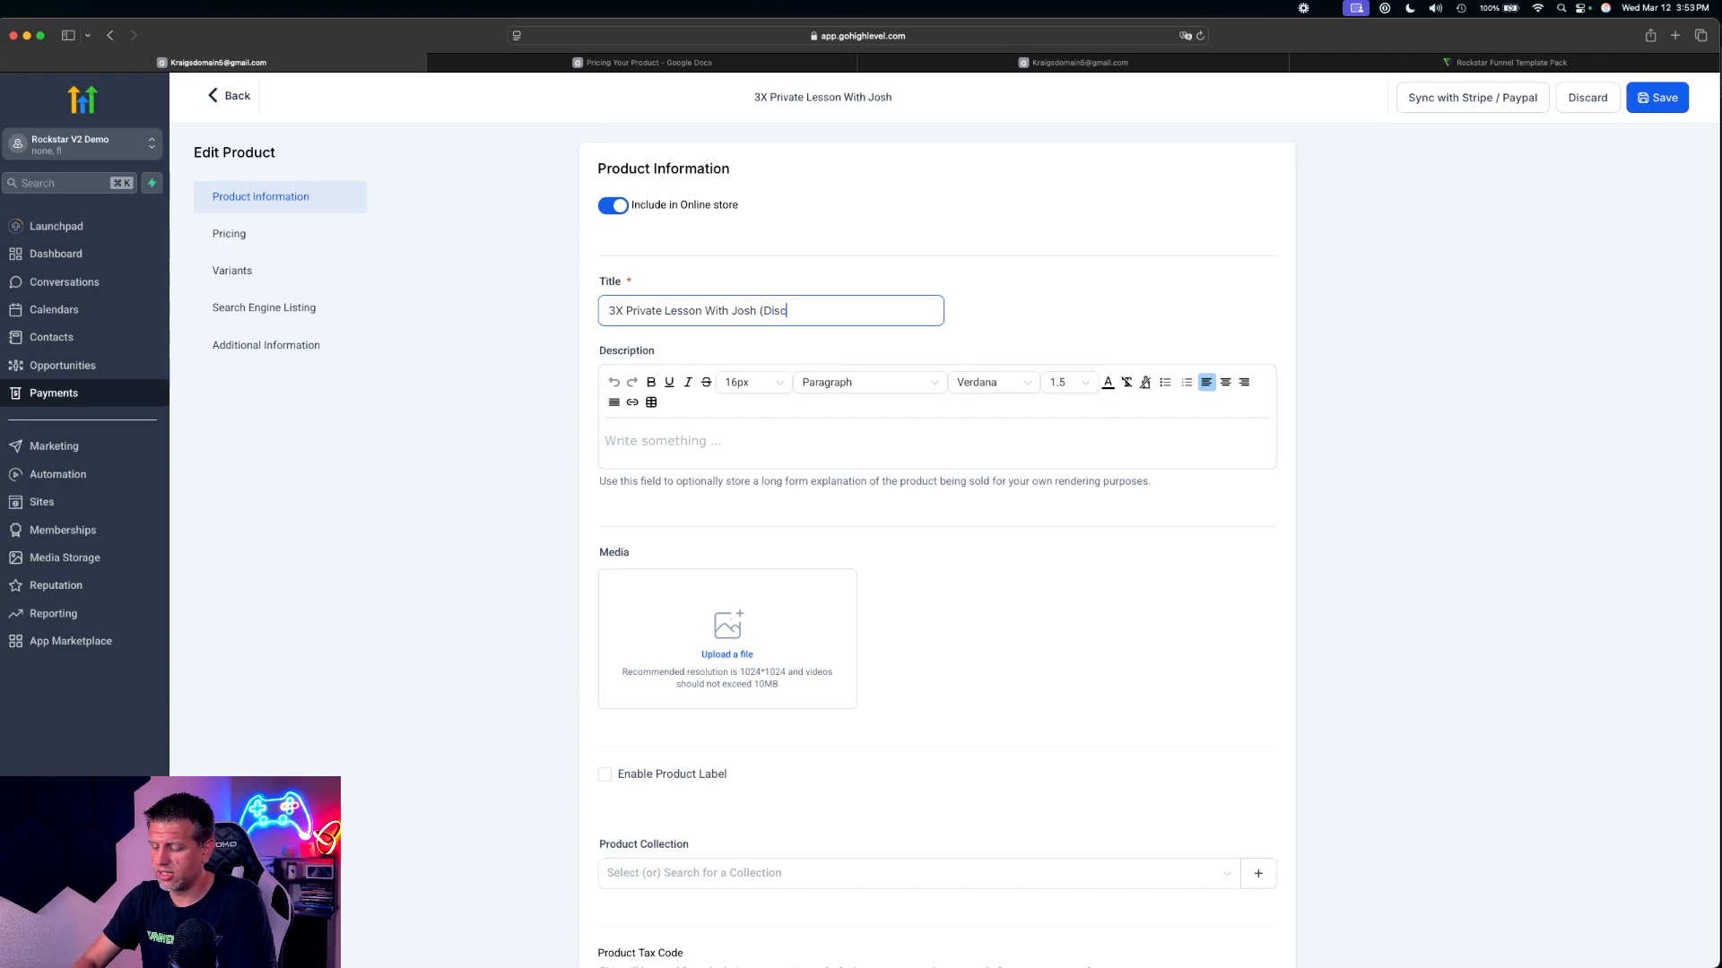
text(ount))
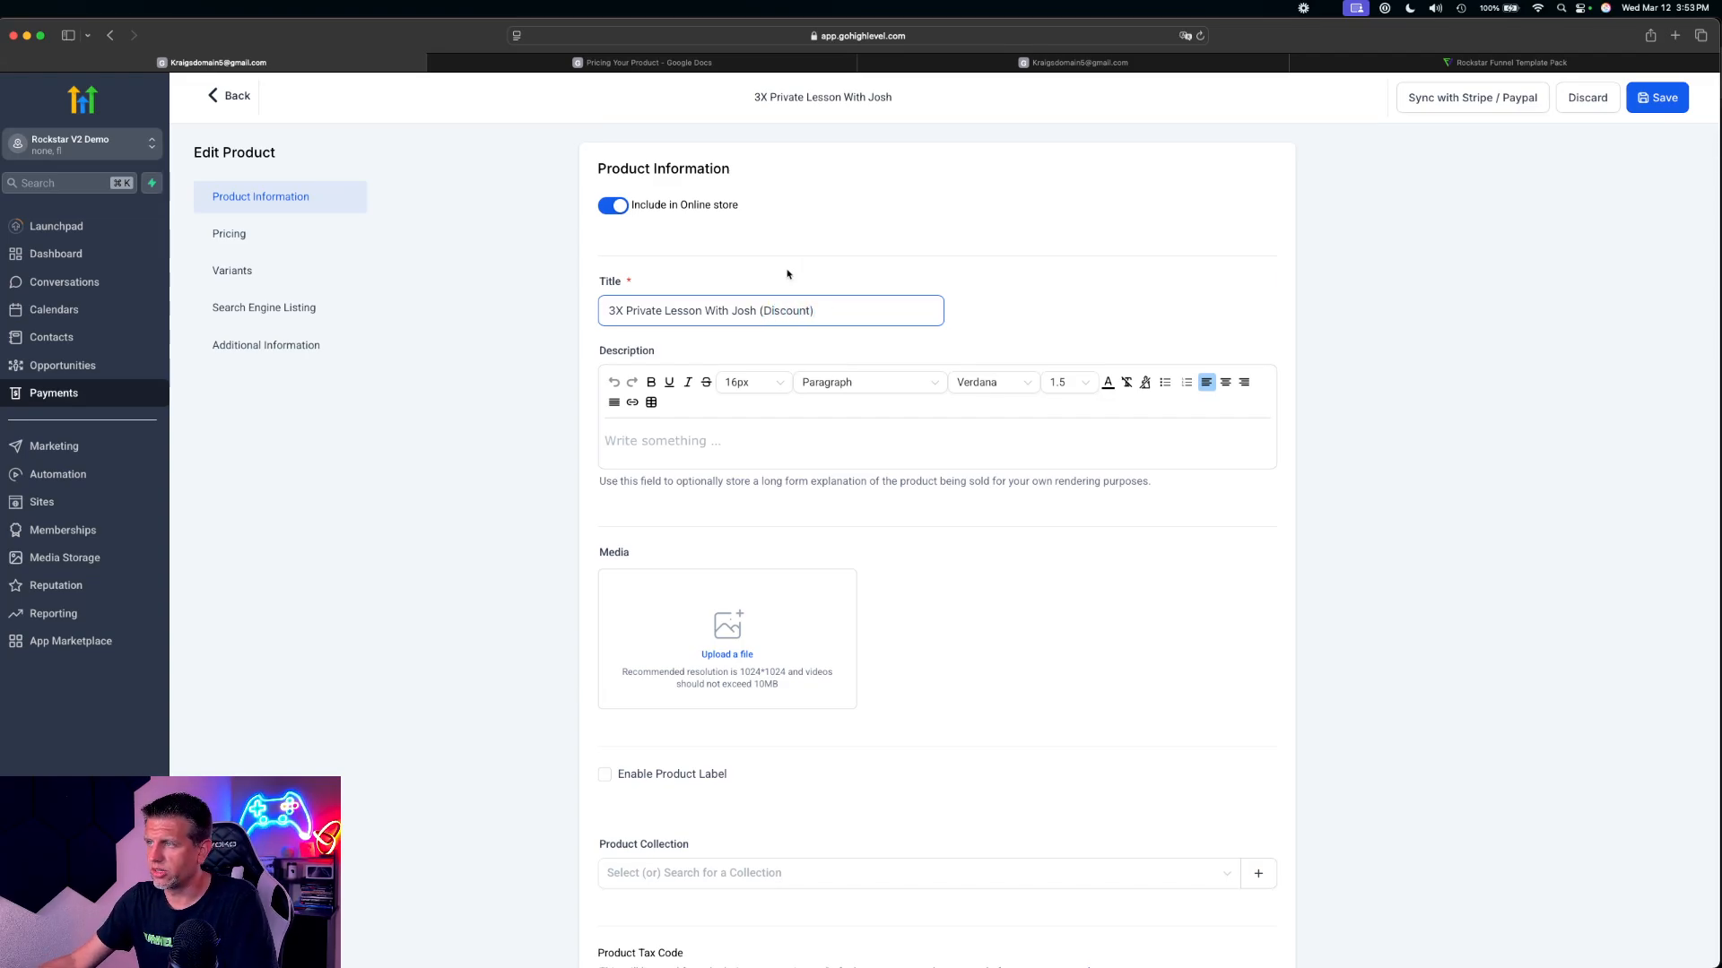
Examine the edited title, price entry and remaining settings of the 3X private lesson product
drag(762, 312, 811, 312)
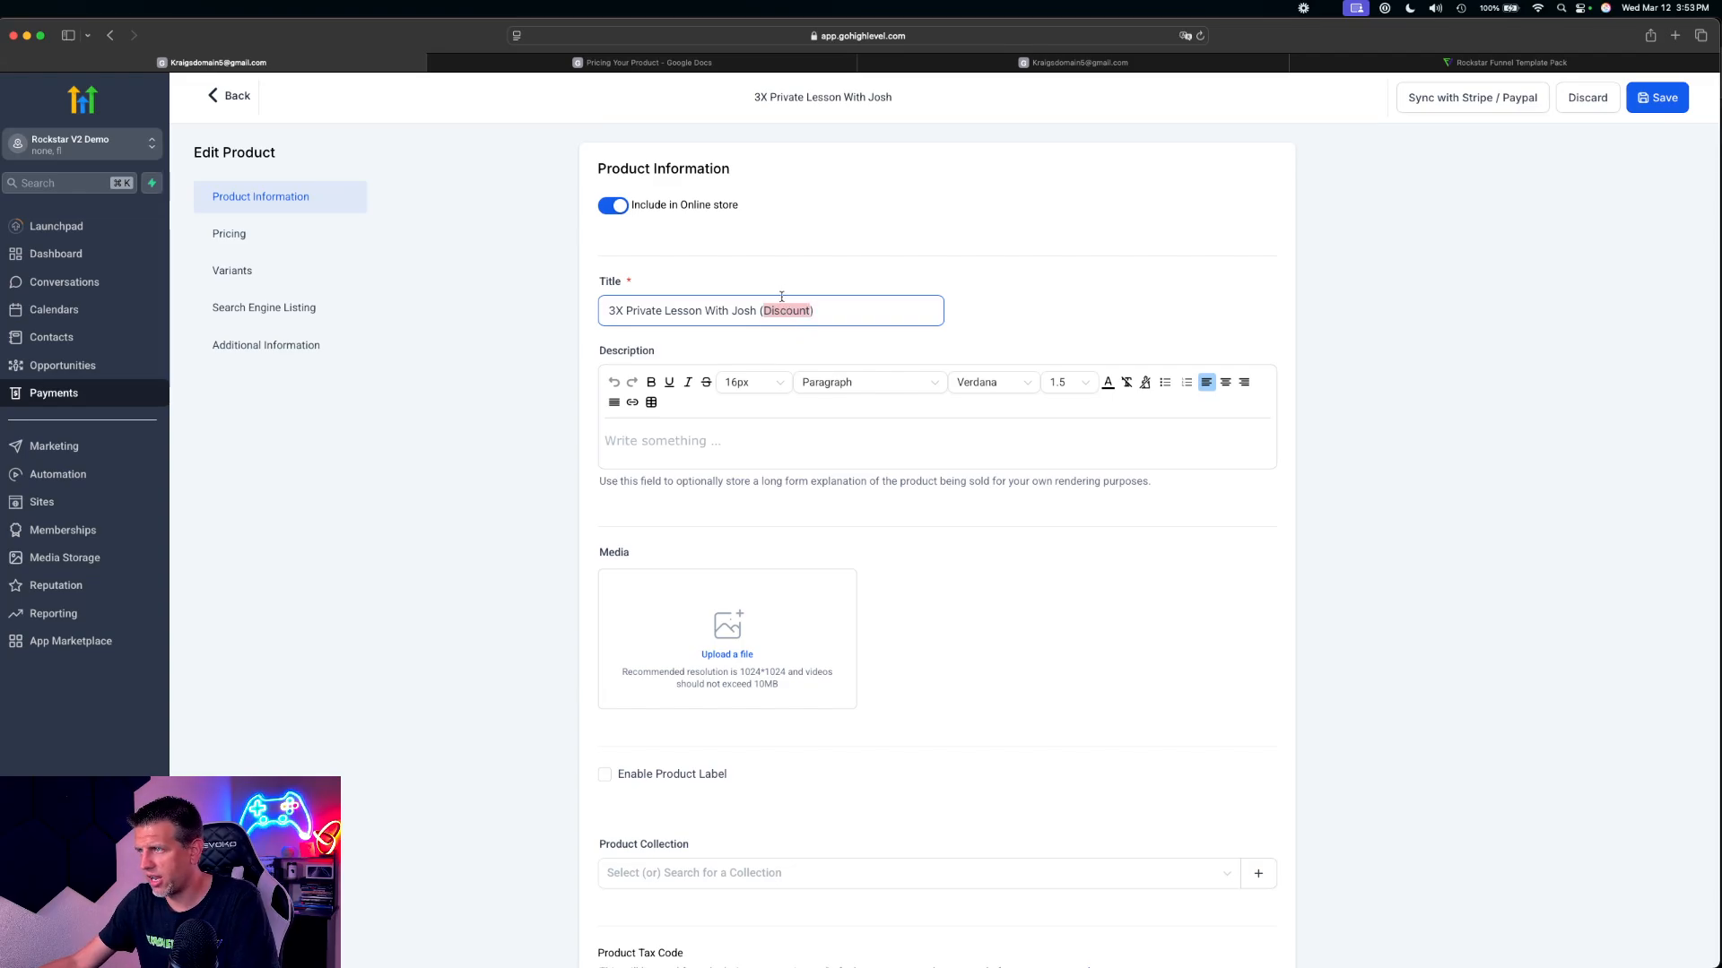
click(785, 310)
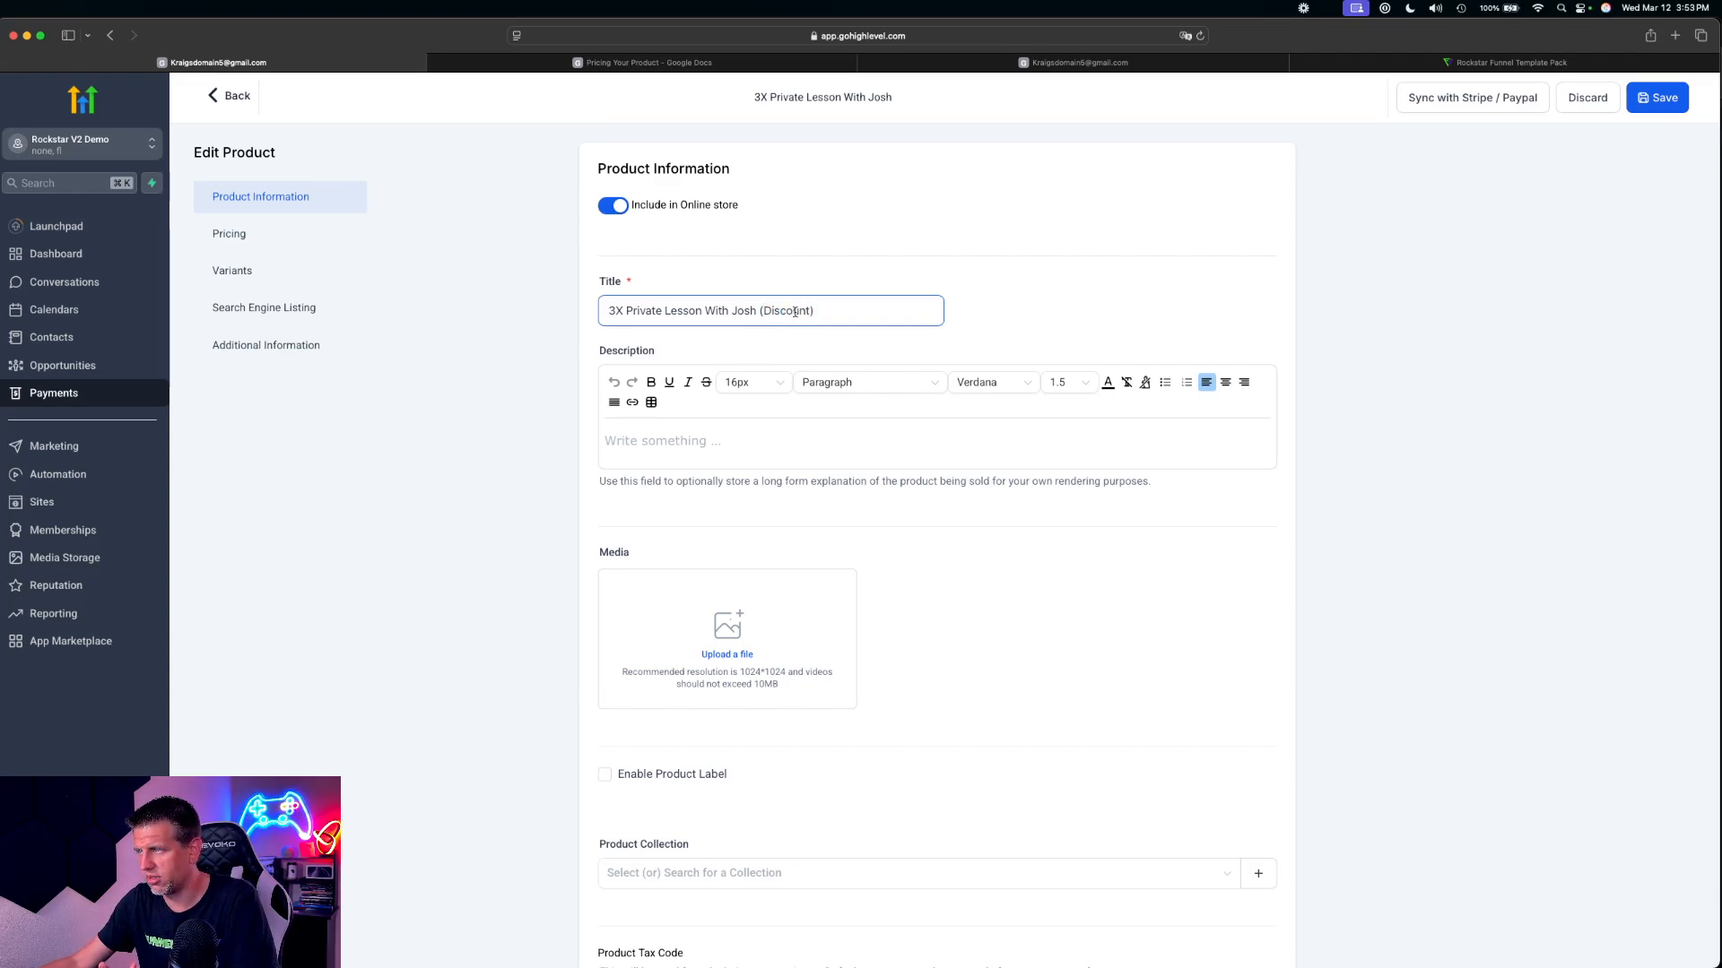
drag(830, 315, 758, 314)
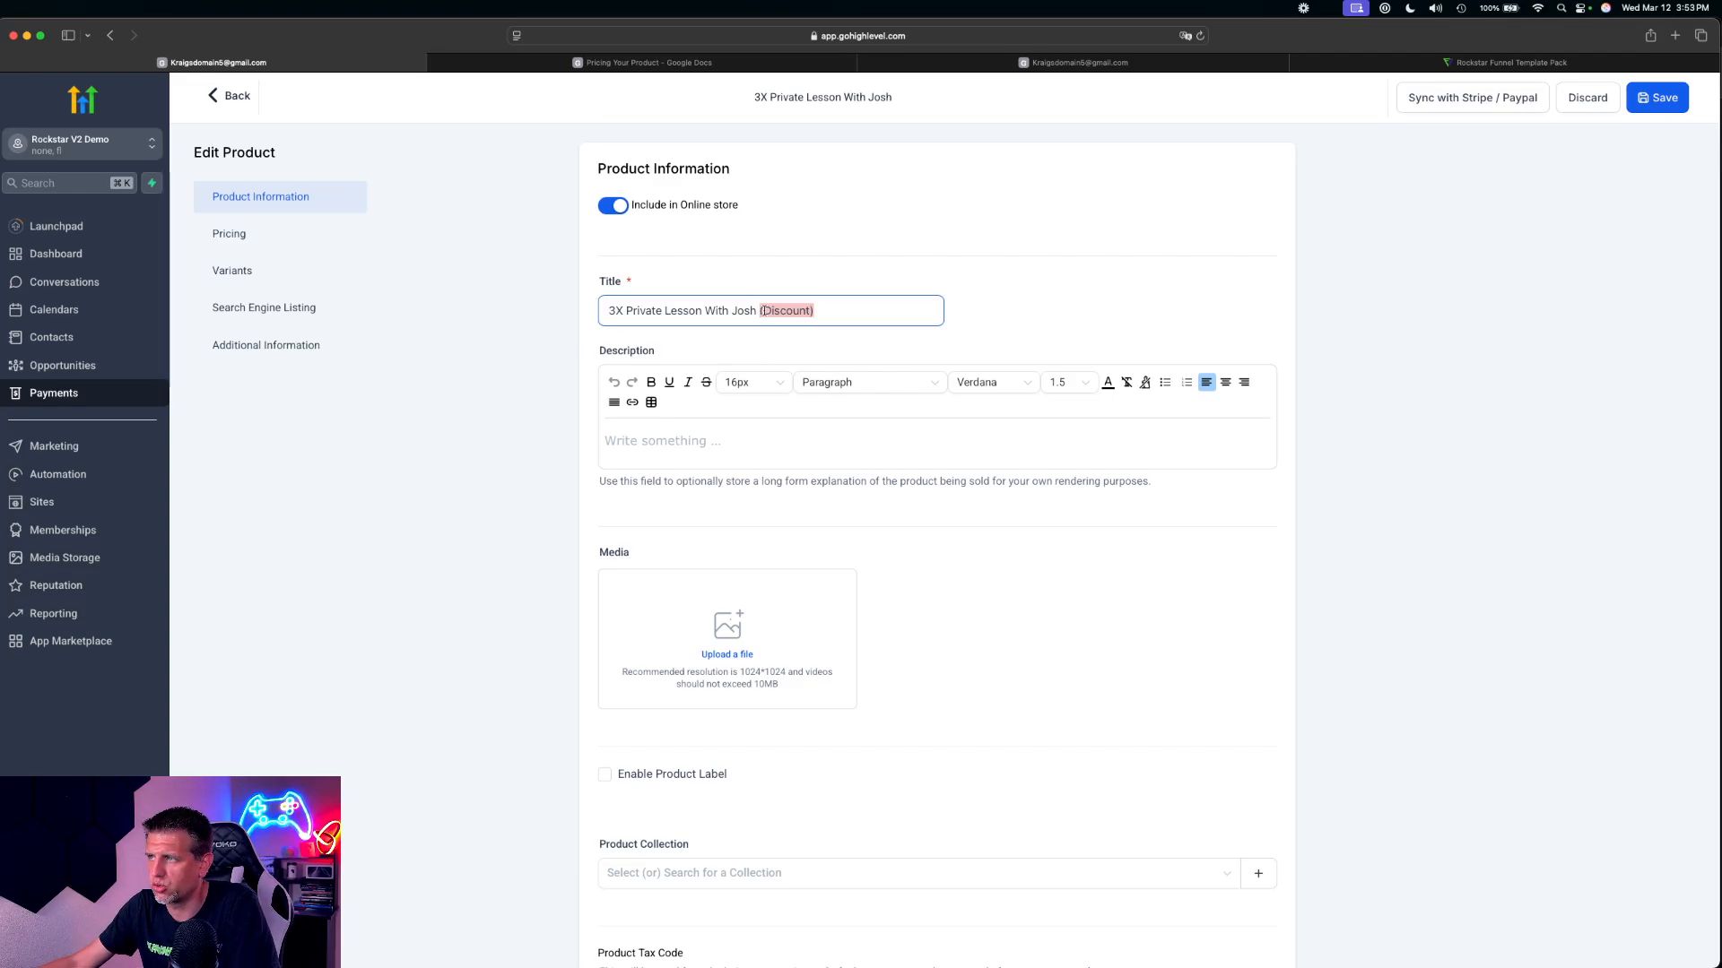
double_click(782, 310)
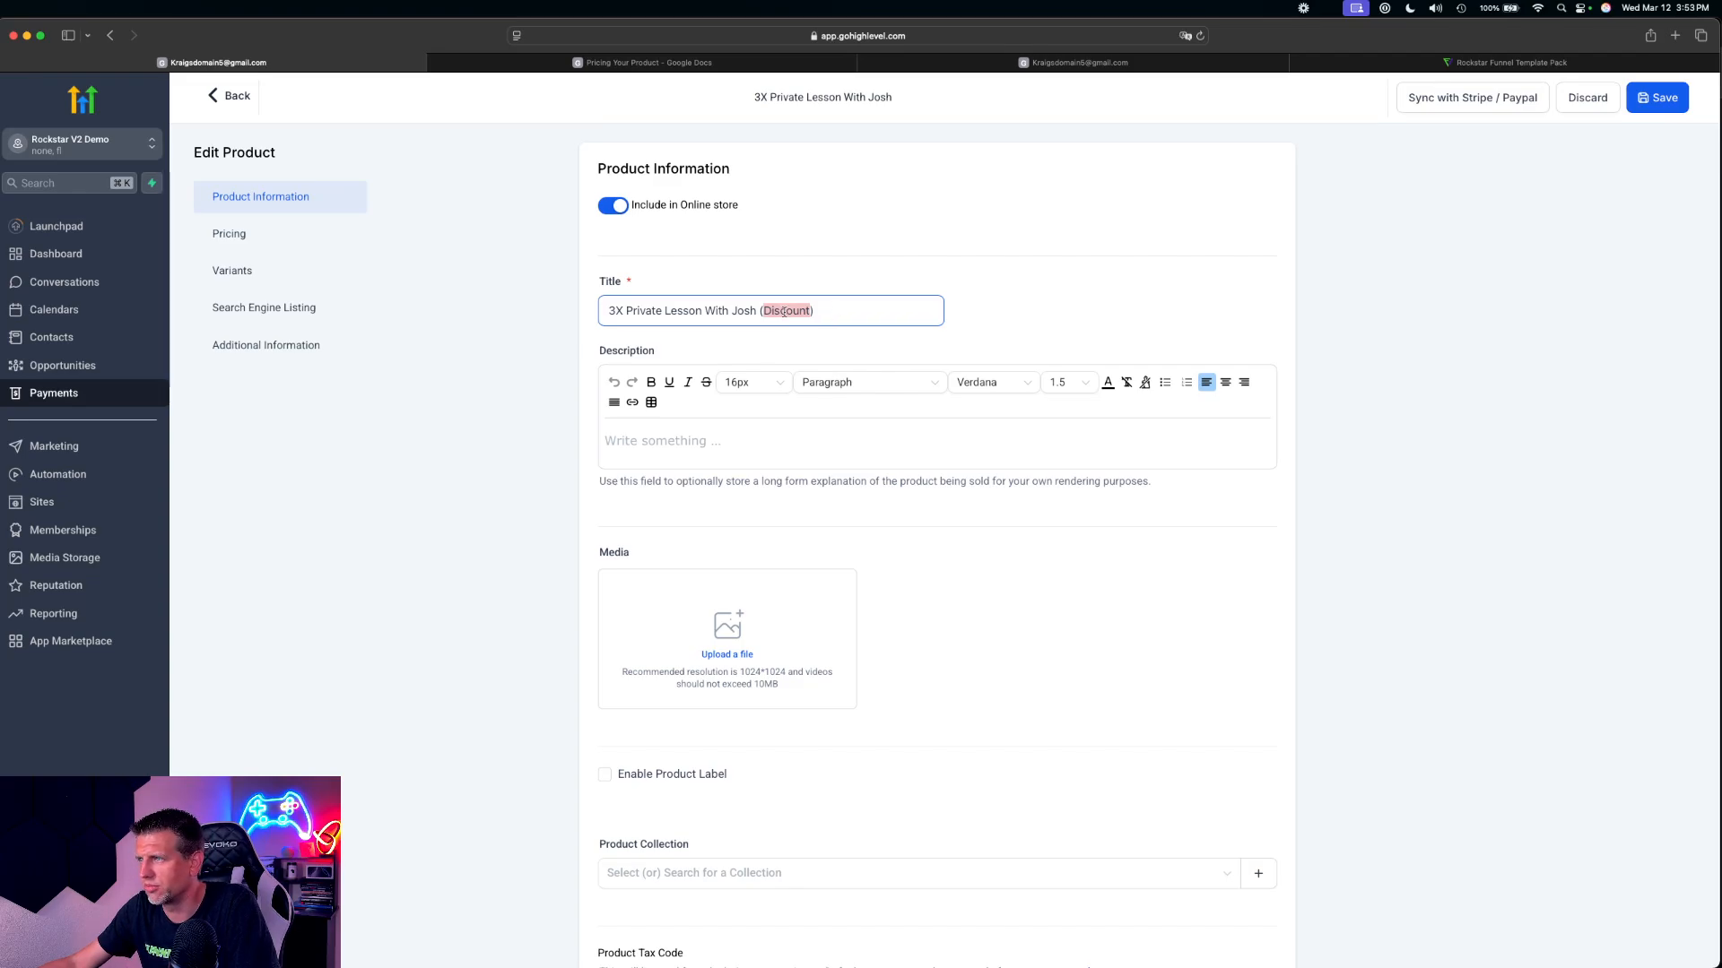
click(793, 311)
scroll(937, 417, down, 15)
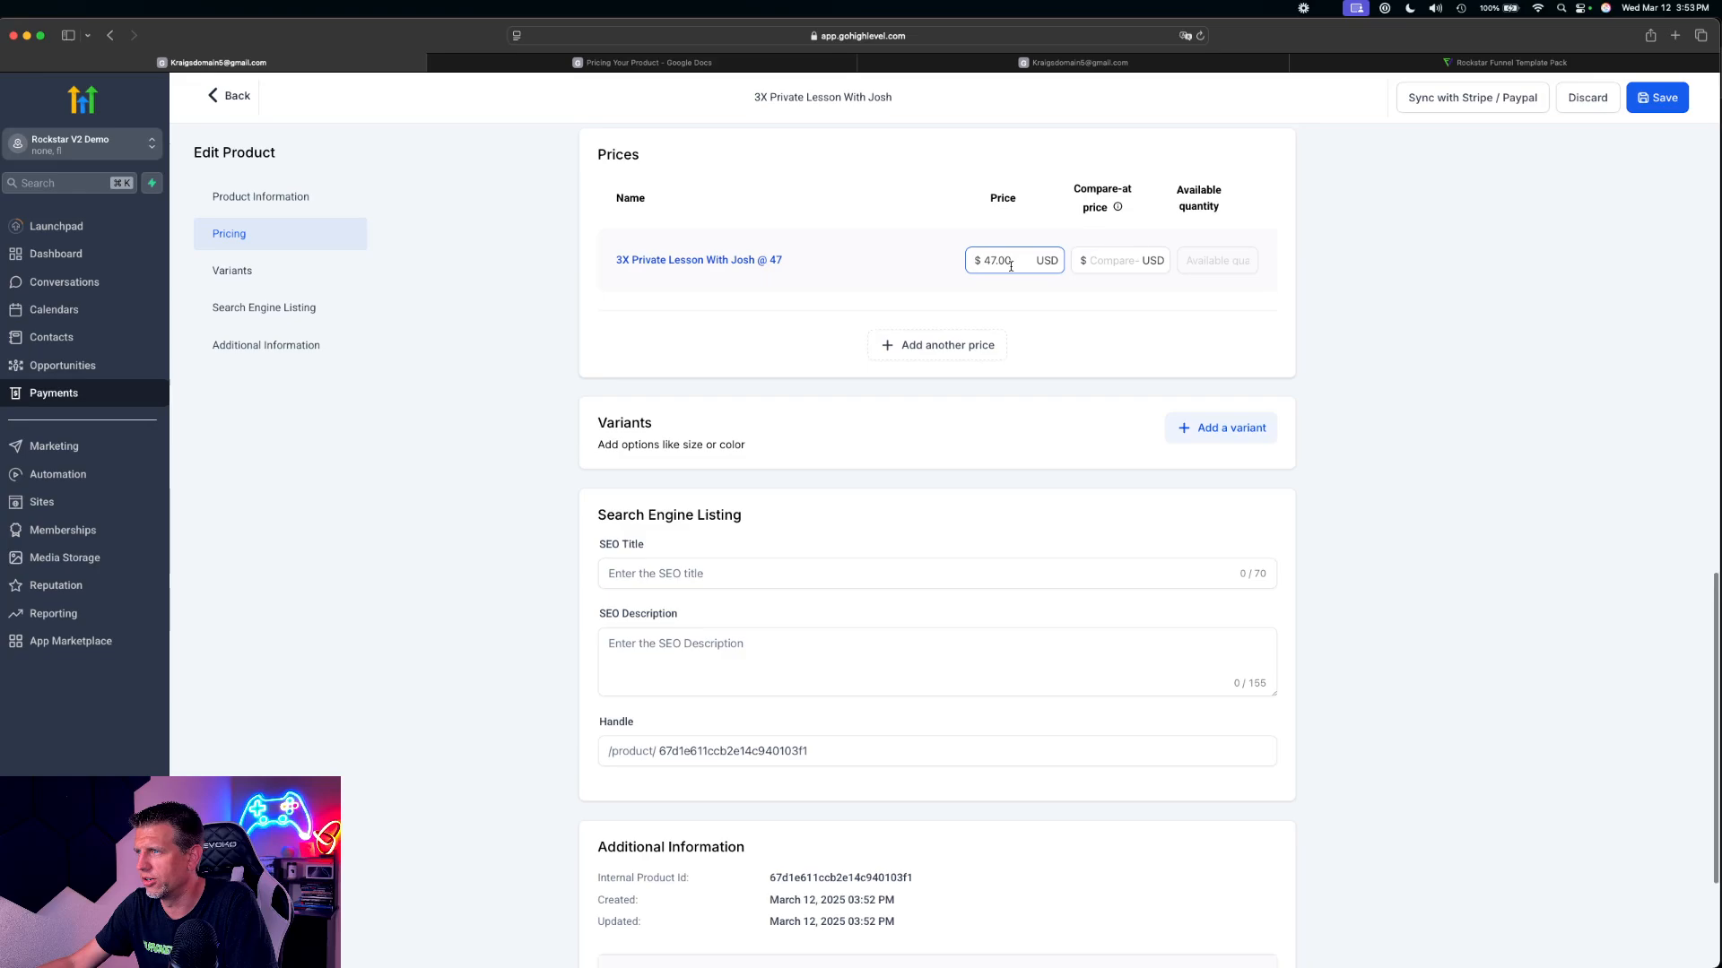
scroll(1023, 300, up, 3)
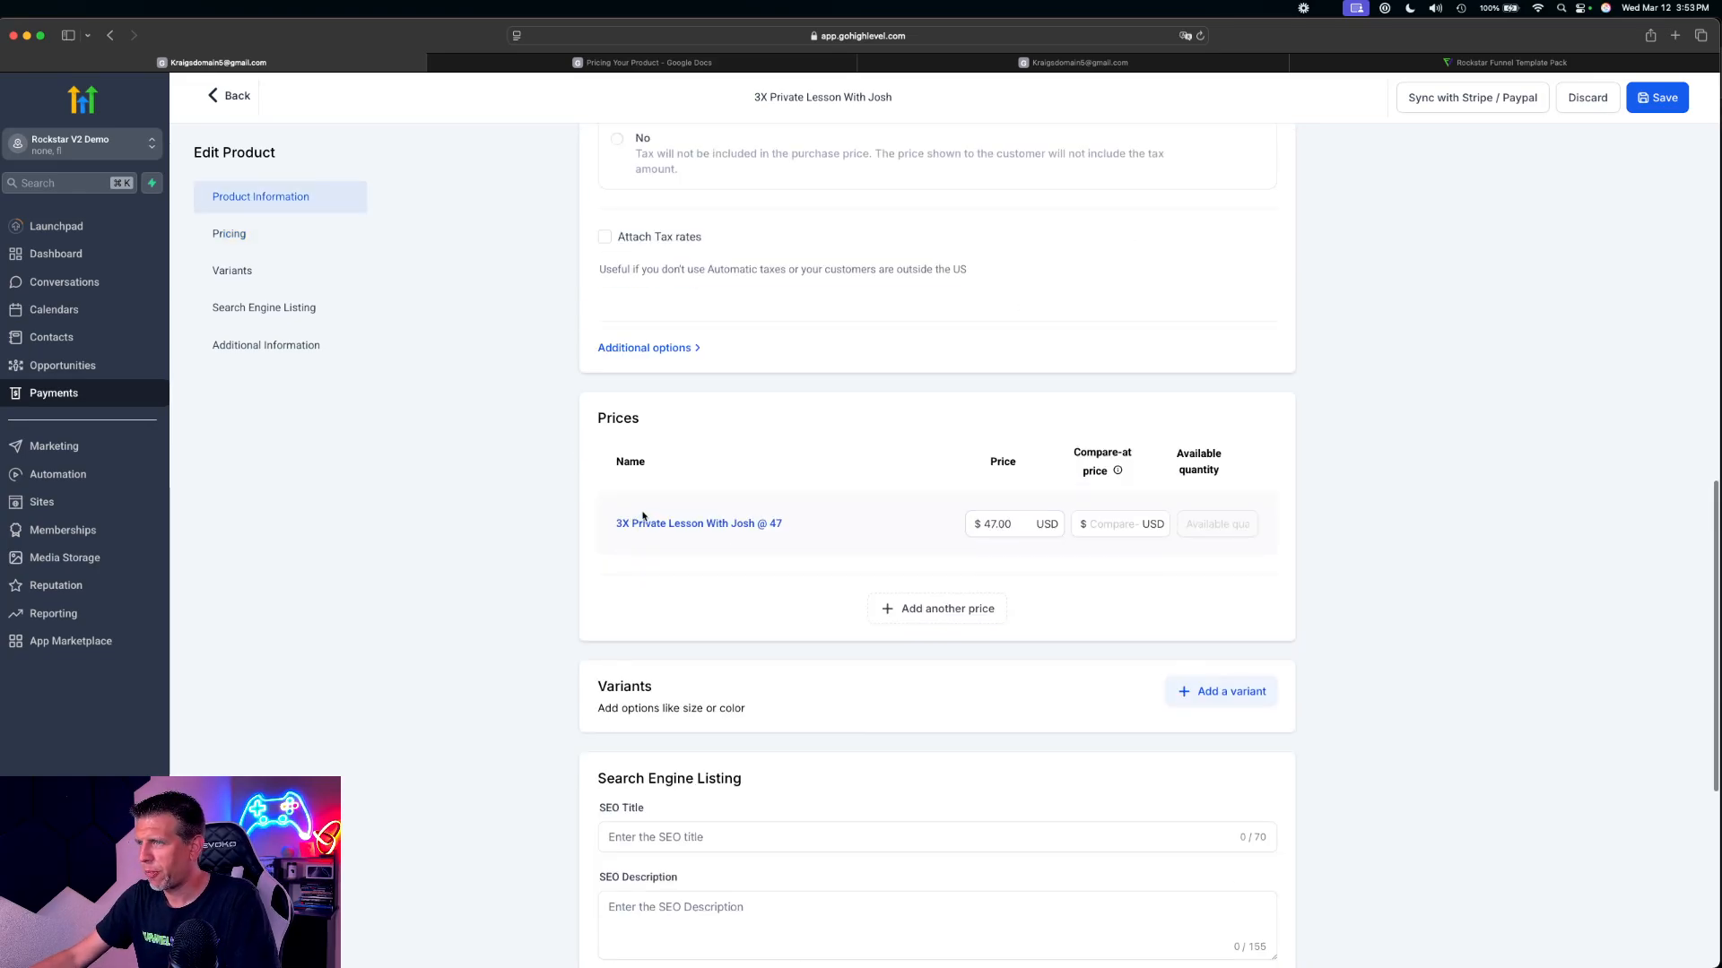
scroll(549, 423, up, 12)
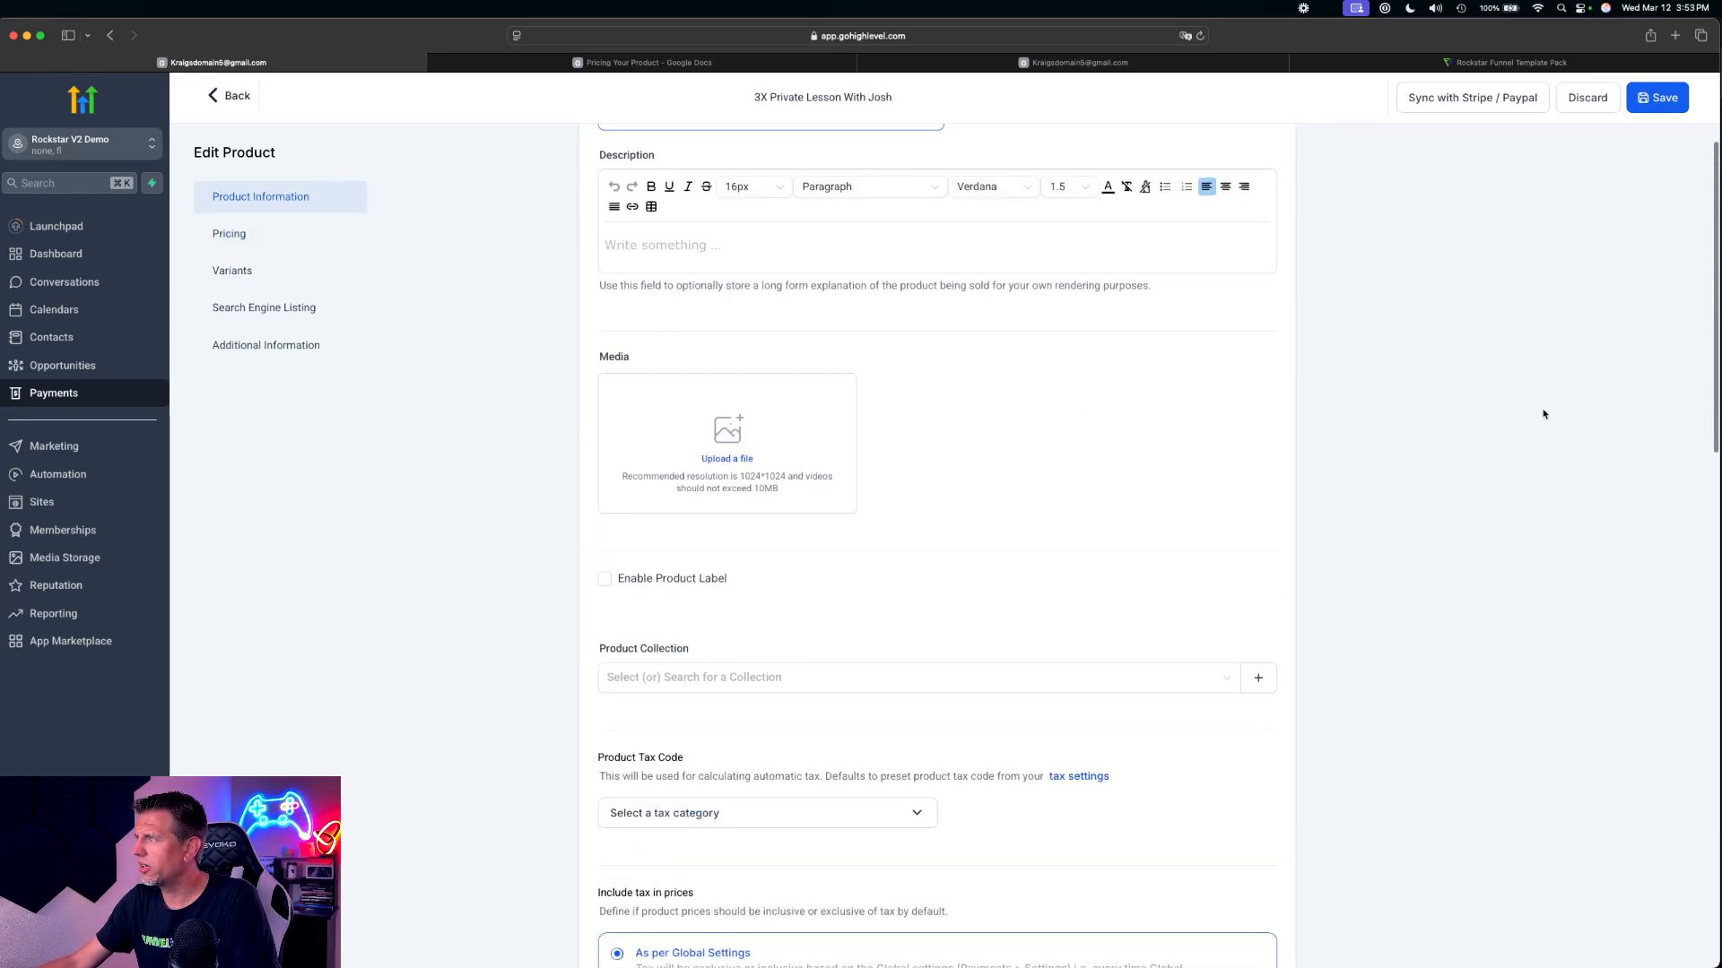
scroll(983, 397, down, 20)
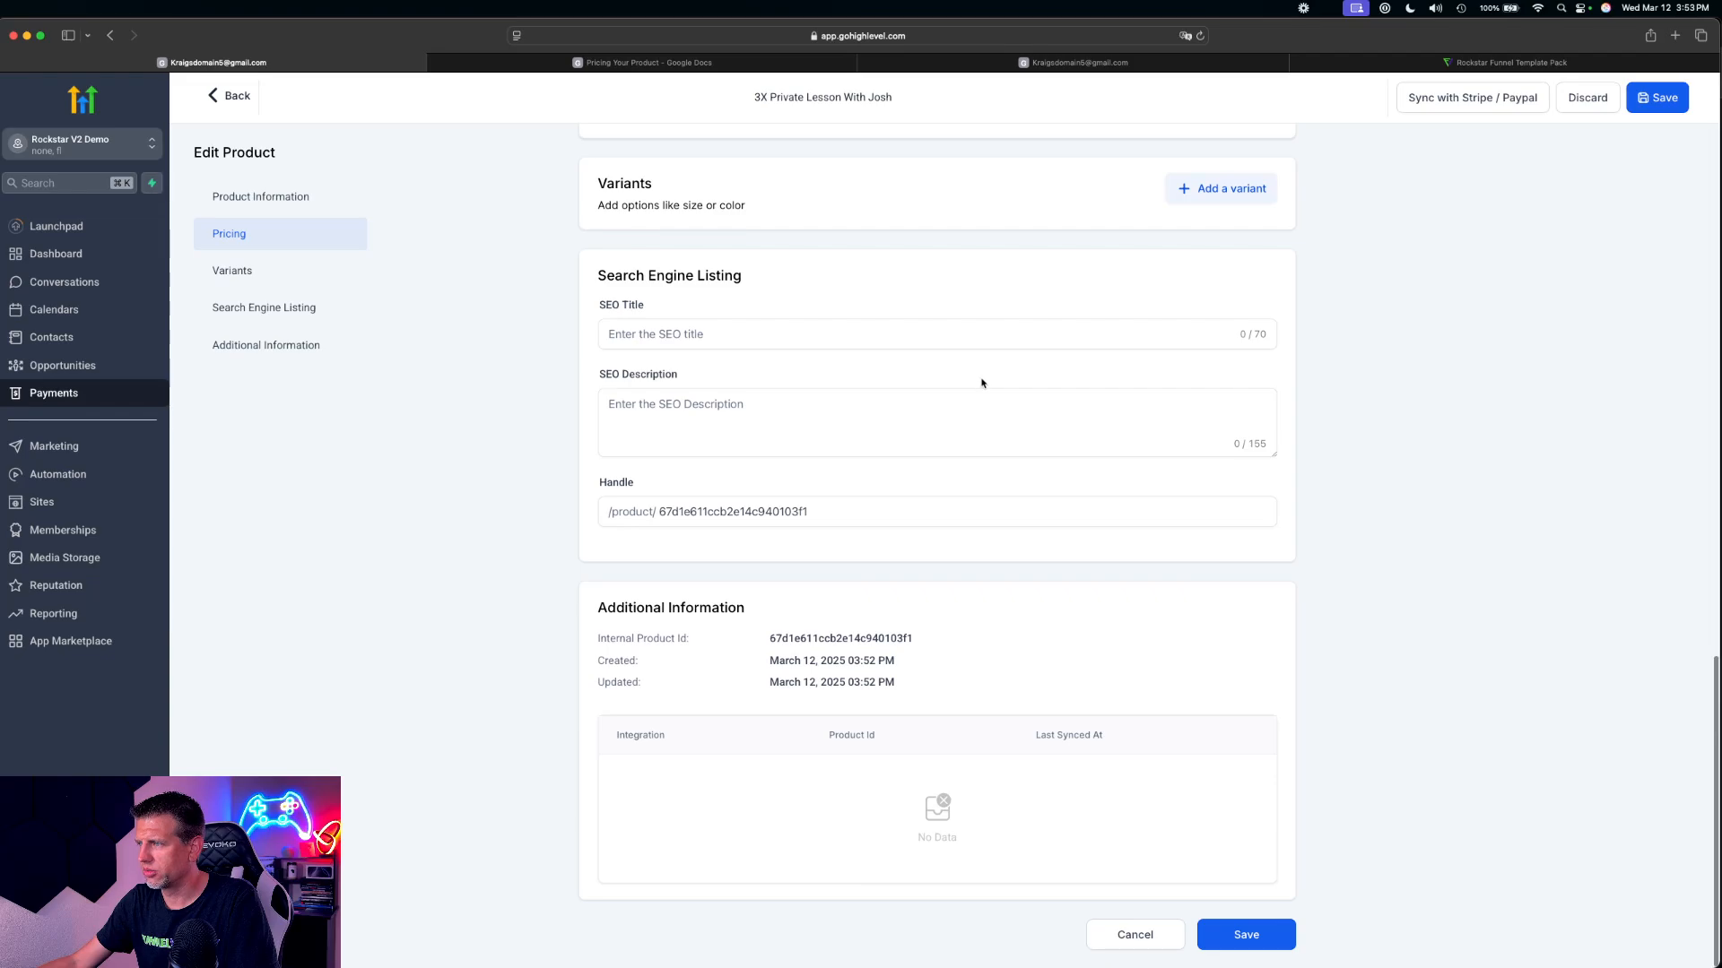
Start a new product titled like the 3X private lesson product, with (Discount) added after the name
click(248, 100)
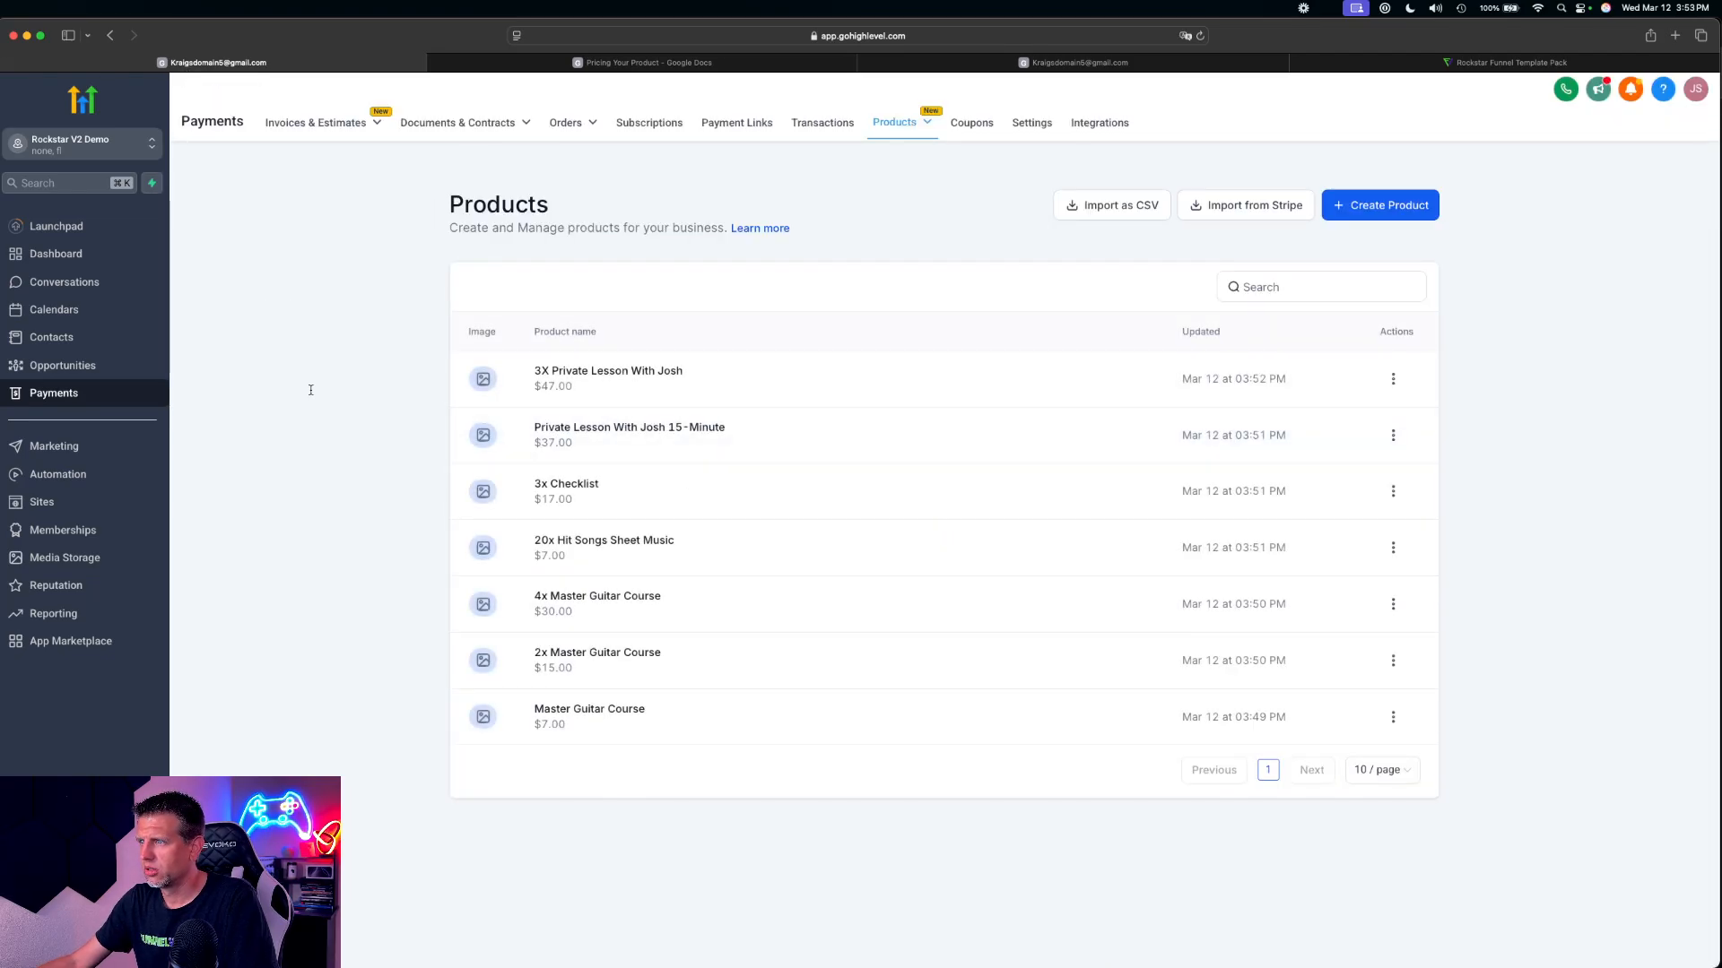
click(1332, 215)
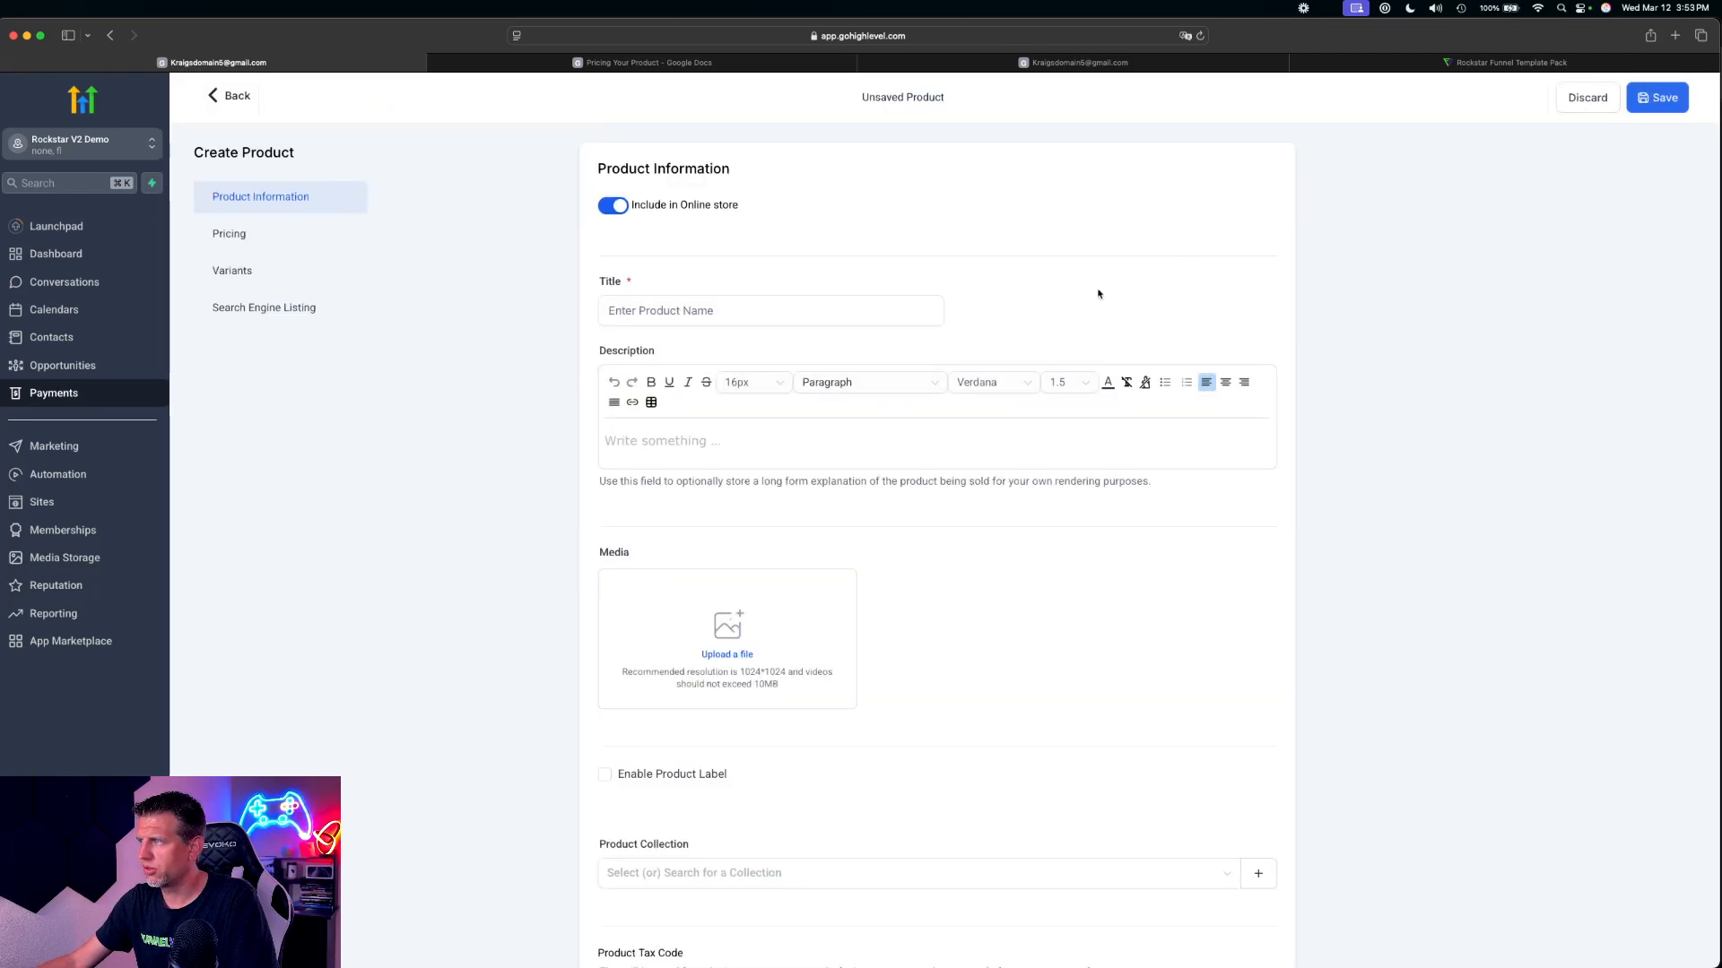
click(731, 309)
text(3X Private Lesson With Josh ()
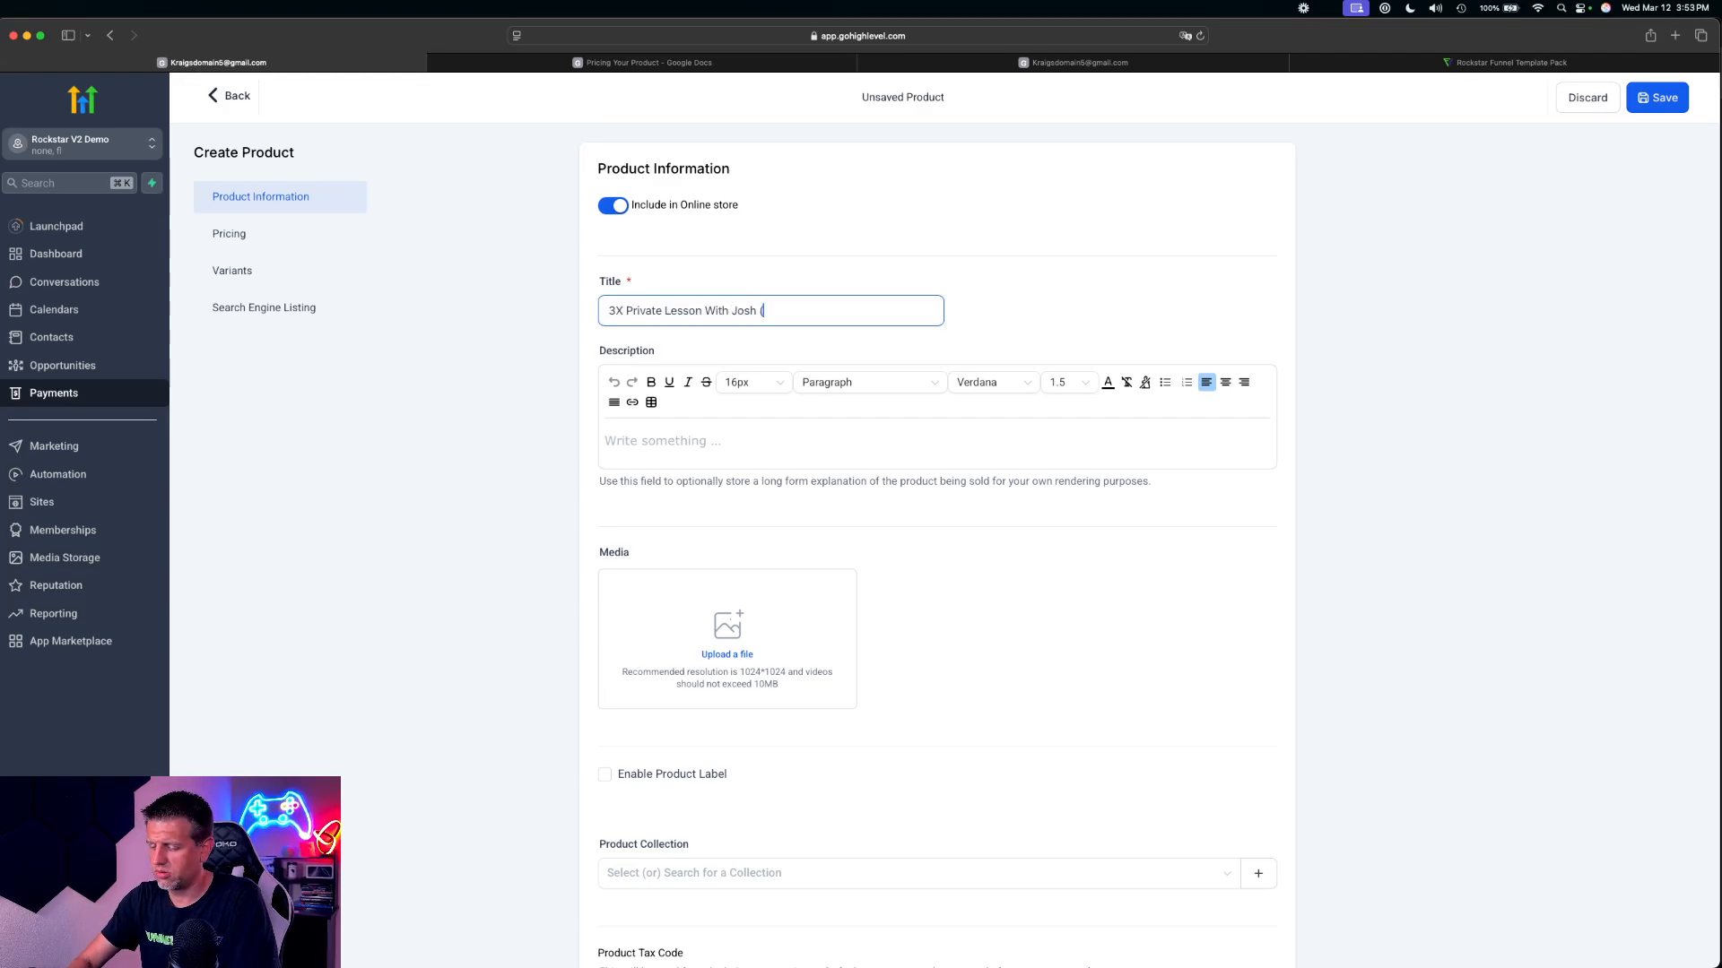
text(Discouin)
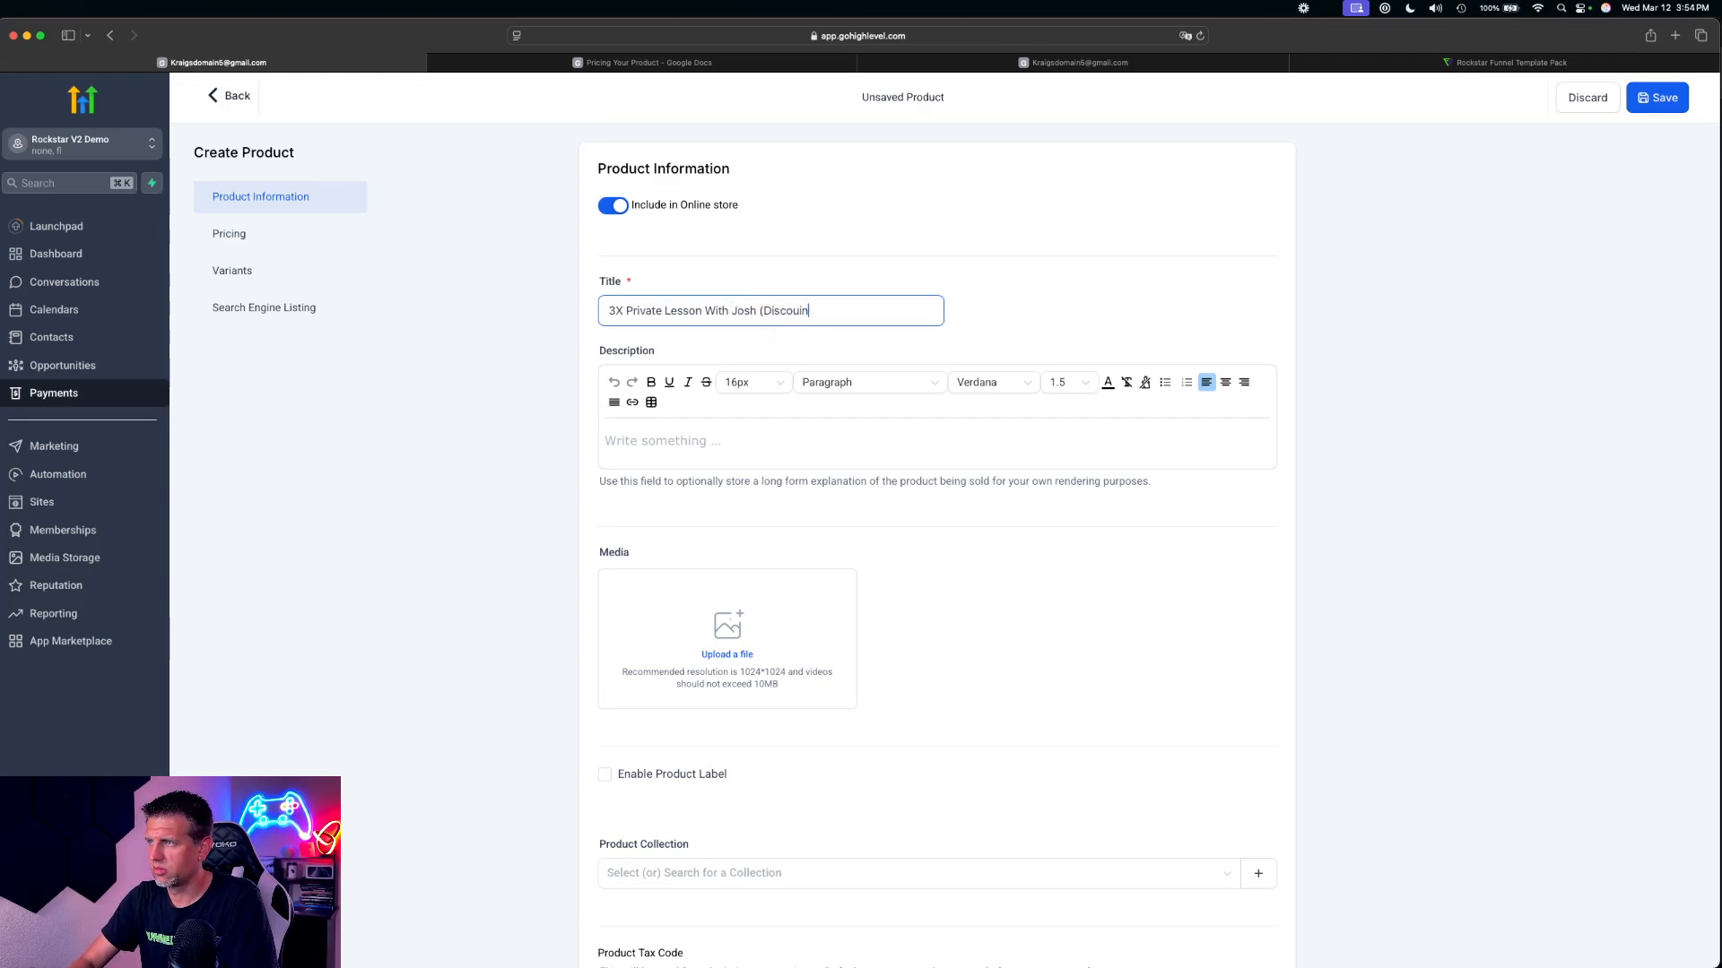
text(nt)
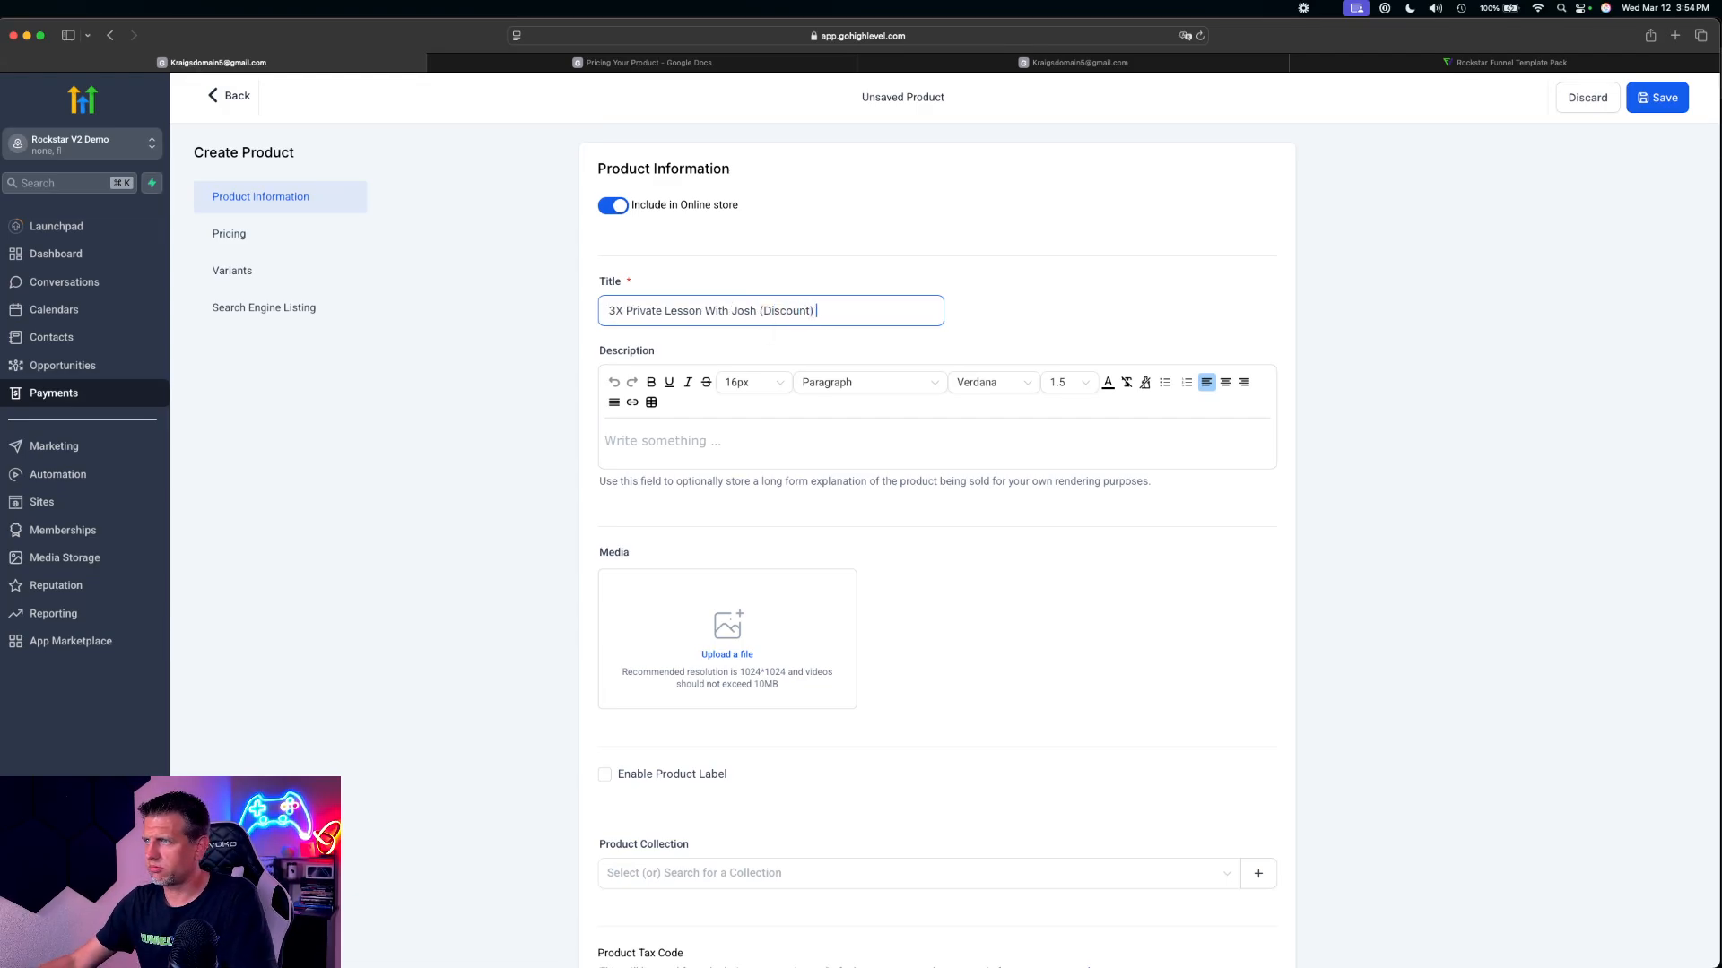
text())
Check the OTO 1 pricing in the pricing document, set the discounted product's one-time amount to $97, and save it
scroll(1031, 476, down, 10)
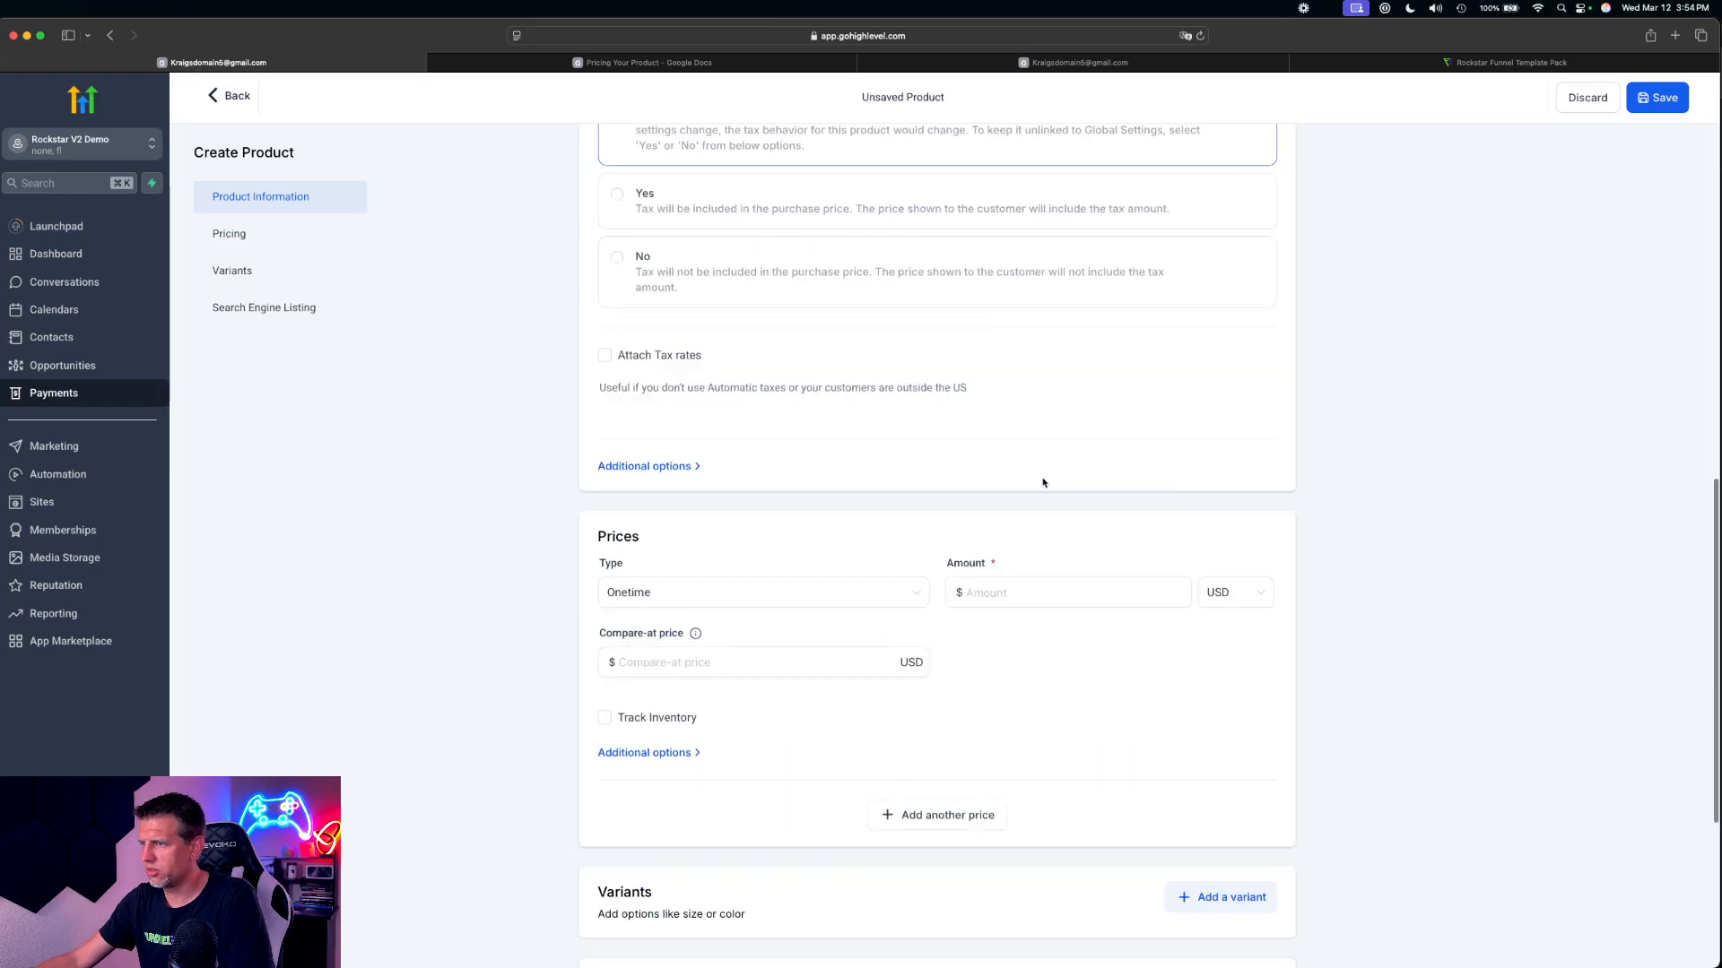
click(1013, 591)
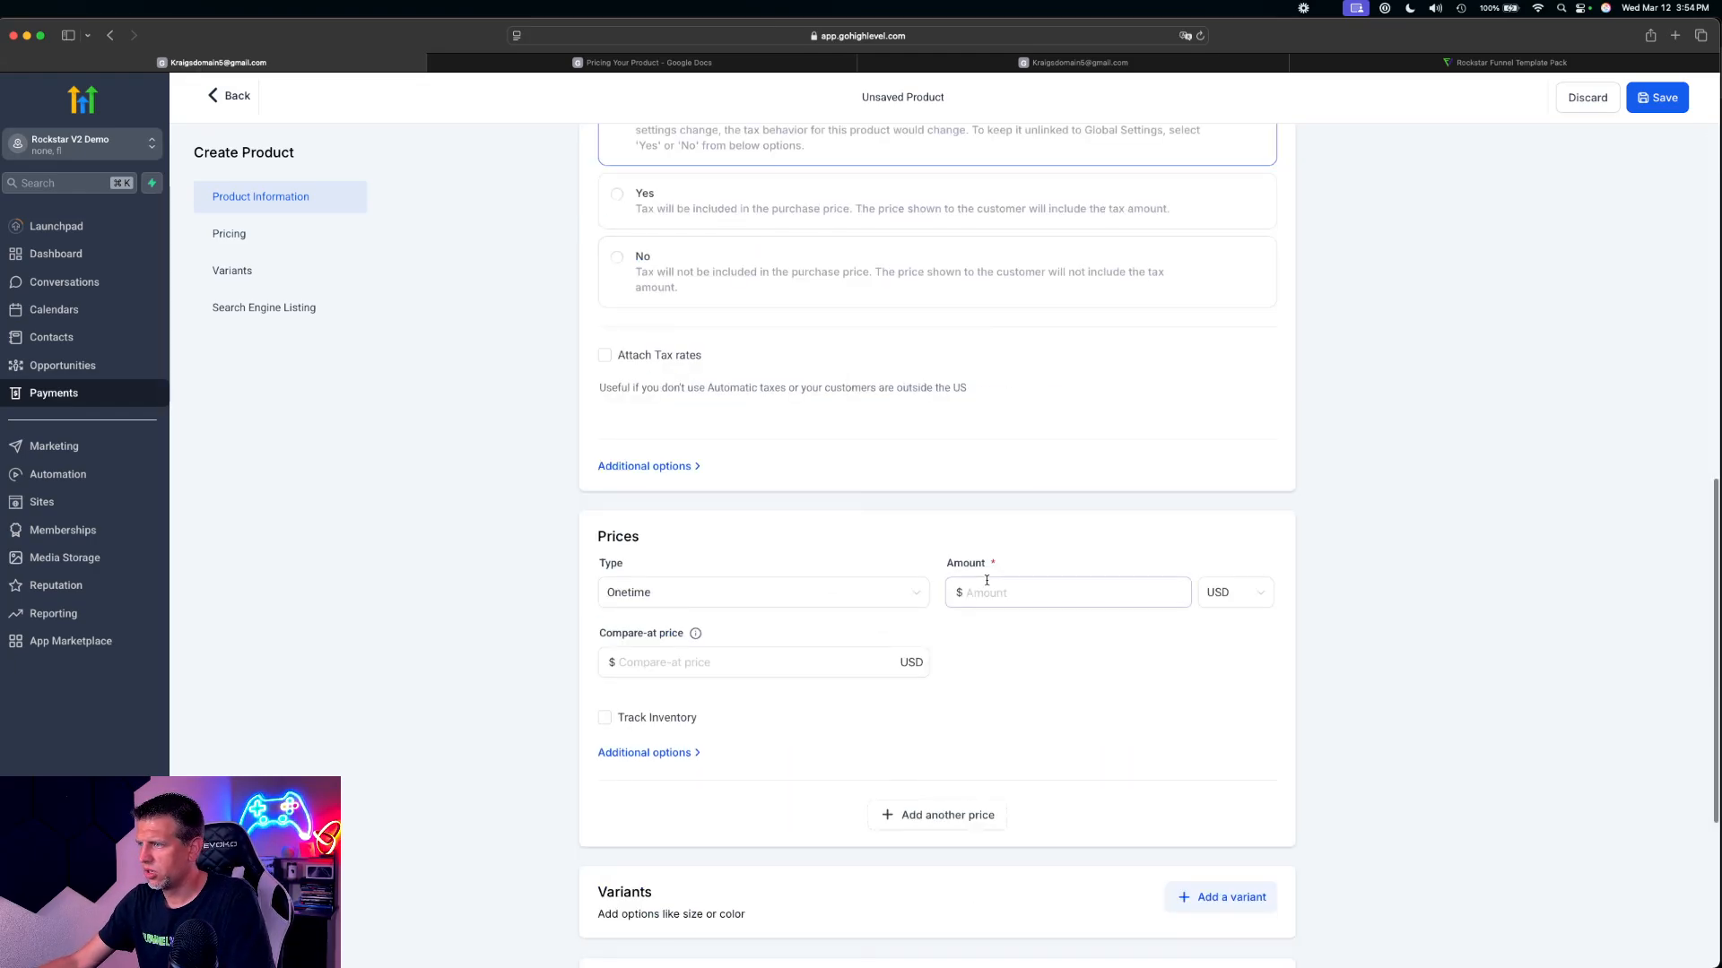
click(706, 62)
drag(649, 503, 680, 499)
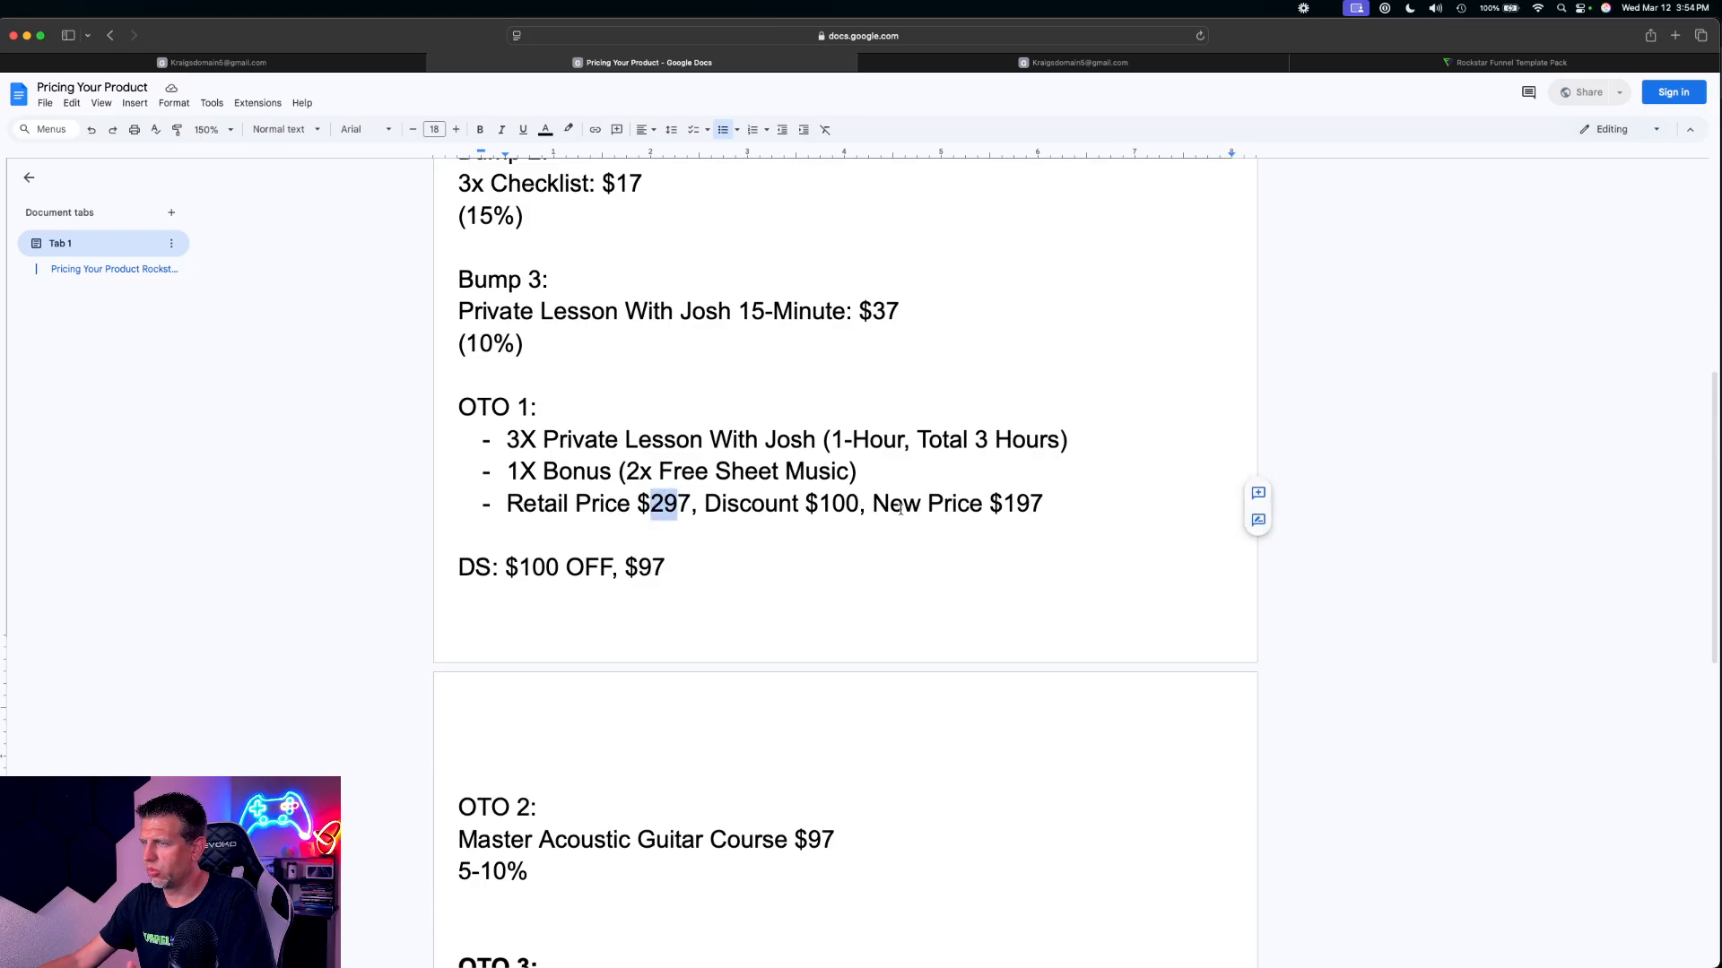
click(296, 62)
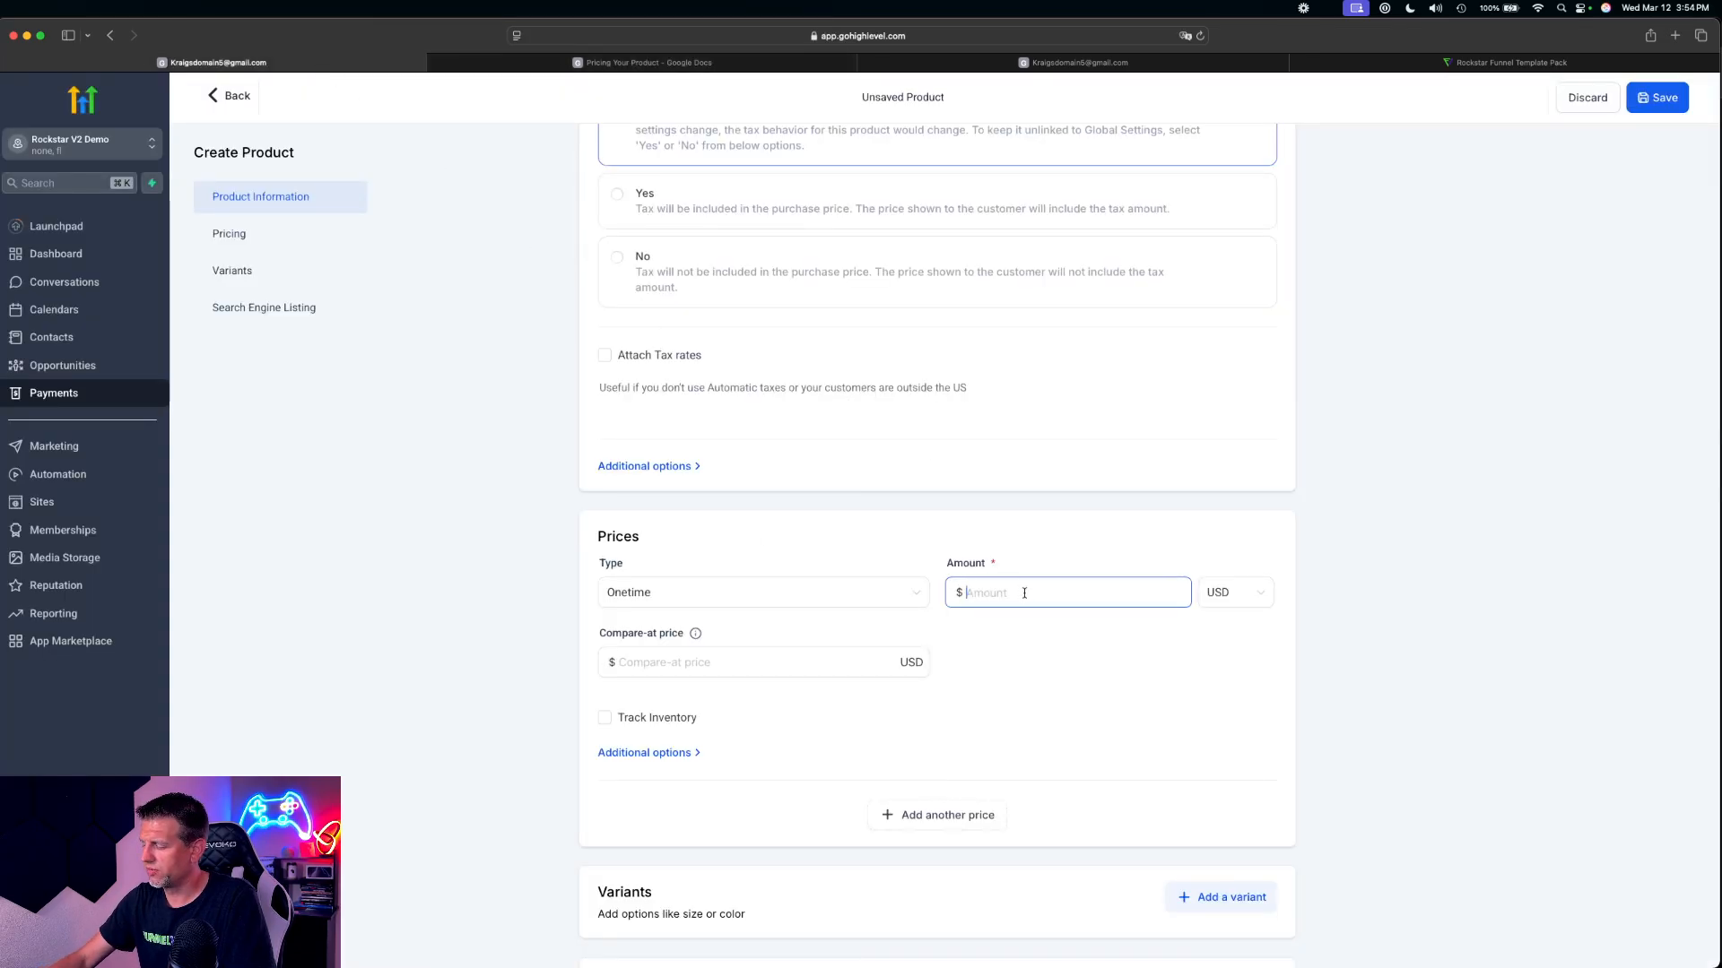
text(97)
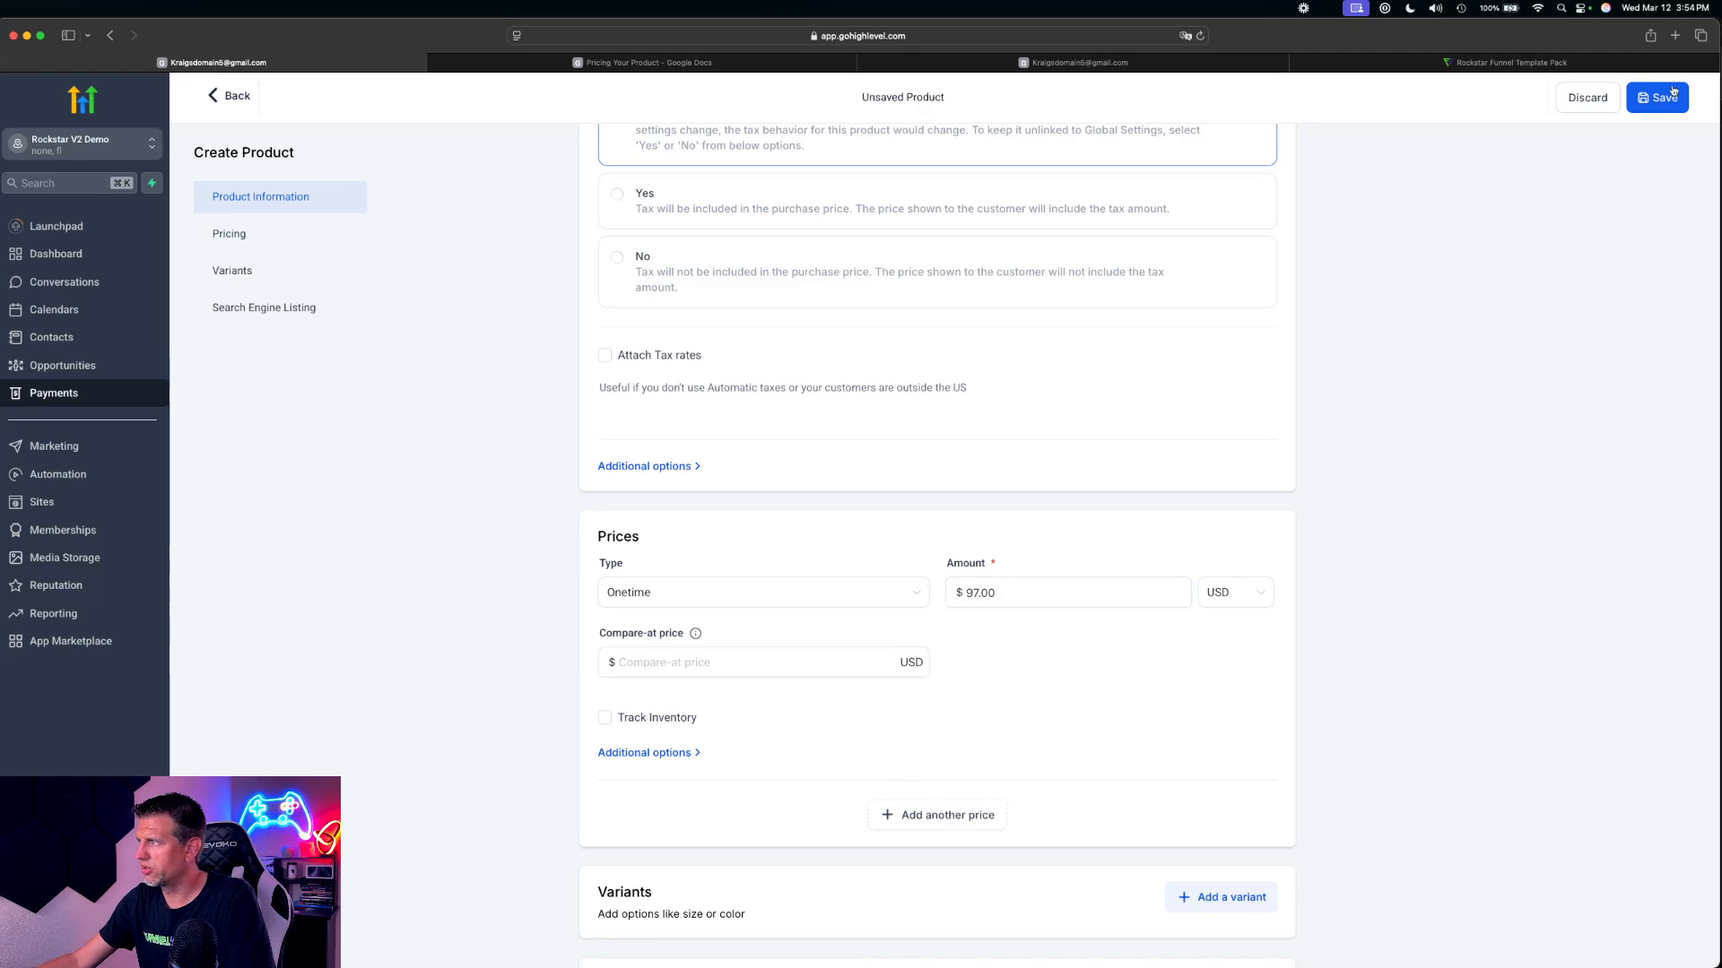
click(1635, 96)
click(233, 96)
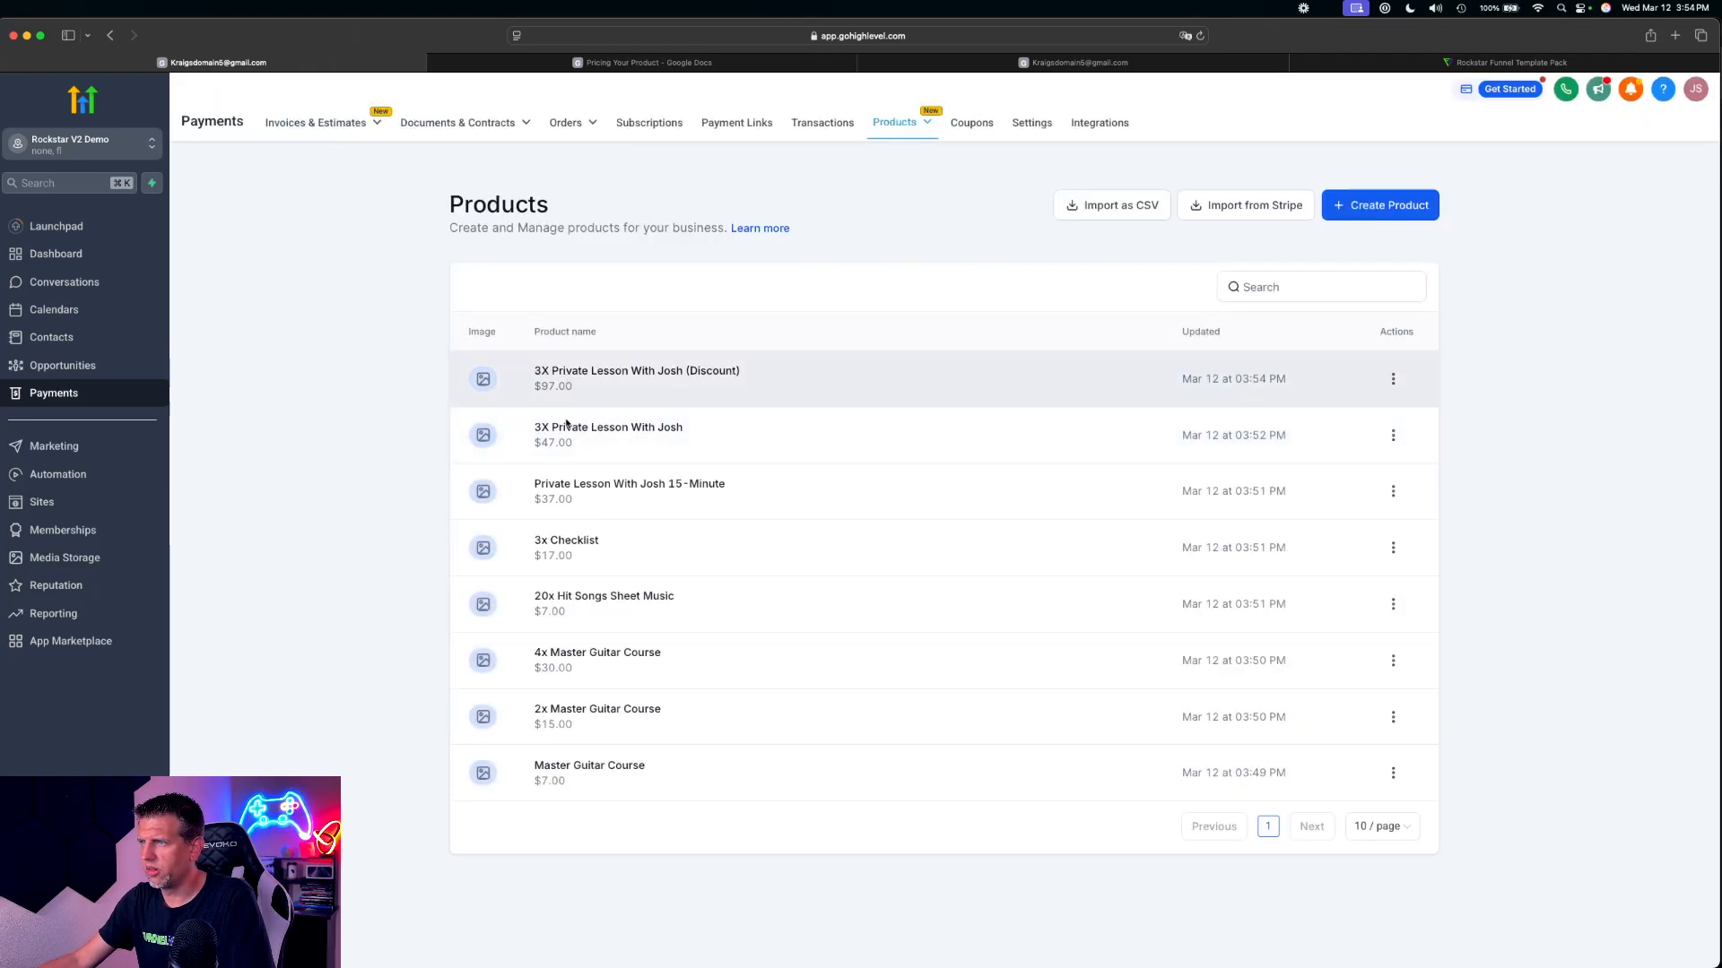
Open the undiscounted 3X private lesson product, set its price to $197, and save it
drag(552, 428, 700, 433)
click(620, 434)
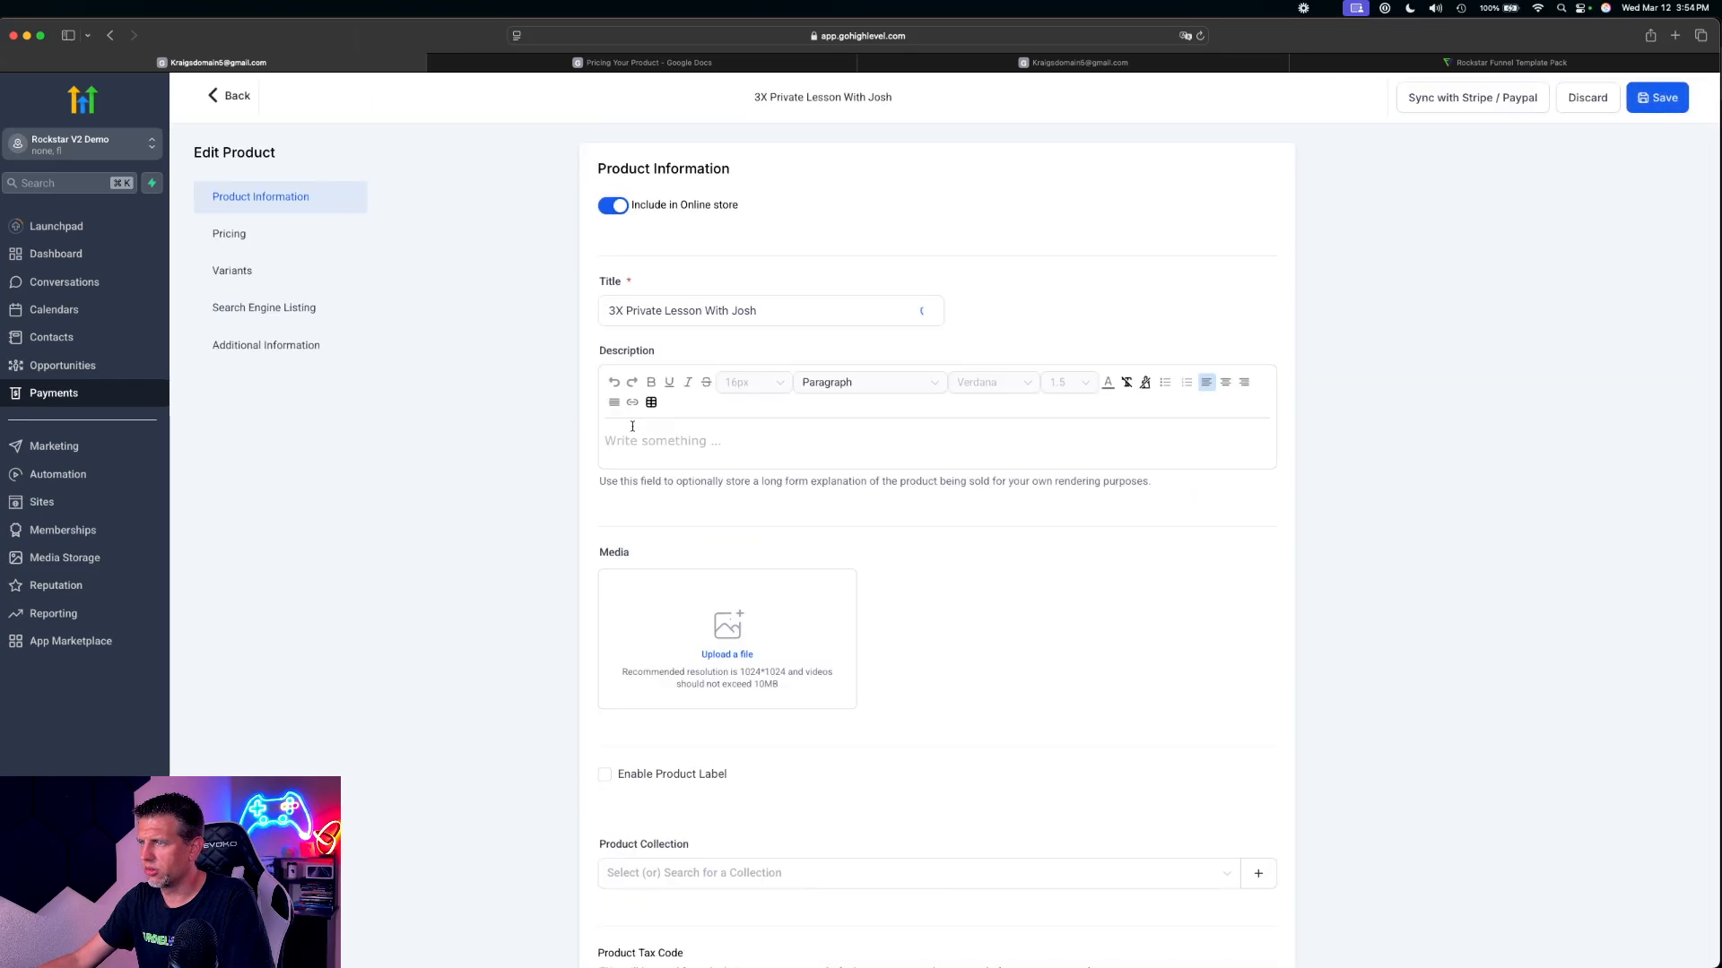
scroll(1166, 627, down, 8)
double_click(992, 305)
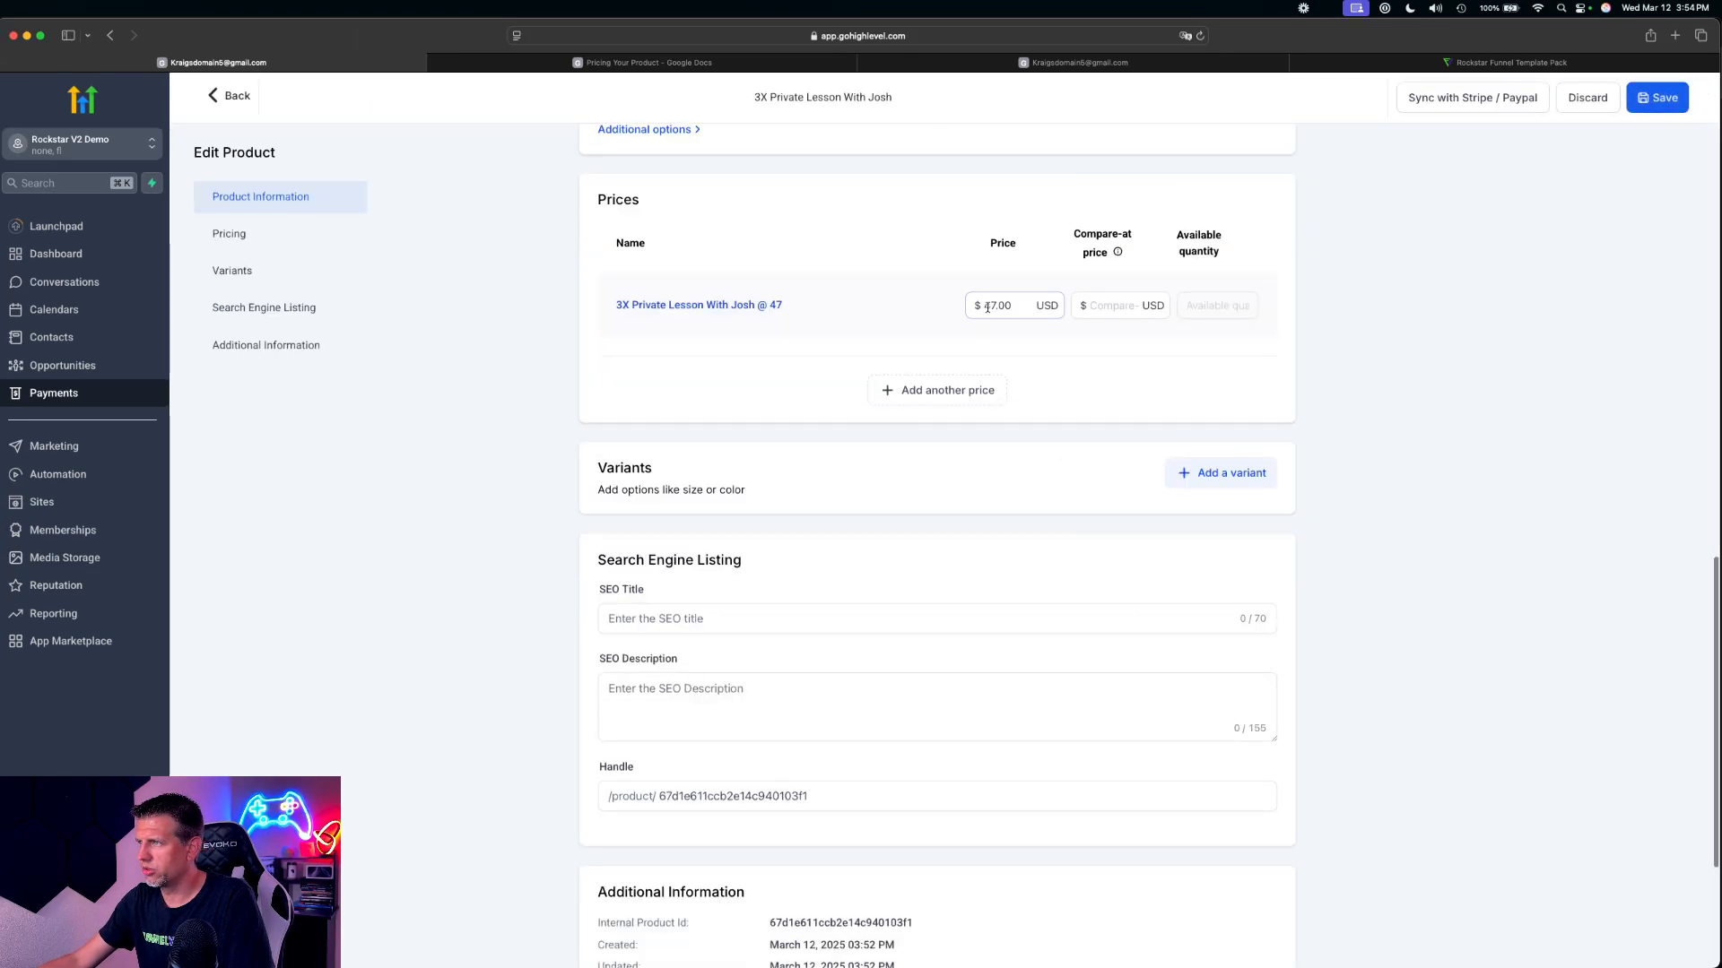
text(197)
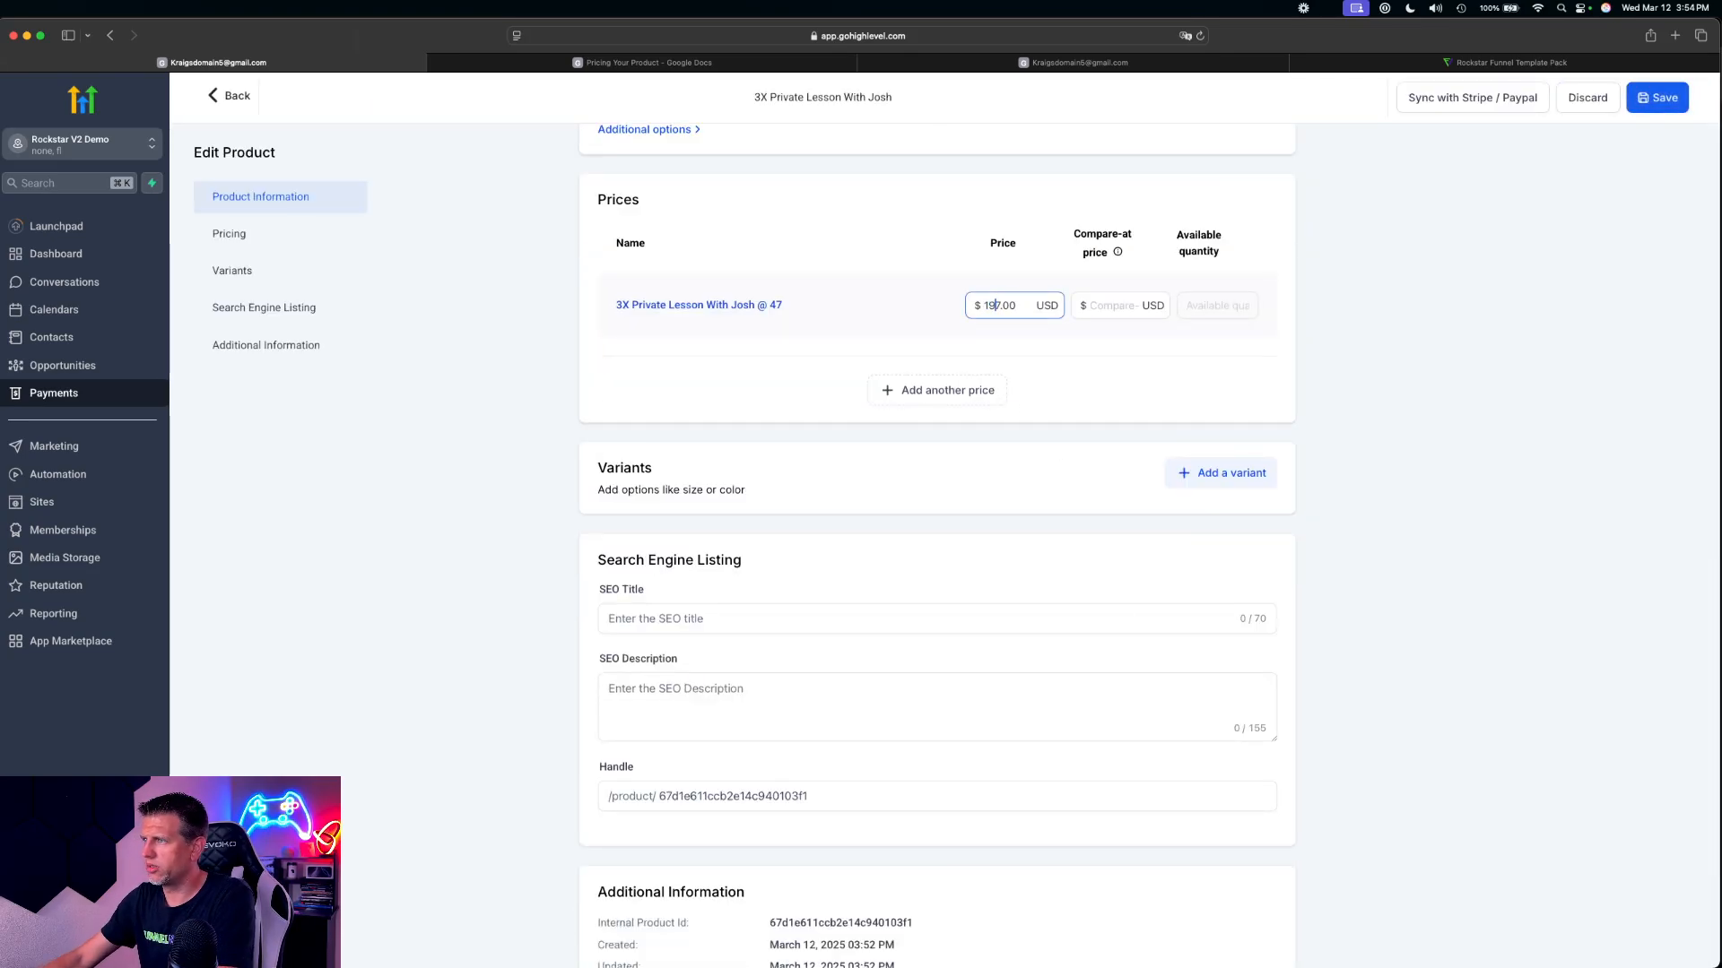
click(1650, 104)
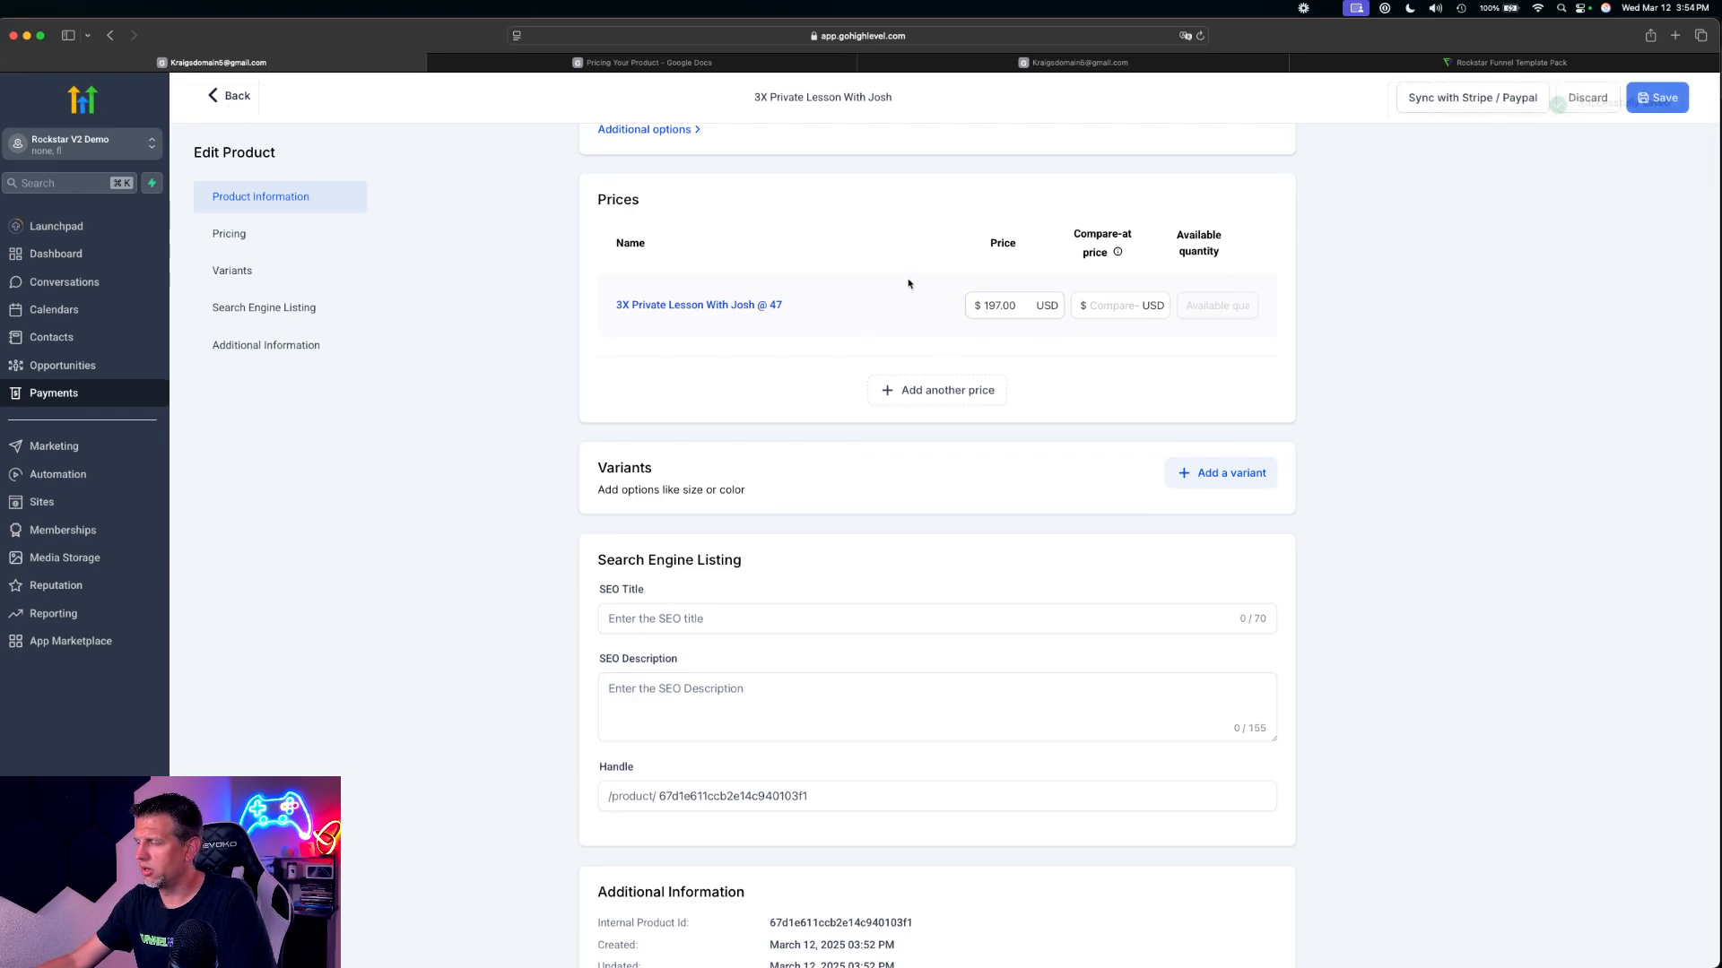
Open the product's price entry and change its pricing name to end in @ 197
scroll(894, 365, up, 5)
scroll(894, 365, up, 5)
scroll(894, 365, down, 10)
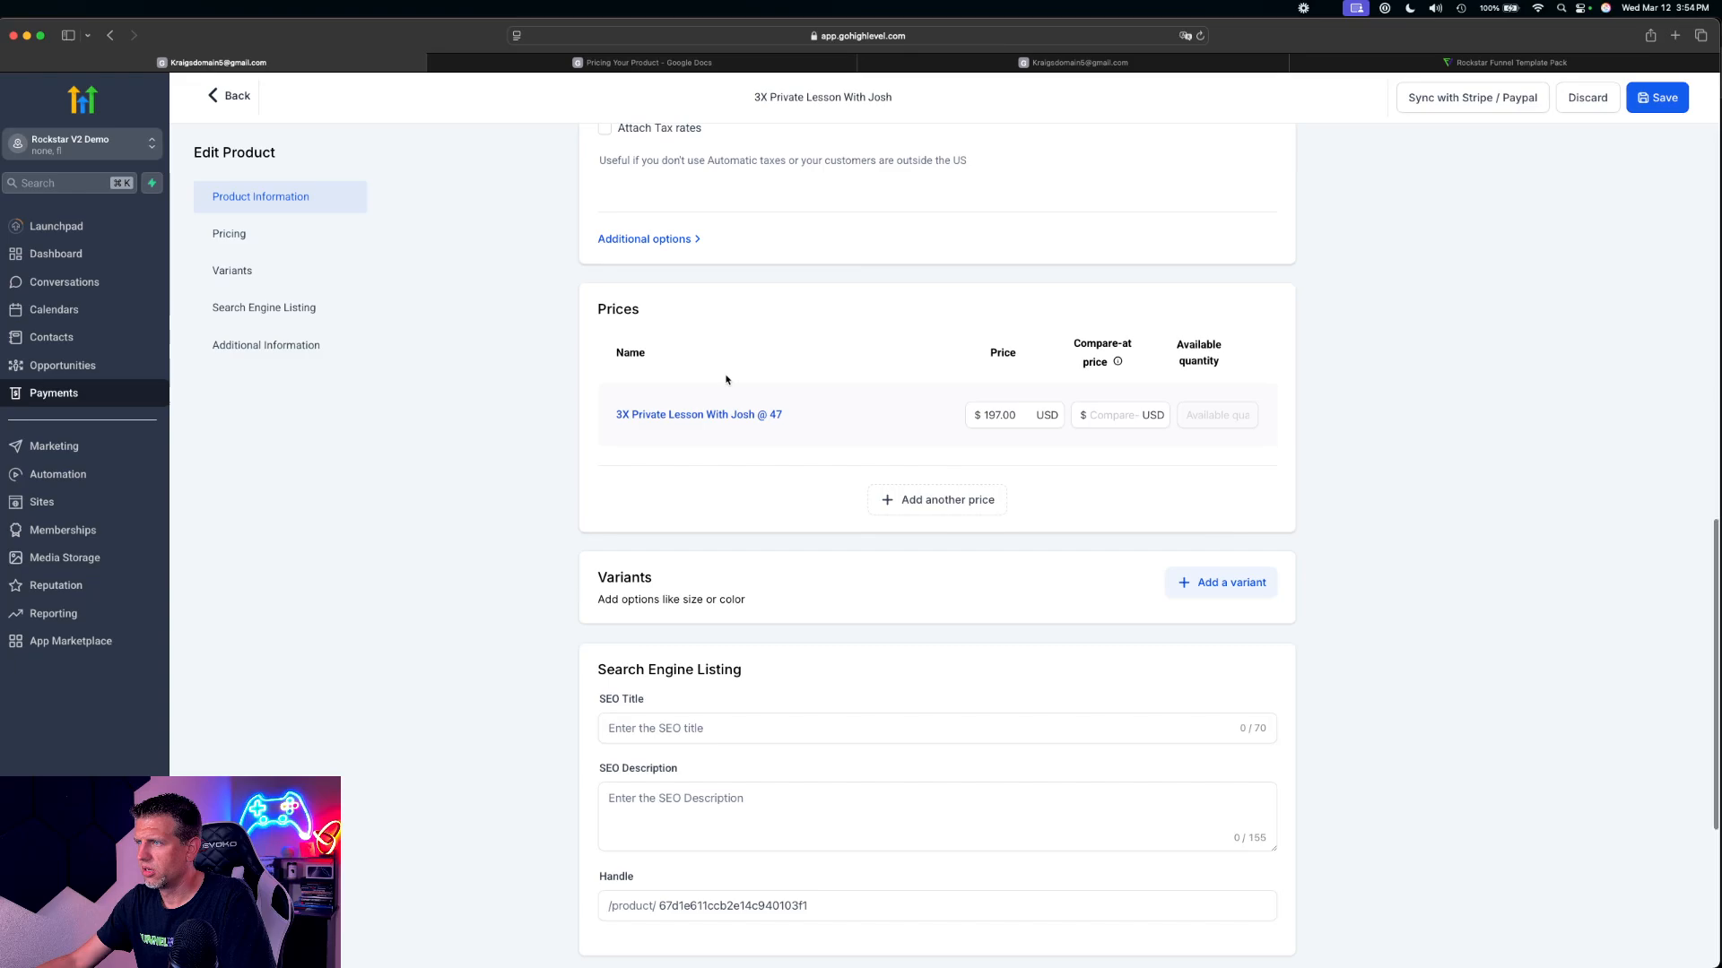
click(729, 414)
click(807, 244)
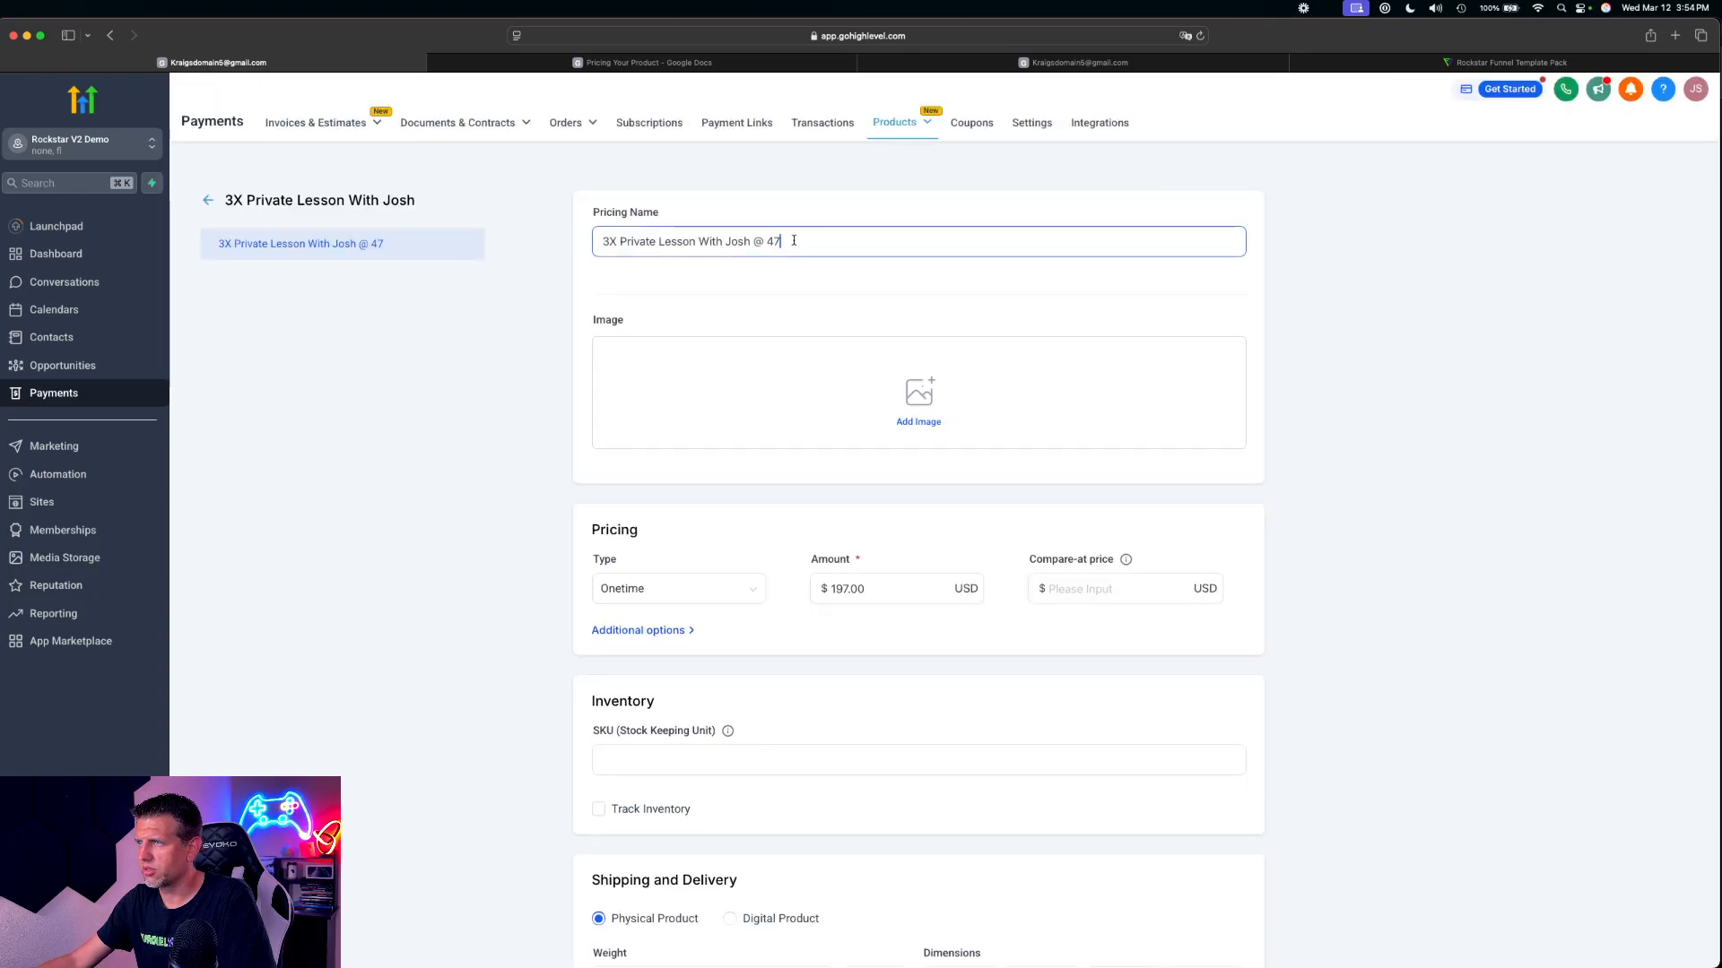
key(BackSpace)
key(BackSpace)
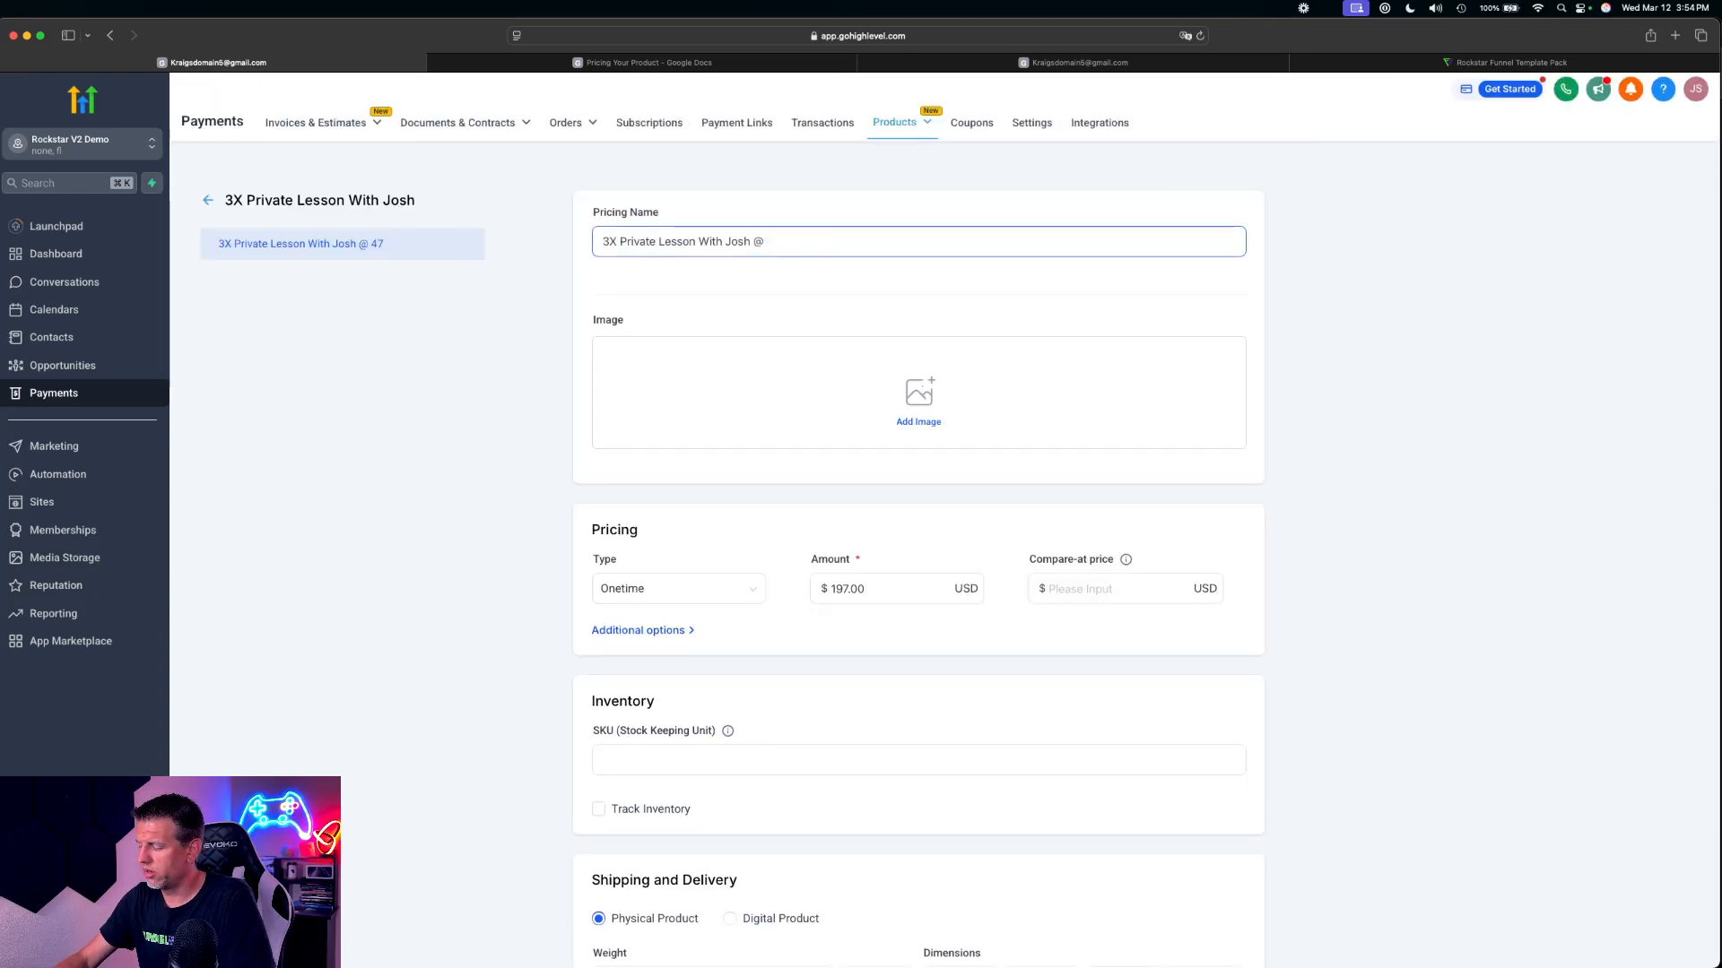
text(97)
key(Left)
key(Left)
text(1)
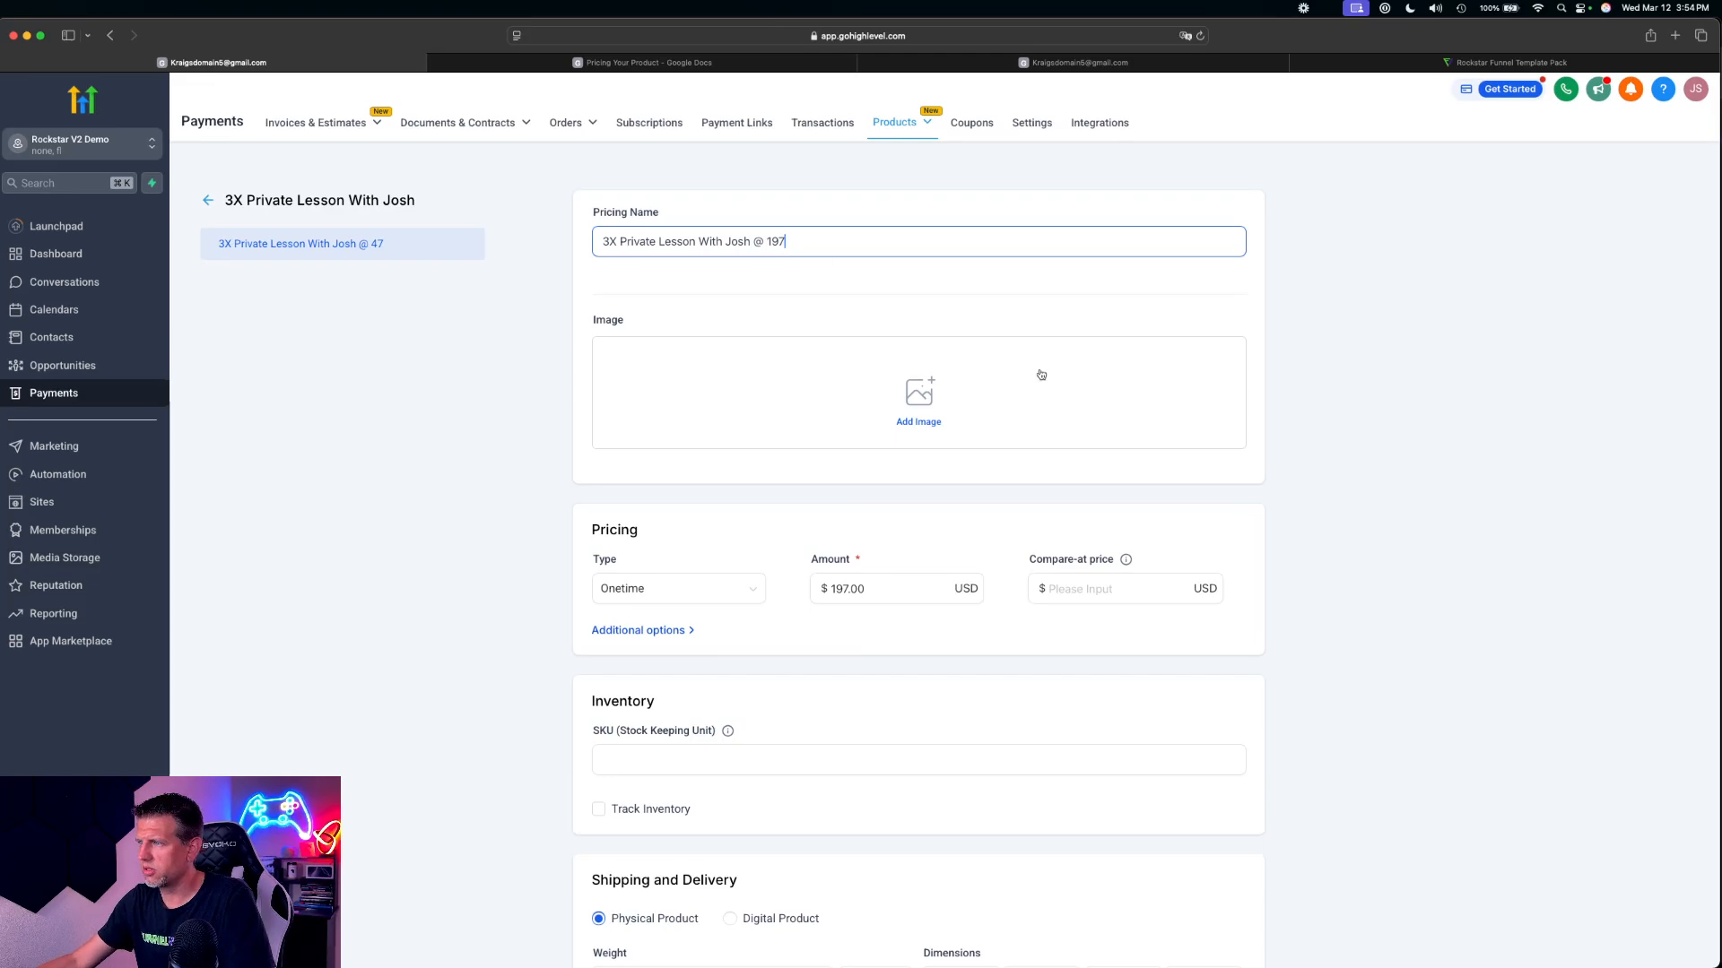
Save the renamed price entry and the 3X private lesson product, and return to the product list
click(1384, 483)
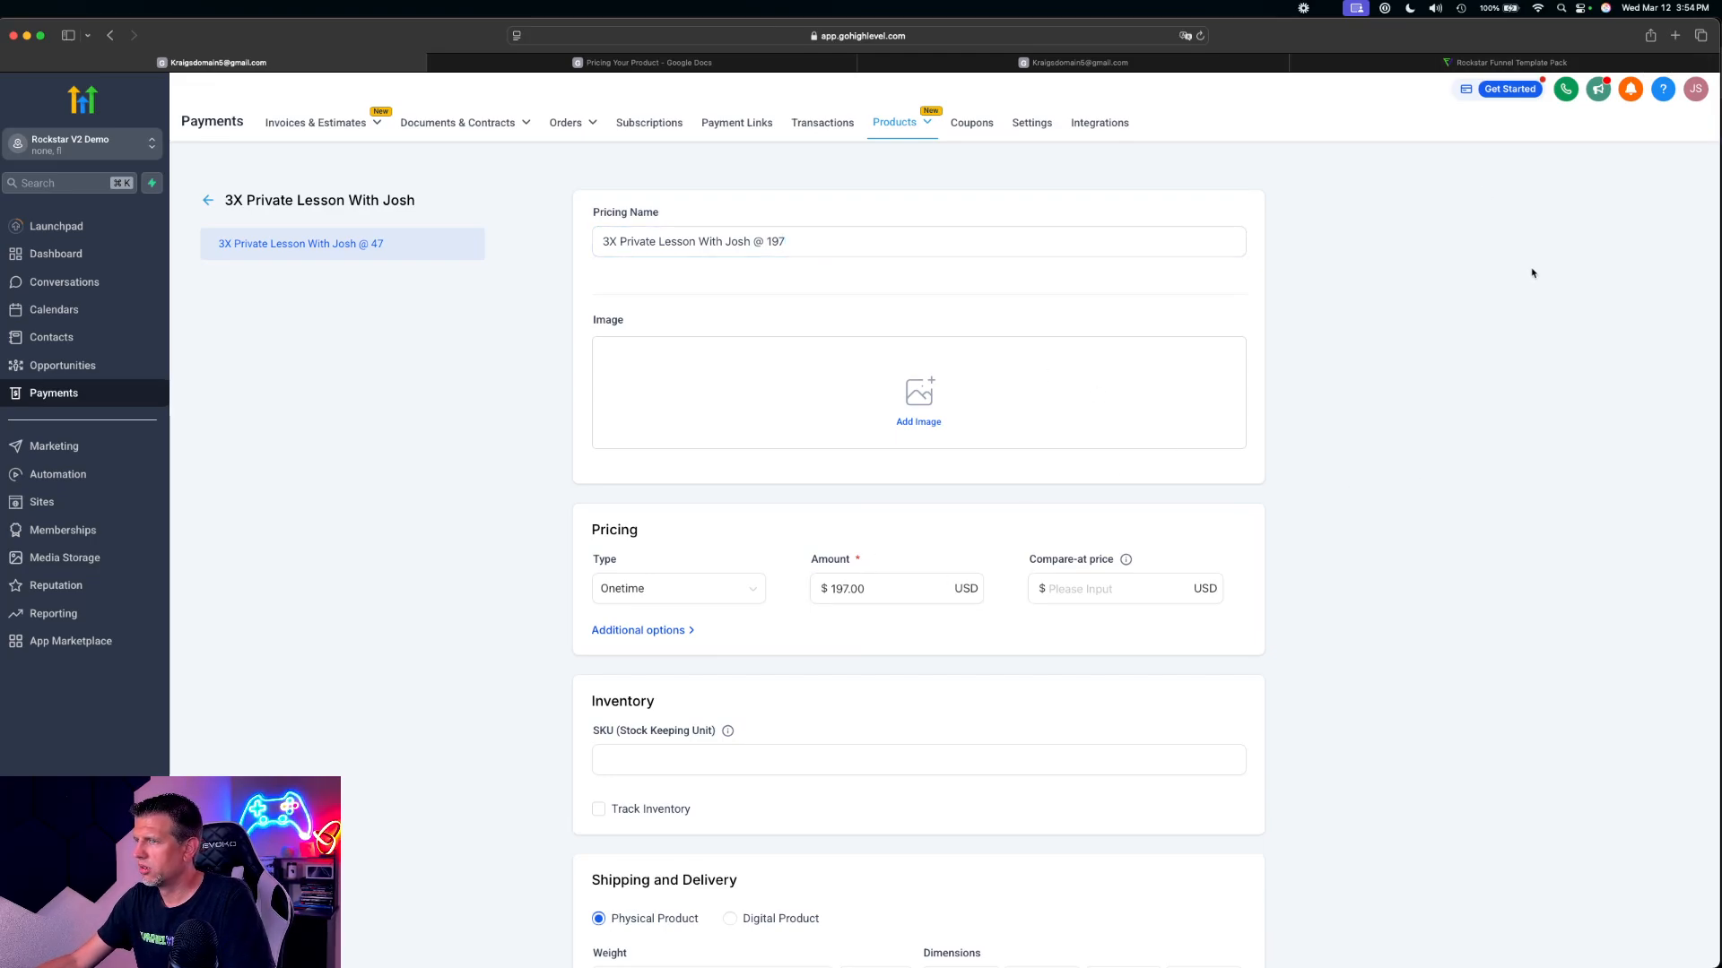
scroll(917, 633, down, 3)
click(1226, 942)
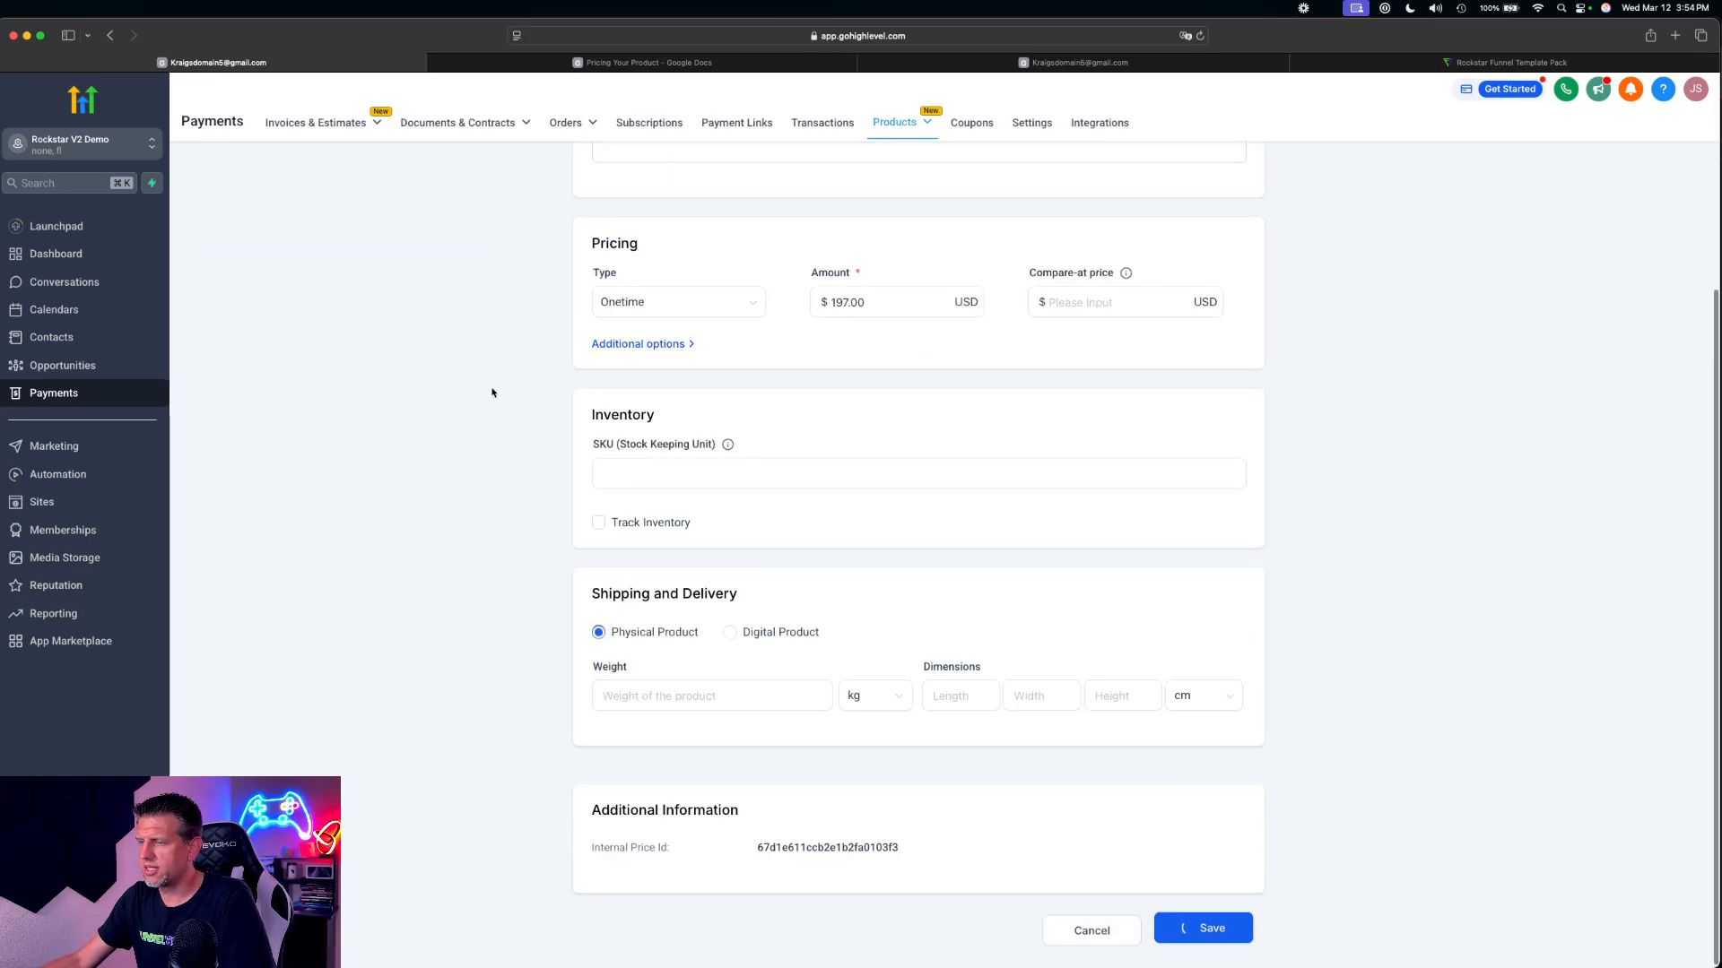
scroll(376, 270, up, 3)
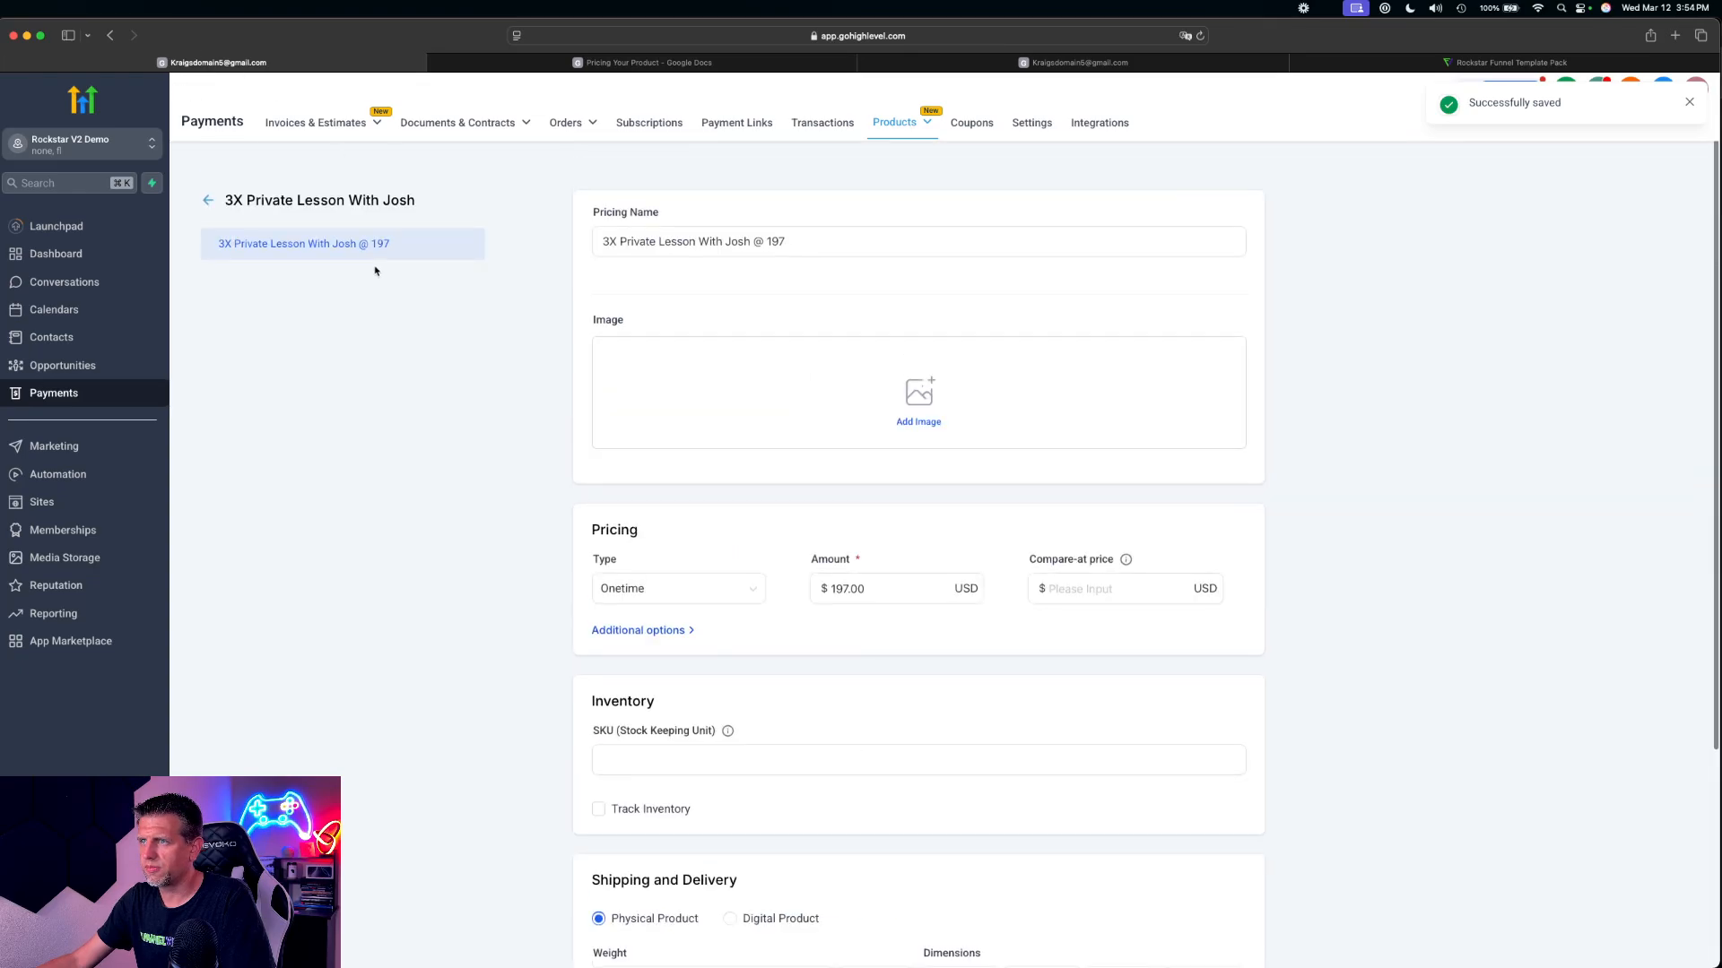
click(210, 201)
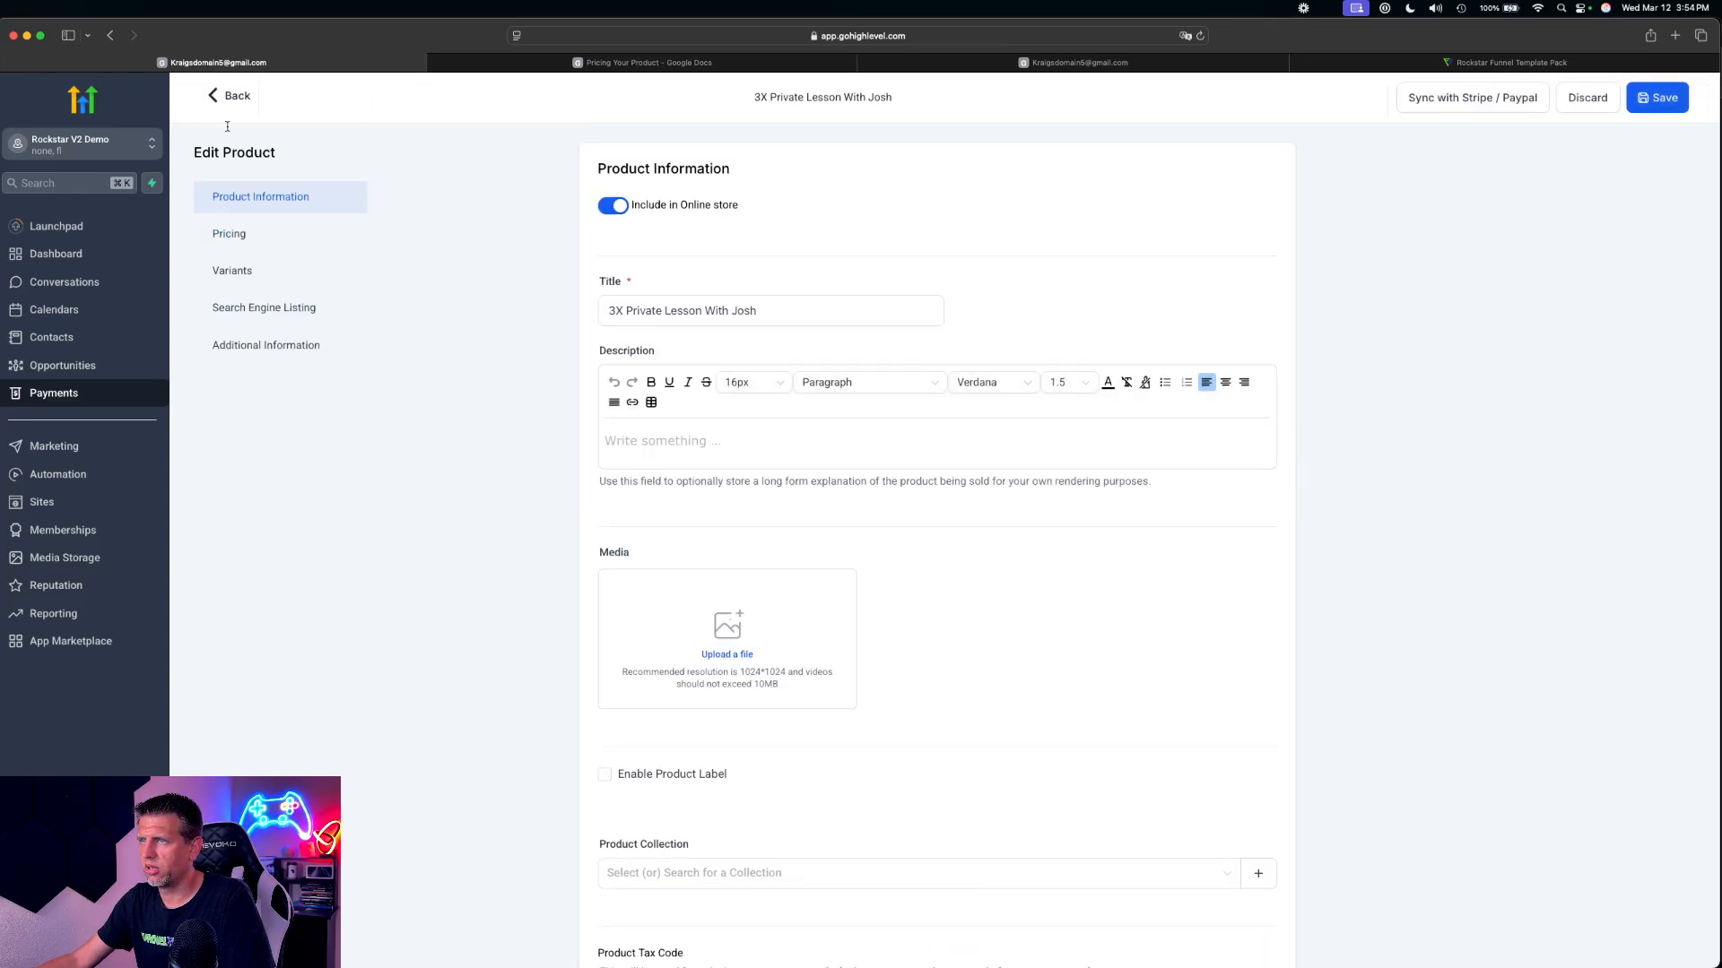
click(1665, 95)
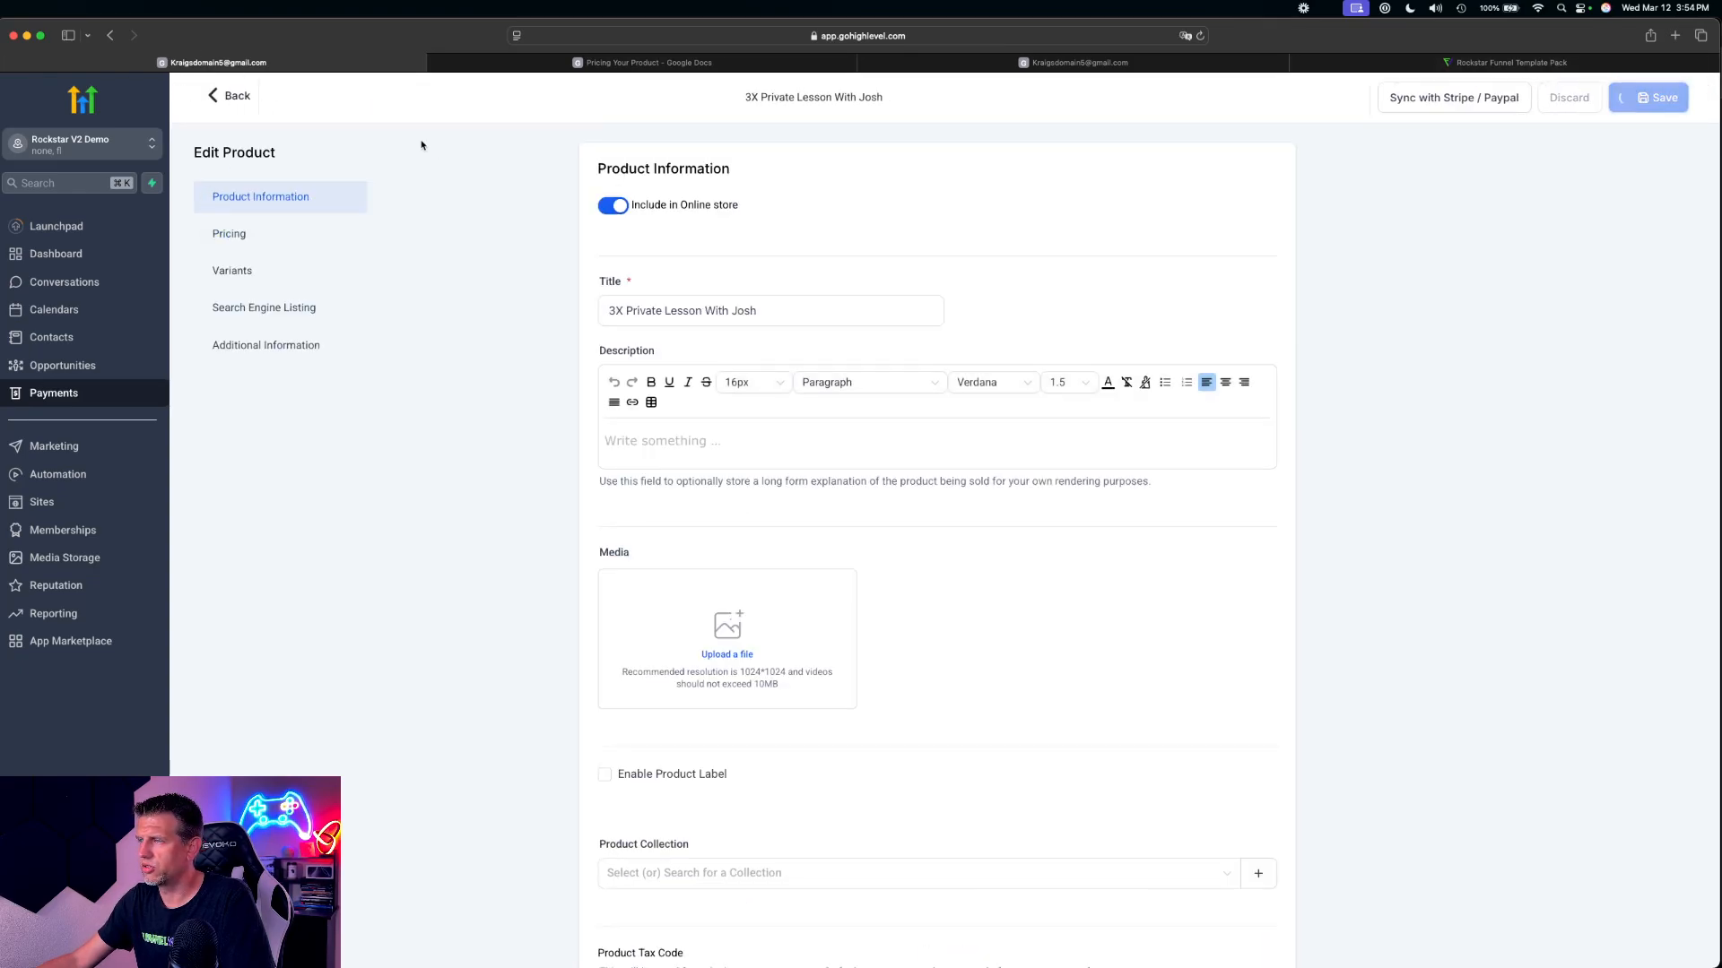
click(235, 95)
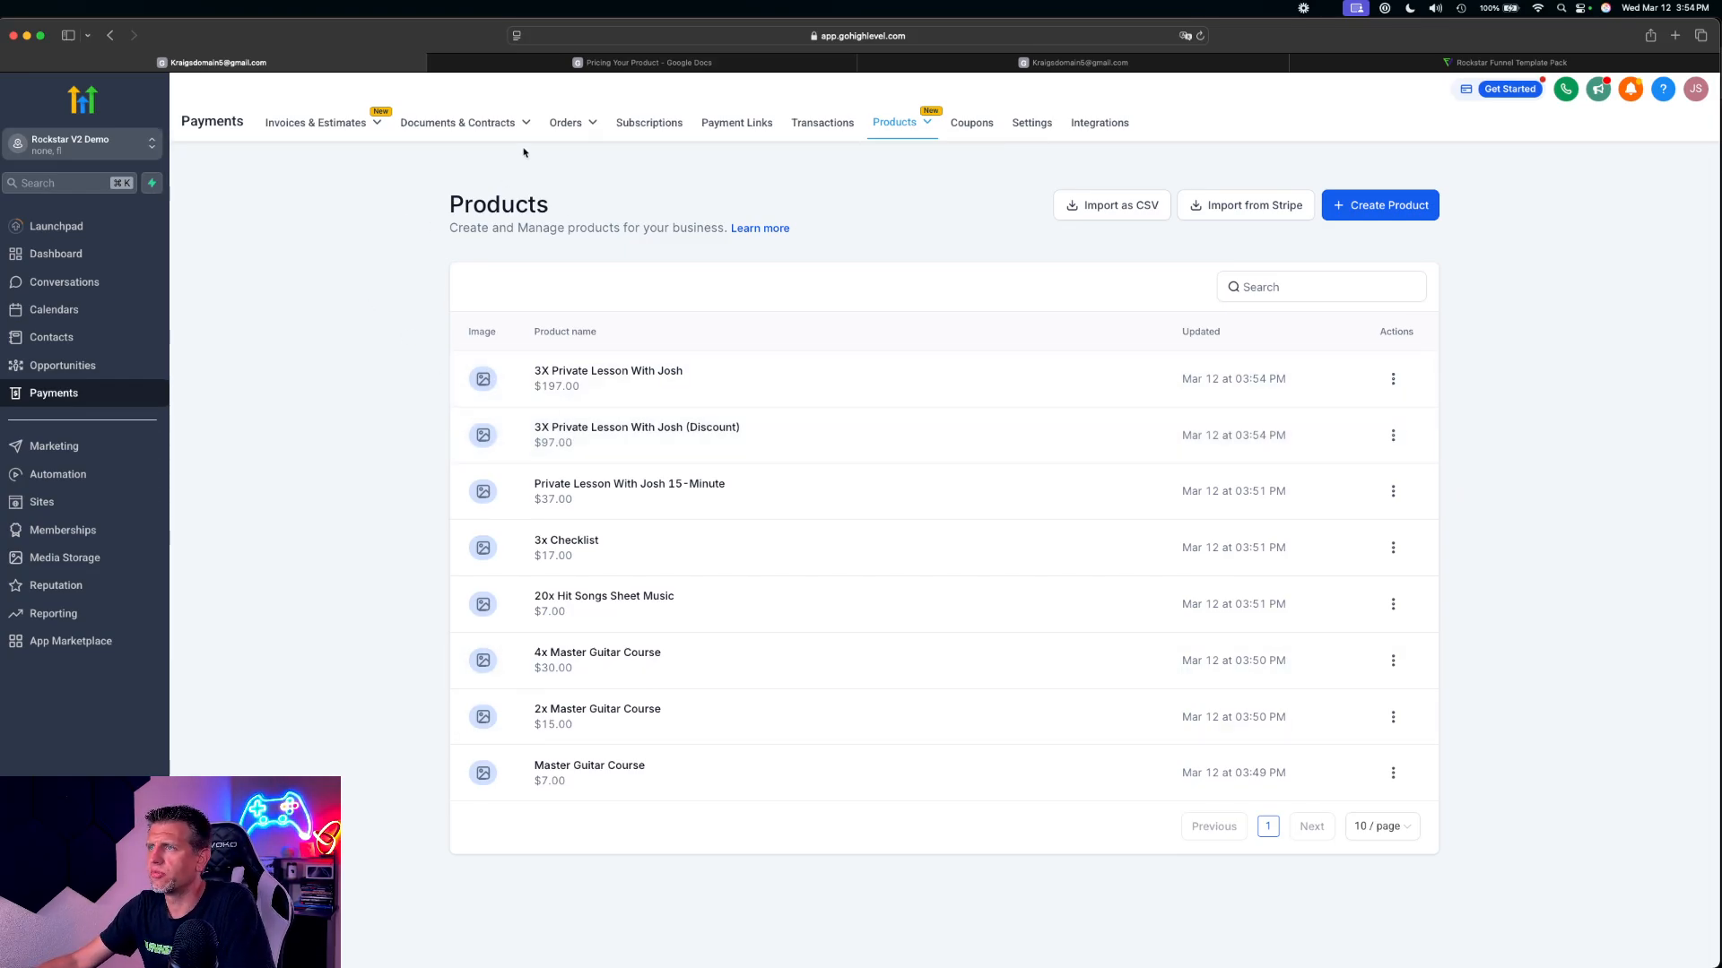
Copy the OTO 2 offer name from the pricing document and create a new product titled Master Acoustic Guitar Course
click(649, 63)
scroll(716, 645, down, 5)
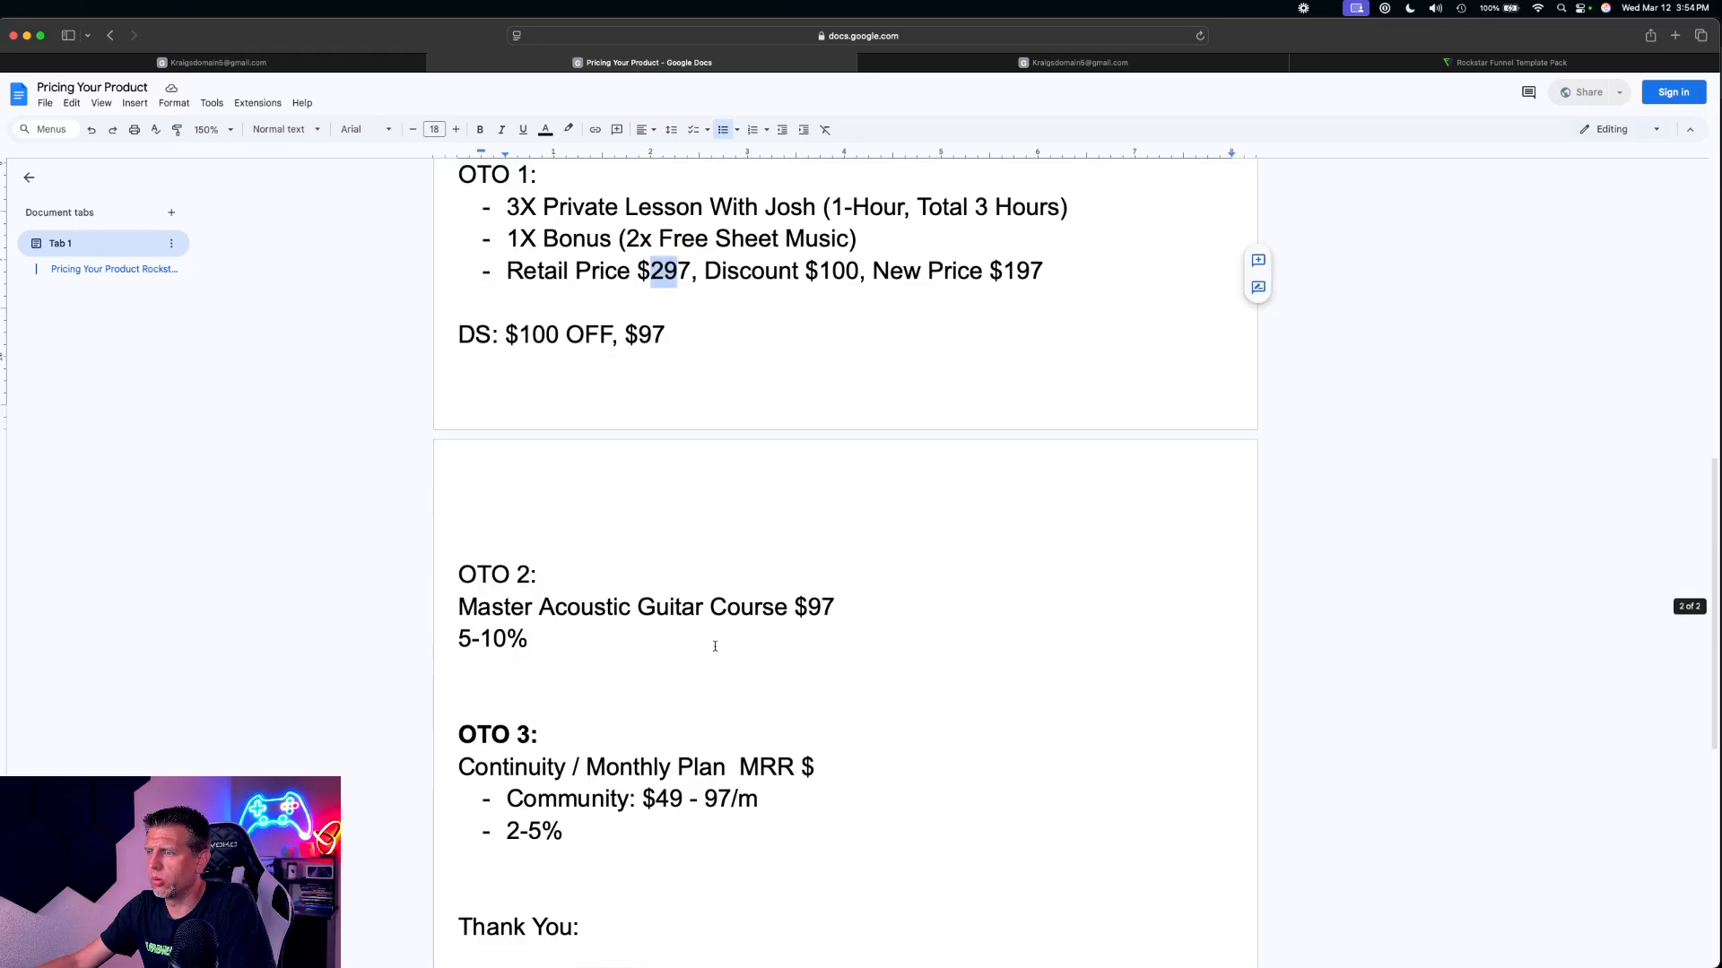
drag(786, 562, 458, 562)
key(super+c)
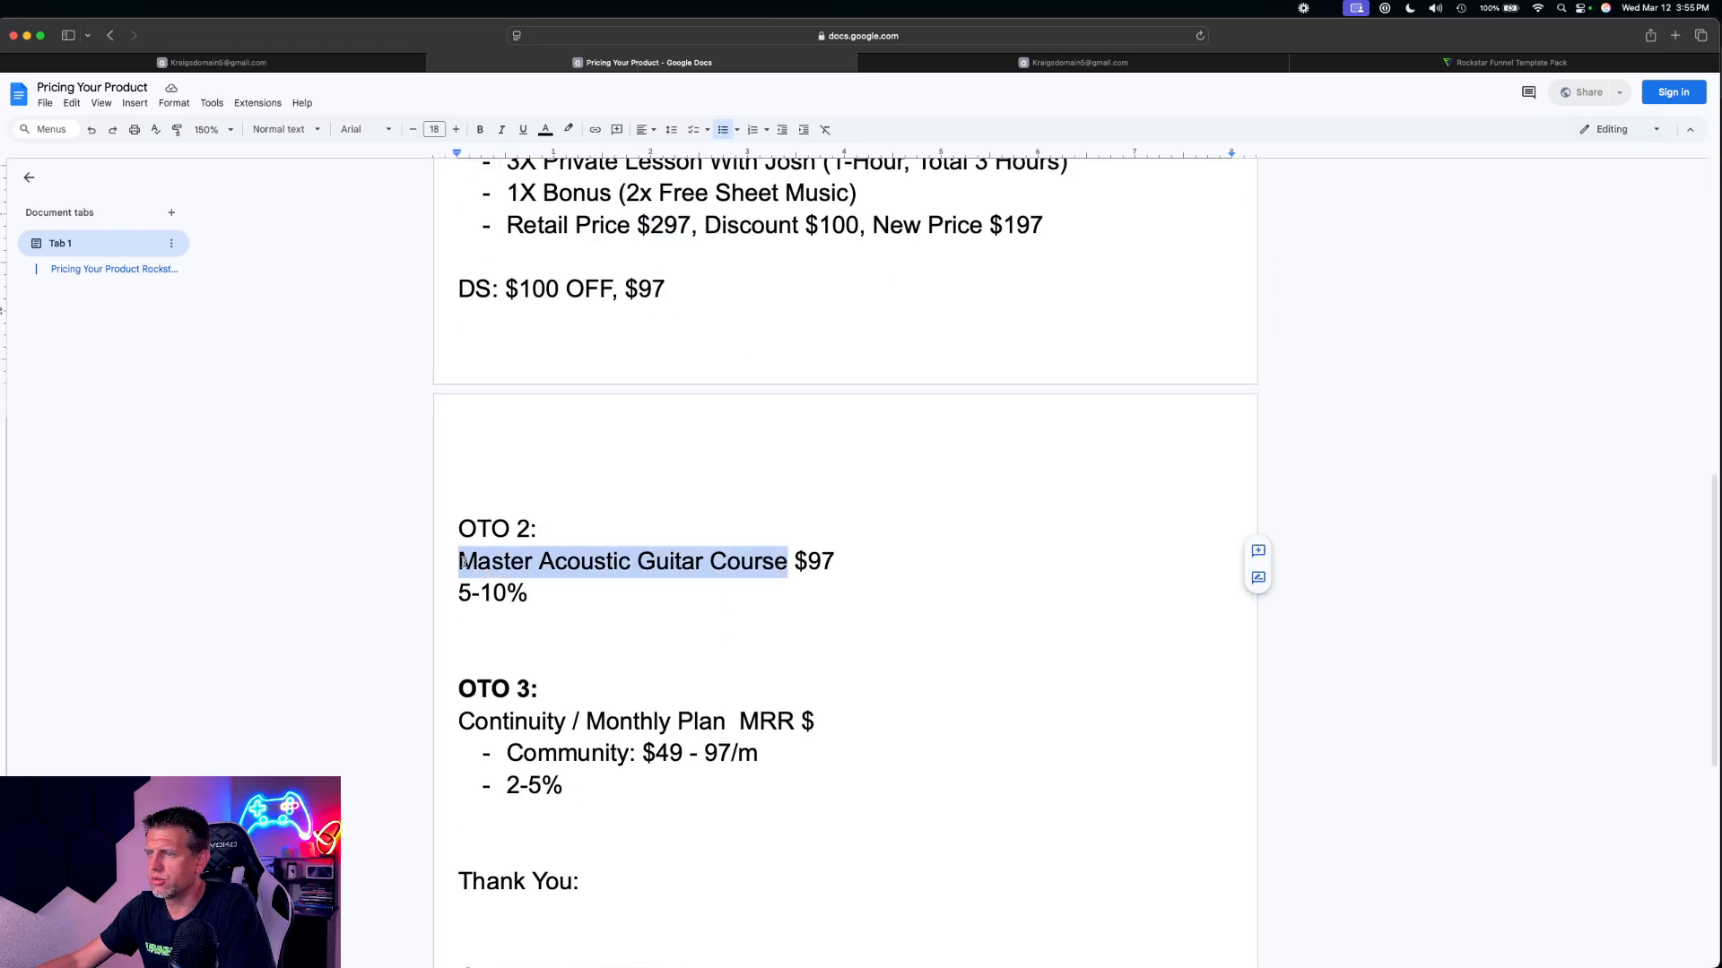
click(359, 63)
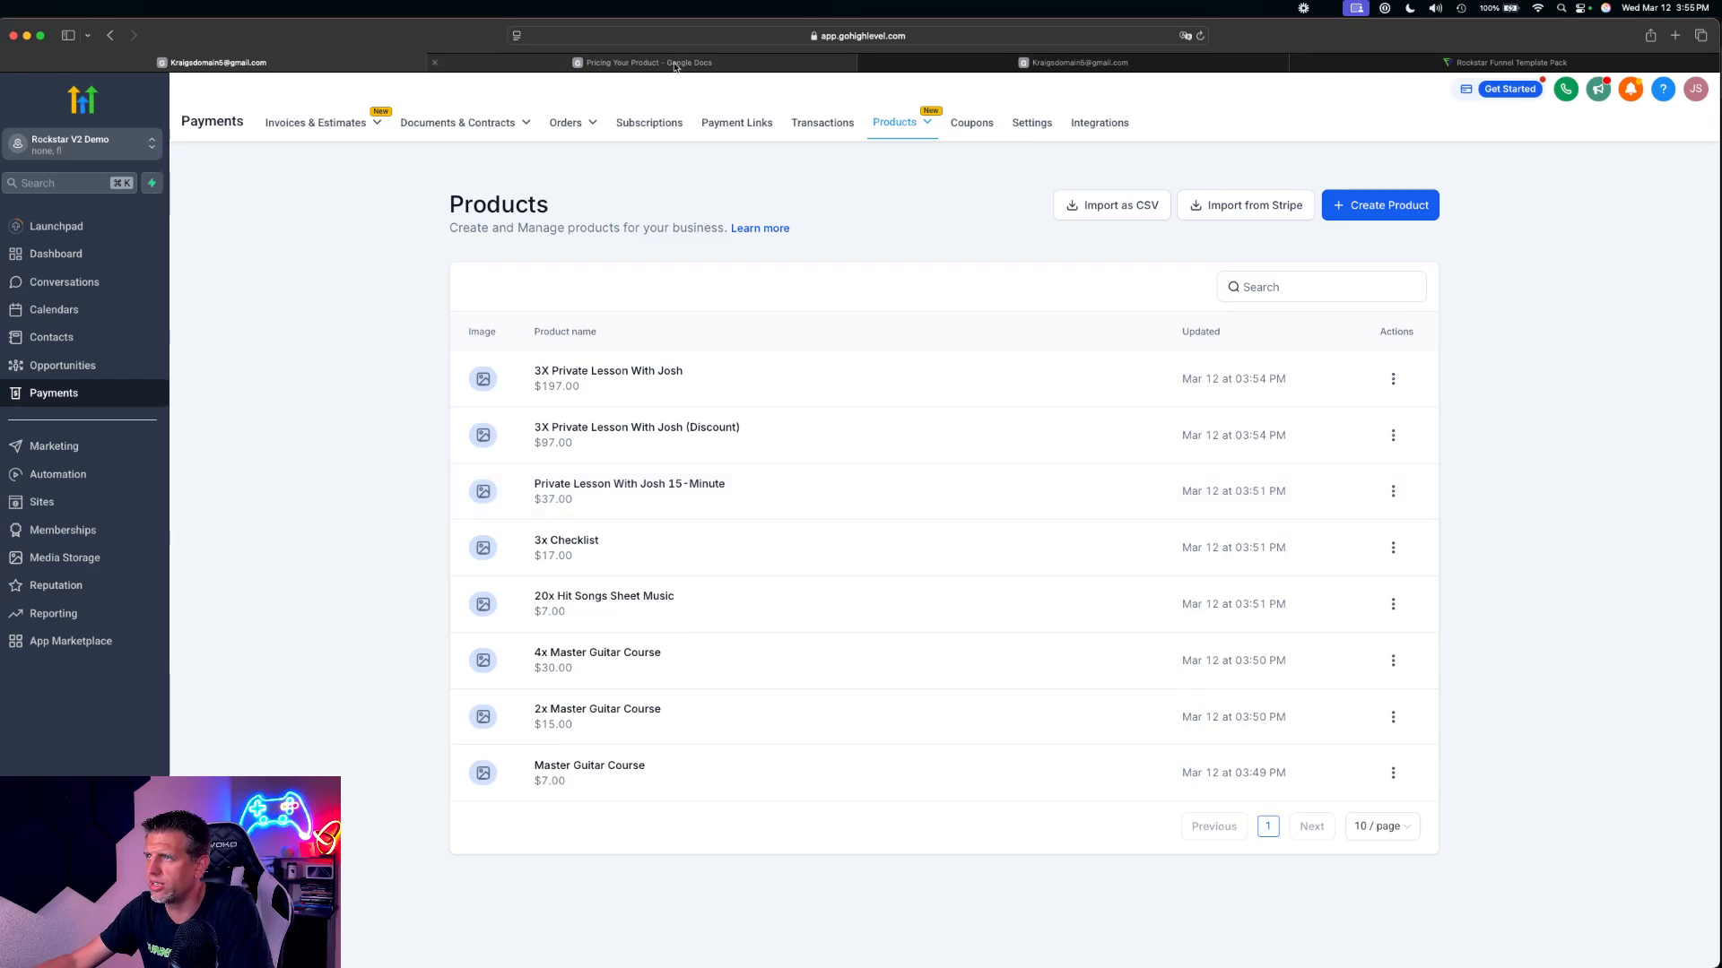
click(1399, 216)
click(734, 309)
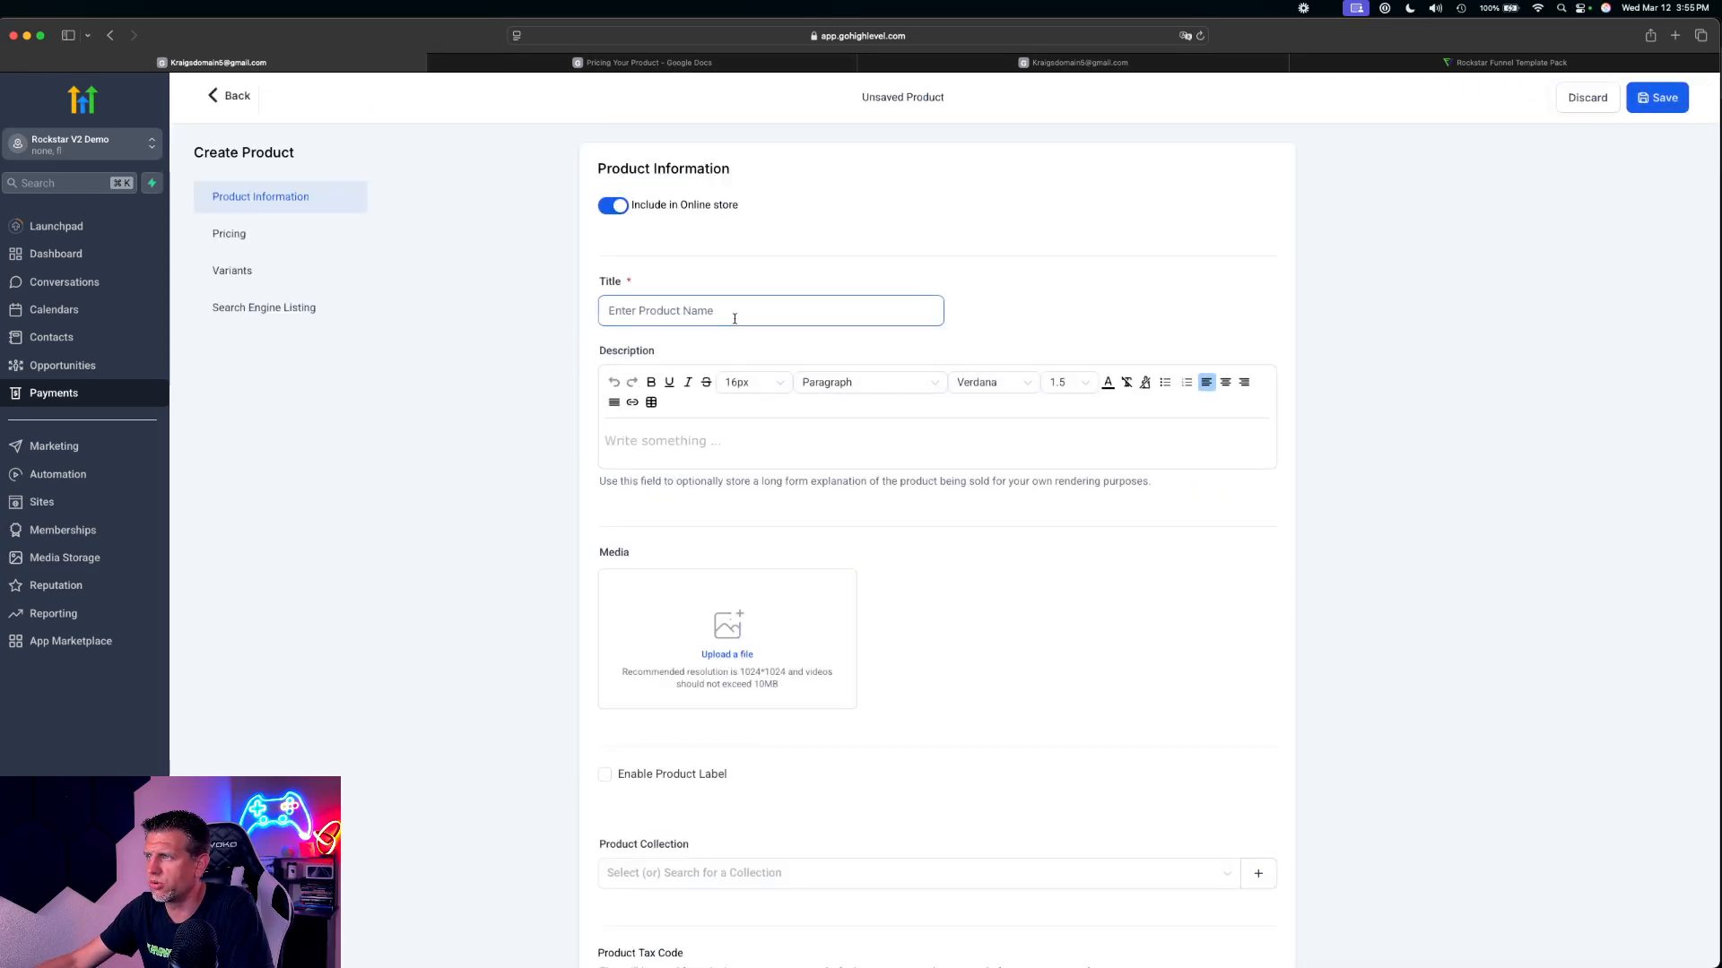
key(super+v)
Set the Master Acoustic Guitar Course's one-time amount to $47 and save the product
scroll(881, 434, down, 5)
scroll(882, 434, down, 3)
scroll(885, 434, up, 5)
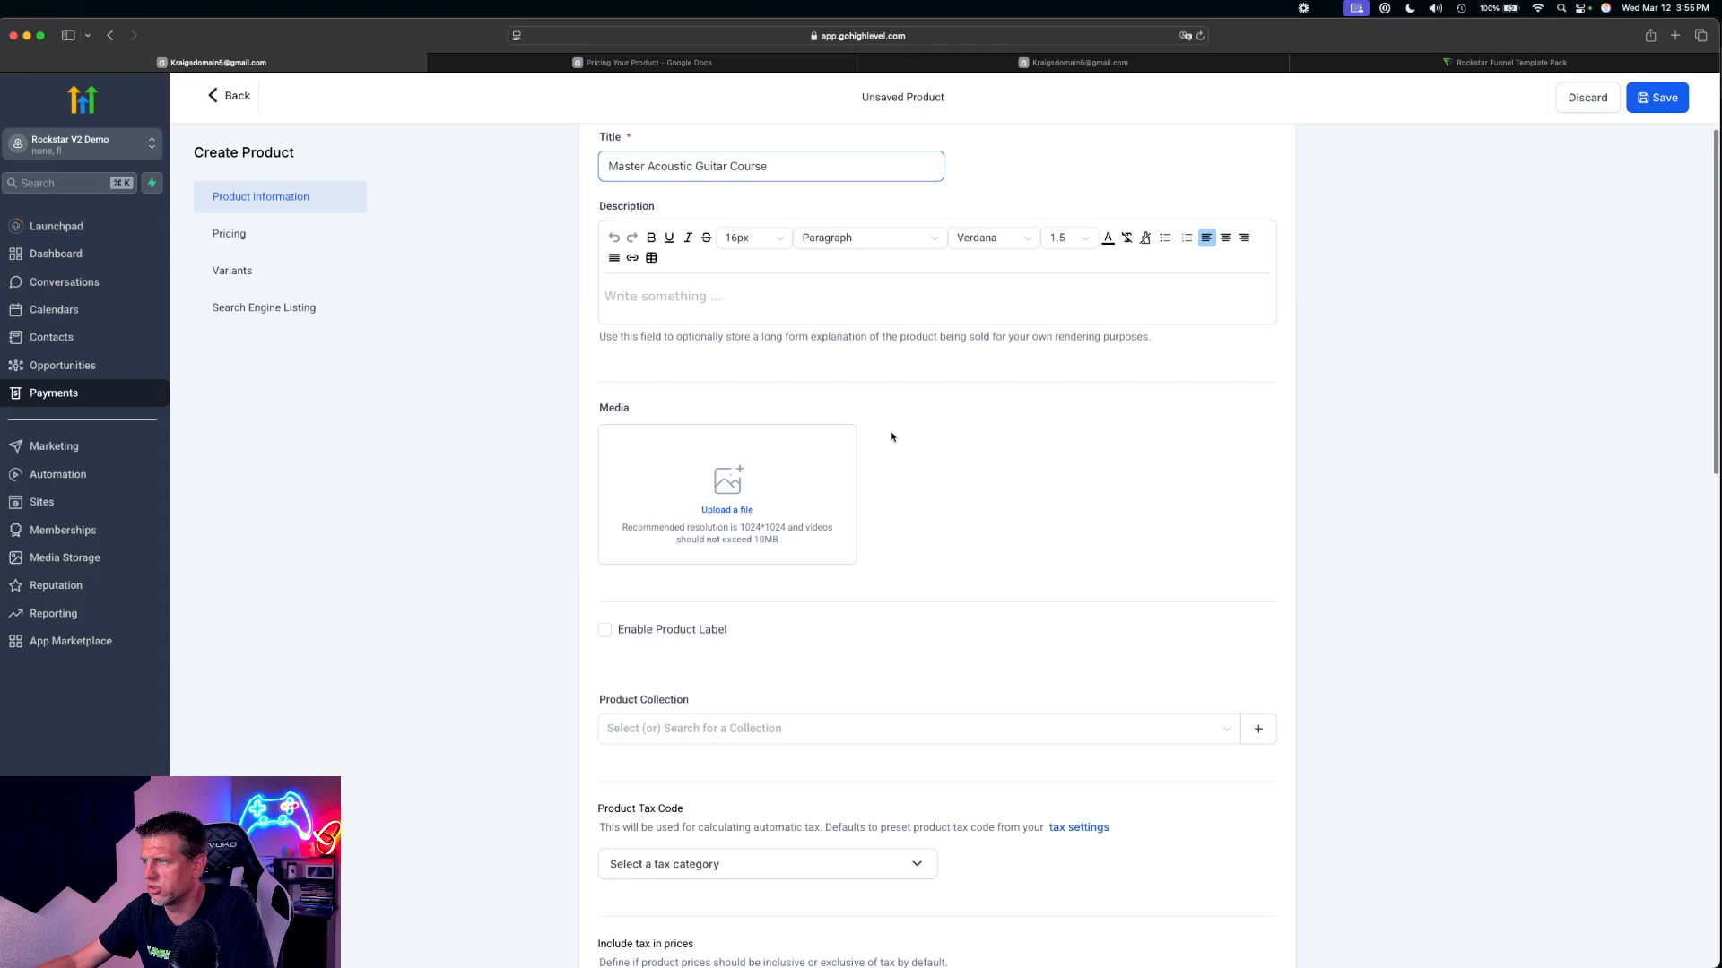
scroll(942, 437, down, 12)
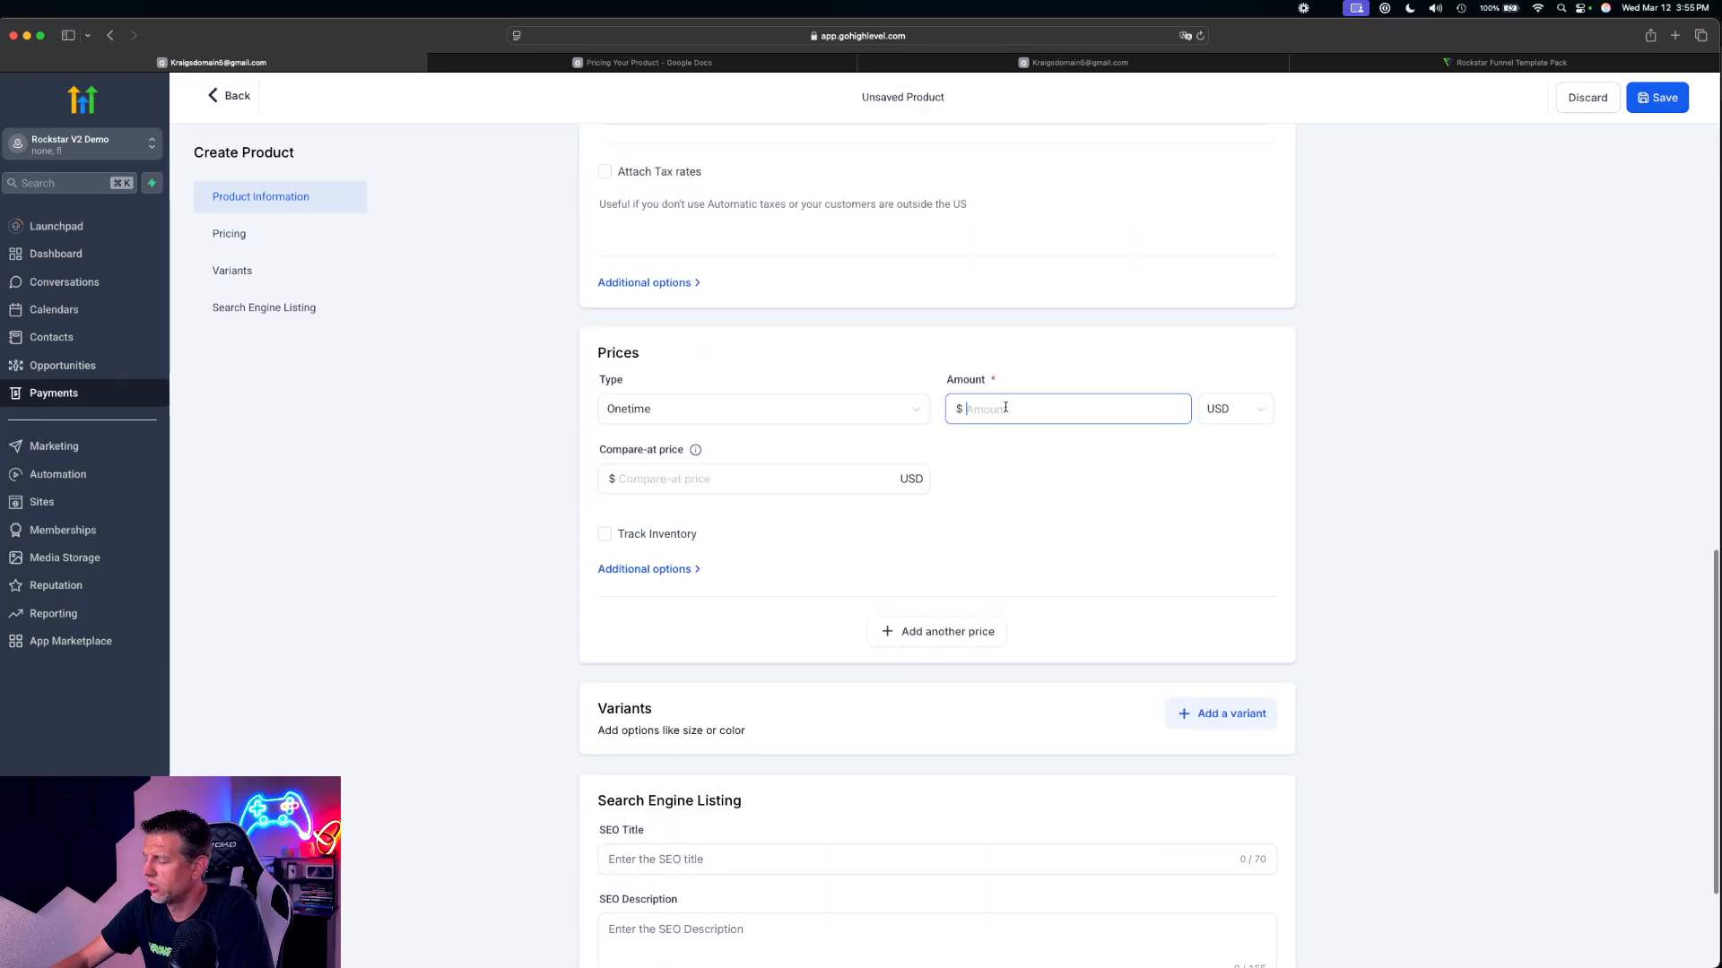
text(47)
click(1656, 97)
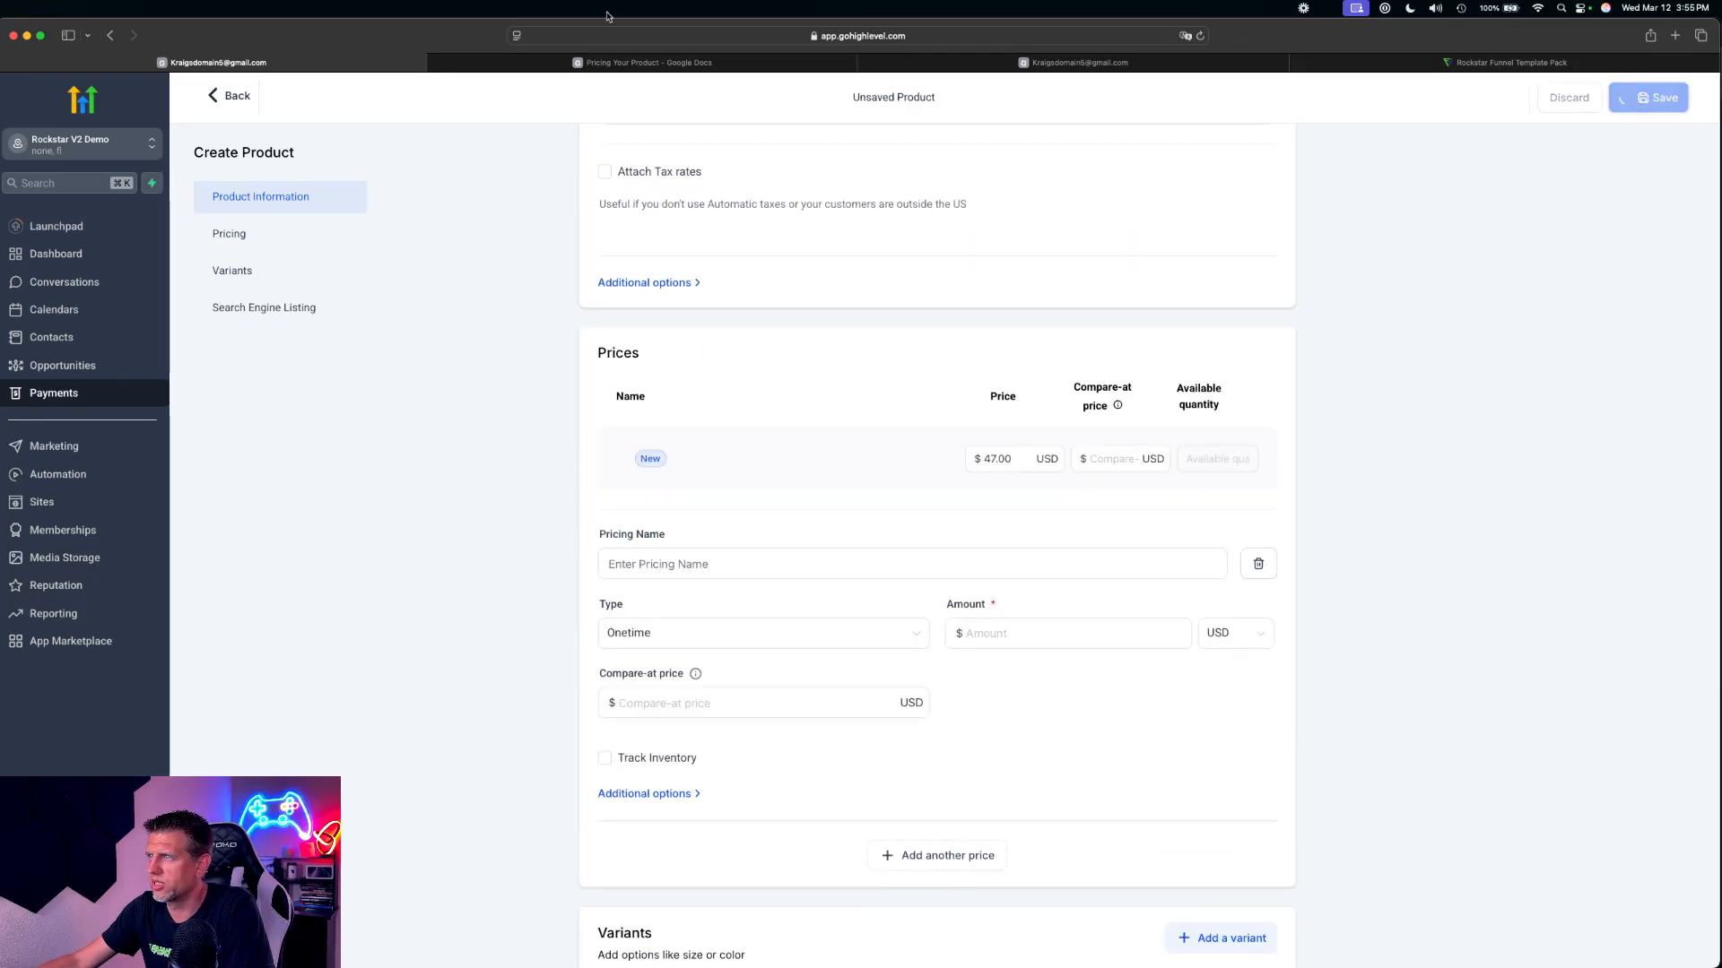
Switch to the pricing document in Google Docs and insert the word Community before Continuity / Monthly Plan under OTO 3
click(642, 62)
scroll(807, 298, down, 5)
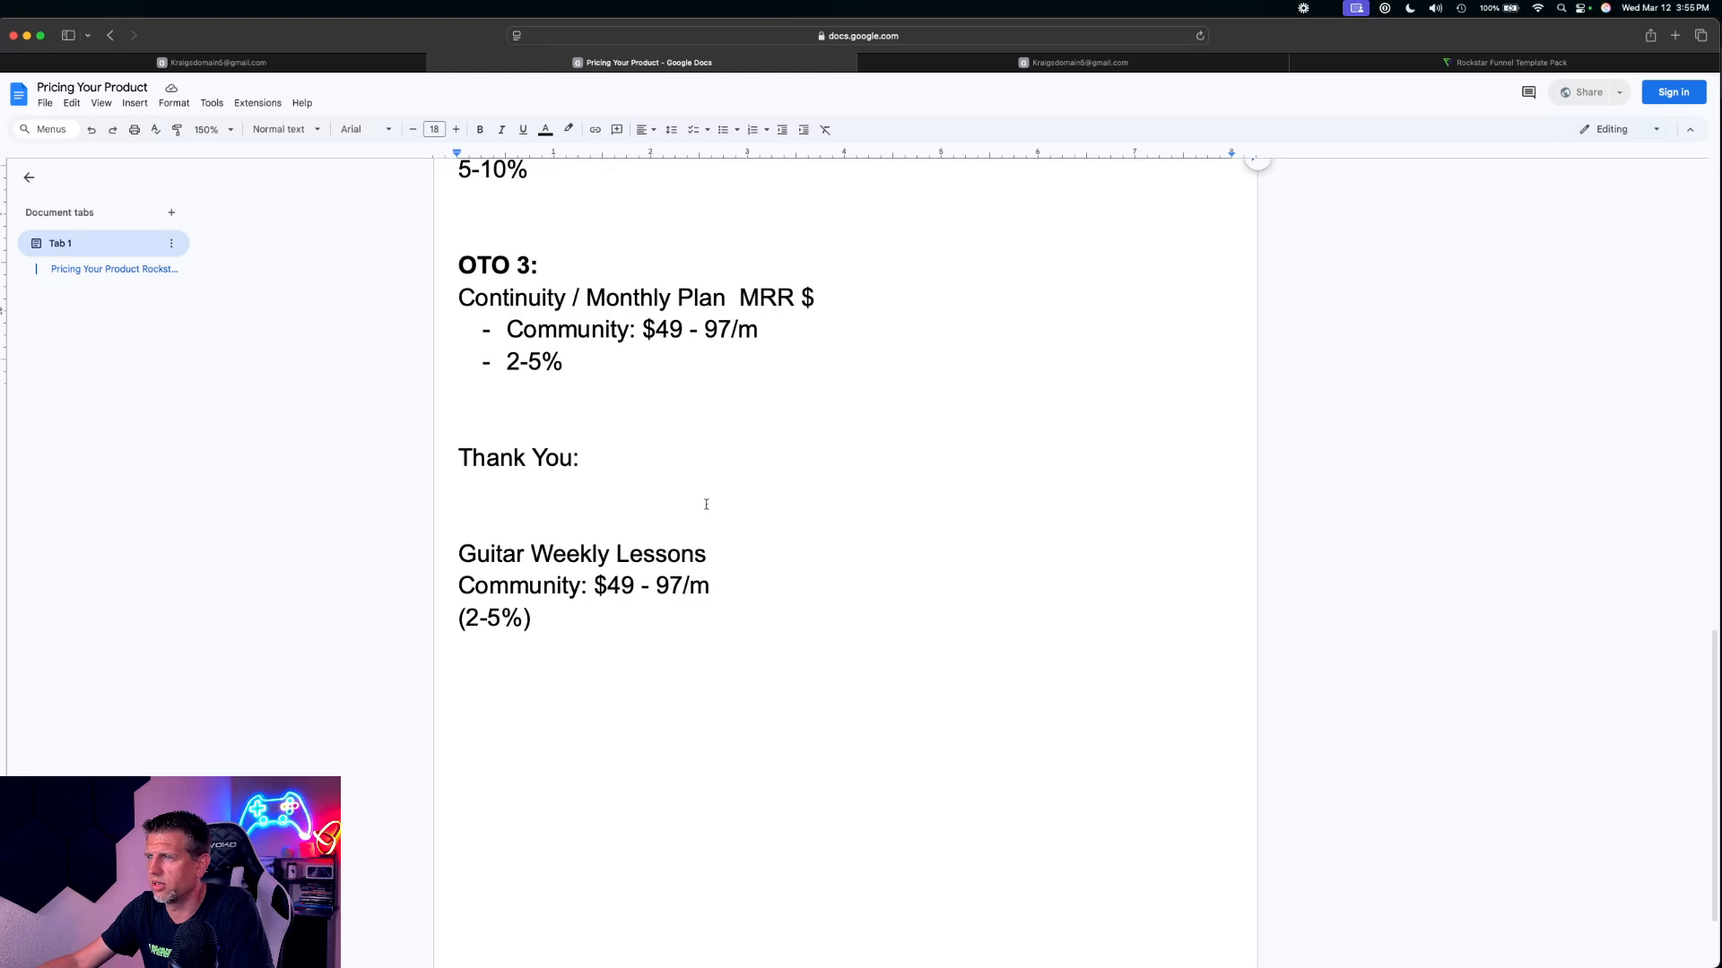
scroll(700, 457, up, 2)
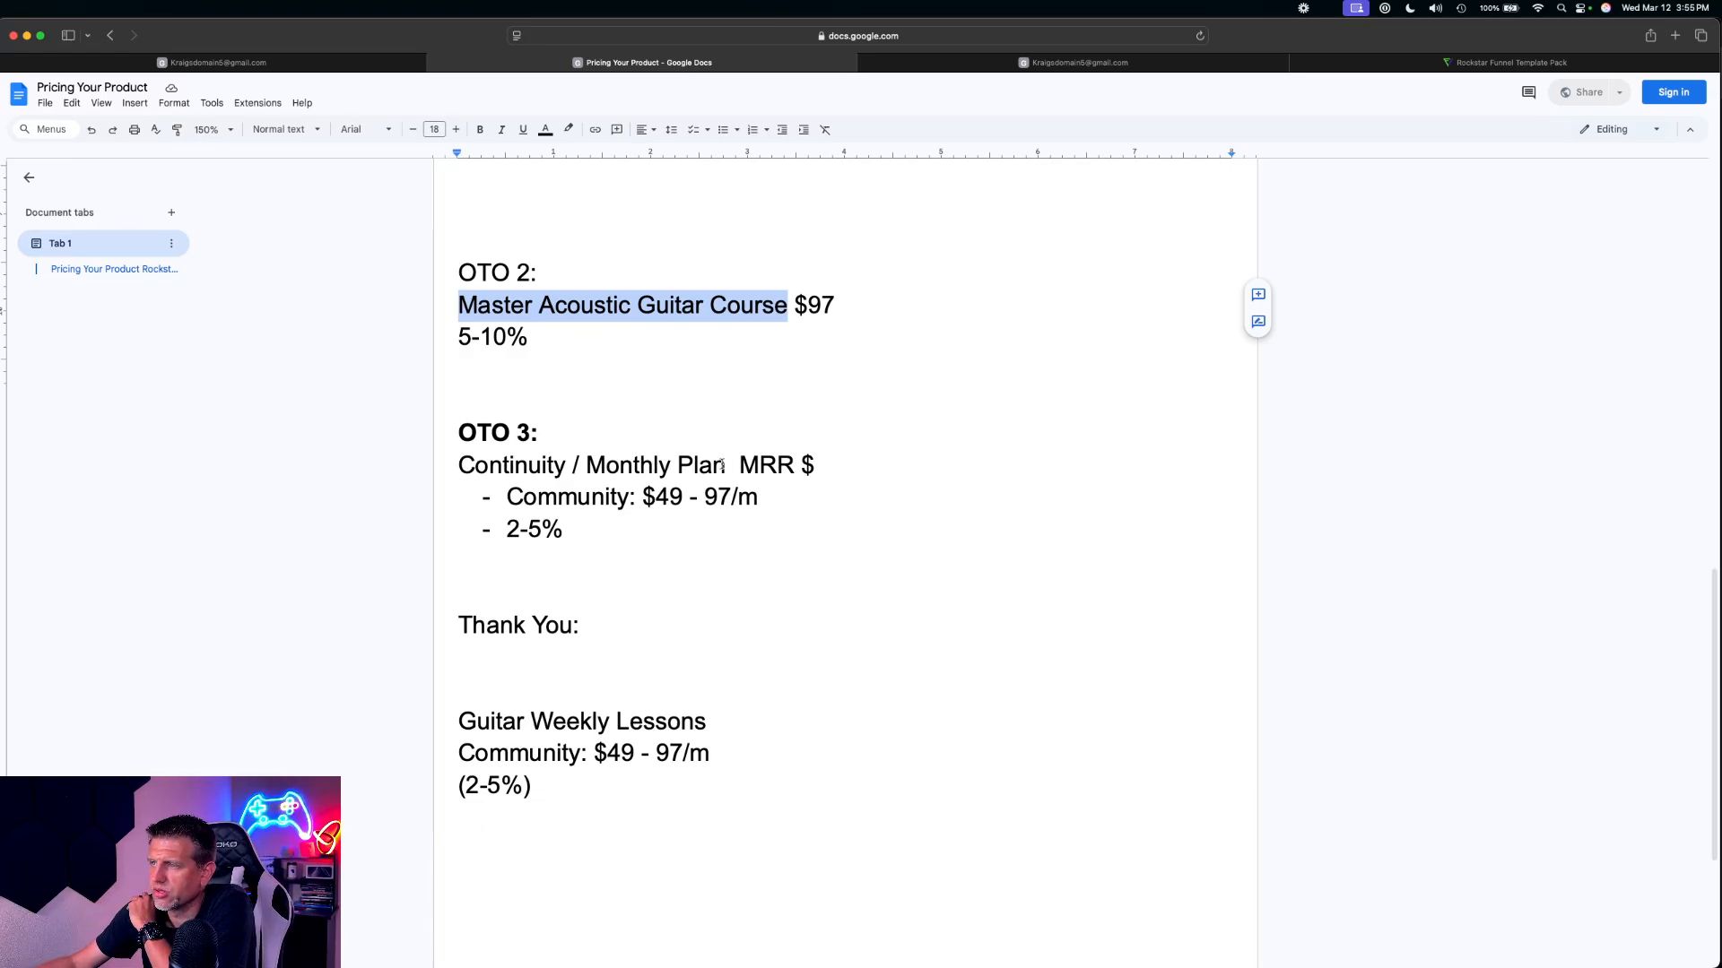
drag(726, 465, 583, 462)
click(583, 461)
click(460, 464)
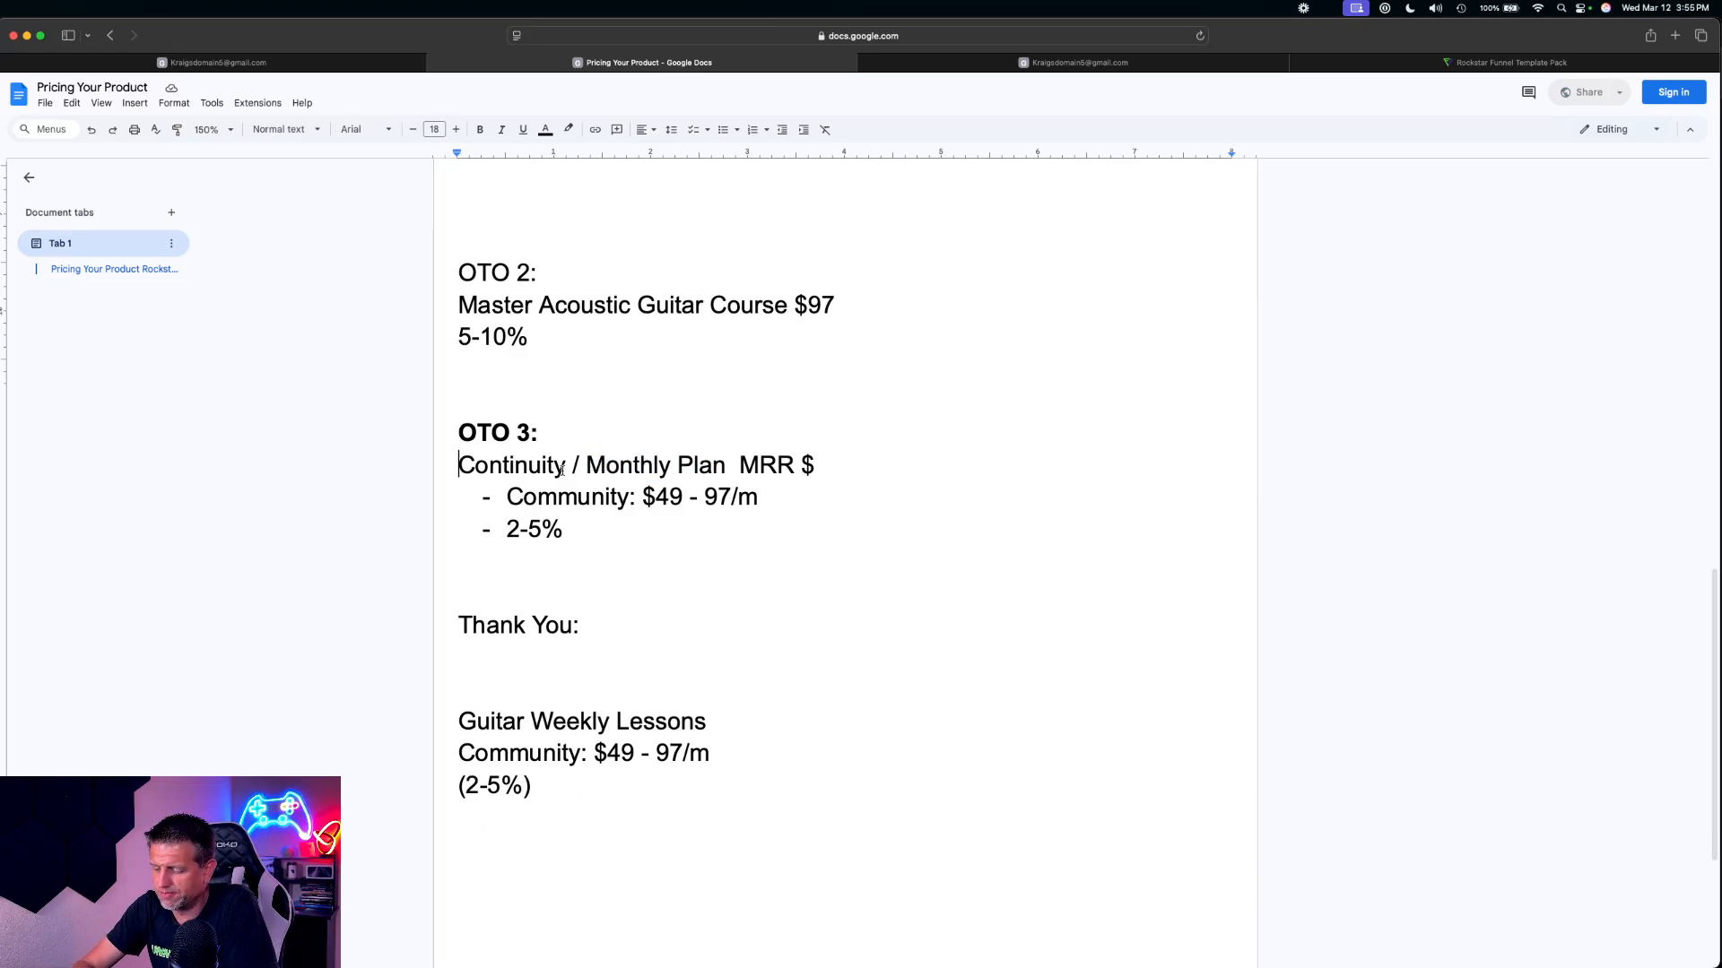
text(Co)
key(BackSpace)
key(BackSpace)
text(Commu)
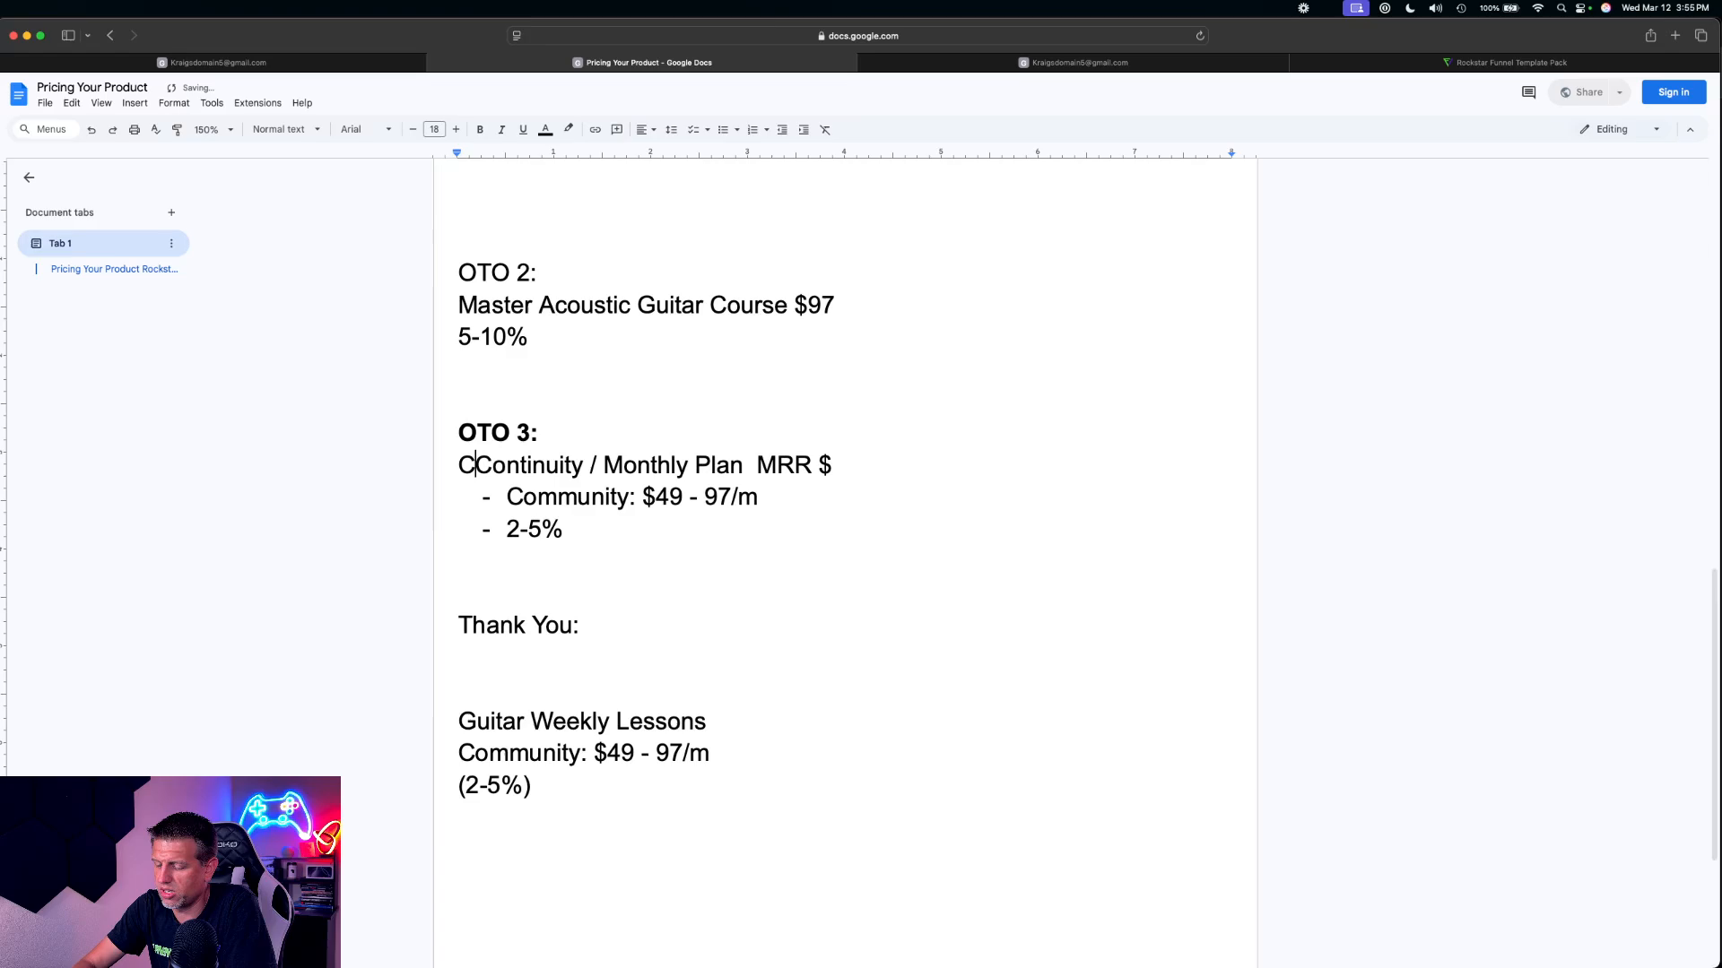
text(nity)
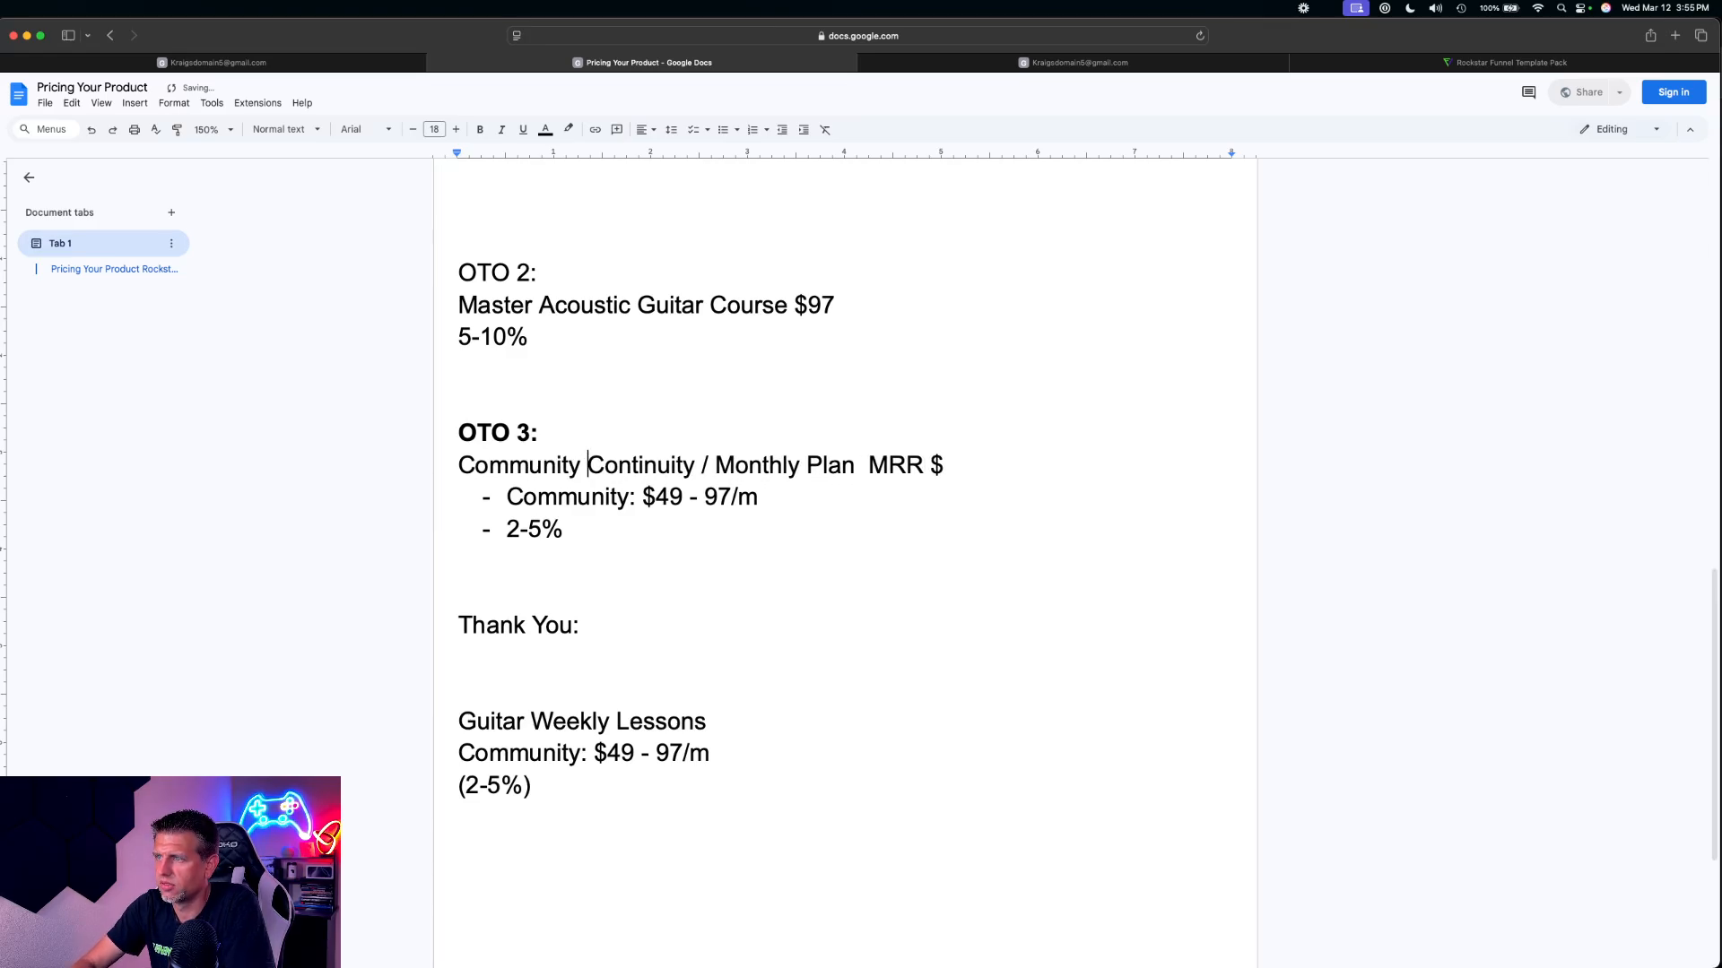
double_click(502, 467)
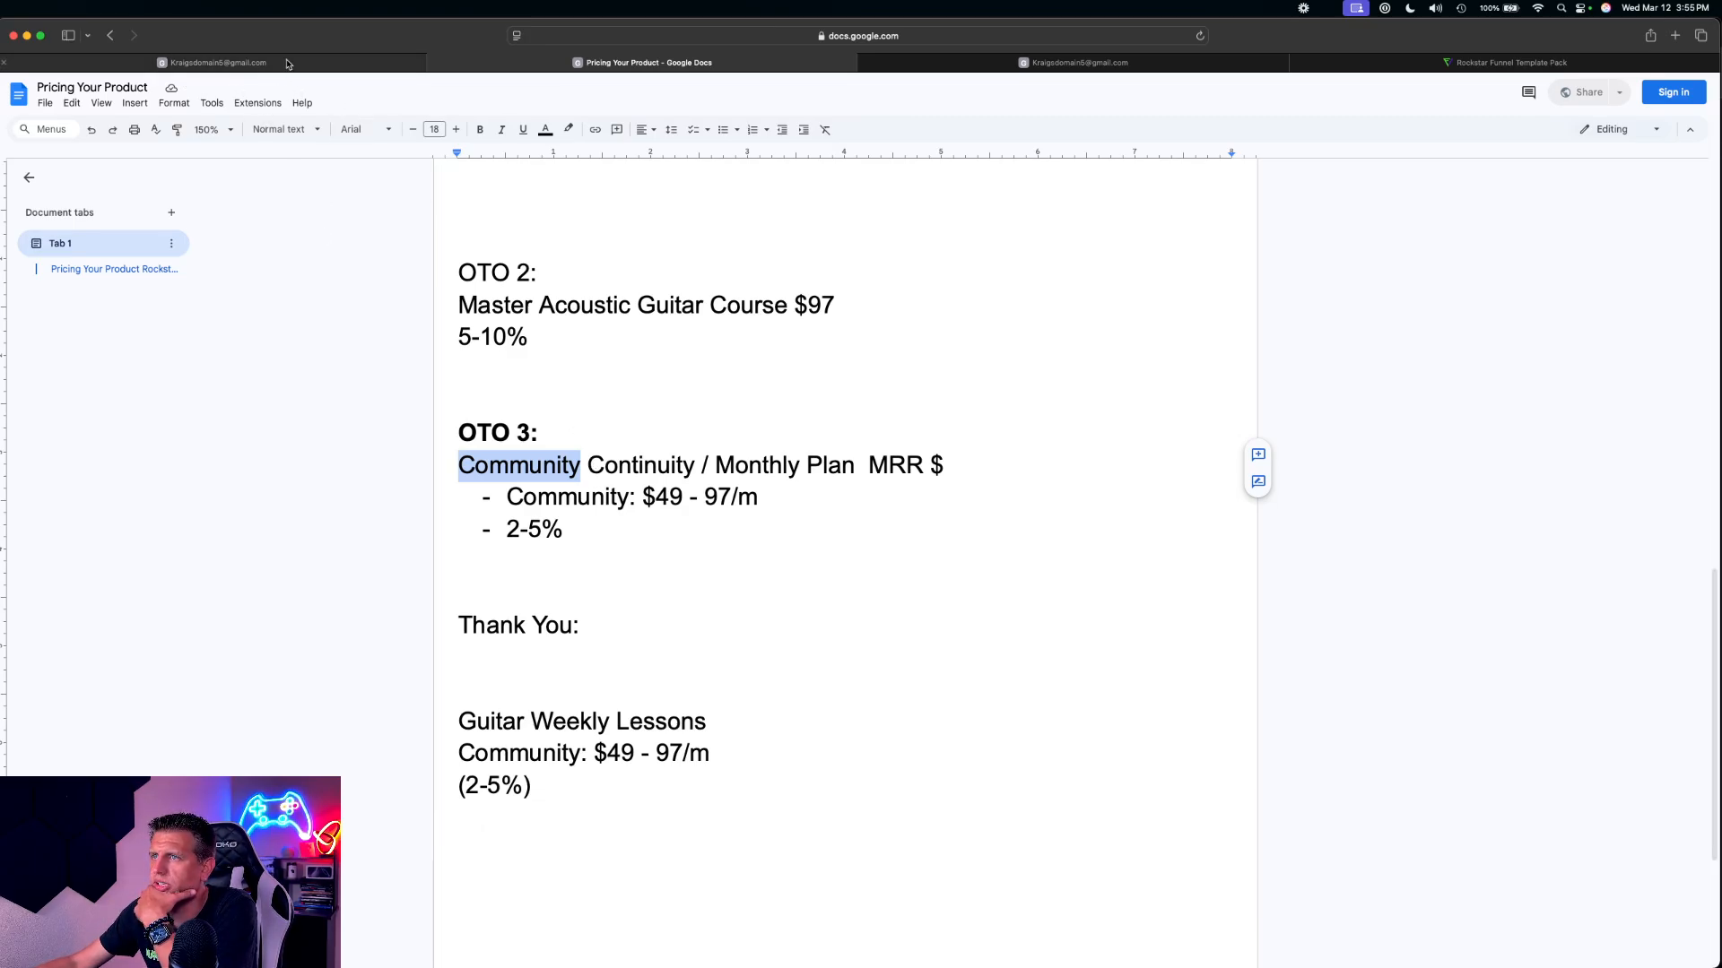
Return to HighLevel, go to the community groups under Memberships and start creating a new community
click(238, 62)
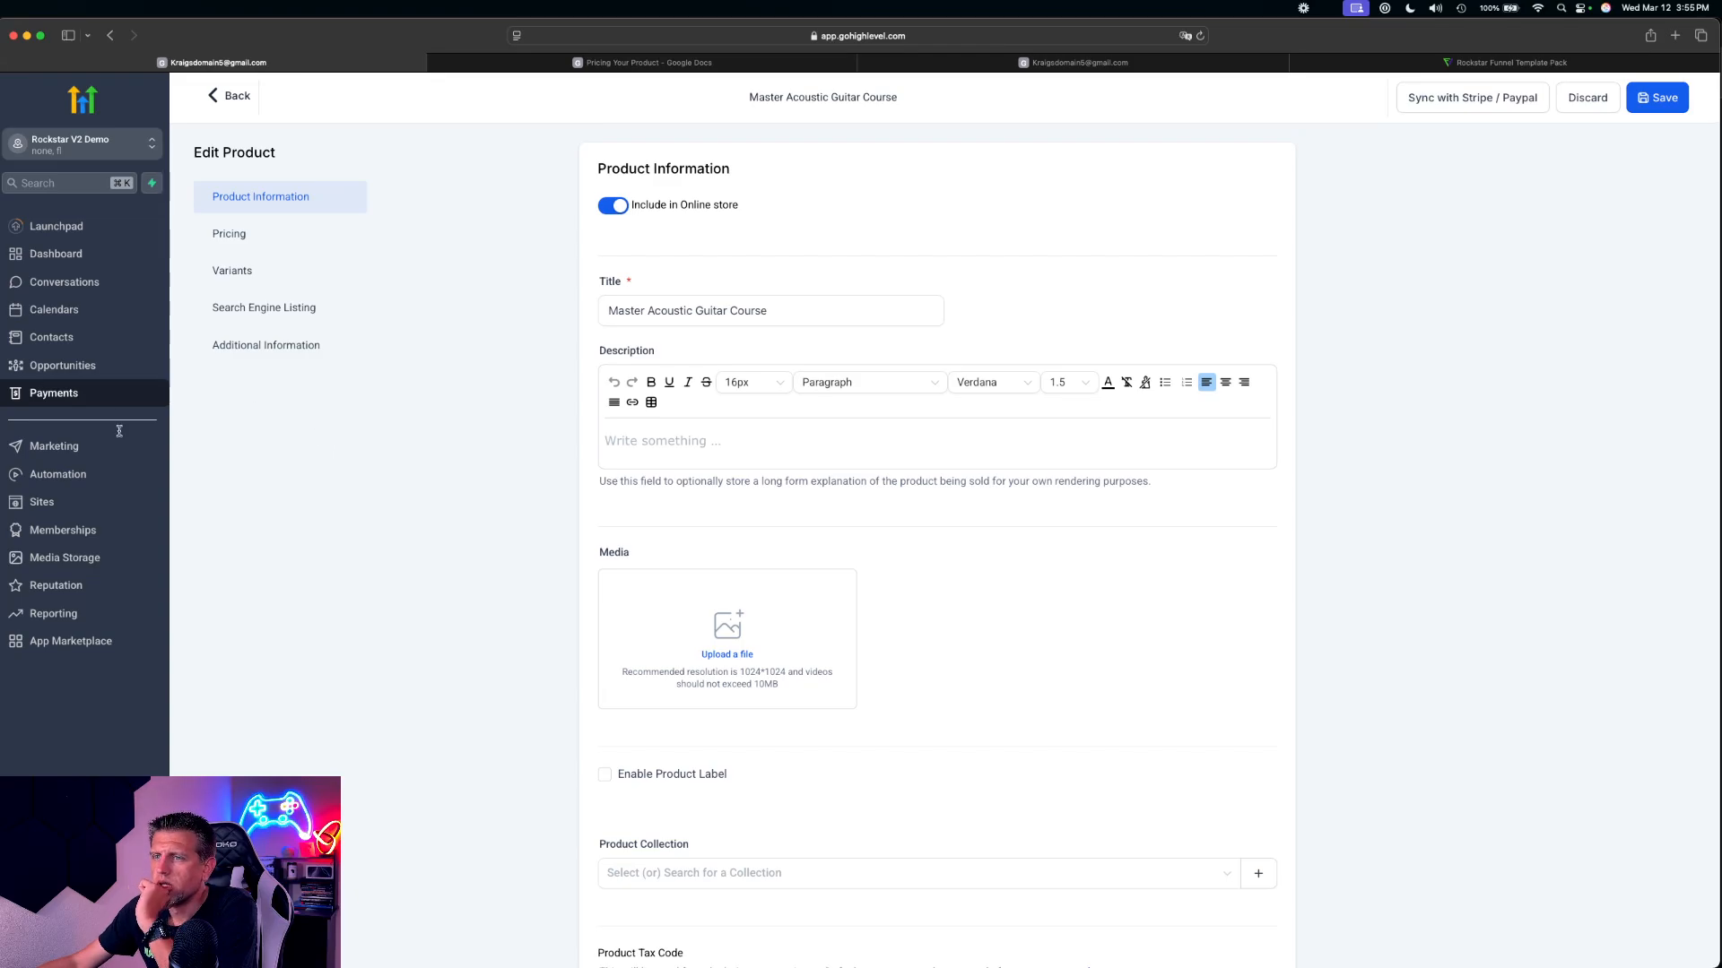
click(56, 502)
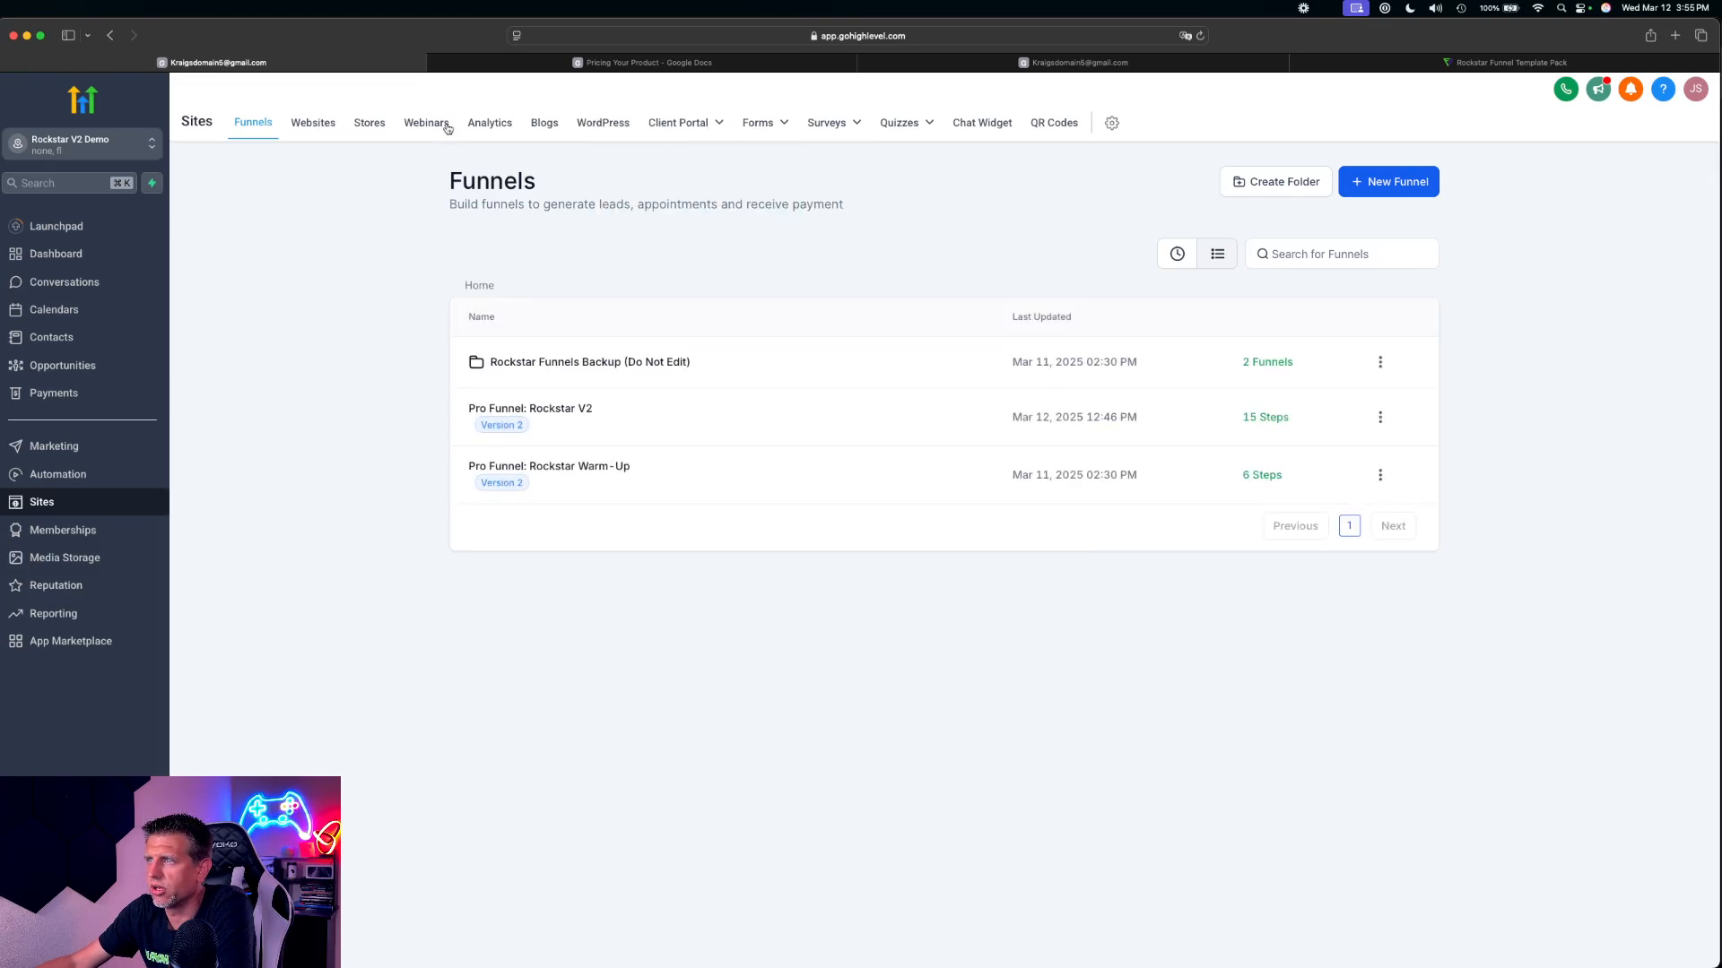
click(92, 531)
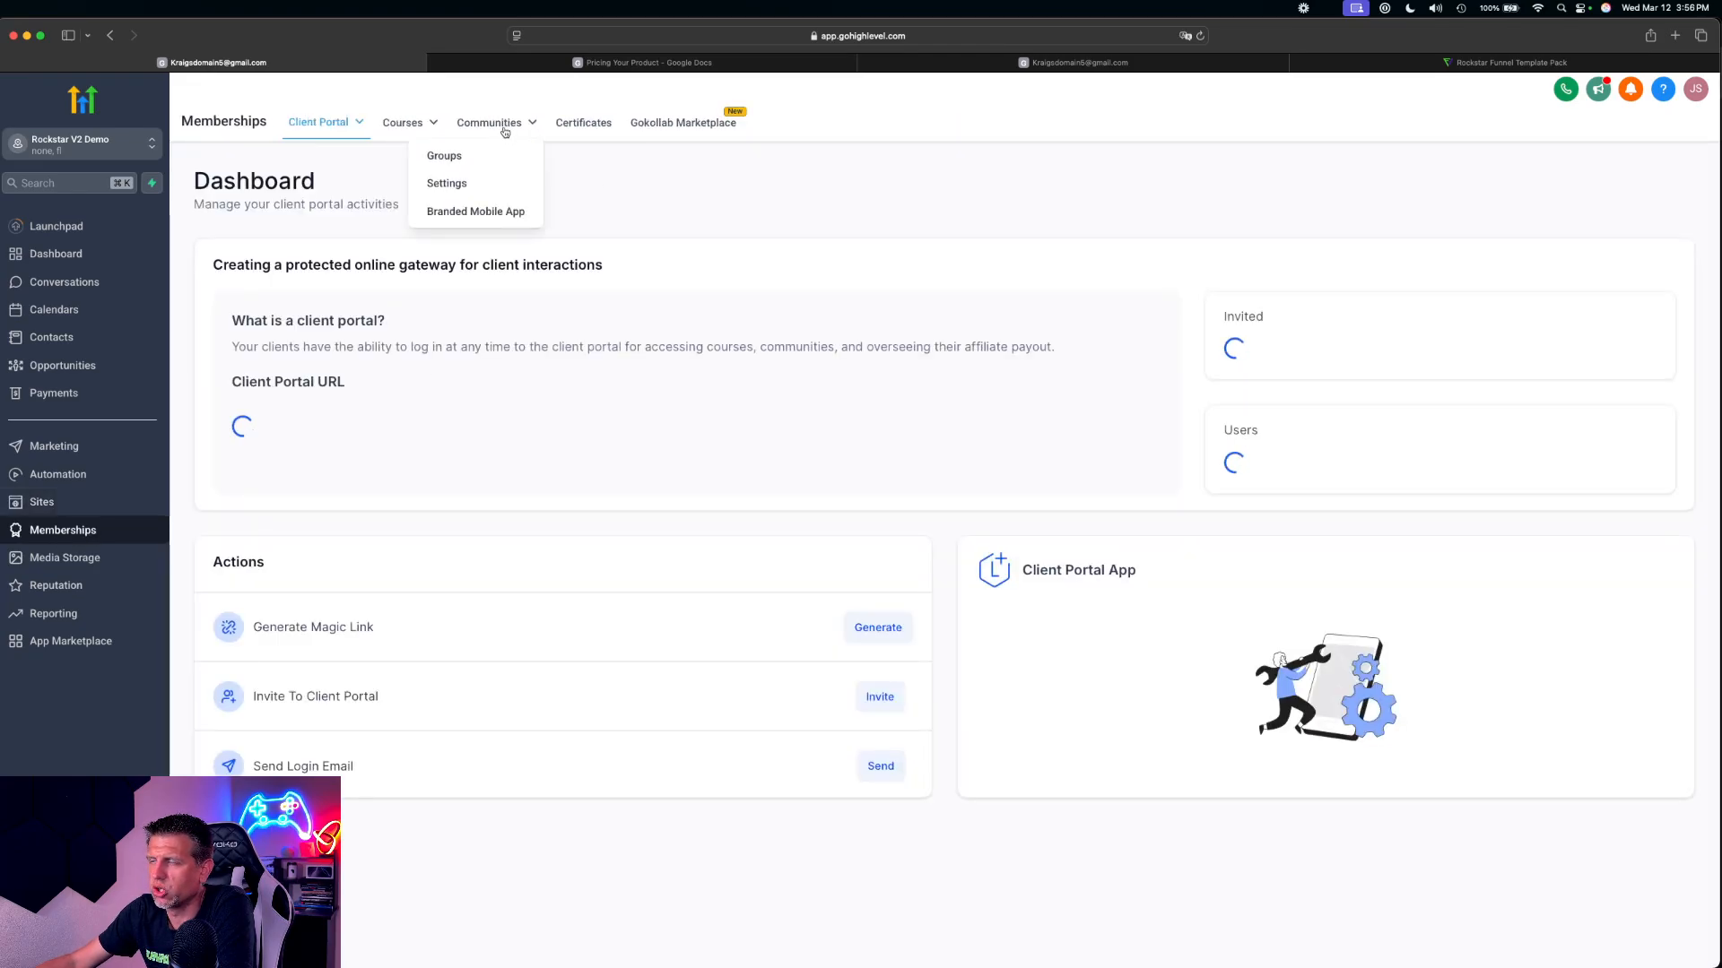
click(472, 158)
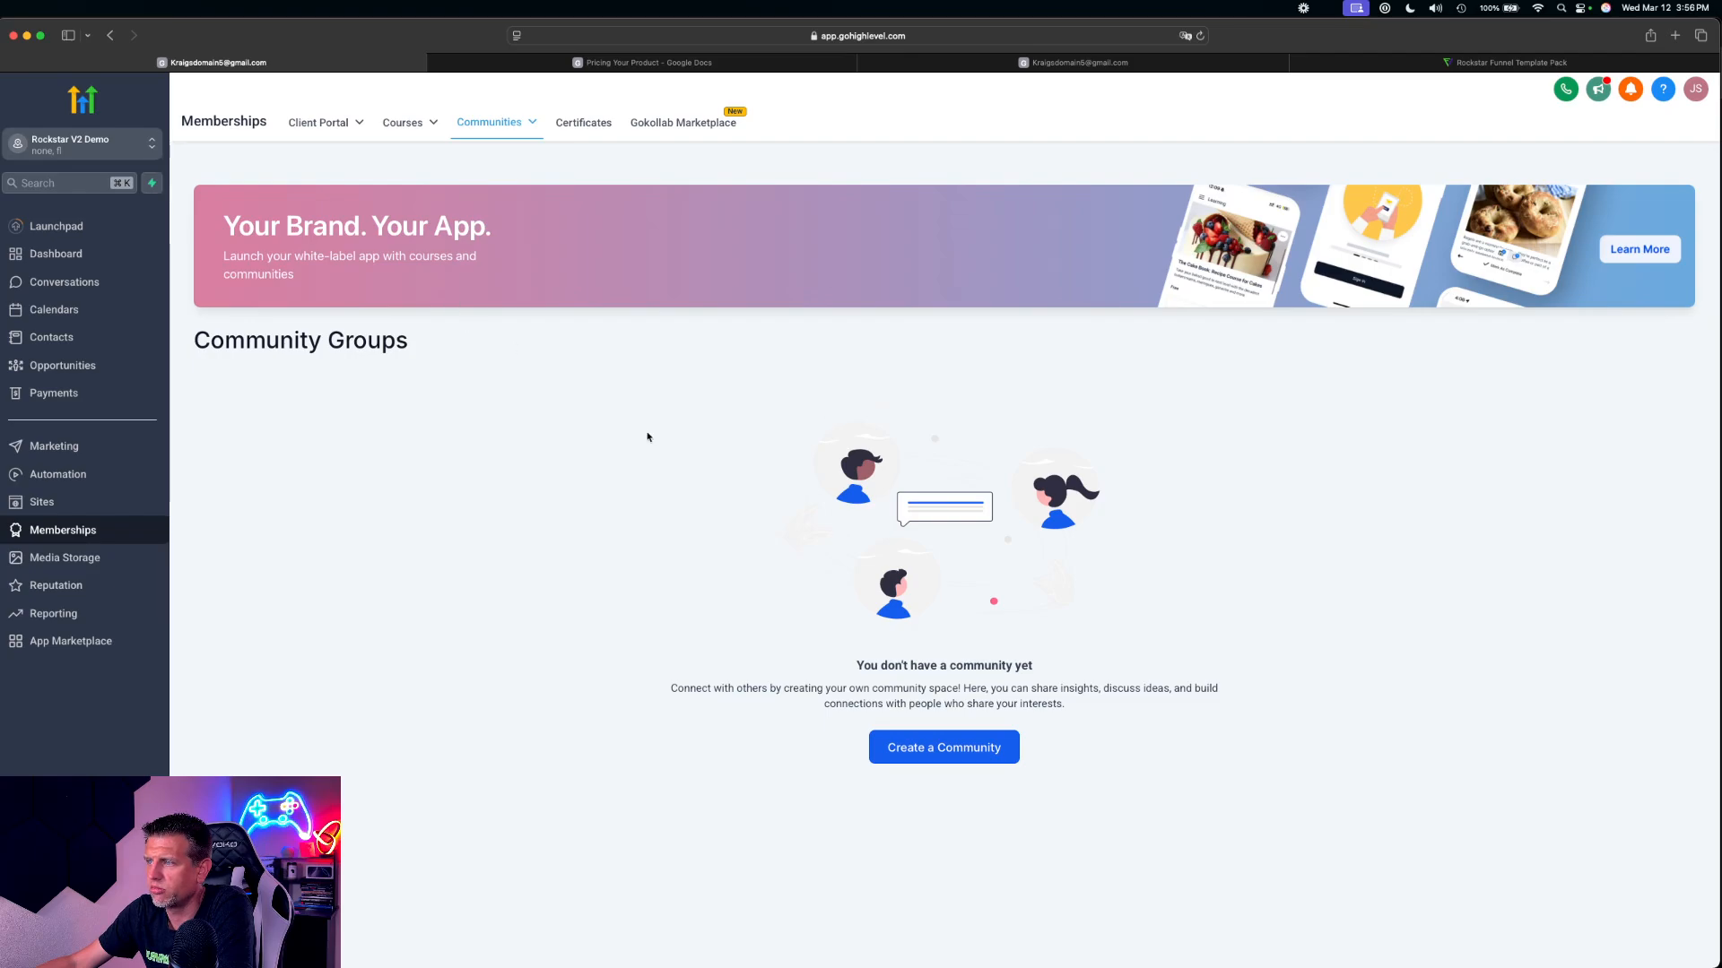
click(942, 752)
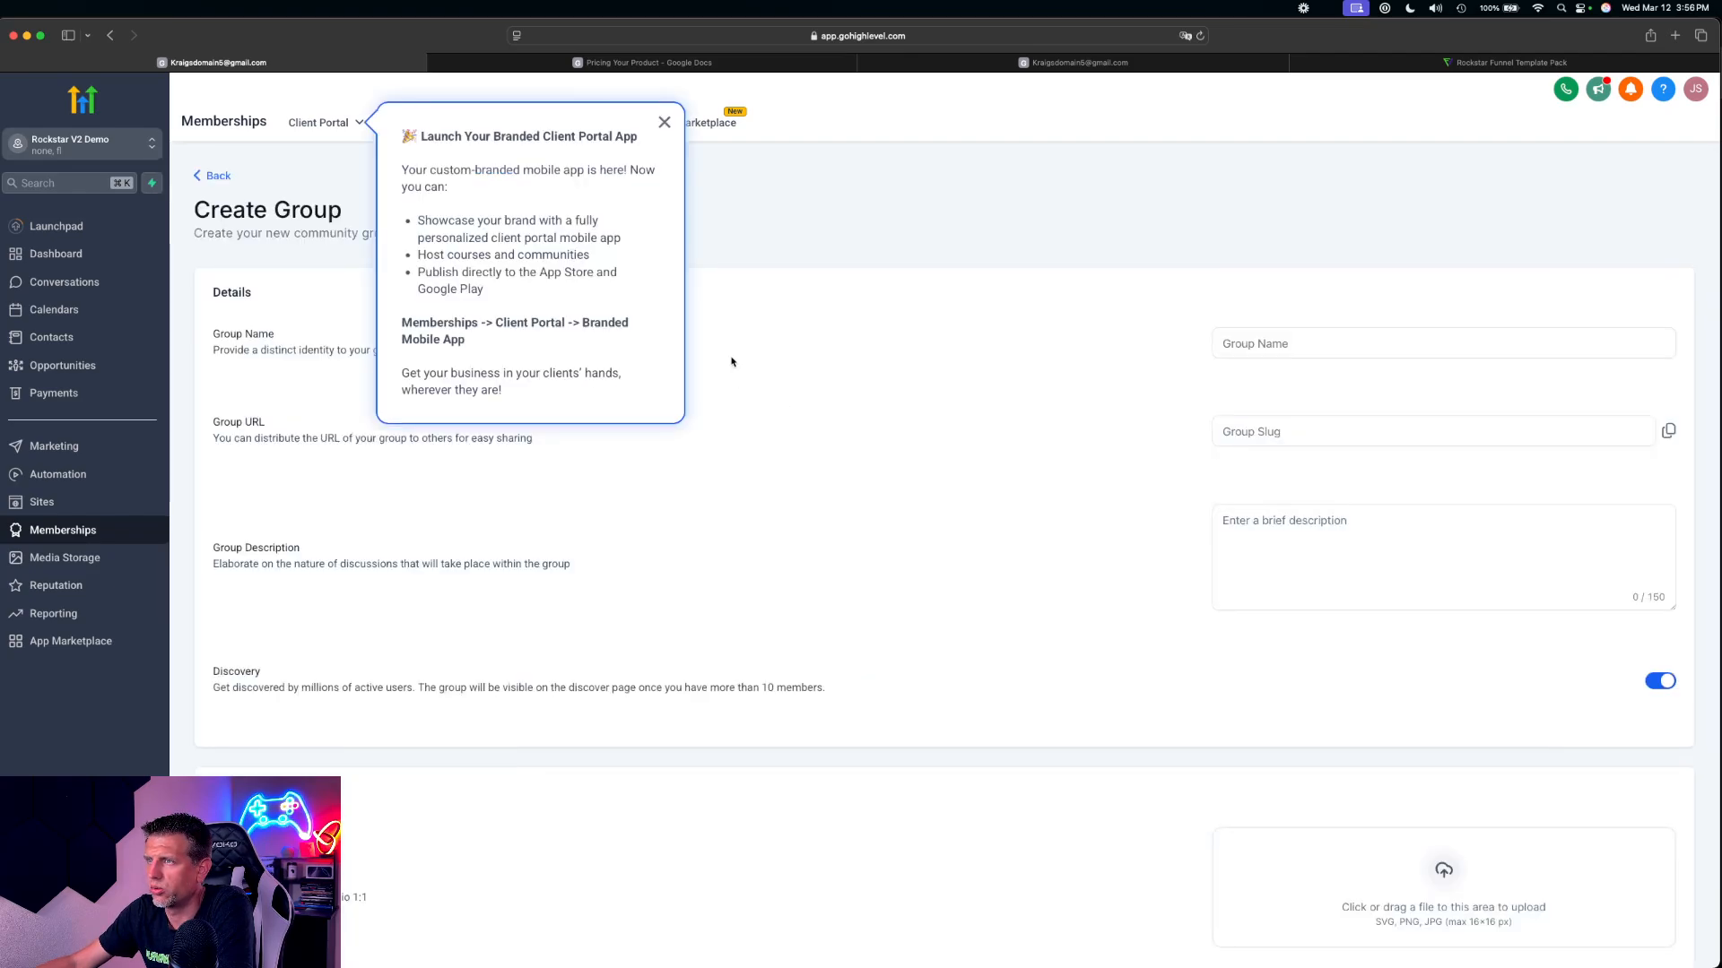
Dismiss the branded client portal app notice and name the new community group Guitar Master
scroll(837, 327, down, 7)
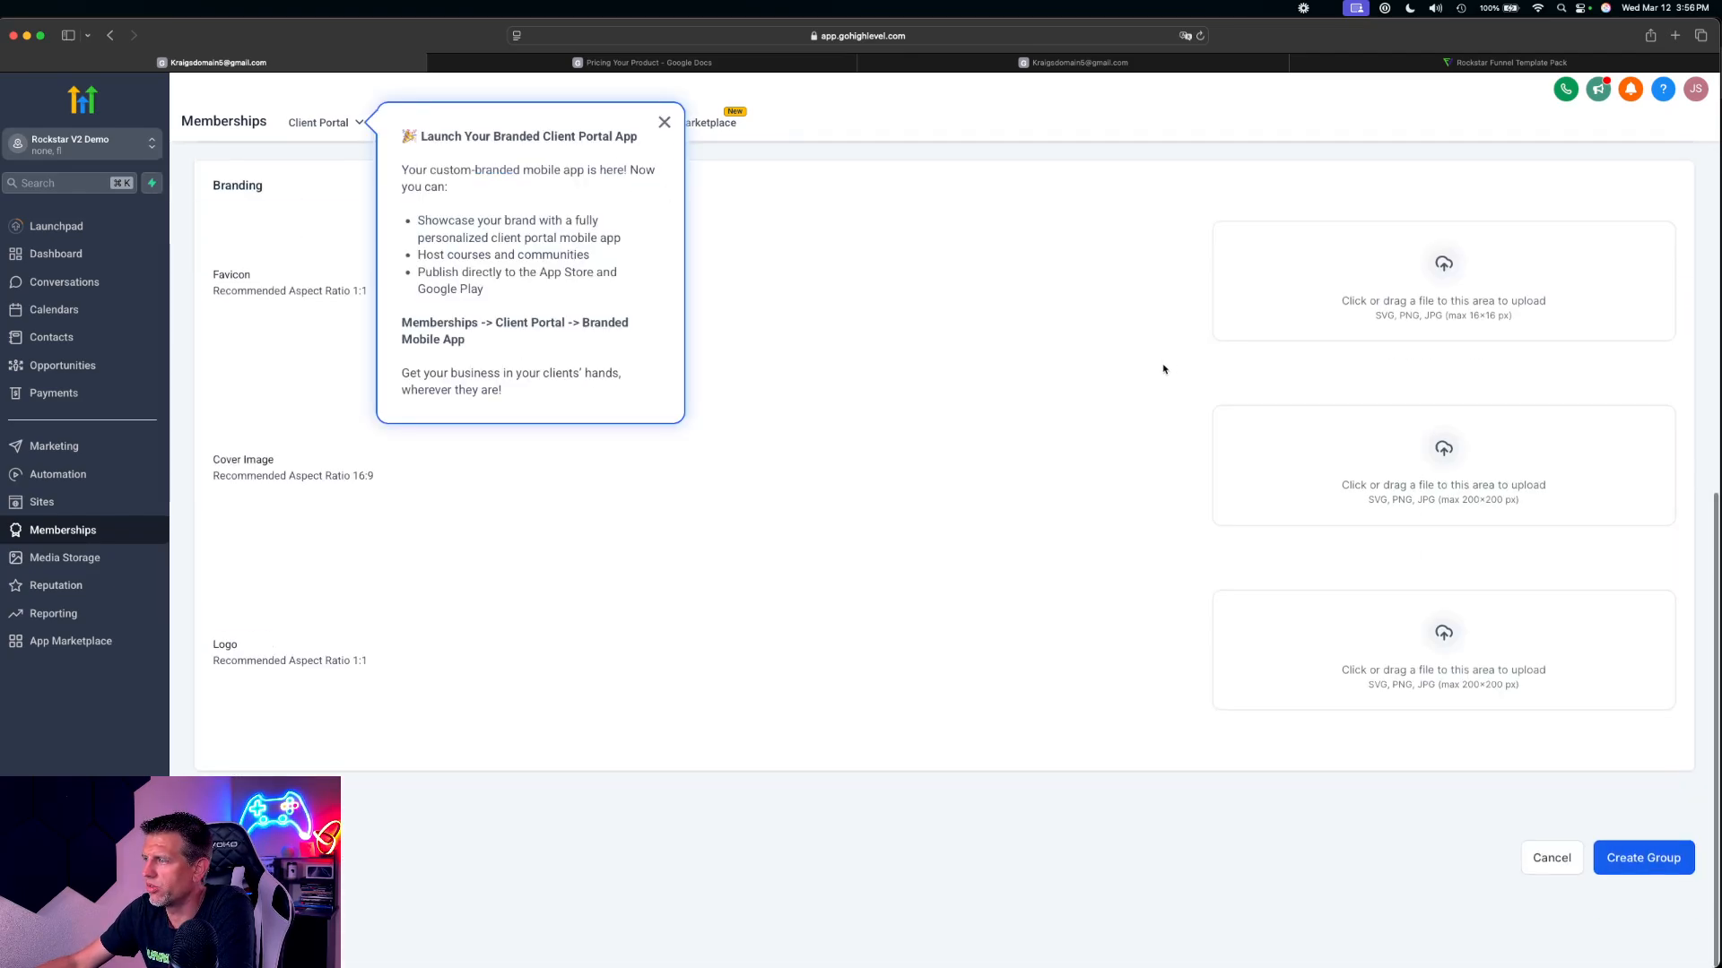
scroll(1136, 389, up, 7)
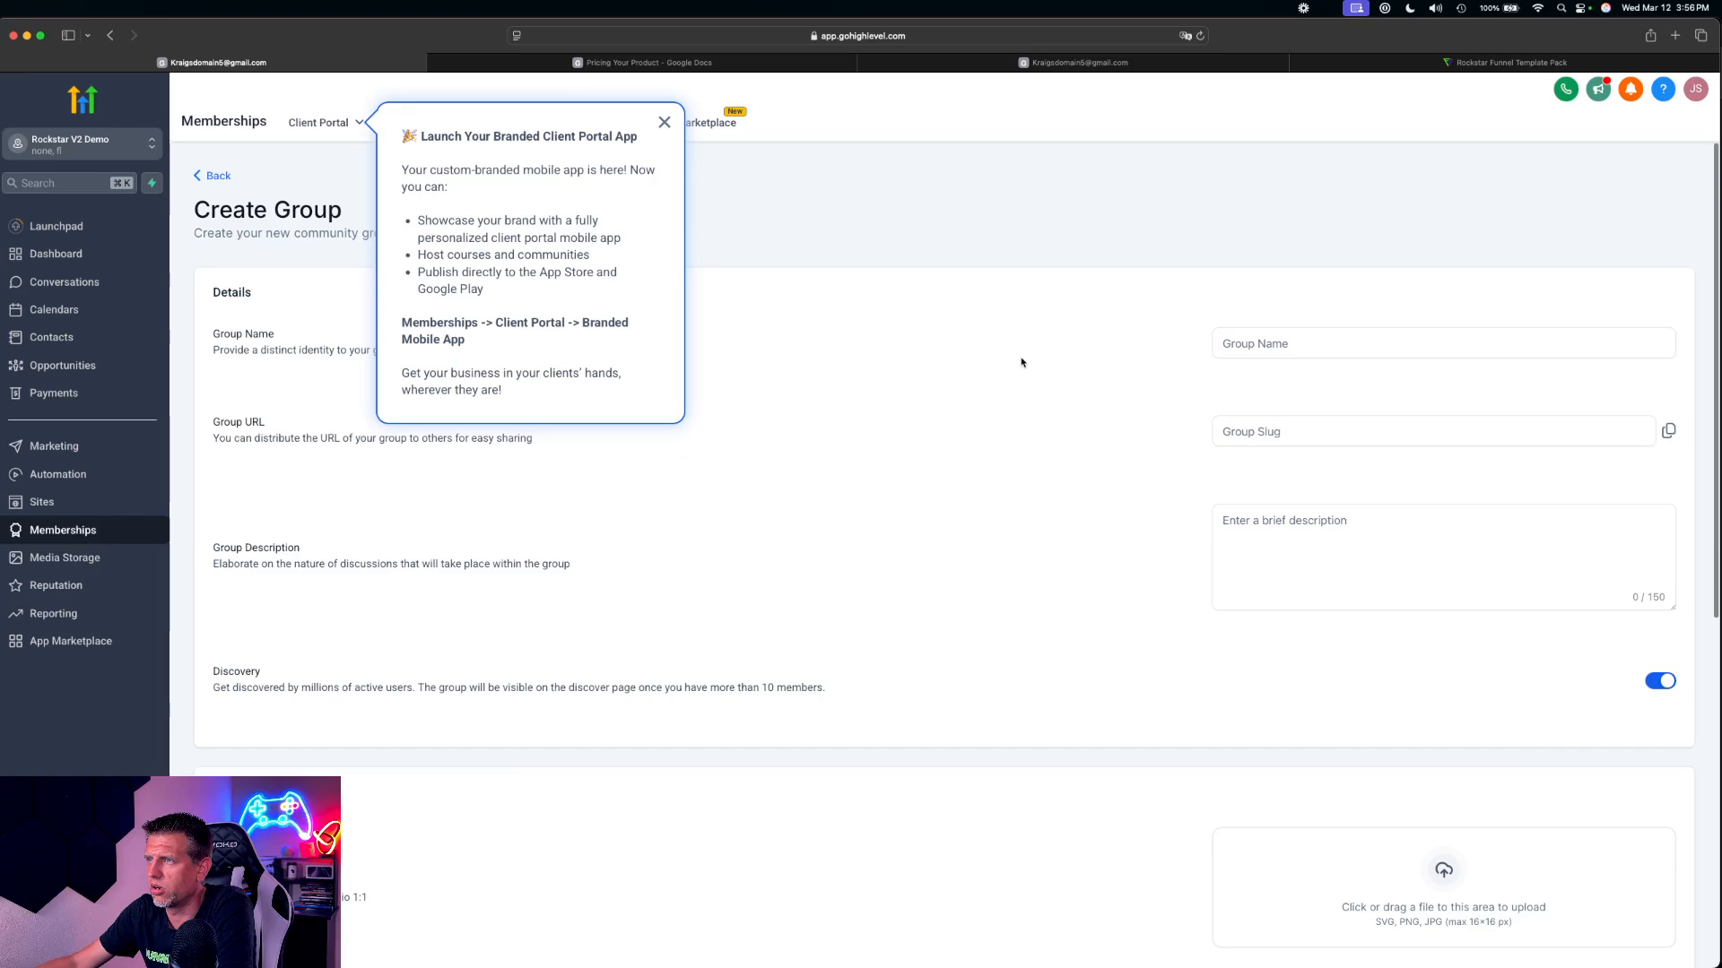
click(664, 122)
click(1285, 348)
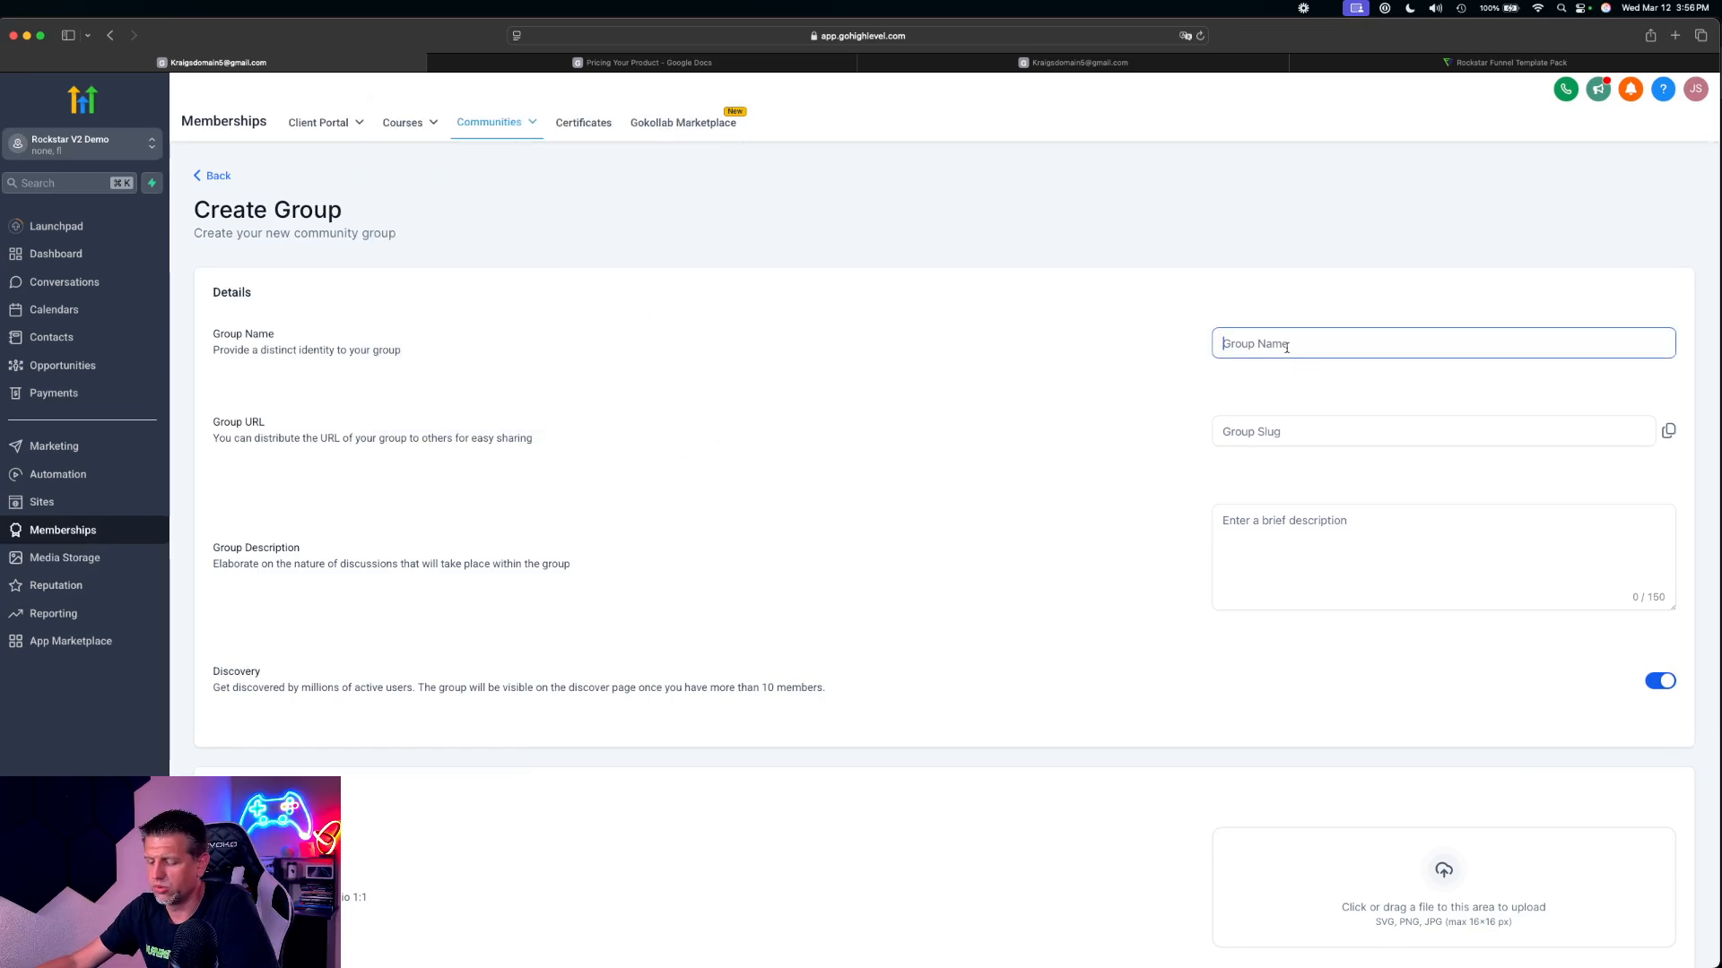
text(Guit)
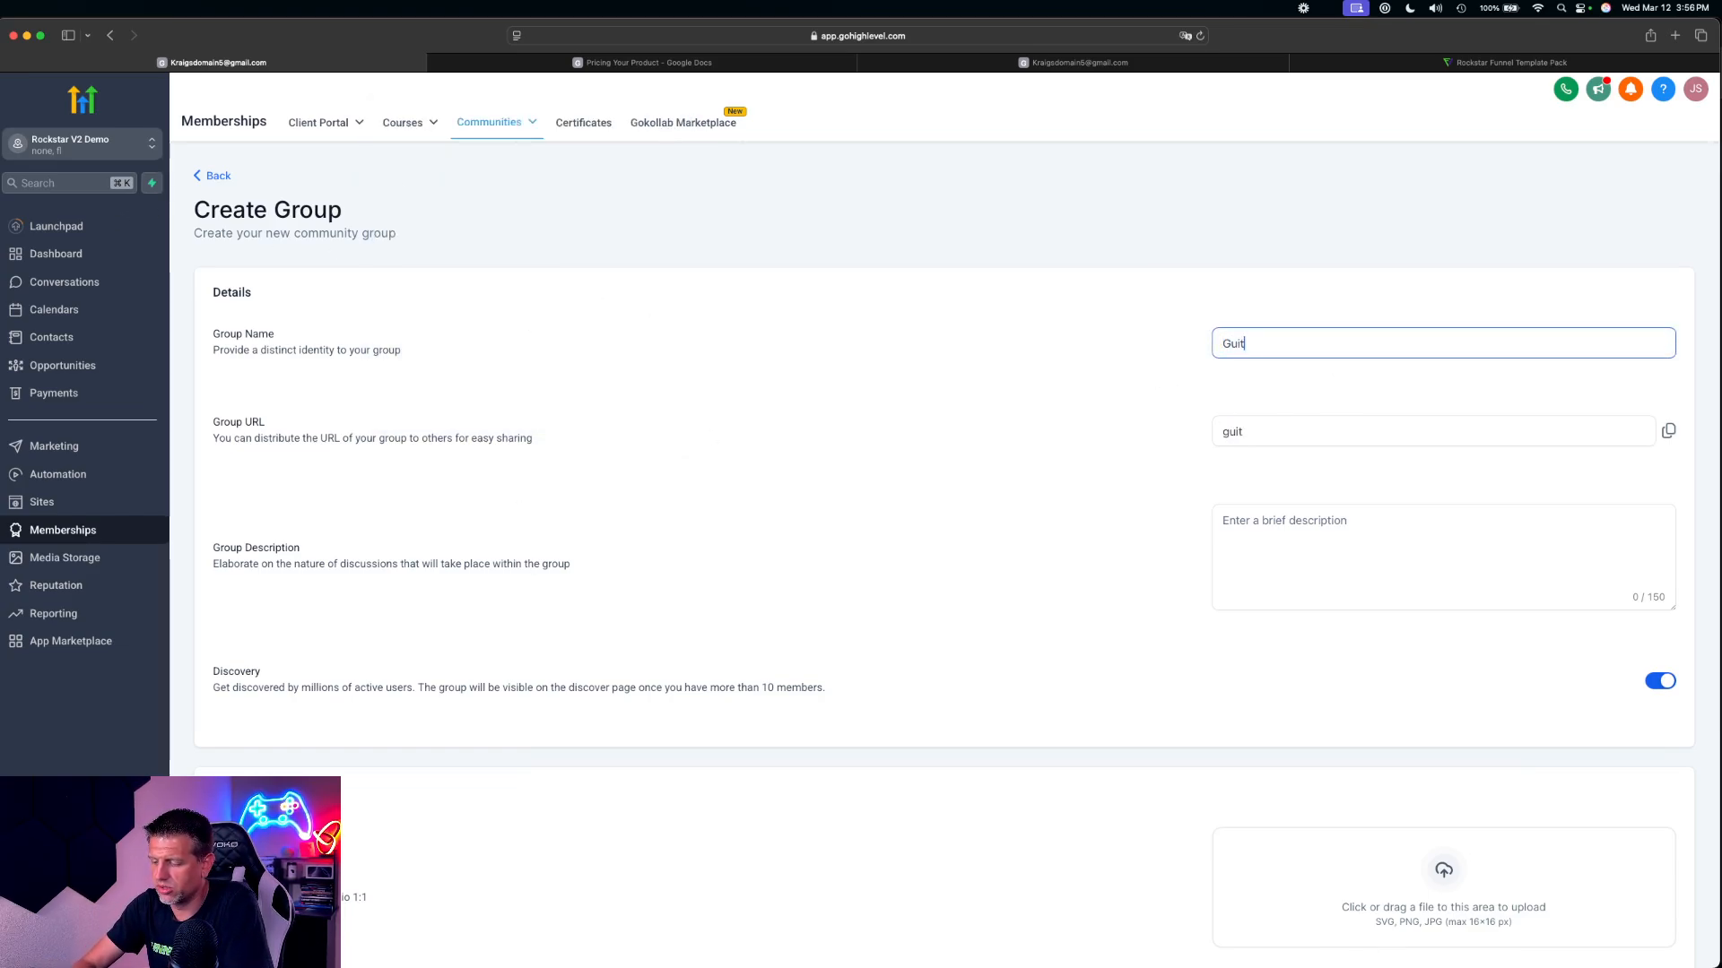
text(ar Master)
Enter Master Guitar as the group description and create the group without branding images
scroll(1502, 838, down, 10)
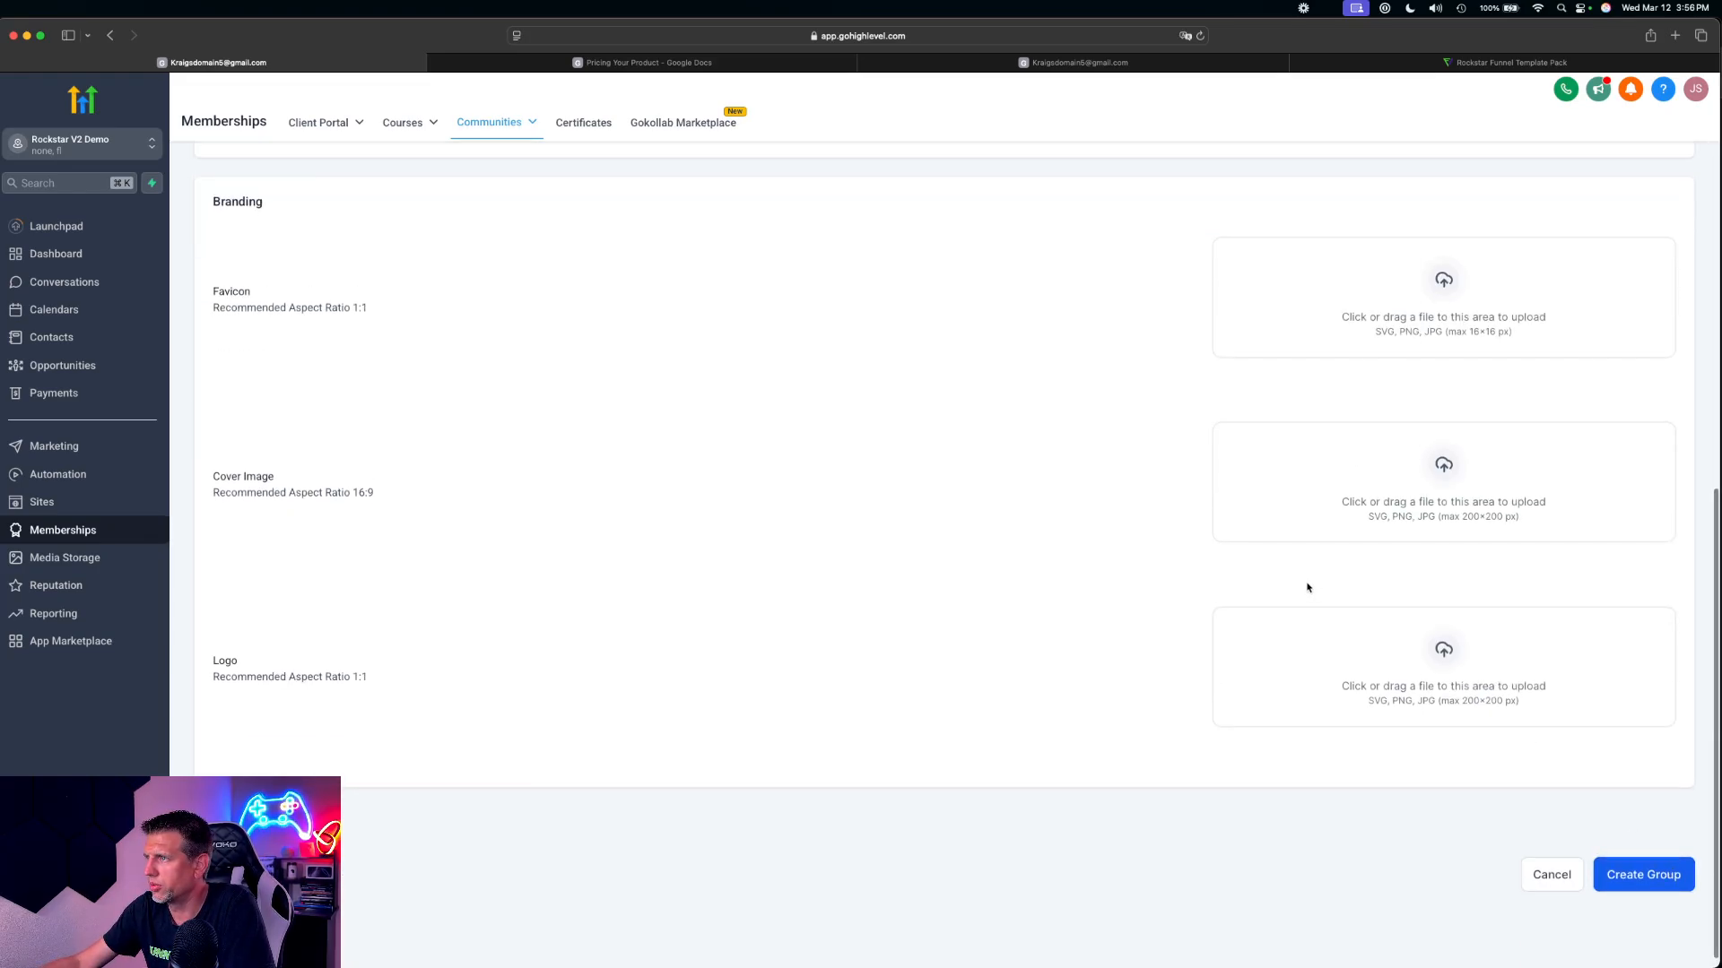
scroll(1307, 587, up, 5)
click(1302, 365)
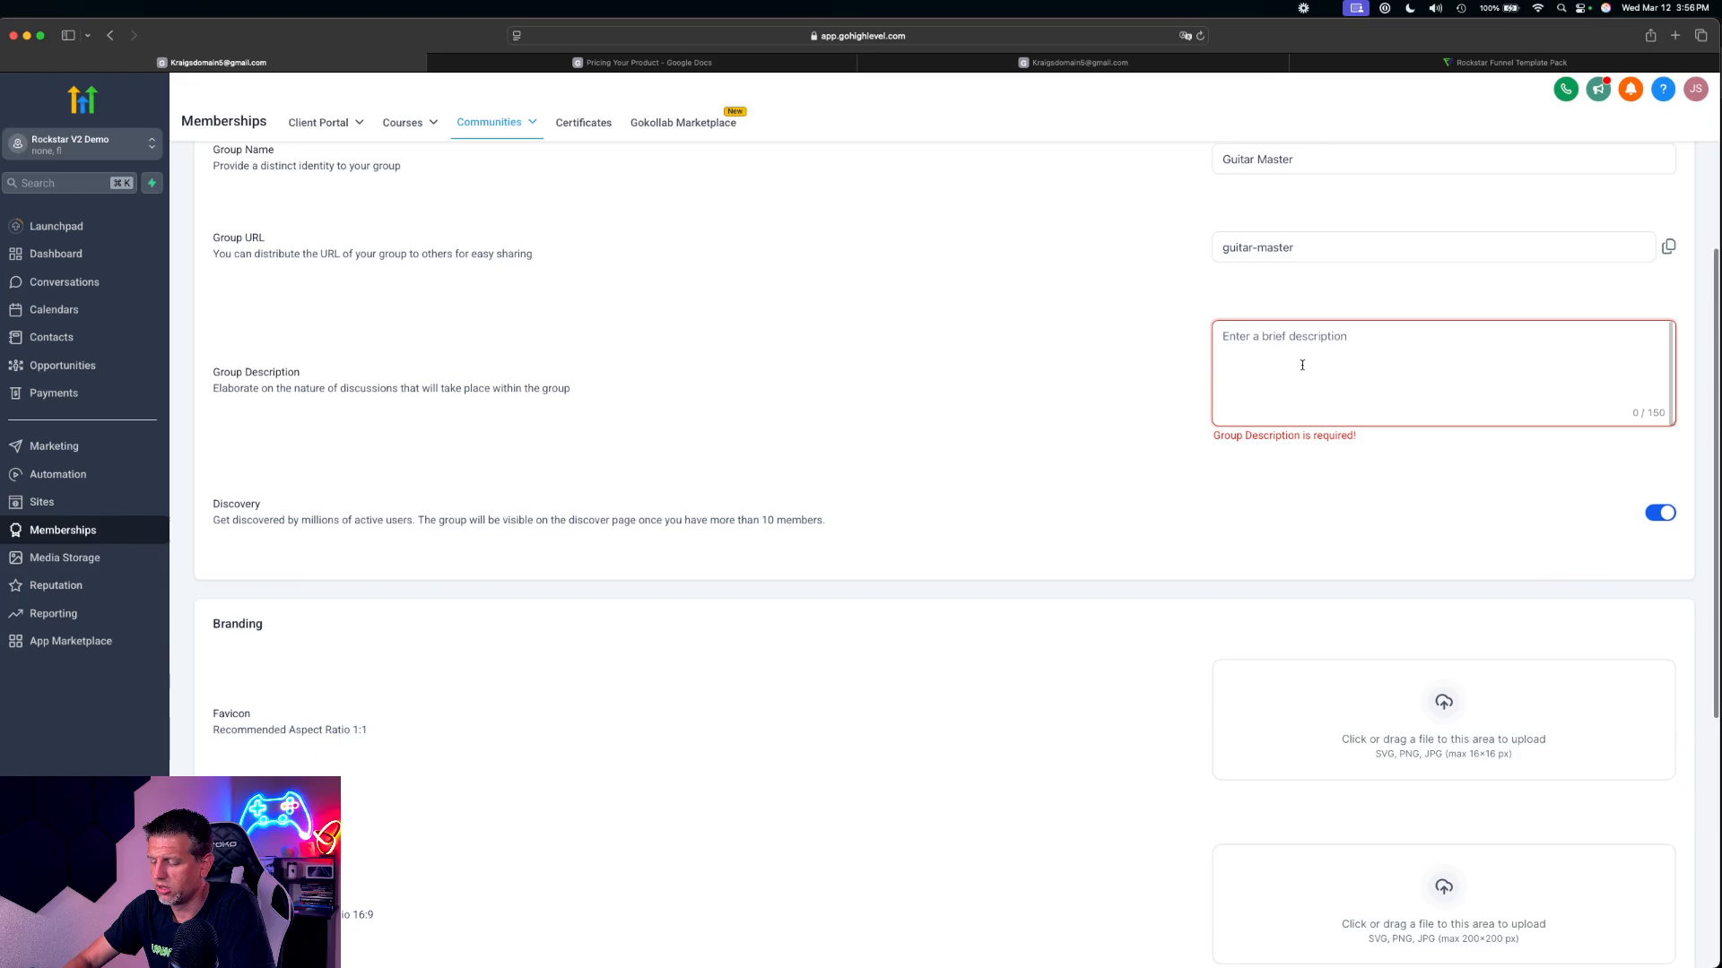
text(Master Guti)
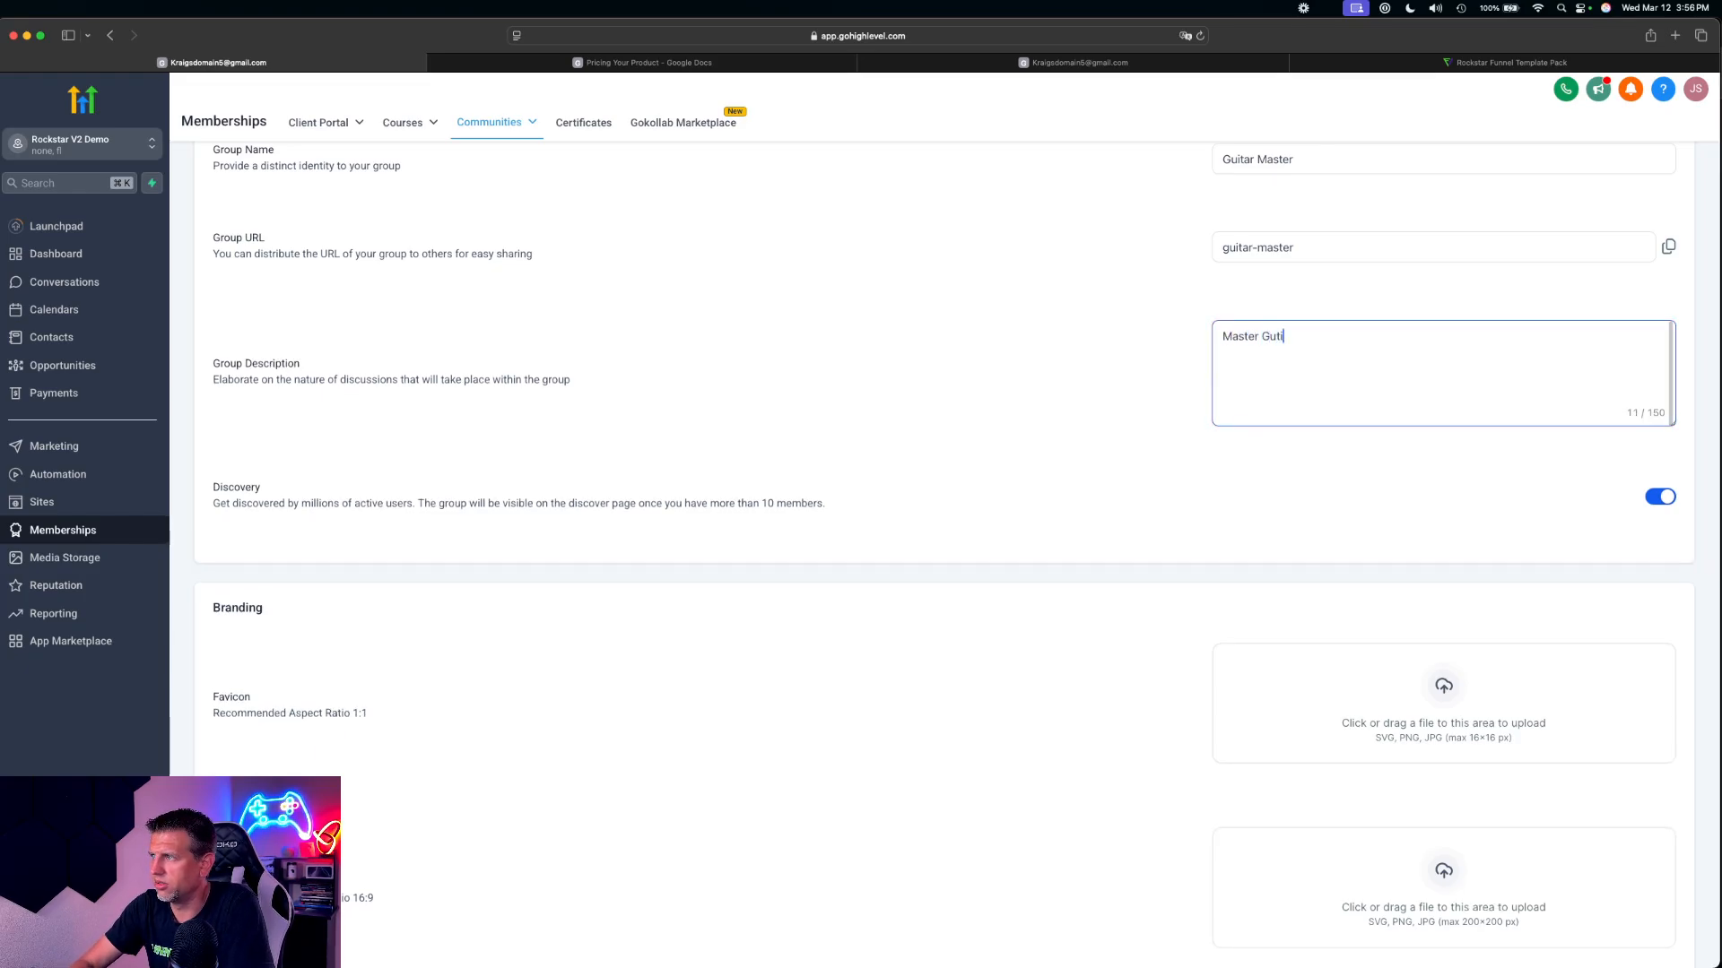
text(itar)
scroll(1529, 823, down, 5)
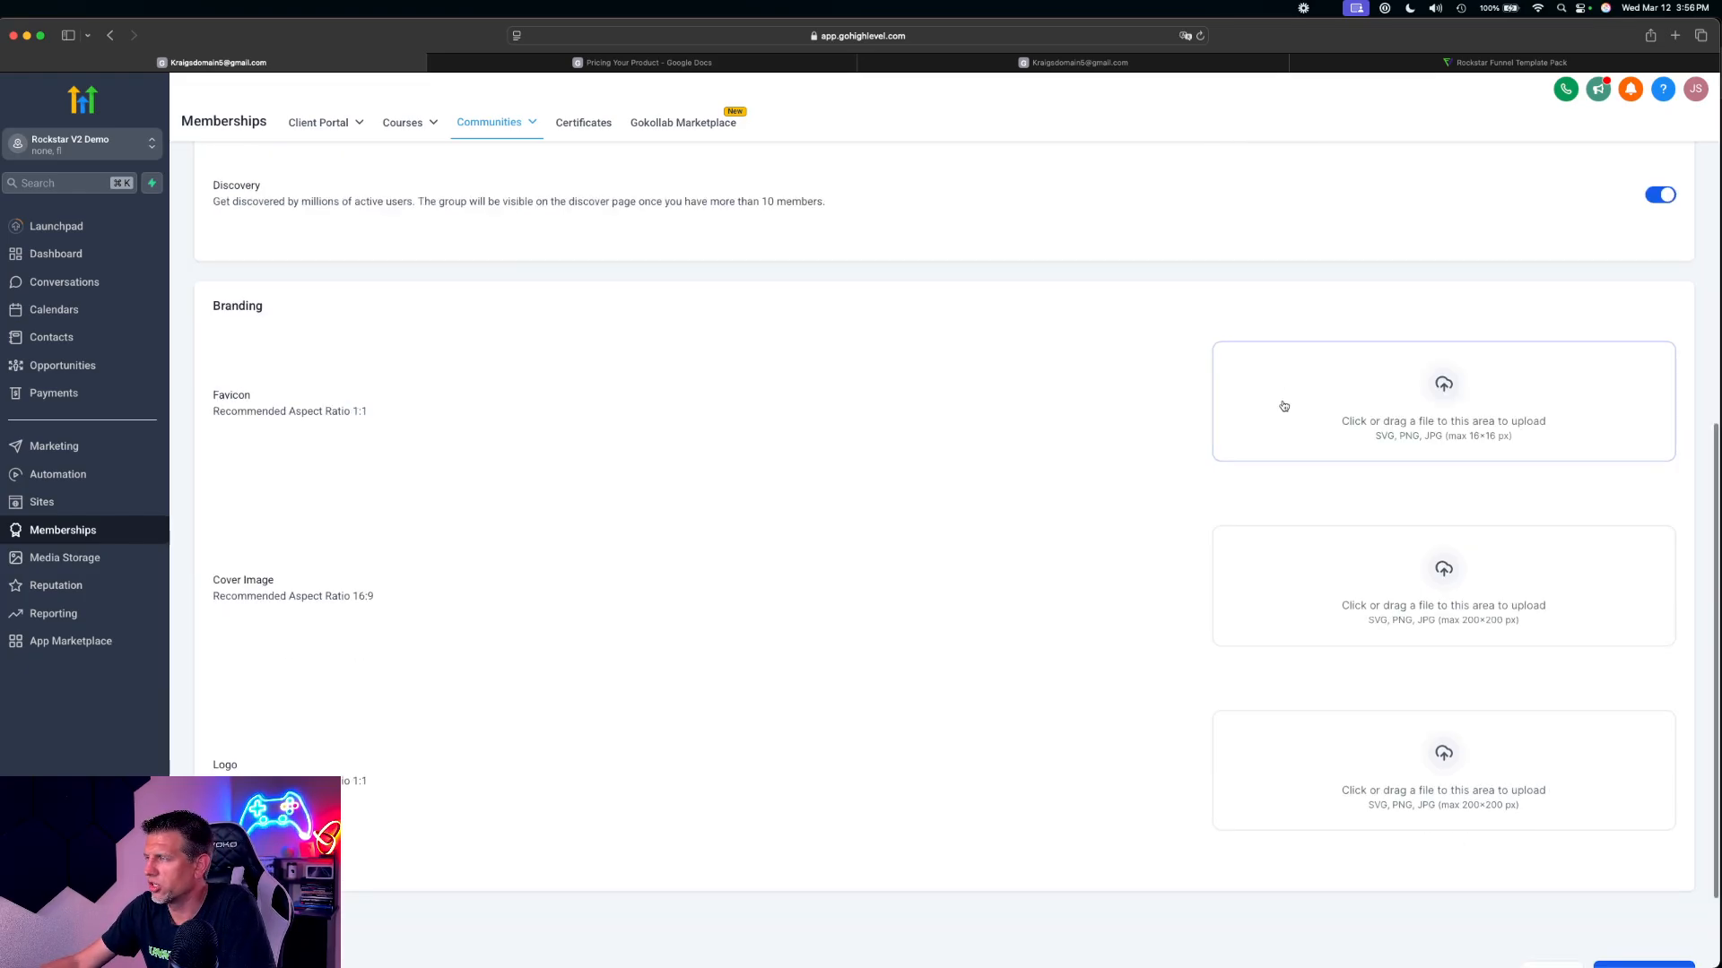
click(1643, 857)
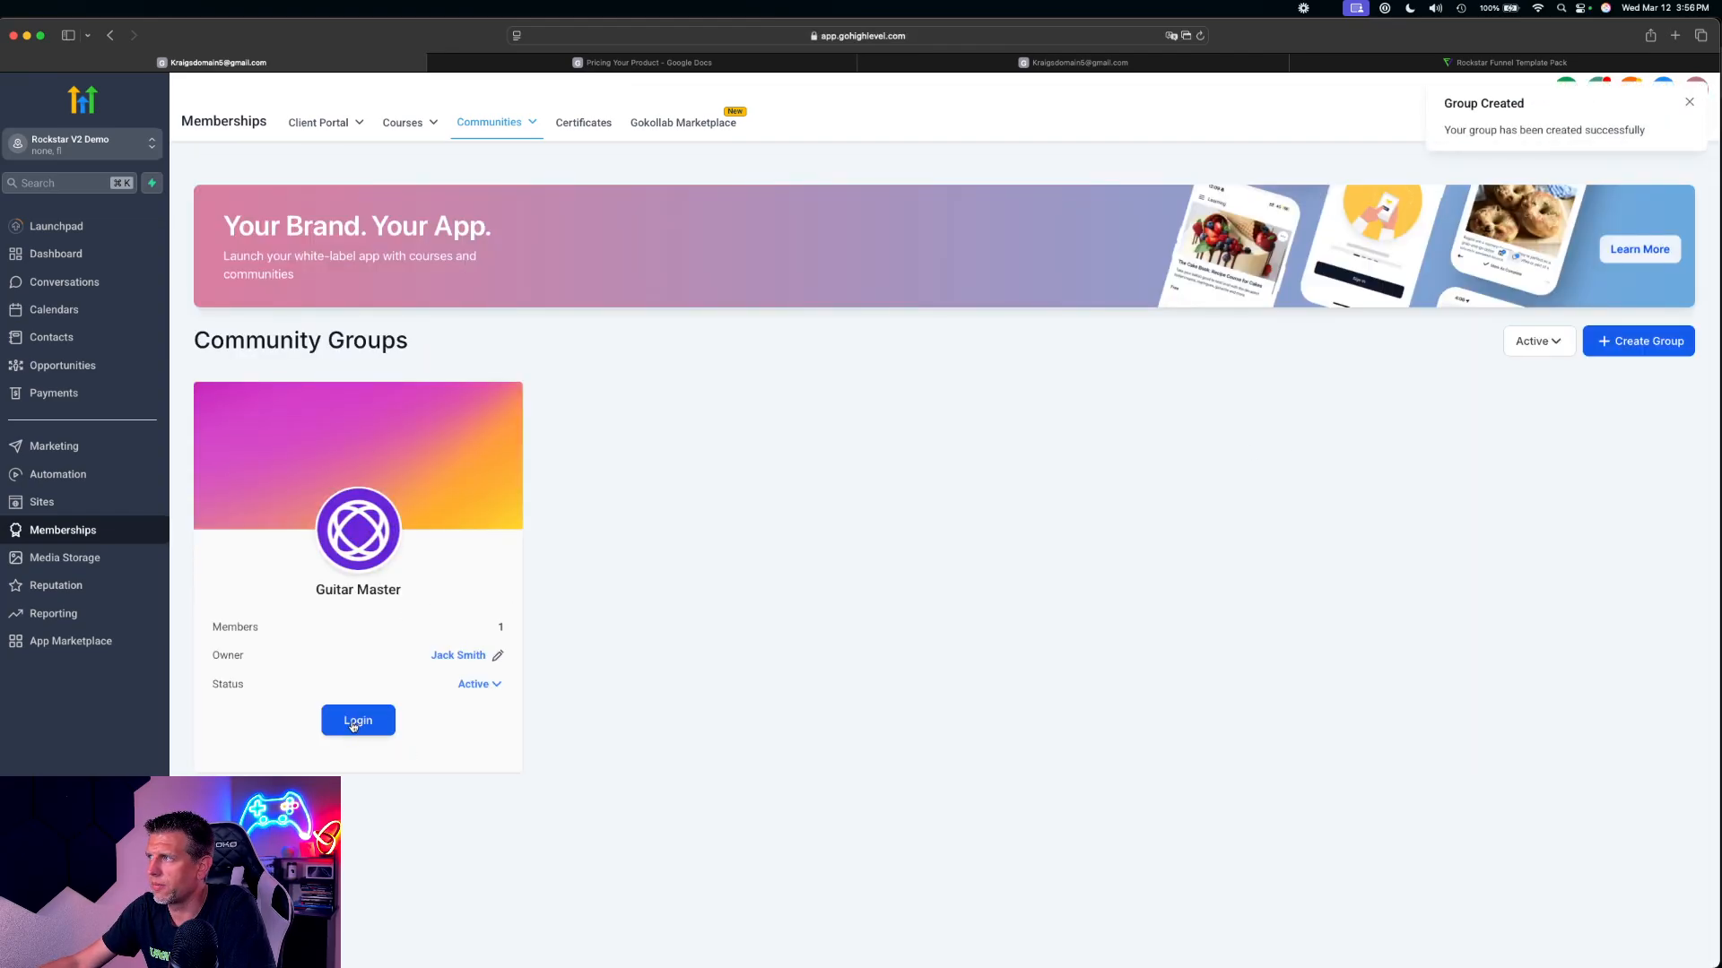
Log in to the Guitar Master community and set a new portal password of at least 8 characters, entering it in both password fields
click(353, 723)
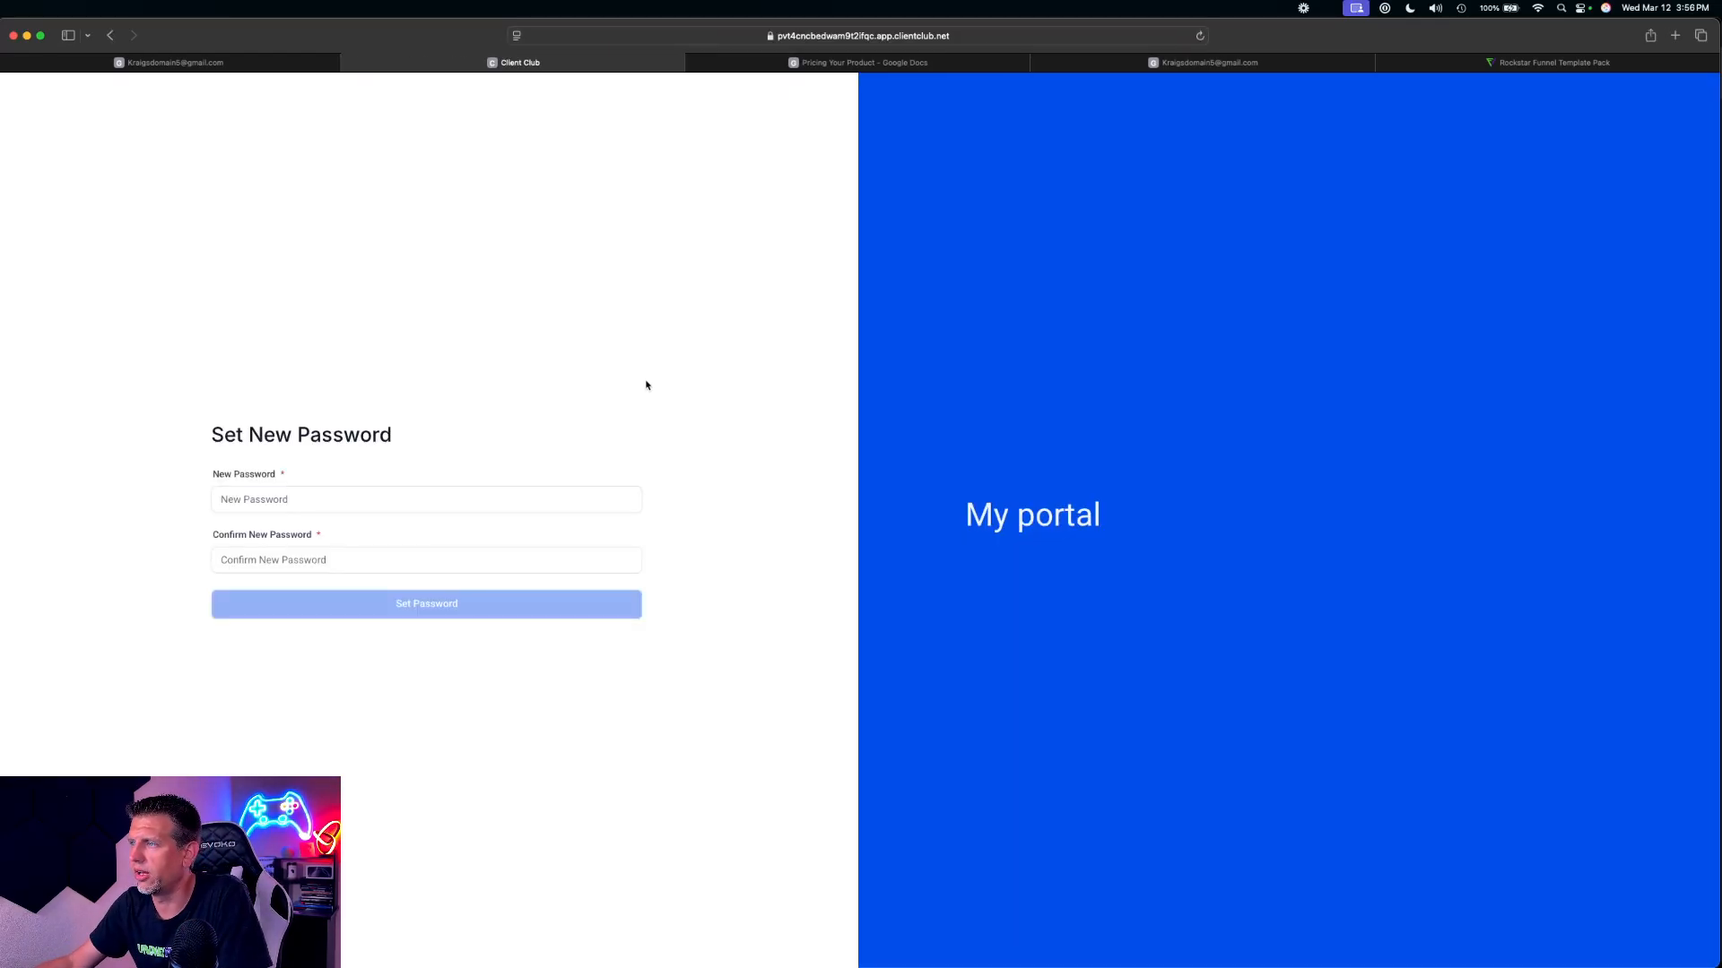
click(311, 502)
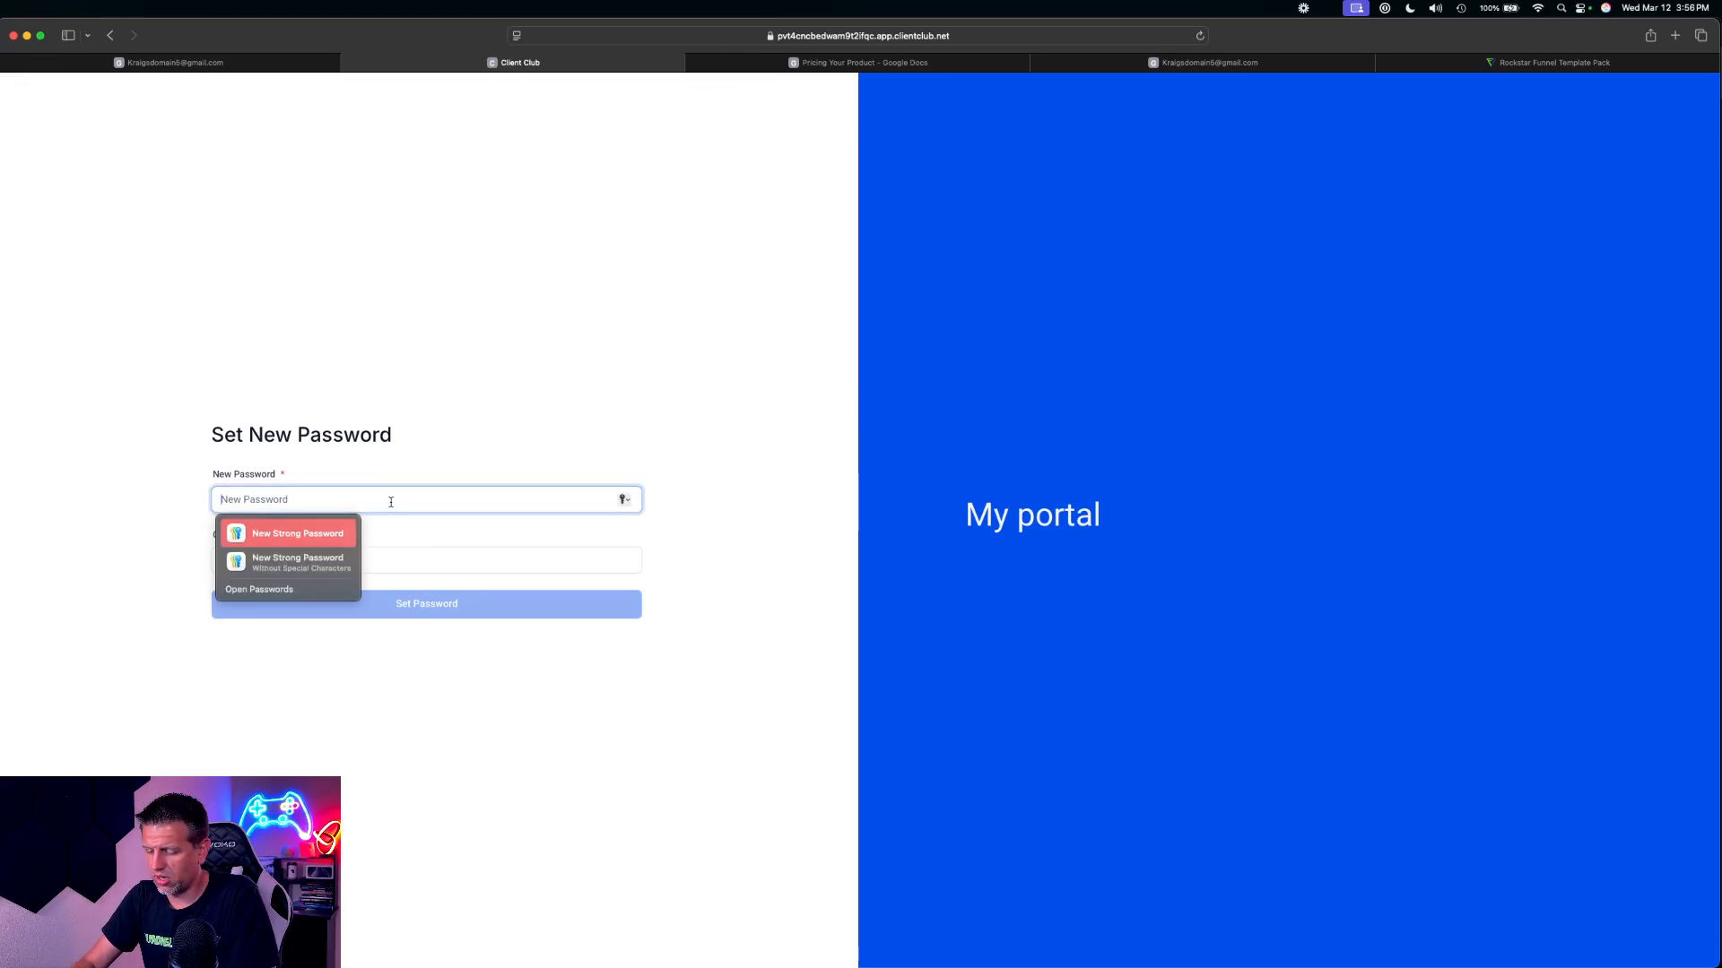
text(••••••)
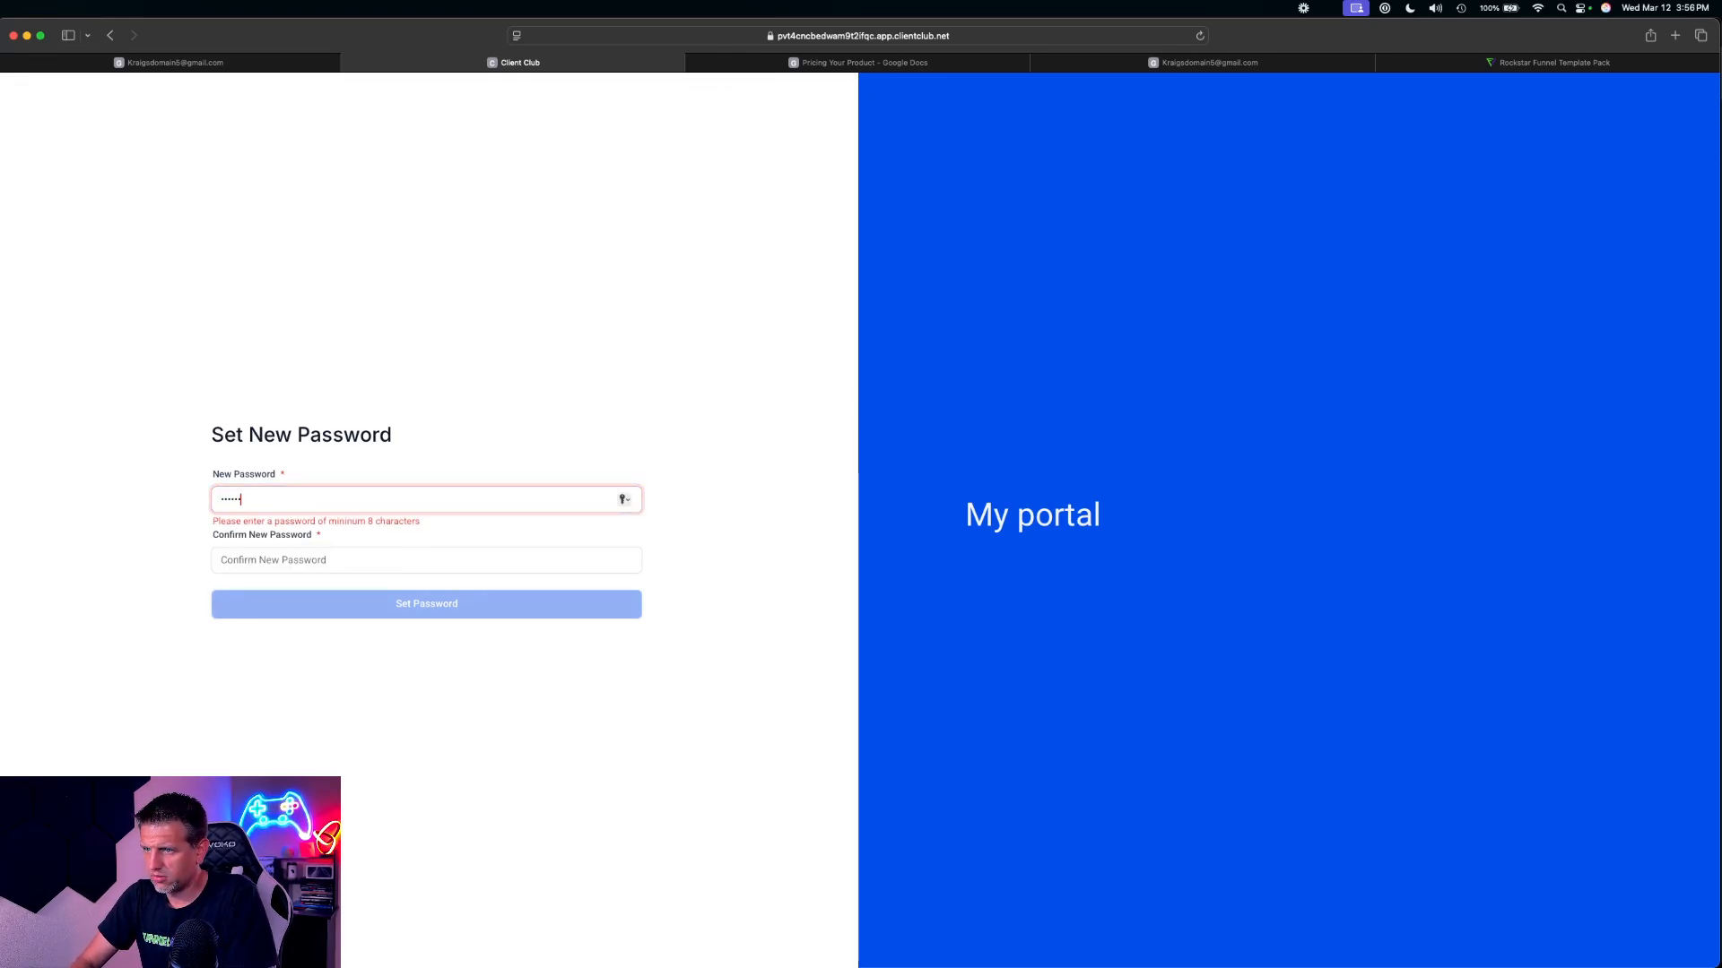
key(Tab)
text(•)
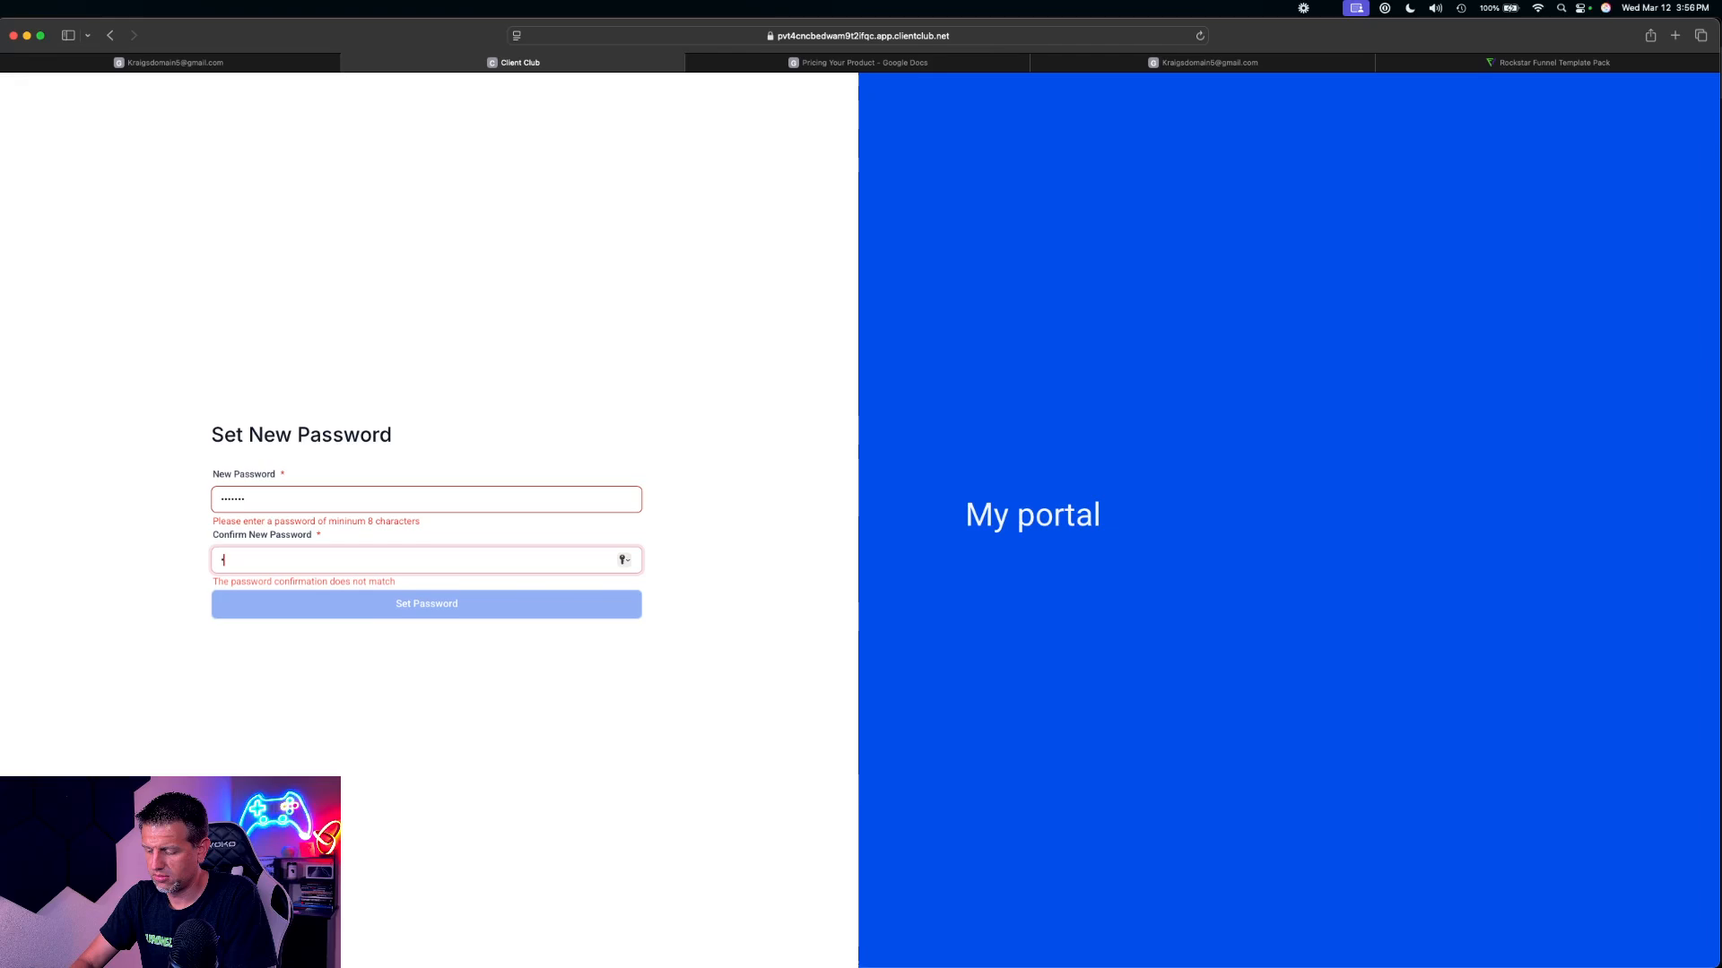
key(BackSpace)
key(shift+Tab)
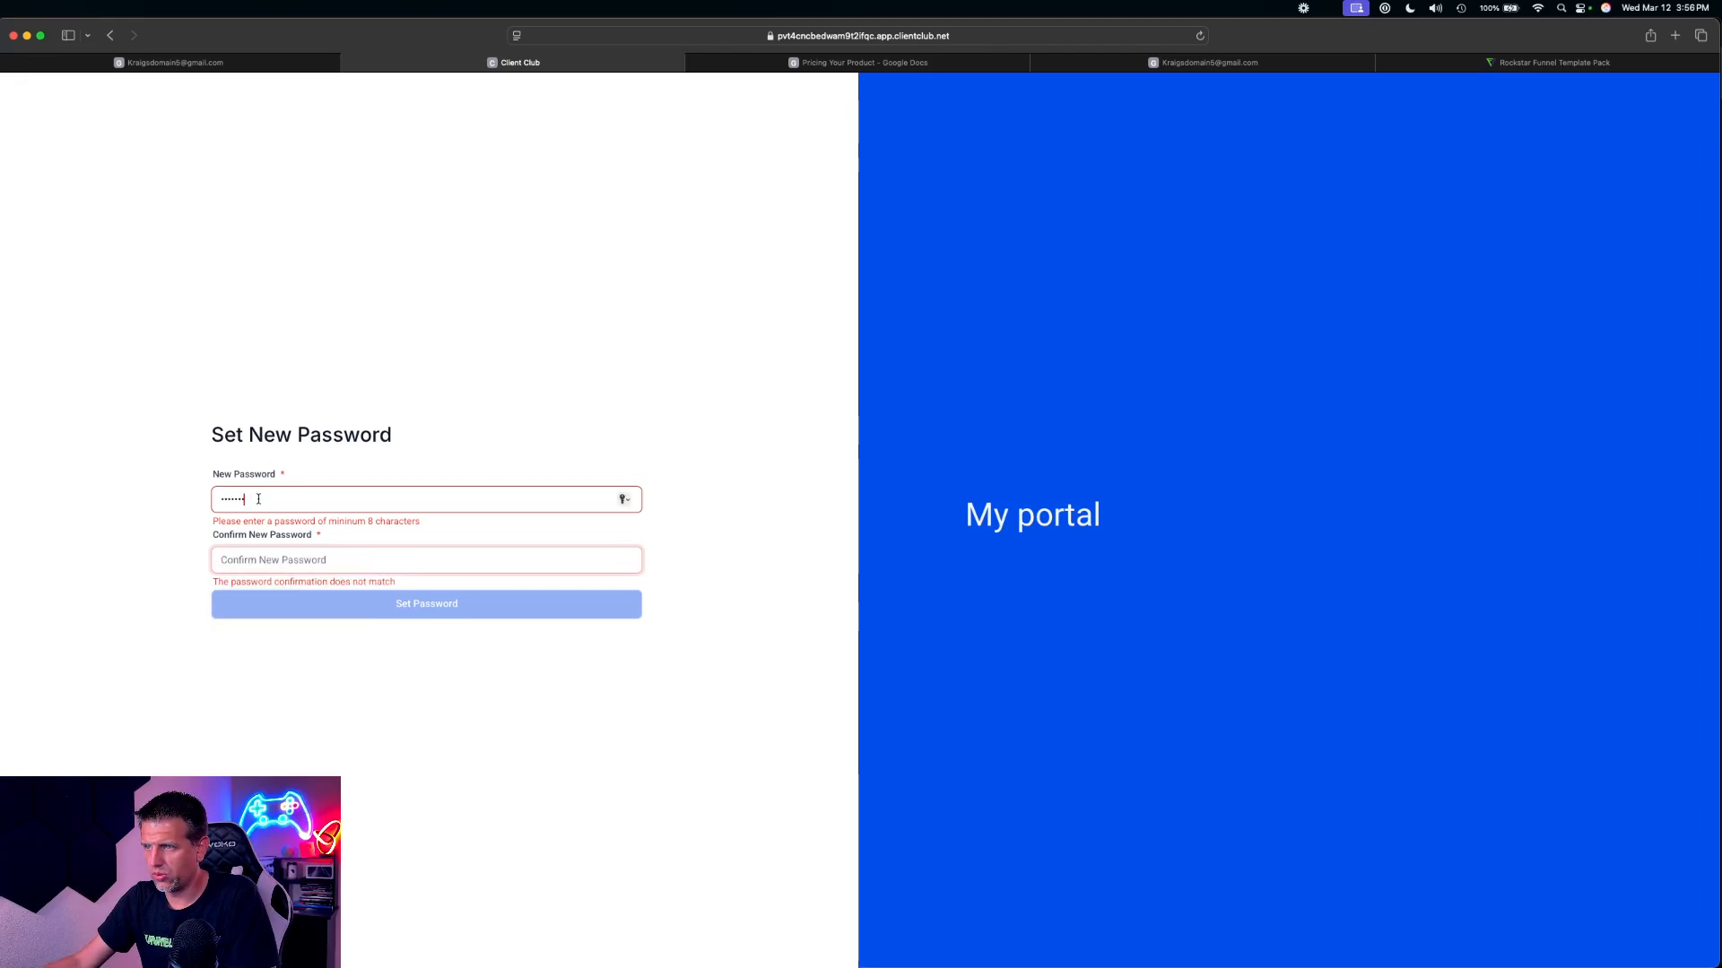
text(•••••••••)
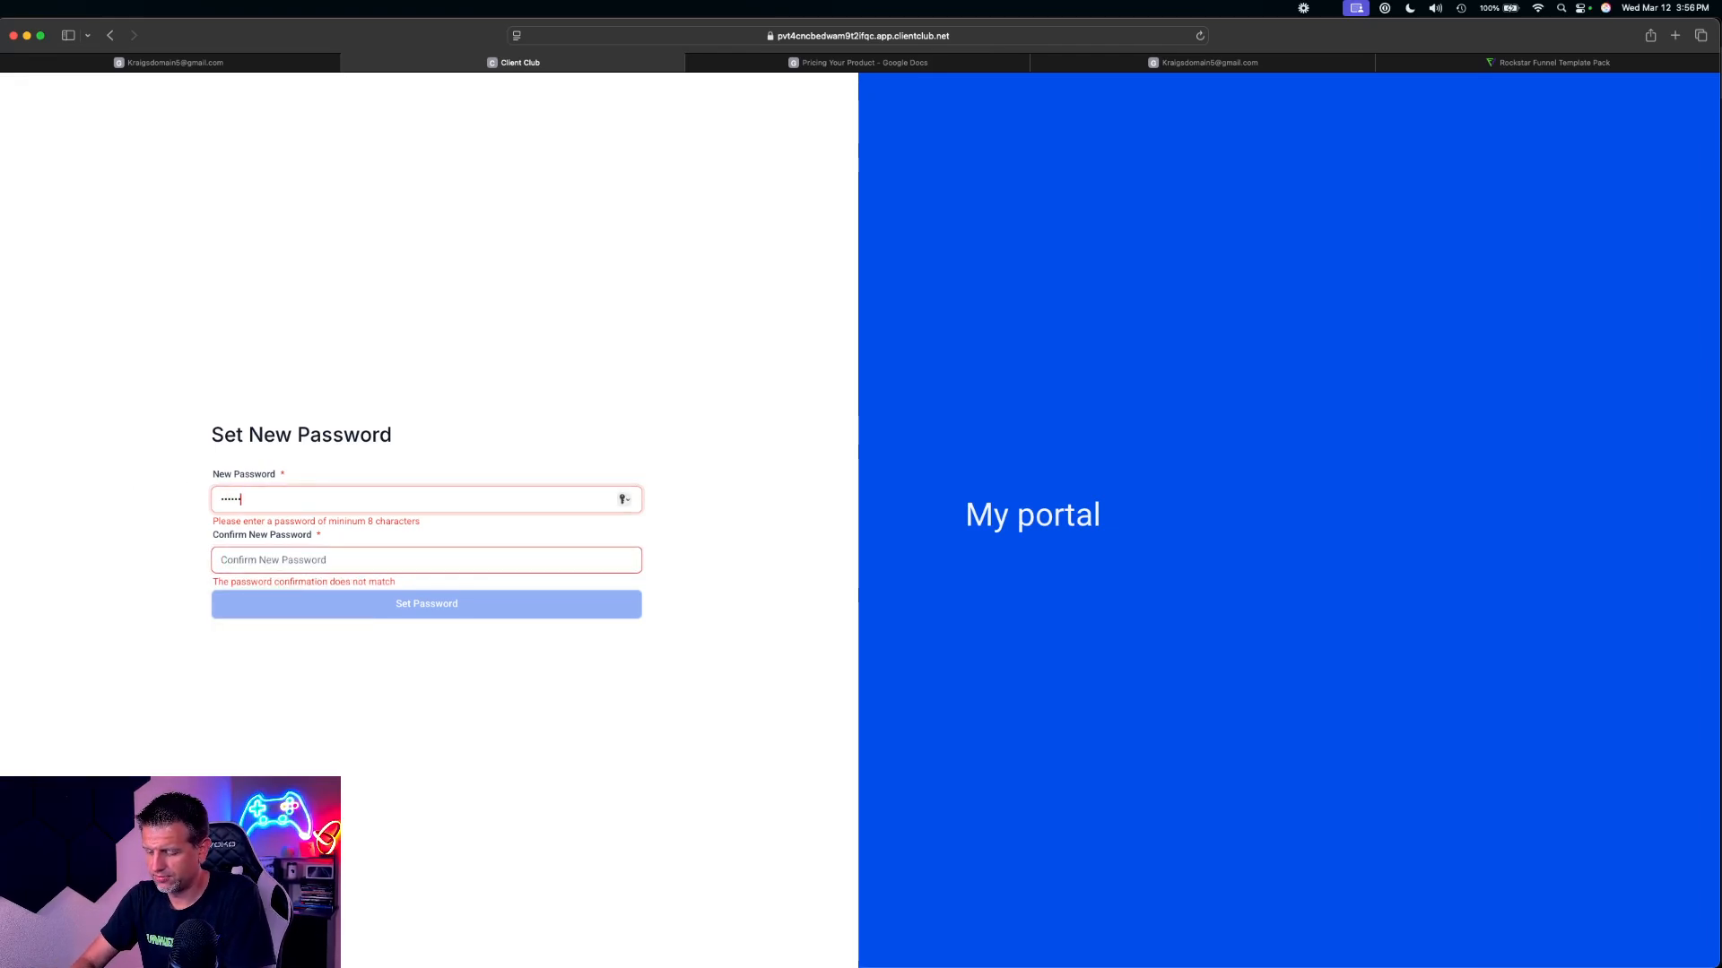
text(••)
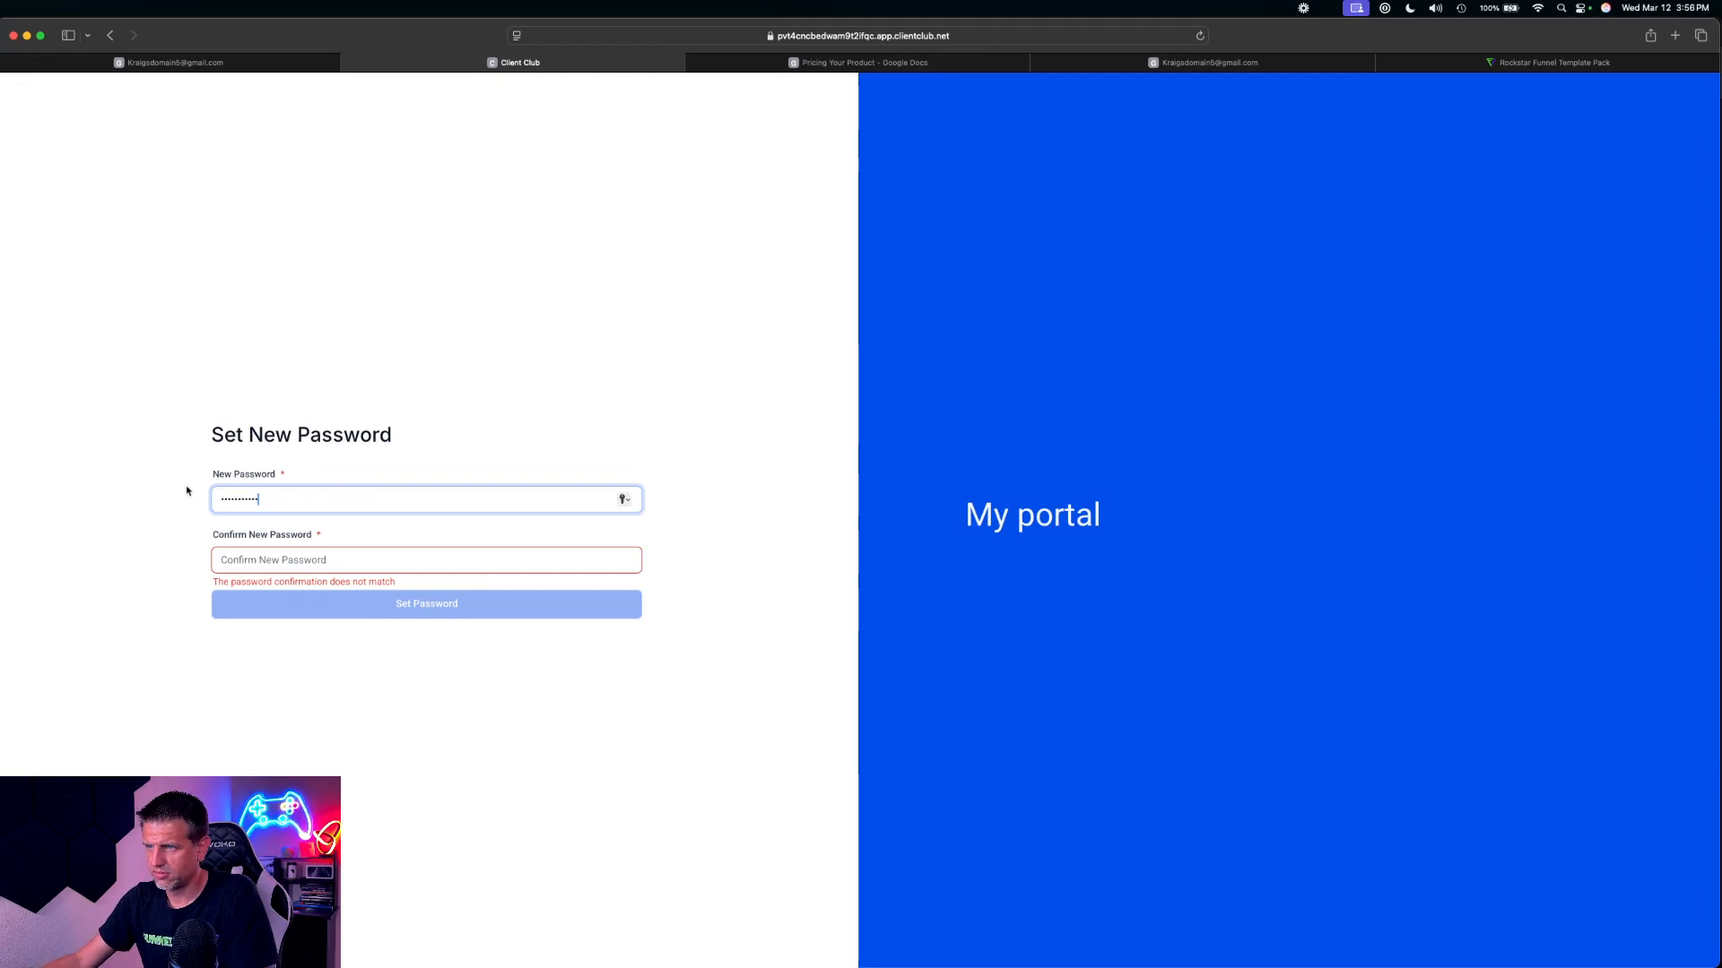
key(Tab)
text(••••)
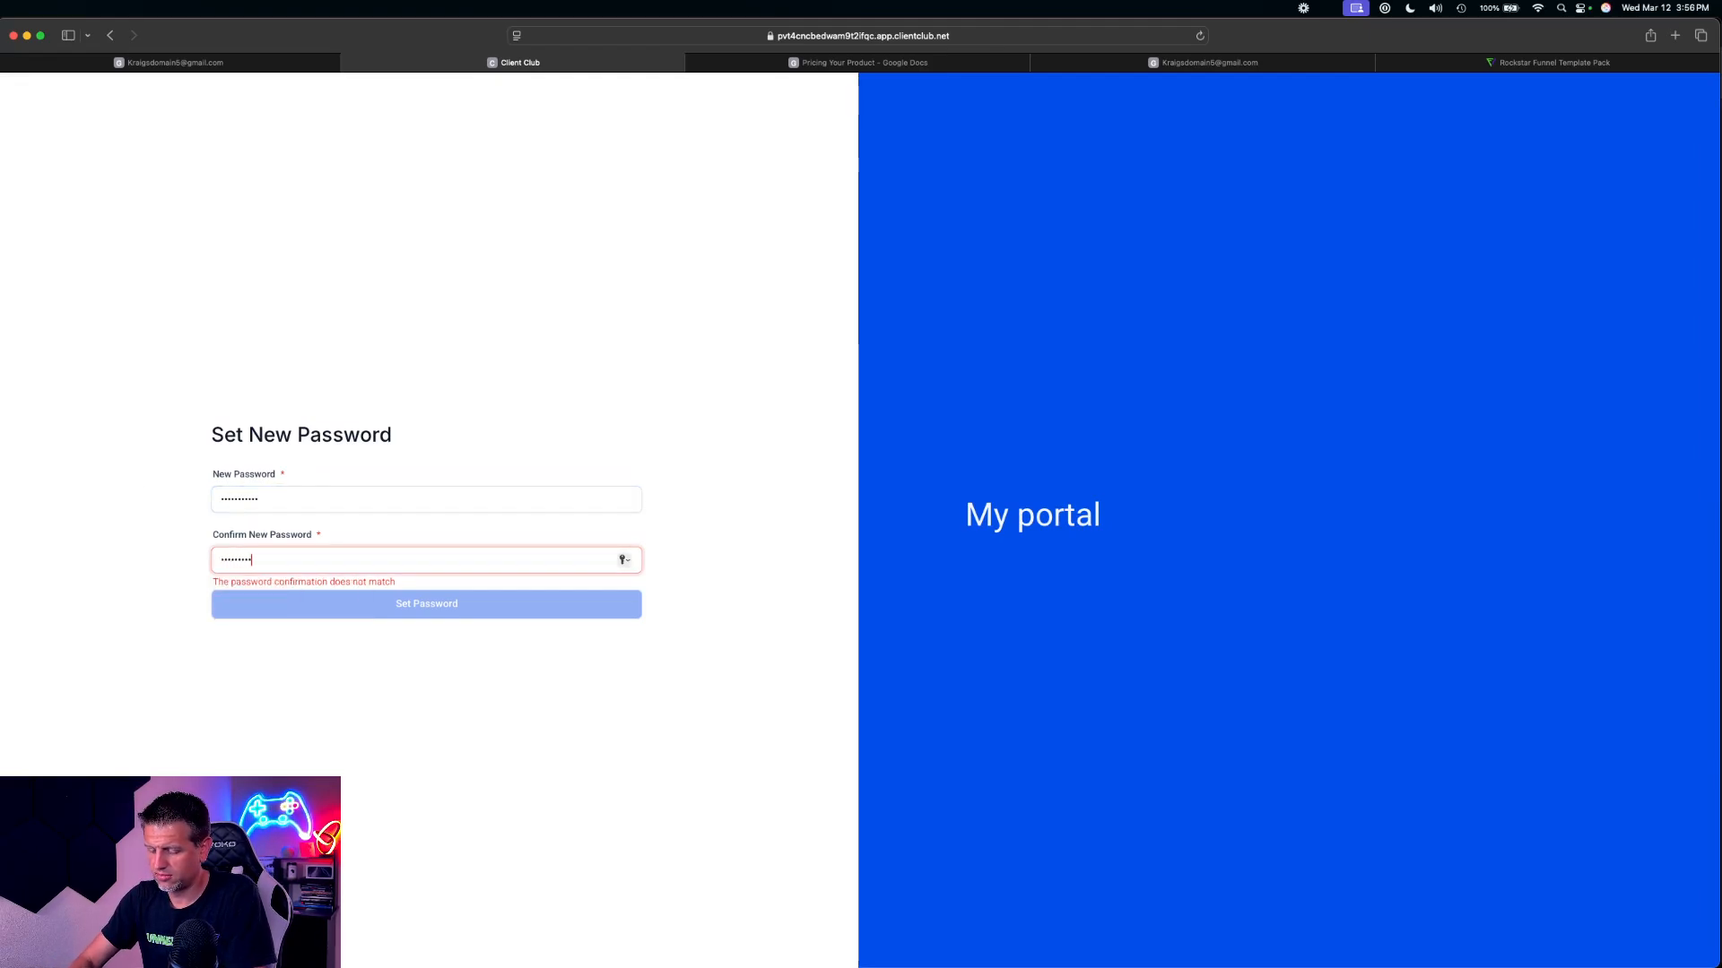
text(•••••••)
click(356, 613)
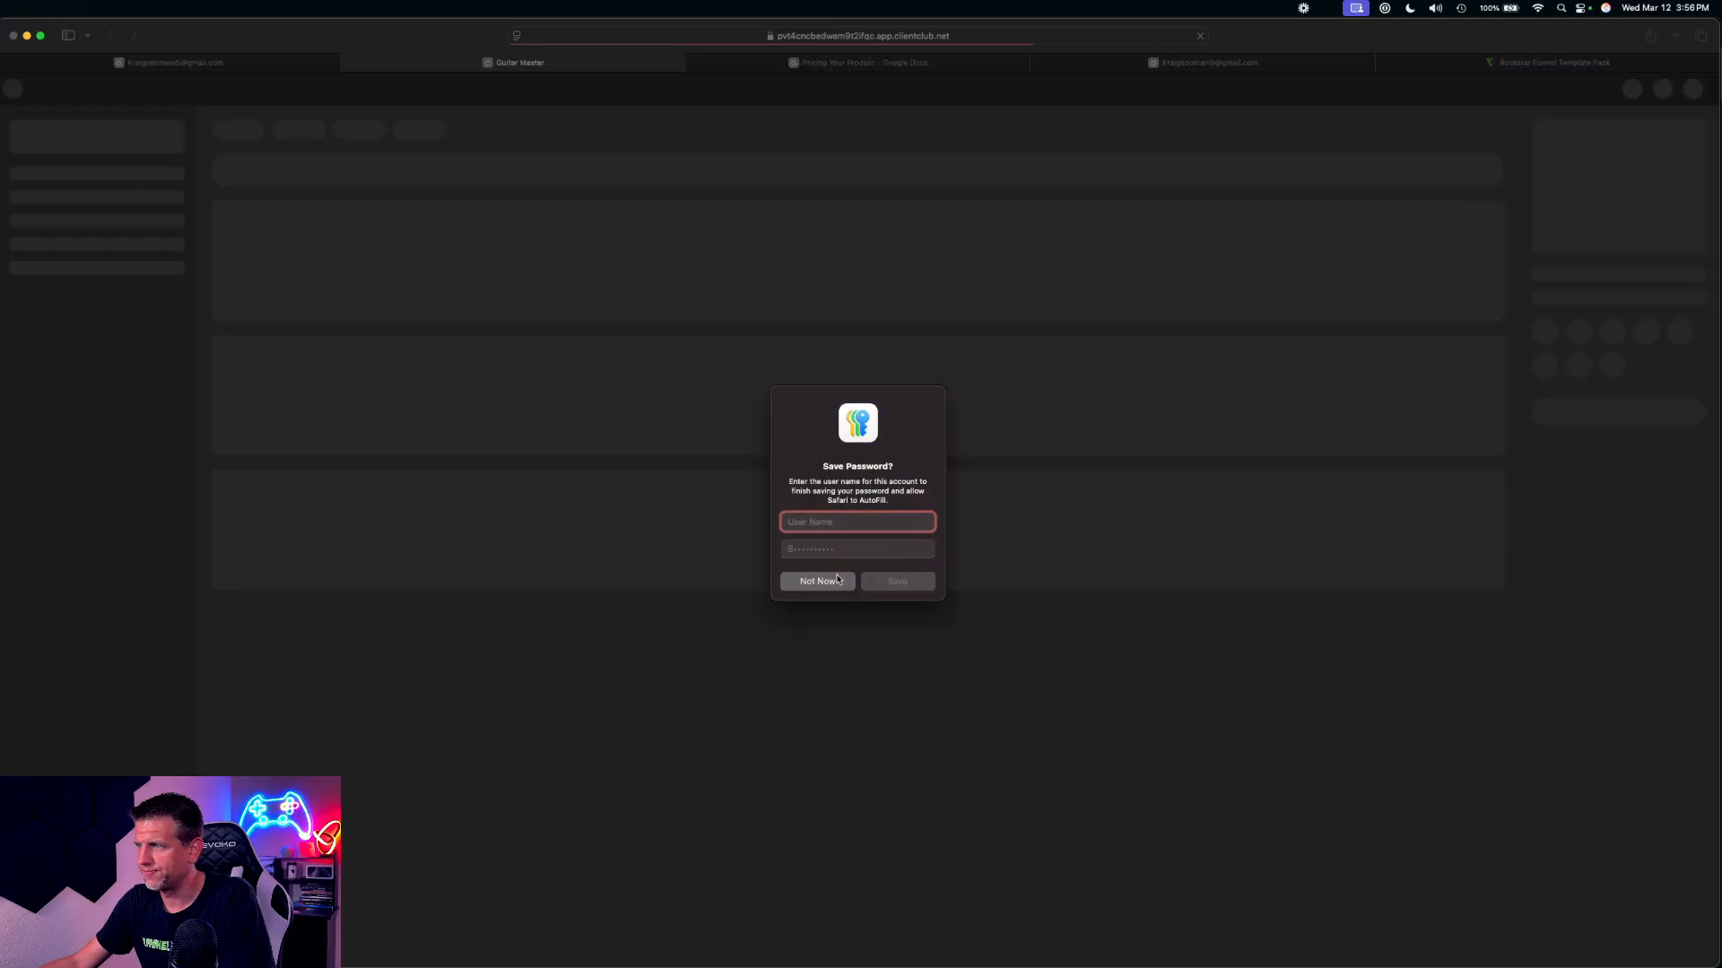
Complete the community profile with Offer Ignitor.png as the profile picture, and return to the community groups in HighLevel
click(894, 580)
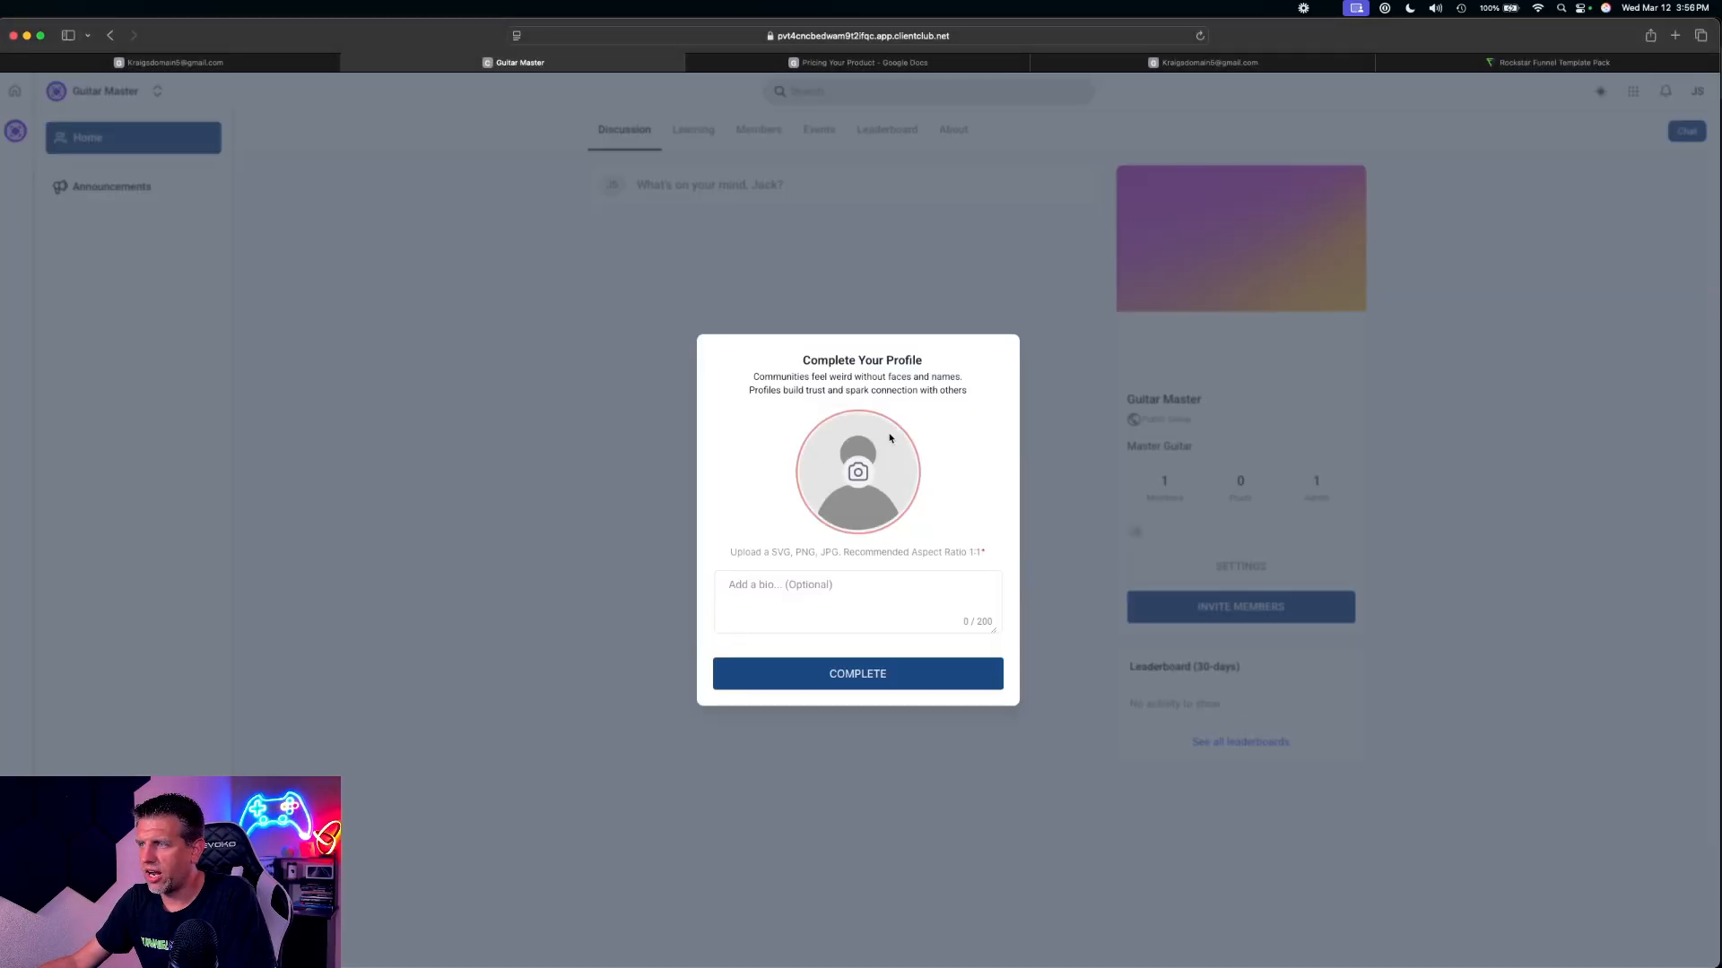
click(858, 477)
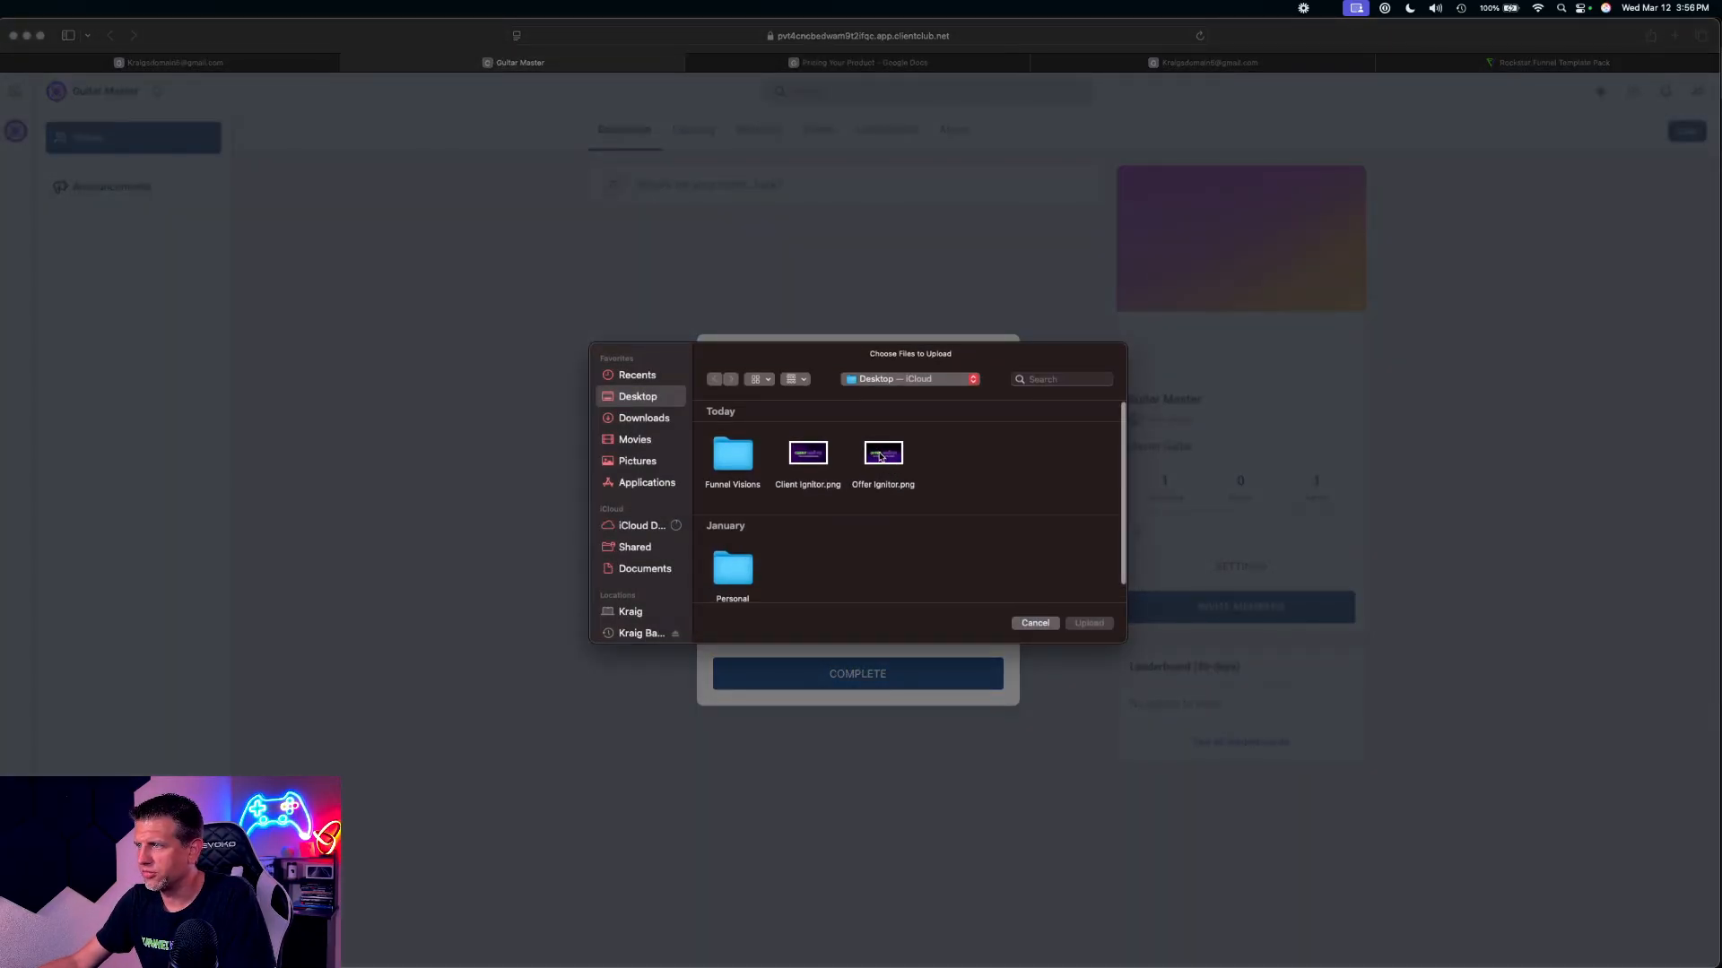
double_click(878, 486)
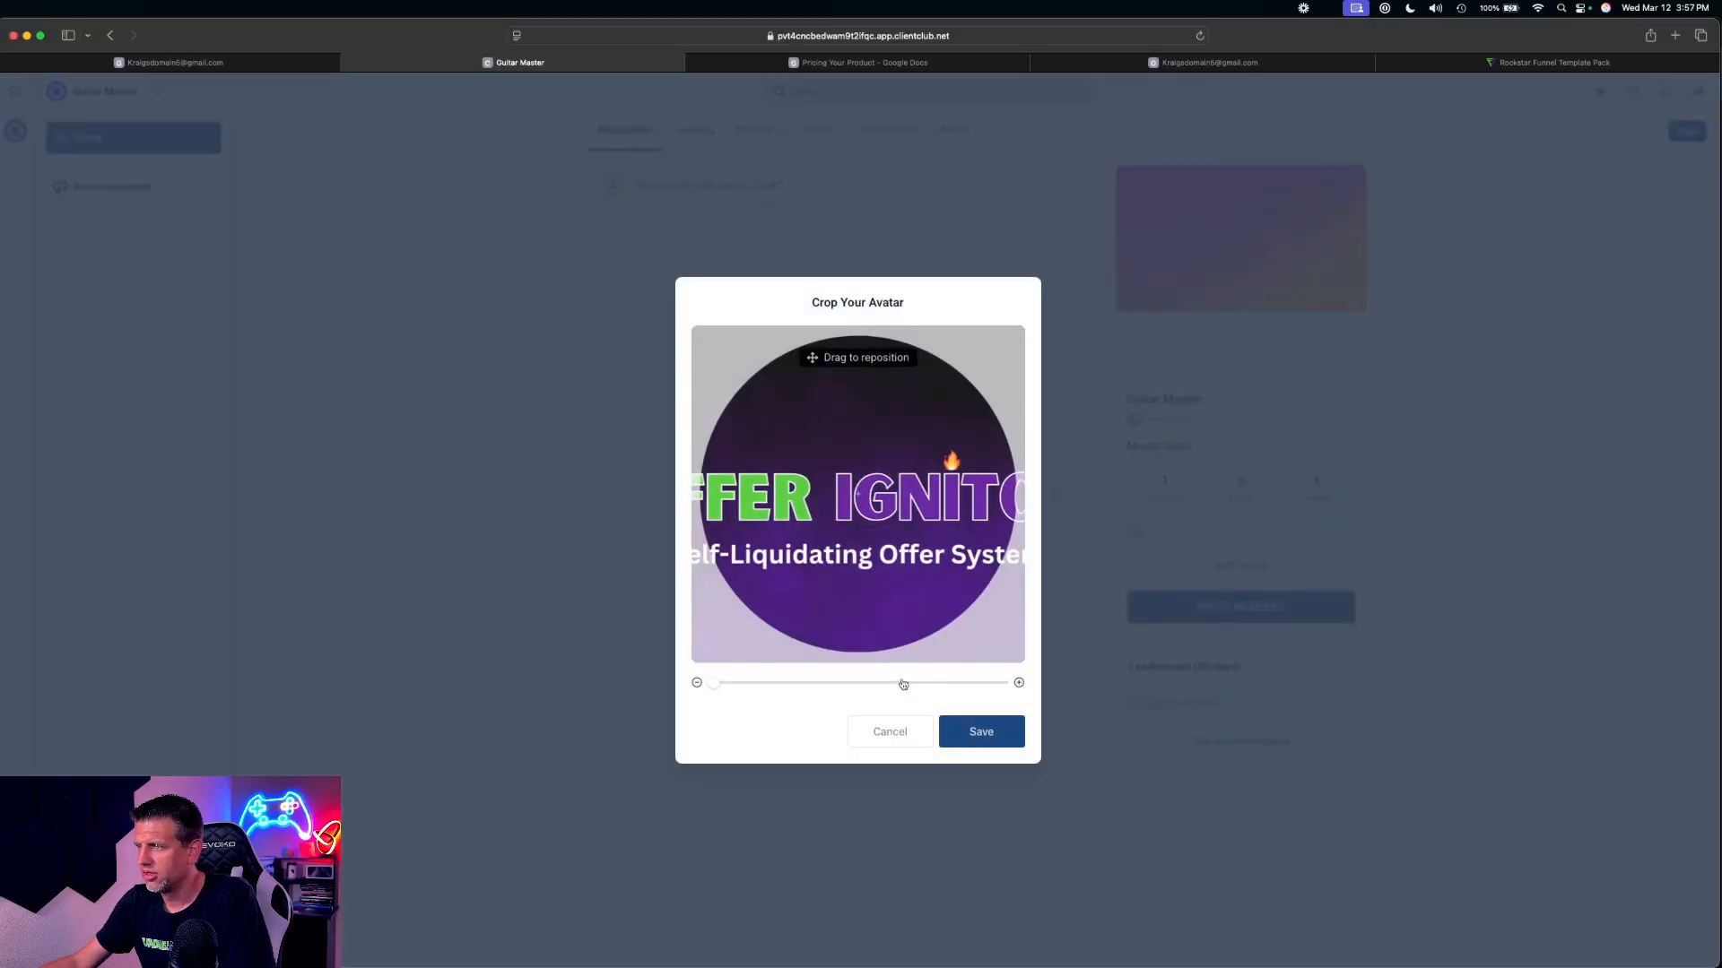
click(965, 732)
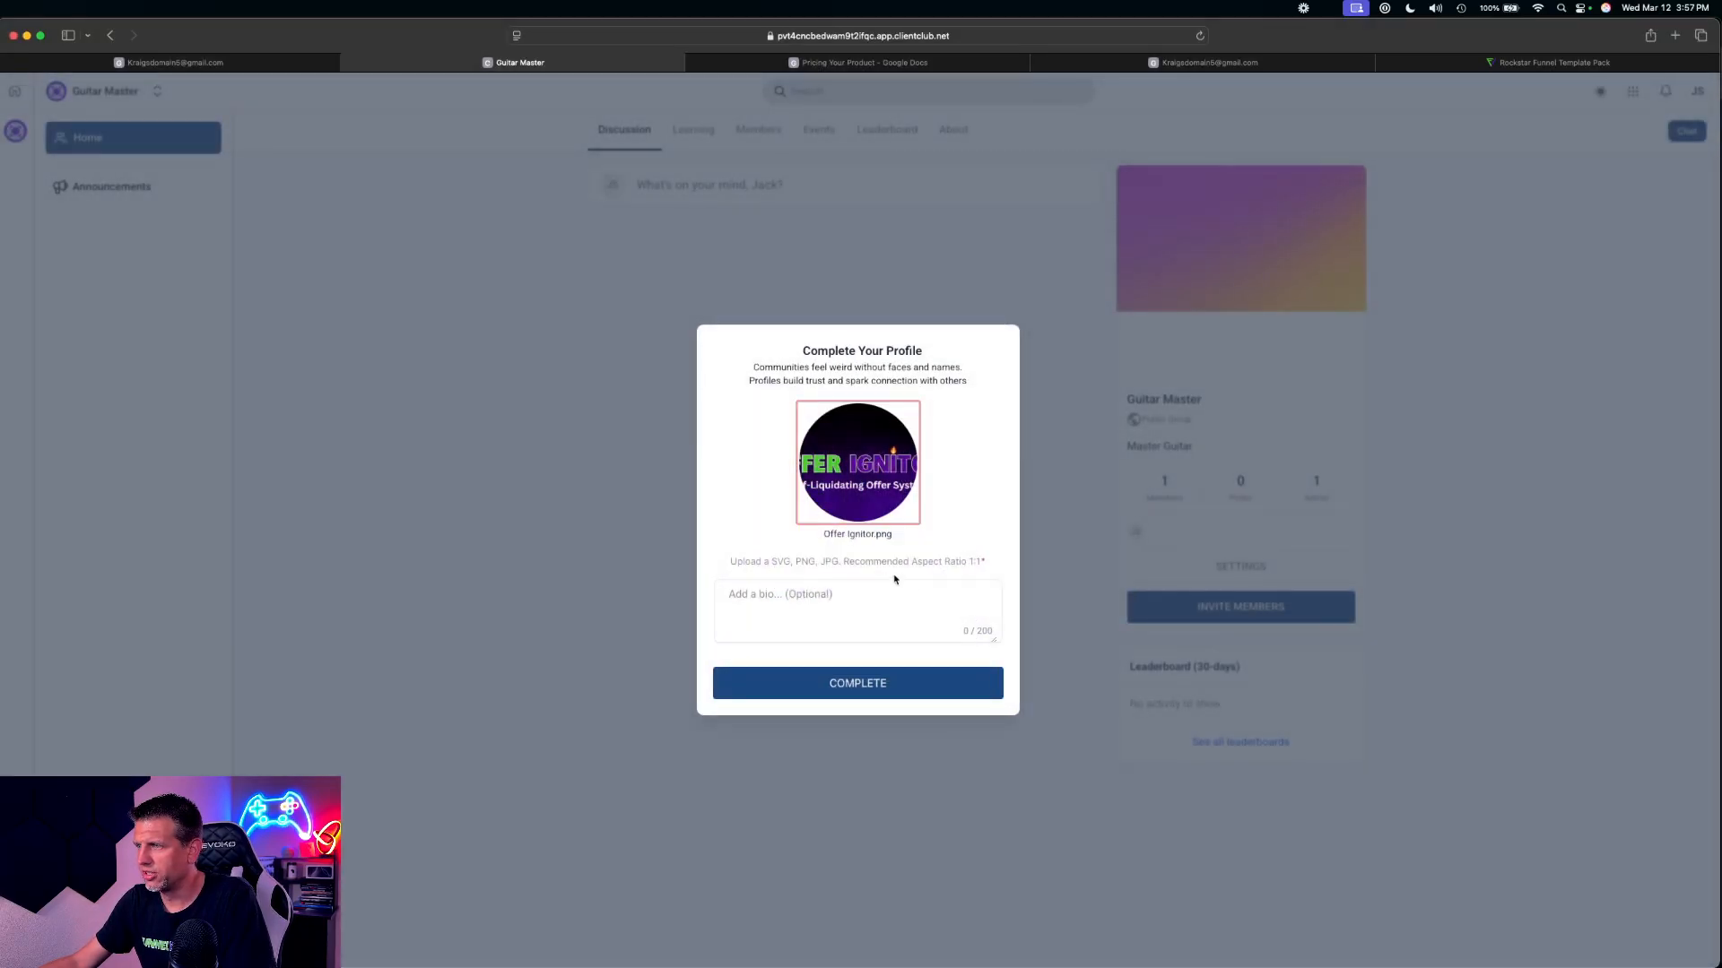
click(879, 674)
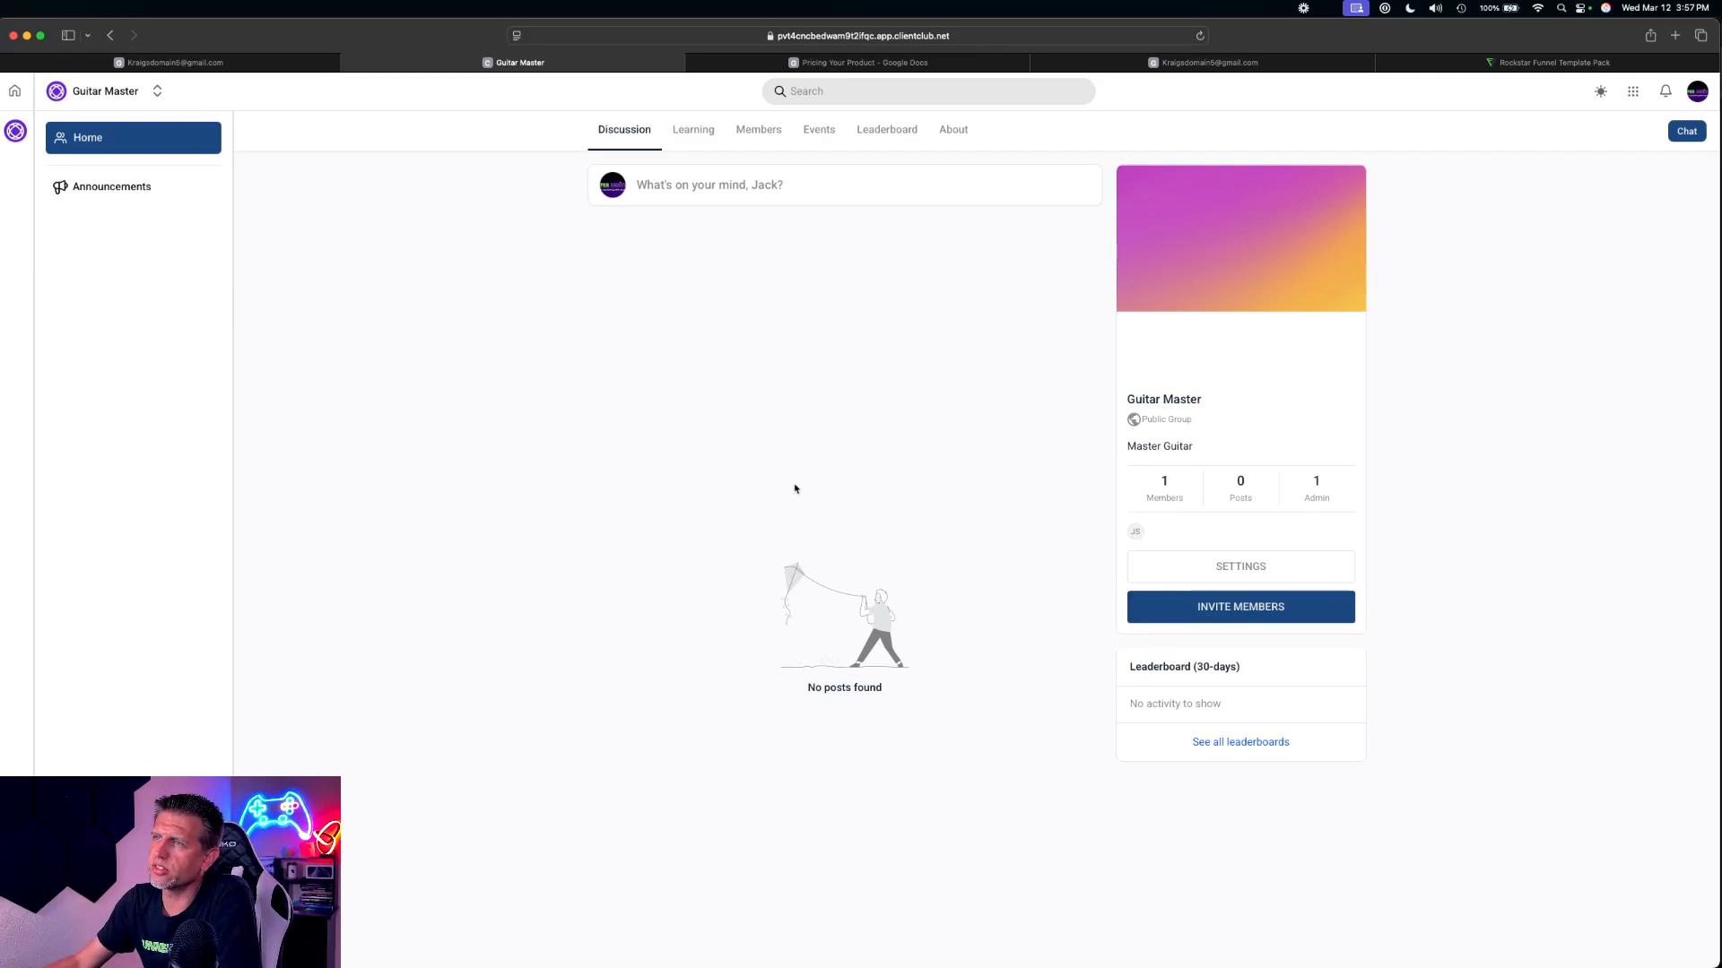
click(170, 63)
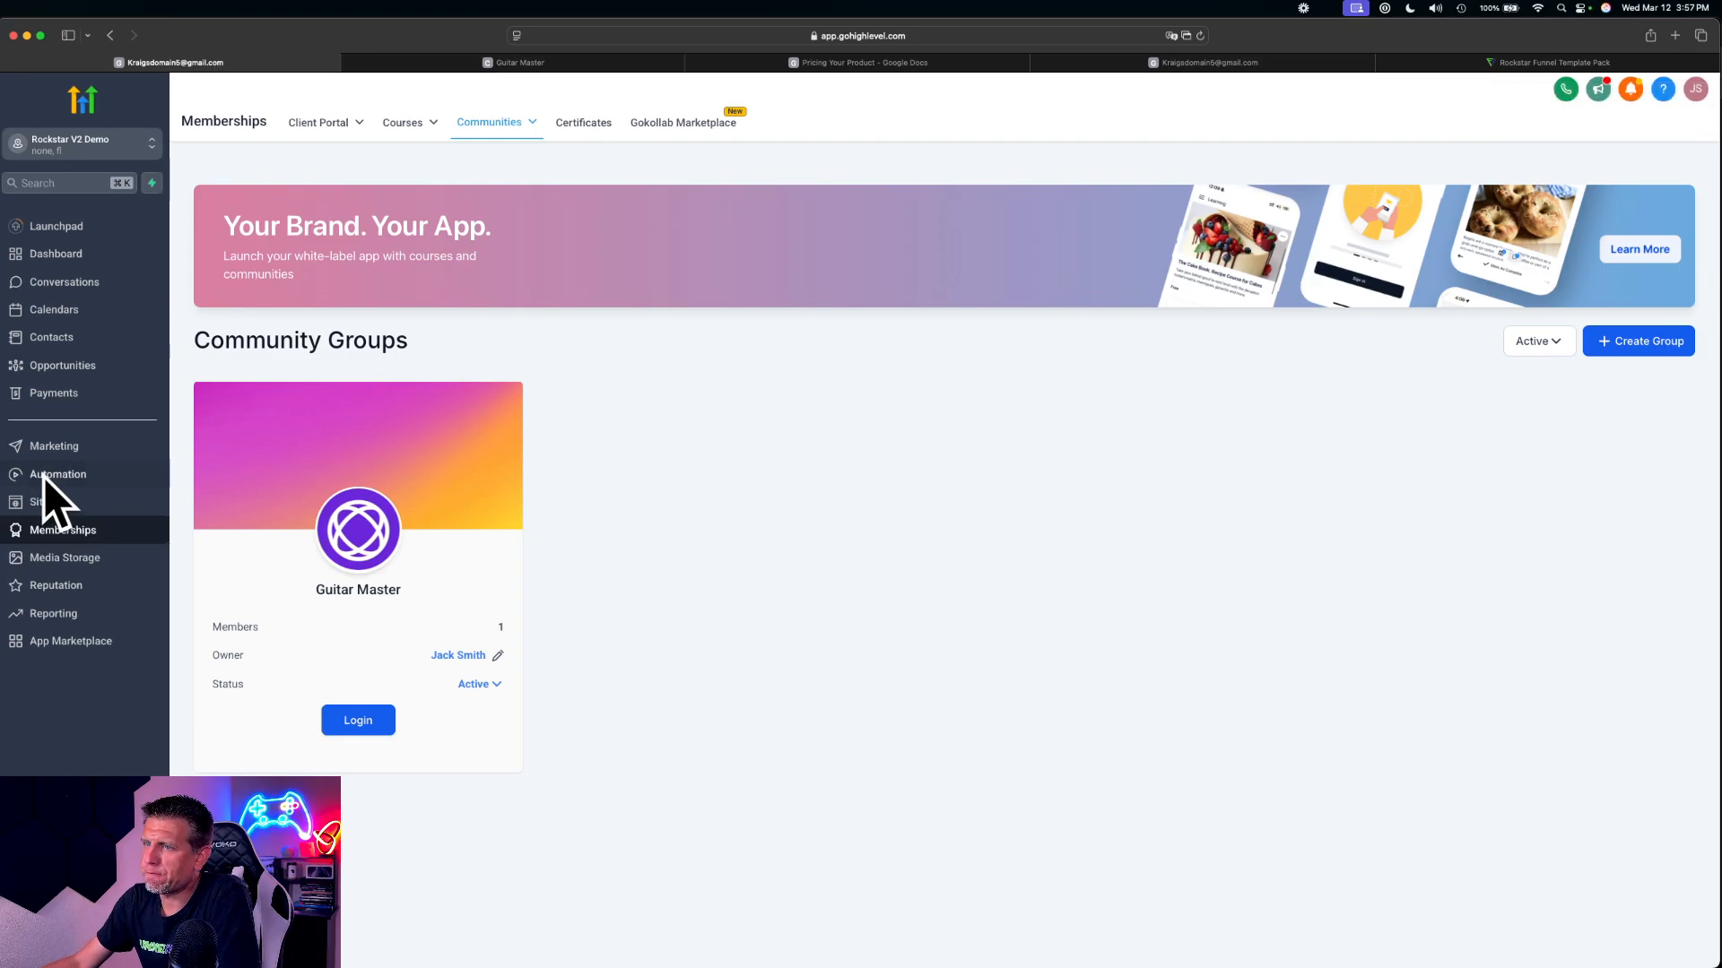
Open the product list in the Payments area
click(53, 506)
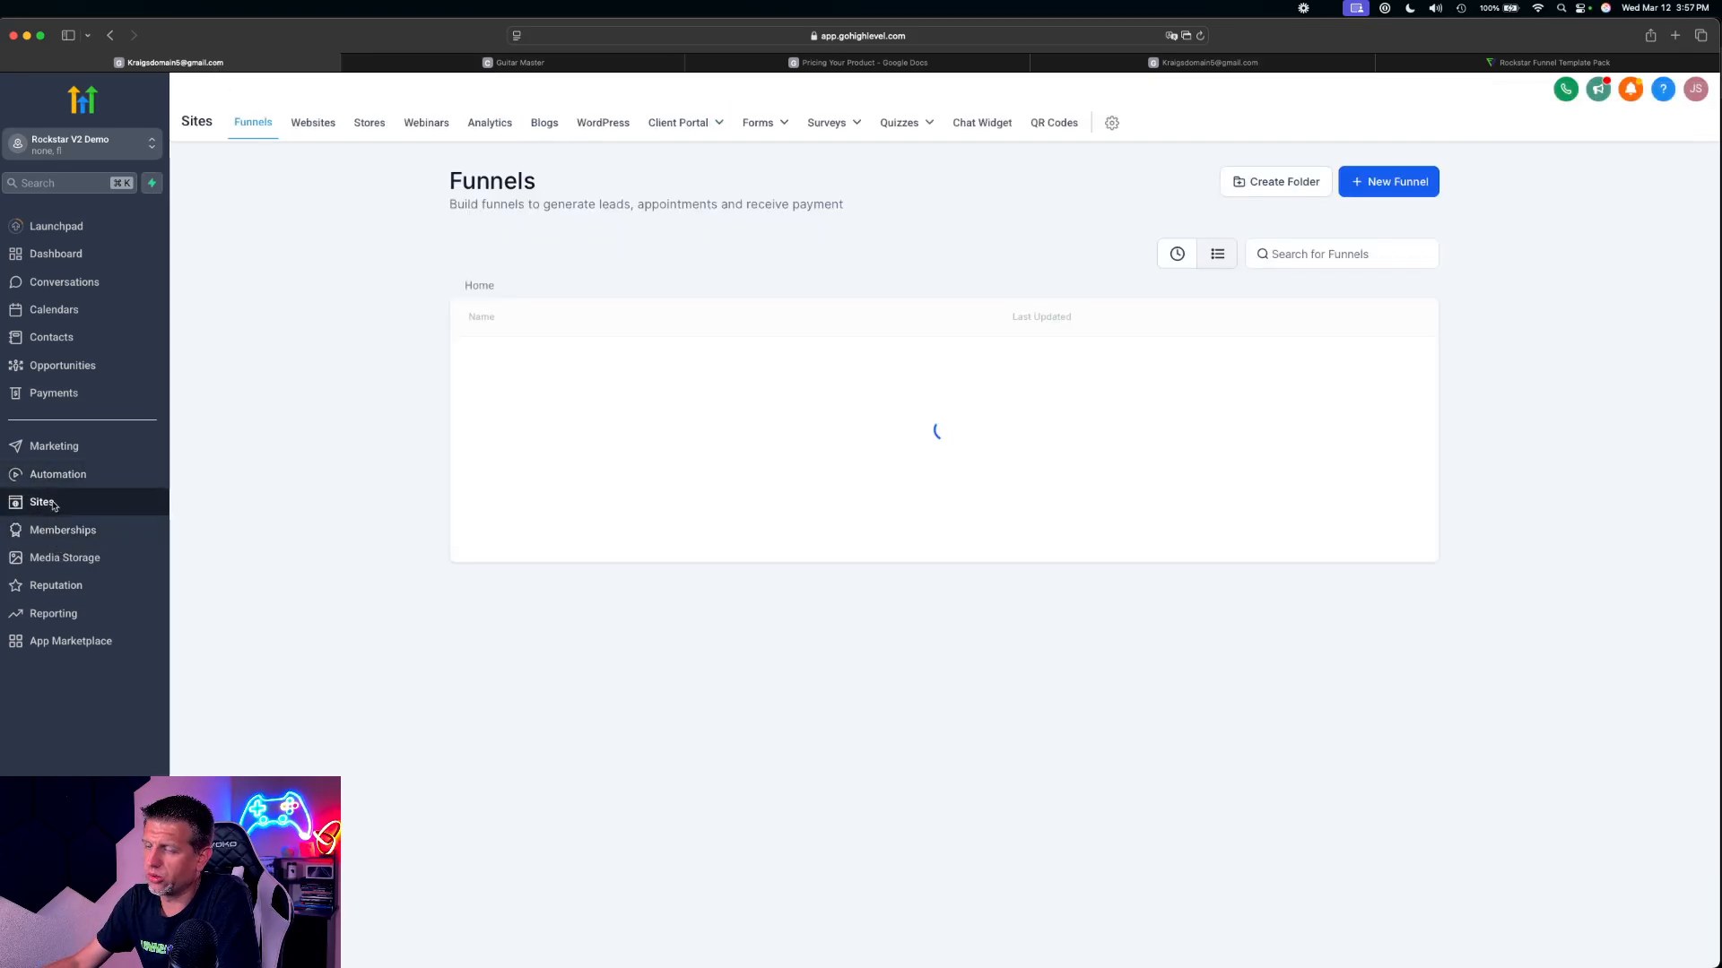
click(53, 393)
mouse_move(901, 123)
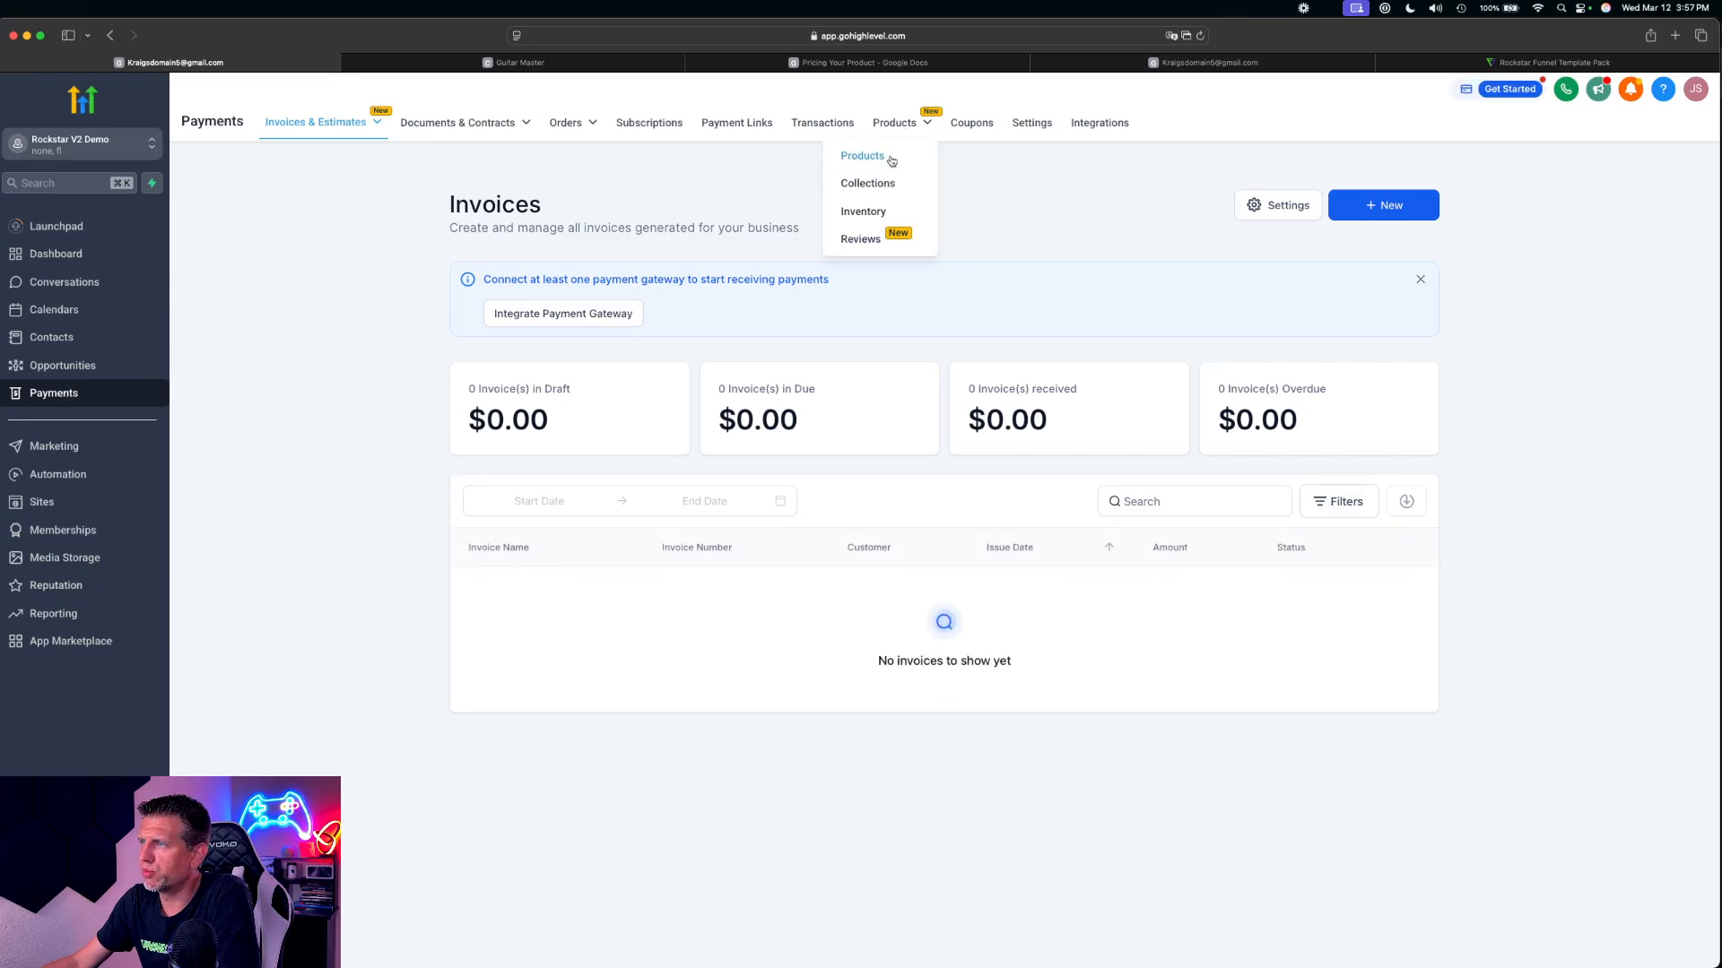
click(896, 157)
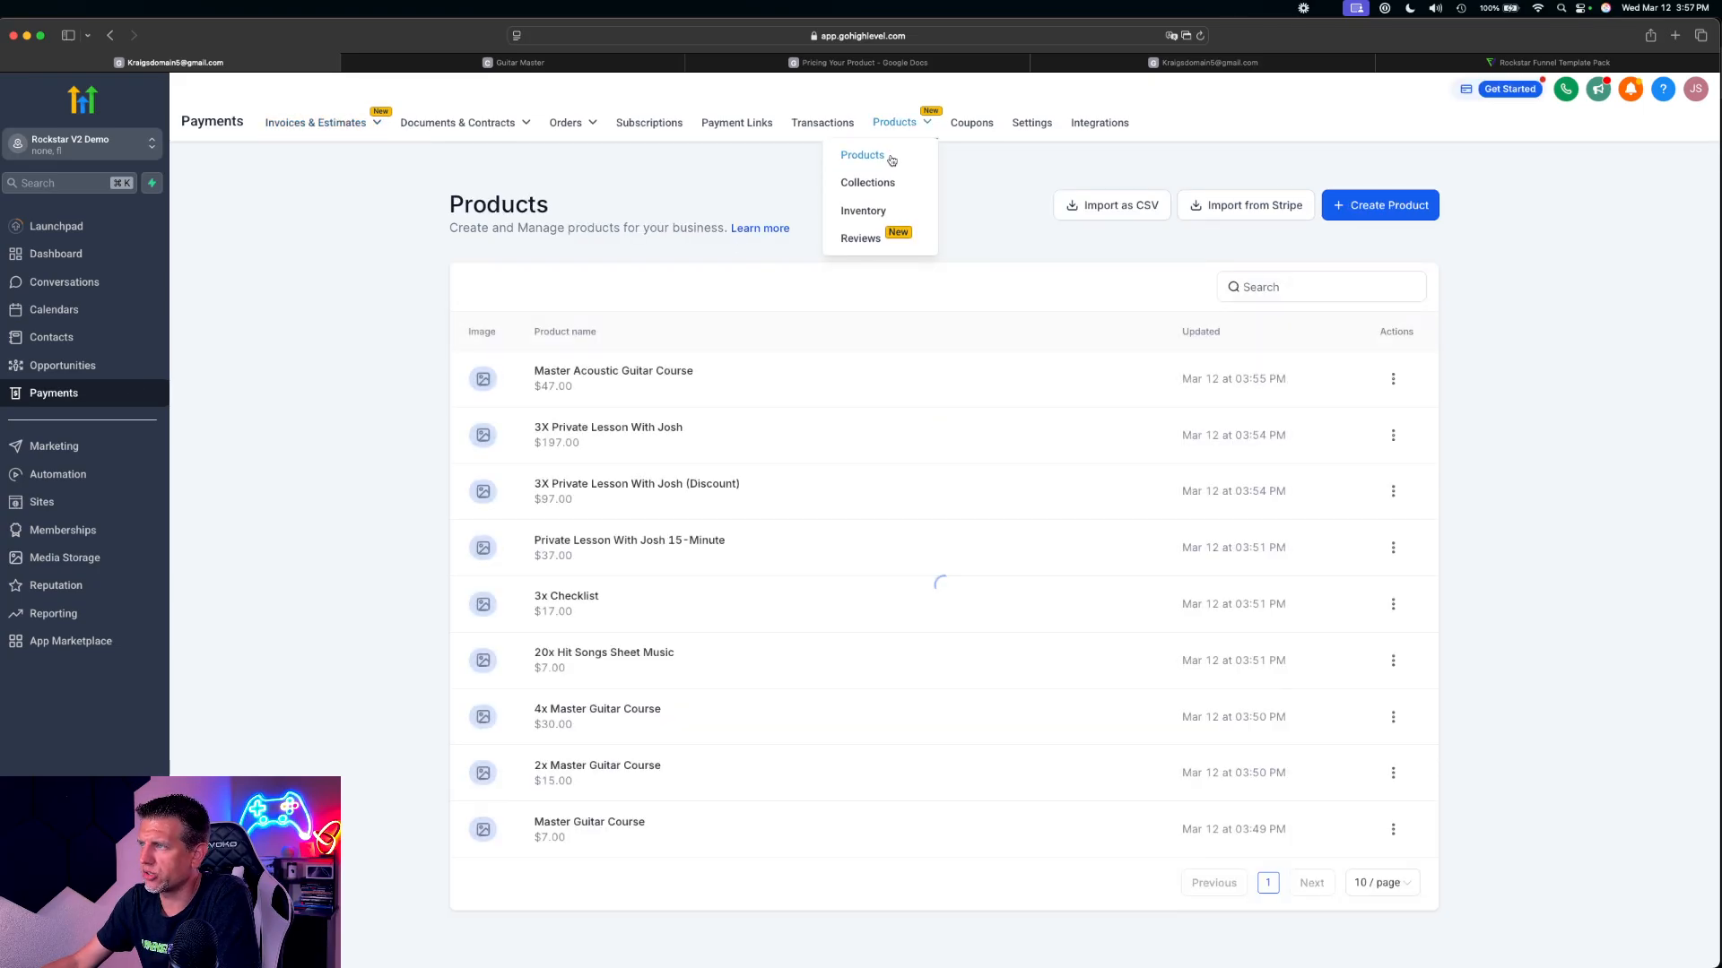
click(1423, 211)
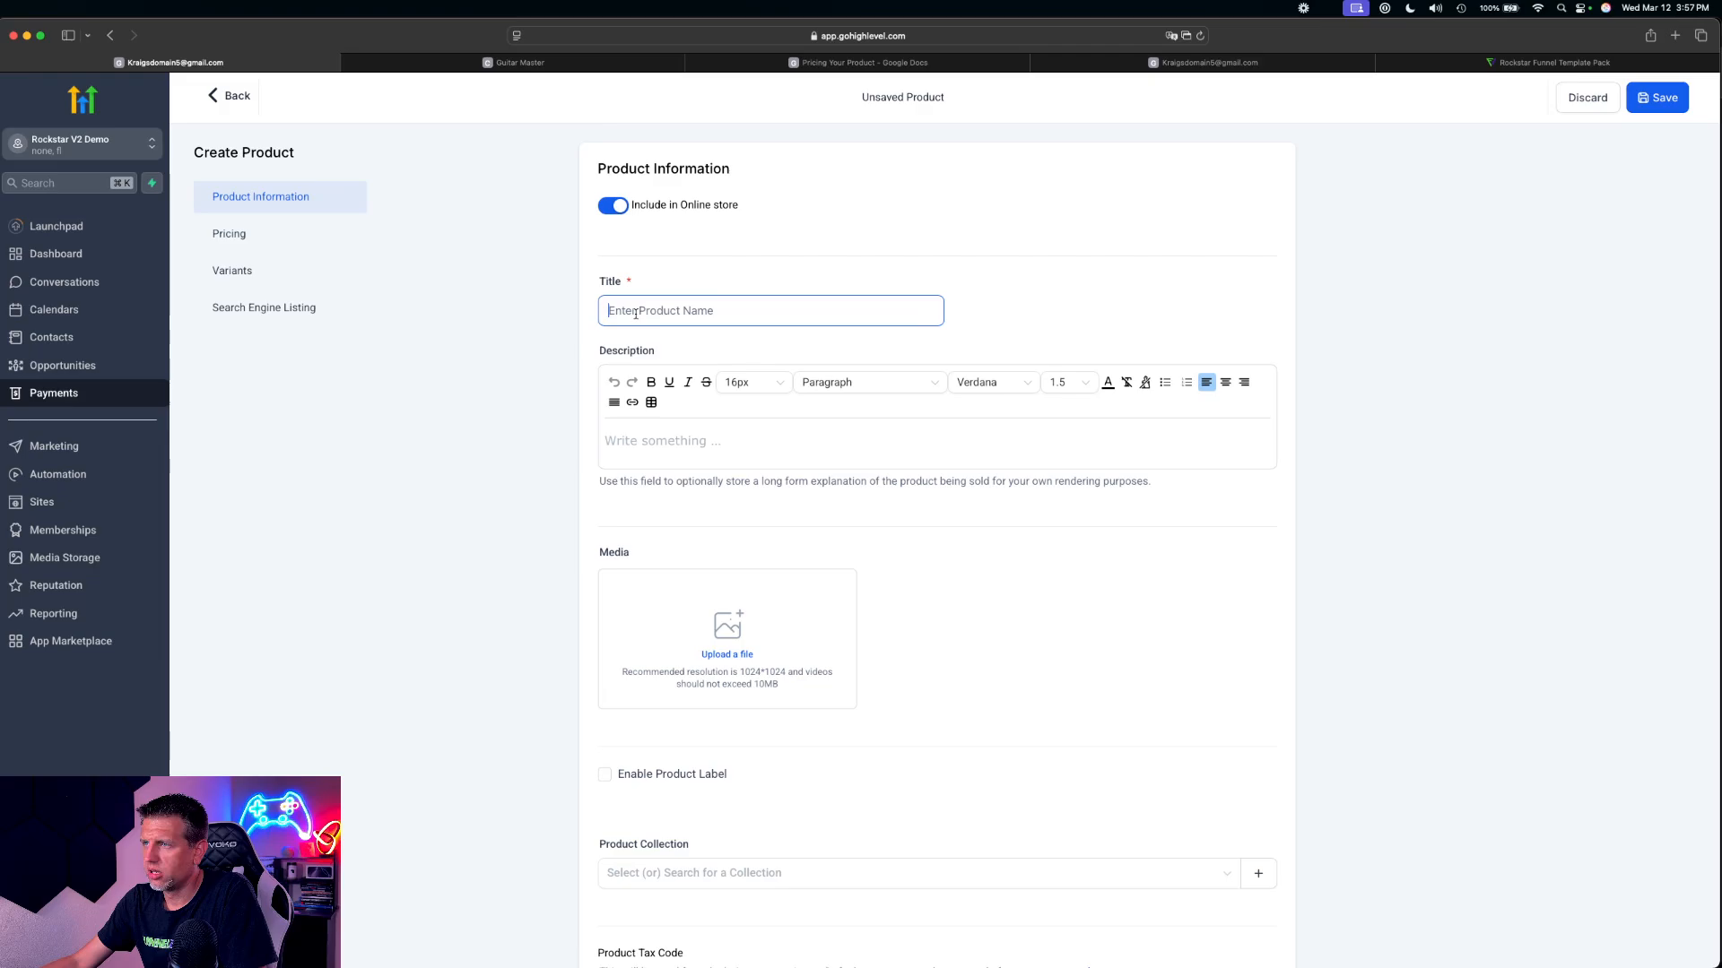
text(Community)
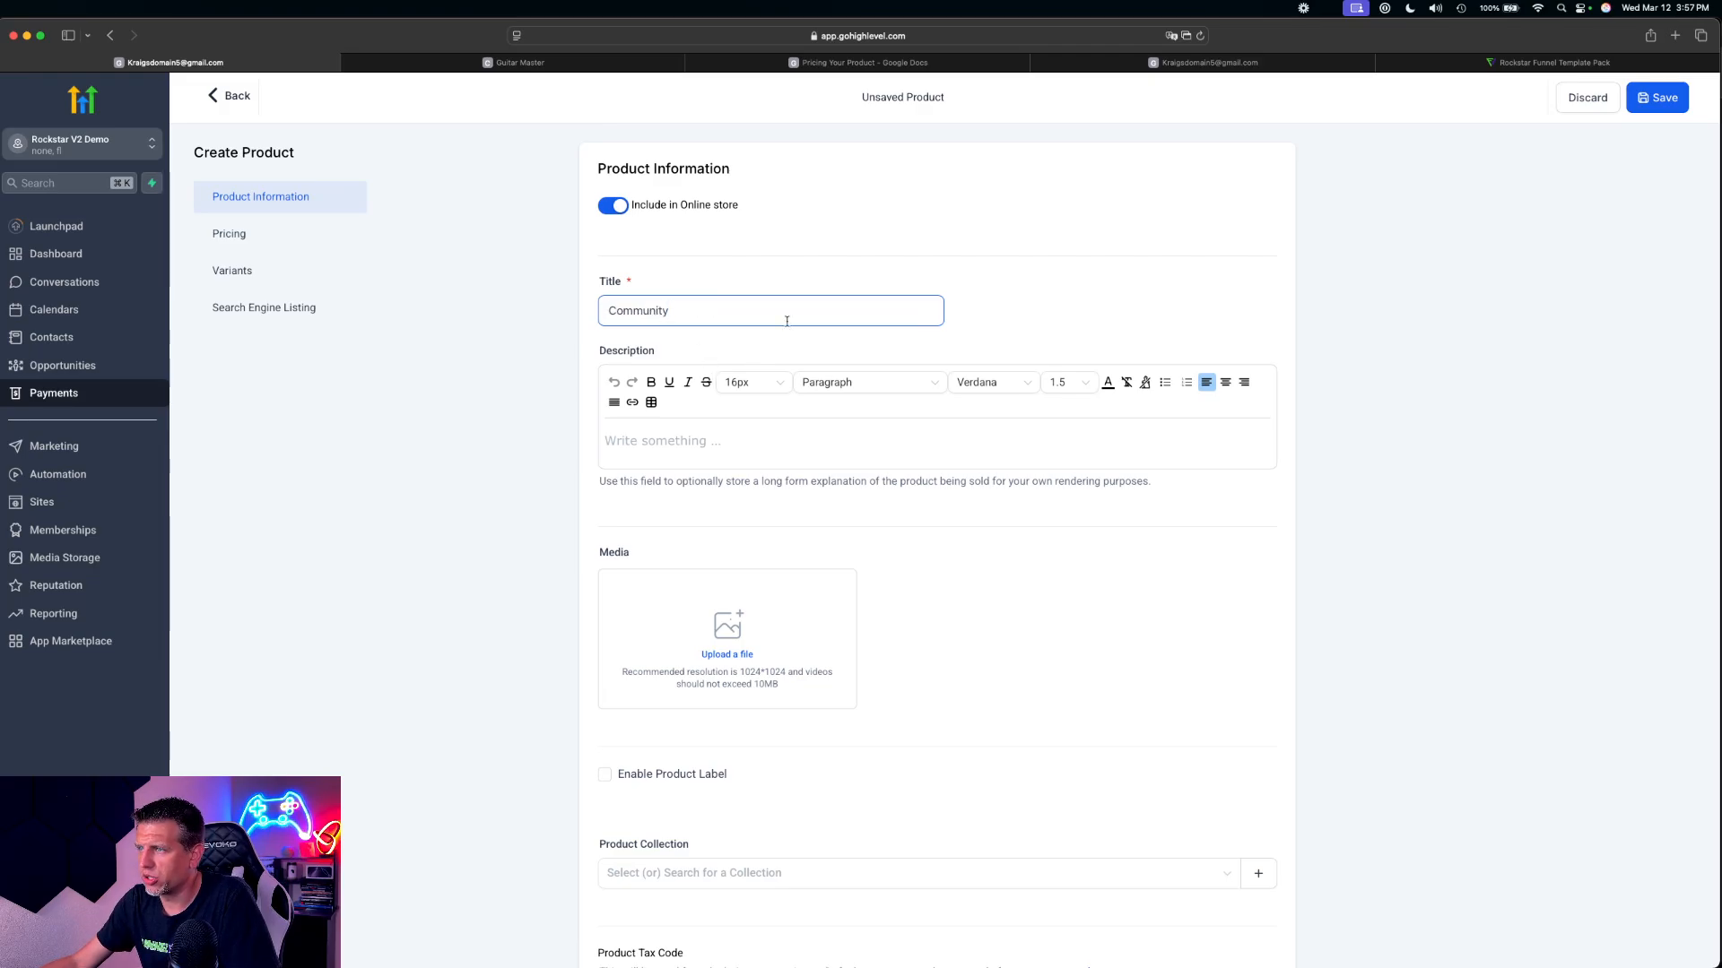
scroll(787, 416, down, 10)
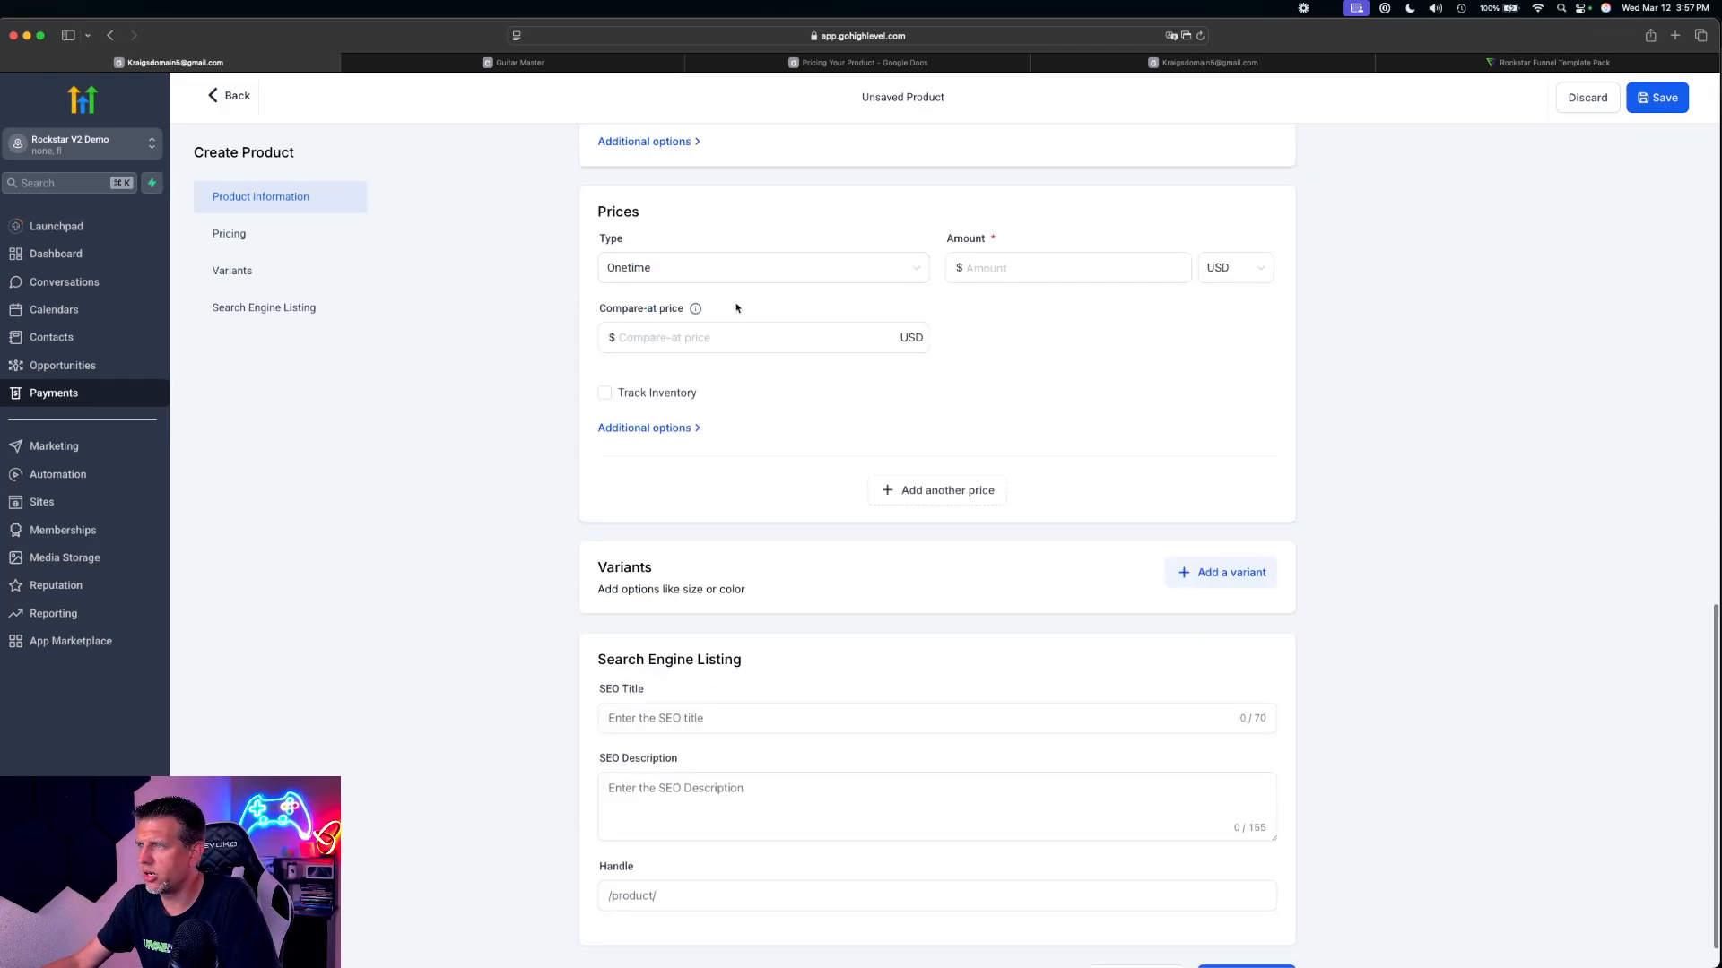
click(684, 268)
click(681, 332)
click(998, 265)
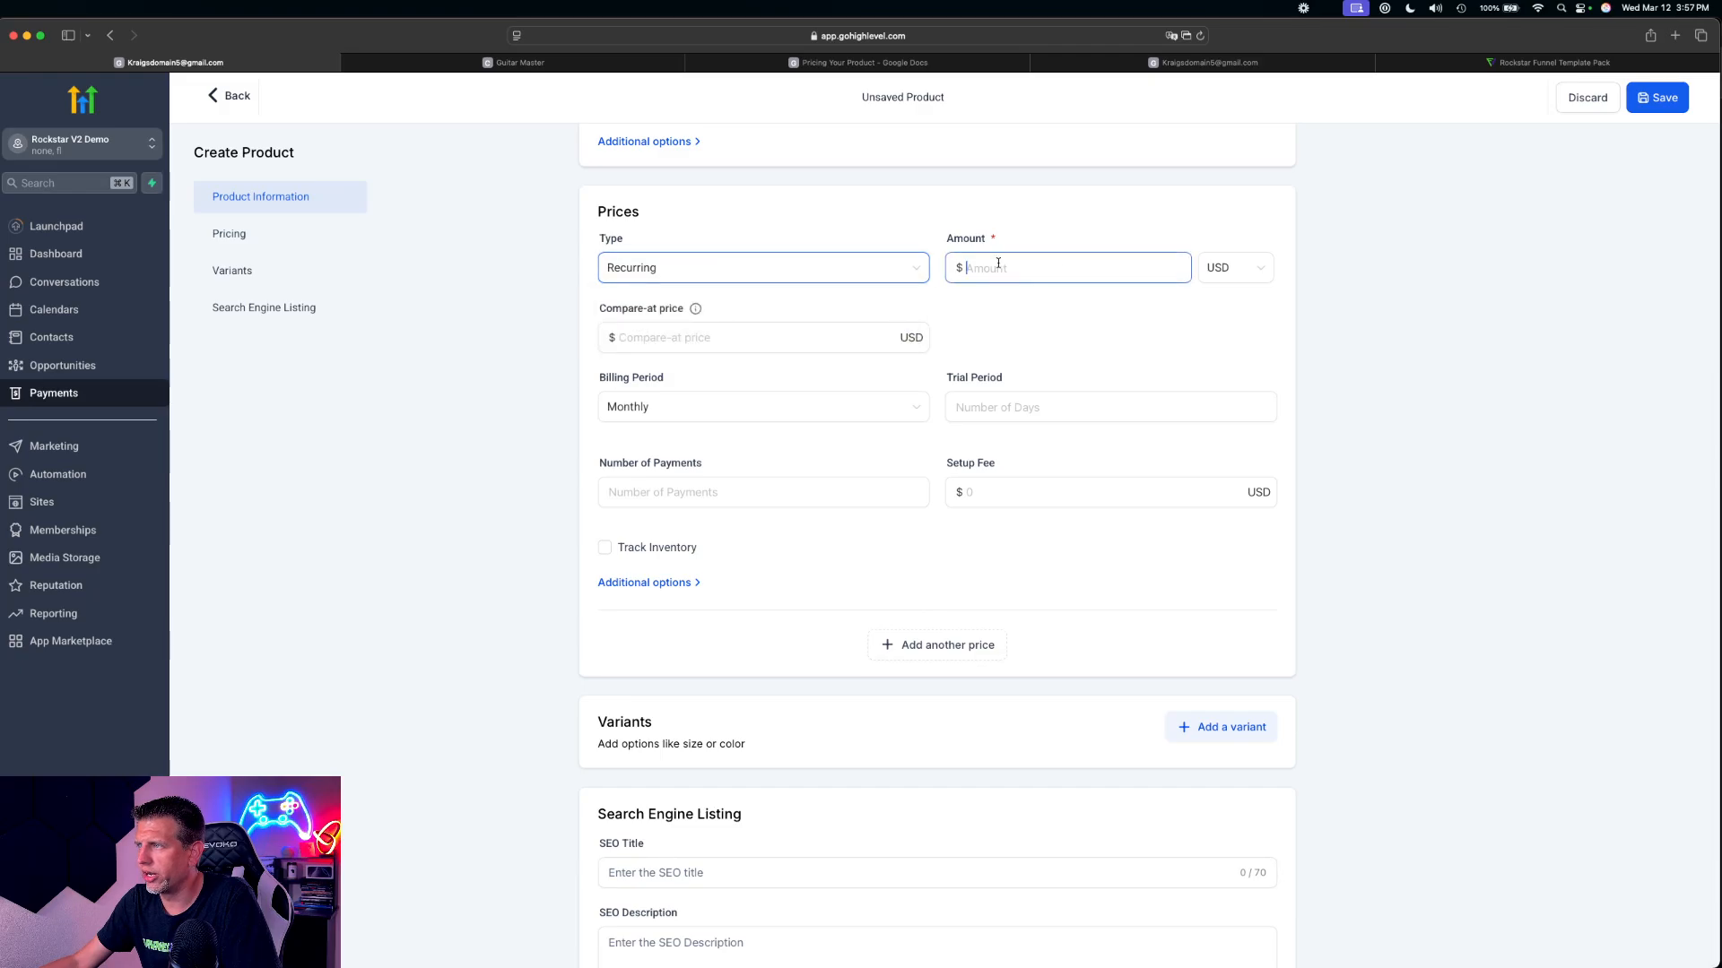
text(97)
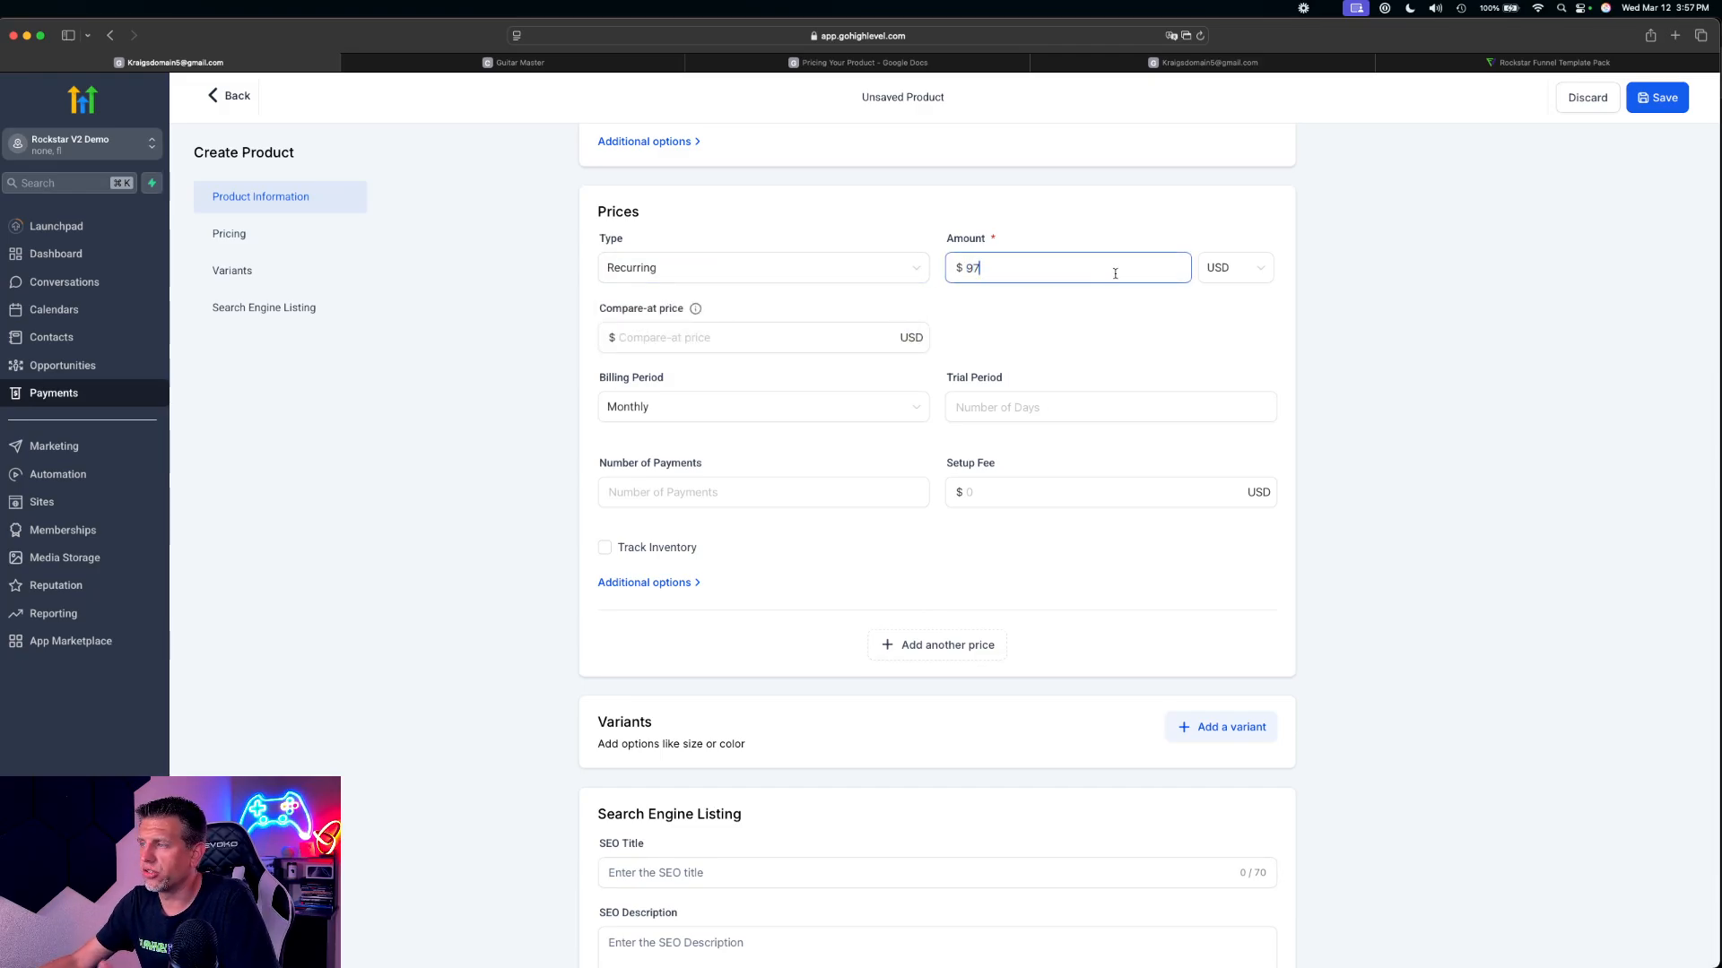
scroll(1116, 287, up, 3)
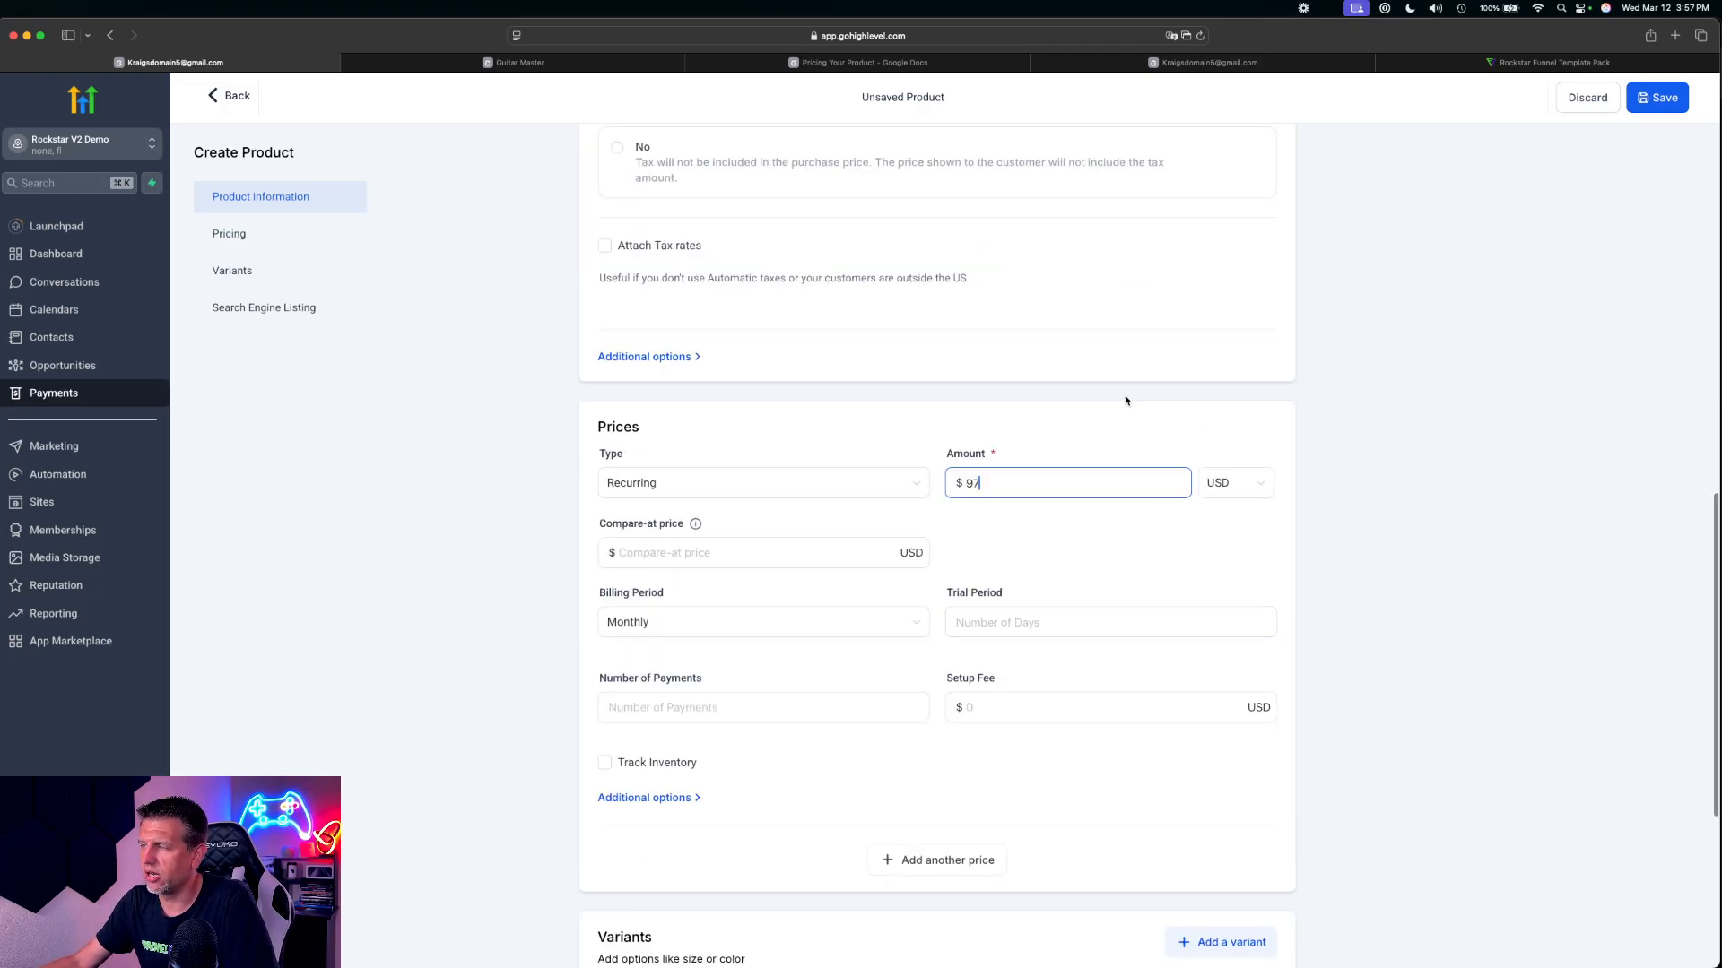
drag(1145, 484, 889, 475)
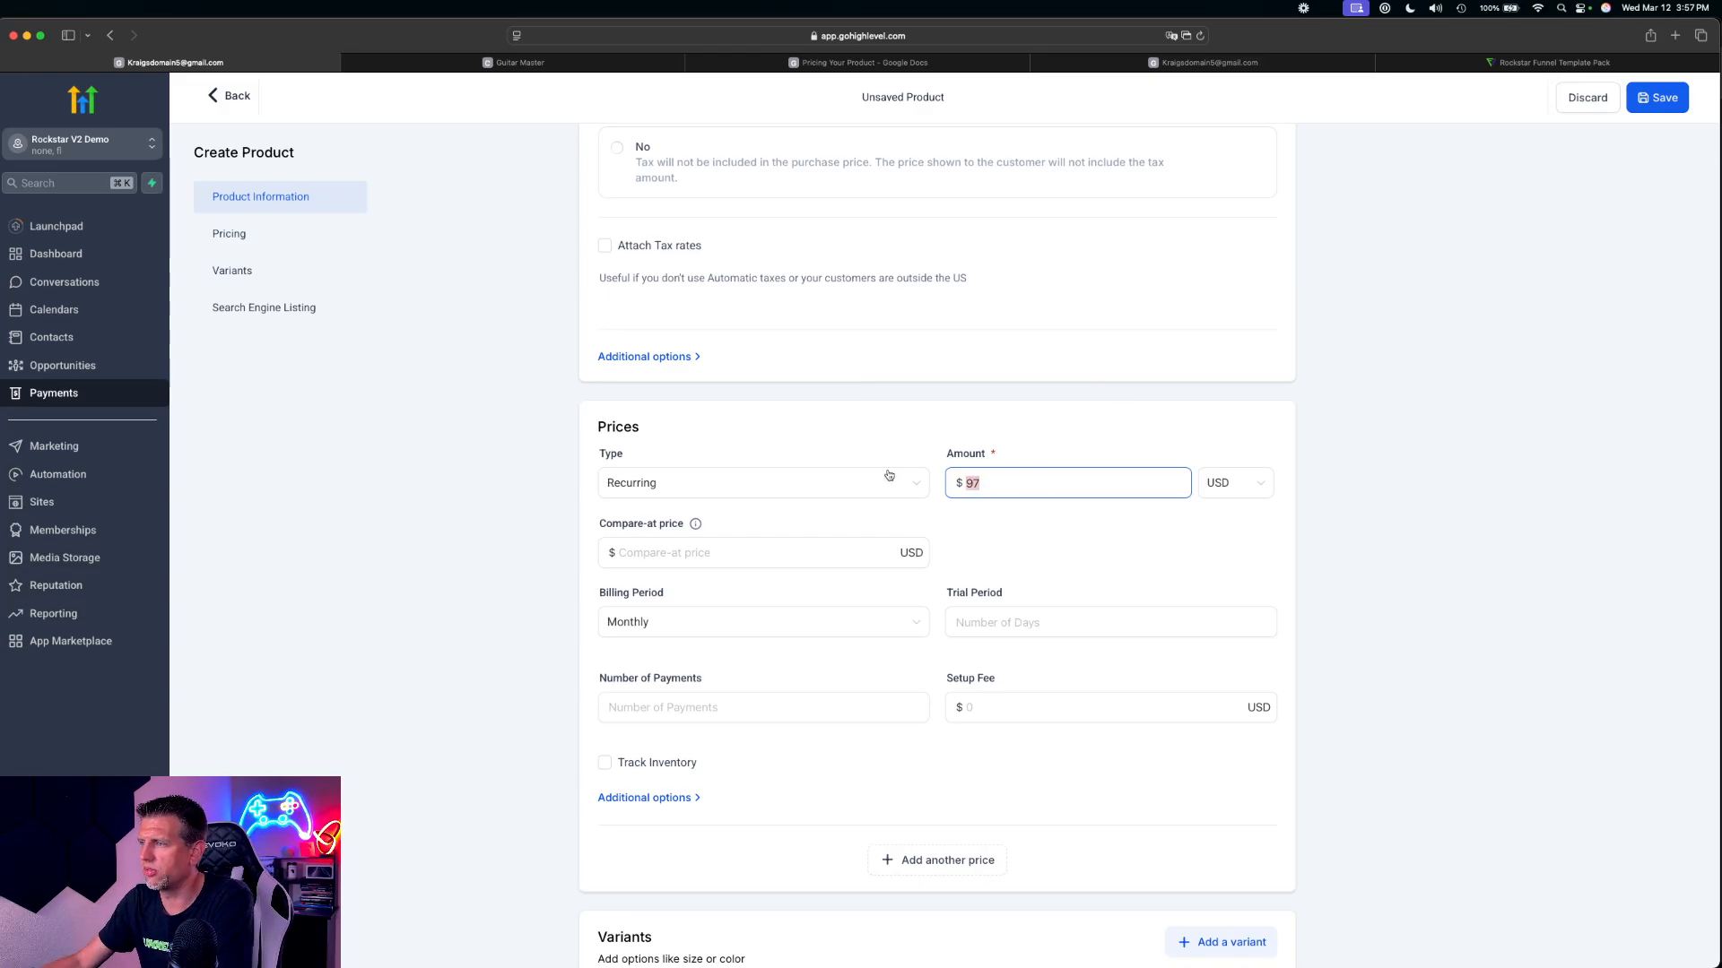
click(681, 488)
click(628, 516)
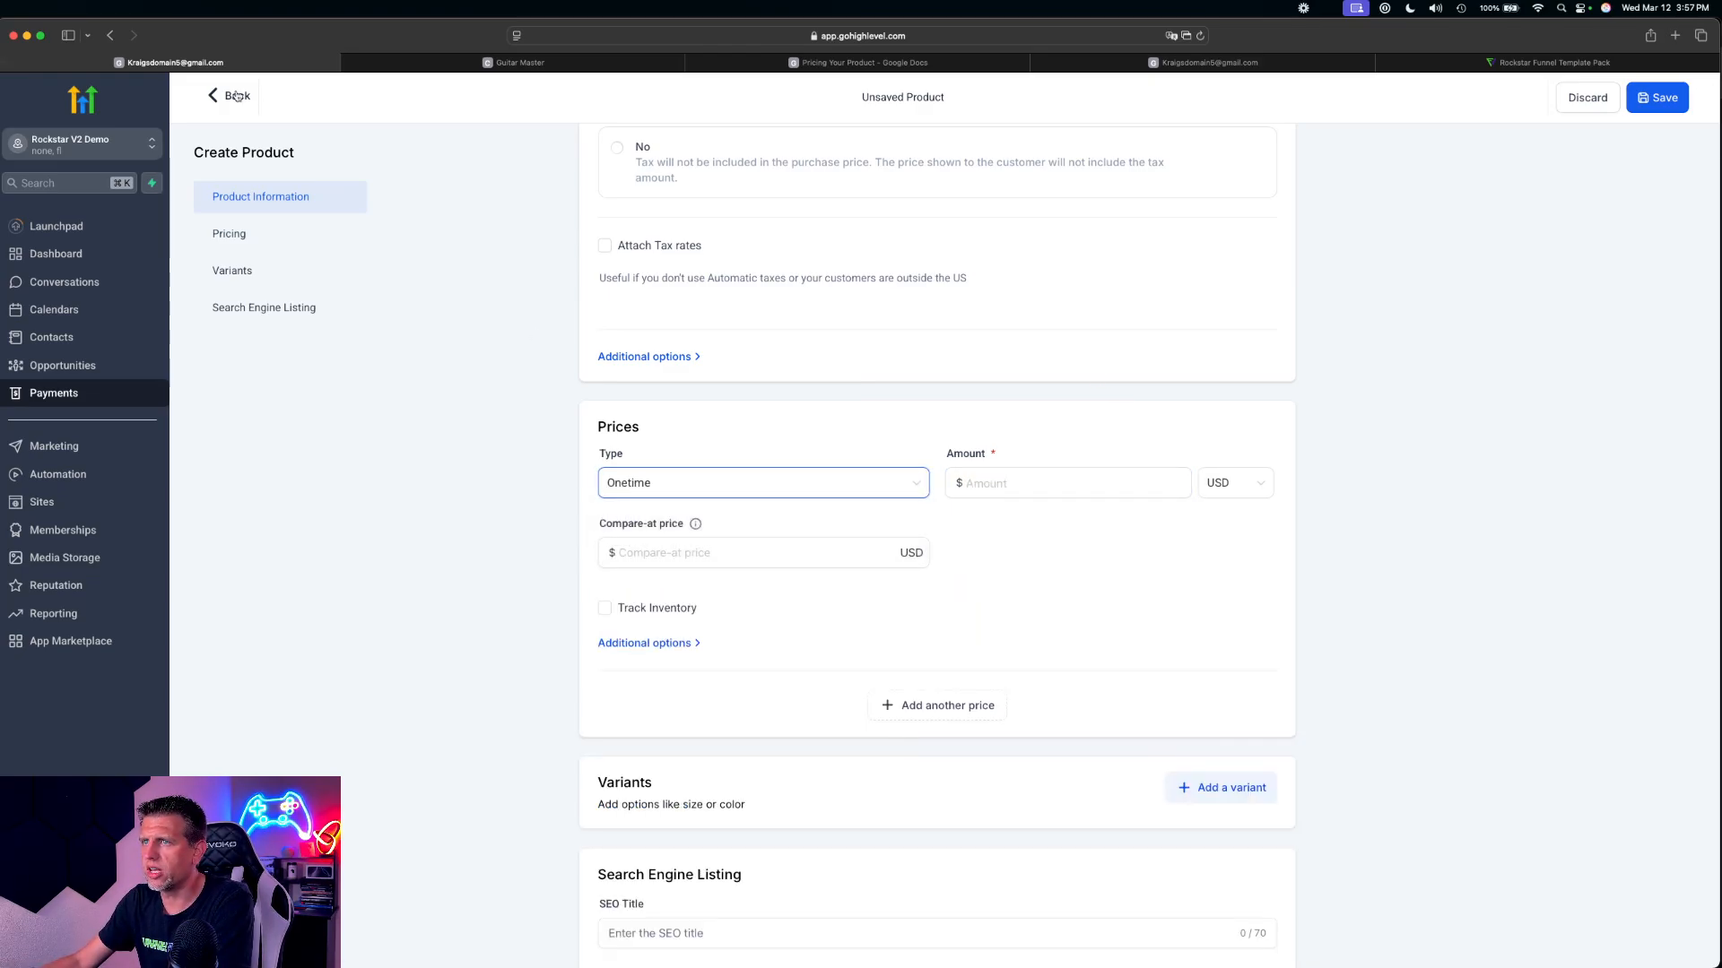
click(235, 95)
Switch to the Guitar Master community and open a new price entry in the group's subscription settings
click(574, 63)
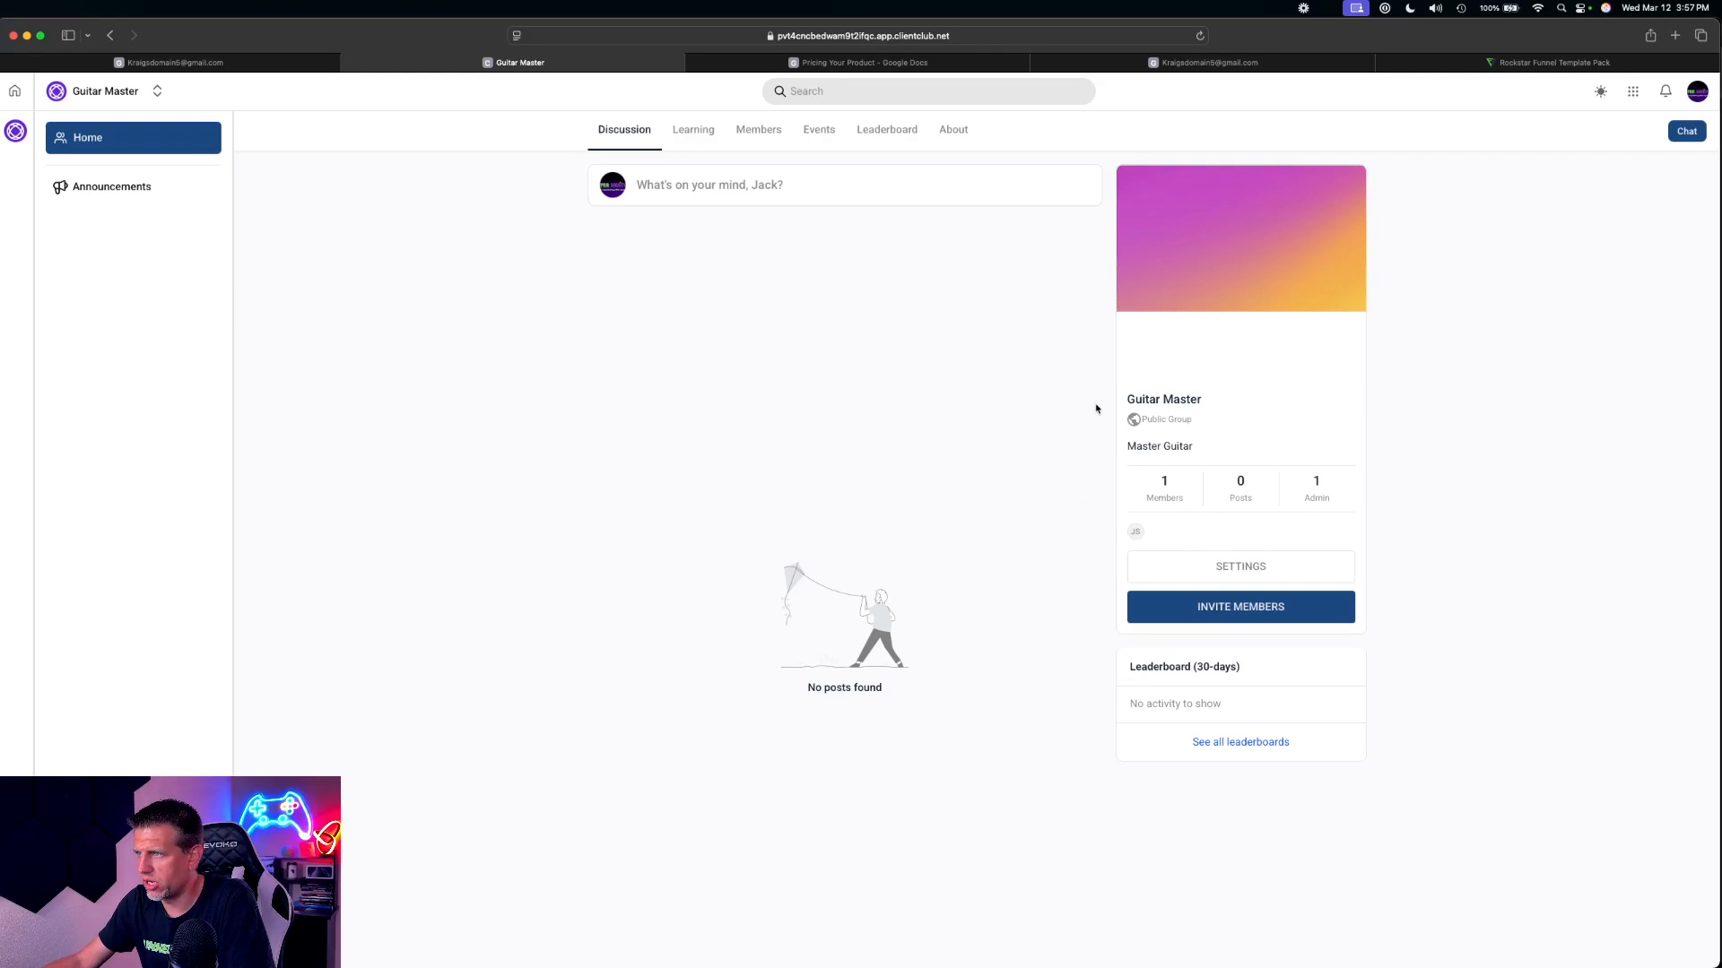
click(1253, 568)
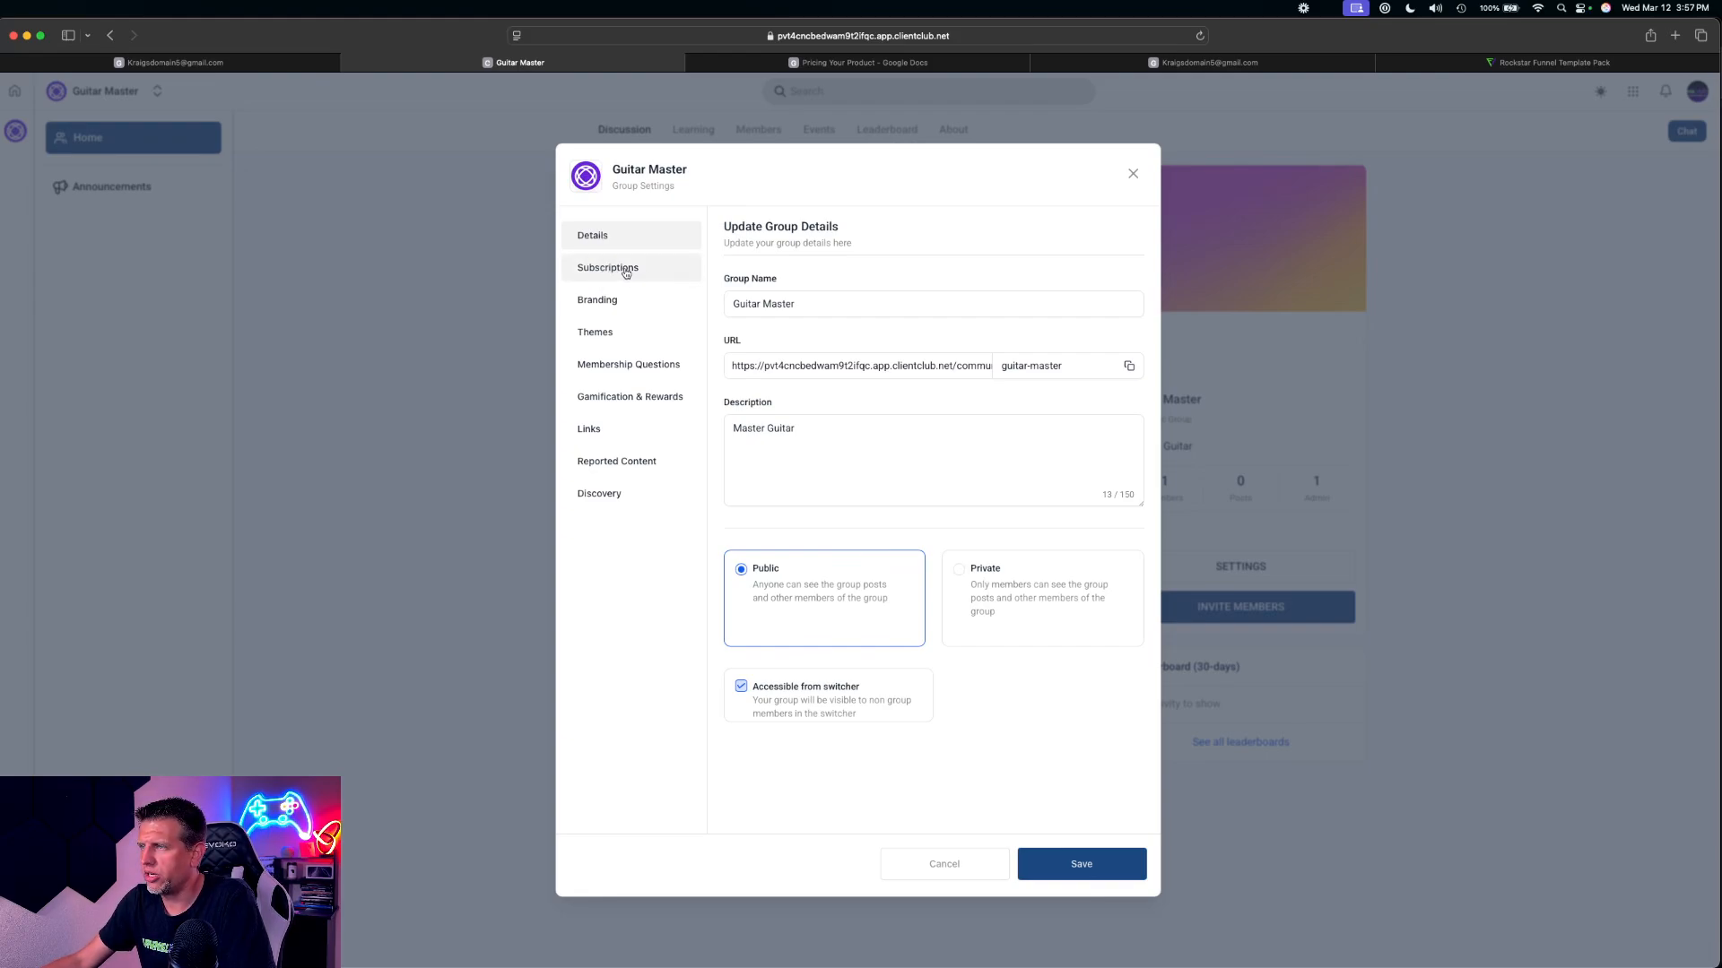
click(628, 273)
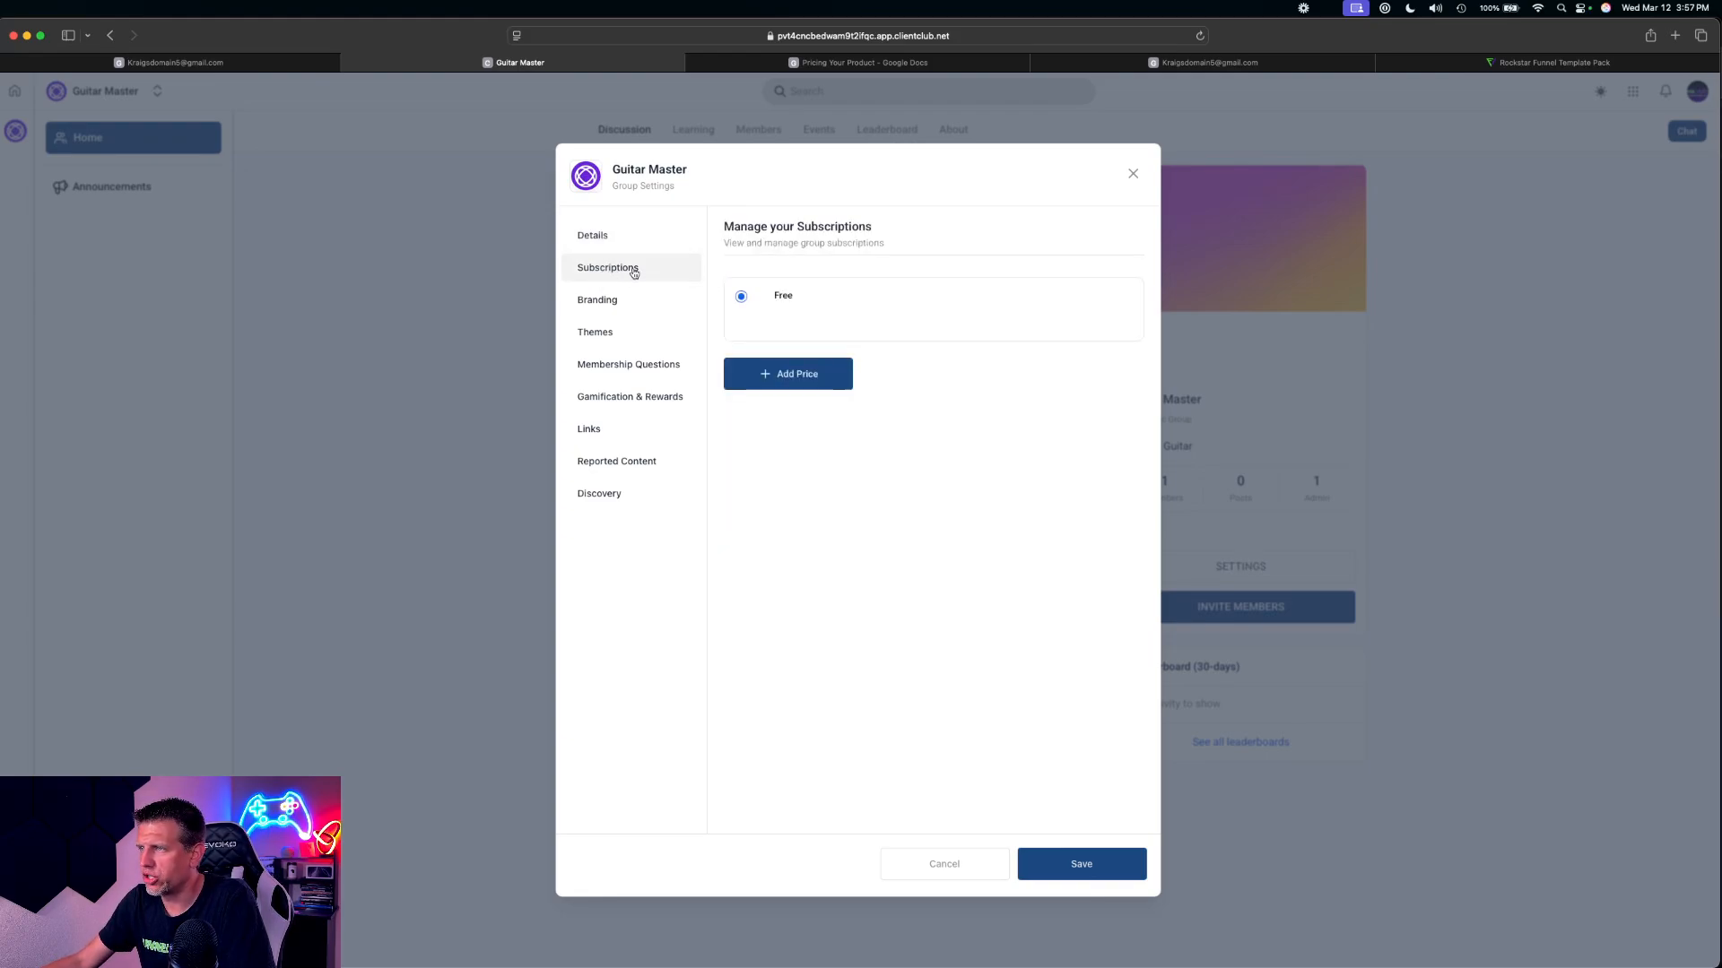
click(778, 374)
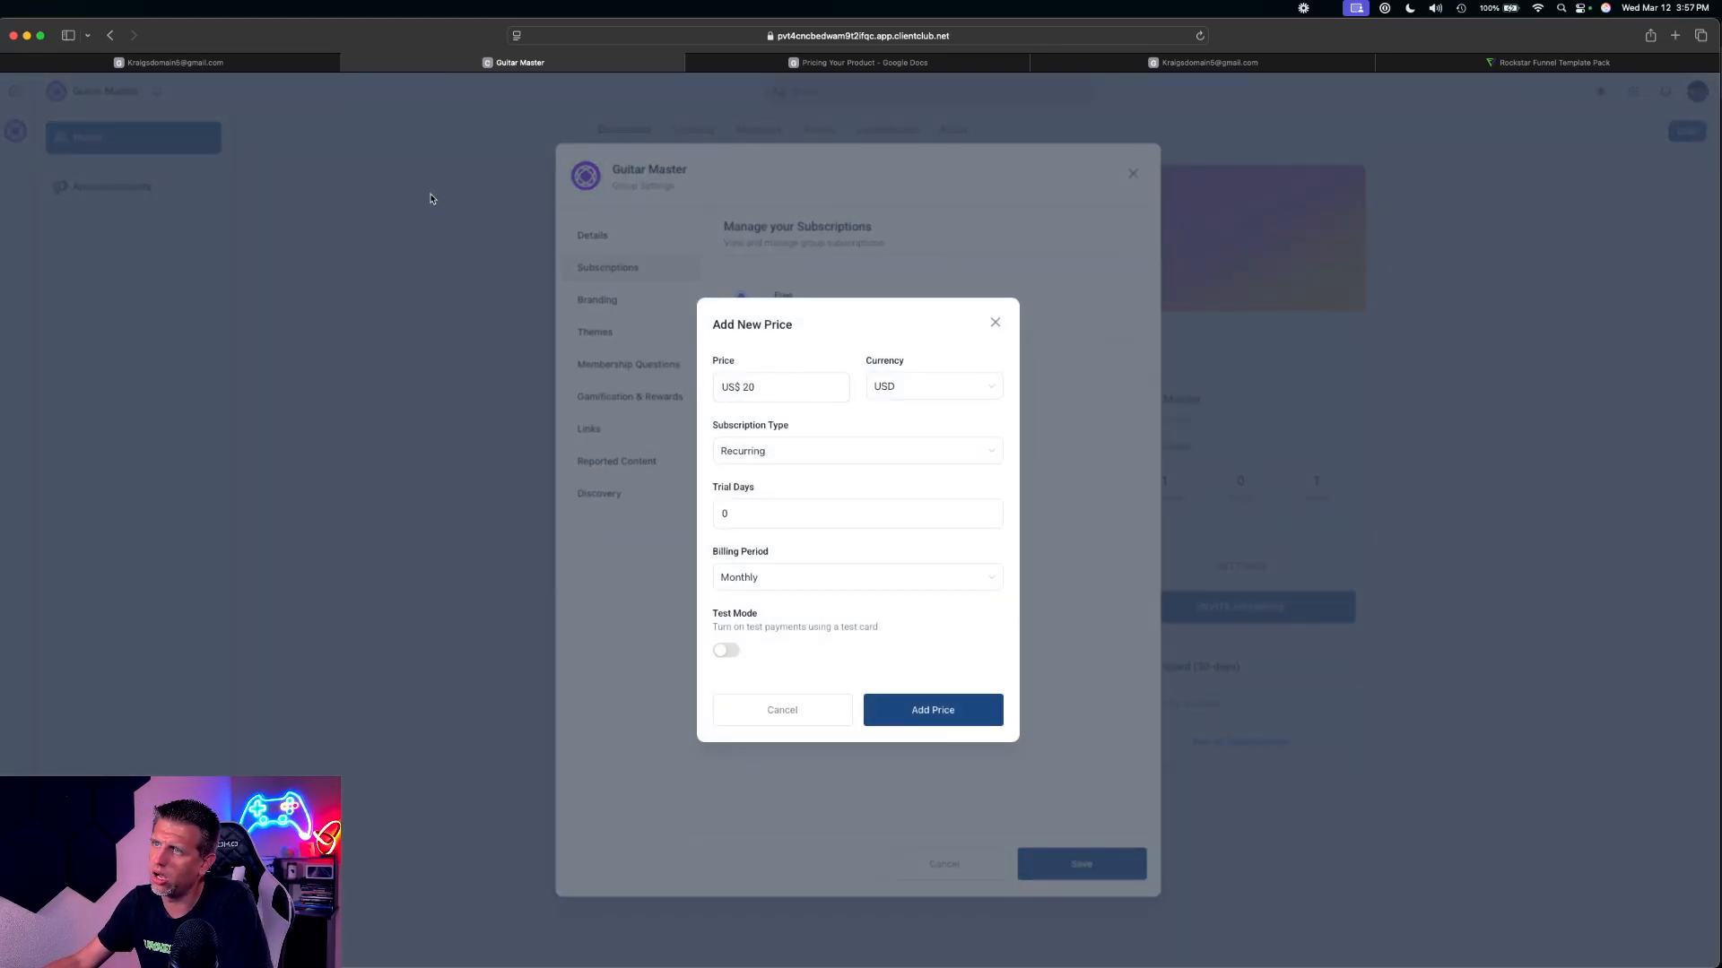
click(243, 62)
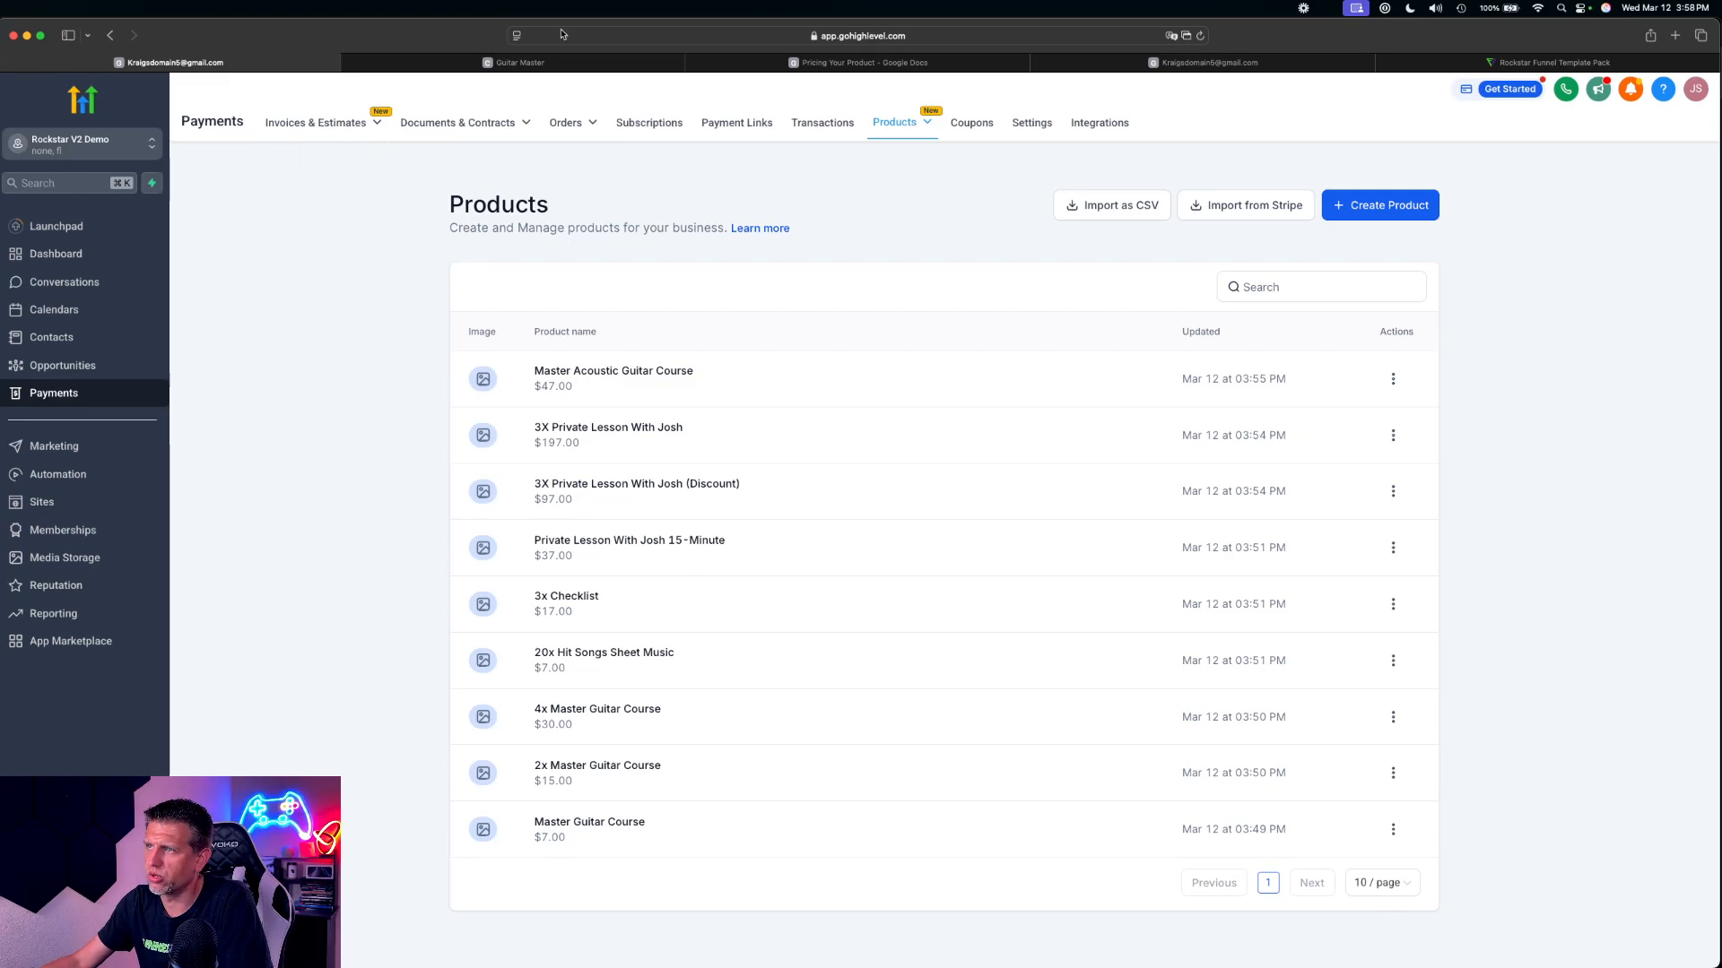
click(603, 64)
Try to add a monthly recurring price of US$ 49 to the group, also with test mode on, and close the group settings
double_click(783, 397)
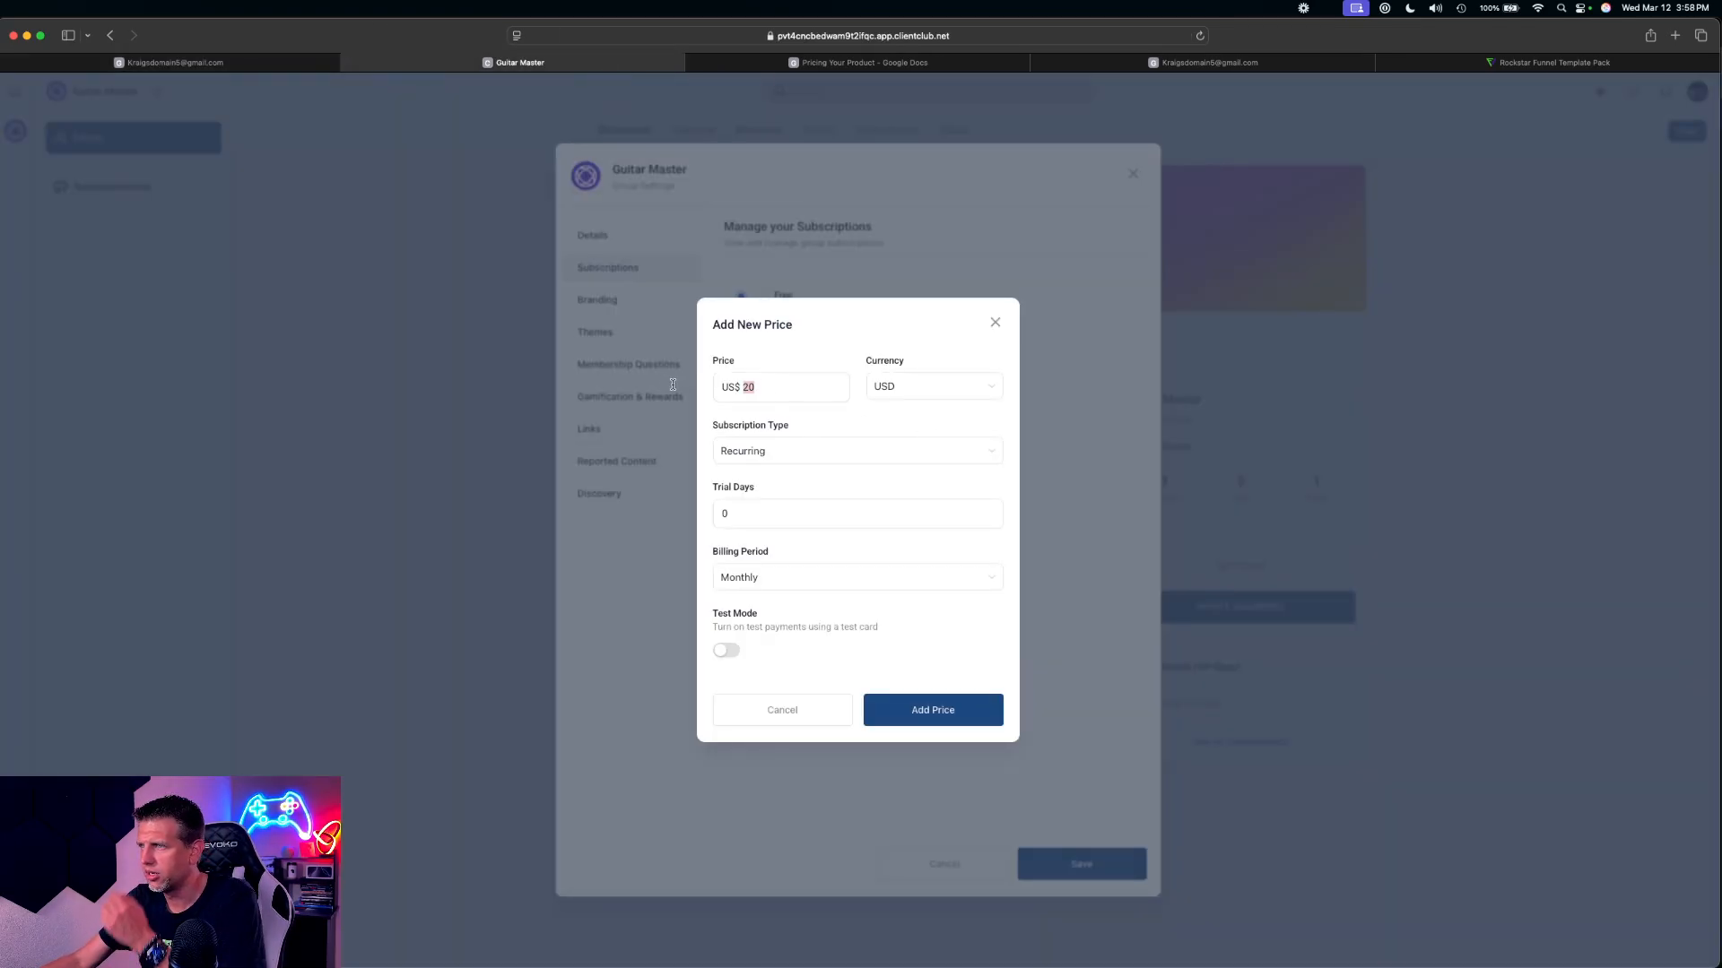
text(49)
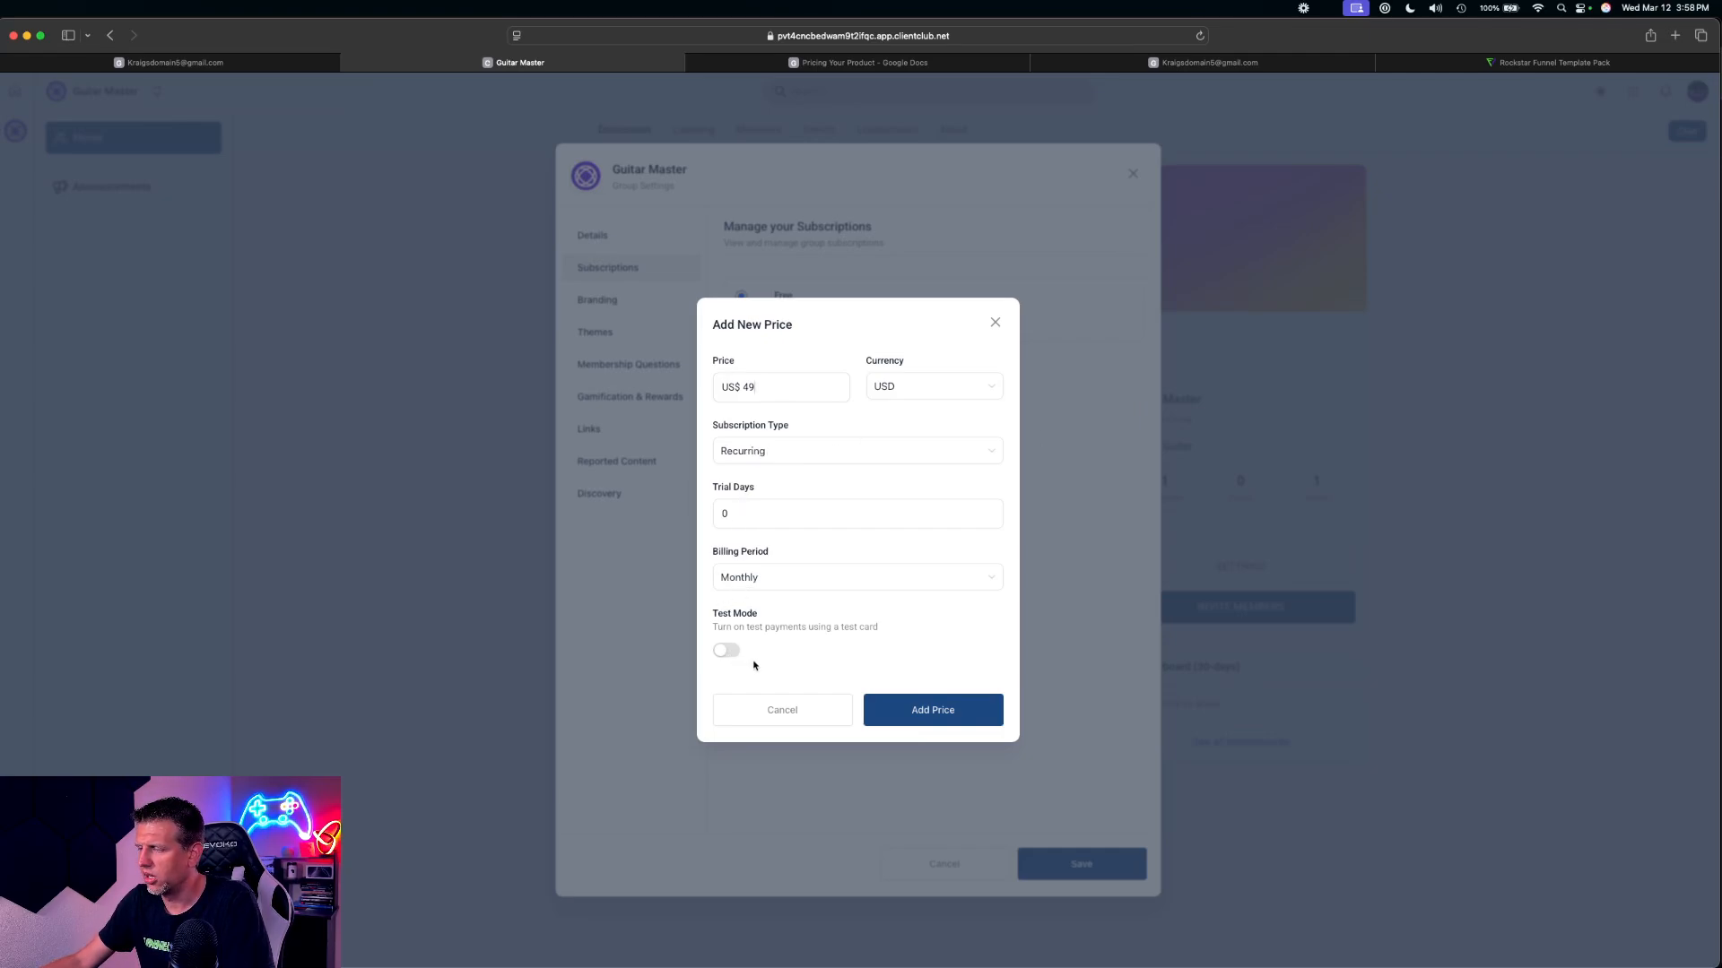
click(952, 710)
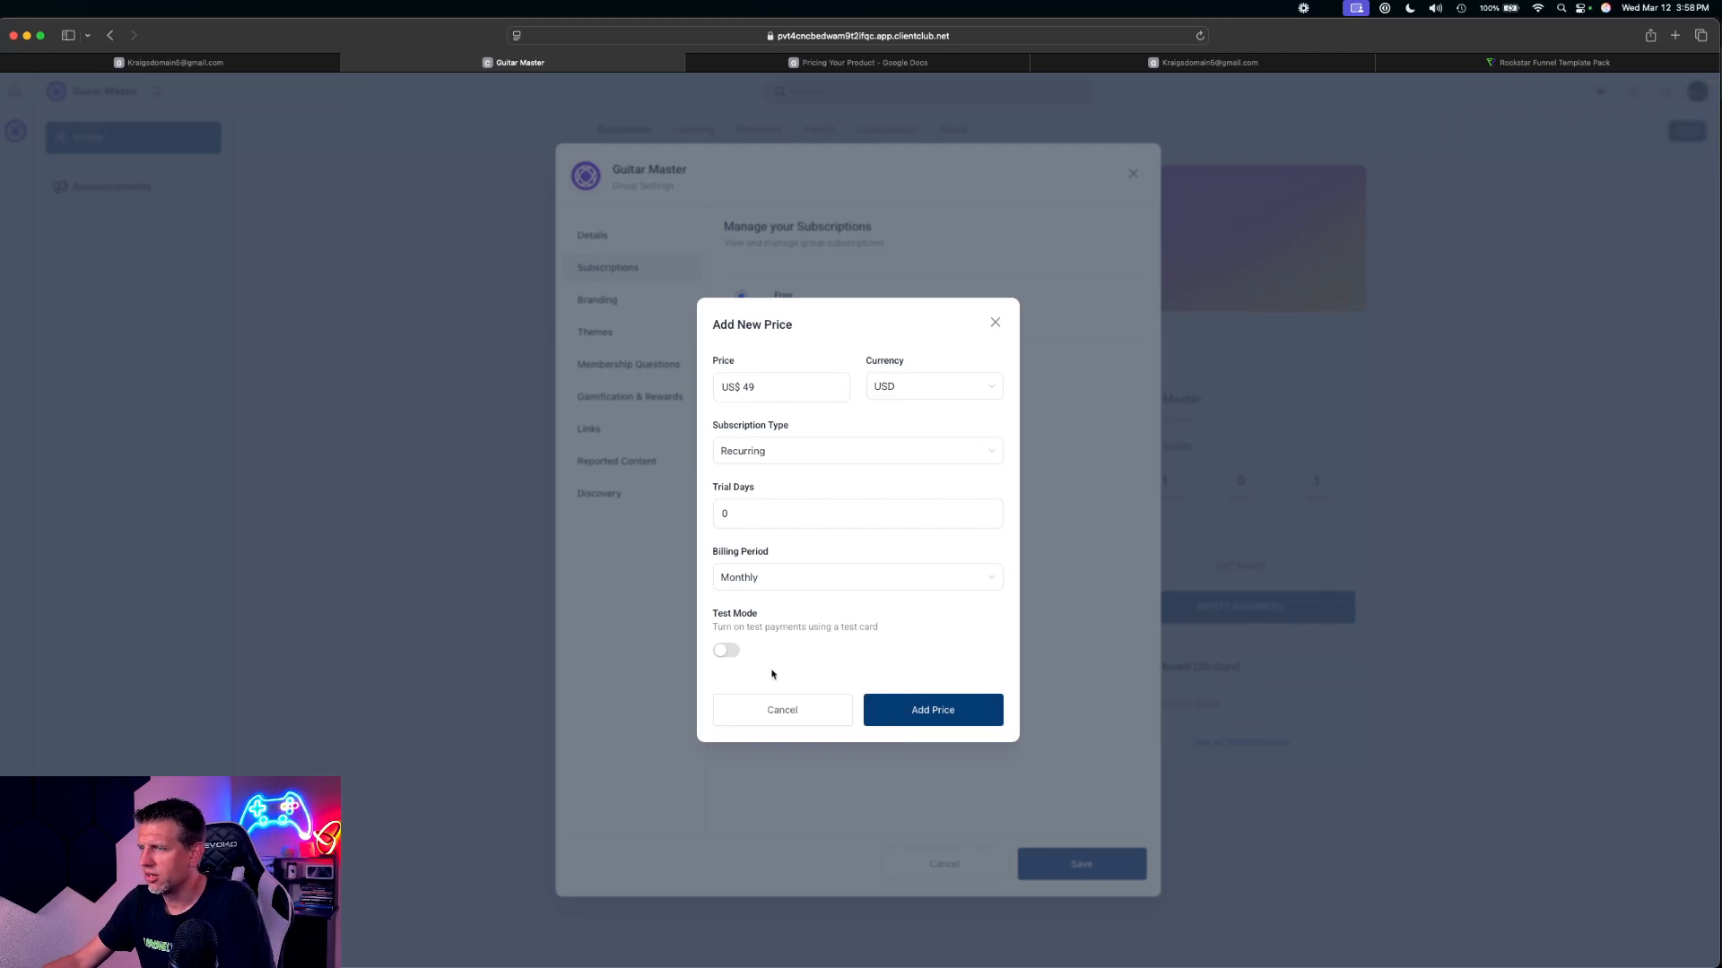
click(728, 649)
click(890, 708)
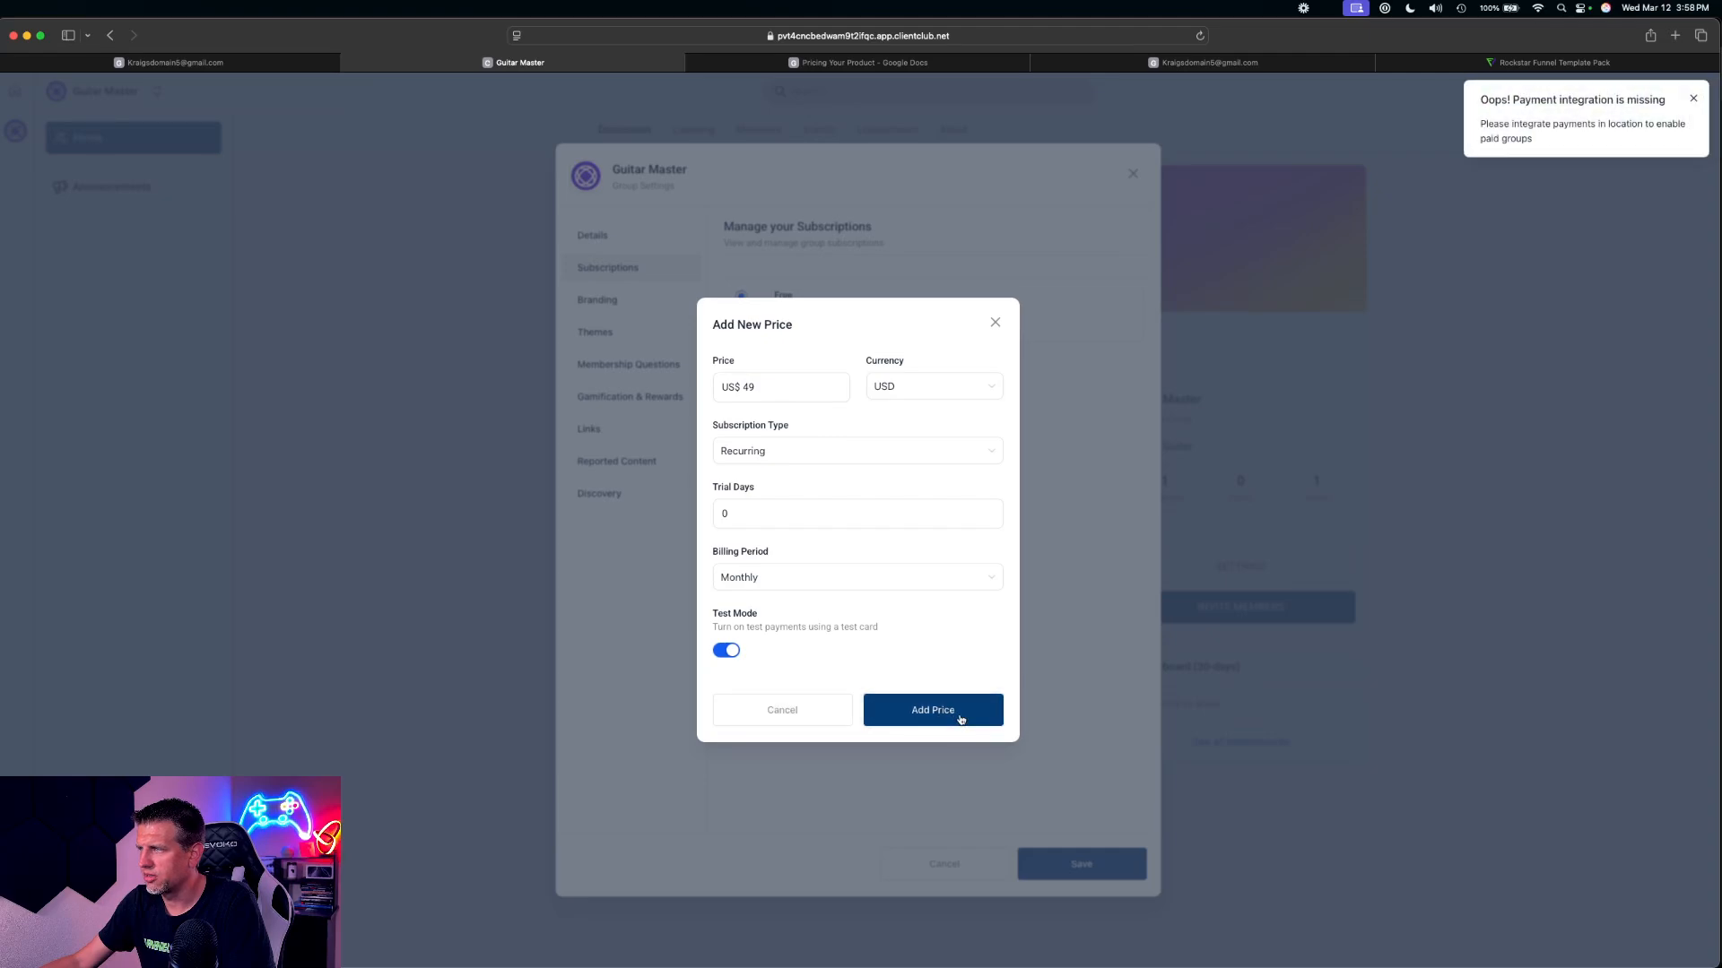
click(996, 323)
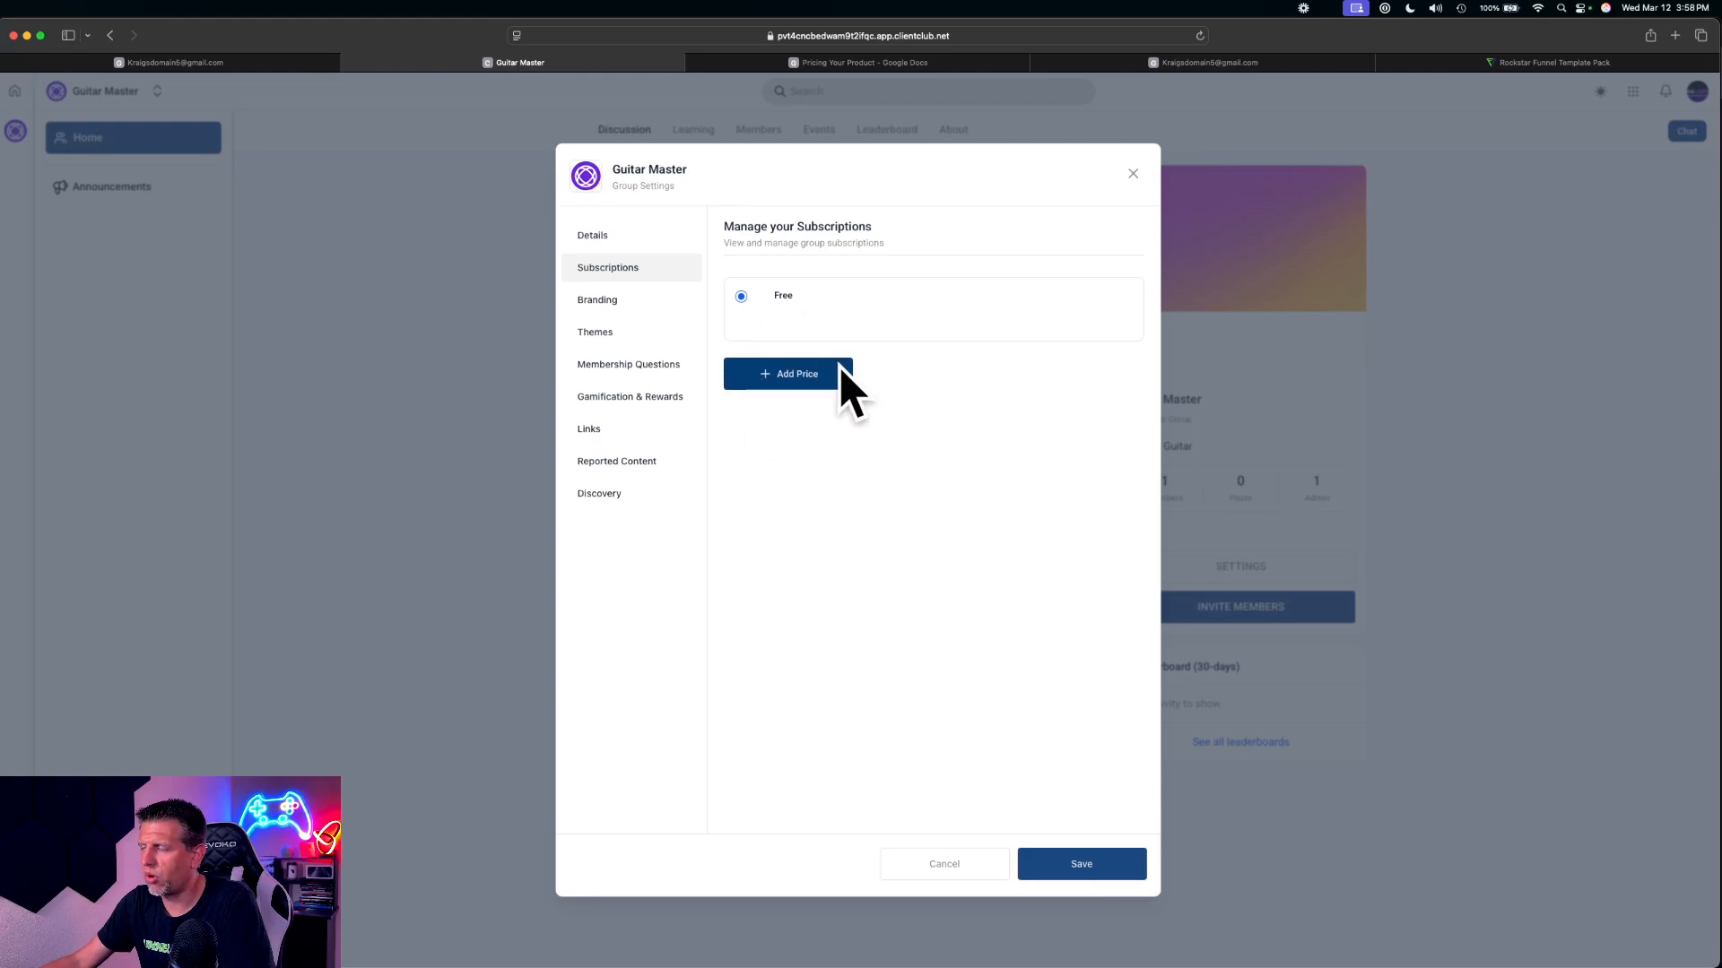
click(1133, 174)
Compare the HighLevel product list with the Guitar Master group's subscription settings, ending back on the product list
click(175, 63)
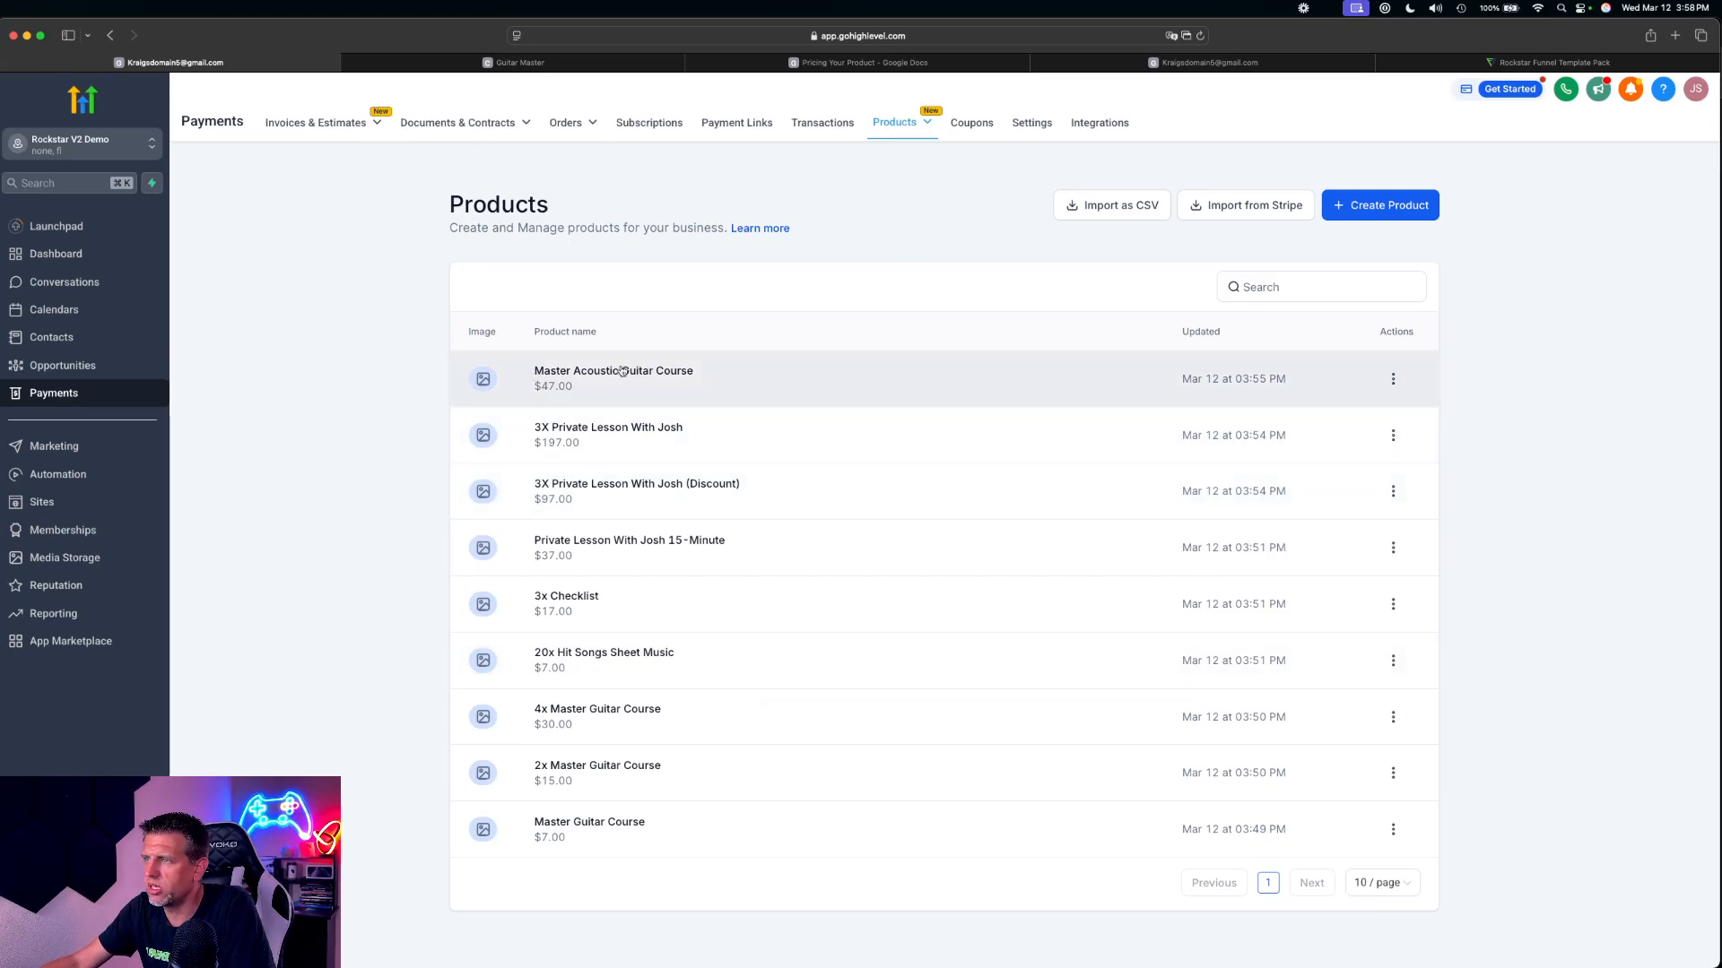
click(516, 64)
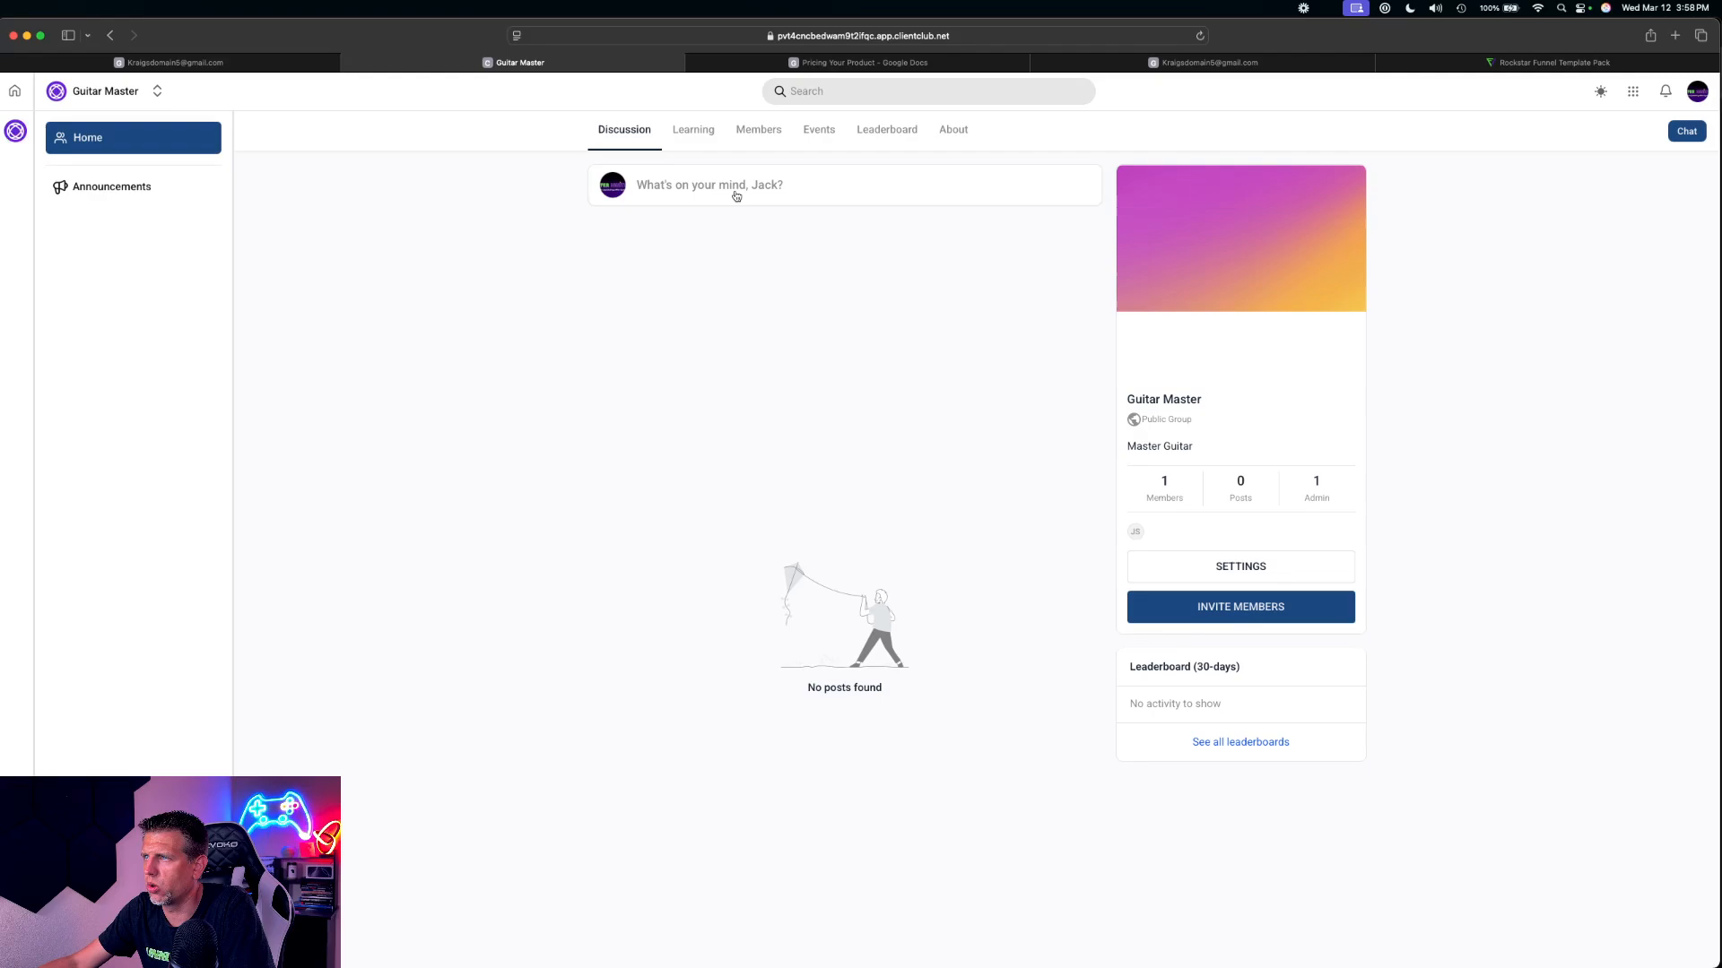
click(280, 61)
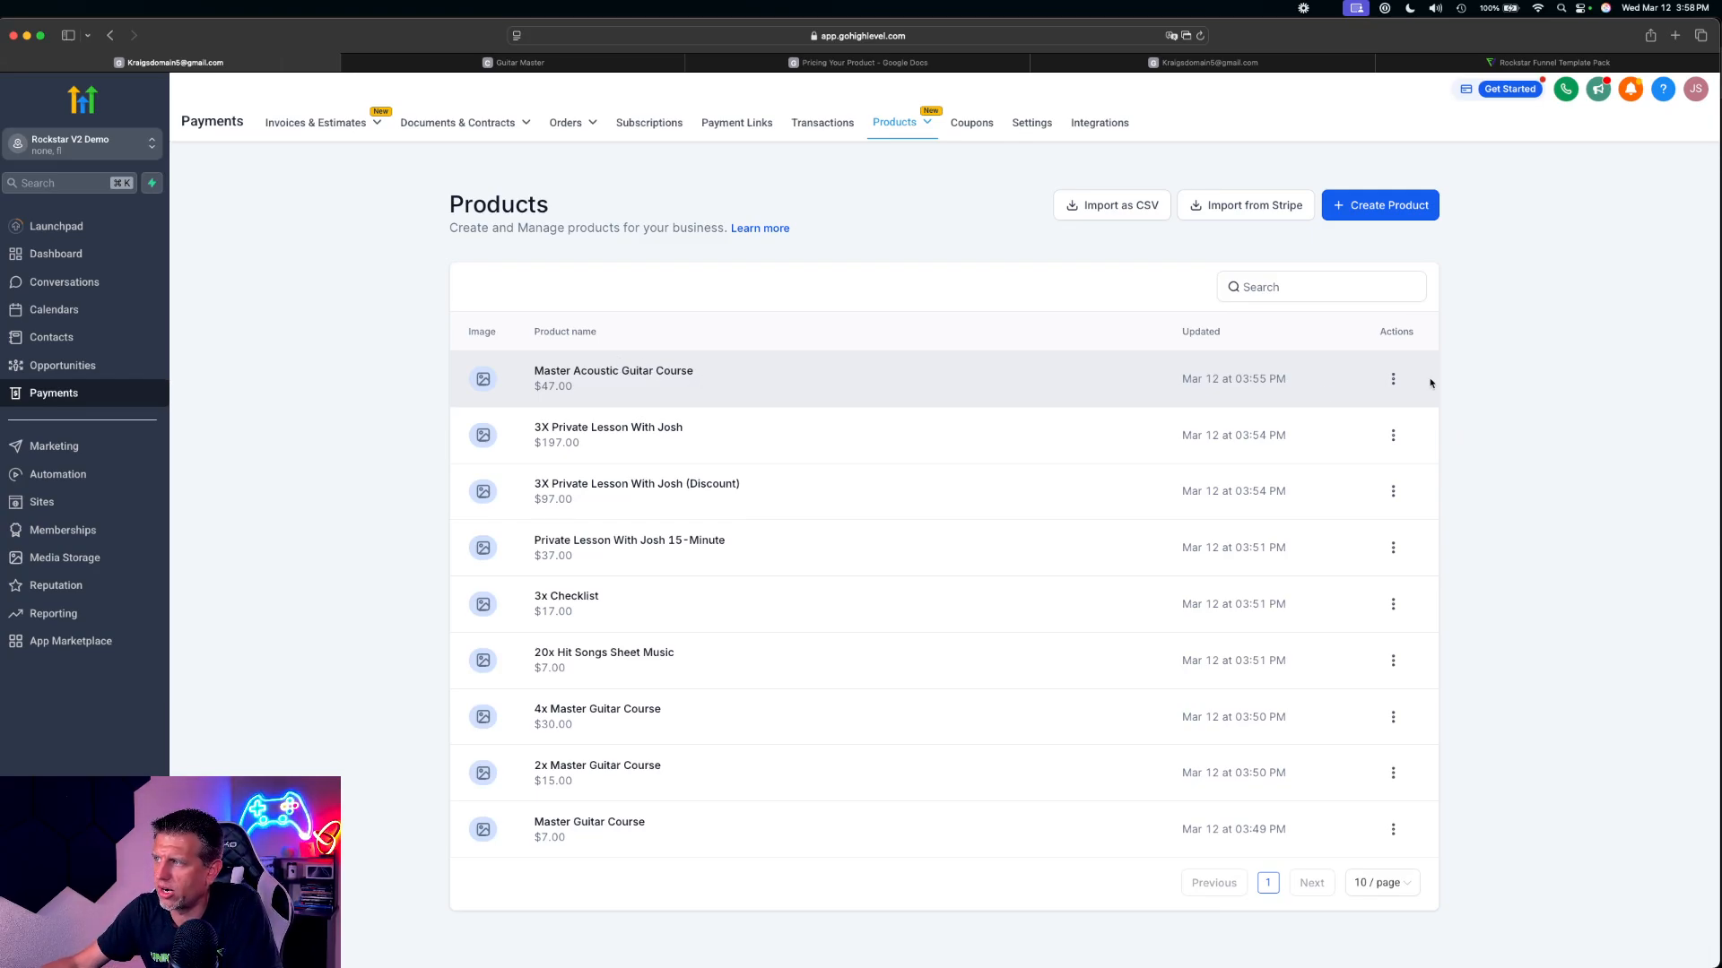
mouse_move(1392, 379)
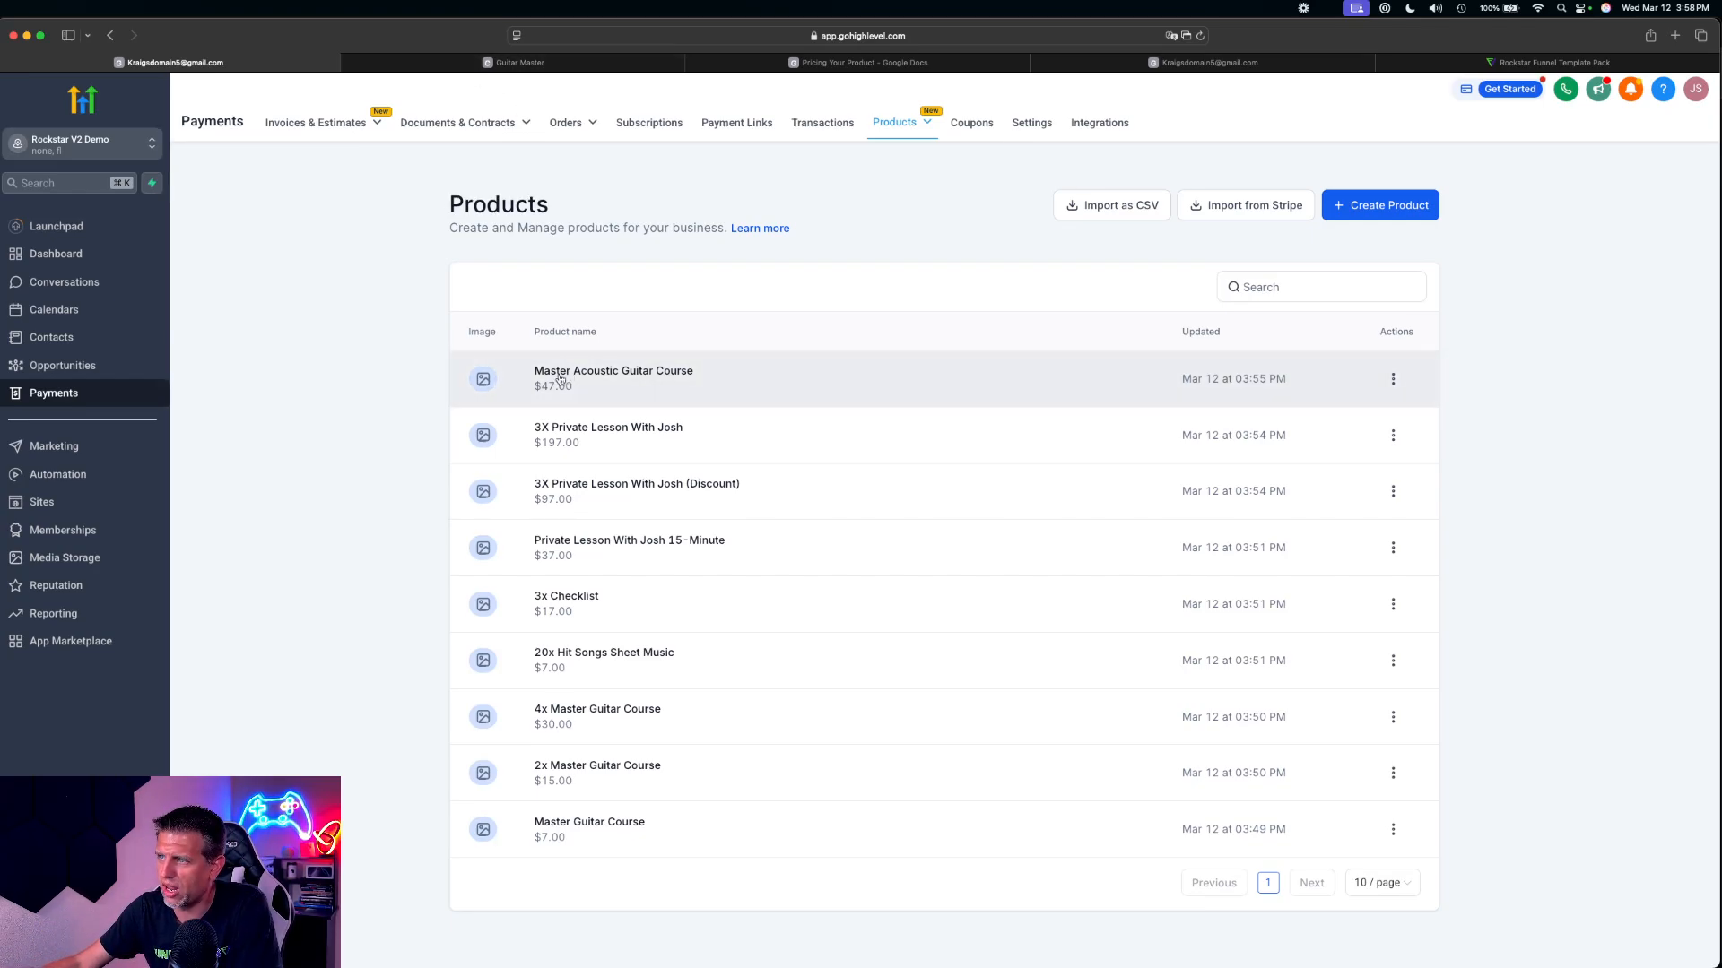
click(449, 70)
click(1258, 574)
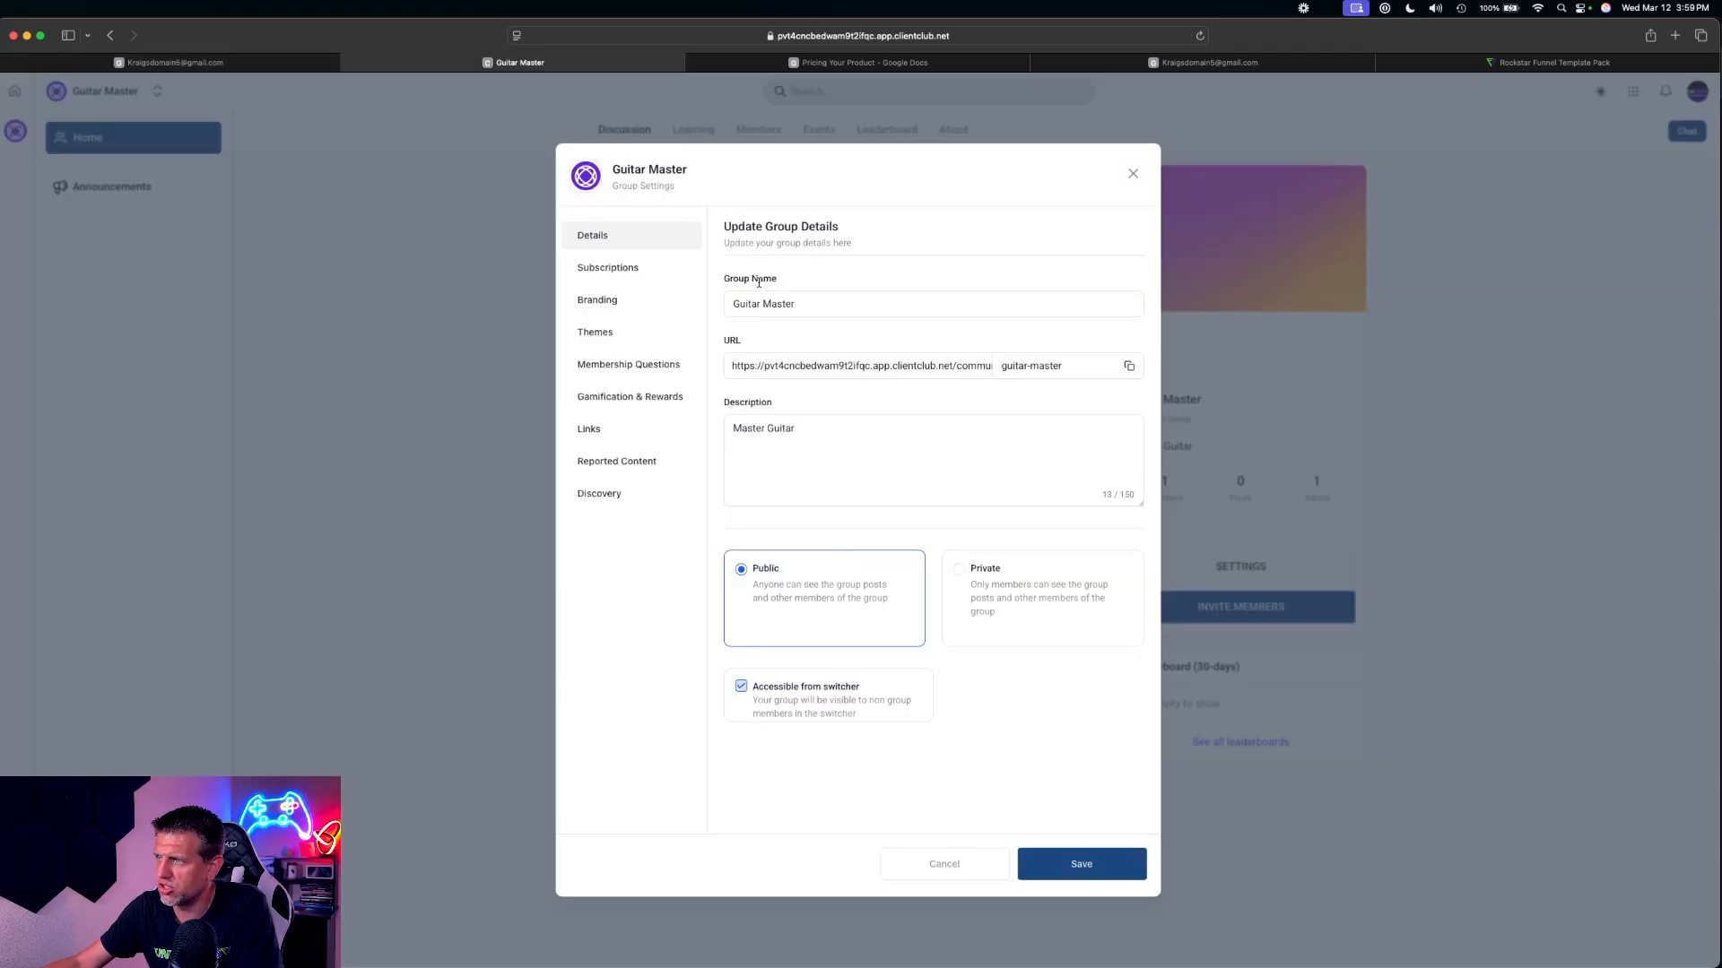
click(666, 273)
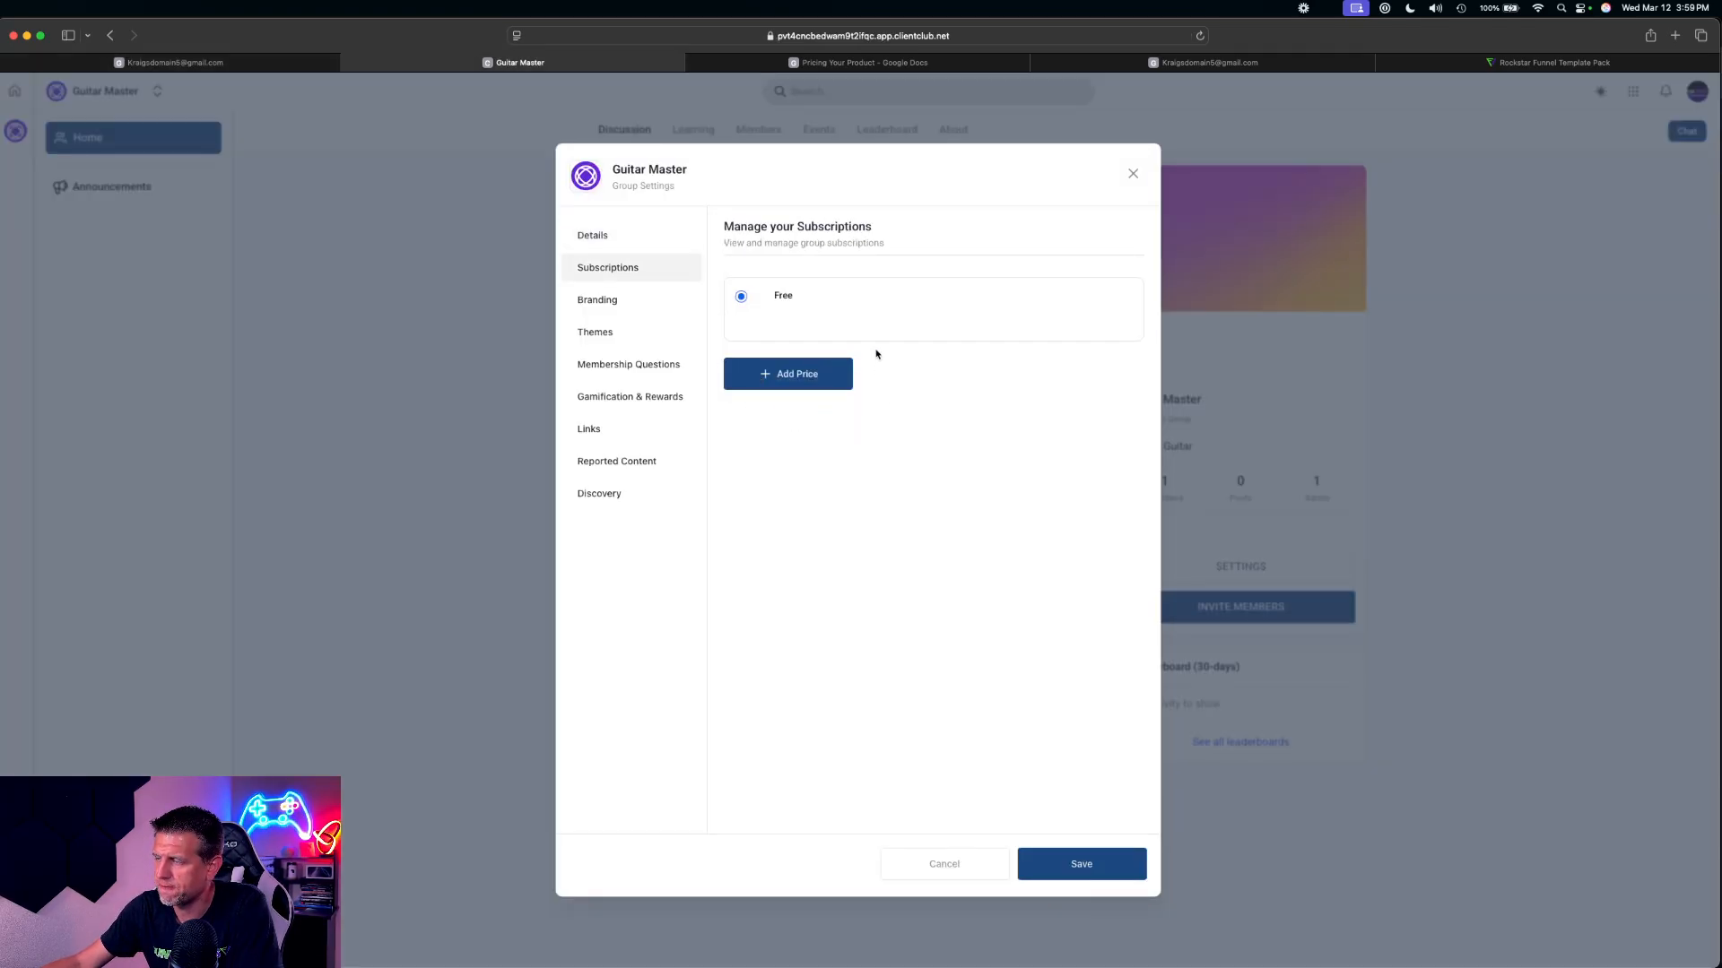
click(1132, 175)
click(220, 65)
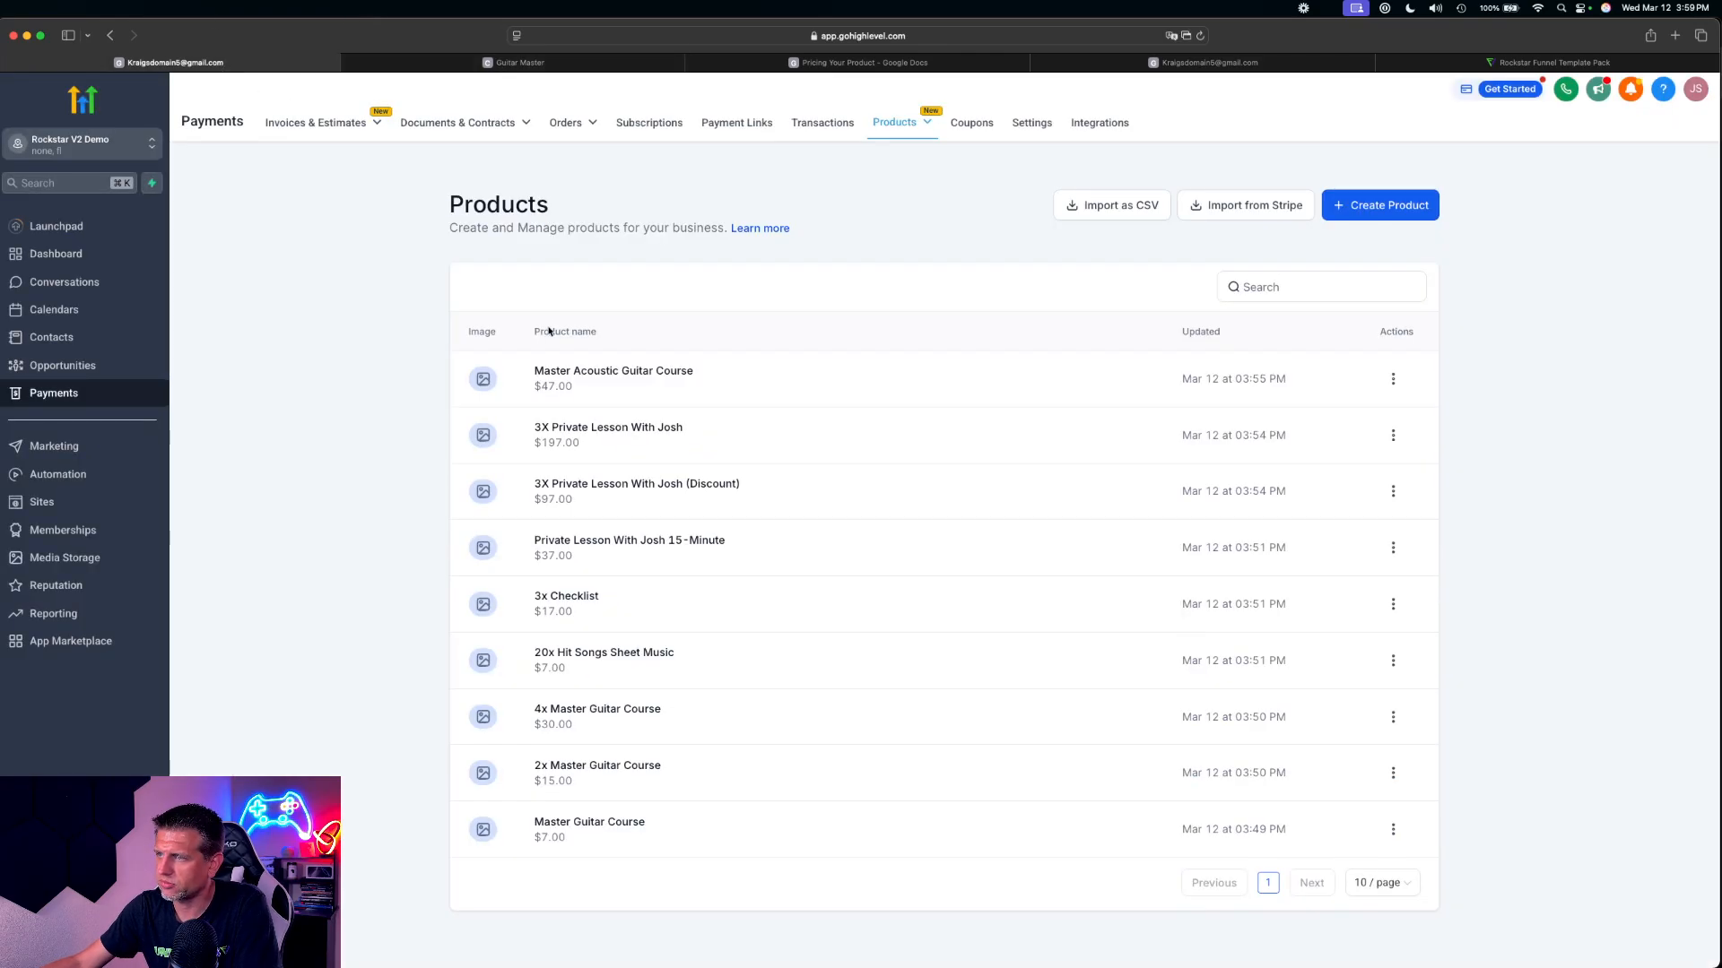
Start a new product and title it Community
click(1418, 206)
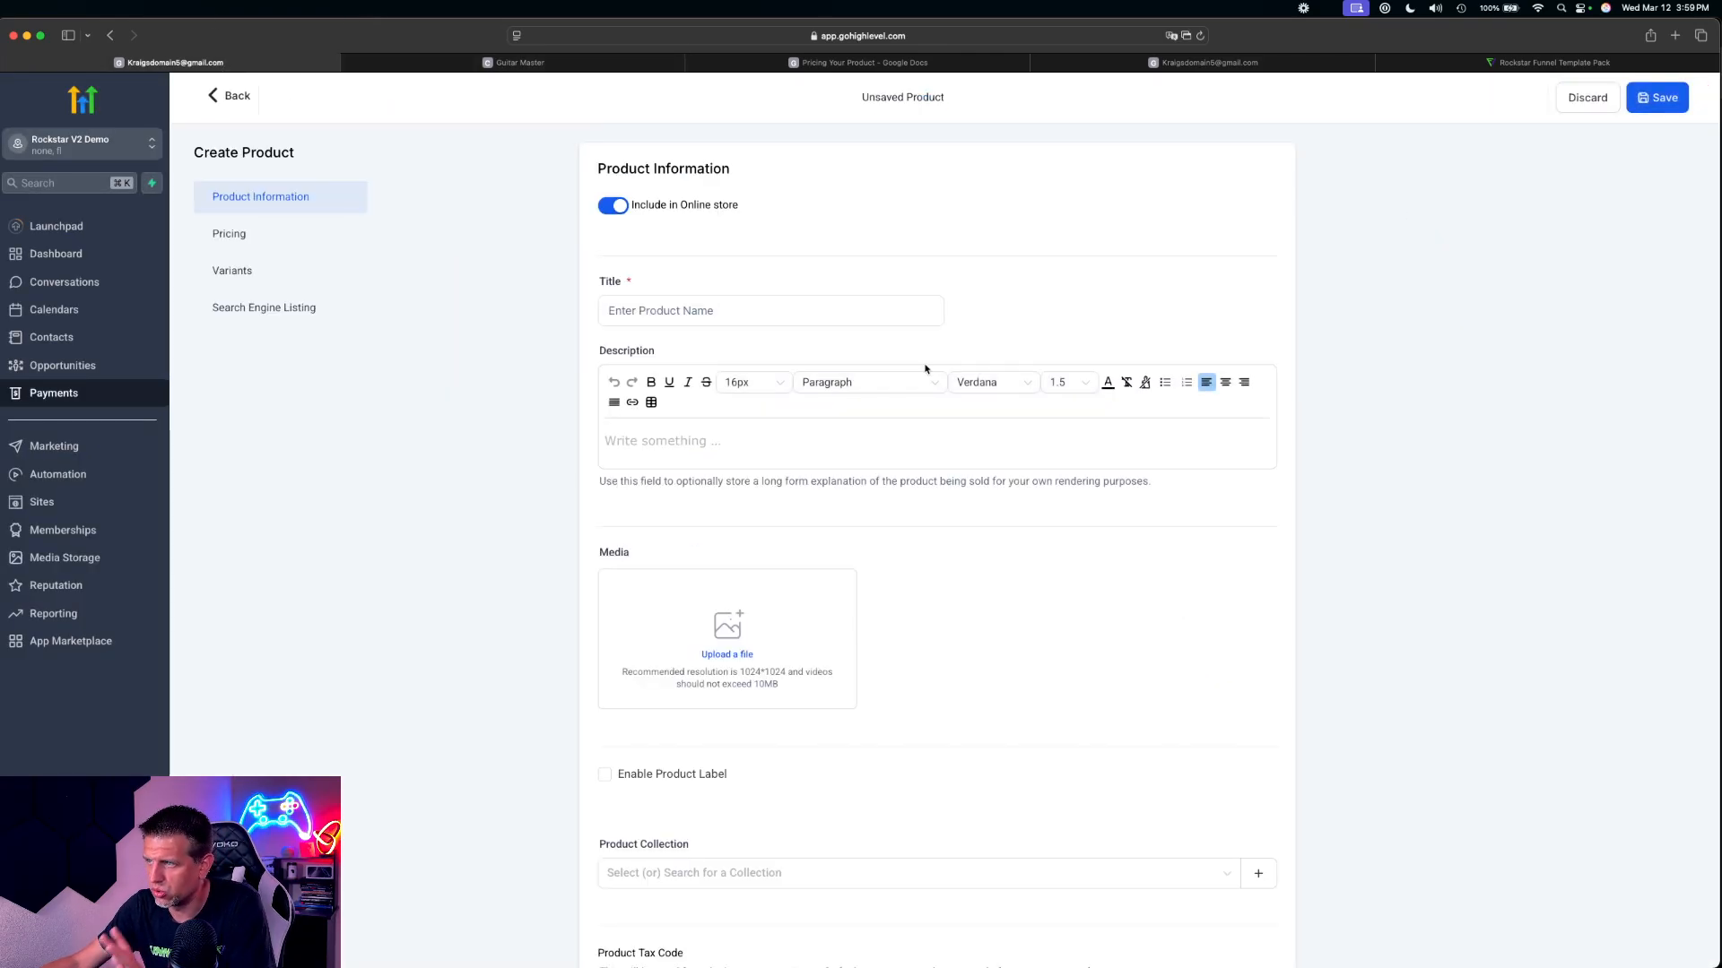
click(714, 312)
text(Communi)
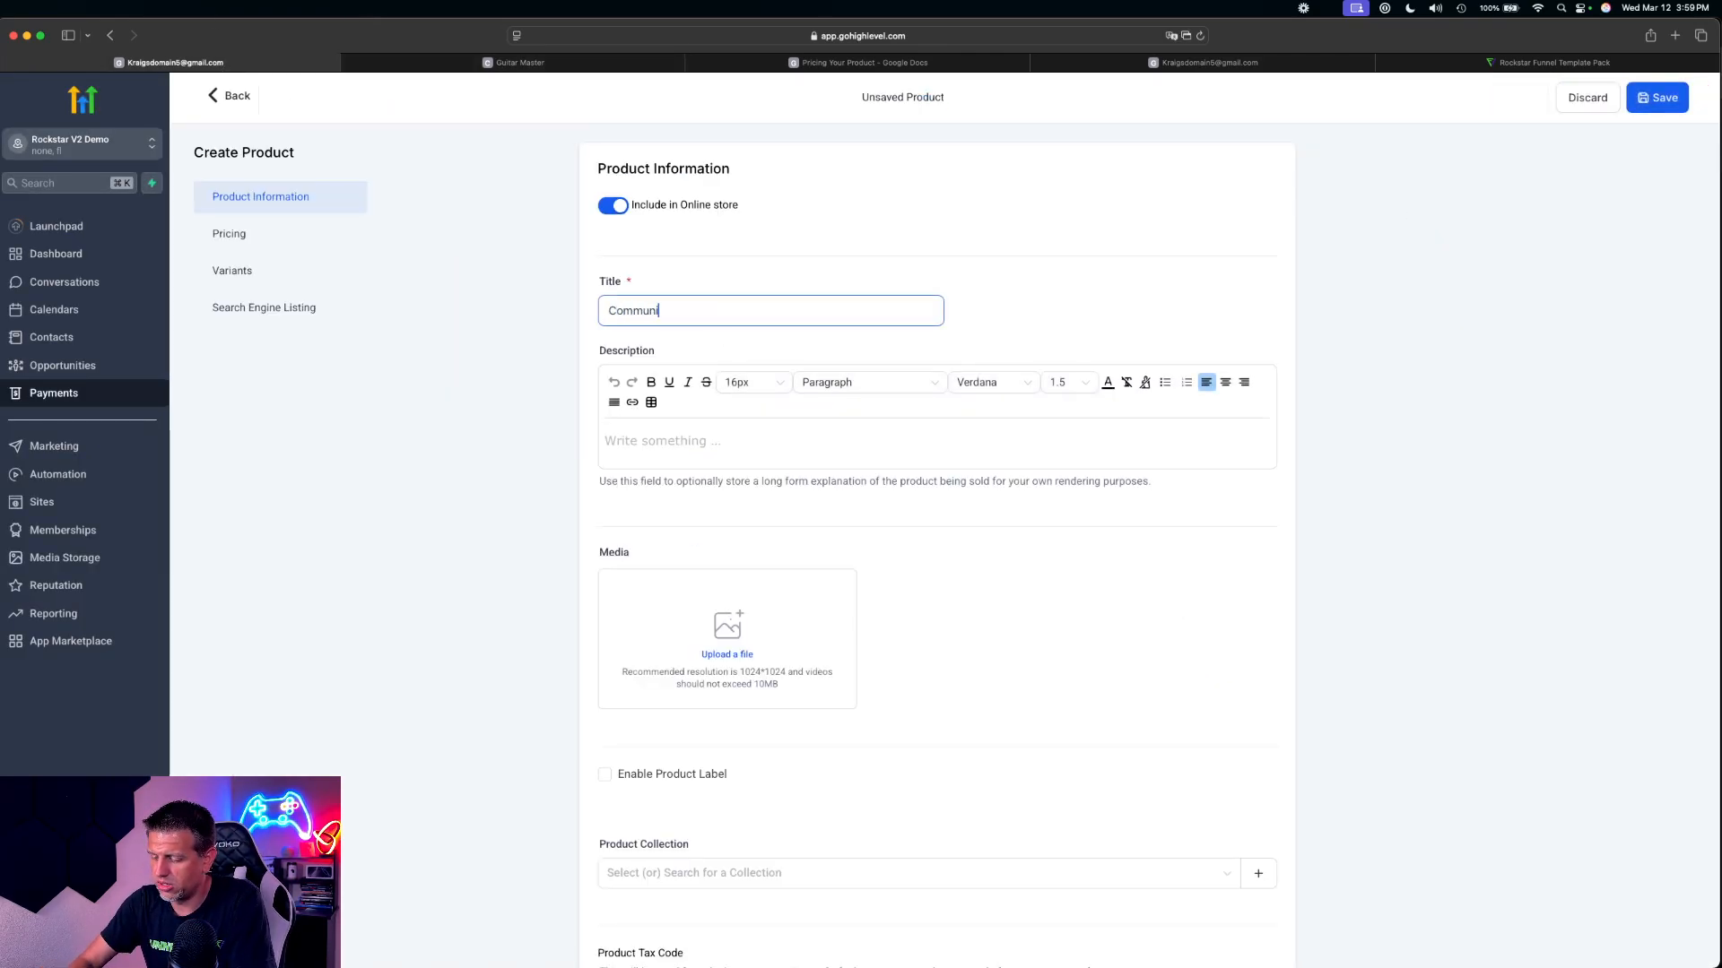
text(ty)
Give the Community product a recurring monthly price of $49 USD and save it
scroll(796, 642, down, 15)
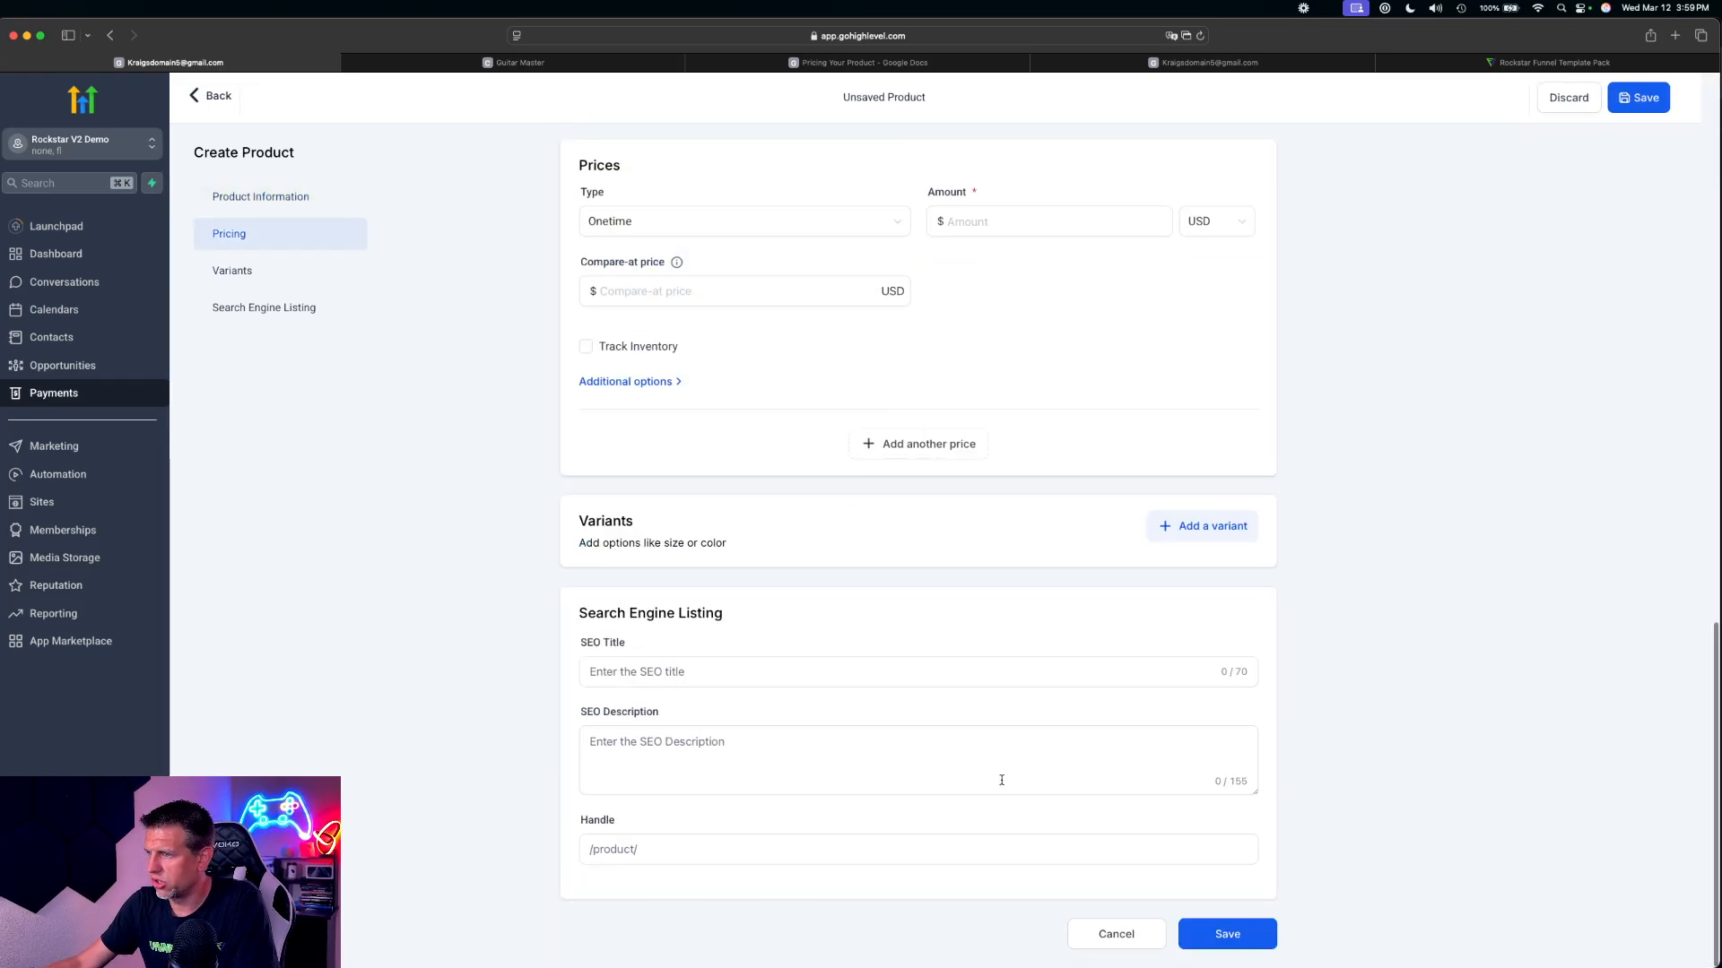
click(661, 229)
click(645, 273)
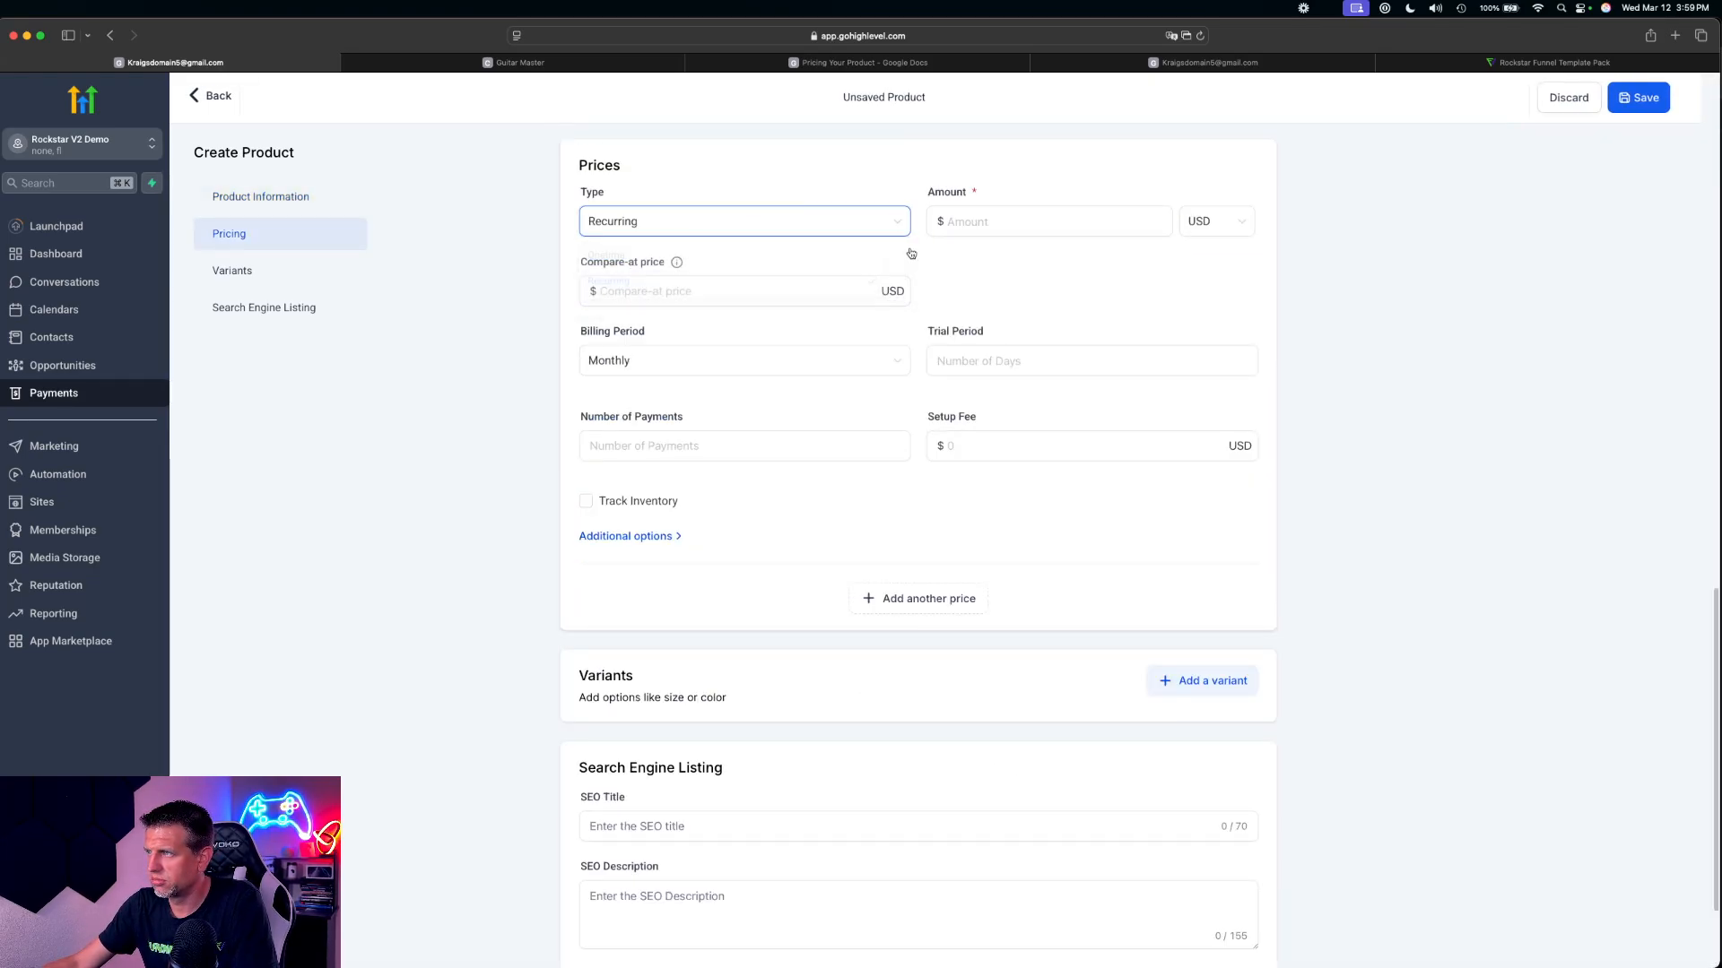
click(960, 223)
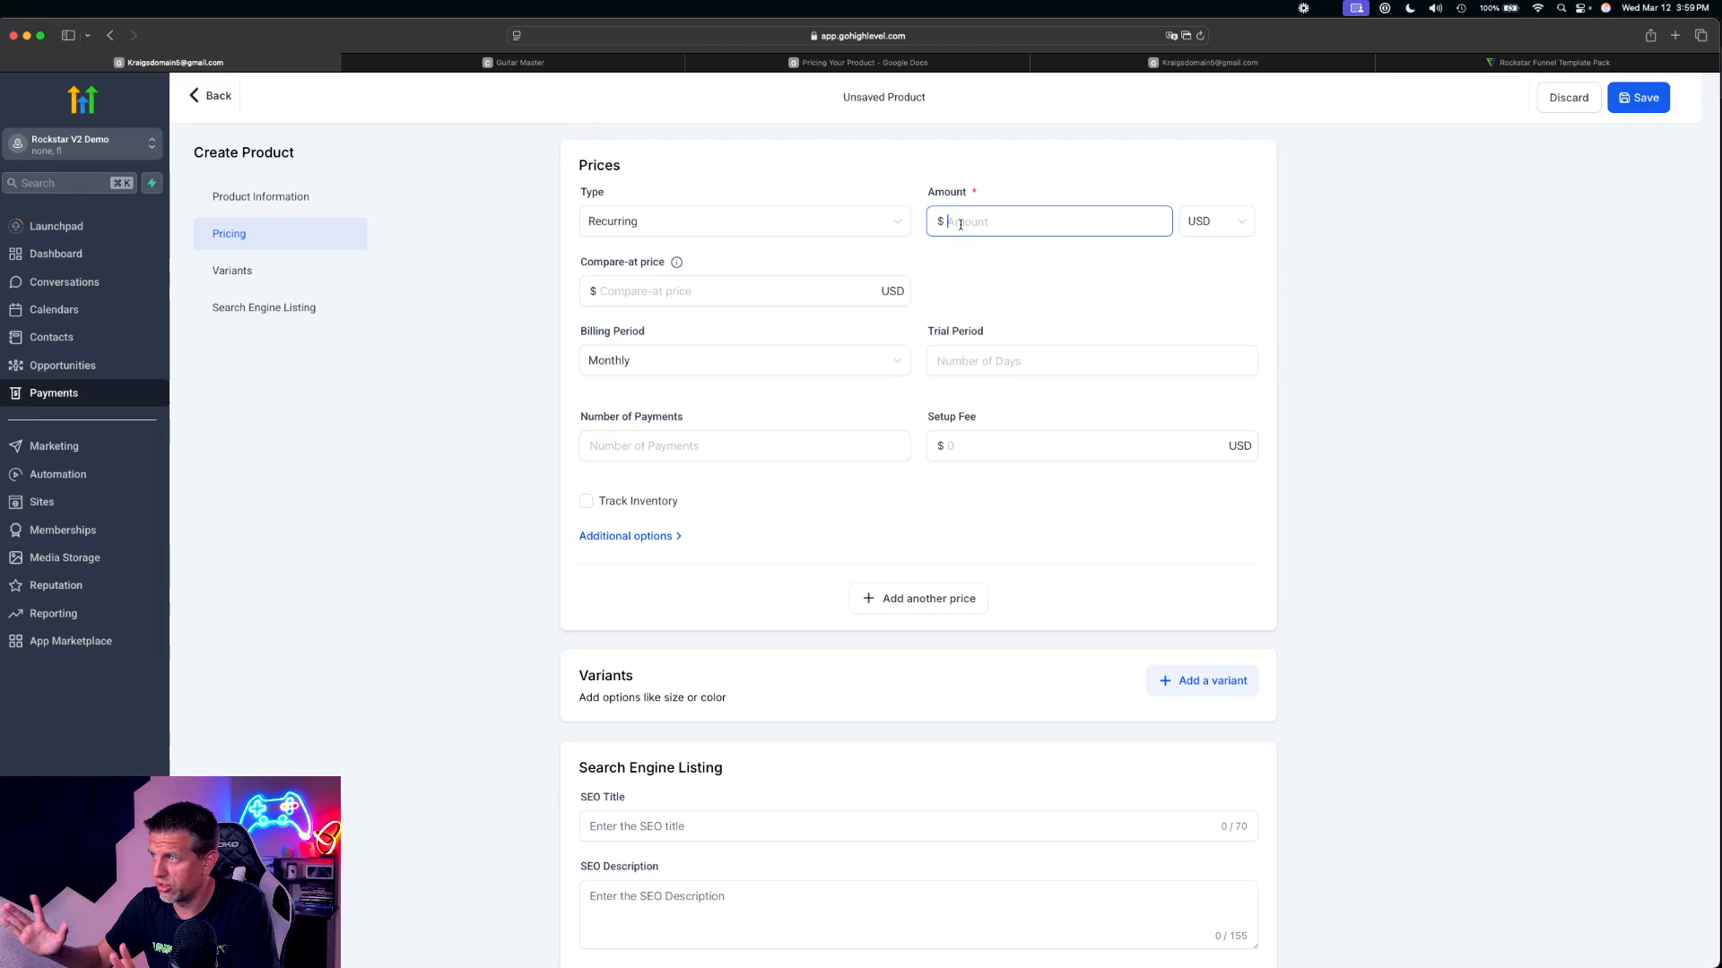
text(49)
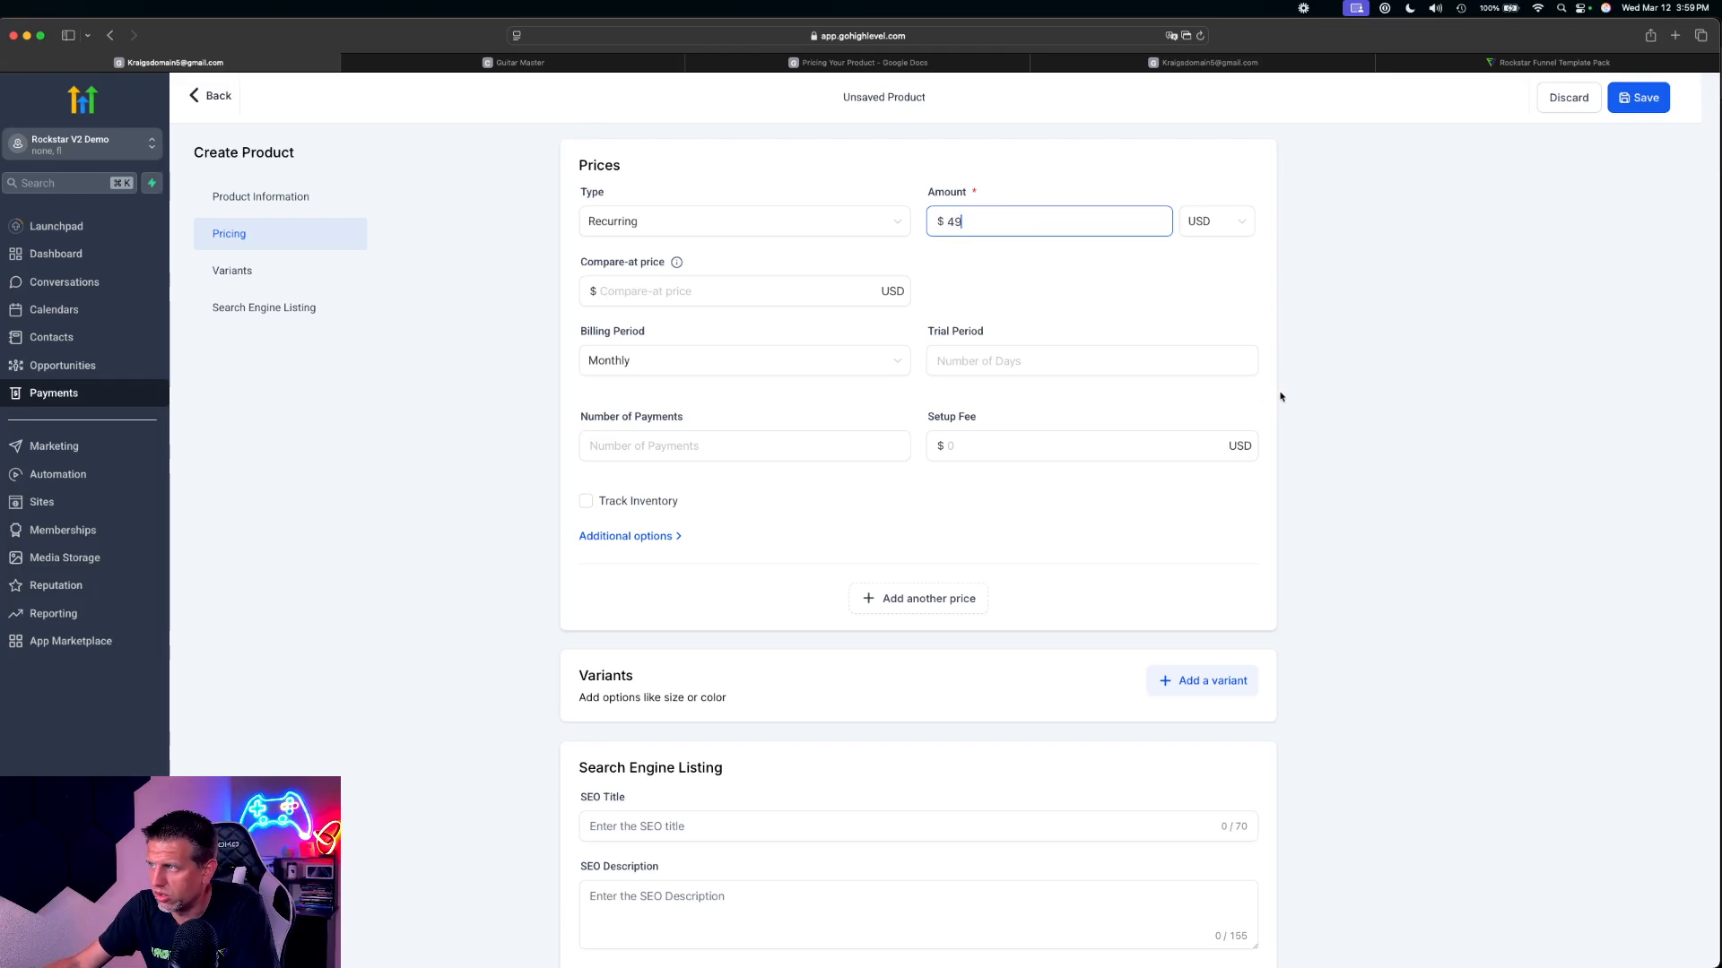
click(1427, 456)
click(1634, 100)
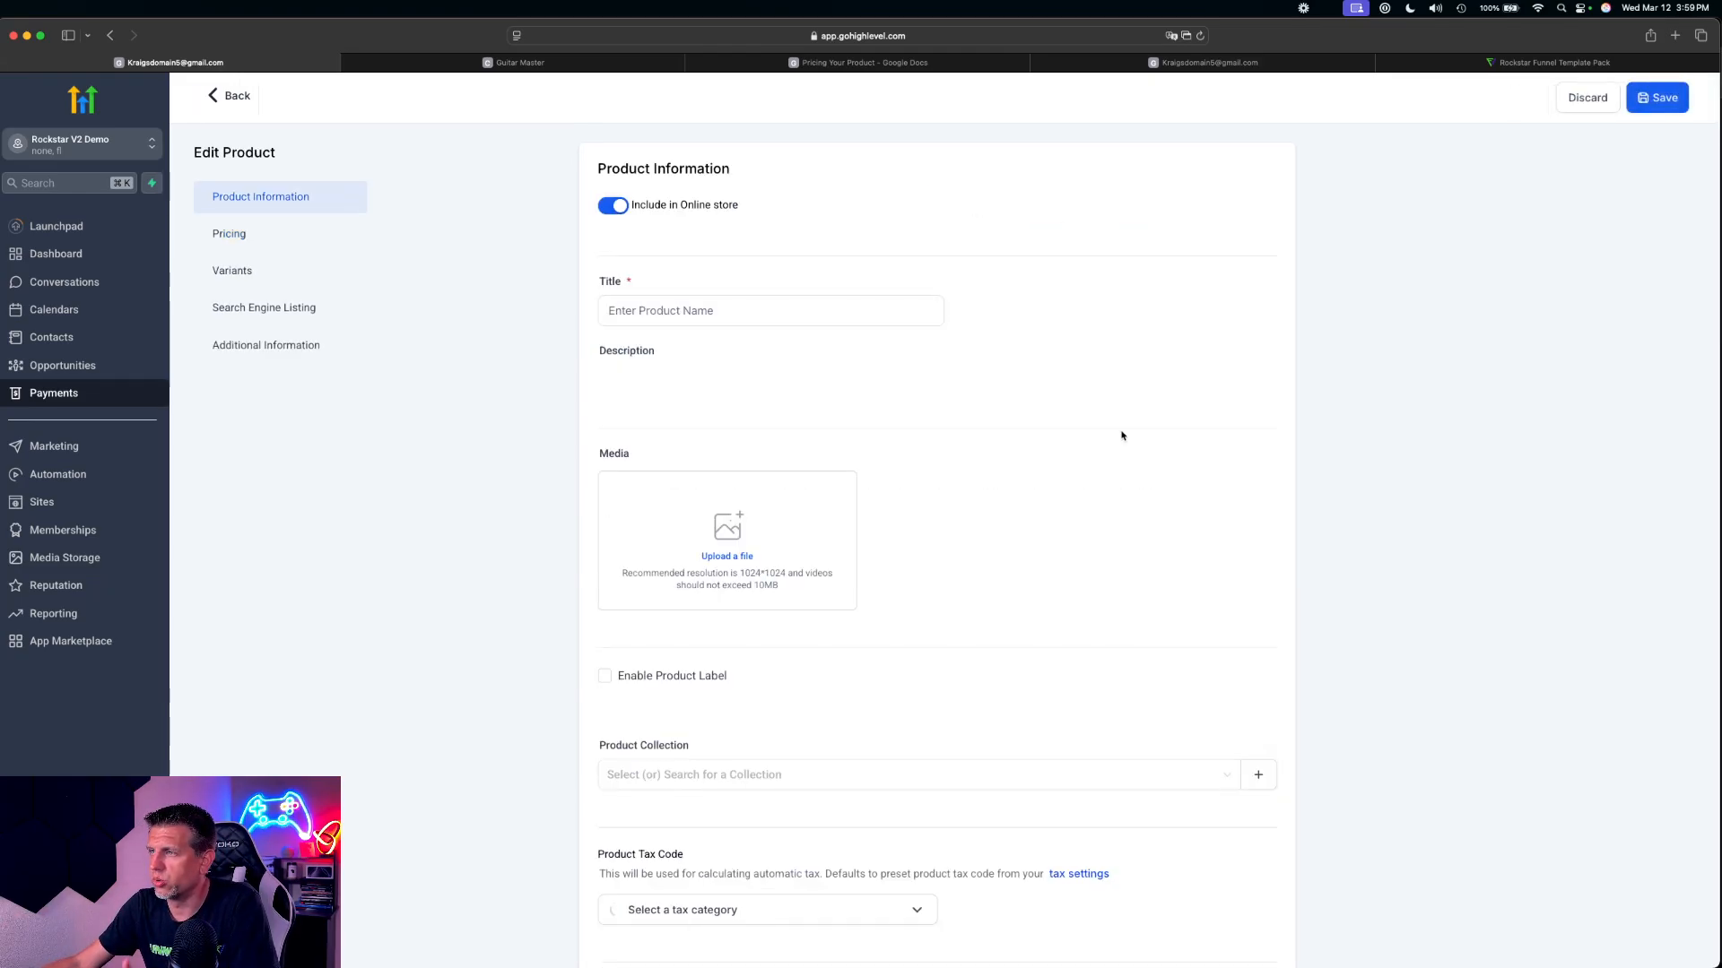
Rename the Community product to "Community - Guitar Master", save it, and return to the product list
click(230, 97)
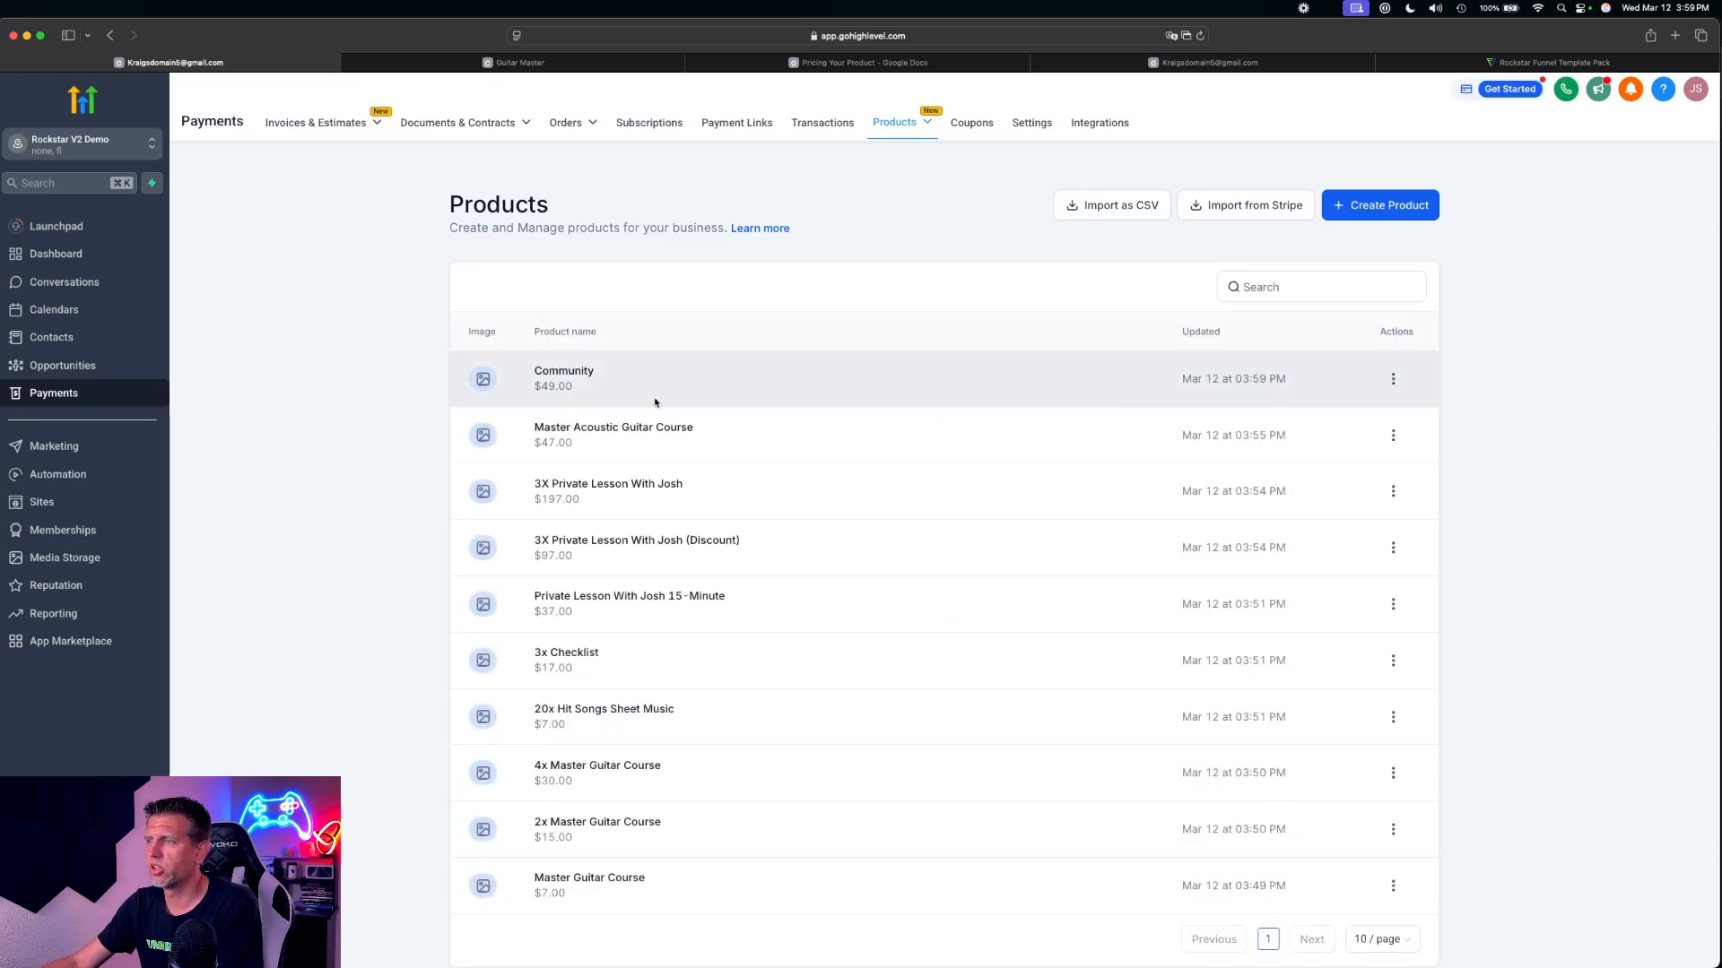
click(1393, 378)
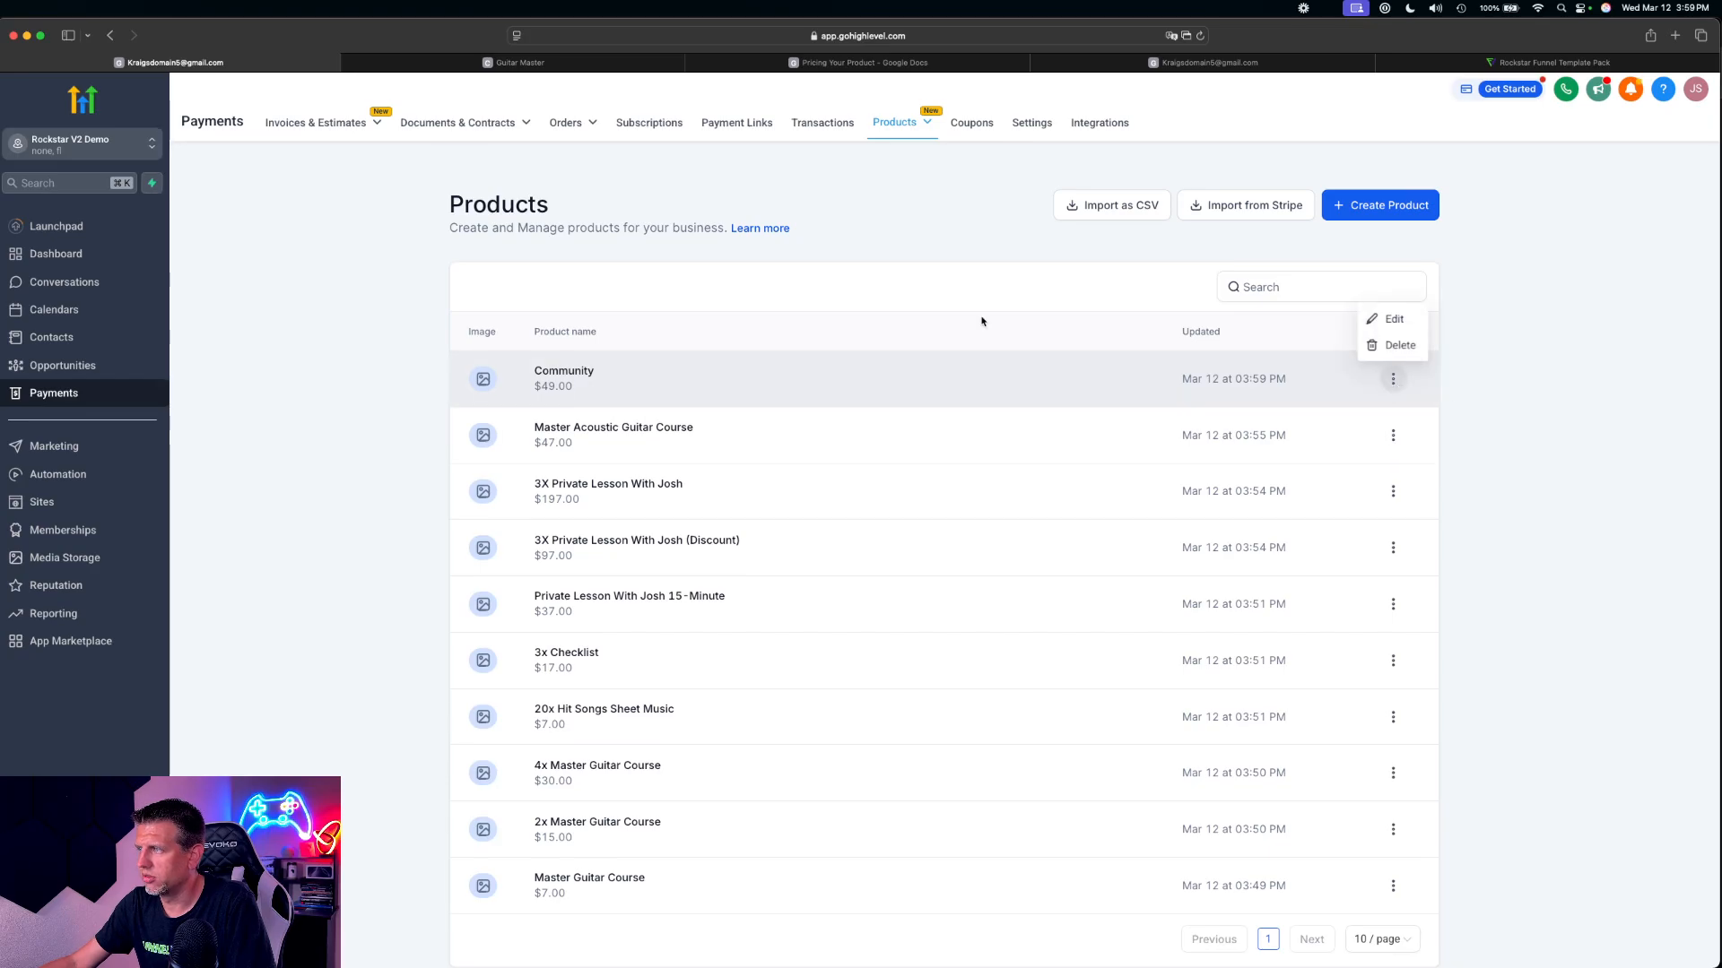
click(1393, 319)
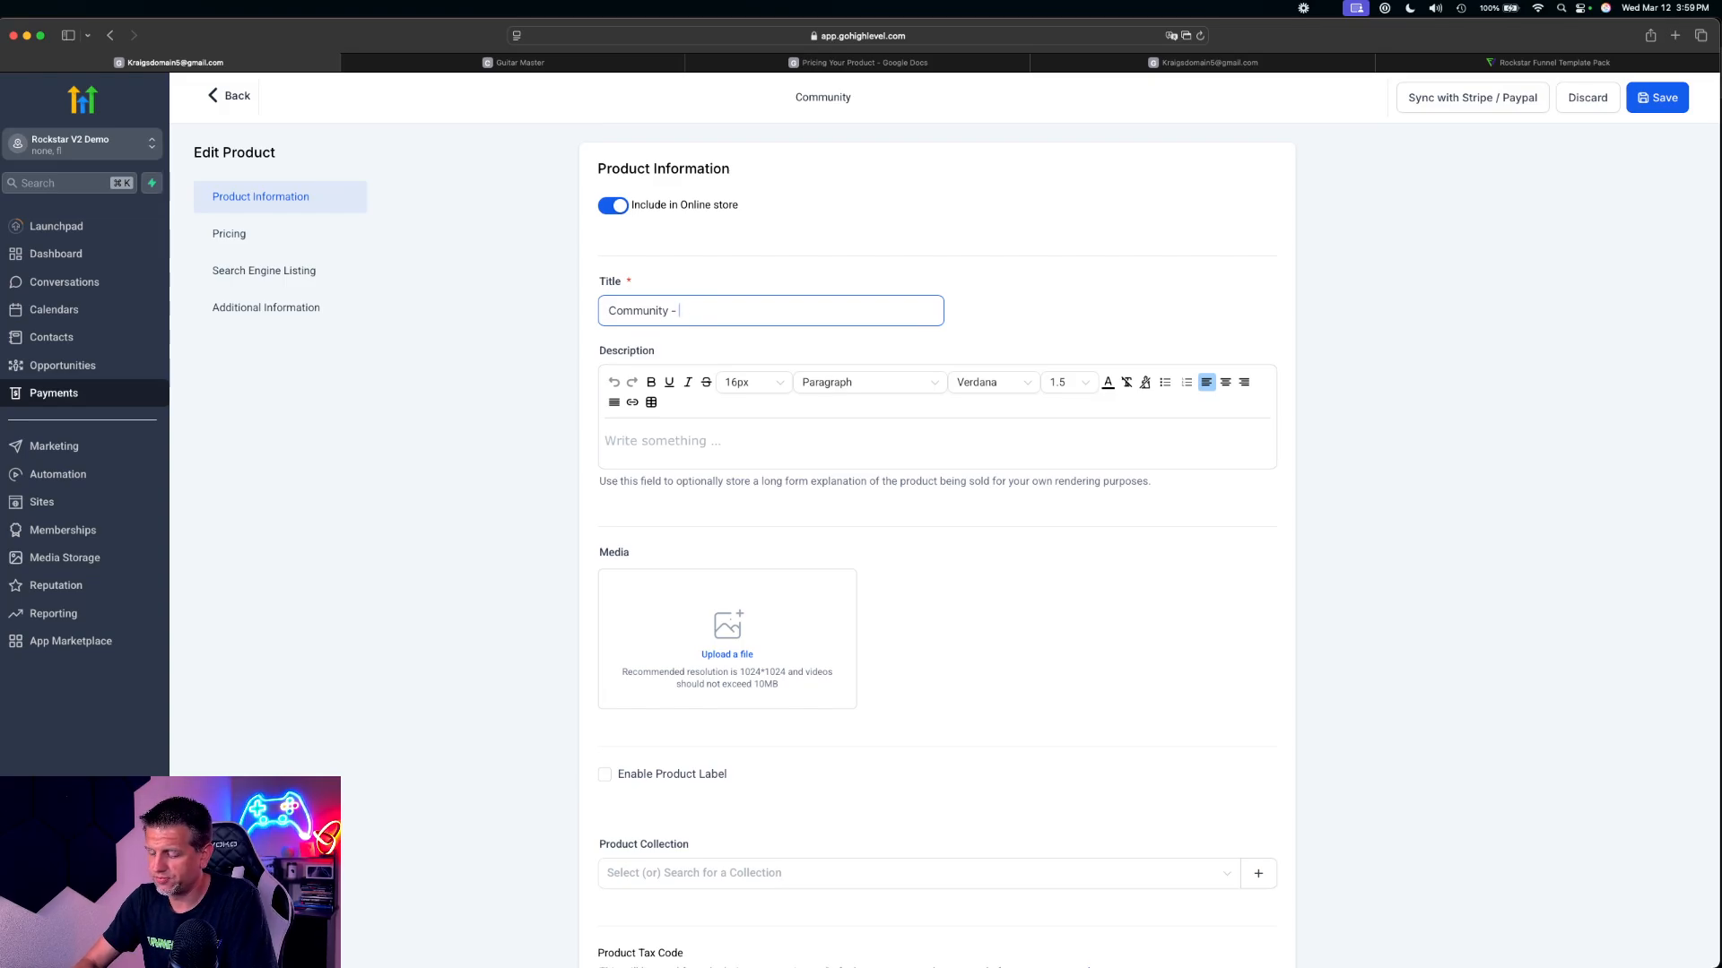
text(Guitar Master)
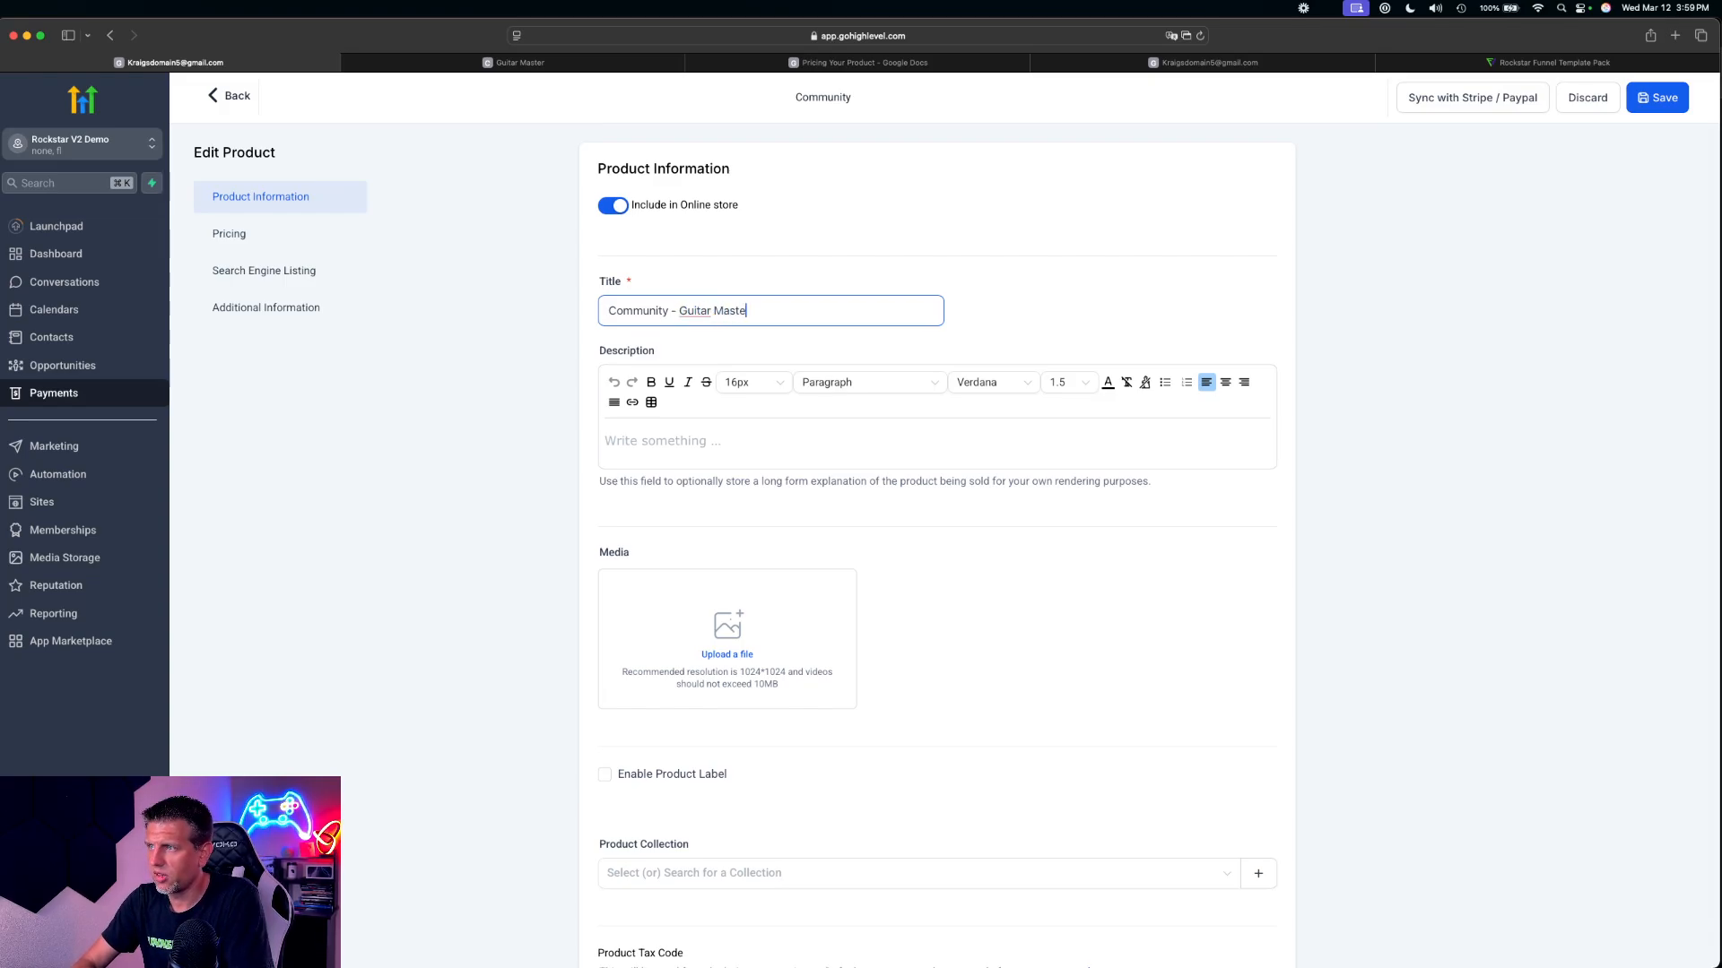
right_click(687, 313)
click(792, 289)
text(G)
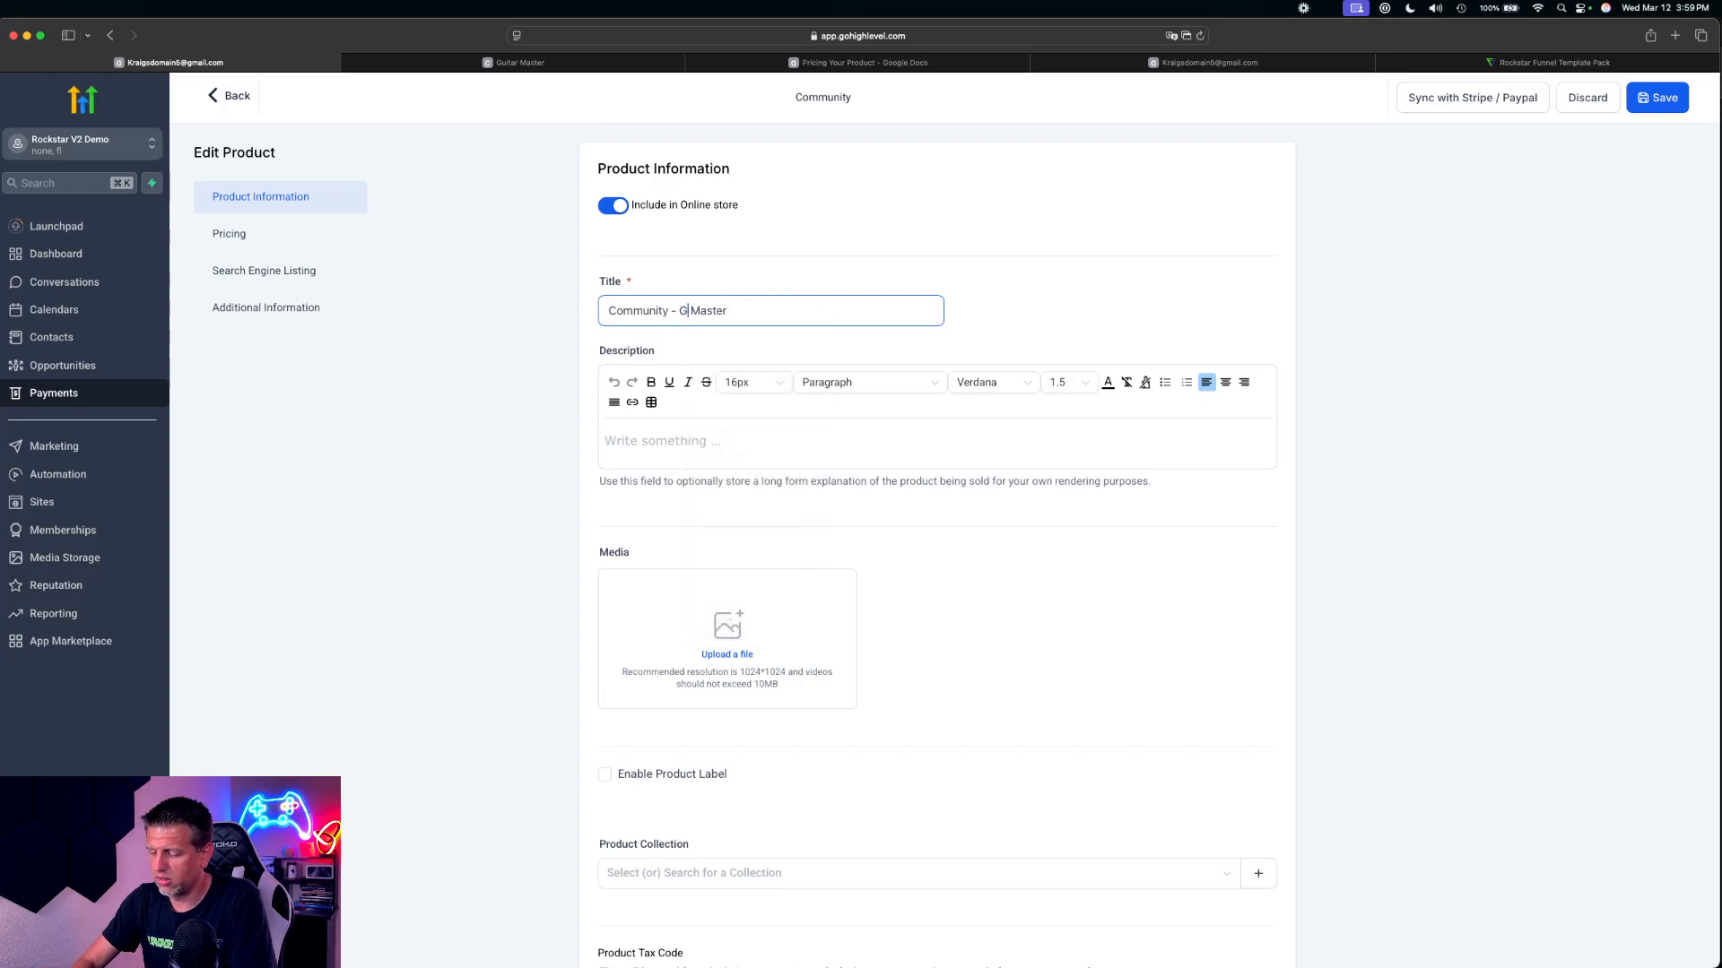
text(uitar)
click(778, 314)
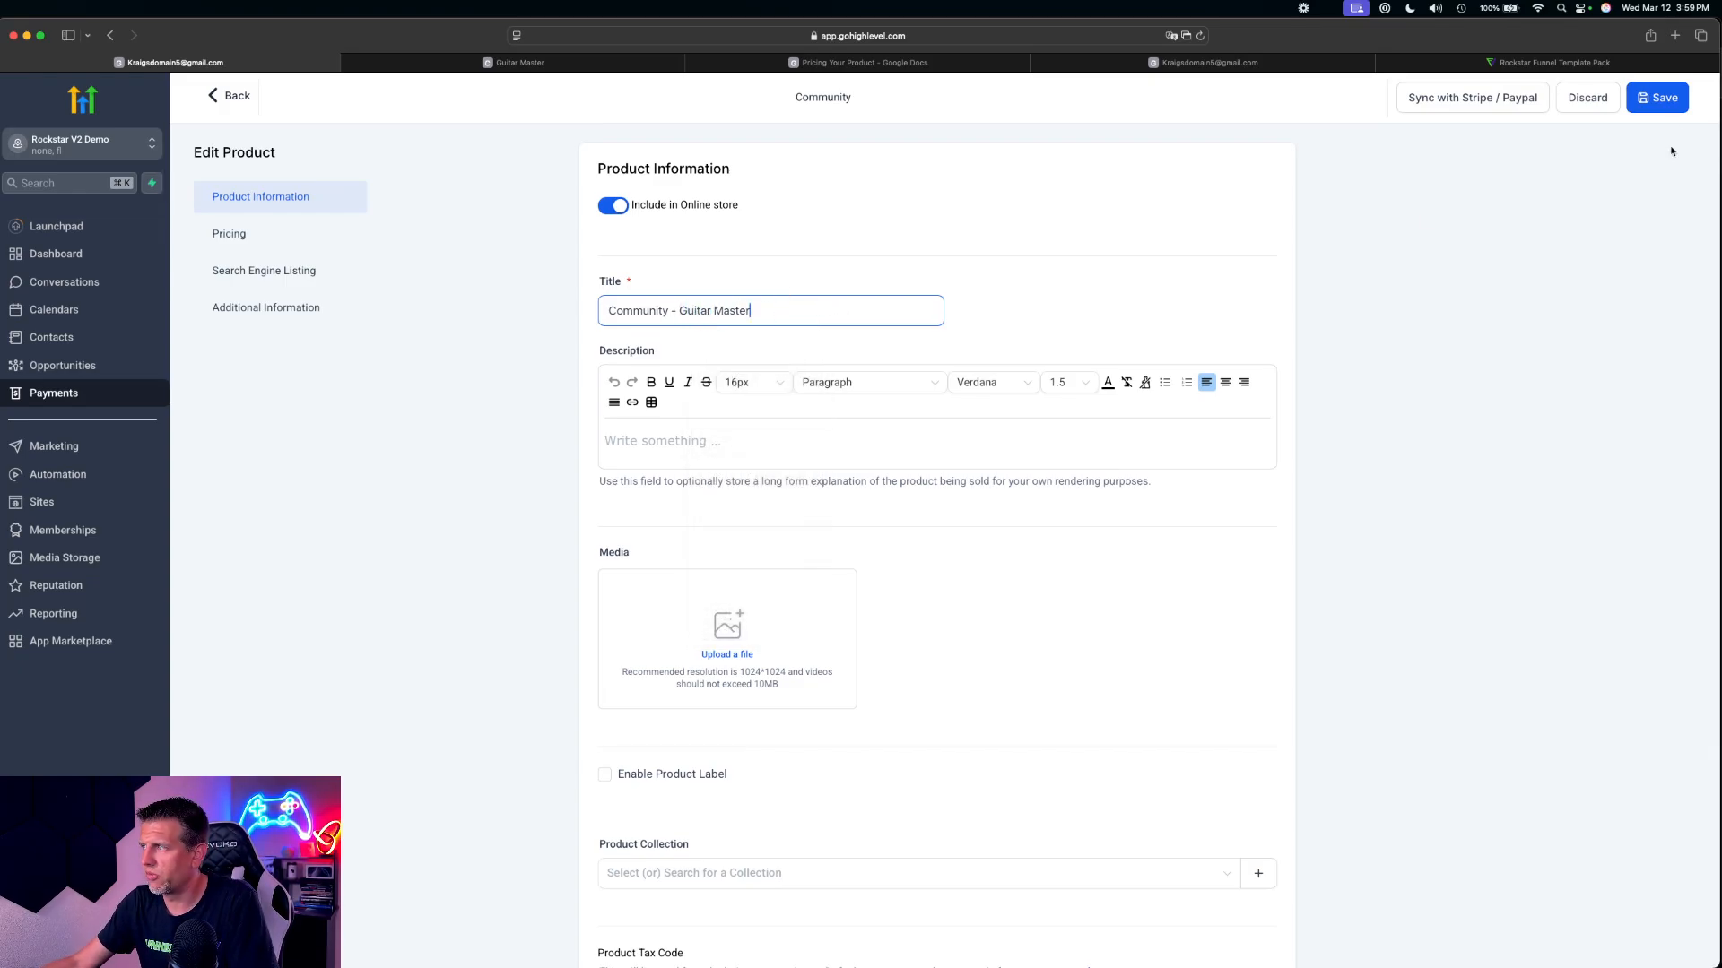
click(1657, 98)
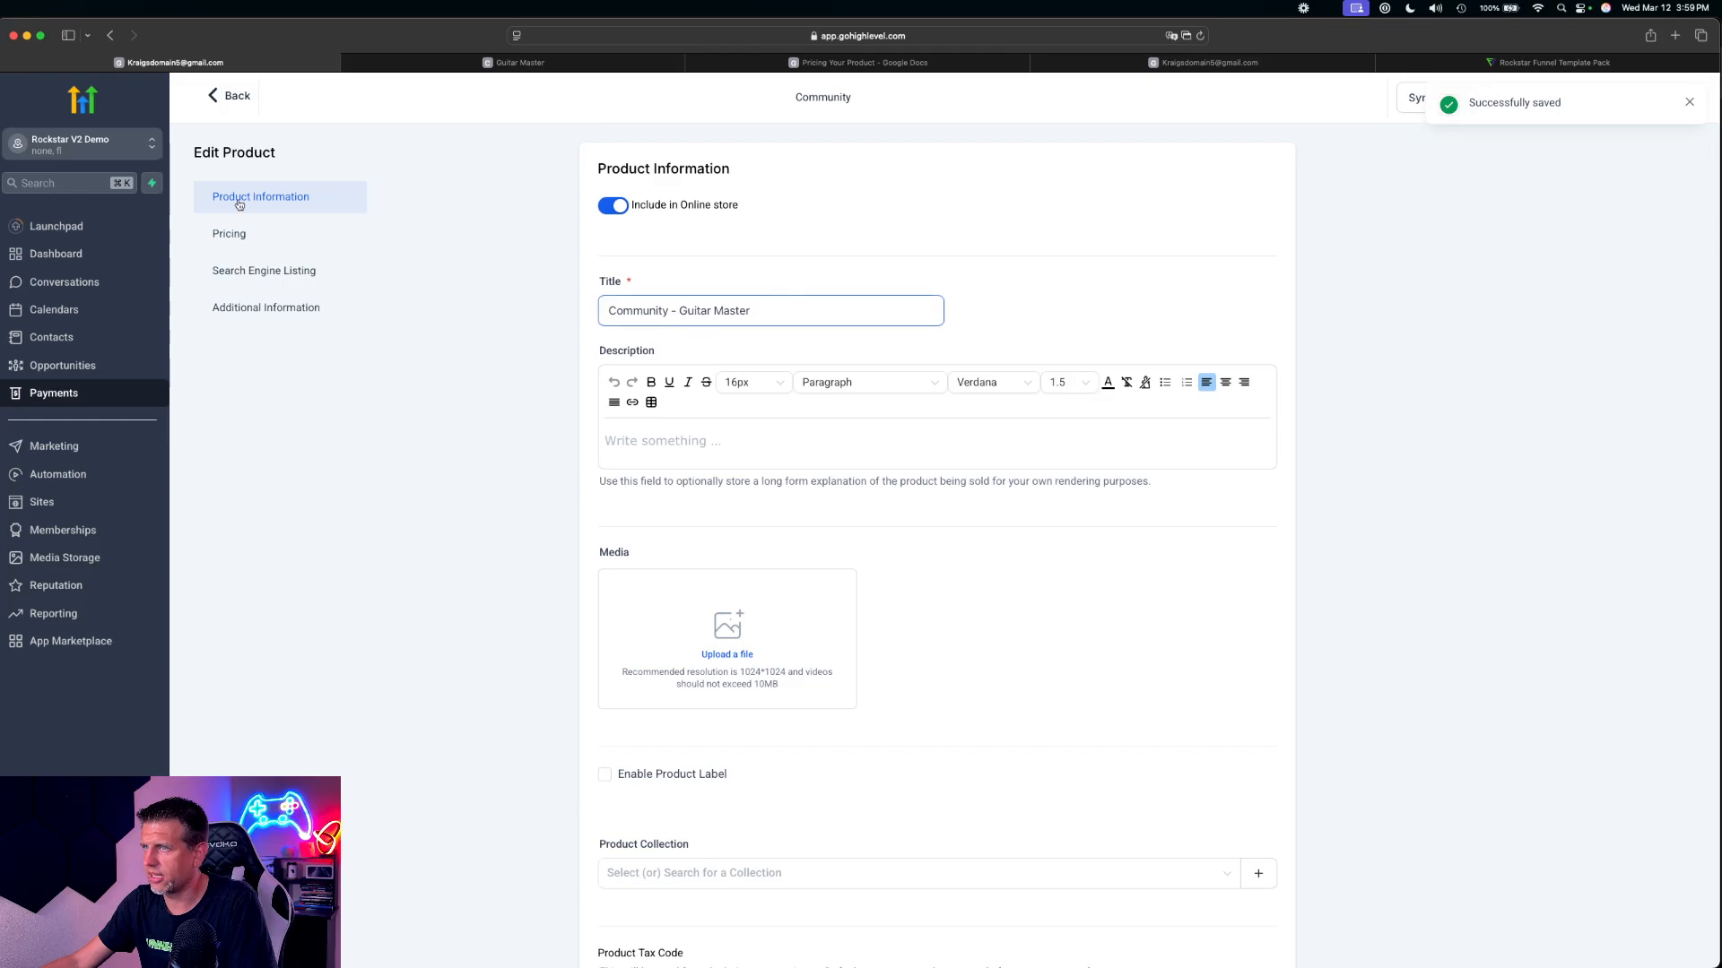
click(235, 96)
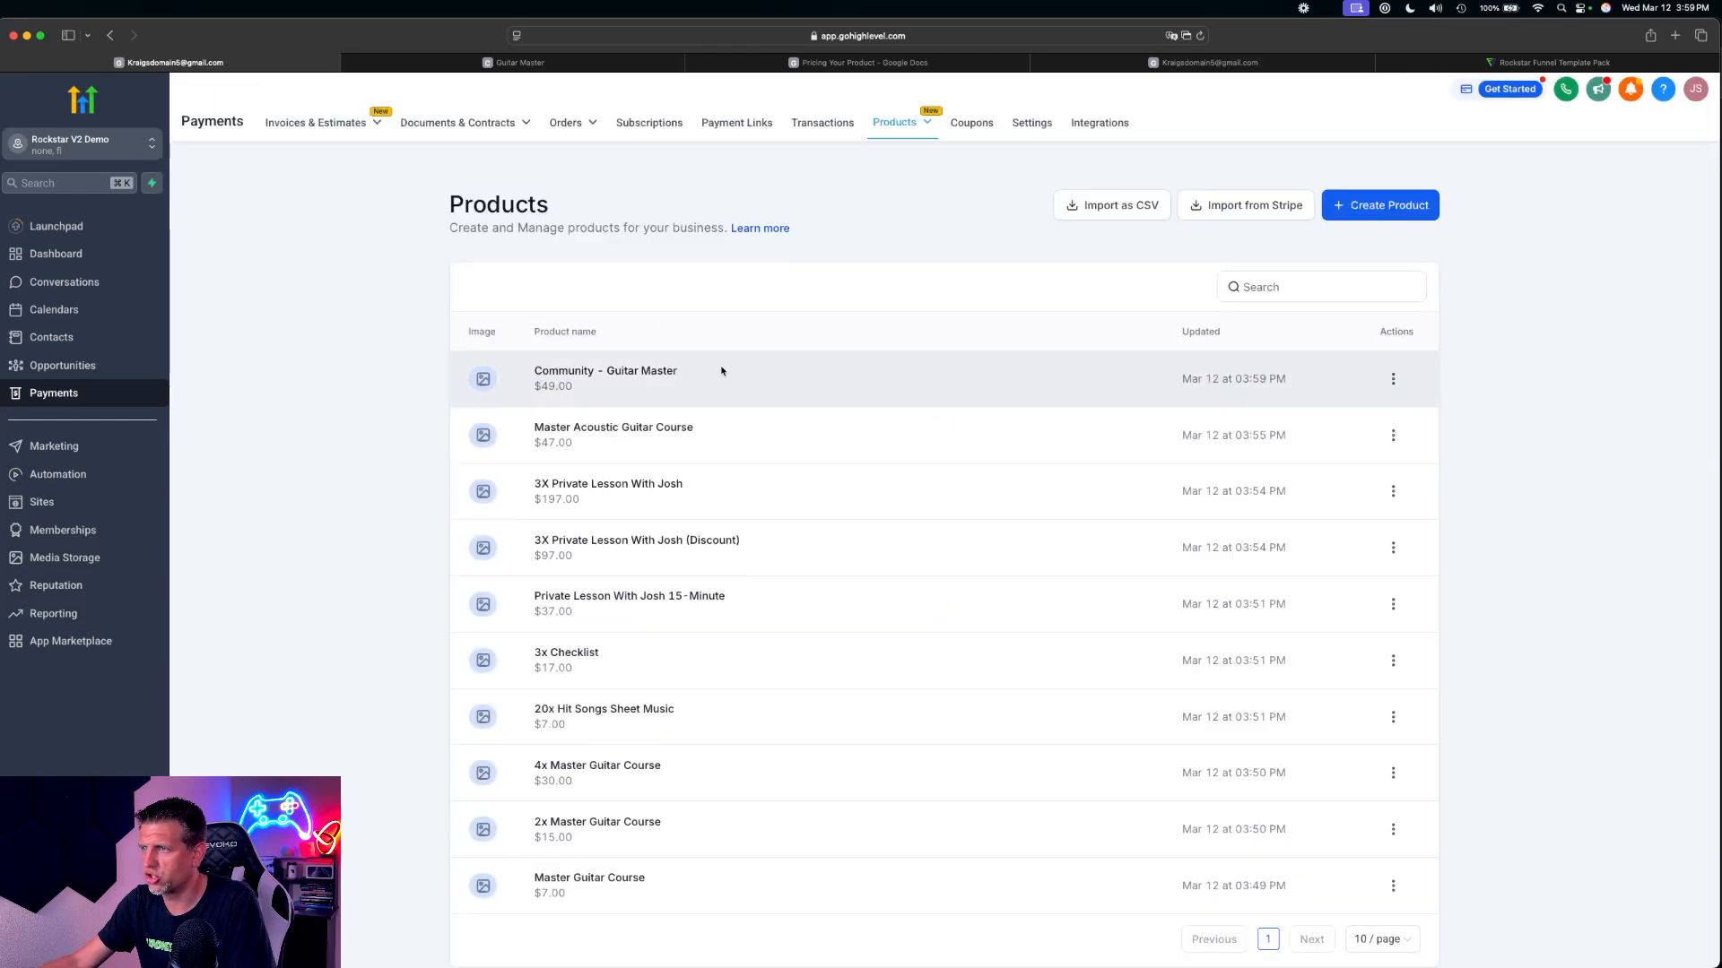
Close the Guitar Master community page and review the OTO 3 and Guitar Weekly Lessons pricing notes in the Pricing Your Product document
click(556, 66)
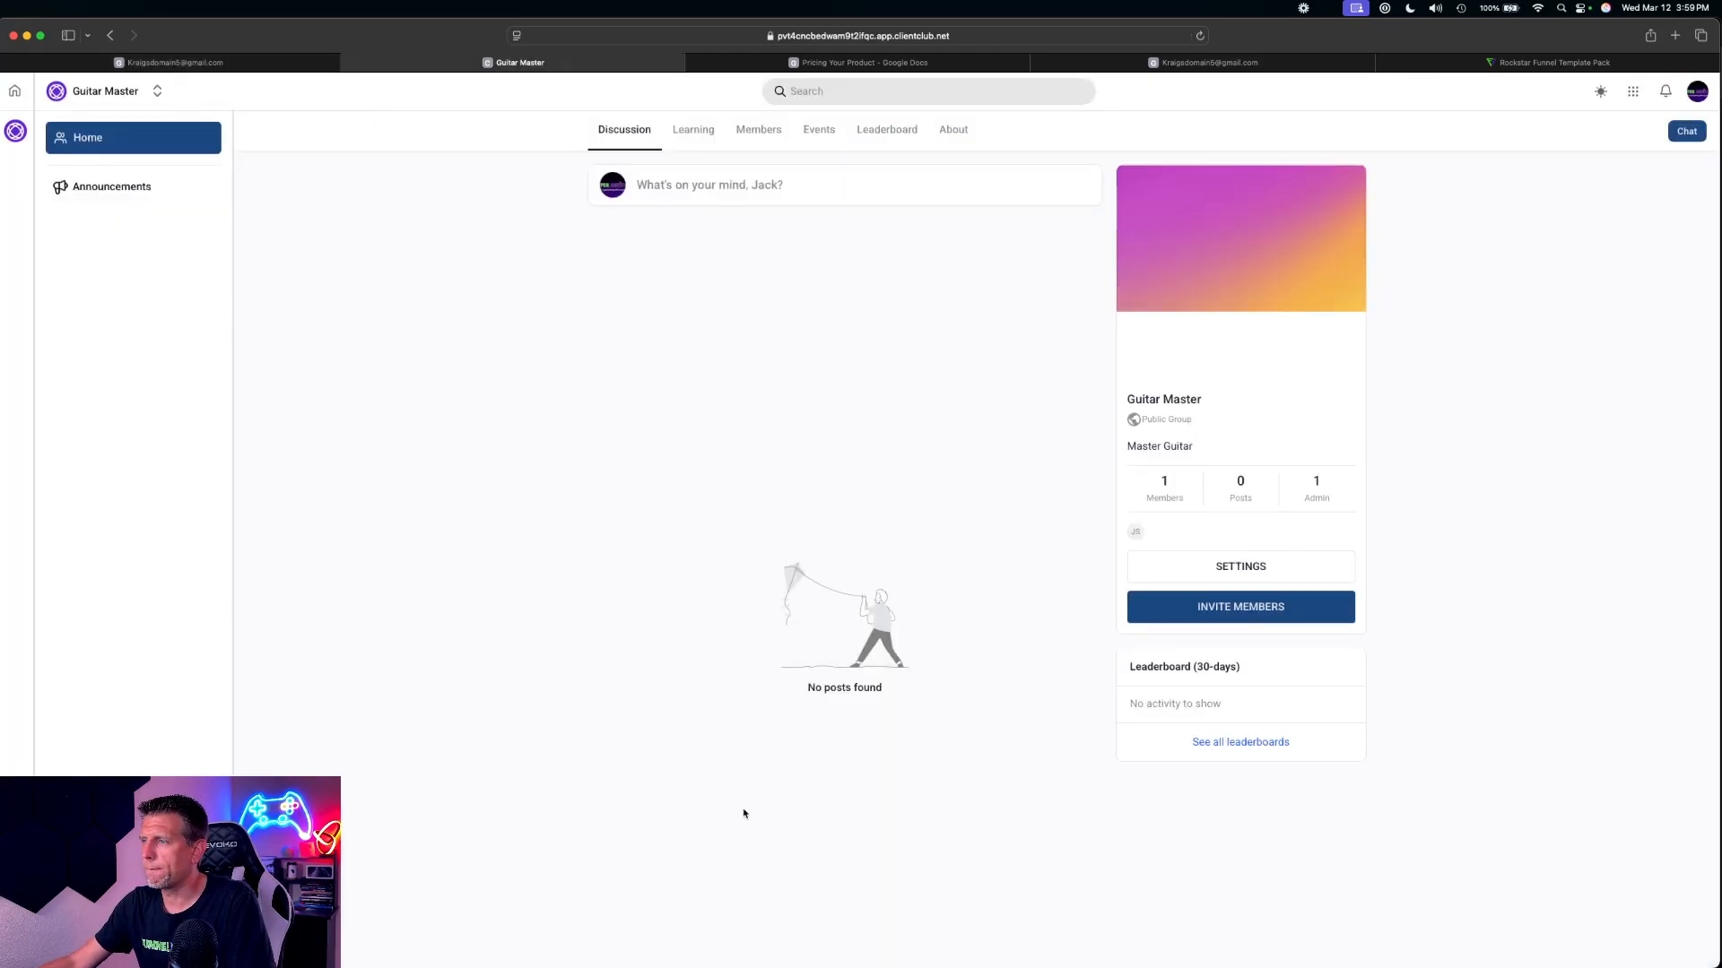
click(348, 64)
click(574, 63)
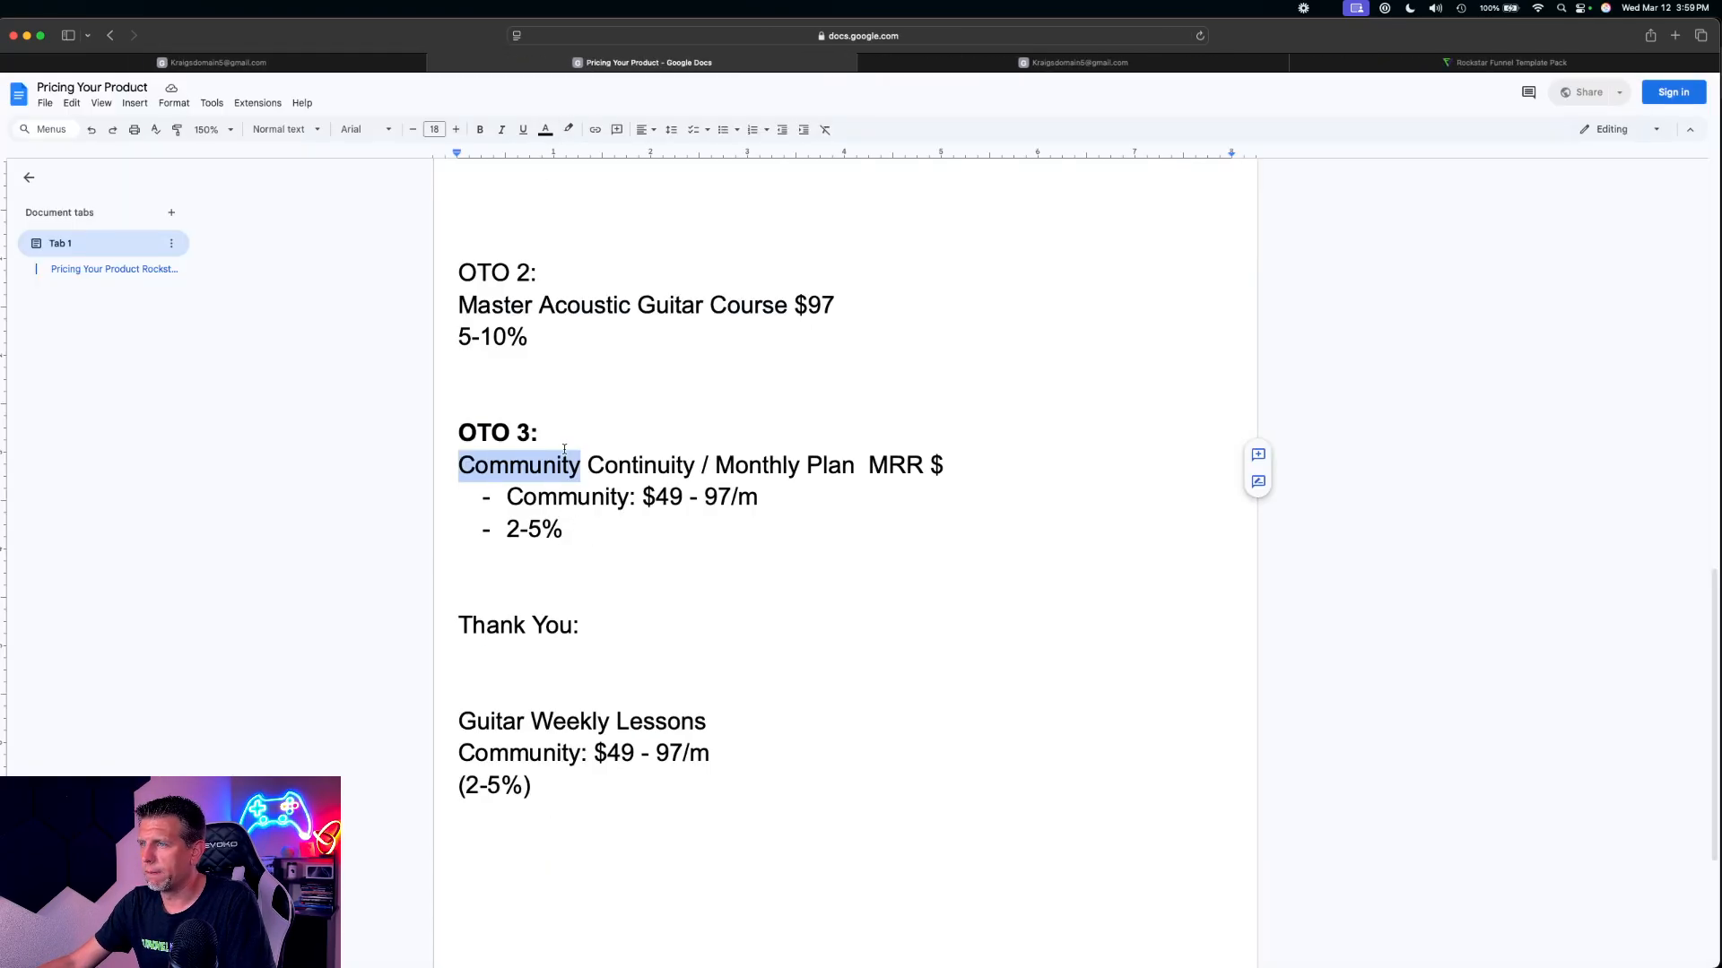
click(670, 434)
drag(540, 783, 462, 723)
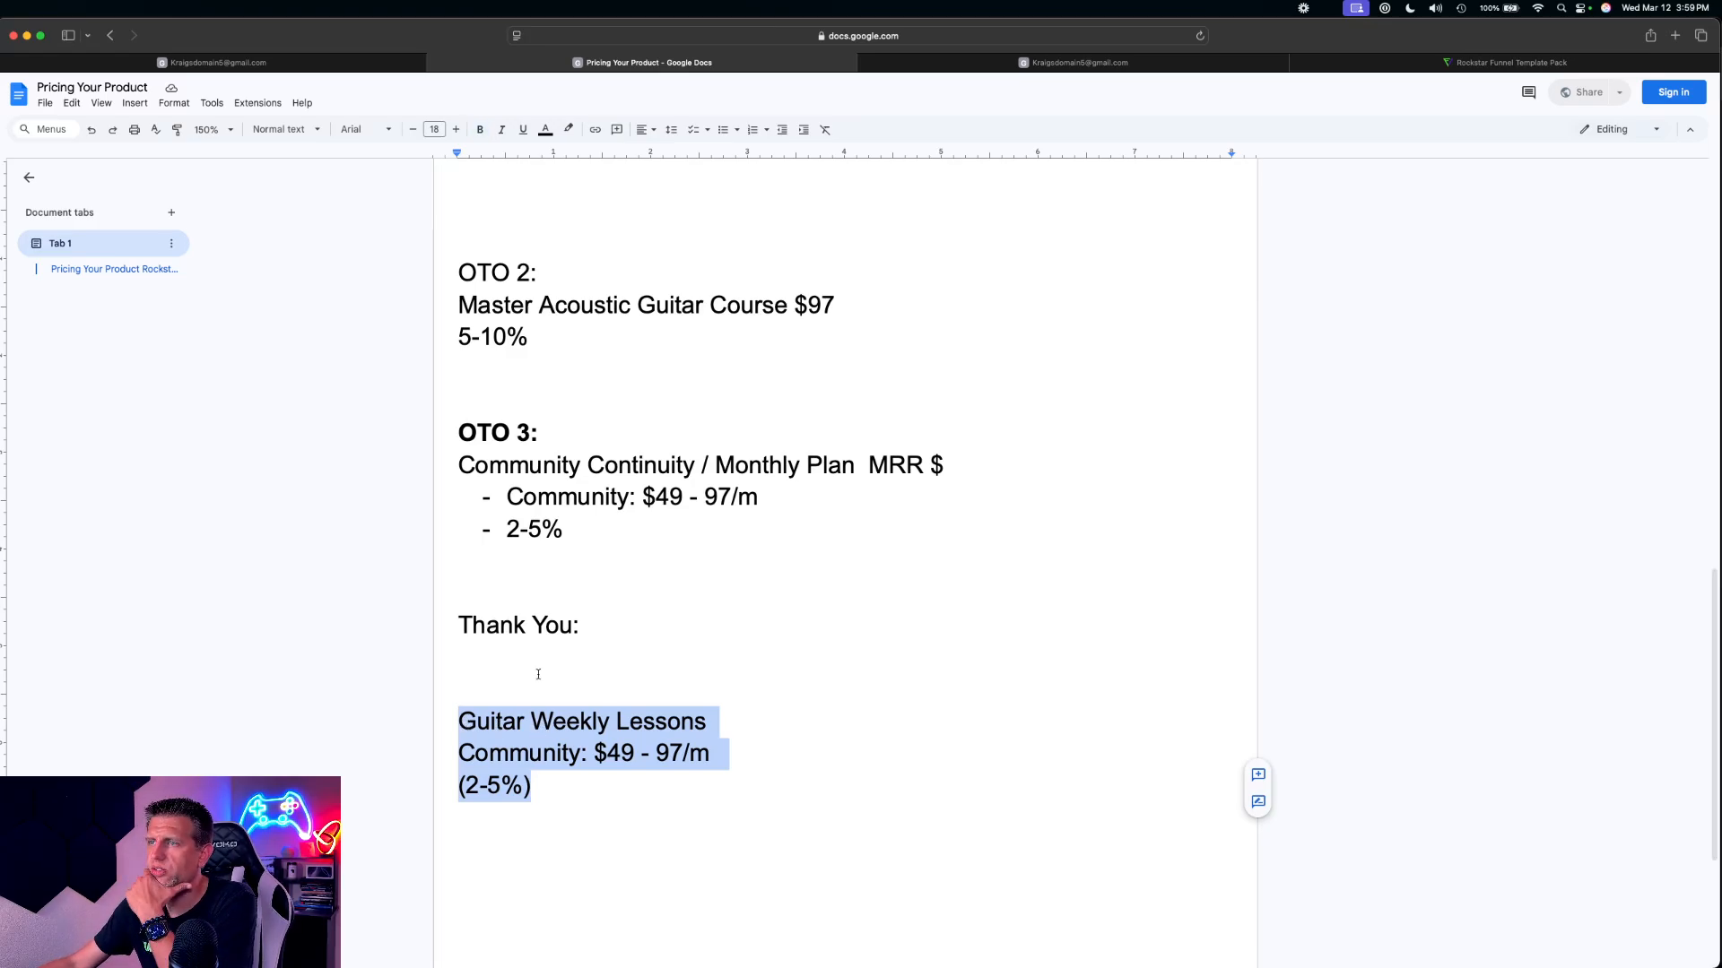
Switch back to HighLevel and open the Sales Page step of the "Pro Funnel: Rockstar V2" funnel
click(216, 62)
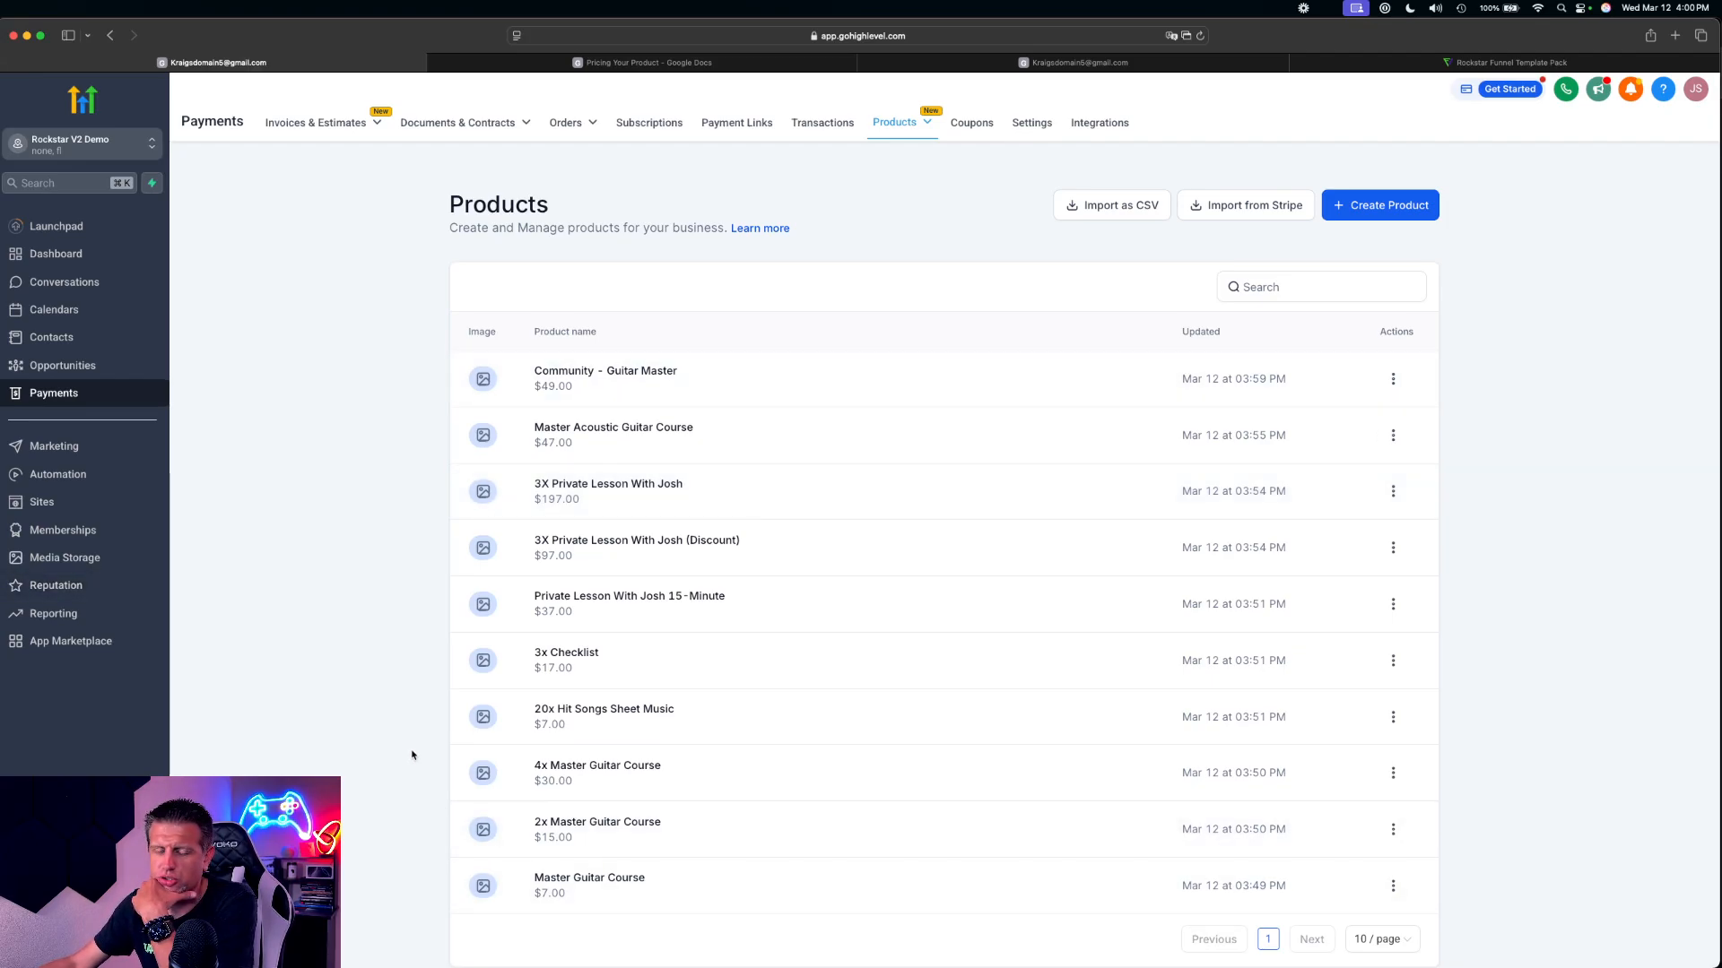
click(61, 508)
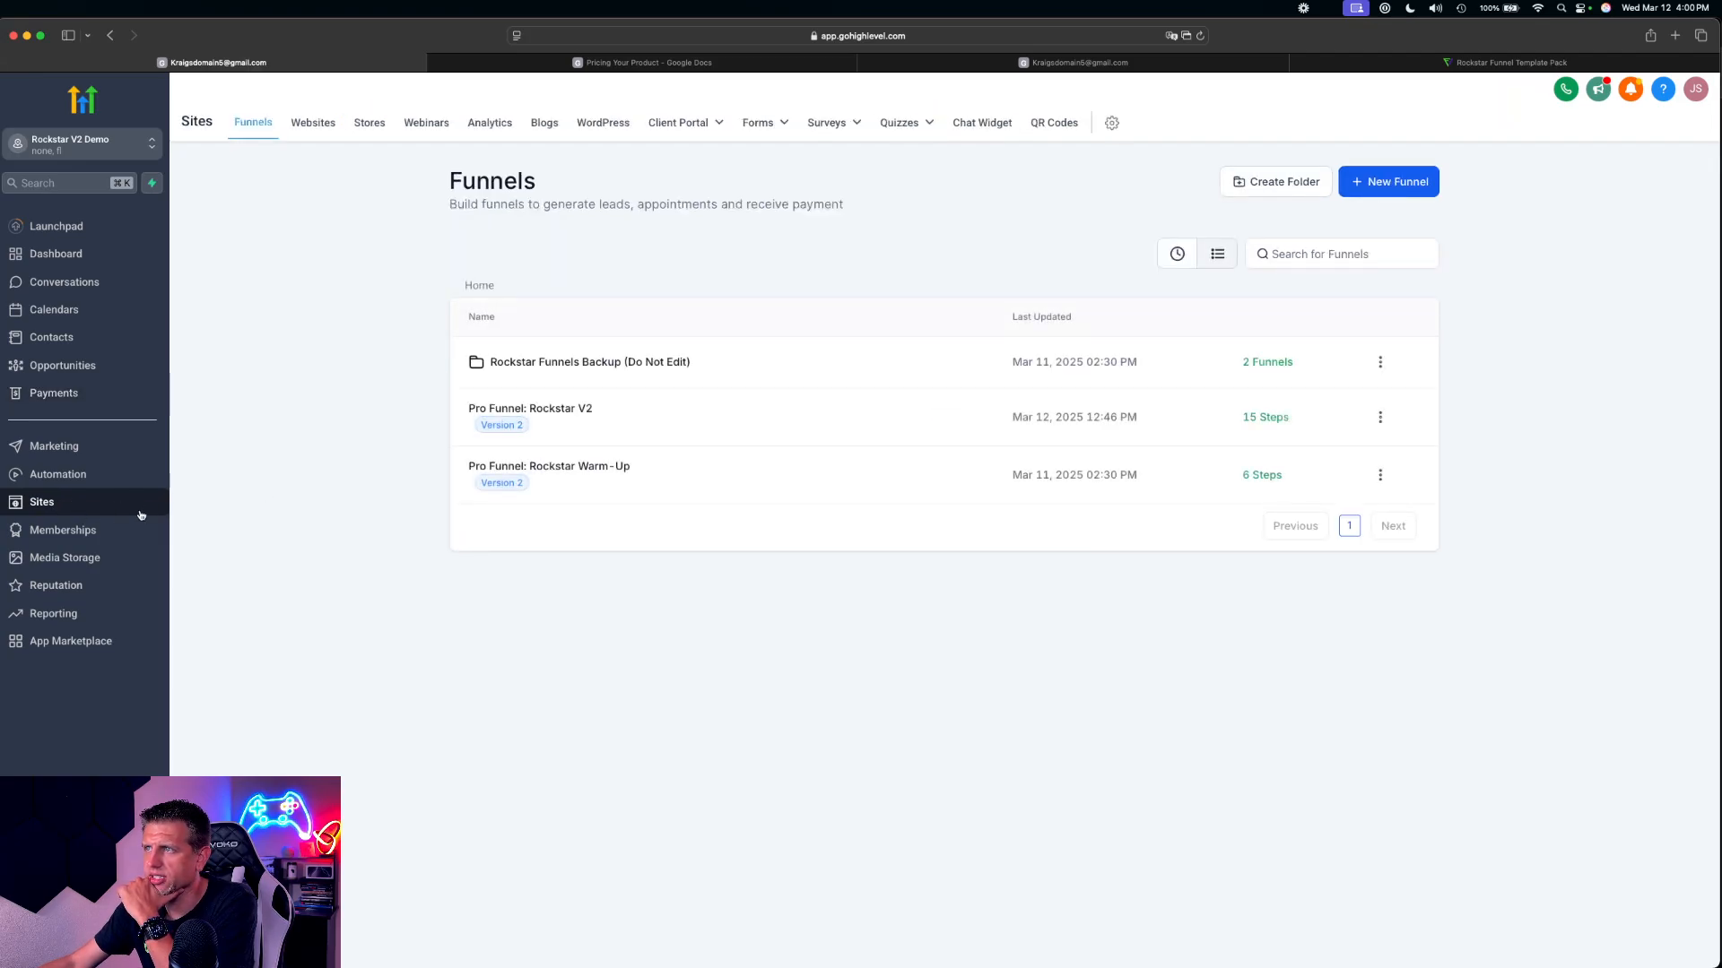
click(569, 411)
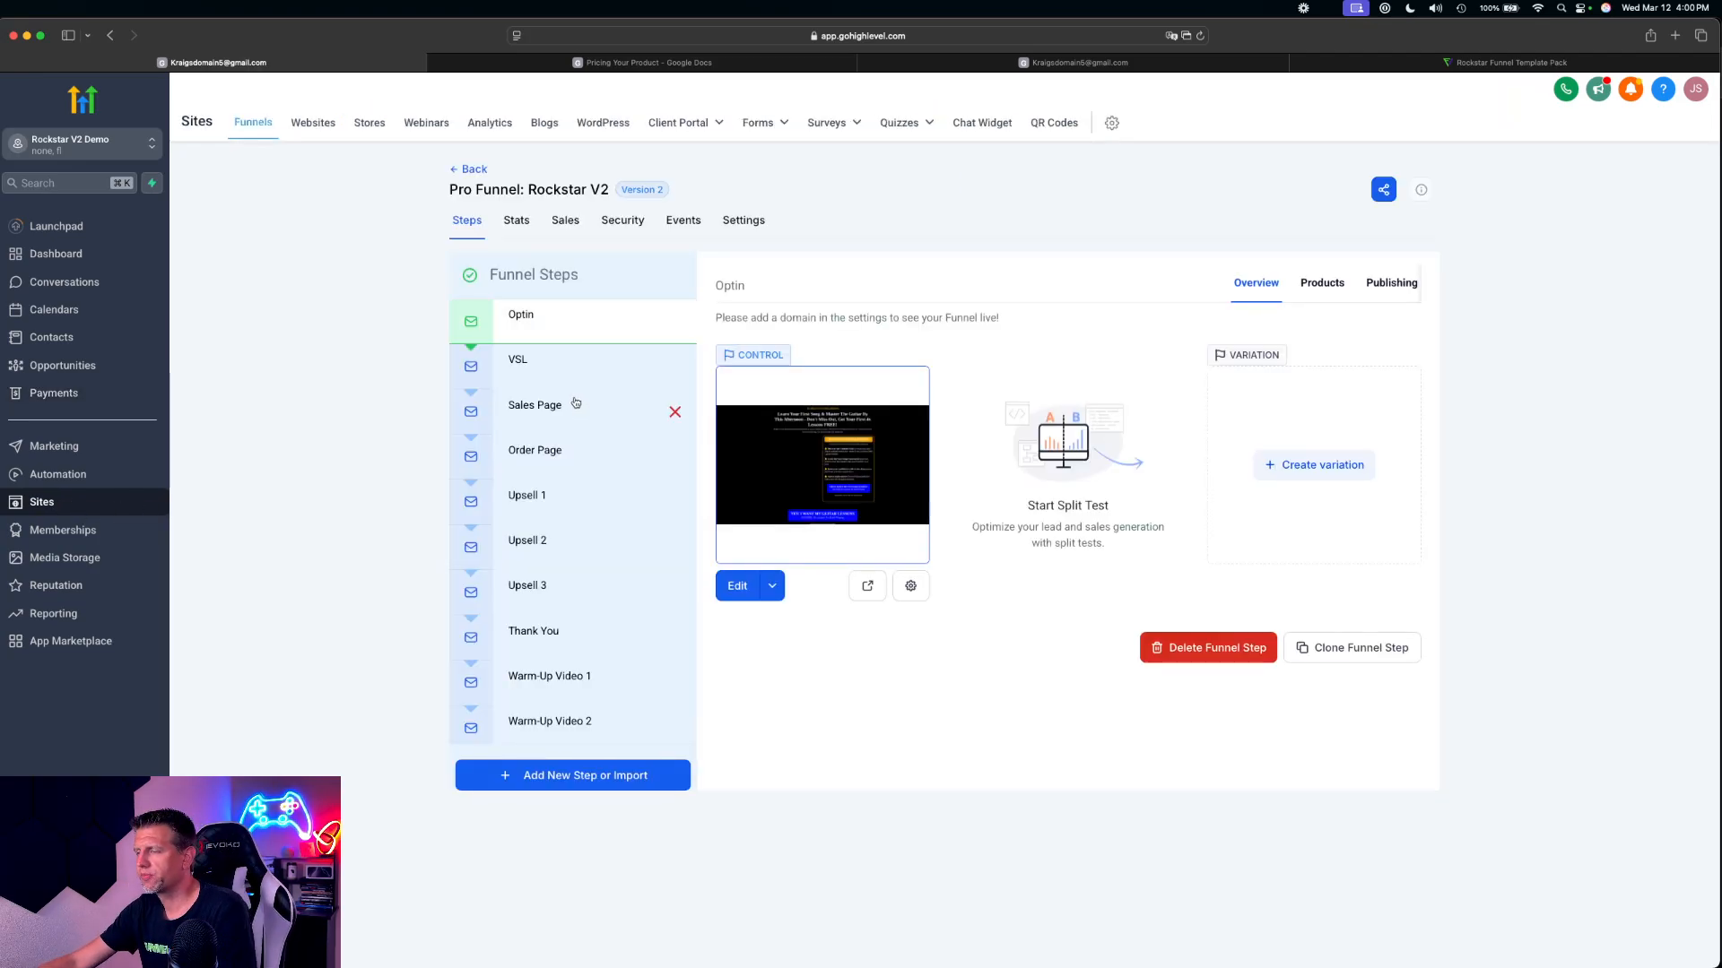
click(555, 417)
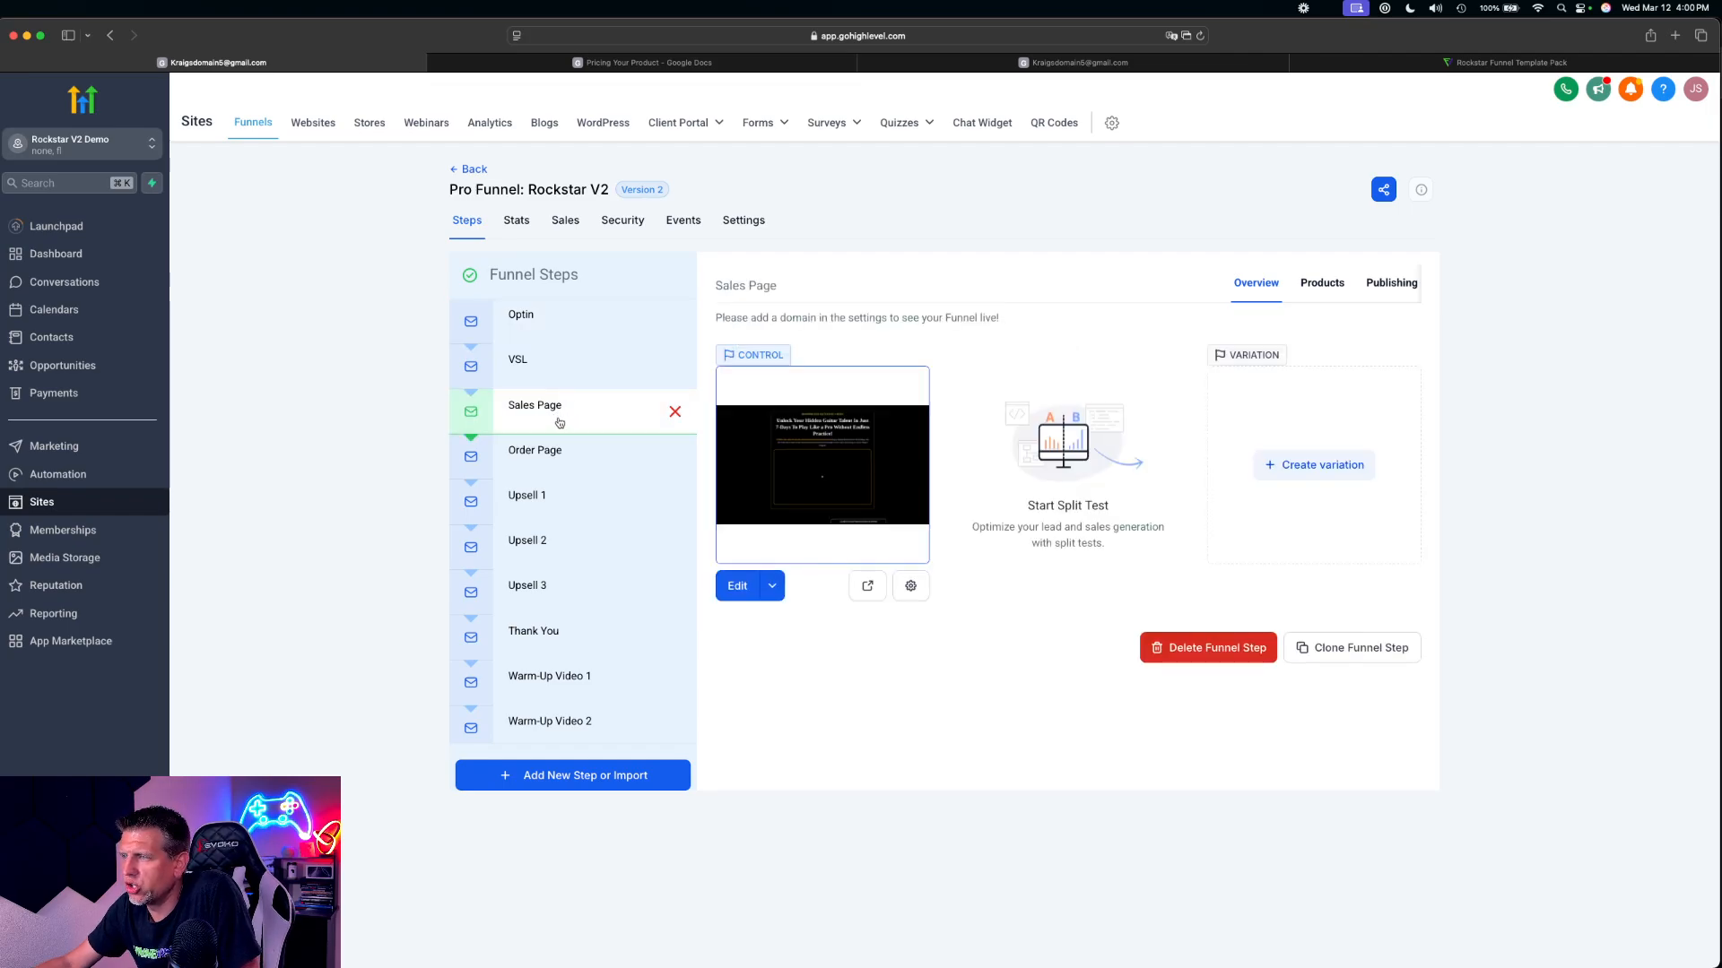
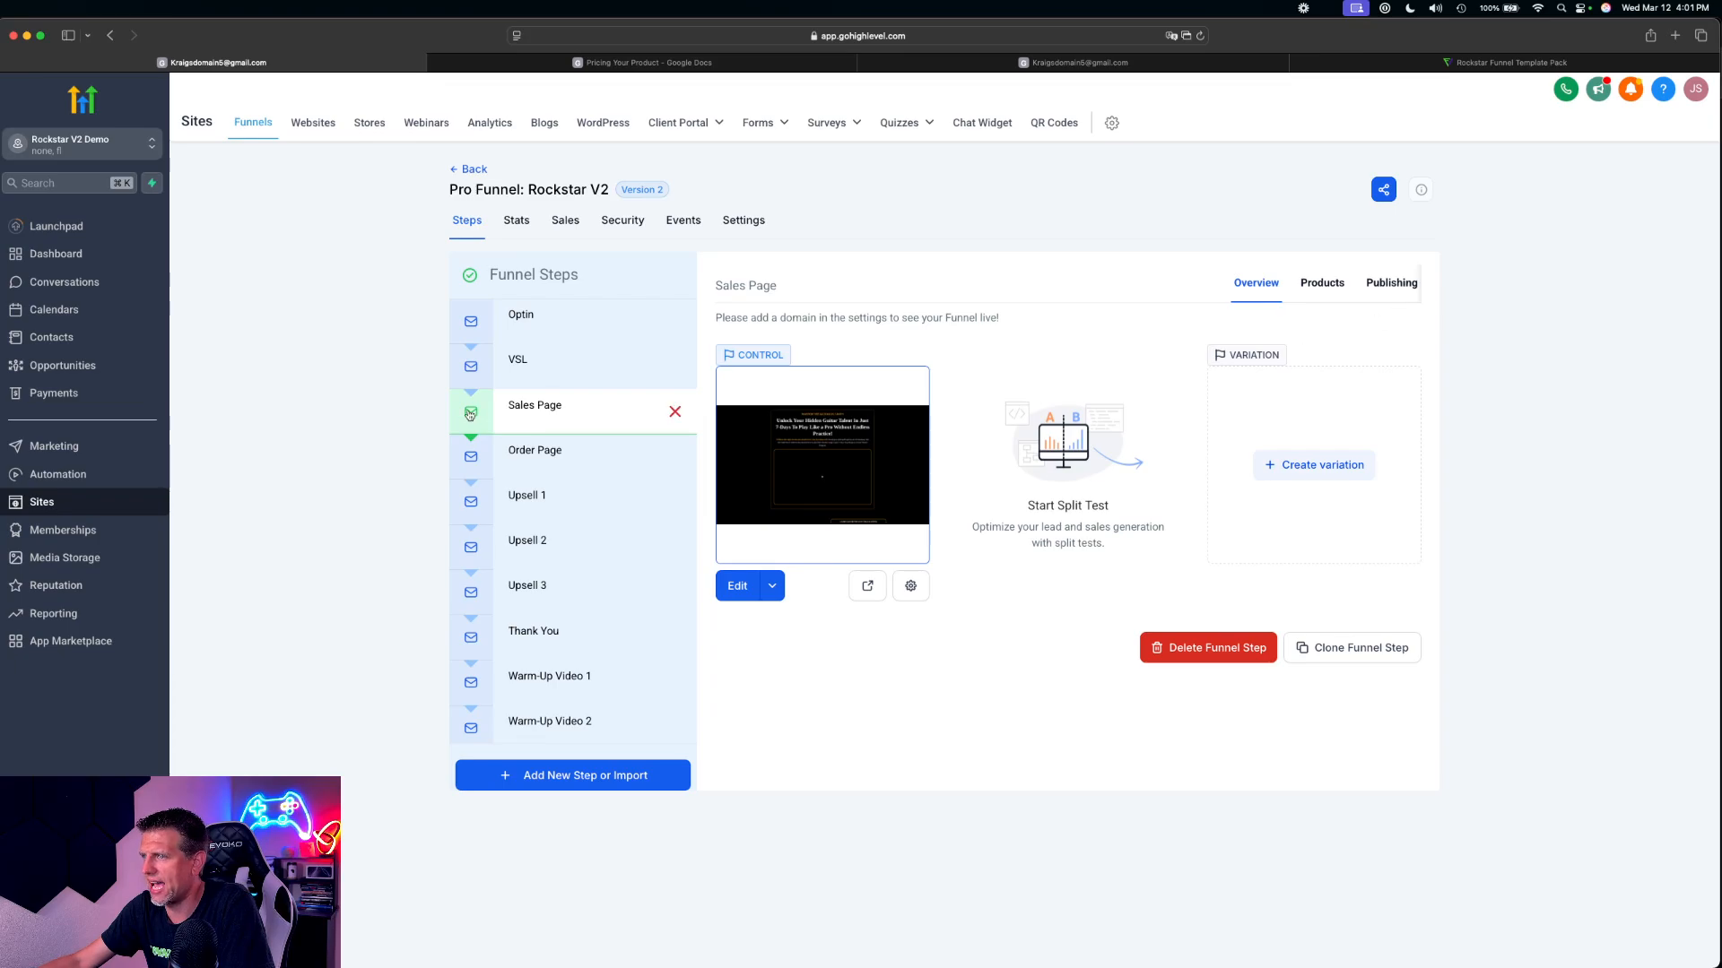
Add the Master Guitar Course at its $7 price to the Sales Page step's products and save it
click(584, 414)
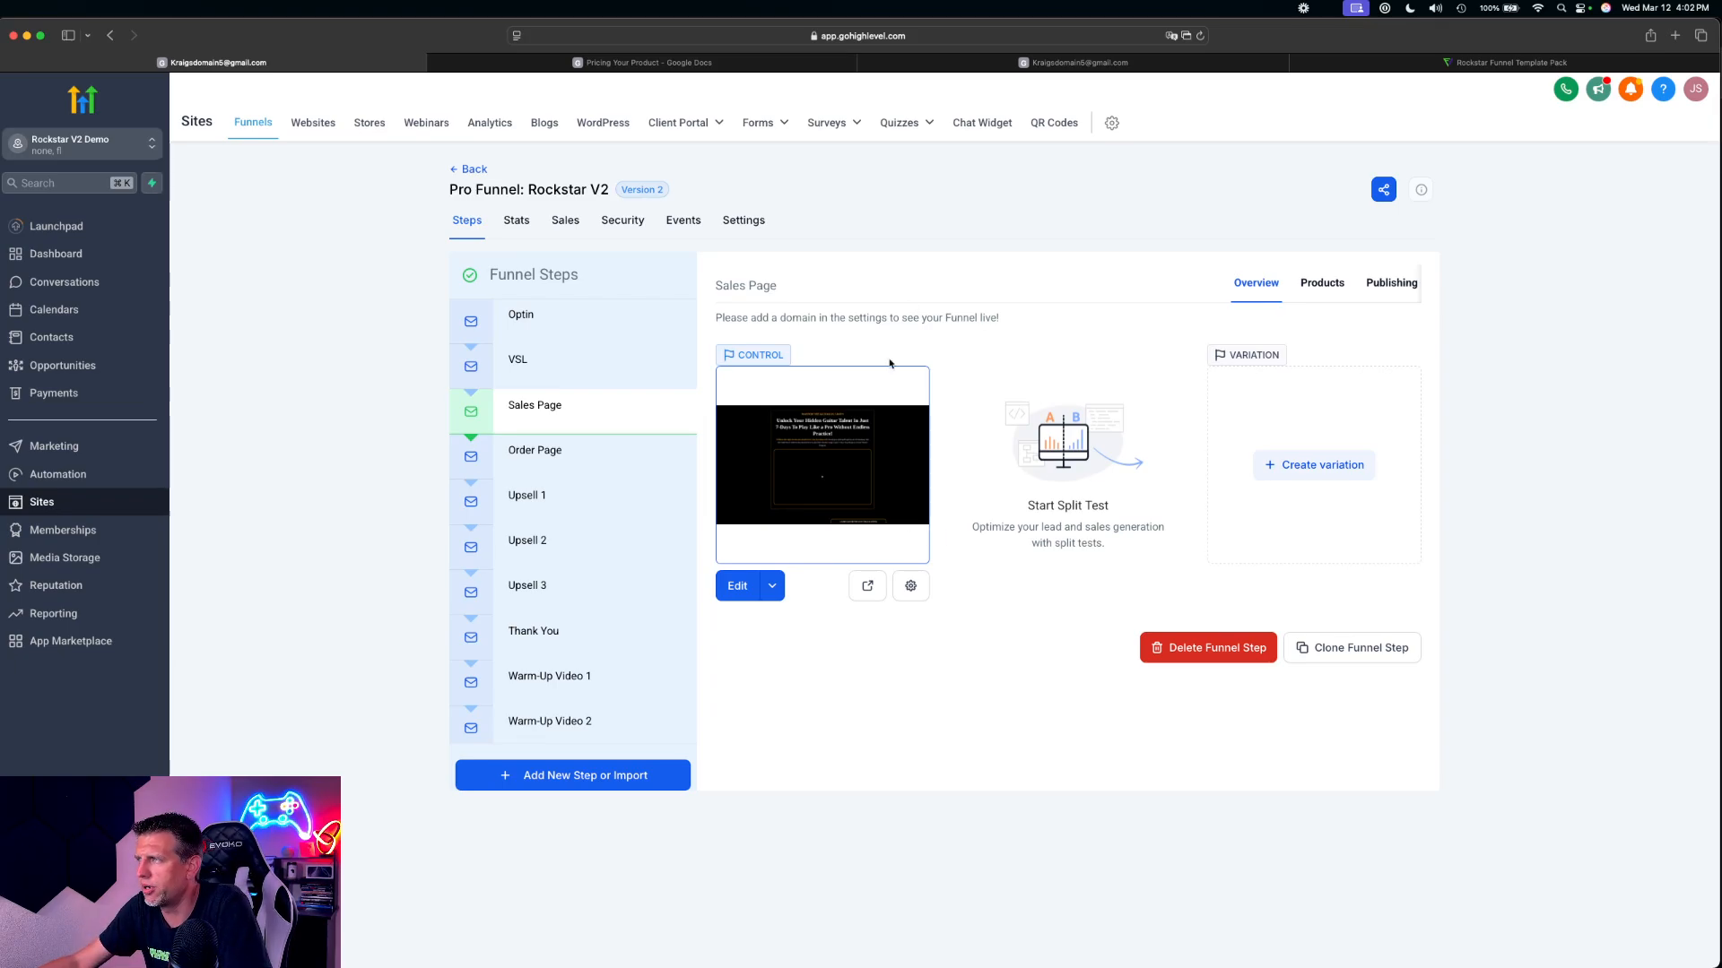
click(1333, 285)
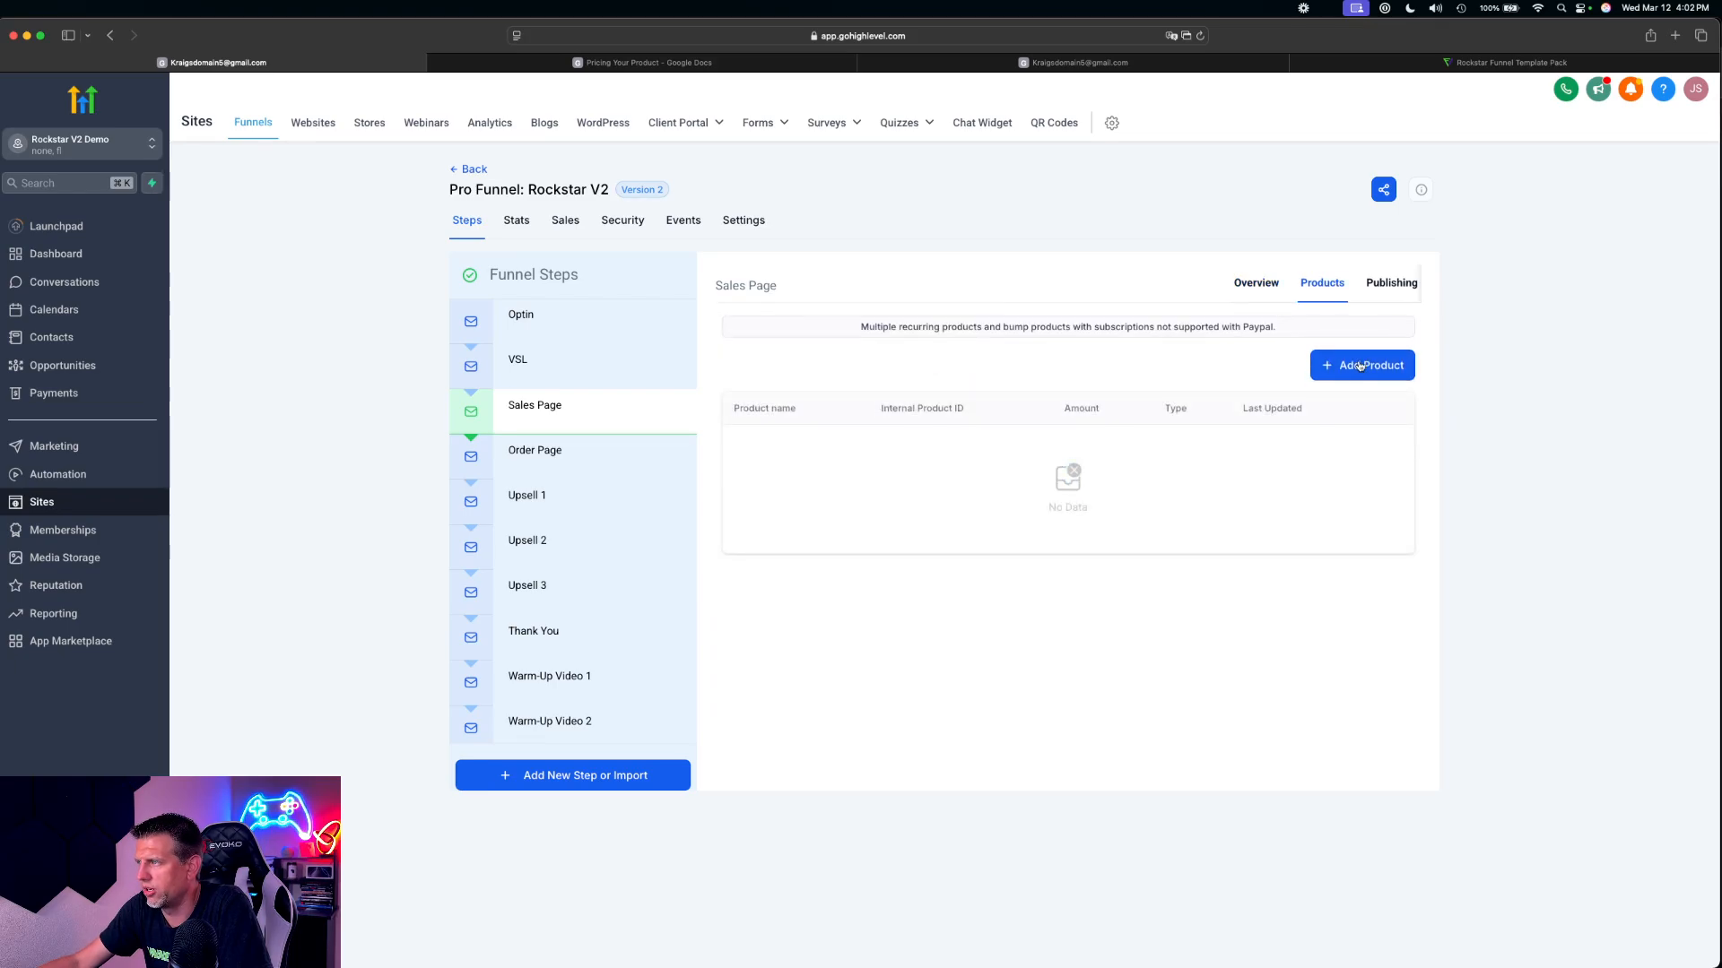
click(1362, 366)
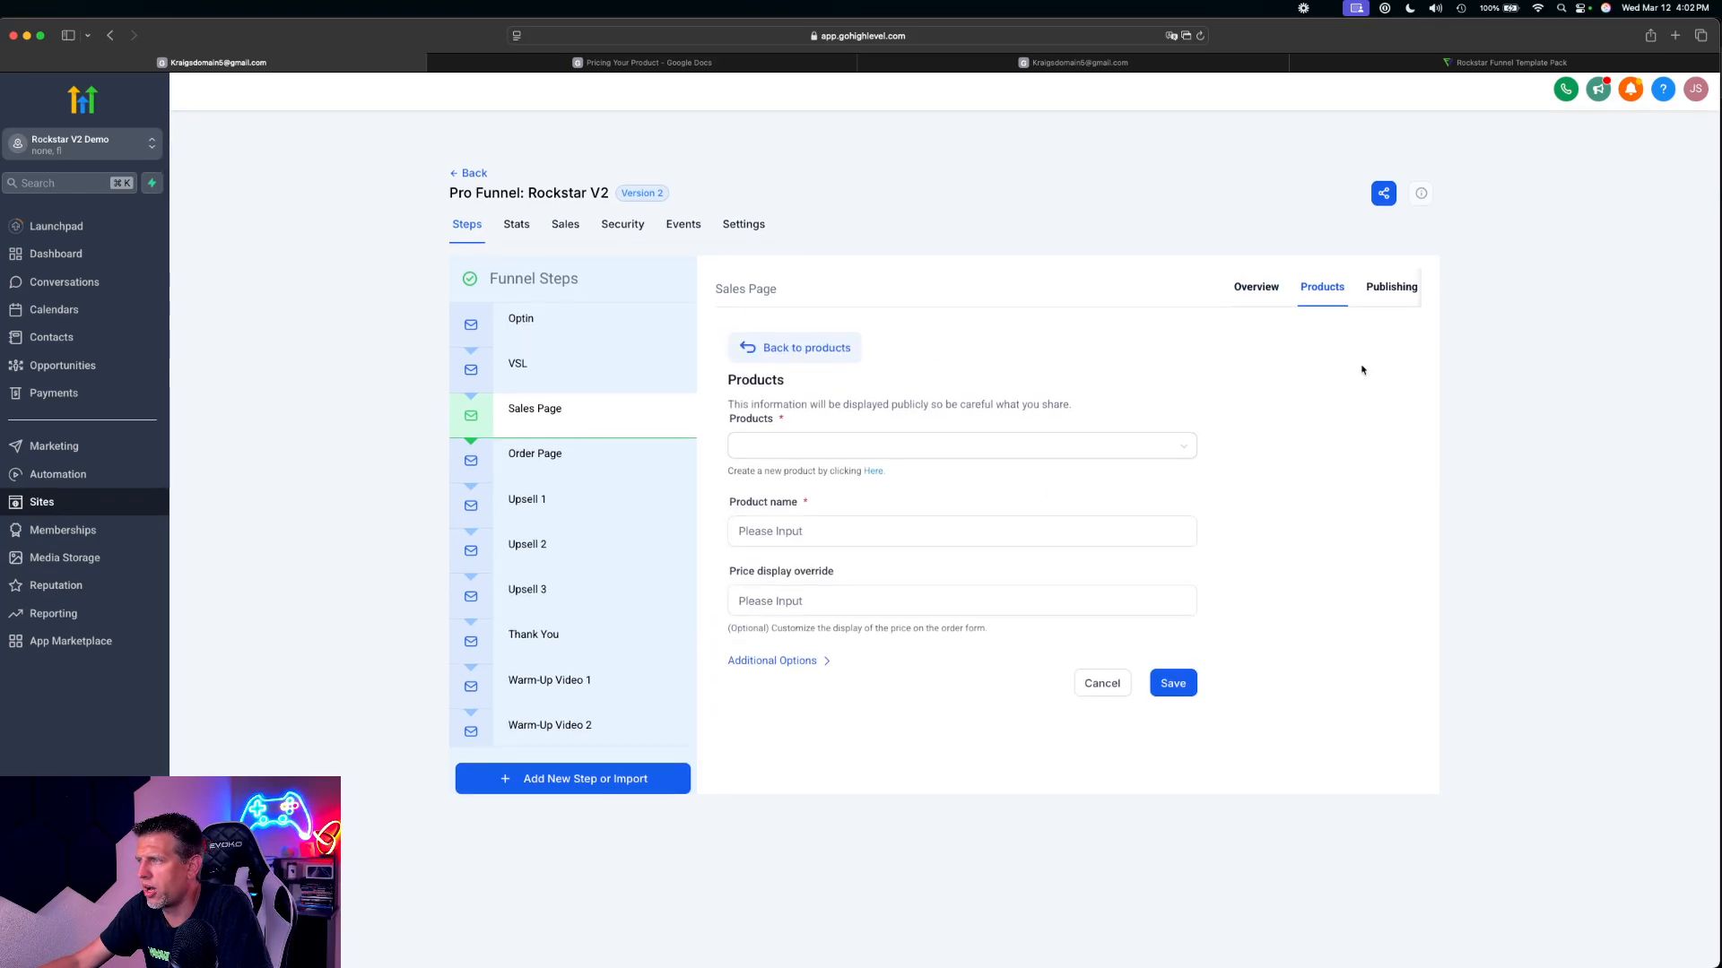
click(836, 422)
scroll(853, 458, down, 2)
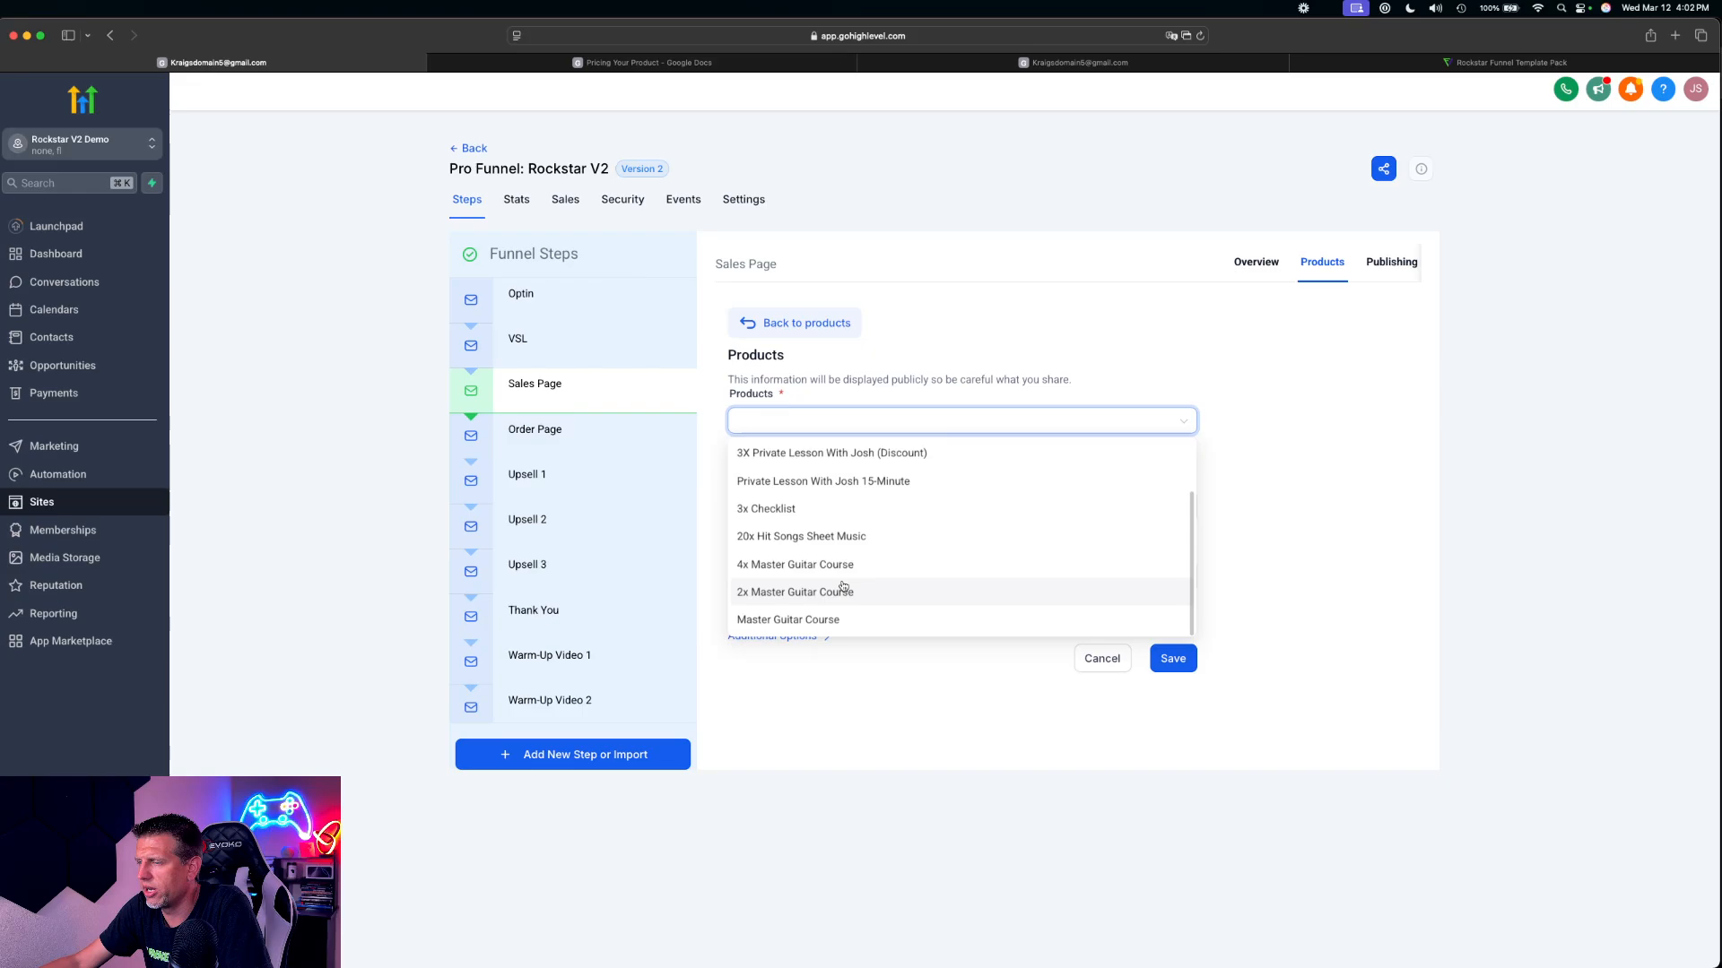
click(884, 626)
click(771, 505)
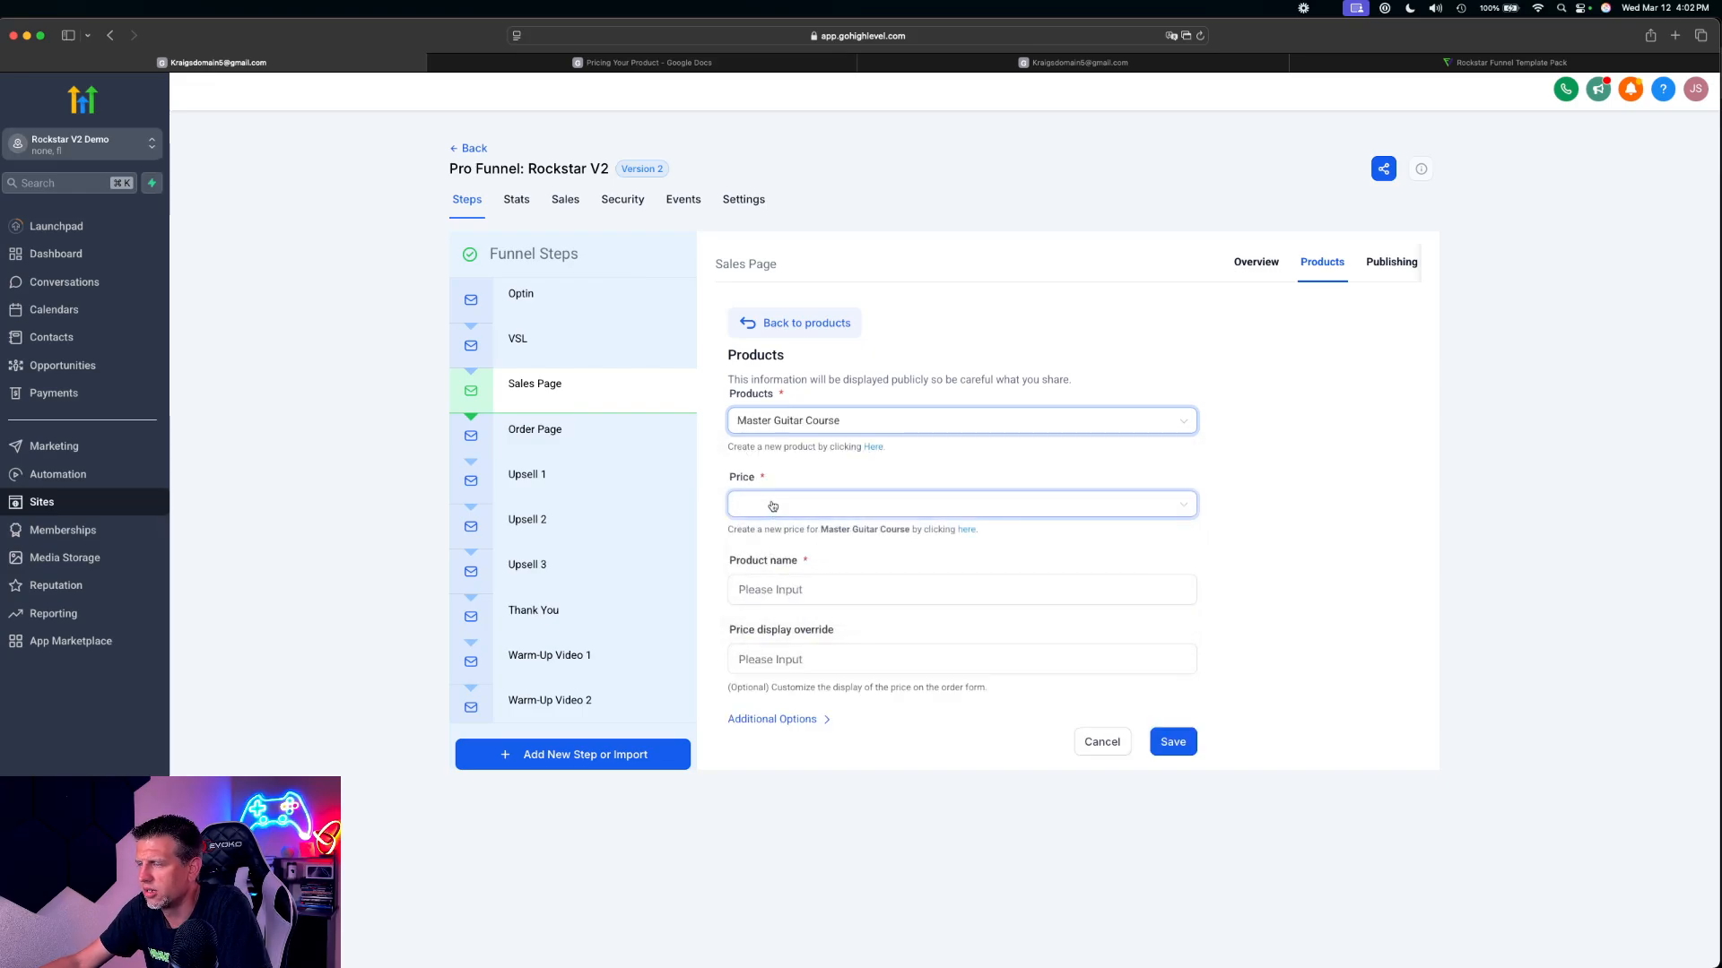
click(795, 537)
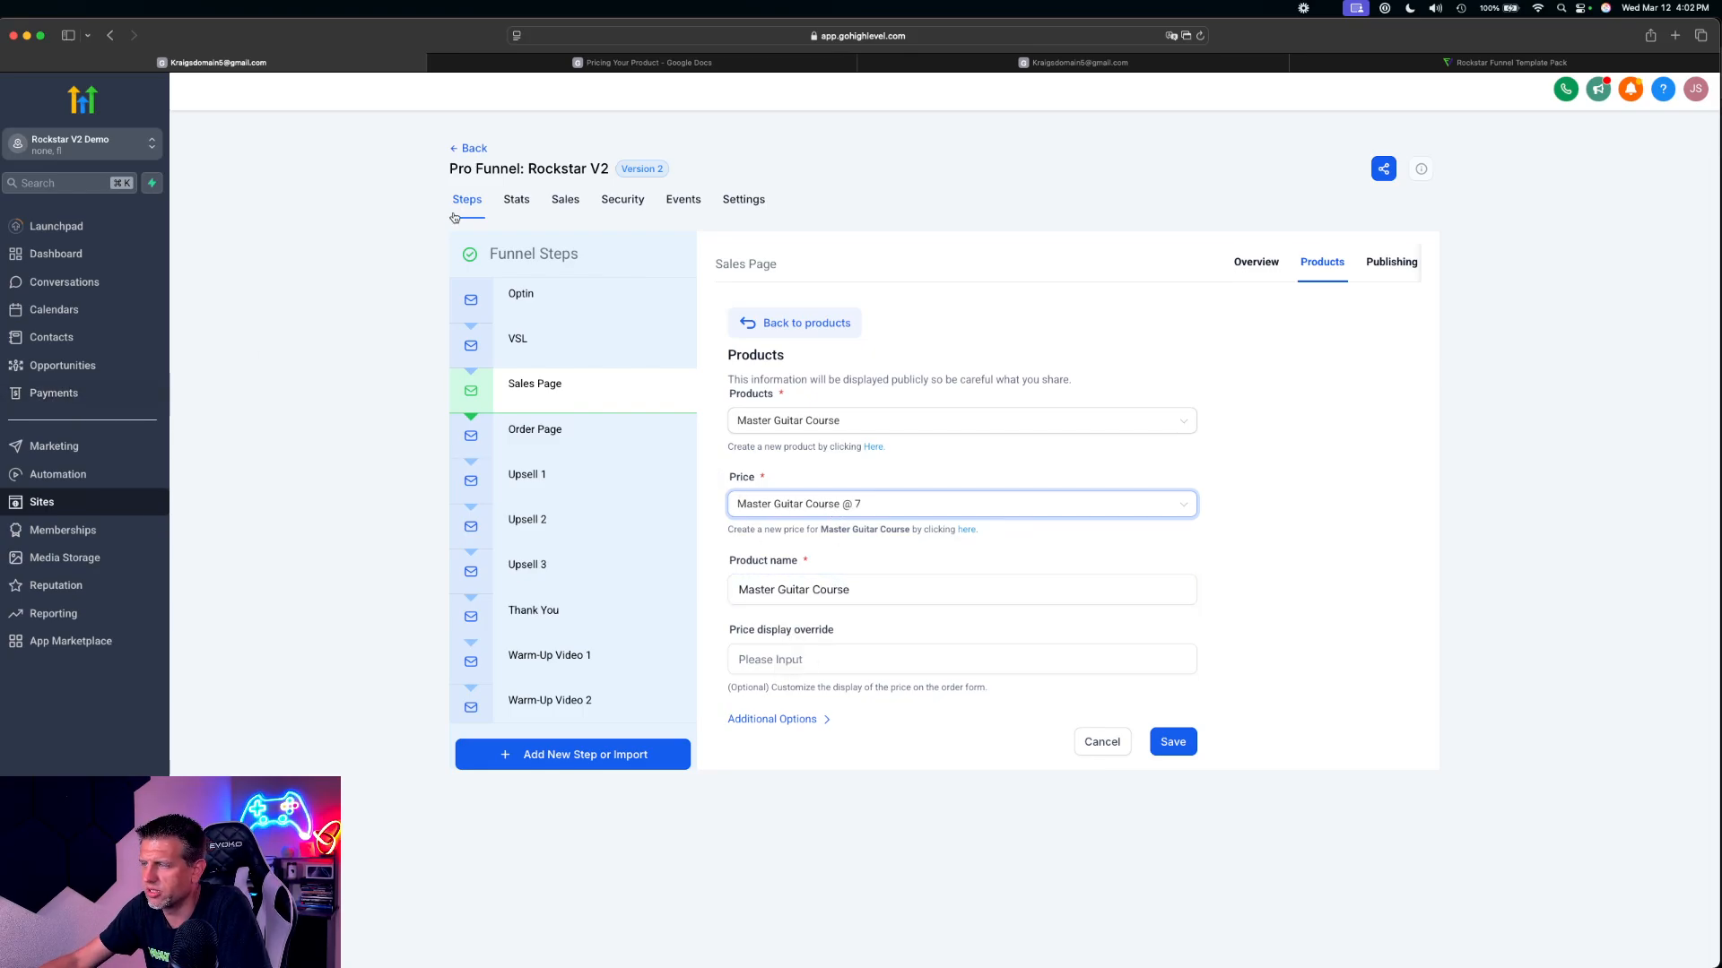
click(917, 593)
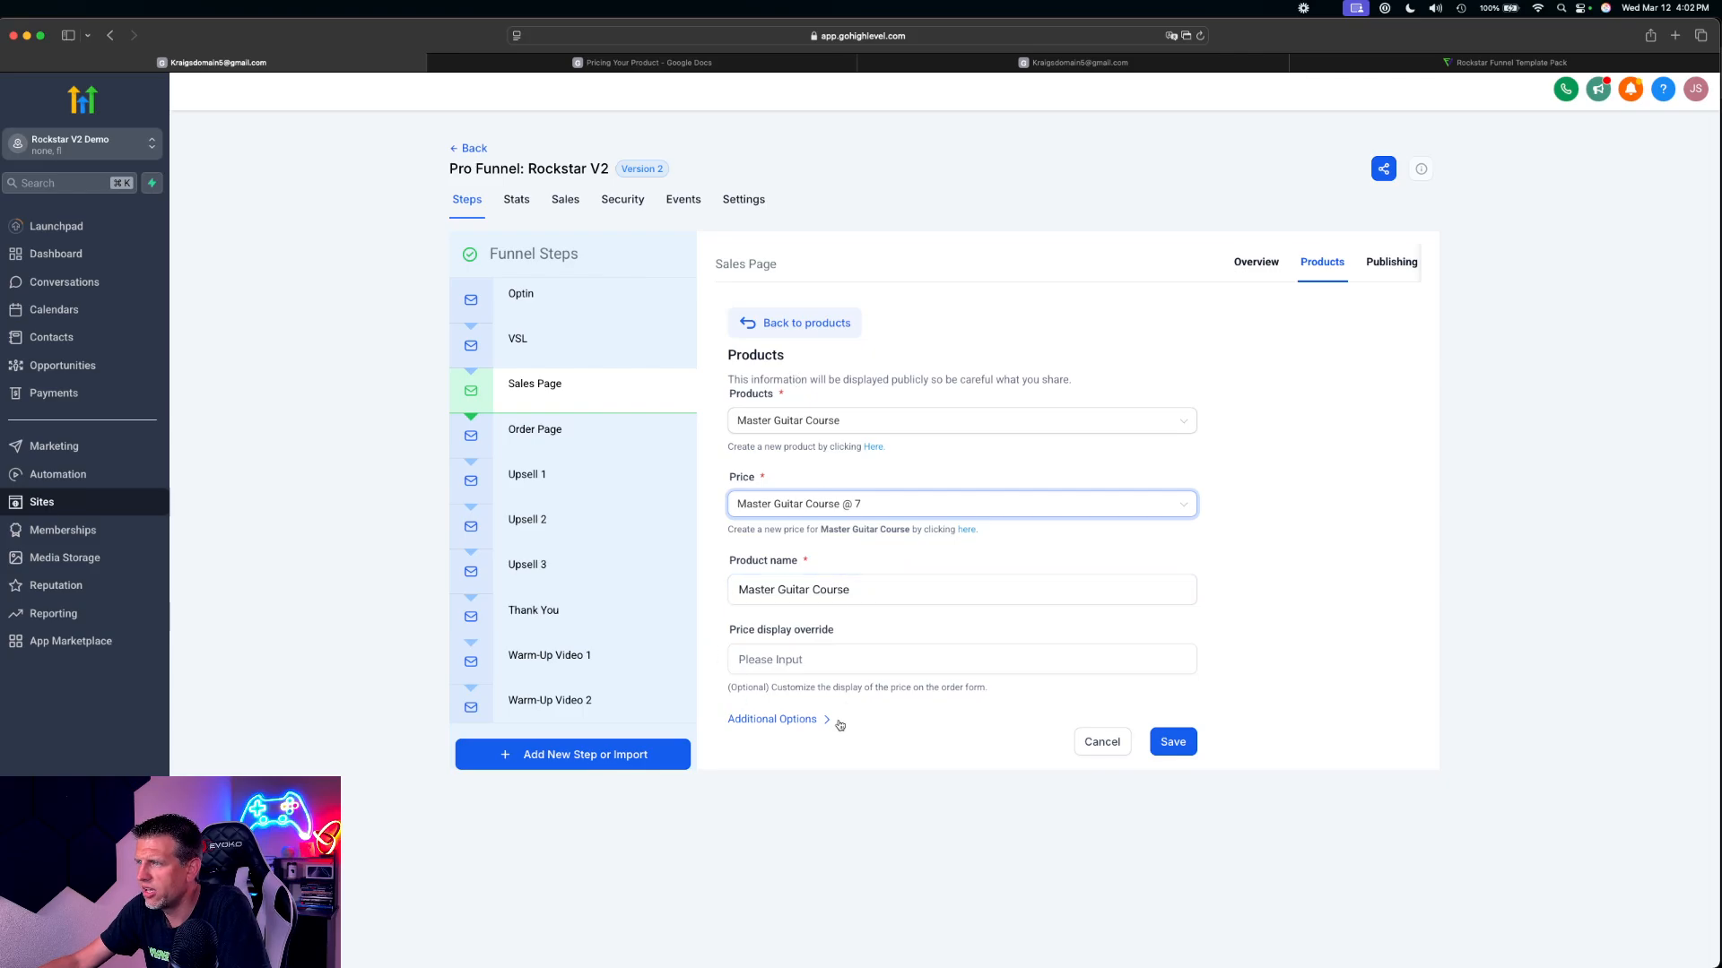
click(1173, 743)
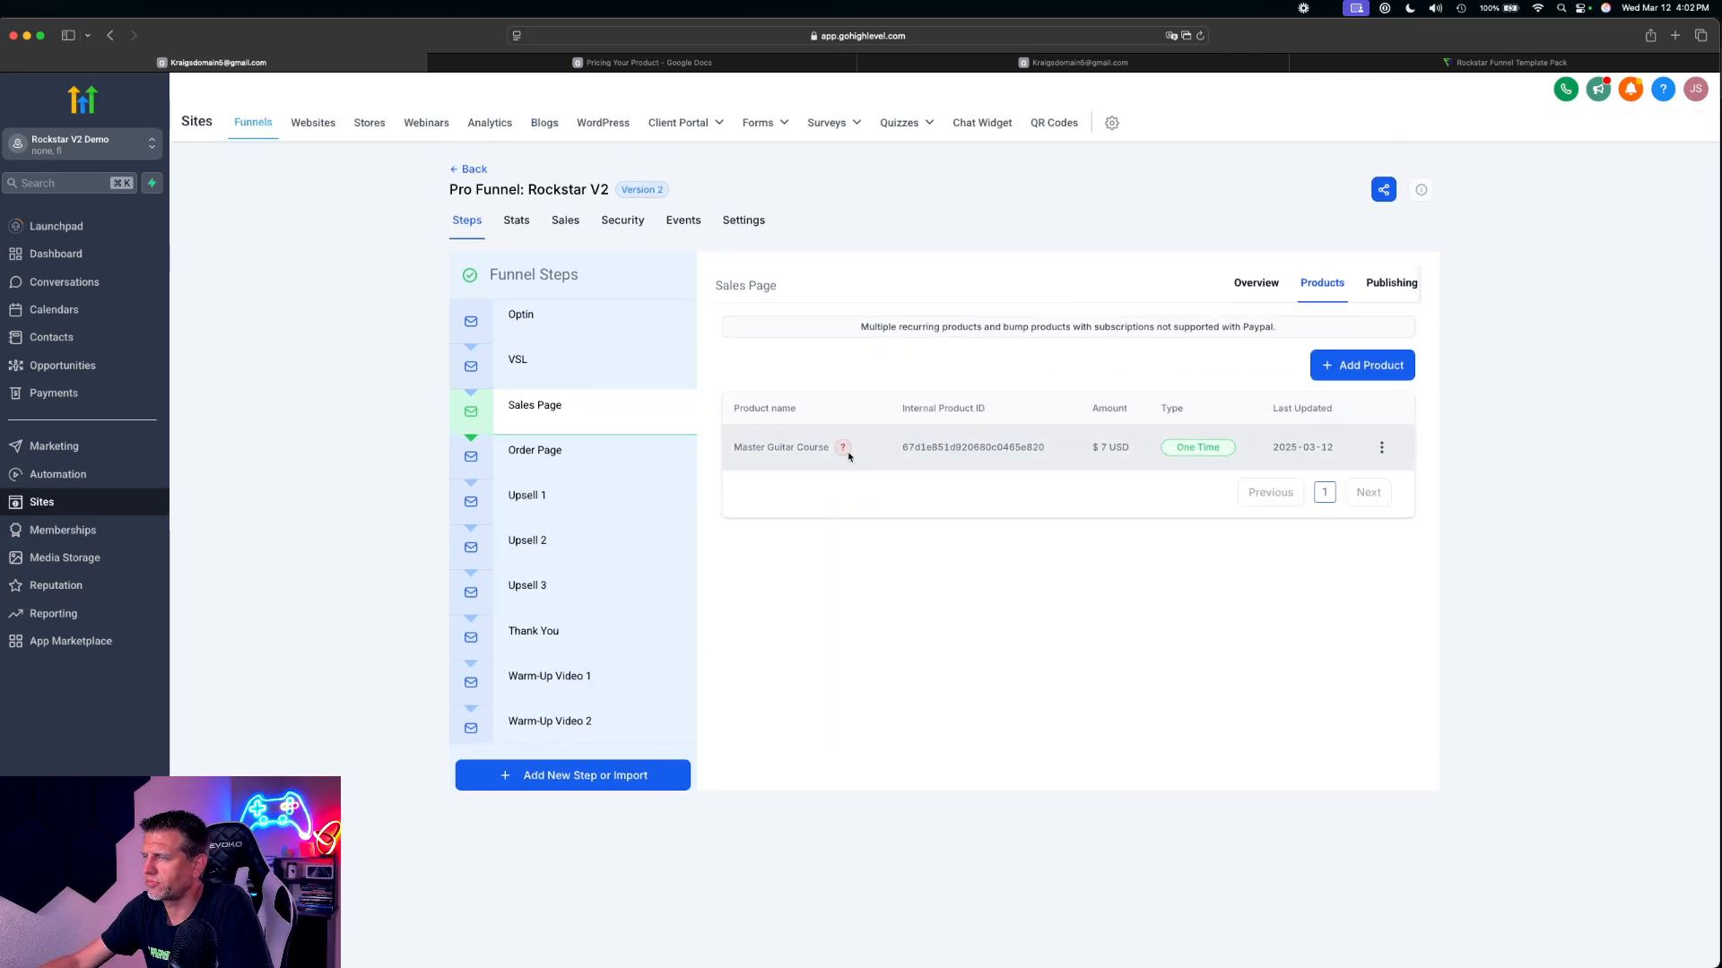
mouse_move(843, 444)
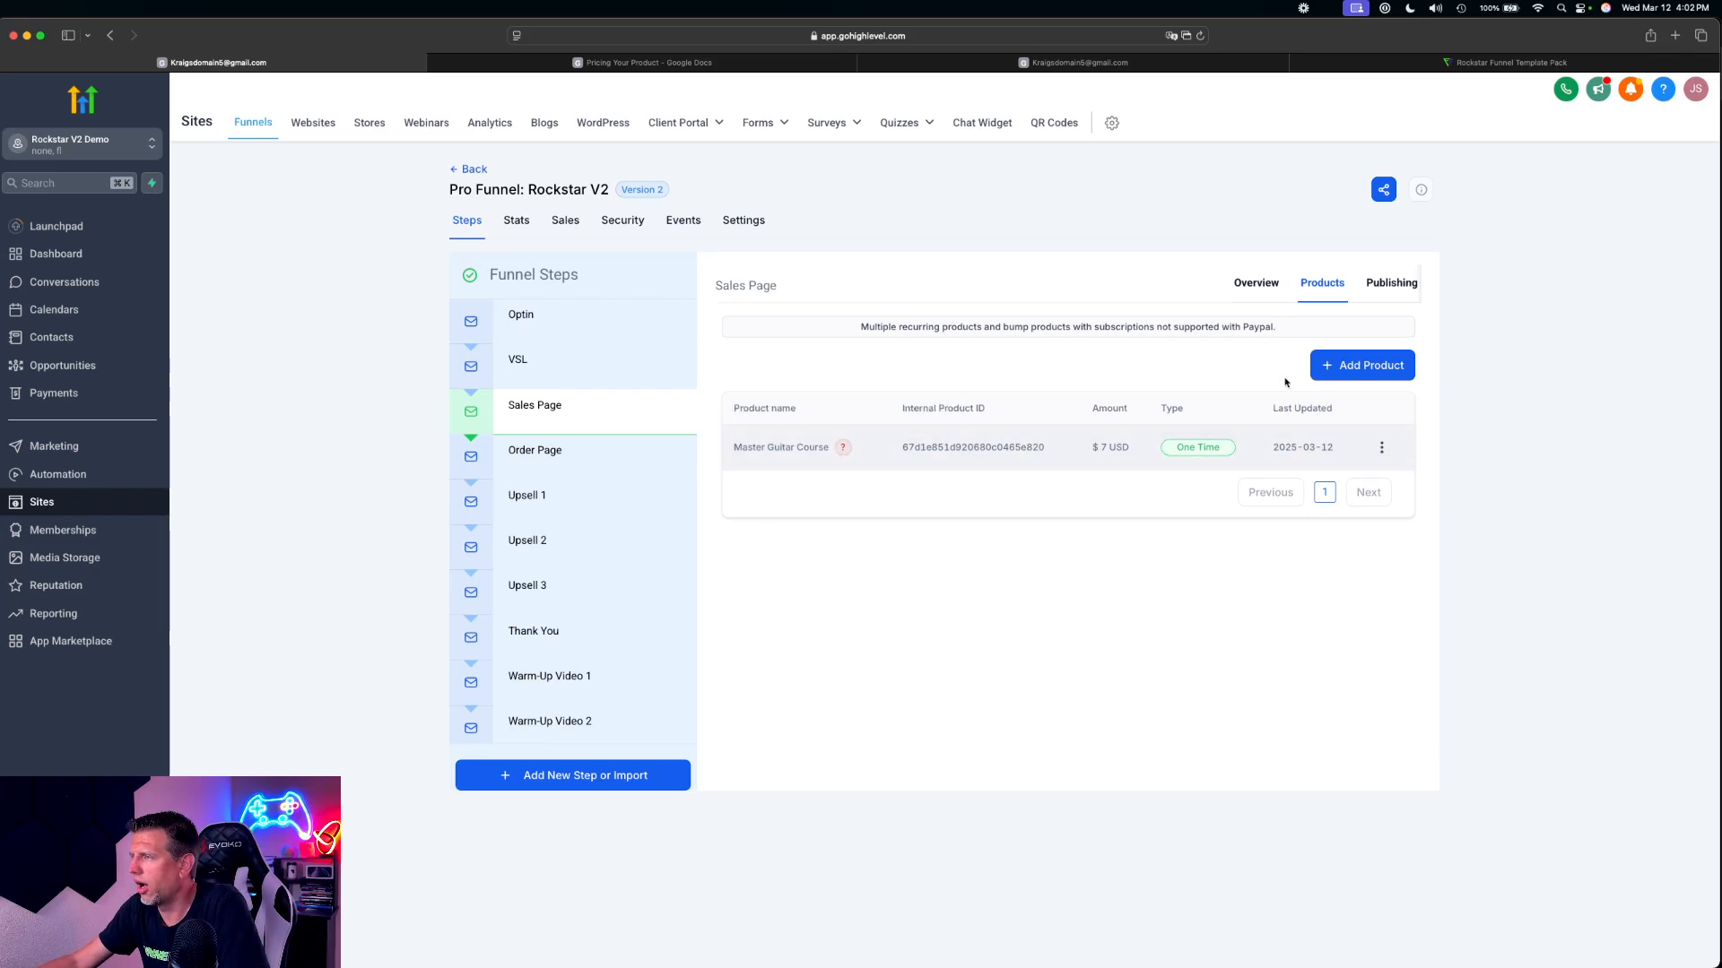
Add the 2x Master Guitar Course at its $15 price to the Sales Page products and save it
click(1360, 368)
click(772, 427)
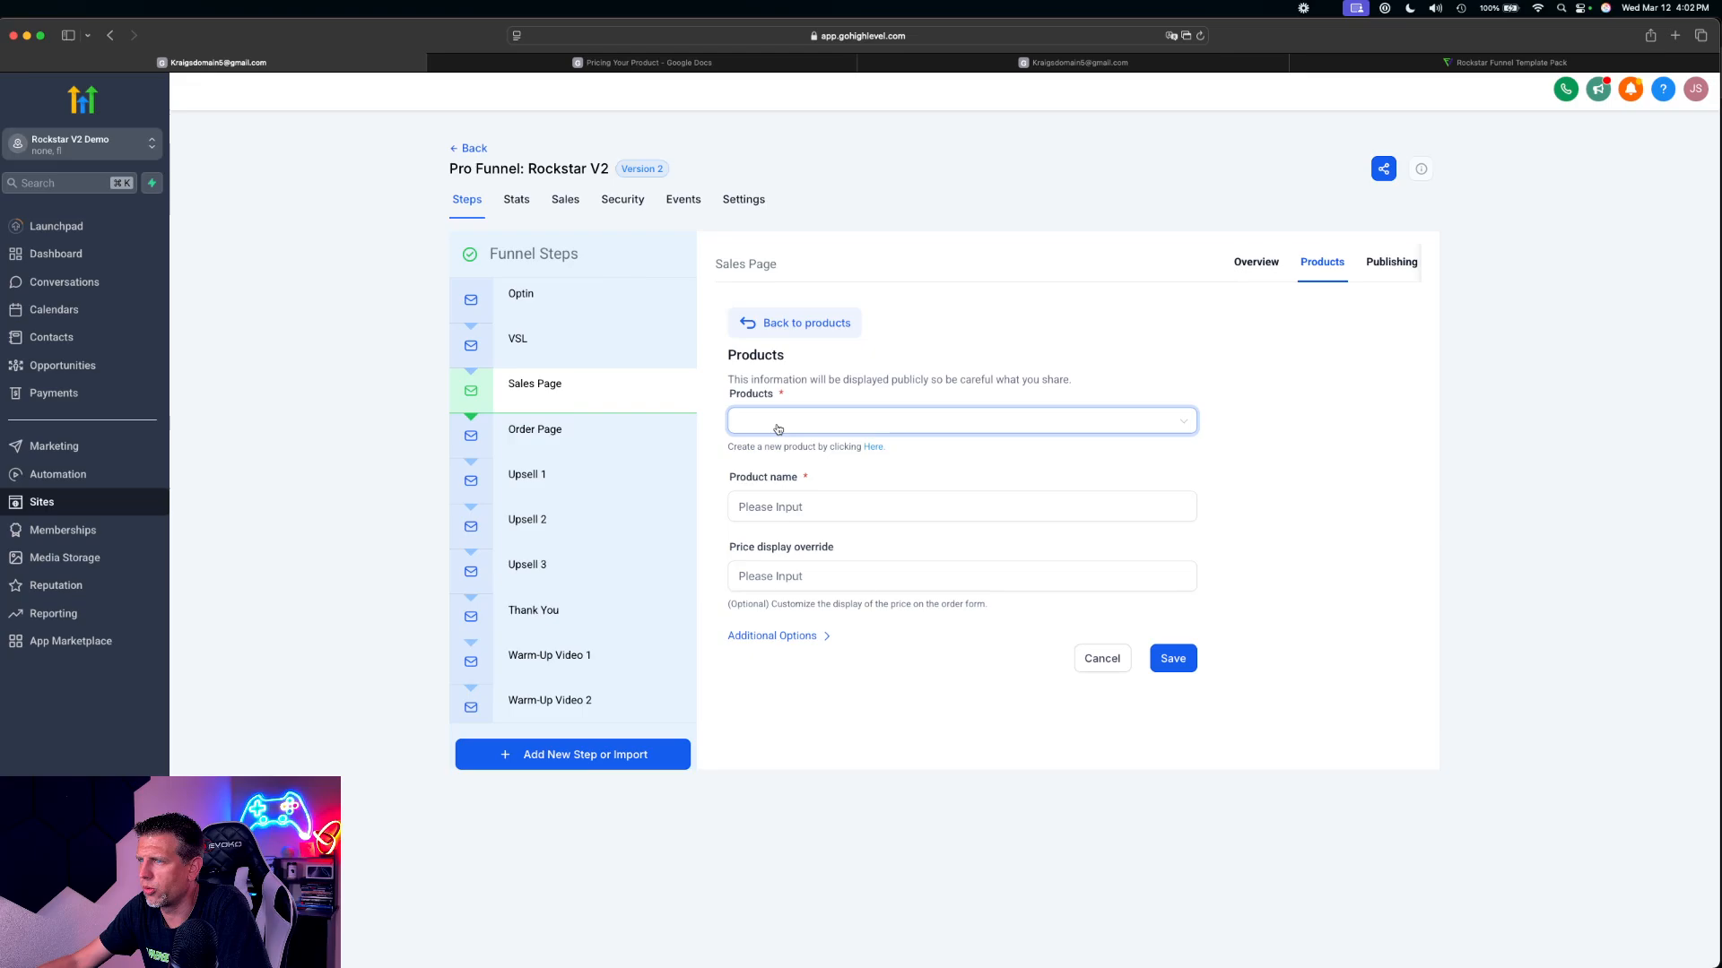
scroll(819, 529, down, 2)
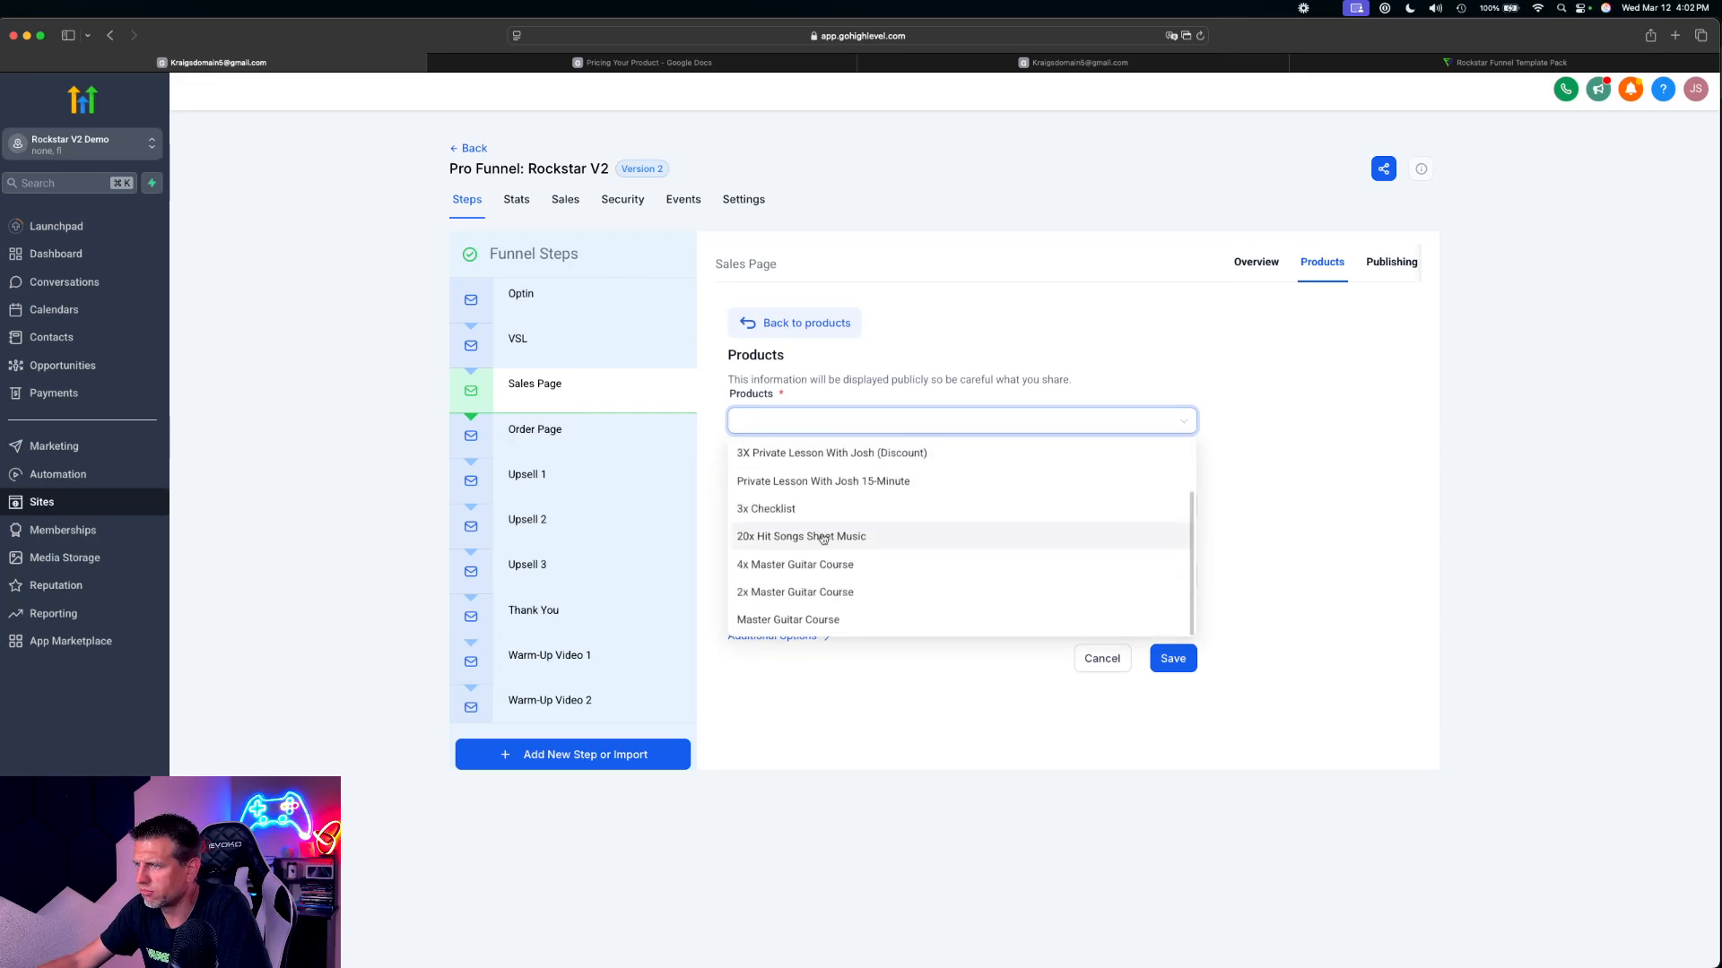
click(773, 594)
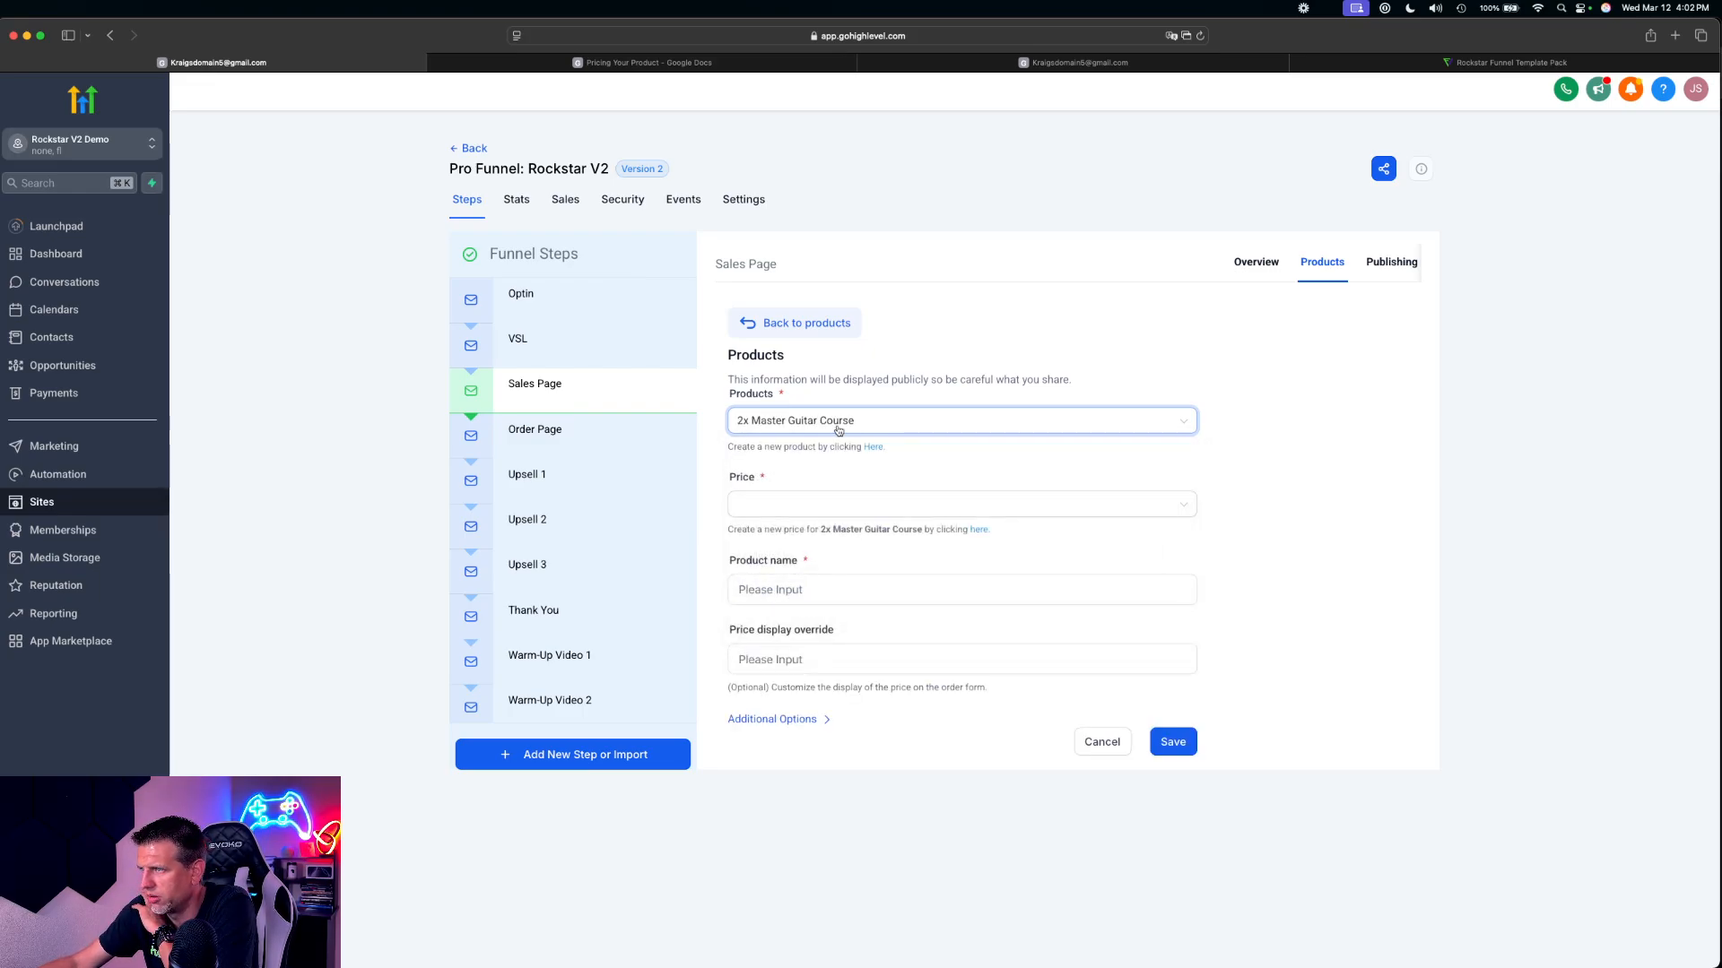
click(793, 506)
click(794, 538)
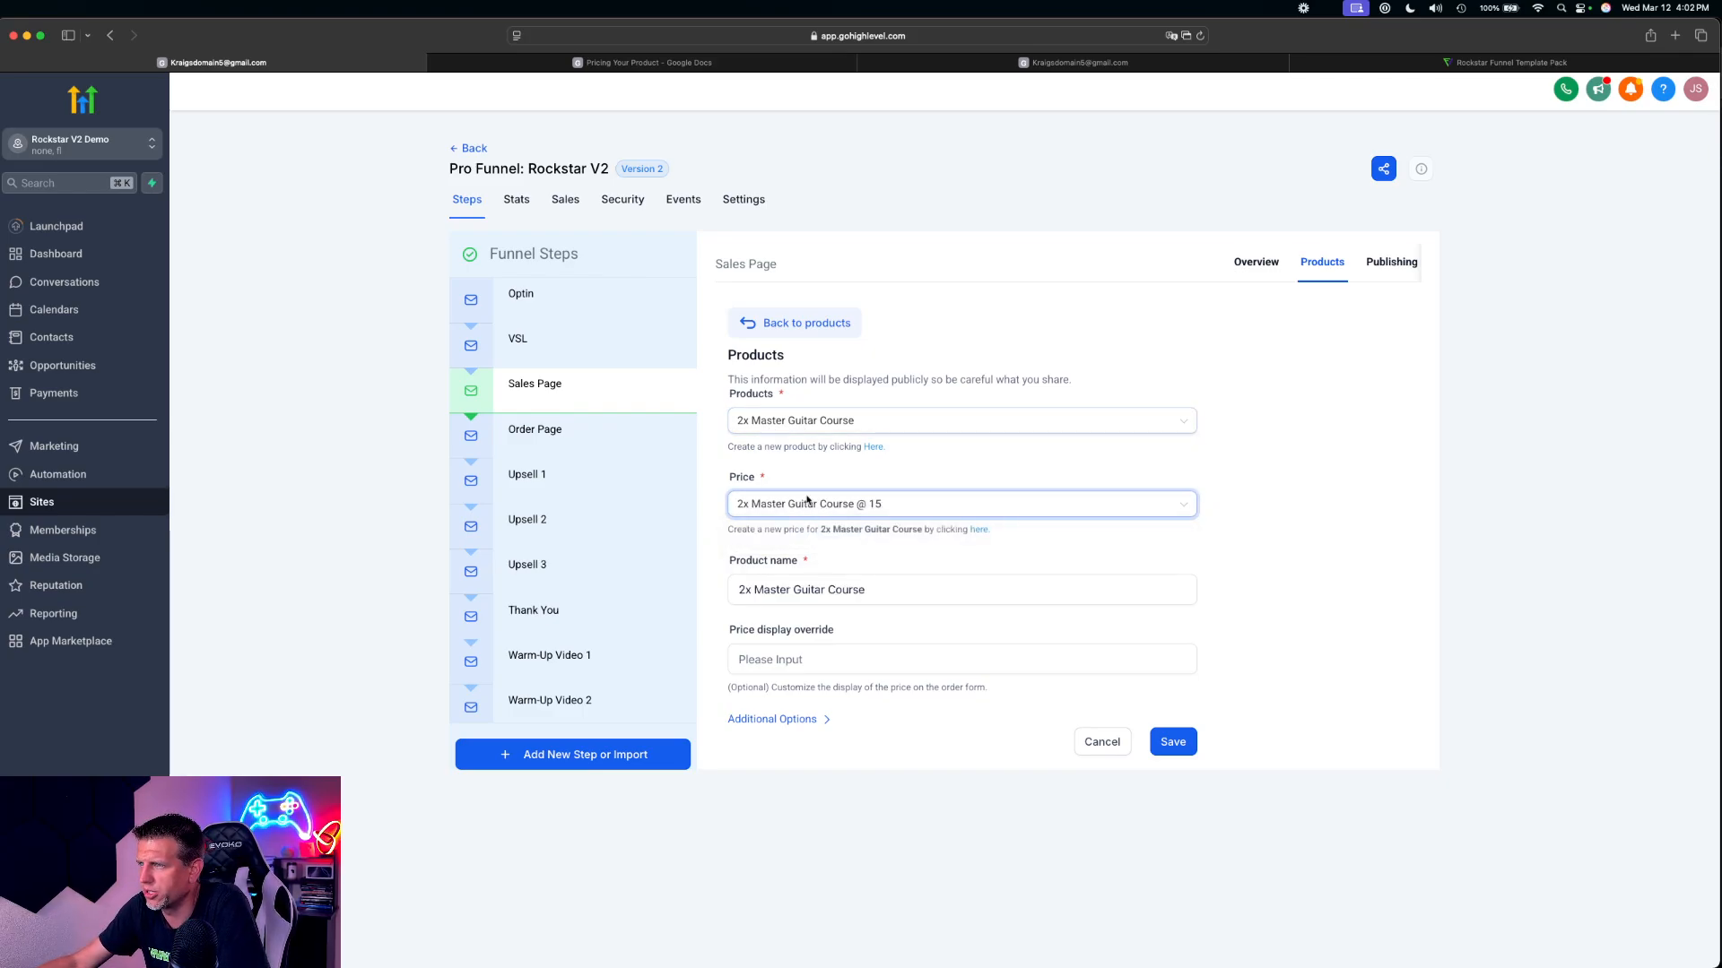
click(1174, 746)
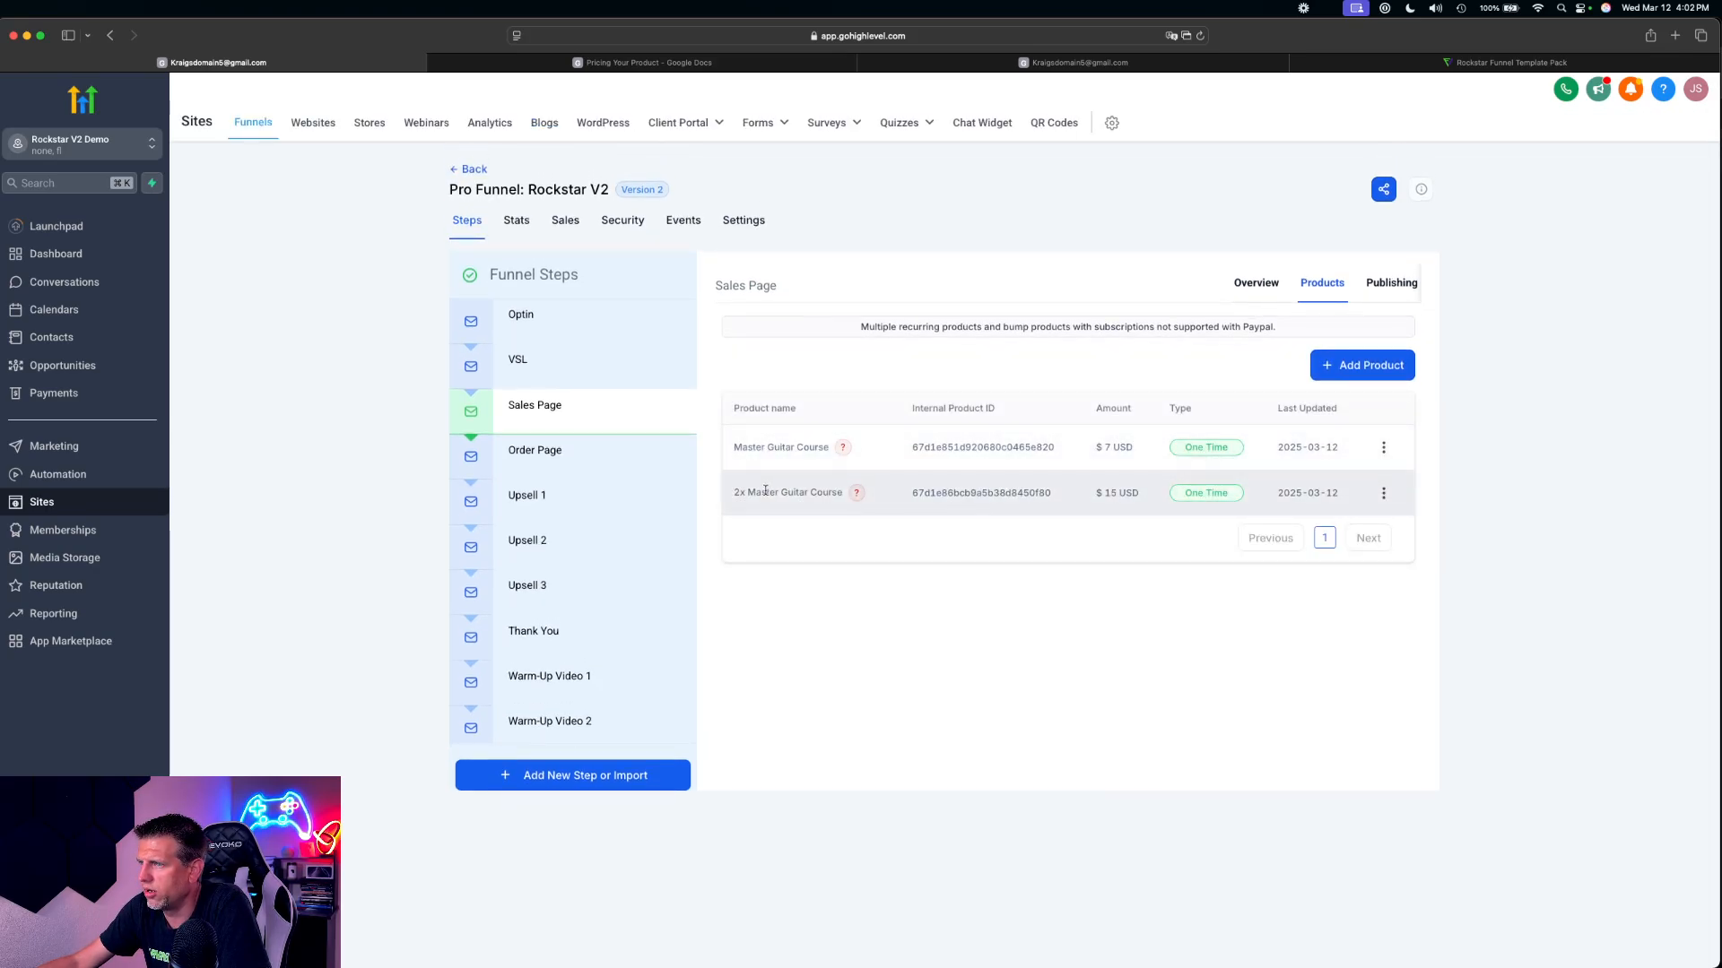
Add the 4x Master Guitar Course at its $30 price to the Sales Page products and save it
click(1345, 368)
click(853, 421)
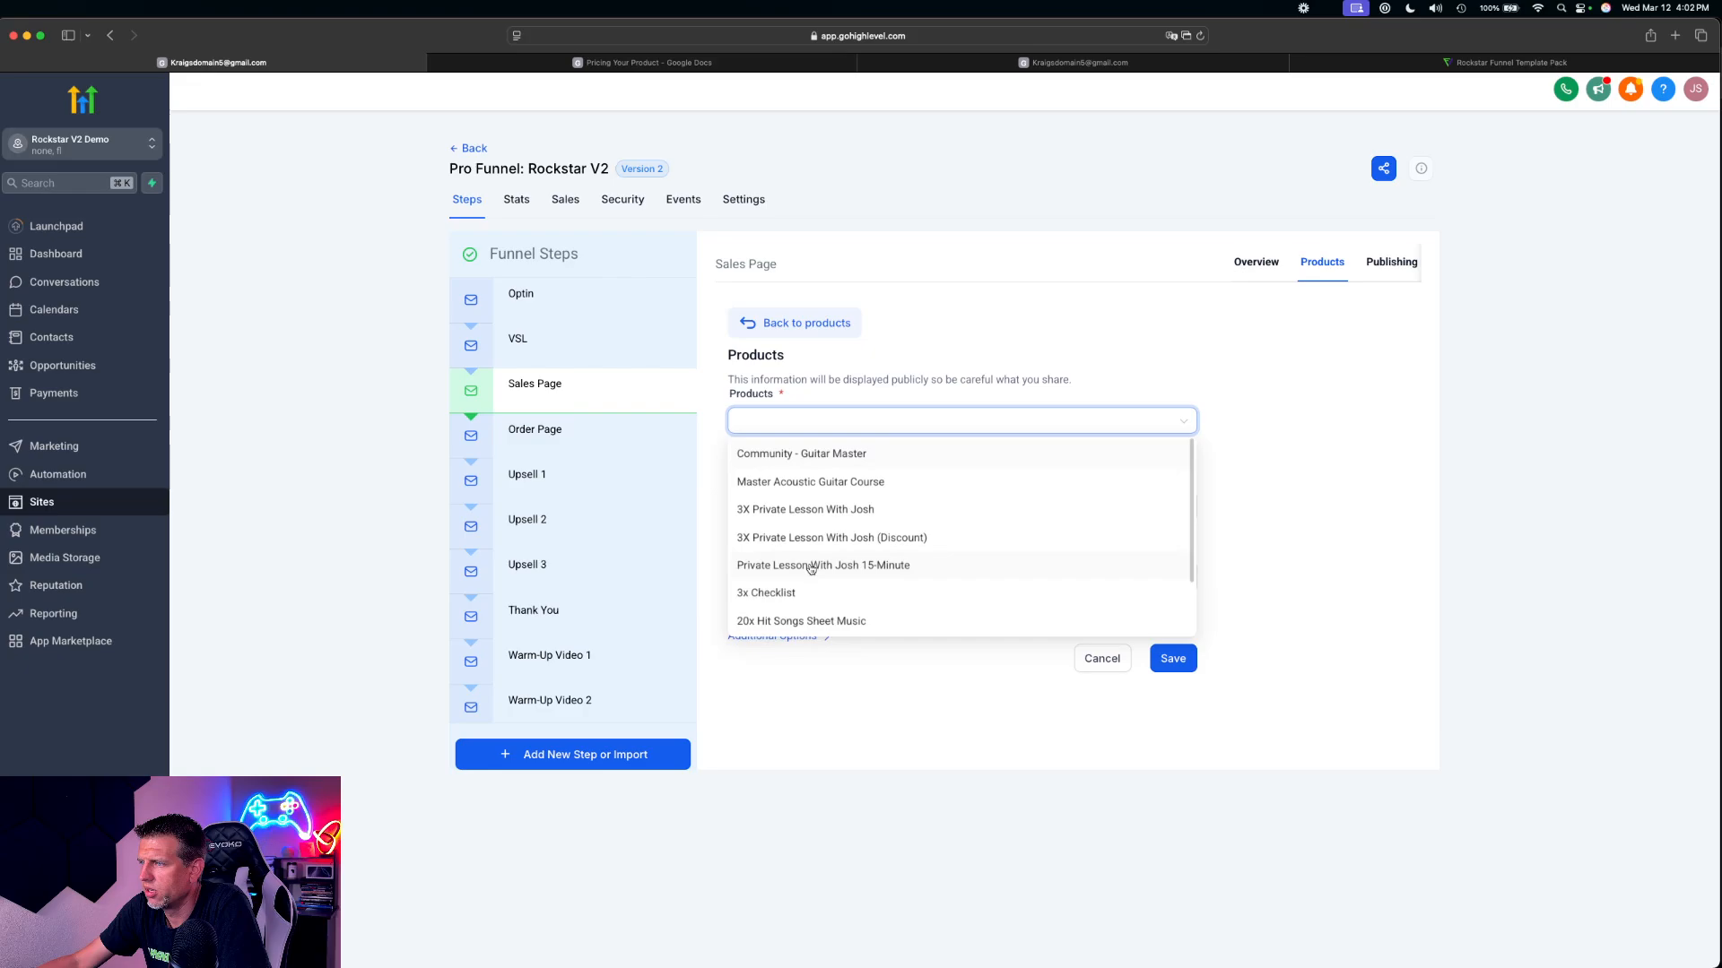
scroll(794, 592, down, 2)
click(789, 565)
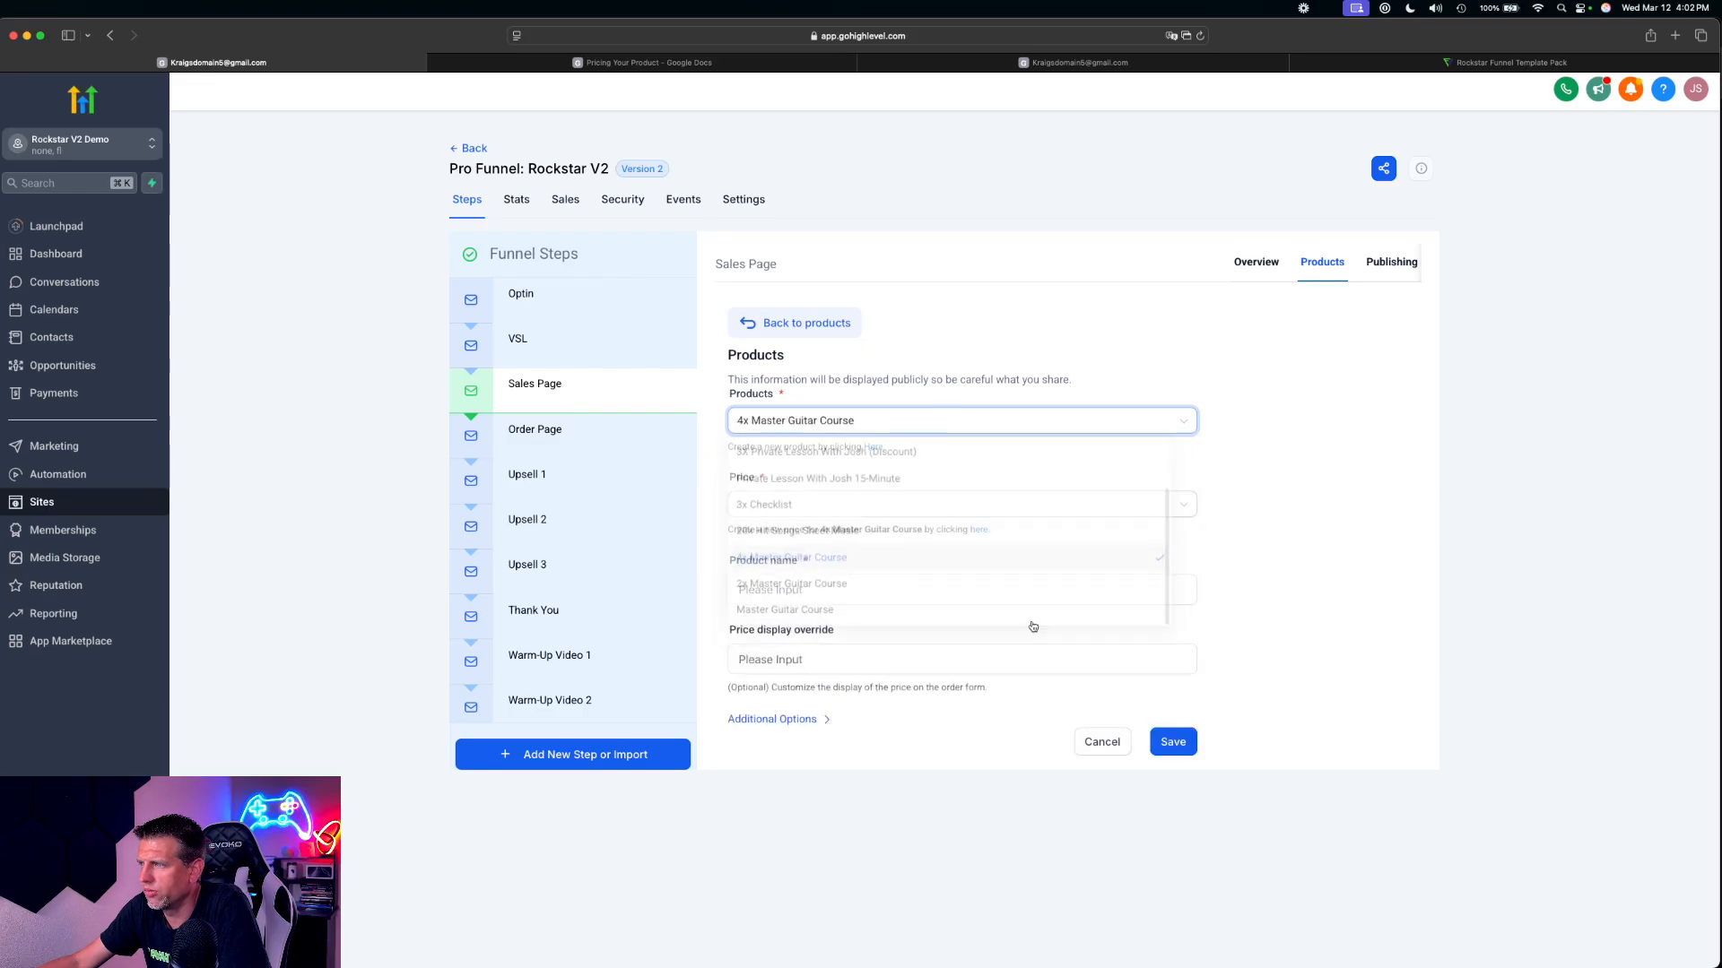
click(792, 505)
click(792, 535)
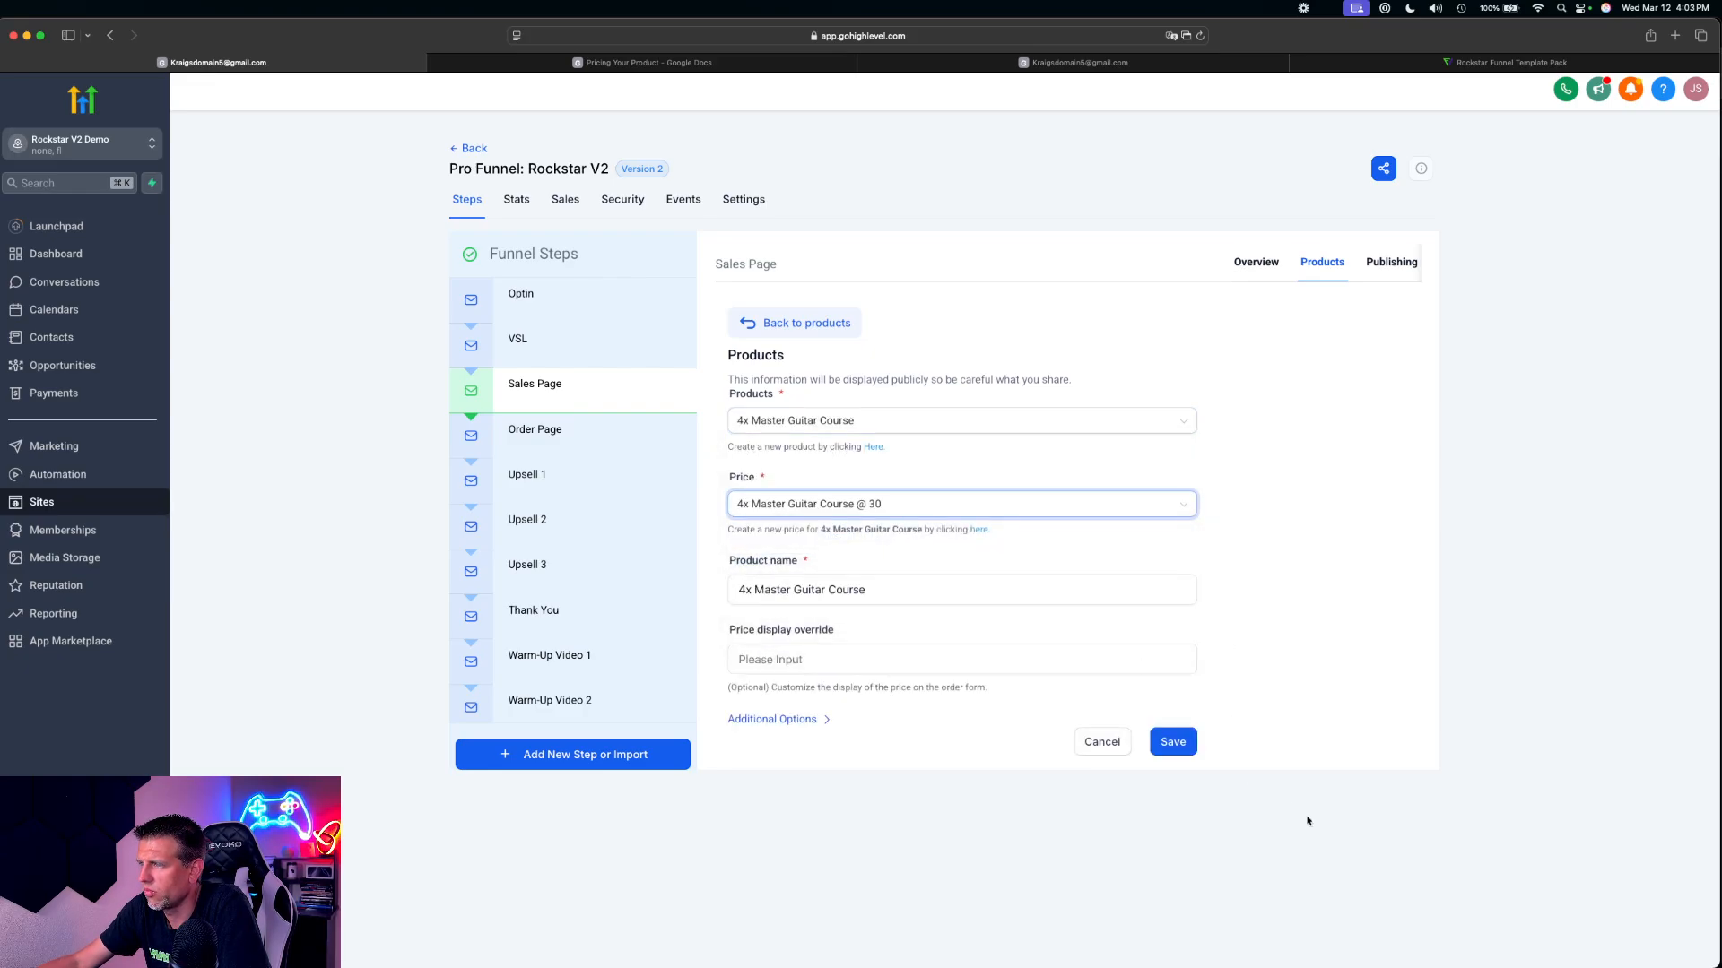
click(1166, 741)
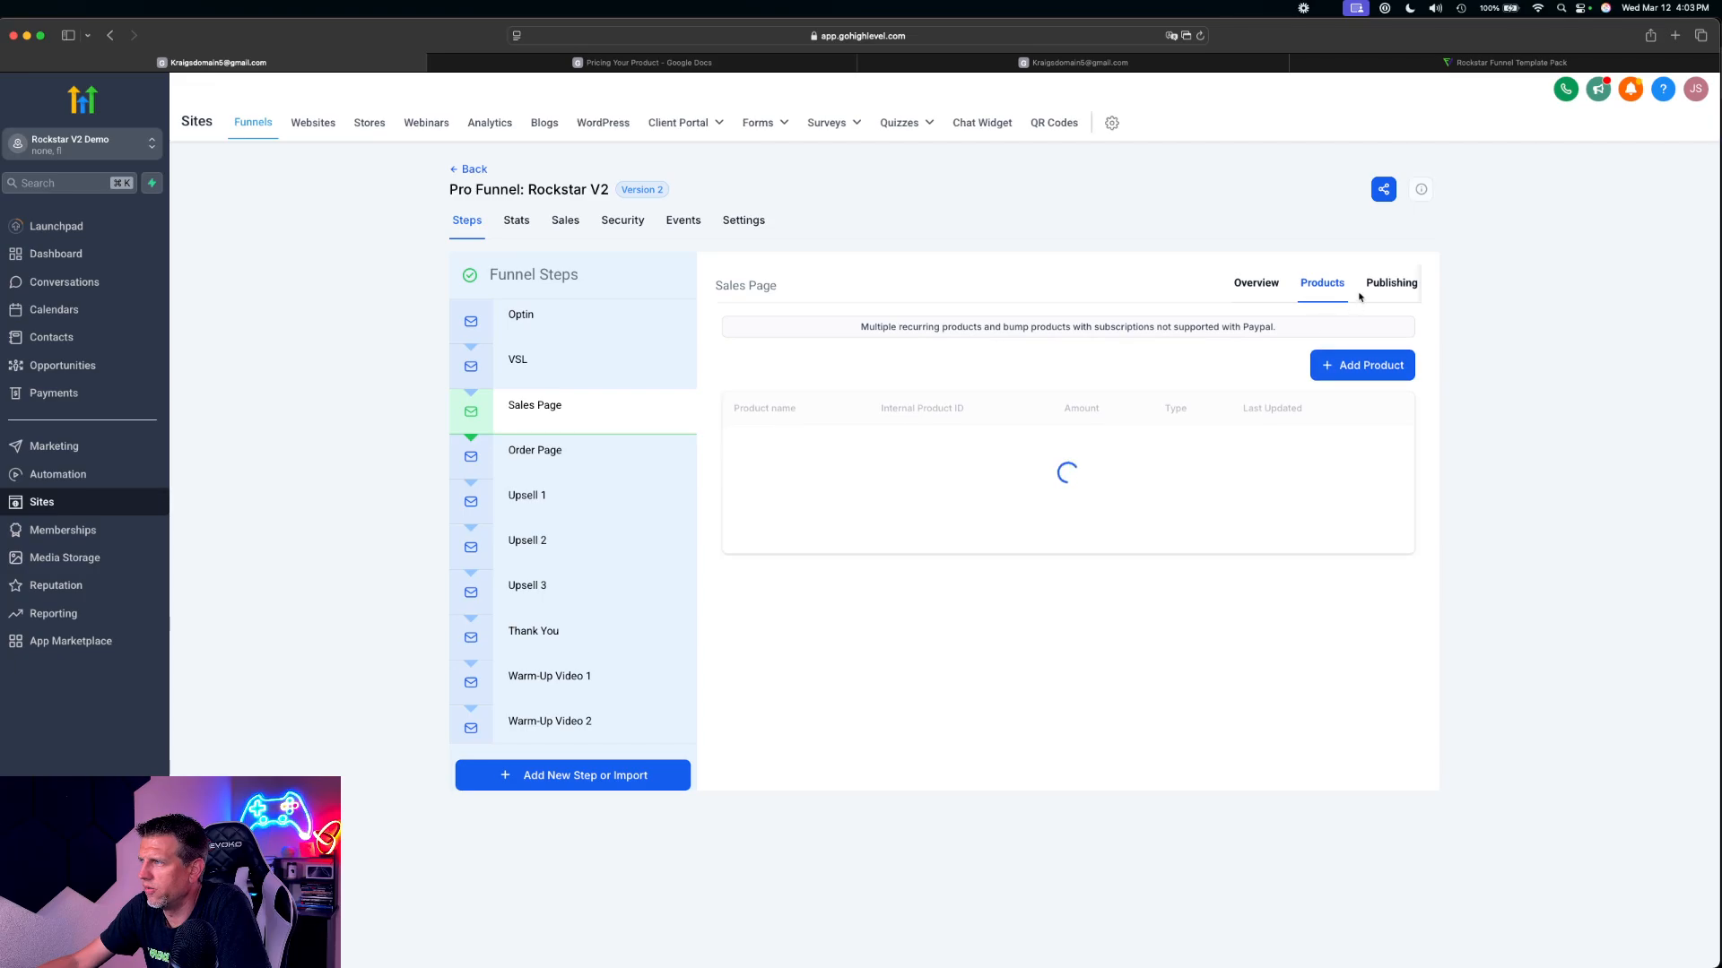
Start another Sales Page product entry and look up the Bump 1 offer in the Pricing Your Product document
click(1369, 365)
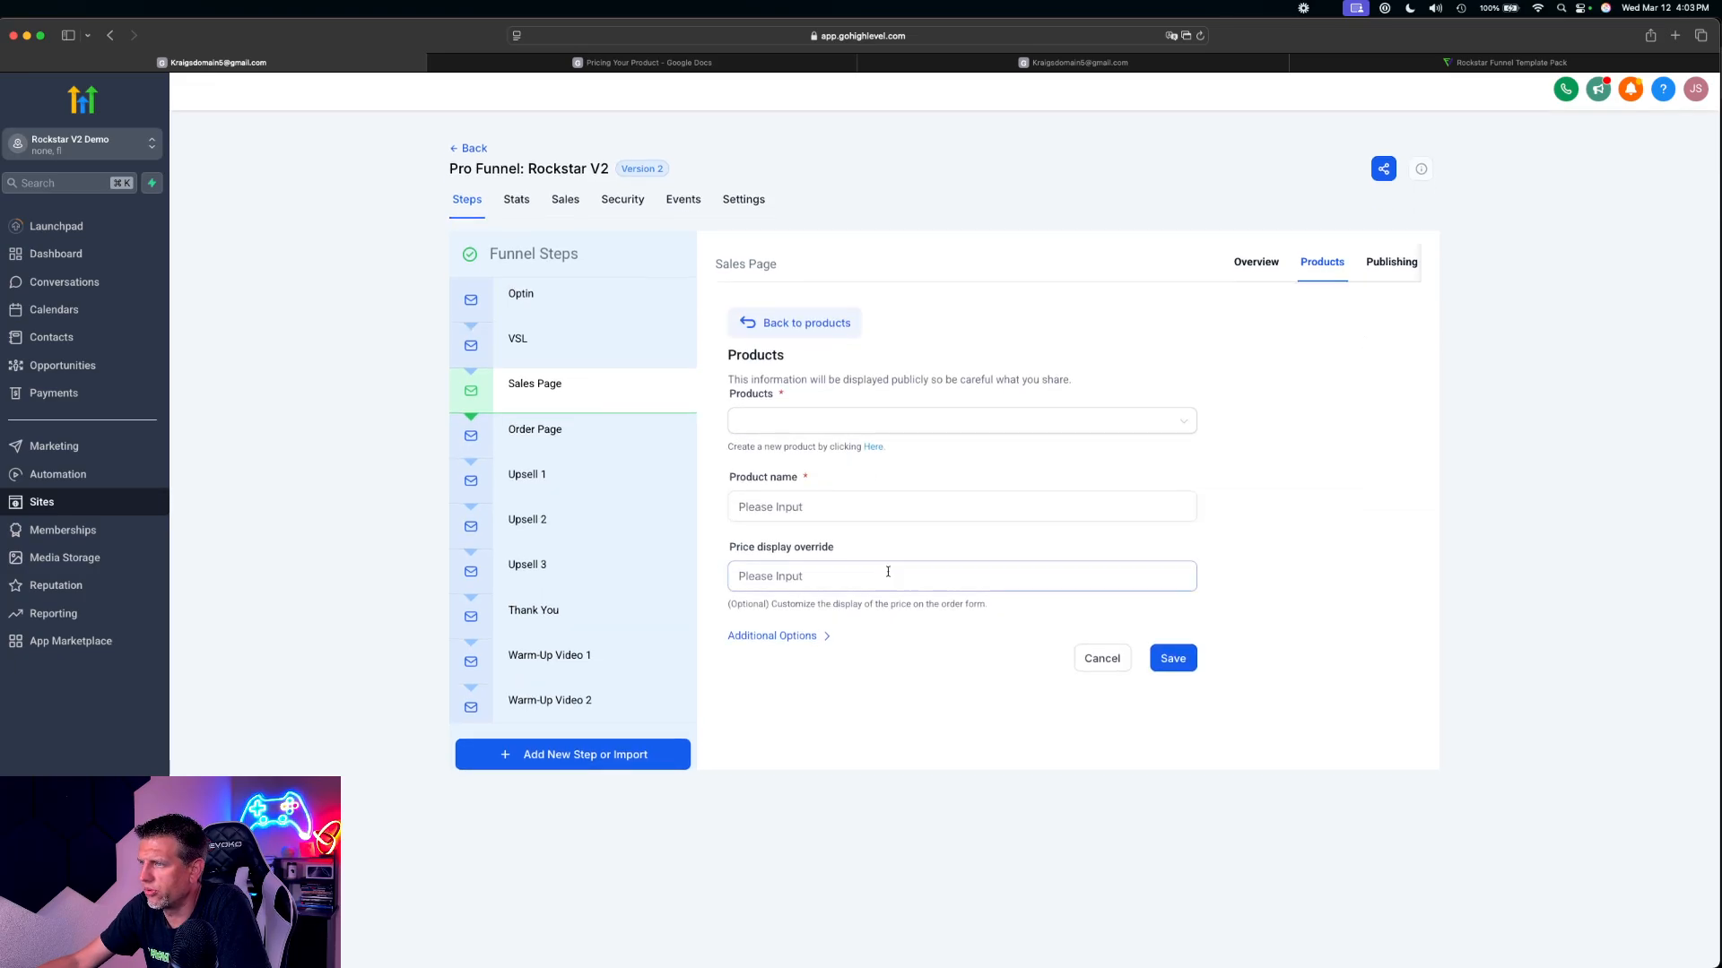
click(813, 414)
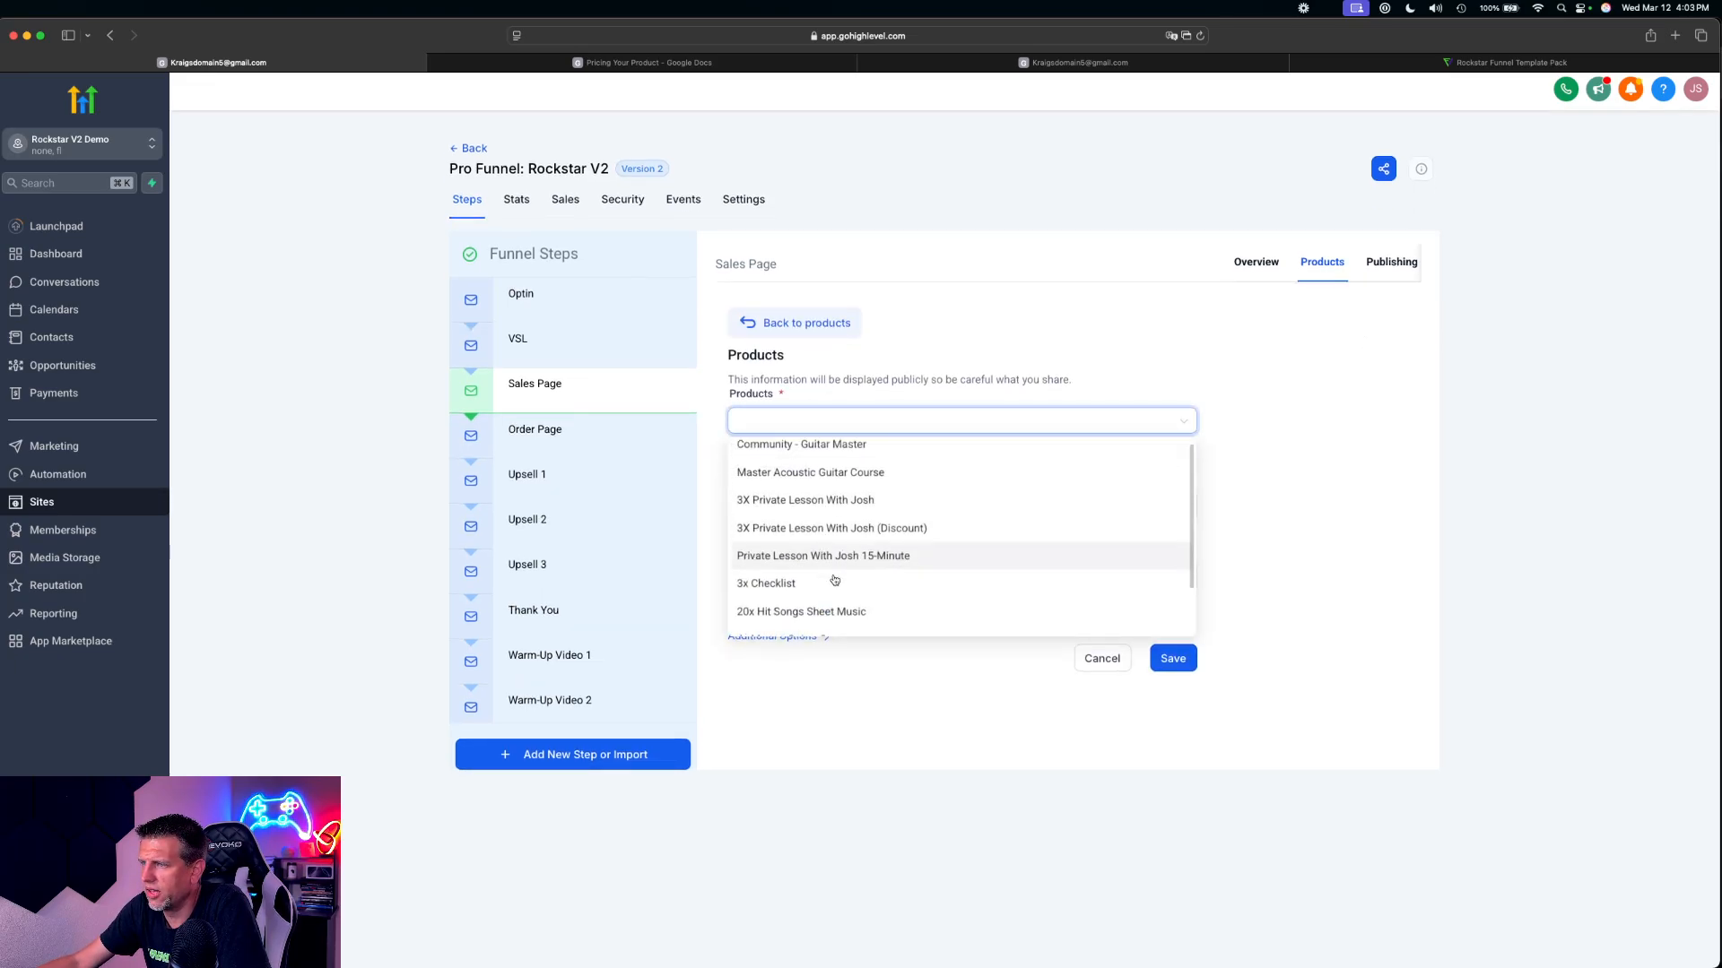
scroll(807, 578, down, 3)
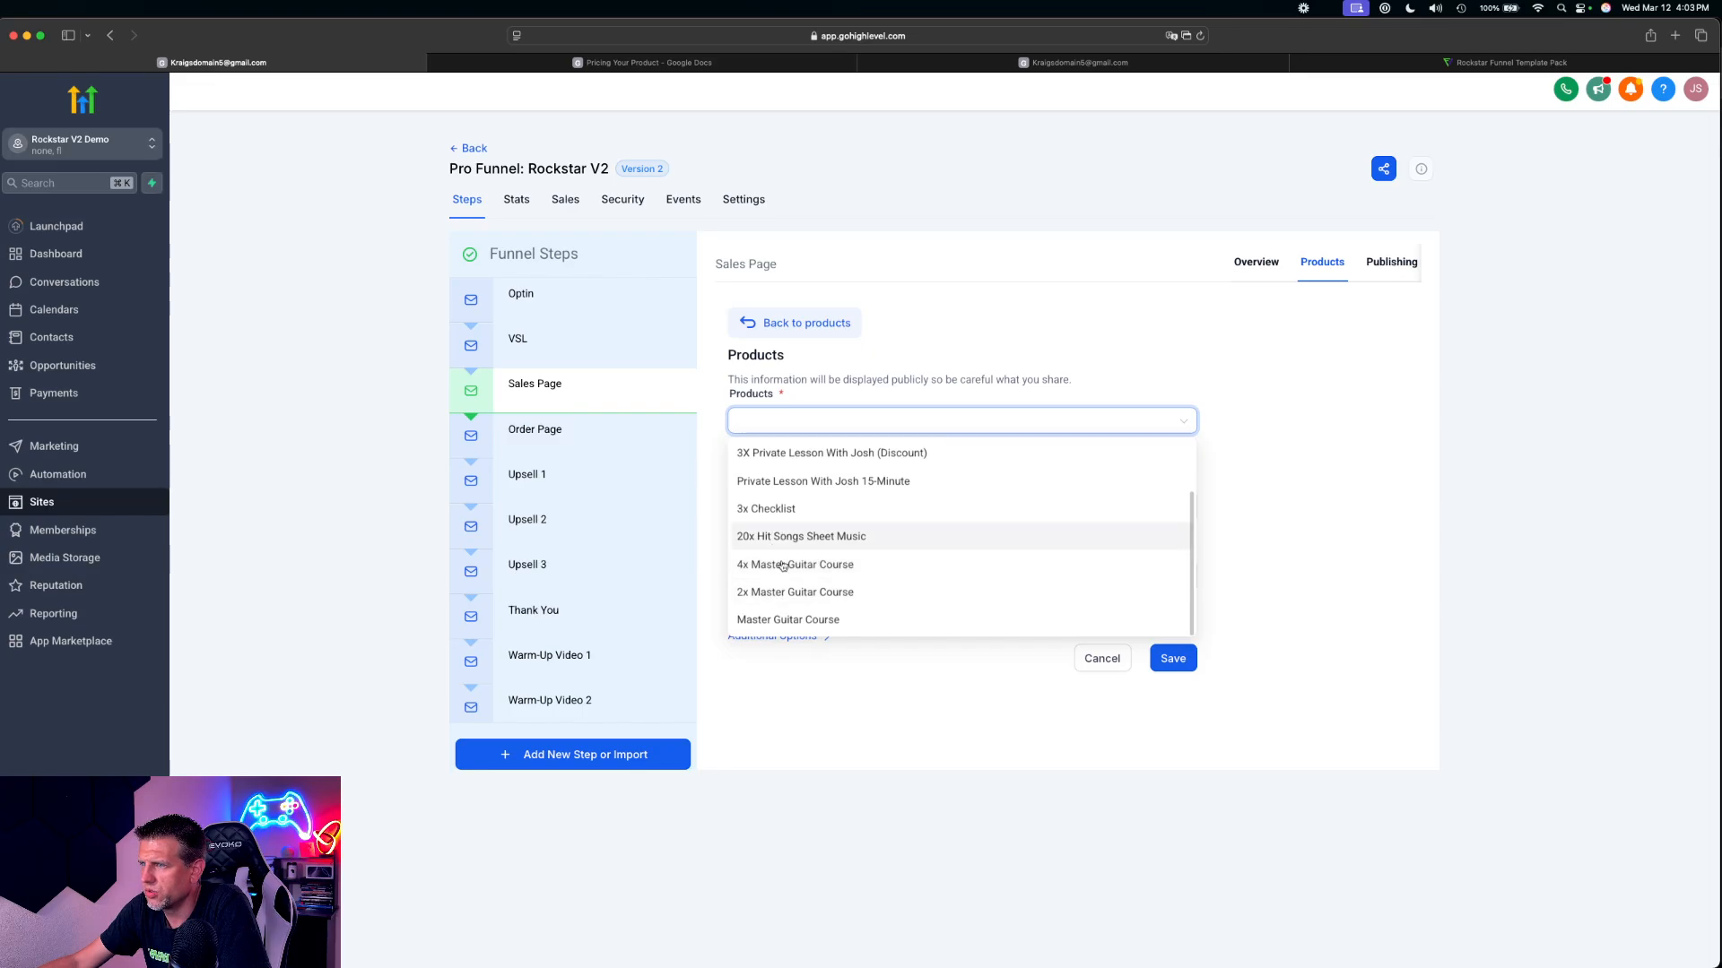
click(634, 65)
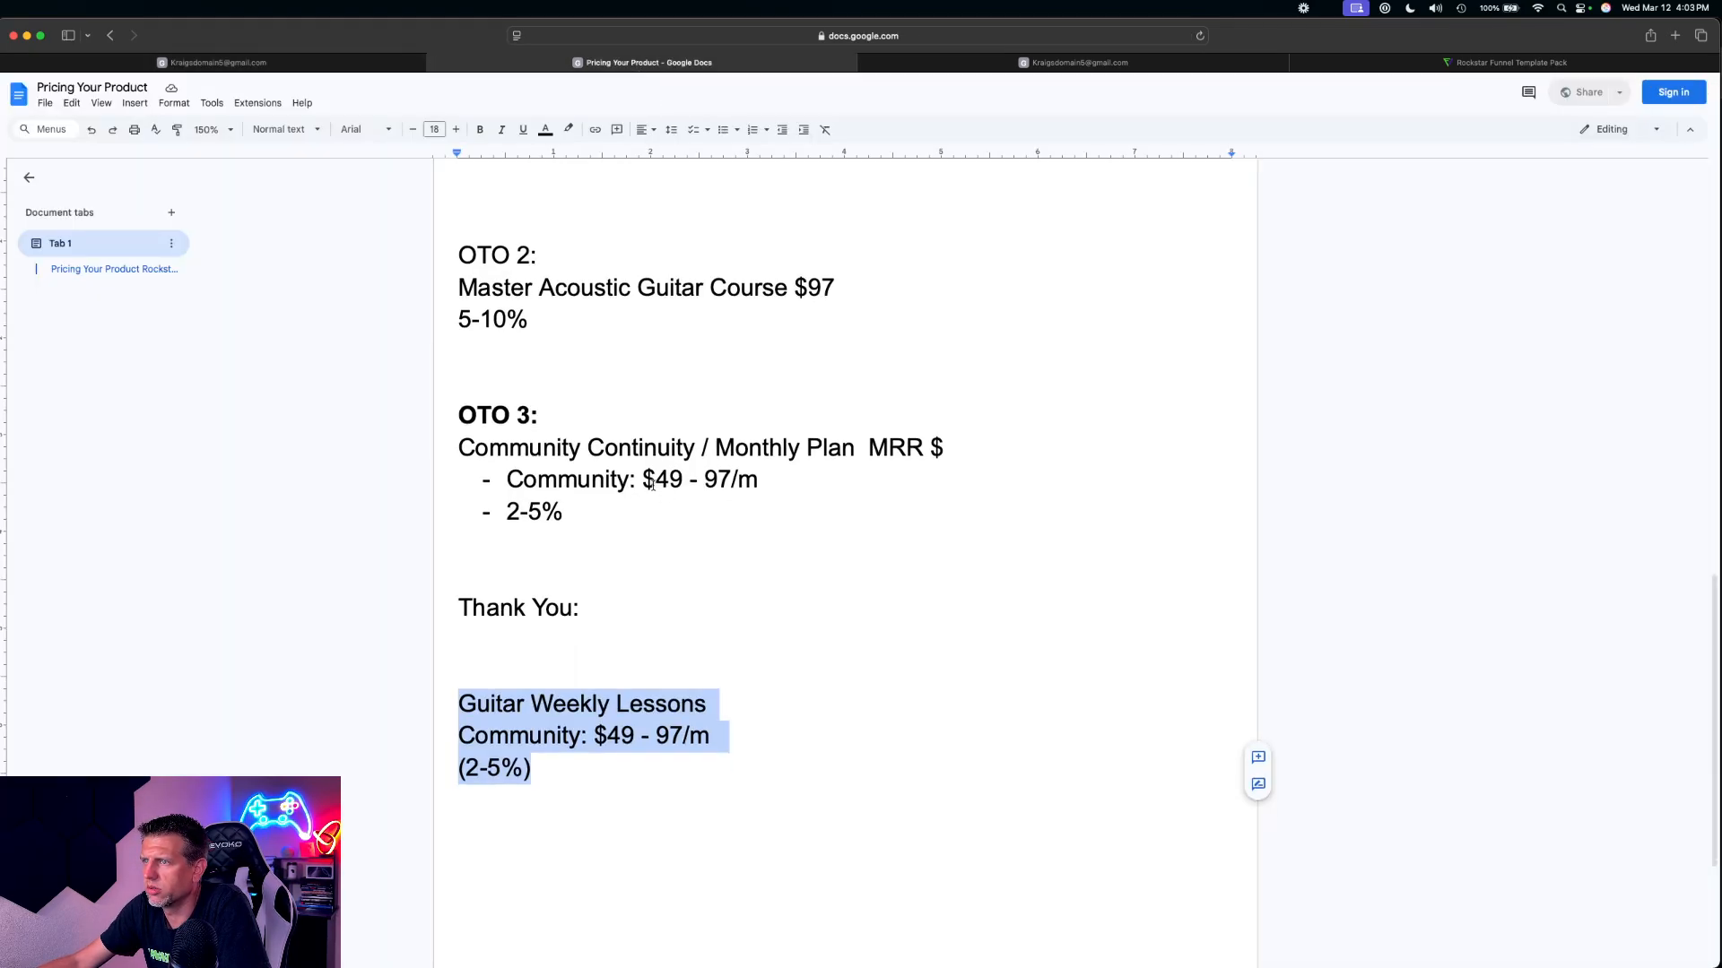
scroll(652, 484, up, 10)
scroll(652, 484, up, 5)
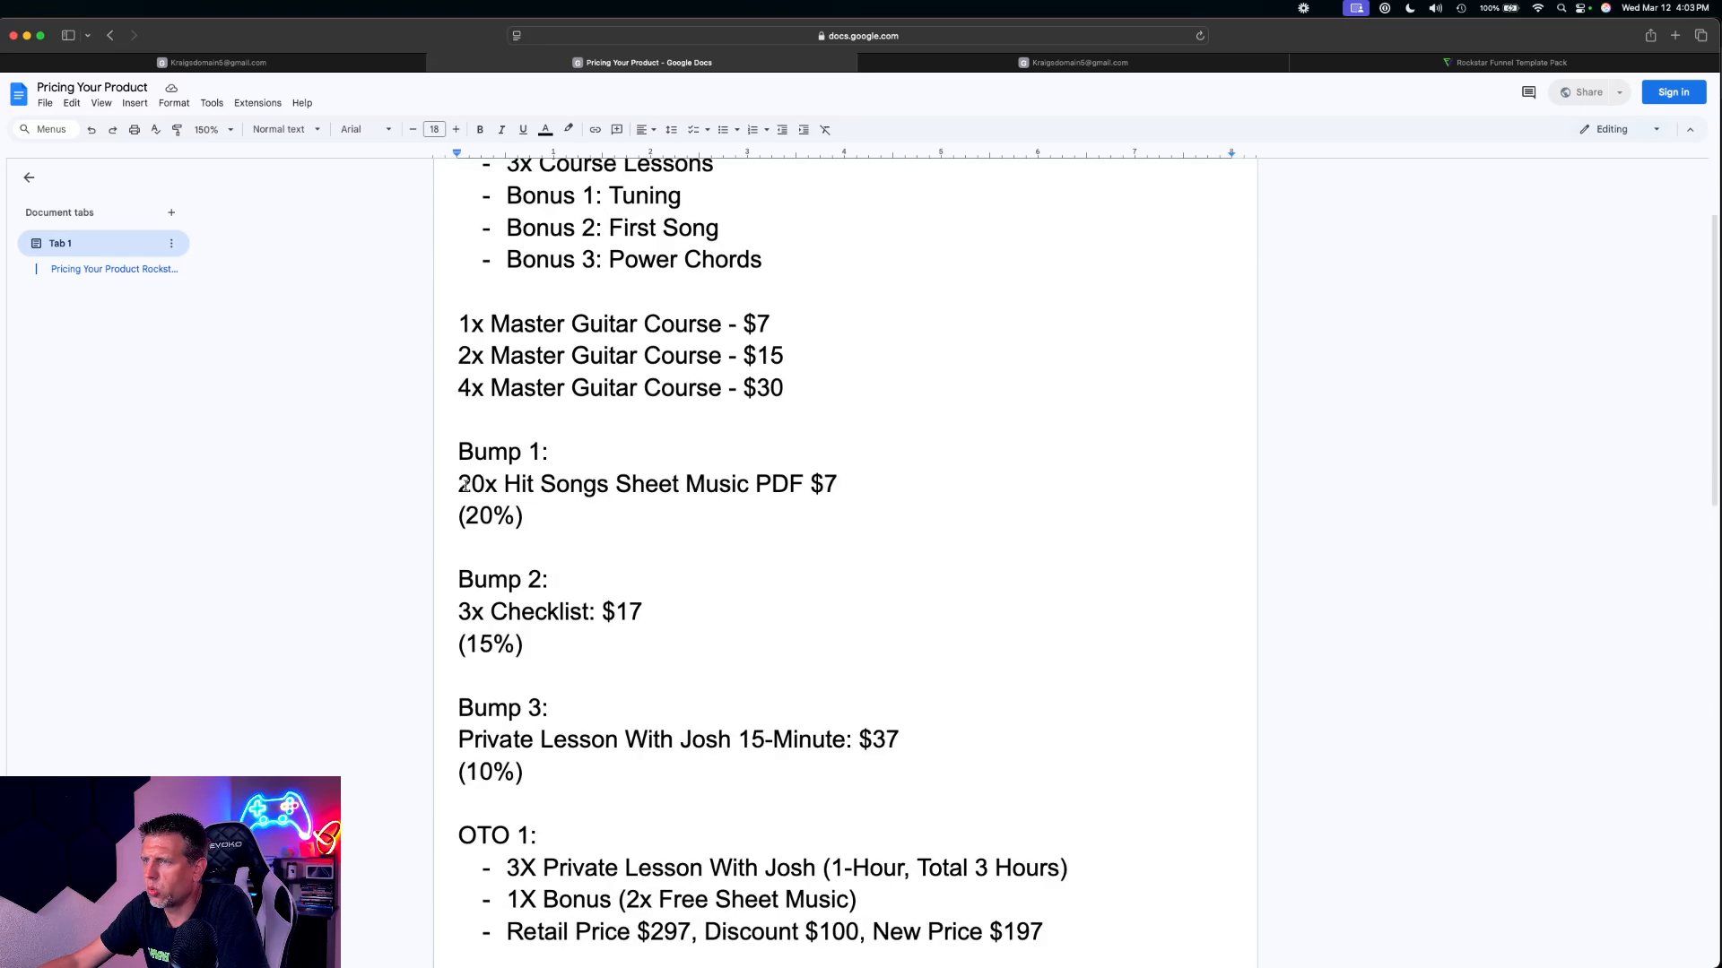
drag(466, 485, 688, 496)
Switch back to HighLevel and save 20x Hit Songs Sheet Music at $7 as a bump product on the Sales Page
click(227, 61)
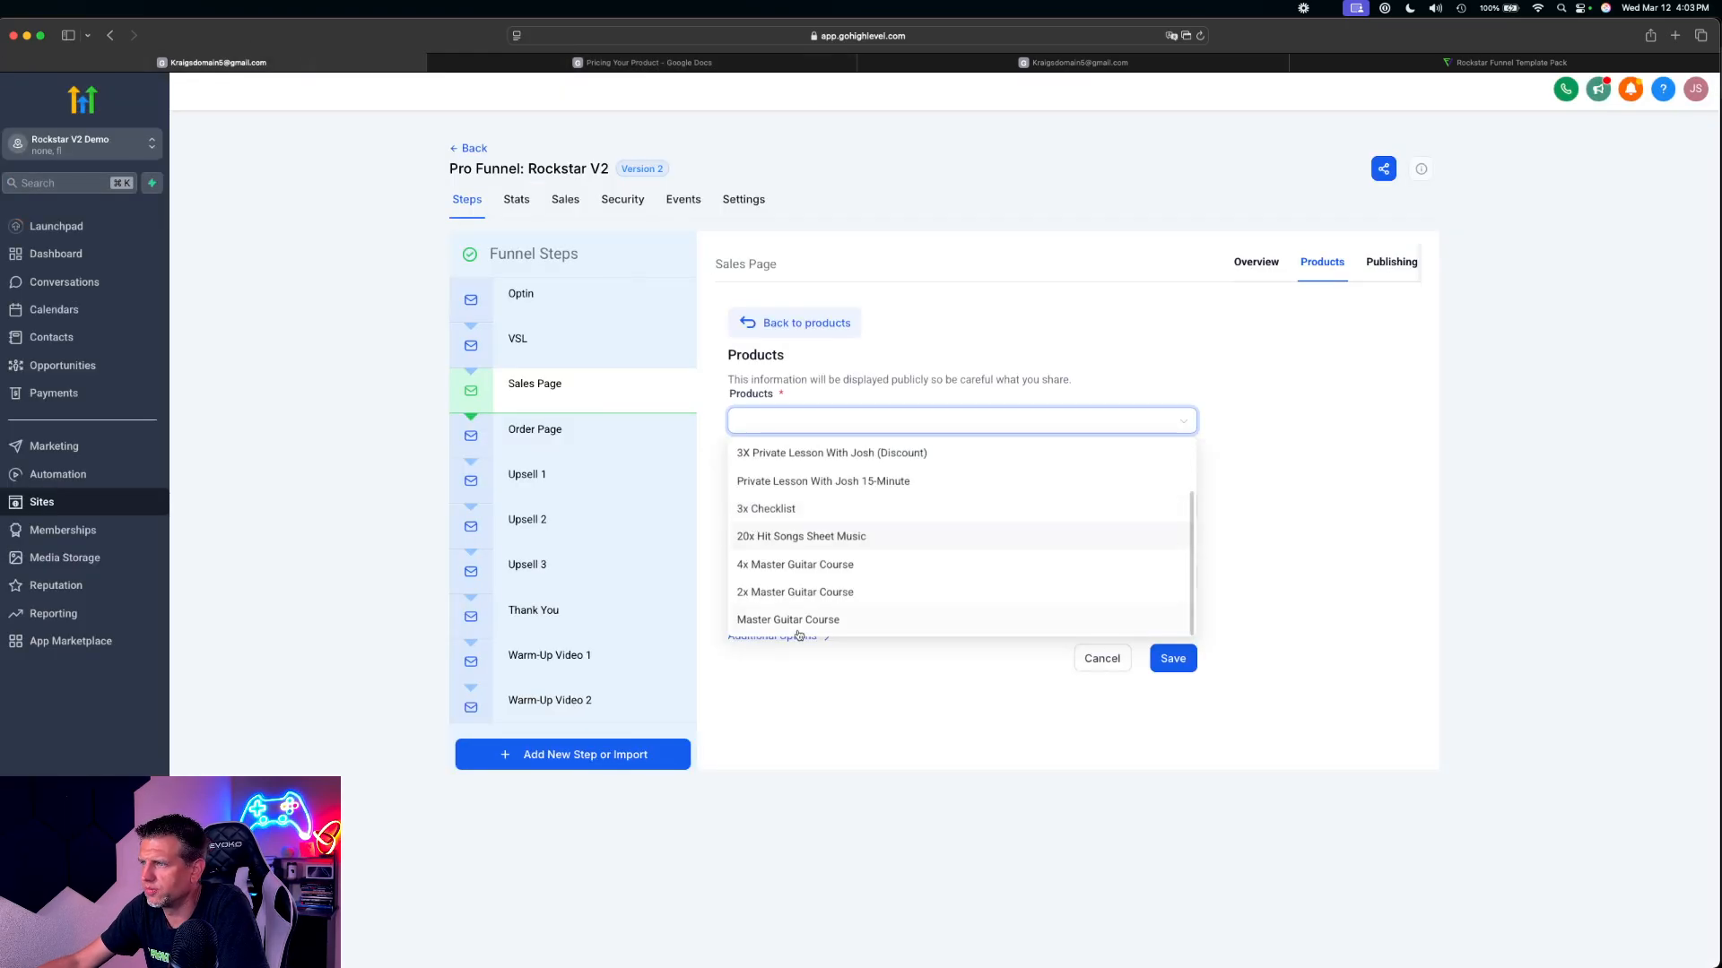
click(776, 538)
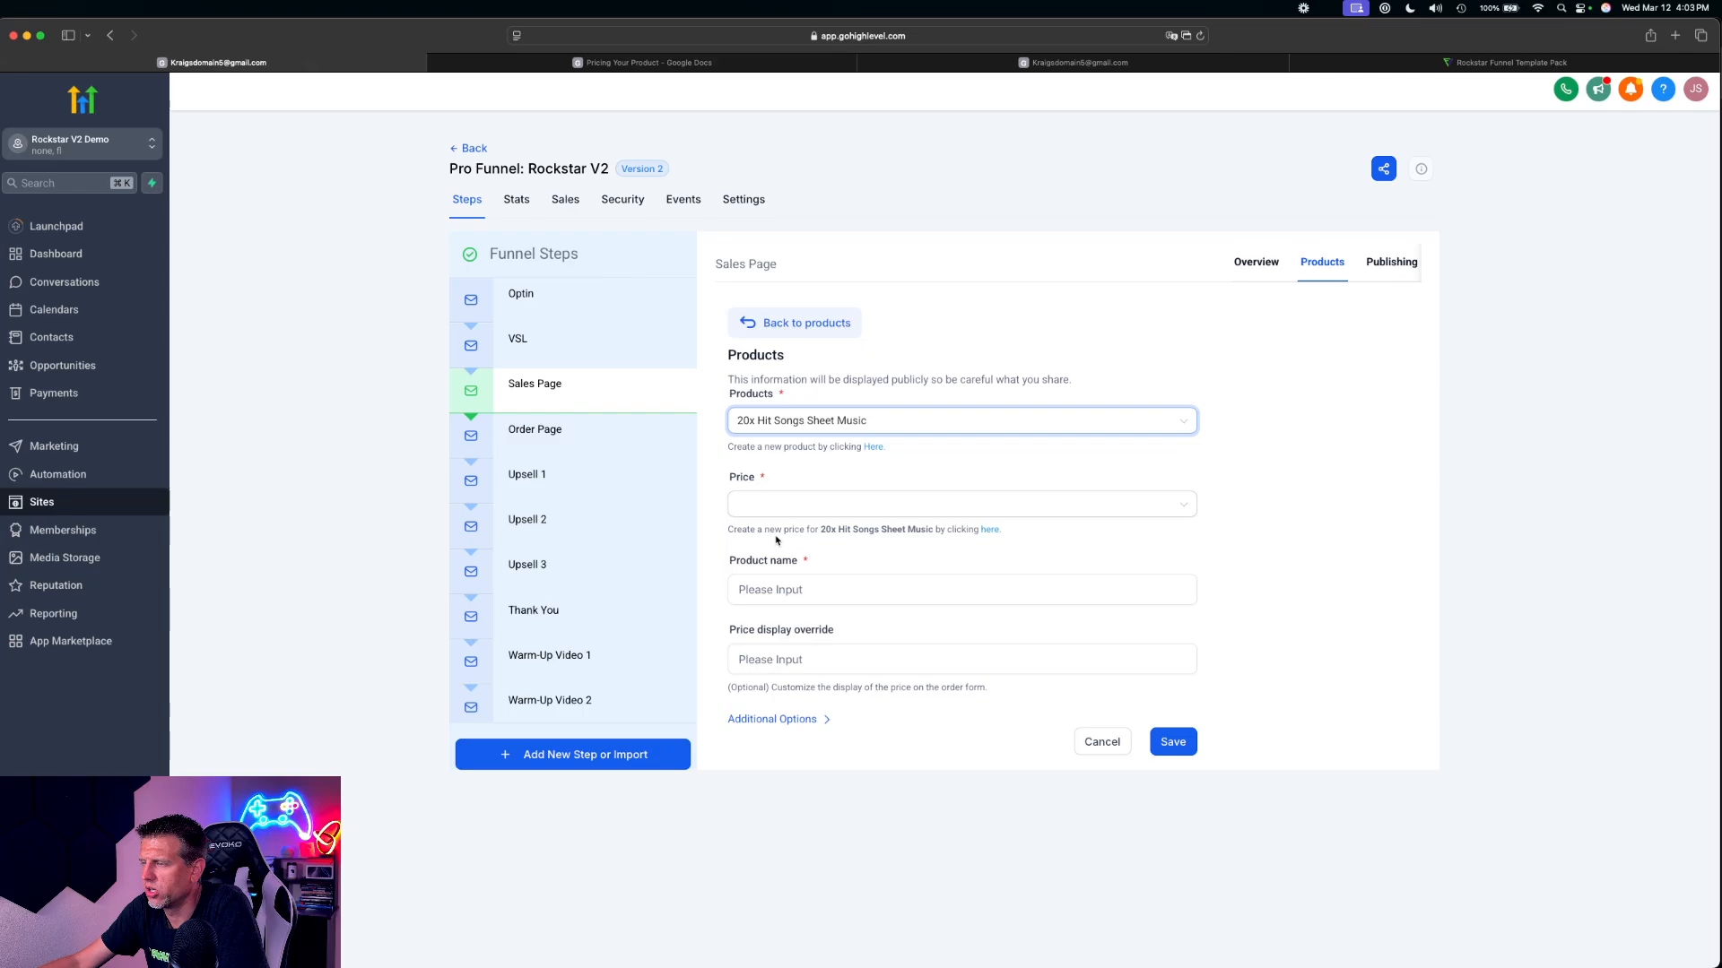
click(778, 504)
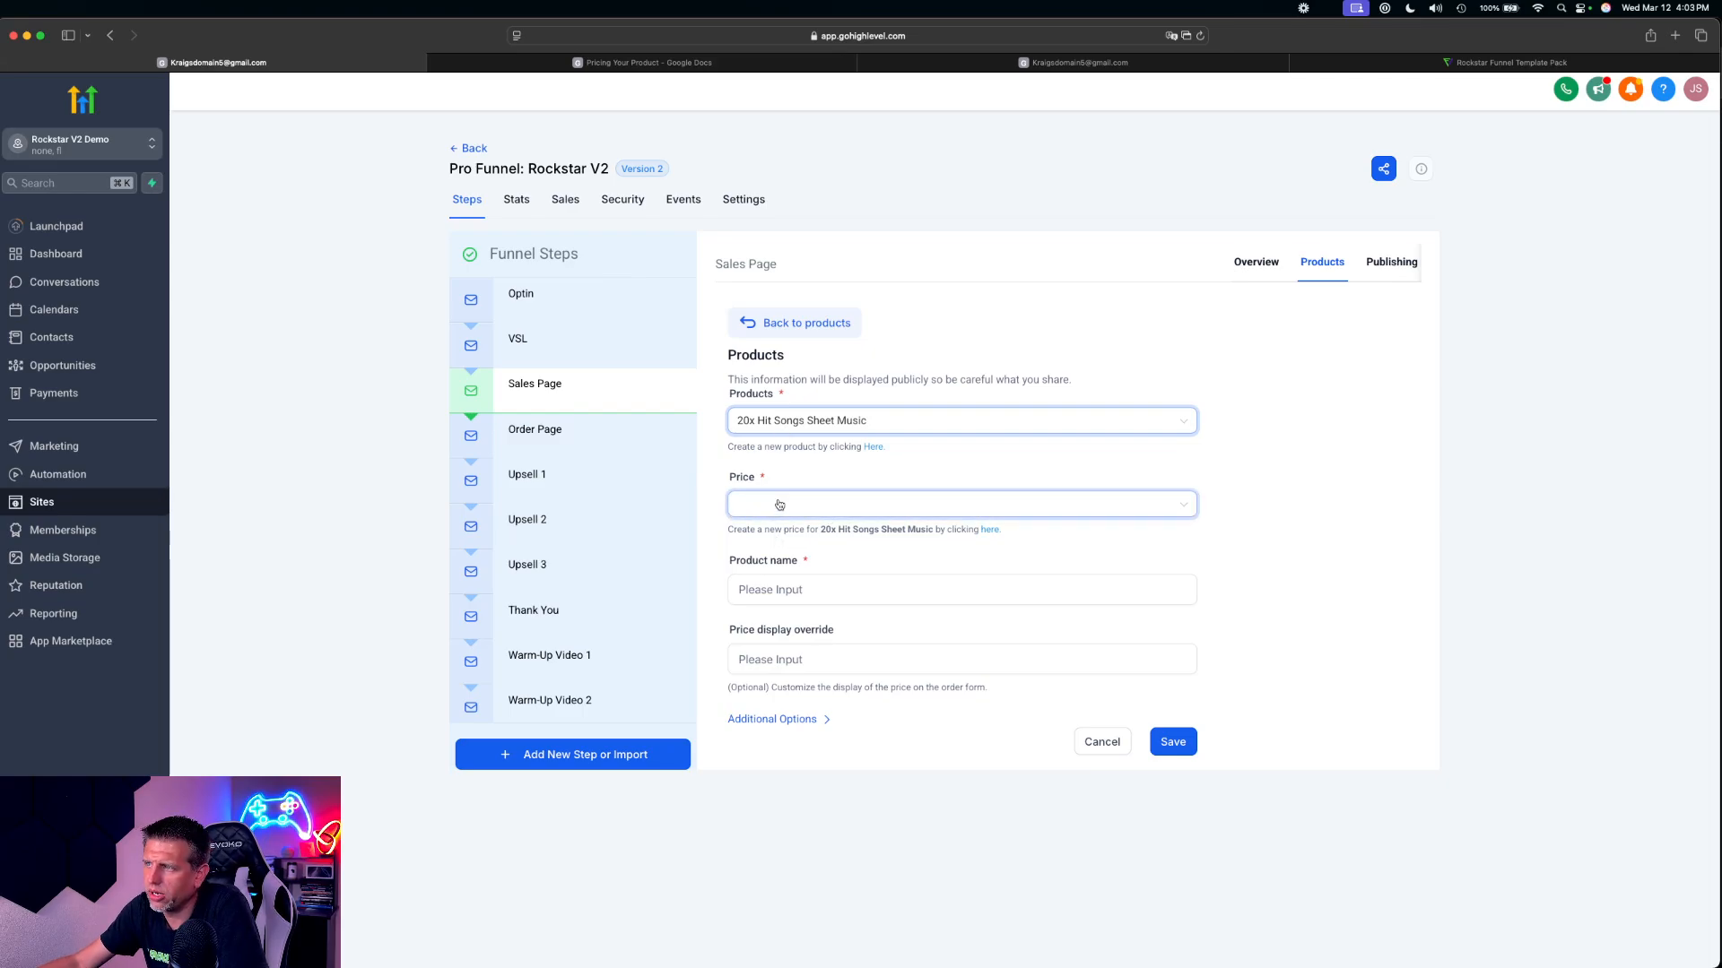
click(786, 538)
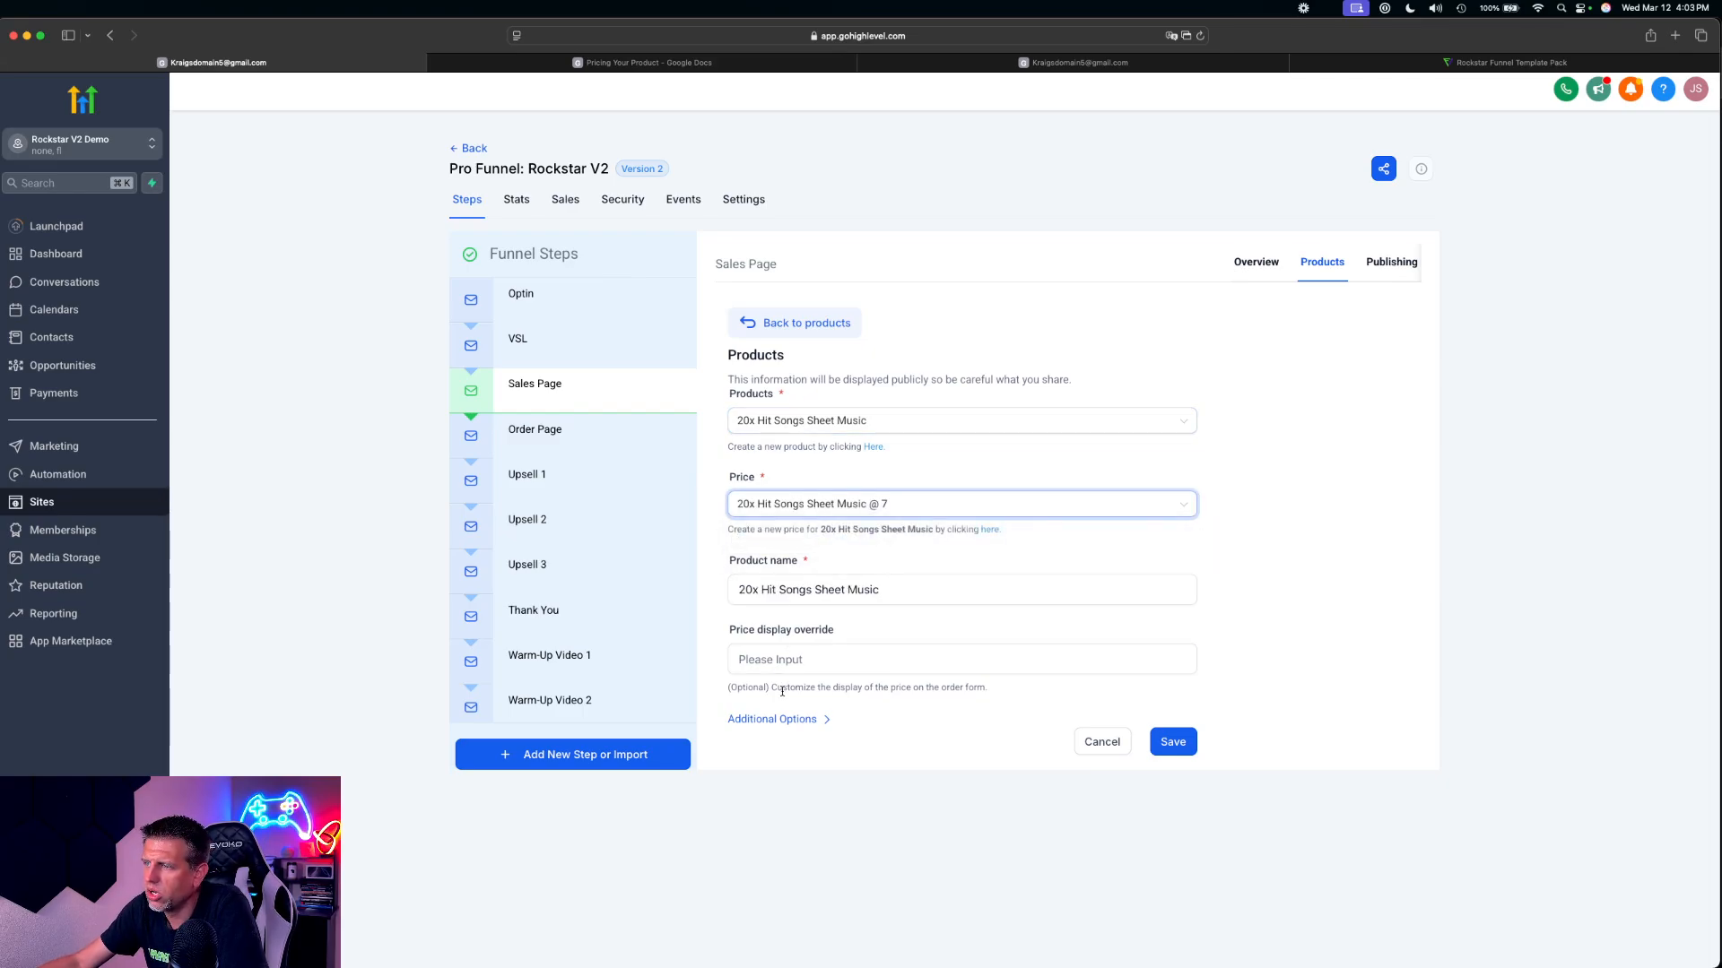
click(793, 720)
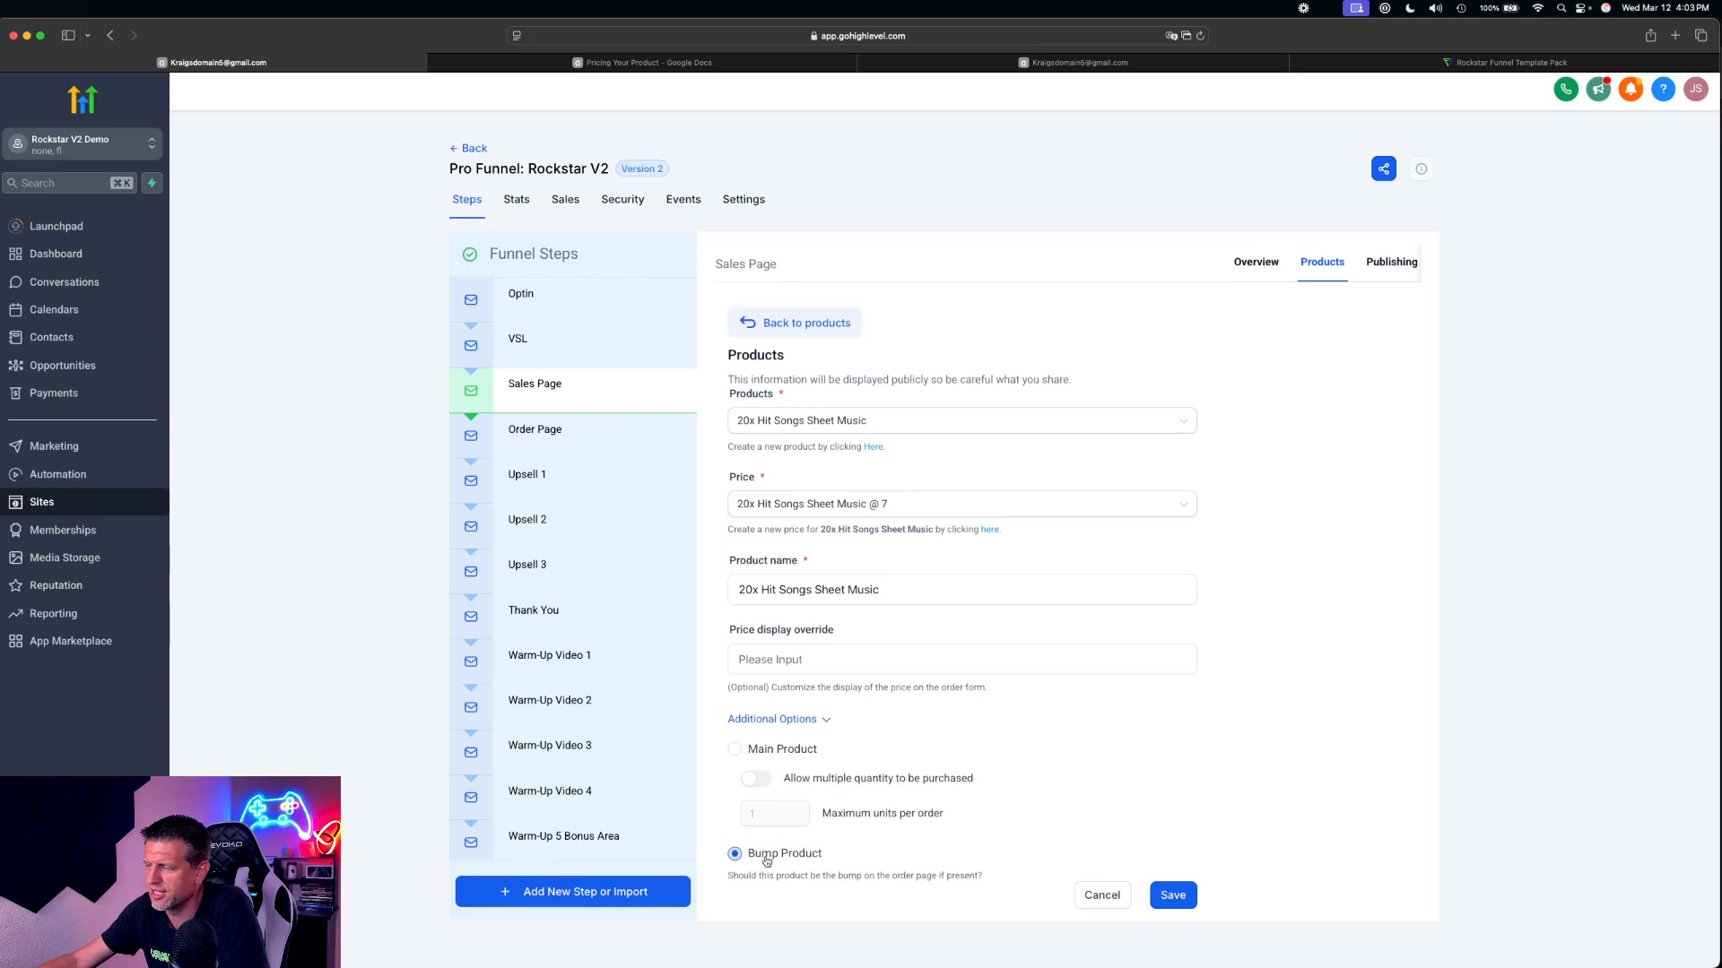
click(1184, 897)
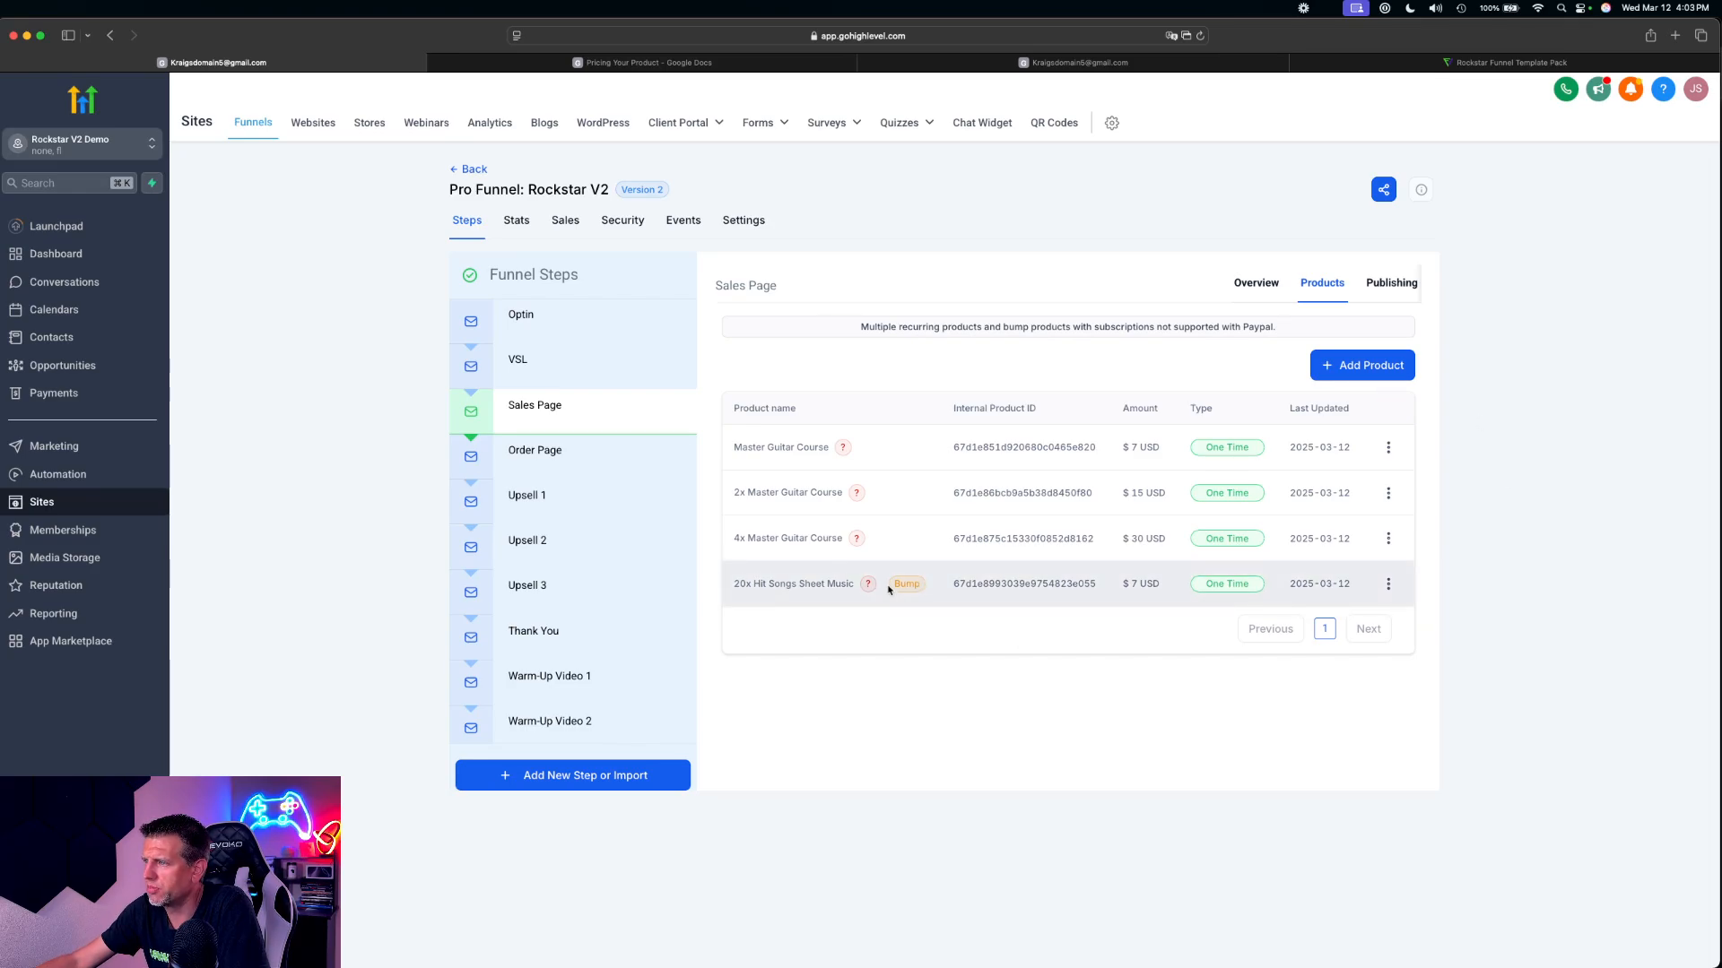
Start a new Sales Page product entry and look up the Bump 2 offer in the Pricing Your Product document
click(1374, 366)
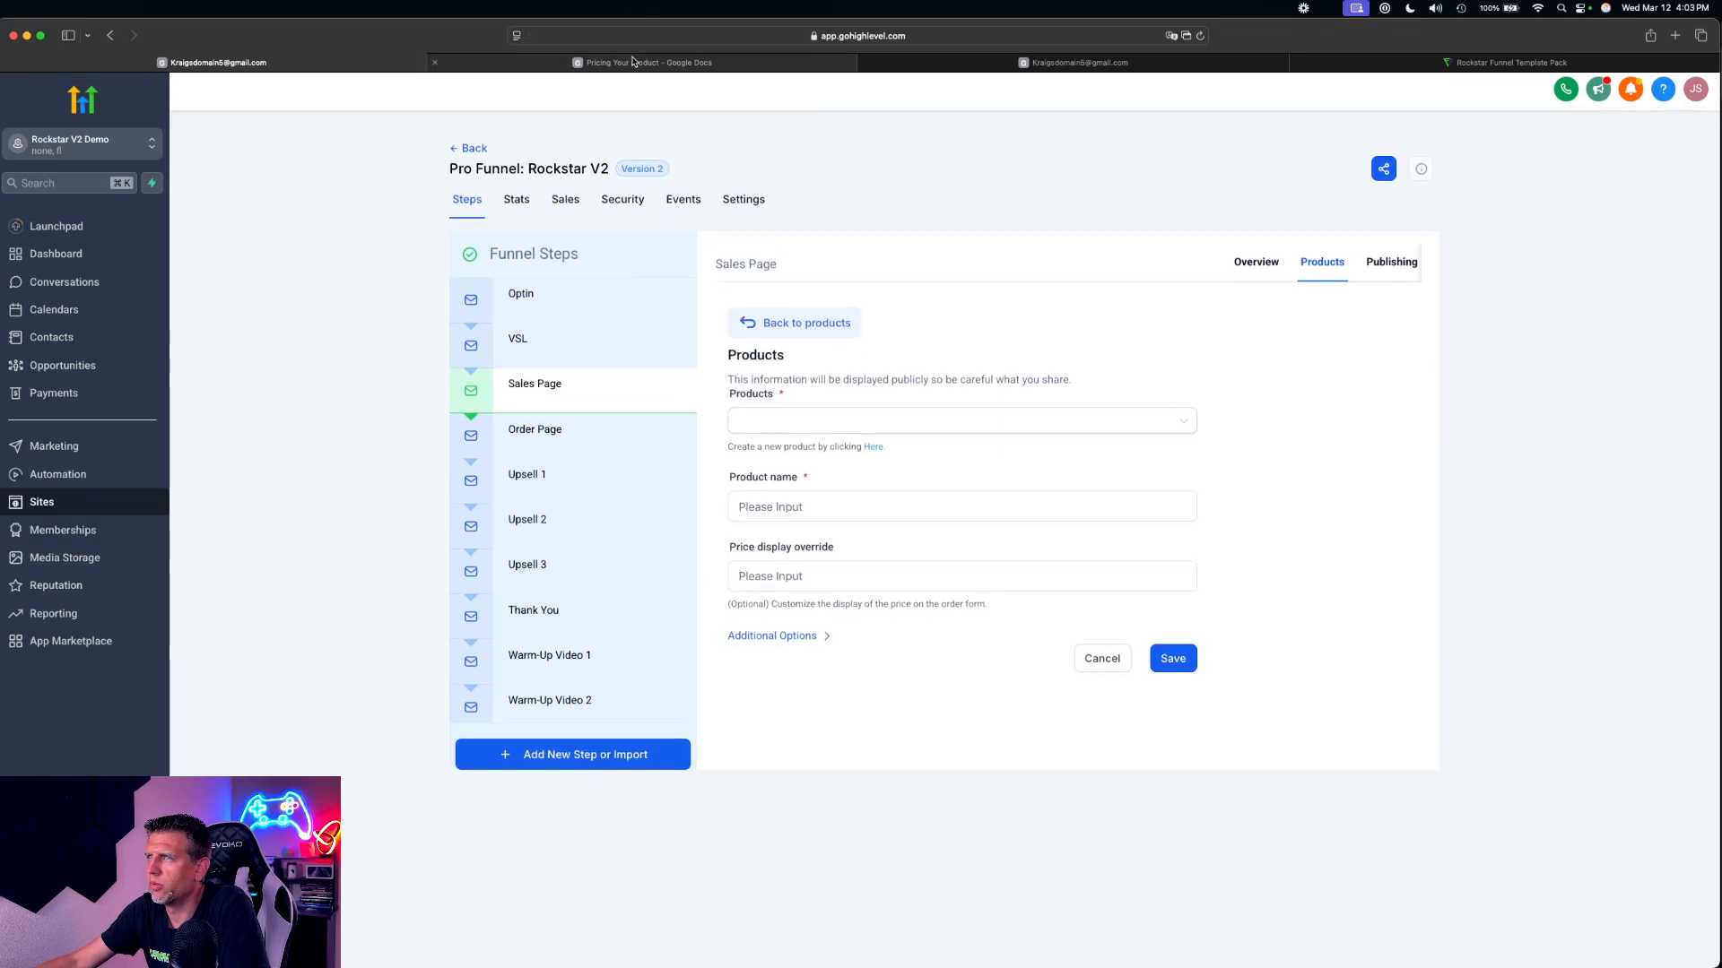
click(649, 63)
scroll(530, 557, down, 1)
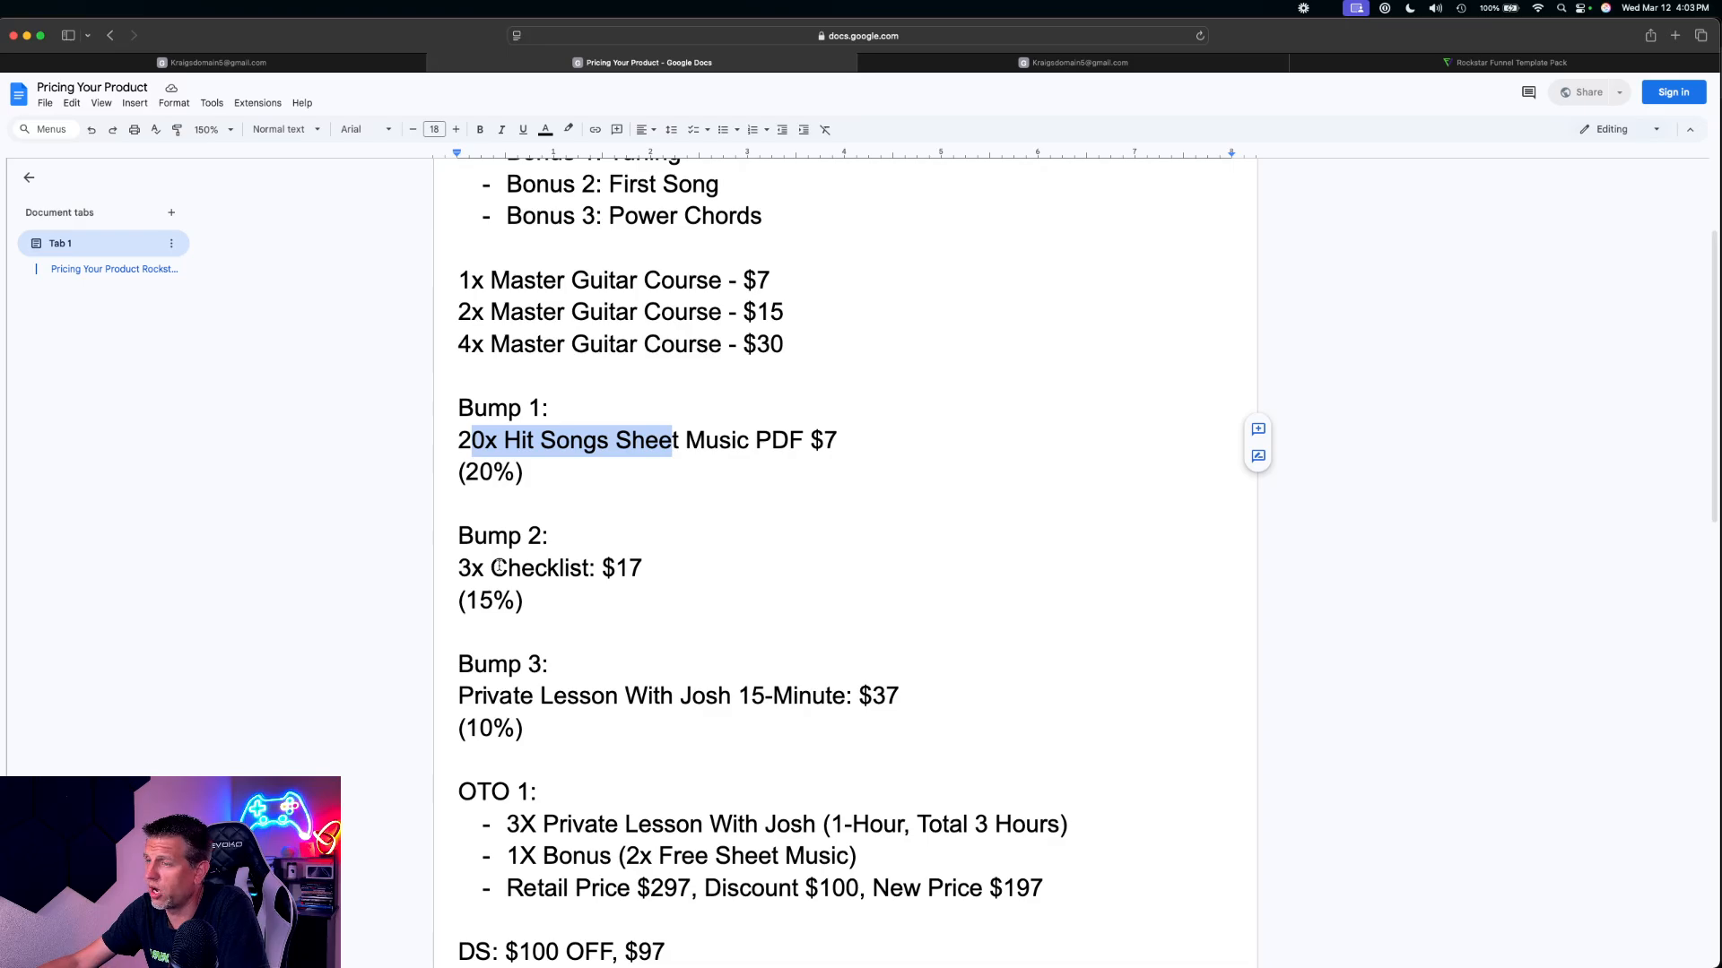
drag(485, 568, 601, 571)
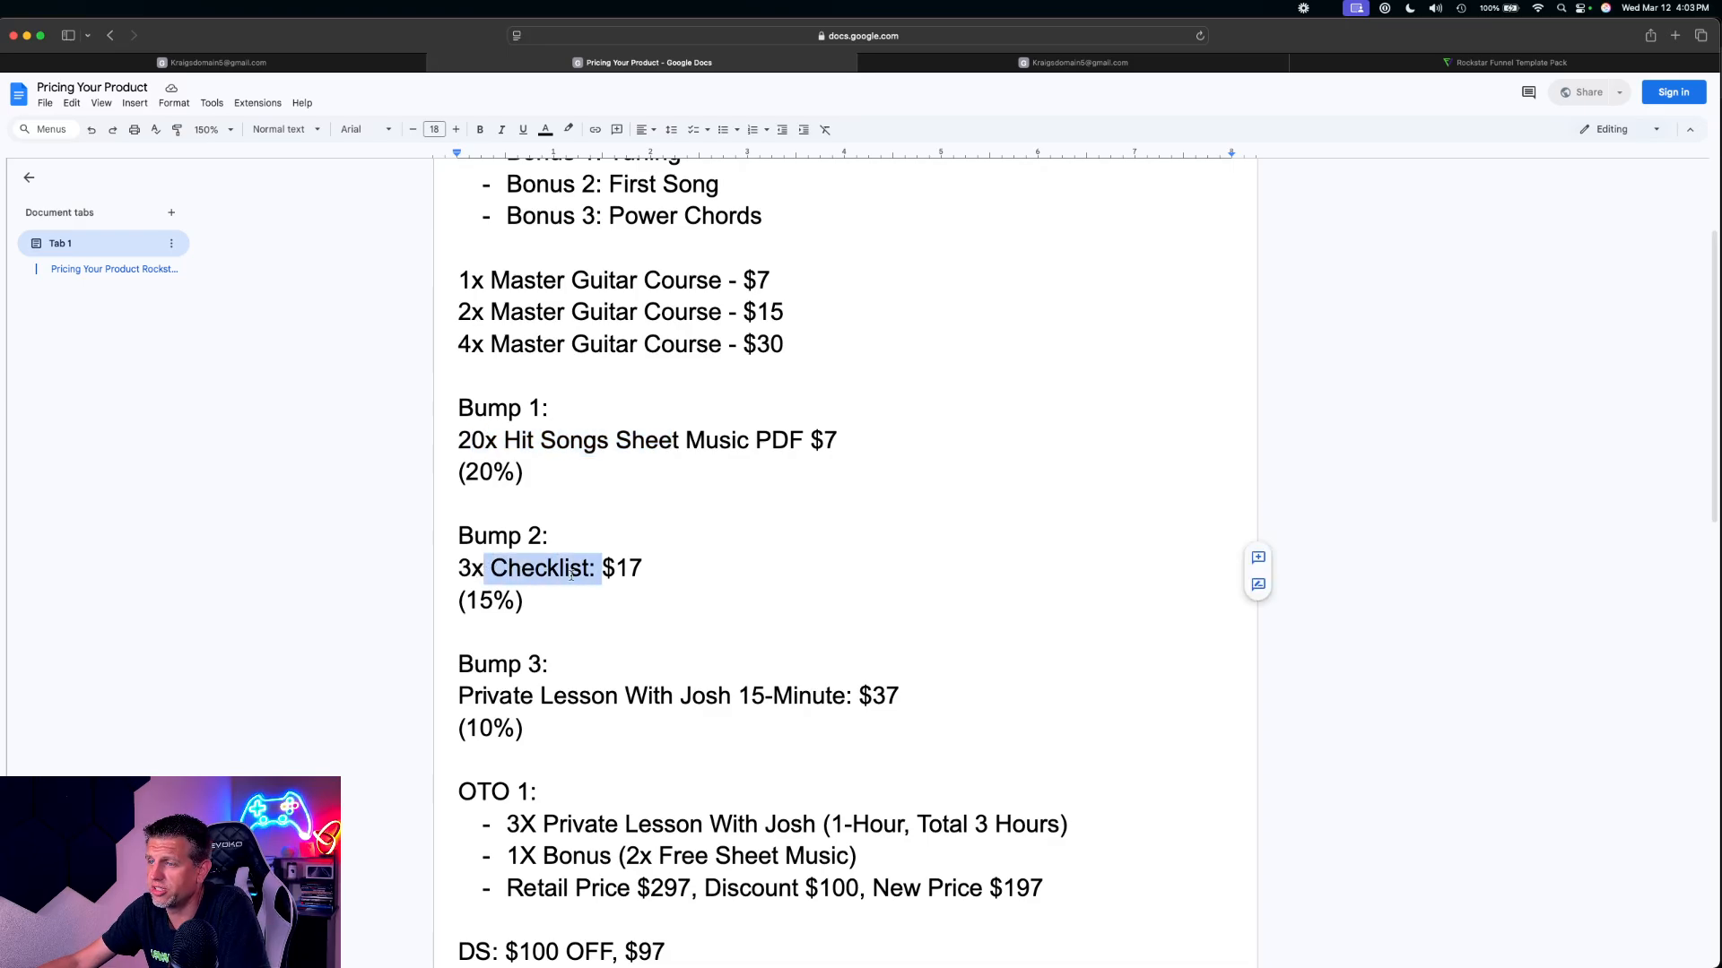
Switch back to HighLevel and save 3x Checklist at $17 as a bump product on the Sales Page
click(228, 63)
click(879, 421)
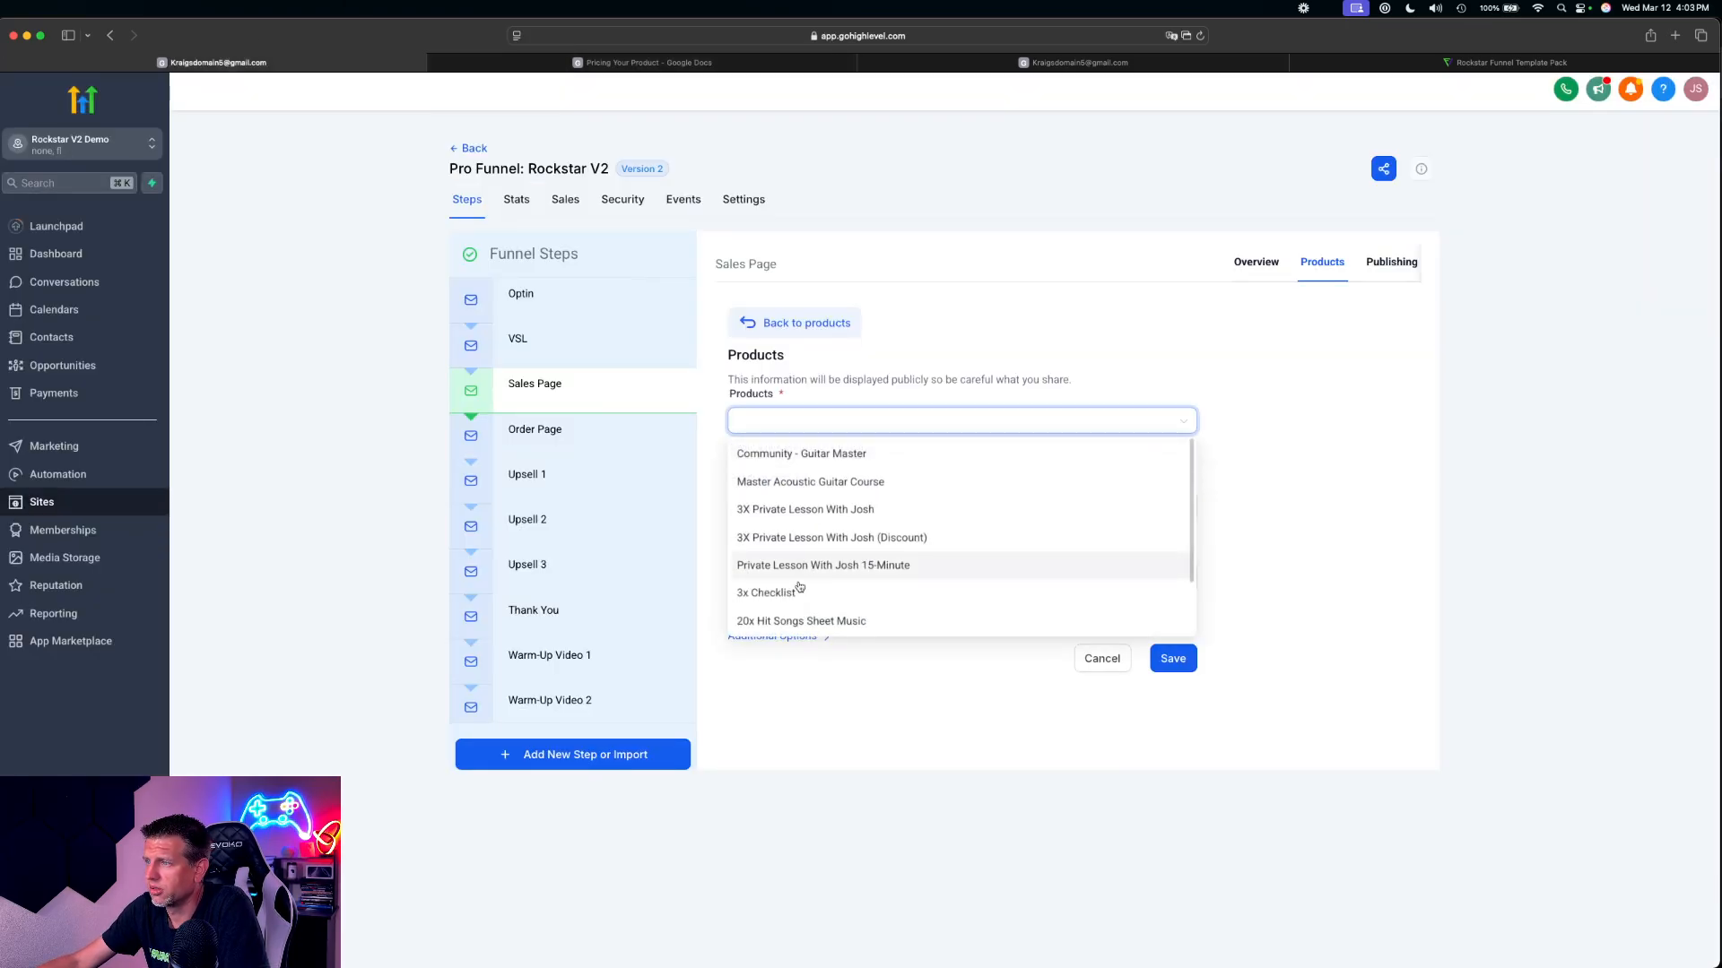
click(881, 584)
click(796, 505)
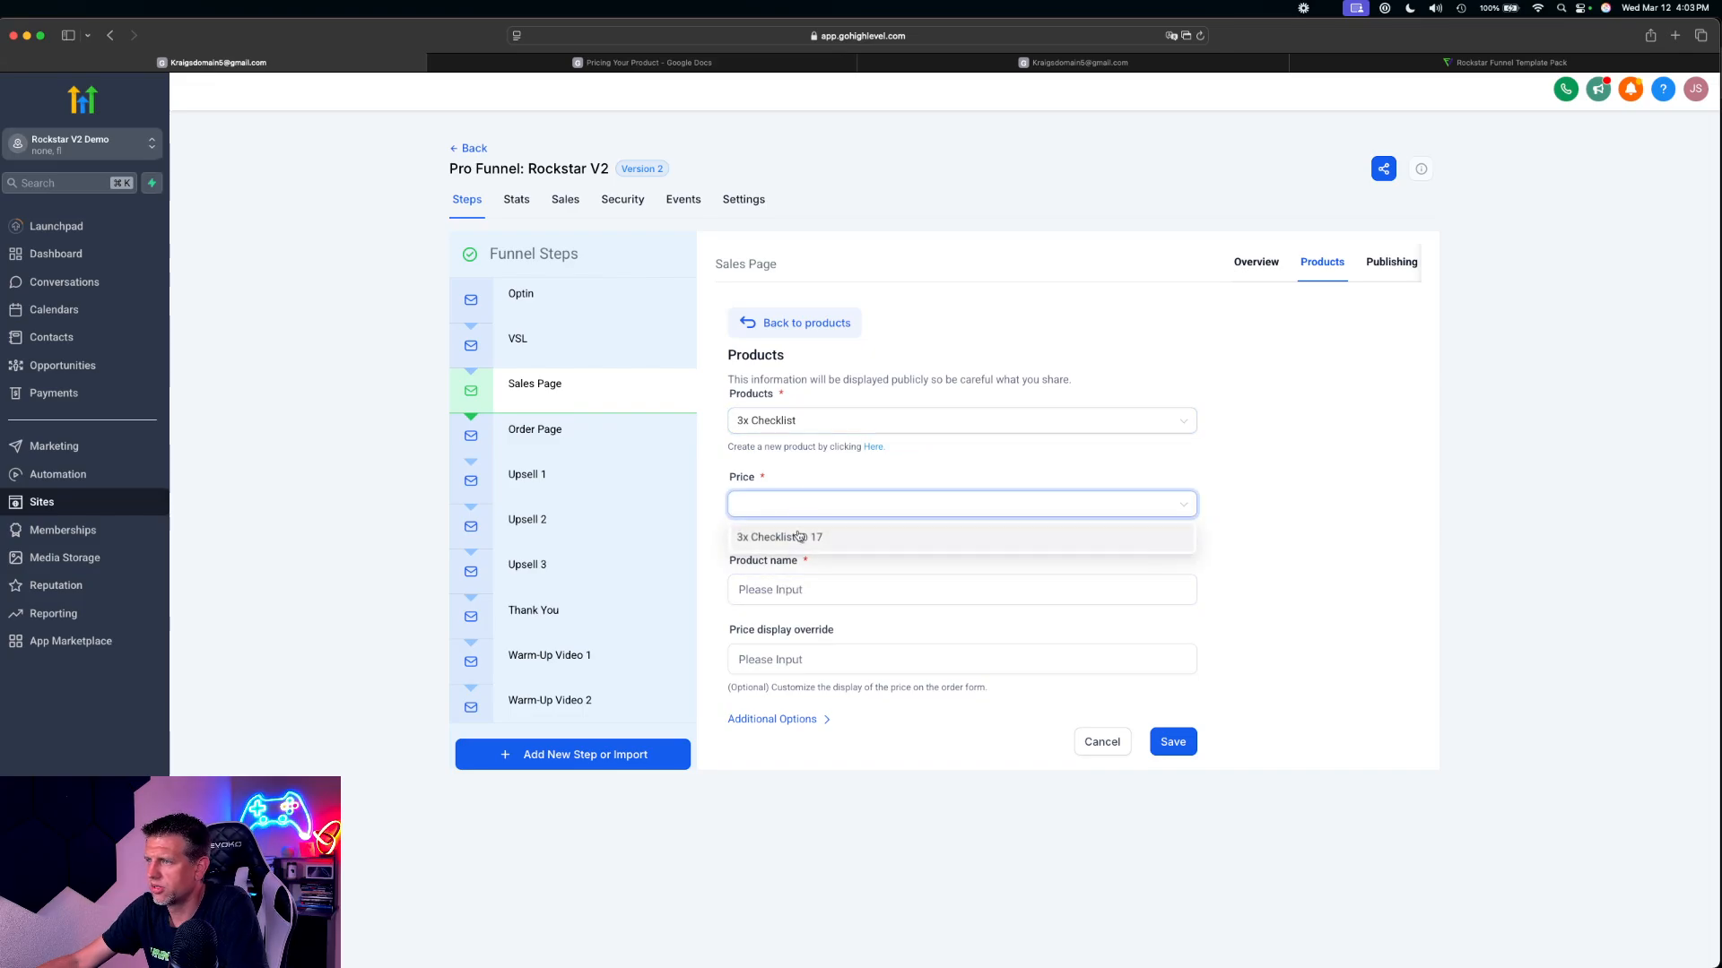
click(800, 540)
click(777, 721)
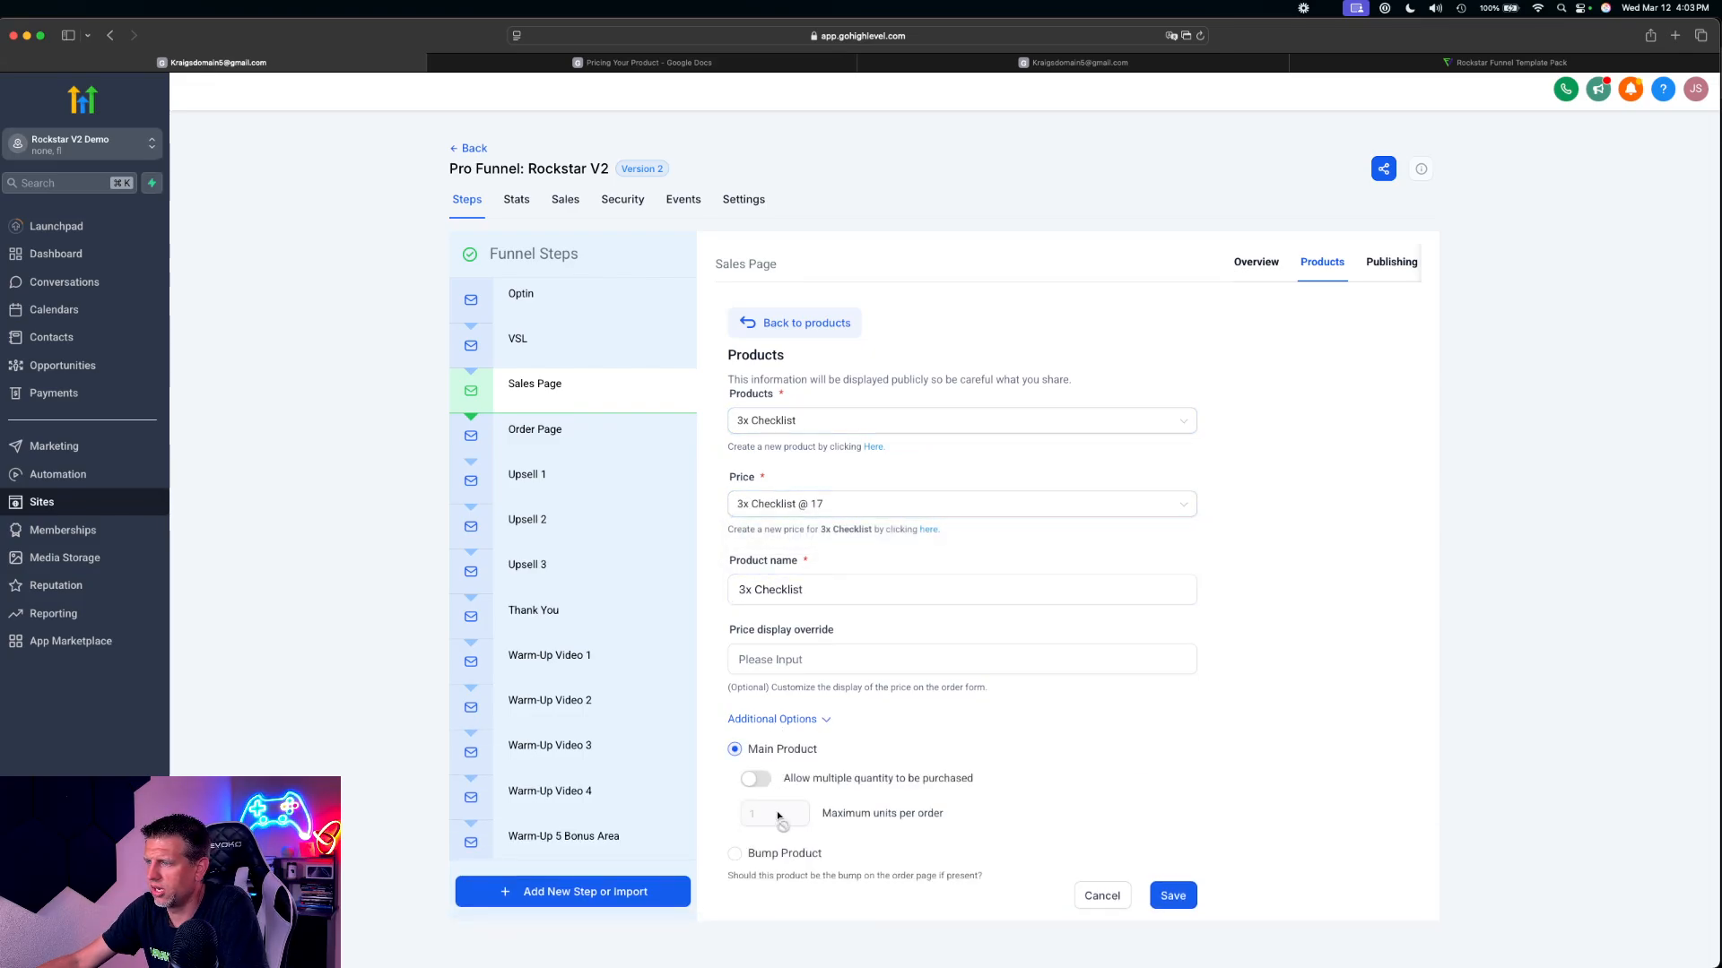
click(763, 857)
click(1173, 896)
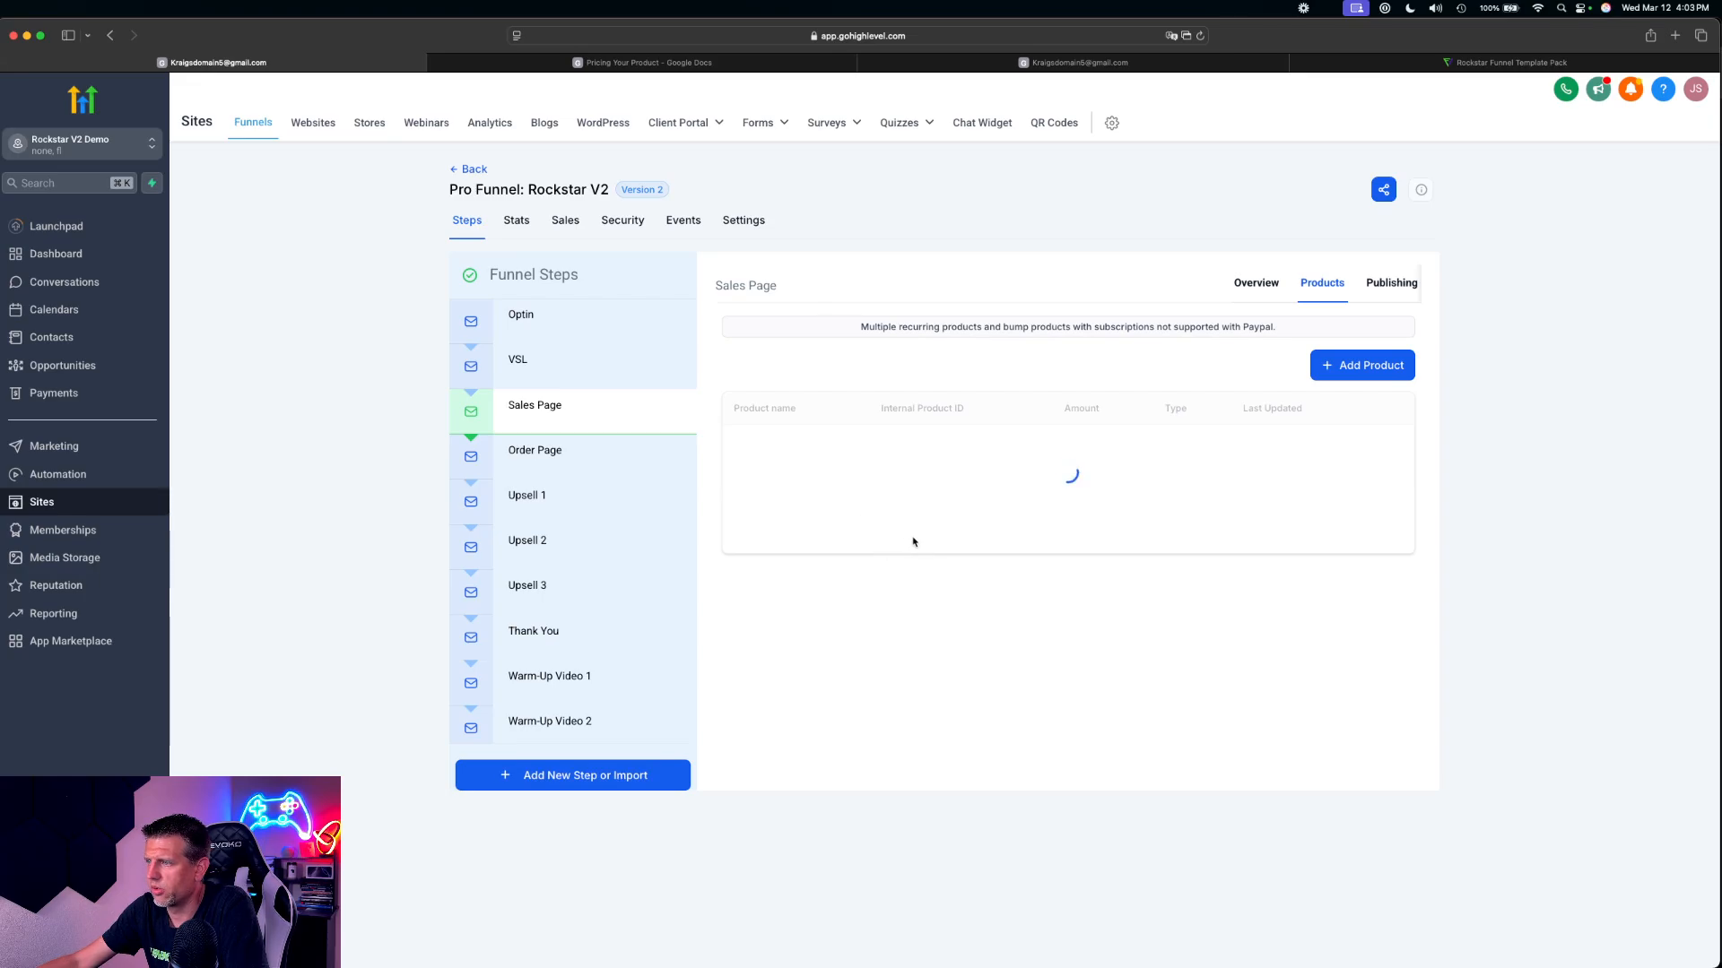
Start another Sales Page product entry and look up the Bump 3 offer in the Pricing Your Product document
click(1380, 375)
click(648, 62)
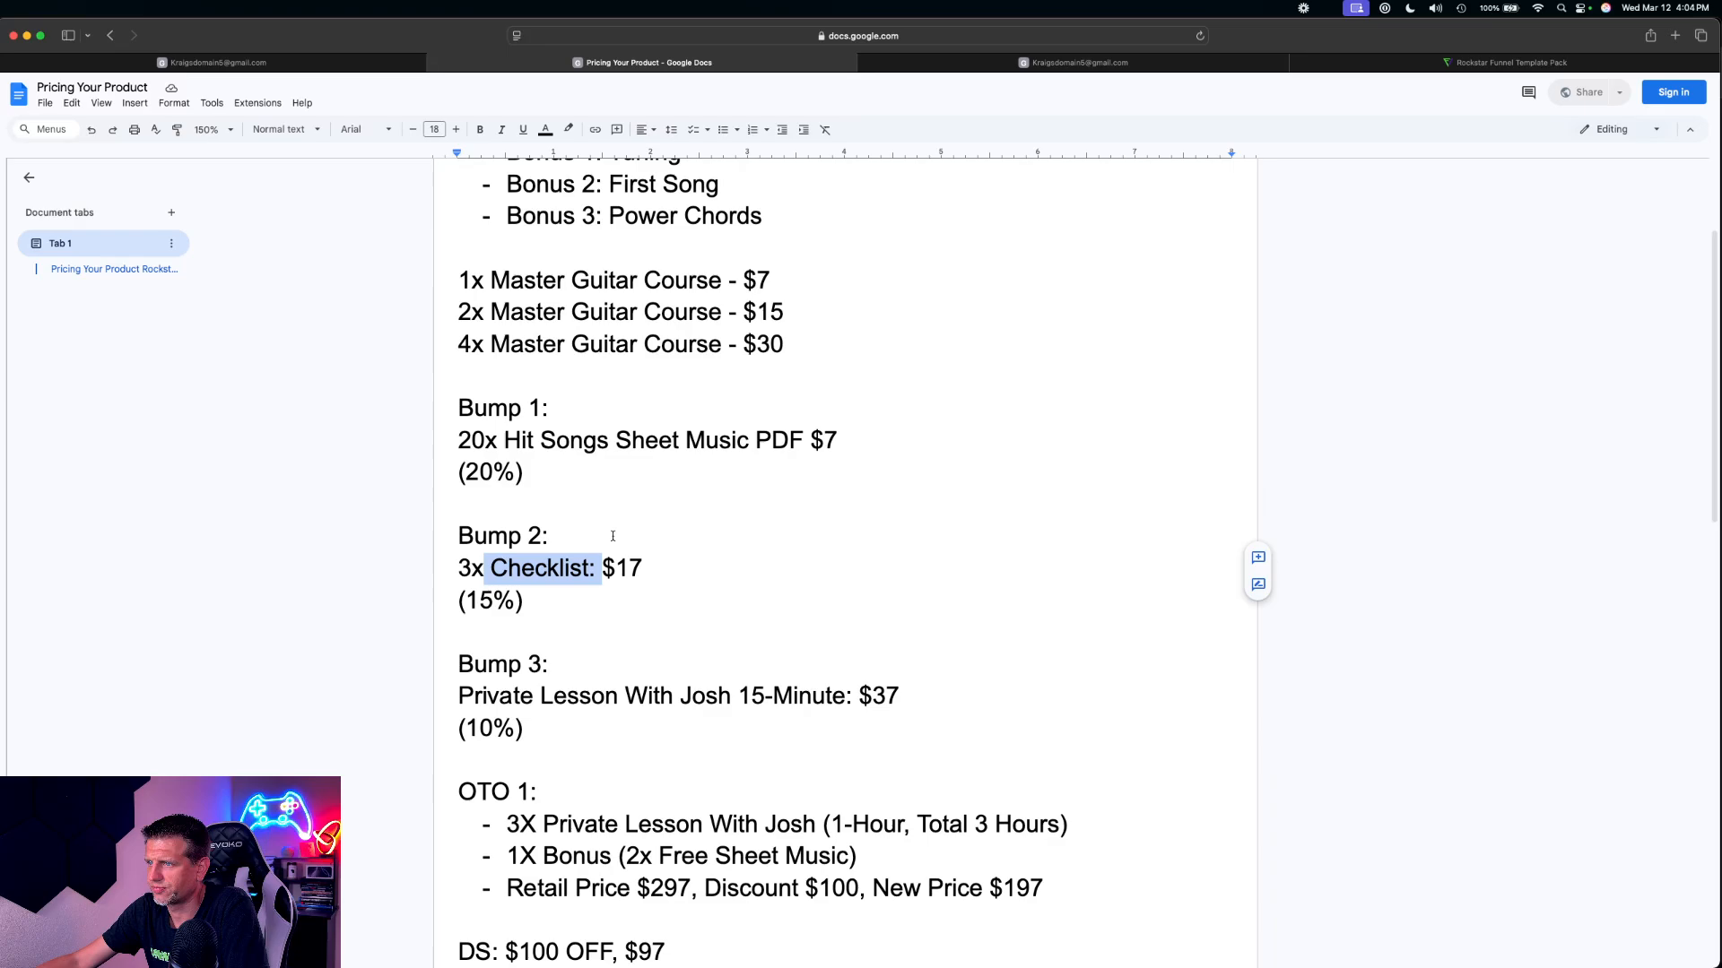
scroll(612, 537, down, 1)
drag(478, 657, 619, 657)
scroll(652, 549, down, 4)
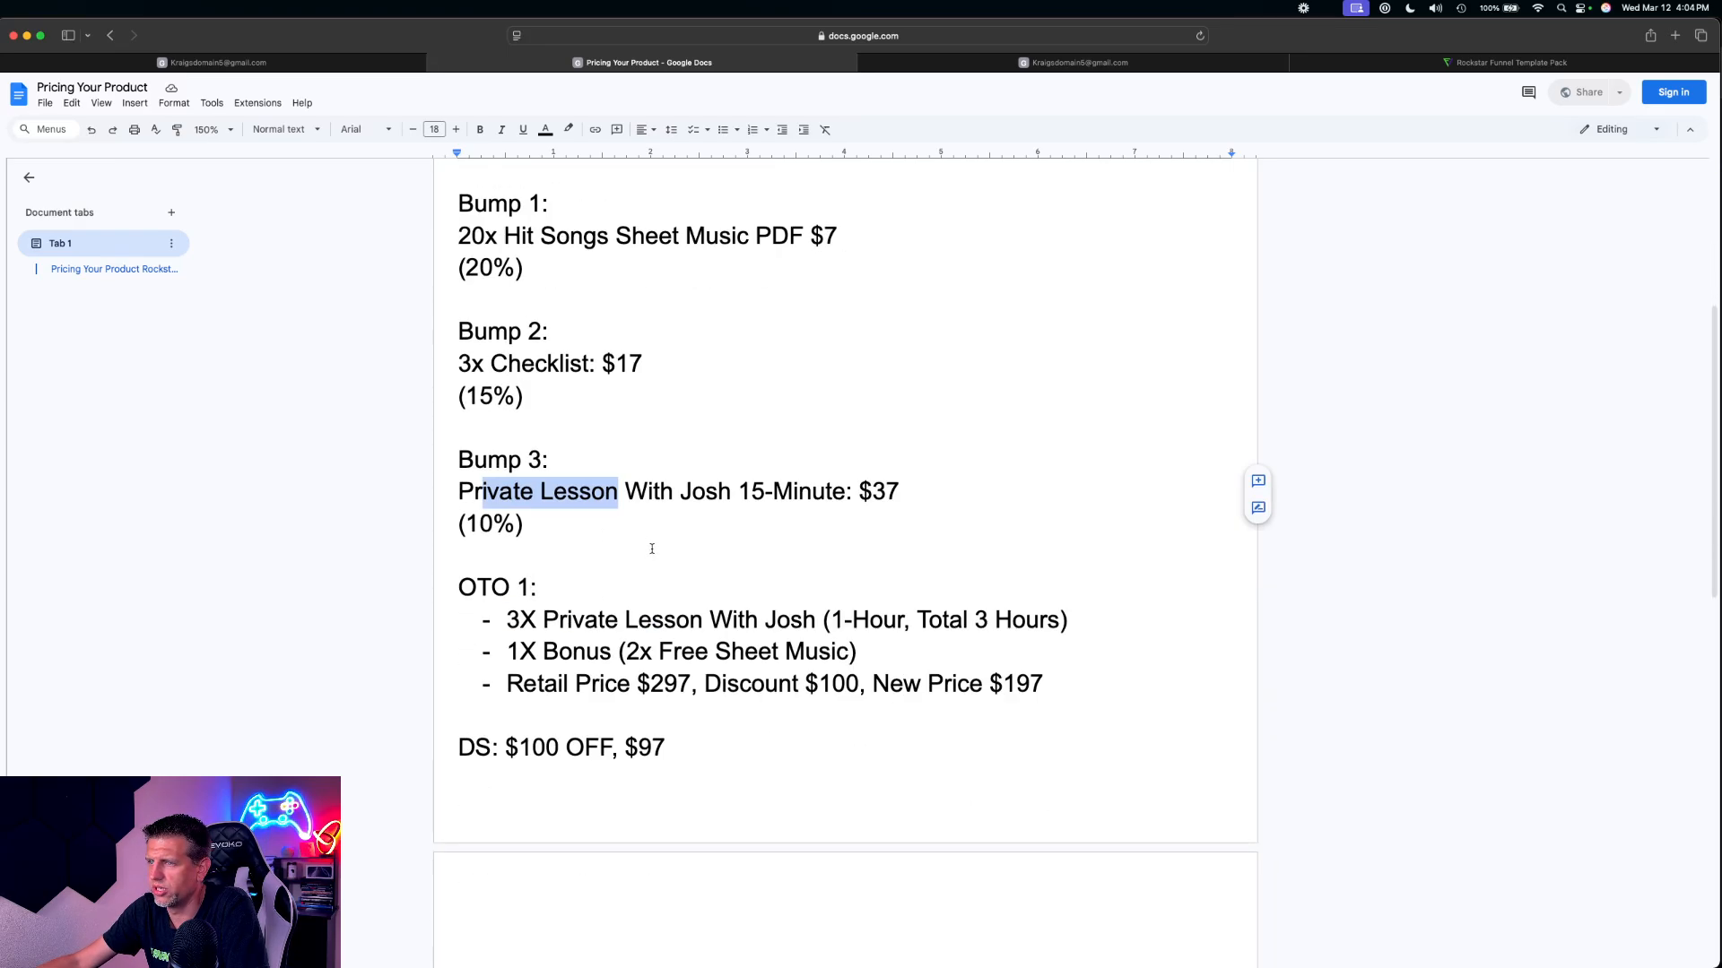
Switch back to HighLevel and save the 15-minute private lesson at $37 as a bump product on the Sales Page
click(215, 62)
click(823, 419)
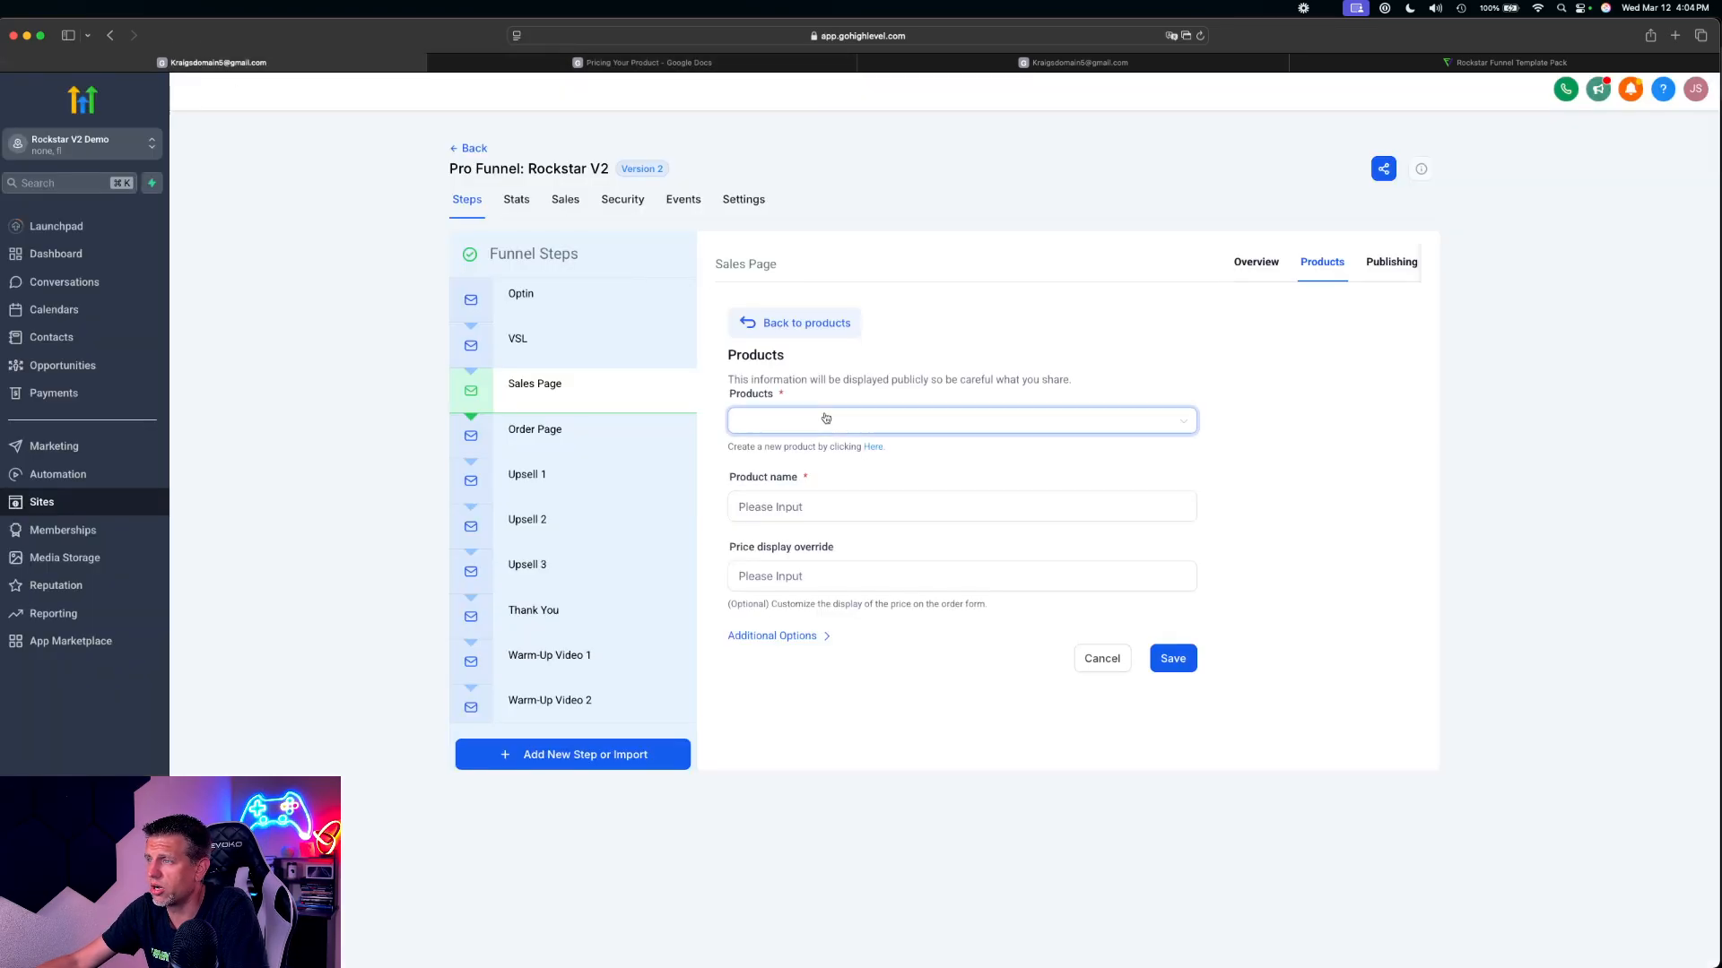
scroll(836, 578, down, 2)
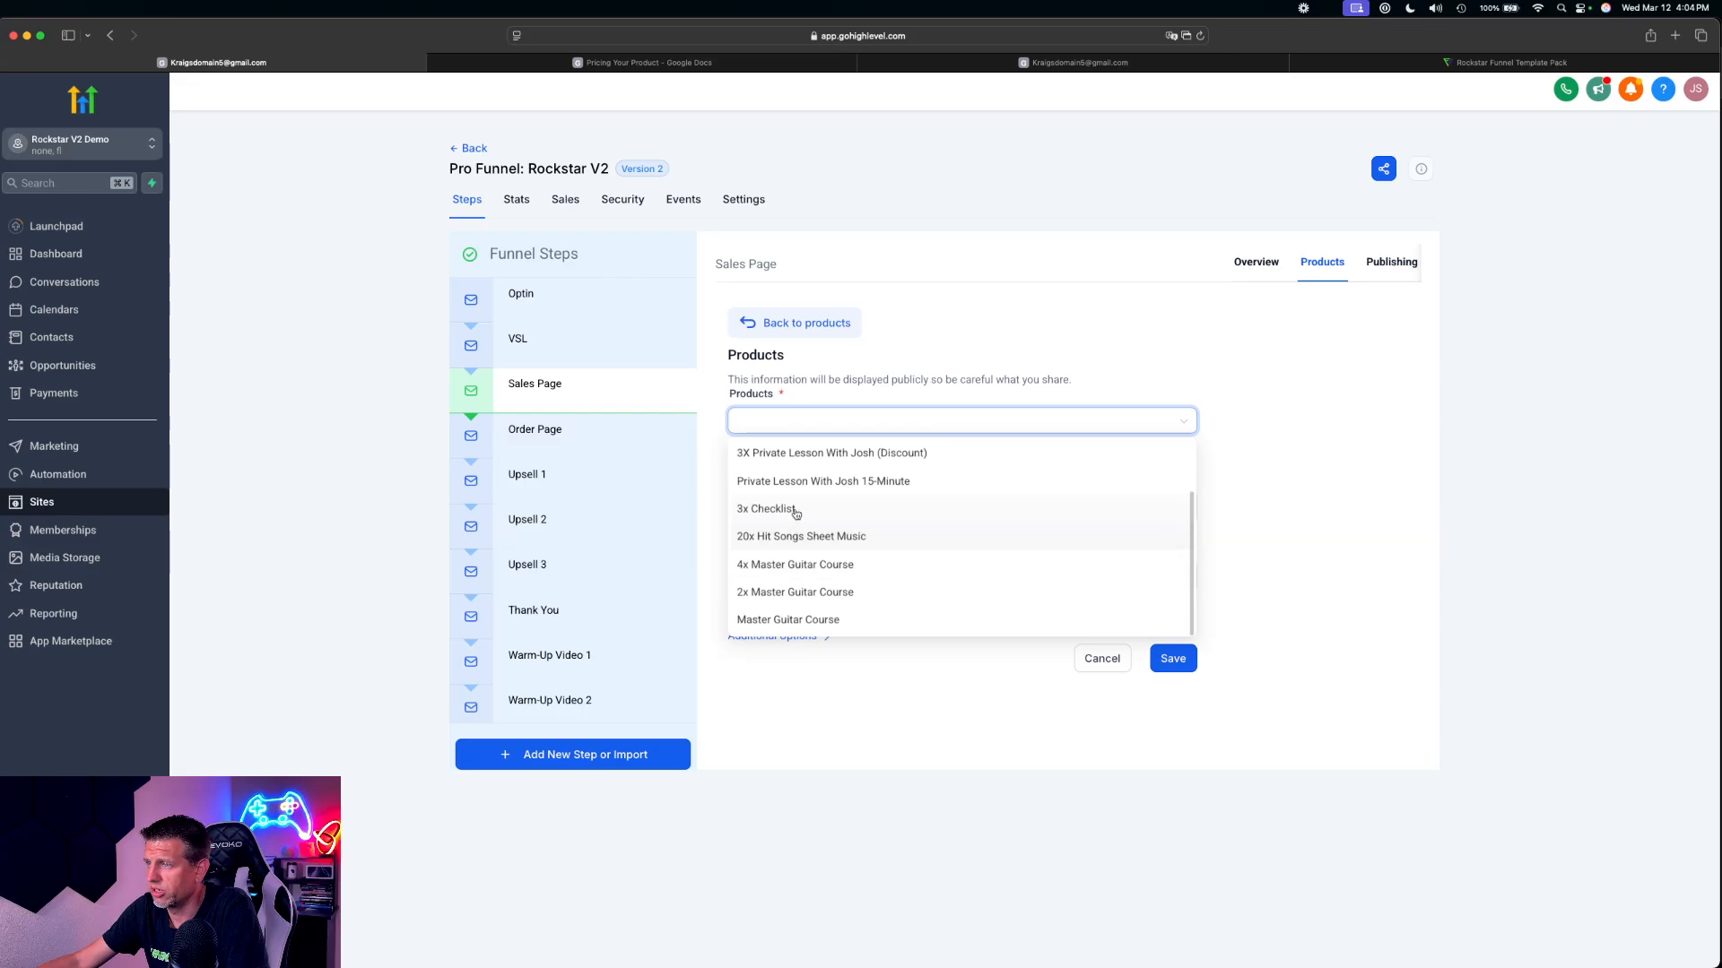
click(809, 485)
click(769, 504)
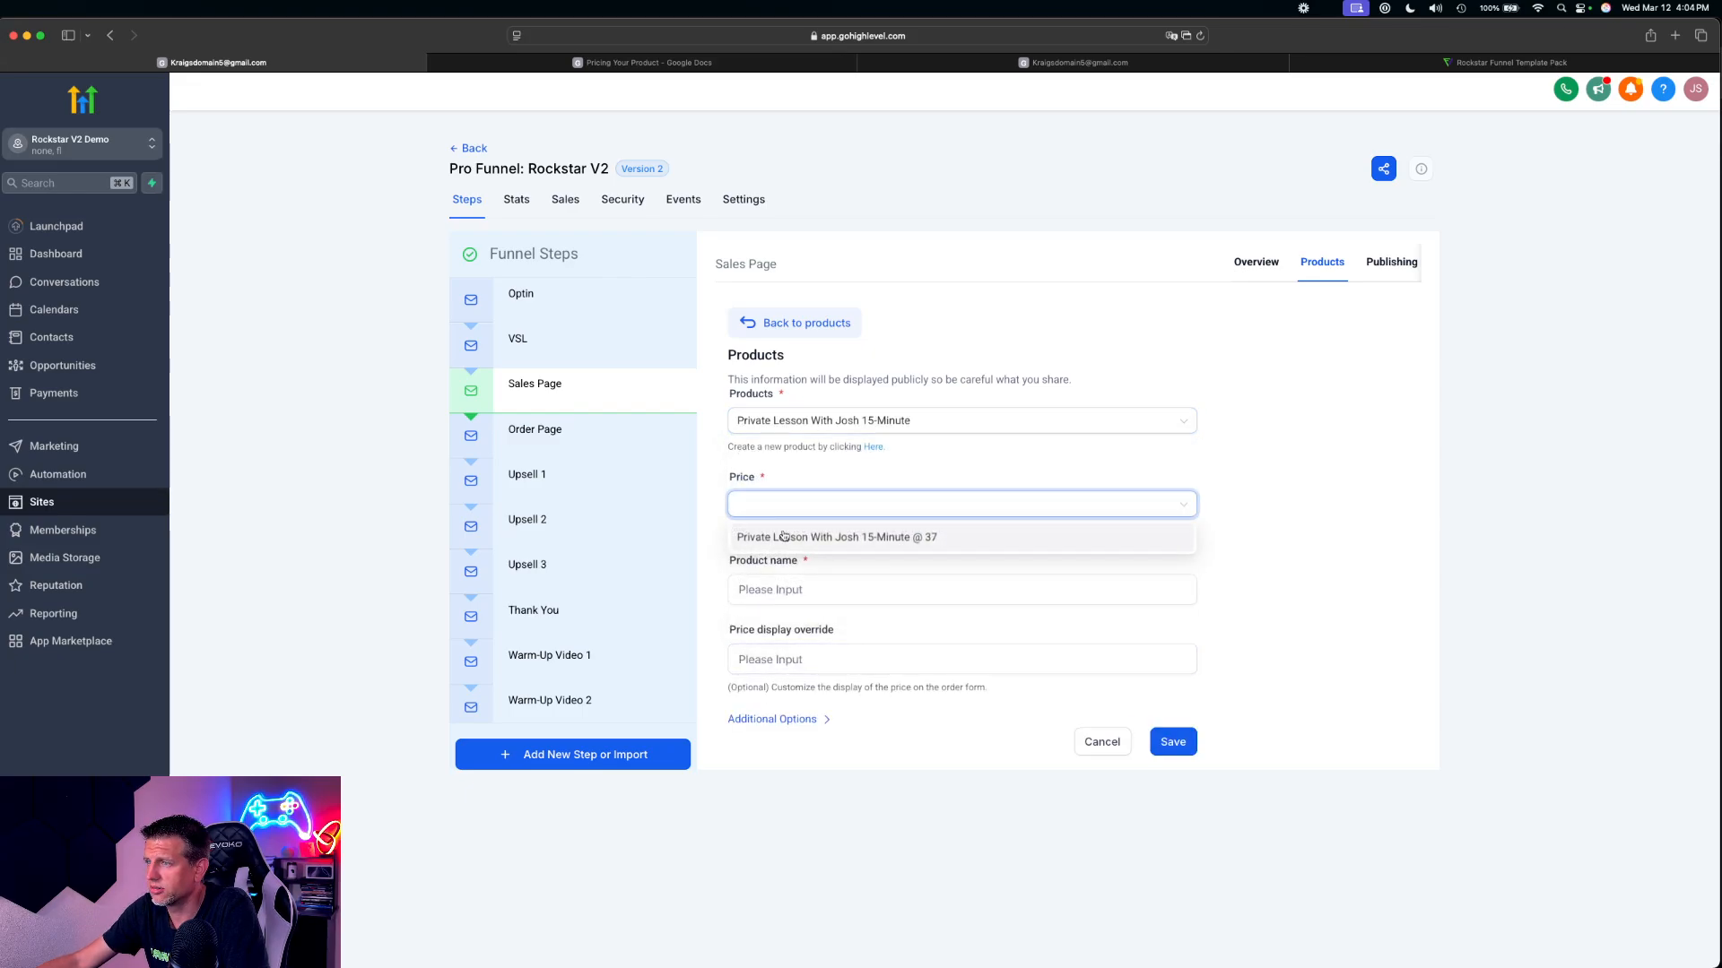
click(783, 536)
click(773, 719)
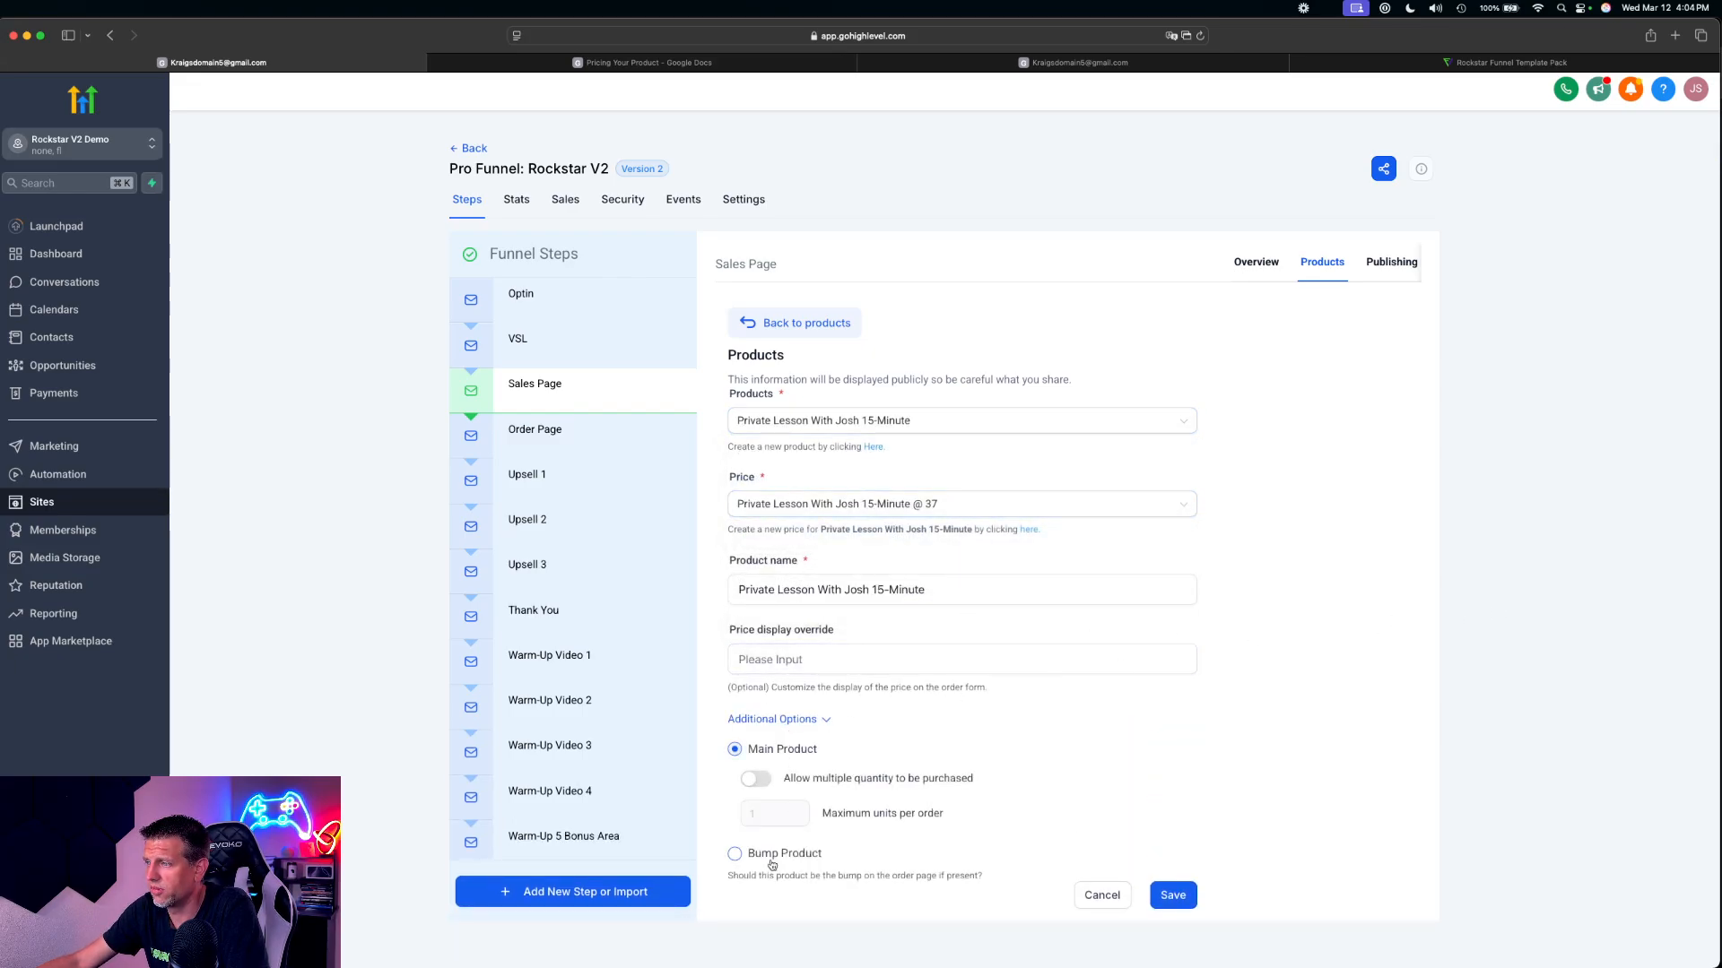
click(770, 862)
click(1190, 899)
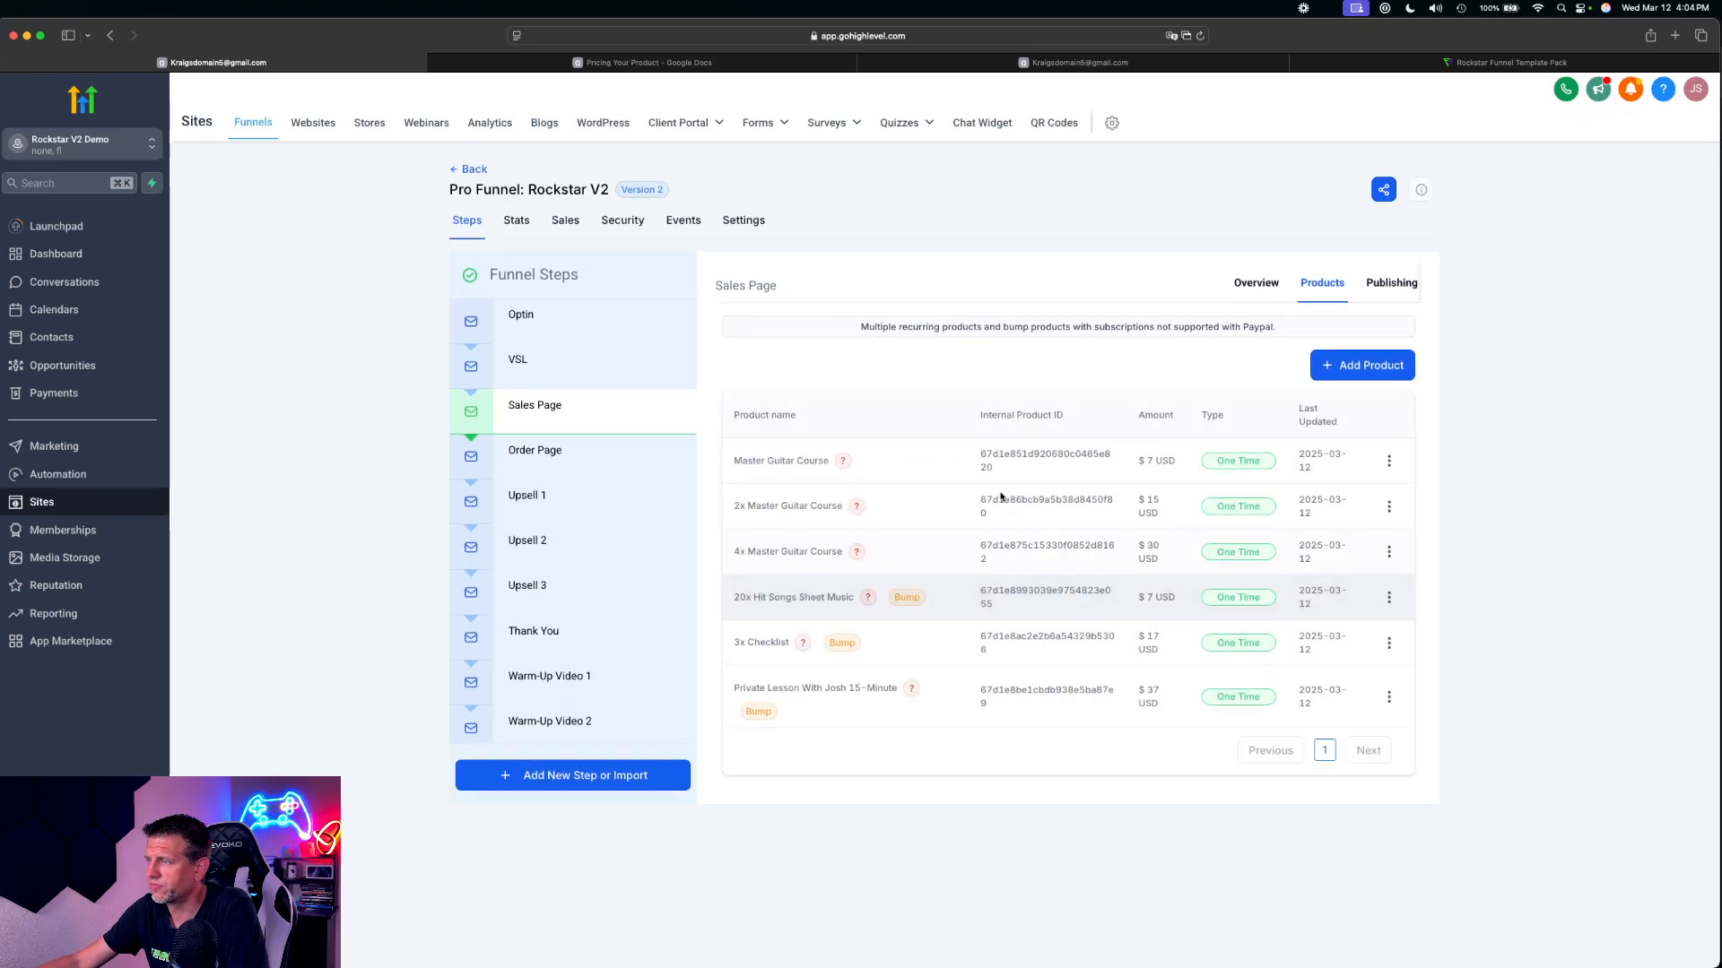
Open the Order Page step's products and save the single Master Guitar Course there at its $7 price
click(567, 462)
click(1315, 285)
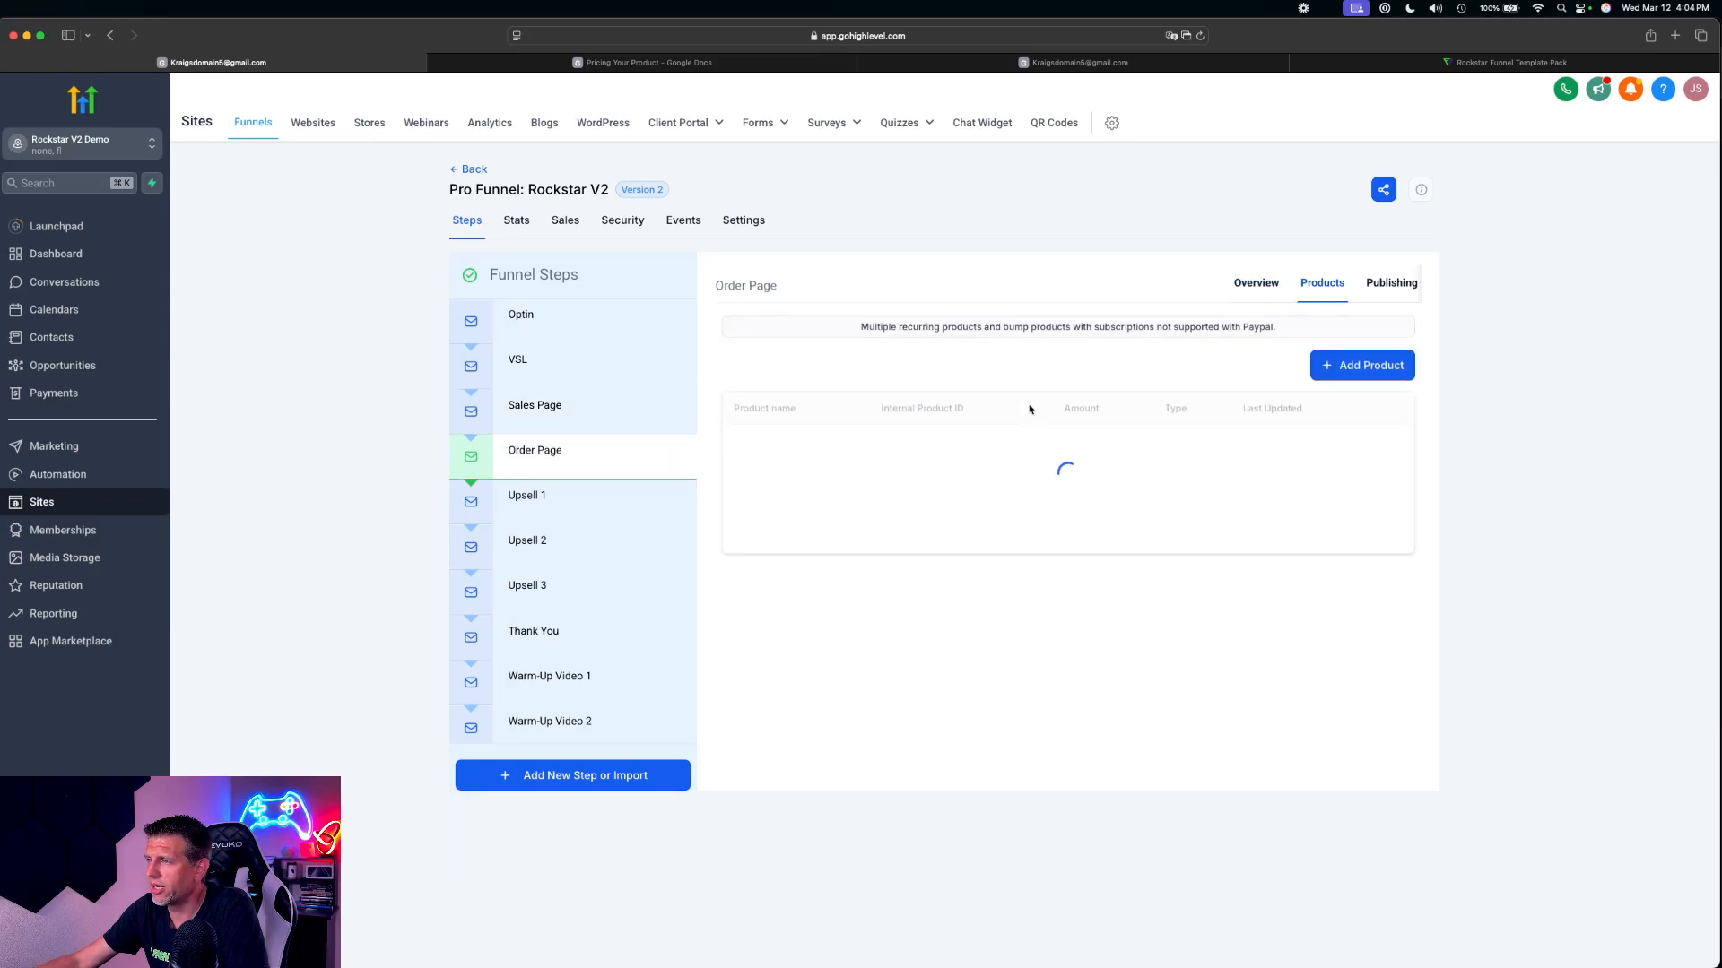
click(1333, 378)
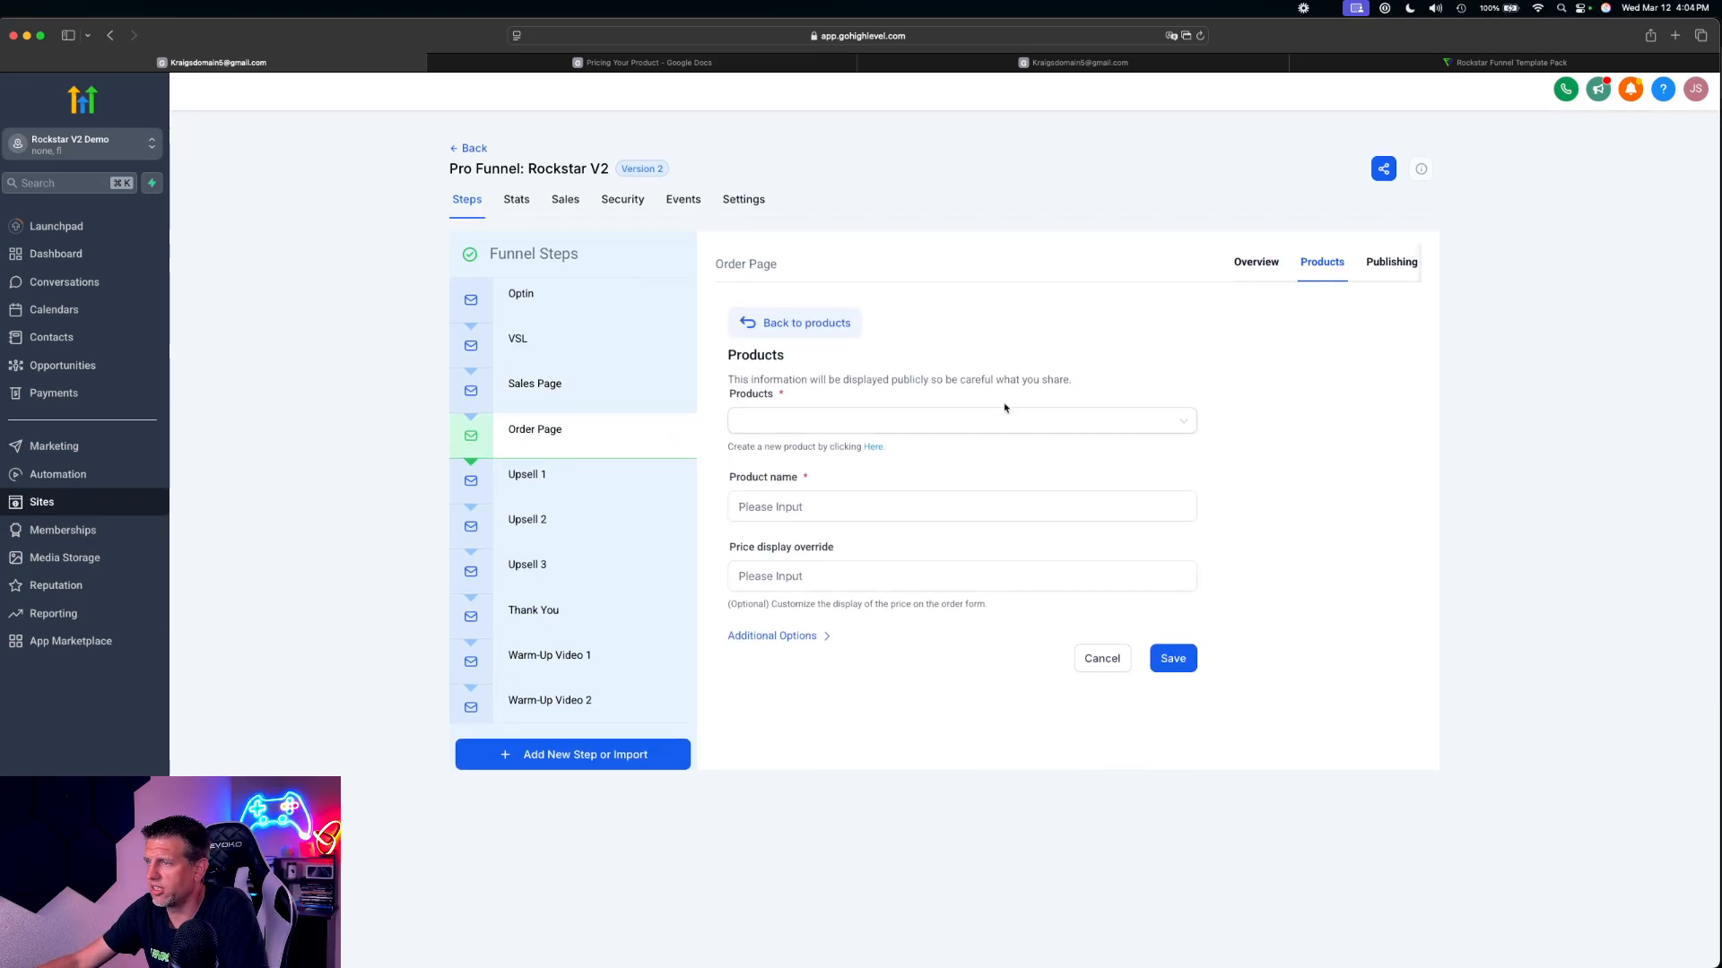
click(823, 419)
scroll(816, 496, down, 3)
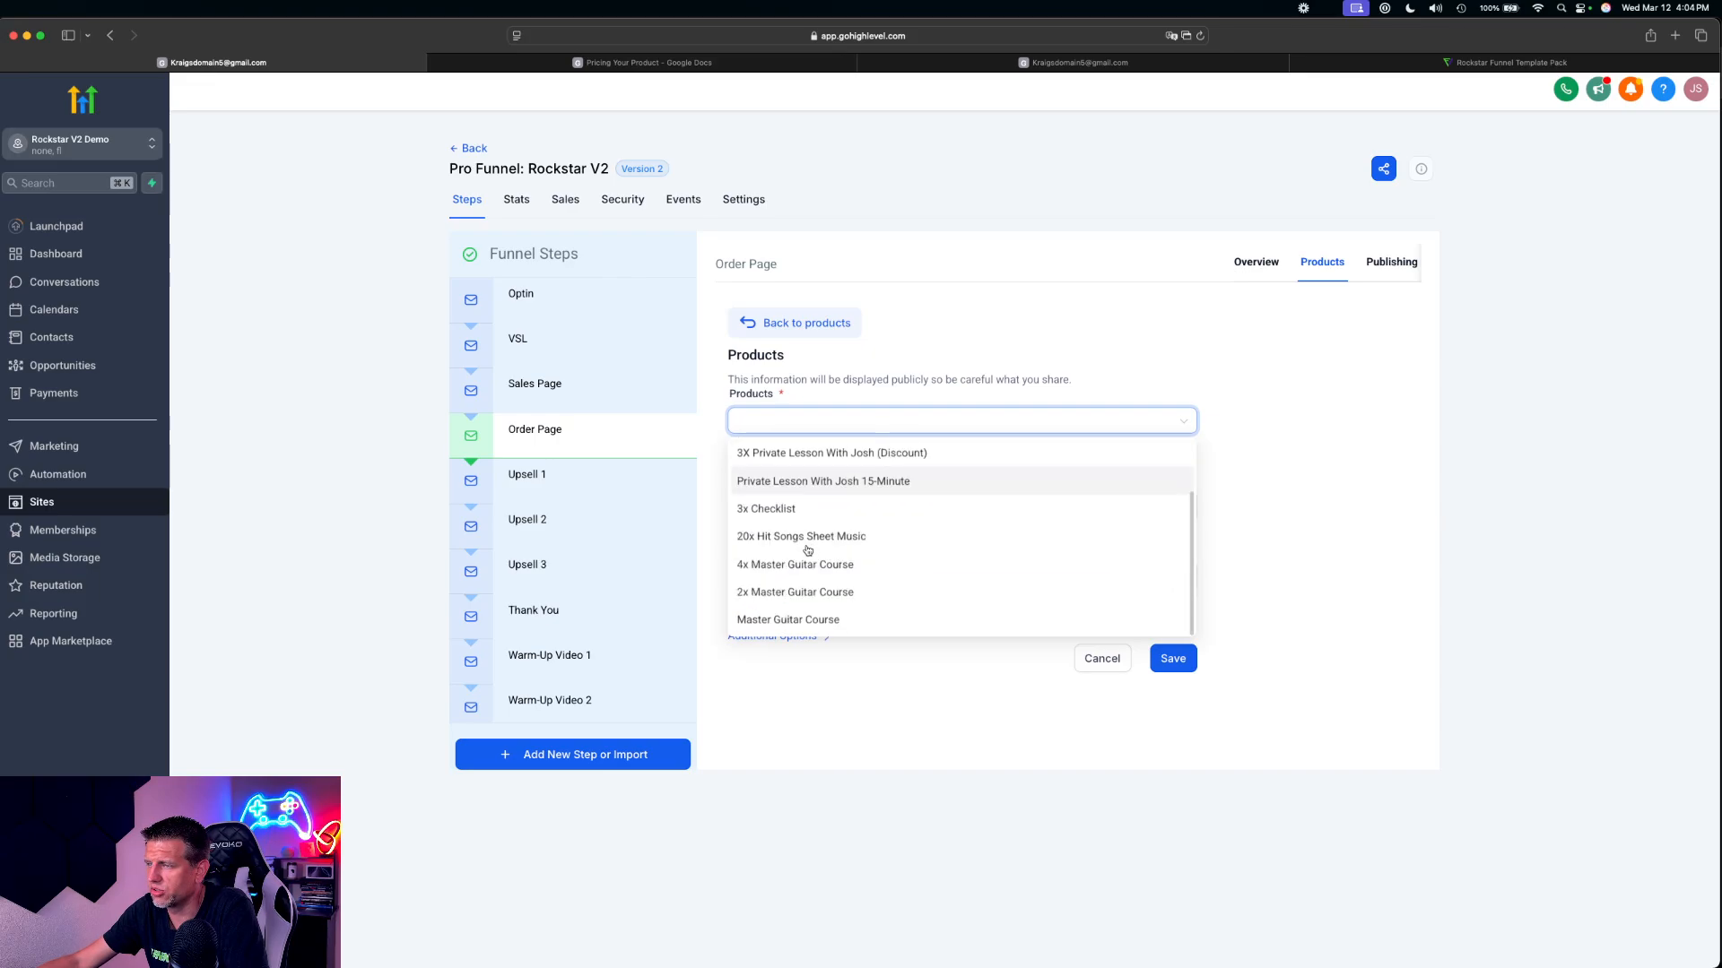
click(837, 614)
click(781, 504)
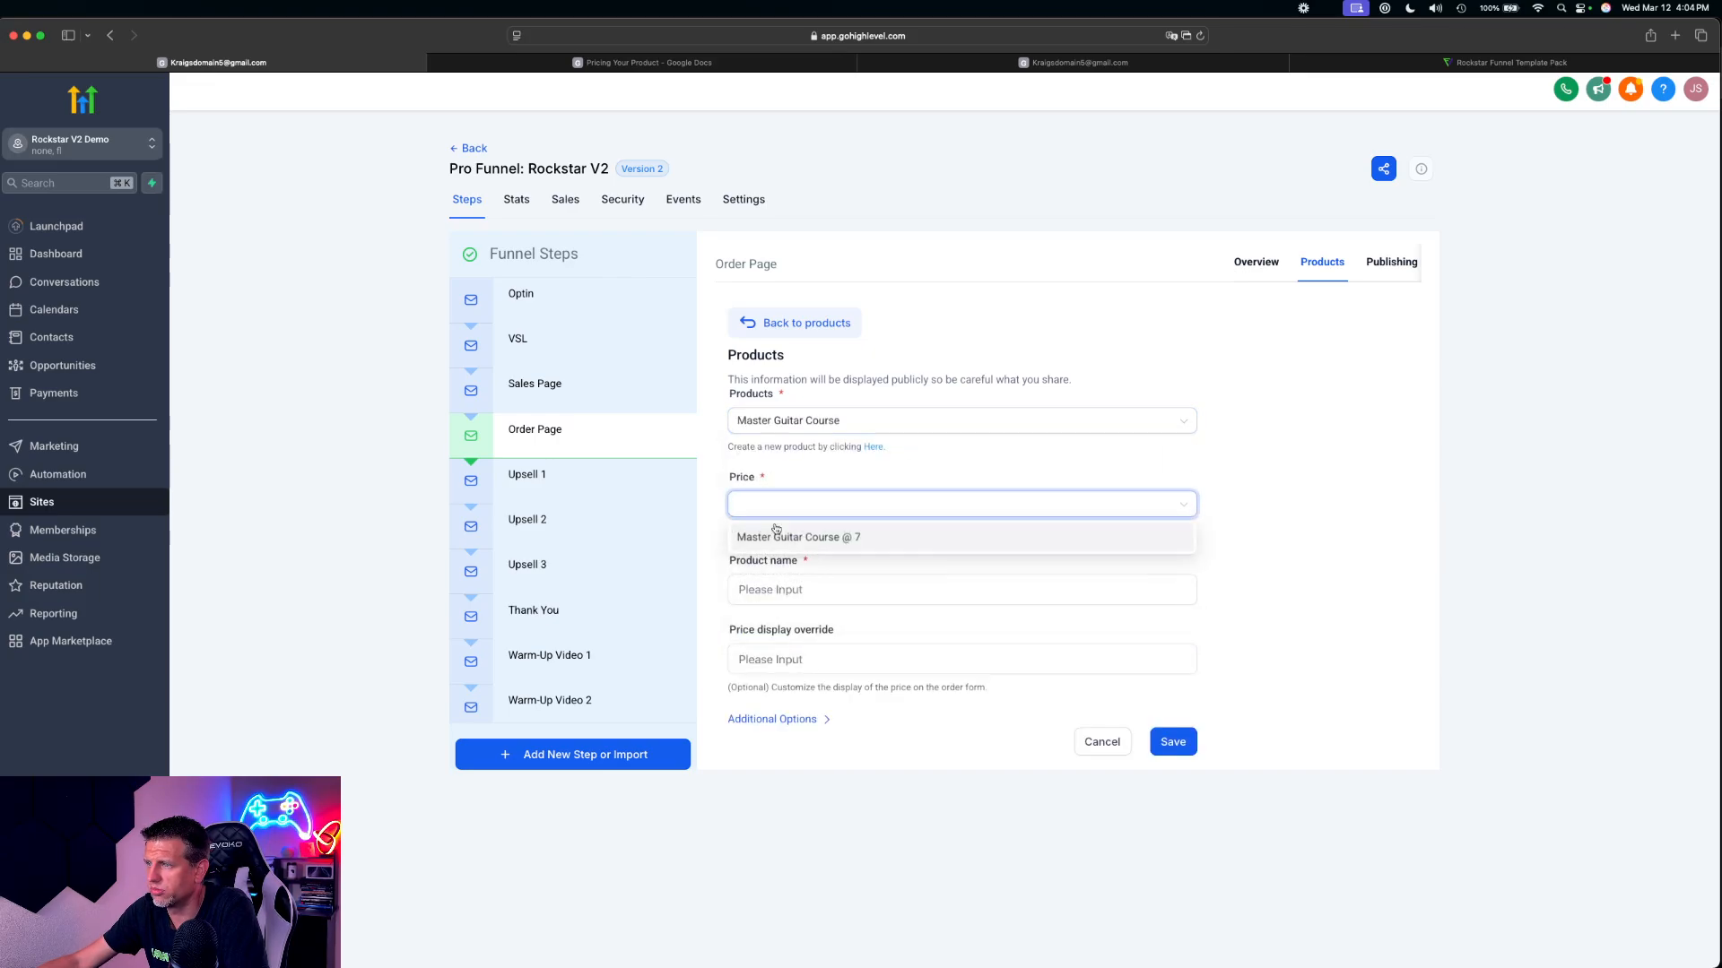
click(776, 531)
click(1183, 740)
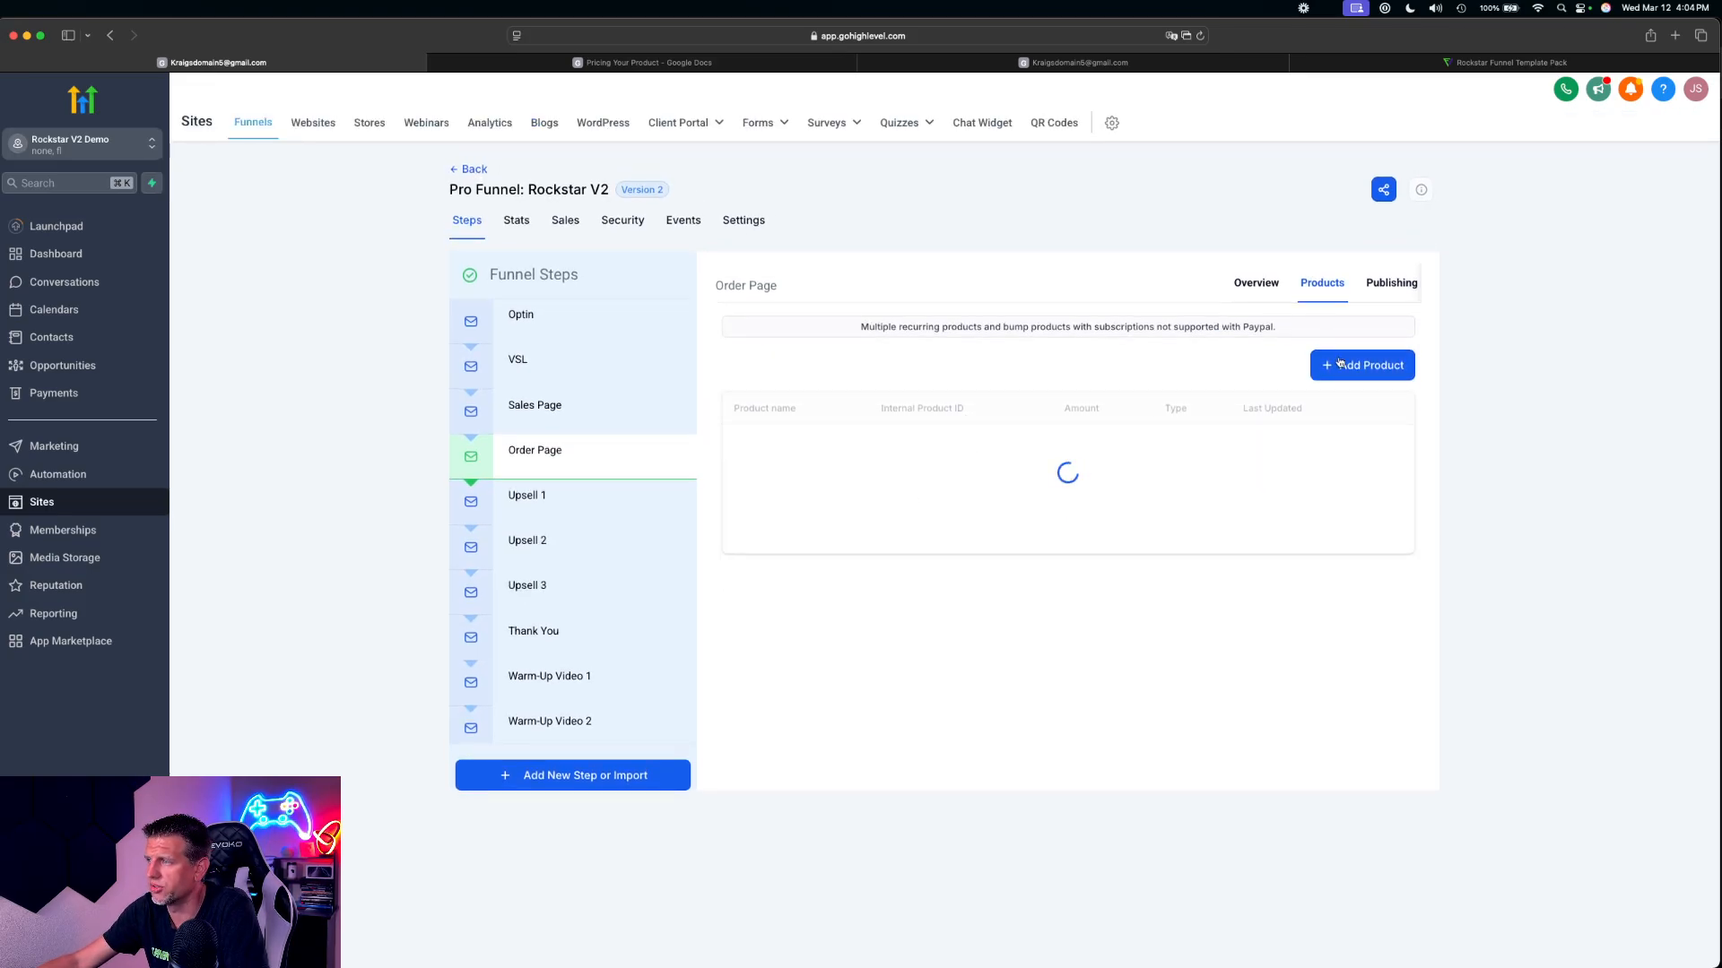
Add the 2x Master Guitar Course at its $15 price to the Order Page products and save it
click(1336, 376)
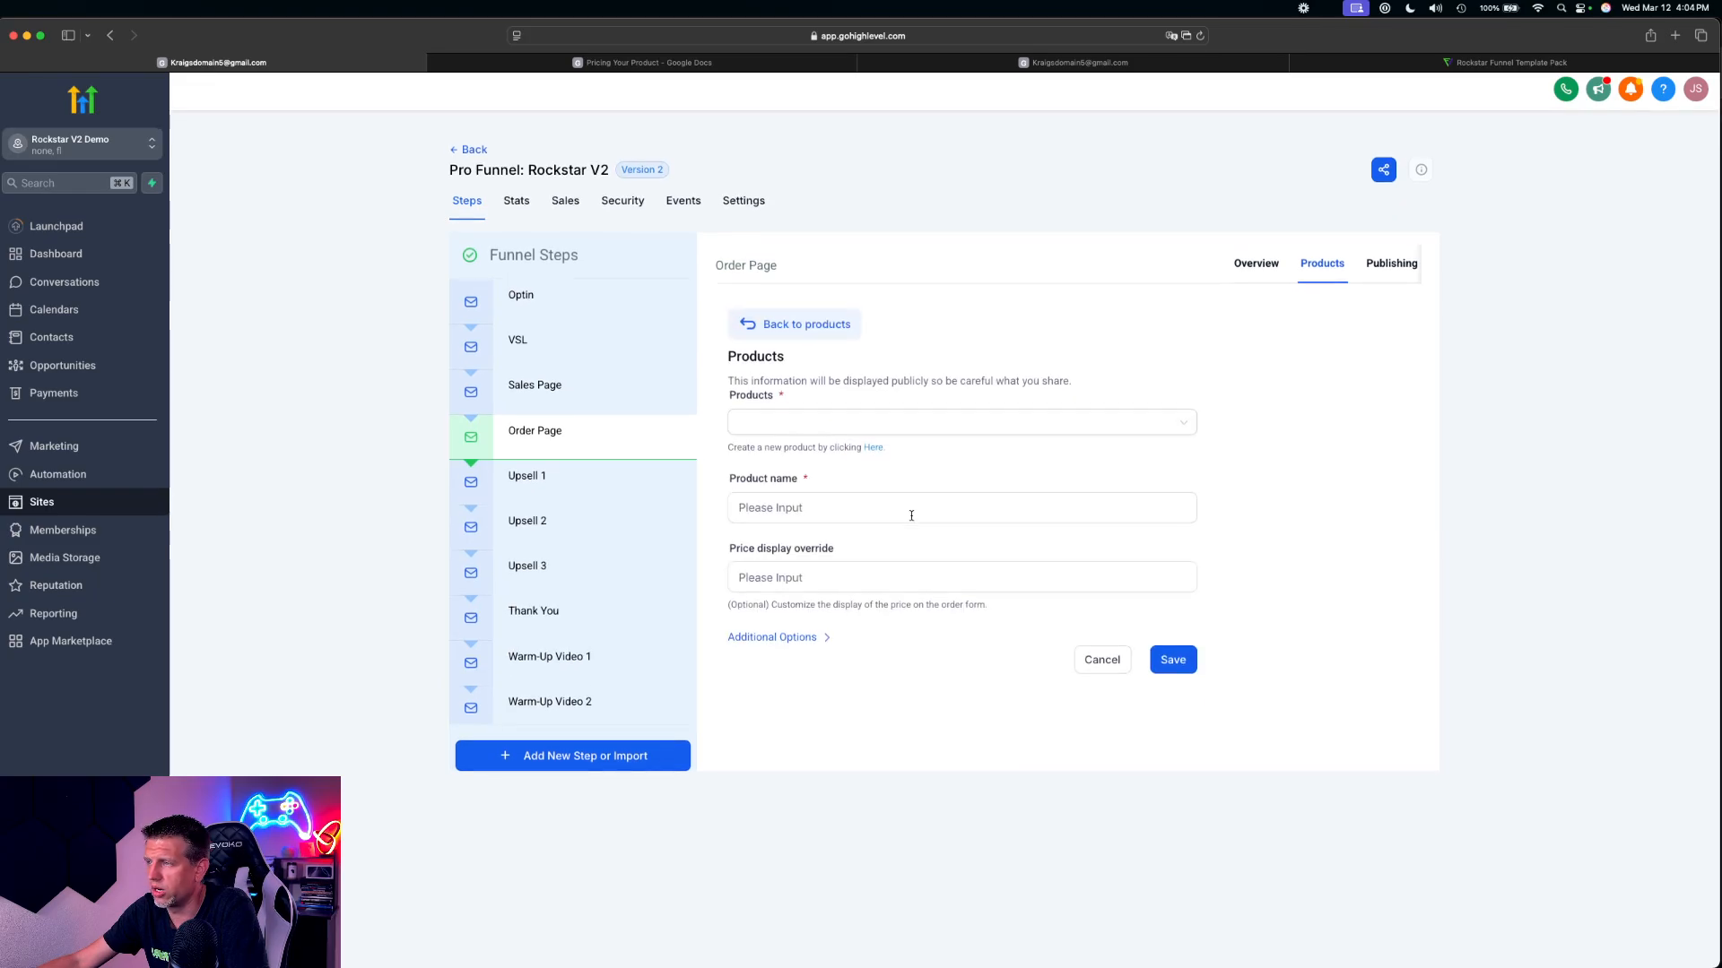
click(762, 419)
scroll(815, 574, down, 5)
click(804, 592)
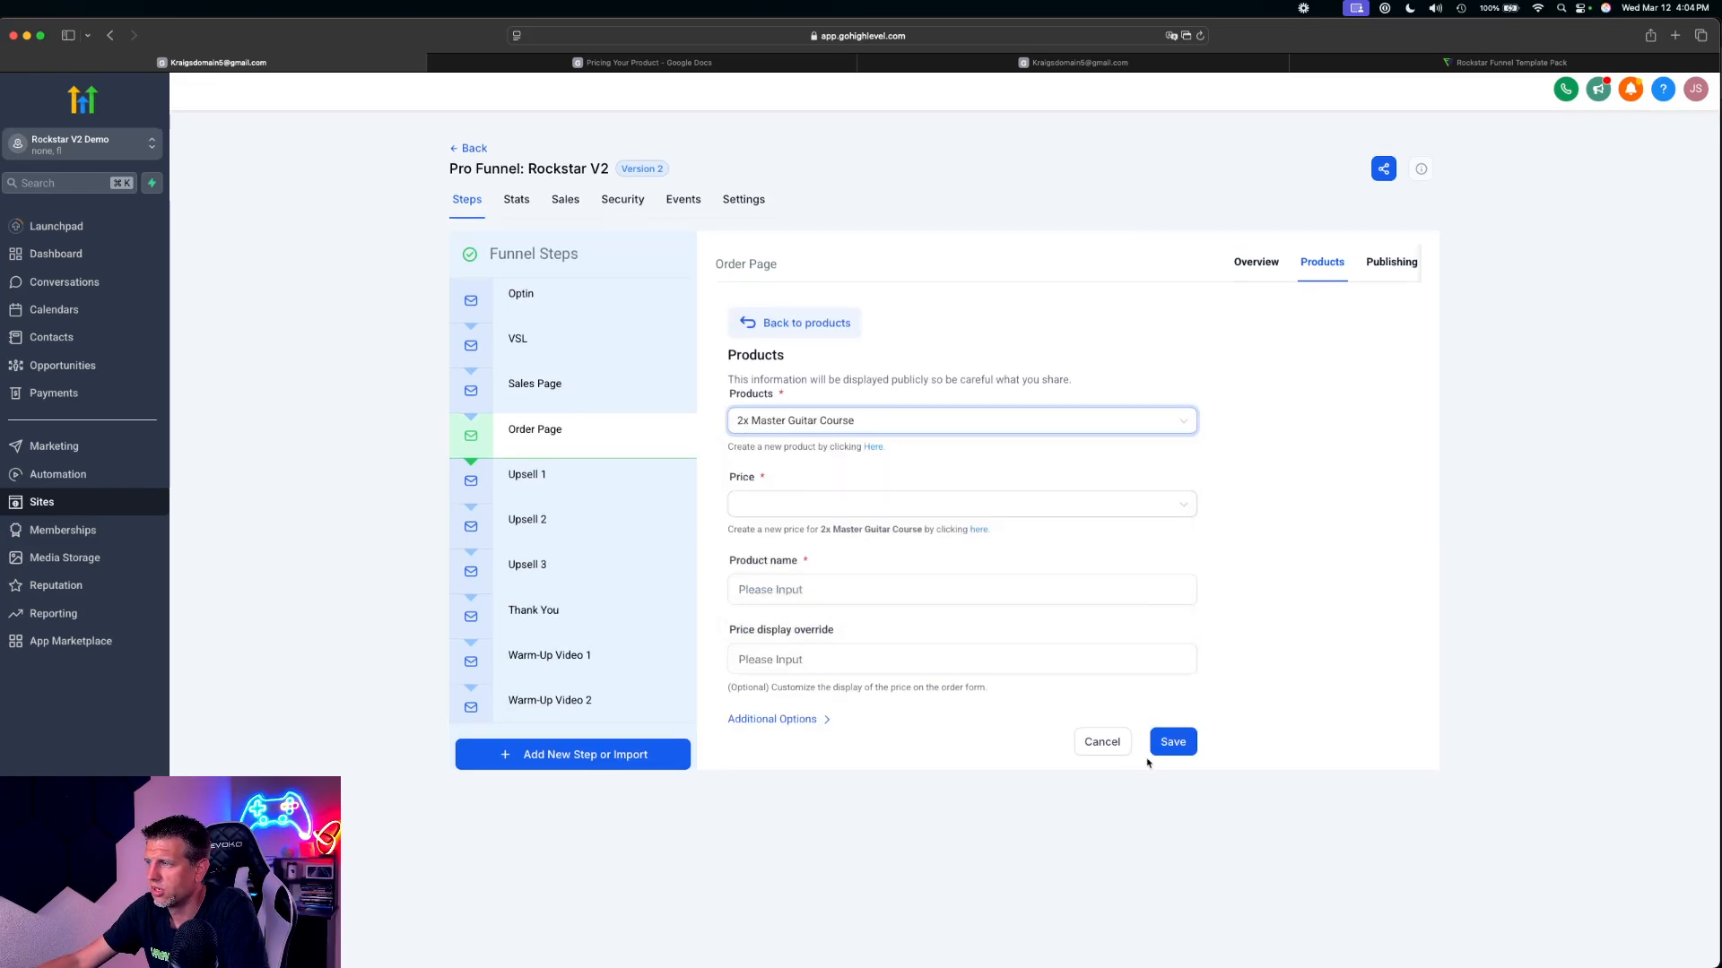
click(1166, 742)
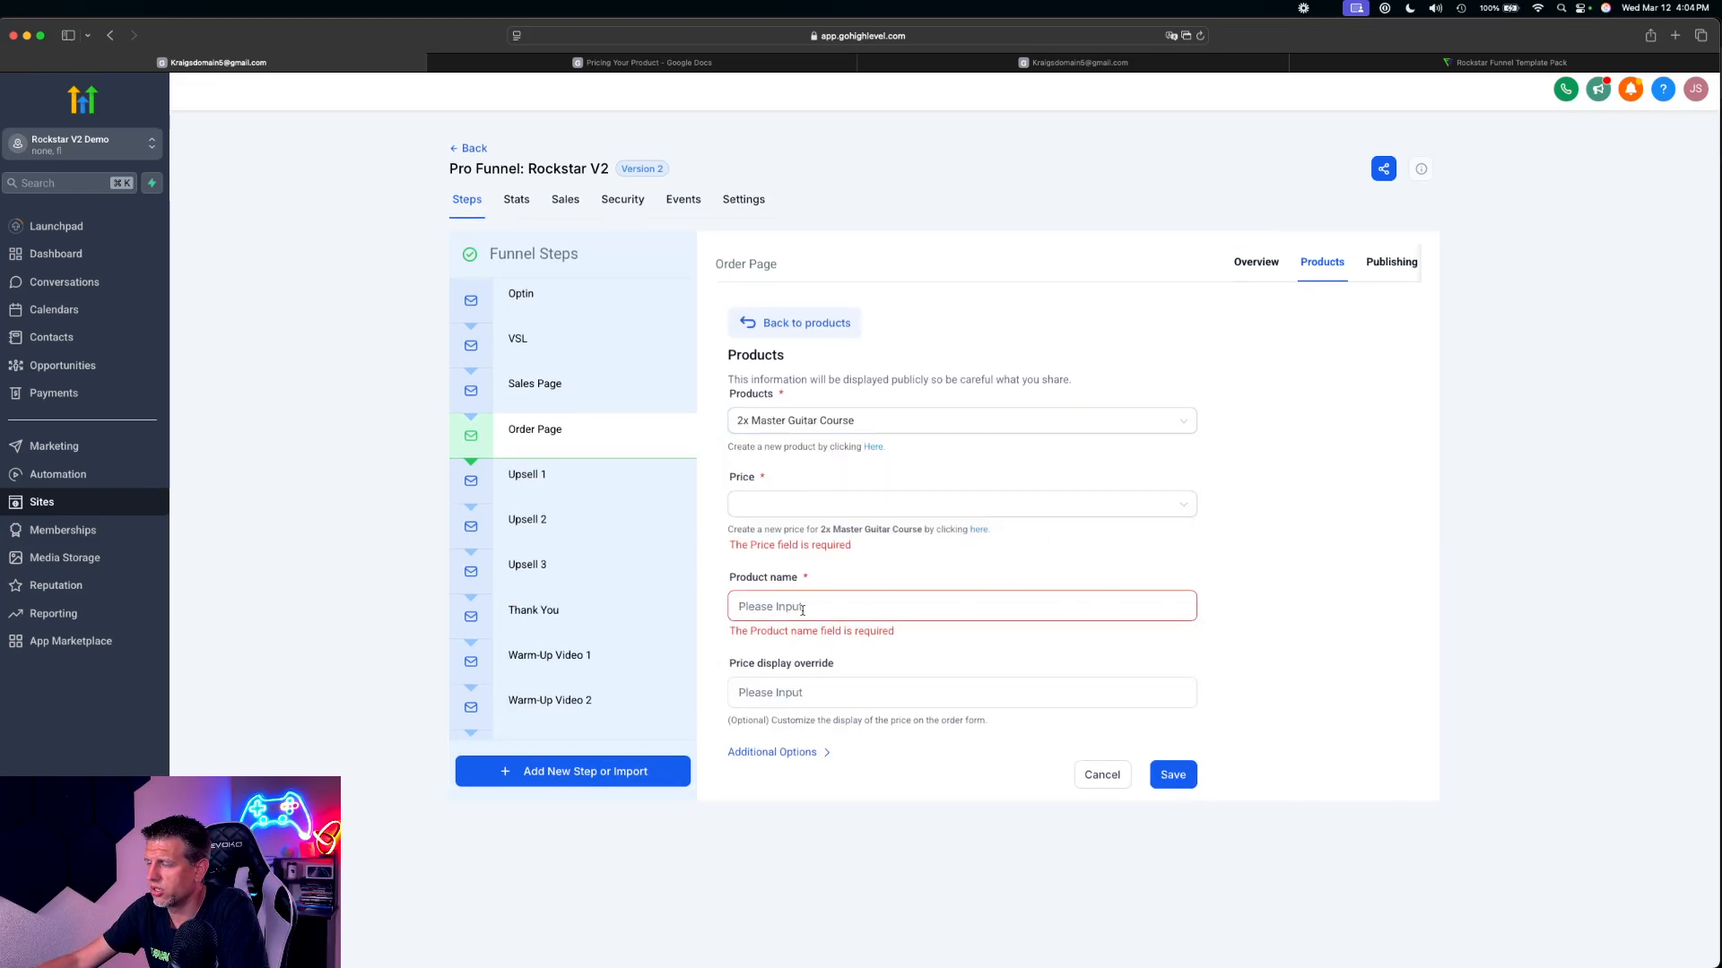
click(785, 504)
click(811, 534)
click(1168, 758)
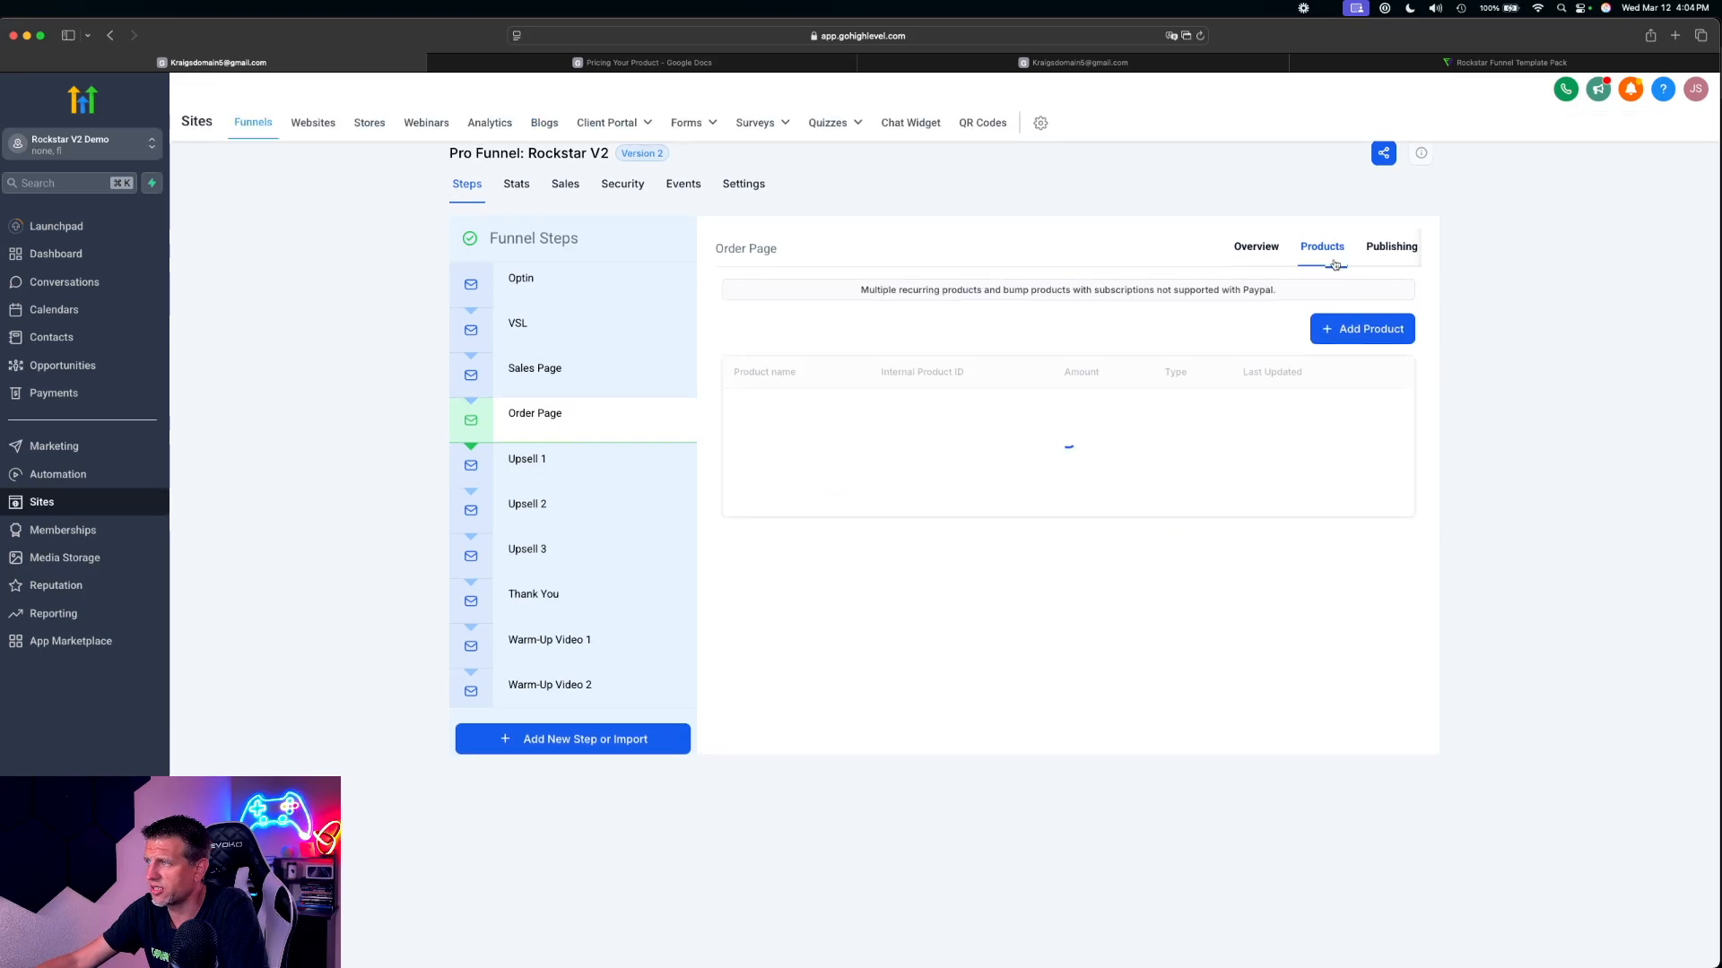
Add the 4x Master Guitar Course at its $30 price to the Order Page products and save it
click(1366, 367)
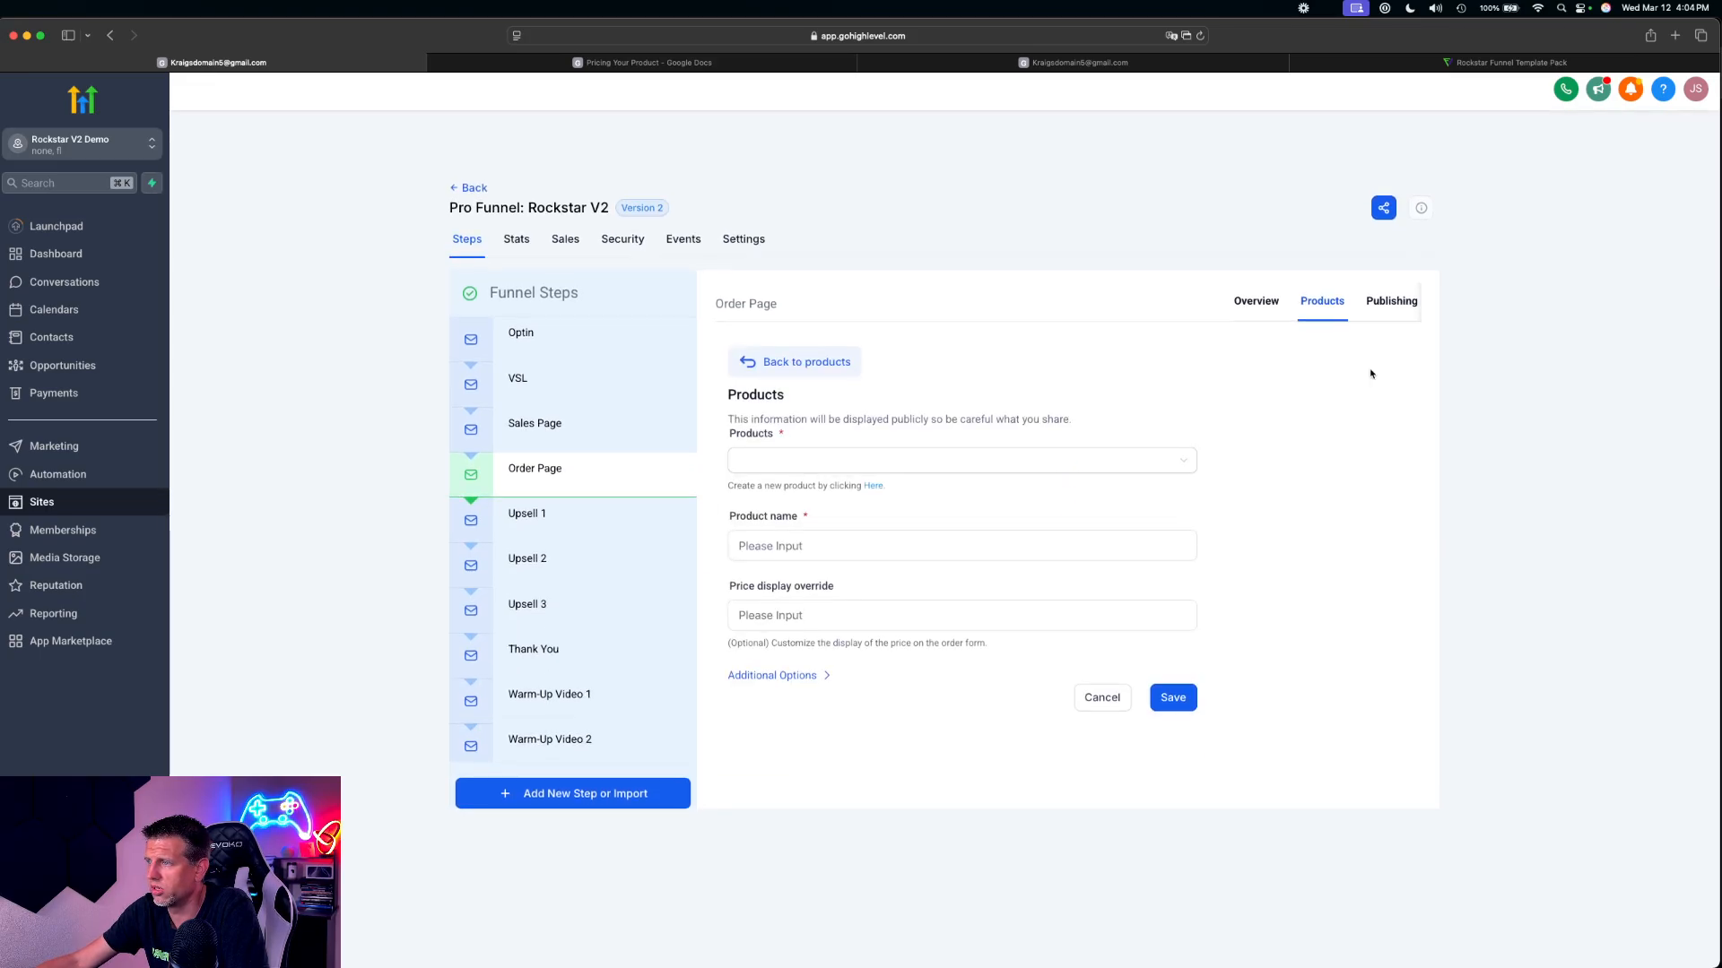
click(852, 421)
scroll(794, 529, down, 3)
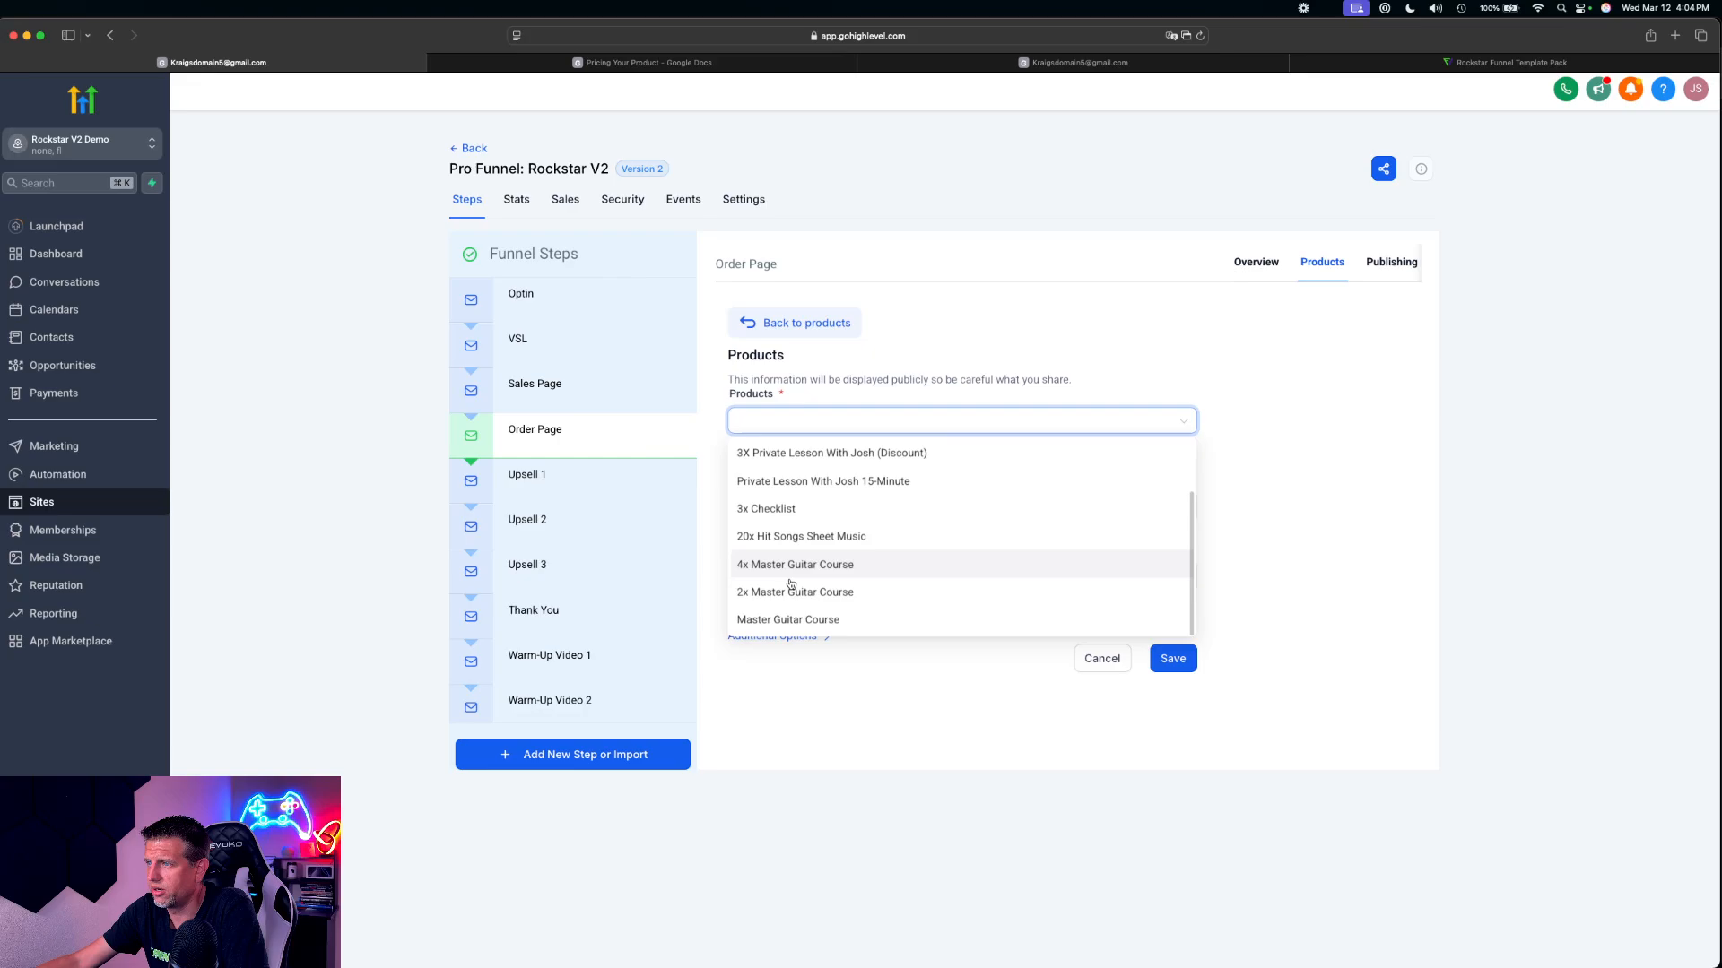
click(784, 565)
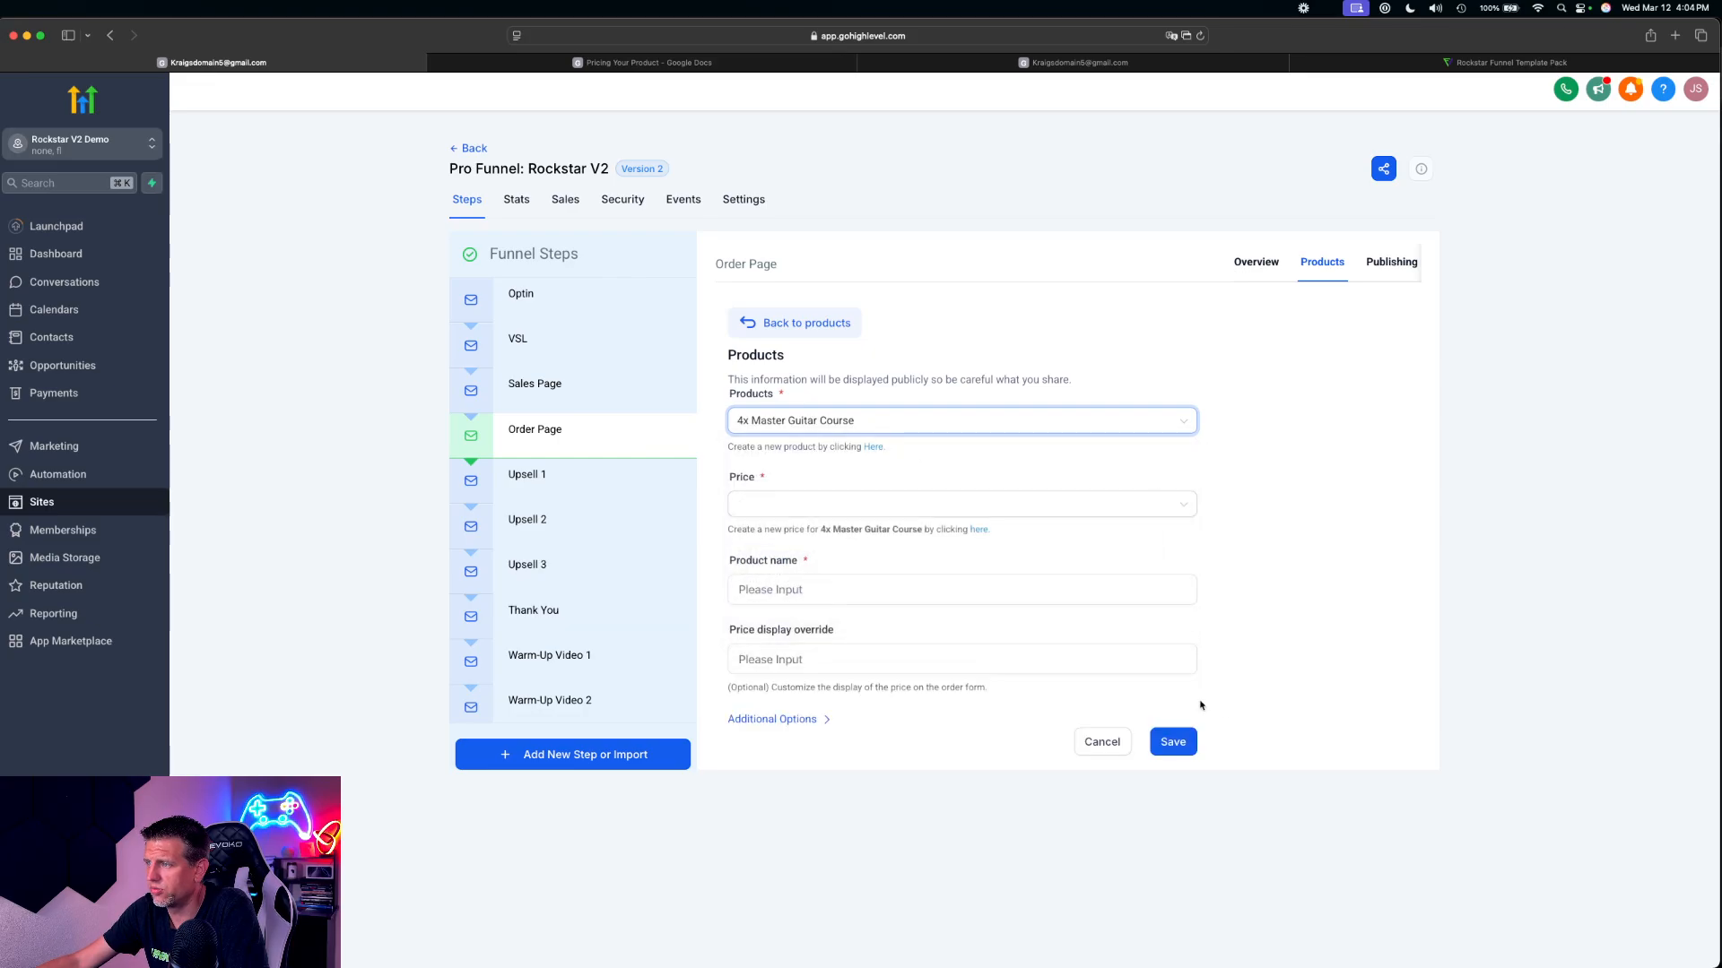
click(879, 507)
click(877, 538)
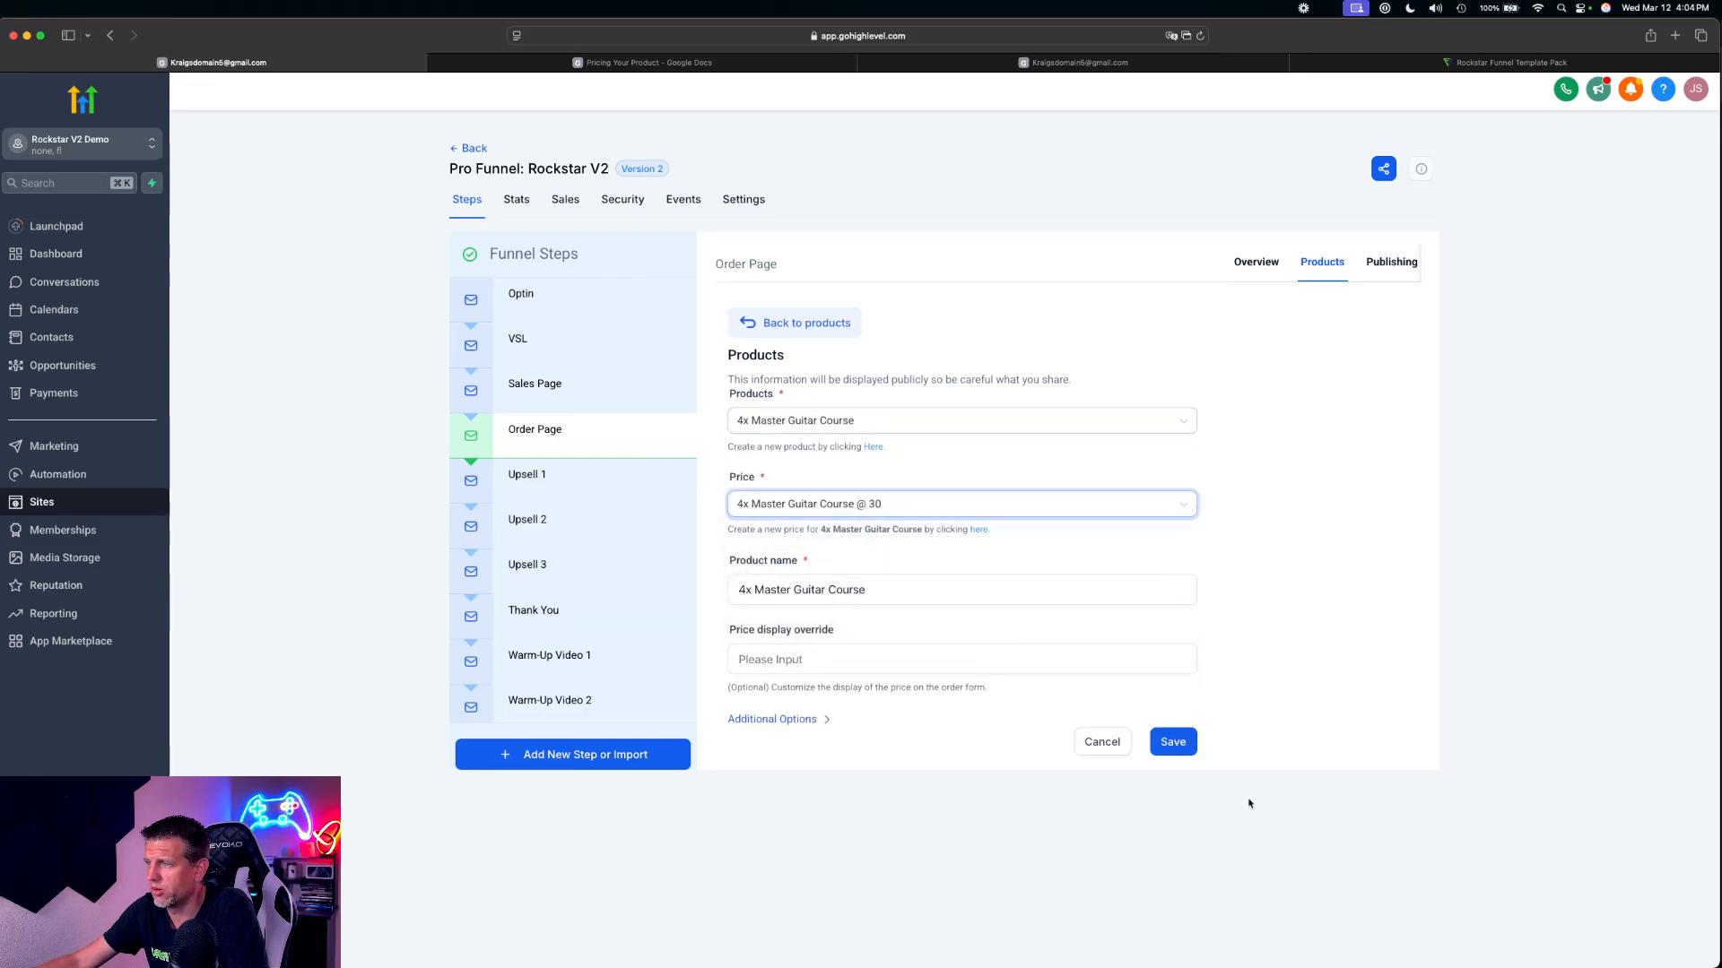
click(1188, 747)
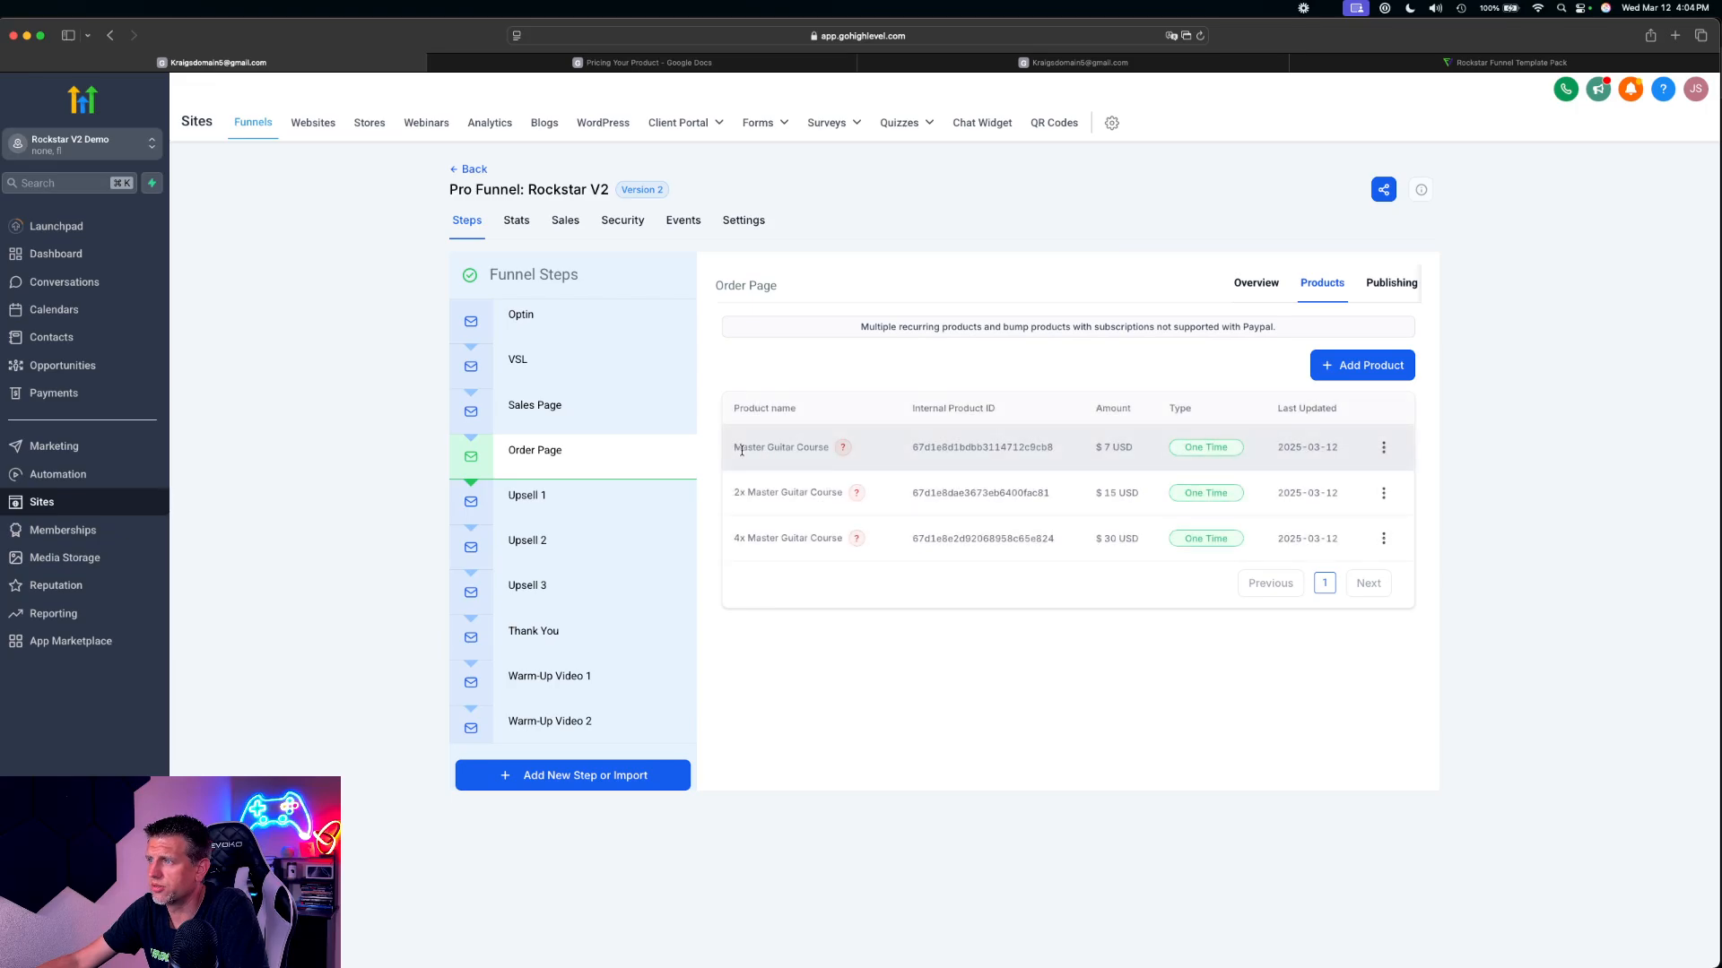
Add 20x Hit Songs Sheet Music at $7 to the Order Page as a bump product and save it
click(1387, 360)
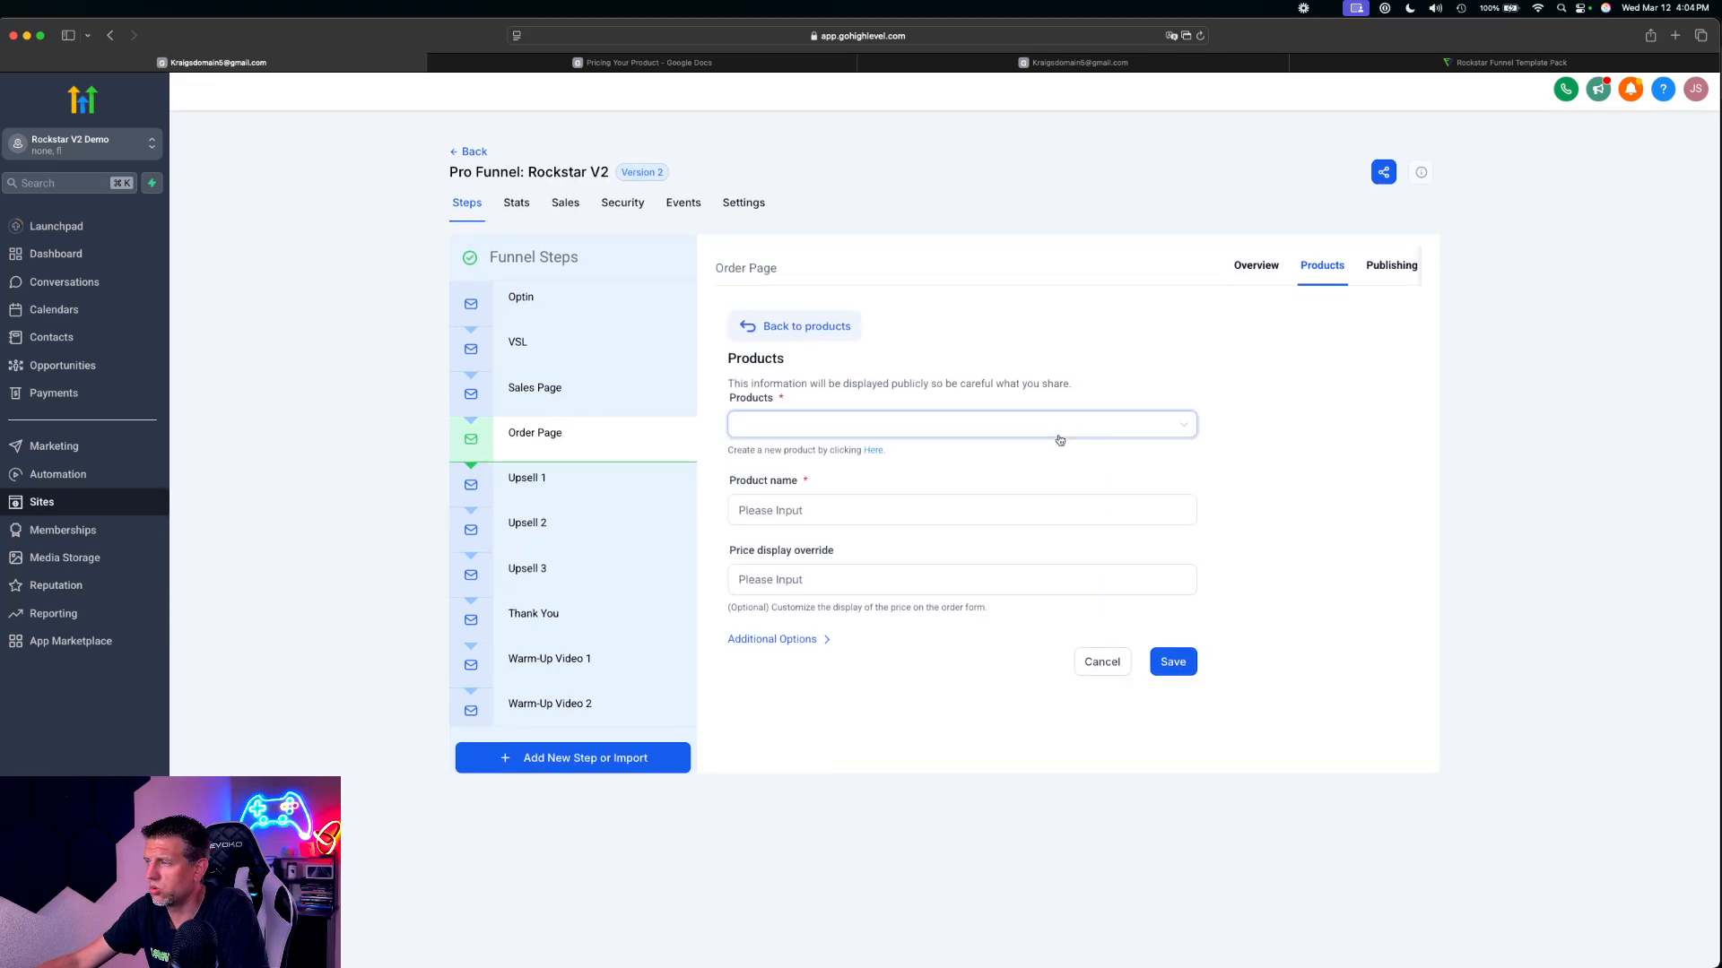
click(818, 418)
scroll(807, 577, down, 3)
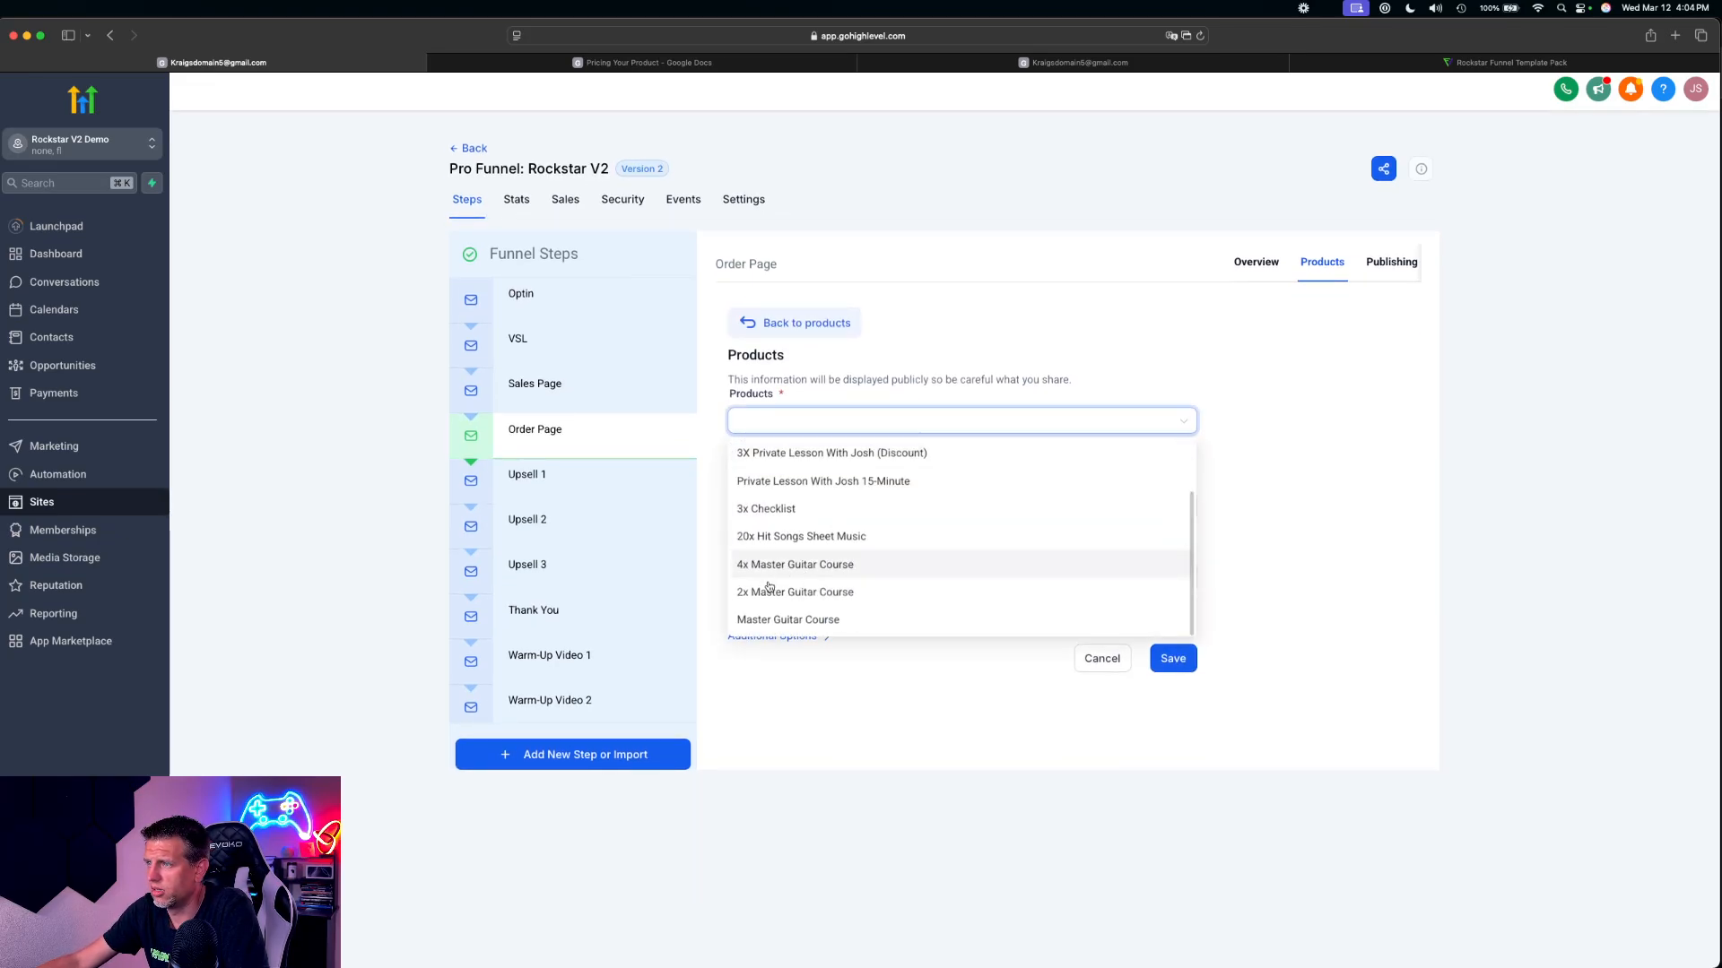
click(784, 536)
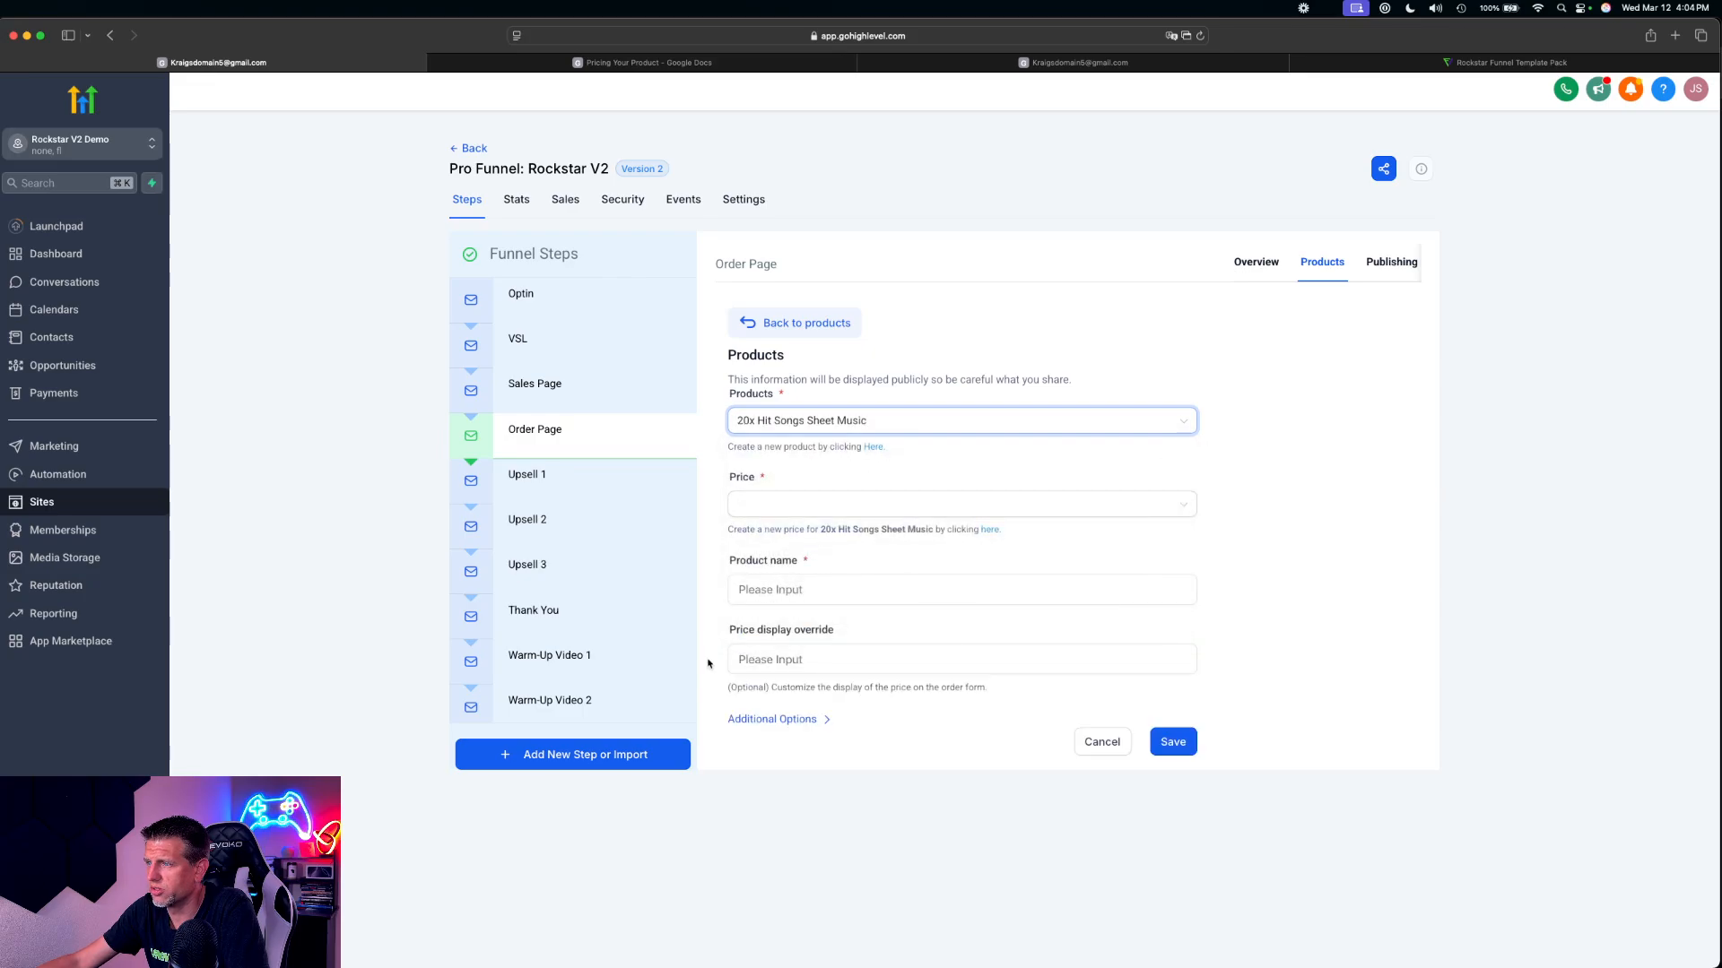
click(749, 719)
click(773, 853)
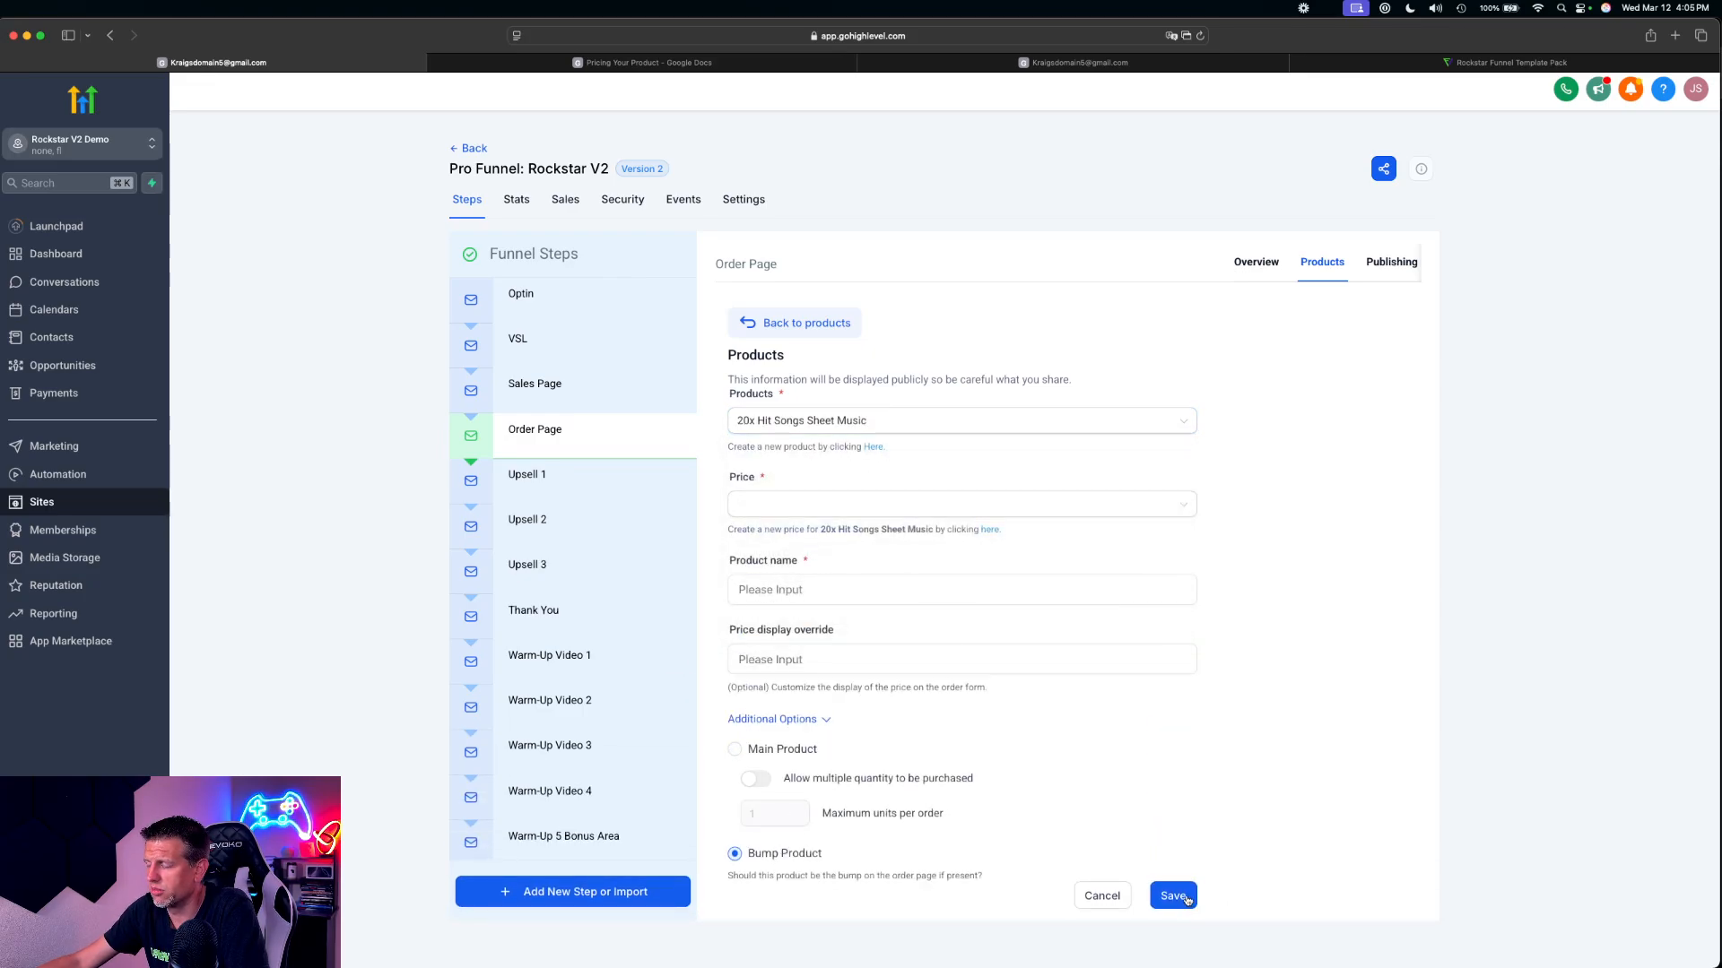
click(1186, 899)
click(823, 502)
click(825, 540)
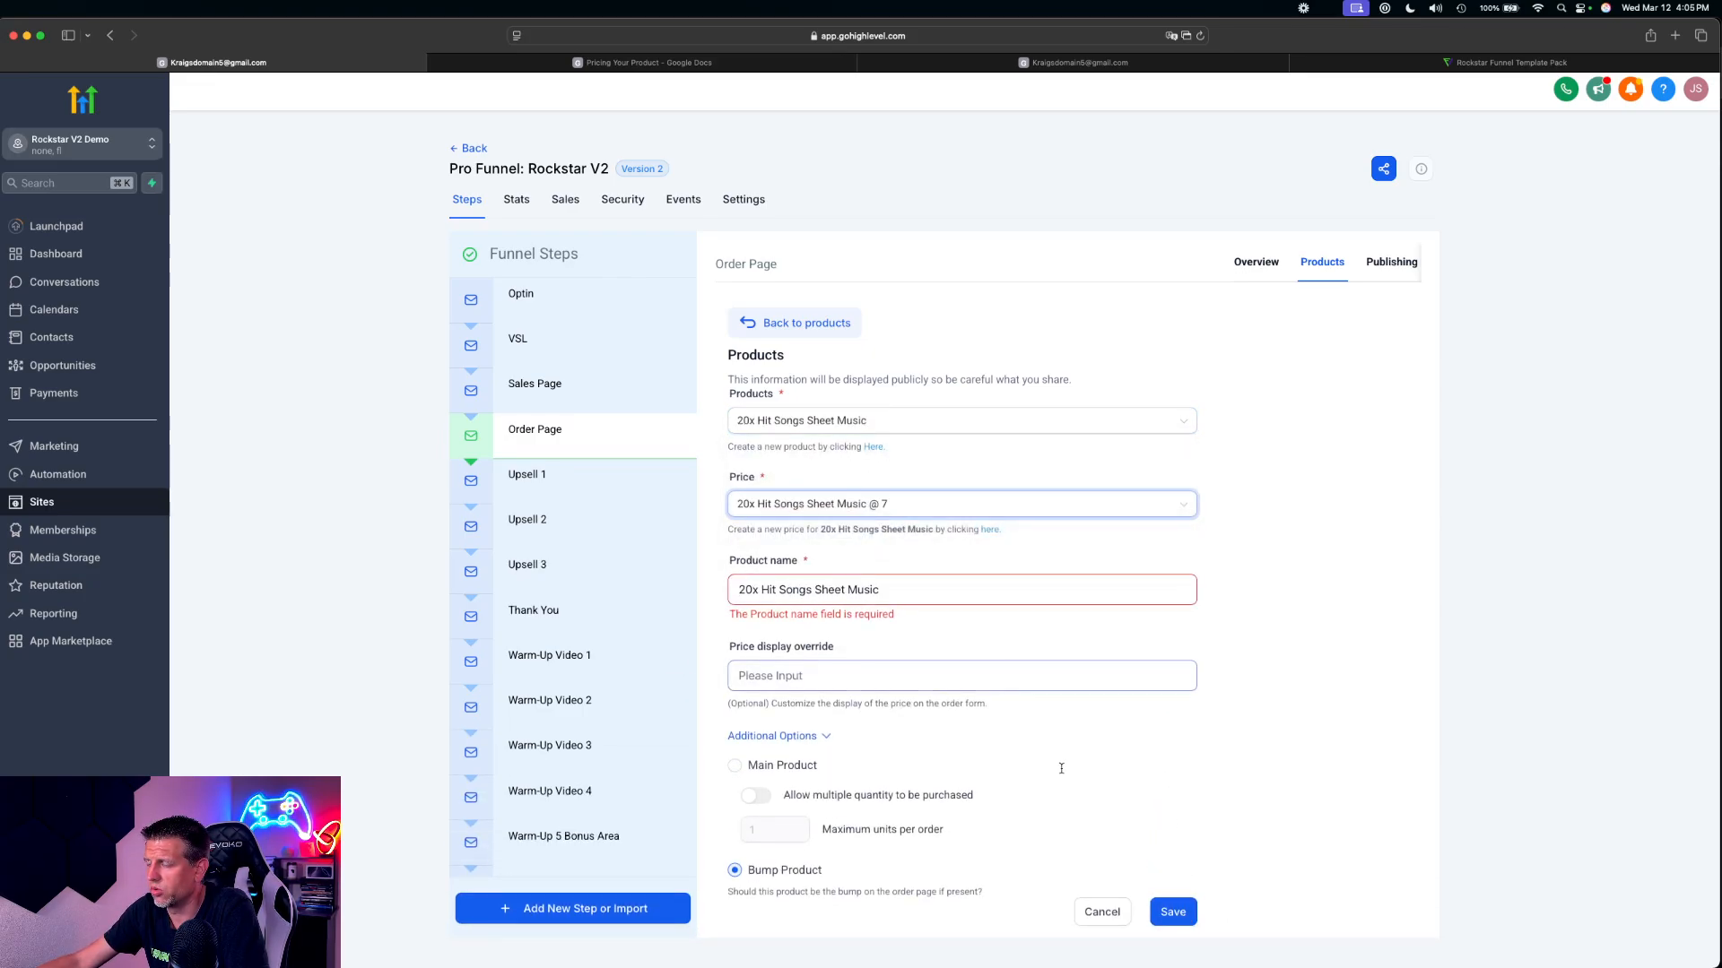
click(1171, 910)
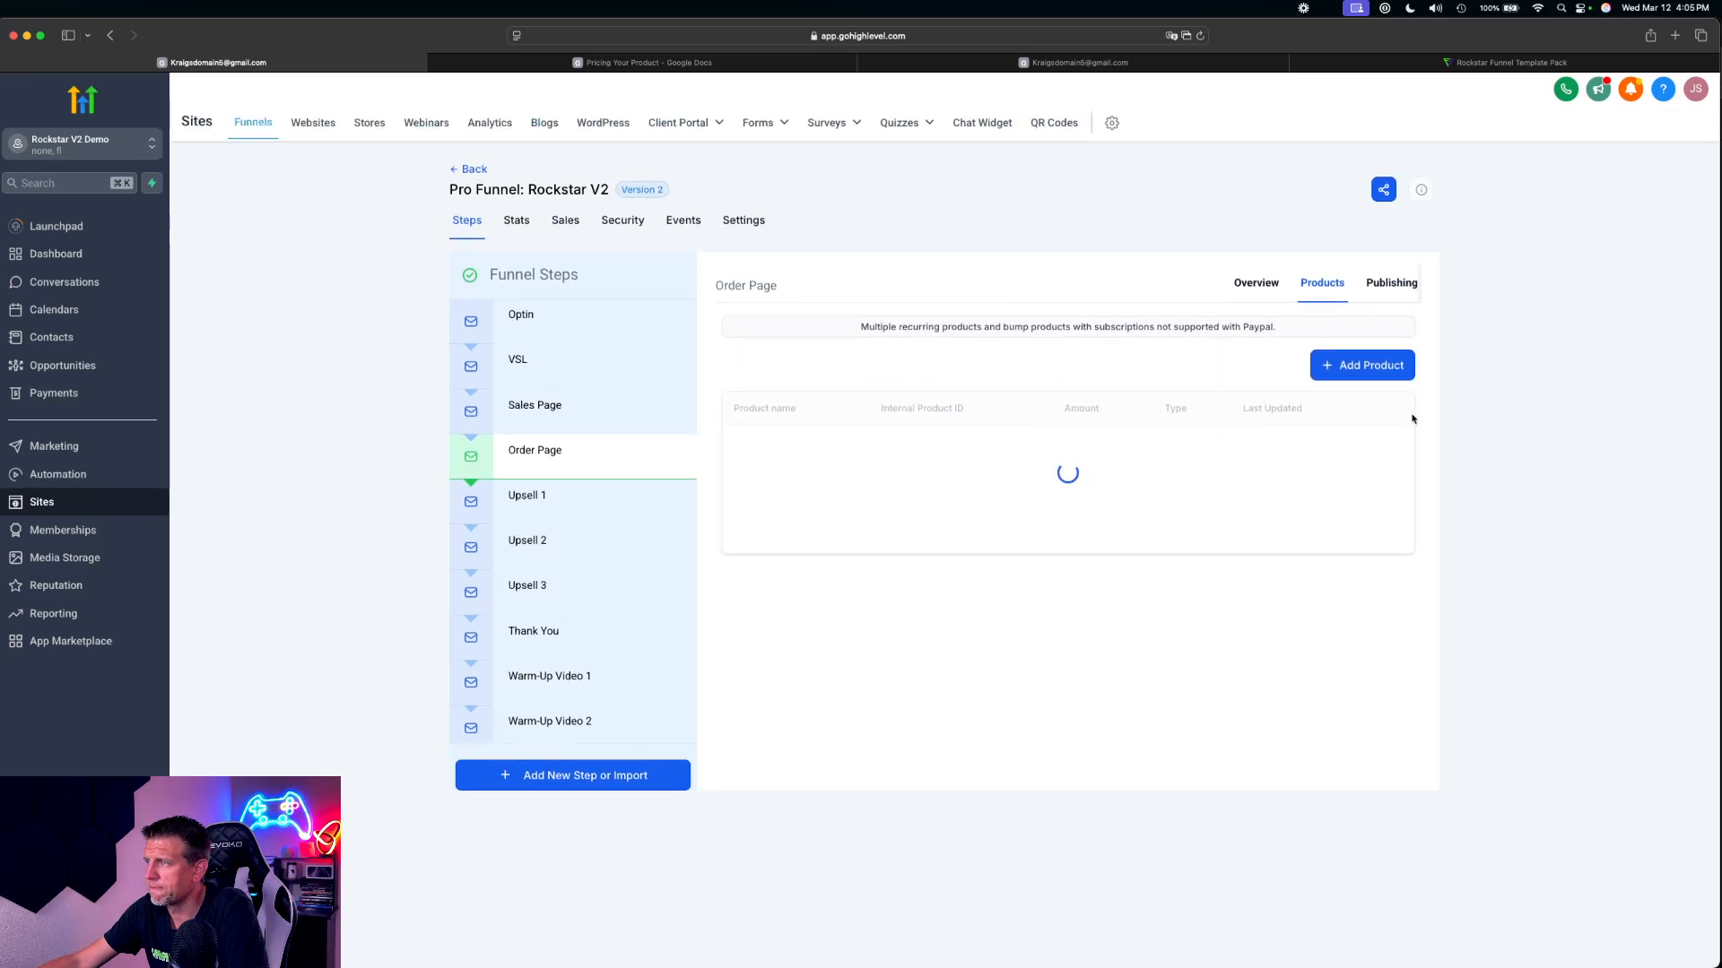
Add 3x Checklist at $17 to the Order Page as a bump product and save it
click(1361, 363)
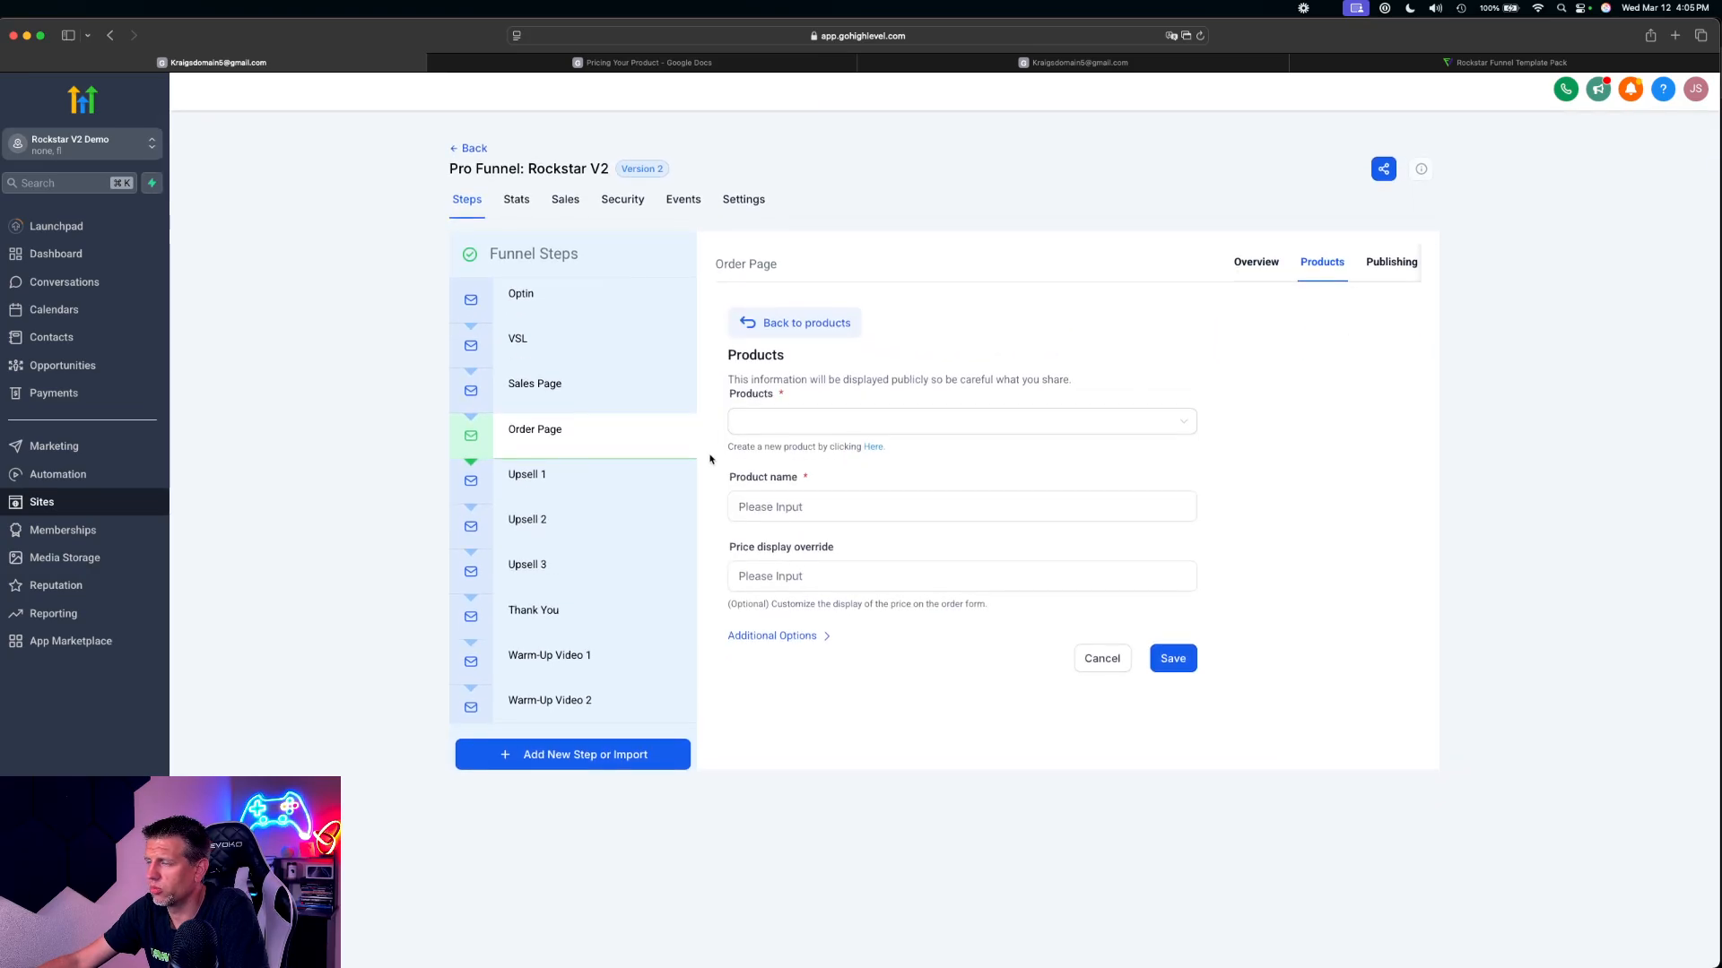
click(798, 419)
scroll(785, 538, up, 3)
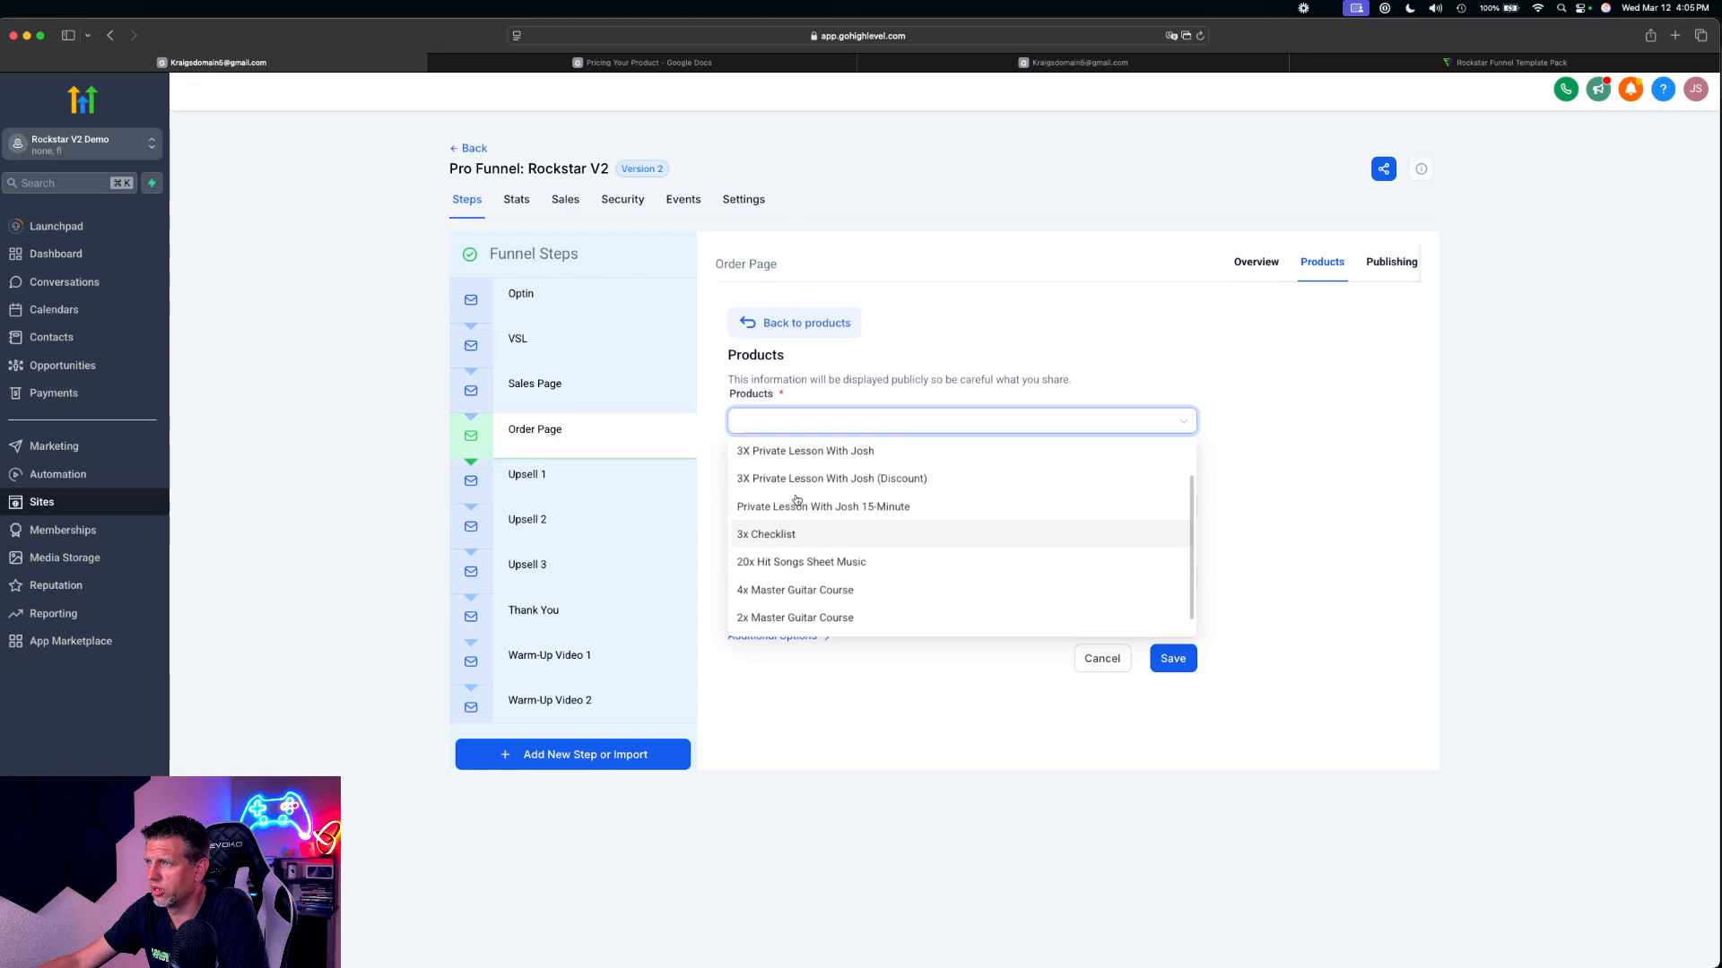
scroll(781, 533, down, 3)
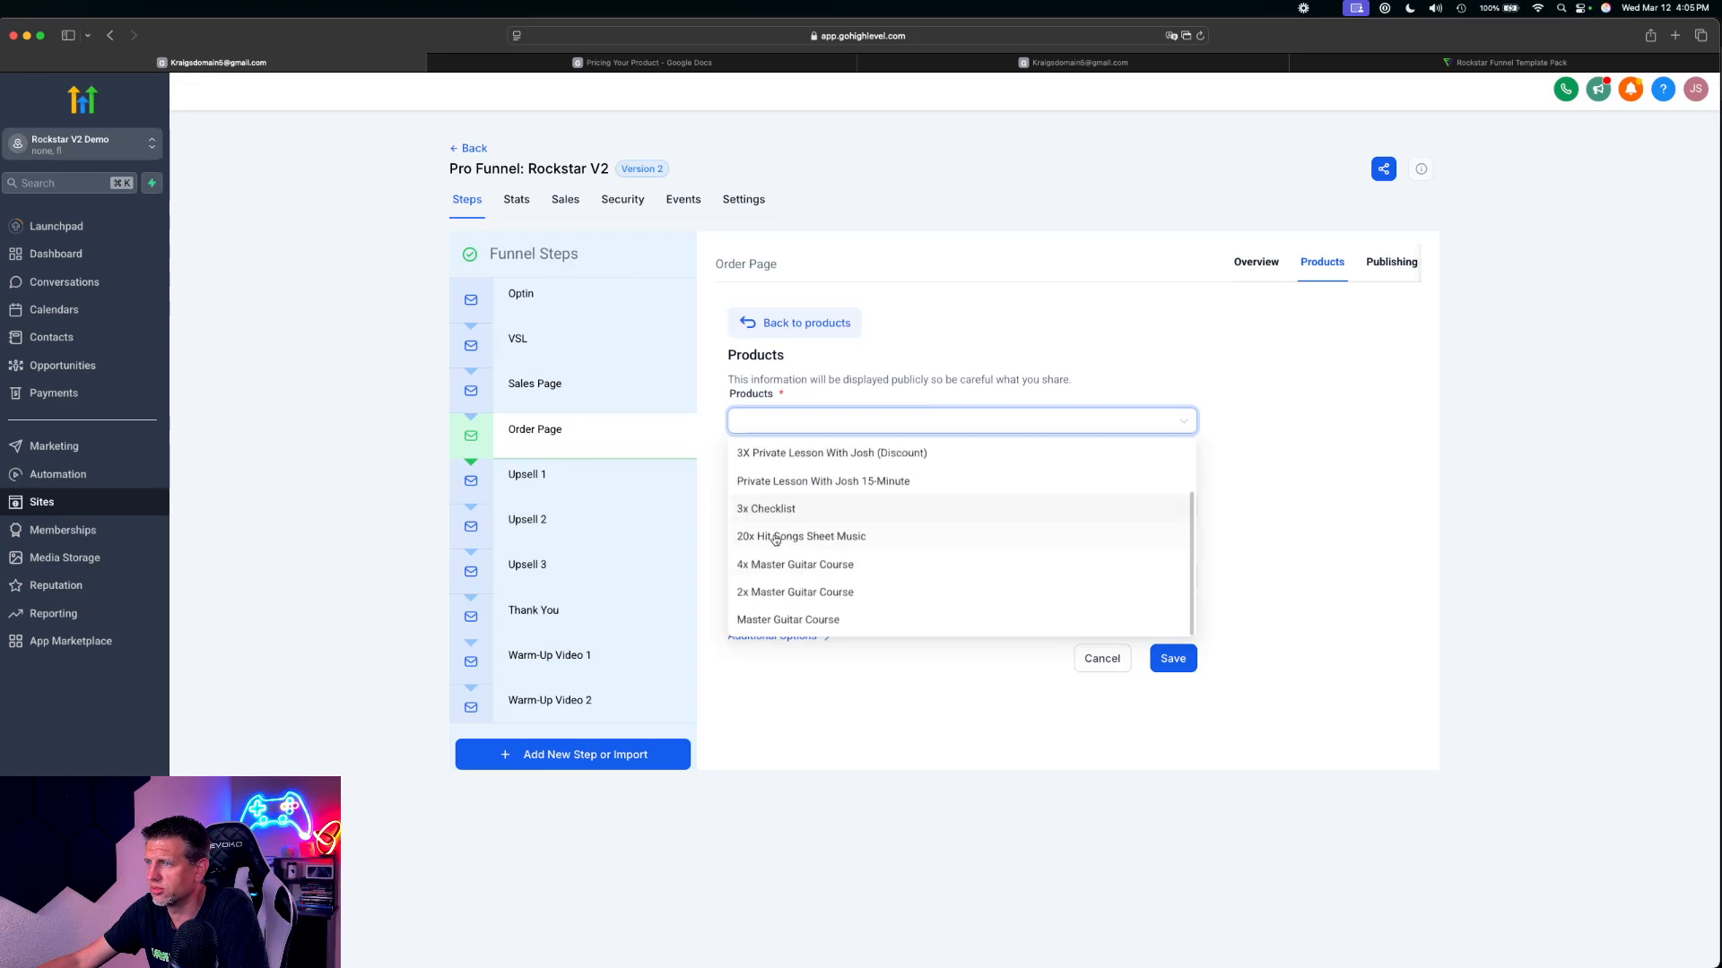
click(768, 509)
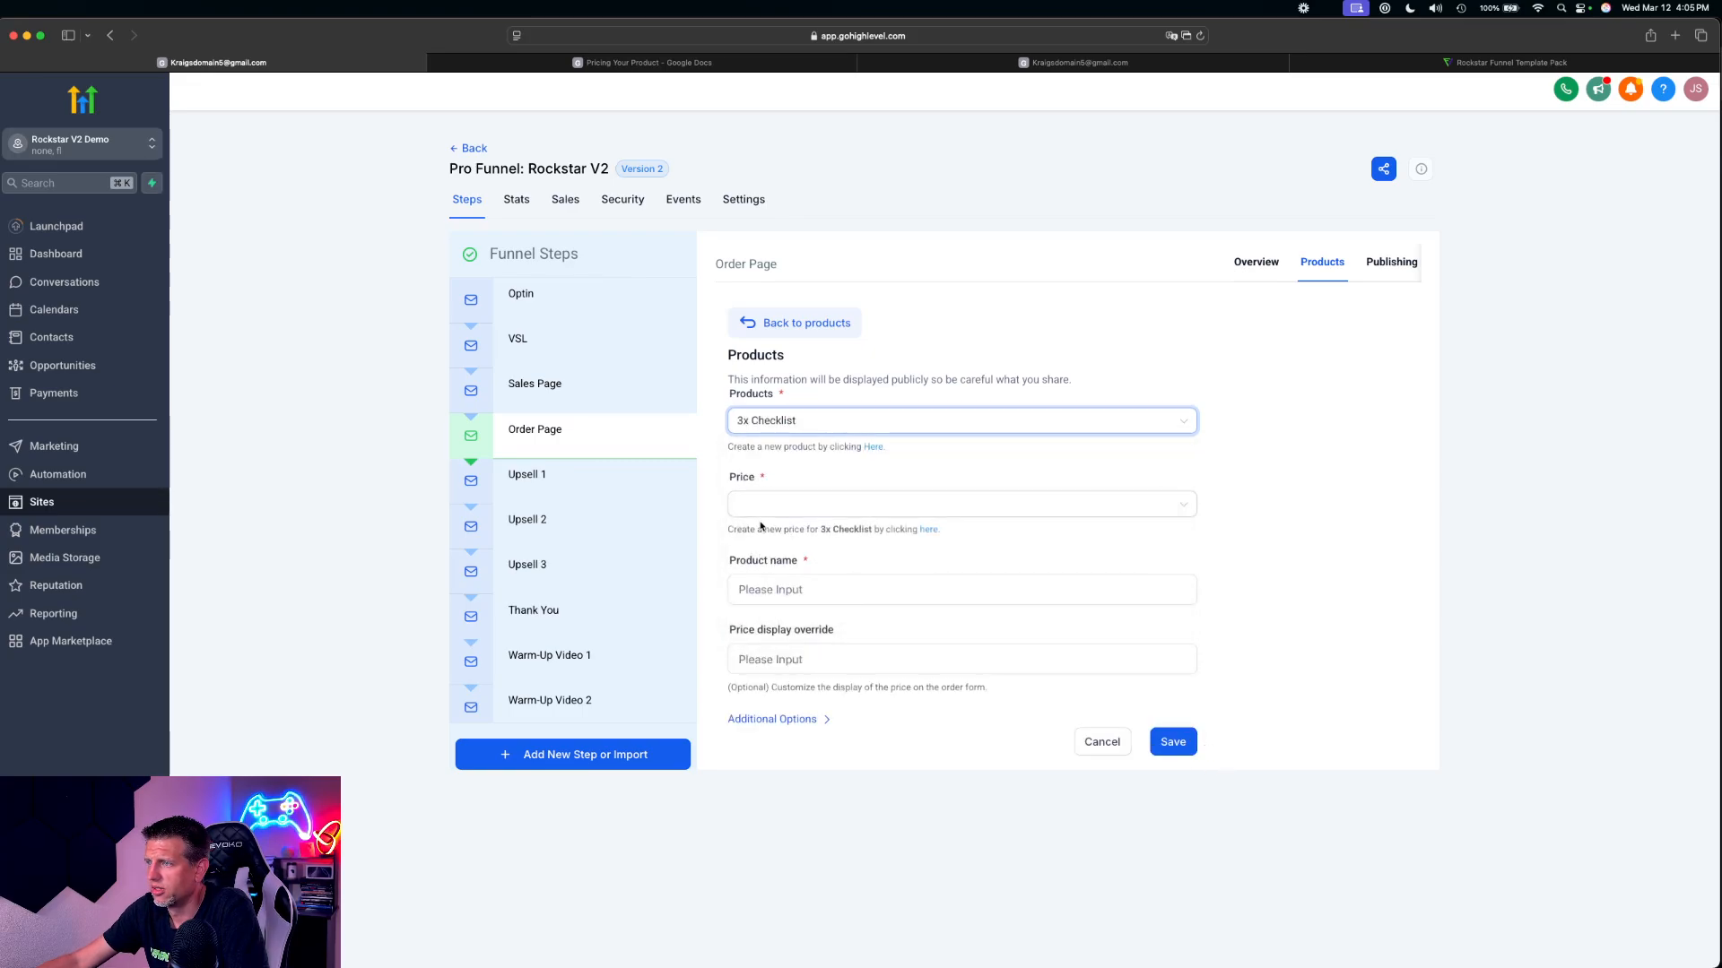
click(764, 508)
click(768, 534)
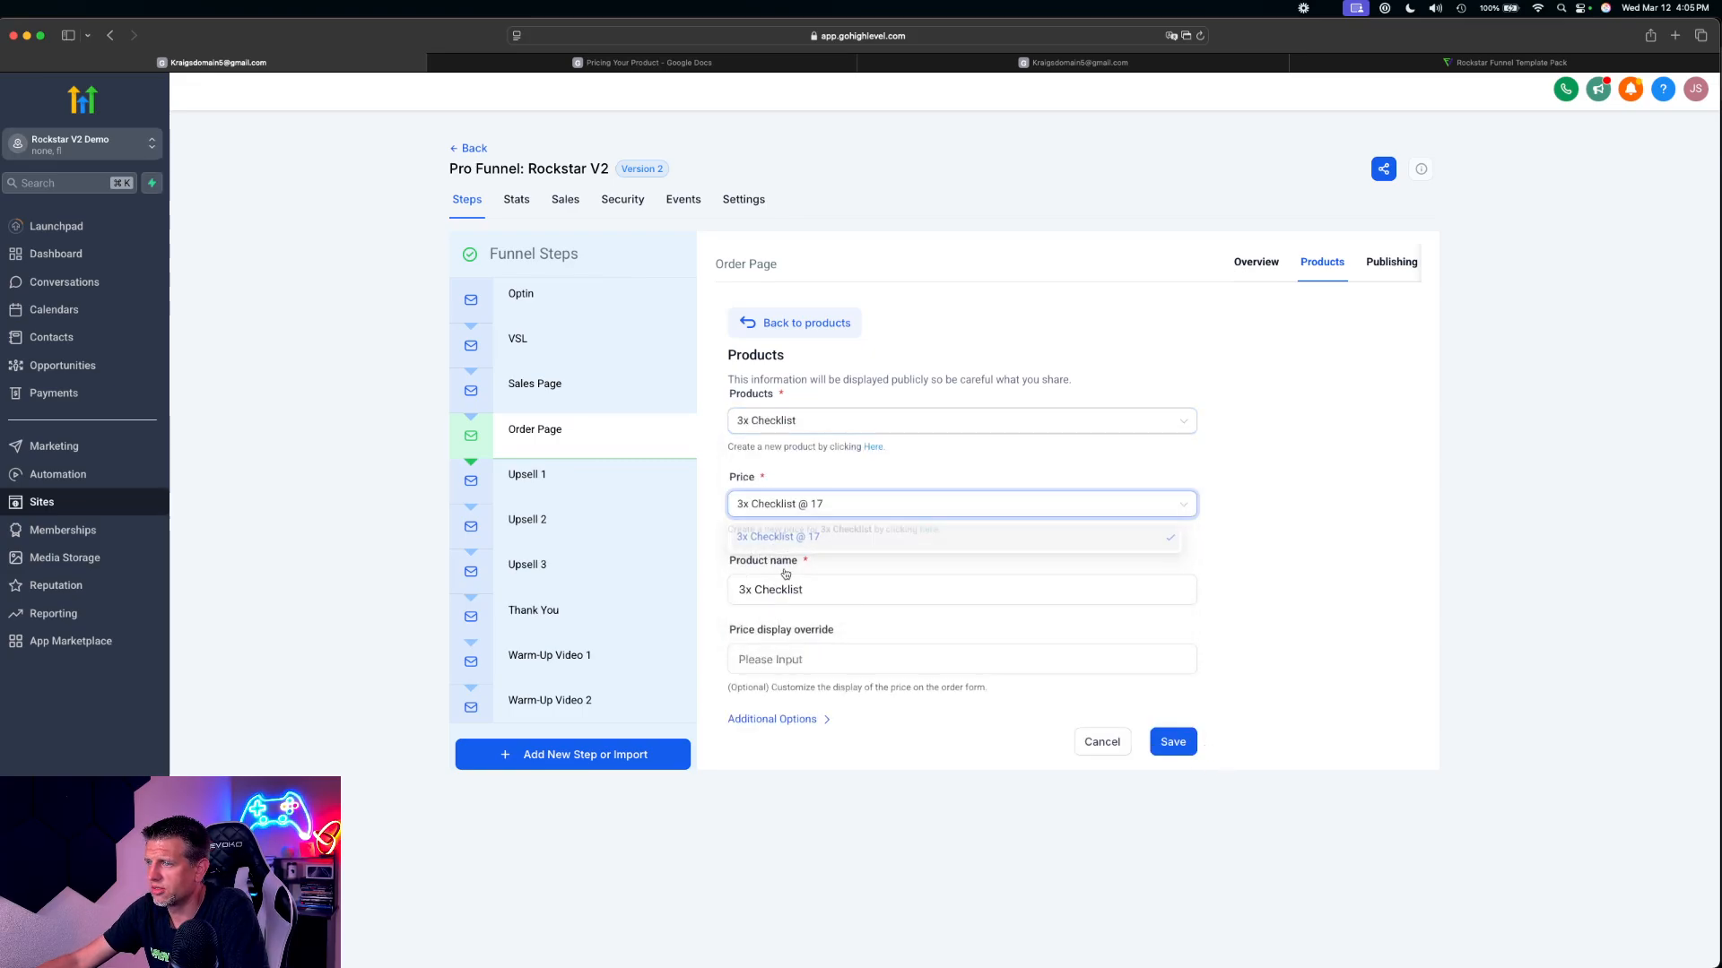
click(779, 720)
click(1173, 895)
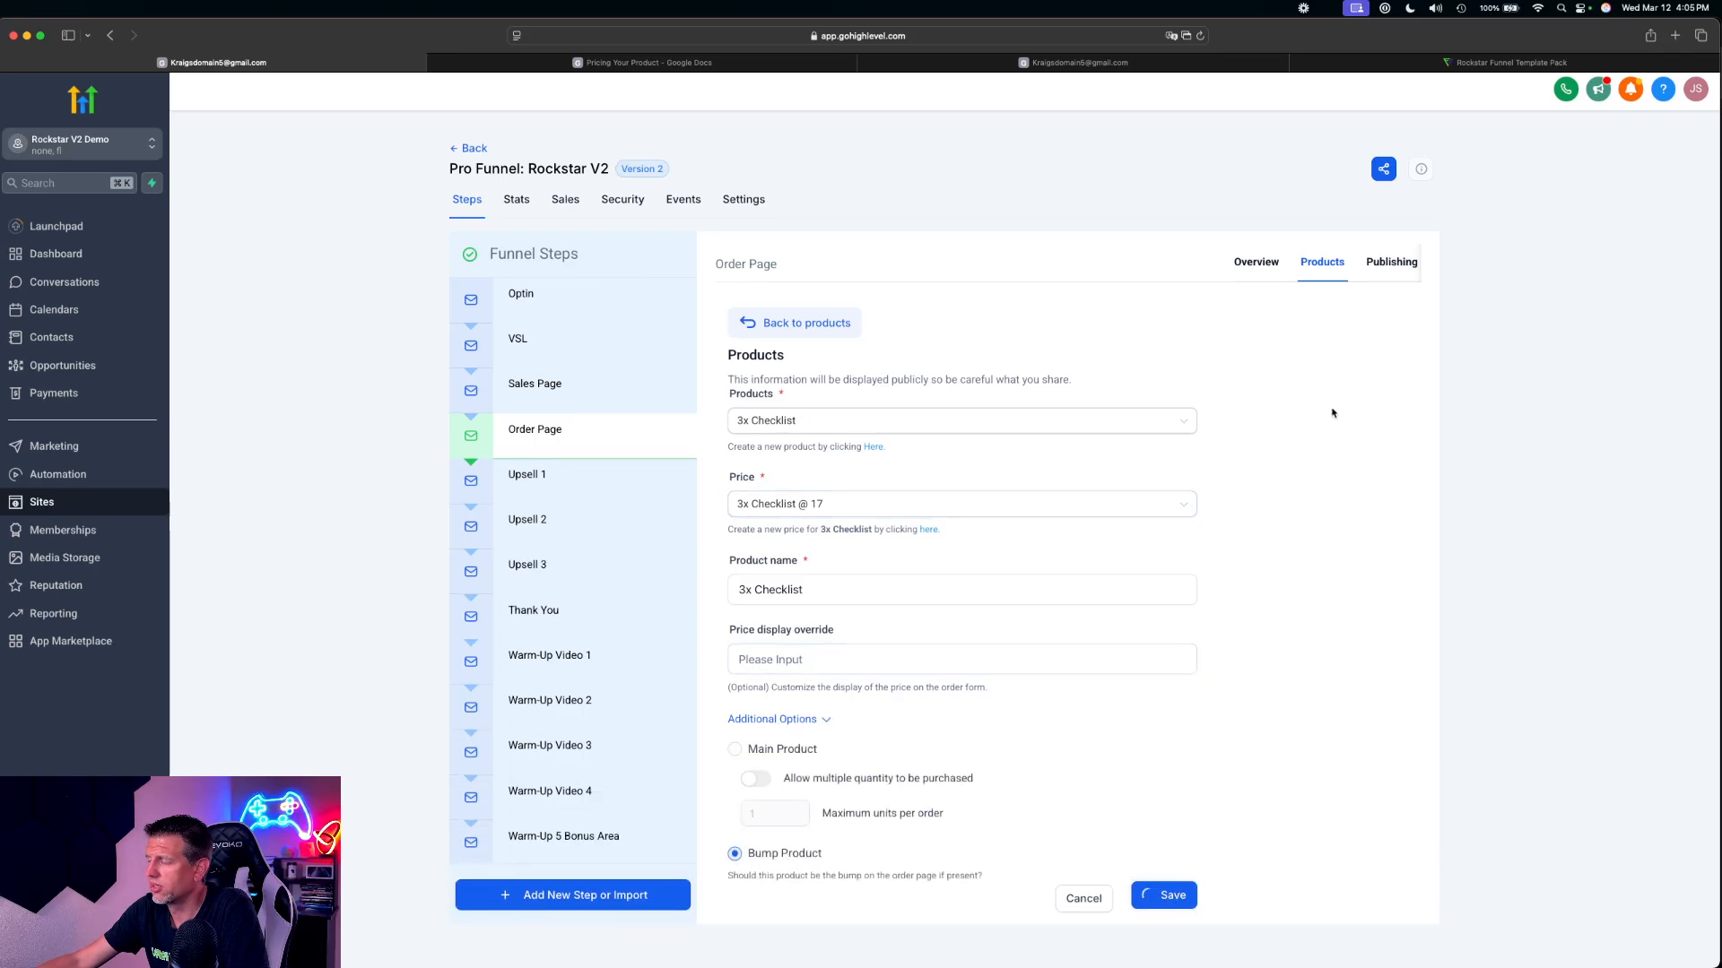
Add a second 3x Checklist entry at $17 to the Order Page as a bump product and save it
click(1370, 366)
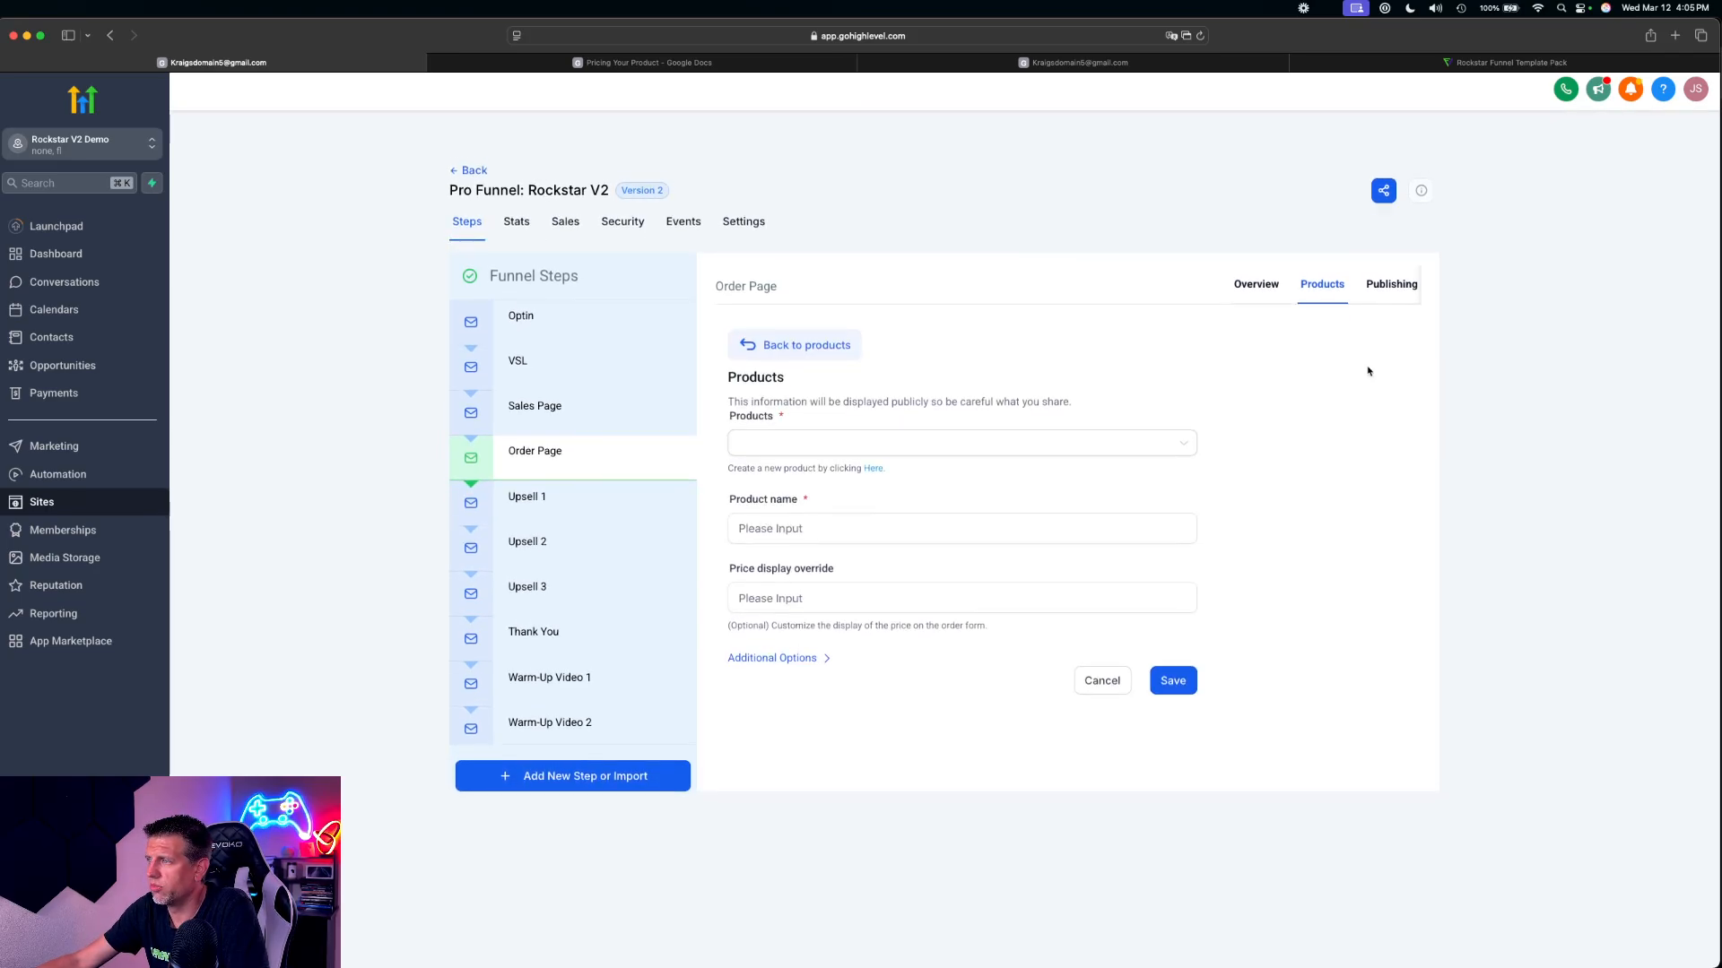
click(758, 427)
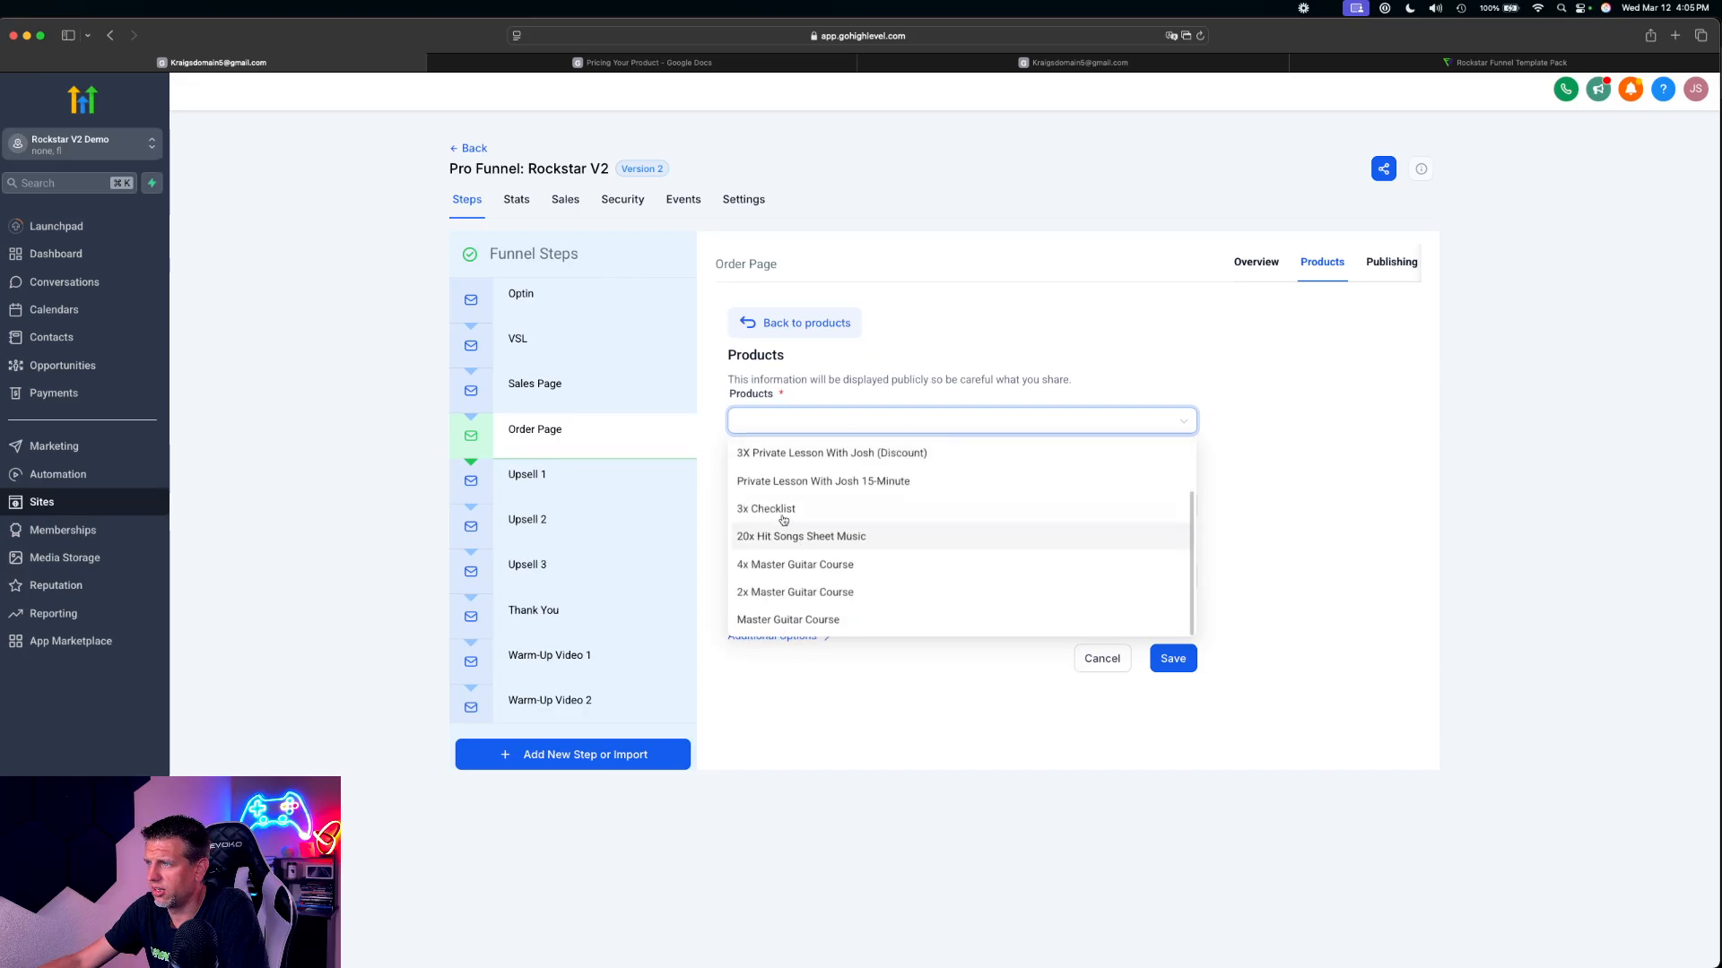
click(779, 510)
click(778, 516)
click(777, 536)
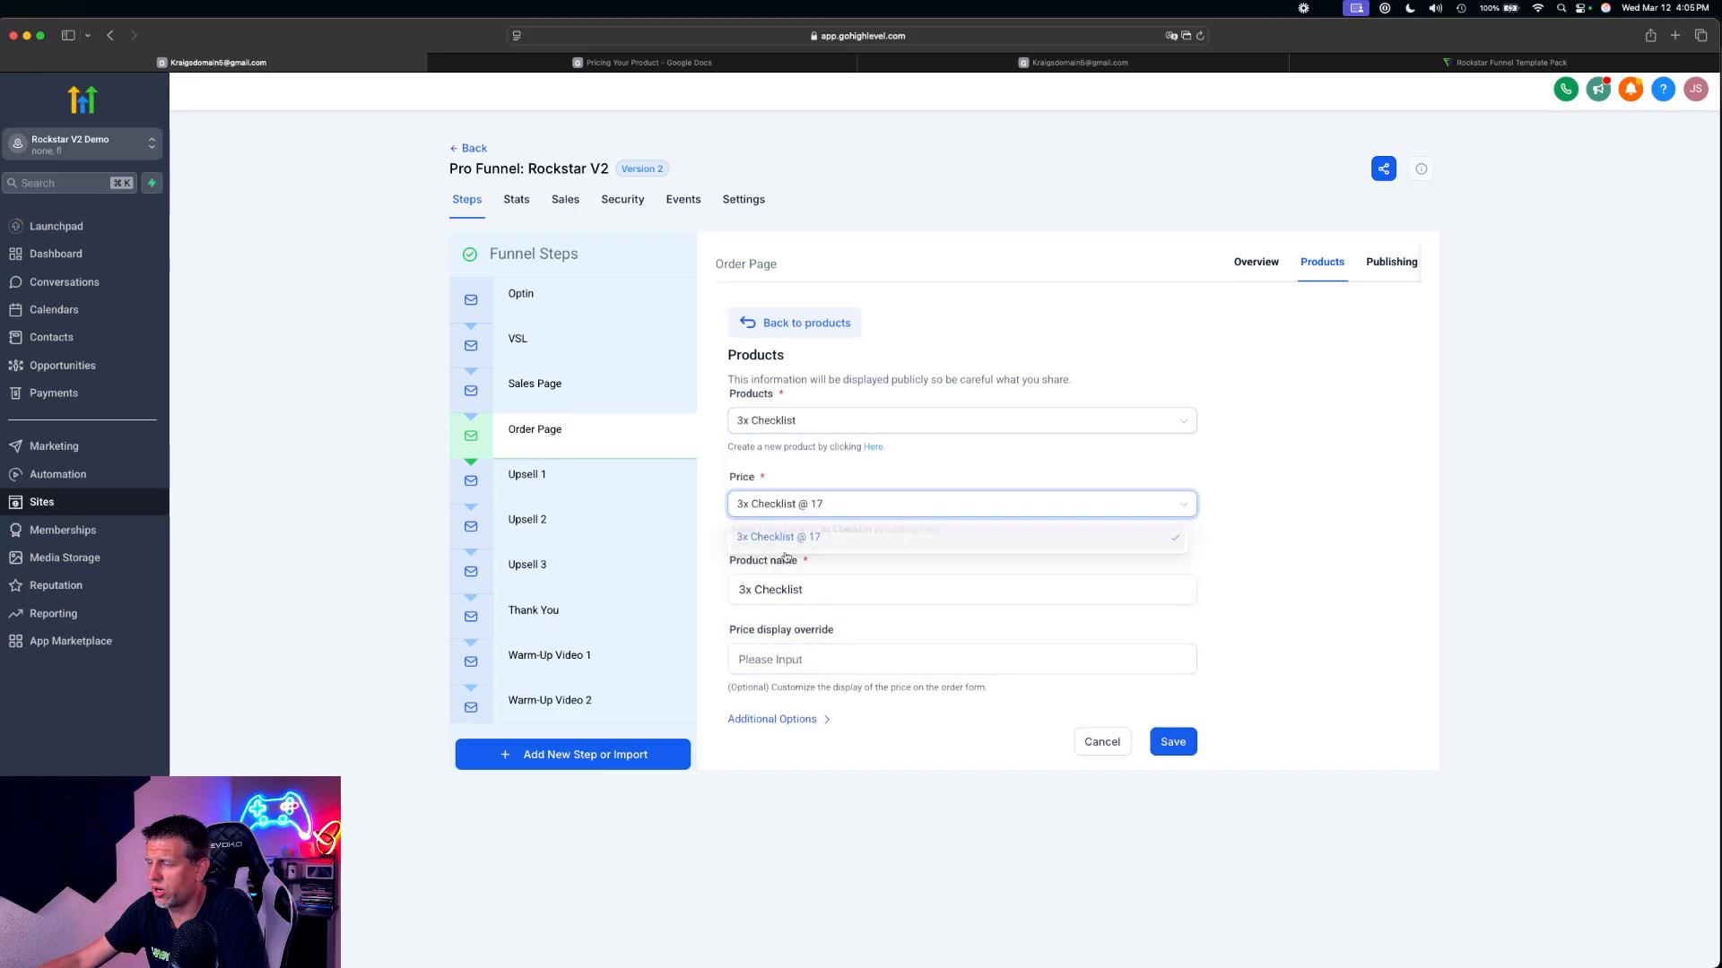
click(780, 719)
click(775, 855)
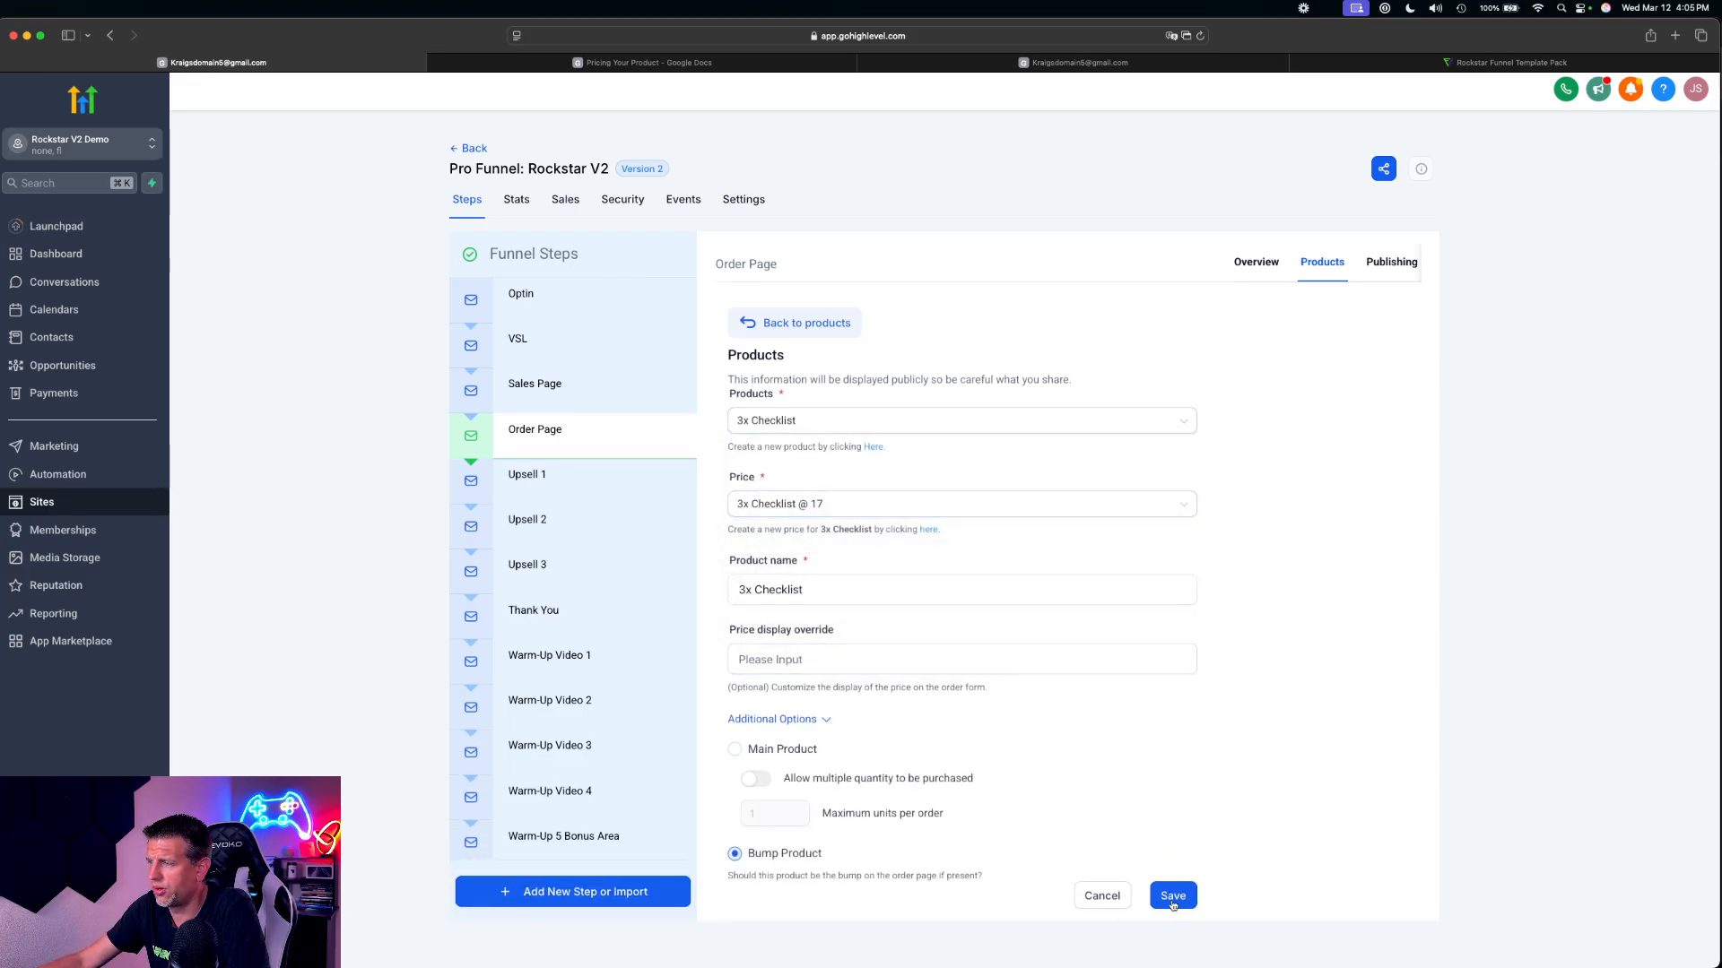
click(1173, 896)
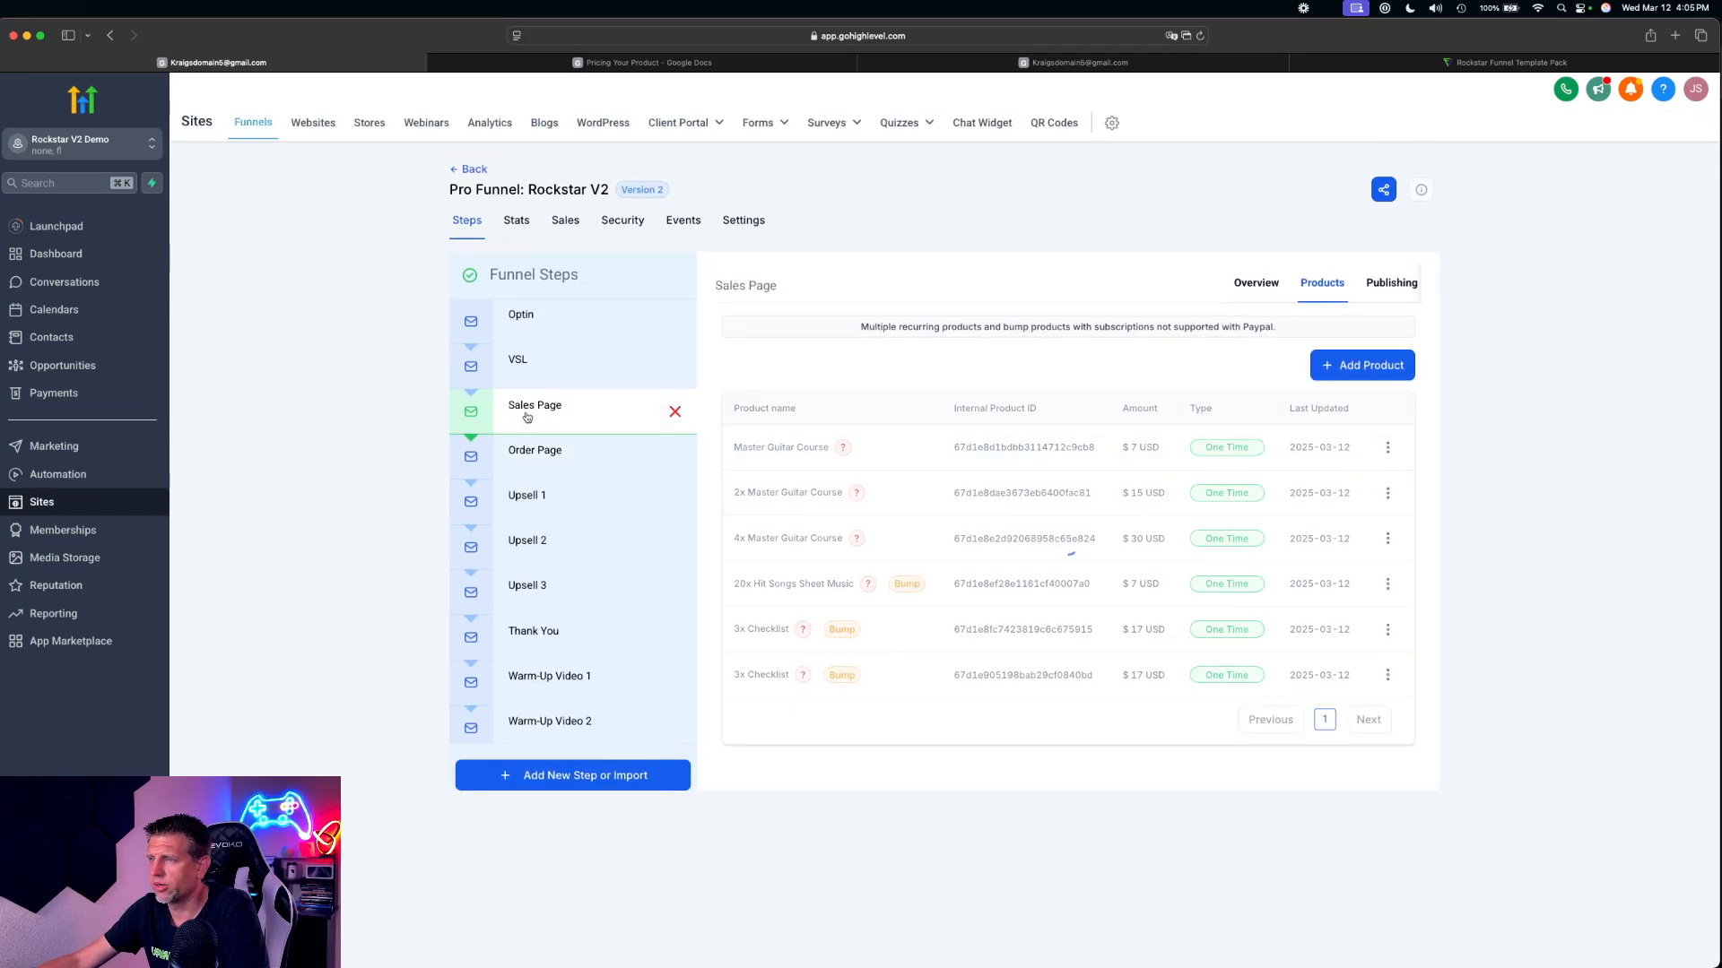
Move the Order Page step to the end of the funnel steps, below Terms of Service
click(518, 449)
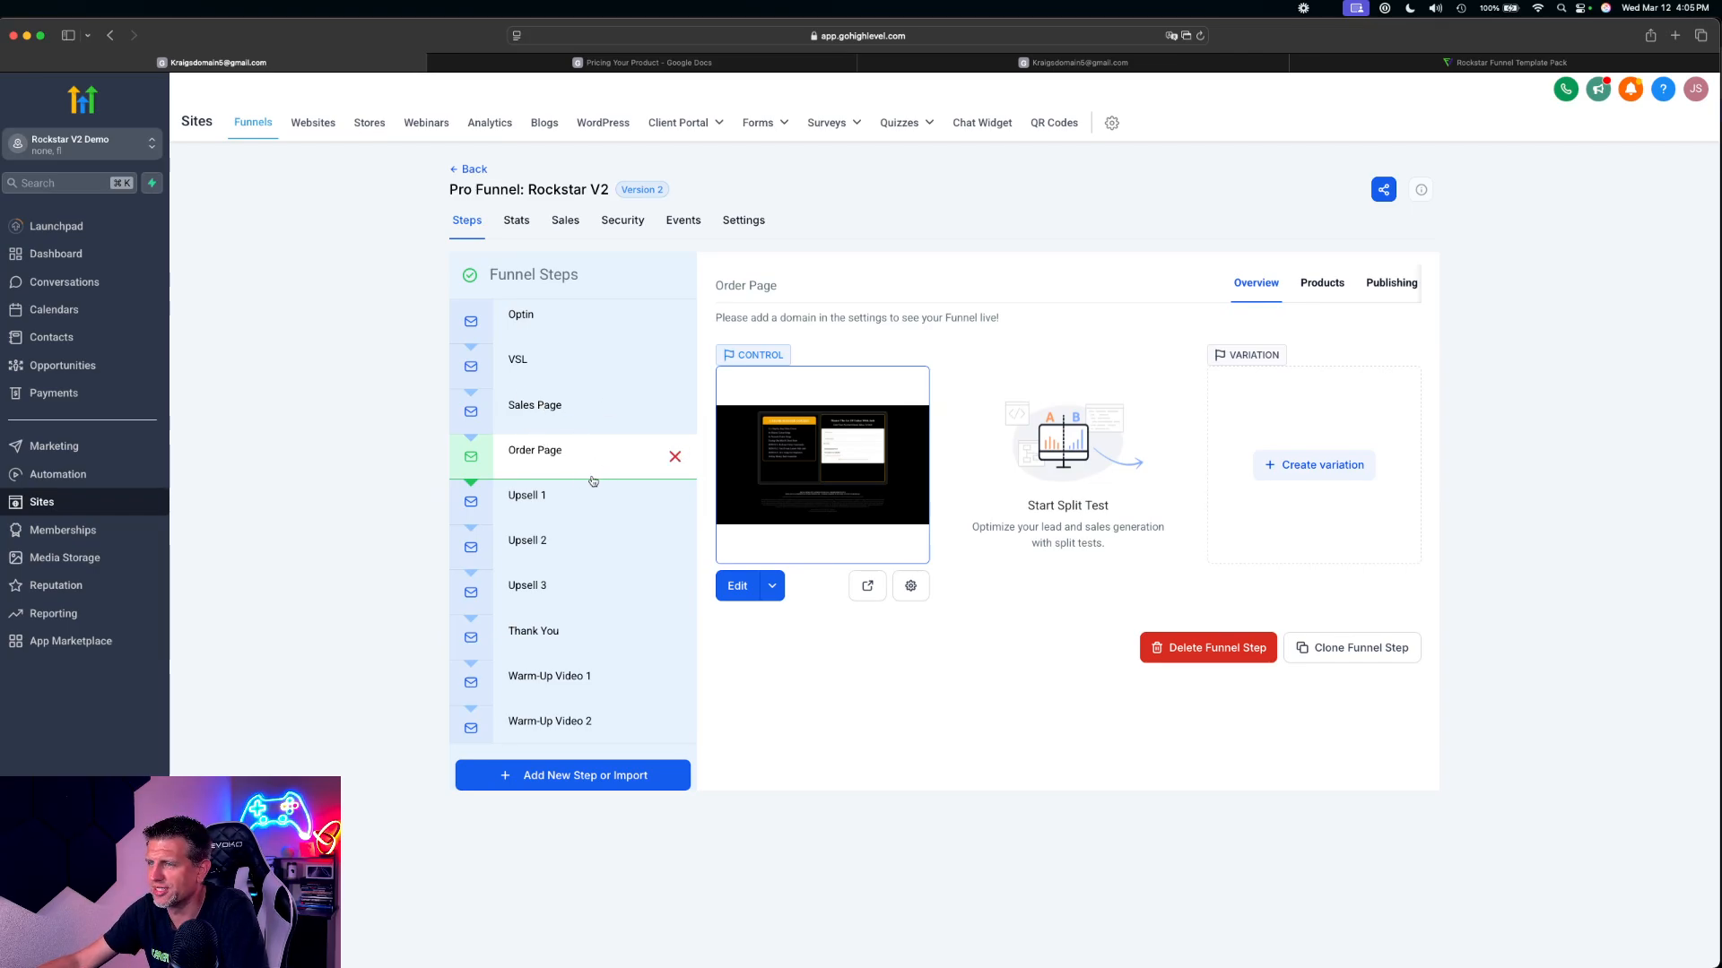
click(618, 498)
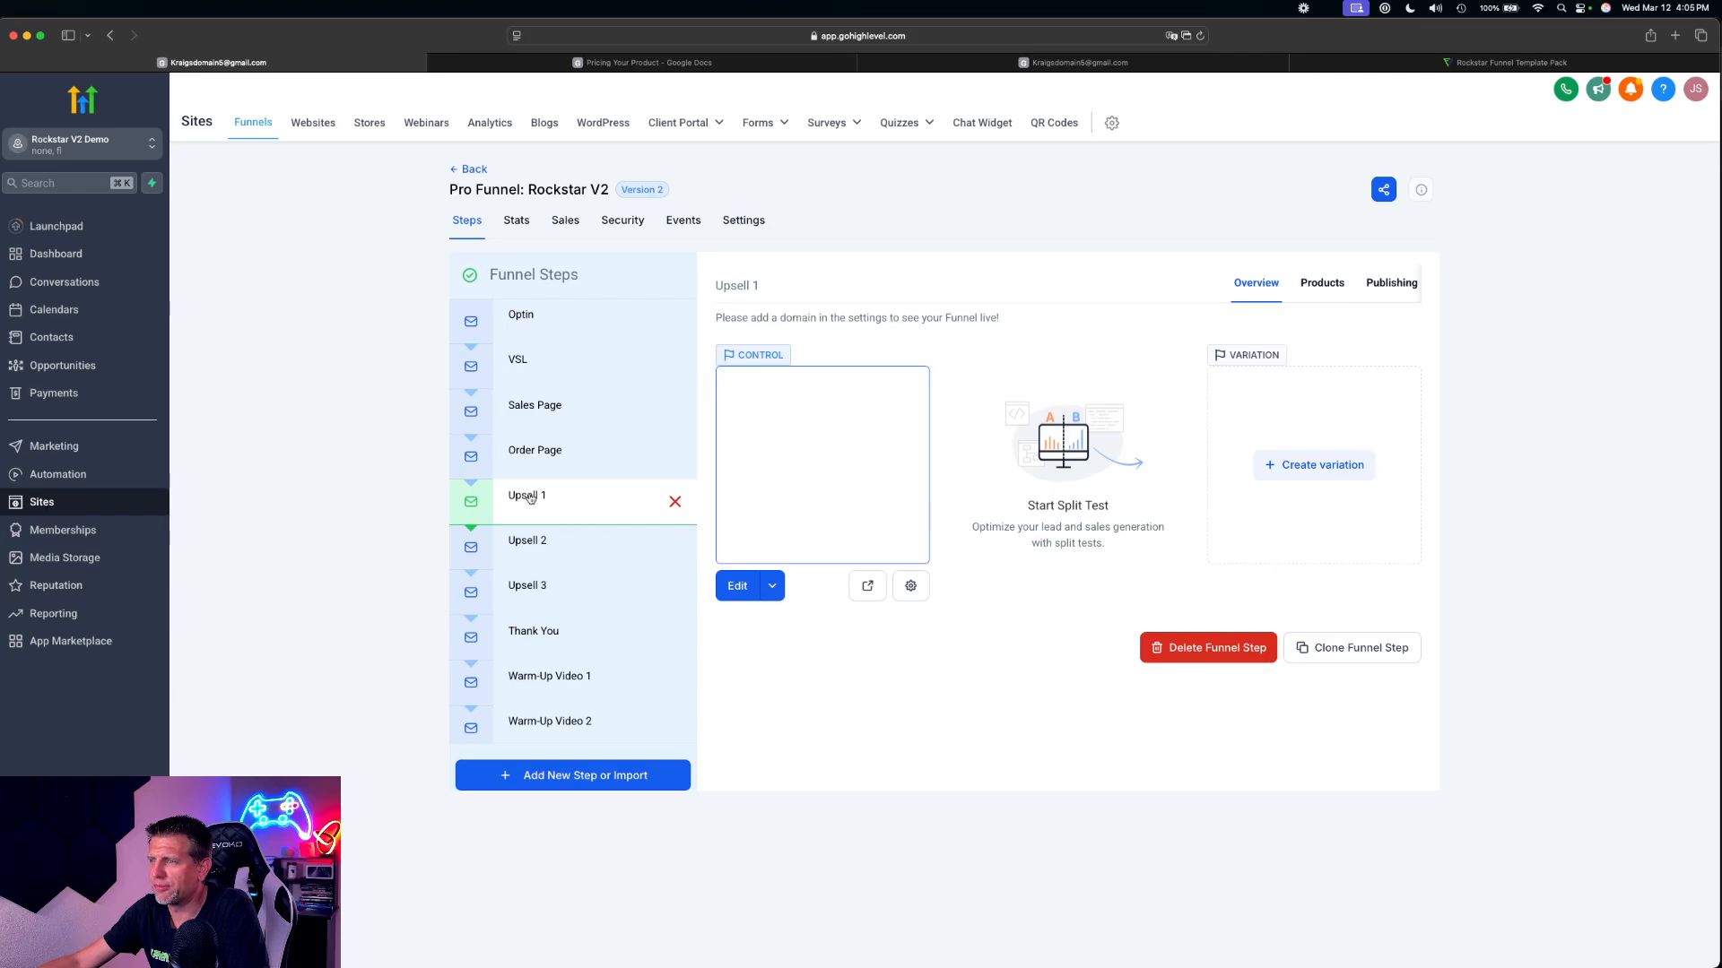
click(538, 464)
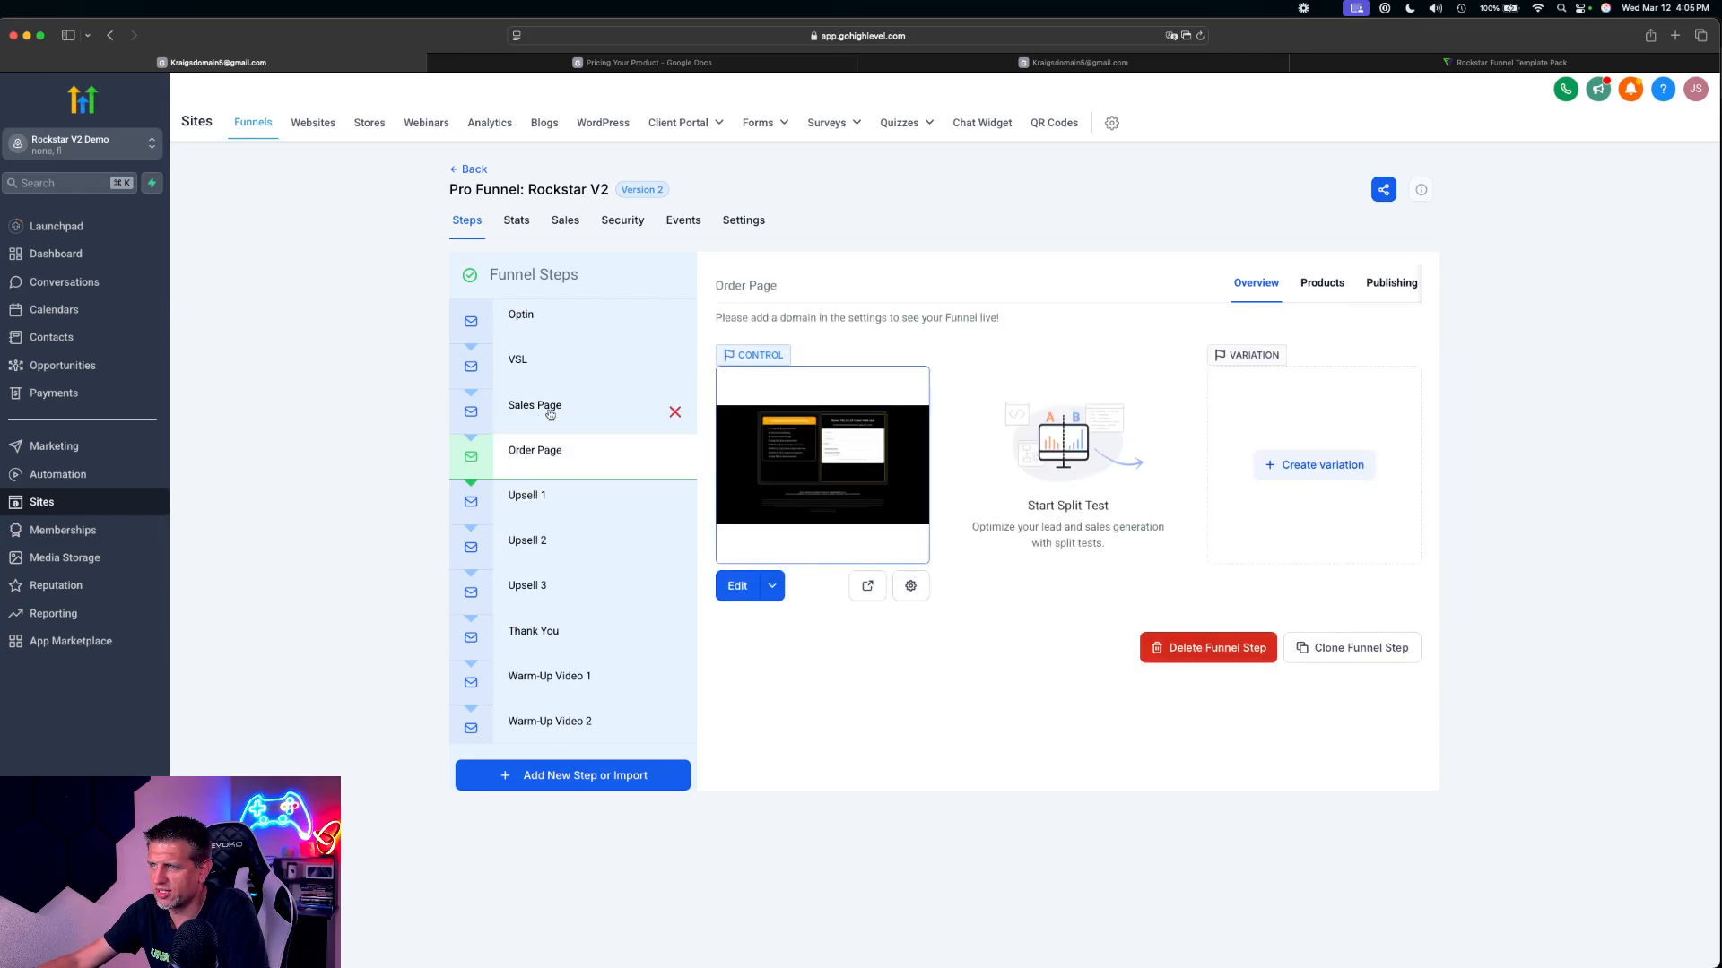
drag(542, 456, 565, 719)
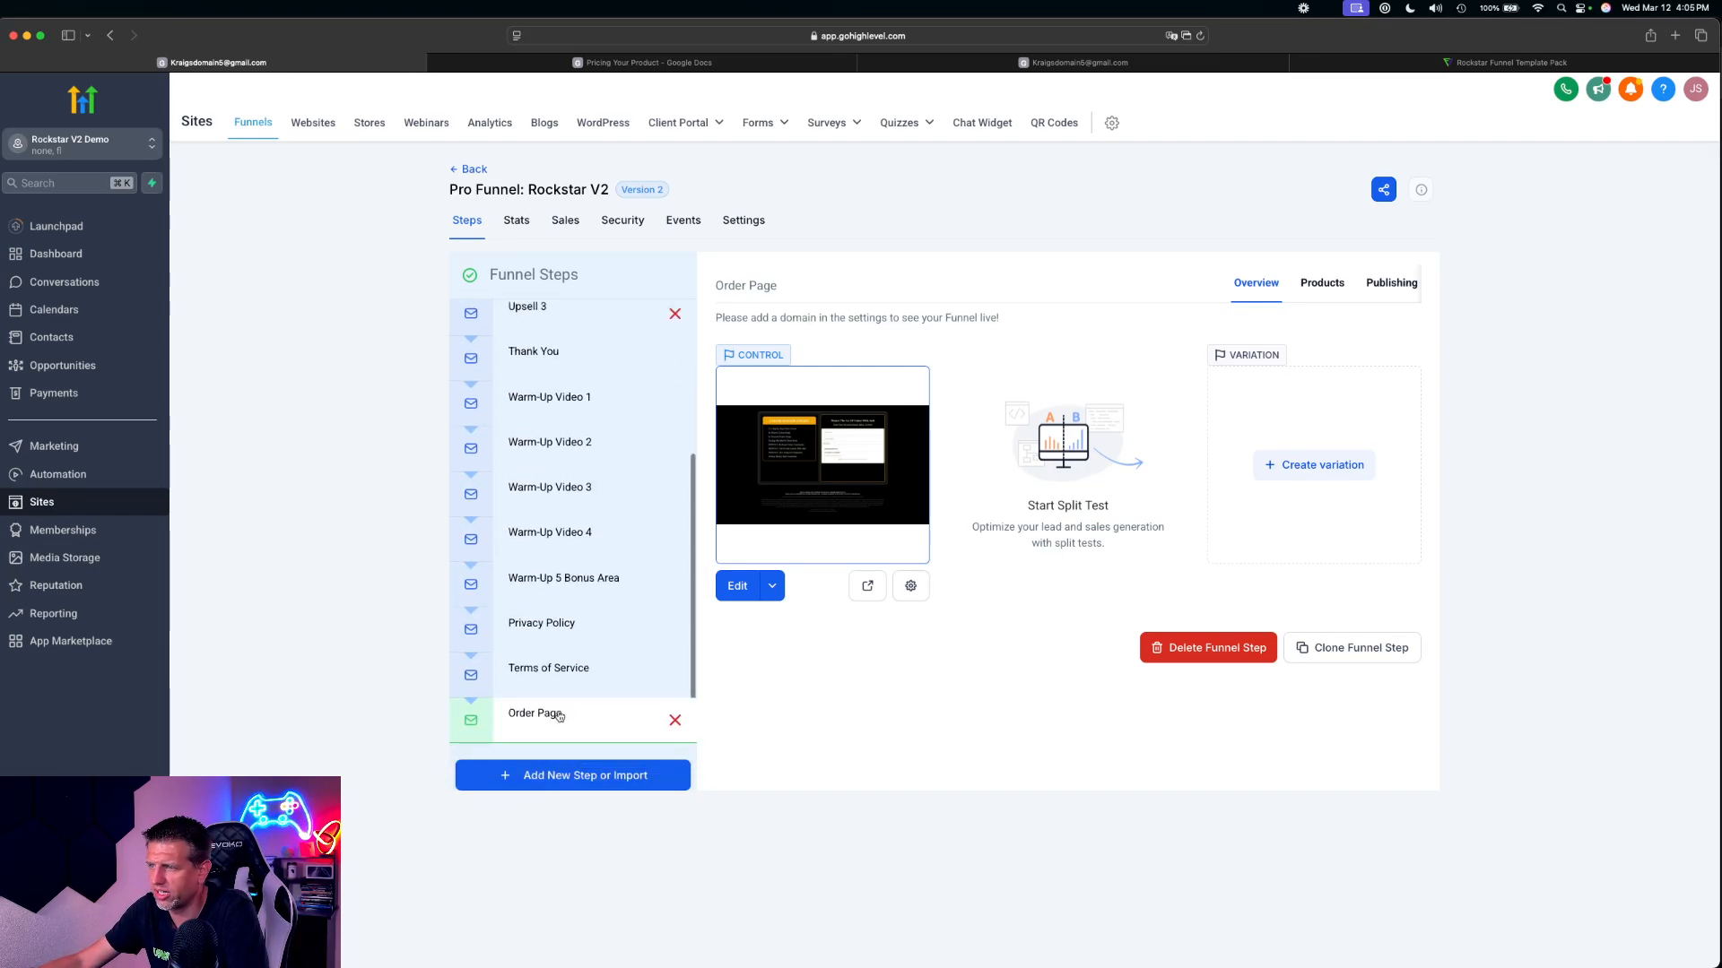
scroll(574, 646, up, 5)
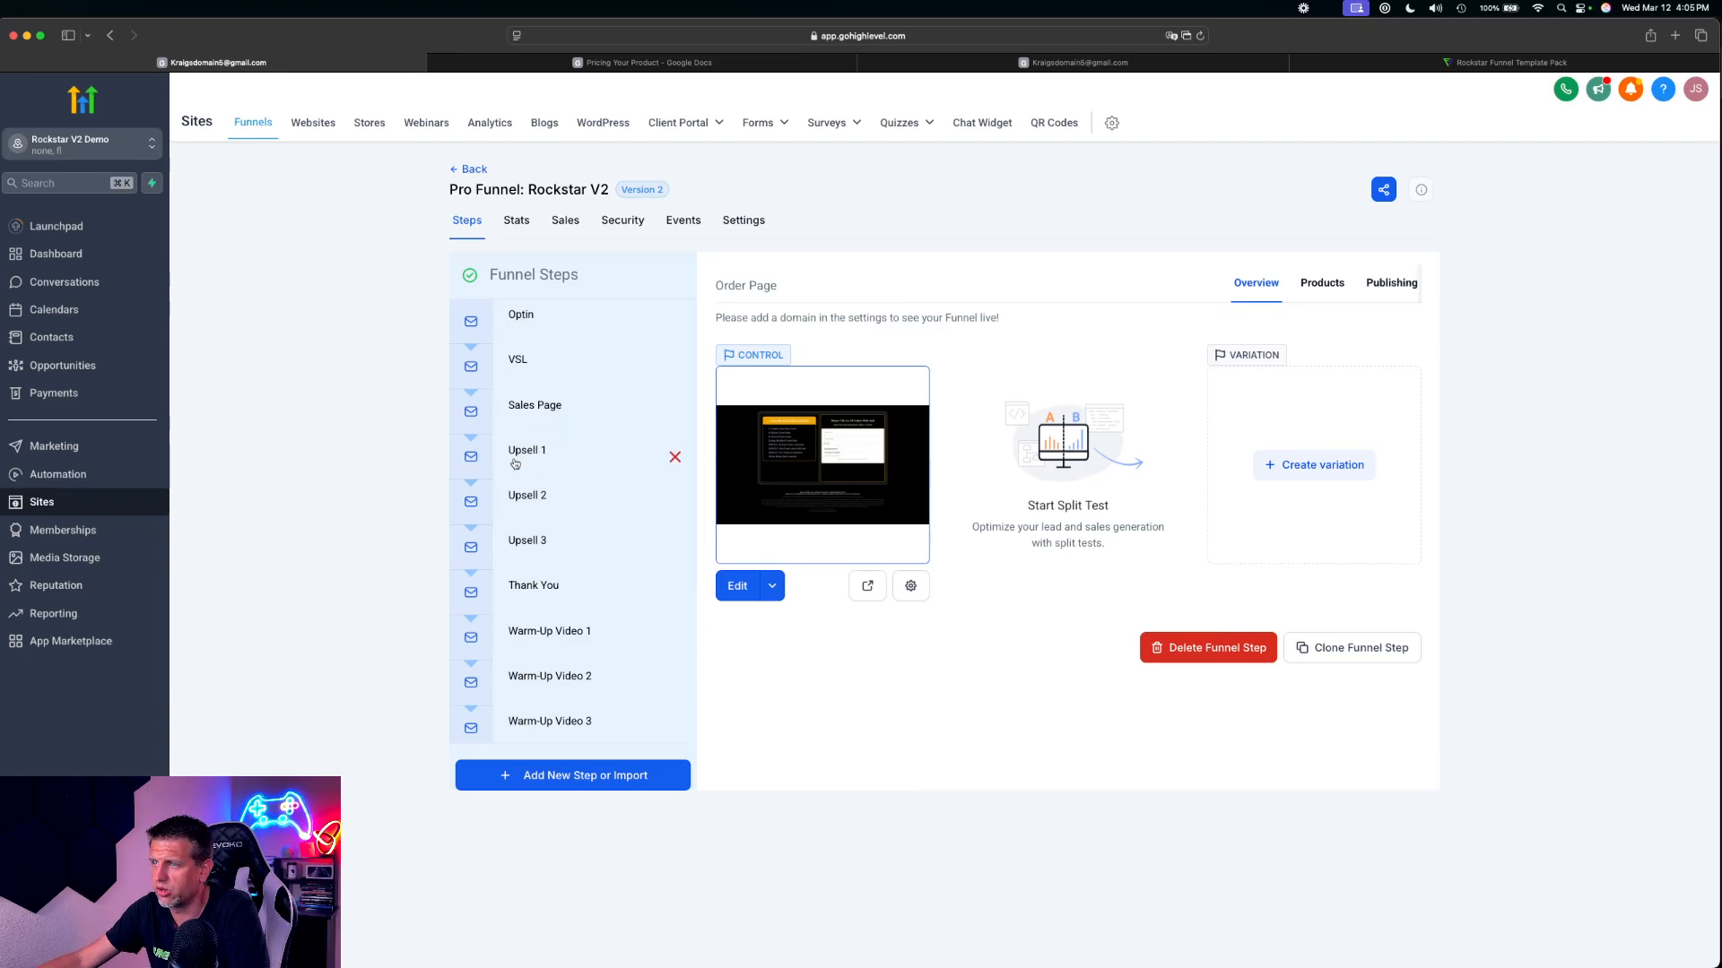
scroll(569, 627, down, 5)
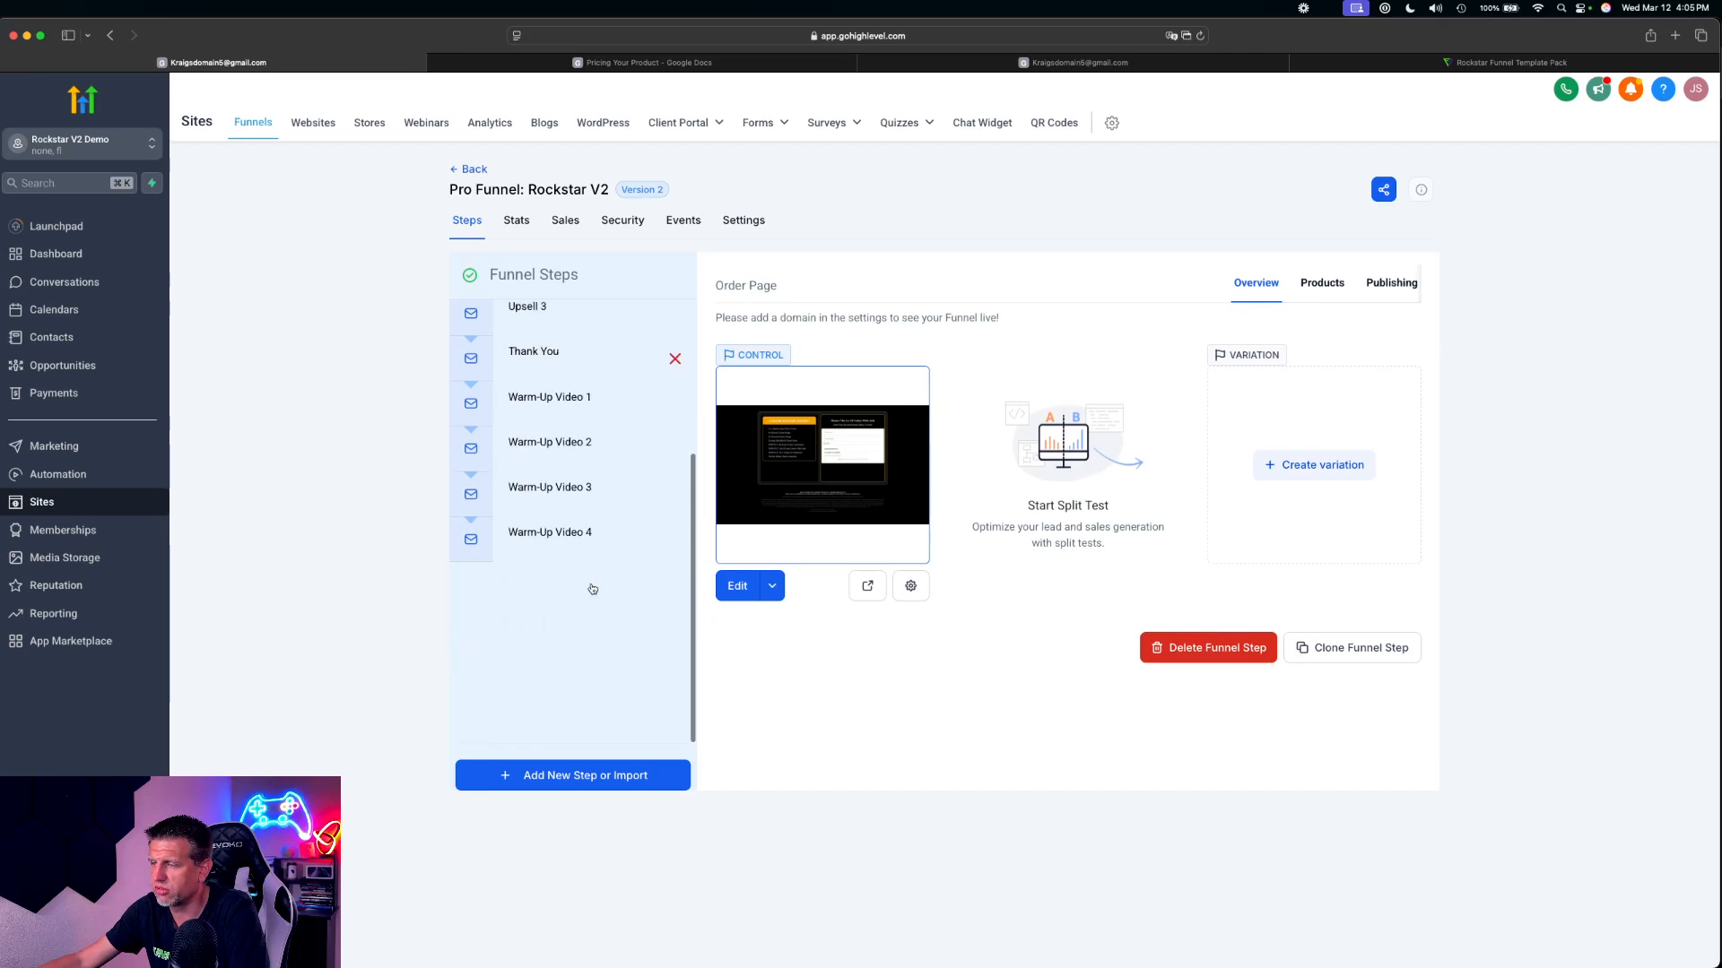
scroll(538, 726, up, 5)
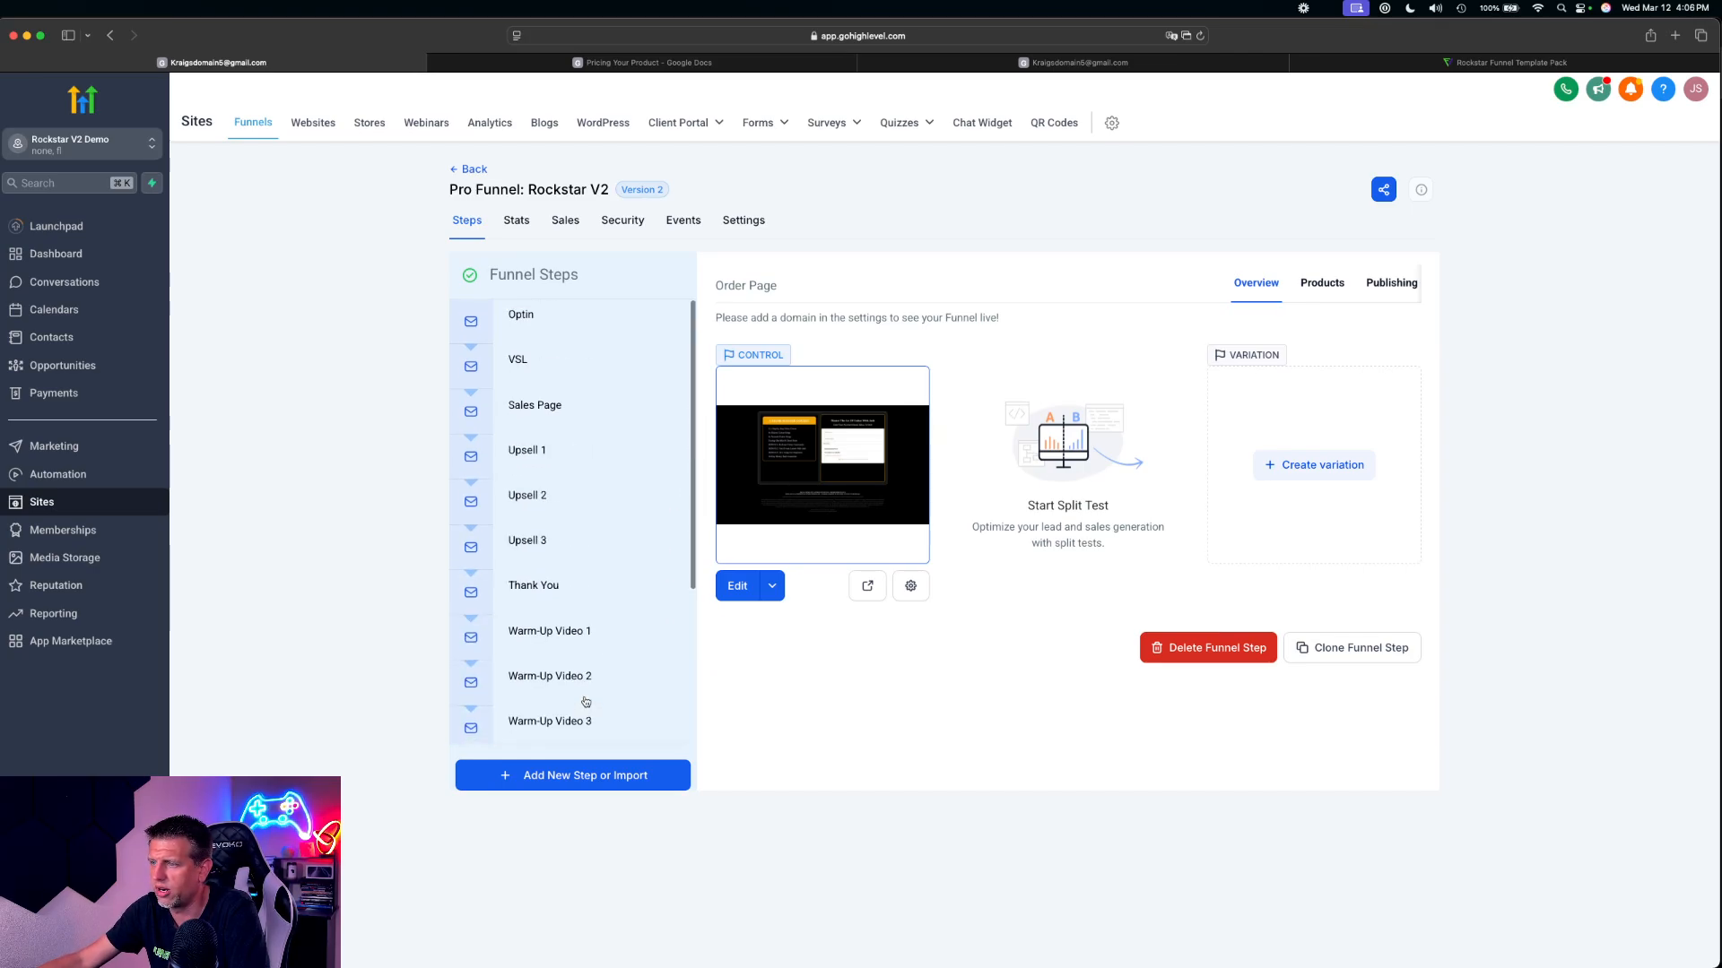
scroll(578, 708, down, 5)
scroll(596, 663, up, 5)
Start a new product entry for the Upsell 1 step and open its list of available products
click(537, 457)
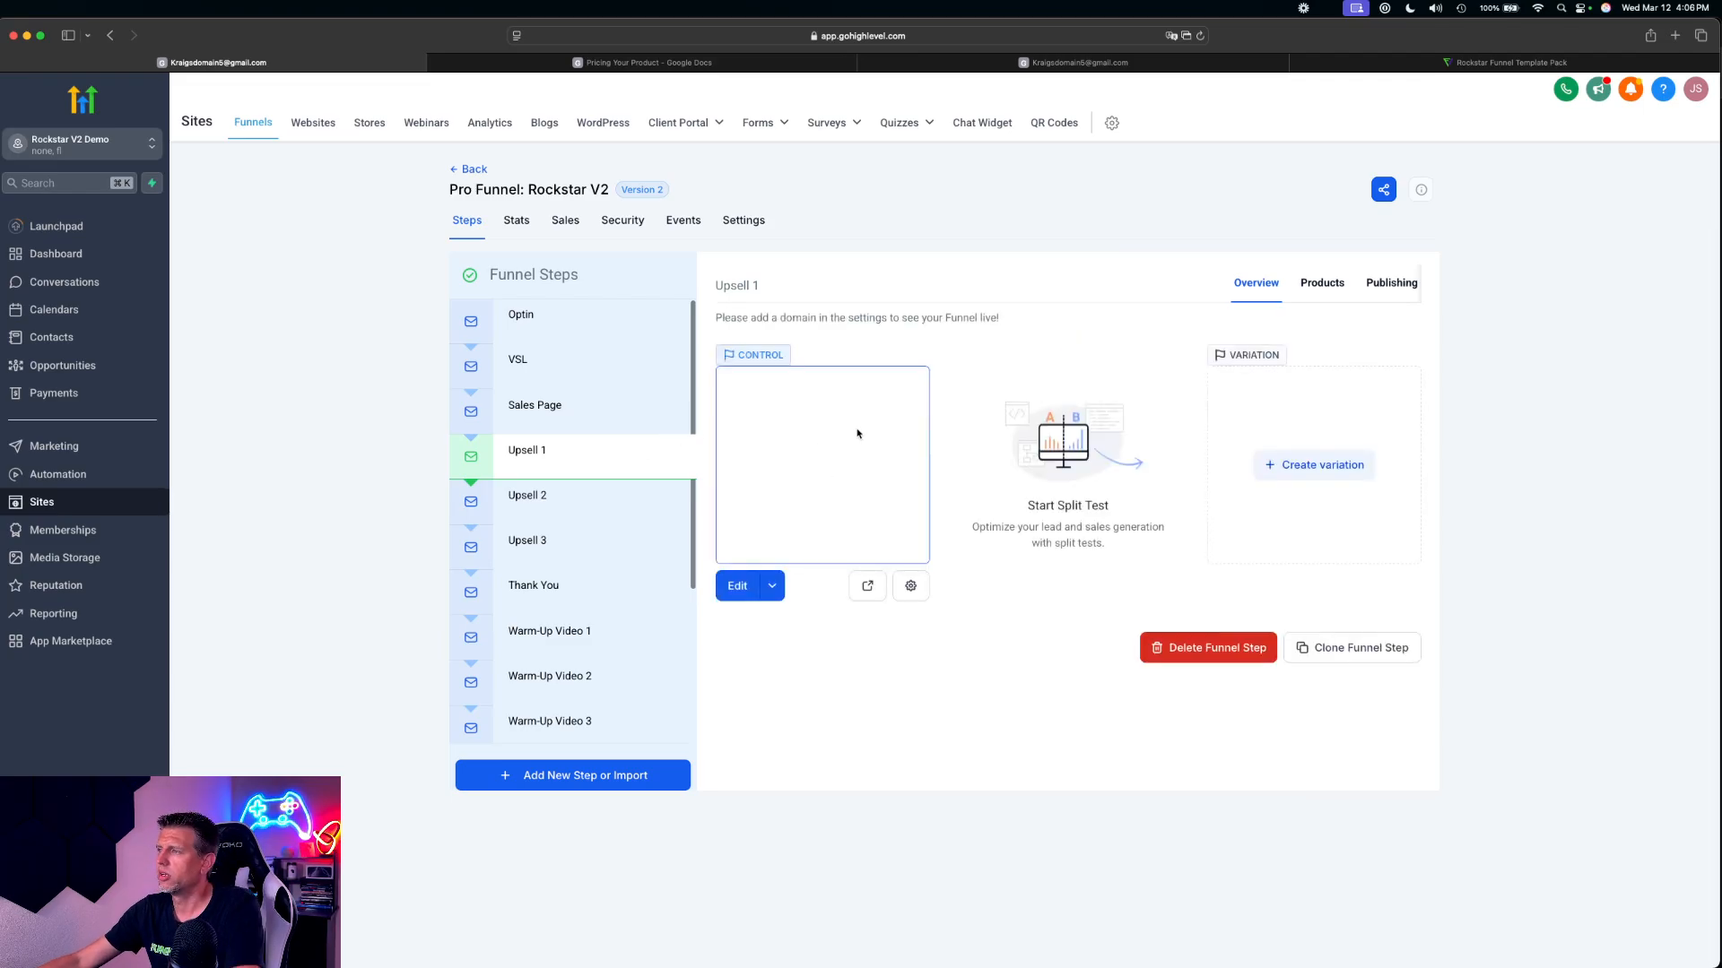
click(1323, 285)
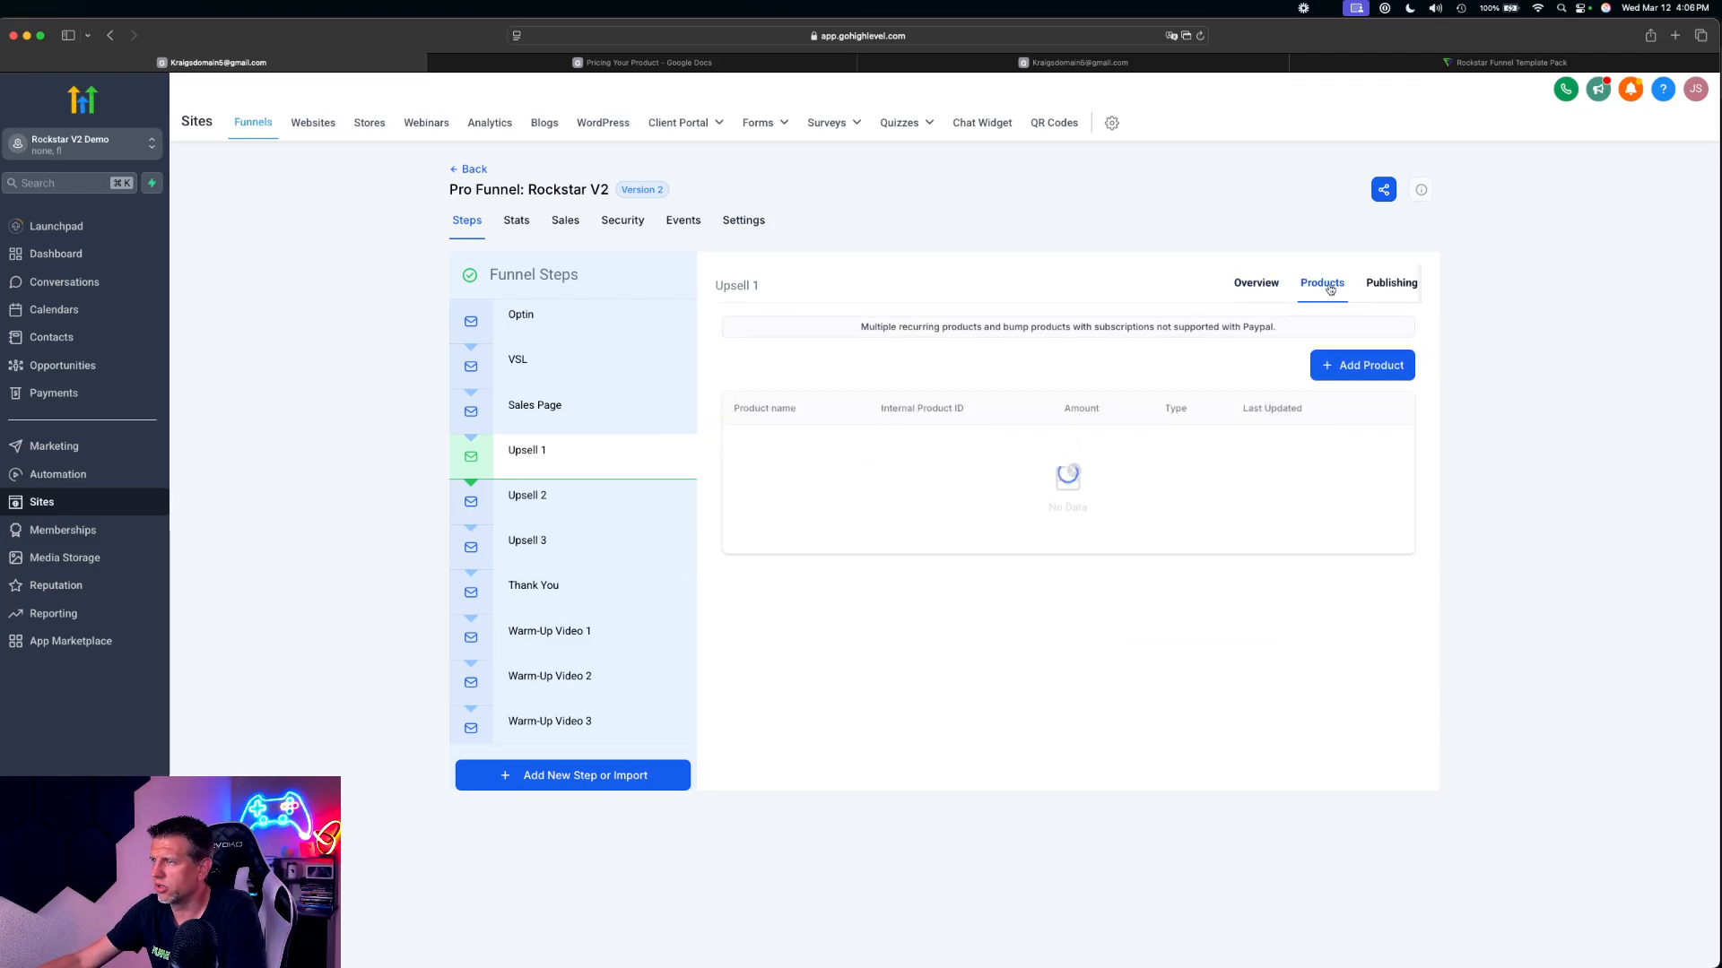
click(1366, 375)
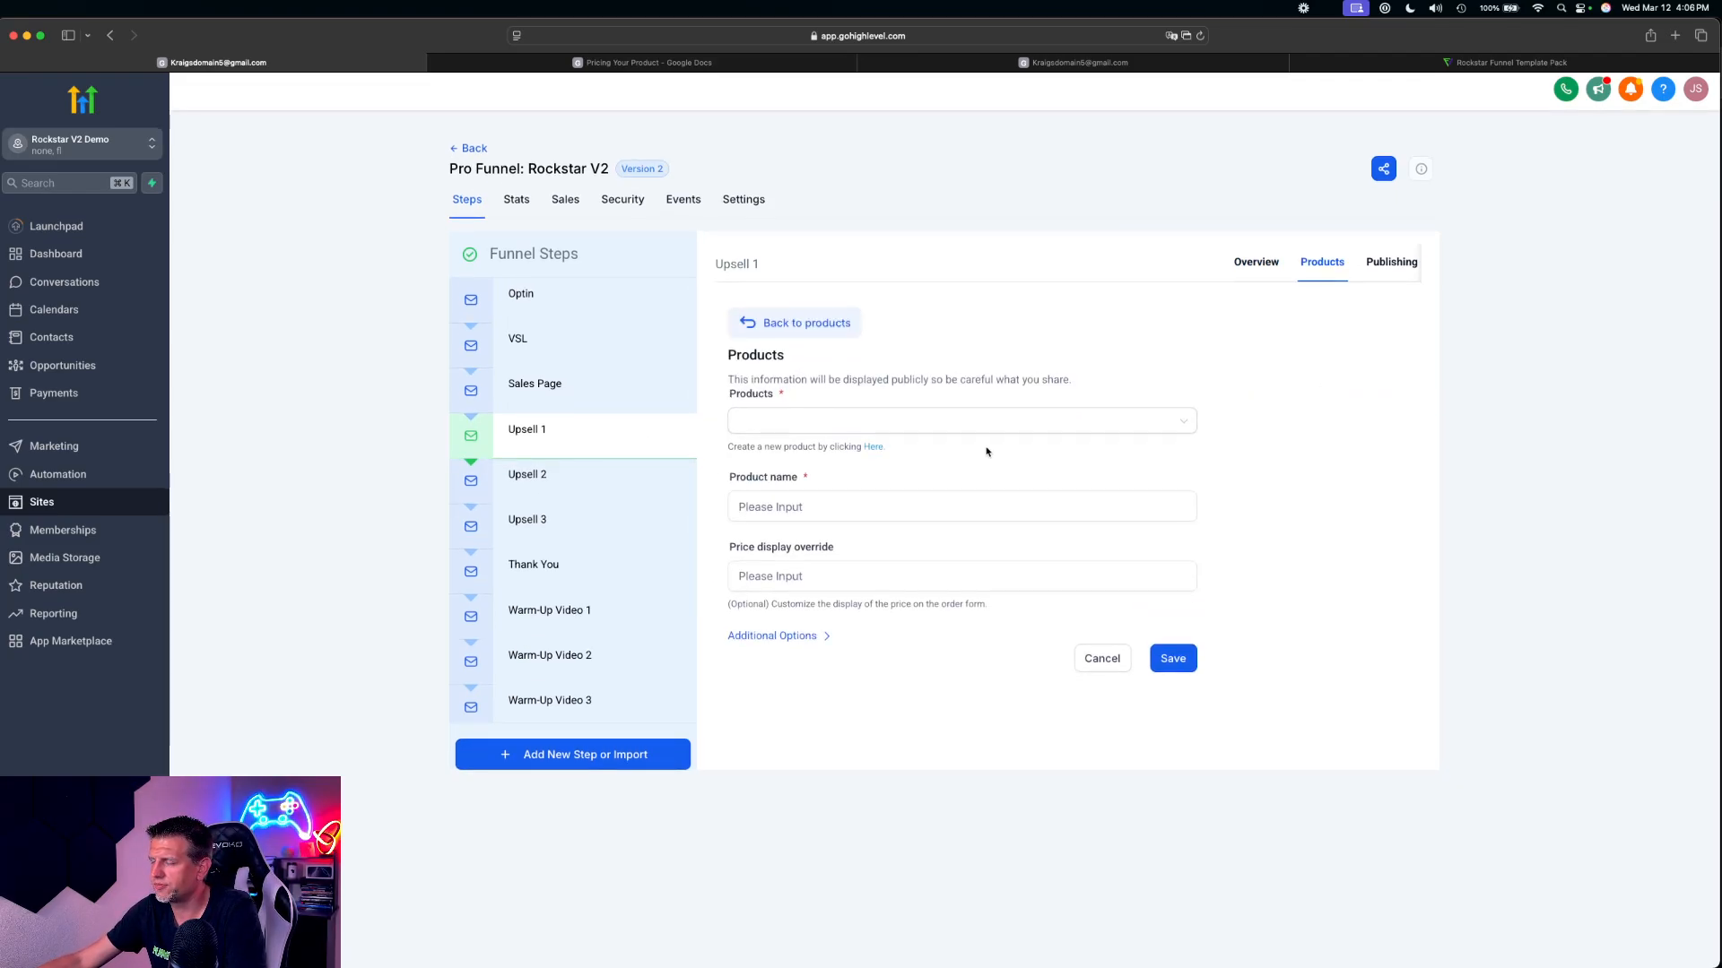
click(814, 422)
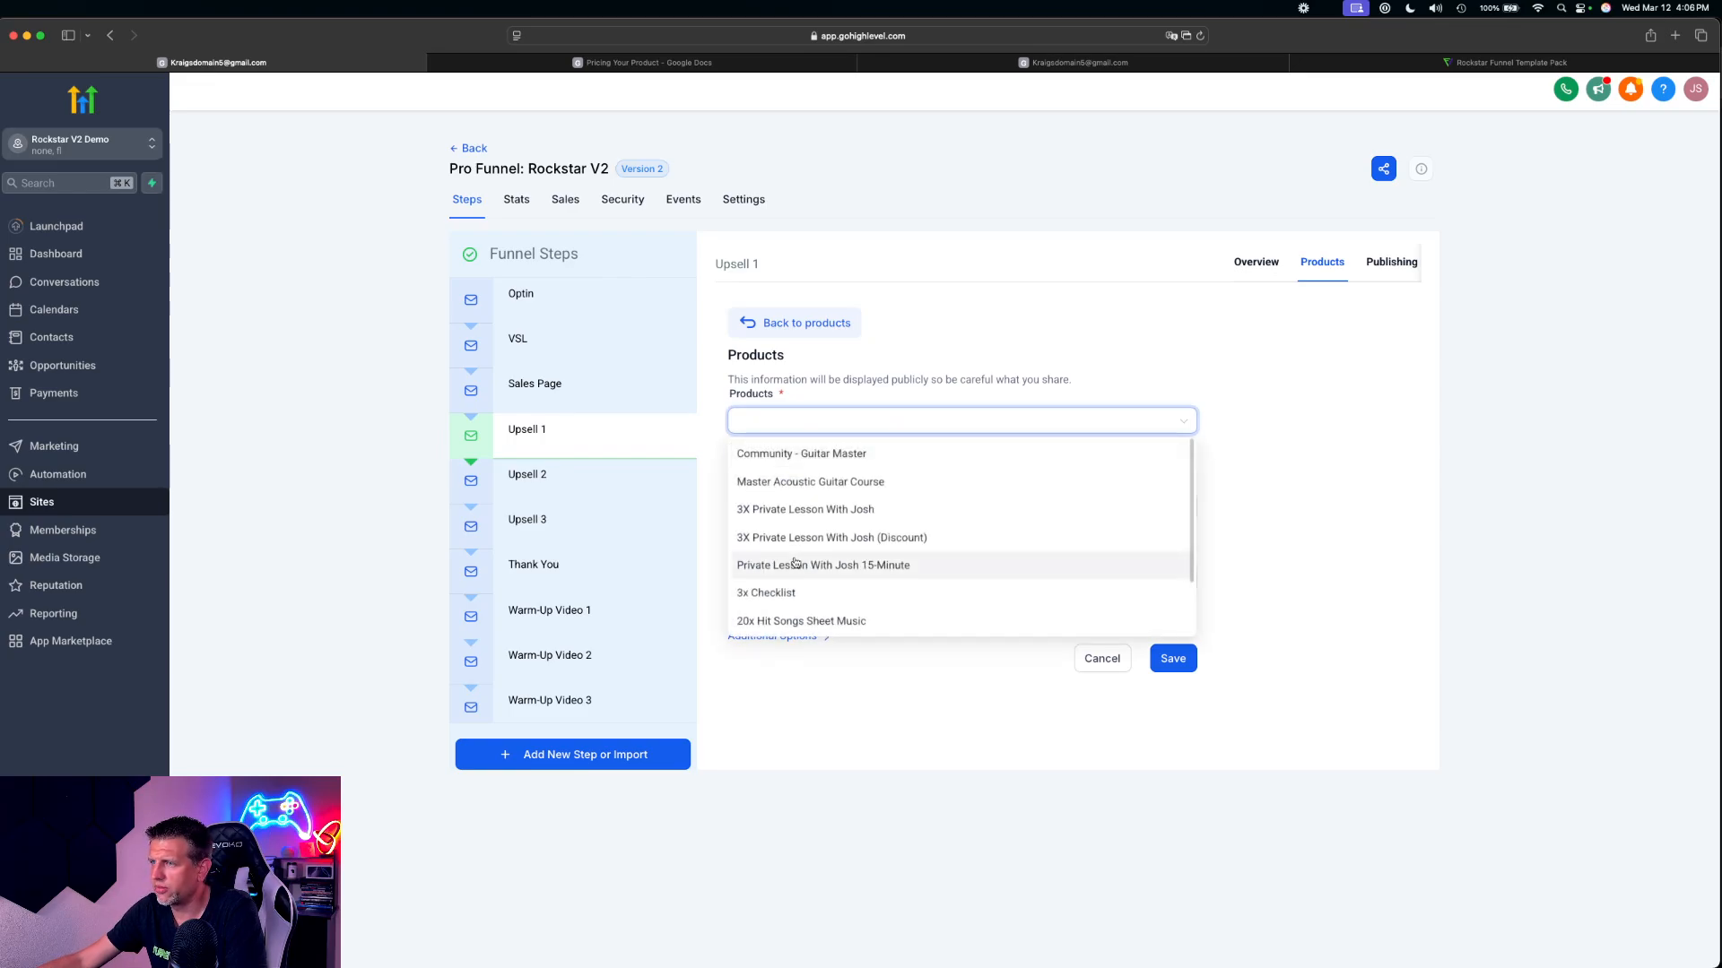
Check the OTO 1 offer in the Pricing Your Product document in Google Docs, then return to the HighLevel funnel
click(627, 61)
scroll(633, 548, down, 3)
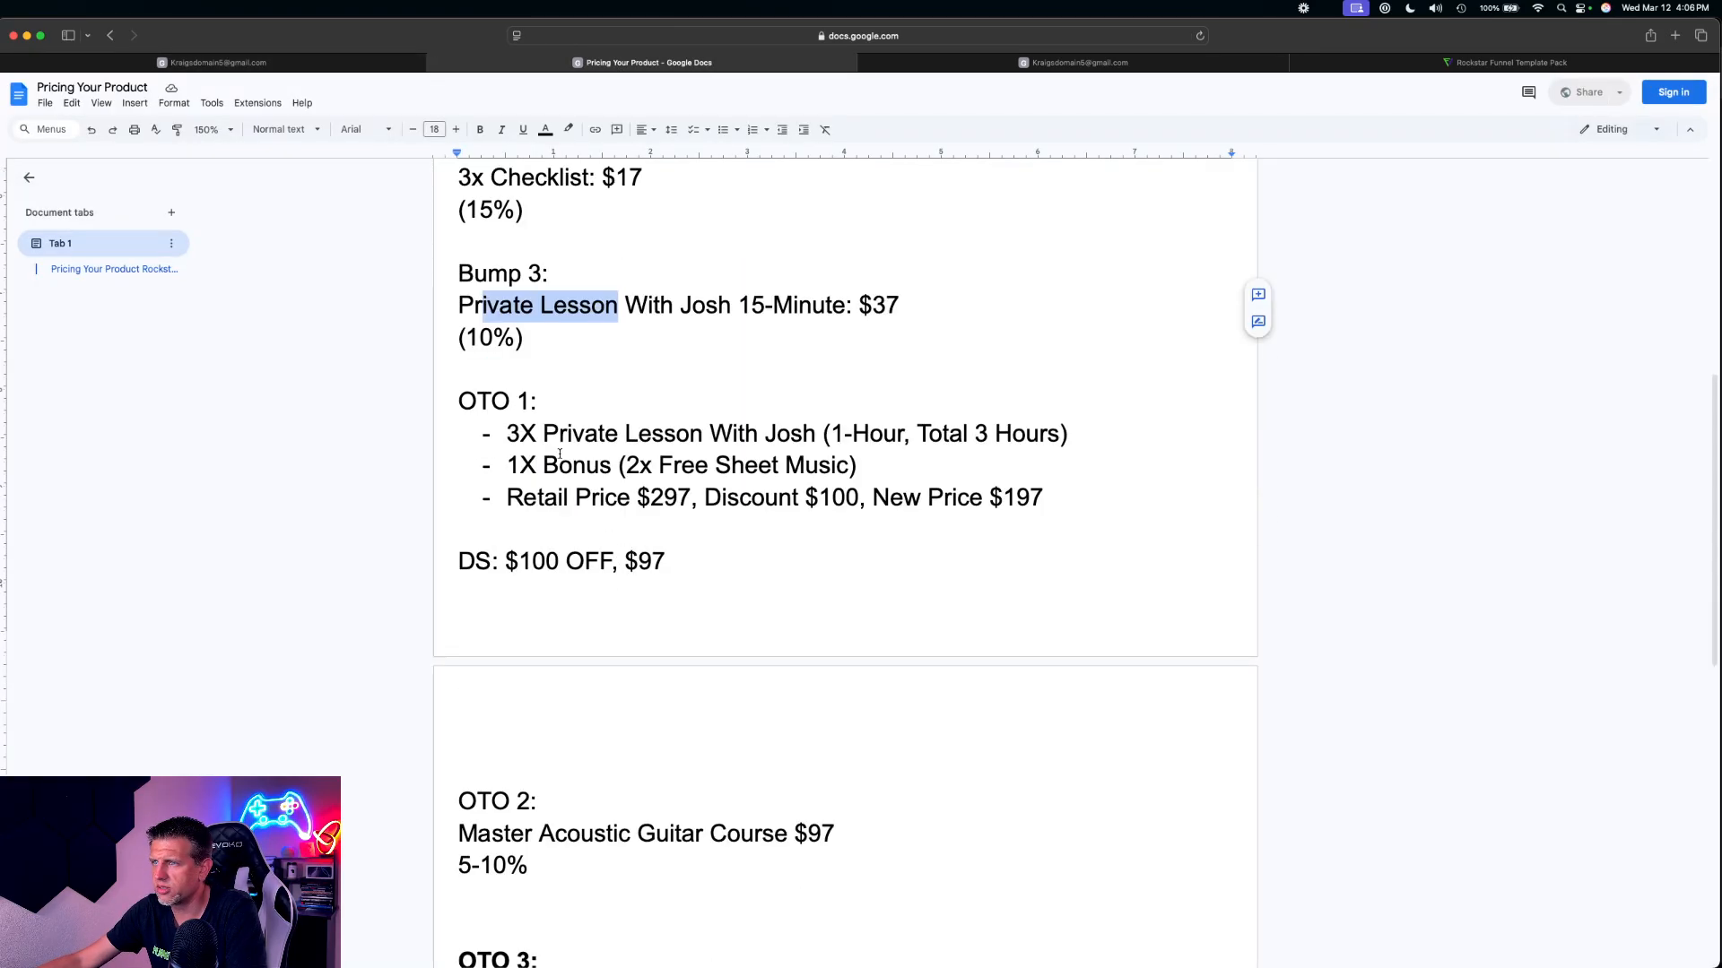
drag(523, 432, 755, 441)
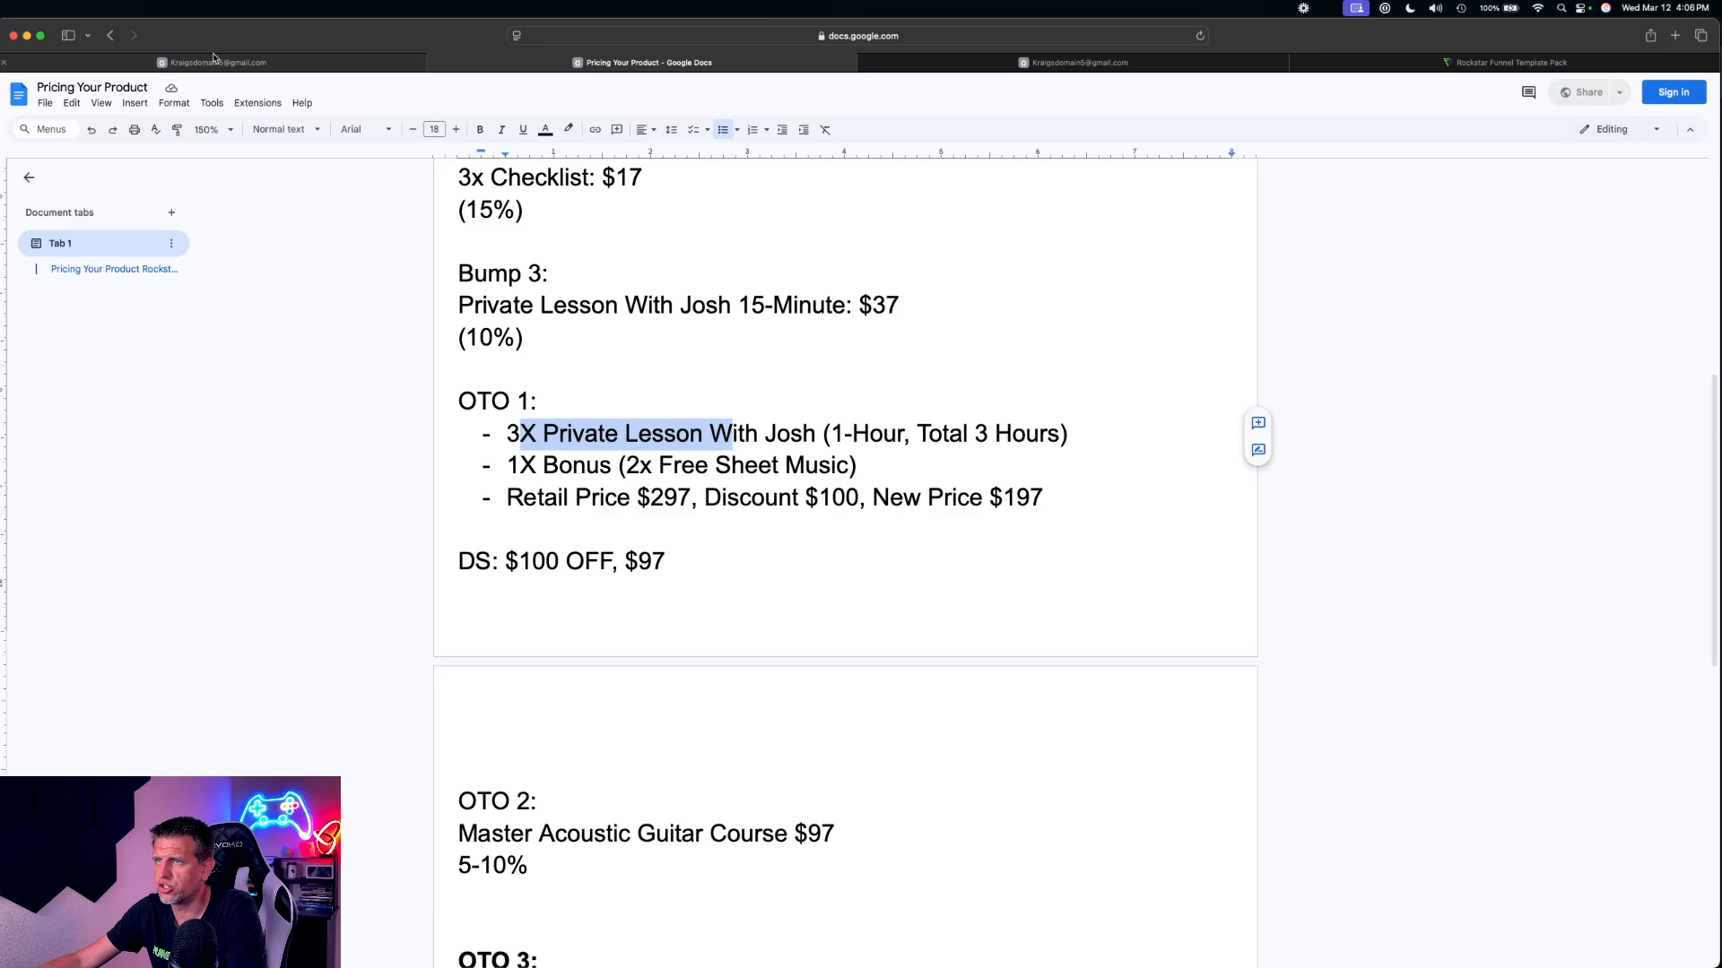
click(186, 59)
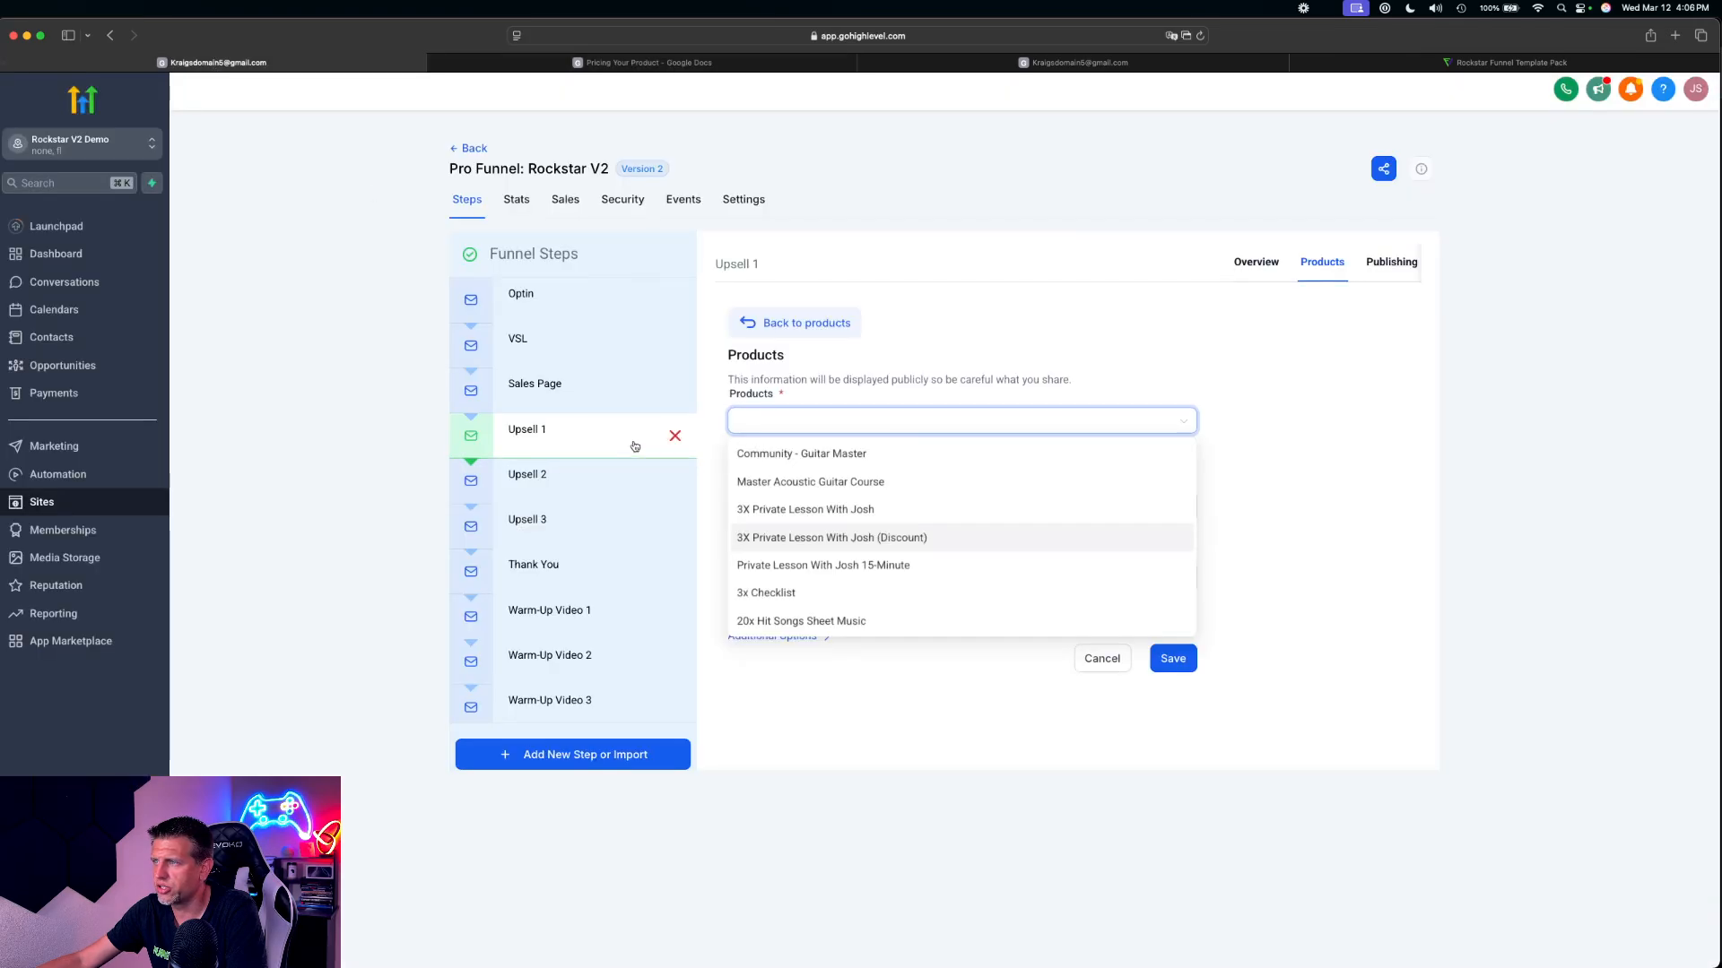
Add 3X Private Lesson With Josh at its $197 price to the Upsell 1 products and save it
click(856, 508)
click(811, 506)
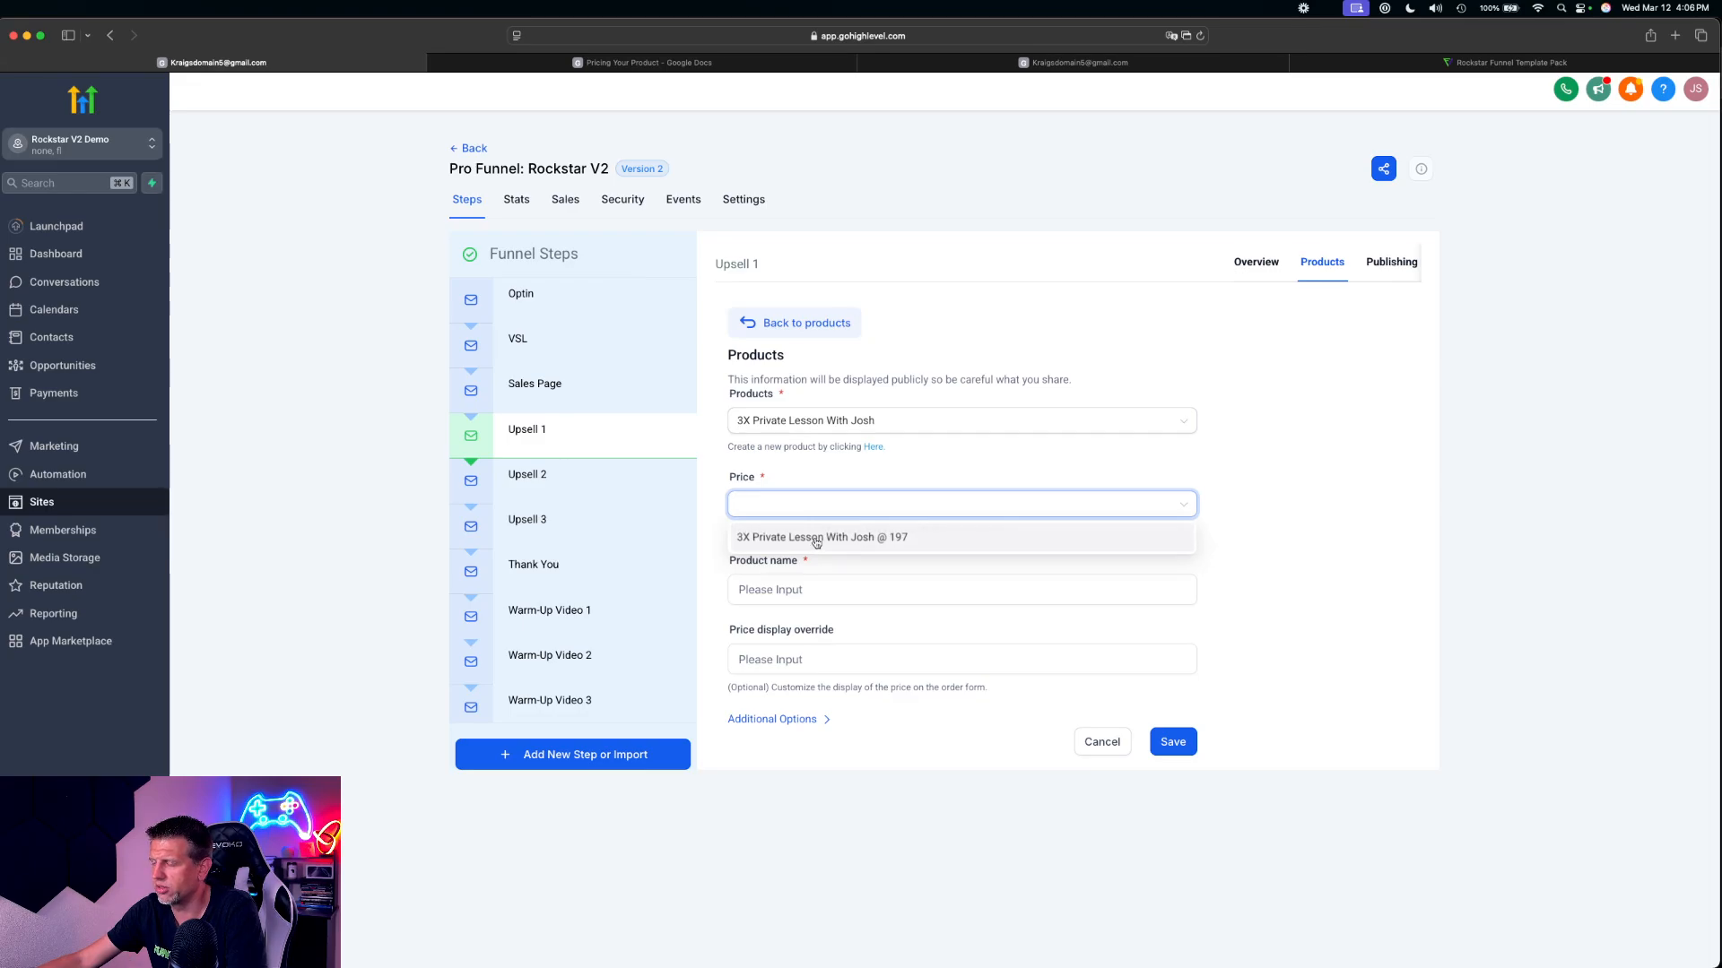
click(818, 539)
click(1175, 742)
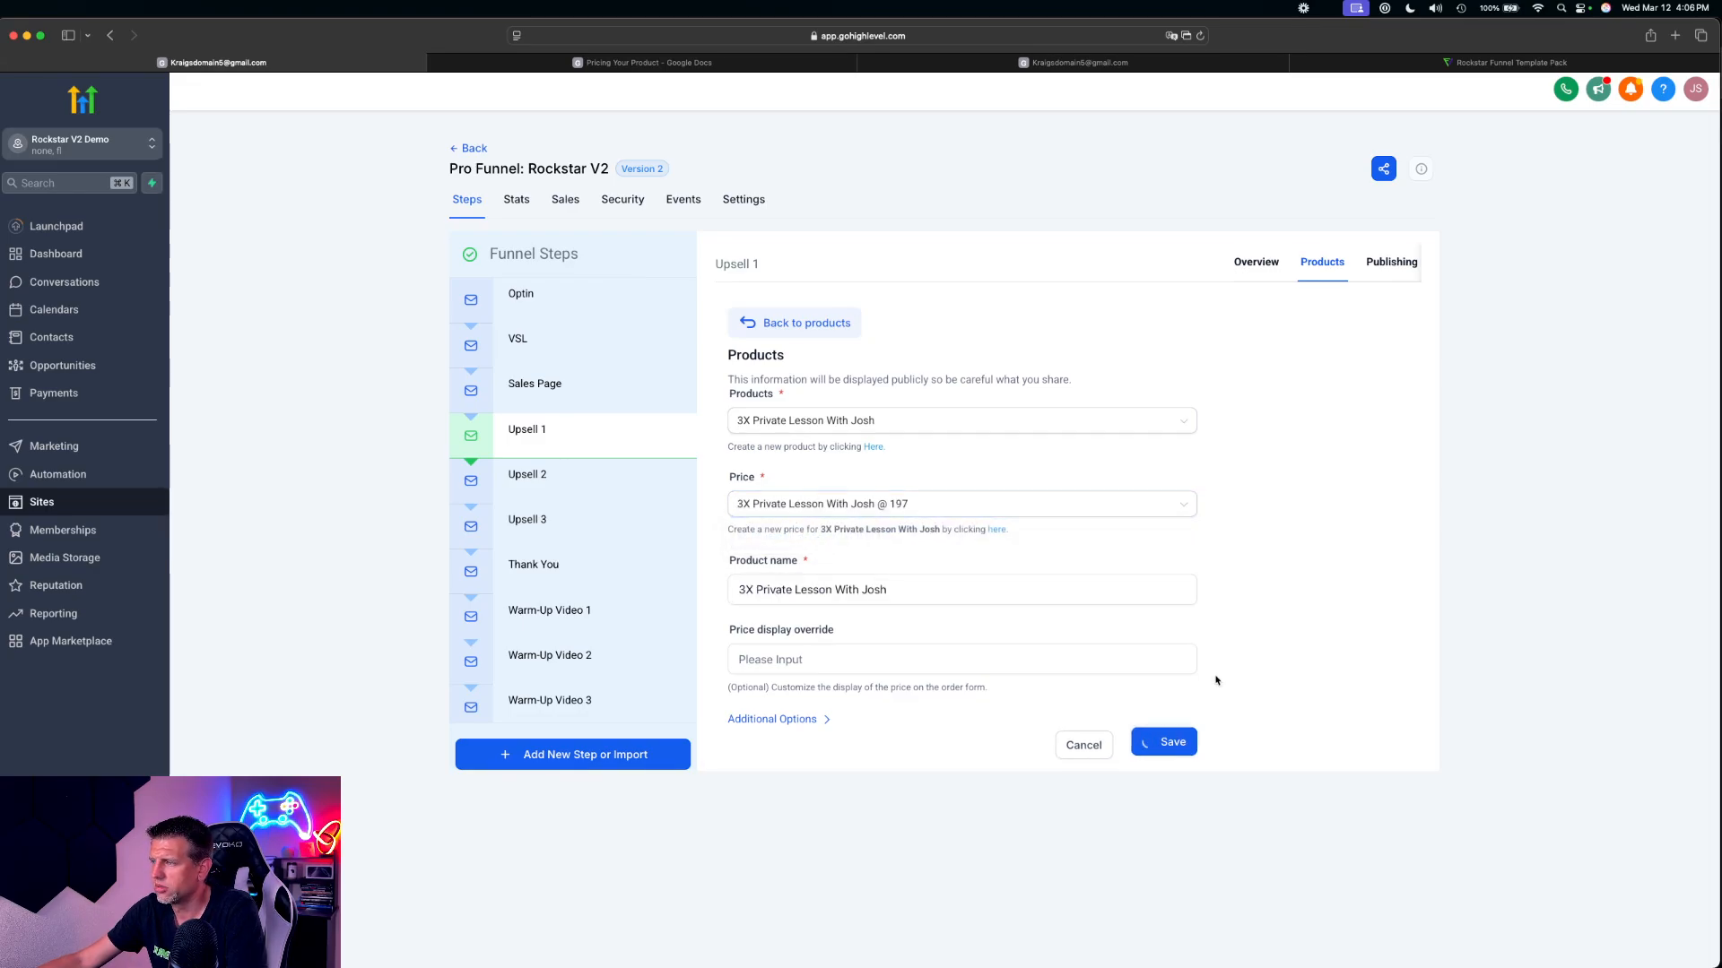
Add 3X Private Lesson With Josh (Discount) at its $97 price to the Upsell 1 products and save it
click(1379, 366)
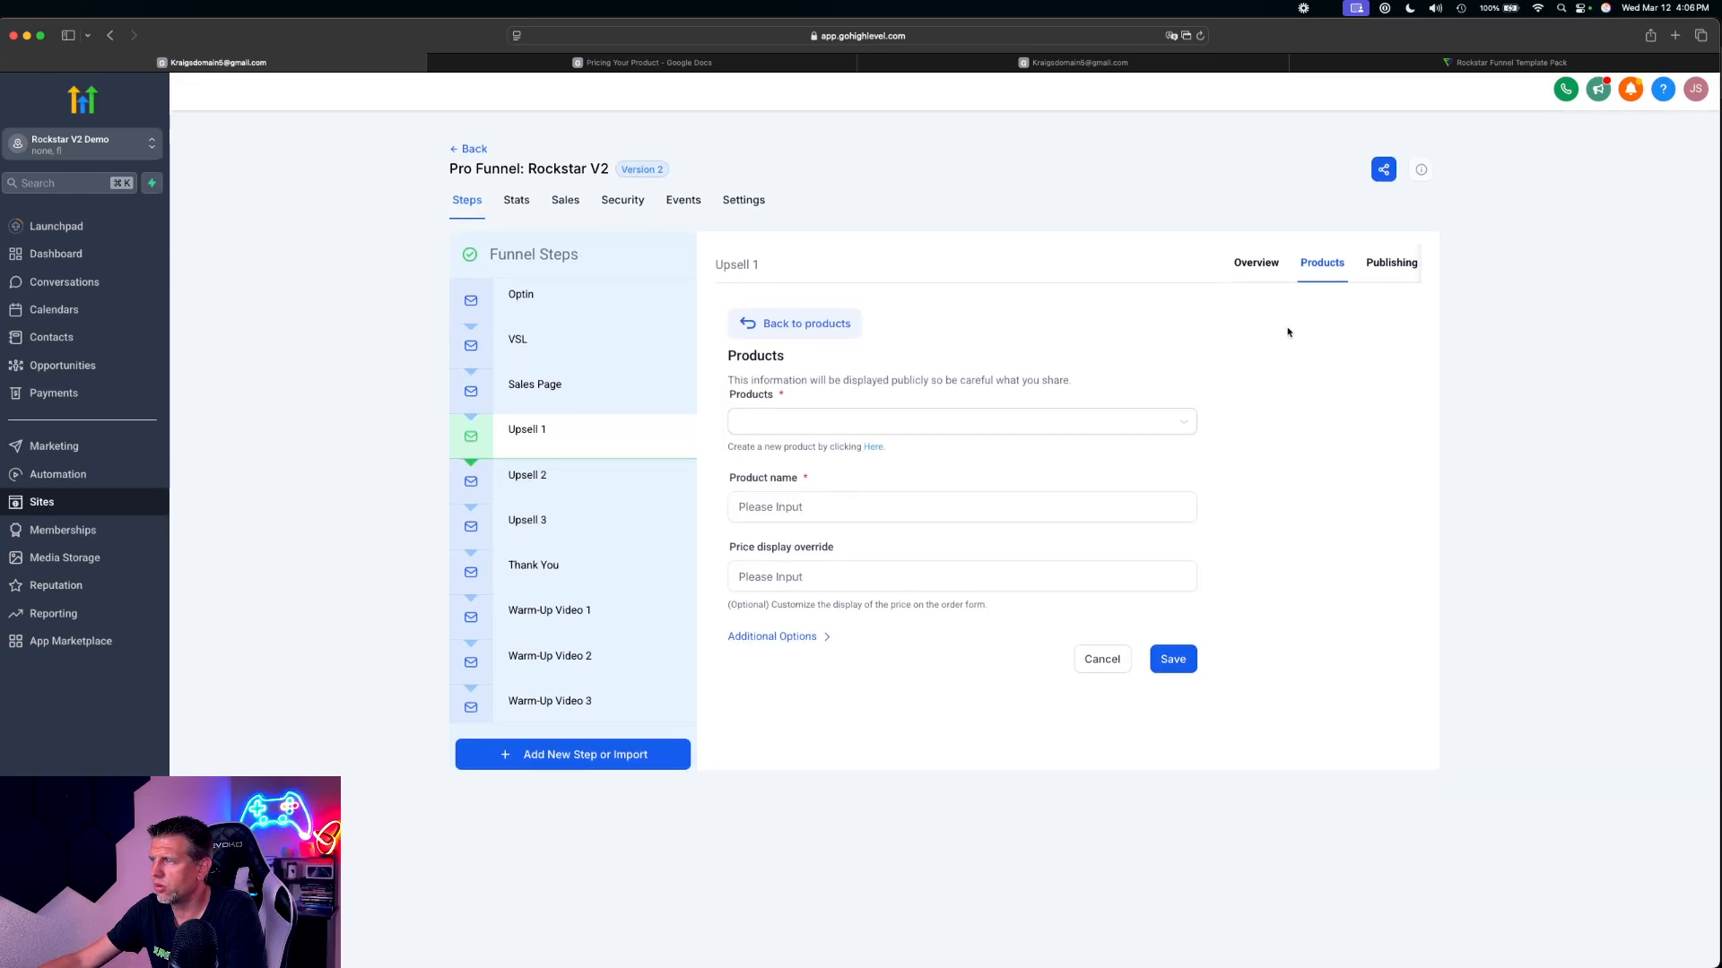
click(807, 422)
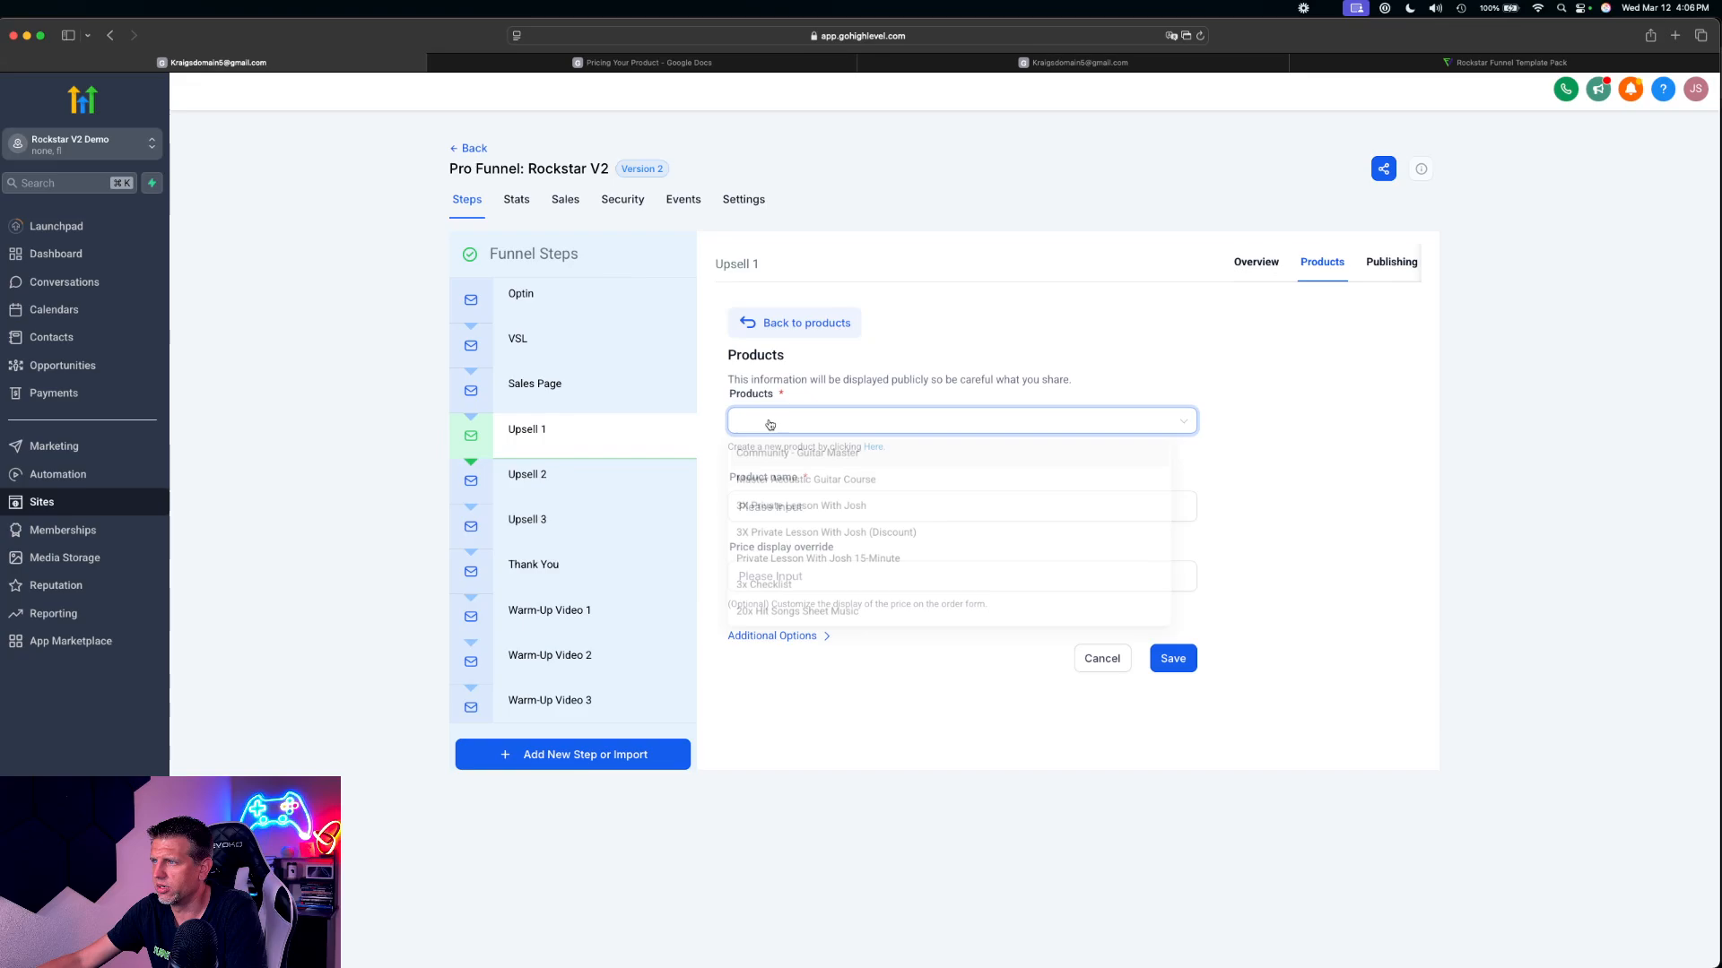
click(834, 538)
click(756, 514)
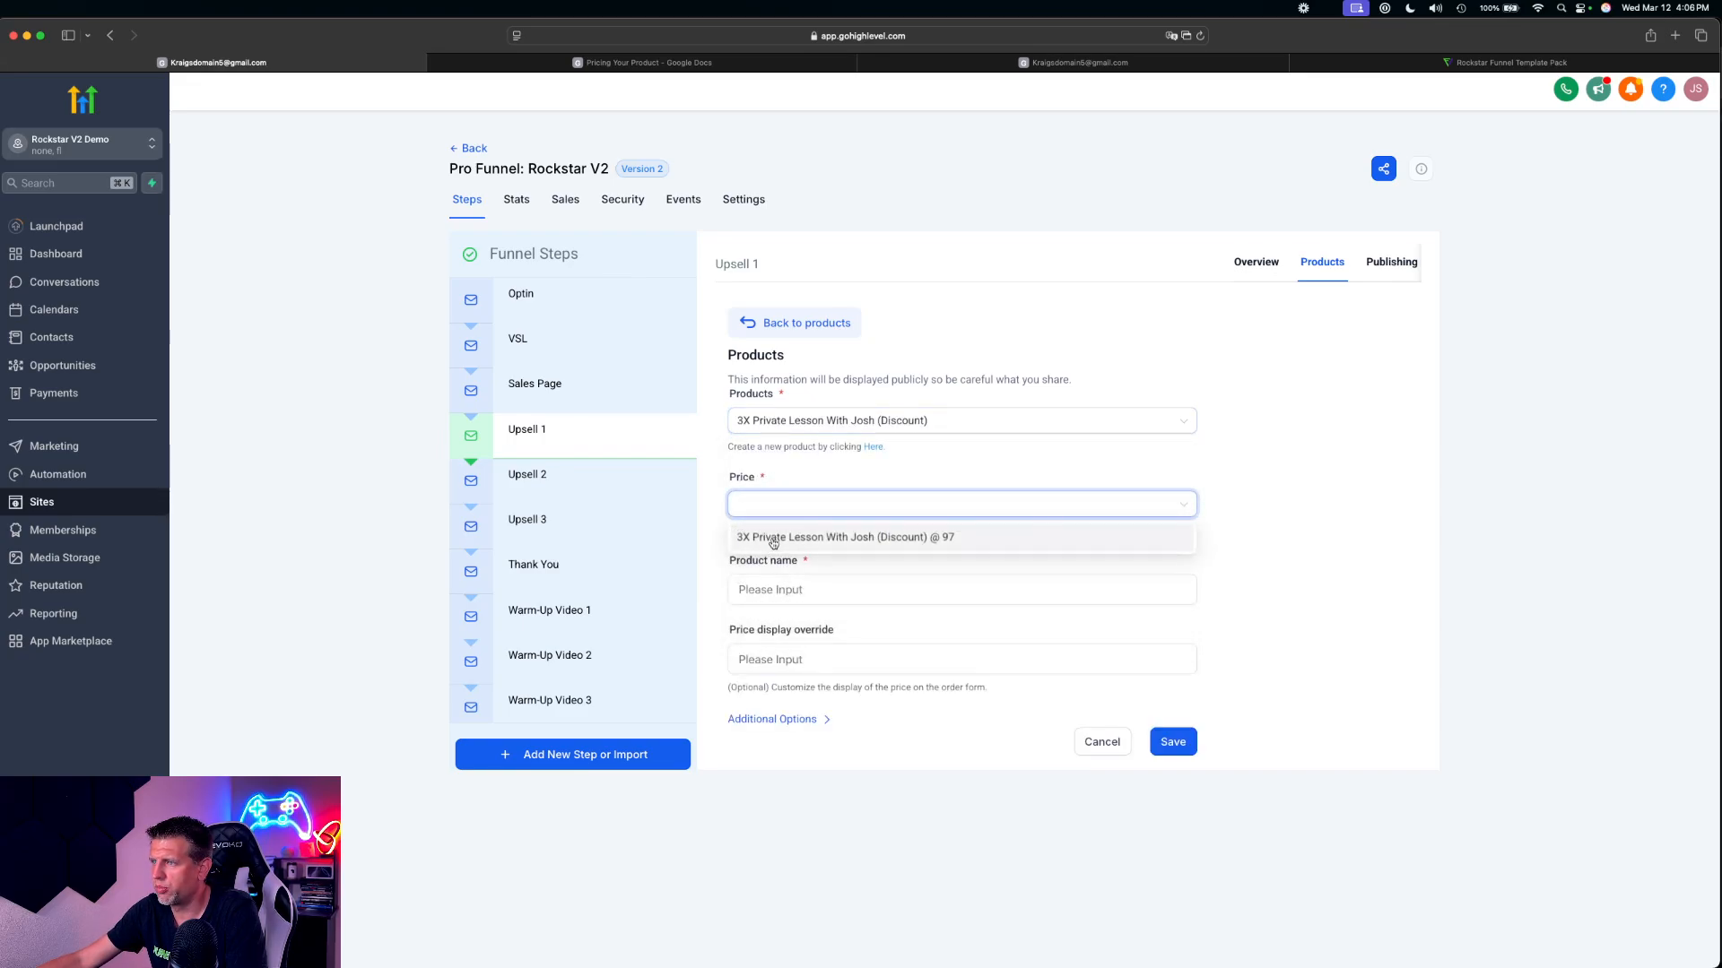
click(776, 540)
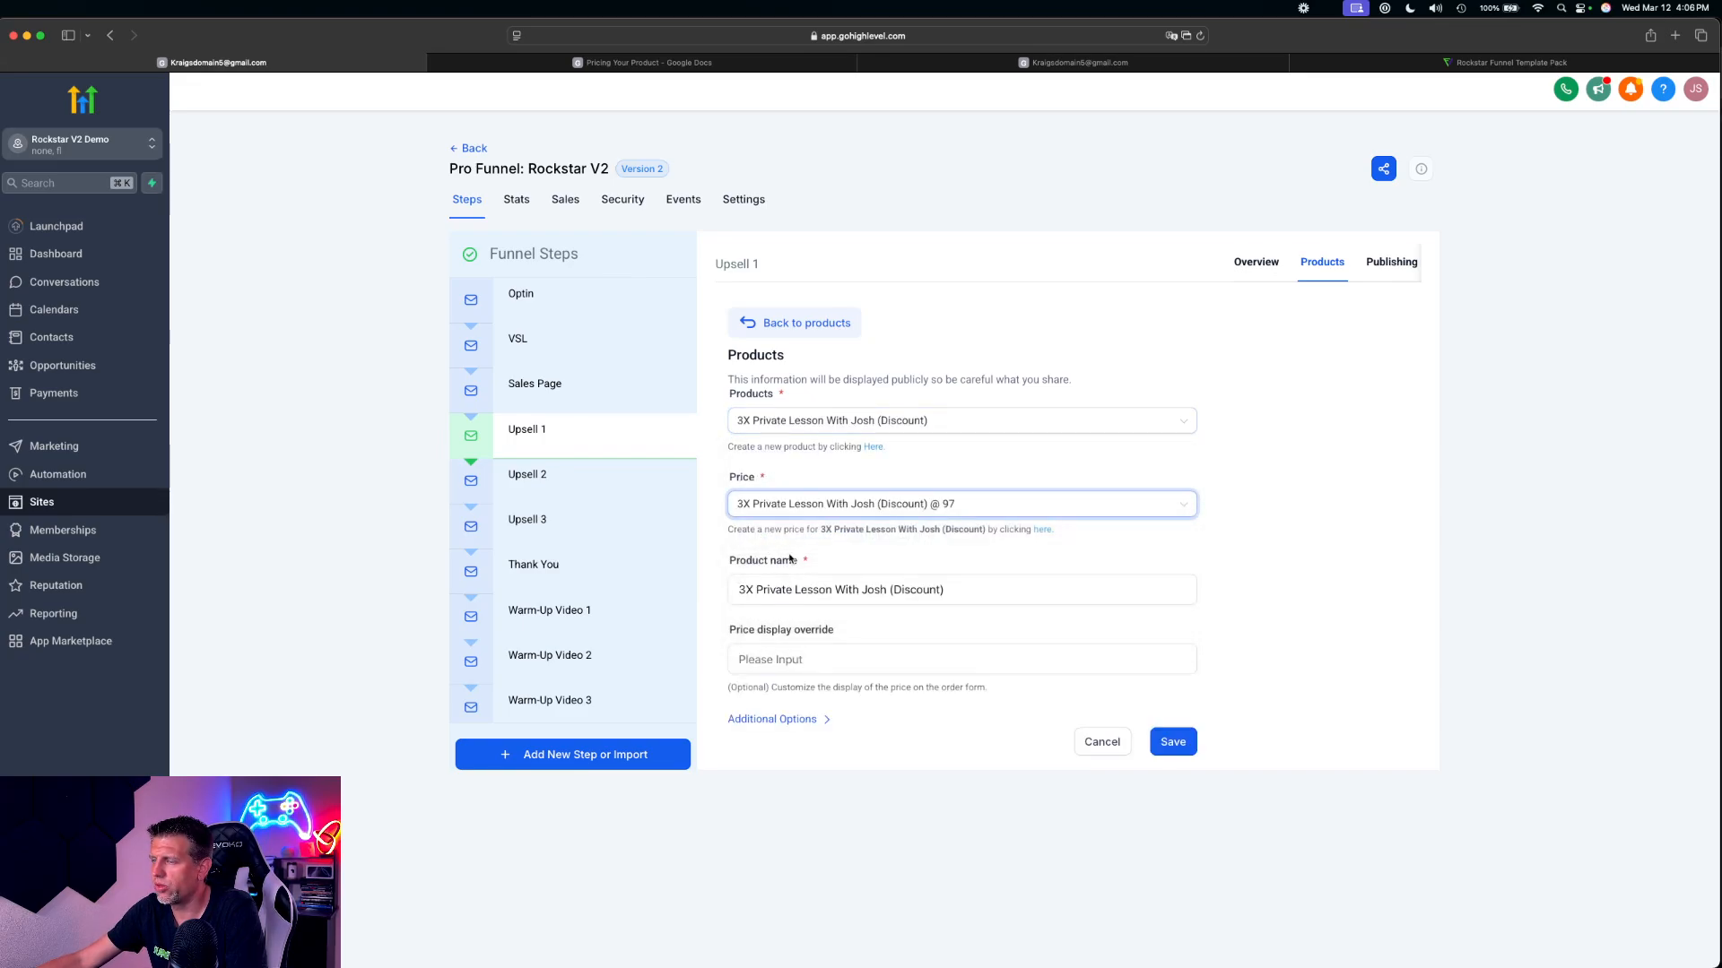
click(1182, 745)
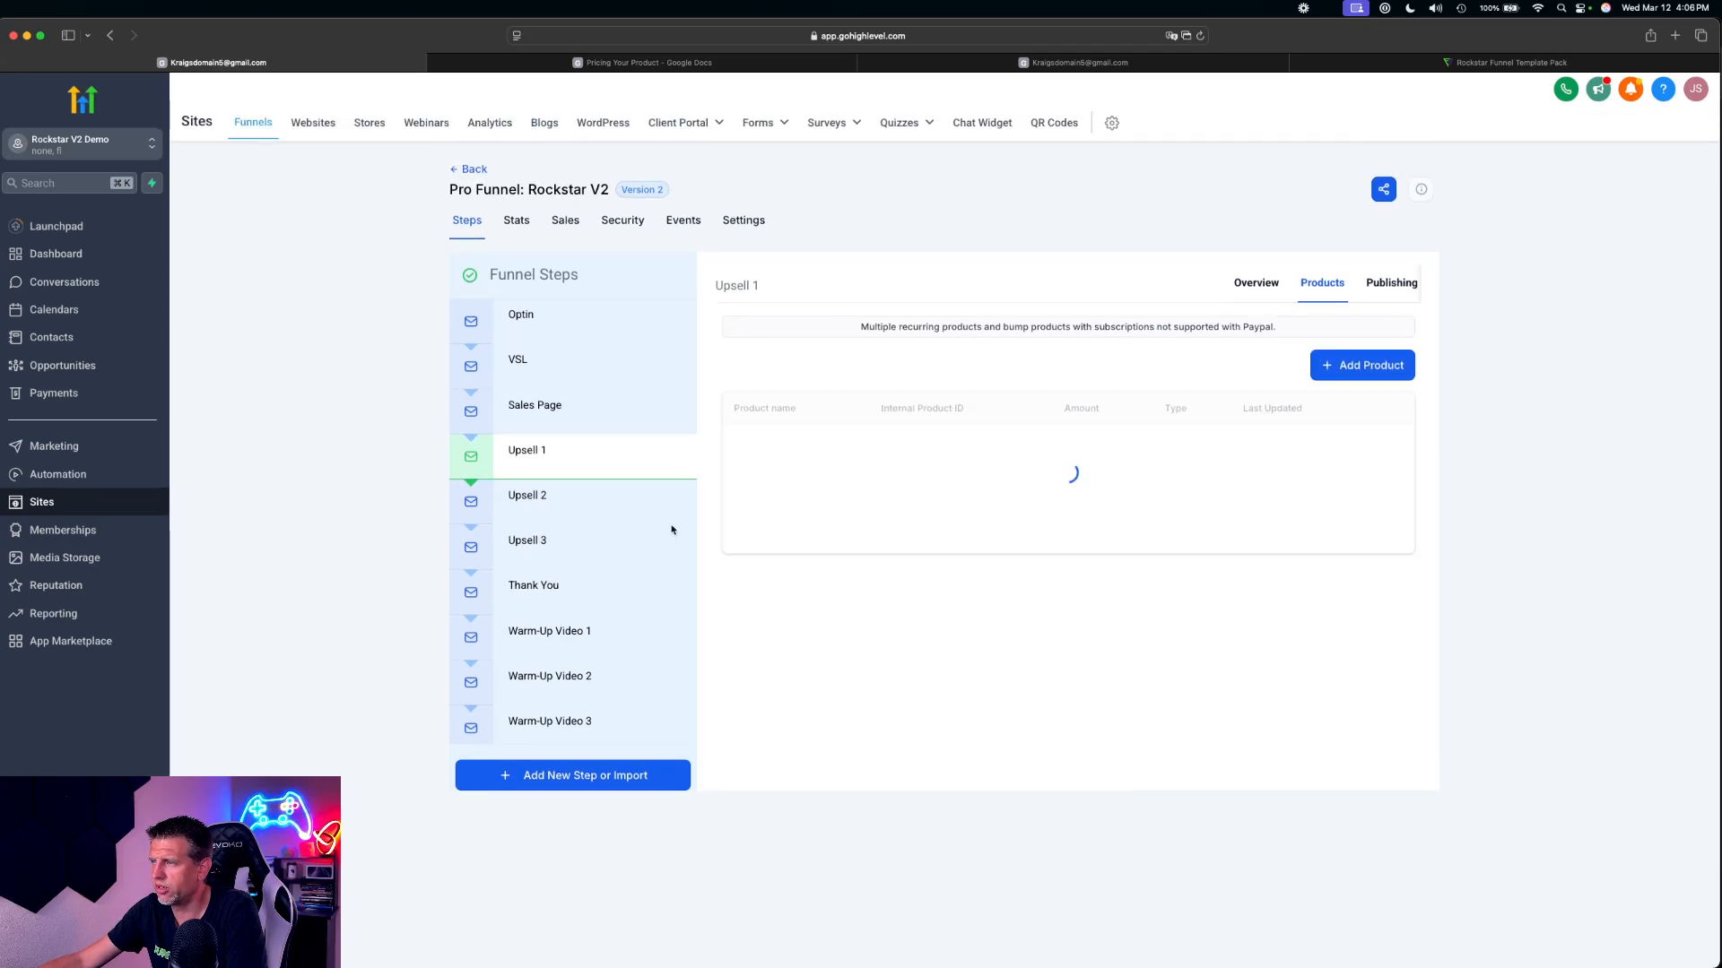
Start a new product entry for the Upsell 2 step and look through its list of available products
click(538, 496)
click(1332, 285)
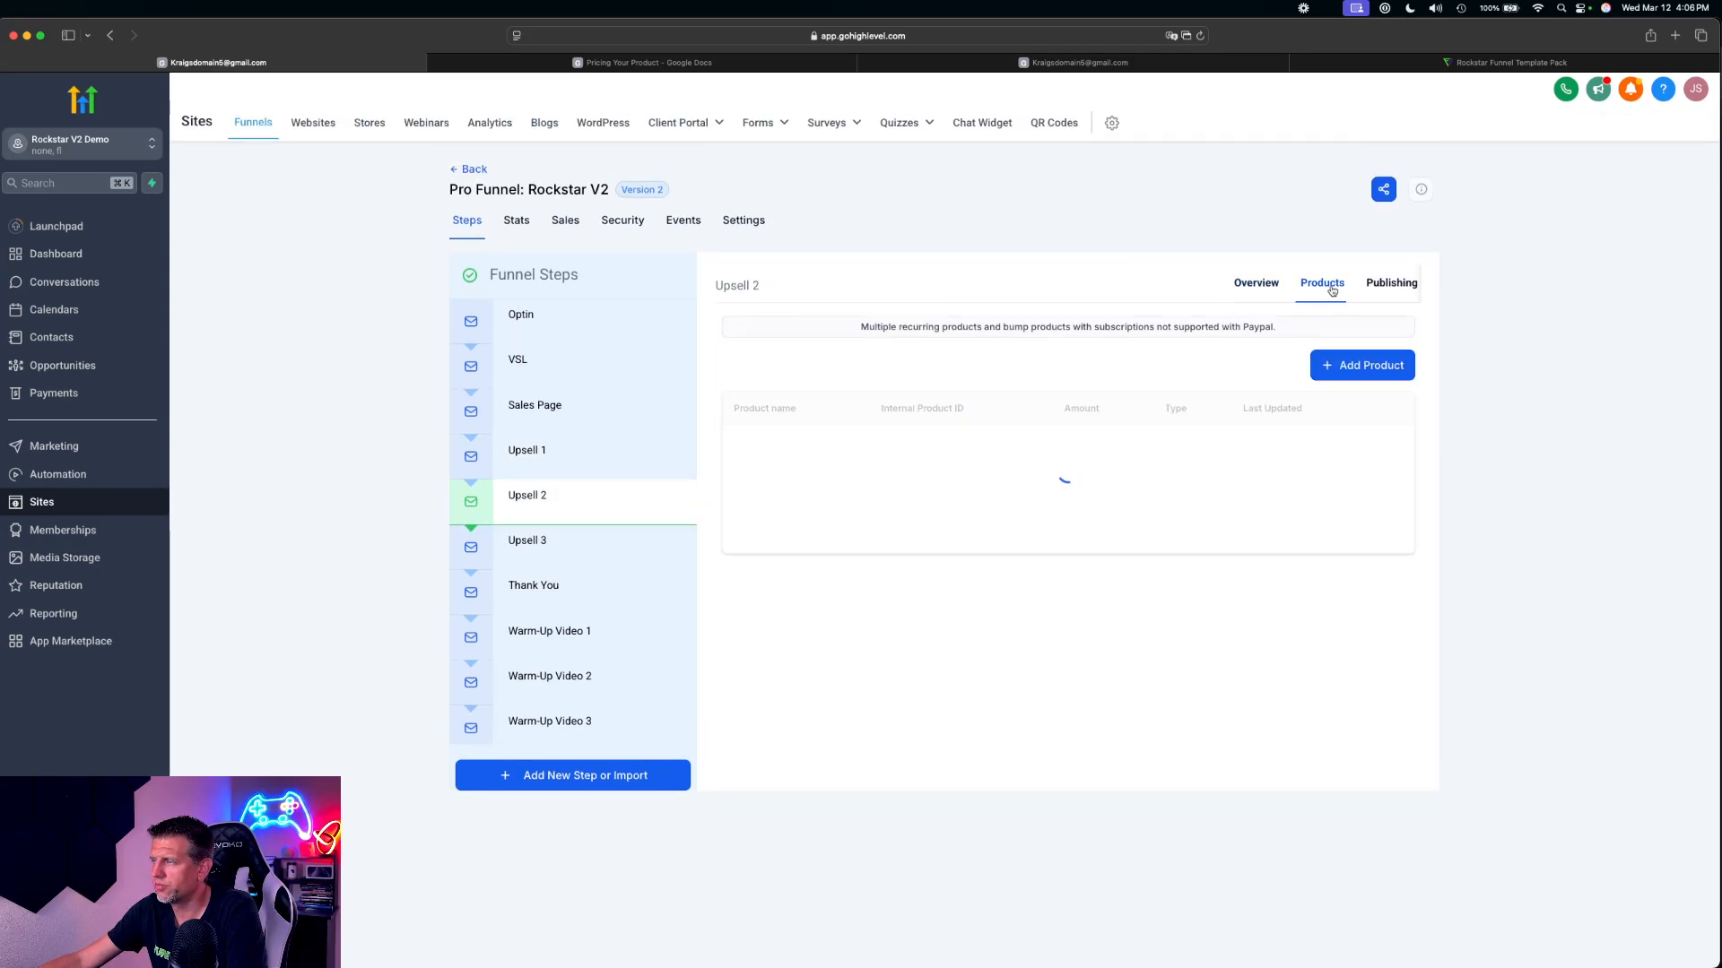
click(1373, 370)
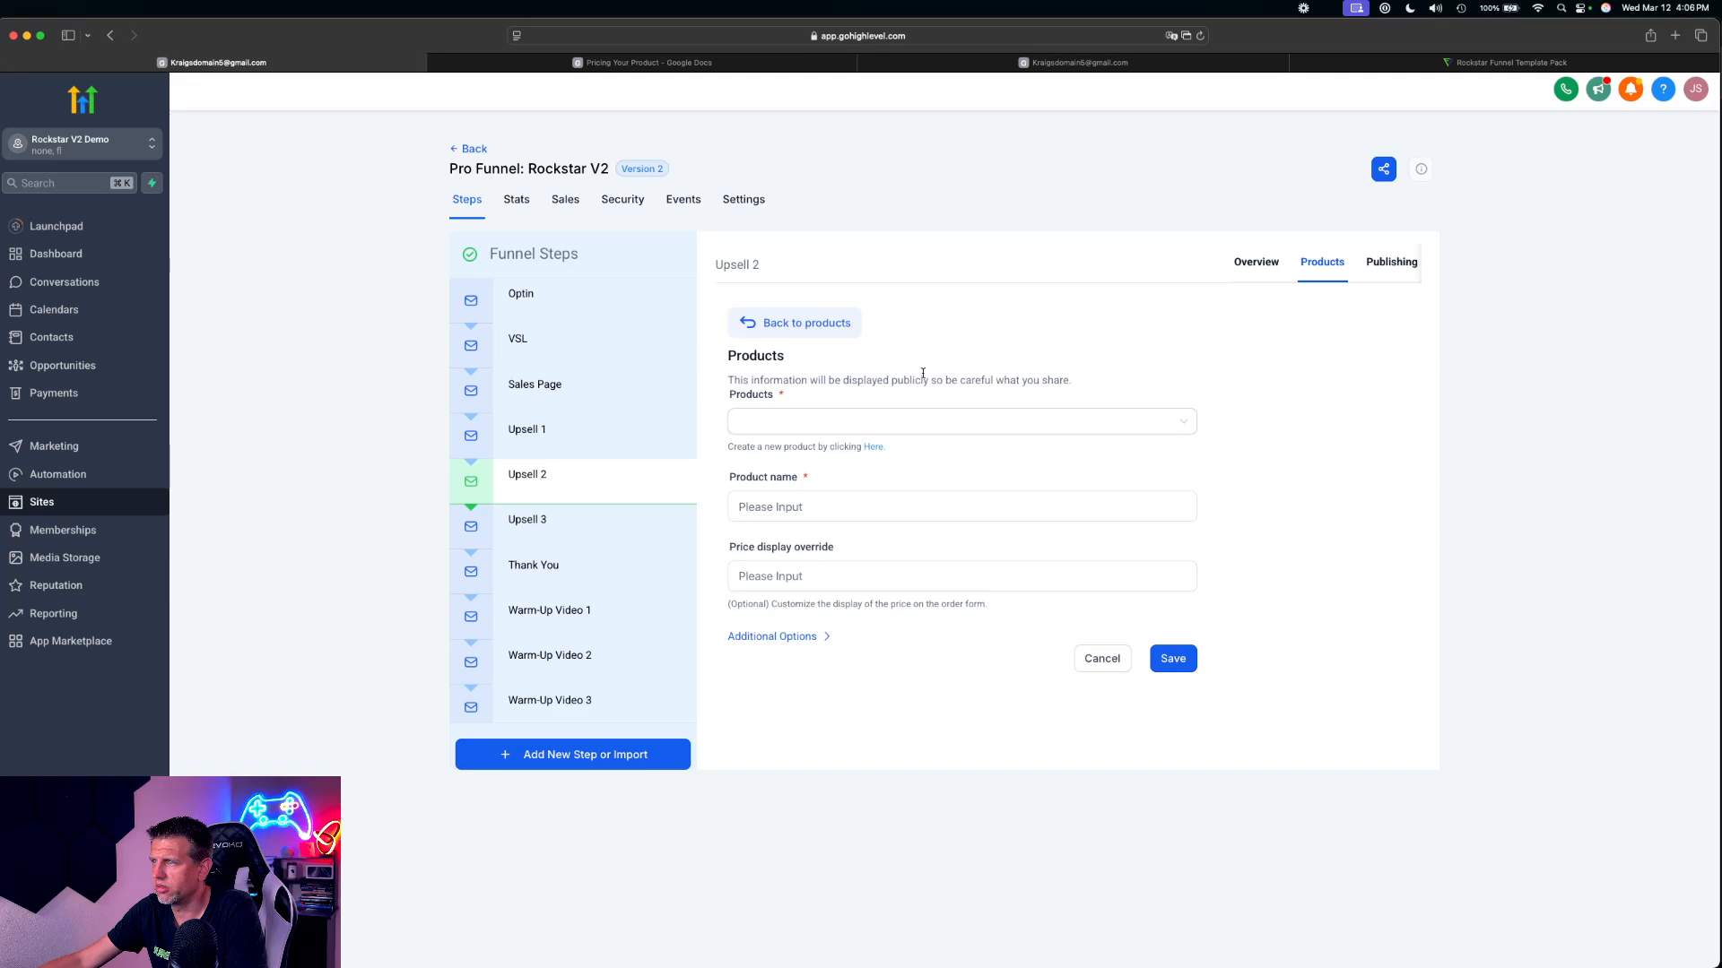
click(897, 420)
scroll(817, 551, down, 3)
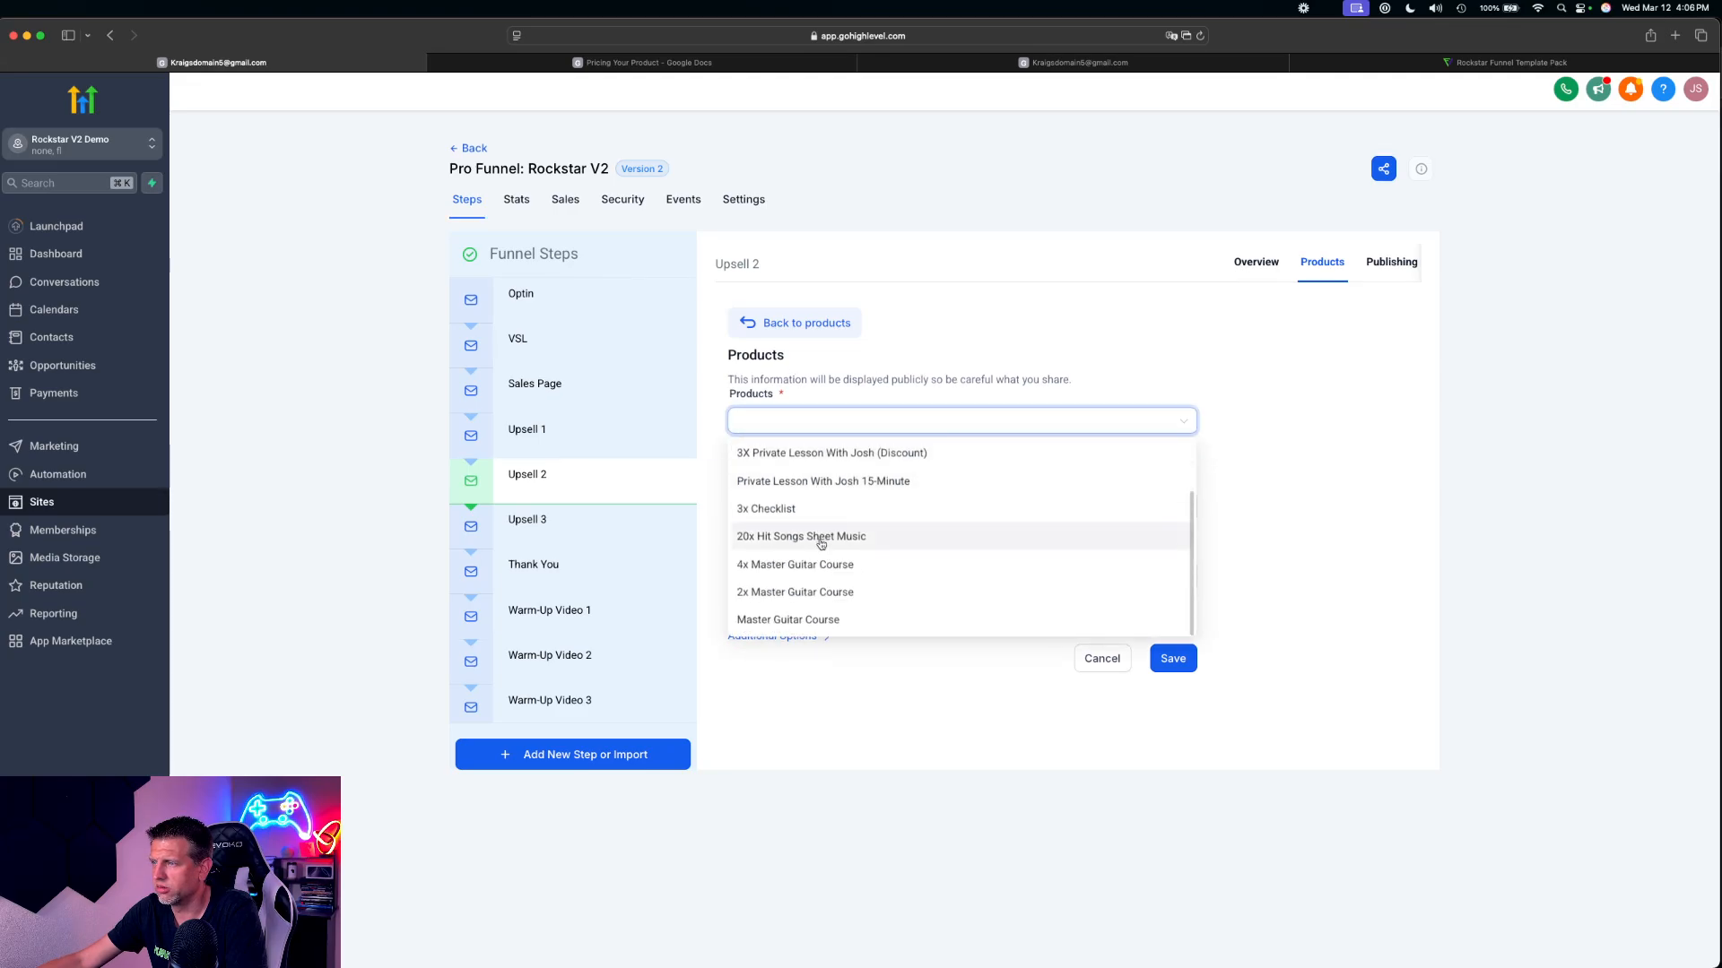
scroll(817, 551, up, 4)
Check the OTO 2 offer in the Pricing Your Product document in Google Docs, then return to the HighLevel funnel
click(631, 63)
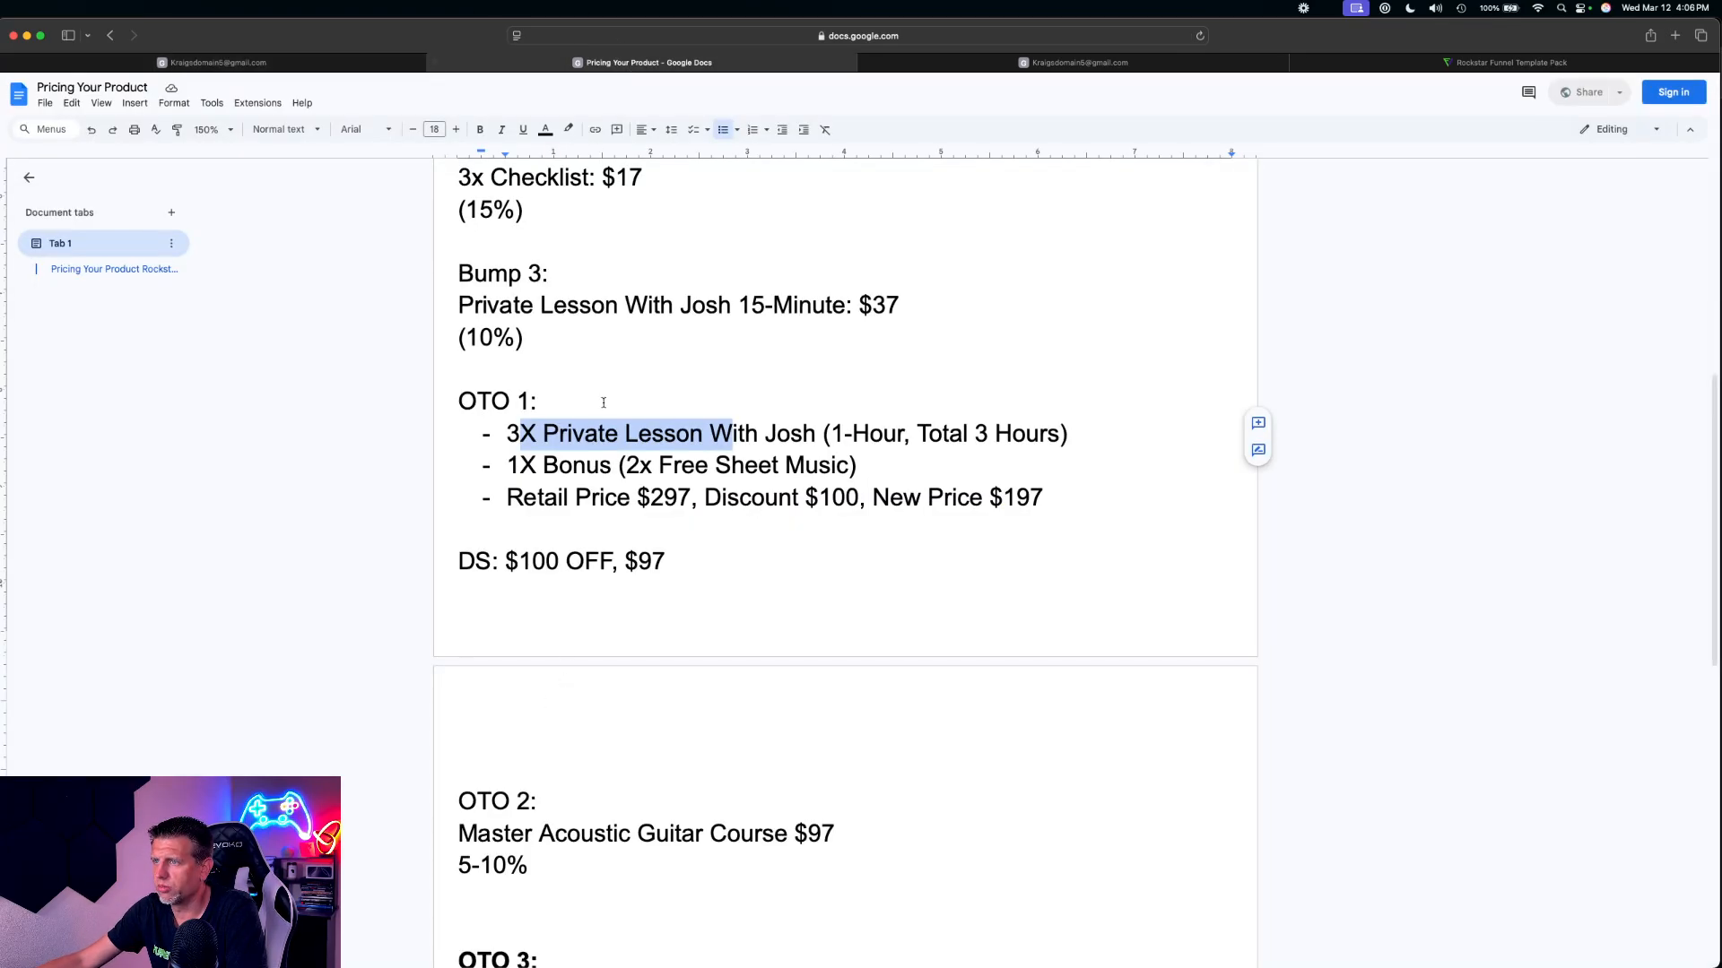
scroll(557, 584, down, 5)
drag(477, 507, 751, 505)
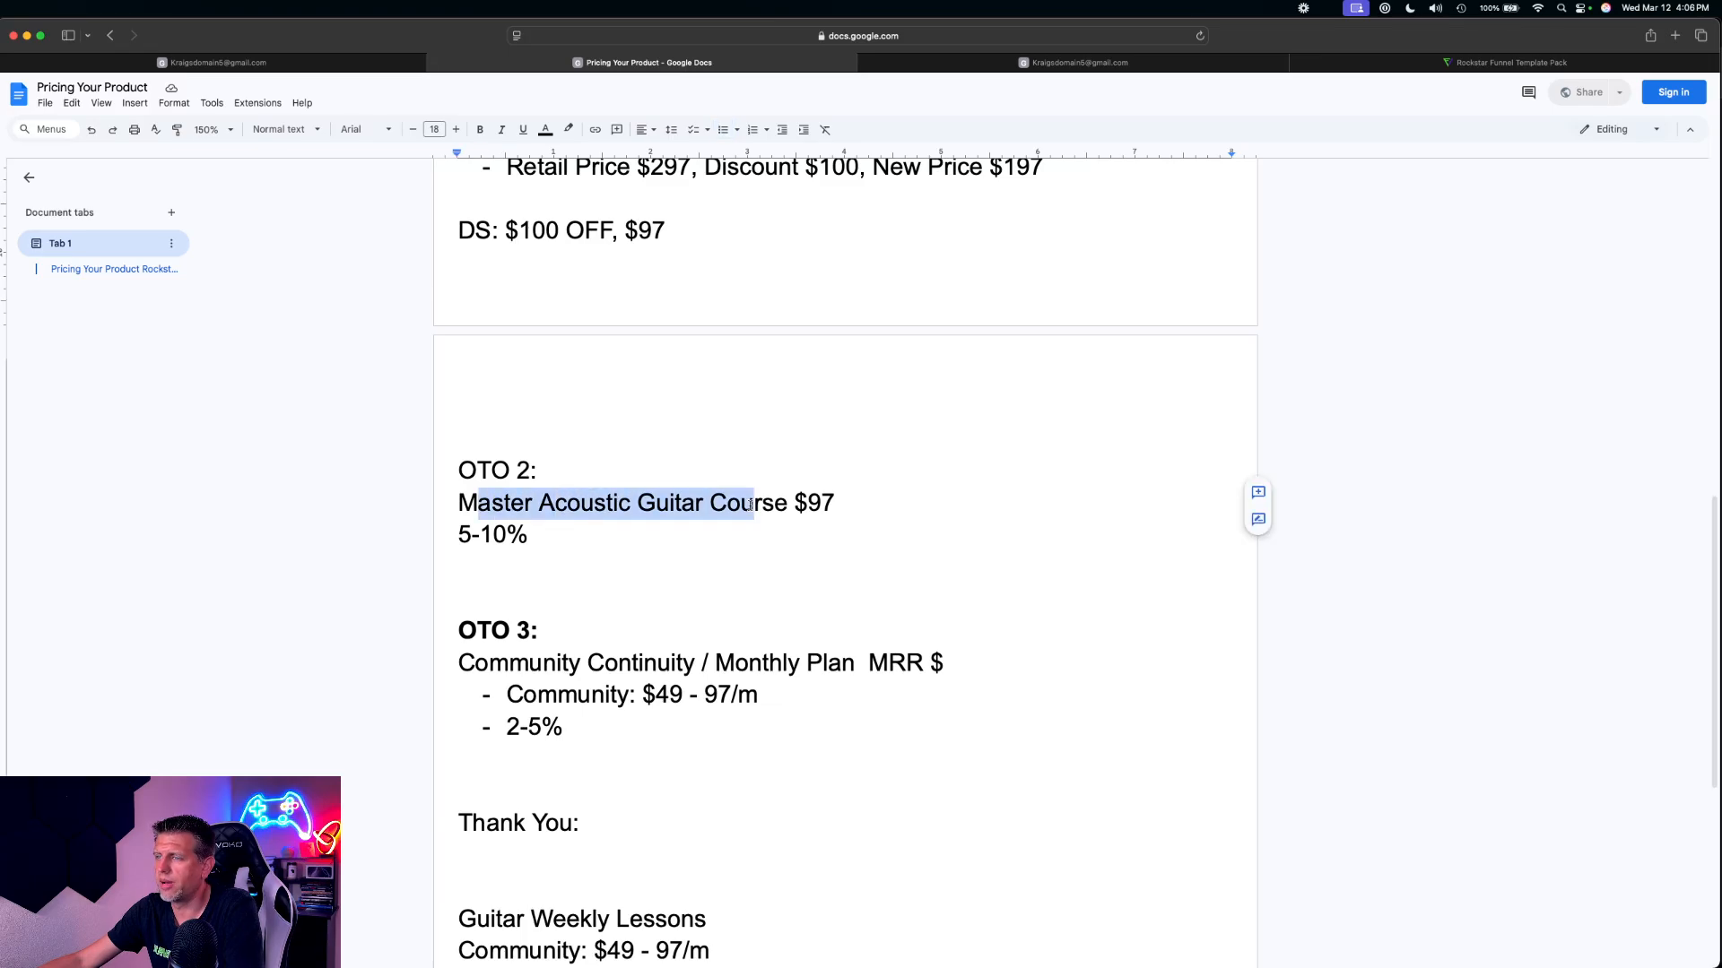
click(215, 63)
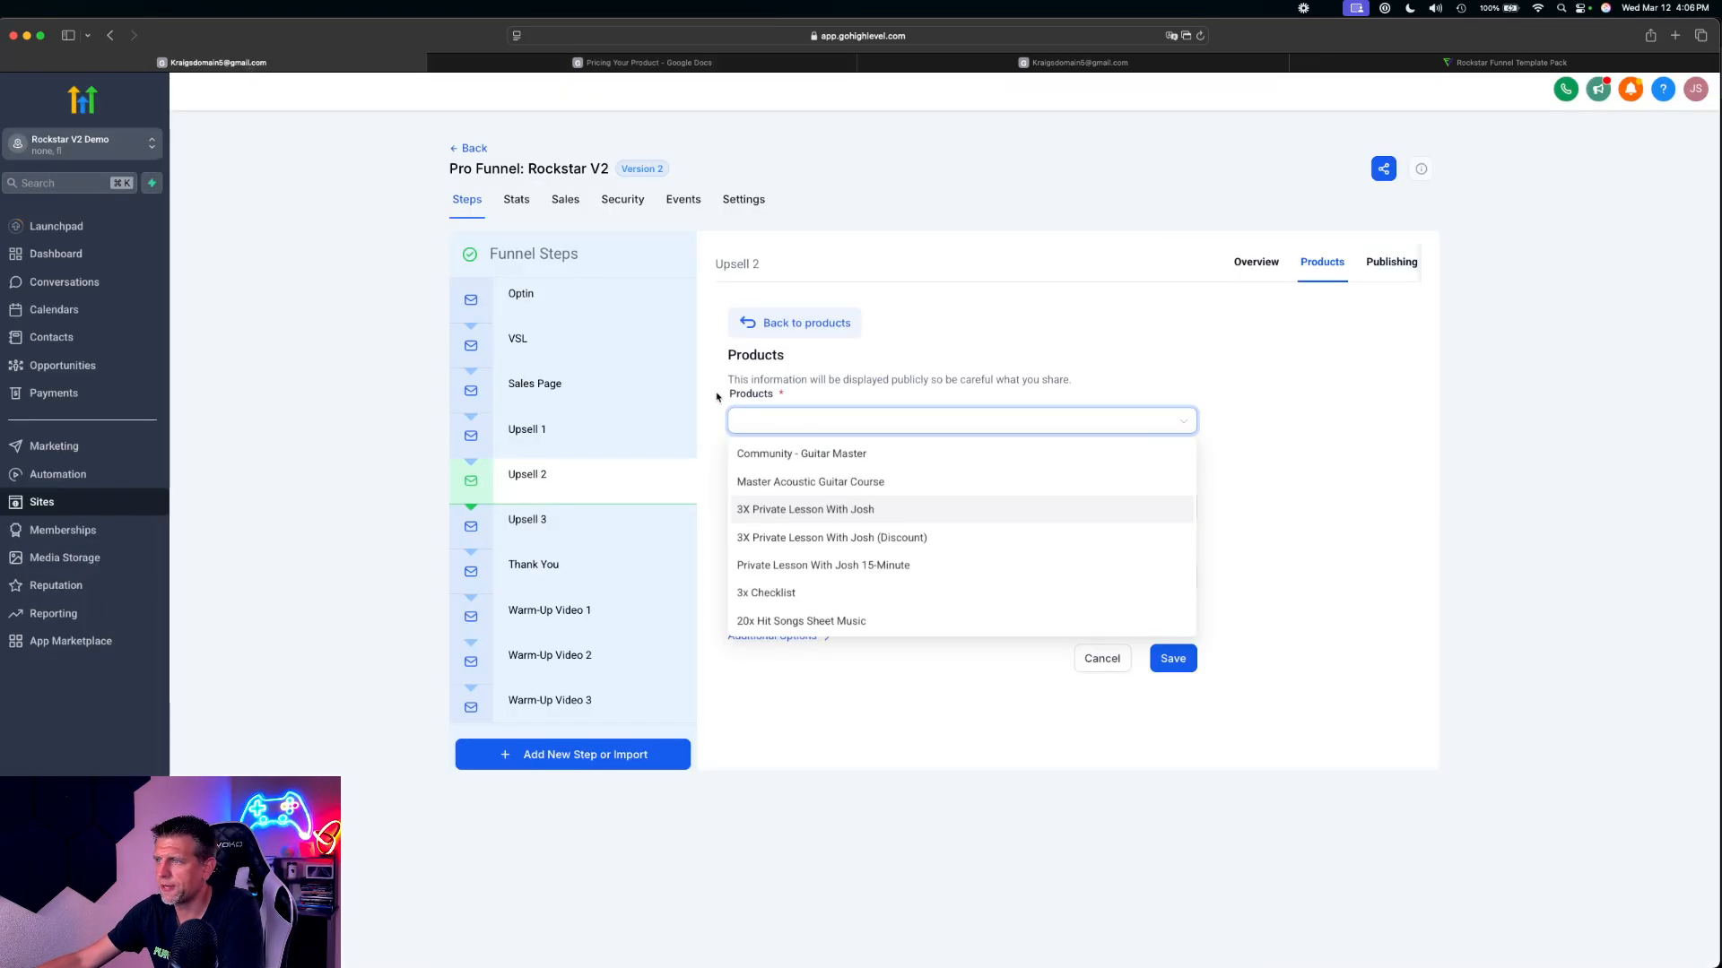
Add Master Acoustic Guitar Course with the price Master Acoustic Guitar Course @ 47 to the Upsell 2 products and save it
click(932, 483)
click(815, 506)
click(838, 542)
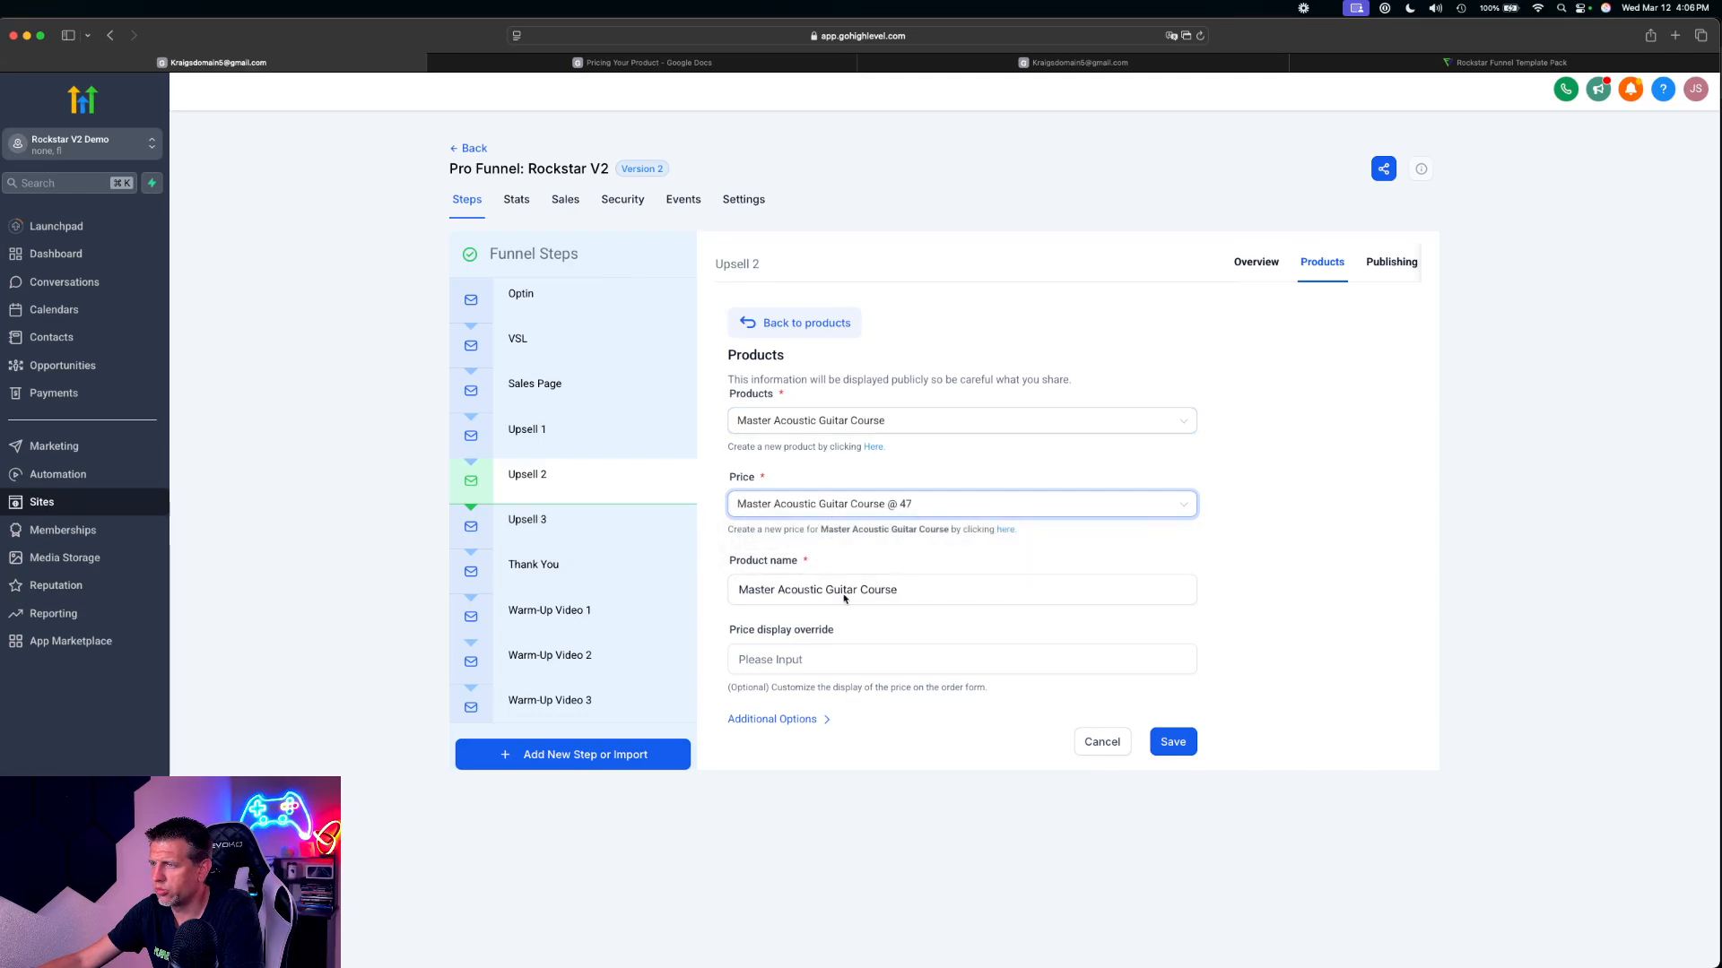
click(1171, 742)
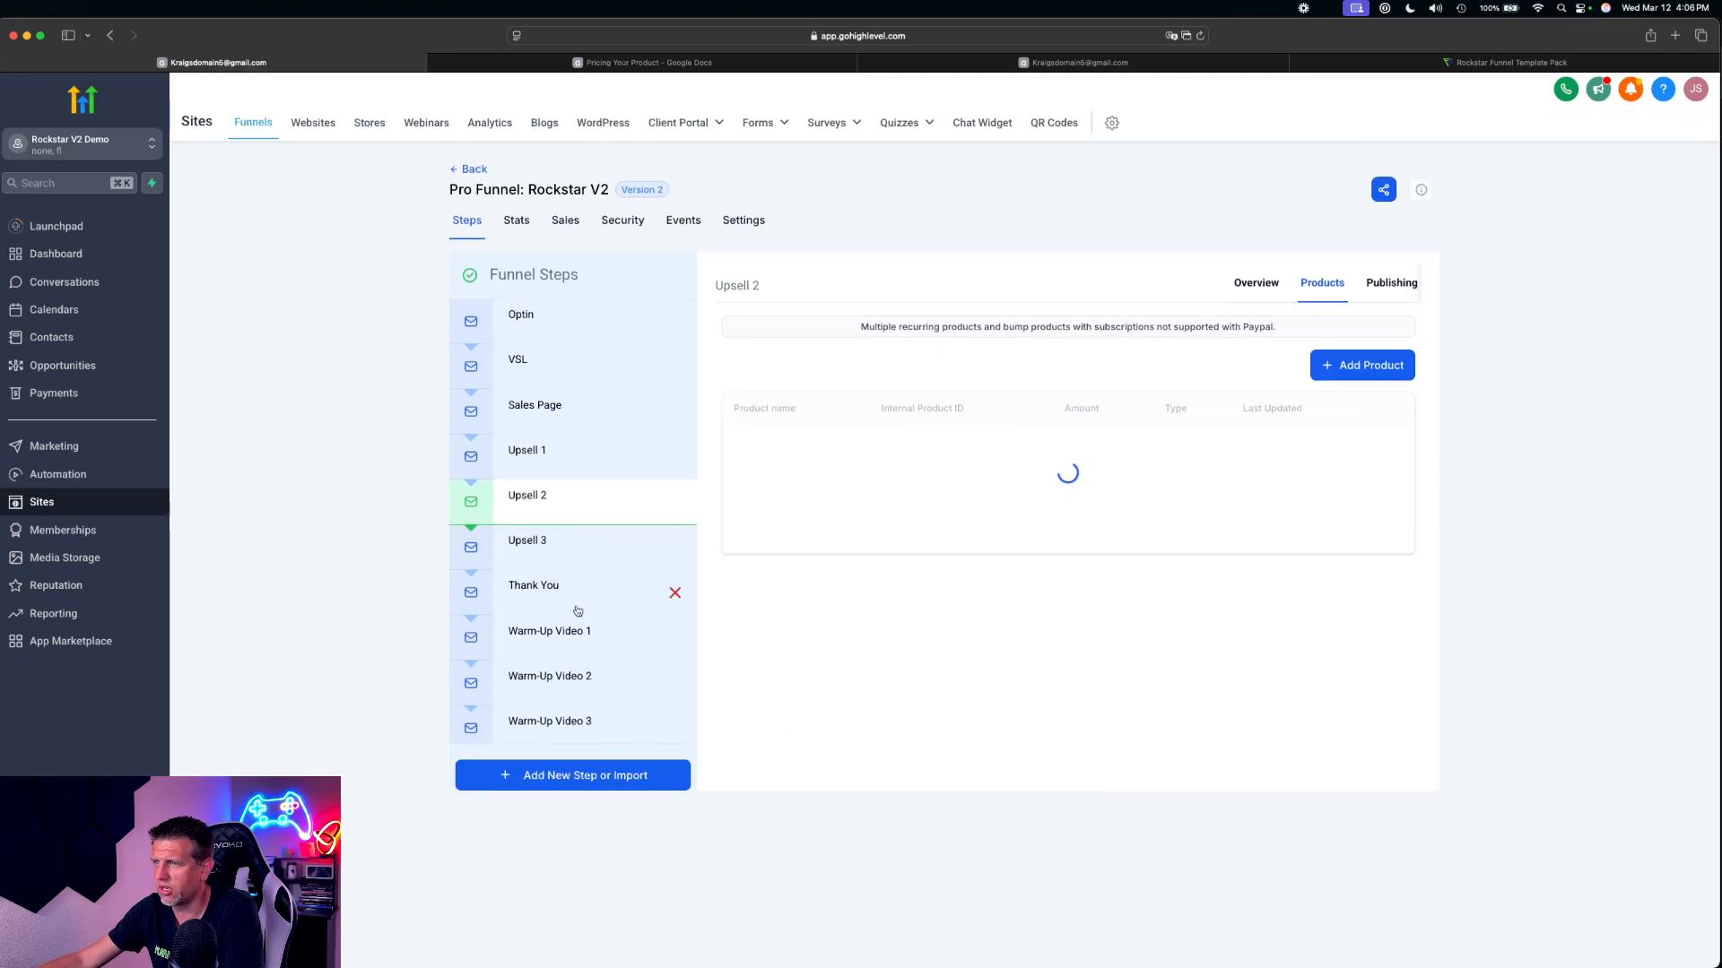
Add Community - Guitar Master with the price Community @ 49 to the Upsell 3 products and save it
click(541, 544)
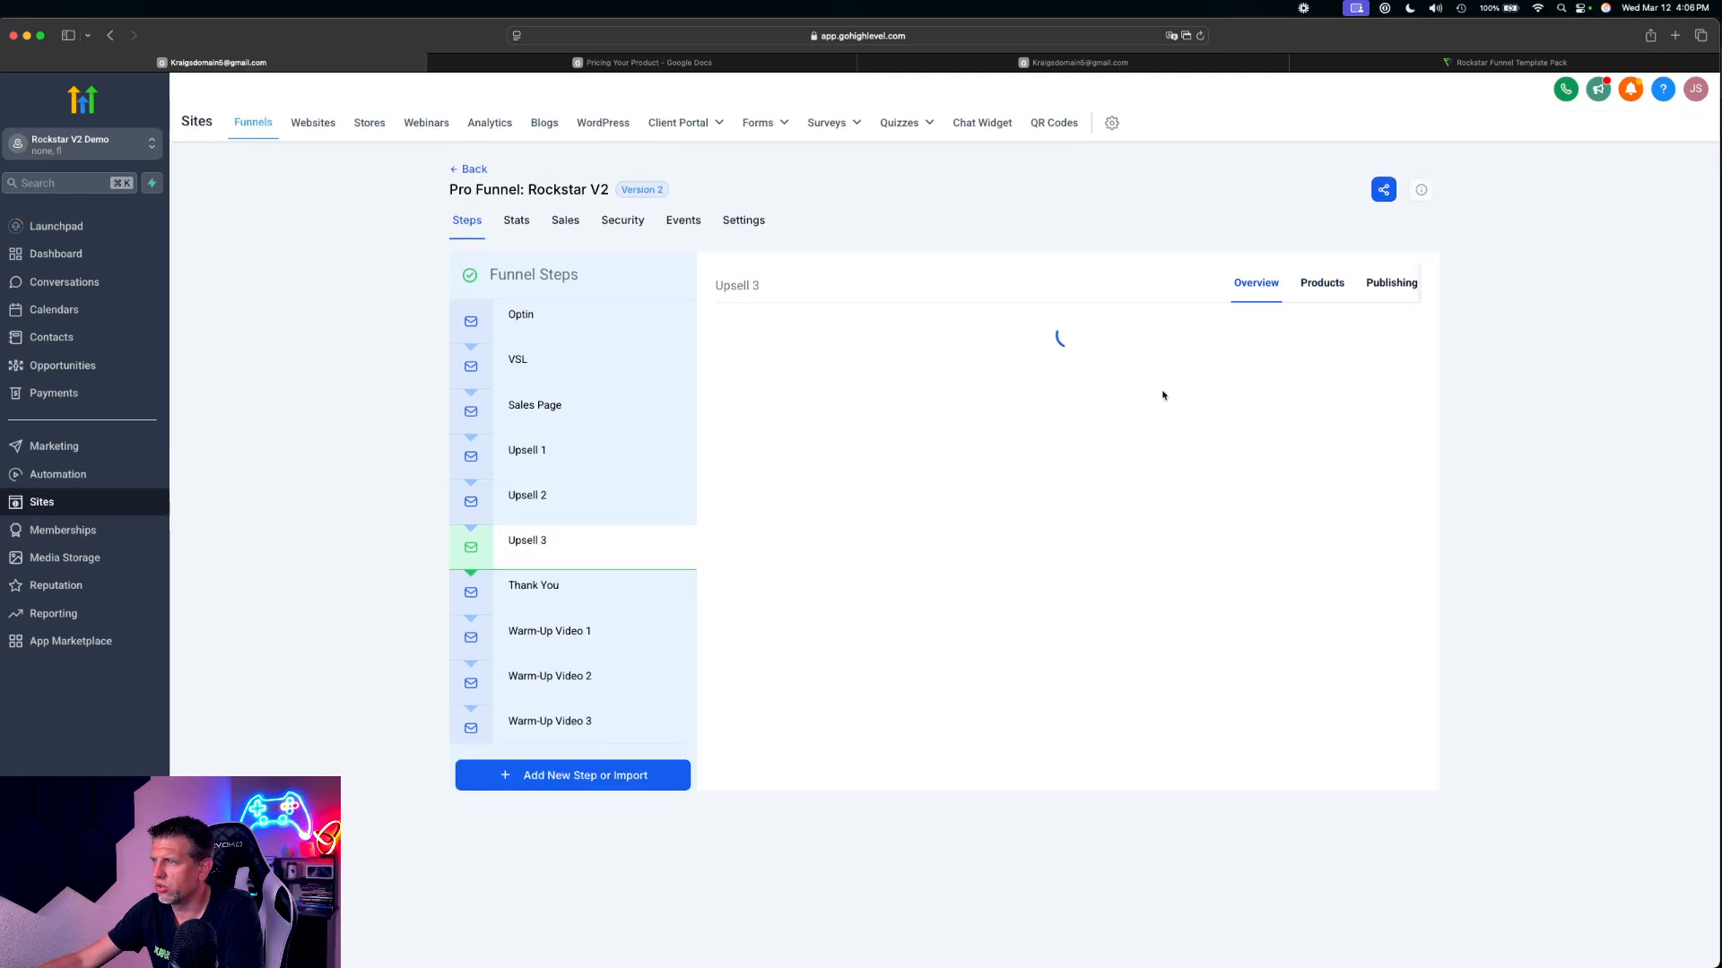
click(1317, 287)
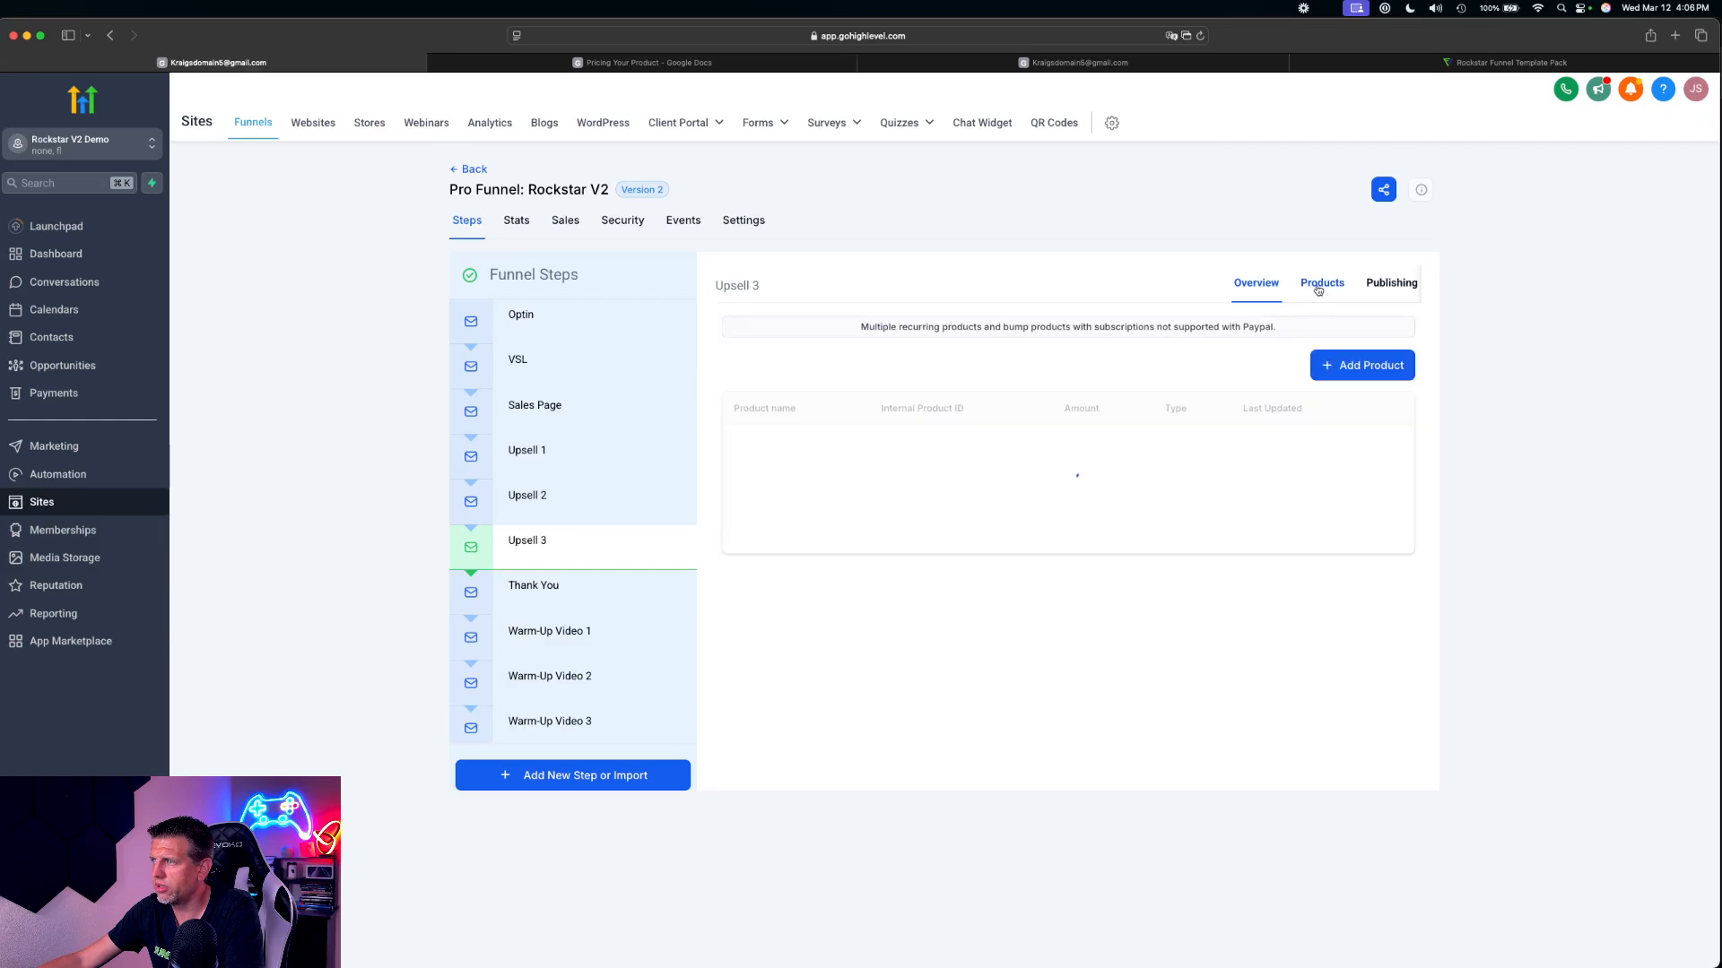
click(1365, 365)
click(813, 423)
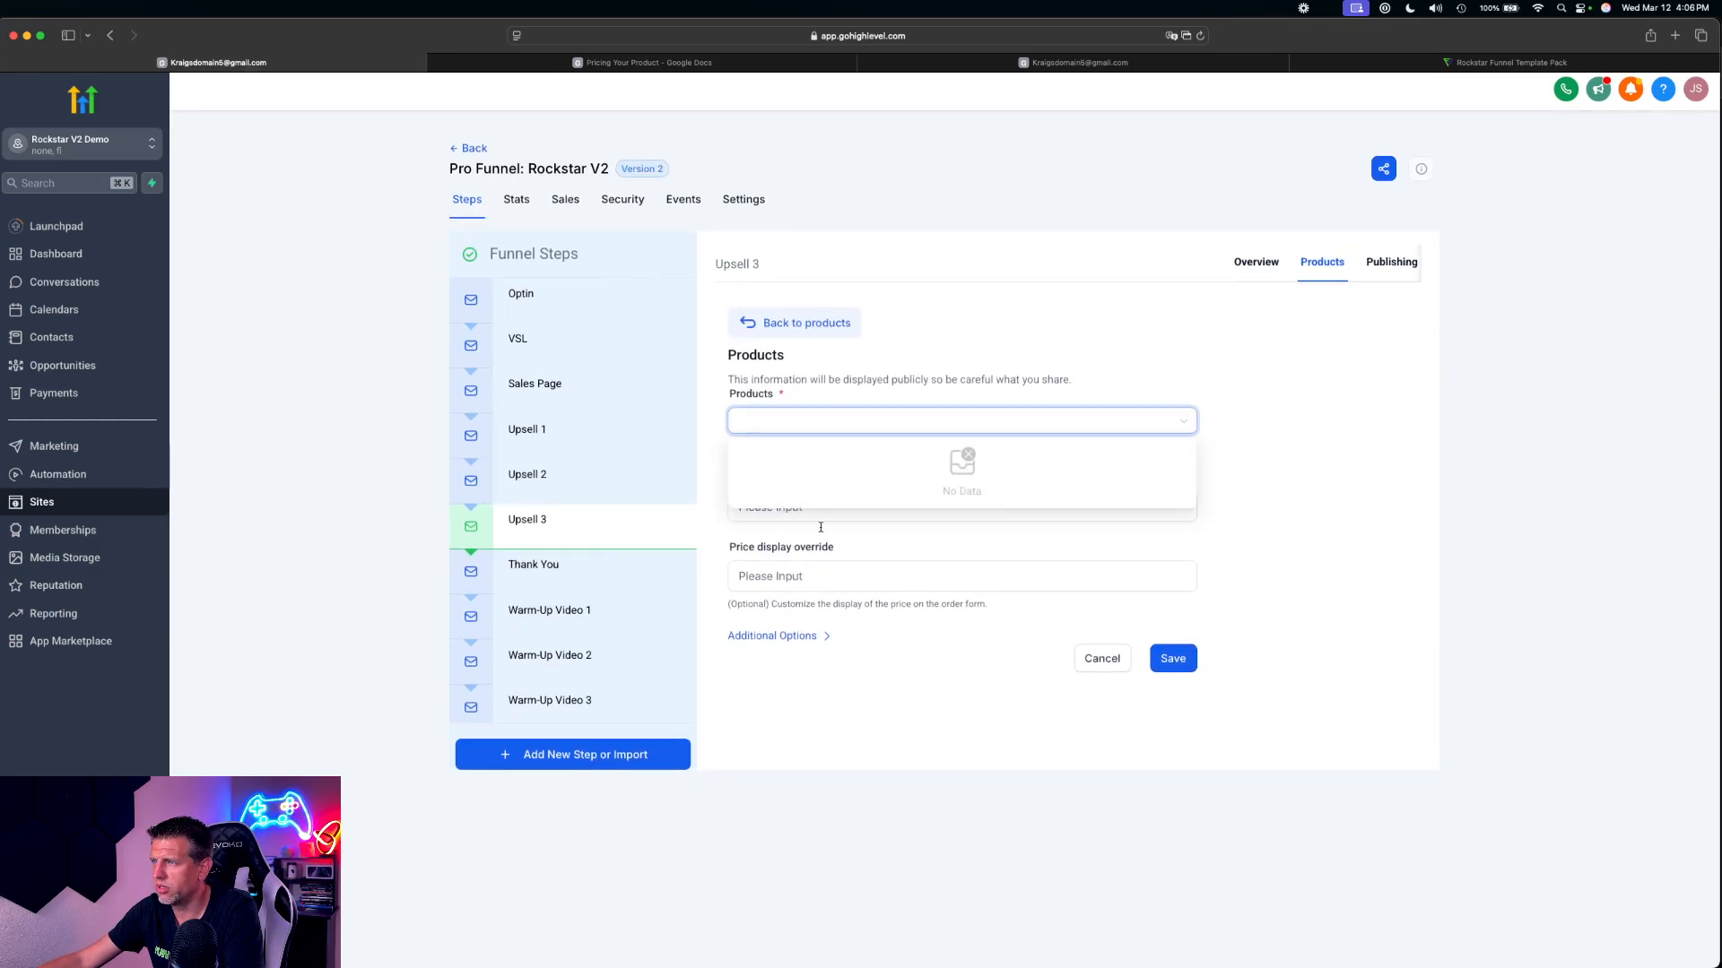
click(918, 346)
click(834, 426)
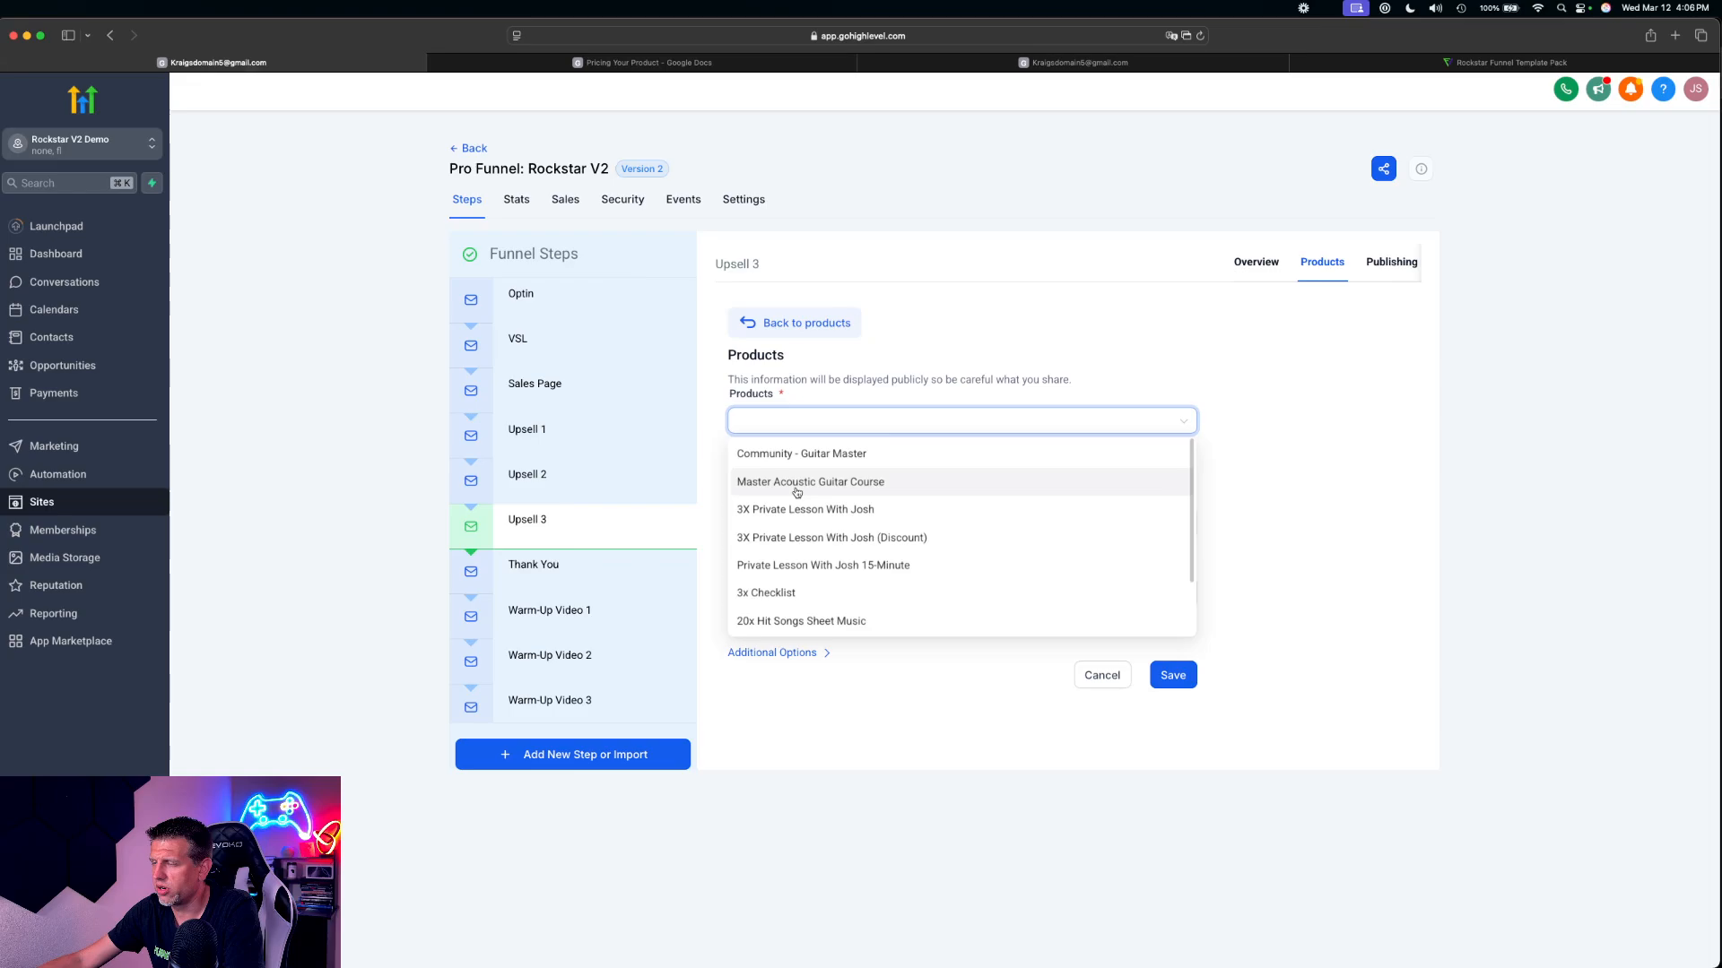
click(880, 457)
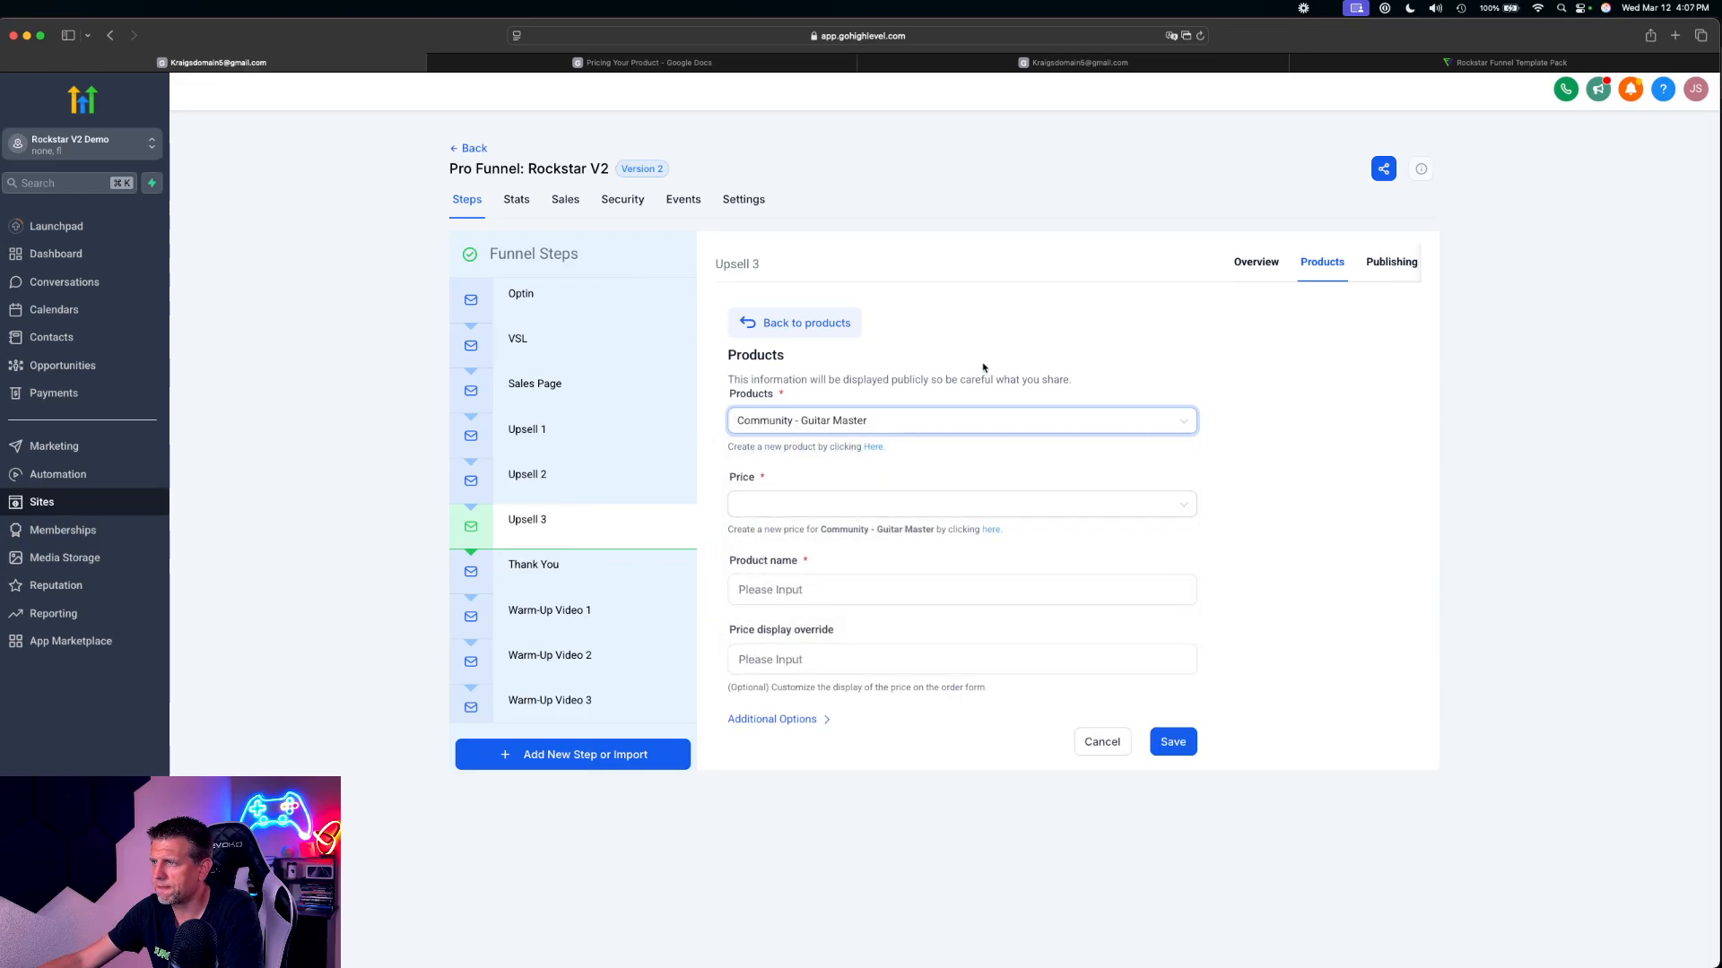
click(780, 505)
click(803, 533)
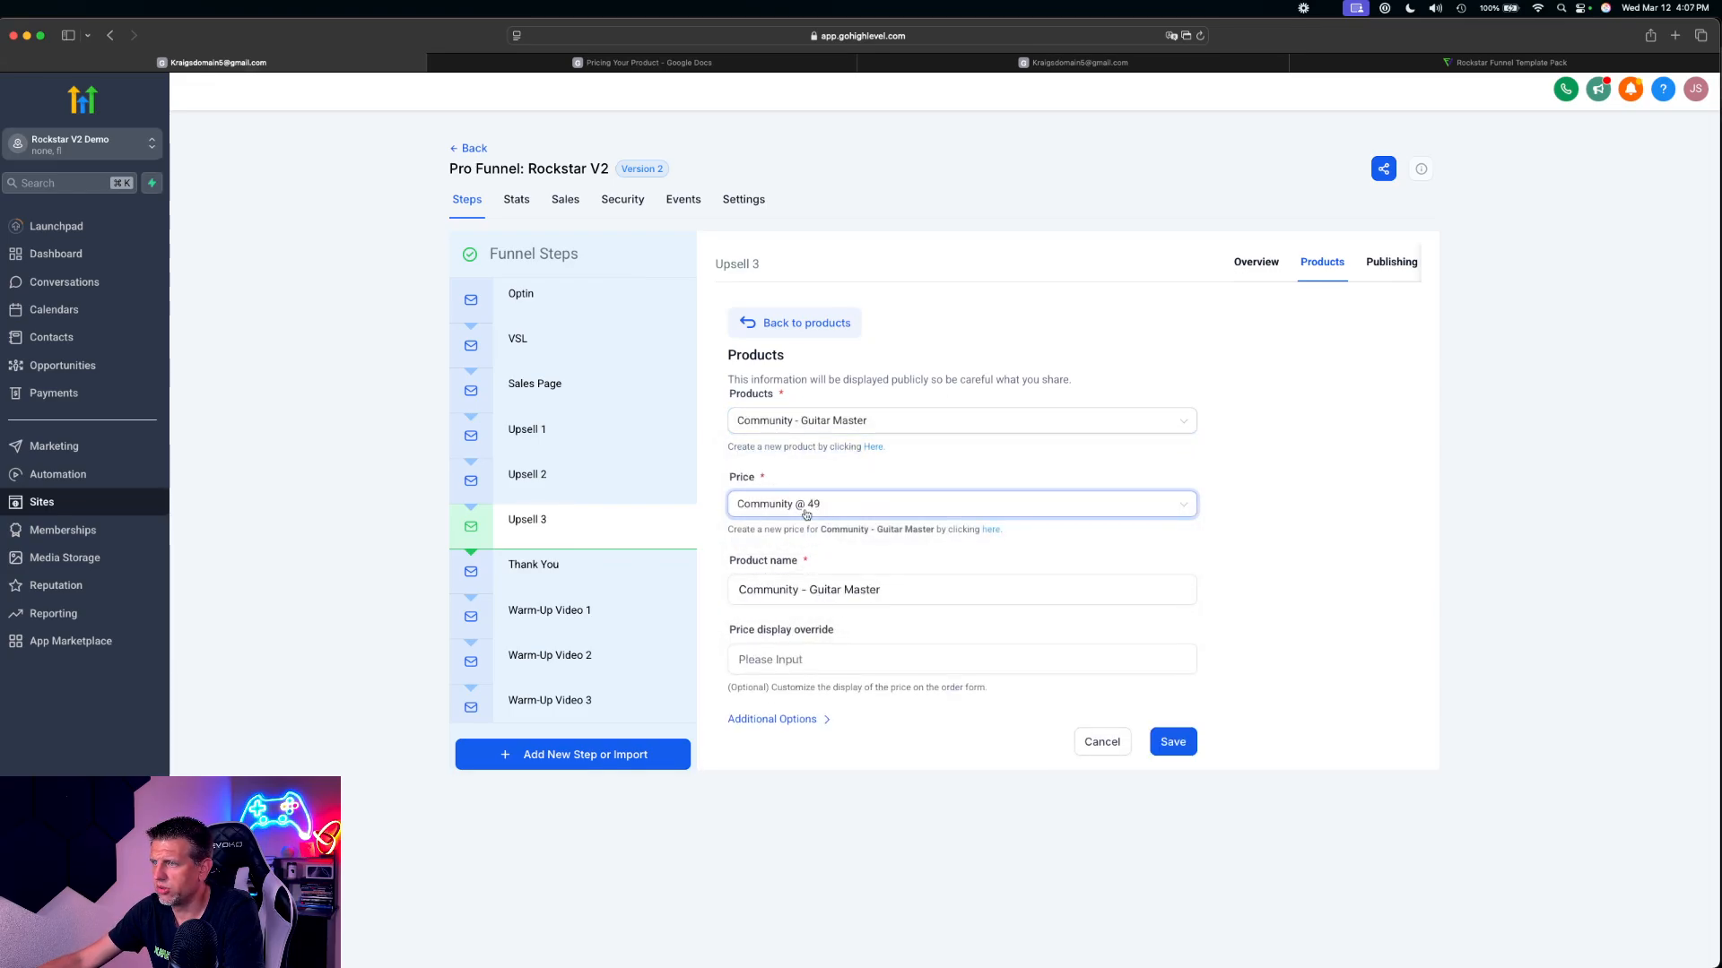
click(1180, 746)
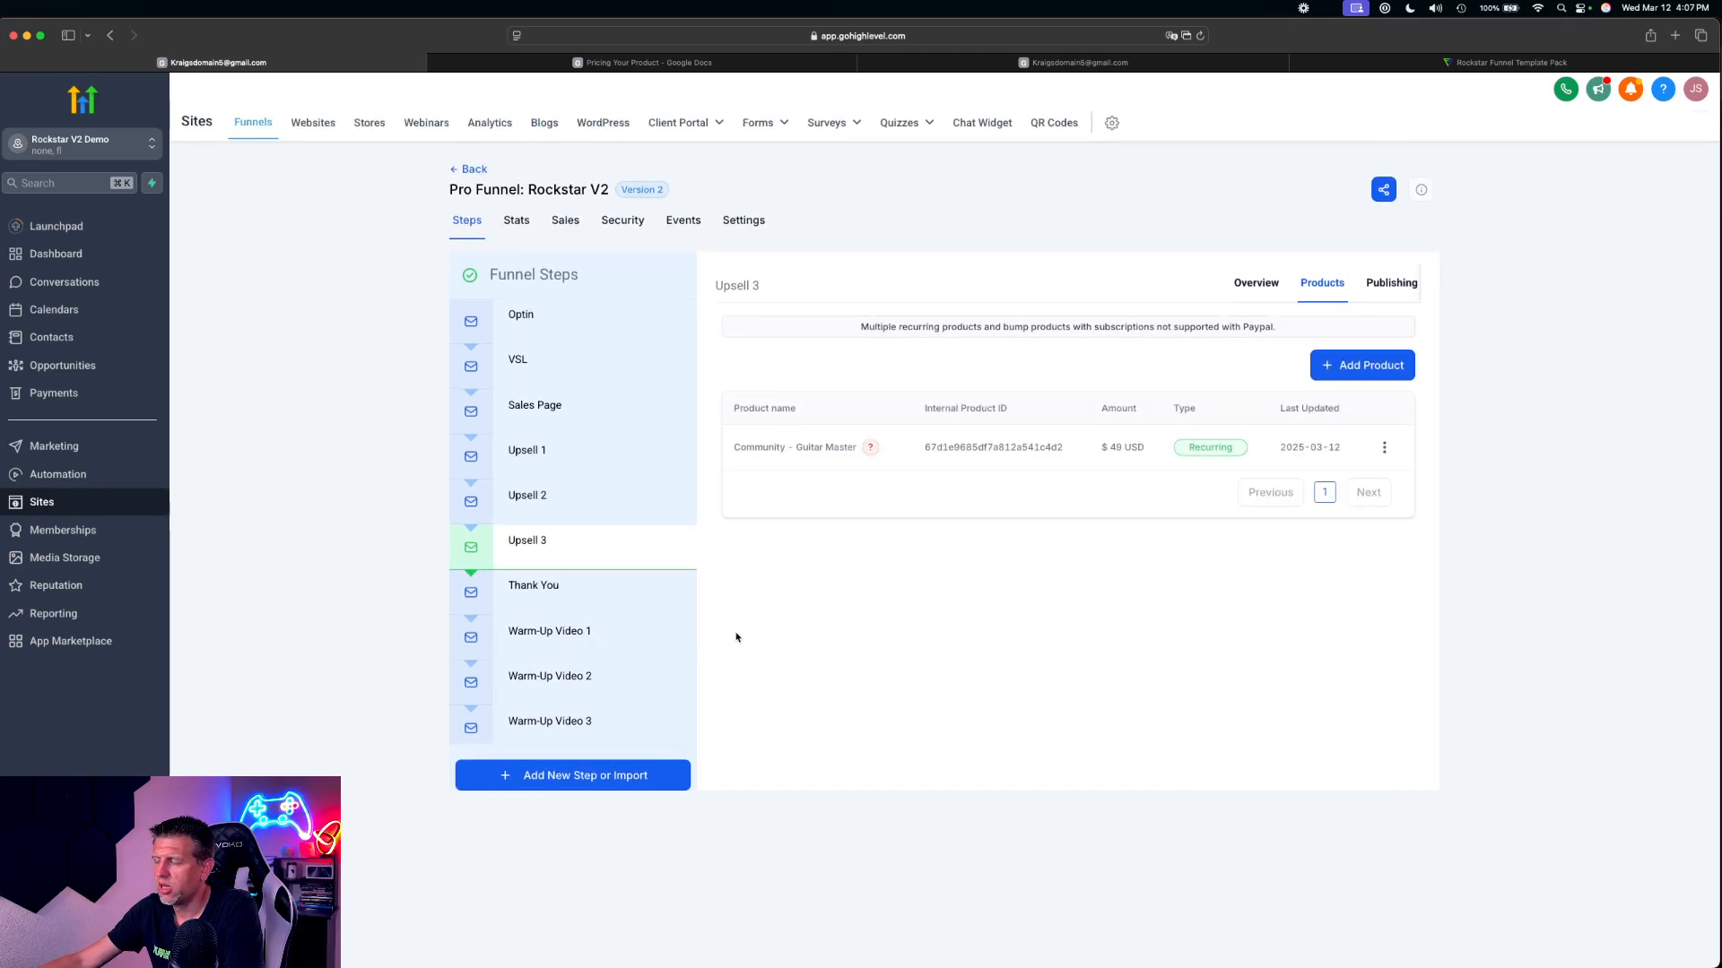
Move the Order Page step up the funnel steps so it sits directly after Thank You
click(542, 592)
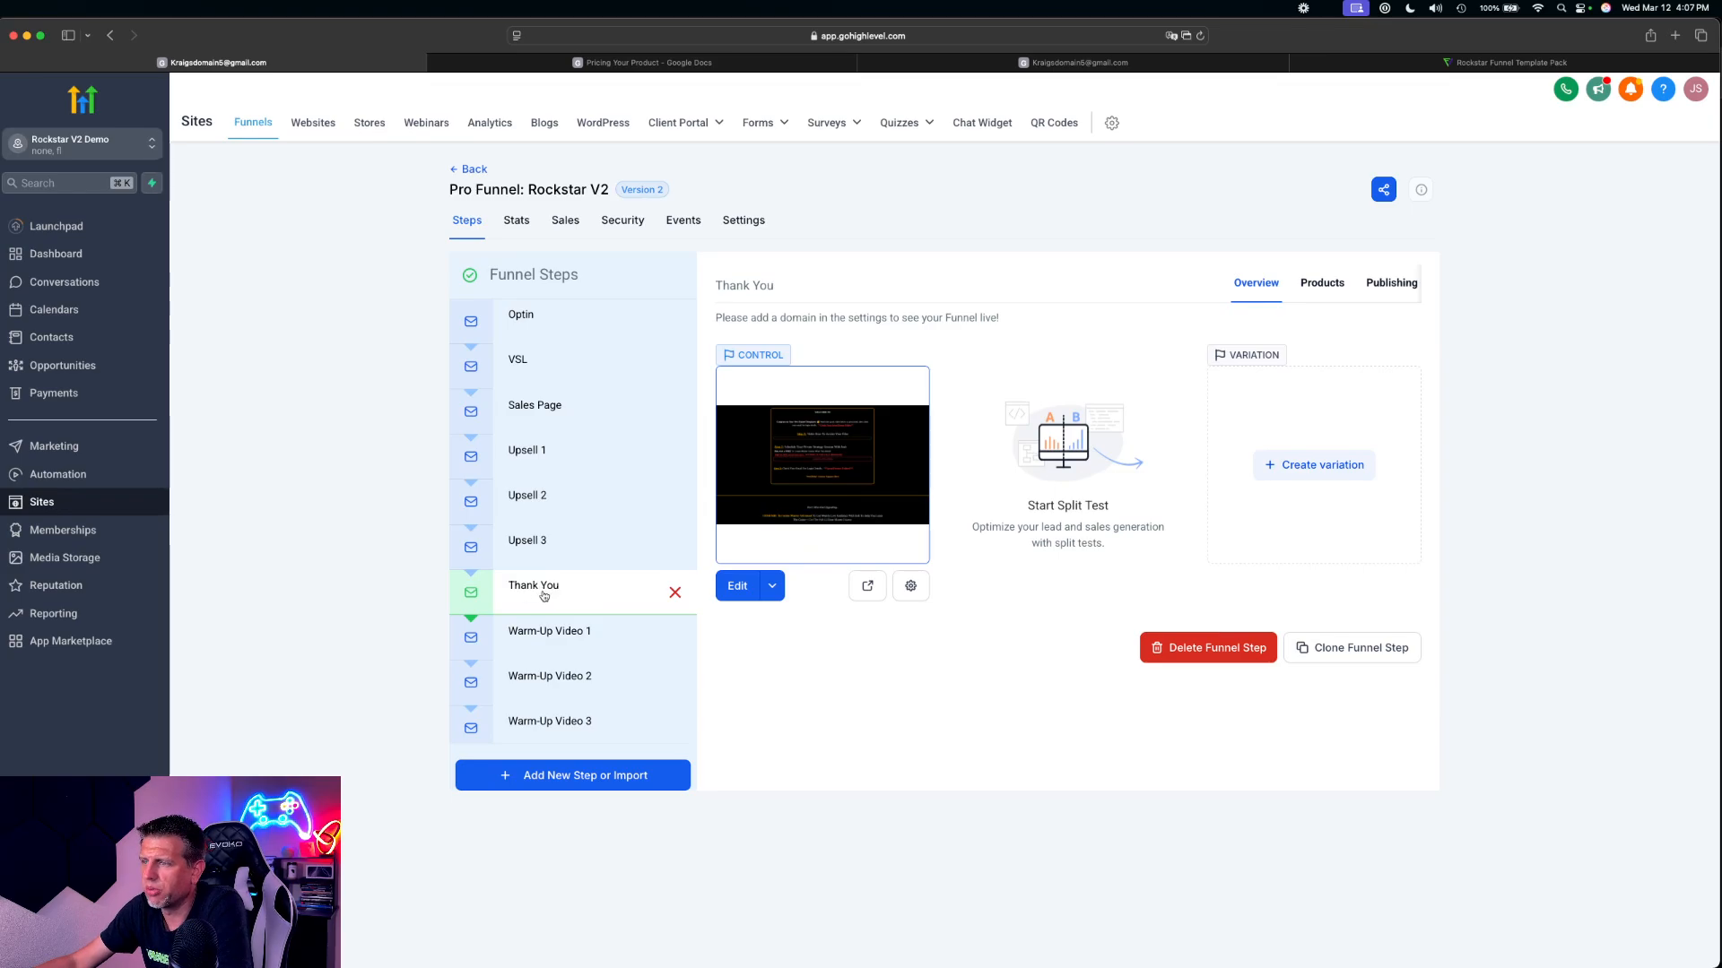
scroll(538, 597, down, 5)
scroll(546, 611, up, 5)
scroll(547, 612, down, 5)
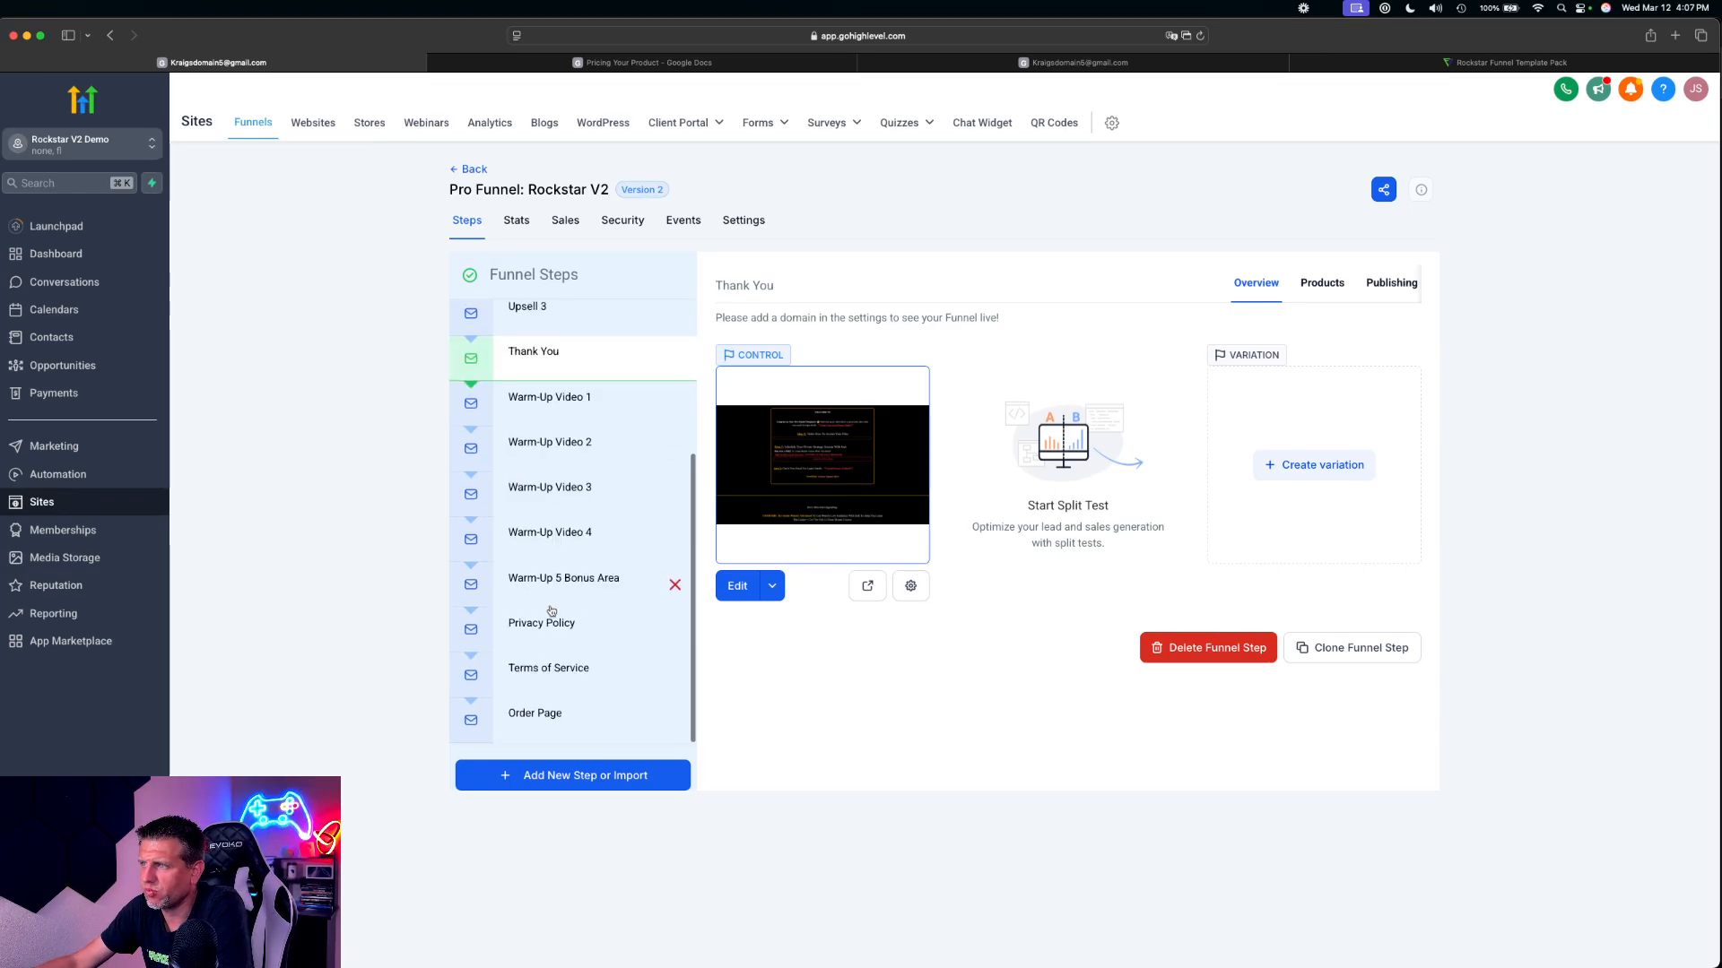
scroll(547, 615, up, 5)
scroll(549, 617, down, 5)
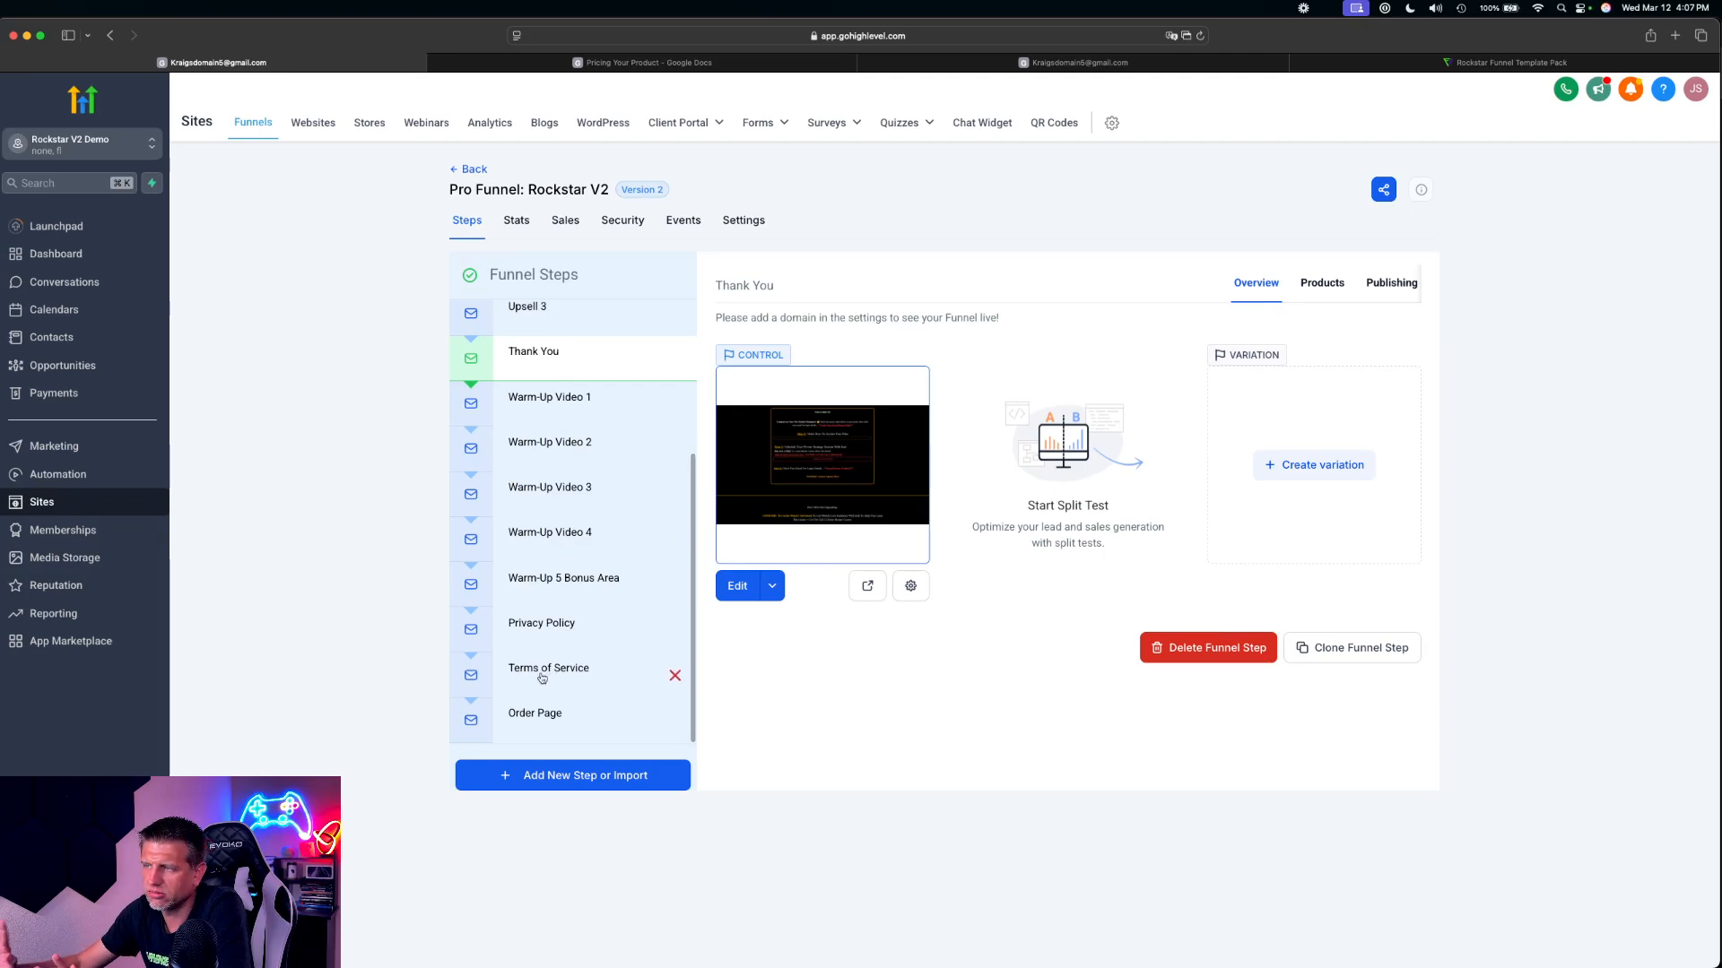
click(547, 725)
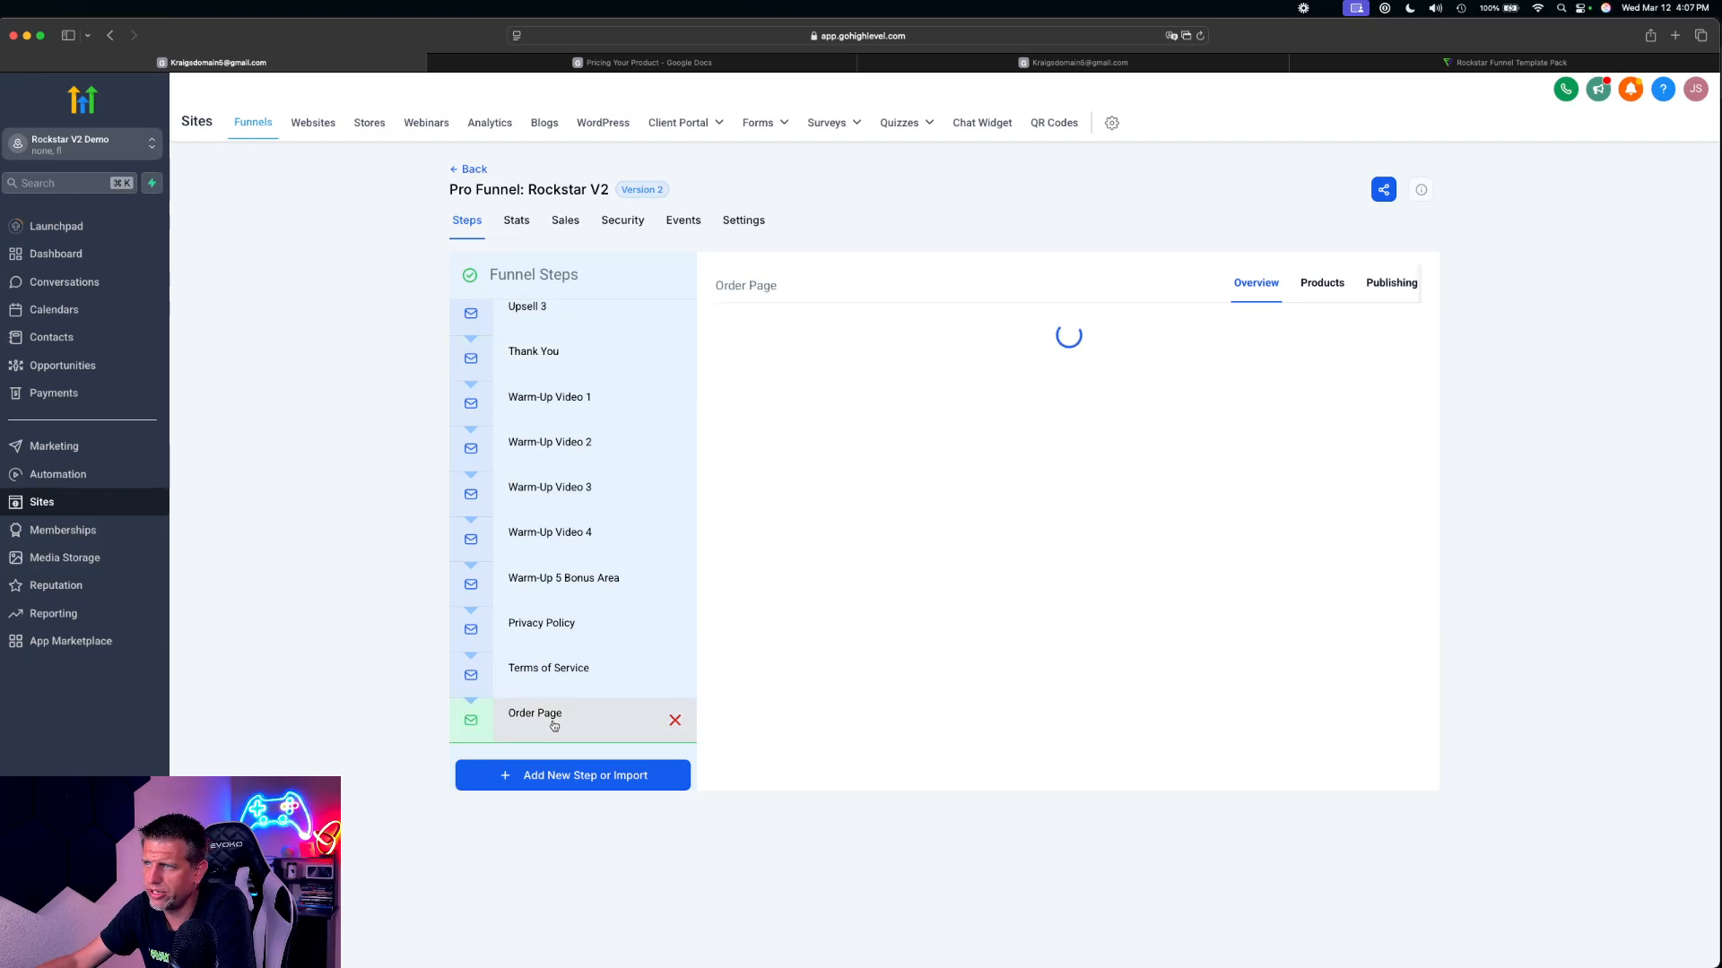
drag(561, 717, 538, 400)
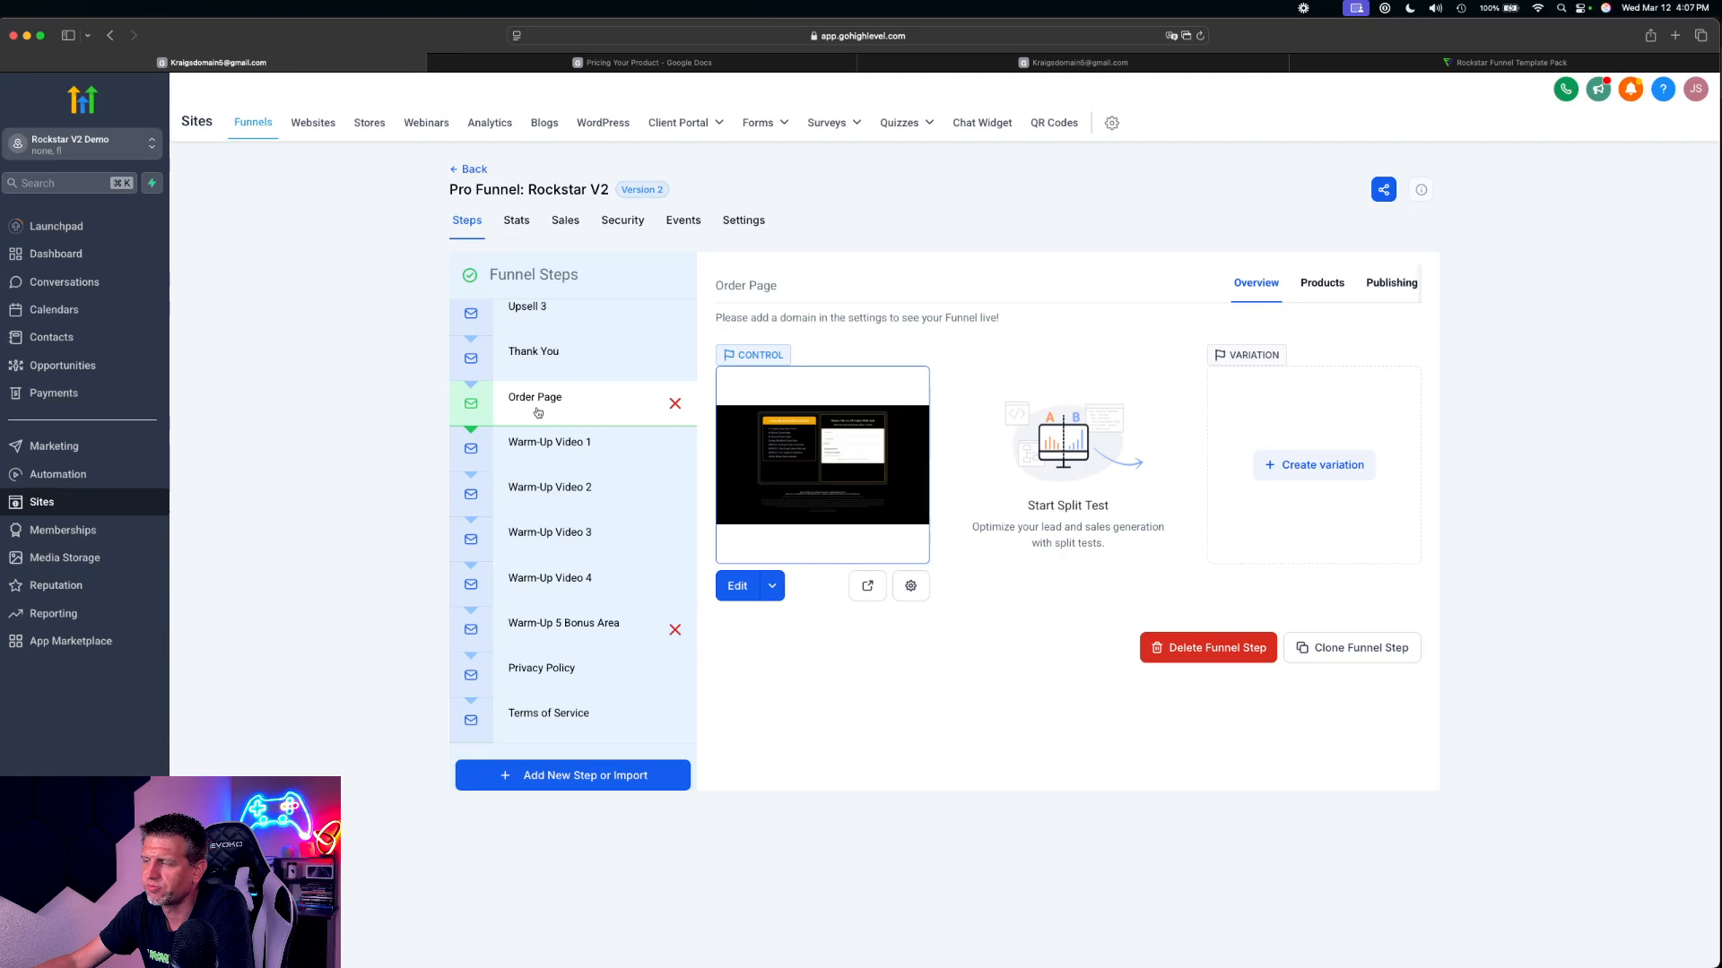
Open the Thank You page for editing and review its content down to the Learn More About Advanced Guitar button
click(561, 360)
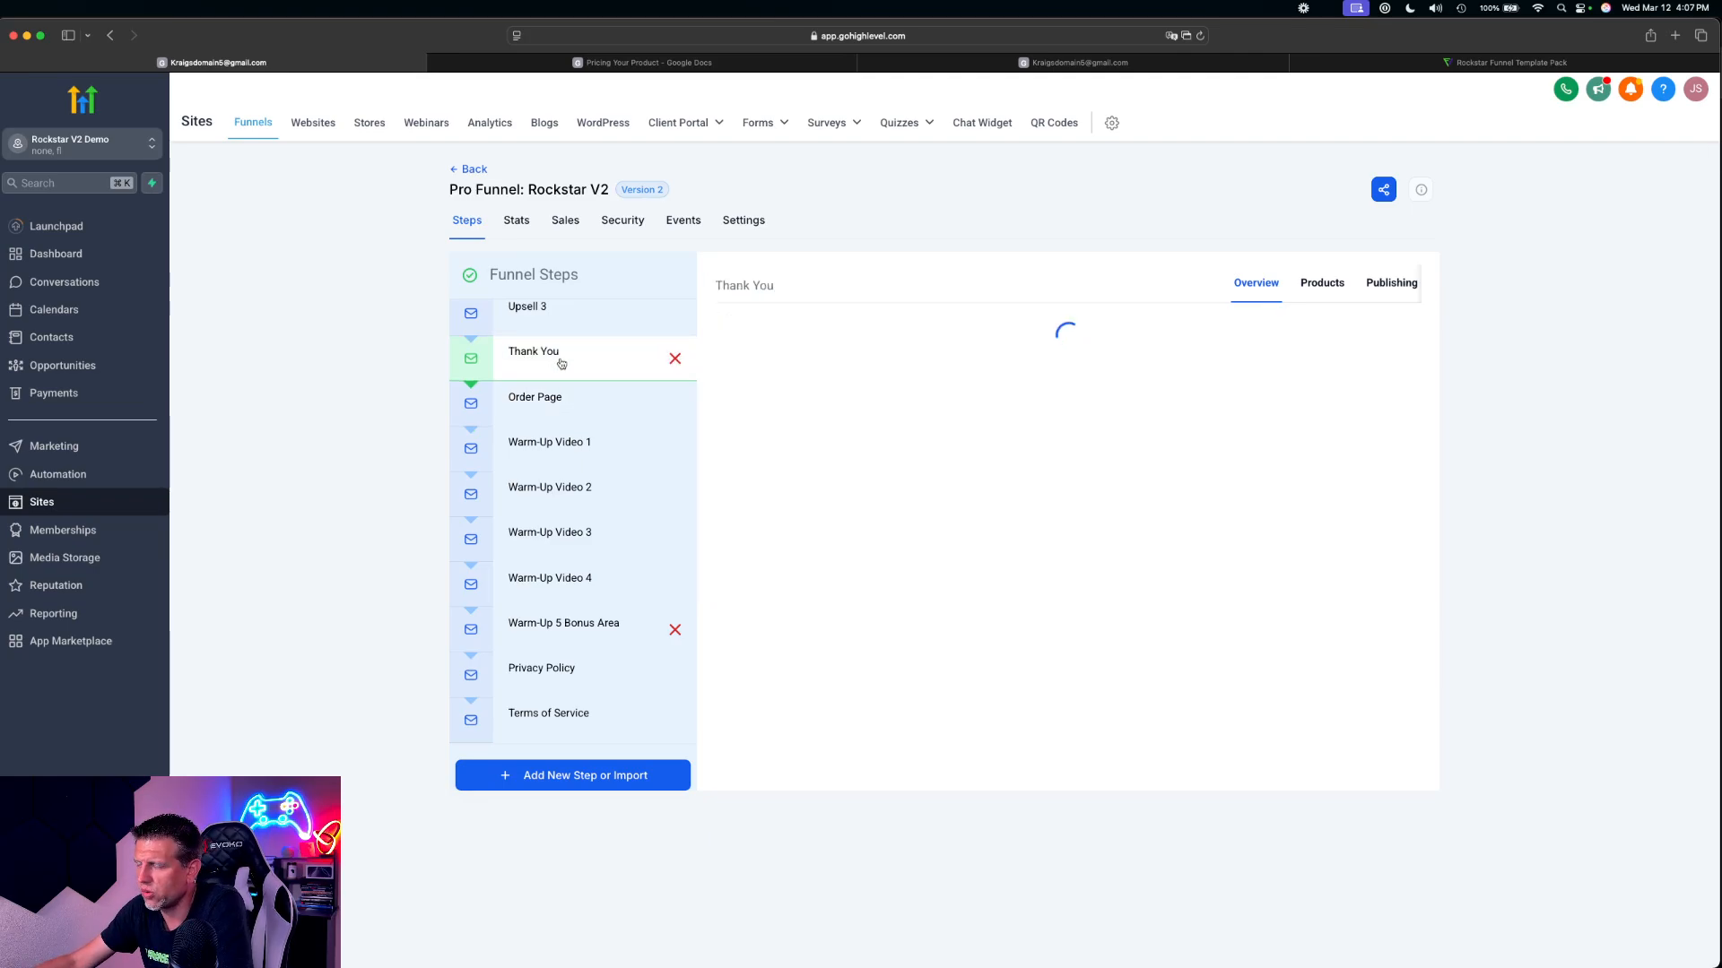
click(731, 584)
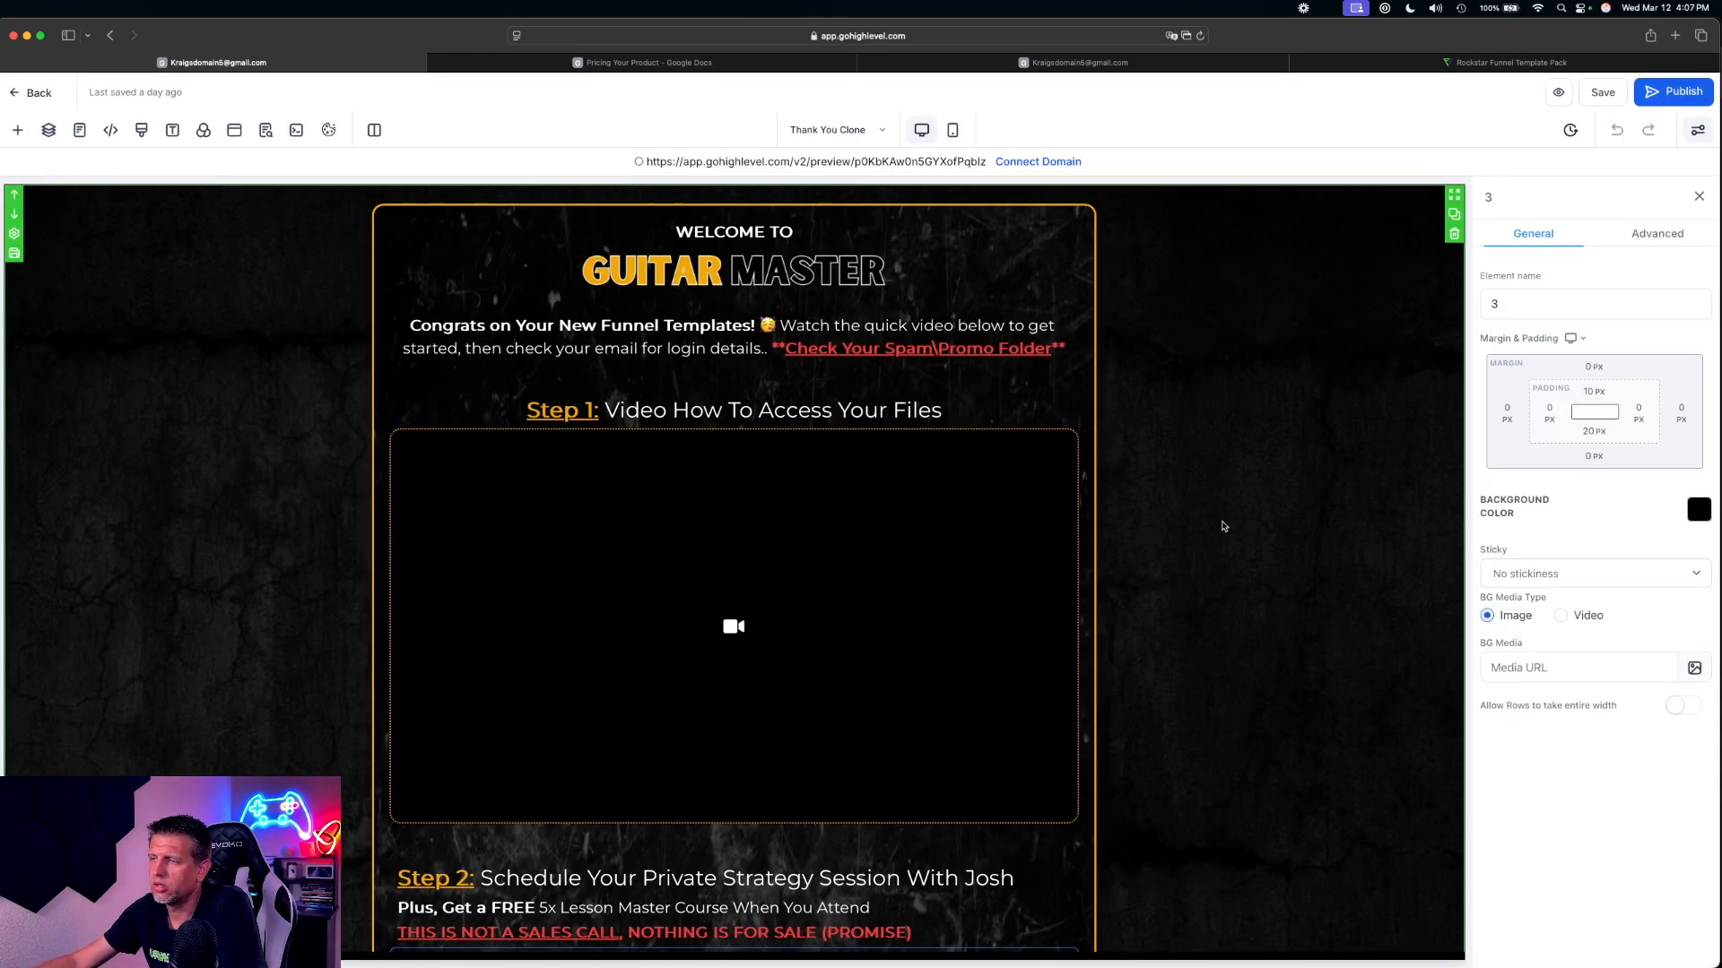
scroll(1224, 527, down, 10)
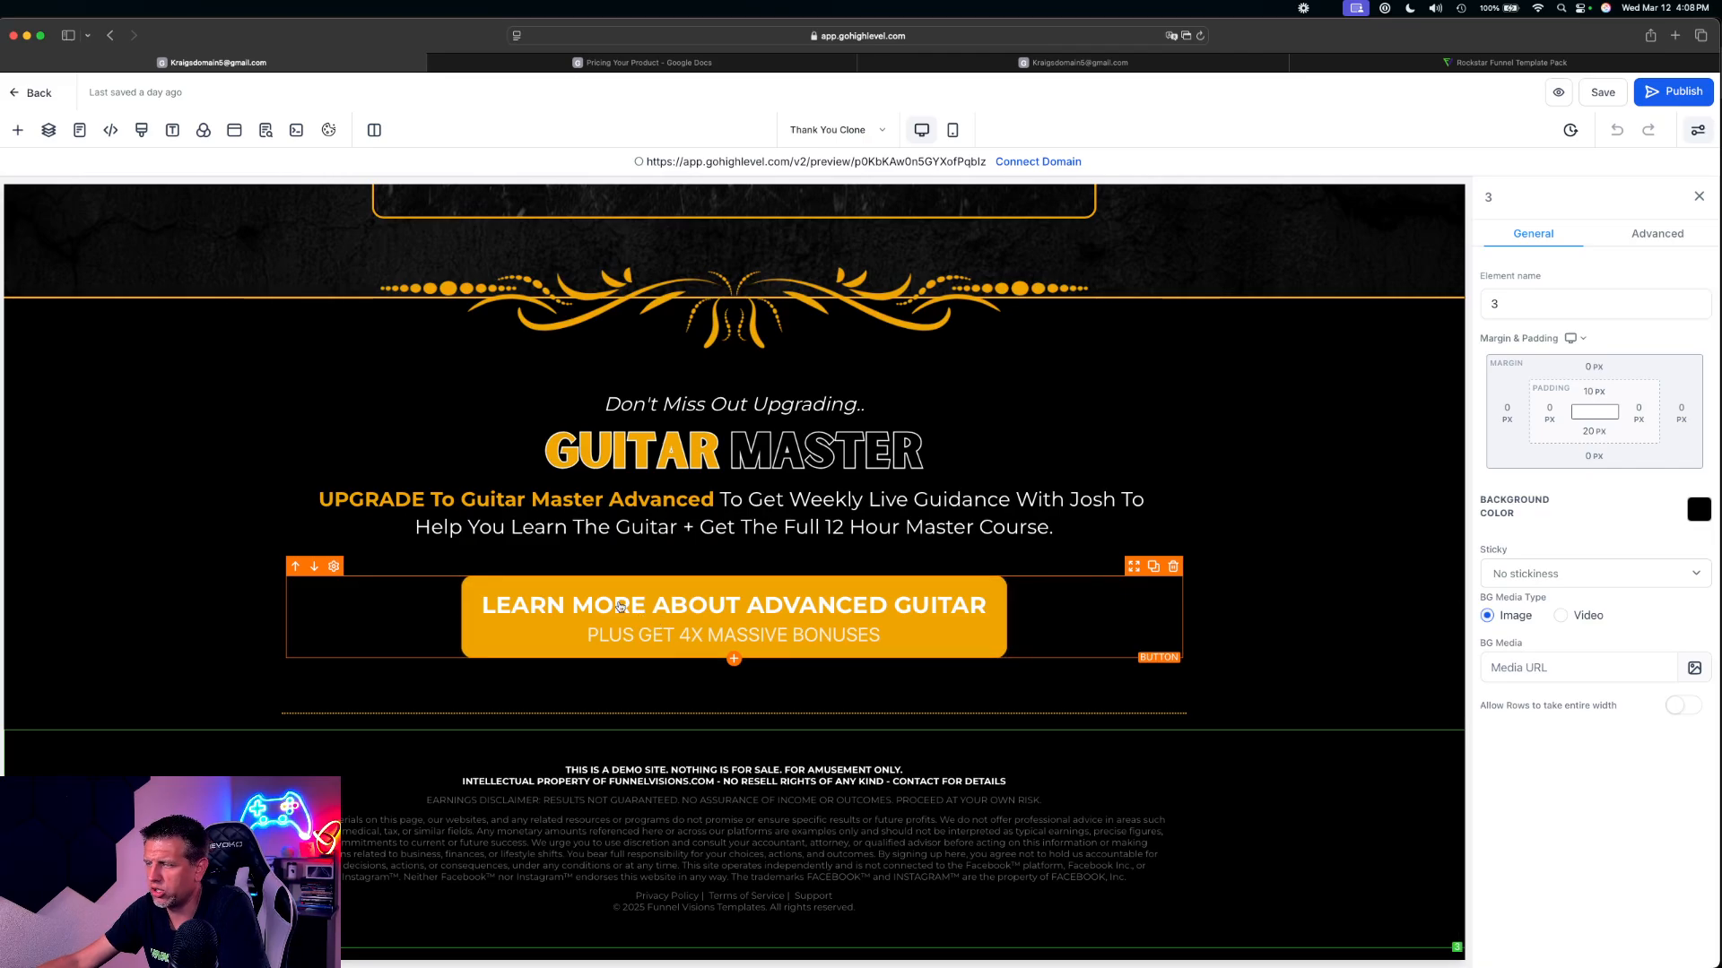
scroll(776, 452, up, 15)
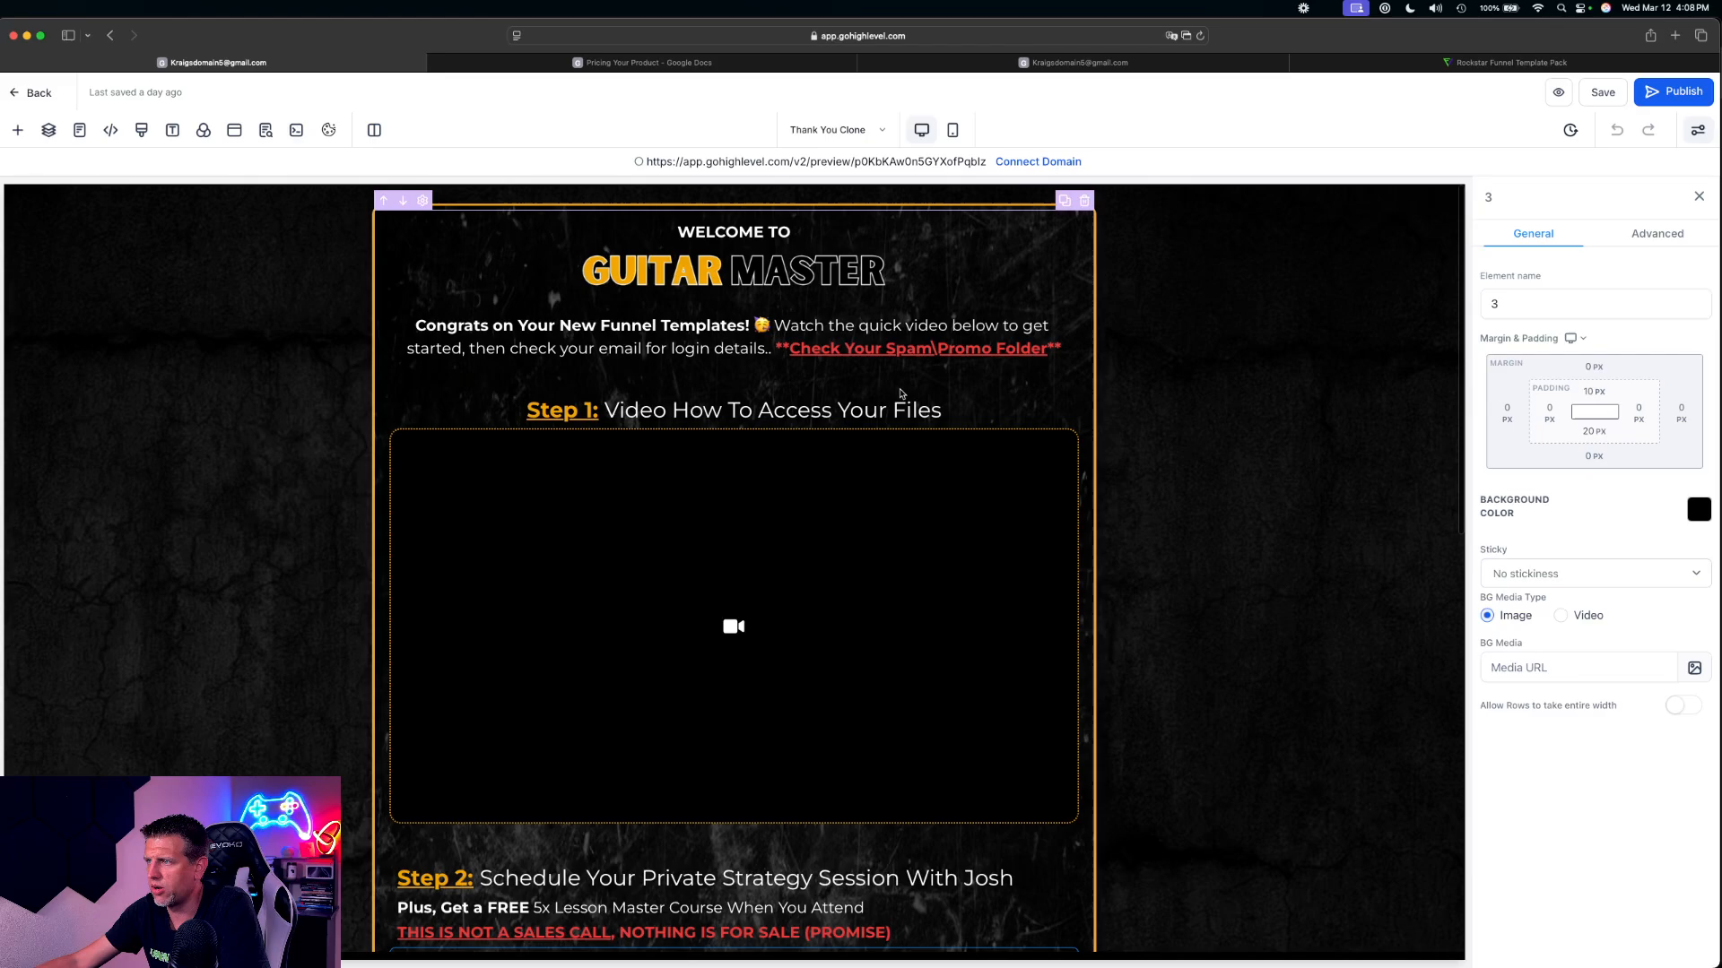
scroll(1008, 474, down, 4)
scroll(813, 634, down, 6)
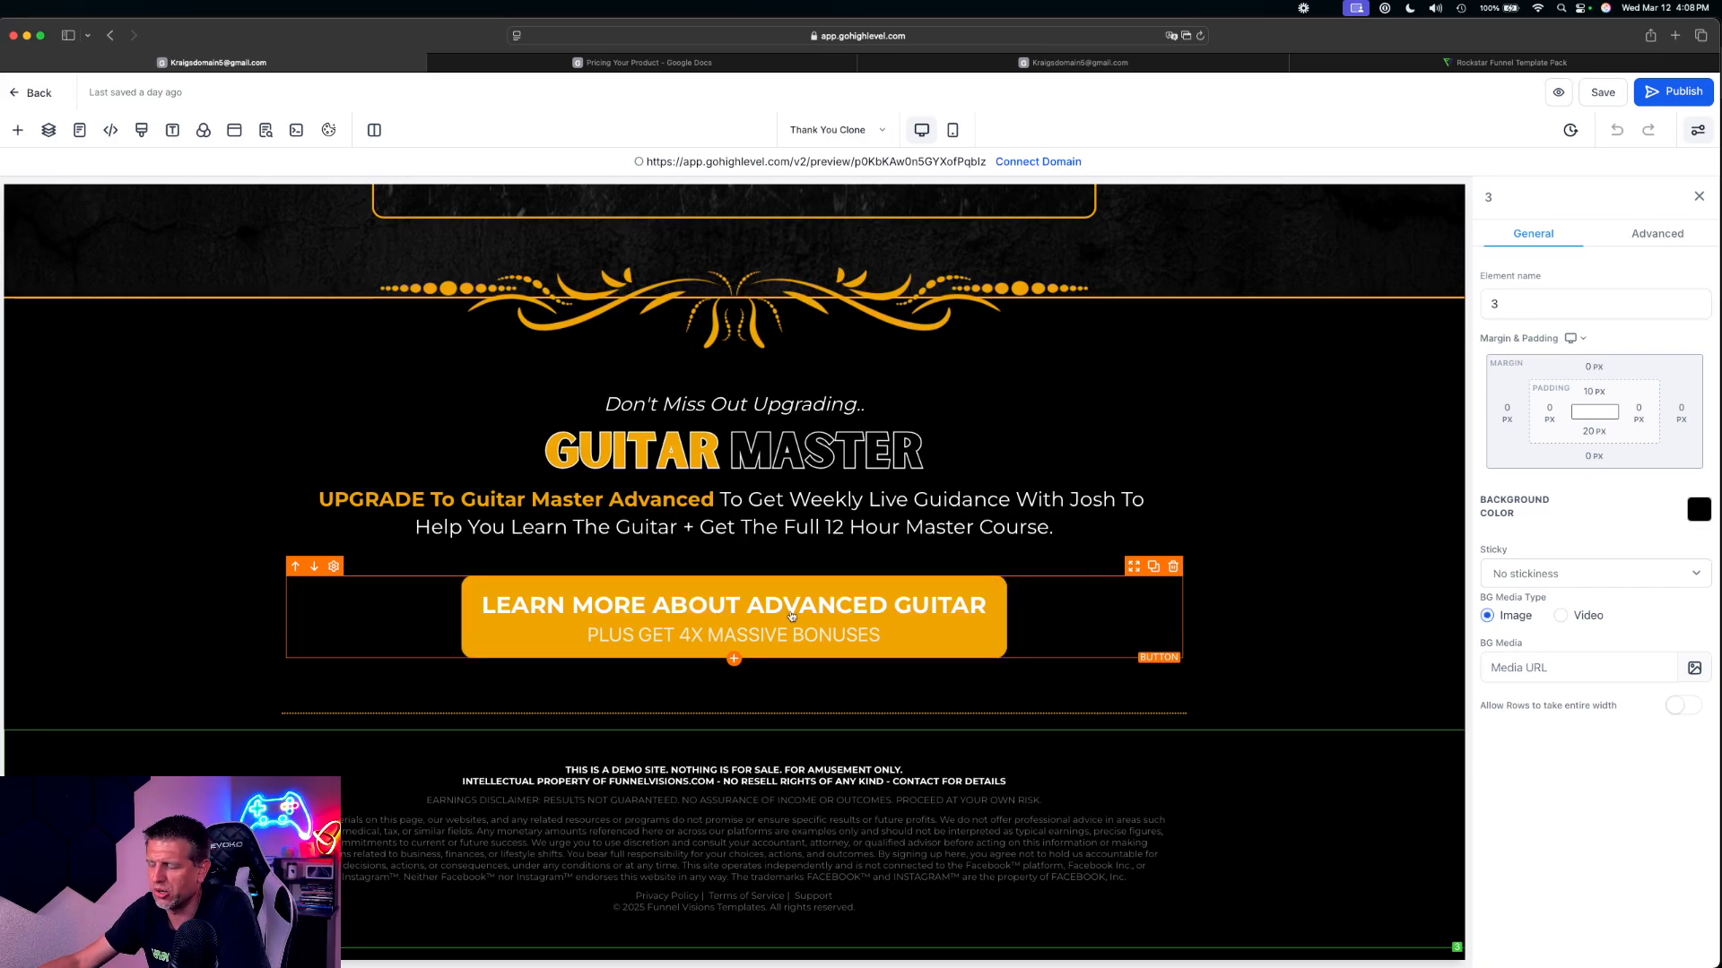
Link the Learn More About Advanced Guitar button to Next step and save the Thank You page
click(740, 616)
scroll(1574, 808, down, 10)
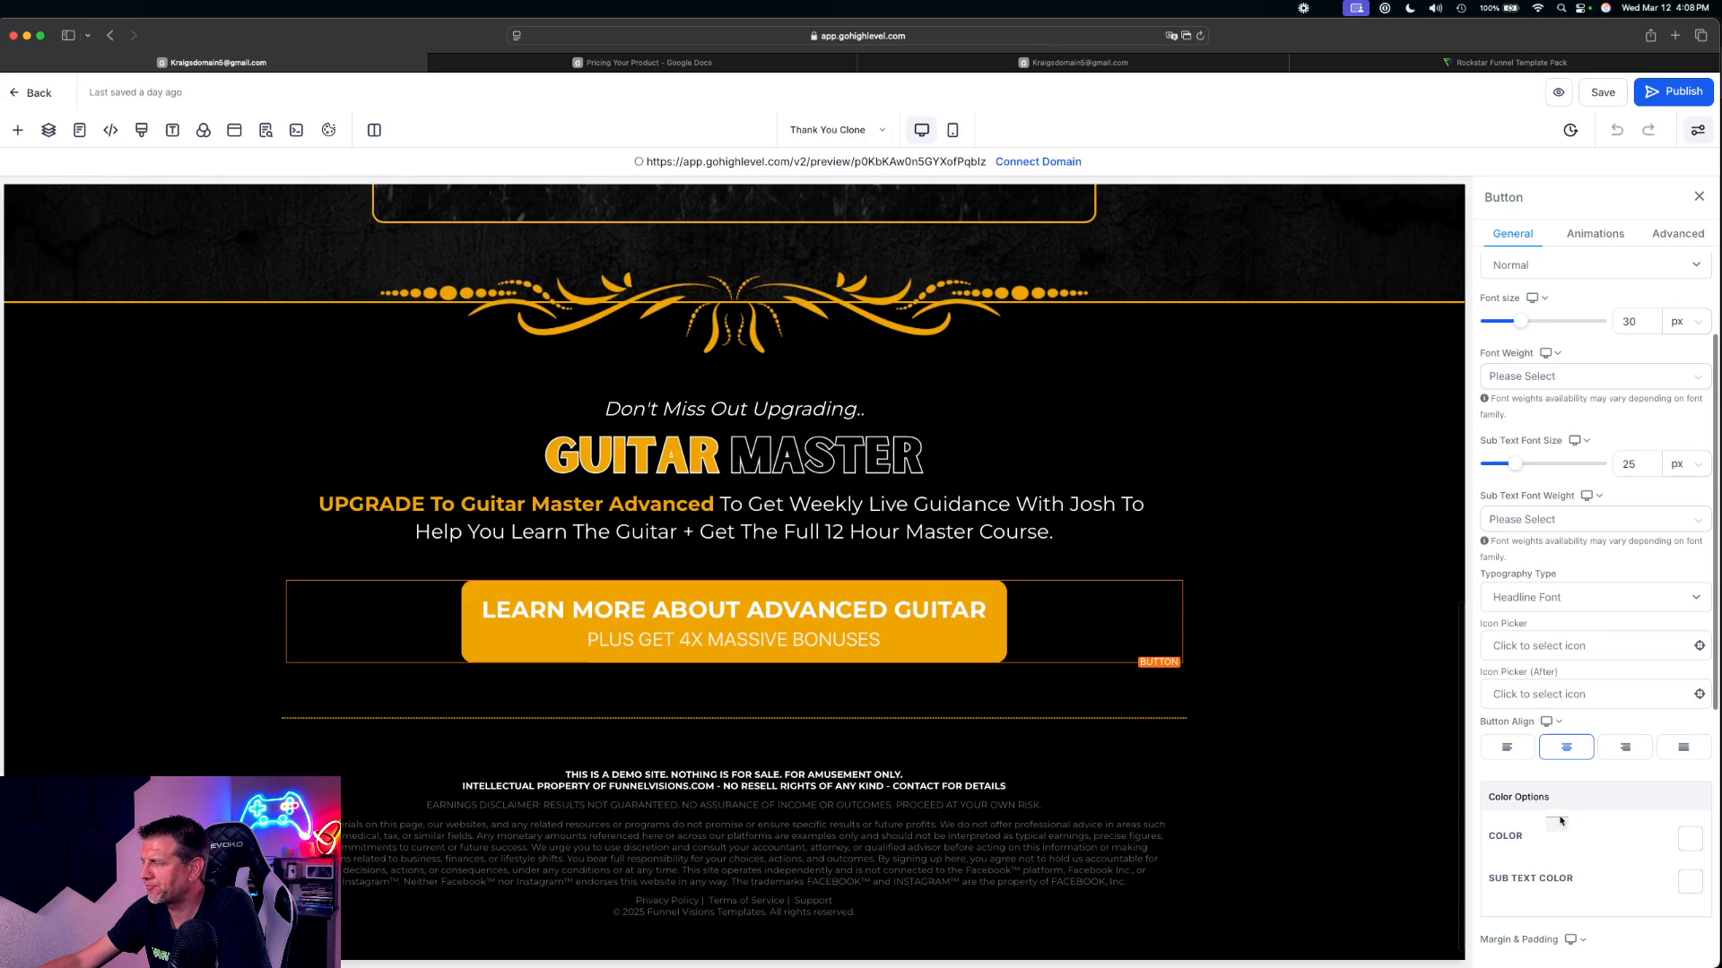
click(1530, 809)
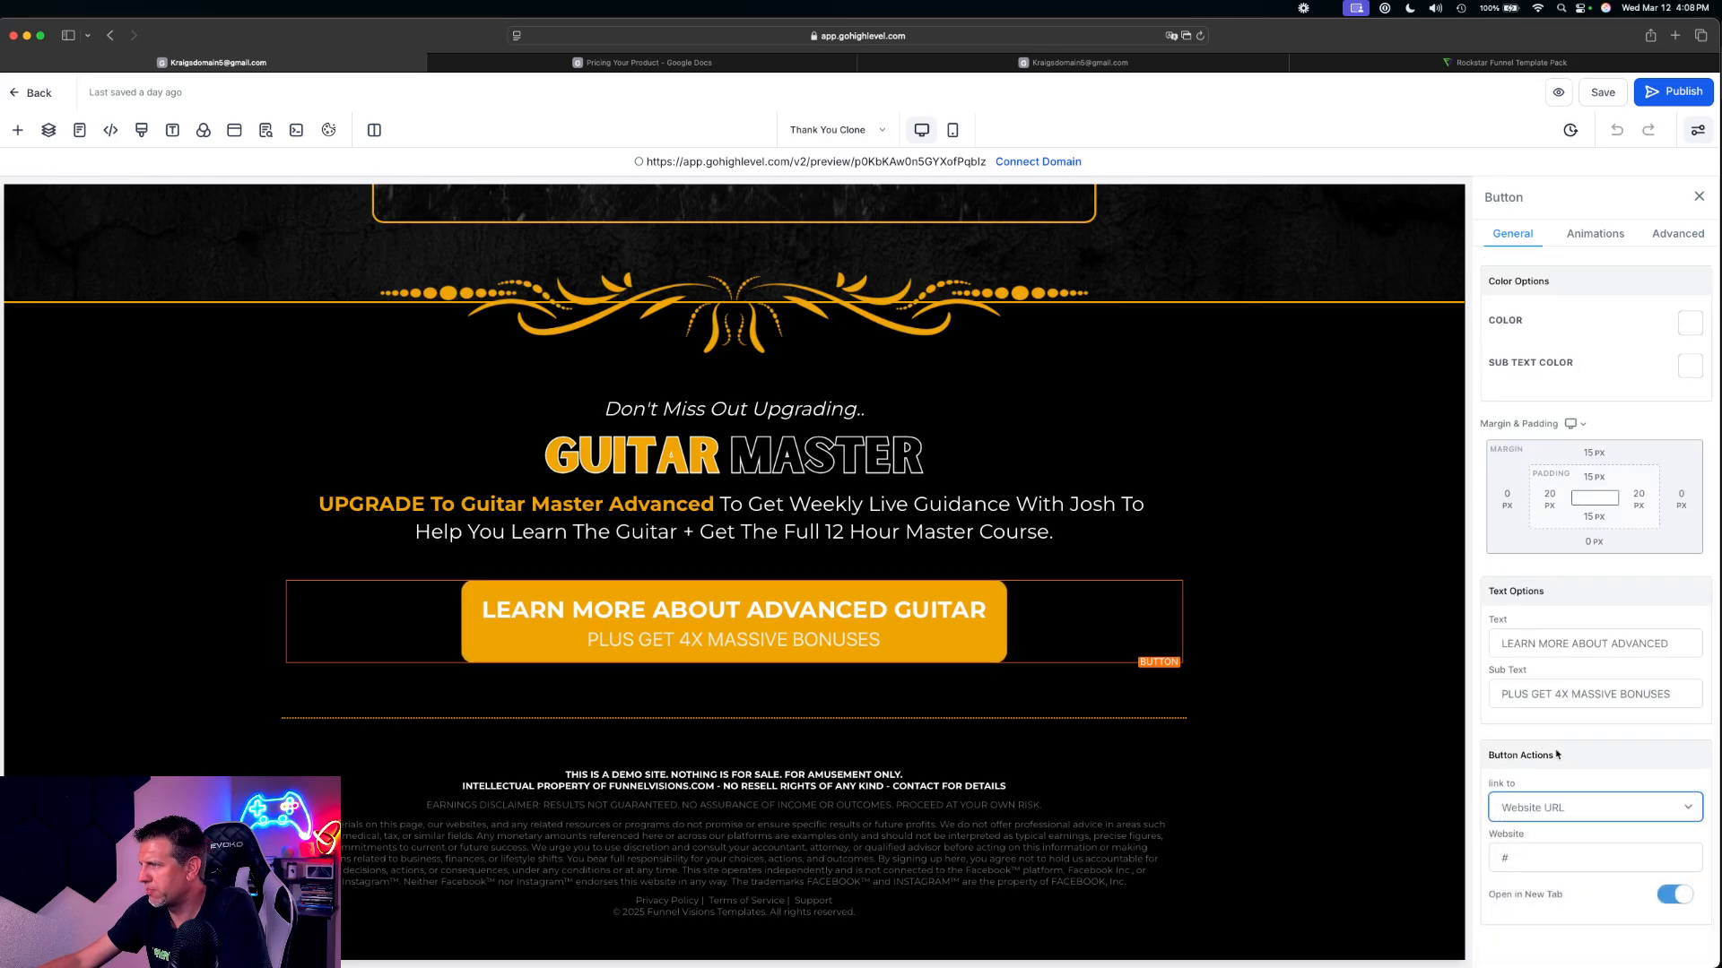
click(1544, 814)
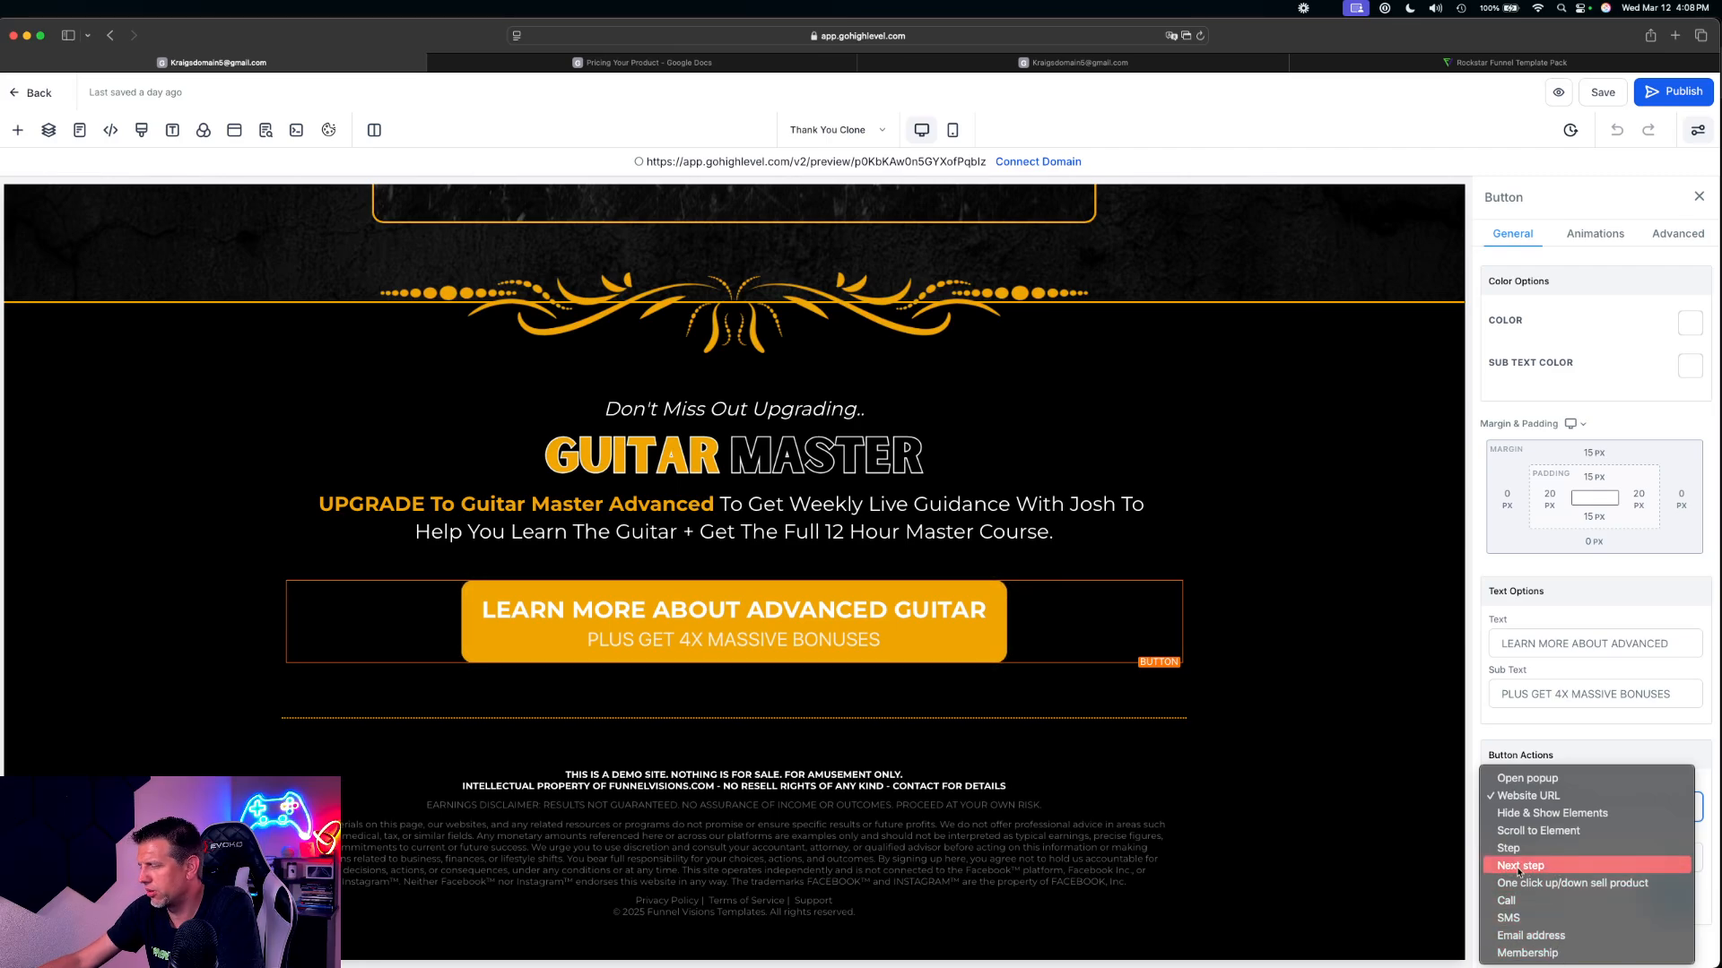
click(1518, 866)
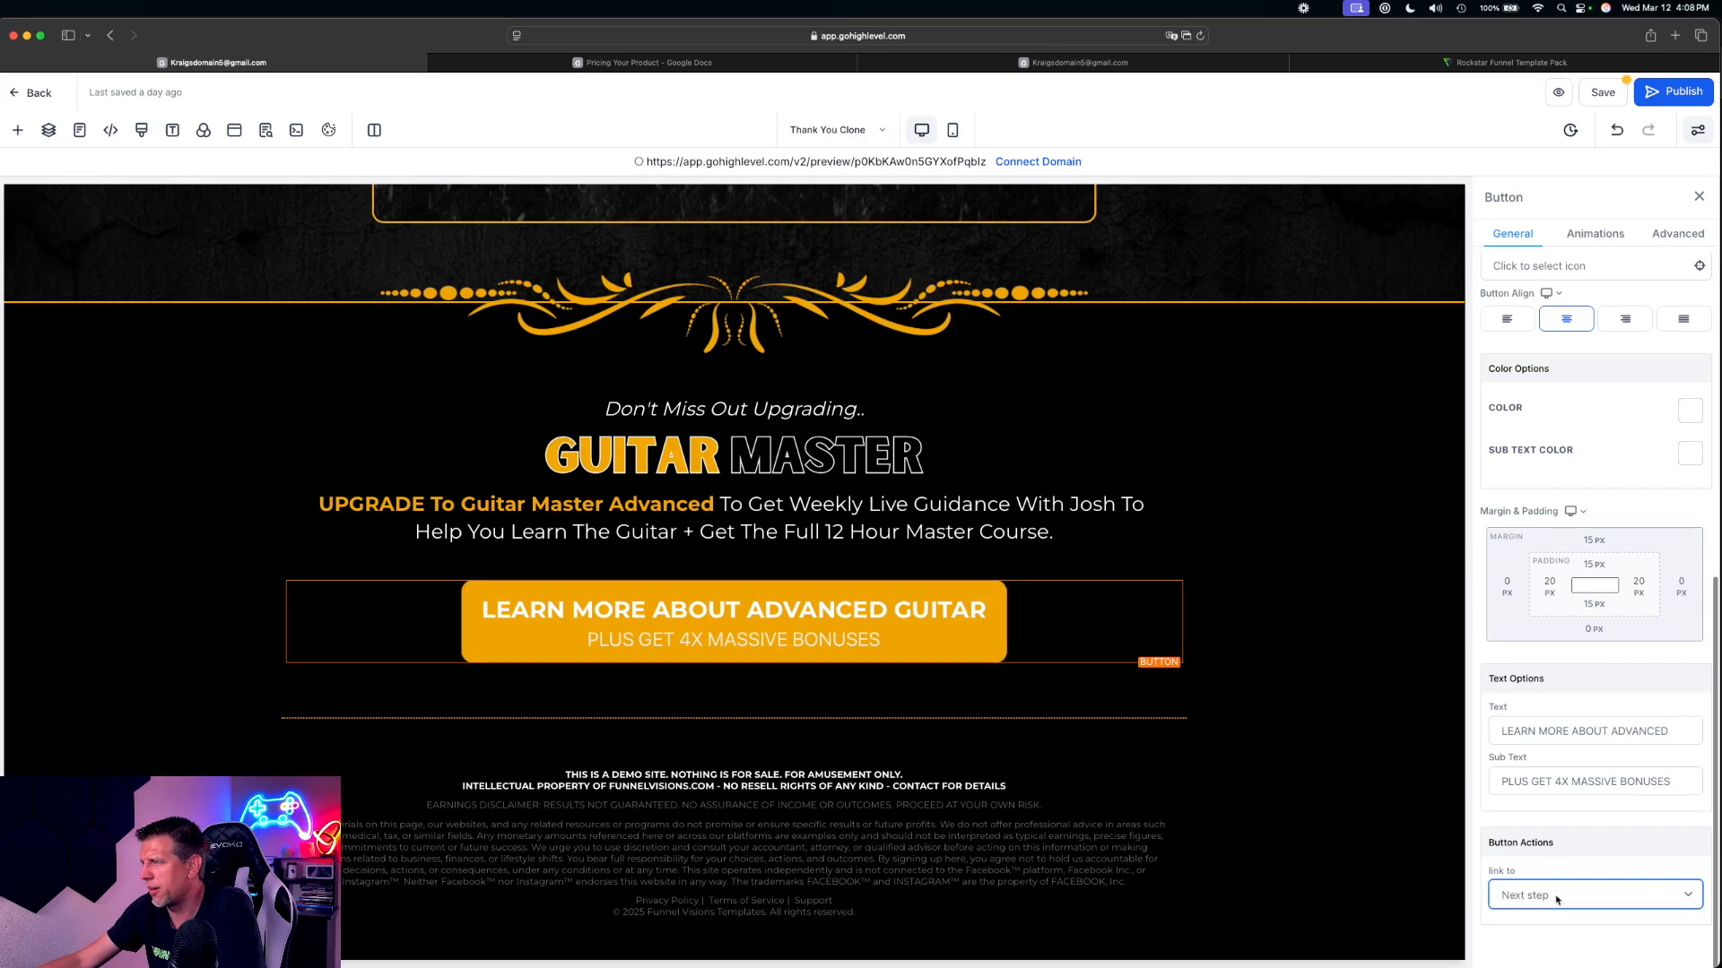
click(1602, 92)
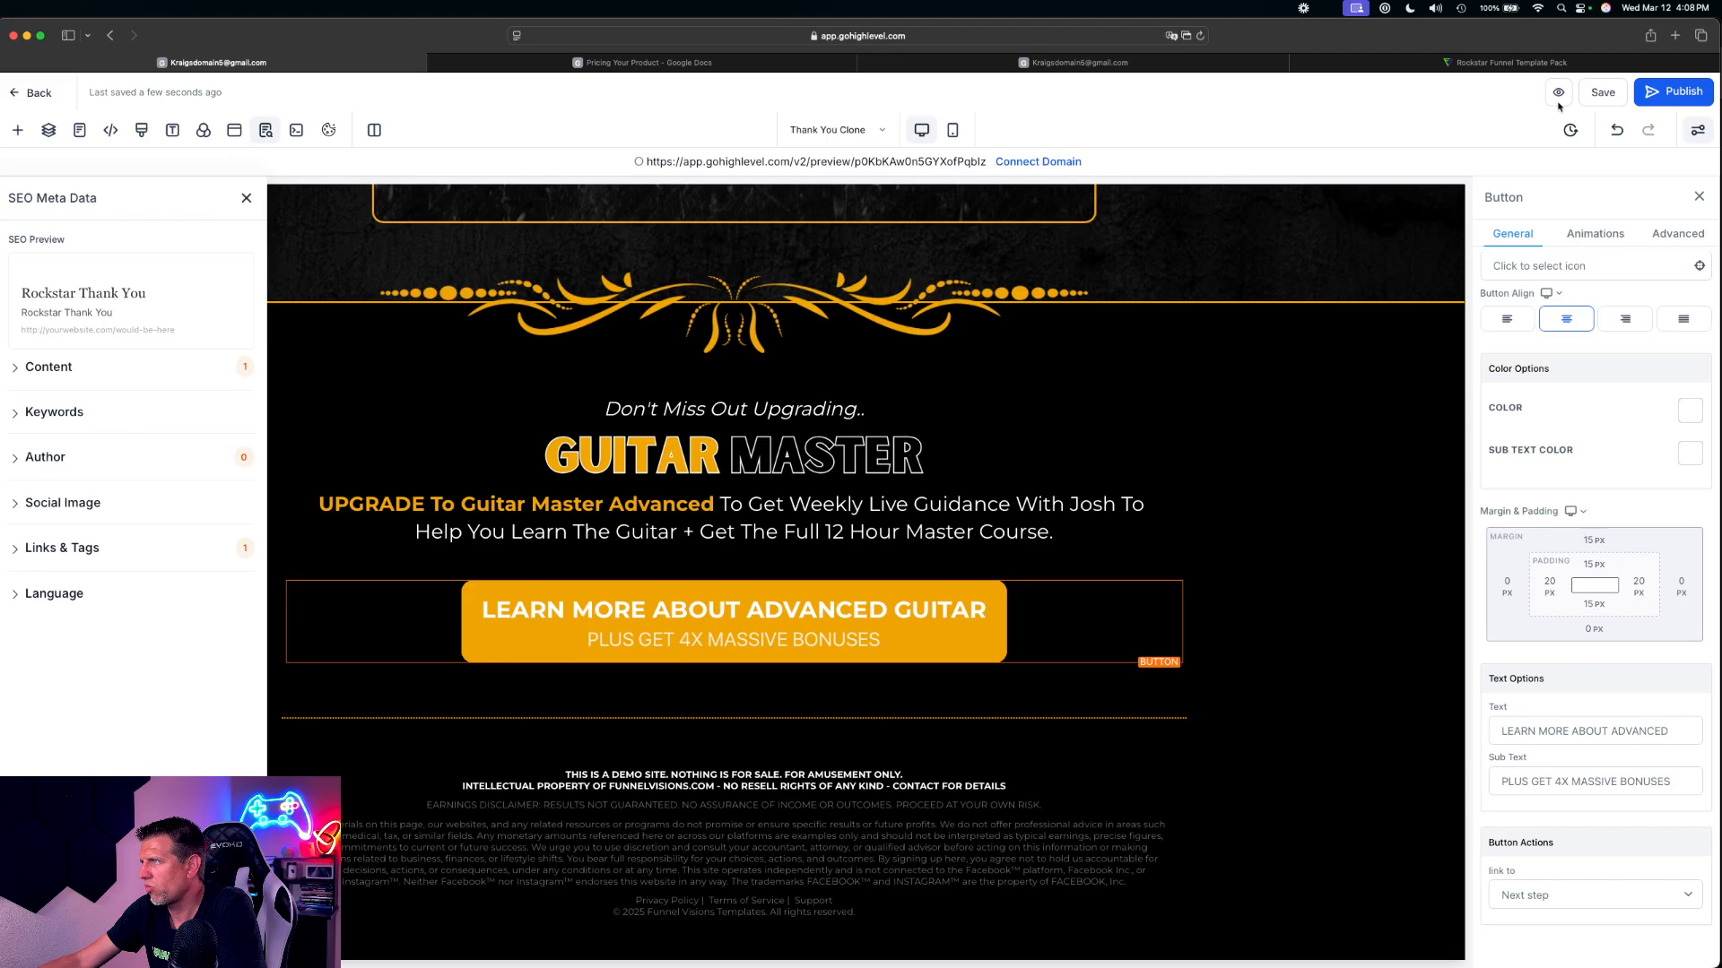
Preview the Thank You page, follow its Learn More About Advanced Guitar button, and examine the order form it opens
click(1560, 97)
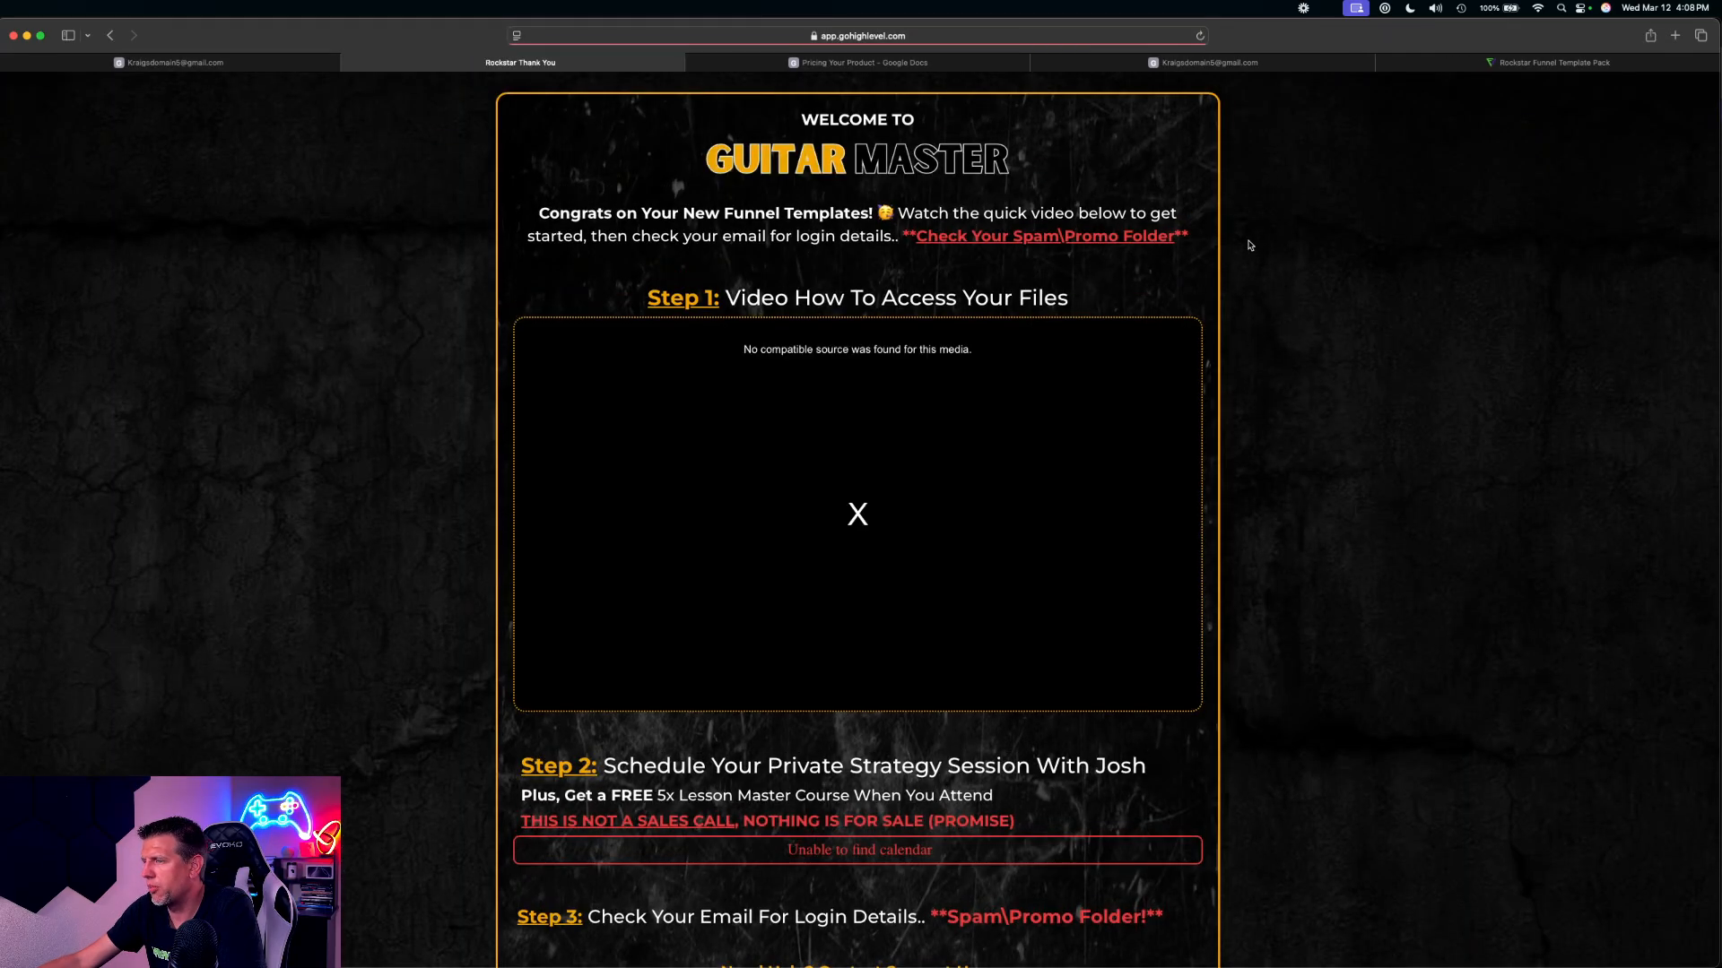
scroll(1076, 364, down, 10)
scroll(1080, 373, up, 10)
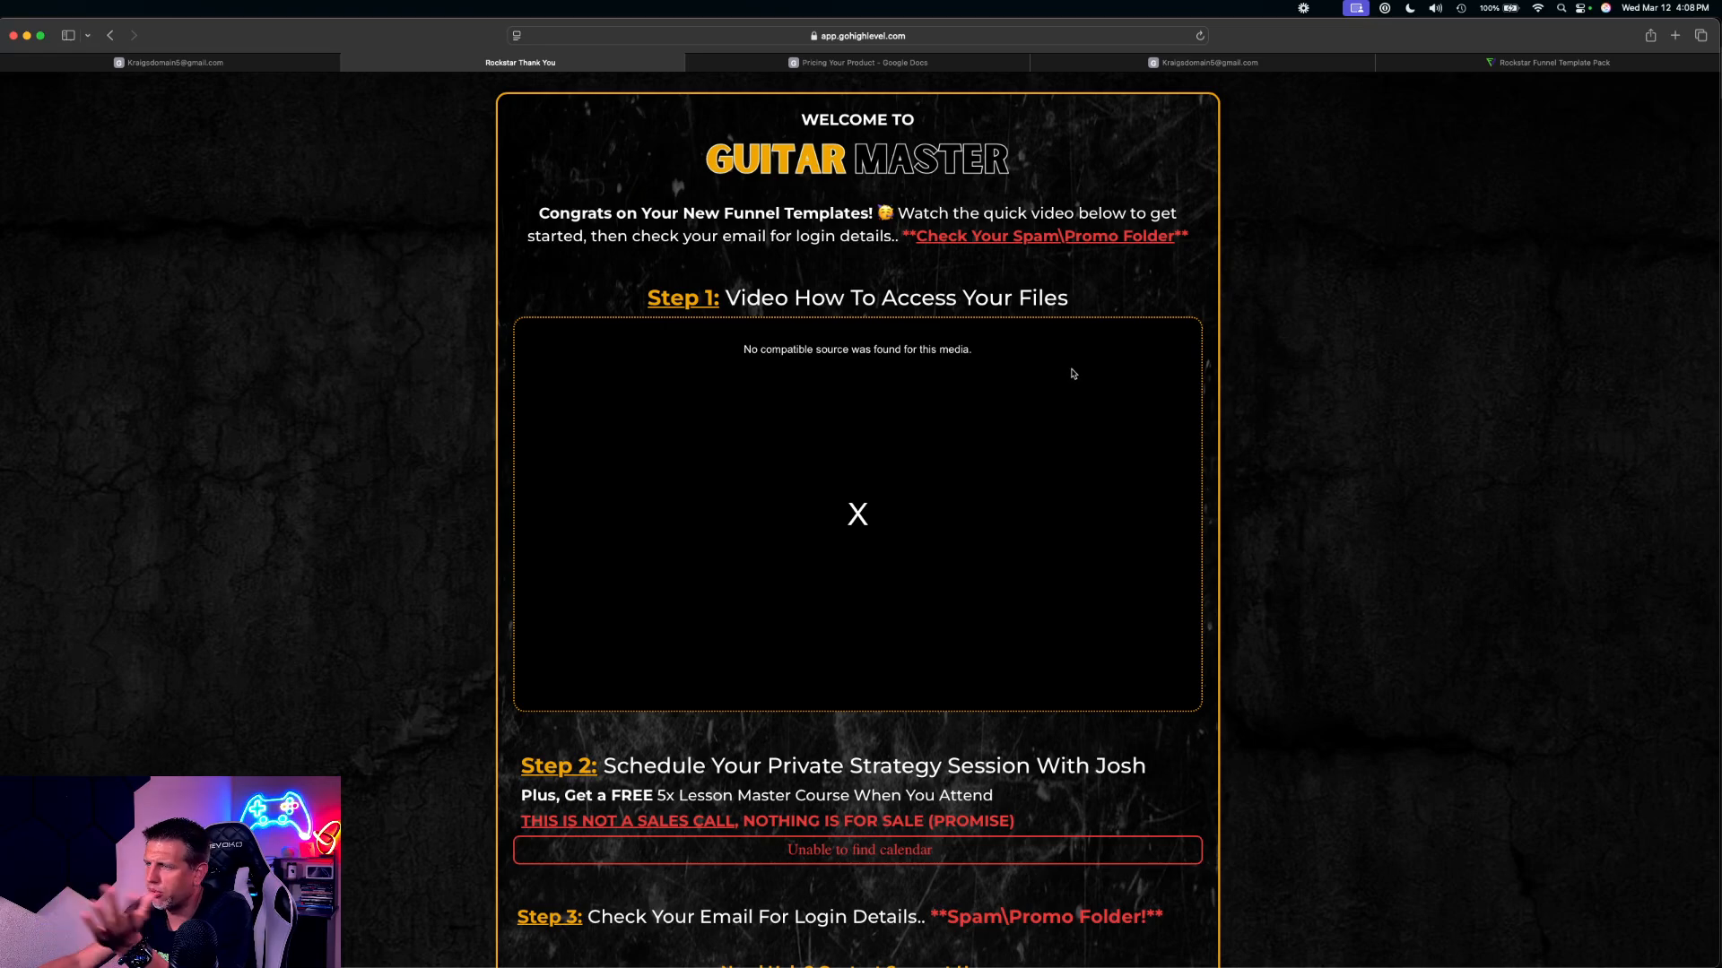
scroll(1074, 378, down, 3)
scroll(1074, 378, down, 10)
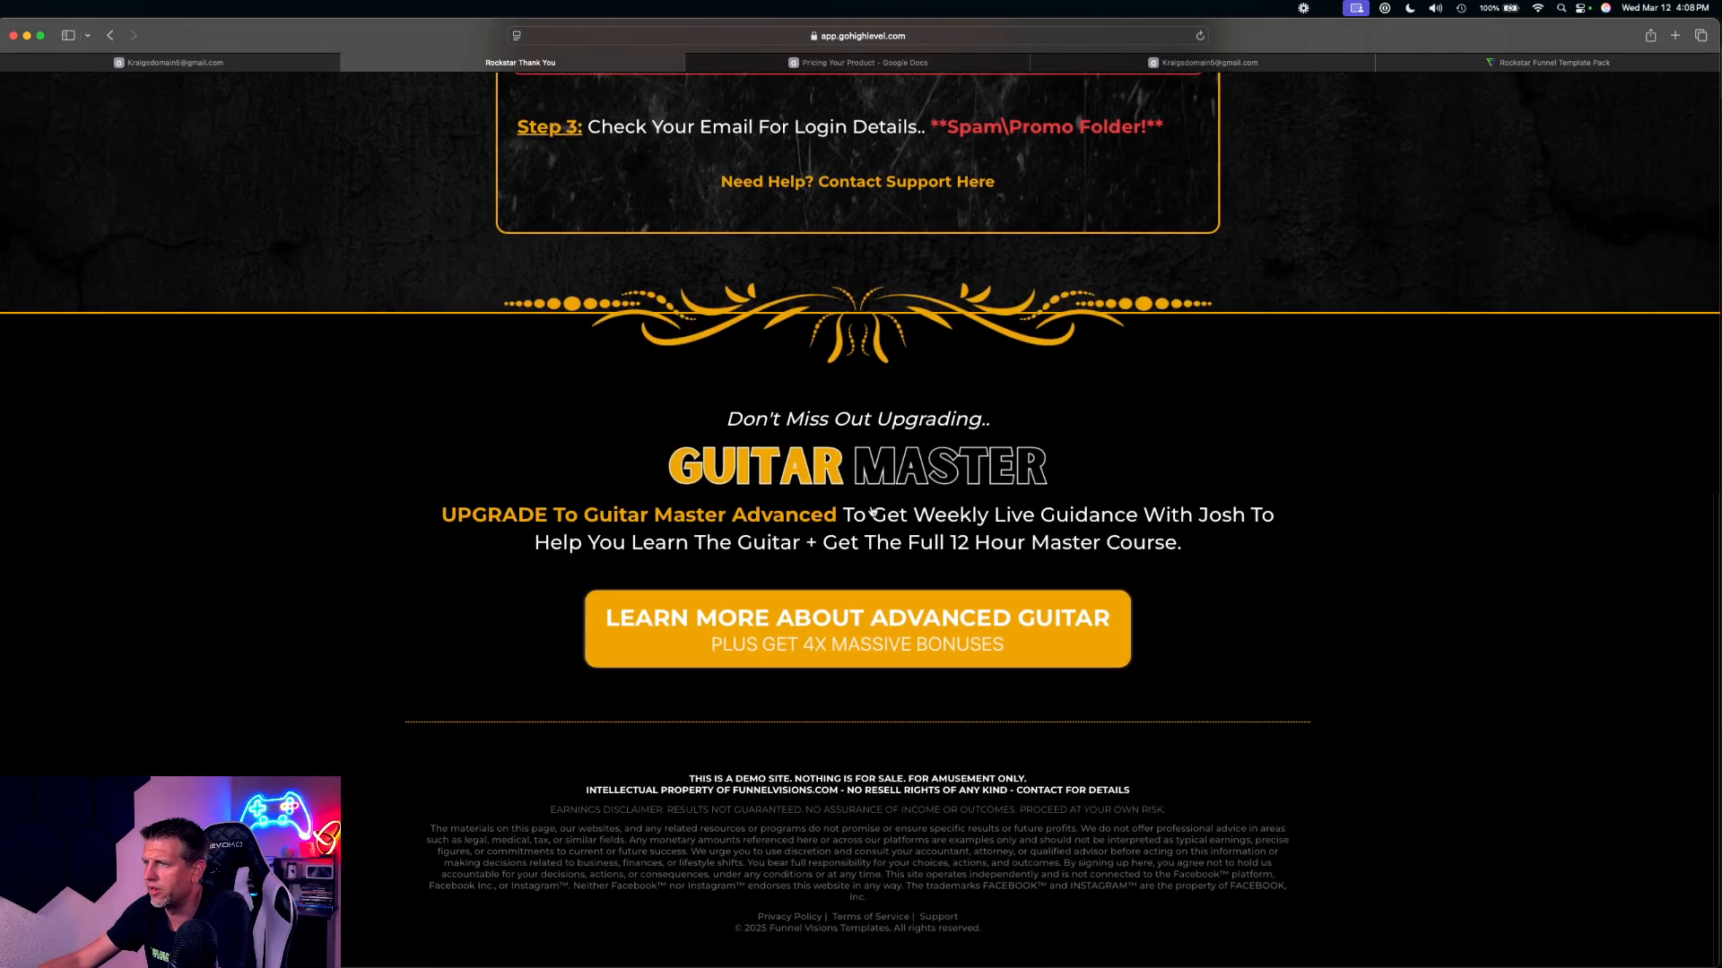
click(821, 623)
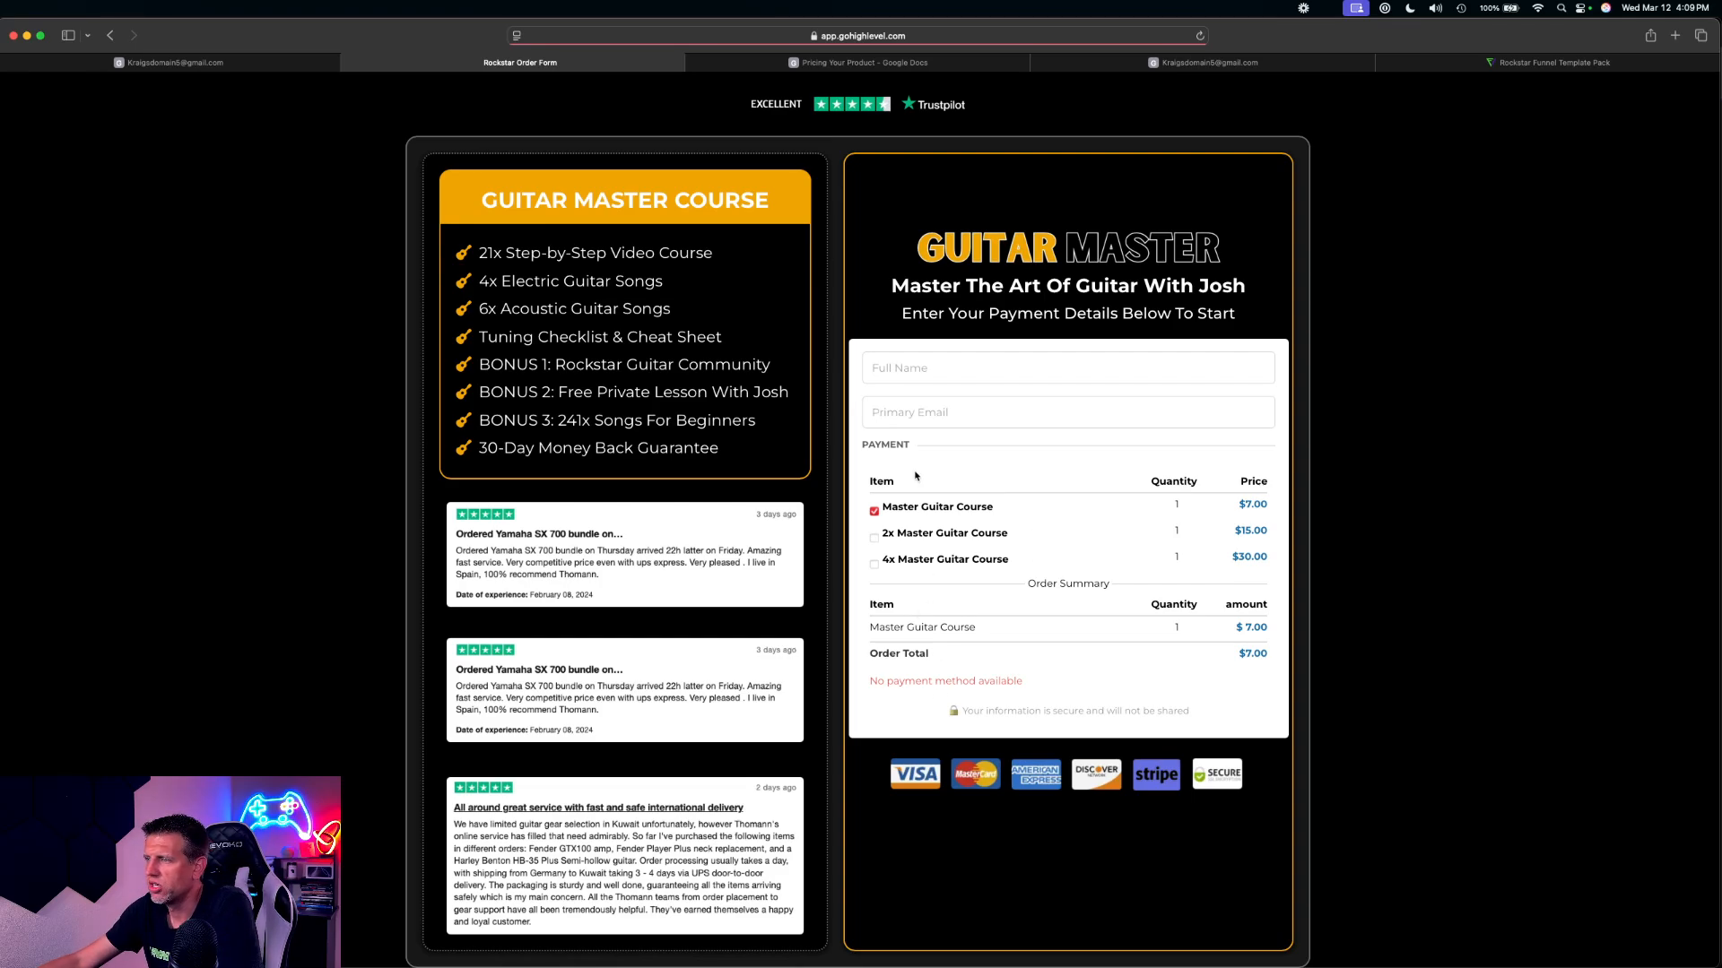
scroll(739, 449, down, 3)
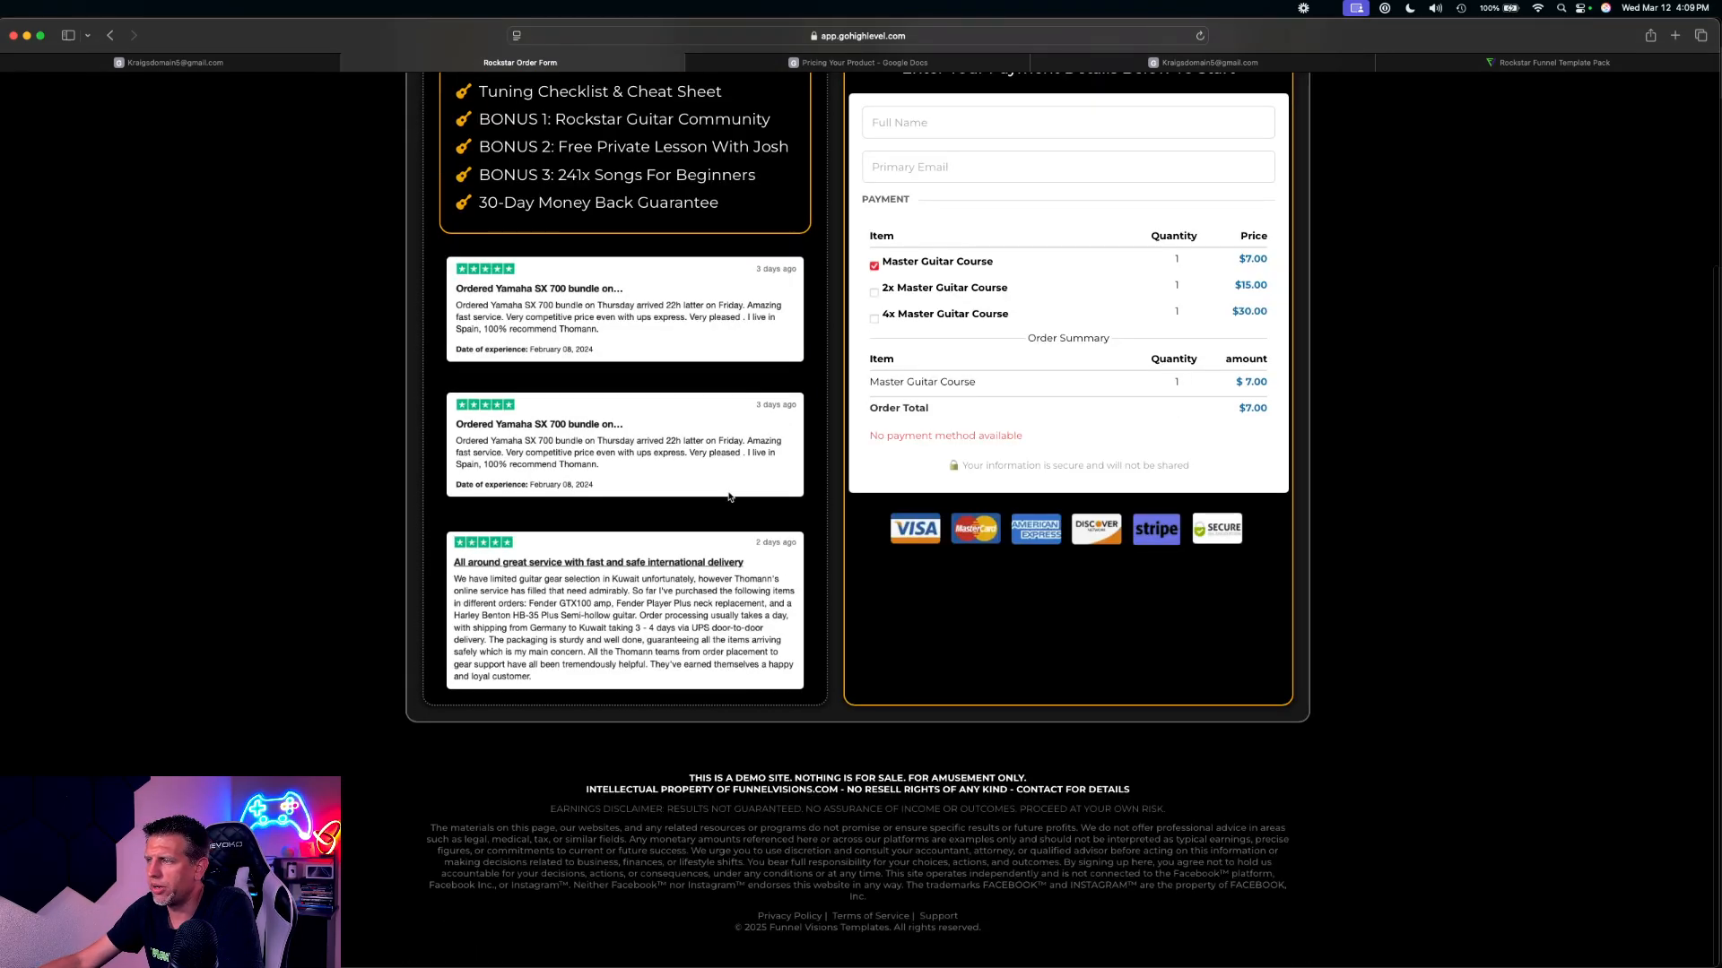
Review the item choices on the order form, then return from the page editor to the funnel steps
scroll(732, 487, up, 3)
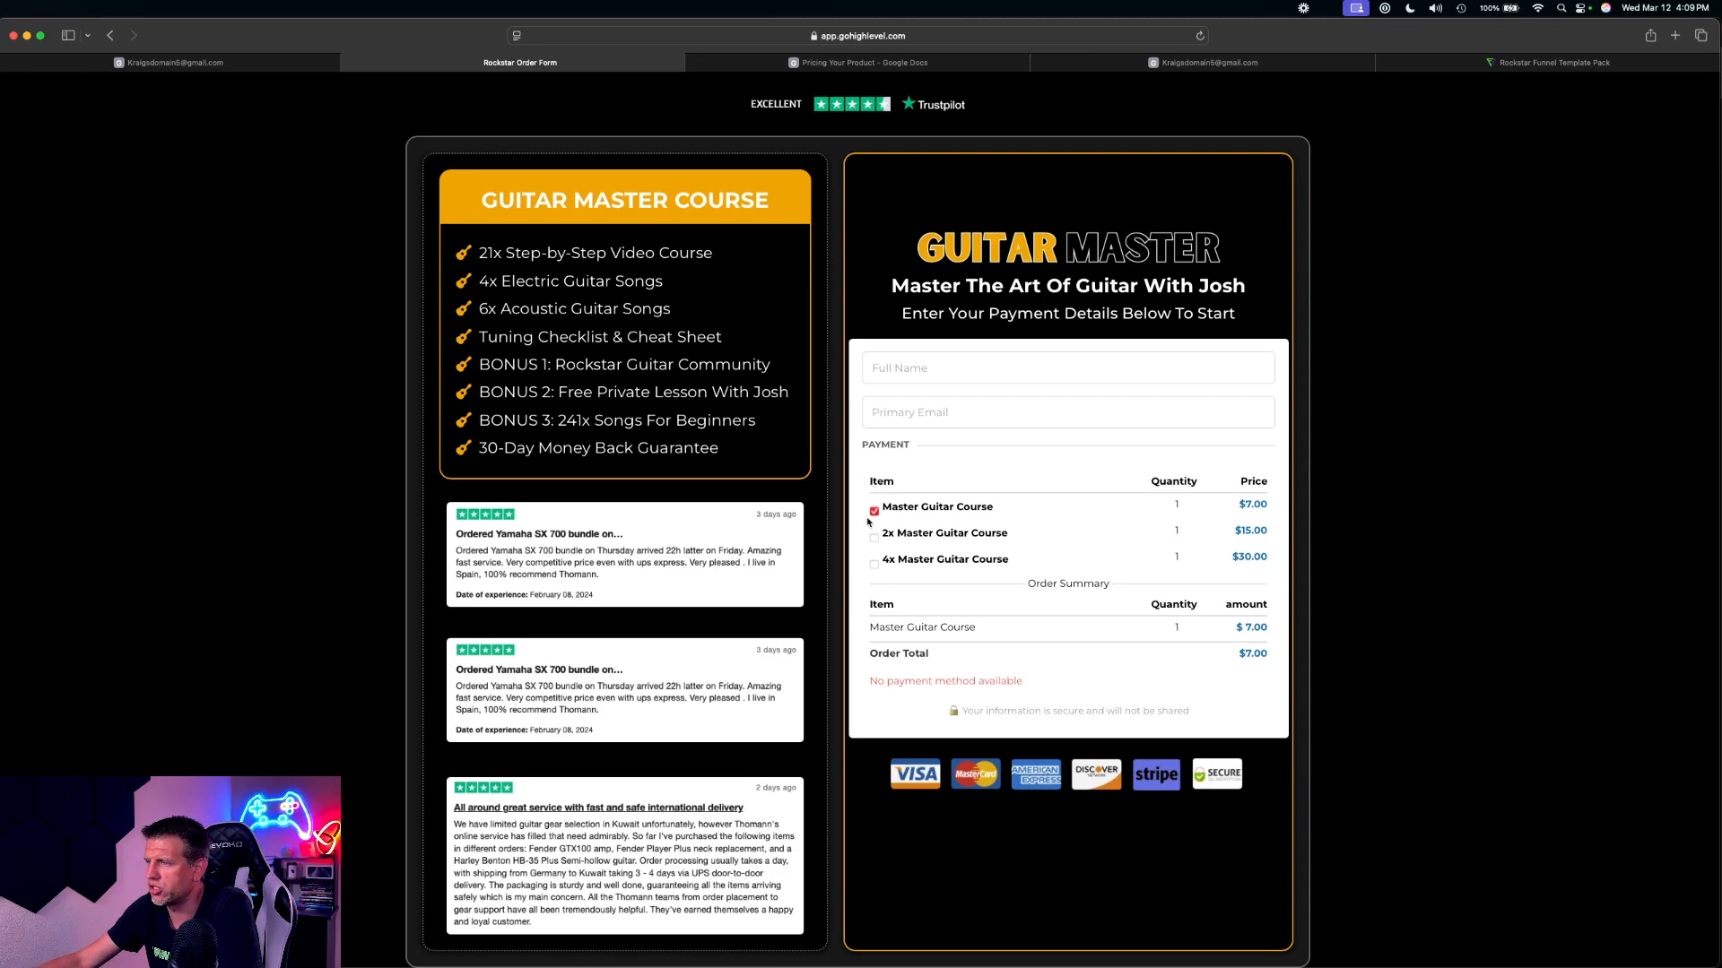
drag(892, 509, 1010, 500)
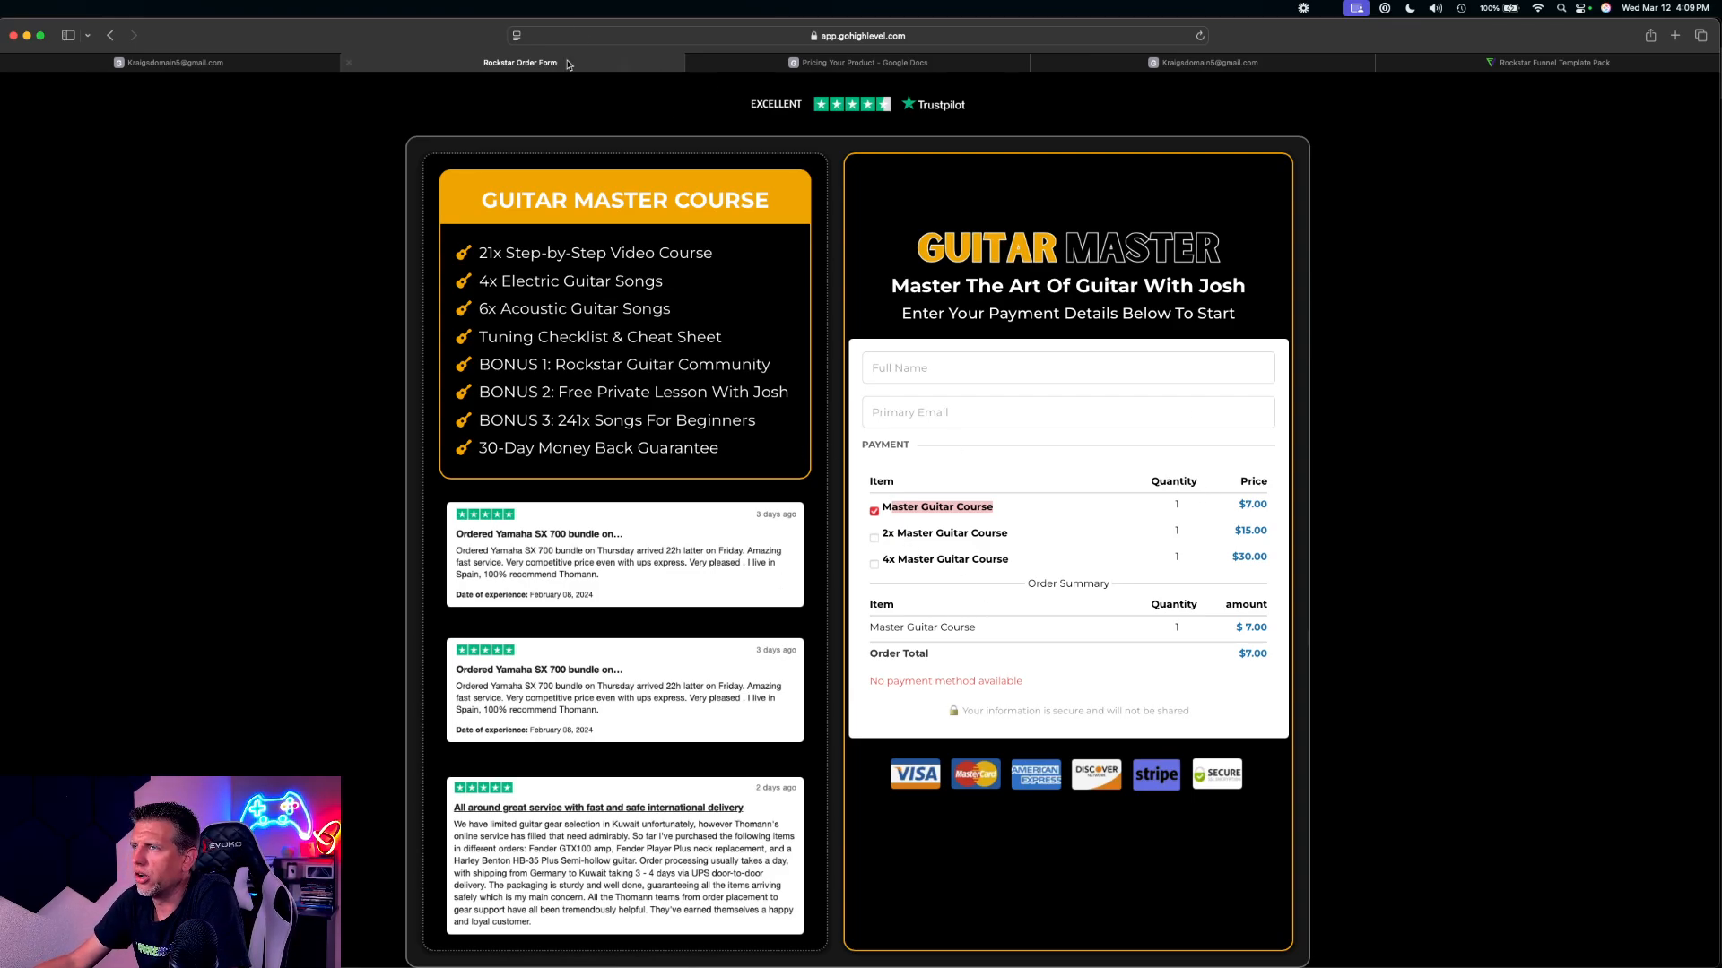
click(349, 69)
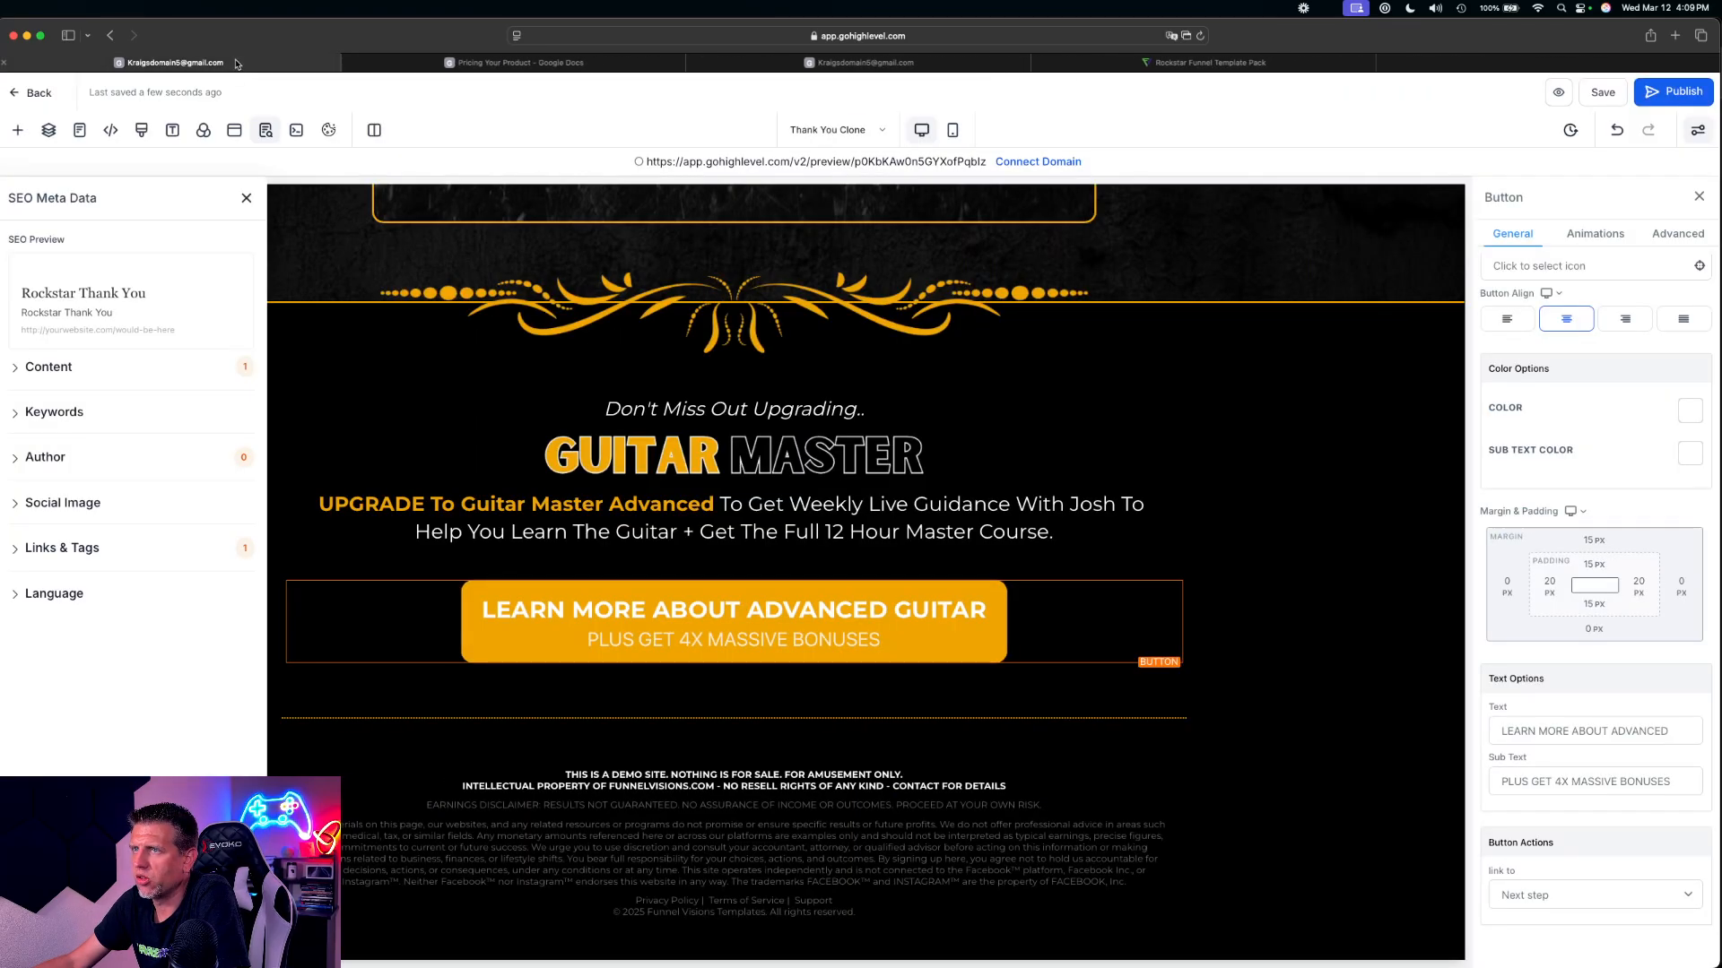
click(33, 94)
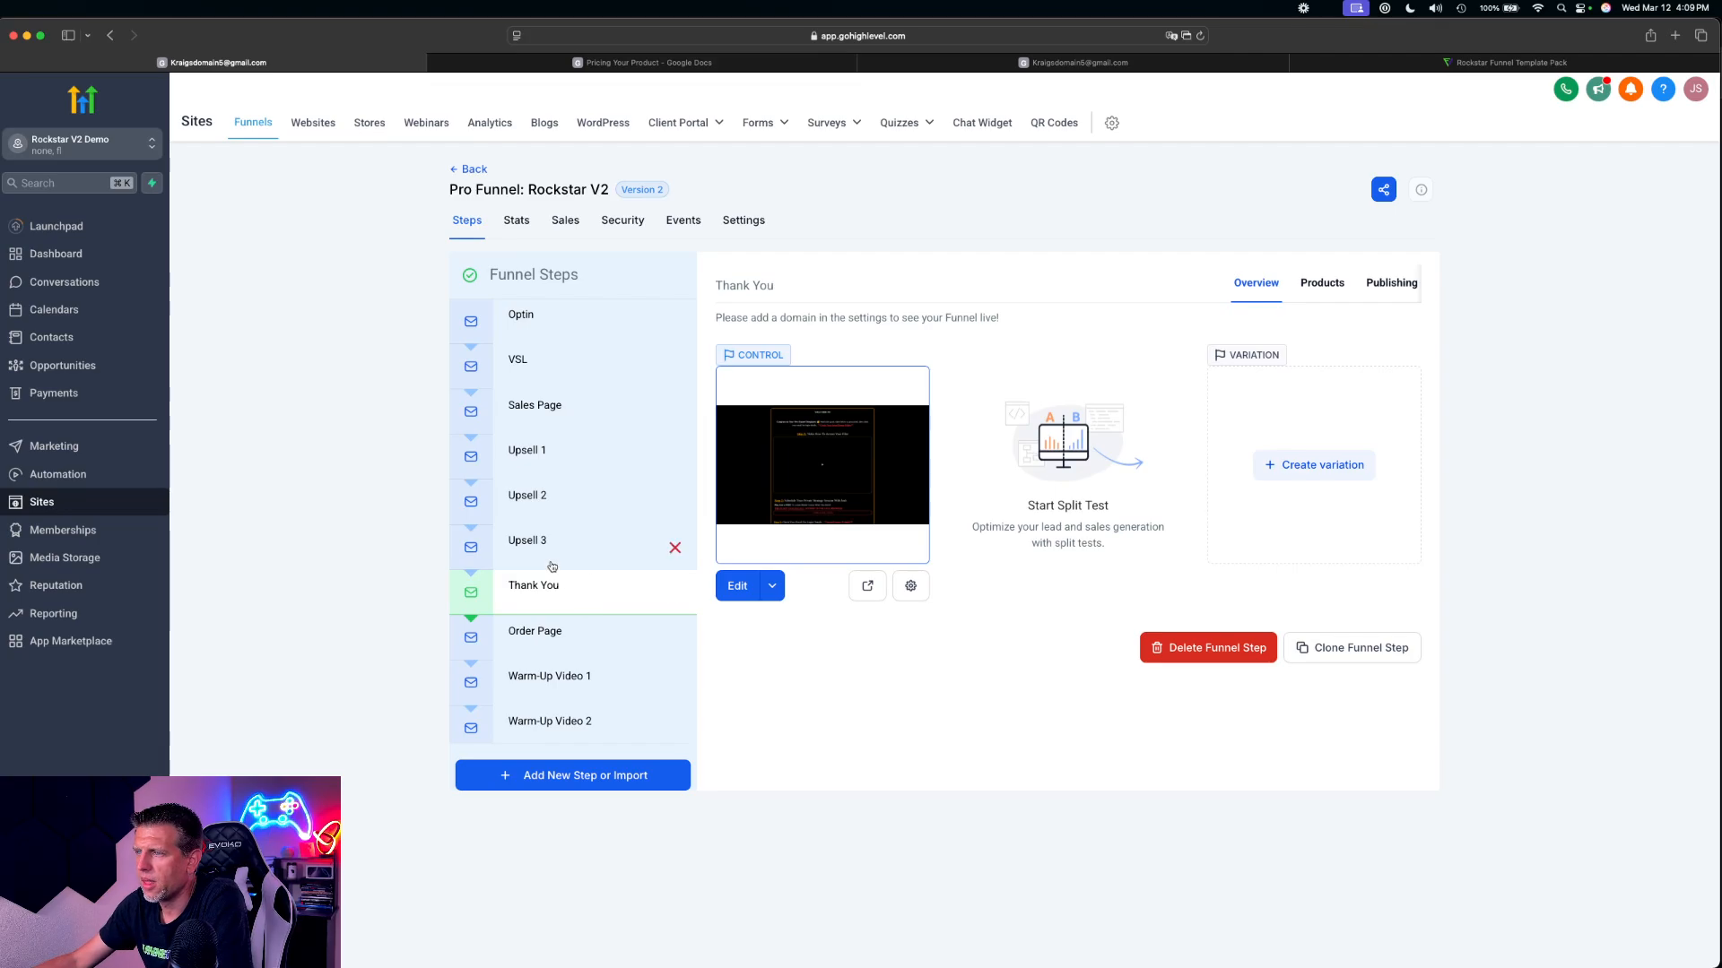
Move the Order Page step to the end of the funnel steps, below Terms of Service
scroll(551, 567, down, 3)
click(552, 414)
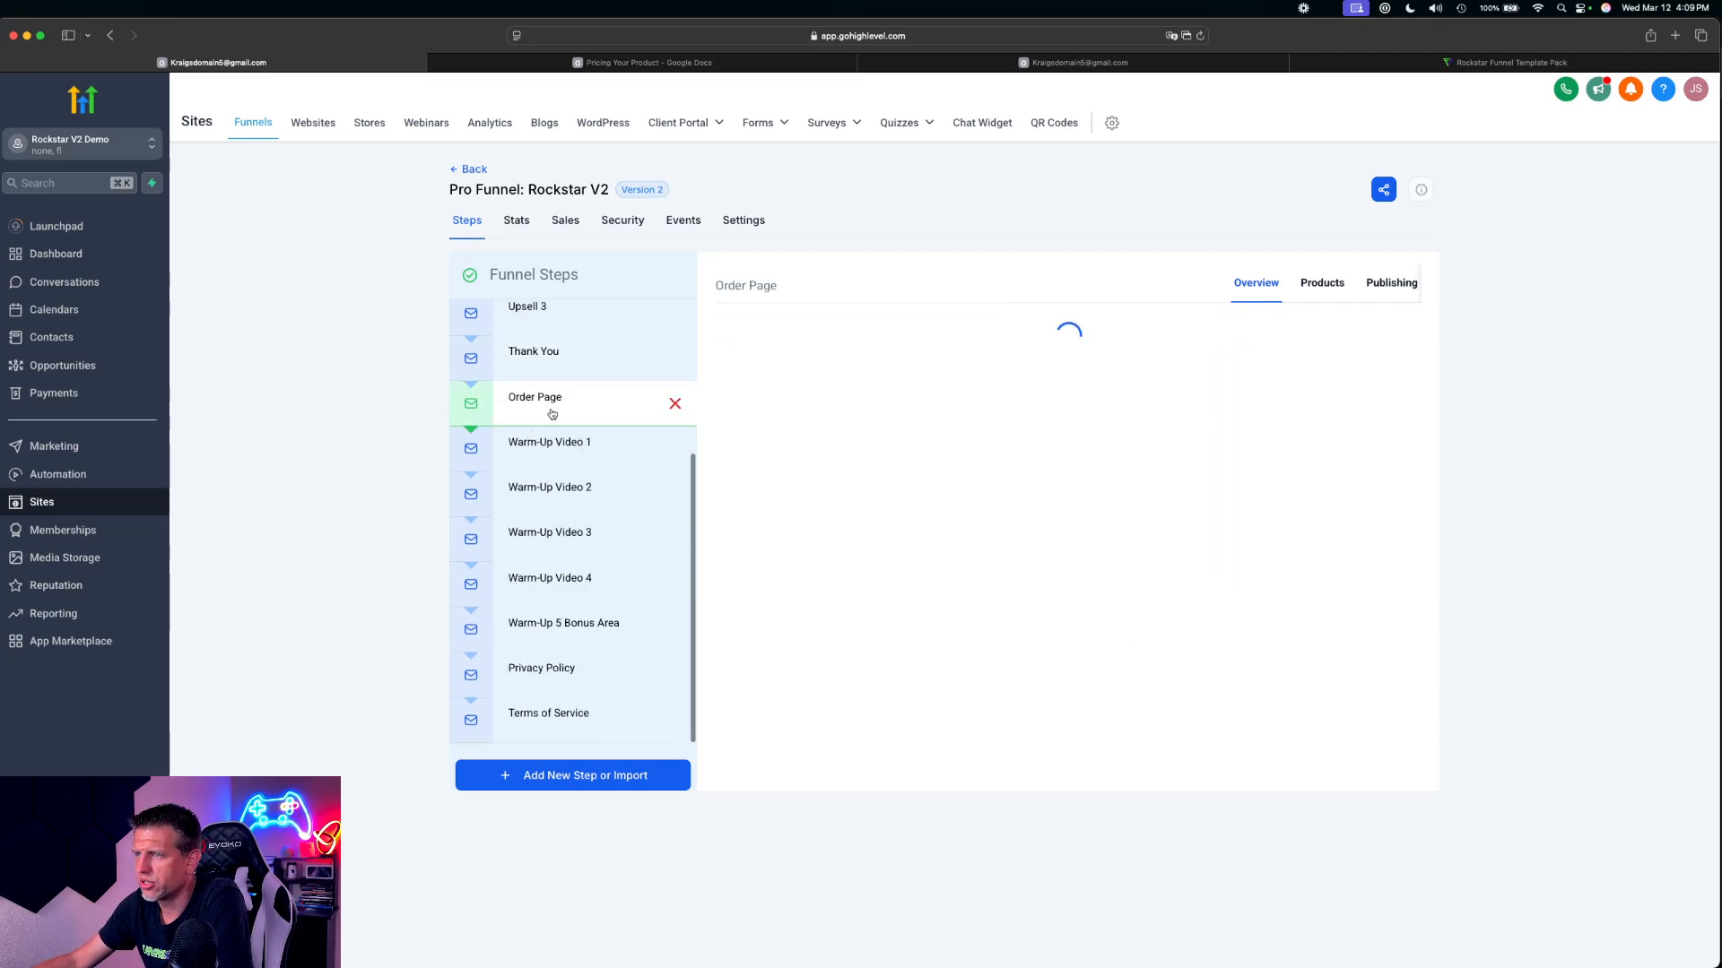
drag(552, 413, 547, 736)
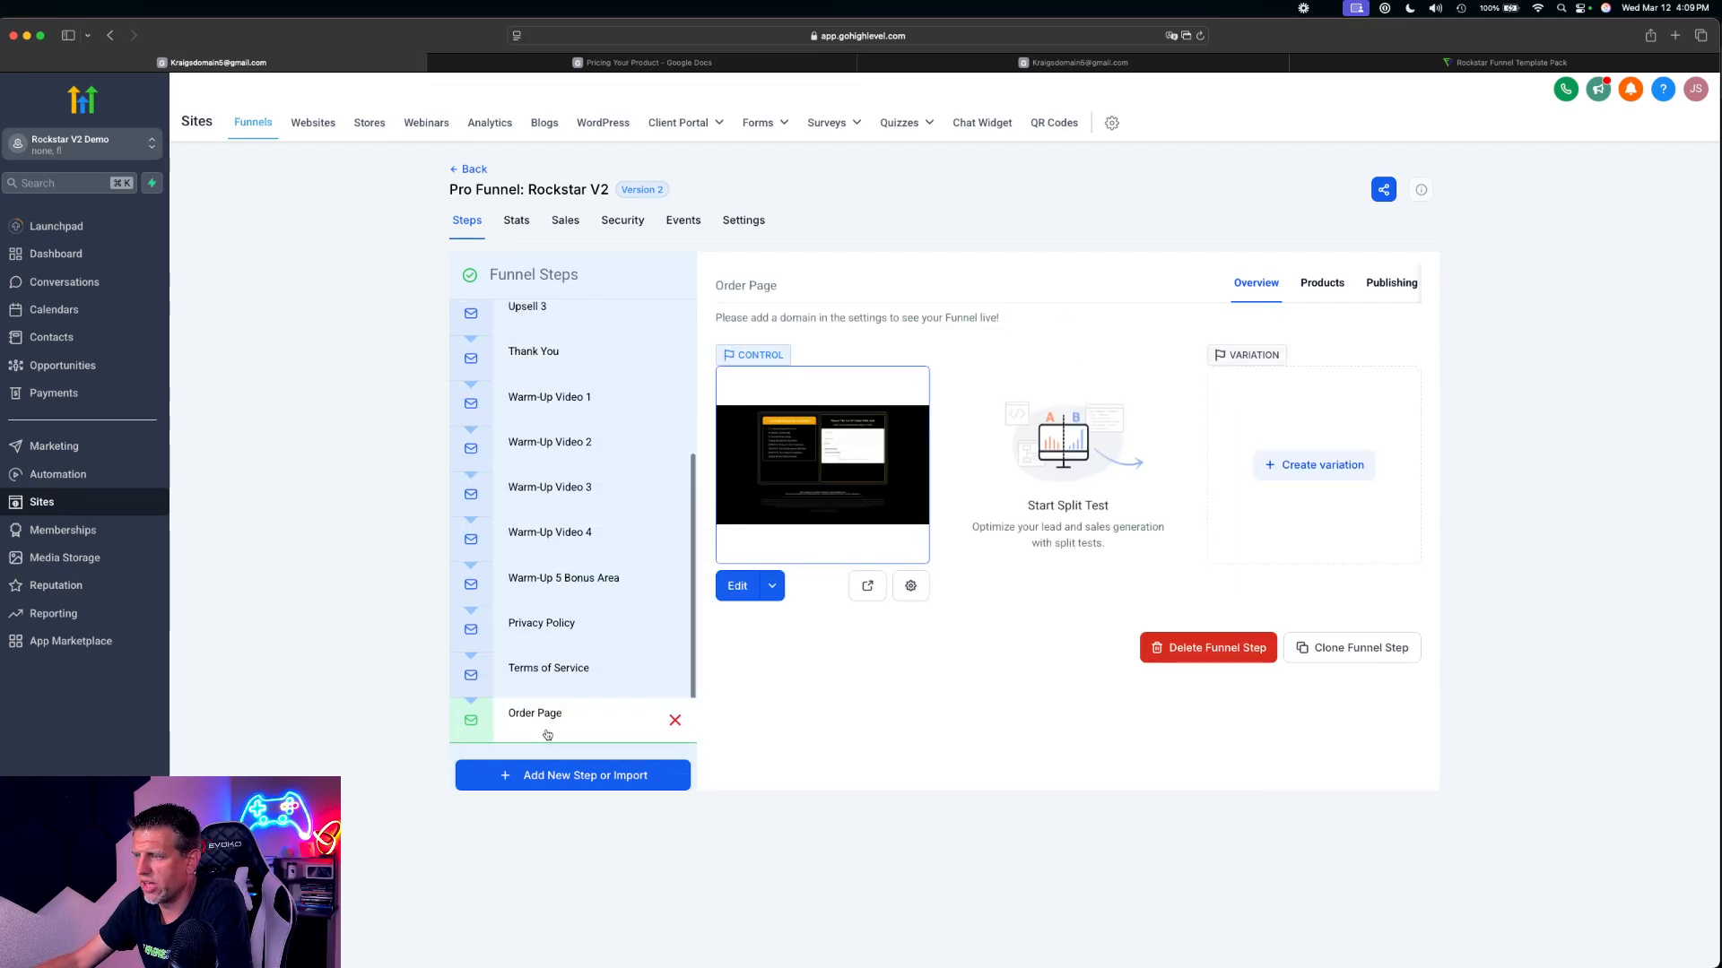
Clone the Upsell 3 funnel step
scroll(579, 723, up, 1)
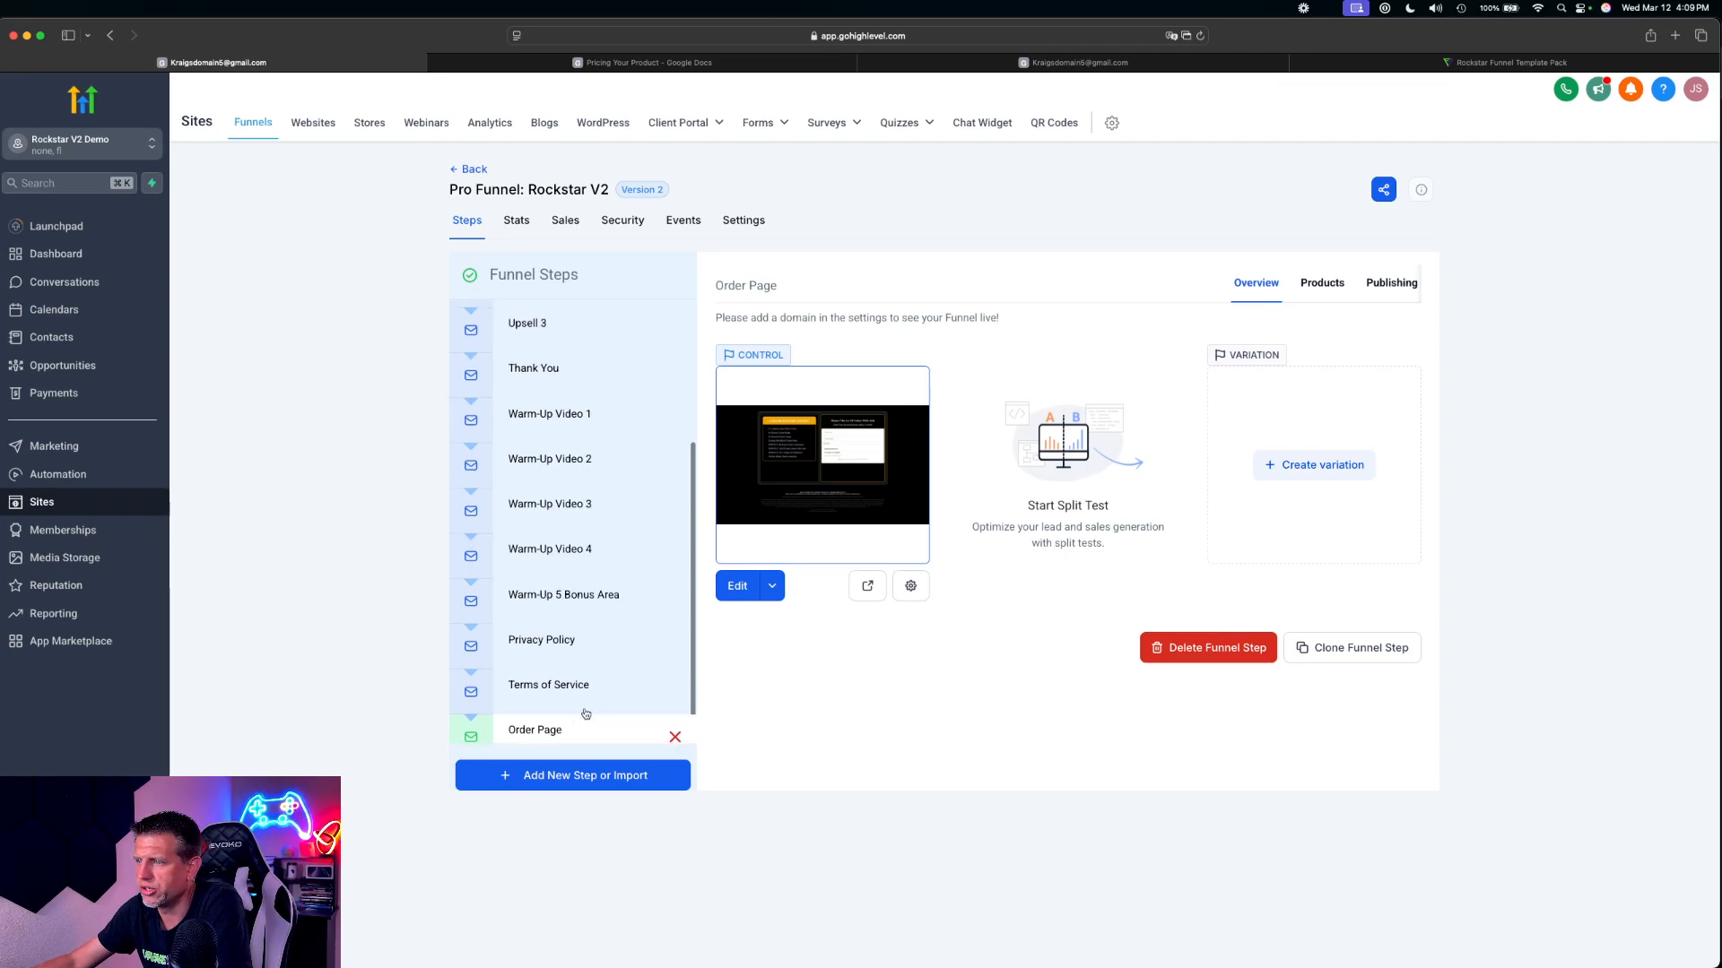
scroll(596, 682, up, 5)
click(526, 546)
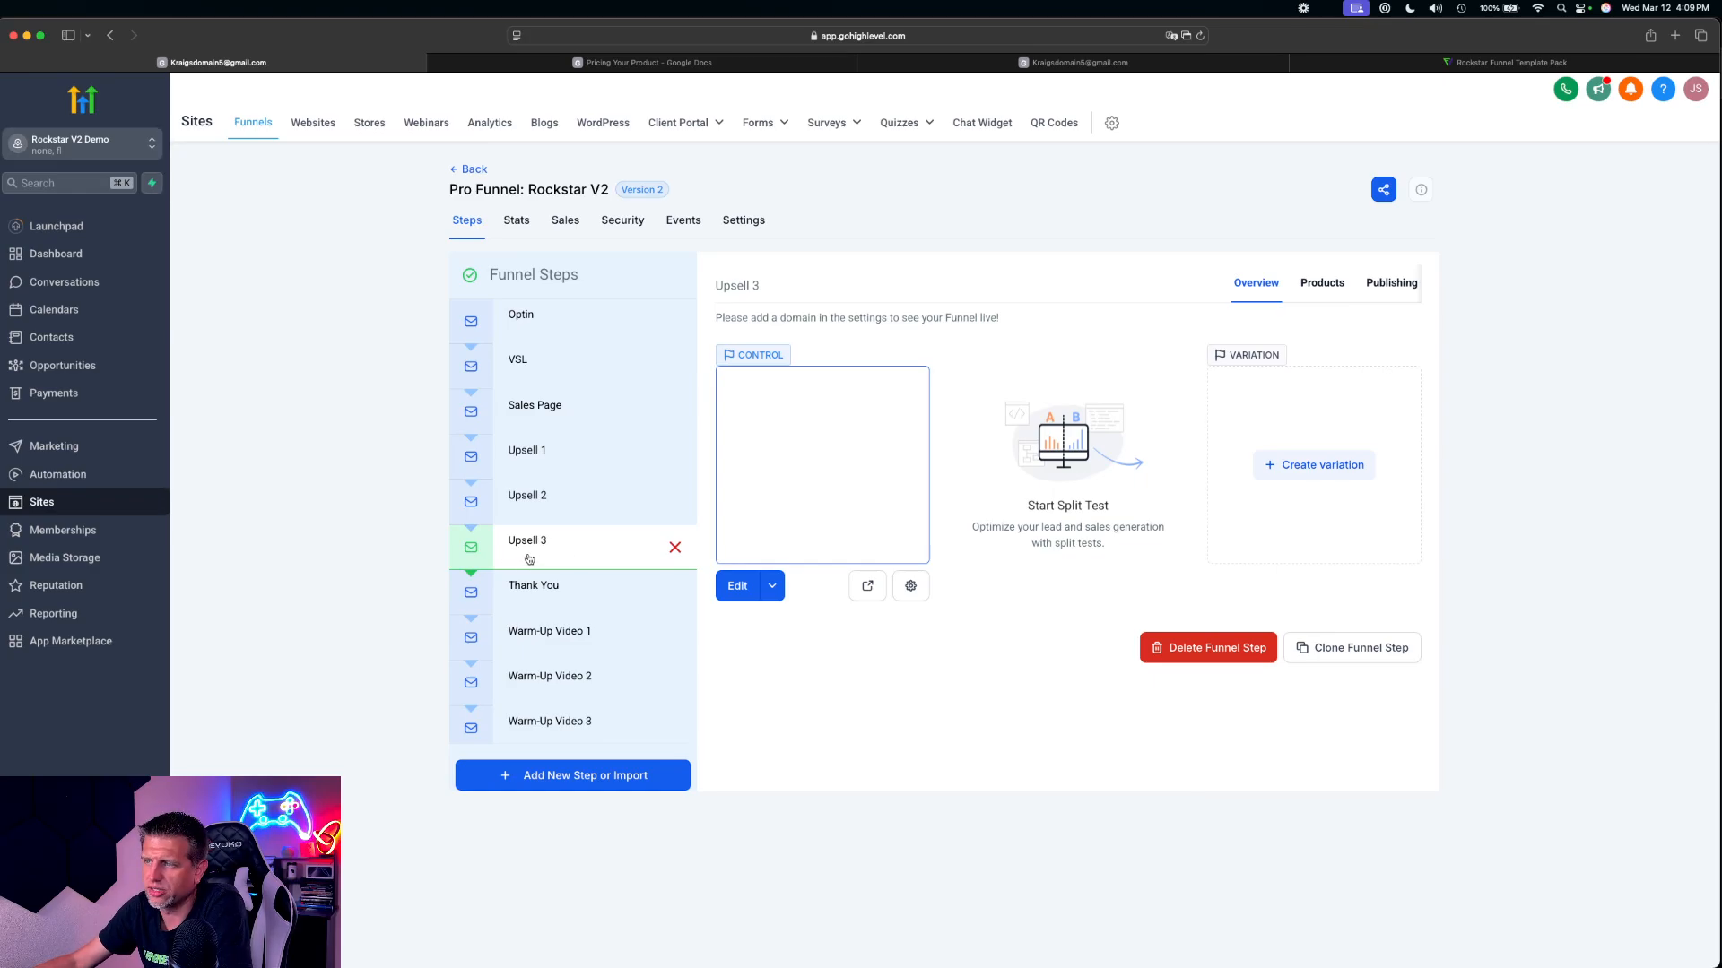
click(1381, 655)
click(744, 621)
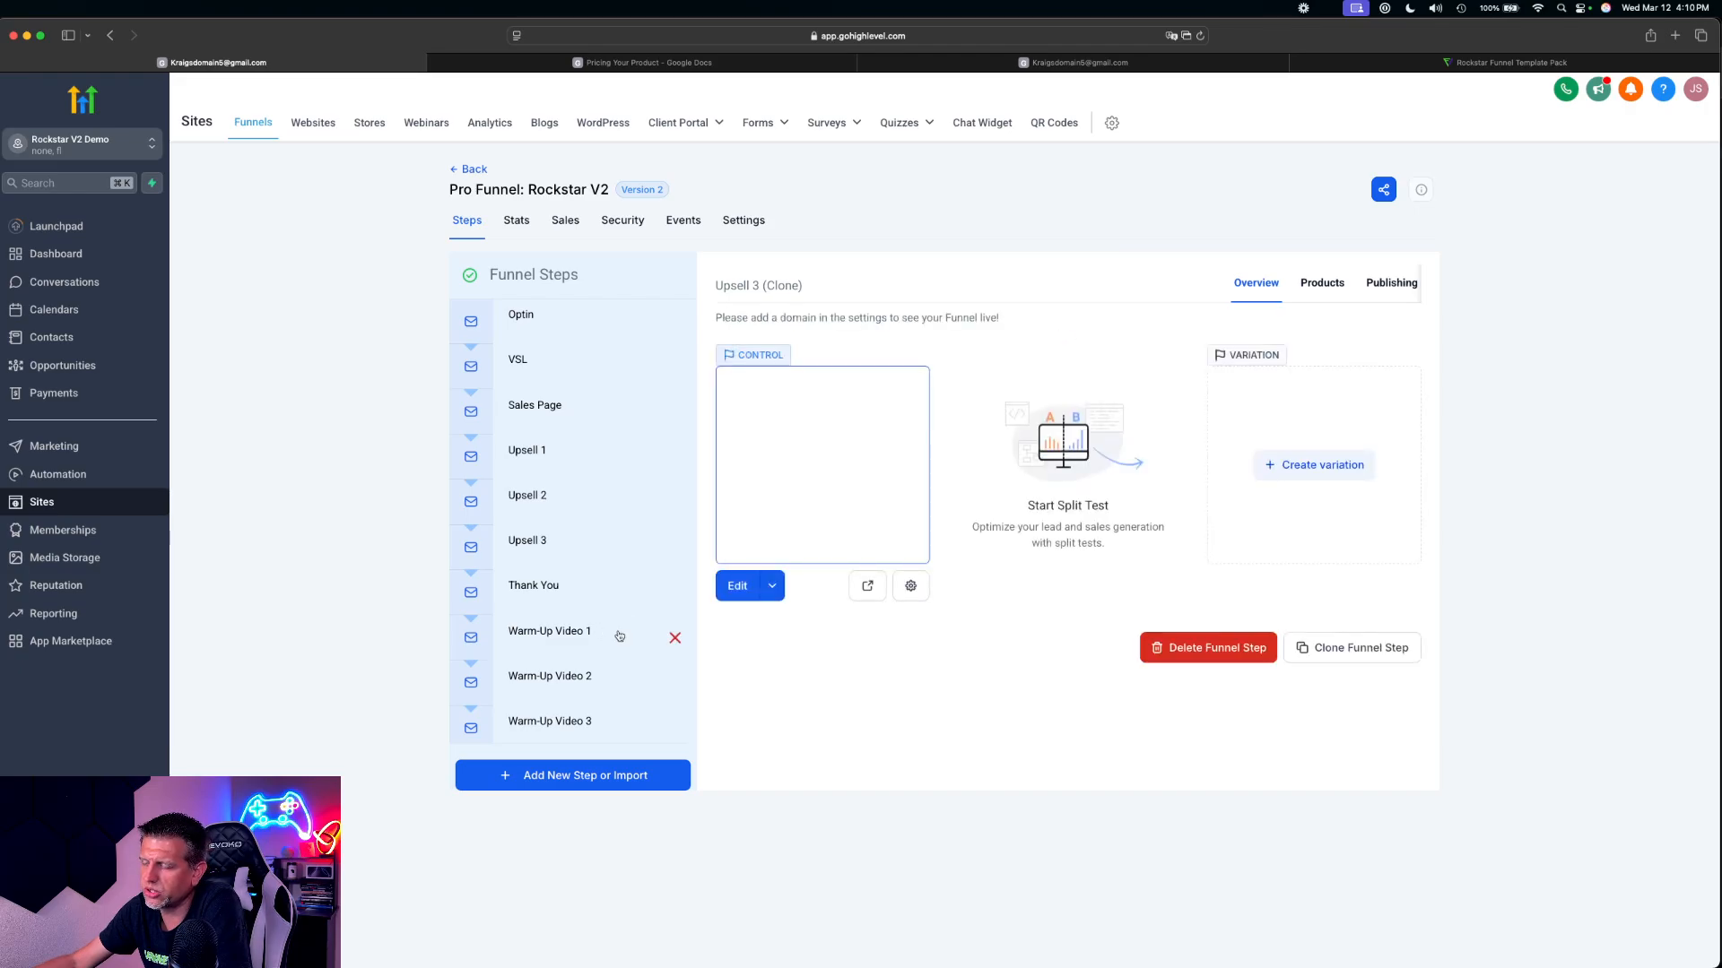
Move the Upsell 3 (Clone) step up the funnel so it sits directly after Thank You
scroll(587, 628, down, 5)
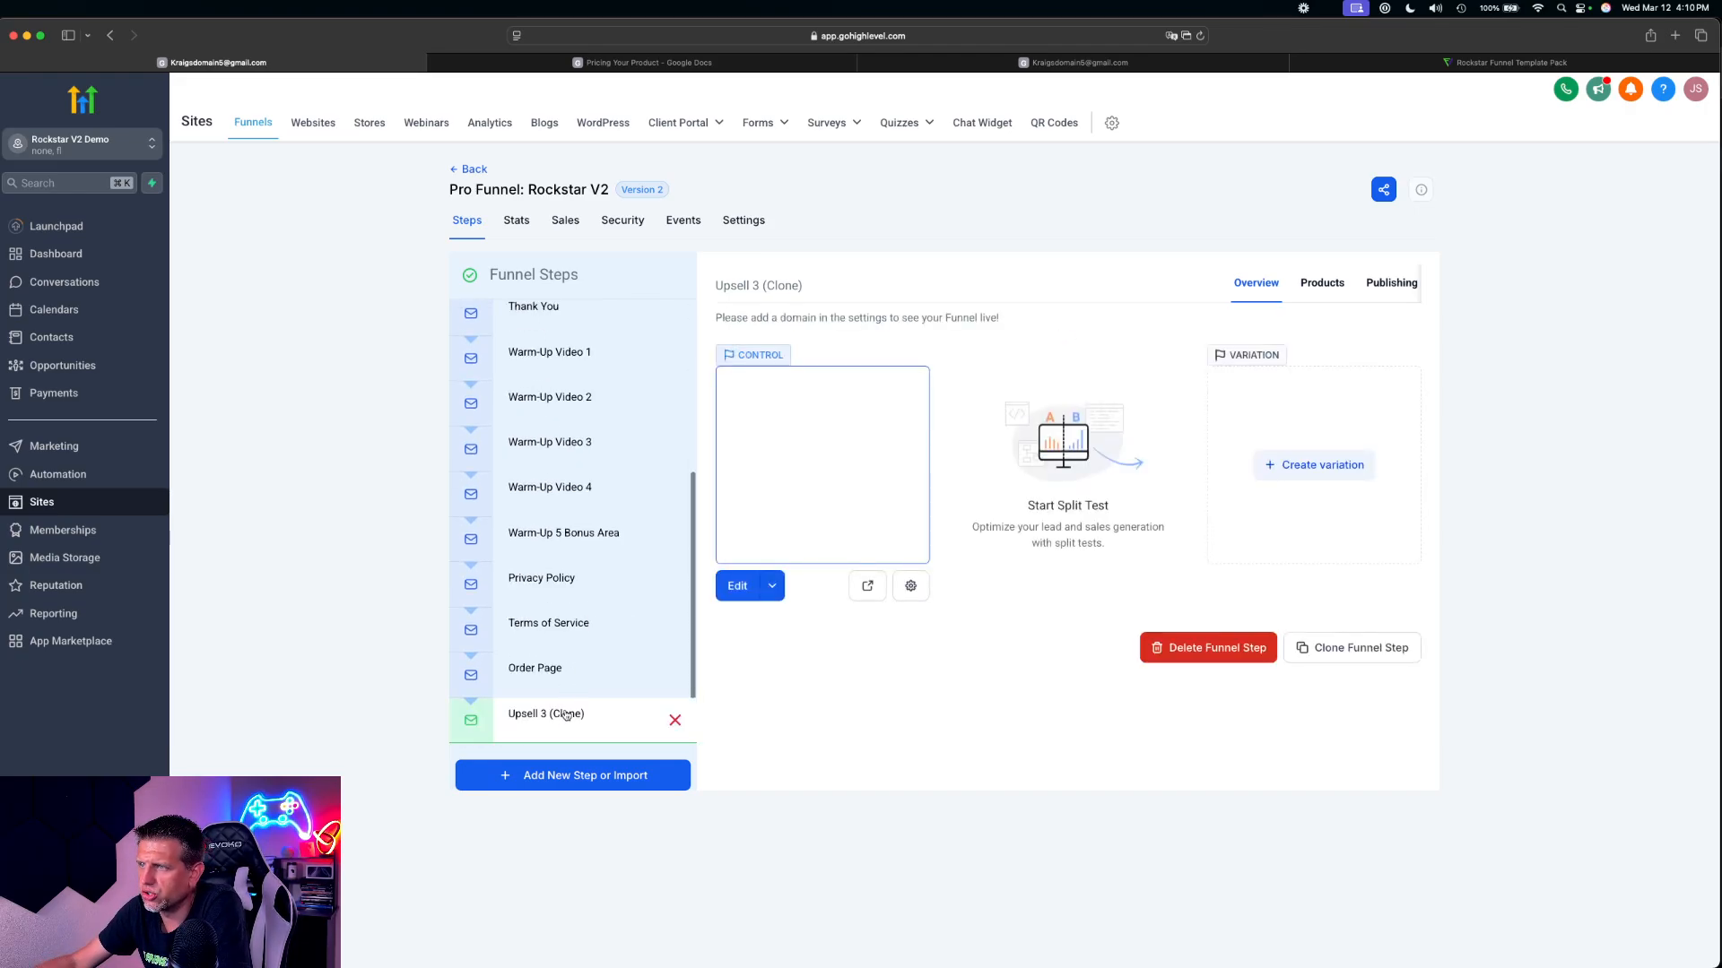
mouse_move(560, 714)
mouse_down()
mouse_move(574, 339)
mouse_move(588, 375)
mouse_move(571, 484)
mouse_move(511, 560)
mouse_up()
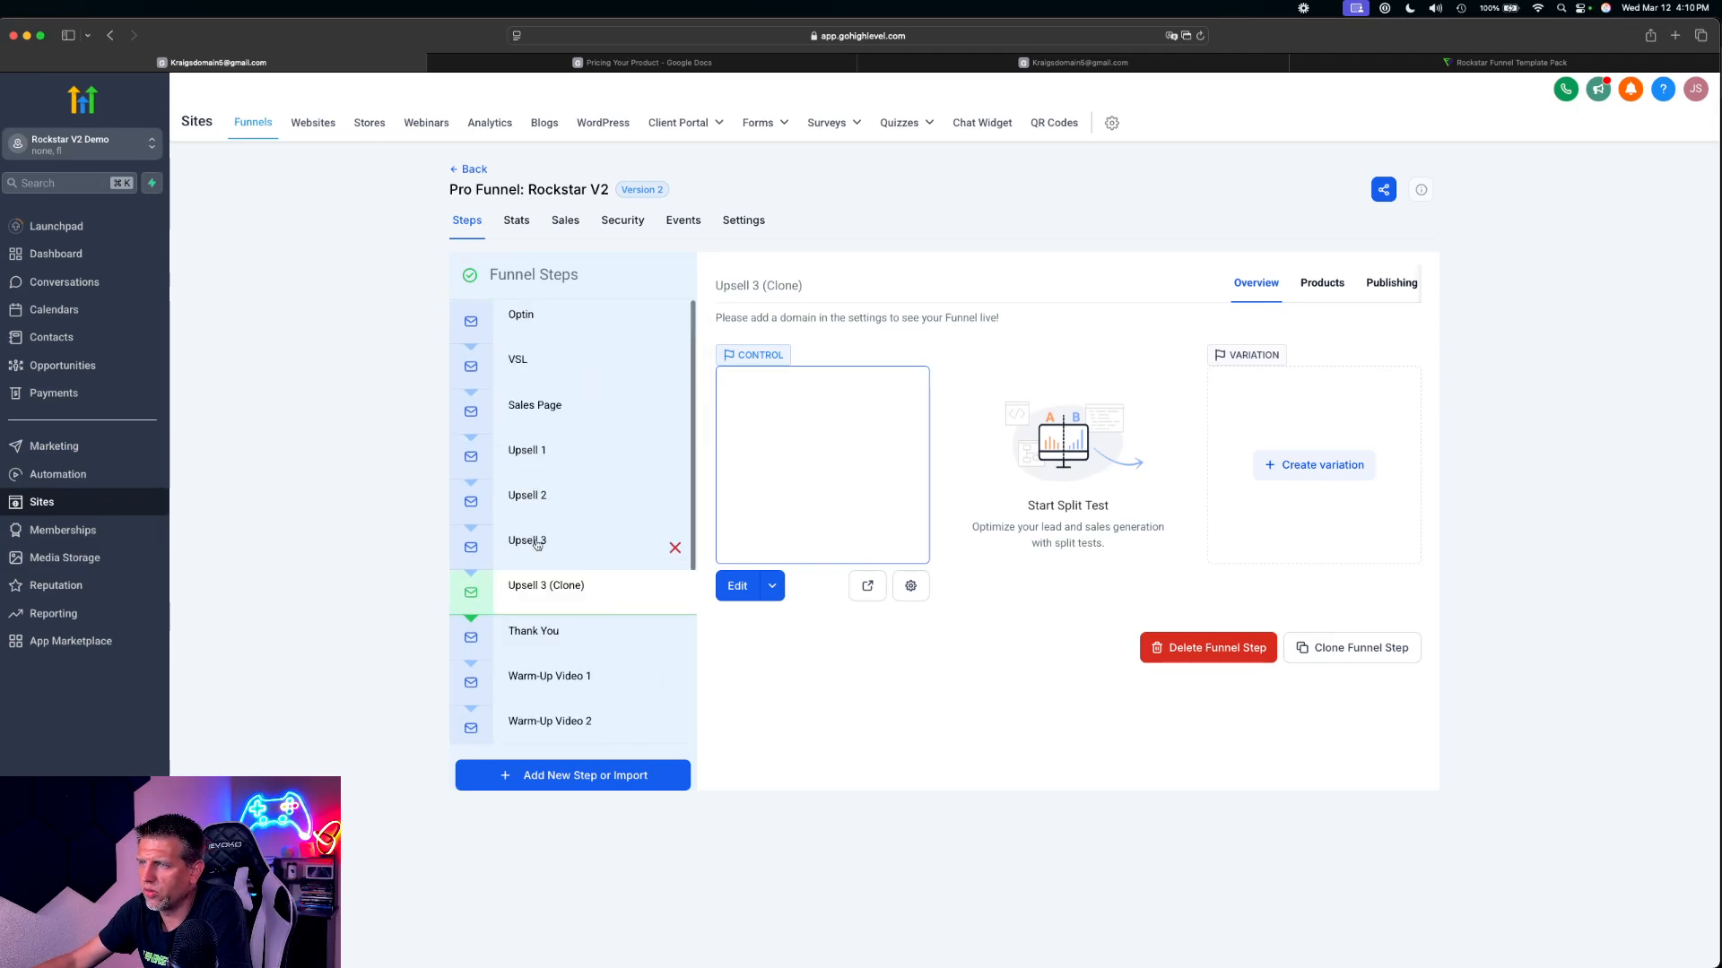
drag(539, 589, 533, 633)
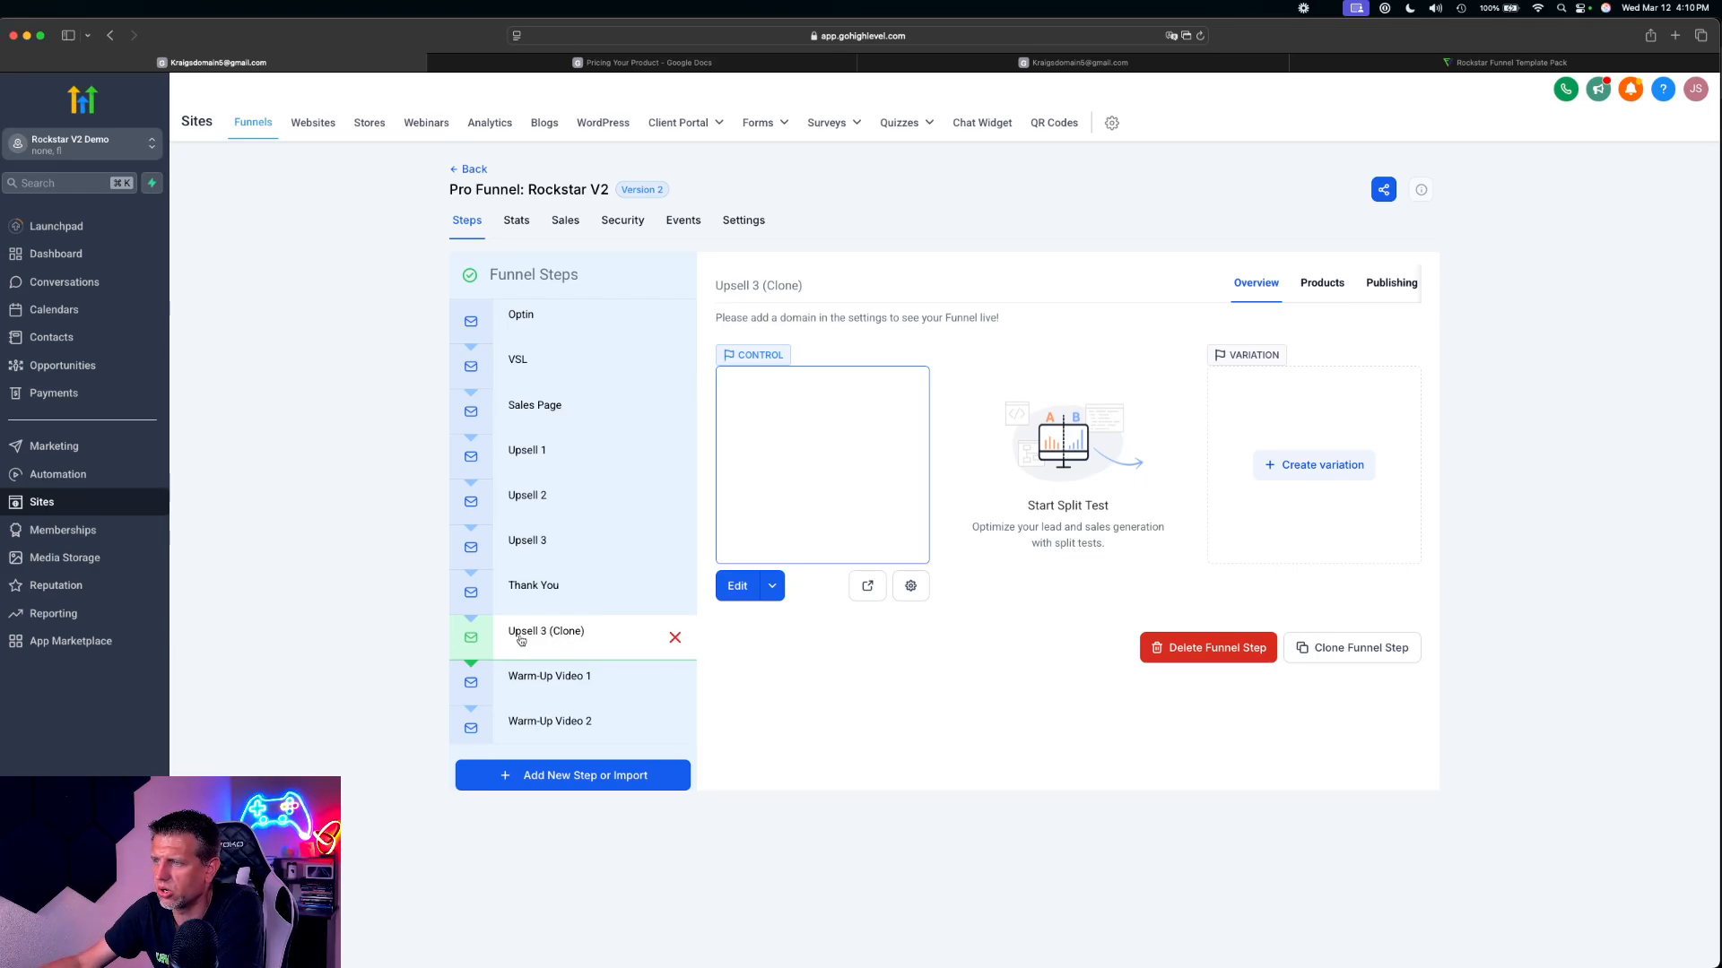
Rename the Upsell 3 (Clone) step as Monthly Community and update the step
click(520, 638)
click(1381, 283)
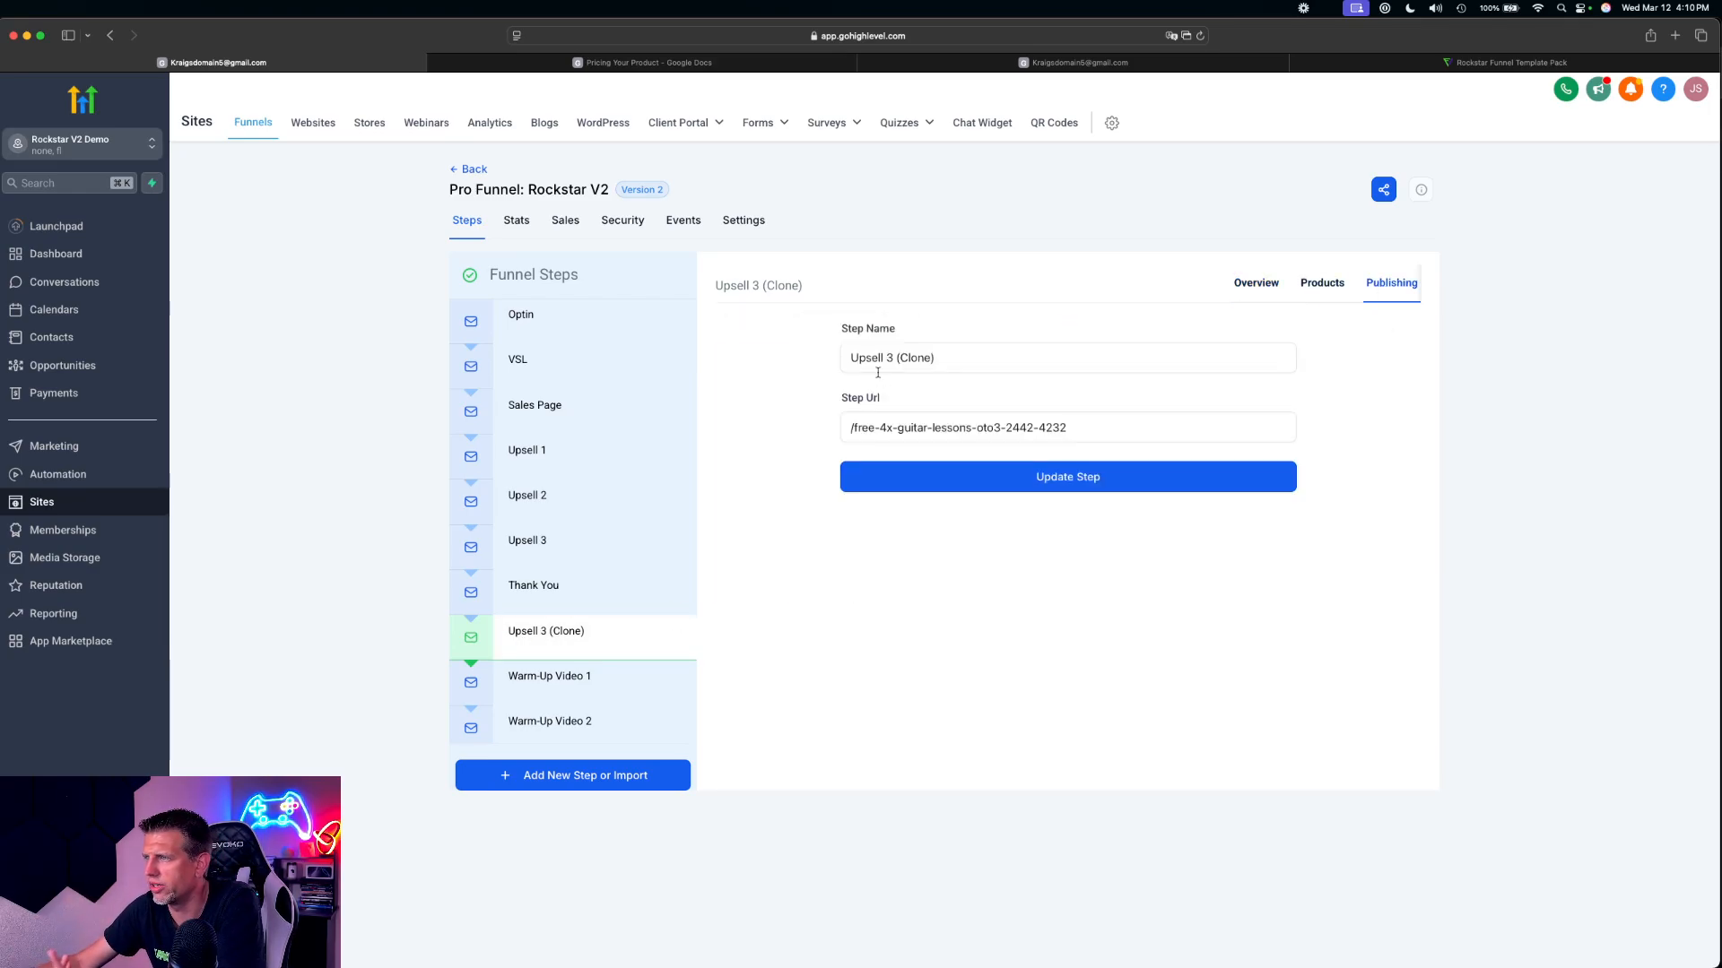
drag(947, 359, 711, 335)
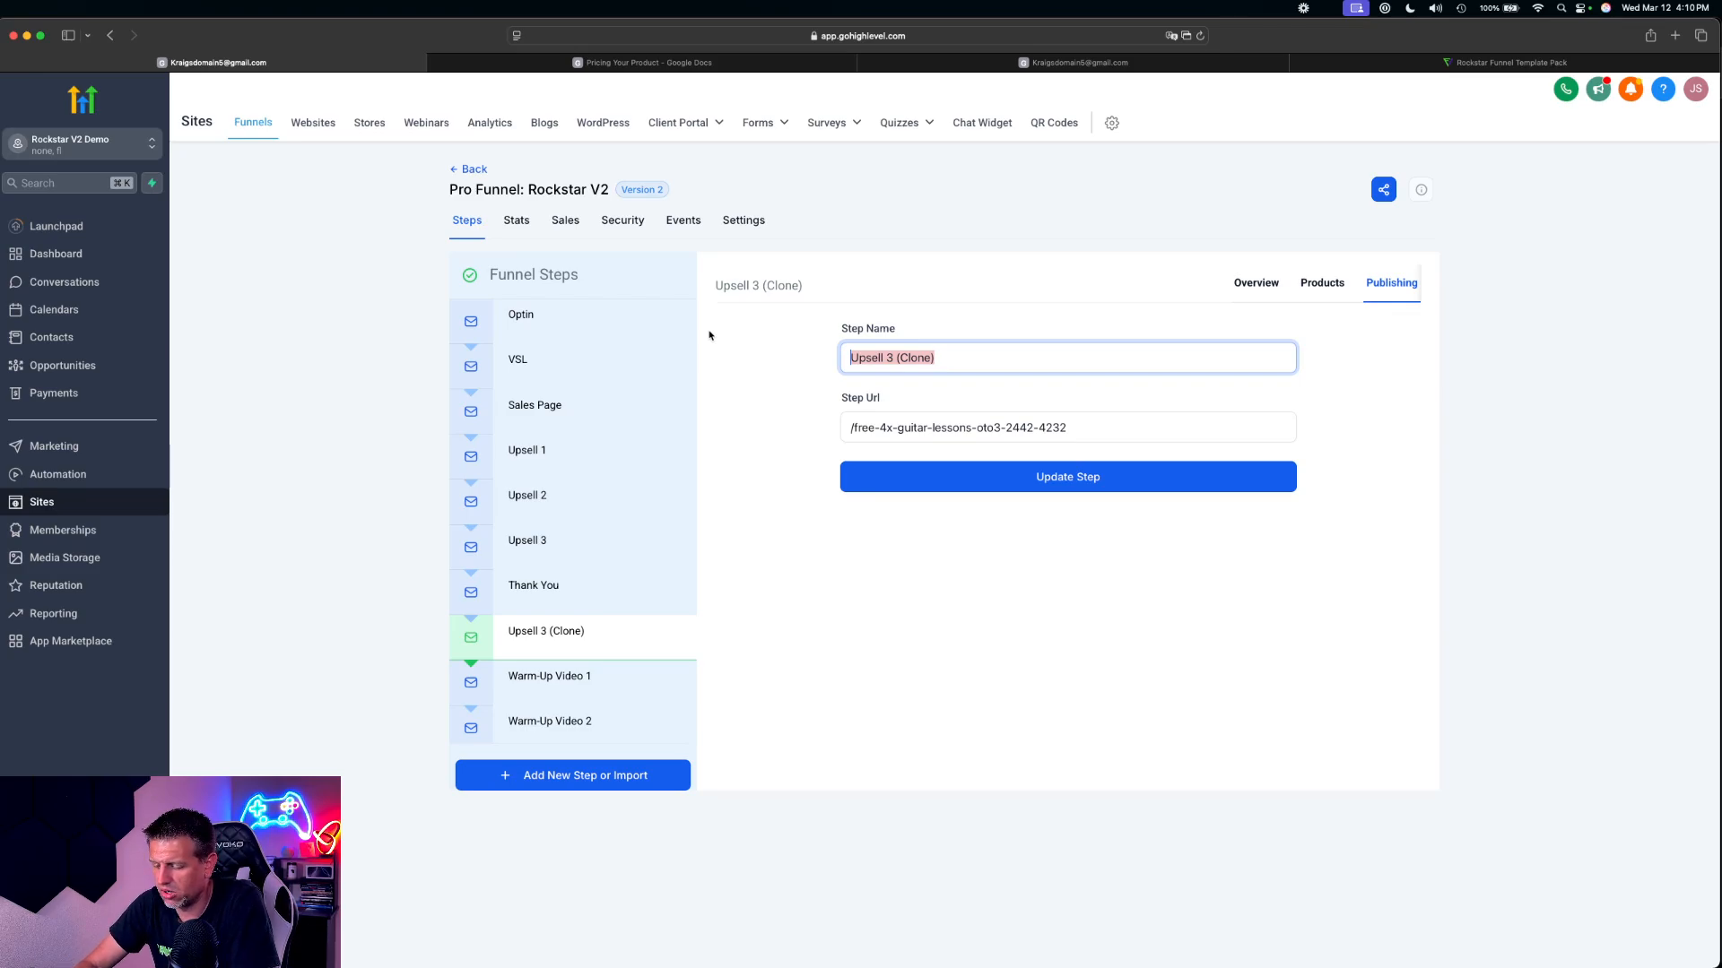
text(Month)
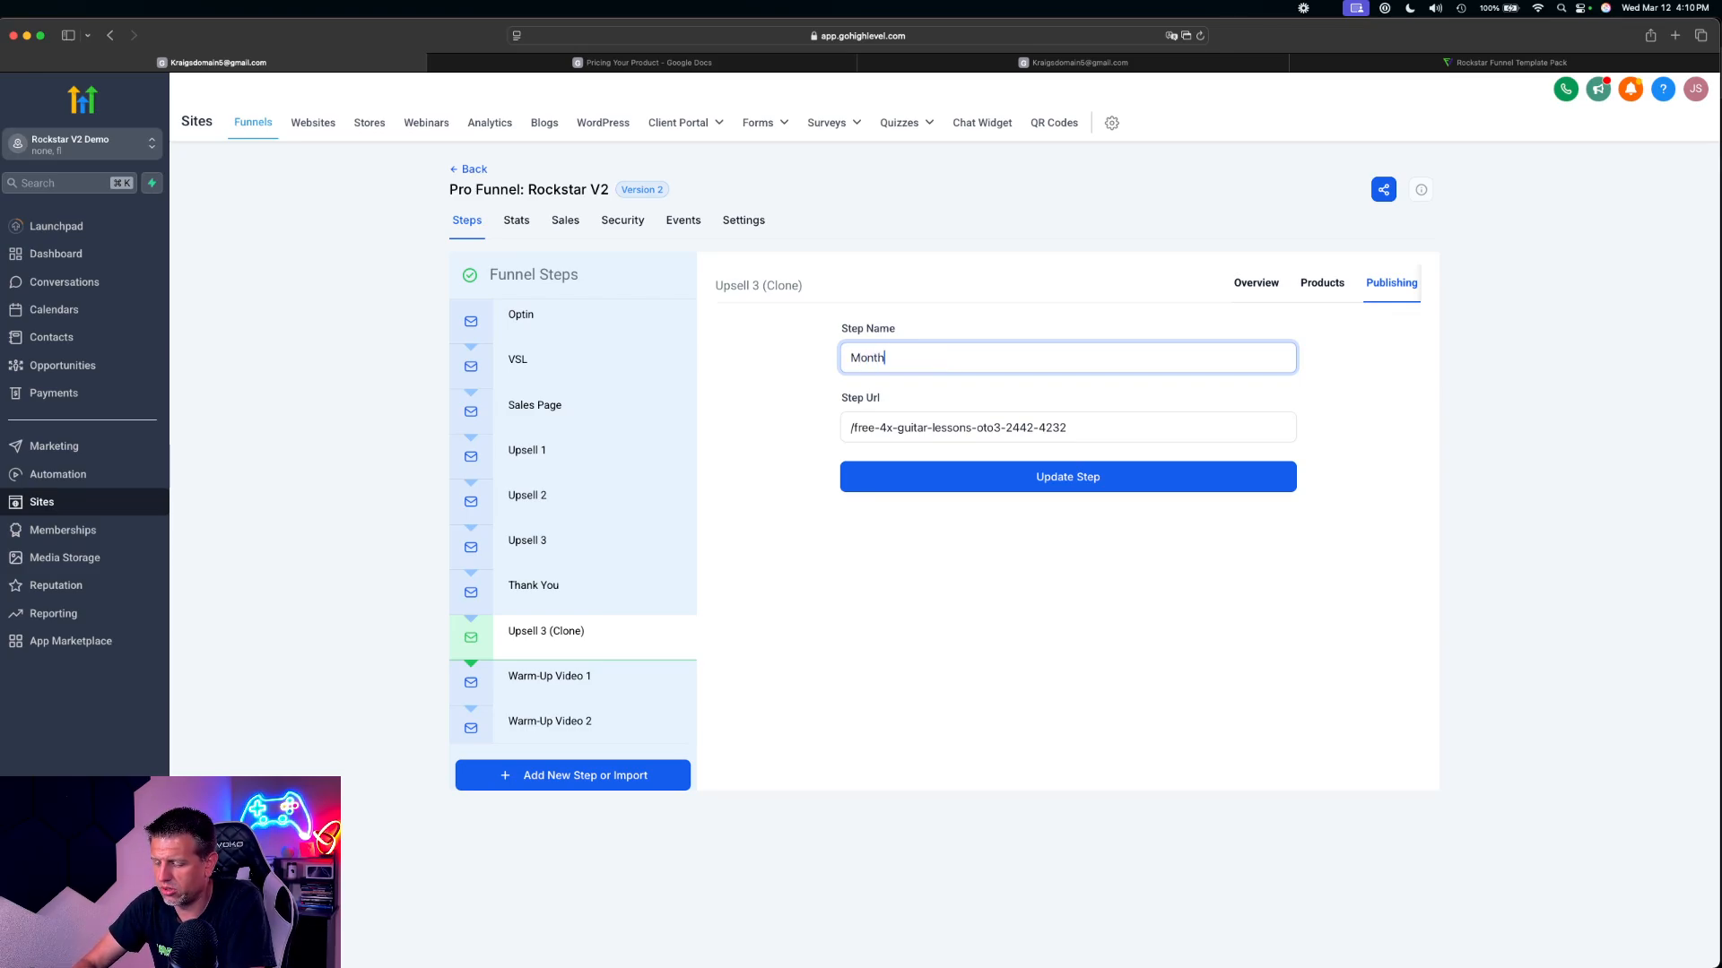
text(ly ()
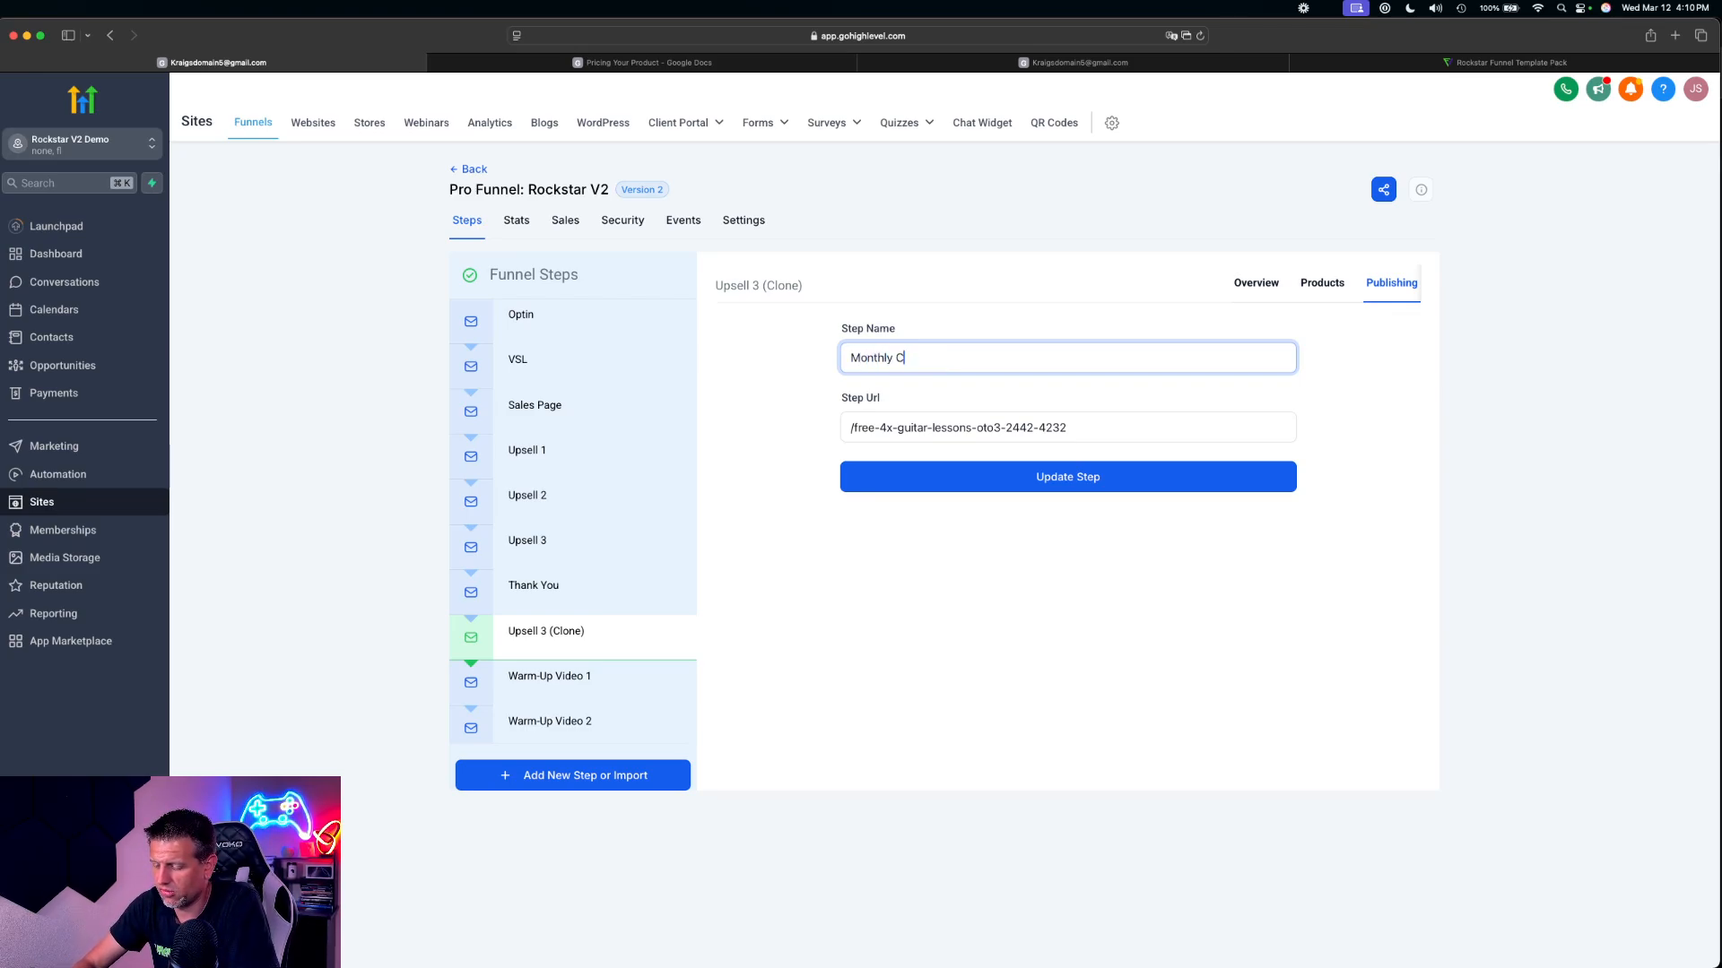
text(Community)
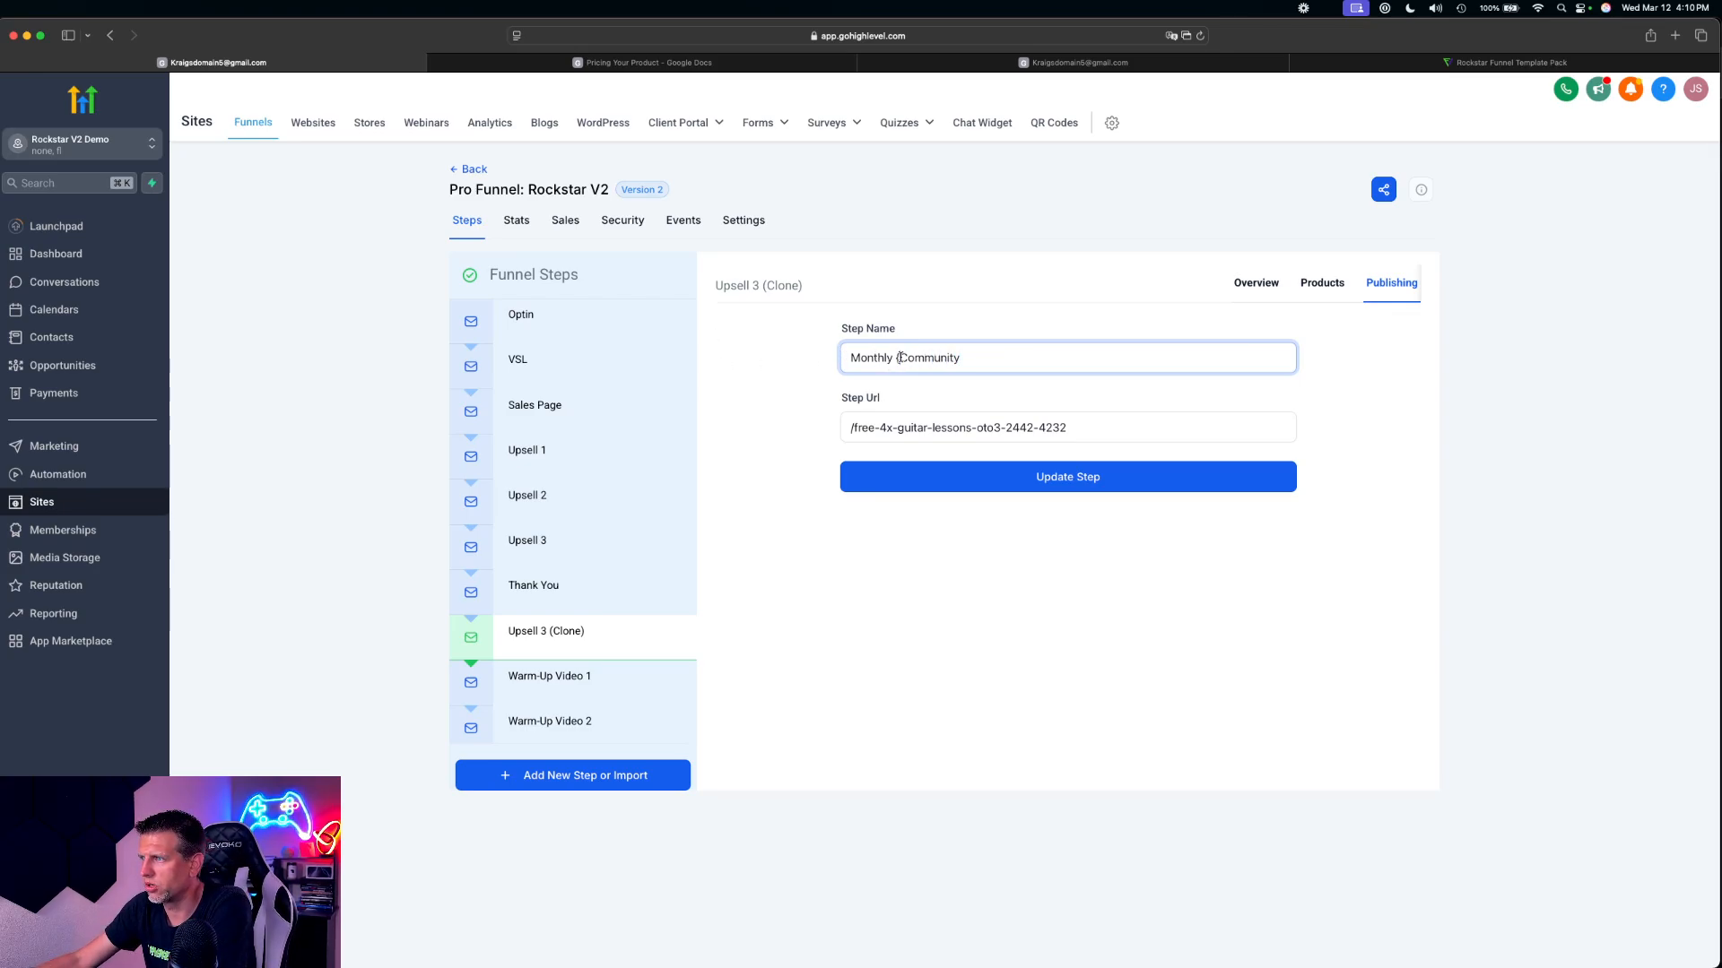
key(BackSpace)
click(994, 481)
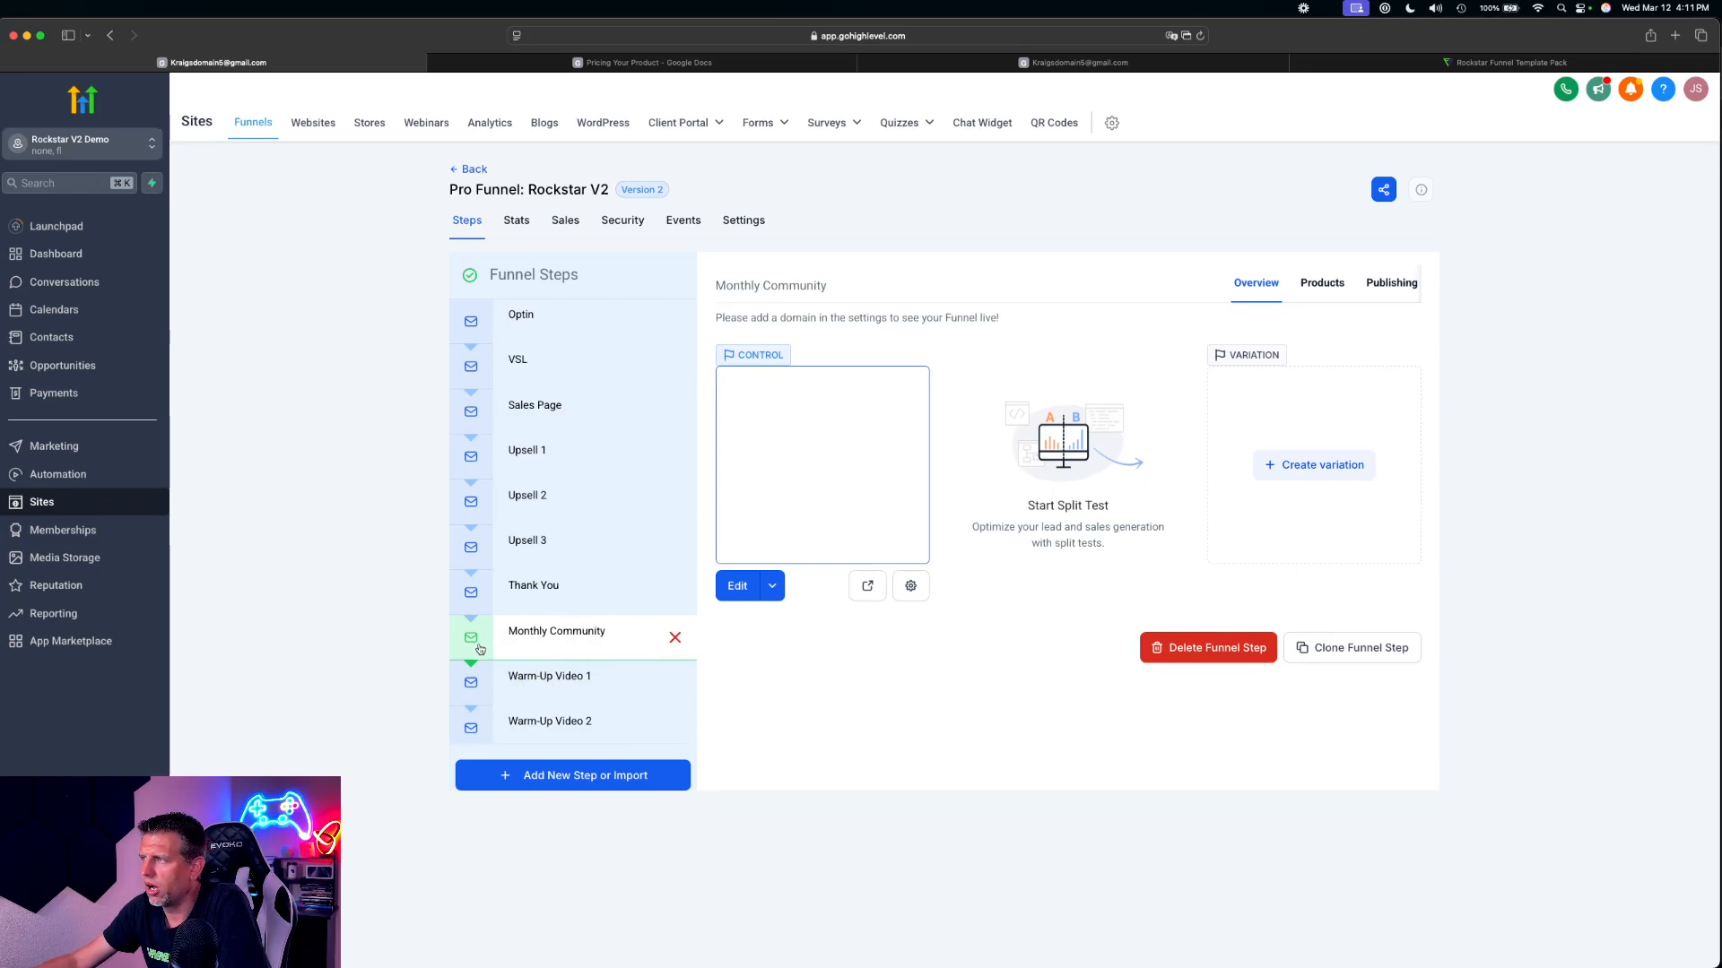
Add the Community - Guitar Master product with the Community @ 49 price to the Monthly Community step and save it
click(1339, 285)
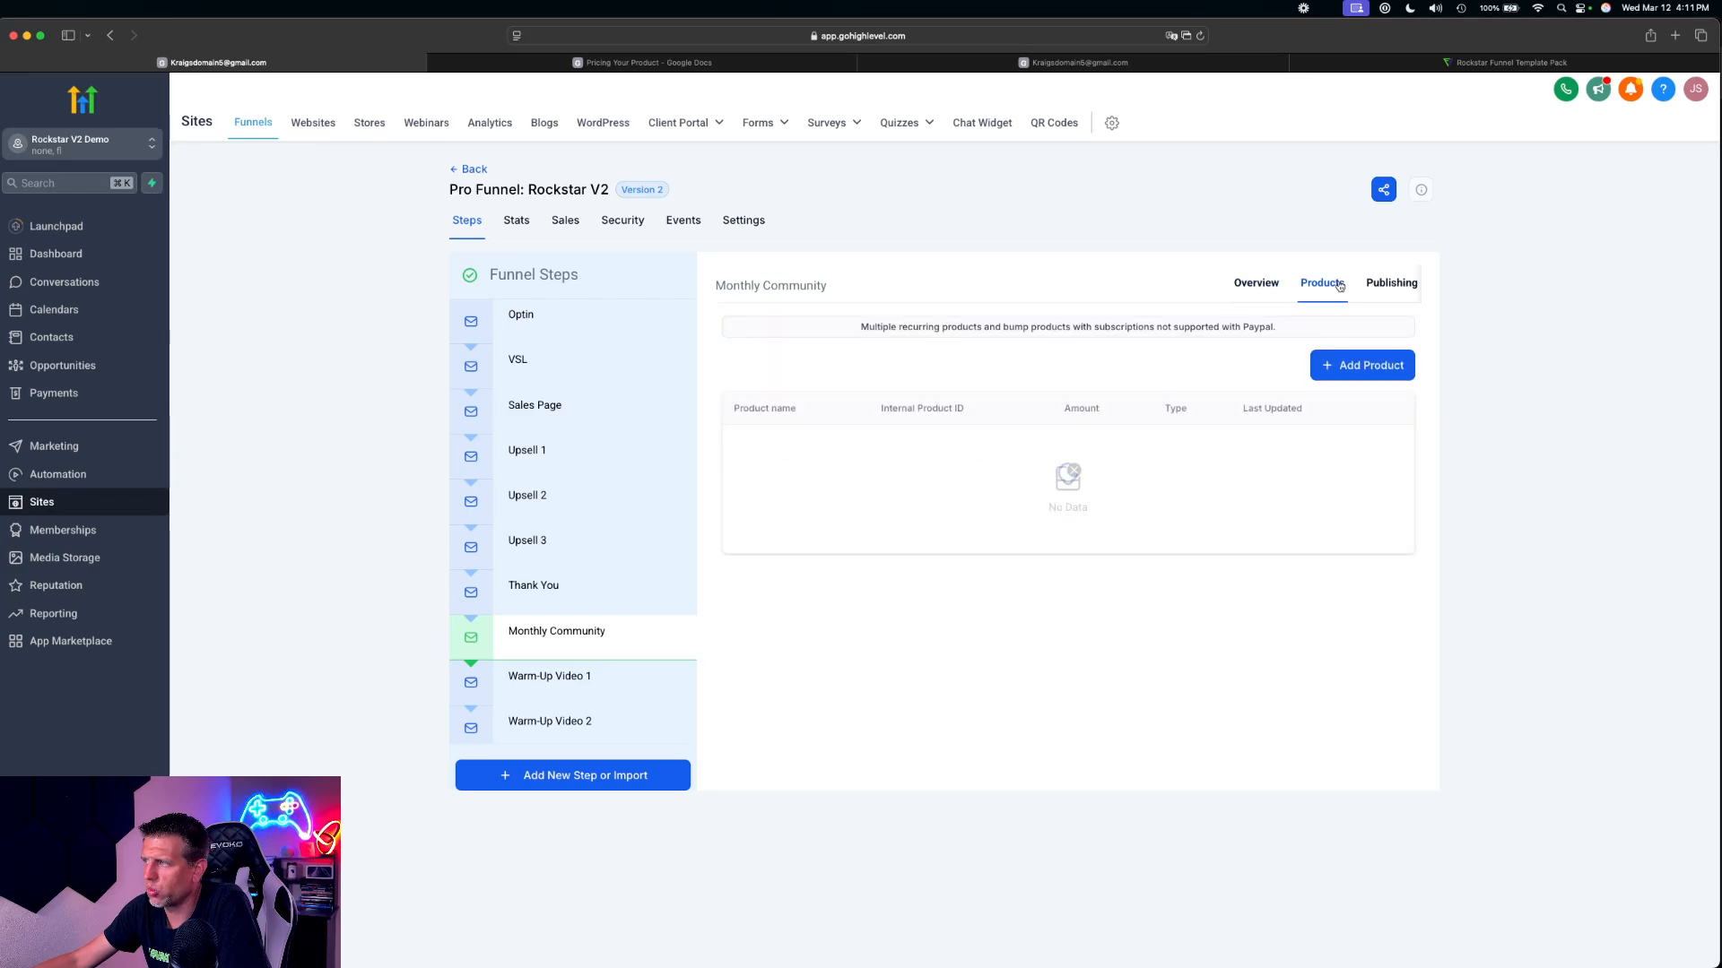
click(1362, 366)
click(827, 421)
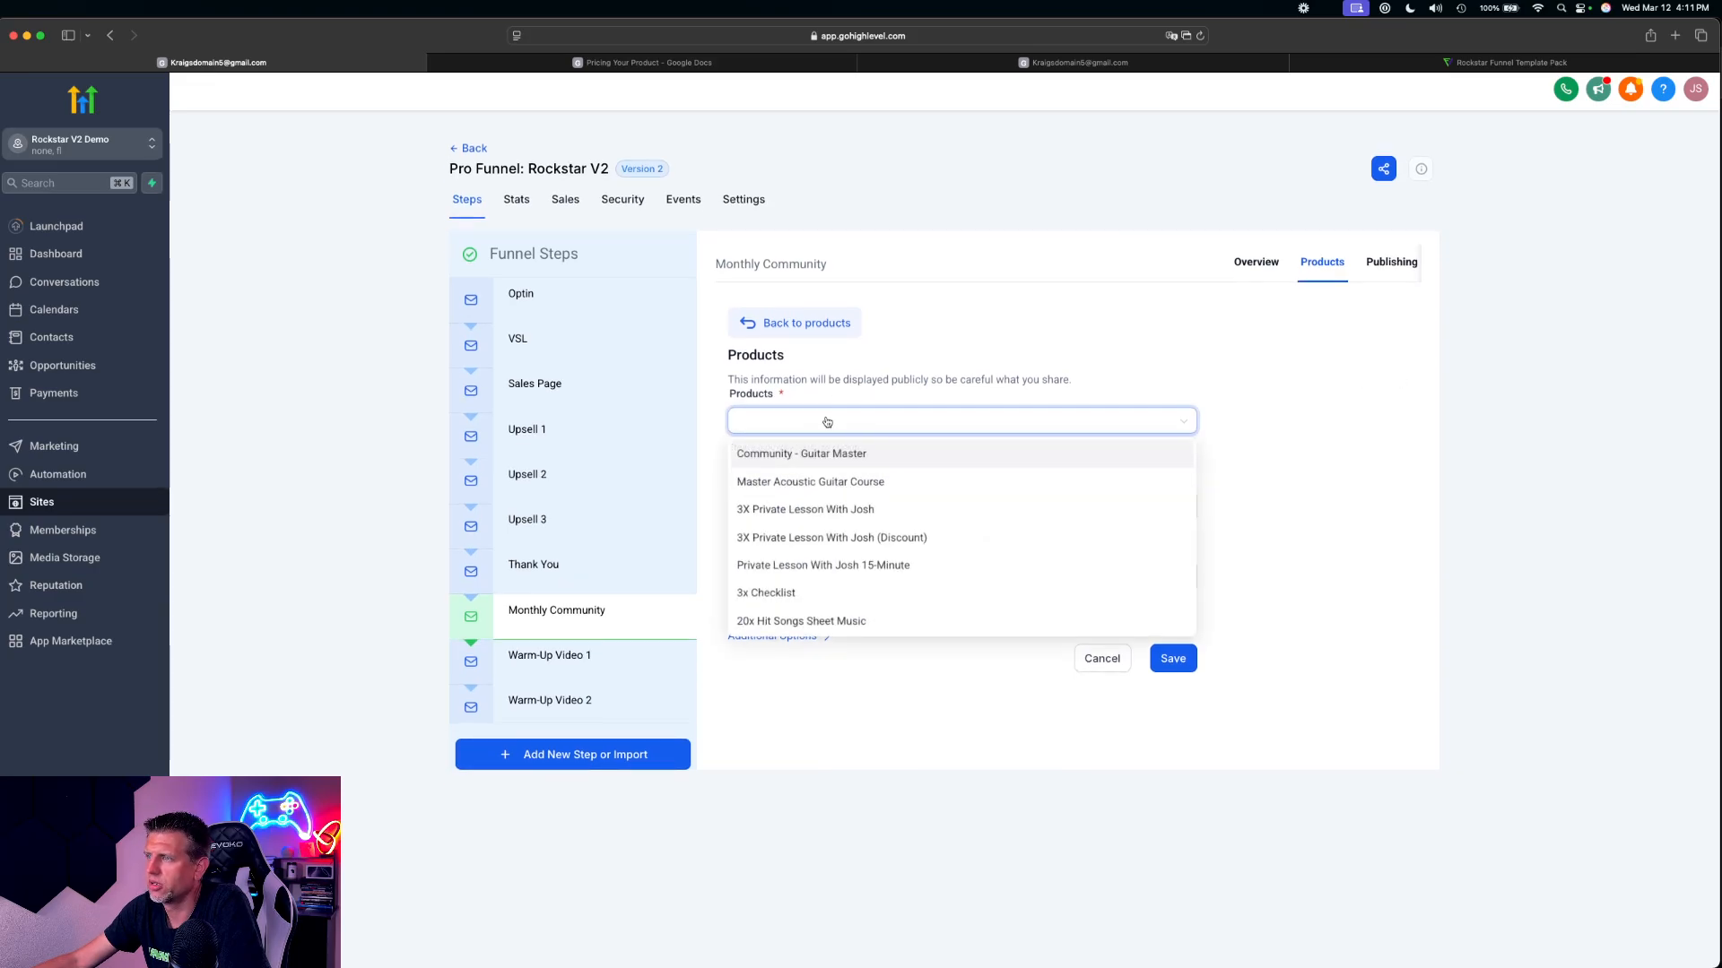
click(865, 456)
click(825, 504)
click(807, 538)
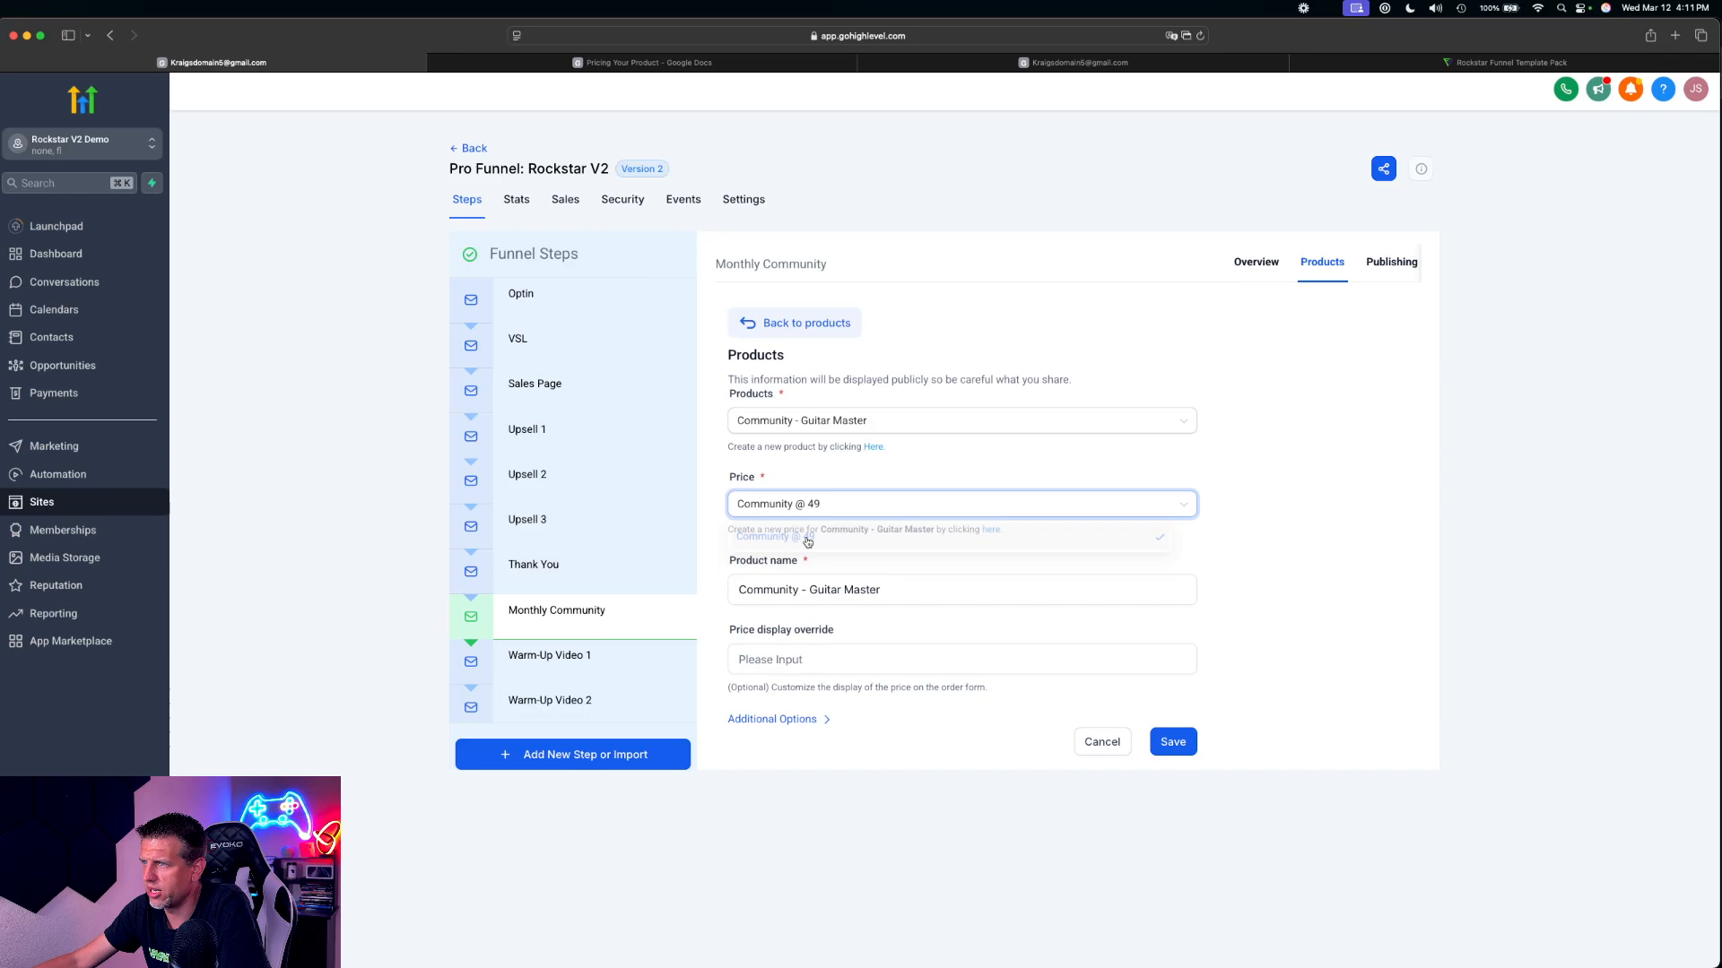
click(1167, 742)
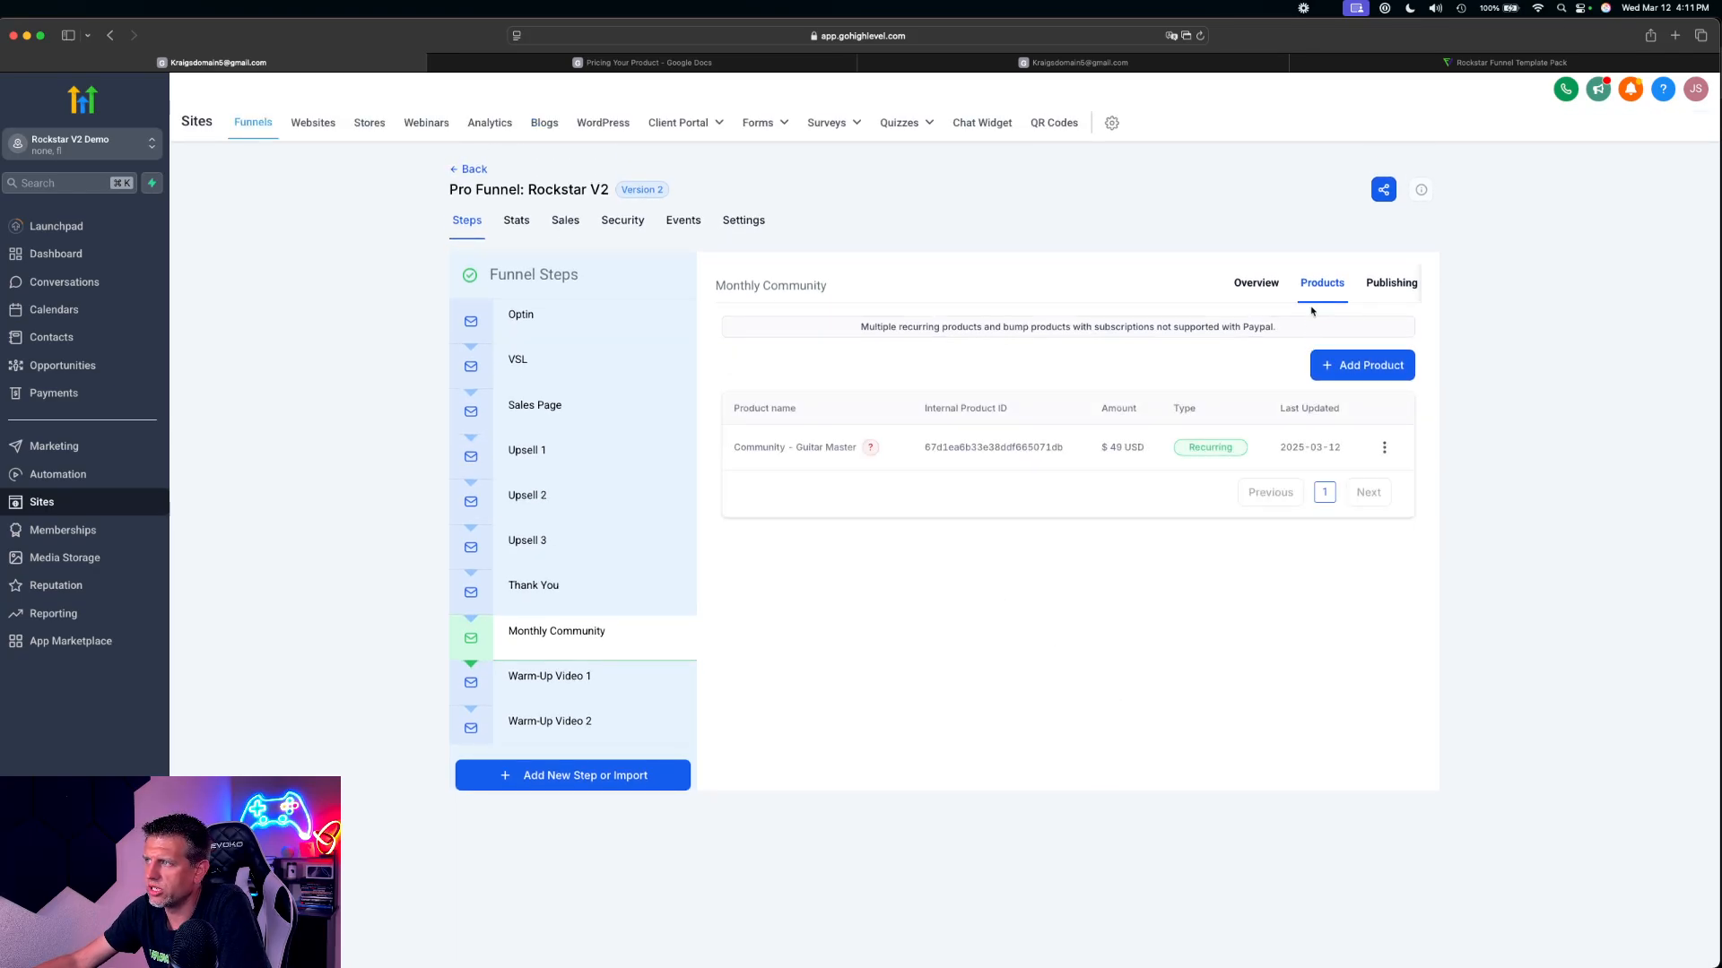
Open the Monthly Community step's control page for editing
click(1255, 282)
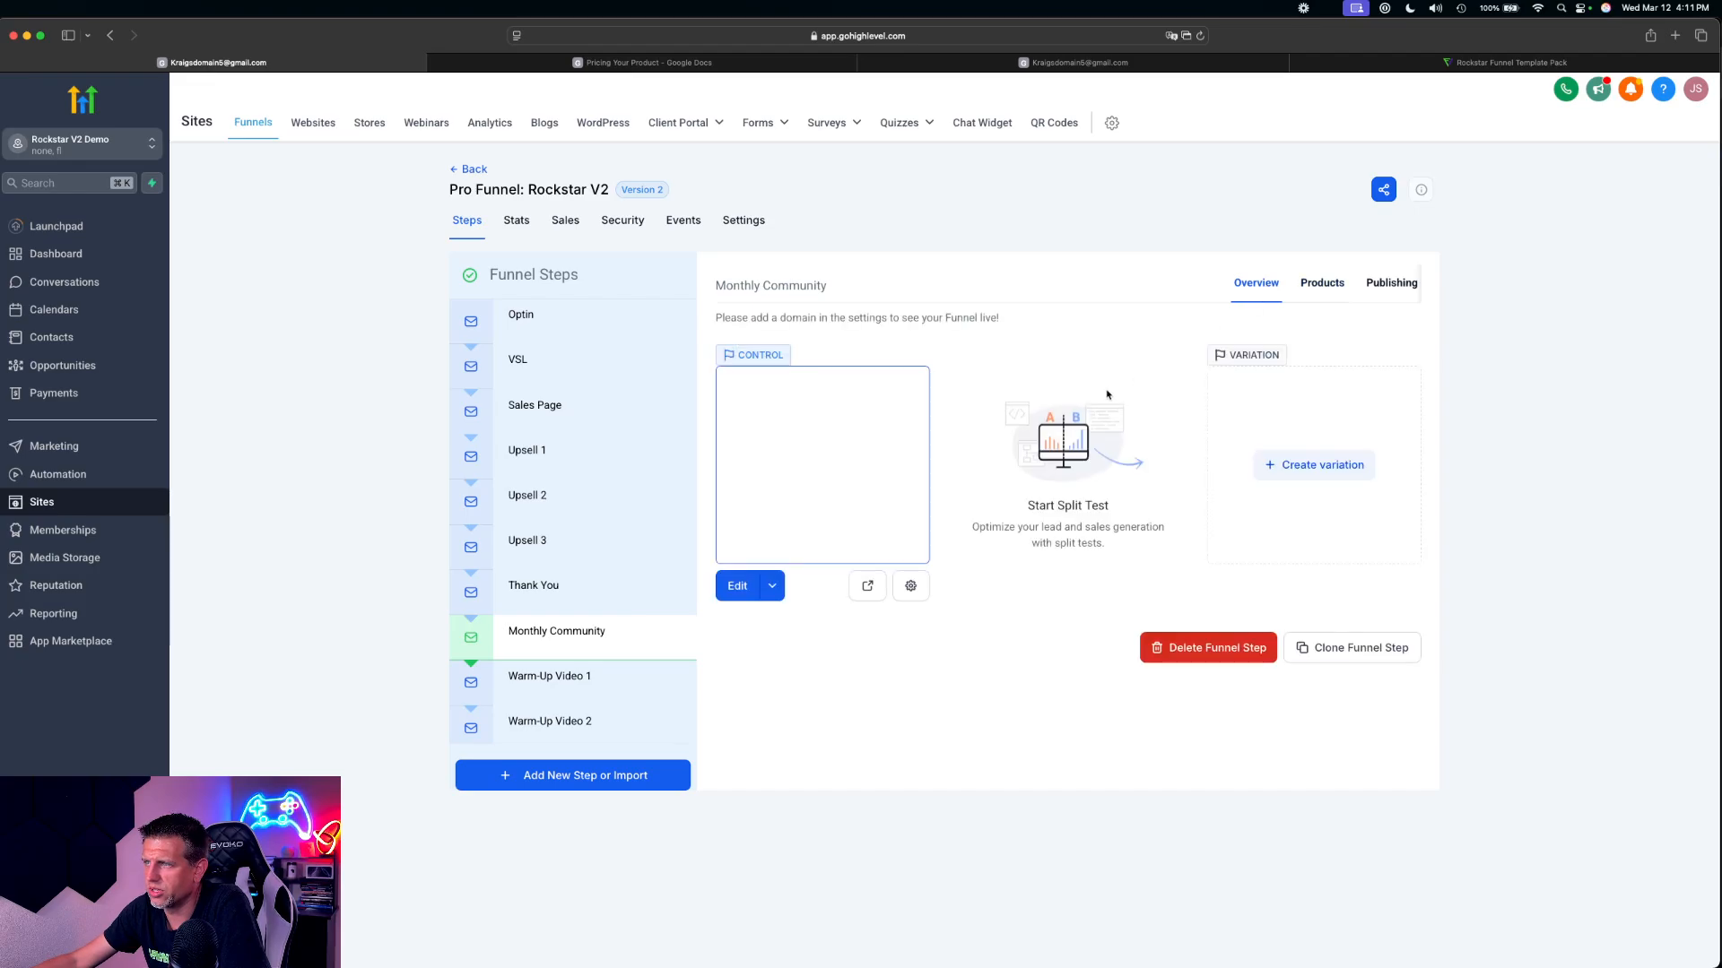
scroll(628, 607, down, 5)
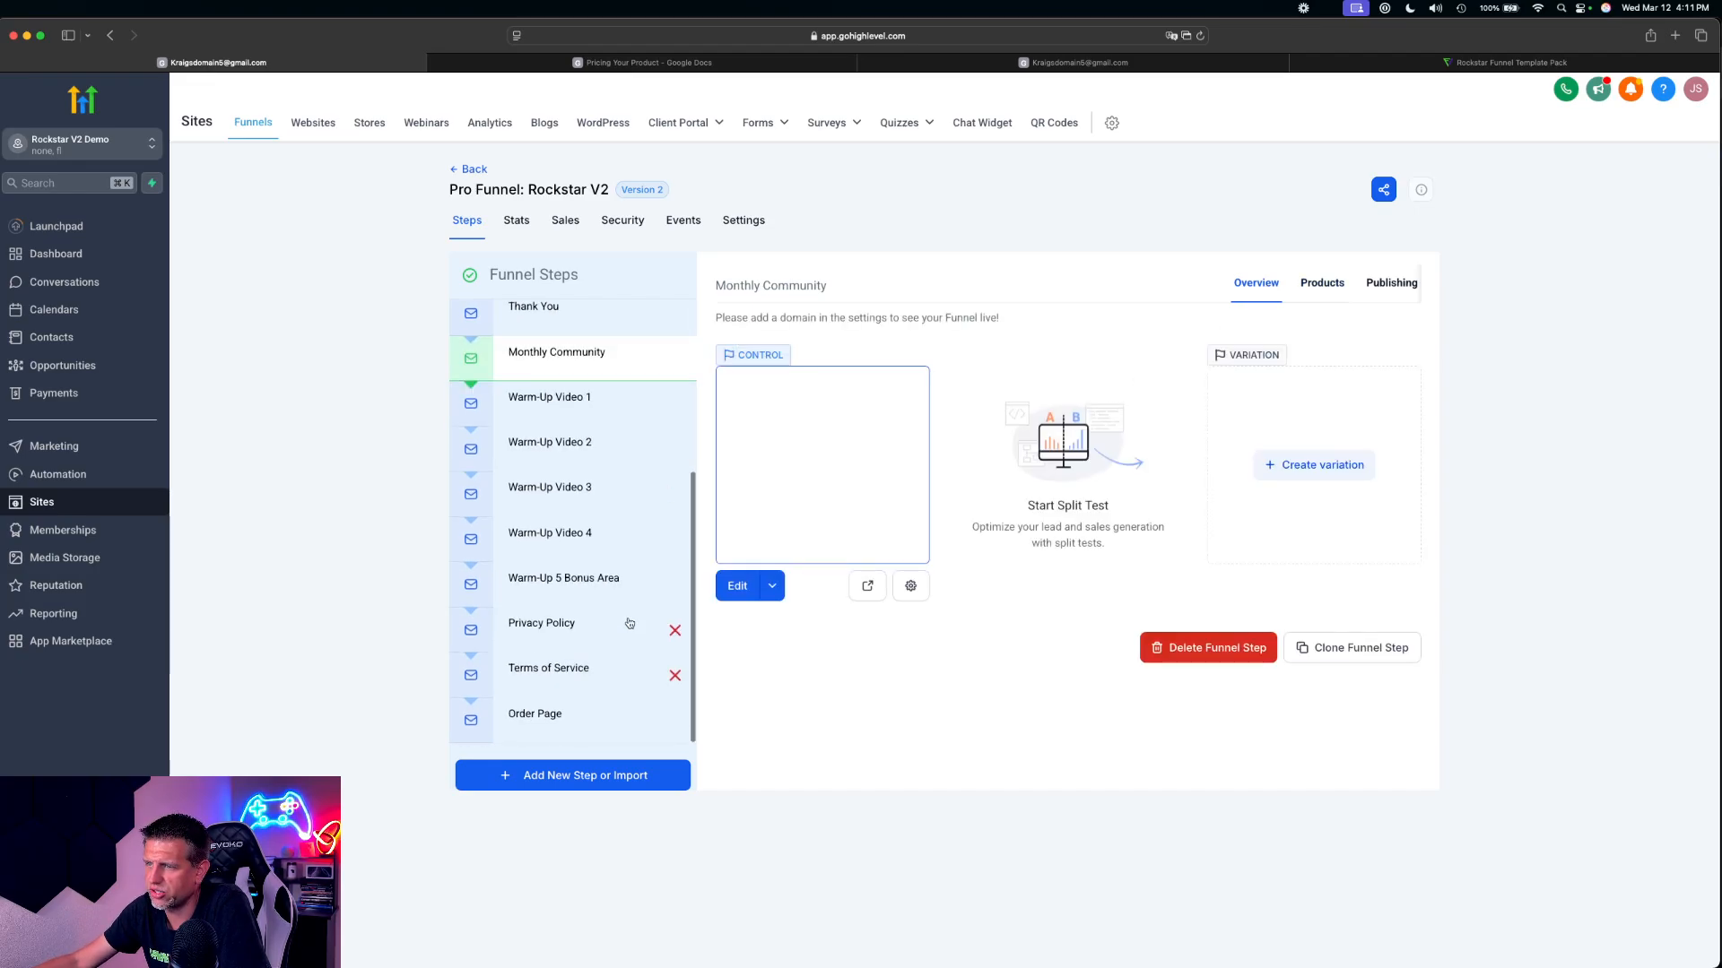
scroll(543, 687, up, 3)
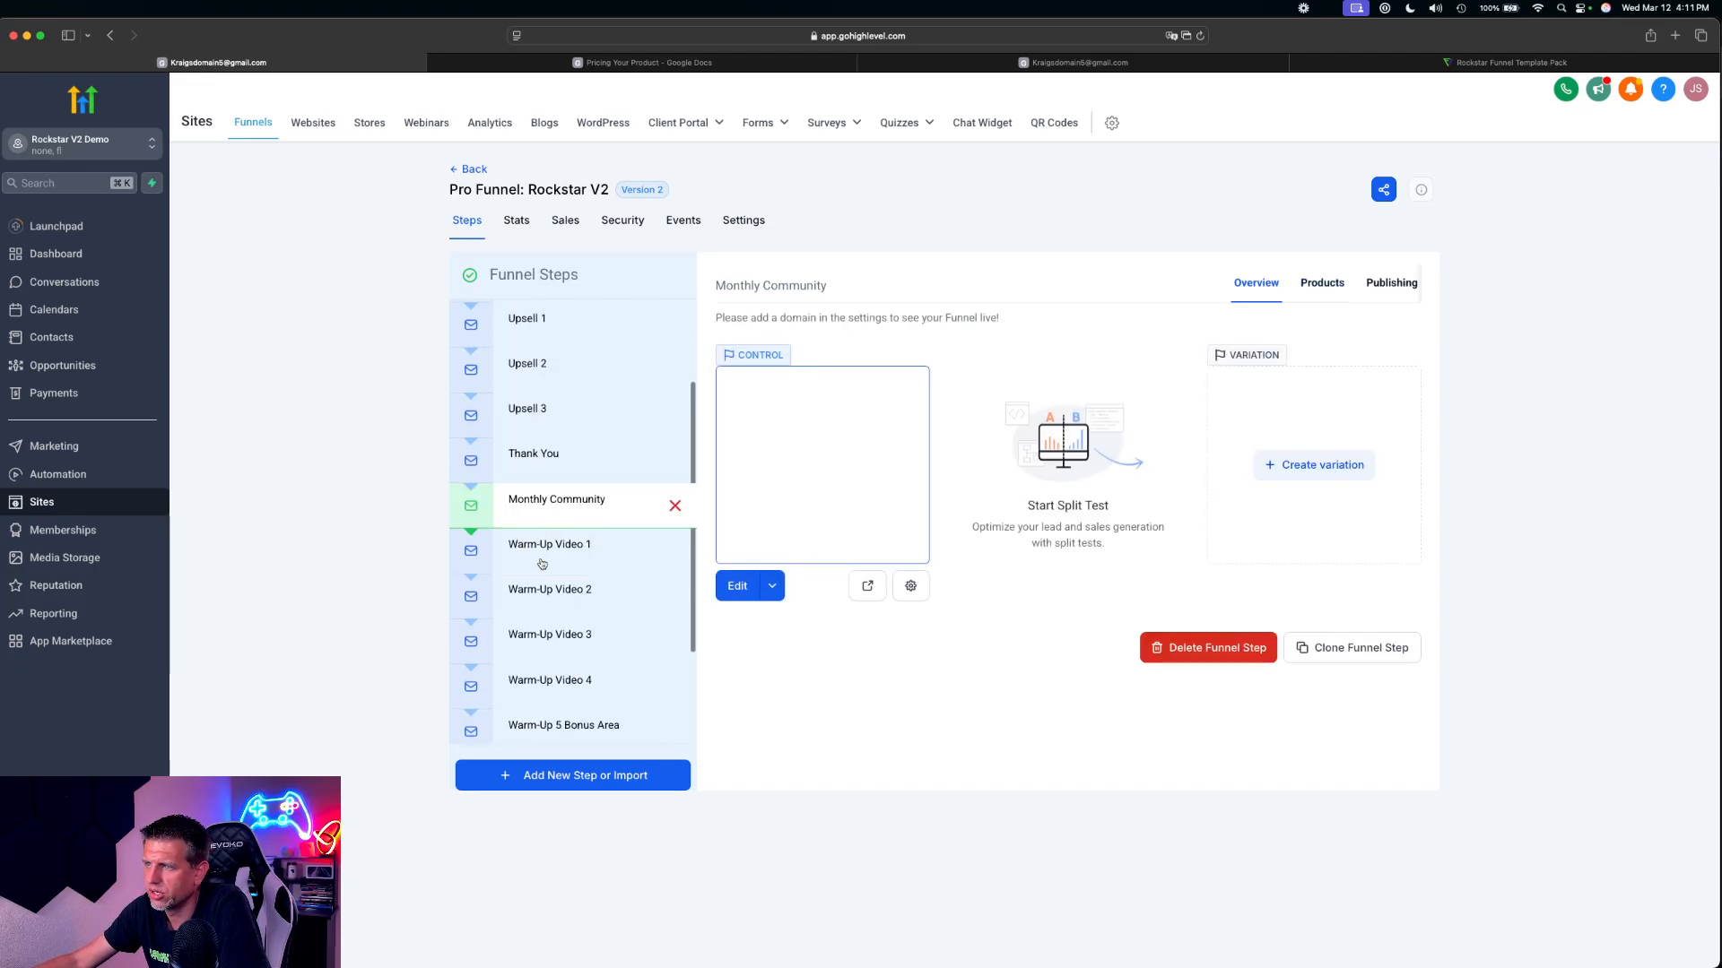
click(545, 511)
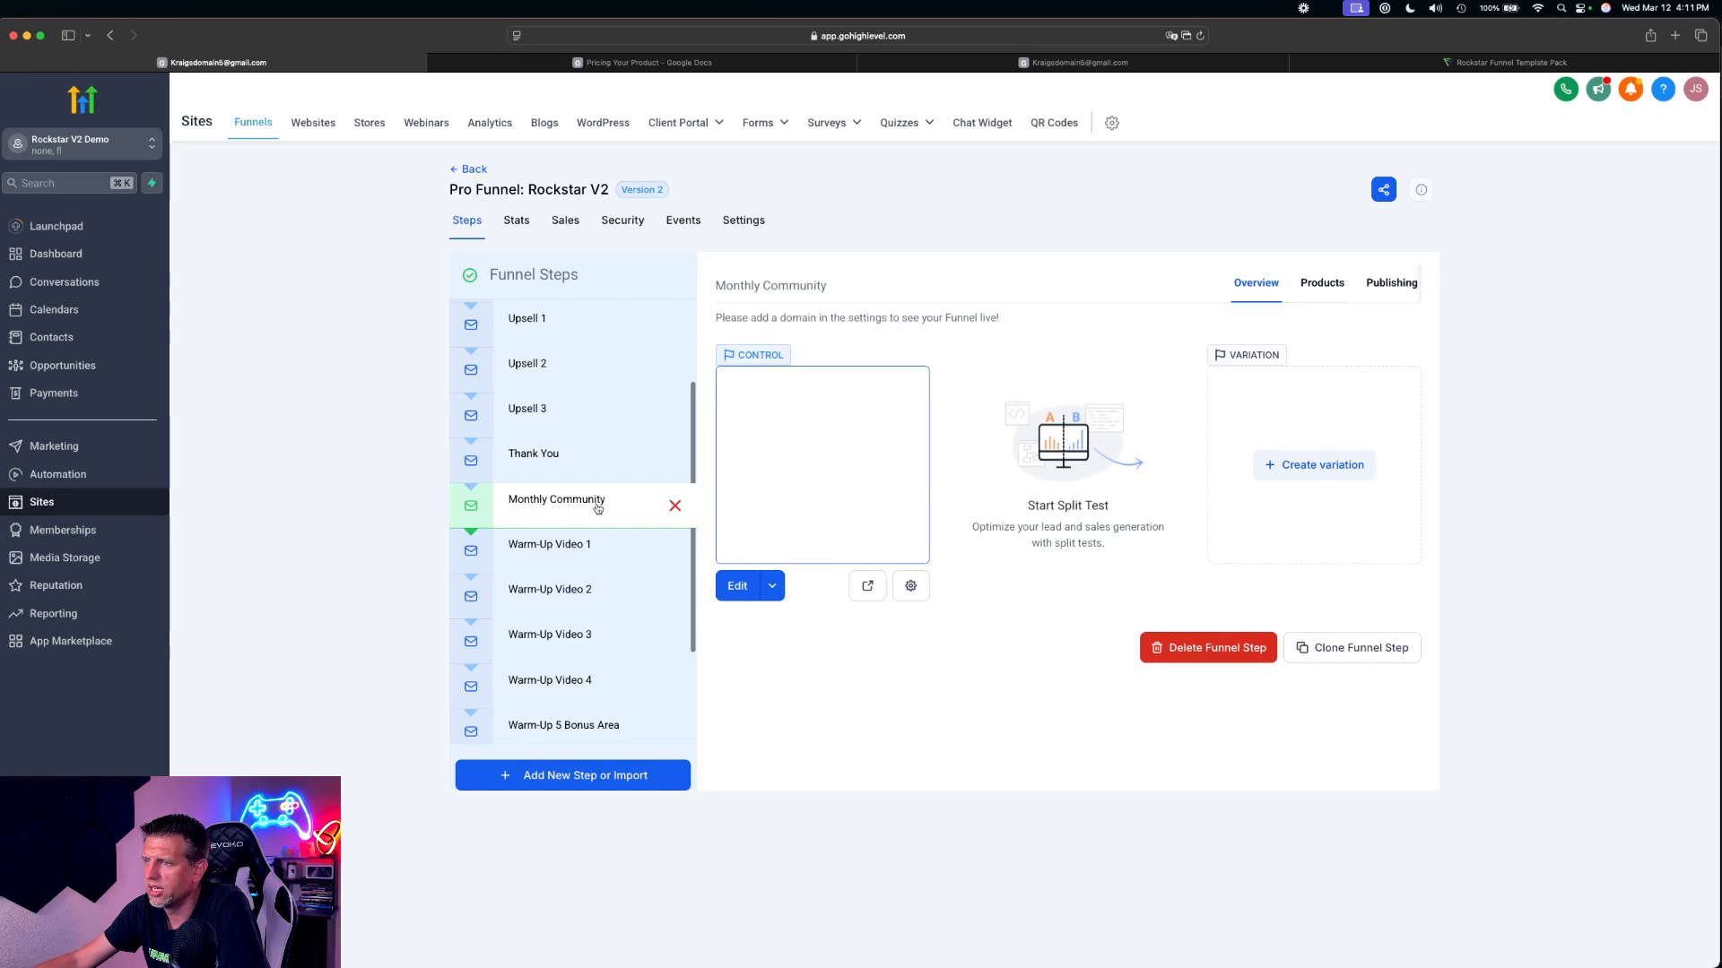
click(739, 588)
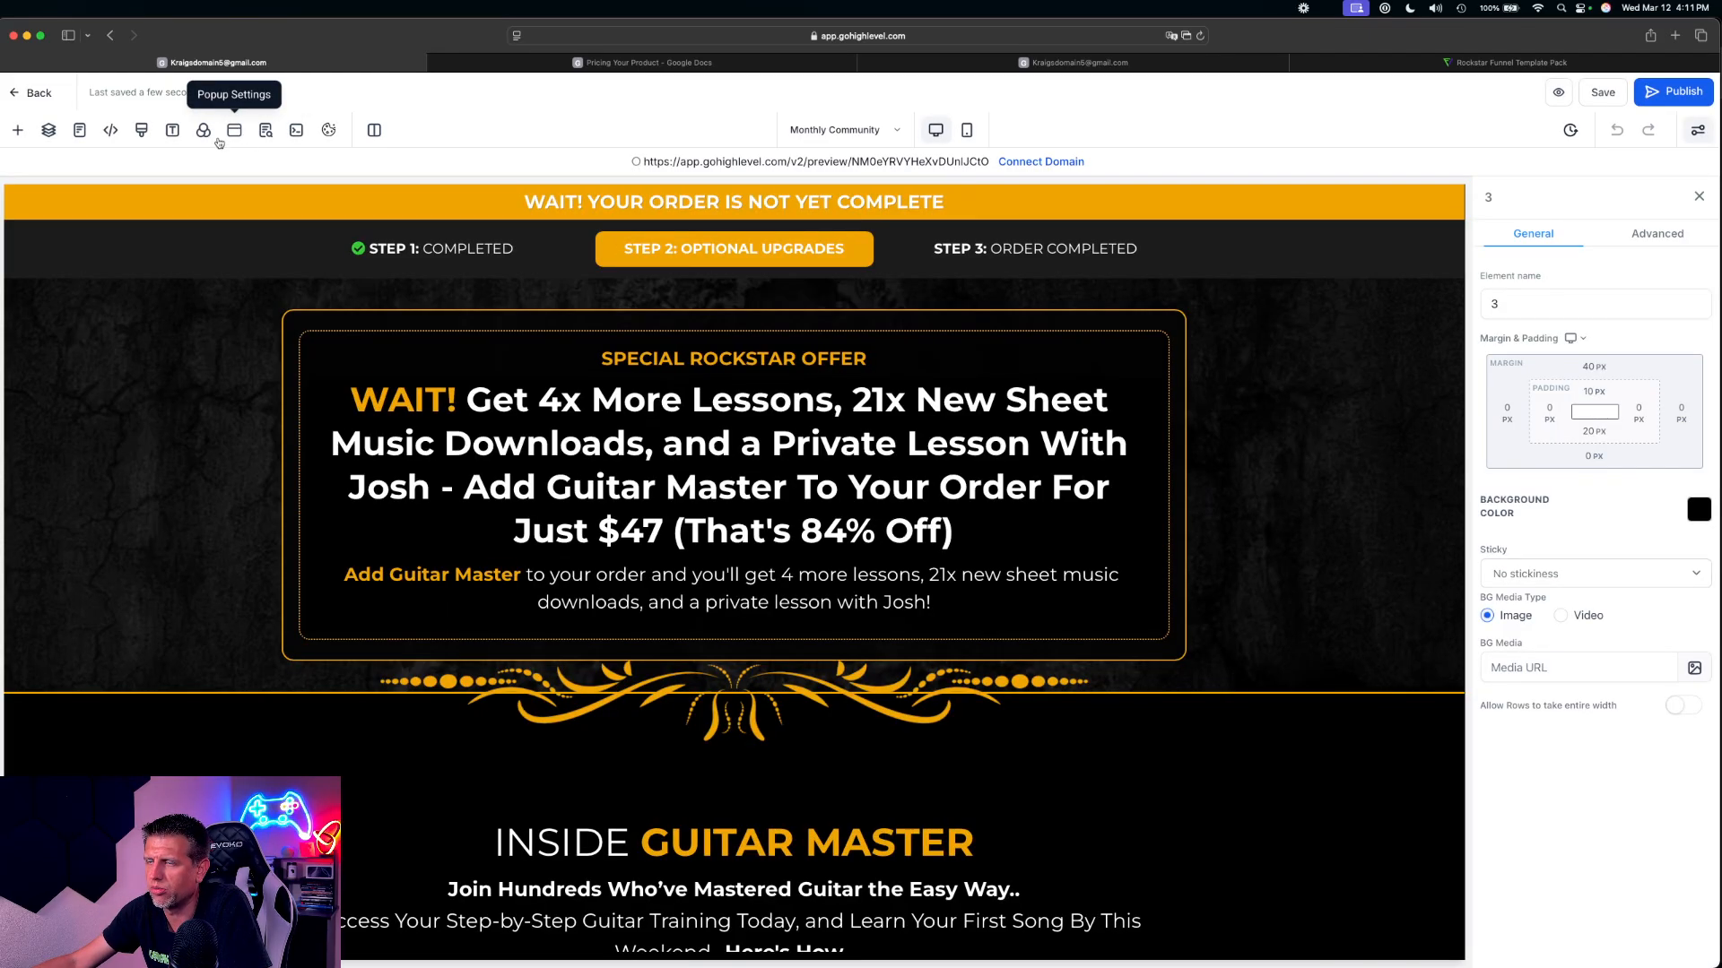
Delete the $10 off button, the card charge note and the No Thanks button from the Monthly Community page's popup
click(234, 131)
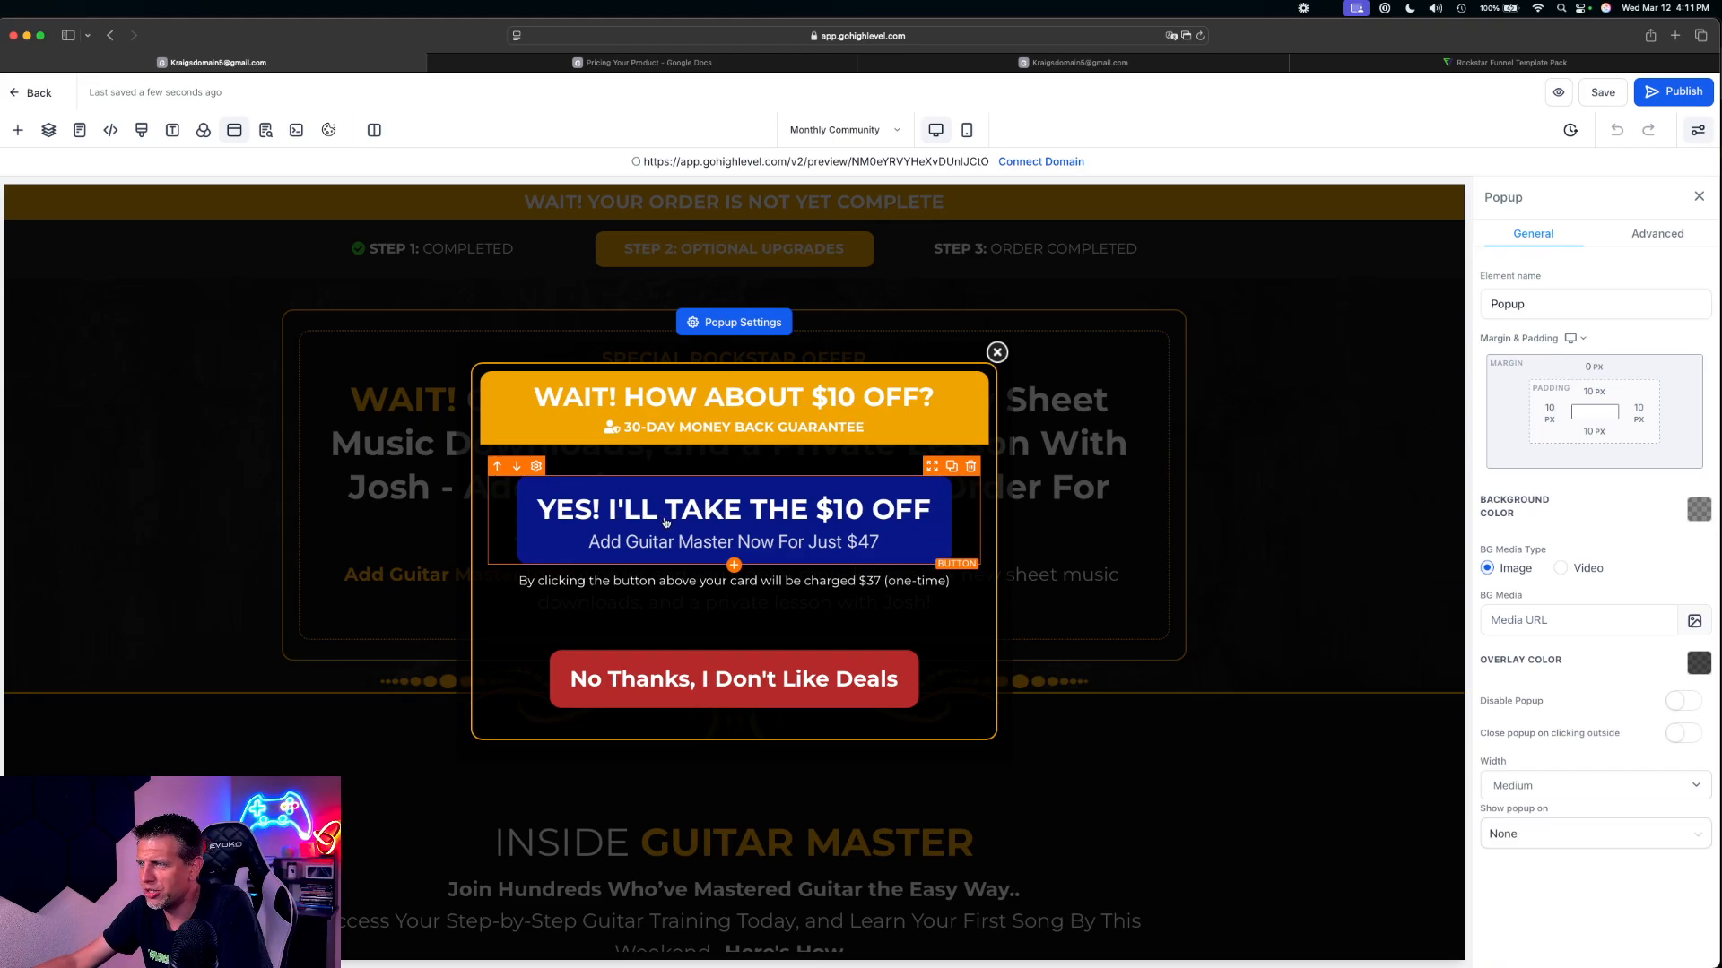
click(974, 468)
click(979, 454)
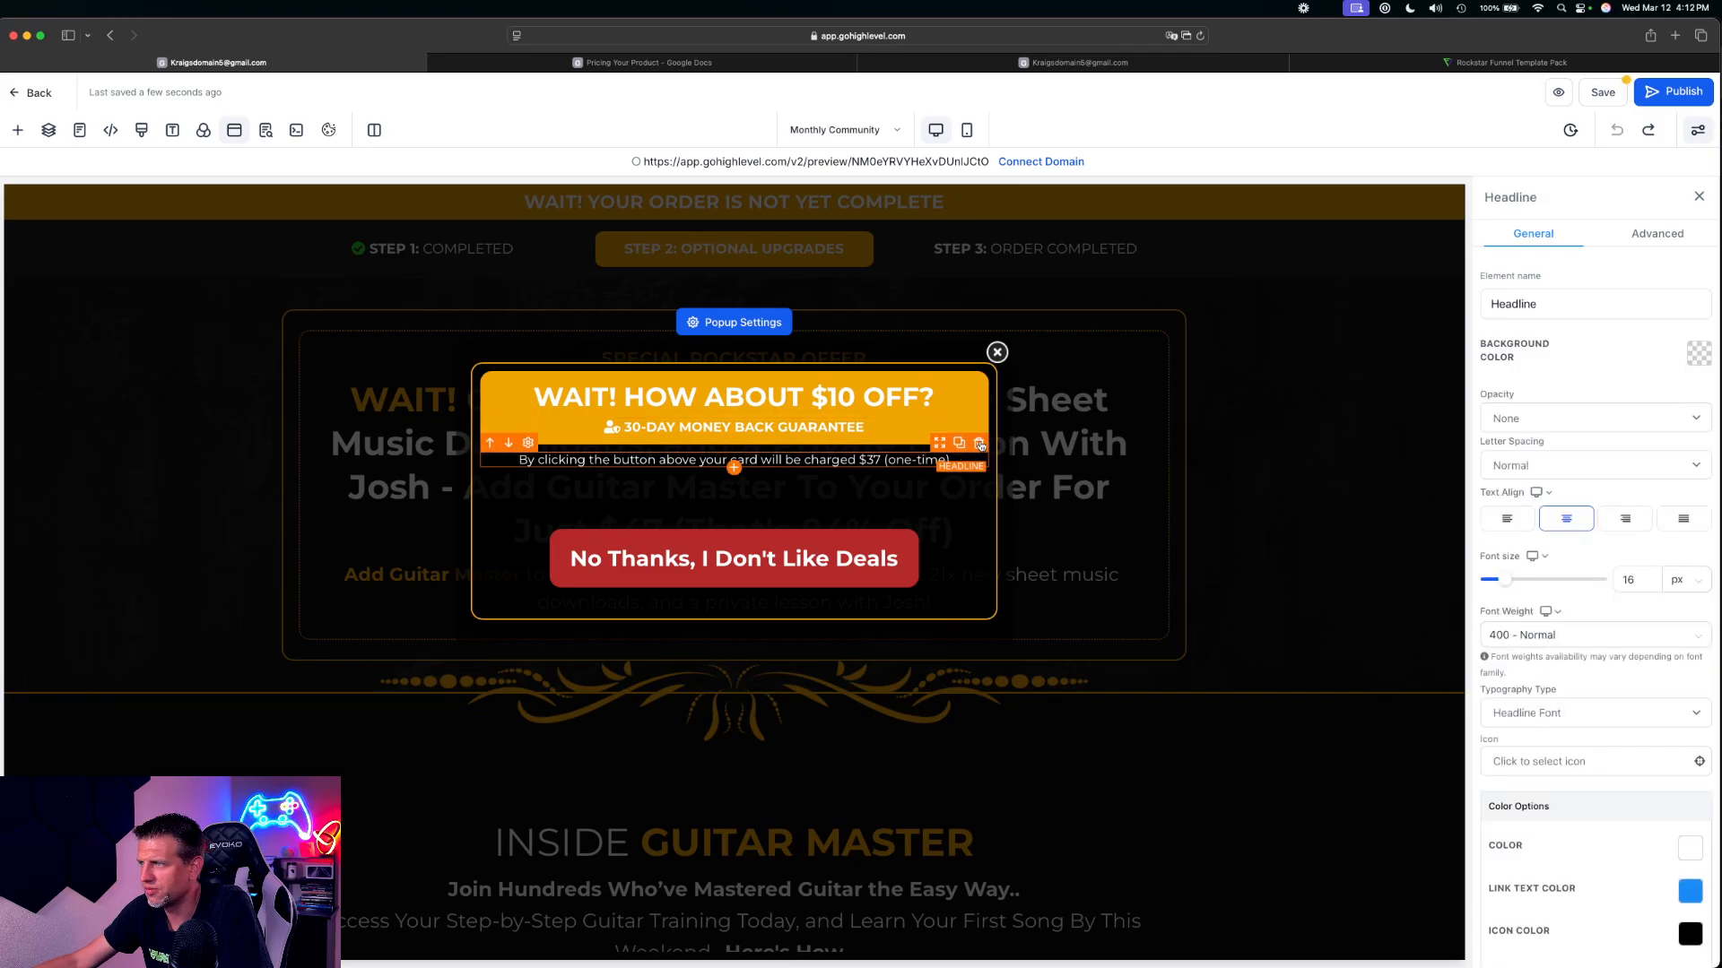
click(980, 445)
click(910, 534)
click(980, 501)
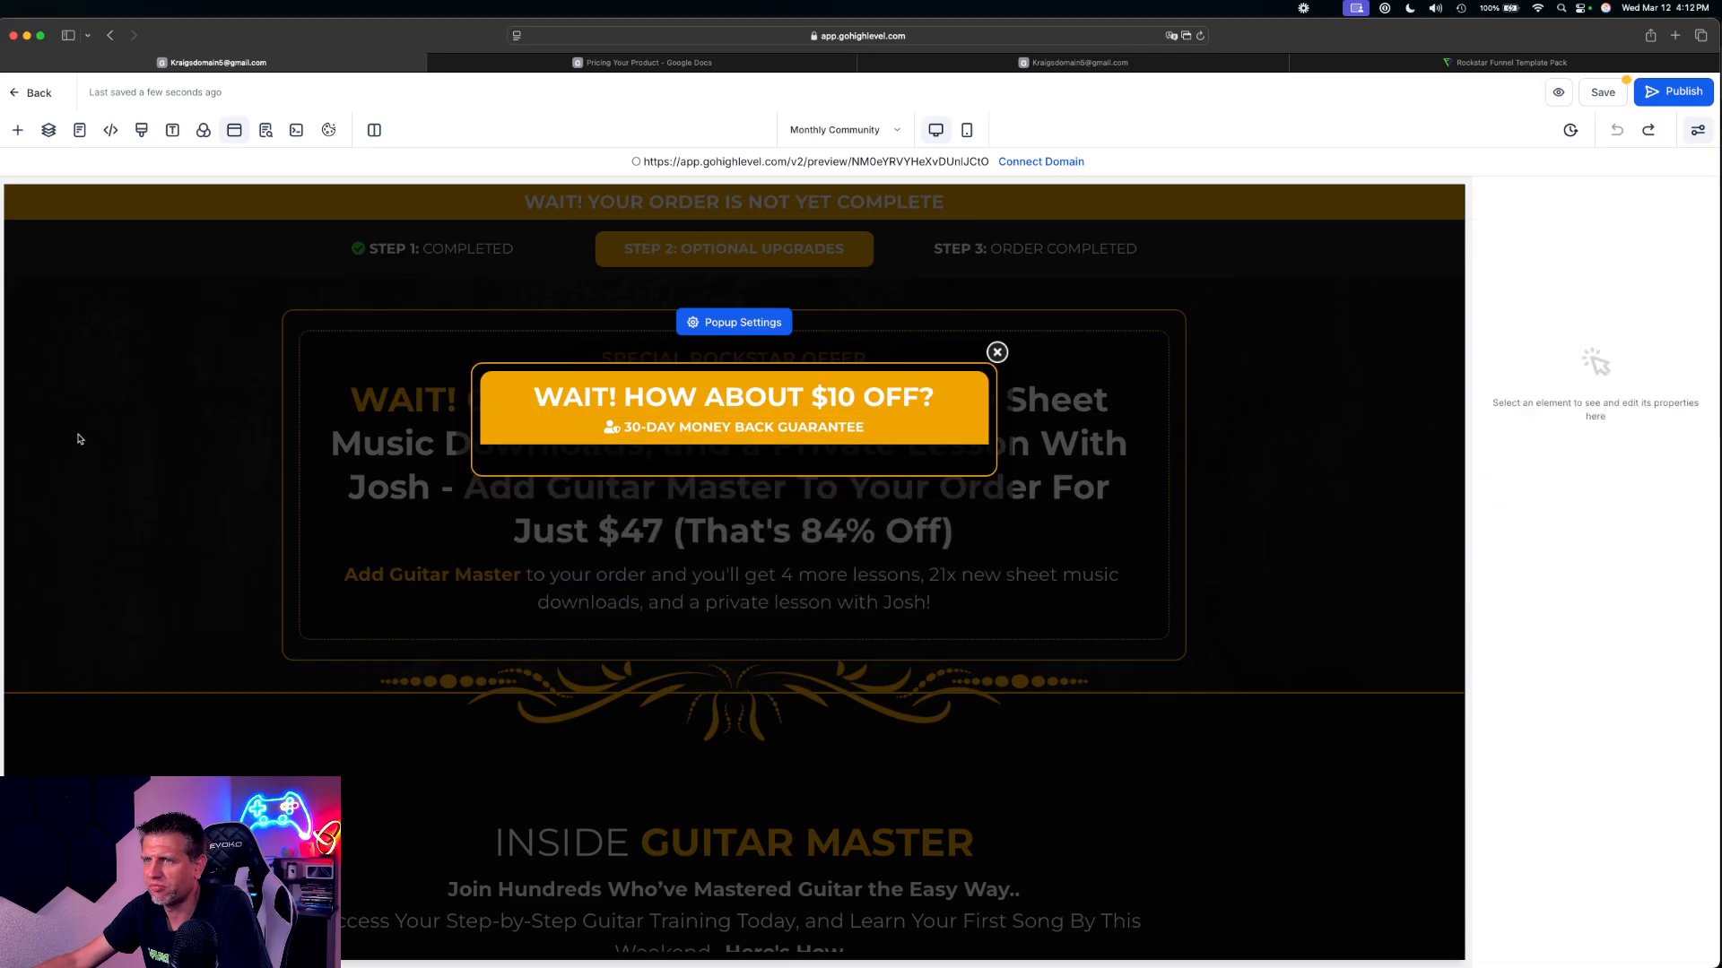
Add a Two Step Order element to the popup below the 30-Day Money Back Guarantee headline
click(734, 447)
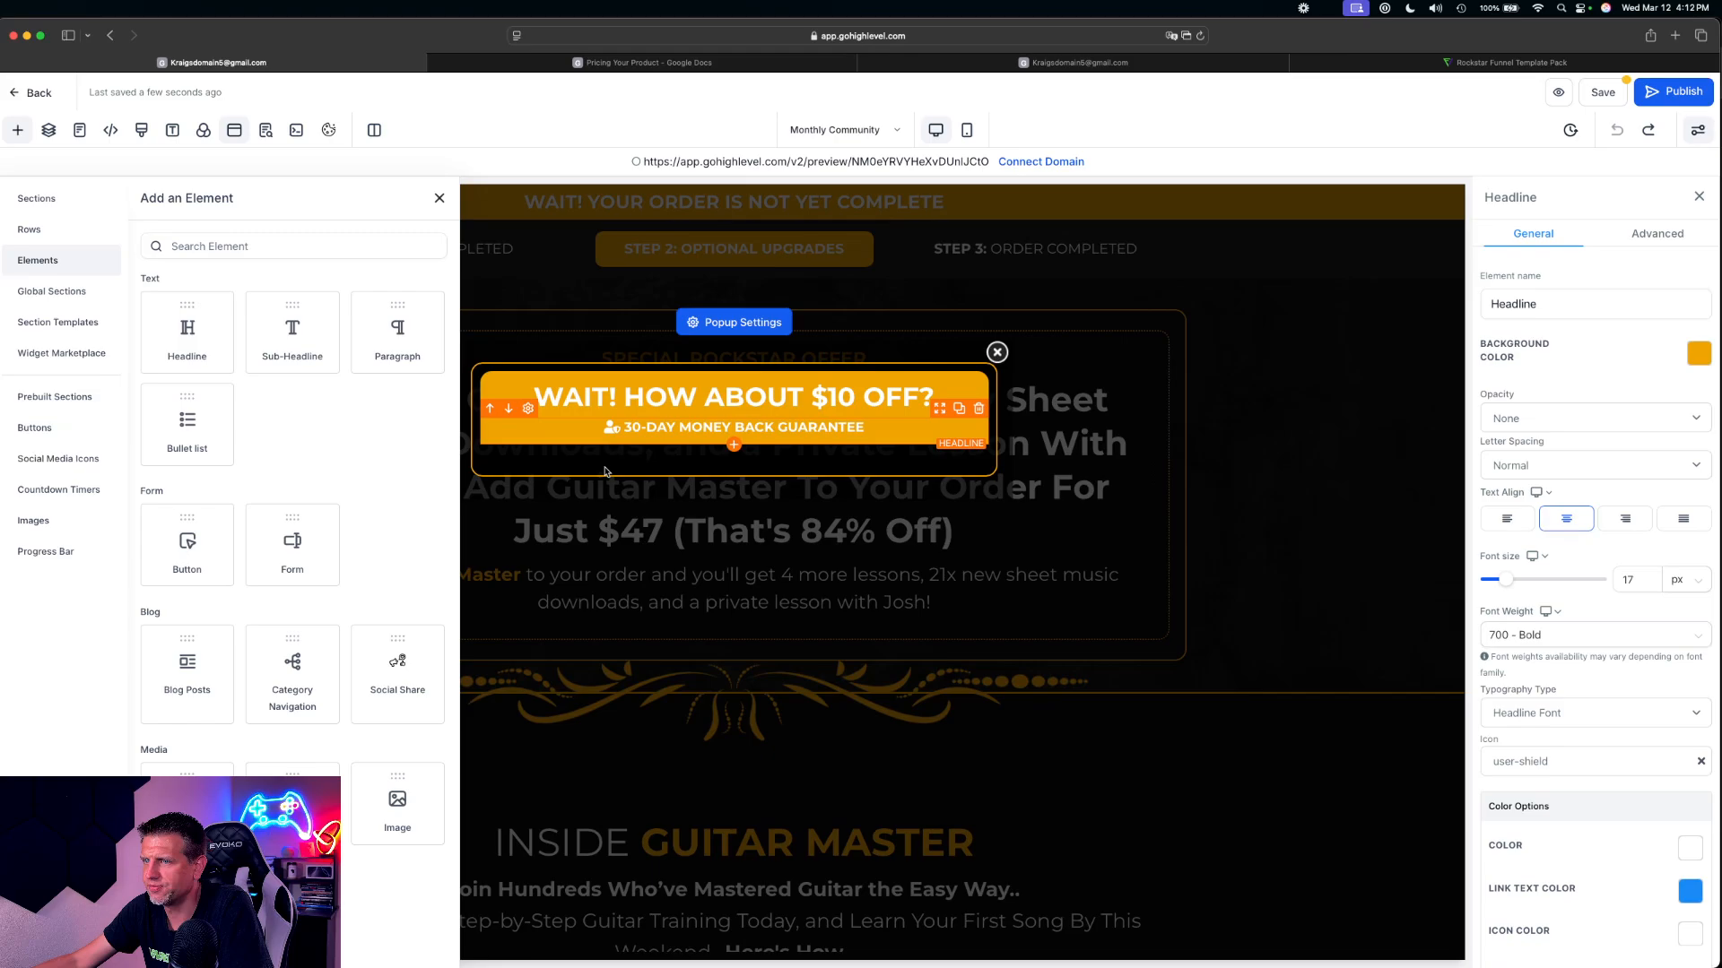
scroll(318, 721, down, 4)
scroll(318, 722, down, 6)
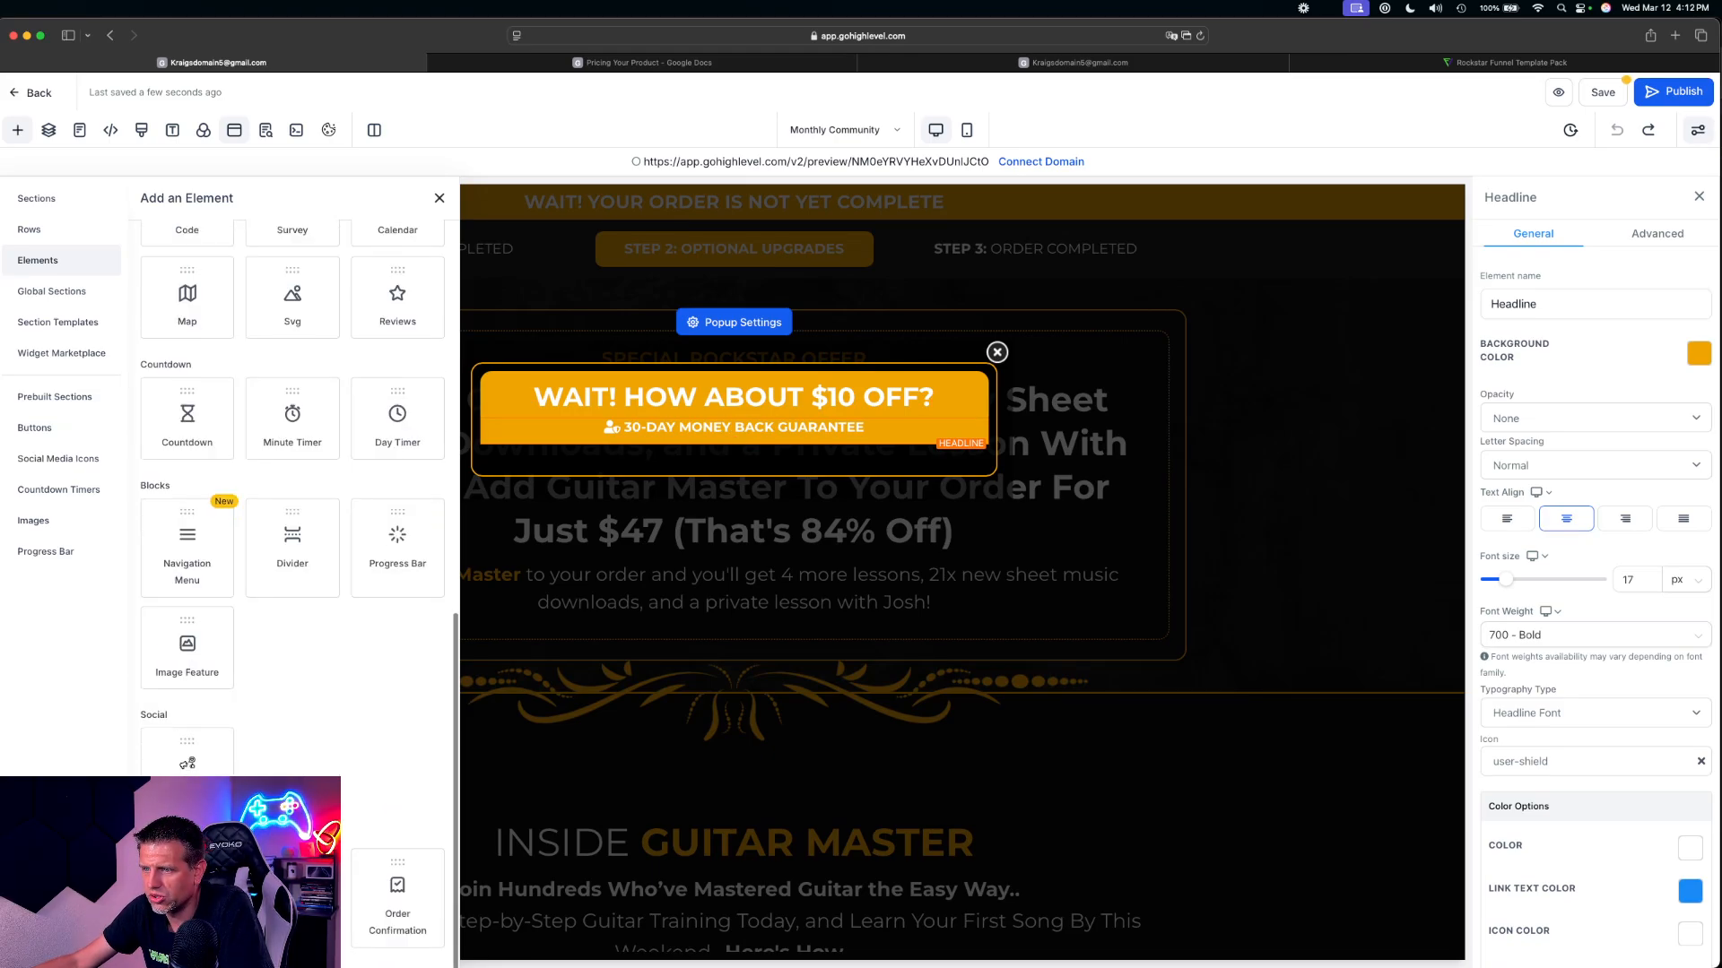
drag(187, 896, 779, 520)
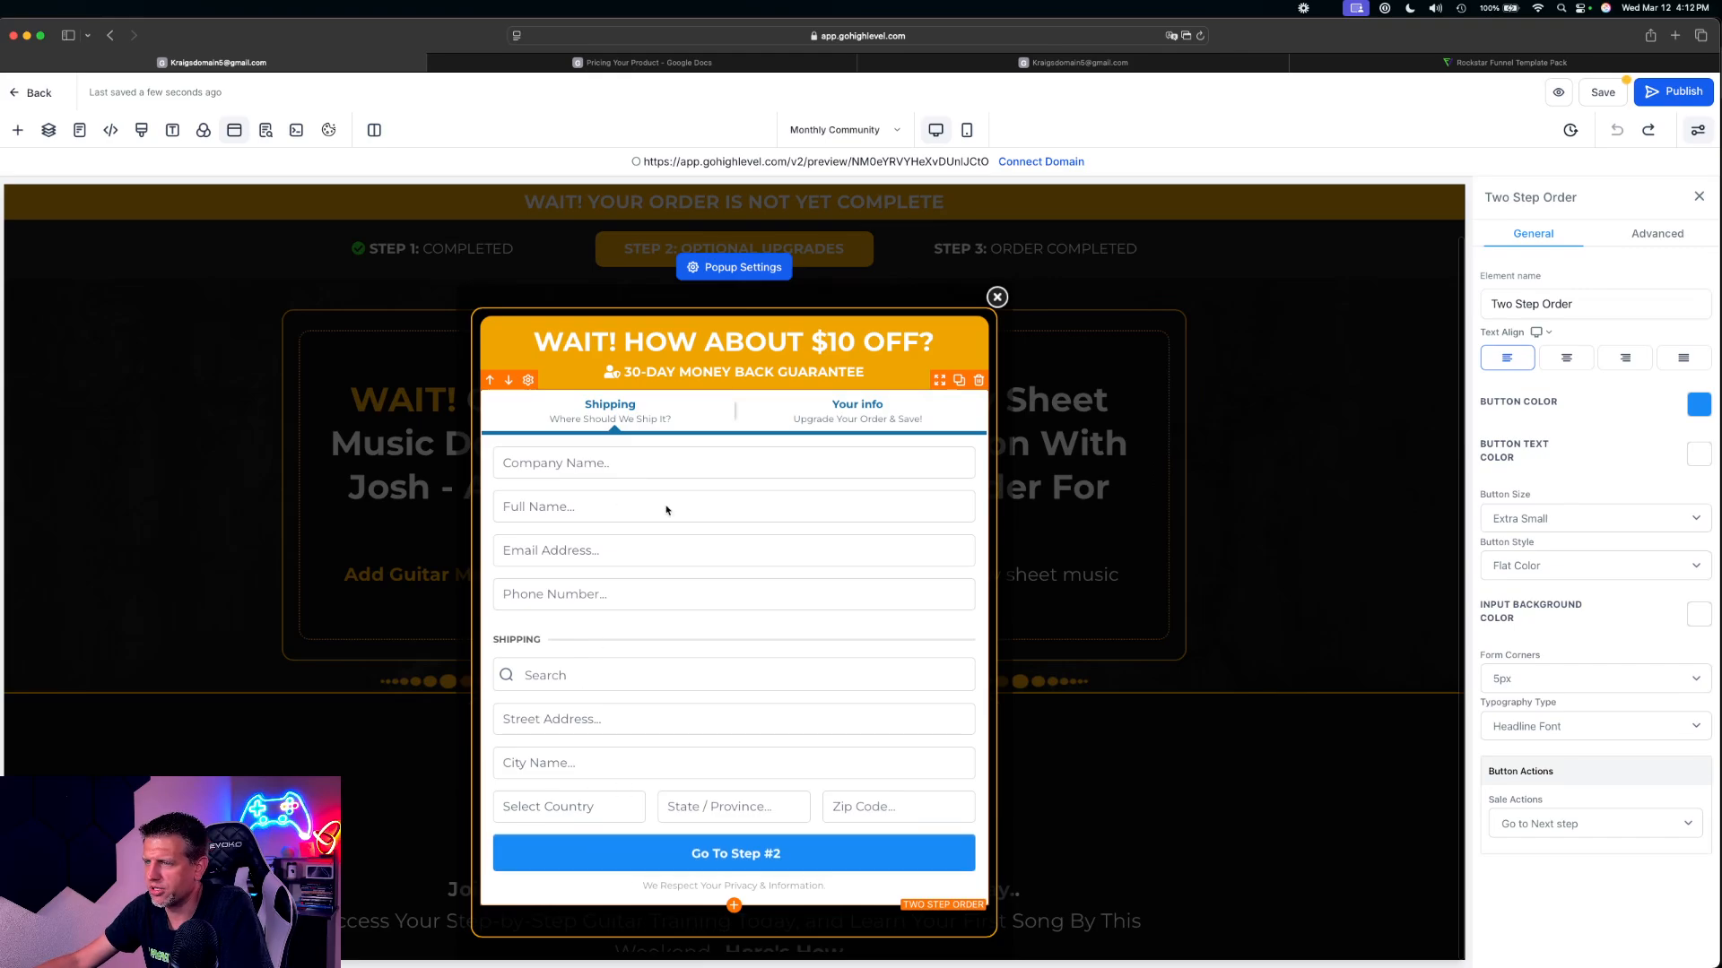
Examine the Two Step Order's advanced form options for both Step #1 and Step #2
click(1657, 233)
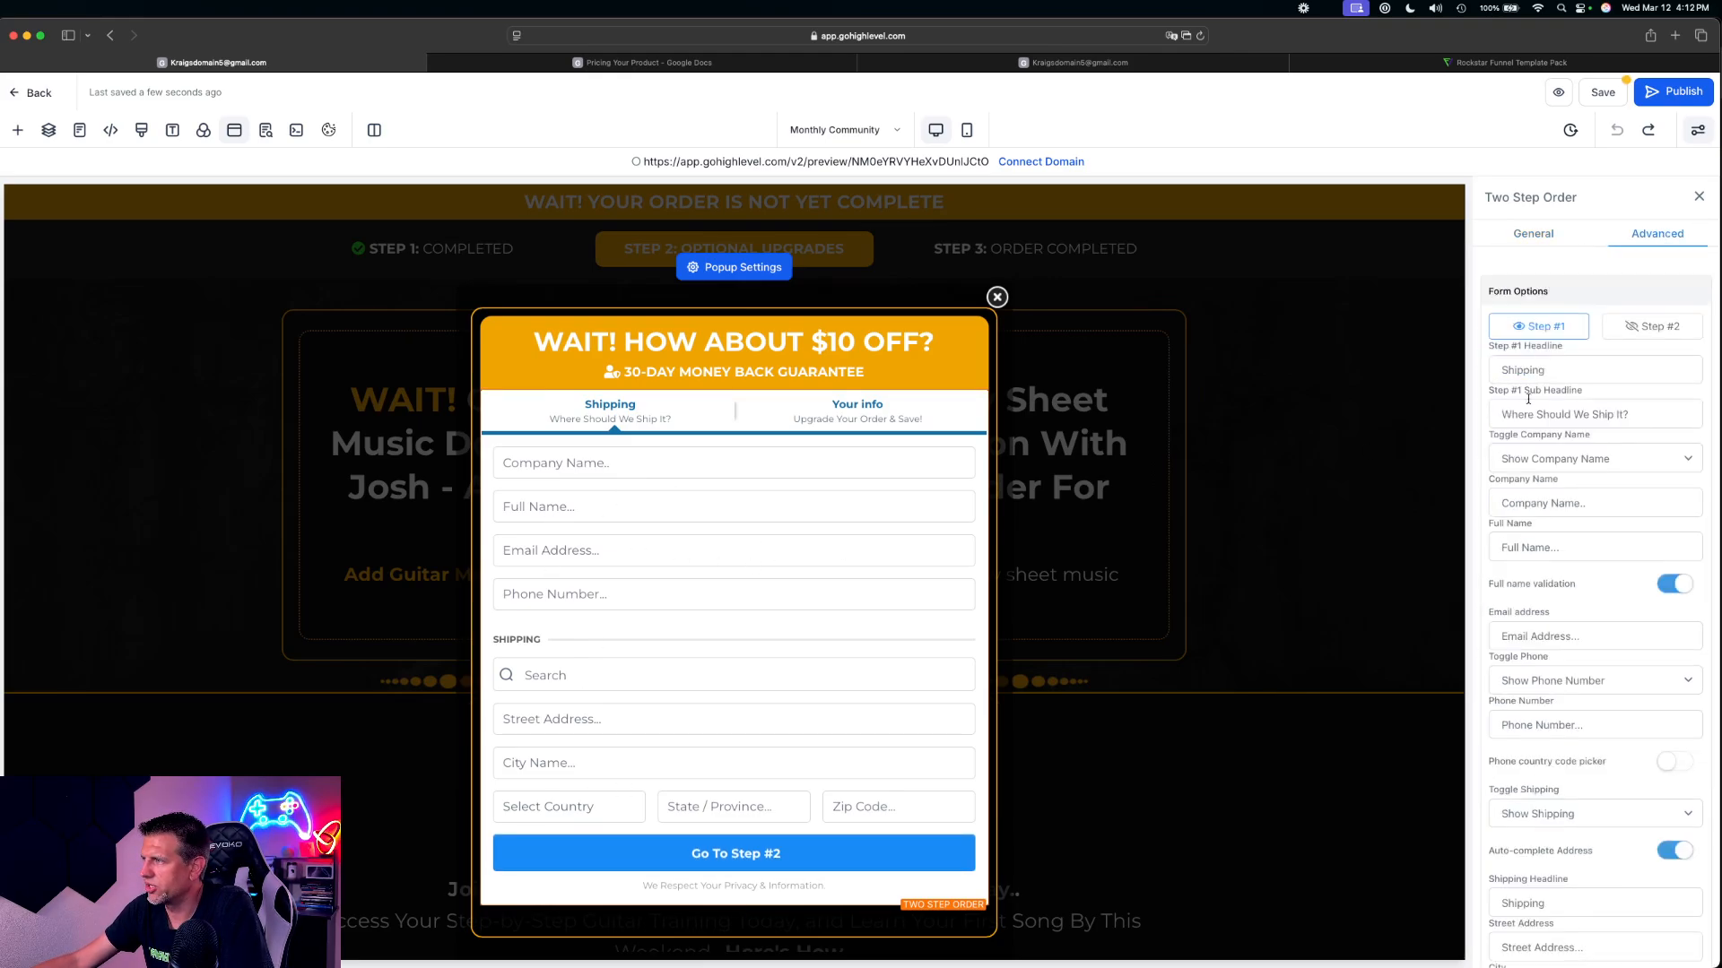
scroll(1641, 876, down, 1)
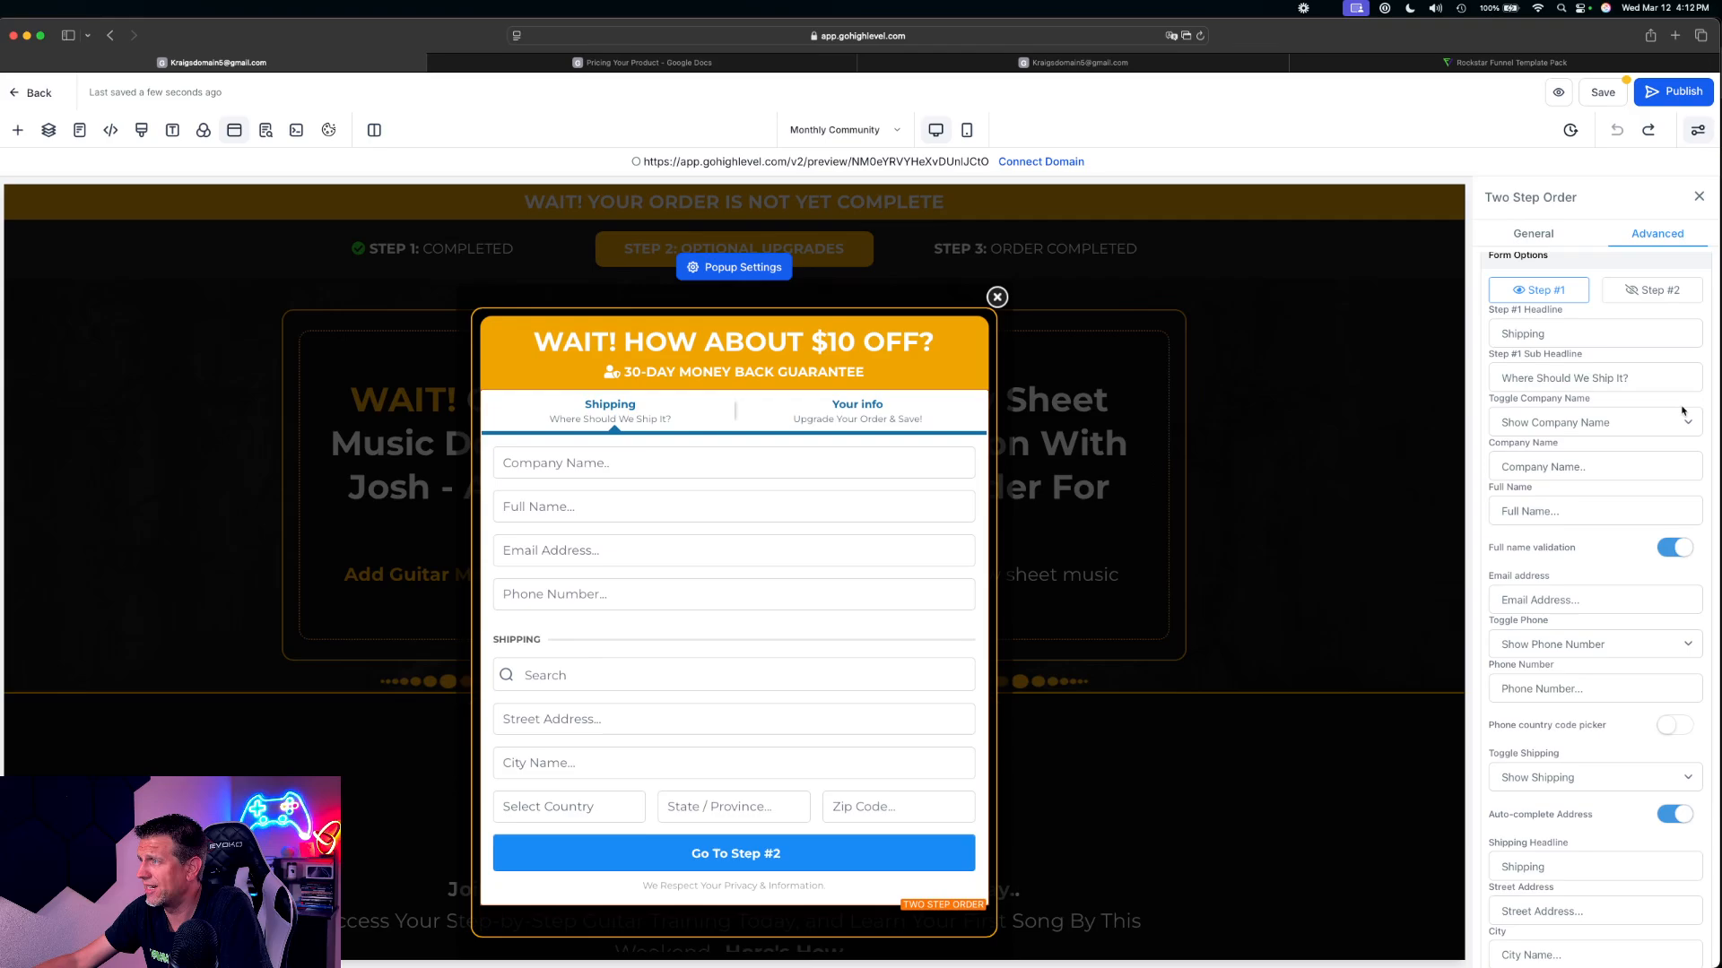
click(1647, 292)
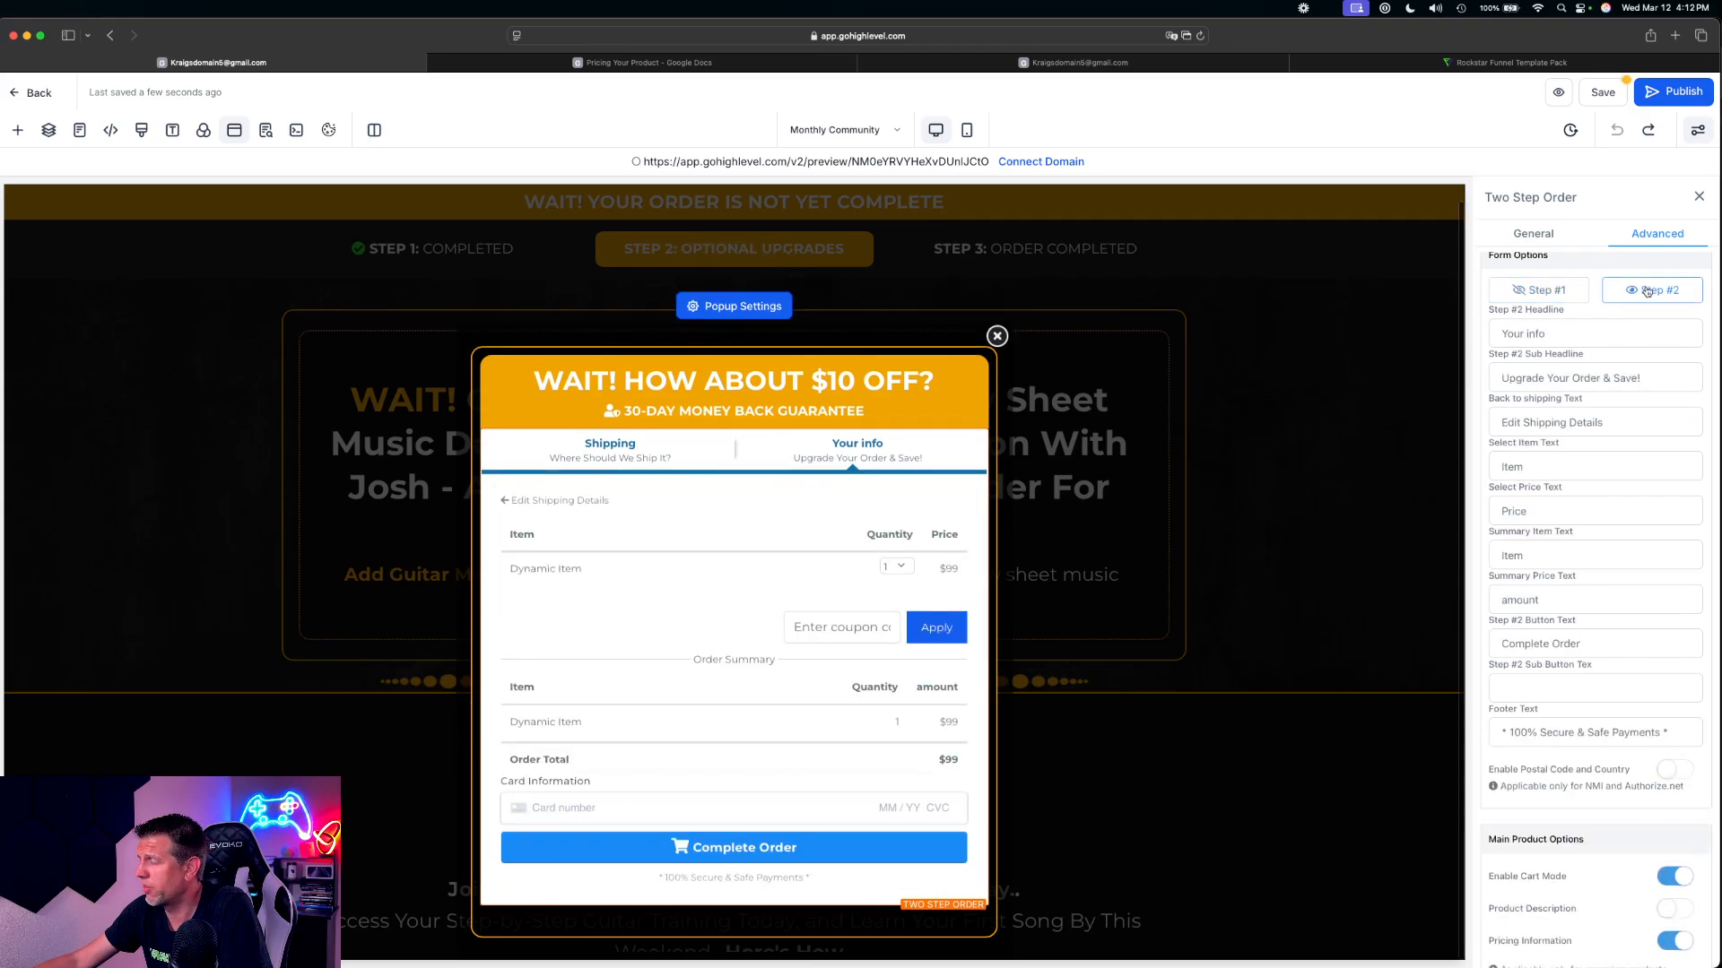
click(1537, 295)
click(1637, 296)
click(1556, 295)
click(1641, 300)
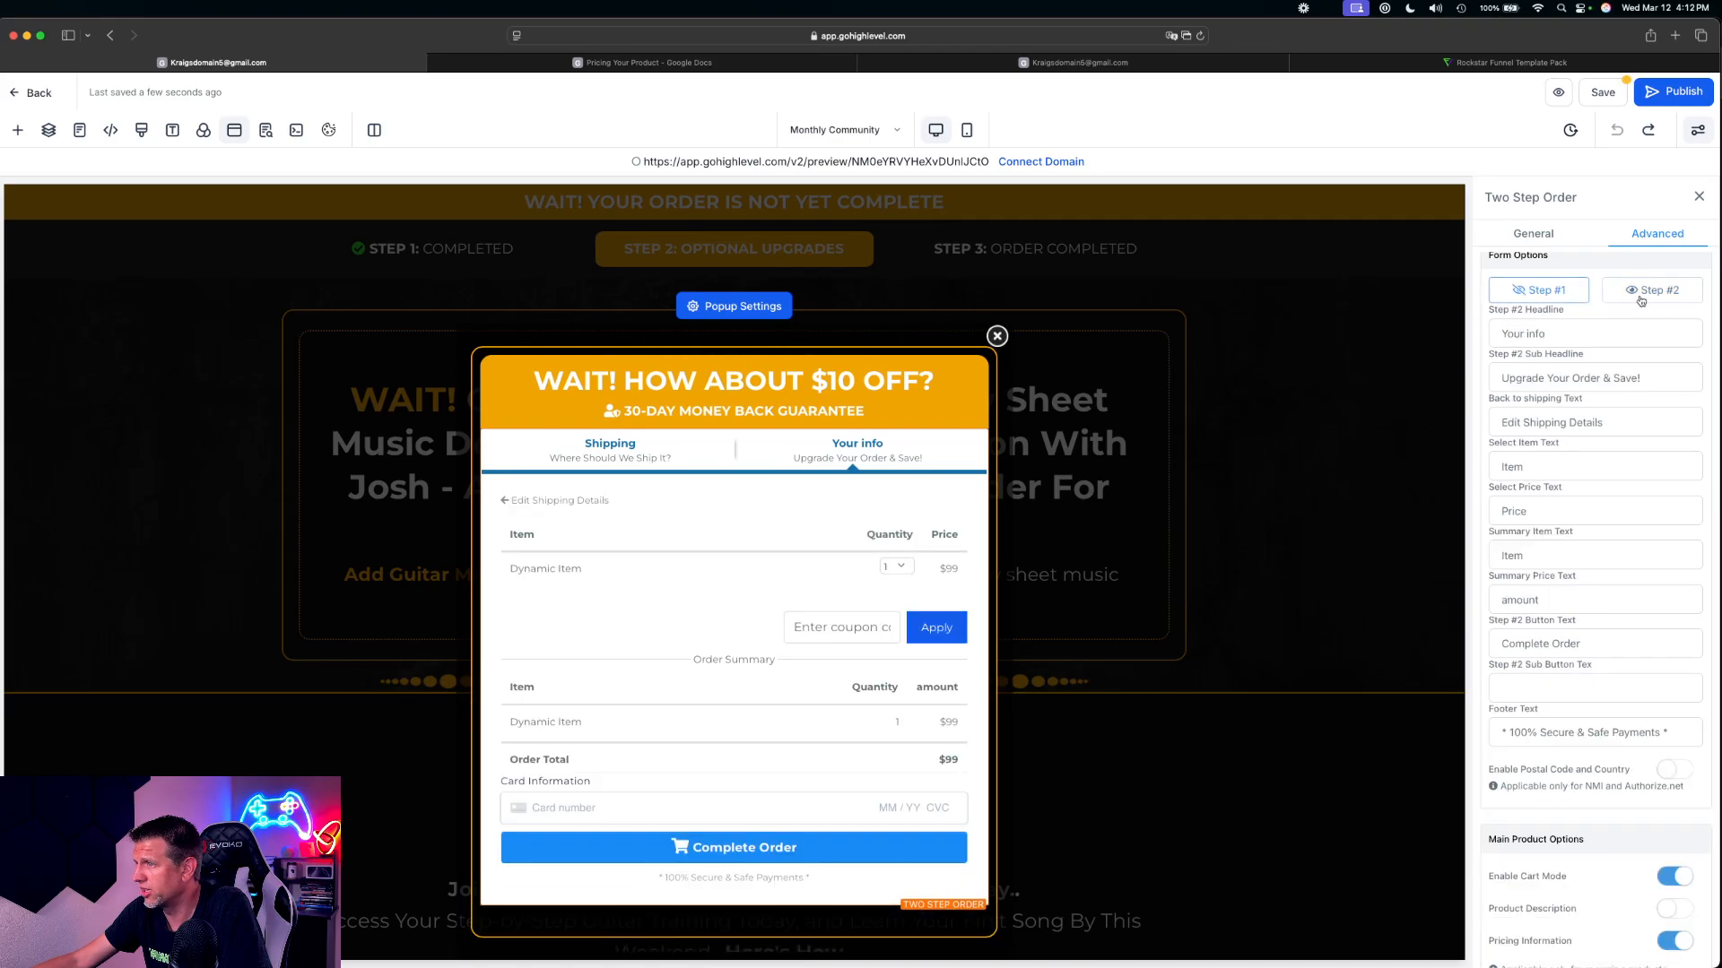
click(1686, 301)
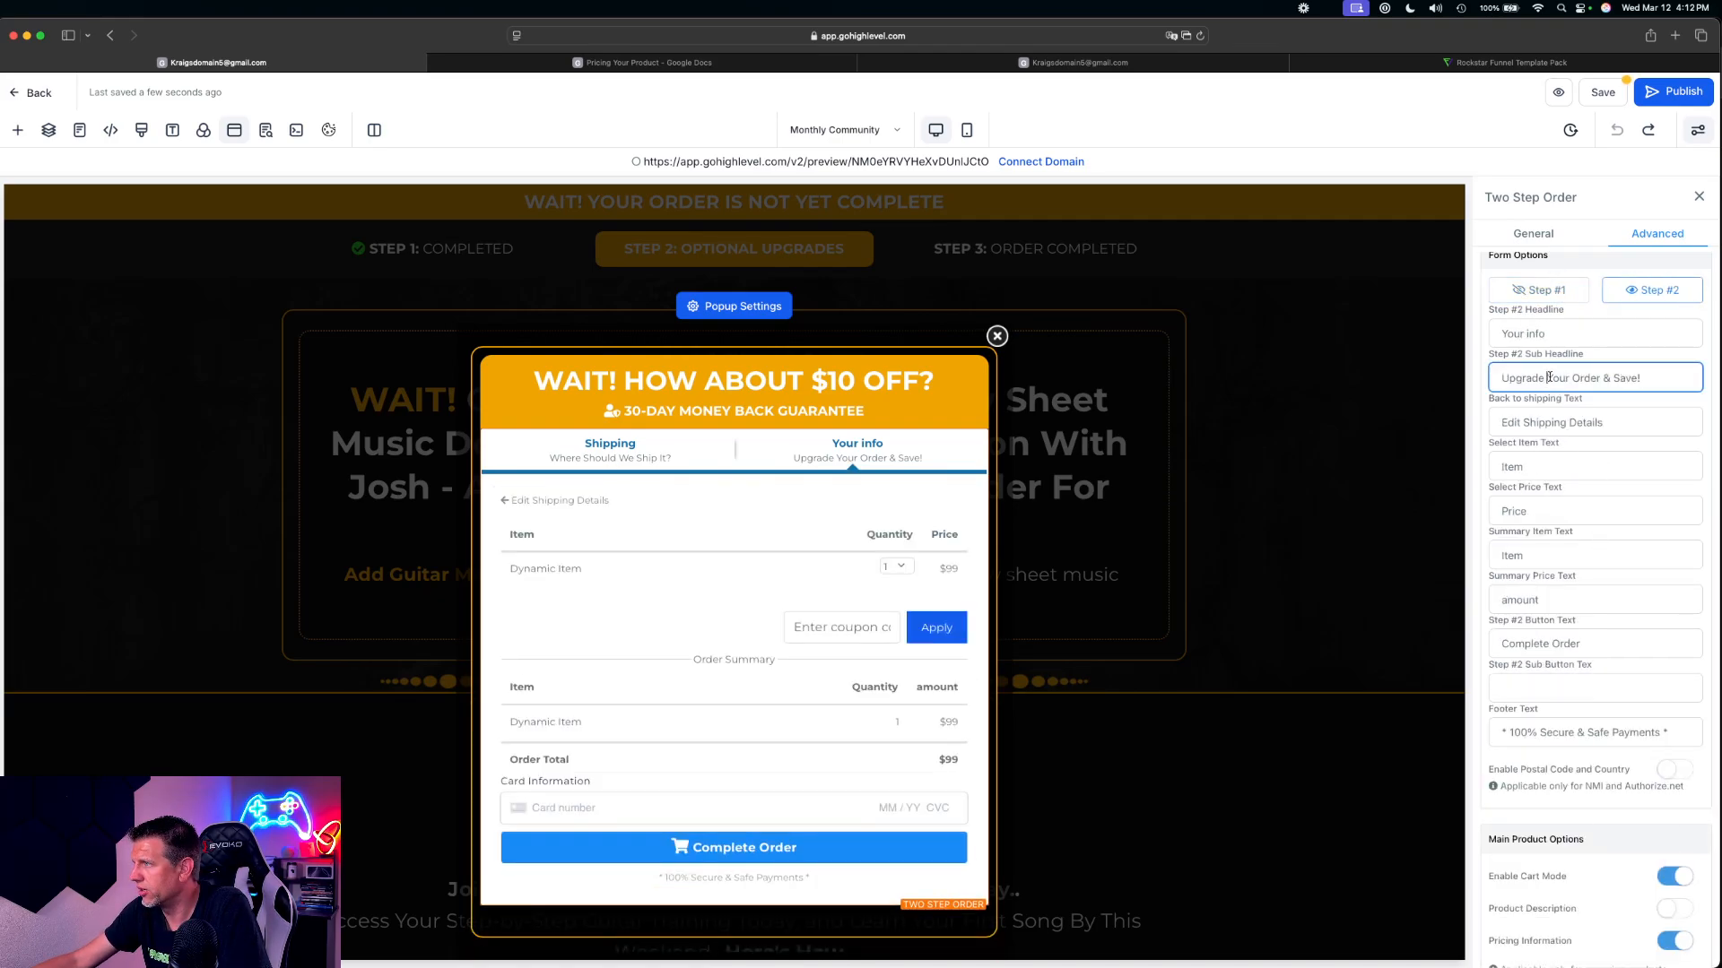
double_click(1538, 462)
click(1547, 600)
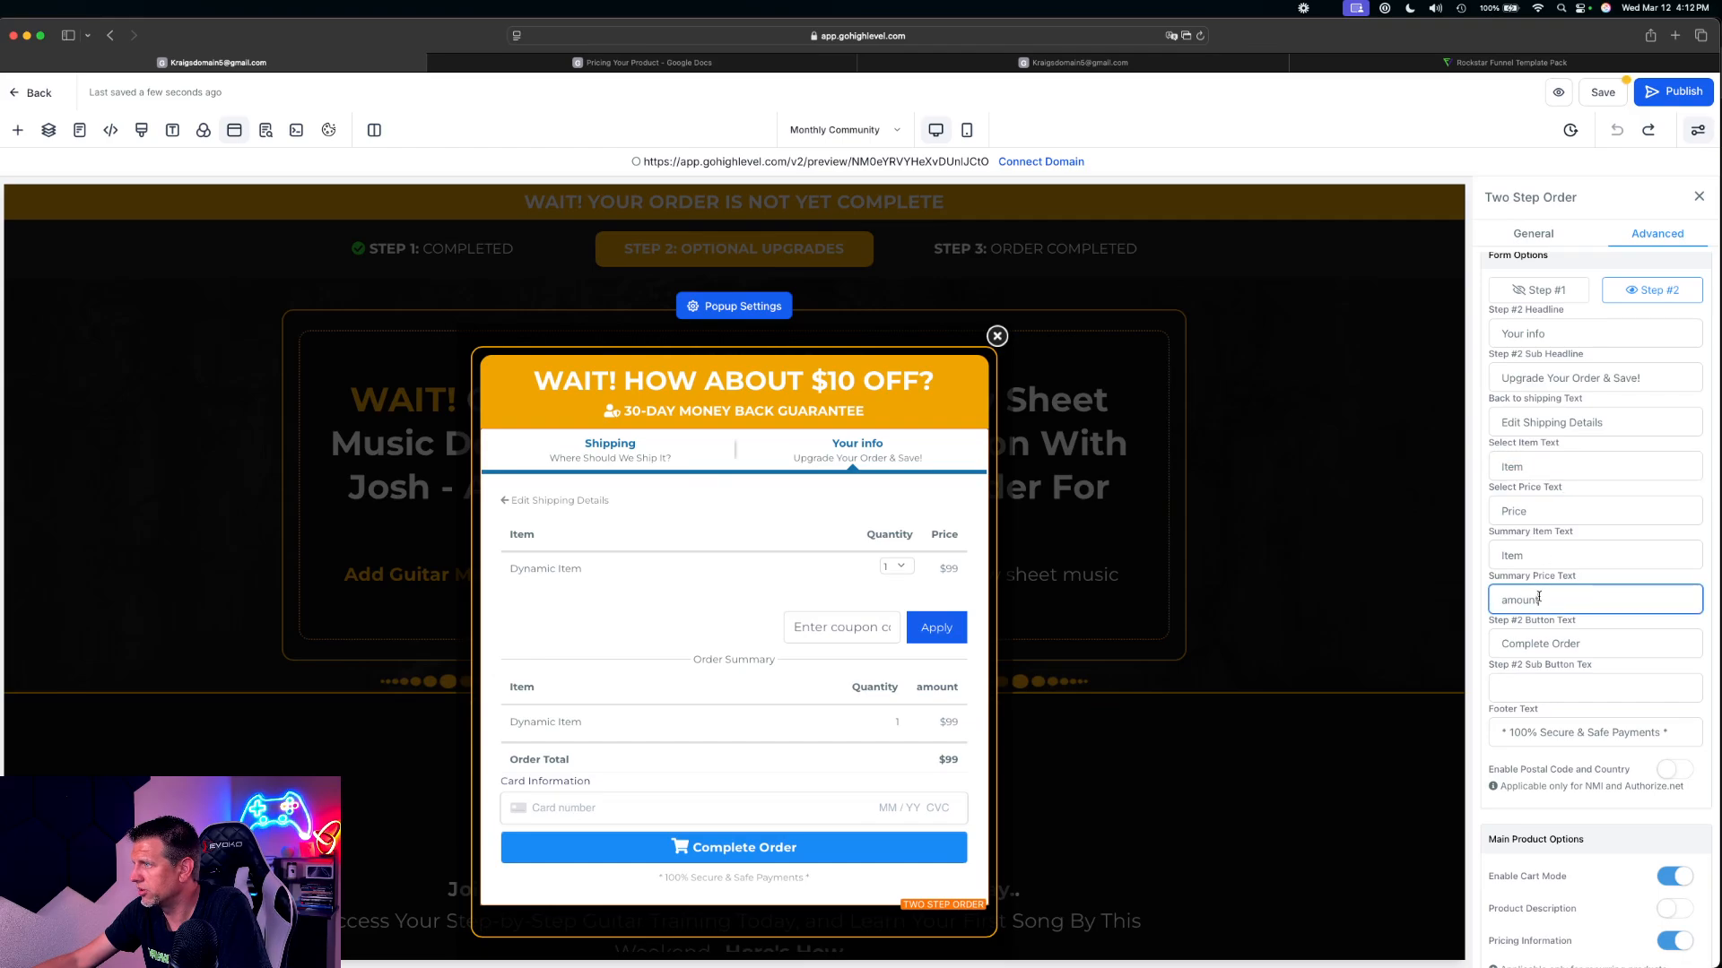
click(1553, 644)
Hide the company name, phone number and shipping fields in Step #1 of the Two Step Order form
click(1560, 293)
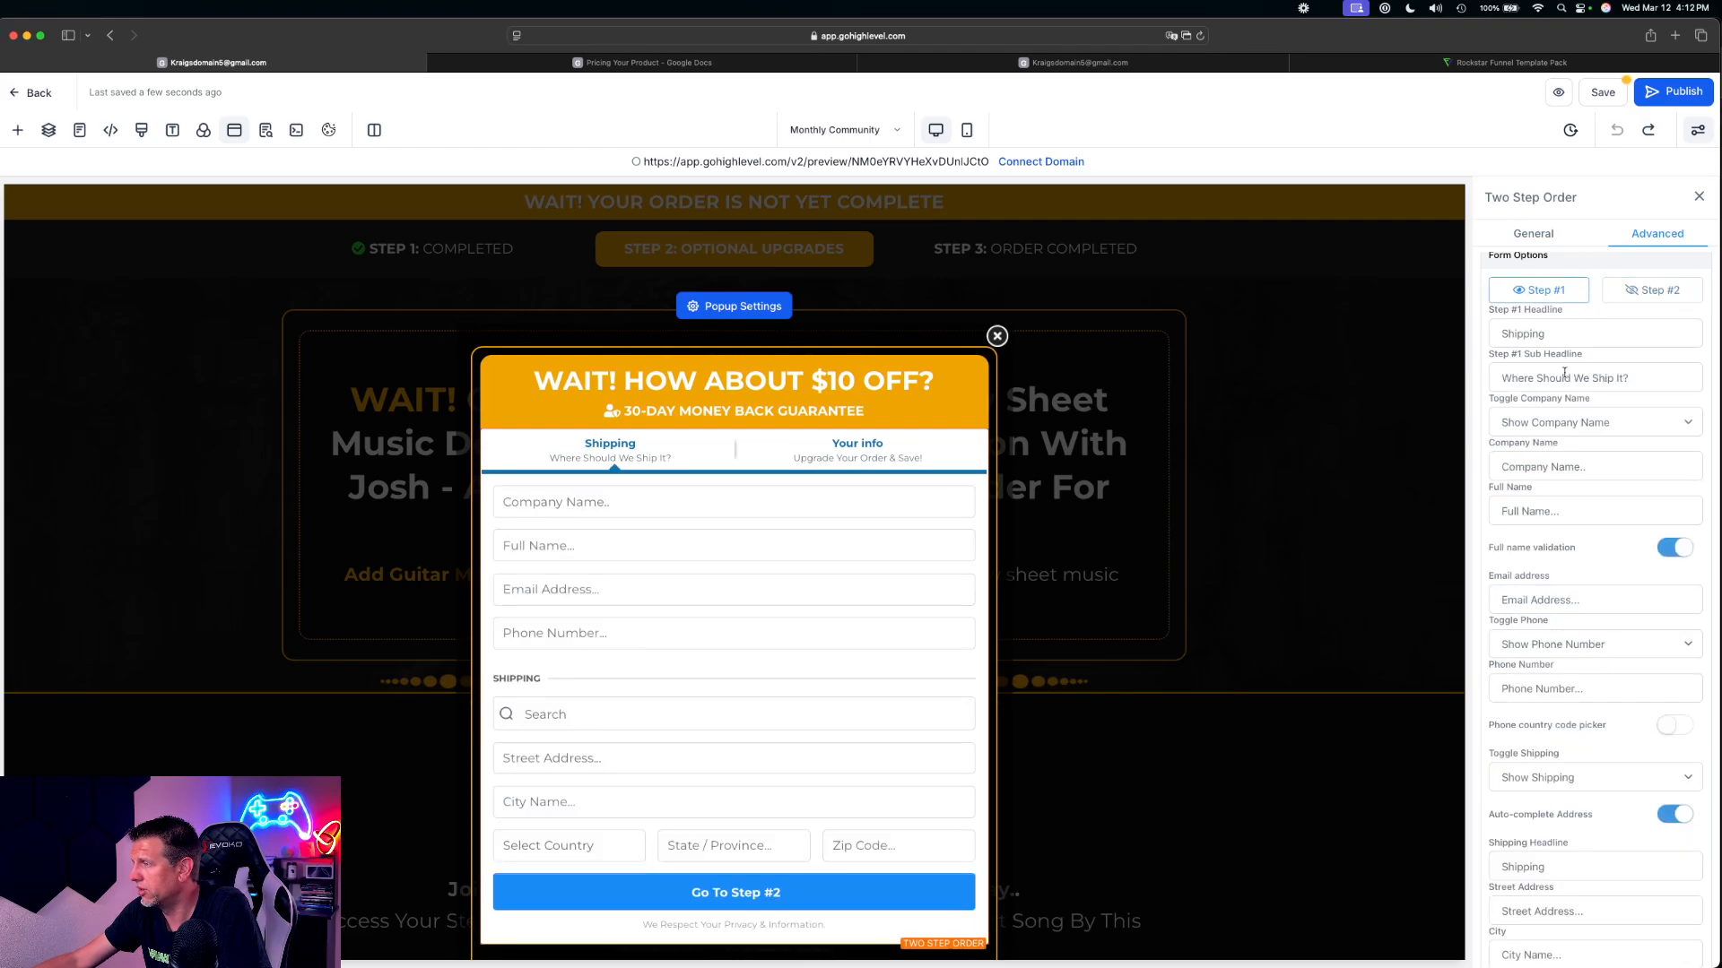
click(1578, 425)
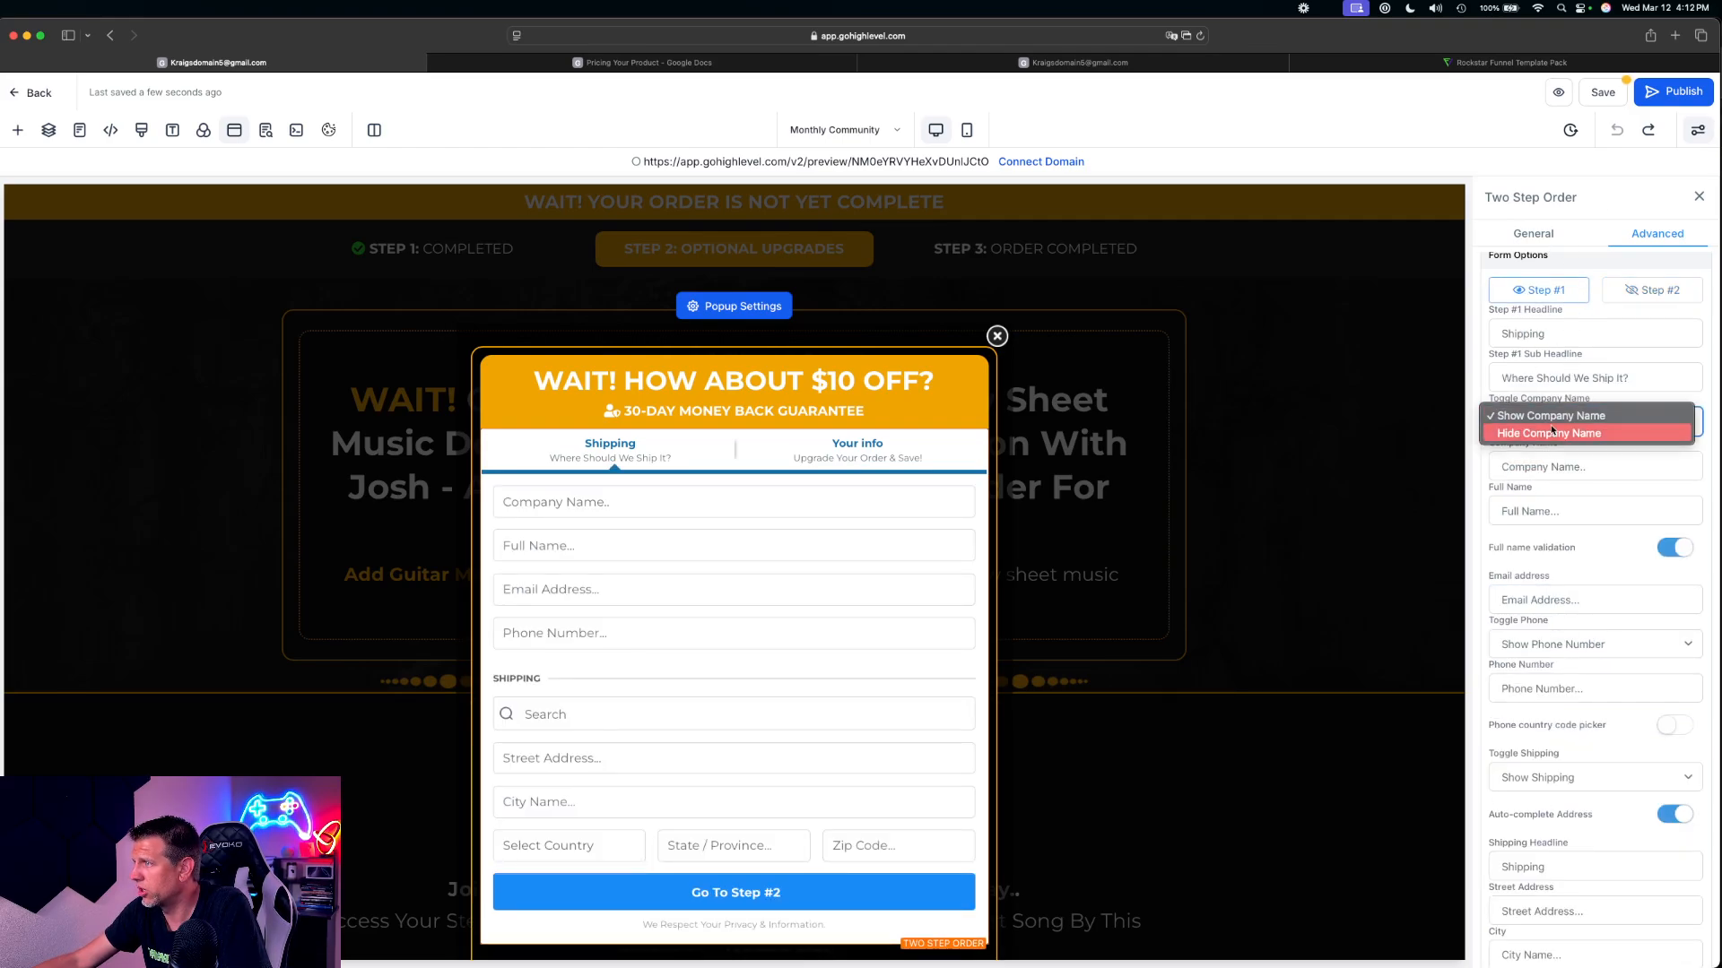
click(1552, 431)
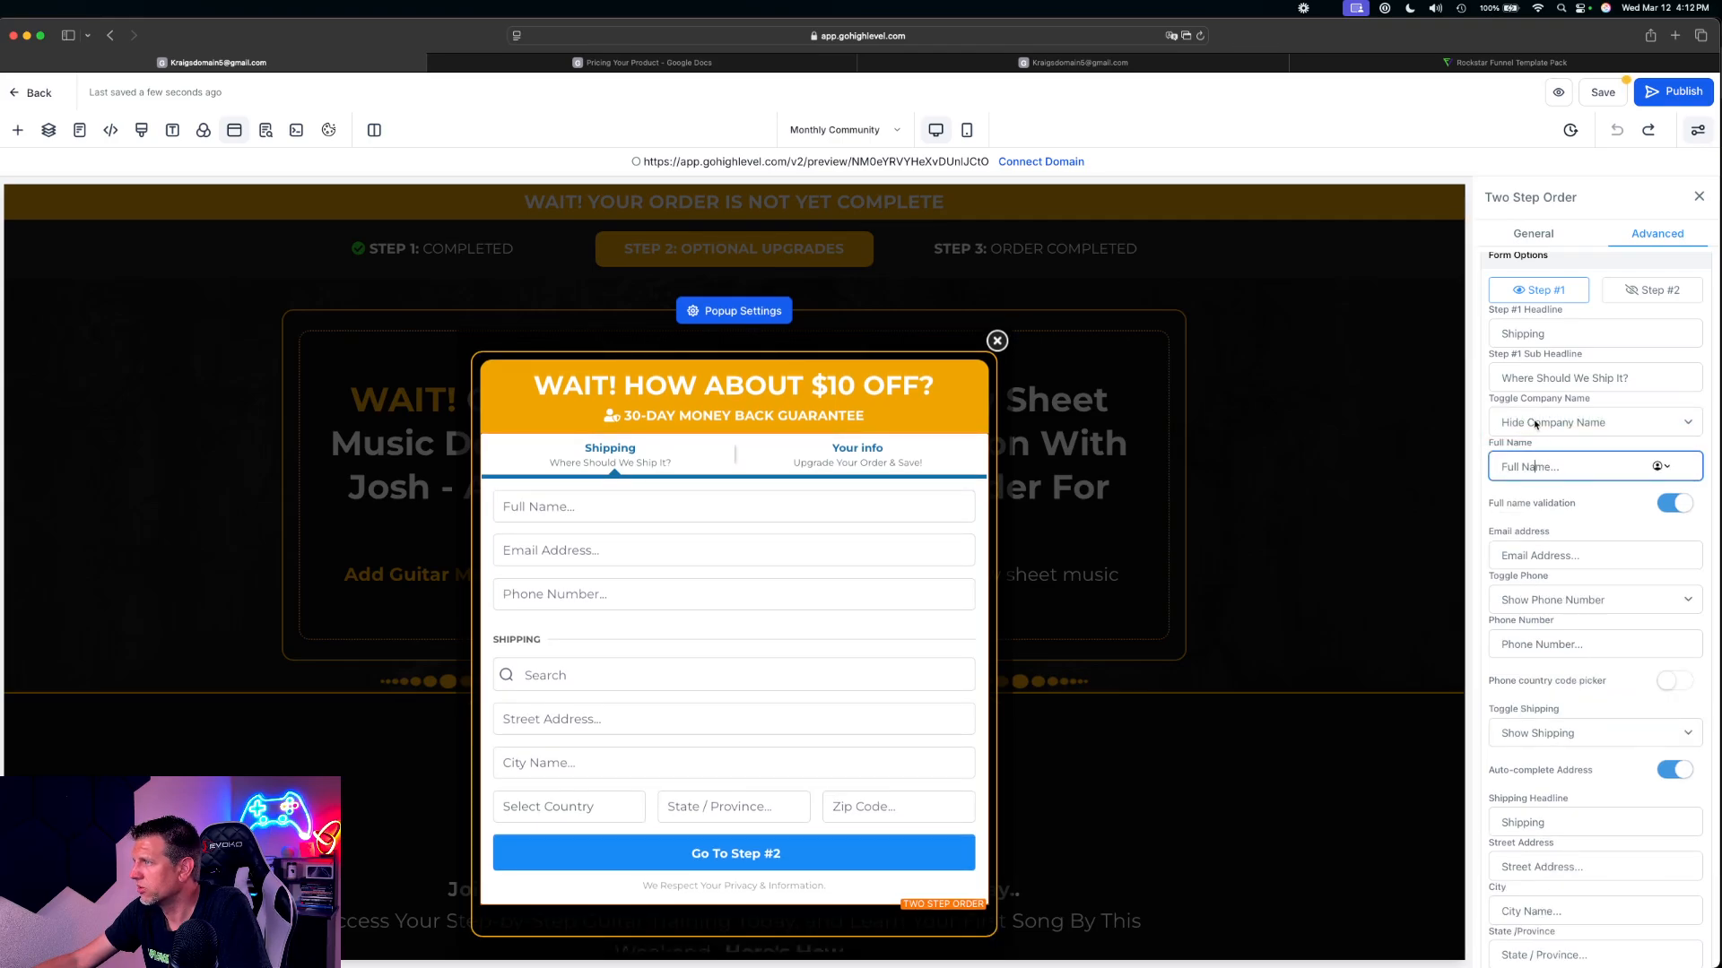
click(1536, 425)
click(1538, 414)
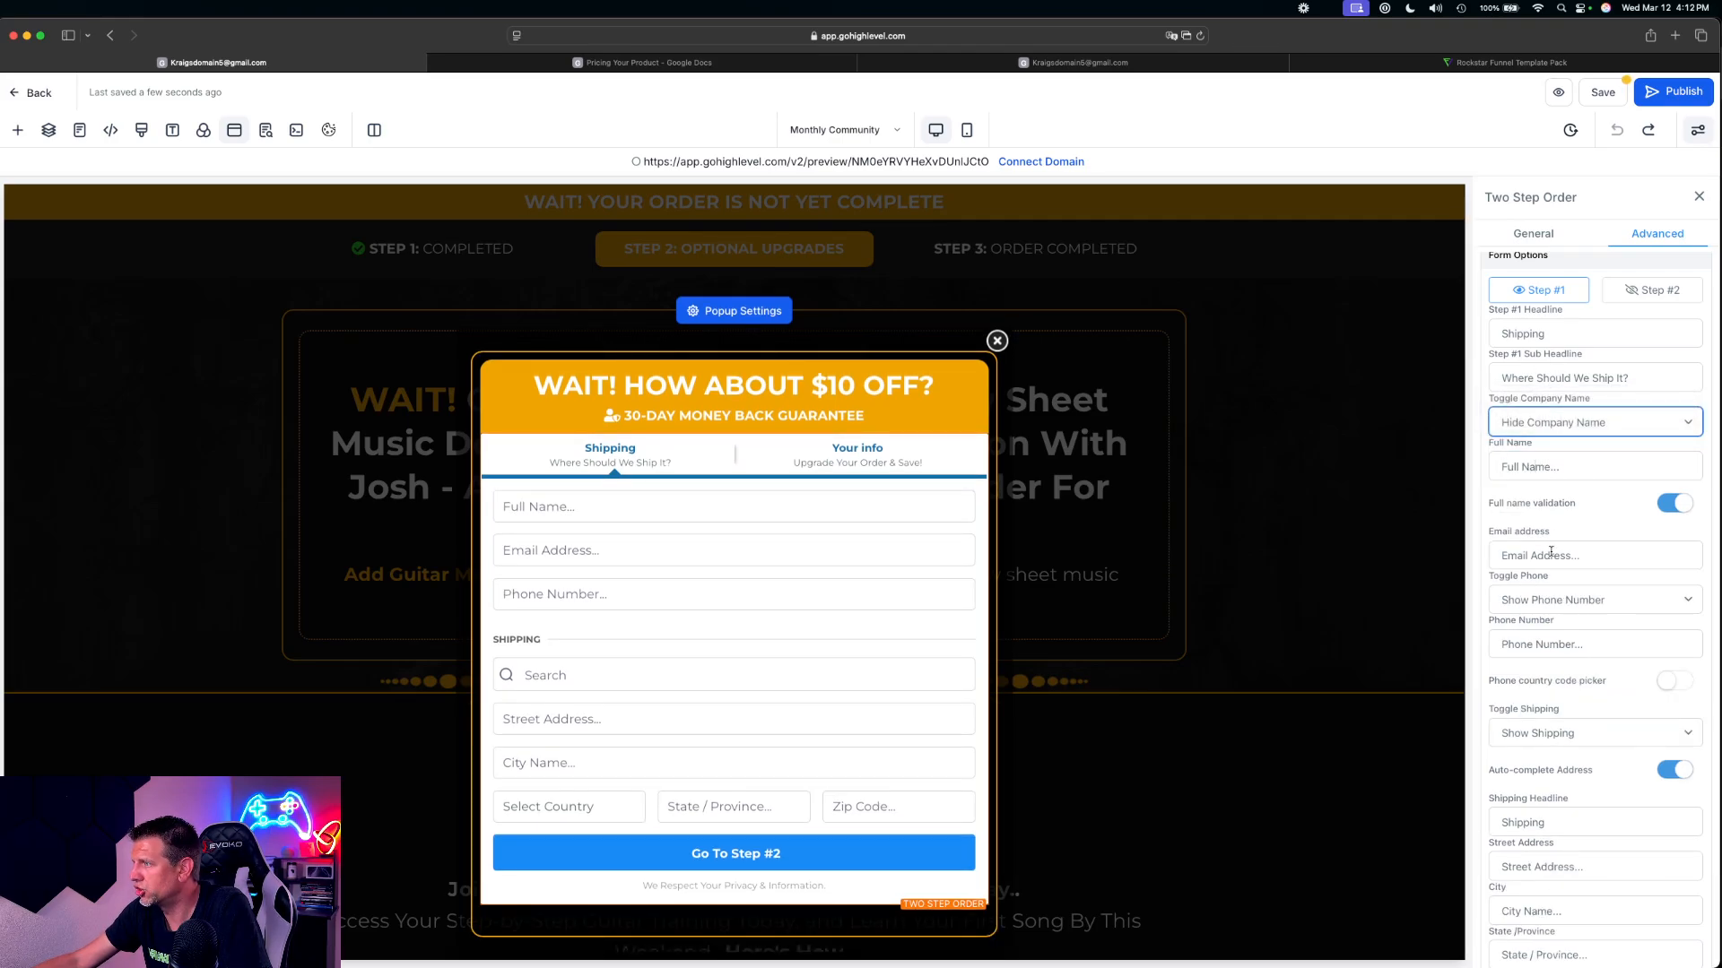
click(1567, 600)
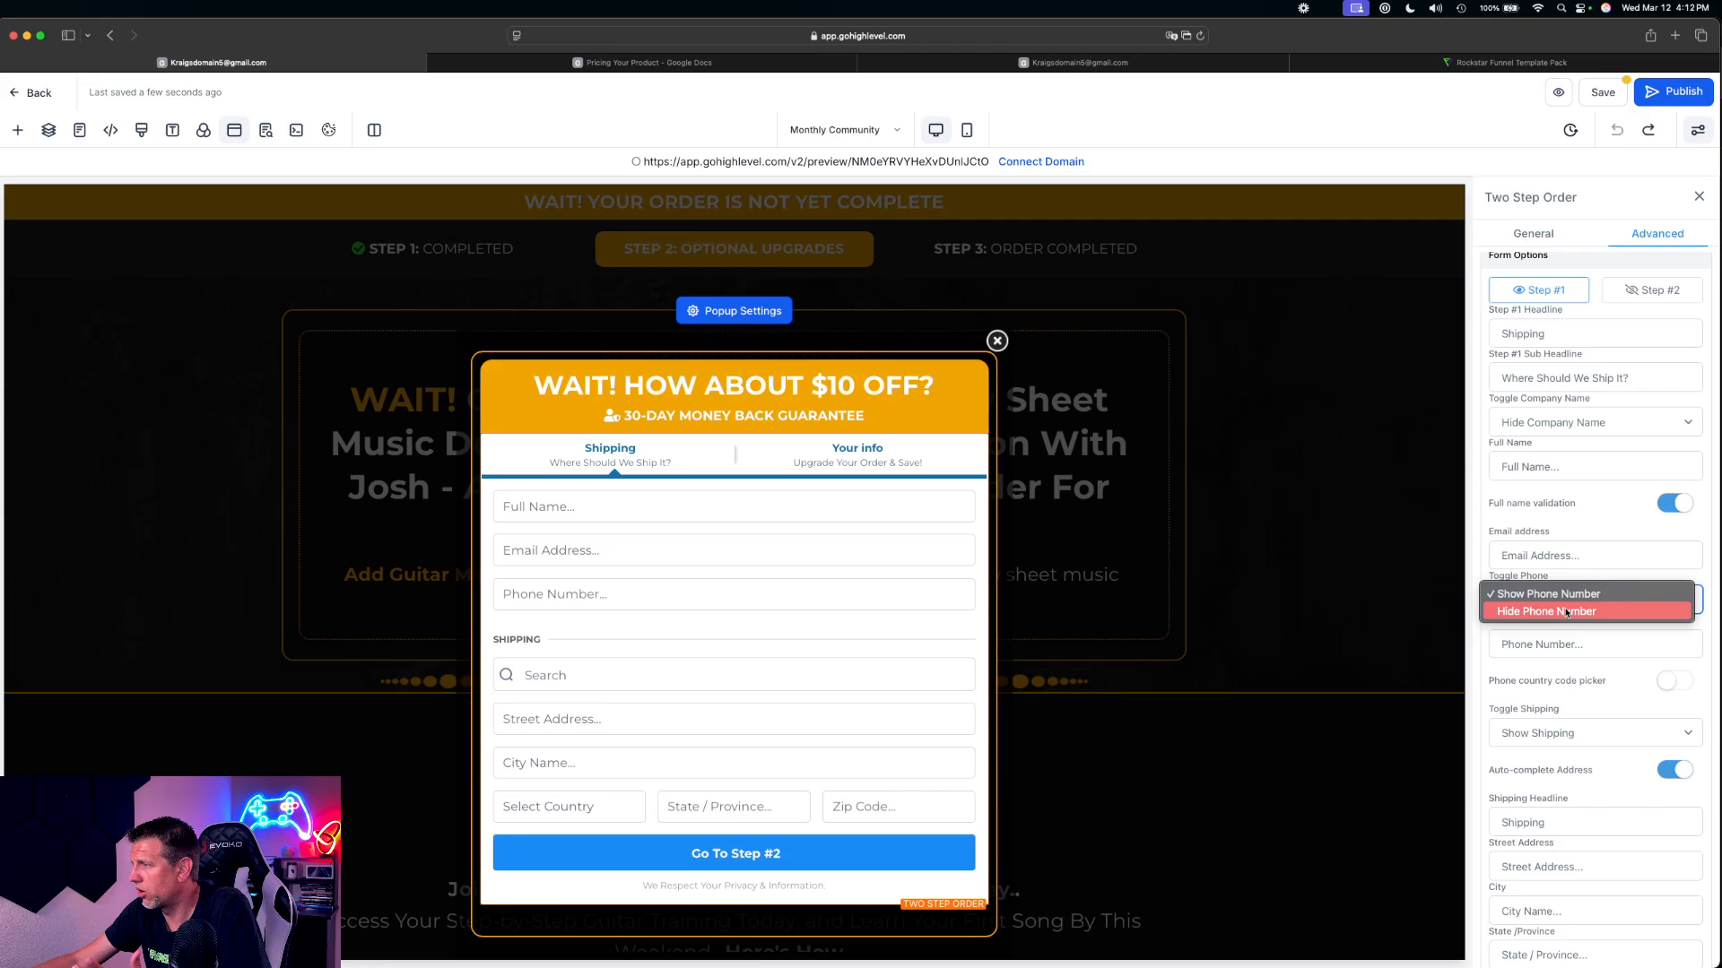
click(1567, 611)
click(1558, 644)
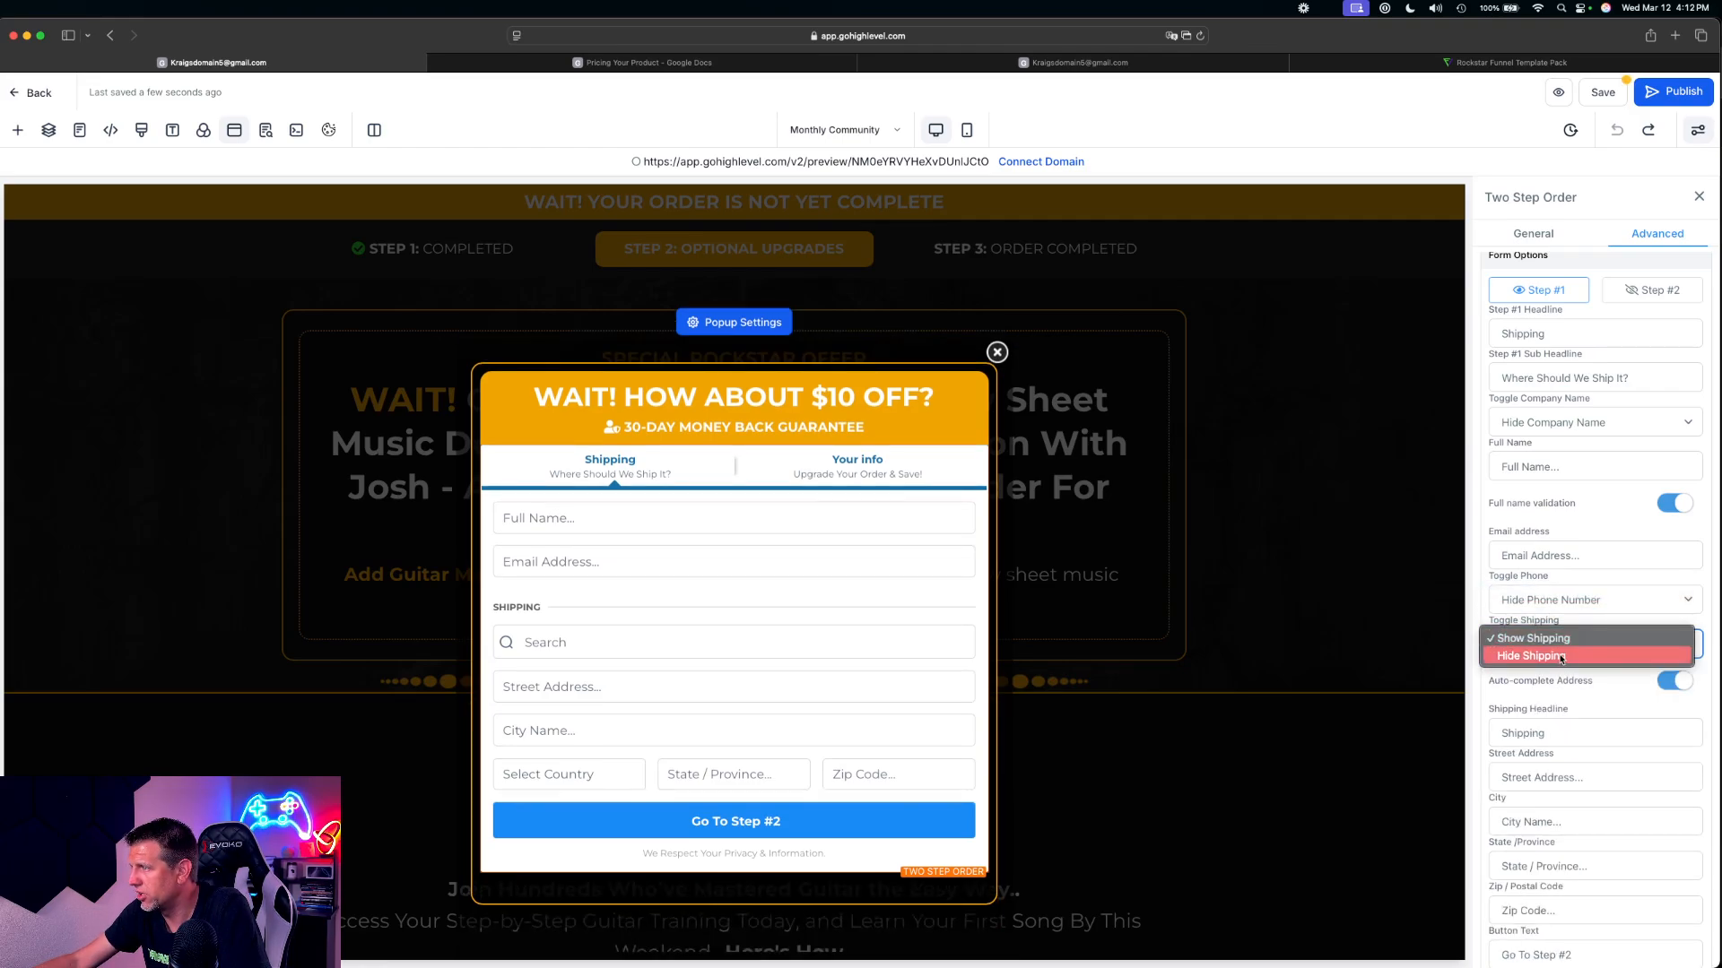
click(1565, 660)
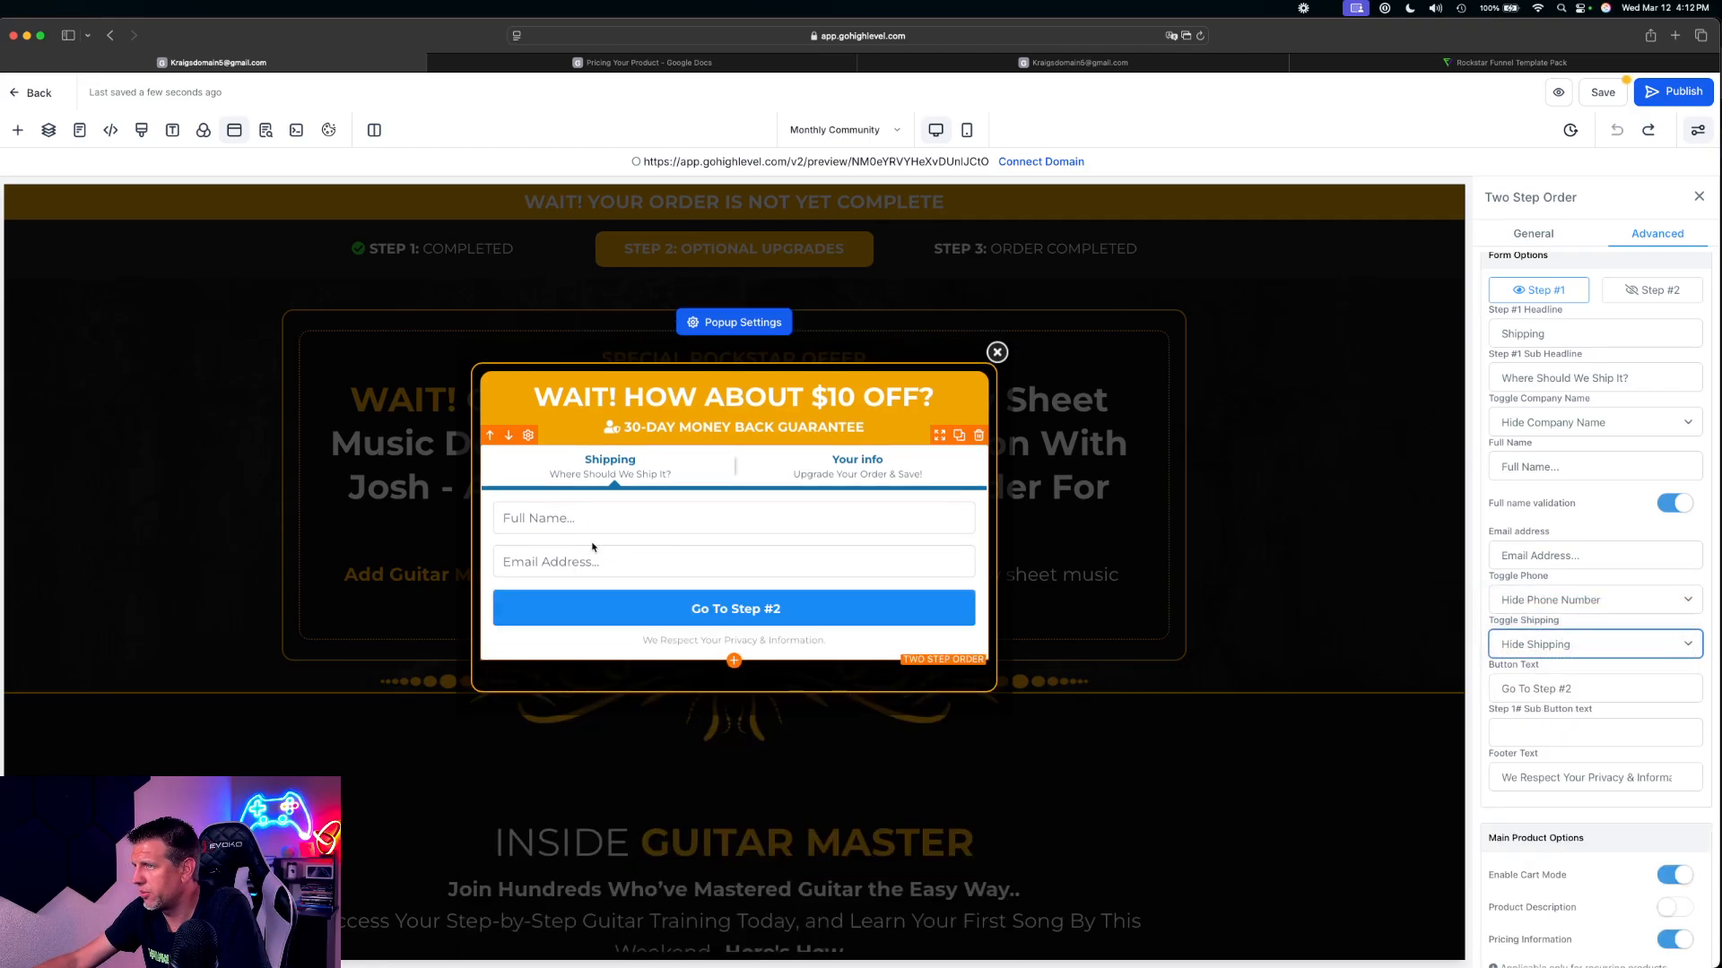
View the order form's Your info step, close the popup and save the Monthly Community page
click(918, 459)
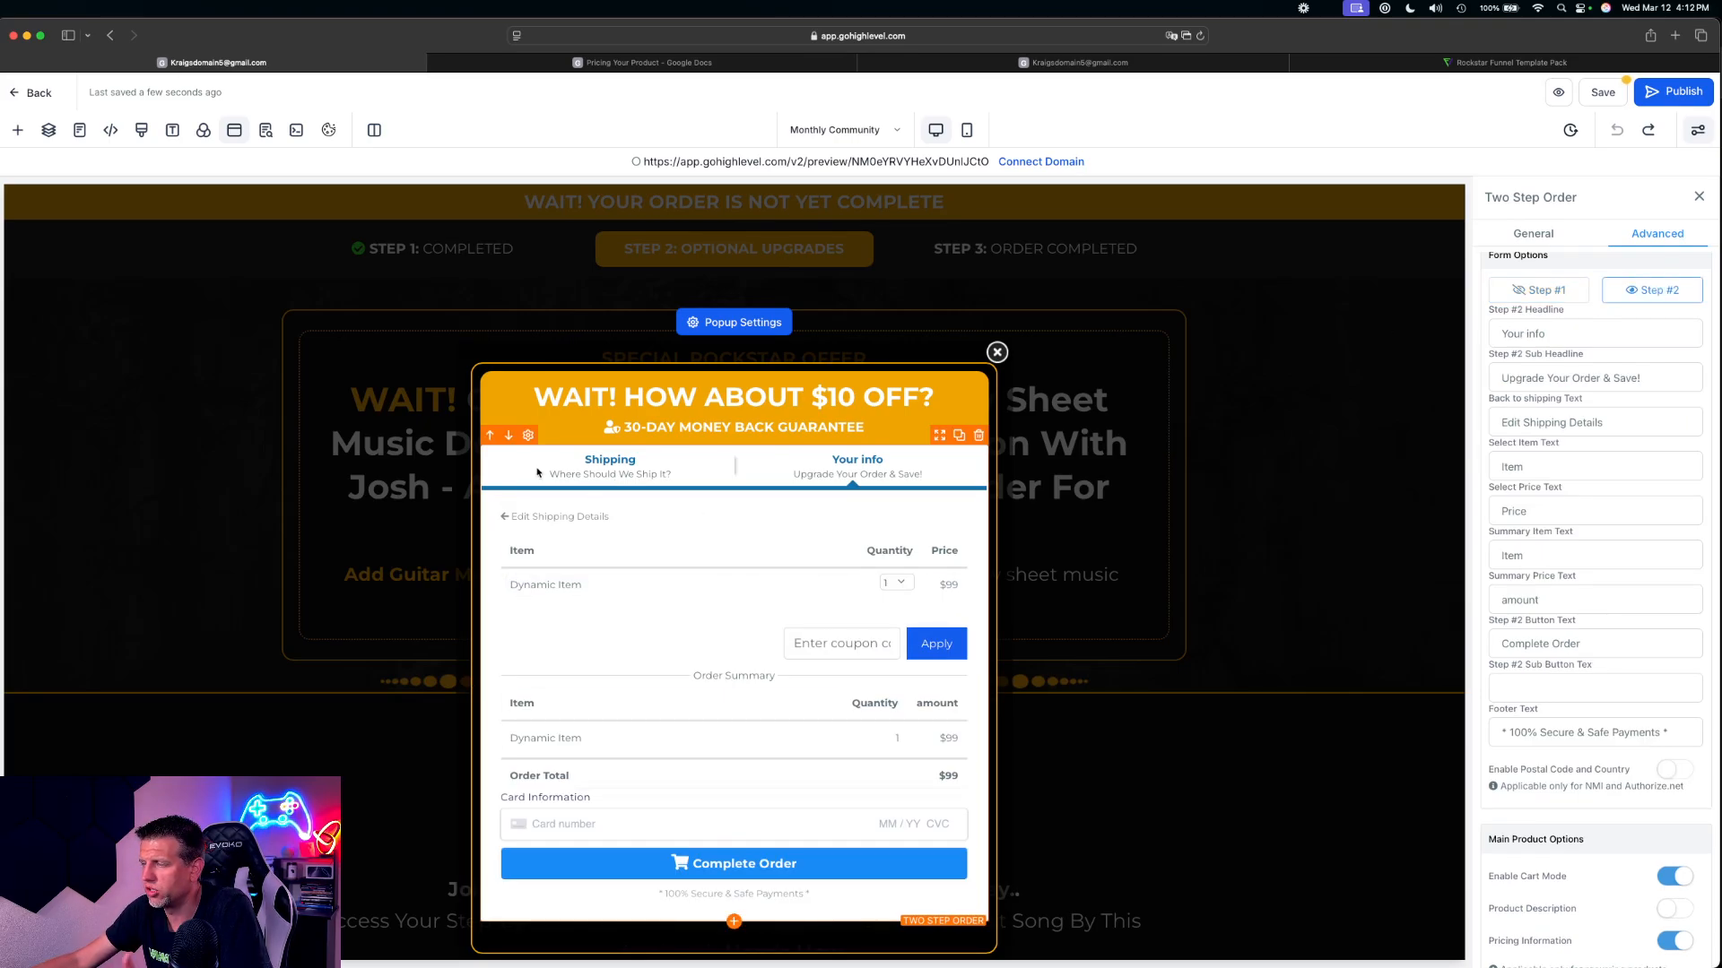
click(997, 354)
click(1605, 94)
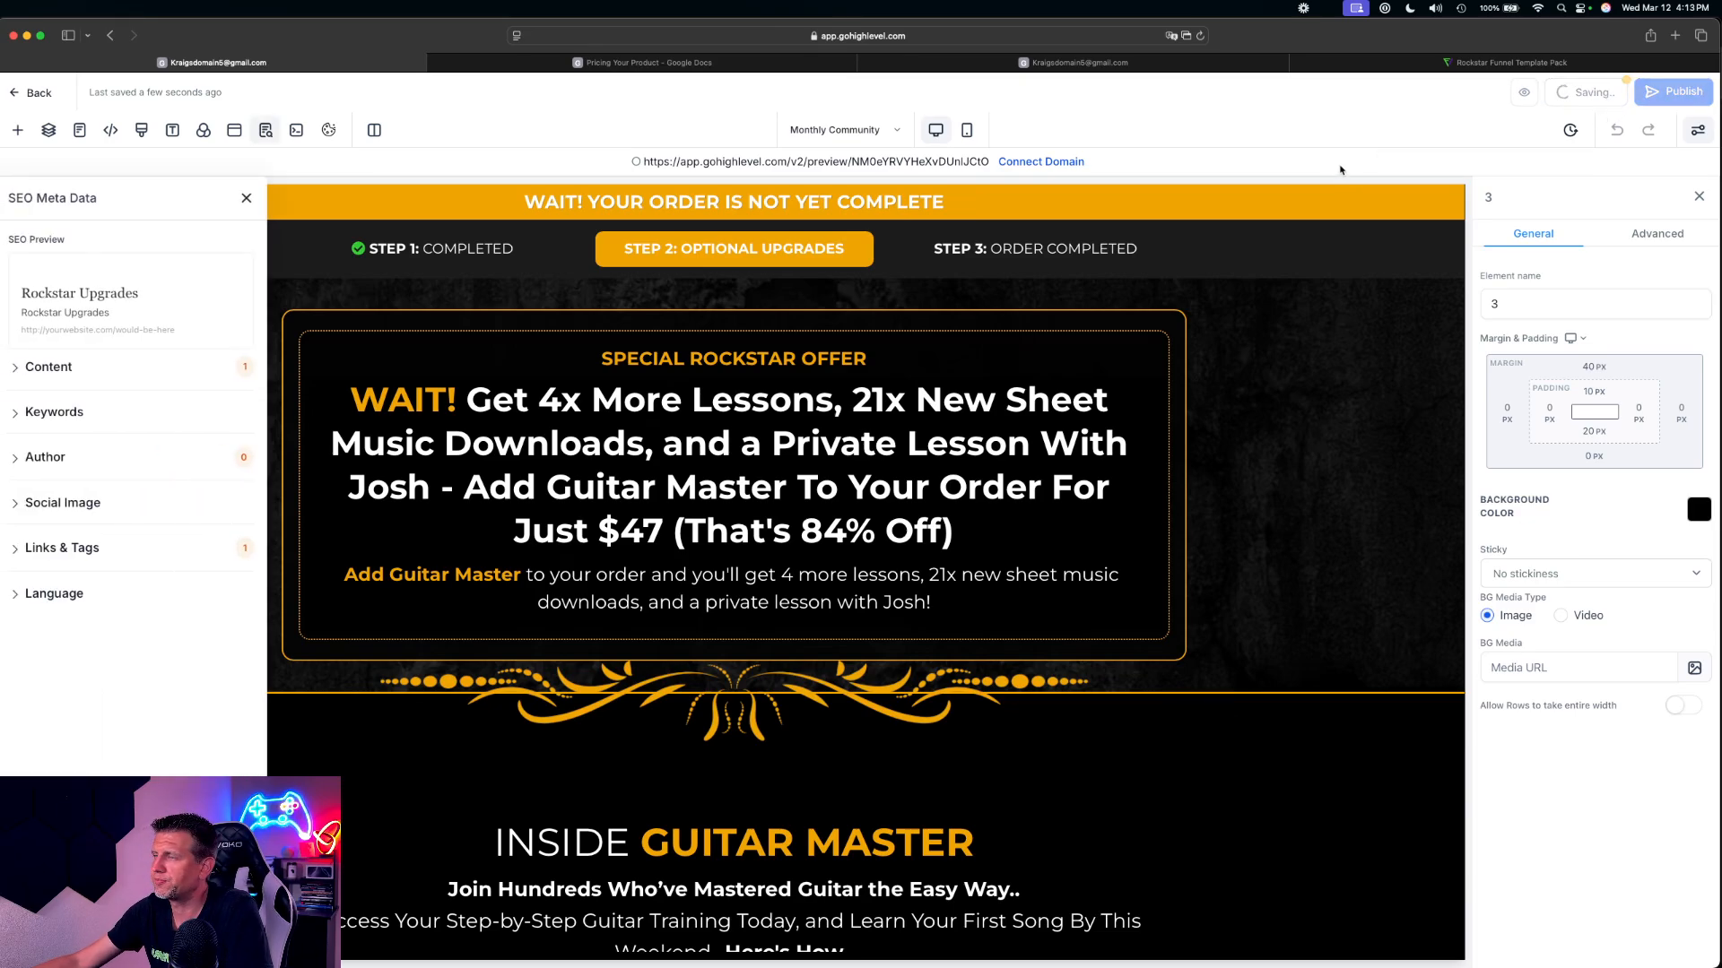
Check the popup order form in the mobile layout, and return to the funnel steps
click(966, 130)
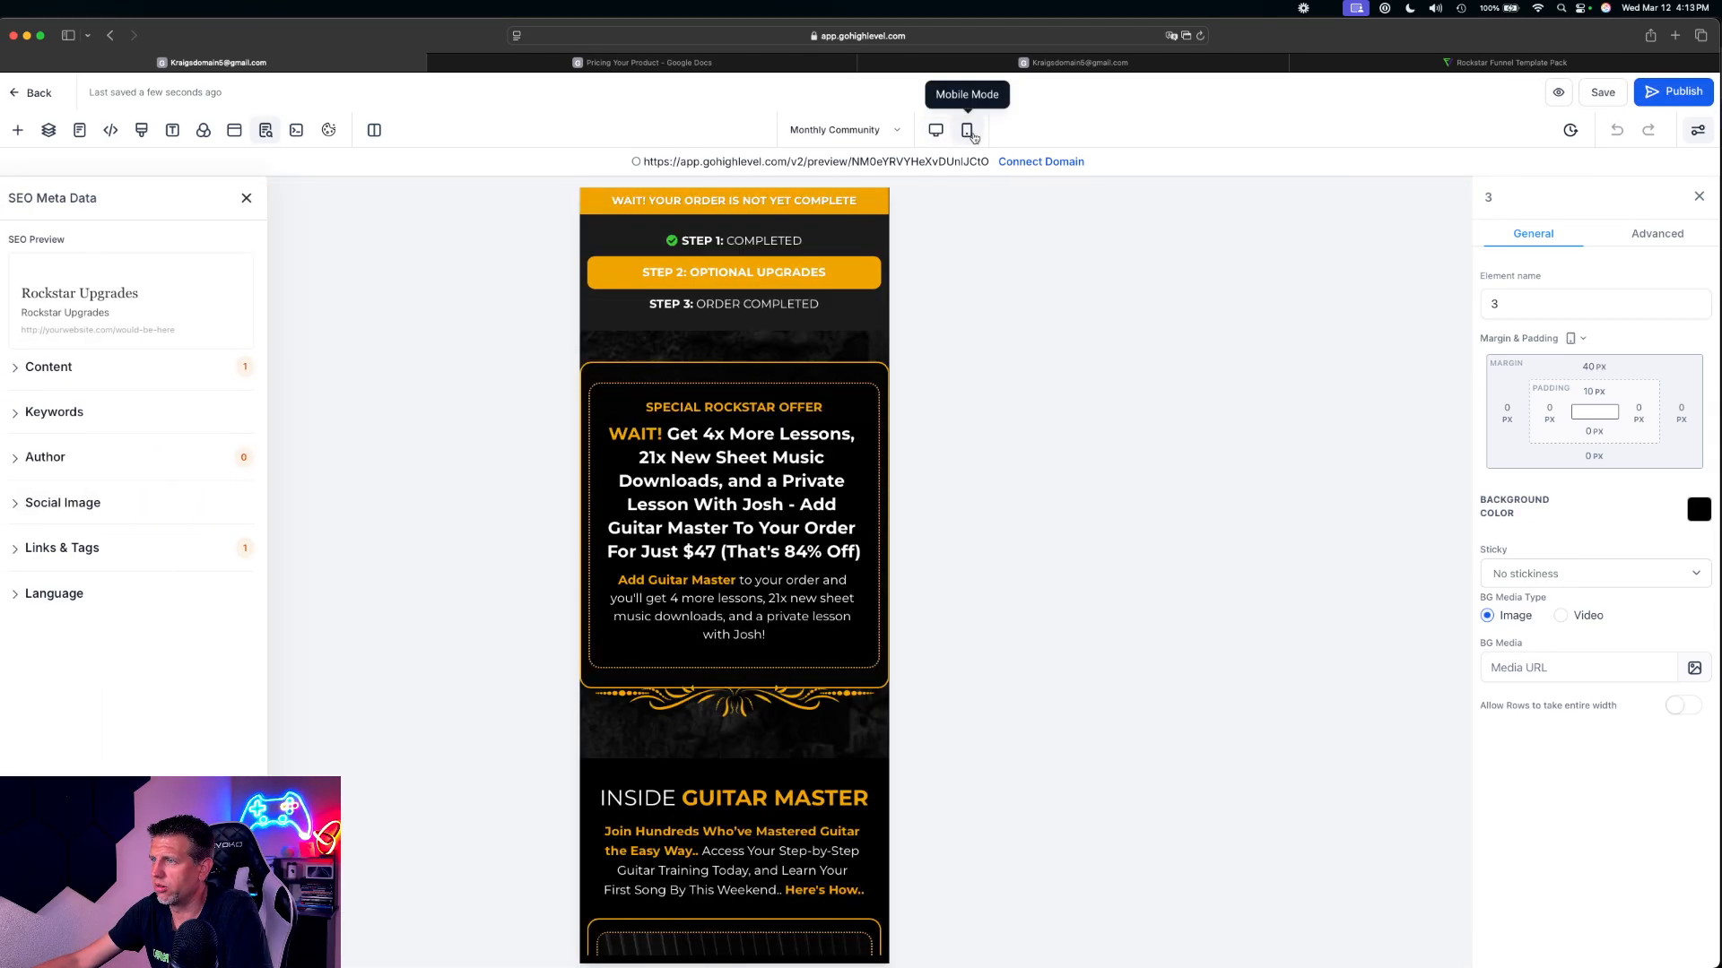
click(234, 130)
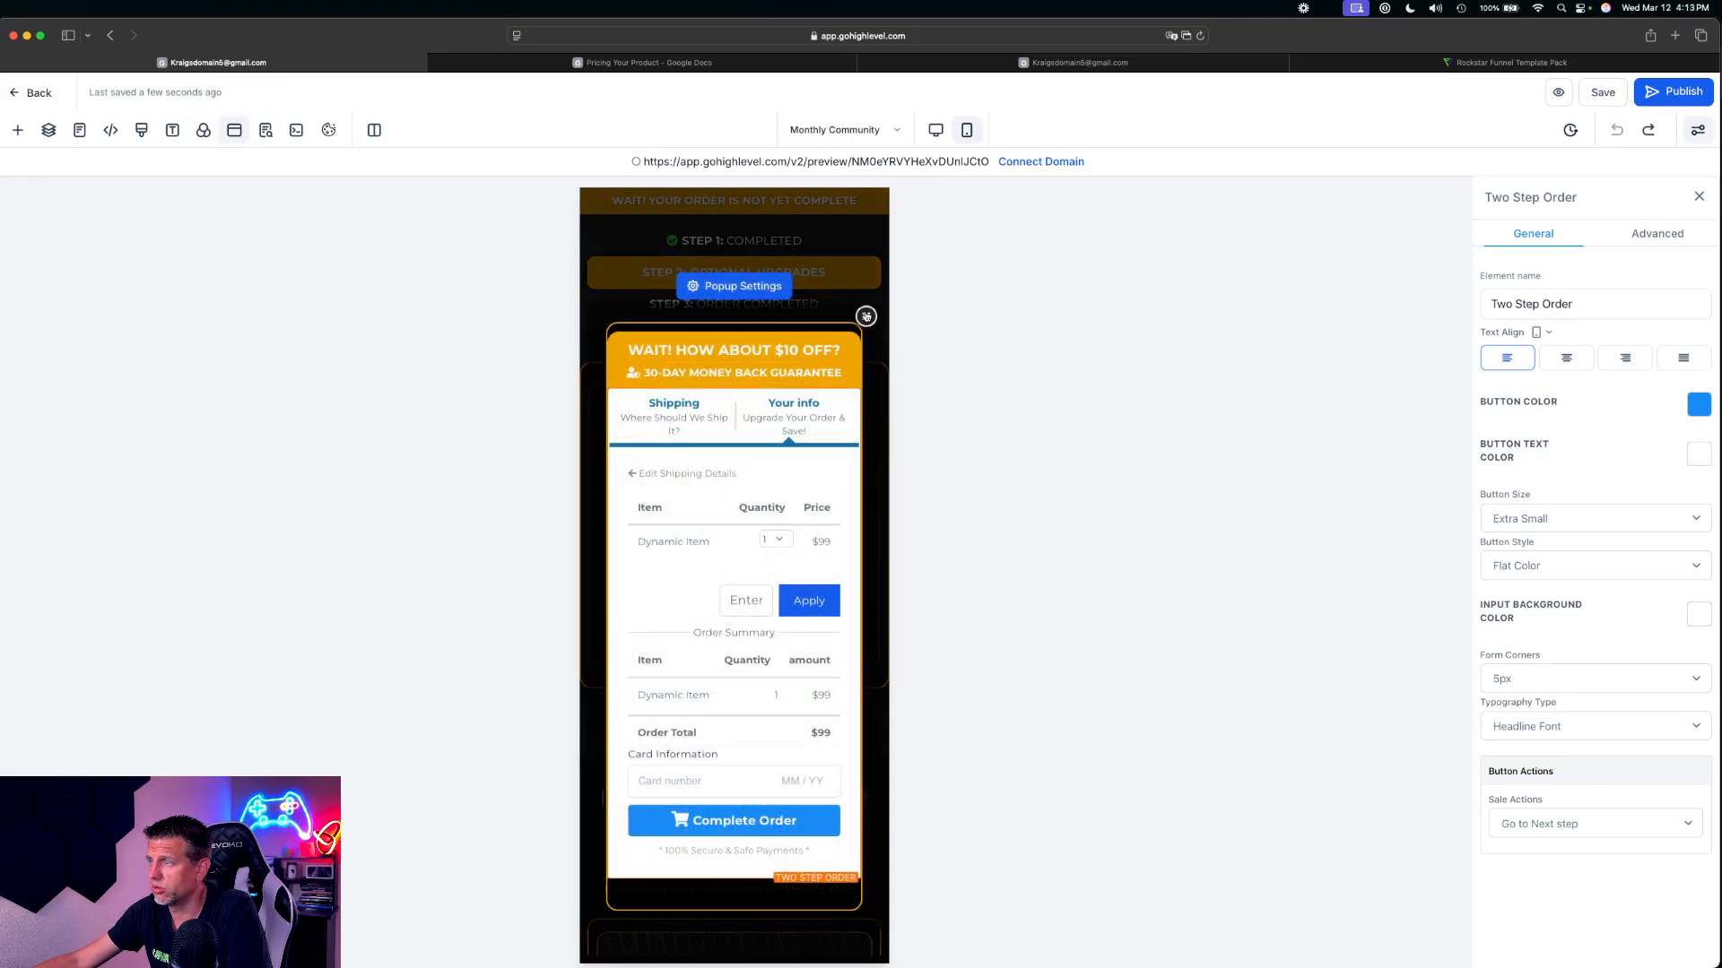
click(866, 316)
click(39, 93)
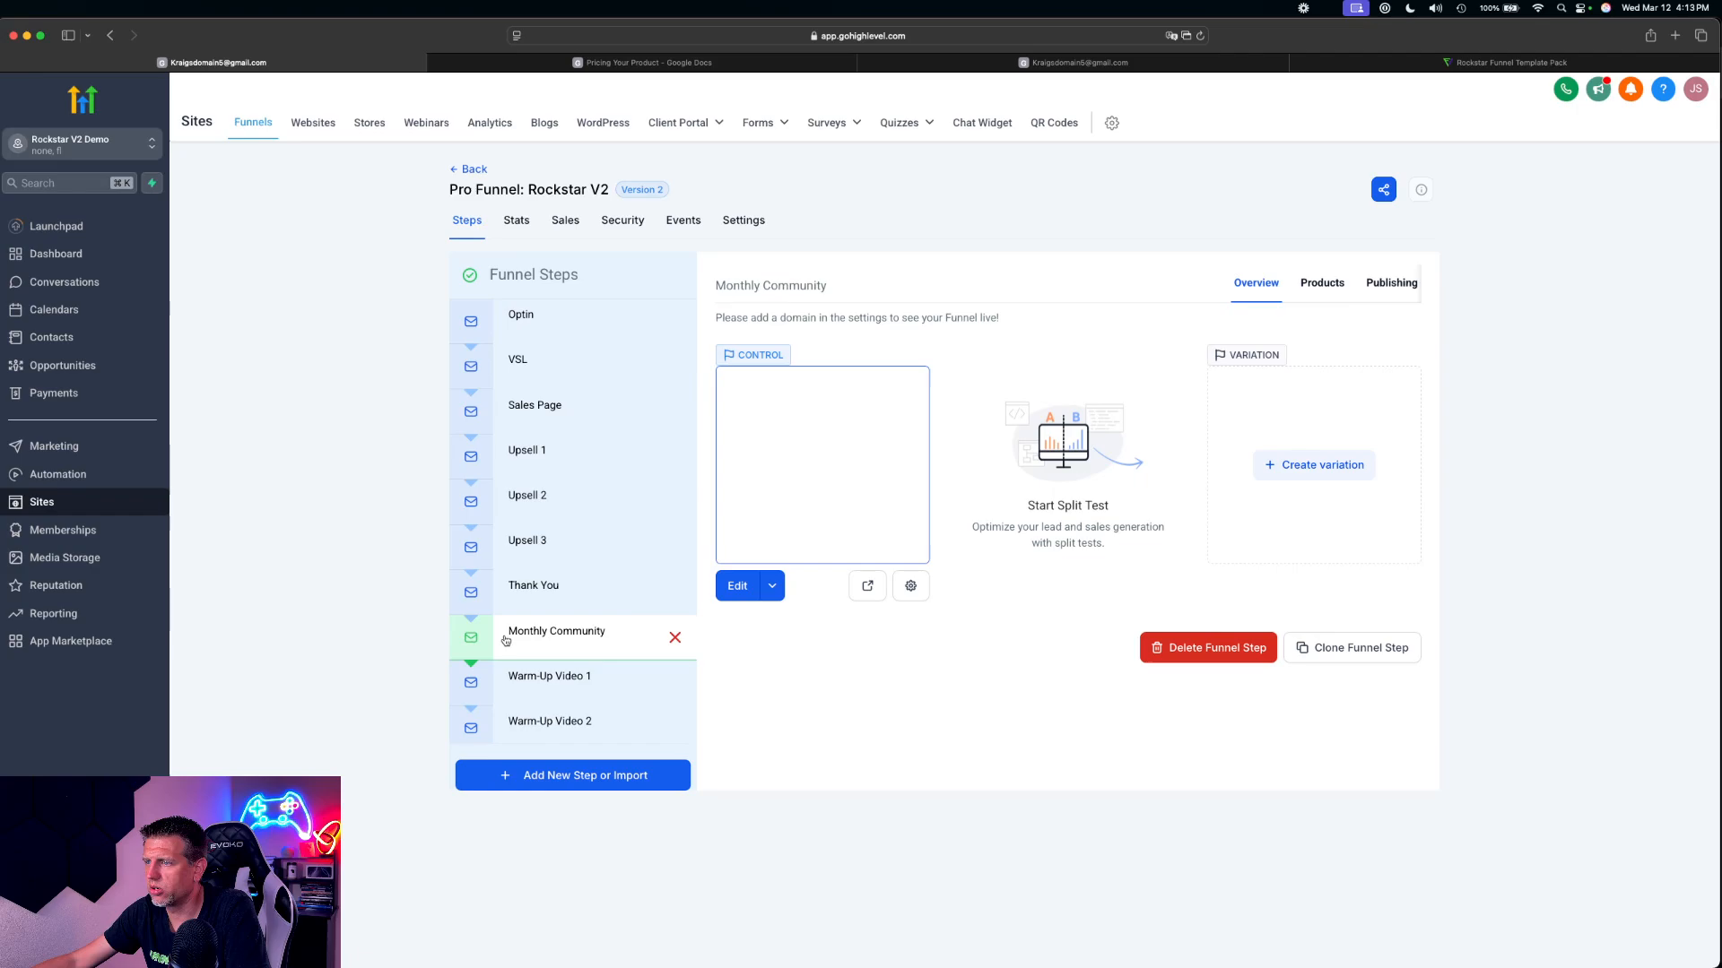
Review the product attached to the Monthly Community step, and return to the step's overview
click(522, 644)
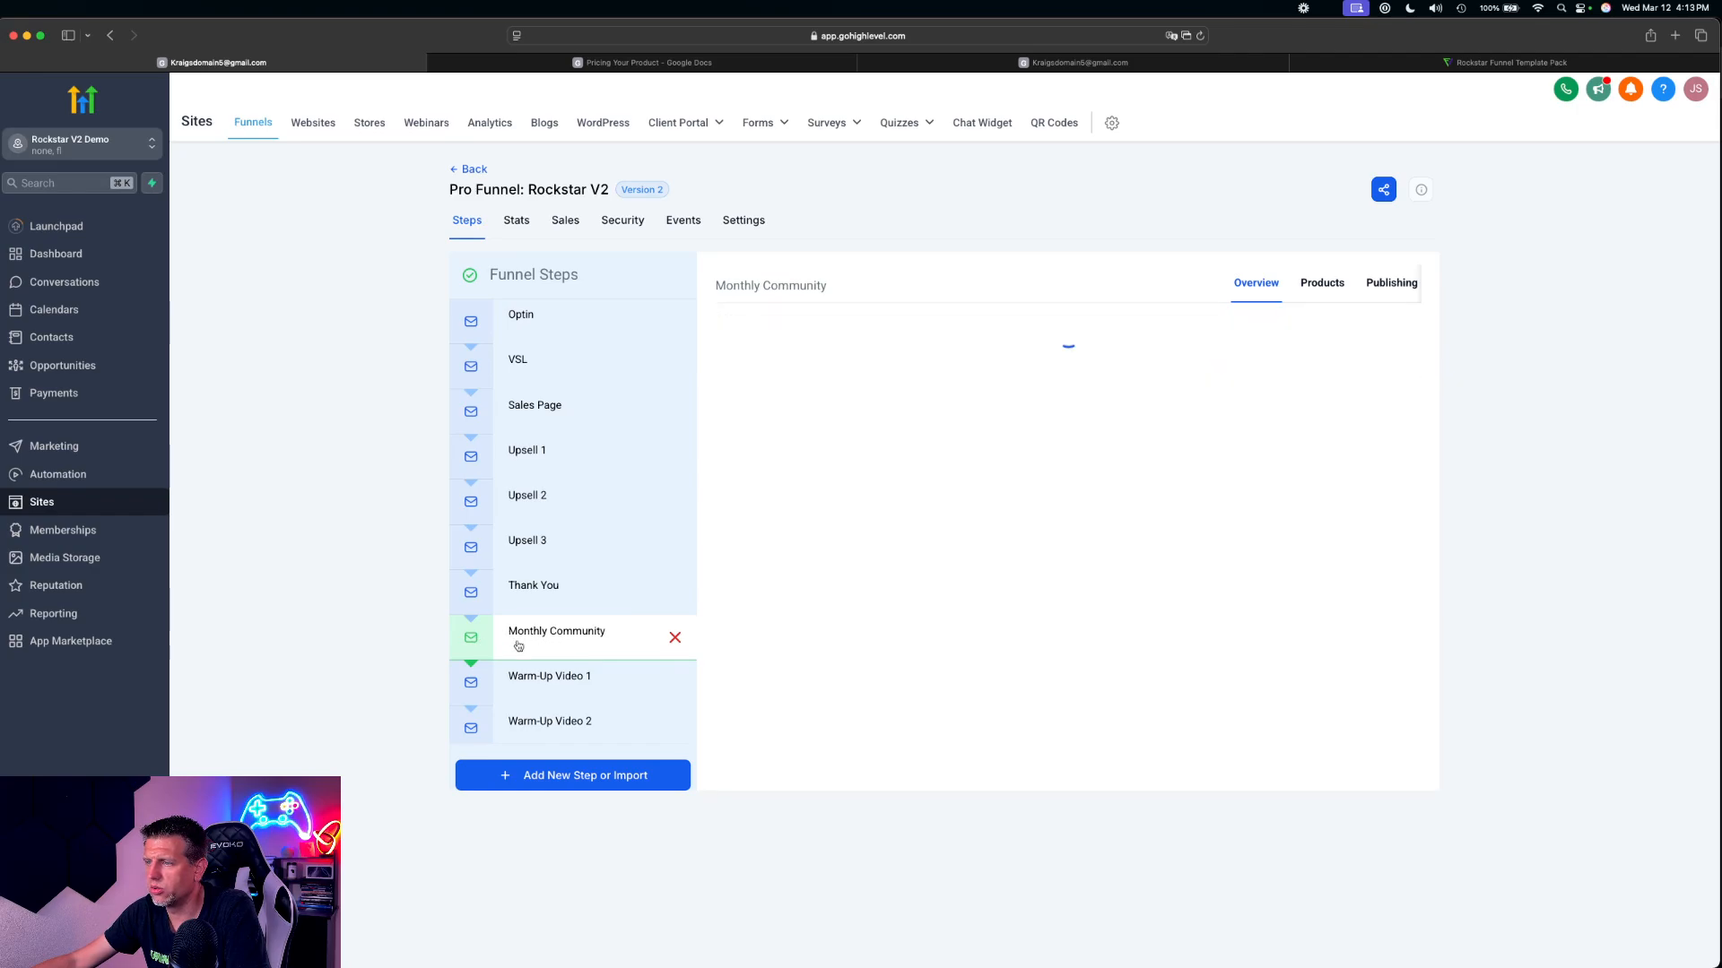
click(1325, 285)
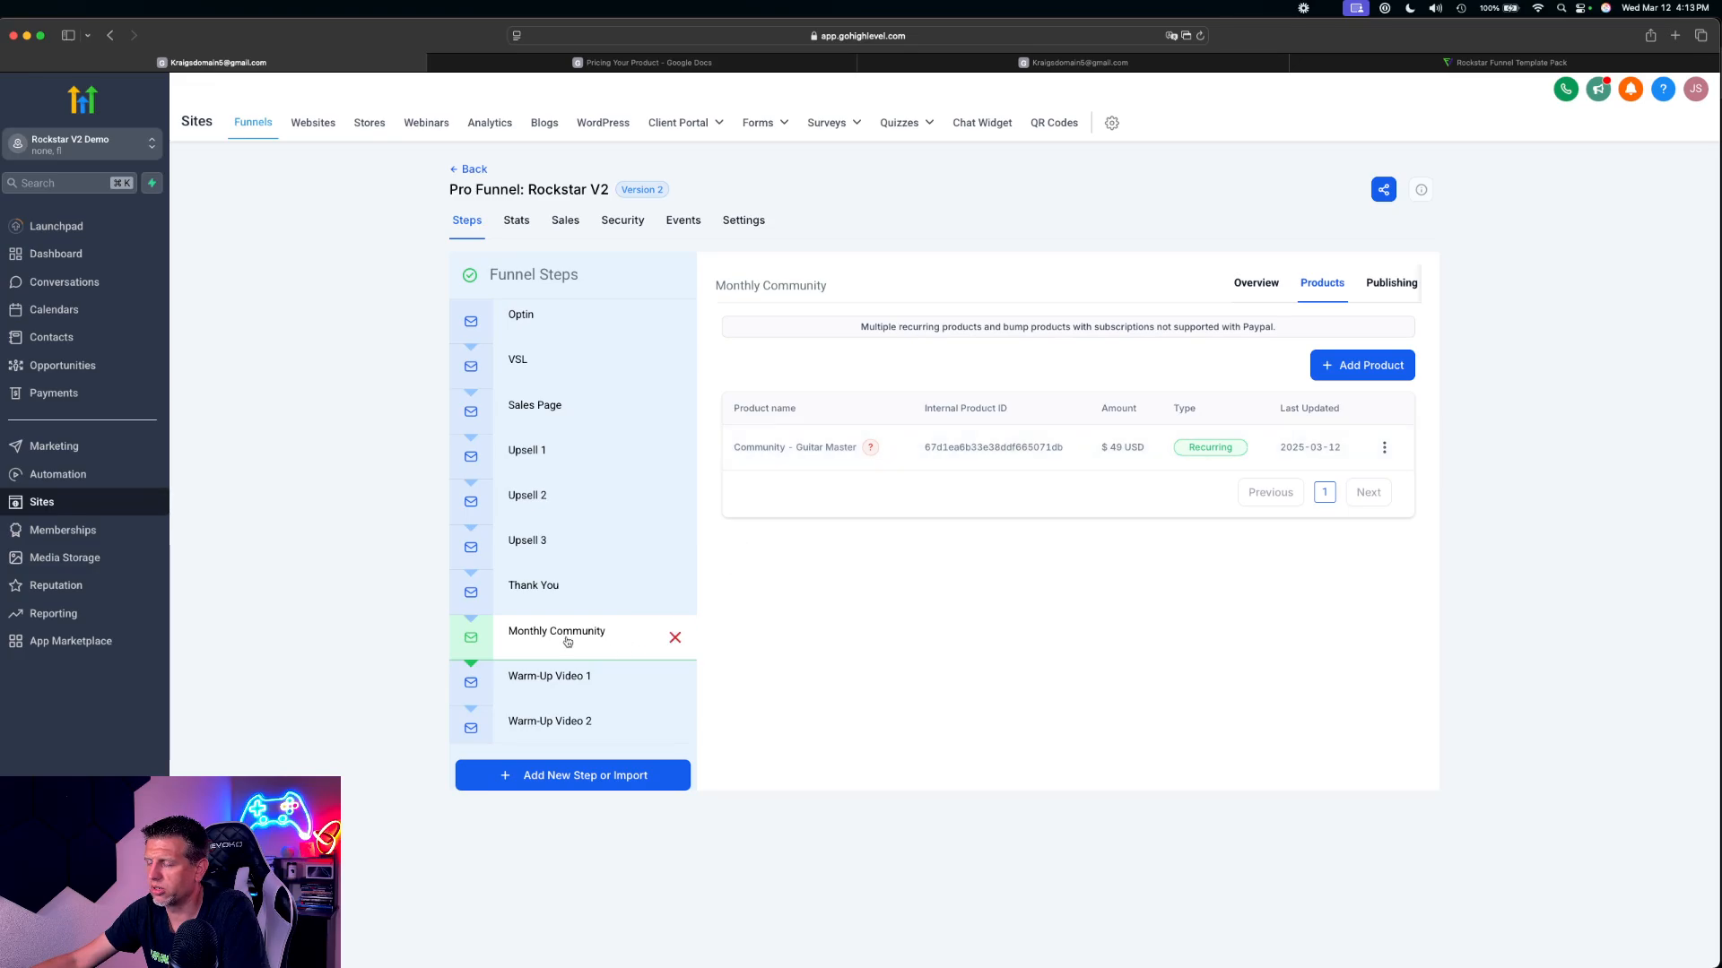
click(618, 637)
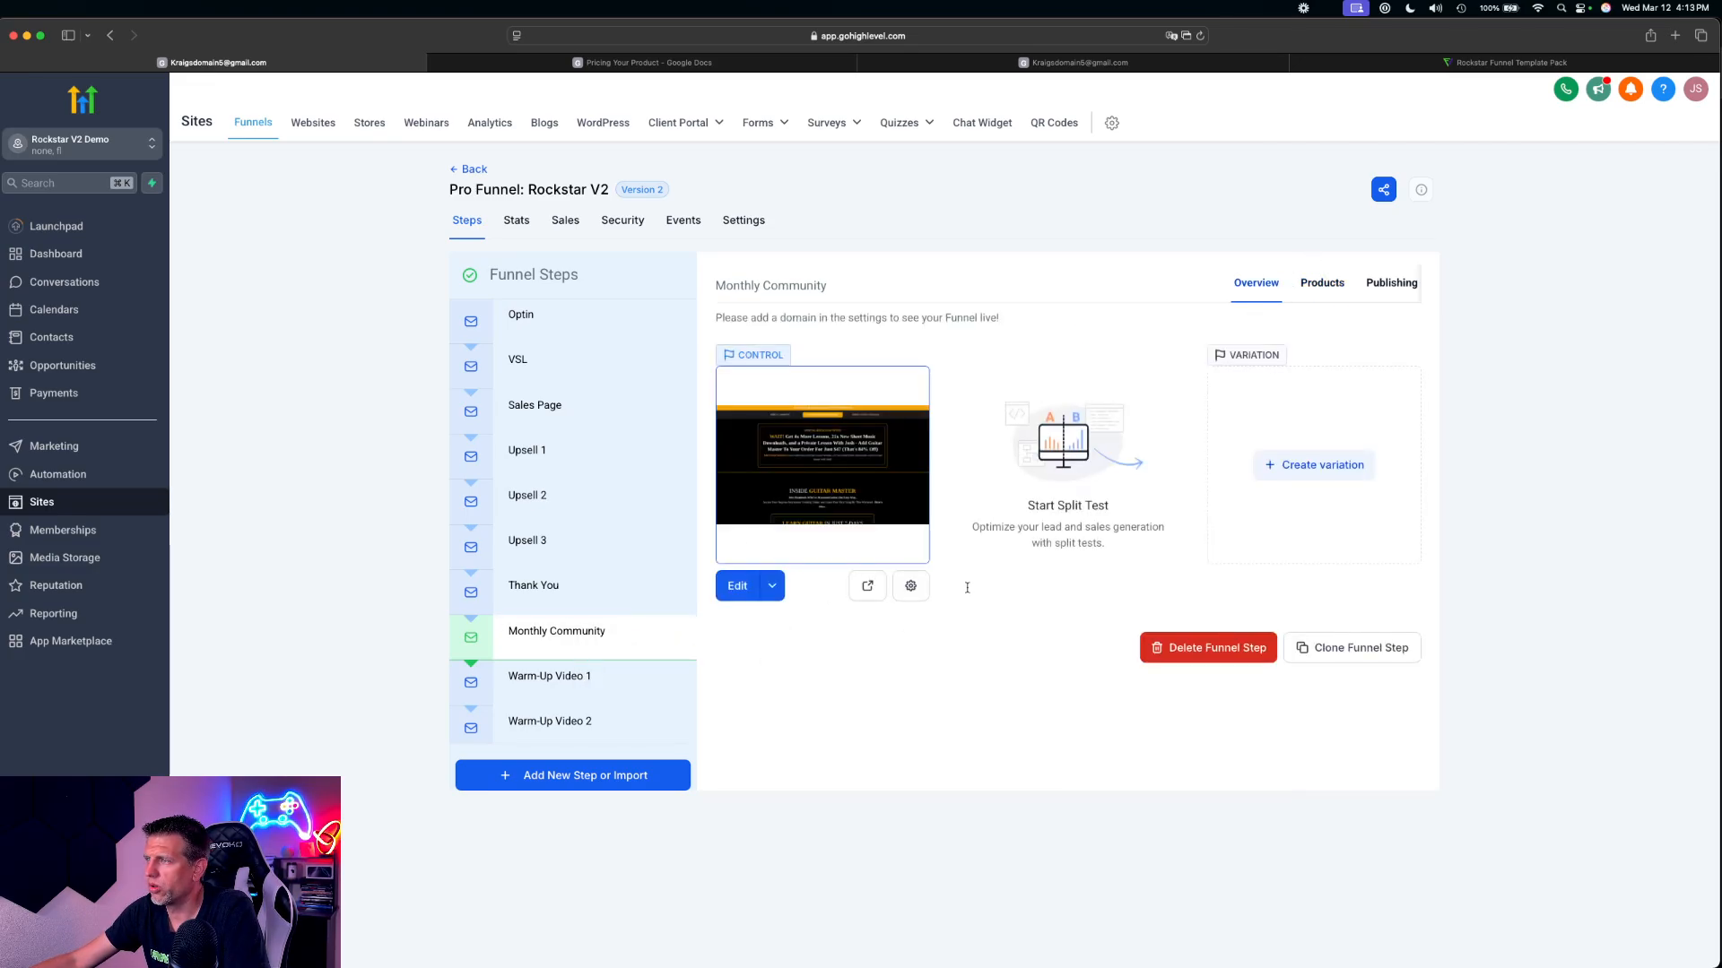
Open the Monthly Community page for editing and delete its Step 1 to Step 3 progress section
click(738, 587)
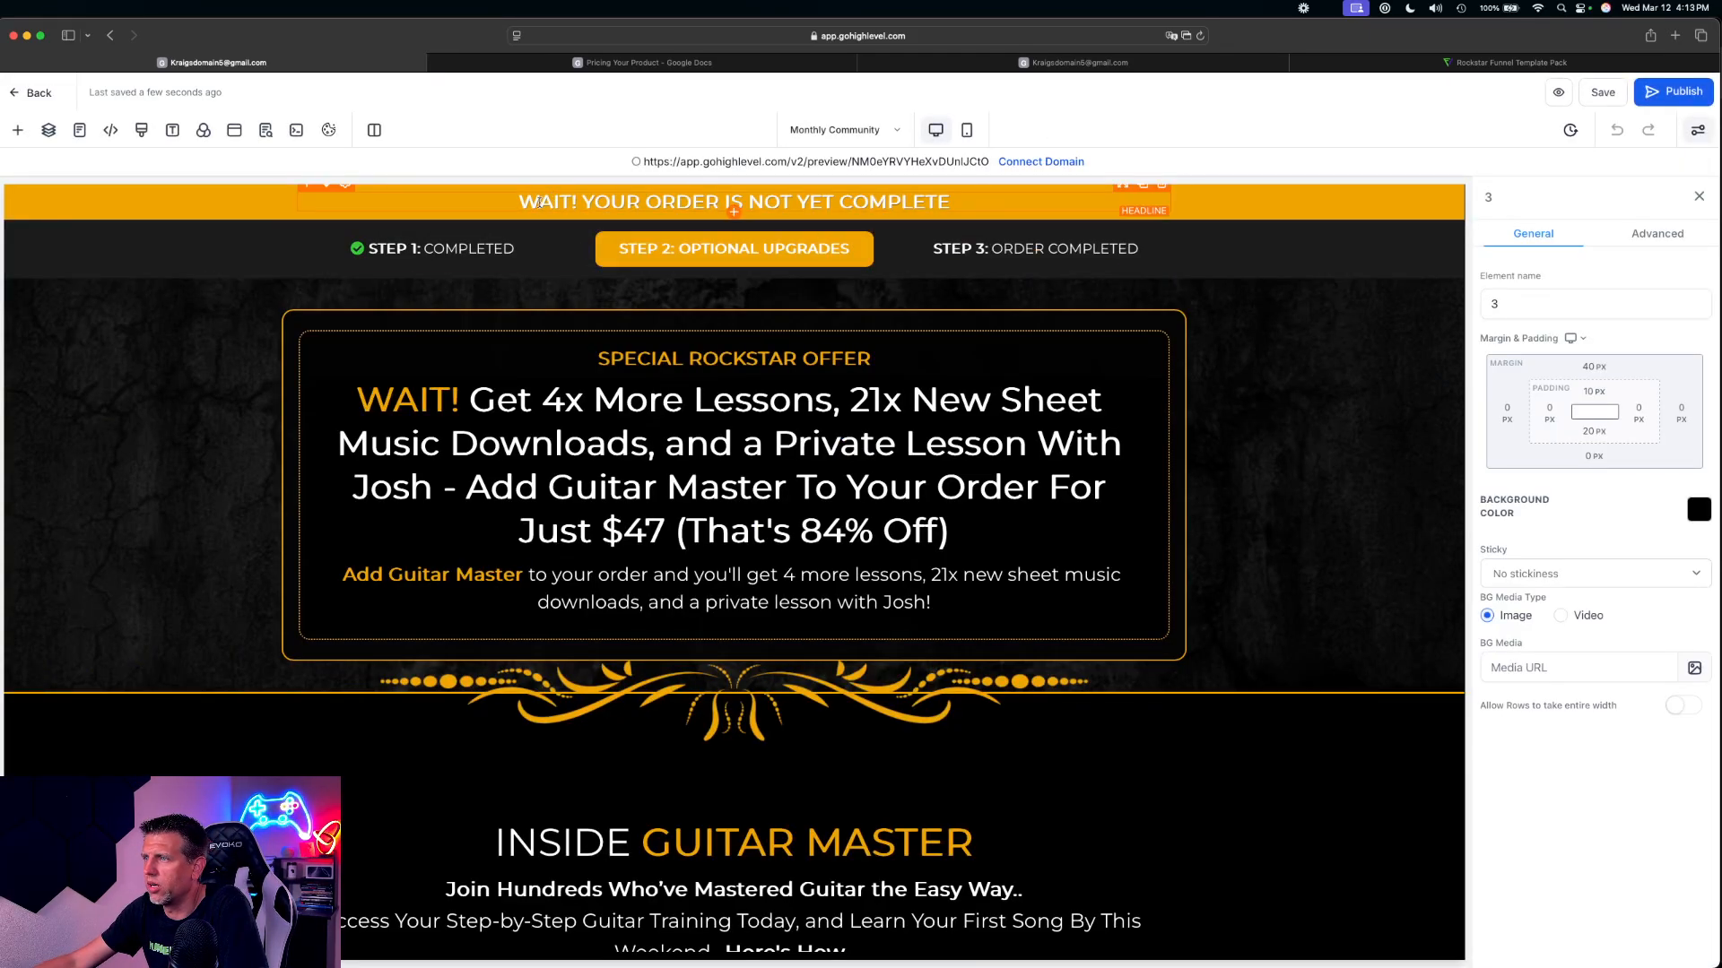
click(1429, 269)
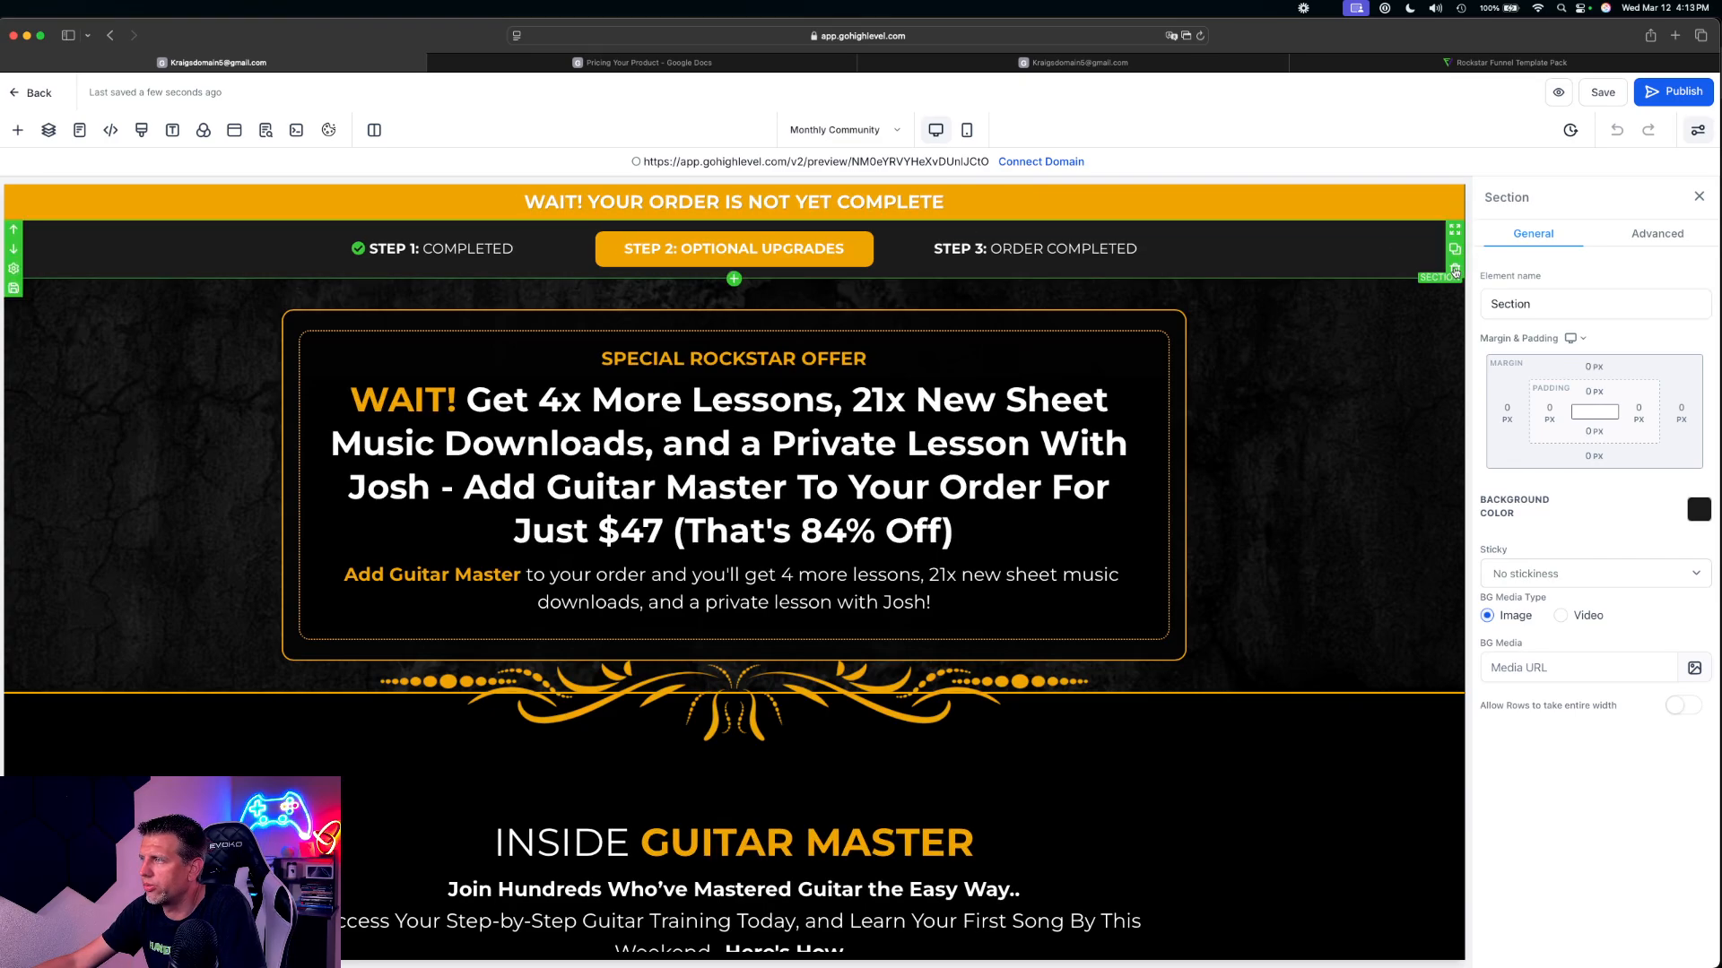
click(1455, 269)
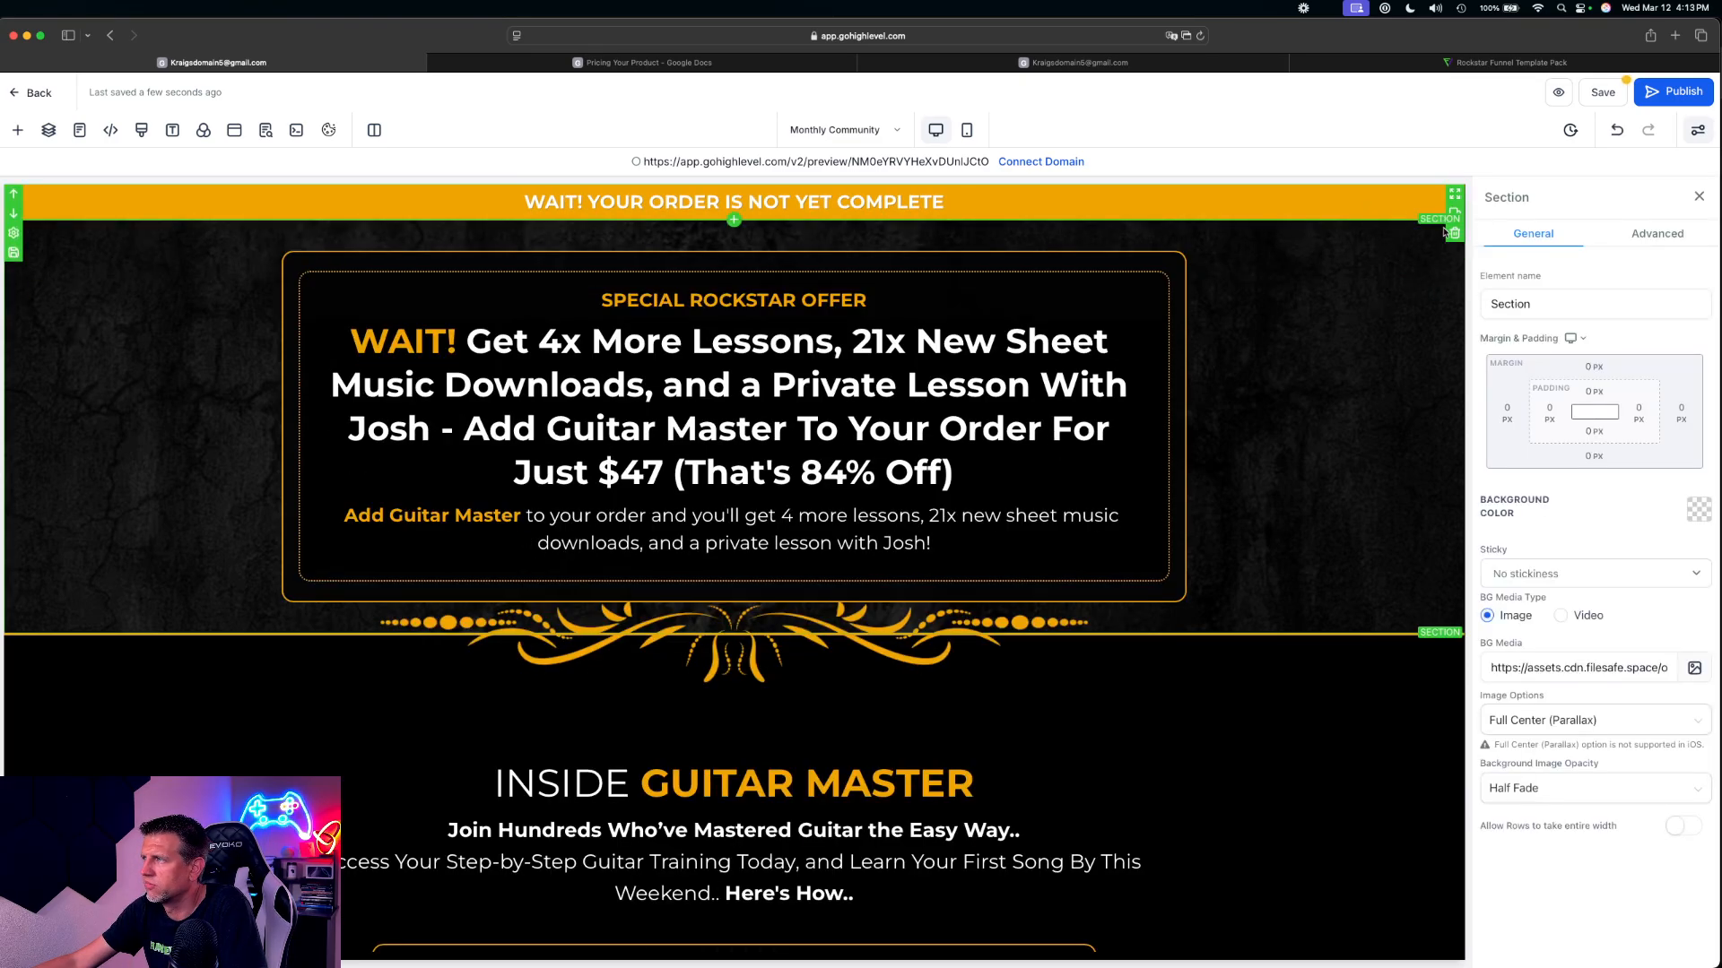
Delete the "WAIT! YOUR ORDER IS NOT YET COMPLETE" banner section and remove "WAIT!" from the main offer headline
click(1456, 207)
click(1454, 235)
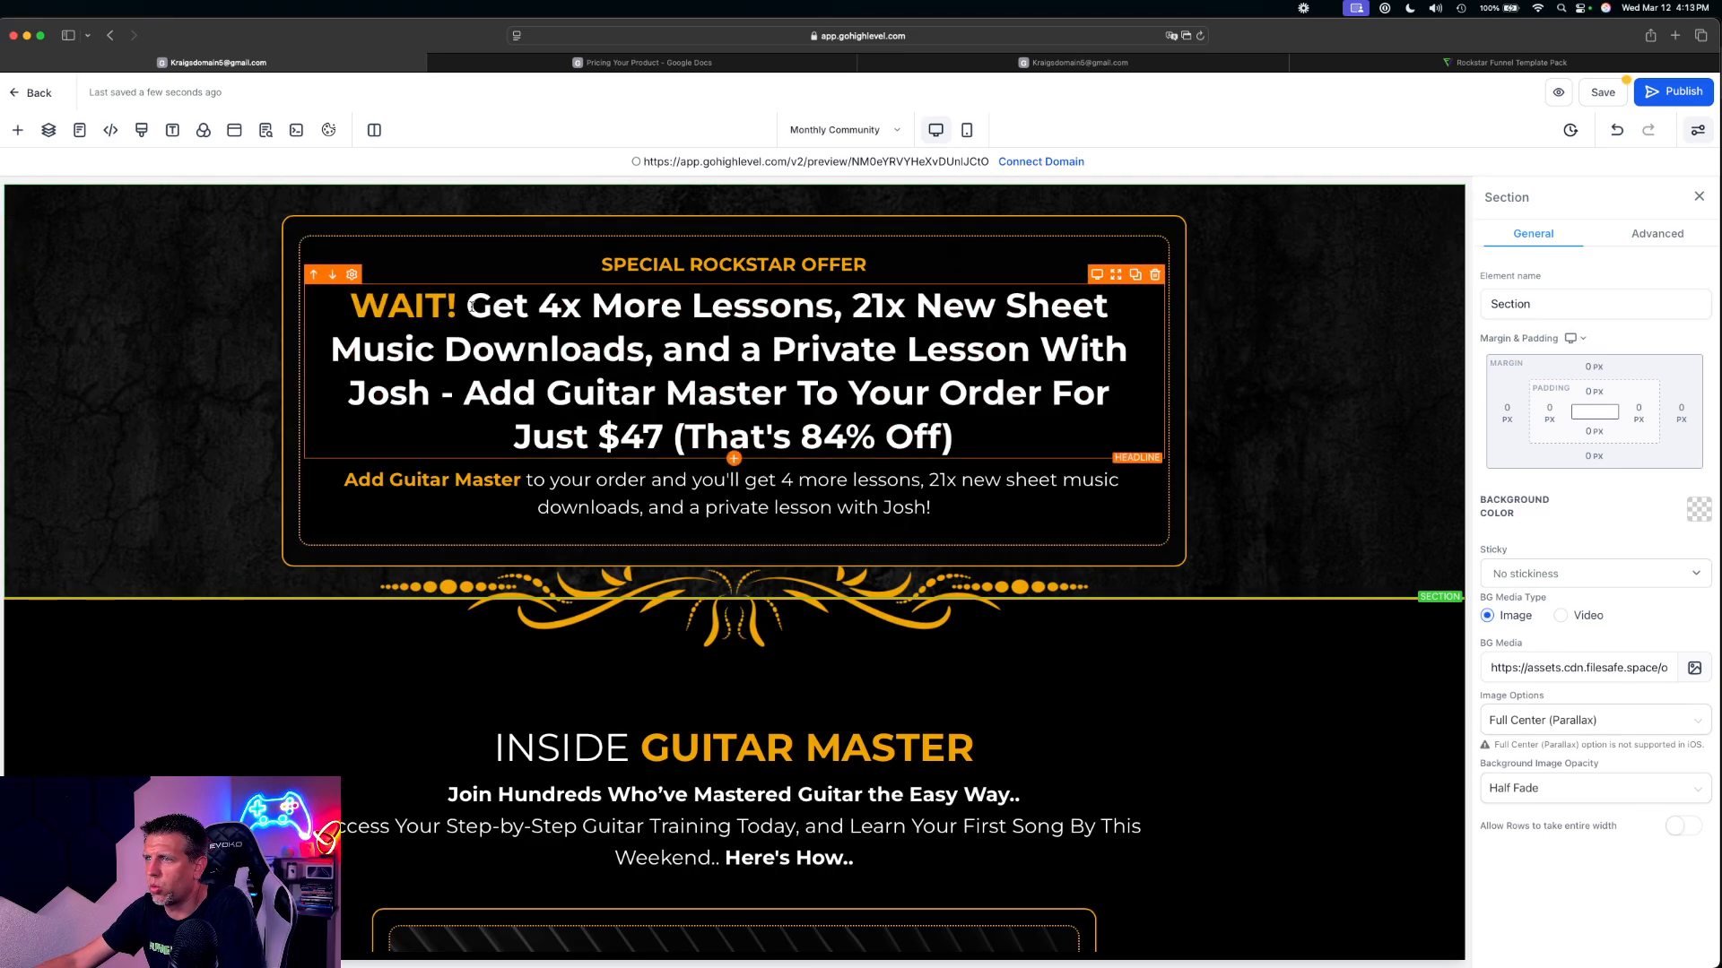
drag(472, 306, 350, 306)
key(BackSpace)
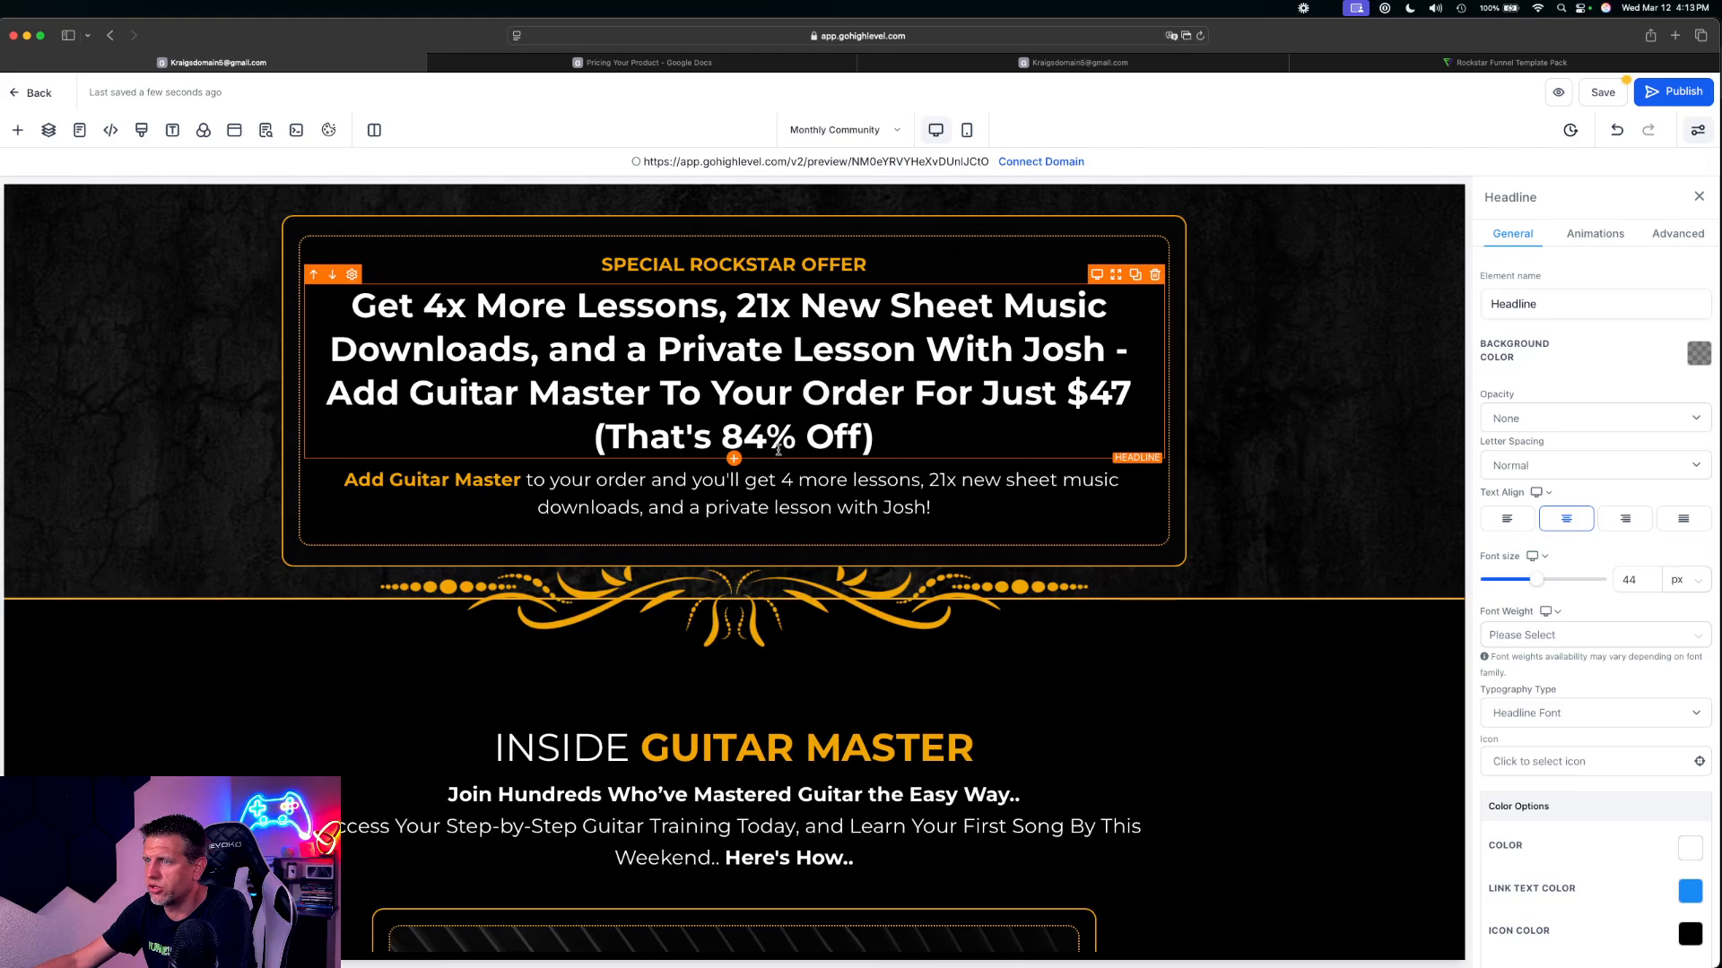
Check the link action of the "YES! ADD 4X MORE LESSONS" button and keep Open popup selected
scroll(779, 450, down, 20)
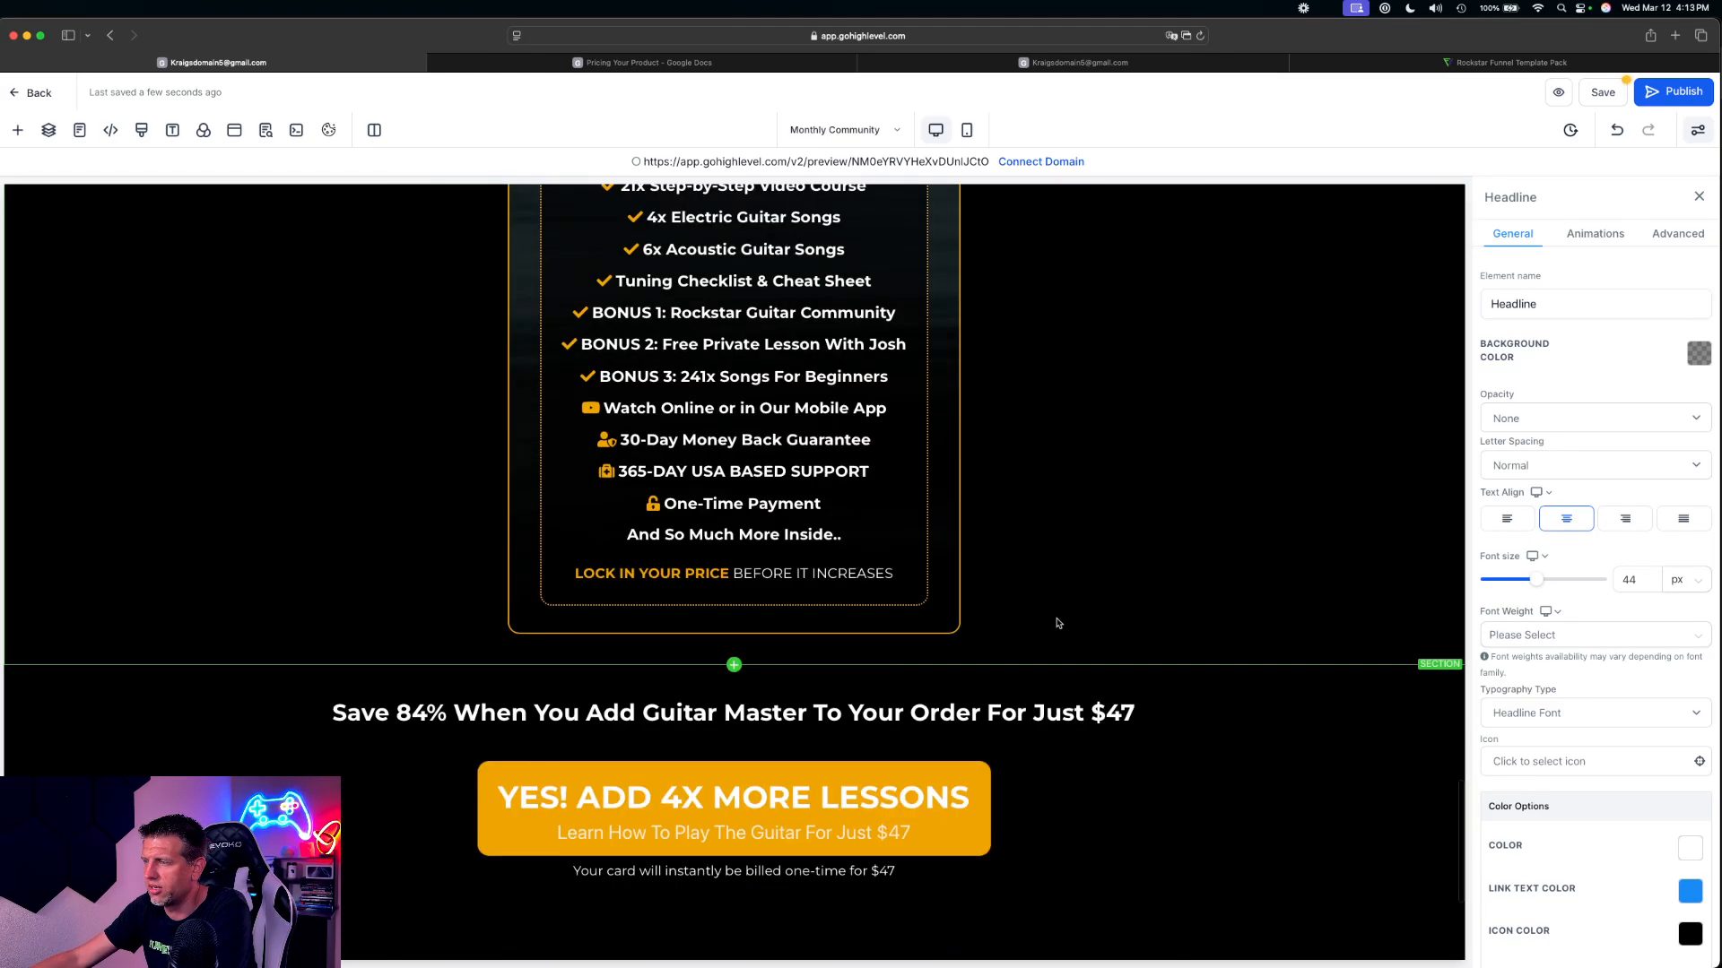
scroll(1058, 623, down, 3)
scroll(1063, 627, up, 10)
scroll(1012, 695, down, 10)
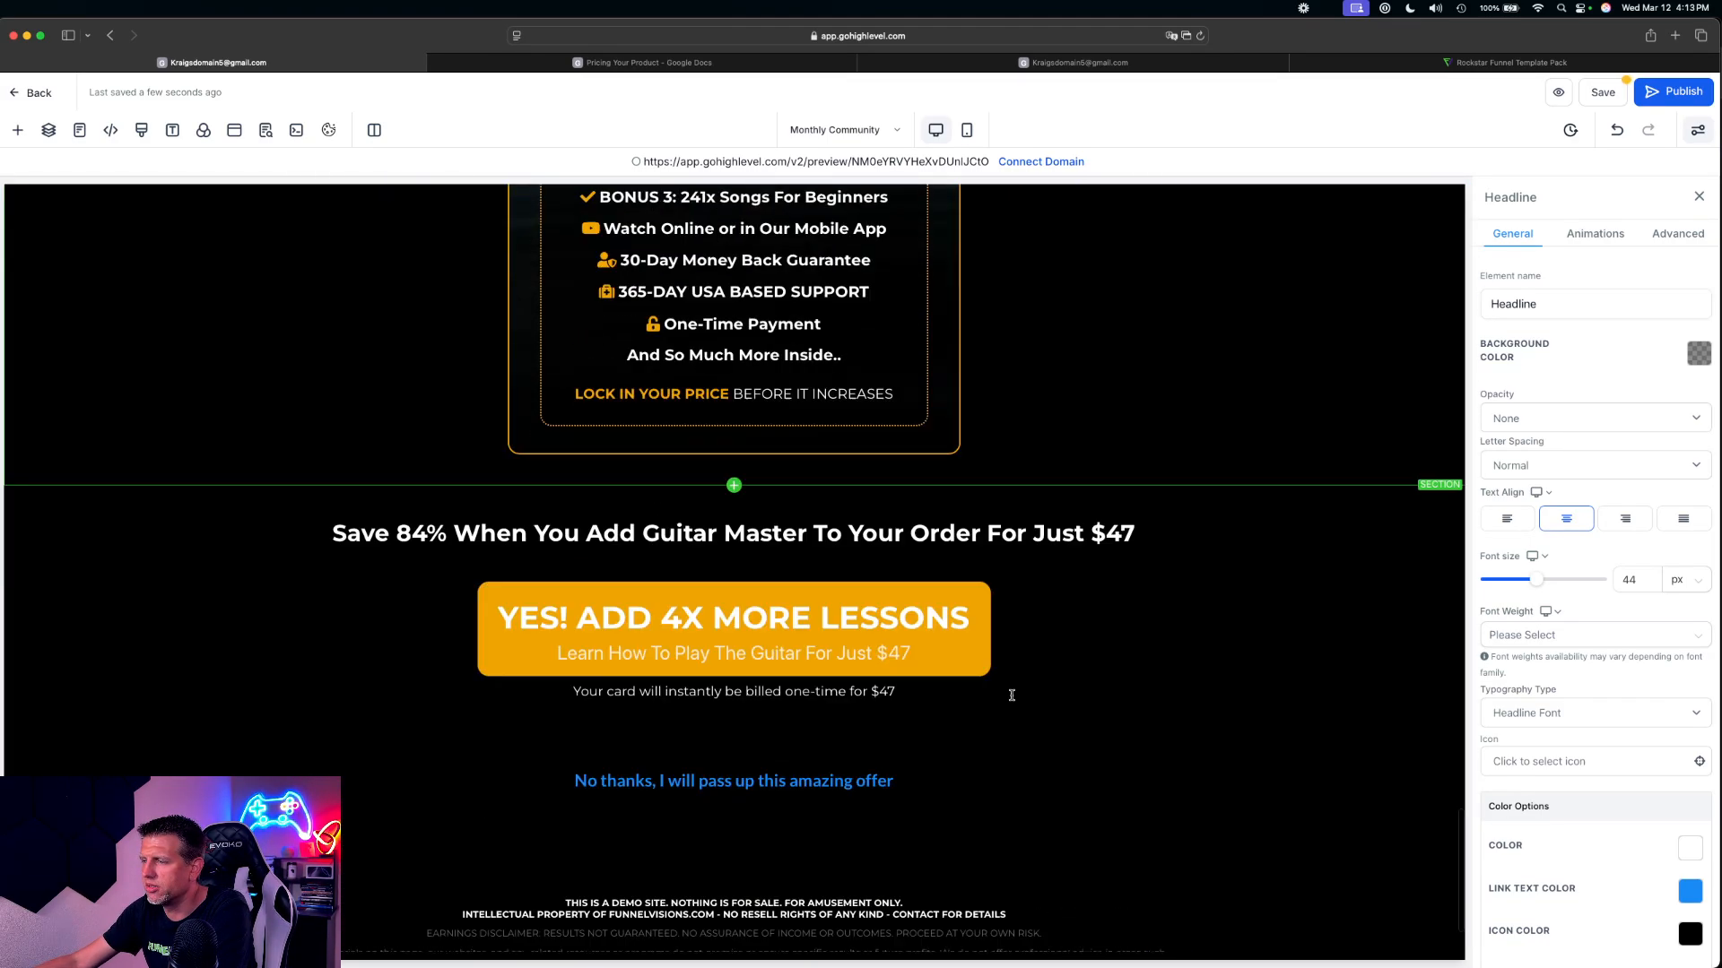
scroll(1011, 695, down, 1)
click(1123, 588)
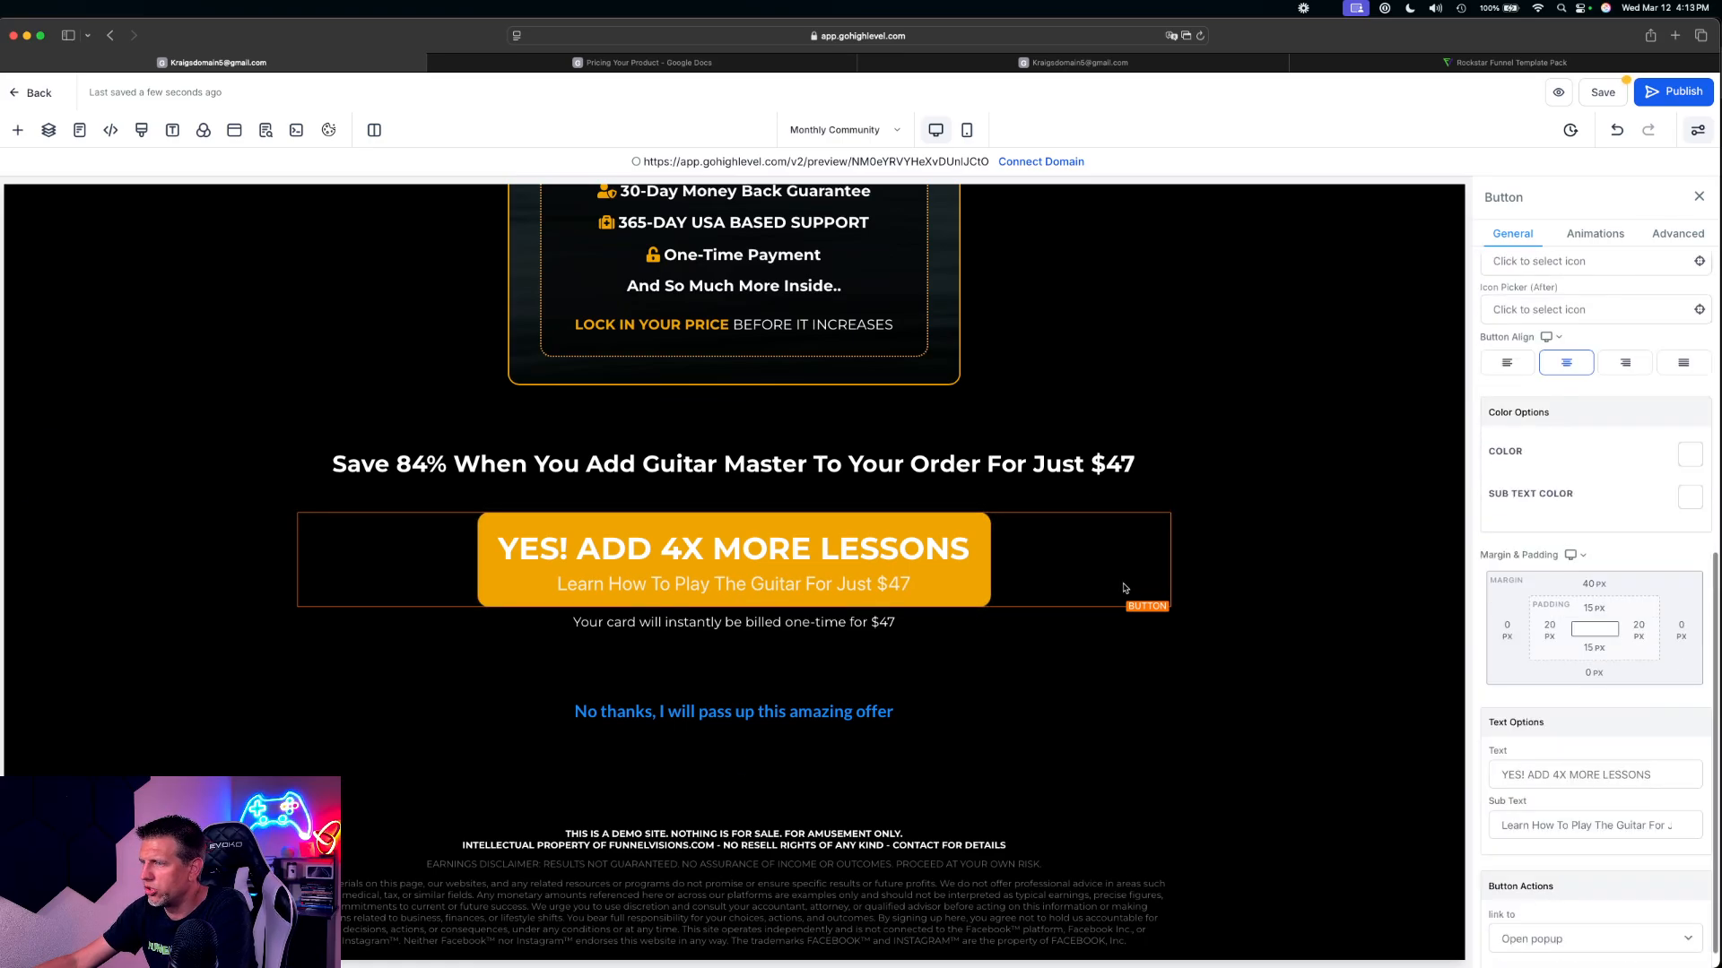
scroll(1653, 731, down, 1)
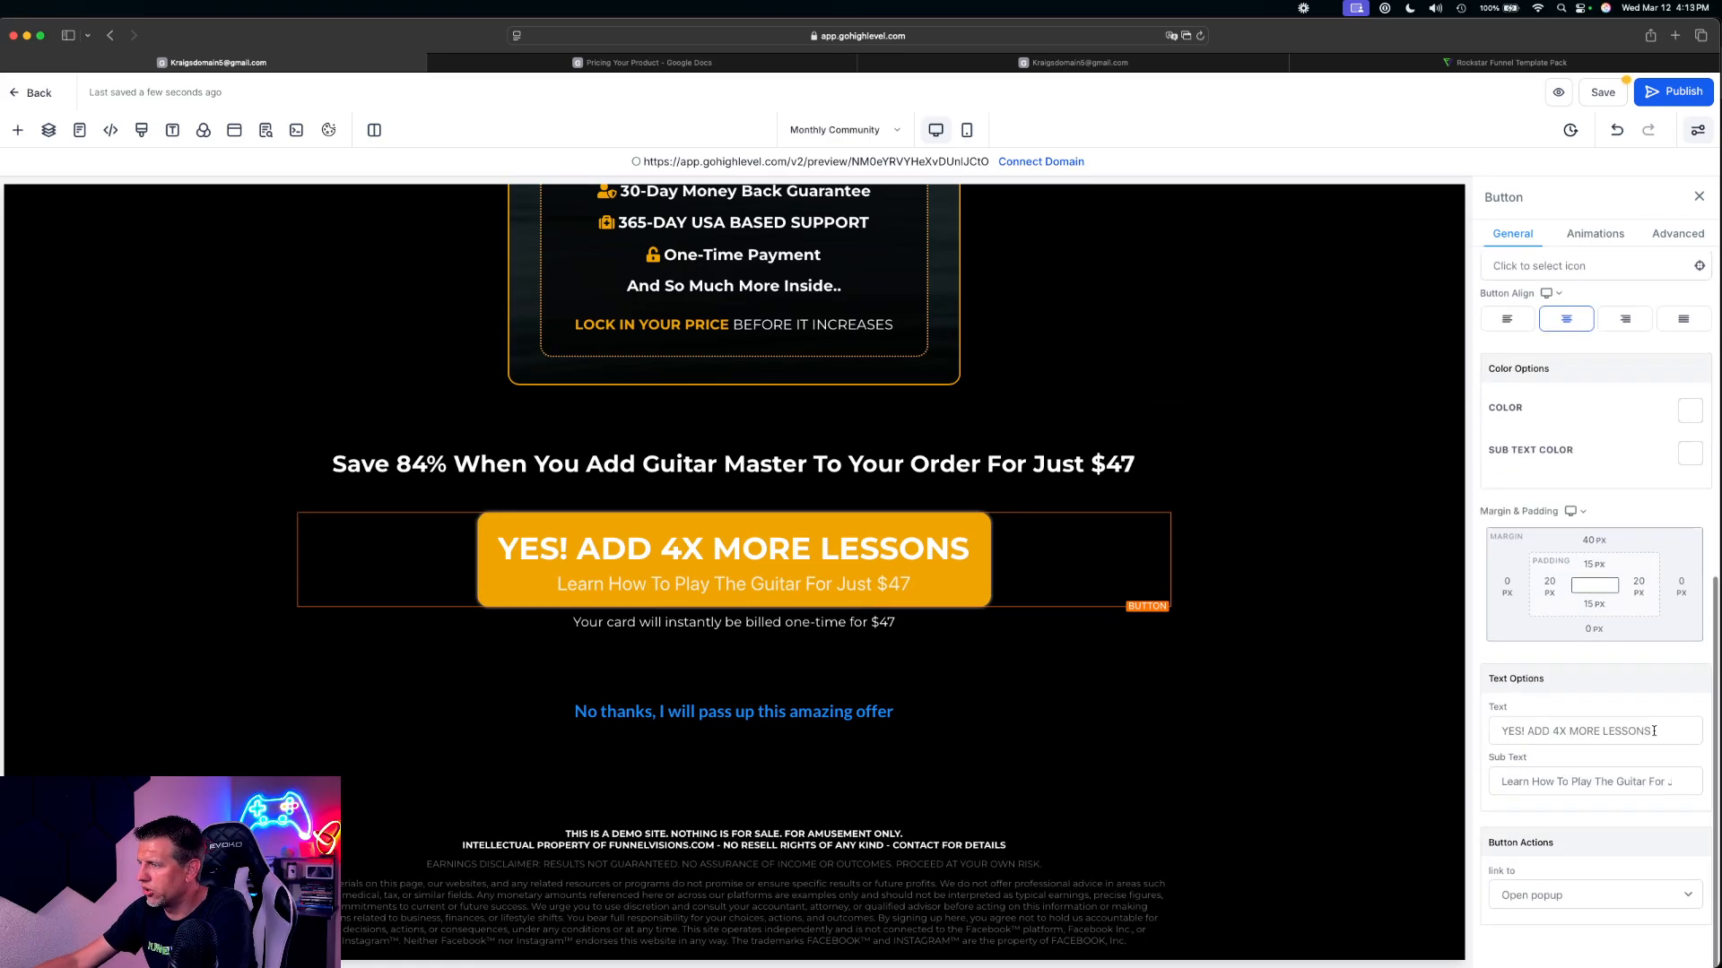
click(1524, 898)
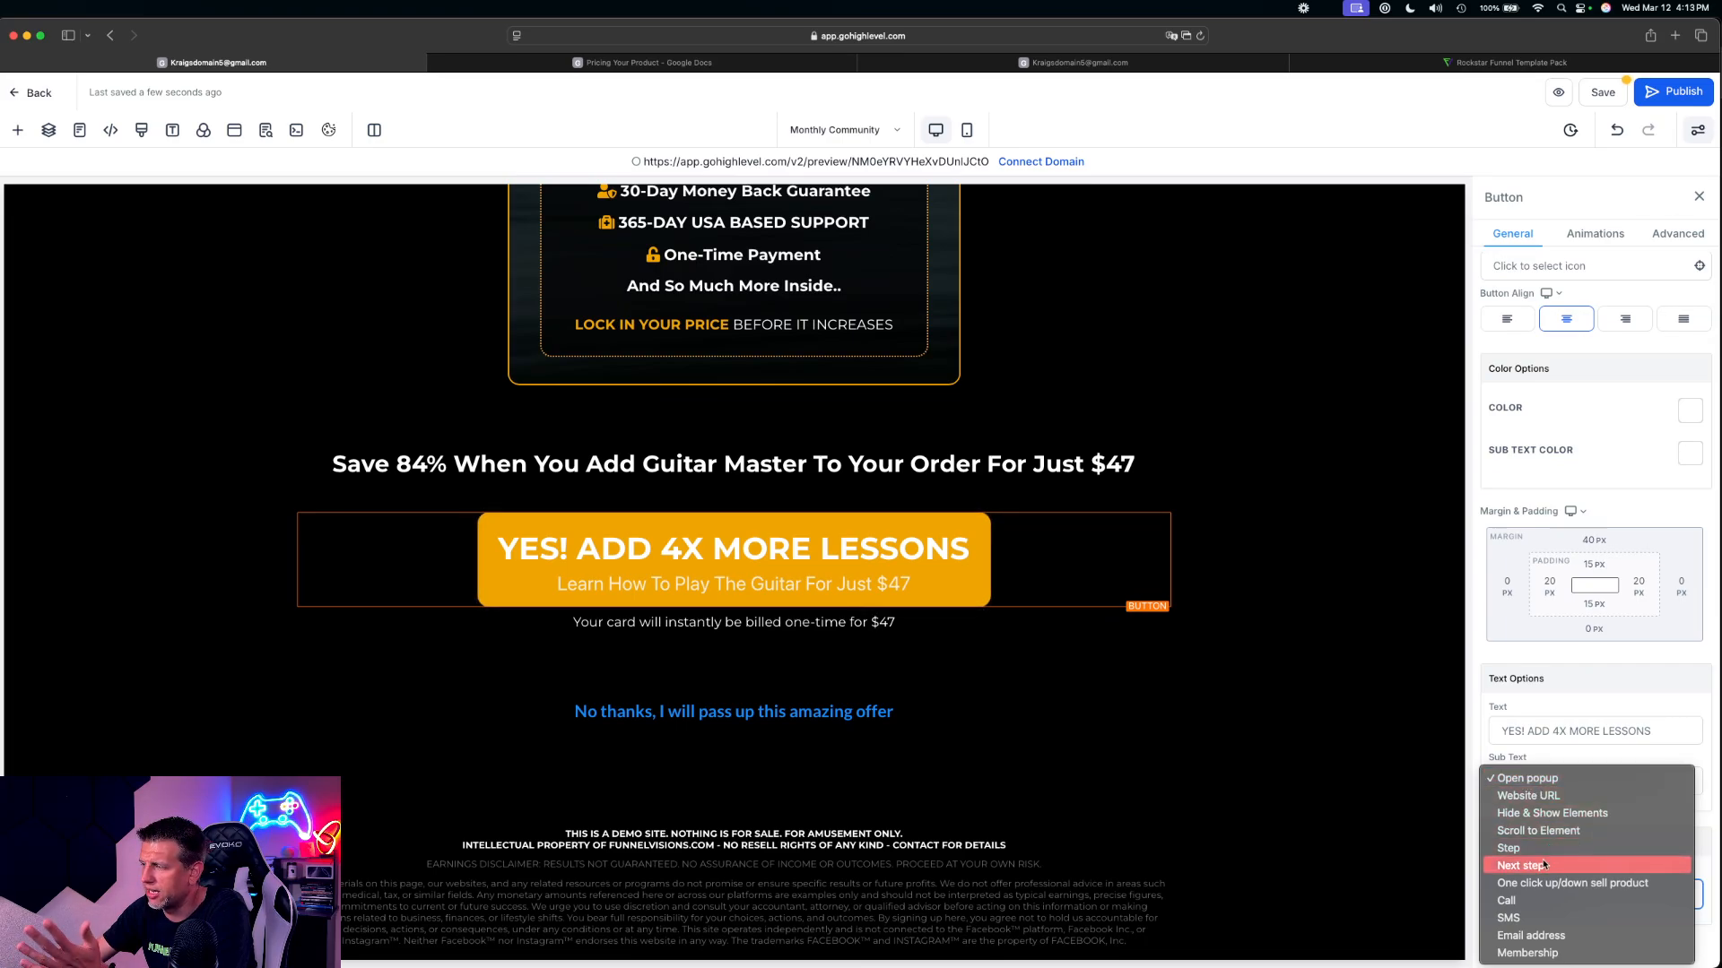
click(1527, 782)
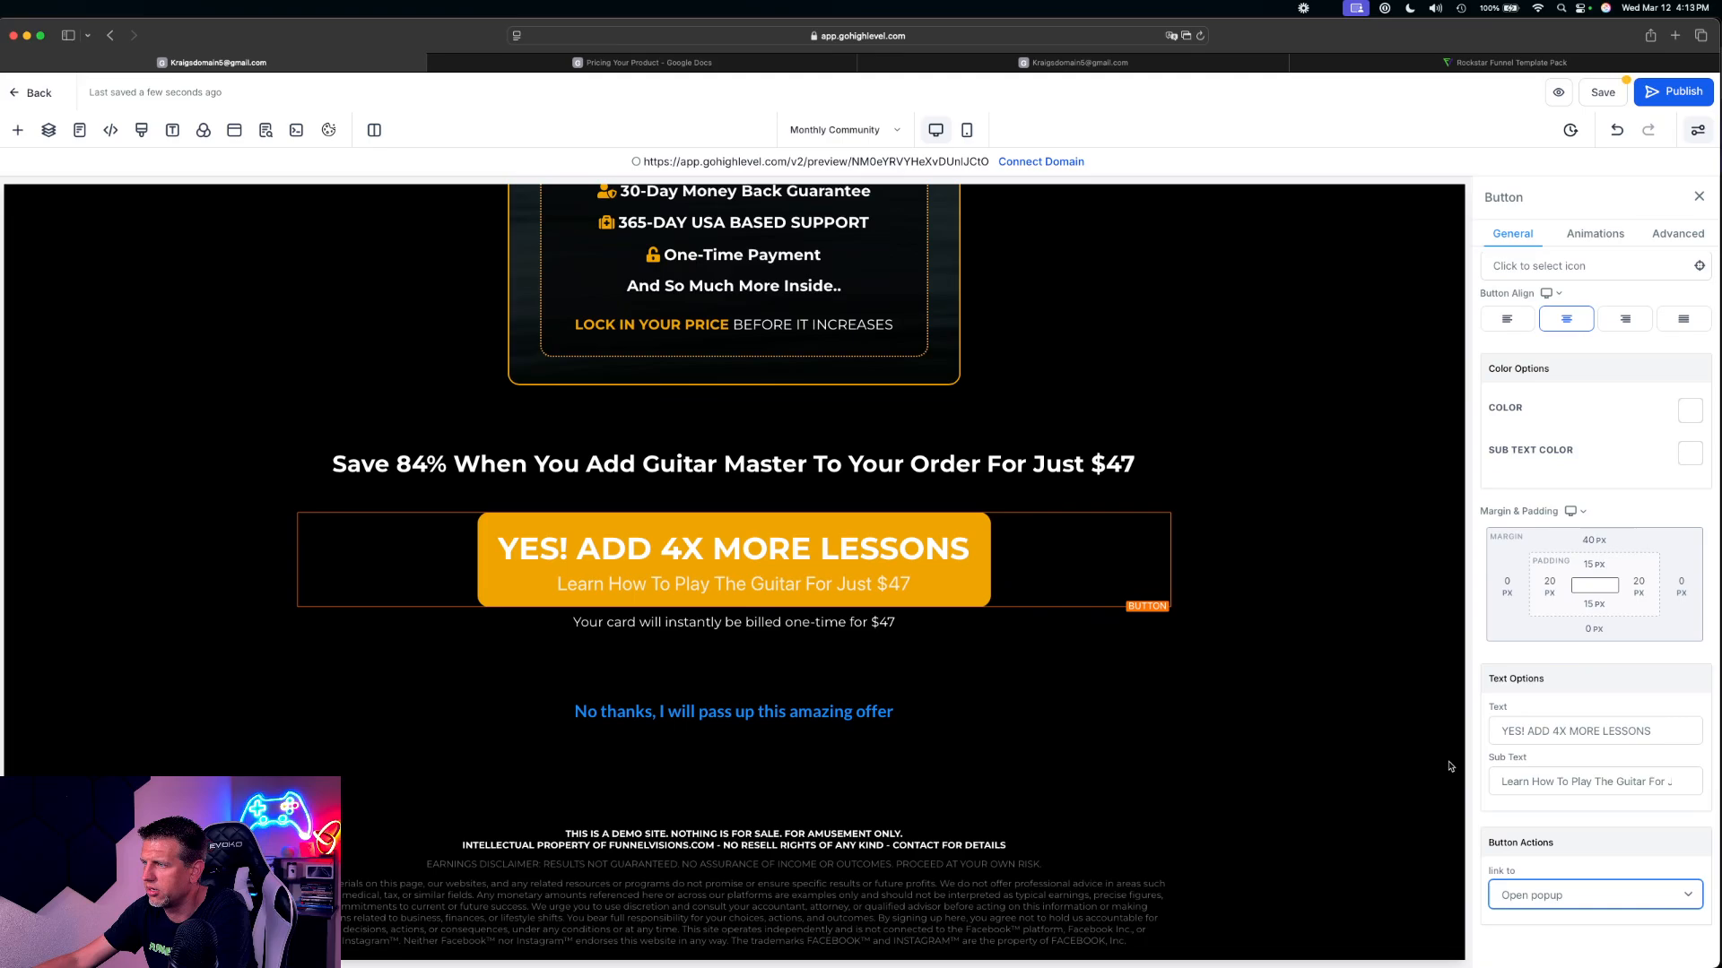
Save the Monthly Community page and open its preview
click(1316, 670)
click(1605, 94)
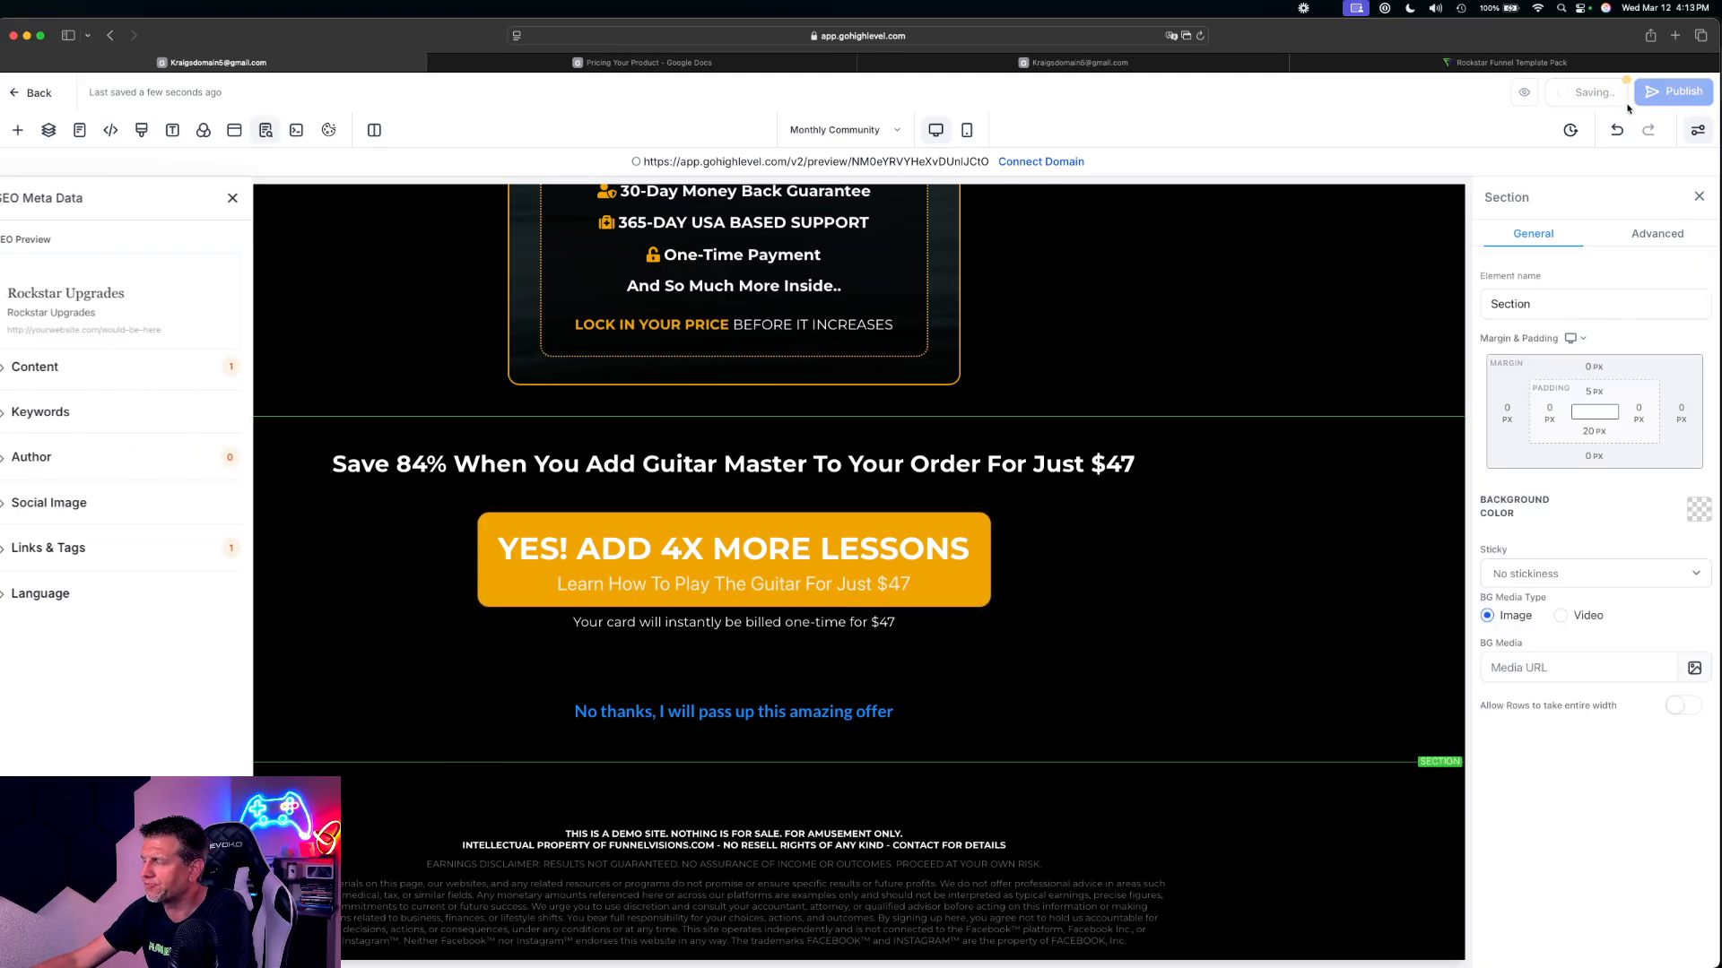
click(1525, 92)
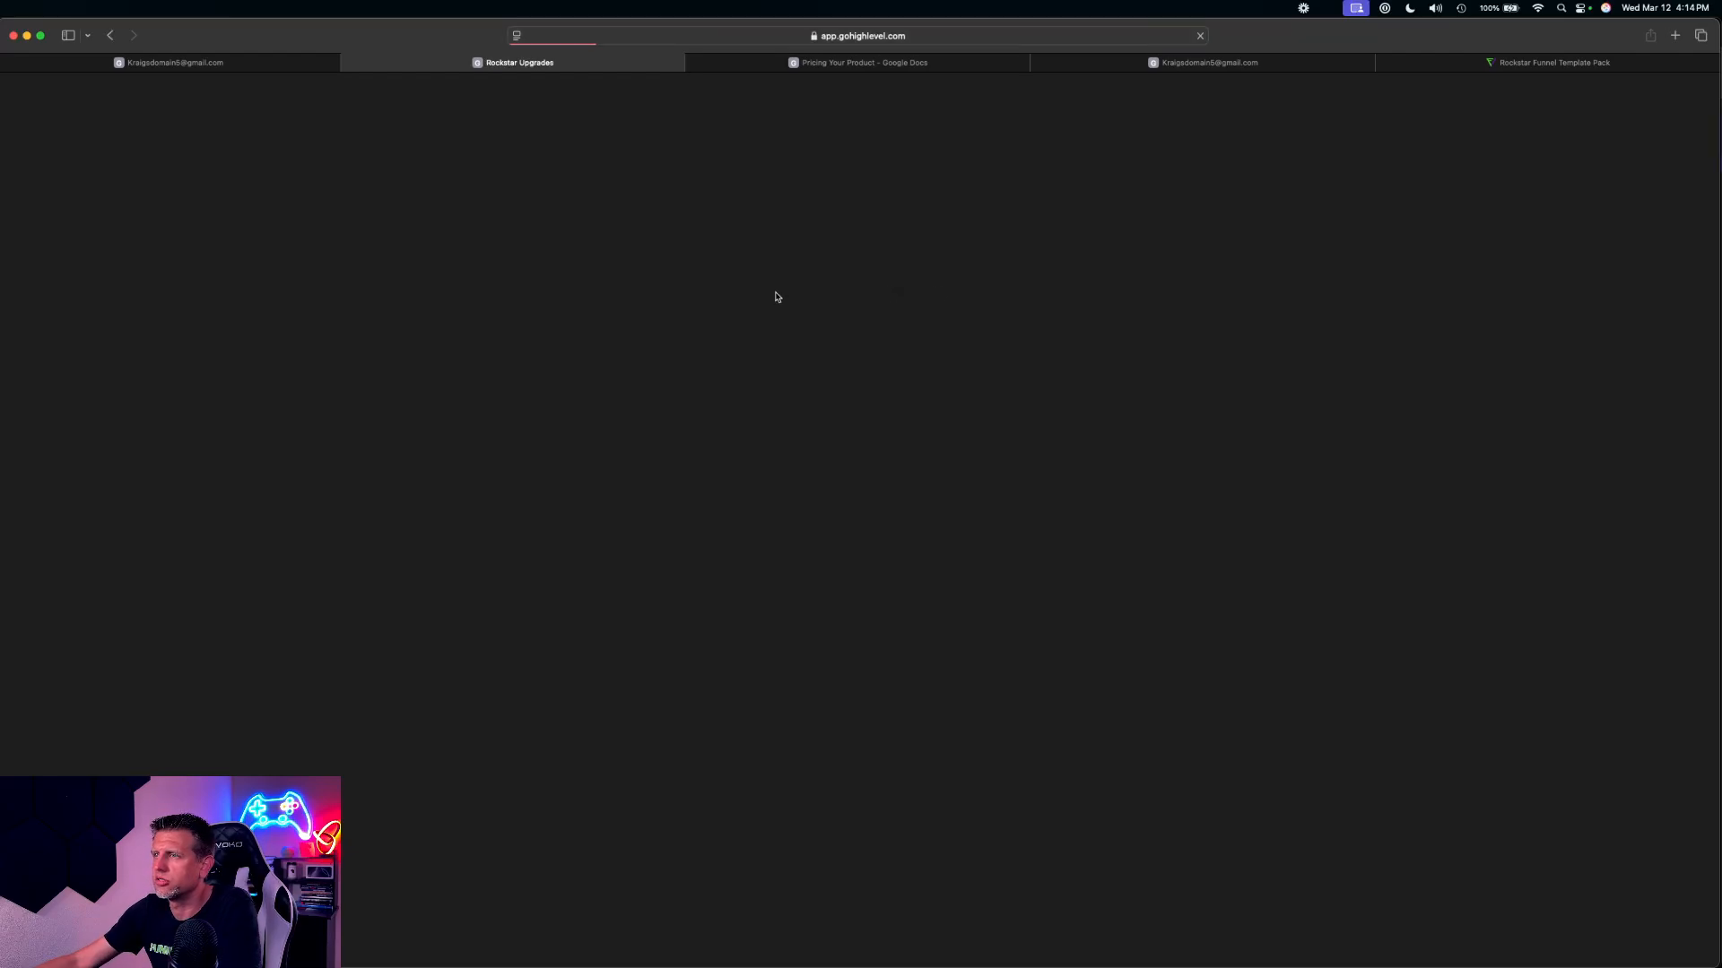
scroll(789, 376, down, 2)
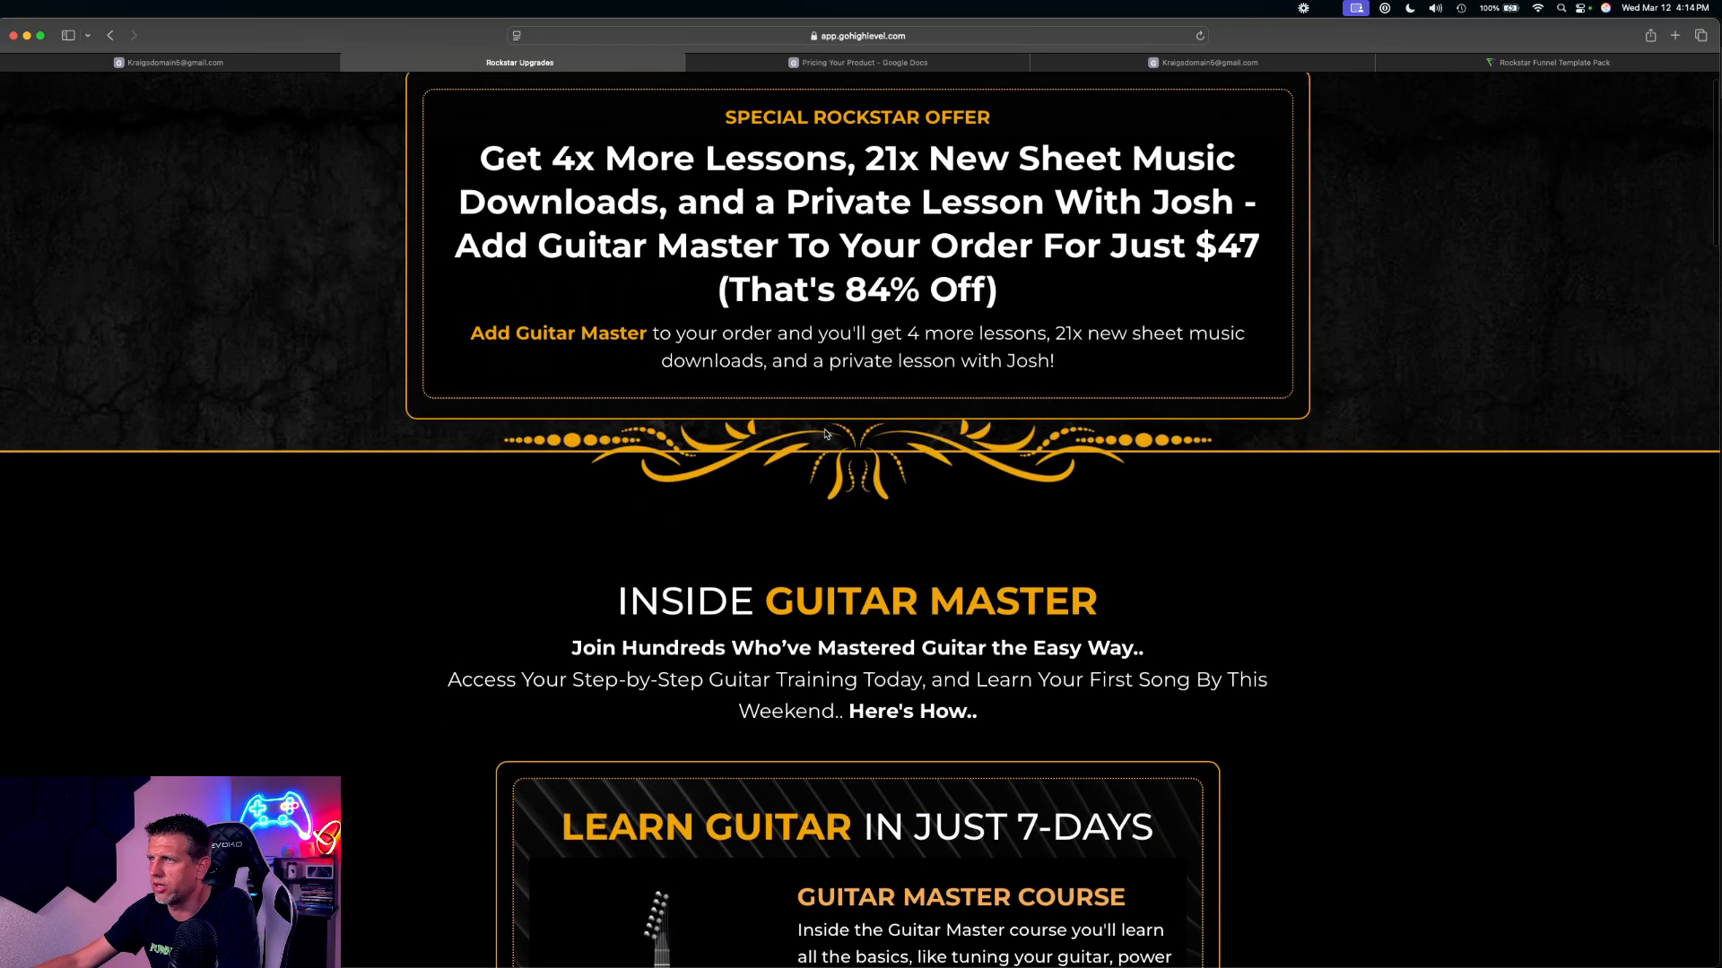
Review the Monthly Community preview, test the "YES! ADD 4X MORE LESSONS" button's popup, and close the preview
scroll(885, 717, down, 20)
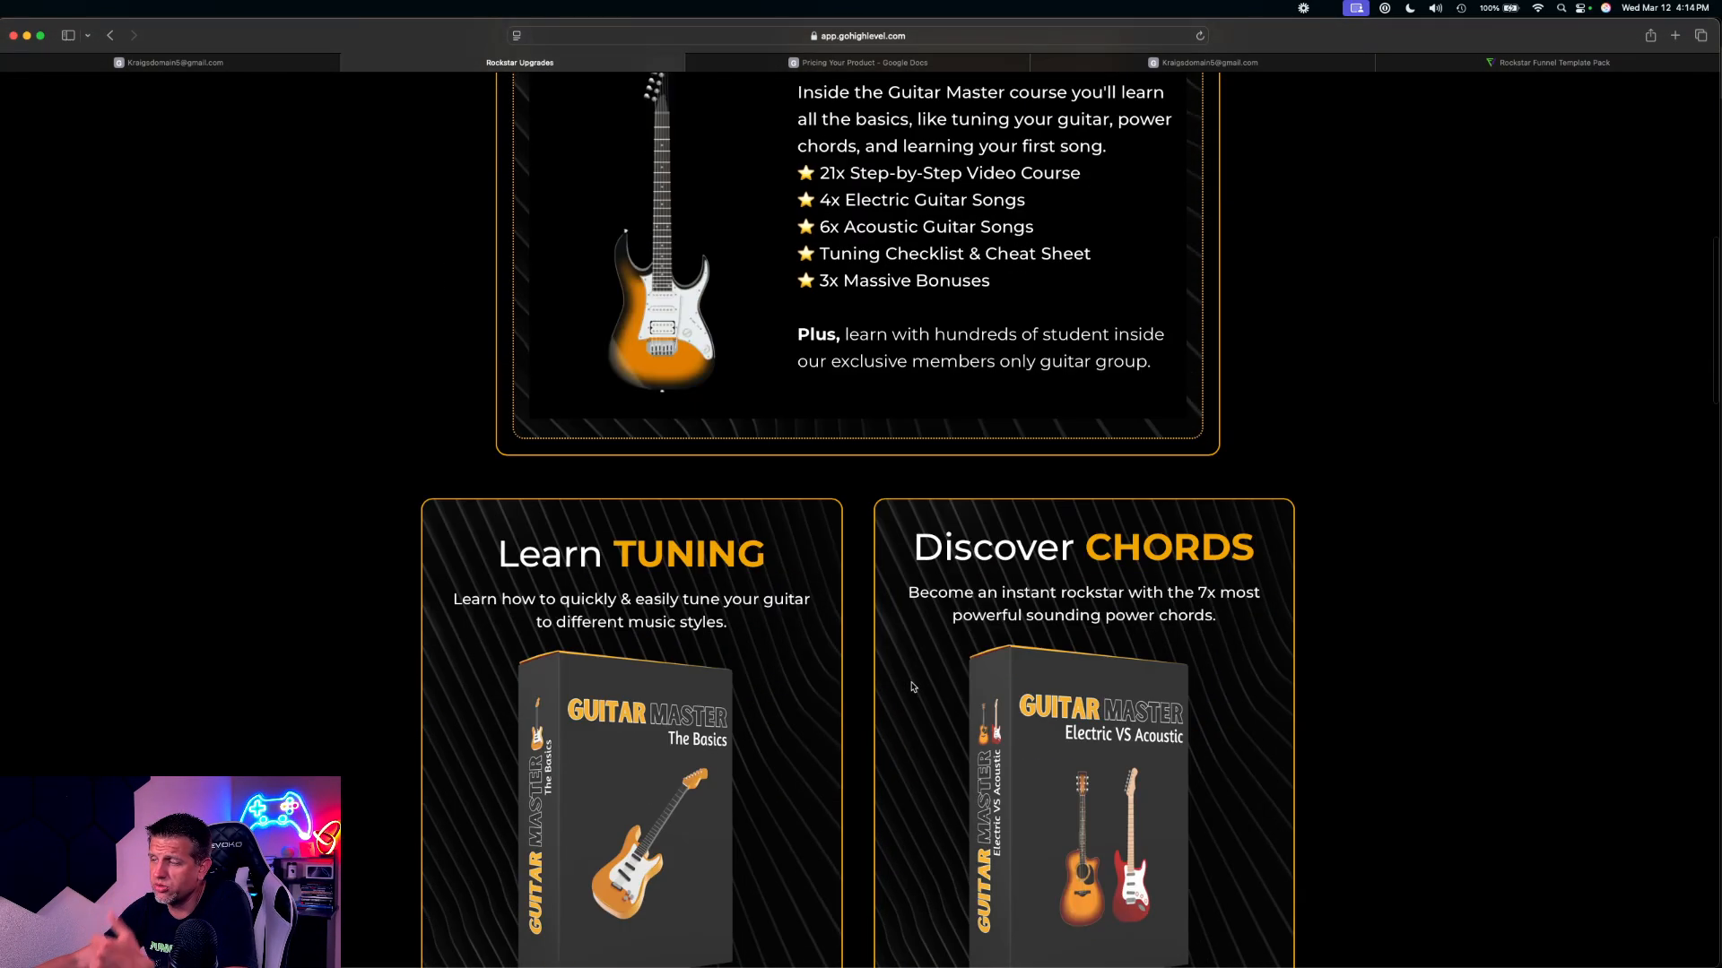
scroll(910, 689, down, 20)
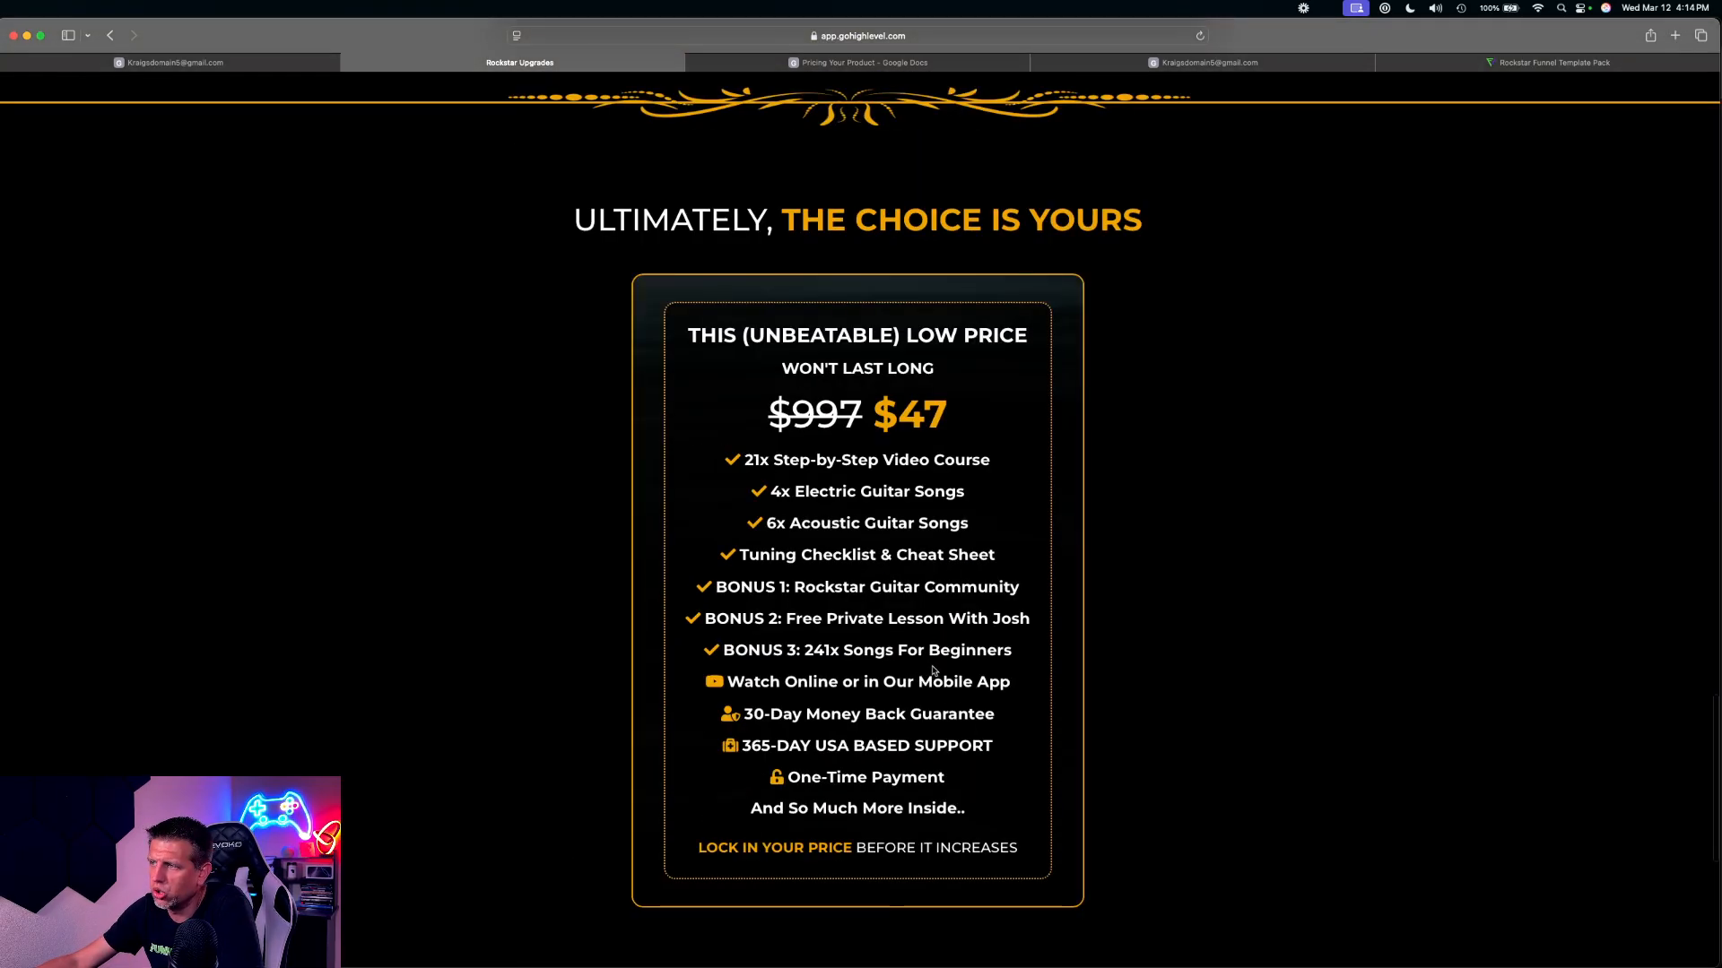
scroll(933, 671, down, 6)
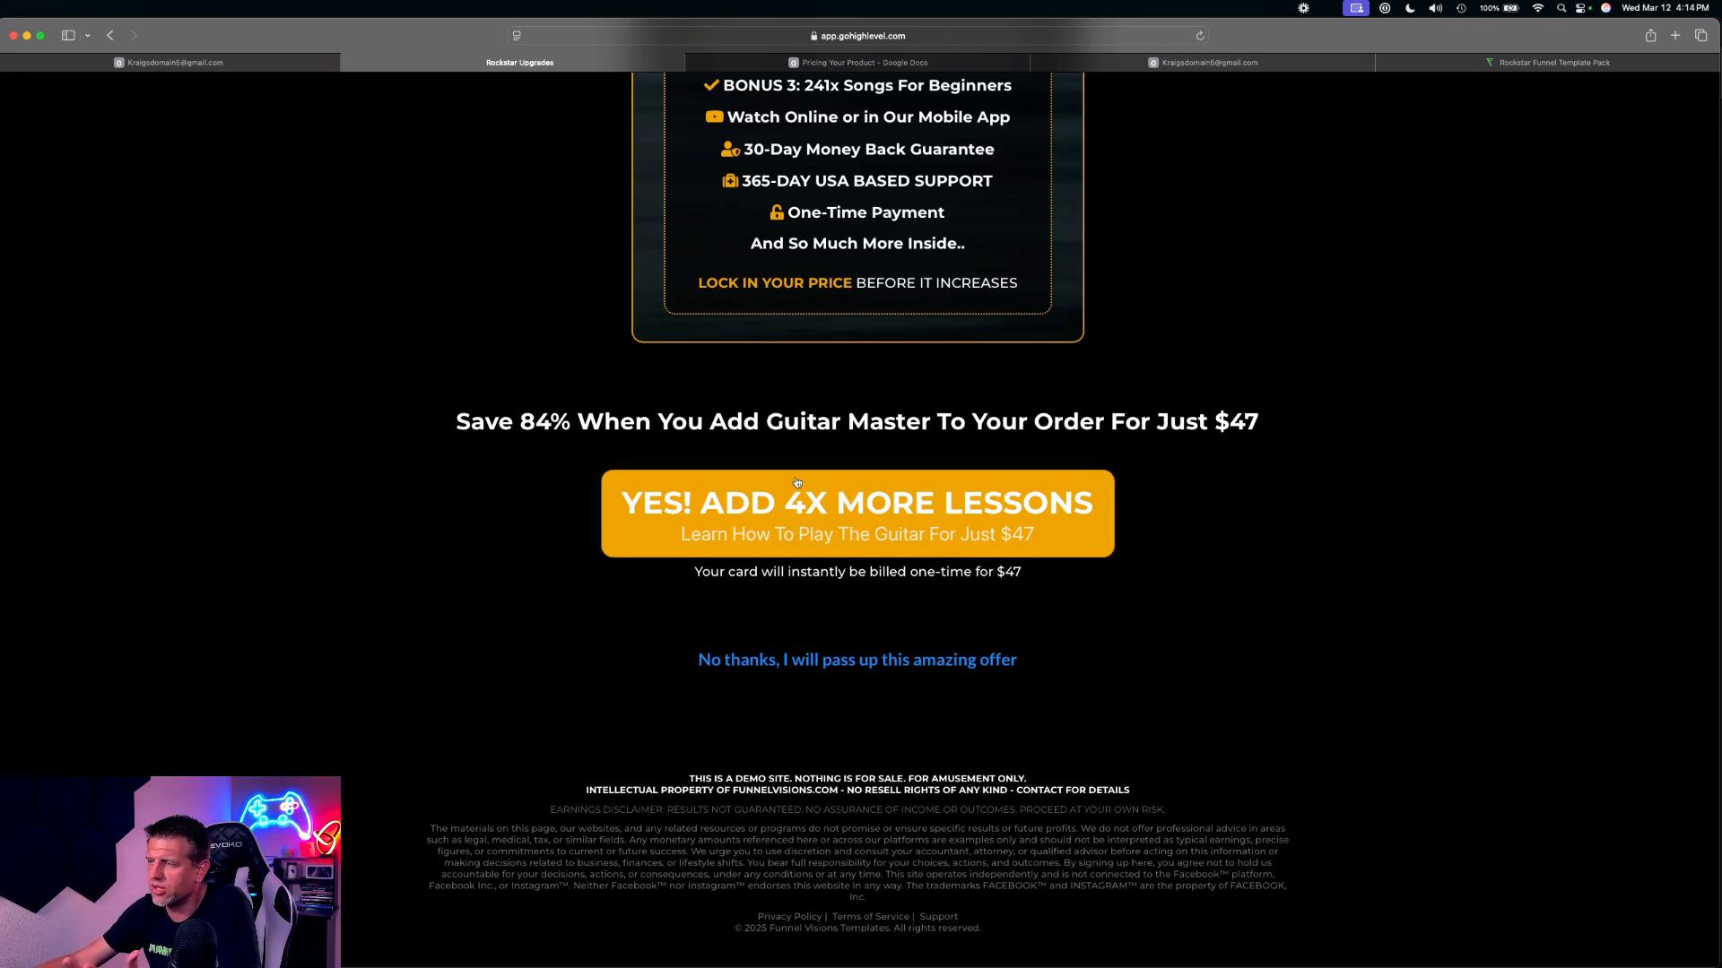
click(856, 511)
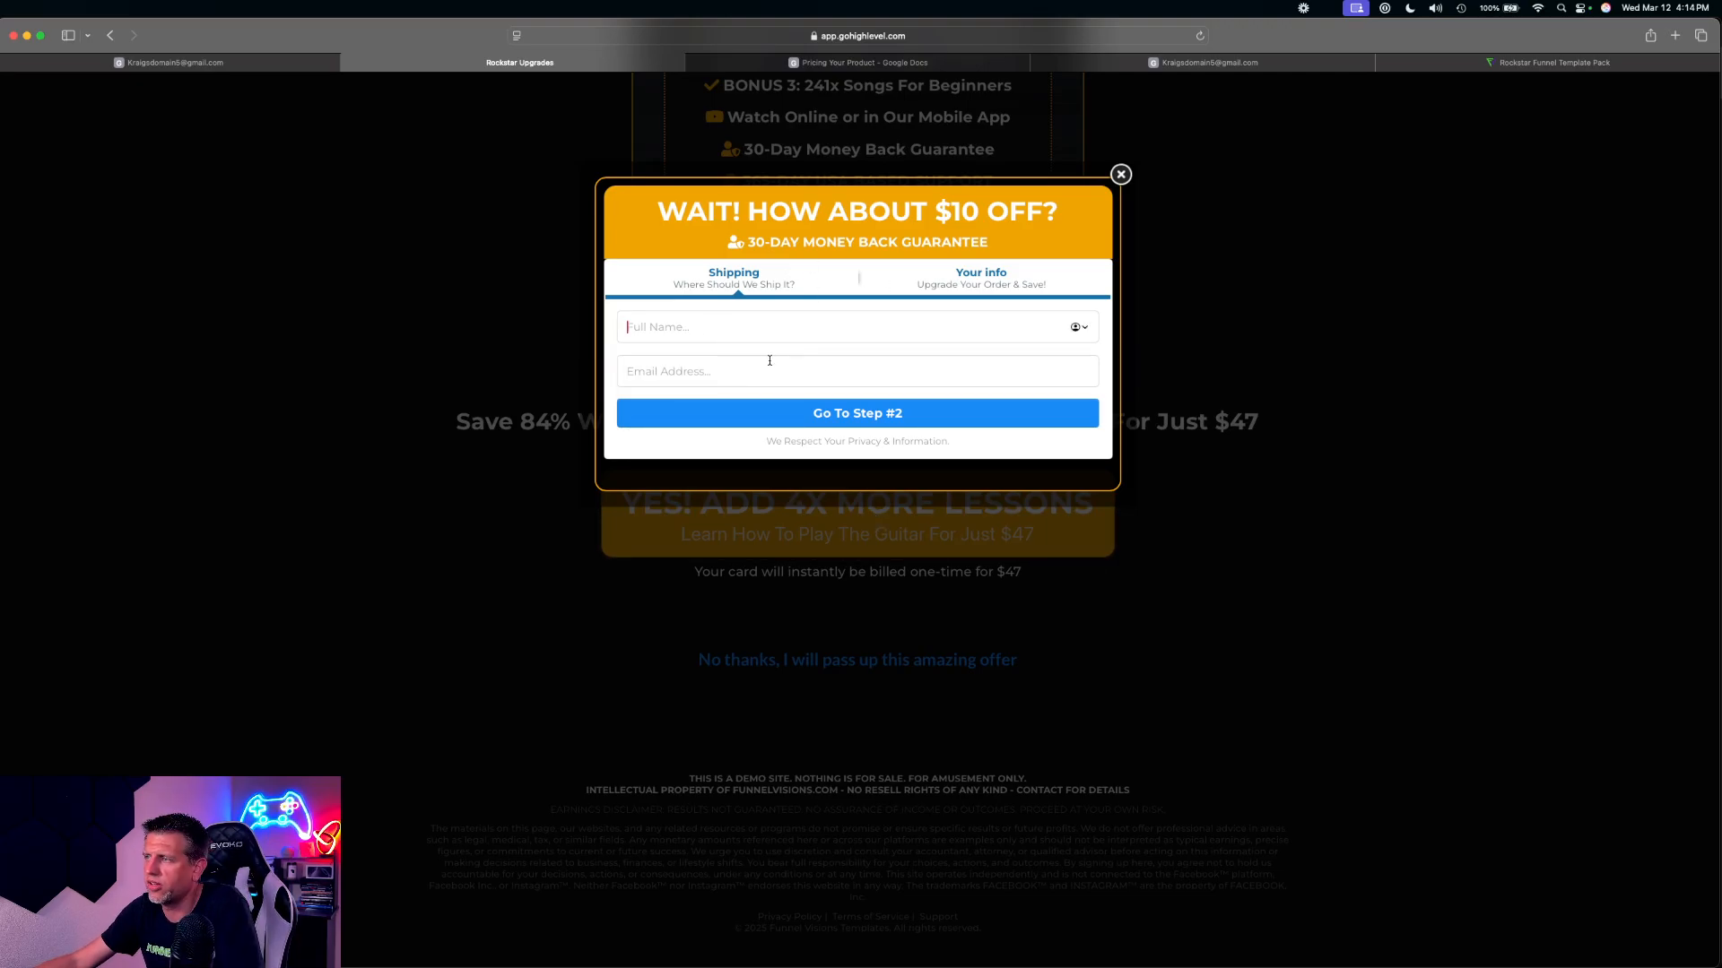
click(1121, 176)
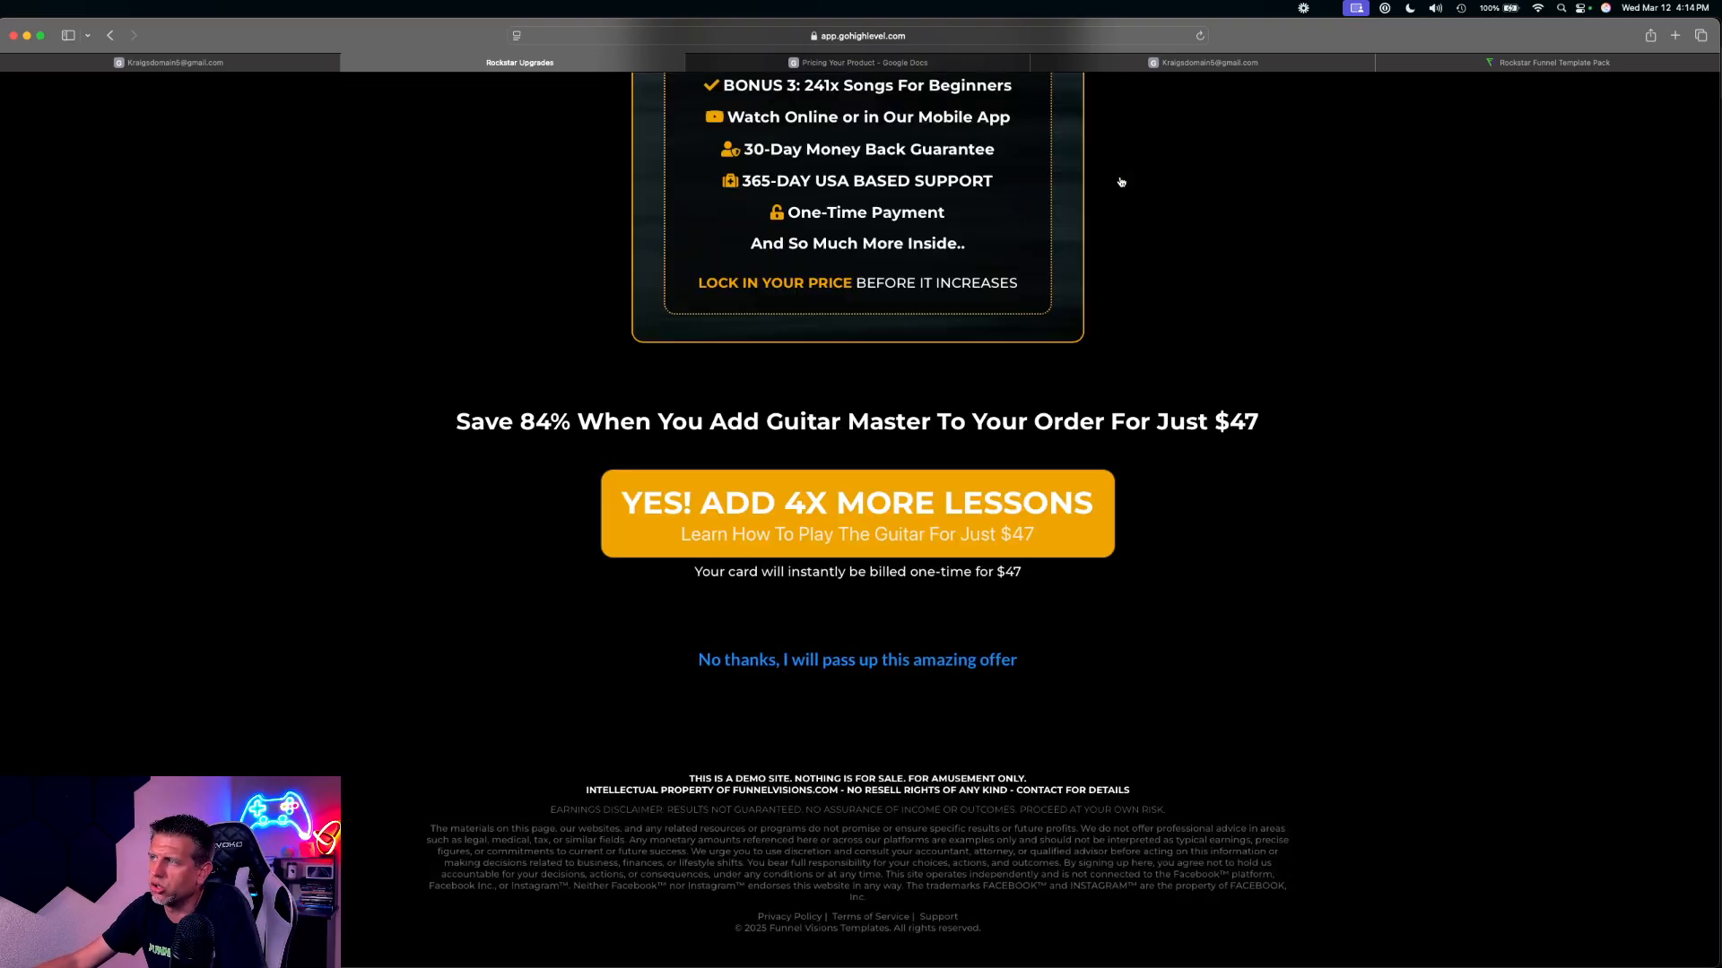
click(349, 62)
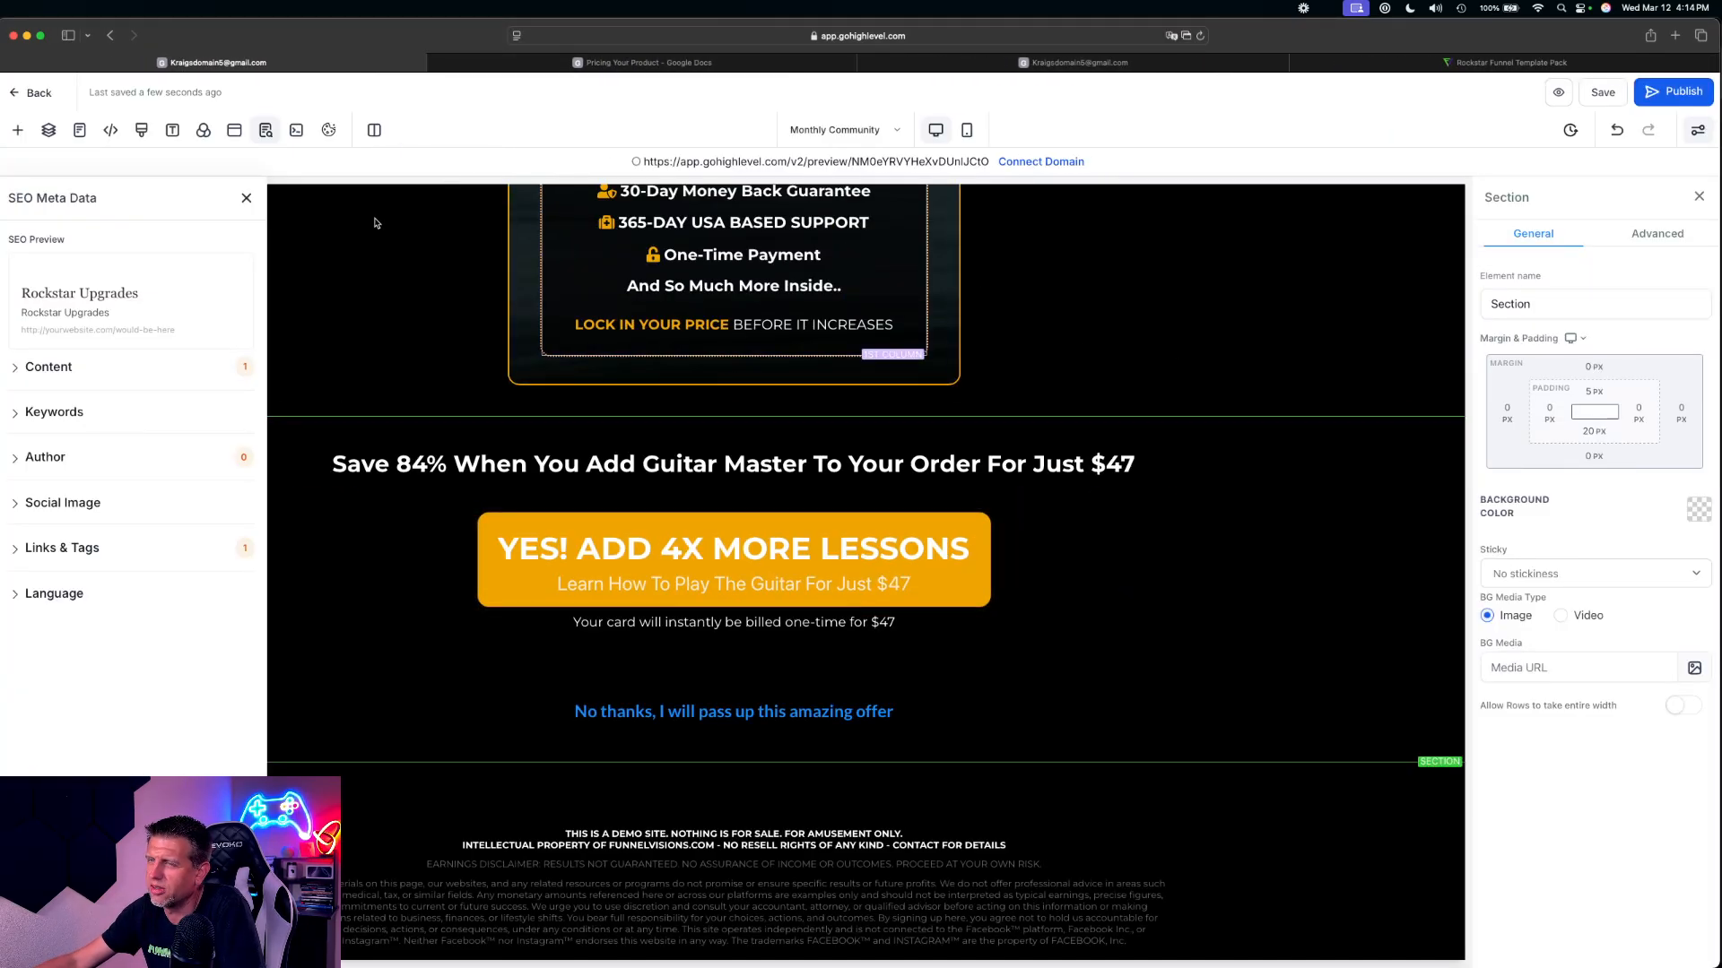
Return to the Rockstar V2 funnel steps and open the Sales Page for editing
click(36, 92)
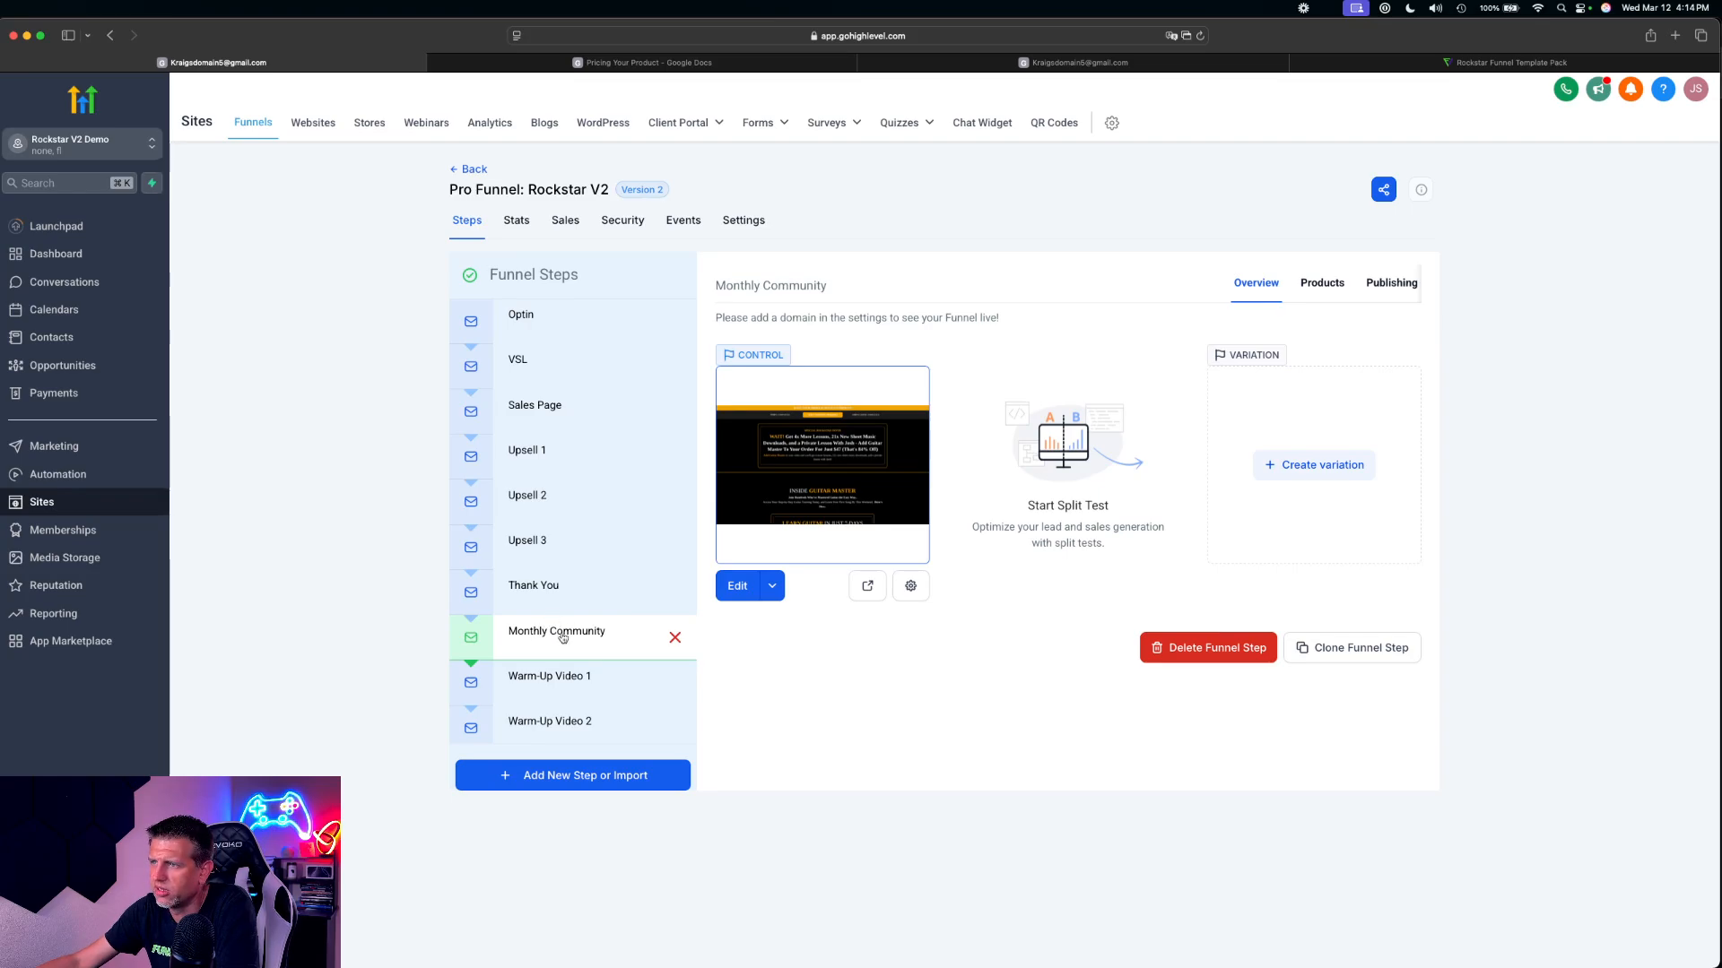
scroll(562, 638, down, 3)
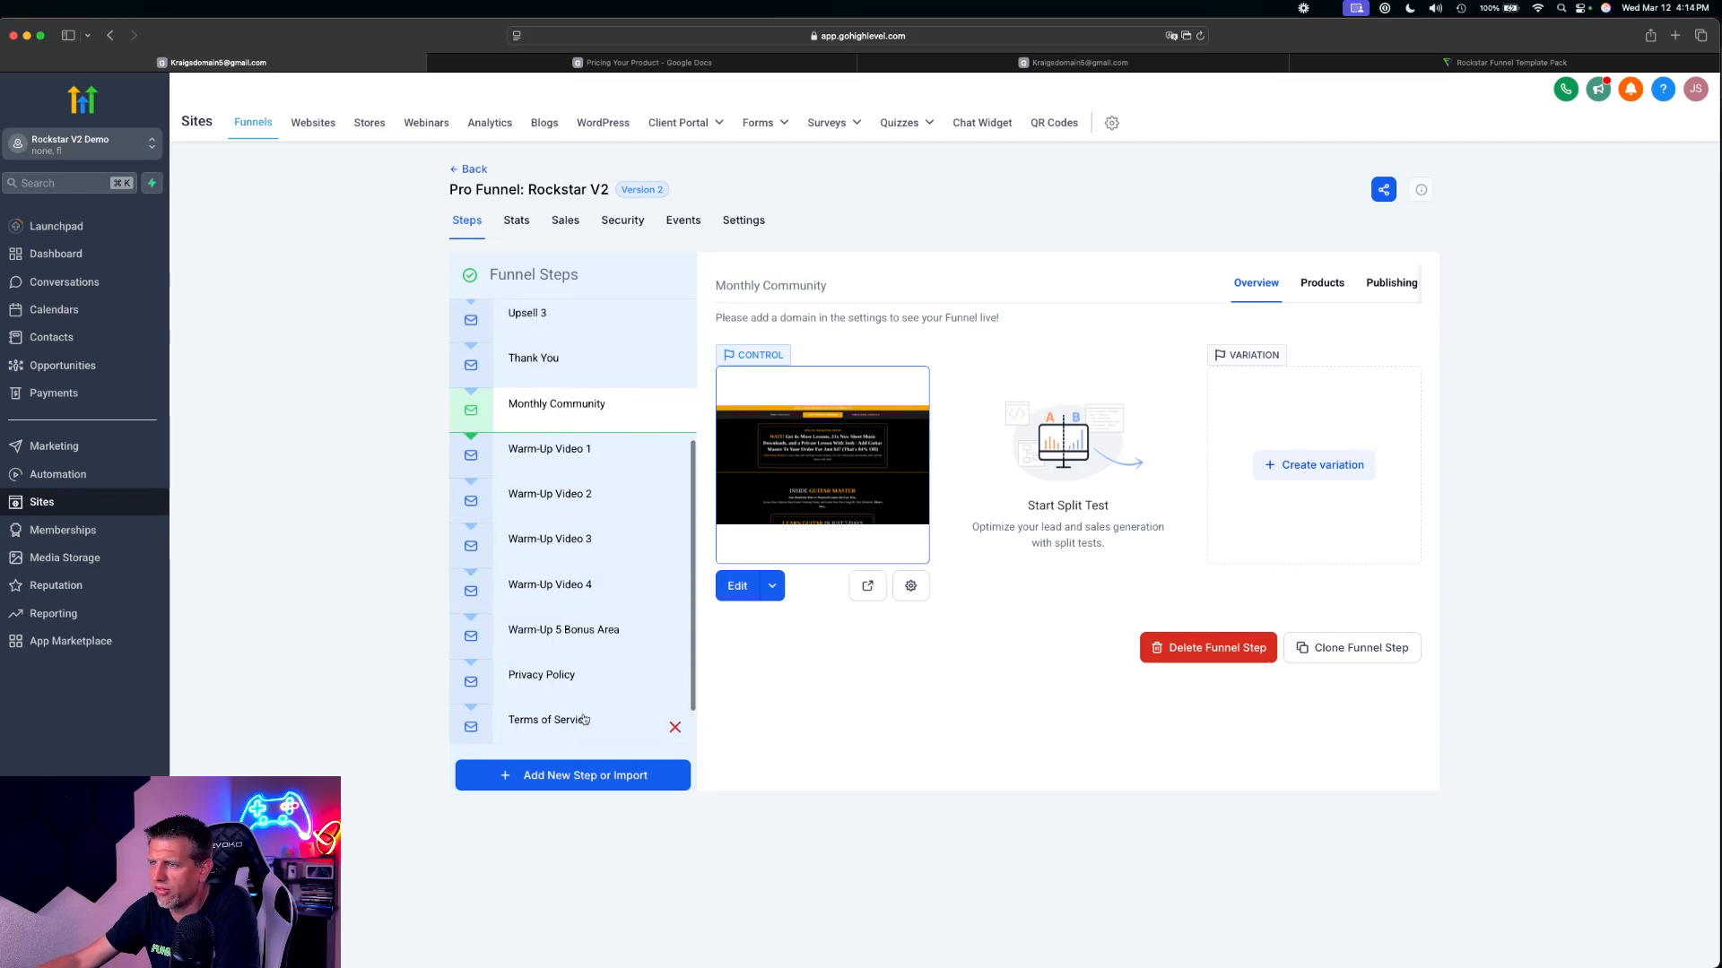
scroll(584, 719, up, 3)
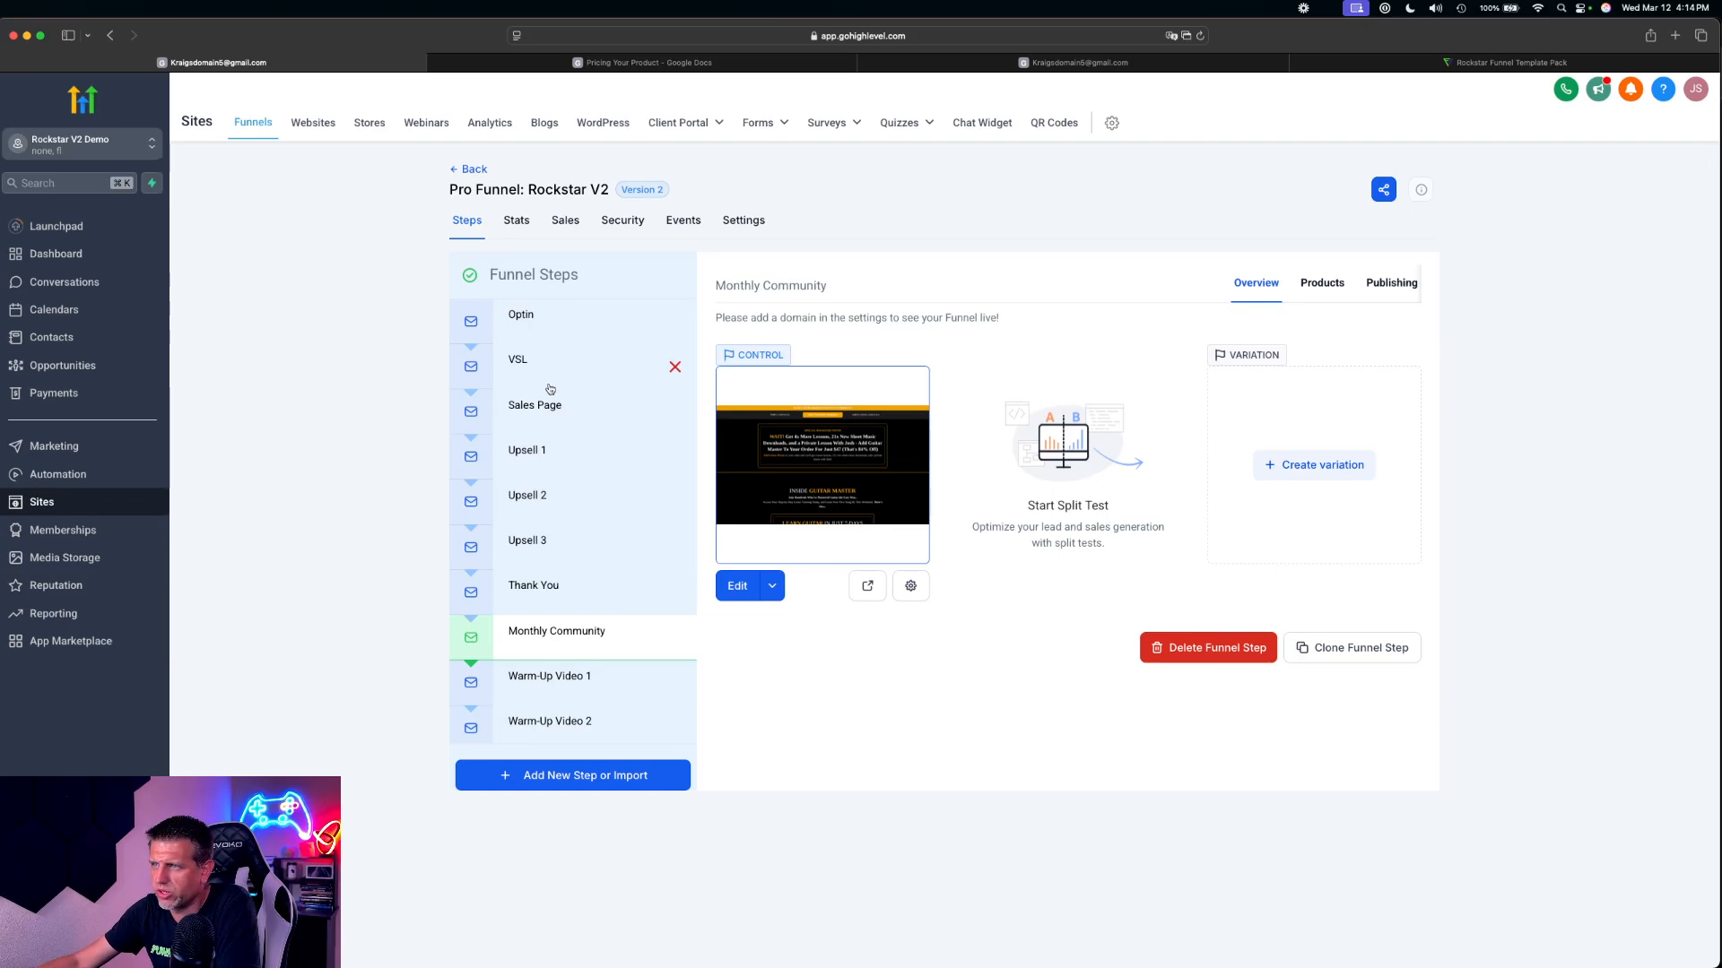
click(528, 405)
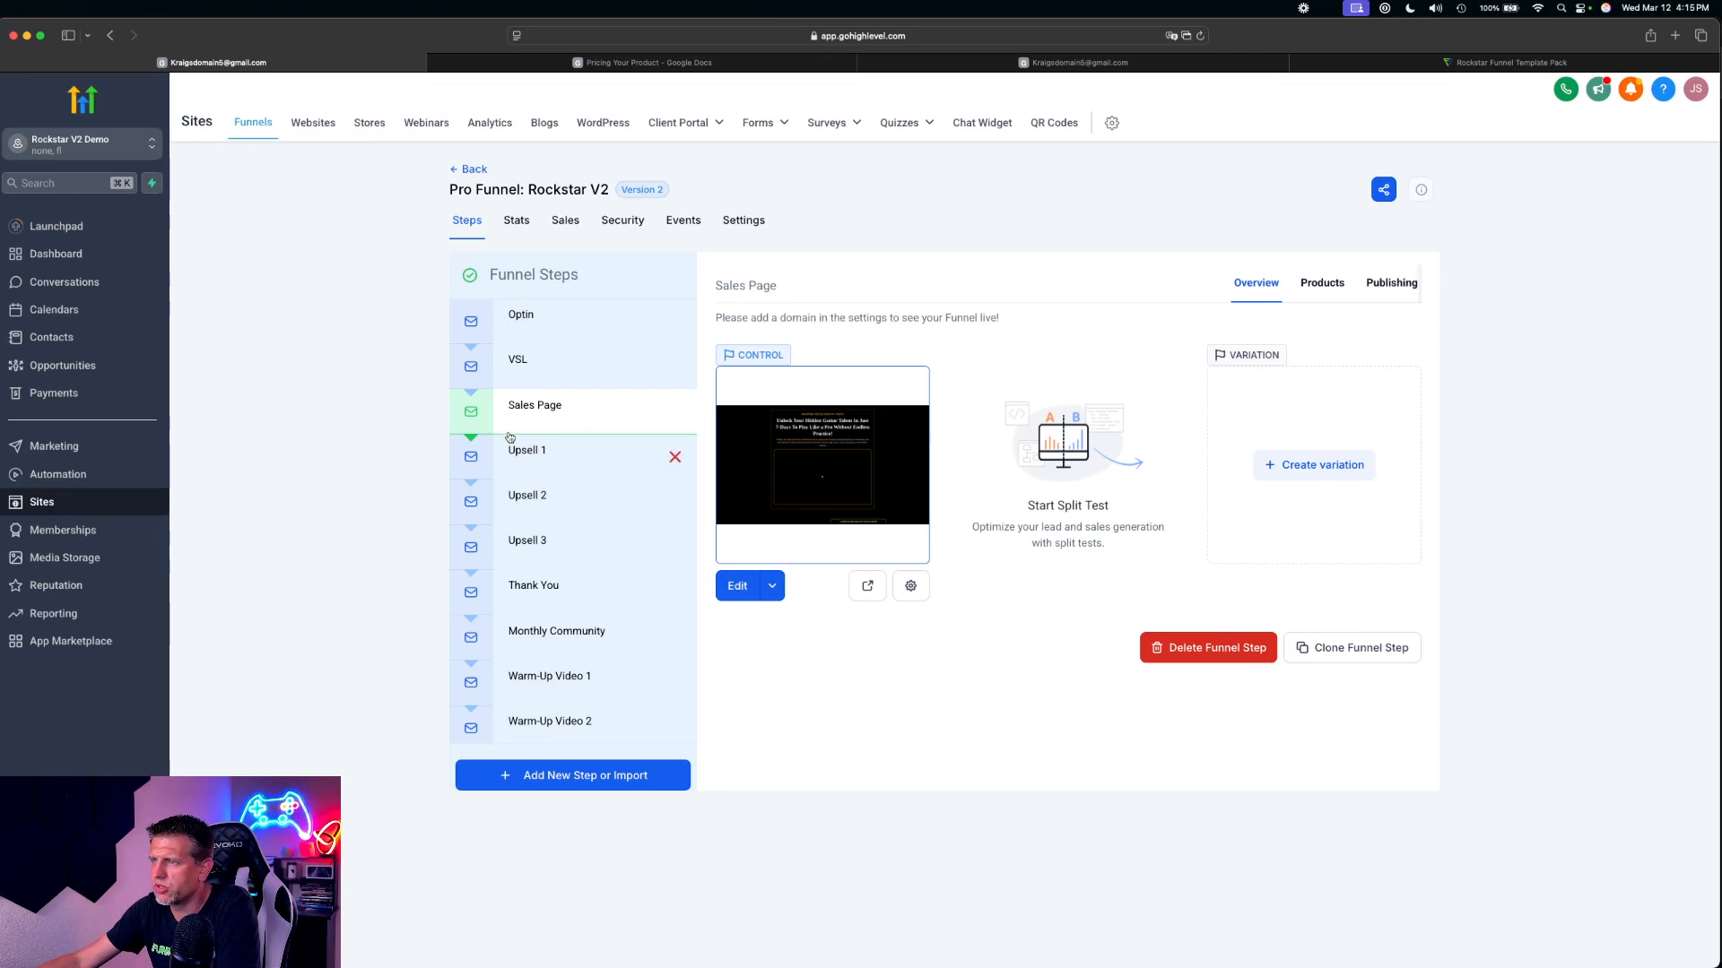
scroll(650, 611, down, 5)
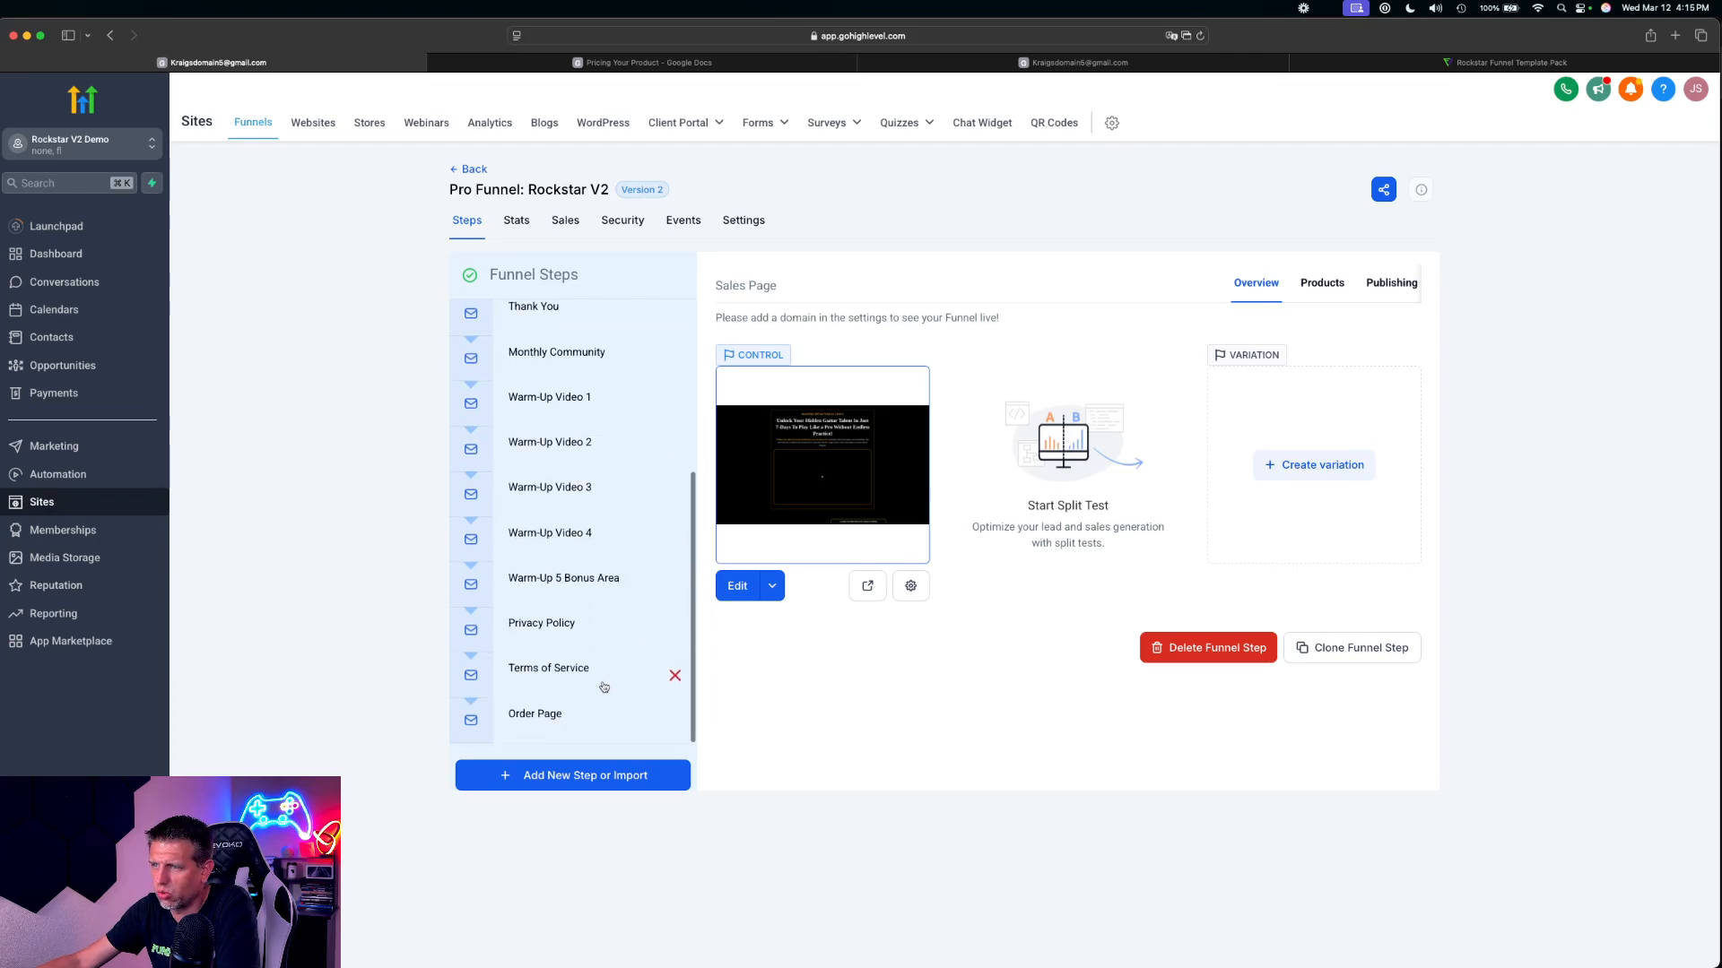
scroll(561, 719, up, 5)
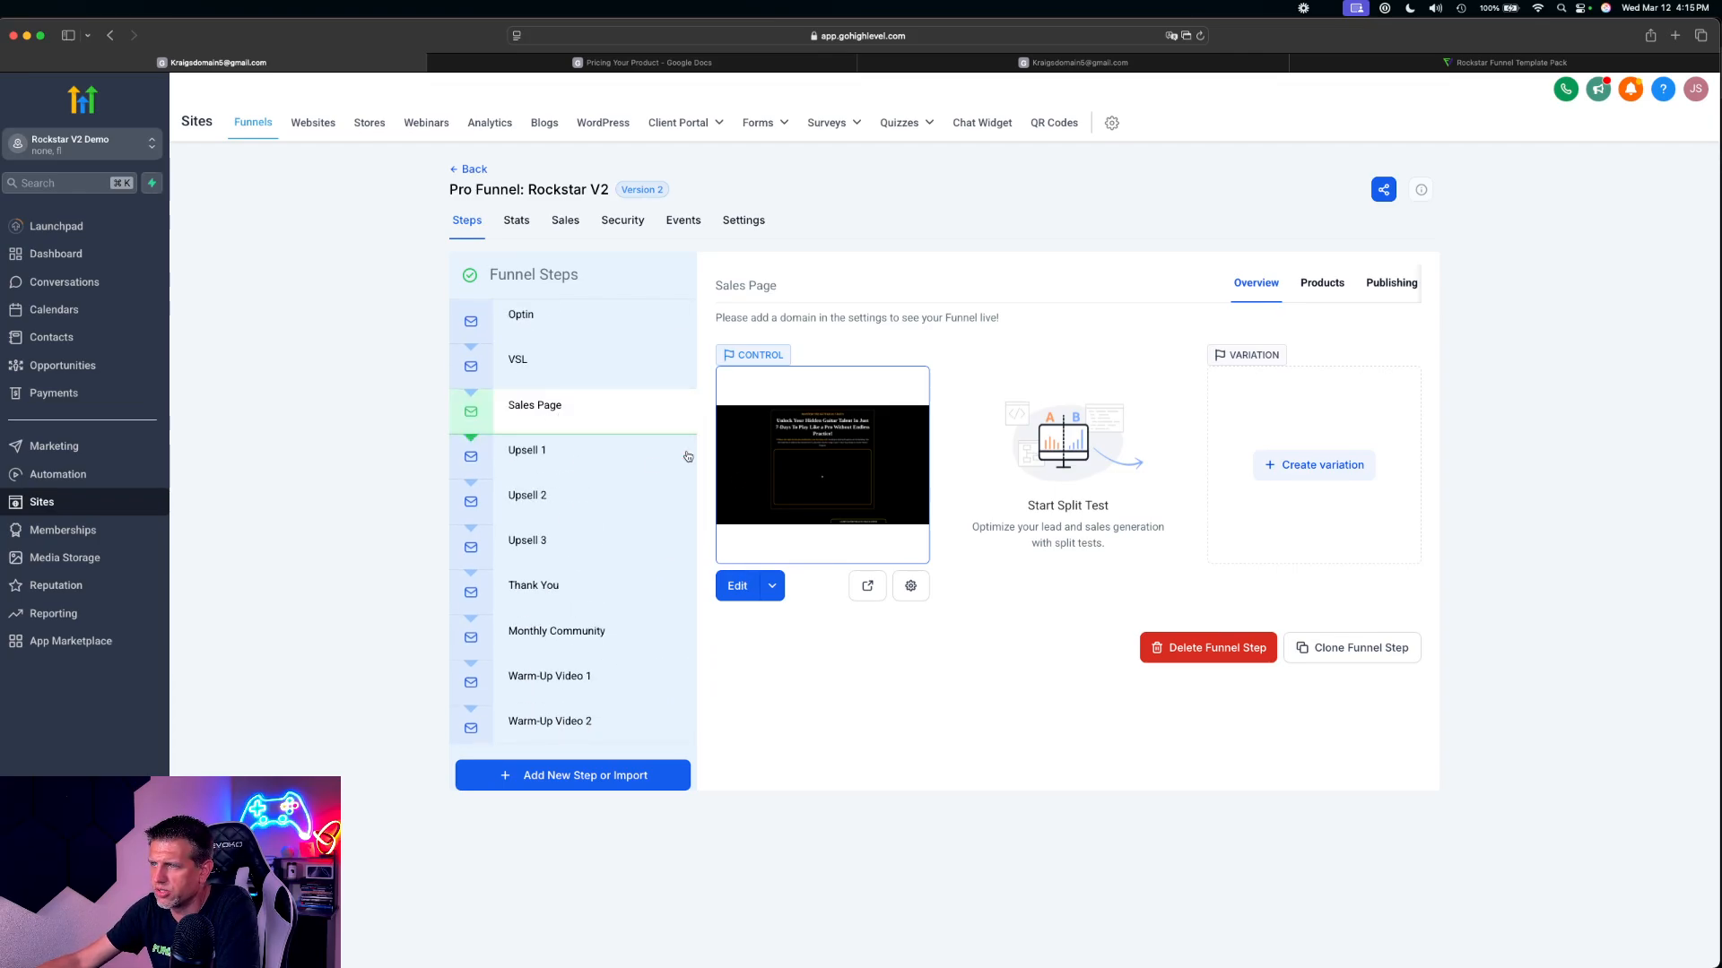
click(570, 415)
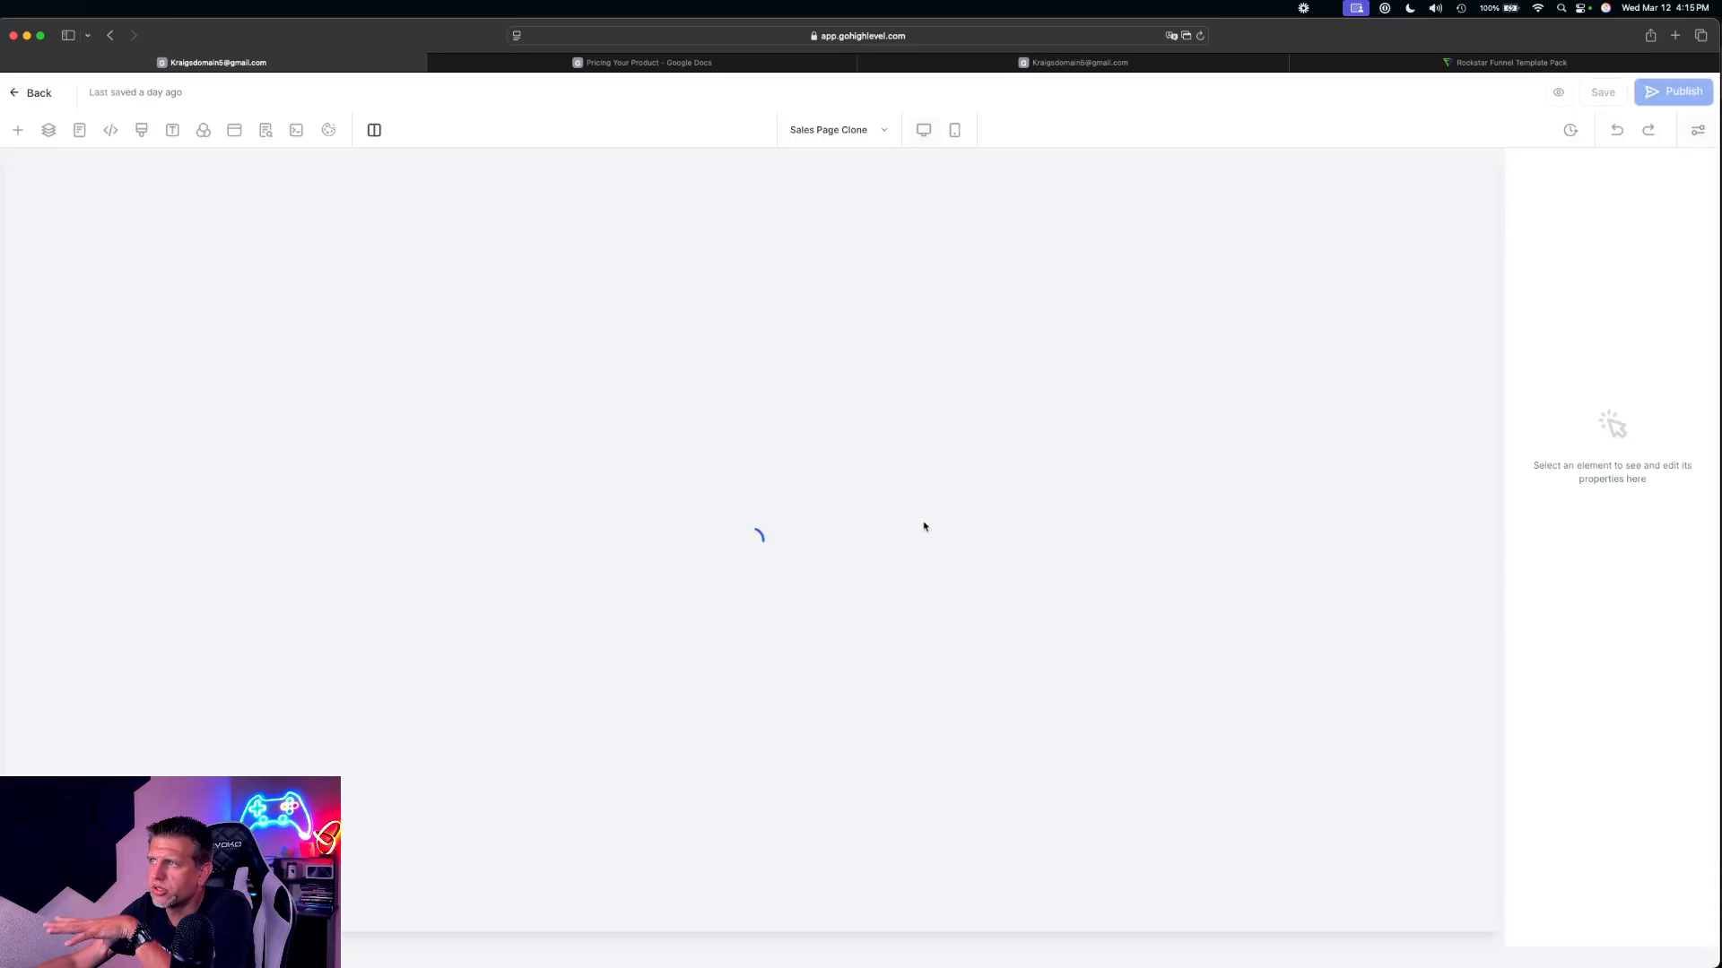
Switch to the Pricing Your Product document in Google Docs and review the Master Guitar Course tiers and order bump prices
click(587, 62)
scroll(574, 430, up, 10)
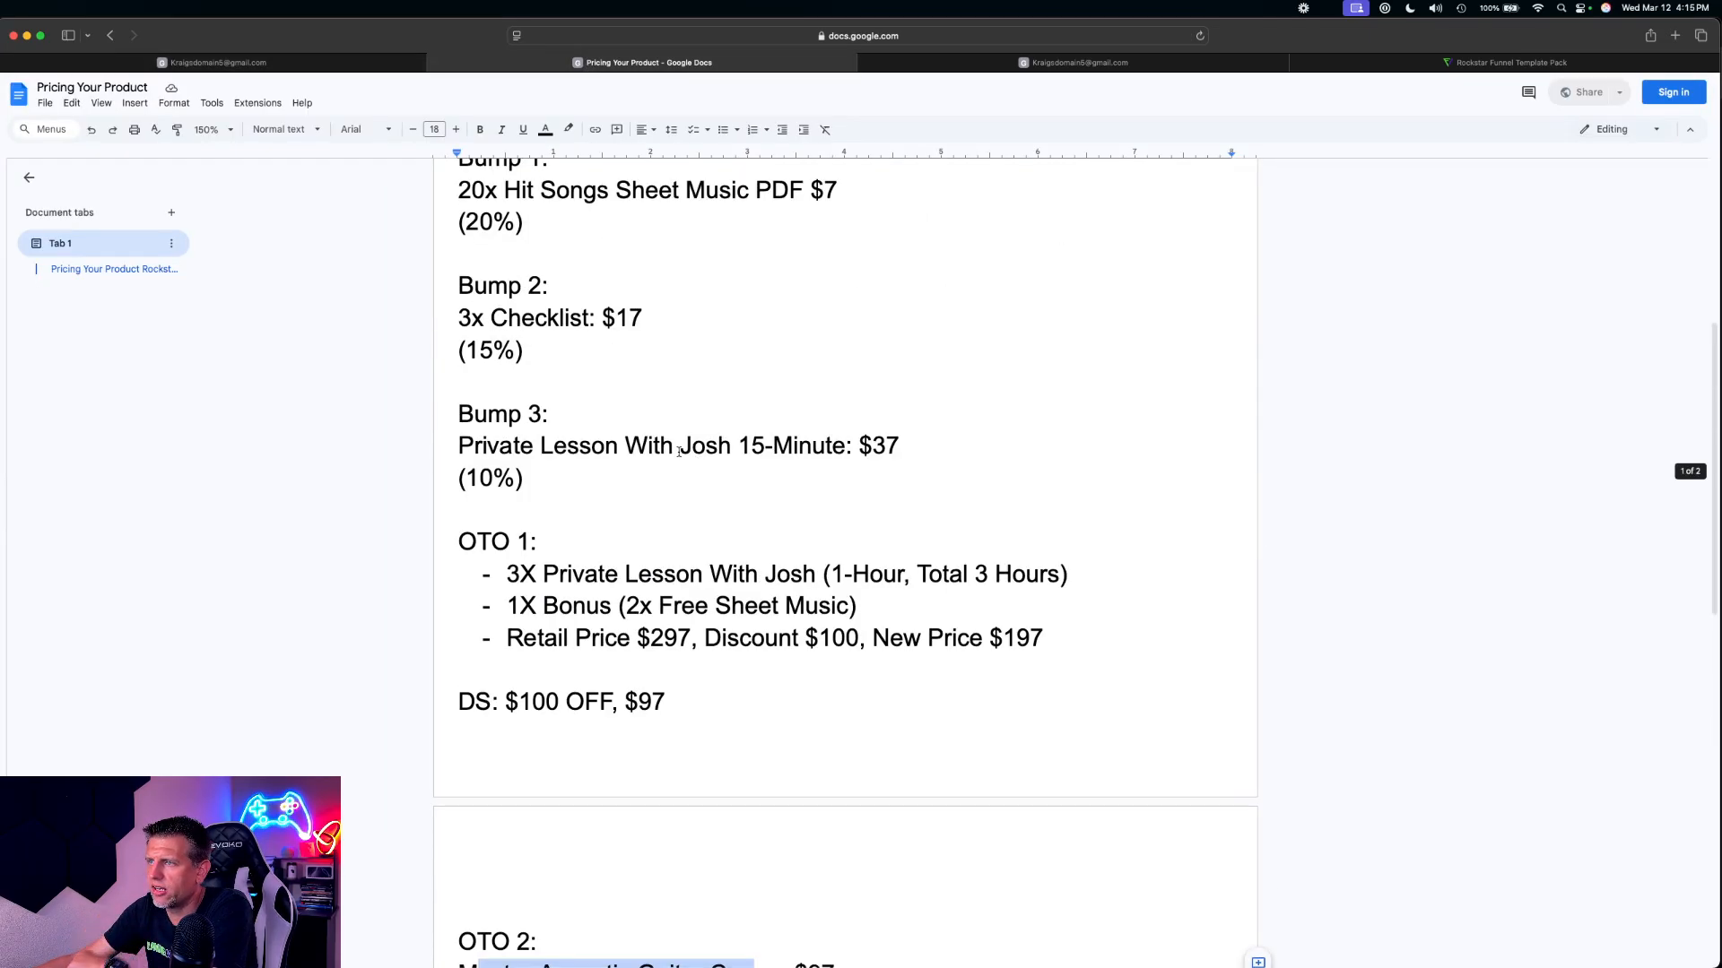
scroll(598, 484, up, 2)
scroll(550, 490, down, 1)
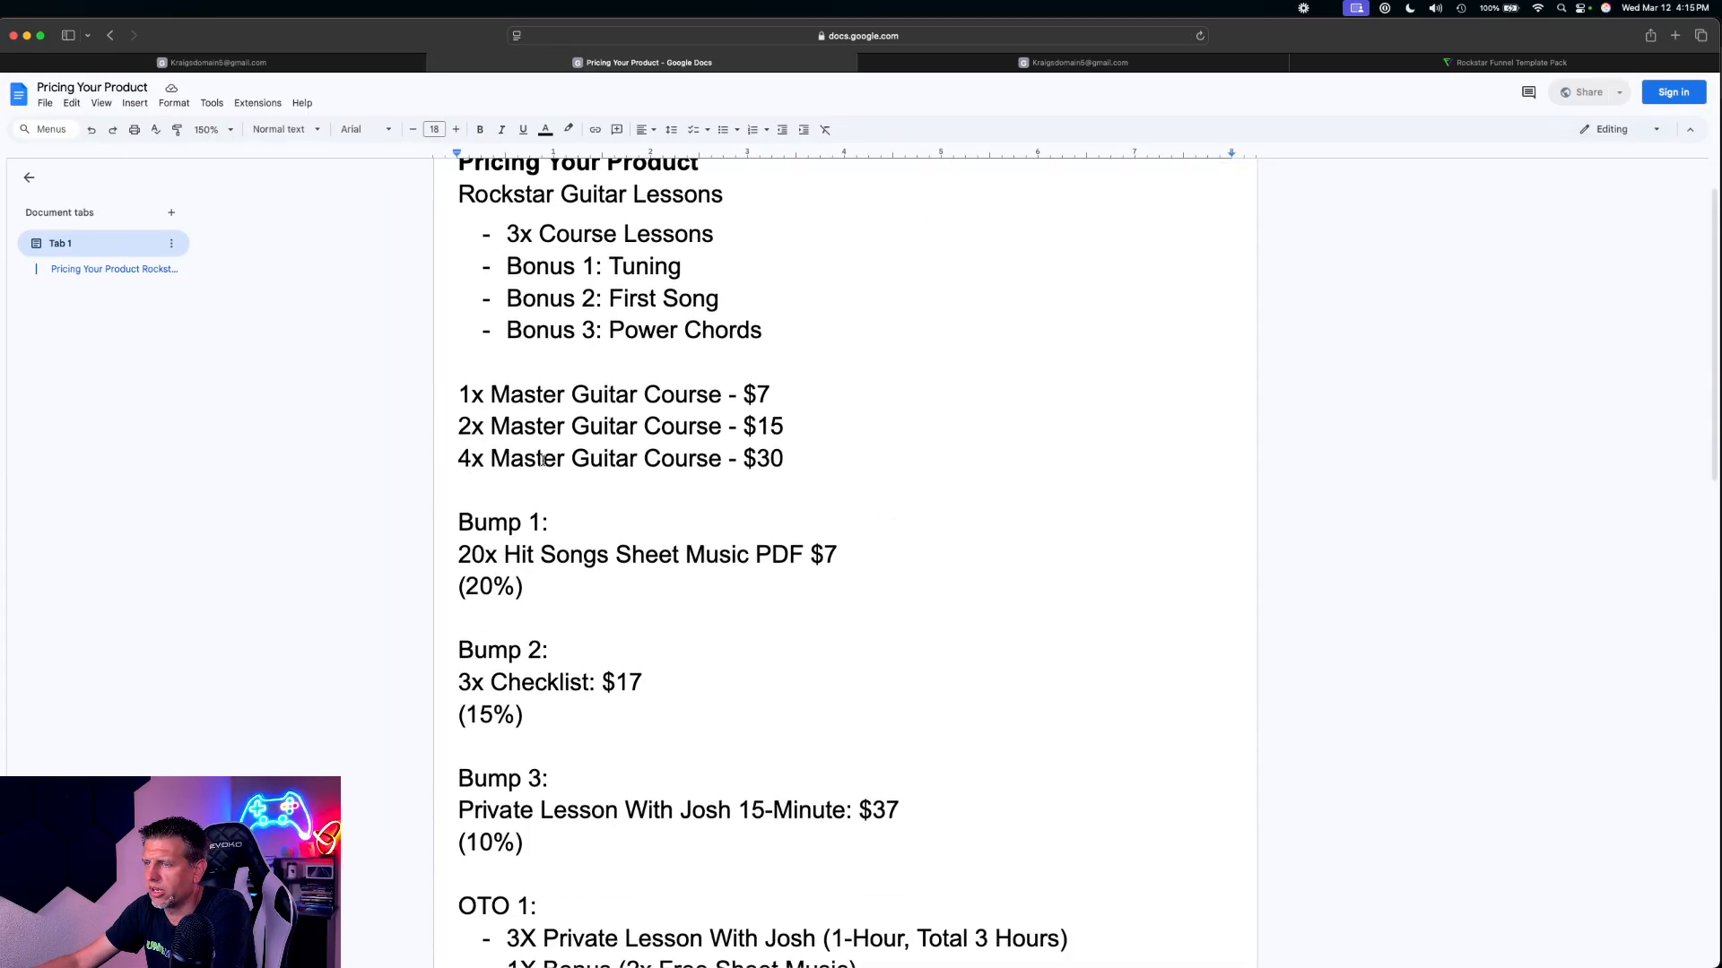
scroll(538, 412, up, 1)
drag(454, 472, 727, 531)
drag(461, 449, 723, 538)
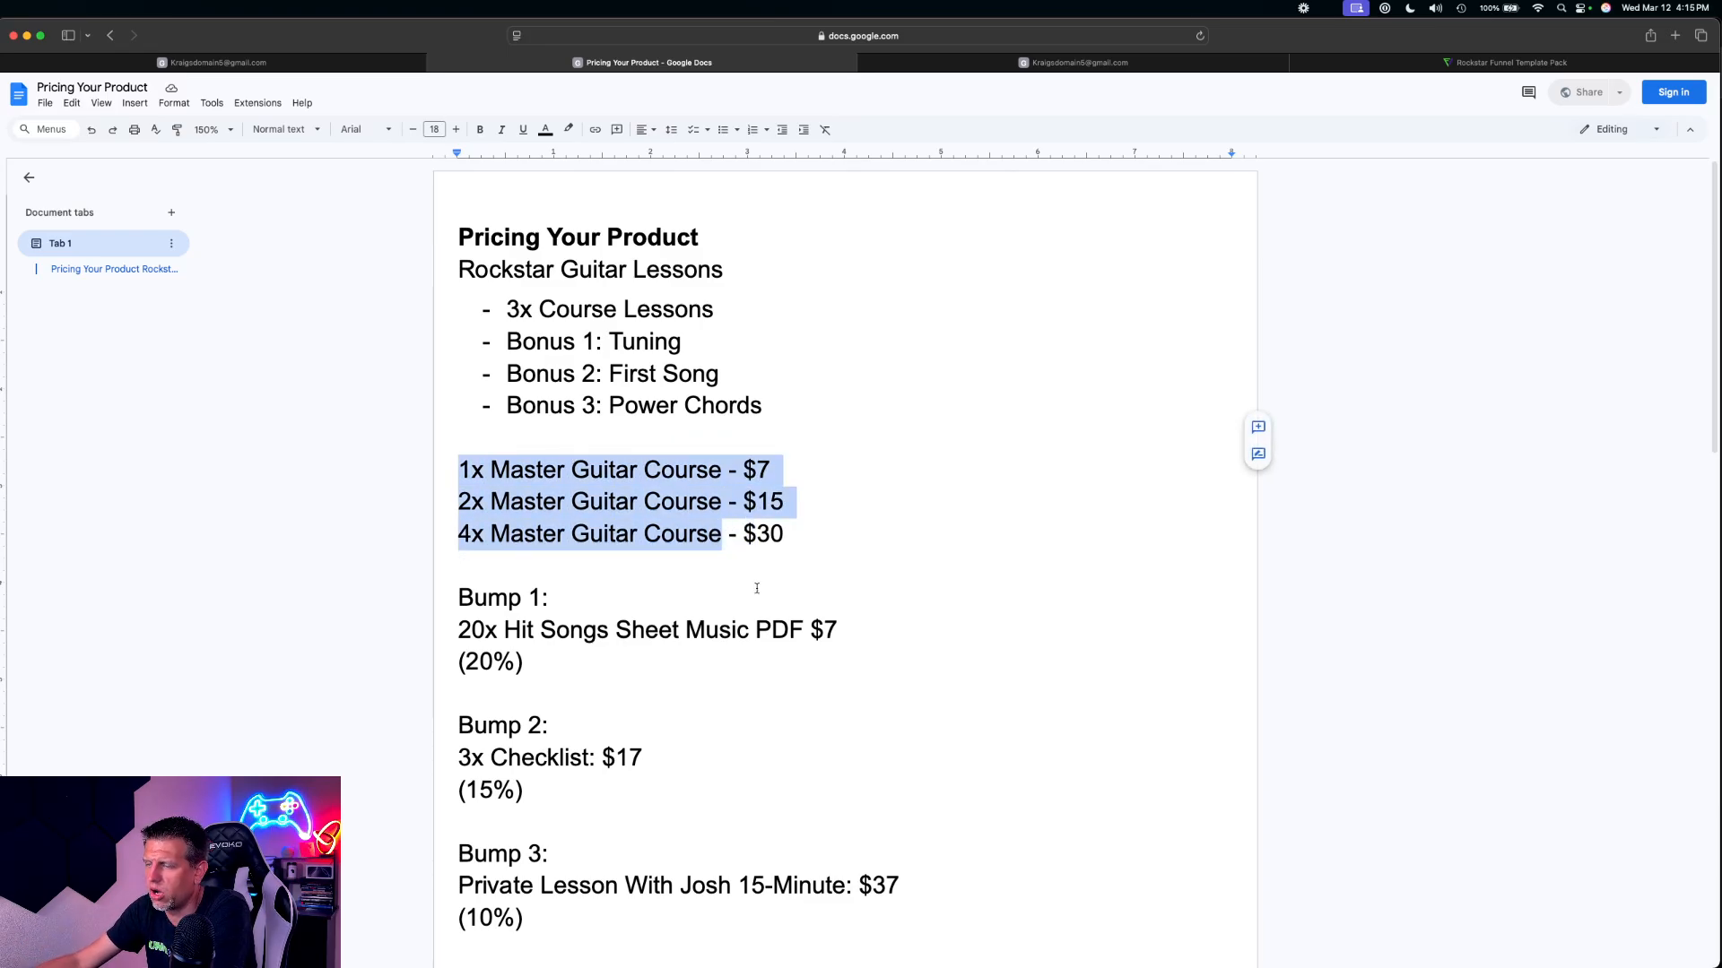
scroll(757, 588, down, 2)
drag(460, 468, 757, 469)
click(499, 468)
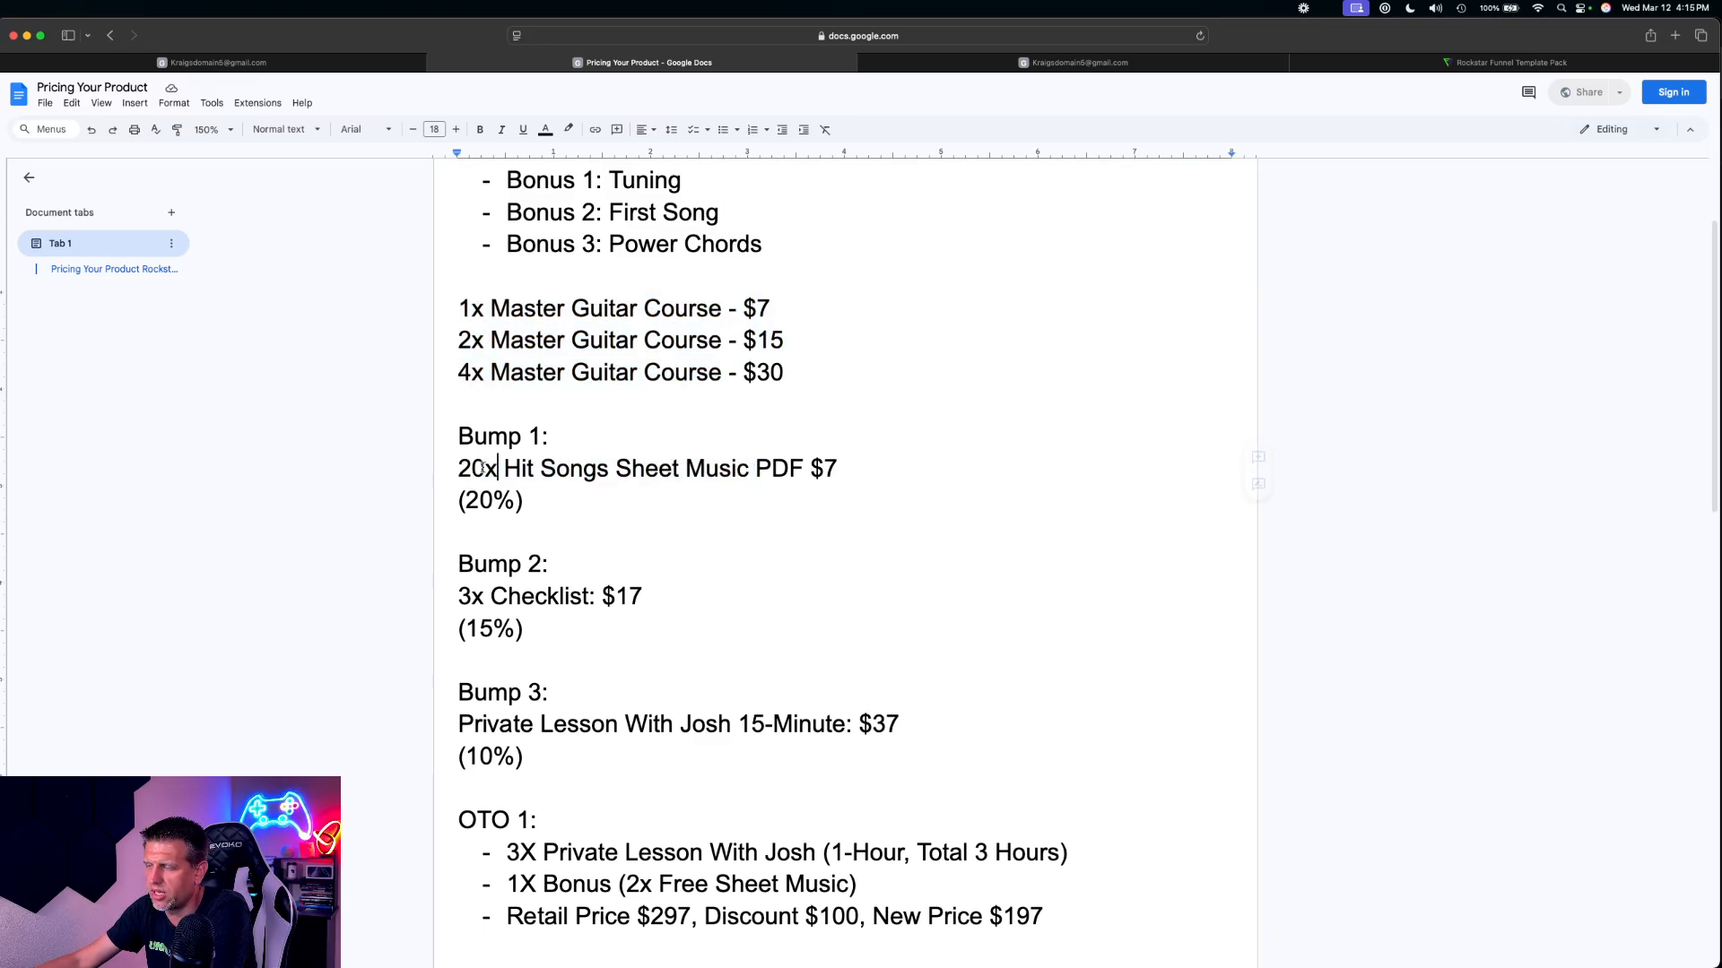
drag(459, 468, 831, 467)
click(659, 472)
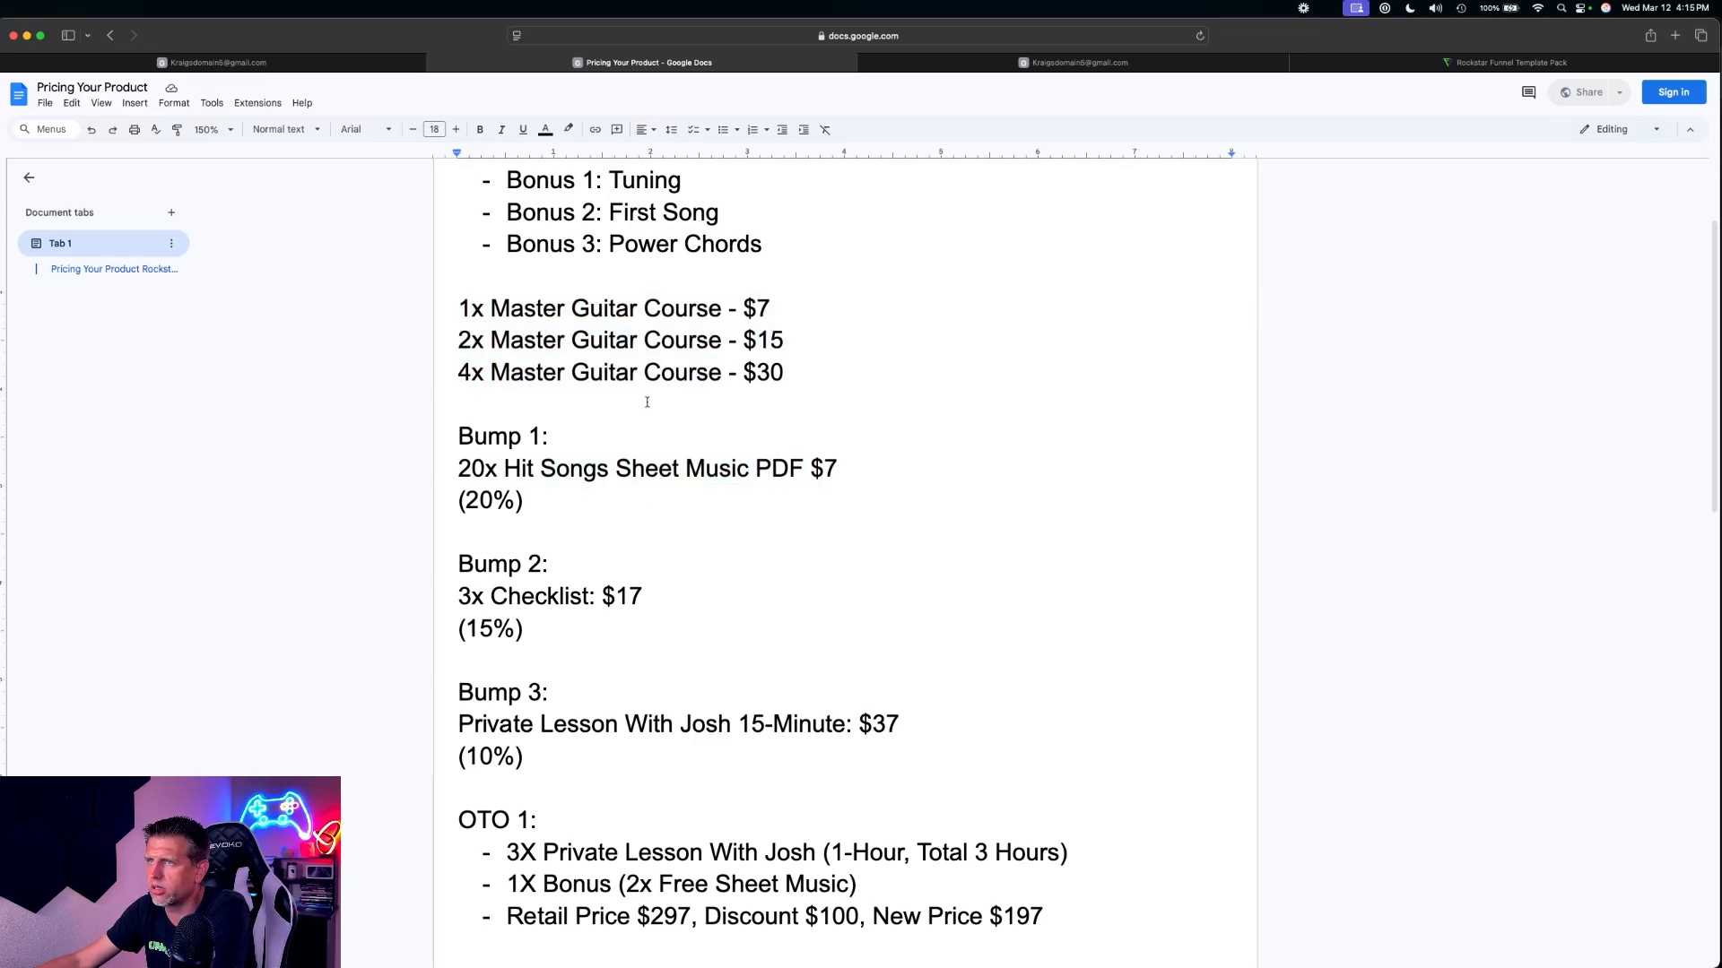
Return to the HighLevel sales page editor, examine the general and advanced settings of the popup and its headline, and close the popup
click(379, 64)
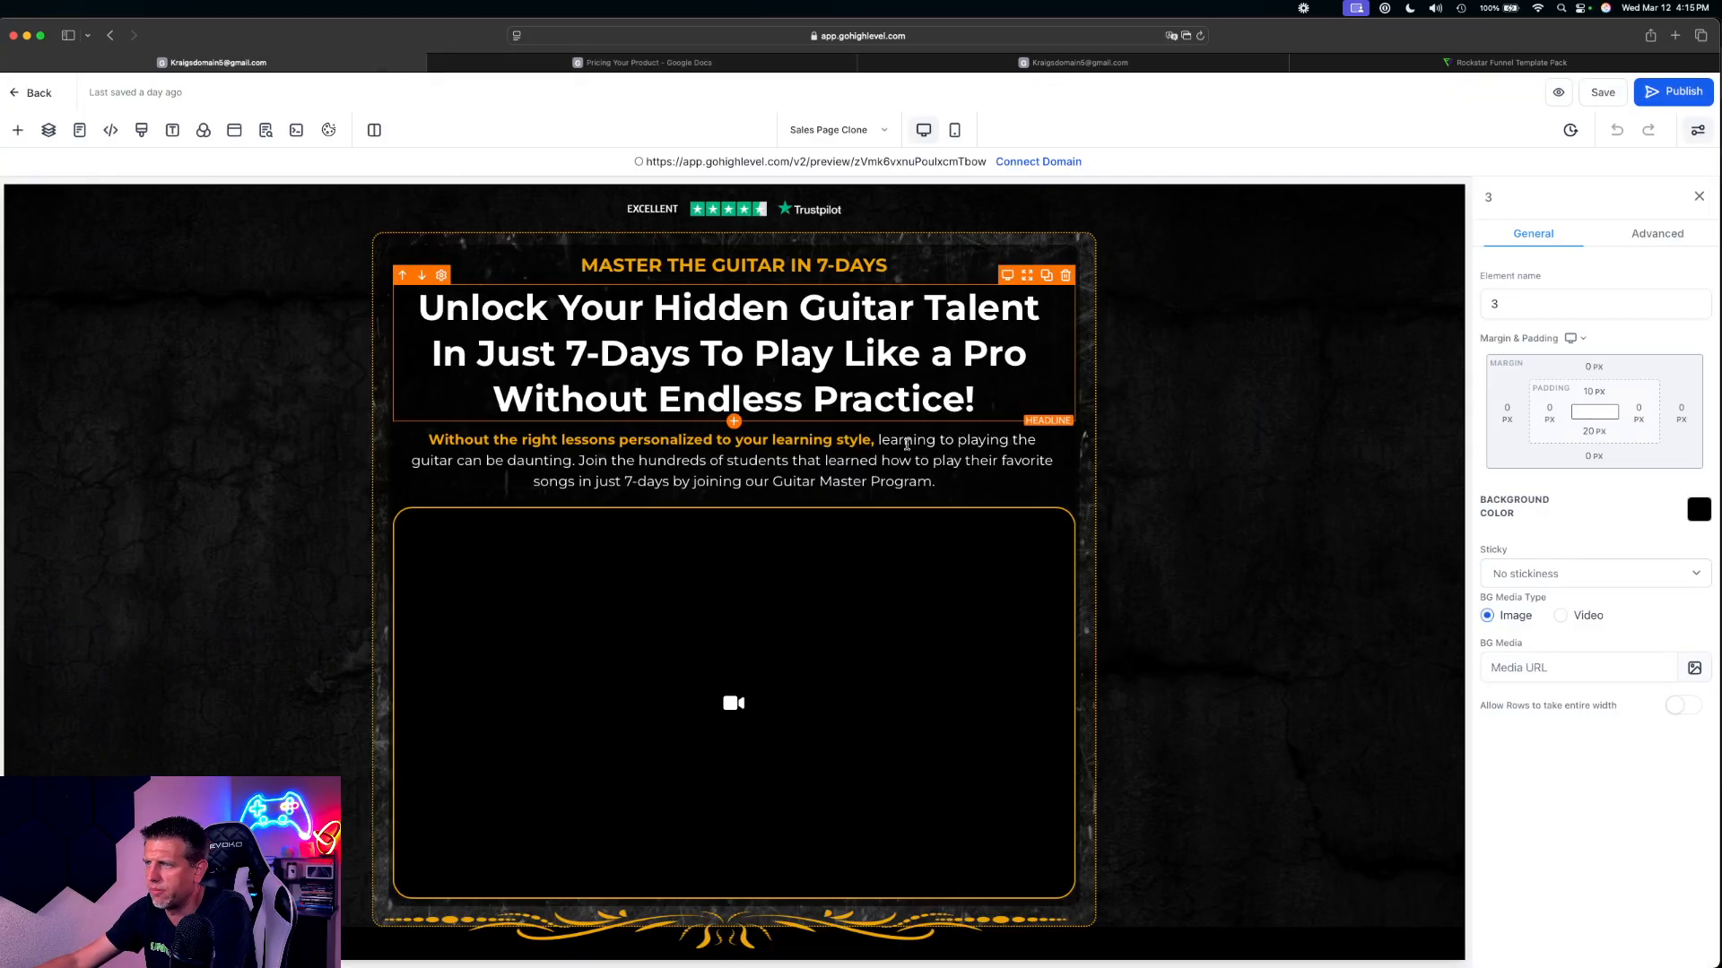
scroll(807, 377, down, 2)
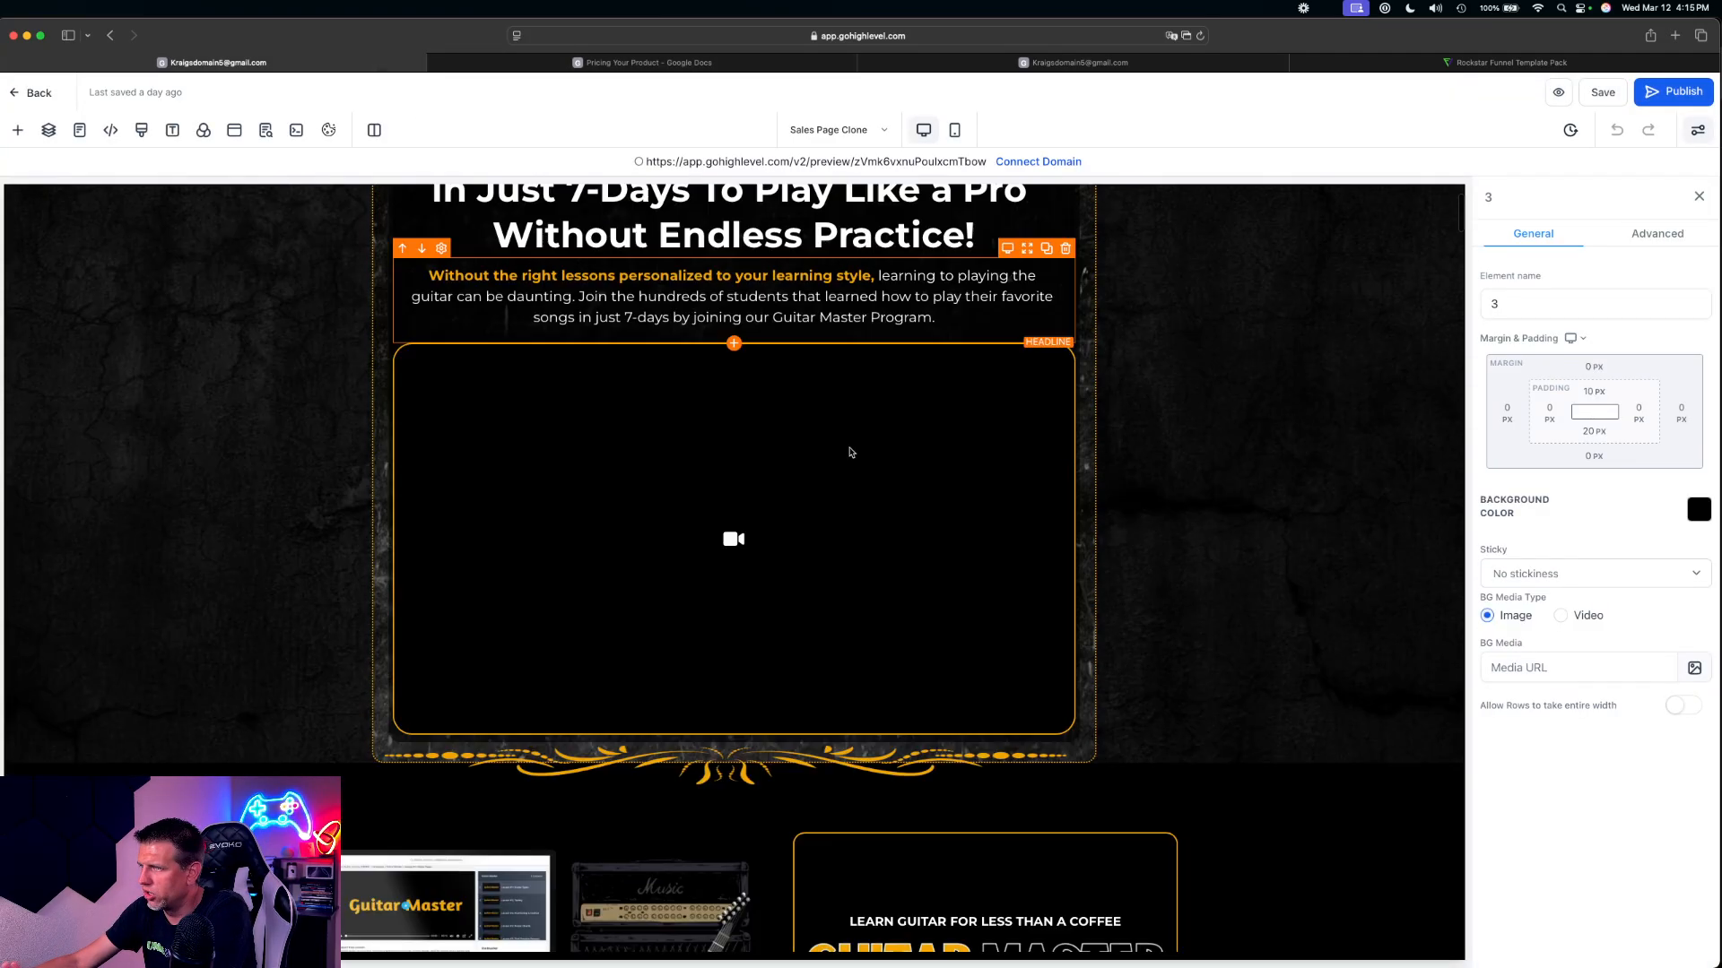
scroll(764, 419, up, 2)
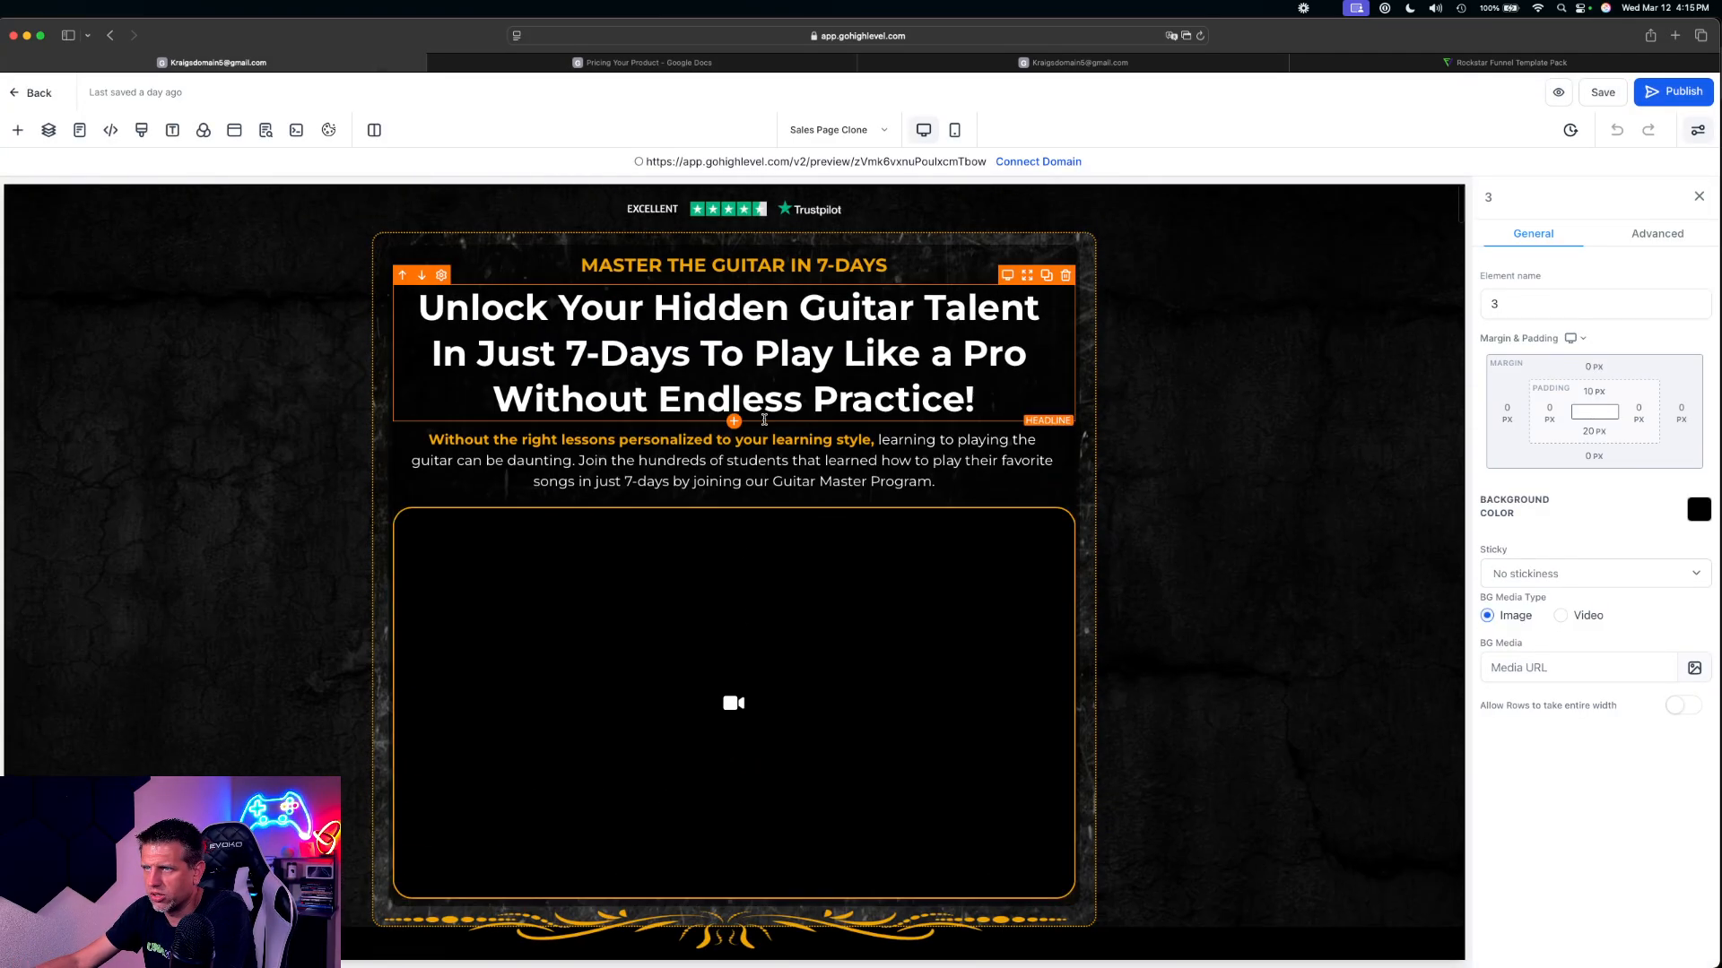
click(234, 131)
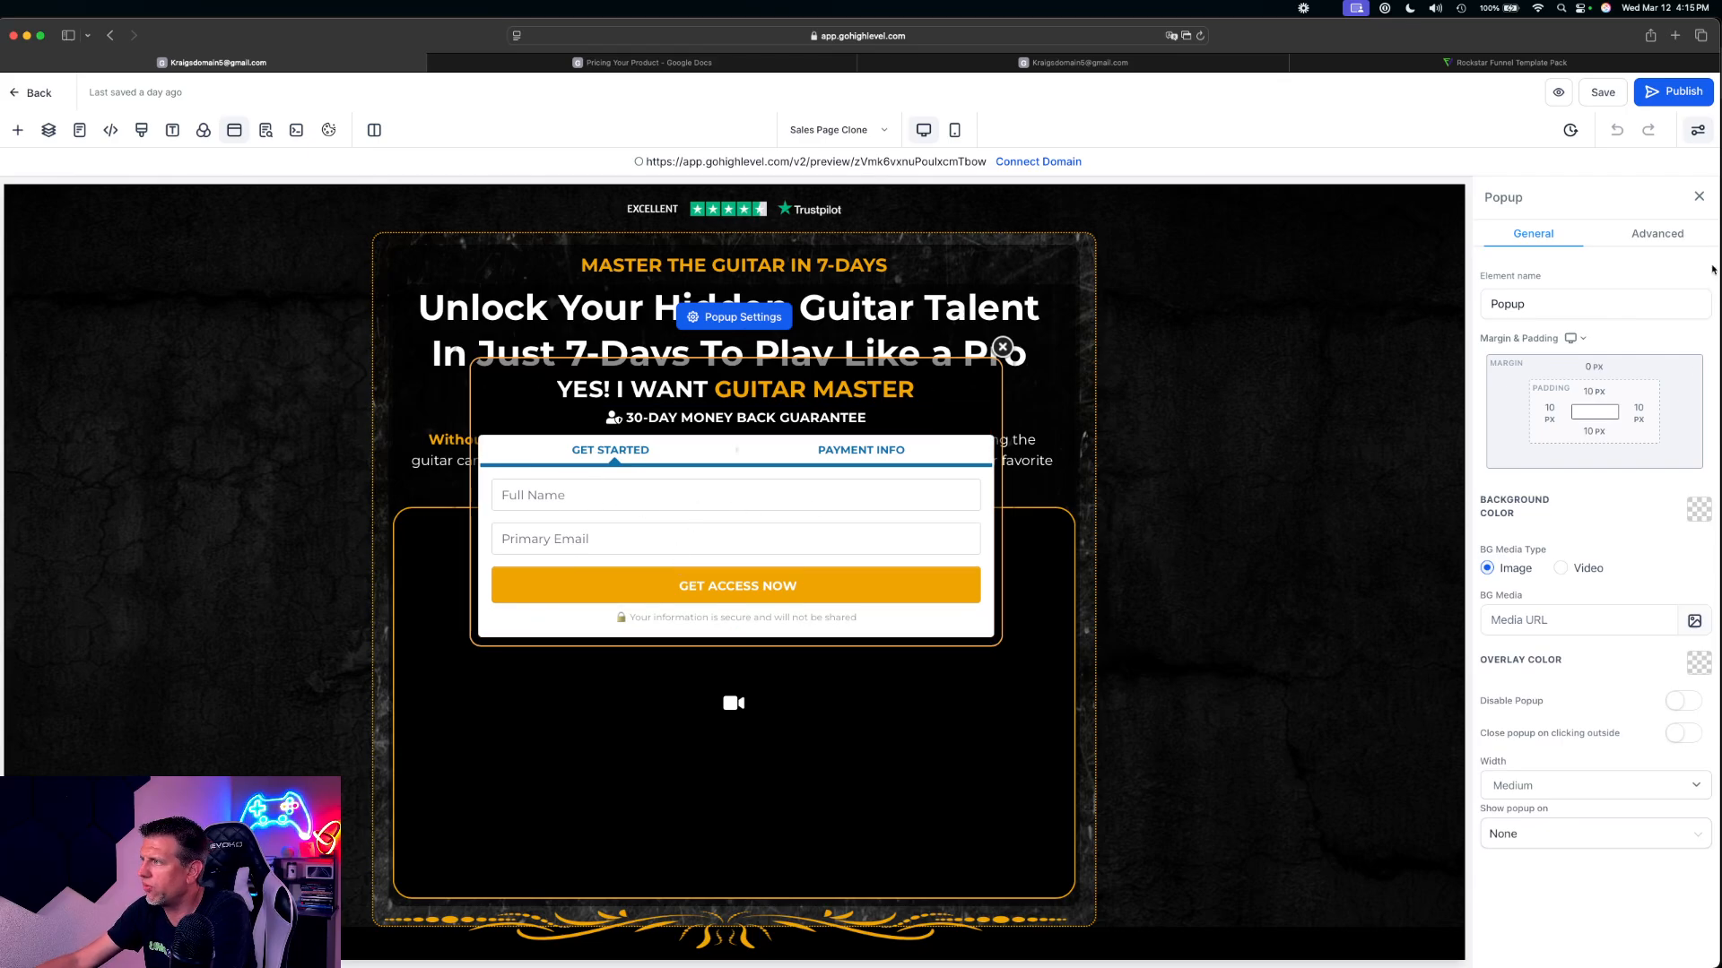
click(1658, 235)
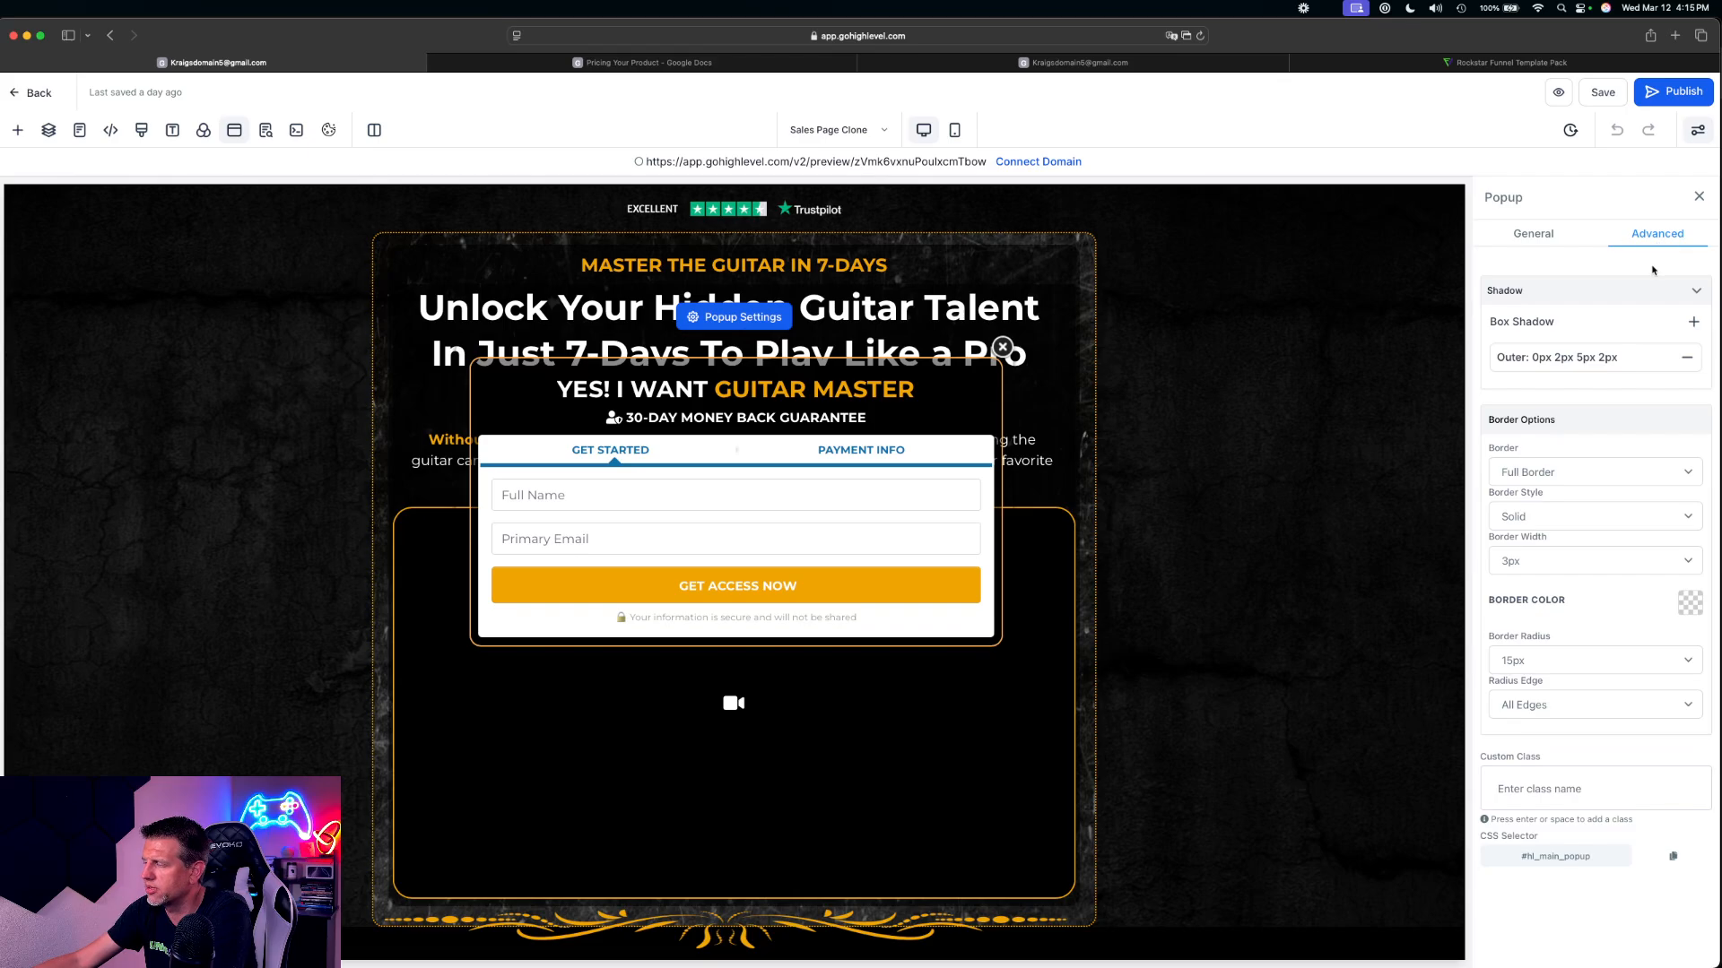
click(1536, 242)
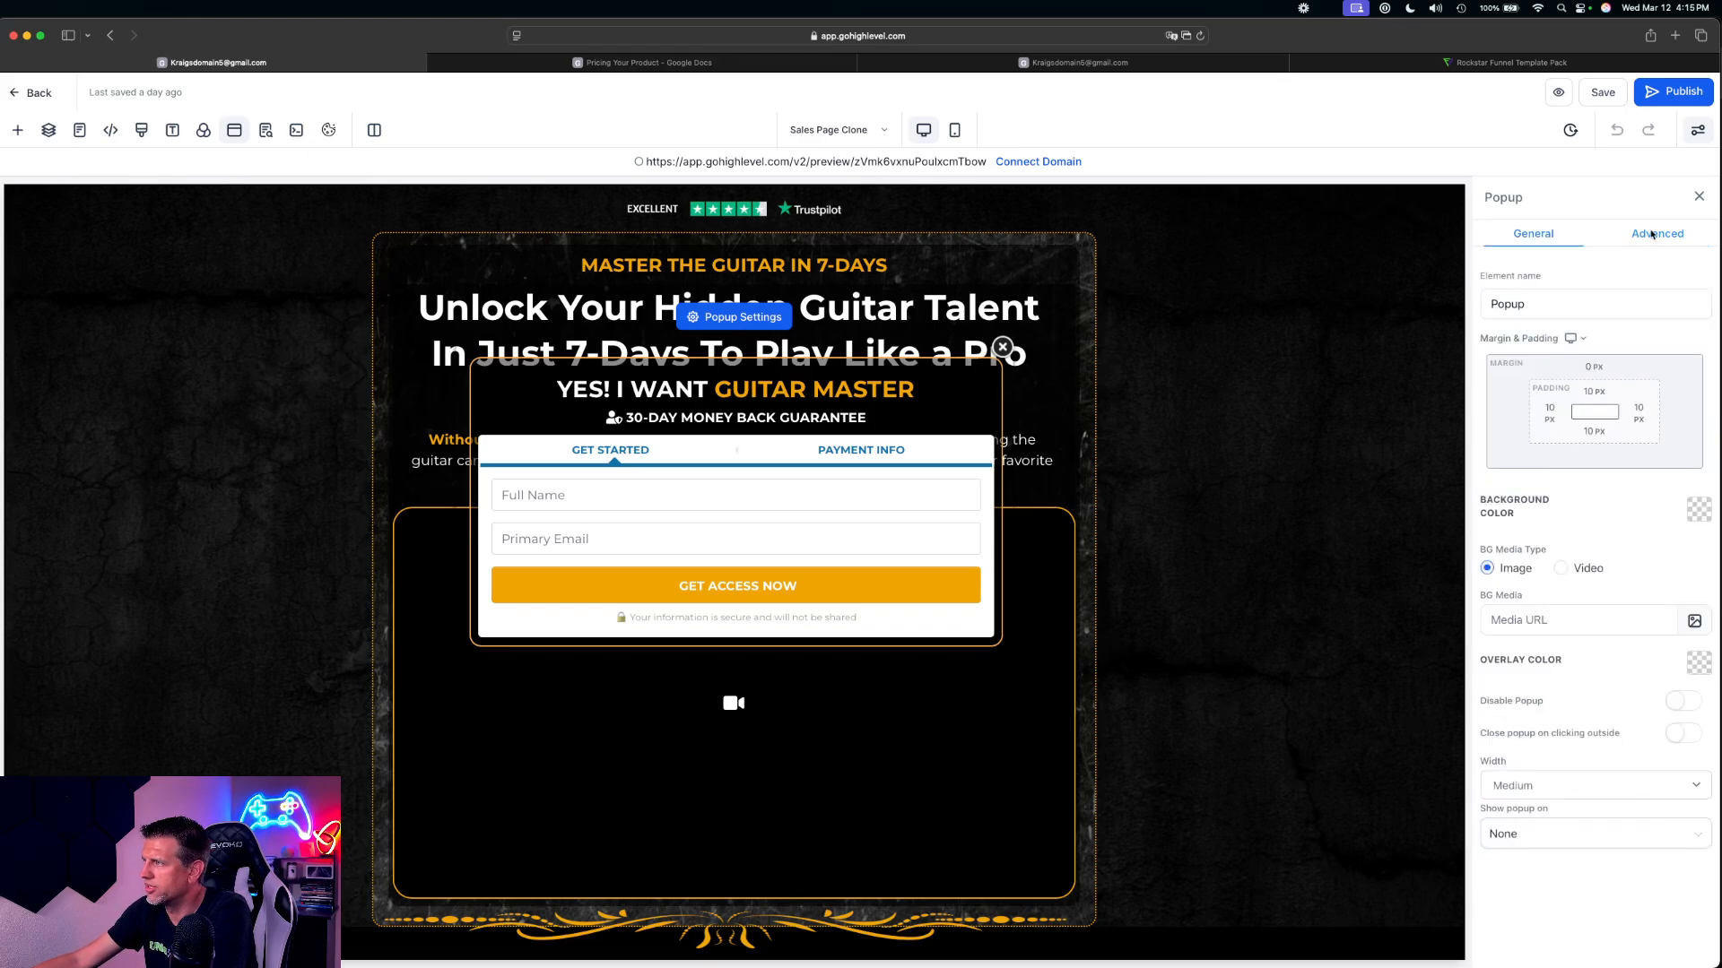
click(1654, 237)
click(683, 391)
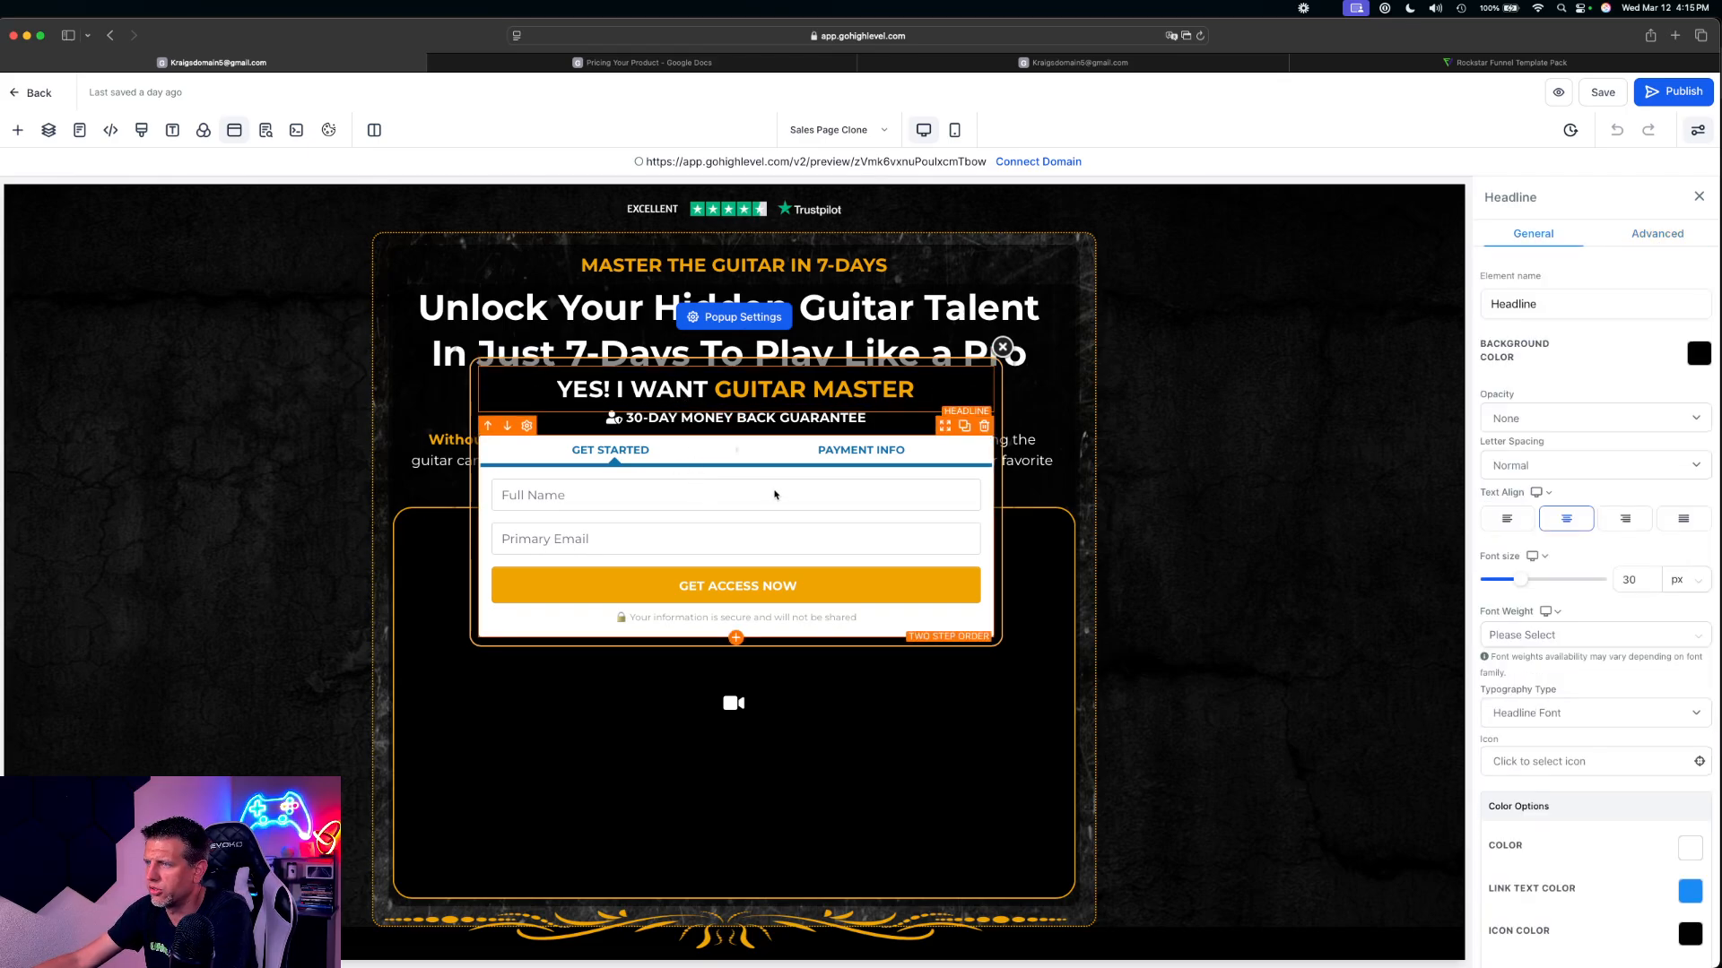
click(1679, 237)
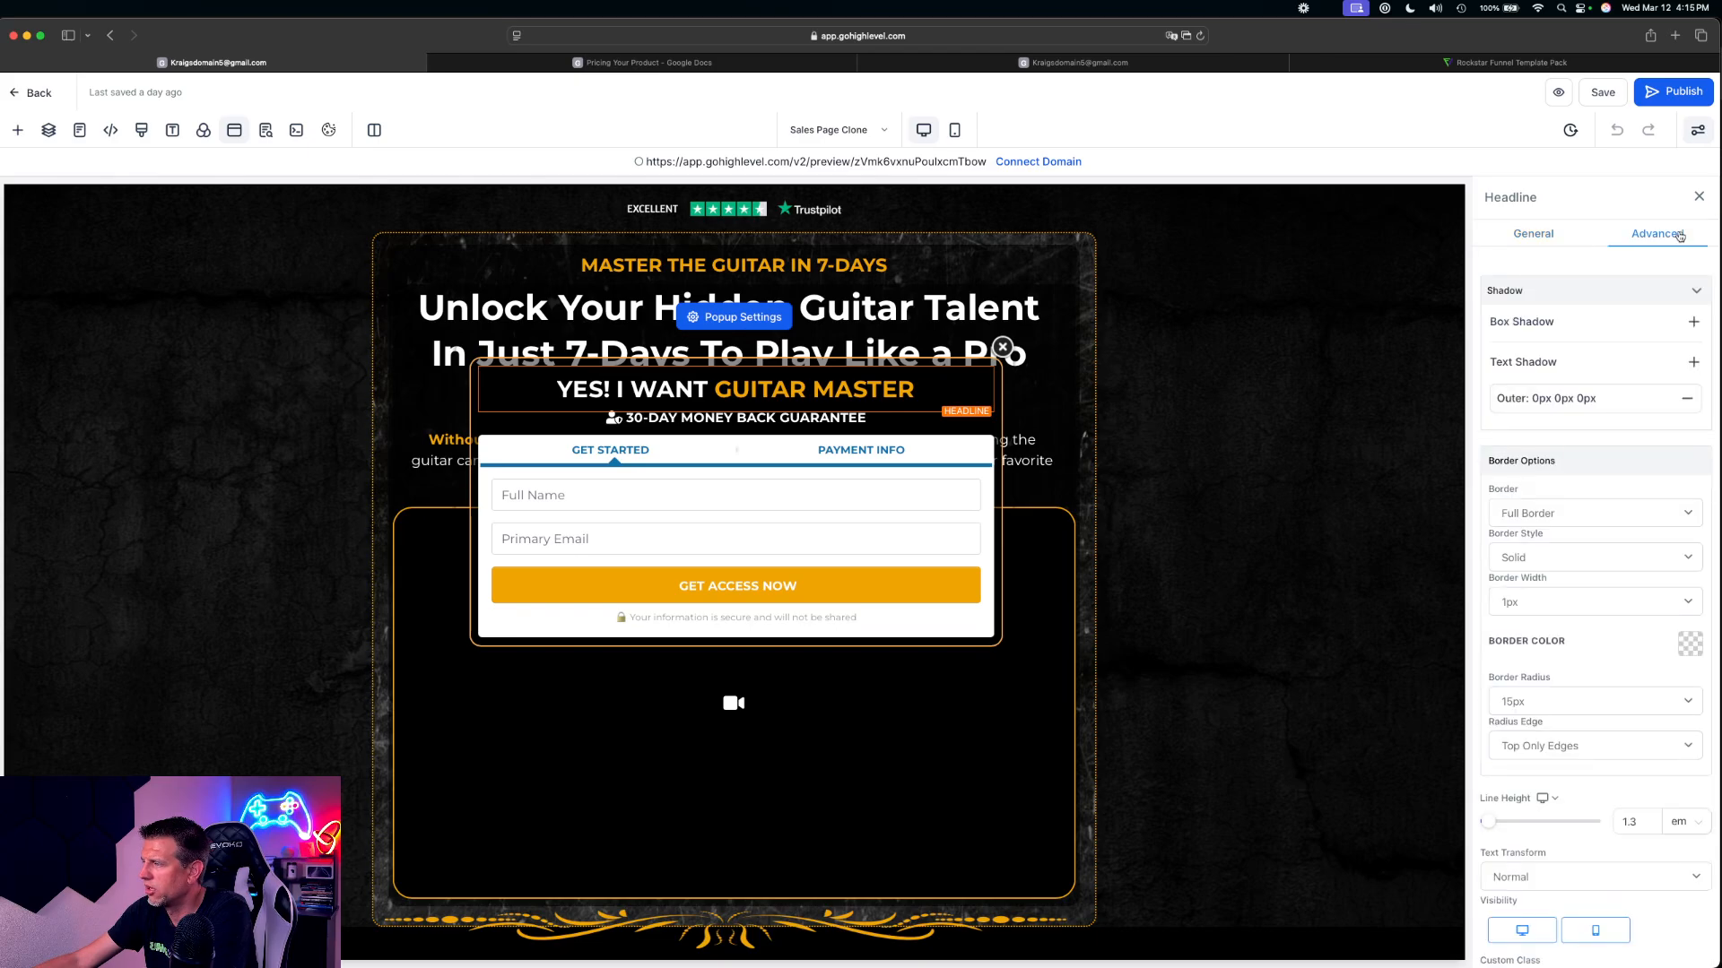
scroll(1613, 448, down, 3)
scroll(1614, 554, up, 3)
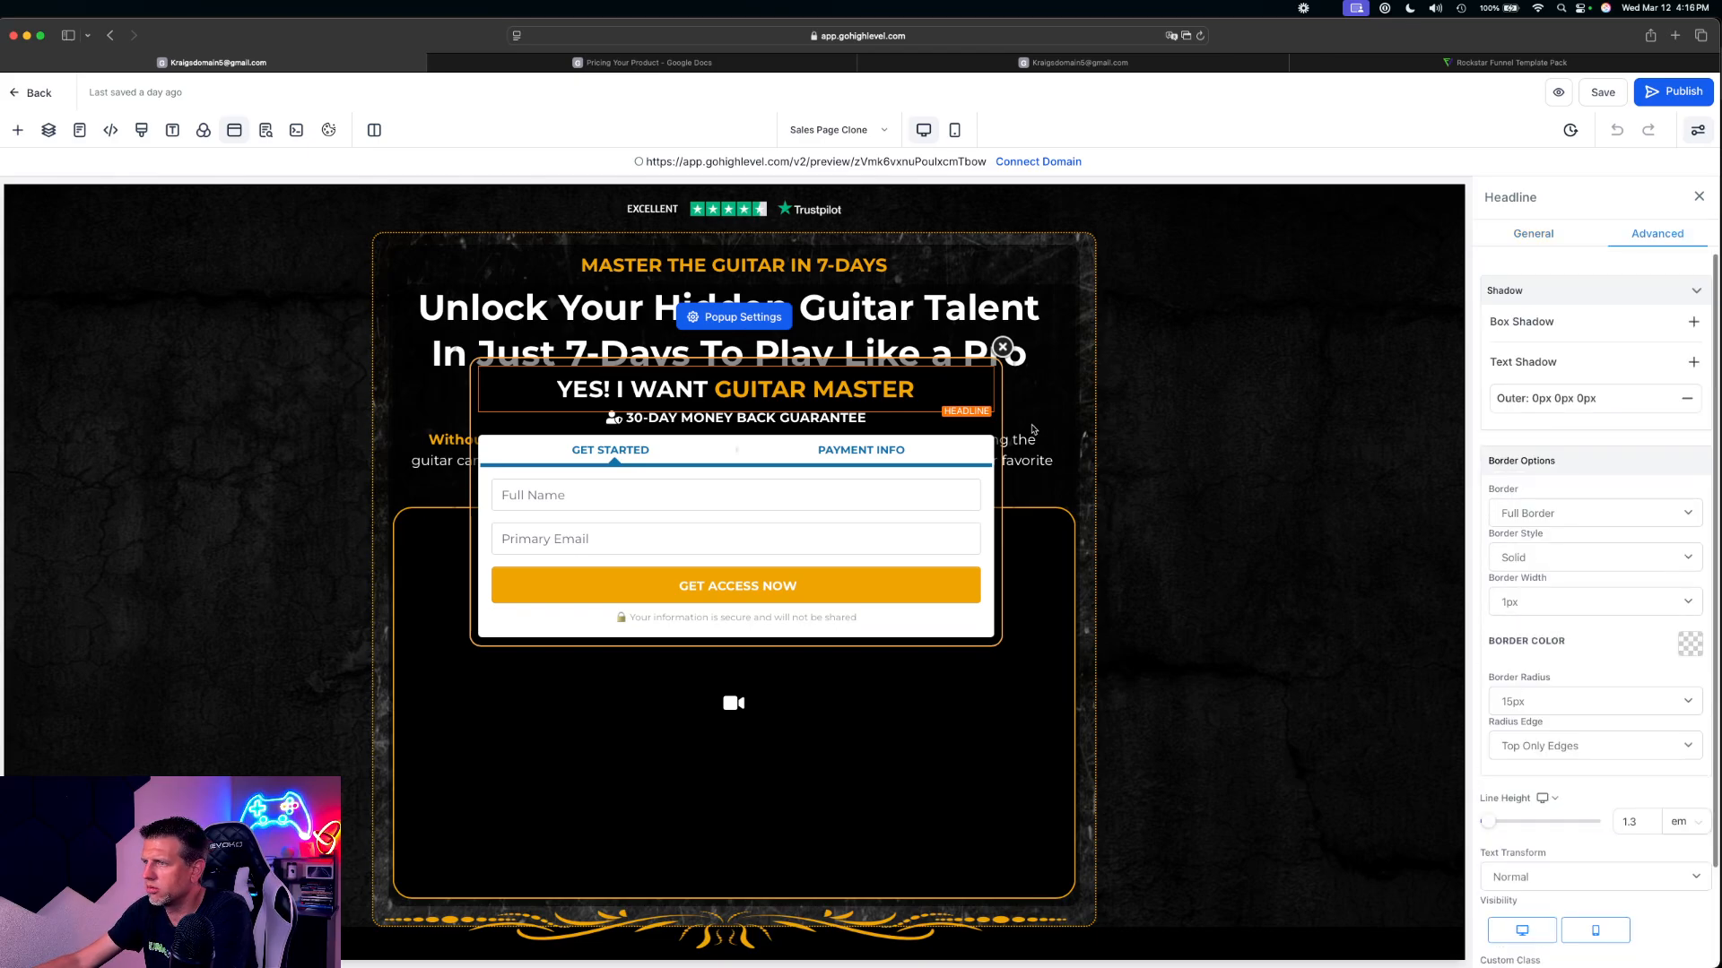
click(1002, 347)
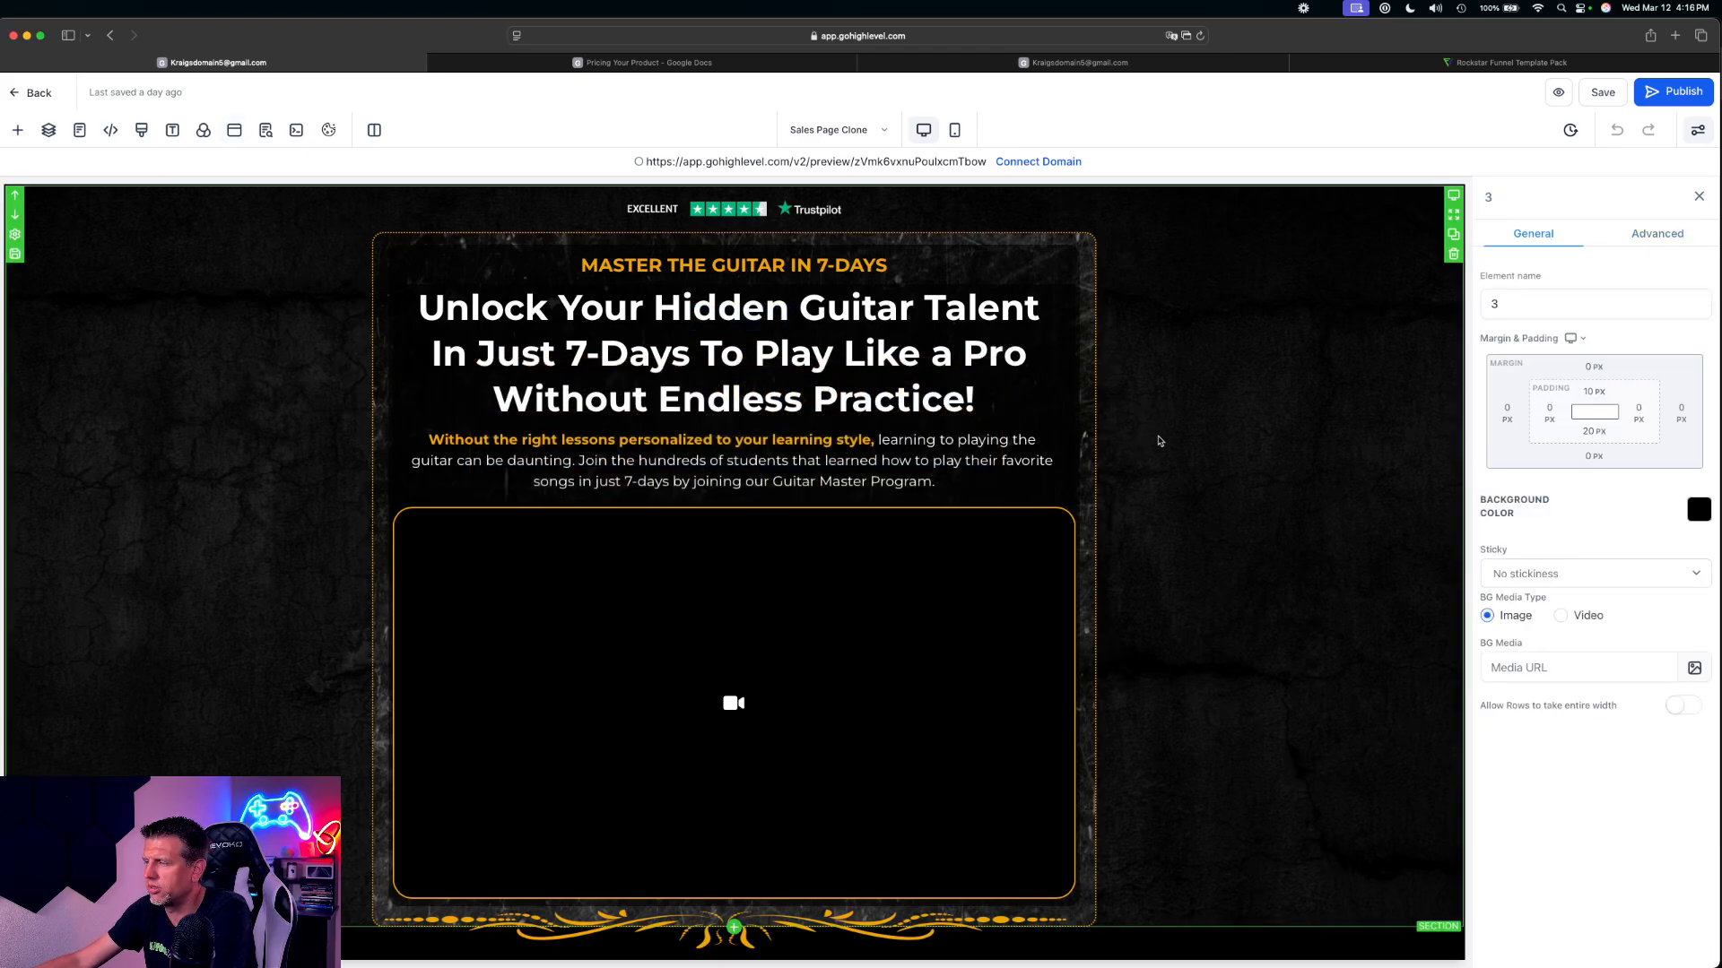
Reopen the sales page popup and examine the Two Step Order form's advanced form, main product and order bump options
scroll(1157, 439, down, 10)
click(232, 130)
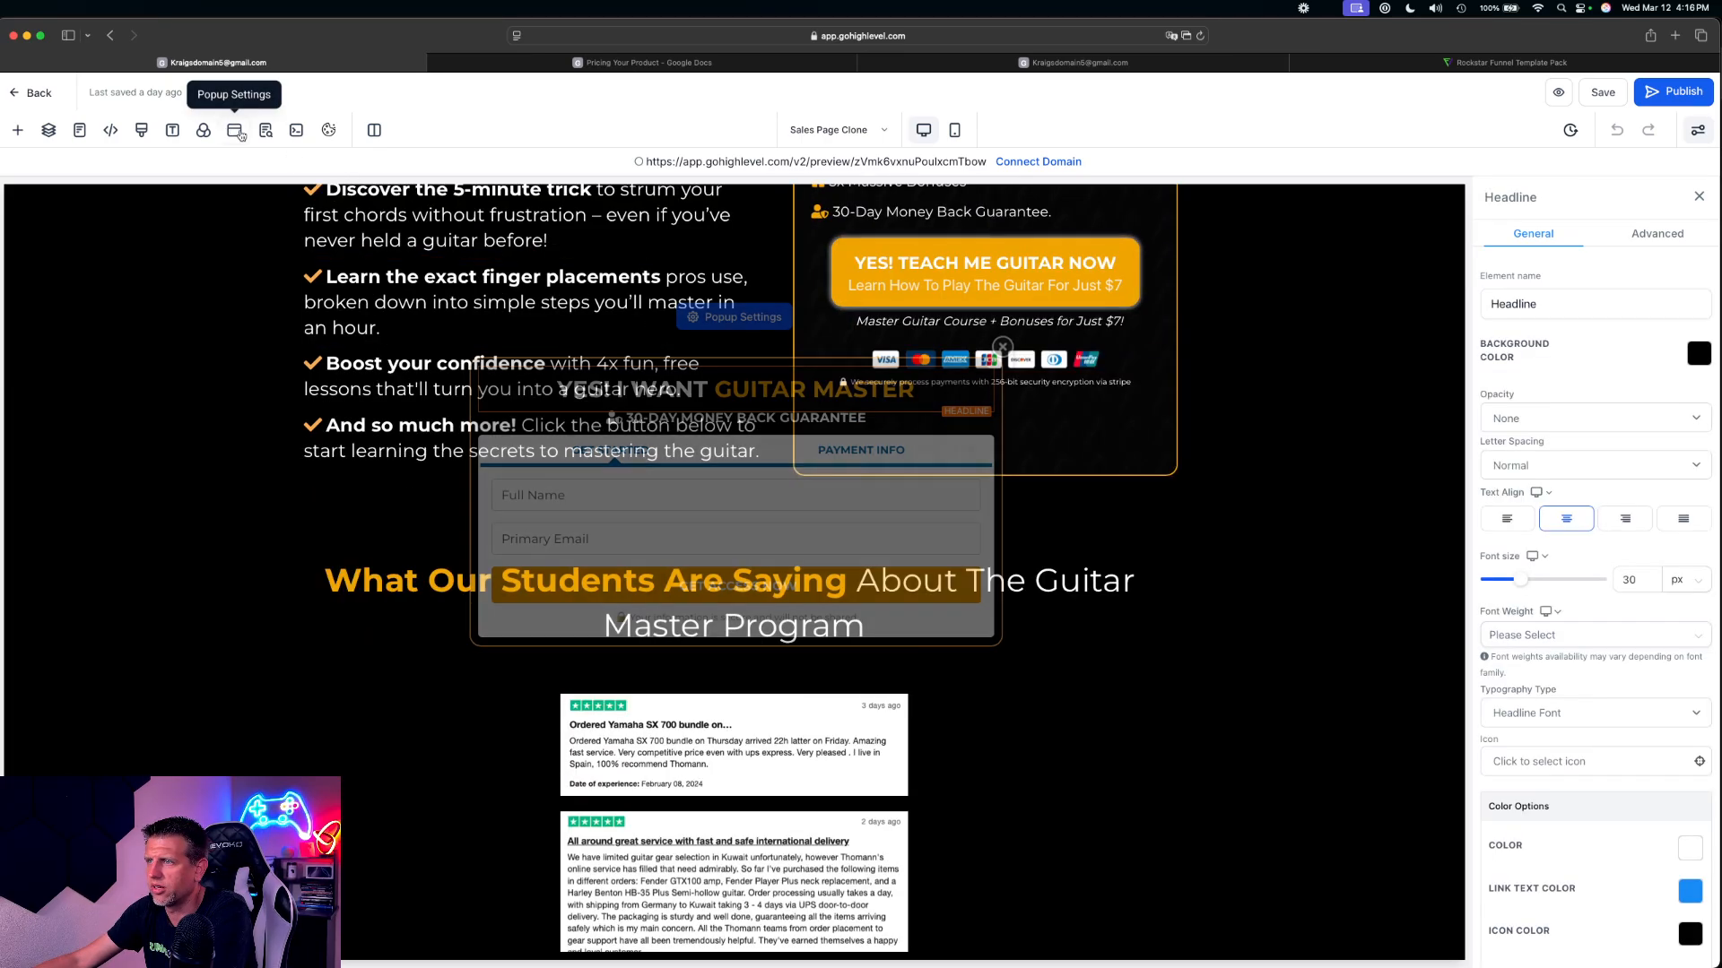
click(762, 594)
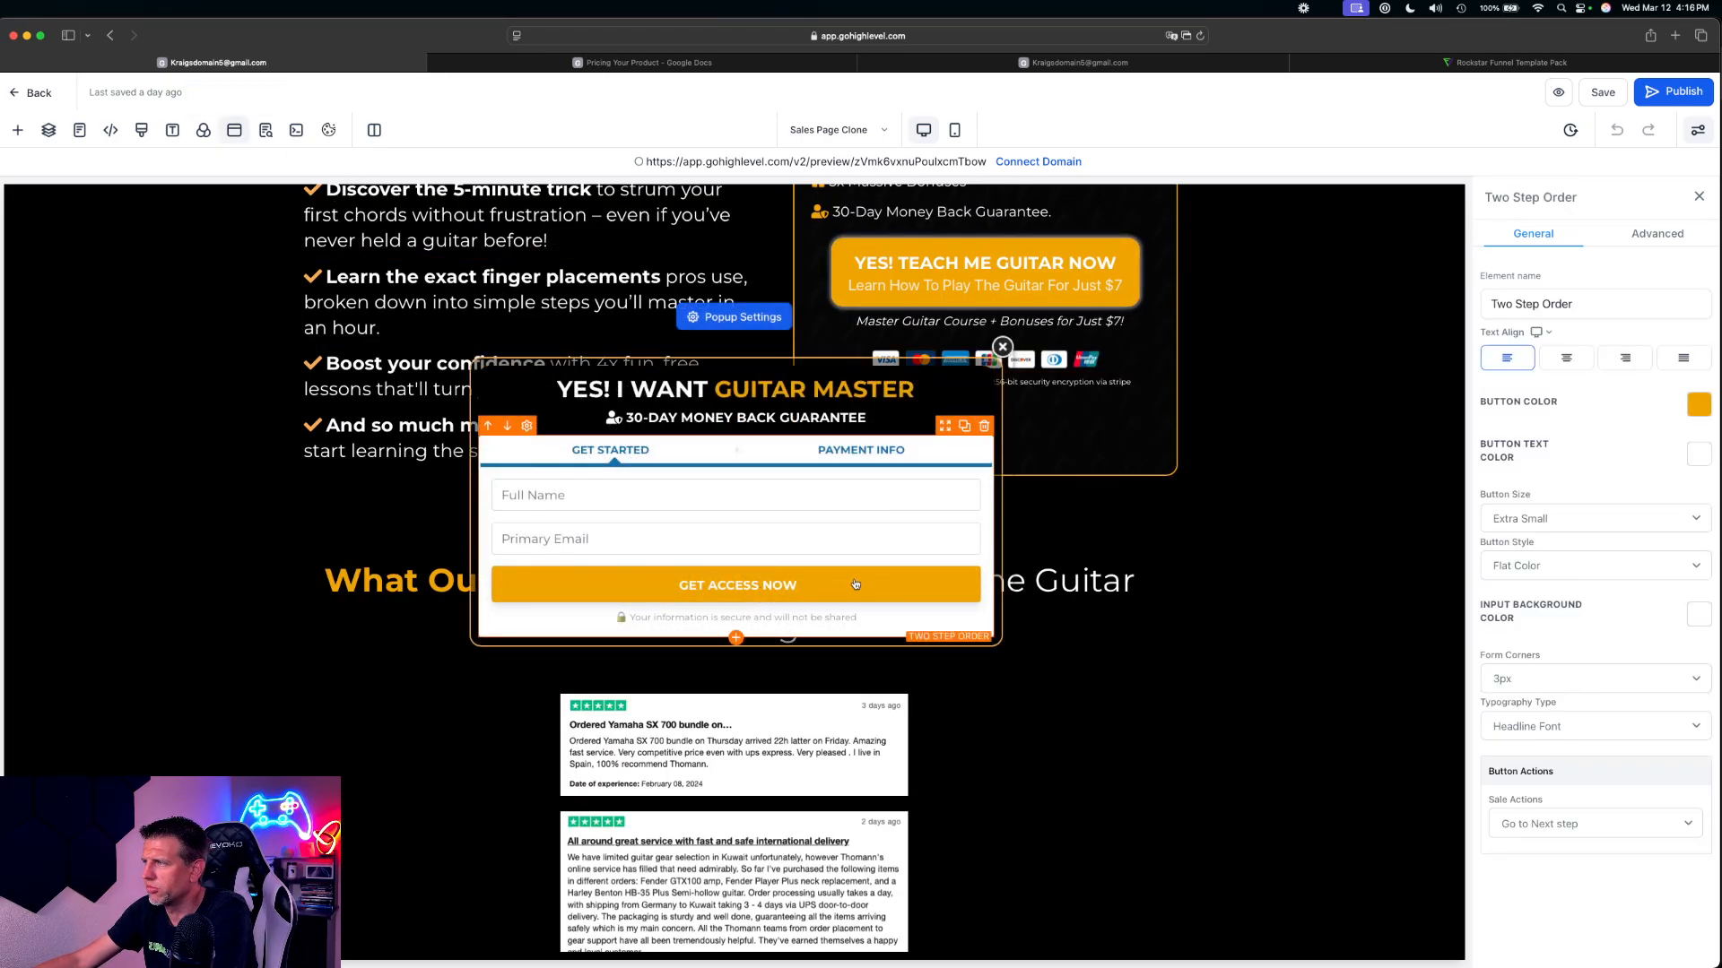
click(1659, 235)
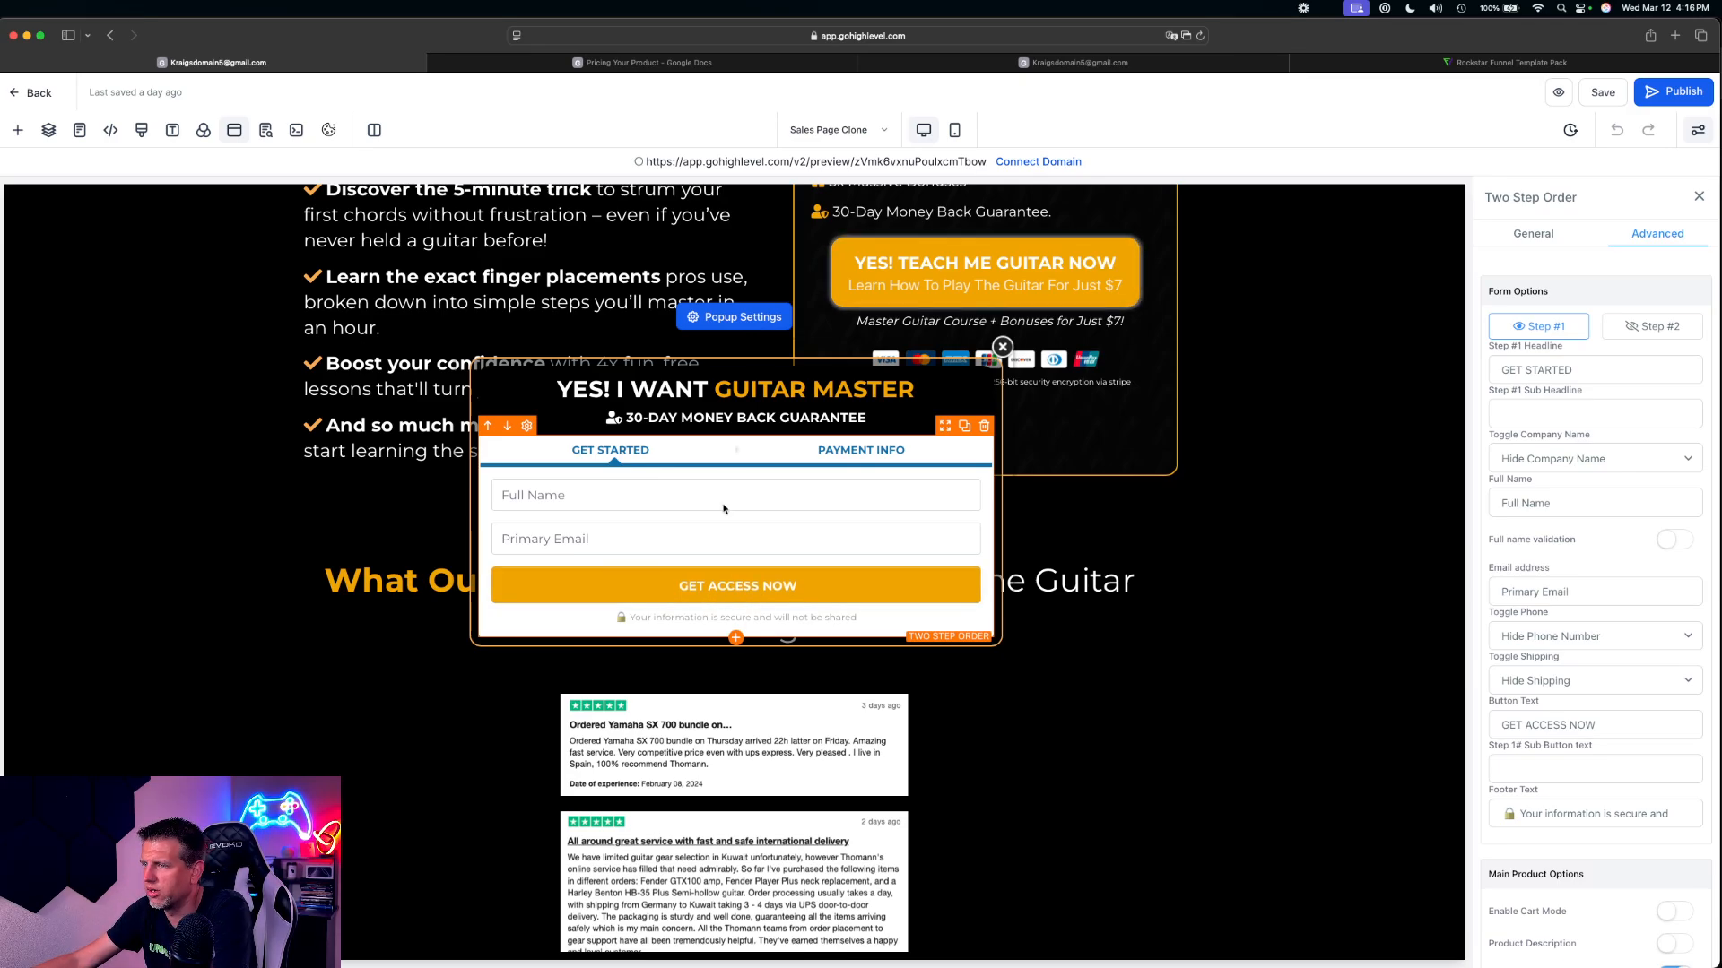
click(746, 395)
click(752, 590)
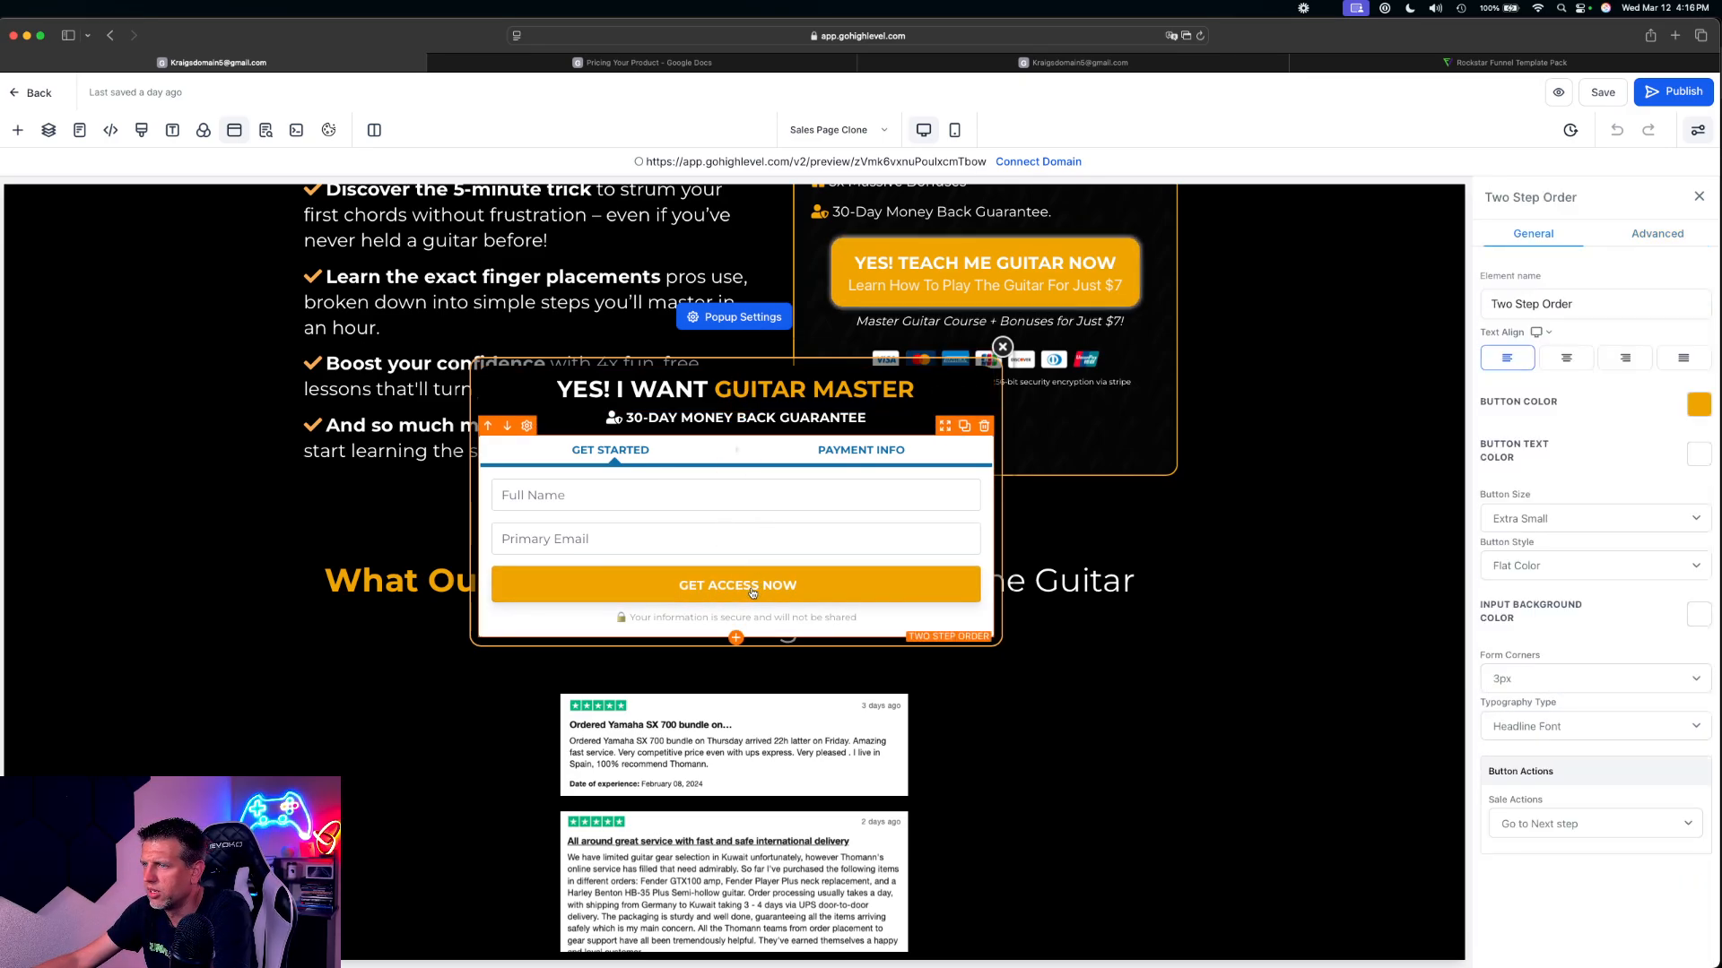
click(1658, 235)
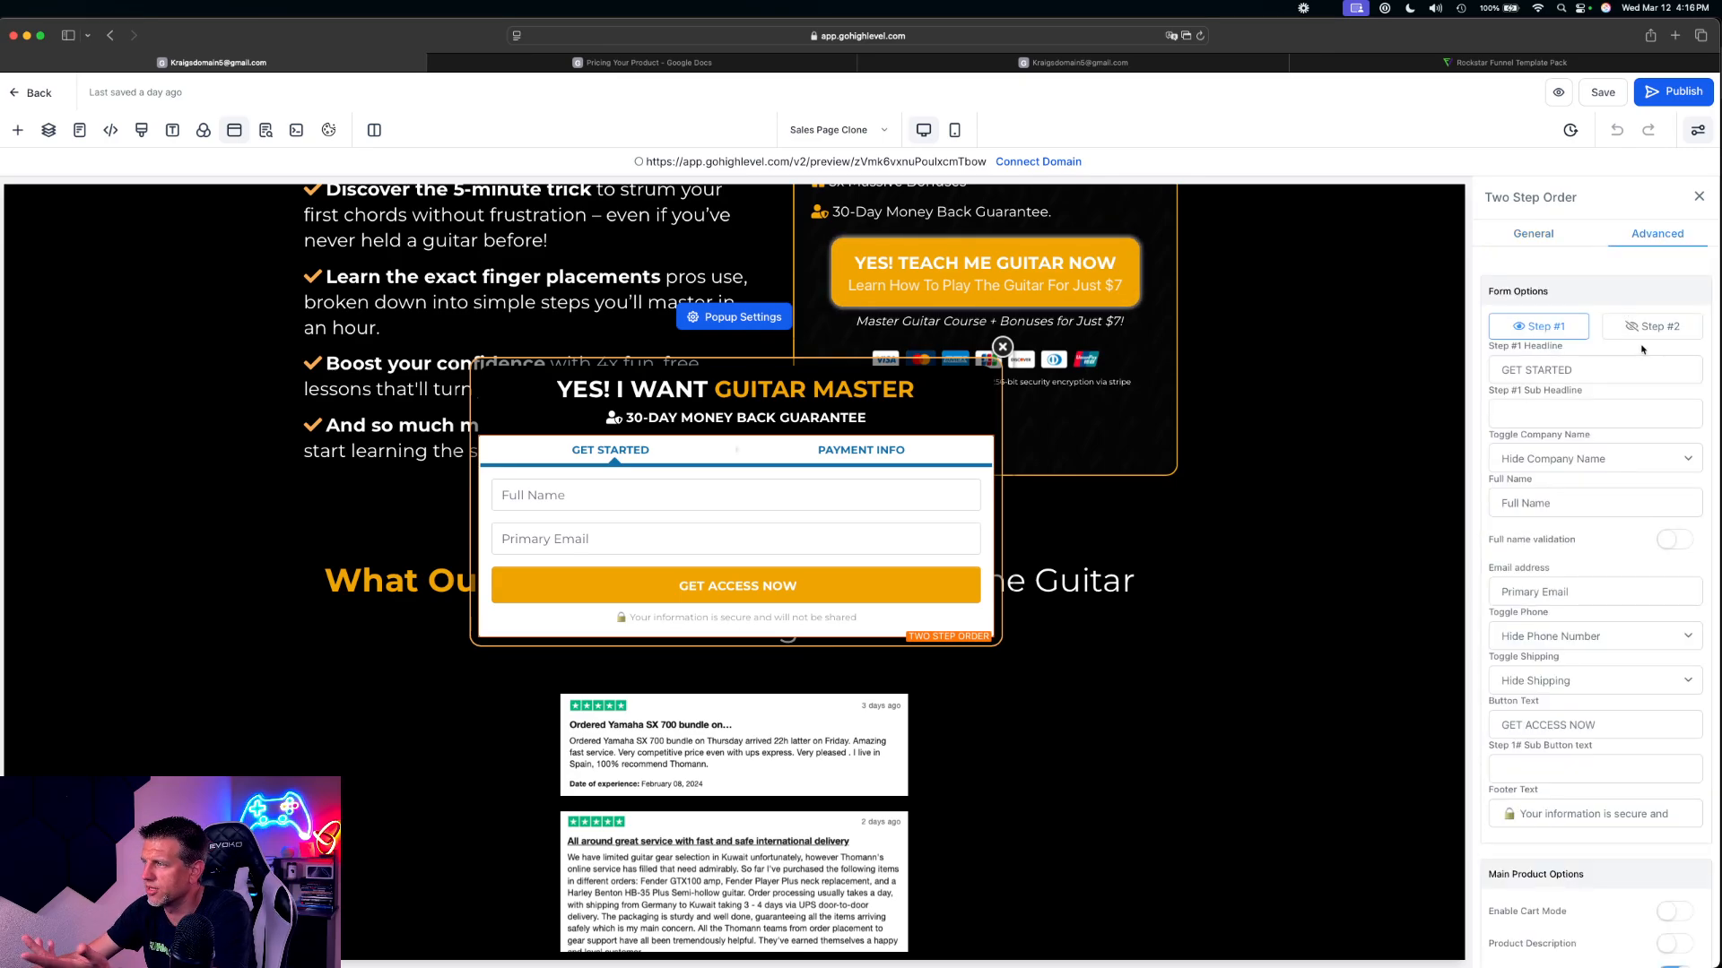
scroll(1616, 379, down, 8)
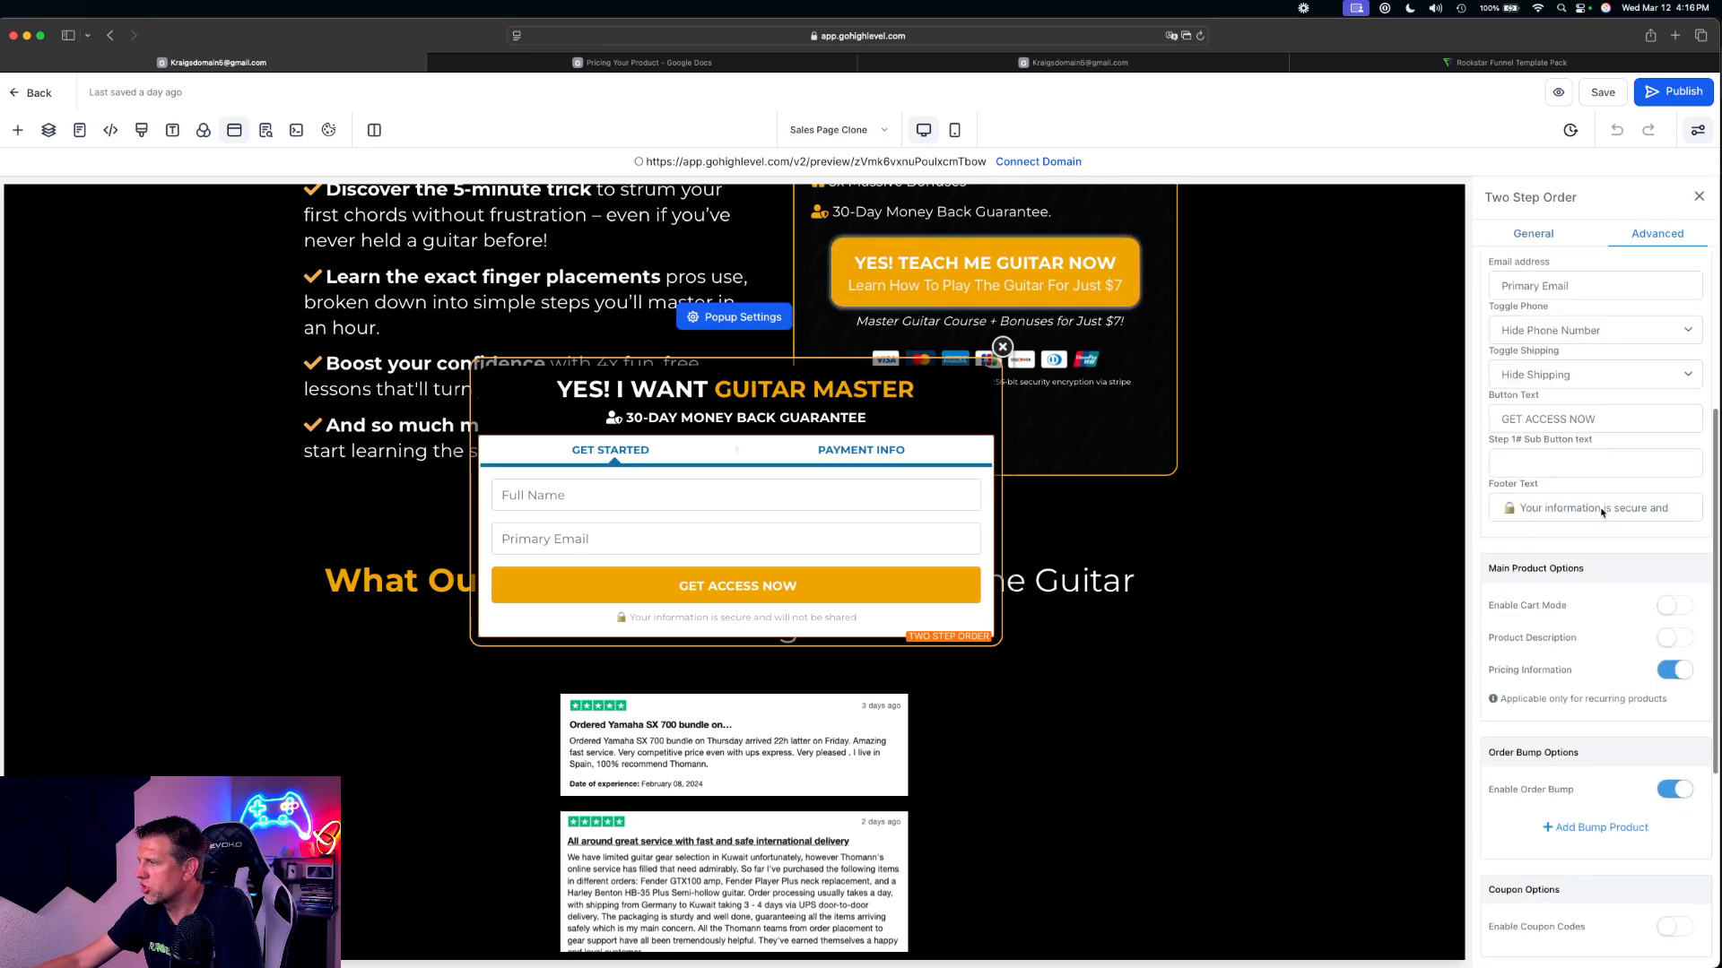
scroll(1605, 538, up, 4)
scroll(1560, 278, up, 4)
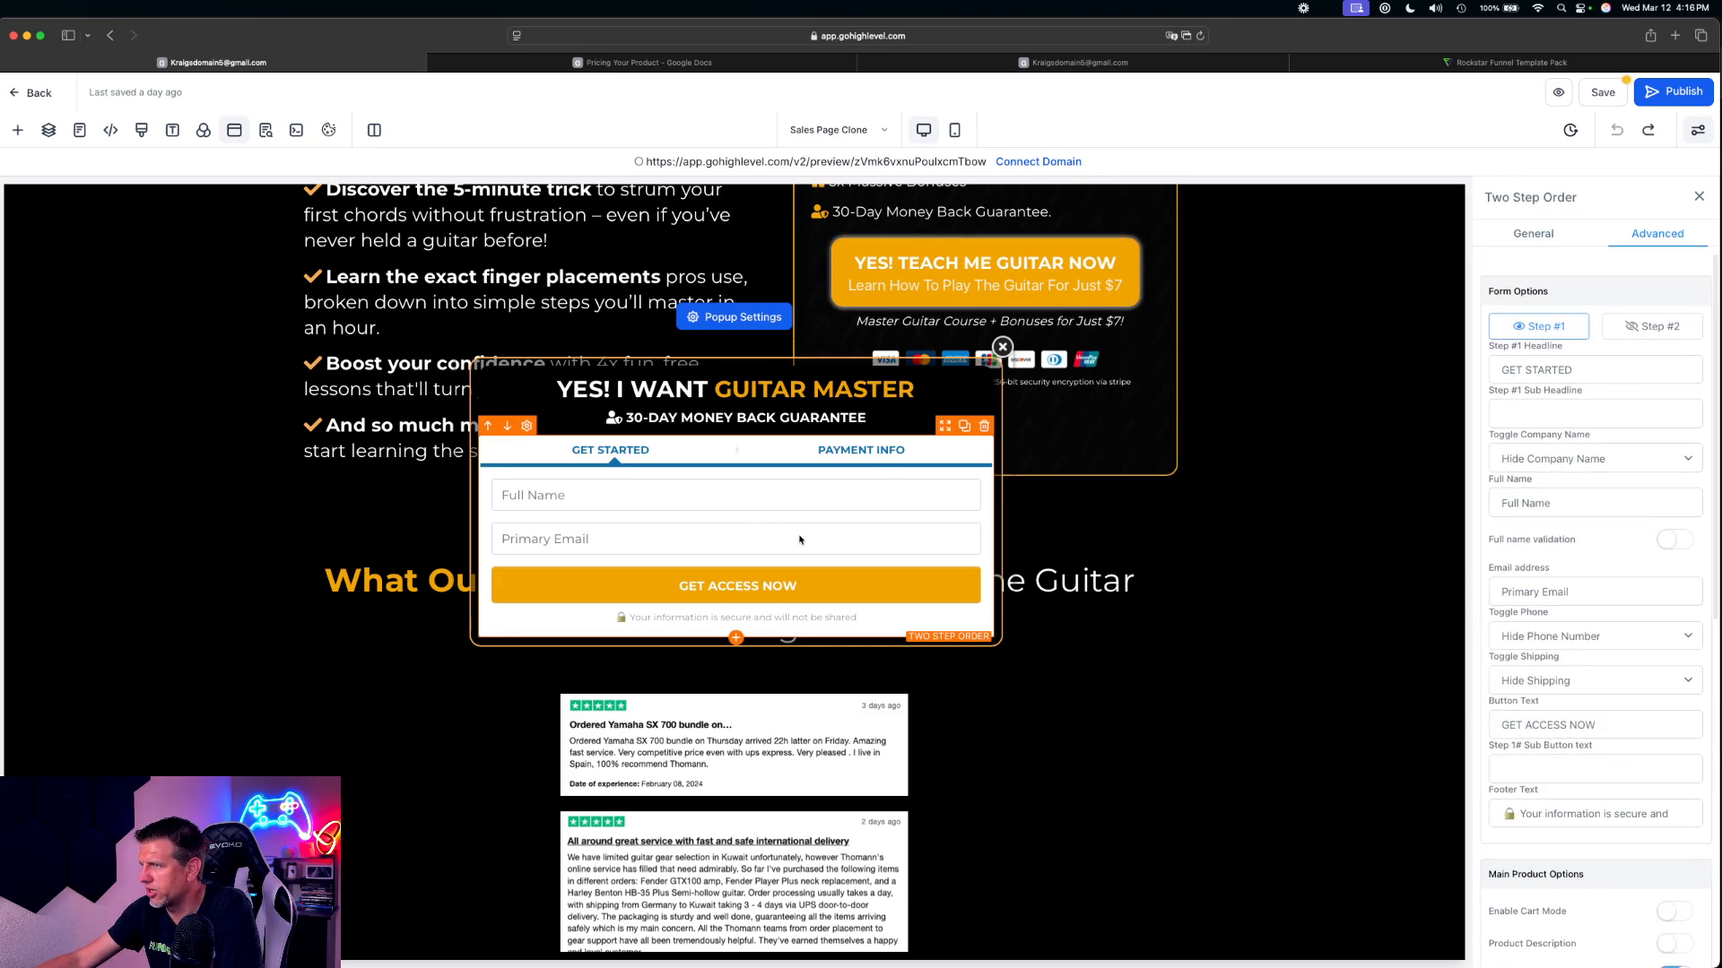
Start a new bump product entry in the Two Step Order form's order bump options
scroll(1605, 425, down, 4)
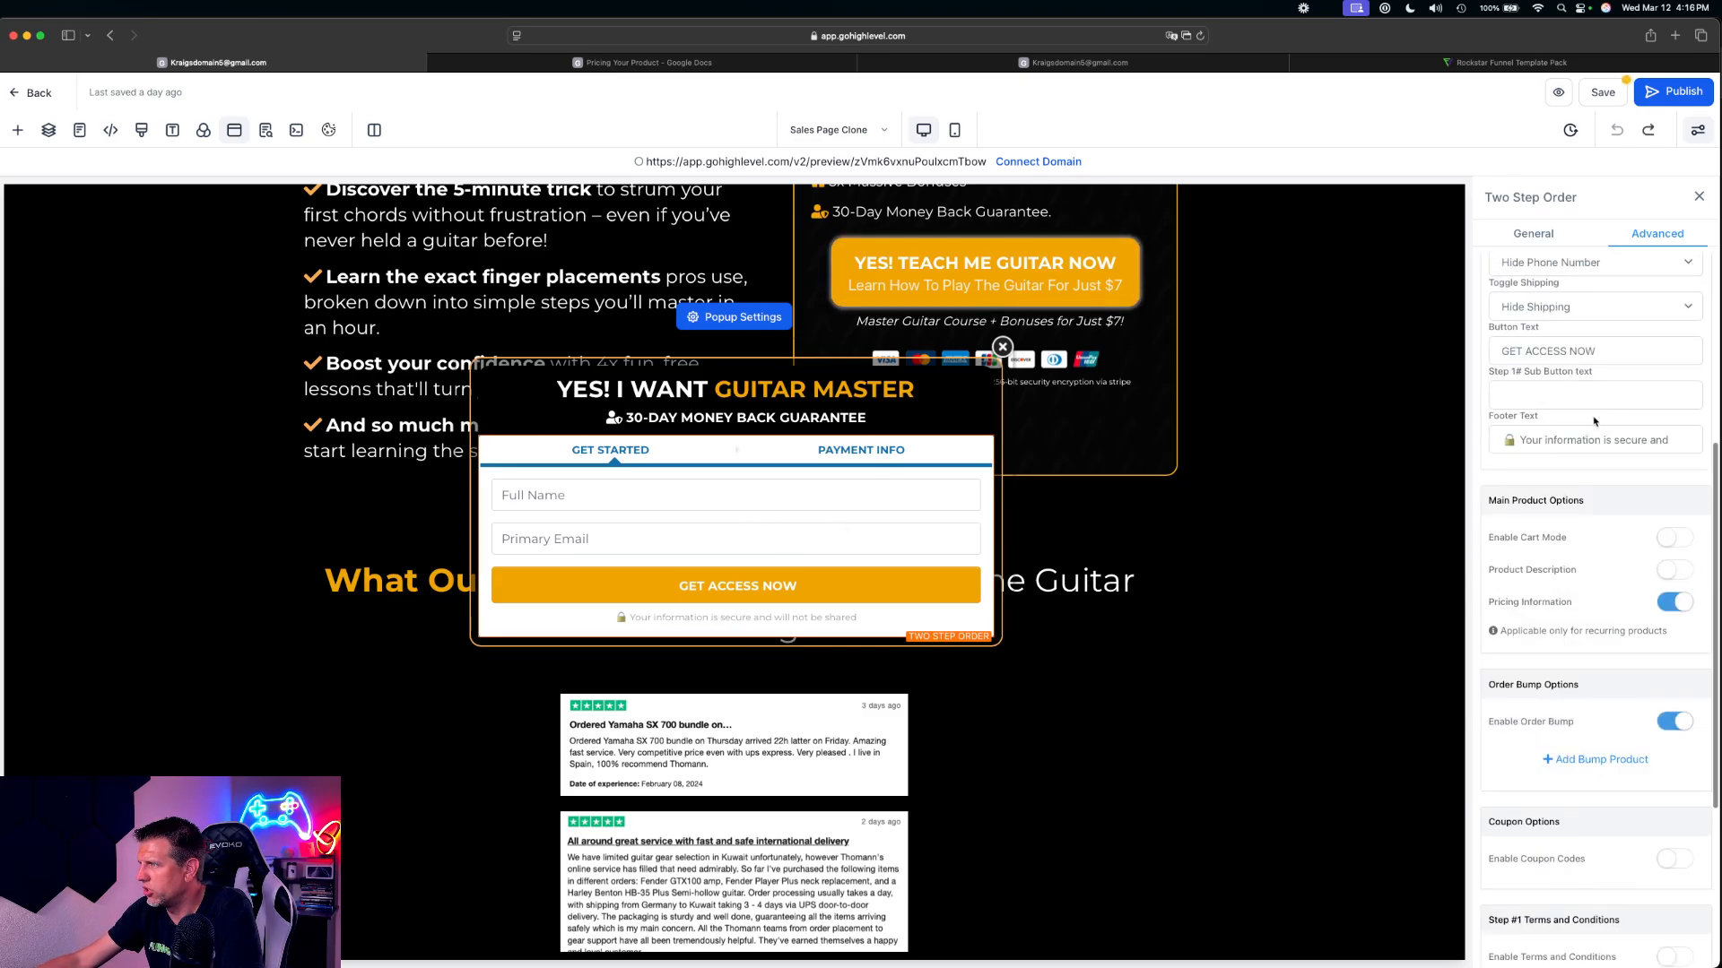
scroll(1578, 609, down, 2)
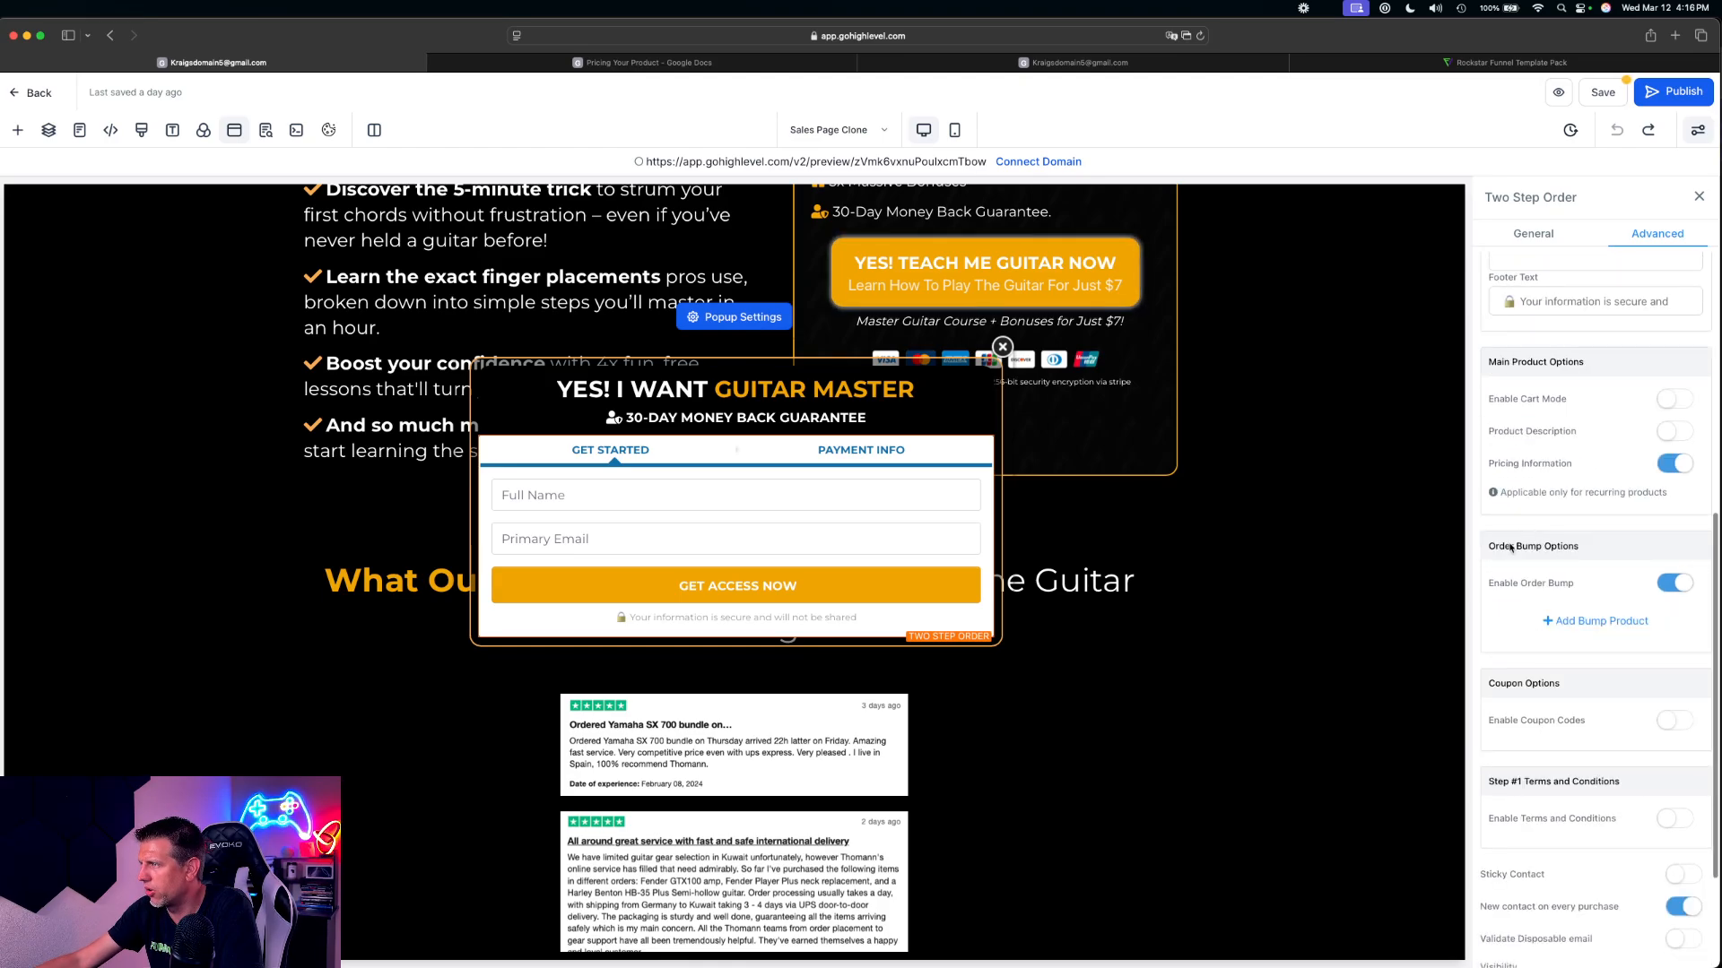
drag(1494, 550, 1587, 554)
click(1595, 551)
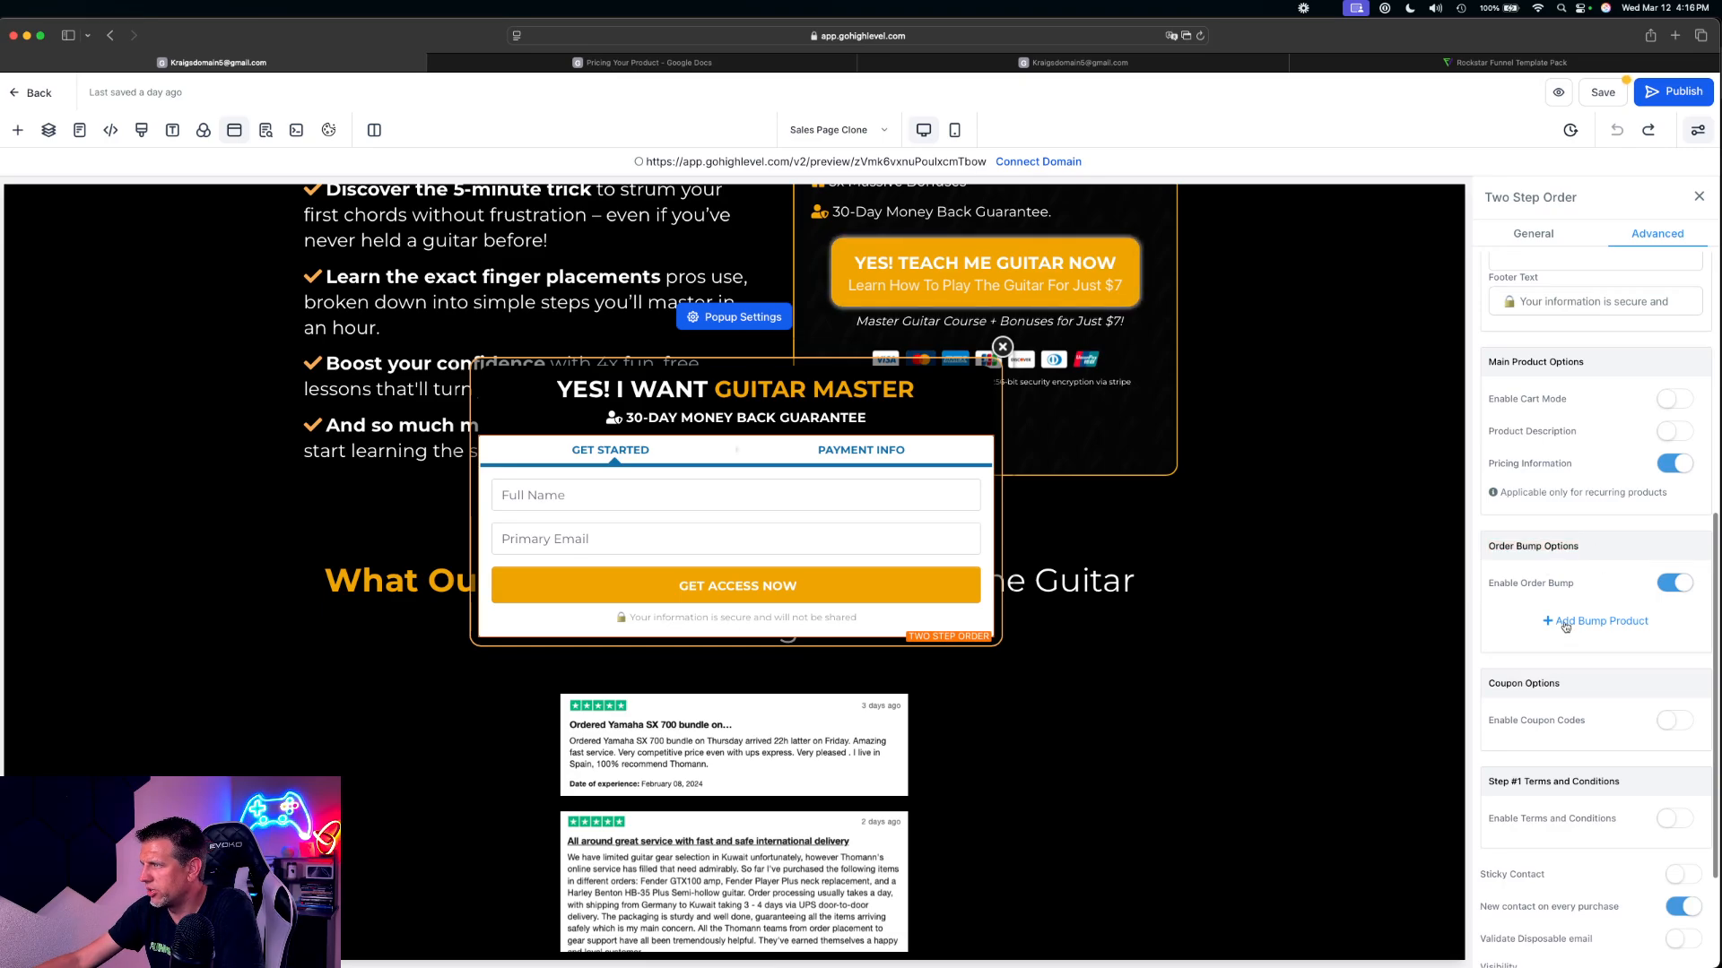
click(1602, 622)
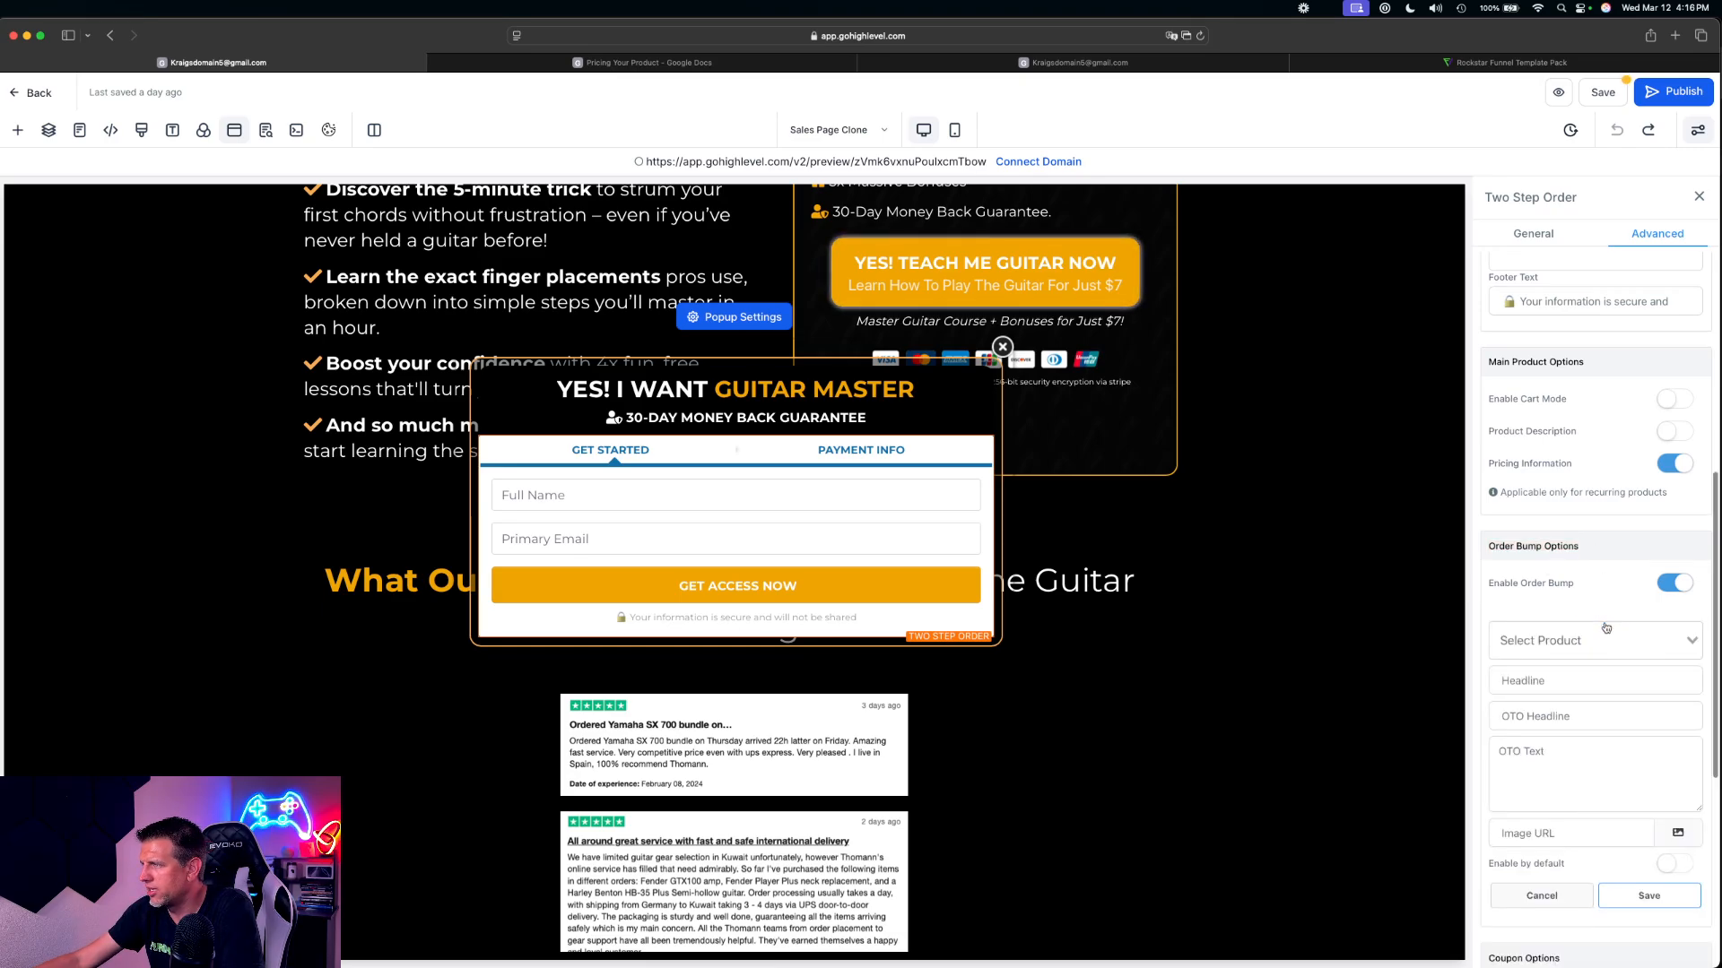
scroll(1587, 574, down, 3)
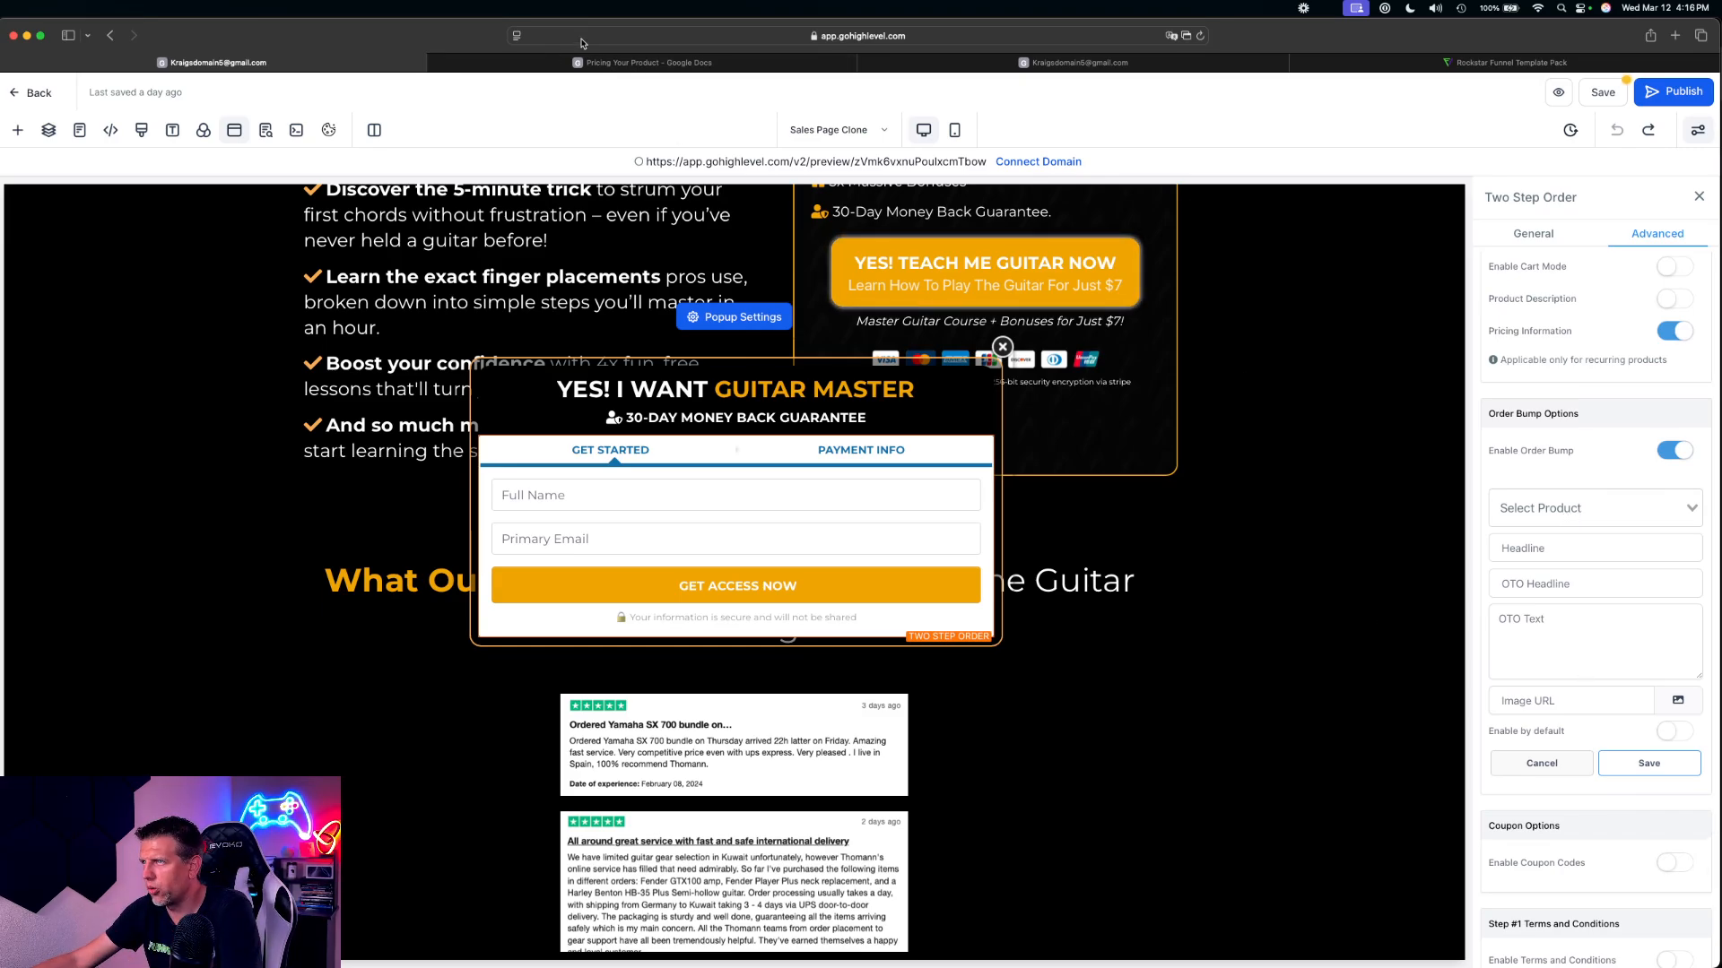
Switch to the Pricing Your Product document in Google Docs and insert two blank lines below Bump 1's (20%) line
click(649, 63)
click(546, 503)
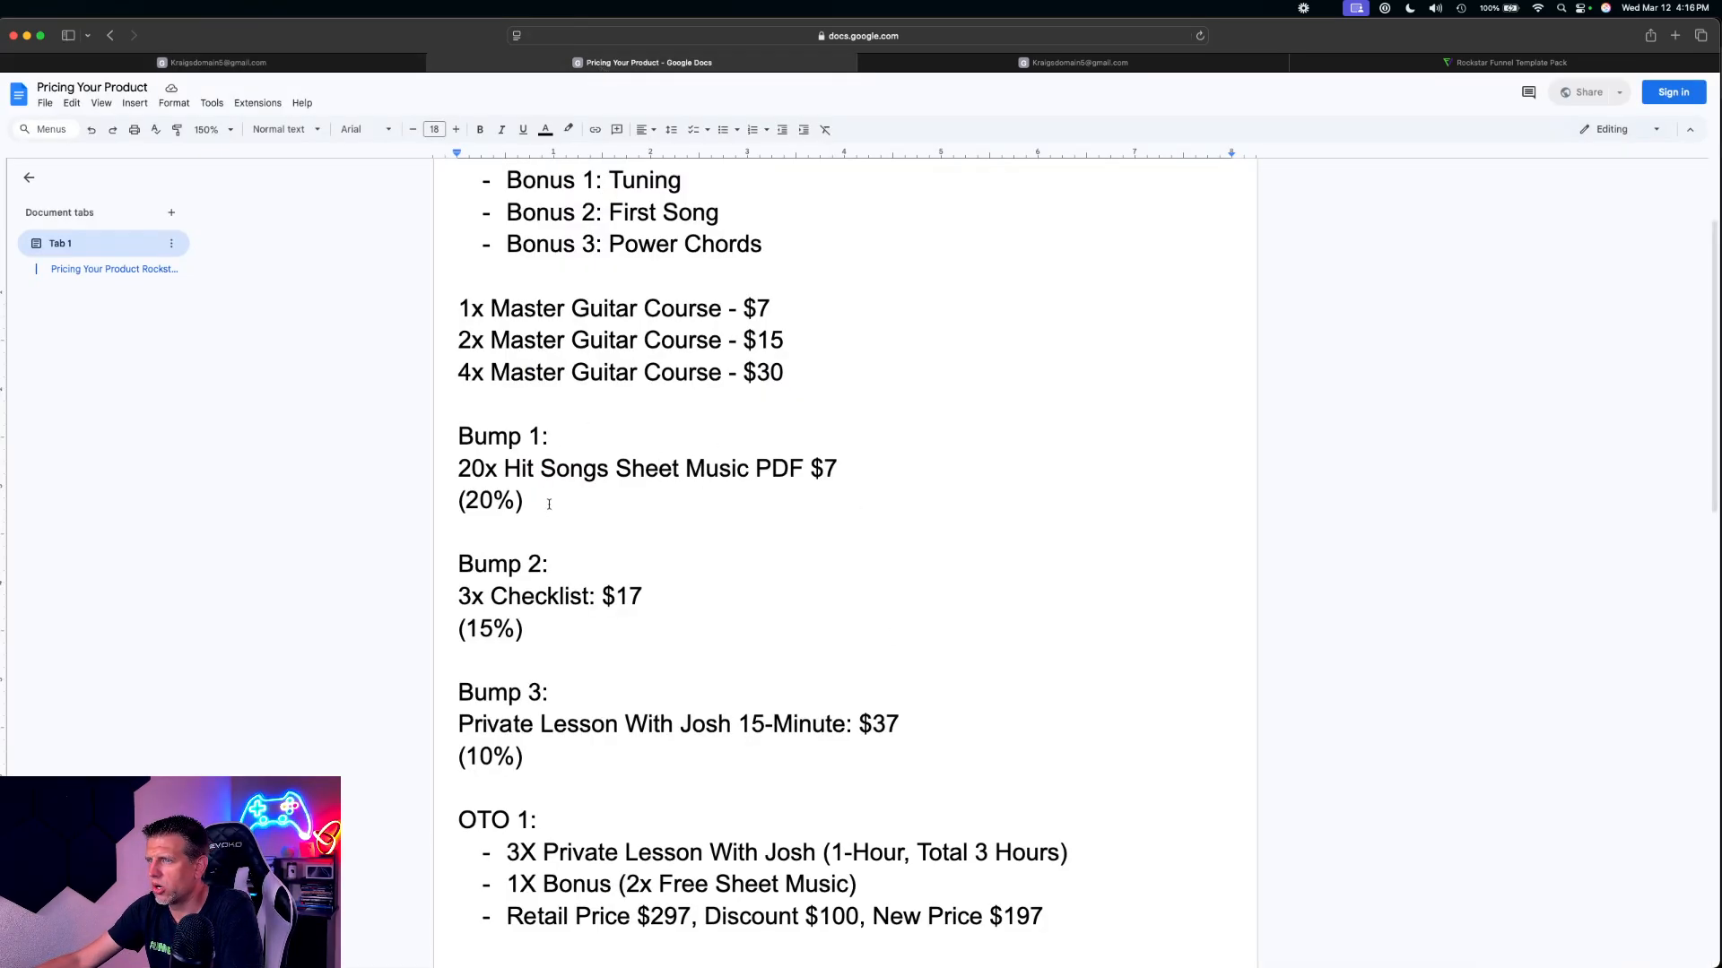
key(Return)
key(Return)
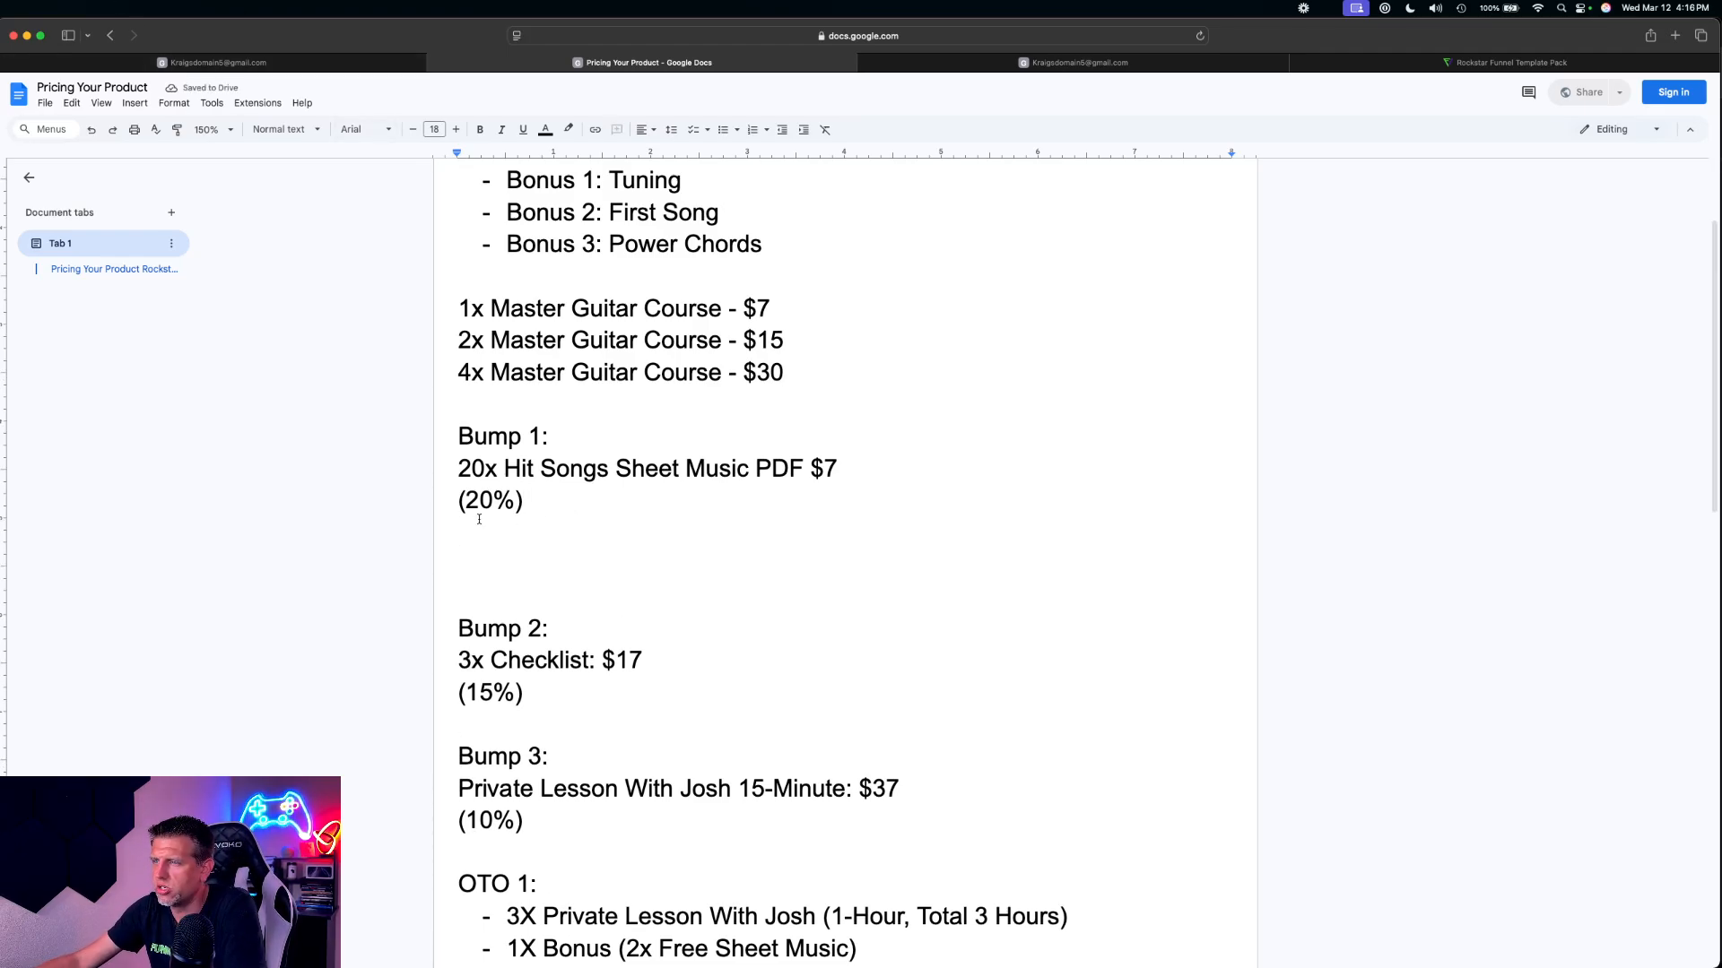
scroll(469, 642, up, 1)
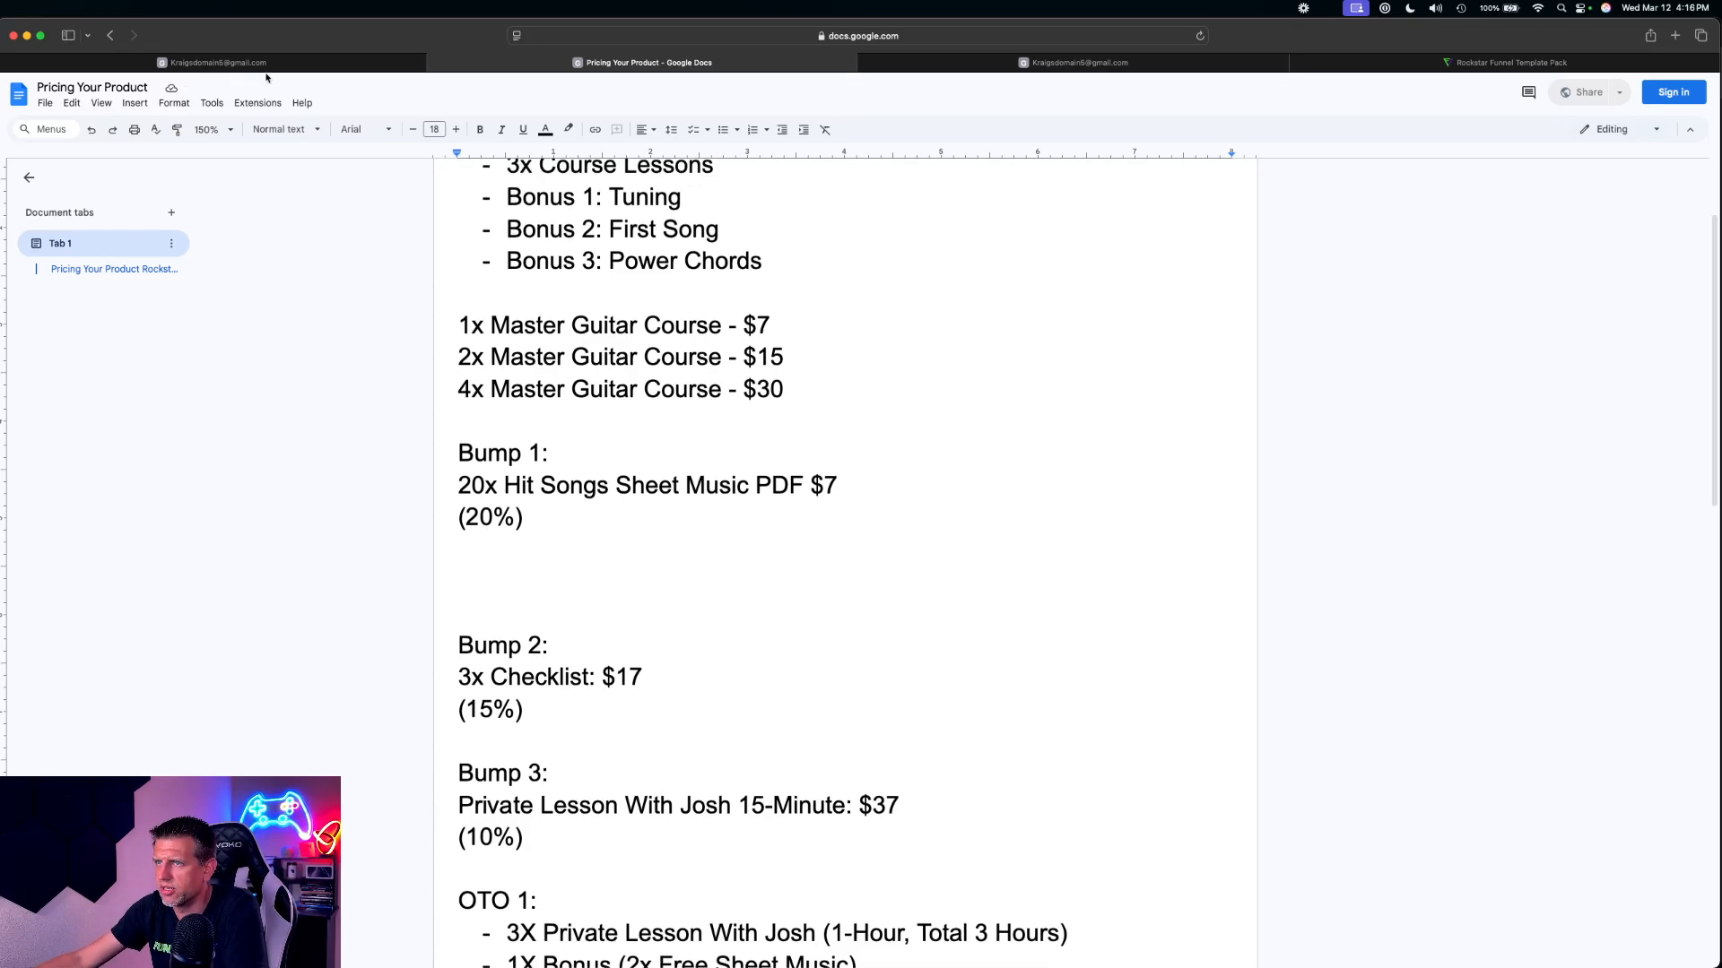
Return to the HighLevel sales page editor and choose 20x Hit Songs Sheet Music as the bump product
click(295, 60)
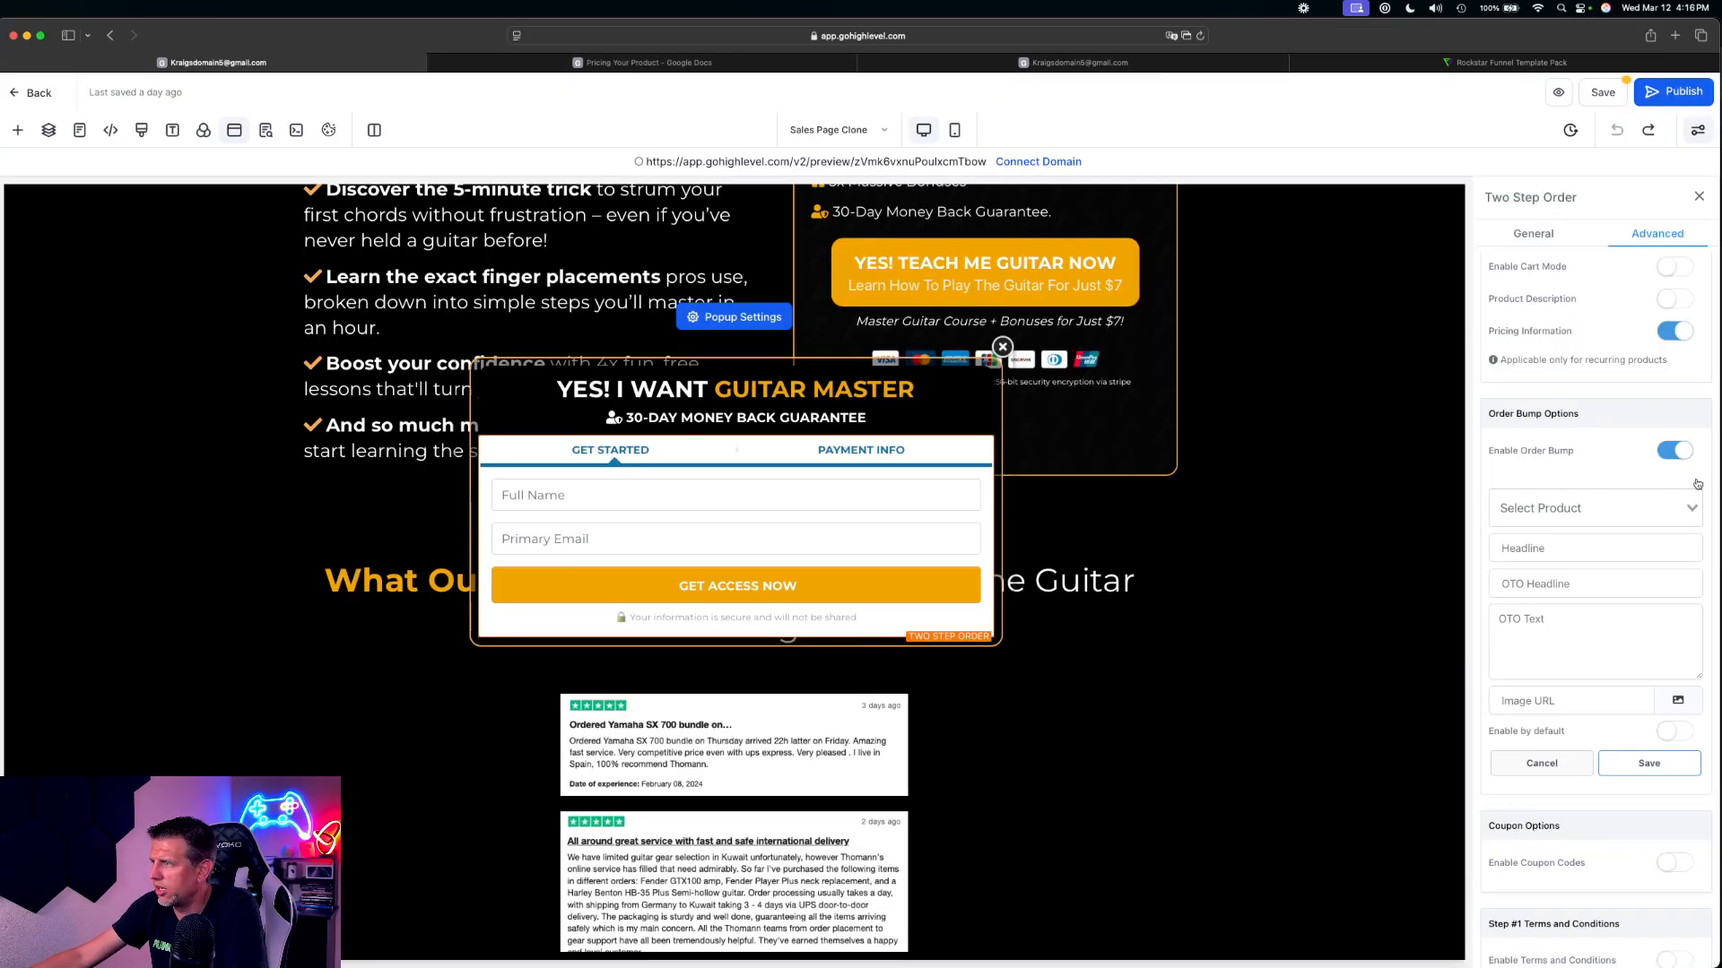
click(1553, 507)
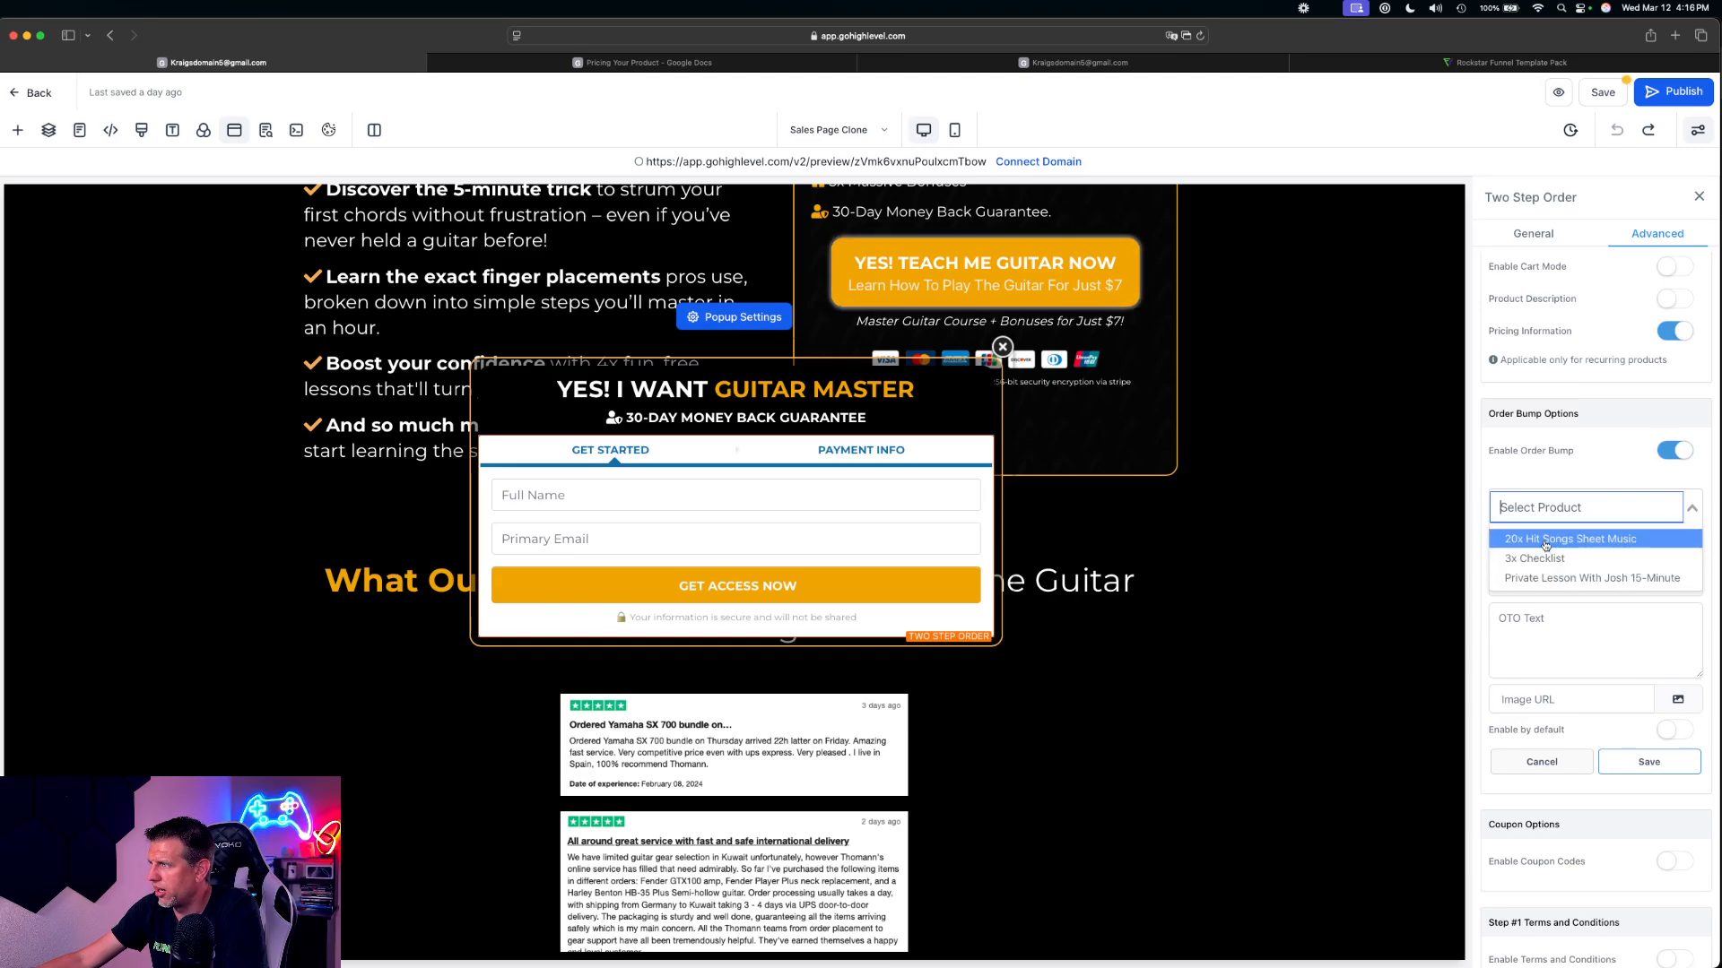
click(1543, 538)
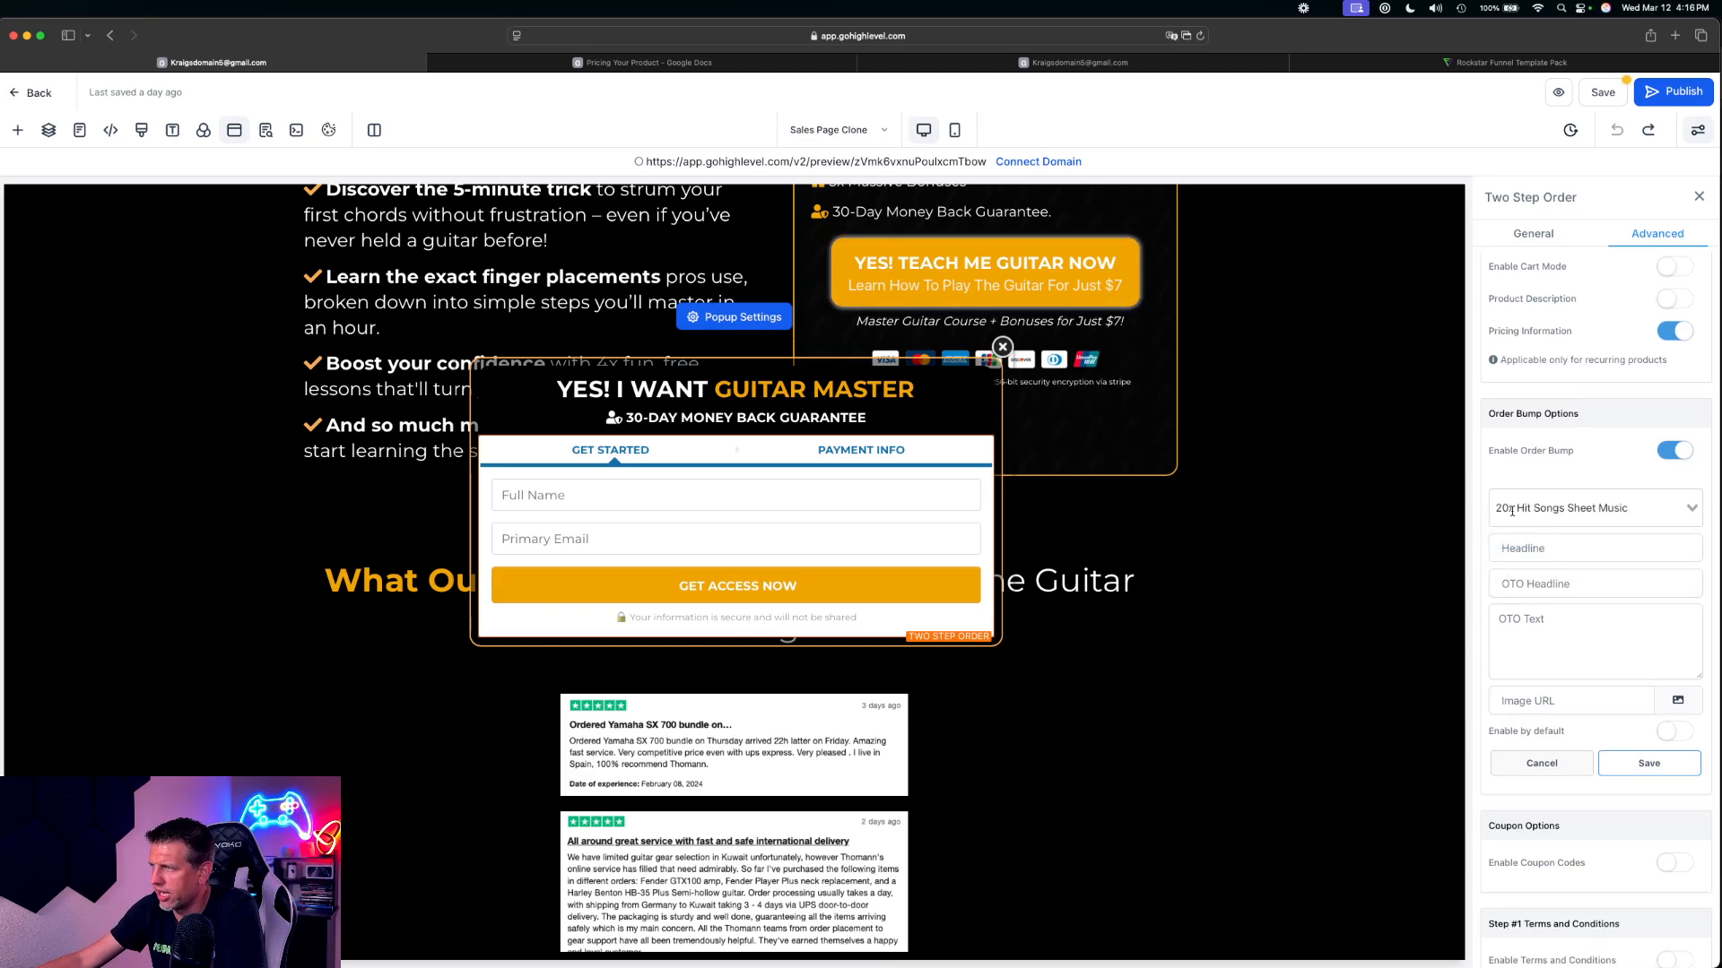
Examine the bump product's headline, OTO headline and OTO text fields, and check Bump 1 in the Google Docs pricing document
click(1543, 548)
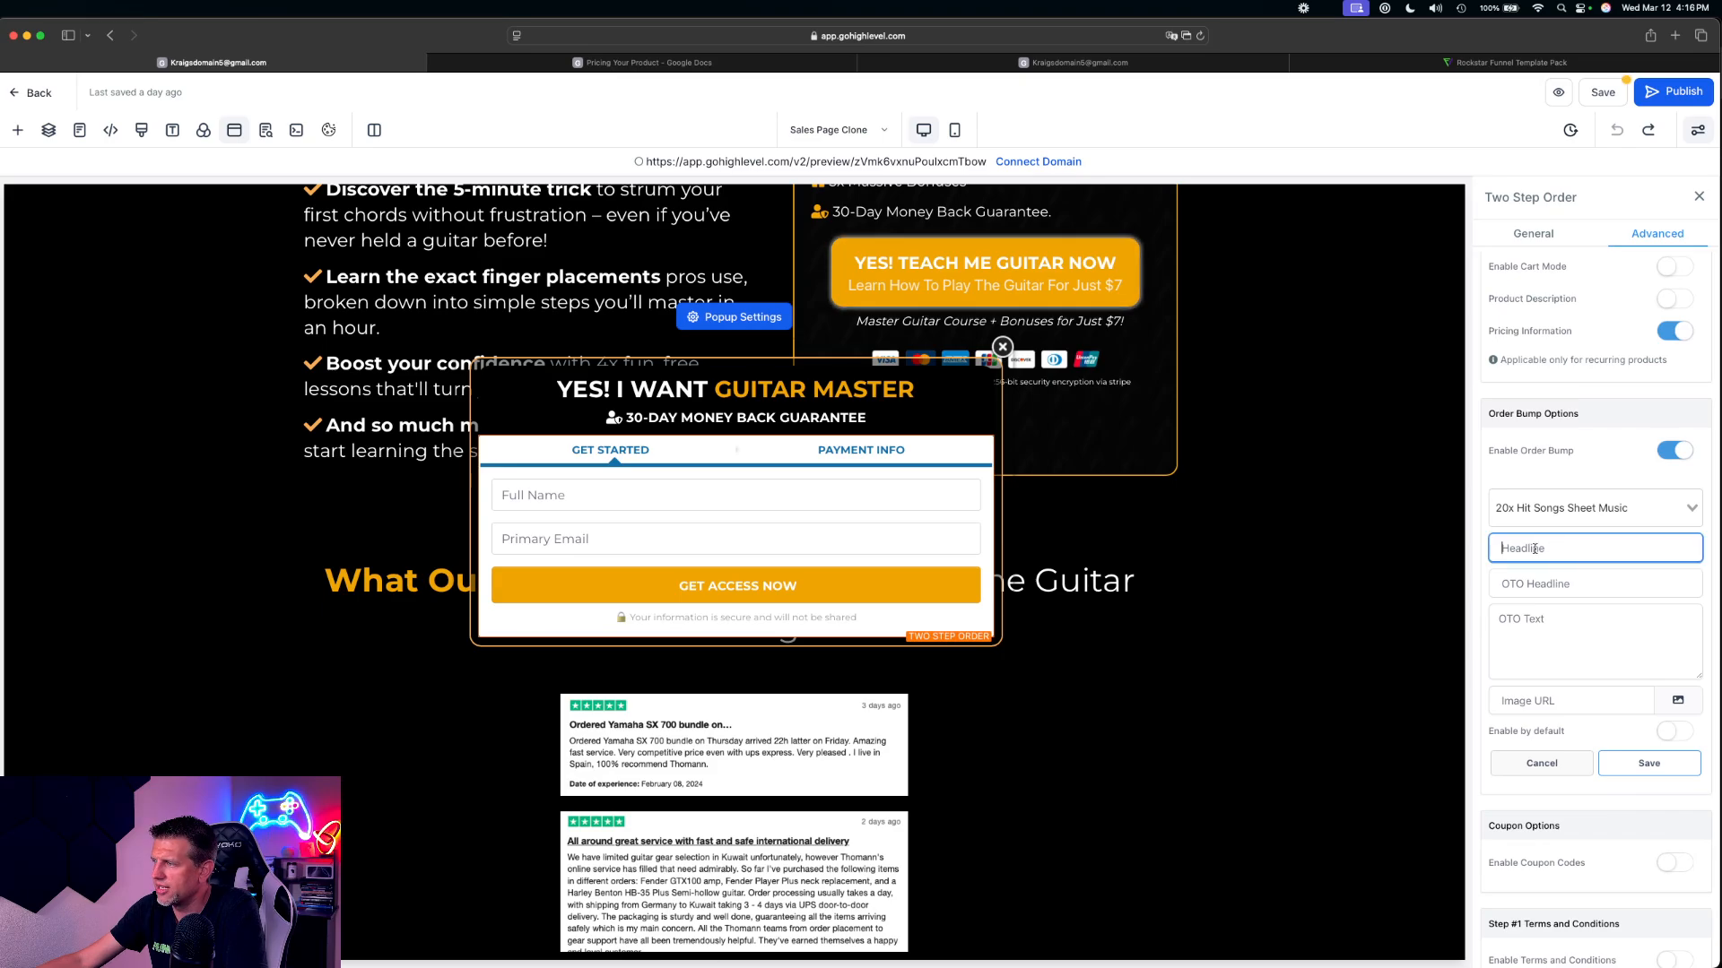
click(1544, 584)
click(1541, 628)
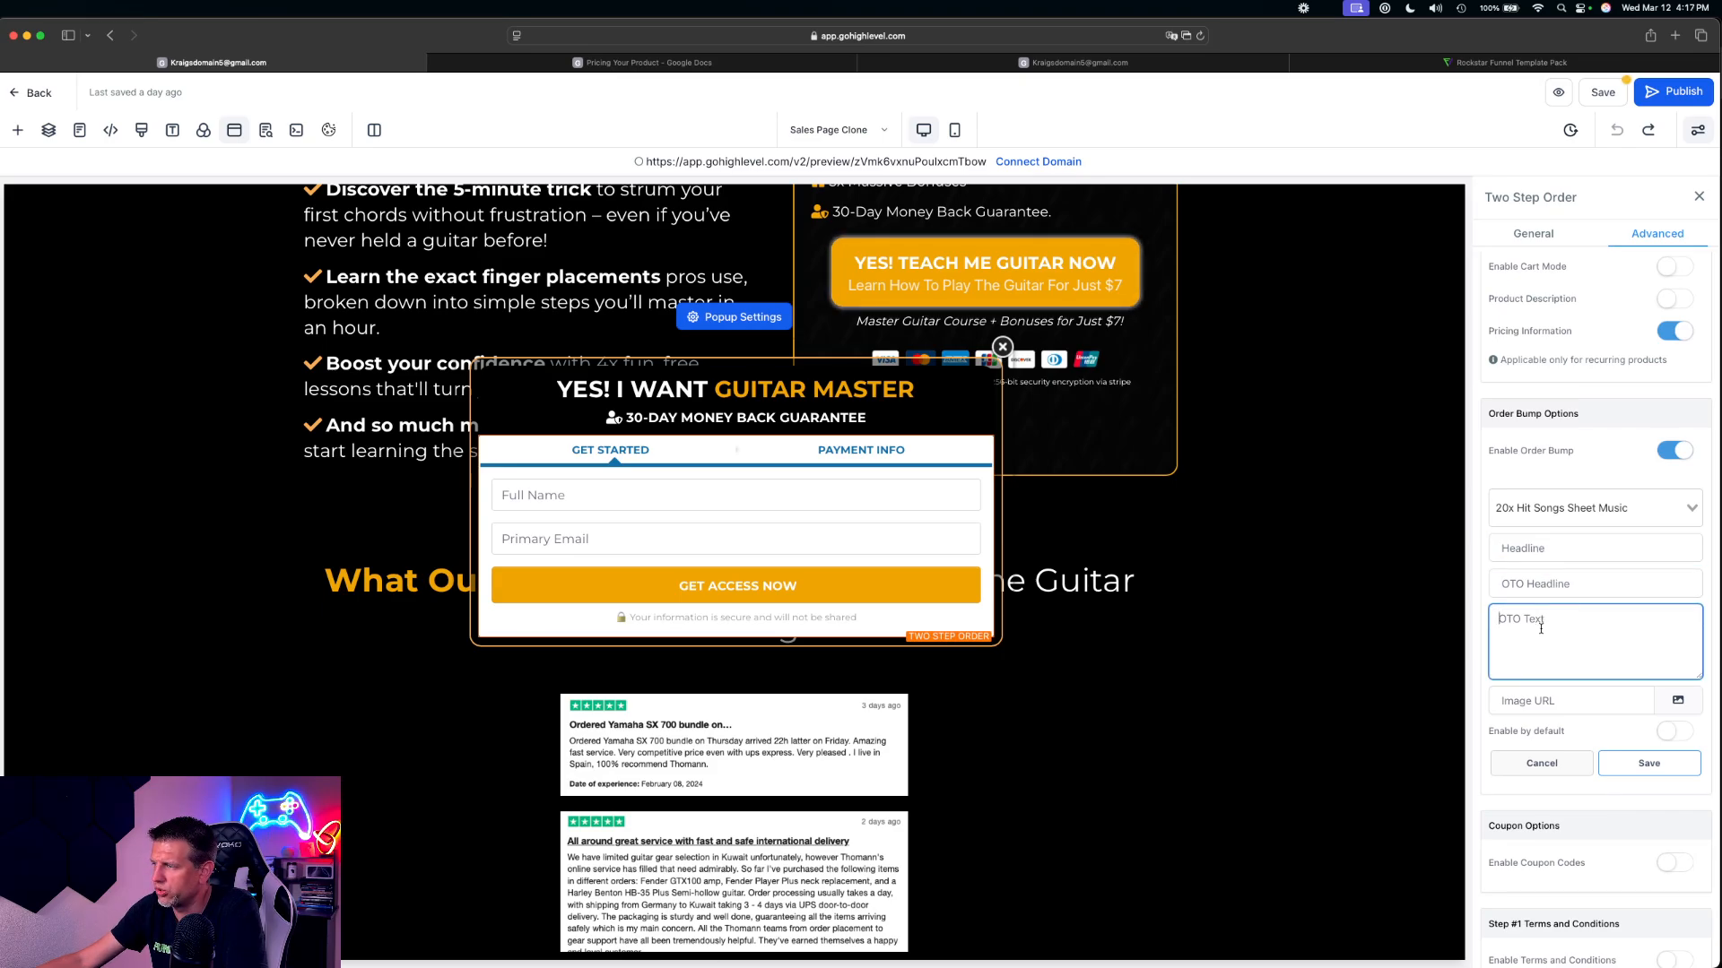
click(1542, 556)
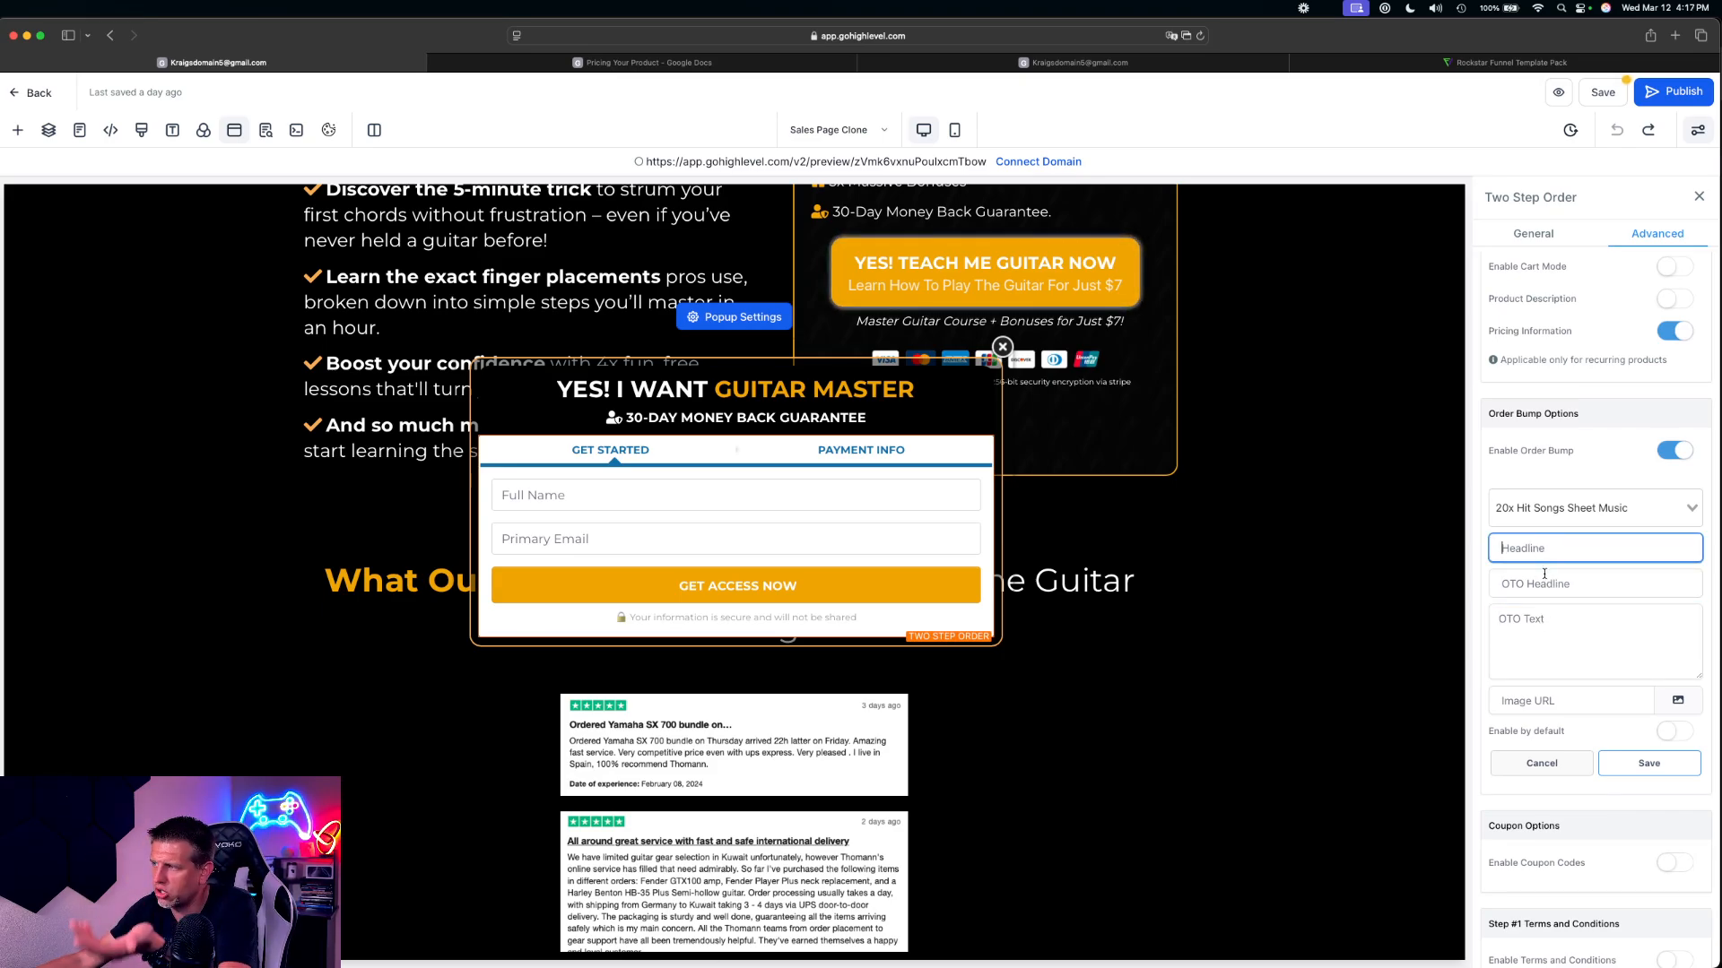
click(574, 64)
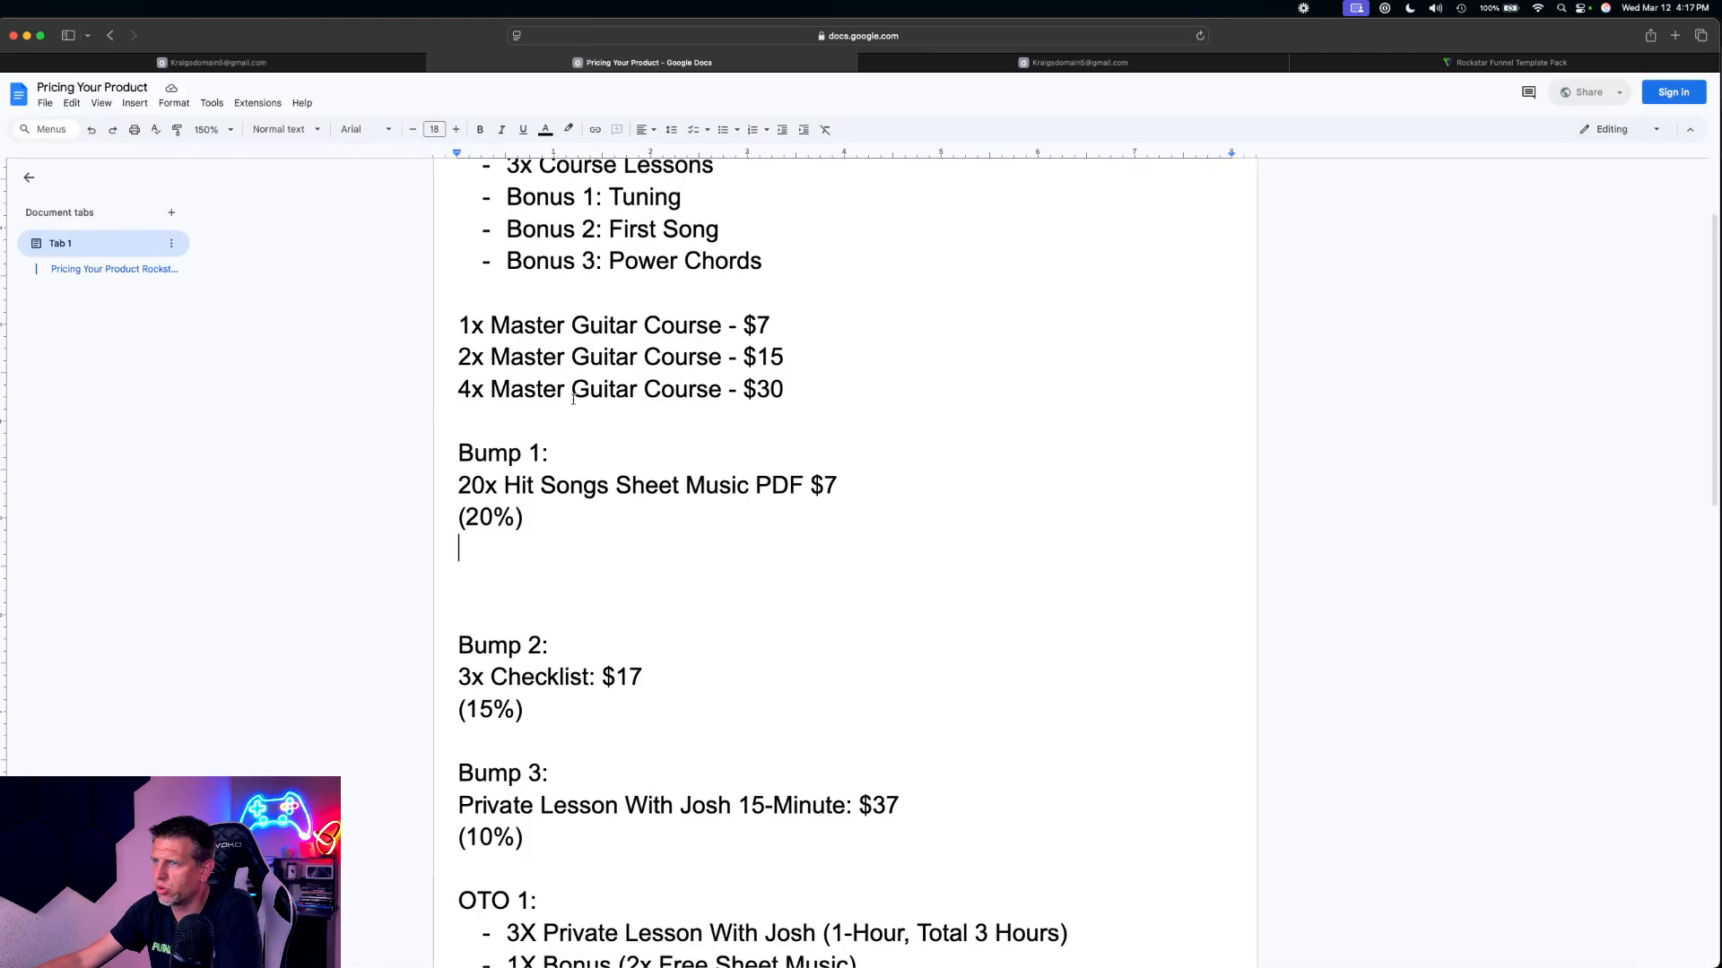
click(322, 63)
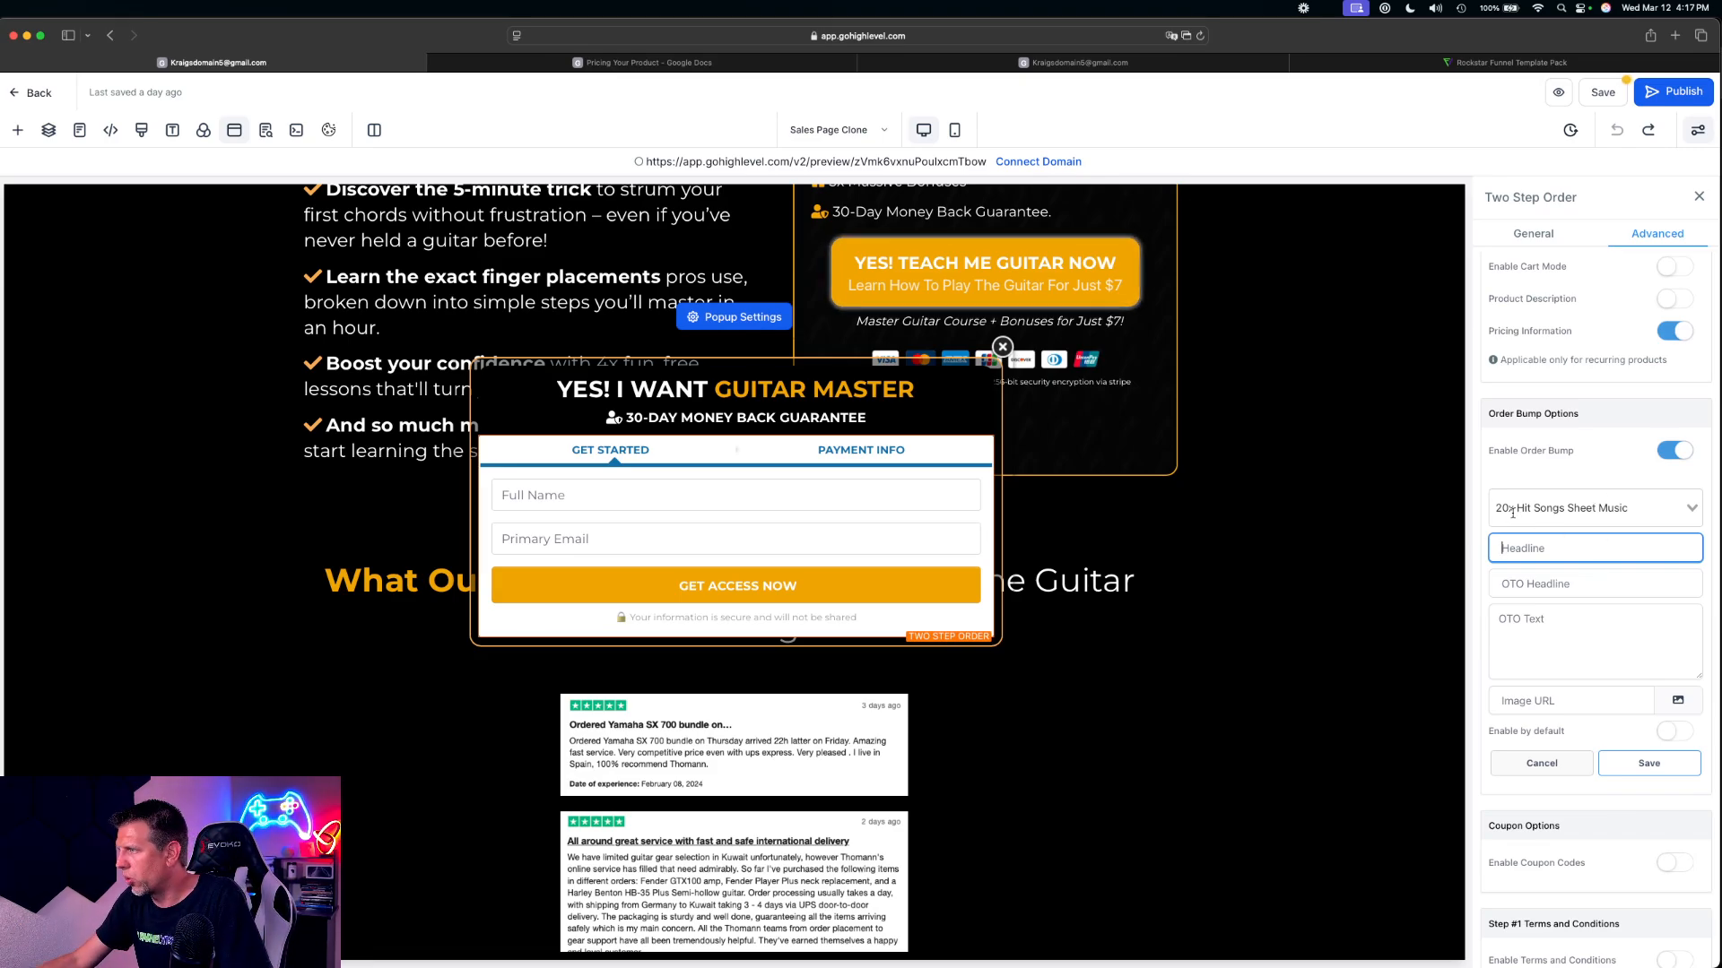
Show Step #2 of the order form in the popup and return to the bump product's fields
click(1639, 235)
scroll(1618, 506, up, 7)
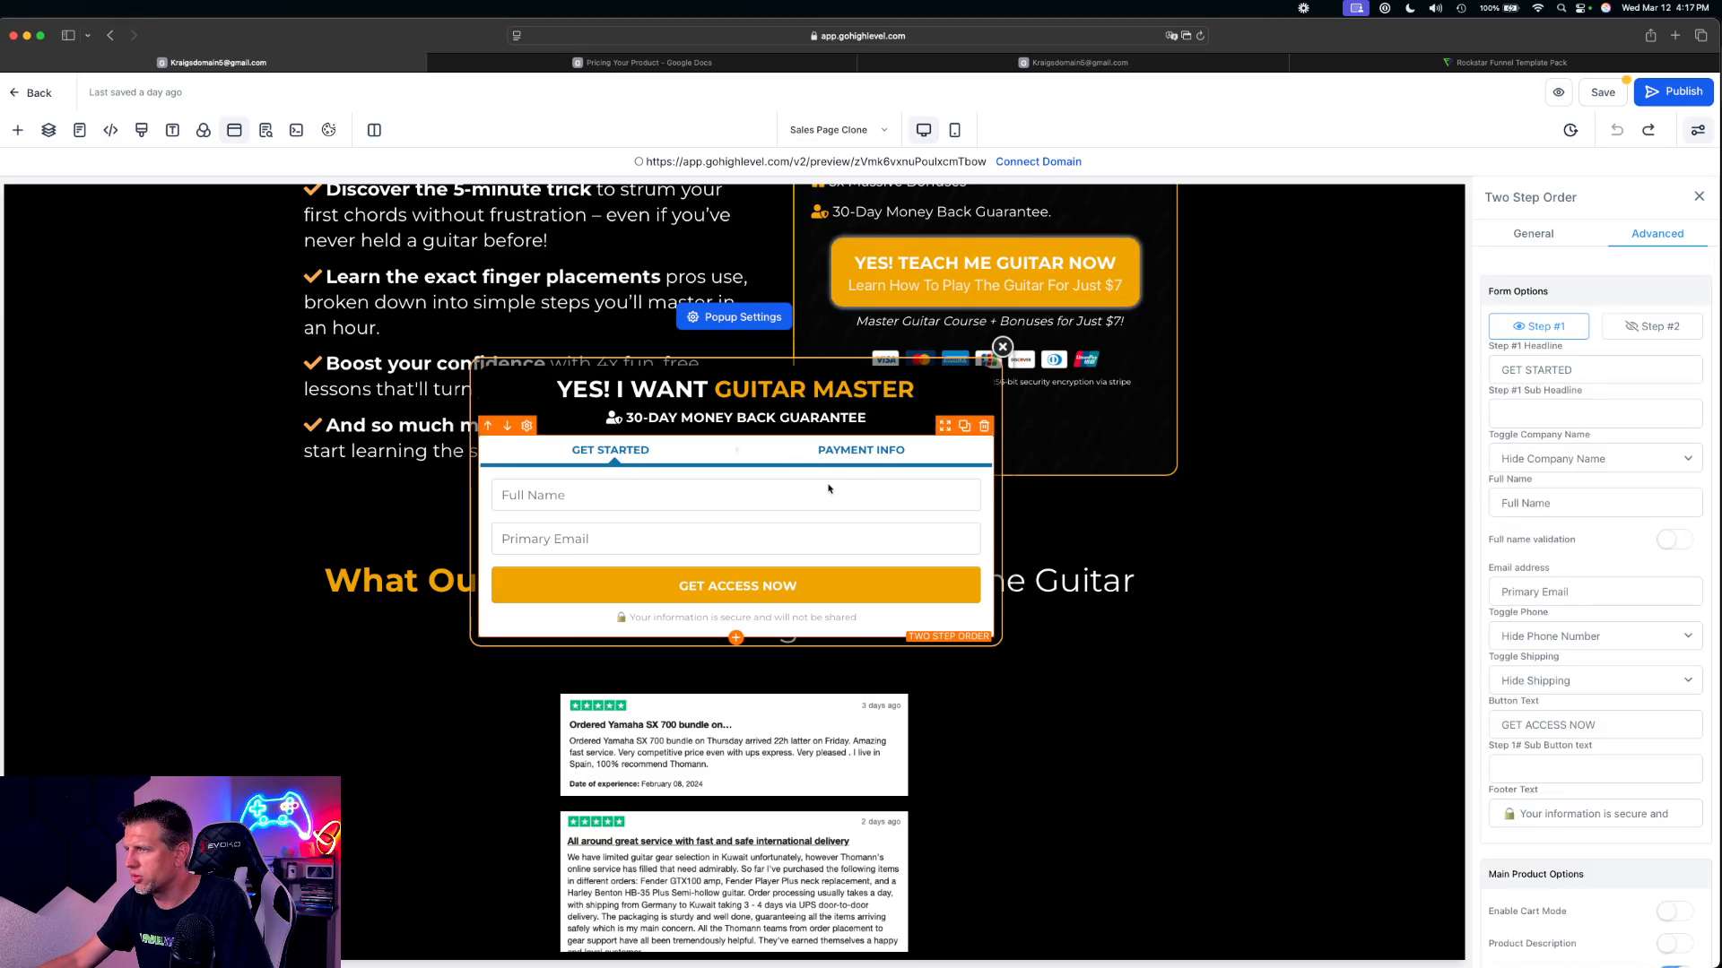
click(1656, 329)
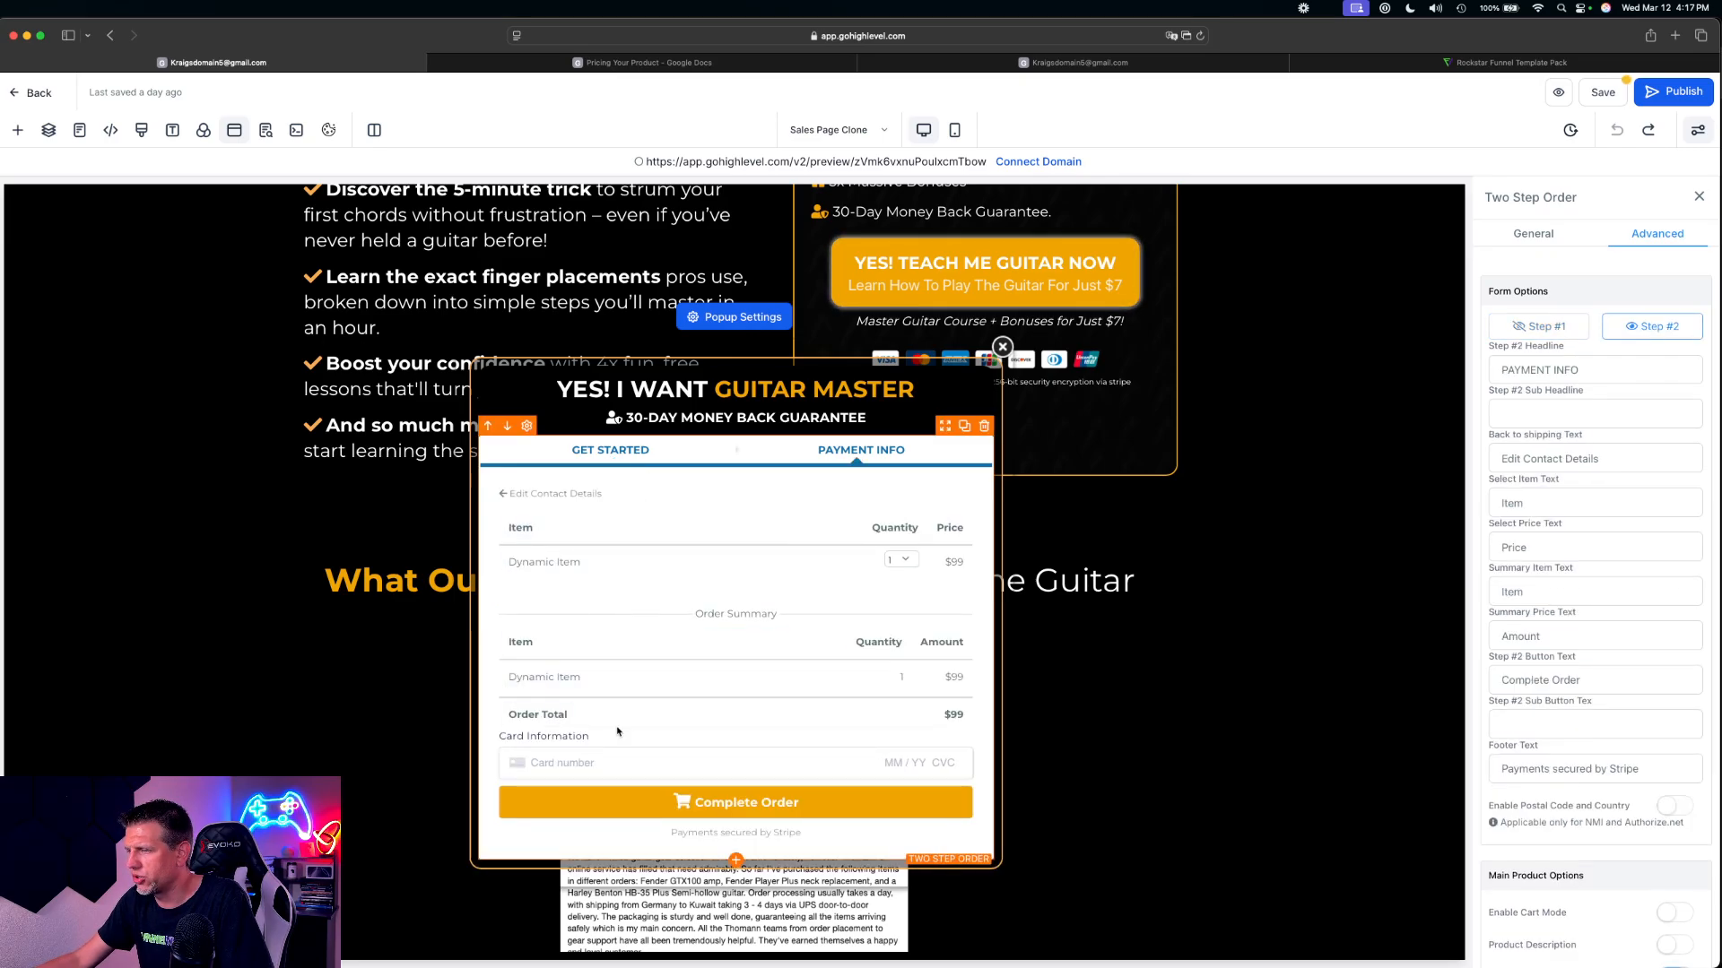
scroll(1572, 665, down, 5)
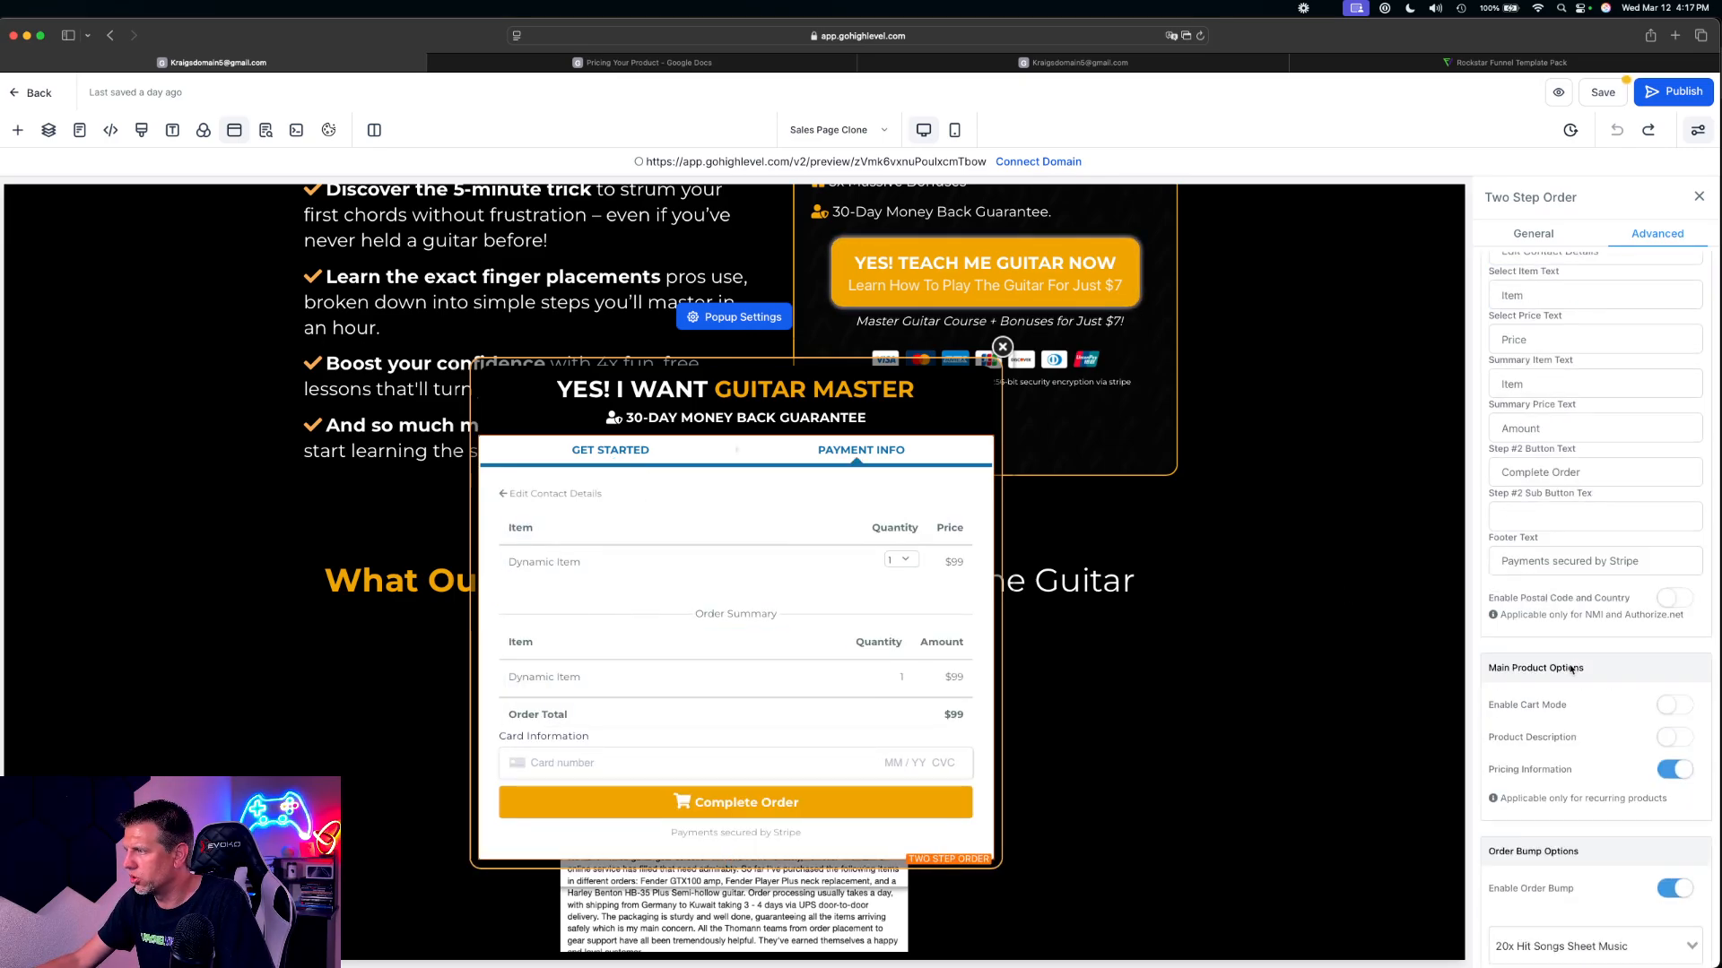
scroll(1573, 665, down, 3)
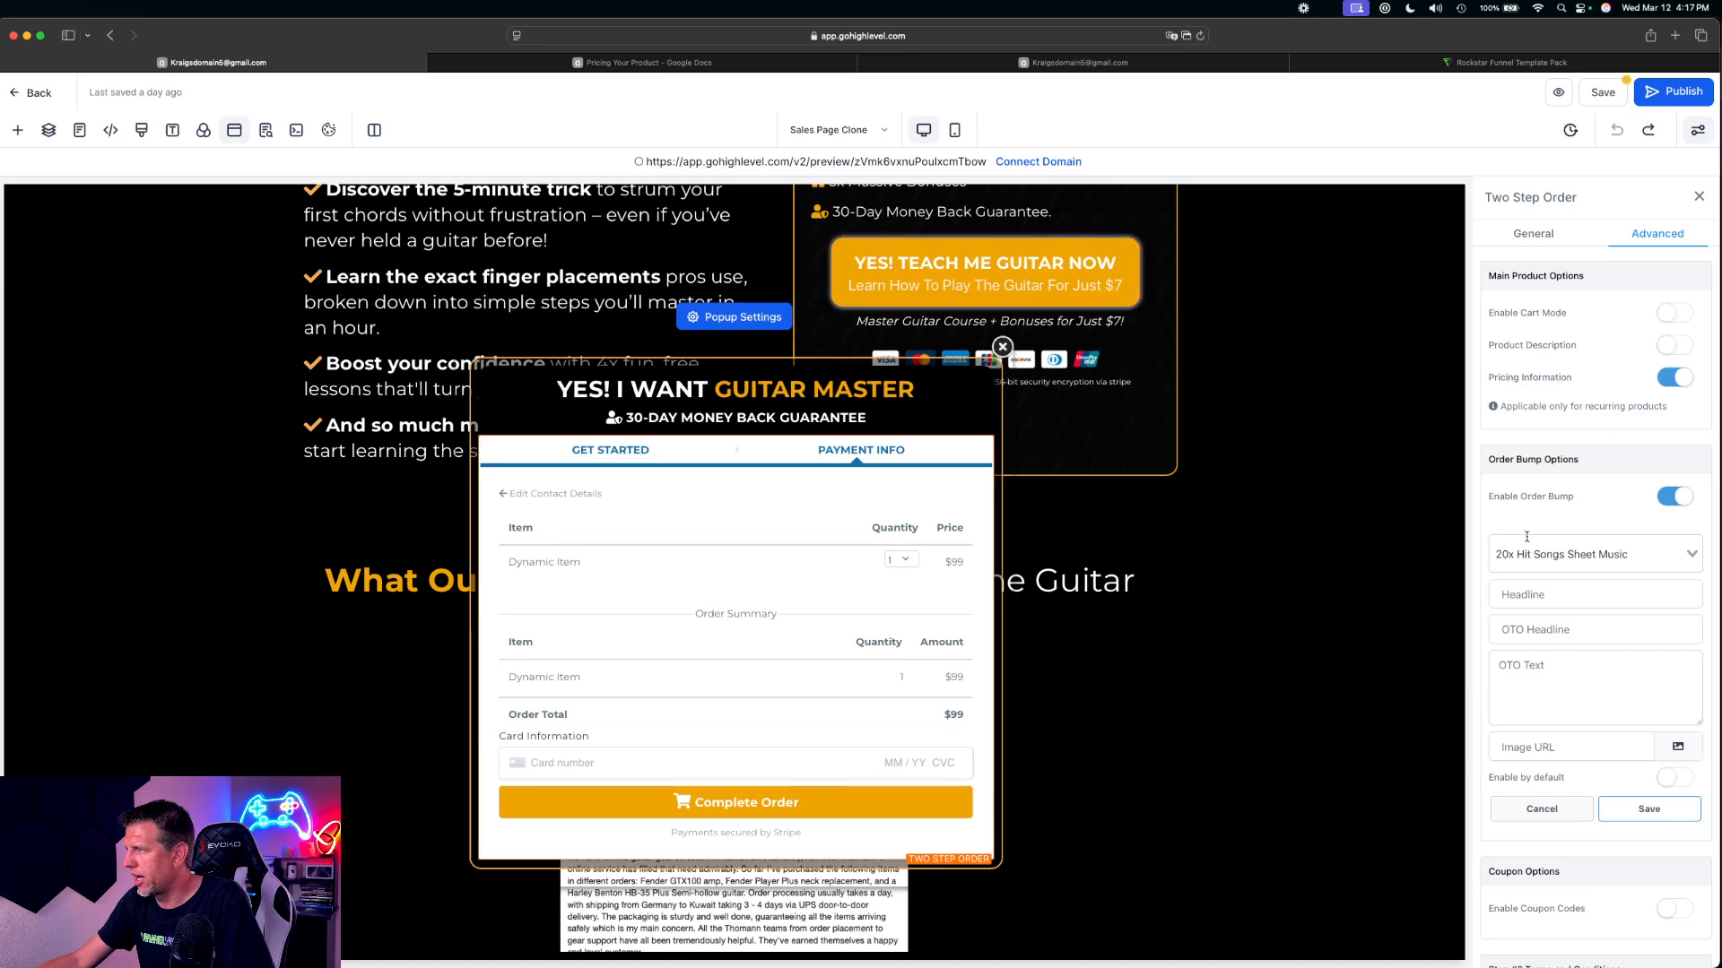
Enter "Learn To Play Your Favorite Songs" as the headline of the 20x Hit Songs Sheet Music bump
click(1533, 595)
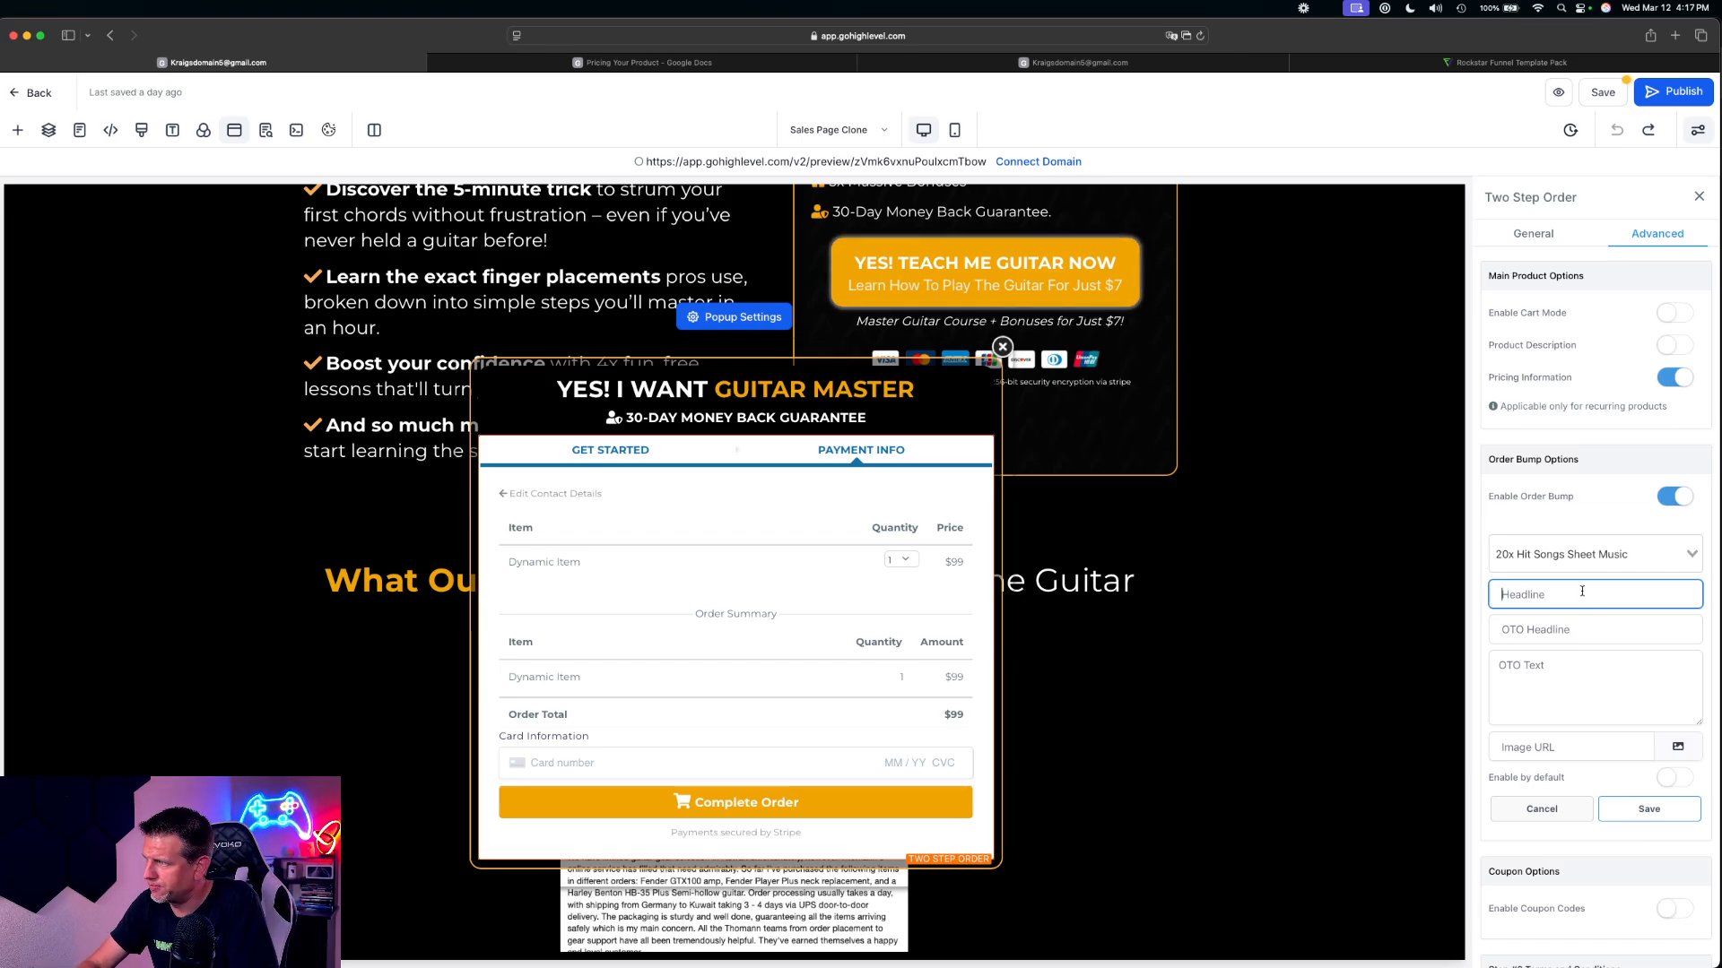
text(LEarn l)
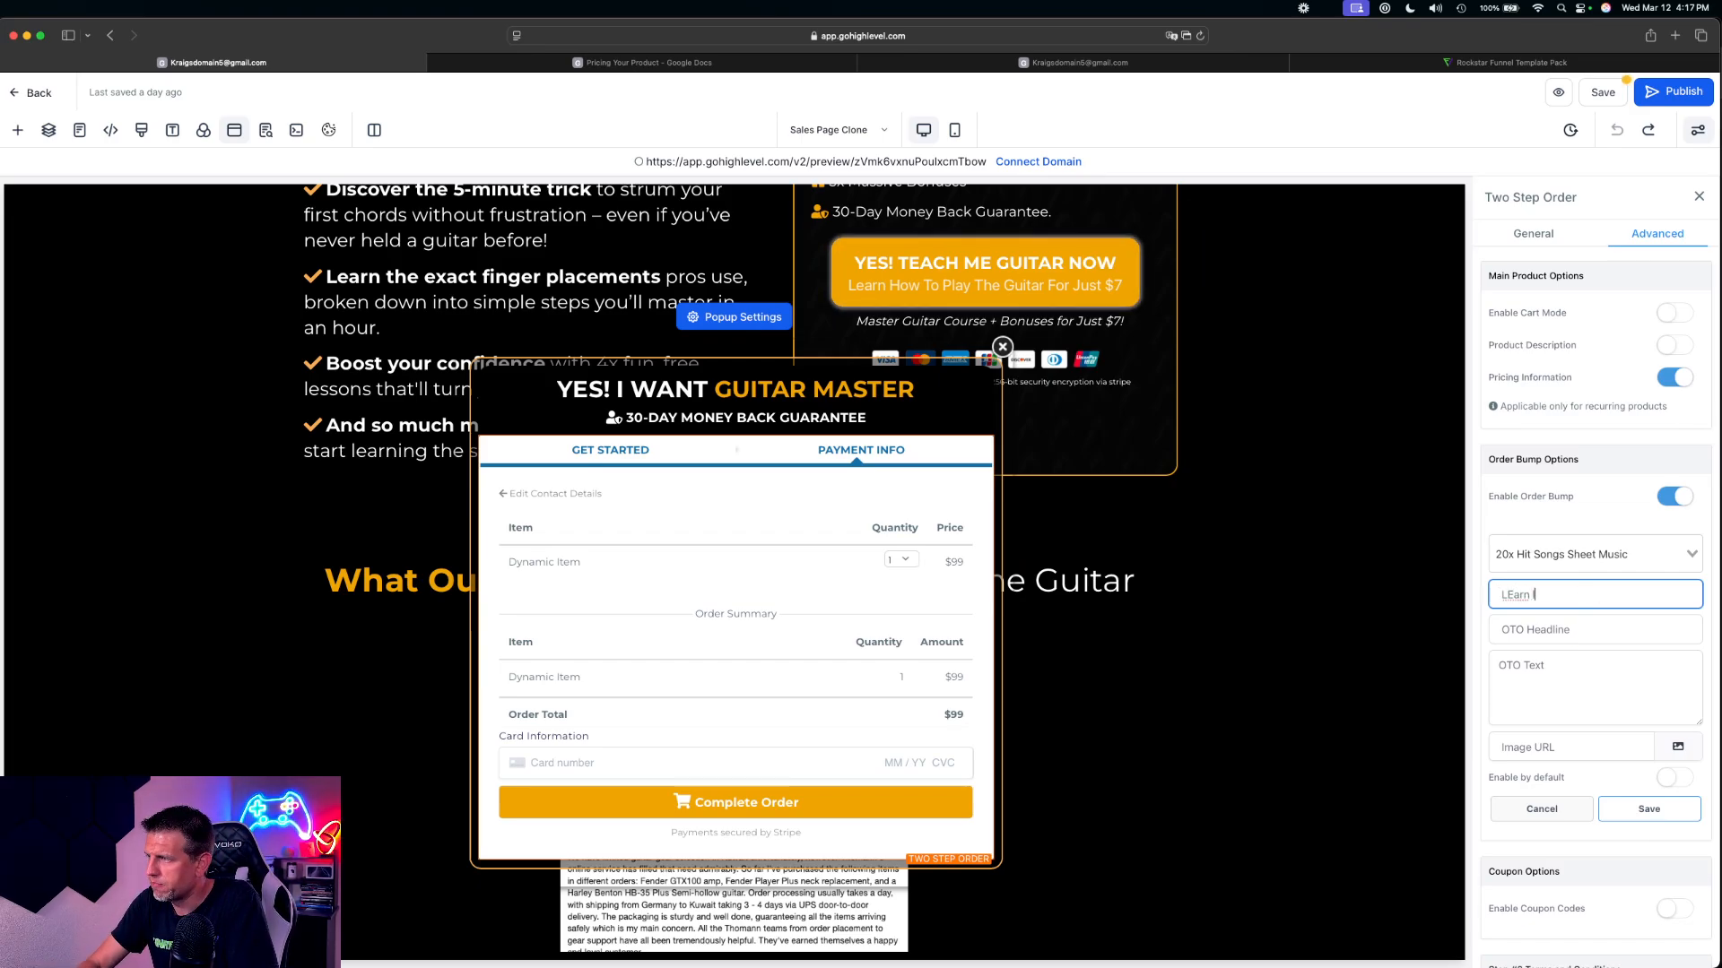
key(BackSpace)
key(BackSpace)
key(super+a)
text(Learn)
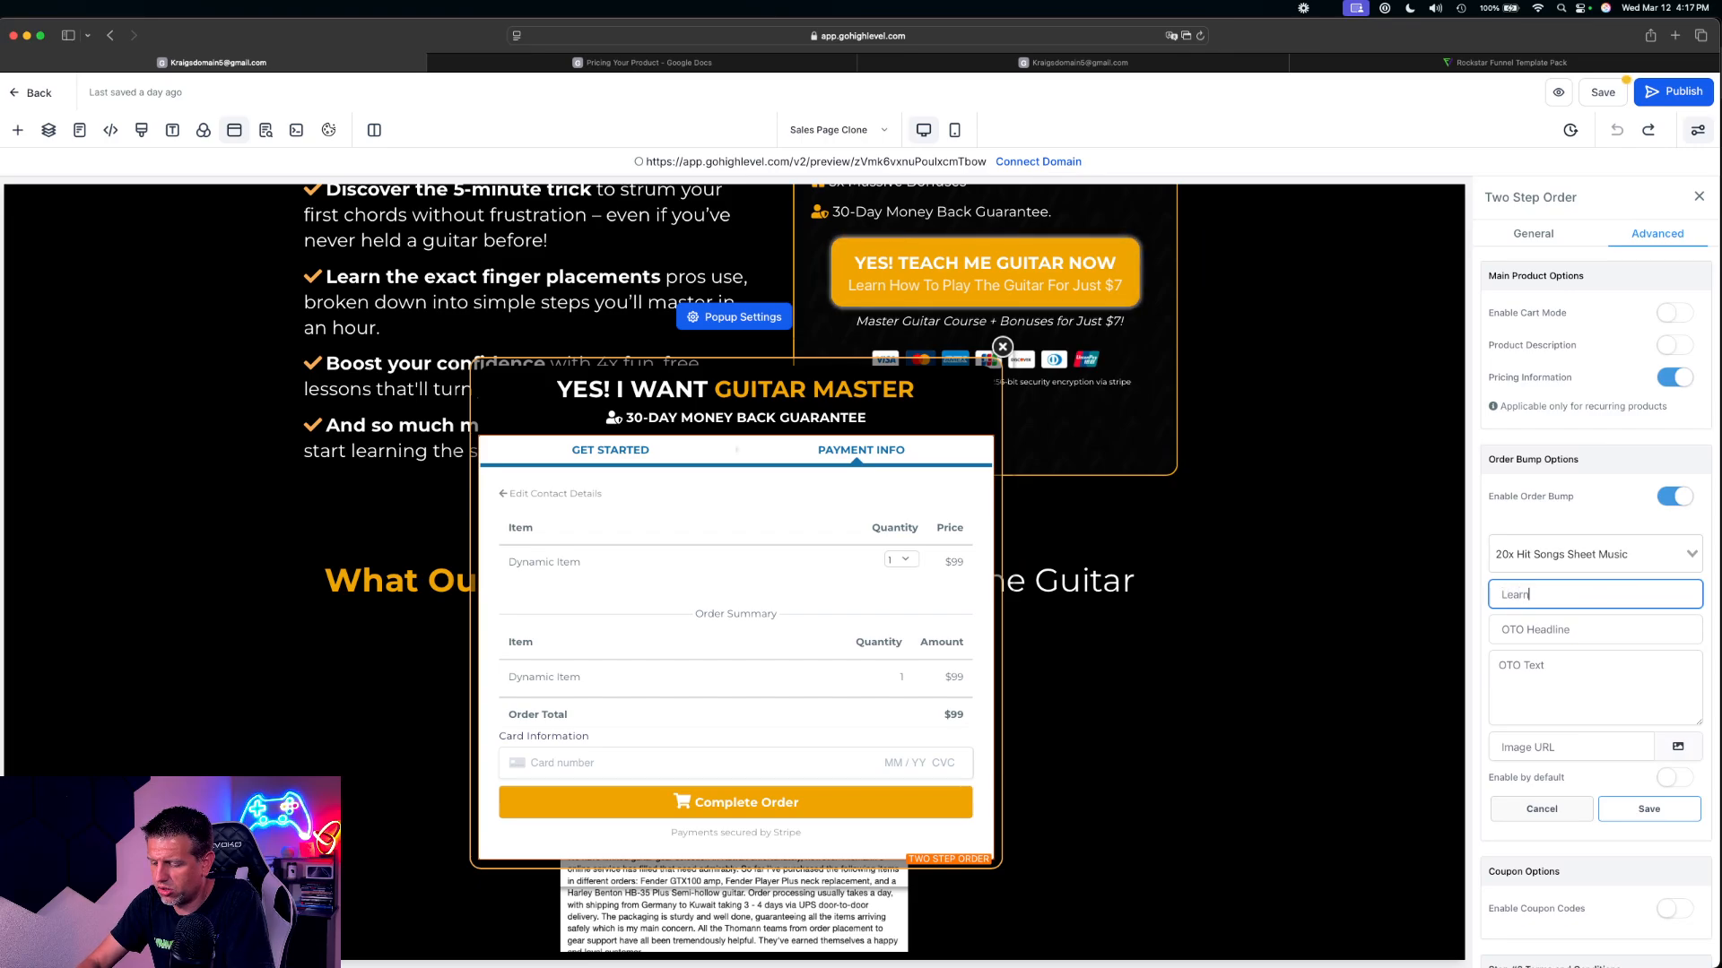
text( To Play Y)
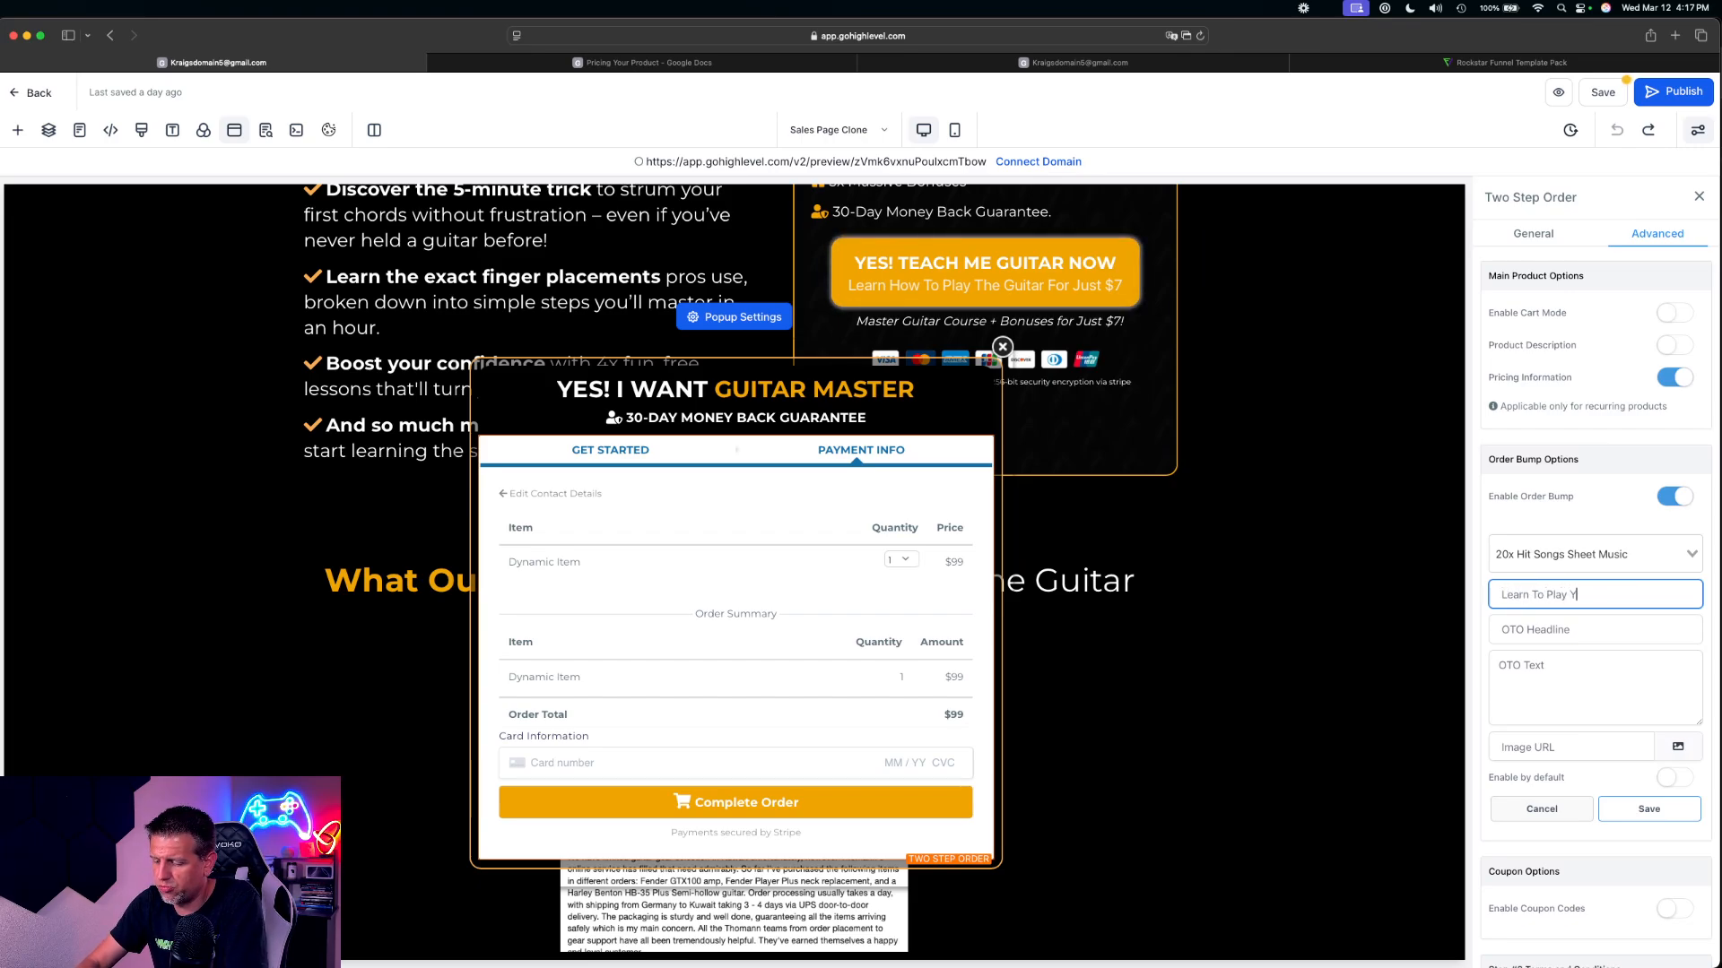
text(our Favorite Song)
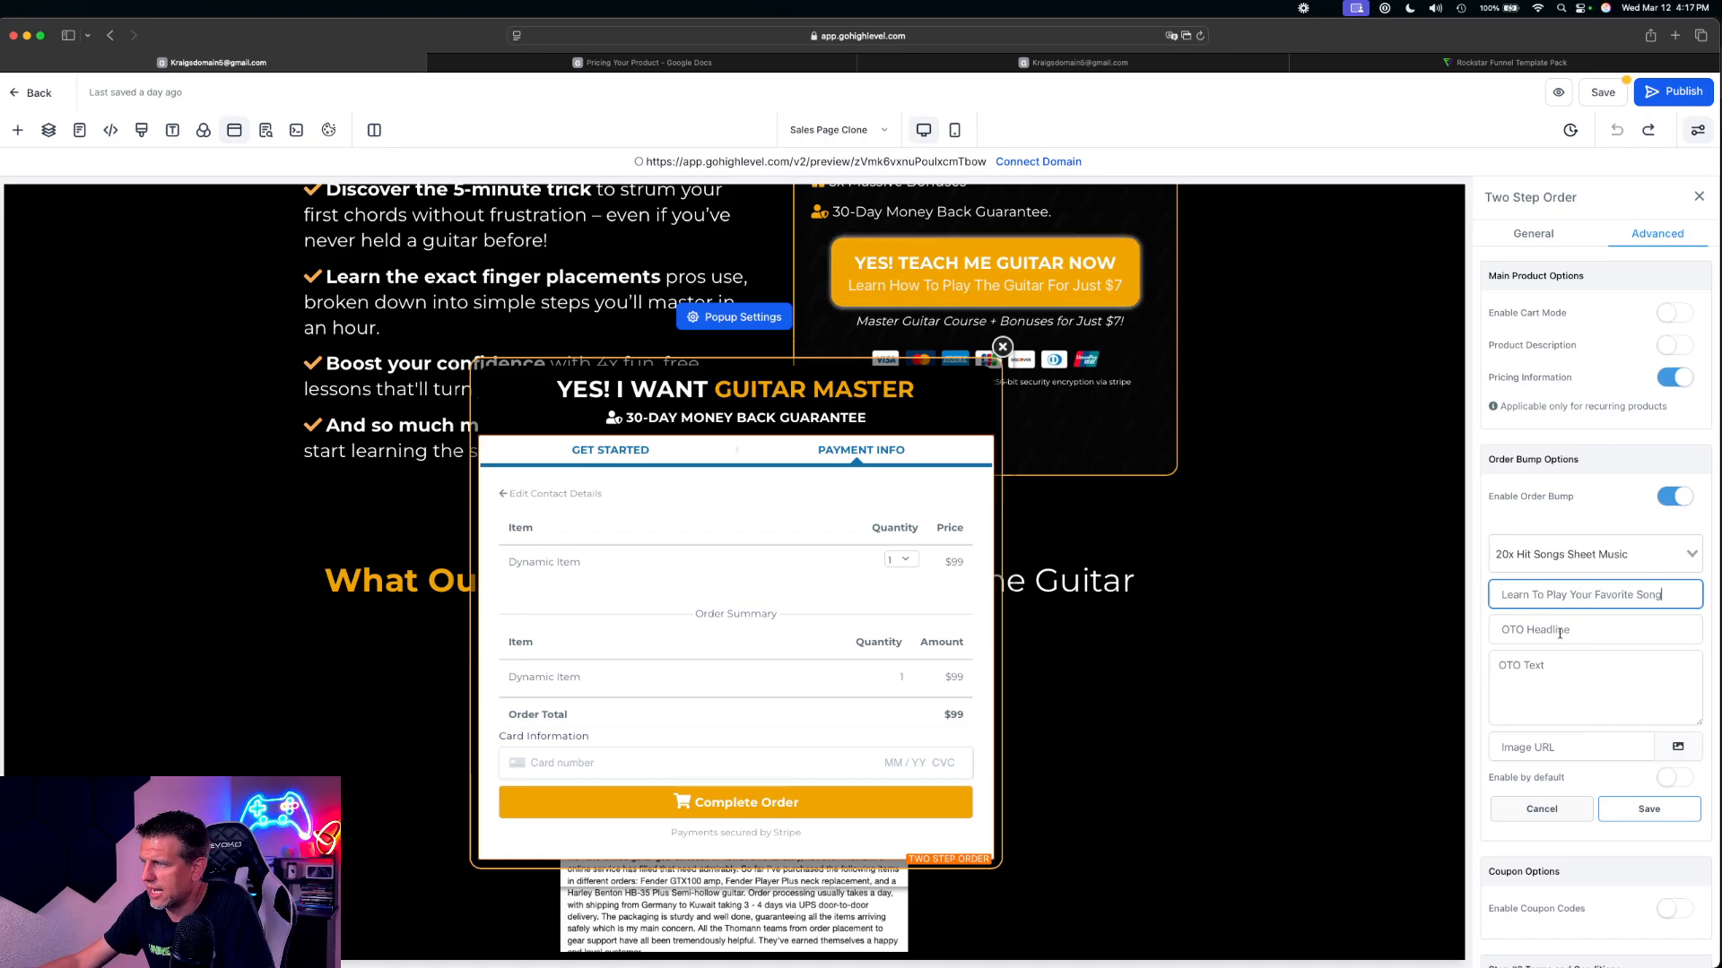
text(s)
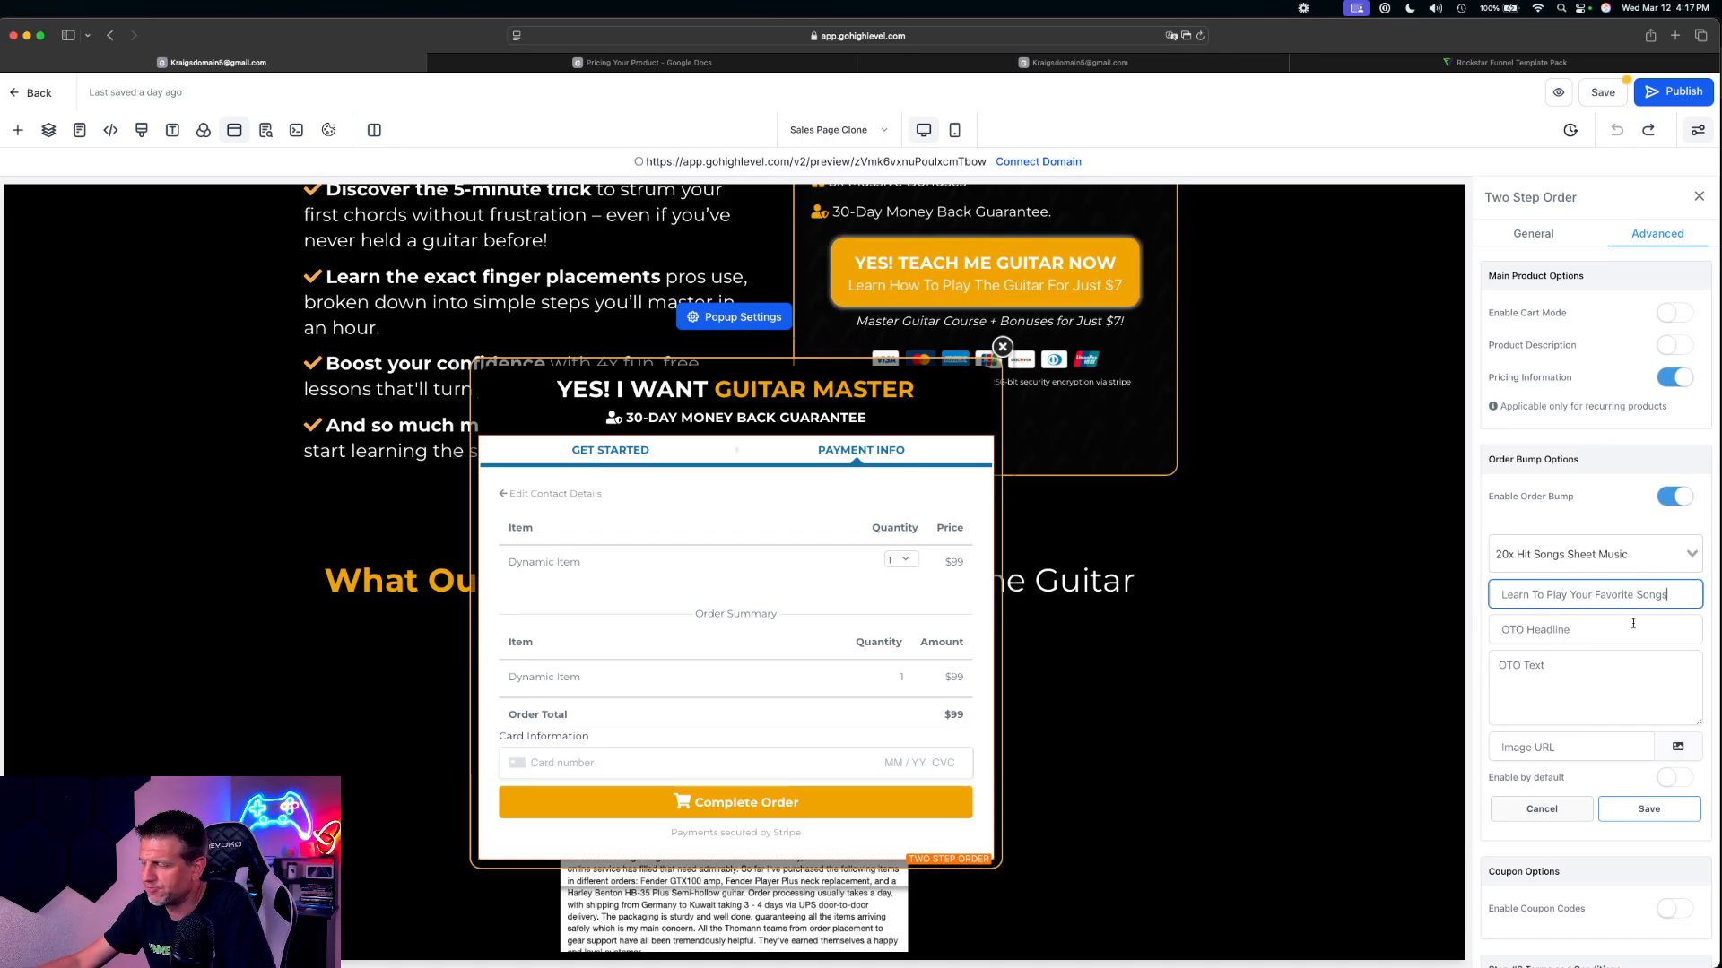
click(1681, 618)
click(1678, 589)
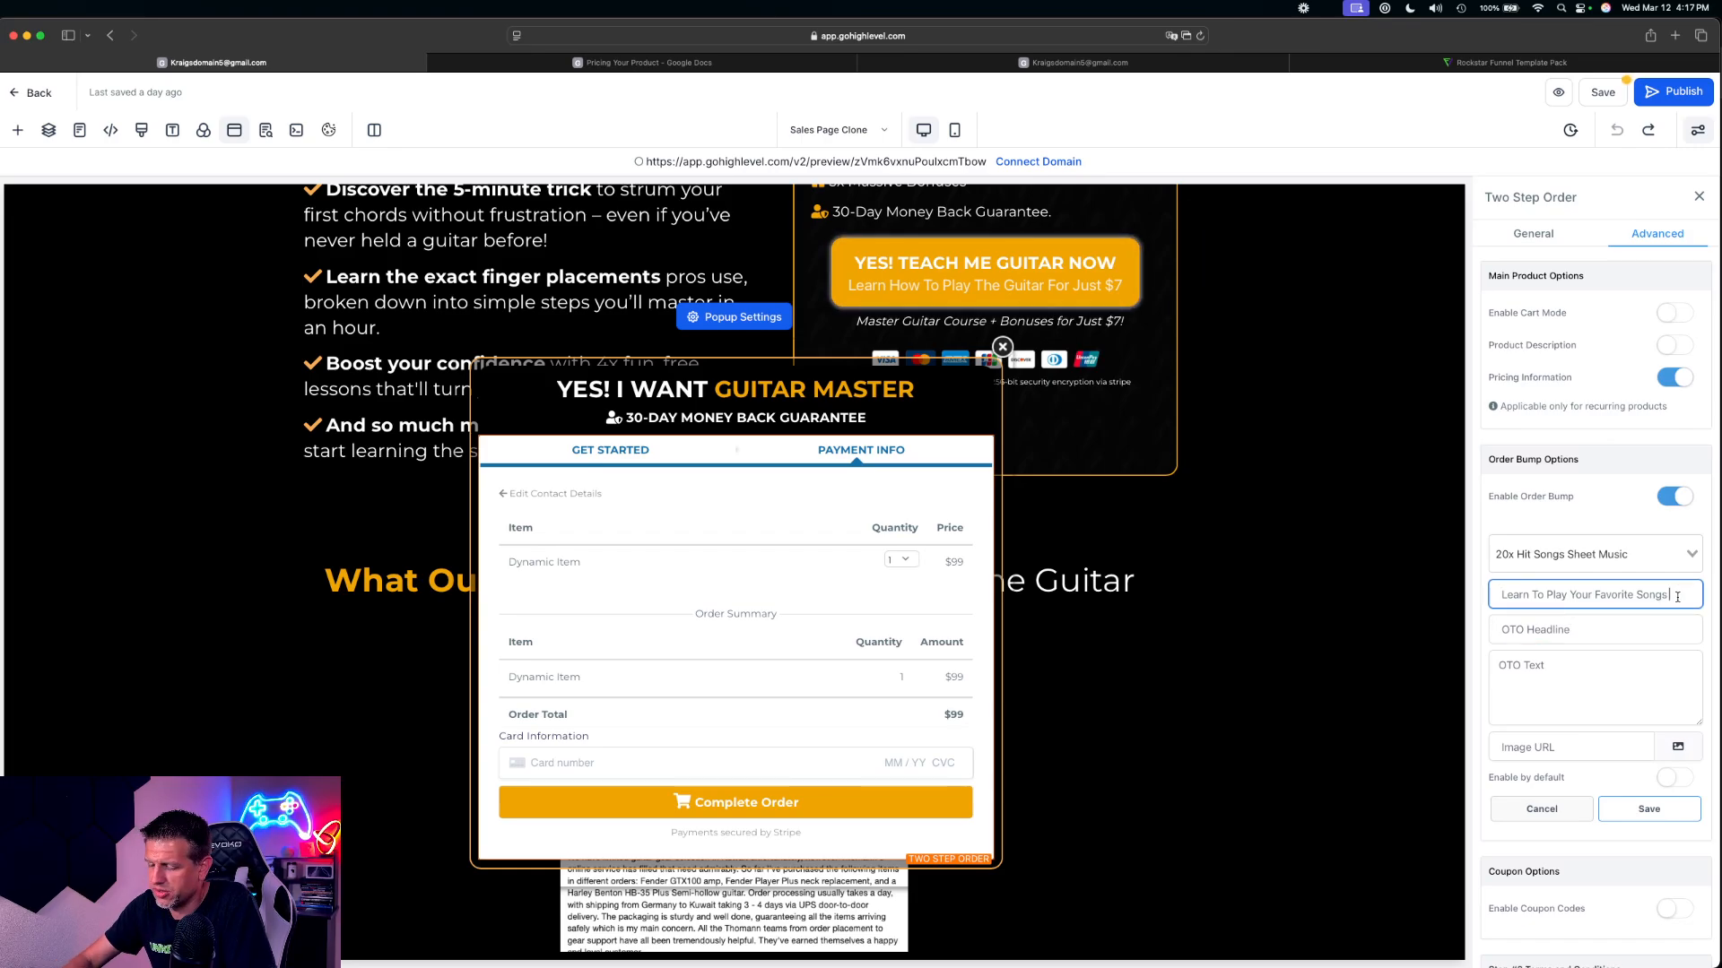
Copy the bump's headline text "Learn To Play Your Favorite Songs" into the OTO headline
click(1508, 627)
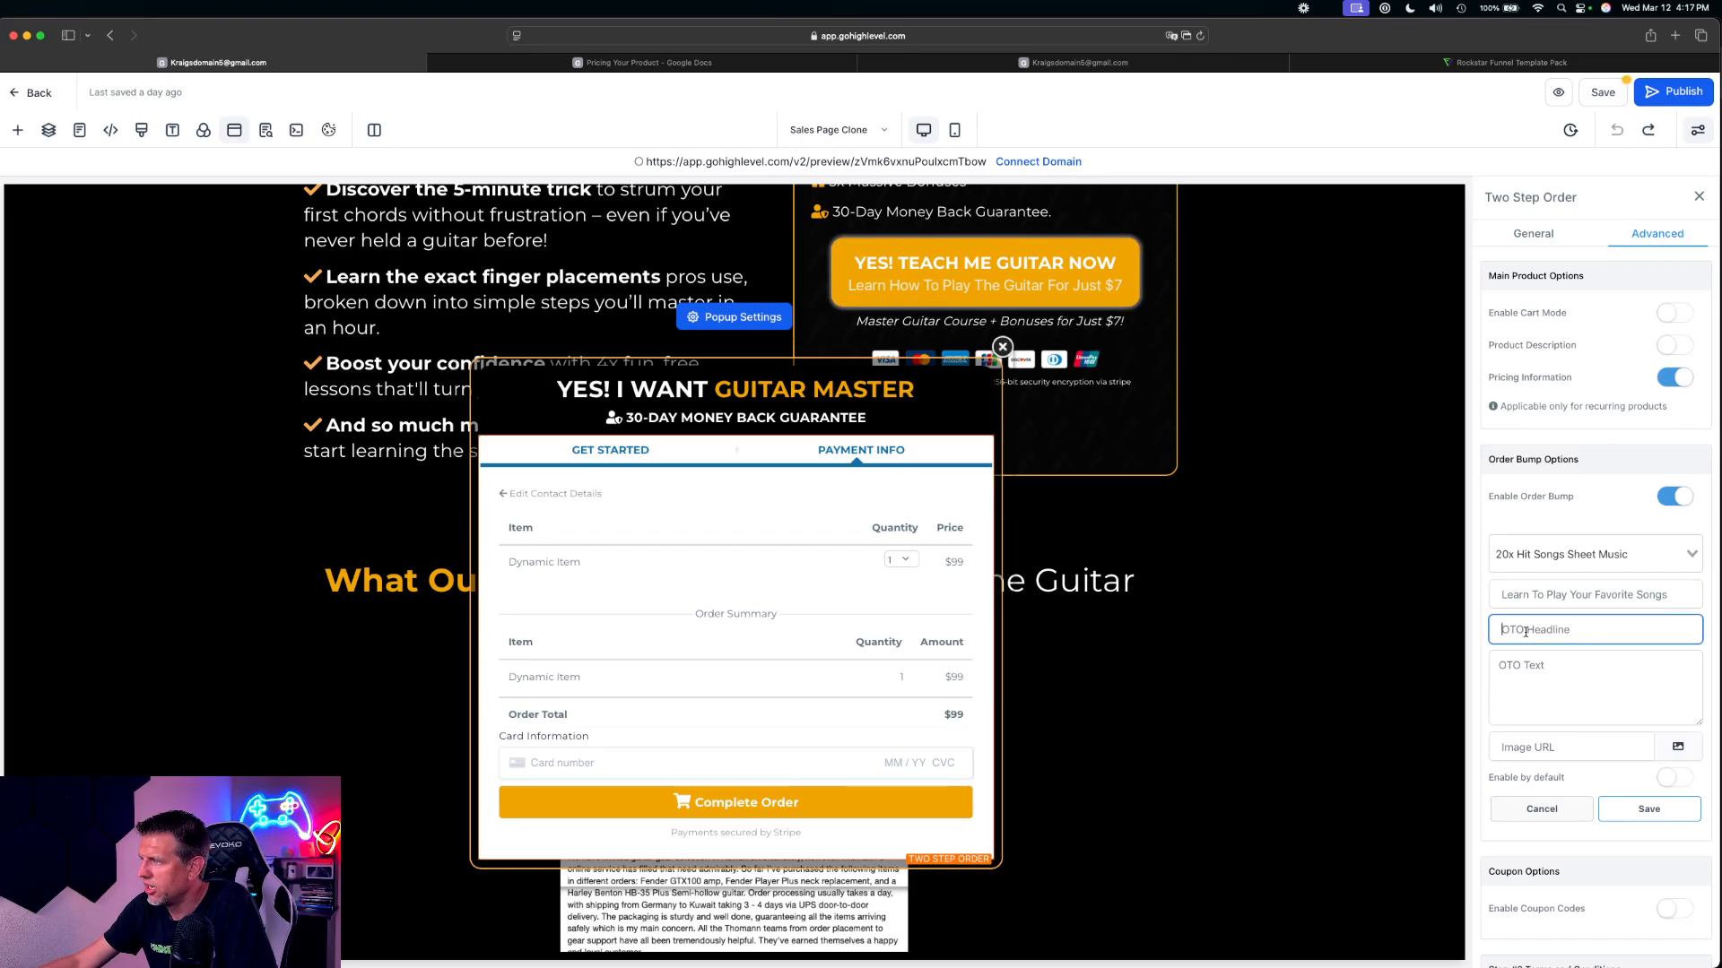
drag(1690, 599, 1419, 587)
key(super+c)
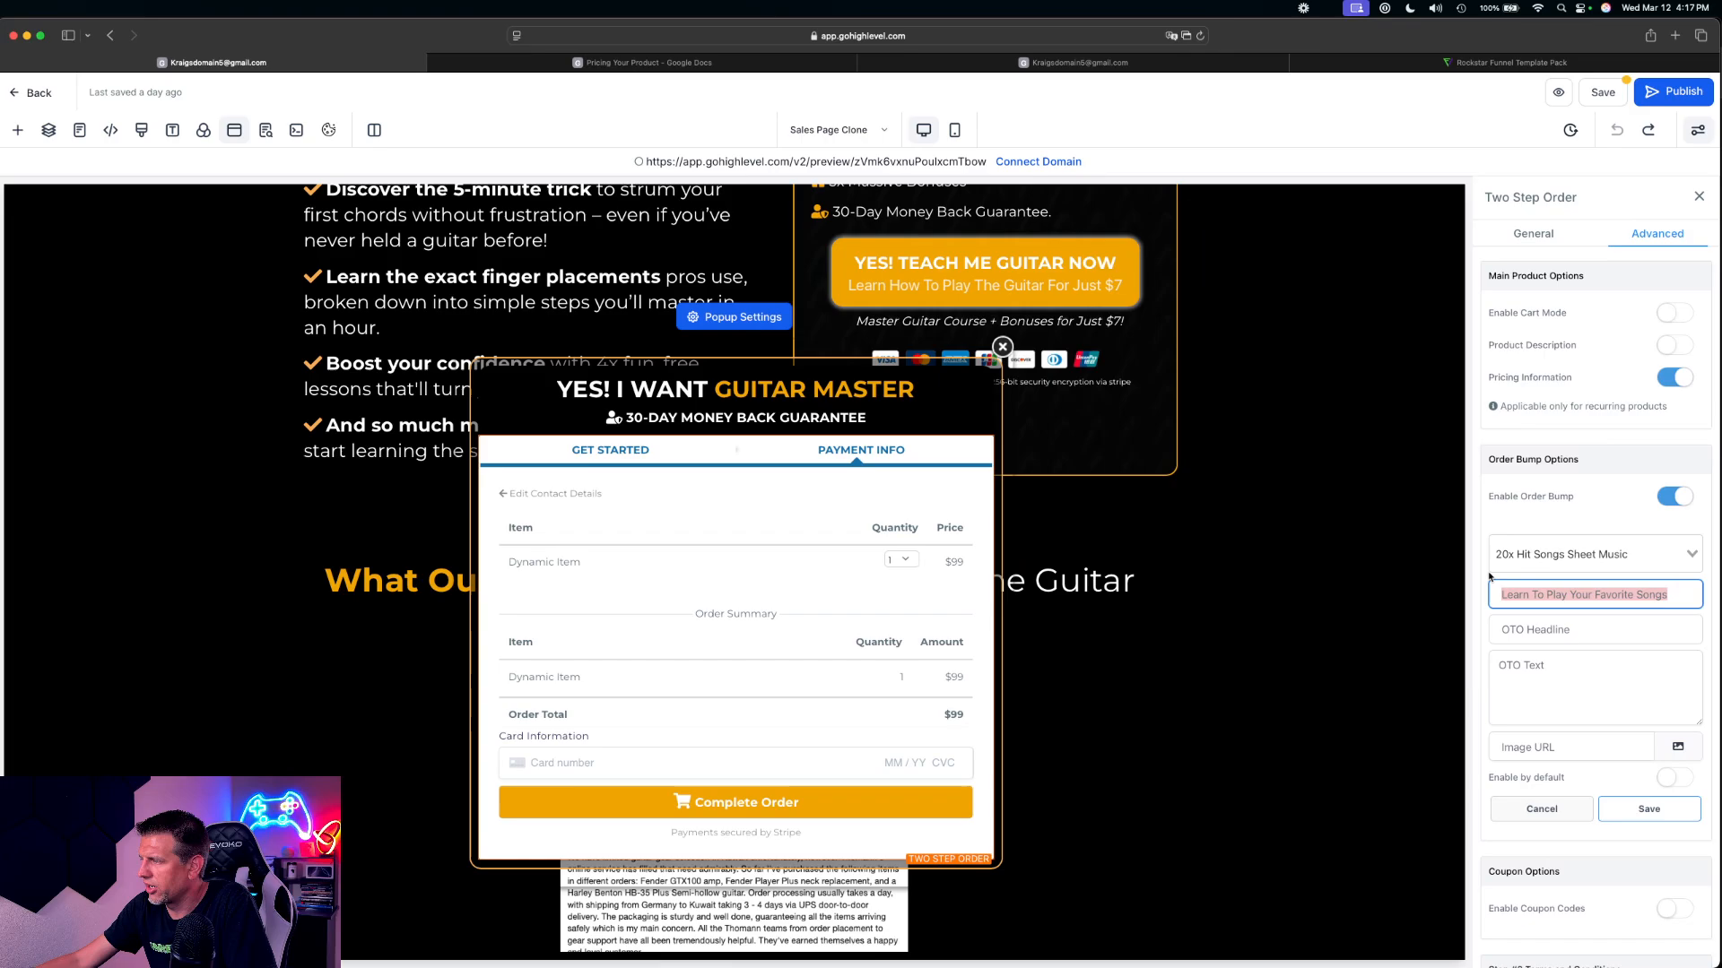
click(1530, 627)
key(super+v)
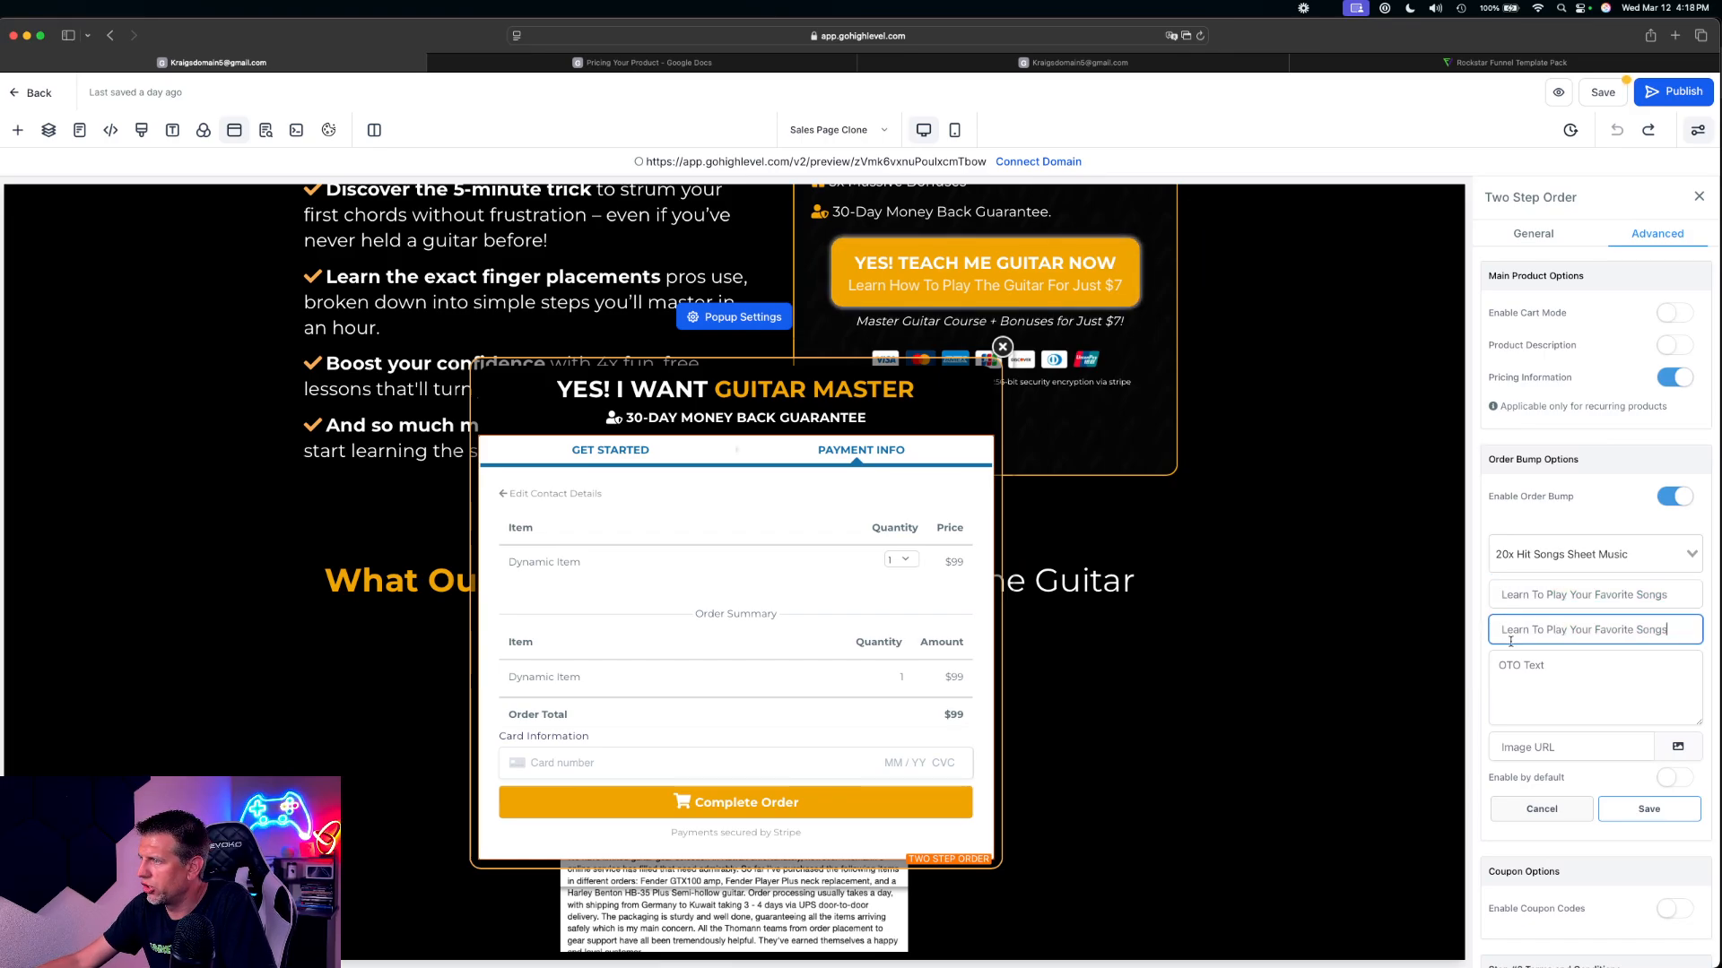
Replace the headline of the 20x Hit Songs Sheet Music bump with "Add 20x Hit Song Sheets of Music"
drag(1682, 597, 1533, 617)
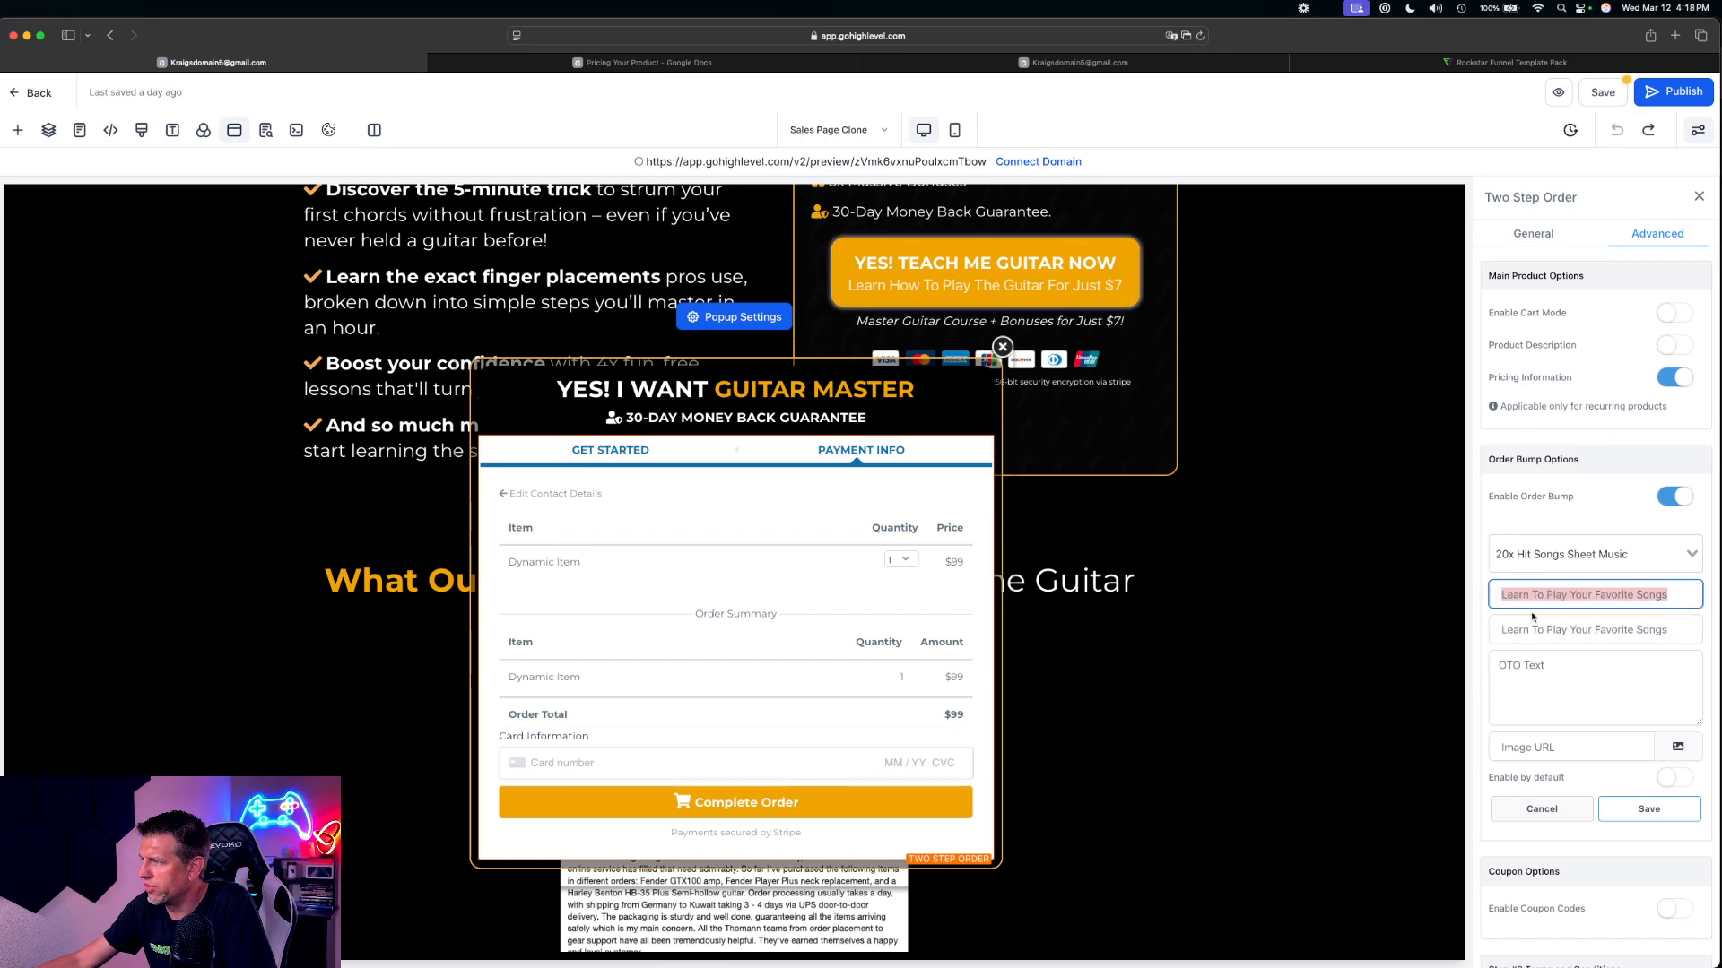
key(BackSpace)
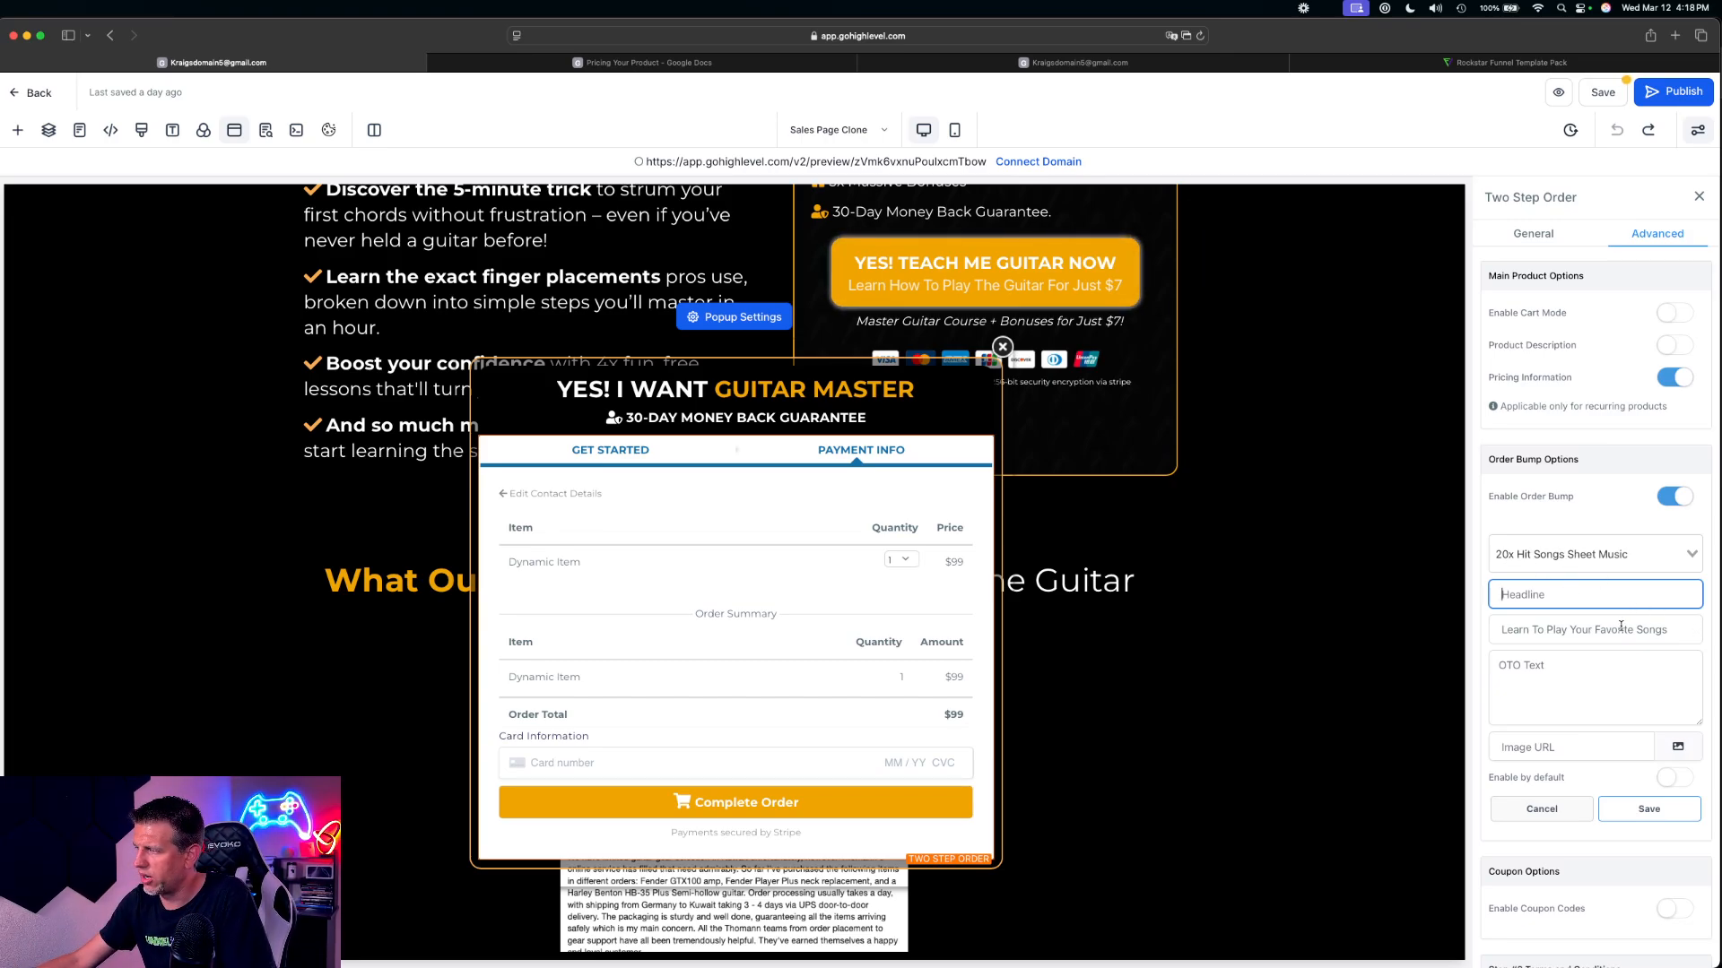
text(Add)
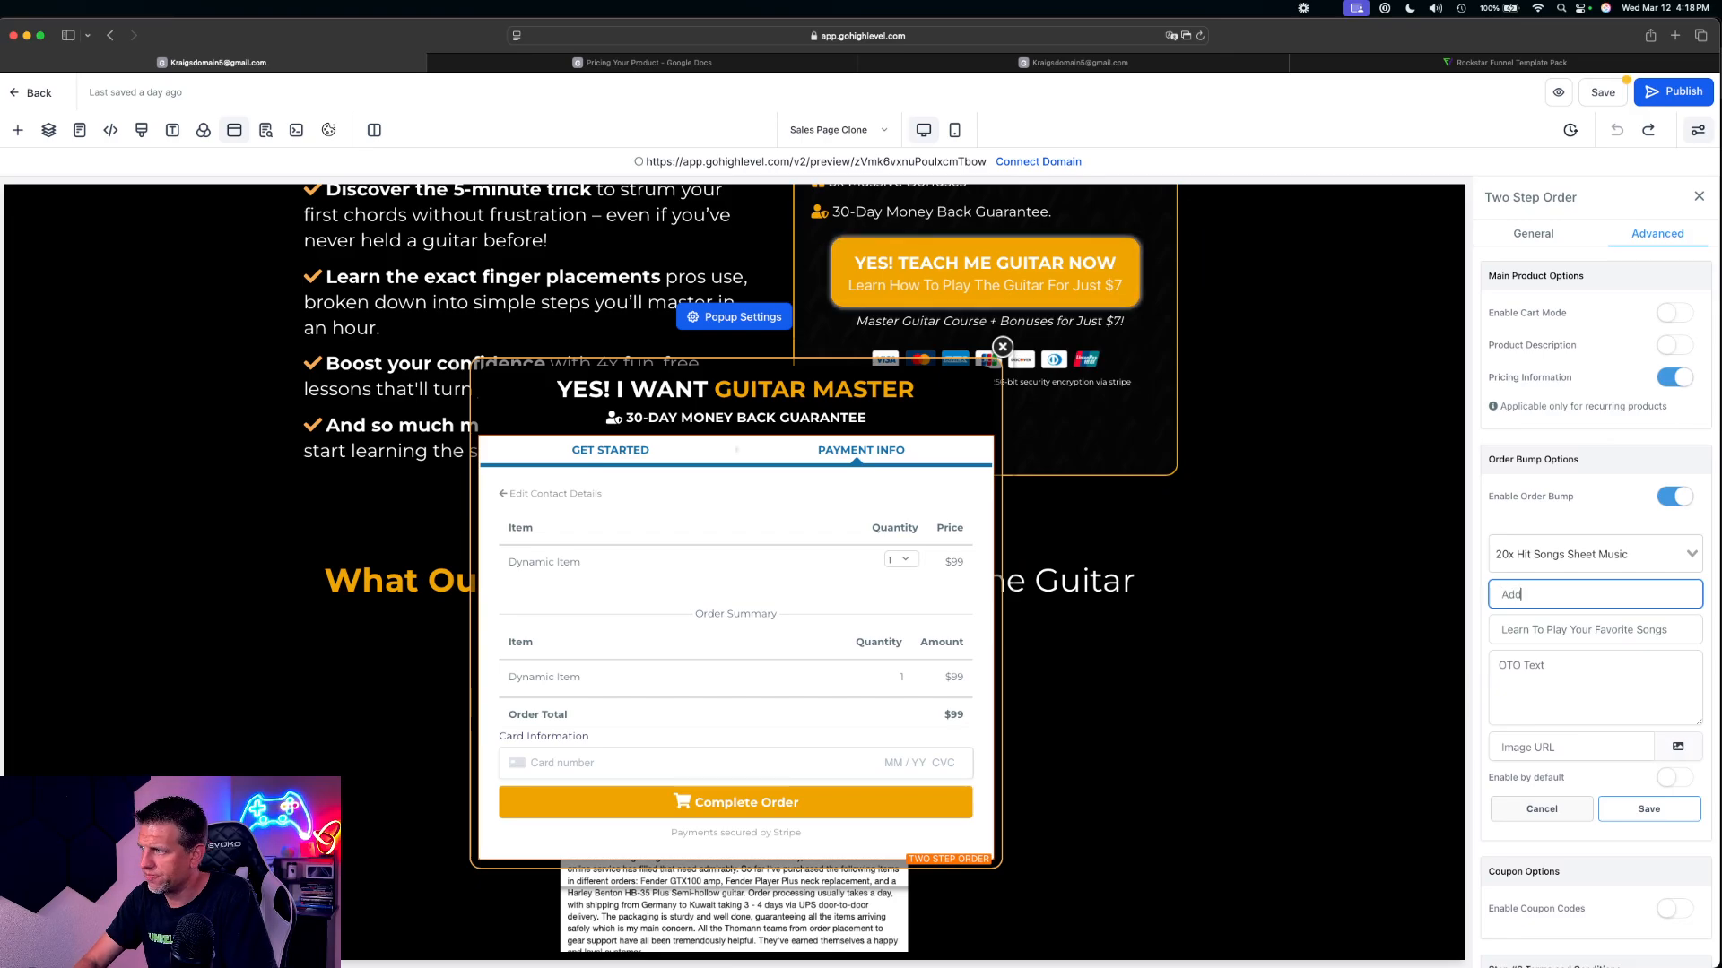
text( 20x)
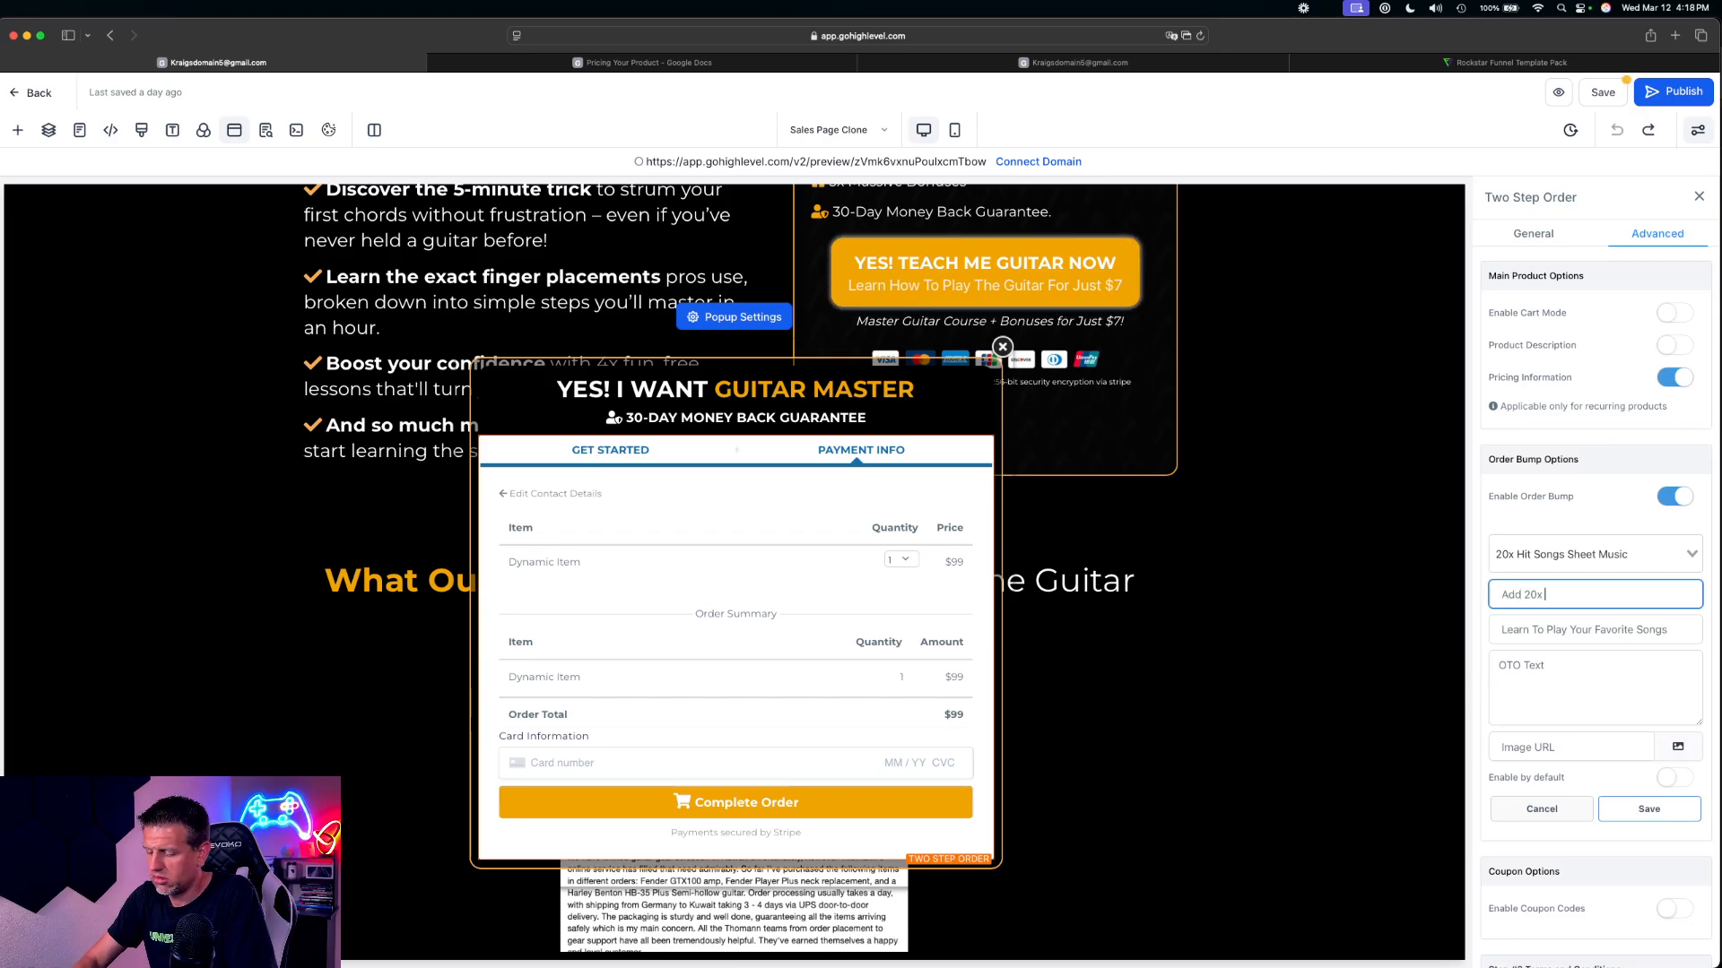
text( Hit Song)
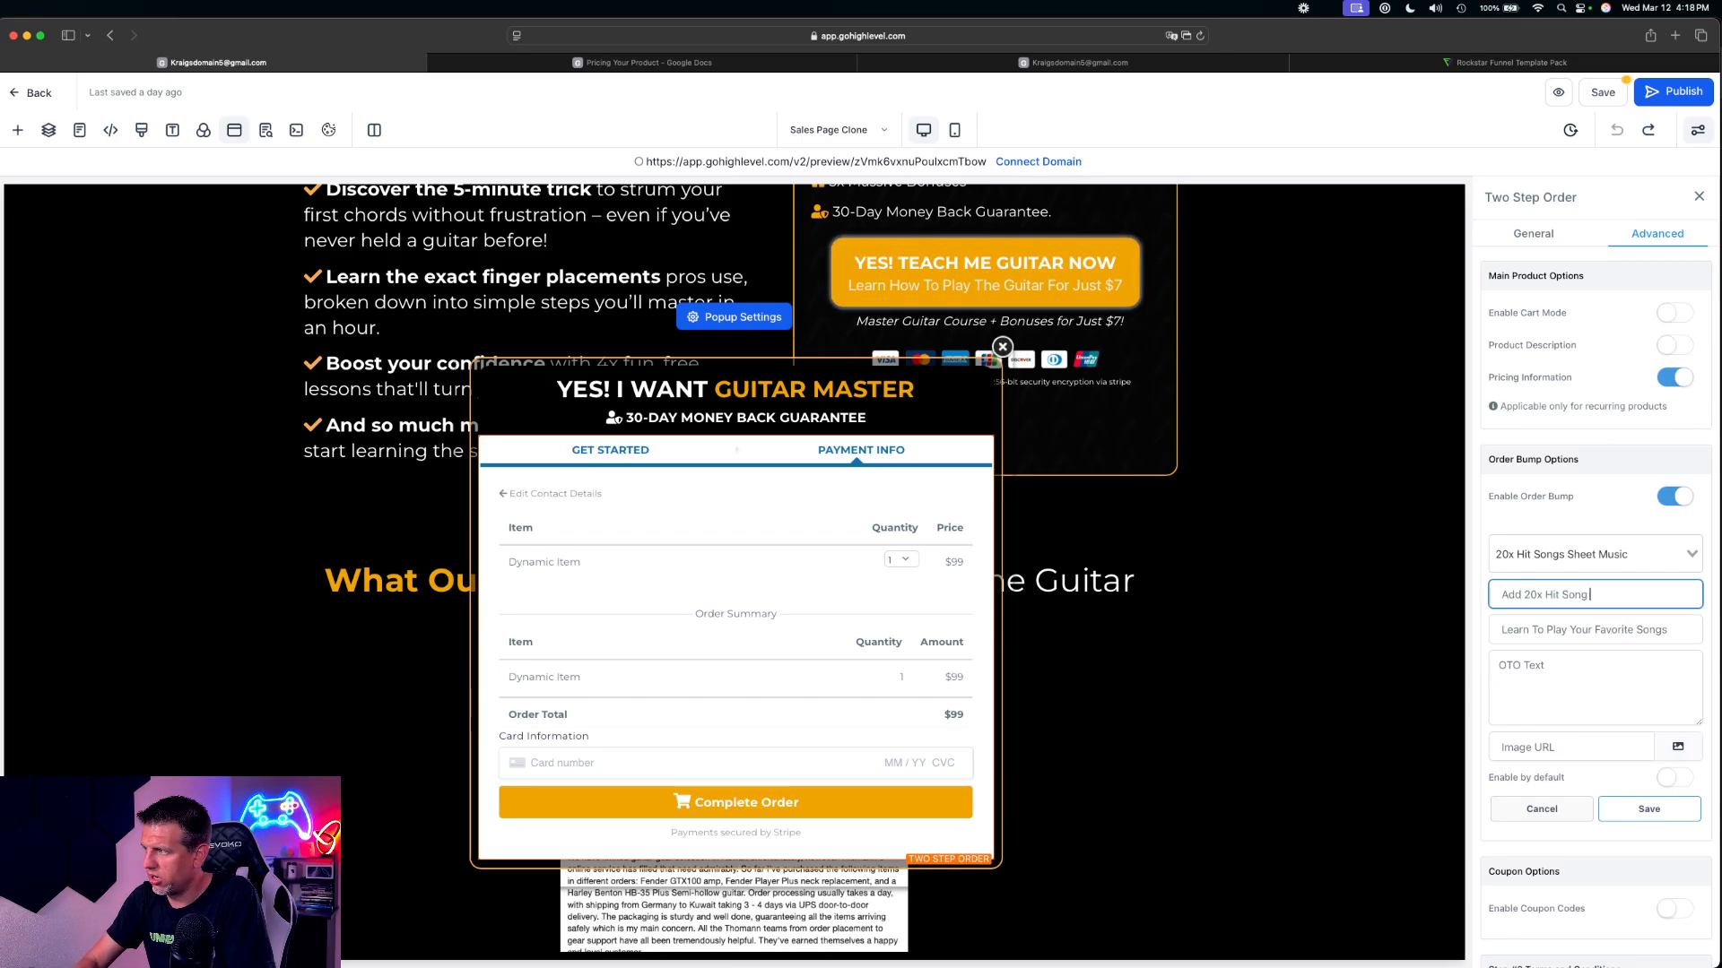
text( Sh)
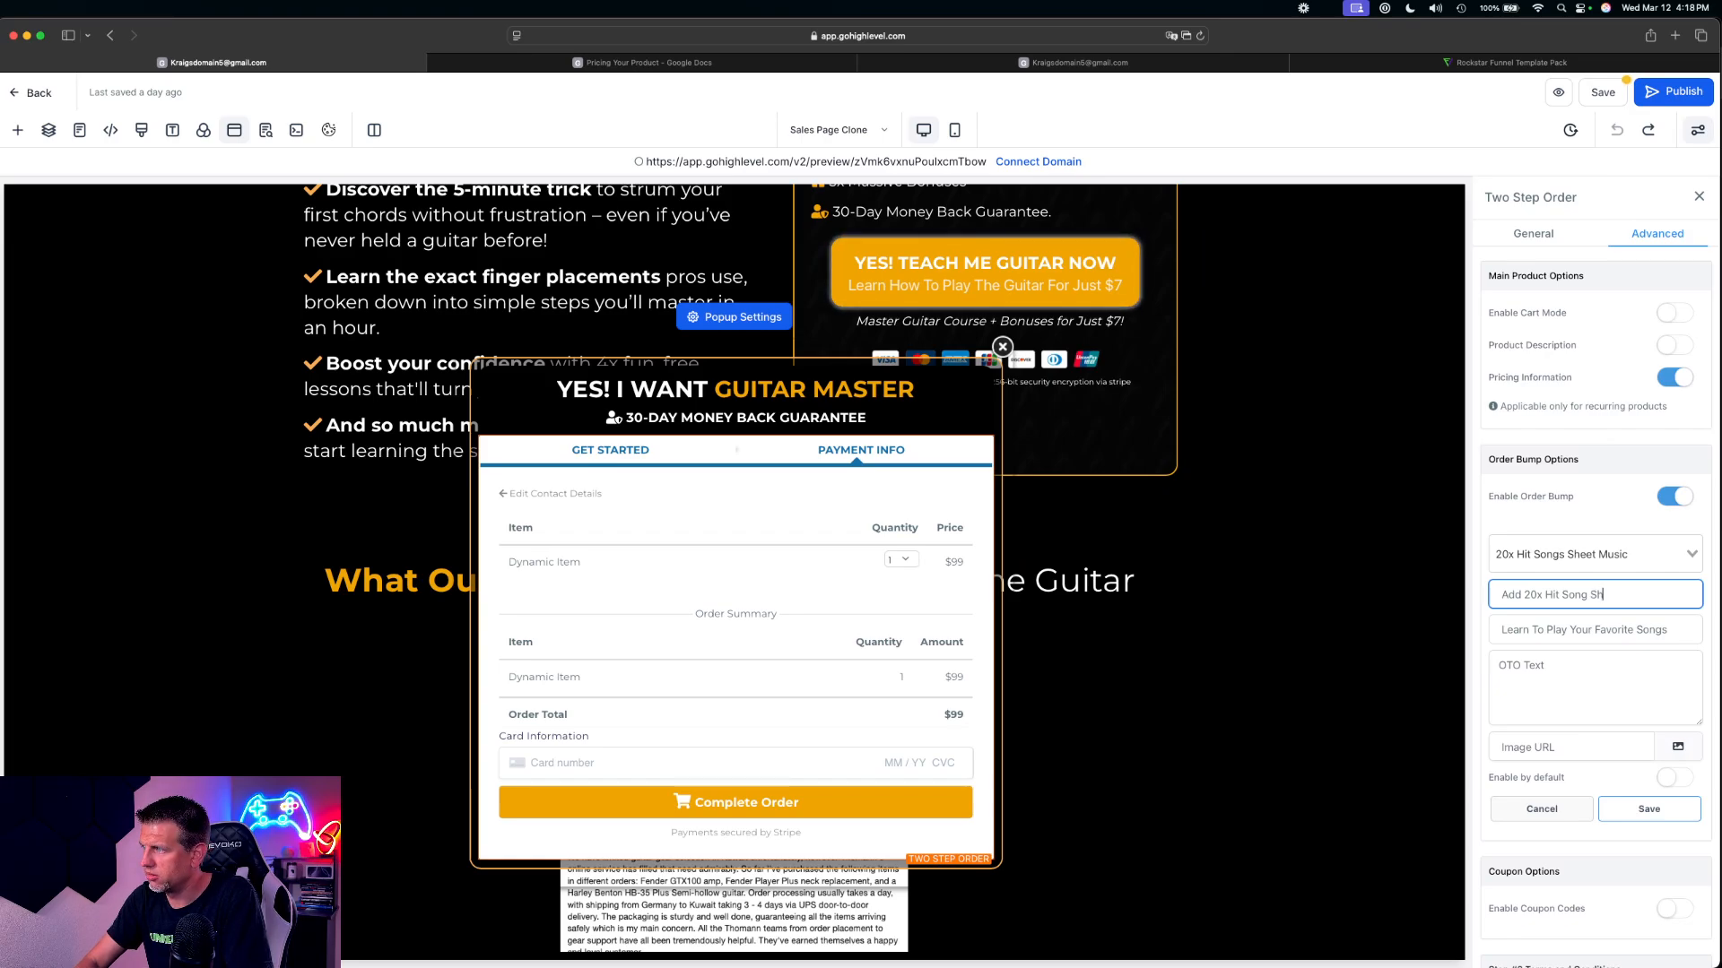
text(eets of Mu)
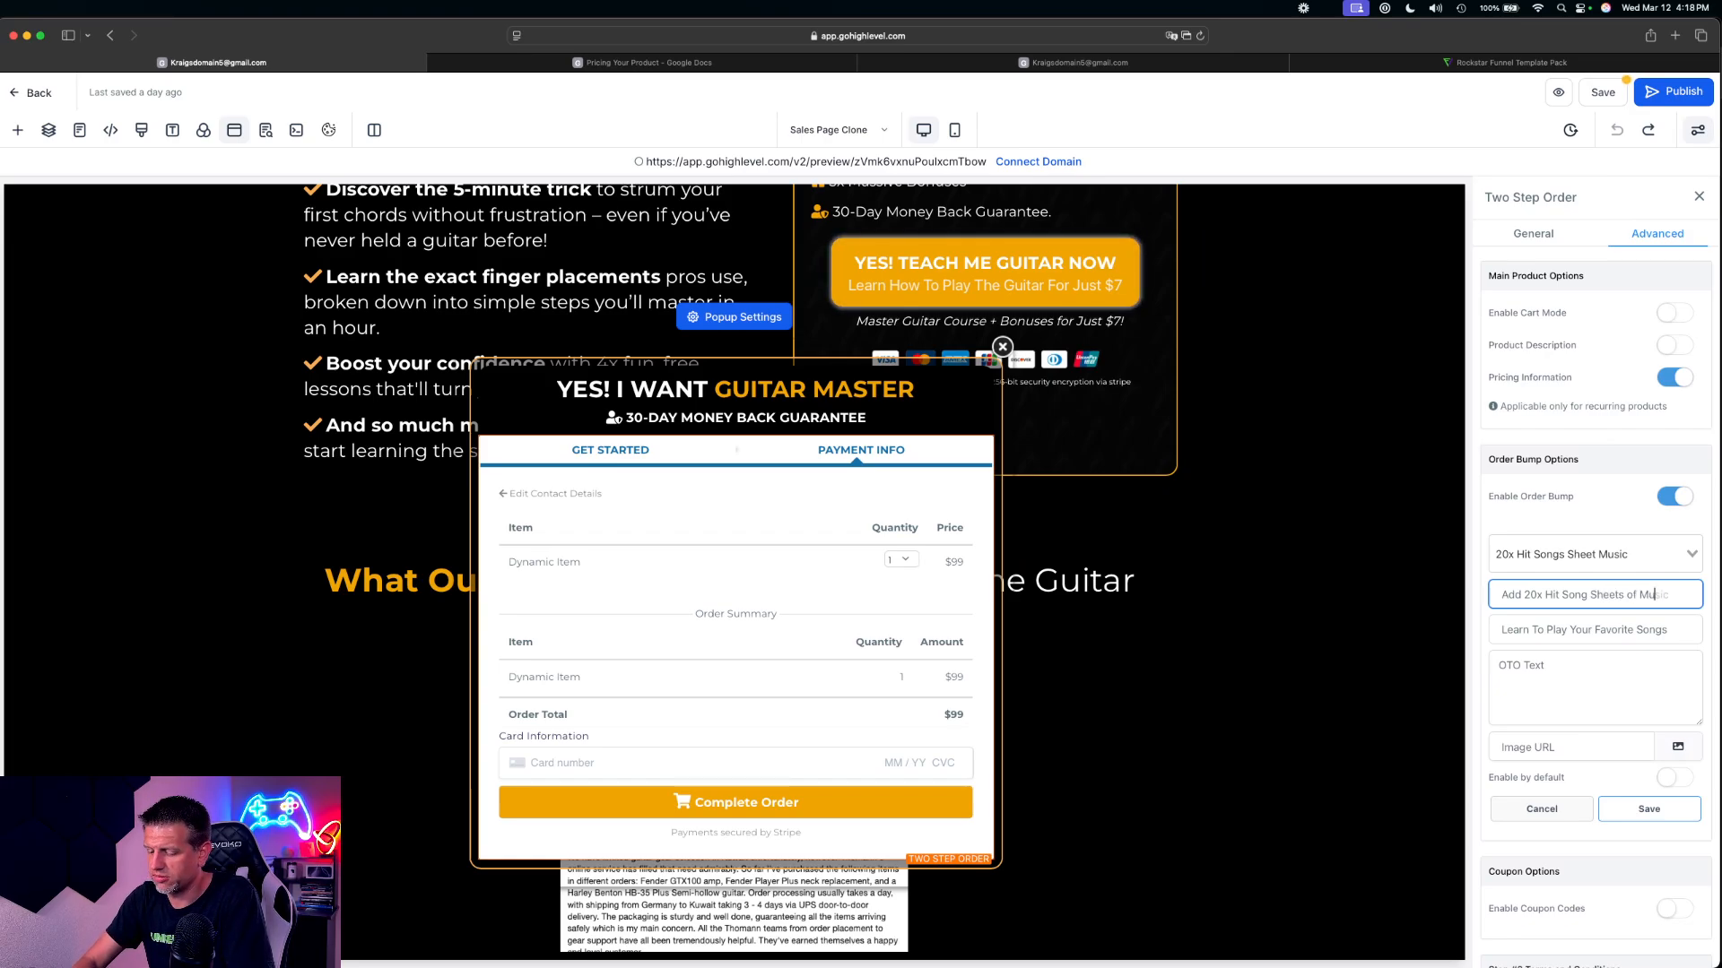
text(sic)
click(1550, 683)
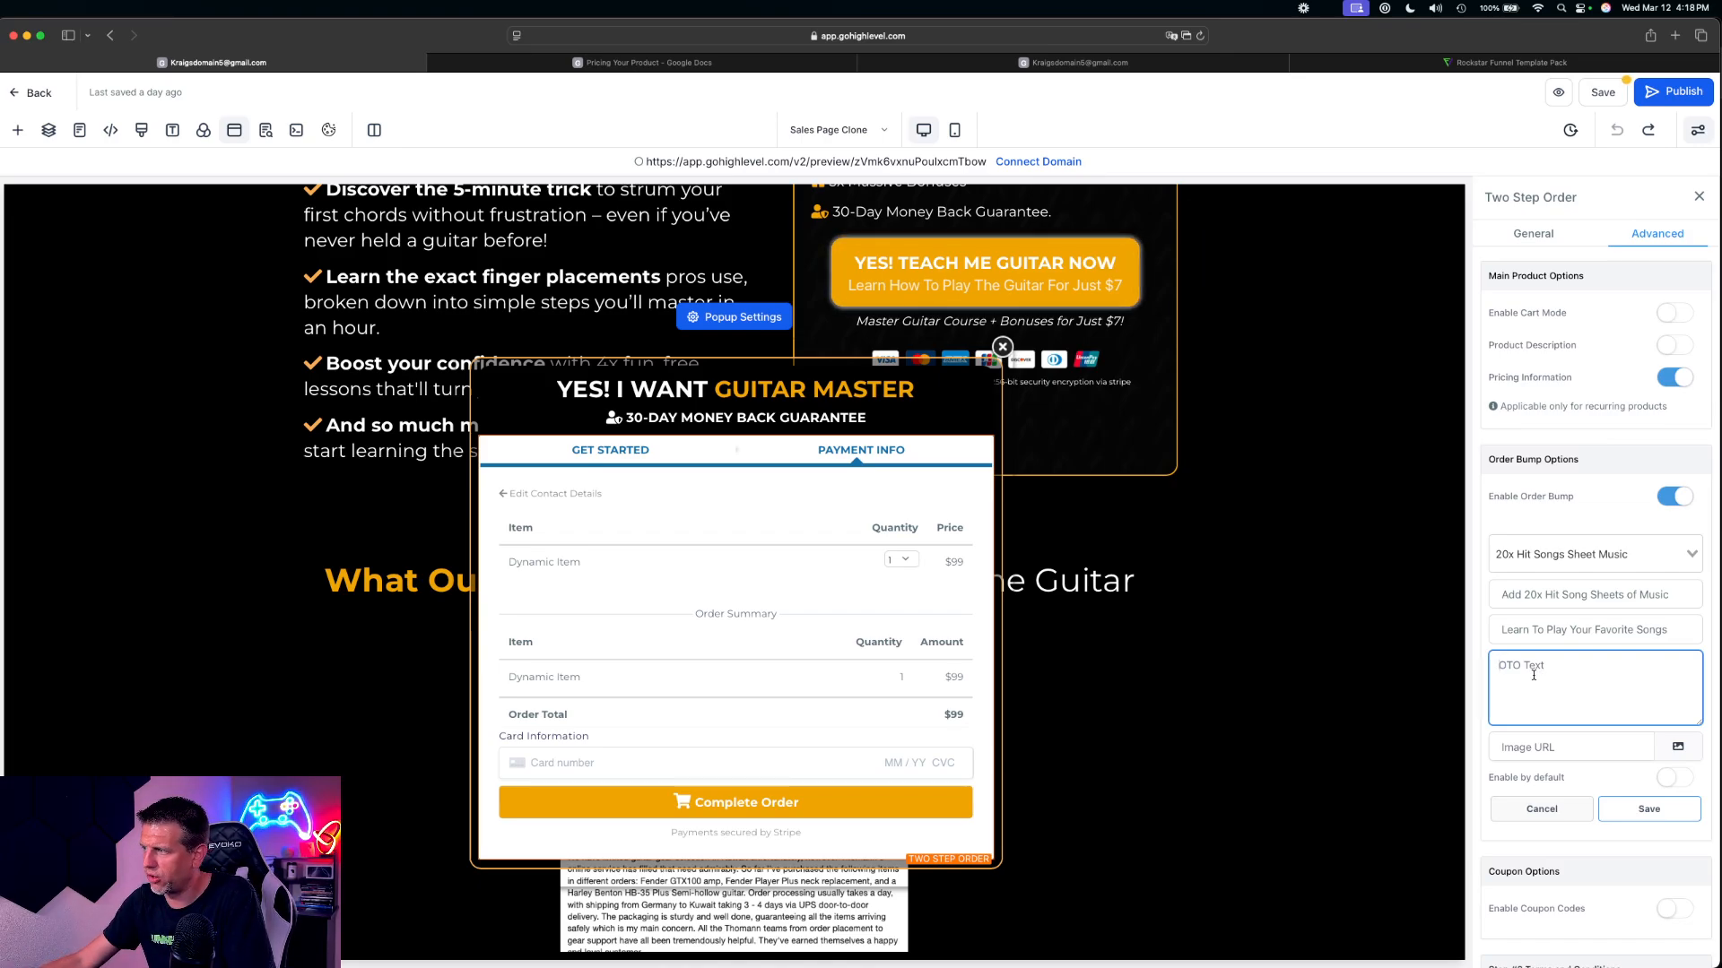
text(I)
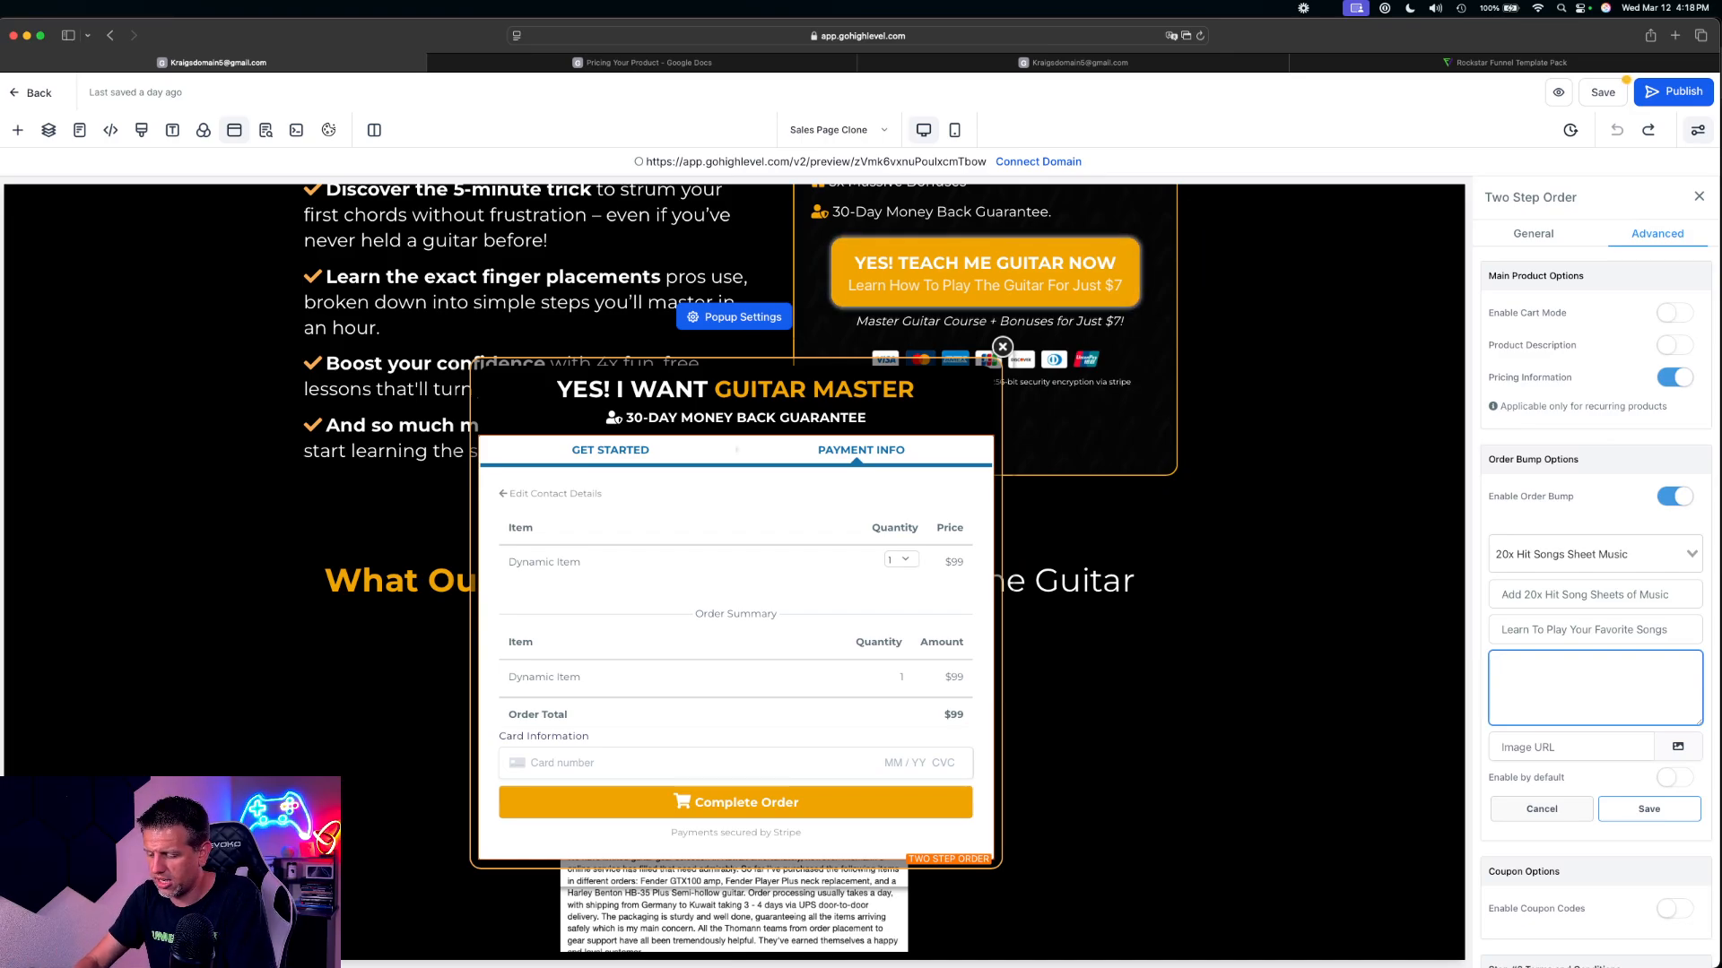
text(A)
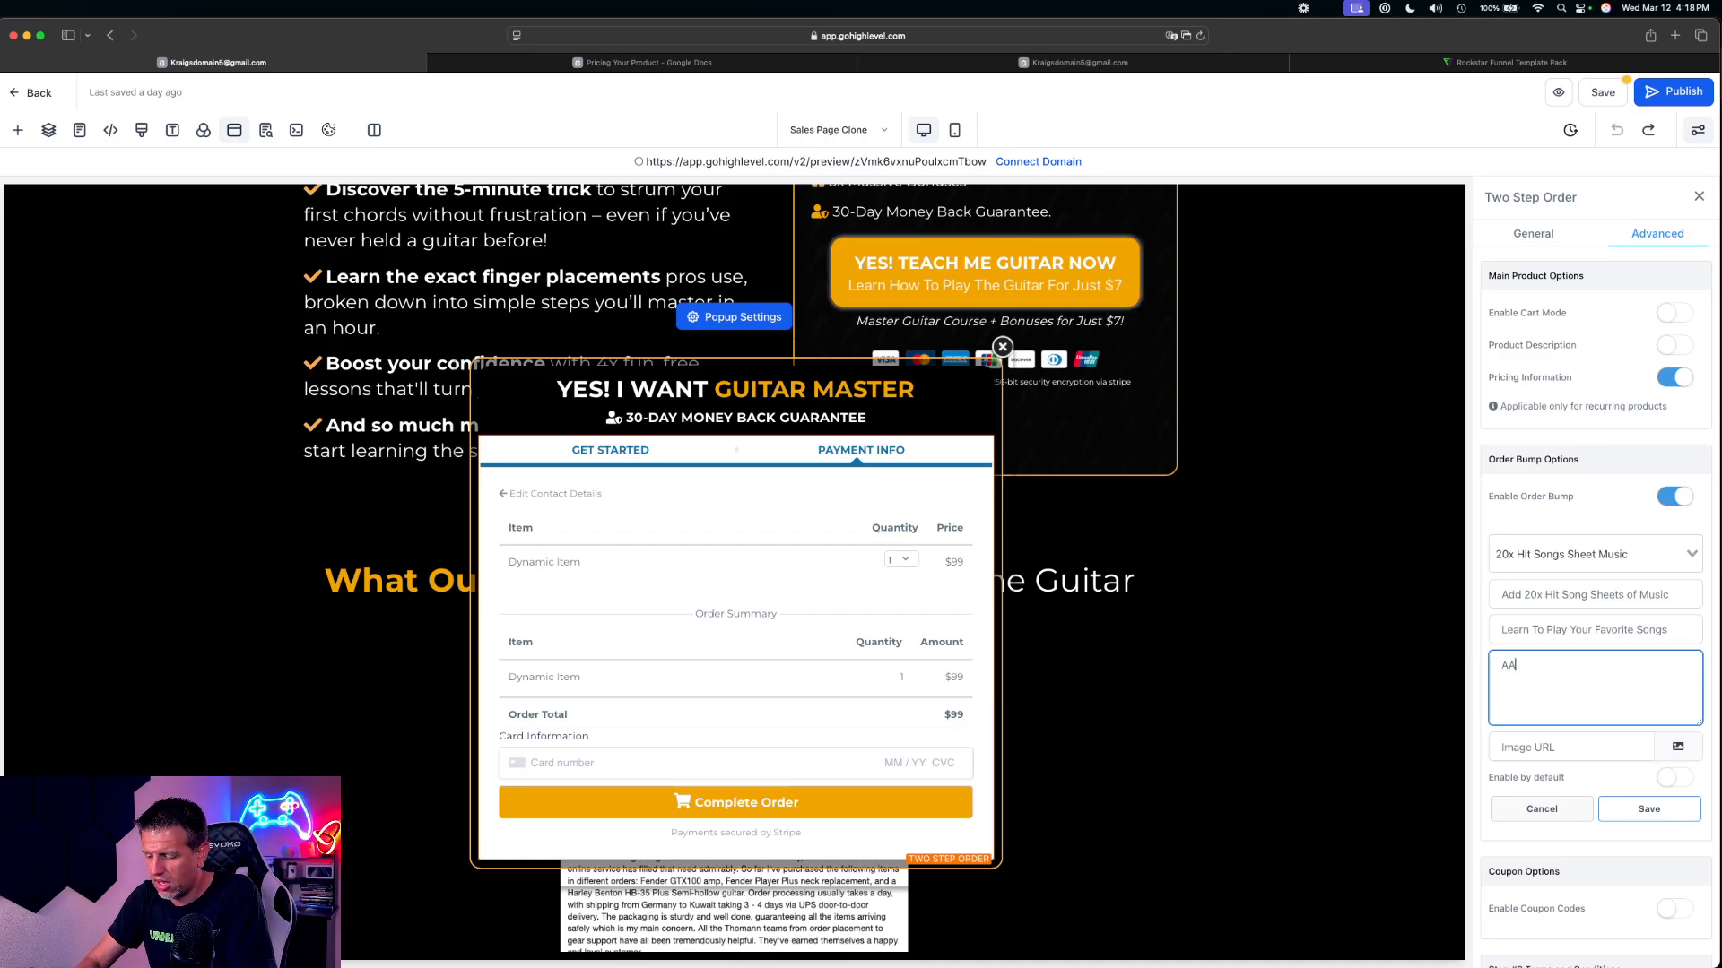
text(dd this)
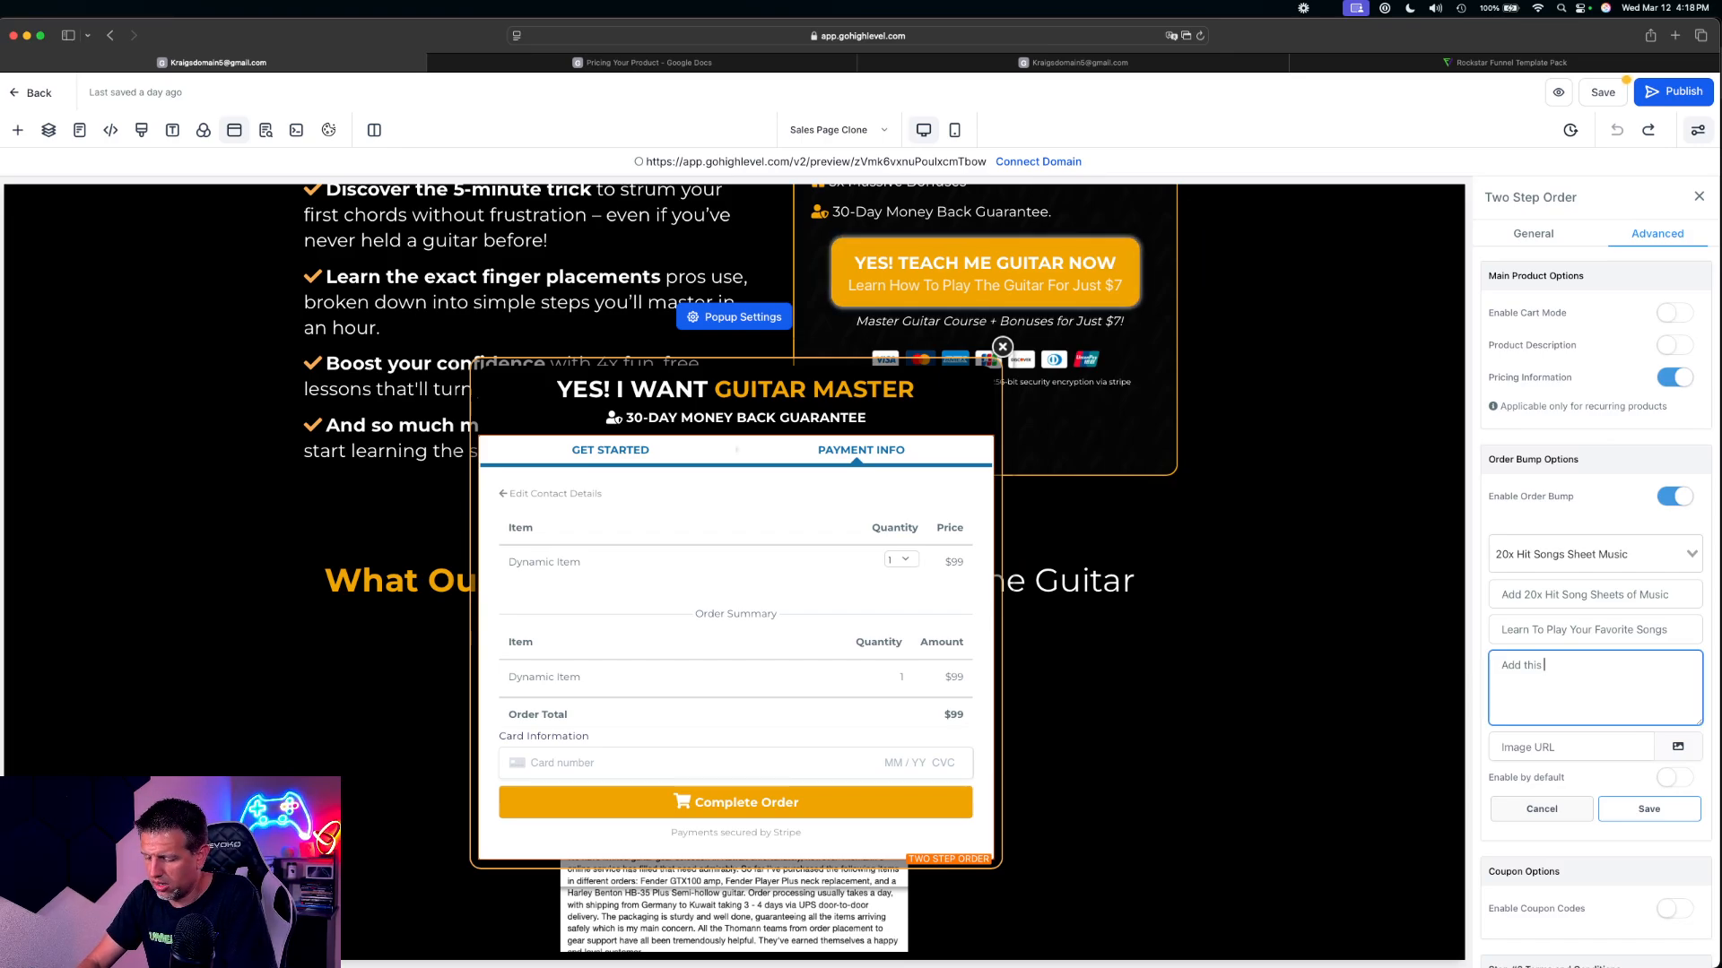
key(BackSpace)
key(BackSpace)
key(BackSpace)
key(super+a)
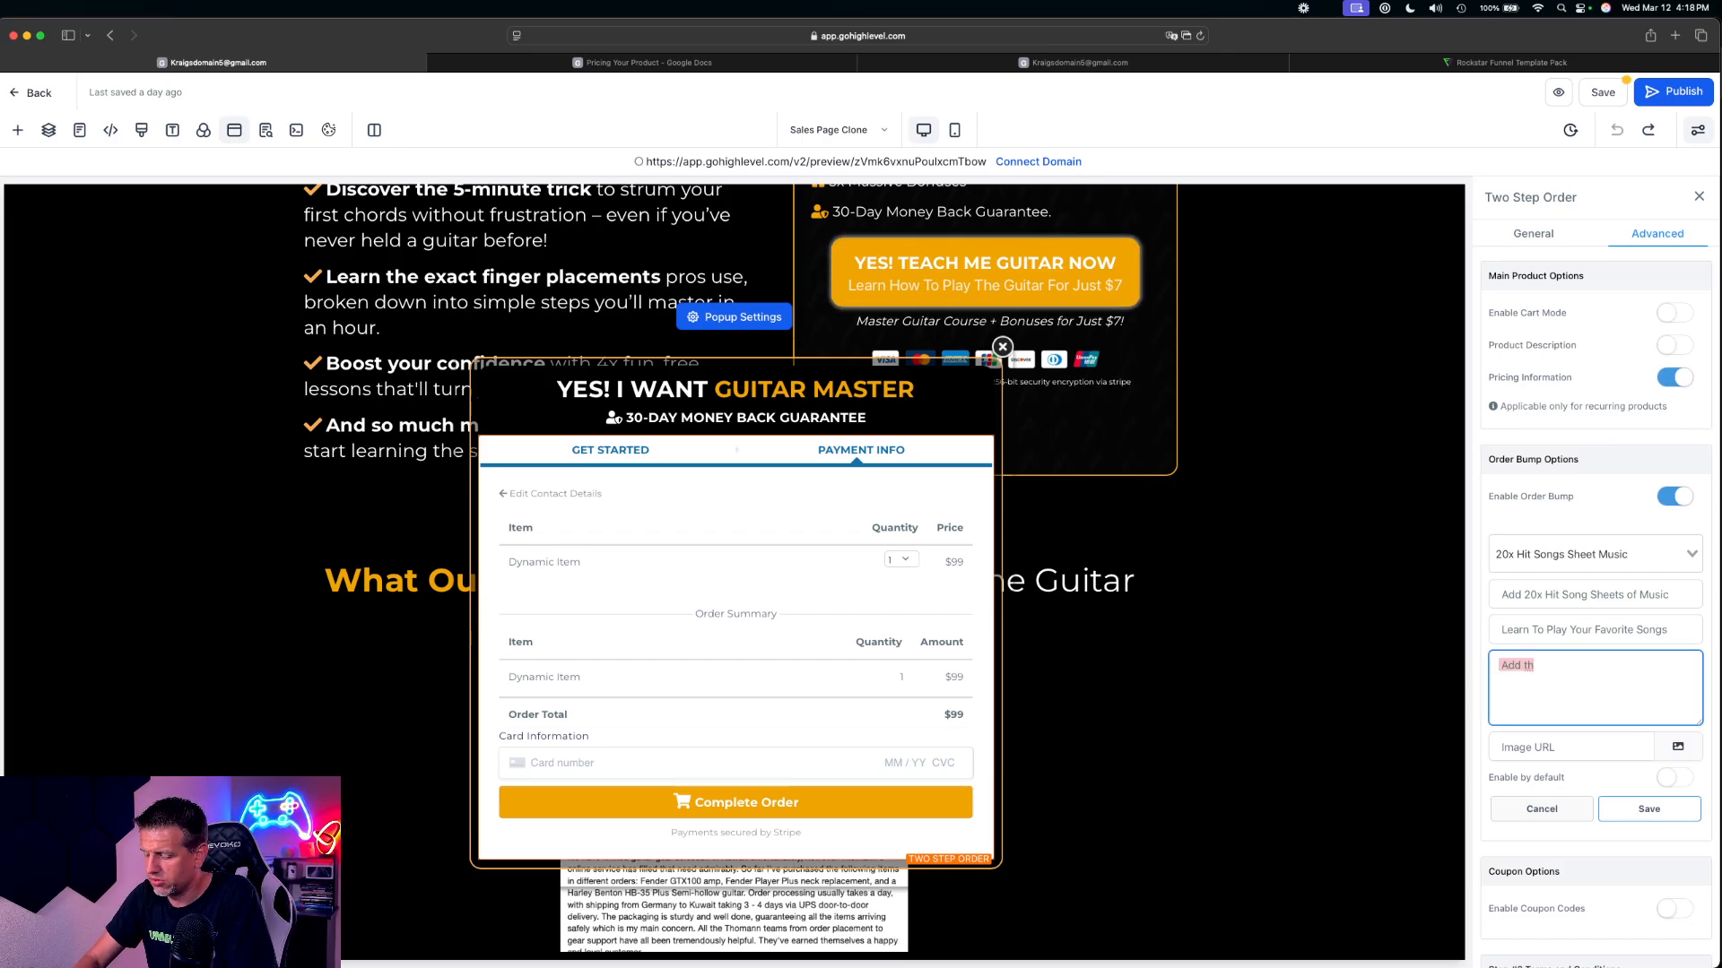
key(BackSpace)
Begin the bump product's OTO text with "Learn how to play your favorite songs"
text(Learn how to )
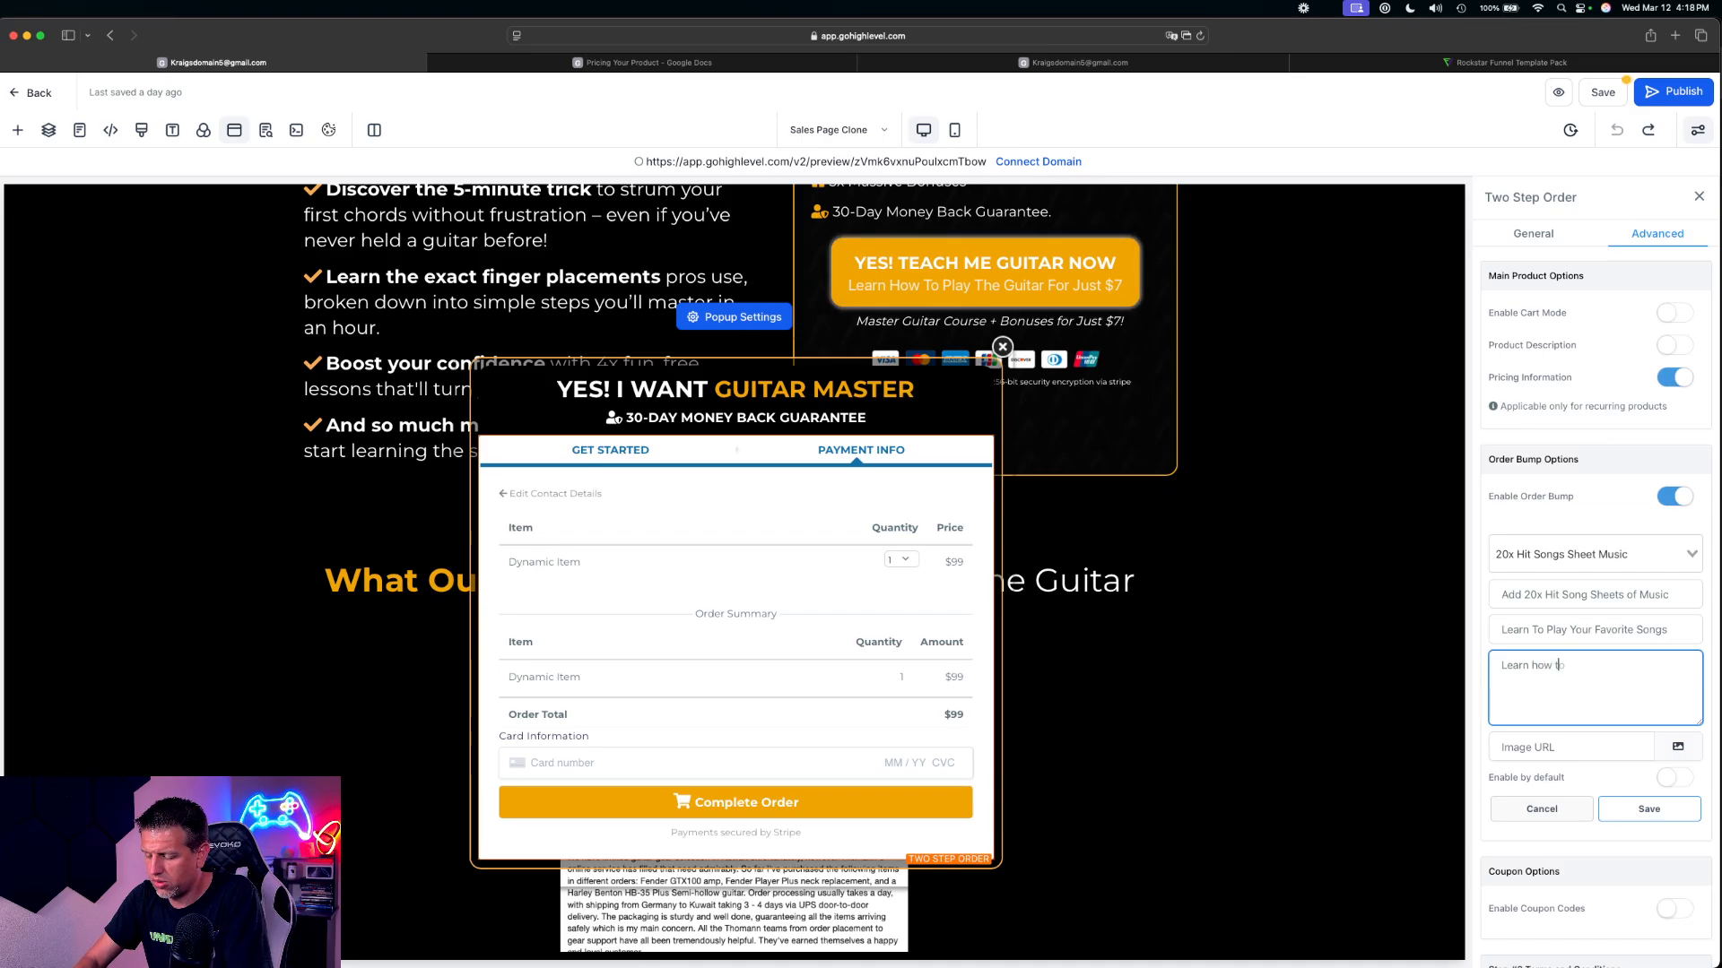
text(play your)
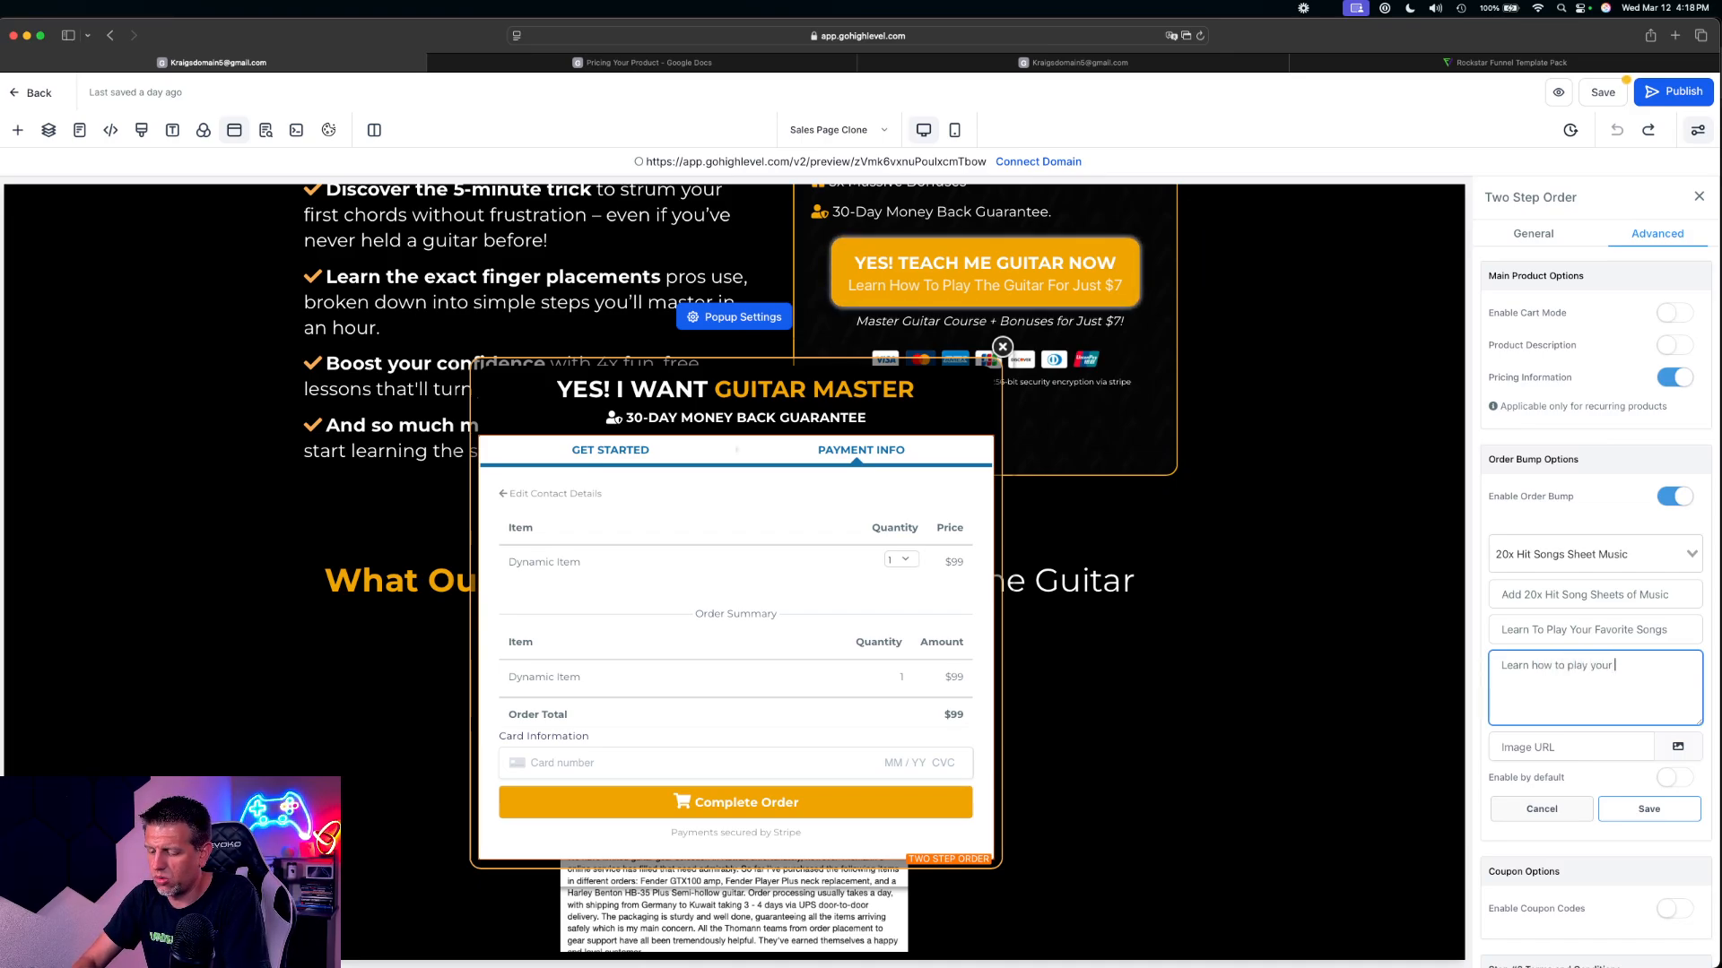
text( favorite songs )
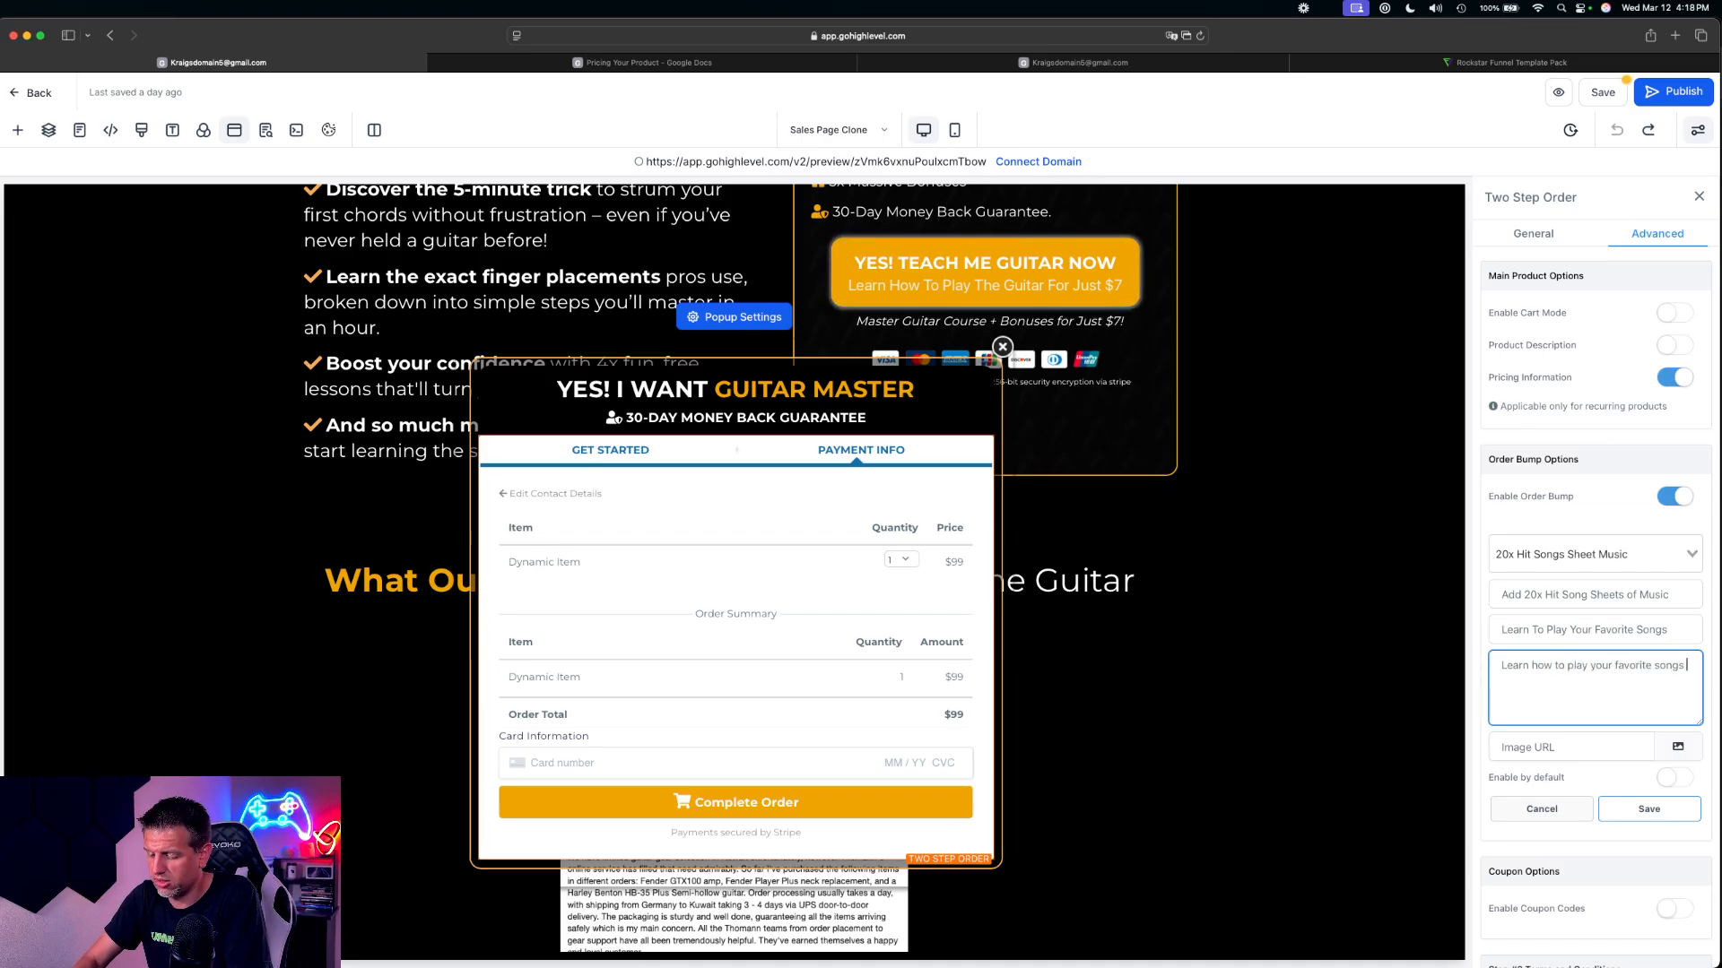
text(in not t)
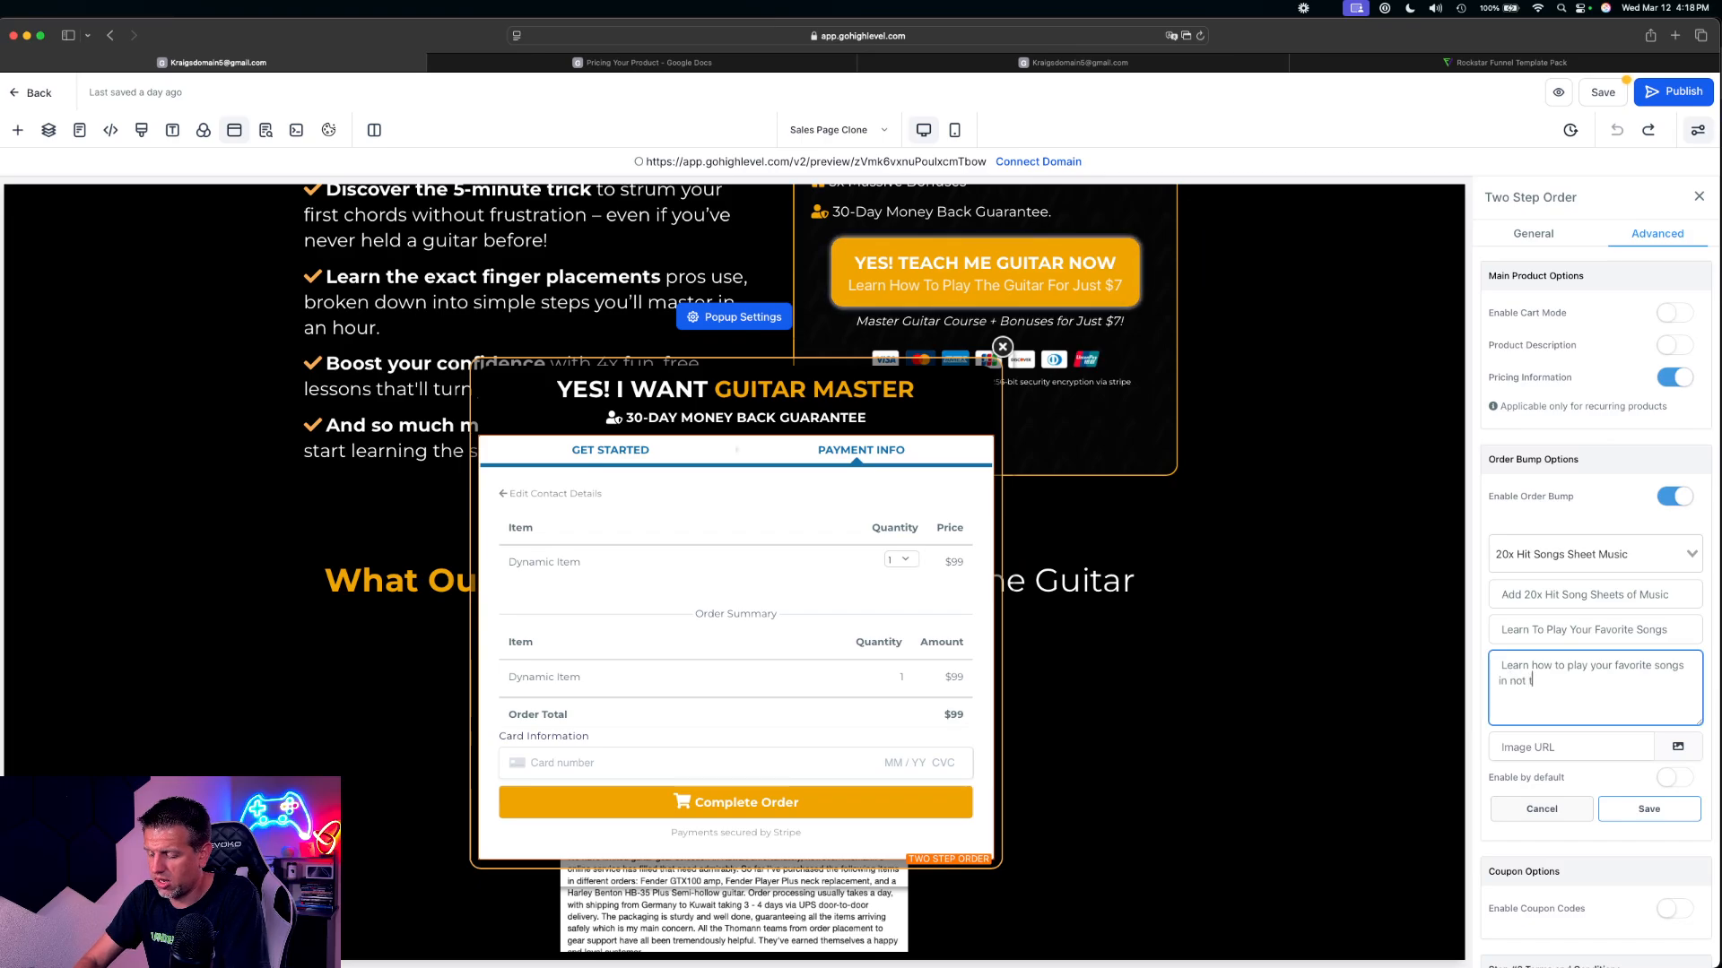
text(ime at)
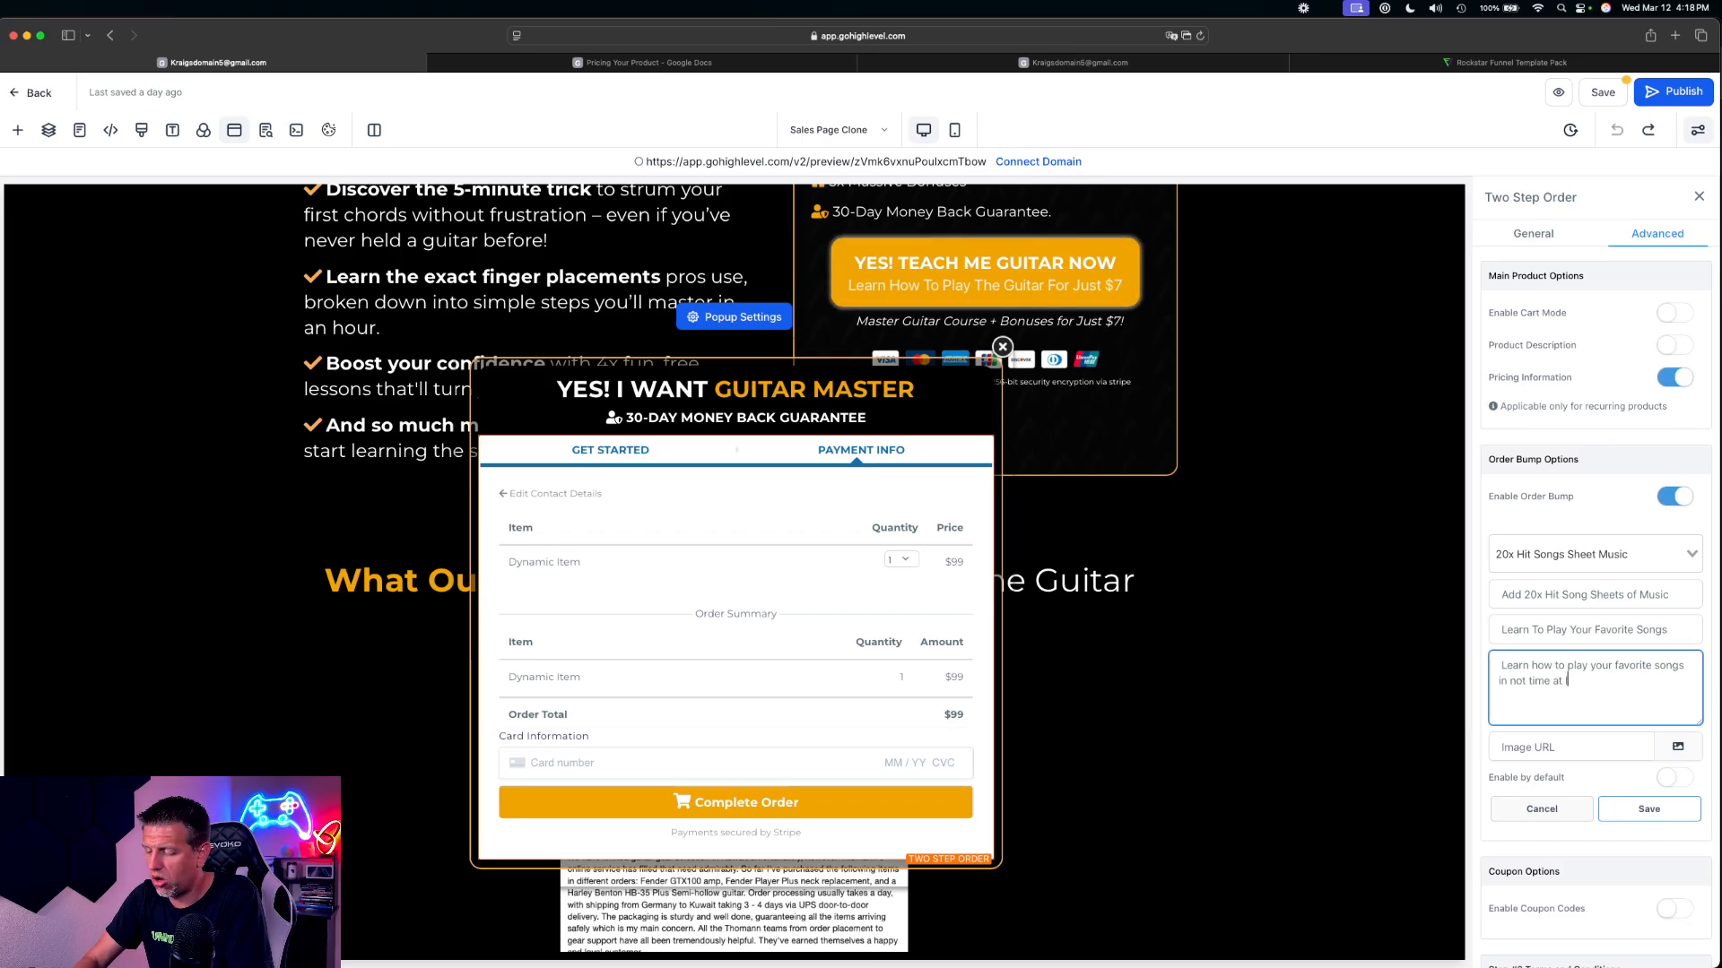
key(BackSpace)
key(BackSpace)
key(BackSpace)
key(BackSpace)
key(BackSpace)
key(BackSpace)
key(BackSpace)
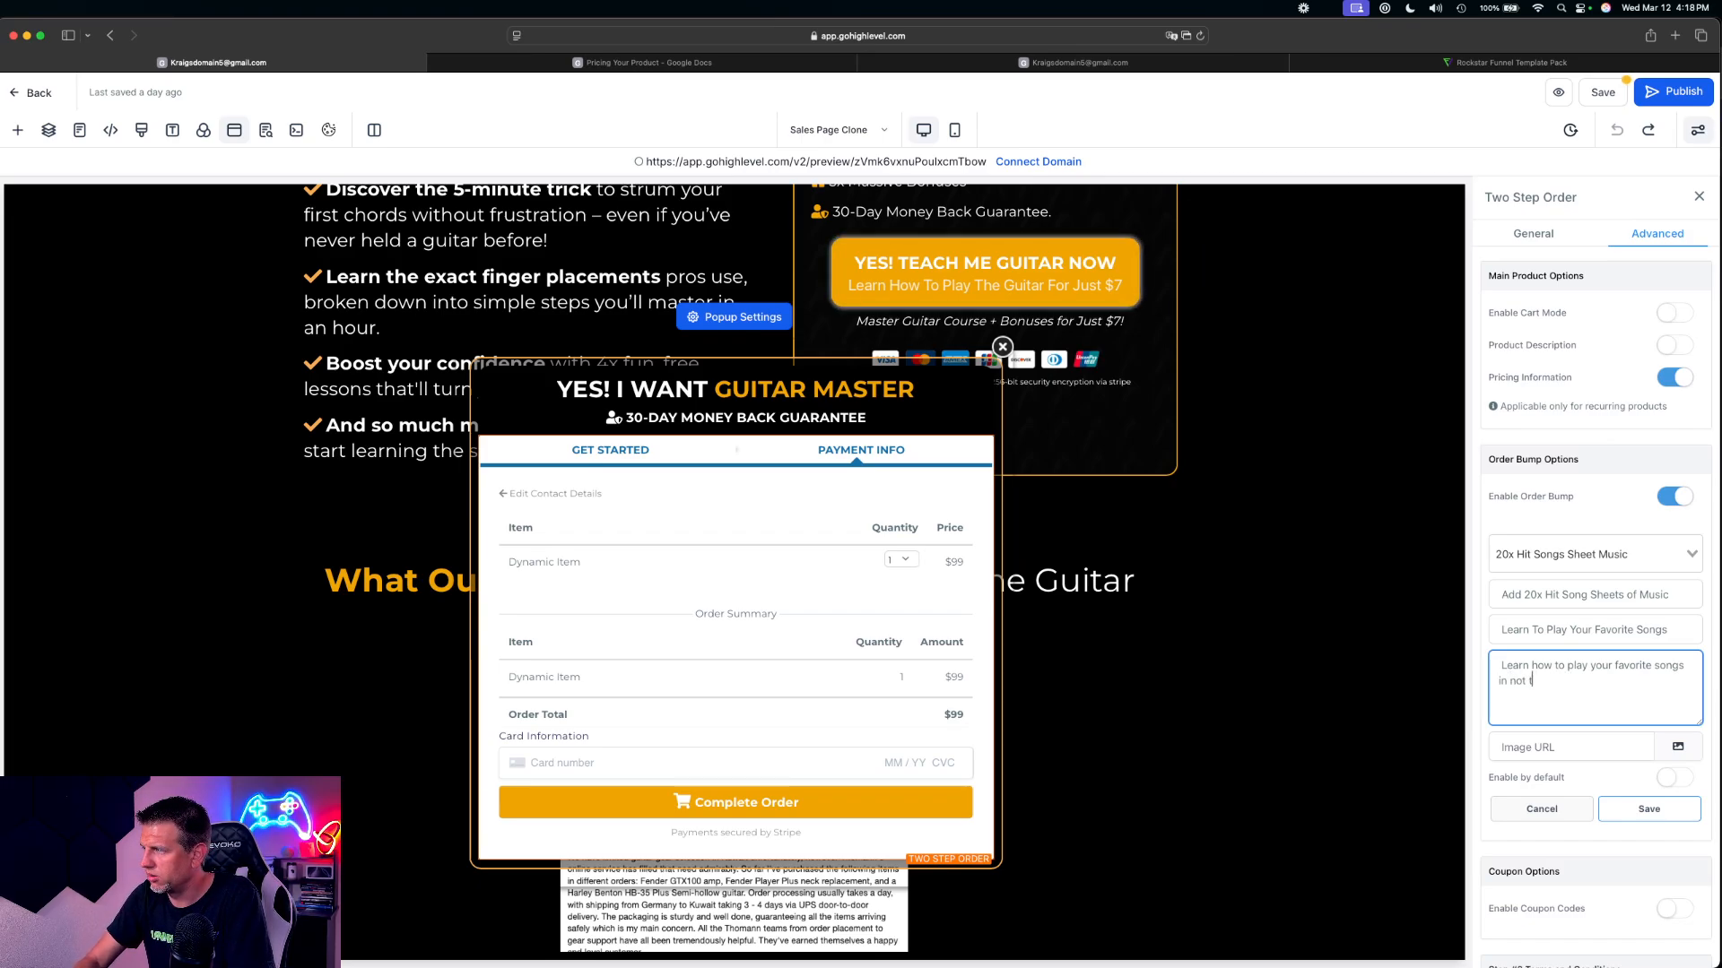
key(BackSpace)
key(BackSpace)
key(BackSpace)
key(BackSpace)
key(BackSpace)
key(BackSpace)
key(BackSpace)
key(BackSpace)
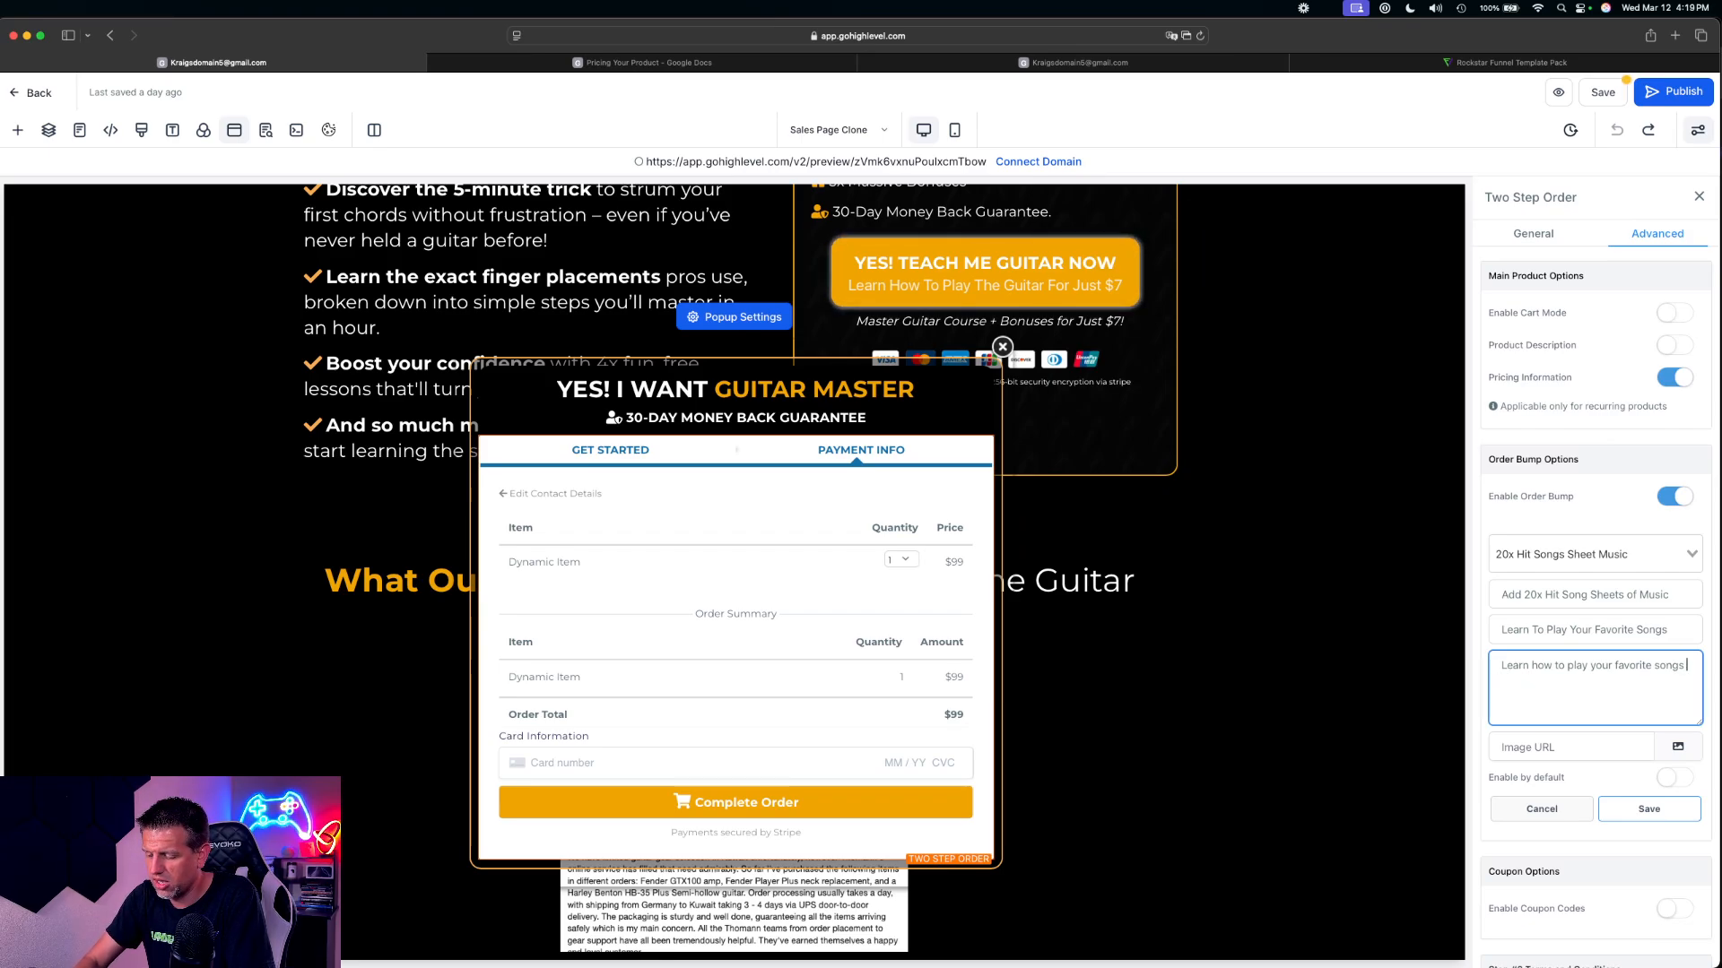
Continue the OTO text with "in just under 7 days. Features songs from Metallica, AC/DC, and other top hits"
text(in just unde)
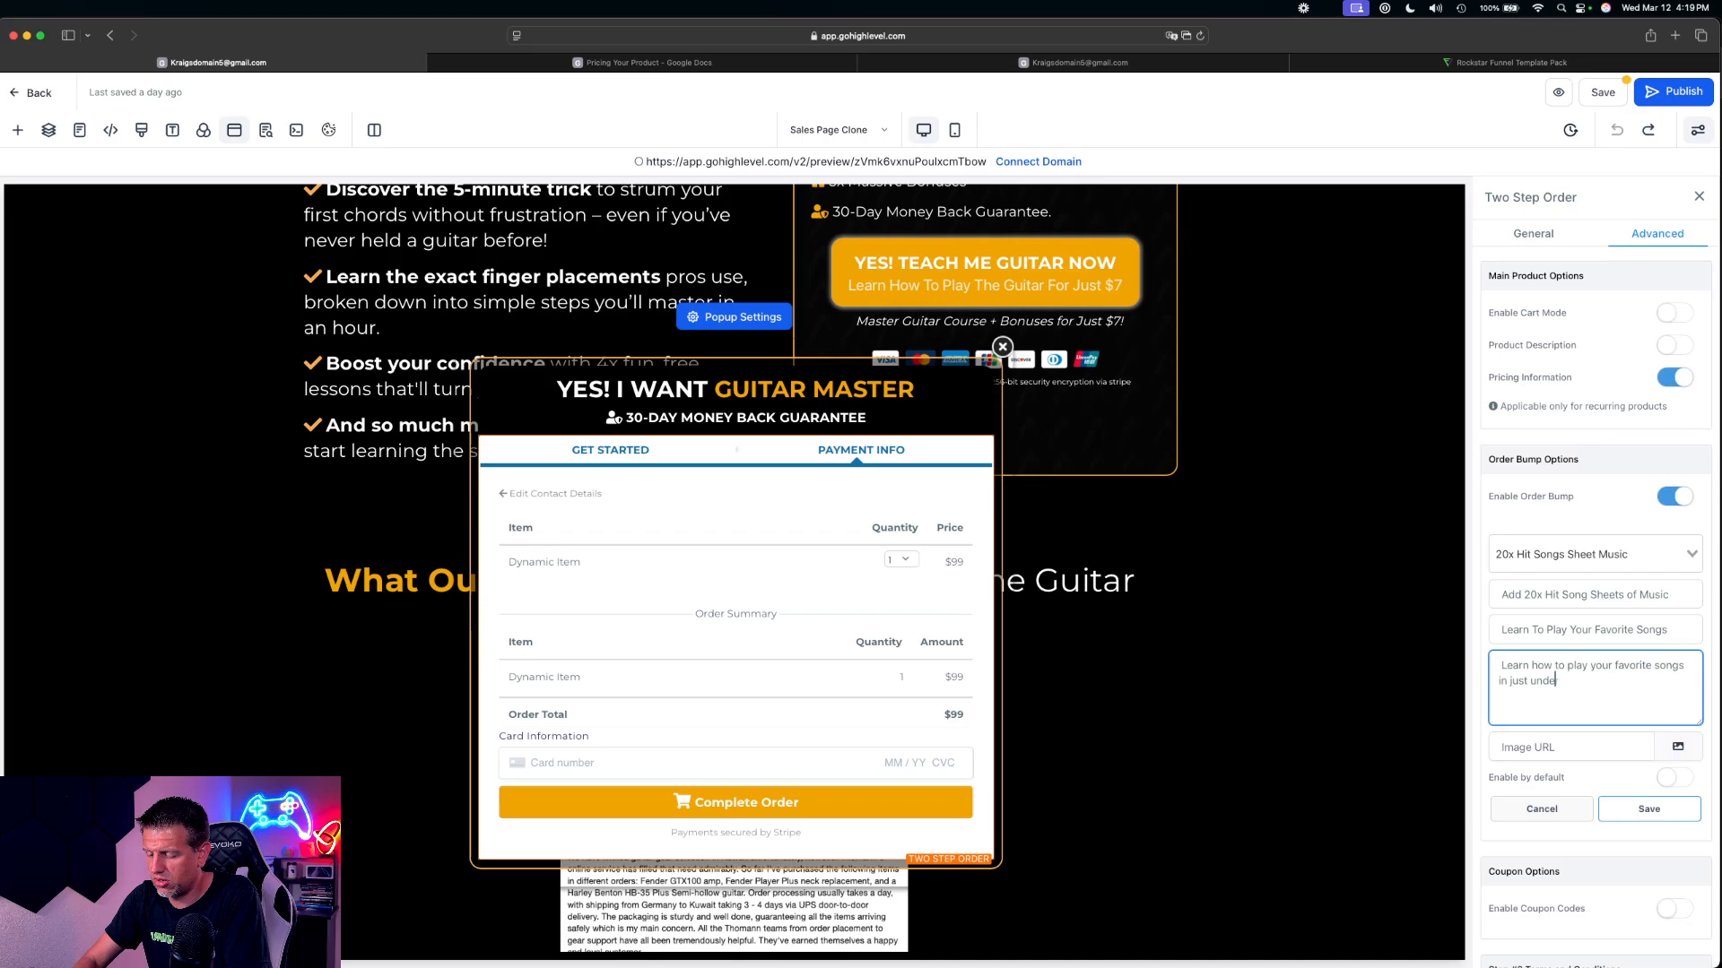
text(r 7 days)
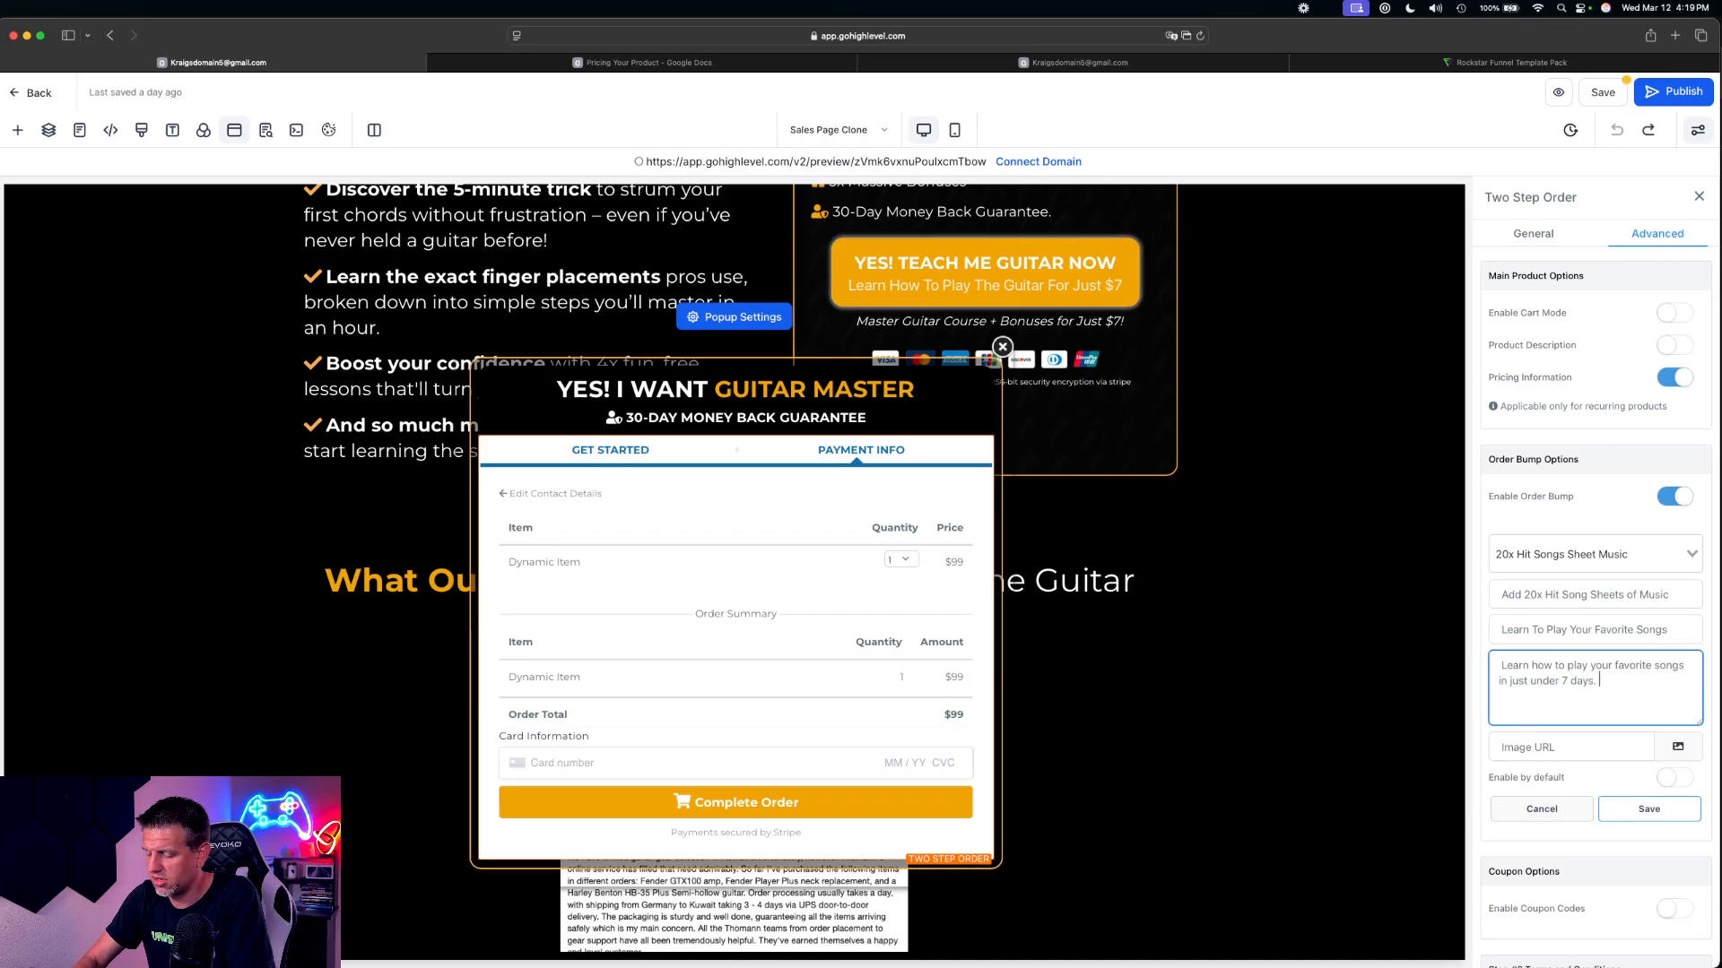
text(. Features )
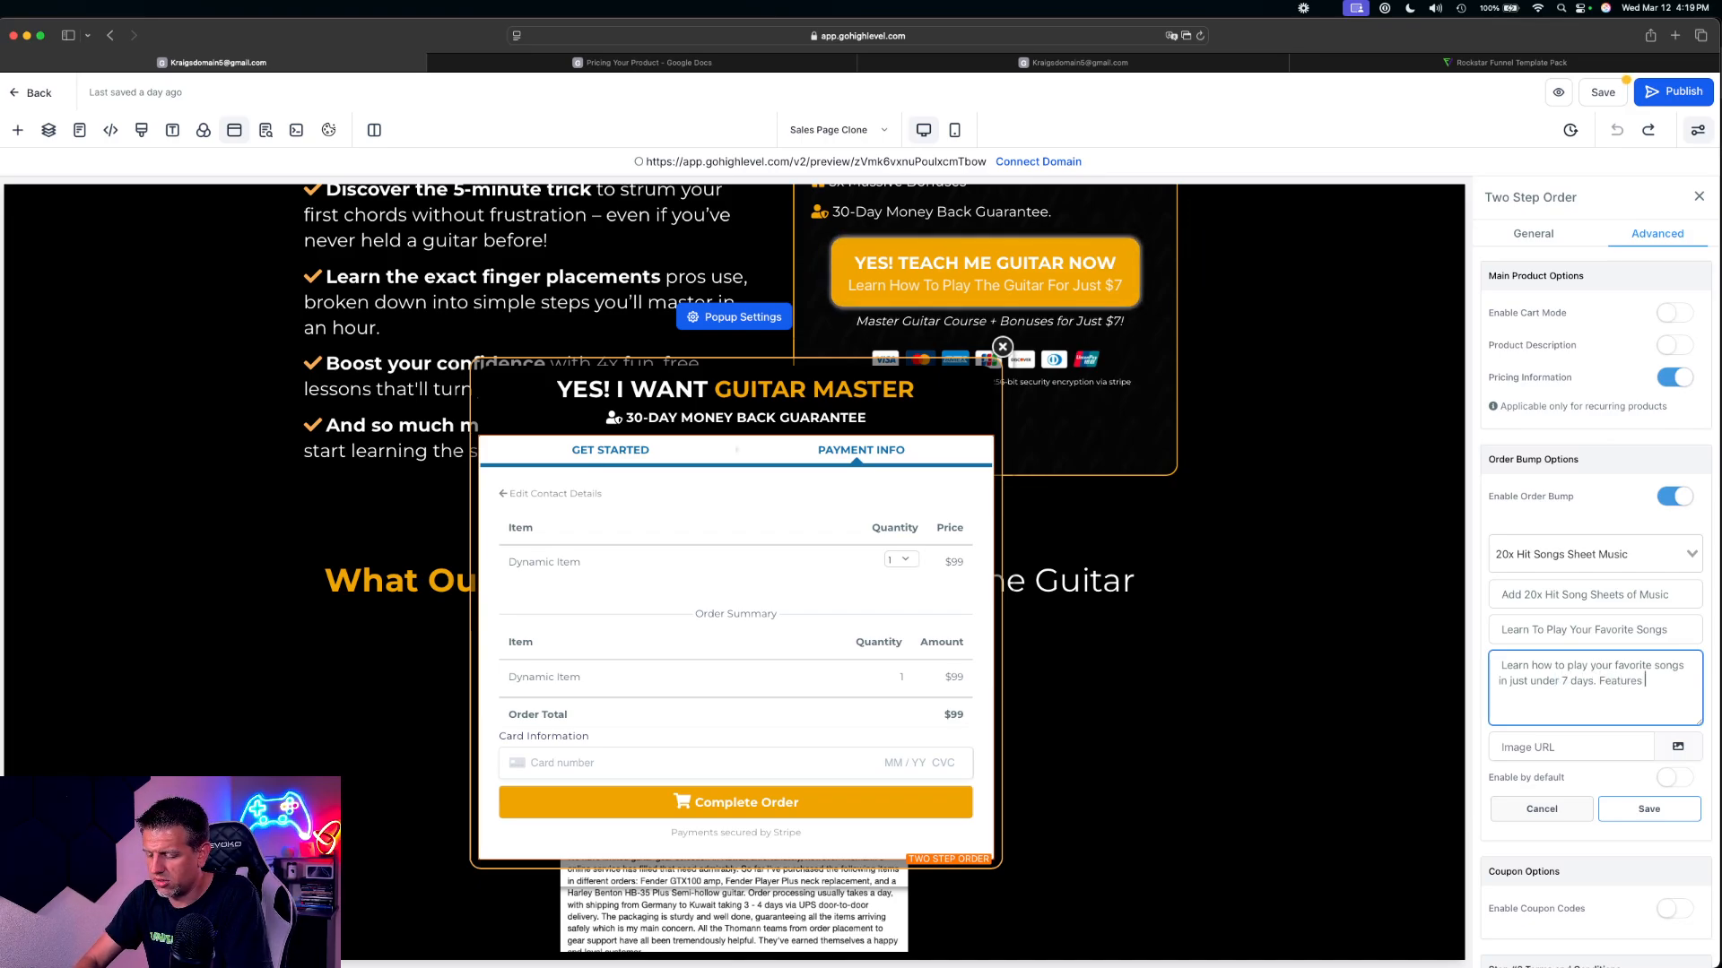
text(songs from)
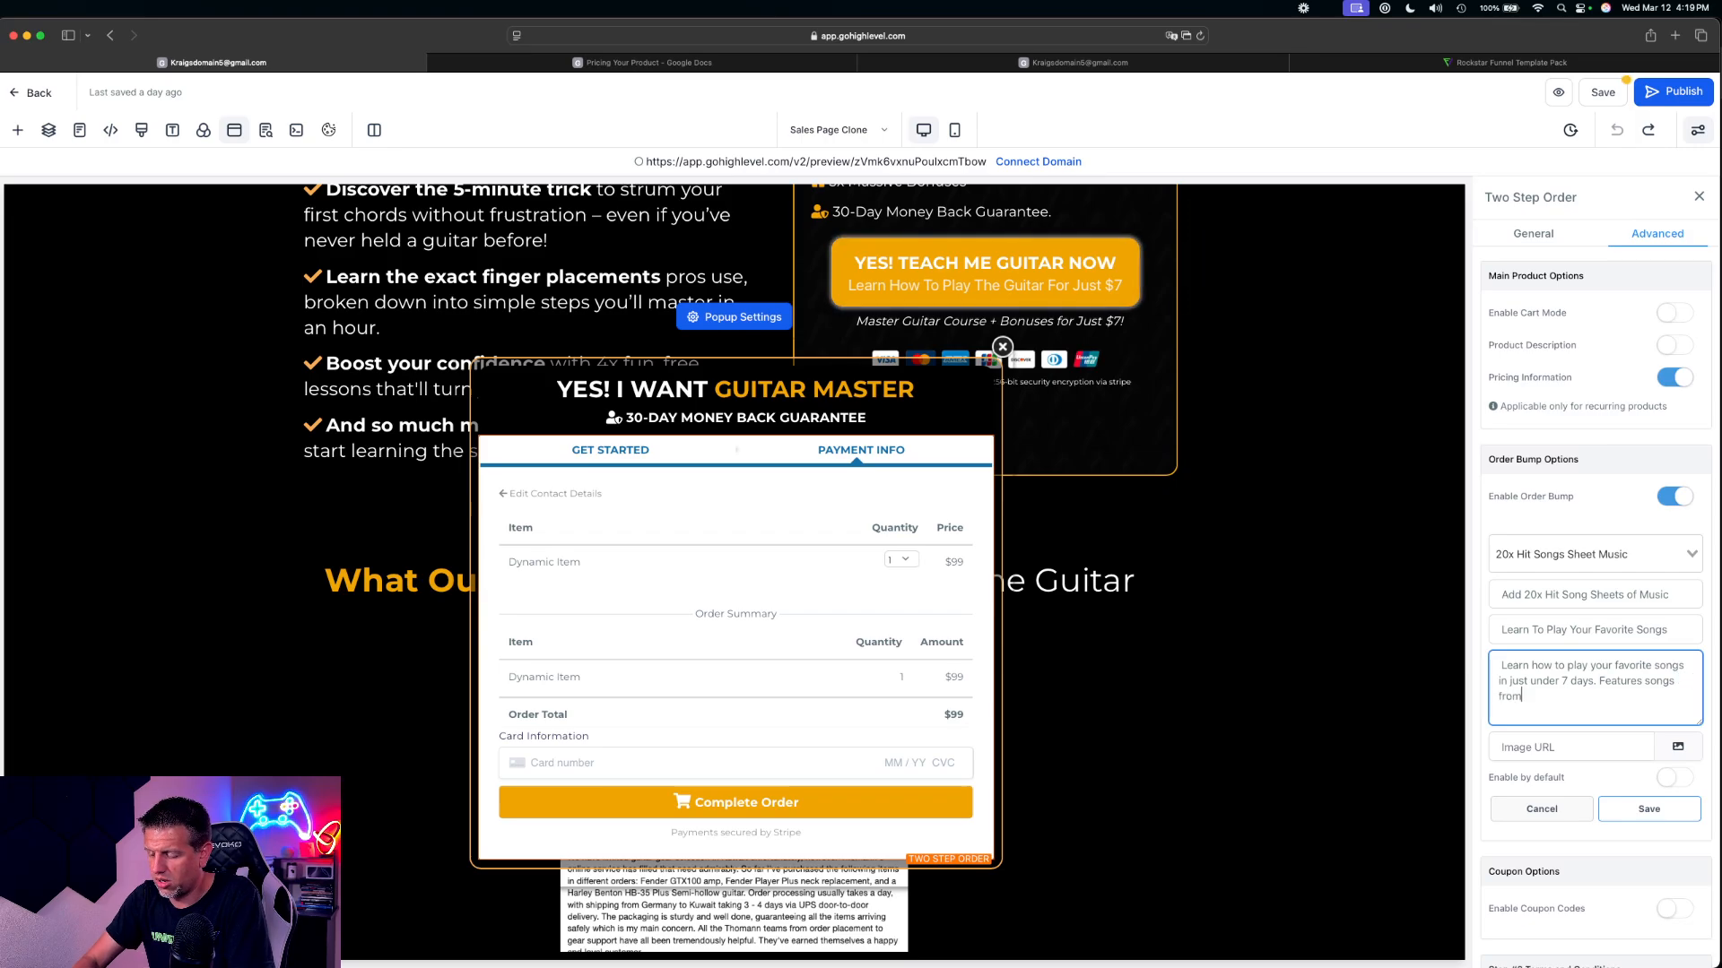
text( Metallica)
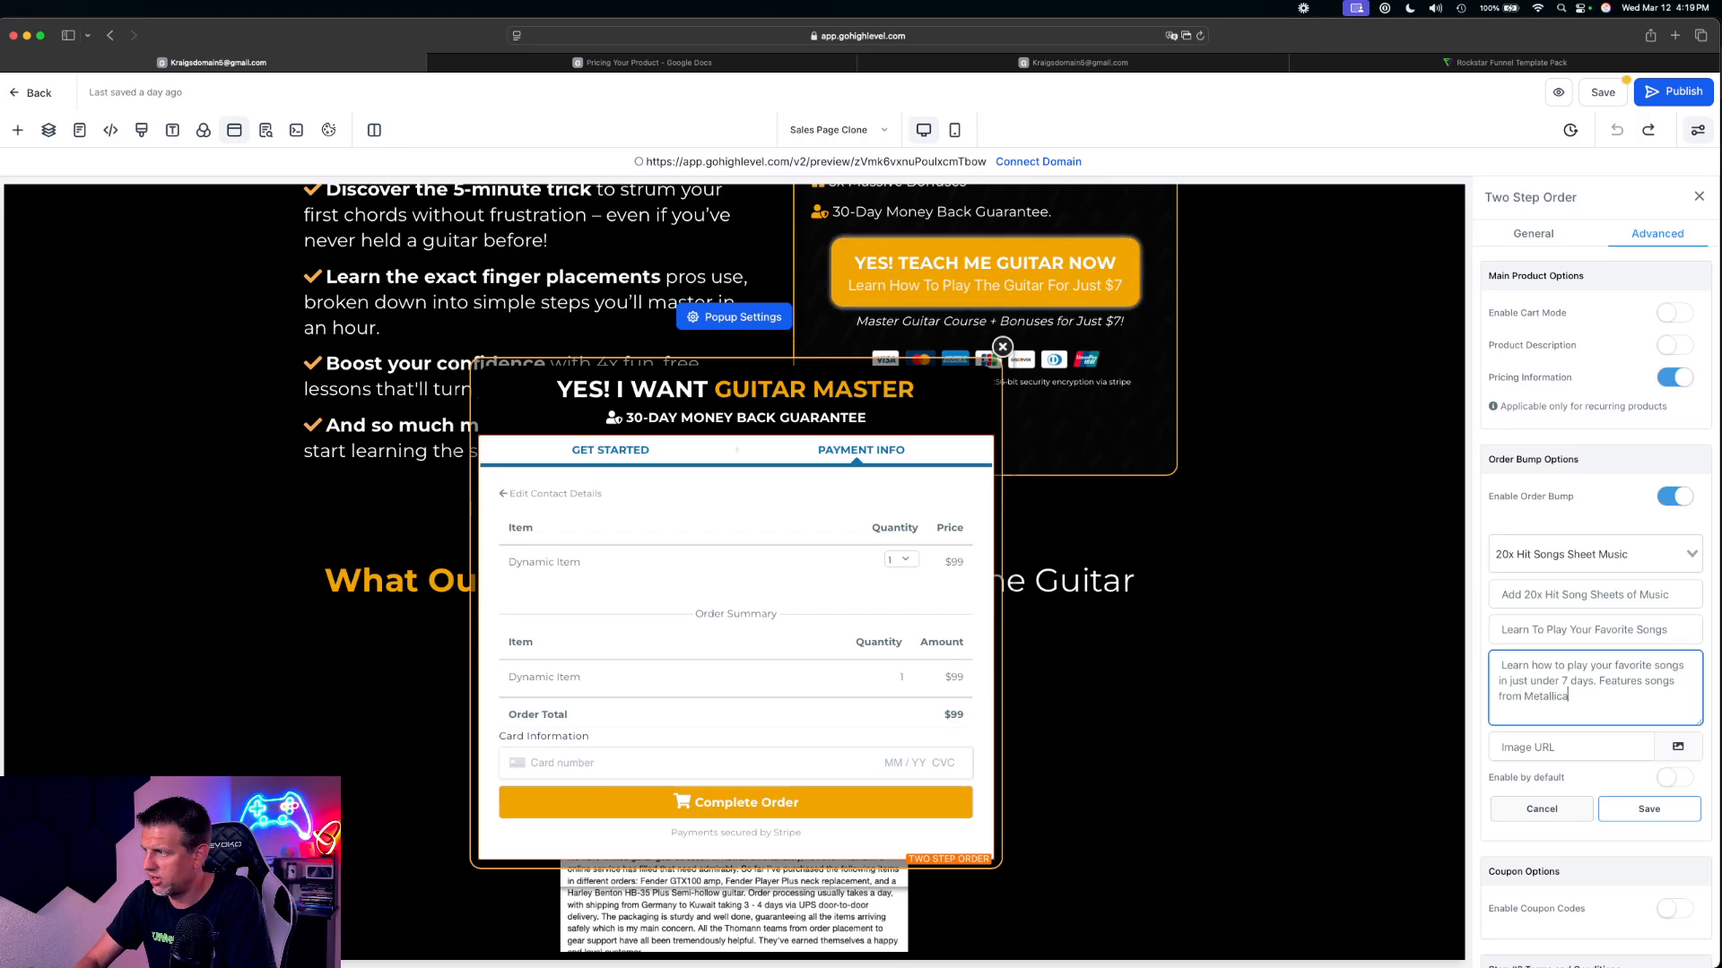
text(, A)
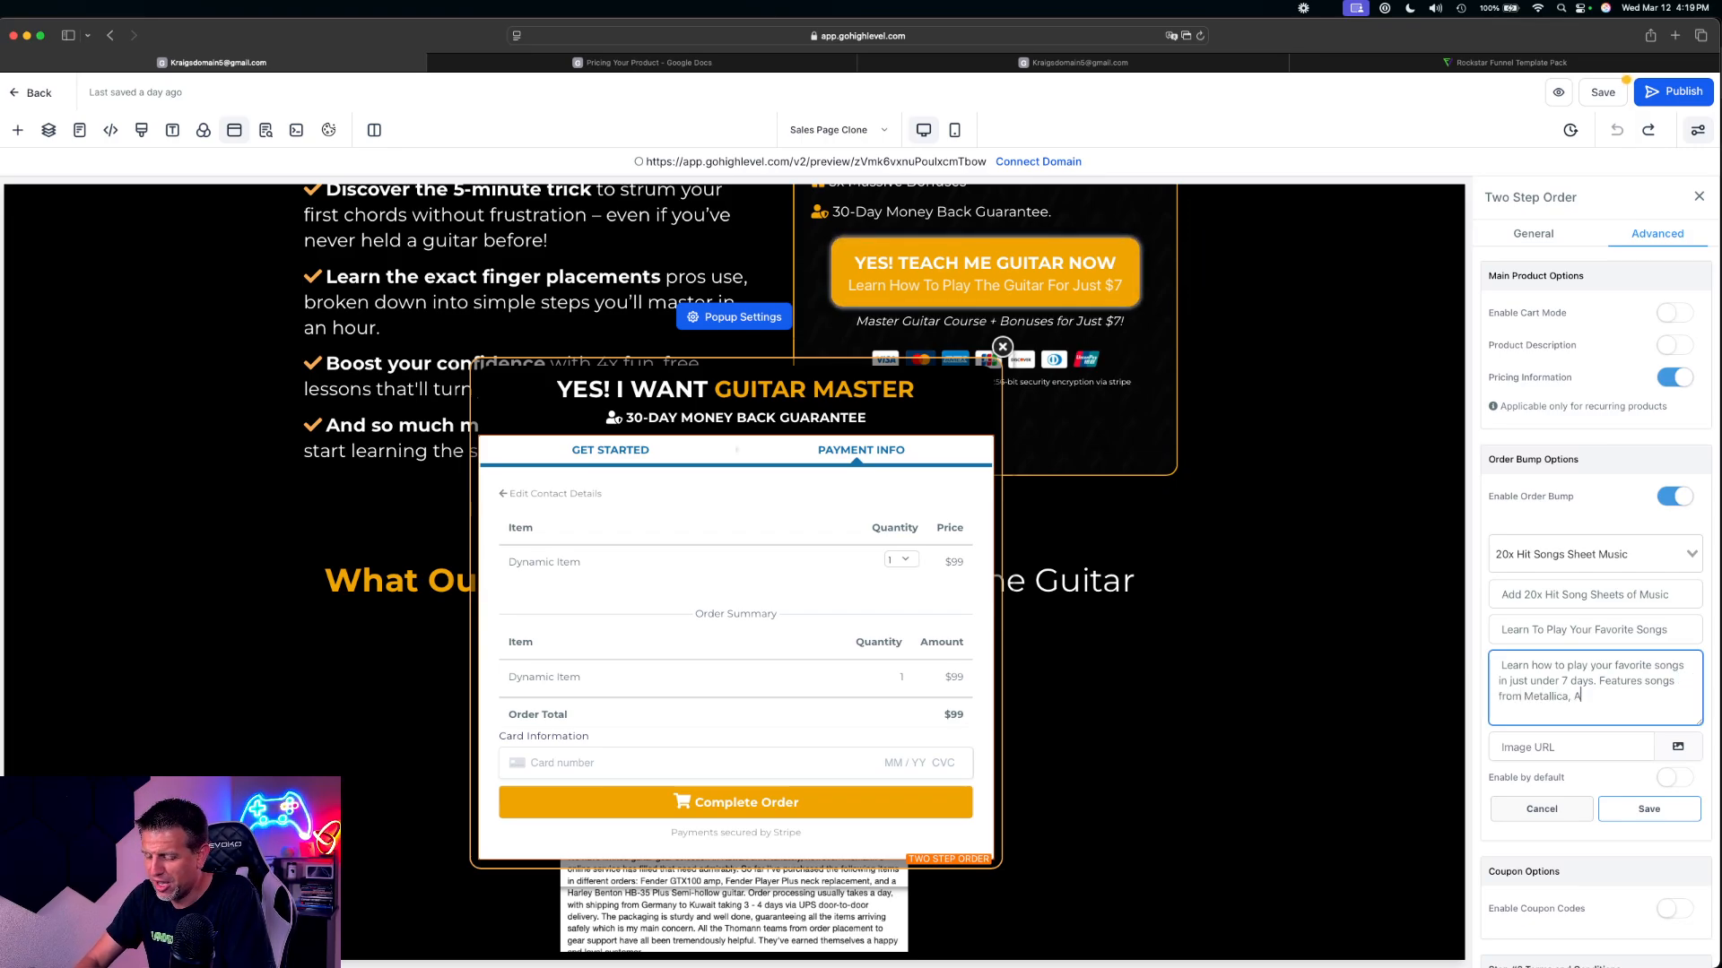
text(C/DC)
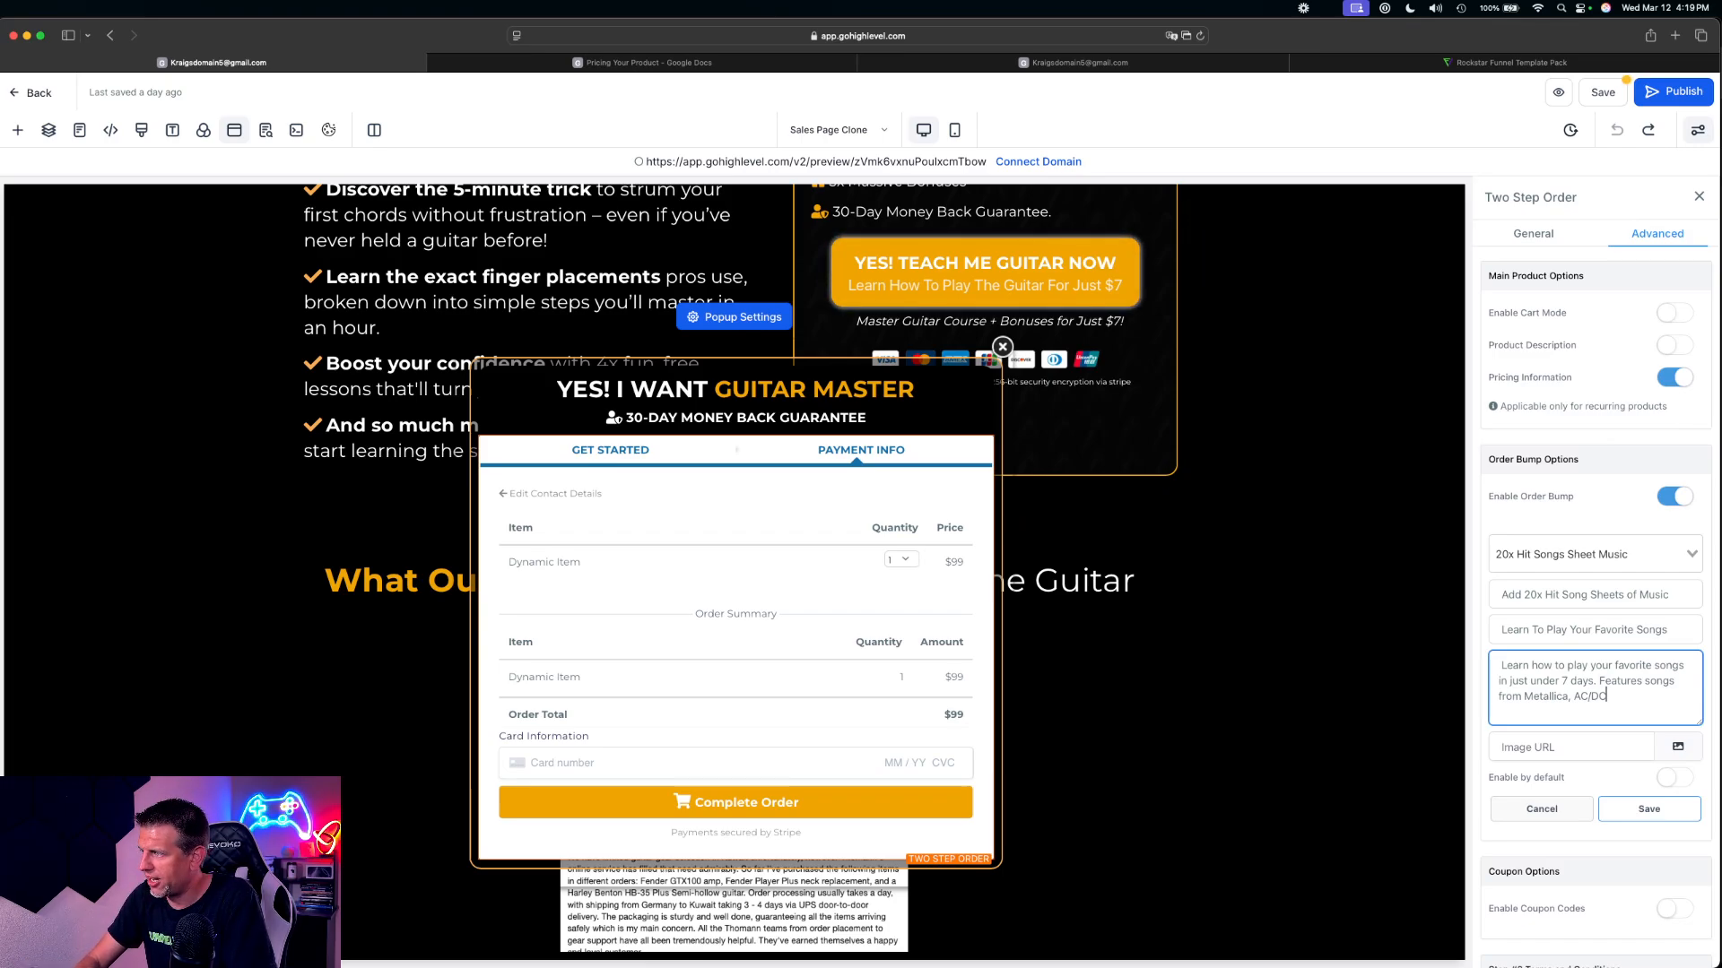
text(, and)
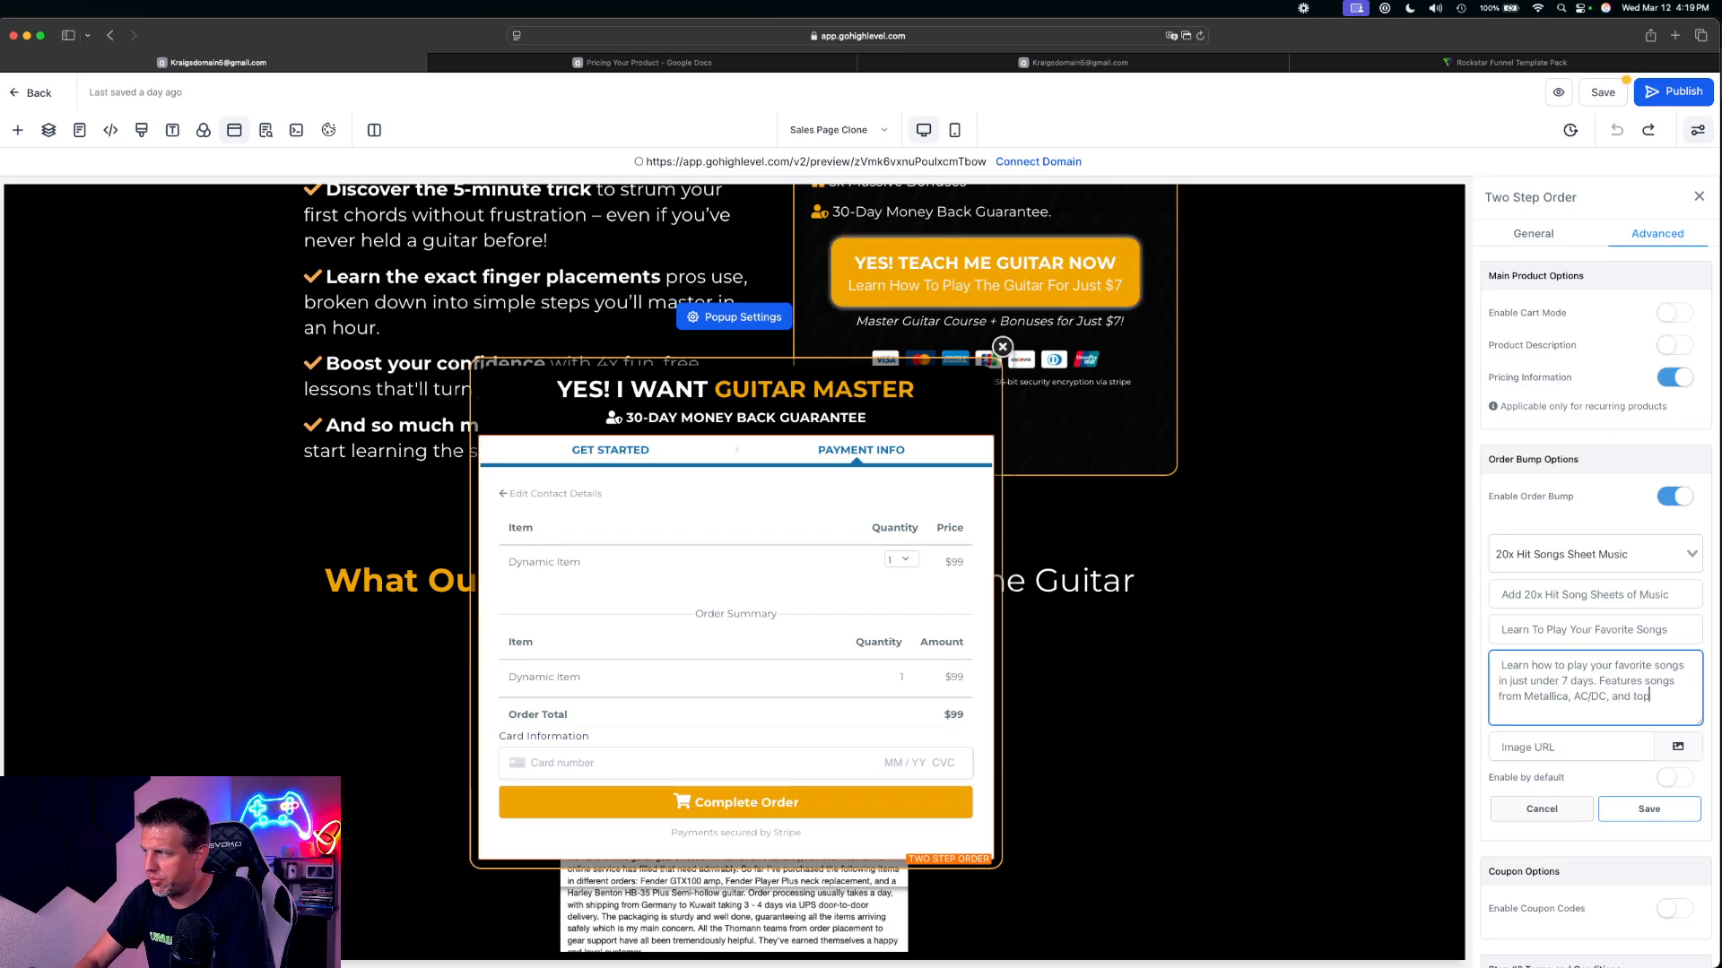
text( other to)
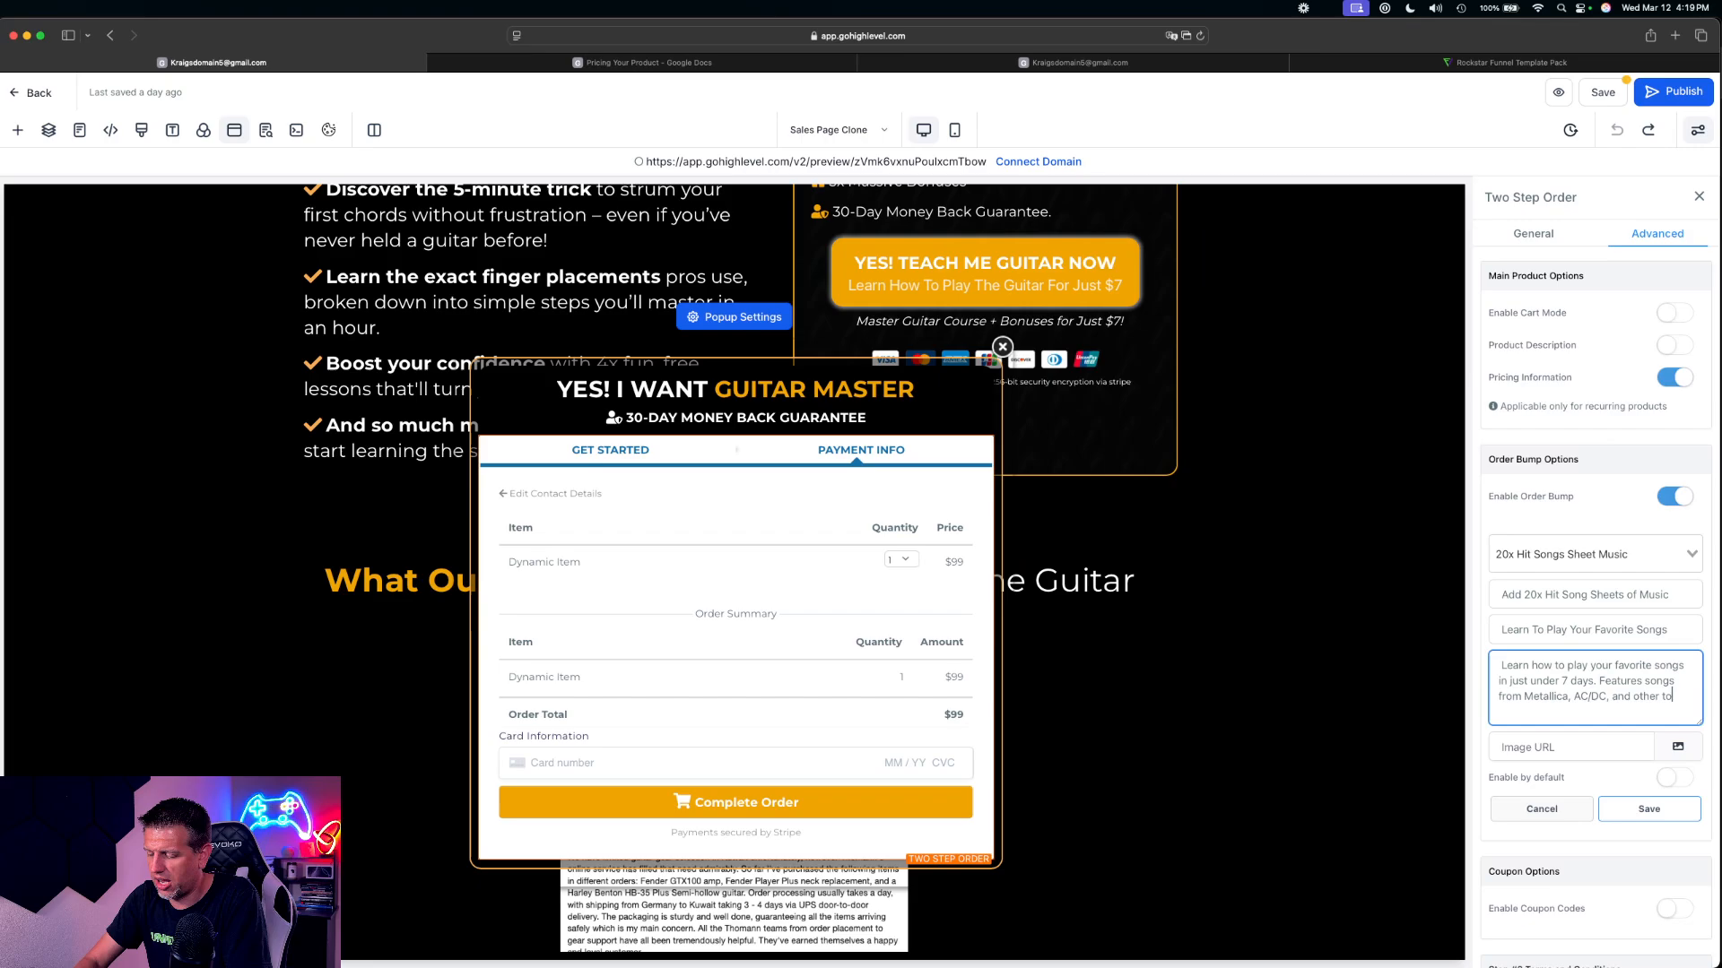
text(p hits. Add for)
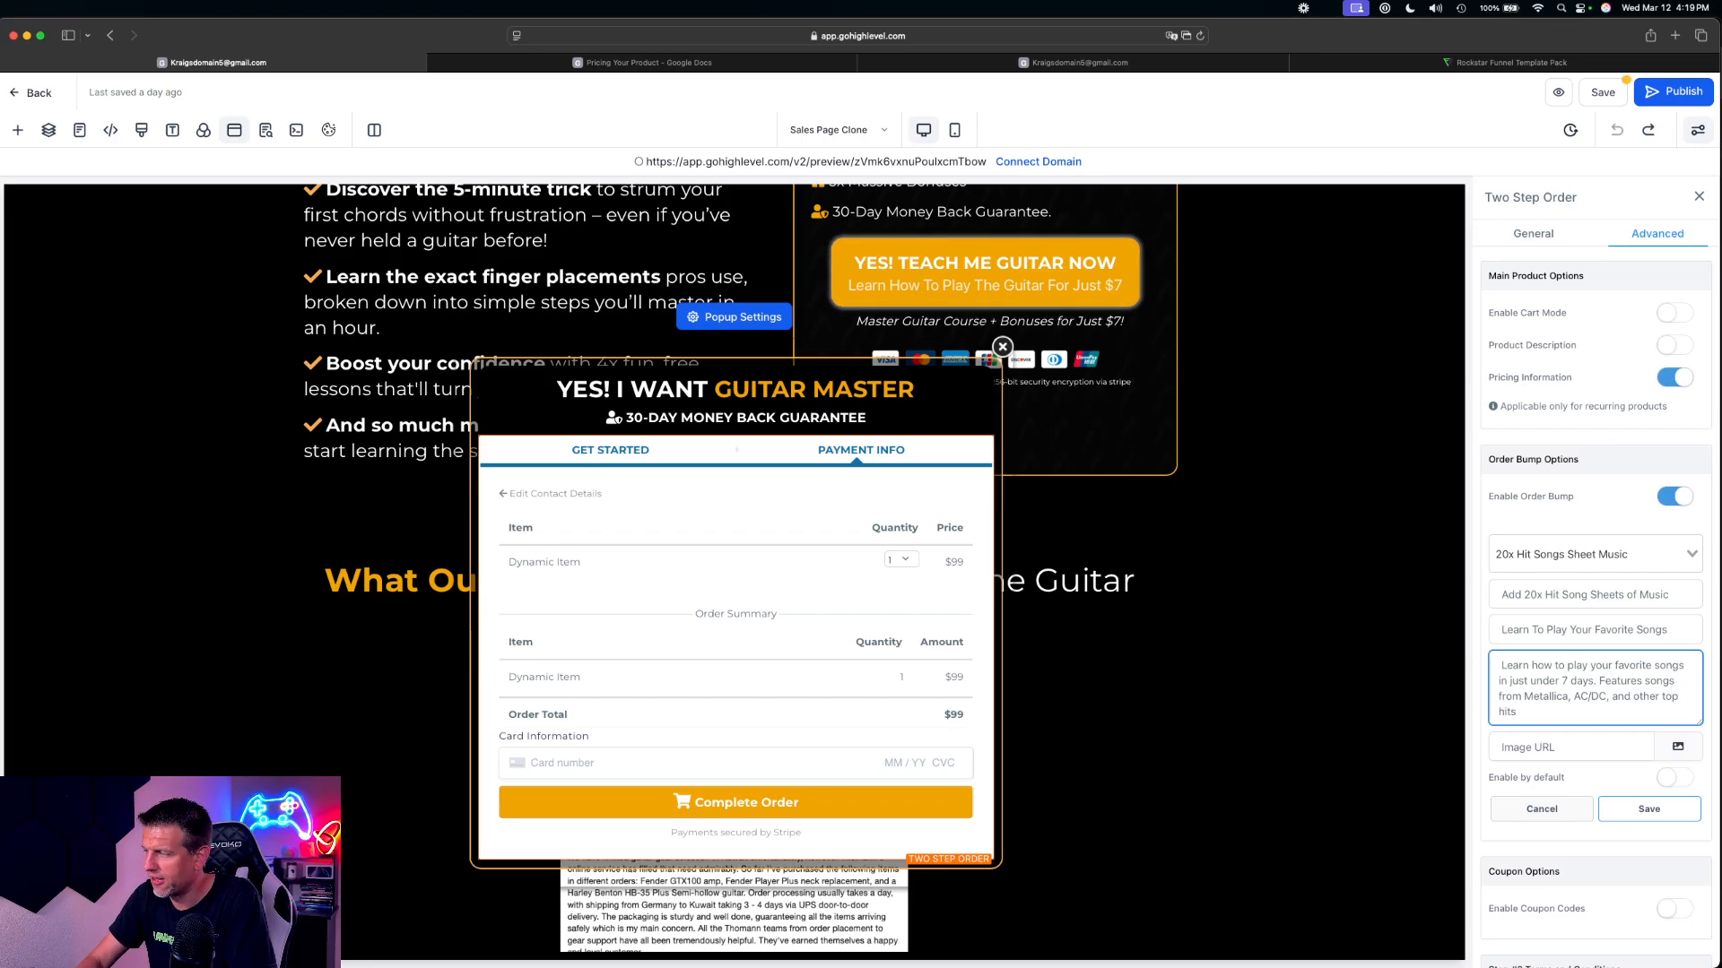
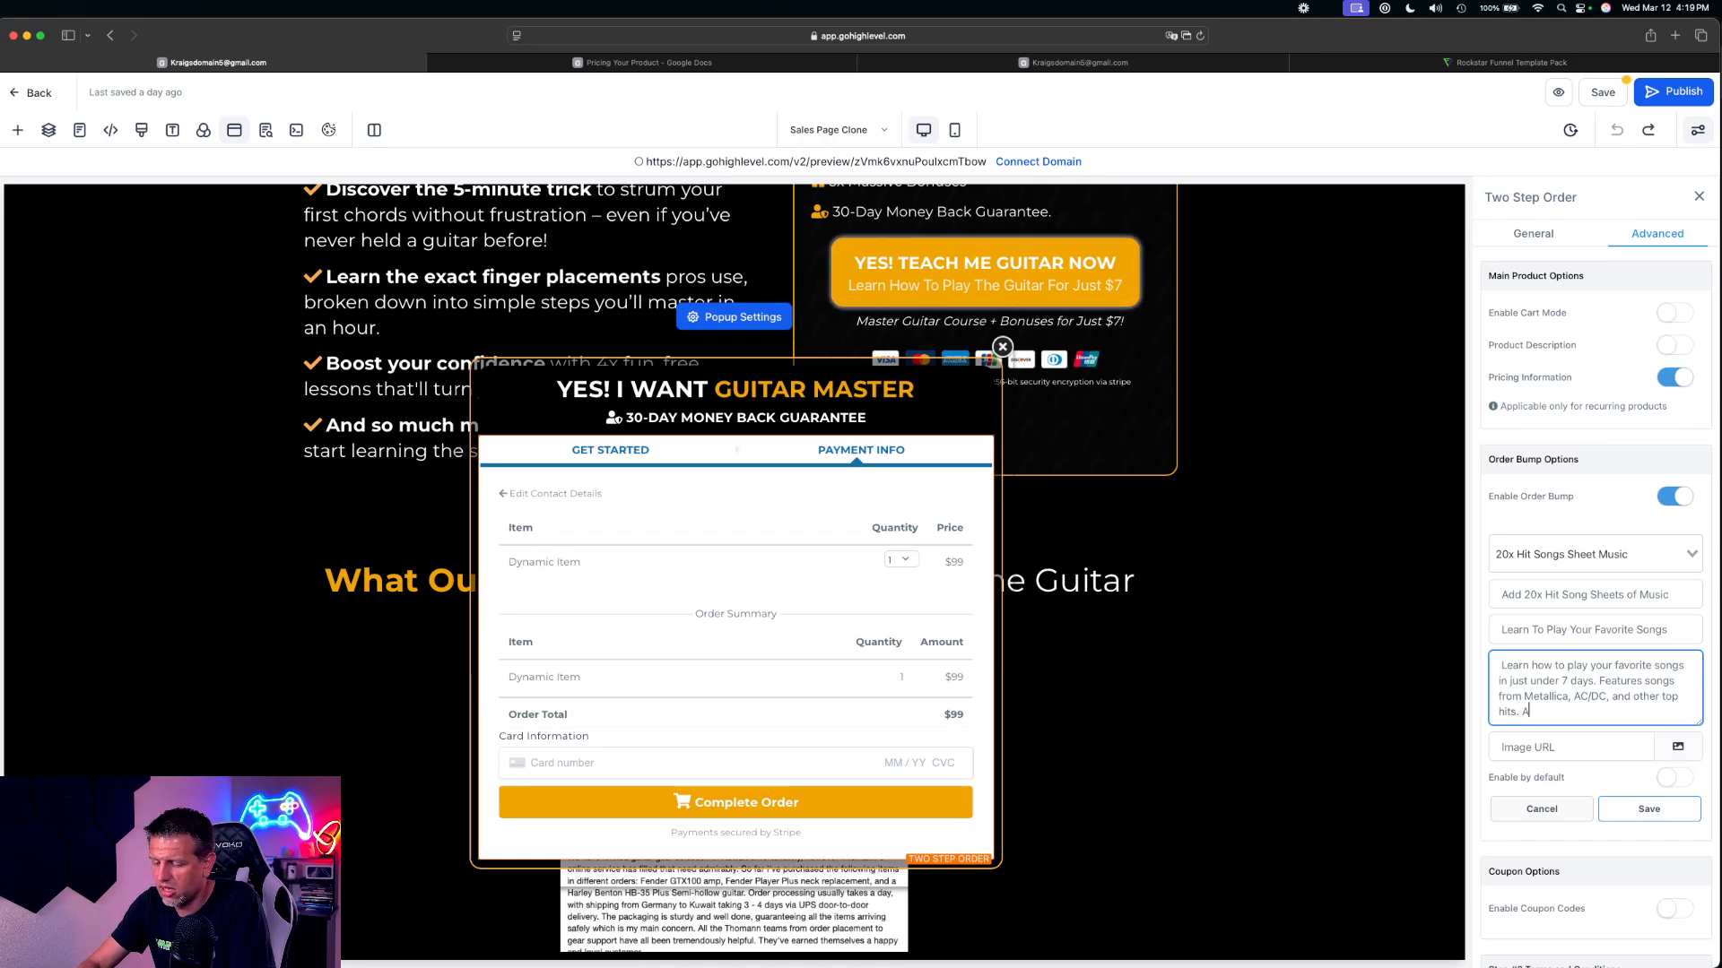
End the sheet music bump's OTO text with "[Add for just $7]"
text(just [)
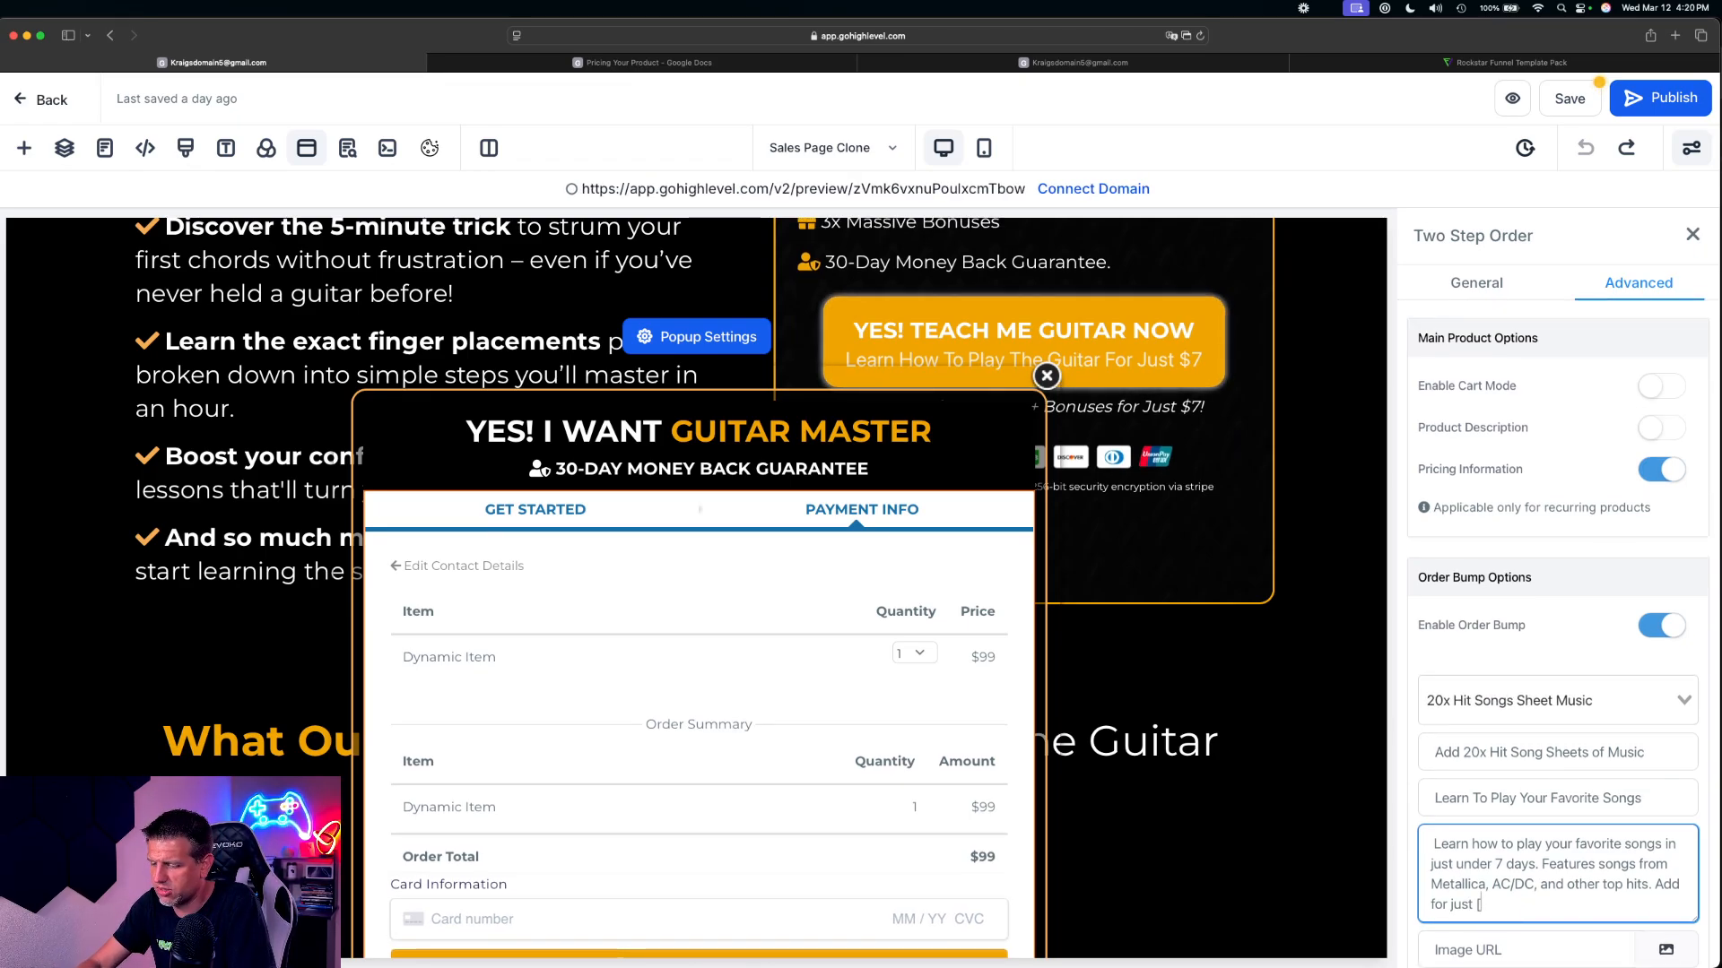
key(BackSpace)
key(BackSpace)
key(BackSpace)
key(BackSpace)
key(BackSpace)
key(BackSpace)
key(BackSpace)
key(BackSpace)
key(BackSpace)
key(BackSpace)
key(BackSpace)
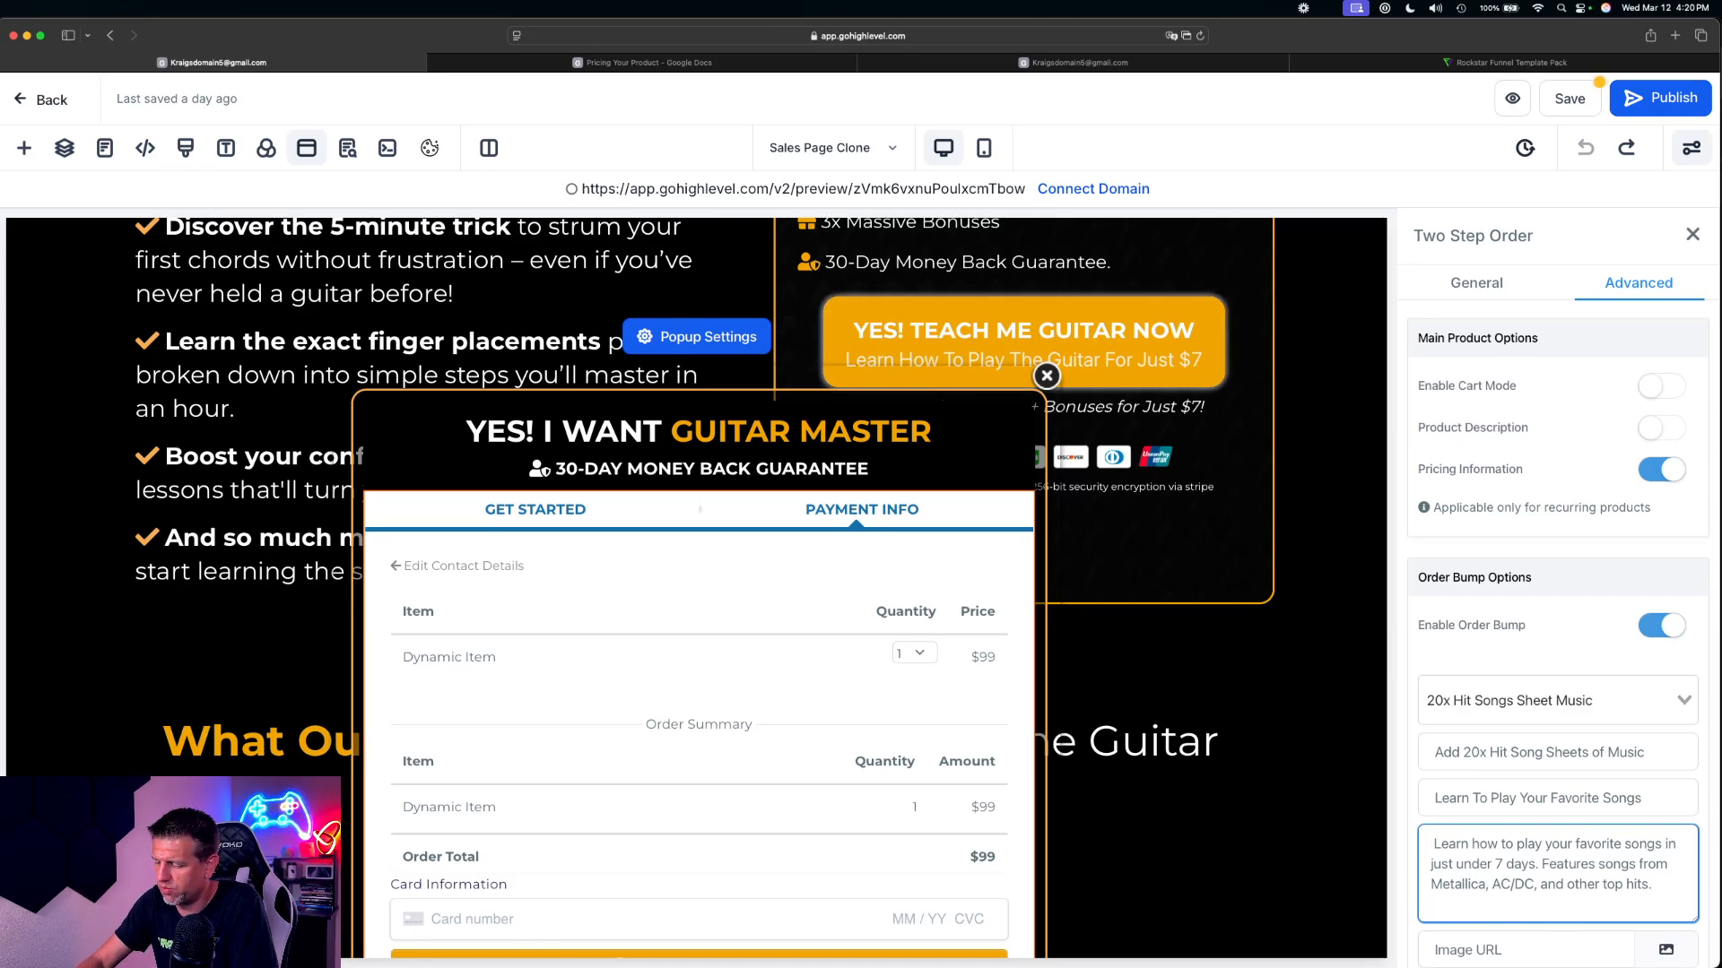
text([Add)
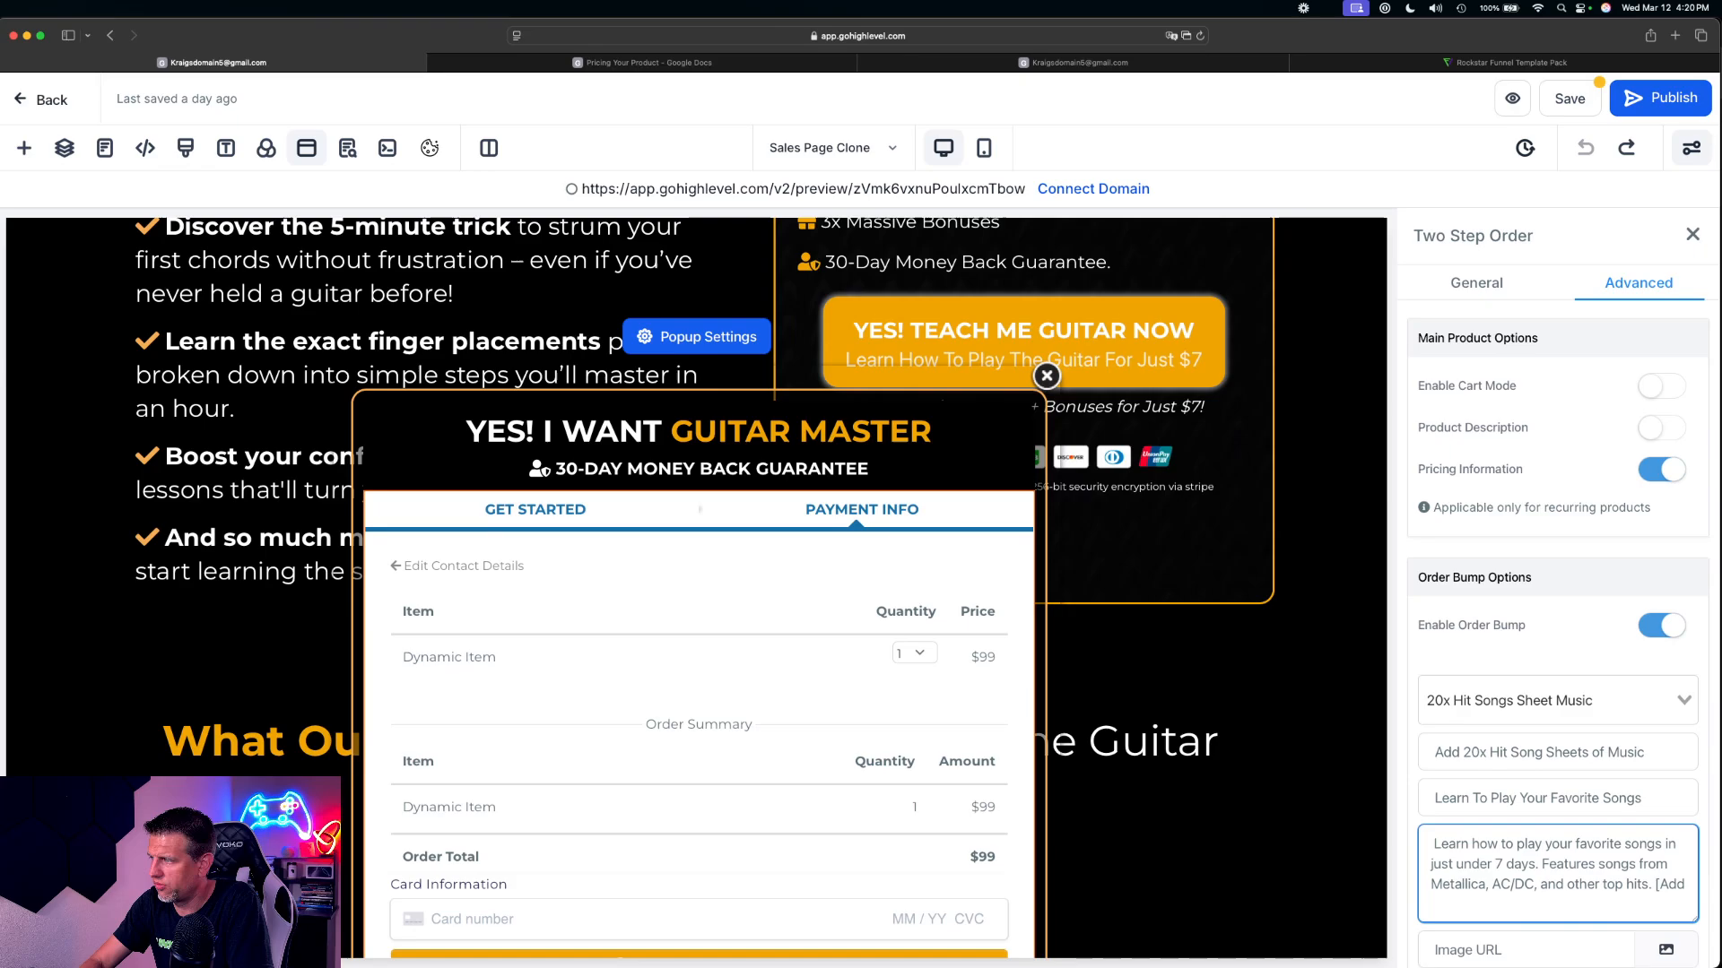
text( for just $)
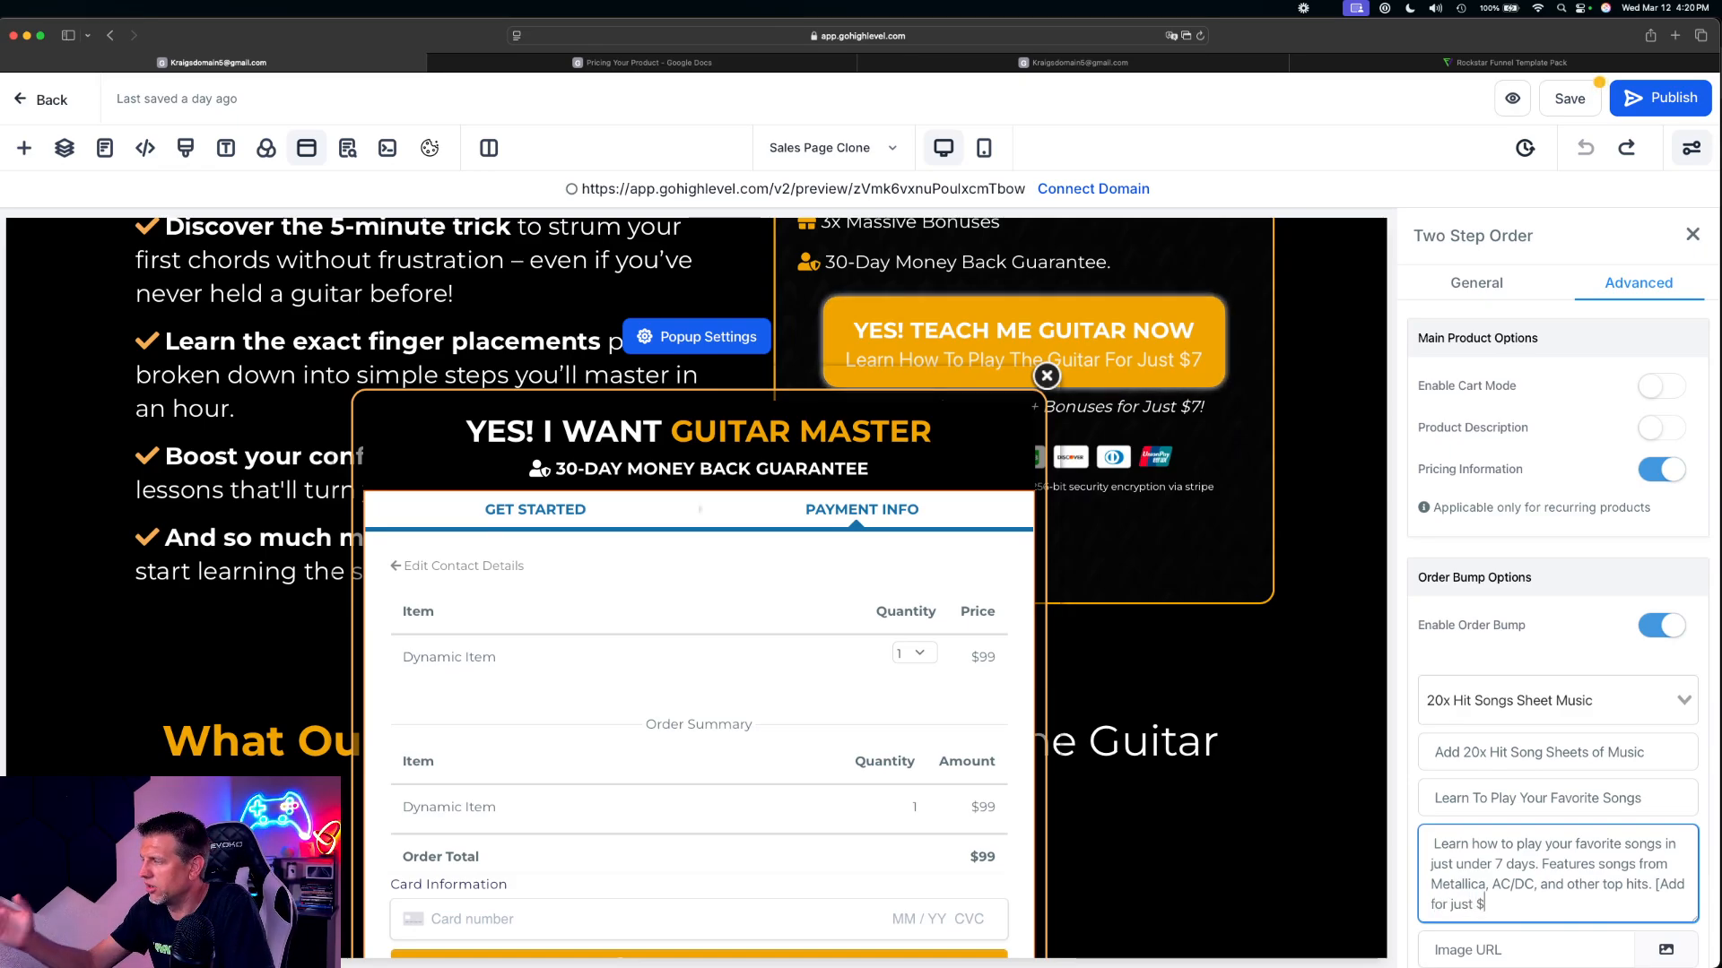
text(7)
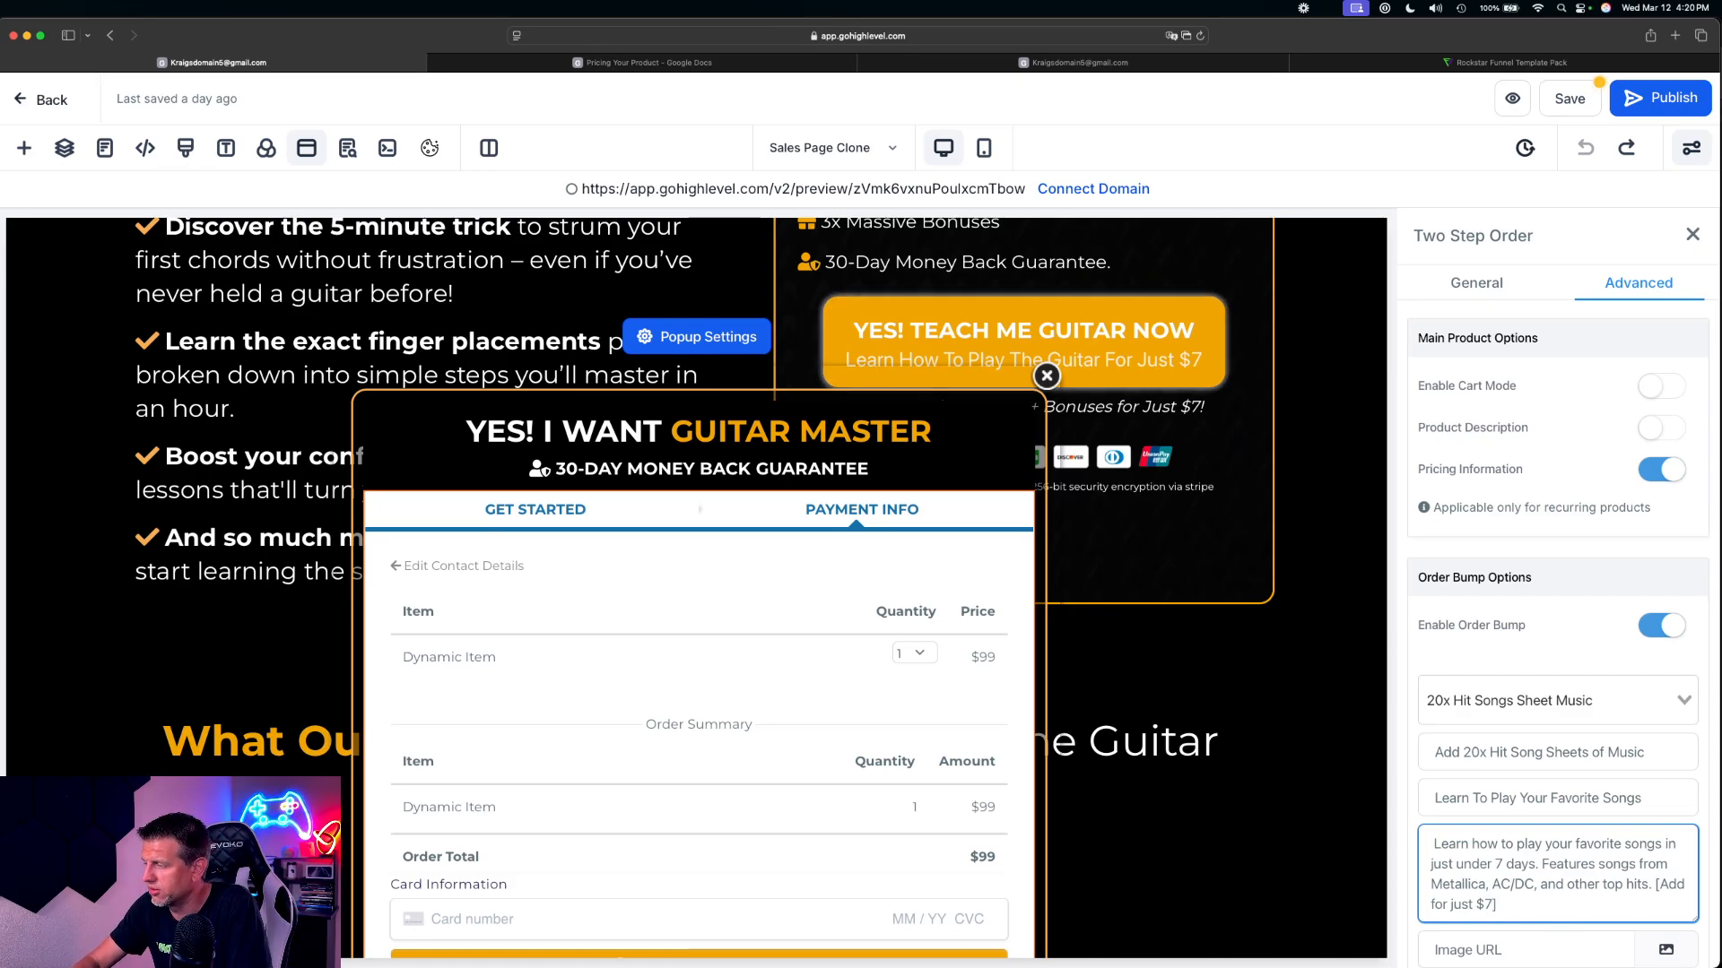
Copy the complete OTO text for reuse and save the 20x Hit Songs Sheet Music order bump
scroll(1567, 688, down, 1)
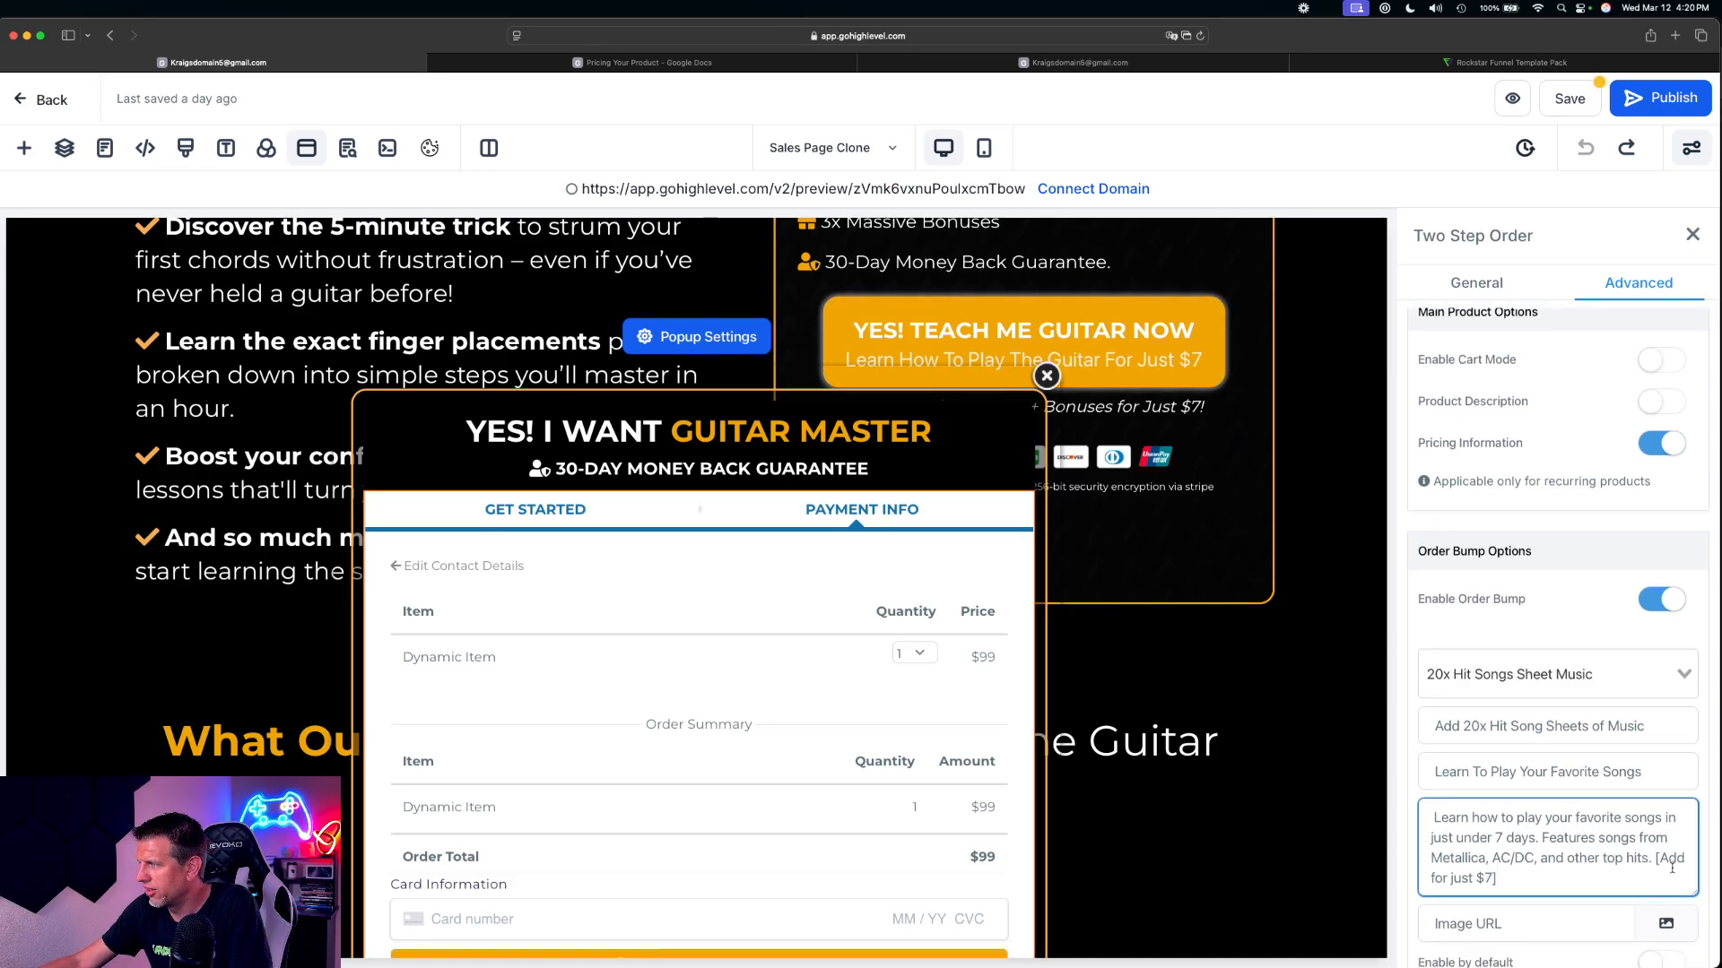
scroll(1552, 888, down, 5)
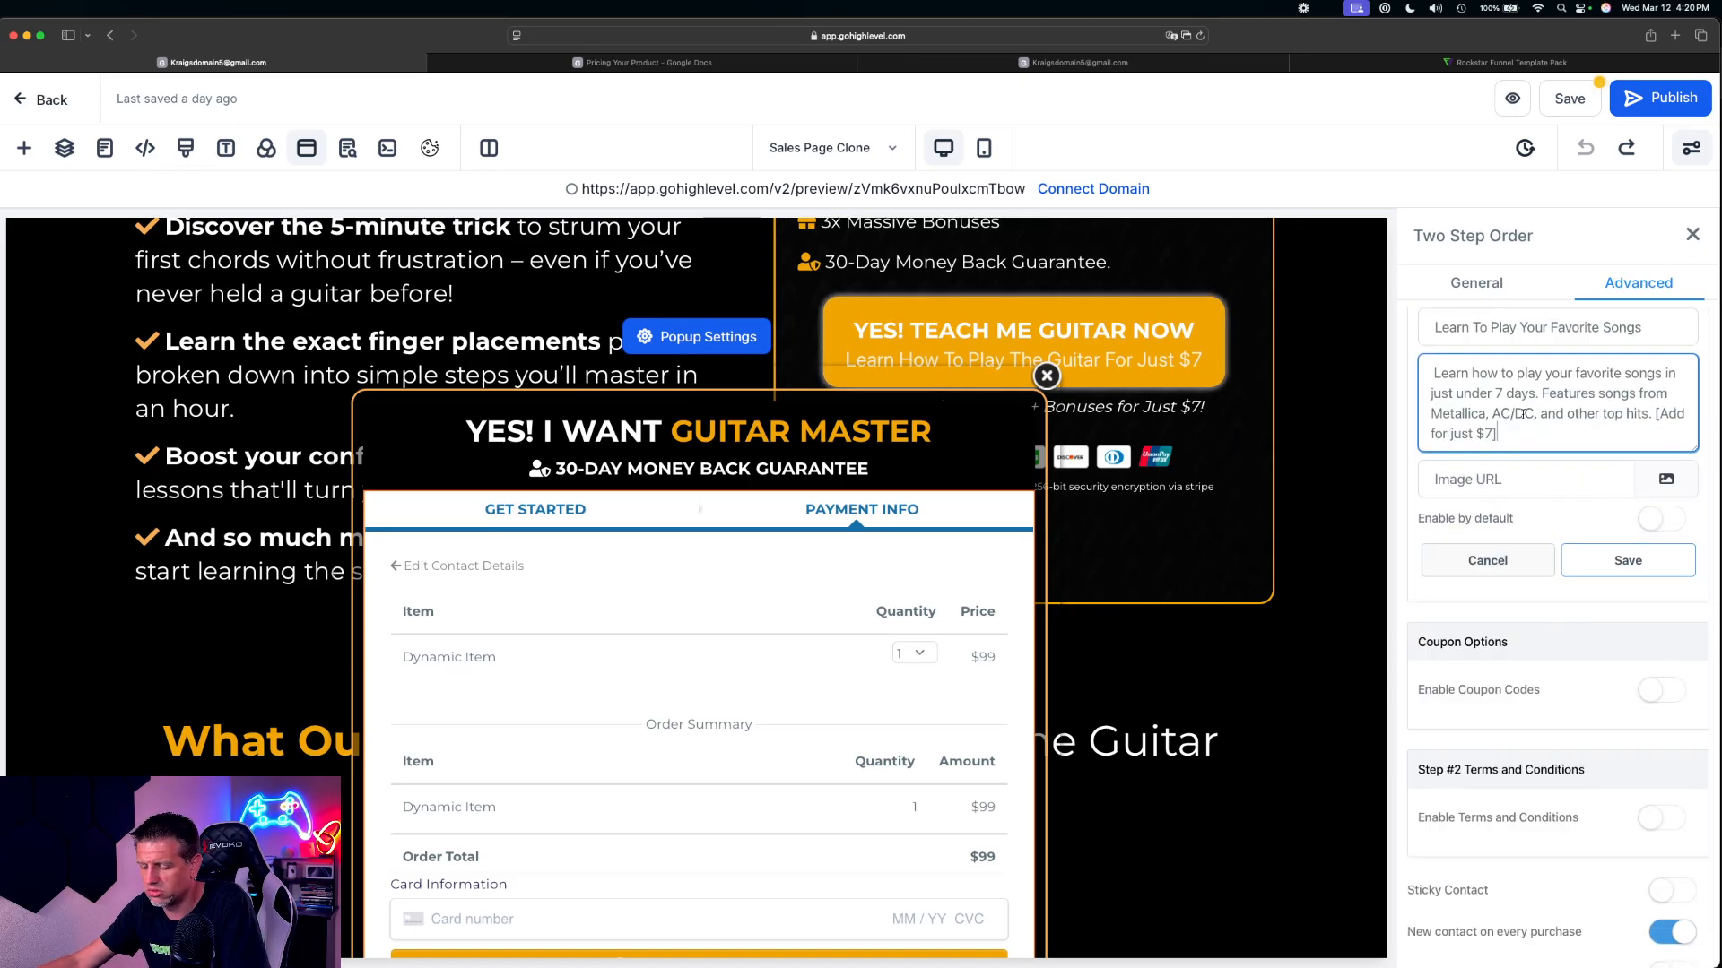
key(super+a)
text(Learn how to play your favorite songs in just under 7 days. Features songs from Metallica, AC/DC, and other top hits. [Add for just $7])
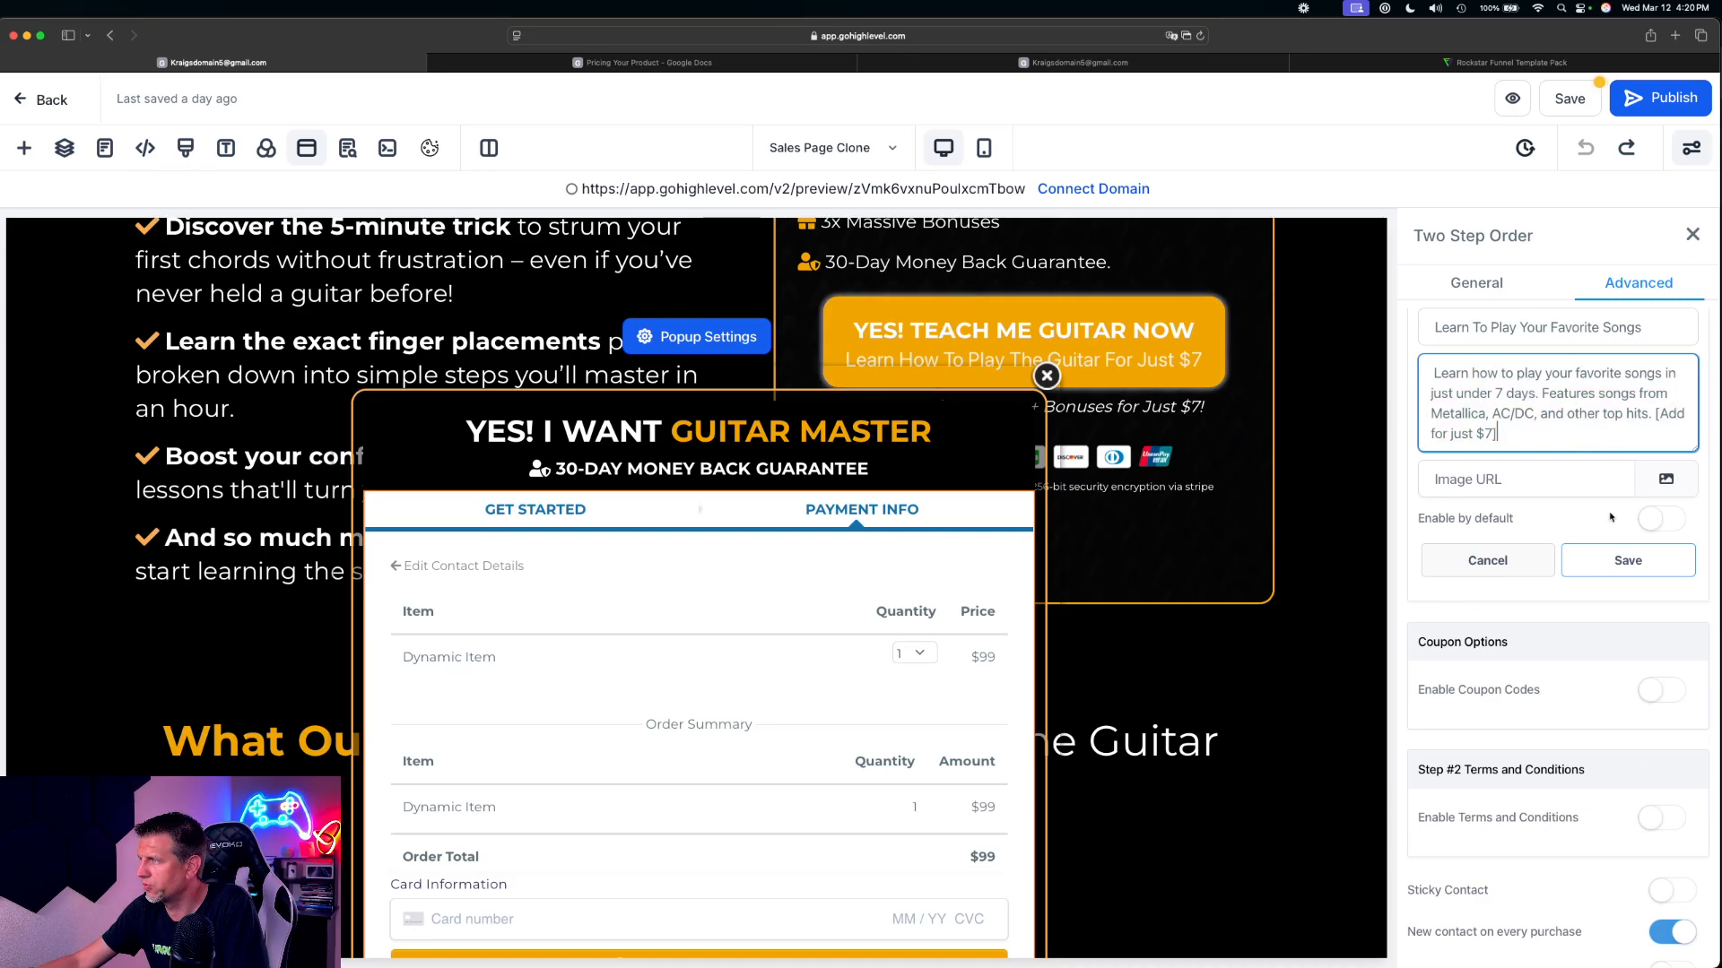
click(1628, 560)
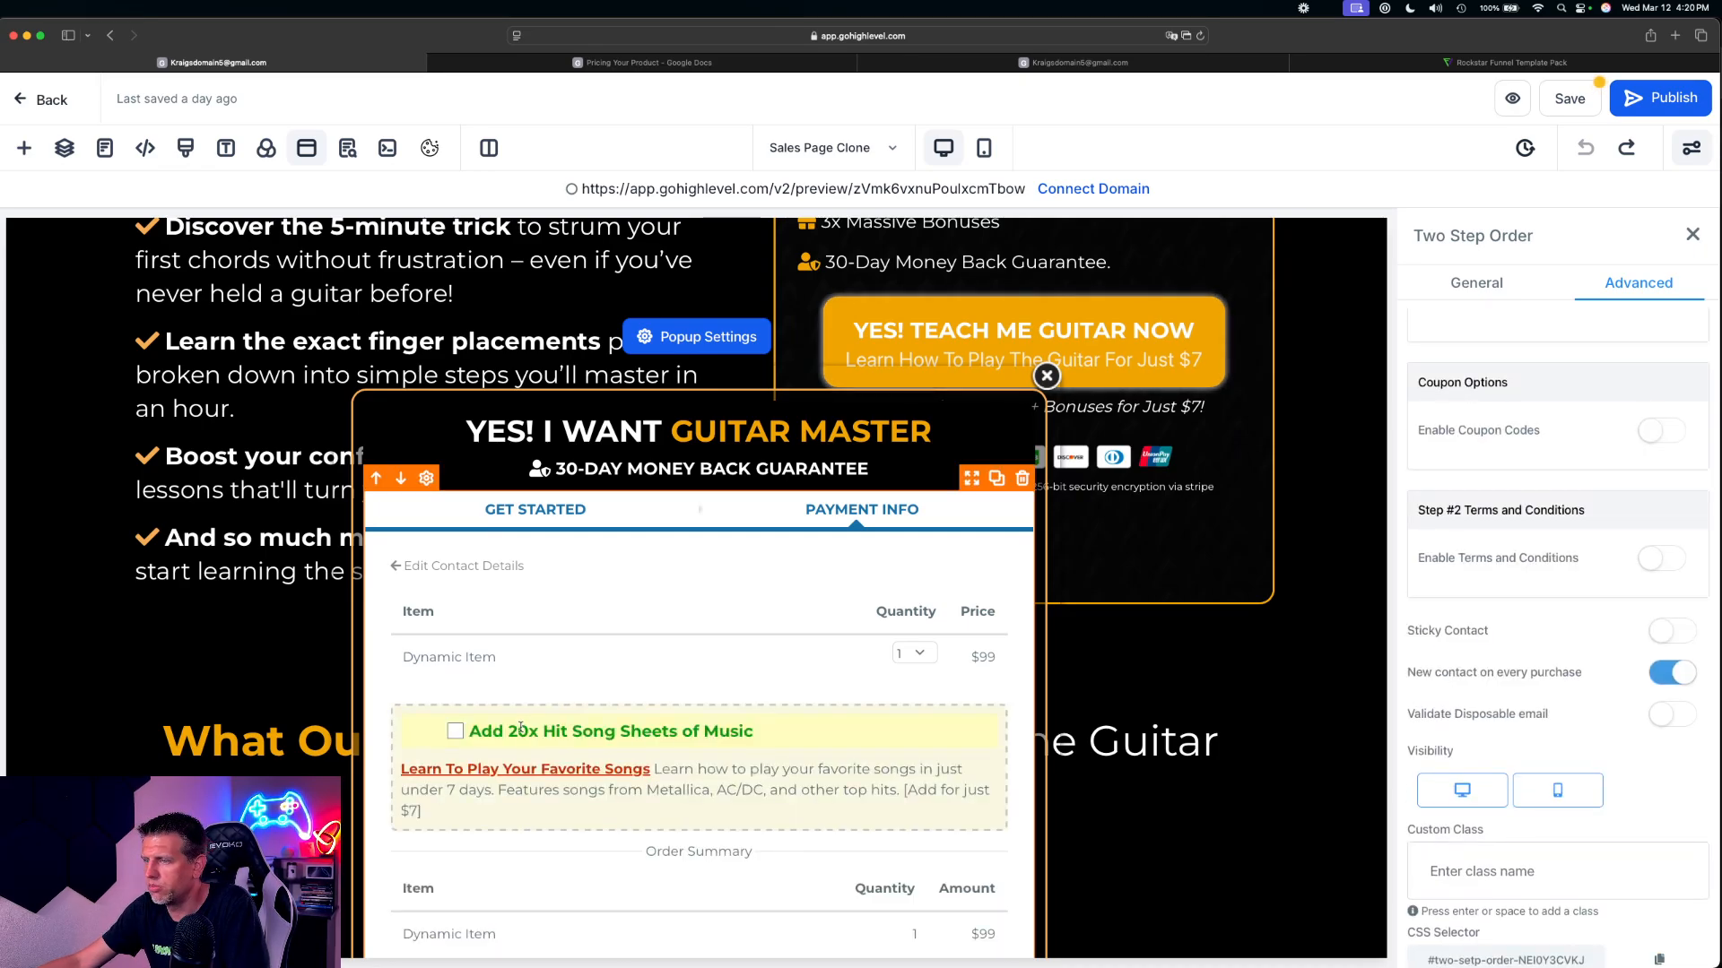
scroll(584, 735, down, 3)
scroll(585, 717, up, 2)
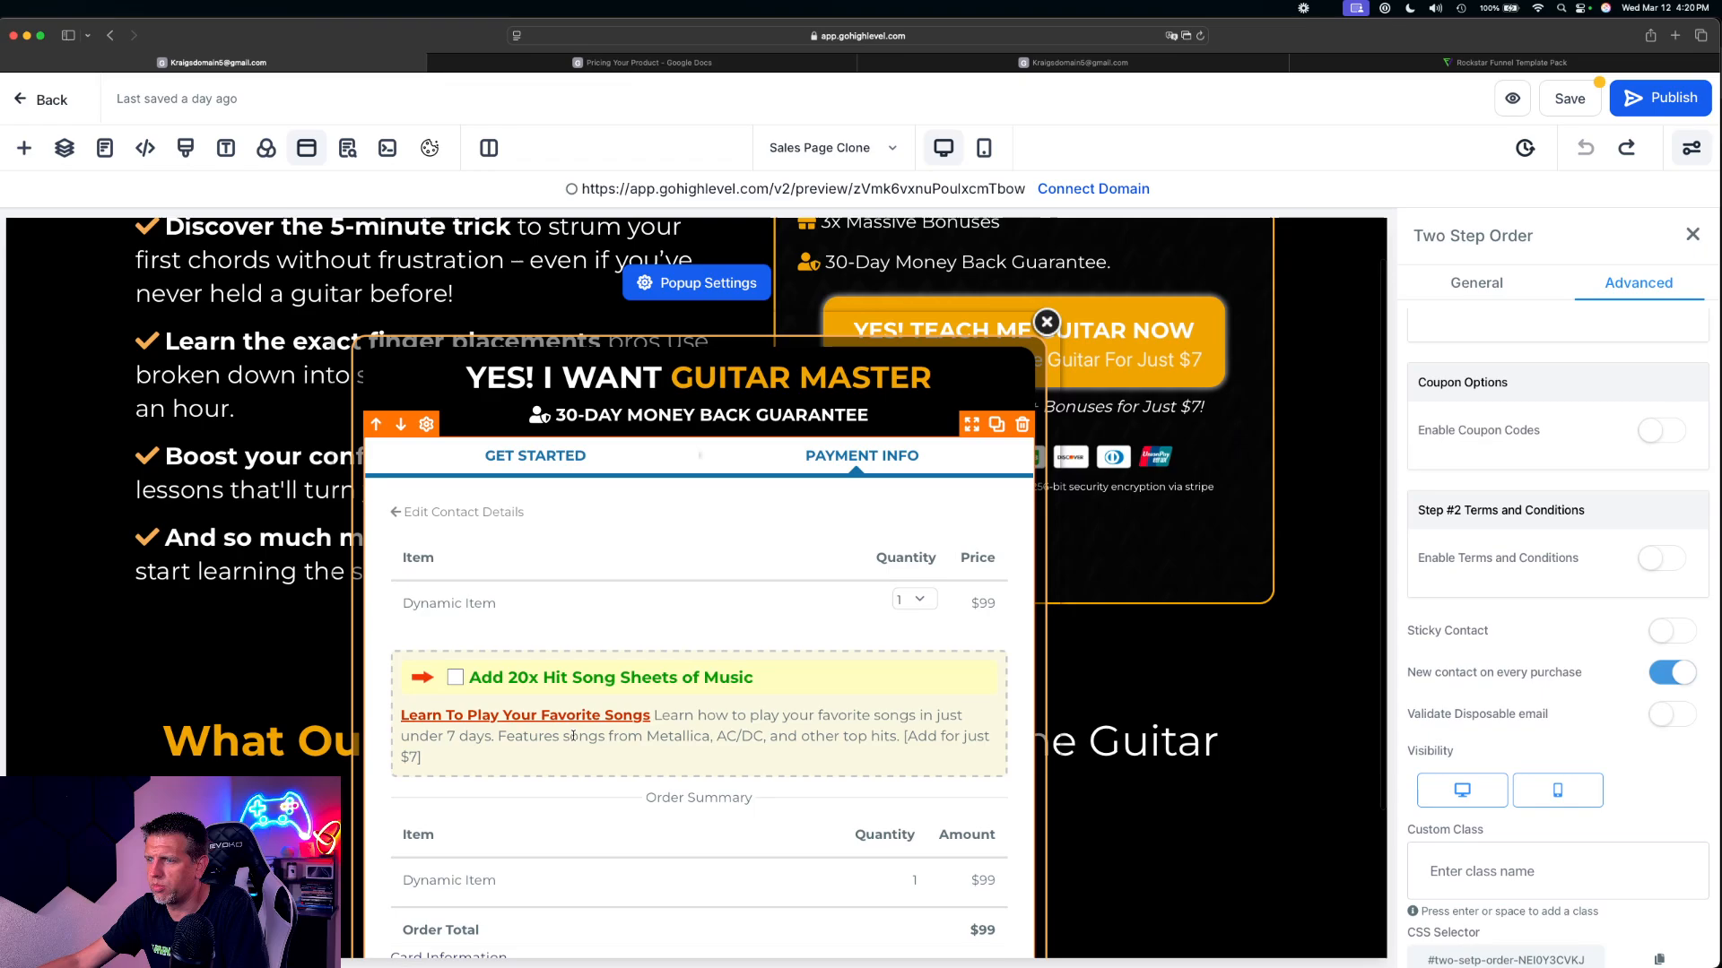
scroll(573, 736, down, 1)
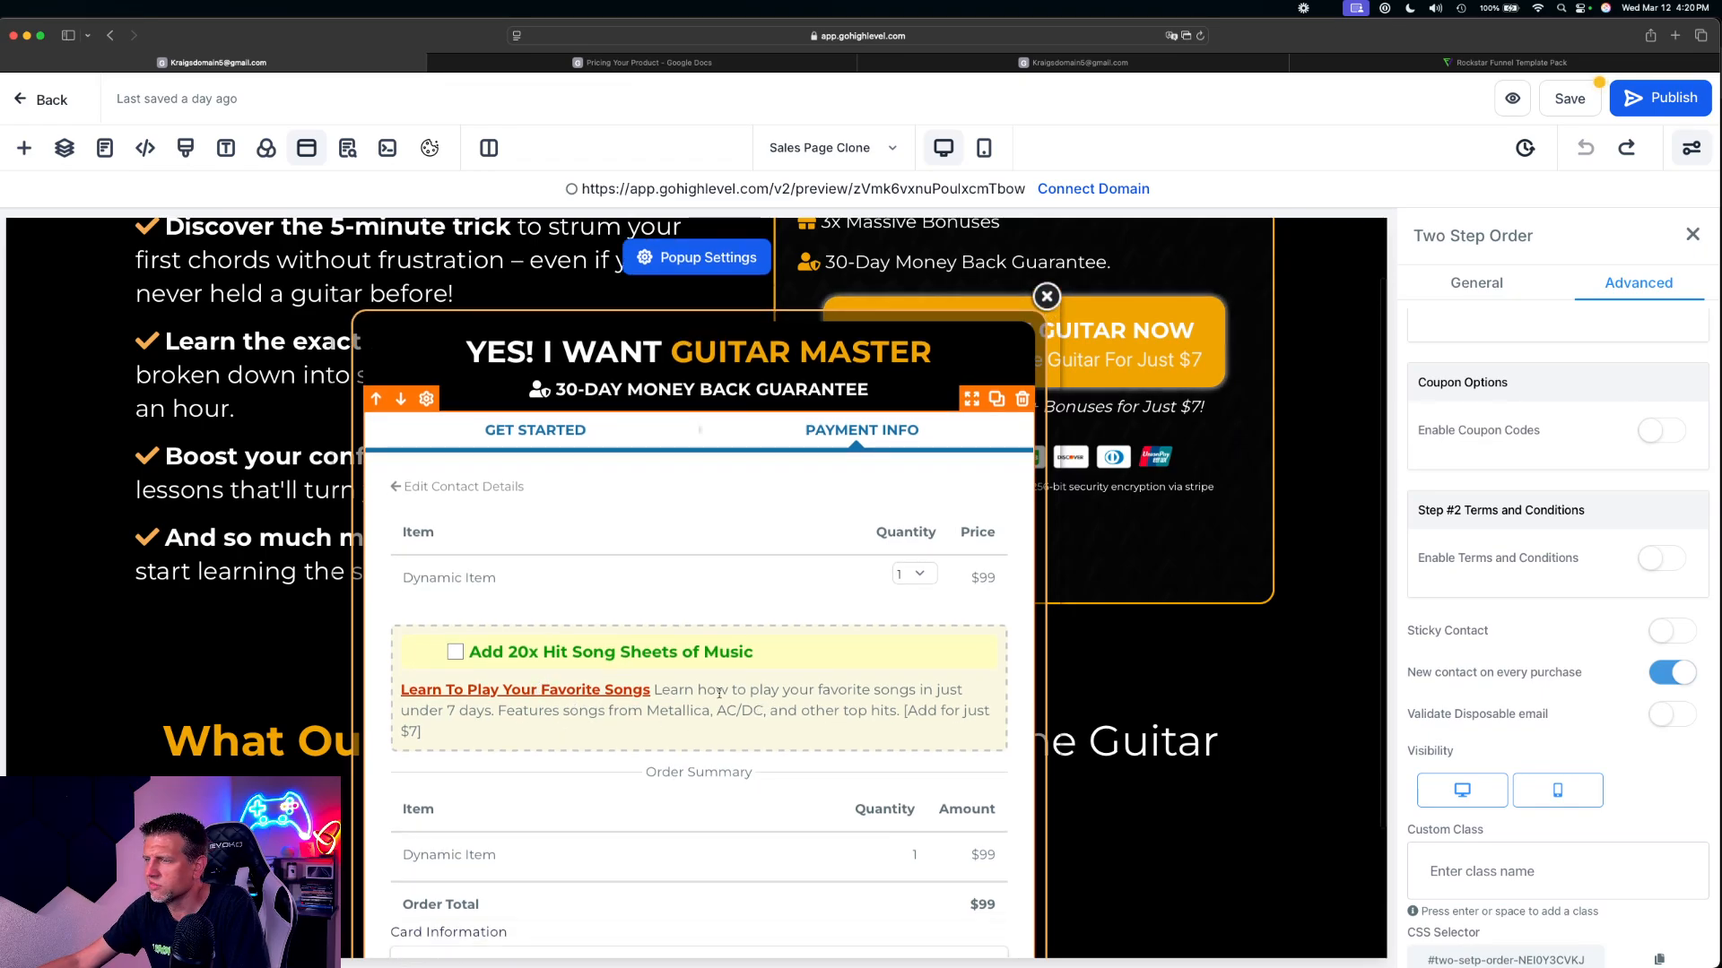
scroll(897, 777, down, 3)
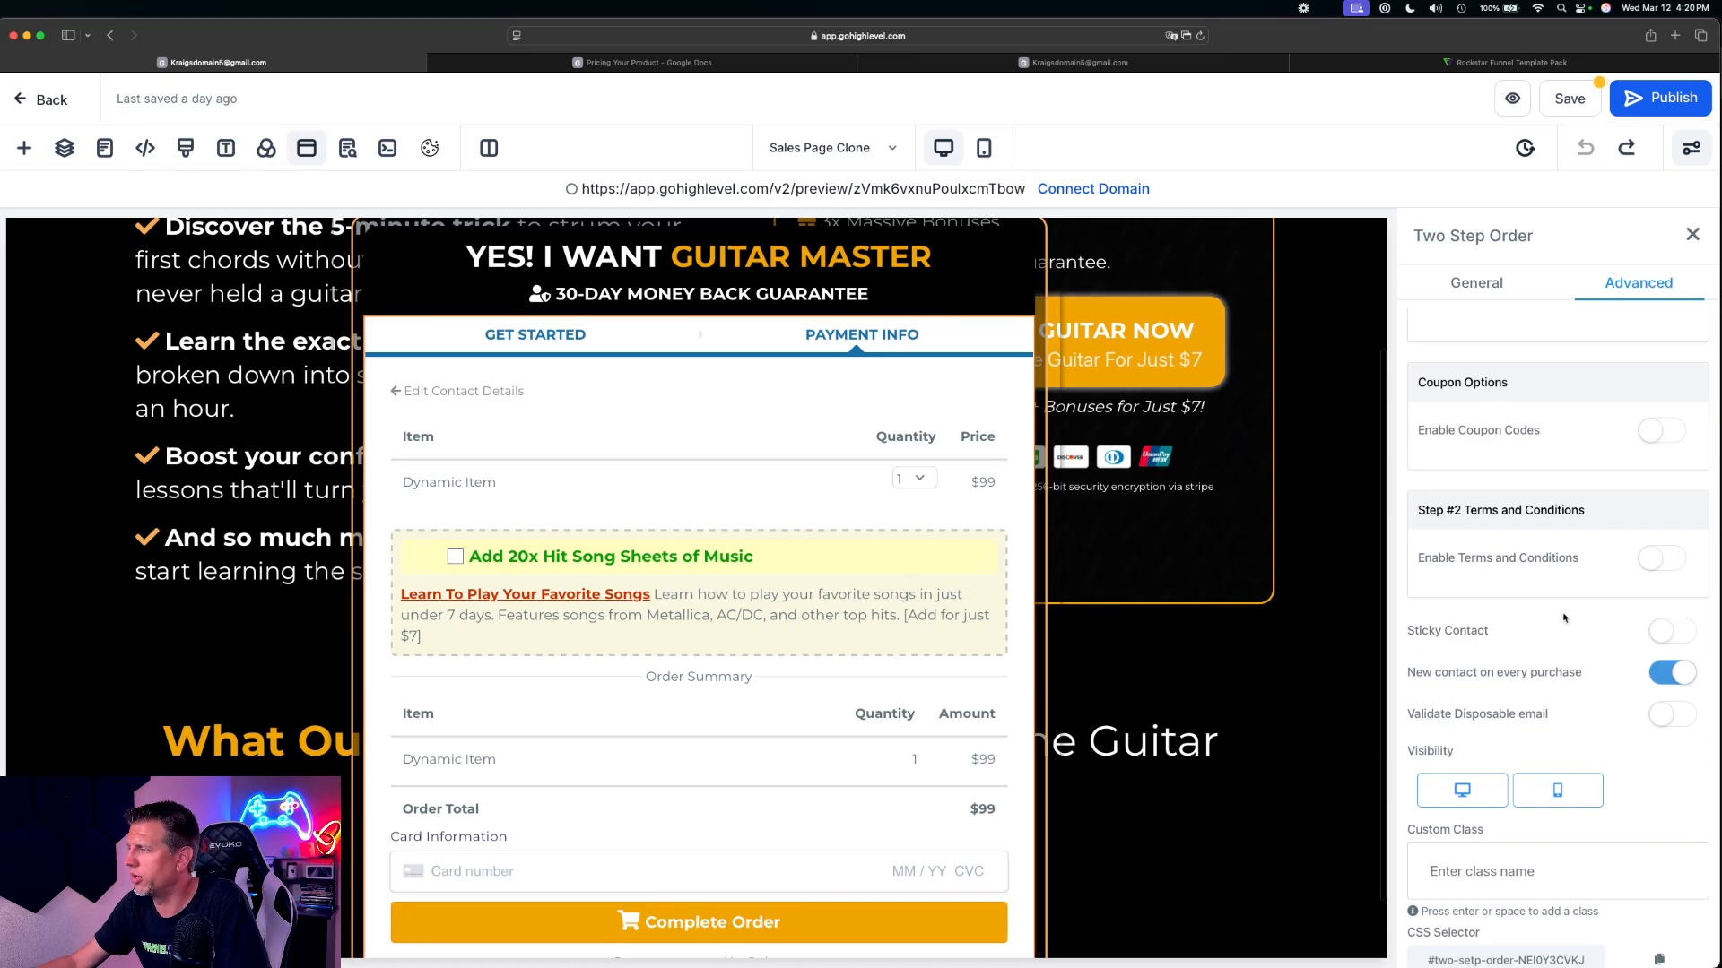
Add a second order bump for the 3x Checklist product and paste the copied text as its OTO text
scroll(1563, 618, up, 3)
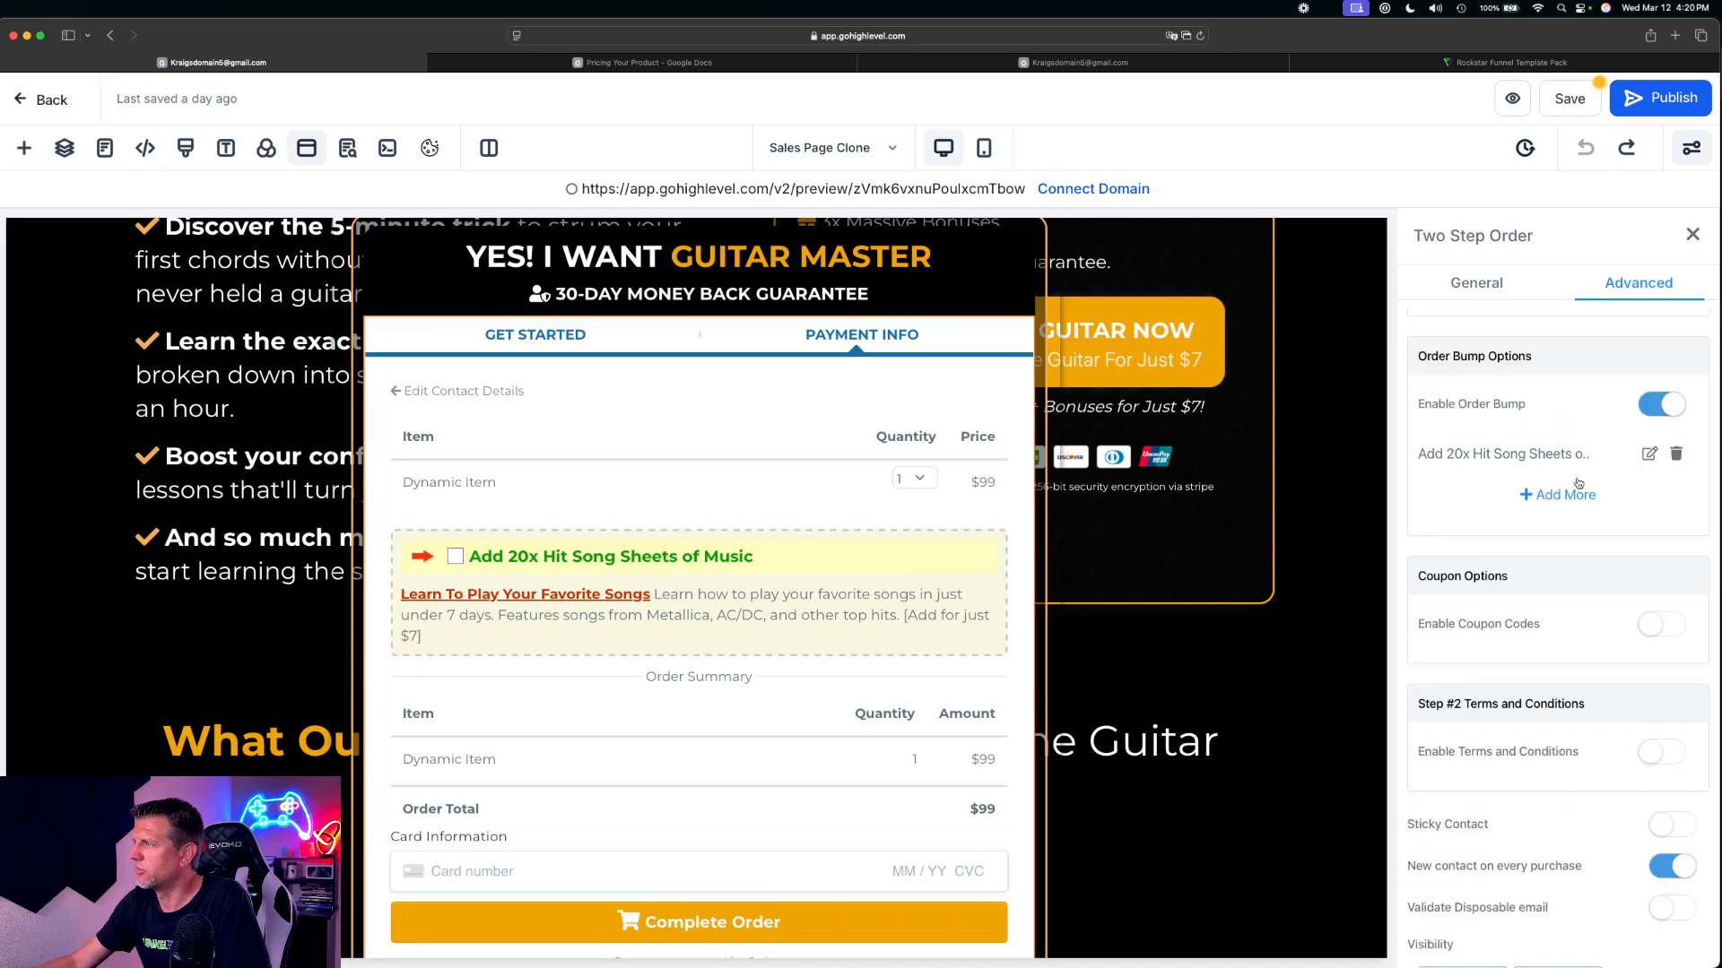
click(1648, 453)
click(1580, 507)
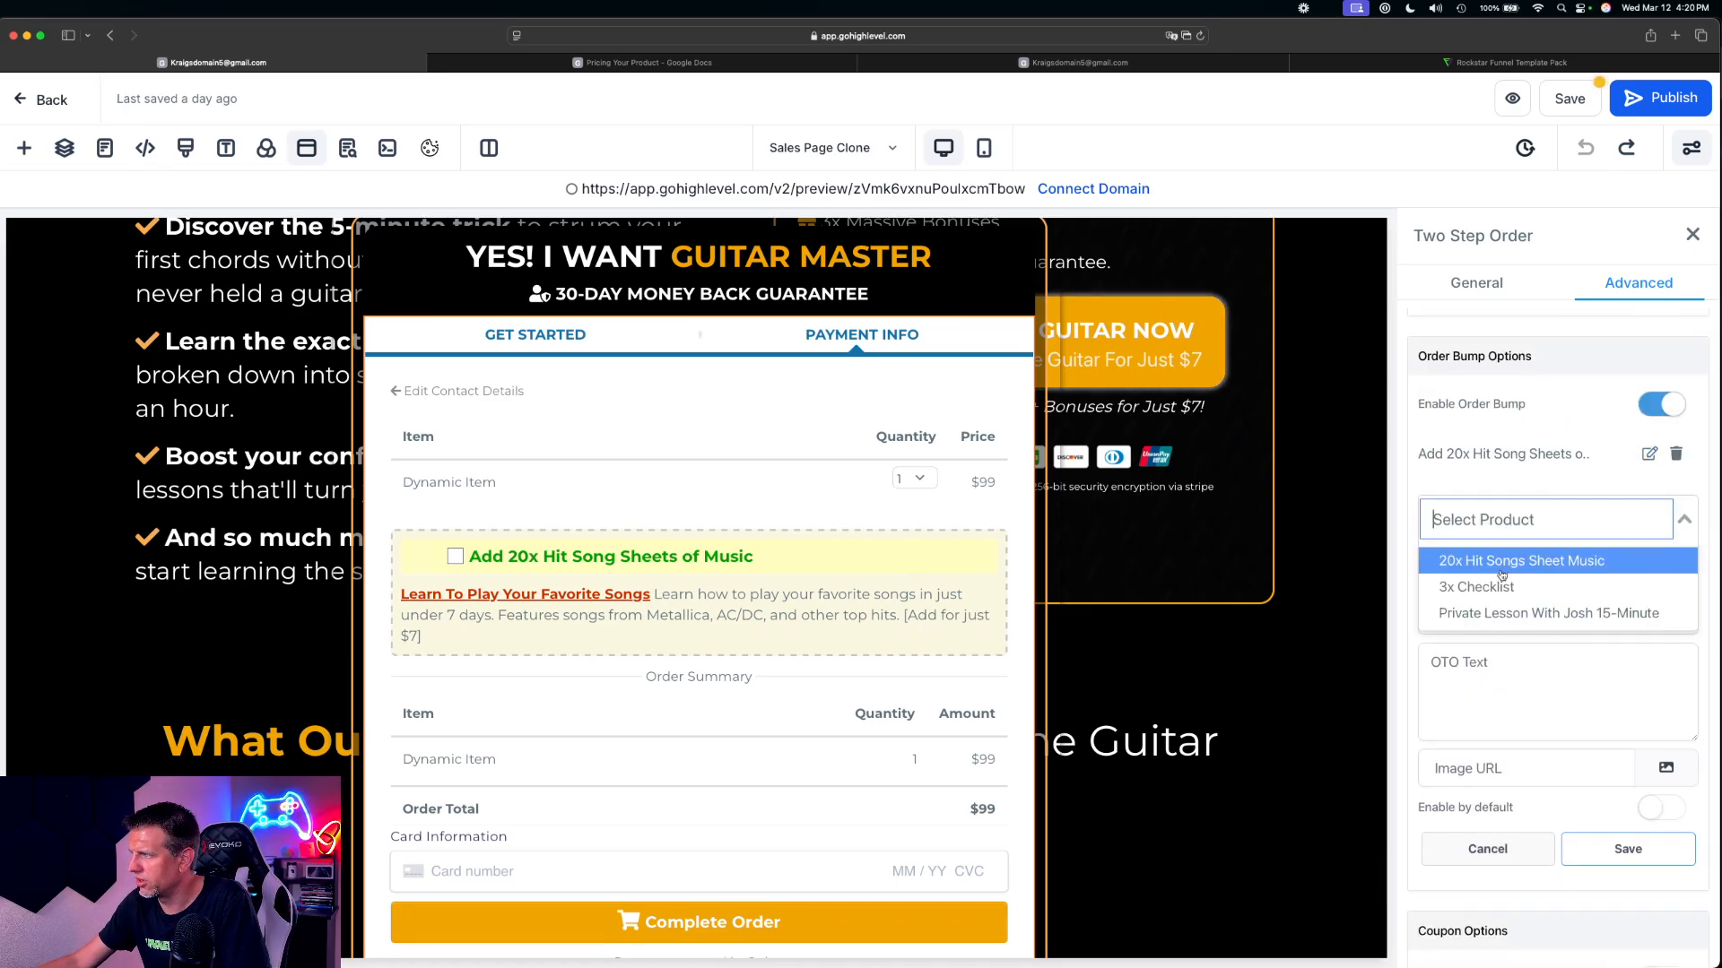
click(1496, 587)
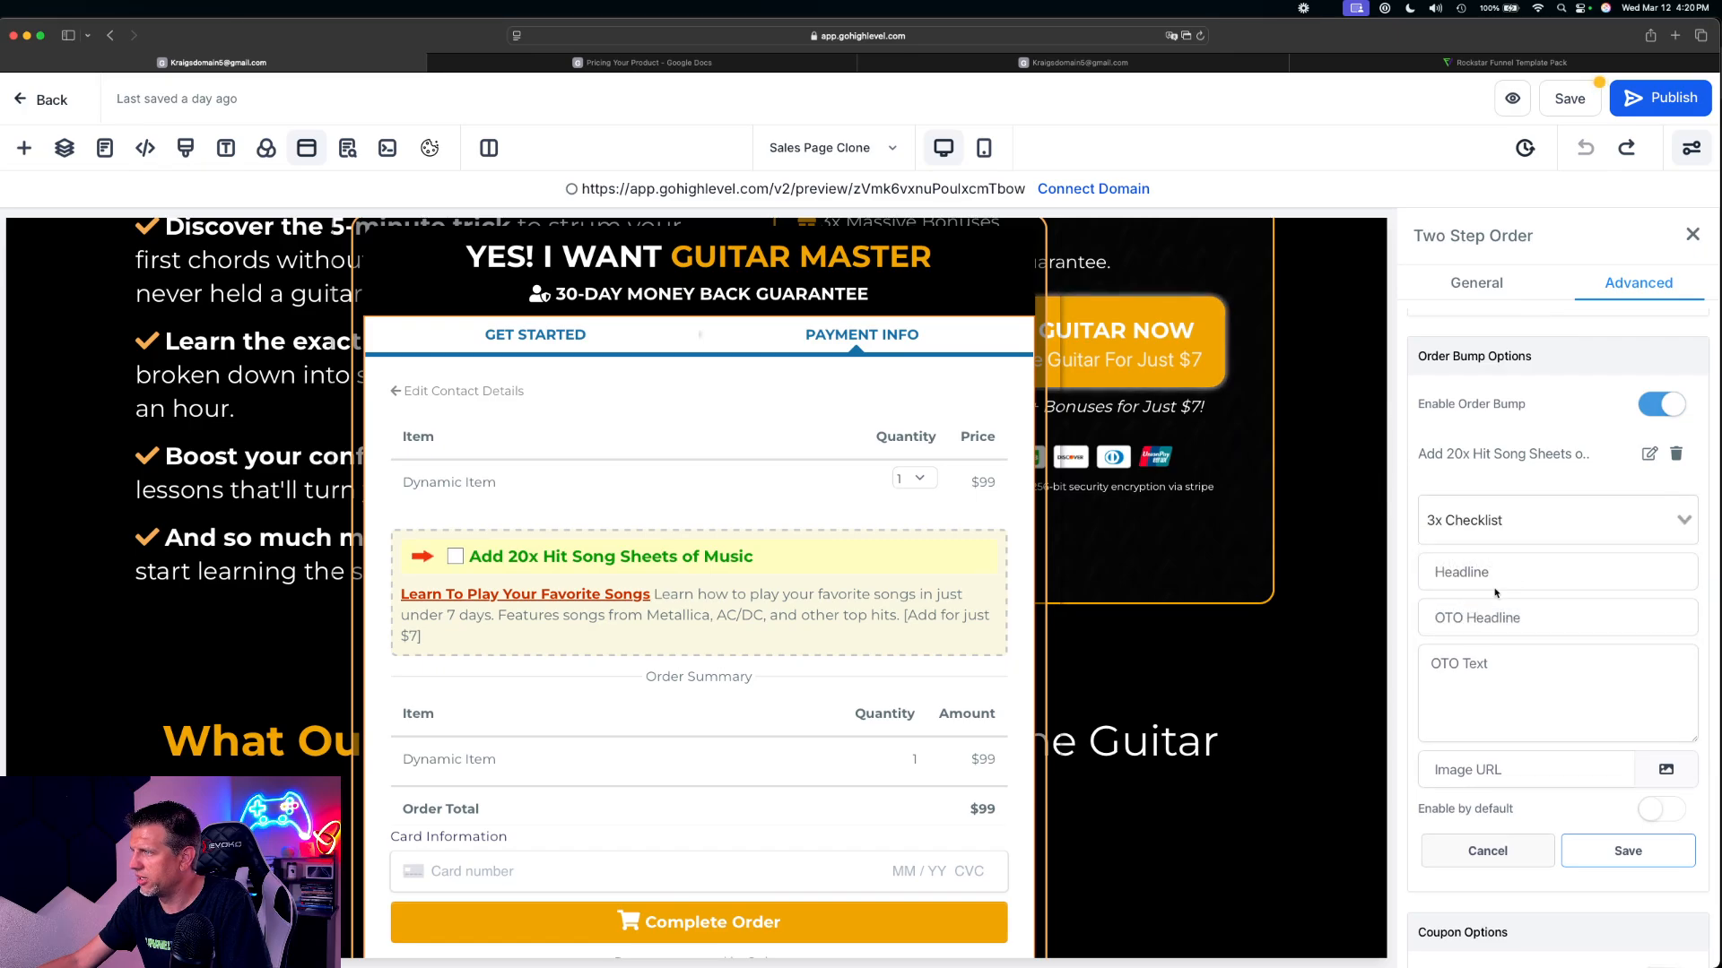
click(1489, 717)
text(Learn how to play your favorite songs in just under 7 days. Features songs from Metallica, AC/DC, and other top hits. [Add for just $7])
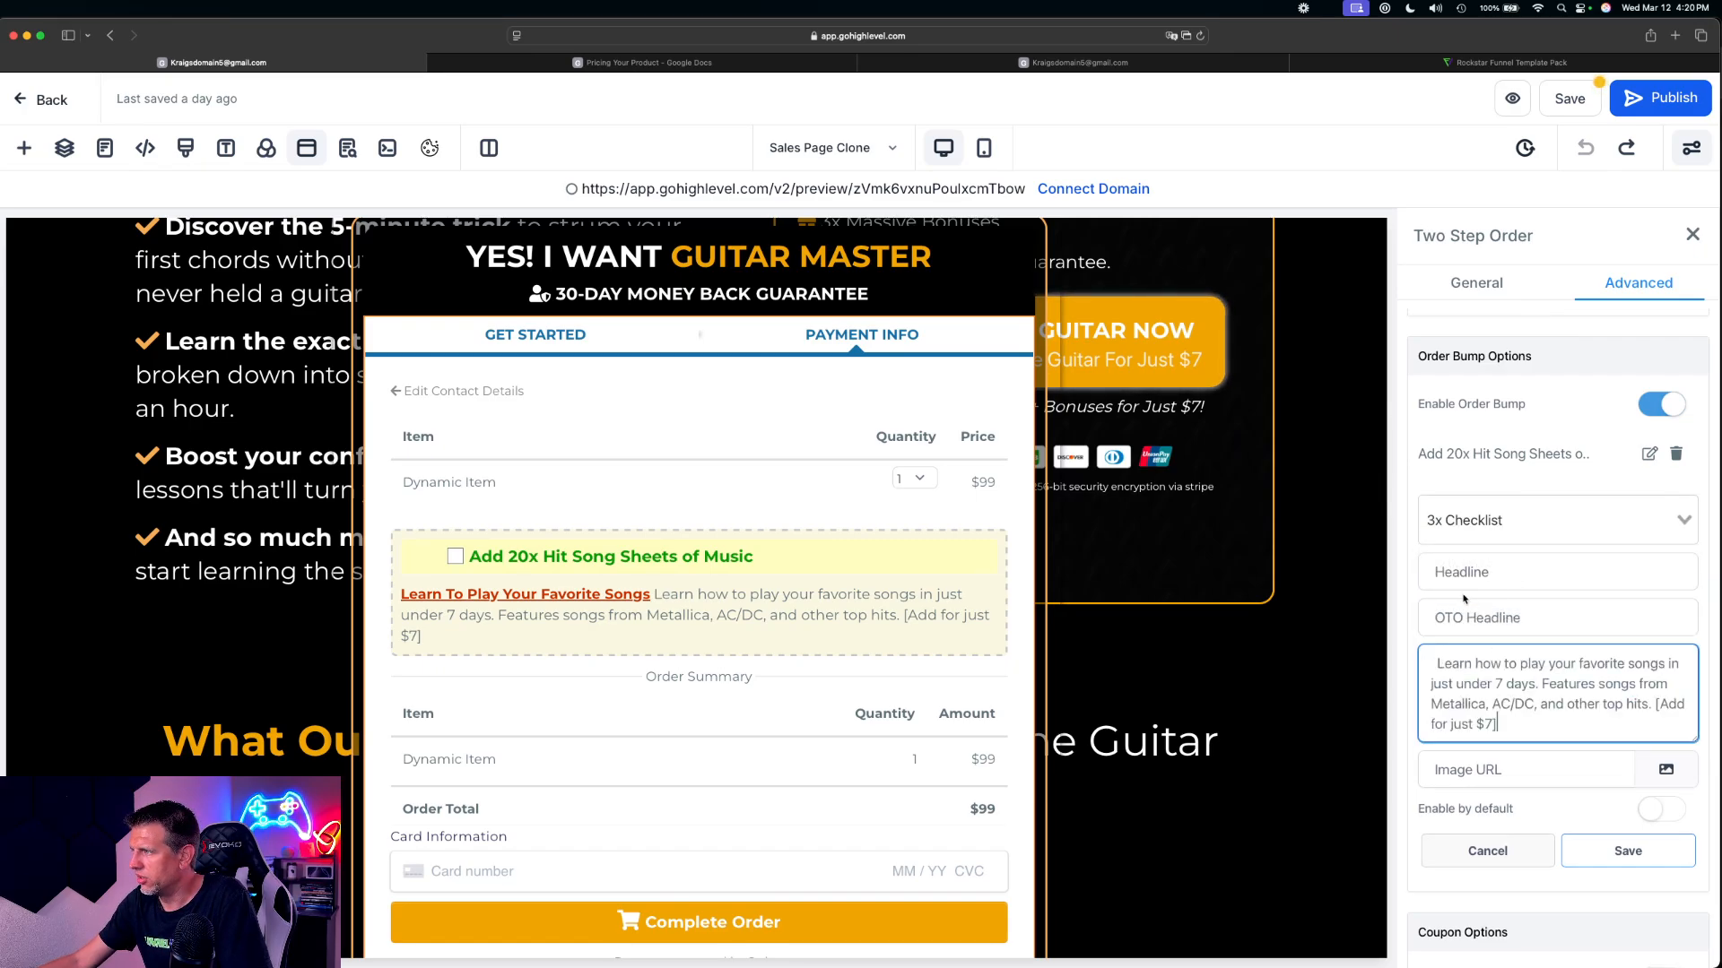
Give the checklist bump the headline "3x Checklist" and OTO headline "Add Now", and save the bump
click(1473, 571)
text(3x C)
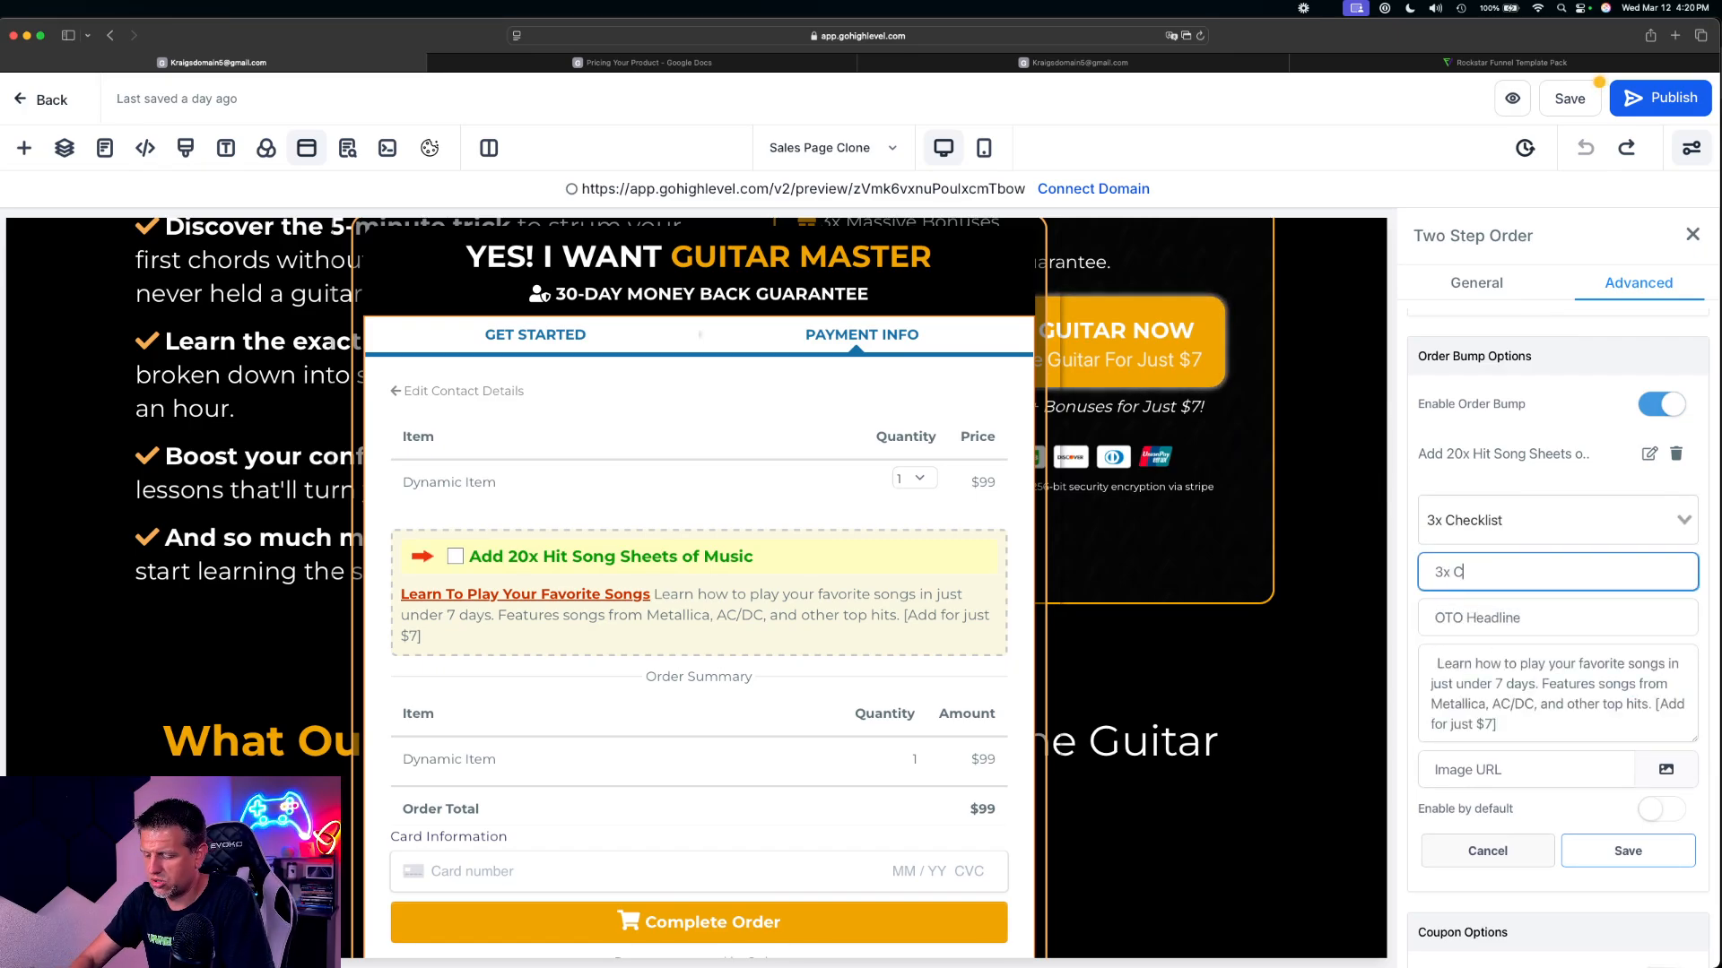
text(hecklist)
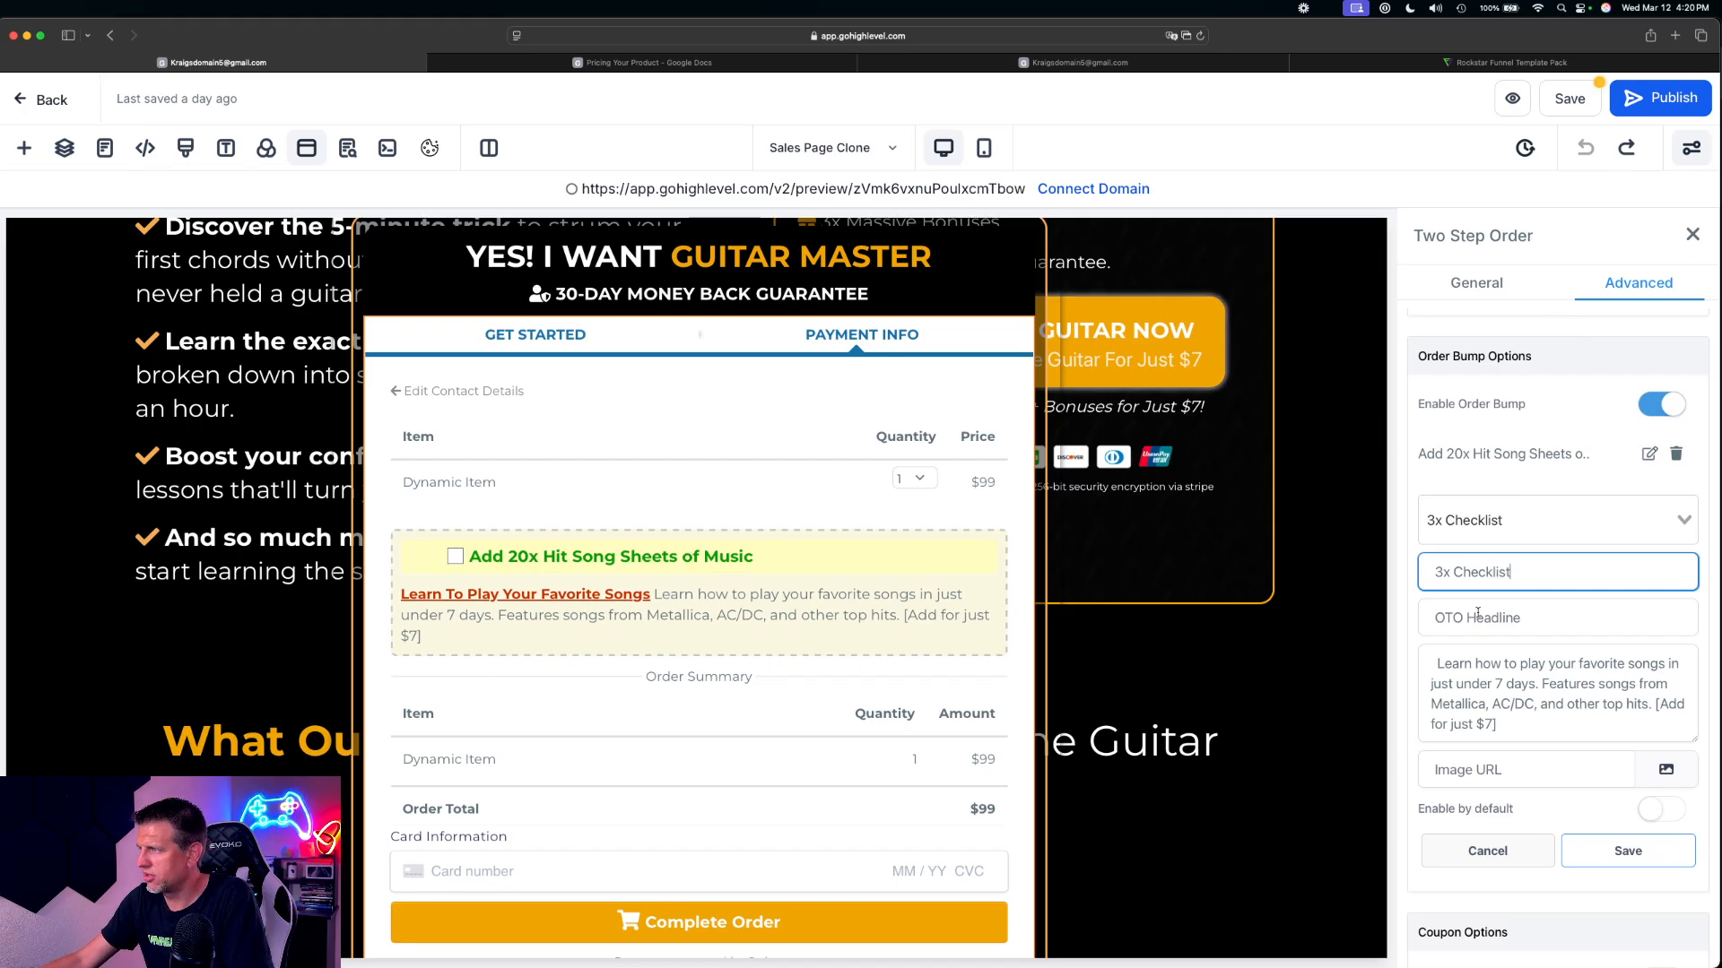
click(1477, 616)
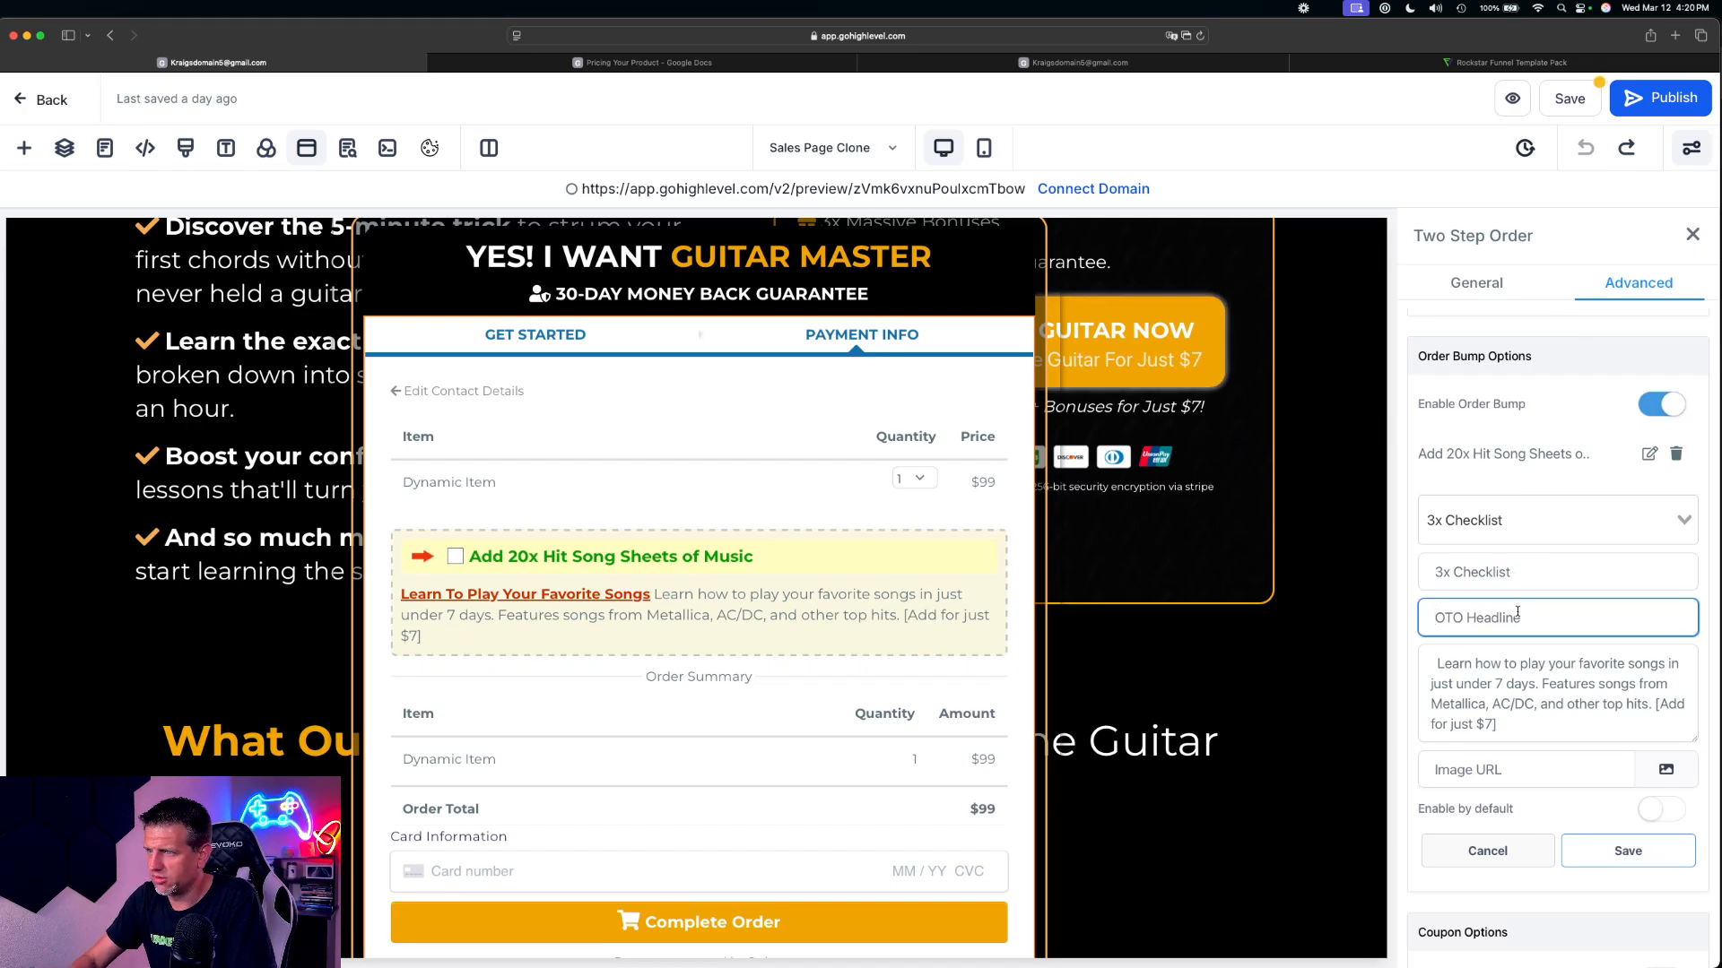
text(Add Now)
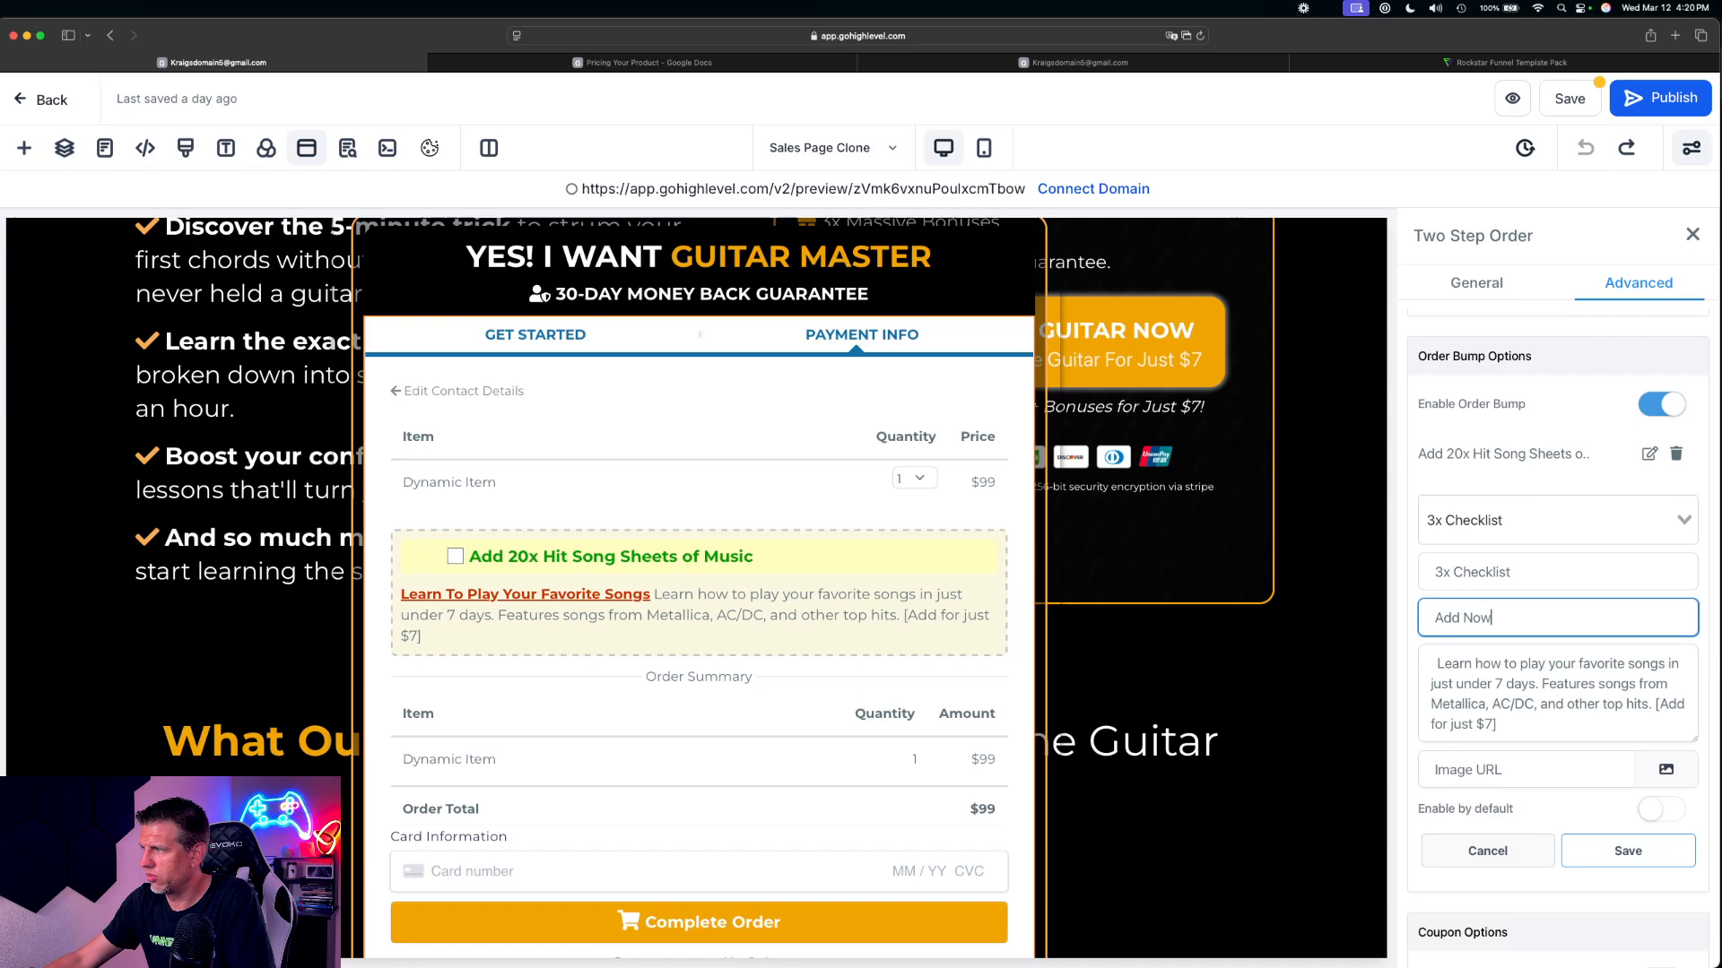
click(1647, 864)
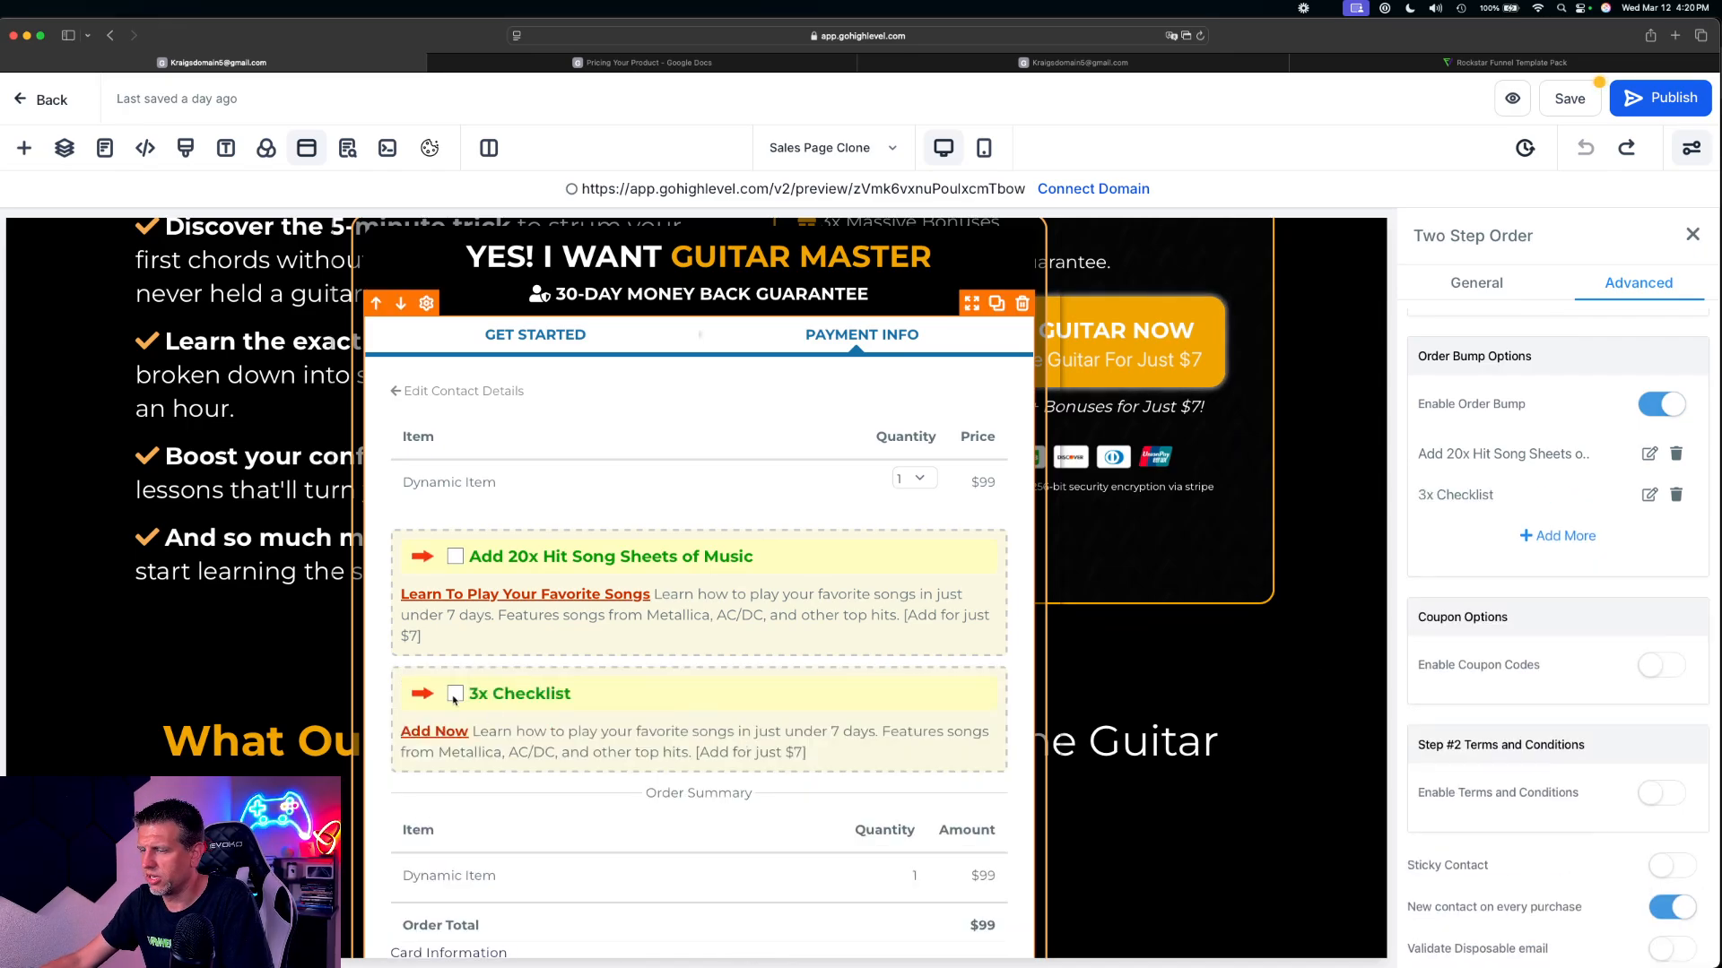
Save the sales page and open its preview at the 'Rockstar V2' offer section
click(1561, 111)
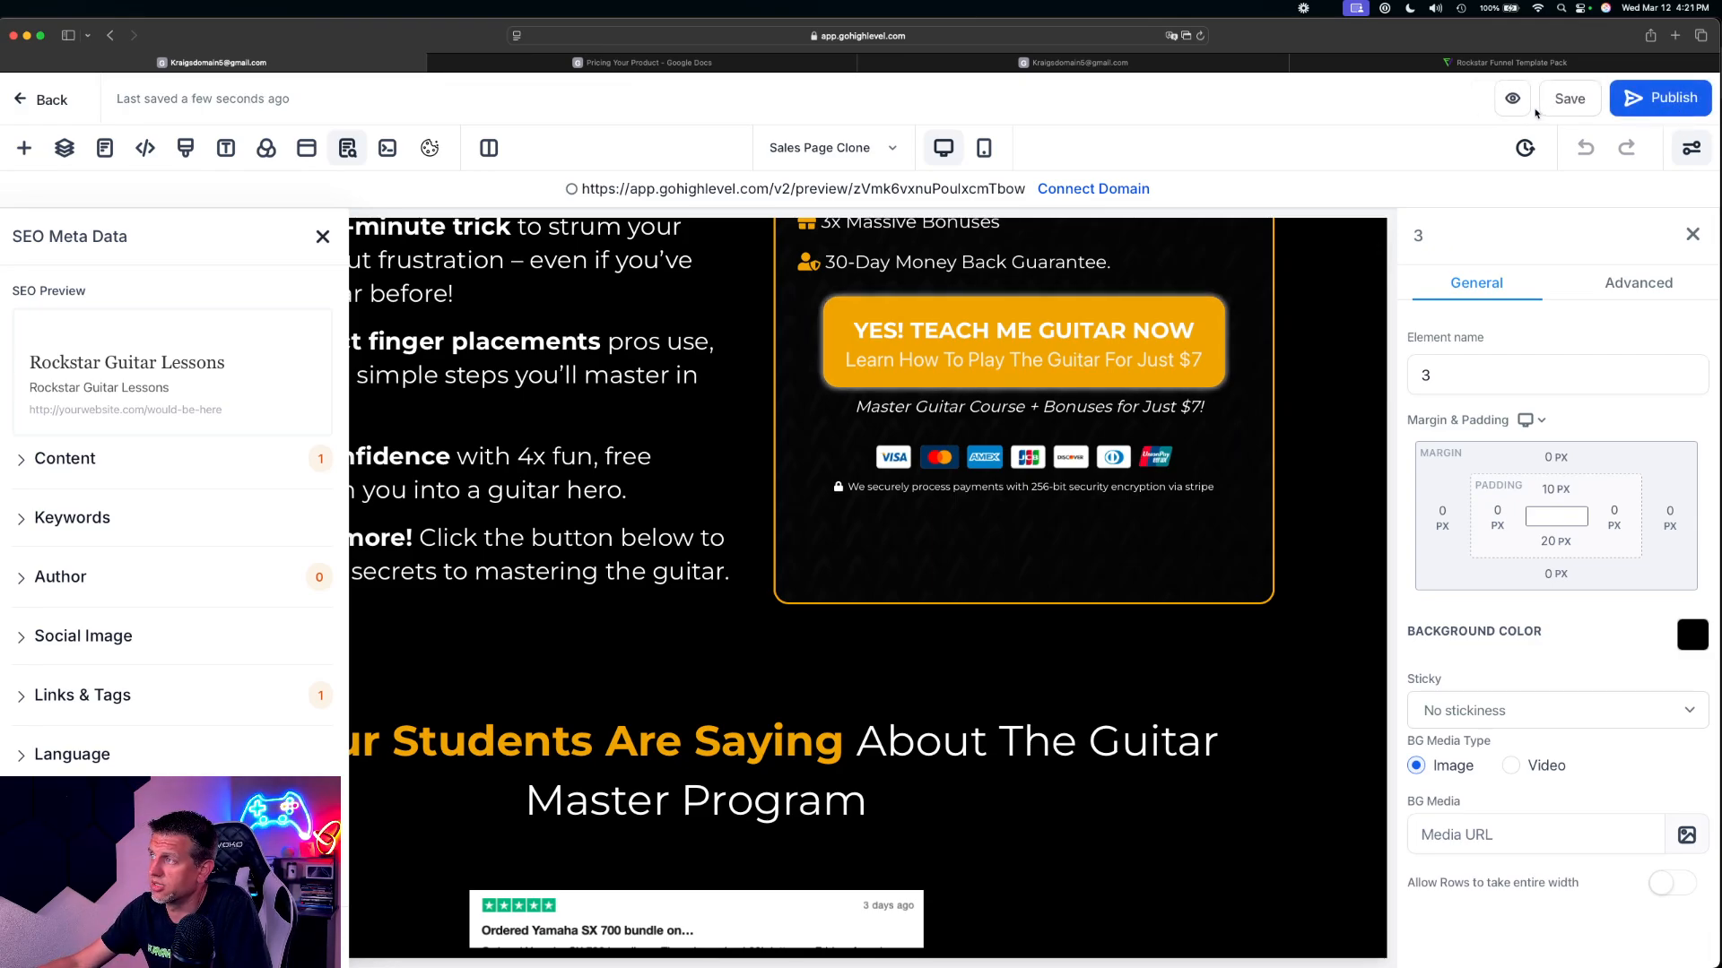
key(super+minus)
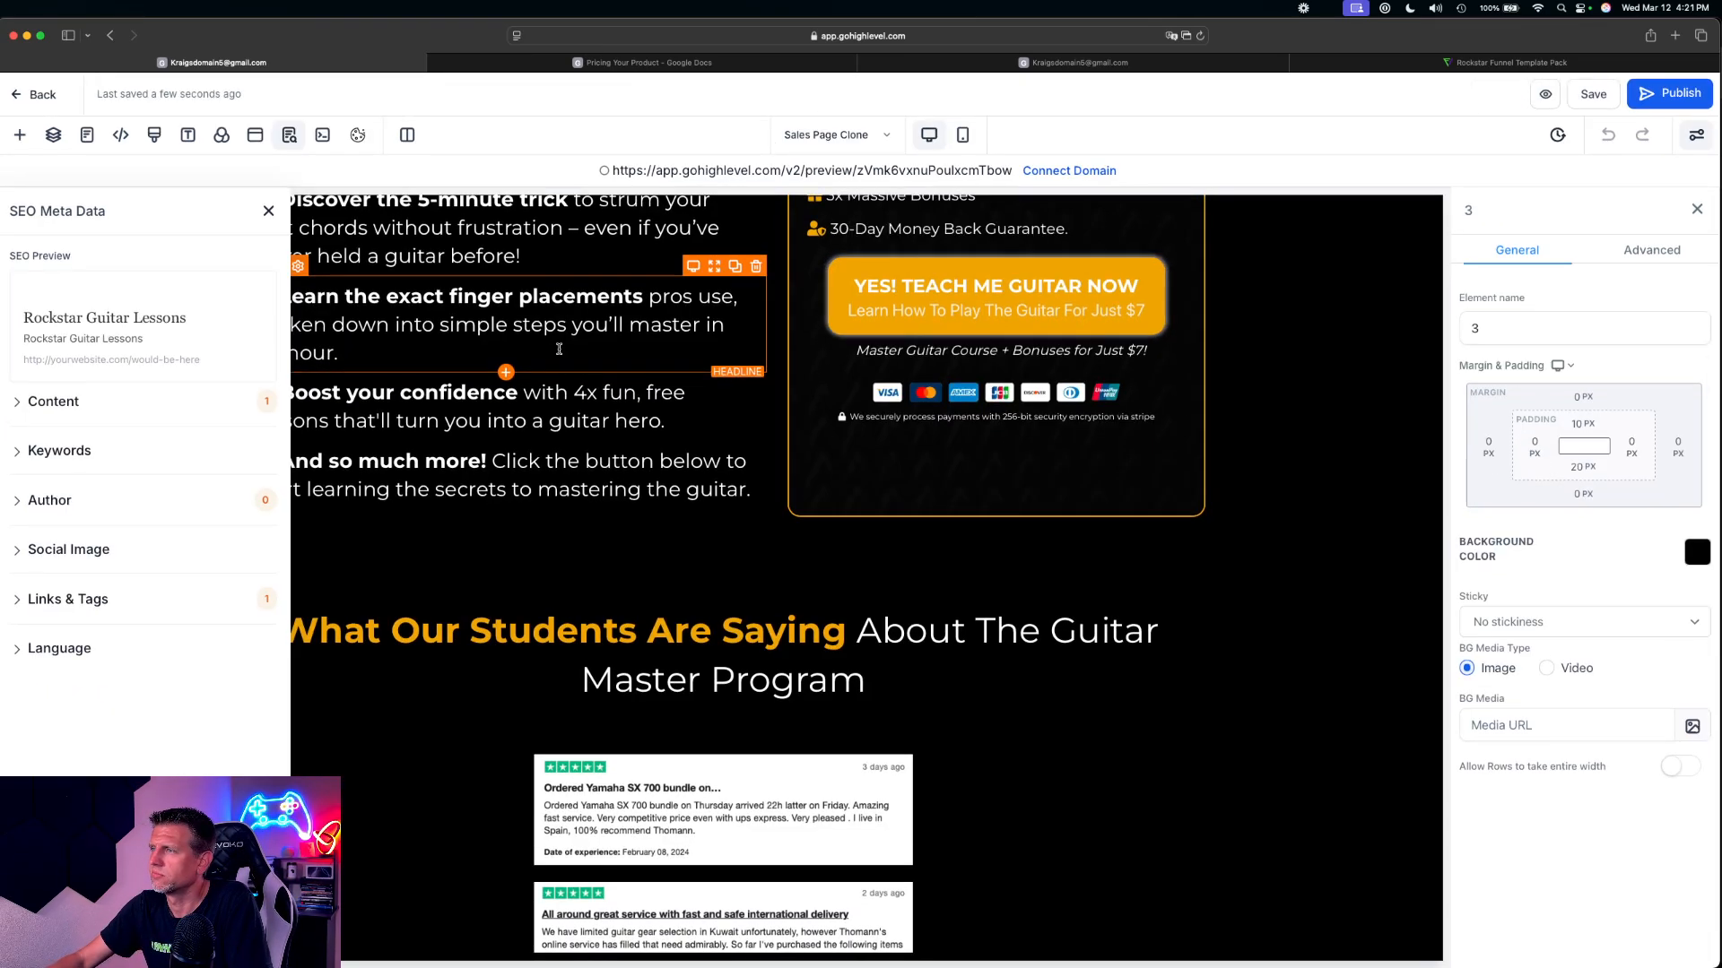
key(super+minus)
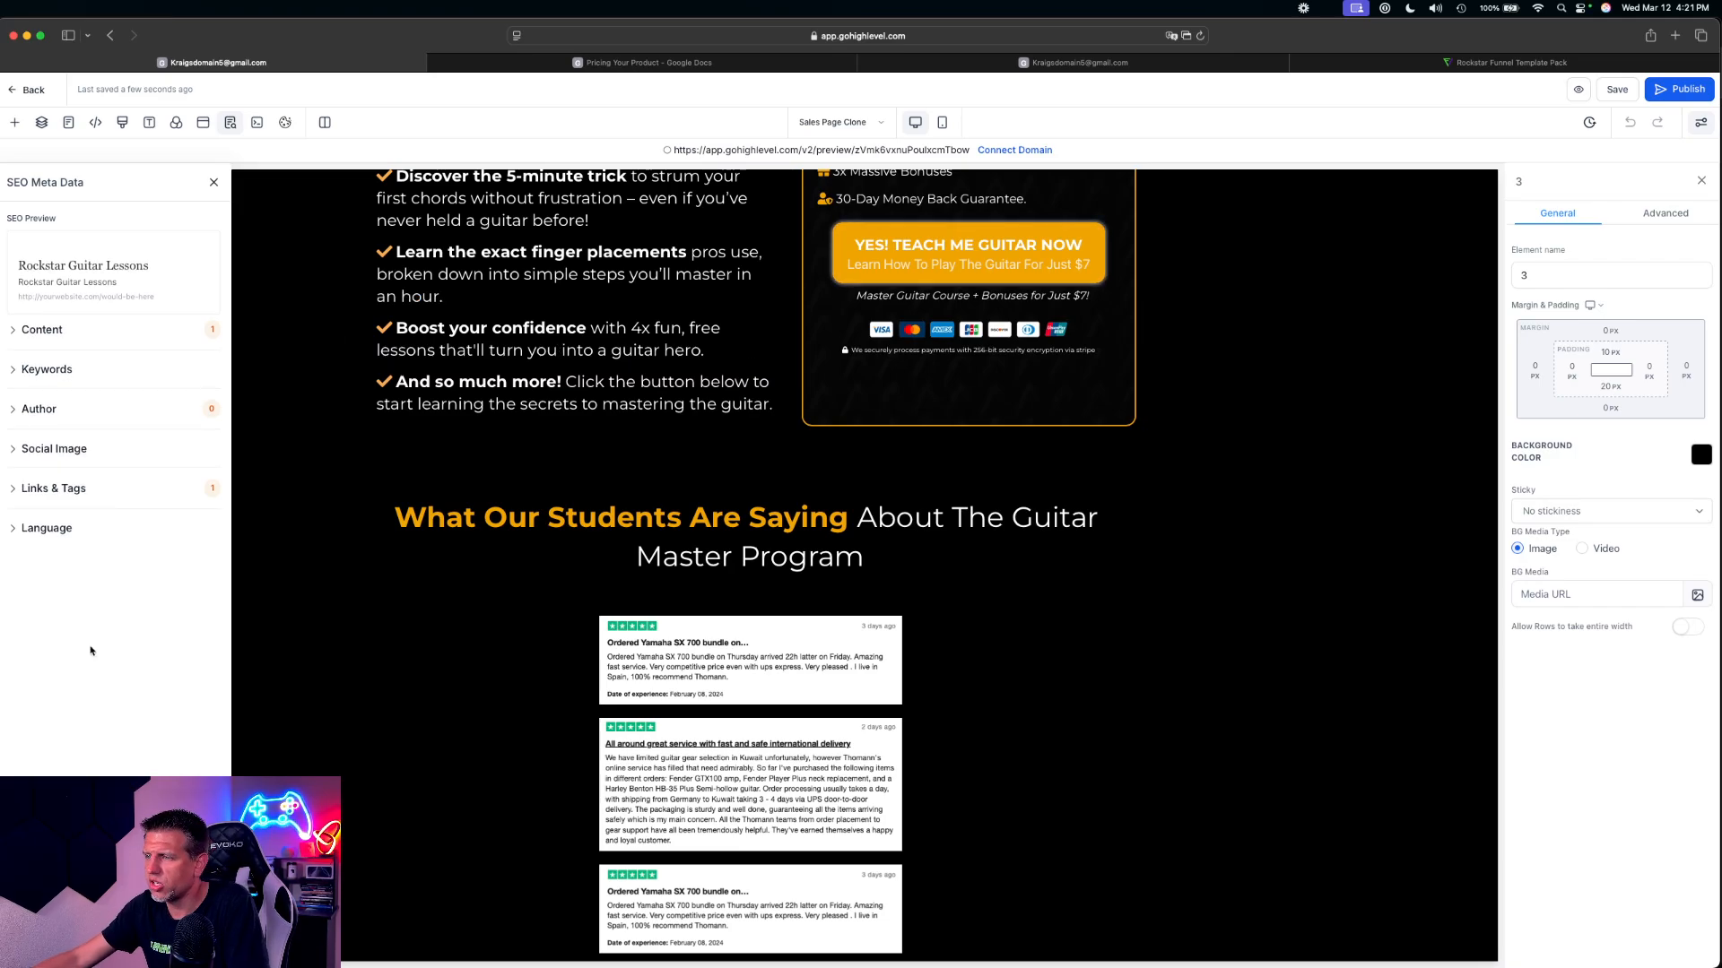
click(1579, 89)
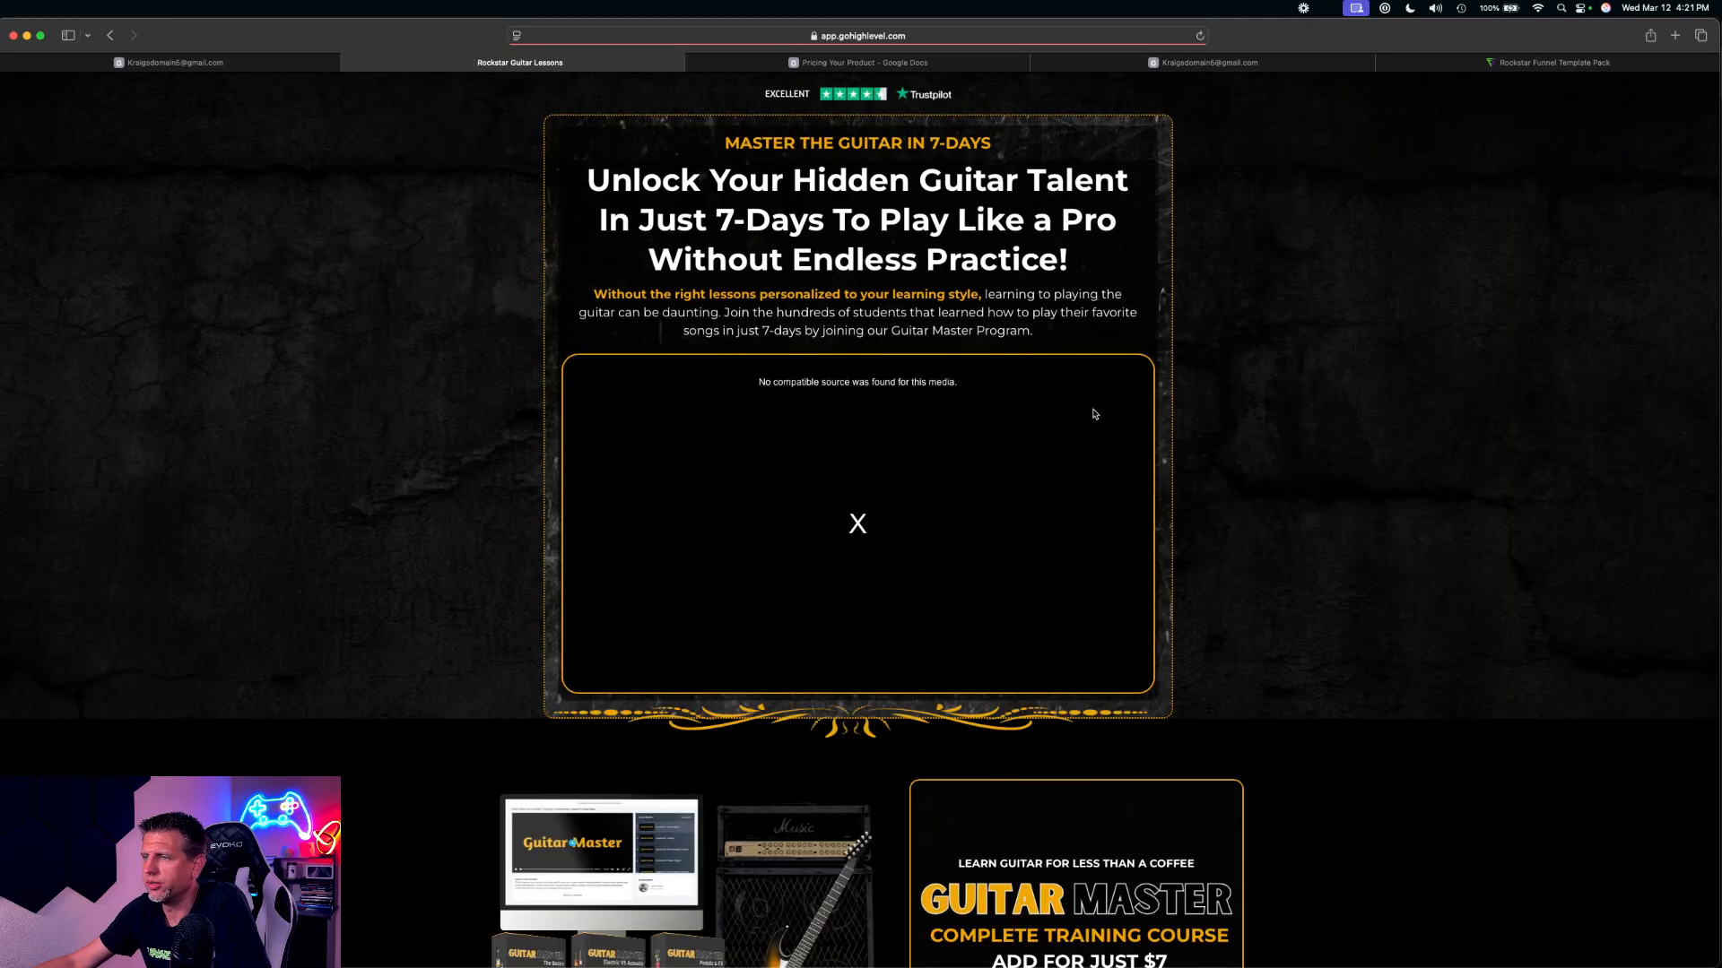
key(super+plus)
scroll(1435, 430, down, 10)
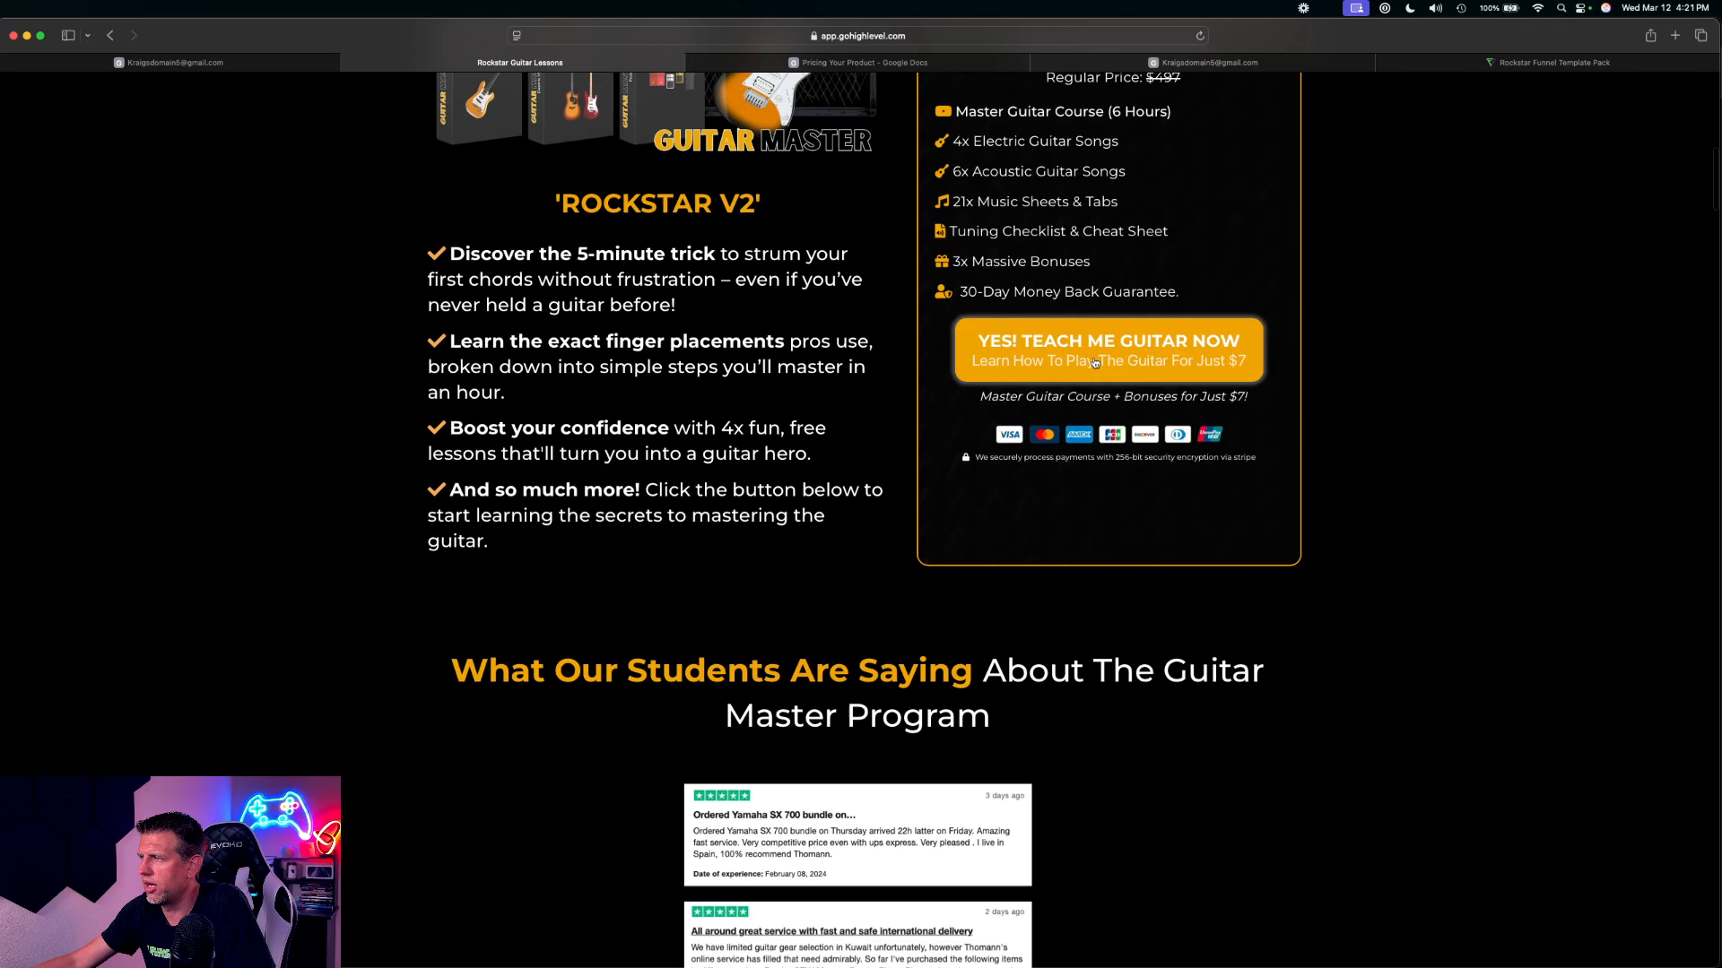
Open the order popup from the $7 guitar offer, fill in a full name and email, and proceed to the payment step
click(1096, 358)
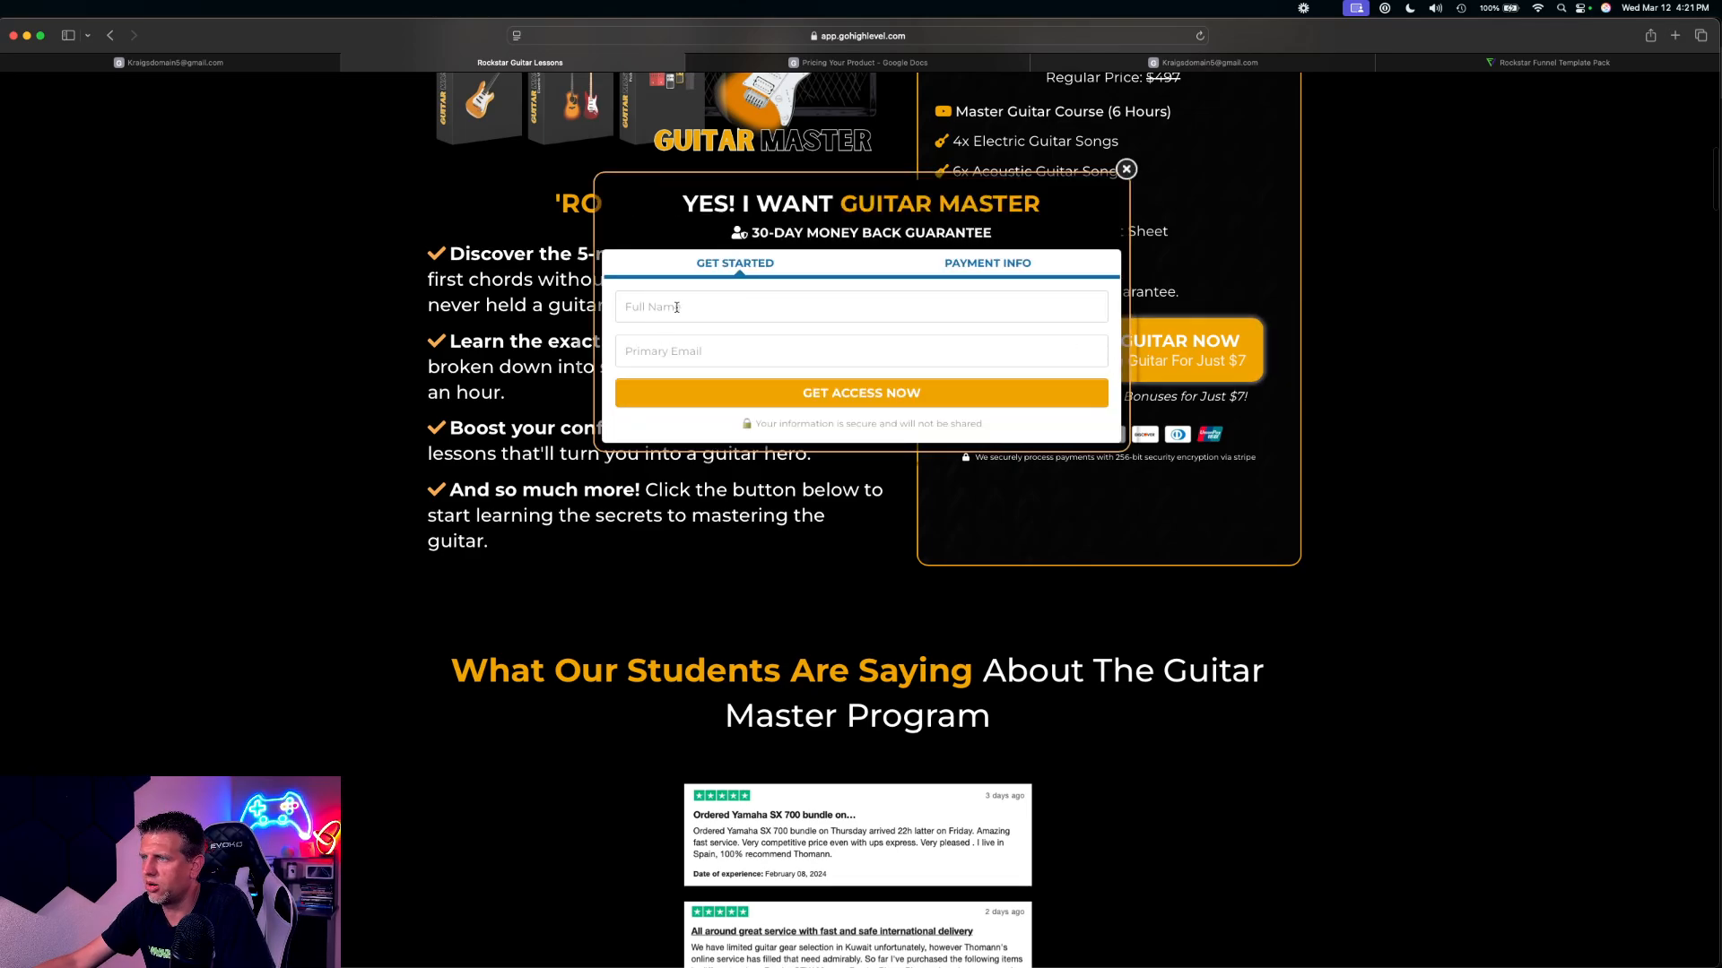
text(Kraig)
key(Tab)
text(cfghjkl)
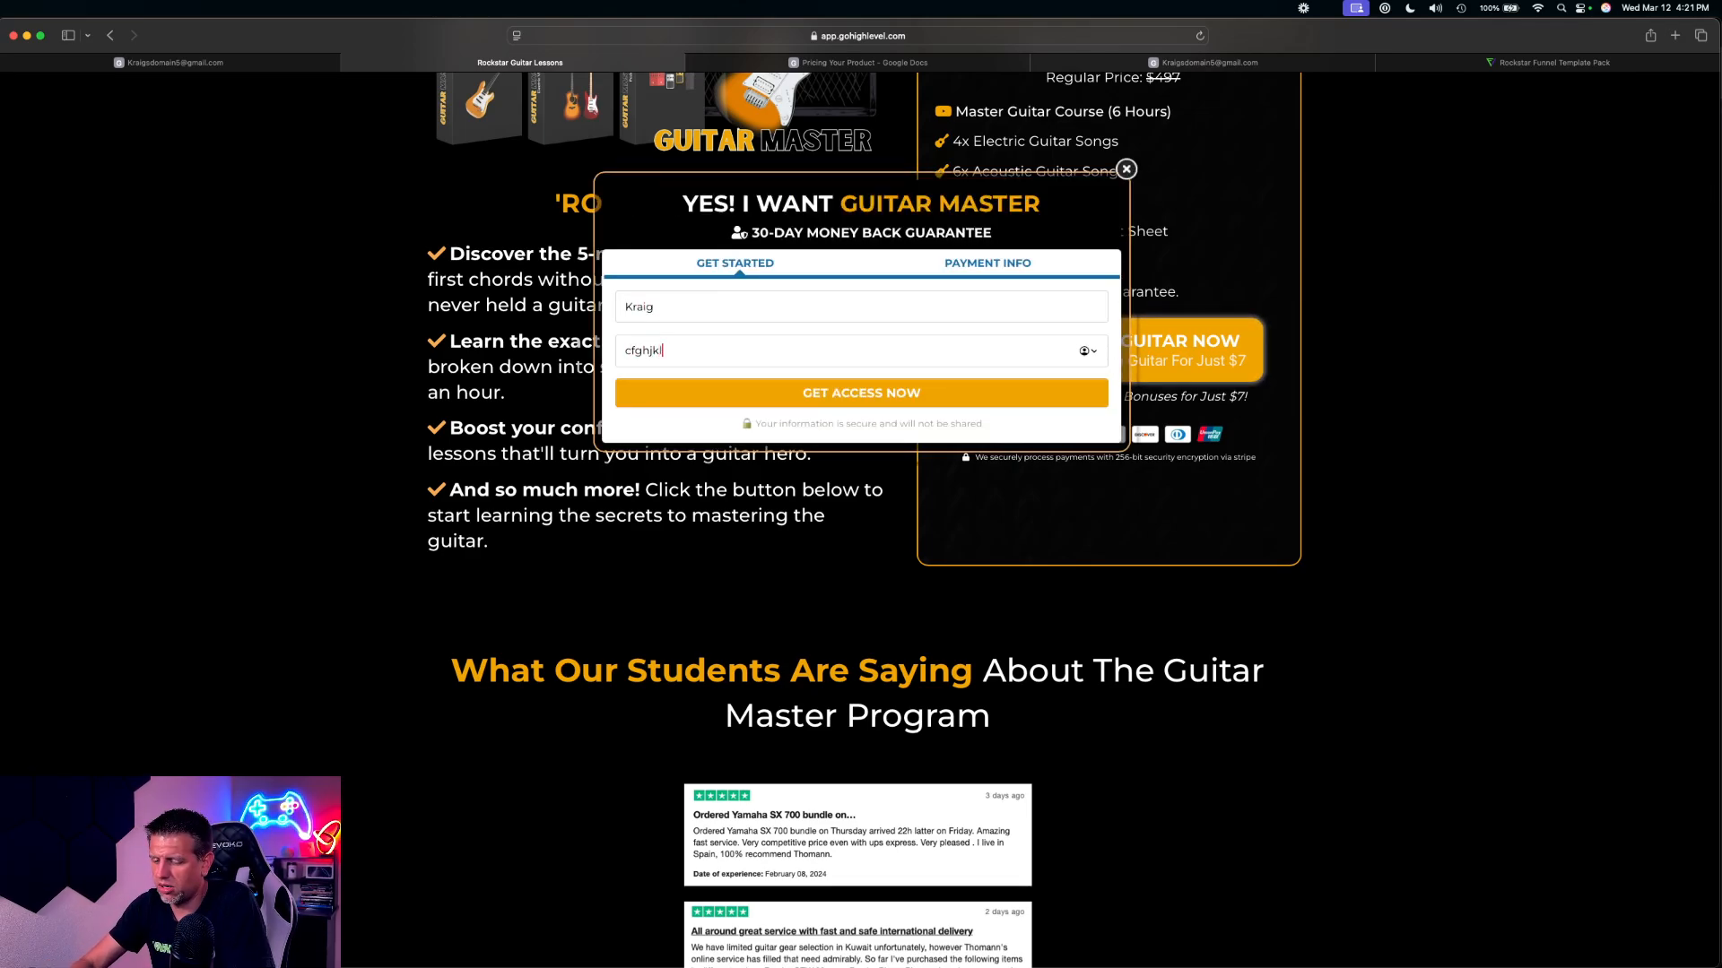
text(@gmai.com)
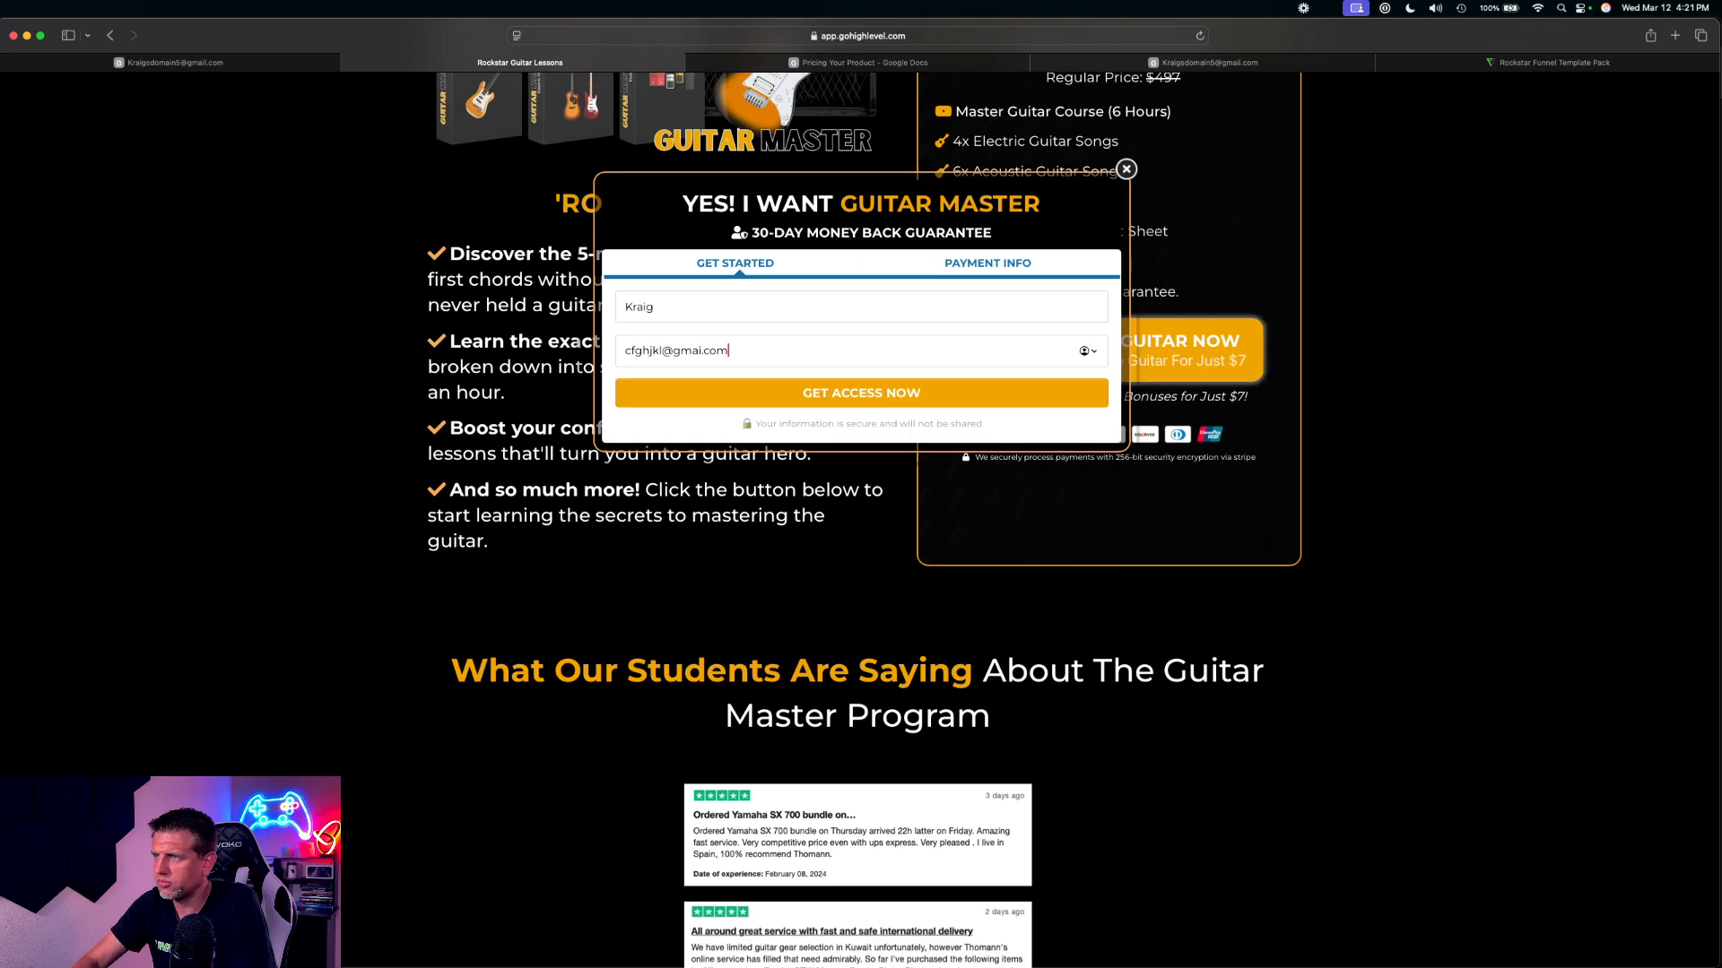
click(896, 388)
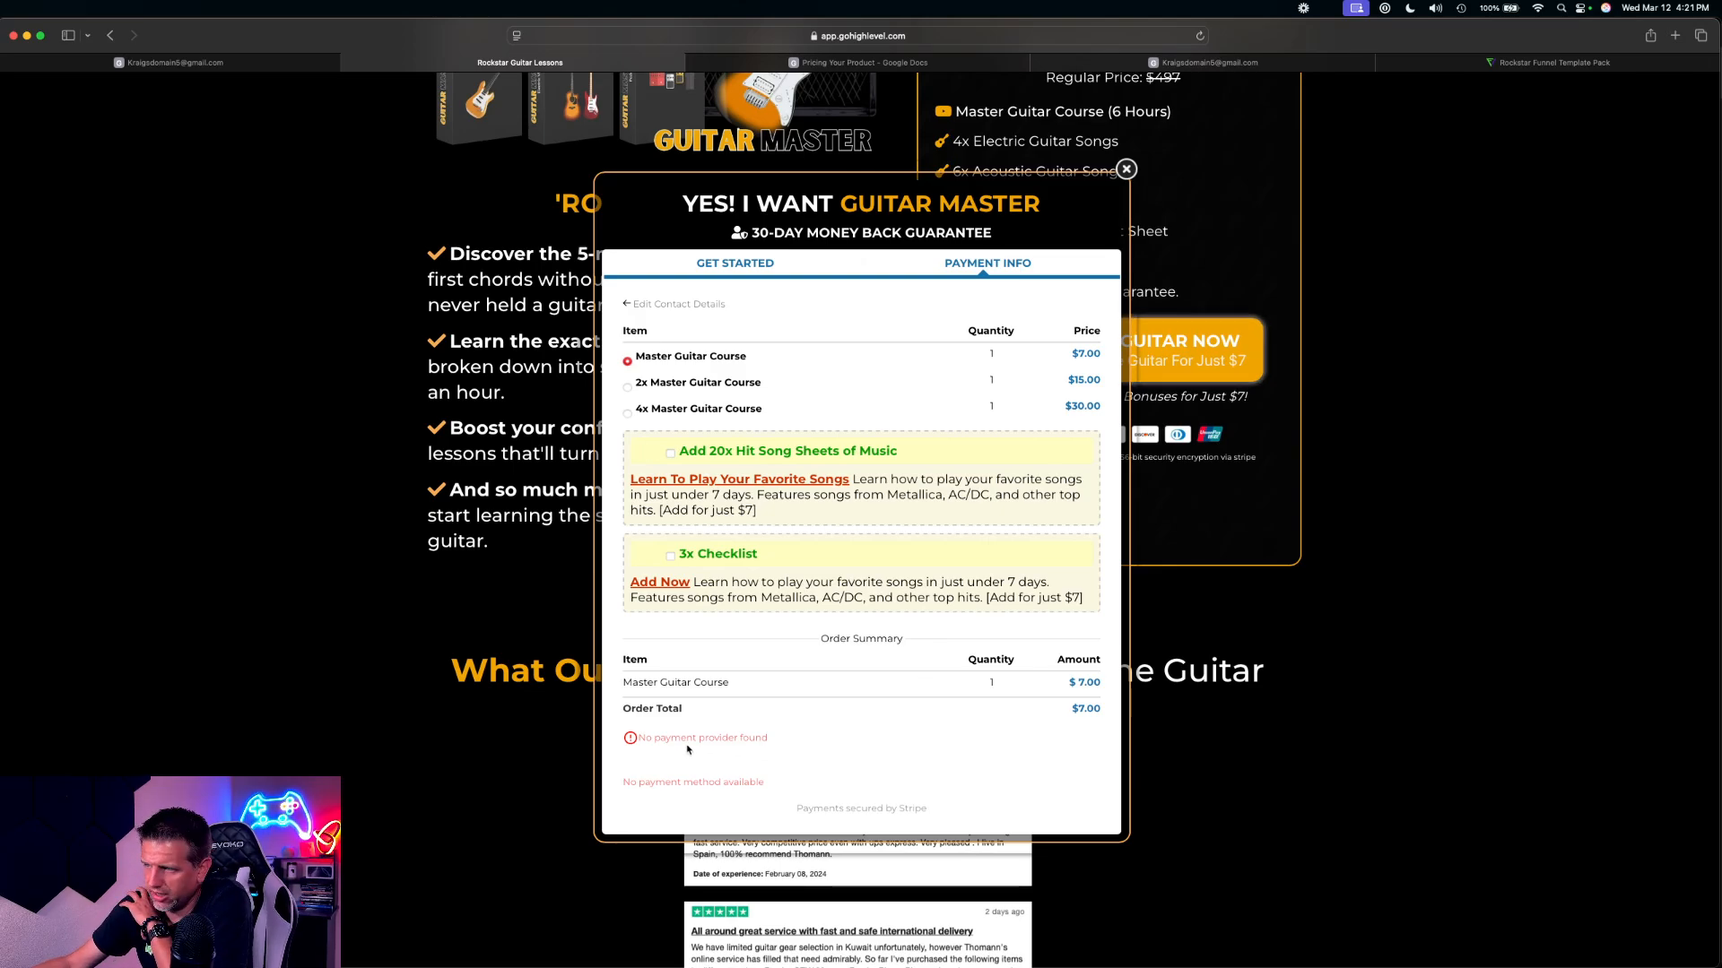
Review the payment section and the Master Guitar Course purchase options in the previewed order form
drag(659, 737, 764, 785)
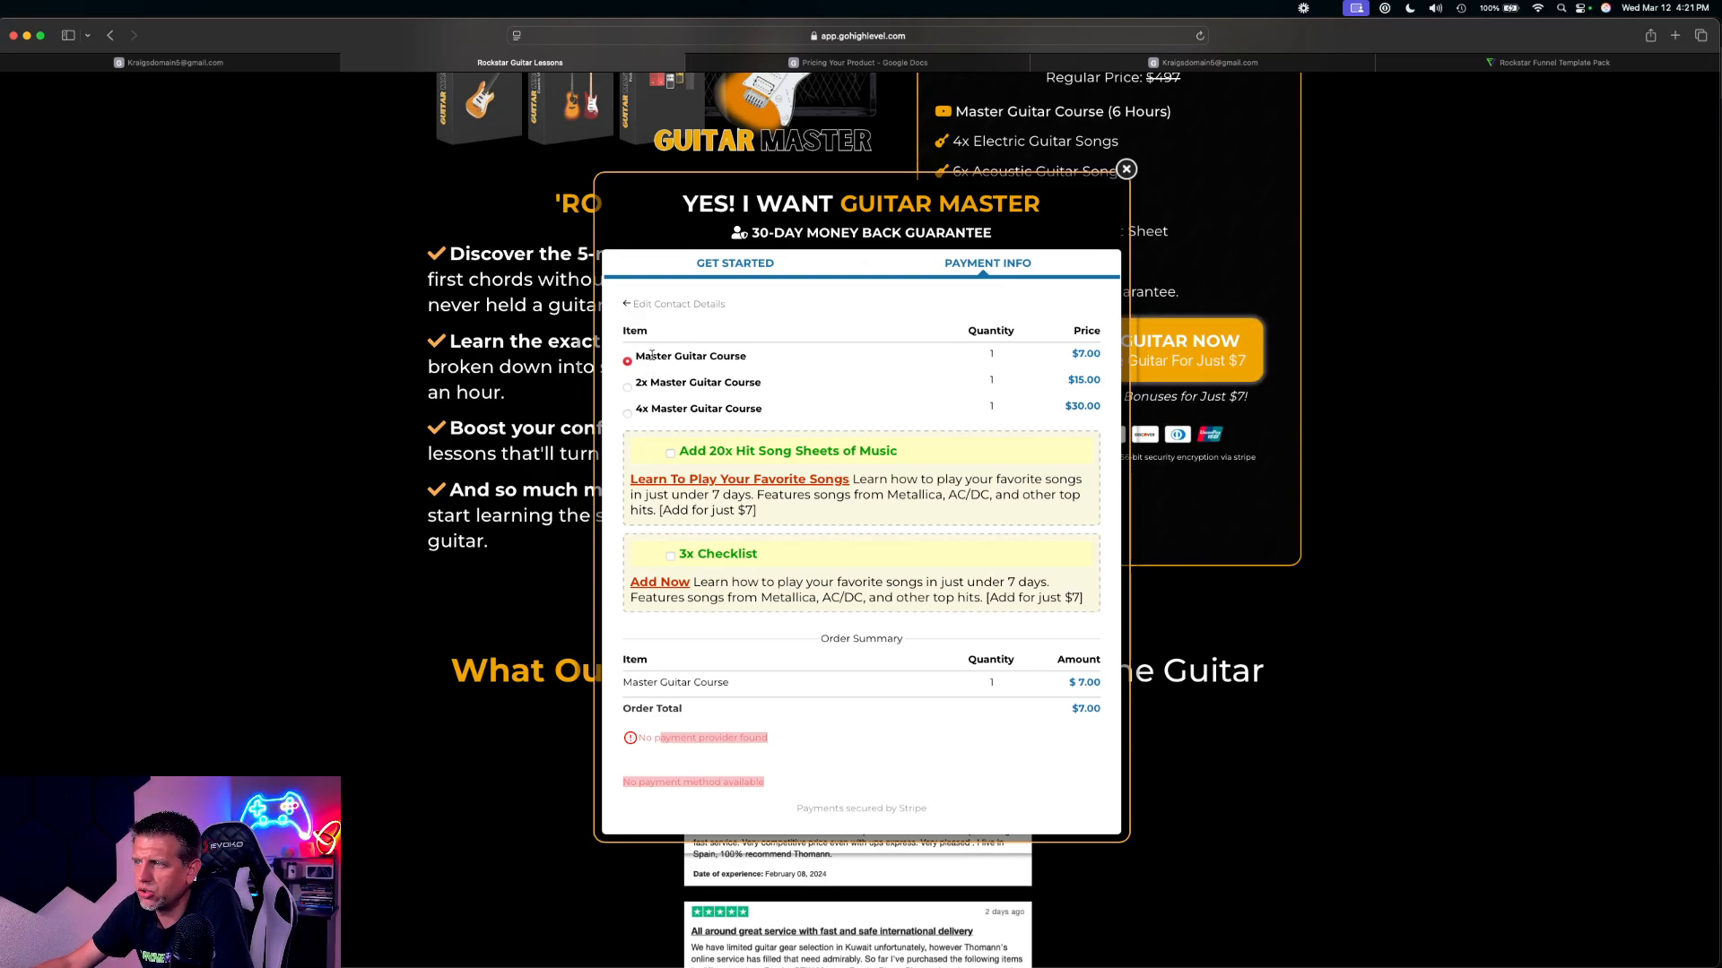
drag(652, 355, 752, 358)
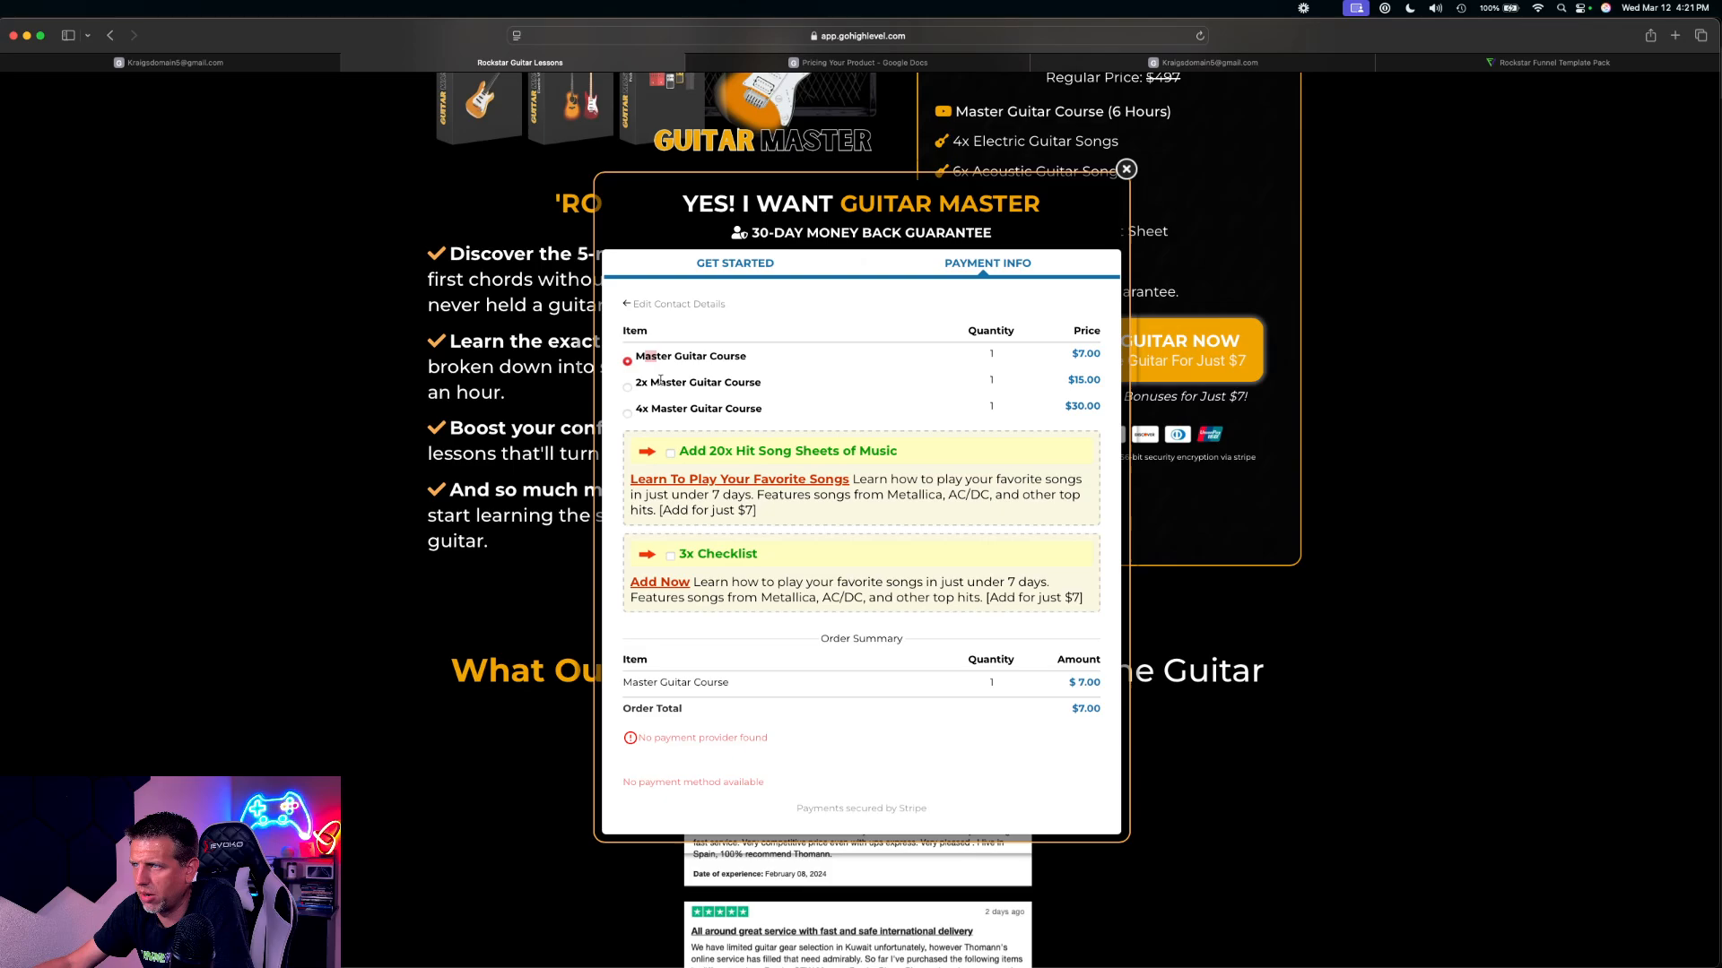
drag(649, 383, 715, 409)
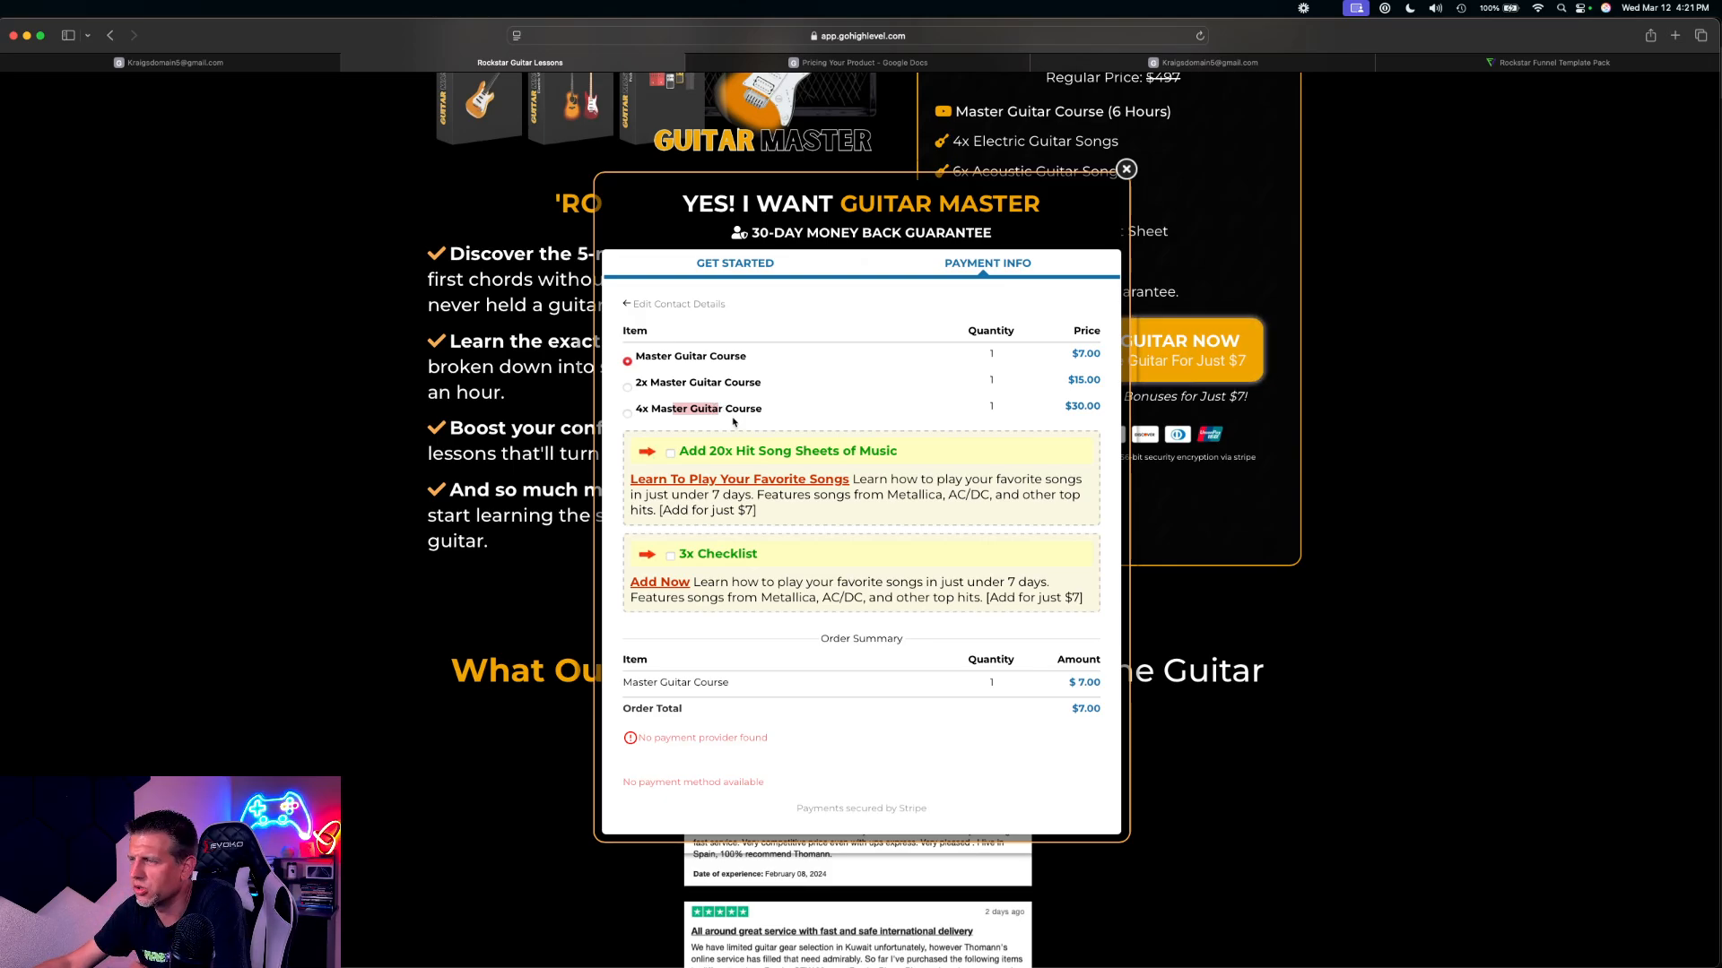
drag(650, 383, 787, 444)
click(814, 402)
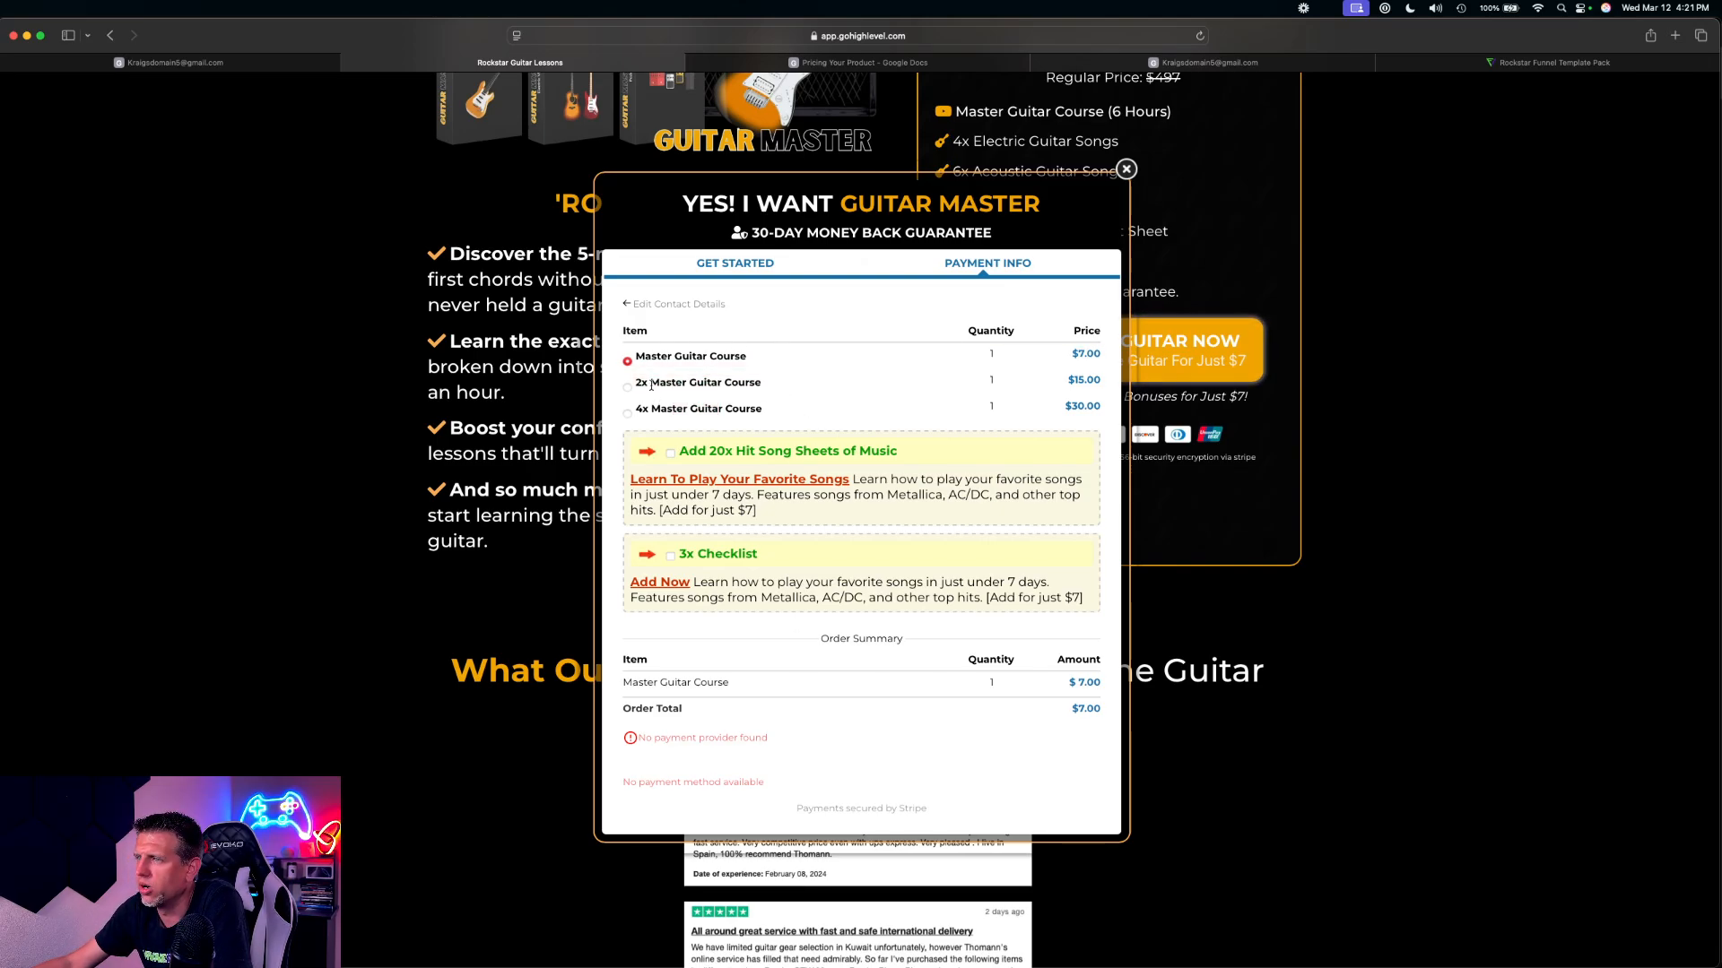
drag(642, 357, 742, 355)
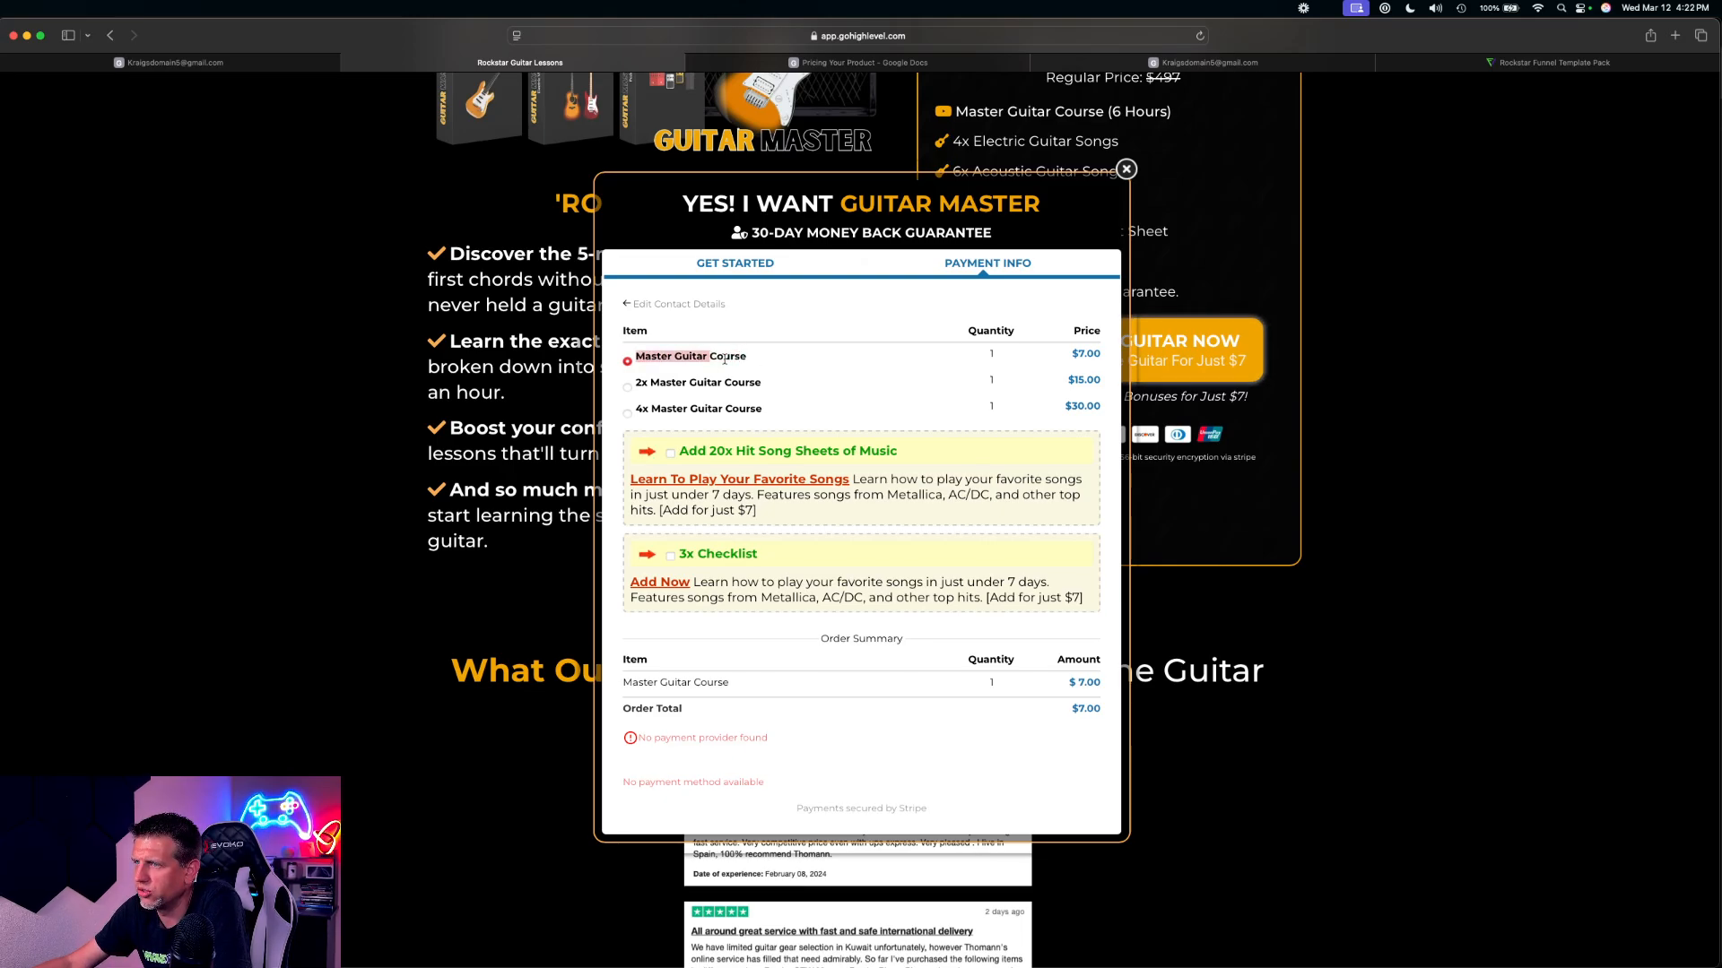
Test the previewed order form by choosing the 2x Master Guitar Course and adding both the 20x Hit Song Sheets and 3x Checklist bumps
click(758, 358)
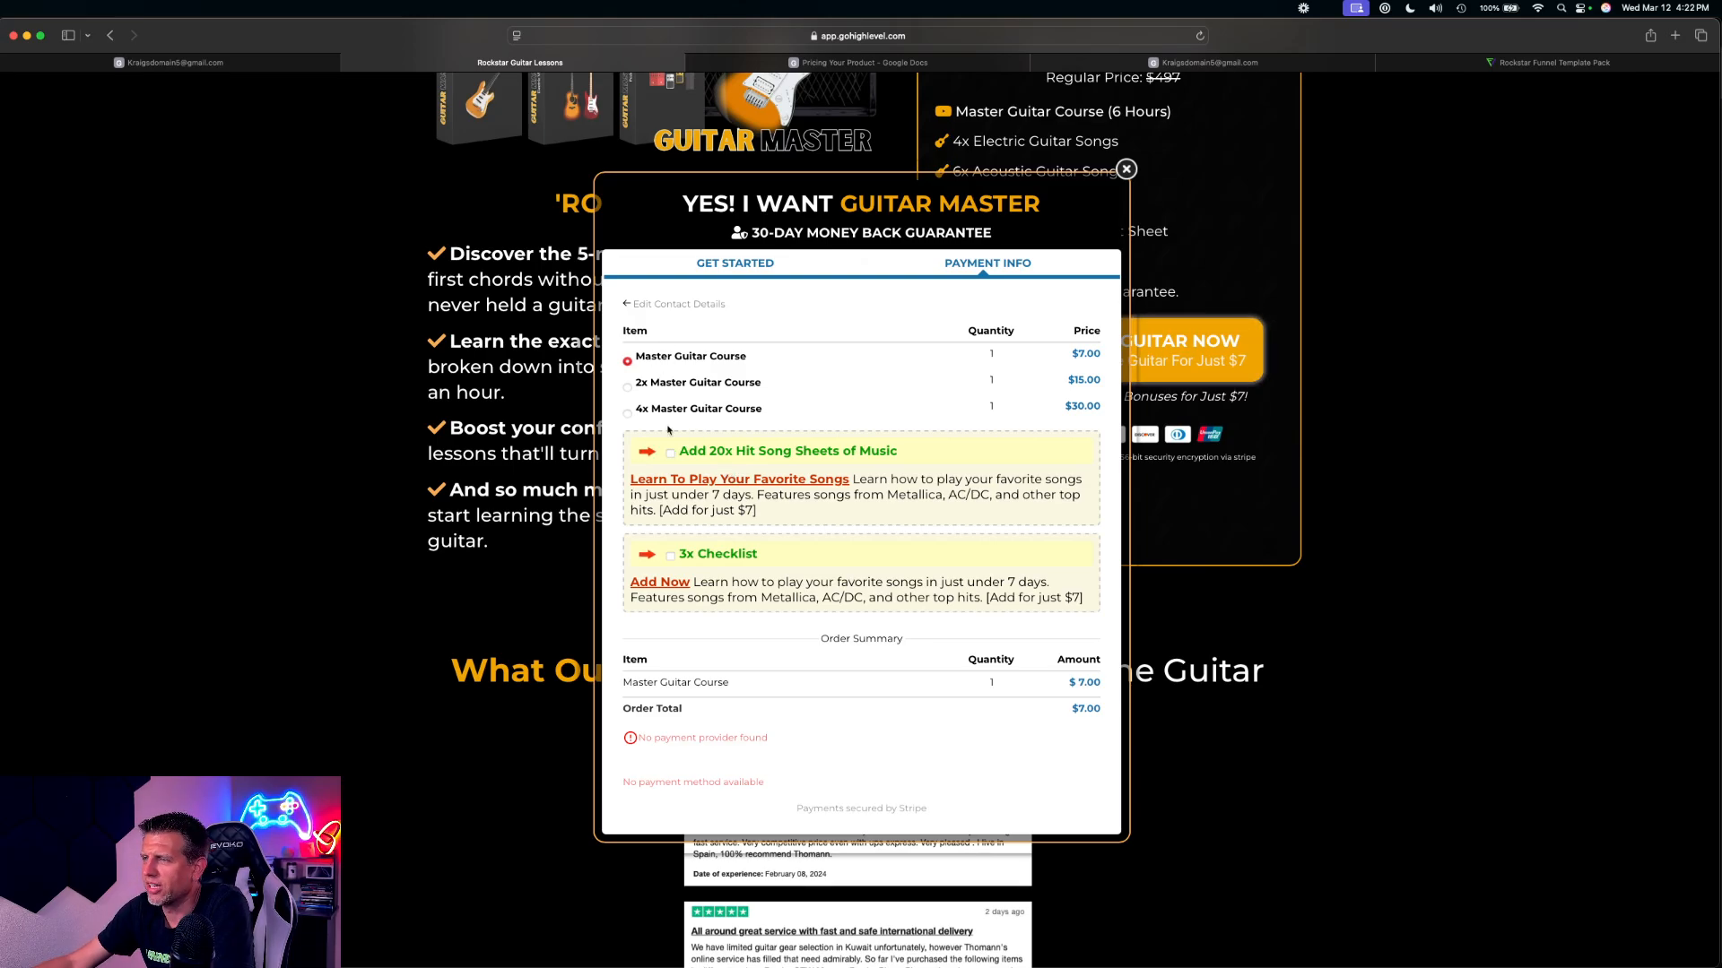
click(672, 455)
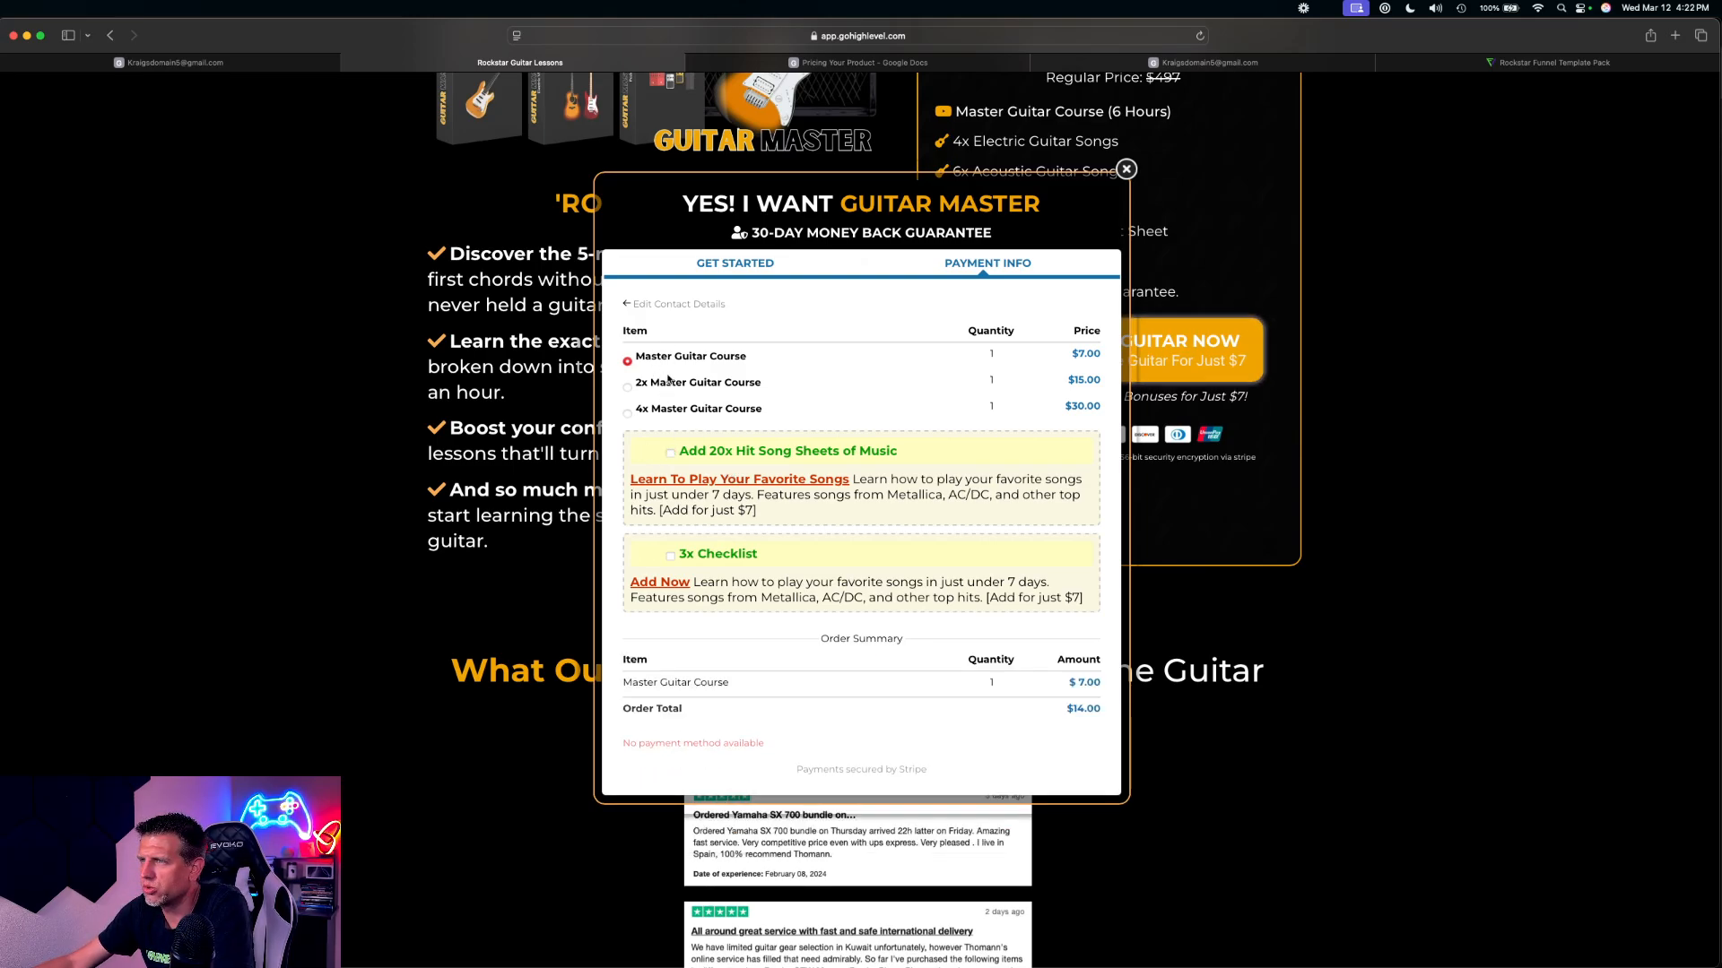
click(628, 388)
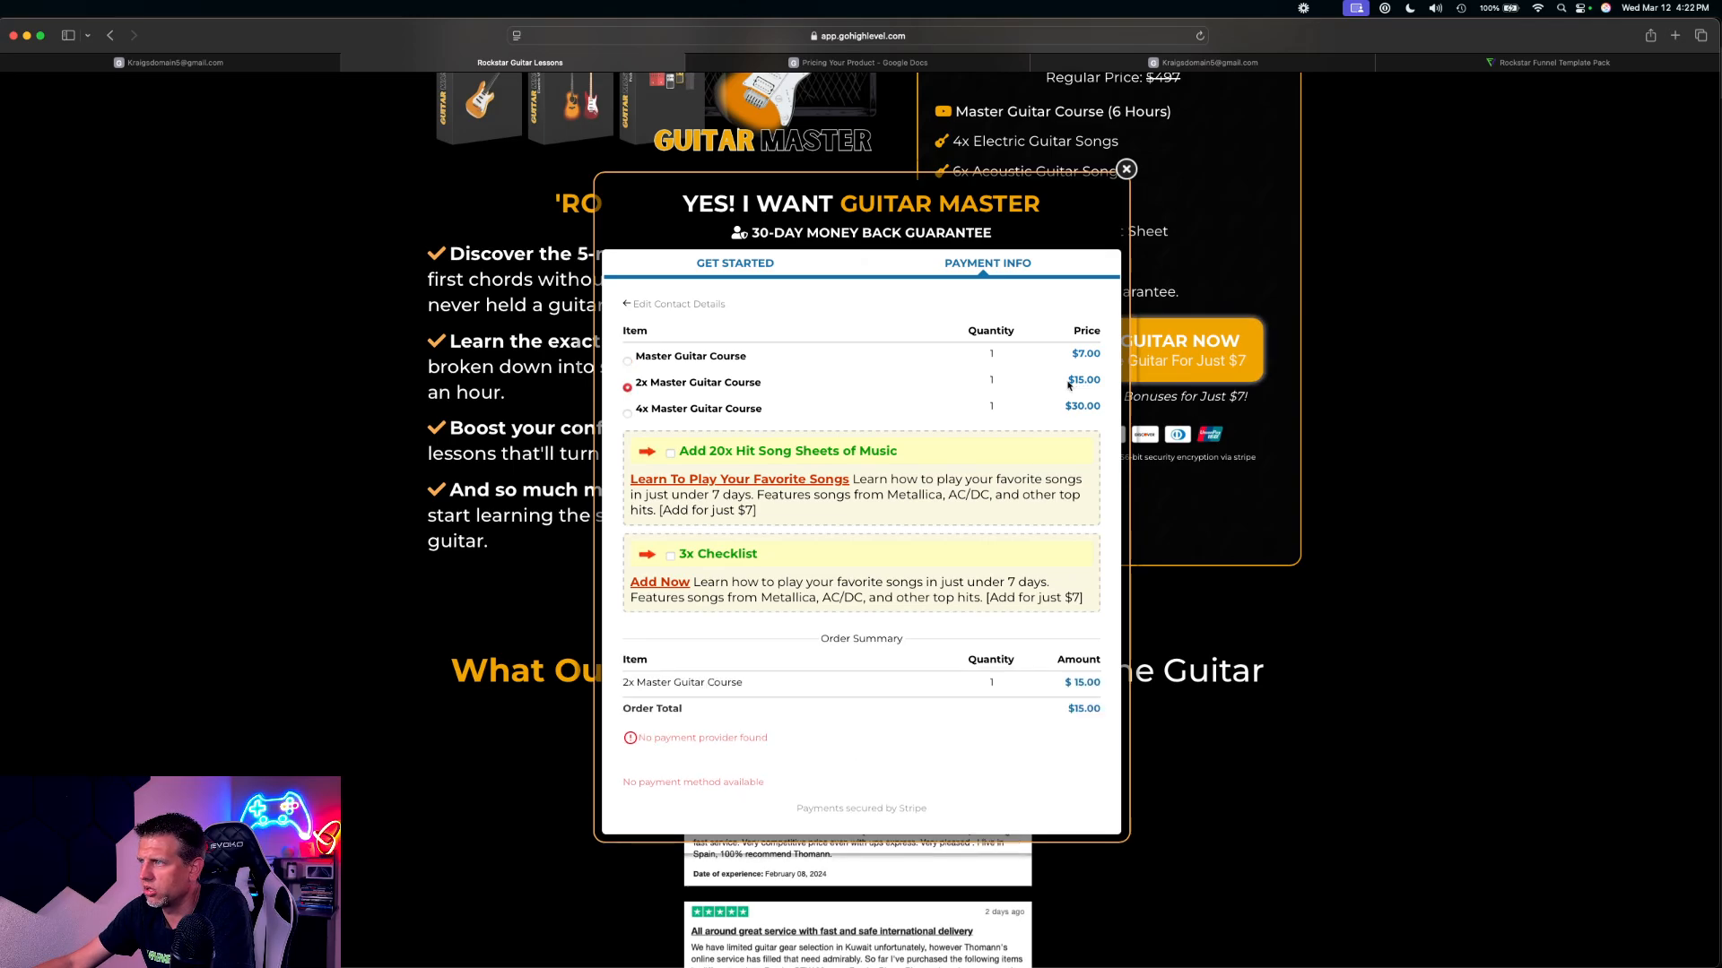
click(671, 454)
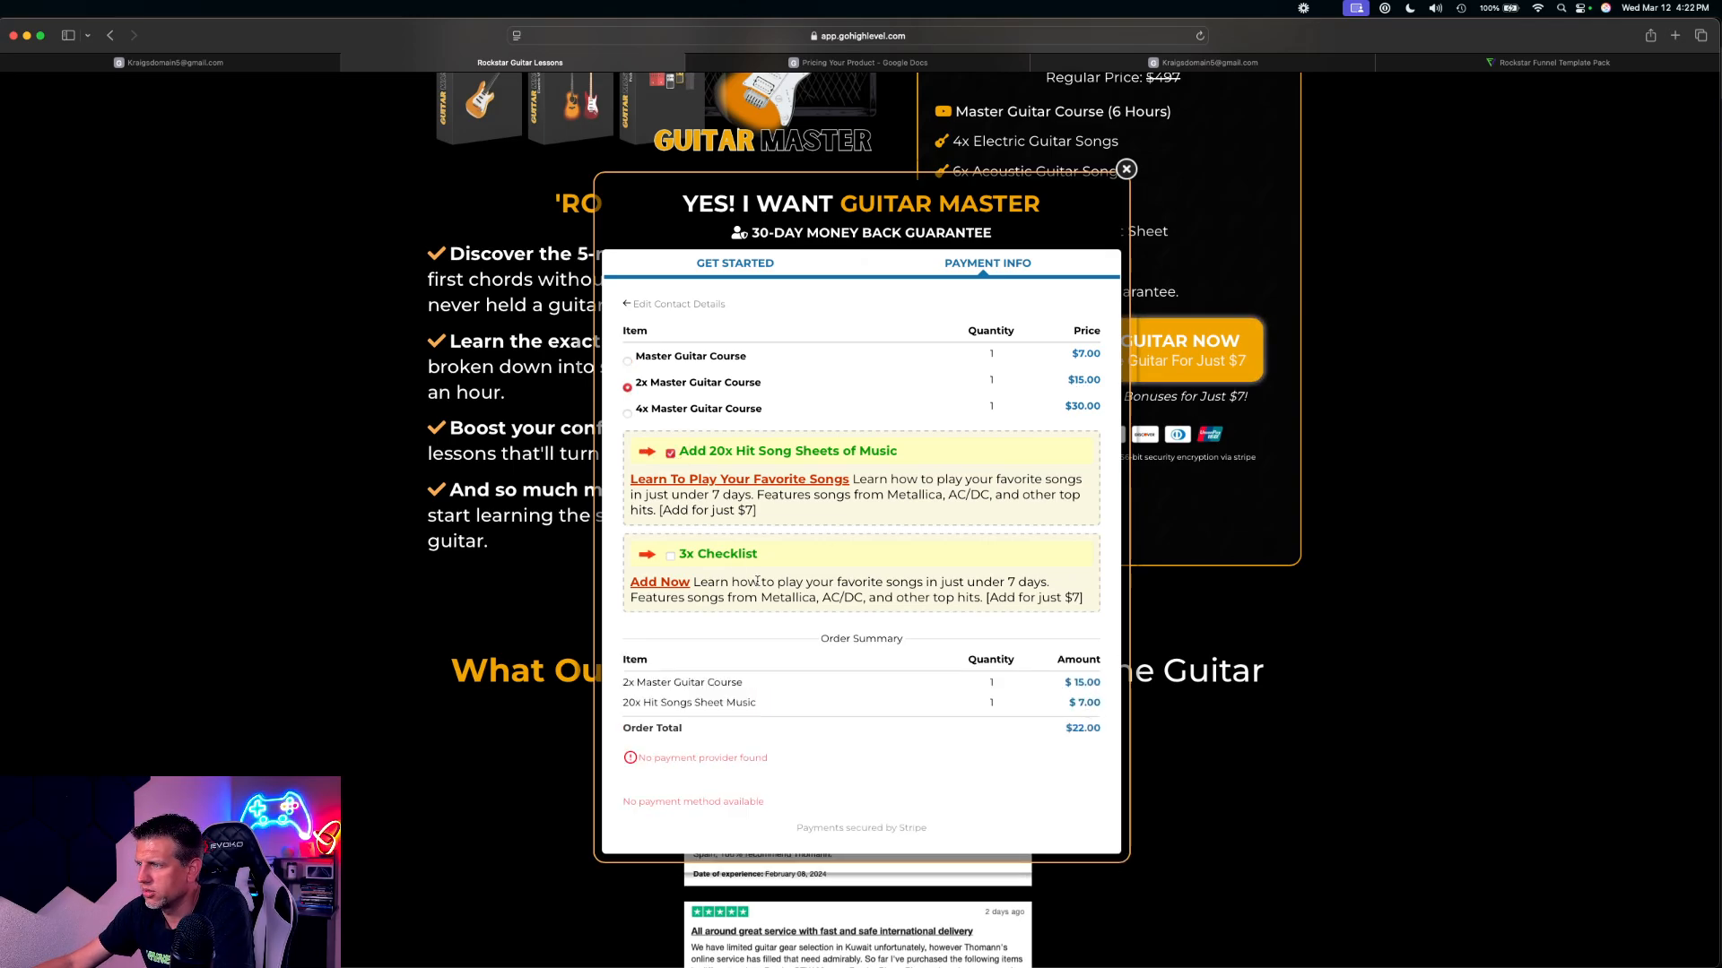
click(671, 556)
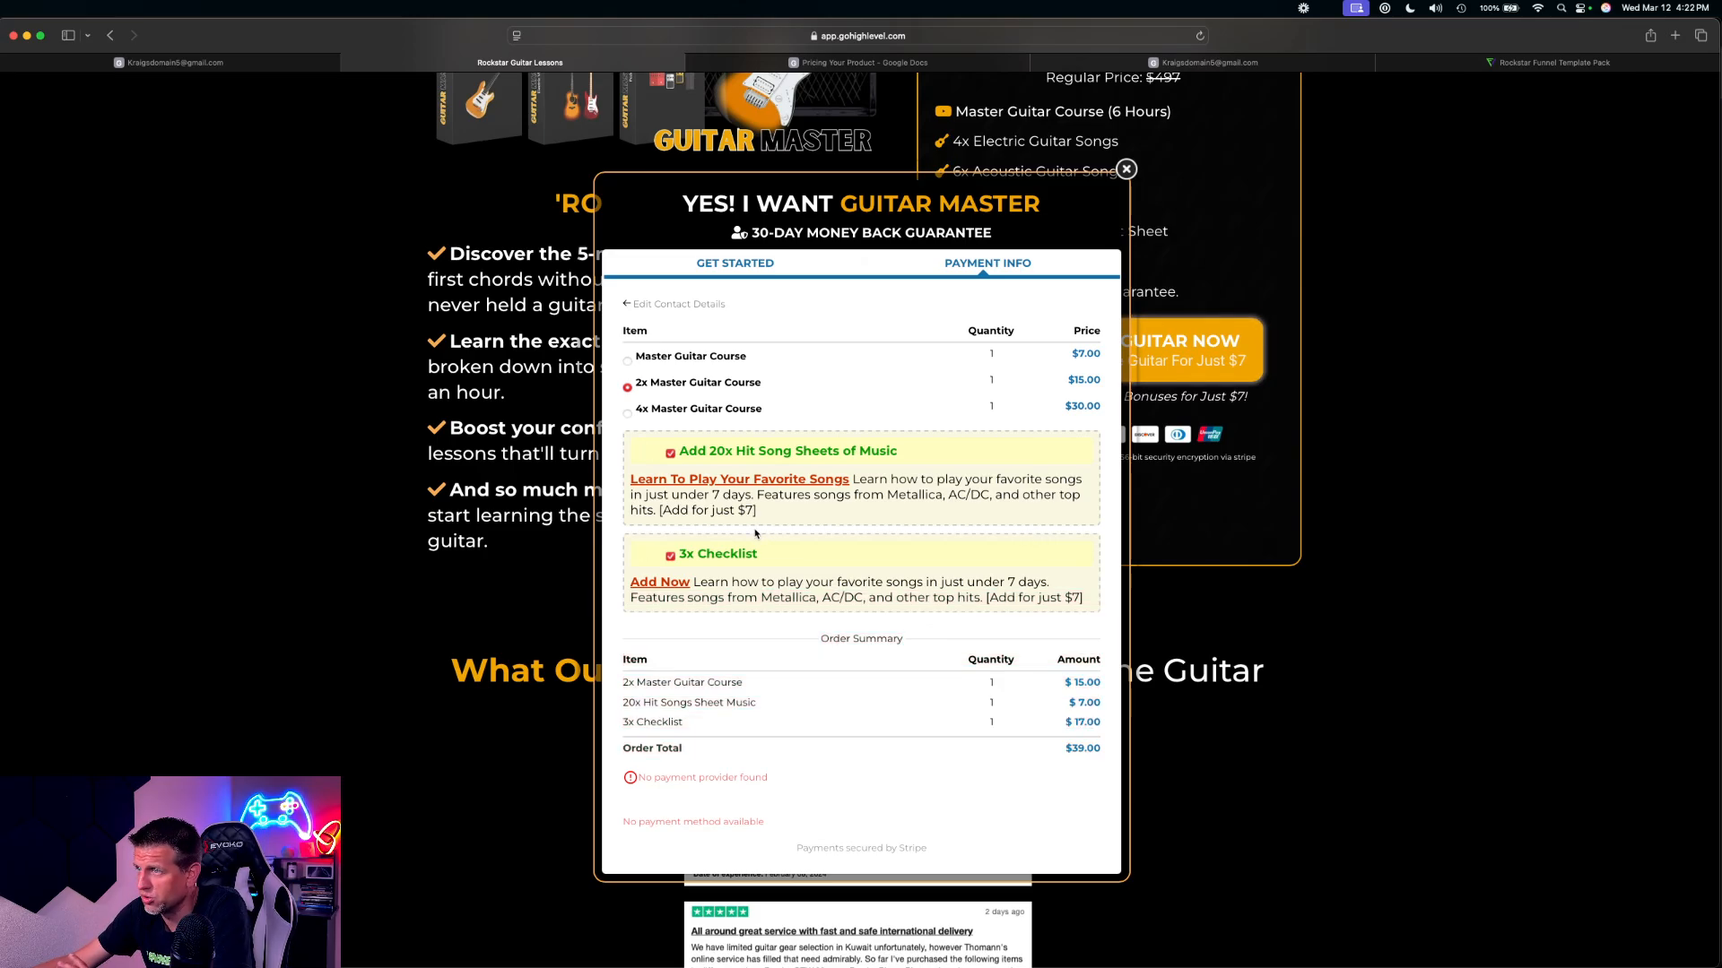
Close the order popup and the sales page preview, and return to the upper section of the sales page in the editor
click(1126, 170)
scroll(789, 436, up, 5)
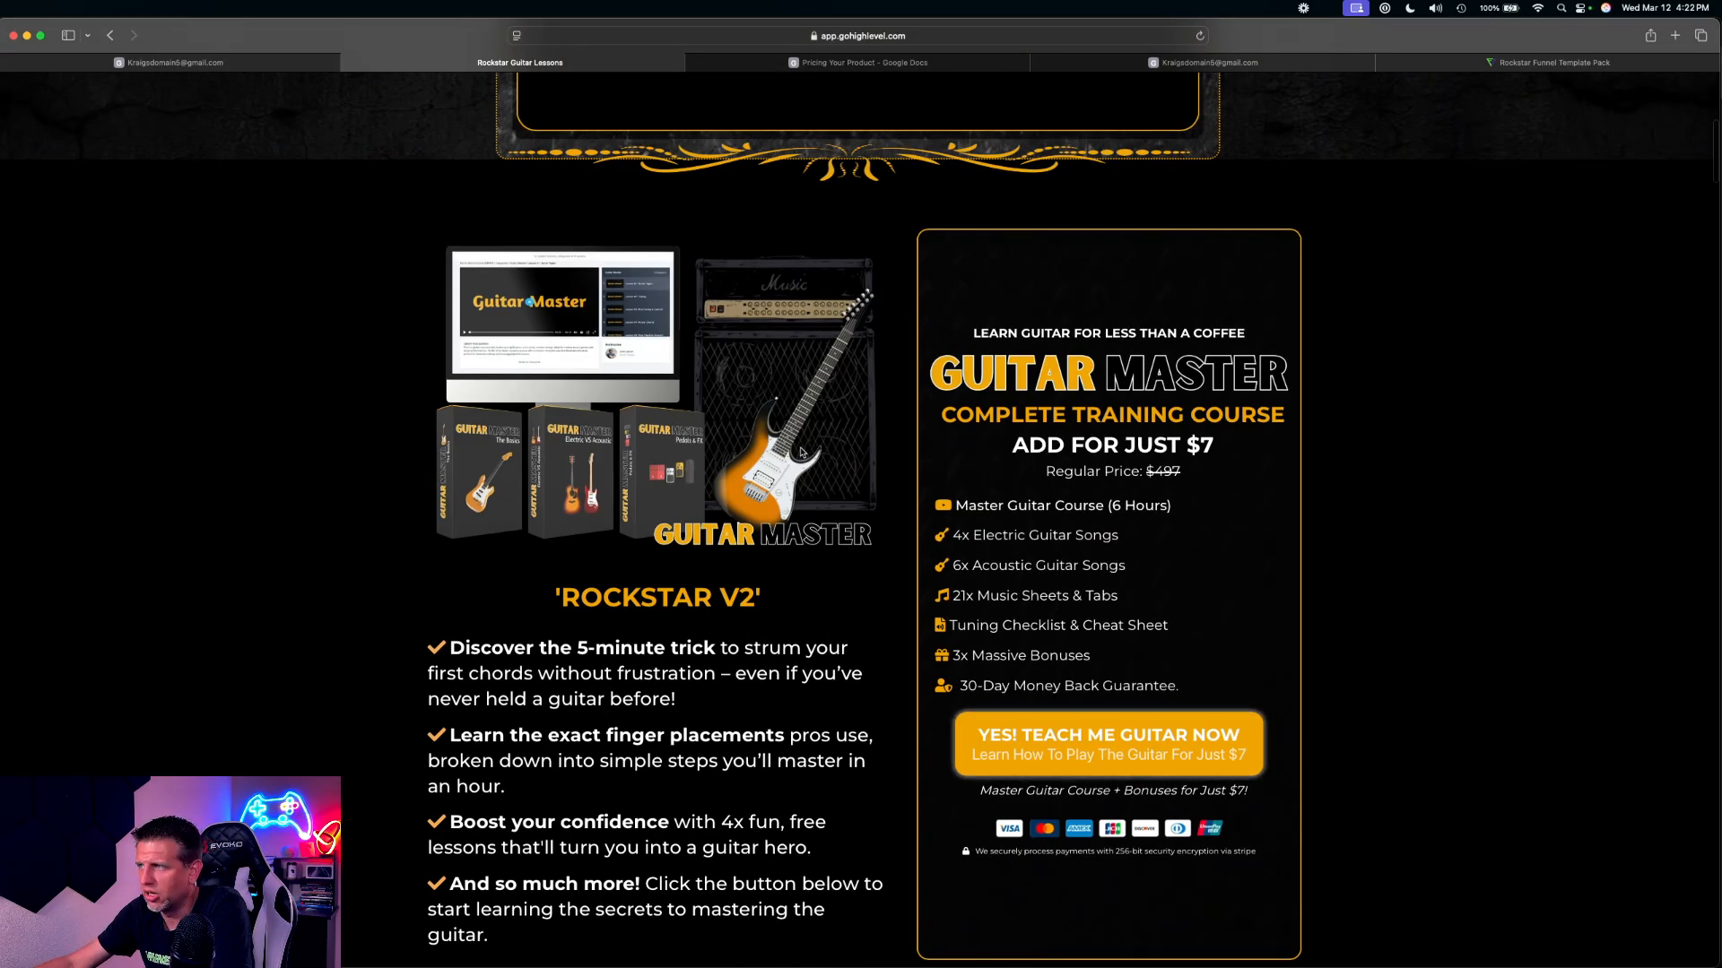
scroll(790, 437, up, 8)
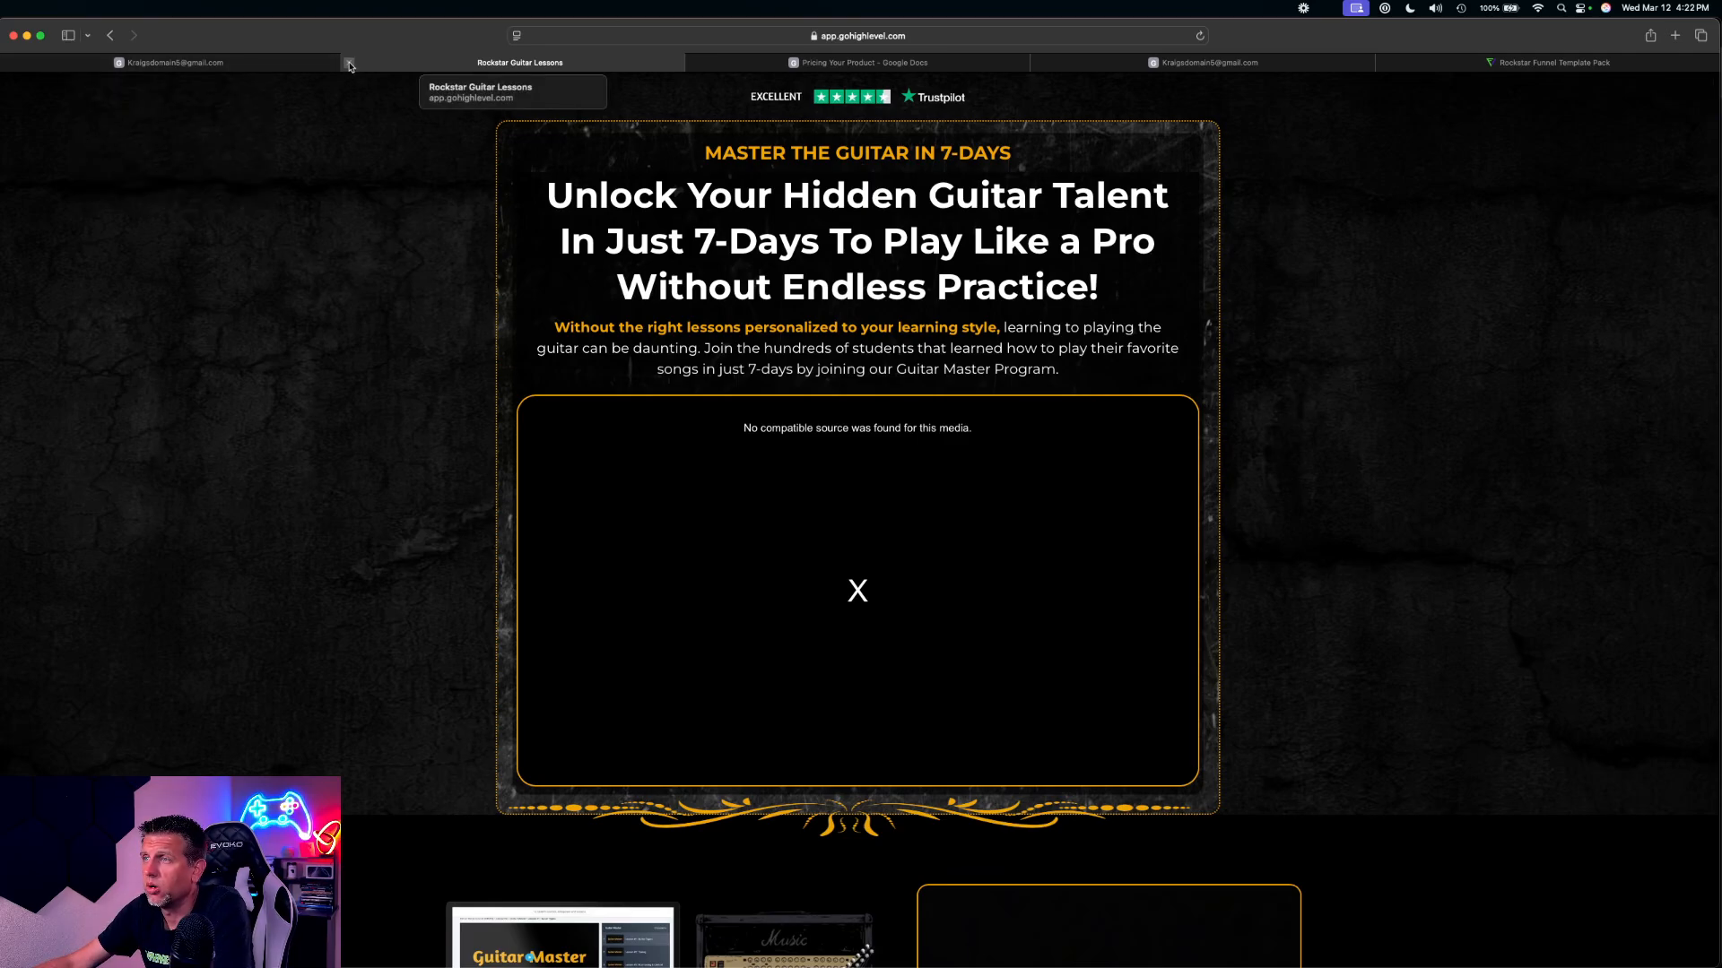
click(348, 64)
scroll(747, 388, up, 15)
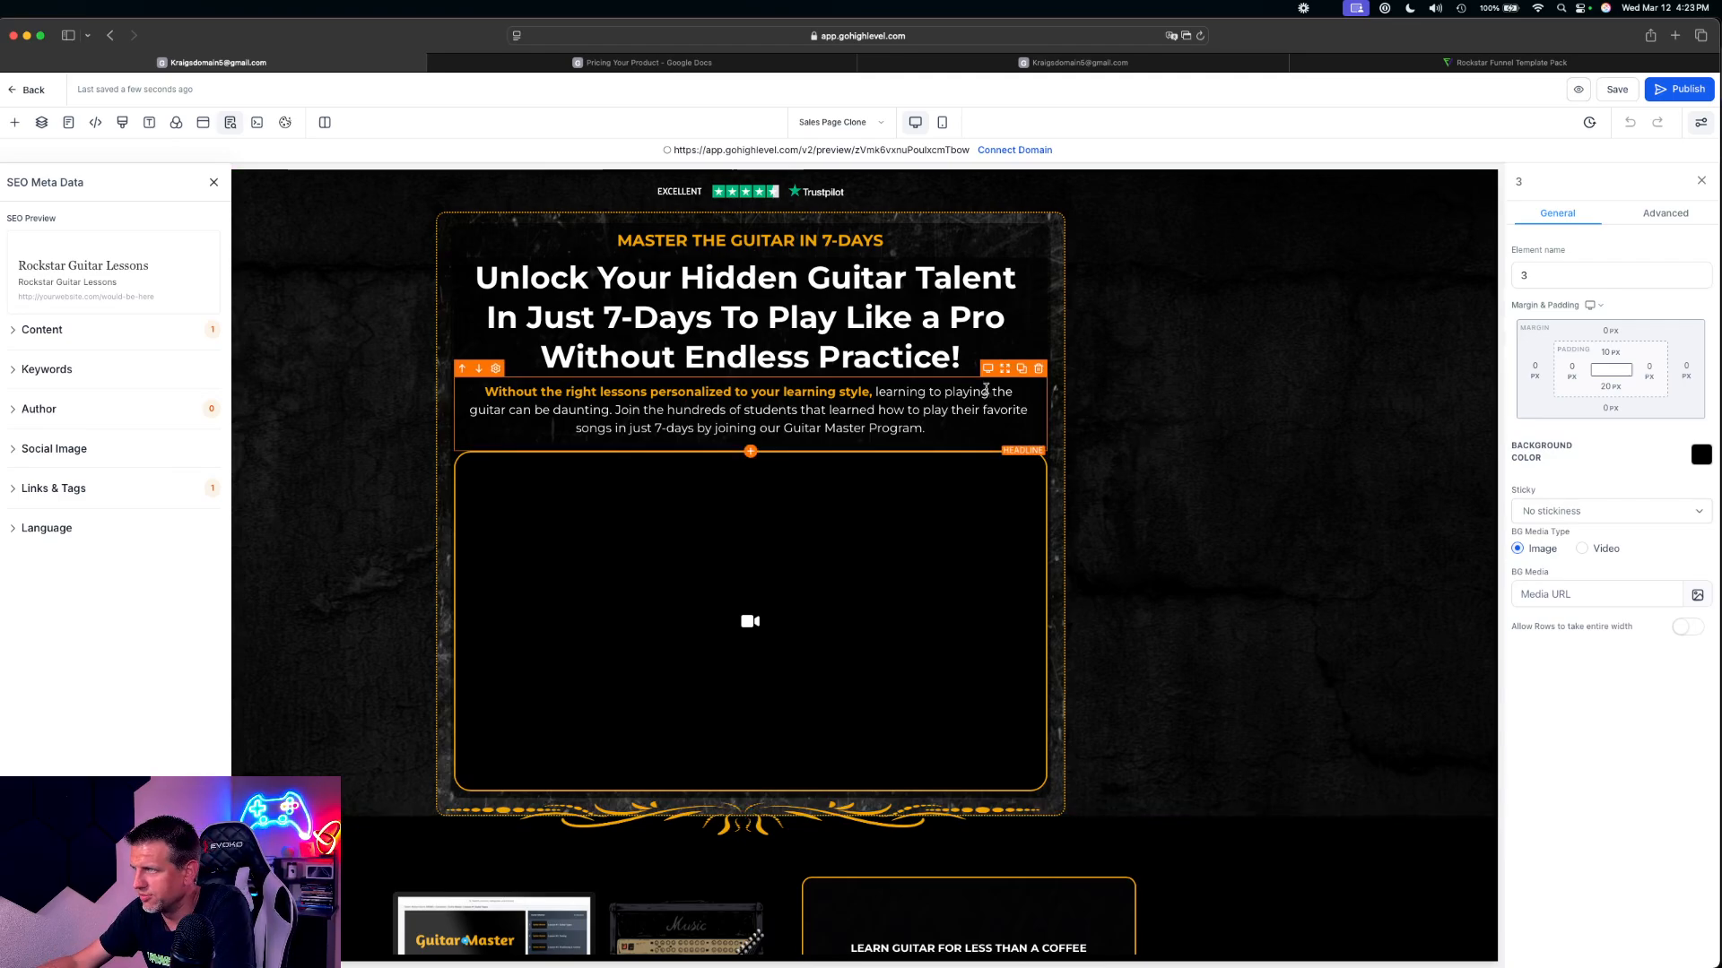
click(1182, 413)
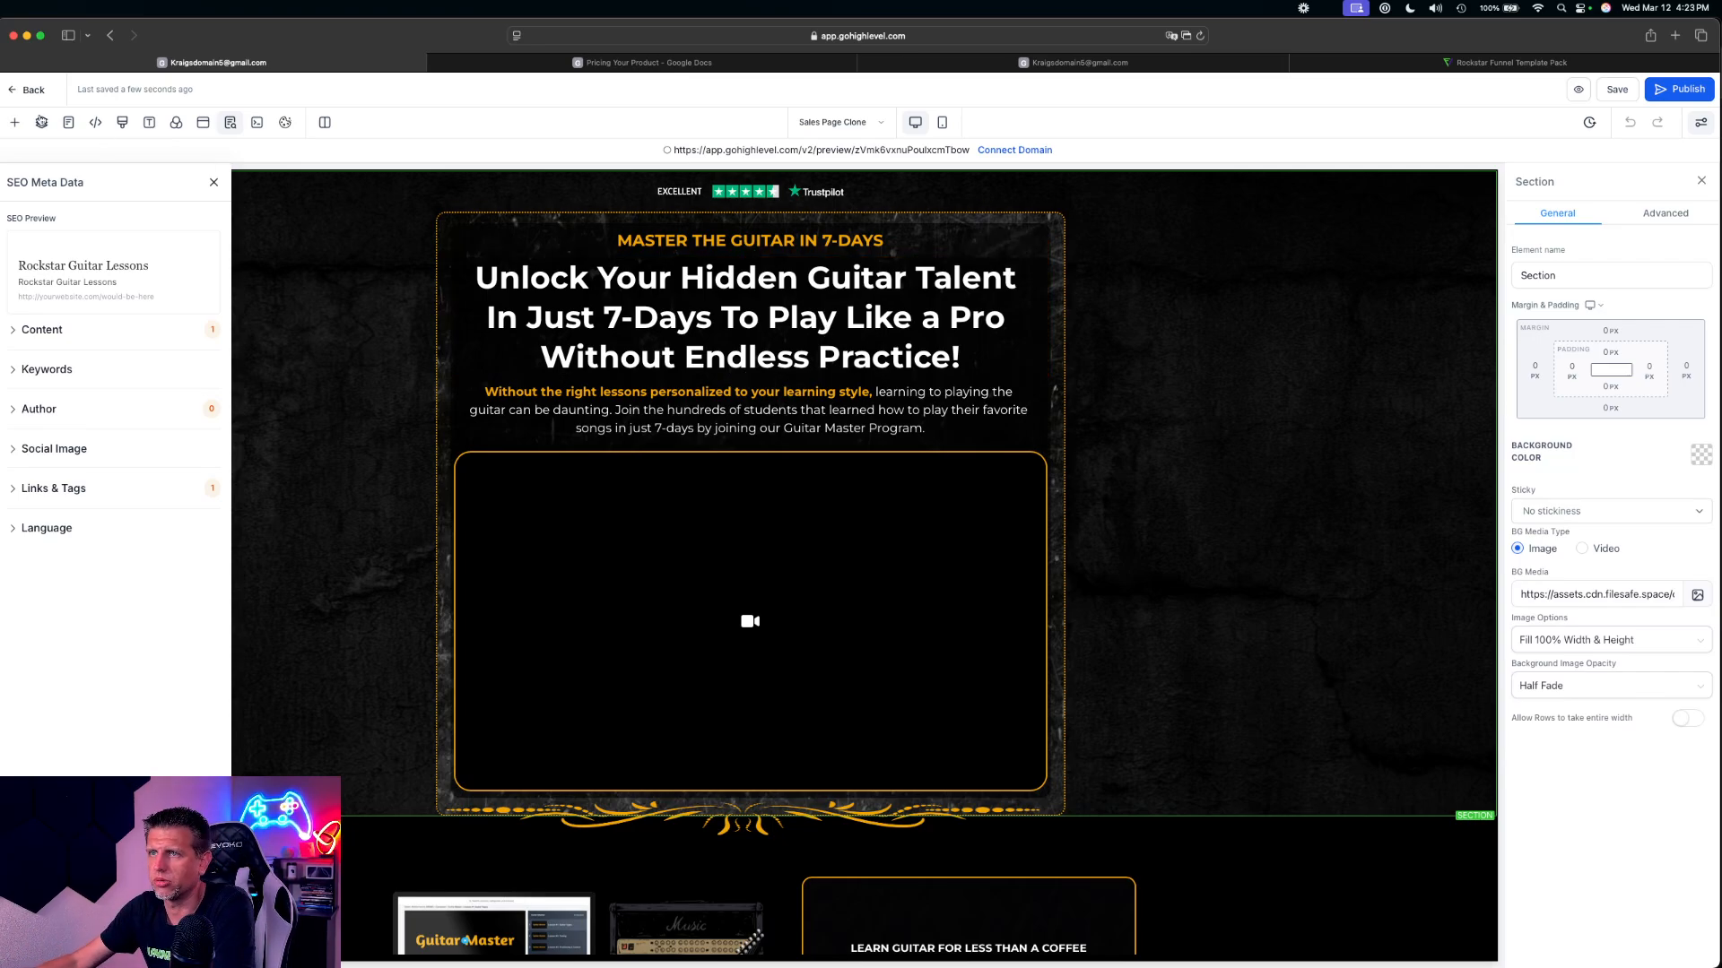
Leave the sales page editor and open the Order Page funnel step for editing
click(34, 90)
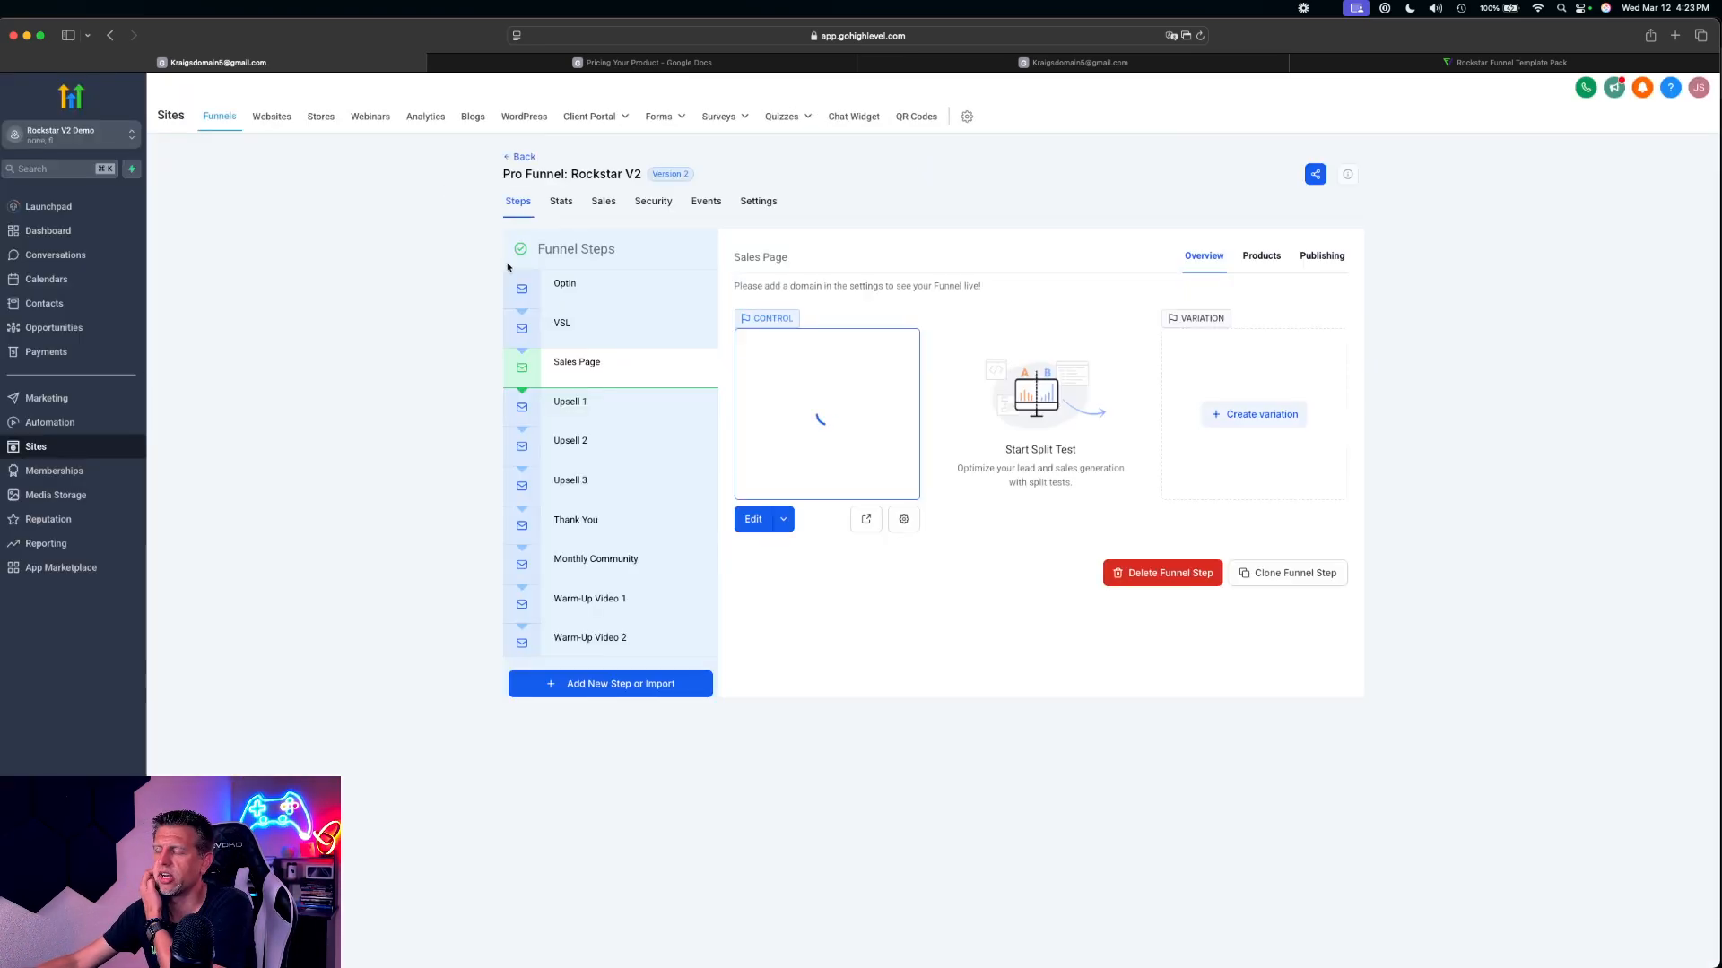
scroll(579, 453, down, 5)
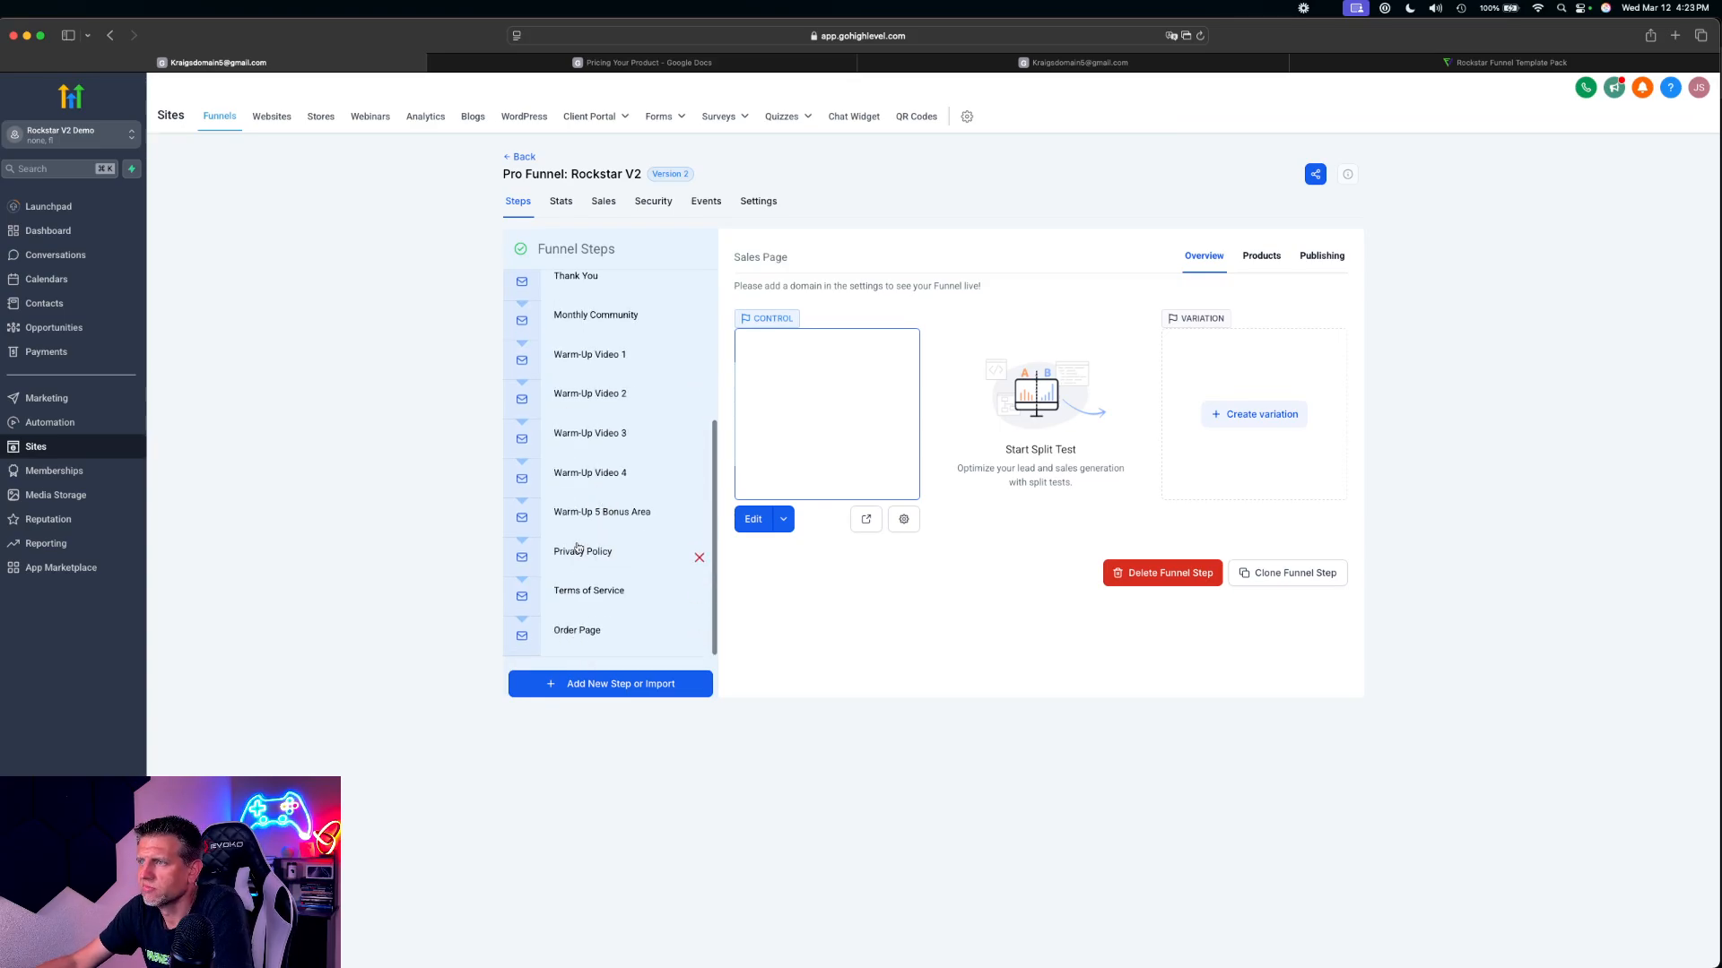
scroll(579, 549, up, 5)
click(578, 405)
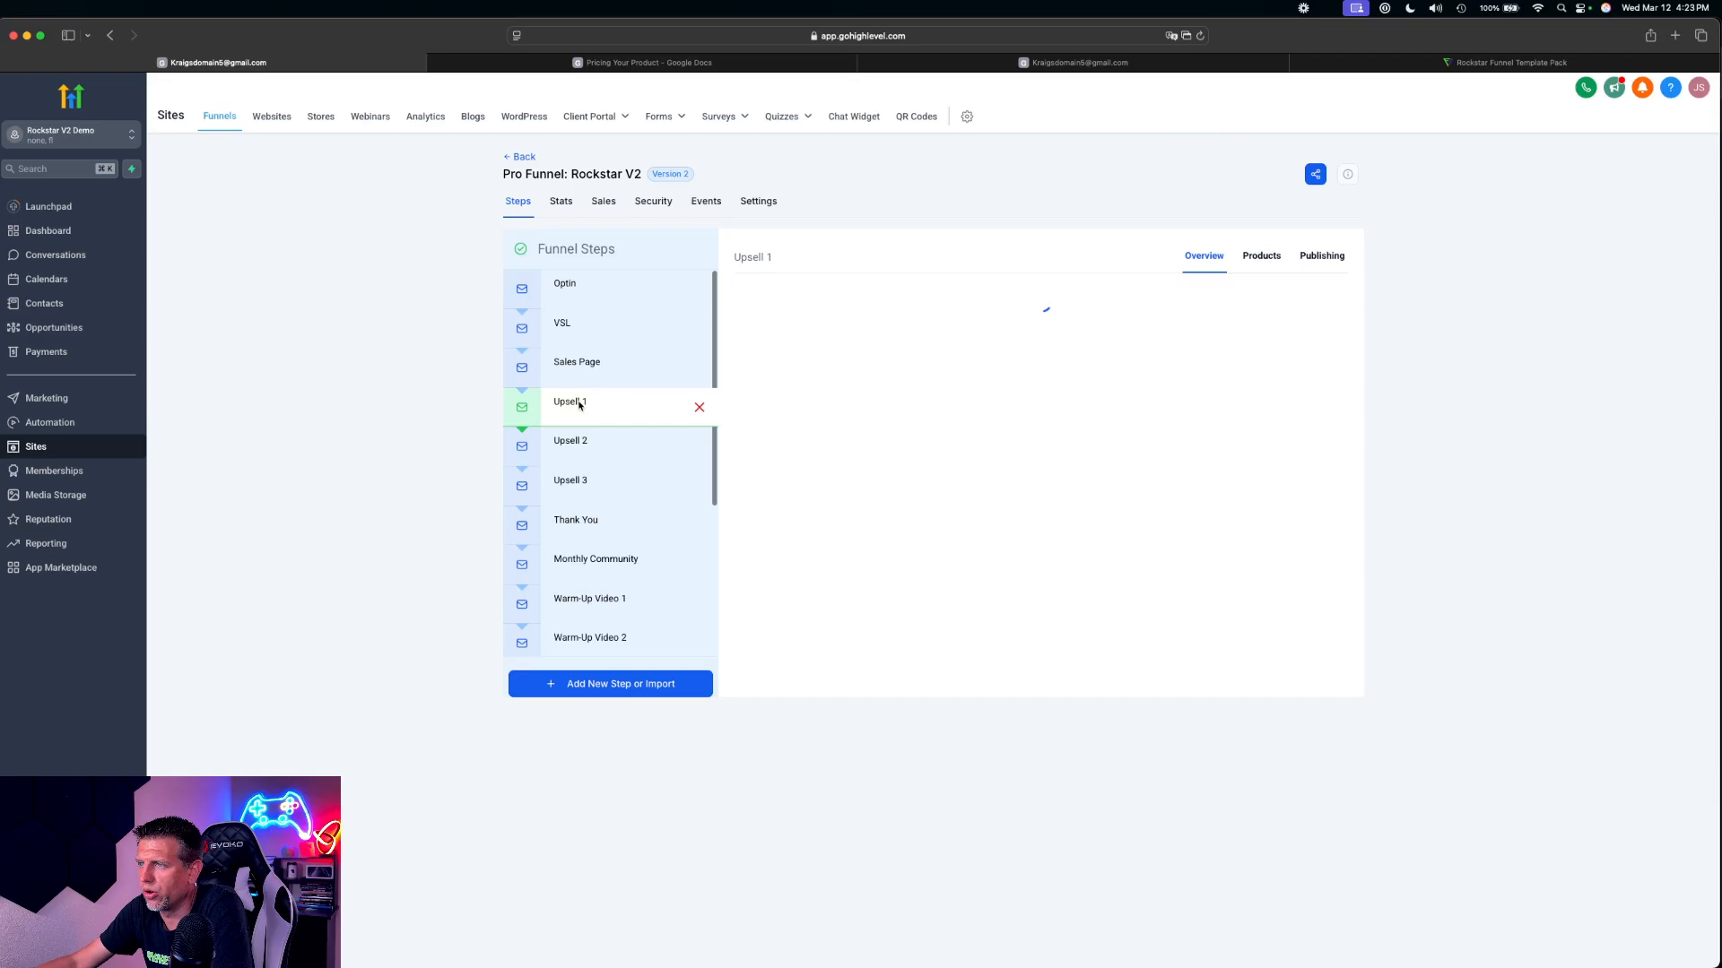
scroll(632, 520, down, 5)
click(600, 635)
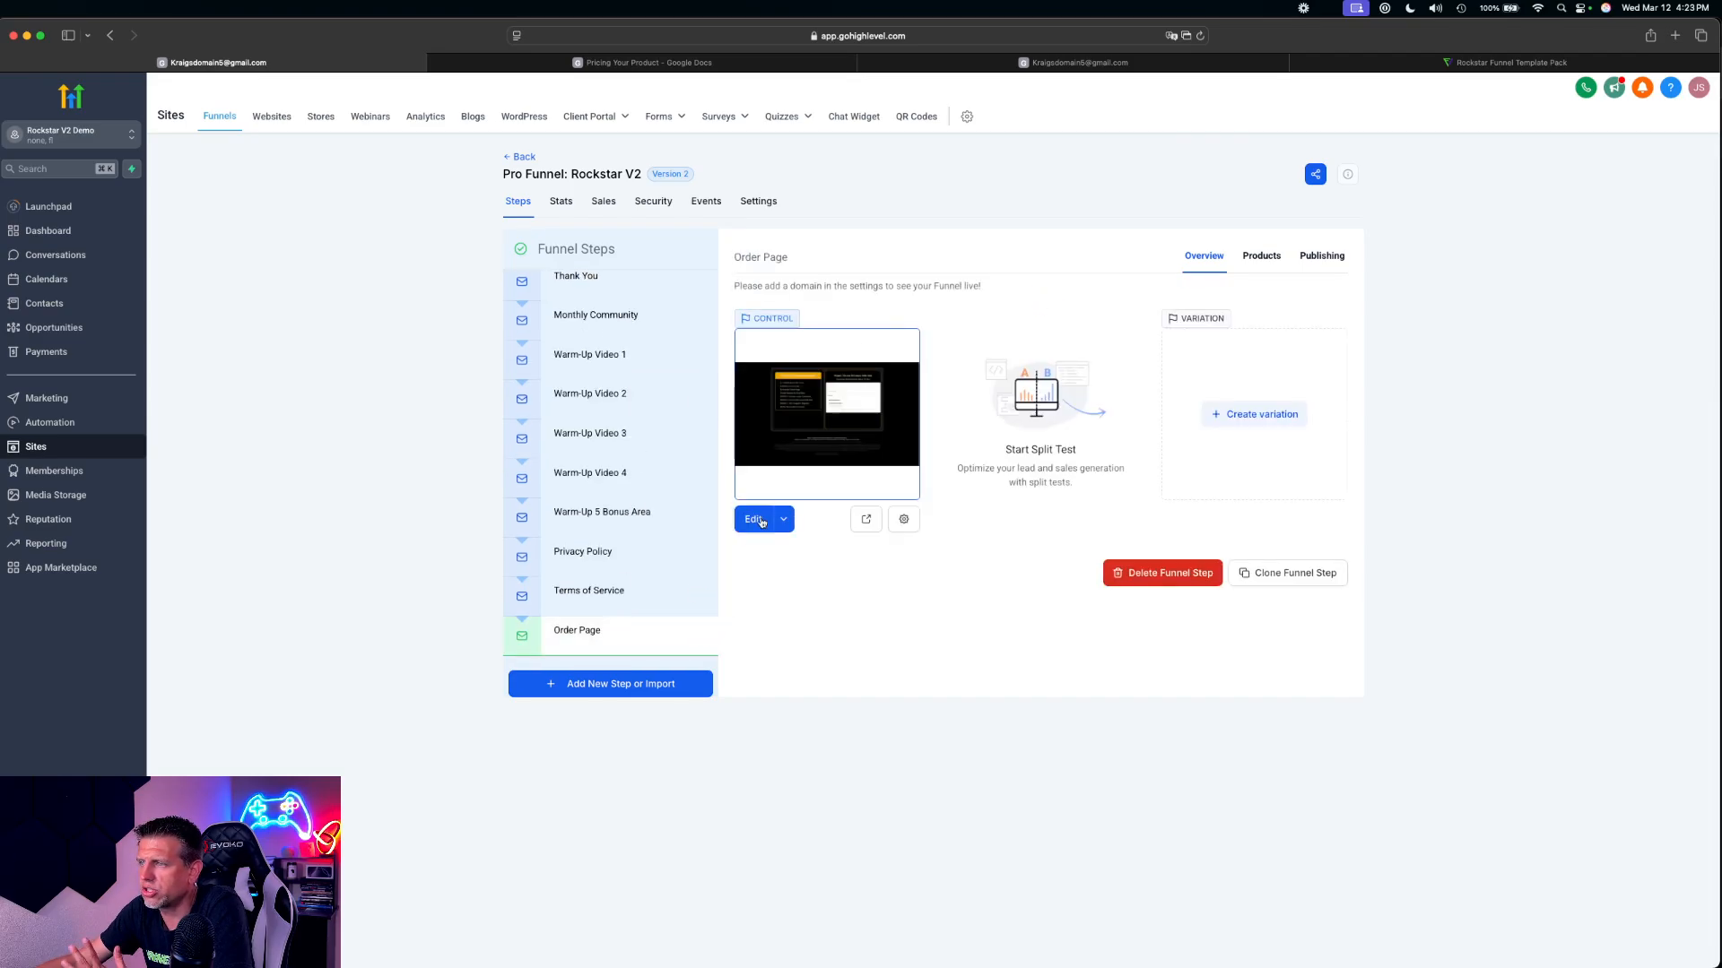
click(754, 520)
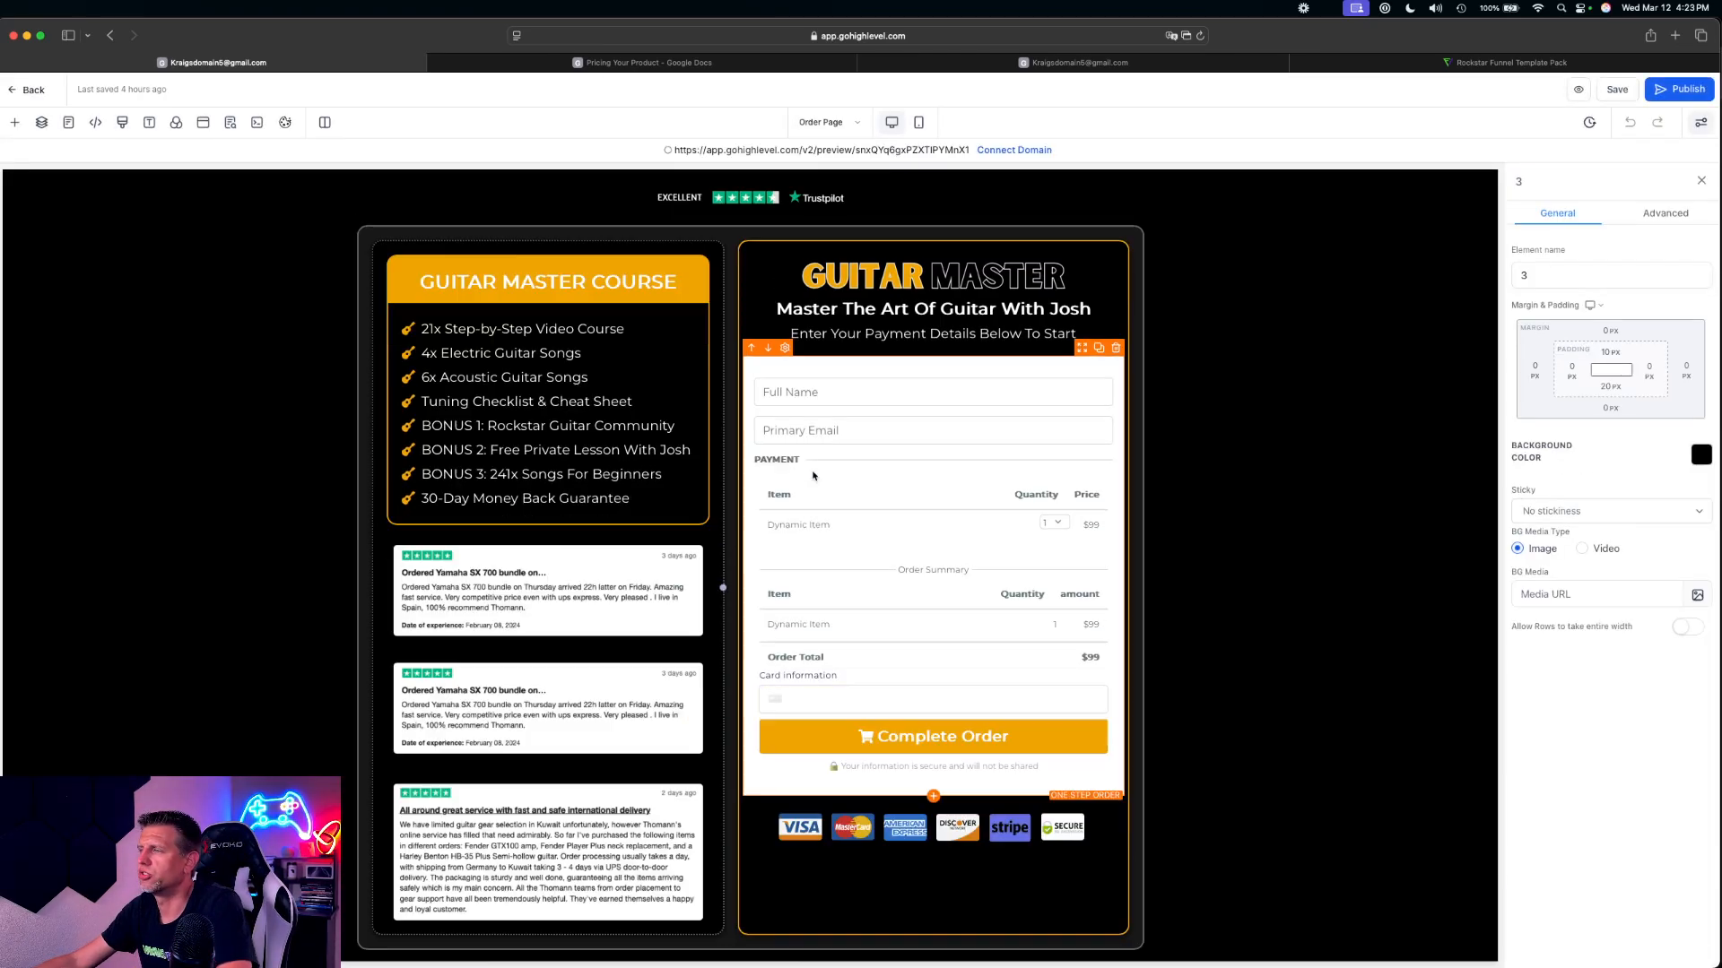
Enable the order bump on the Order Page's one-step order form and choose 20x Hit Songs Sheet Music as its product
click(960, 494)
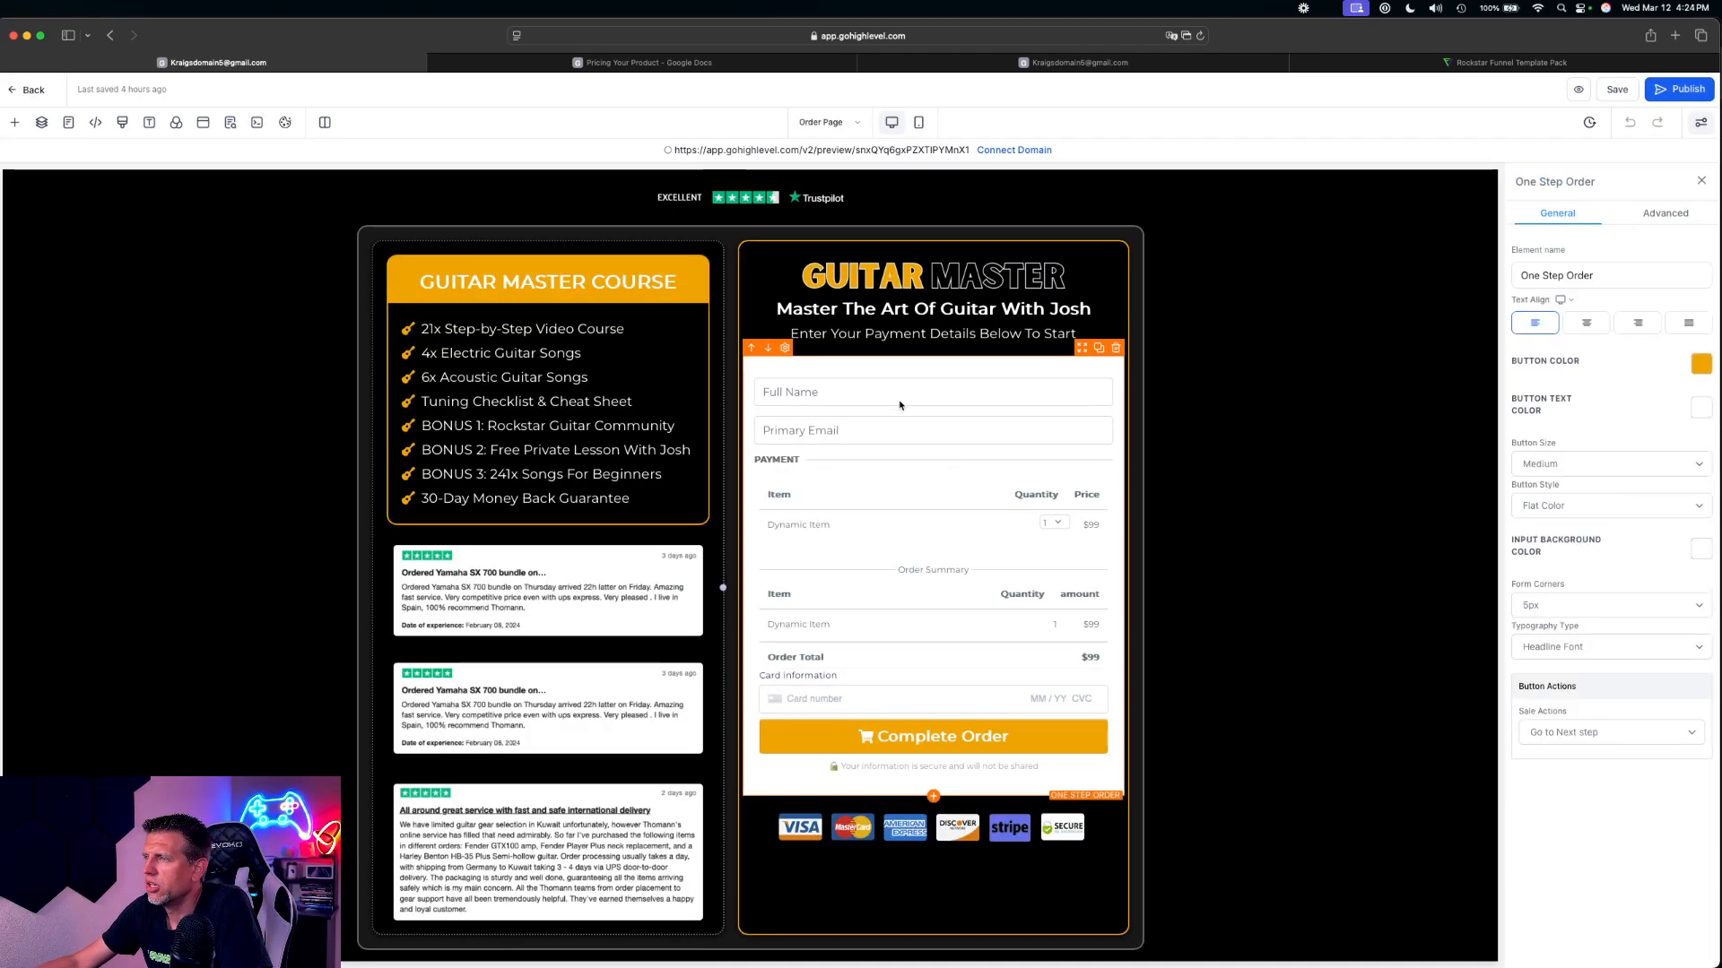
scroll(1022, 502, down, 3)
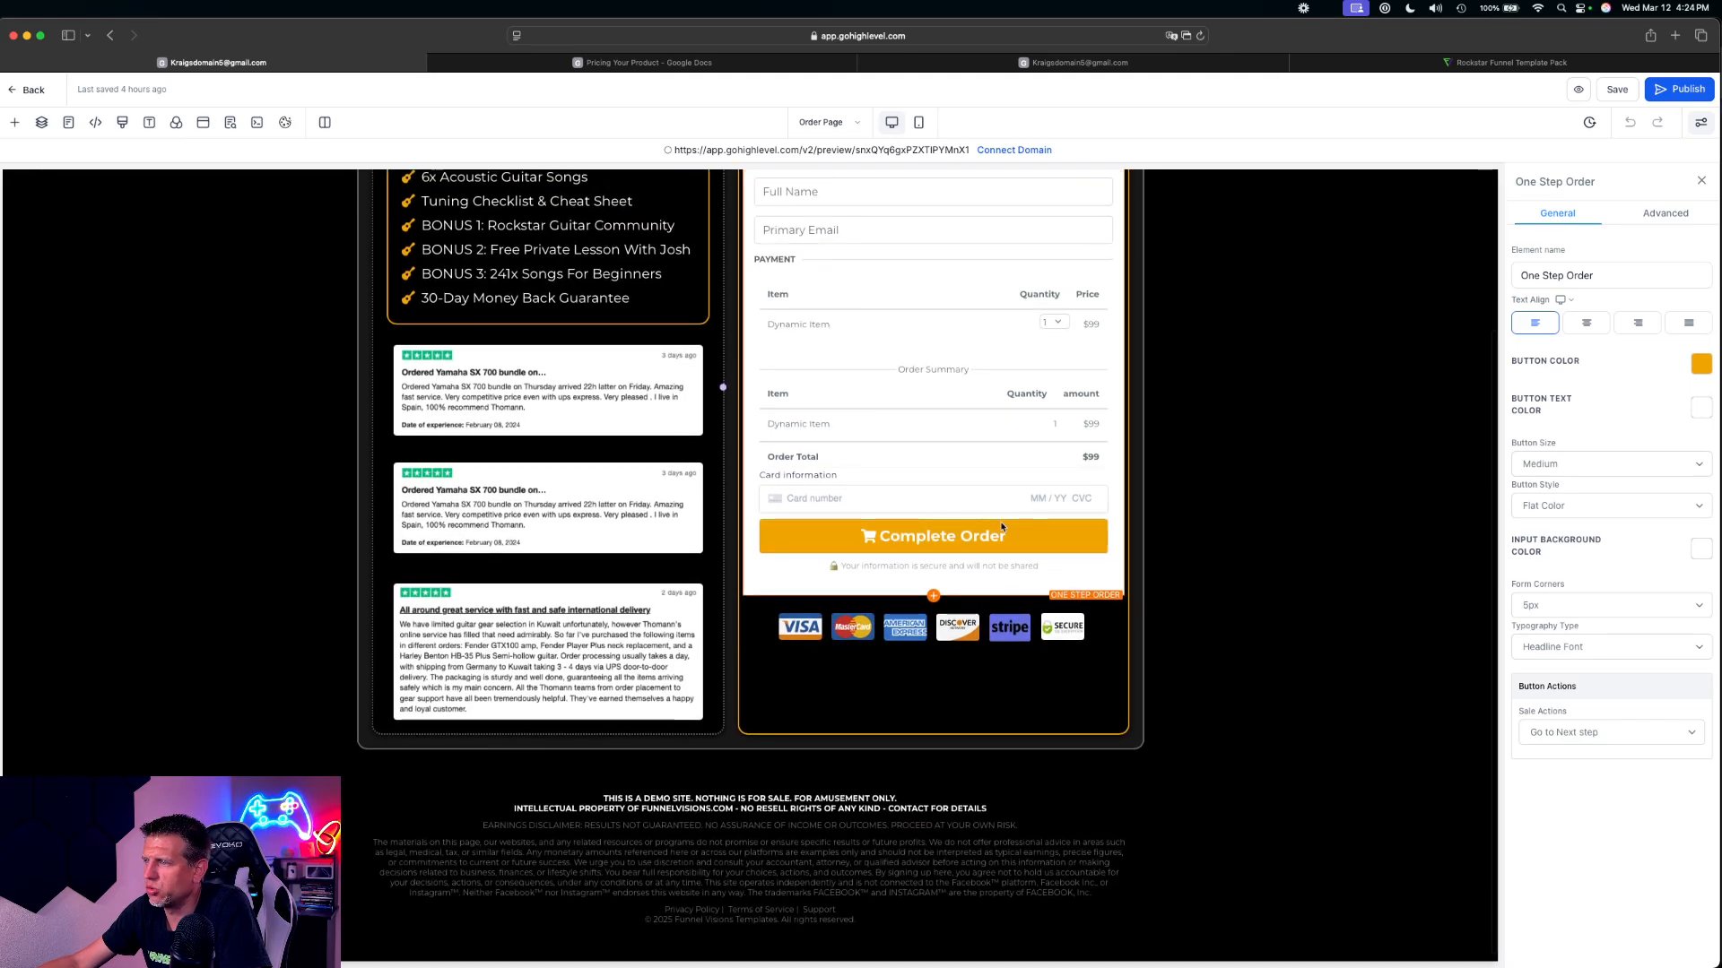
scroll(1002, 527, up, 3)
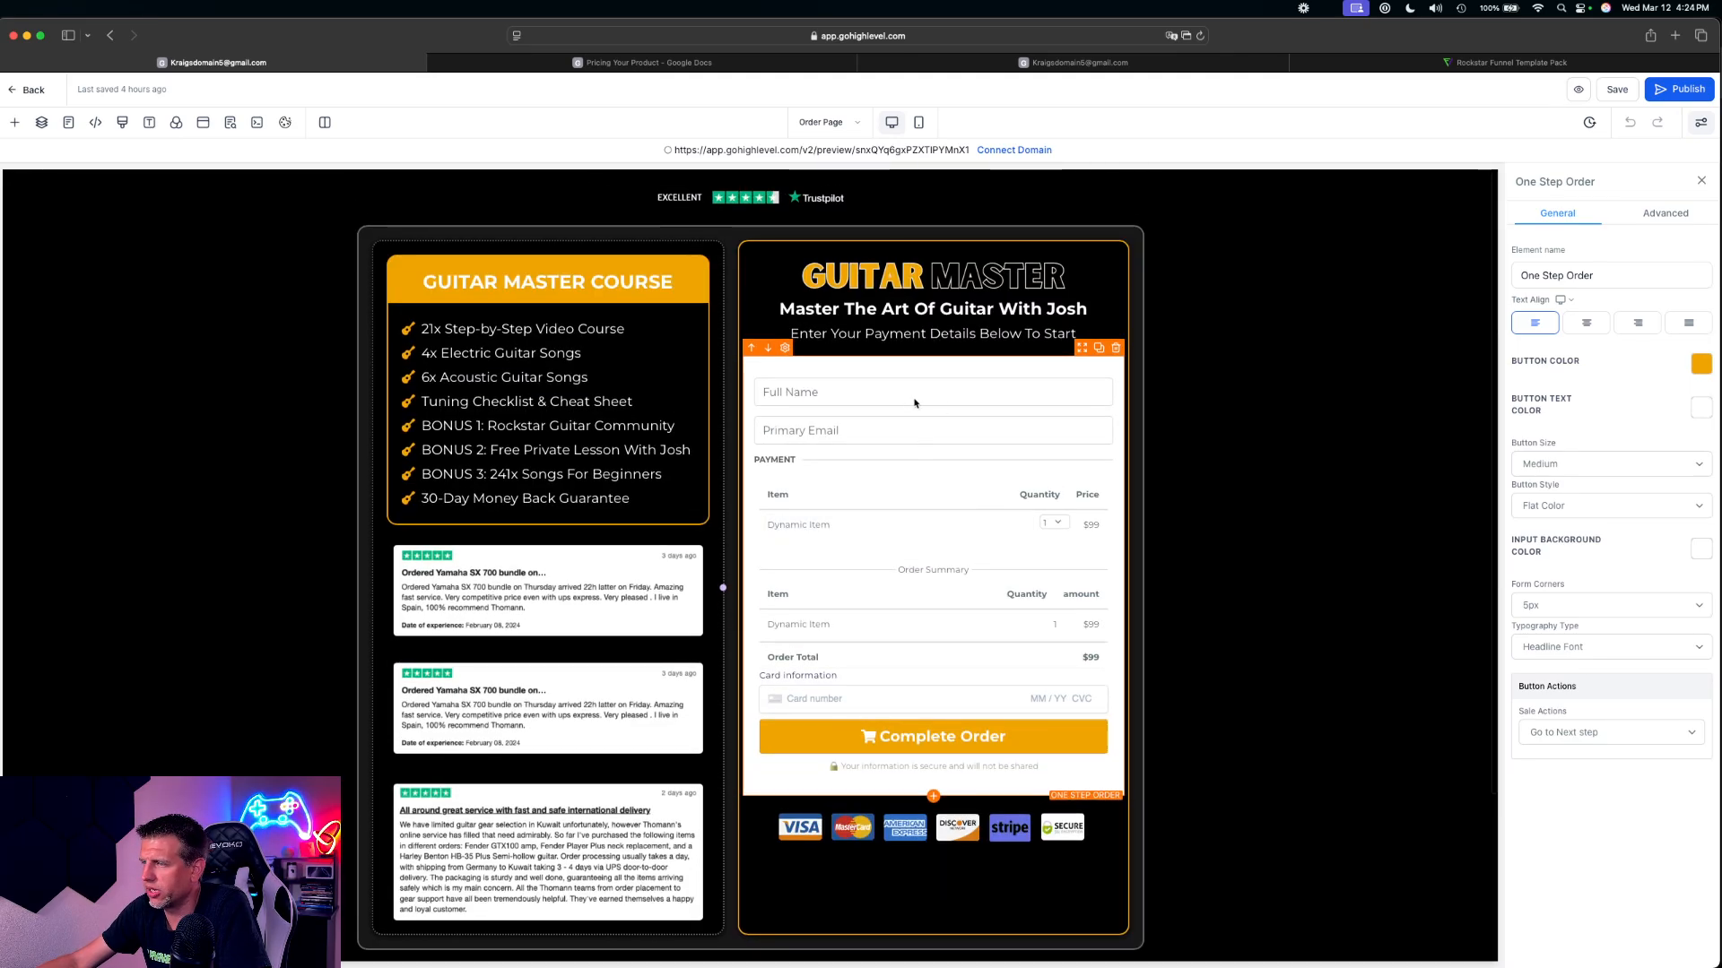
click(1661, 215)
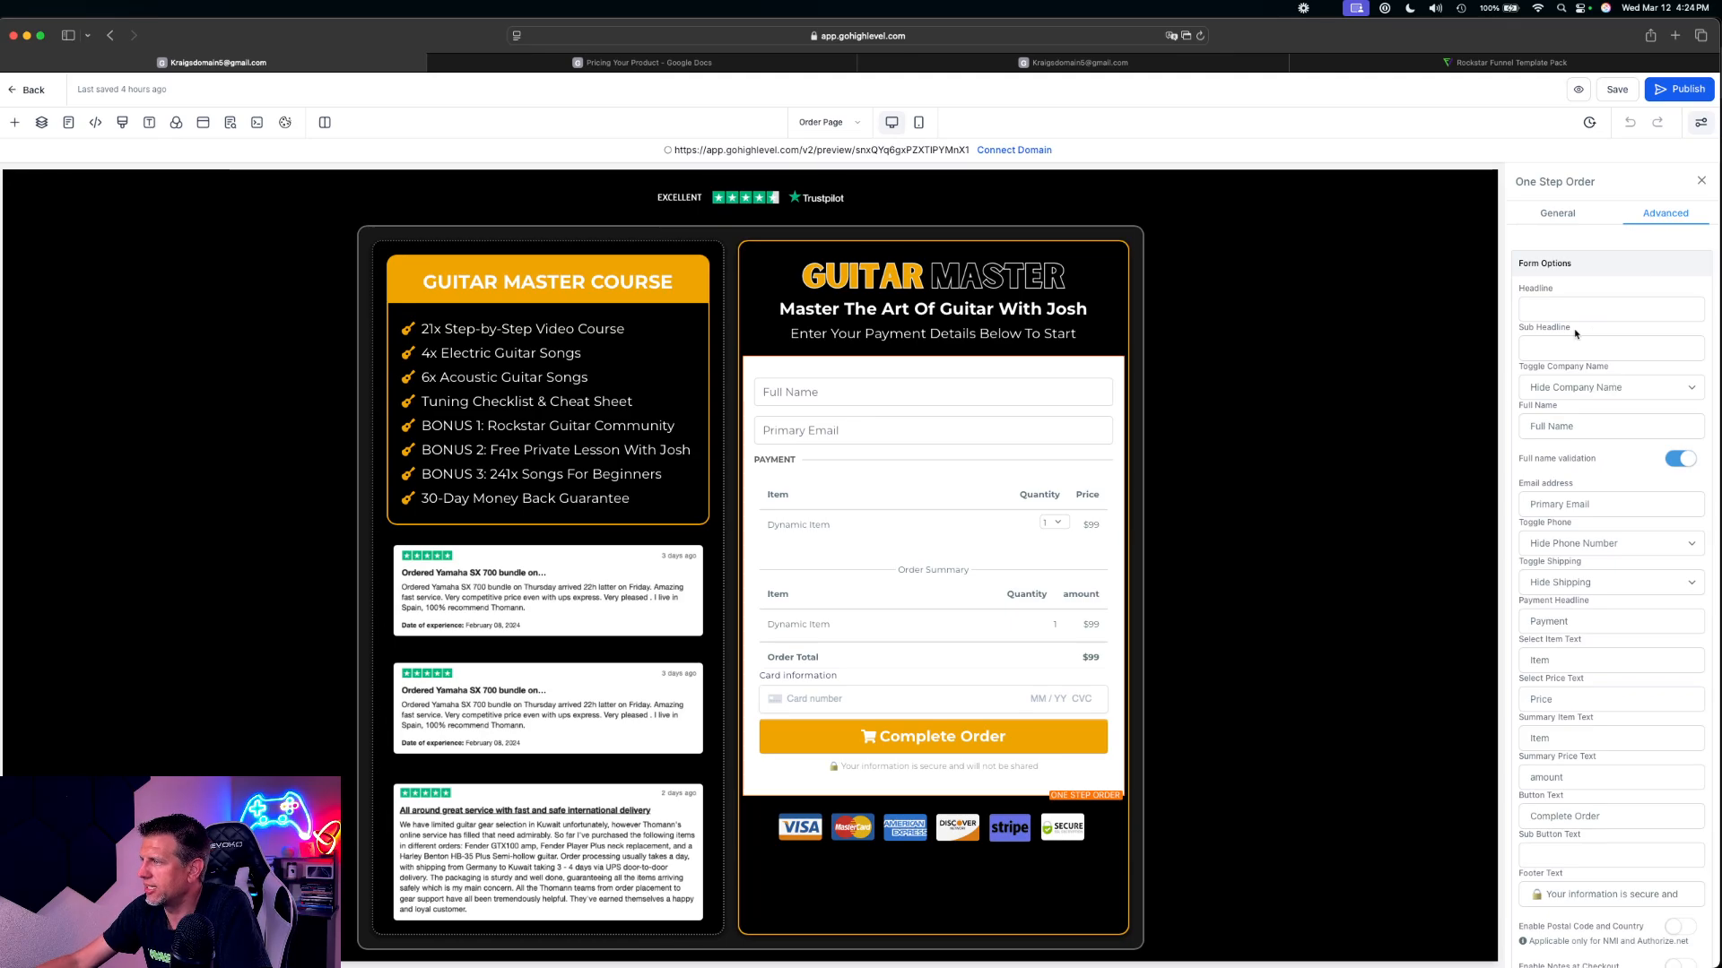
scroll(1577, 606, down, 15)
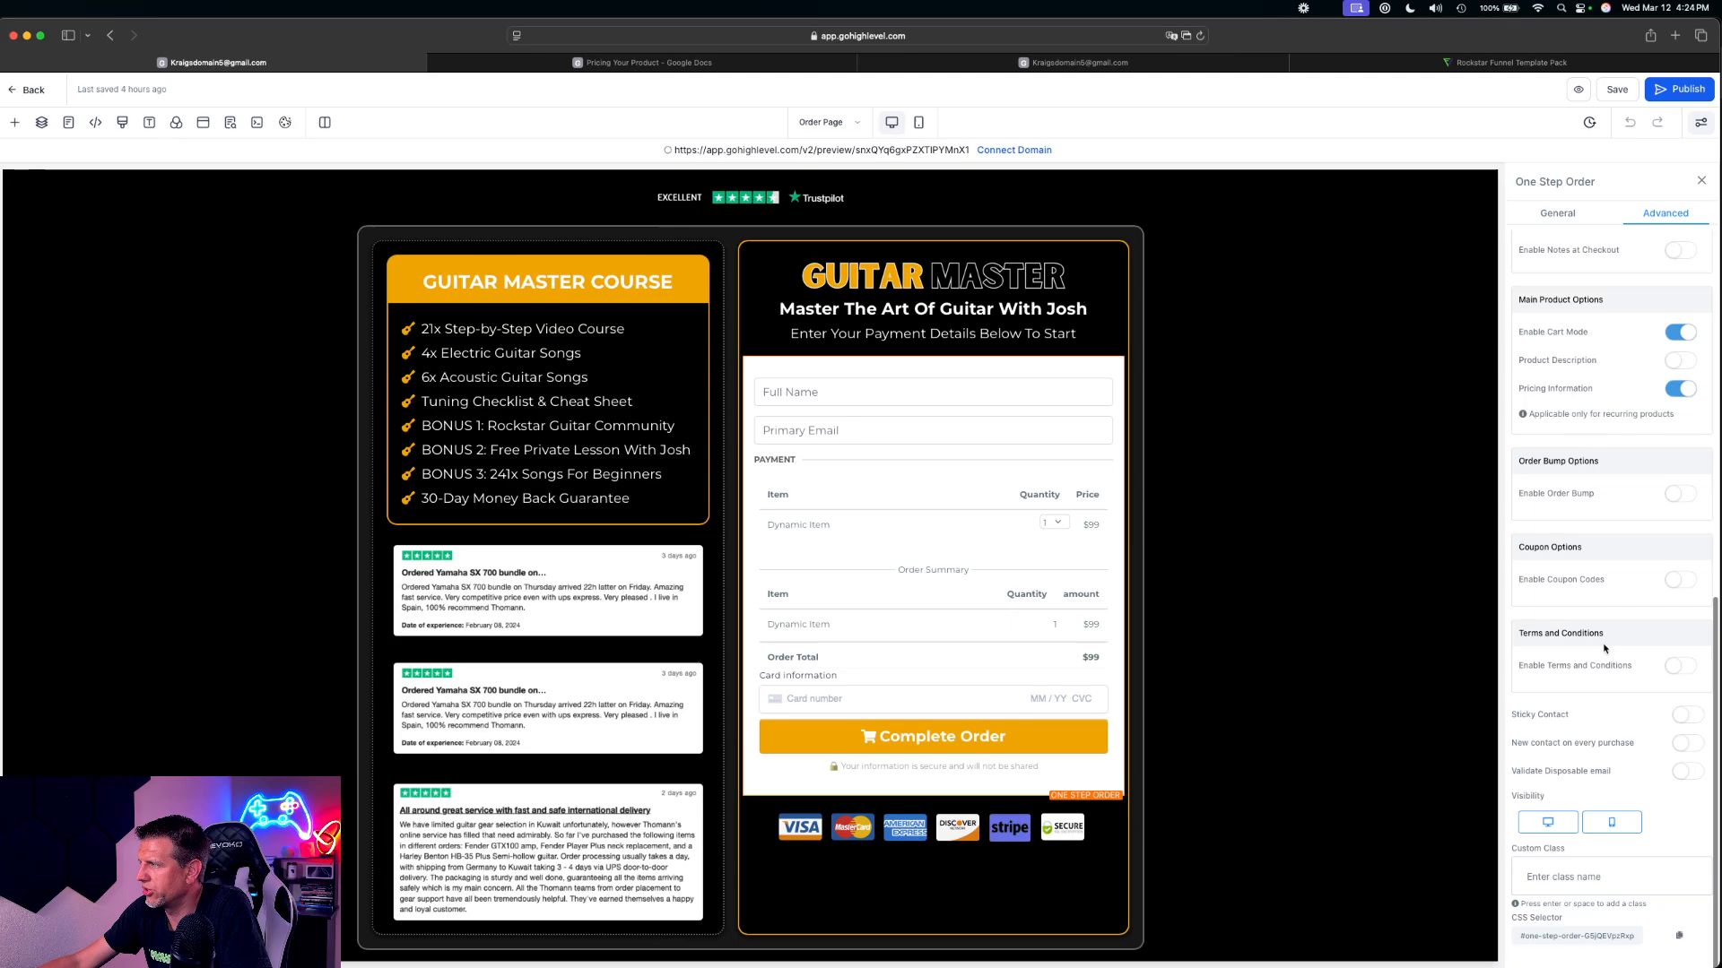
scroll(1600, 625, up, 3)
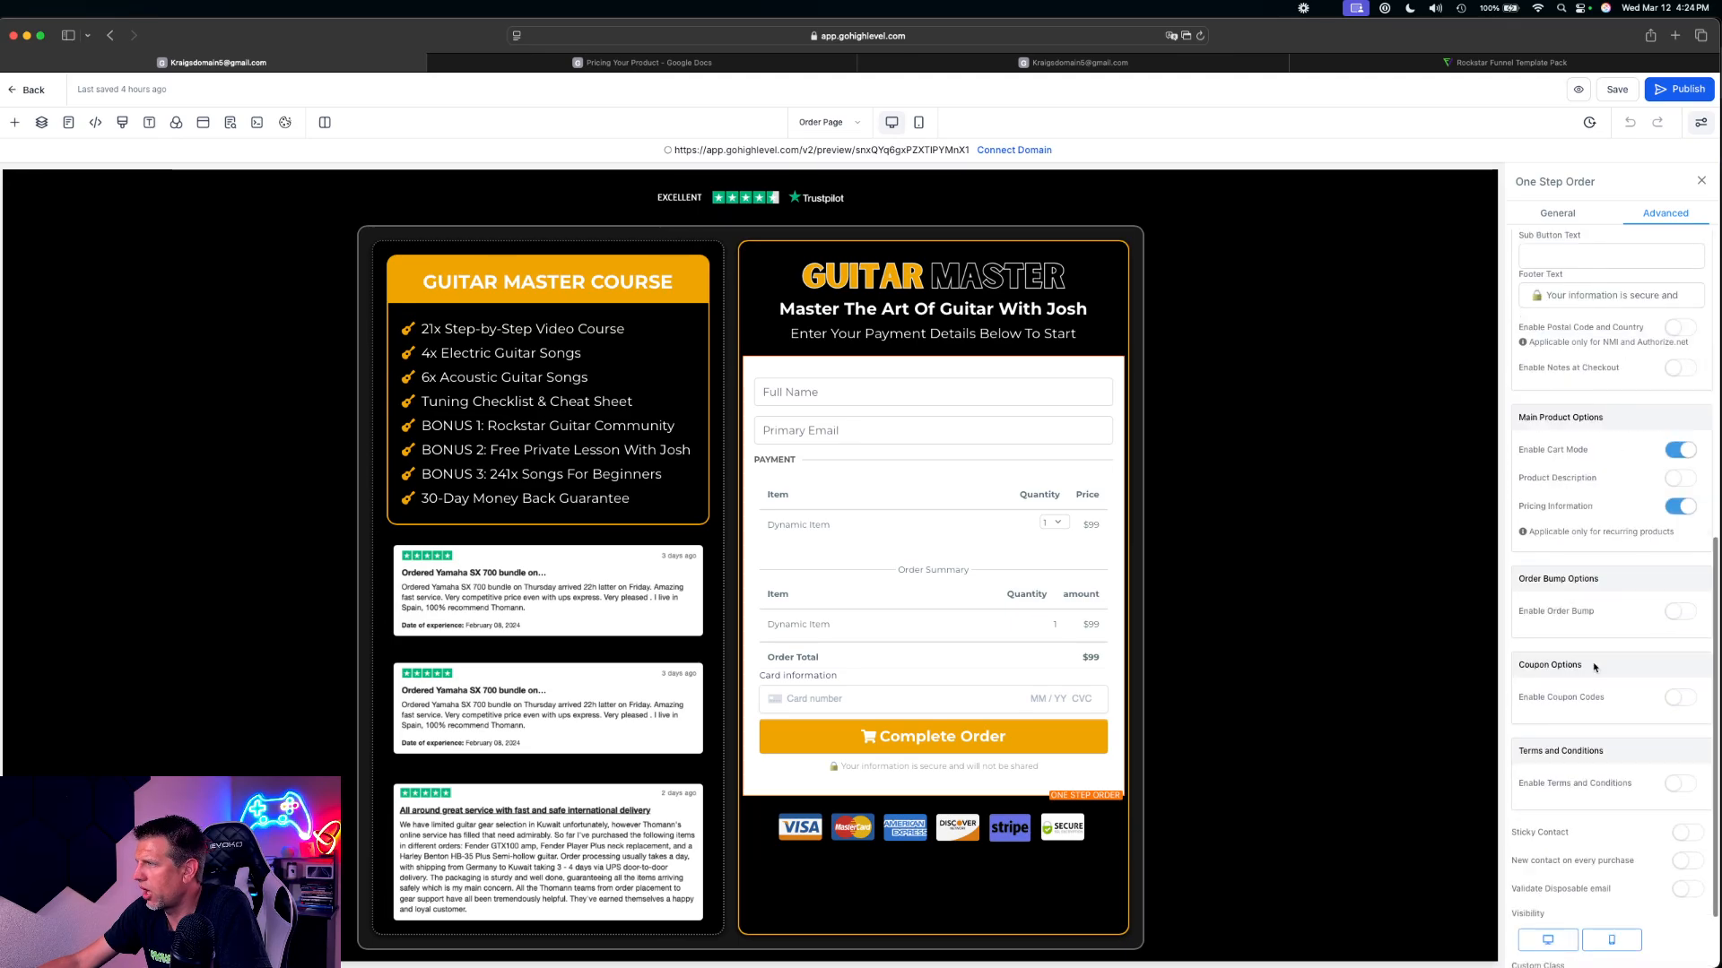
drag(1523, 611, 1616, 613)
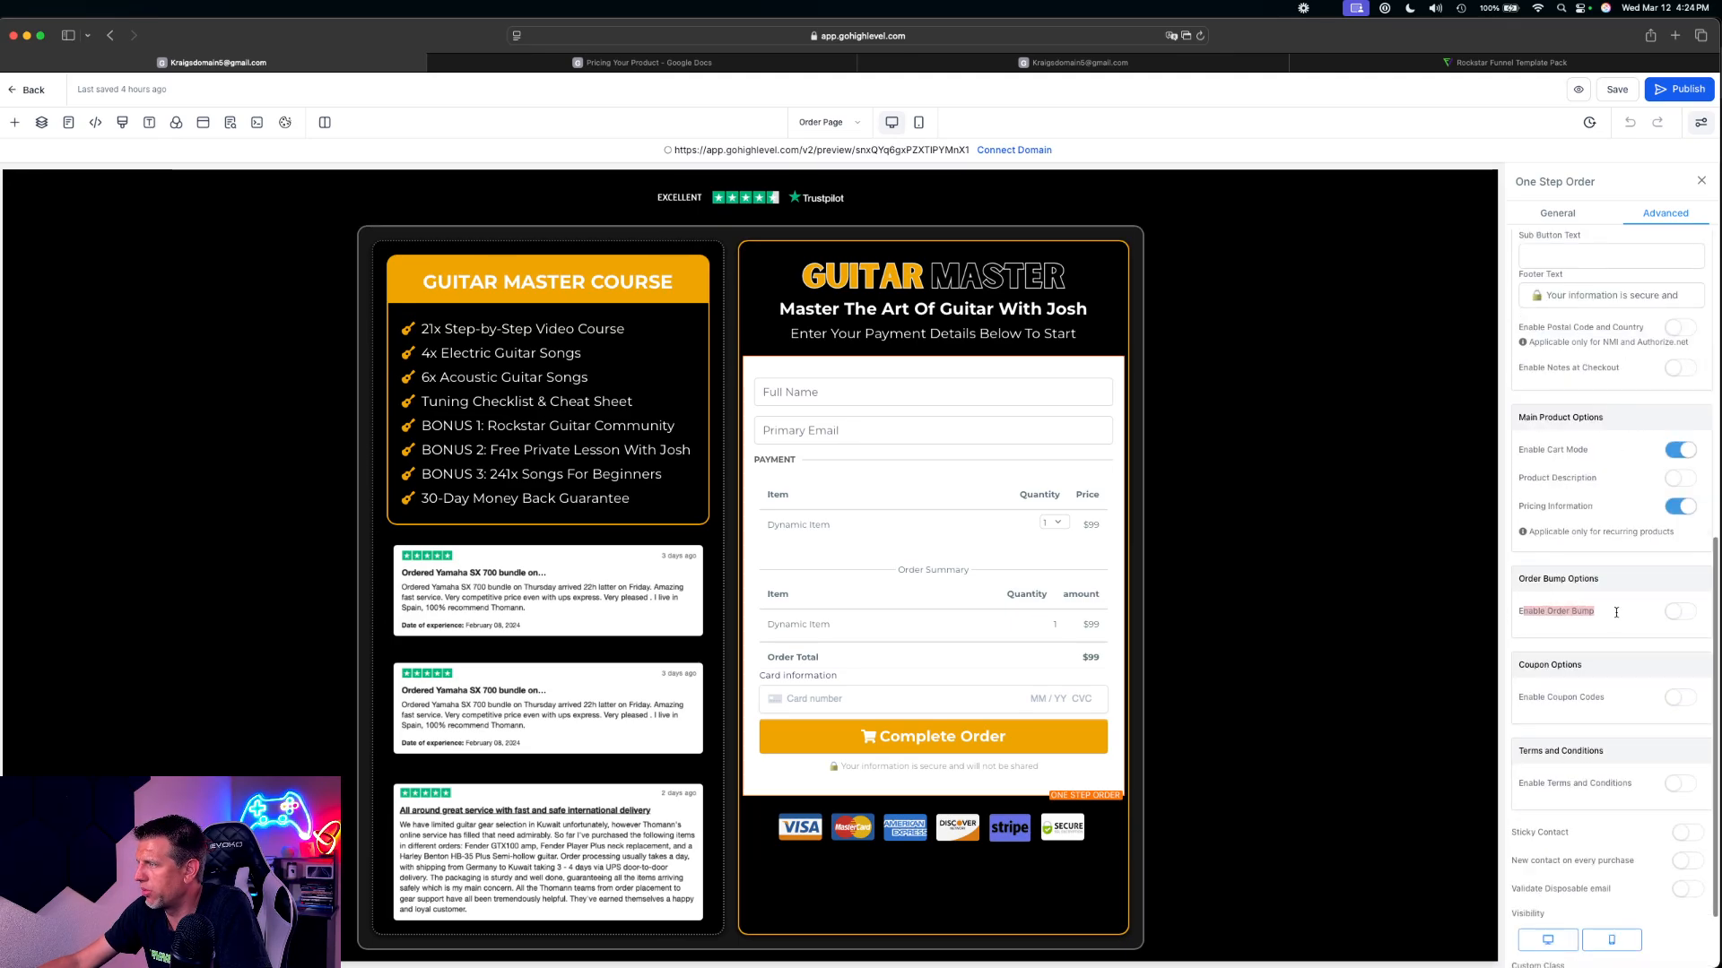
click(1689, 617)
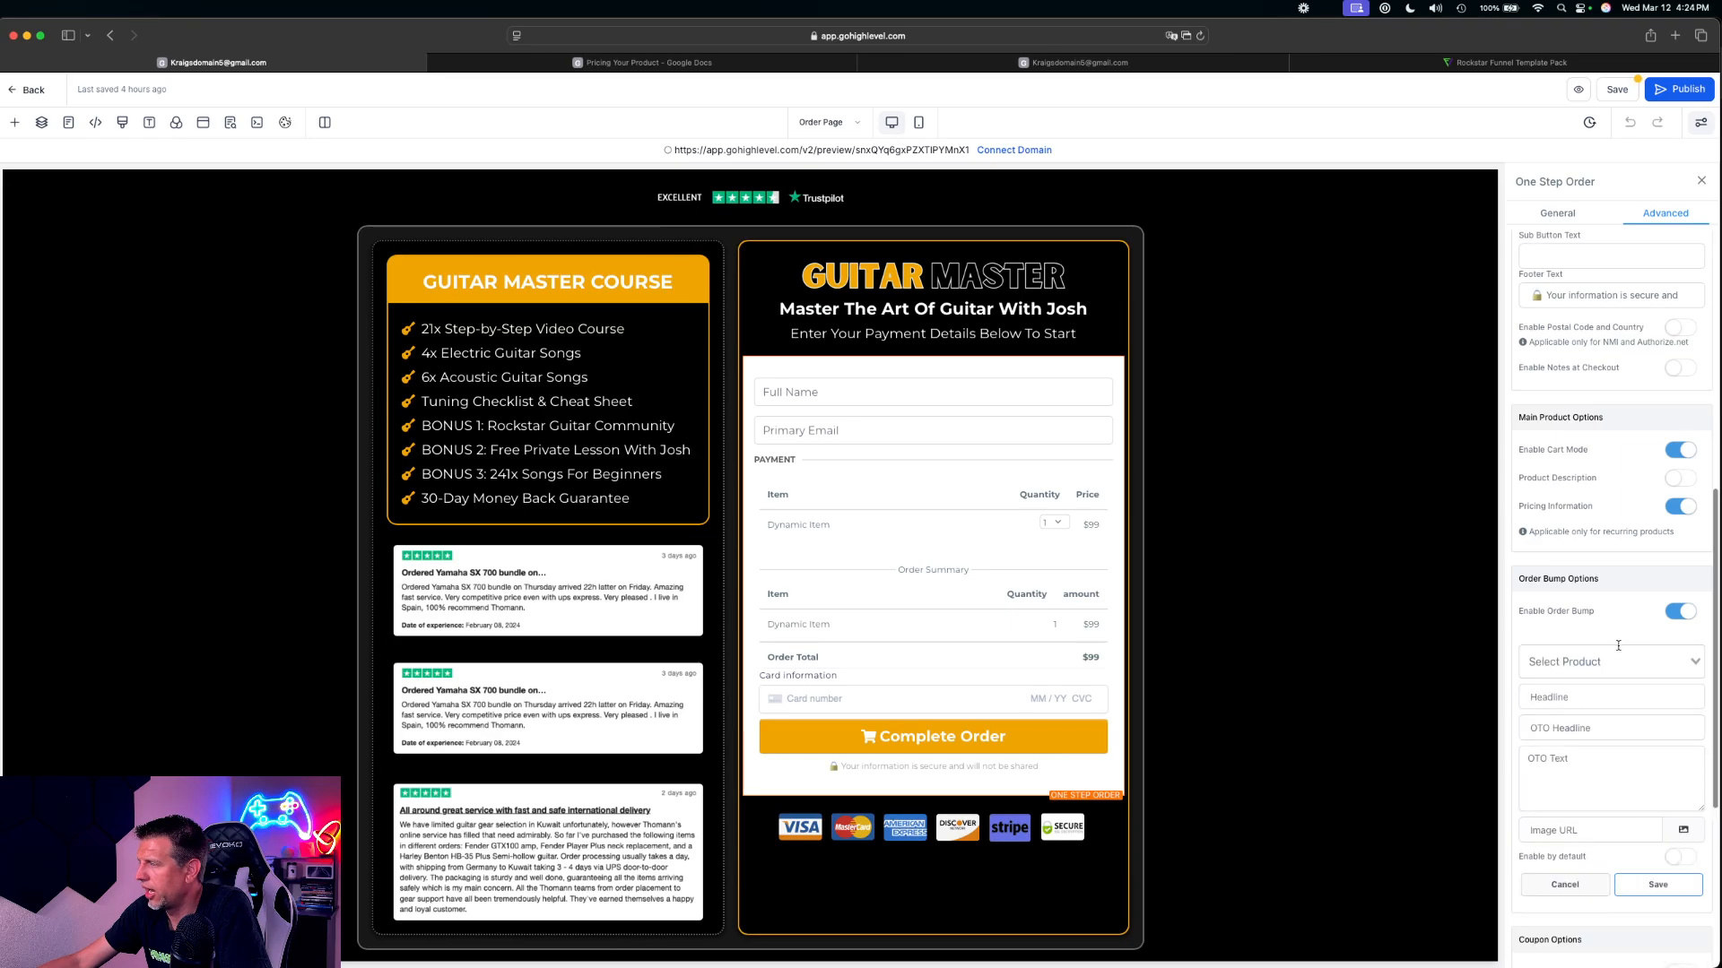
click(1583, 668)
click(1582, 692)
click(1580, 696)
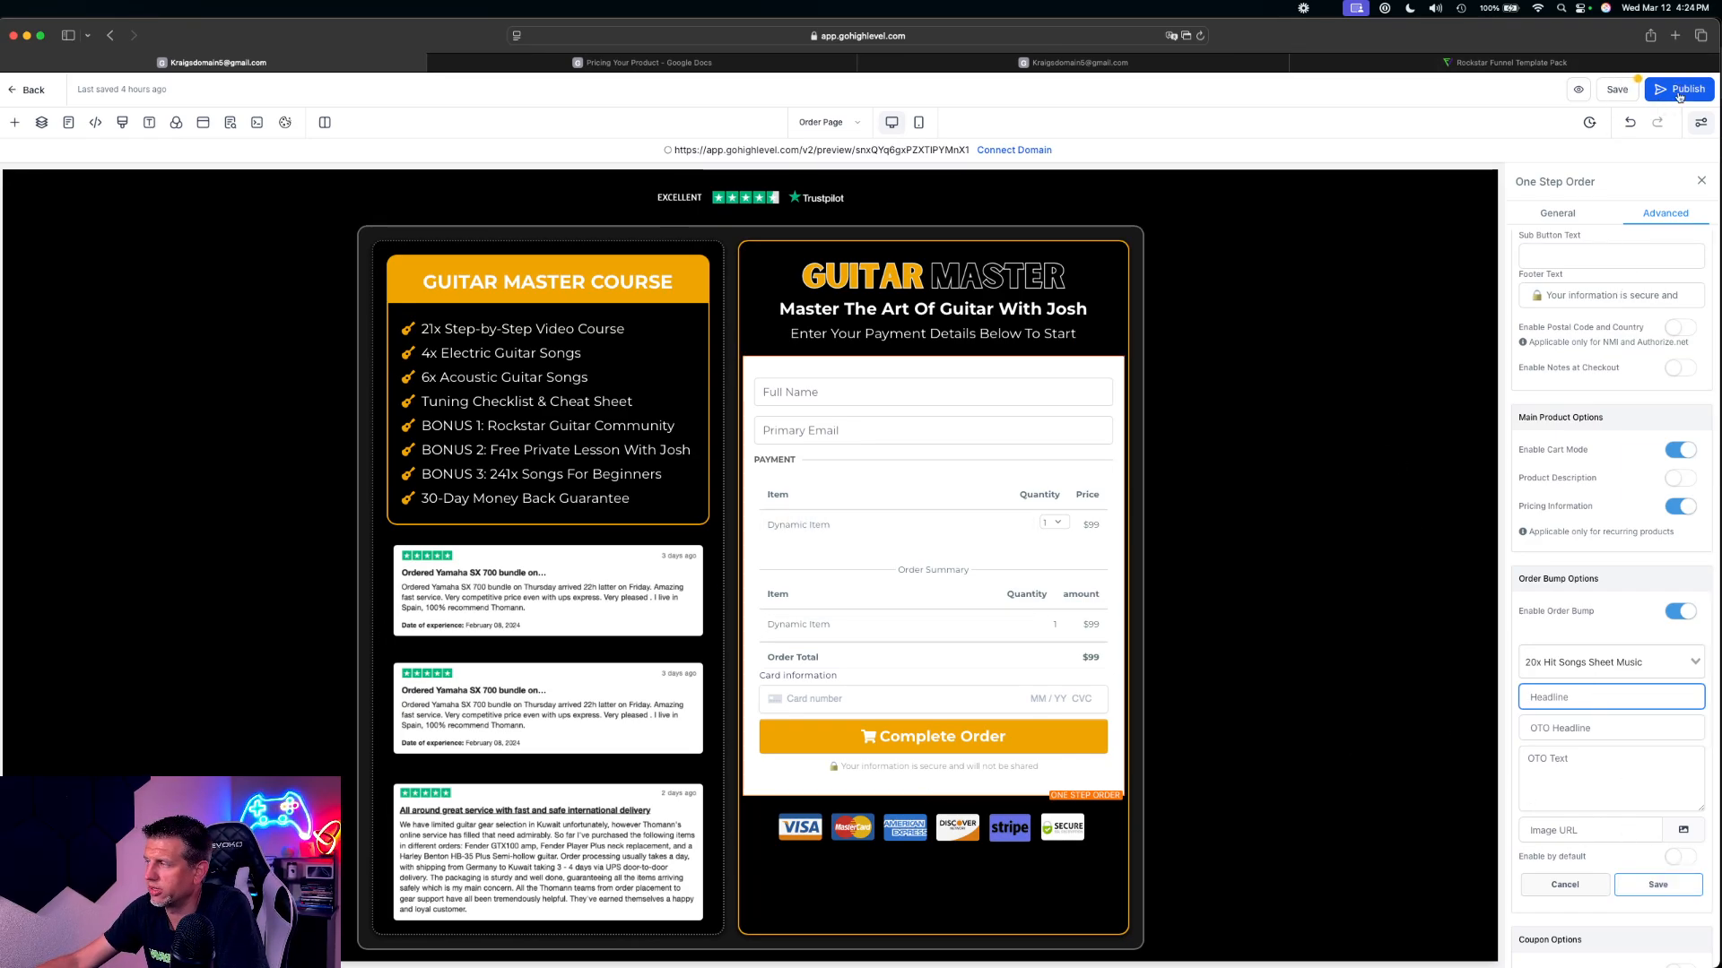
Leave the Order Page editor and discard its unsaved changes
click(1391, 313)
click(22, 92)
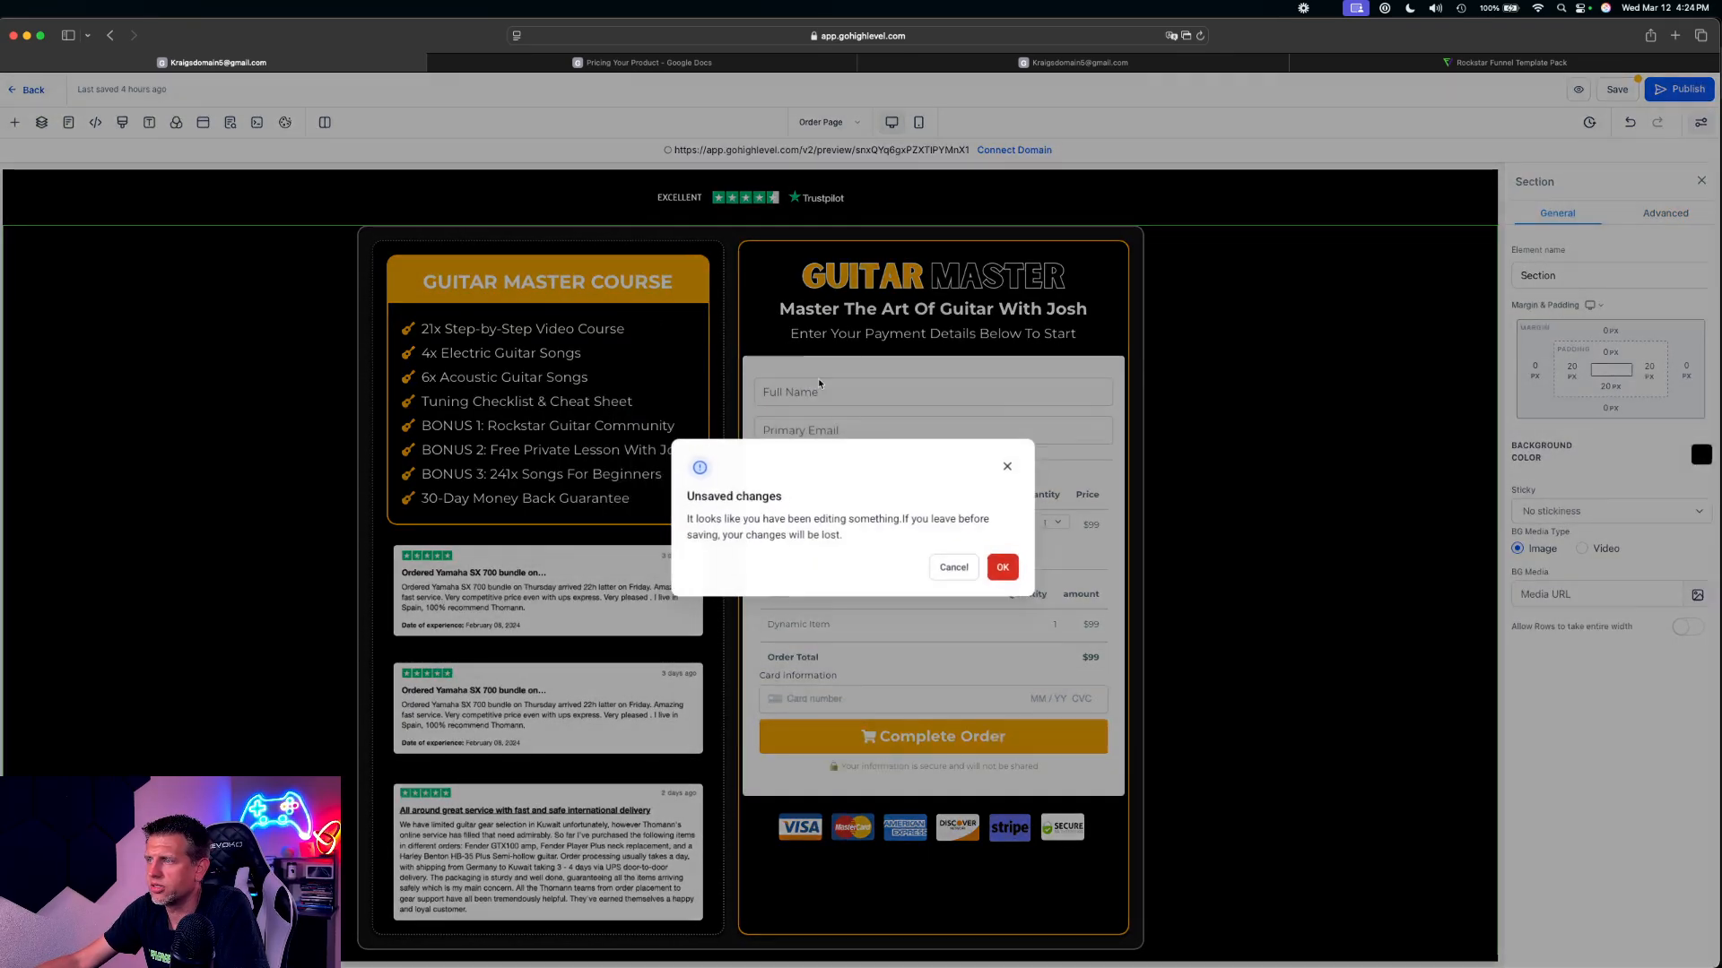
click(1011, 572)
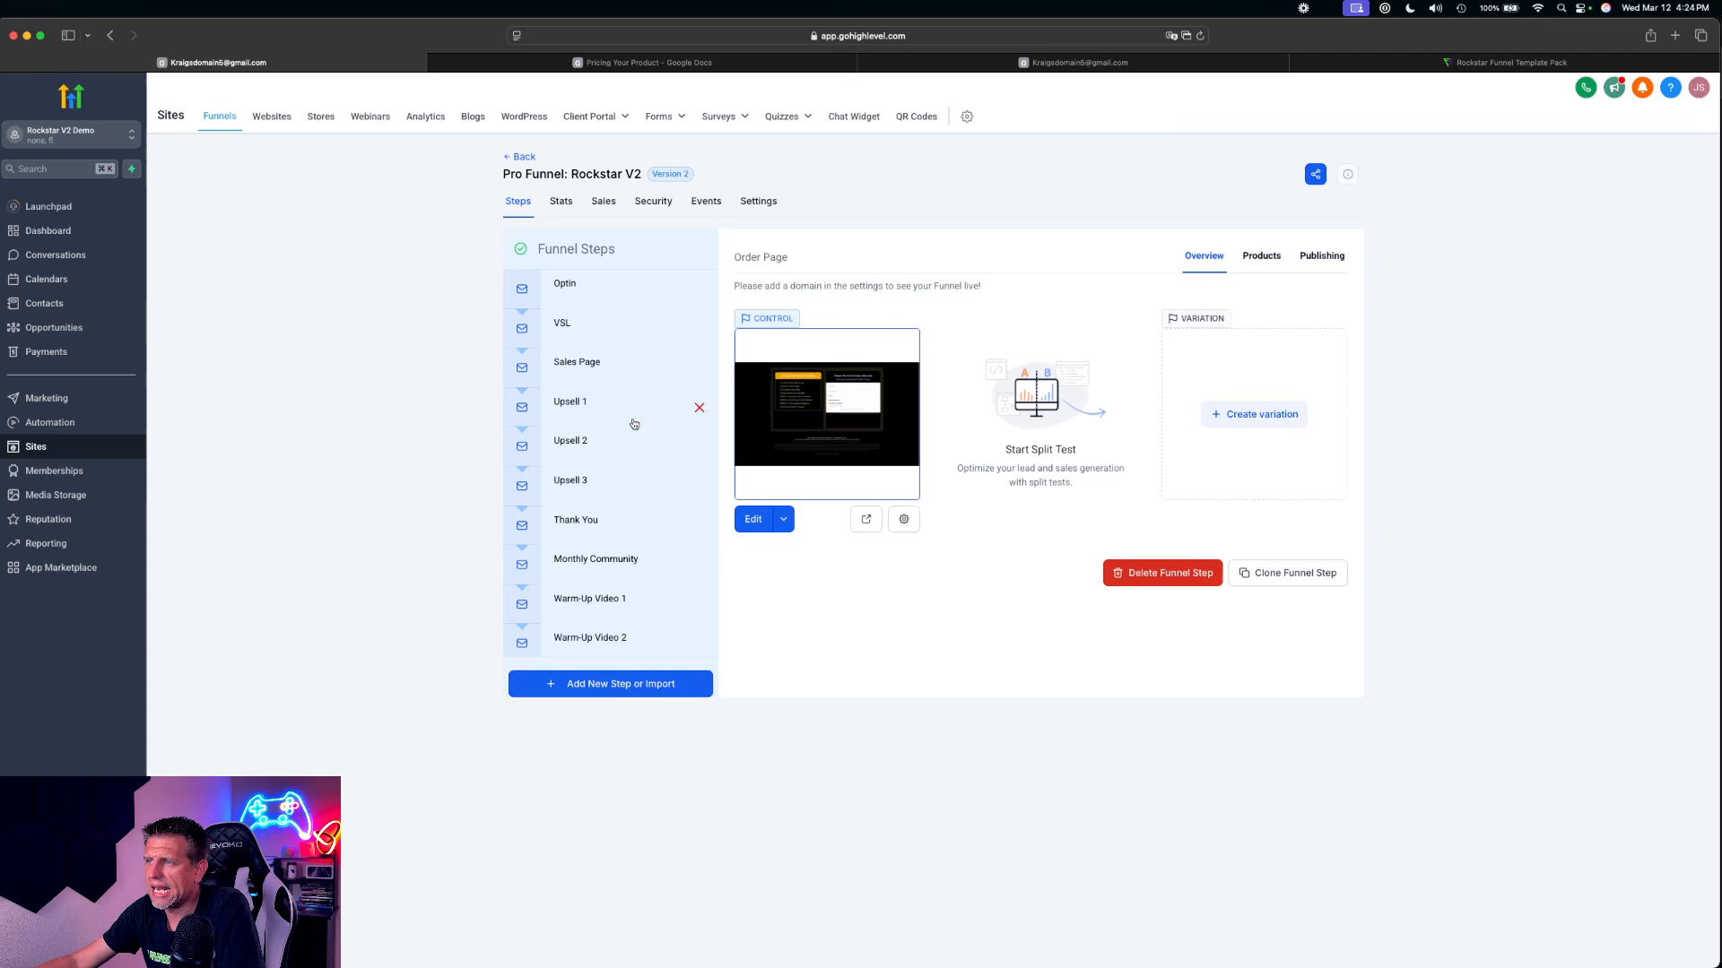
Review the products assigned to the Upsell 1 and Upsell 2 funnel steps
click(602, 412)
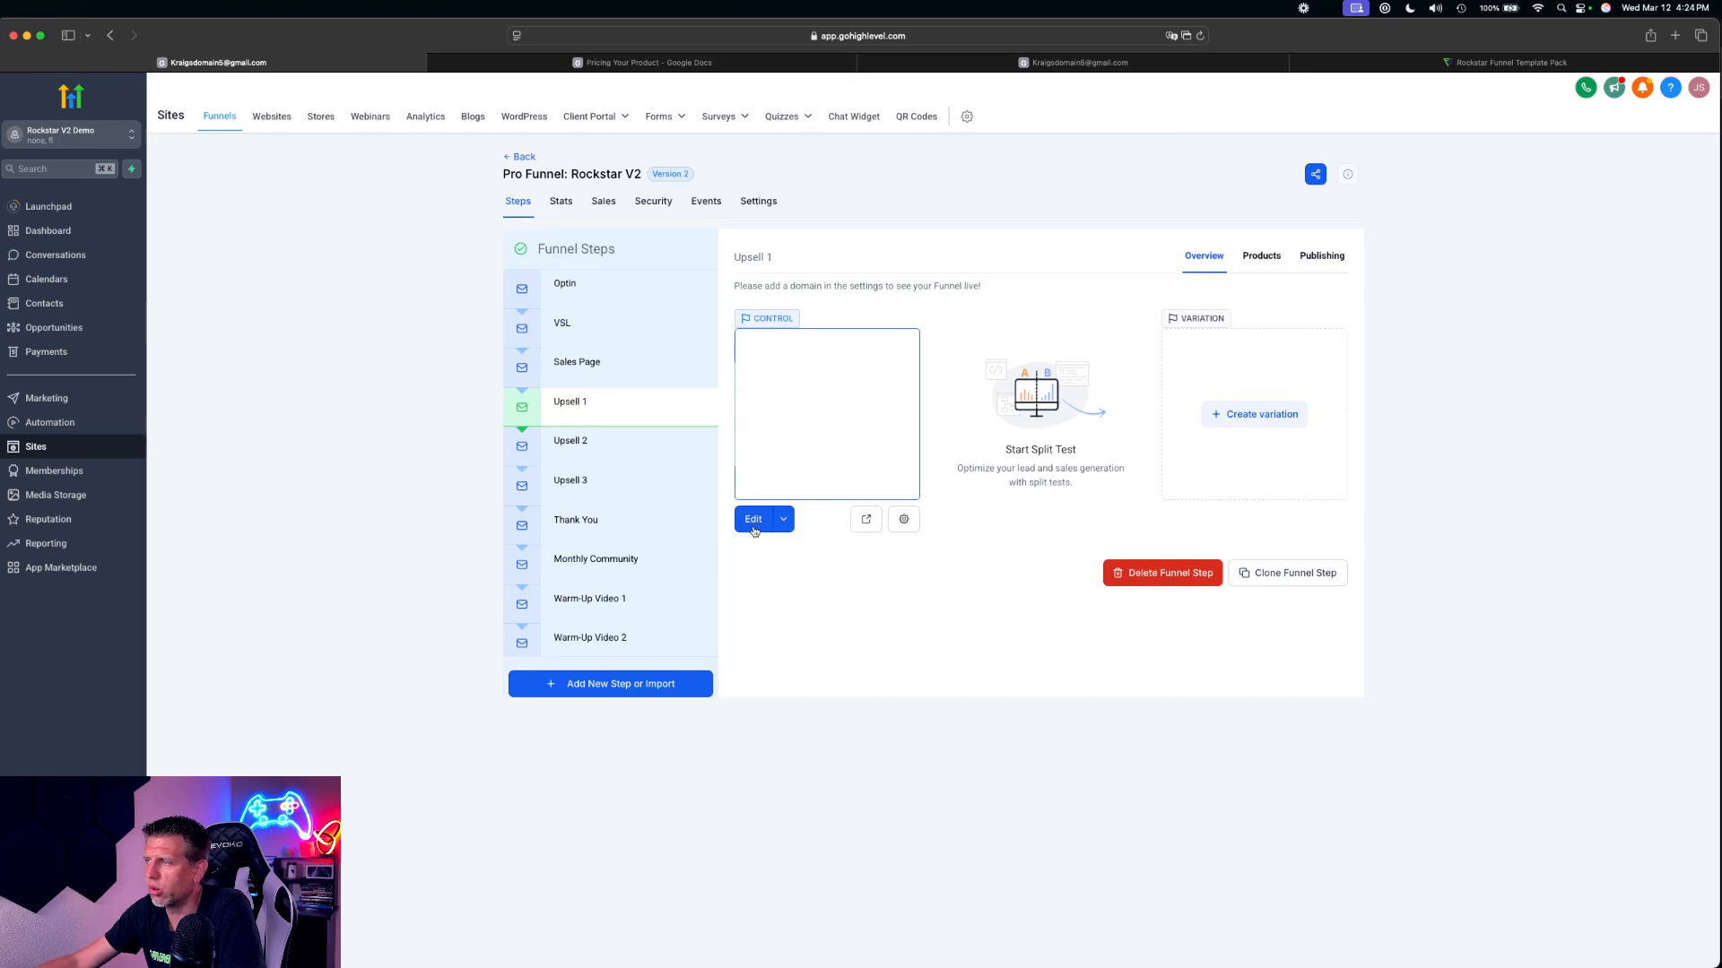
click(1273, 268)
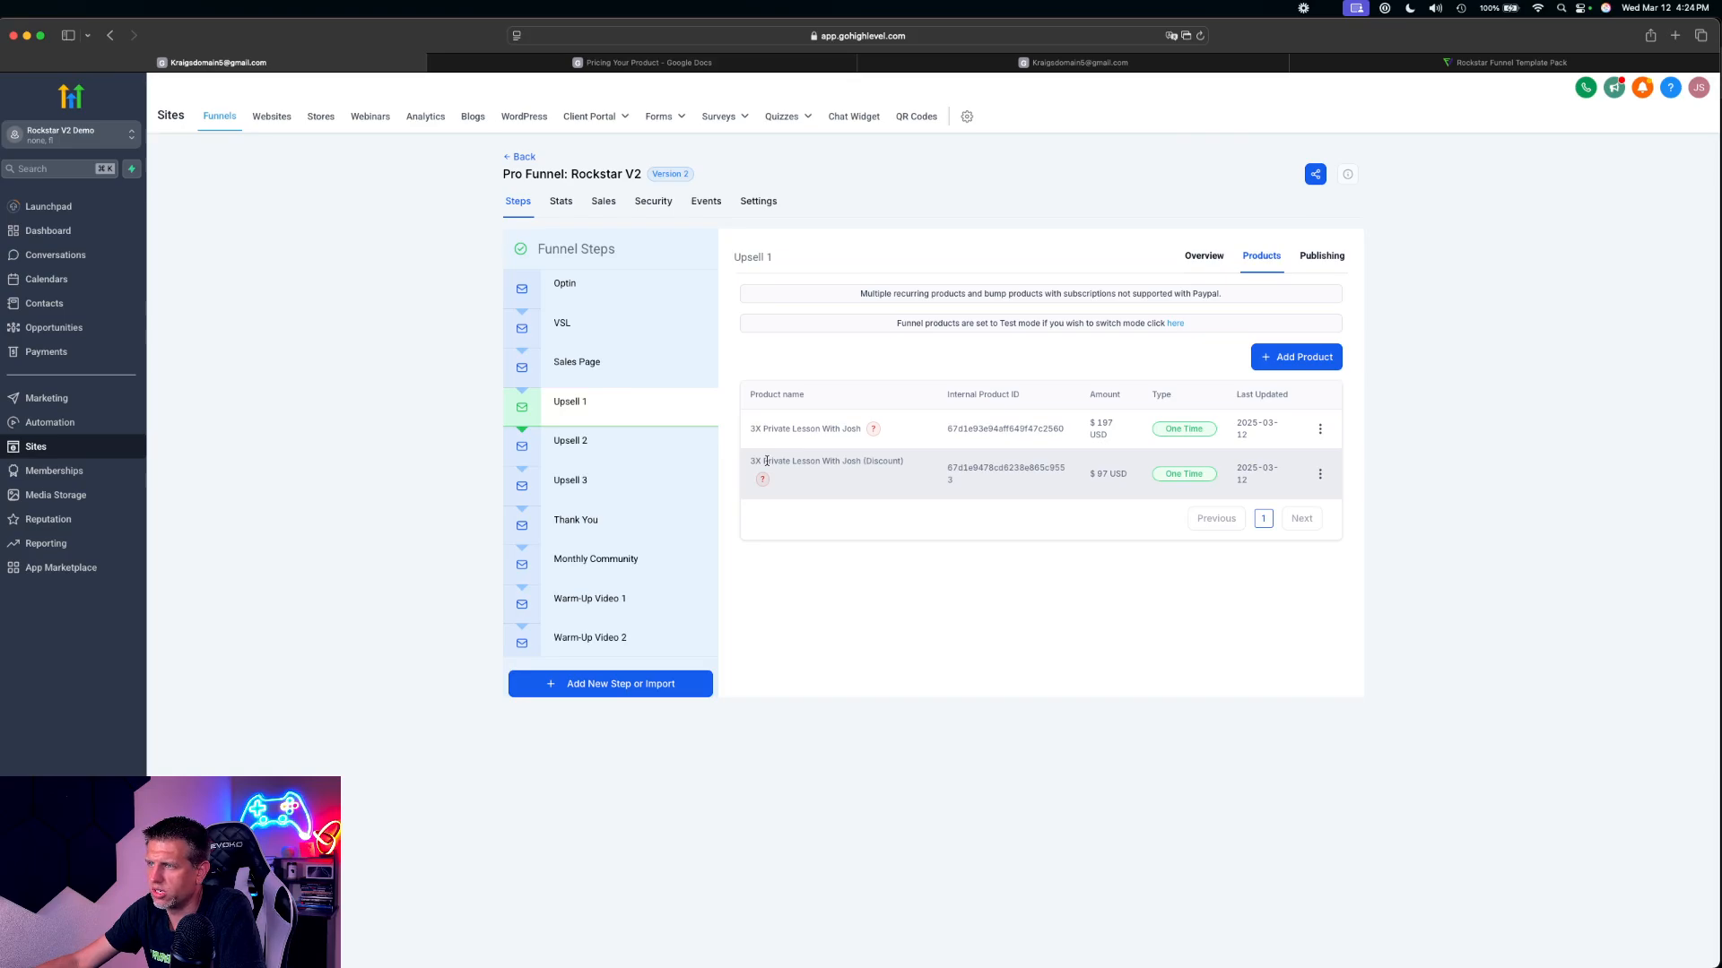
click(563, 446)
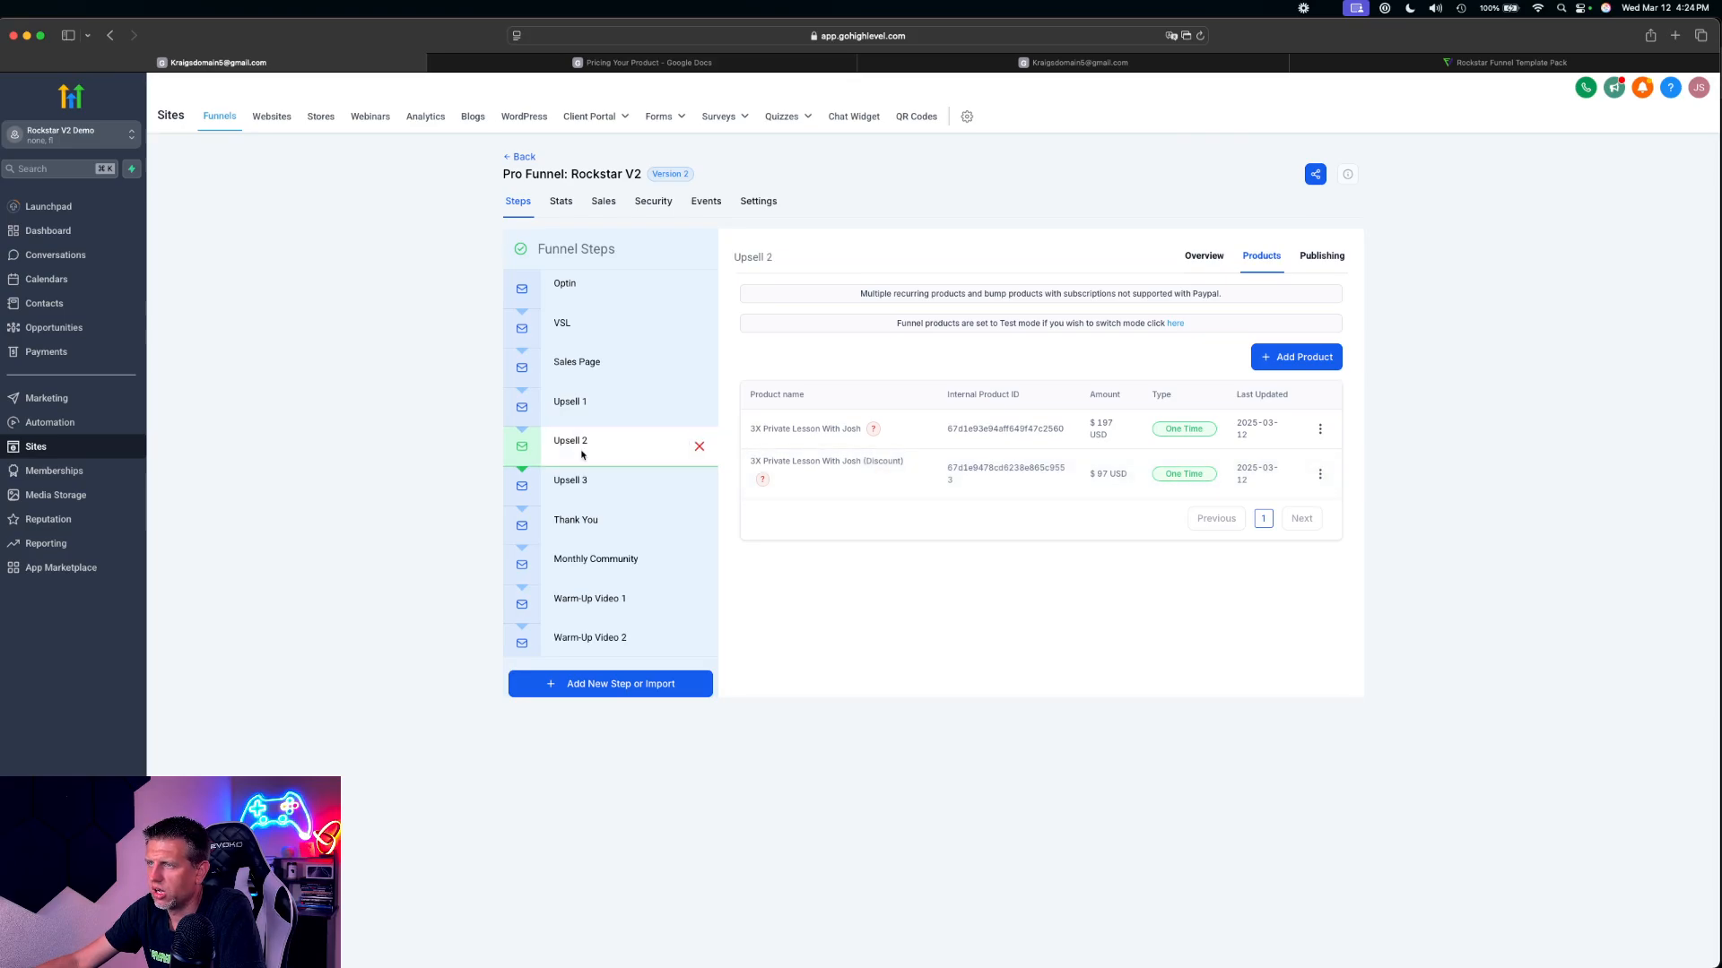
click(1277, 254)
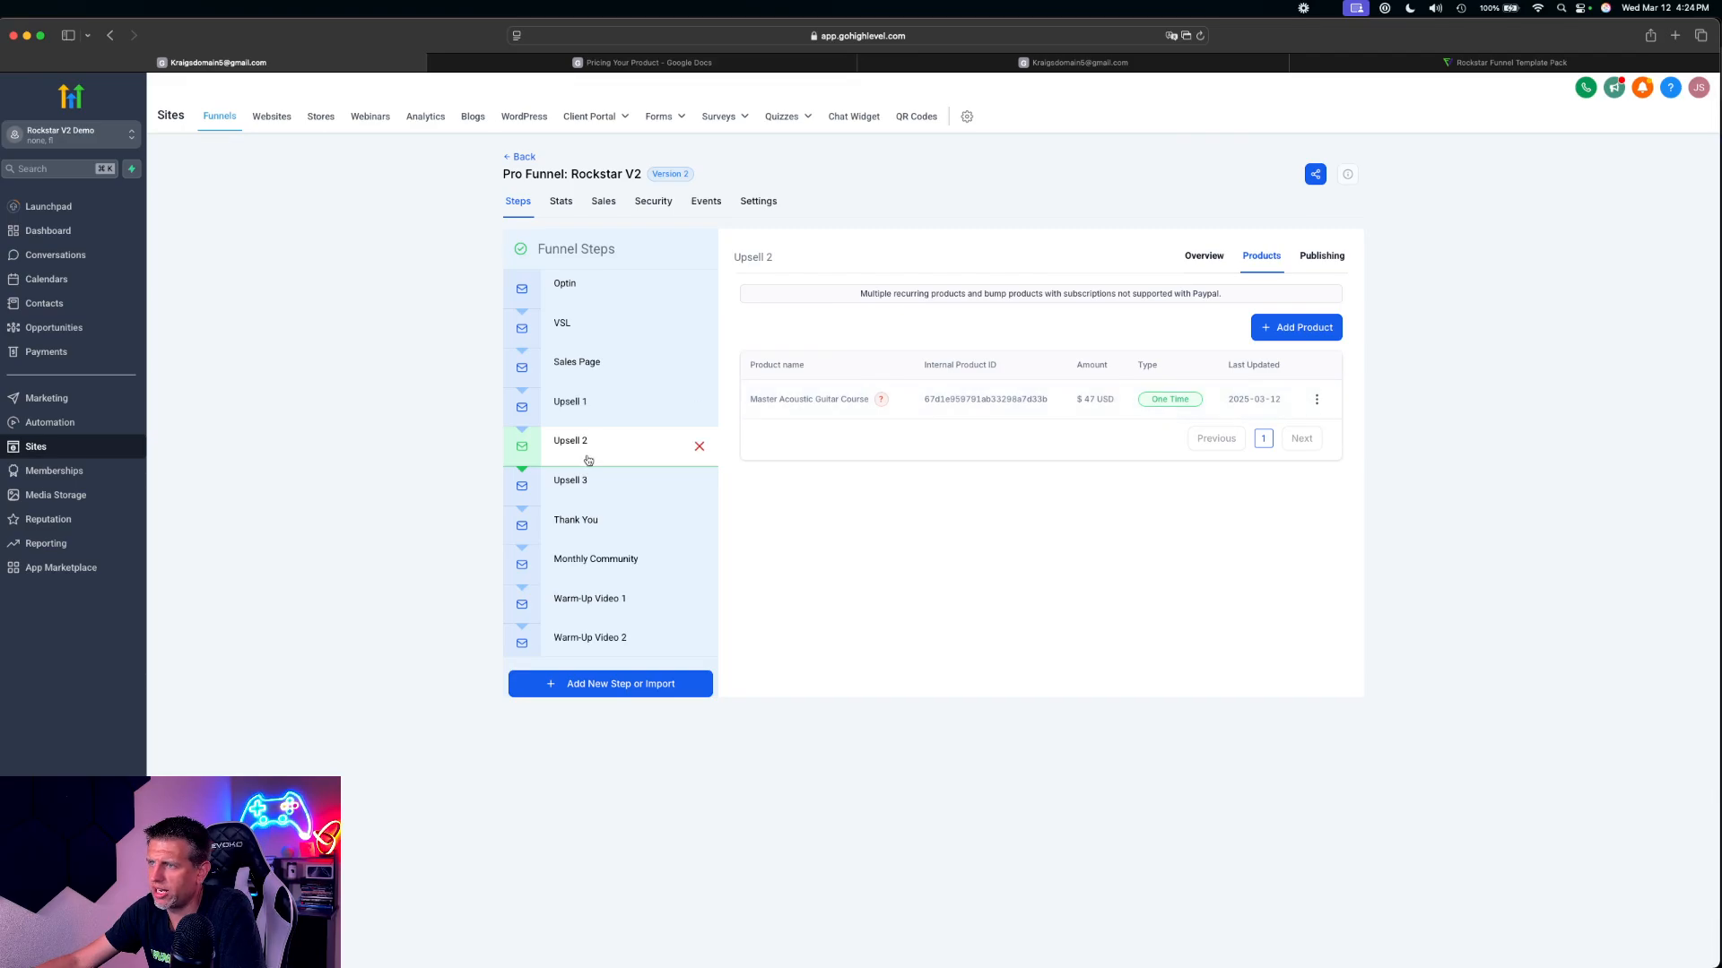
Open the Upsell 1 page for editing and go to its 'YES! ADD 4X MORE LESSONS' offer section
click(608, 407)
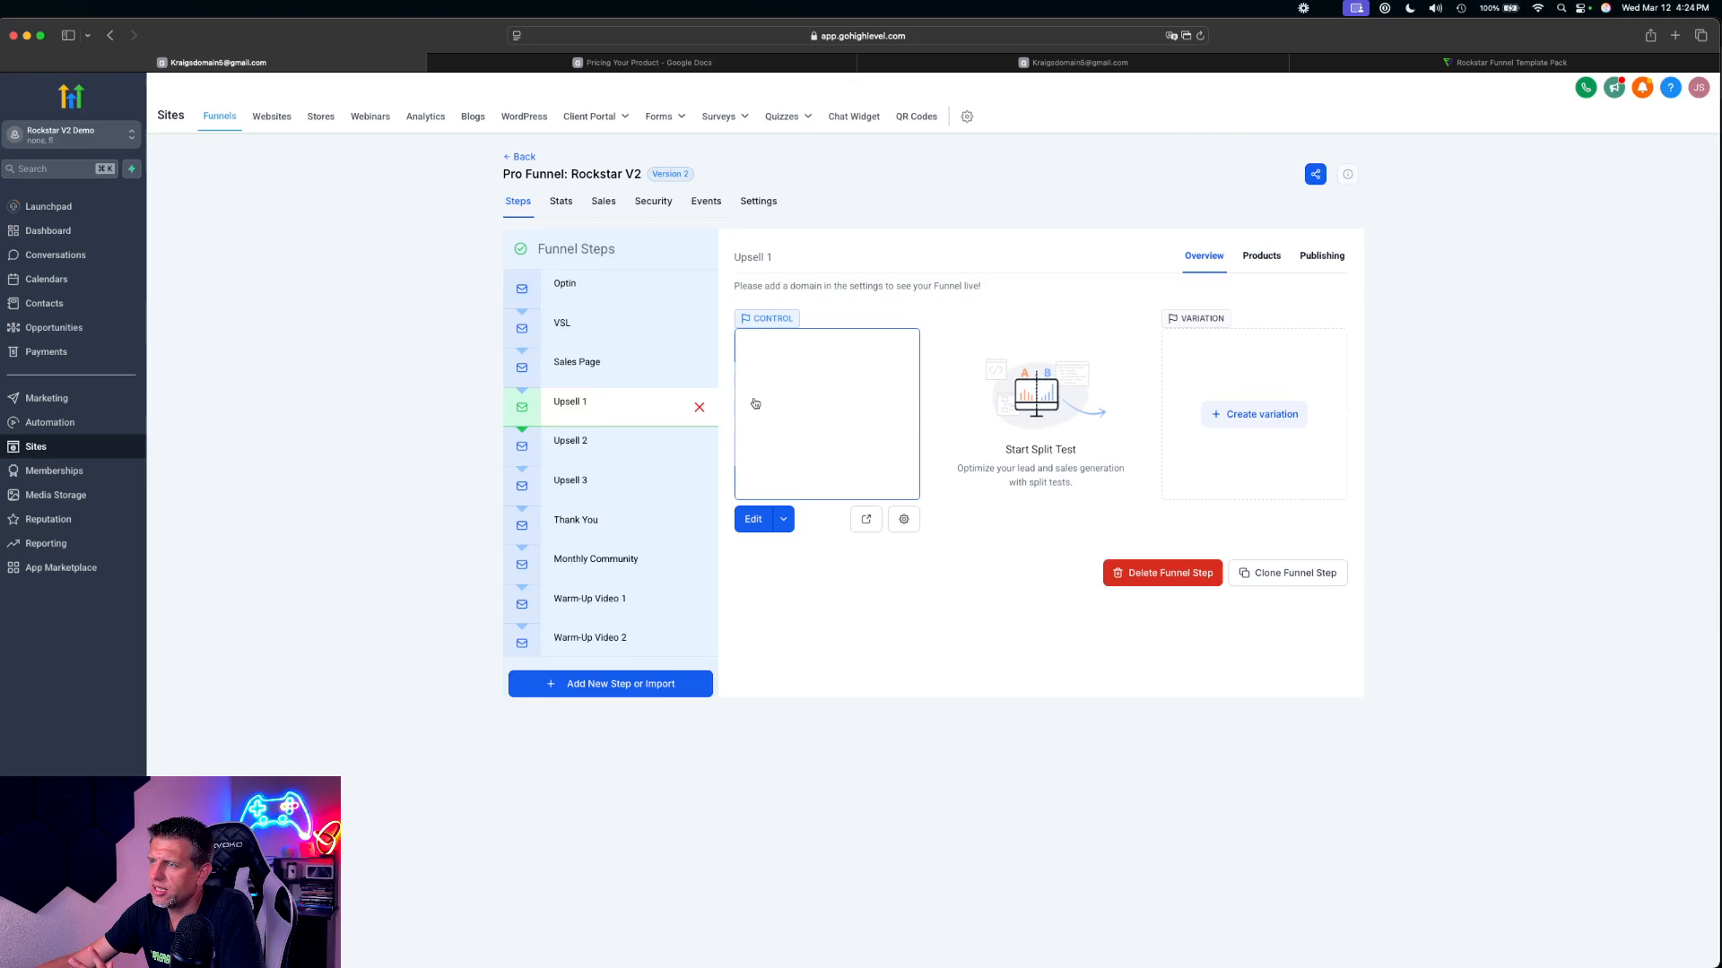
click(749, 530)
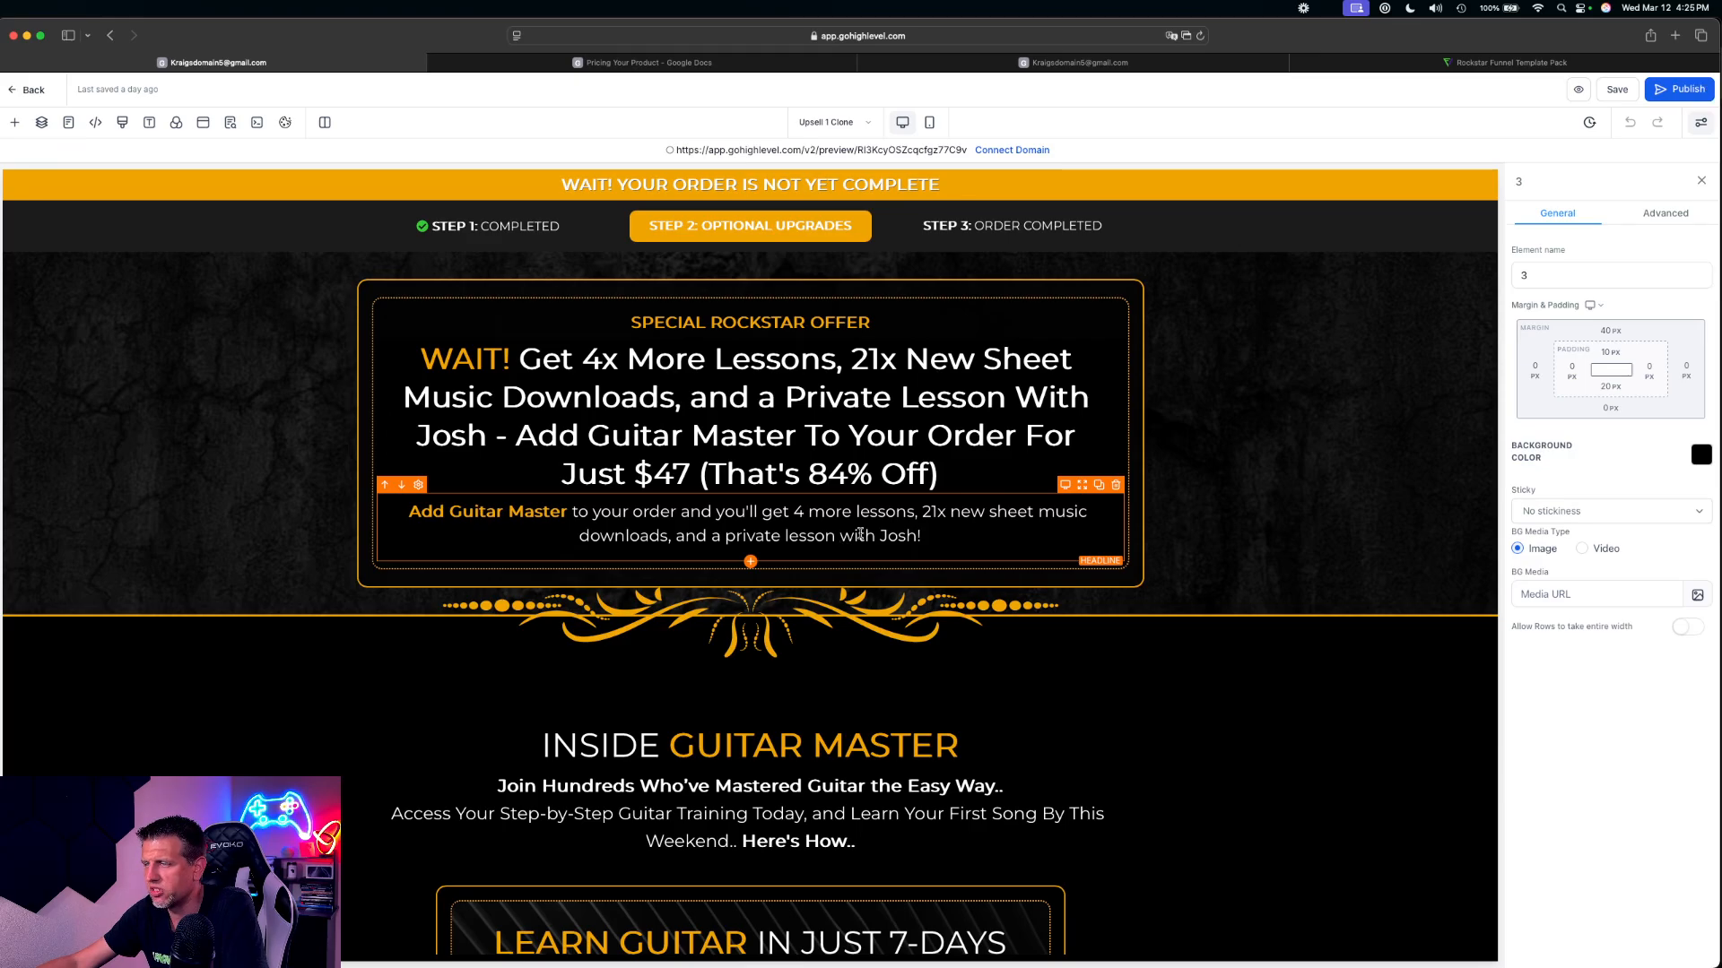
scroll(856, 531, down, 8)
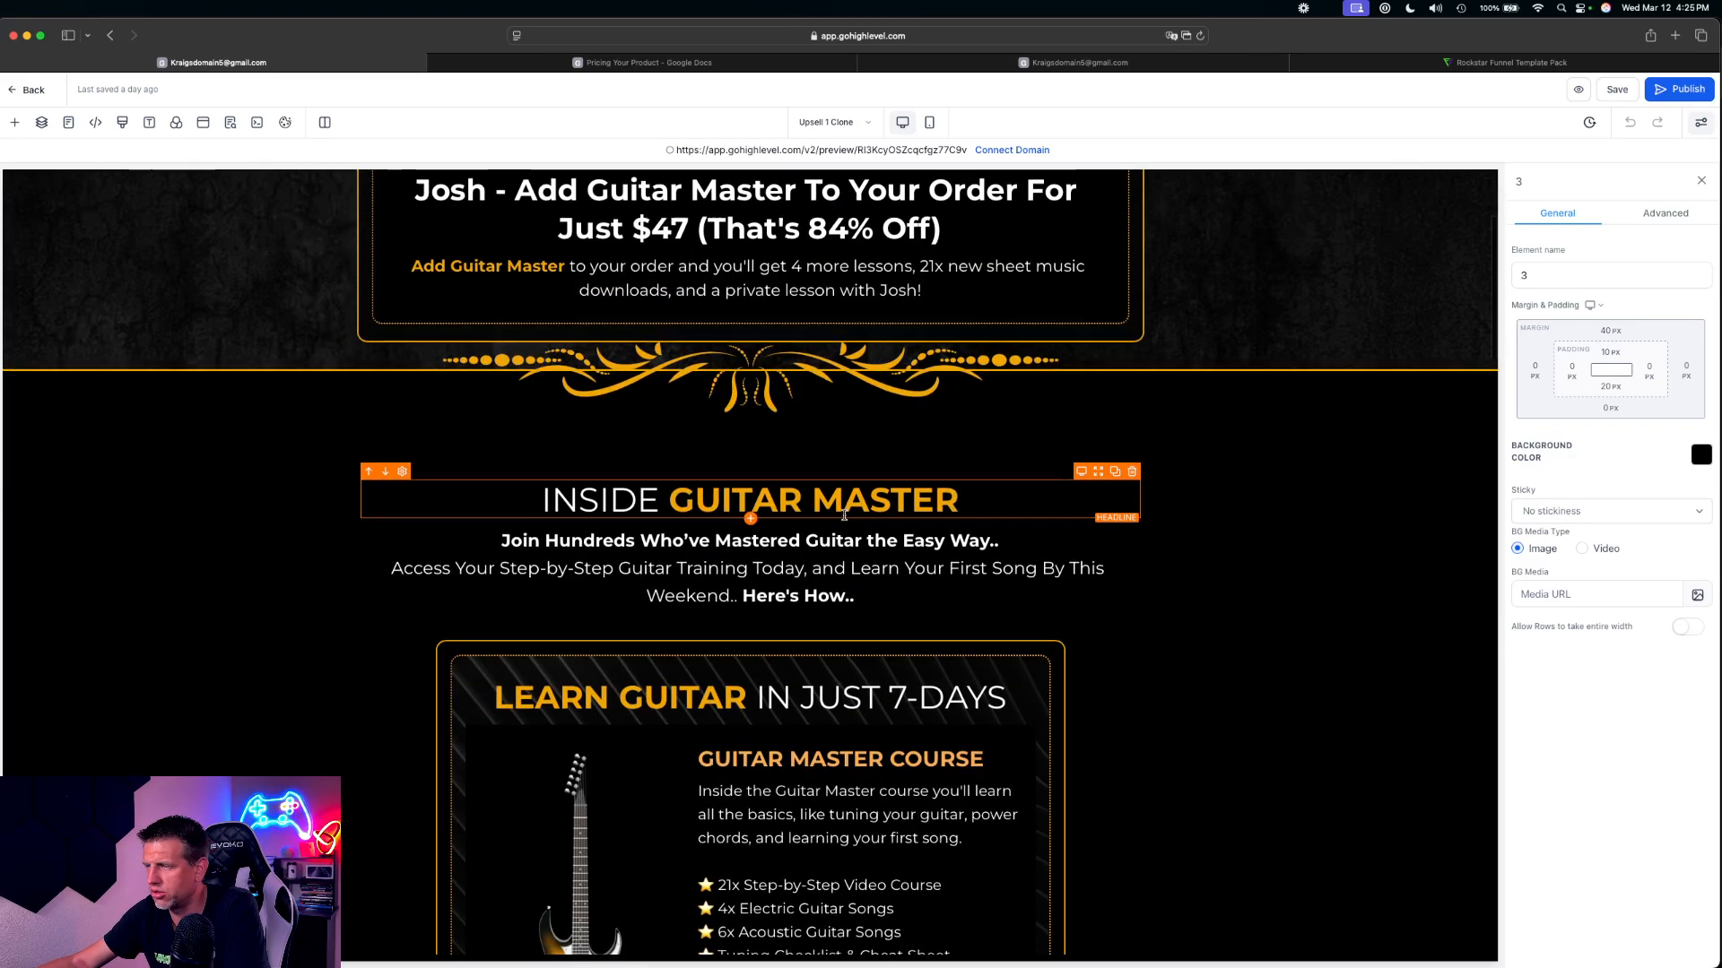
scroll(849, 518, up, 8)
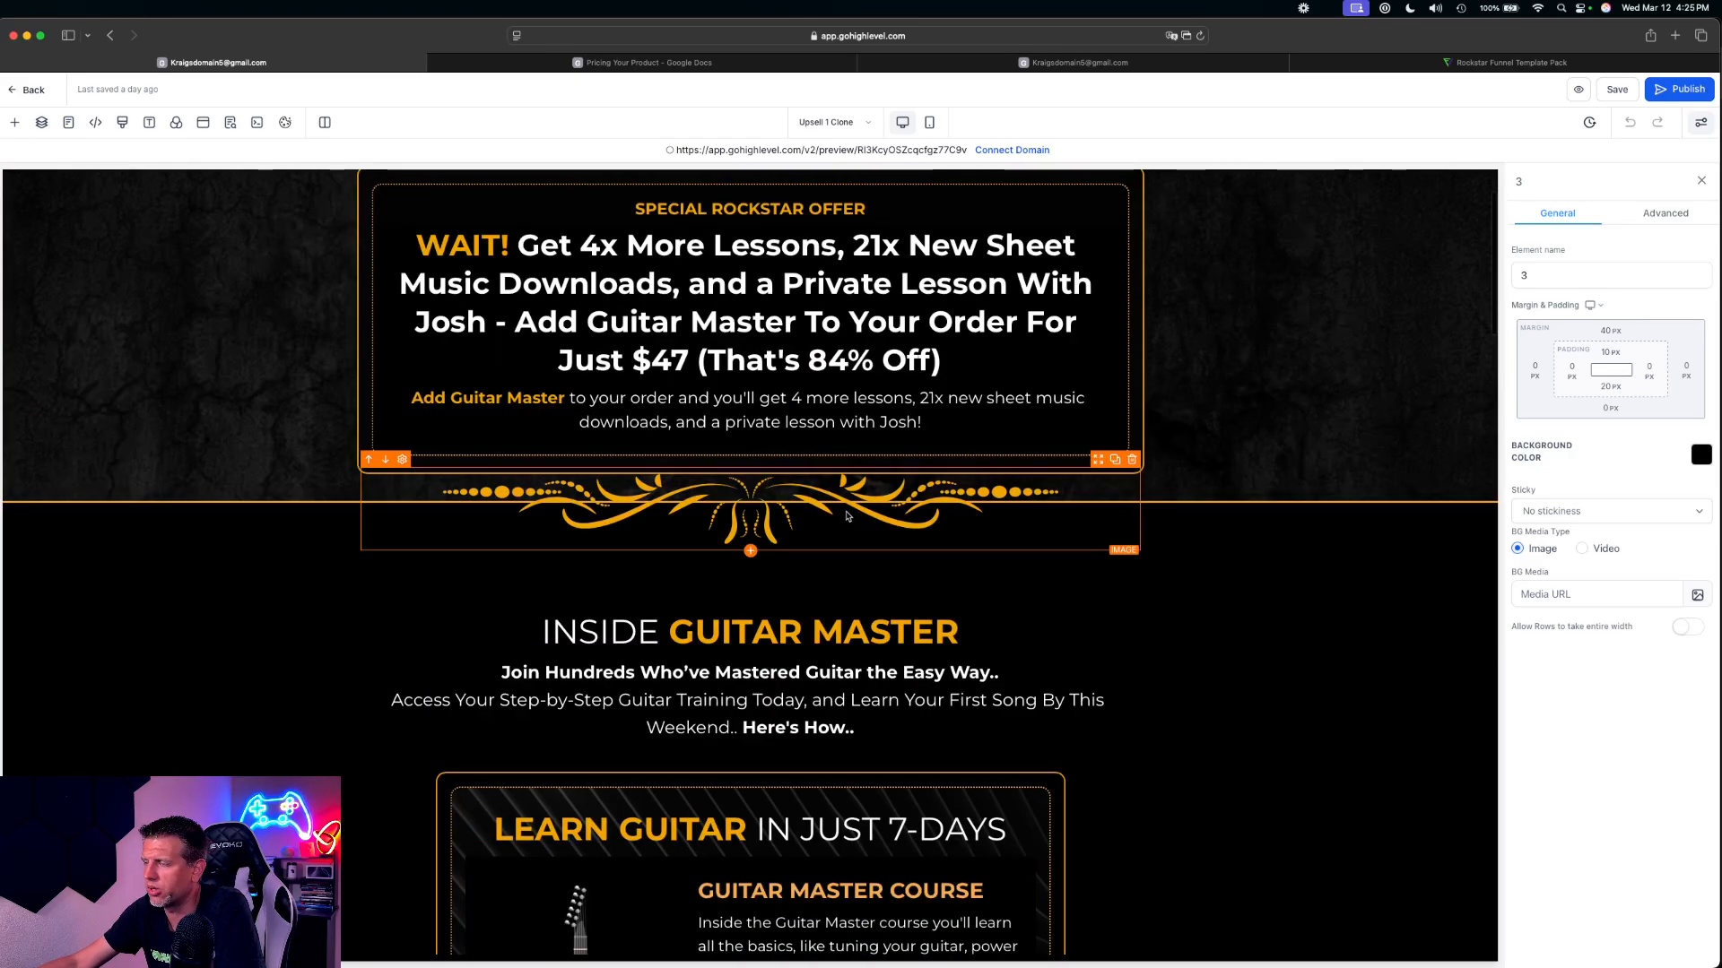
scroll(694, 349, down, 20)
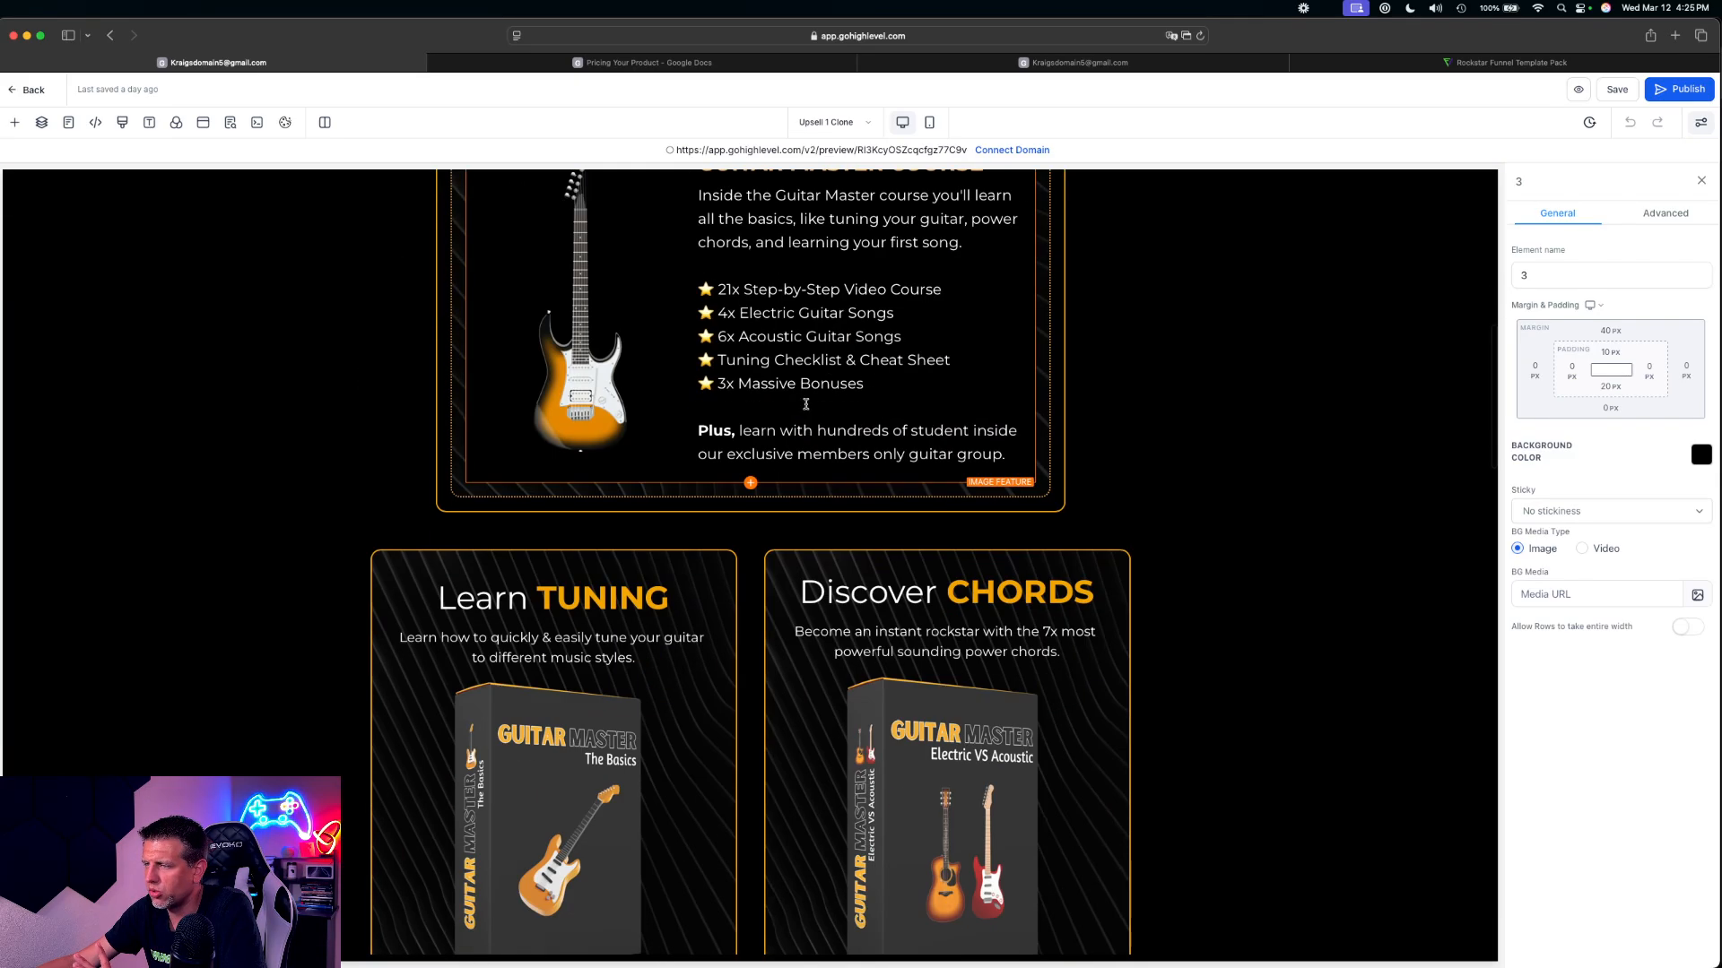
scroll(808, 424, down, 12)
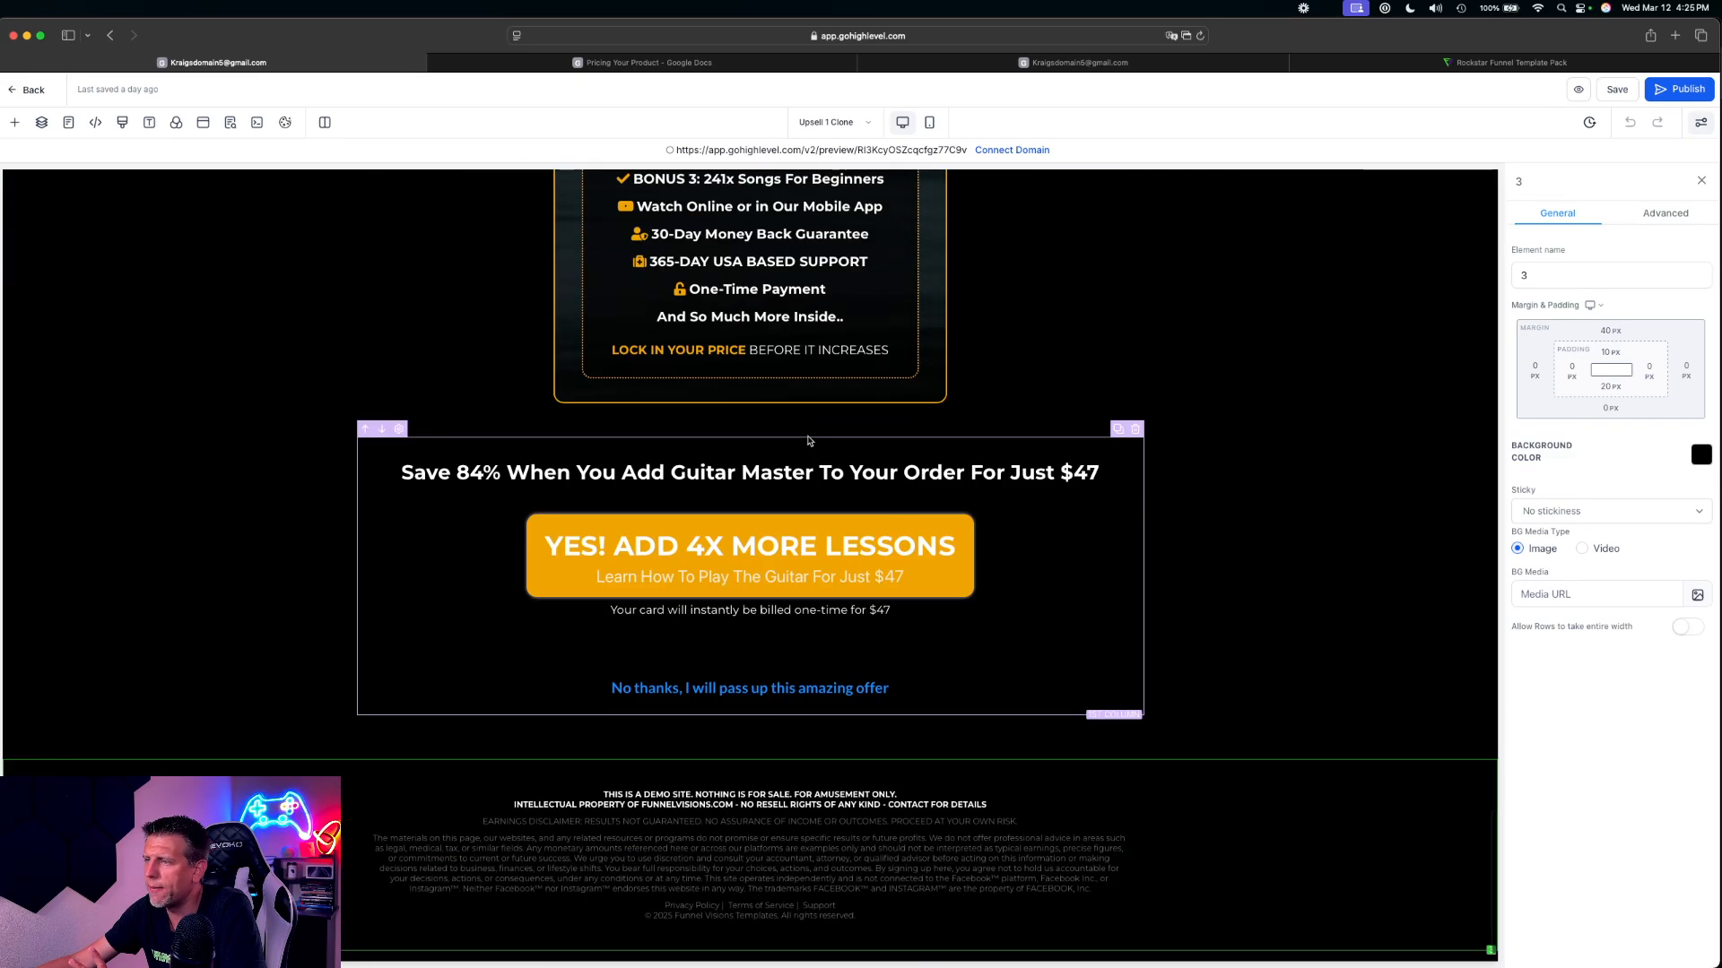
Set the 'YES! ADD 4X MORE LESSONS' button's link action to One click up/down sell product
click(750, 554)
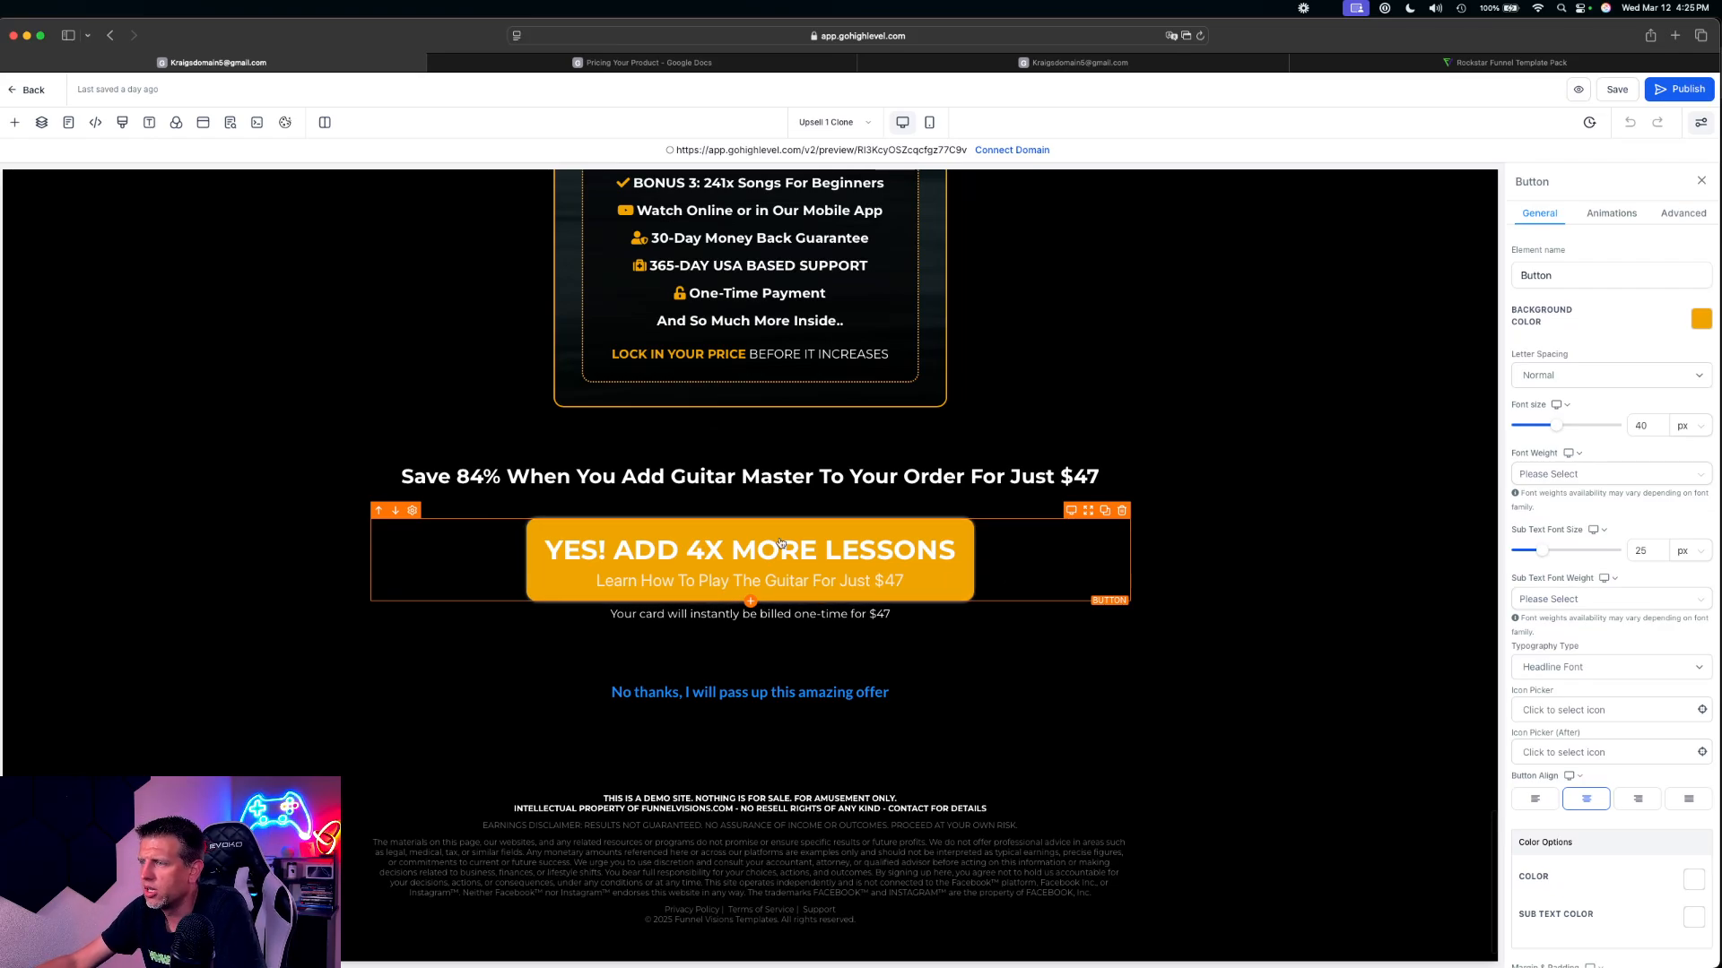
click(776, 693)
click(819, 581)
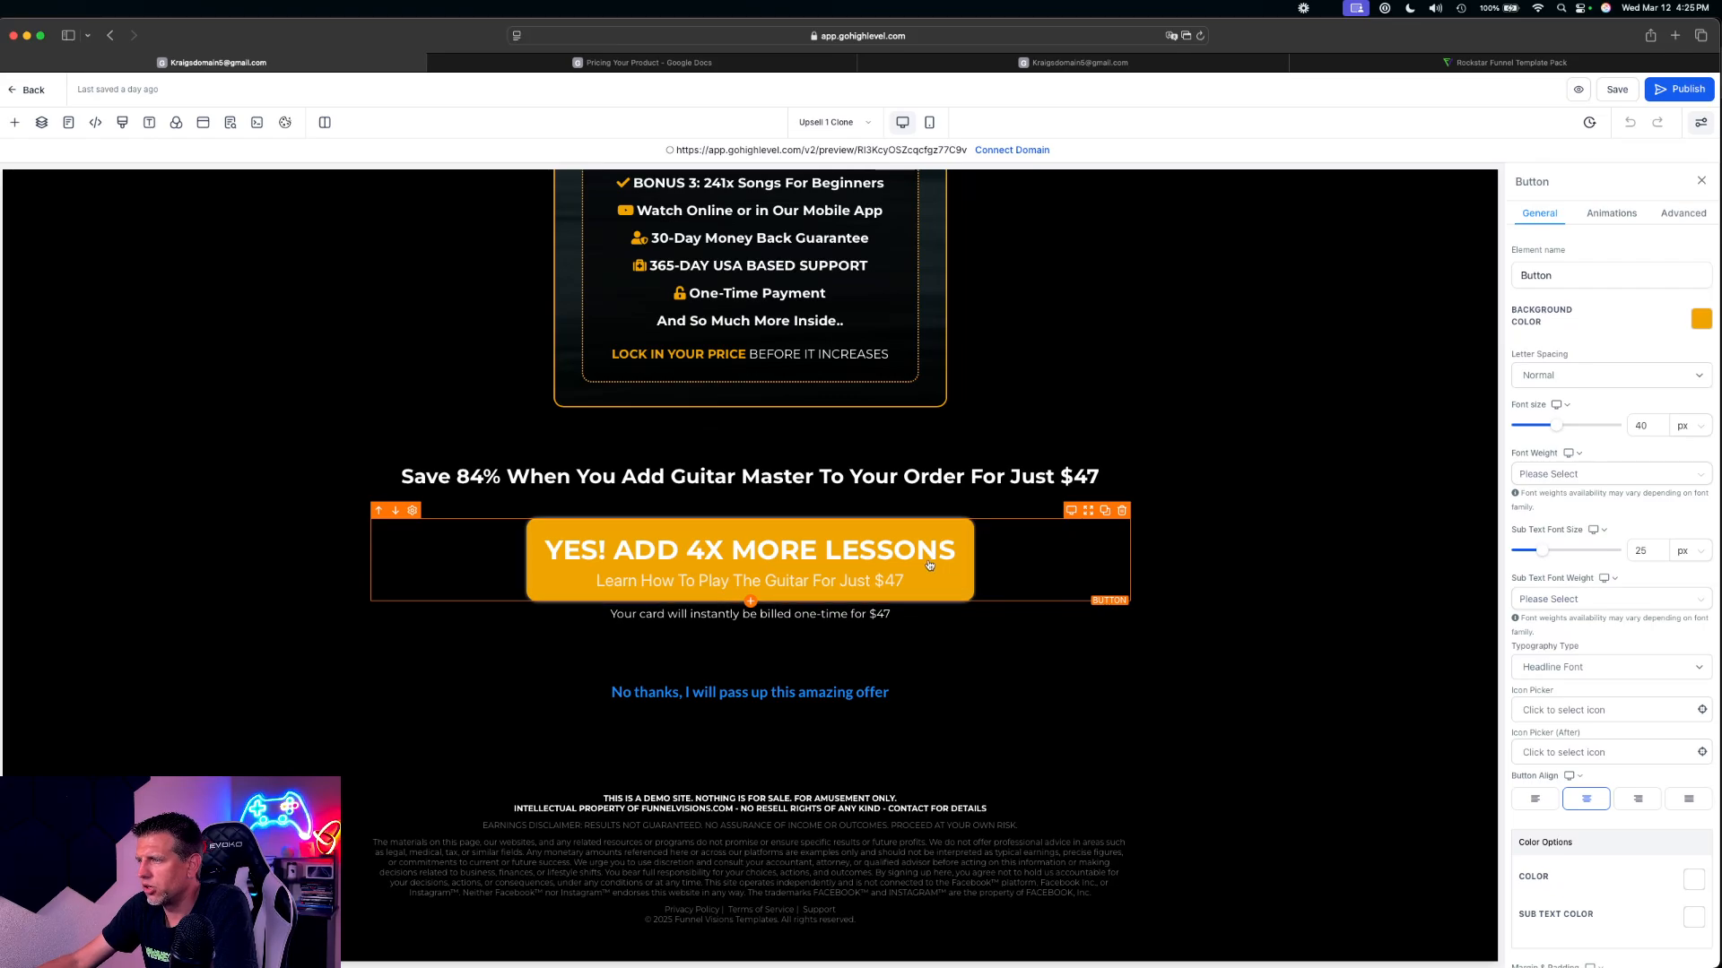
scroll(1675, 723, down, 5)
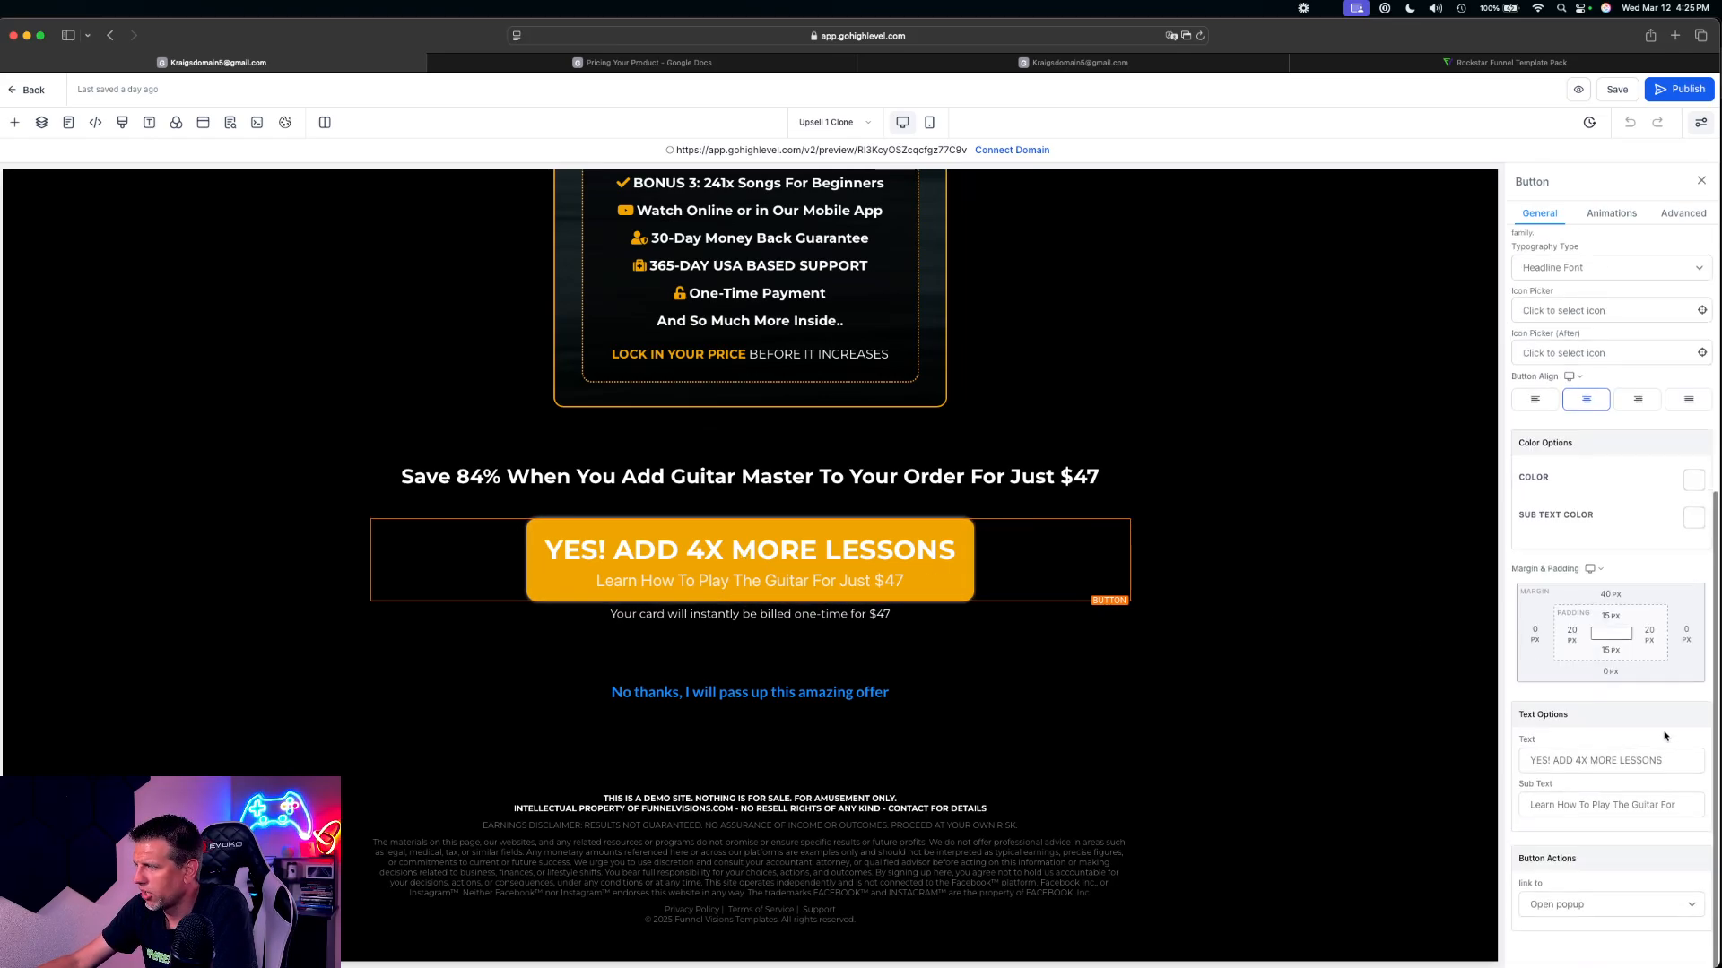
key(super+equal)
key(super+equal)
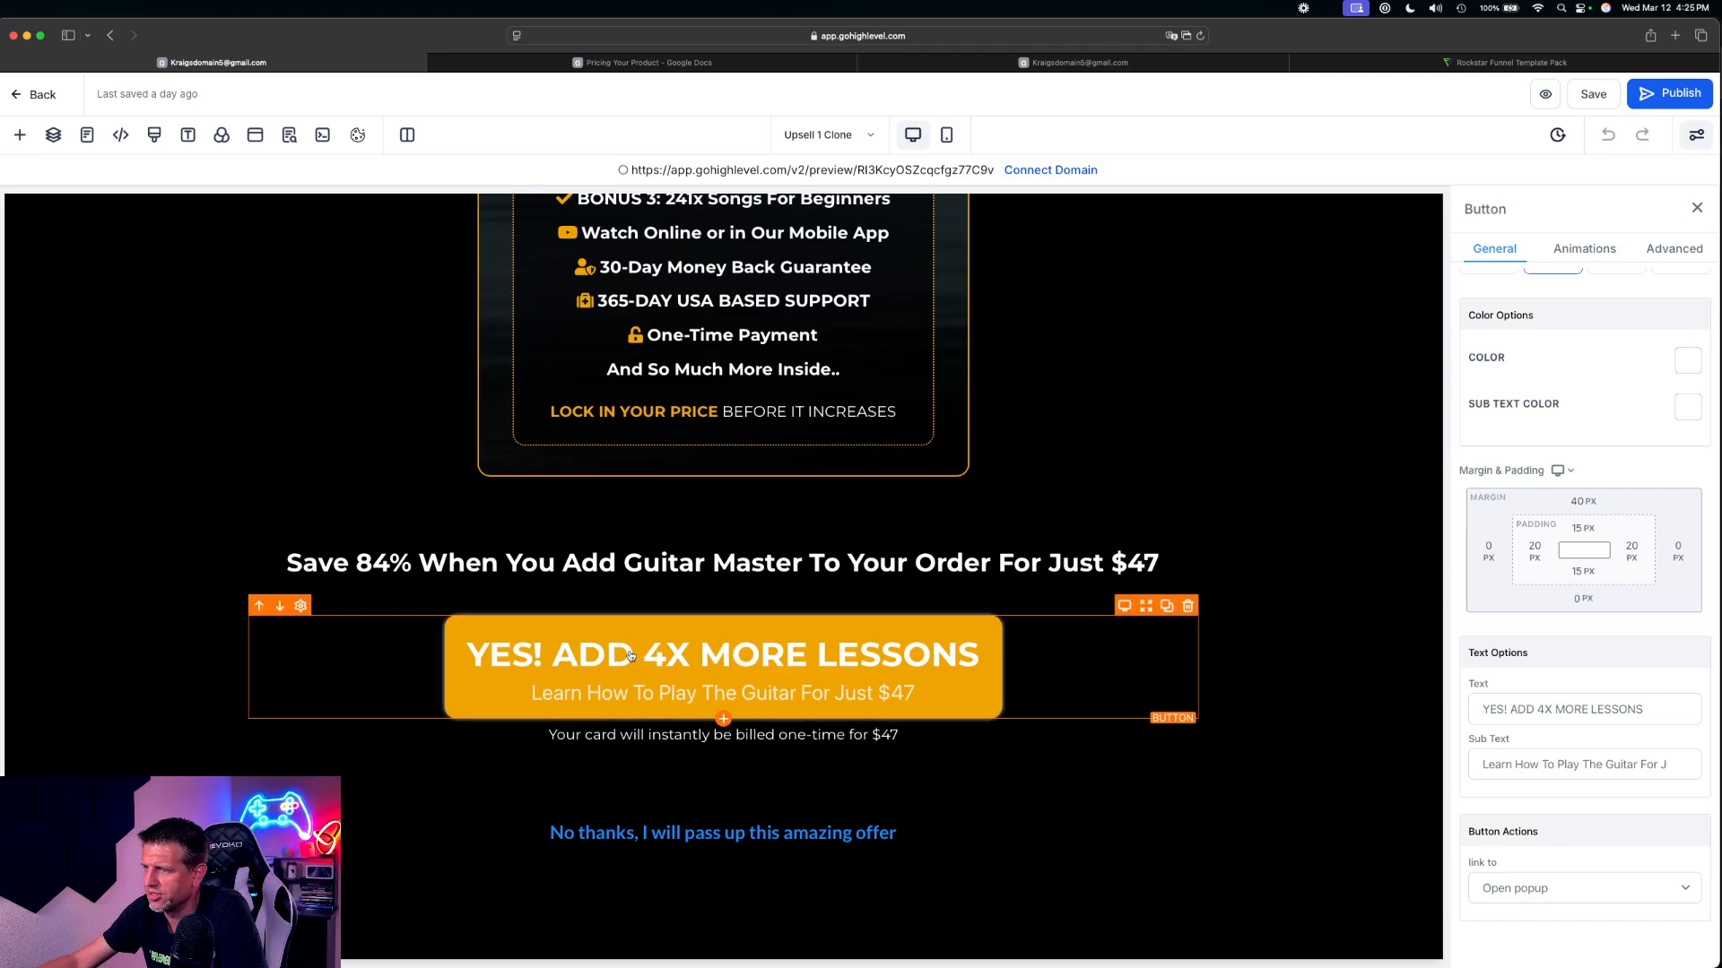
click(1524, 889)
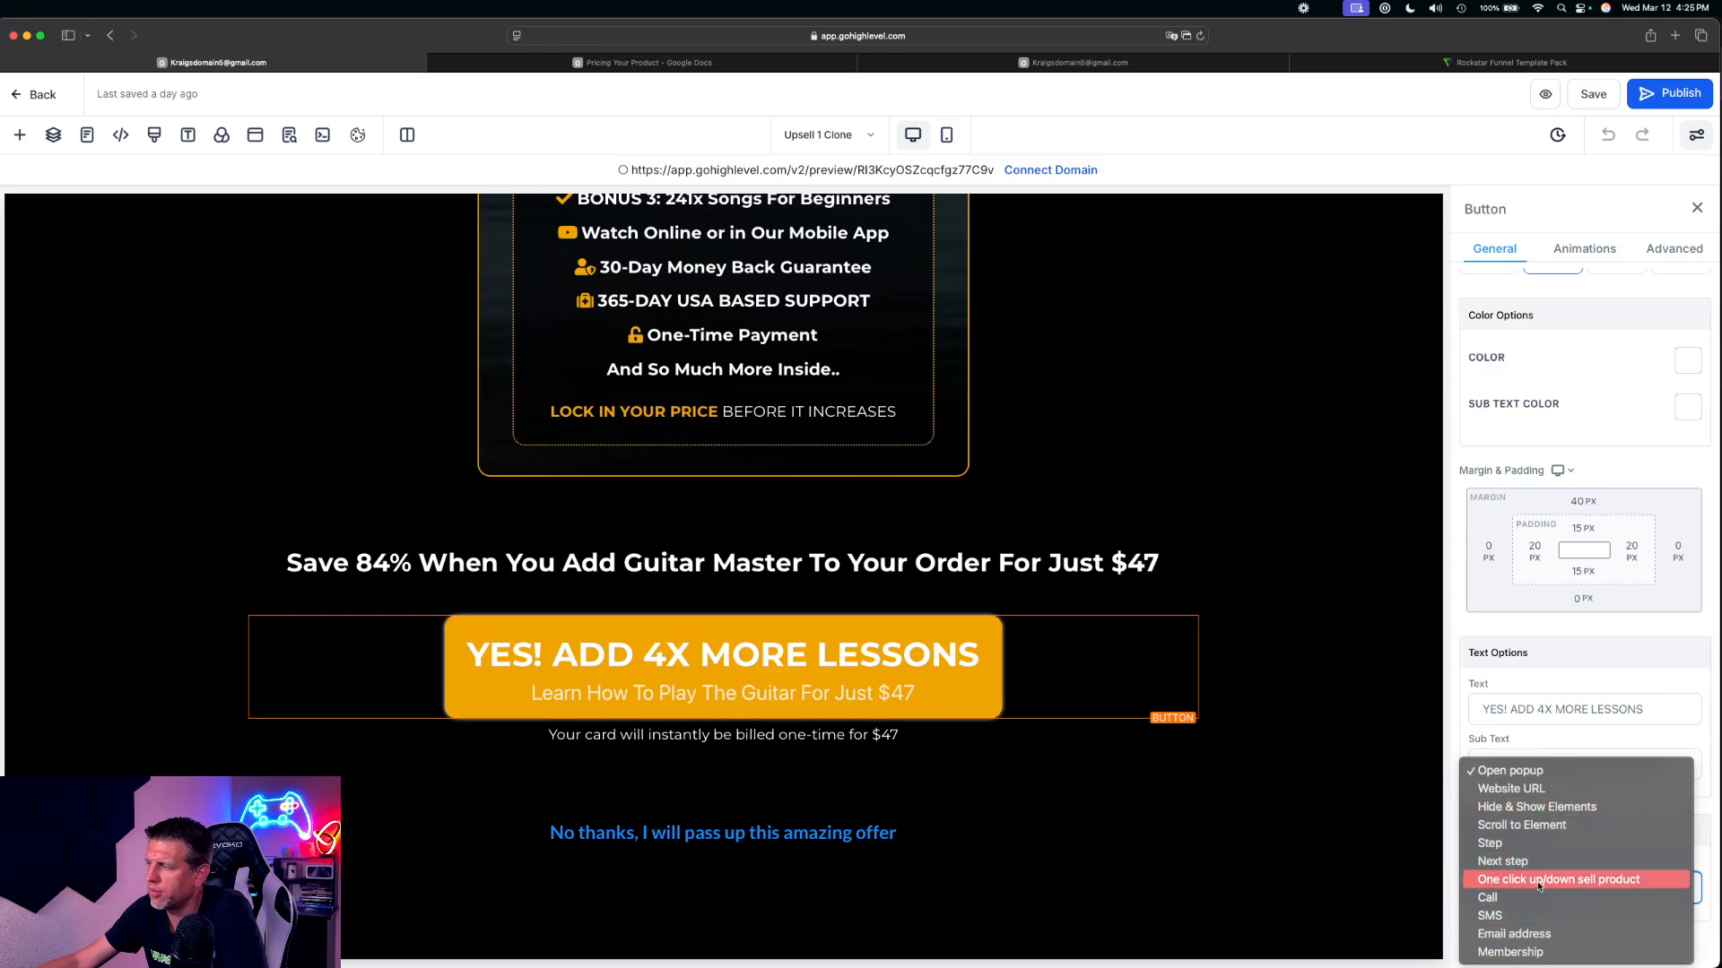
click(1575, 884)
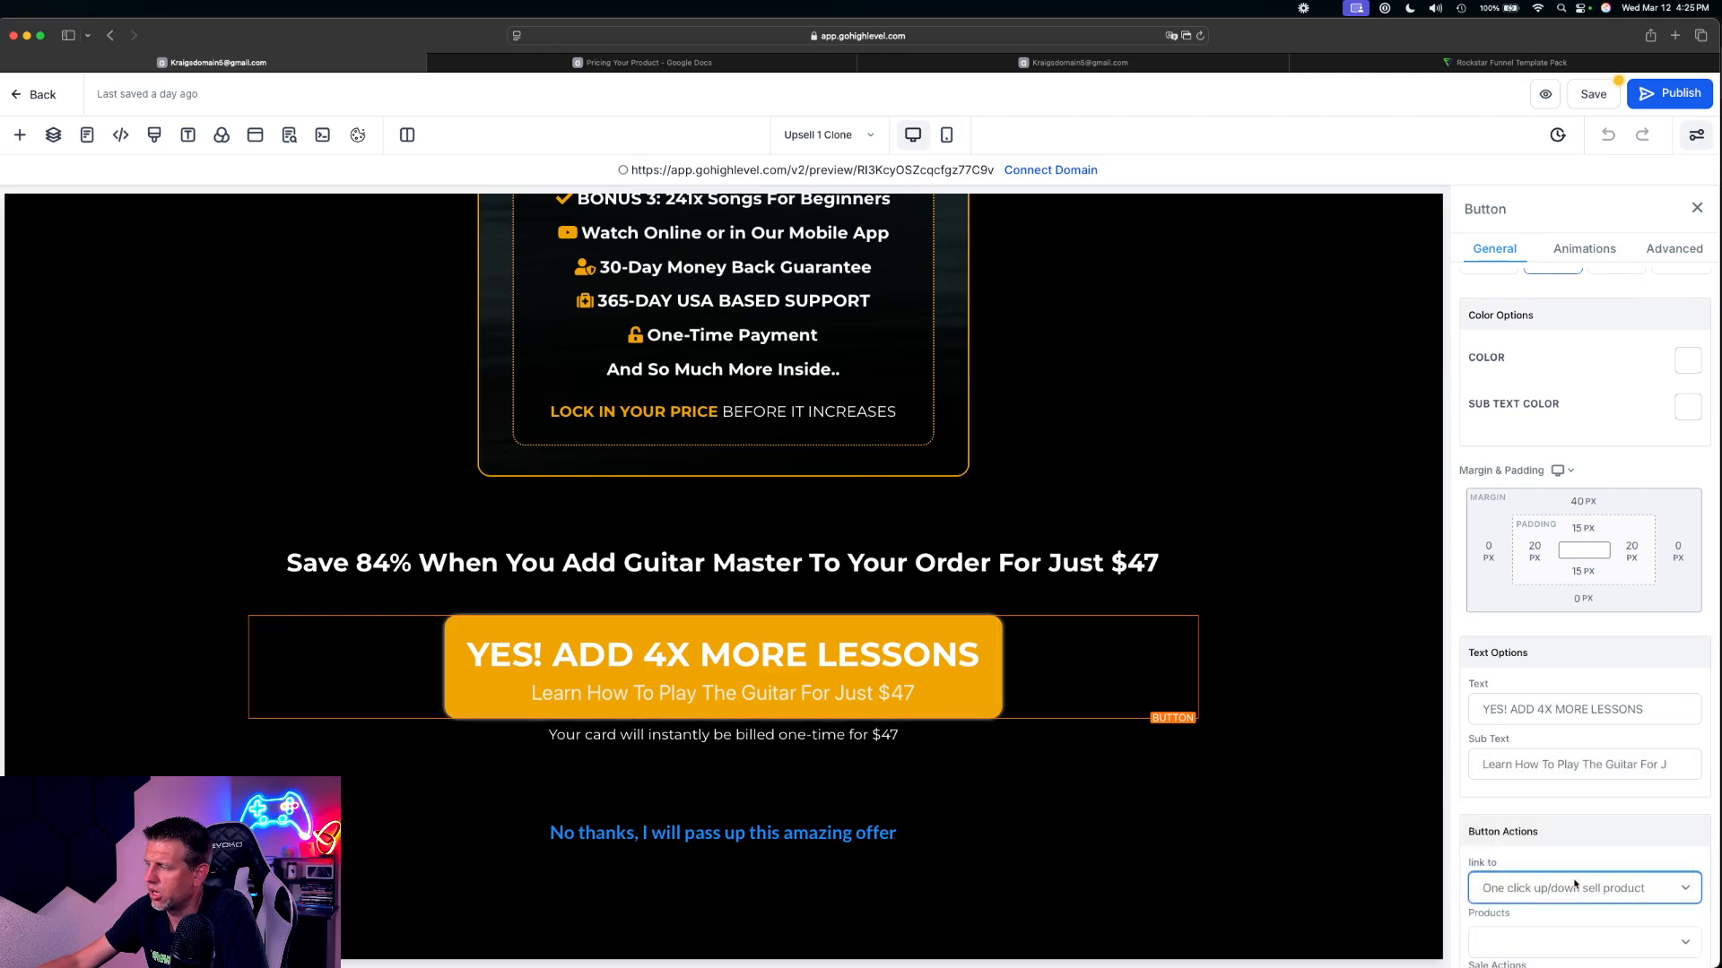
Assign the product '3X Private Lesson With Josh' to the button and keep its sale action as Go to Next step
scroll(1611, 823, down, 2)
click(1547, 839)
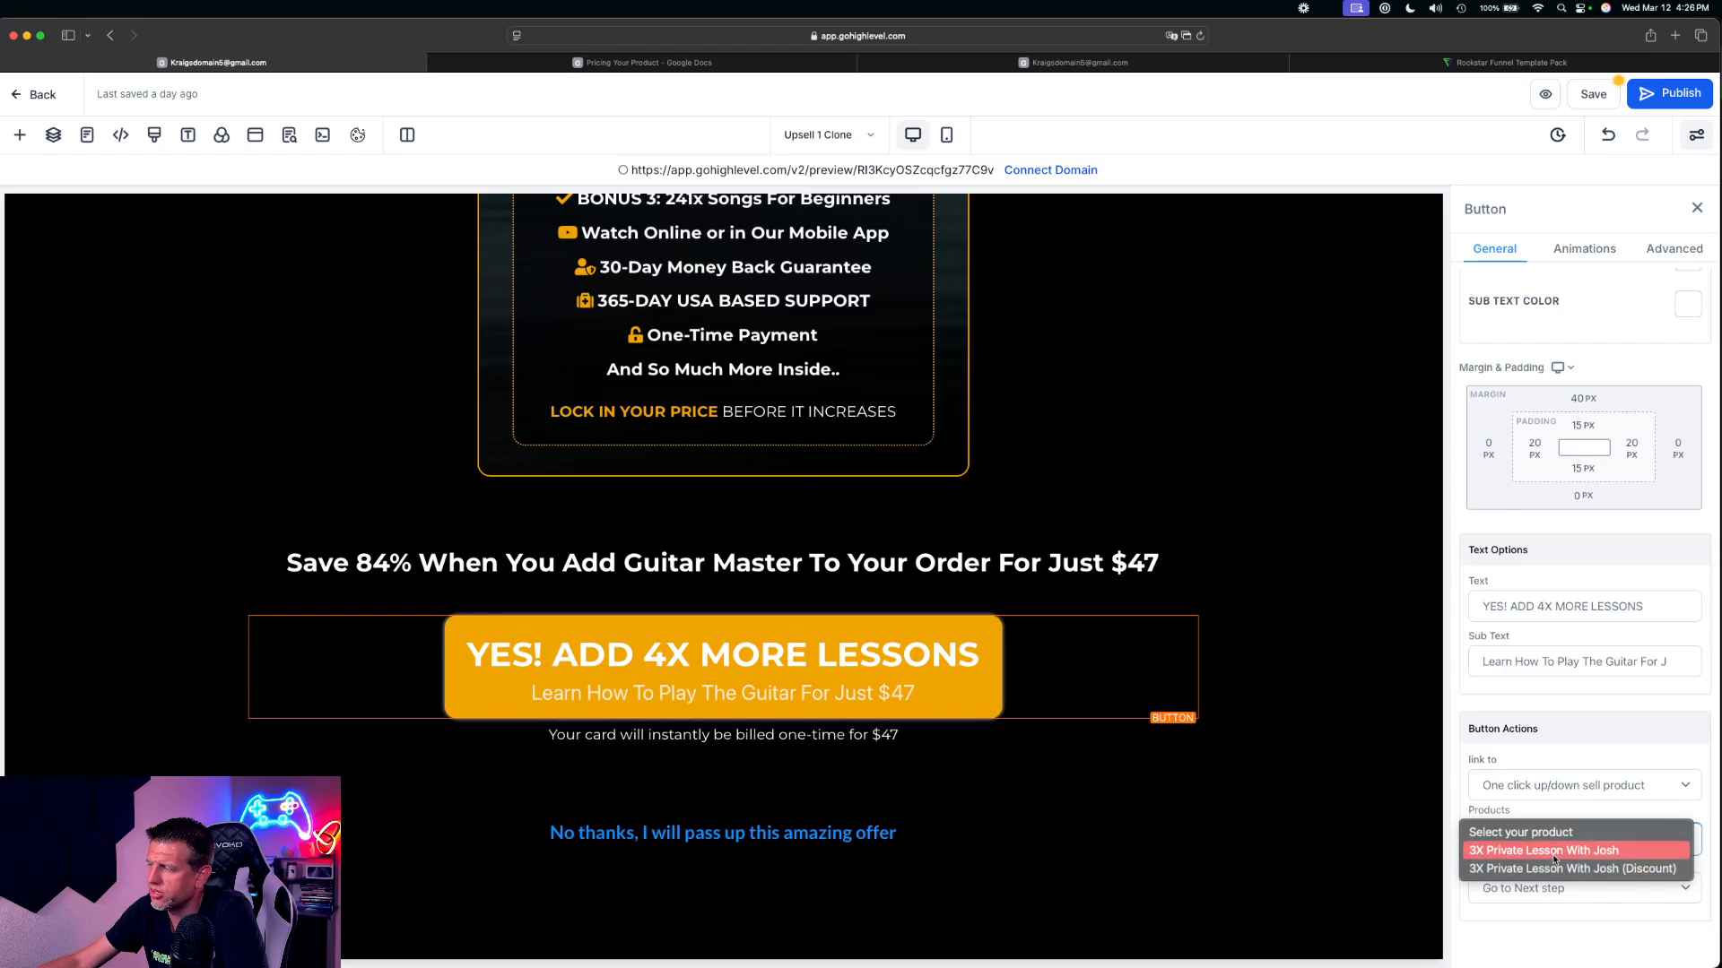
click(1602, 852)
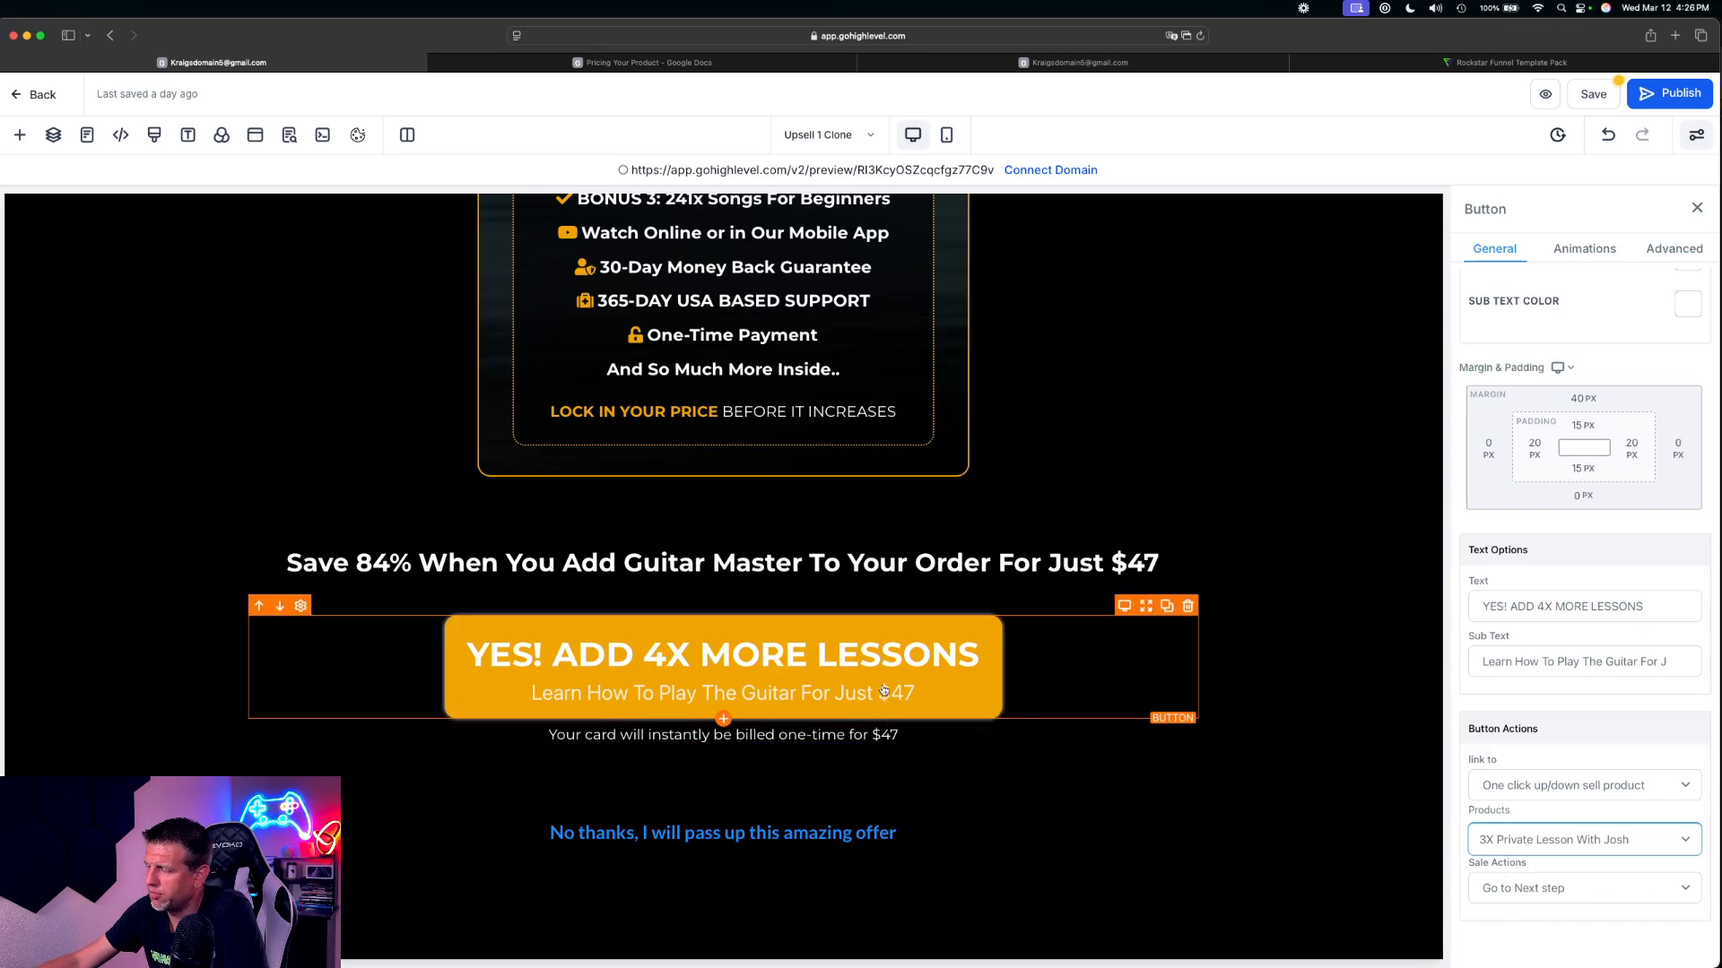
click(1538, 889)
click(1583, 951)
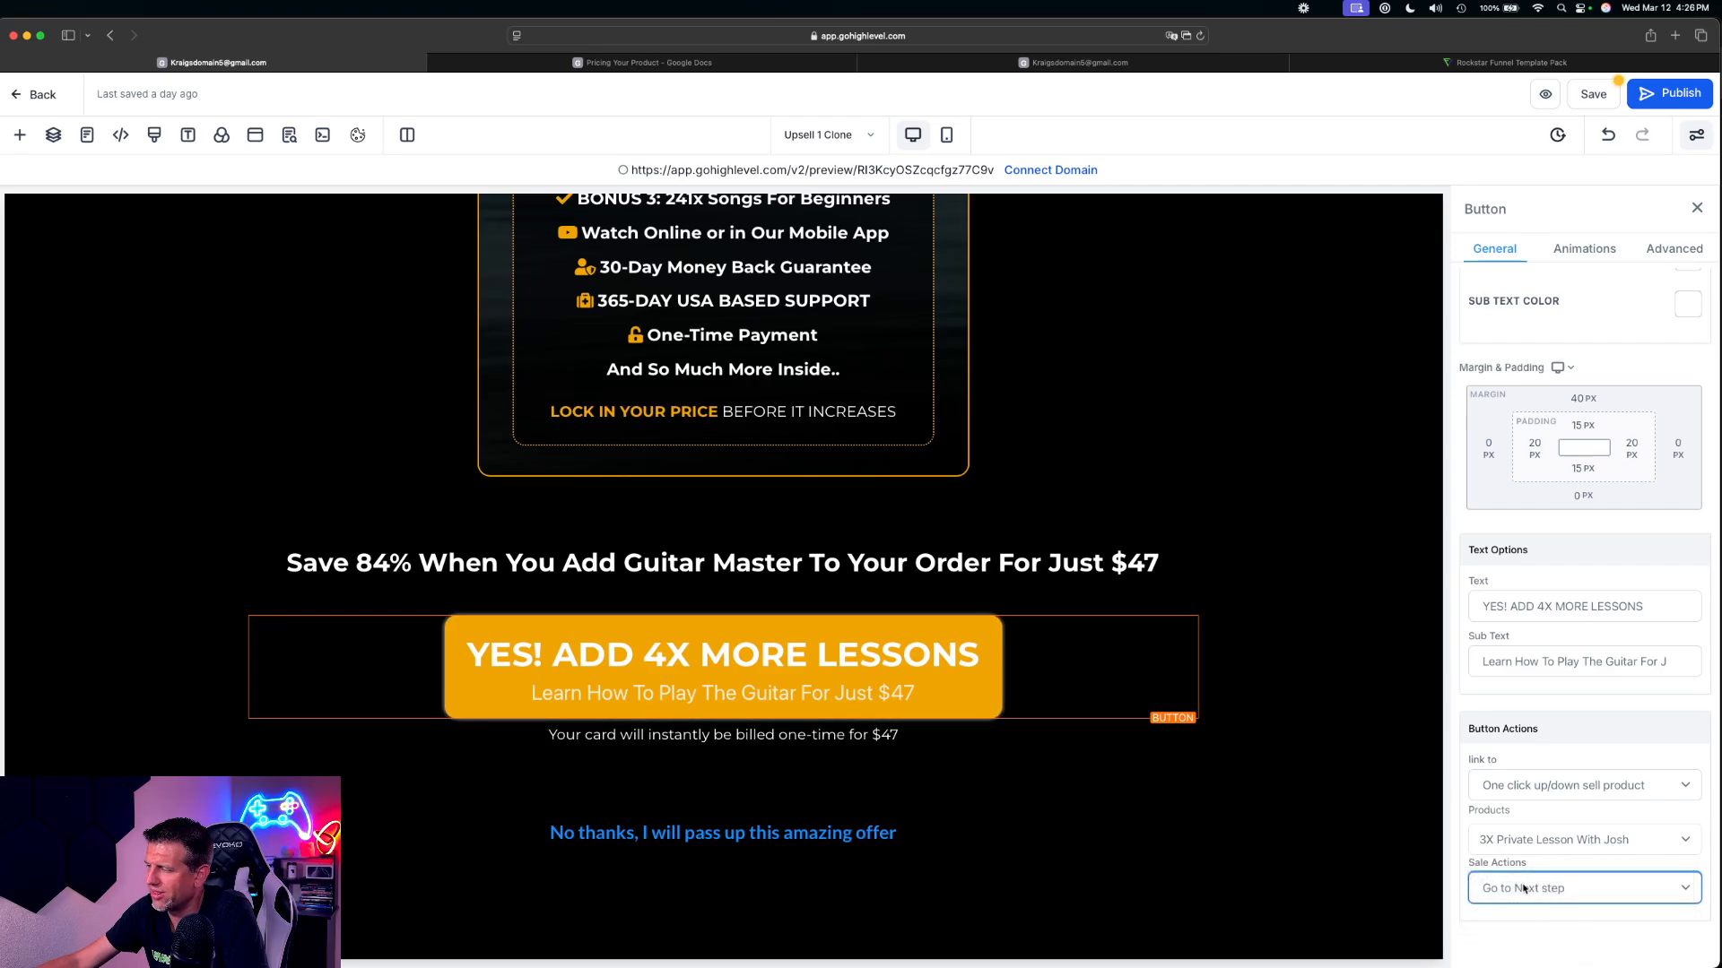
click(1587, 895)
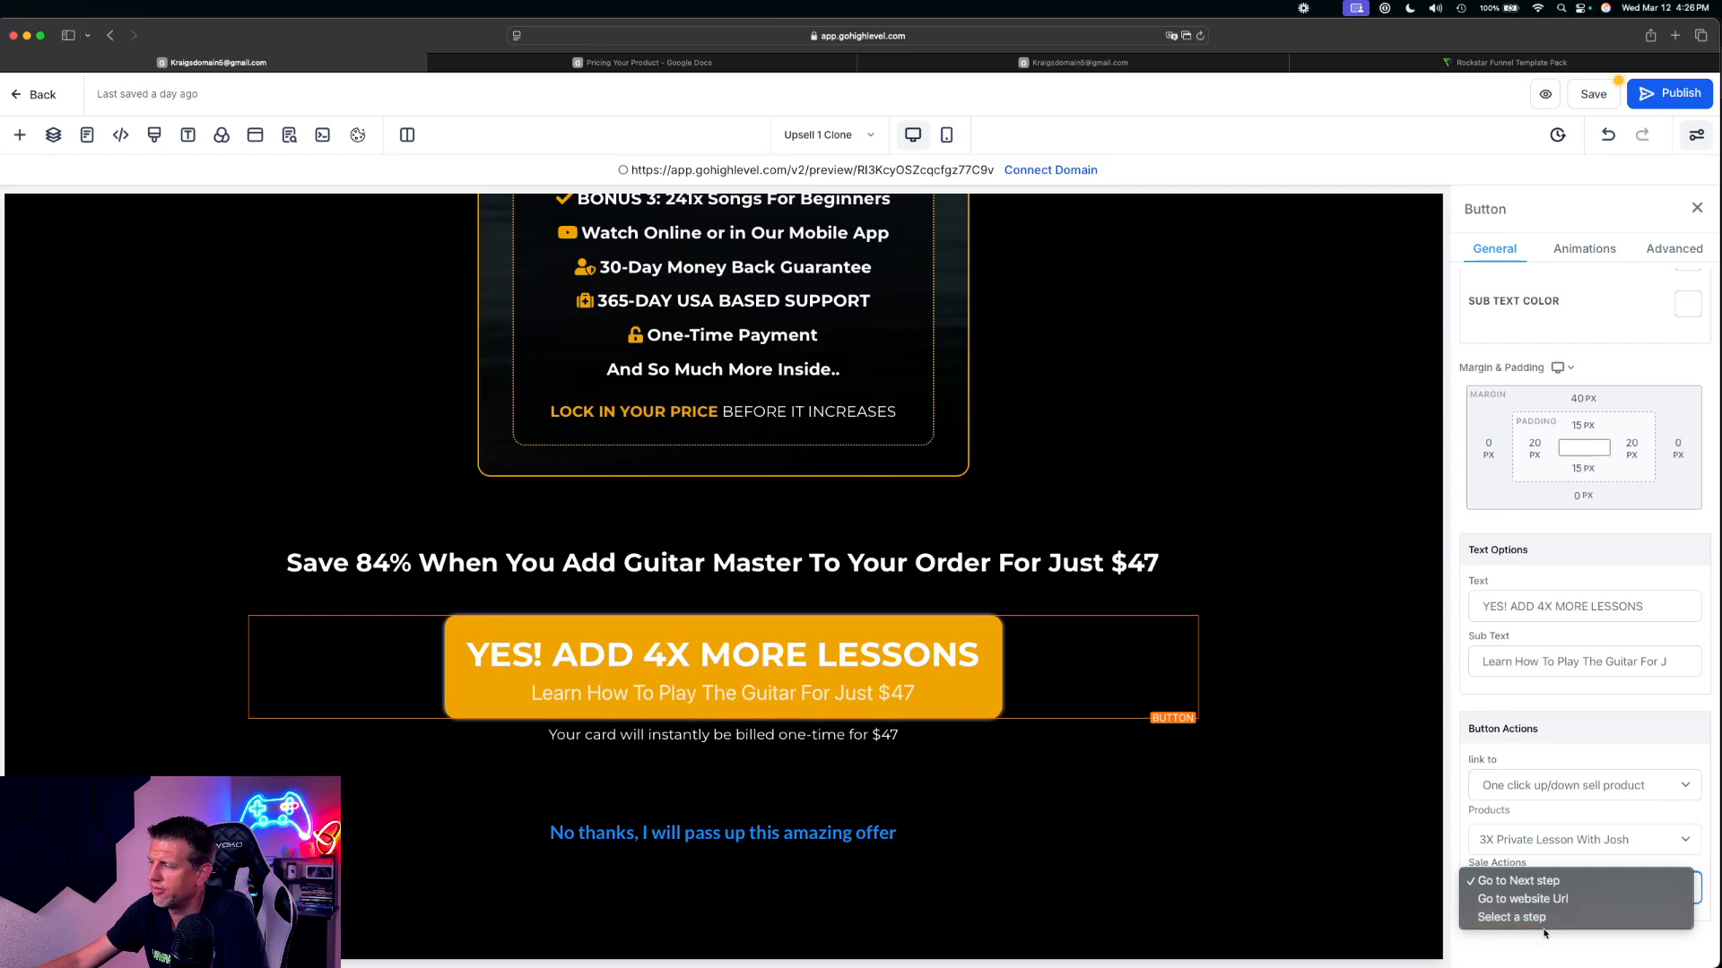
click(1595, 935)
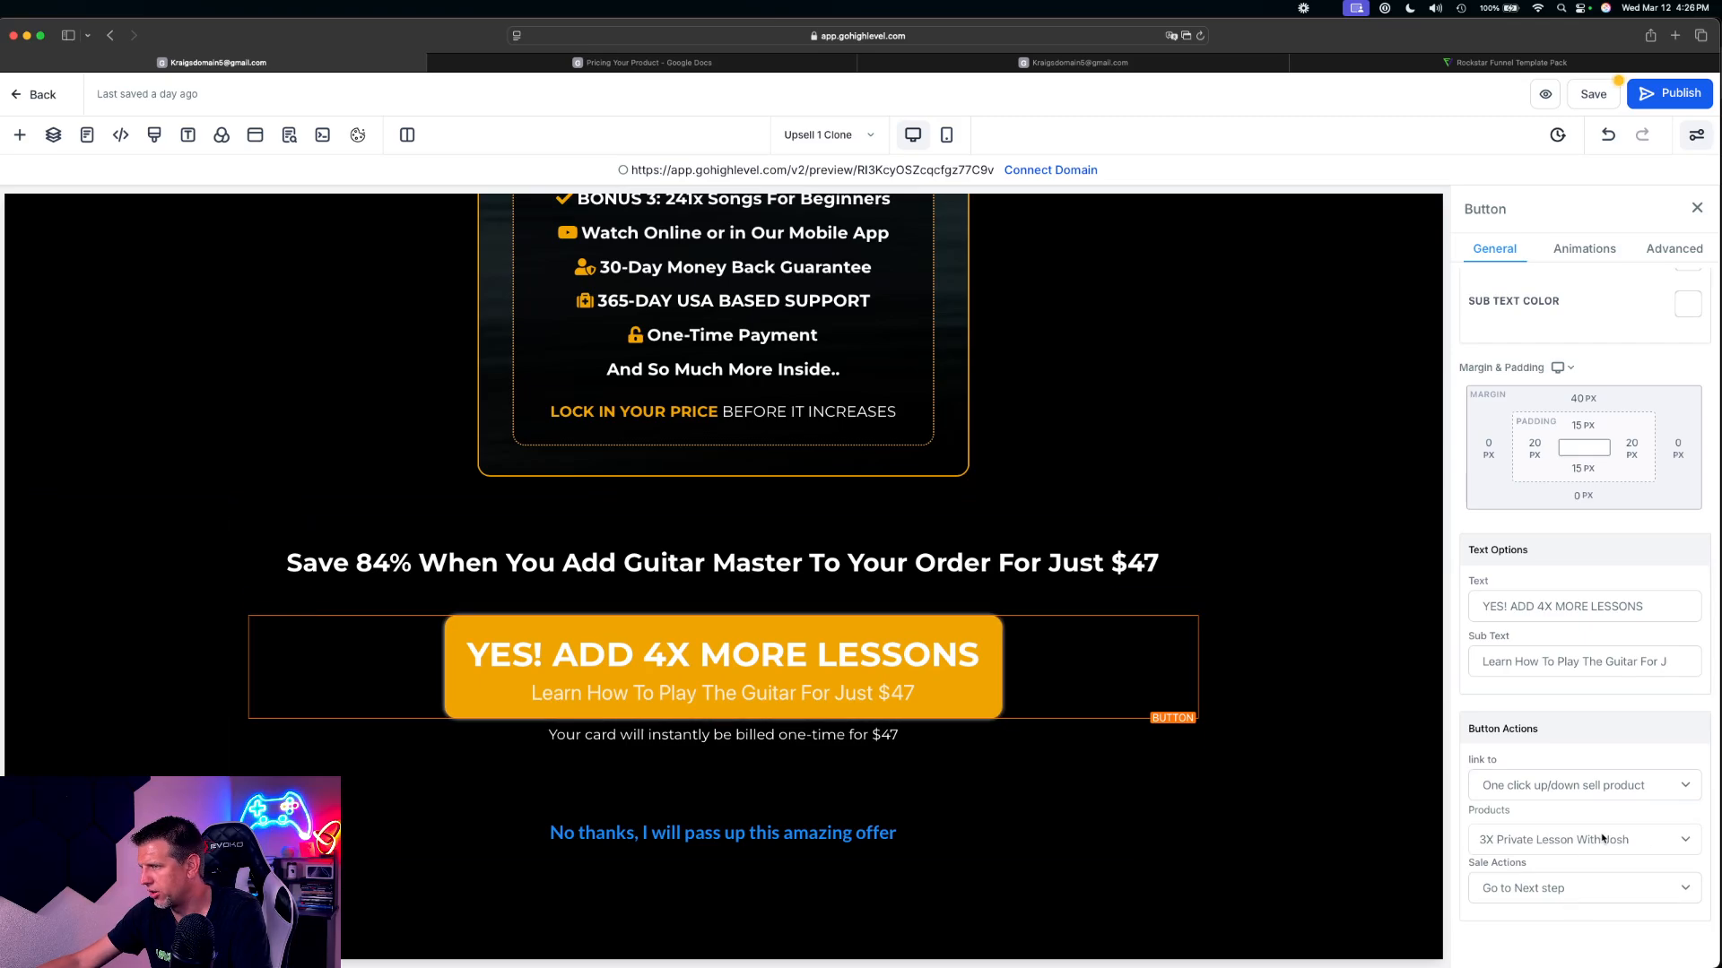
click(1334, 654)
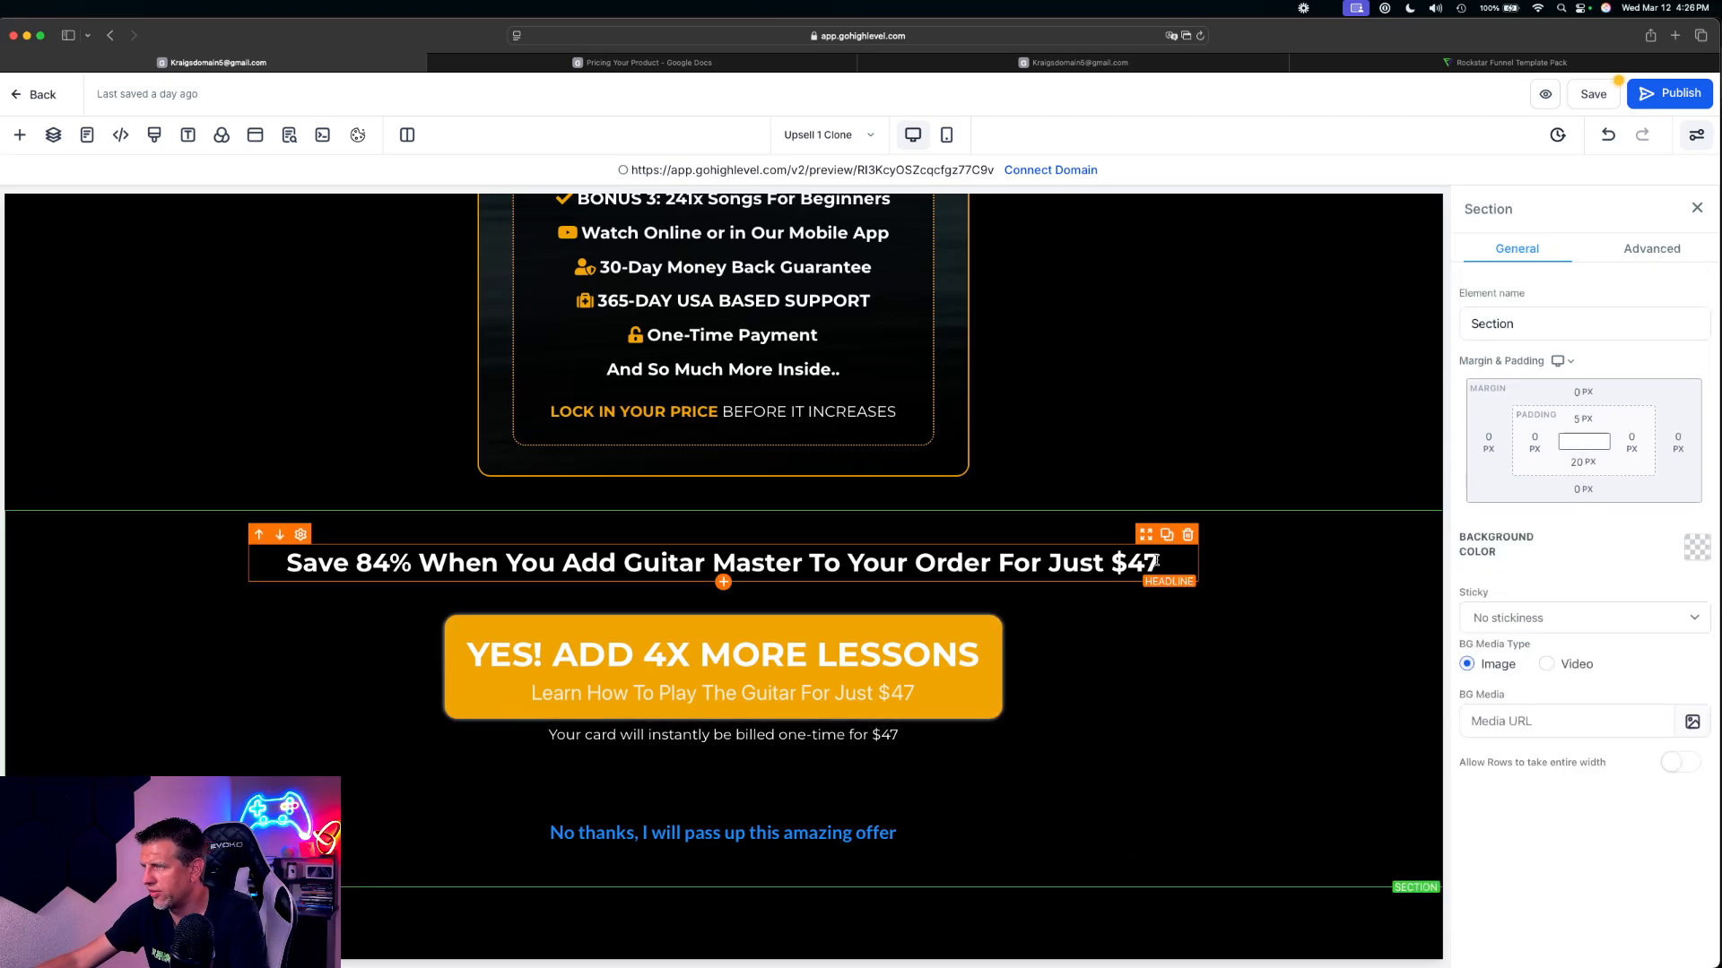
click(1141, 562)
drag(1128, 563, 1143, 562)
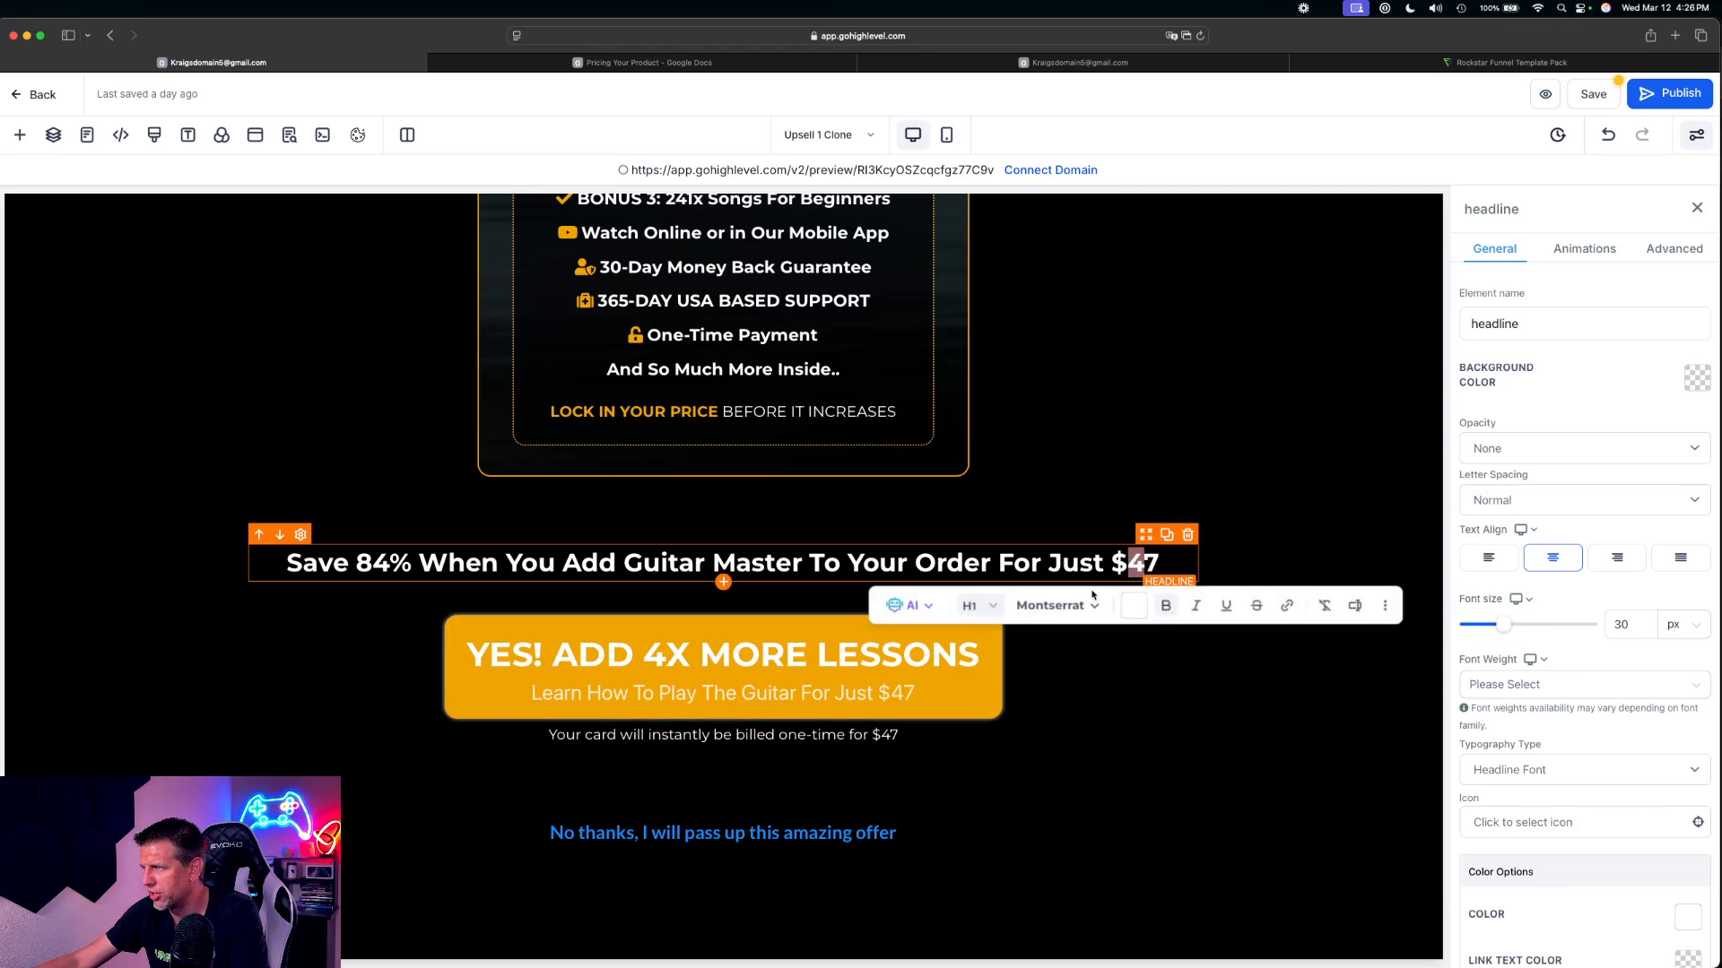
click(1144, 563)
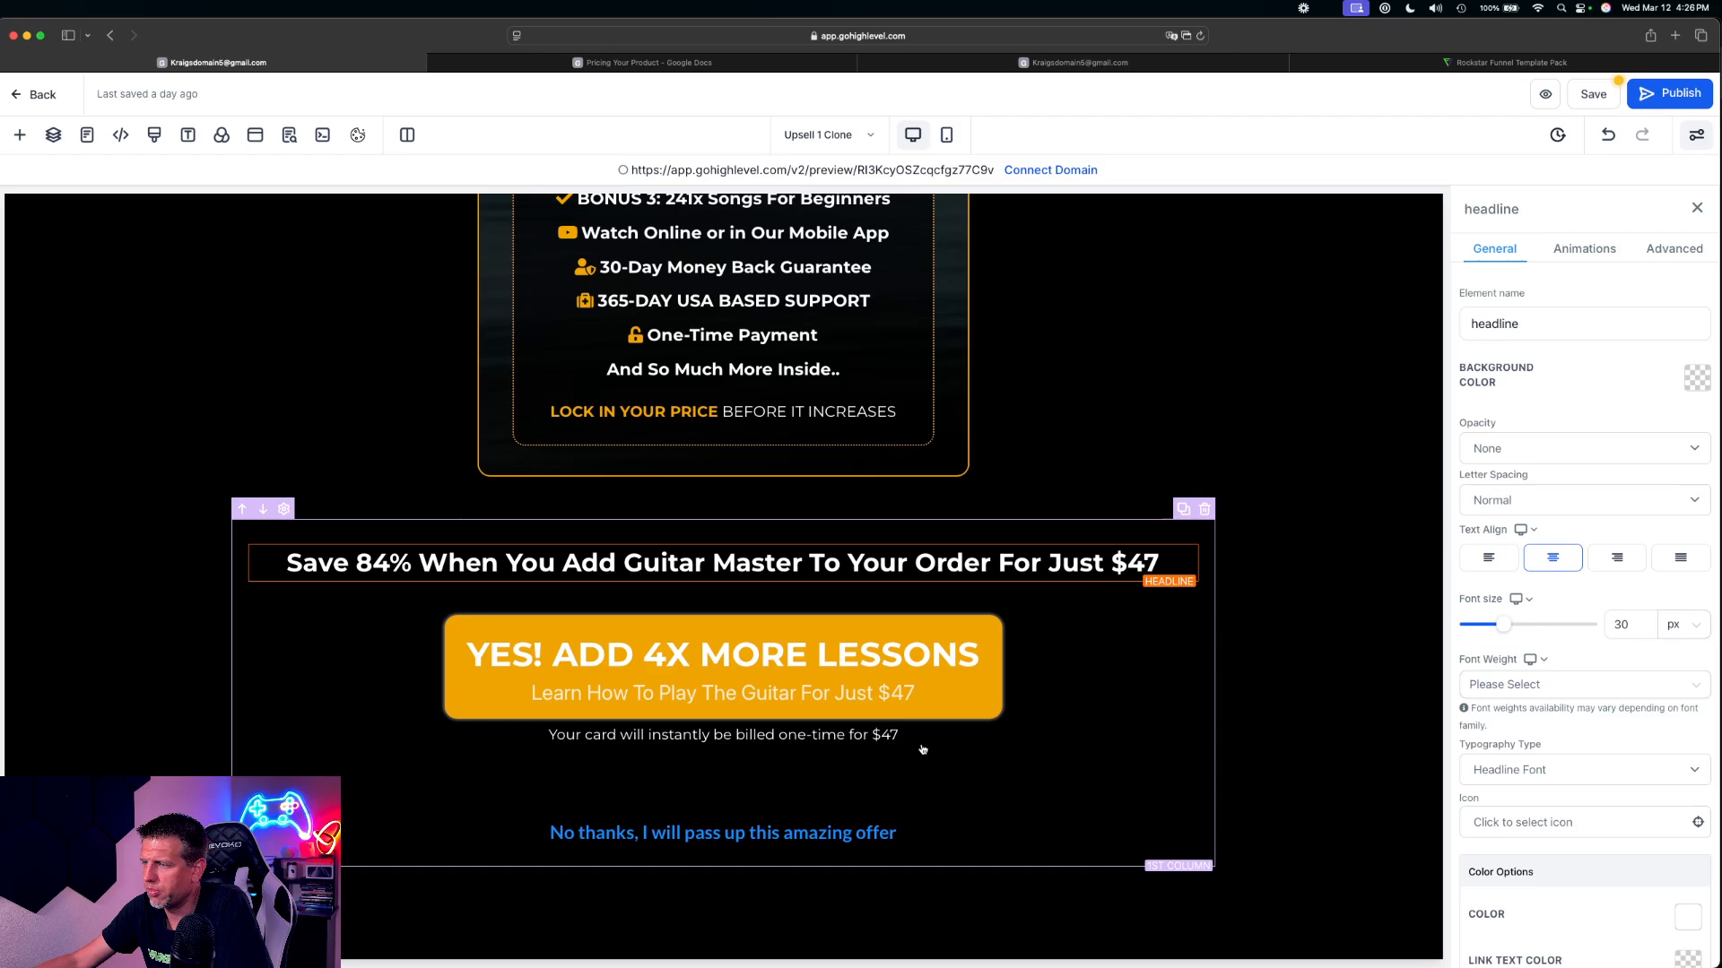
Examine the link action options of the 'No thanks, I will pass up this amazing offer' button and the page's discount popup
click(825, 835)
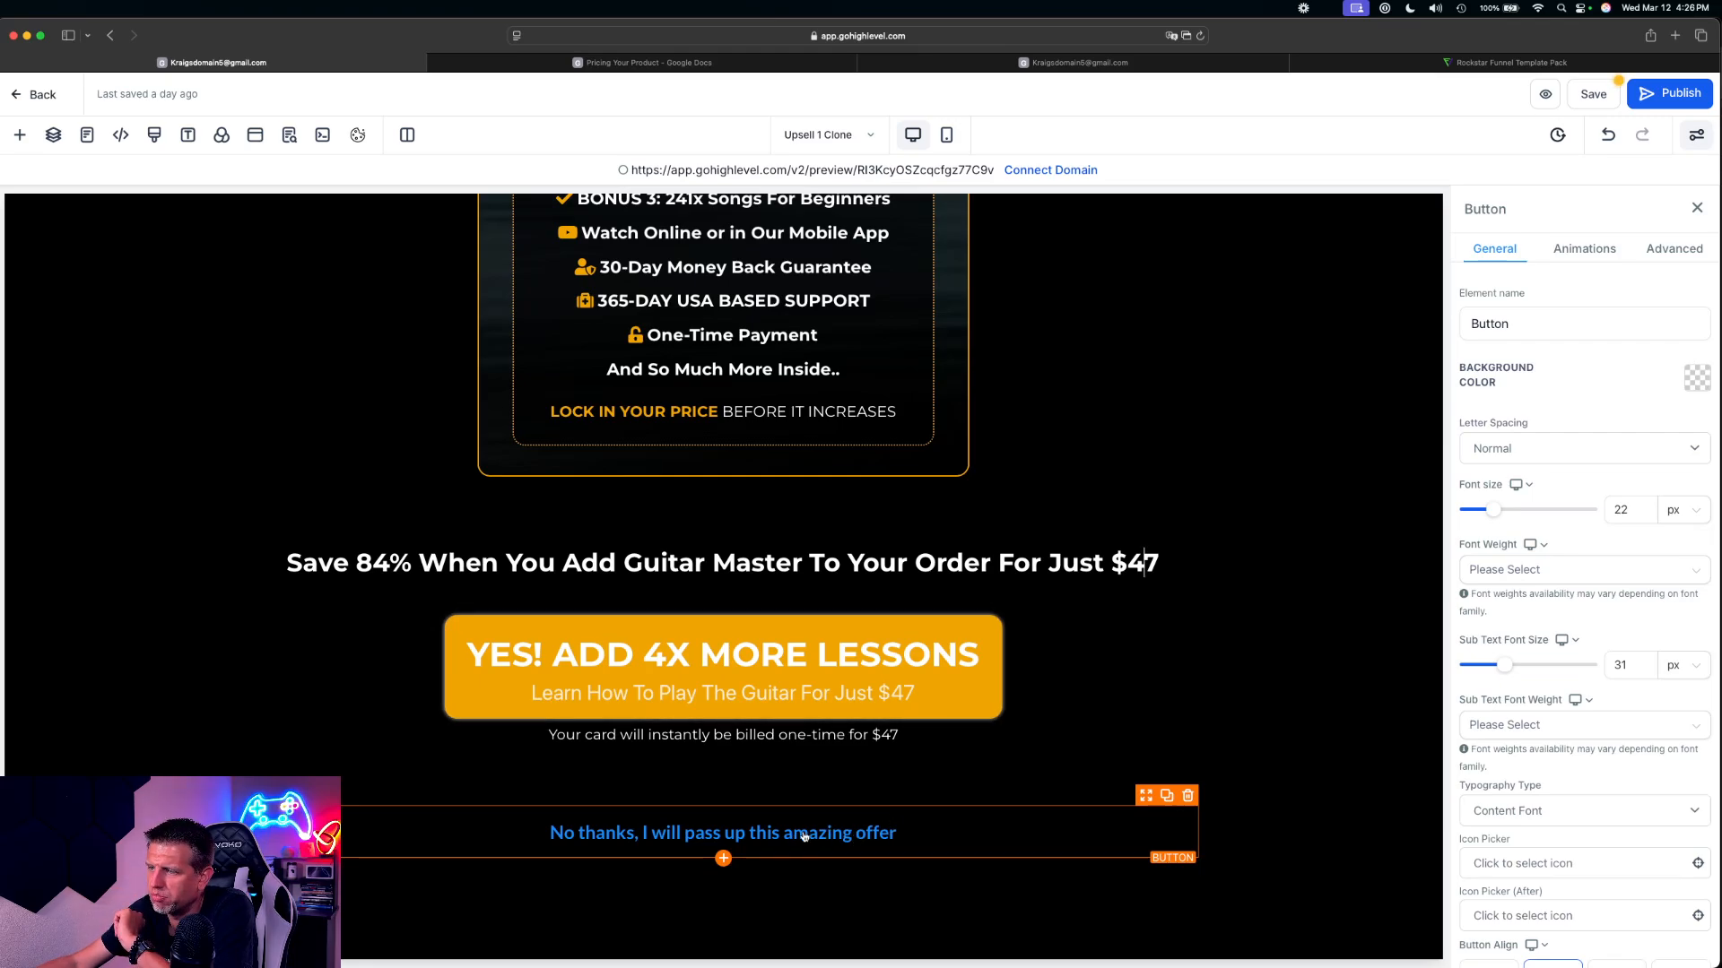
click(834, 761)
click(826, 838)
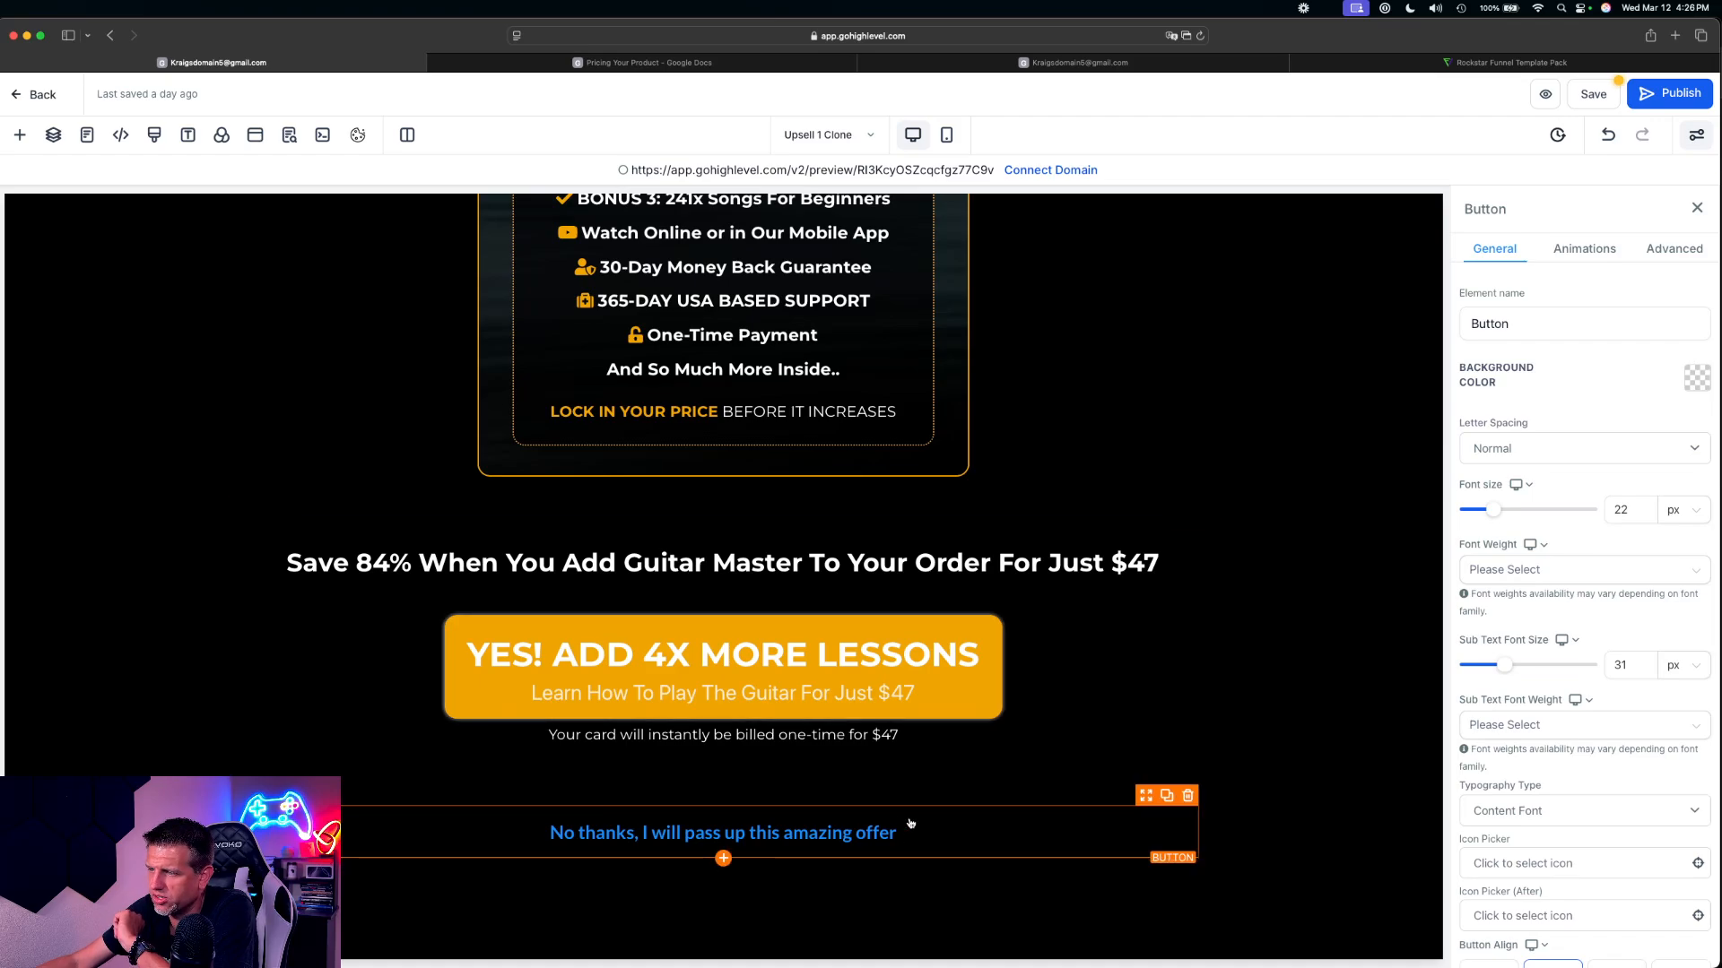
scroll(1525, 670, down, 10)
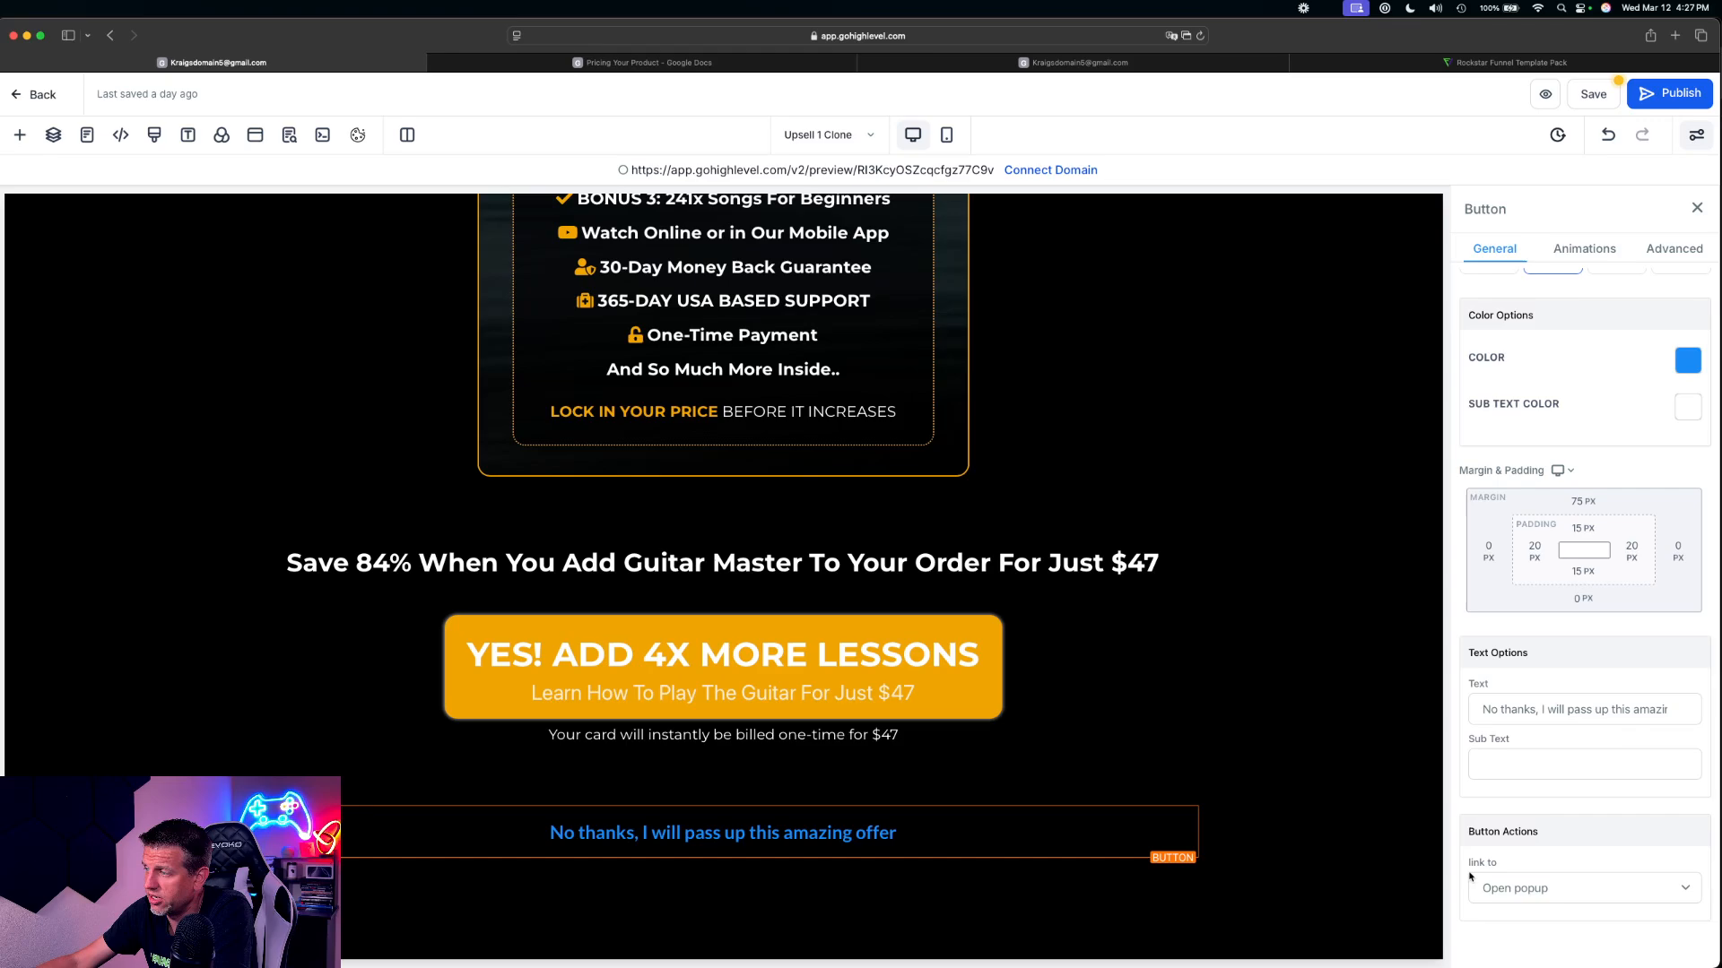
click(1506, 887)
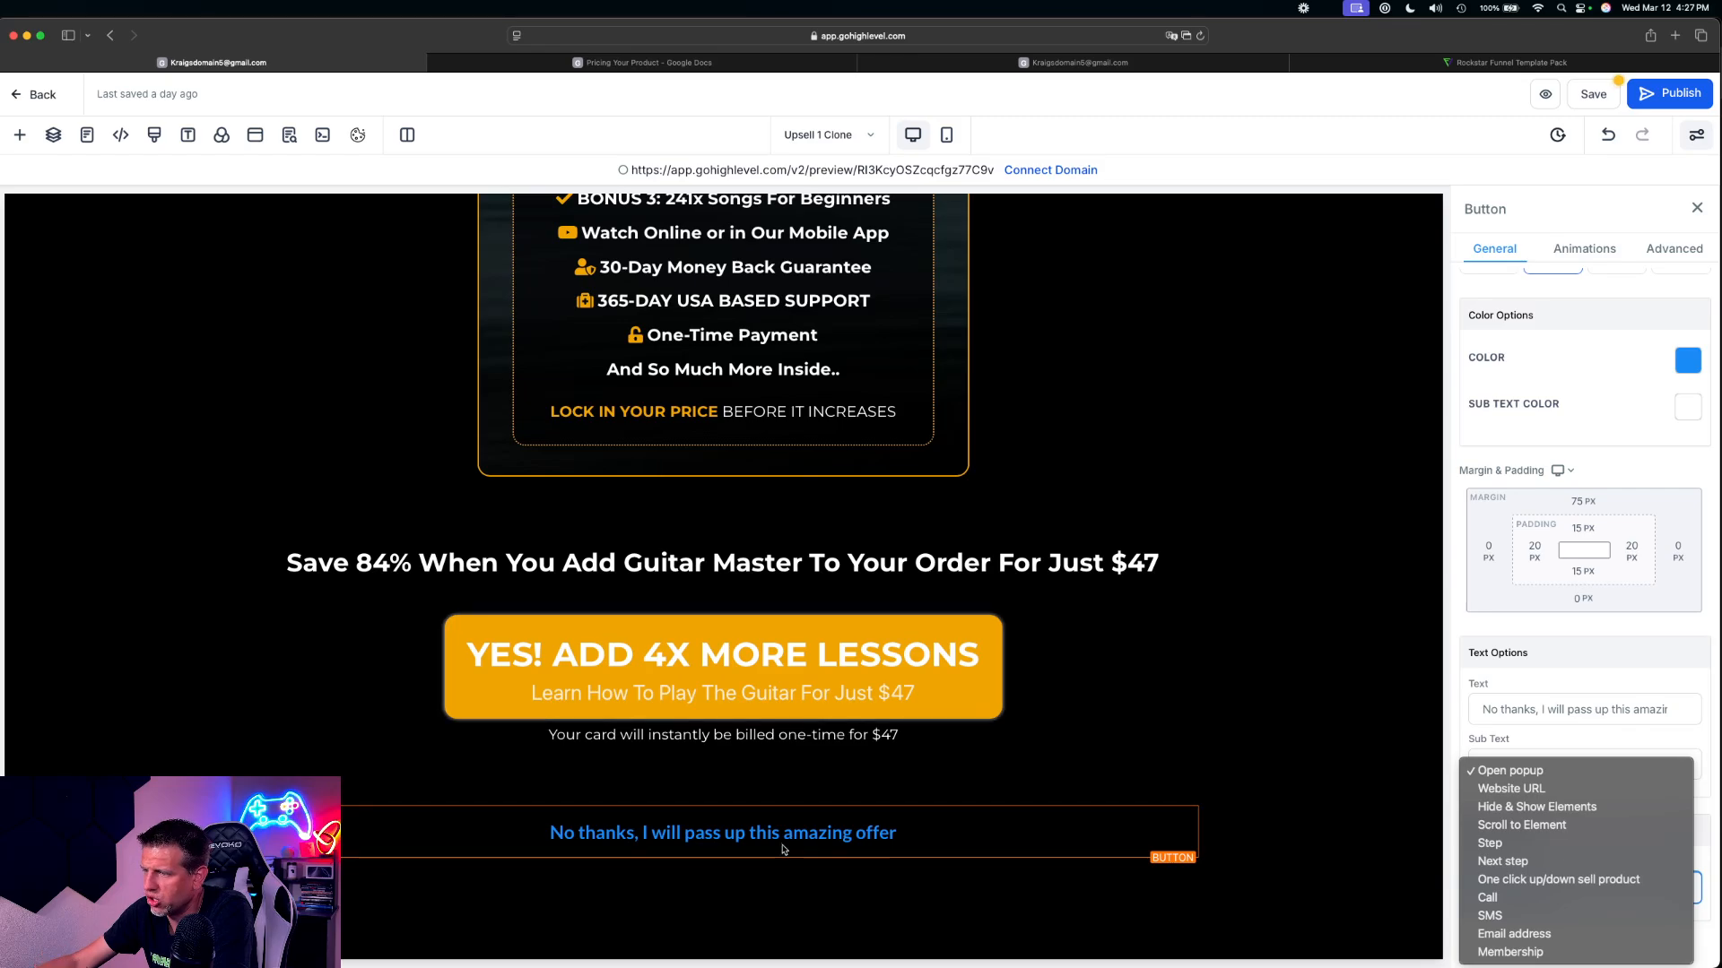
click(1062, 687)
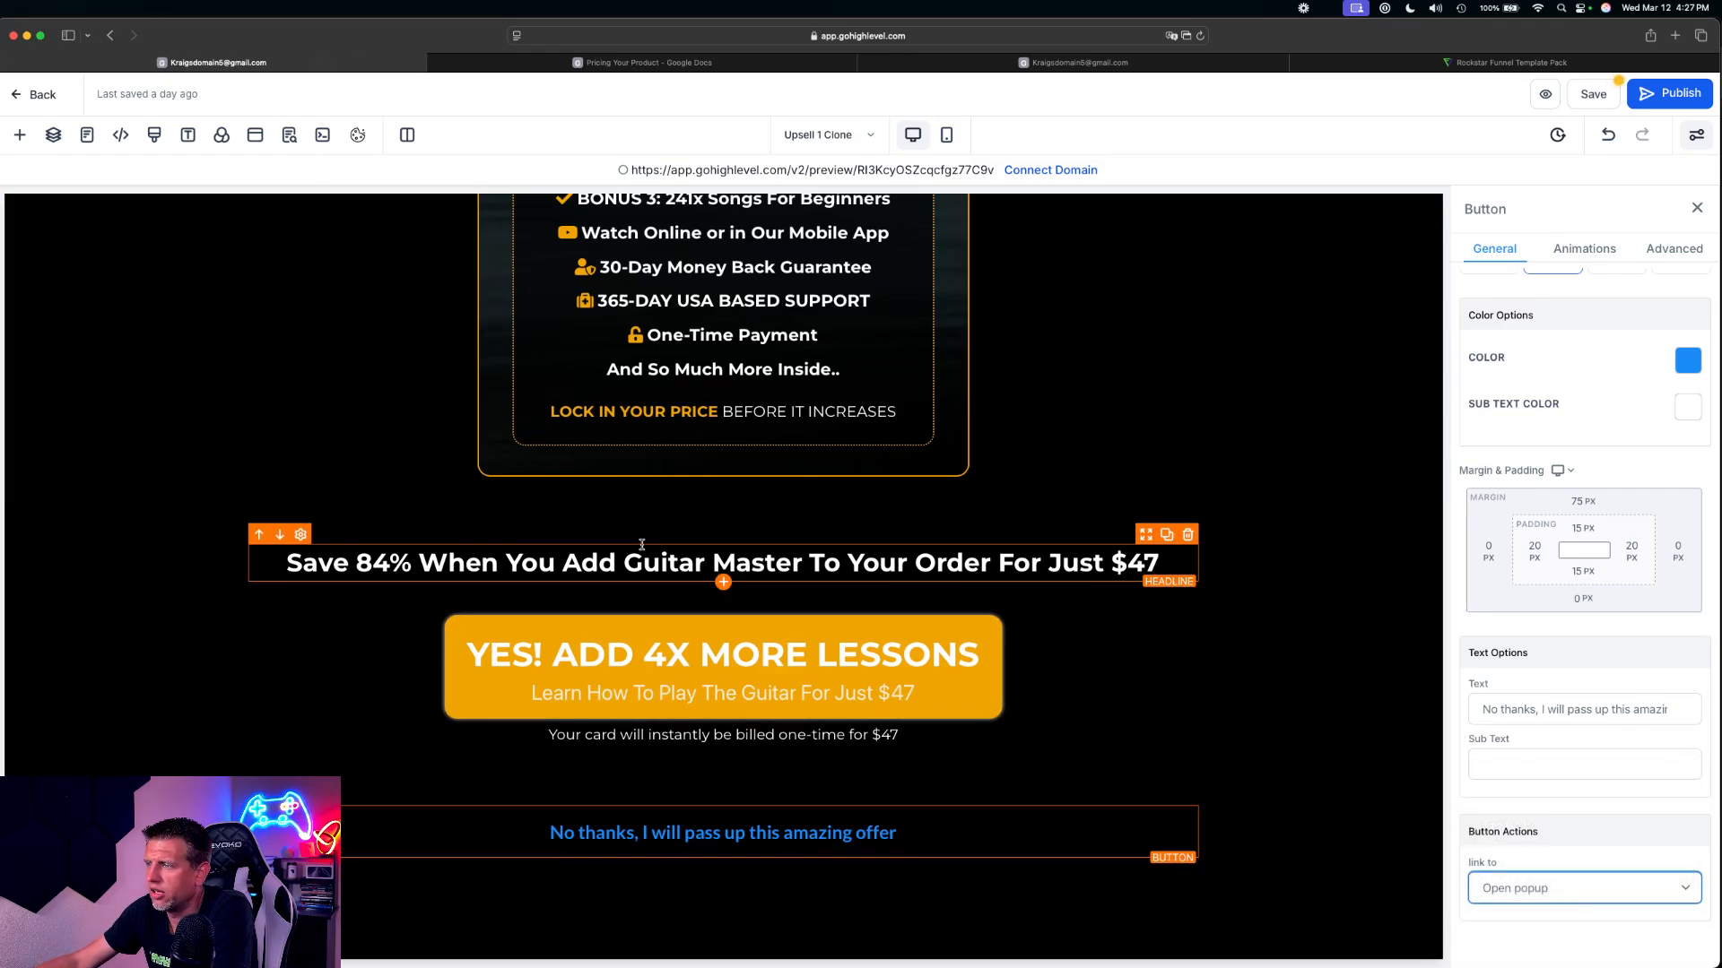
click(261, 140)
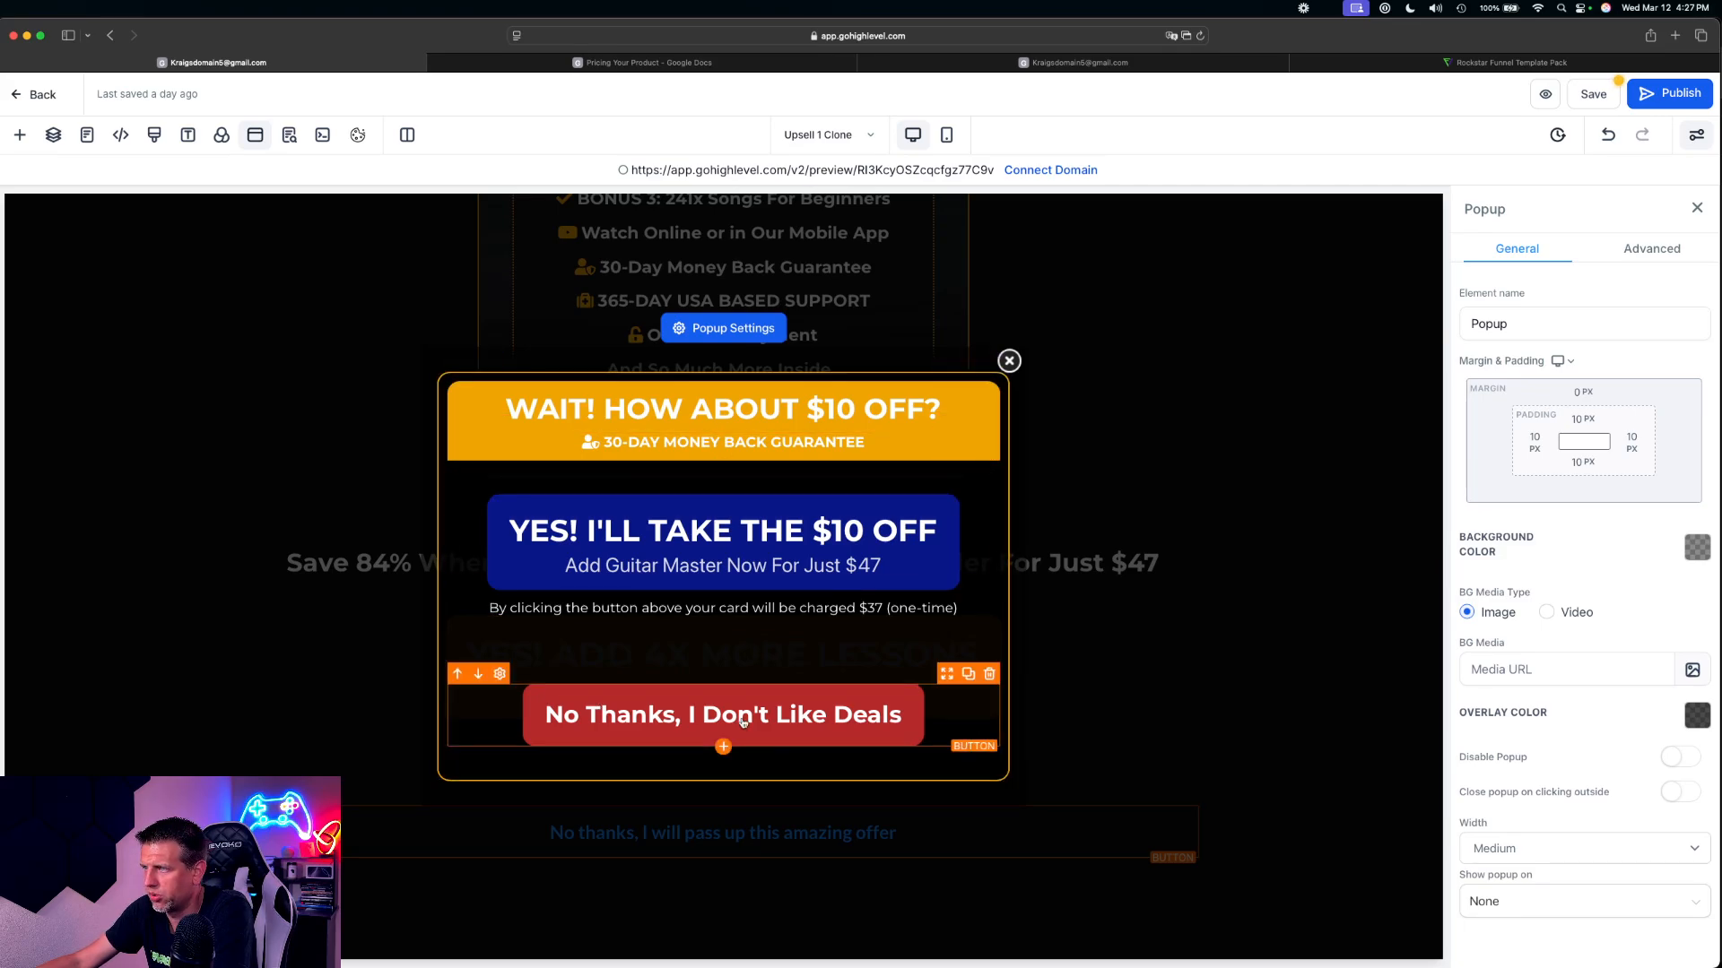
click(1009, 362)
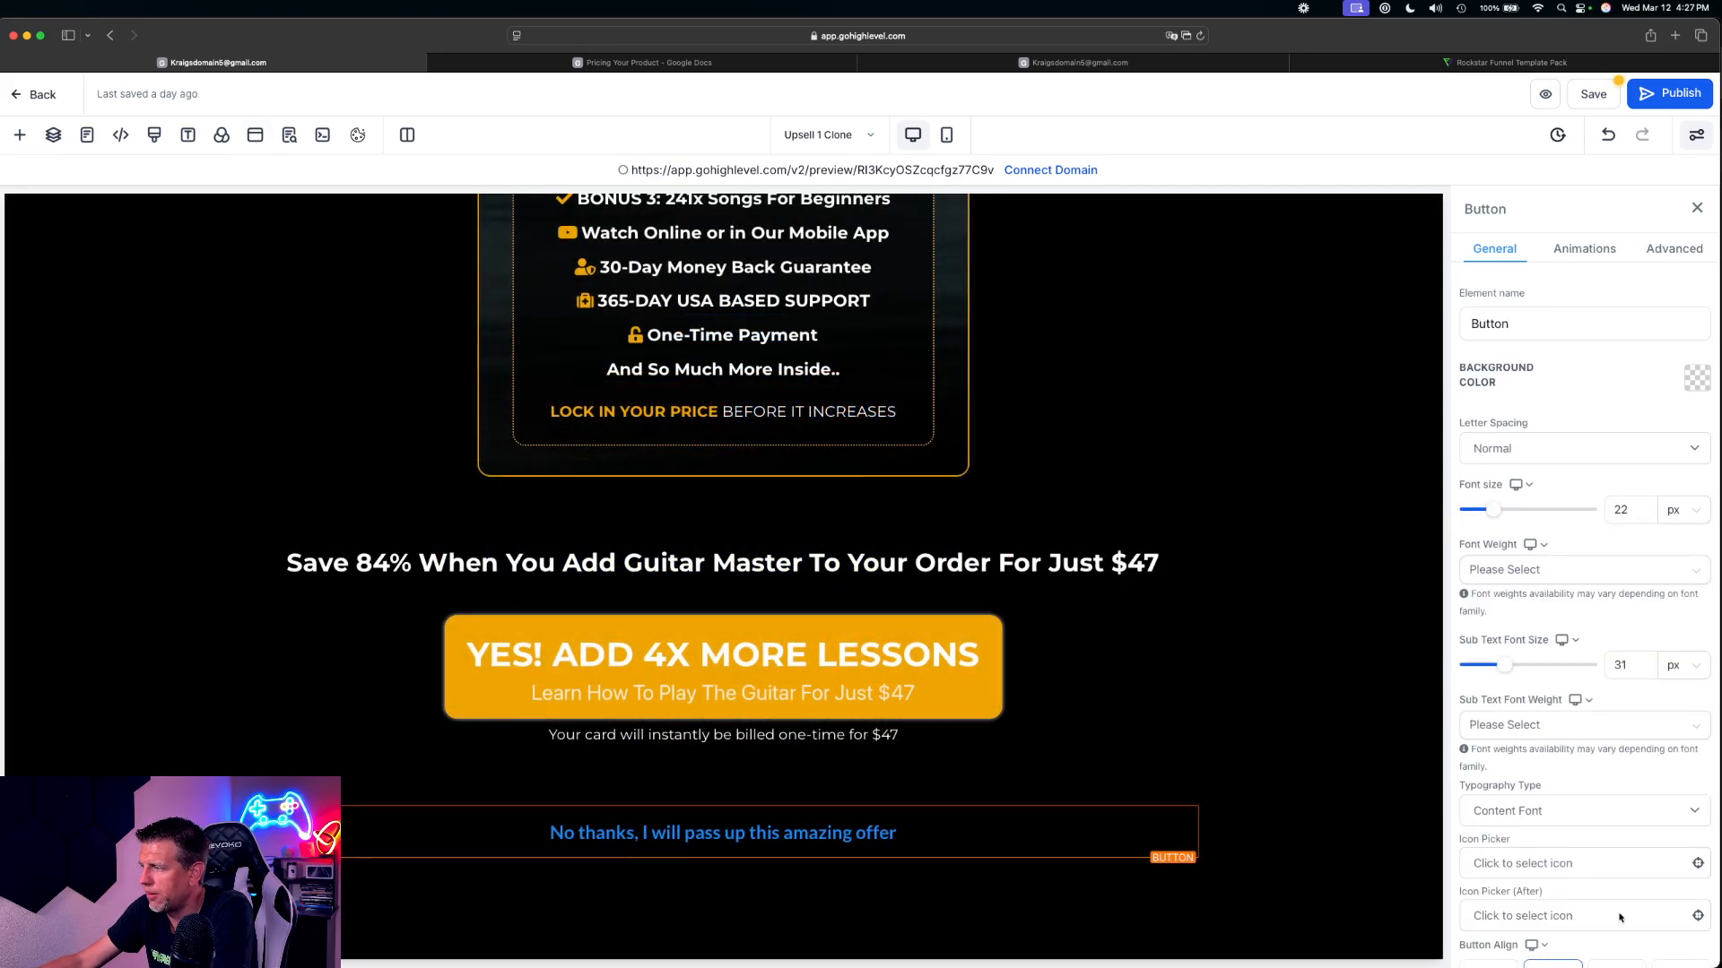
Try linking the 'No thanks, I will pass up this amazing offer' button to Next step
scroll(1588, 875, down, 5)
click(1532, 894)
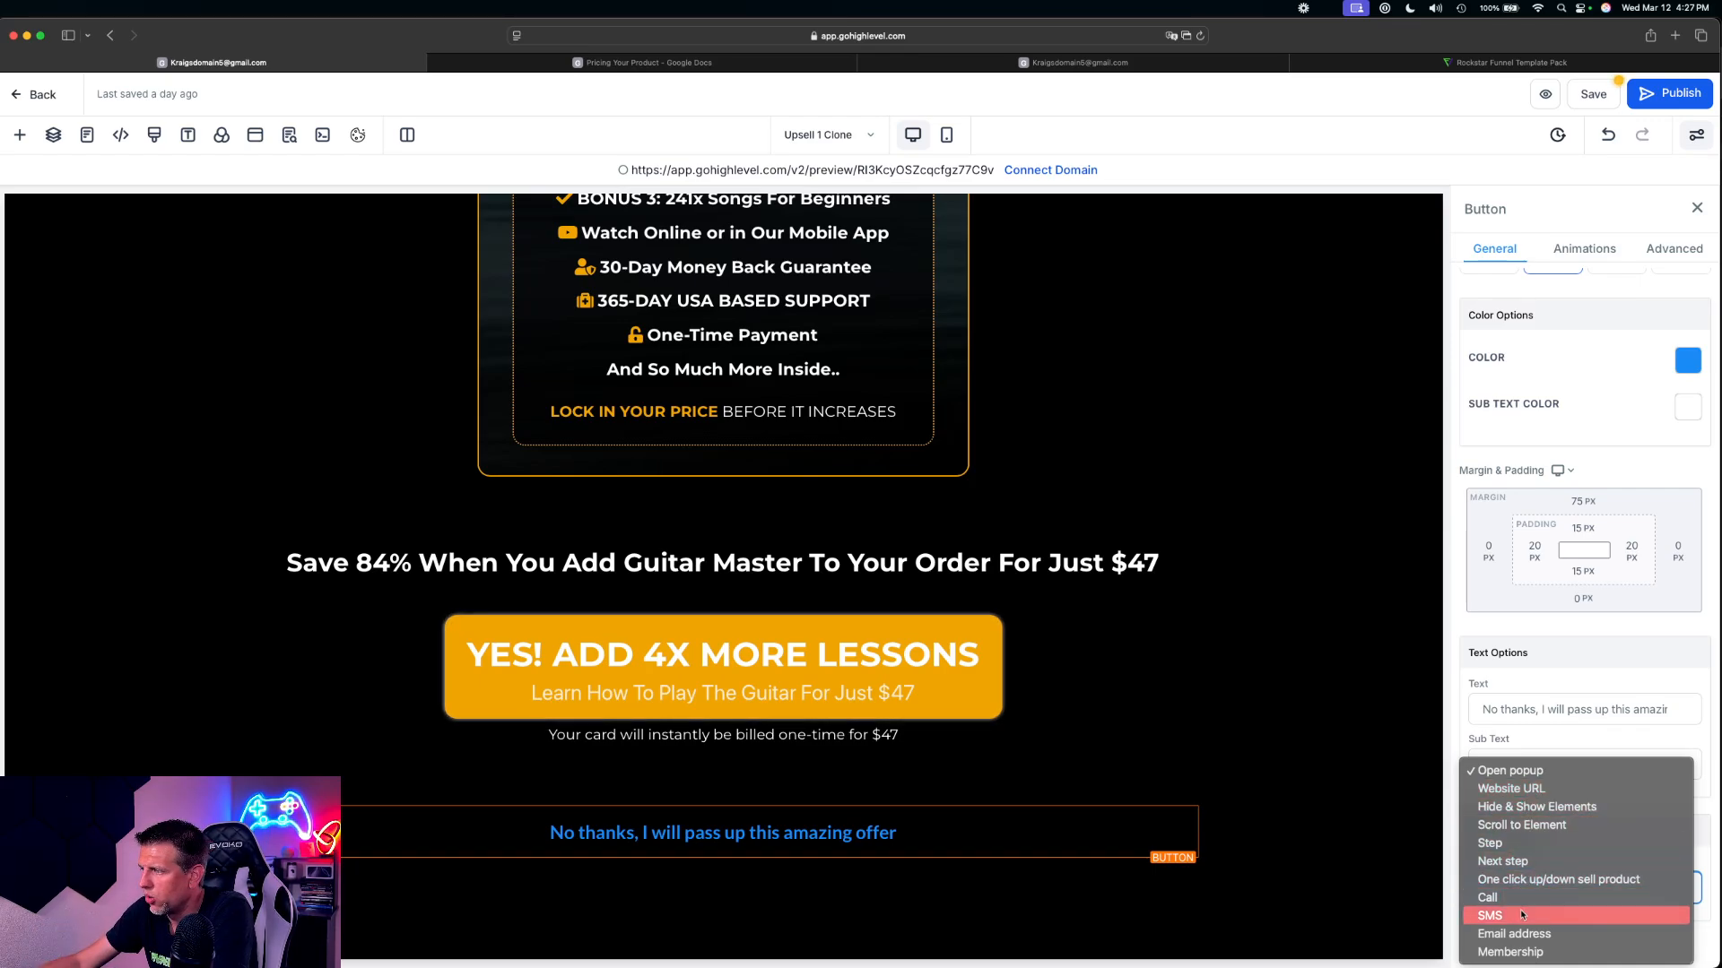
click(1522, 862)
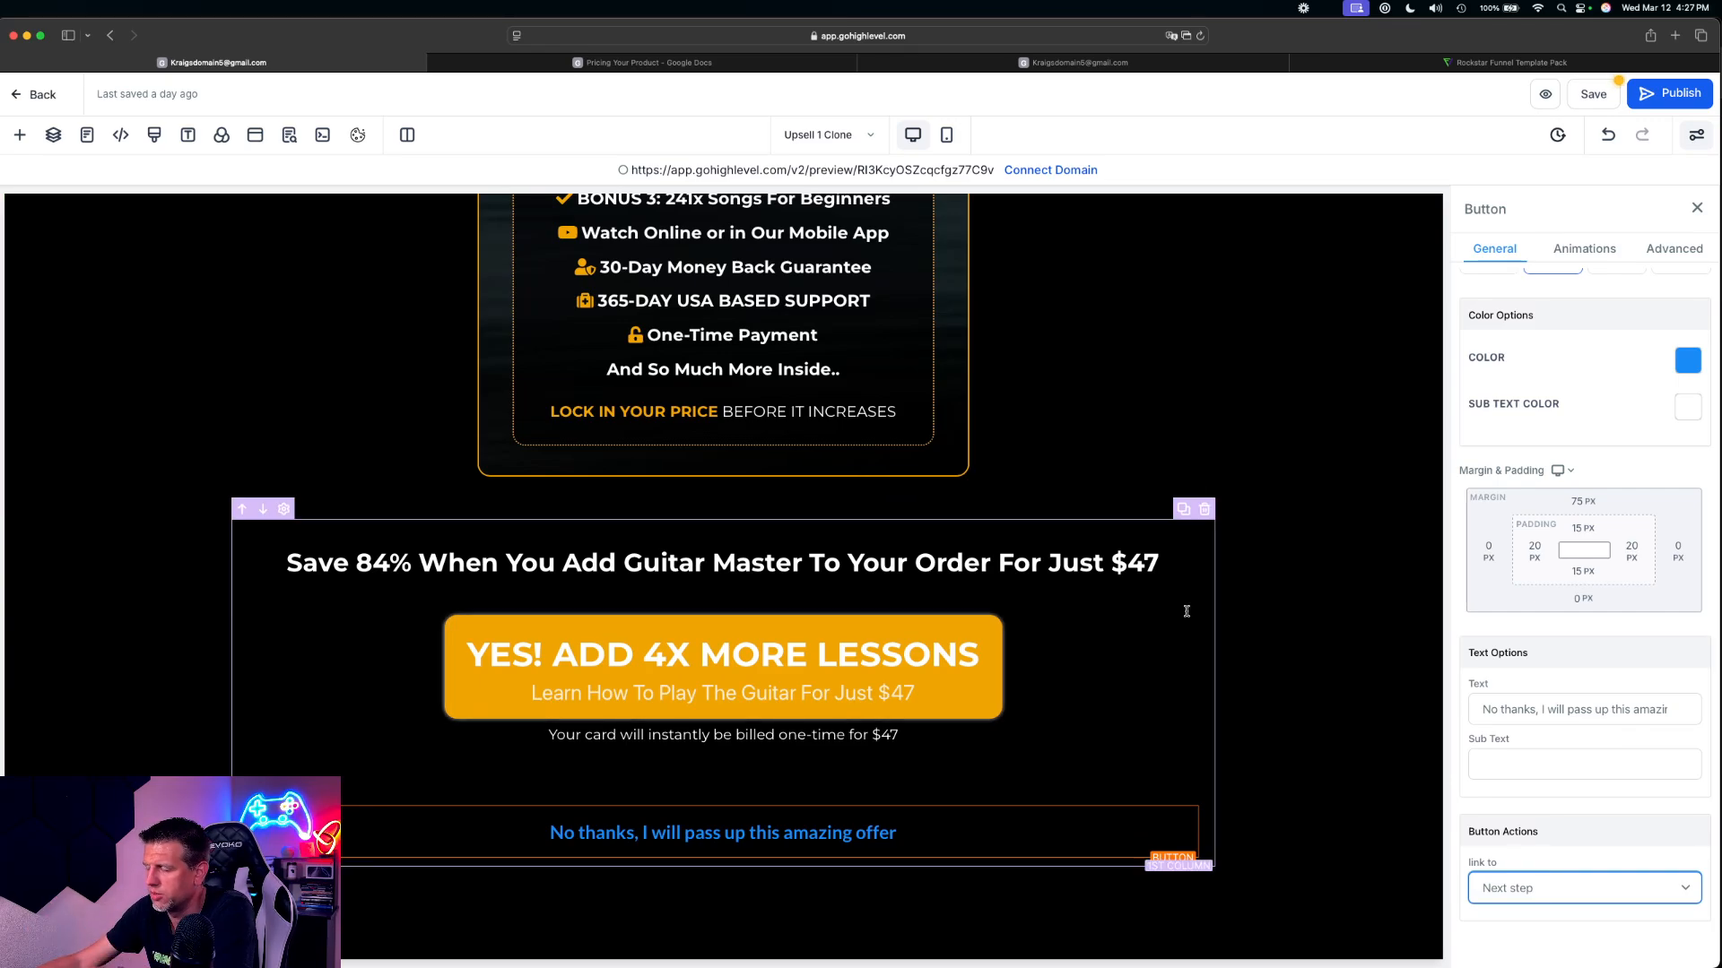
click(1015, 839)
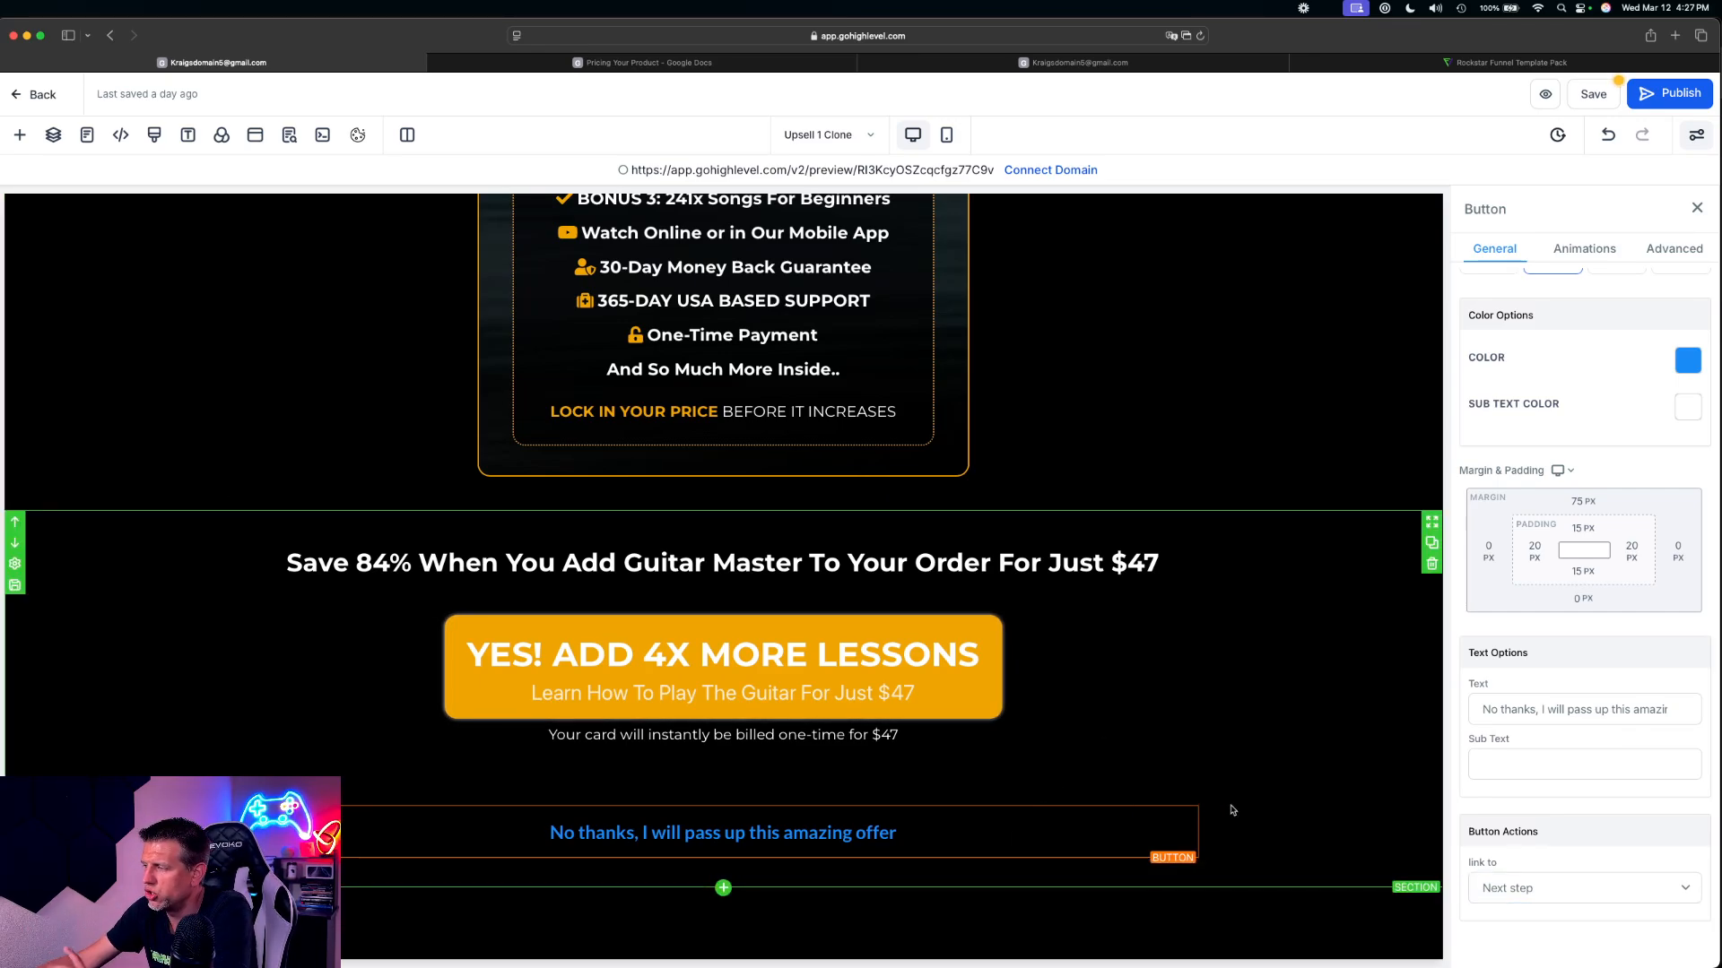
Set the 'No thanks' button's link action back to Open popup
click(1542, 888)
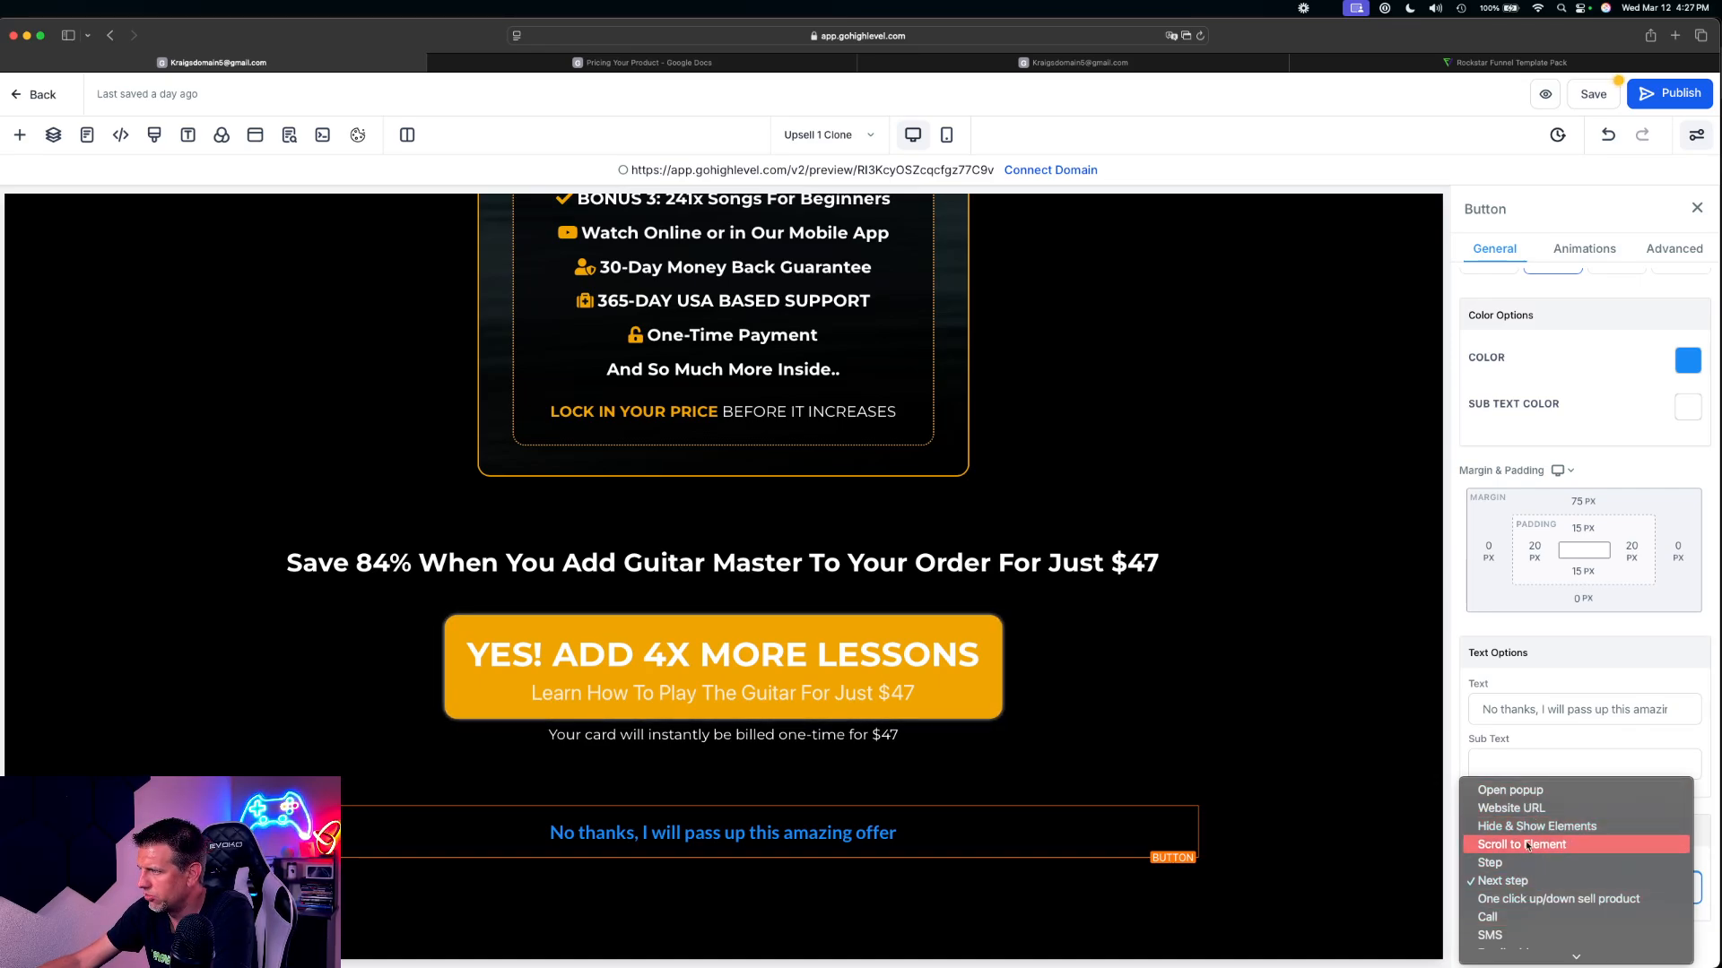
click(1521, 791)
click(1550, 885)
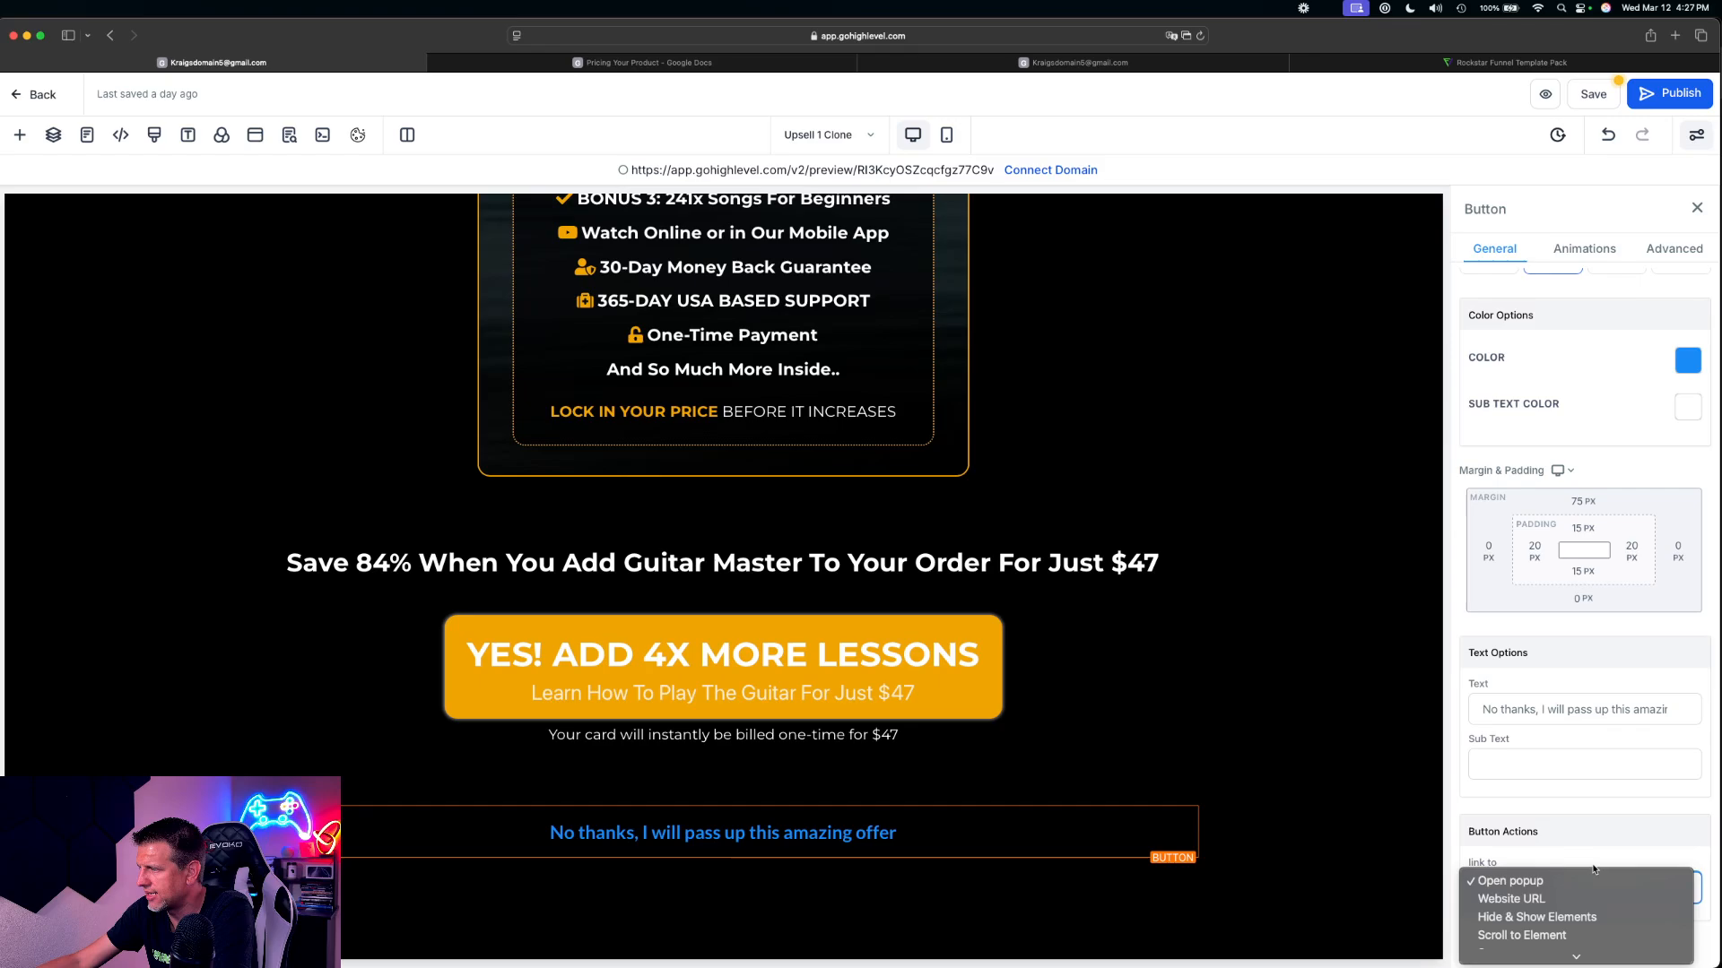
scroll(1556, 883, down, 3)
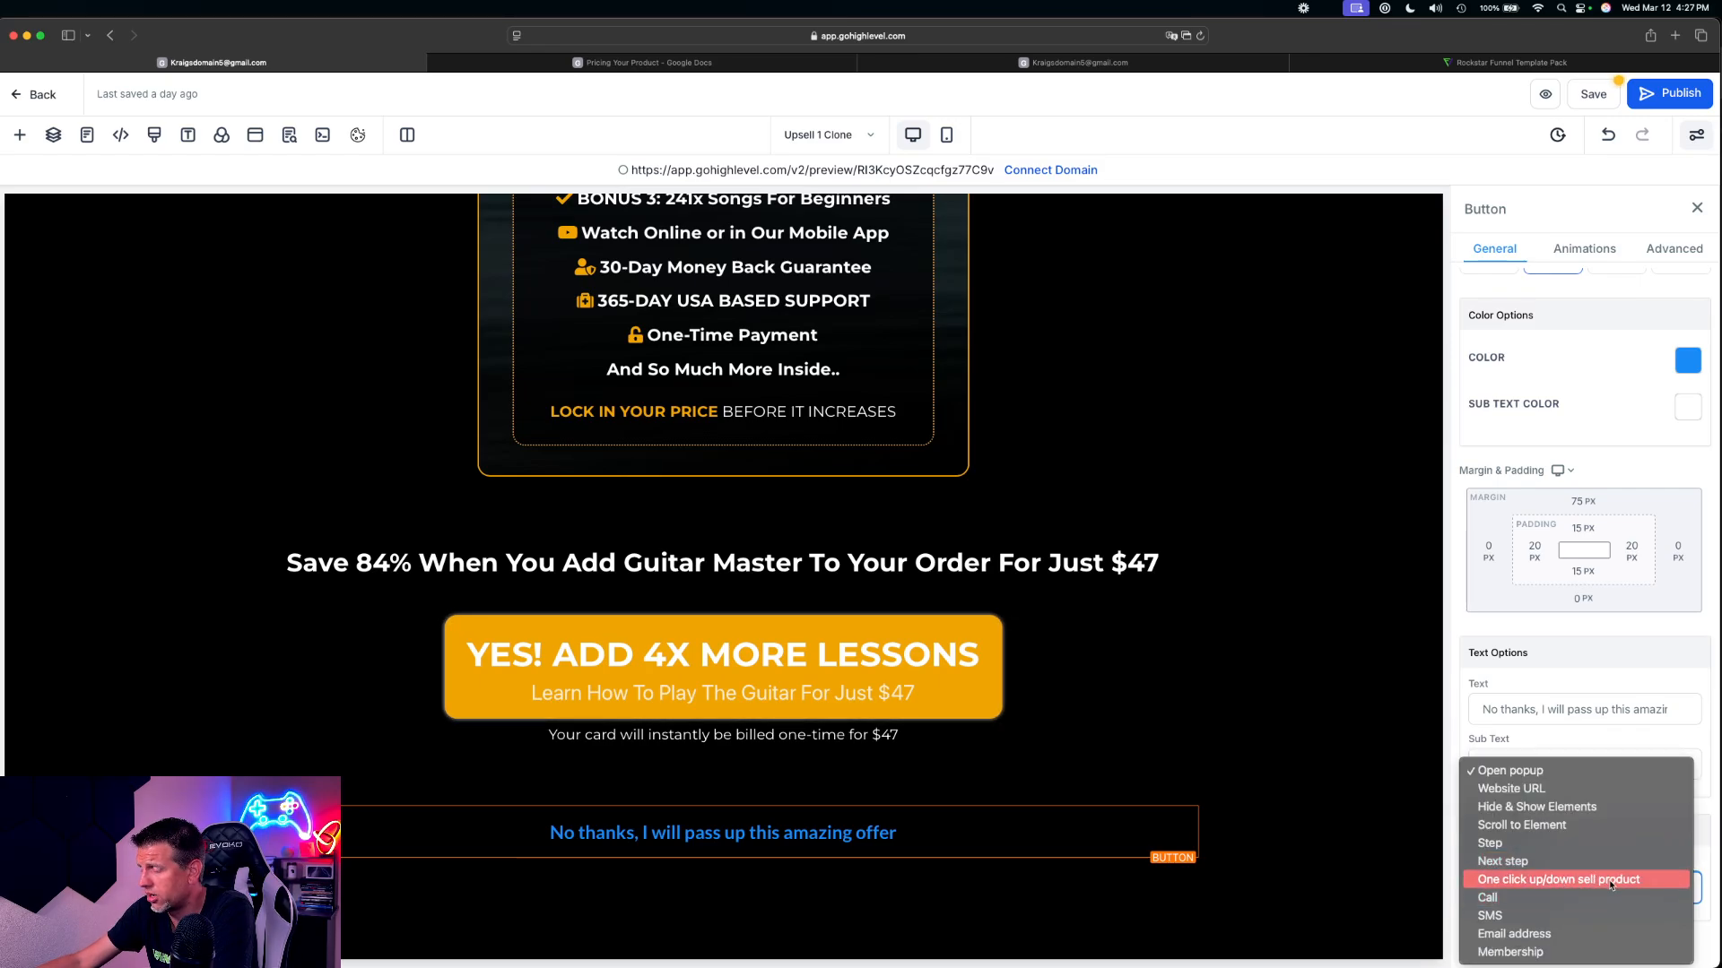
click(1543, 774)
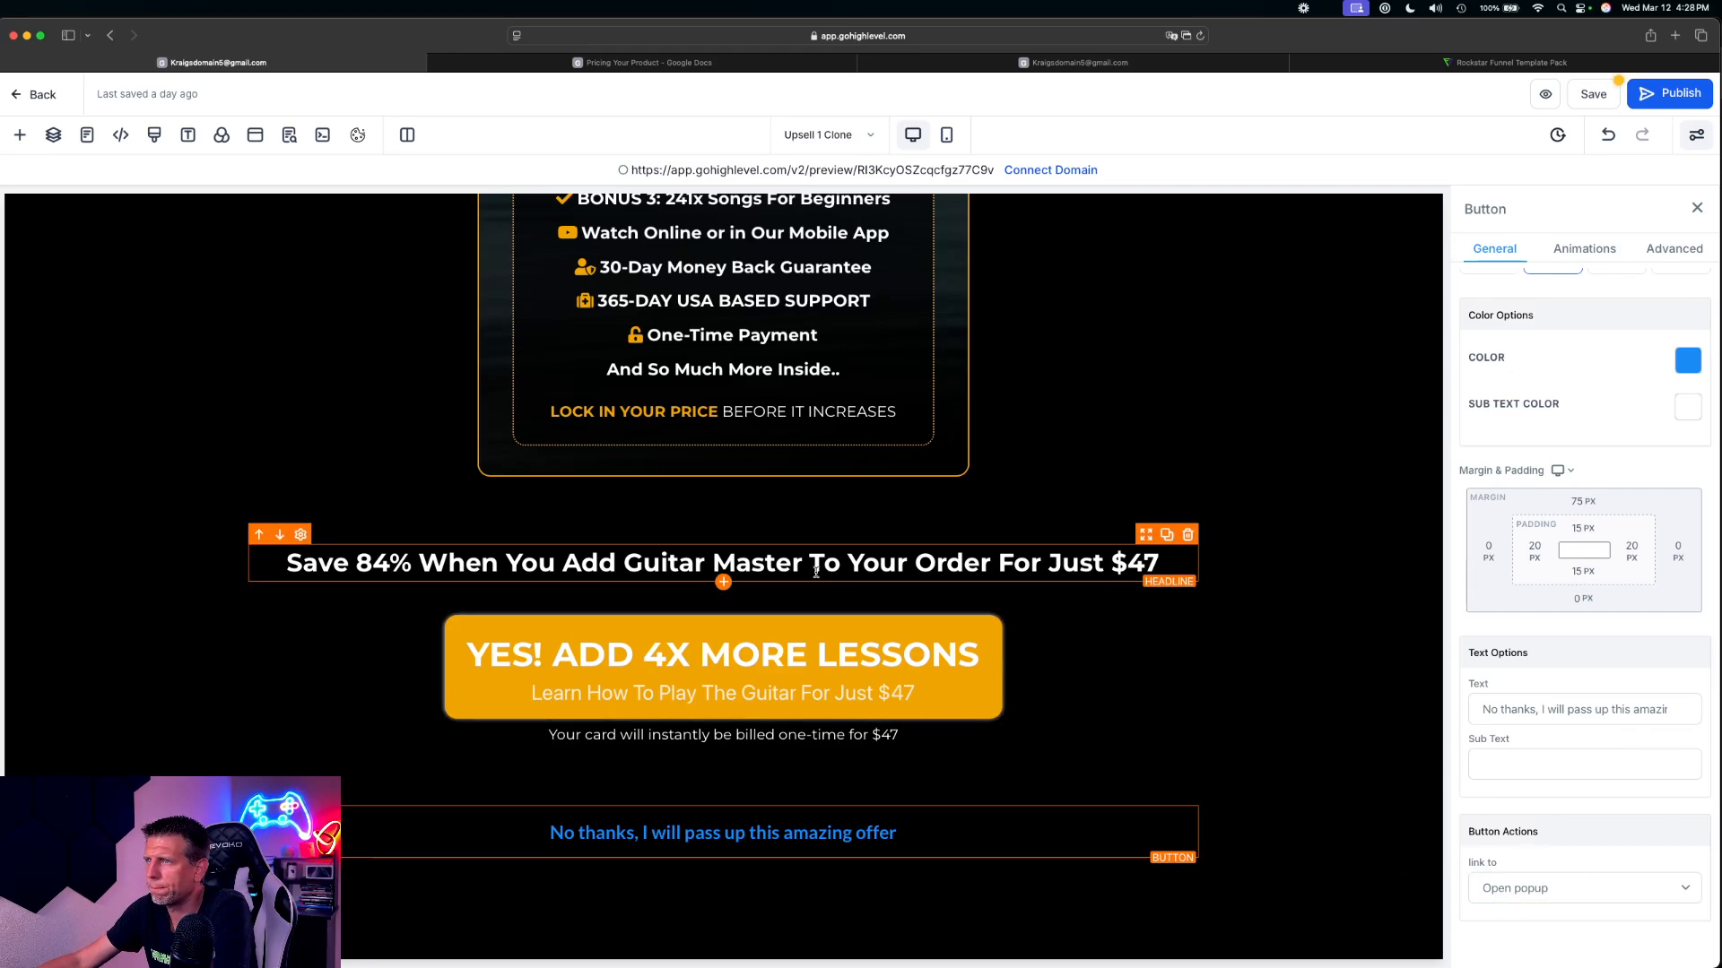
Open the page's popup and change its blue button's text to 'YES! I'LL TAKE THE $20 OFF'
click(257, 139)
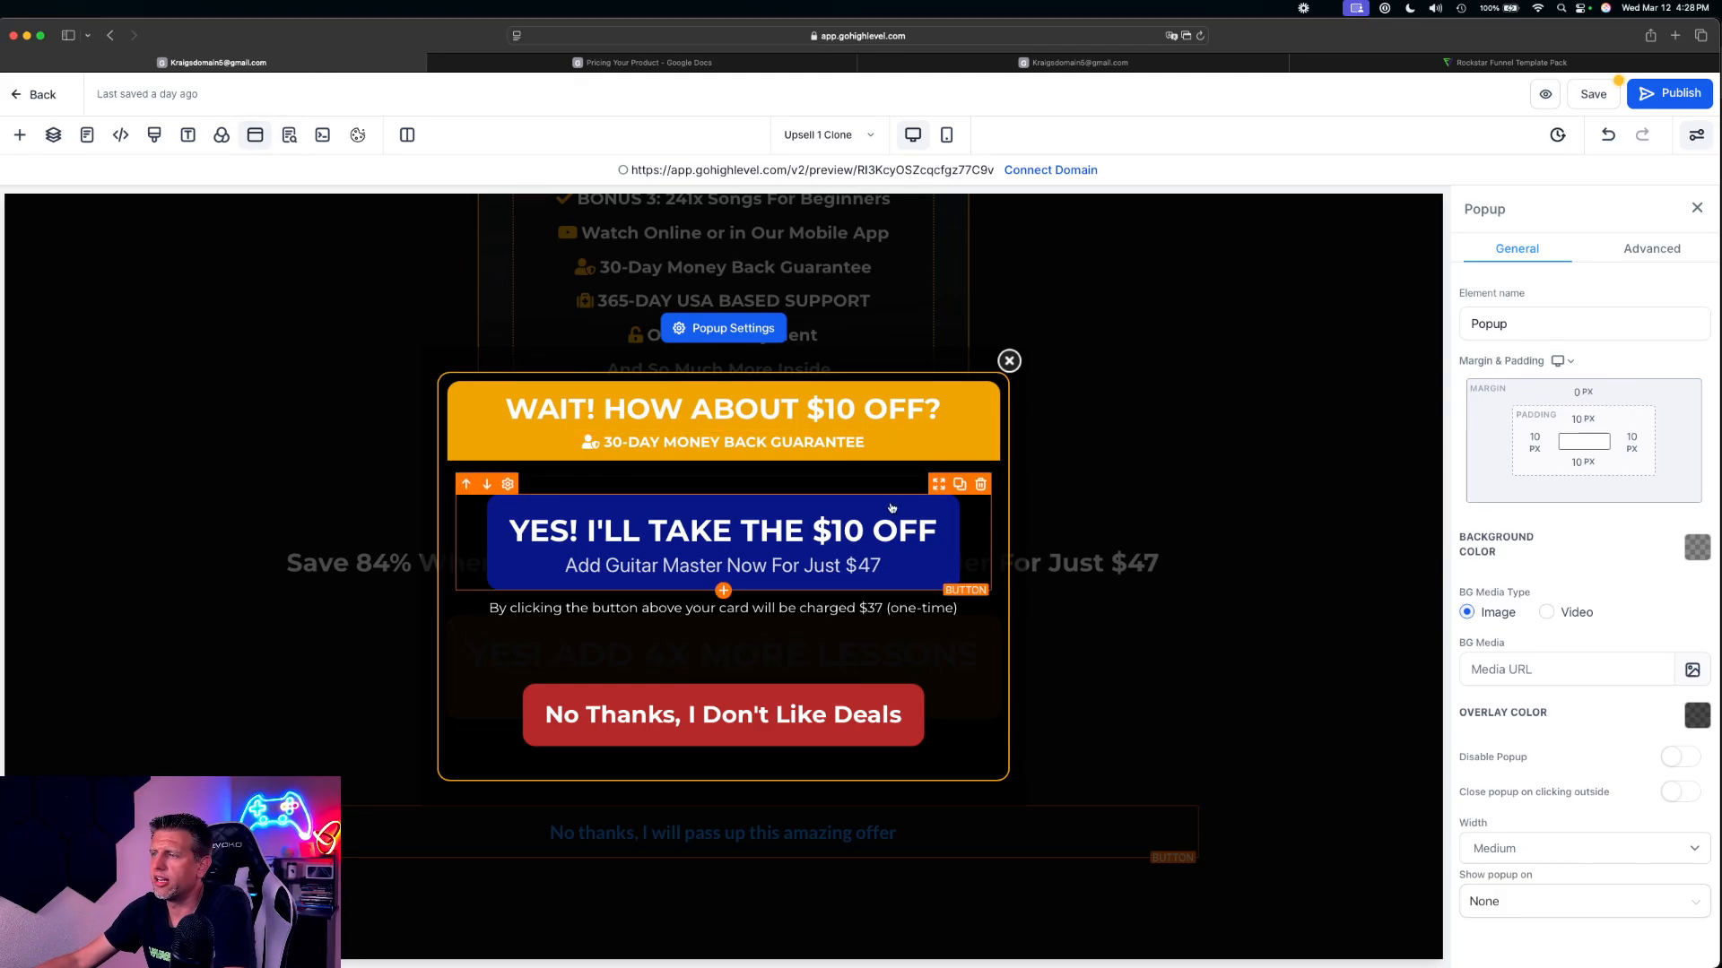
click(767, 555)
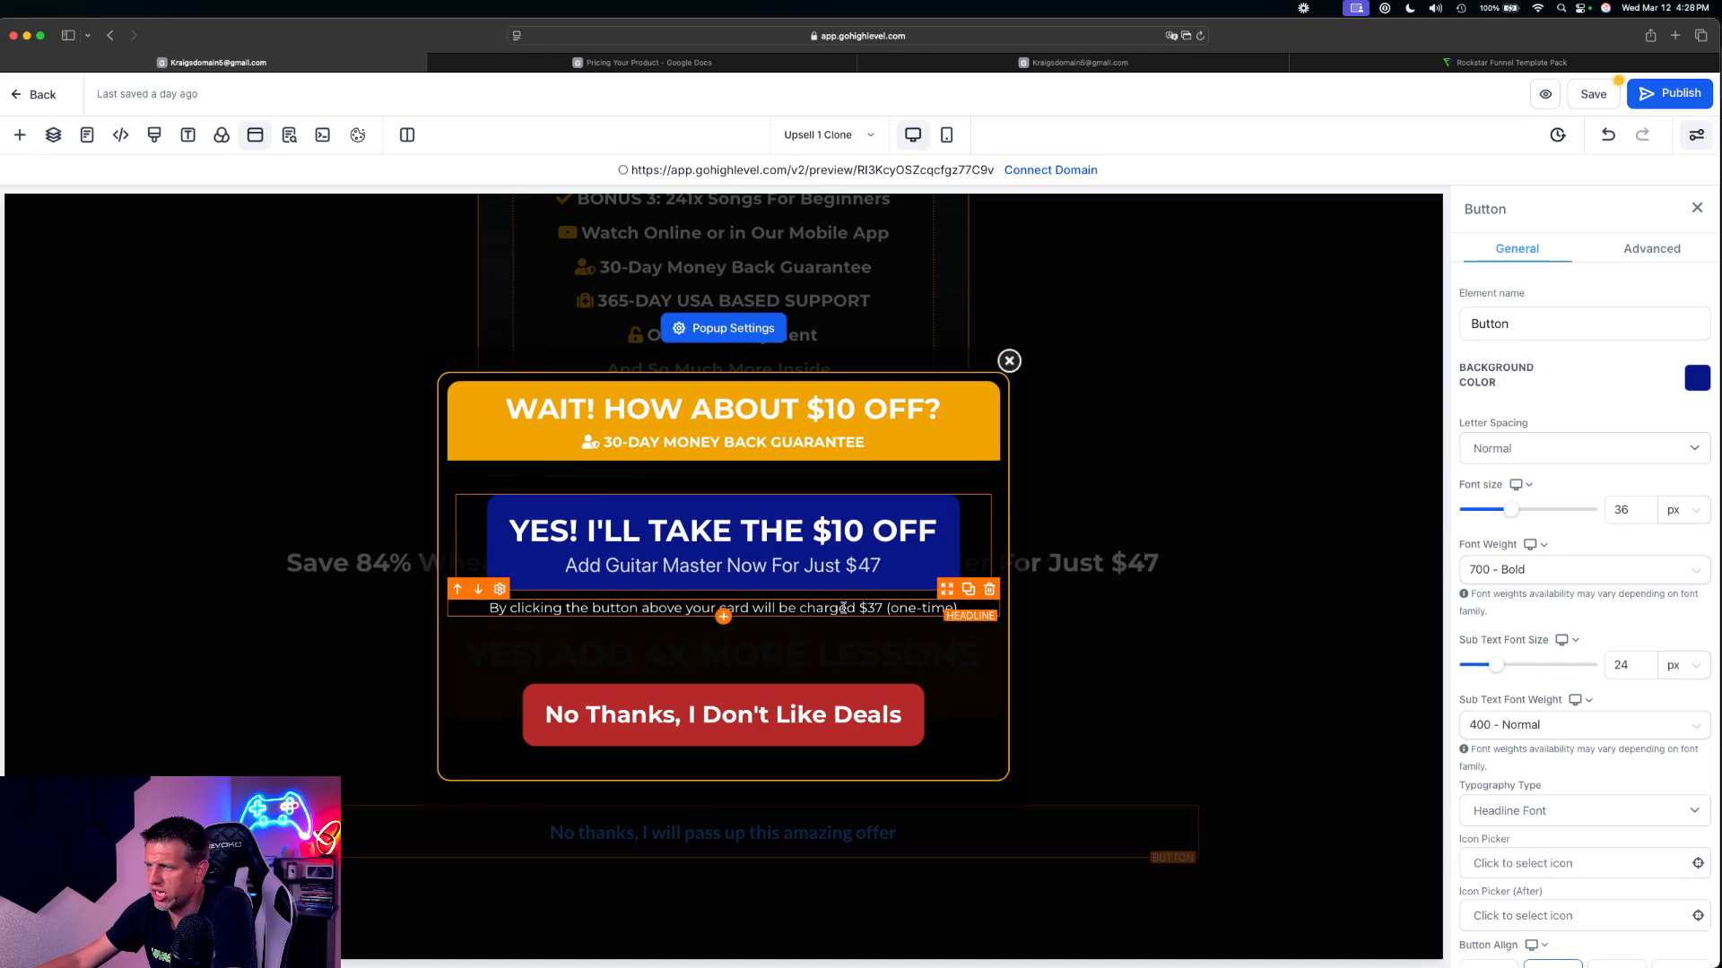
scroll(1646, 825, down, 10)
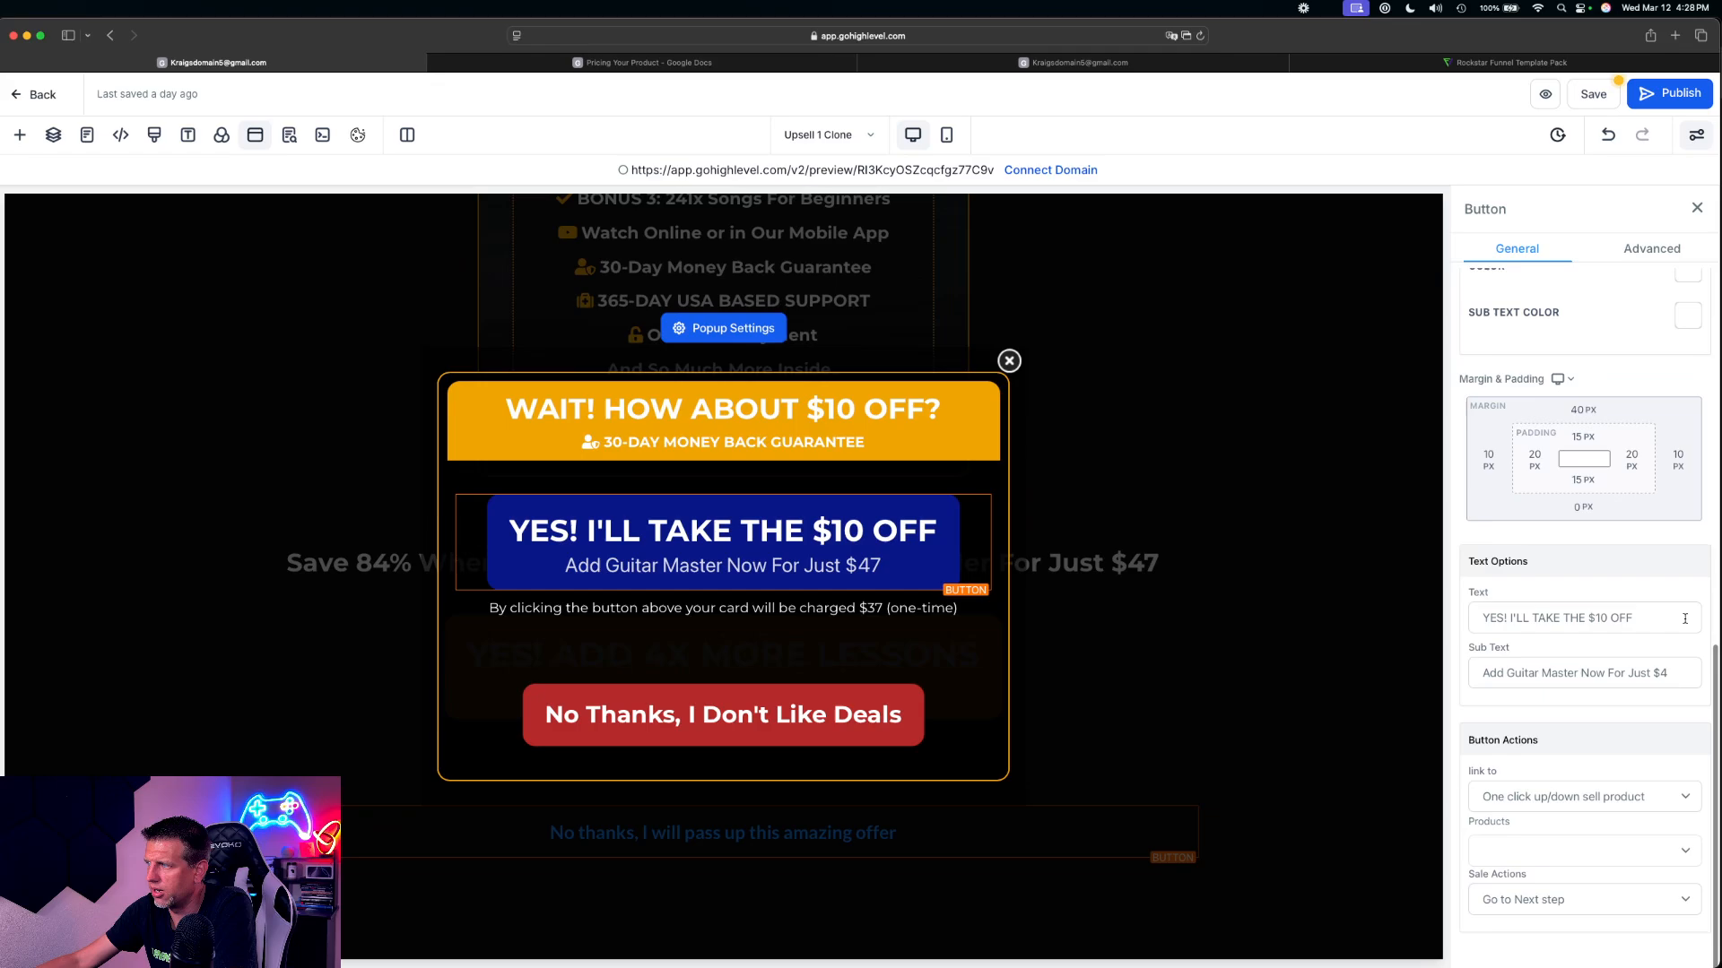
click(1596, 617)
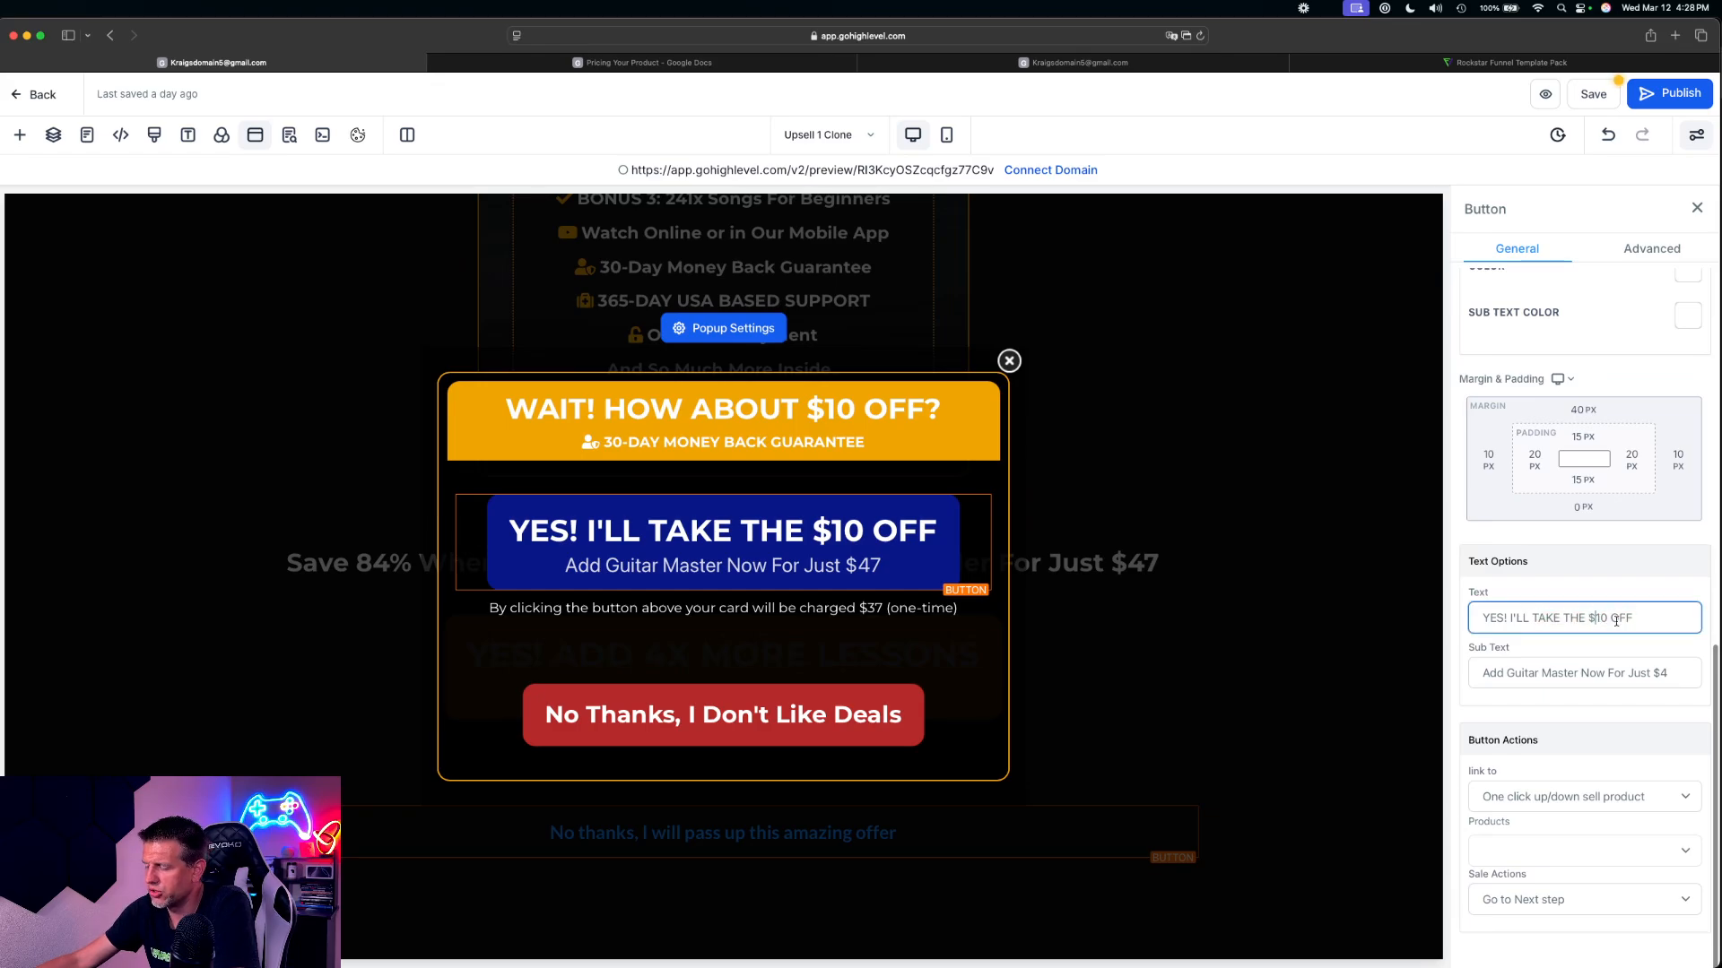
key(Delete)
text(2)
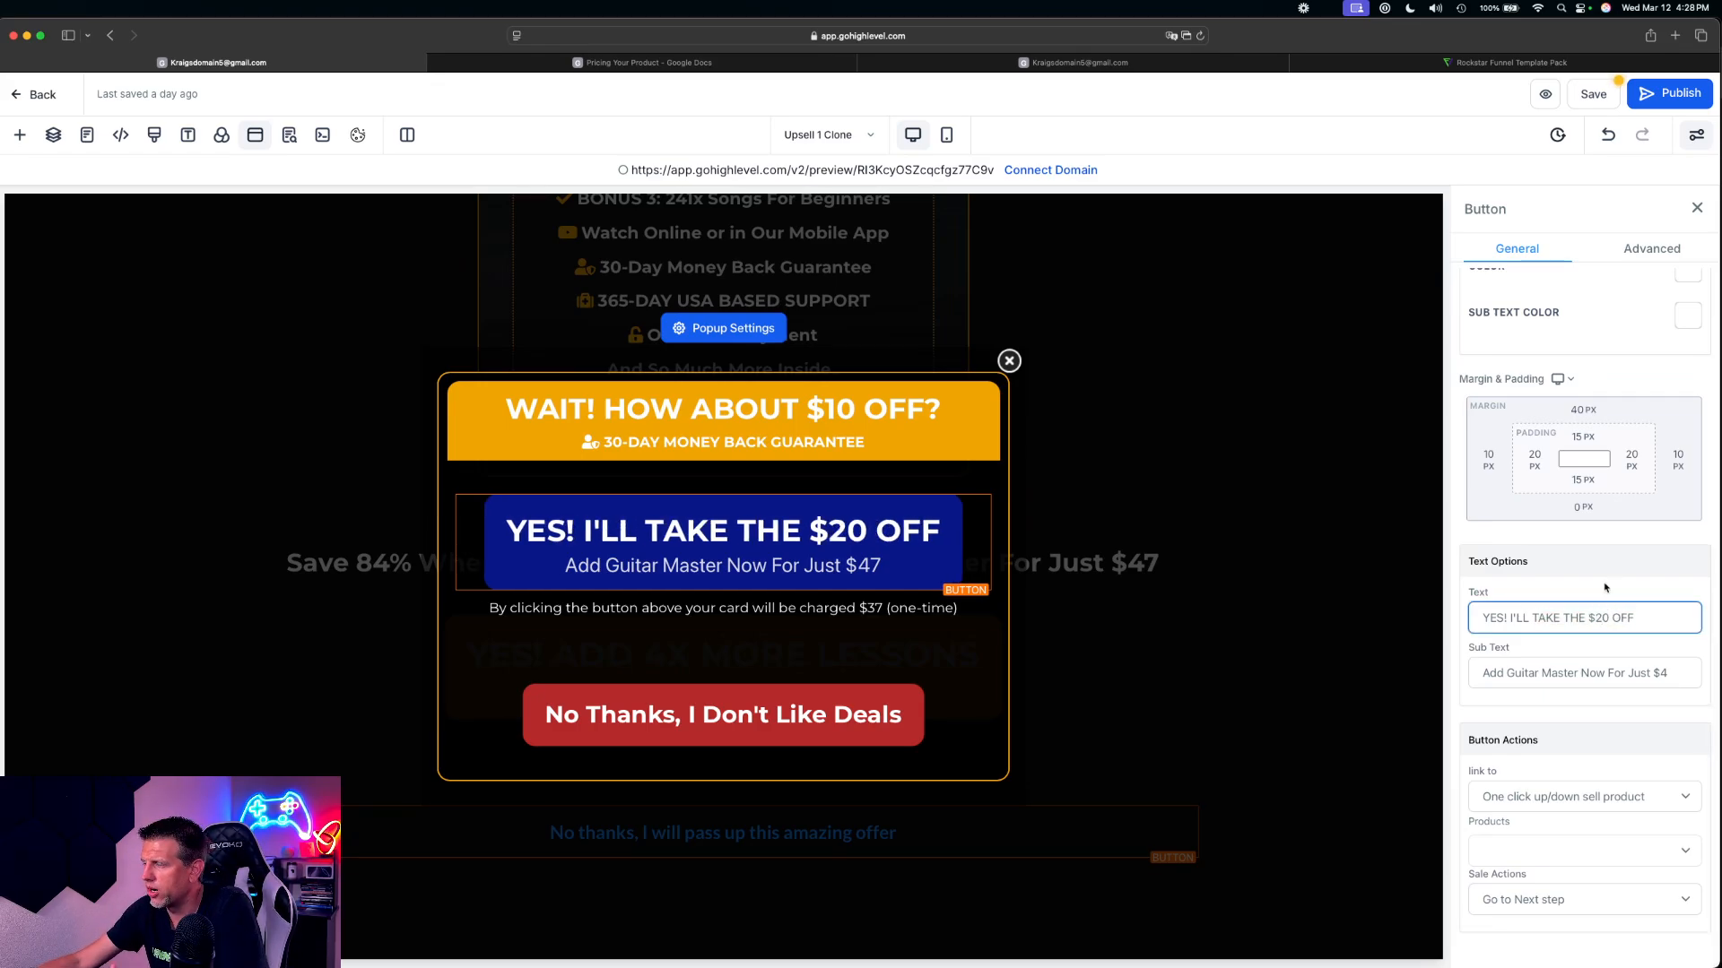
Change the one-time charge amount in the notice under the popup's blue button to $47, and reselect that button
click(879, 607)
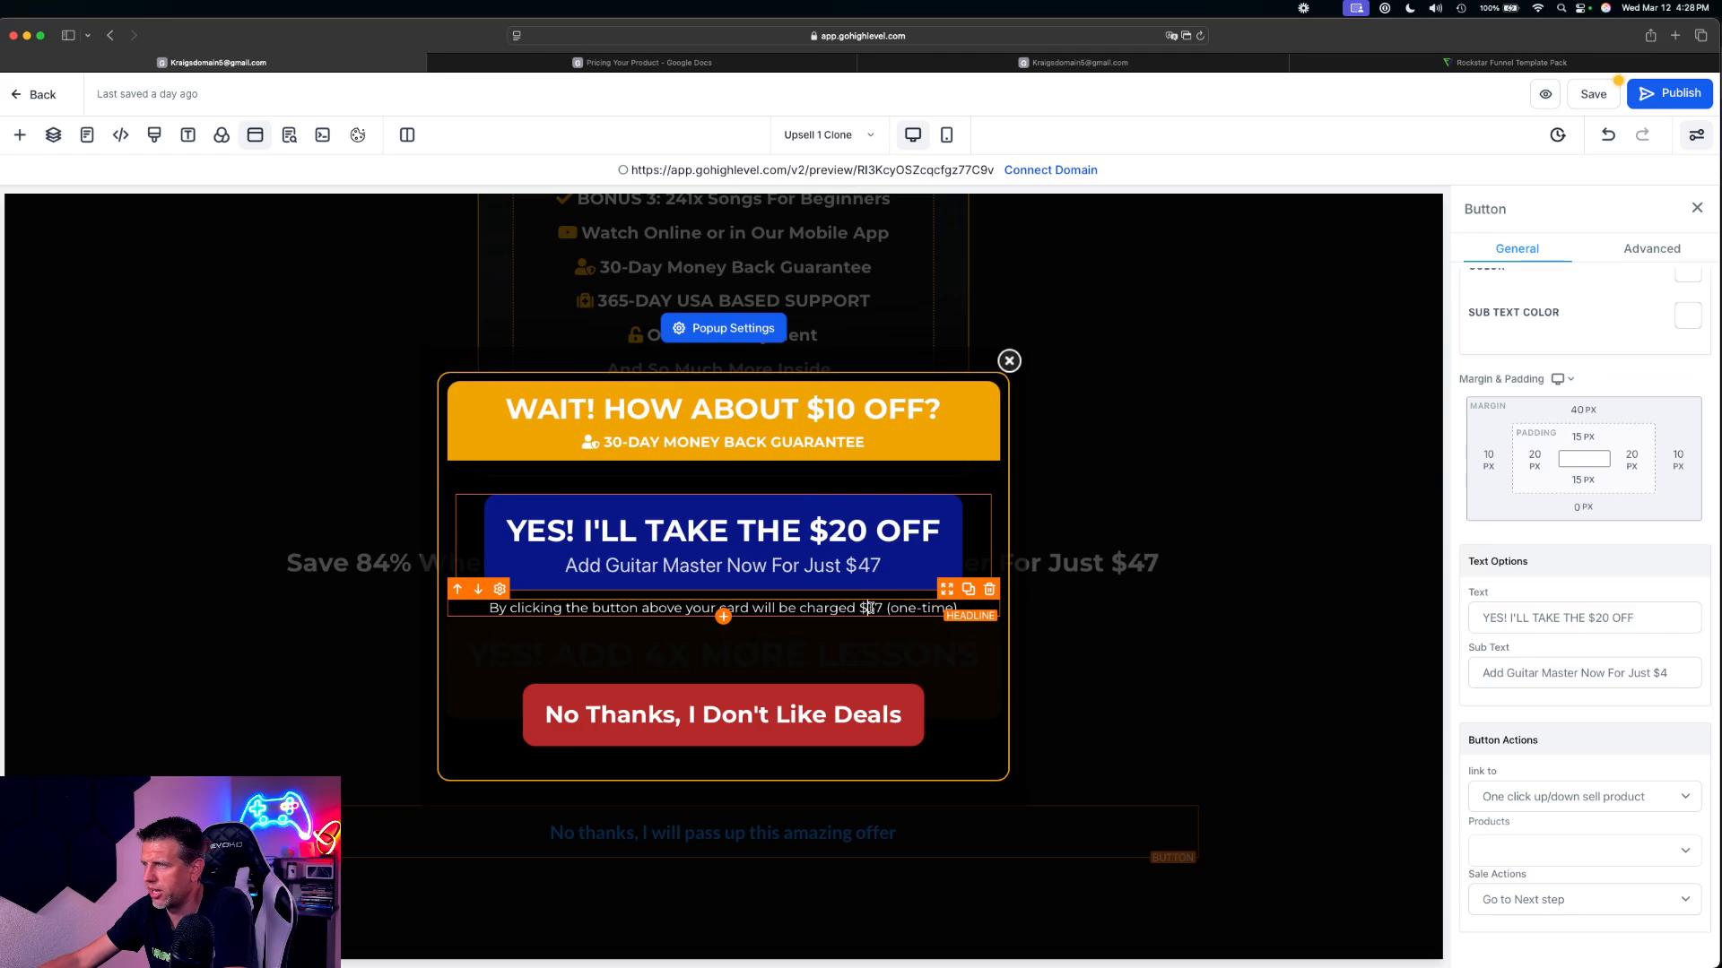
key(BackSpace)
text(4)
click(931, 582)
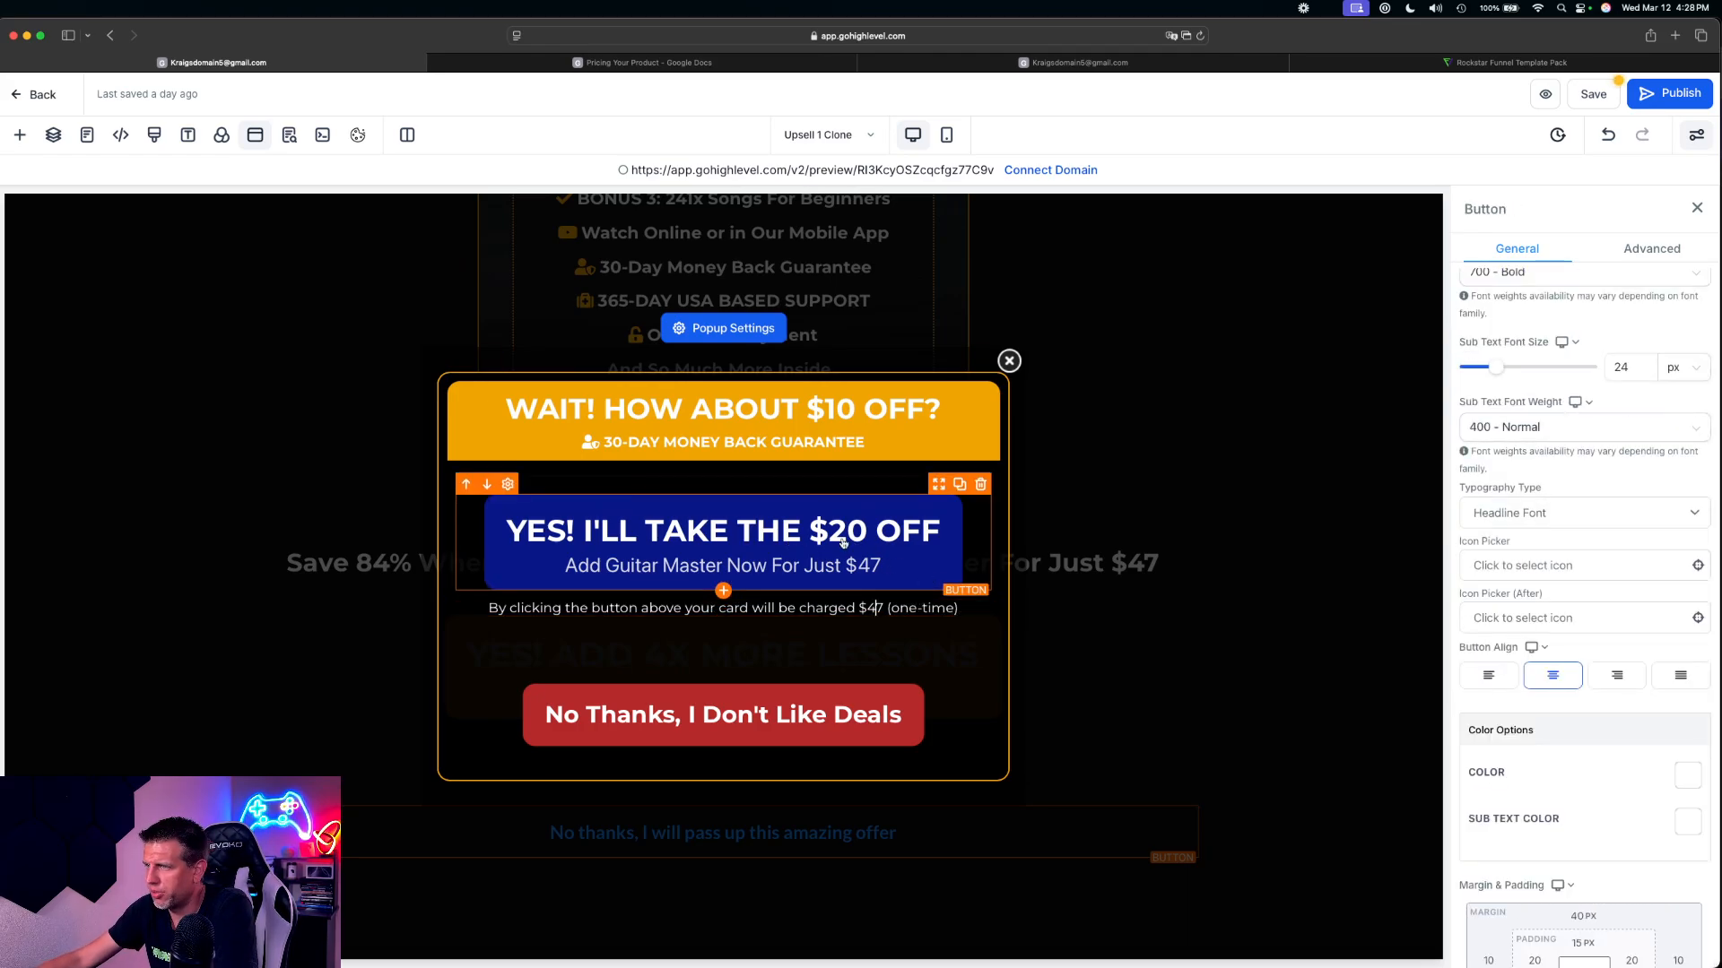
Link the popup's blue button to a one-click up/down sell, selecting the discounted 3X Private Lesson product with sale action Go to Next step
scroll(1535, 822, down, 5)
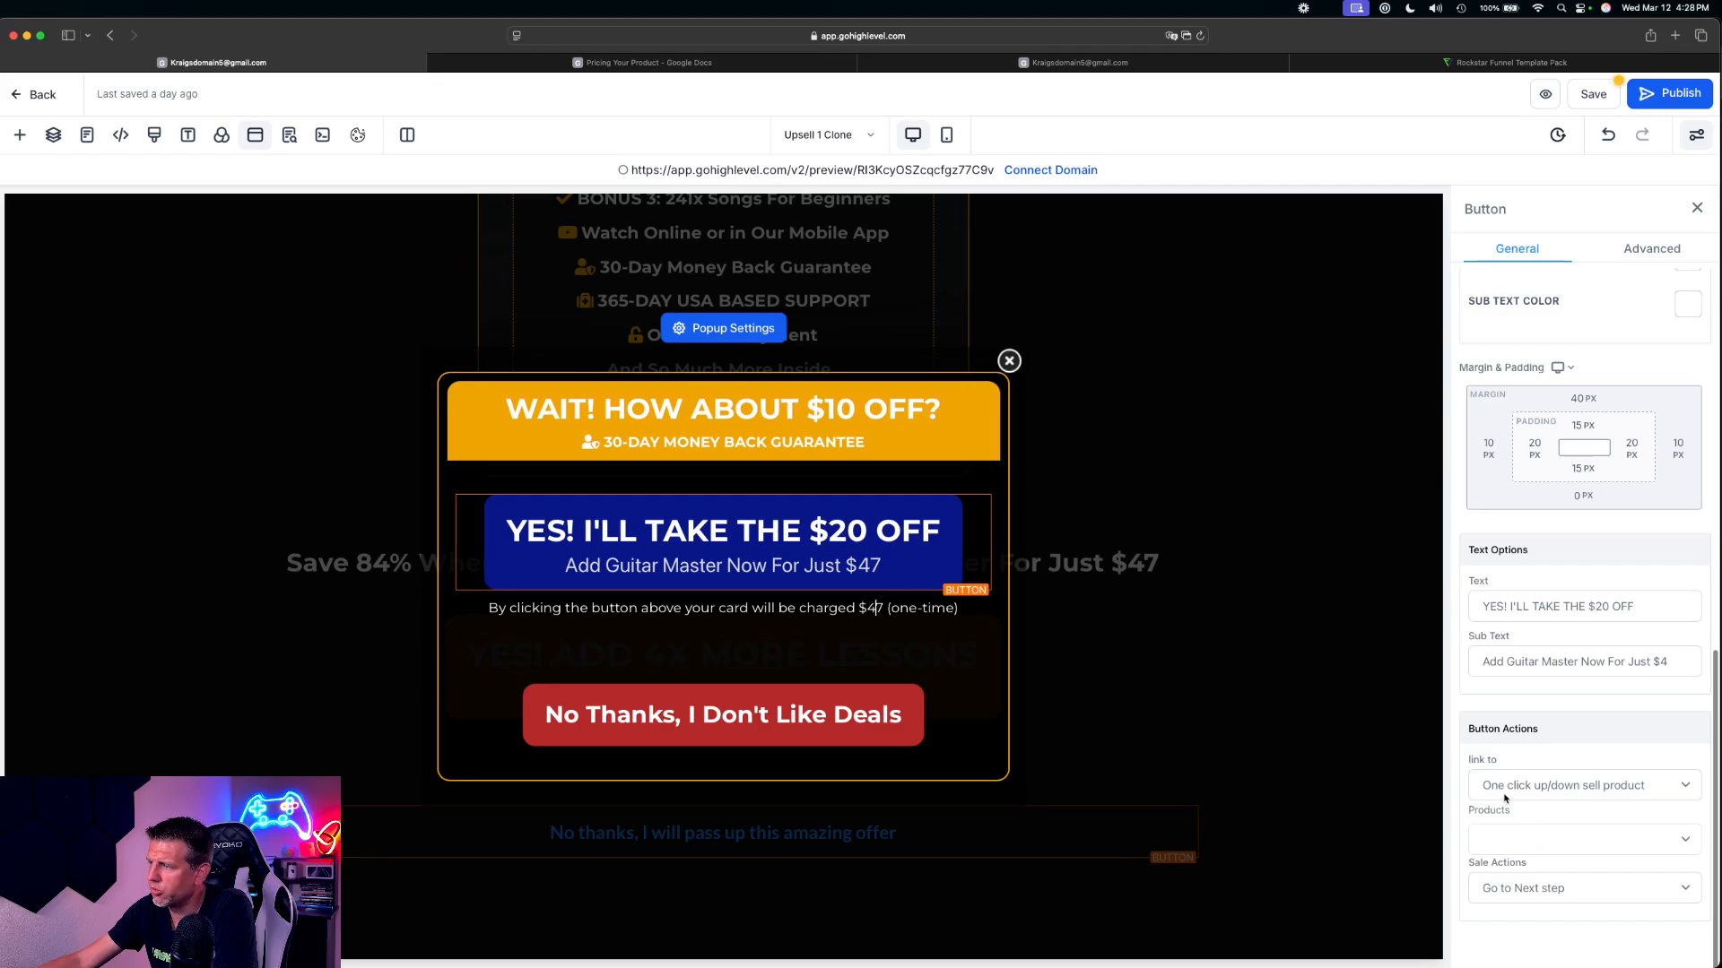
click(1513, 790)
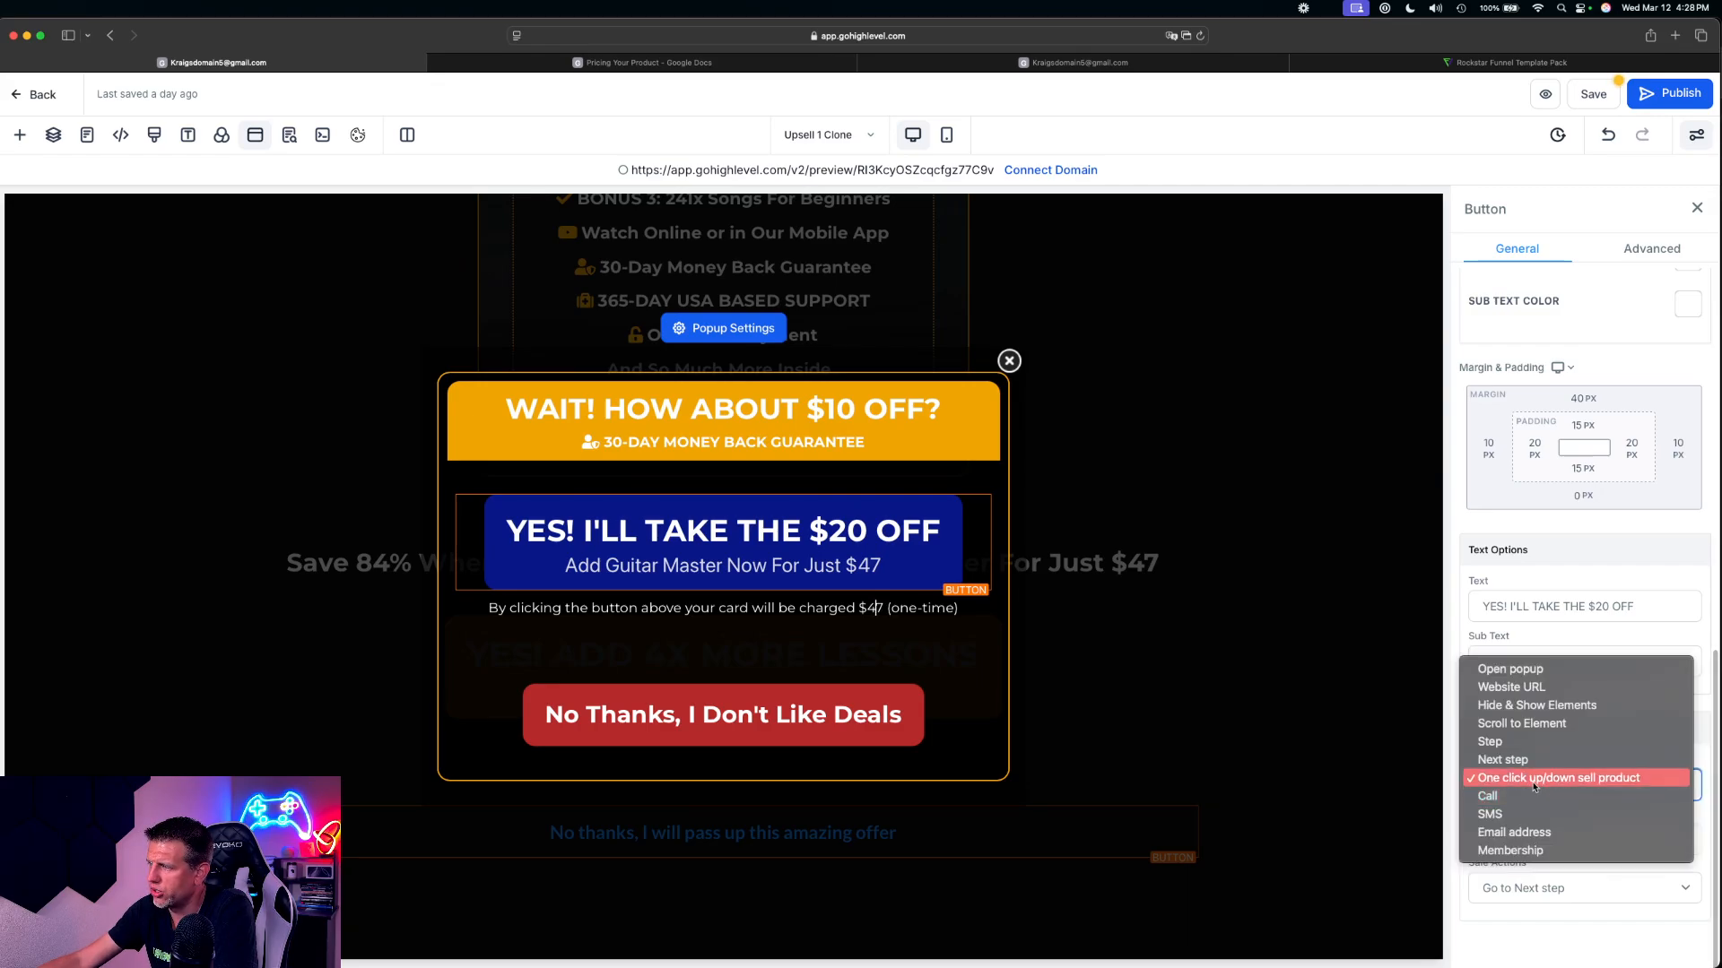
click(1615, 778)
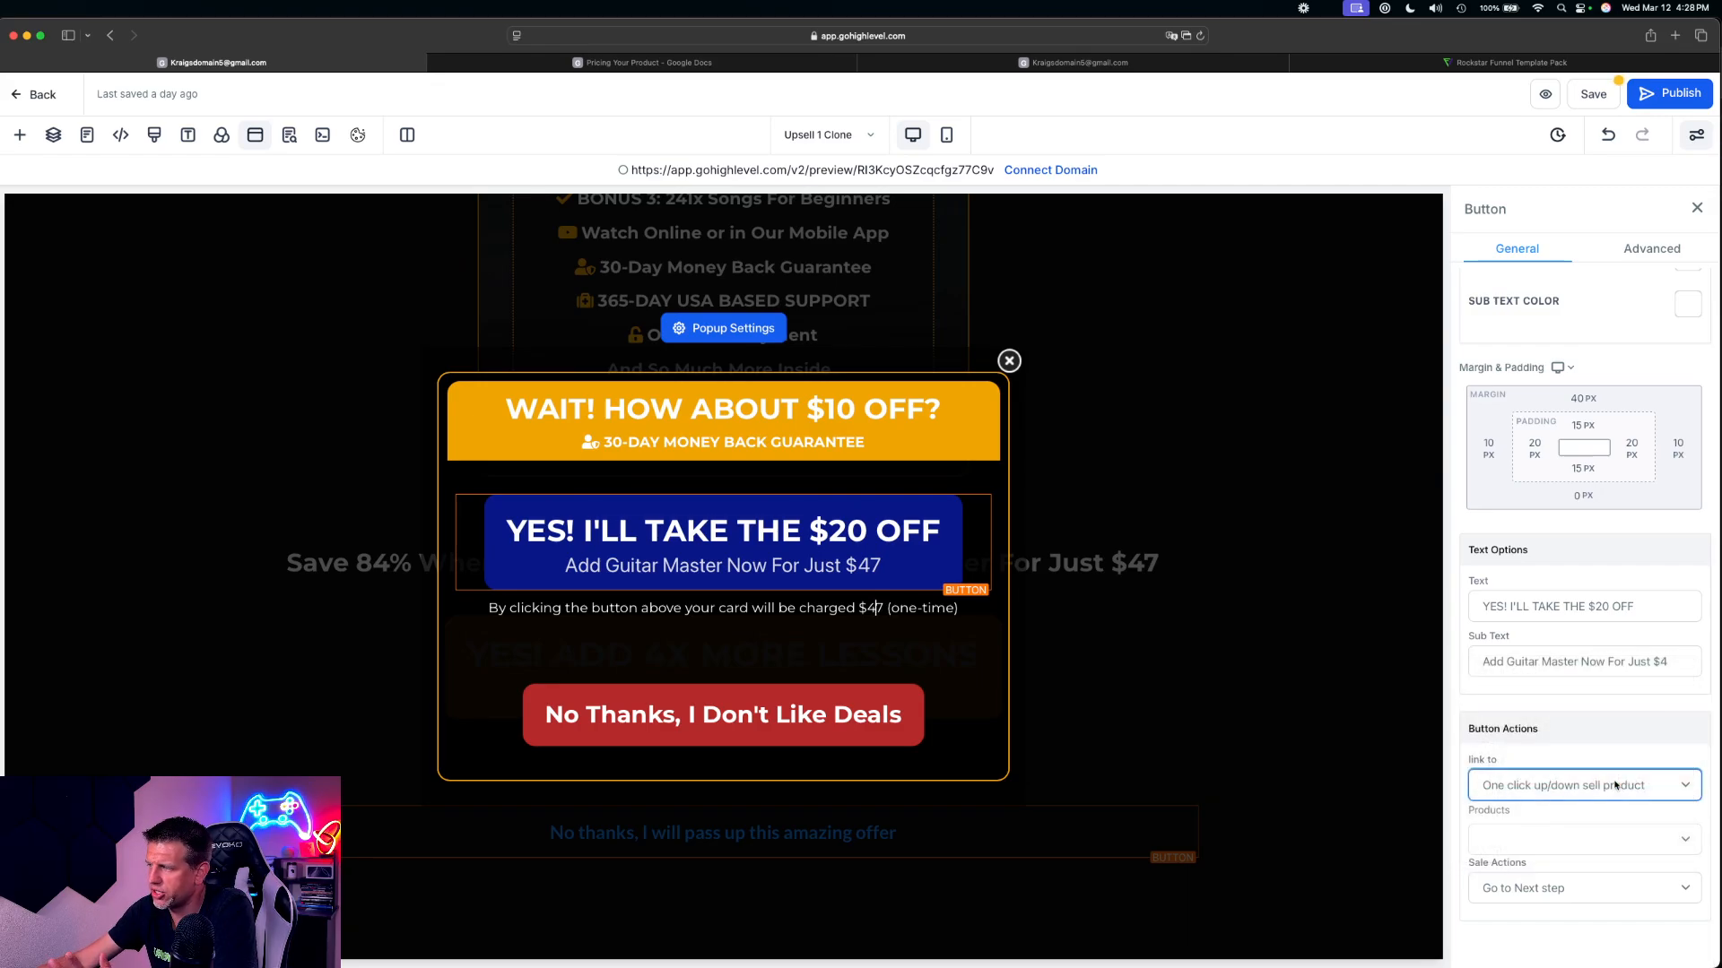
click(1540, 839)
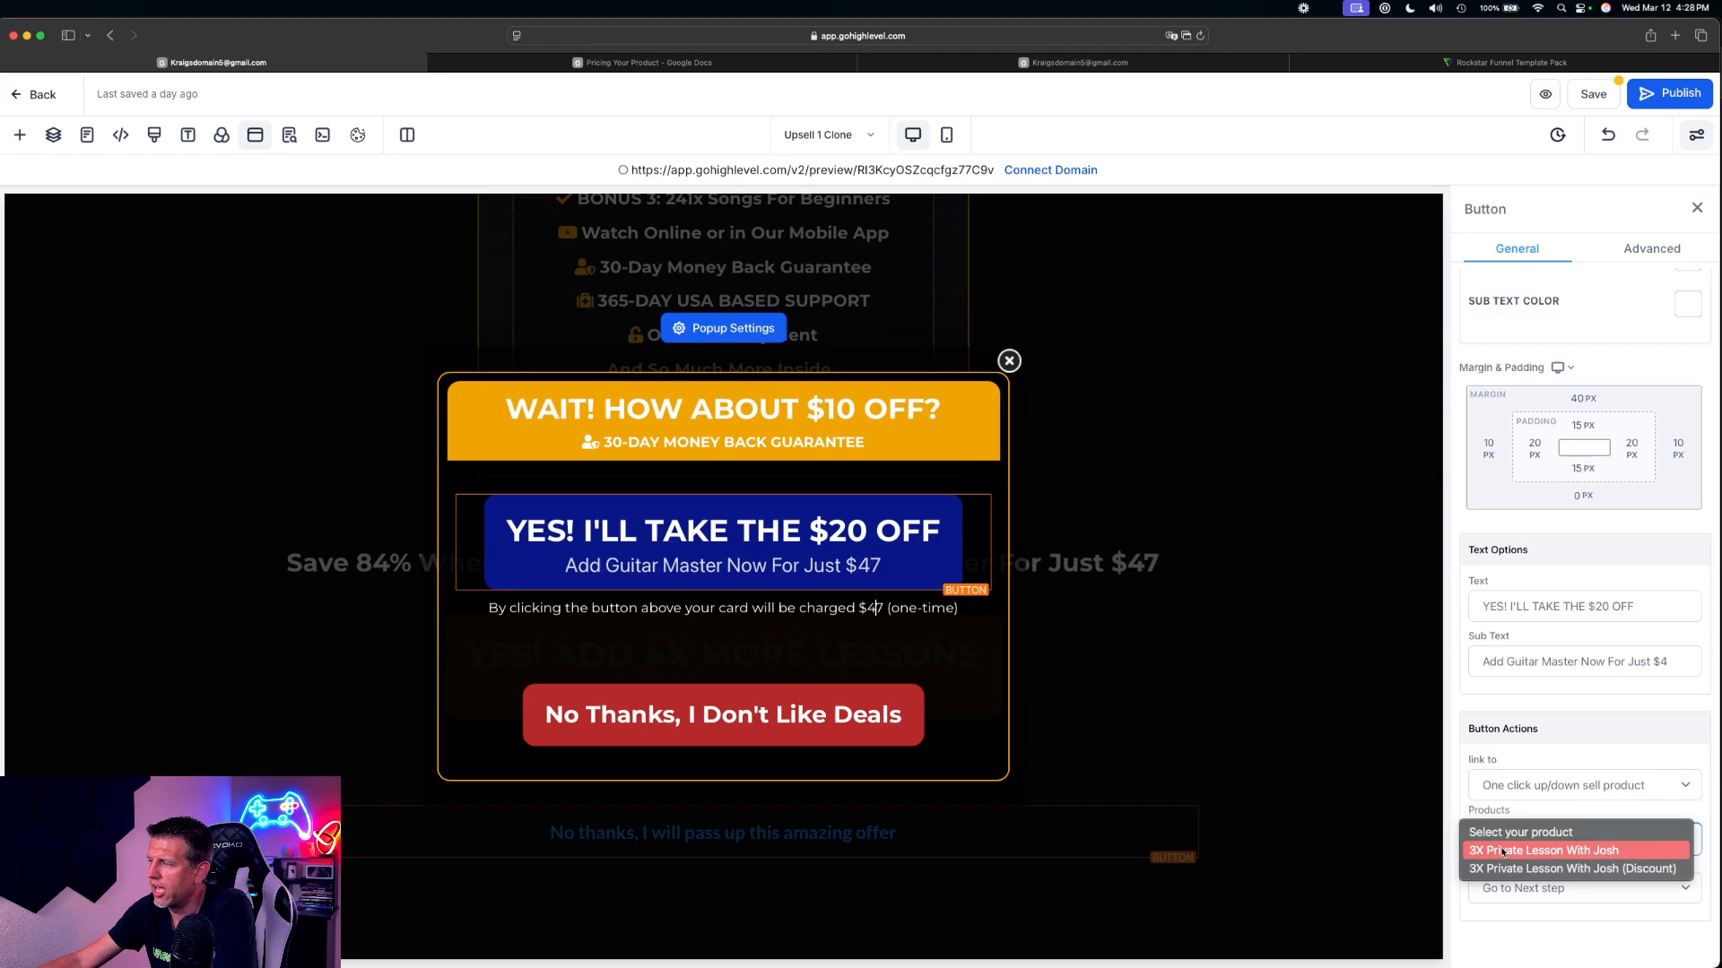
click(1549, 869)
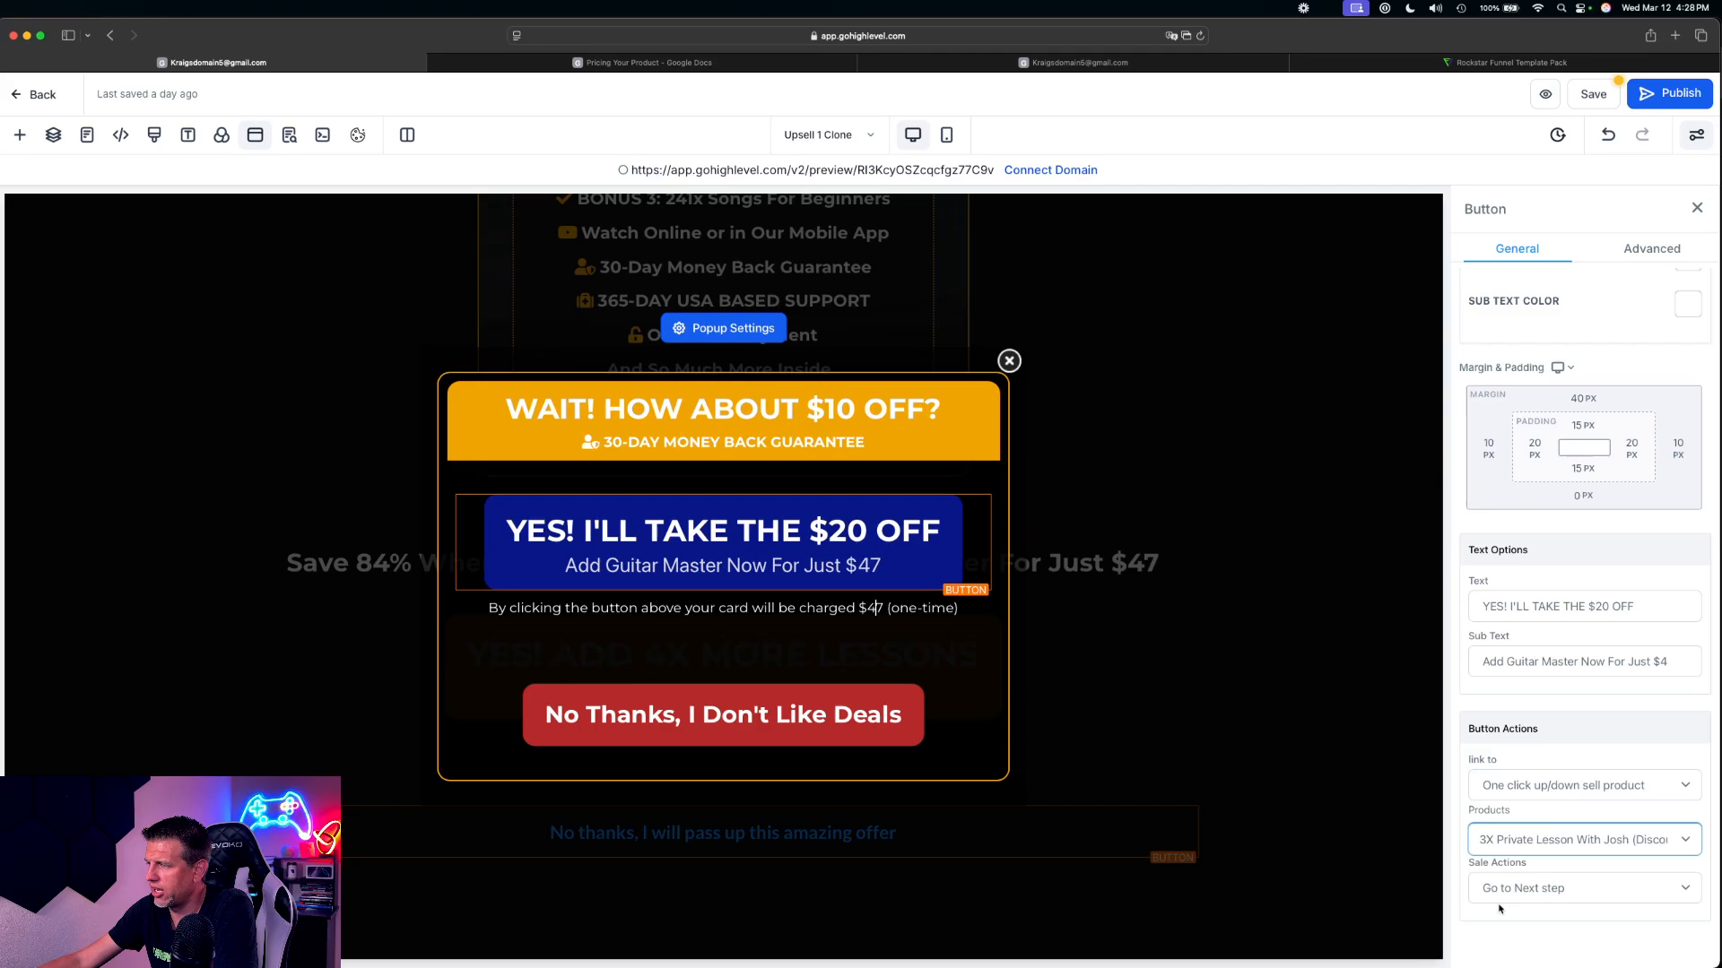
click(1578, 897)
click(1605, 888)
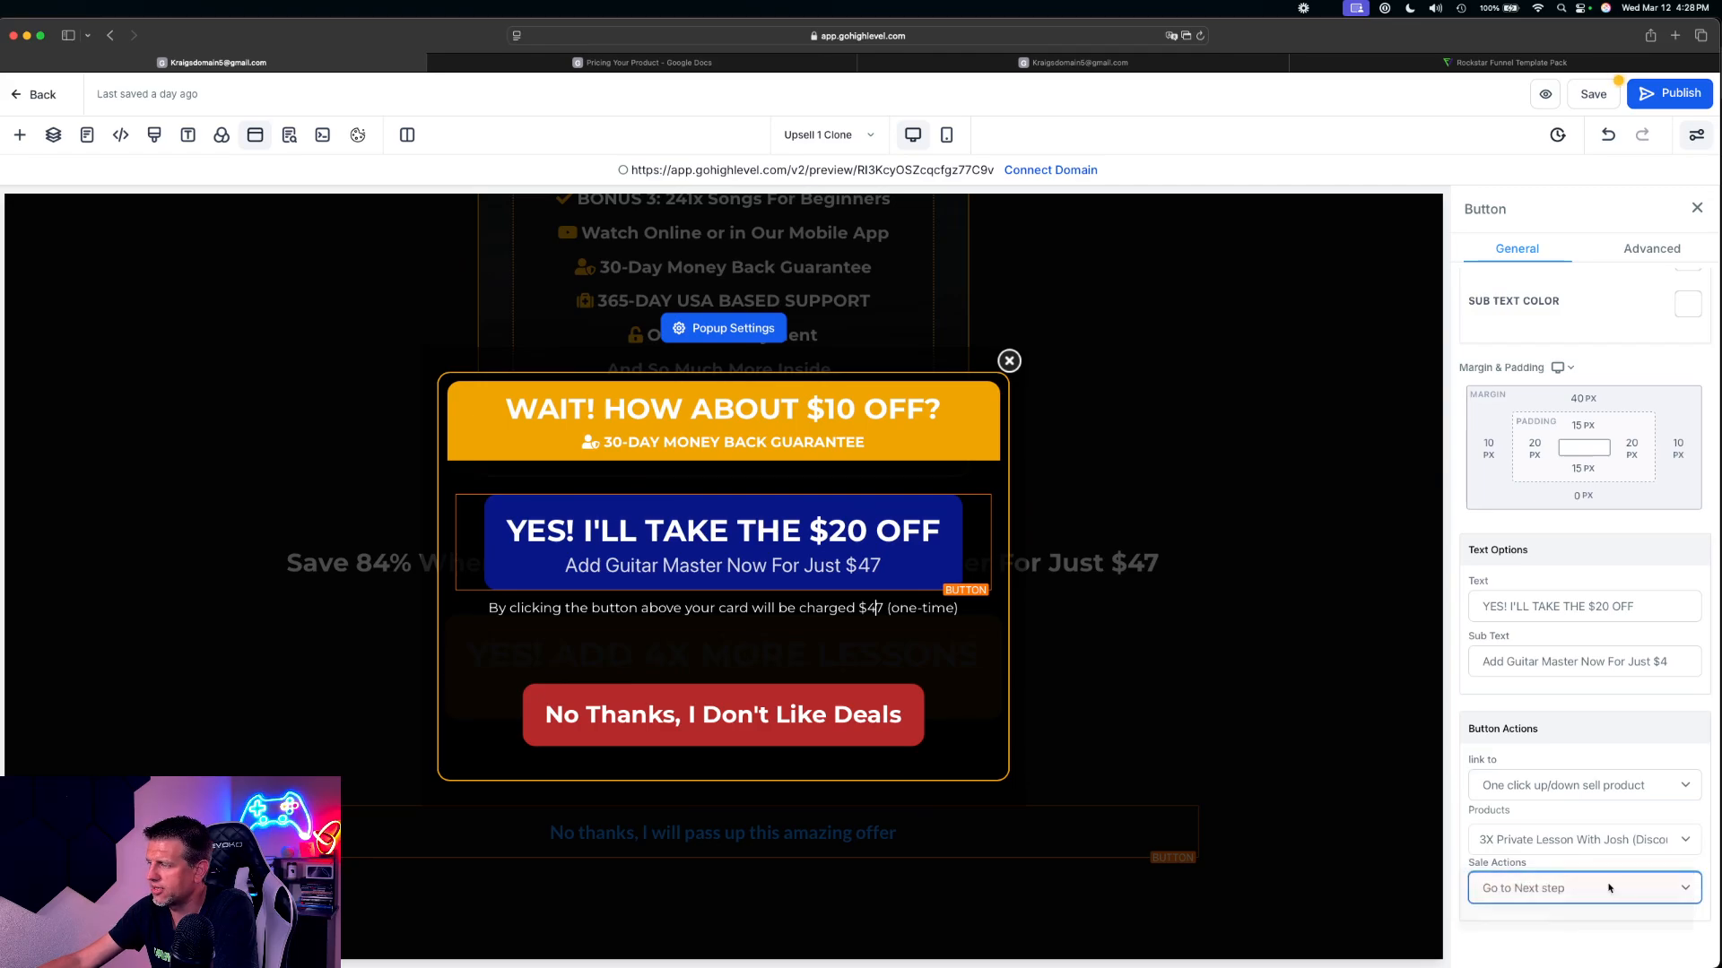
click(1583, 927)
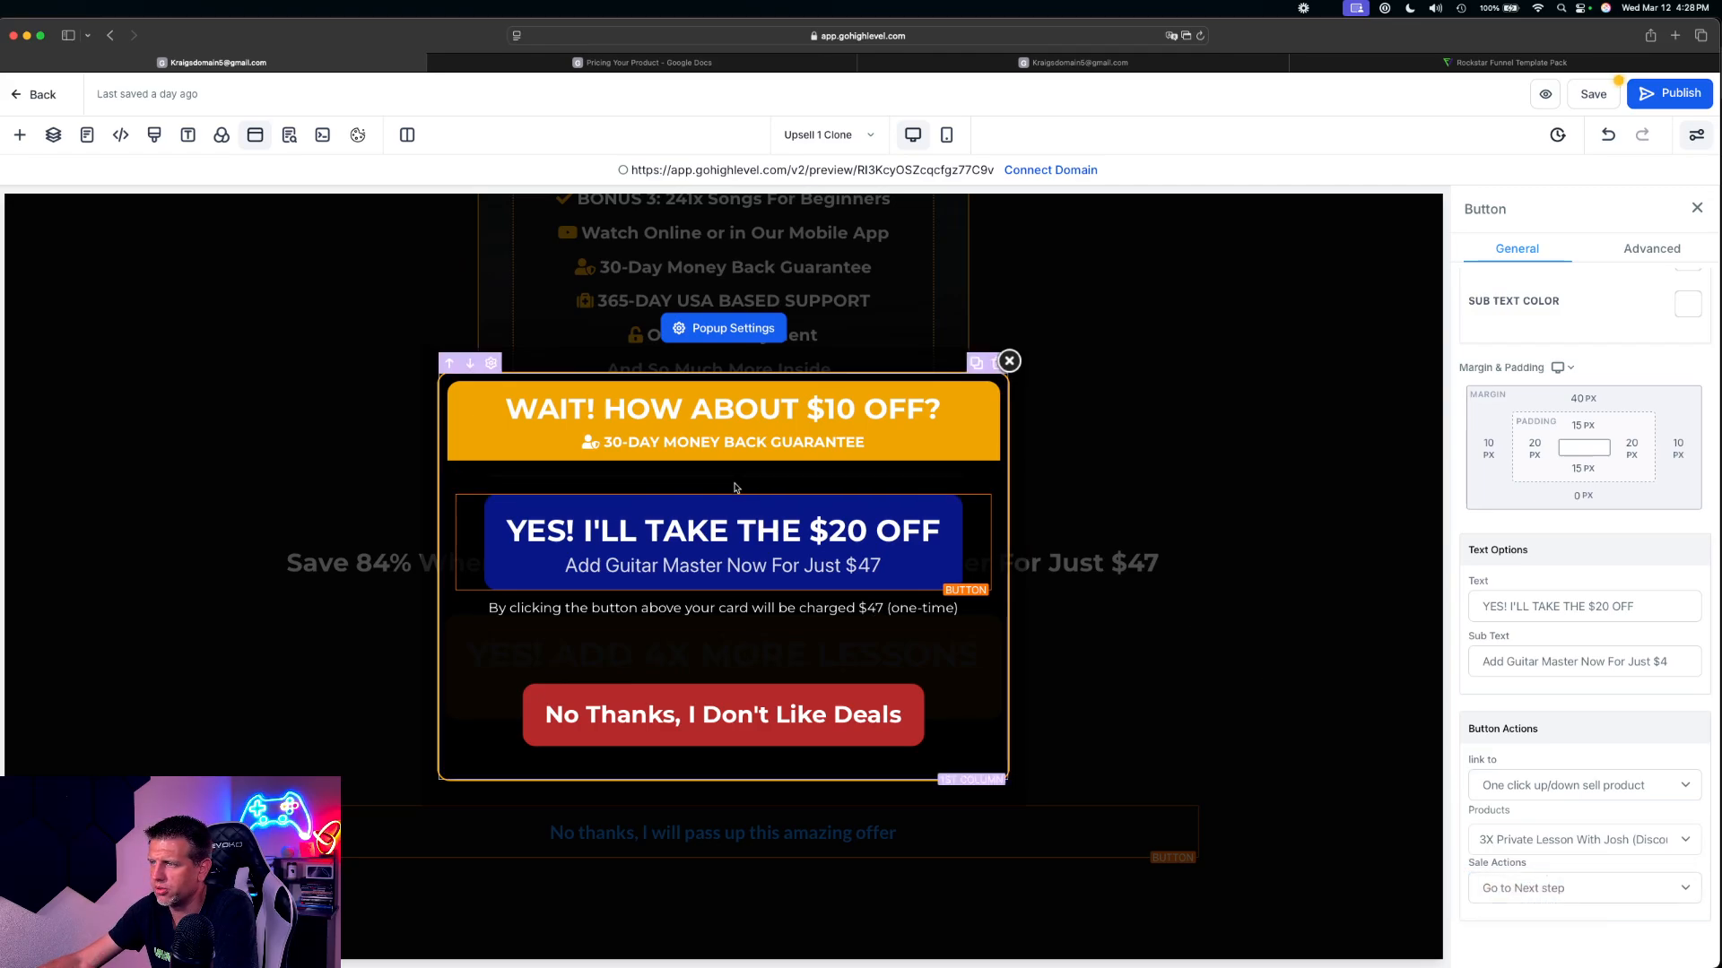
Check the link action of the popup's 'No Thanks, I Don't Like Deals' button and close the popup
click(787, 606)
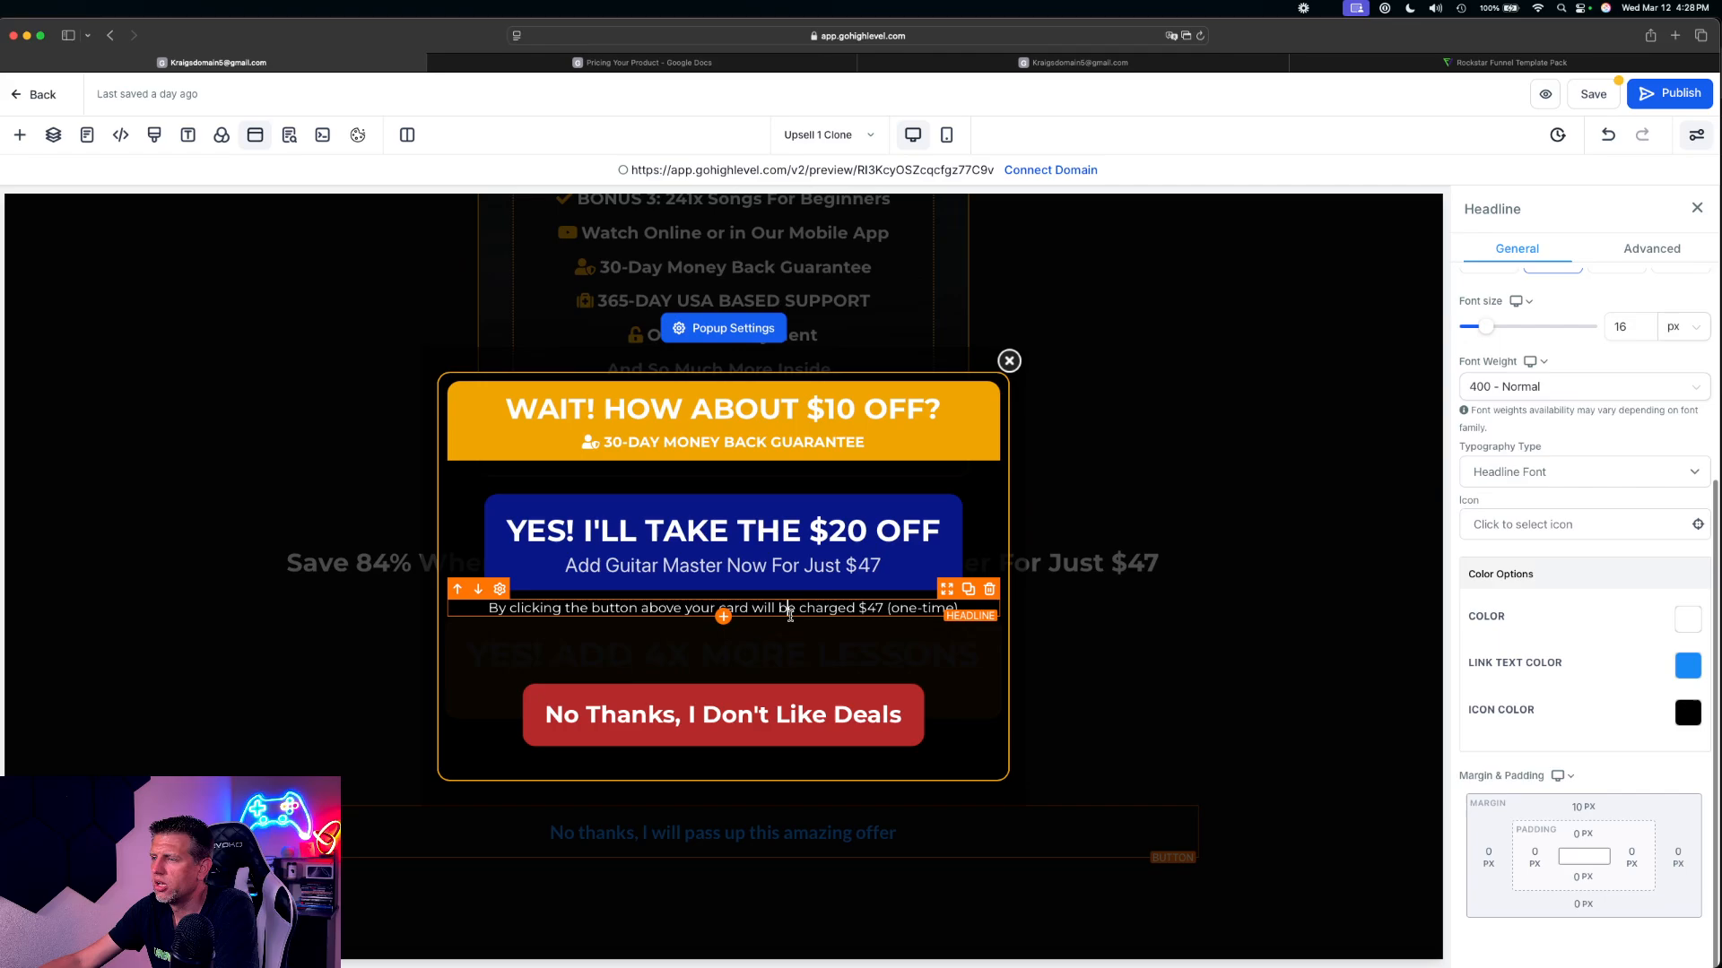
click(597, 723)
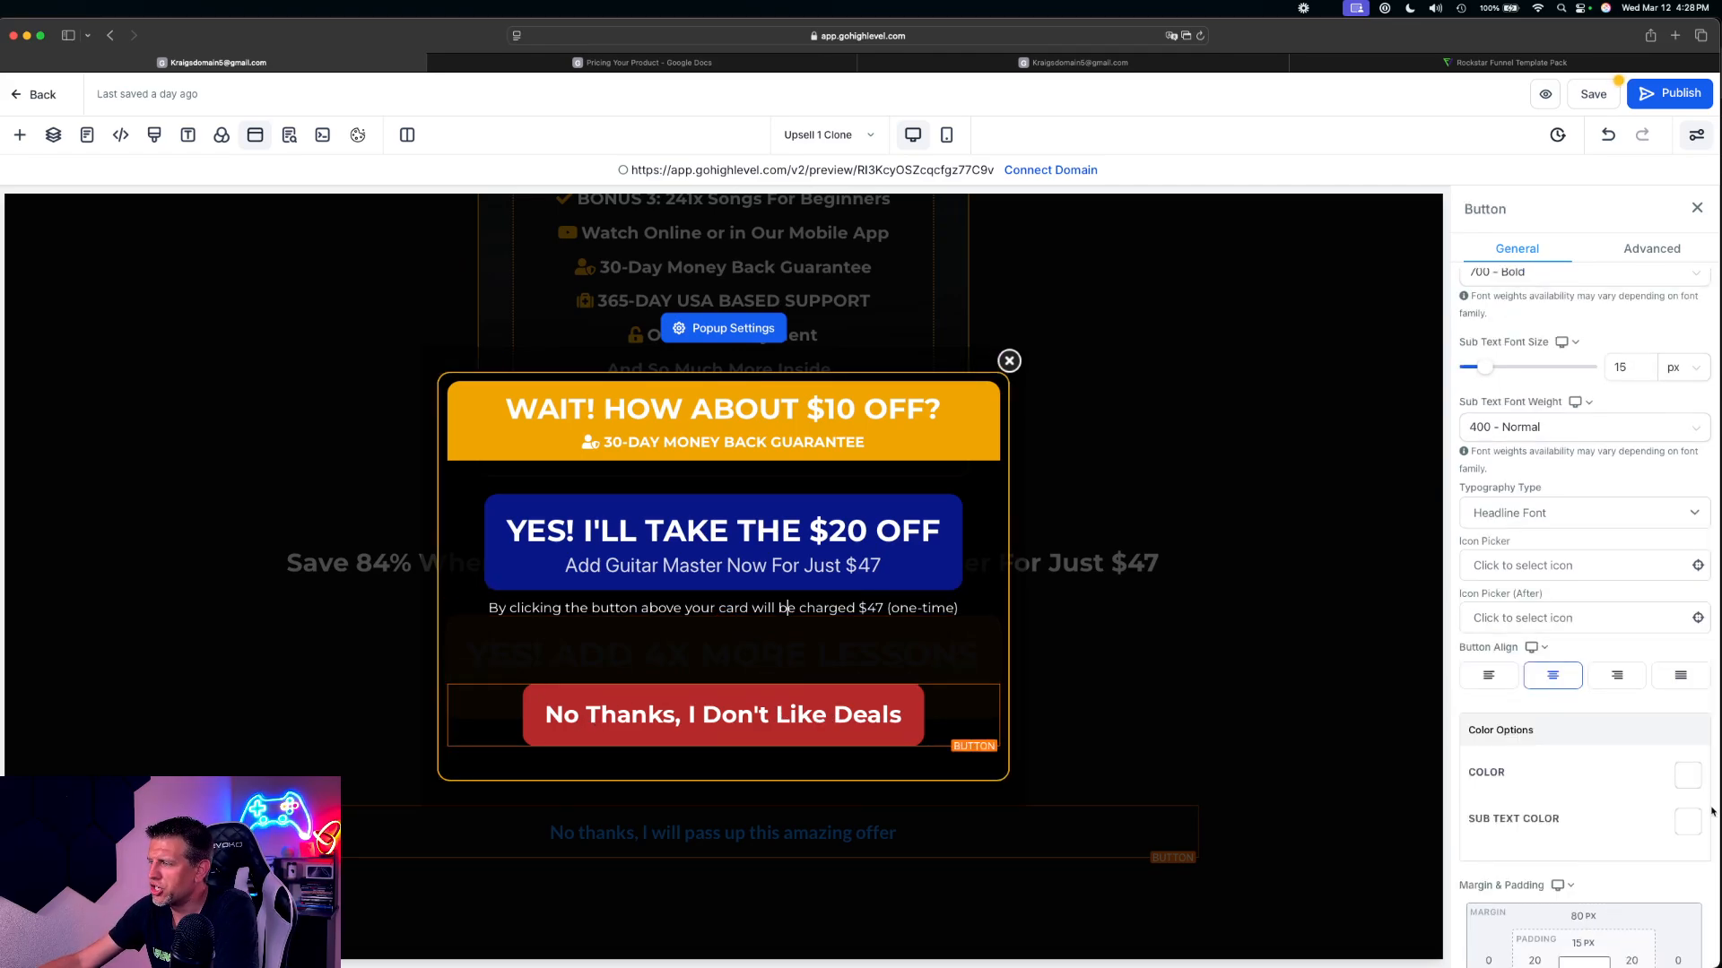
scroll(1602, 814, down, 5)
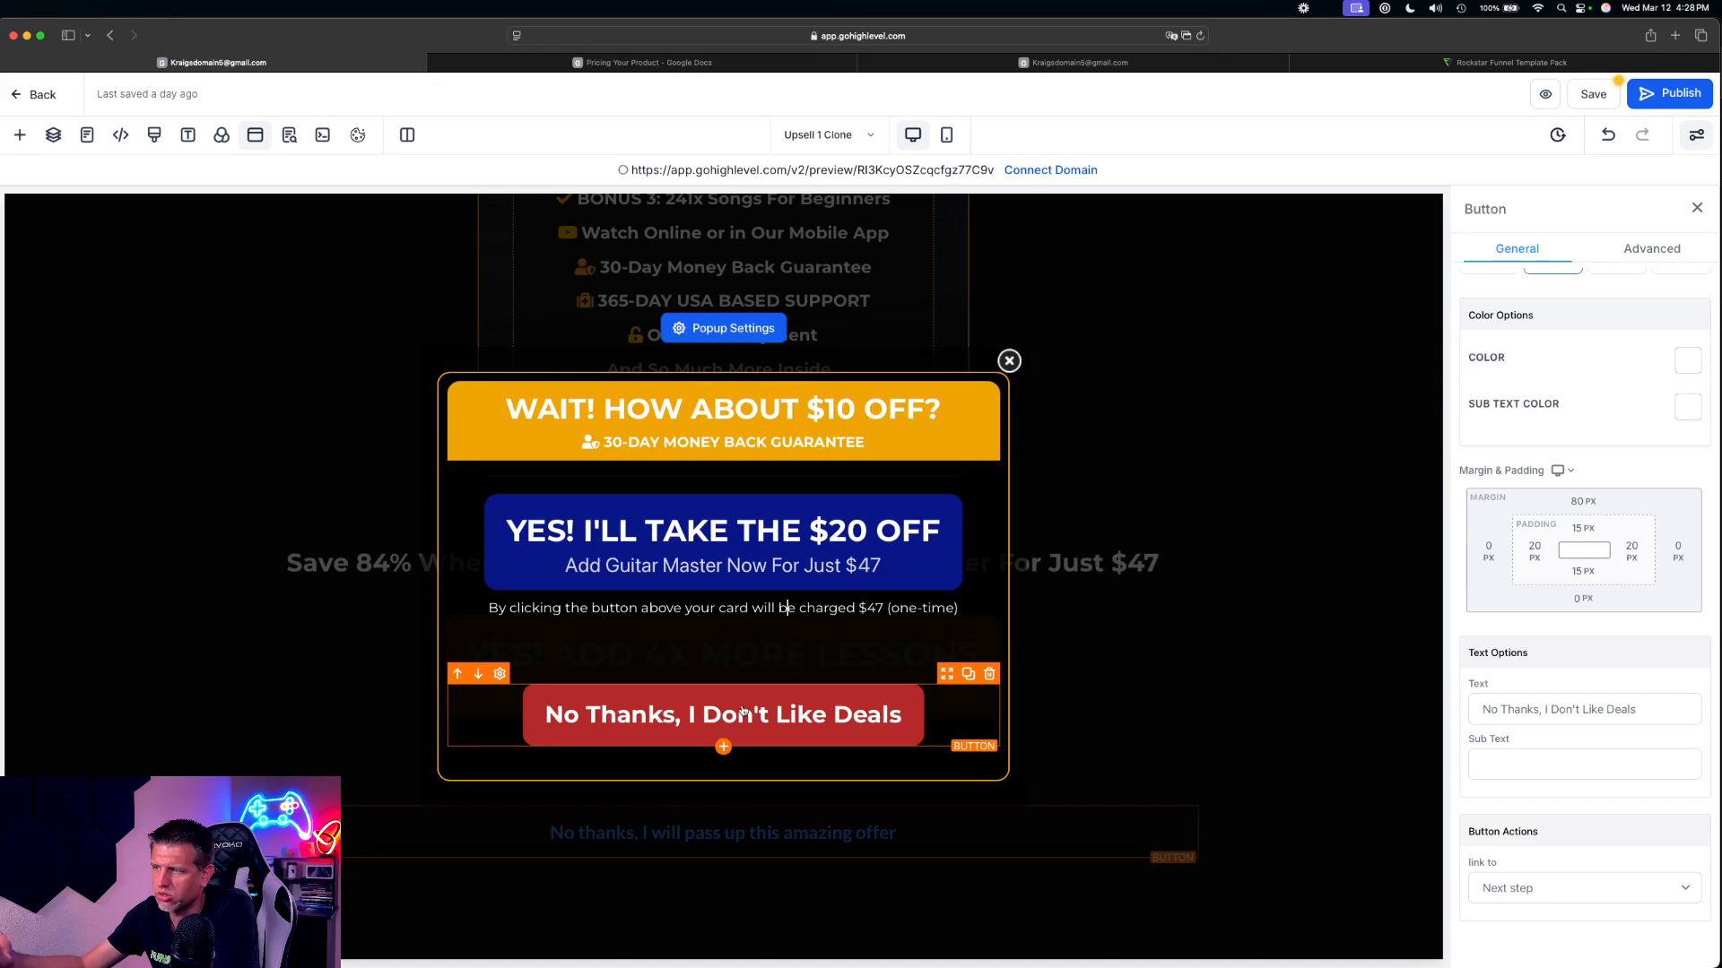
click(1010, 363)
Save the Upsell 1 page and return to the funnel's step list
click(1594, 99)
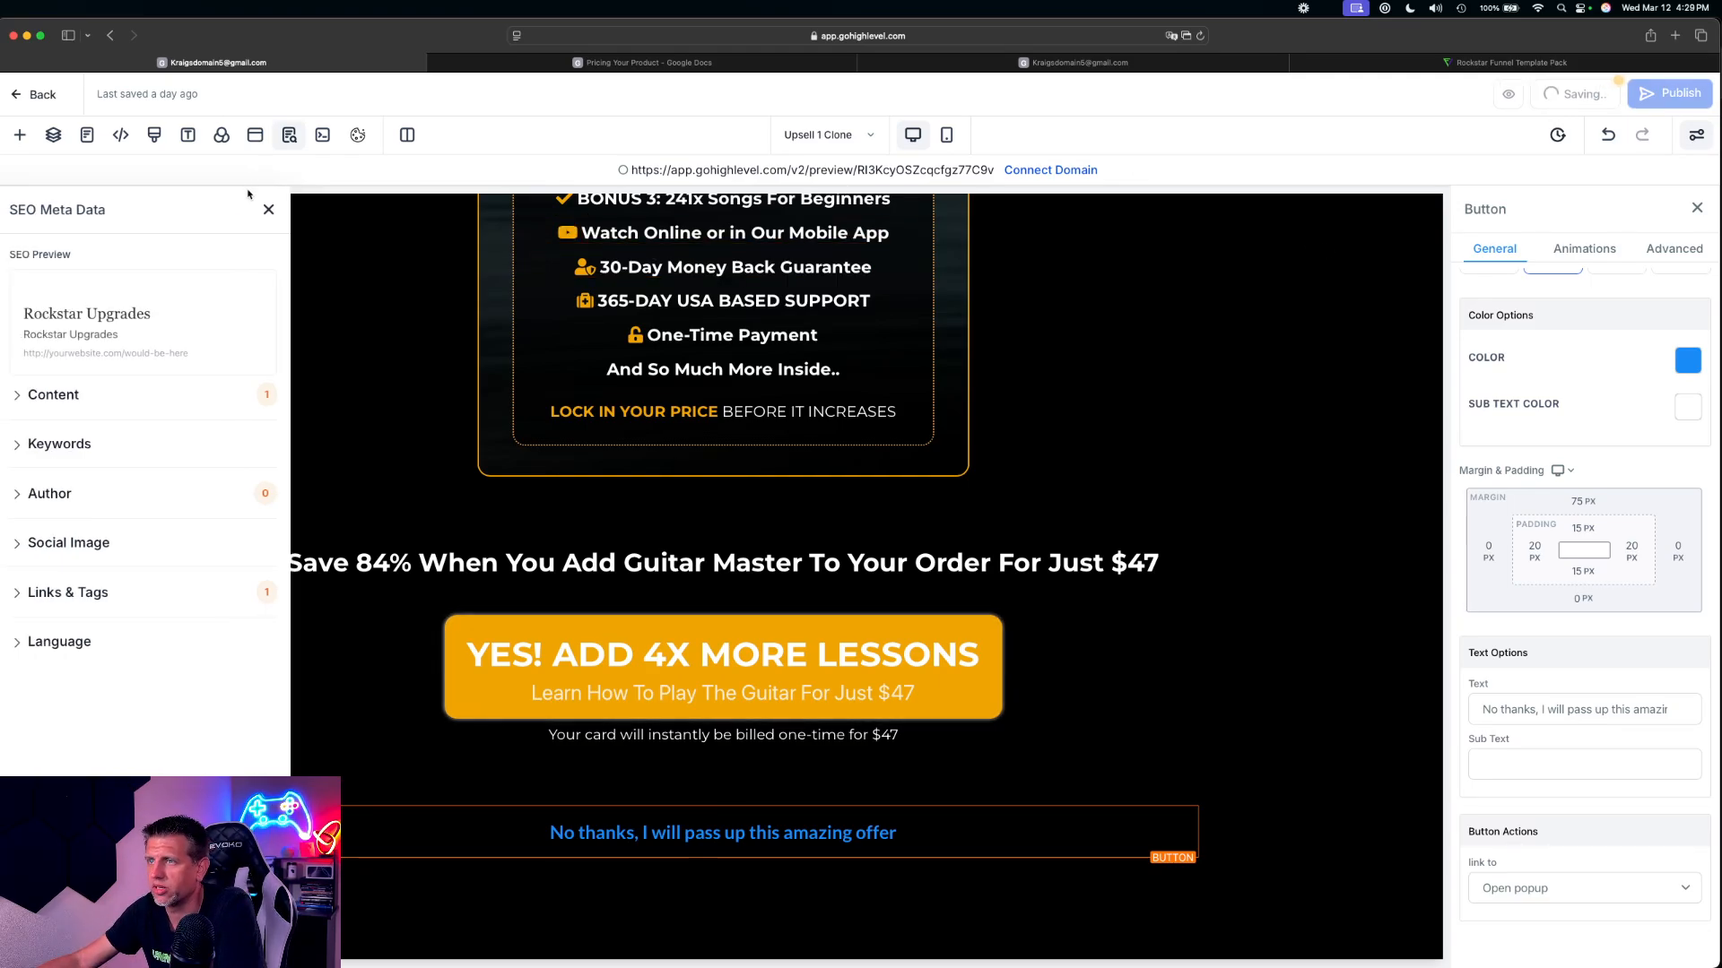
click(268, 211)
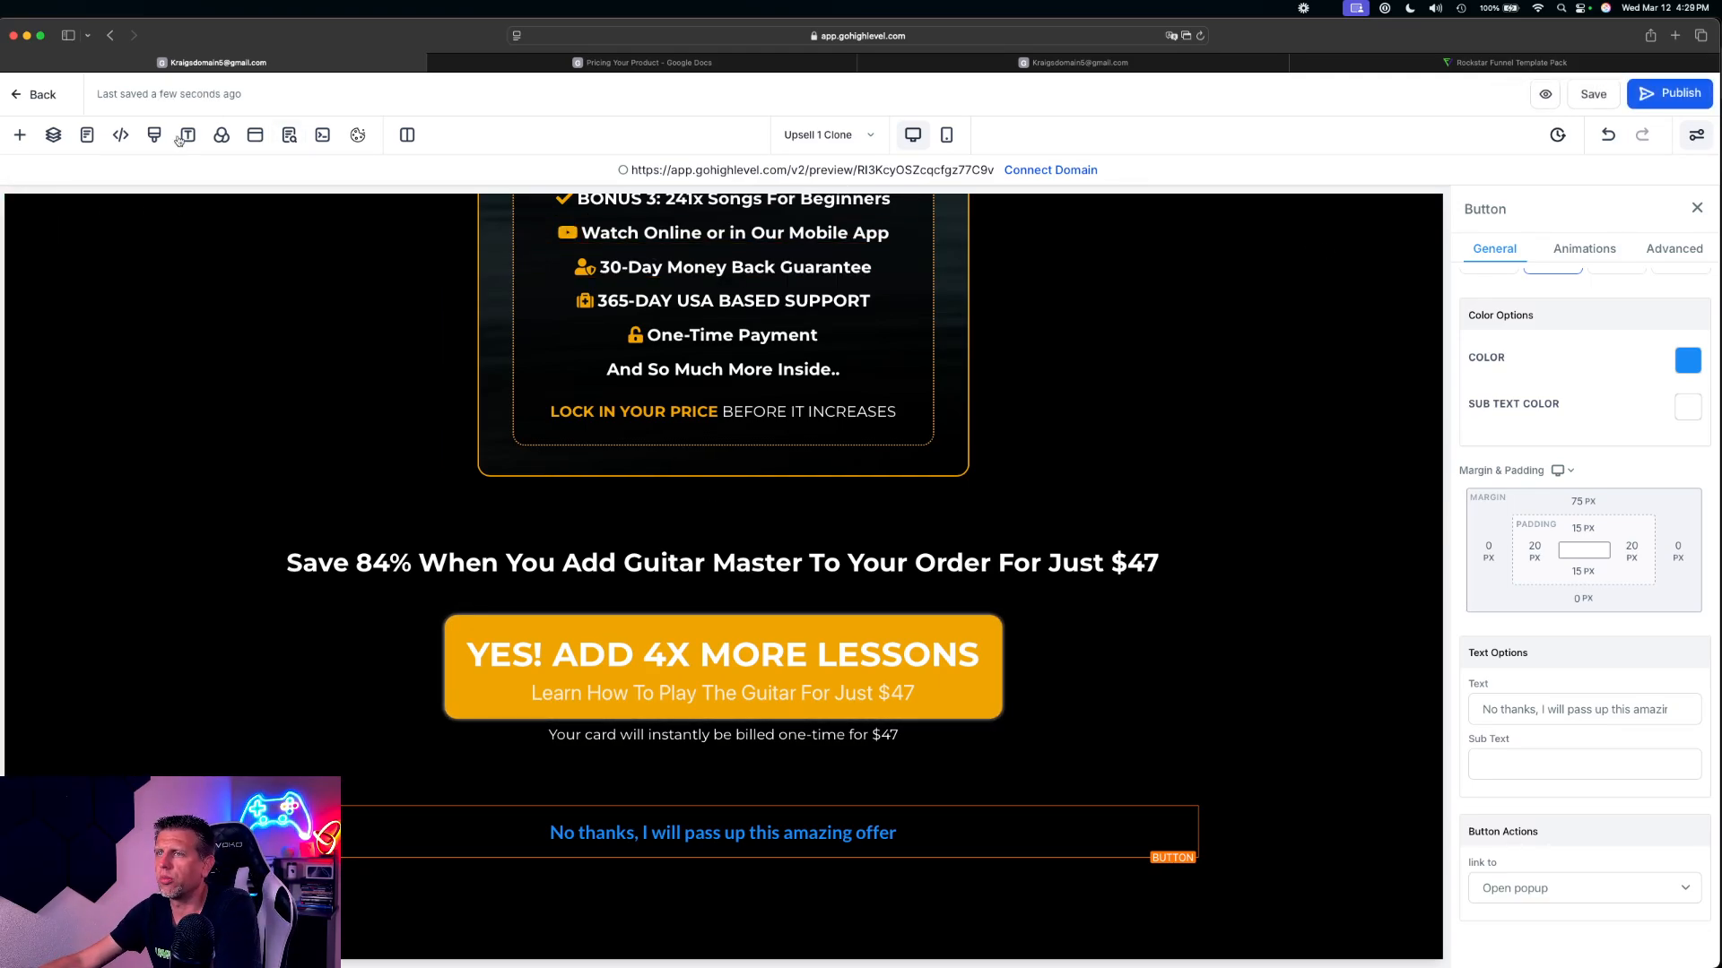
click(41, 96)
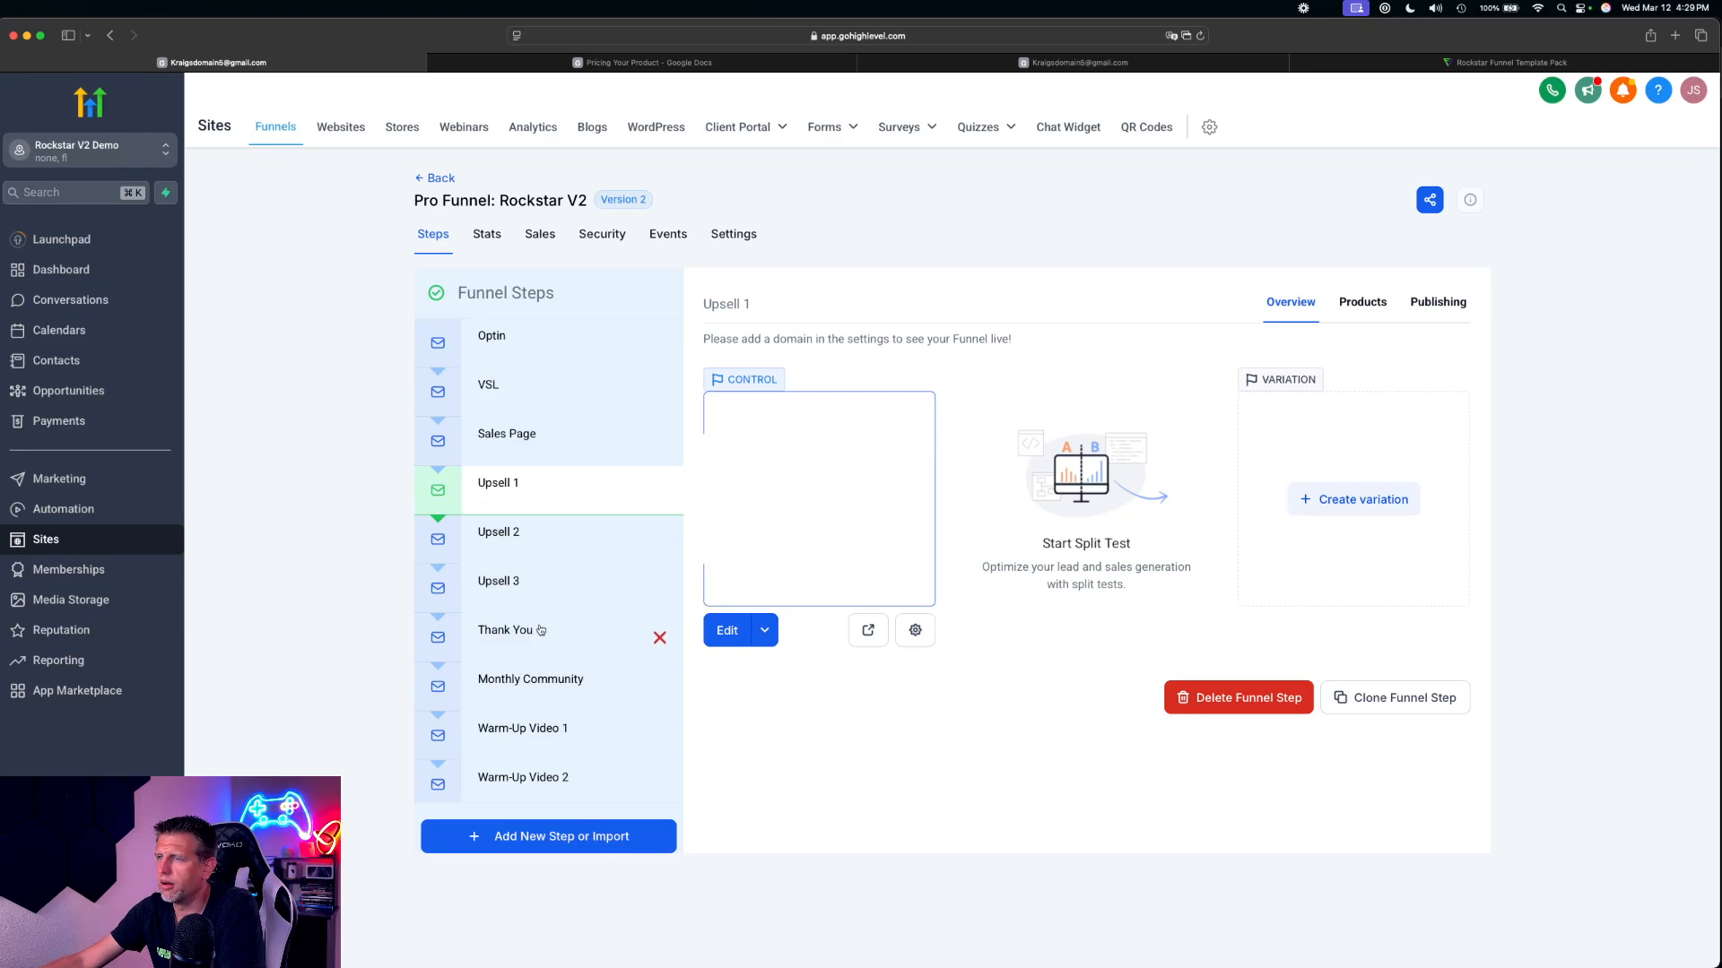
Look over the funnel steps and view the products assigned to the Sales Page
scroll(537, 778, down, 5)
scroll(543, 762, up, 5)
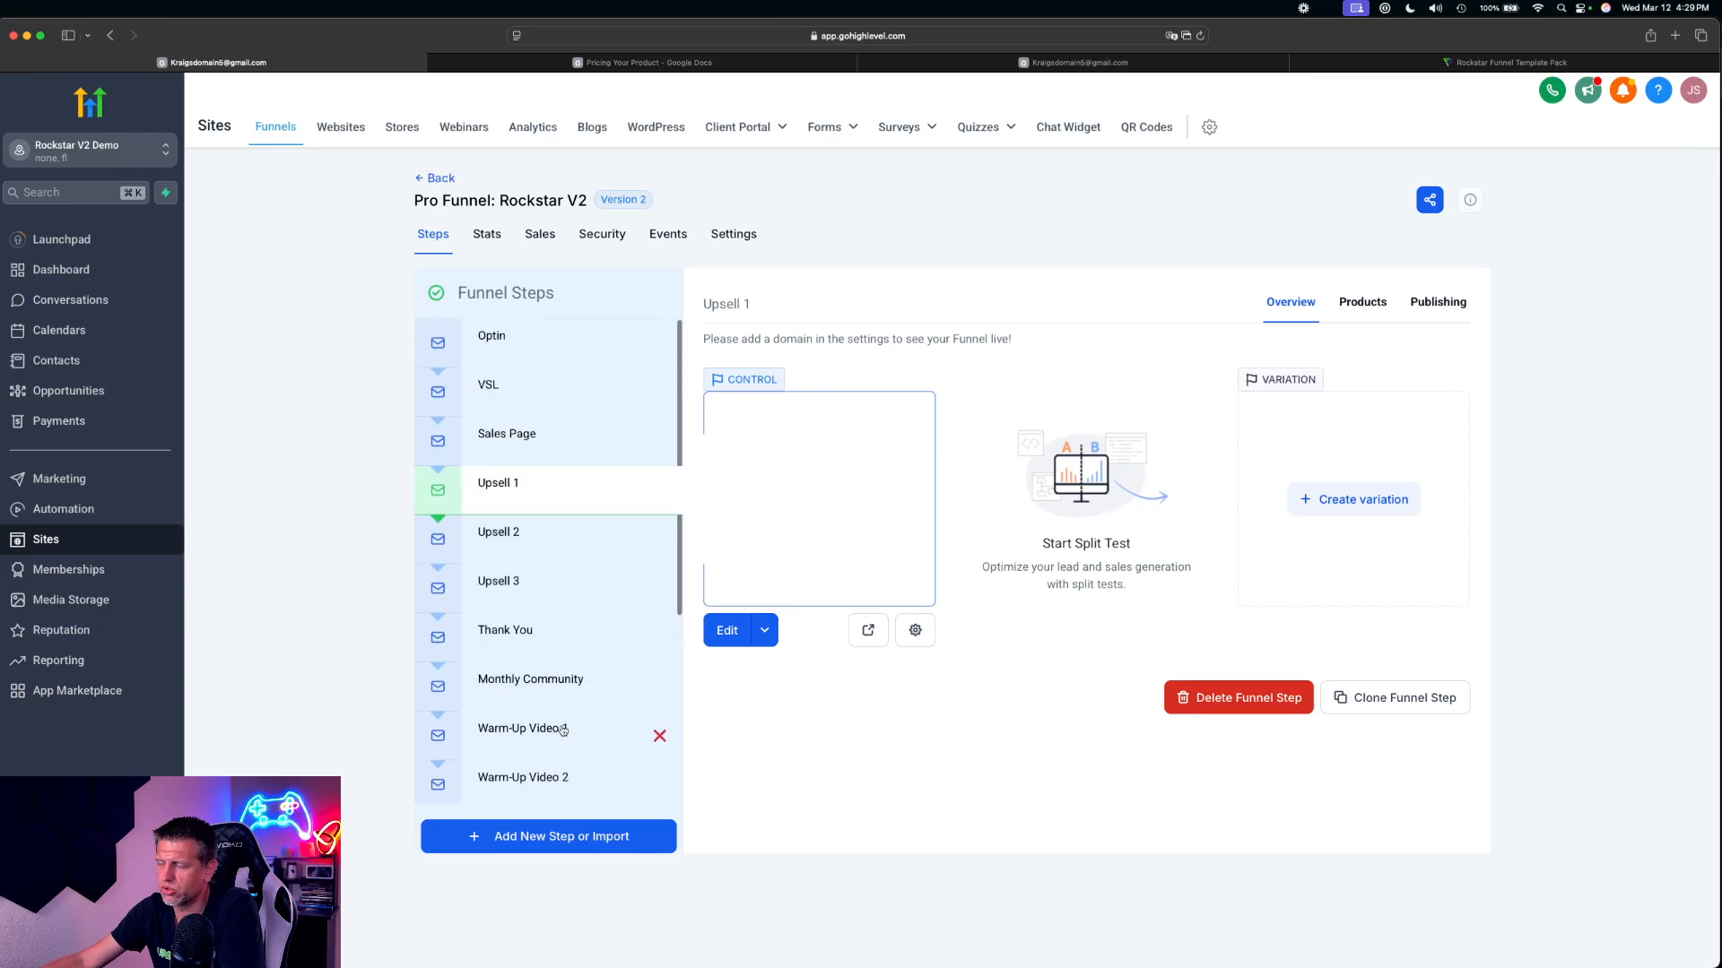
click(524, 439)
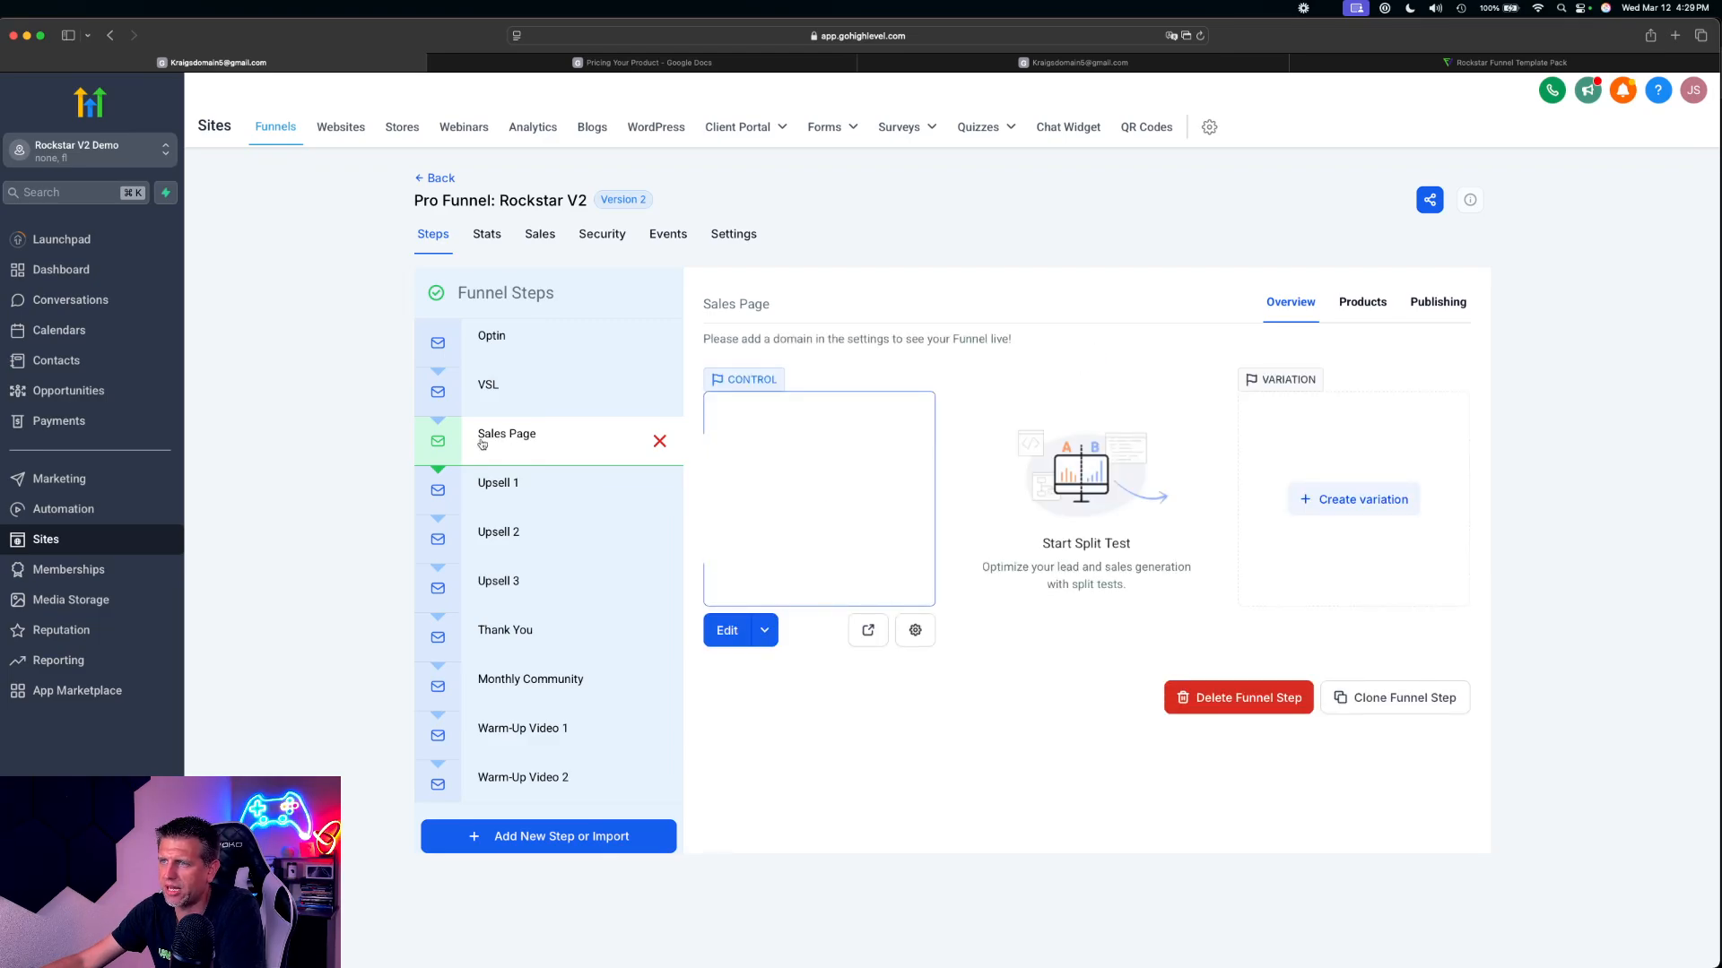
click(1359, 312)
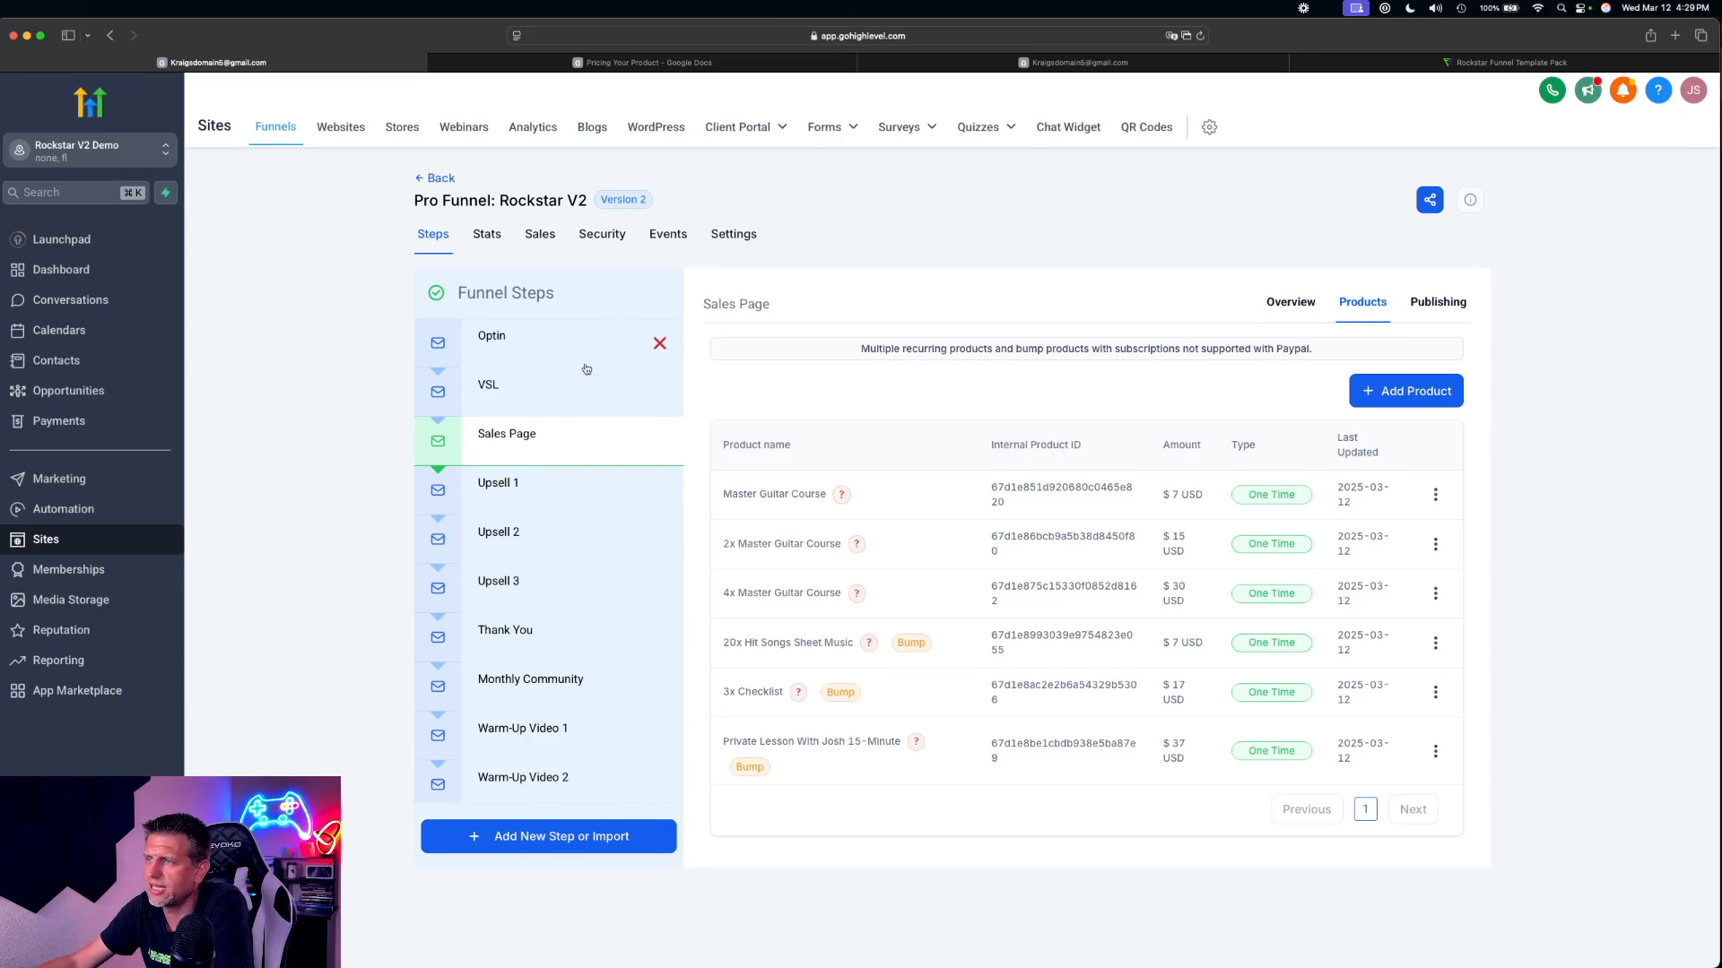
Switch the funnel's payment mode to Test in its settings and save
click(734, 234)
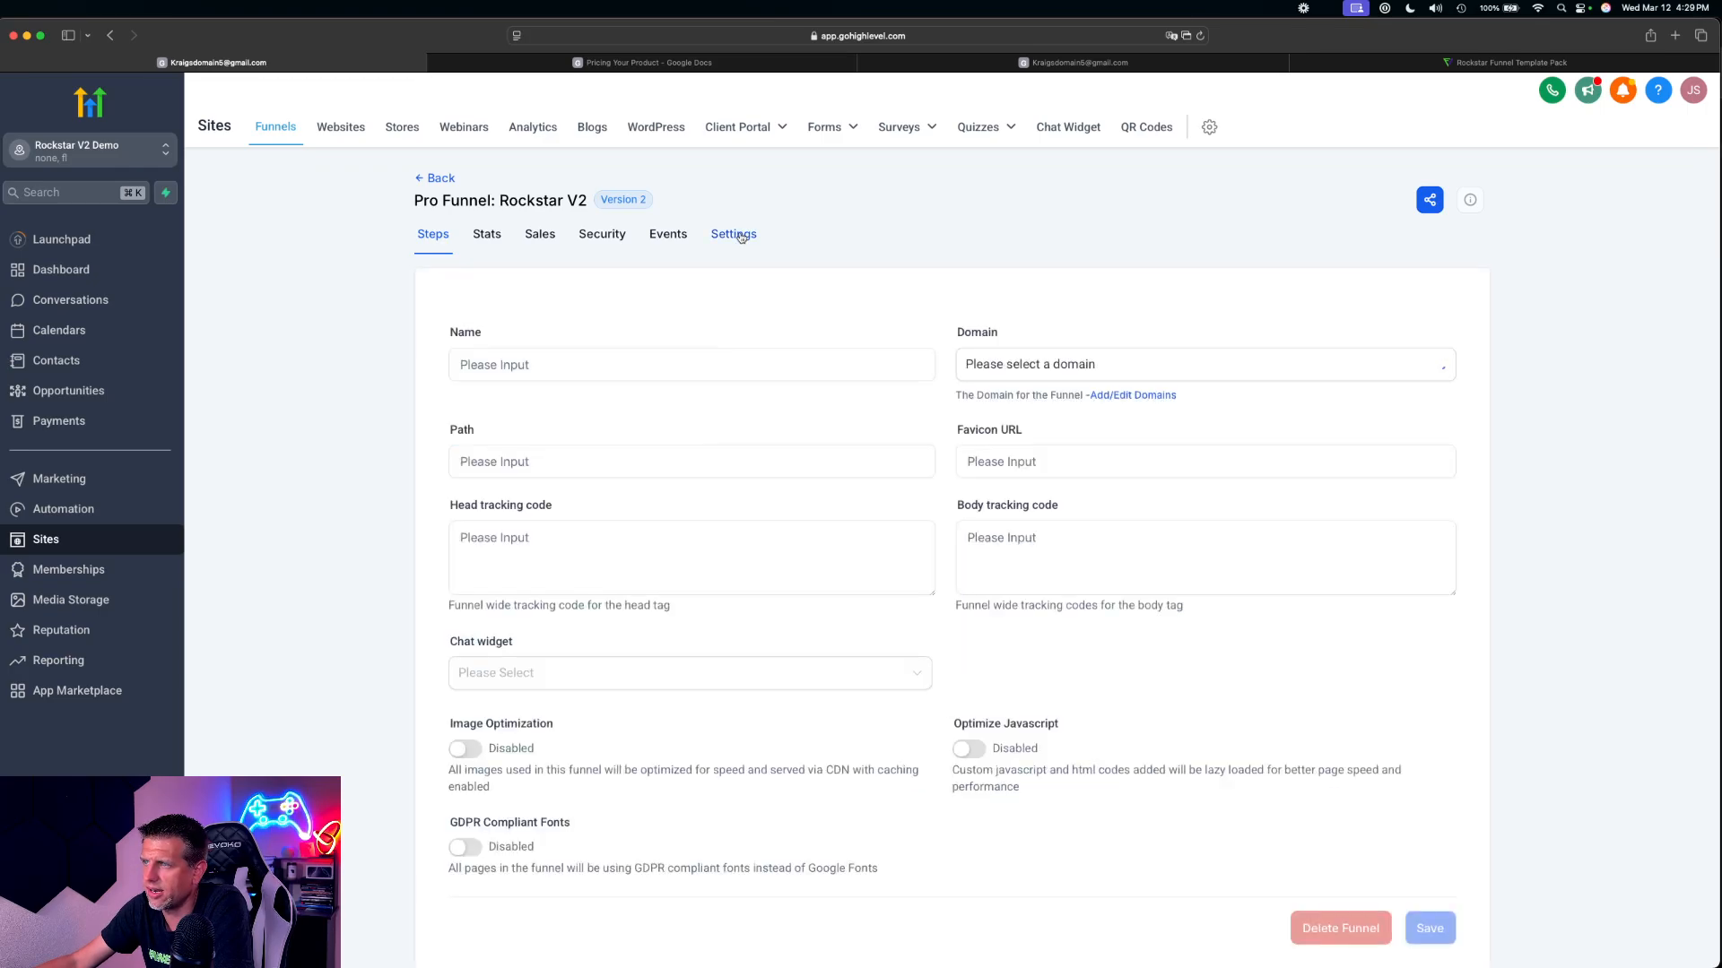
scroll(745, 241, down, 5)
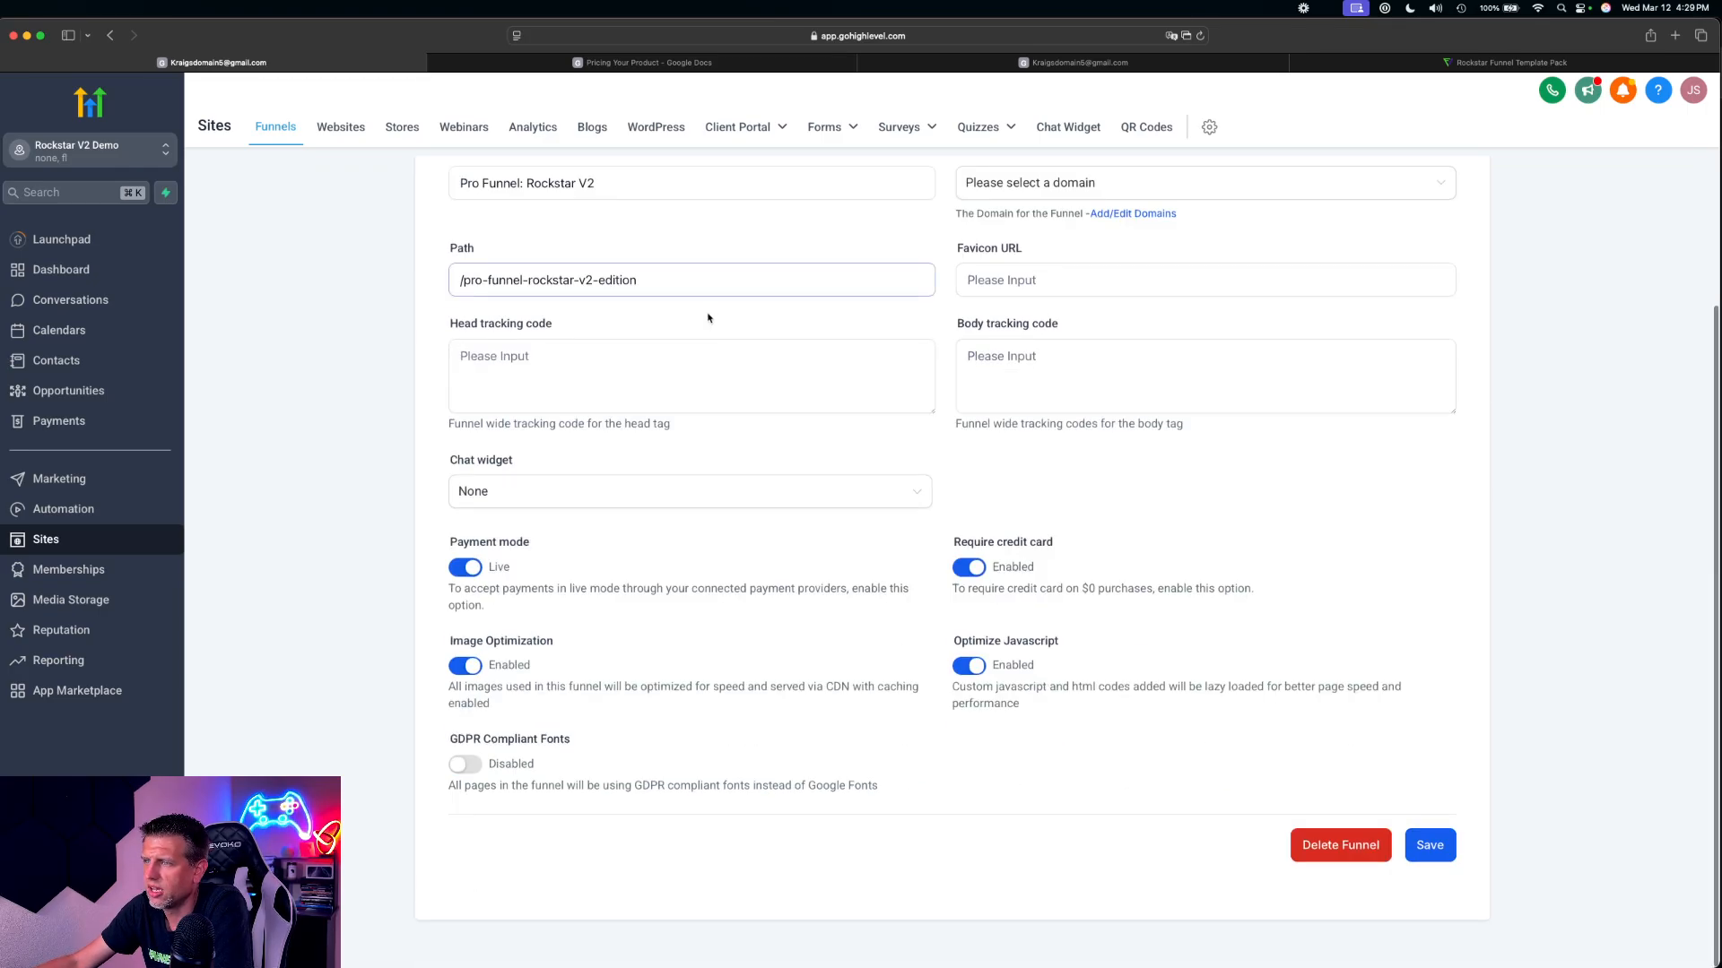
click(470, 571)
drag(490, 567, 513, 574)
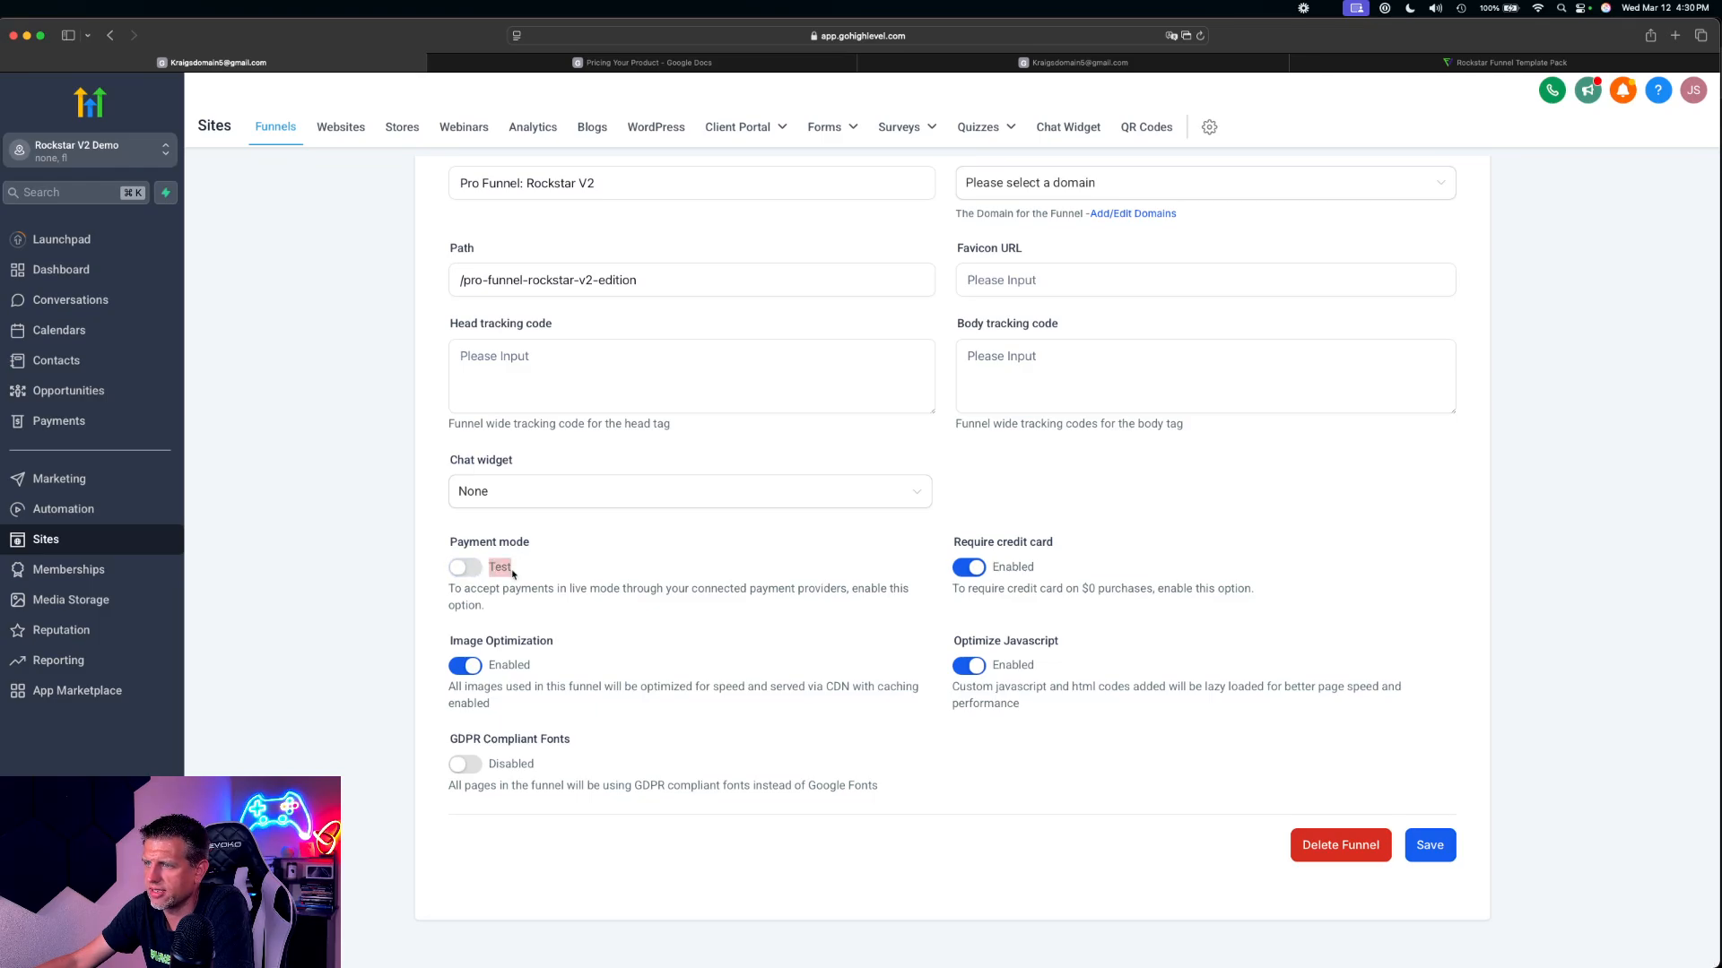
click(529, 568)
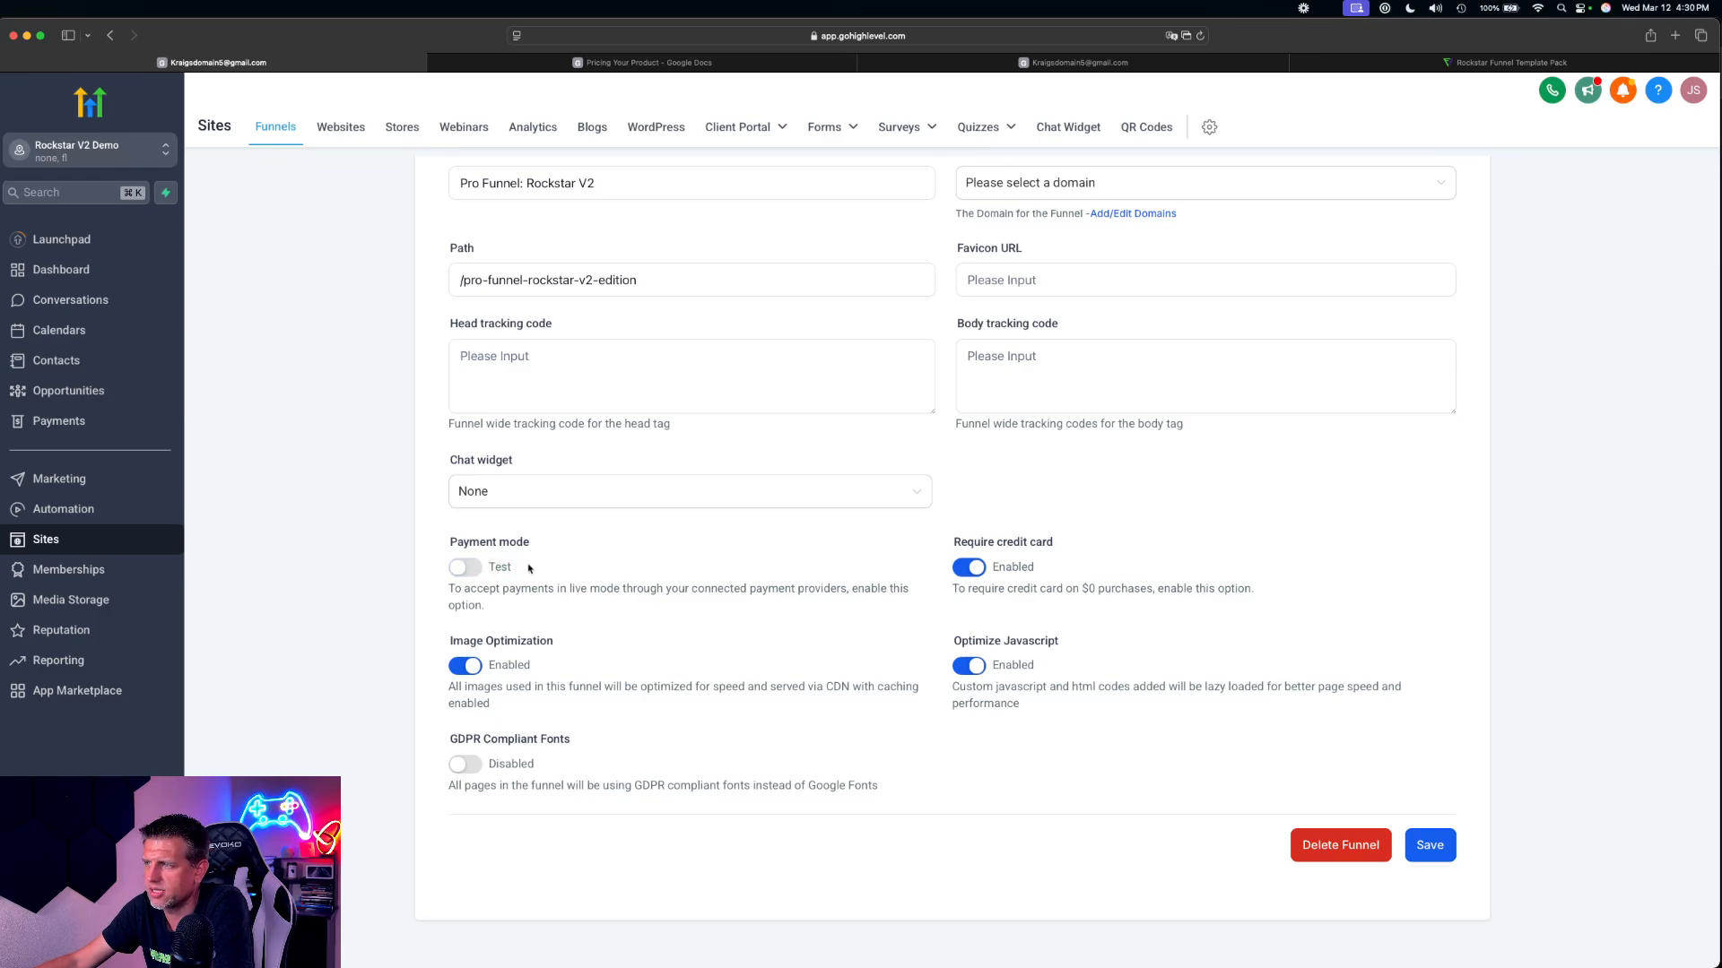
click(1432, 853)
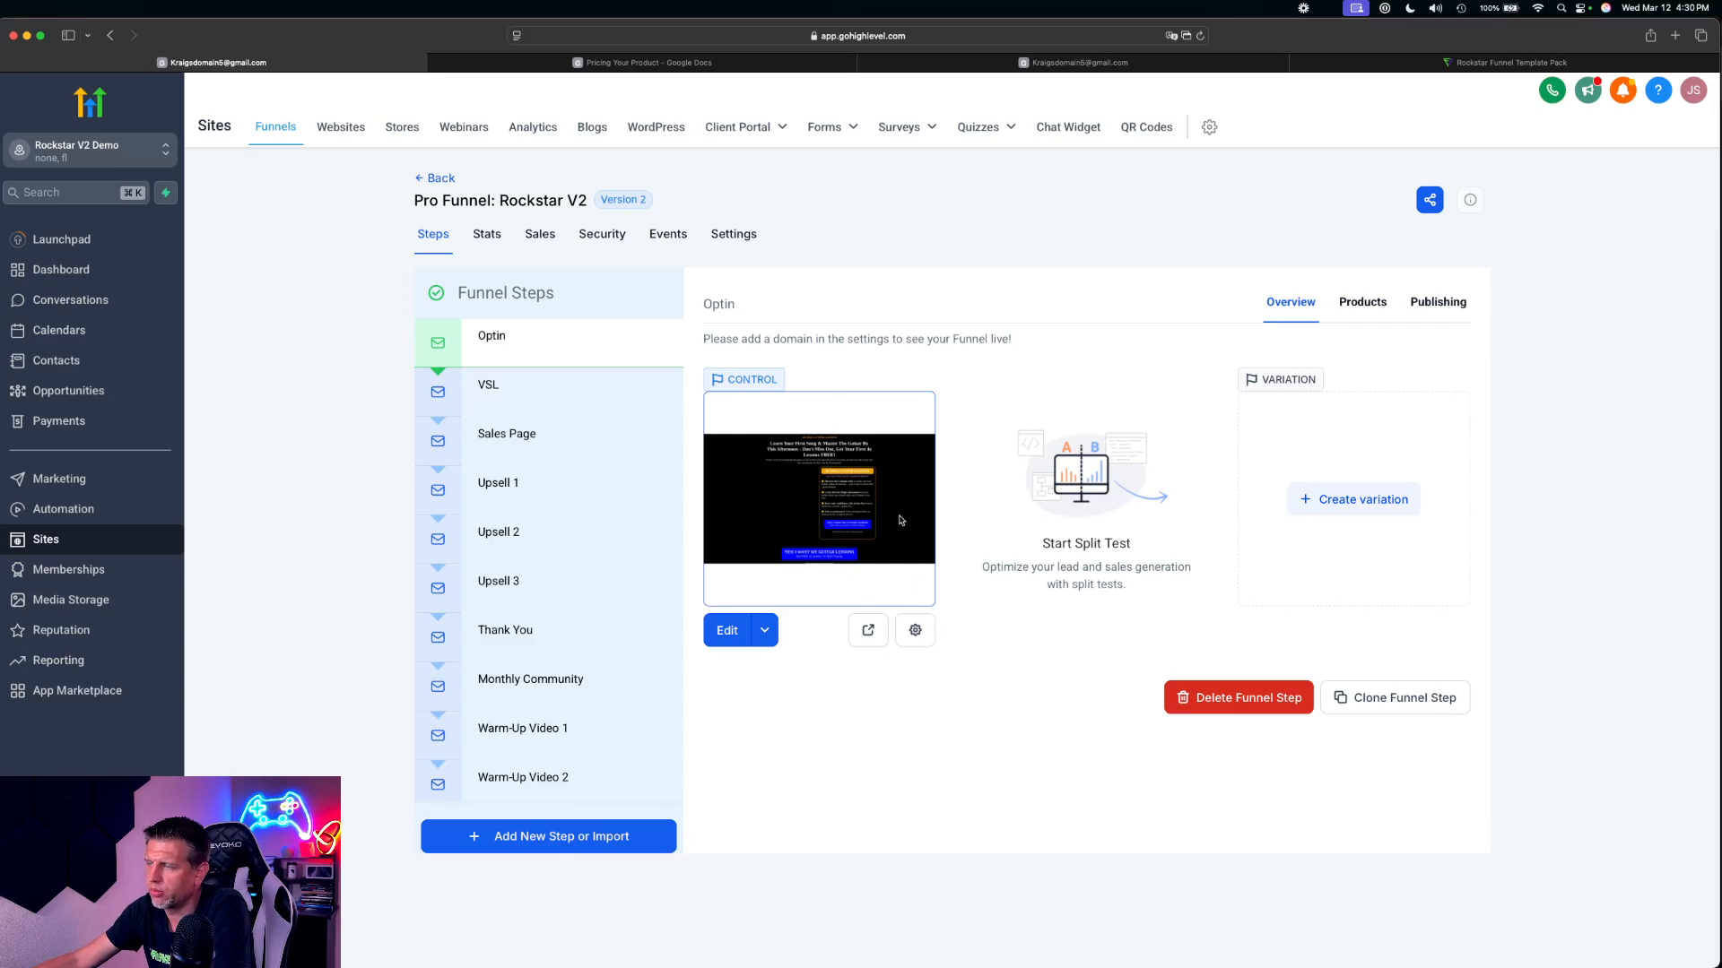
Preview the VSL funnel step and review its video area and offer button
click(492, 392)
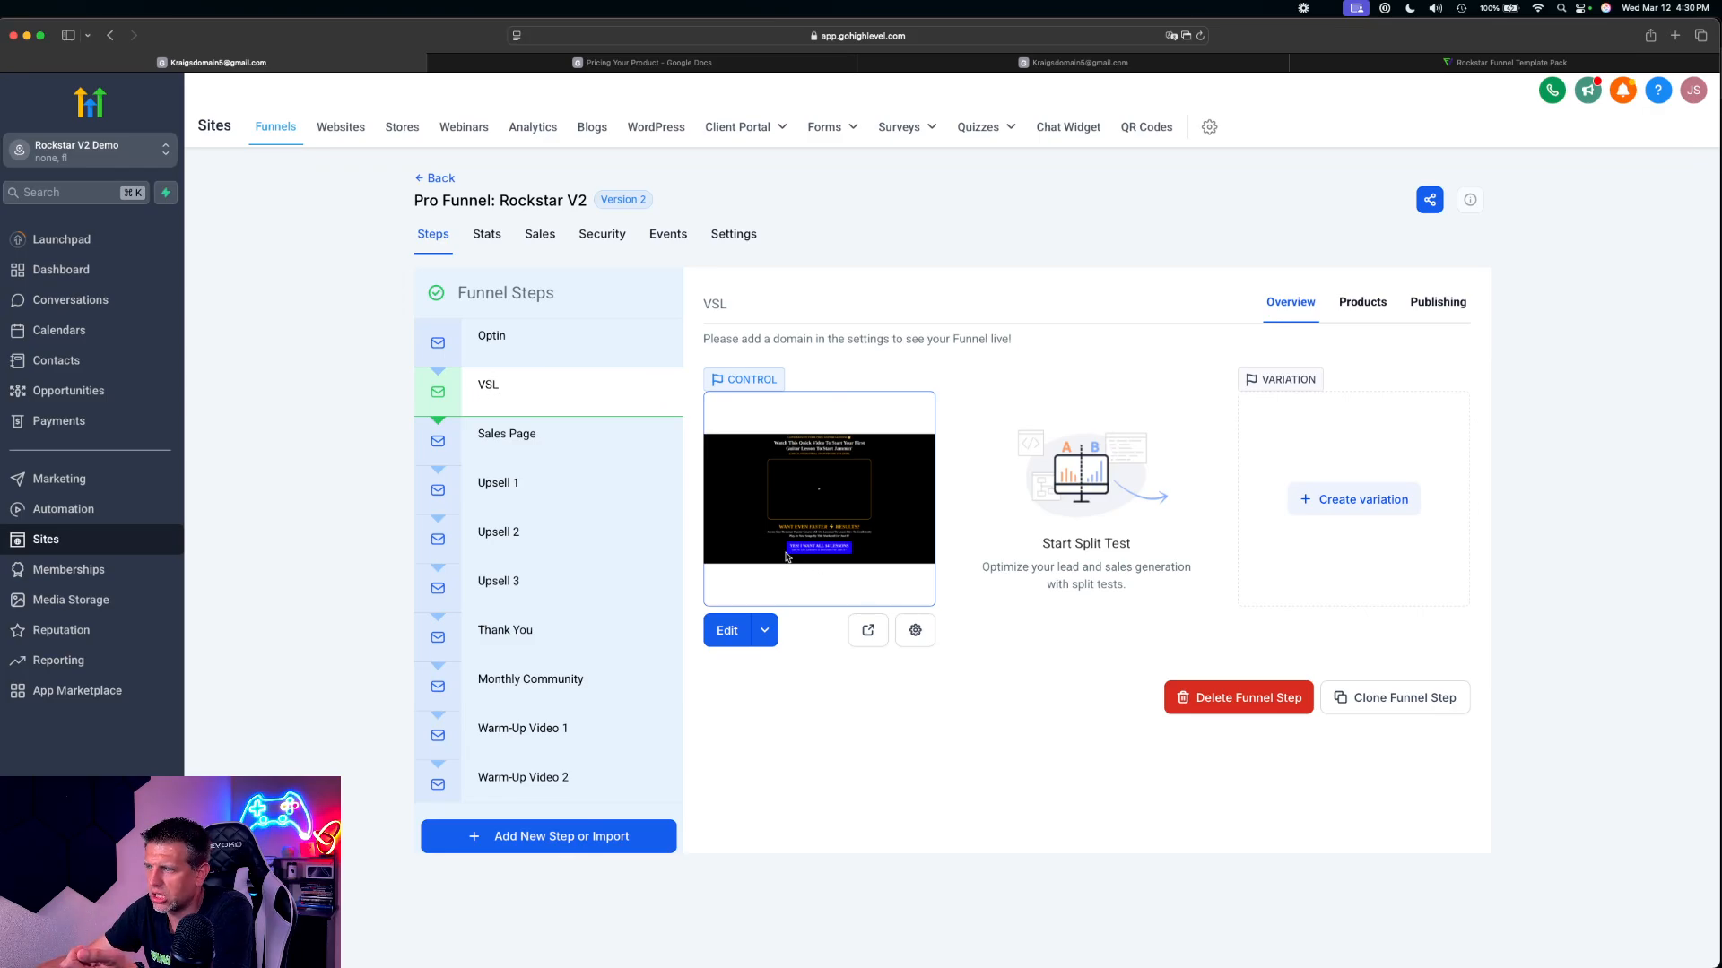
click(868, 632)
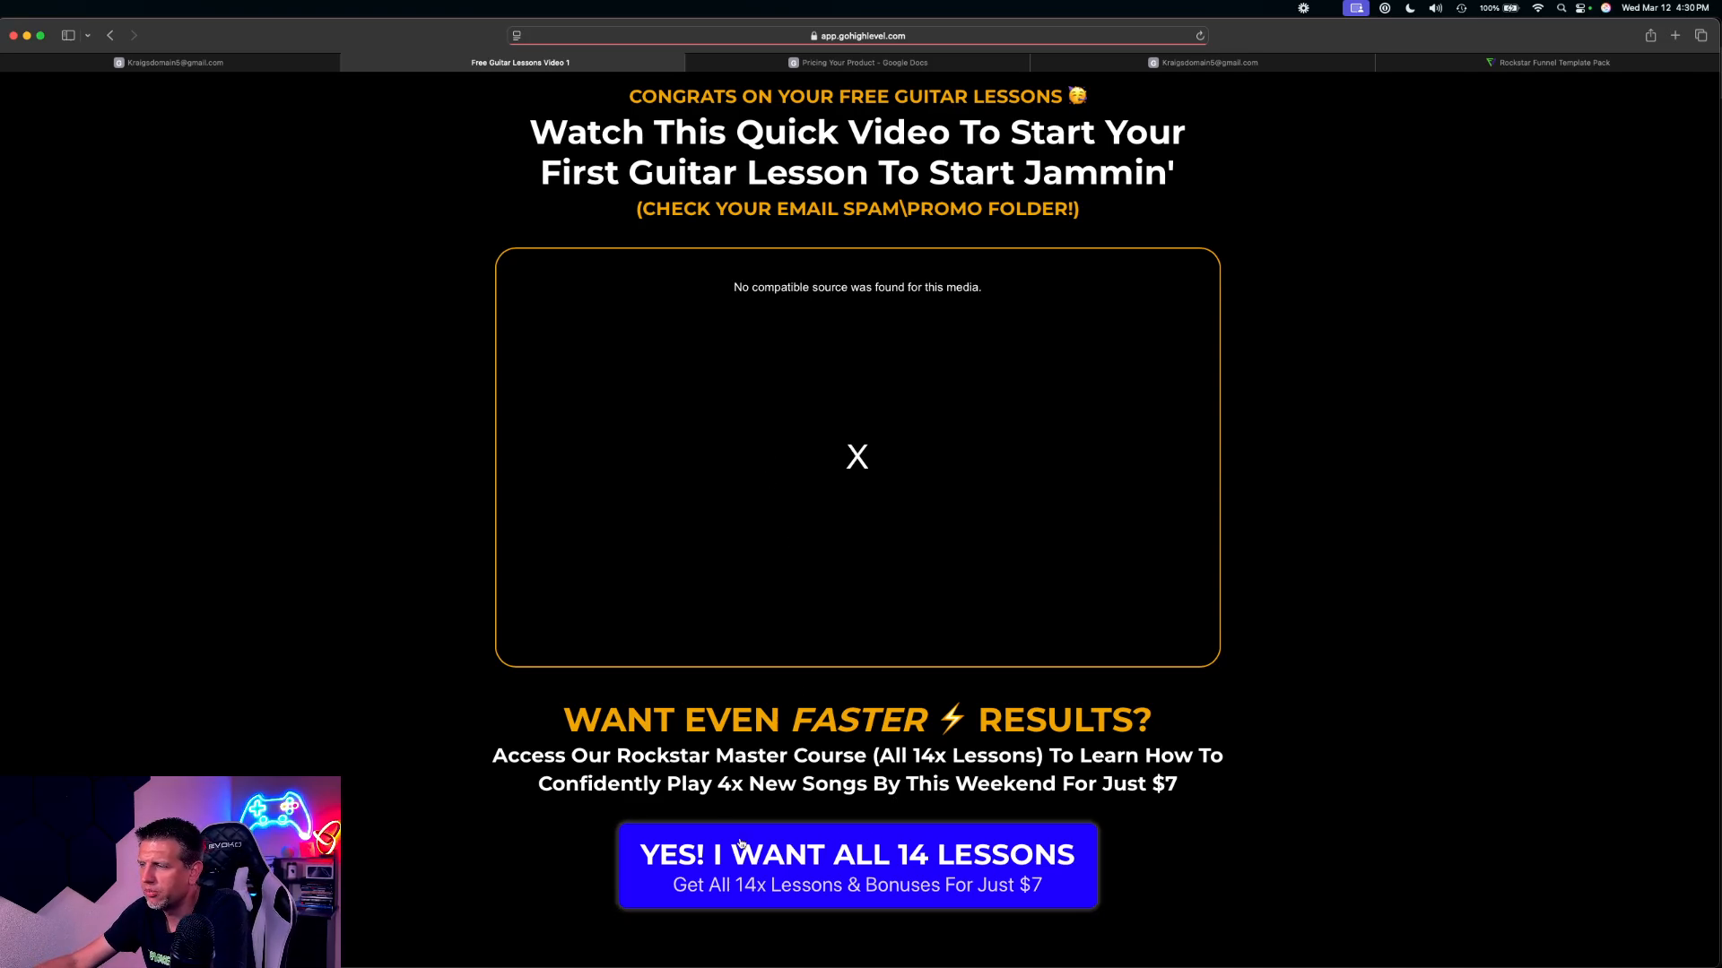
scroll(495, 543, down, 3)
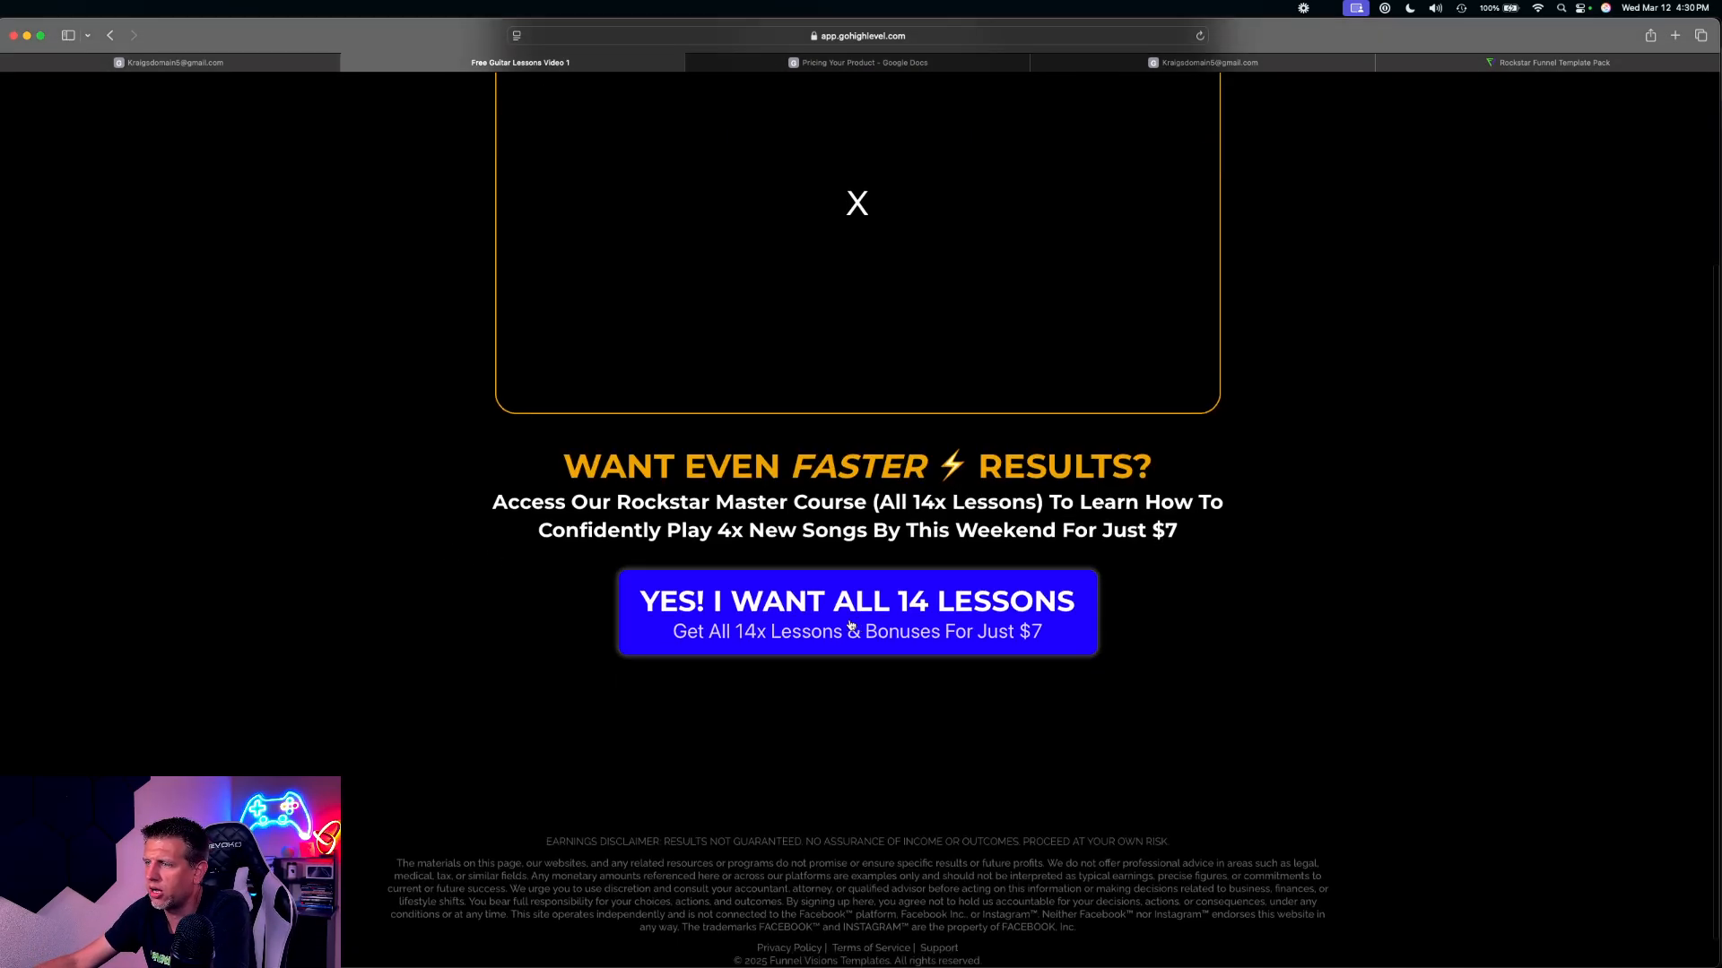
scroll(445, 519, up, 3)
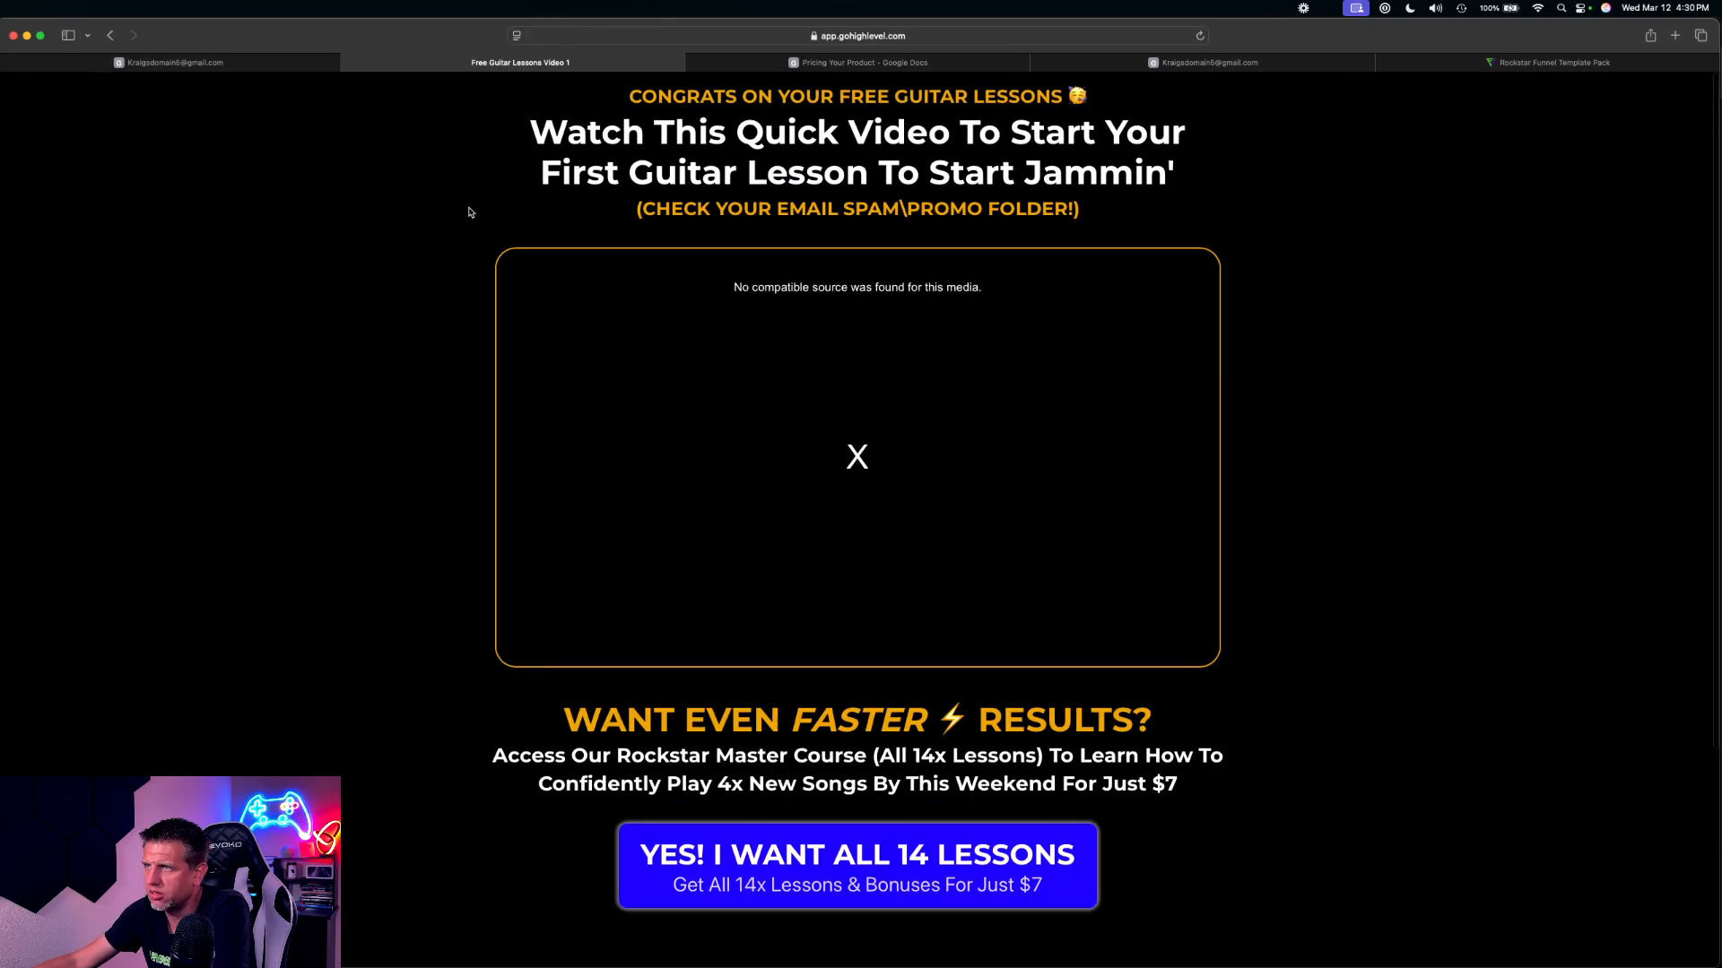
Follow the 'YES! I WANT ALL 14 LESSONS' offer to the sales page and open its Guitar Master order popup
click(937, 876)
scroll(1202, 615, down, 3)
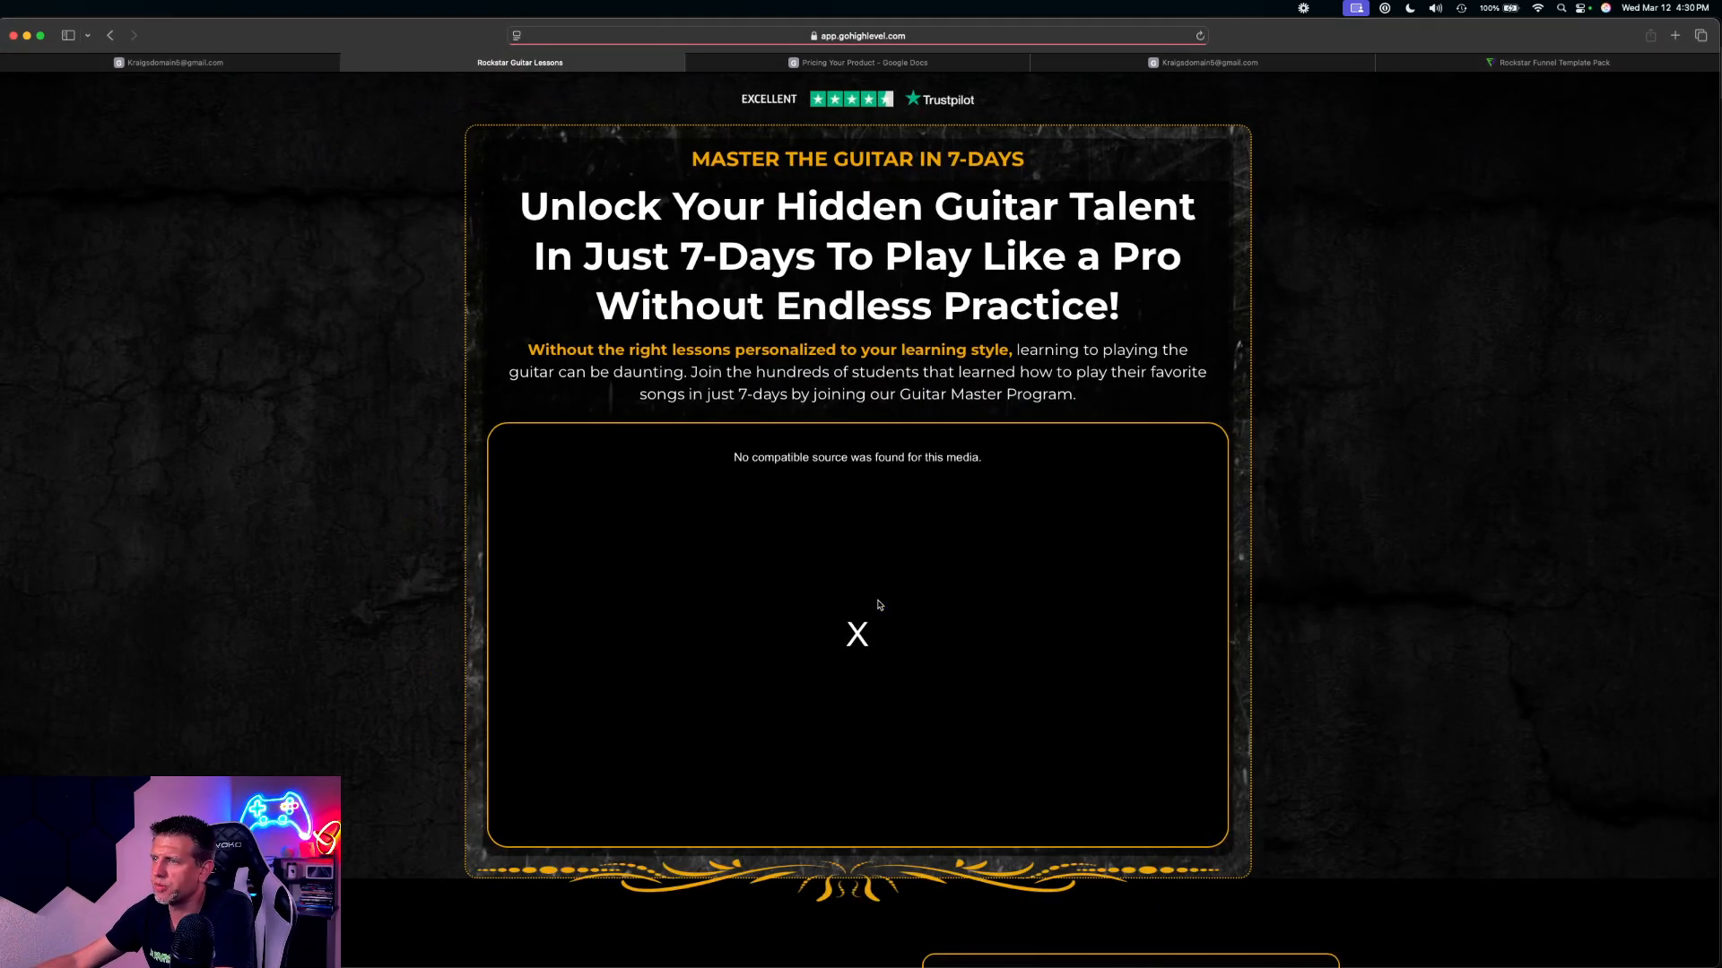
scroll(1010, 538, down, 10)
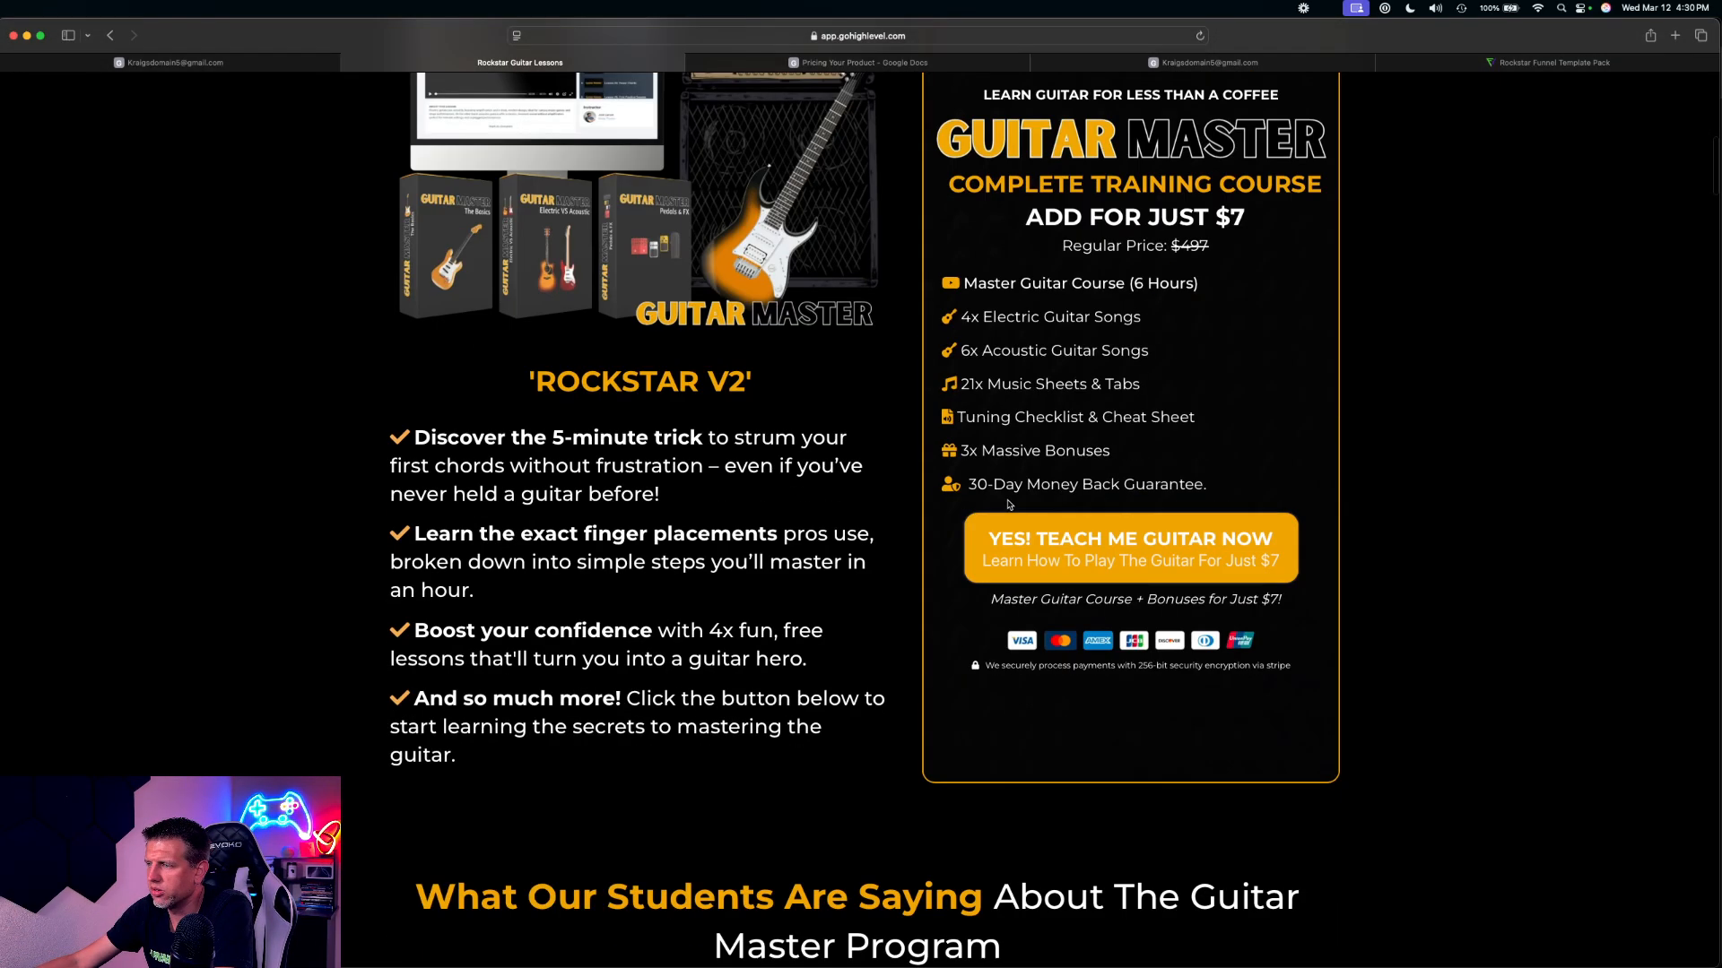
click(1137, 547)
Enter a placeholder full name and primary e-mail in the order form and proceed to the payment information
click(633, 308)
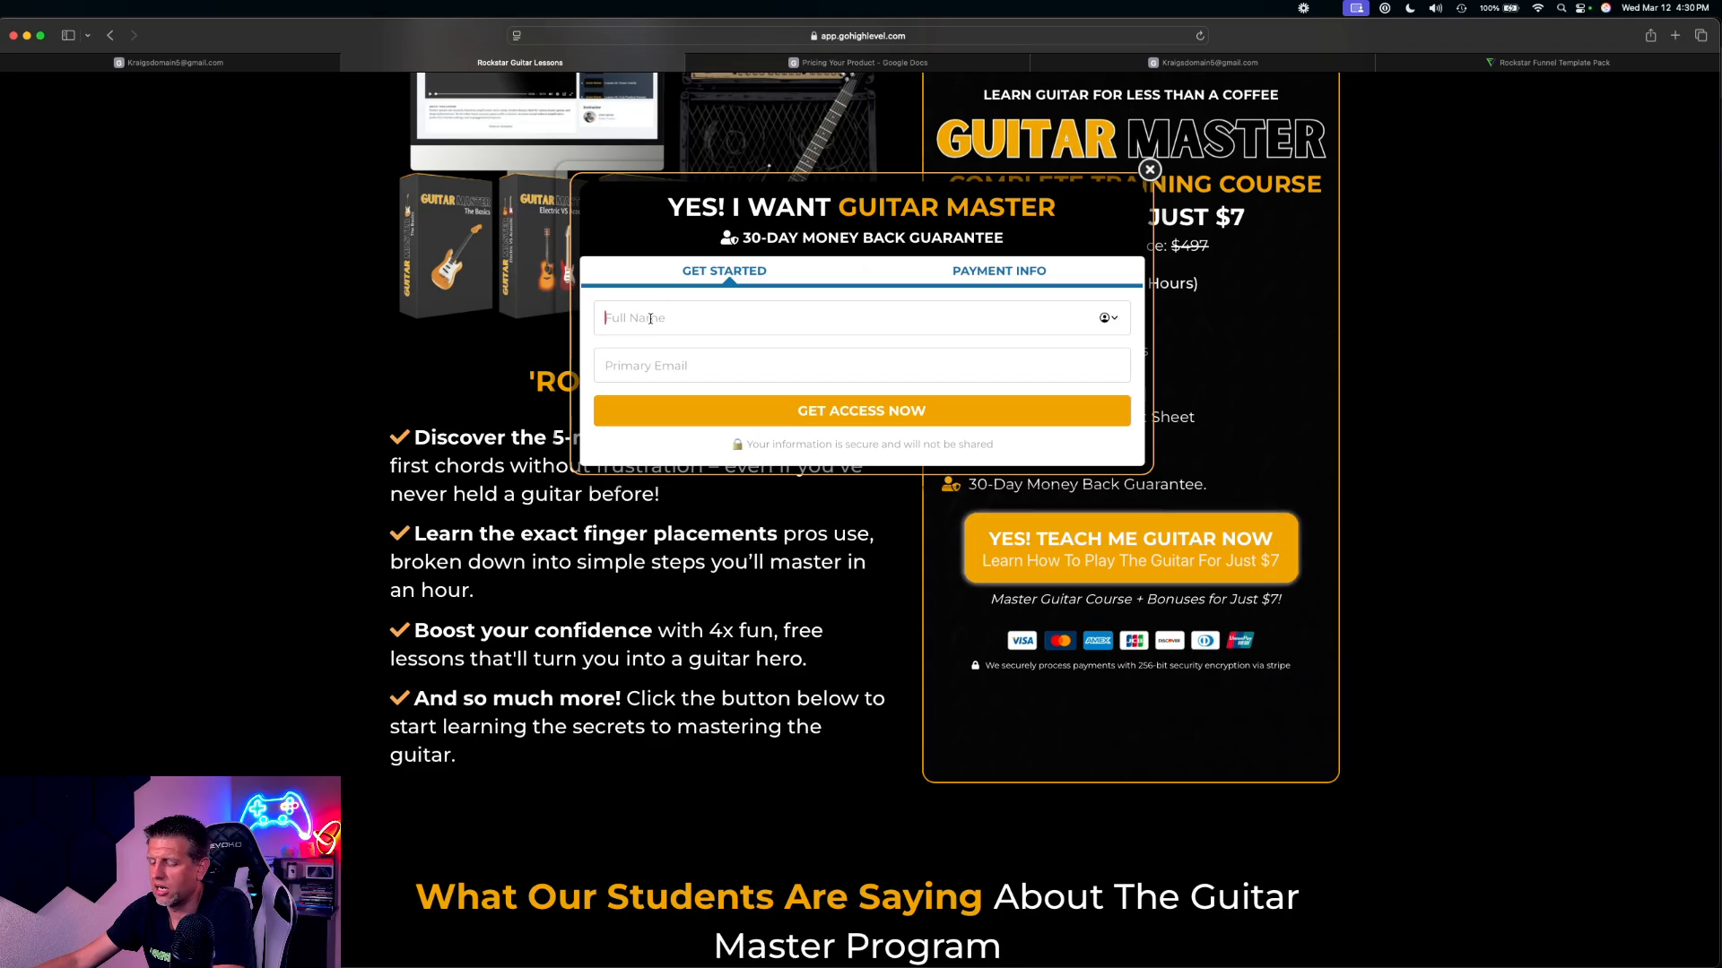
text(asdfghjk)
key(Tab)
text(fdghjk)
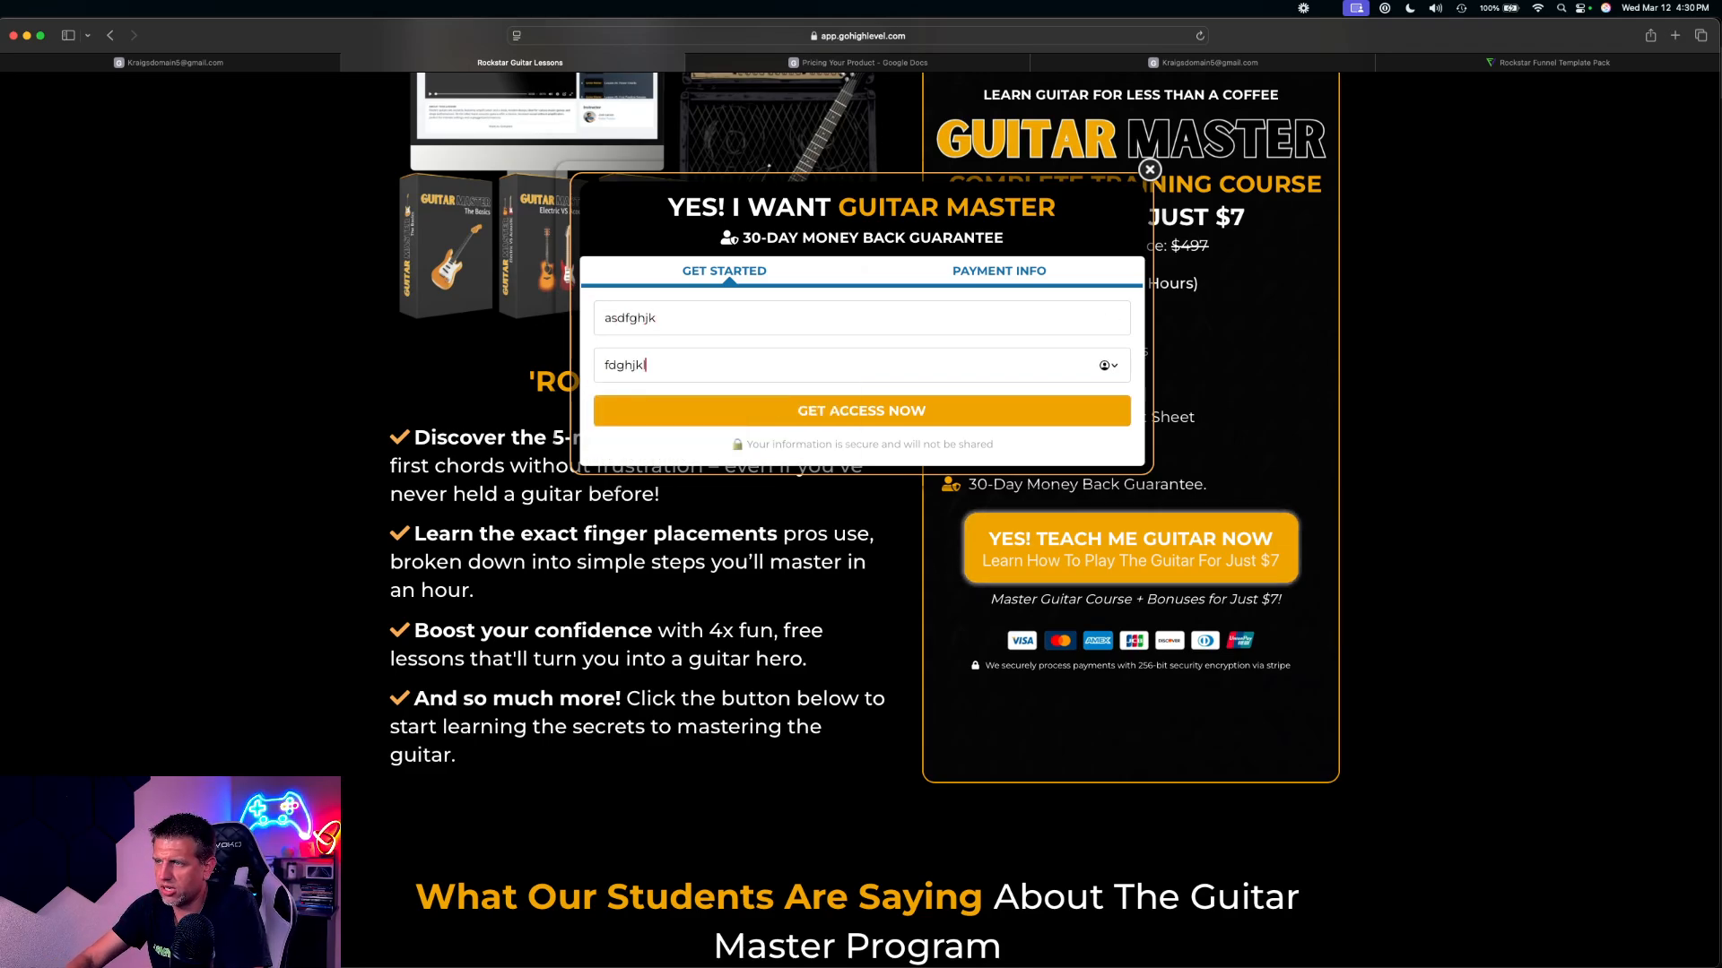
text(l@gmail.com)
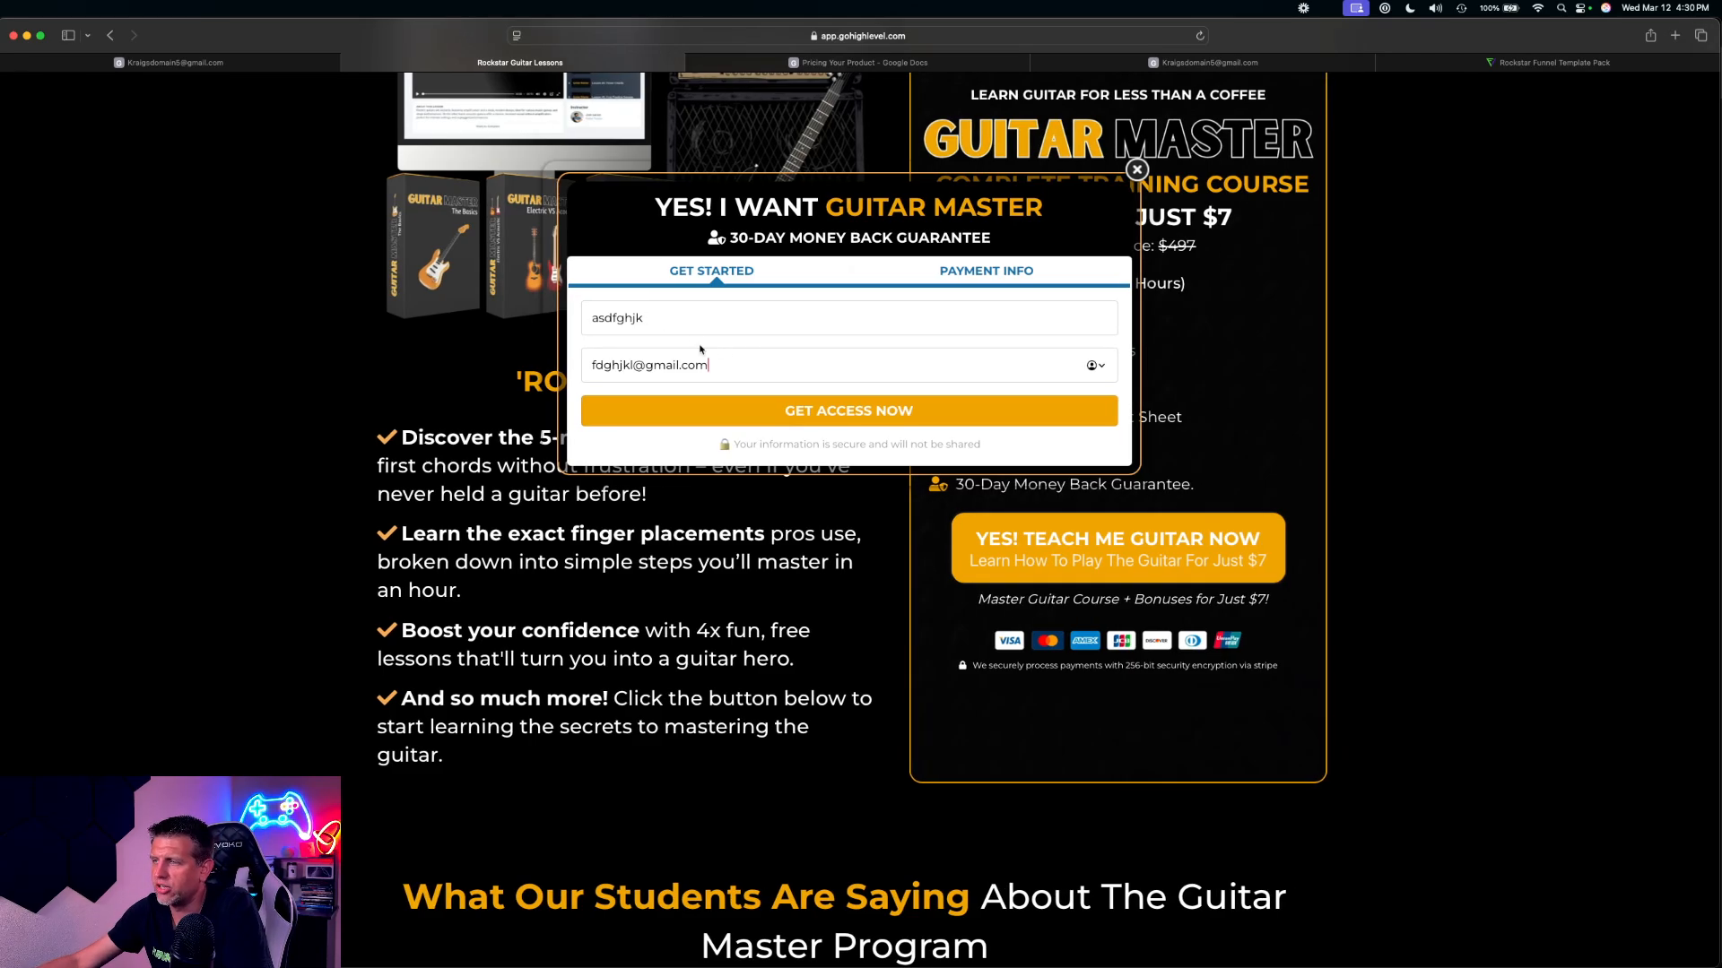
click(858, 414)
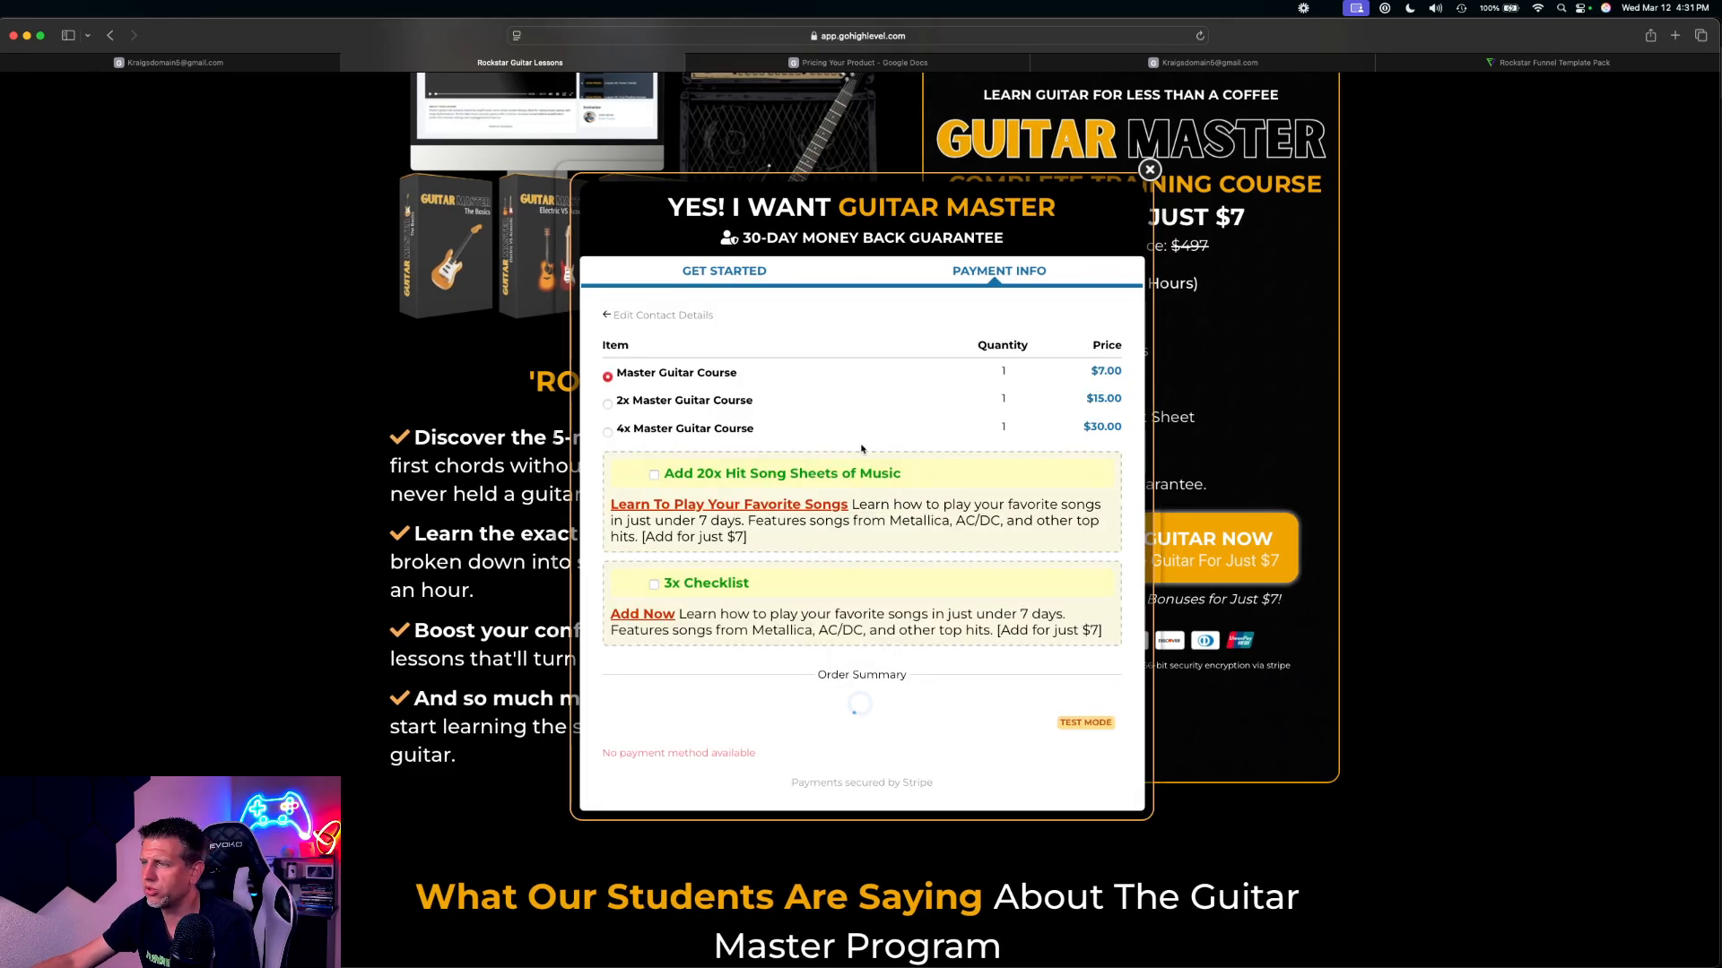
Examine the payment provider notice and the test mode label in the order form's payment section
drag(633, 804, 761, 806)
scroll(753, 766, down, 3)
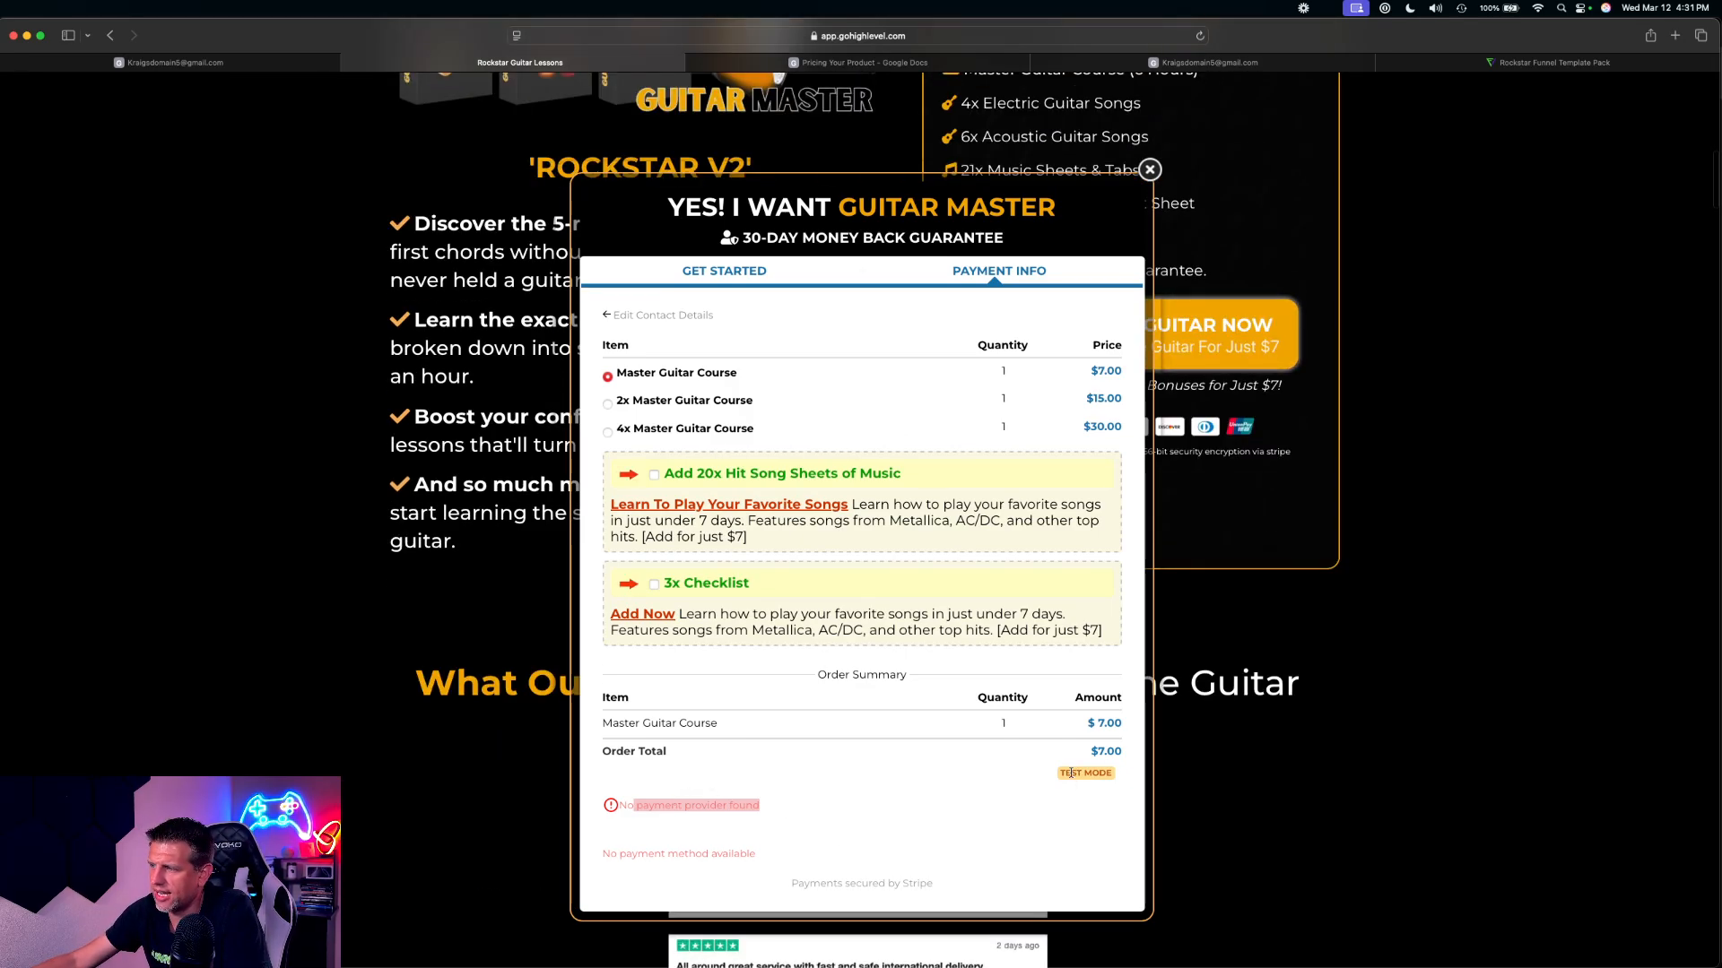
drag(1058, 773, 1114, 771)
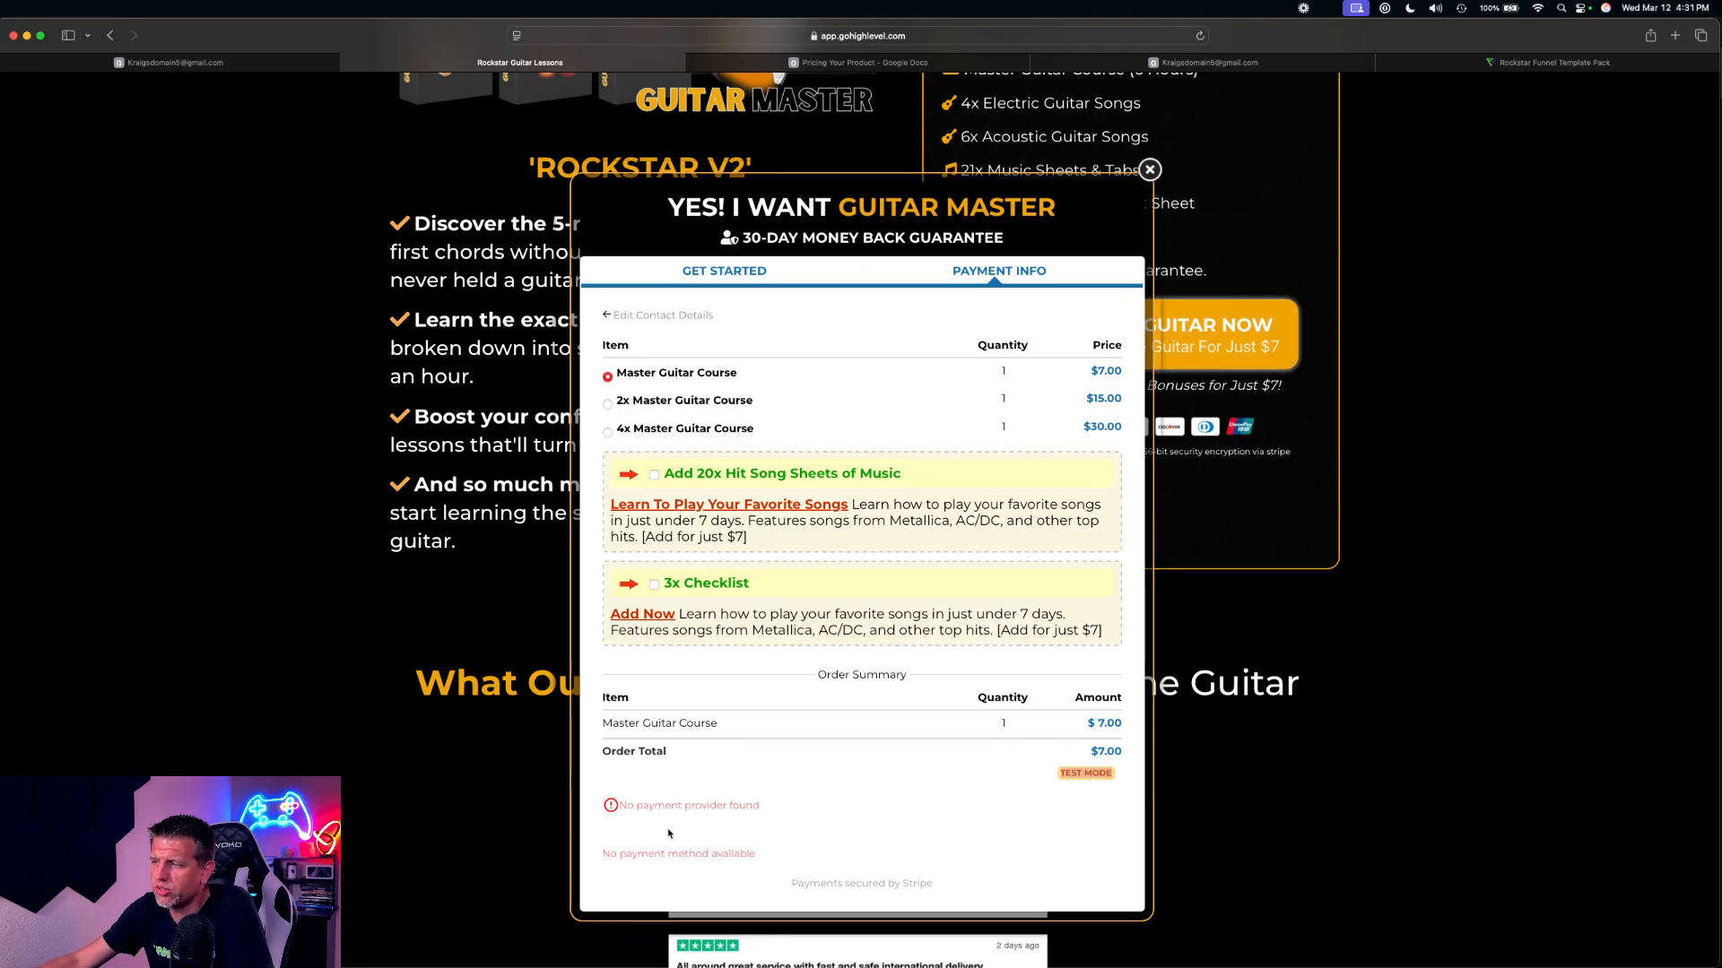
click(764, 36)
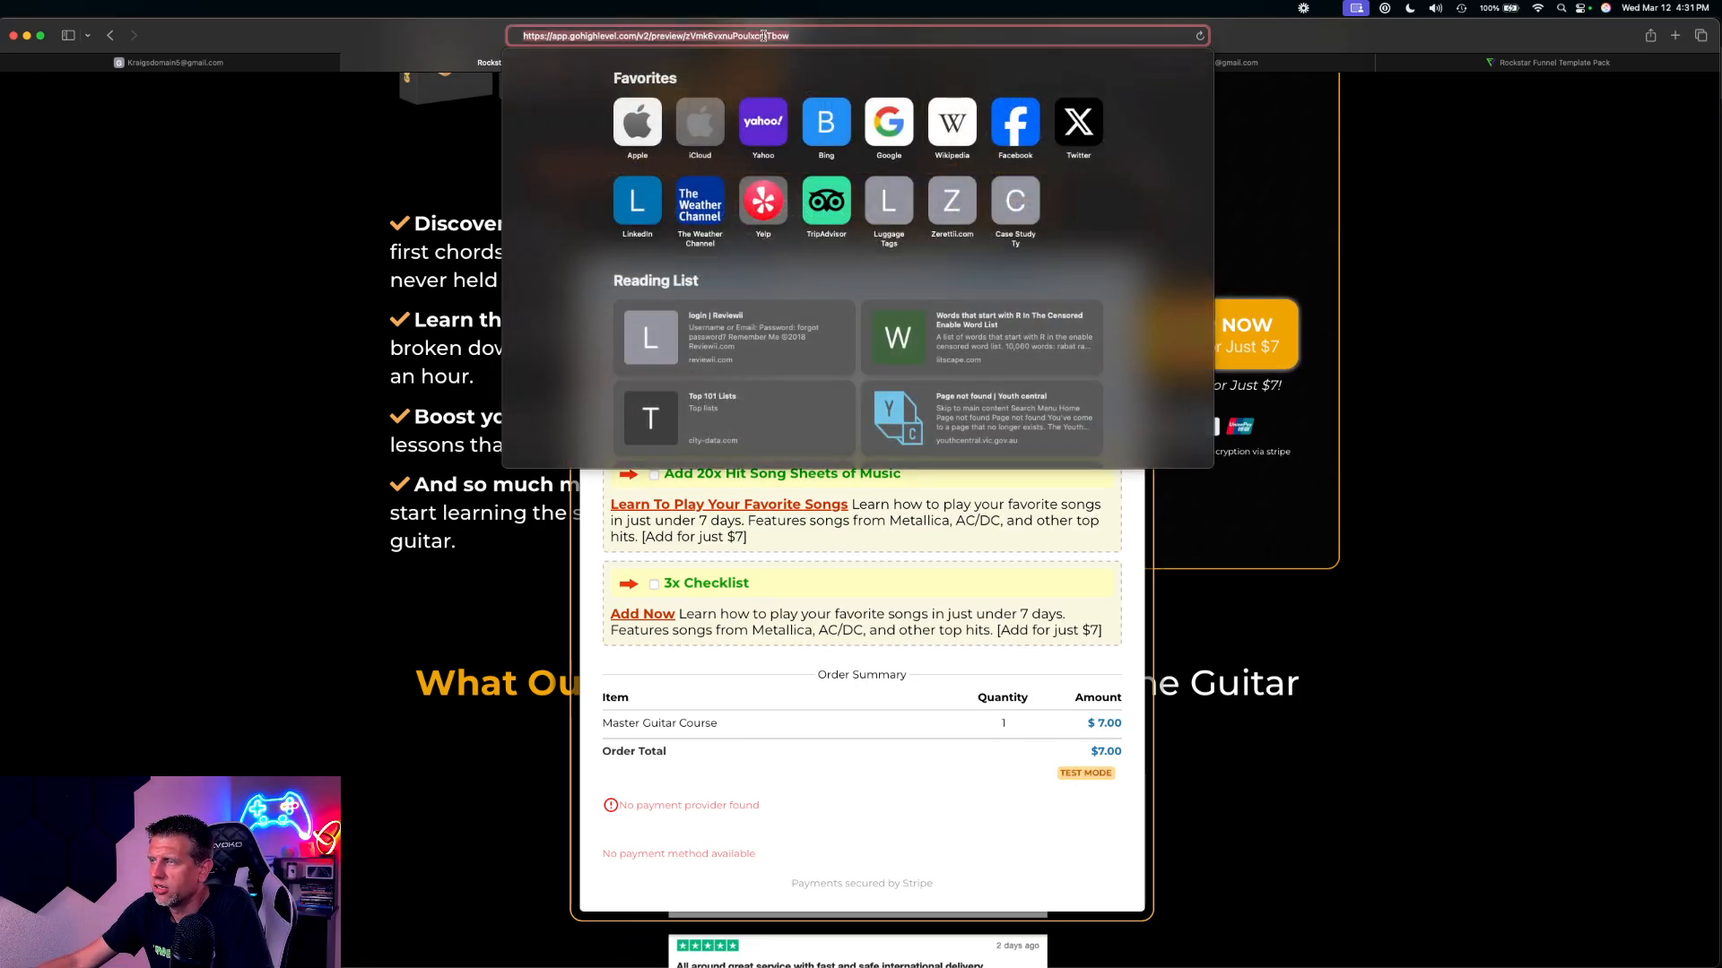
key(BackSpace)
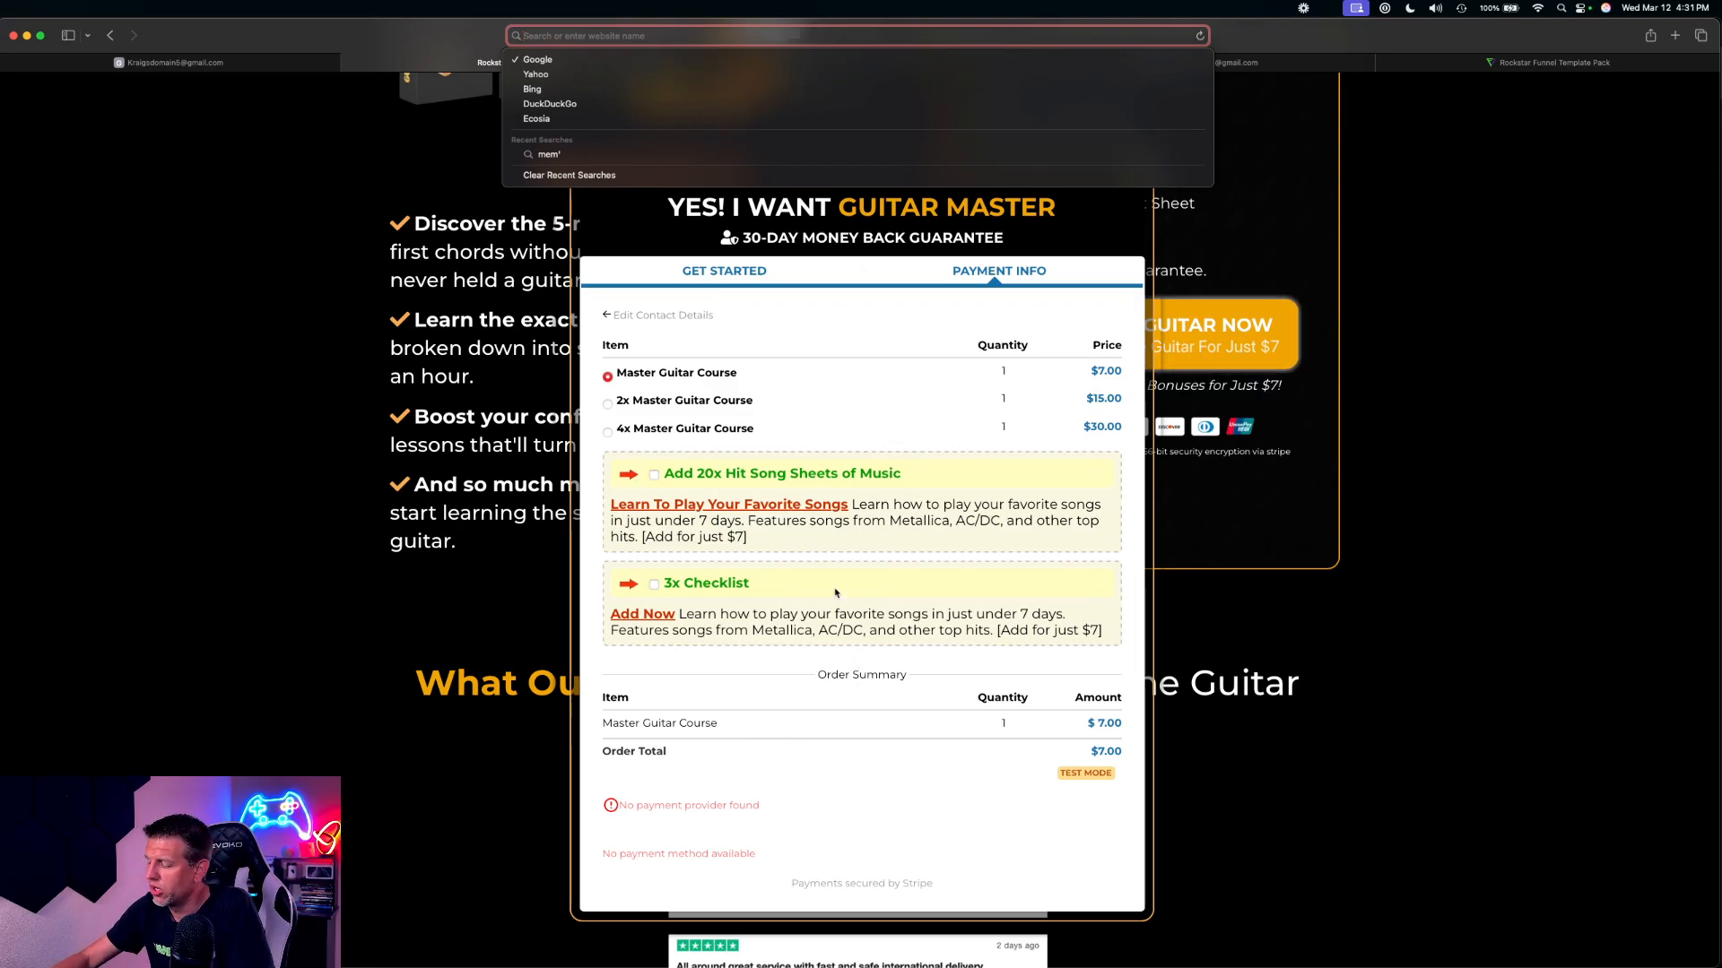
text(4242)
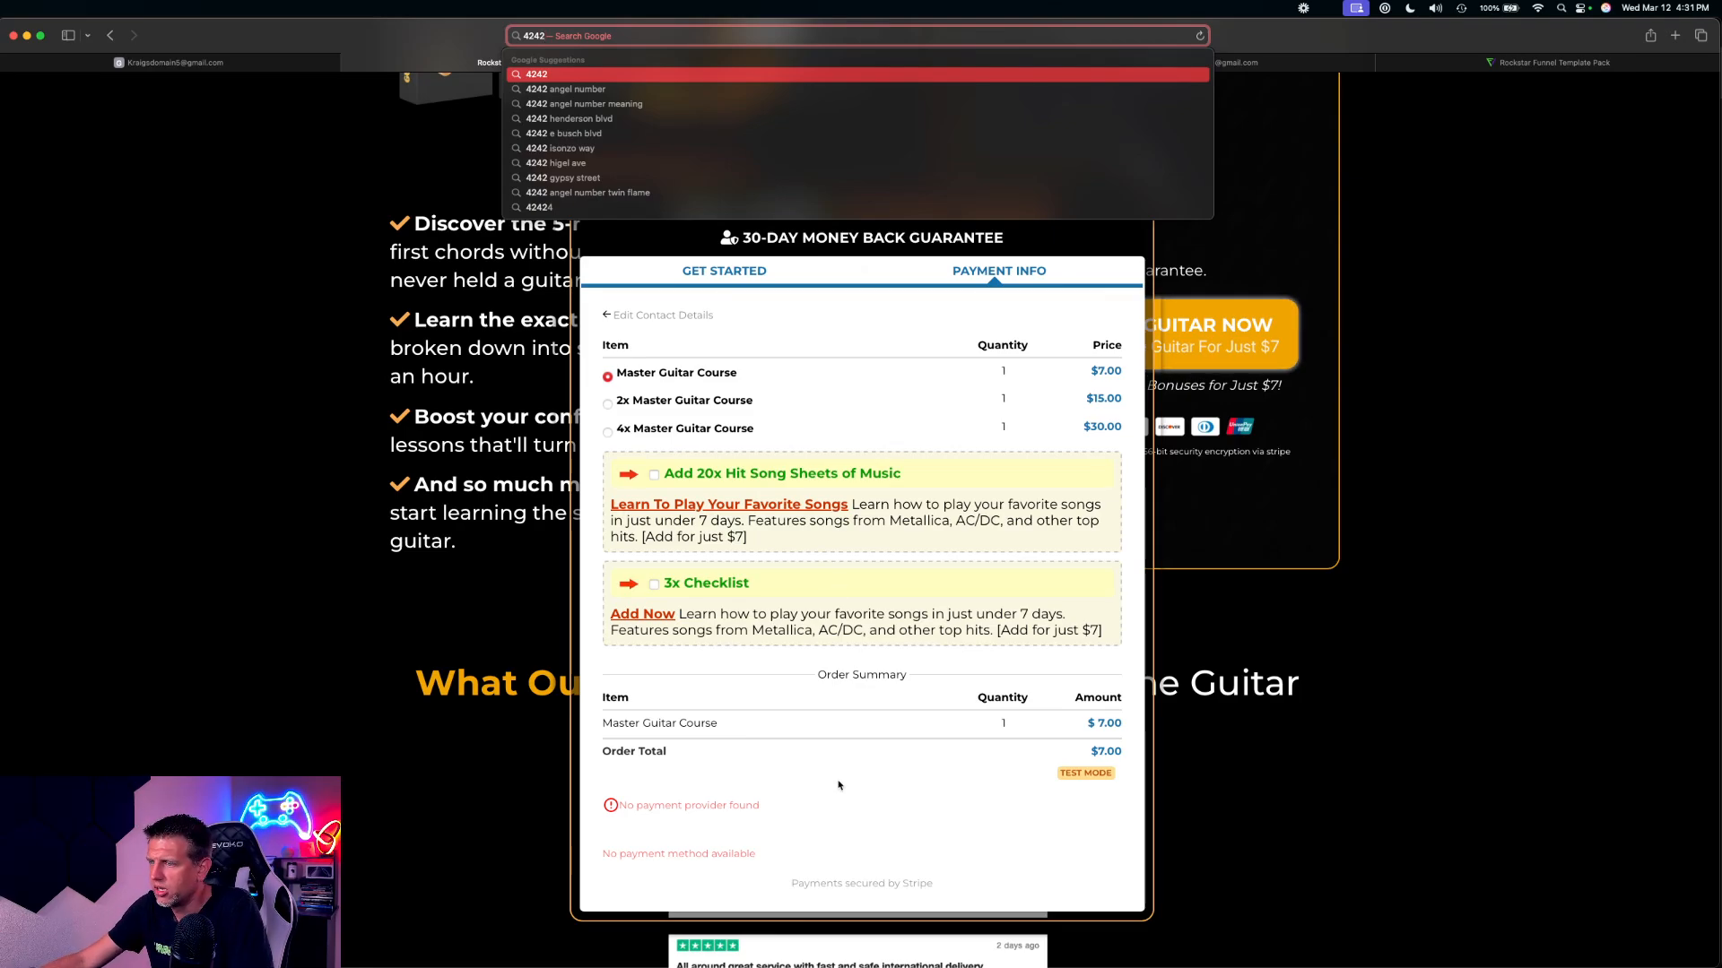
click(625, 793)
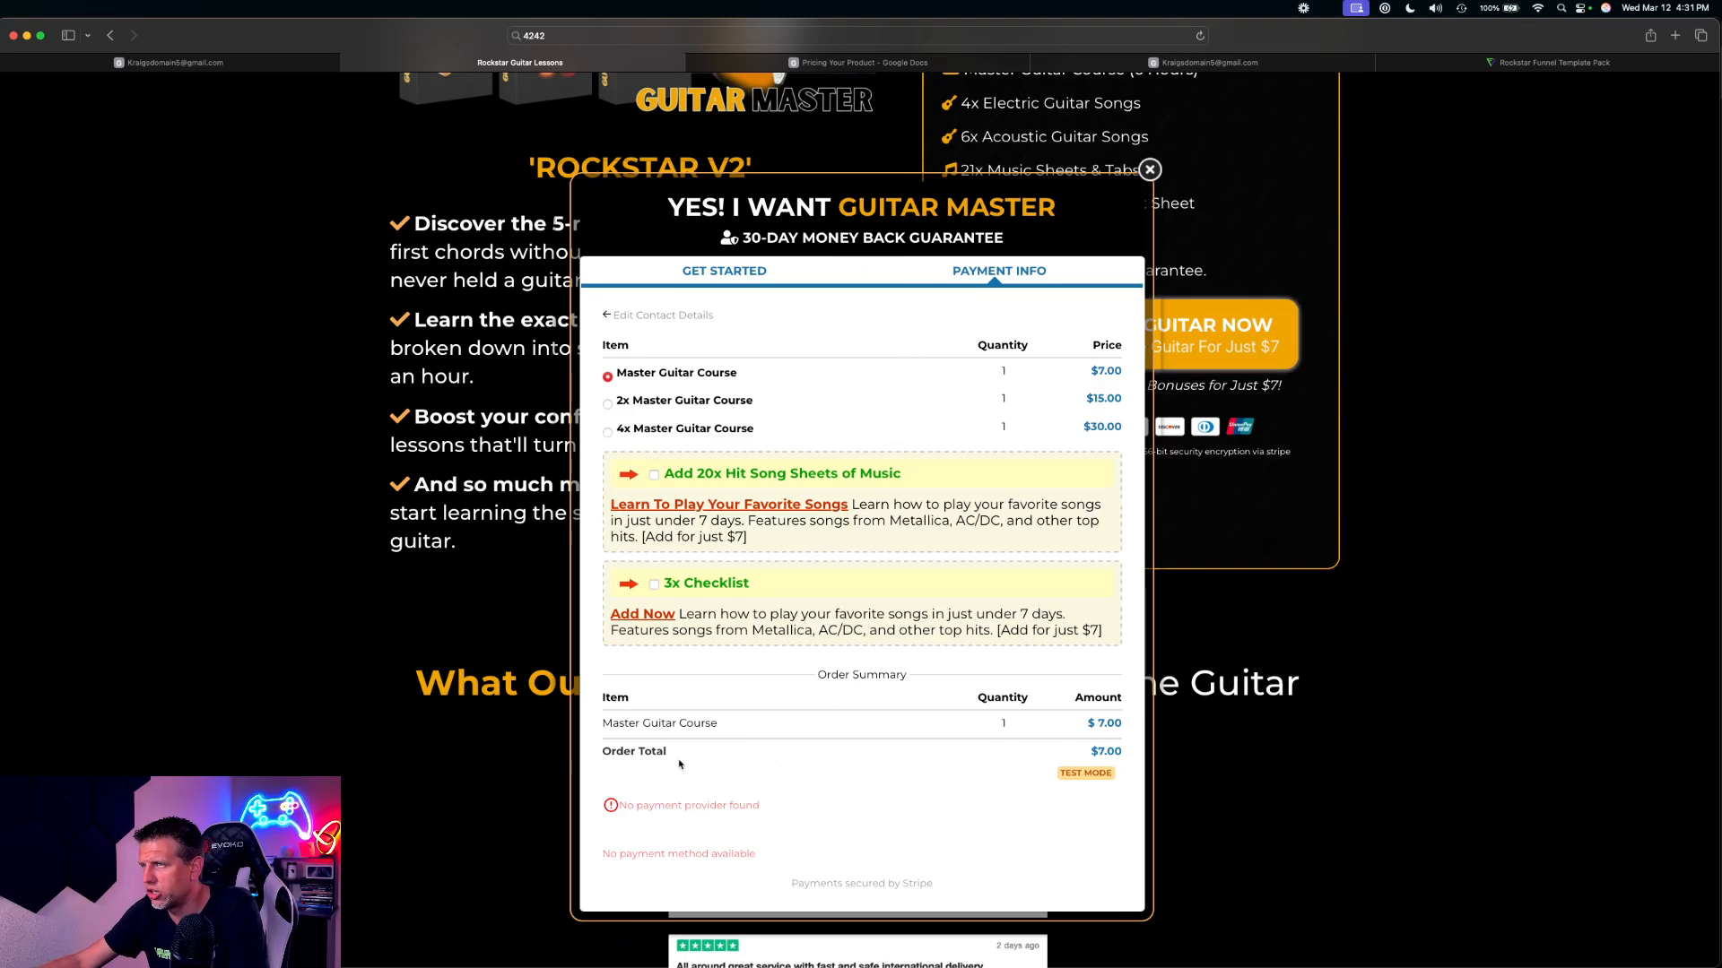
click(597, 38)
text(4242424242)
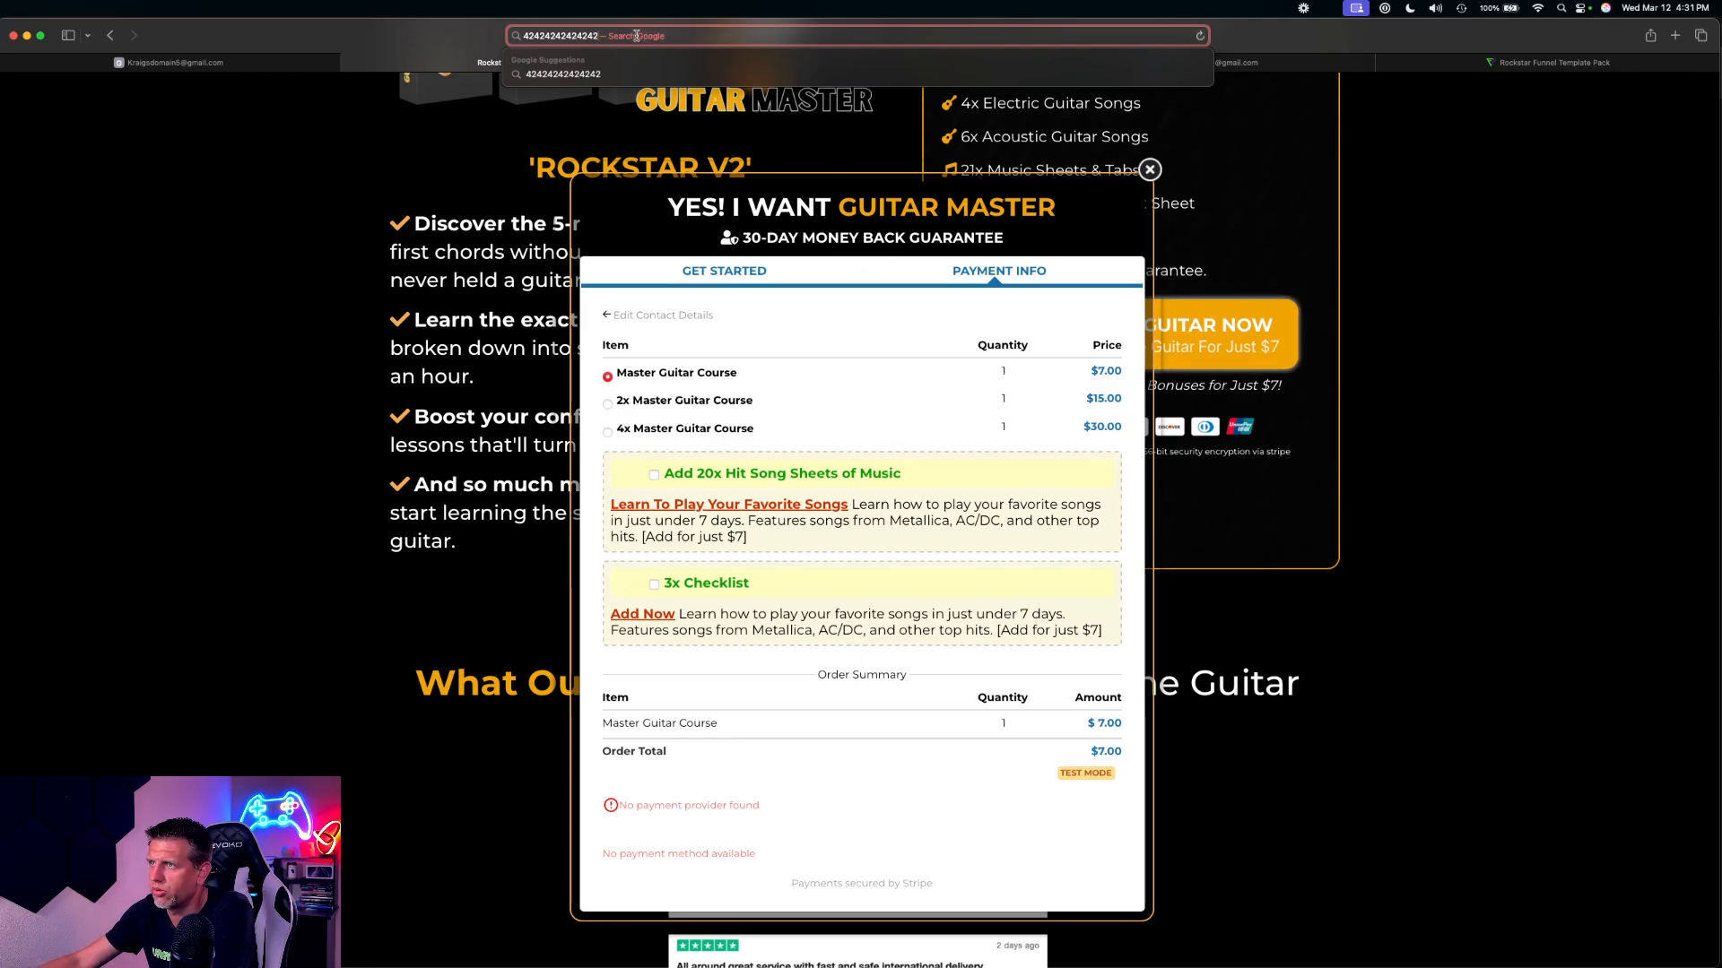
drag(637, 36, 474, 44)
key(BackSpace)
click(814, 738)
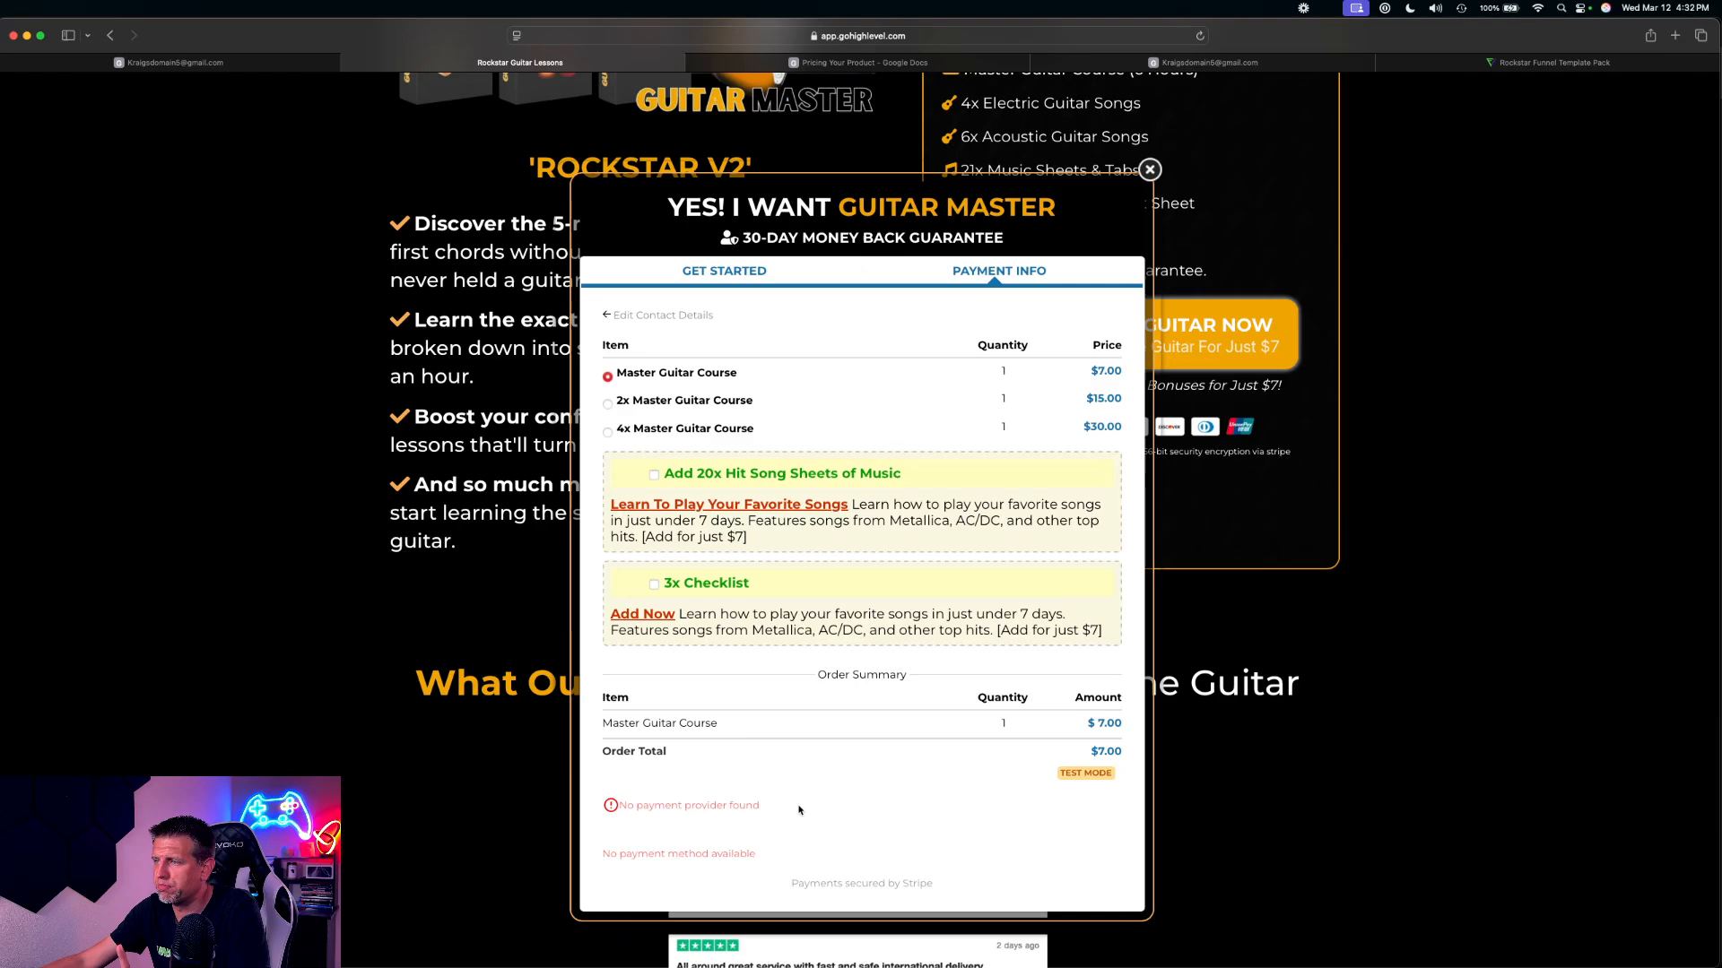
Close the order popup and preview the Upsell 1 page from the Rockstar V2 funnel steps
click(1149, 170)
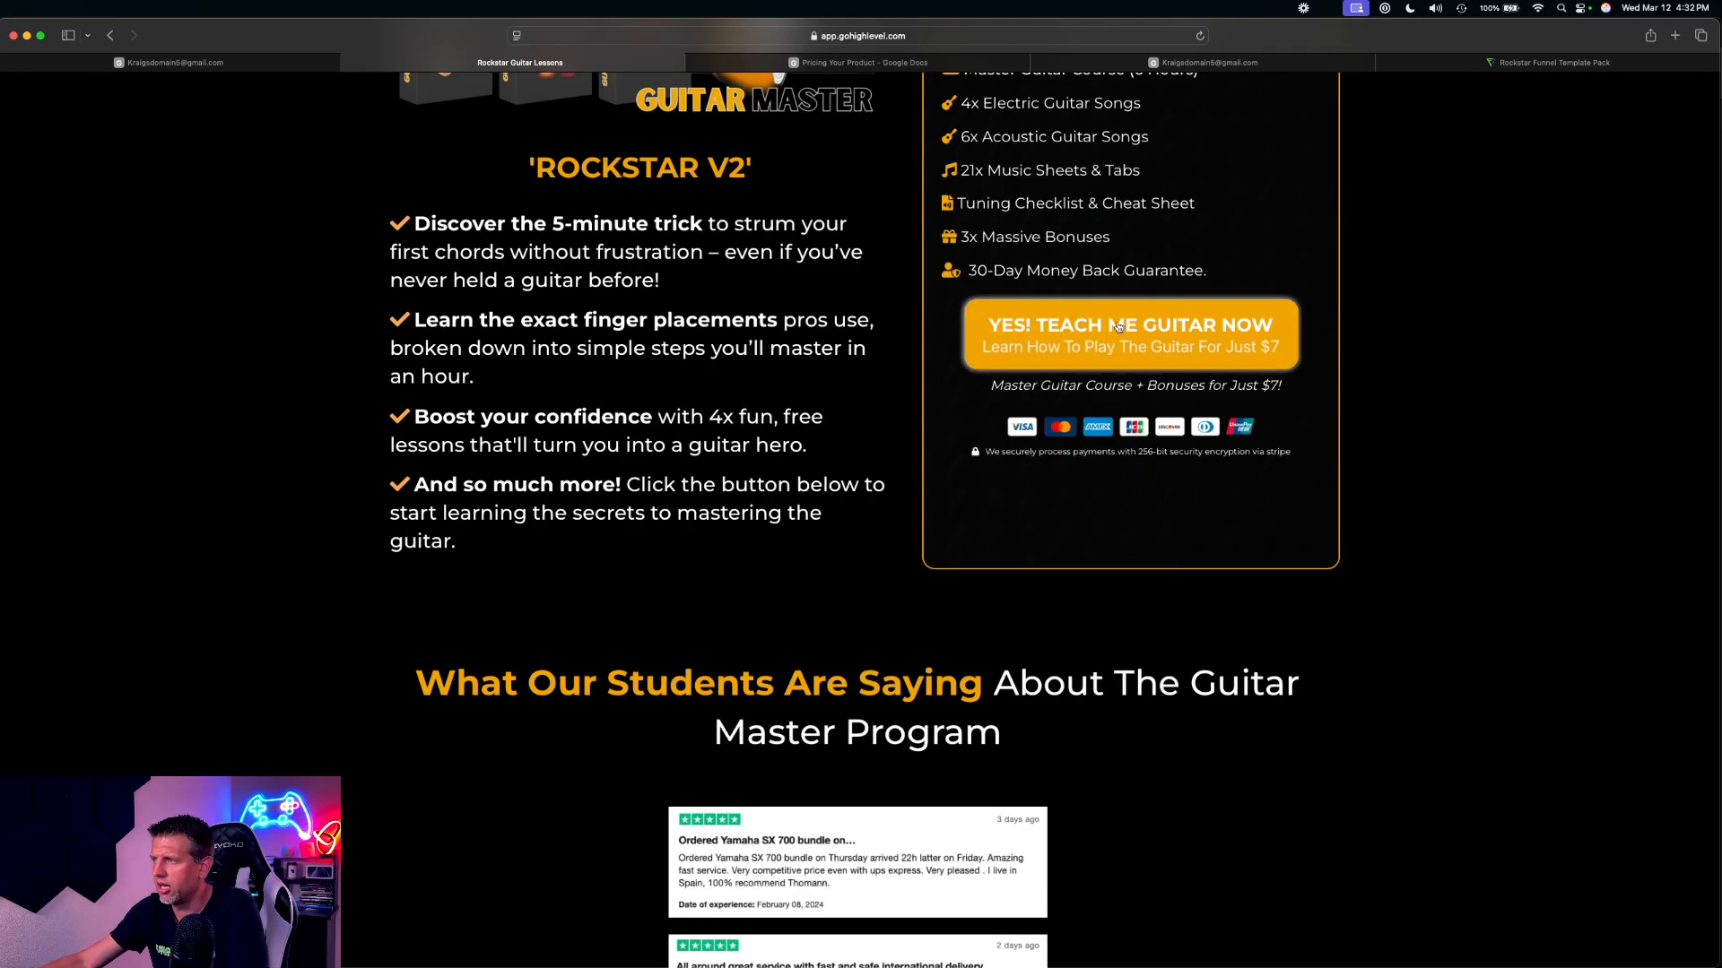
click(248, 62)
click(555, 496)
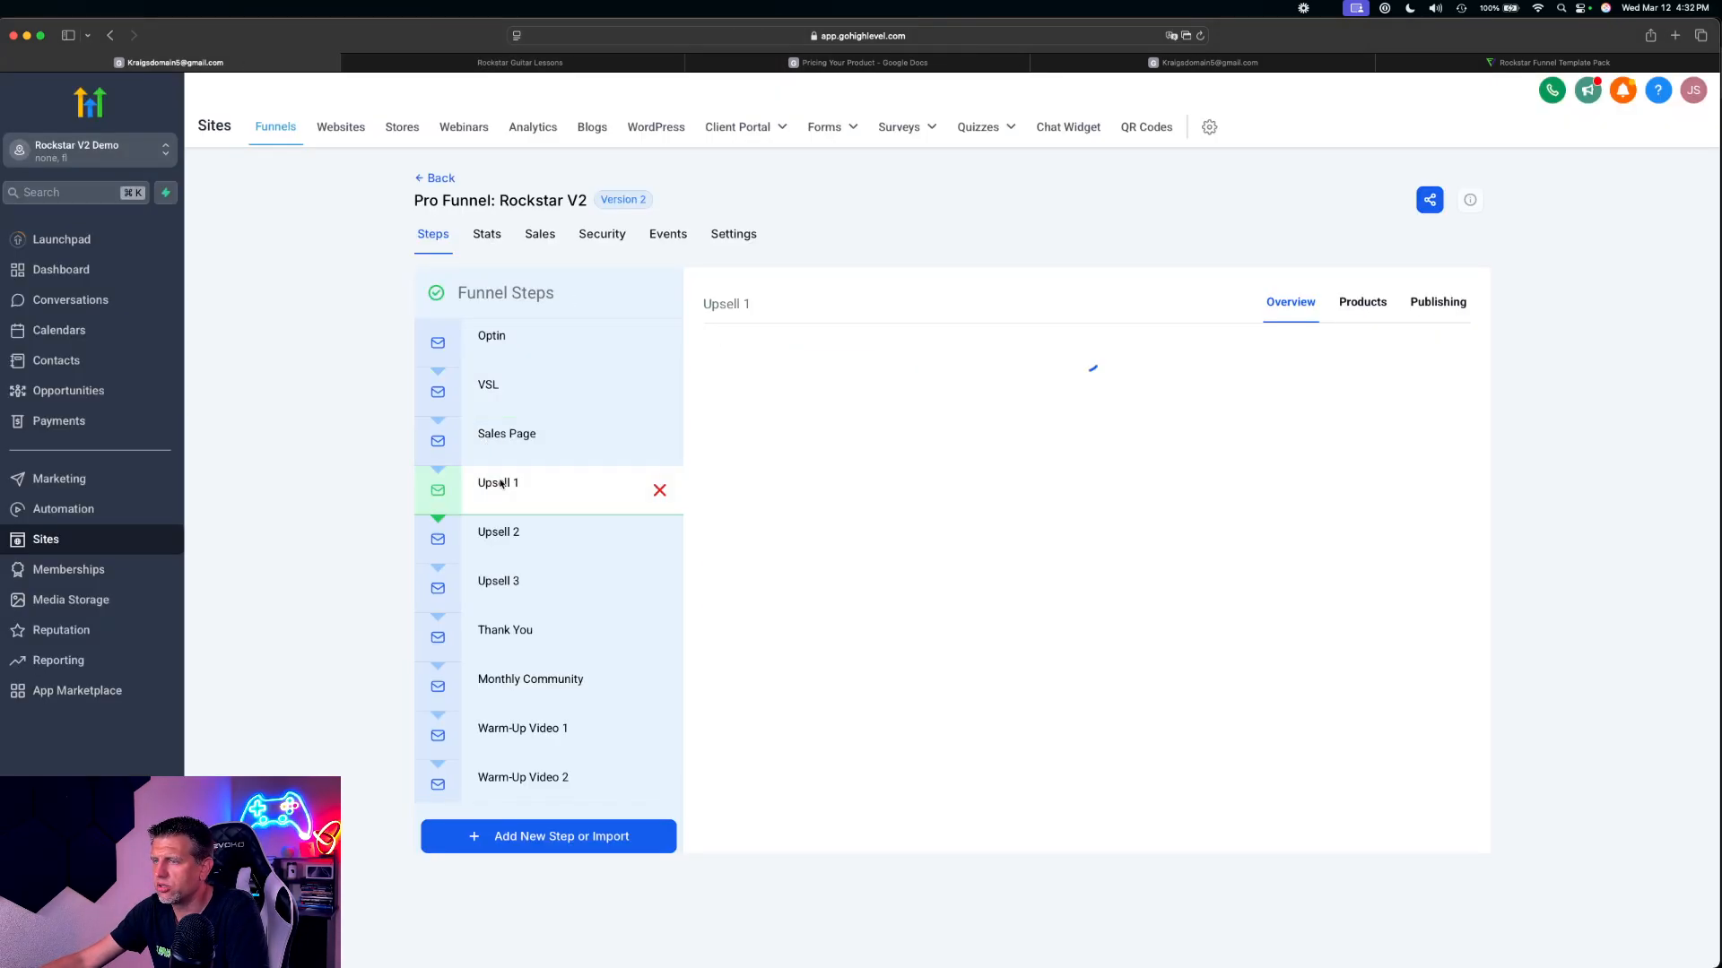
click(867, 632)
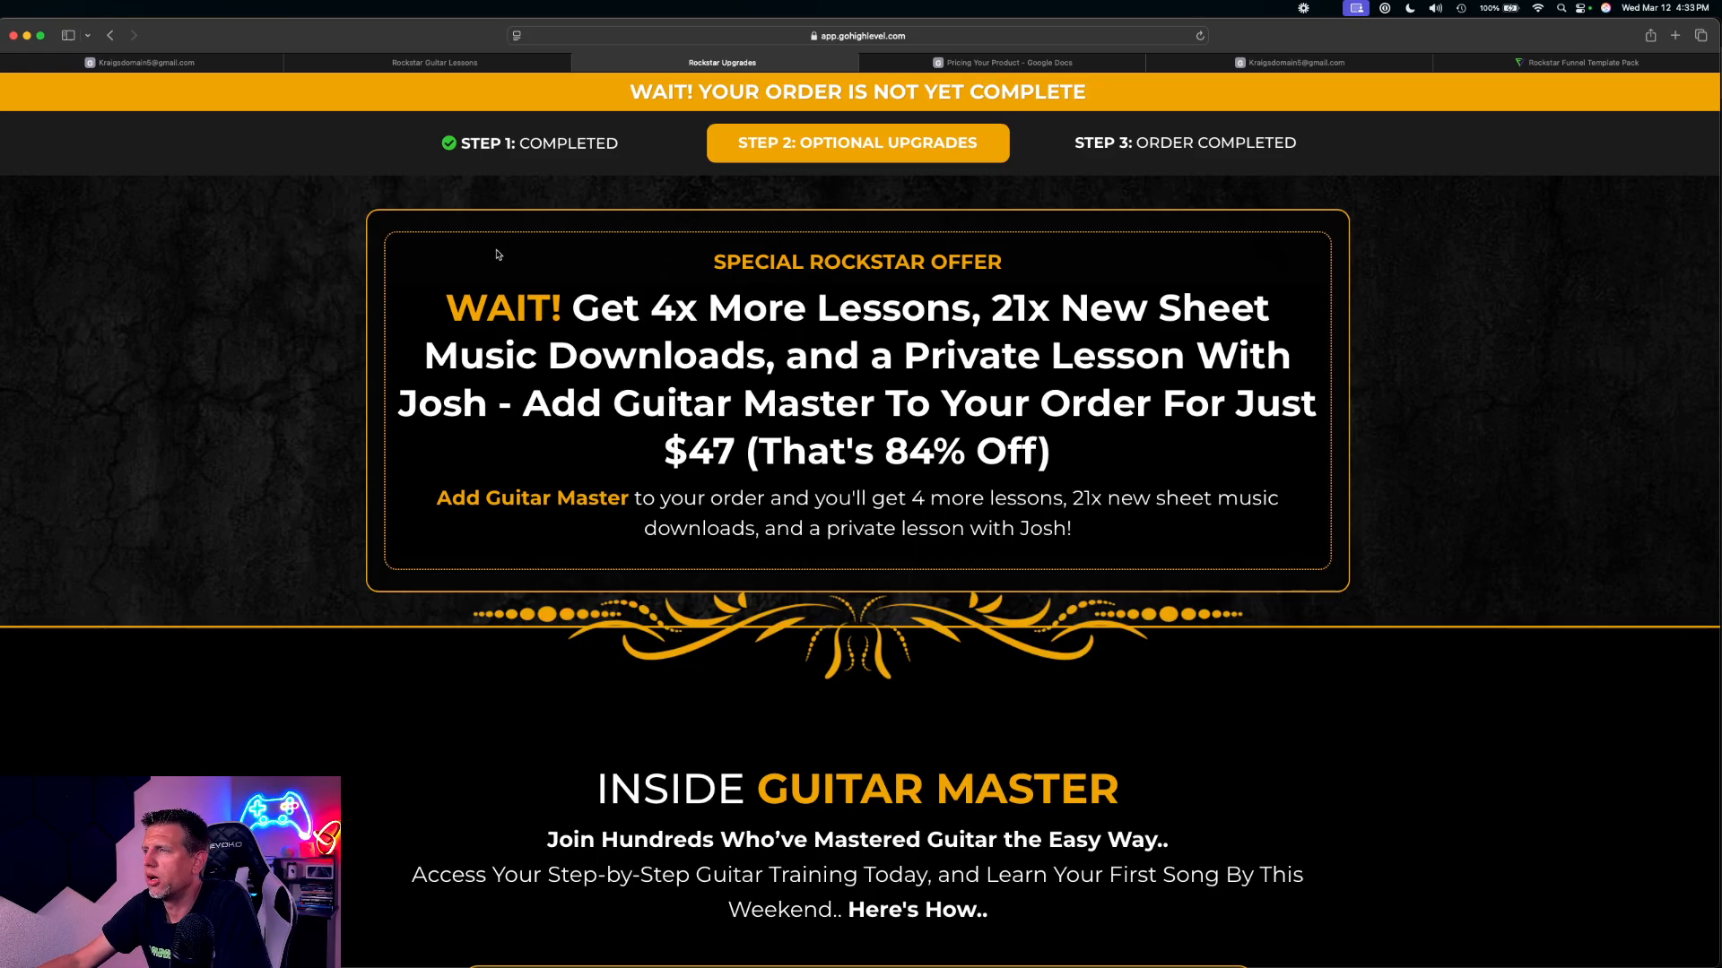
Review the Upsell 1 page from the special offer headline through the guarantee to the offer and decline options
scroll(925, 446, down, 3)
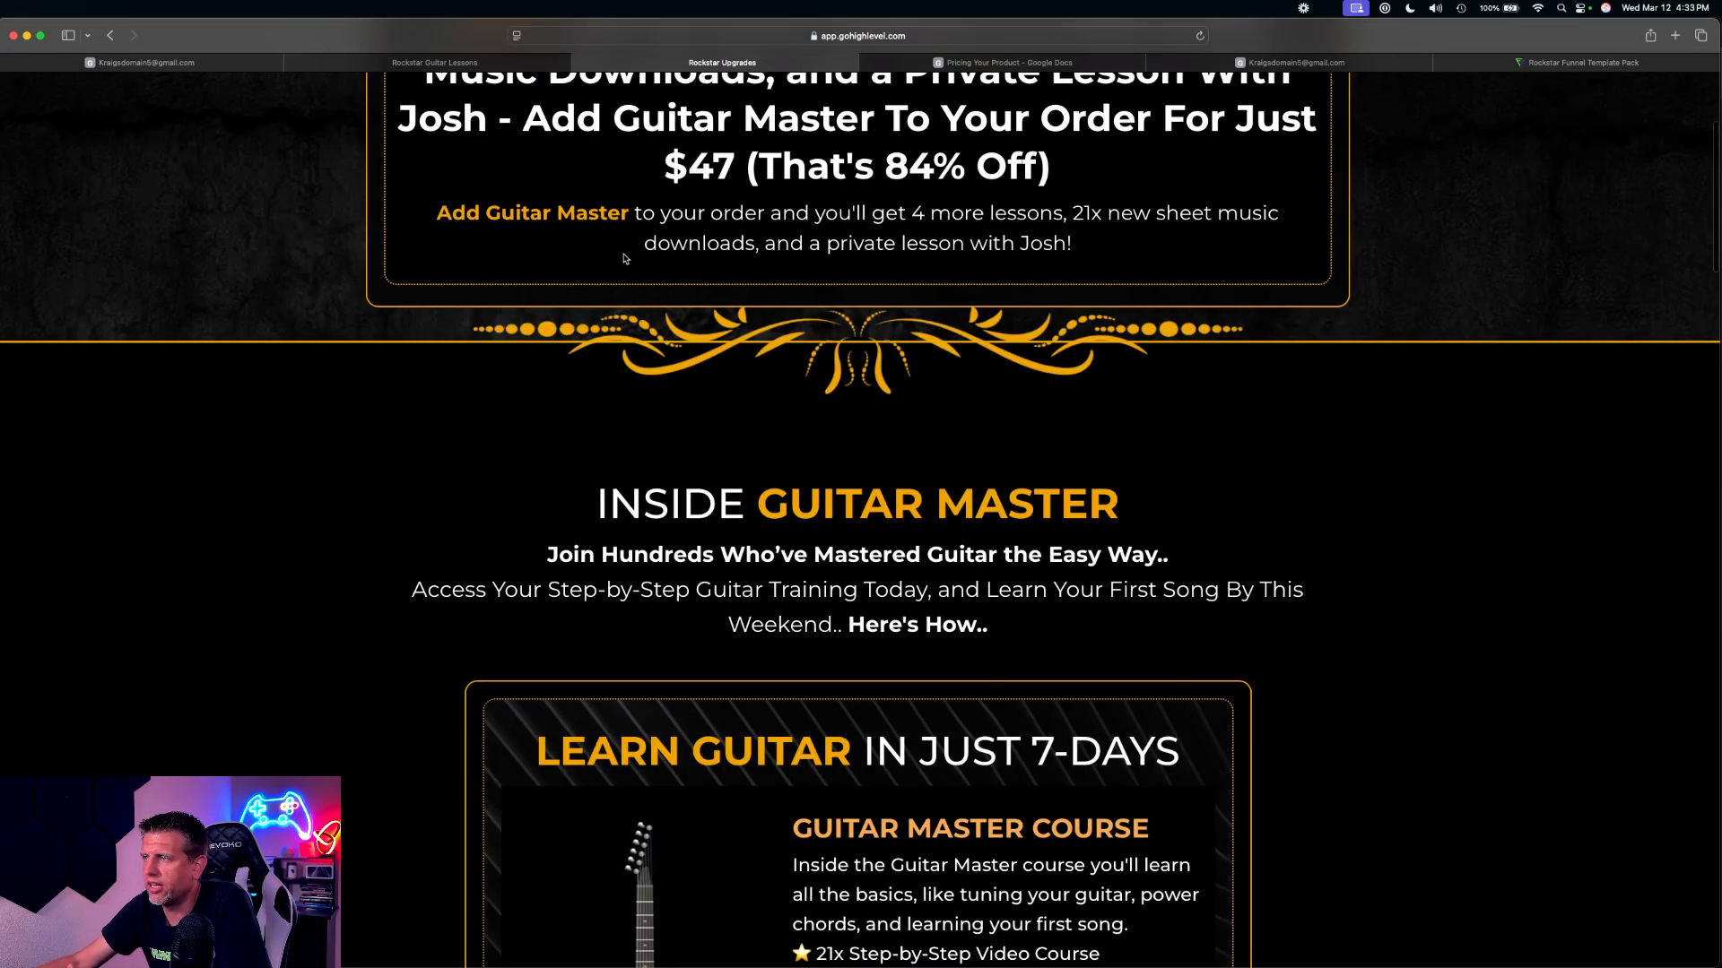
scroll(627, 260, down, 3)
scroll(752, 352, up, 5)
scroll(751, 351, up, 2)
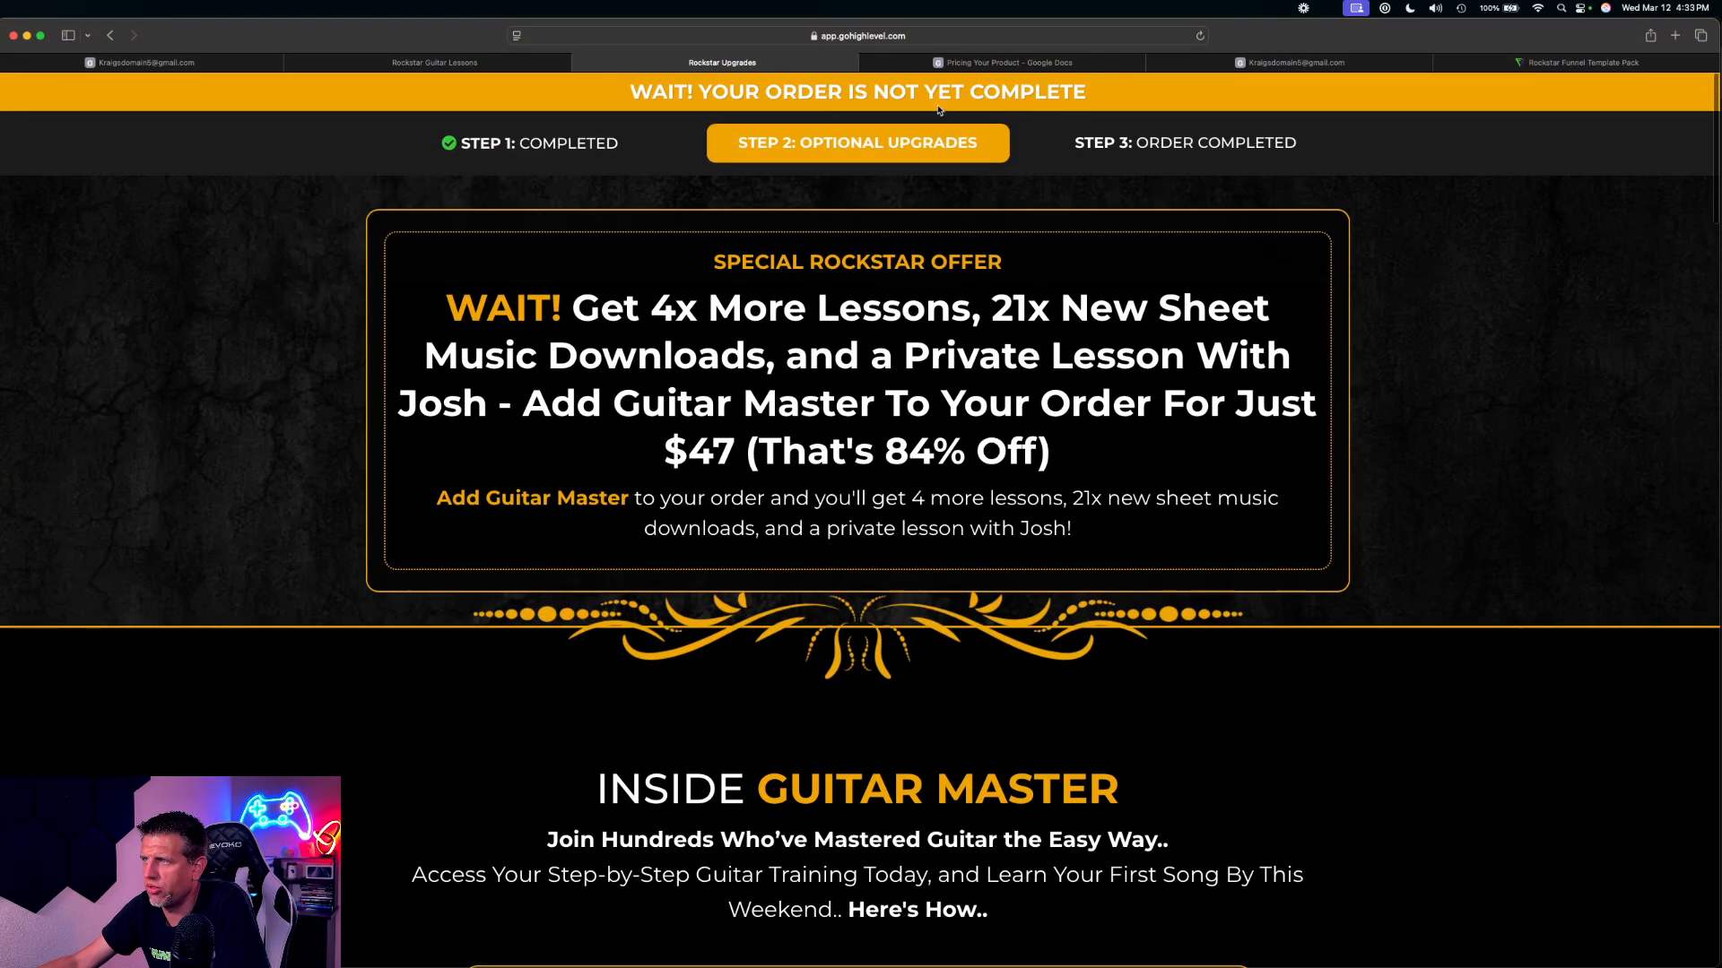
scroll(868, 166, down, 12)
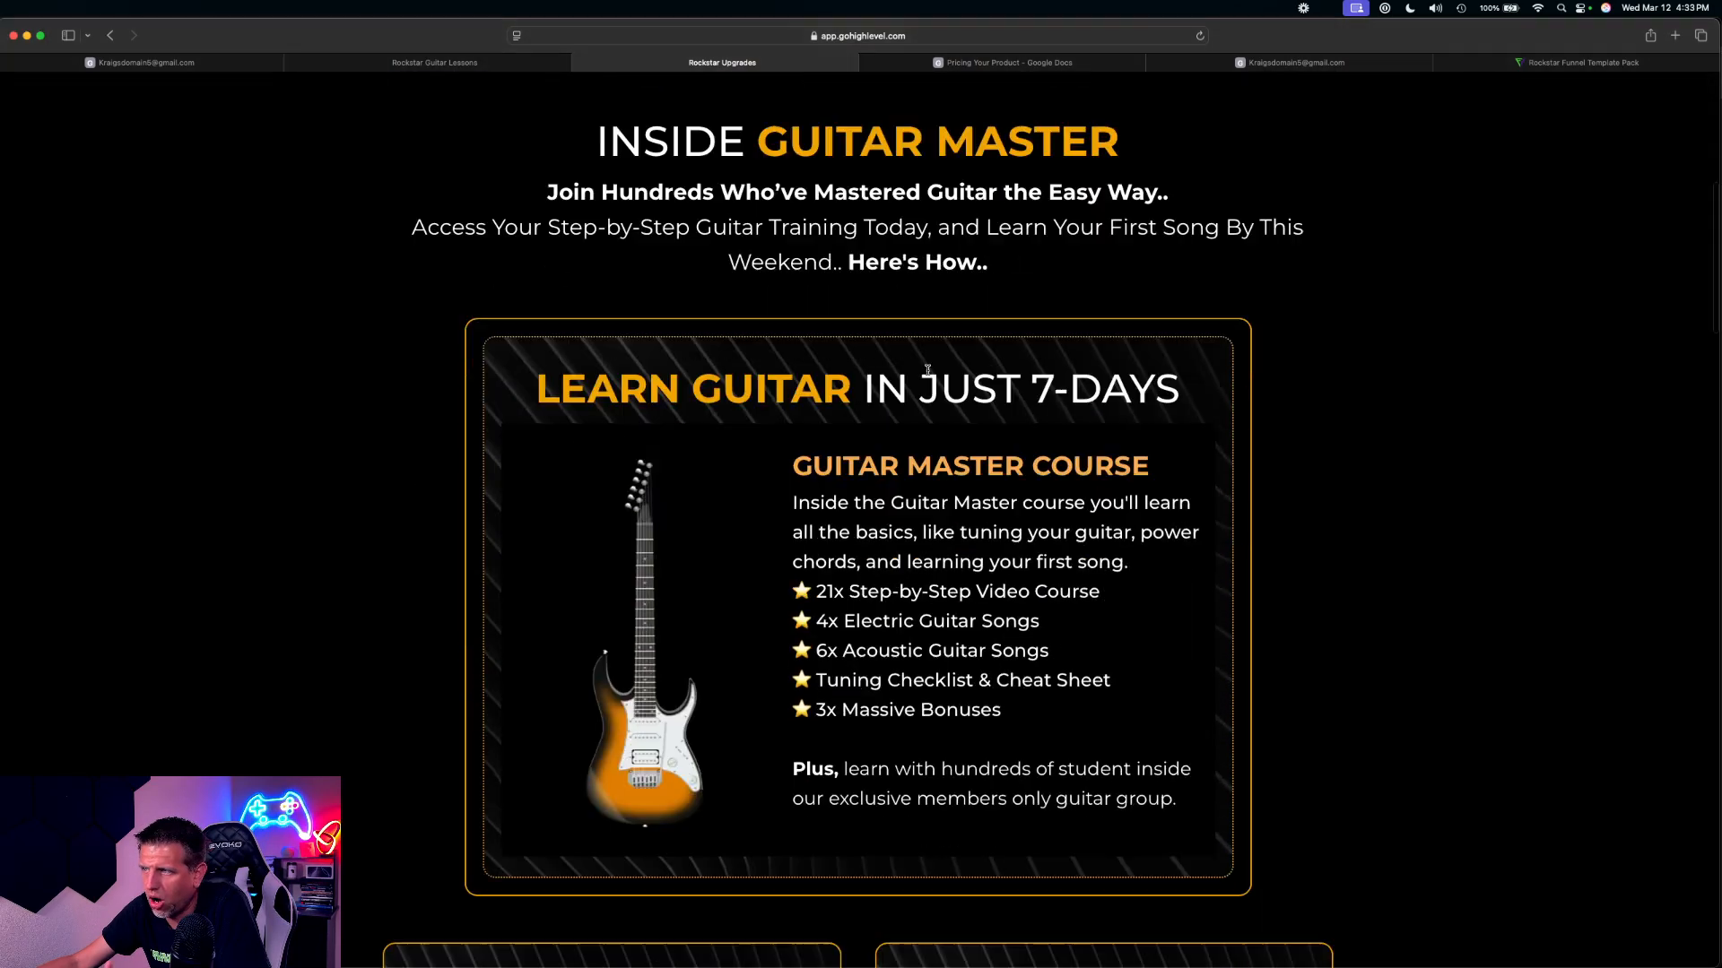
scroll(931, 388, down, 8)
scroll(932, 395, down, 10)
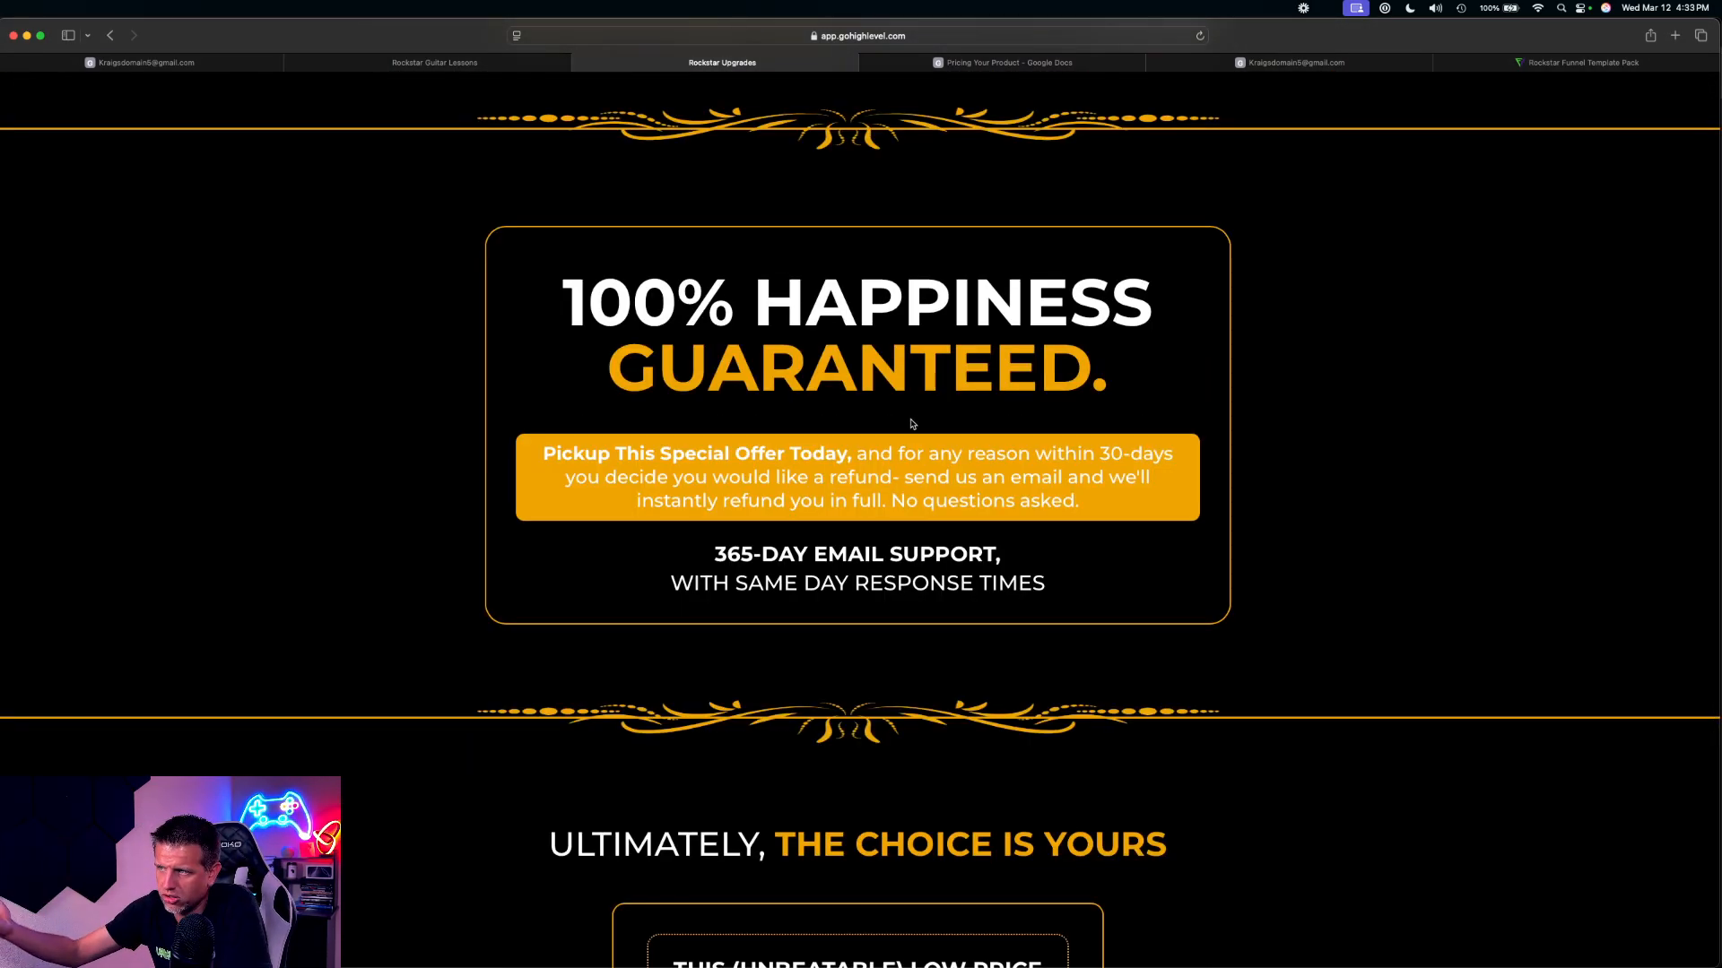
scroll(909, 411, down, 10)
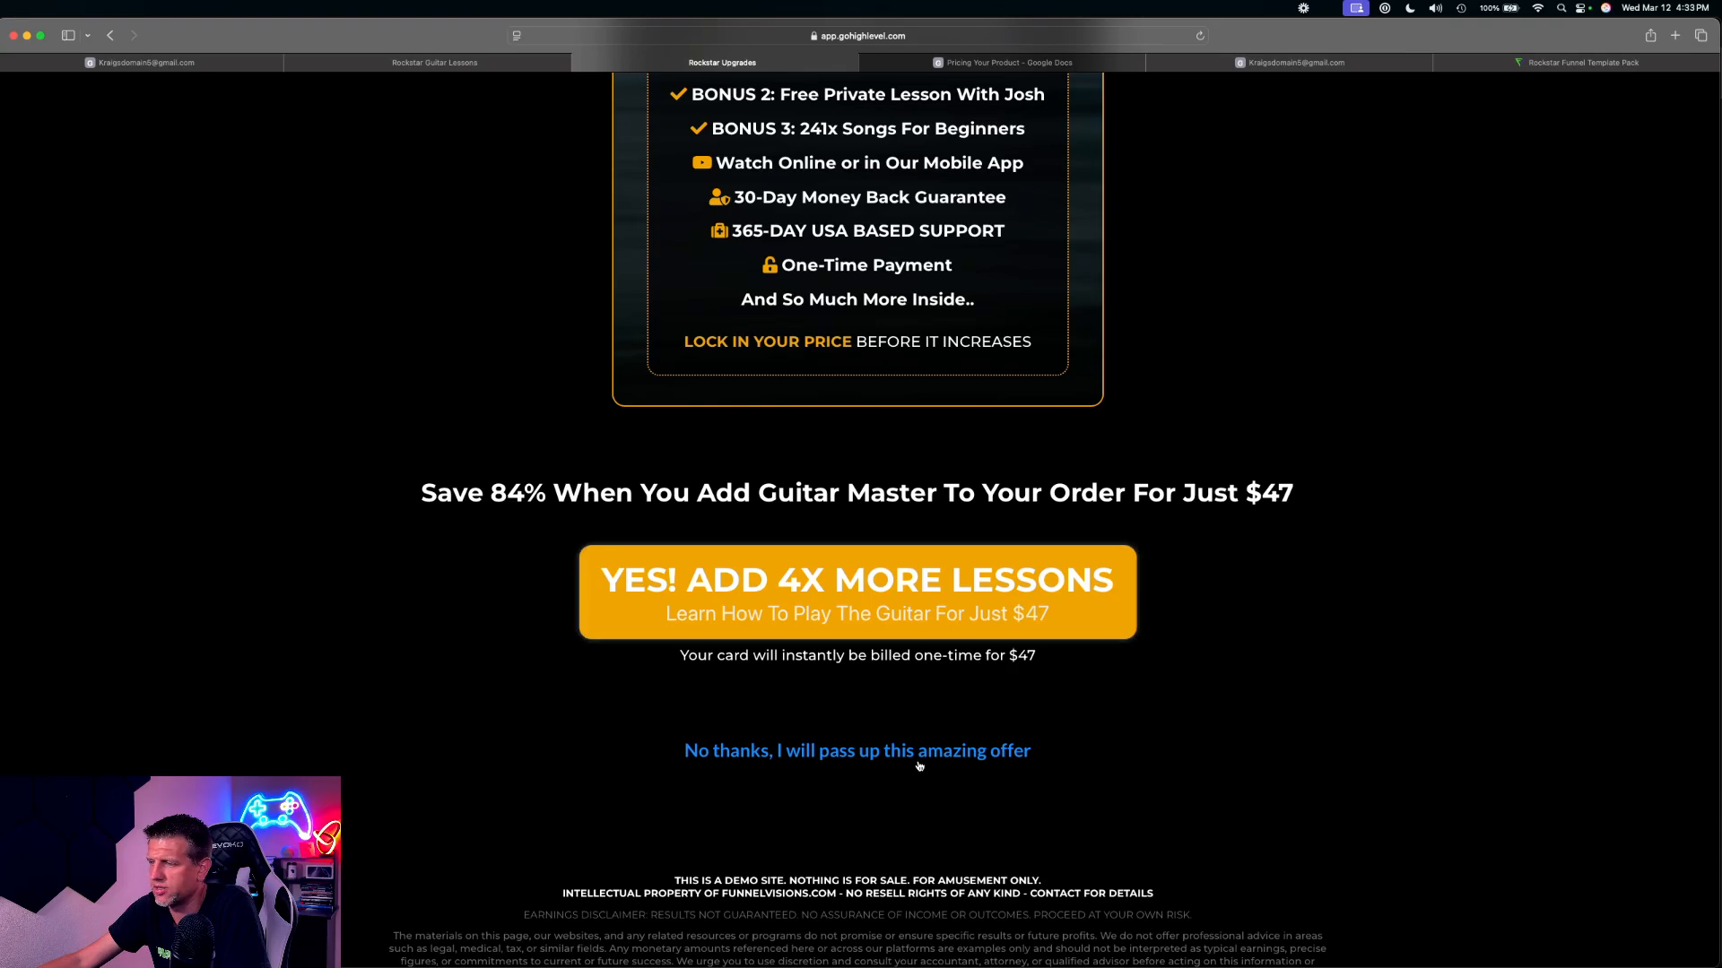
Decline the Upsell 1 offer, try accepting the '$20 OFF' deal in the downsell popup, and close the popup
click(870, 755)
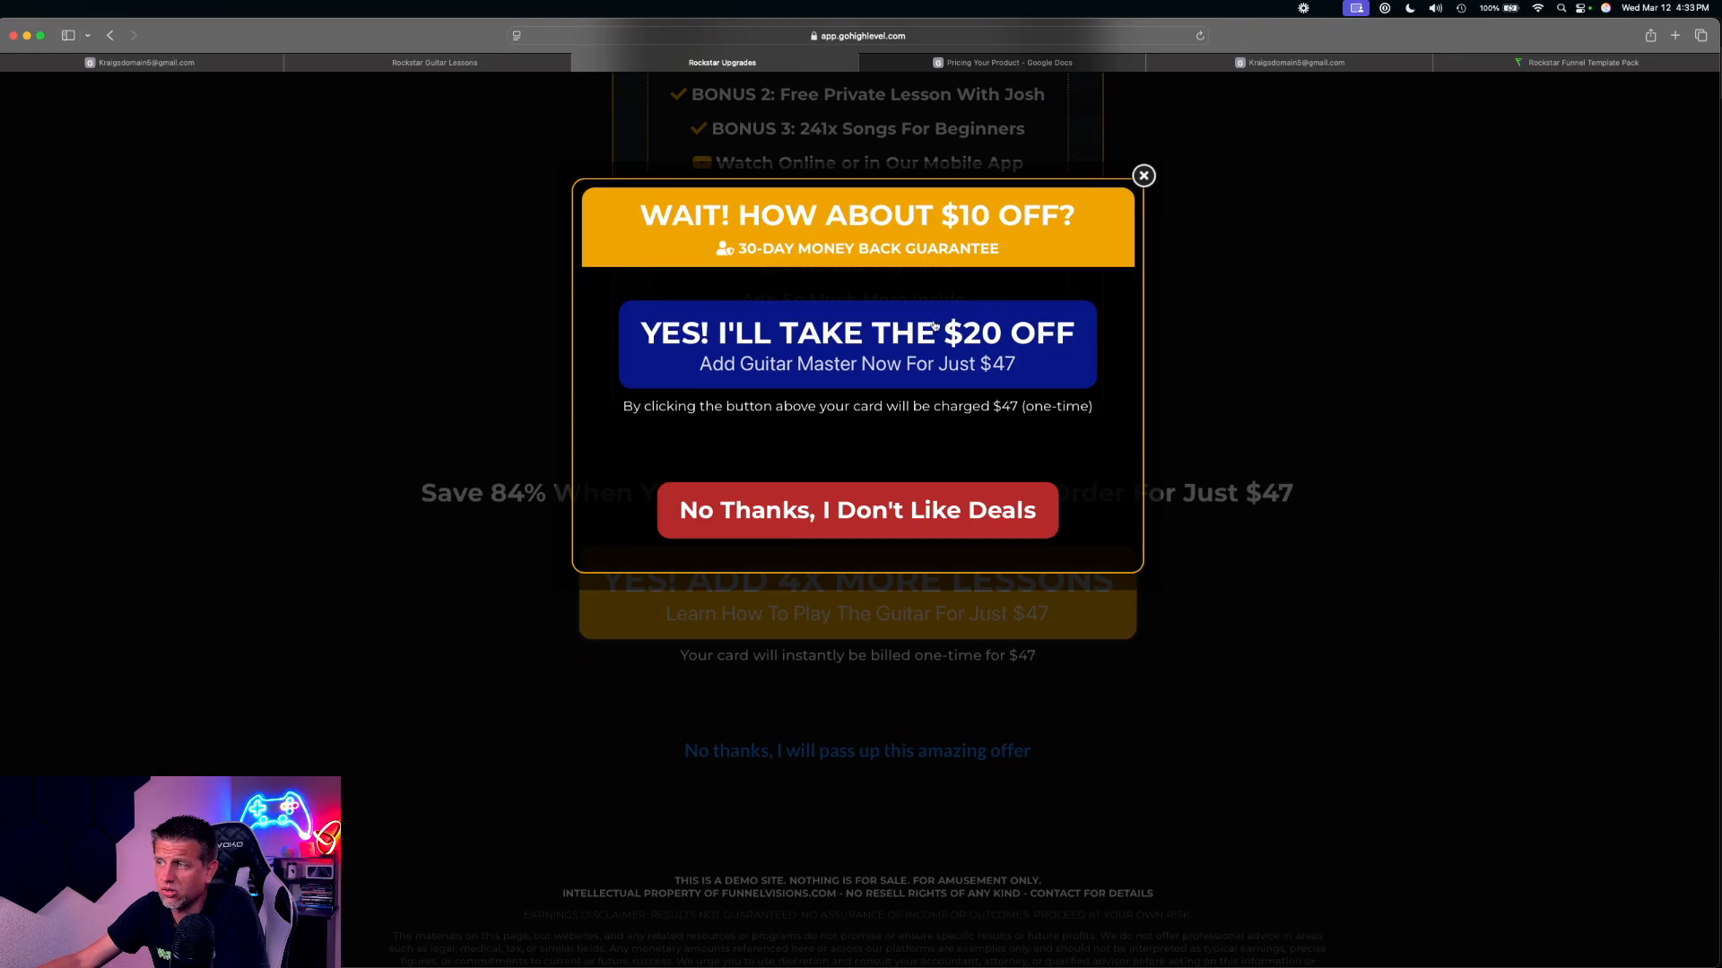
click(858, 362)
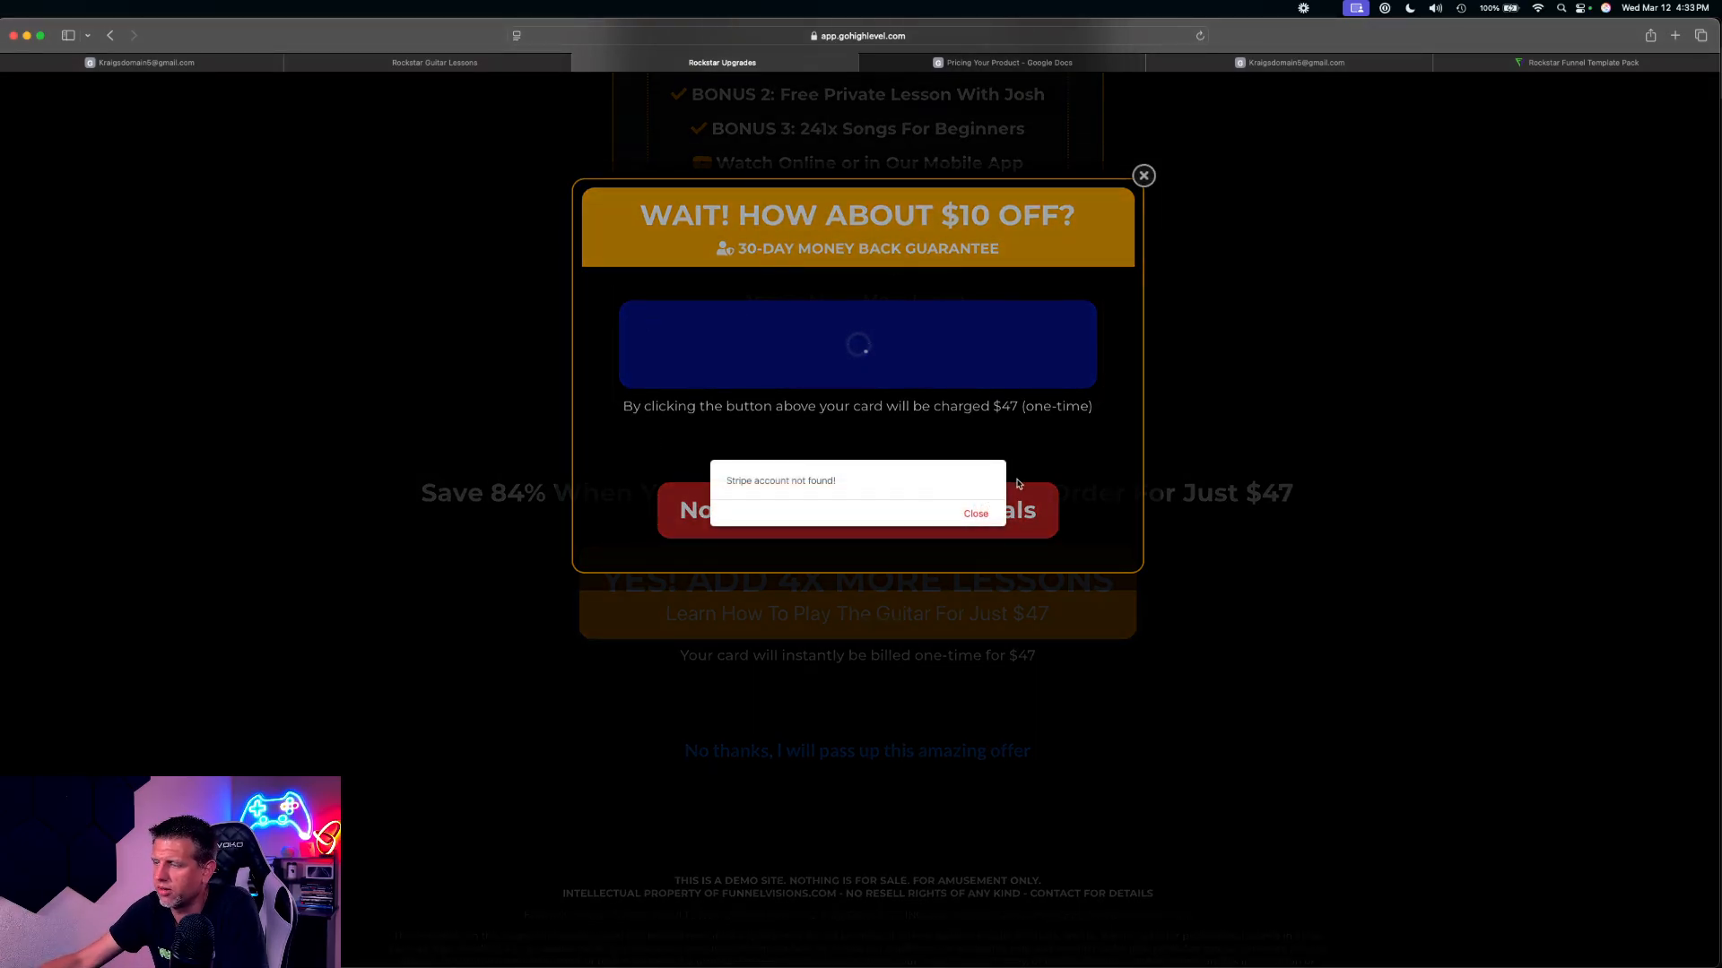
click(978, 515)
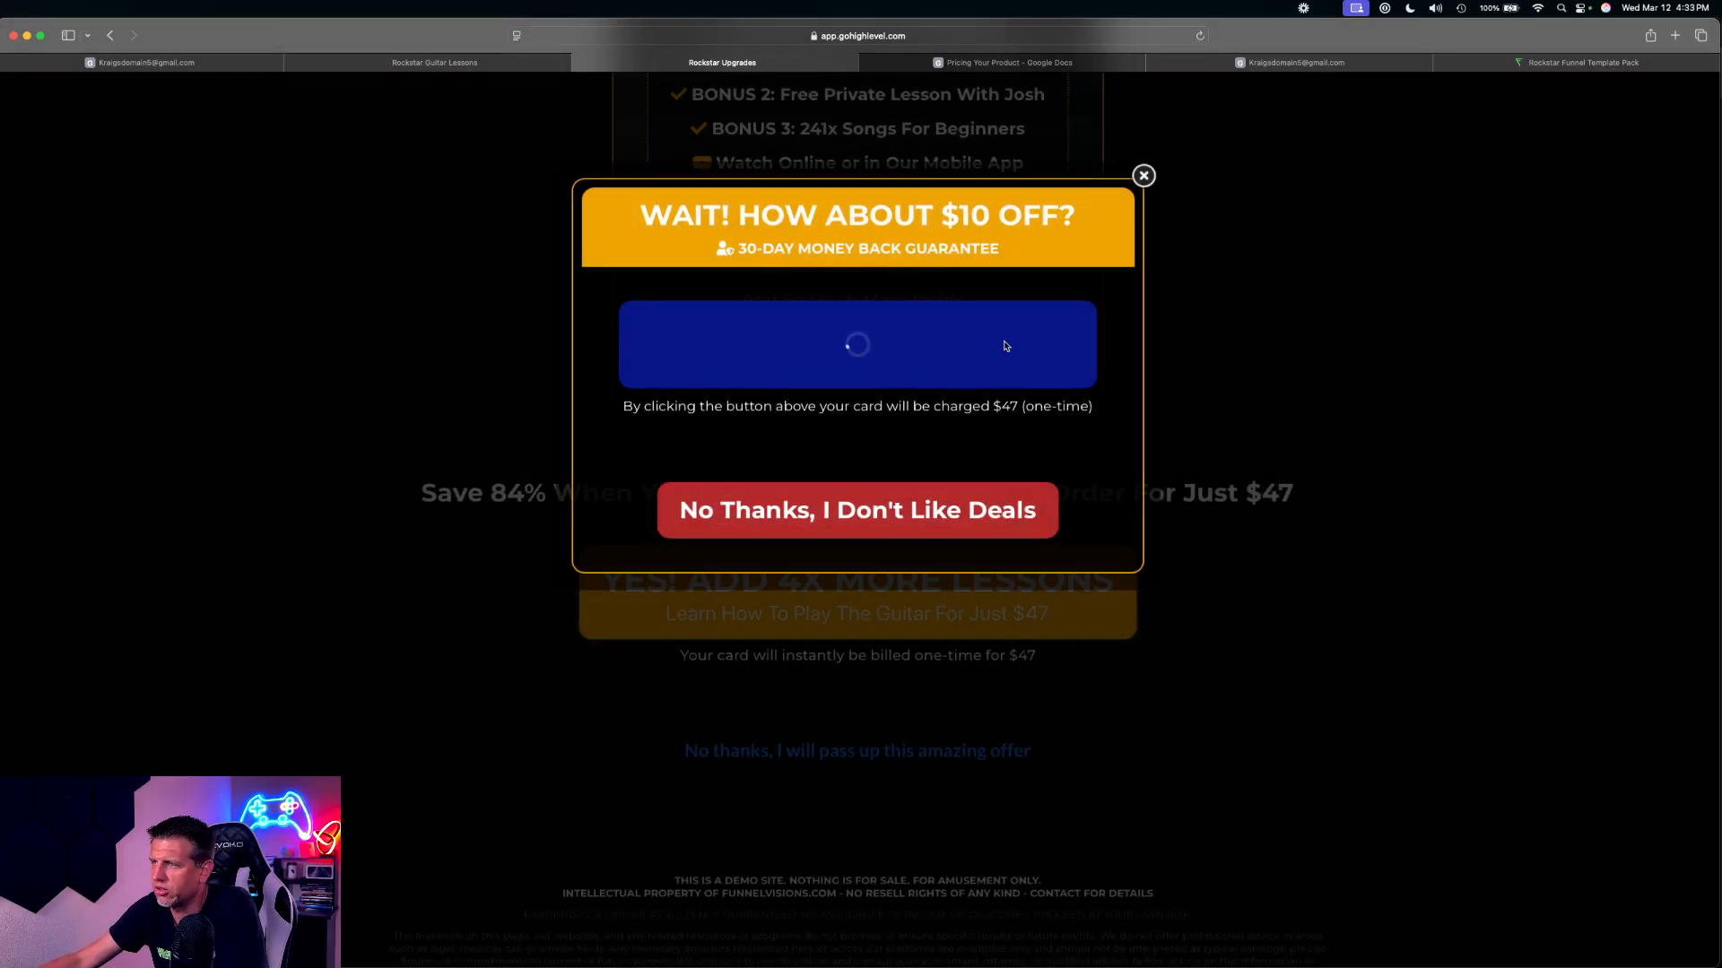
click(1145, 176)
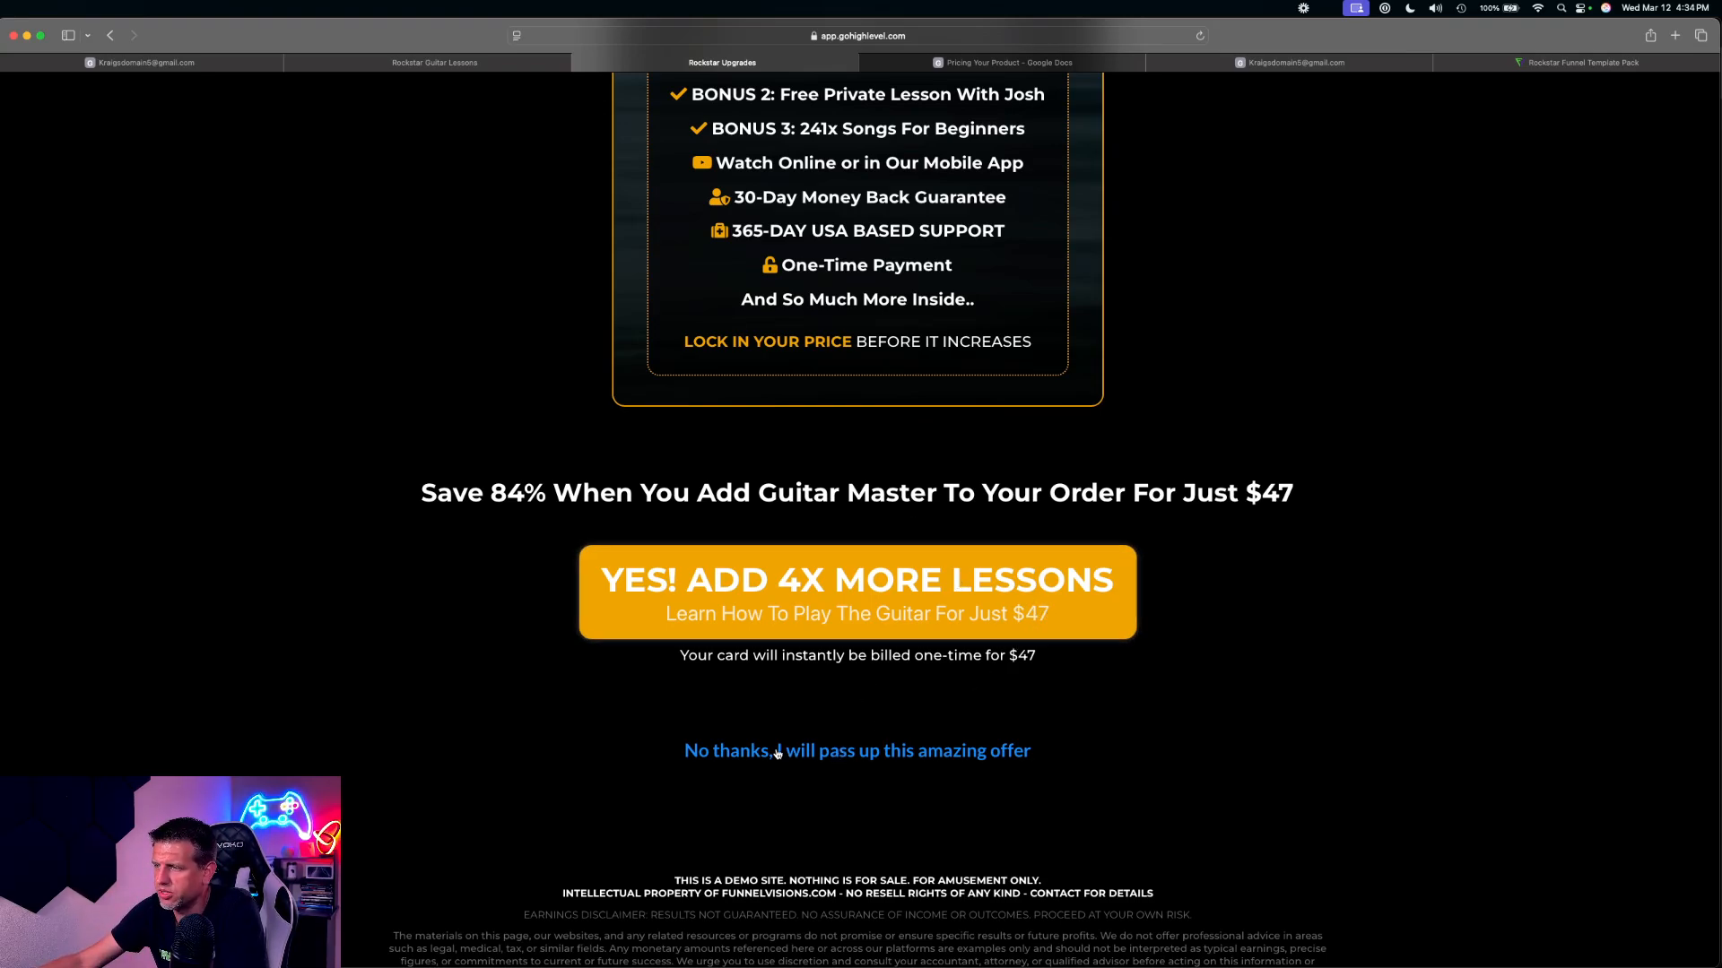
Reopen the downsell popup and decline it with 'No Thanks, I Don't Like Deals' to continue through the funnel
click(931, 758)
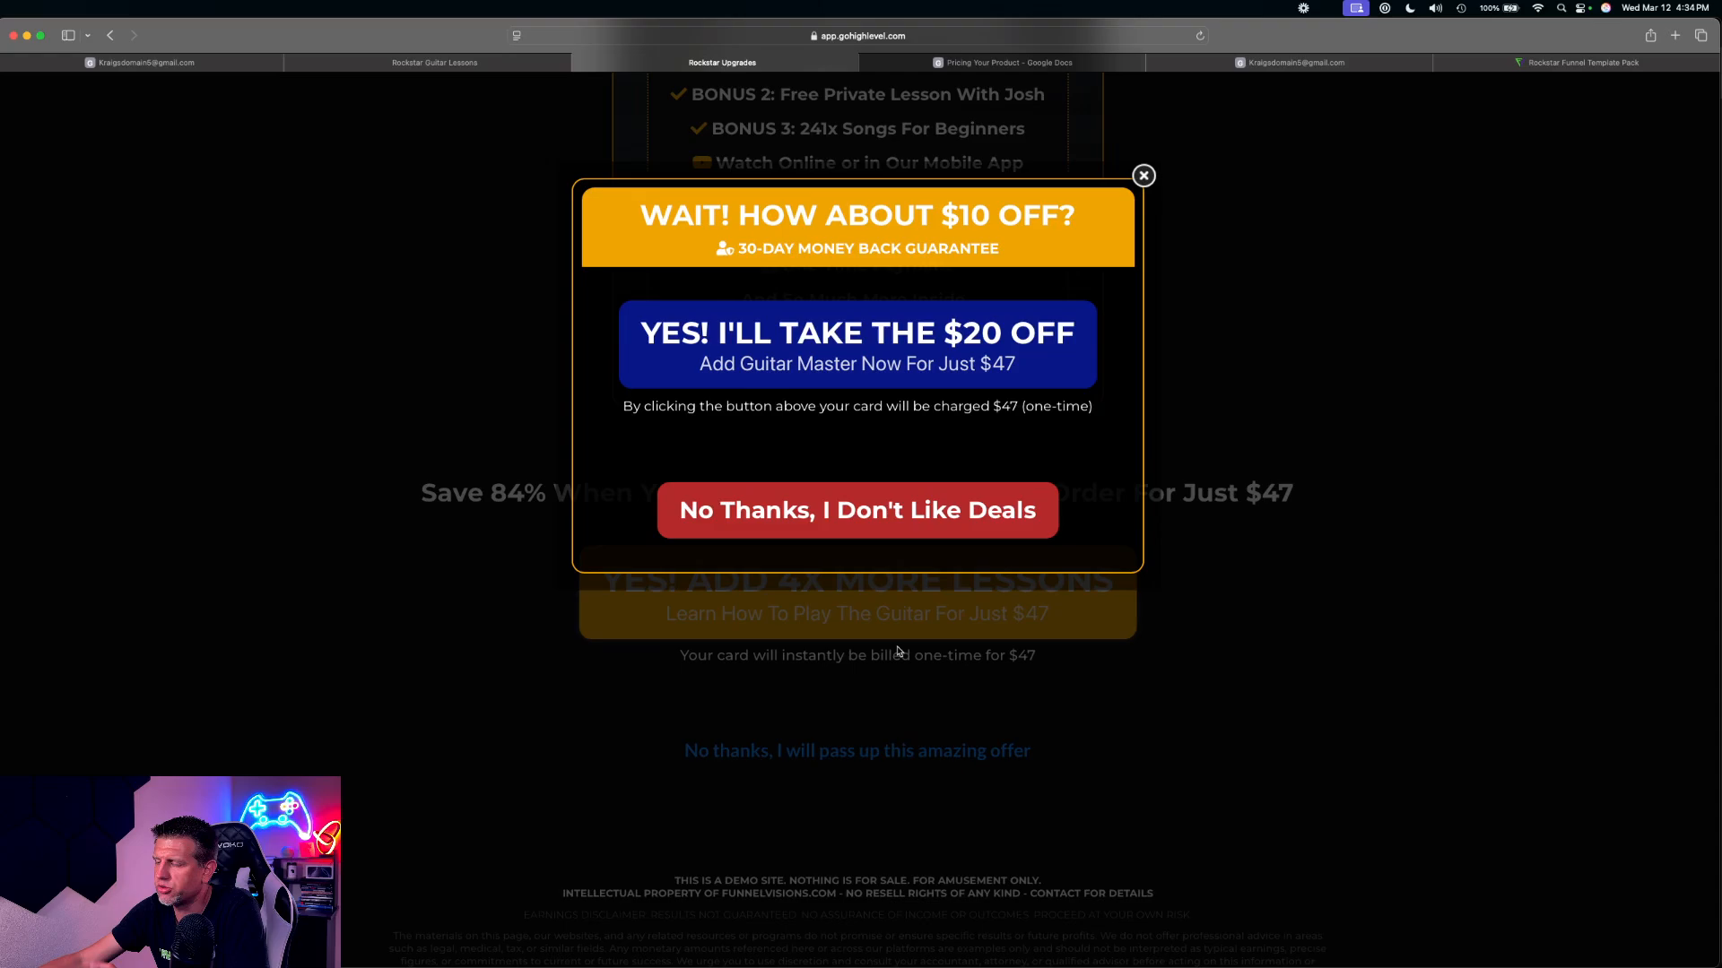
click(1143, 175)
click(893, 757)
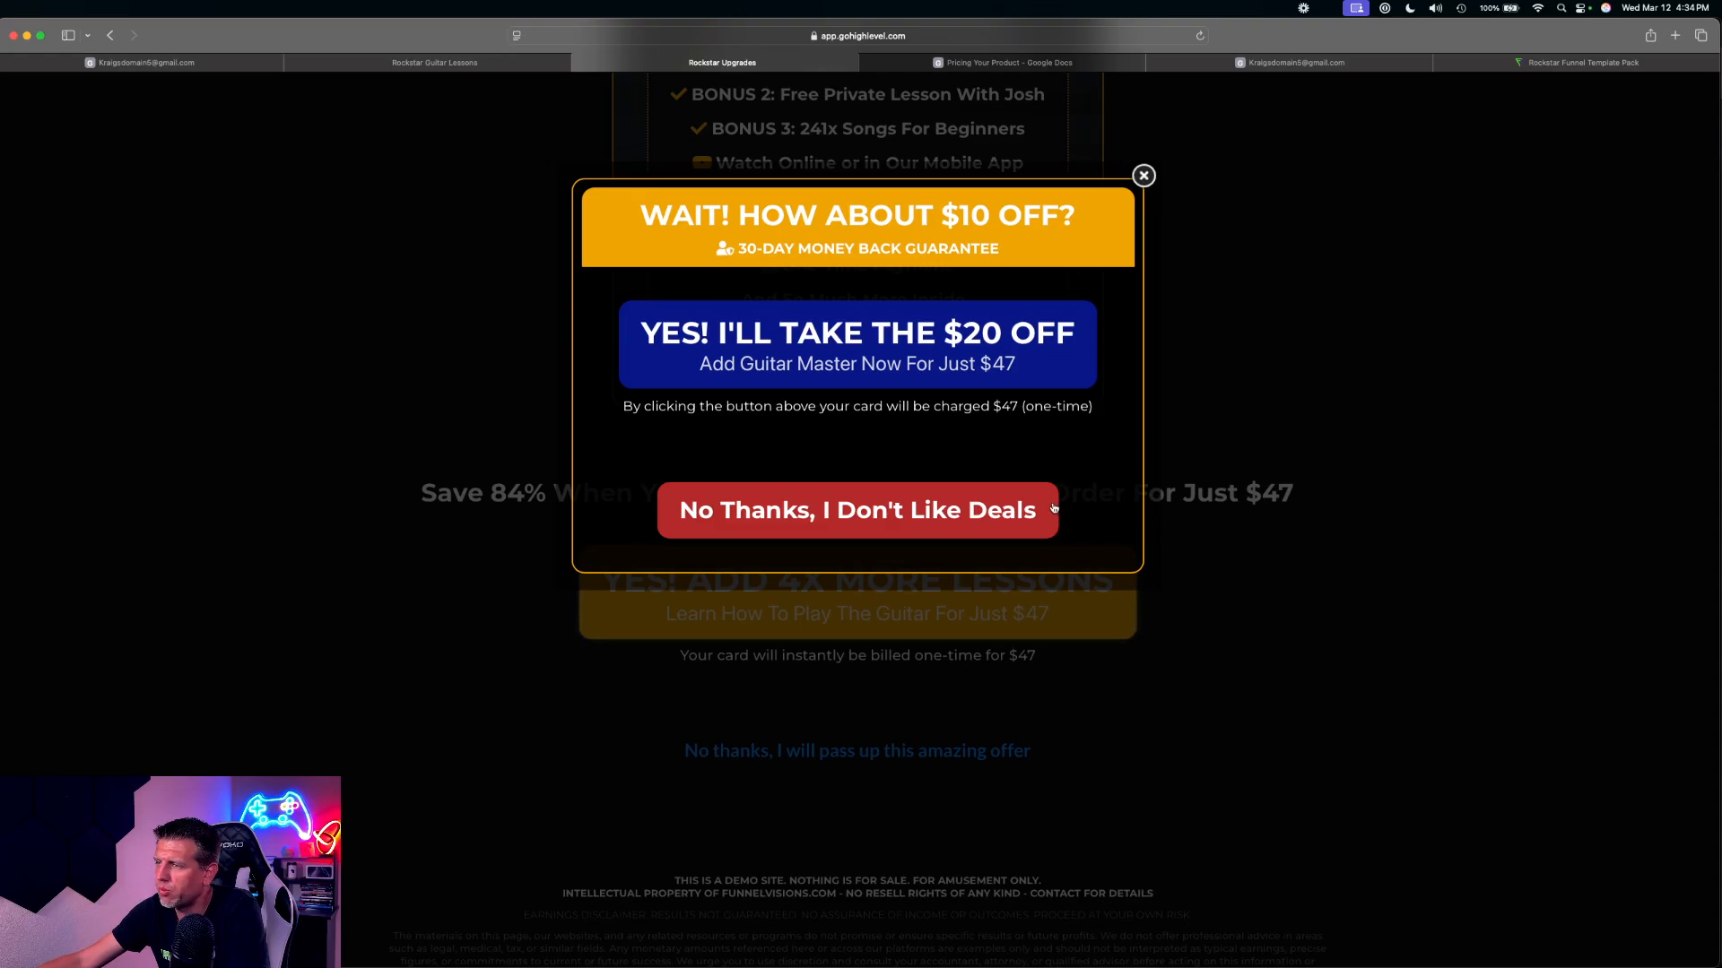
click(793, 523)
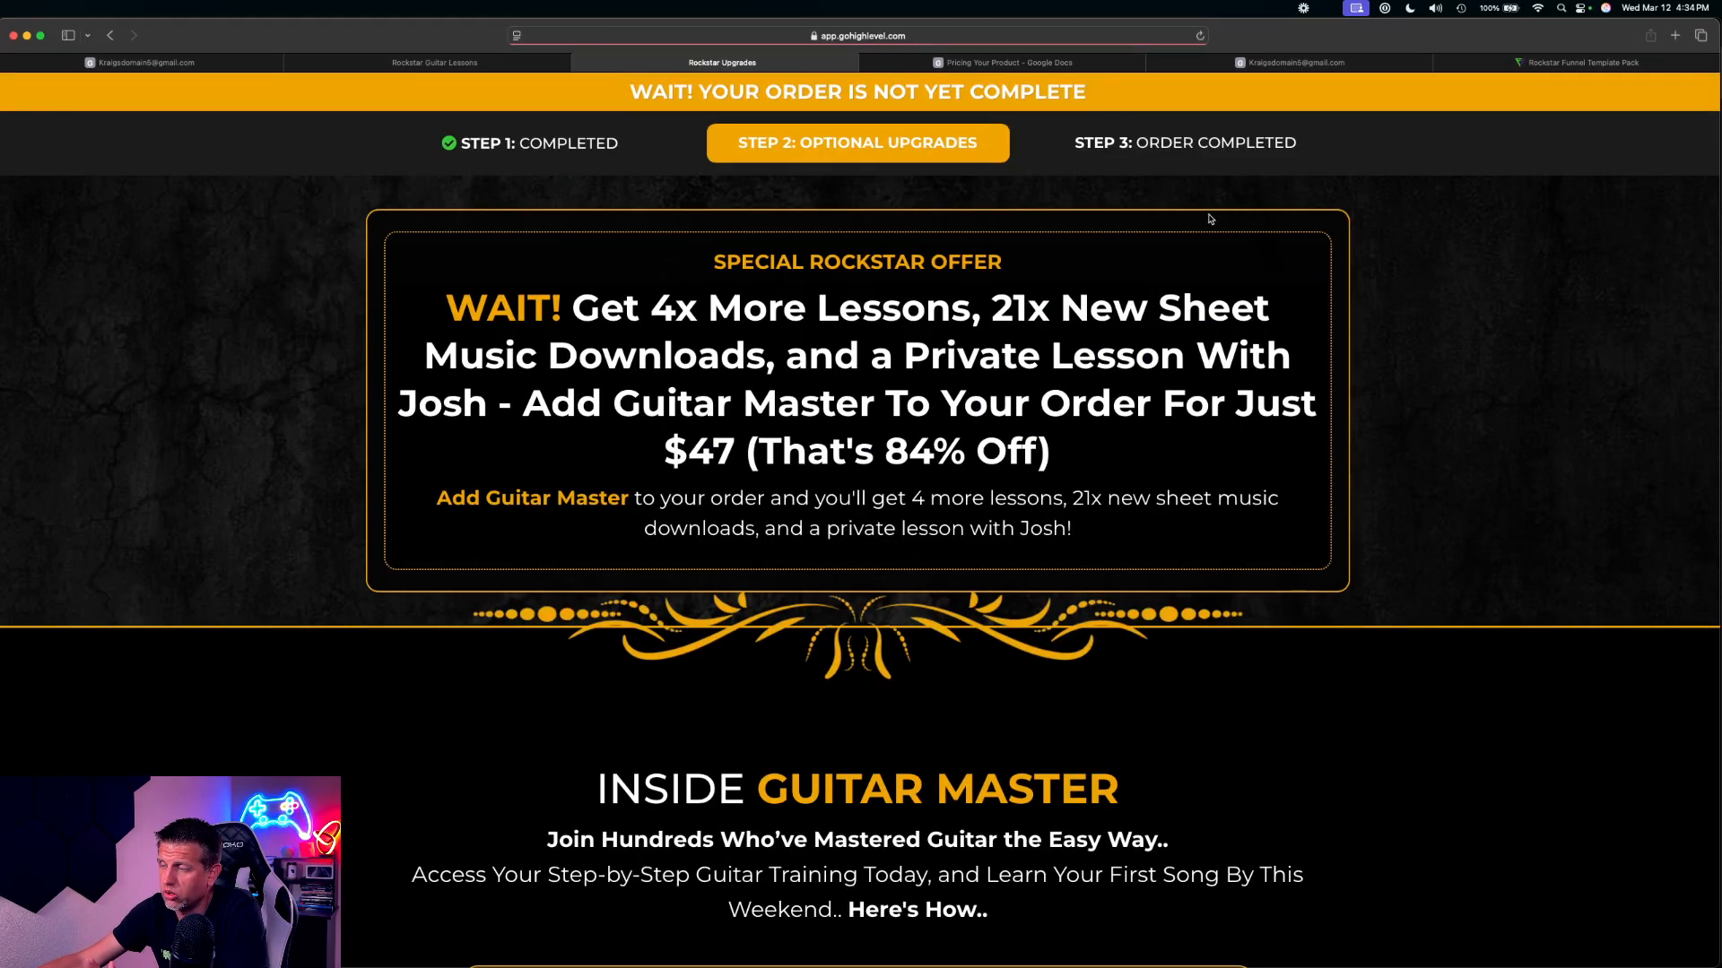
Pass up the $47 'YES! ADD 4X MORE LESSONS' offer on the second upgrade page and look over the page that follows
scroll(1181, 270, down, 20)
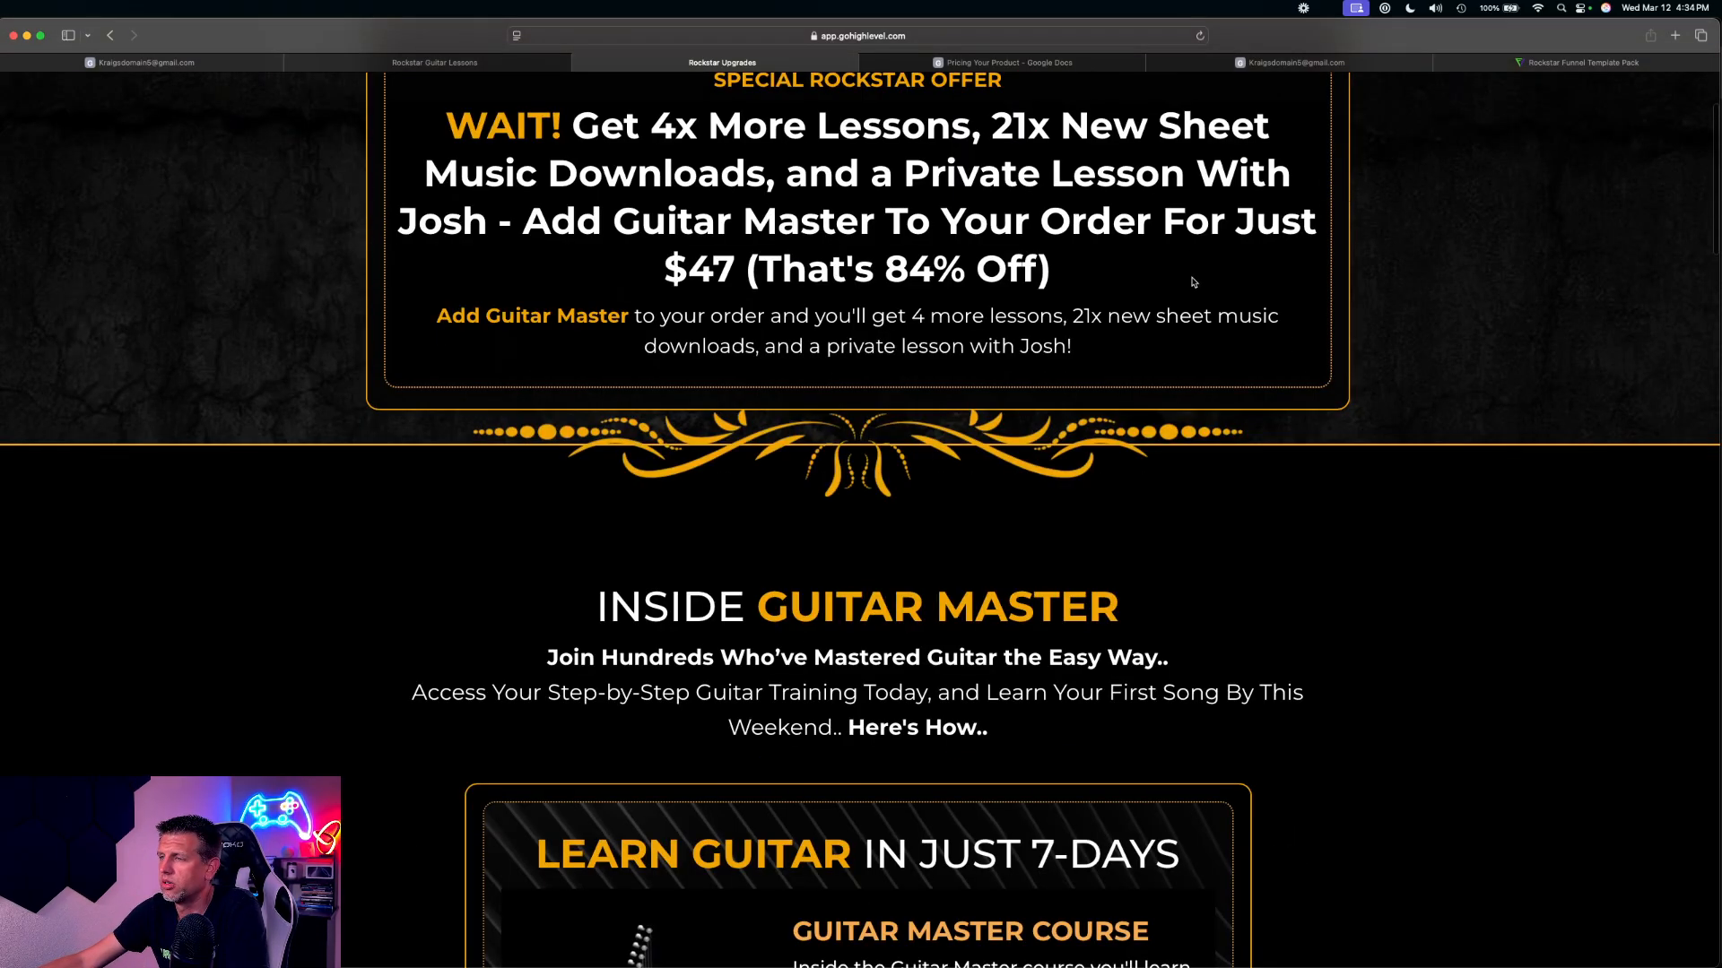
scroll(1161, 284, down, 20)
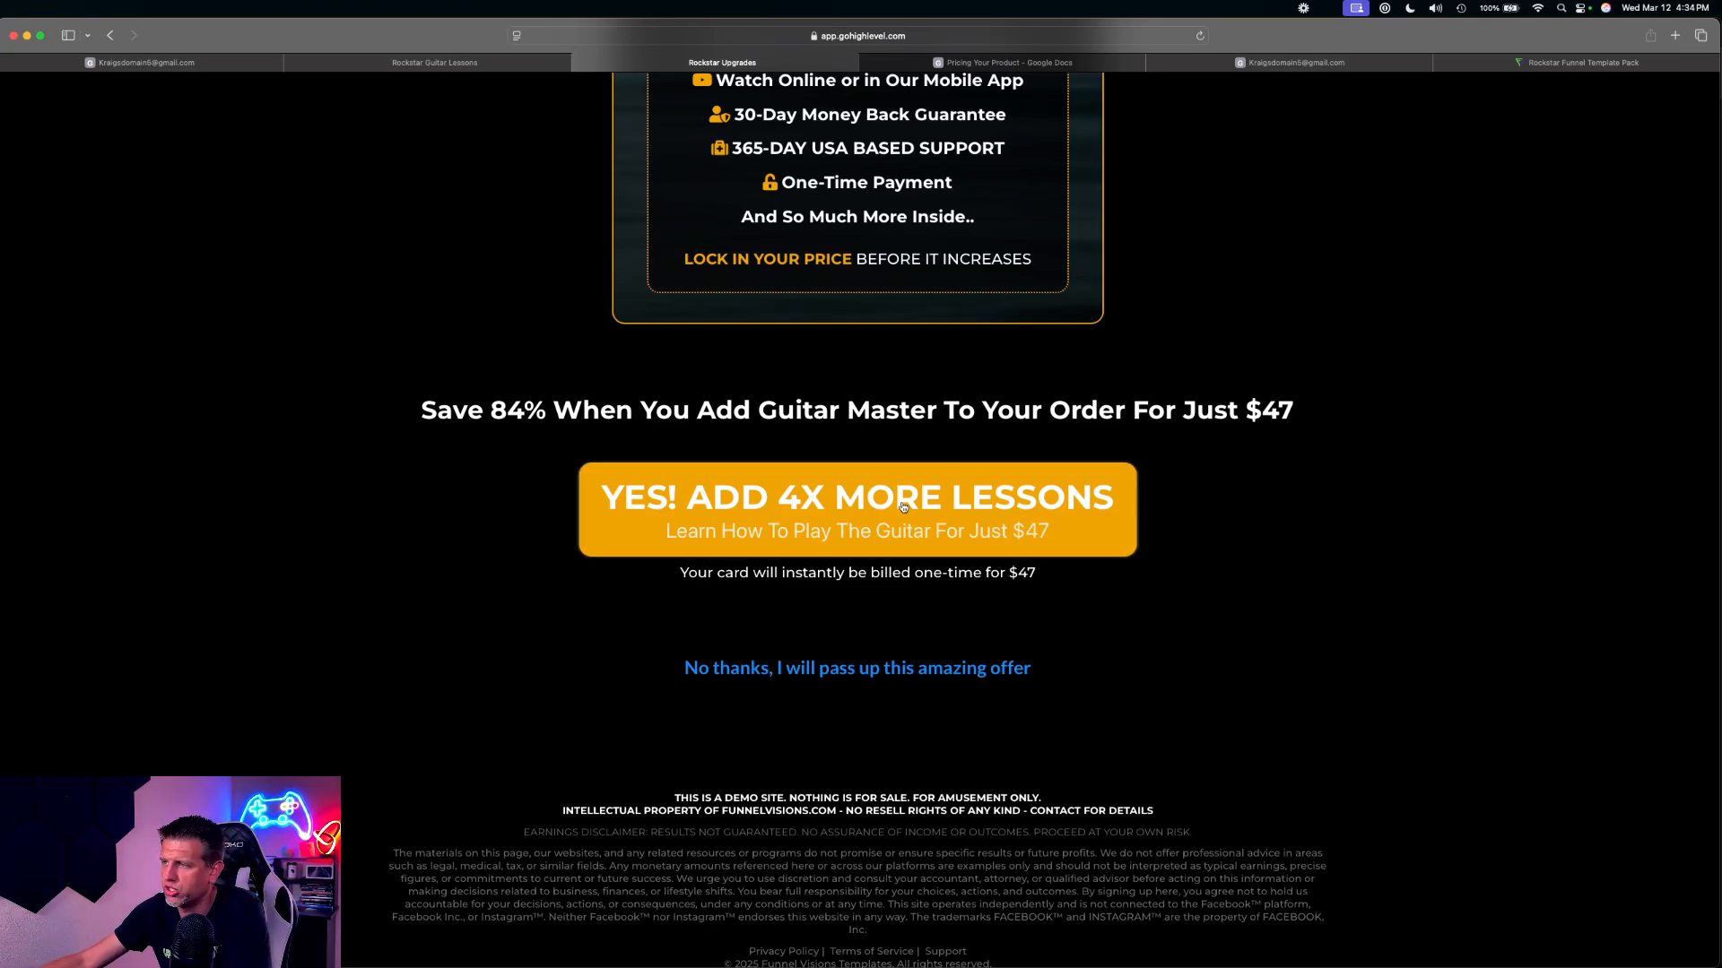
click(860, 675)
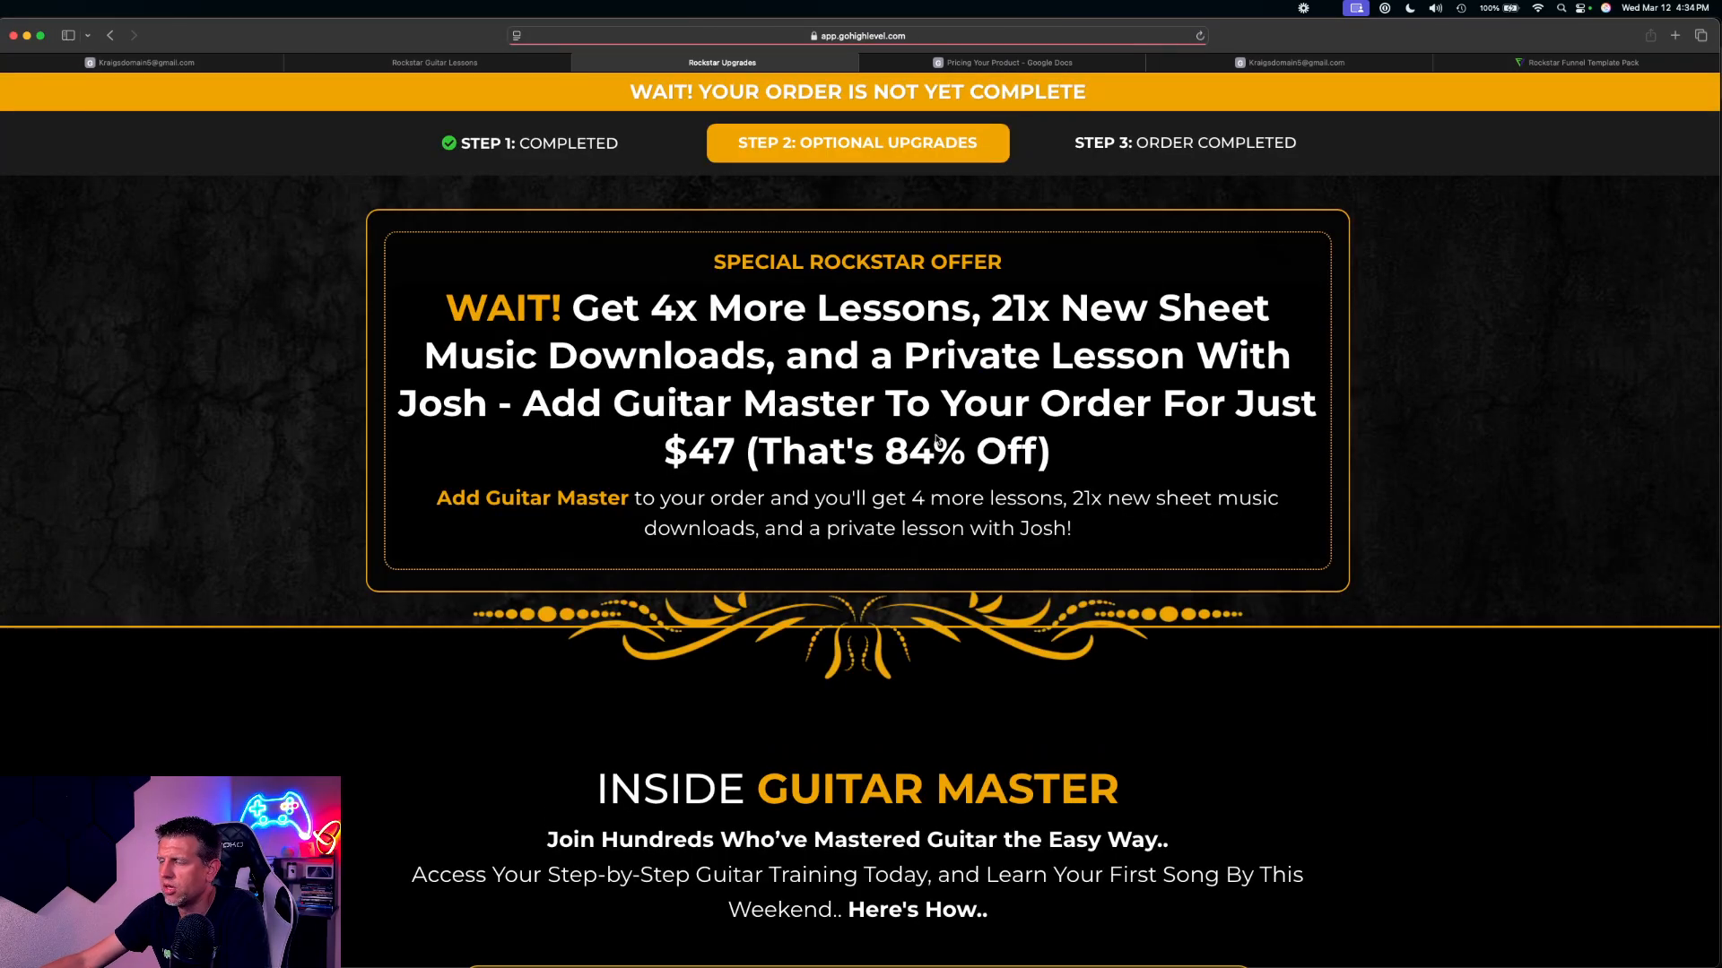
scroll(842, 735, down, 8)
scroll(846, 722, up, 8)
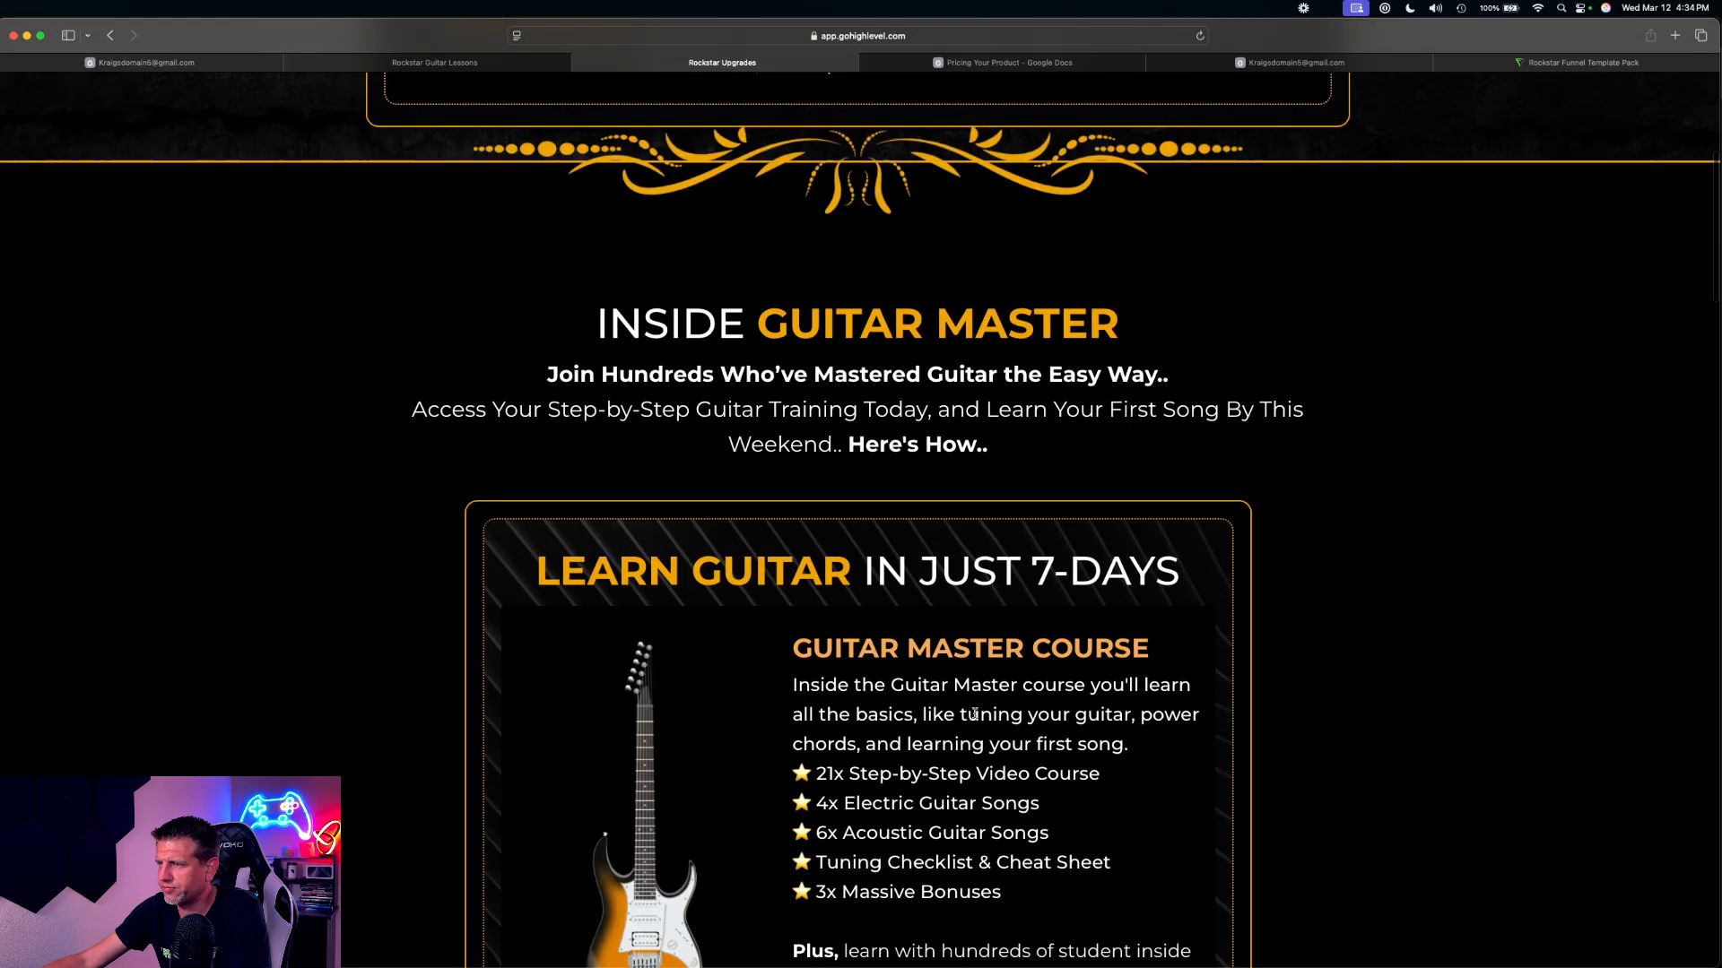
Return to the funnel steps and check the product assigned to Upsell 2
key(super+1)
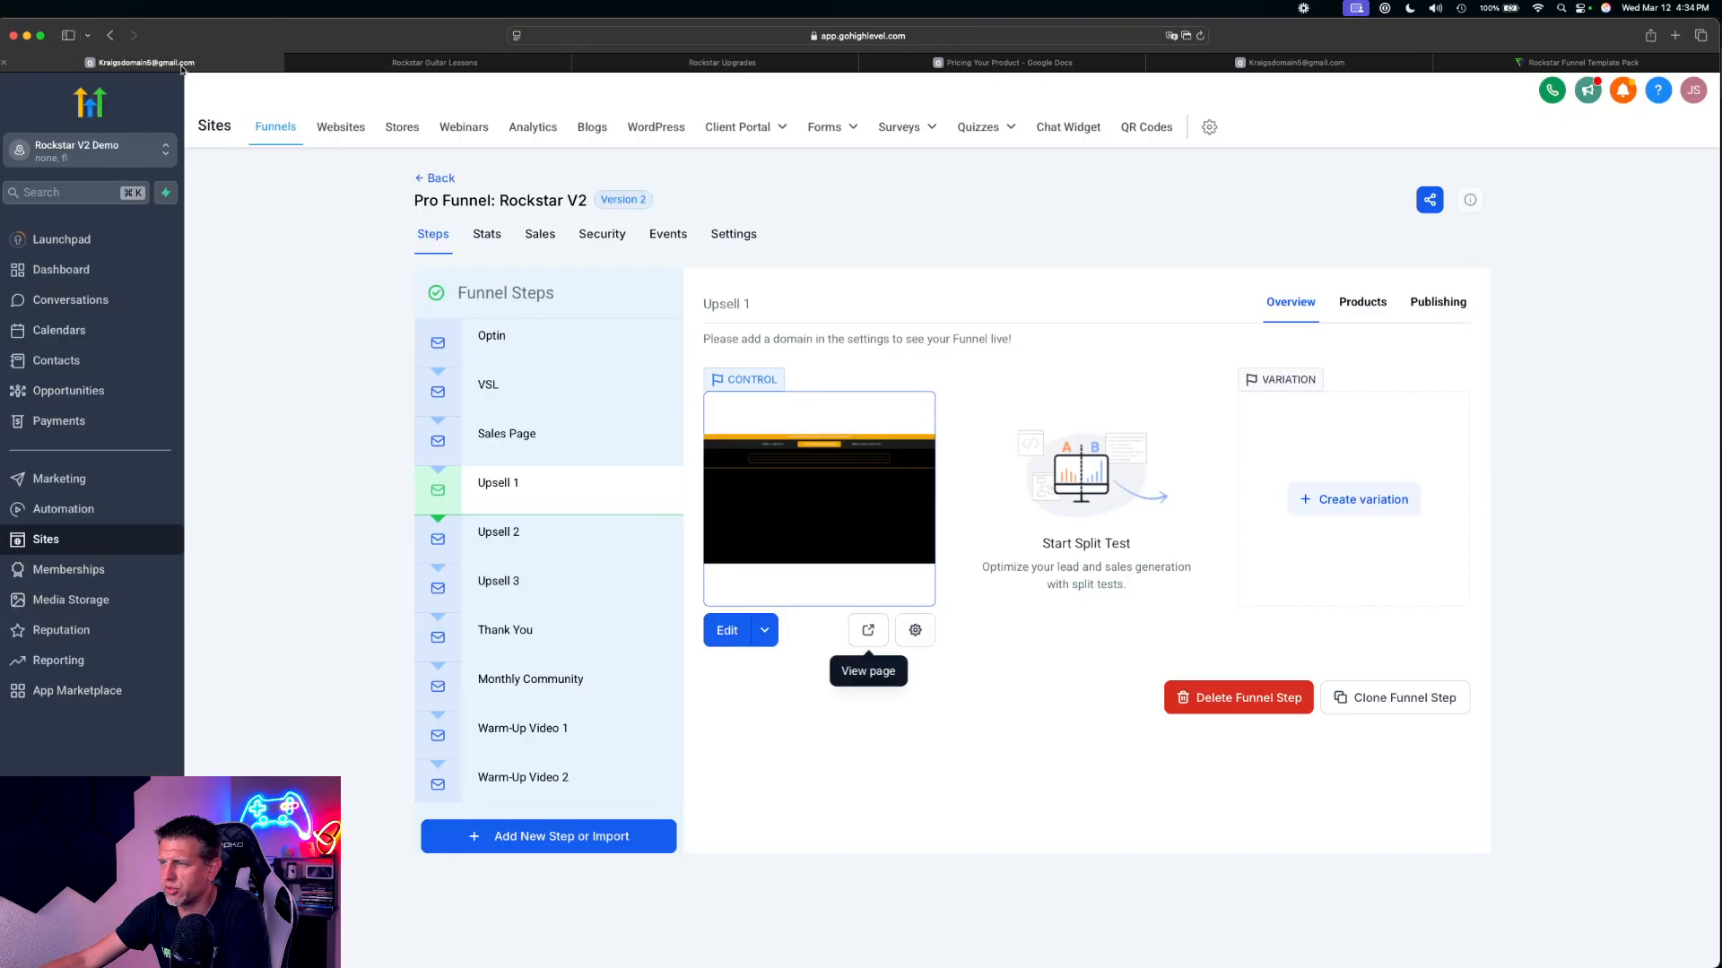
click(530, 536)
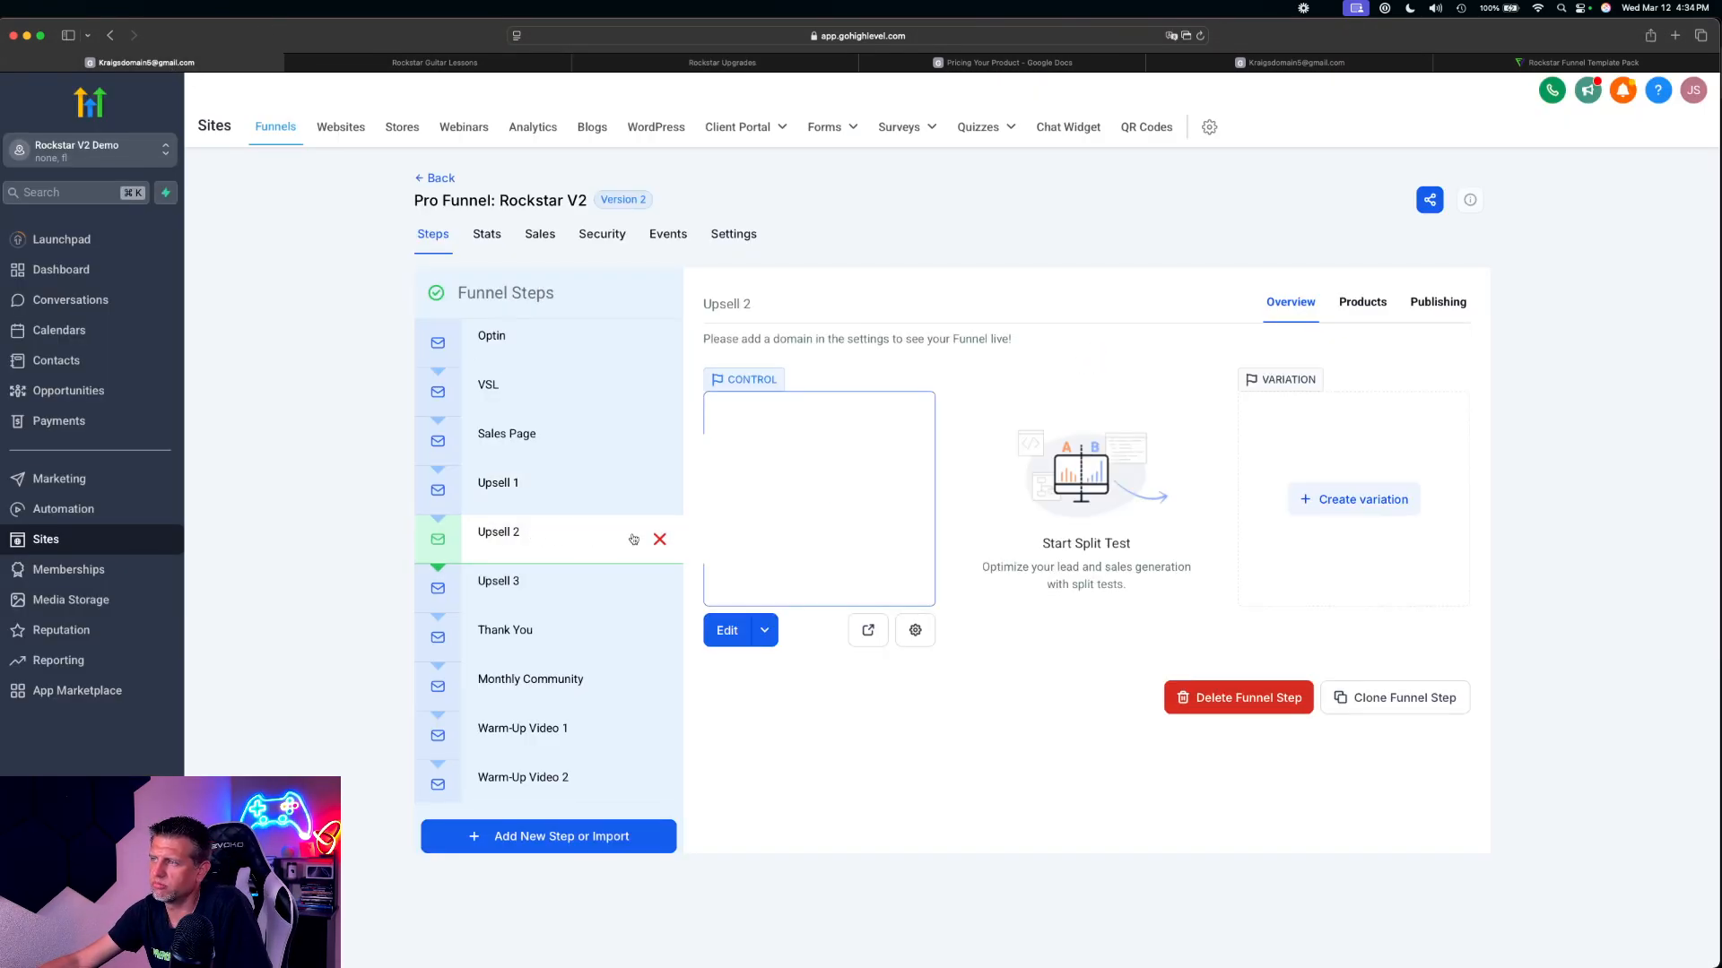
click(1361, 307)
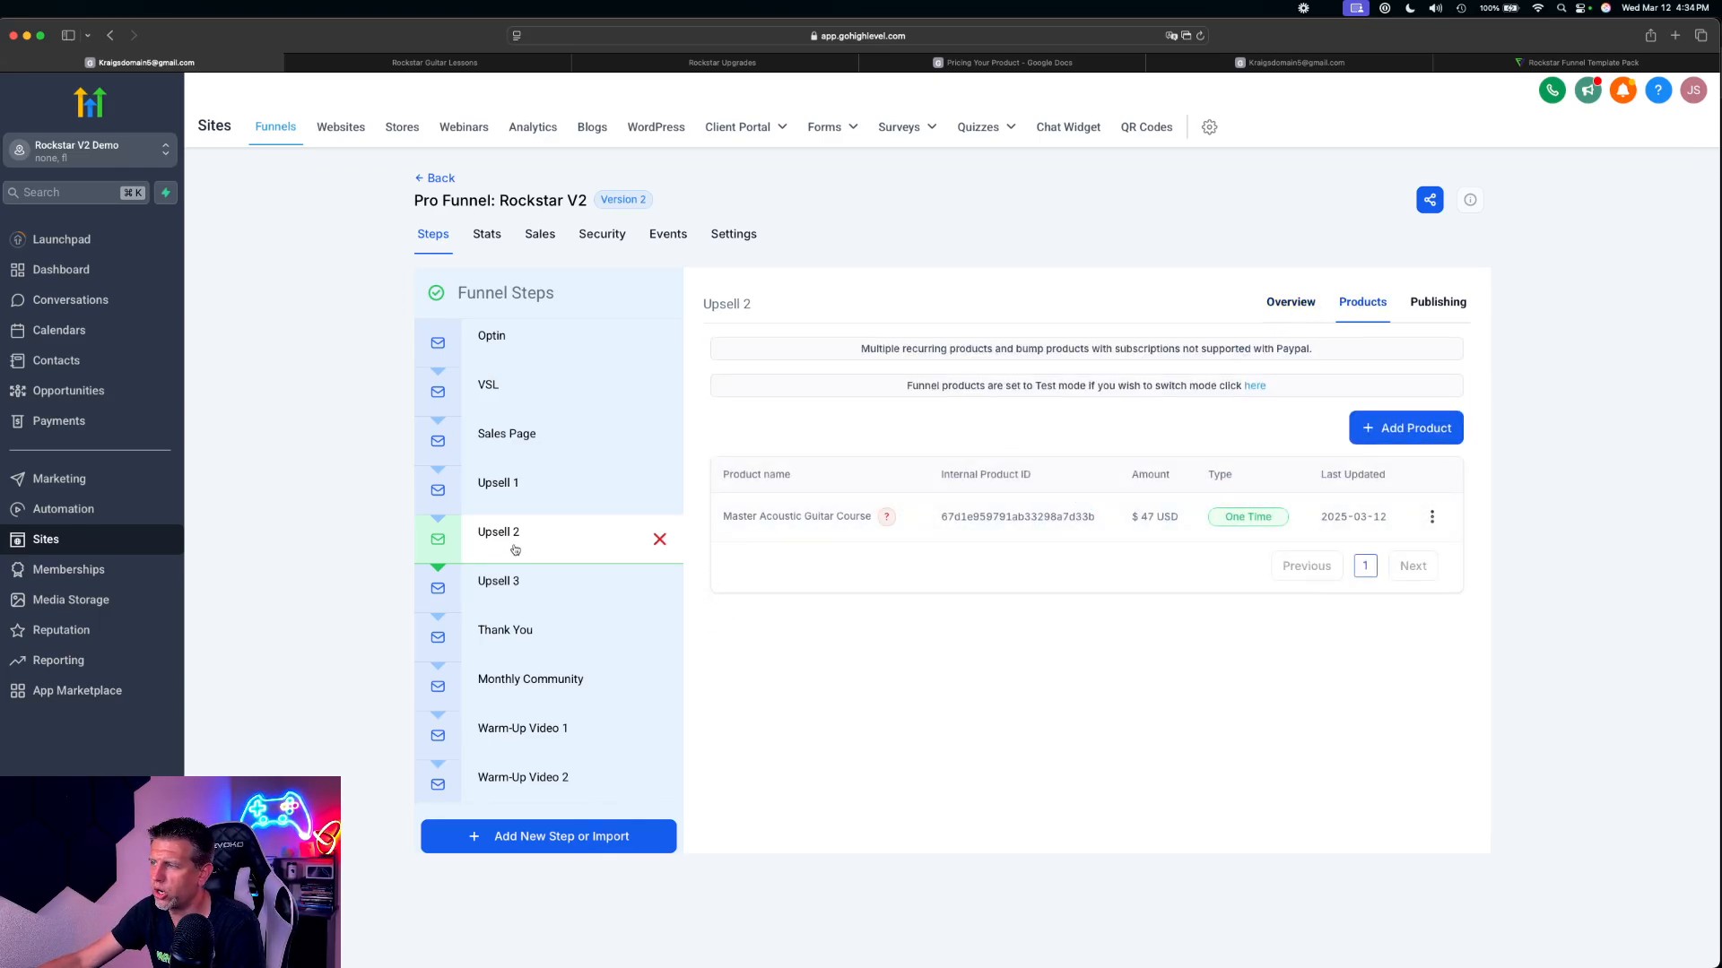
Open the Upsell 2 page for editing and look through it down to the 'No thanks, I will pass up this amazing offer' link
click(1298, 305)
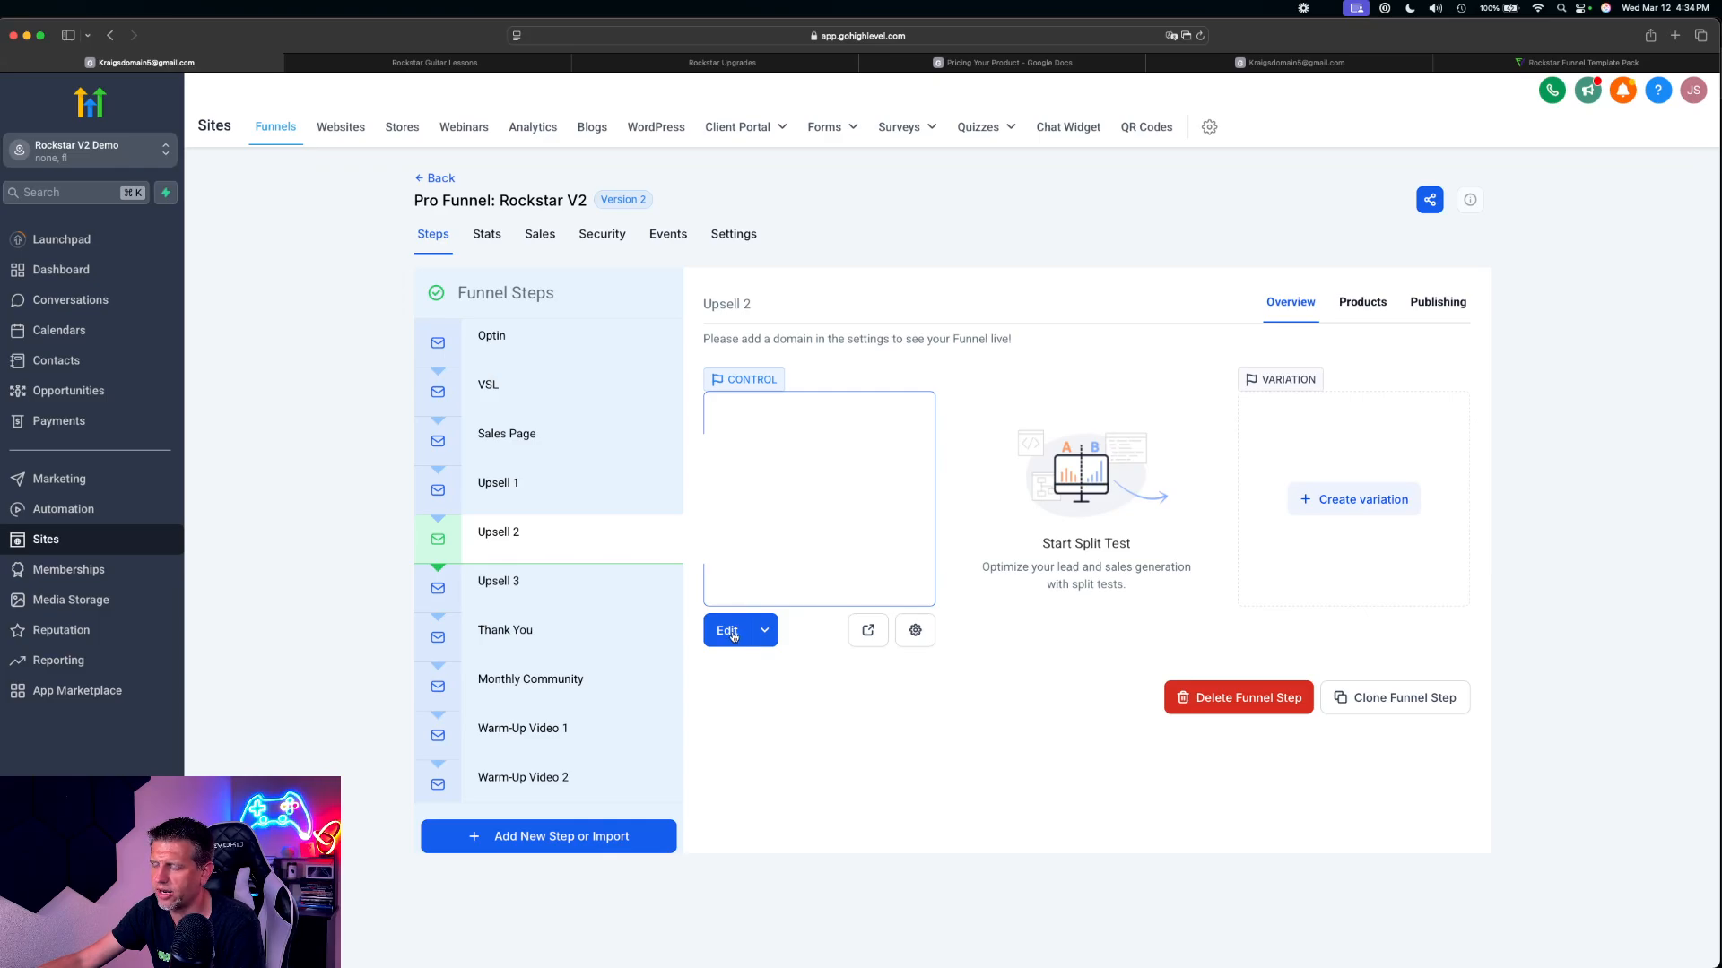
click(731, 632)
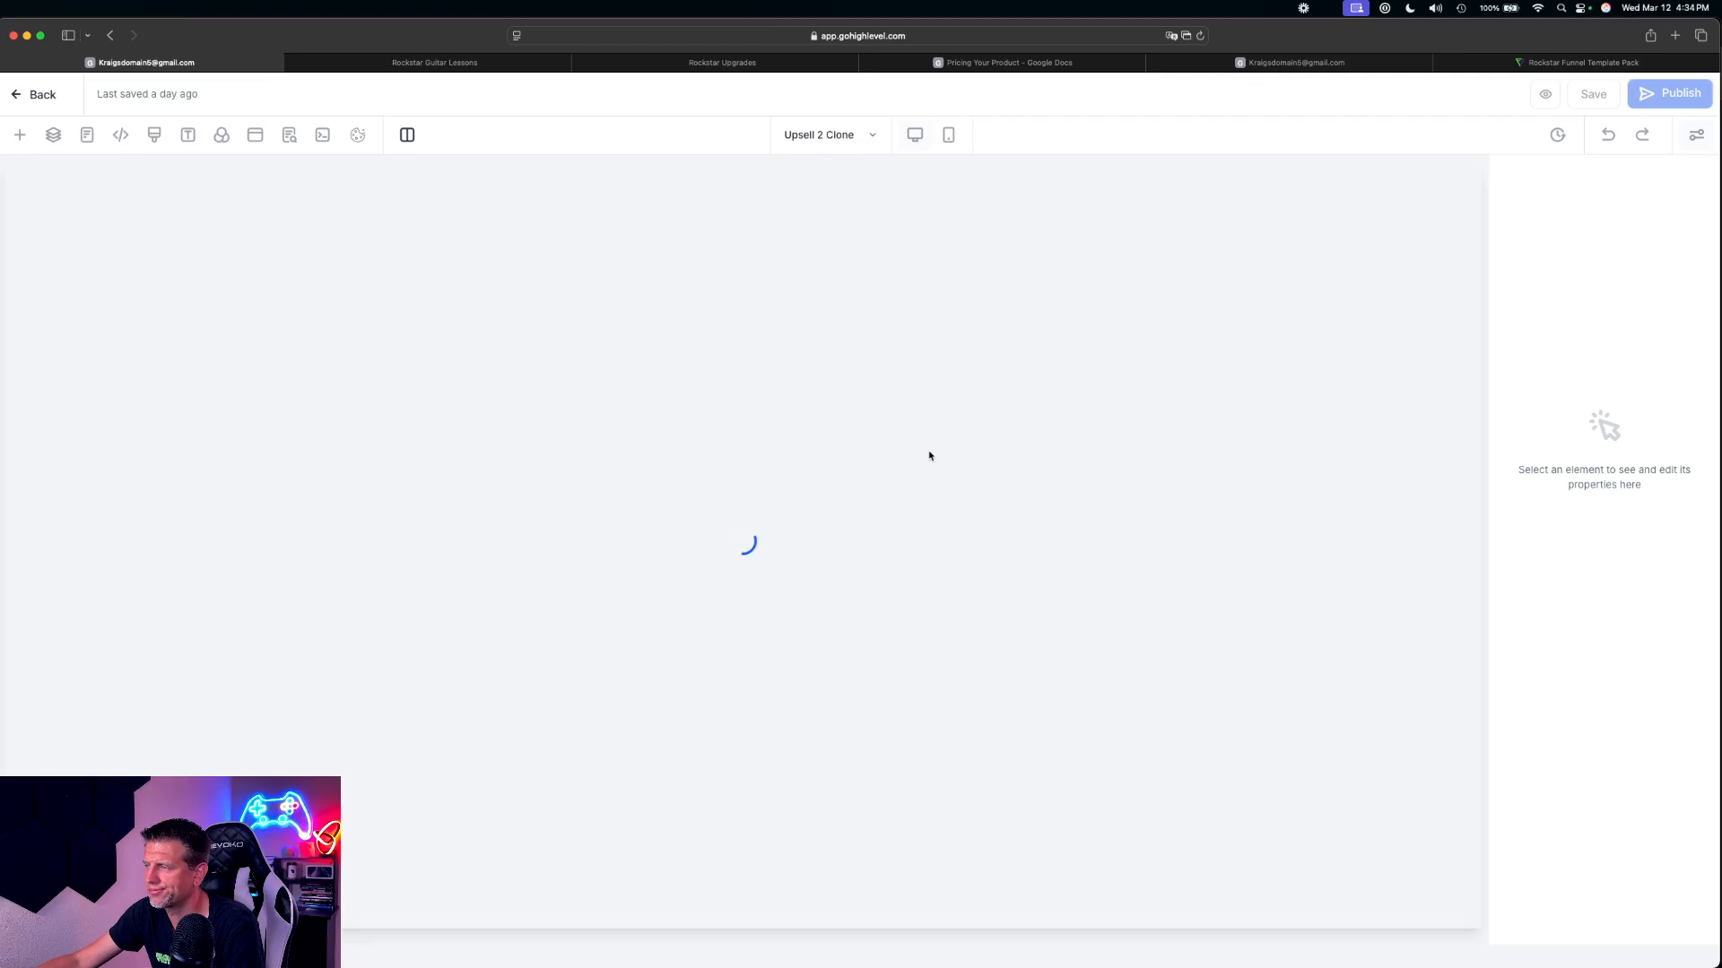
scroll(999, 544, down, 5)
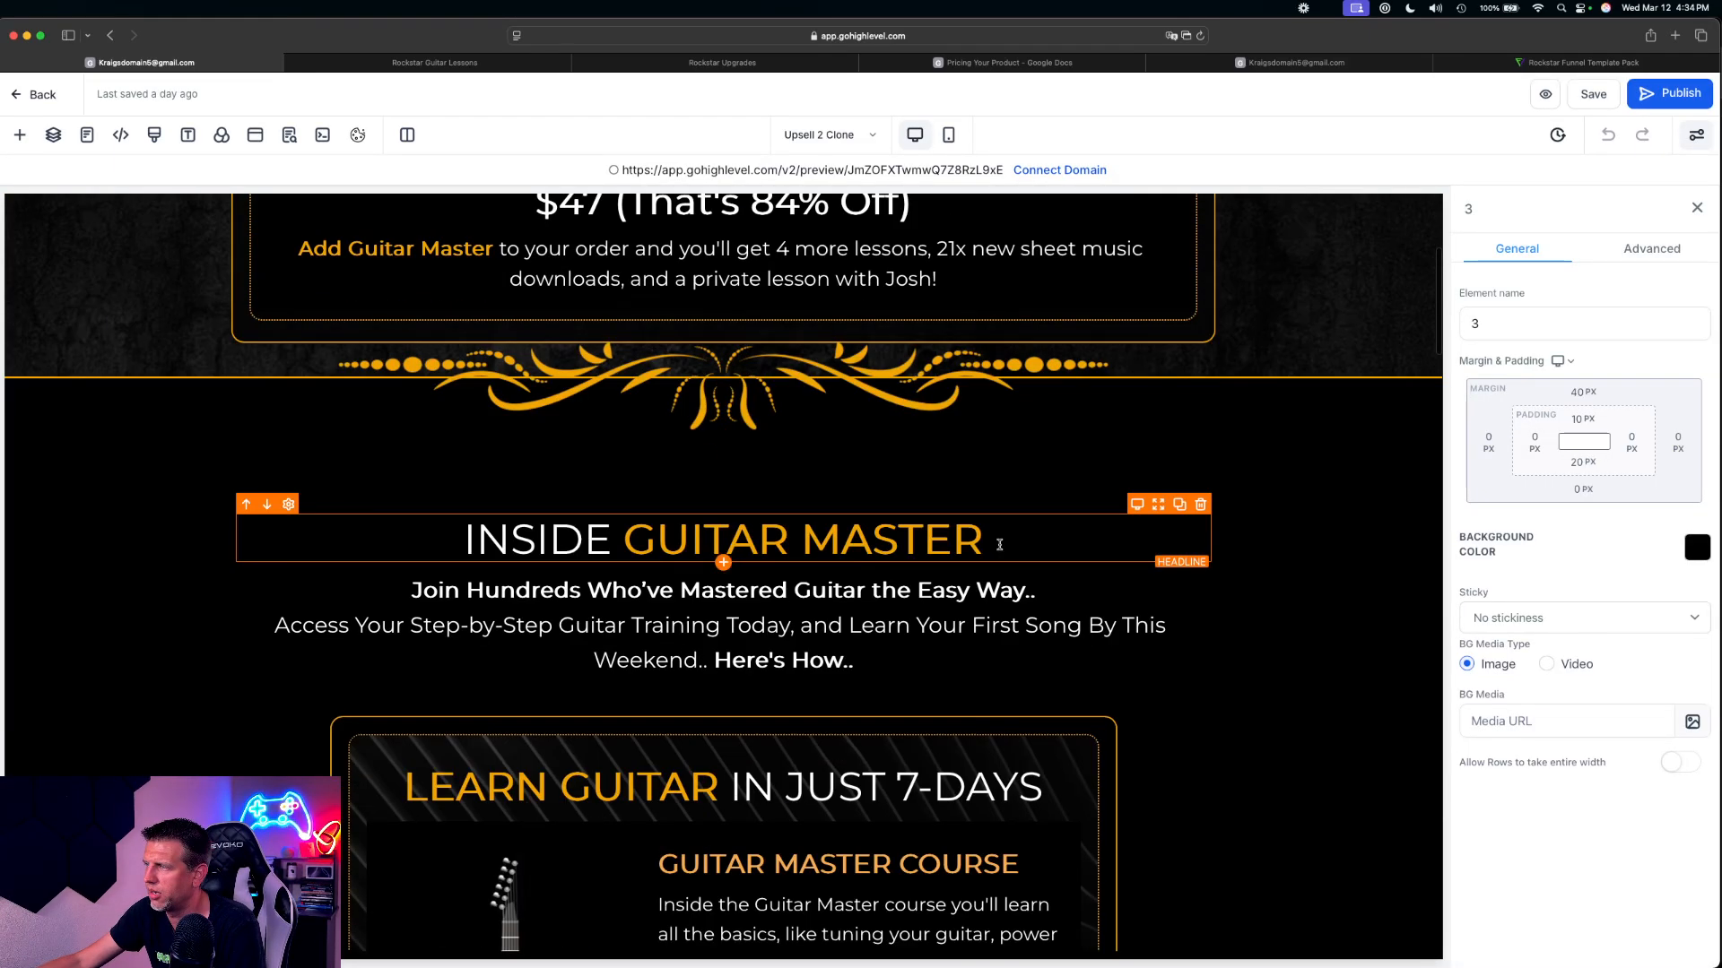
scroll(999, 544, down, 20)
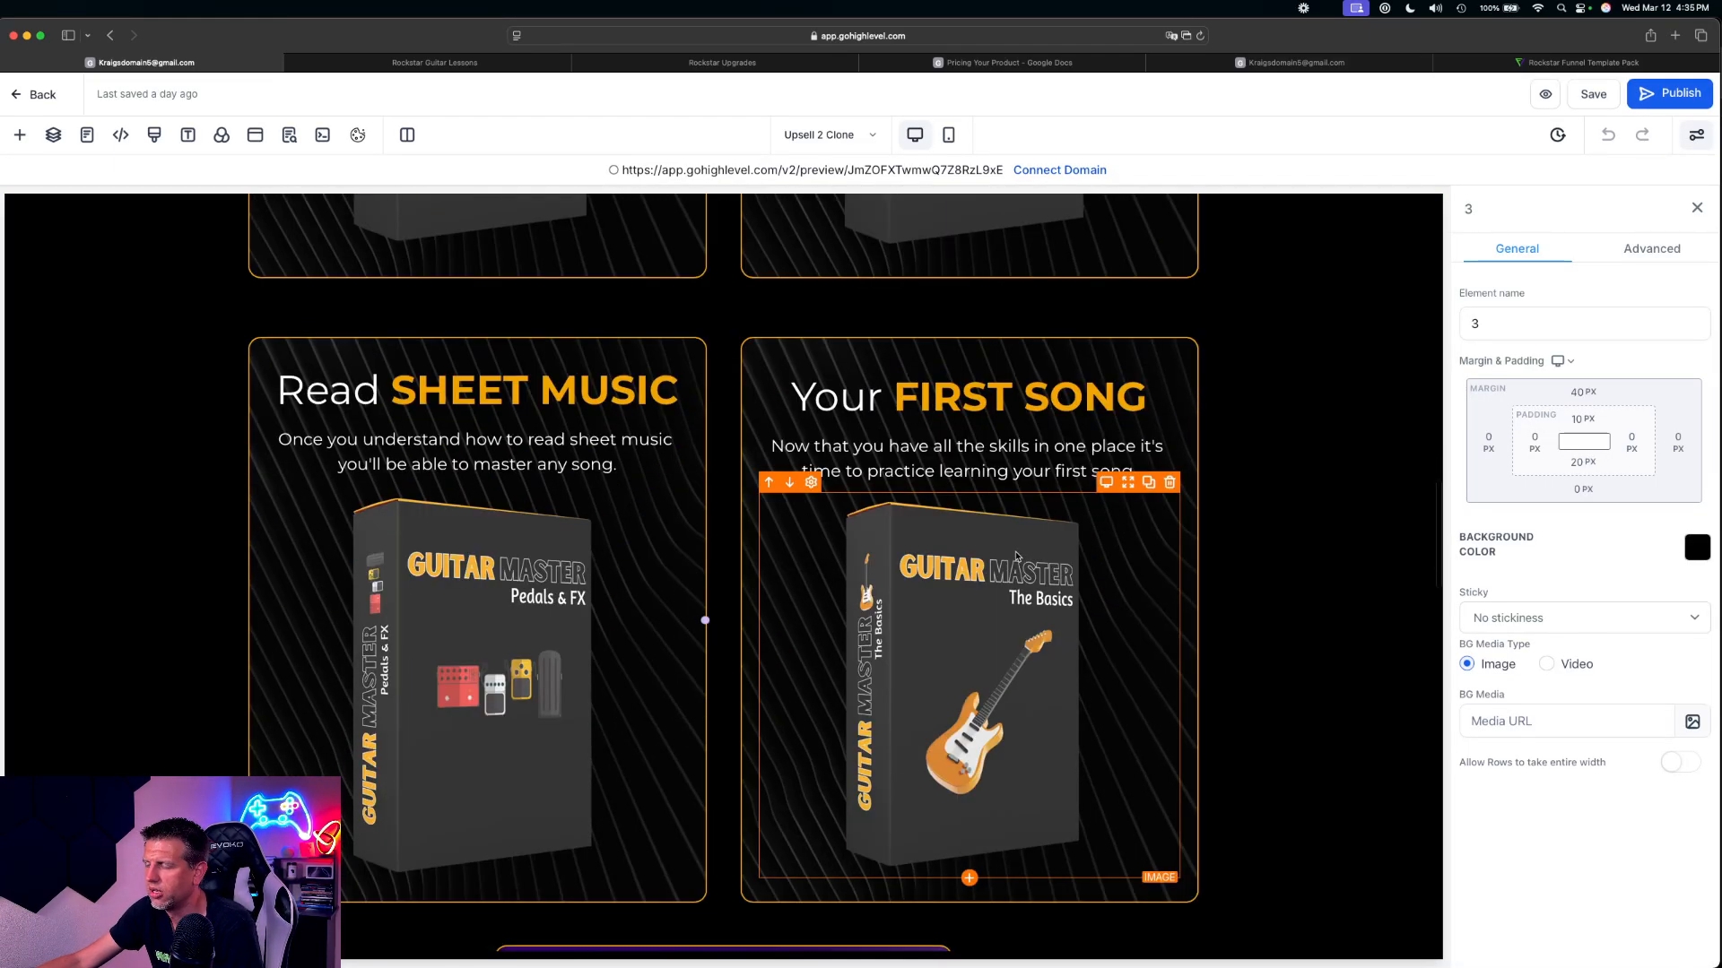
scroll(1016, 557, down, 10)
scroll(853, 389, down, 4)
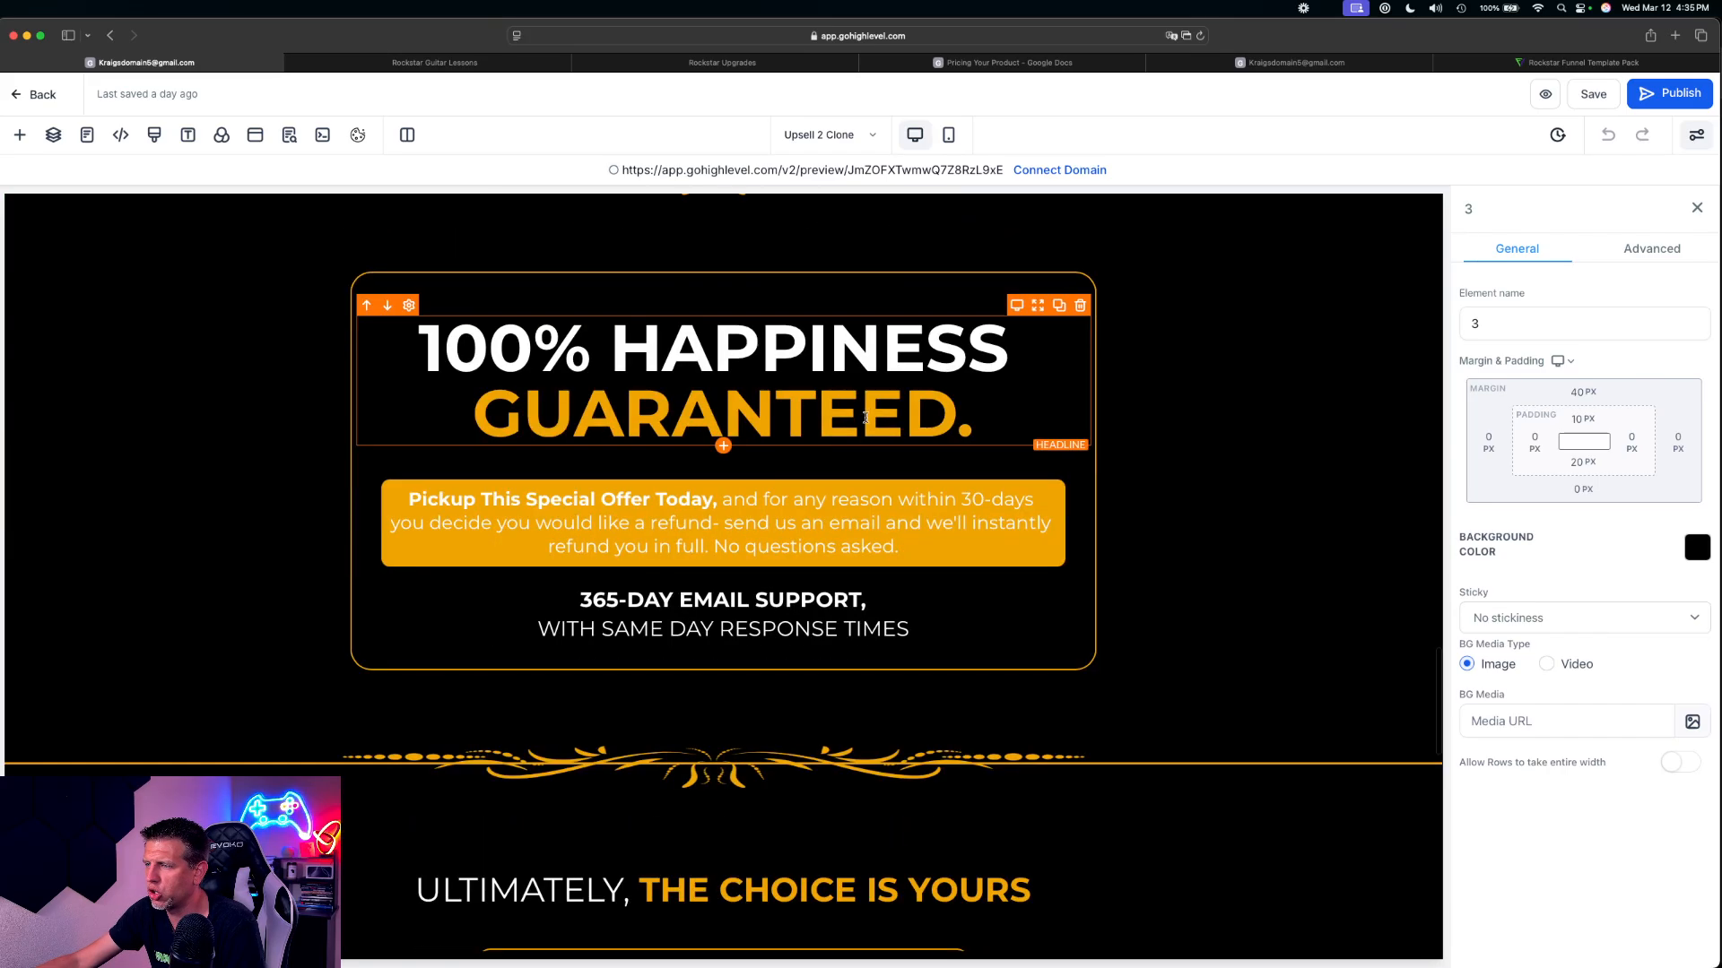
scroll(865, 417, down, 15)
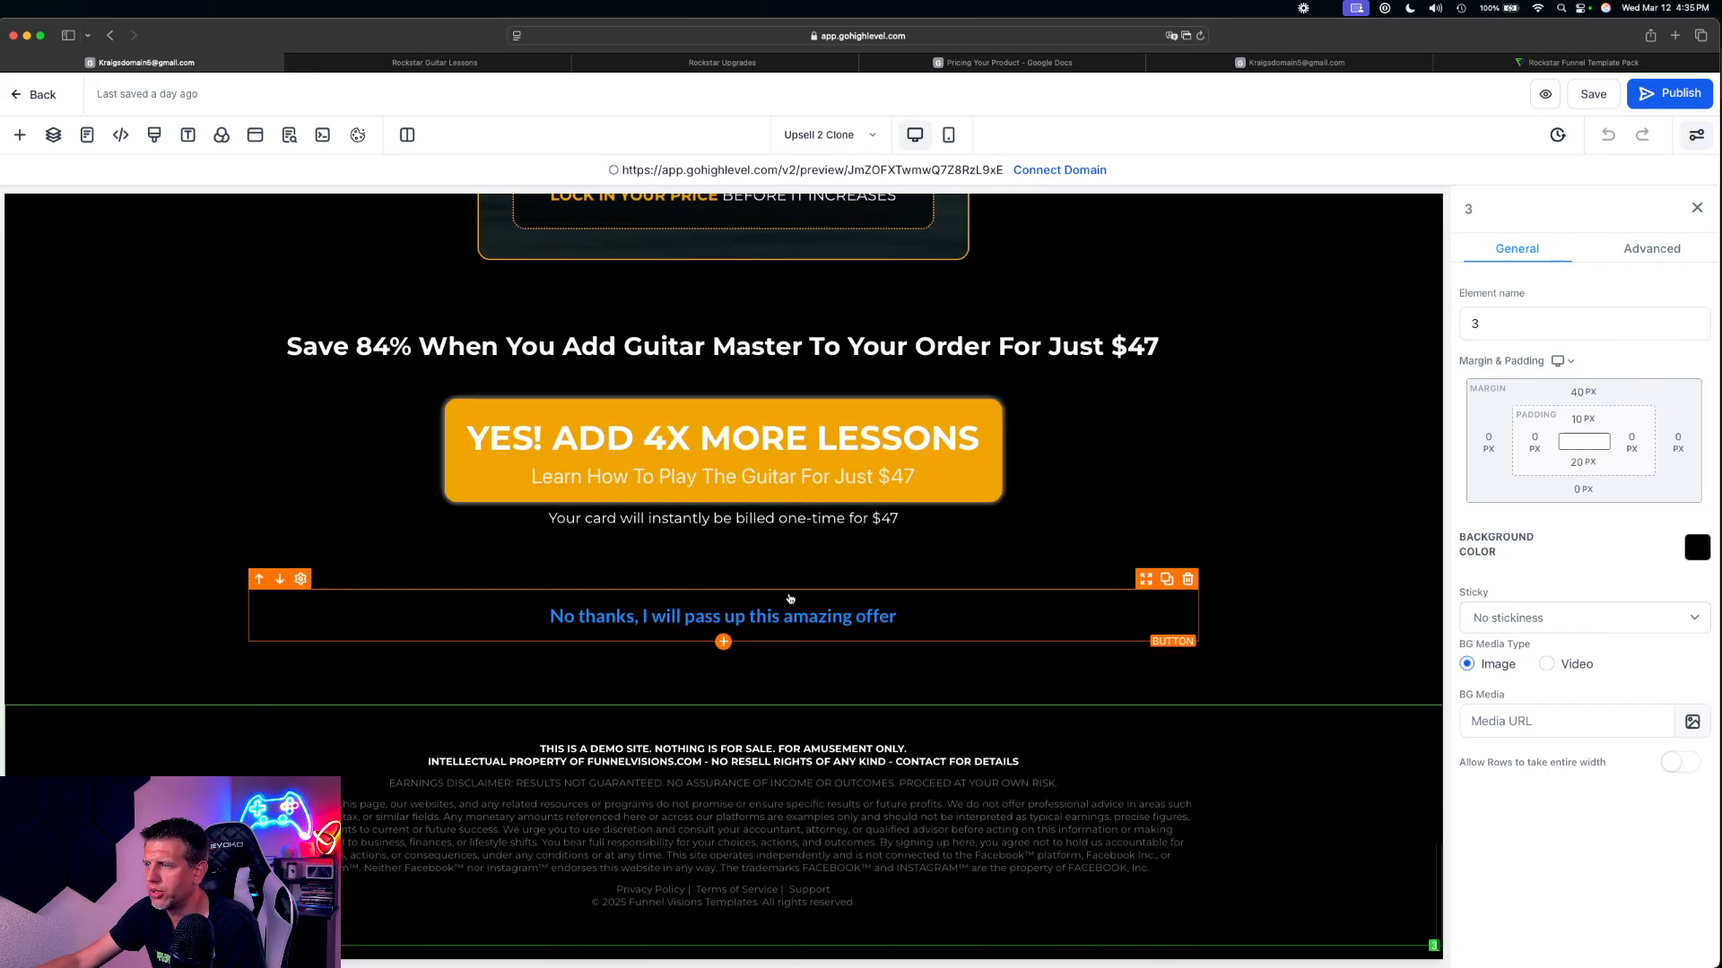
Check the 'No thanks' link's button action and look at the $10 OFF downsell popup on the page
click(735, 618)
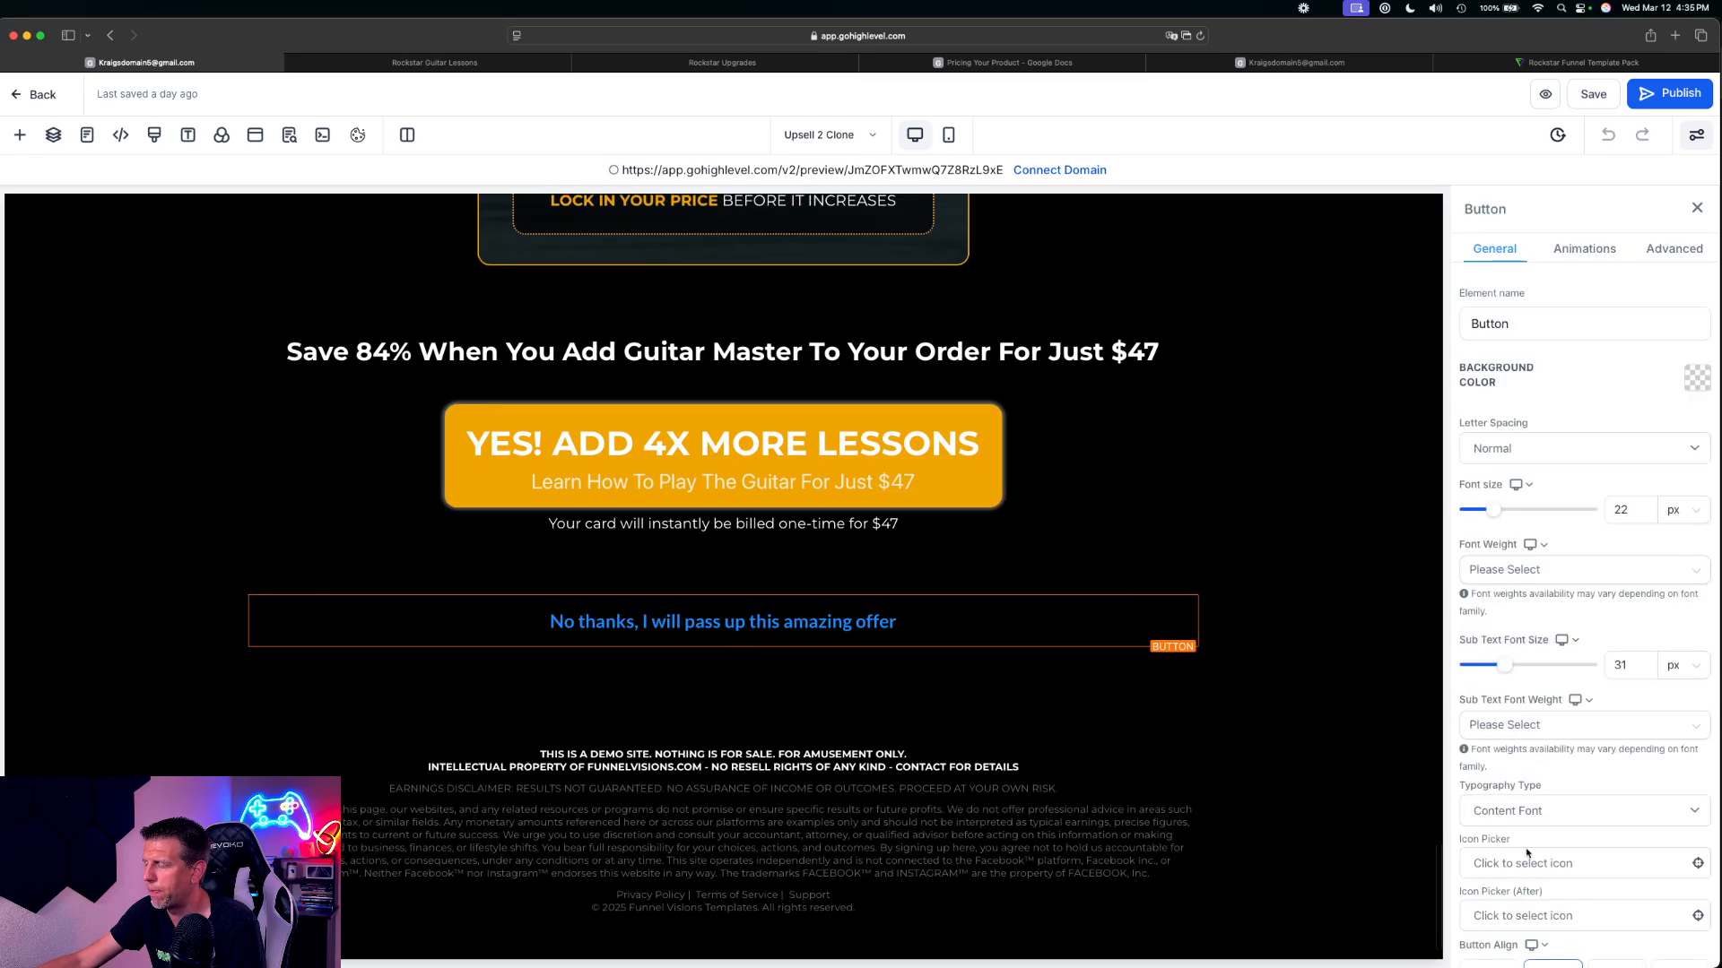
scroll(1533, 872, down, 5)
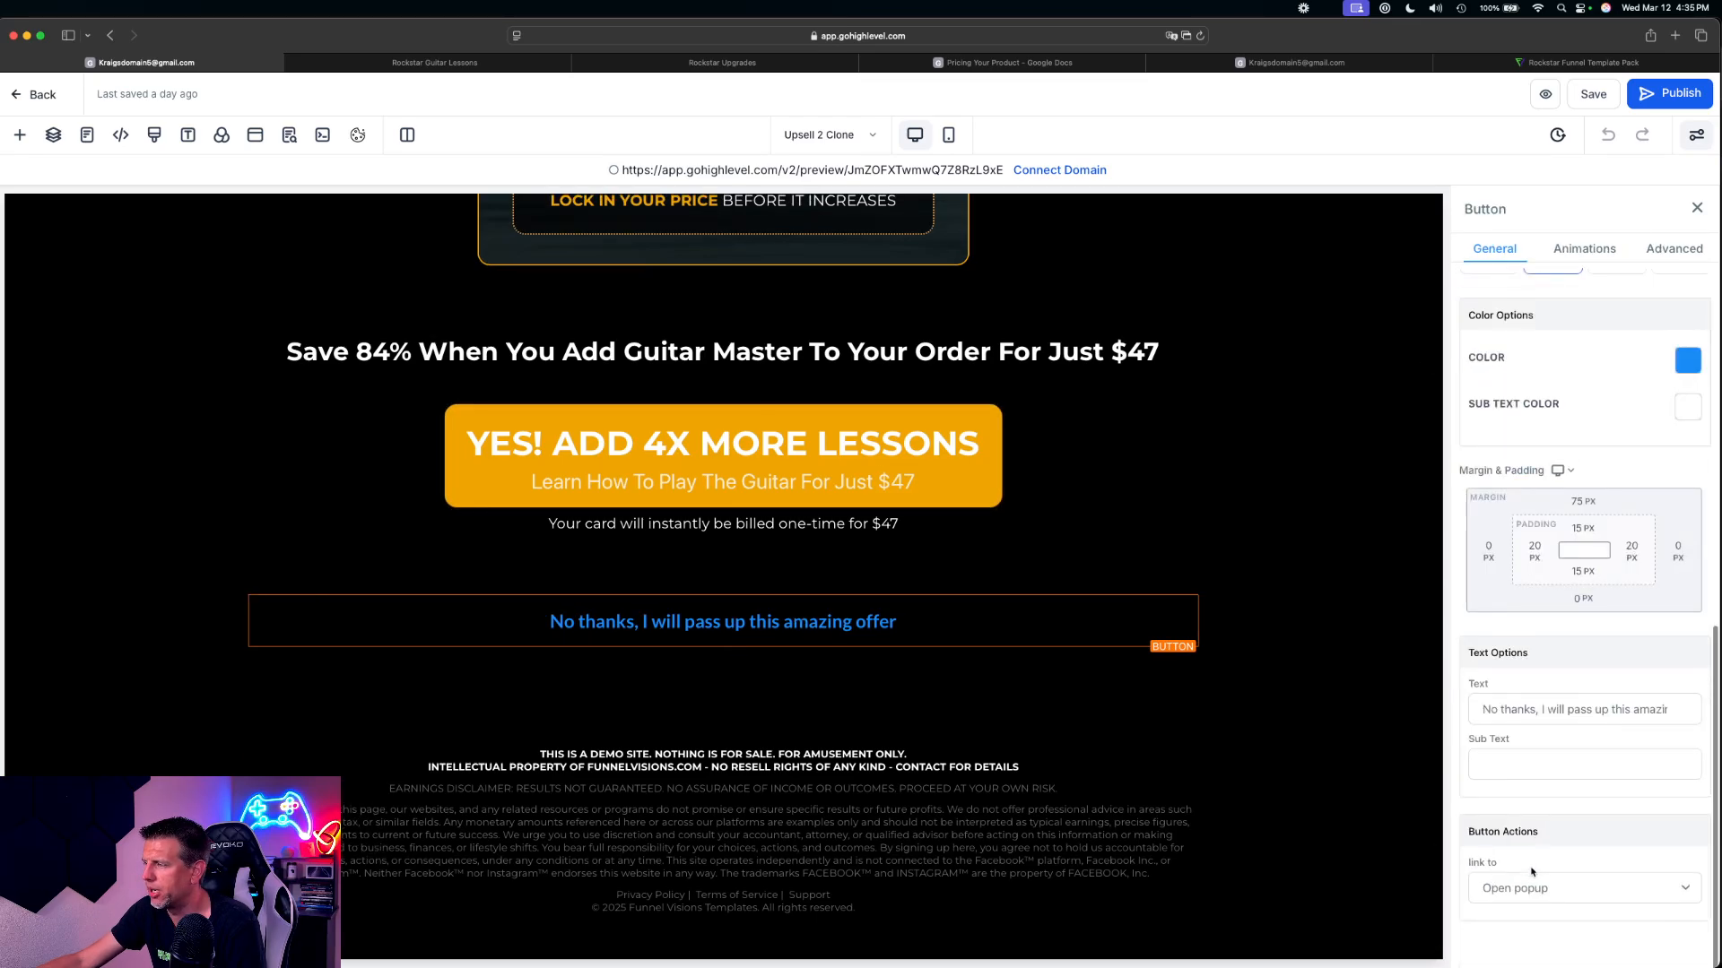
click(255, 134)
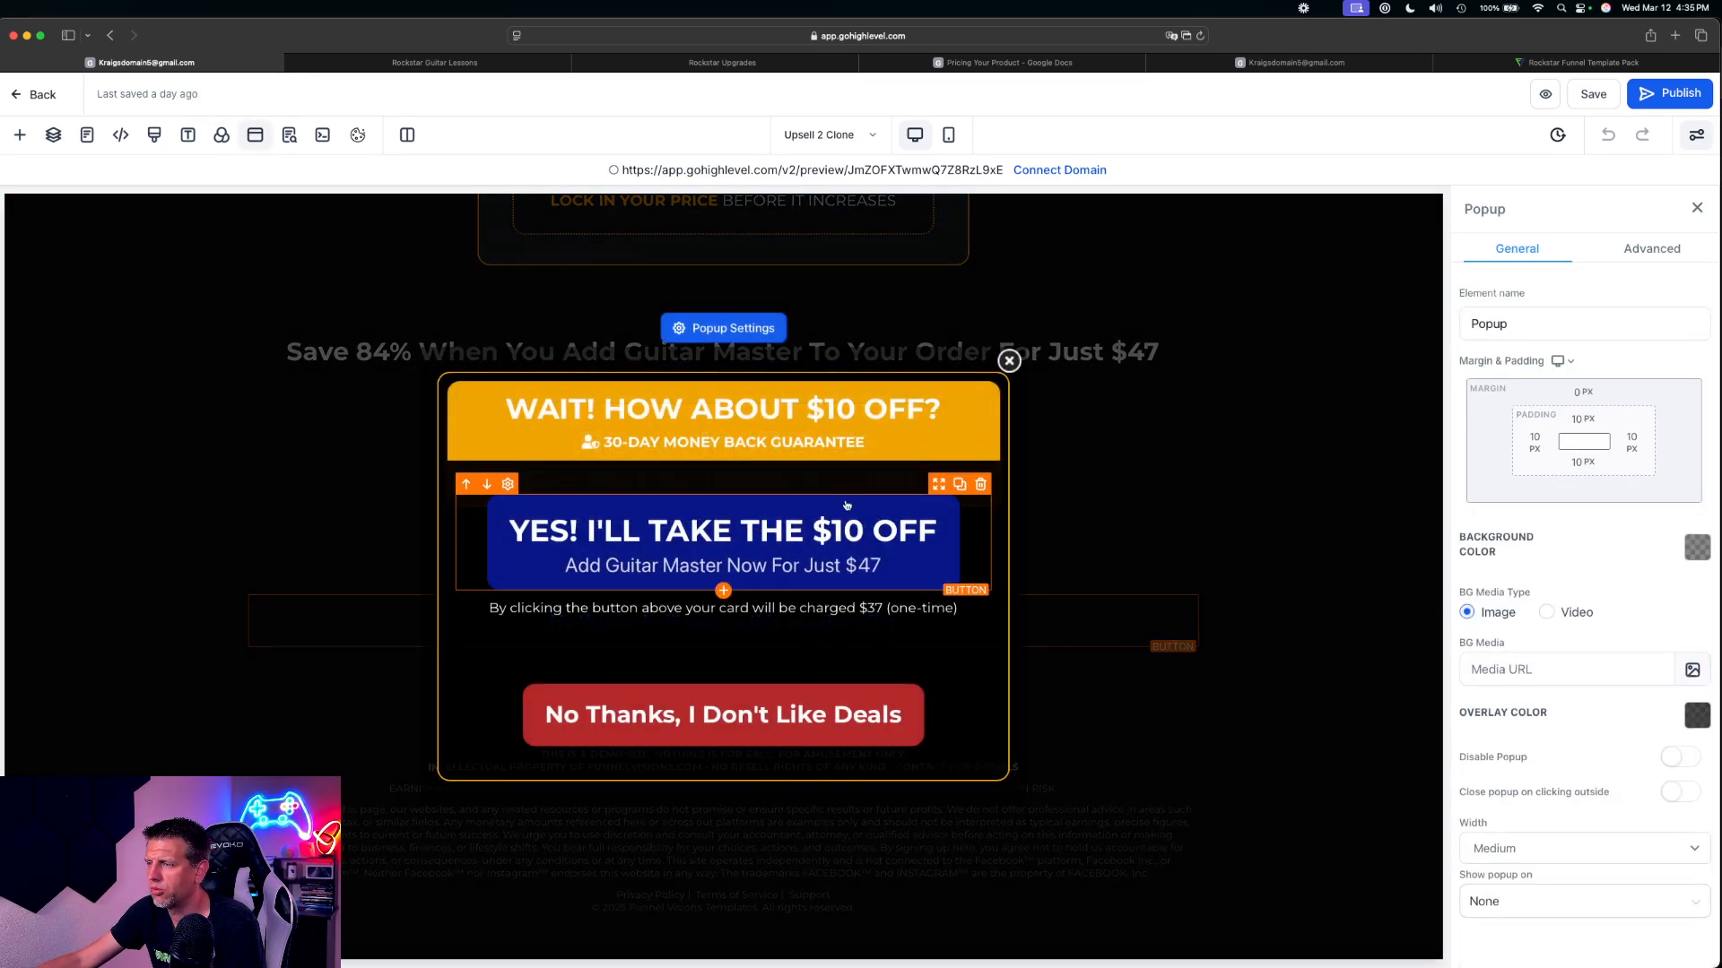
click(1009, 361)
Set the 'No thanks, I will pass up this amazing offer' button to link to Next step
scroll(1668, 816, down, 5)
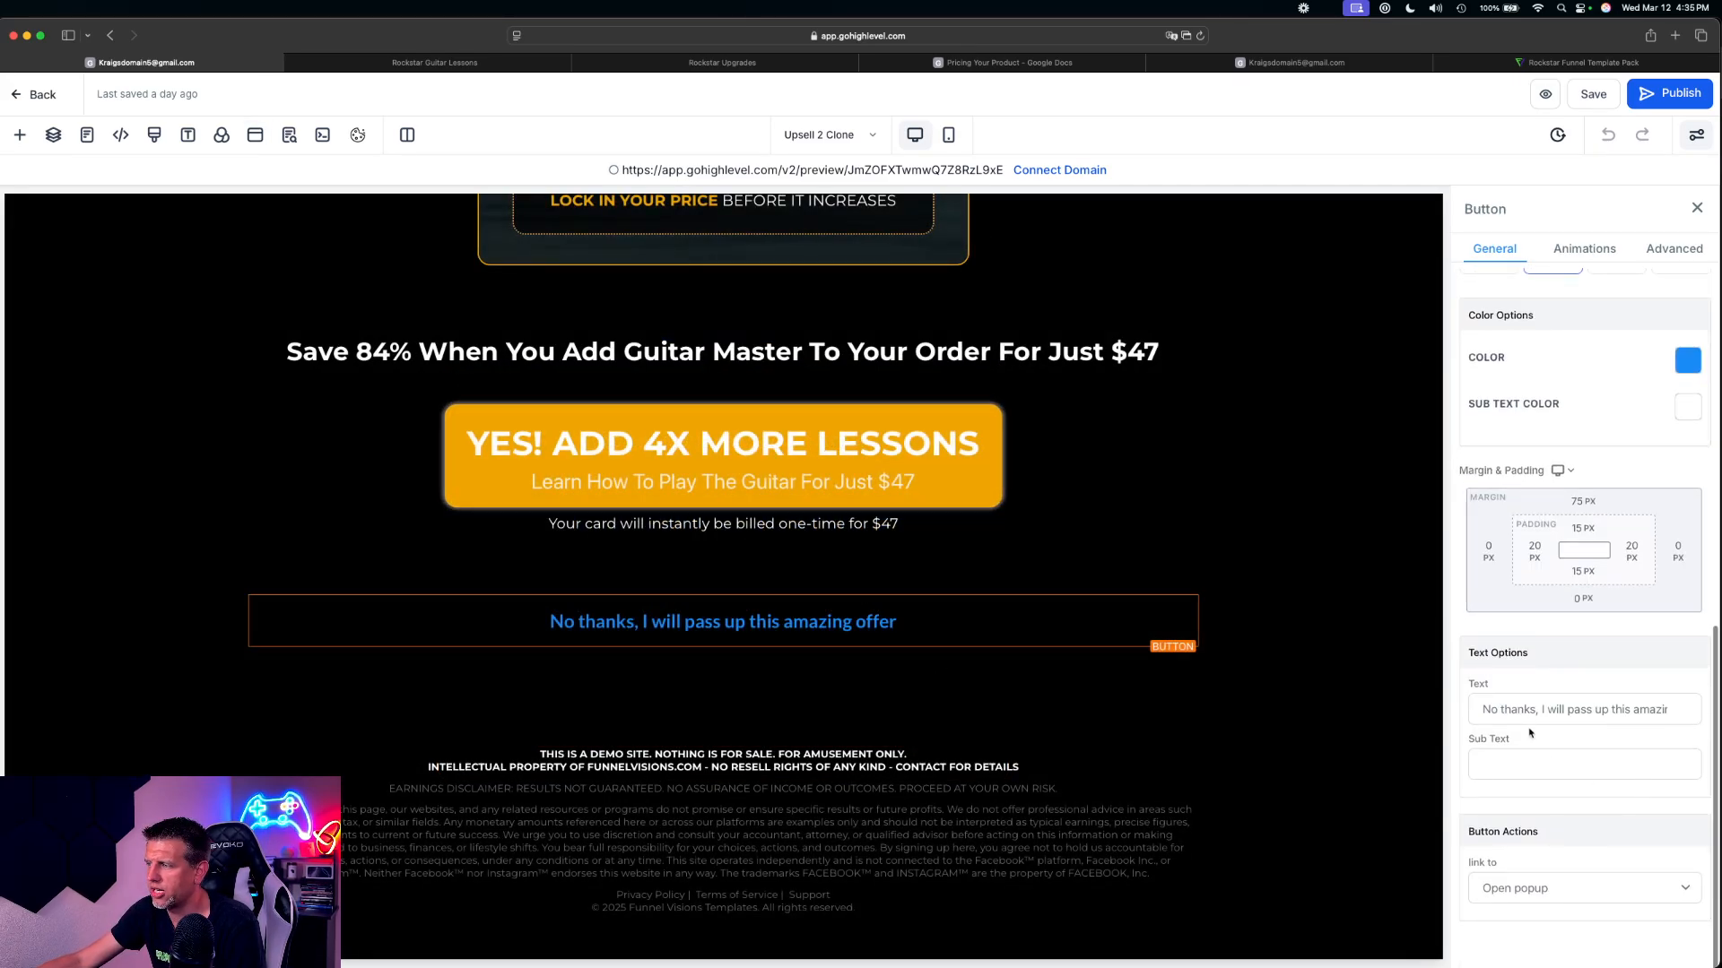
click(1524, 888)
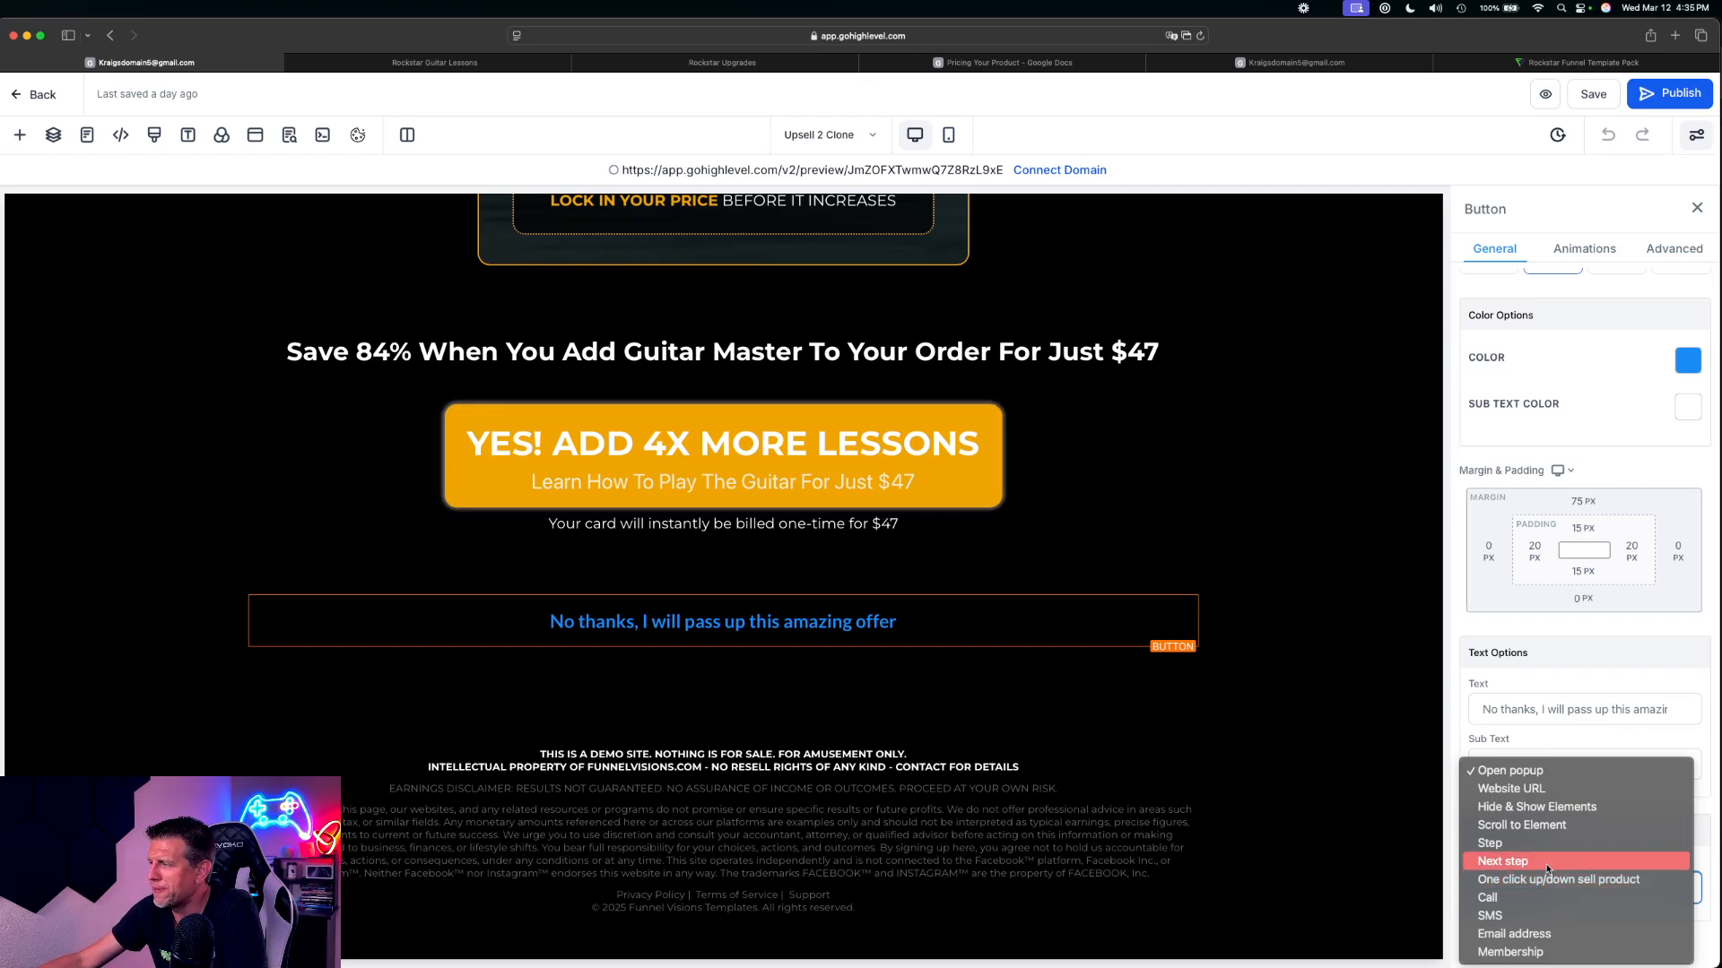
click(1496, 863)
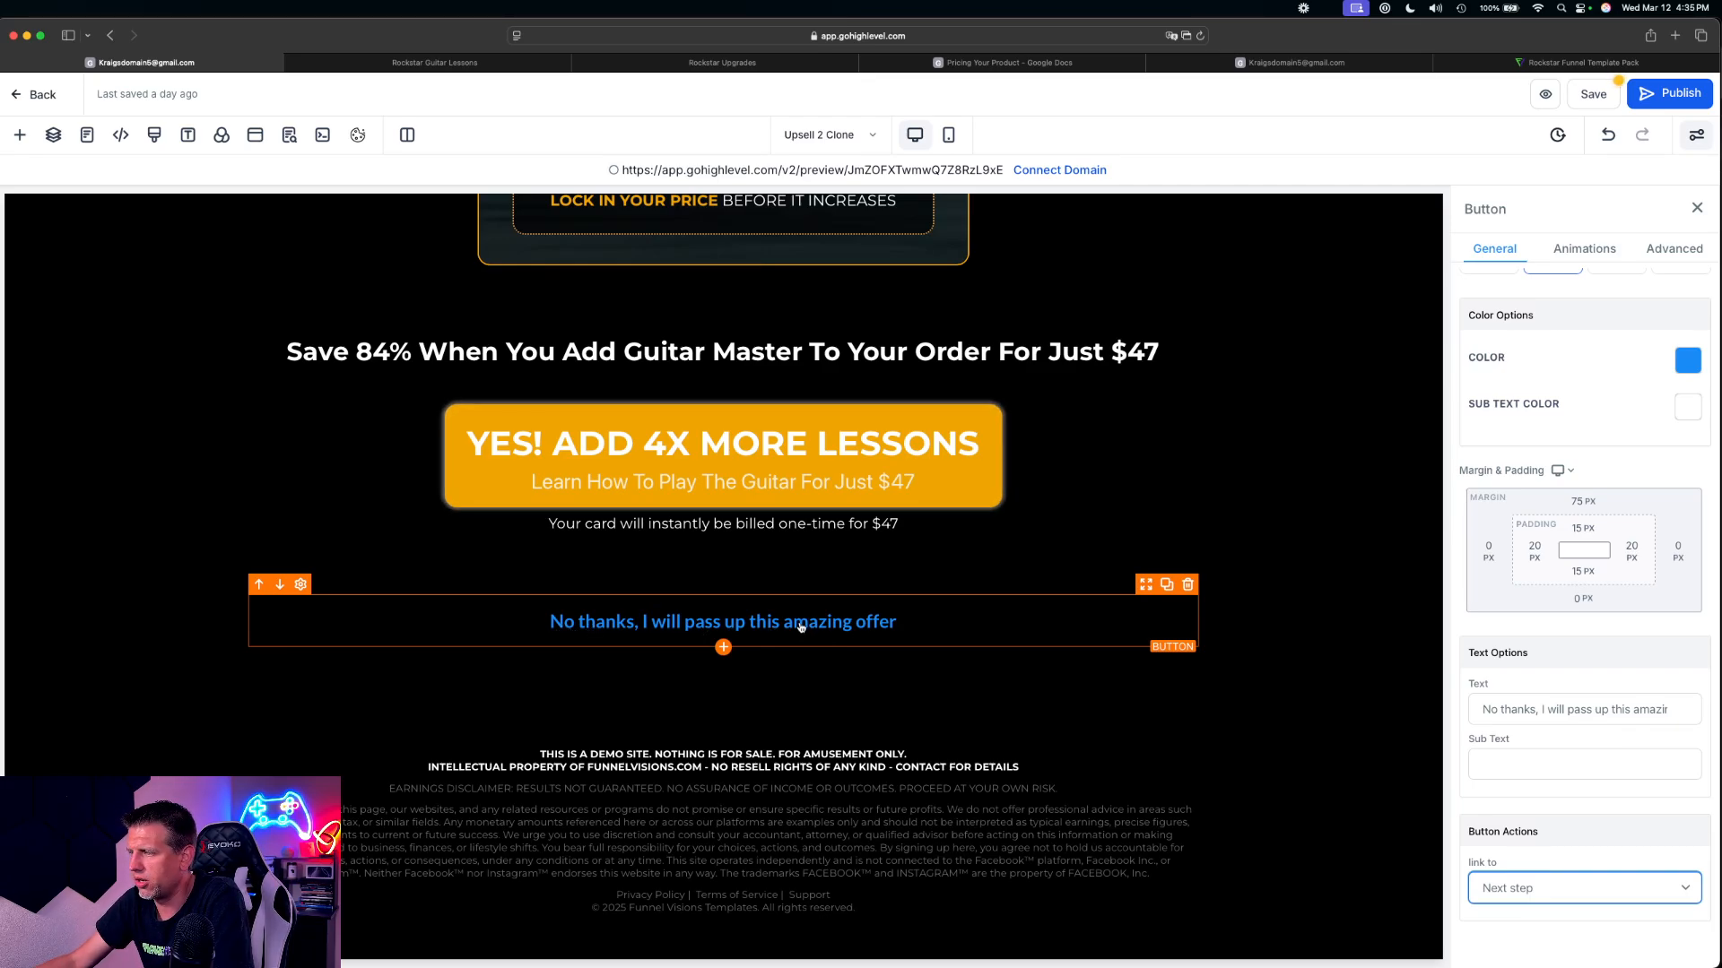
Compare the settings of the 'No thanks' button and the 'YES! ADD 4X MORE LESSONS' button
click(935, 642)
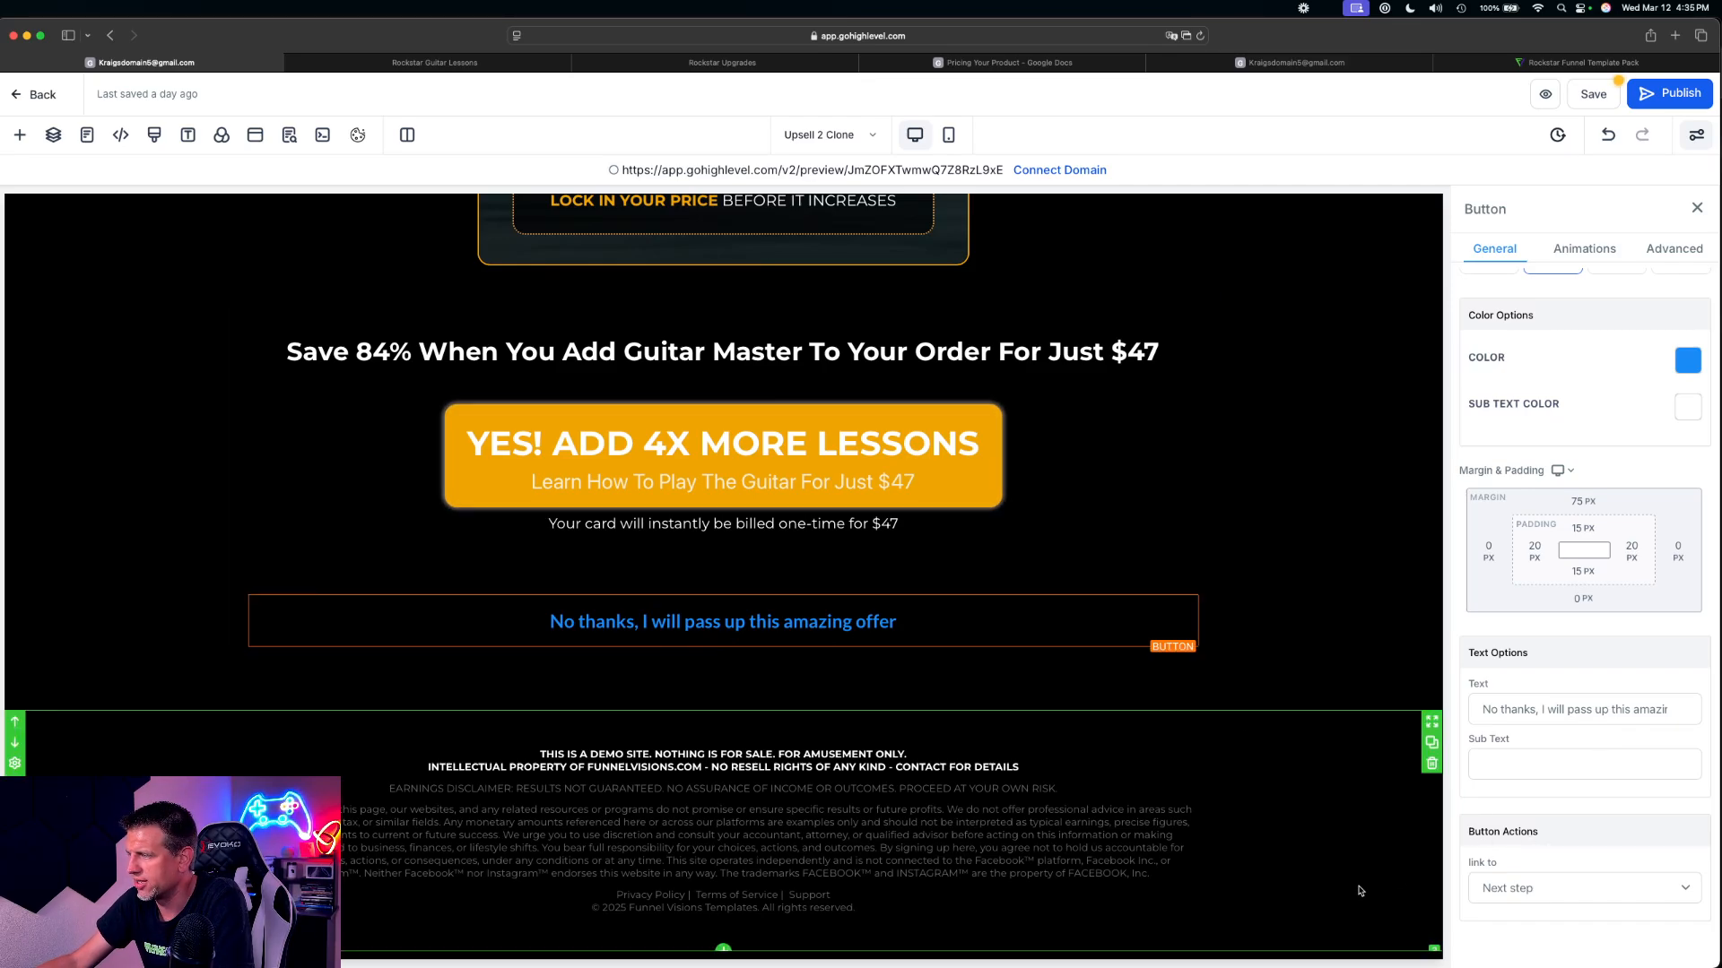
click(1116, 580)
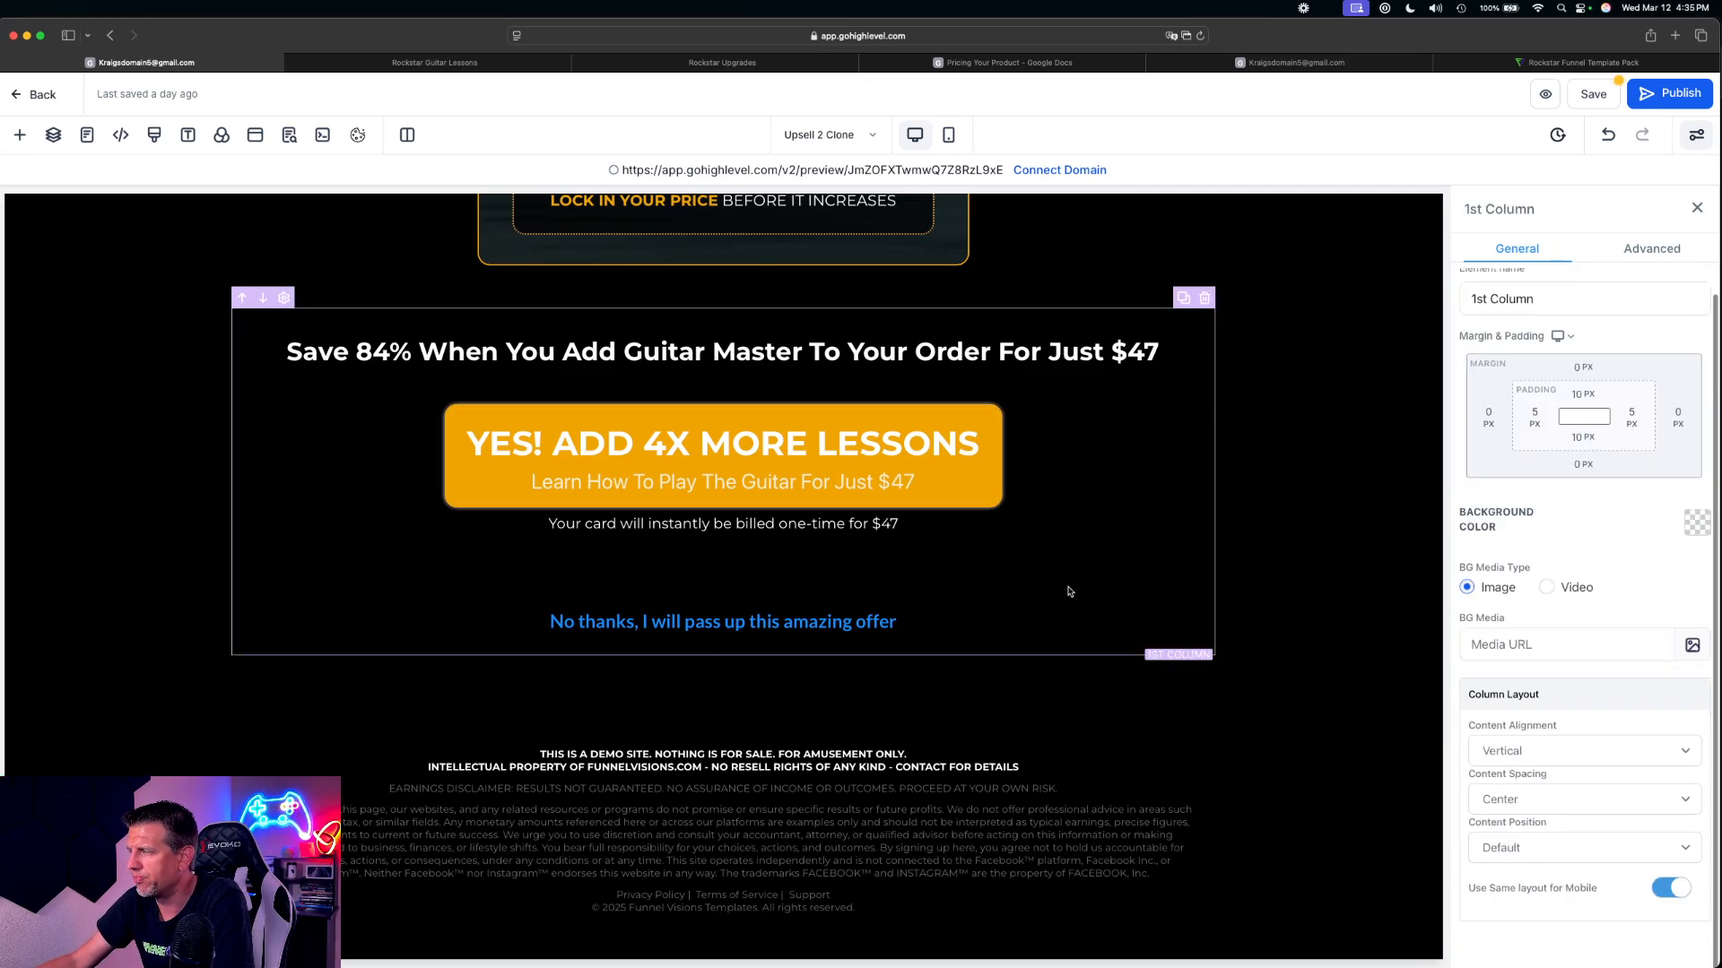
click(863, 623)
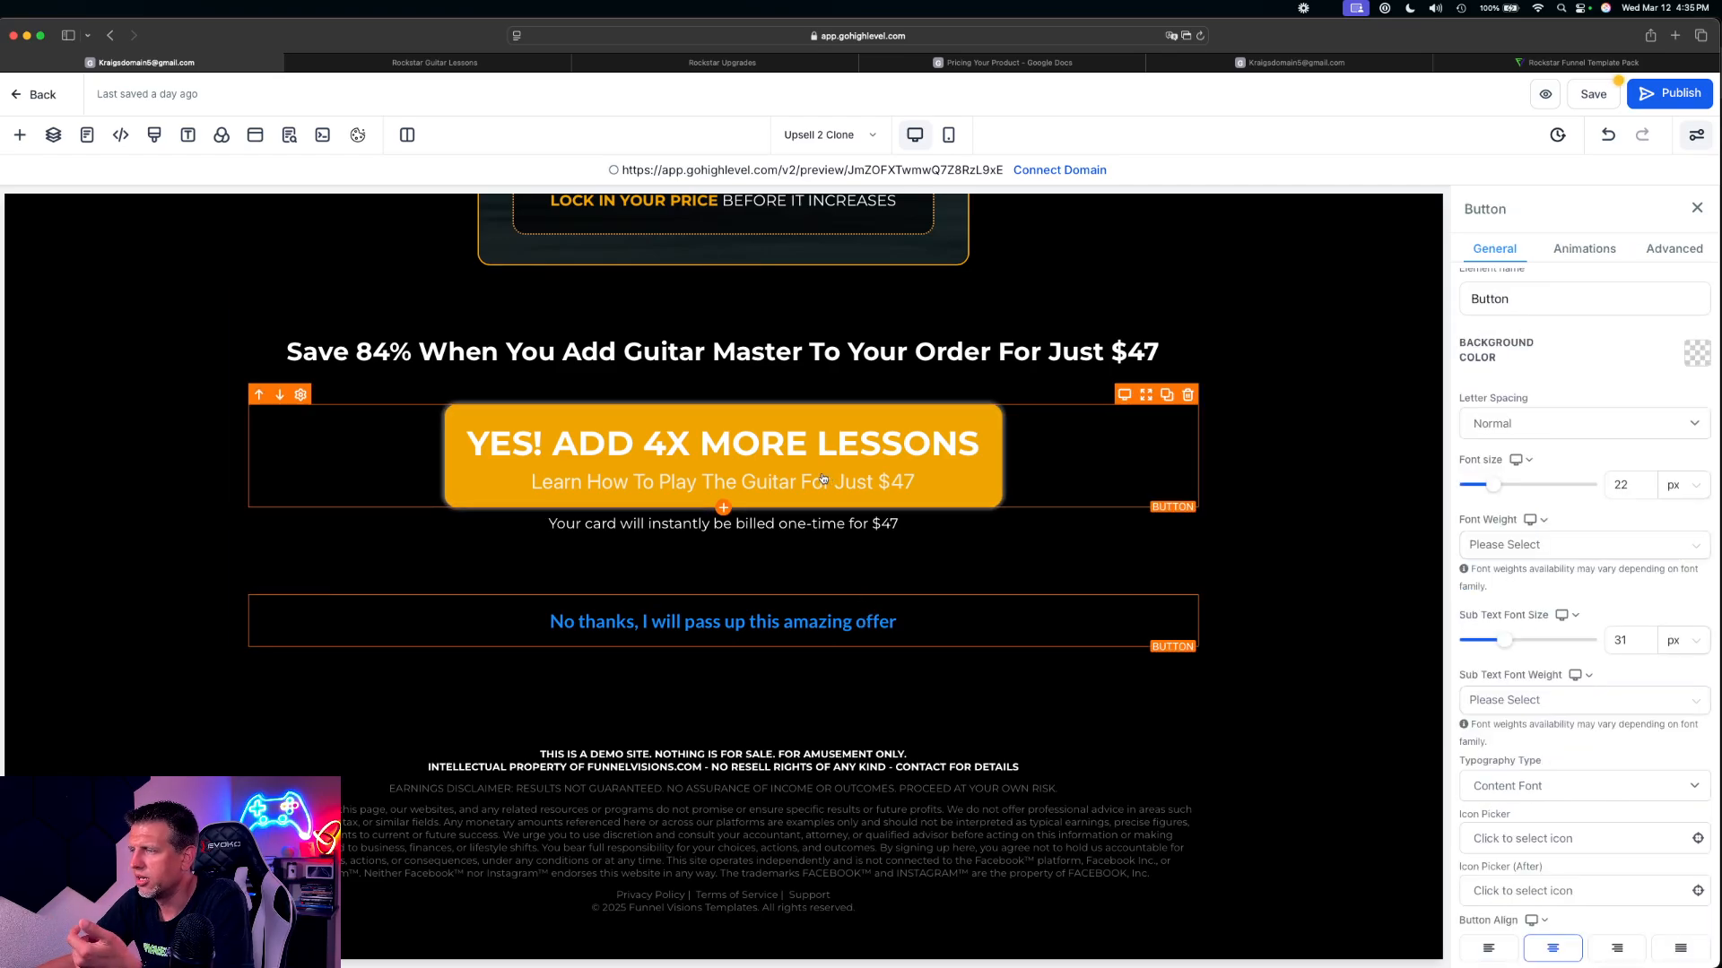
click(559, 442)
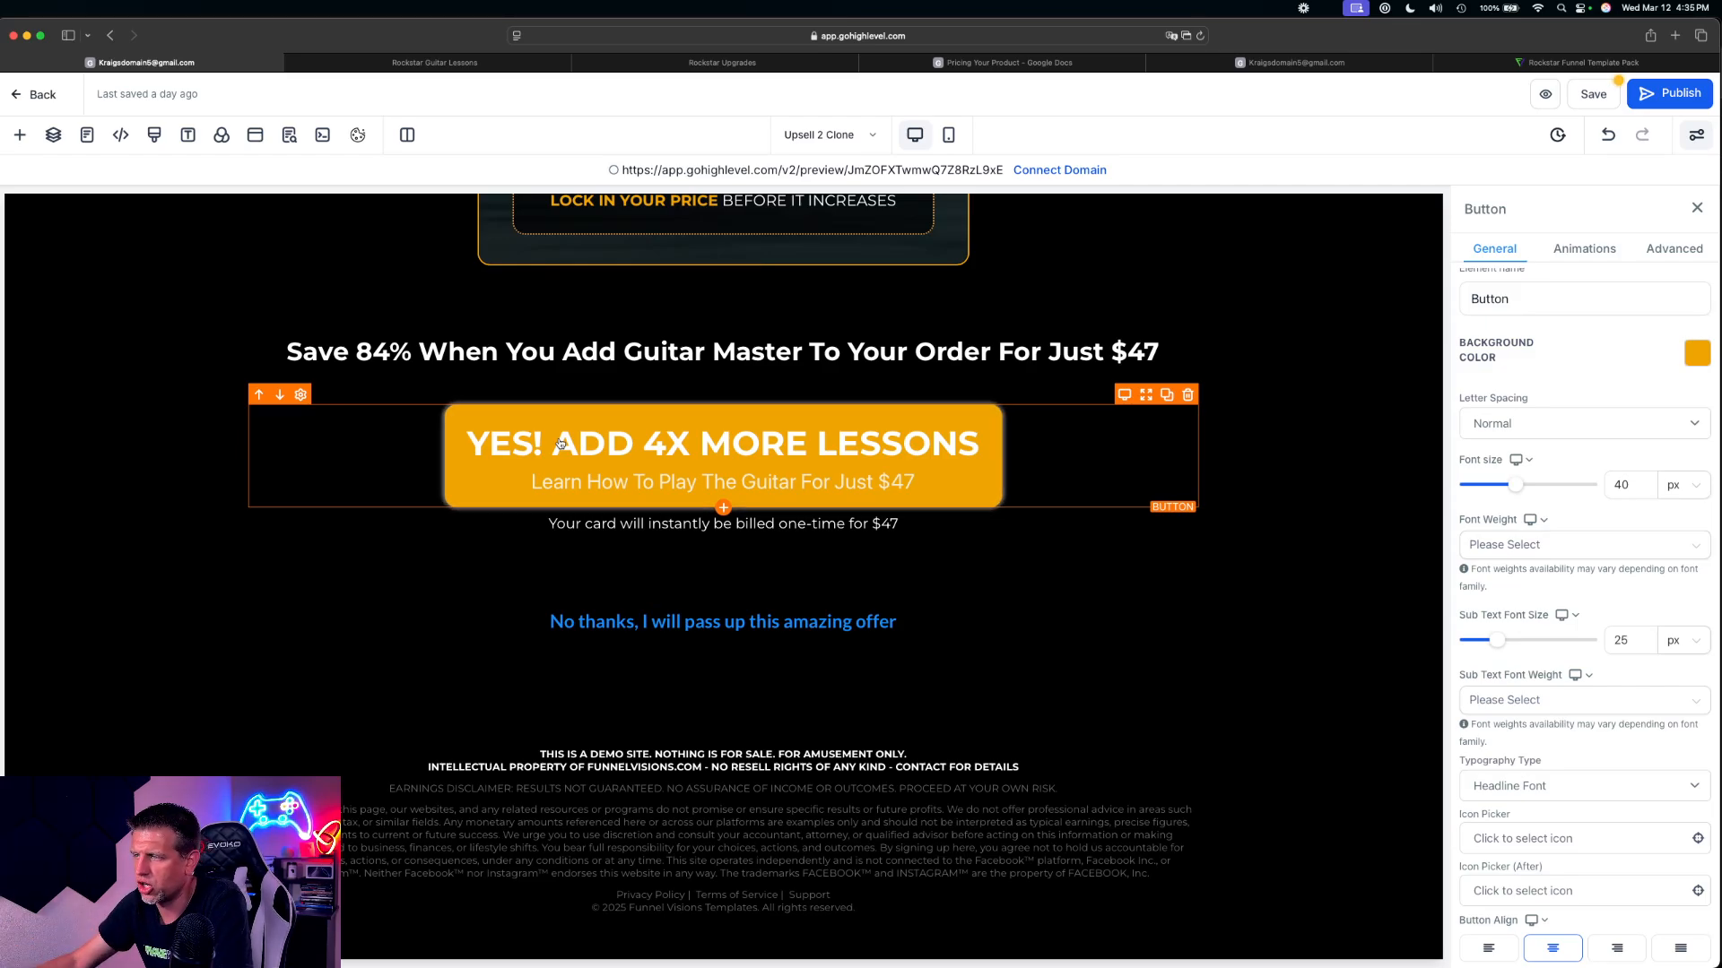
Try a green background on the 'No thanks' button and set it back to Transparent
click(610, 623)
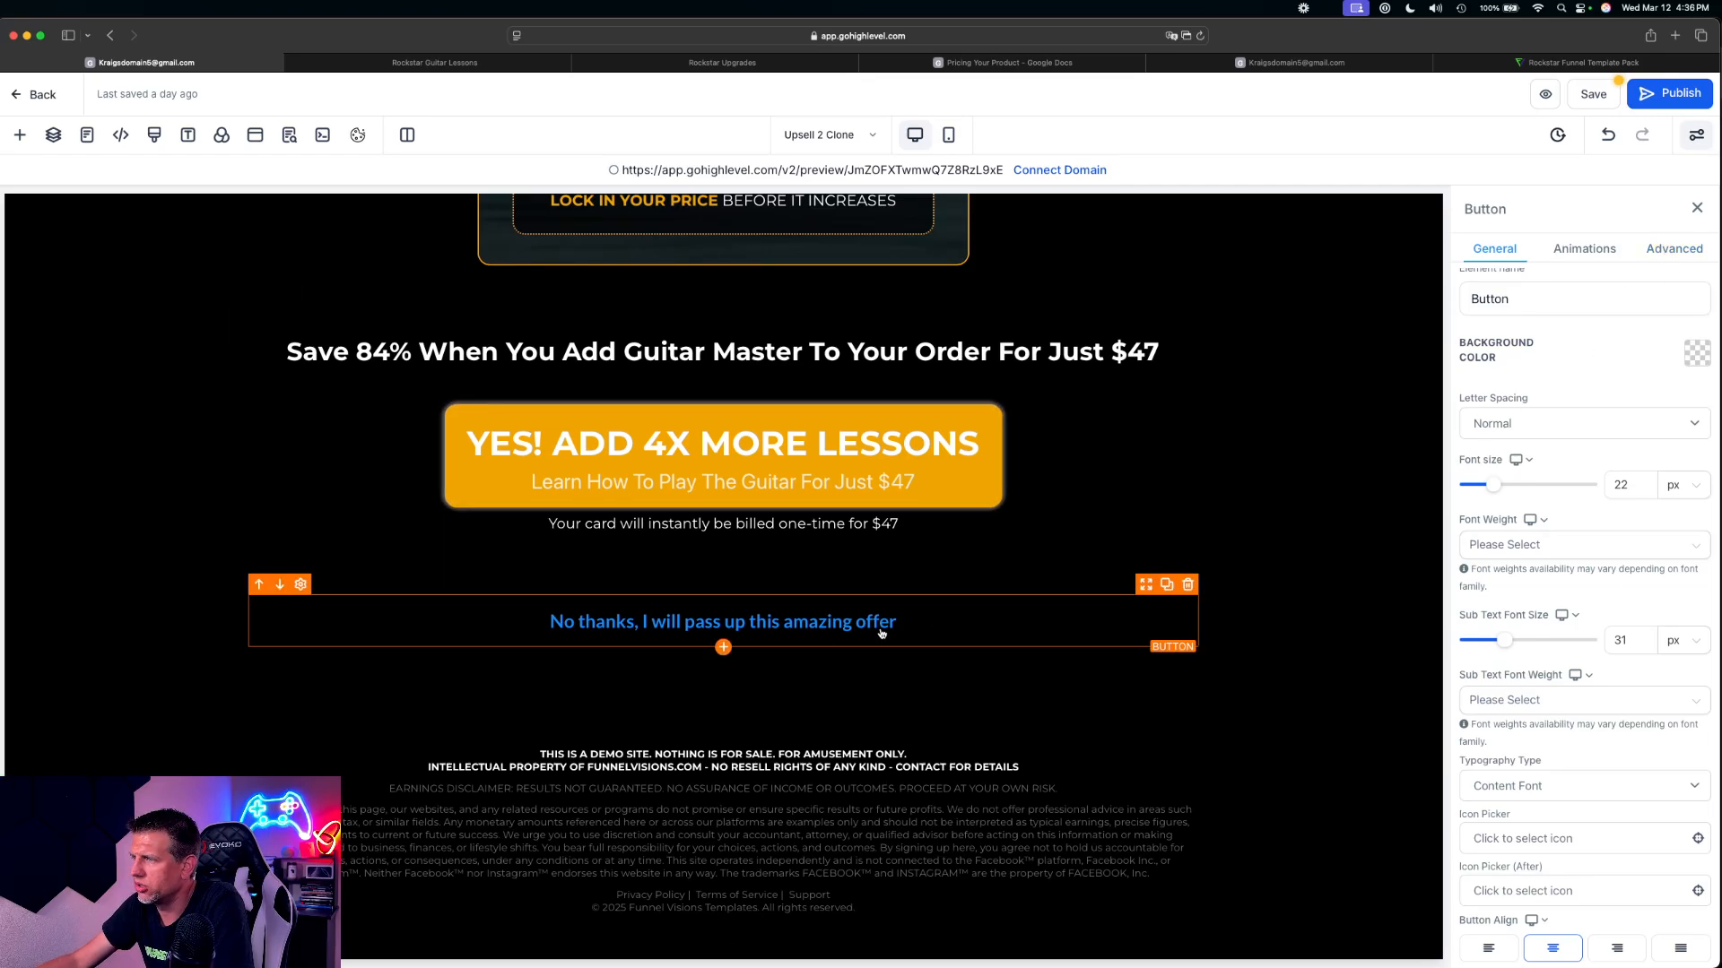
click(1697, 353)
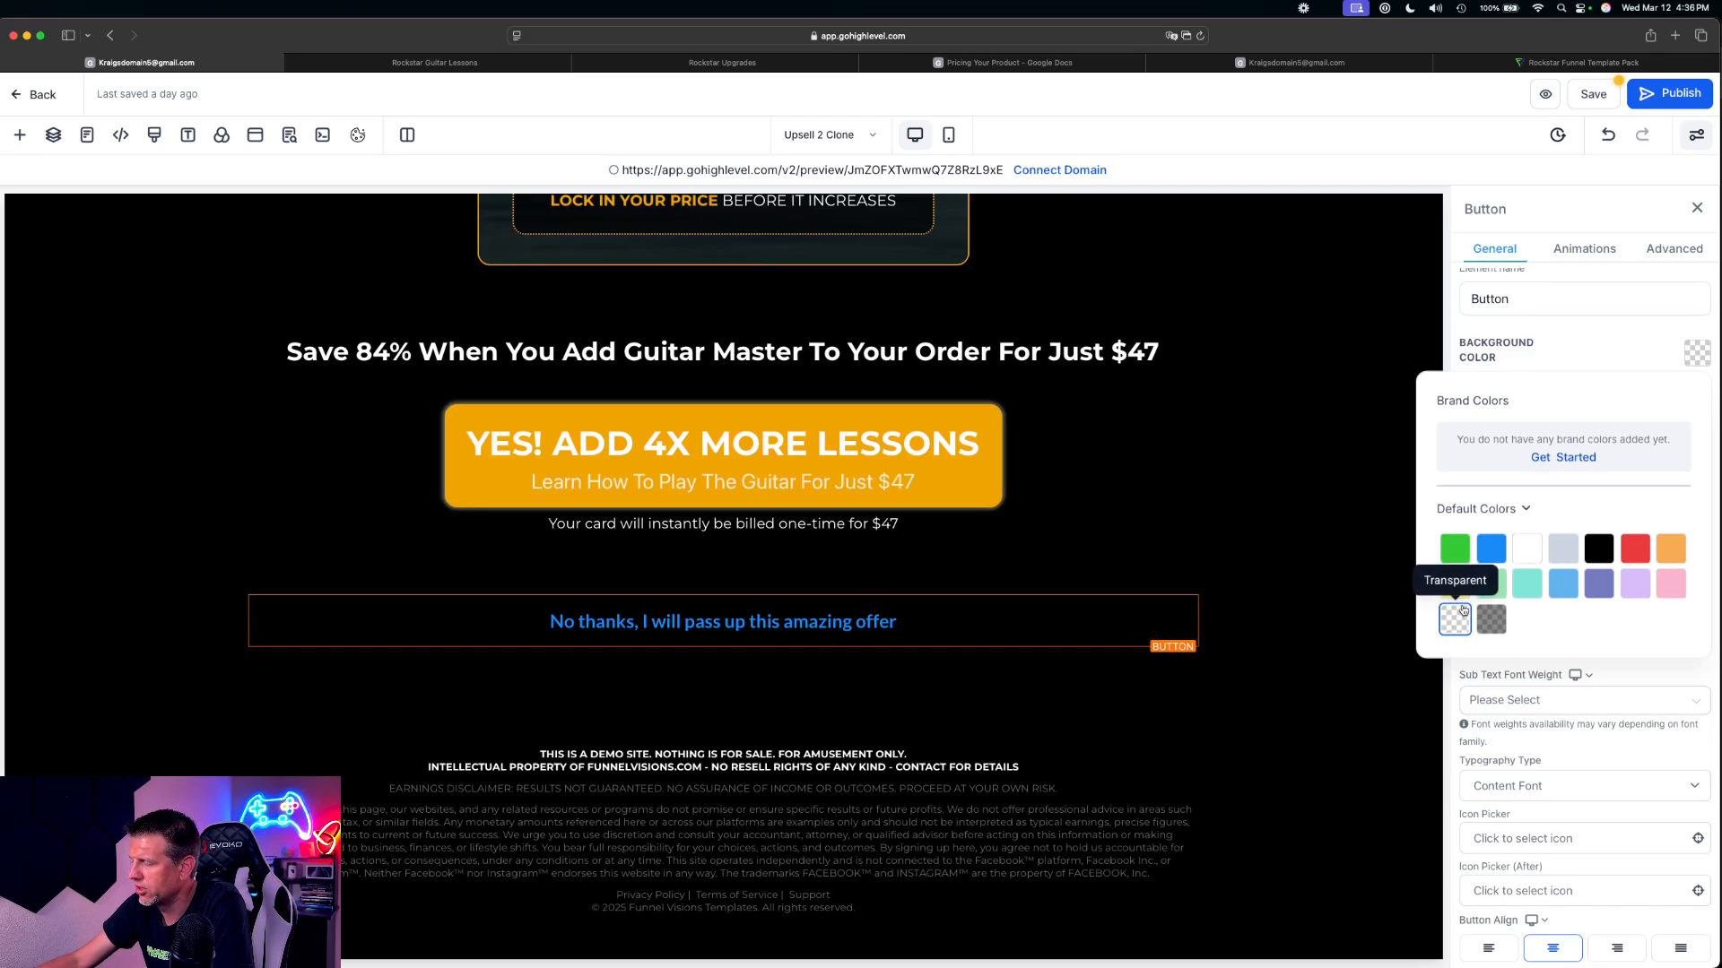
click(1459, 548)
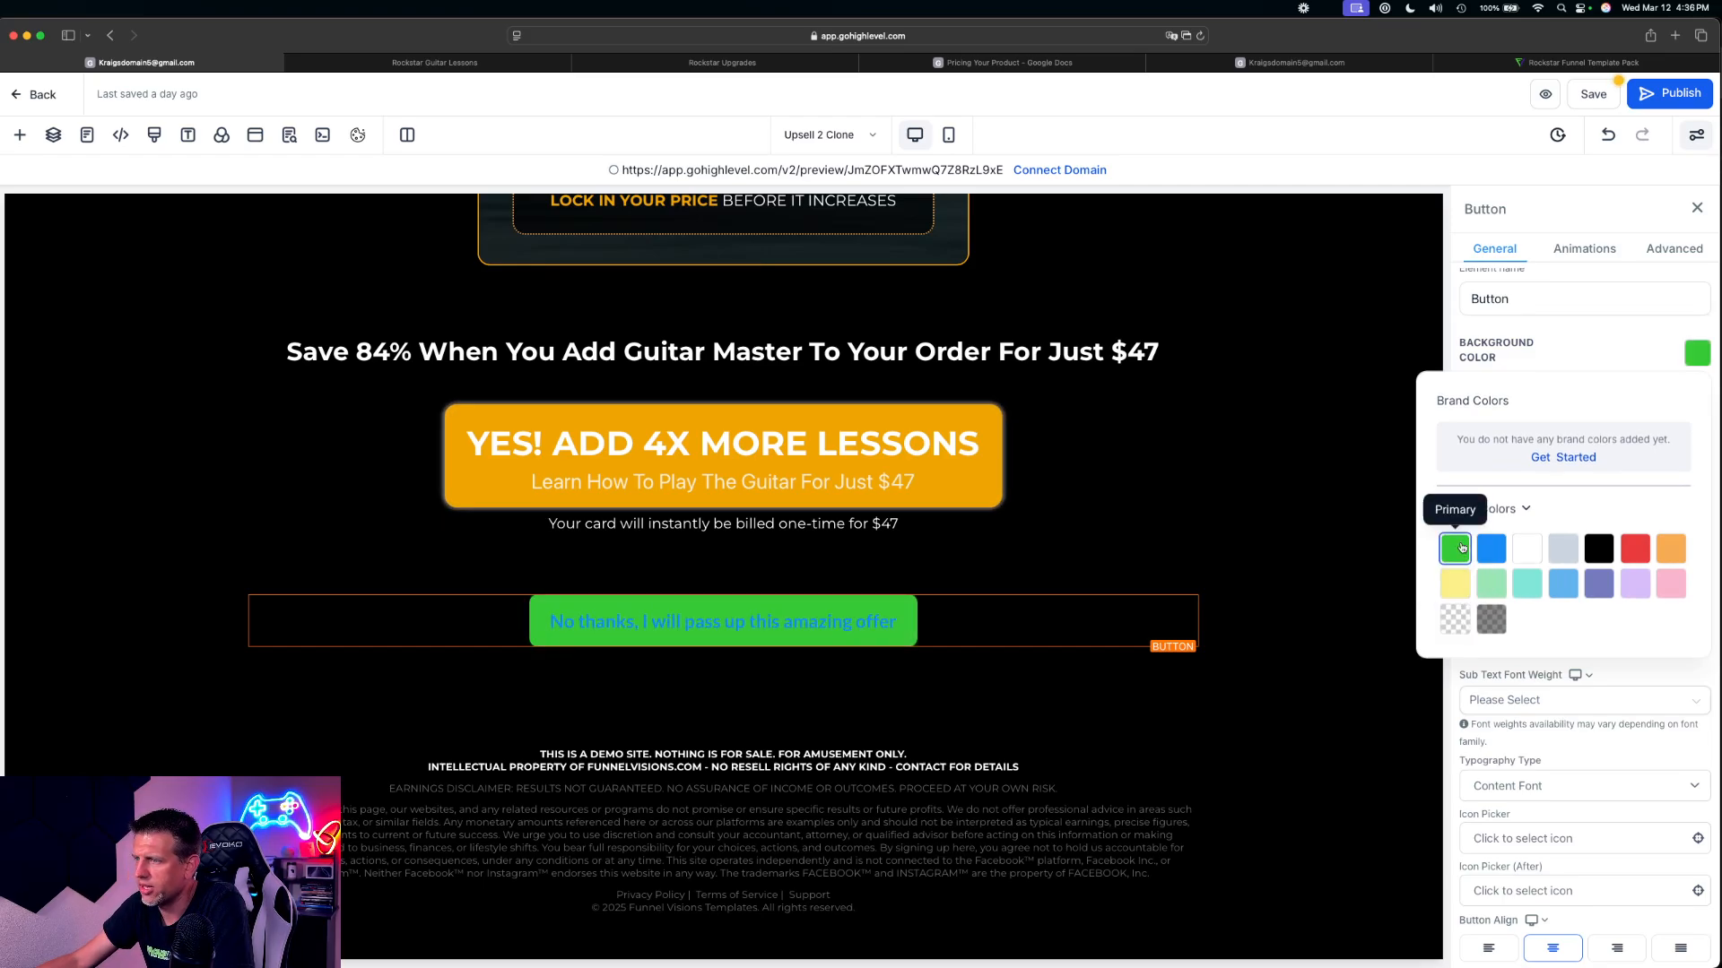
click(1457, 626)
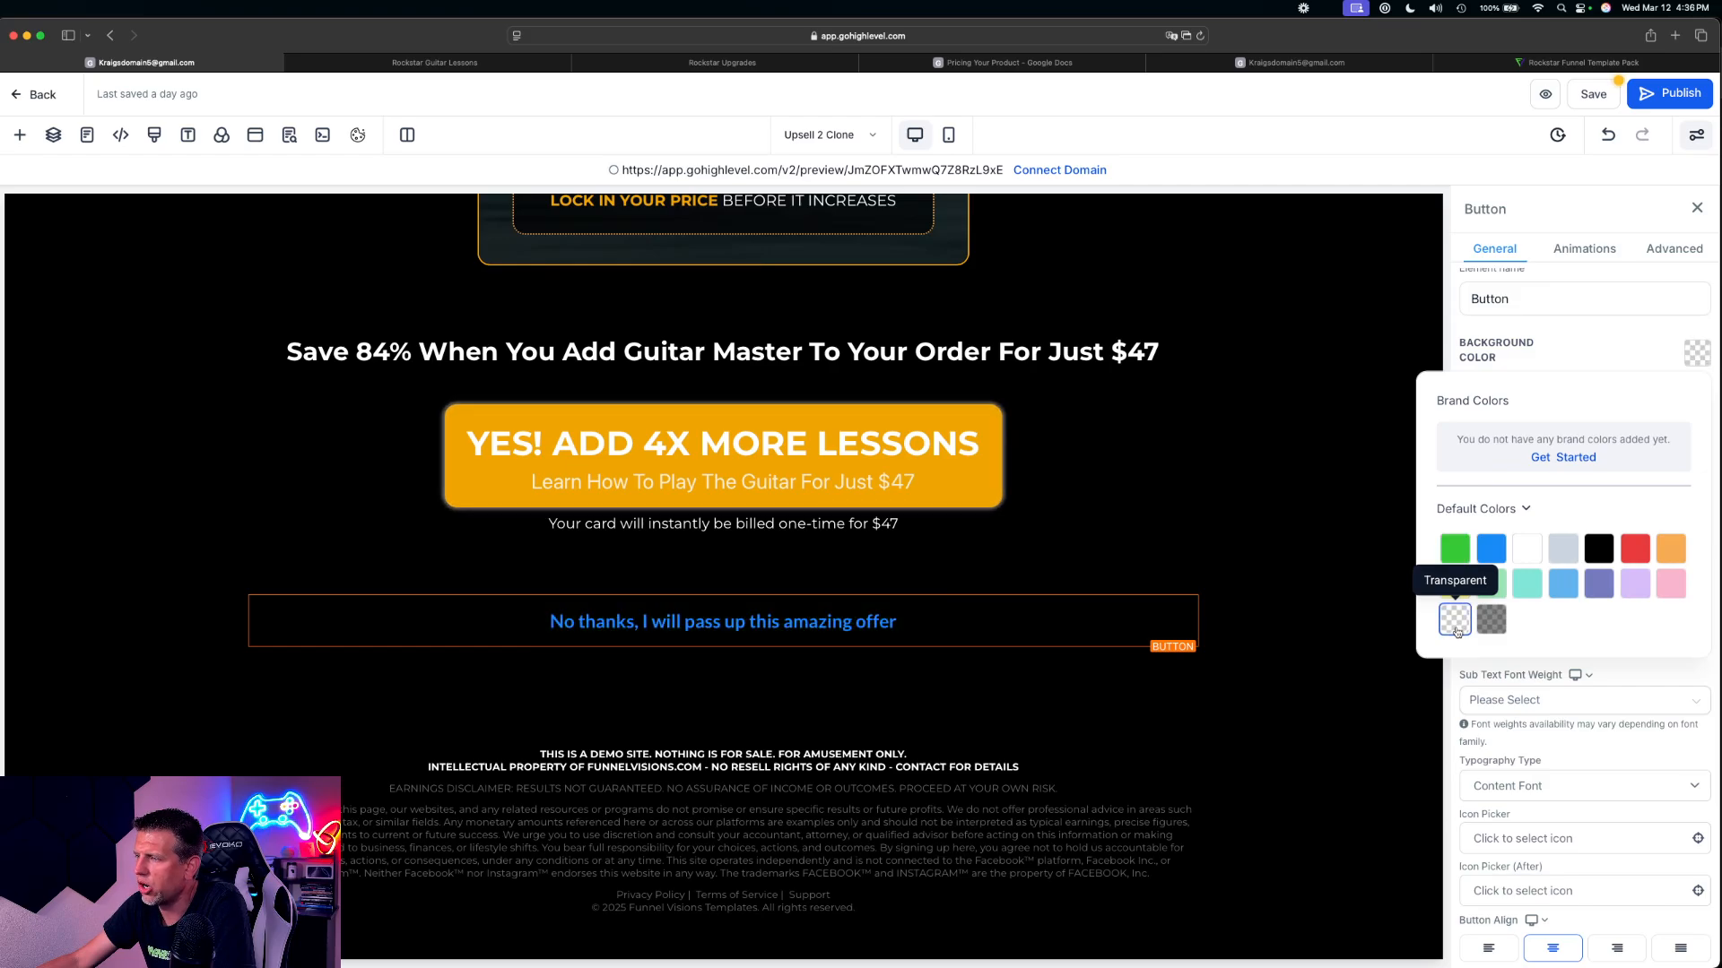
click(1455, 549)
click(1454, 628)
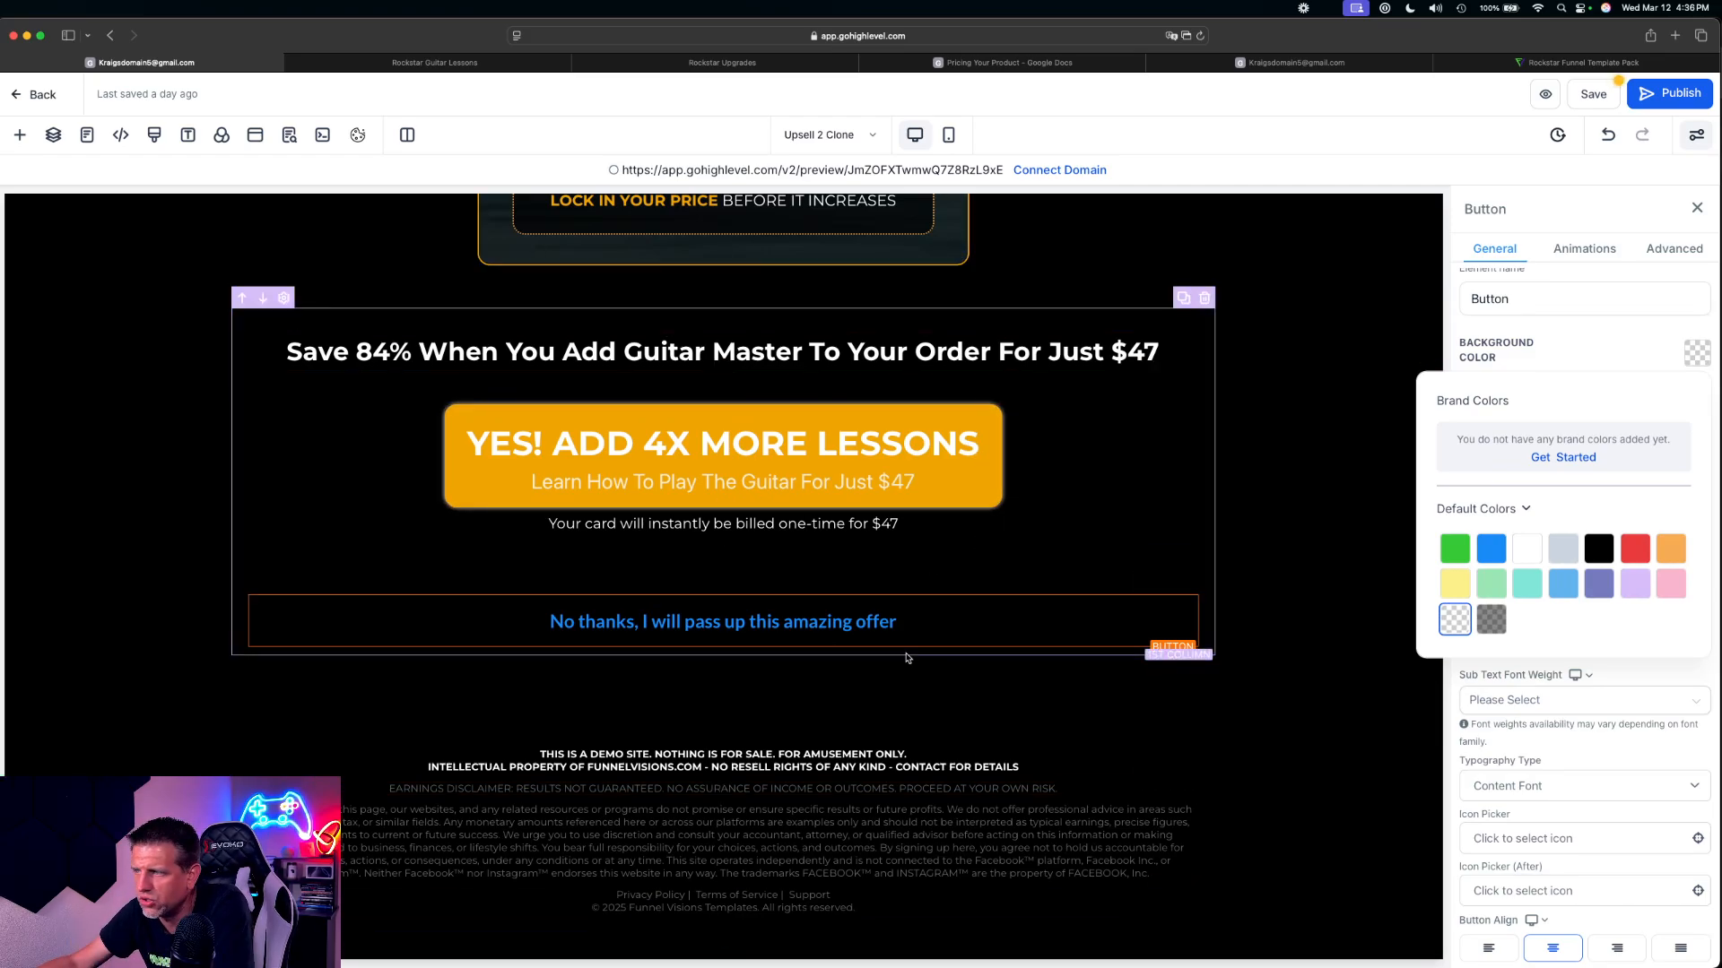
Save the Upsell 2 page and return to the funnel to look through its list of steps
click(1356, 592)
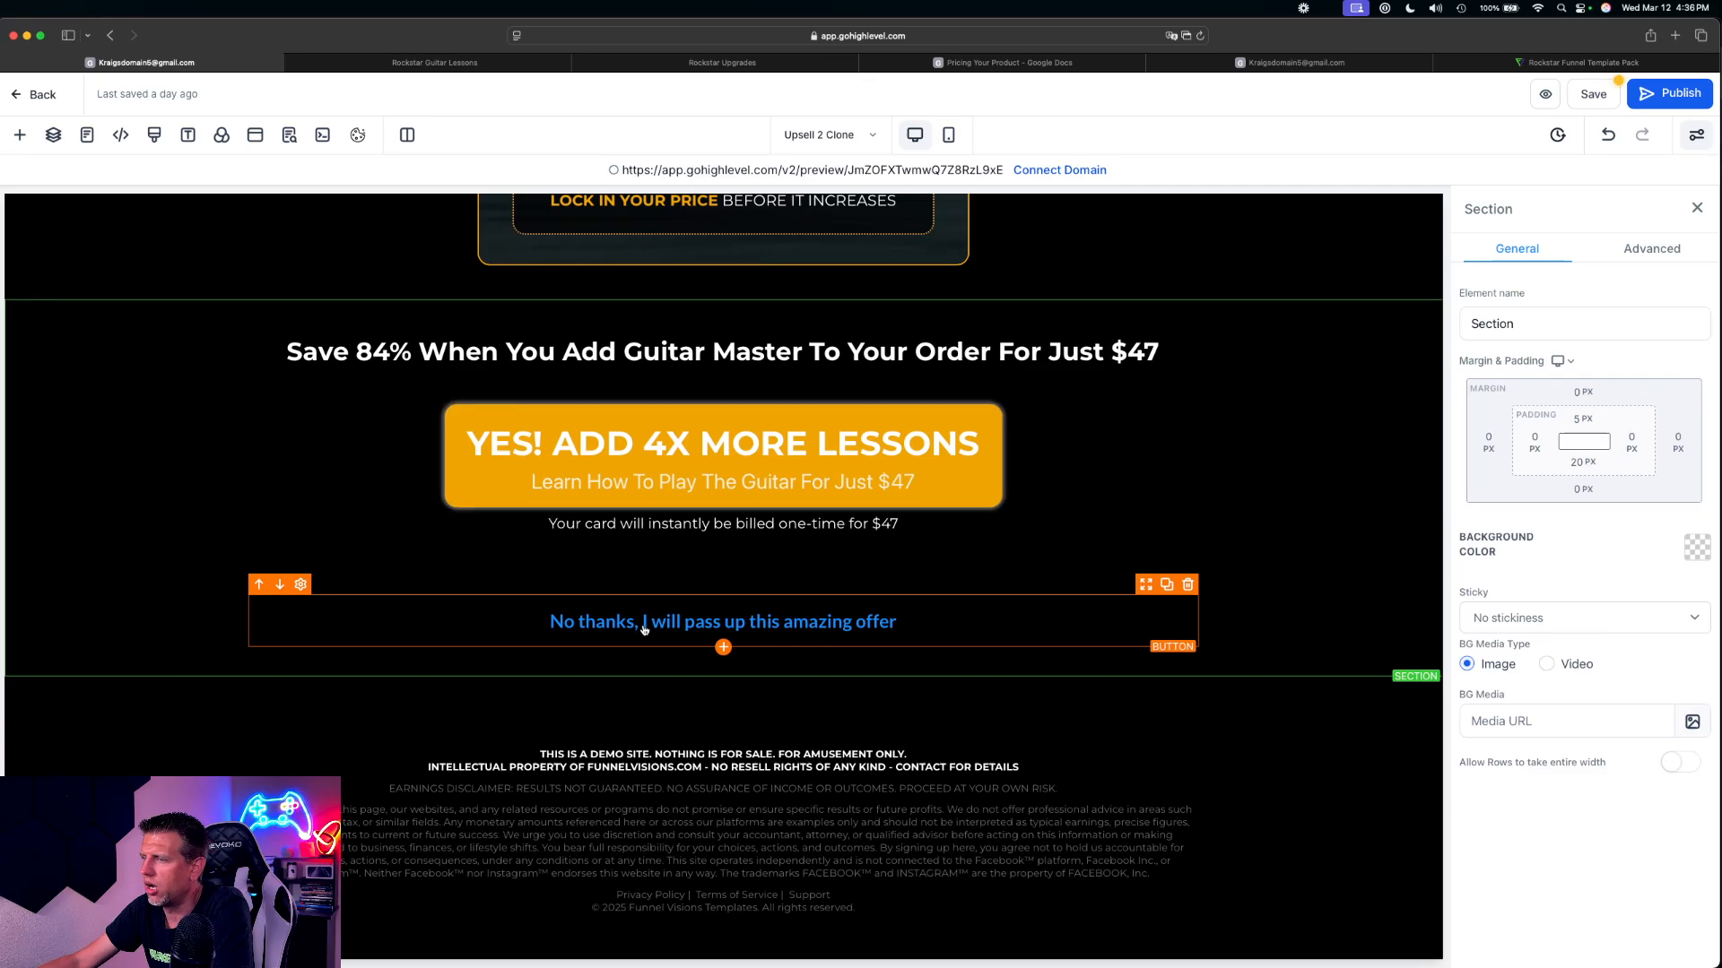
click(1594, 94)
click(289, 134)
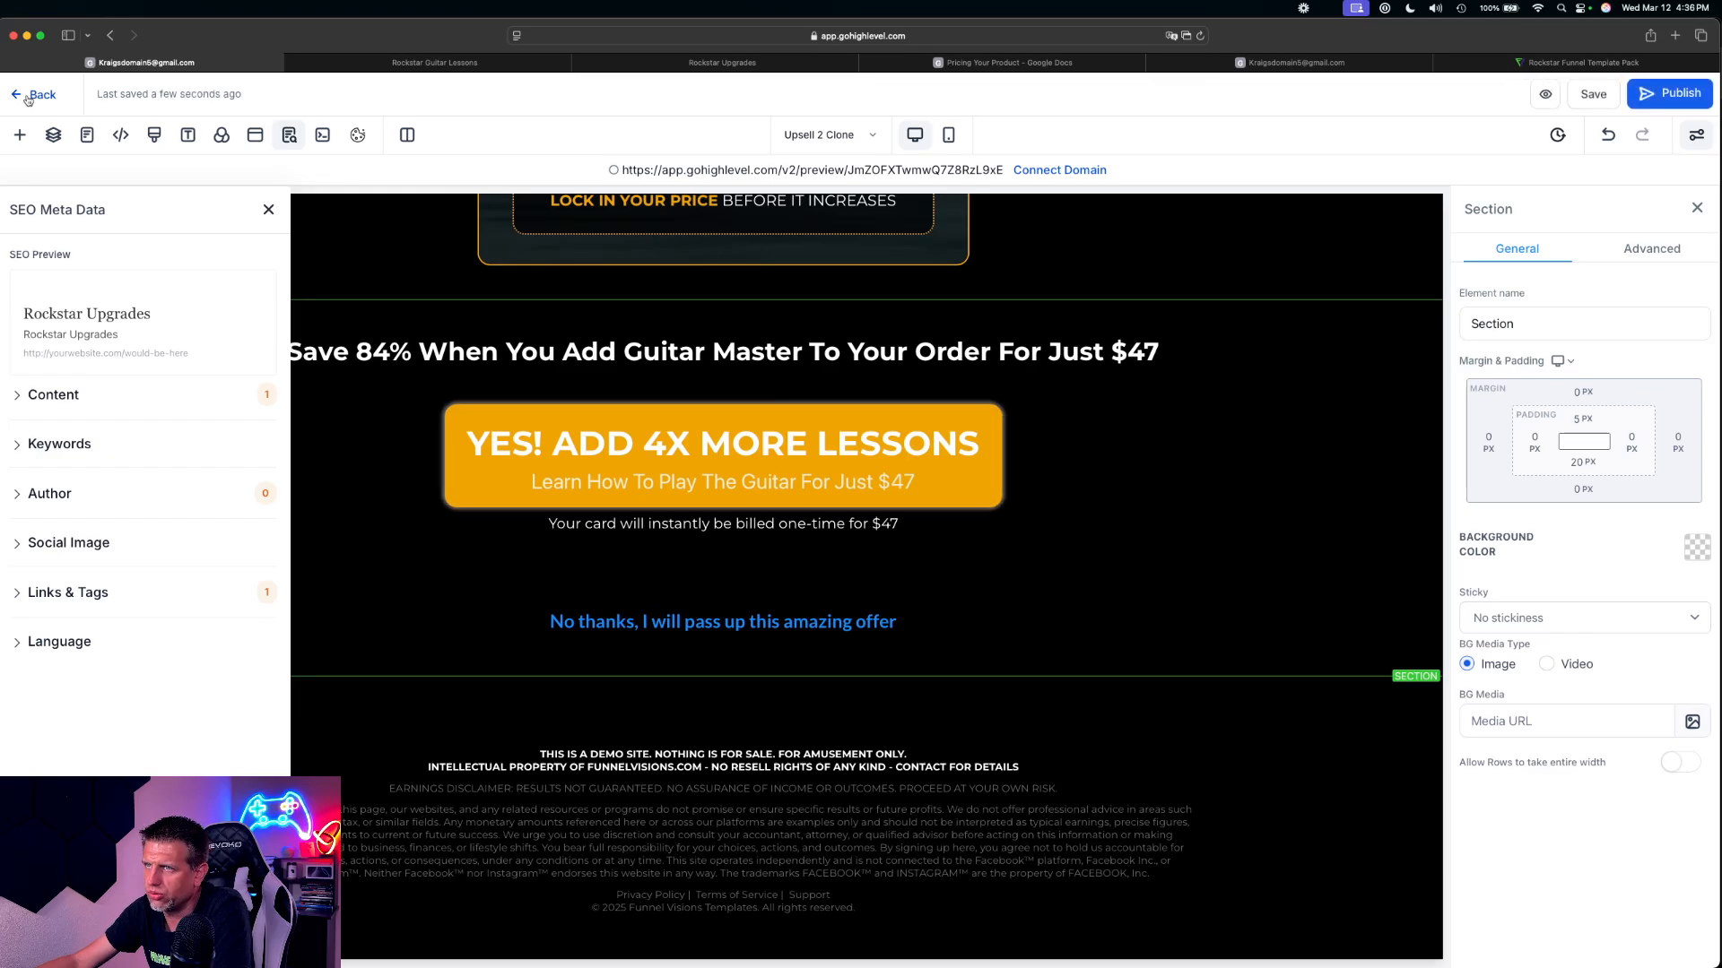
click(36, 94)
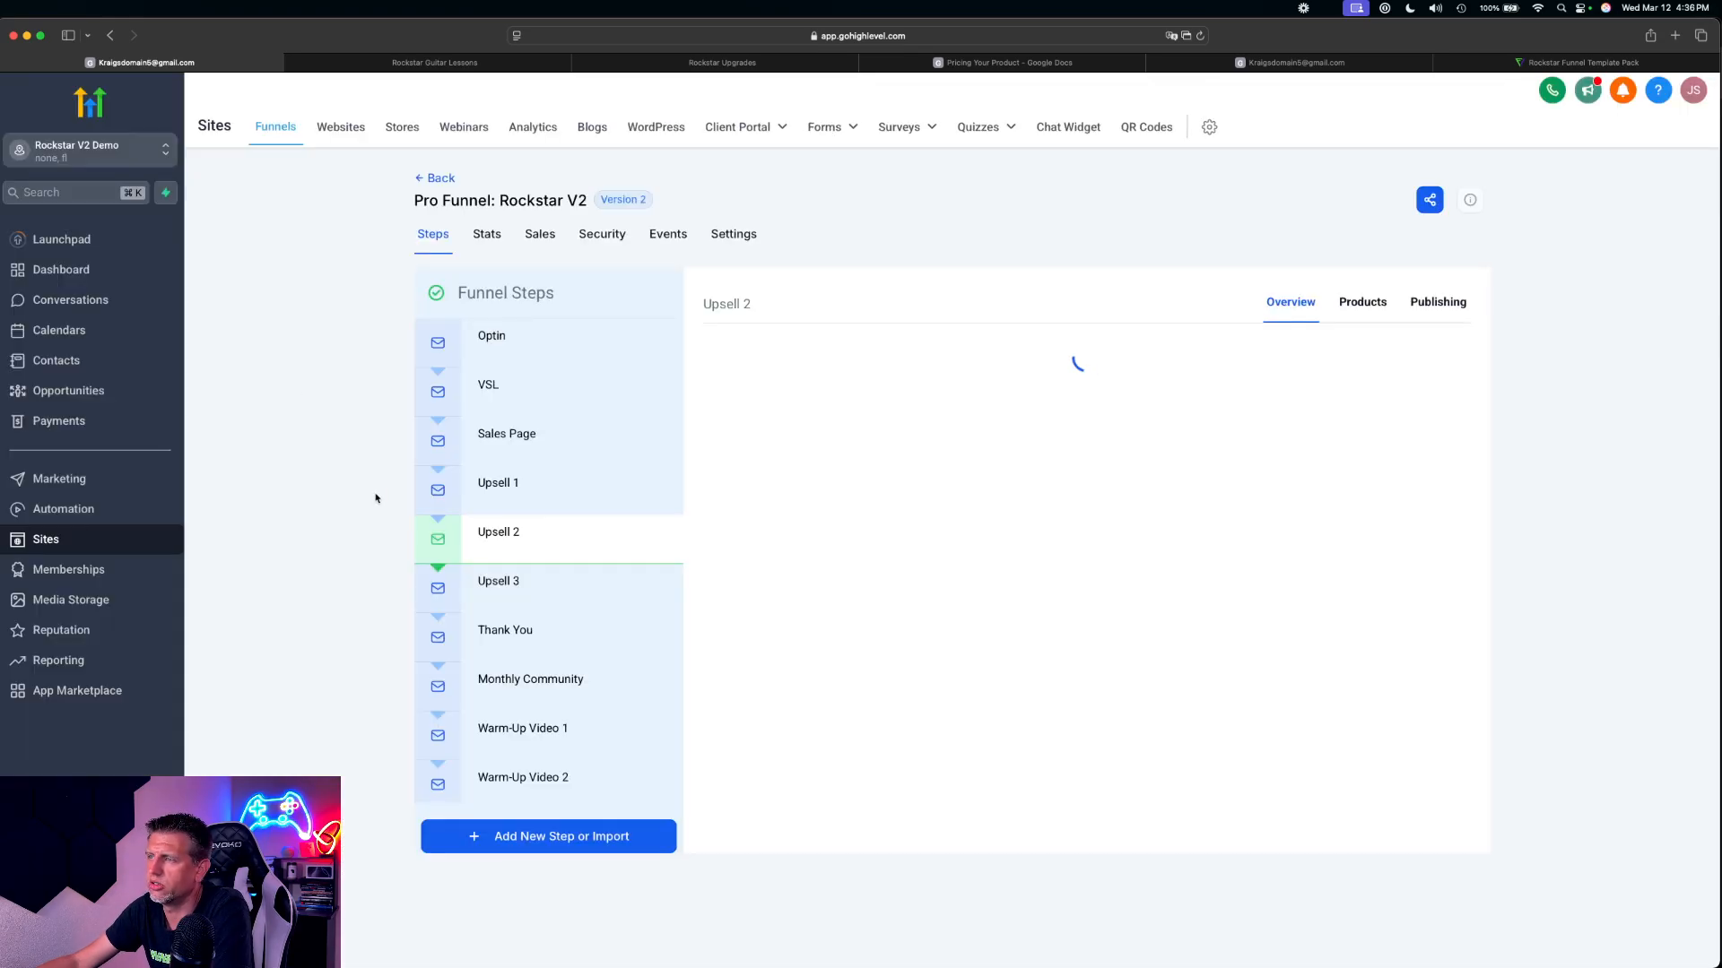
scroll(528, 593, down, 5)
scroll(528, 592, up, 3)
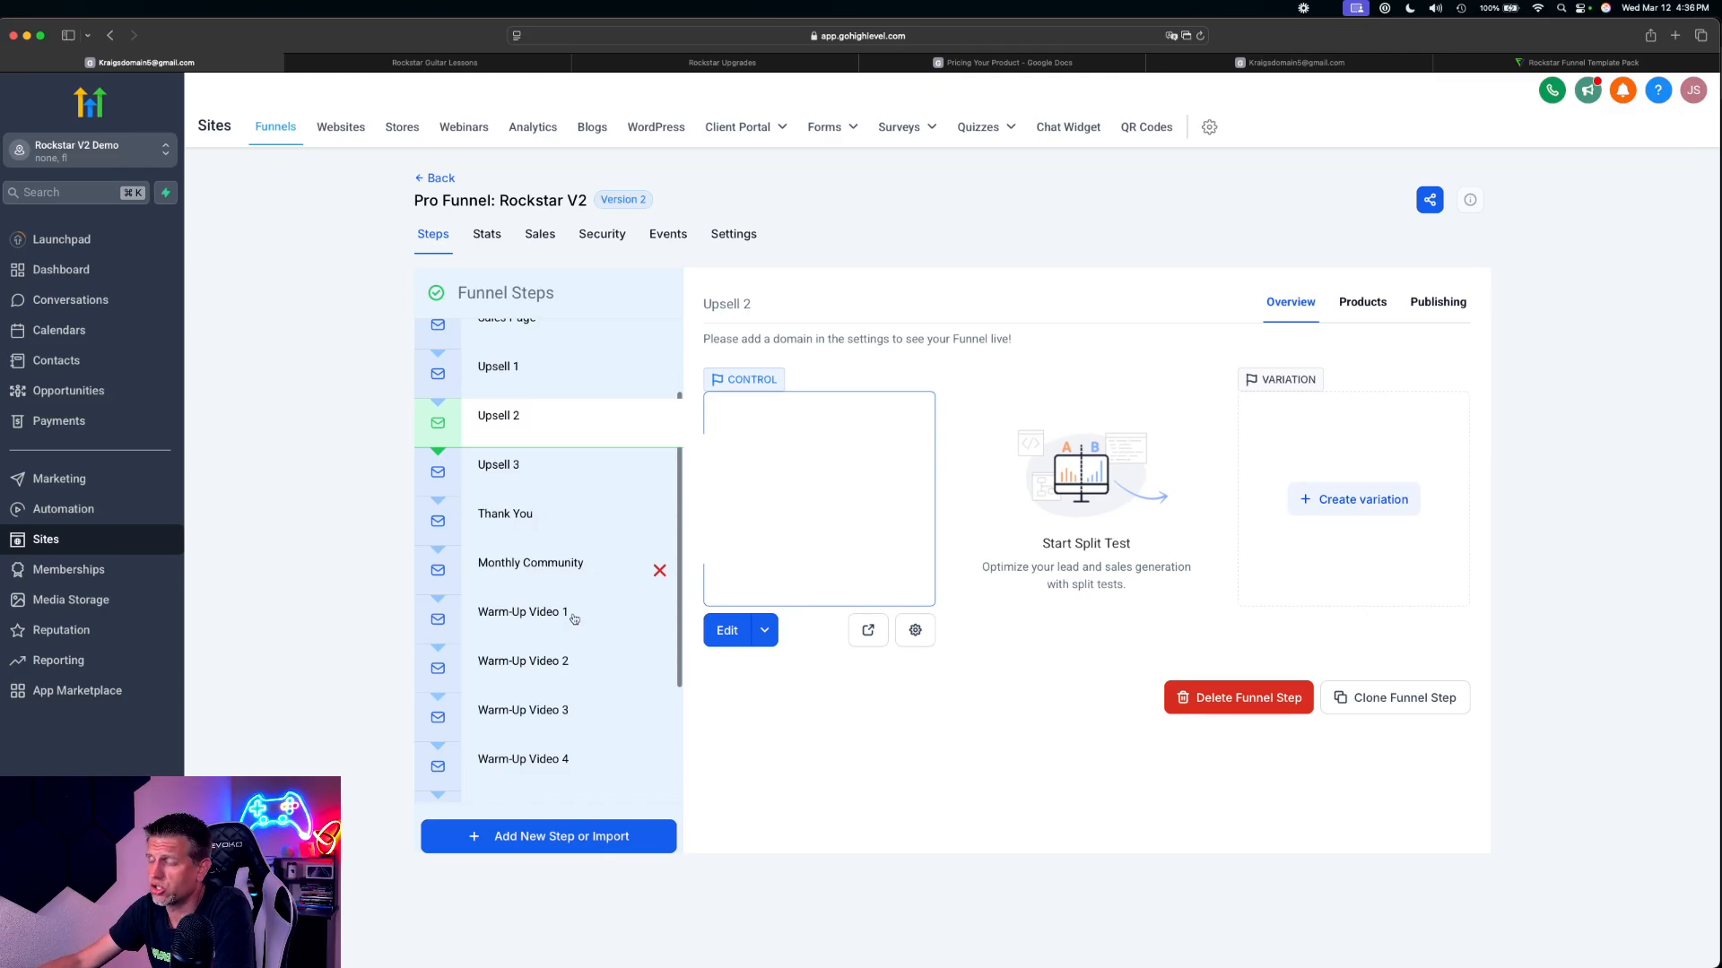
scroll(547, 618, down, 3)
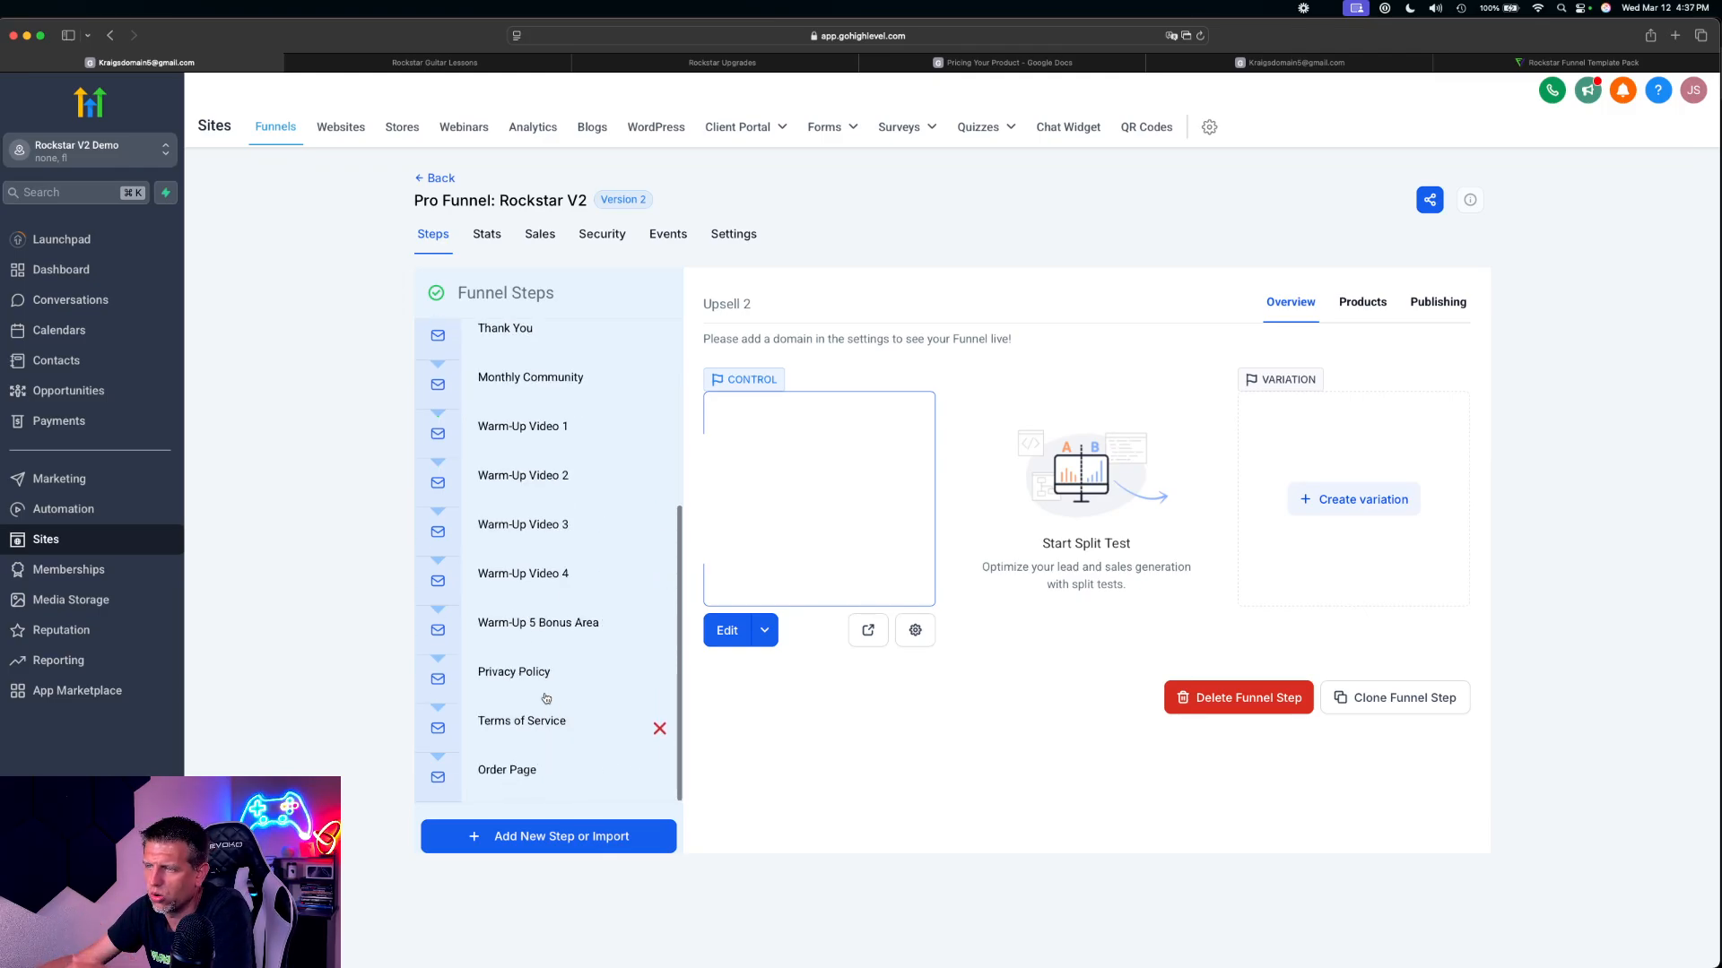
scroll(556, 628, up, 3)
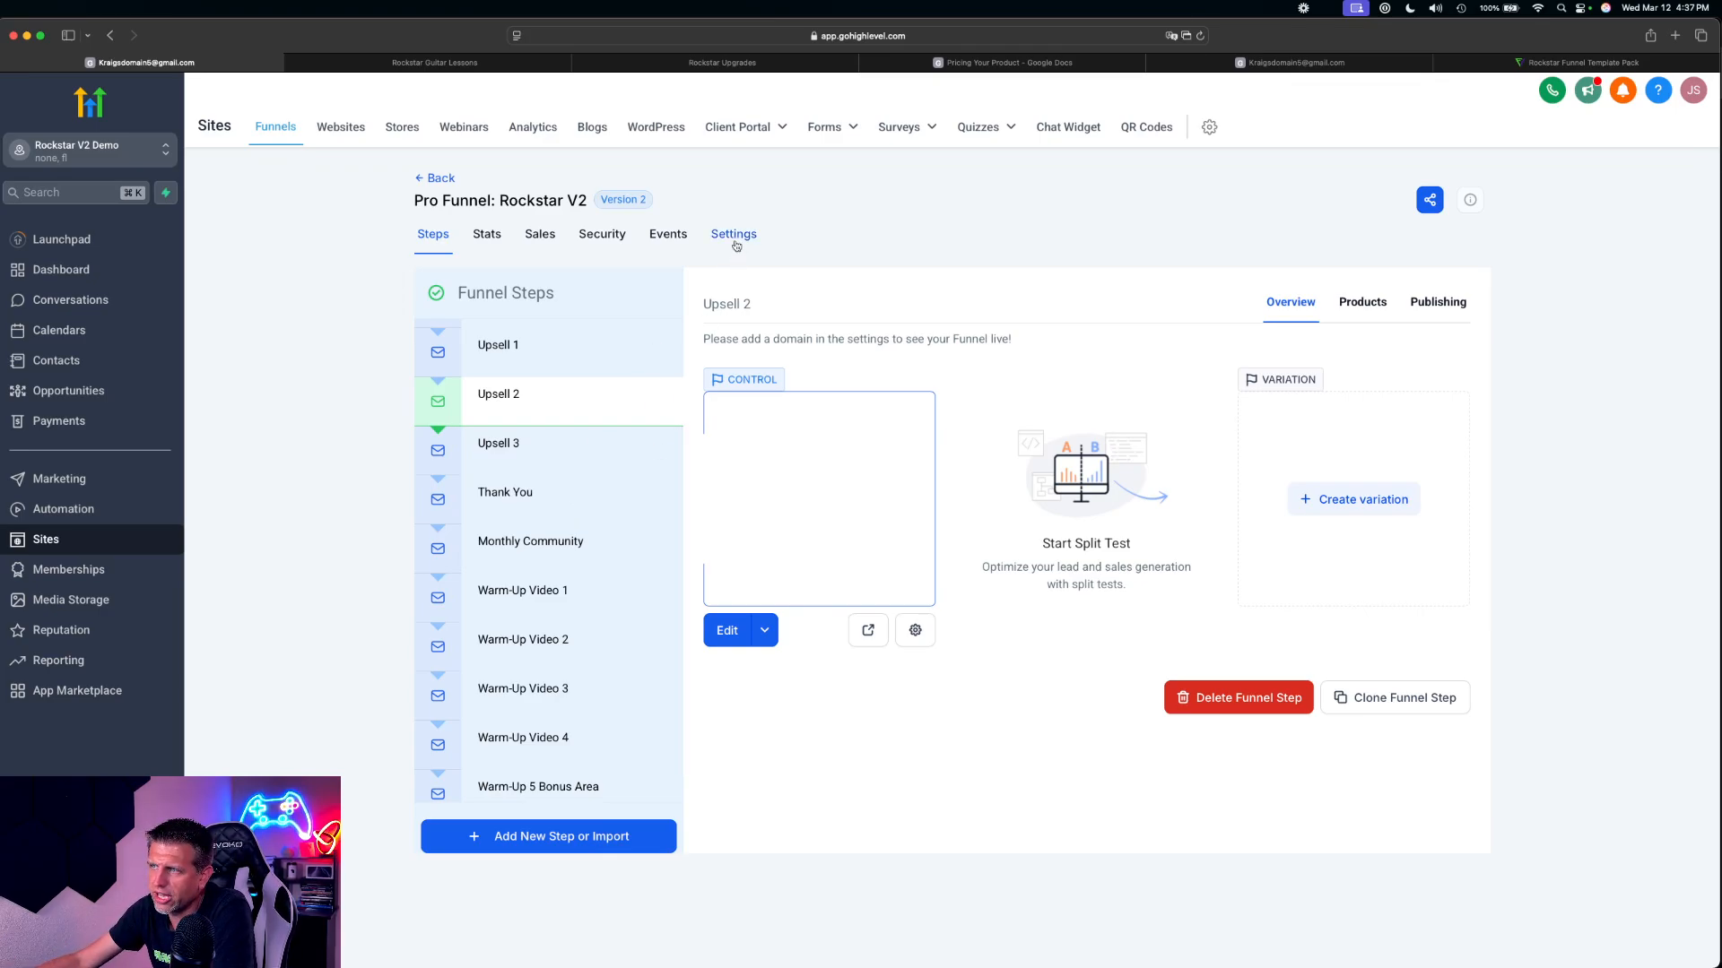
scroll(674, 407, up, 3)
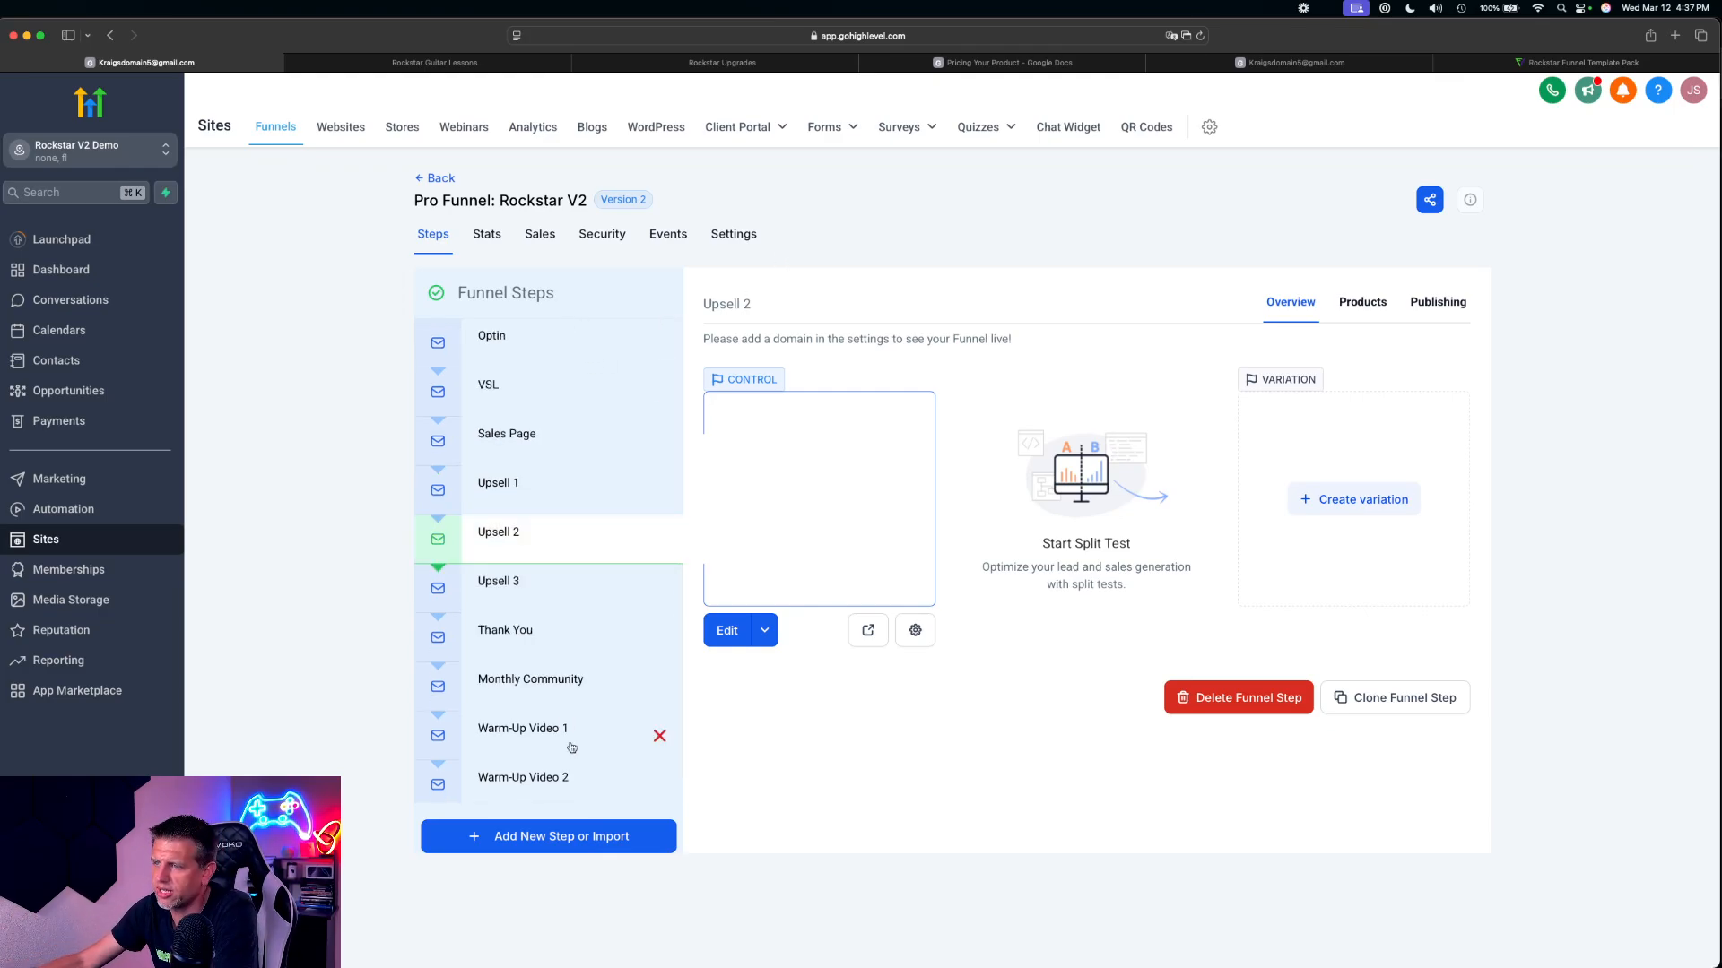
Set the payment mode to Live in the funnel settings and save them
click(734, 235)
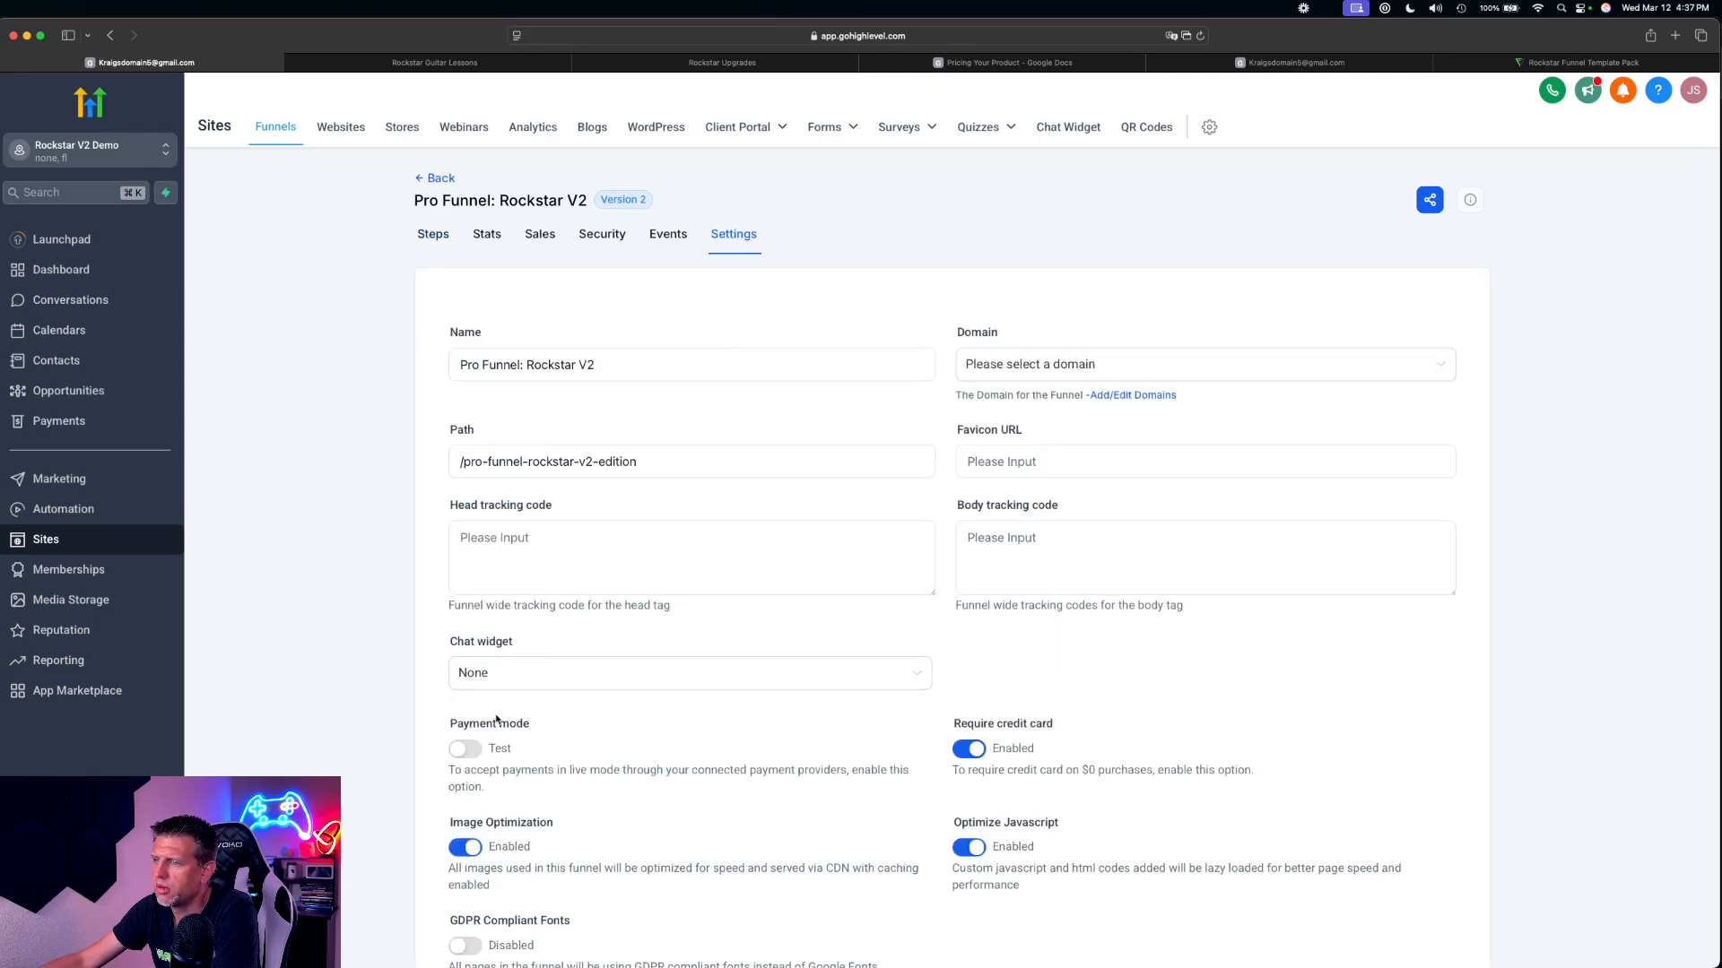
click(479, 749)
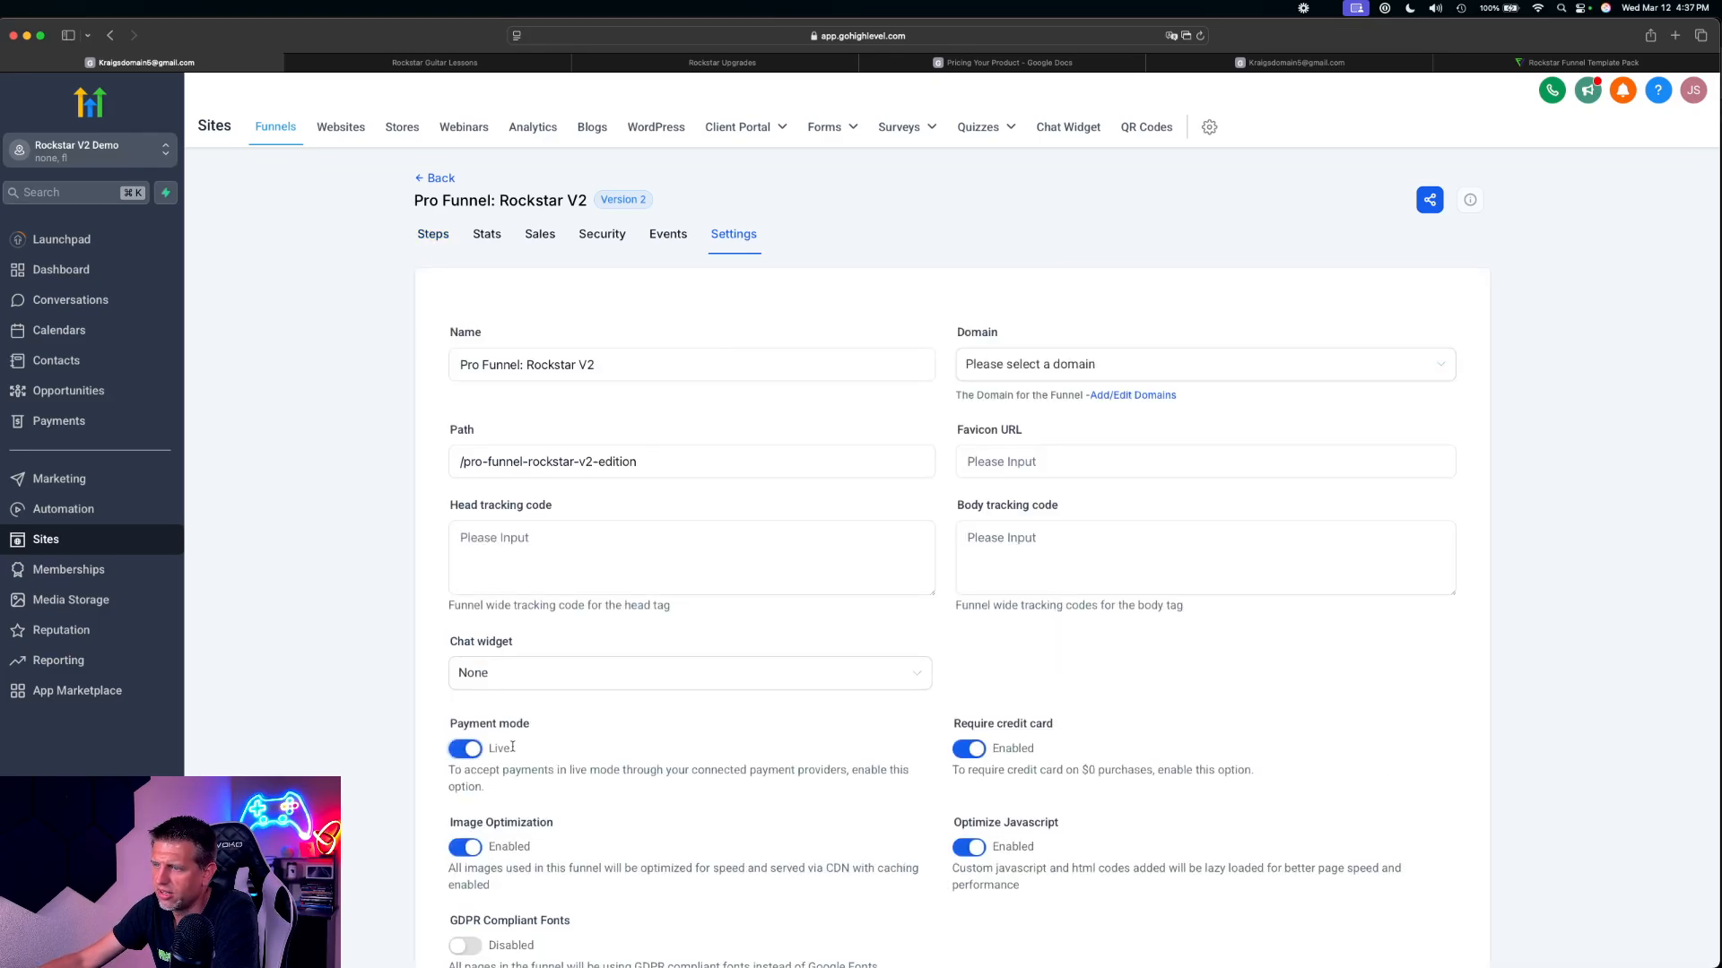
scroll(512, 747, down, 3)
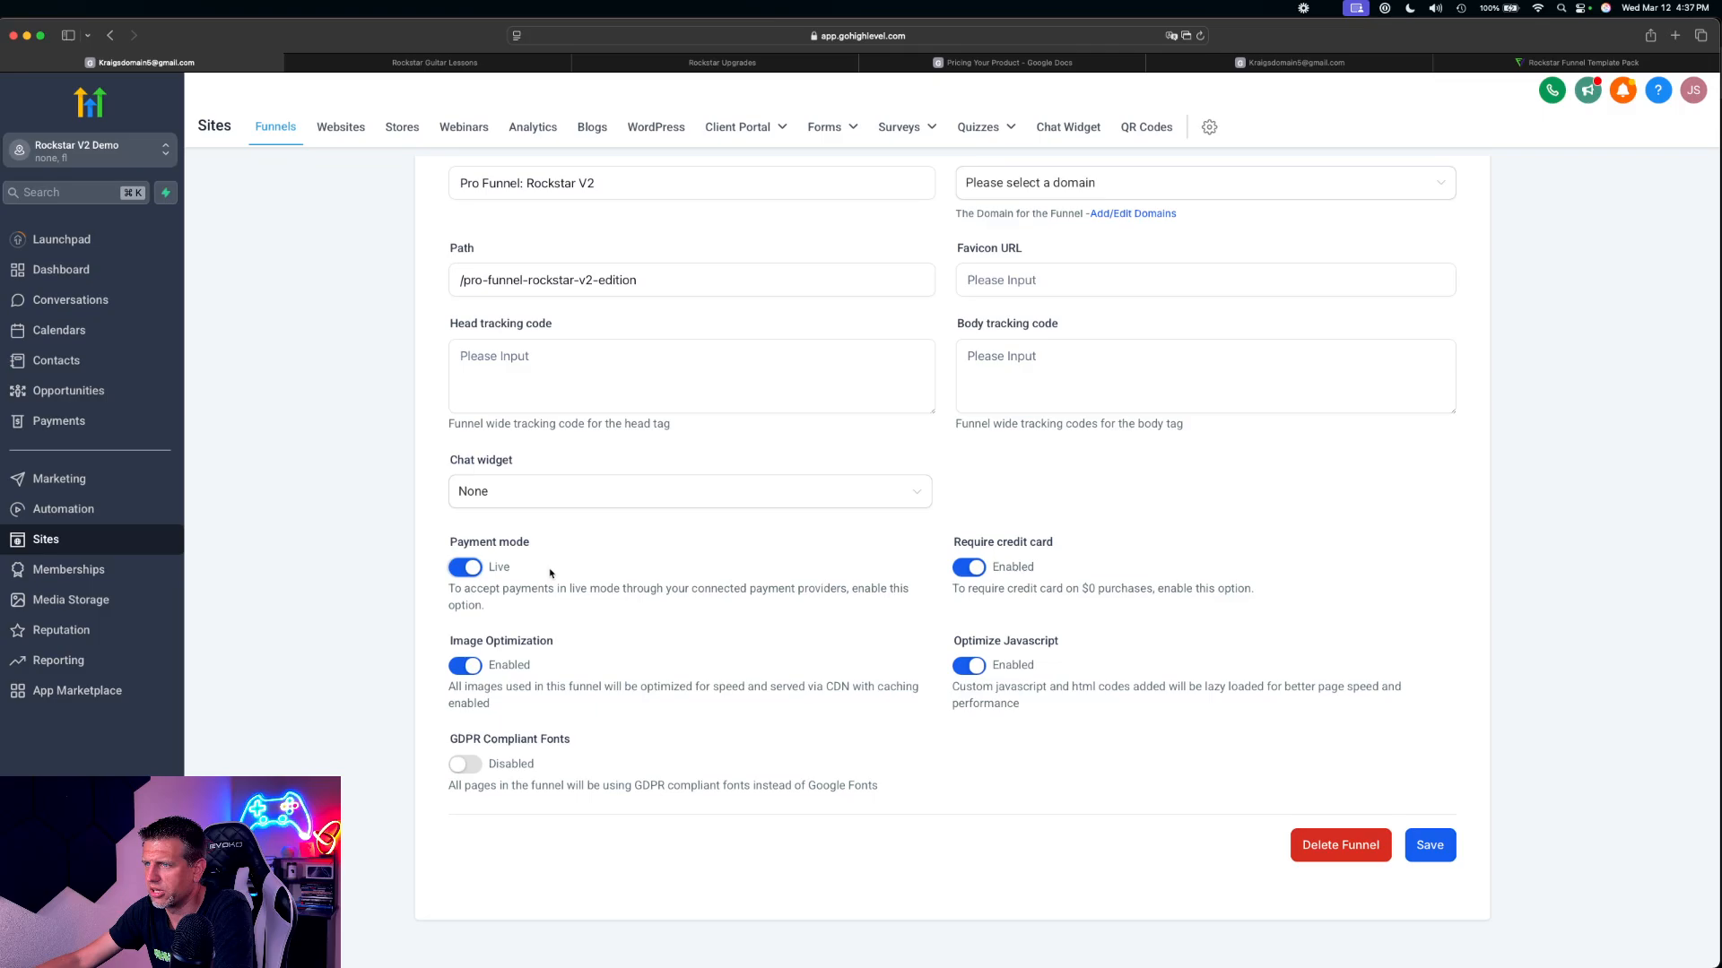
click(466, 571)
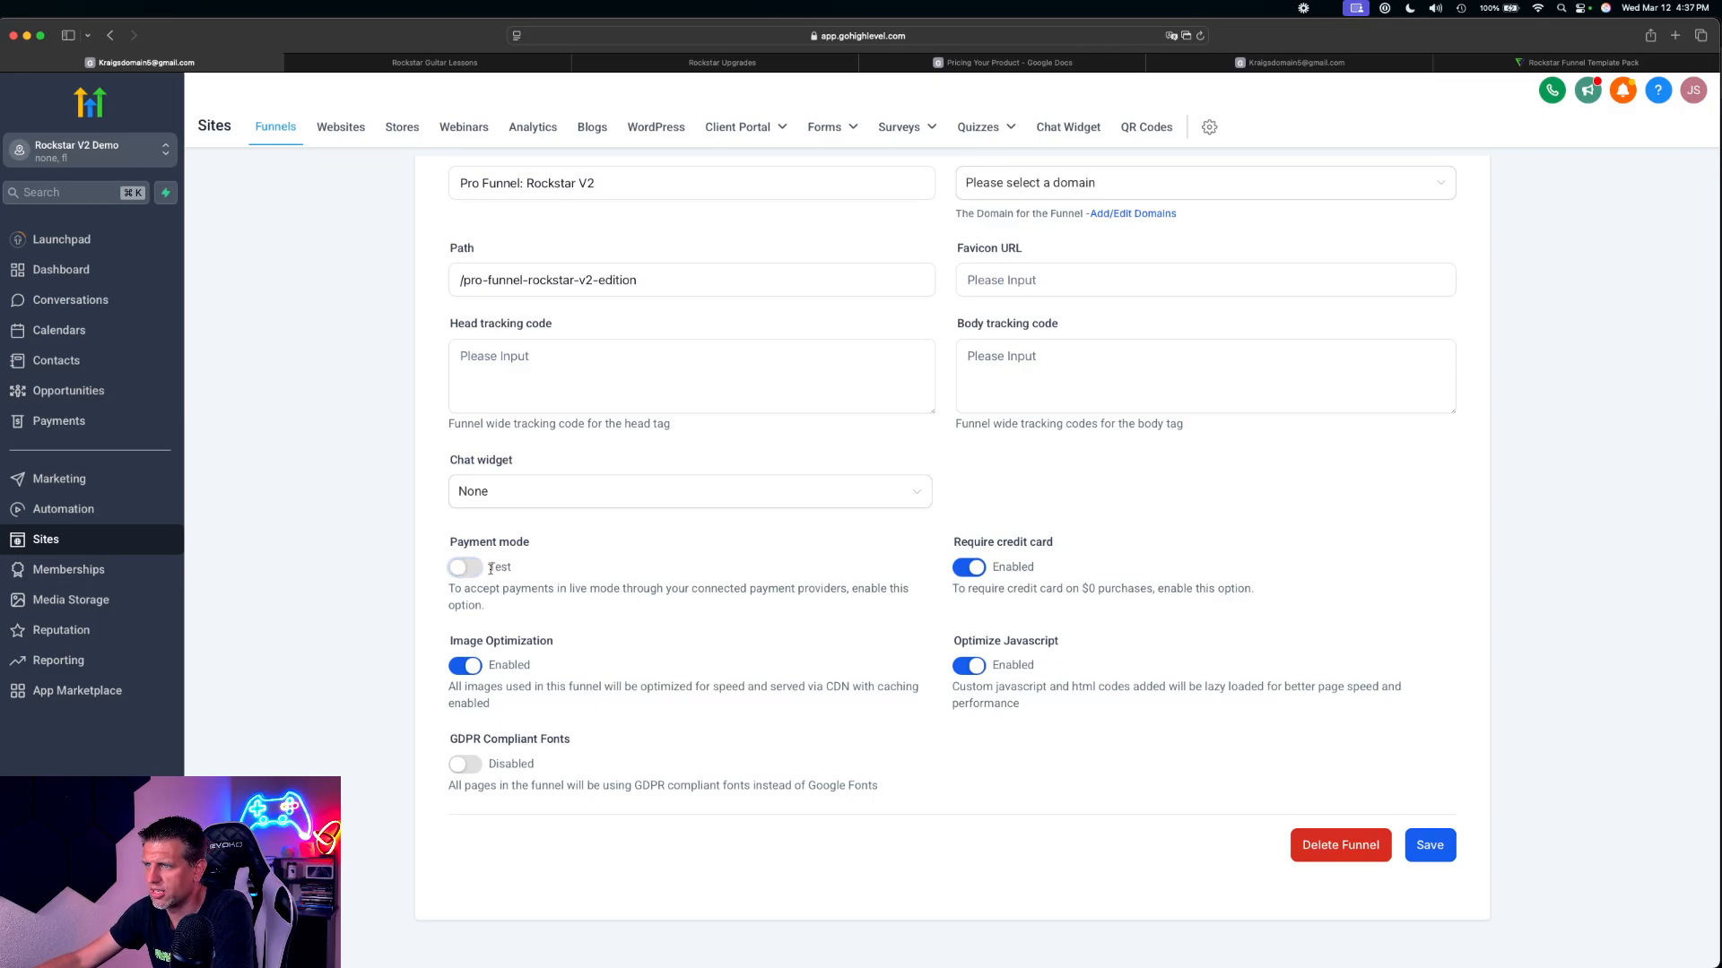
drag(492, 569, 516, 565)
click(486, 572)
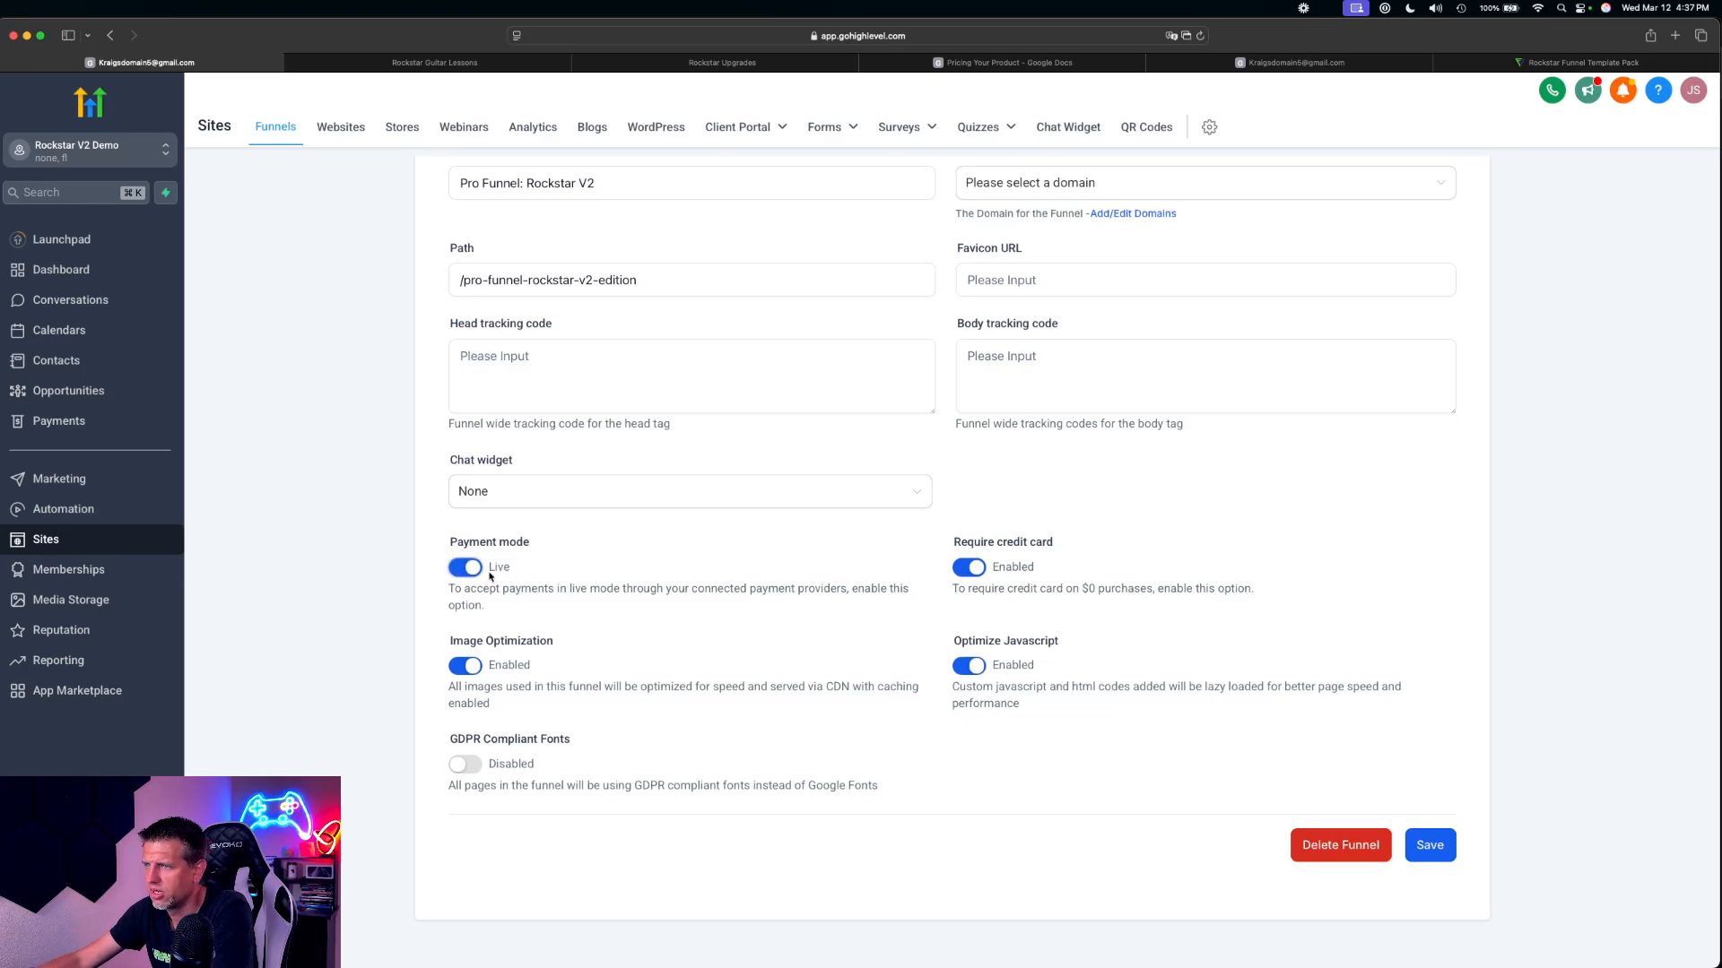
click(1445, 841)
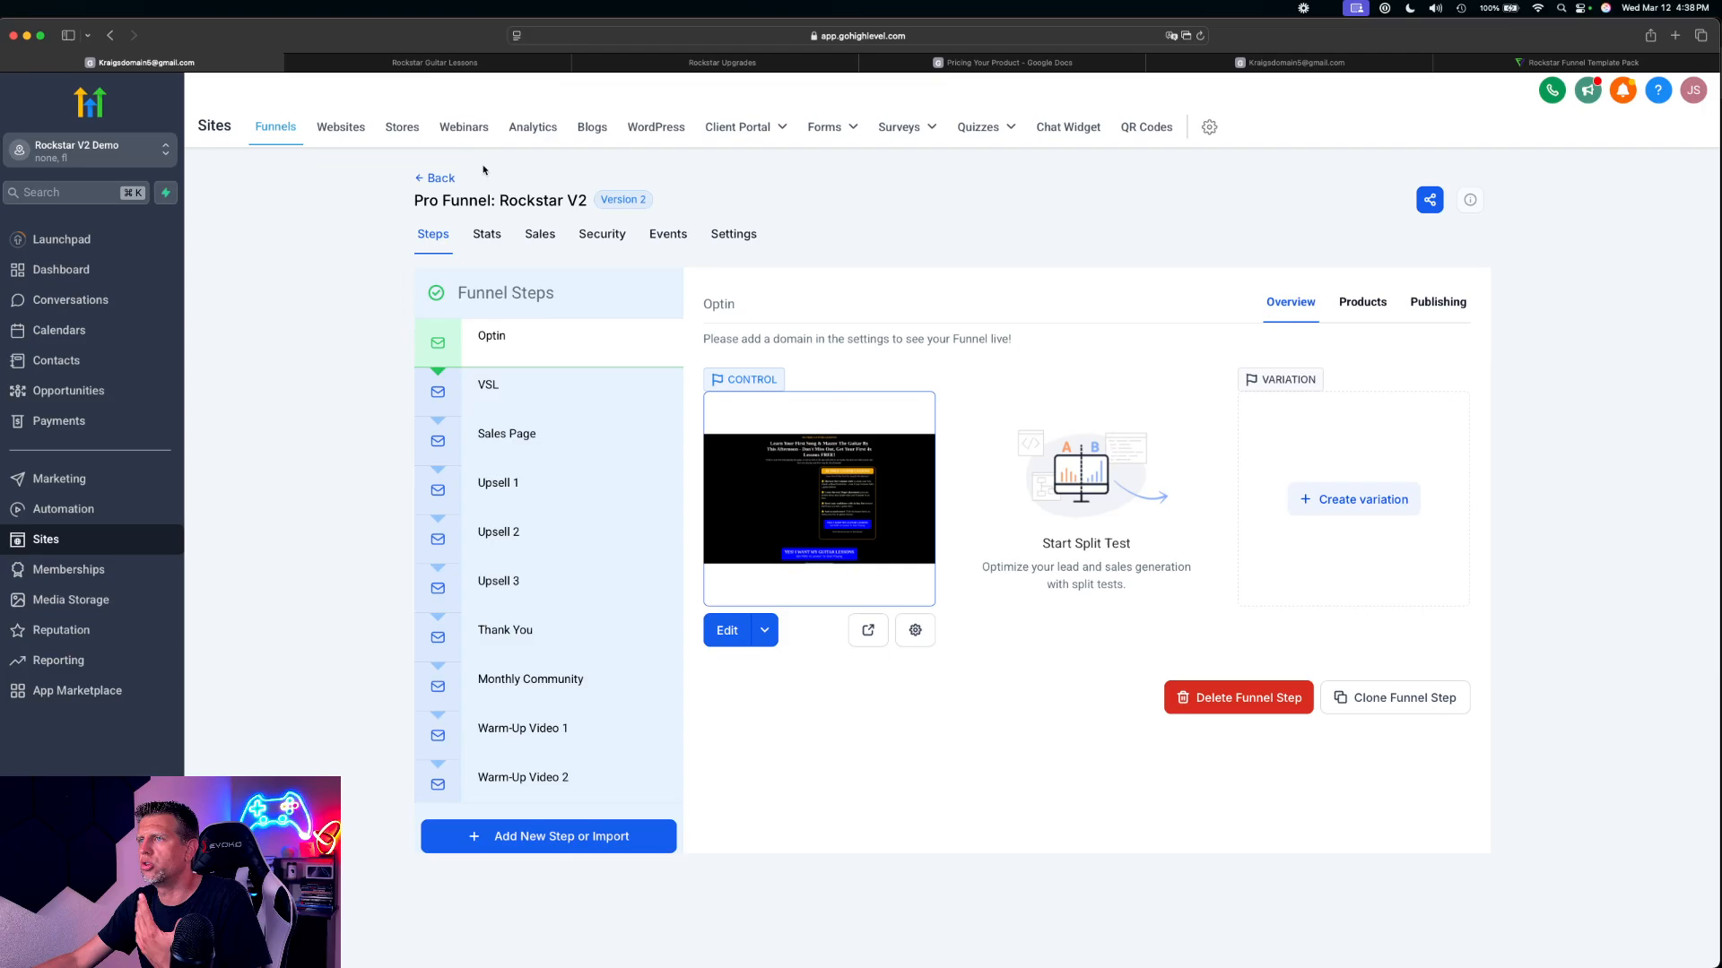
Switch to the Rockstar Funnel Template Pack page and view its headline and video
click(1513, 64)
scroll(1031, 441, up, 15)
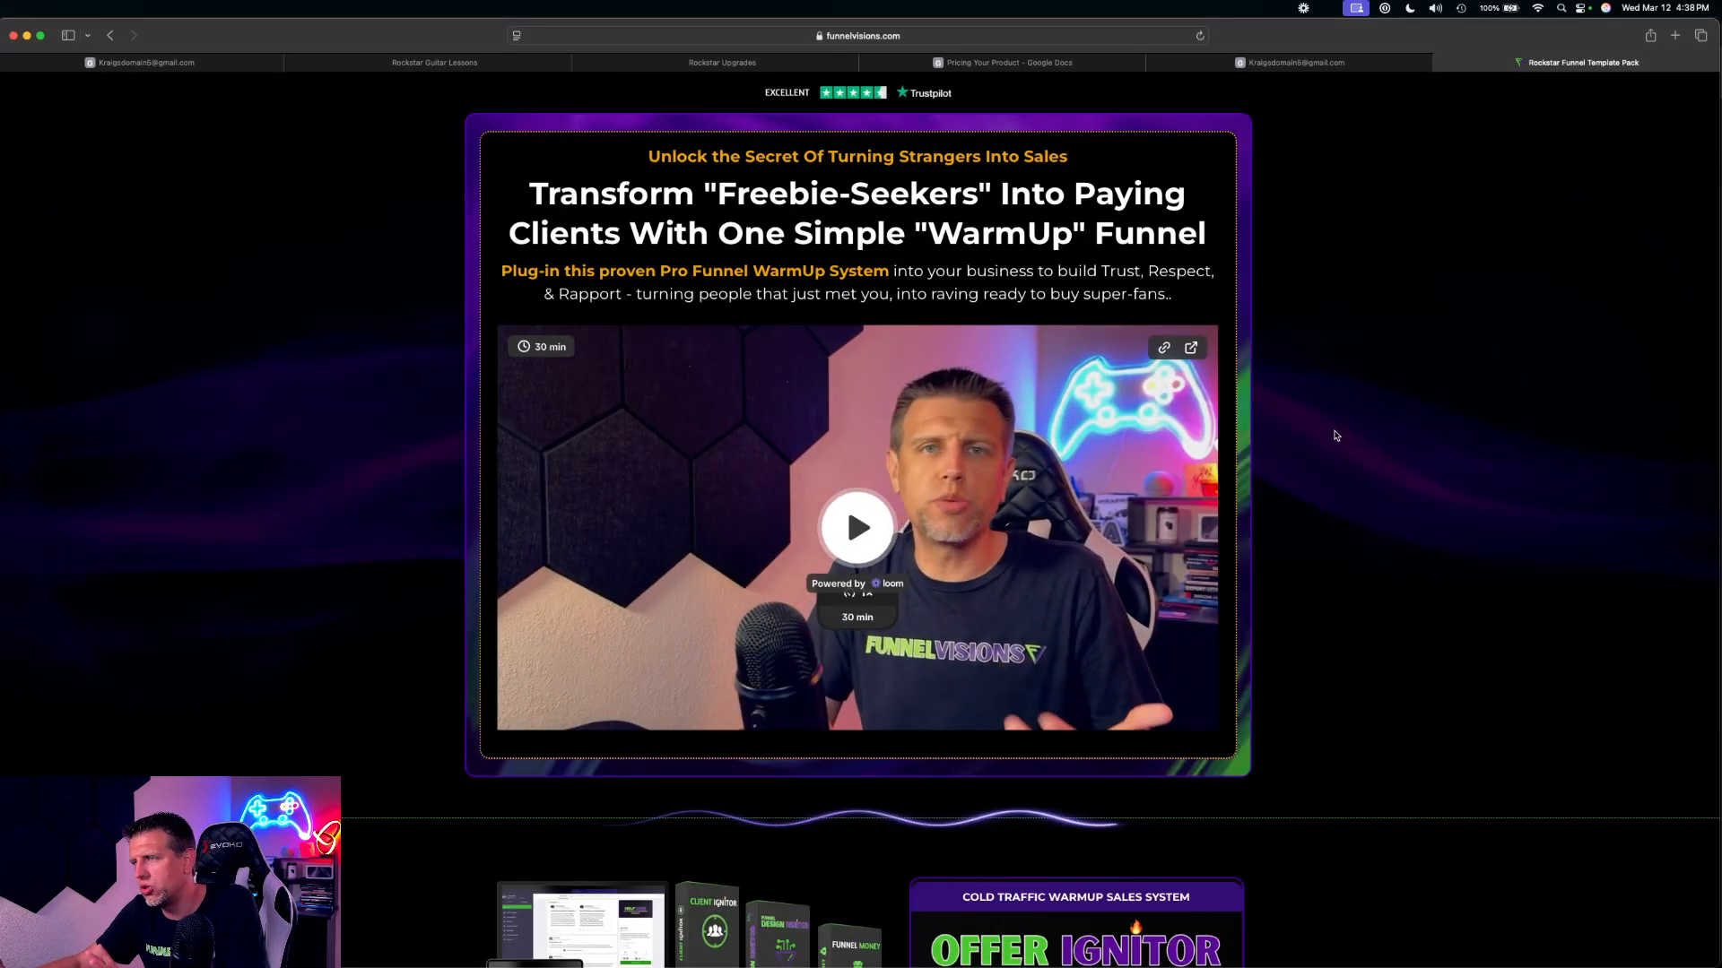
Examine the sales page from the Offer Ignitor offer down to the list of what the WarmUp Pro Funnel includes
scroll(1325, 488, down, 3)
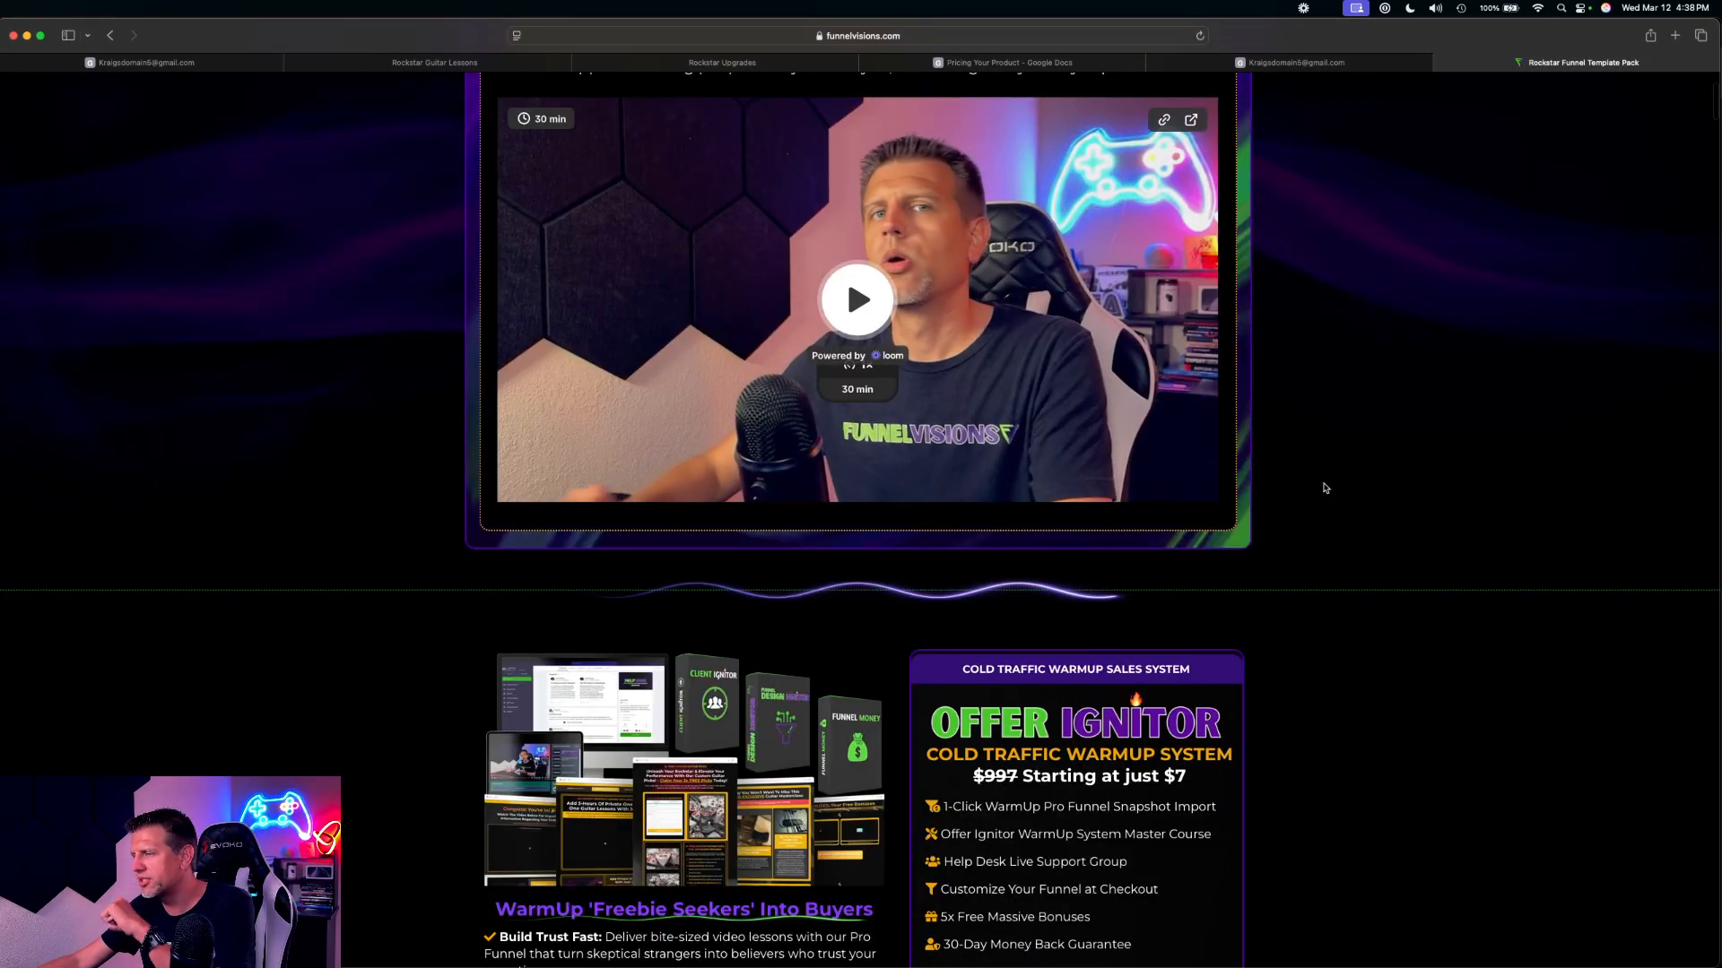
scroll(1326, 486, down, 3)
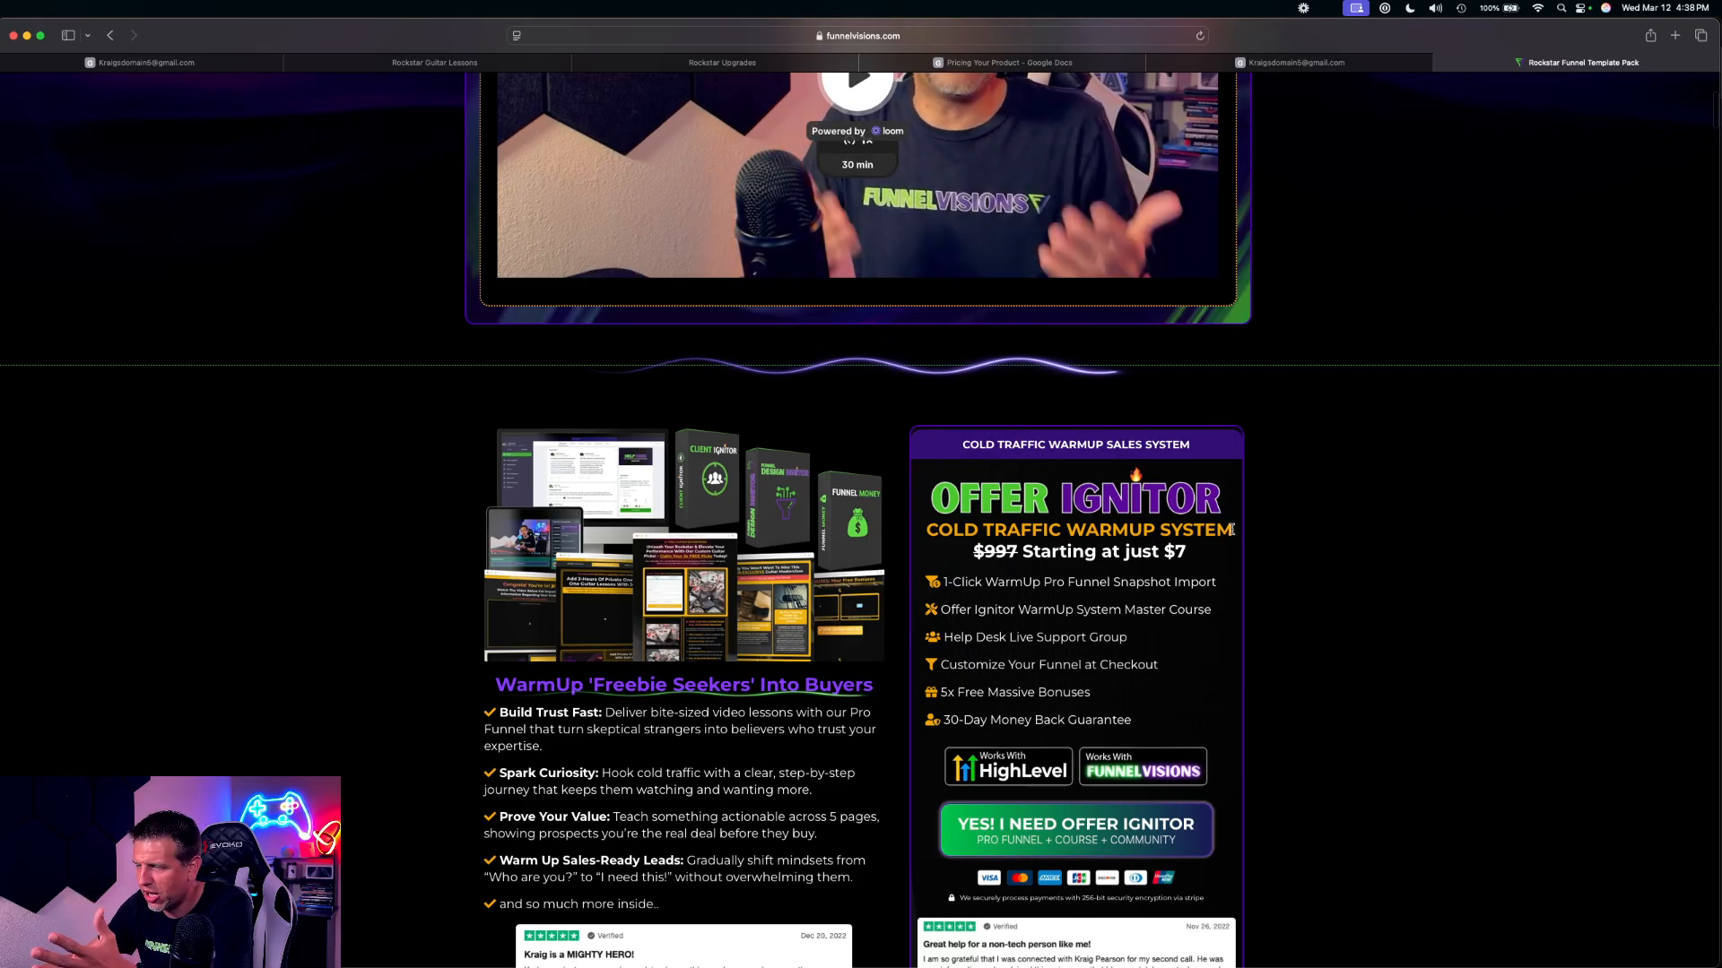
scroll(1231, 529, down, 2)
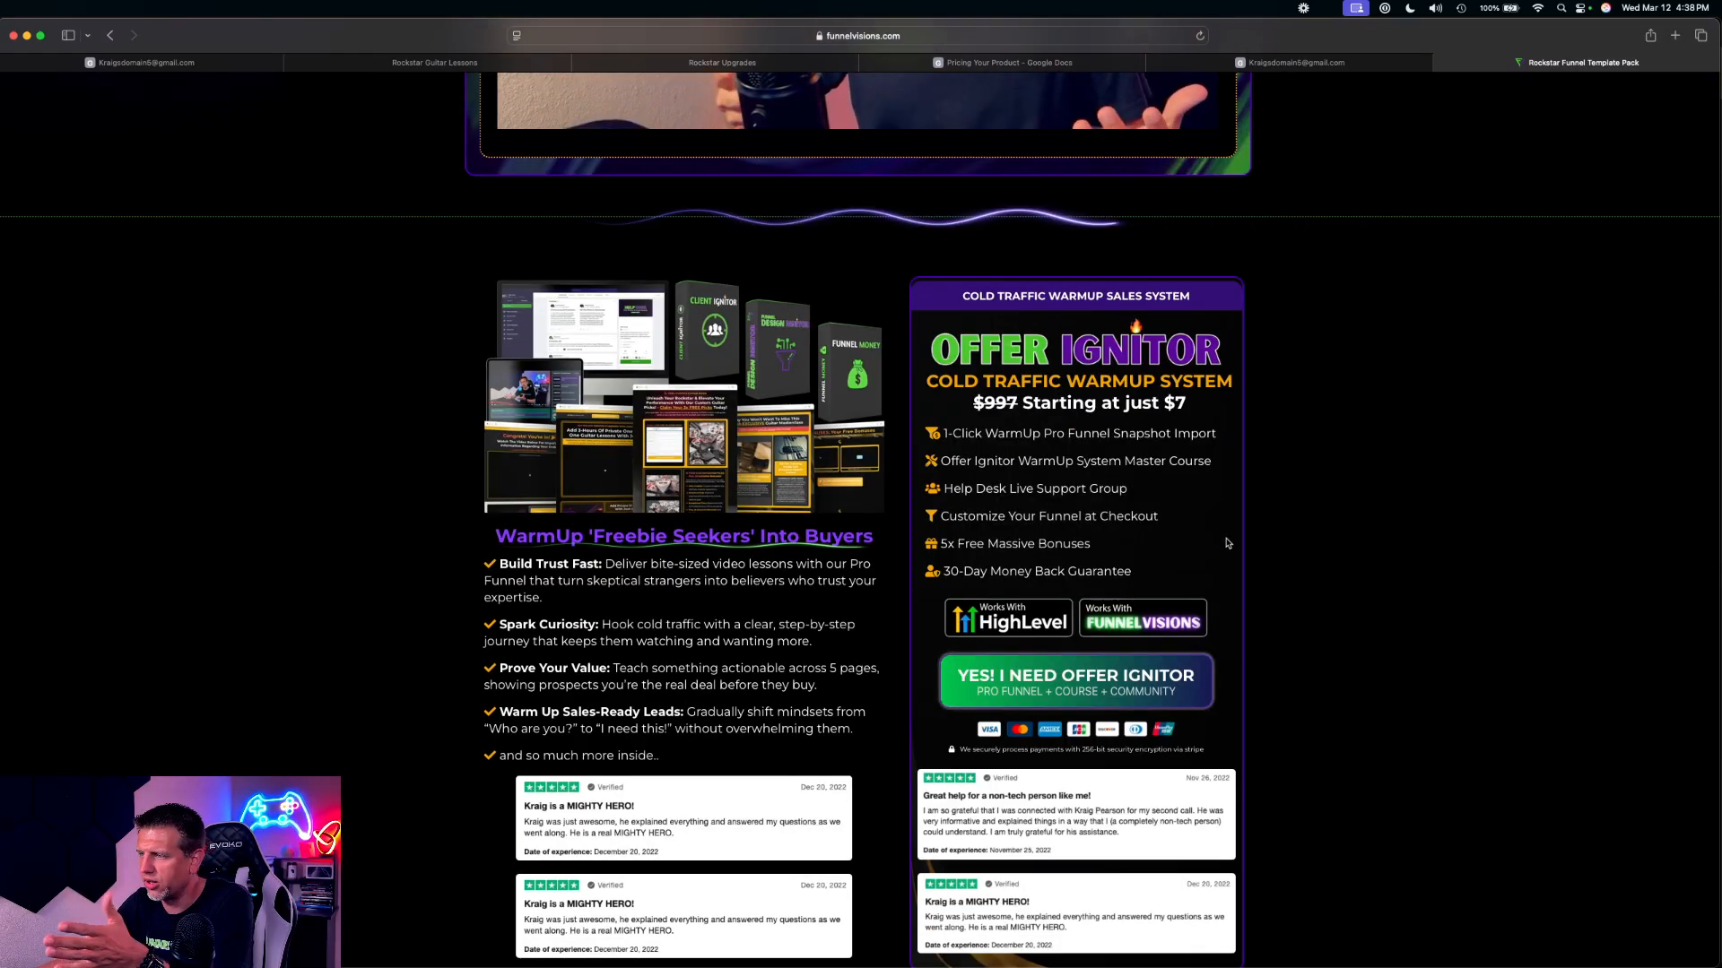
scroll(1227, 543, down, 15)
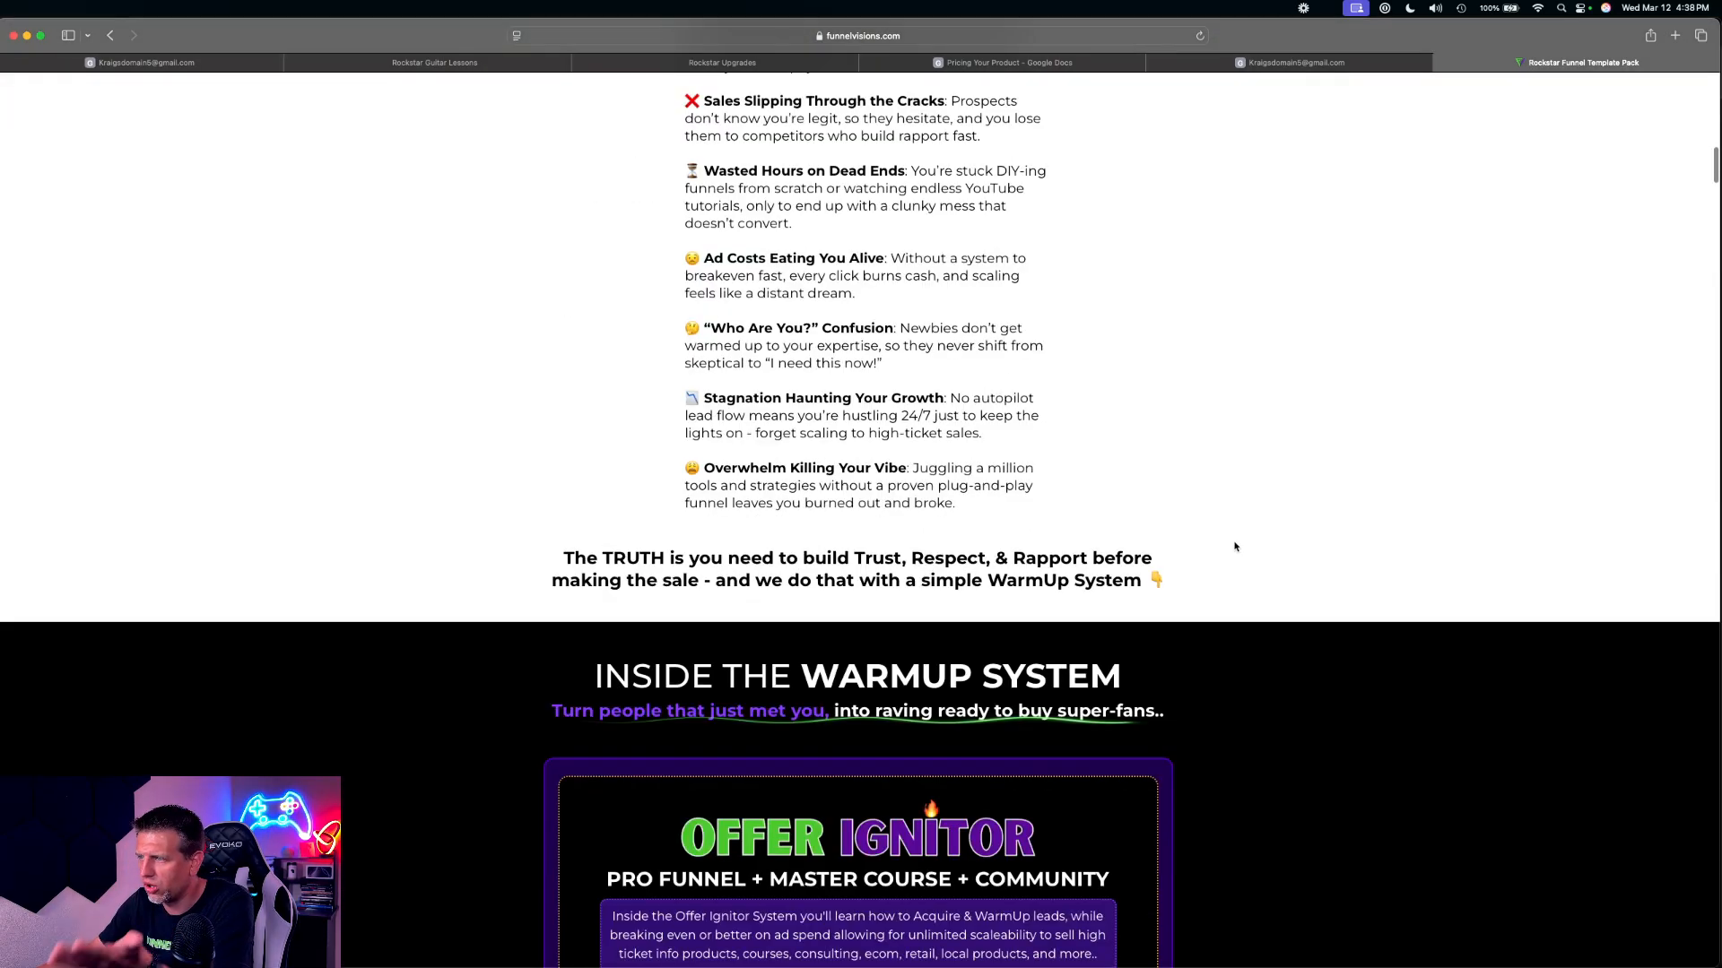
scroll(1234, 546, down, 9)
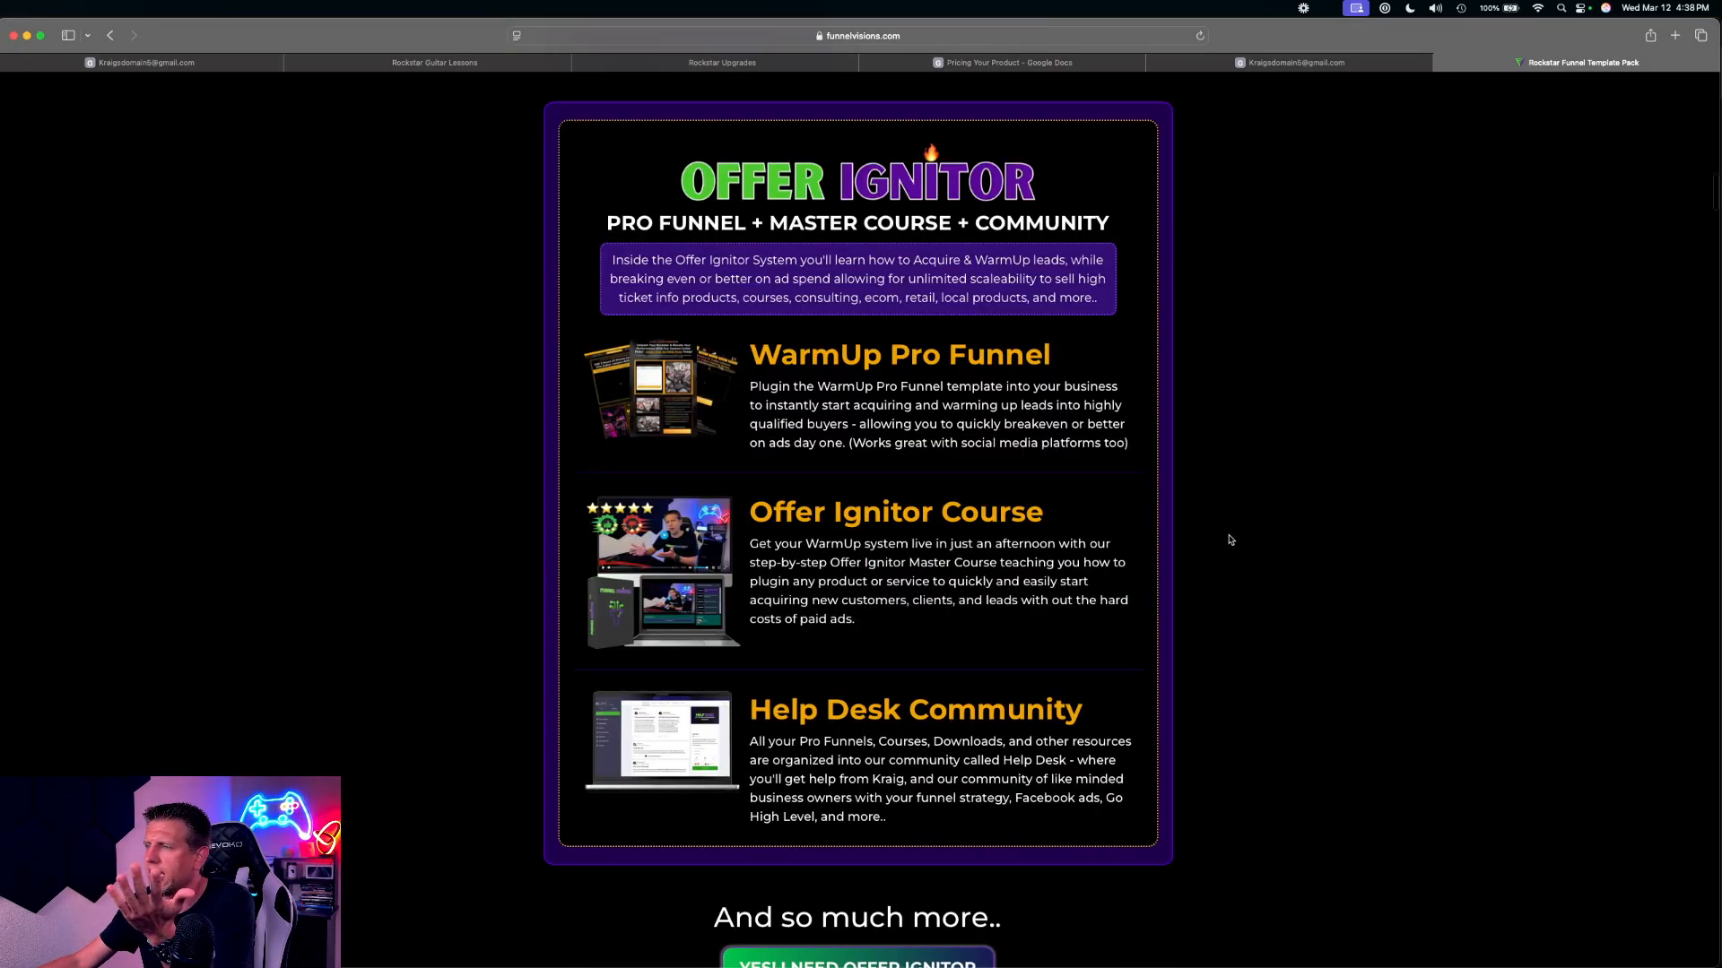
scroll(1230, 541, down, 8)
scroll(1230, 543, down, 5)
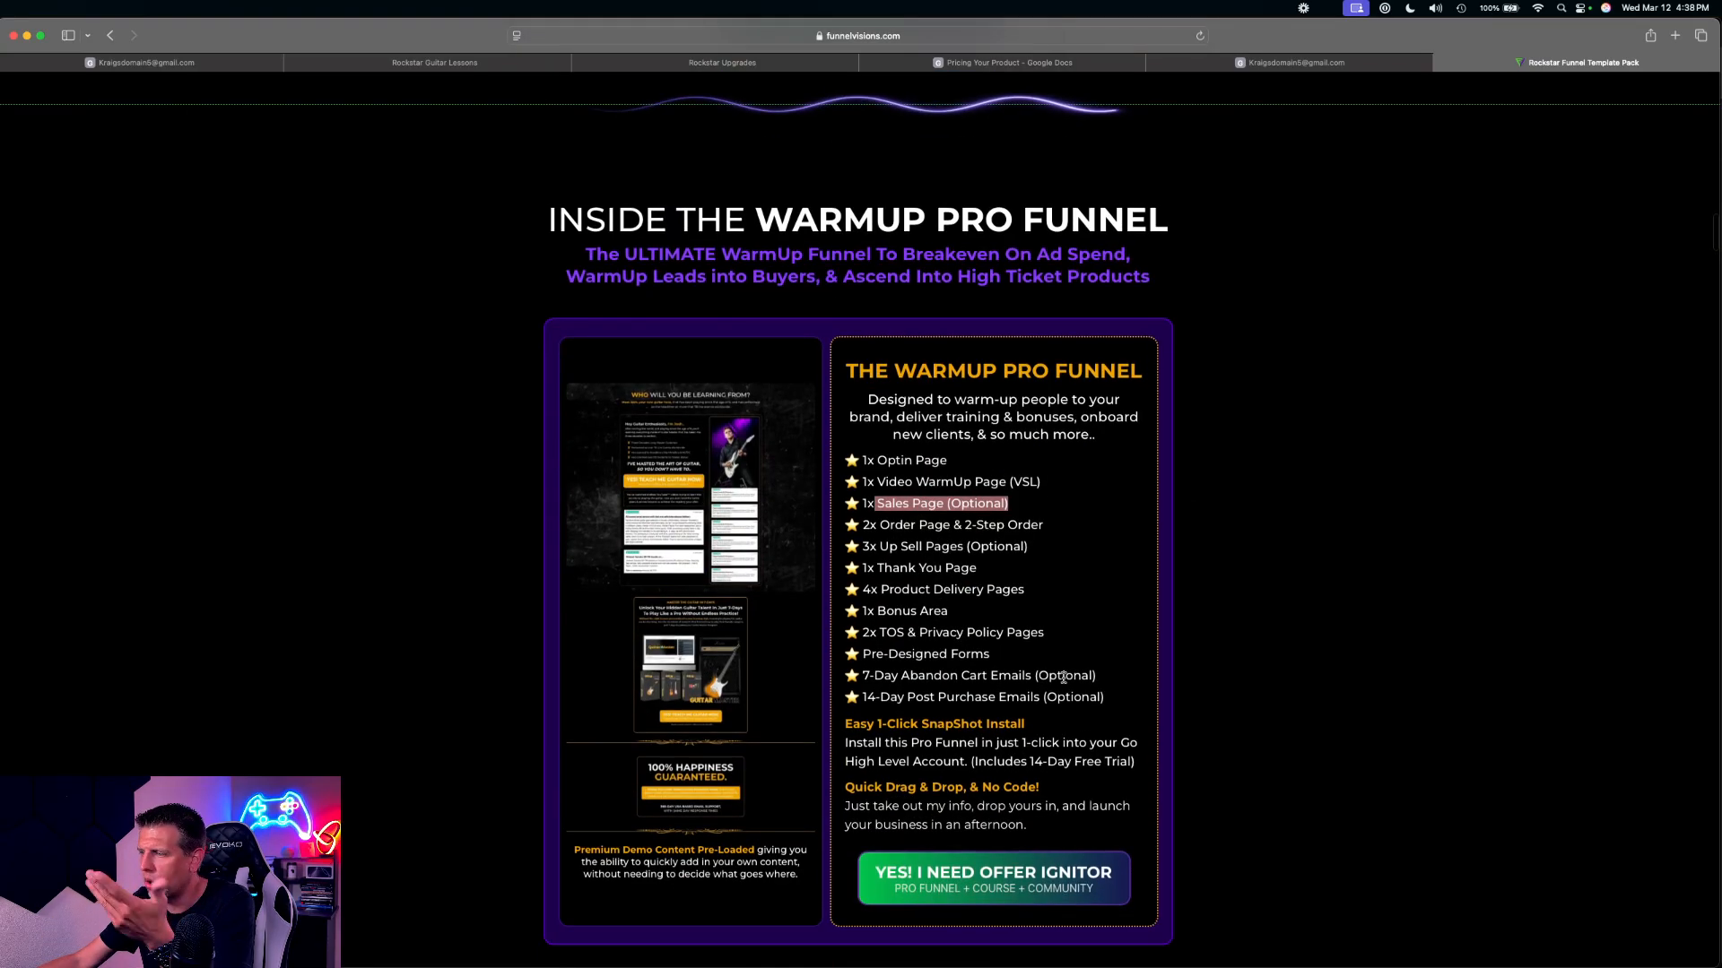
Highlight the optional abandon cart and post purchase emails and the optional sales page in the WarmUp Pro Funnel list
drag(1103, 698, 1033, 674)
click(1117, 702)
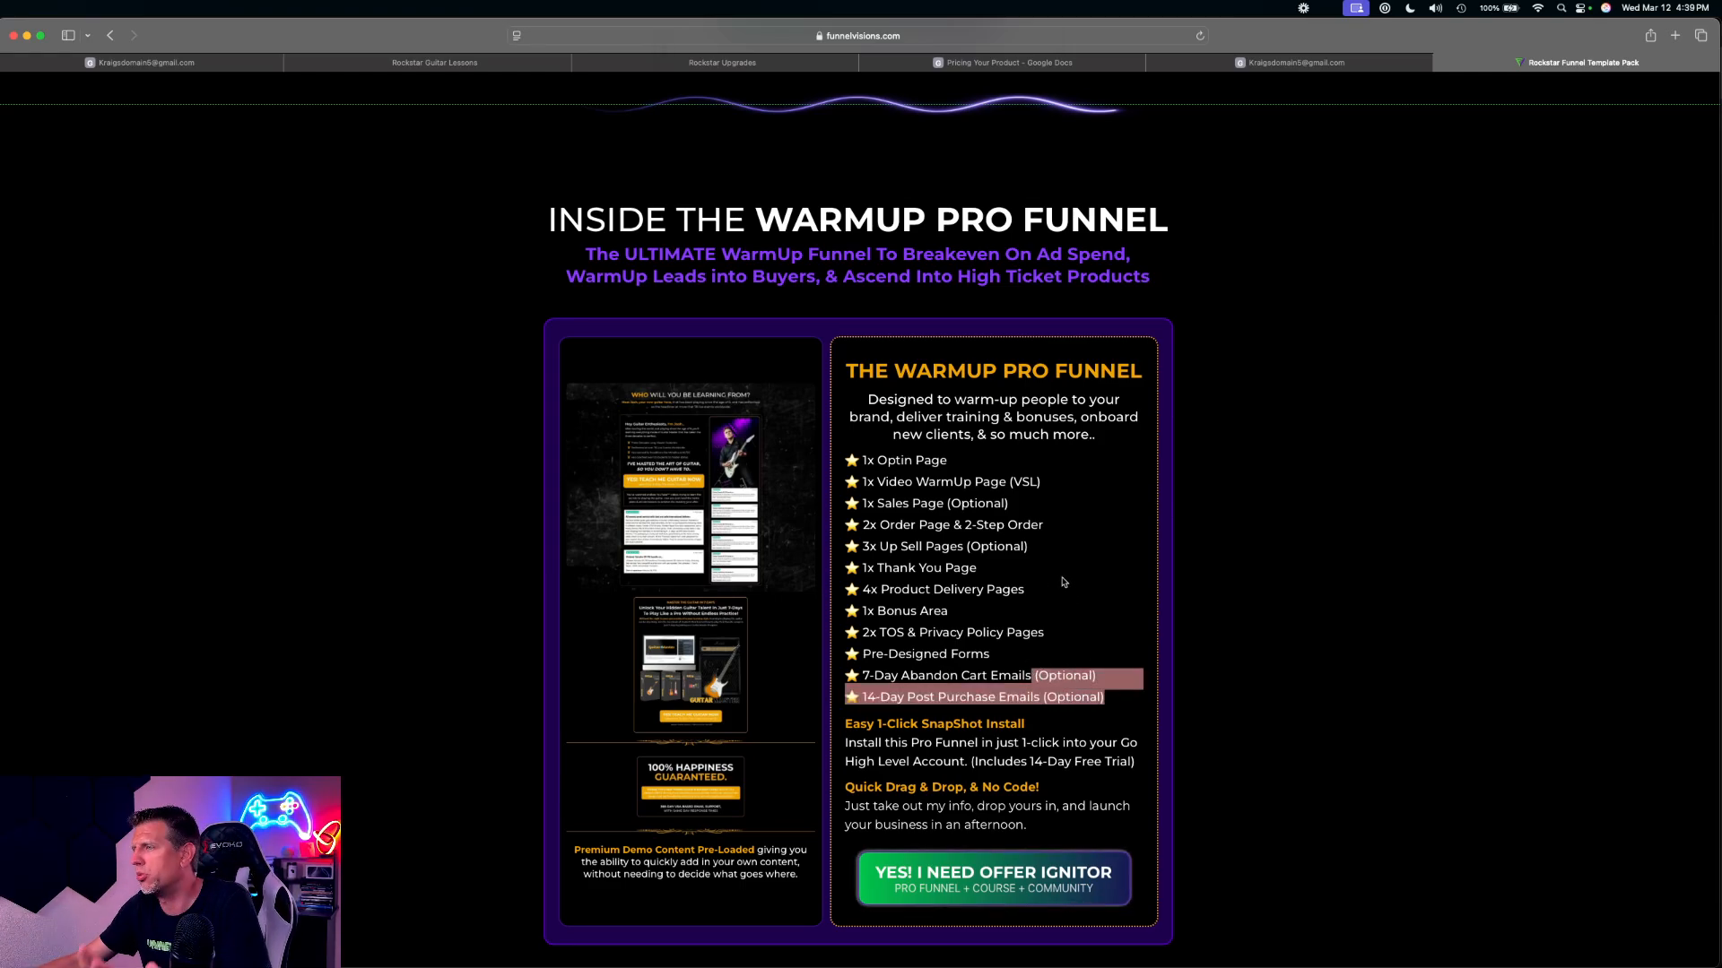
drag(874, 501, 1011, 504)
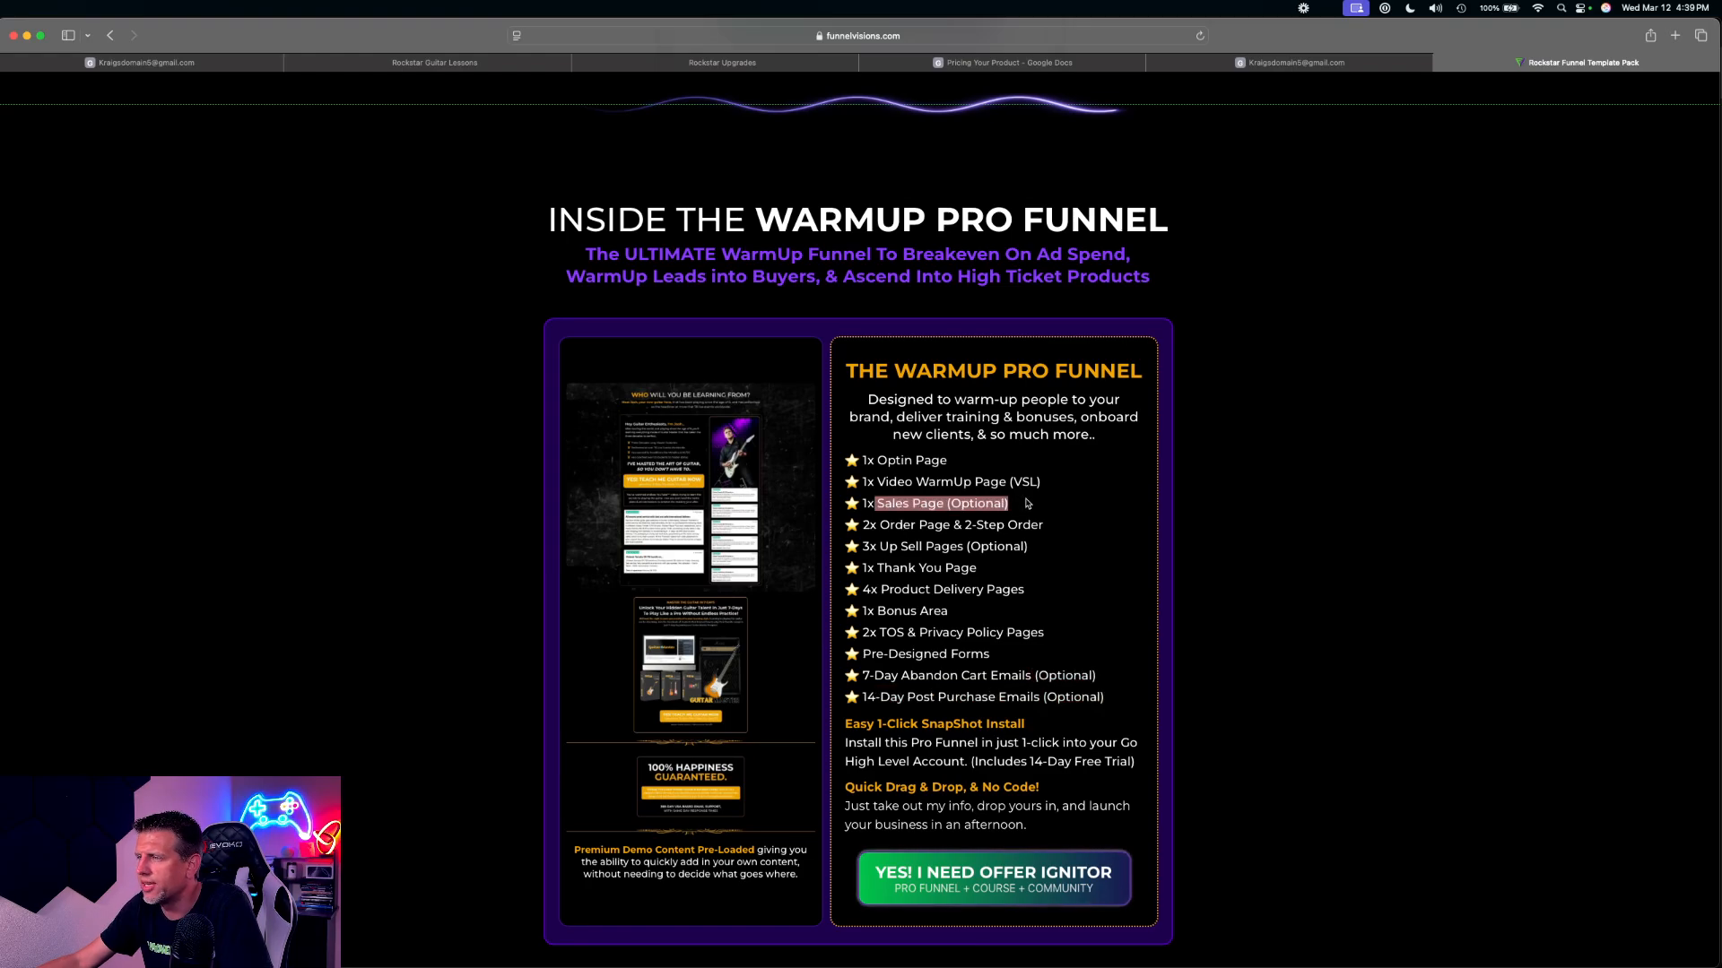
click(1026, 504)
Look through the template pack's page, email, compliance and mobile previews, and switch back to the Rockstar V2 funnel in HighLevel
scroll(821, 638, down, 8)
scroll(822, 638, down, 6)
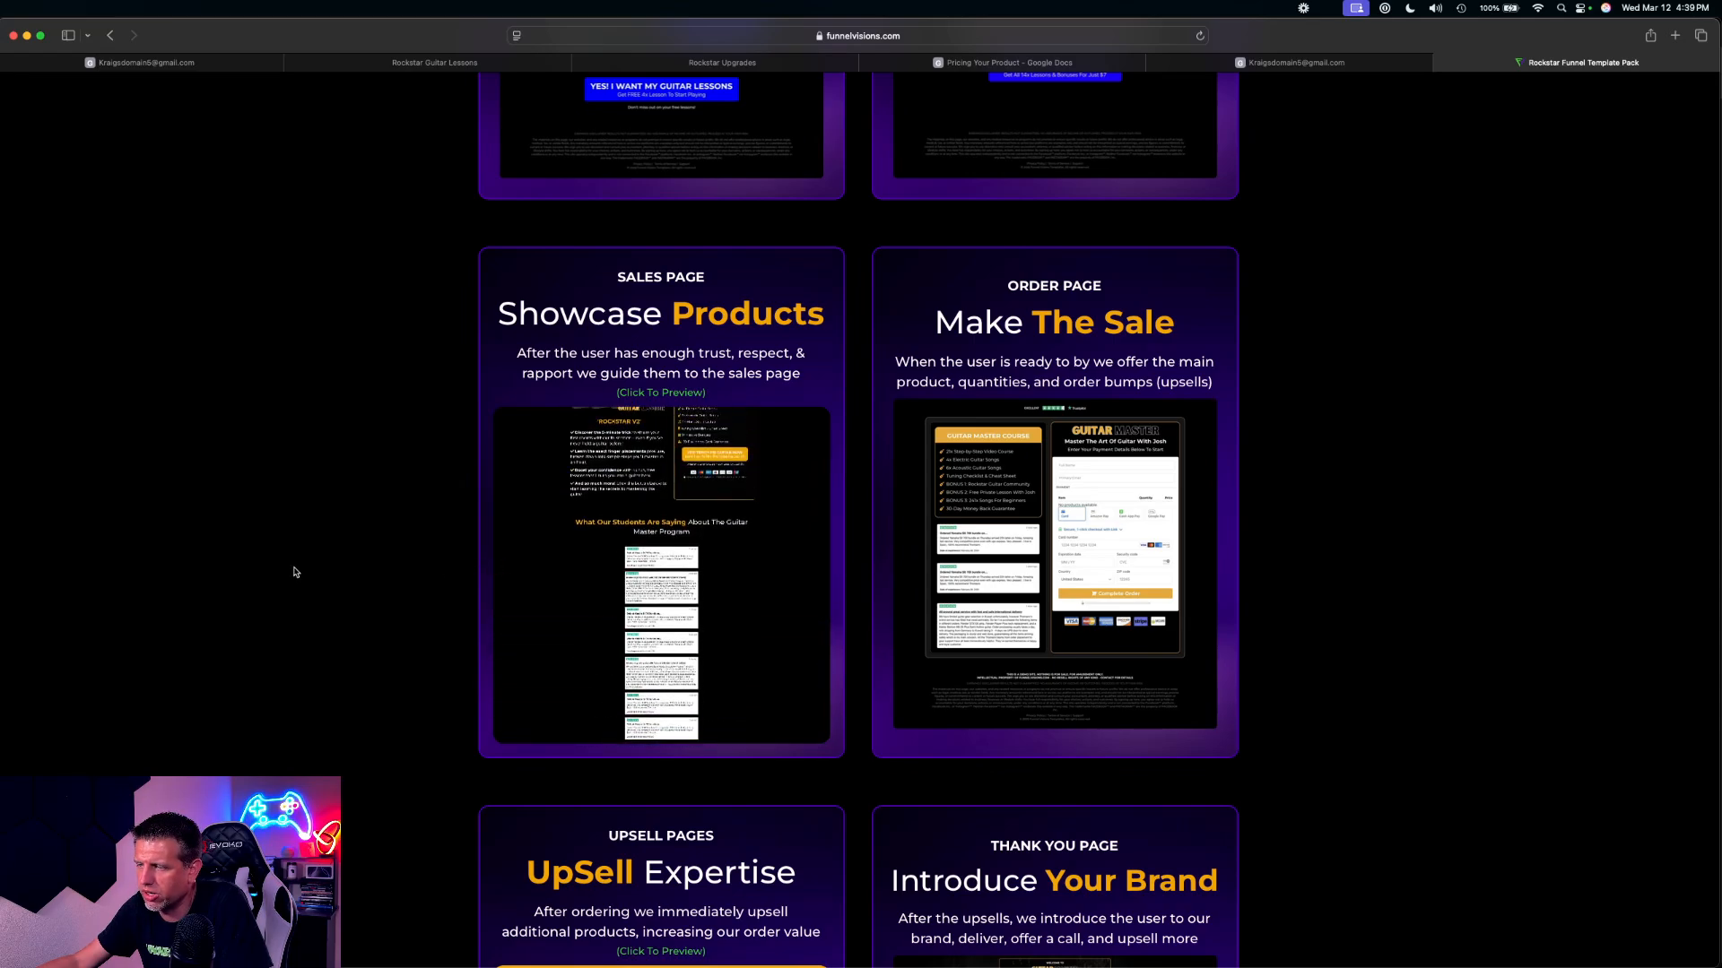
scroll(296, 574, down, 5)
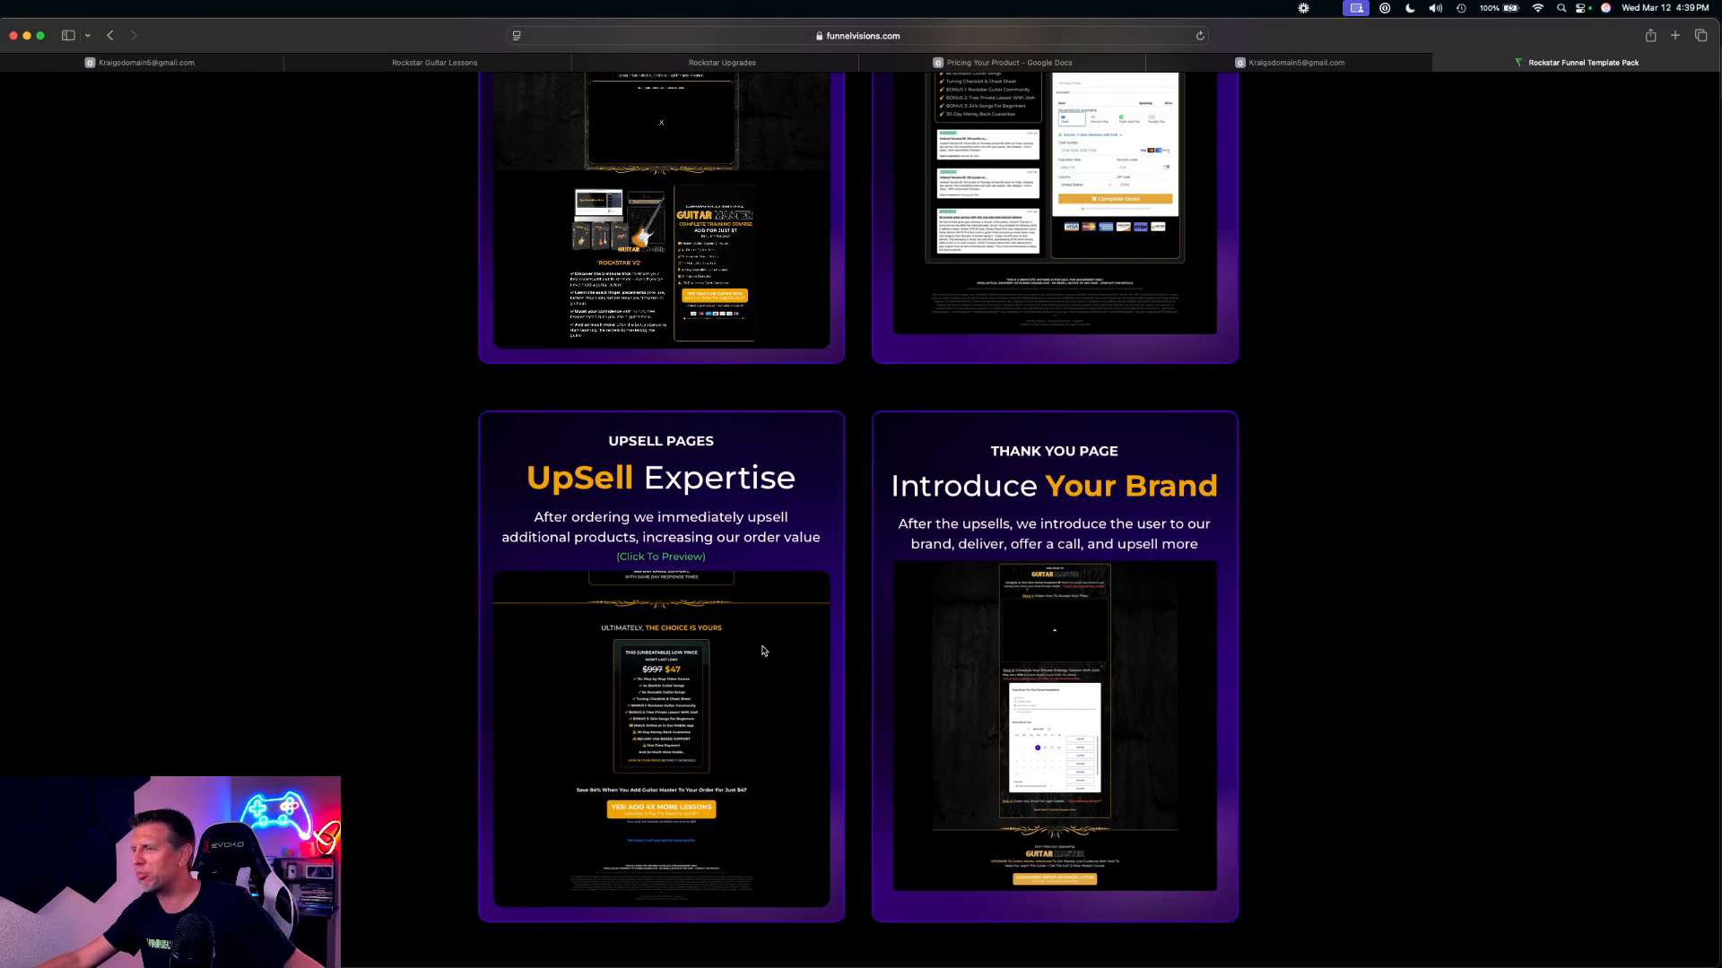
scroll(1274, 594, down, 10)
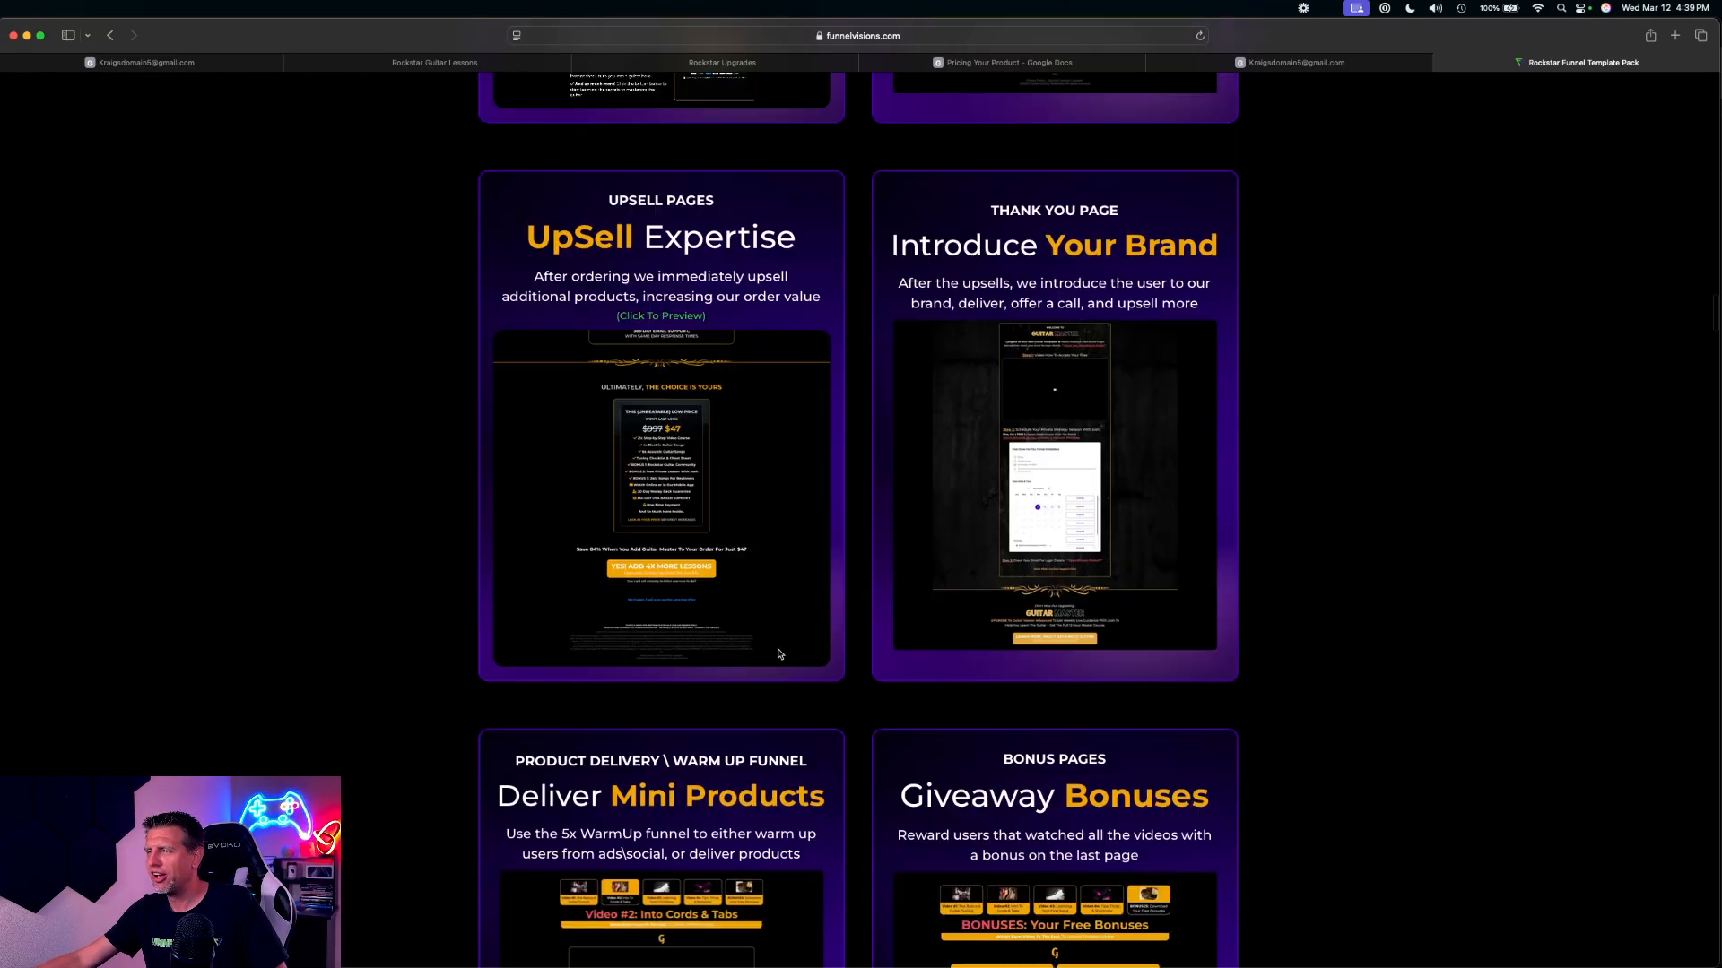
scroll(1273, 592, down, 12)
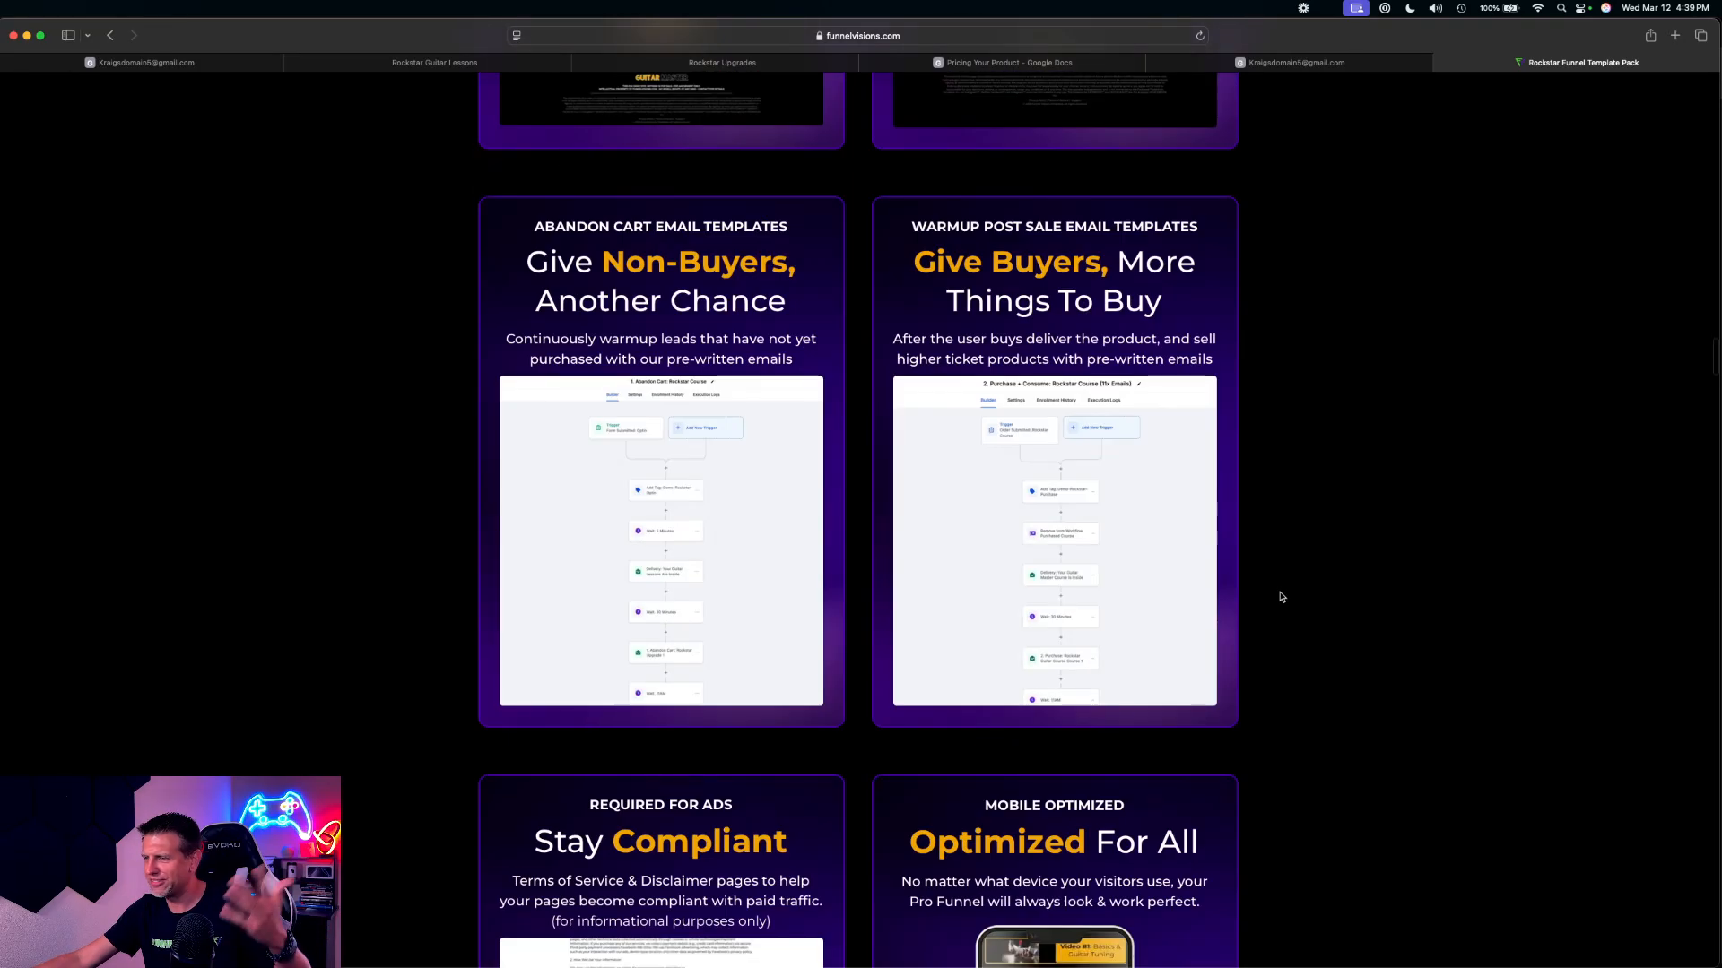
scroll(1279, 590, up, 6)
scroll(1338, 629, down, 20)
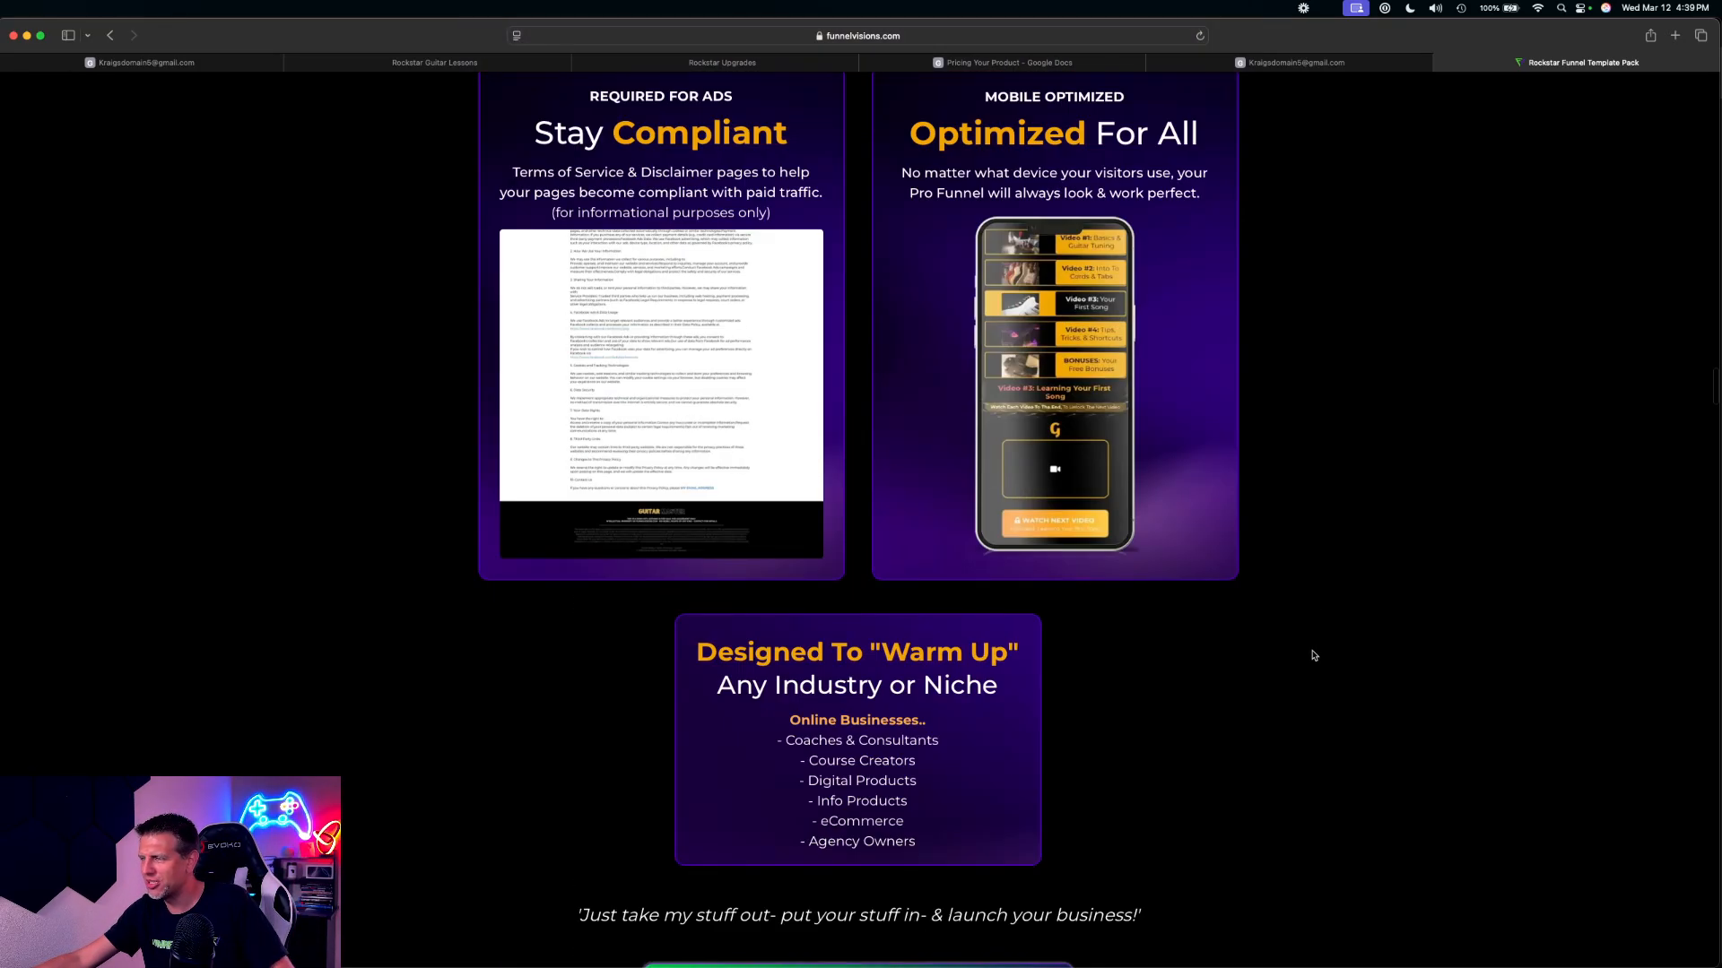
scroll(1315, 669, up, 20)
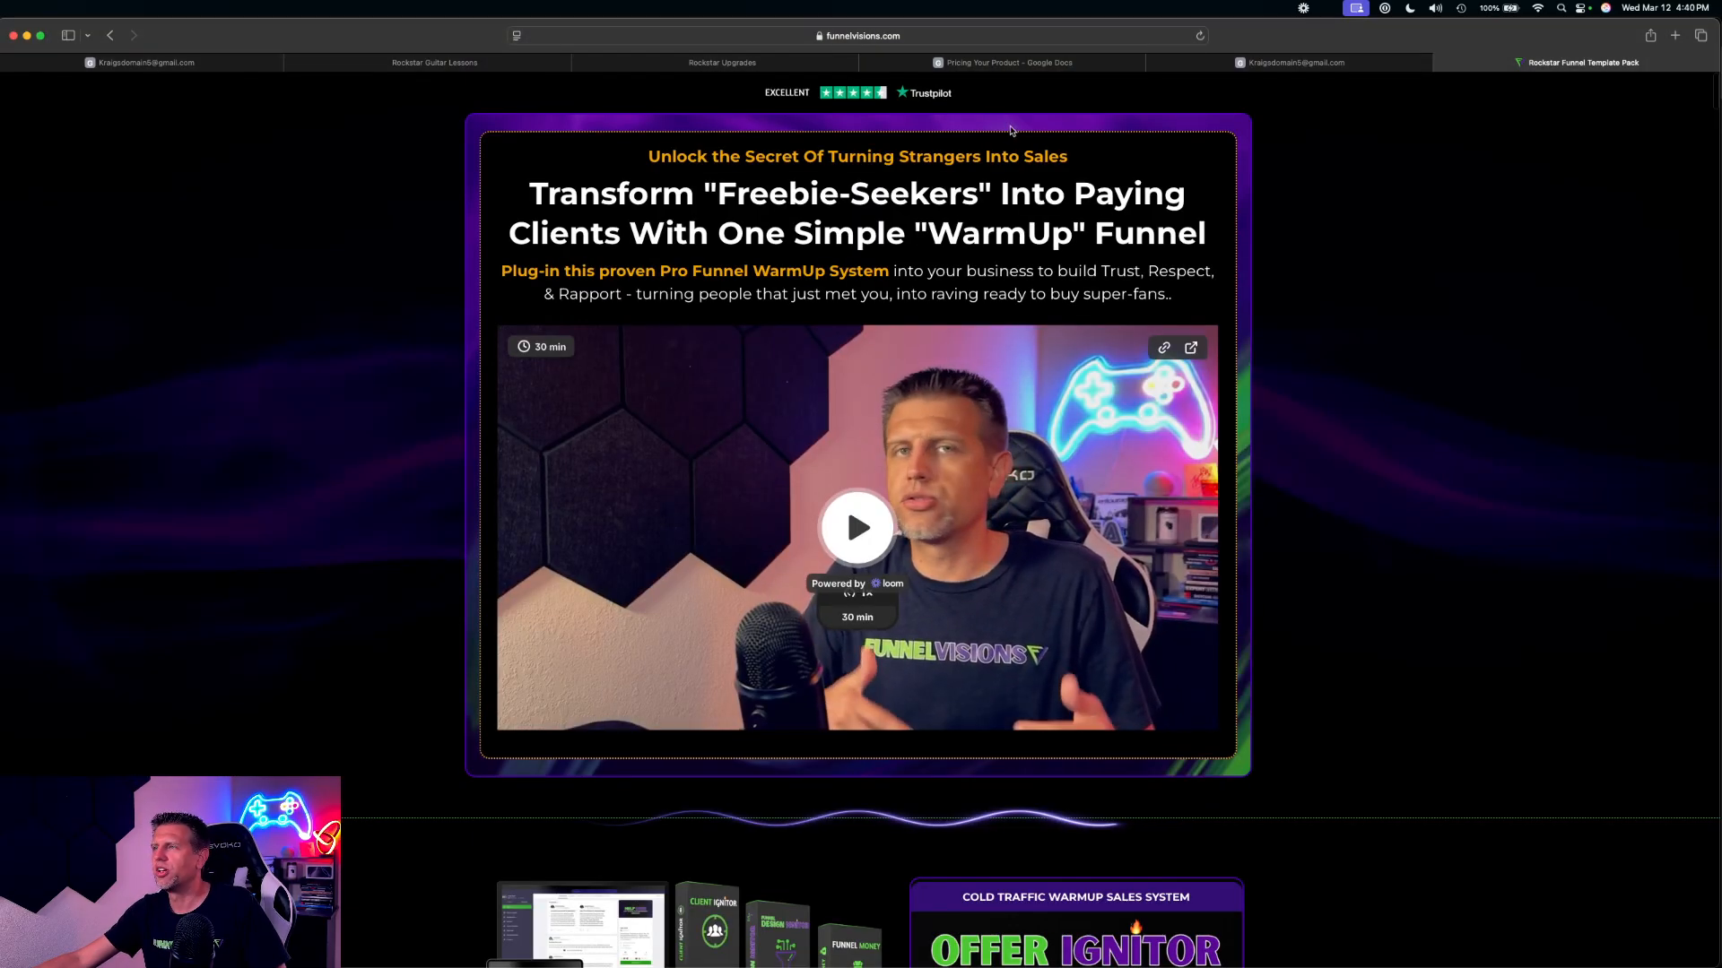
click(211, 64)
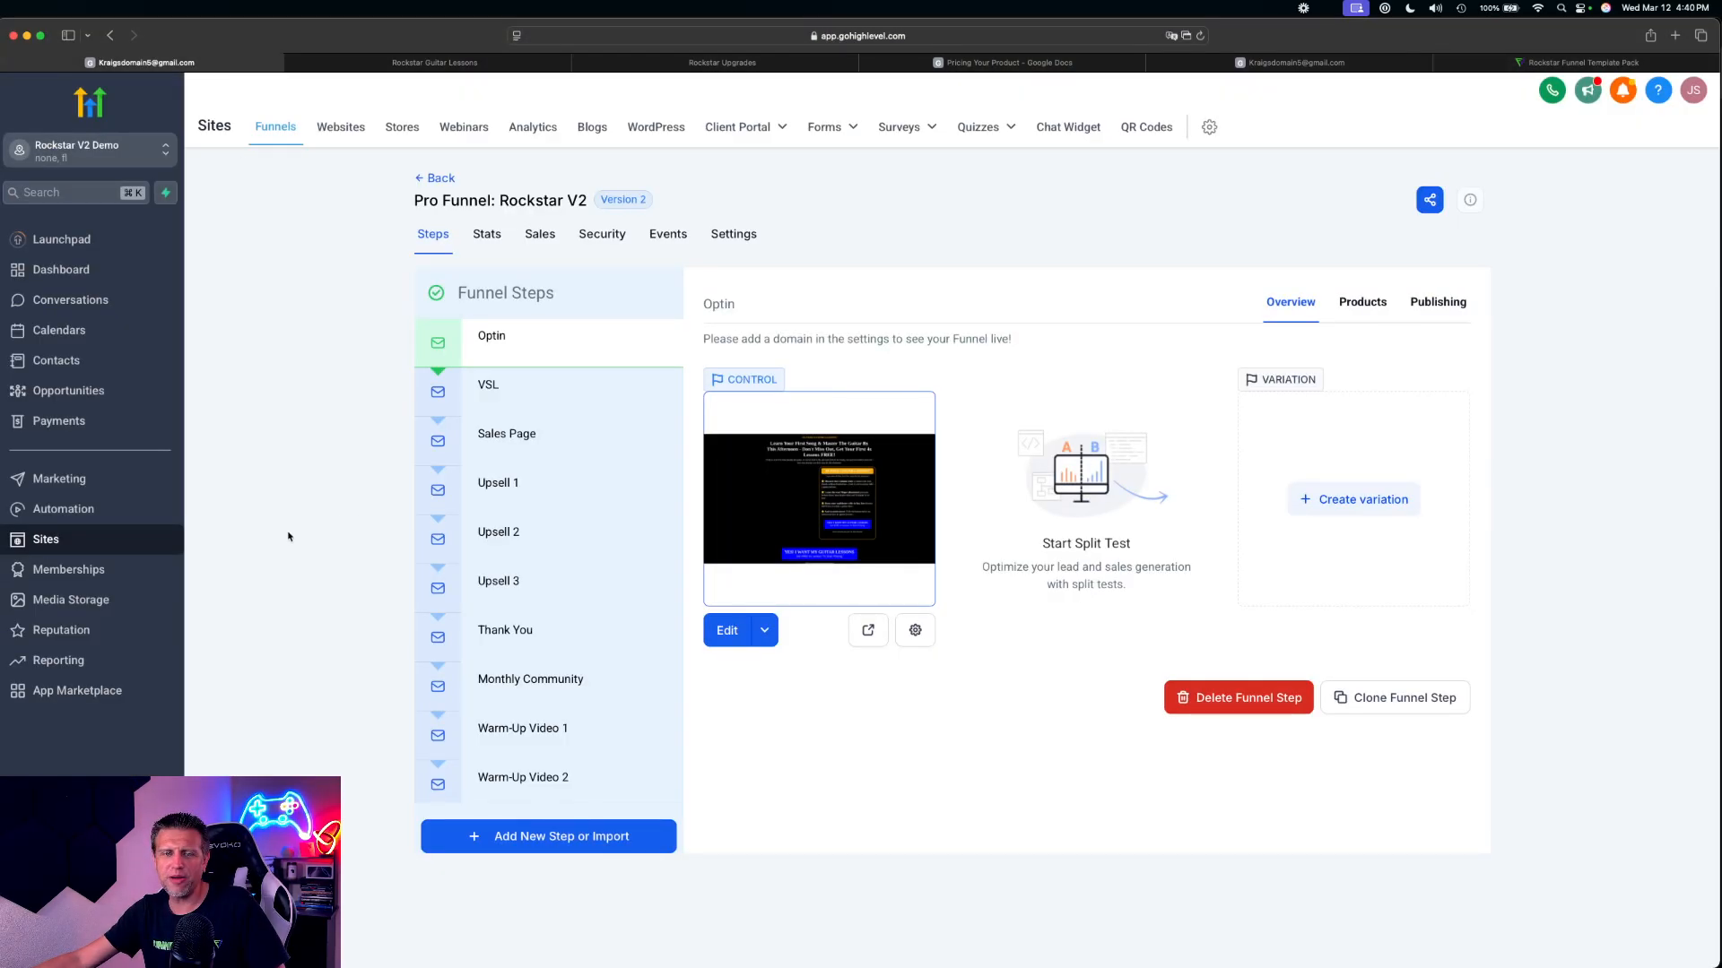